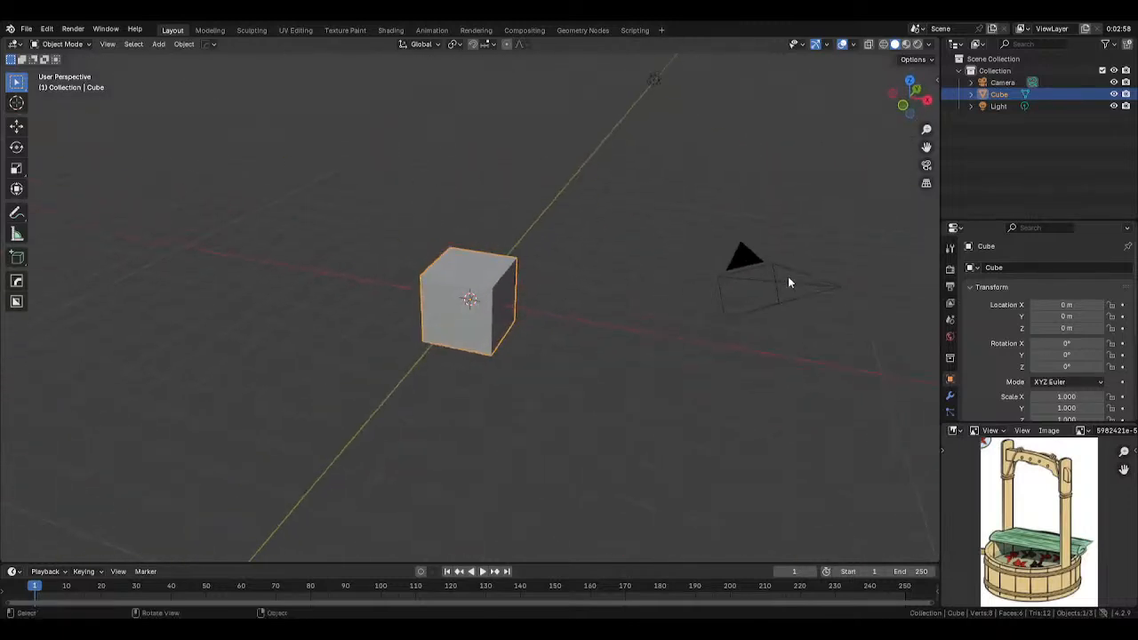
Delete the default cube from the scene.
middle_drag(702, 271, 712, 329)
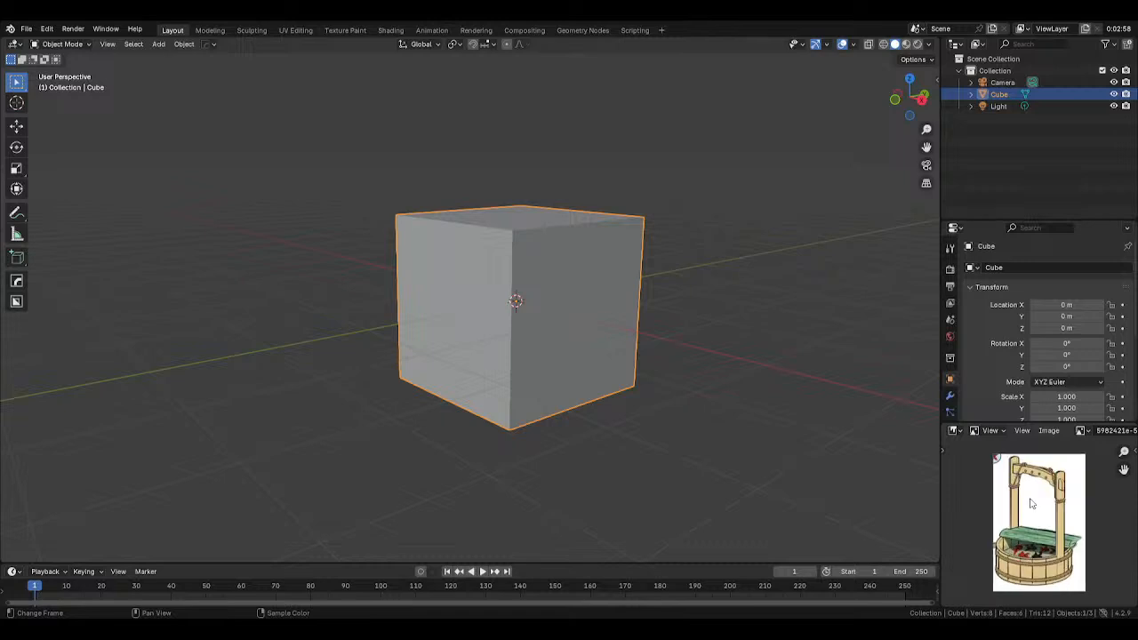
key(KP_1)
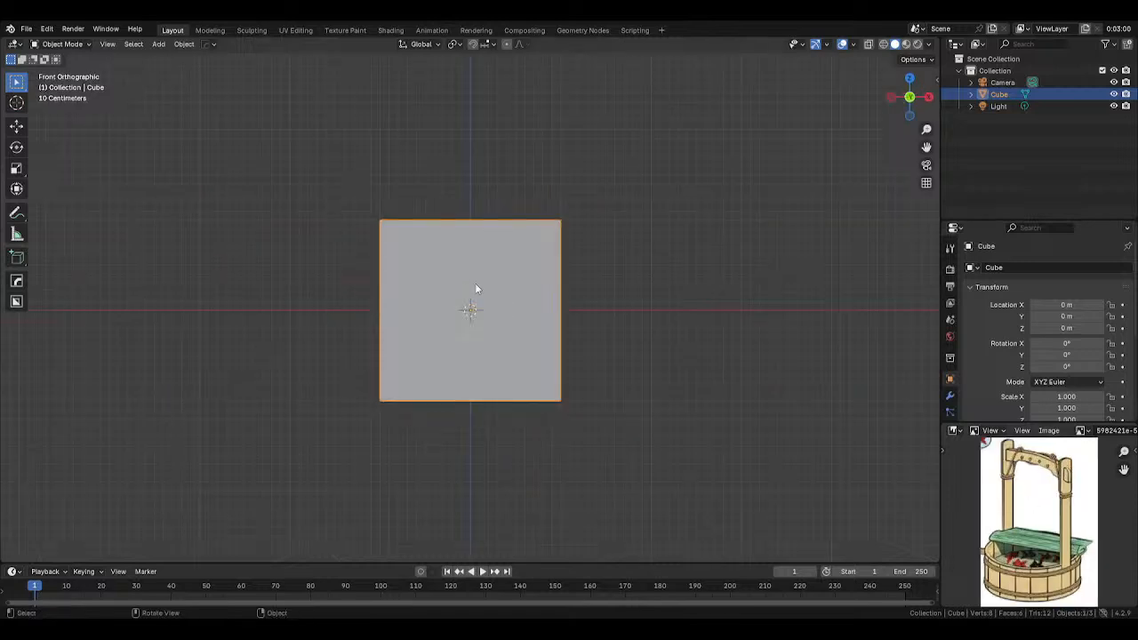
key(Delete)
middle_drag(650, 264, 643, 296)
Turn on the Screencast Keys display and collapse its settings.
key(shift+a)
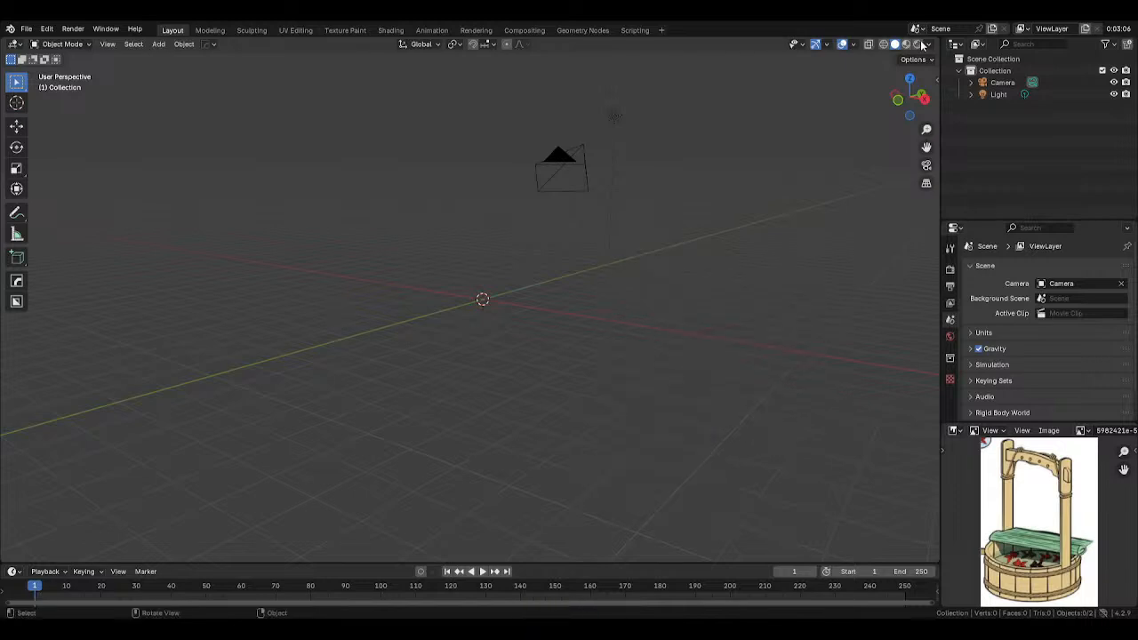
click(935, 80)
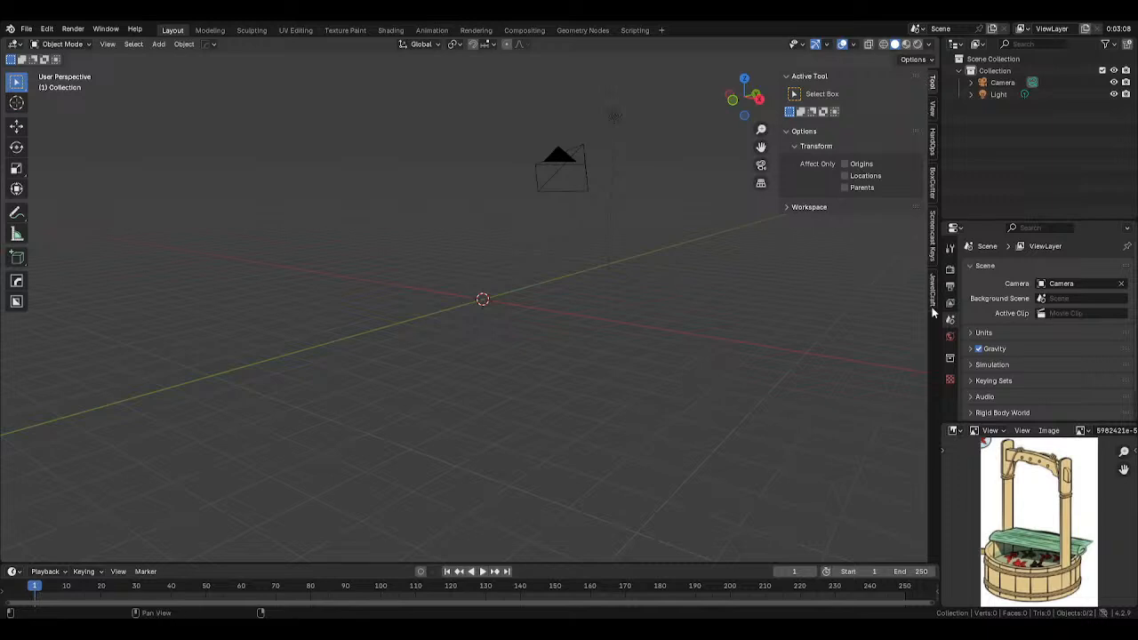
click(932, 234)
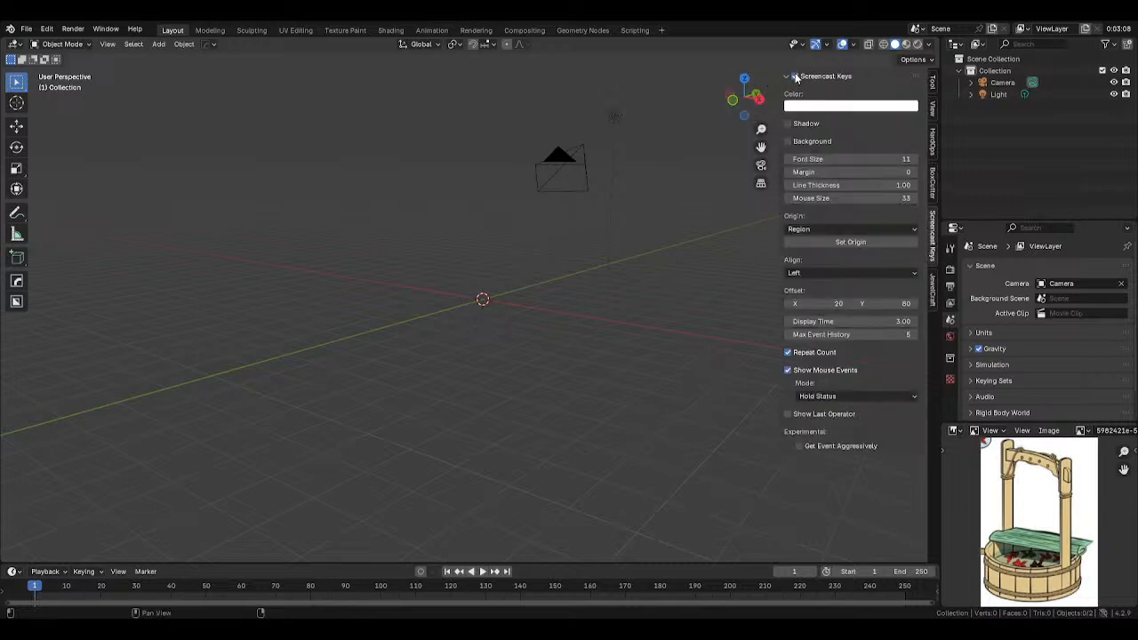
middle_drag(511, 238, 610, 279)
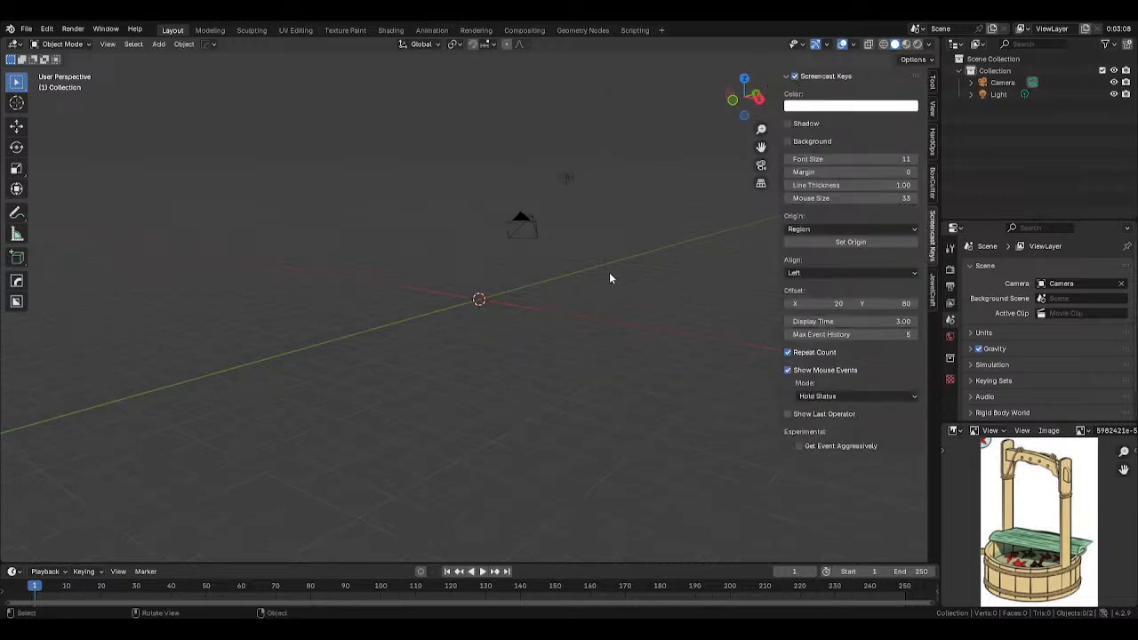
click(787, 77)
Add a cylinder mesh at the scene's origin.
middle_drag(652, 217, 570, 266)
key(shift+a)
mouse_move(584, 252)
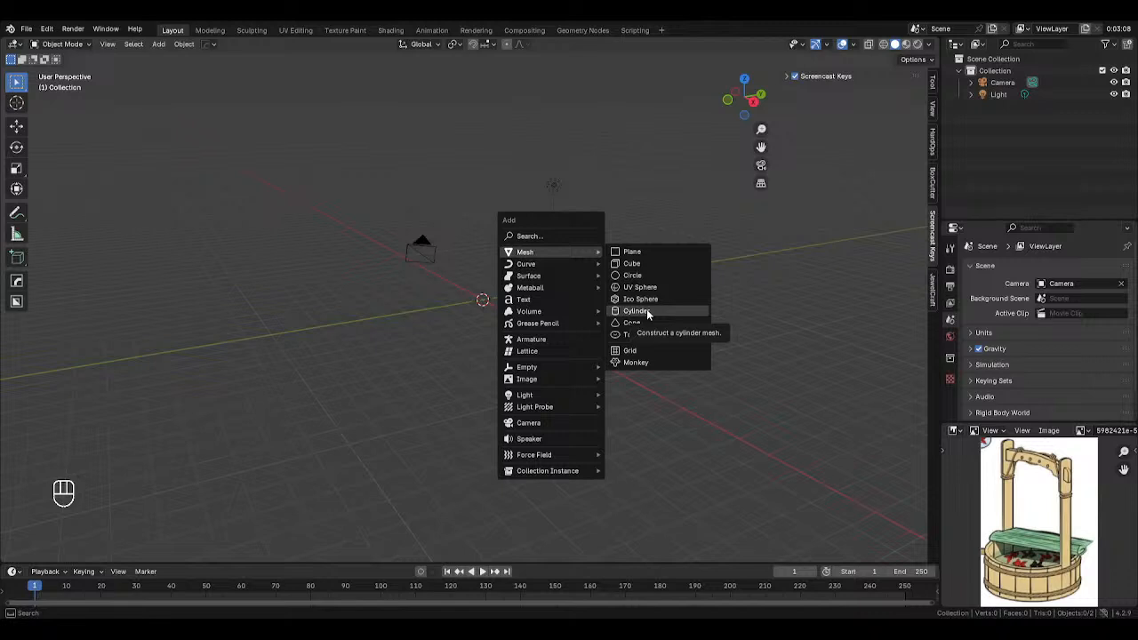
click(647, 314)
scroll(736, 288, up, 3)
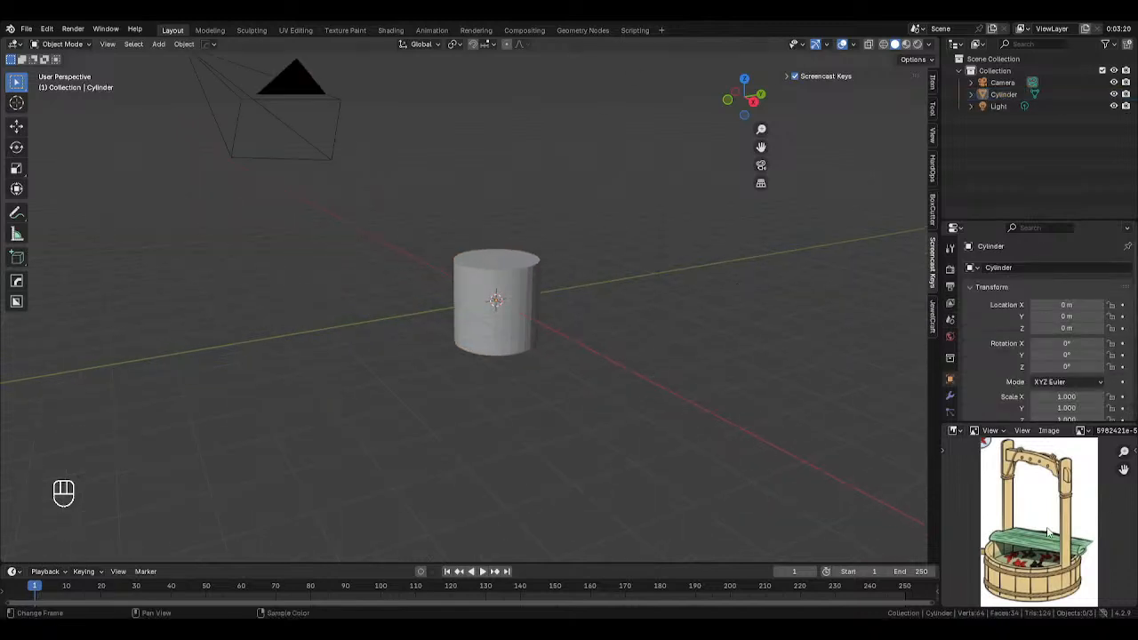
Set the cylinder's X and Y dimensions to 10 m each.
click(505, 300)
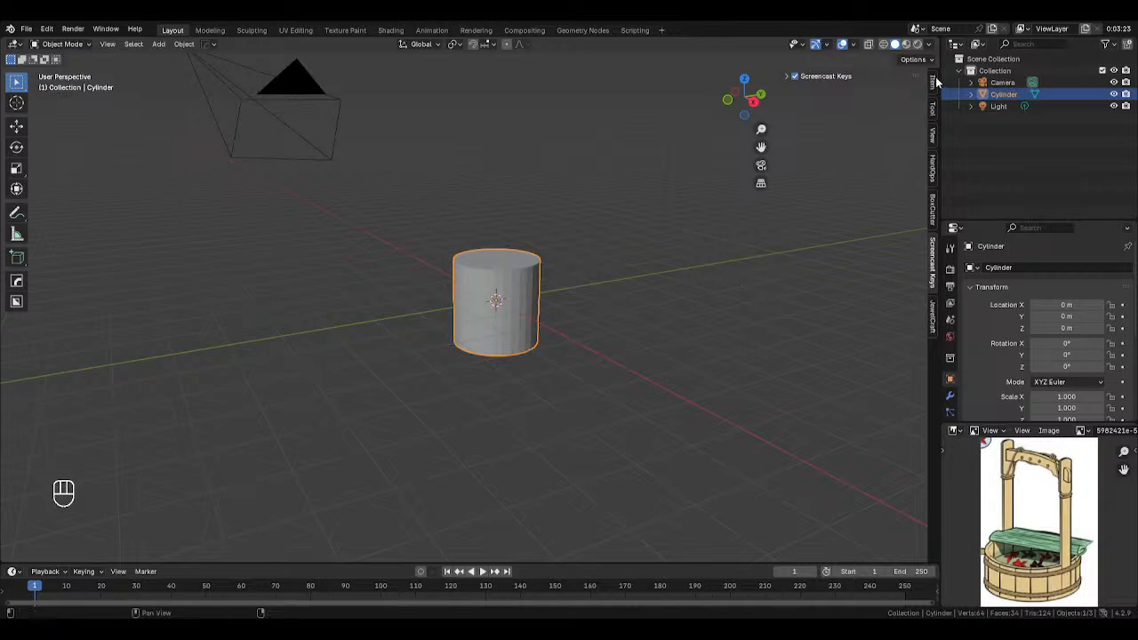
click(933, 81)
click(888, 265)
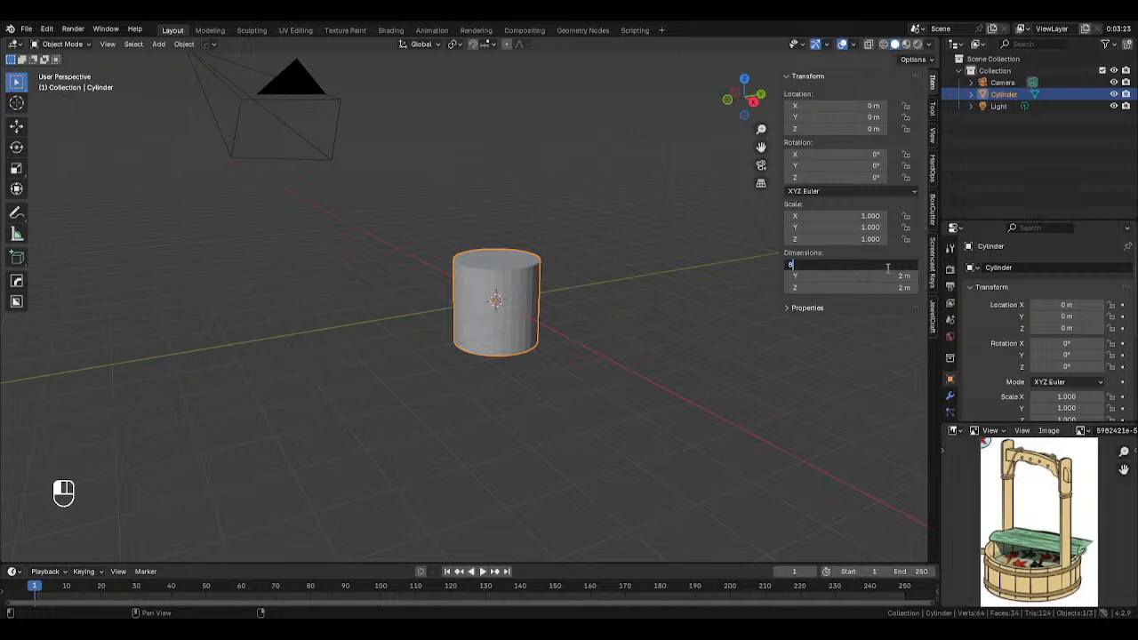
text(8)
key(Return)
click(866, 264)
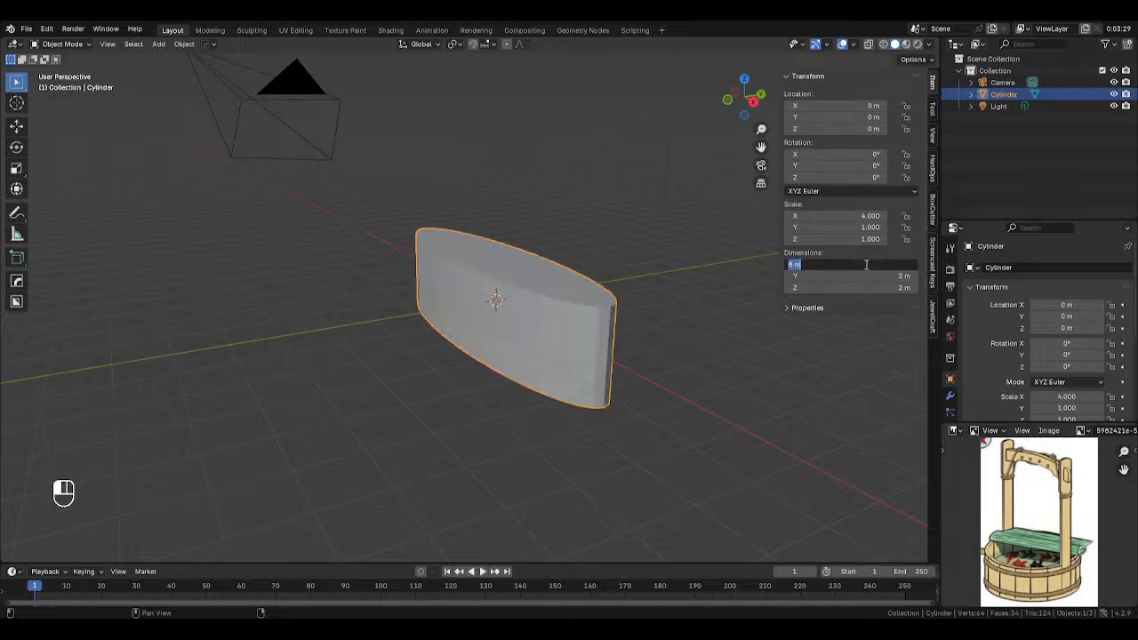
text(10)
key(Return)
click(859, 276)
text(10)
key(Return)
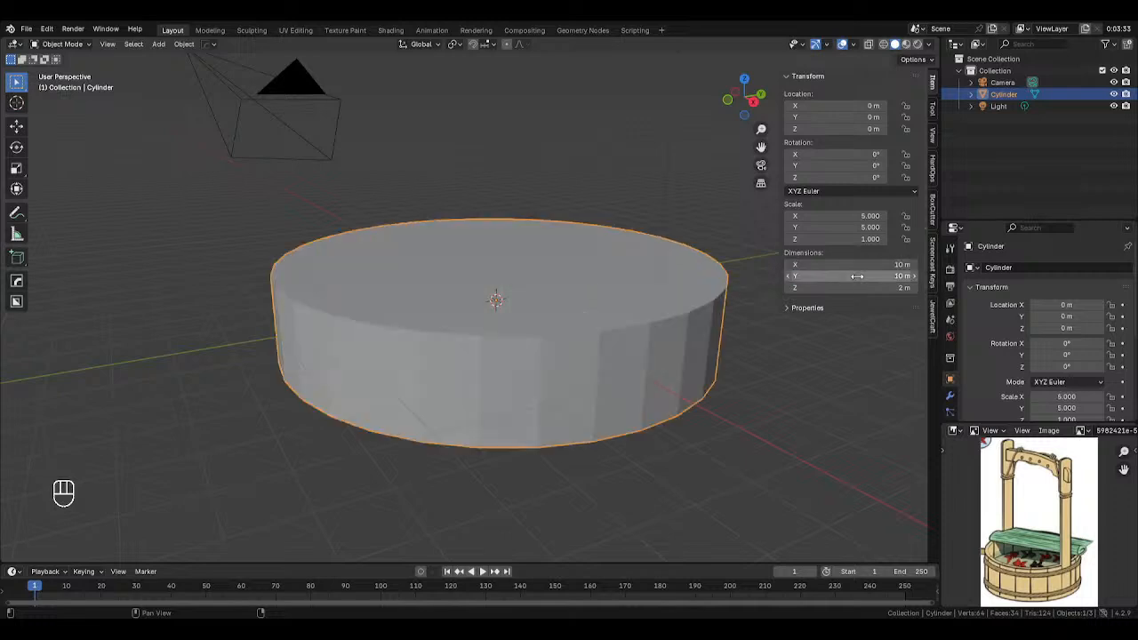
Set the cylinder's Z dimension to 3 m.
double_click(853, 288)
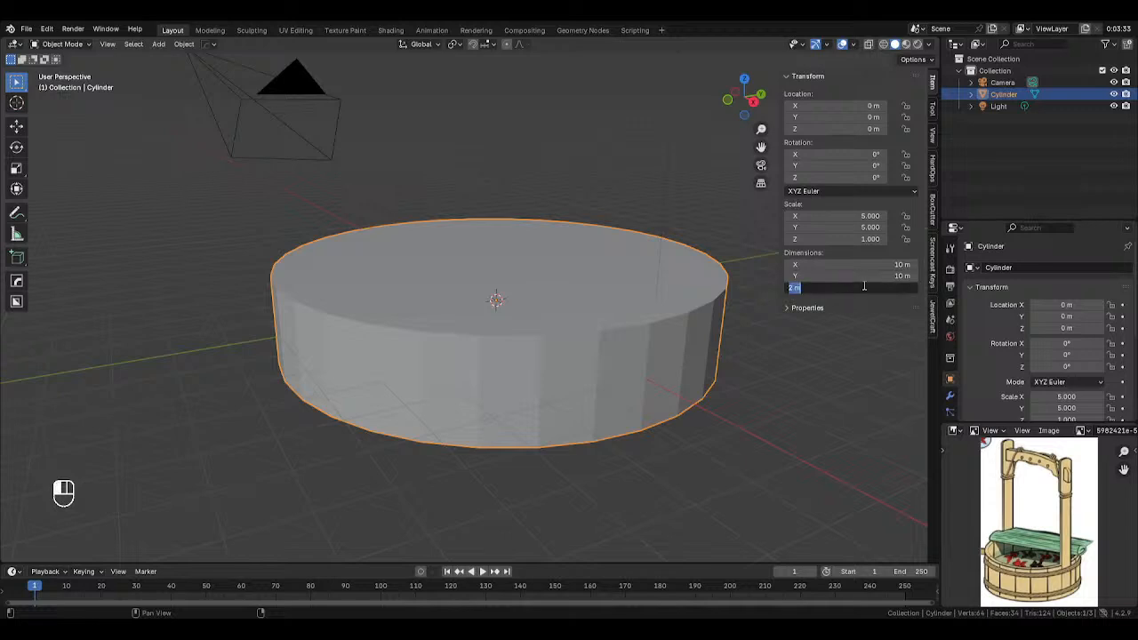
text(3)
key(Return)
scroll(576, 321, down, 4)
middle_drag(575, 321, 578, 287)
scroll(578, 287, up, 4)
key(Tab)
middle_drag(726, 317, 685, 287)
key(Tab)
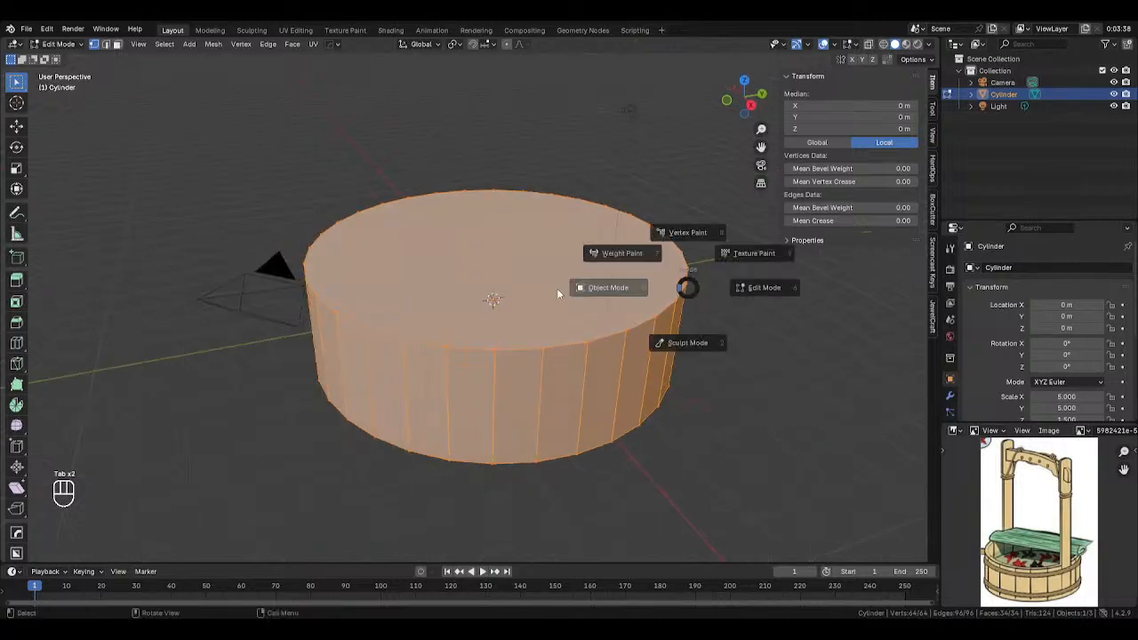
scroll(528, 283, down, 2)
key(shift+a)
click(519, 287)
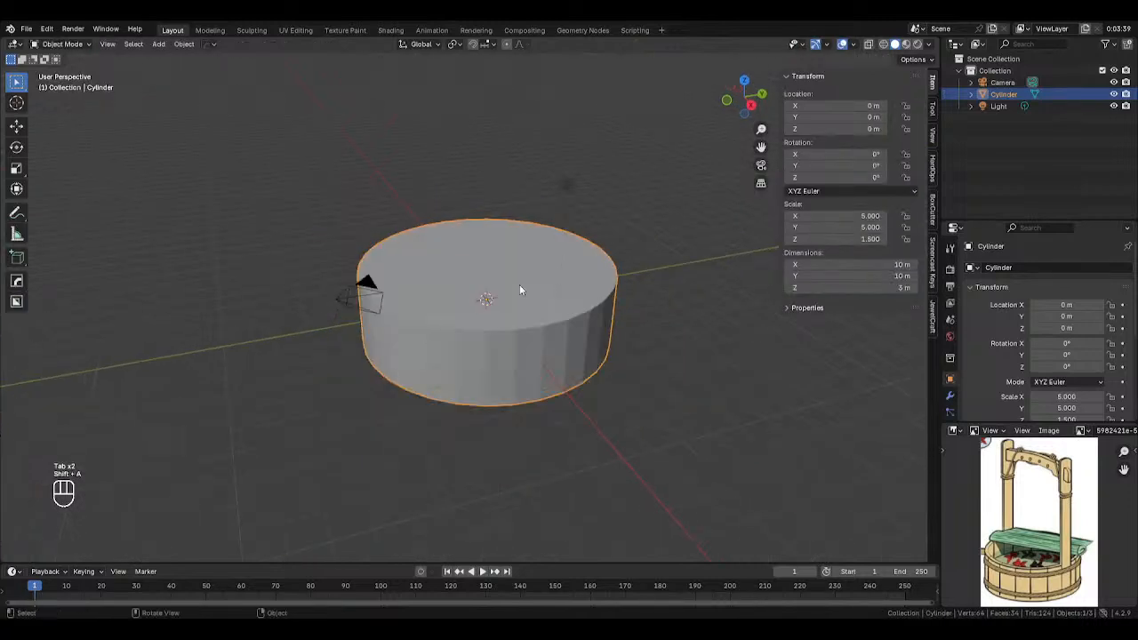
Inset the cylinder's top face in Edit Mode by about 0.11 m to form a thin rim.
middle_drag(519, 286, 553, 289)
key(Tab)
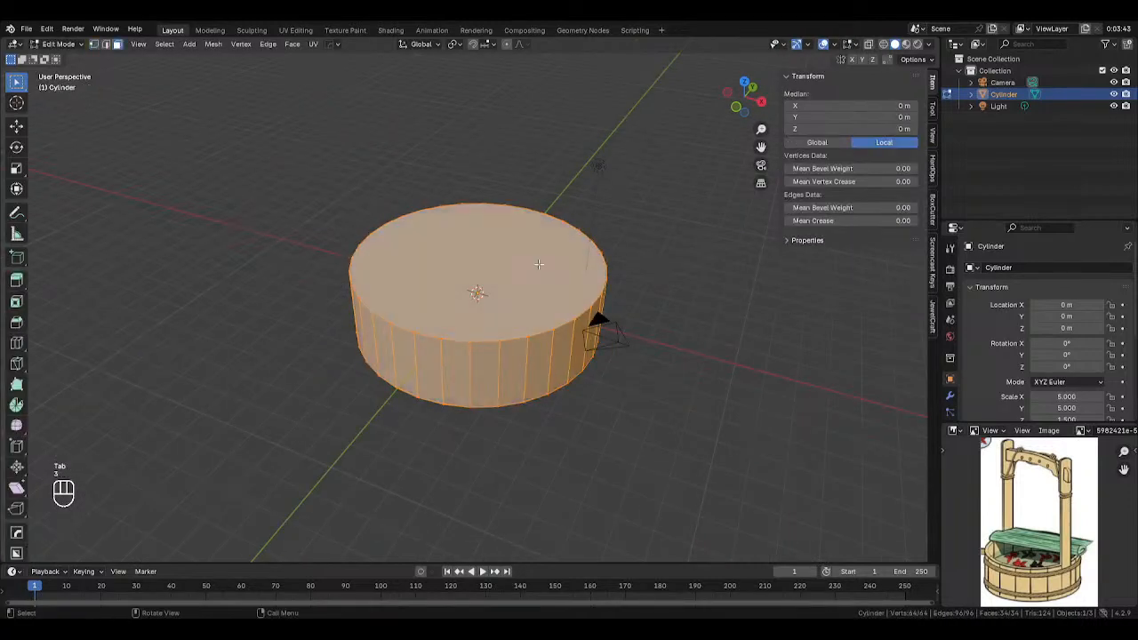
click(558, 271)
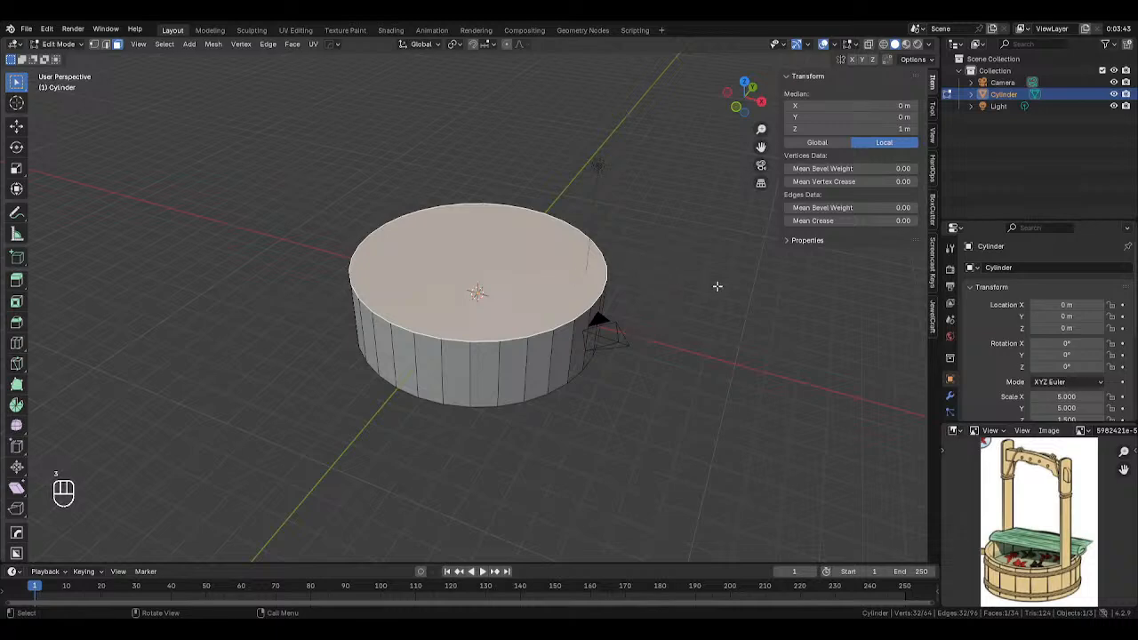
key(i)
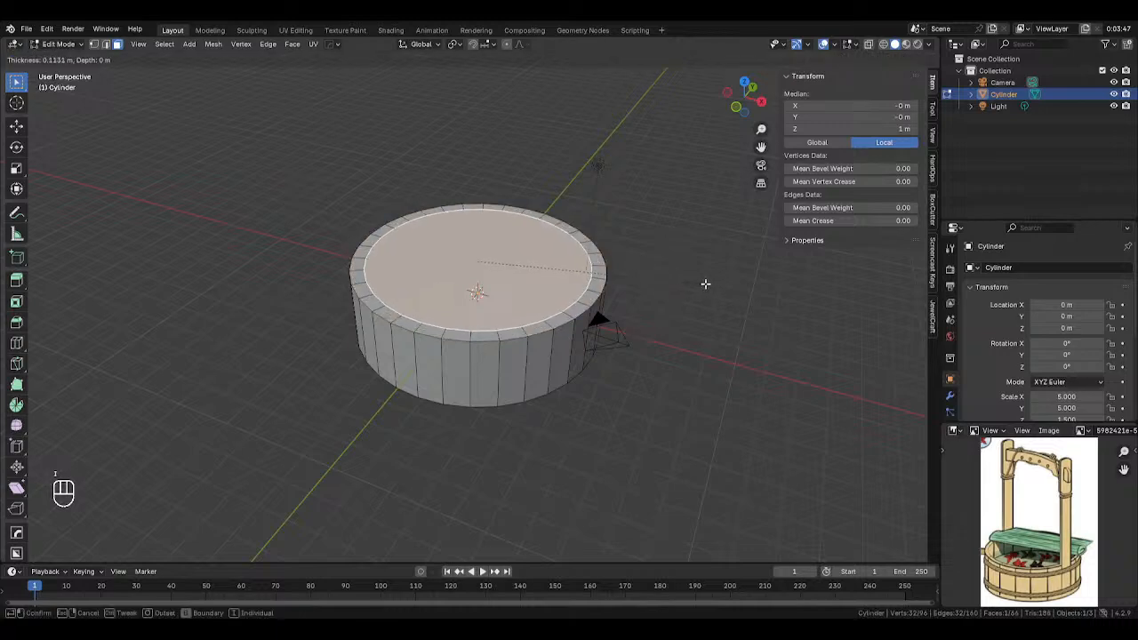
click(705, 284)
Extrude the inset top face downward by just over 1 m to hollow out the tub, and return to Object Mode.
key(e)
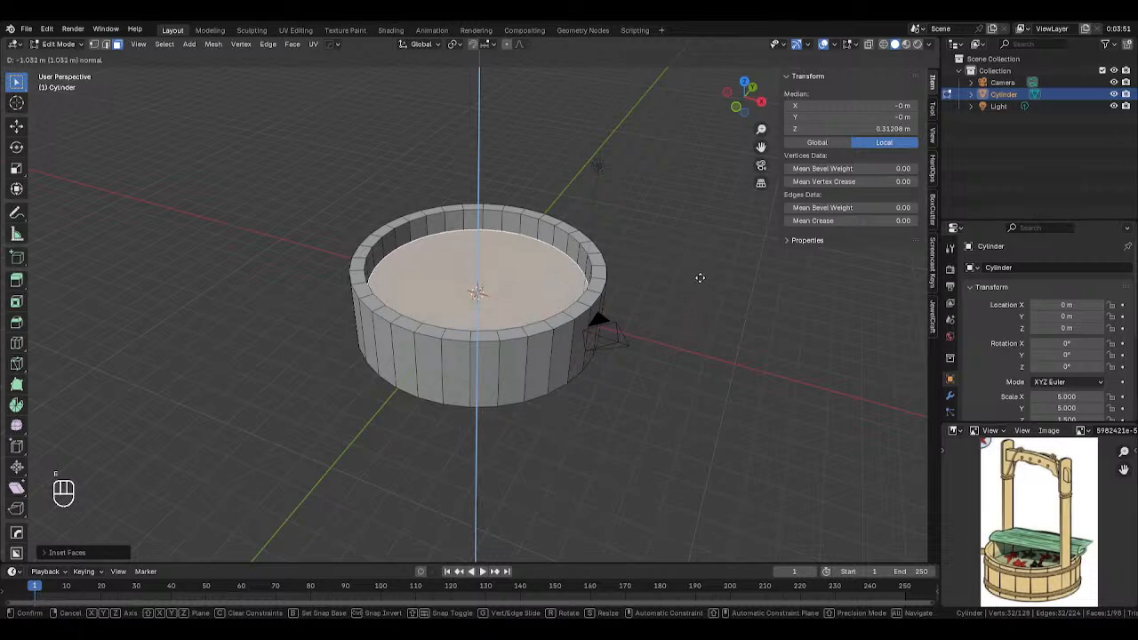
click(700, 287)
key(Tab)
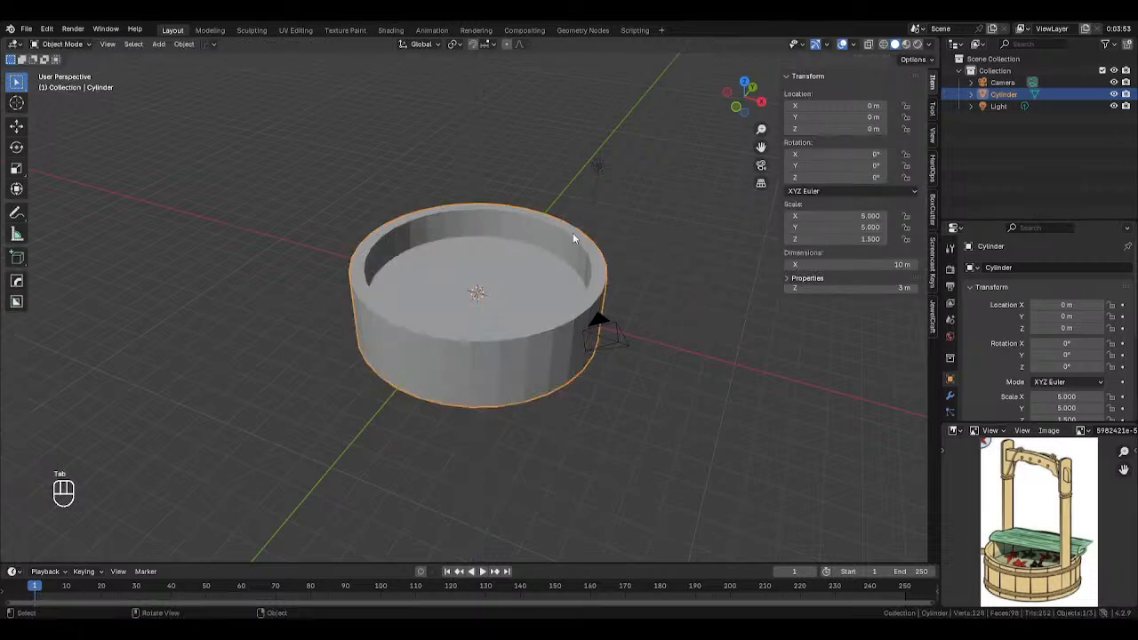
click(657, 234)
middle_drag(657, 234, 614, 209)
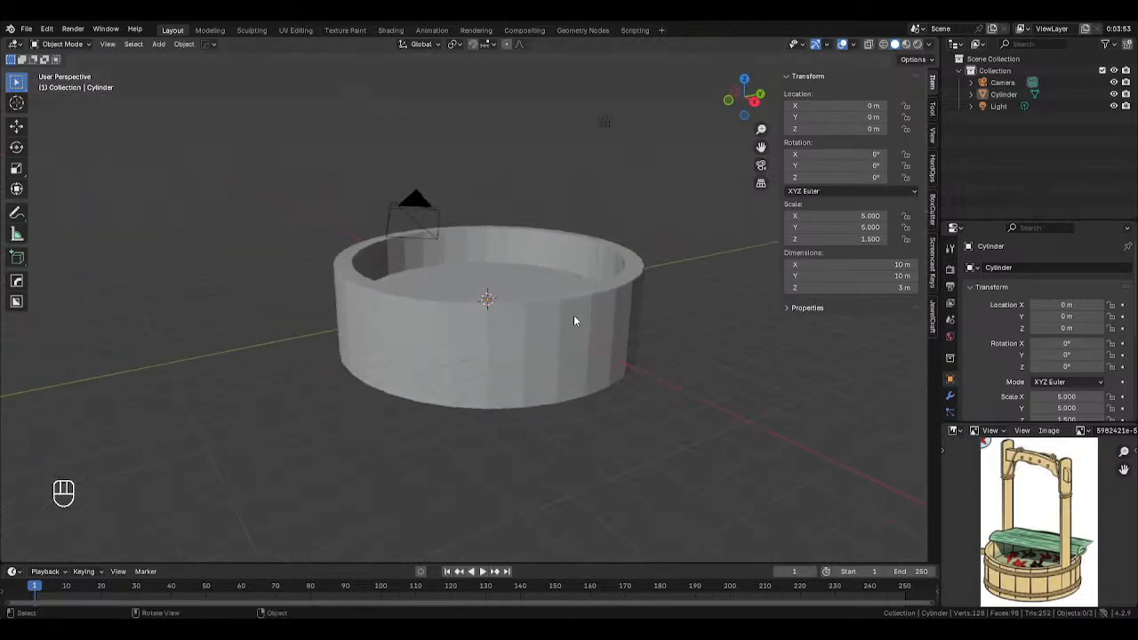
Select one vertical edge loop on the tub's outer wall in Edit Mode, using edge selection.
click(556, 334)
key(Tab)
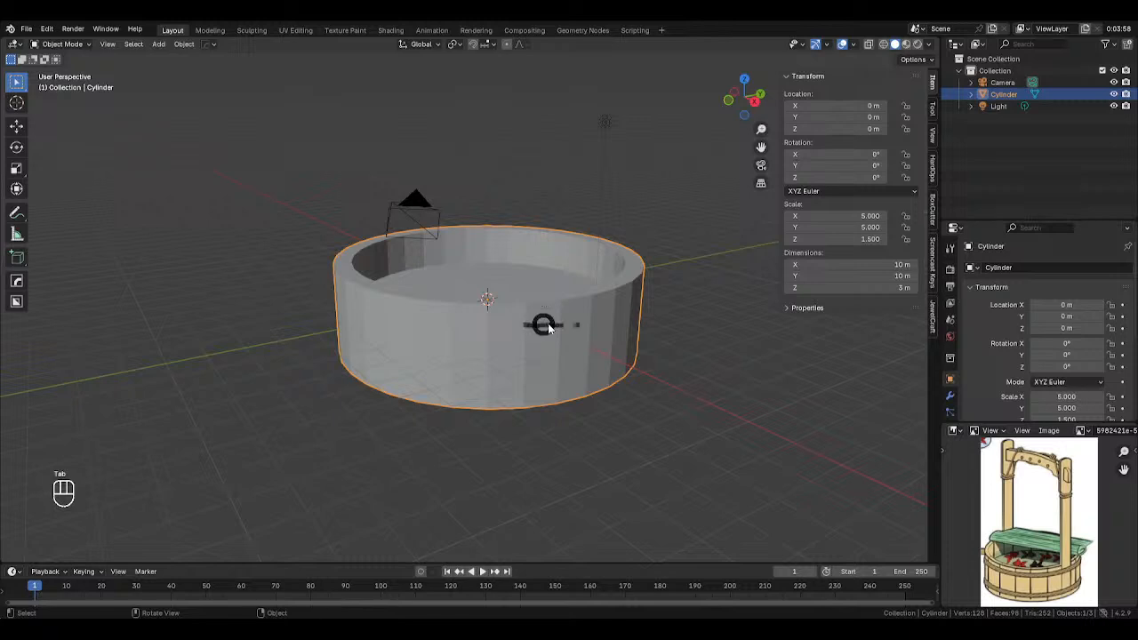
click(650, 321)
scroll(652, 320, up, 3)
scroll(651, 322, down, 3)
click(551, 354)
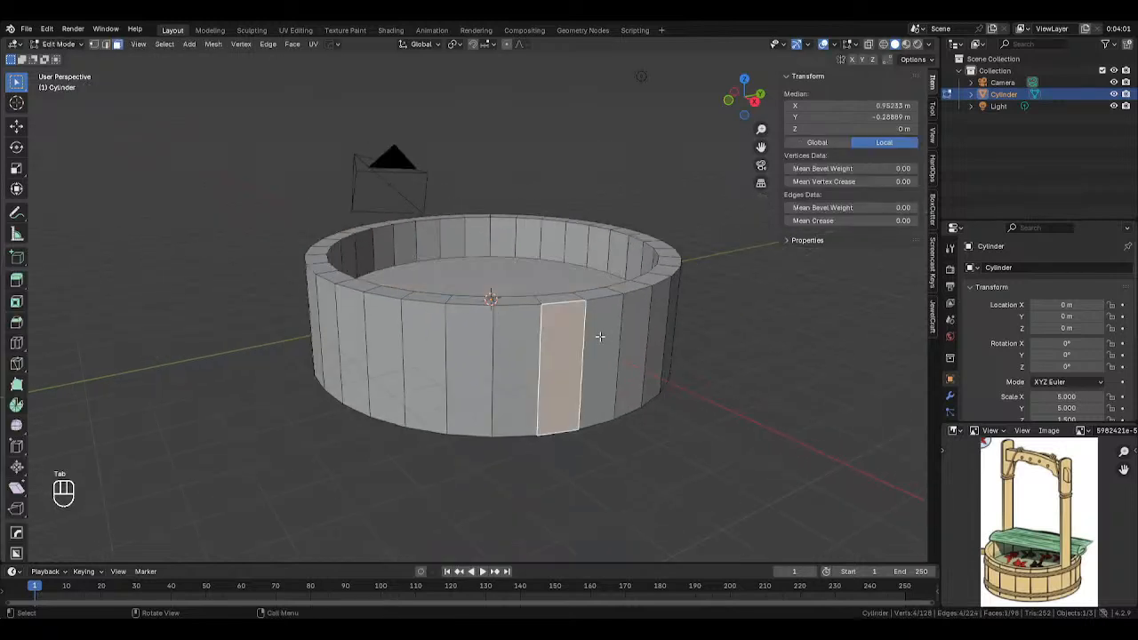
middle_drag(601, 337, 560, 350)
key(2)
alt+click(506, 353)
key(Tab)
click(542, 350)
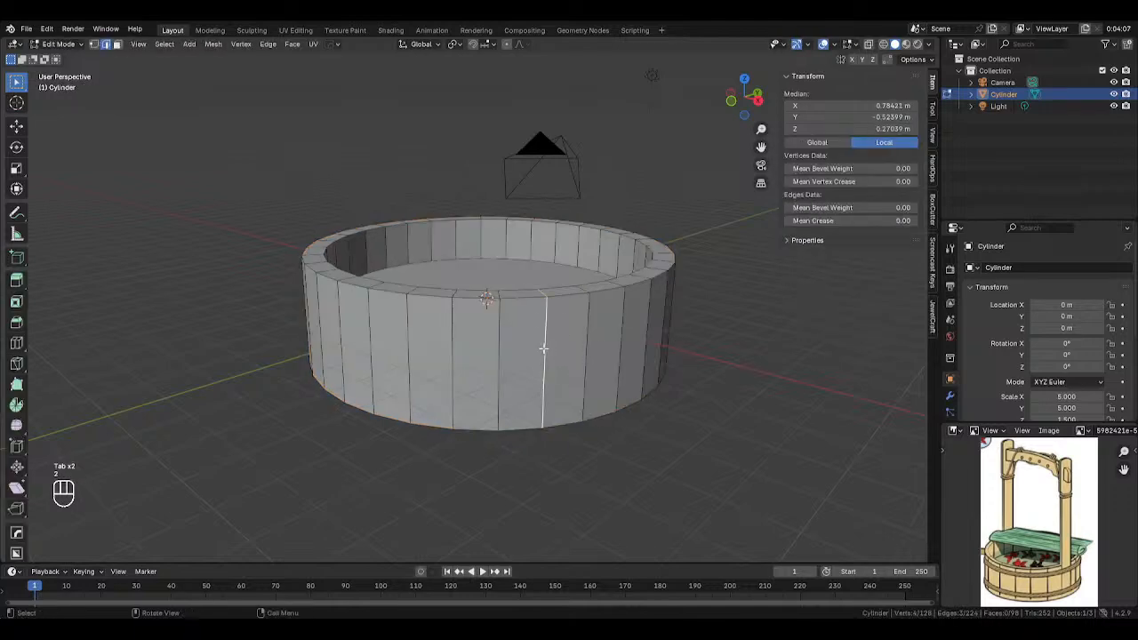
mouse_move(544, 350)
middle_down()
mouse_move(712, 338)
mouse_move(734, 394)
mouse_move(563, 356)
middle_up()
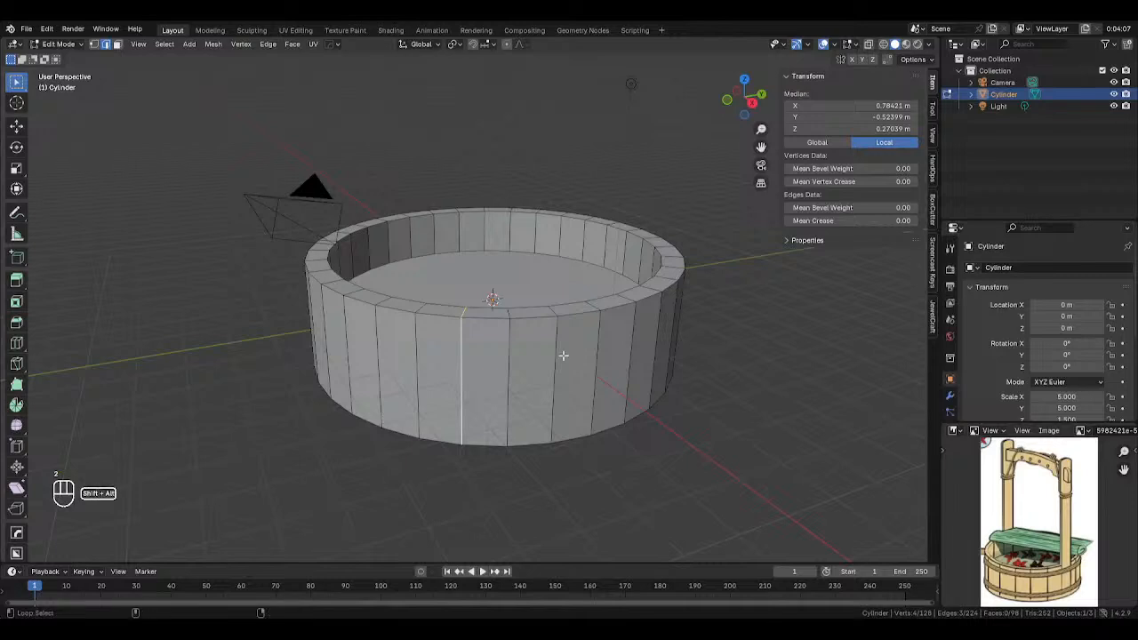
Extend the selection with a second vertical edge loop on the wall, skipping the one between them.
alt+shift+click(597, 353)
middle_drag(632, 353, 540, 336)
key(ctrl+z)
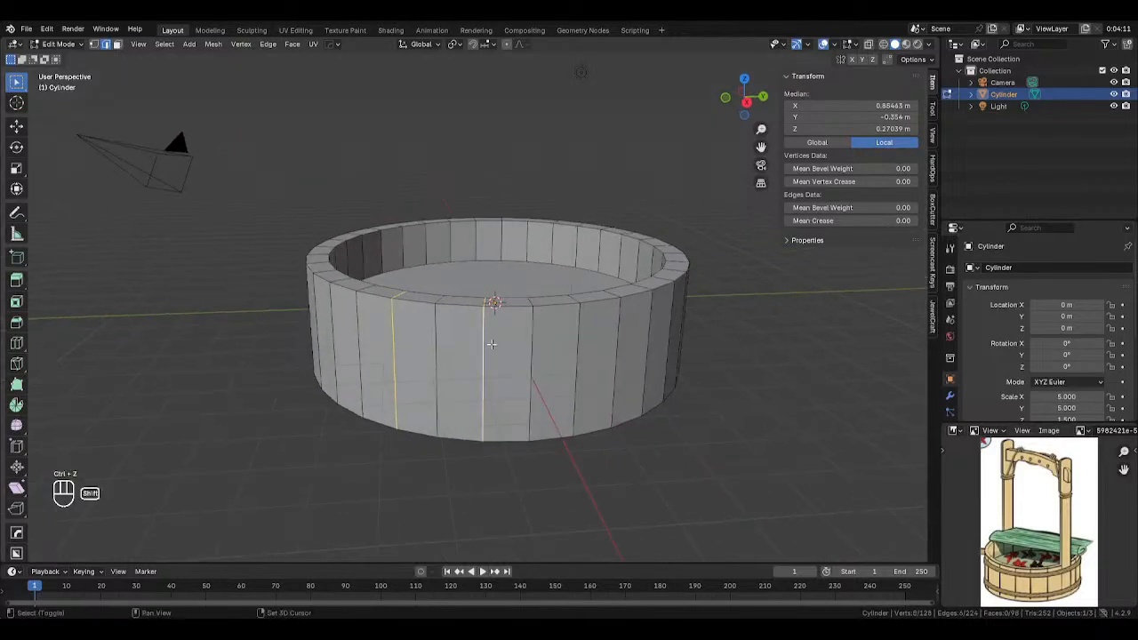
alt+shift+click(574, 344)
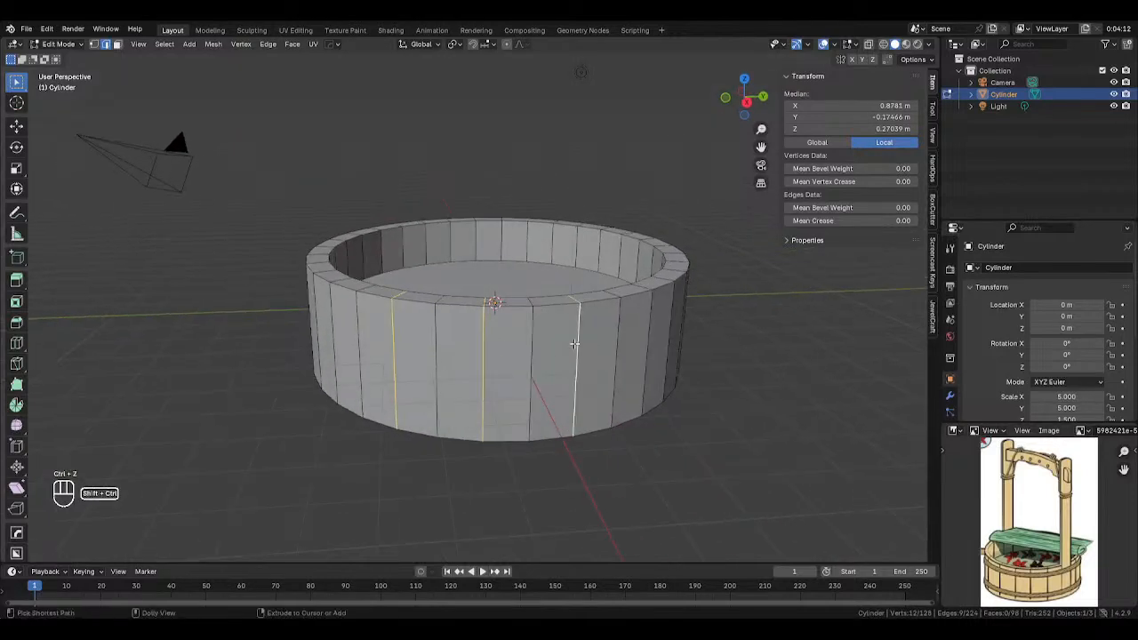
click(445, 360)
middle_drag(445, 359, 491, 335)
alt+click(475, 360)
alt+shift+click(573, 317)
middle_drag(573, 318, 623, 364)
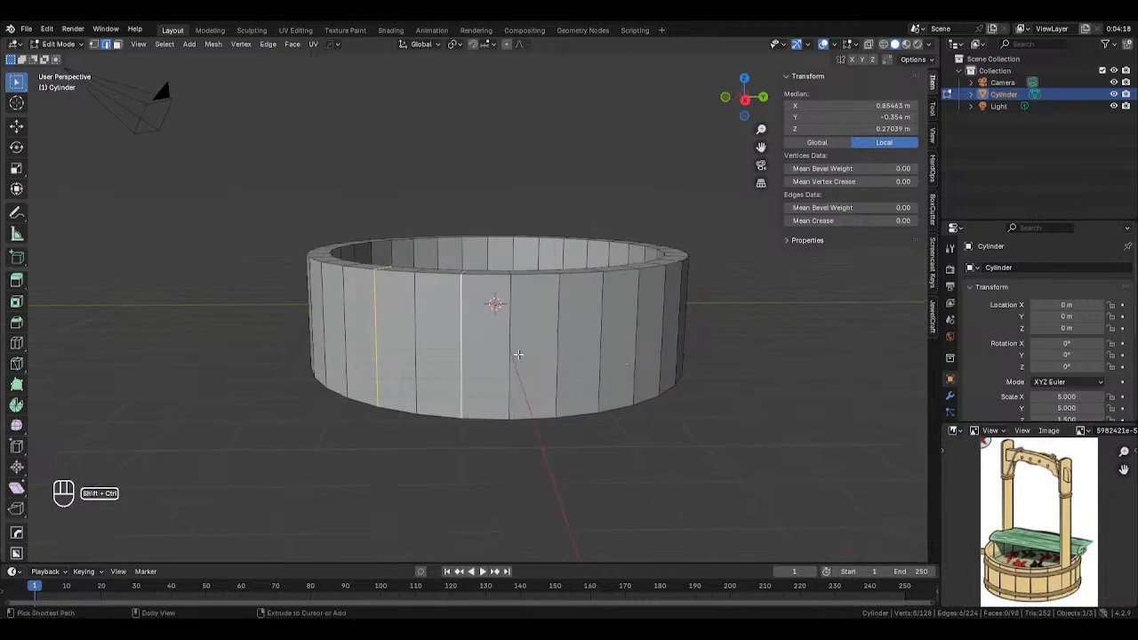
Try to continue the alternating edge loop selection around the tub with Select Next Active, and undo it.
key(shift+ctrl+KP_Add)
key(shift+ctrl+KP_Add)
key(shift+ctrl+KP_Add)
key(shift+ctrl+KP_Add)
key(shift+ctrl+KP_Add)
key(shift+ctrl+KP_Add)
middle_drag(519, 354, 495, 360)
key(ctrl+z)
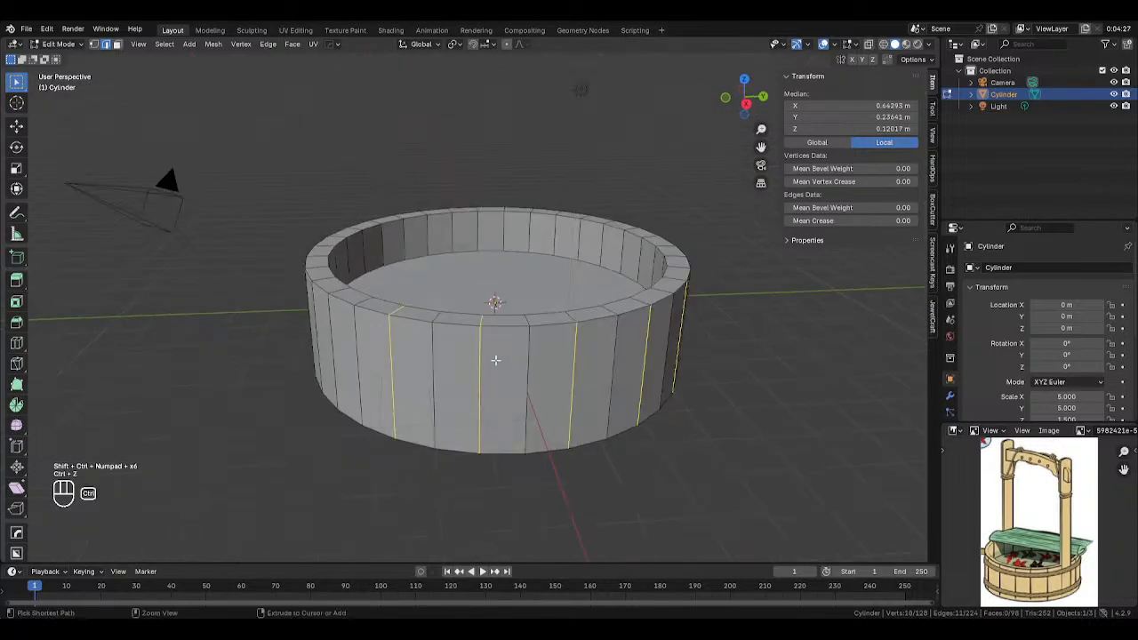
key(ctrl+z)
key(ctrl+z)
key(ctrl+z)
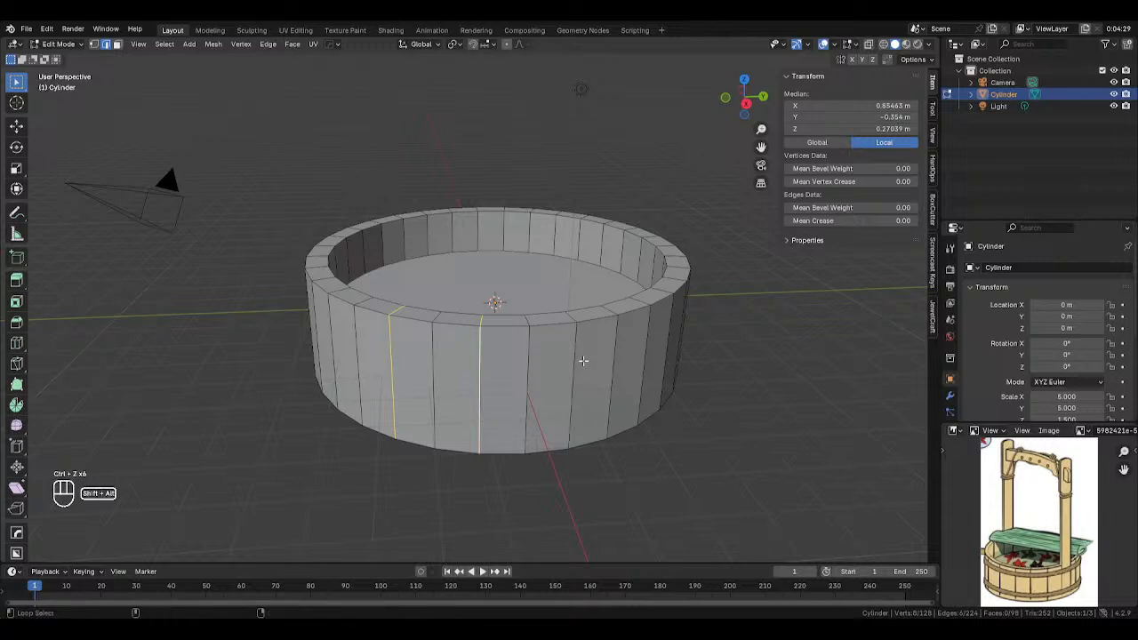
Add every second vertical edge loop around the whole tub wall to the selection.
alt+shift+click(580, 361)
alt+shift+click(617, 347)
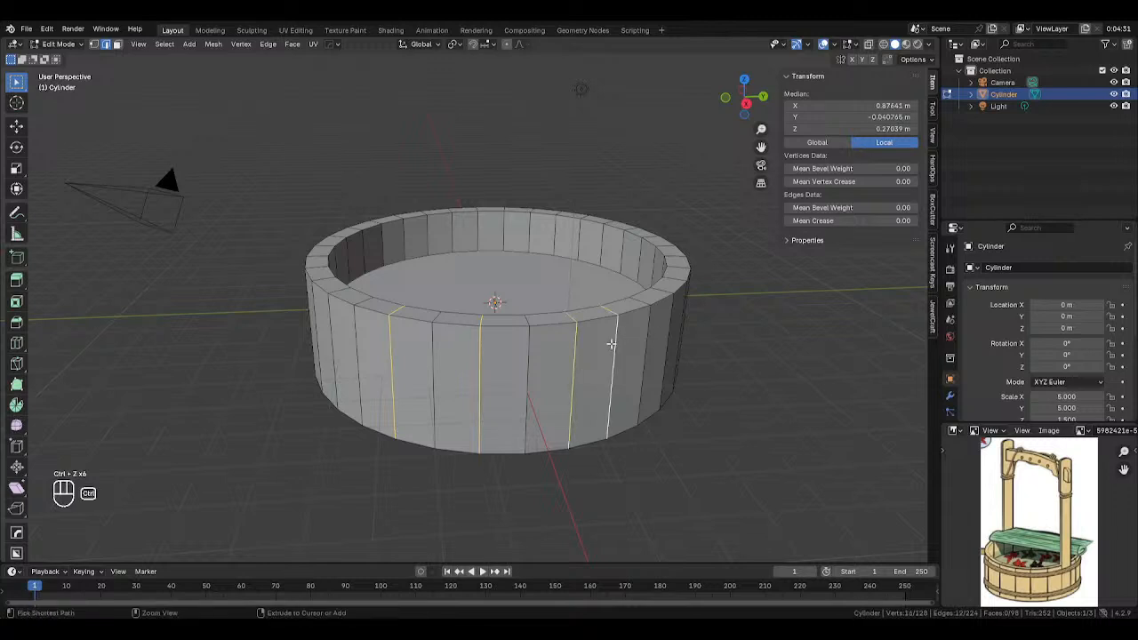
key(ctrl+z)
alt+shift+click(643, 334)
middle_drag(643, 333, 469, 335)
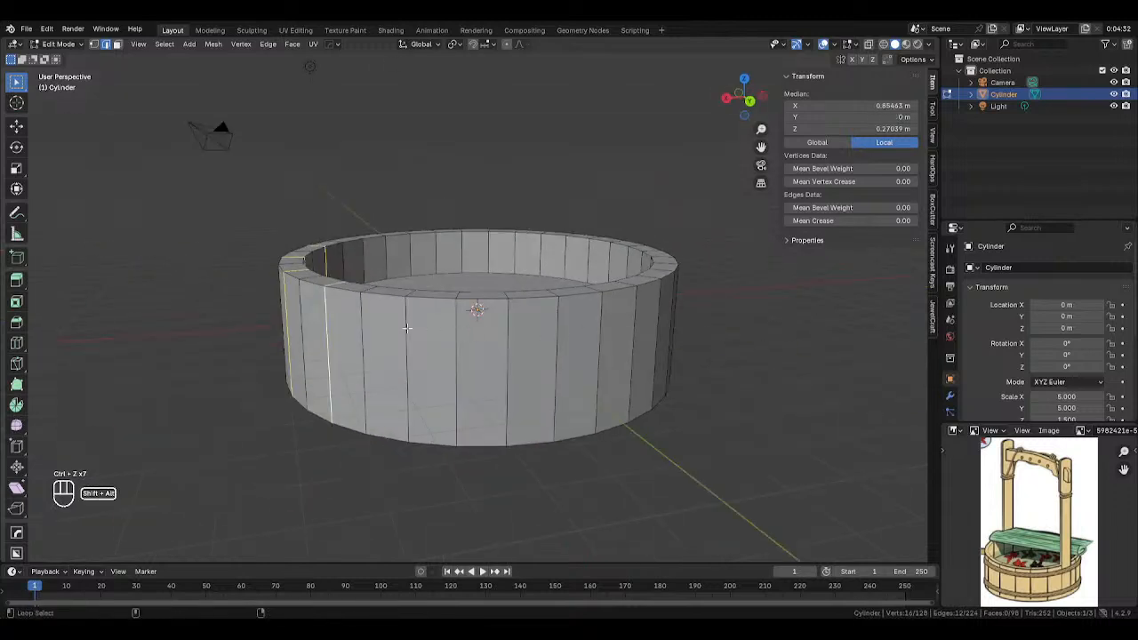
alt+shift+click(506, 332)
middle_drag(551, 344, 472, 342)
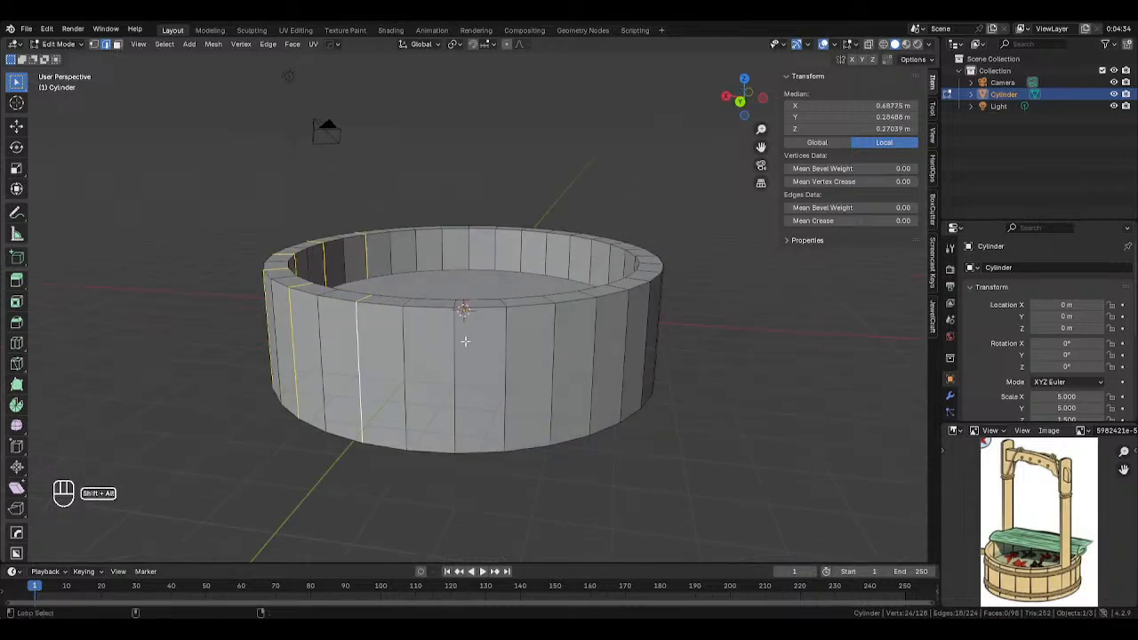
middle_drag(578, 352, 525, 349)
alt+shift+click(459, 340)
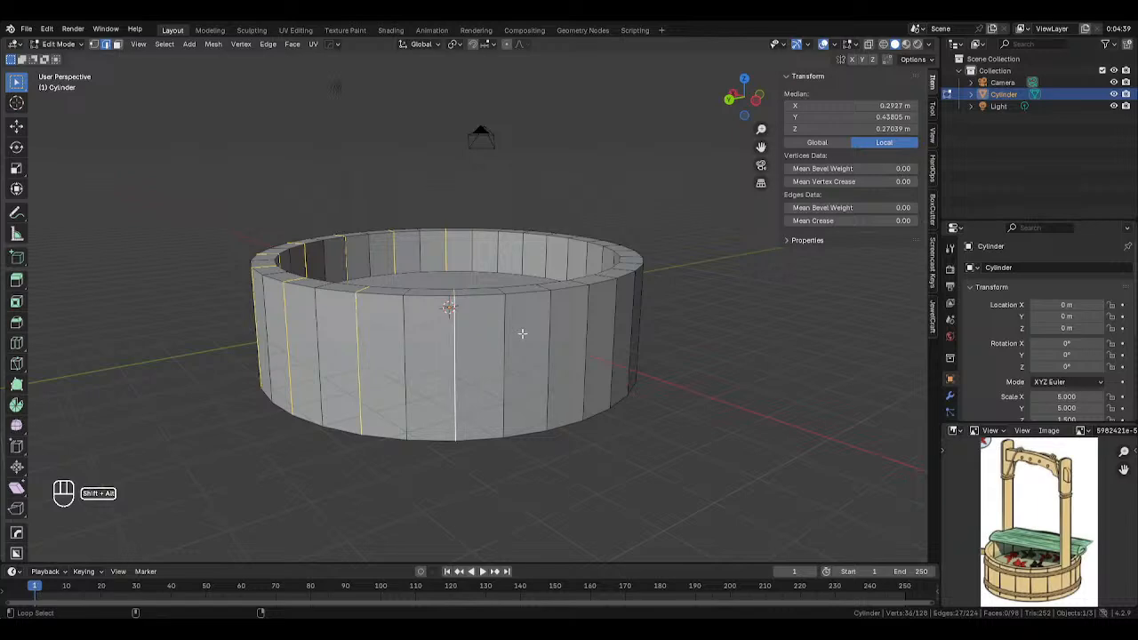
middle_drag(669, 353, 493, 352)
alt+shift+click(454, 342)
alt+shift+click(457, 346)
middle_drag(602, 376, 475, 343)
alt+shift+click(475, 343)
middle_drag(578, 342, 530, 340)
alt+shift+click(481, 341)
alt+shift+click(518, 341)
alt+shift+click(537, 333)
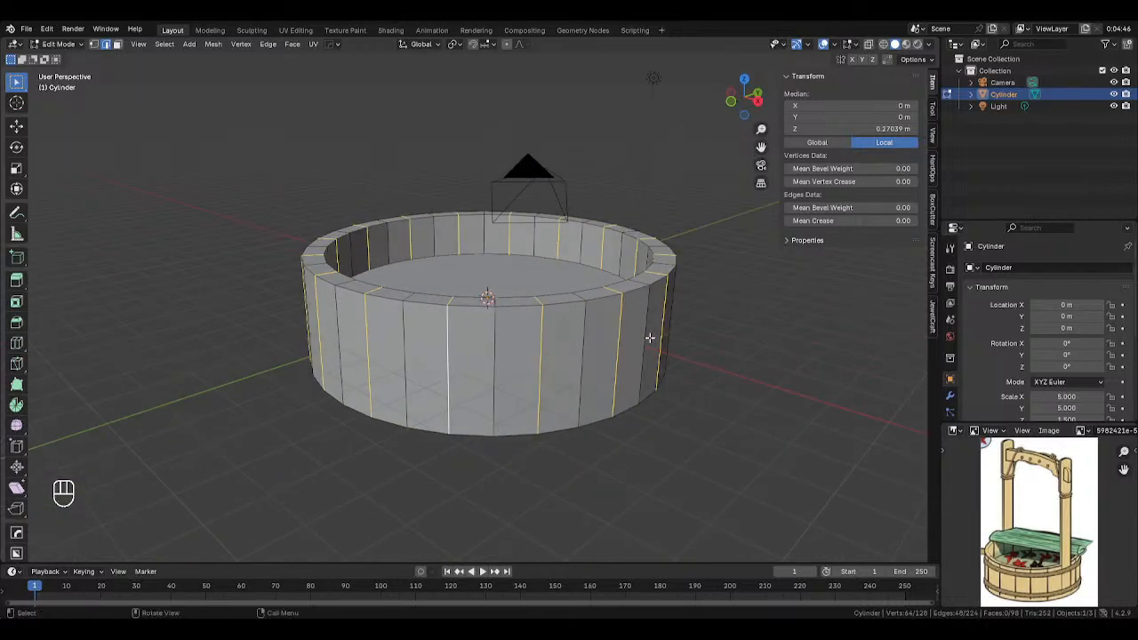
Bevel the selected vertical edge loops into narrow strips about 0.025 m in offset, using one segment.
key(ctrl+b)
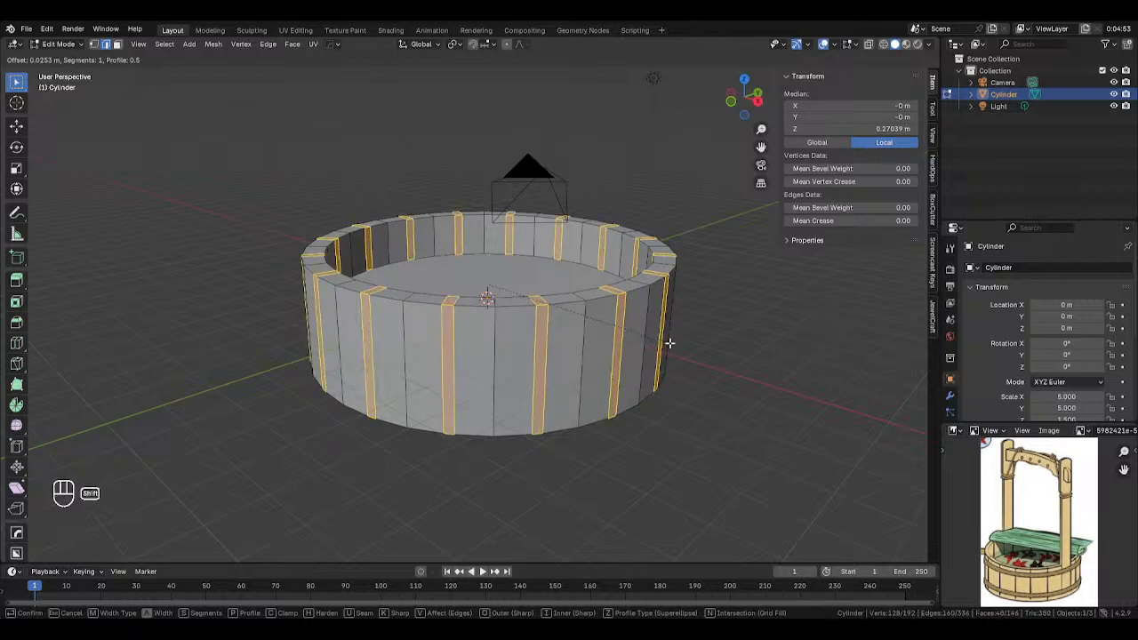
click(669, 342)
middle_drag(670, 342, 849, 366)
scroll(780, 353, up, 3)
scroll(708, 465, up, 4)
shift+middle_drag(780, 353, 574, 356)
key(alt+z)
key(alt+z)
scroll(633, 365, down, 8)
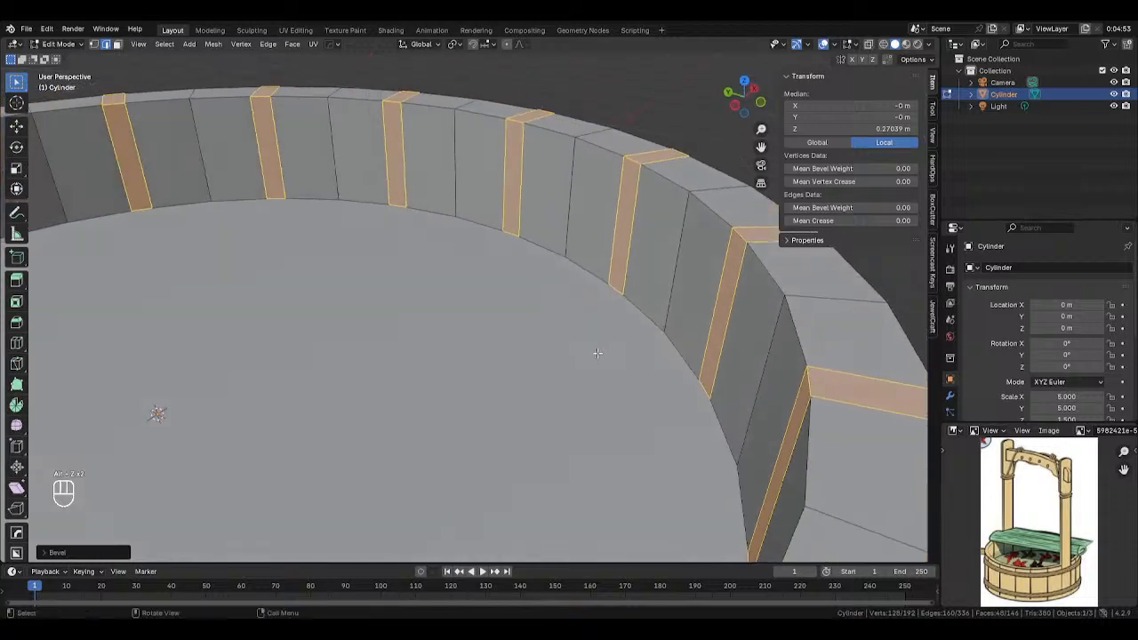
Extrude the beveled strips in place and shrink them about 0.035 m inward along their normals to form plank grooves.
middle_drag(658, 358, 617, 341)
key(e)
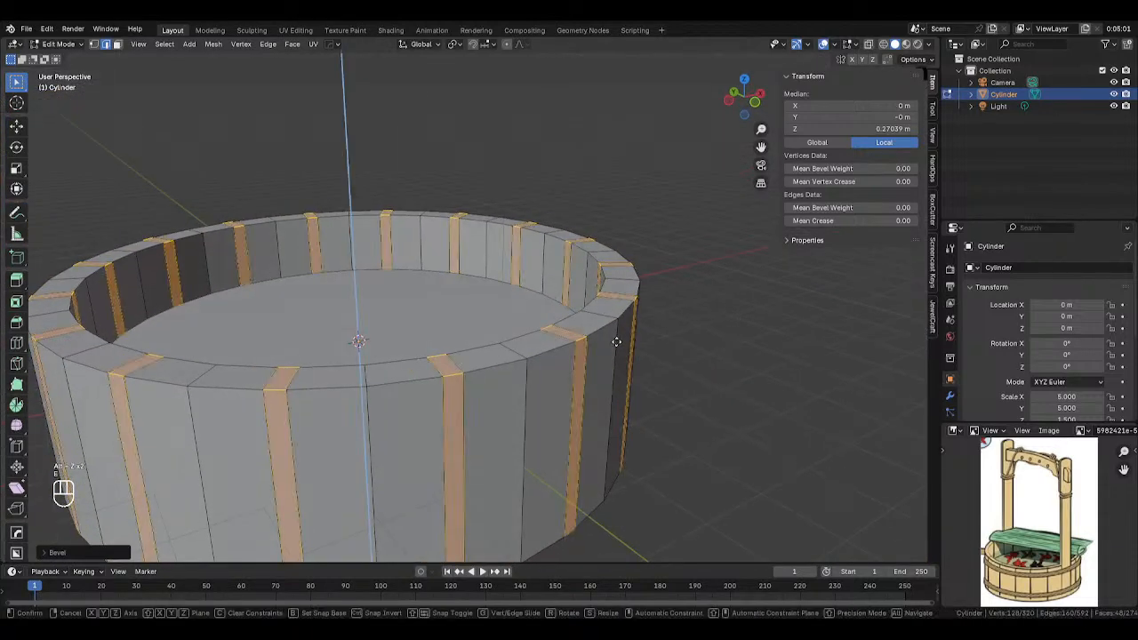
right_click(616, 341)
key(alt+s)
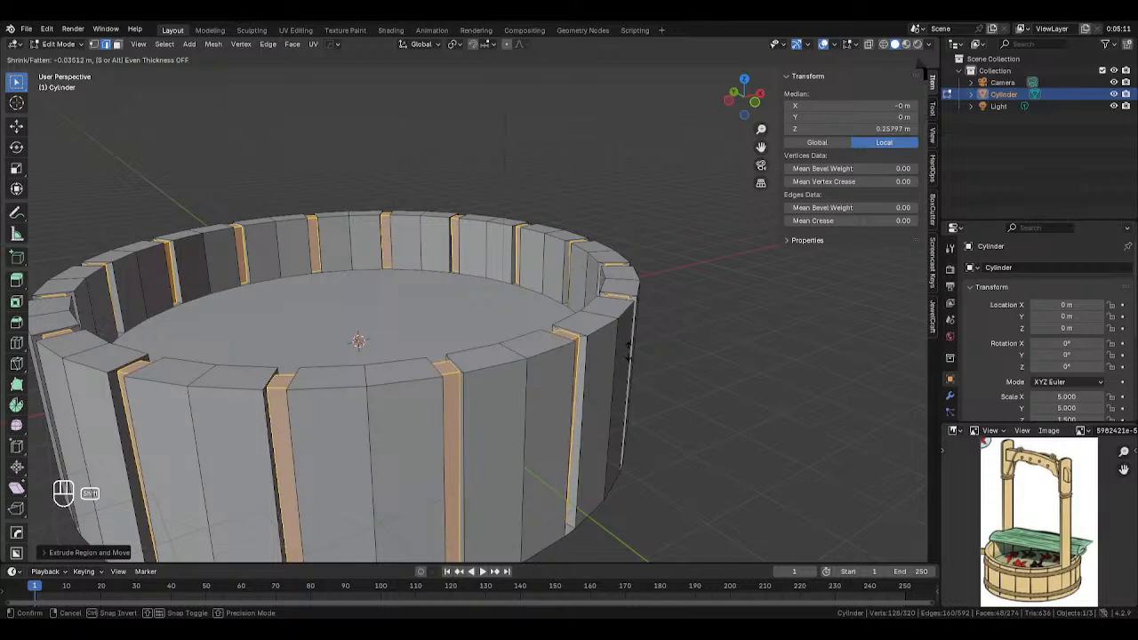
click(625, 349)
middle_drag(625, 350, 565, 335)
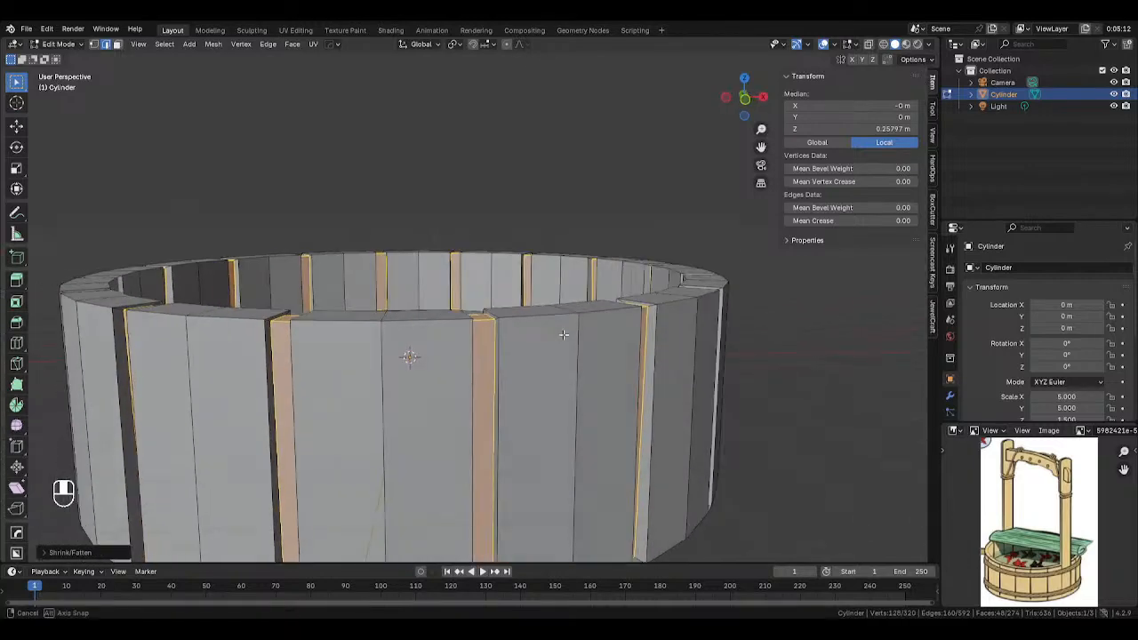
Reduce the selection to the grooves' top faces on the tub rim, using front view, X-ray and face selection.
key(KP_1)
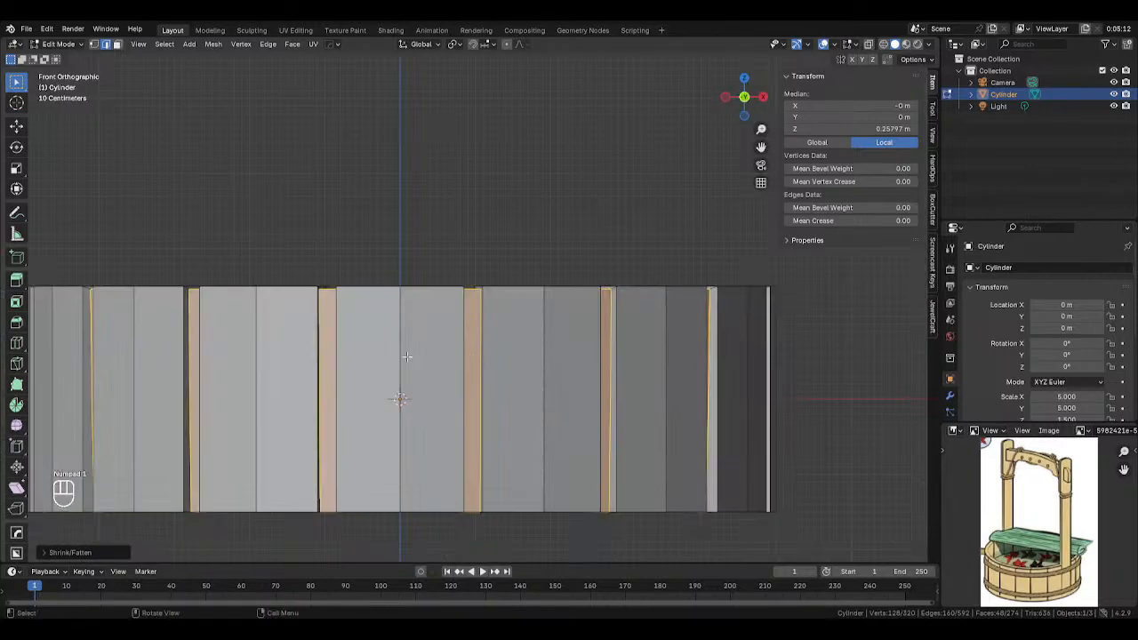
scroll(407, 356, down, 3)
key(alt+z)
ctrl+drag(162, 328, 580, 426)
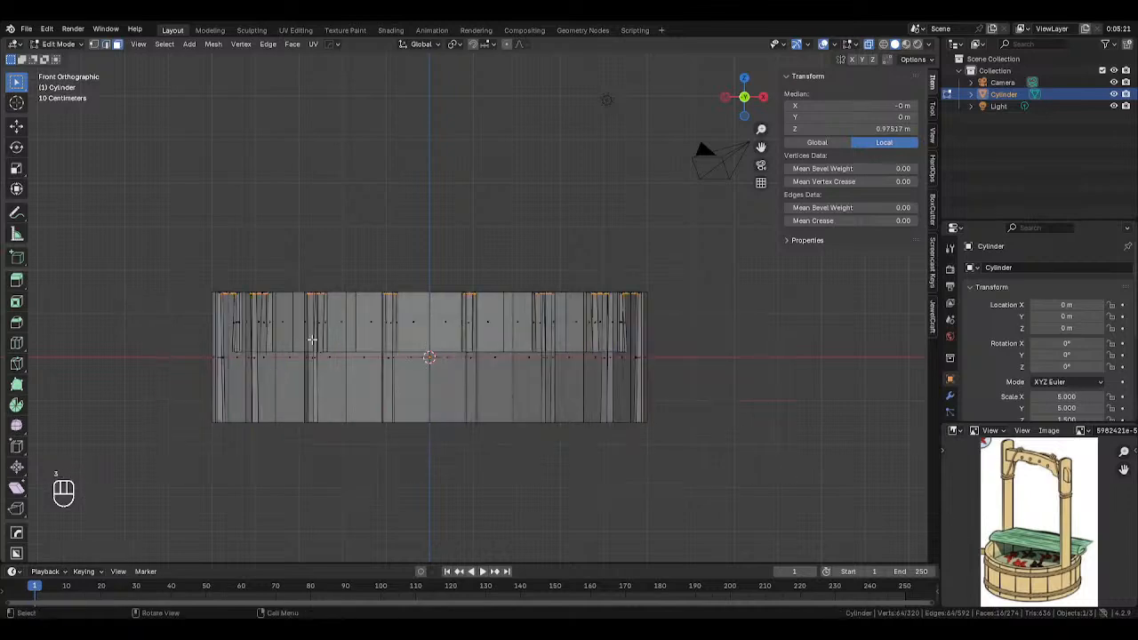
middle_drag(312, 338, 464, 320)
Lower the grooves' top faces along Z to deepen the notches in the rim, and return to Object Mode.
key(alt+z)
scroll(658, 324, up, 5)
key(g)
key(z)
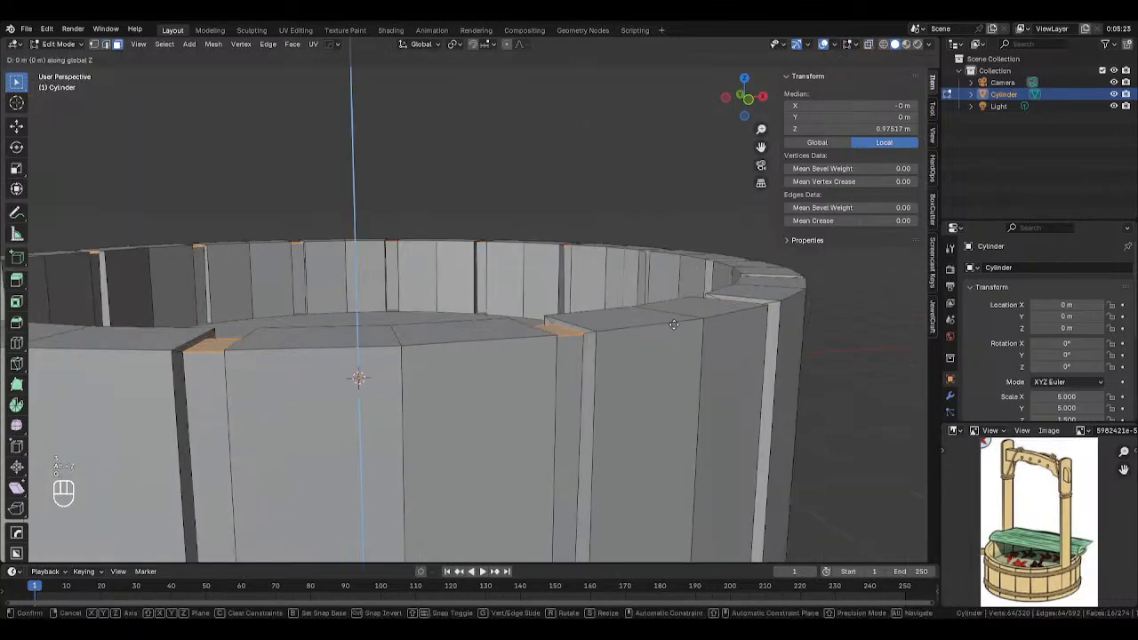
click(673, 376)
scroll(711, 347, down, 4)
key(Tab)
scroll(516, 360, down, 3)
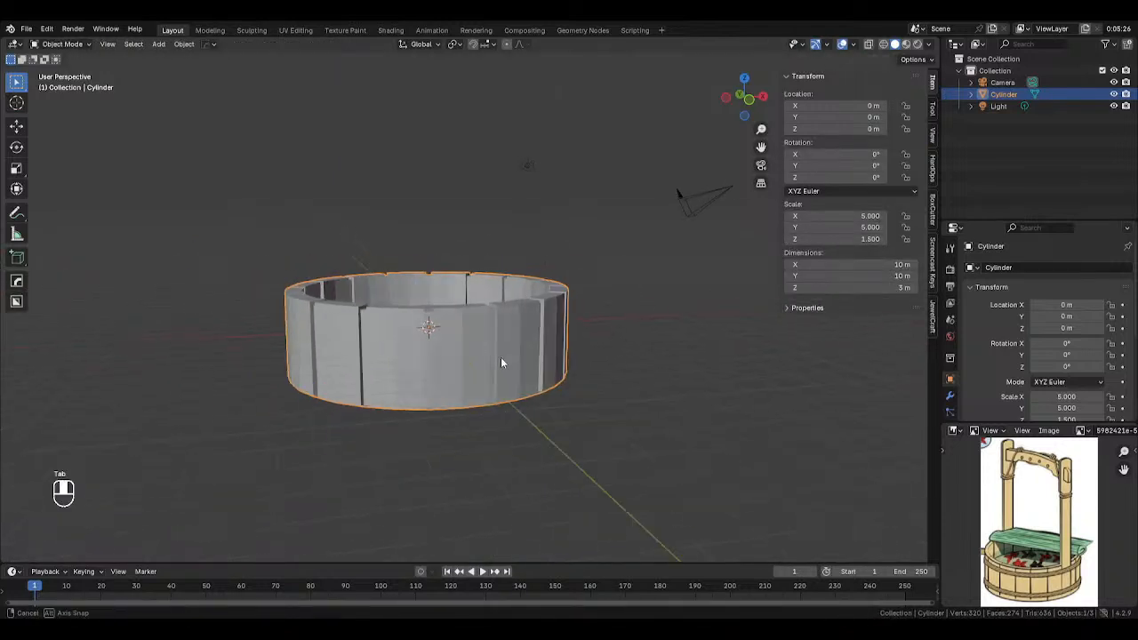
Scale the whole tub along Z to about 1.83, making it about 3.66 m tall.
middle_drag(501, 363, 555, 344)
key(Tab)
key(Tab)
click(247, 357)
scroll(247, 356, down, 4)
click(504, 314)
key(s)
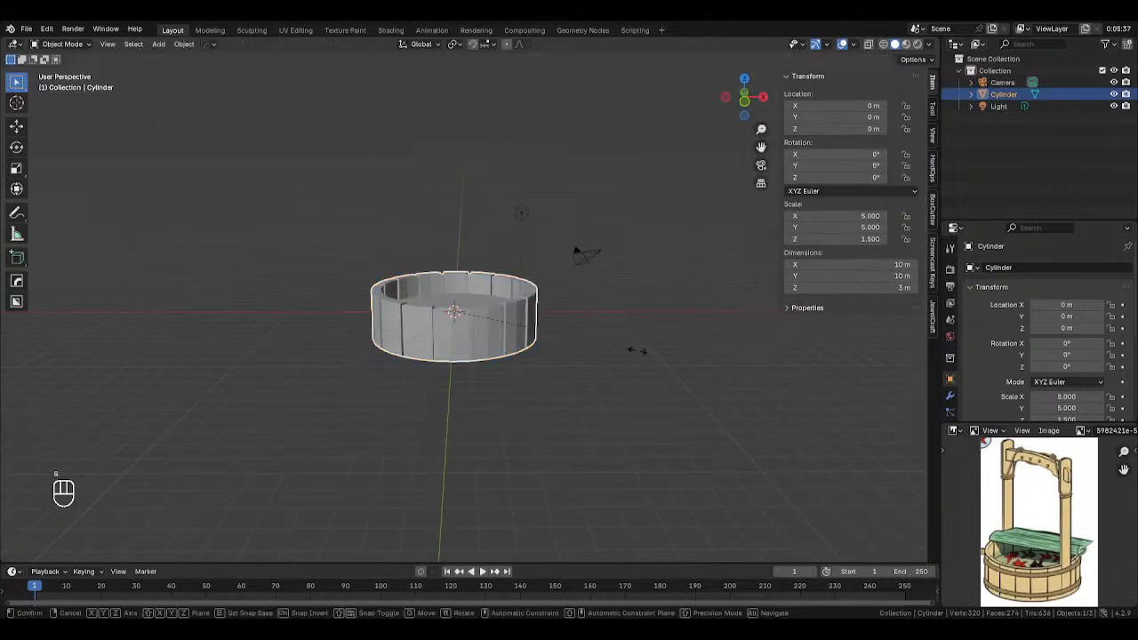
key(z)
click(672, 356)
scroll(673, 360, up, 2)
middle_drag(672, 366, 744, 394)
scroll(615, 376, up, 5)
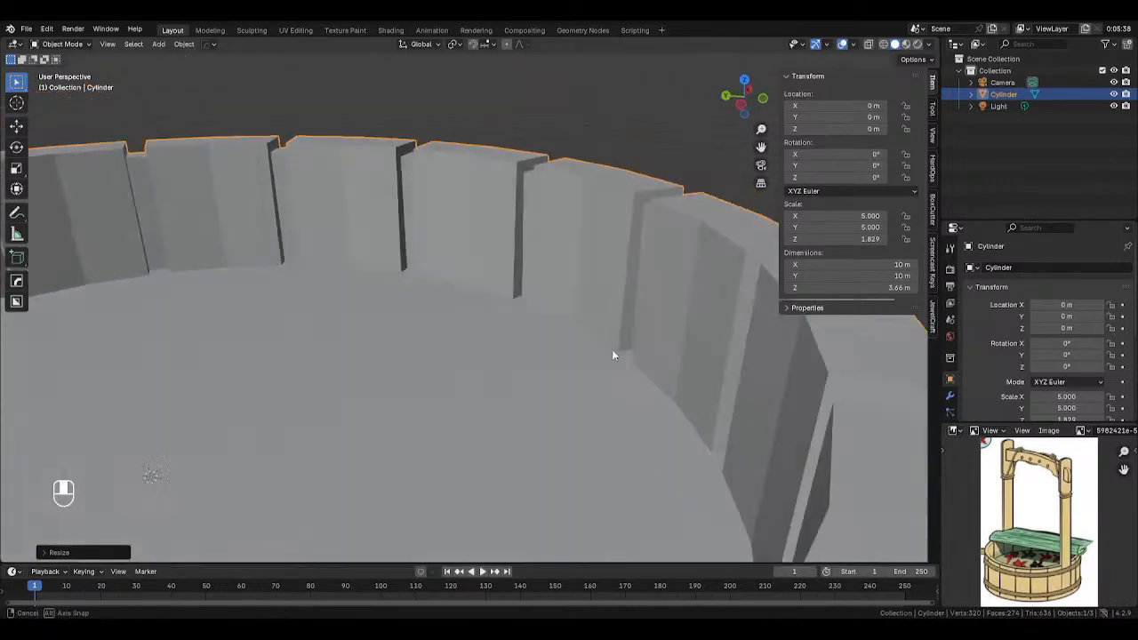
middle_drag(613, 356, 446, 389)
scroll(542, 357, down, 4)
scroll(502, 434, down, 3)
Select the tub's inner floor face in Edit Mode and return to Object Mode.
key(Tab)
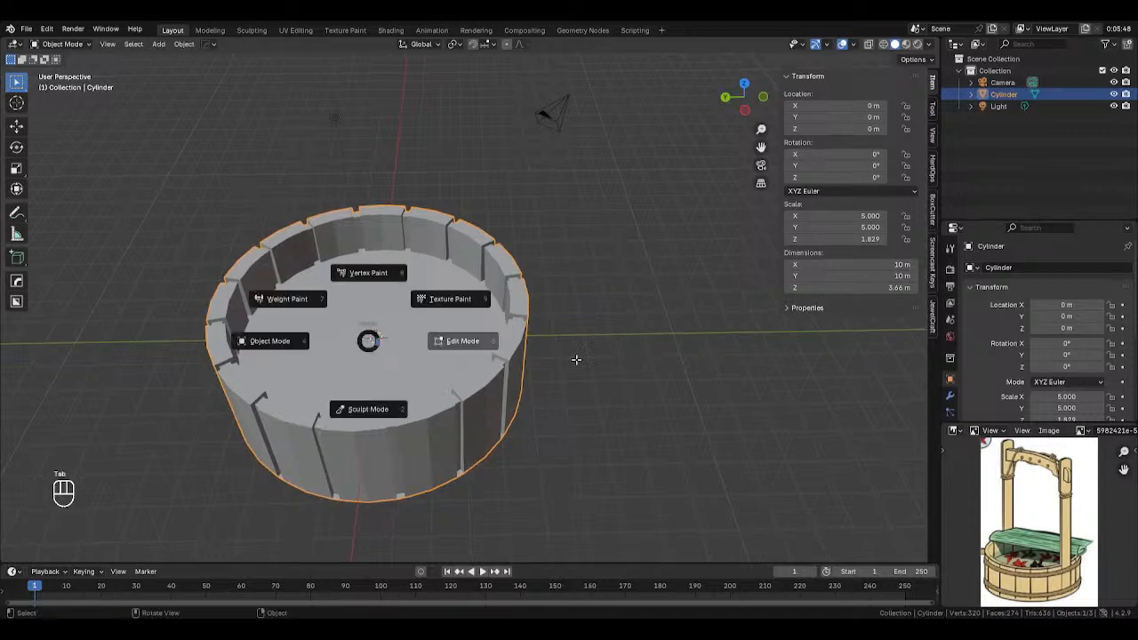
shift+middle_drag(416, 370, 459, 362)
key(3)
click(487, 326)
middle_drag(613, 364, 432, 335)
key(Tab)
scroll(963, 398, down, 1)
scroll(956, 393, down, 2)
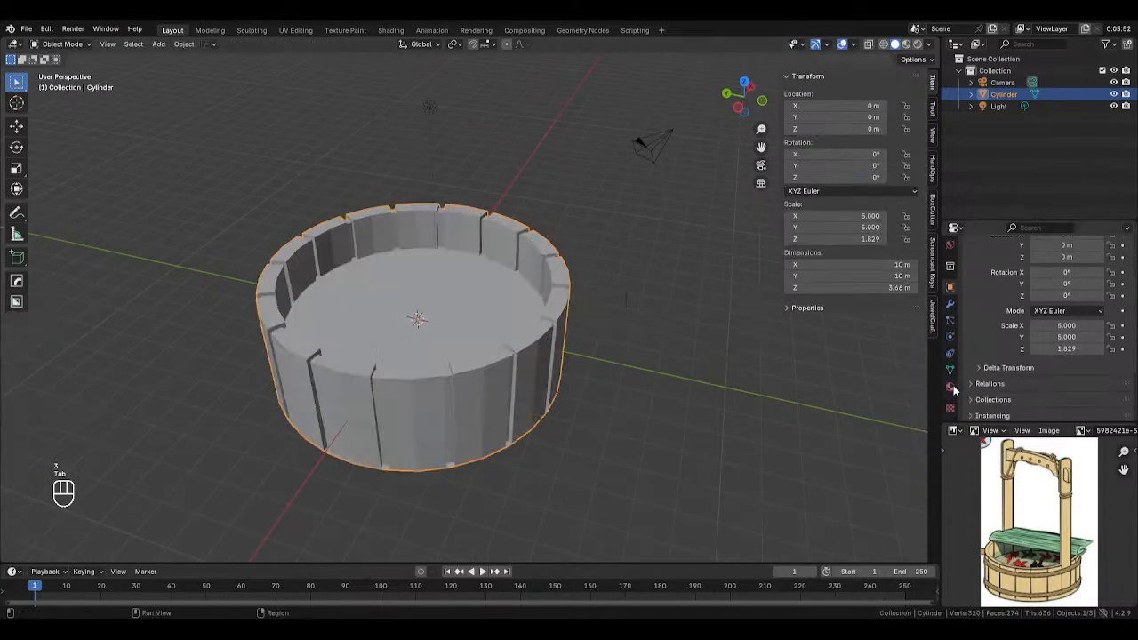
Give the tub a new material with its base color sampled from the reference image's wood, and show rendered shading.
click(950, 388)
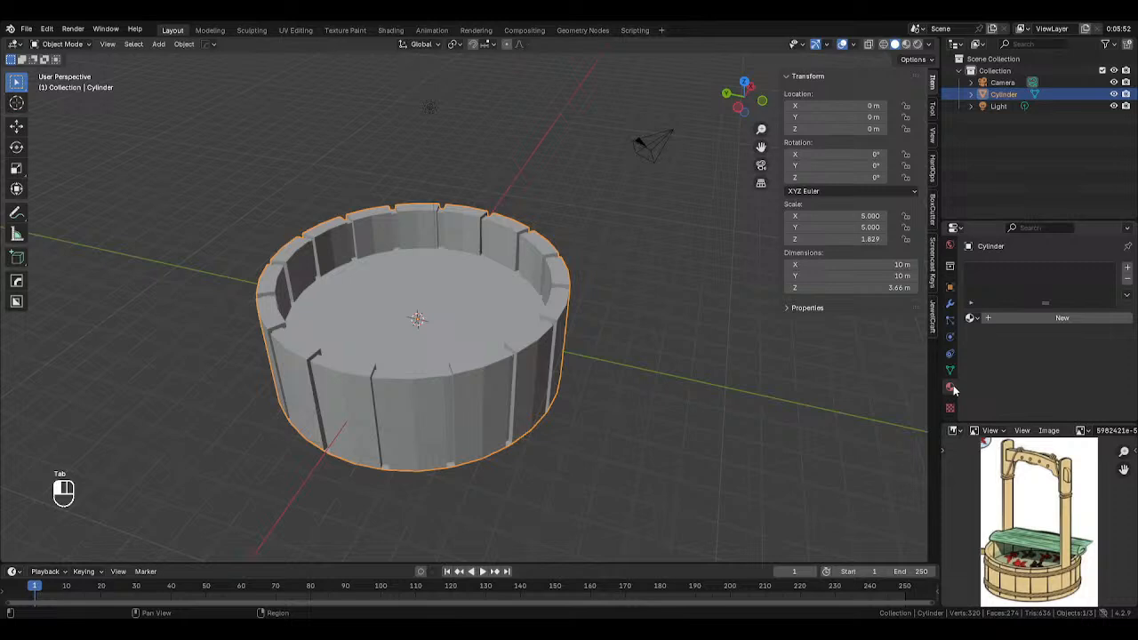
click(1063, 317)
click(1076, 392)
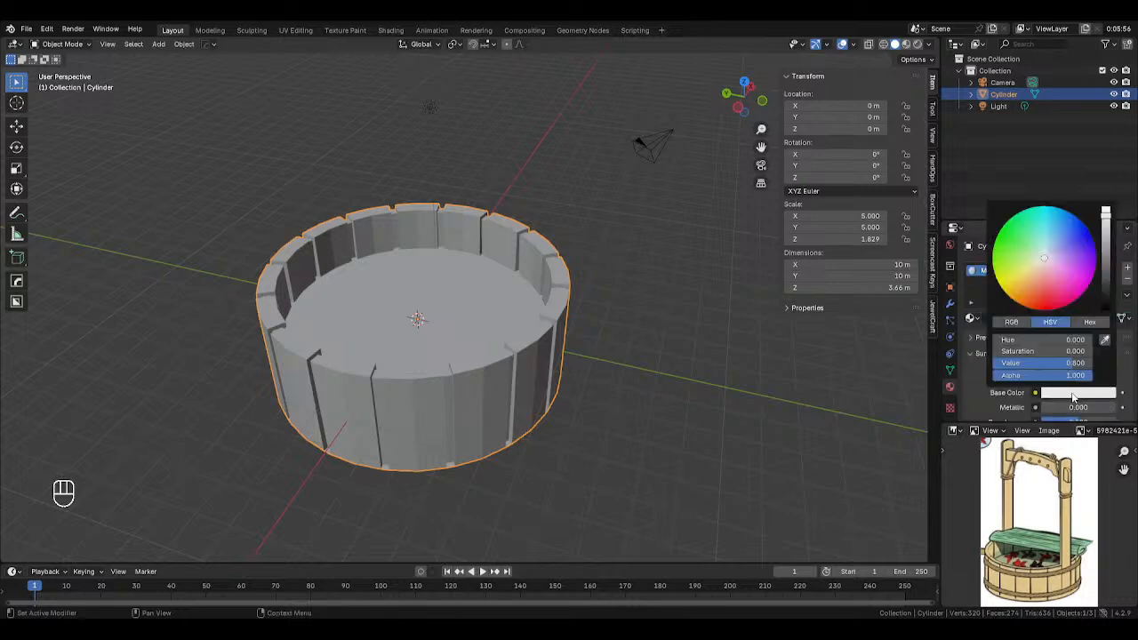
click(1067, 512)
key(z)
click(567, 208)
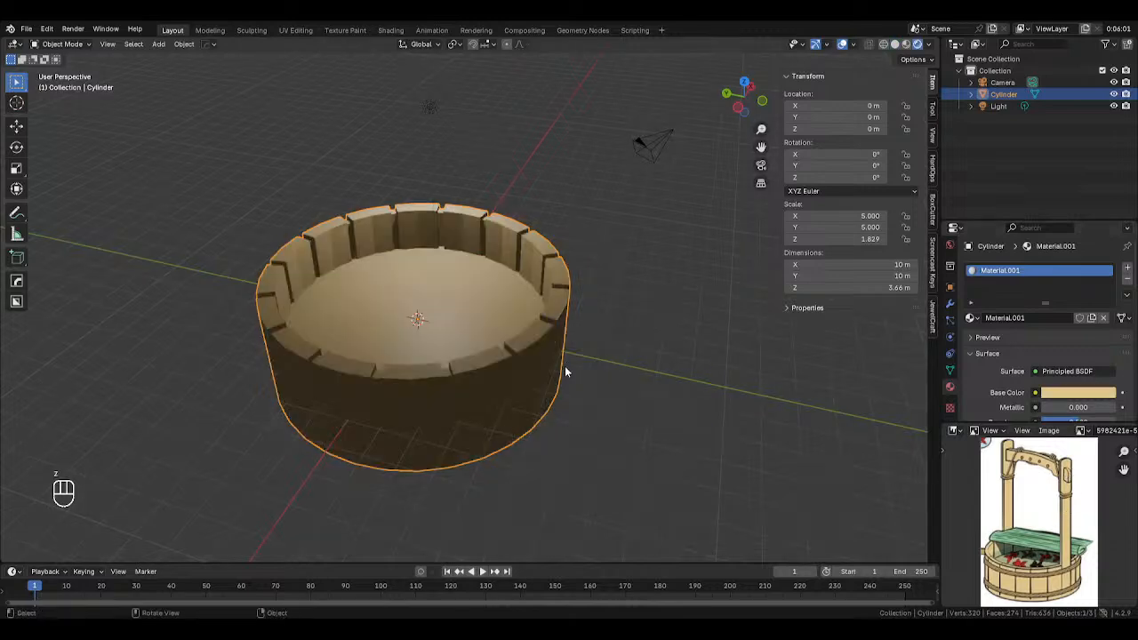
Select the point light above the tub and change its type to Sun.
middle_drag(567, 374, 434, 128)
click(428, 138)
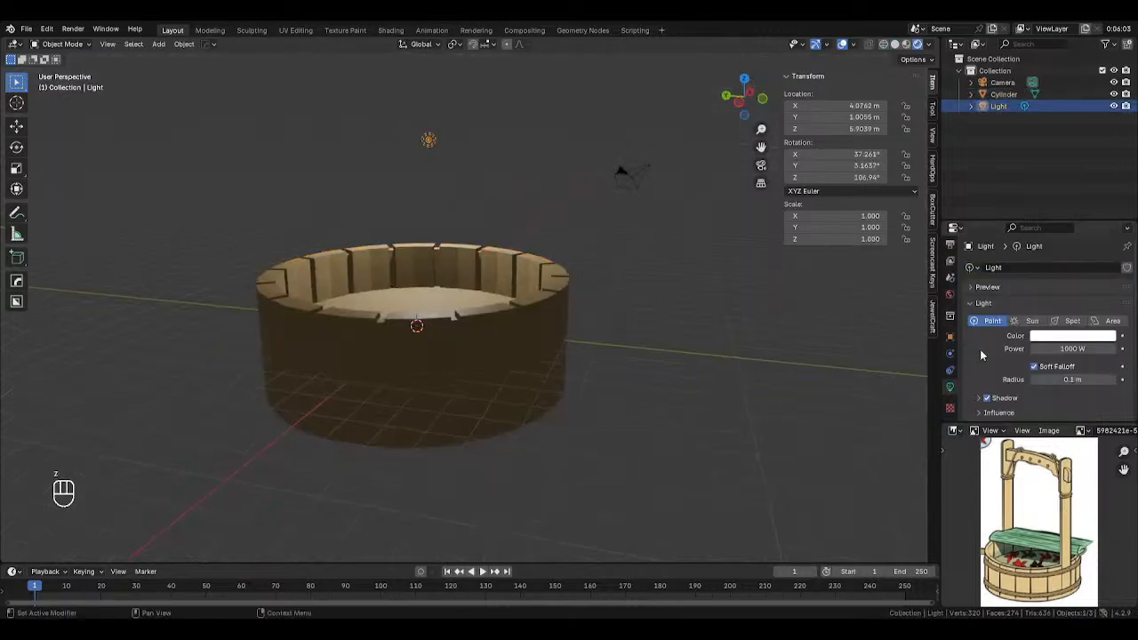
click(1033, 320)
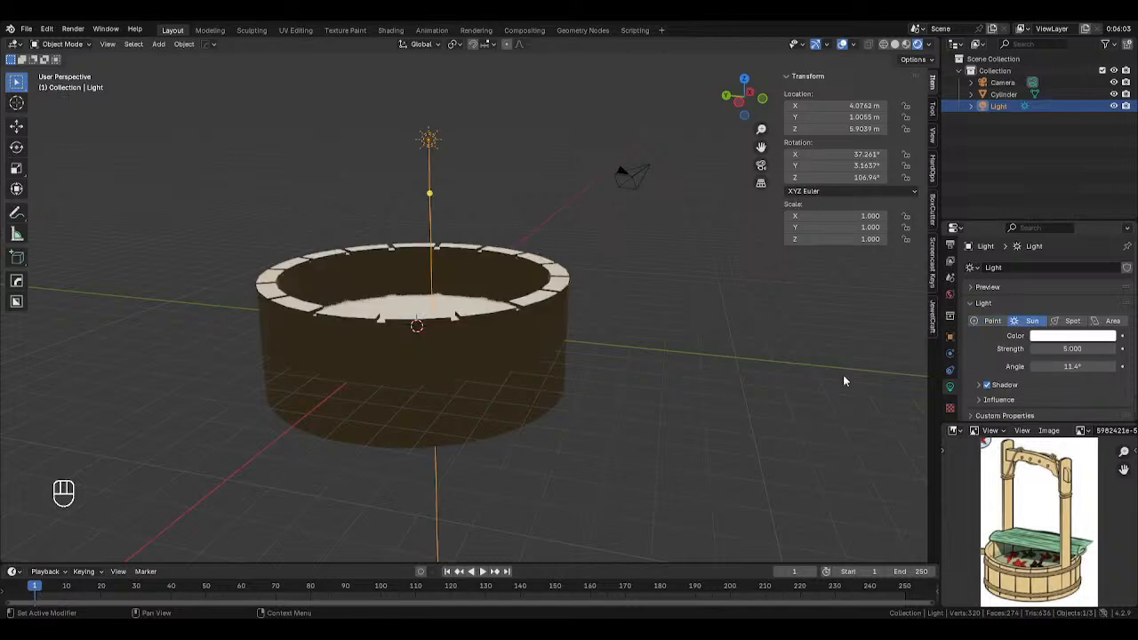
middle_drag(843, 376, 613, 356)
key(g)
key(g)
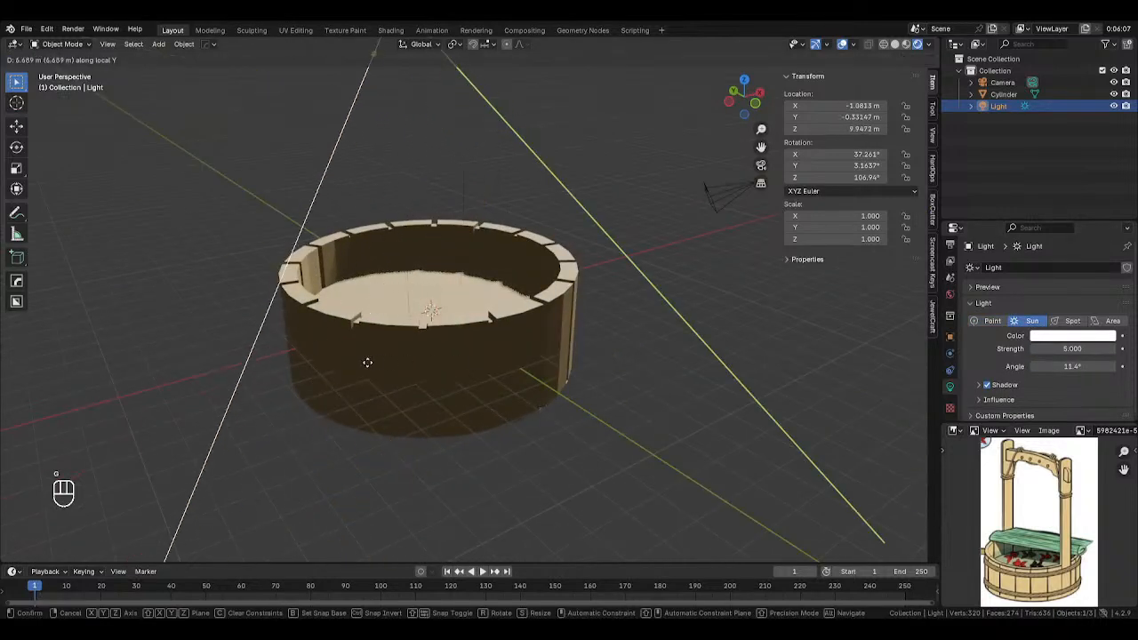
key(y)
right_click(253, 371)
Move the sun light along X to about -5.84 m and aim its beam so the tub's outer wall is lit.
key(g)
key(x)
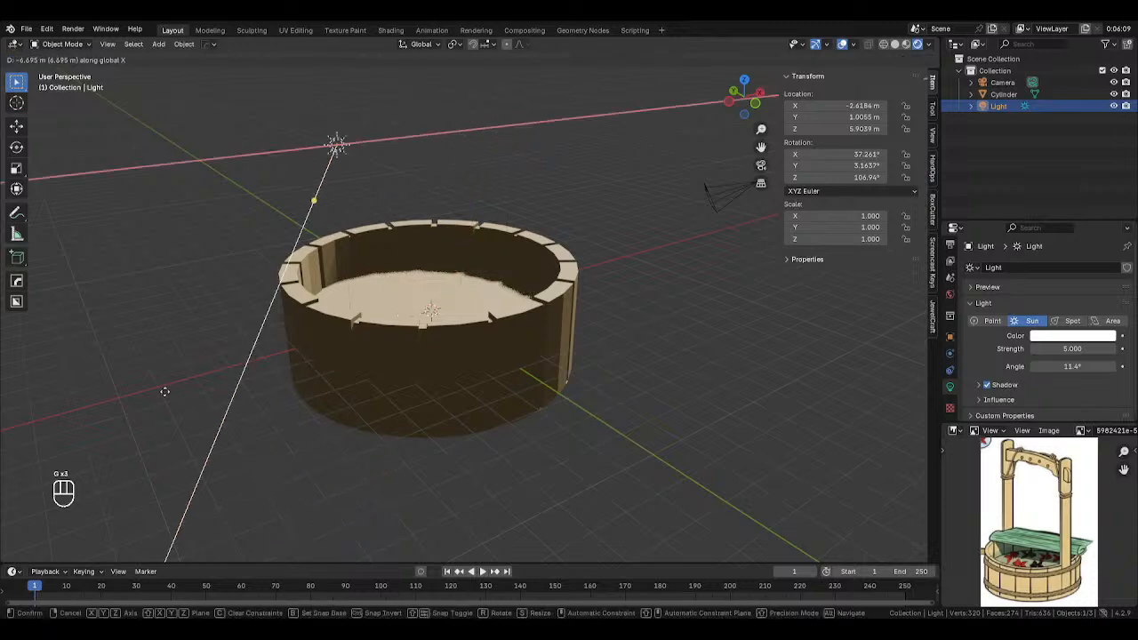
click(71, 378)
mouse_move(206, 214)
mouse_down()
mouse_move(246, 183)
mouse_move(242, 159)
mouse_move(233, 161)
mouse_up()
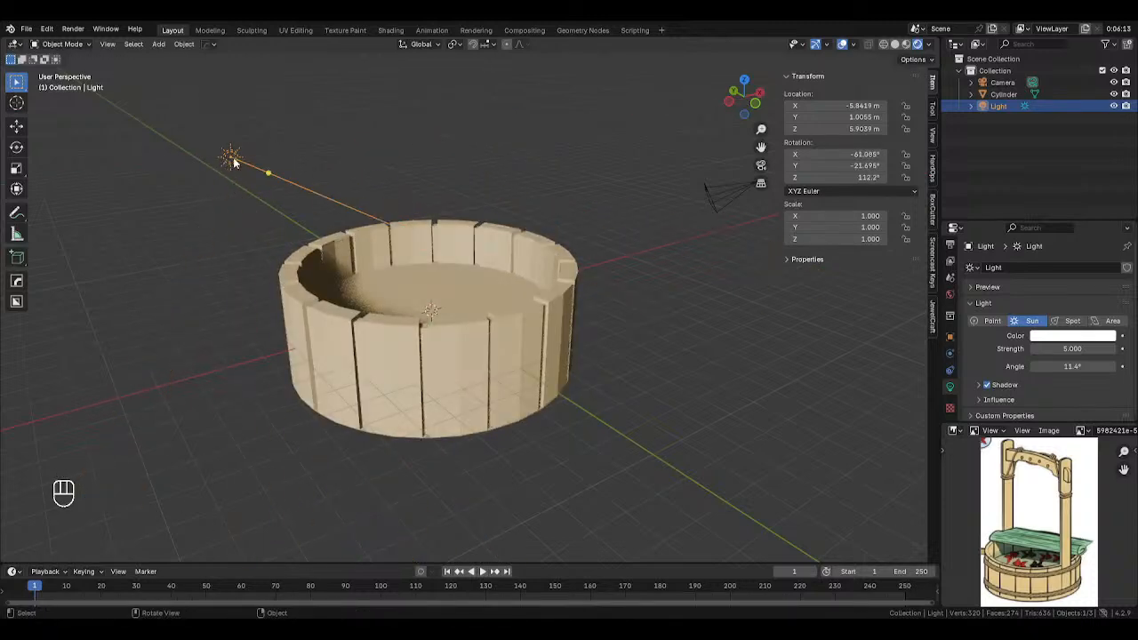
scroll(338, 255, down, 4)
middle_drag(342, 258, 409, 318)
key(g)
key(x)
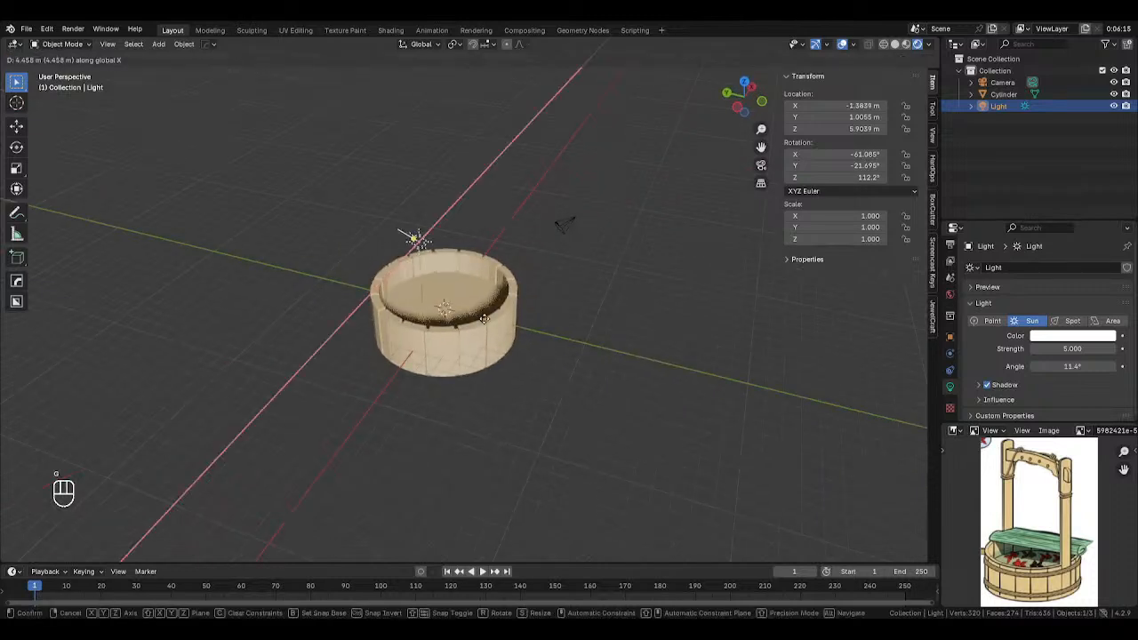
right_click(485, 321)
Move the sun light along Y to about -8.35 m.
key(g)
key(y)
click(612, 331)
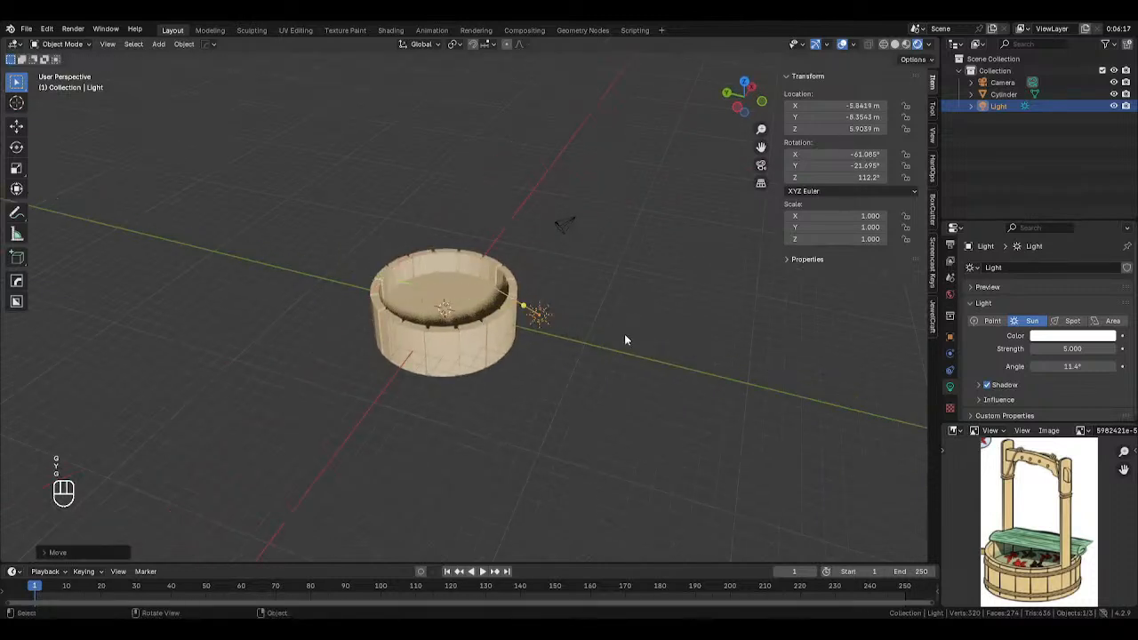
middle_drag(624, 333, 561, 313)
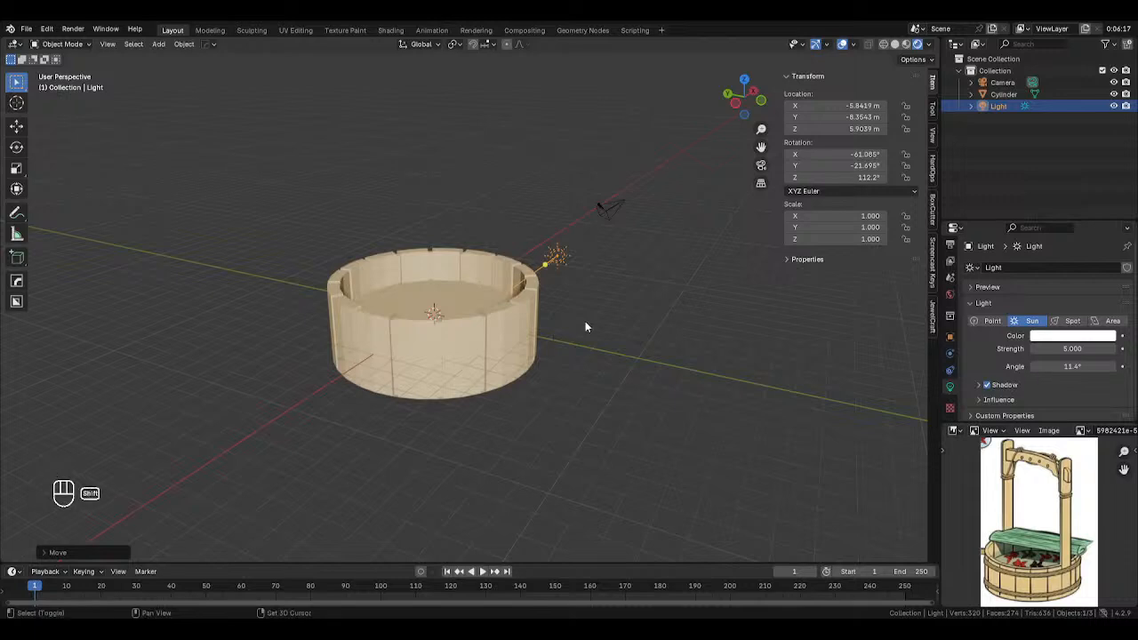
Duplicate the sun light to about X -12.15, Y 4.12, Z 6.89 m and set the copy's strength to 2.
key(shift+d)
click(148, 267)
click(1072, 348)
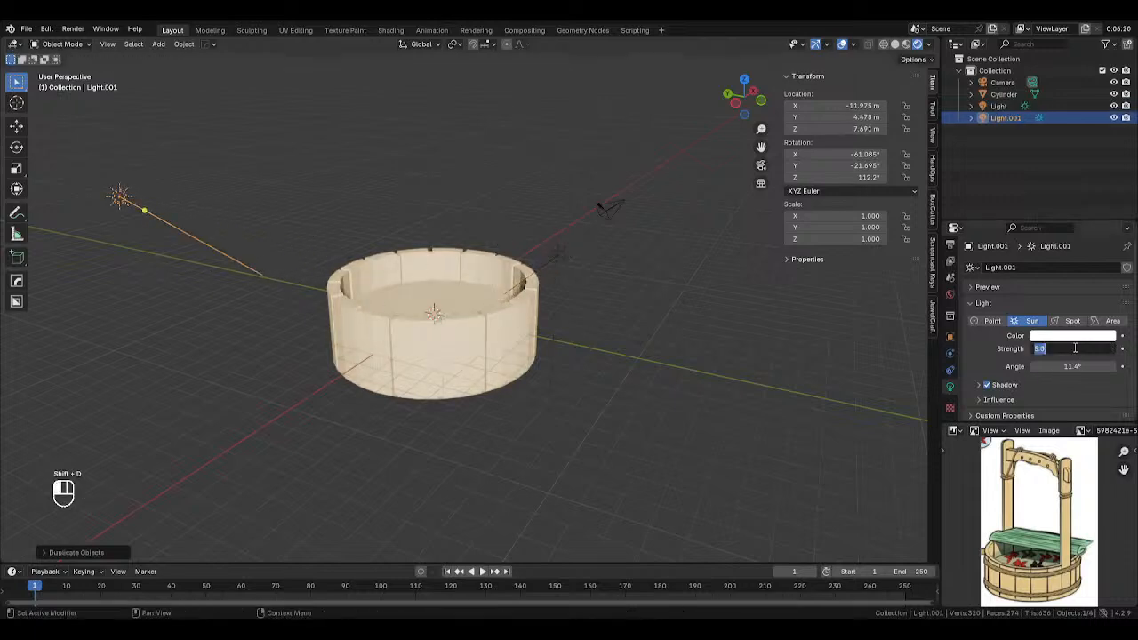
text(2)
key(Return)
key(g)
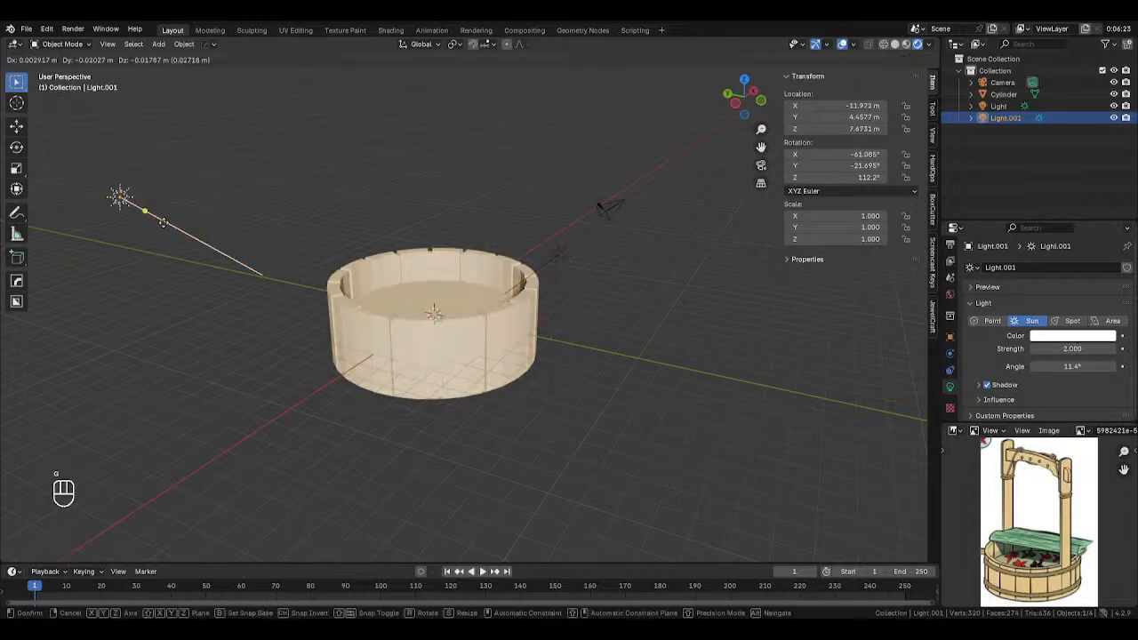
click(152, 233)
key(g)
right_click(249, 269)
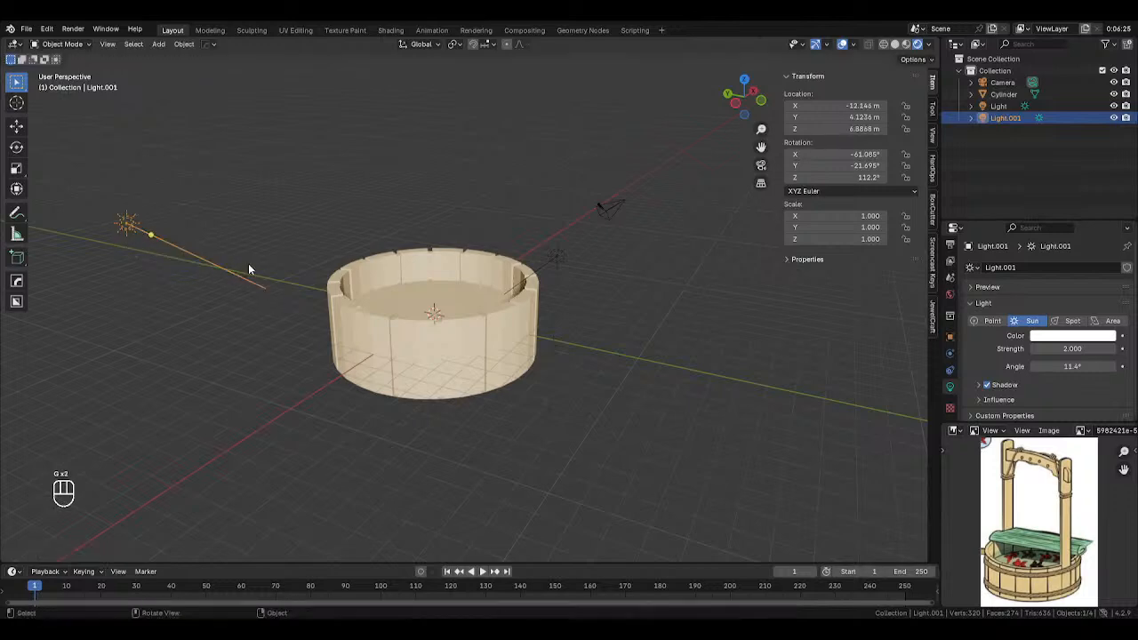
middle_drag(156, 234, 388, 367)
key(g)
right_click(250, 388)
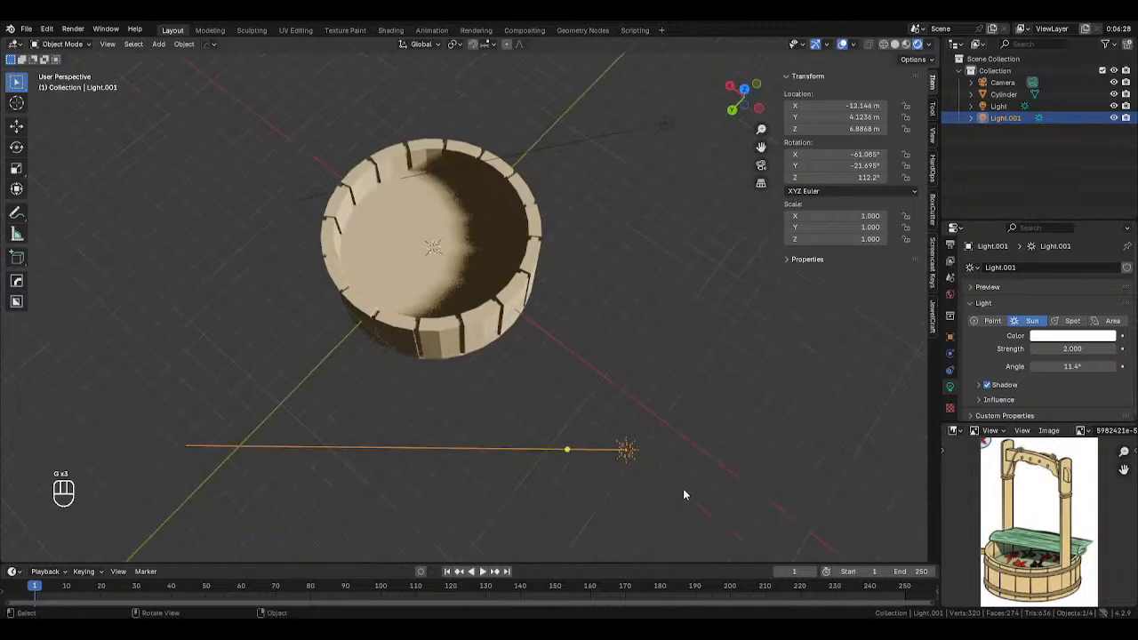
Re-aim the duplicated sun light's beam toward the tub.
click(571, 461)
click(564, 451)
mouse_move(570, 446)
mouse_down()
mouse_move(592, 414)
mouse_move(605, 419)
mouse_up()
mouse_move(605, 419)
middle_down()
mouse_move(553, 342)
mouse_move(583, 364)
mouse_move(563, 344)
middle_up()
Select the tub and set the viewport back to solid shading.
key(alt+z)
key(z)
click(742, 315)
mouse_move(662, 338)
middle_down()
mouse_move(629, 311)
mouse_move(658, 316)
mouse_move(608, 327)
mouse_move(577, 356)
middle_up()
click(555, 298)
key(alt+z)
key(z)
click(707, 318)
scroll(642, 318, up, 3)
scroll(616, 361, up, 2)
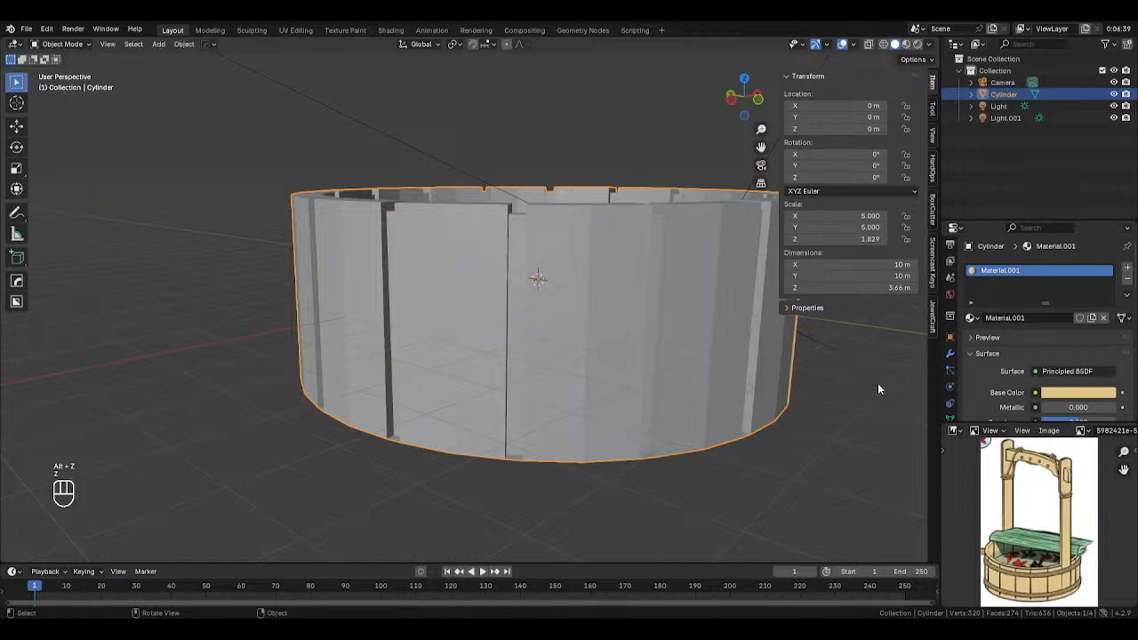
Add a Subdivision Surface modifier to the tub with viewport and render levels of 3.
click(957, 350)
click(1017, 268)
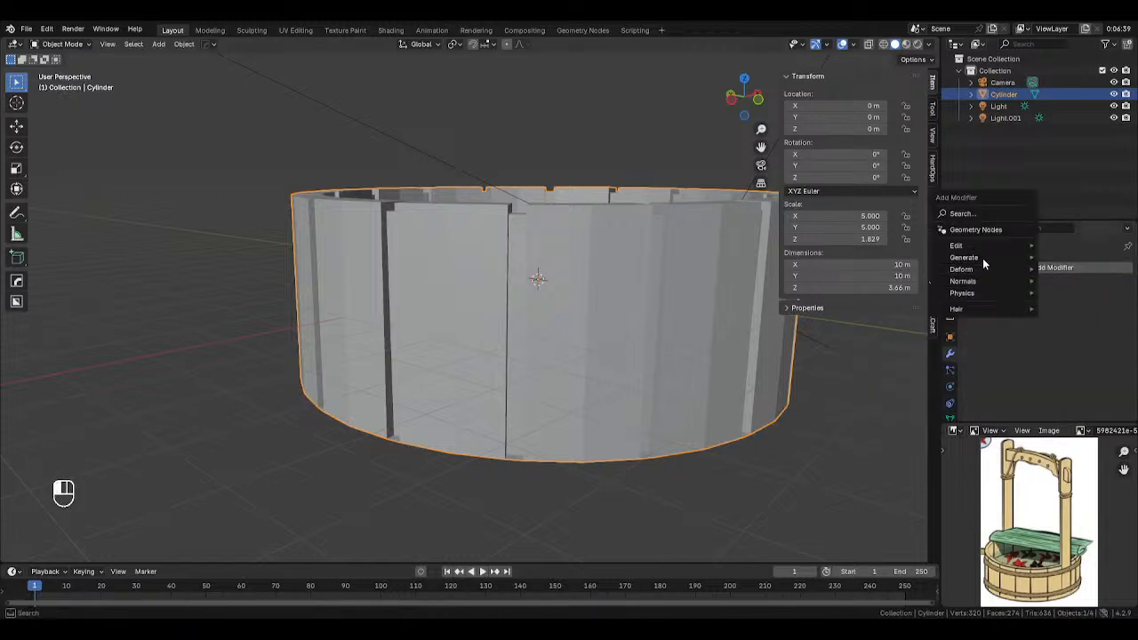
mouse_move(978, 258)
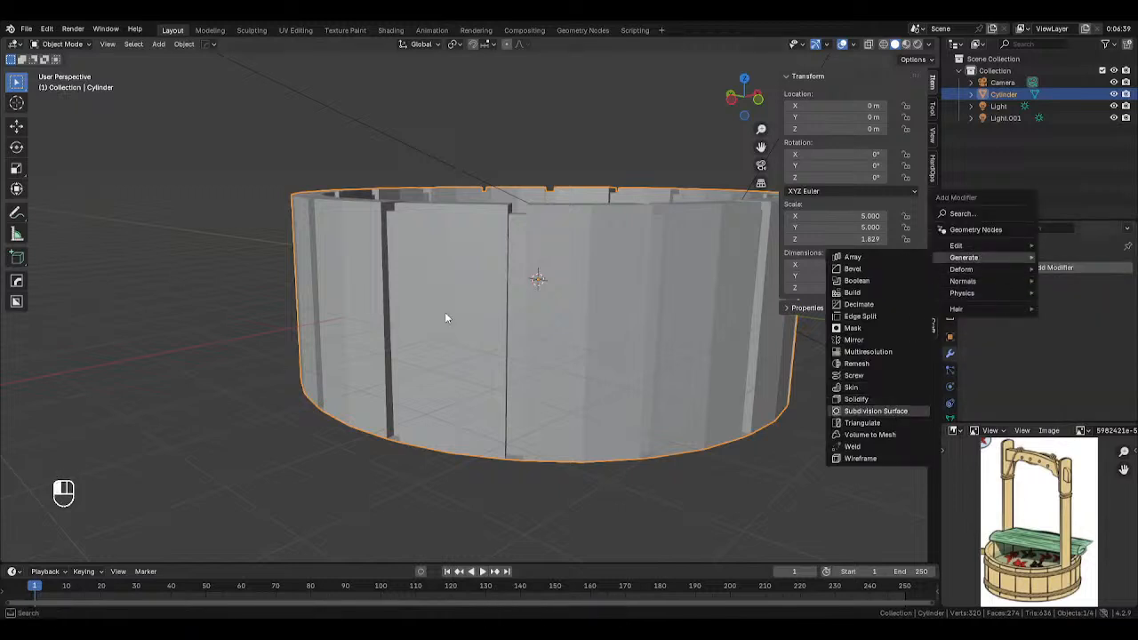
key(Return)
click(1112, 321)
click(1112, 321)
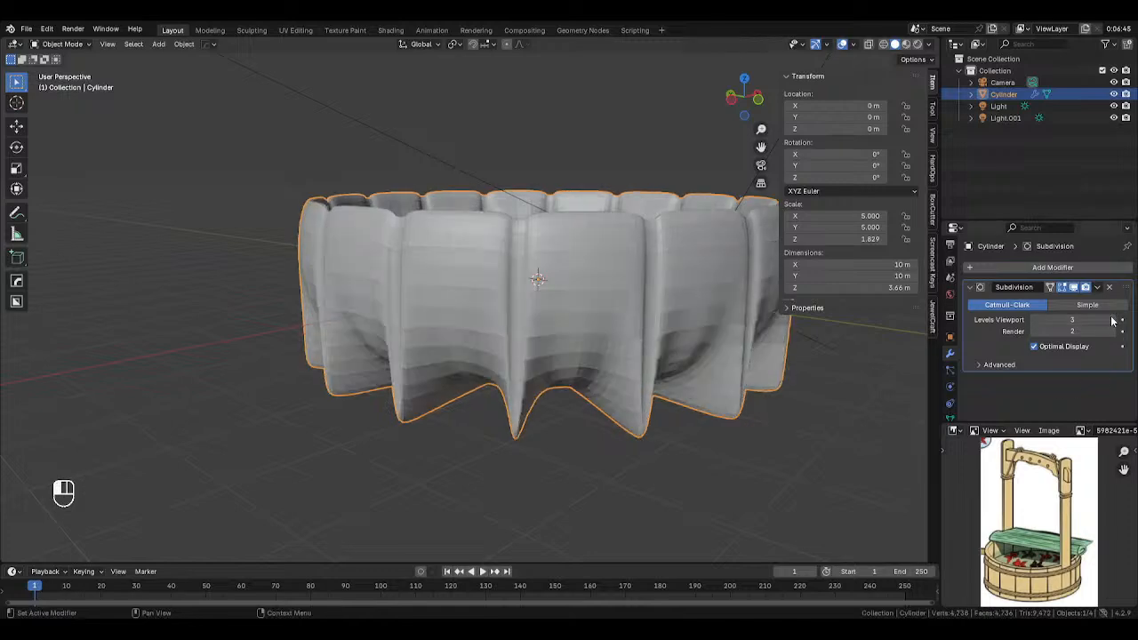
click(1112, 333)
Lower the tub's bottom face by about 0.18 m along Z and inset it slightly.
middle_drag(501, 389, 479, 302)
key(Tab)
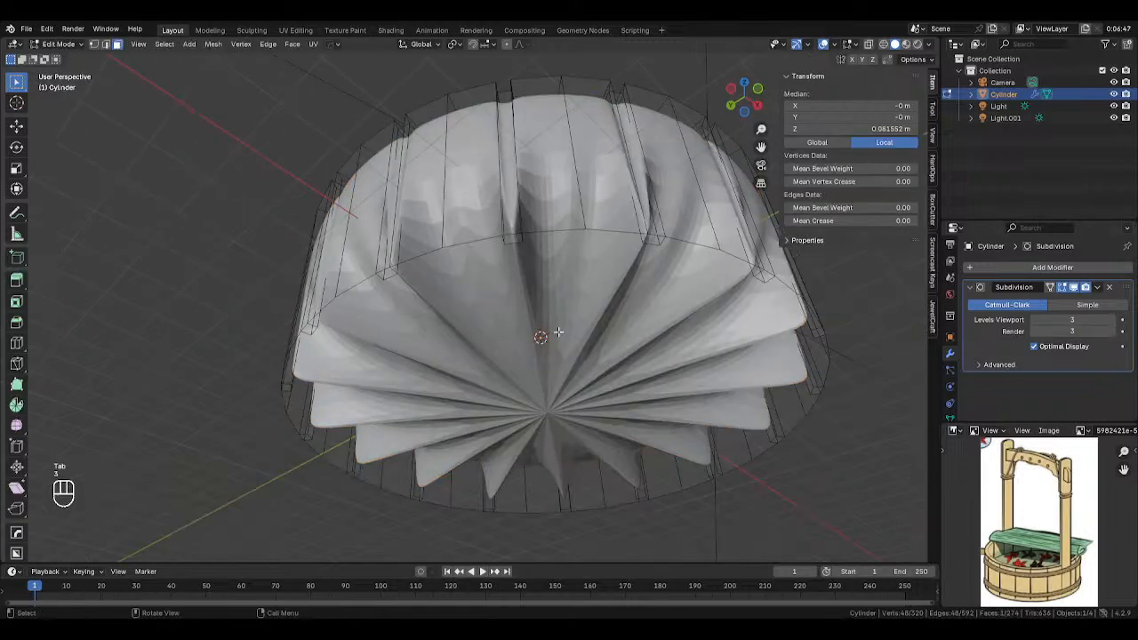
key(3)
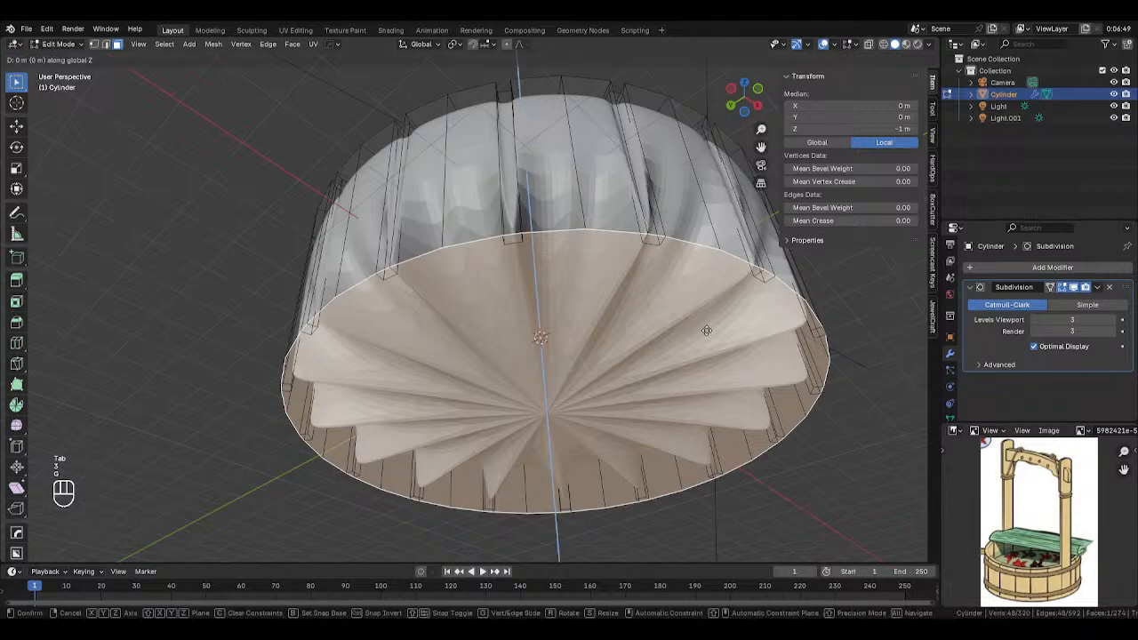
key(g)
key(z)
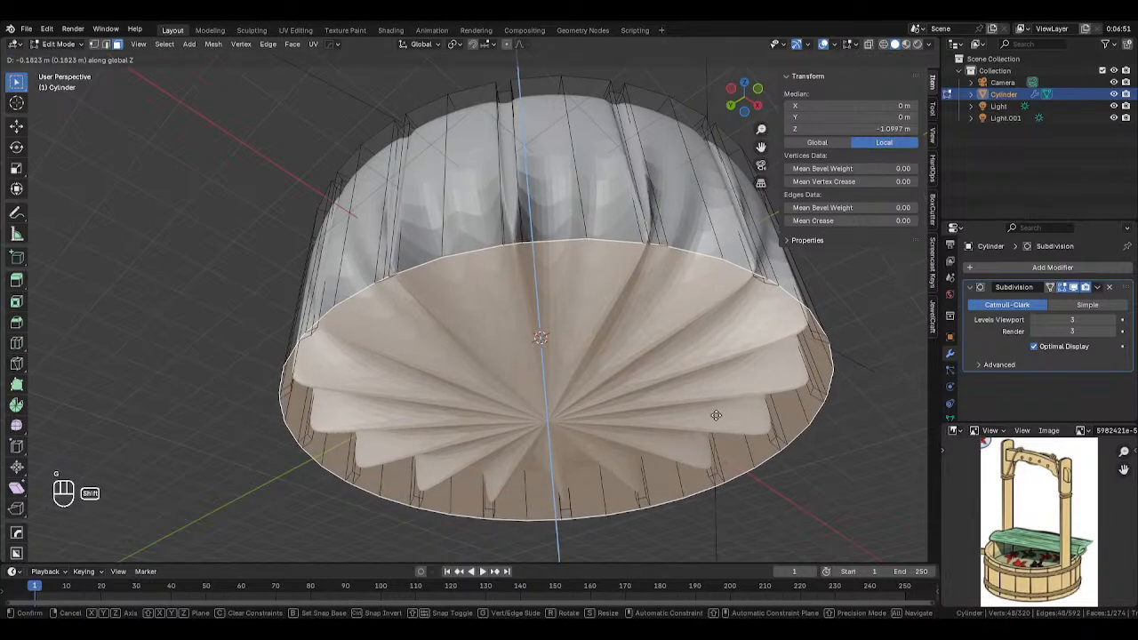
click(785, 352)
key(i)
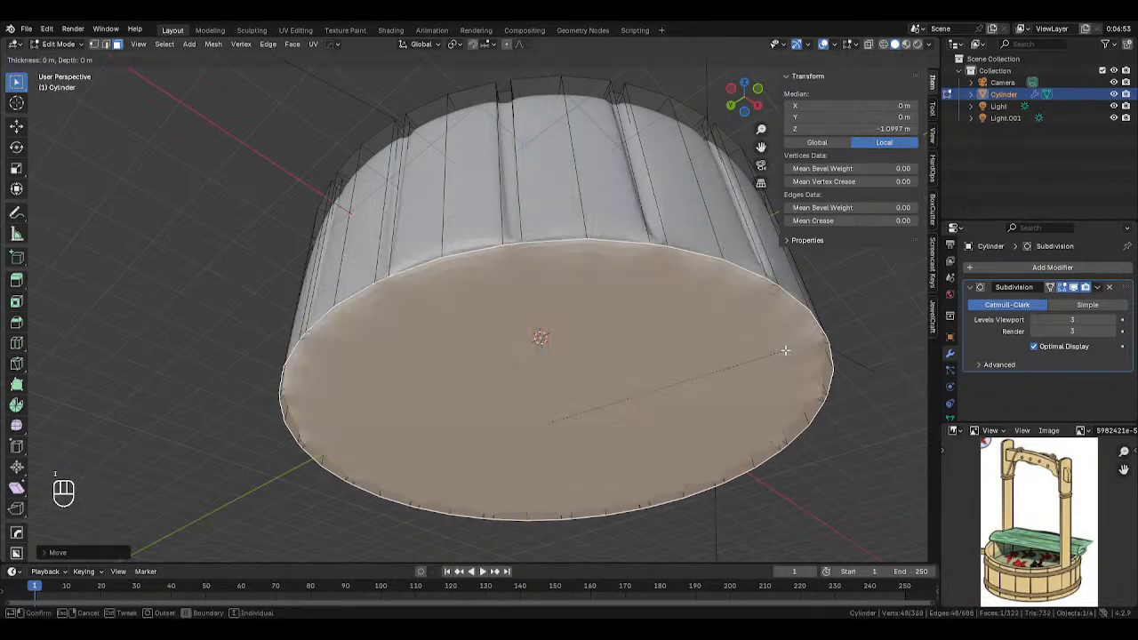
click(783, 330)
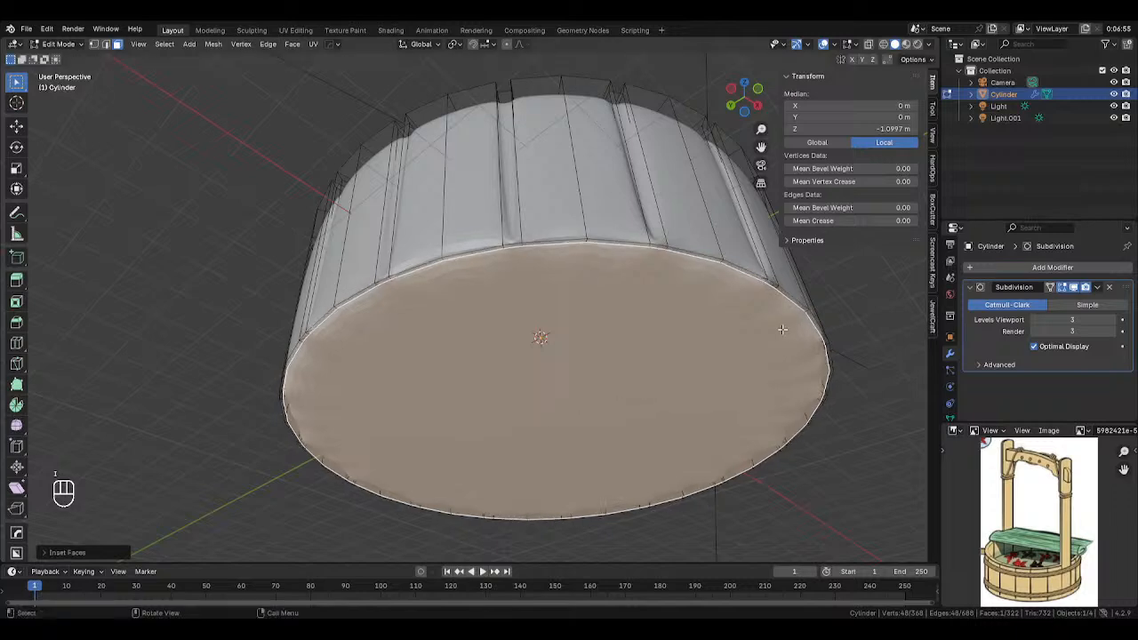
Add a horizontal loop cut around the tub's outer wall and slide it down close to the bottom edge, factor about -0.96.
middle_drag(651, 229, 650, 289)
scroll(650, 289, down, 3)
key(ctrl+r)
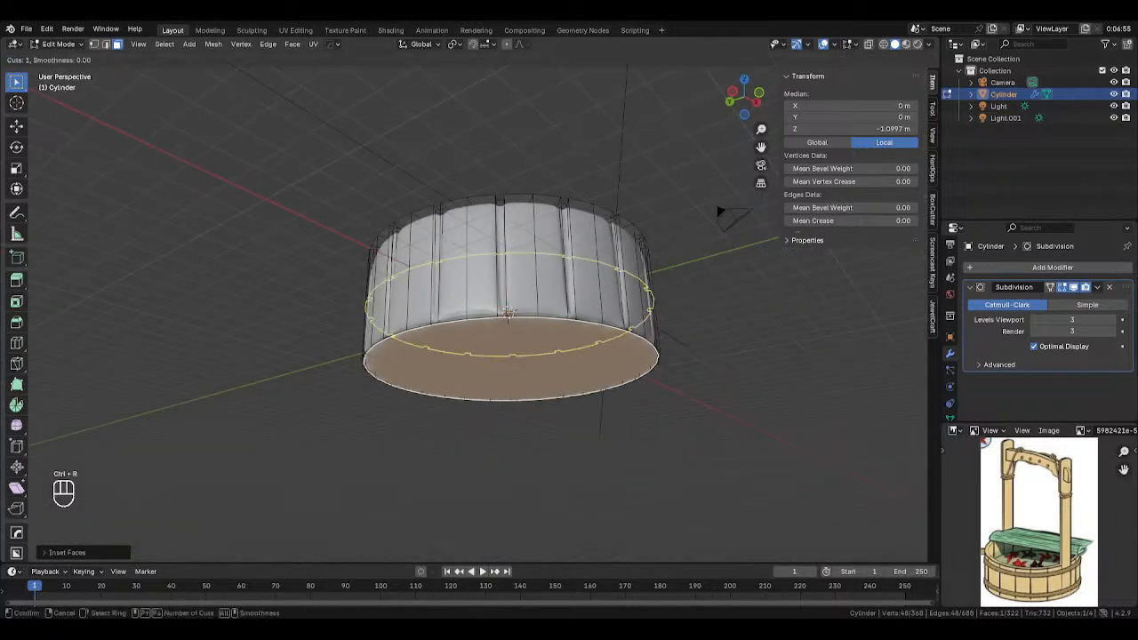
click(650, 293)
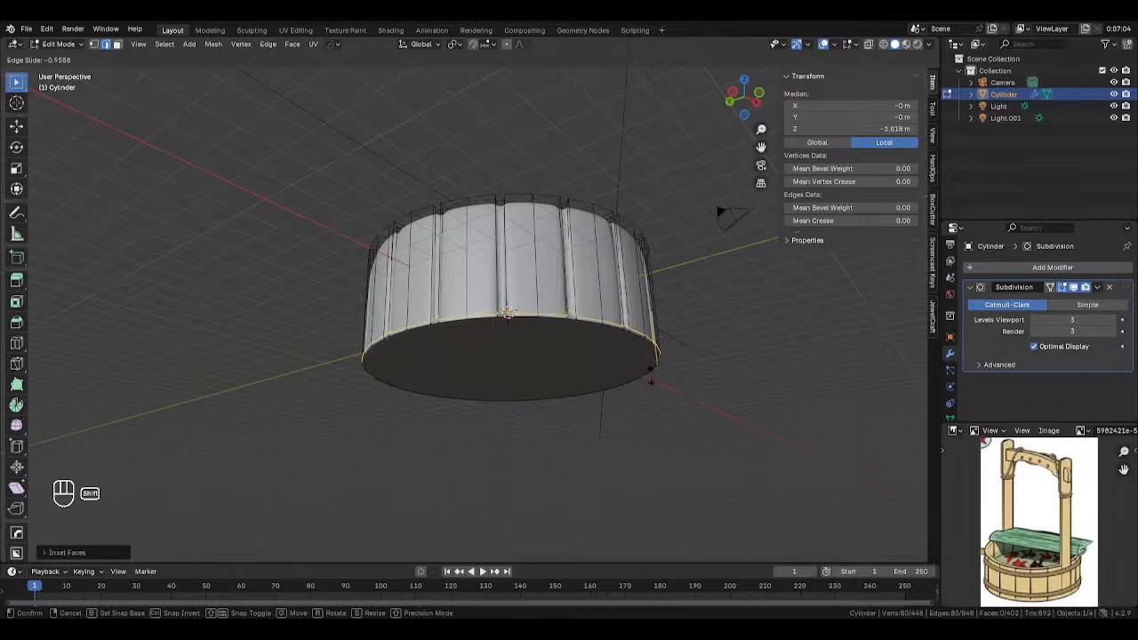
click(650, 381)
key(Tab)
middle_drag(400, 324, 686, 266)
Inset the tub's inner floor face slightly to sharpen its border with the inner wall.
key(Tab)
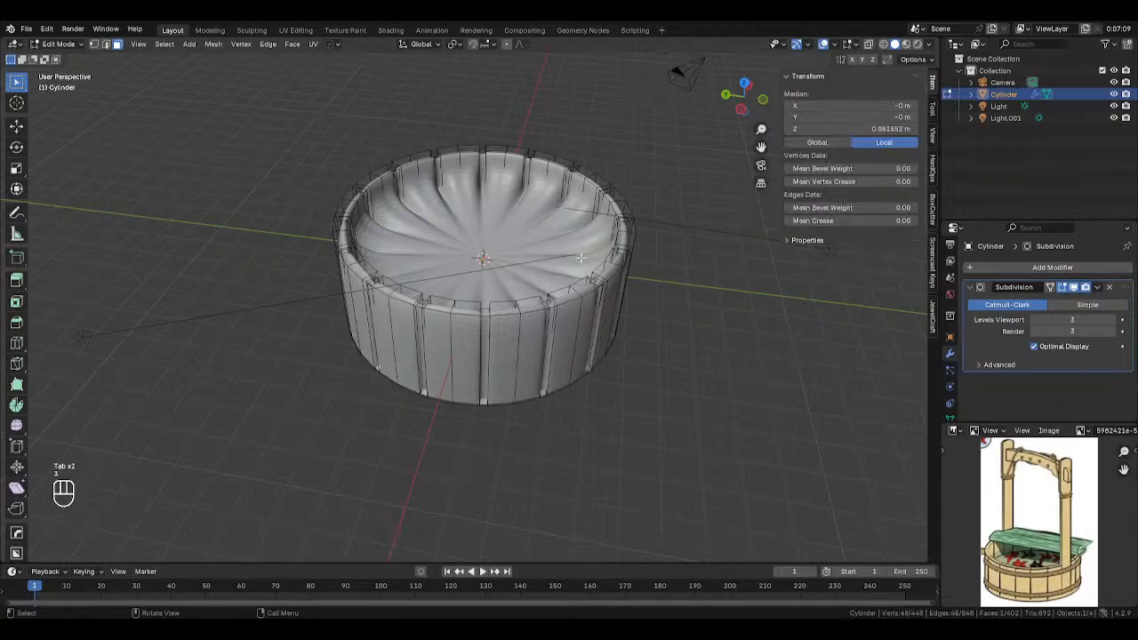
key(i)
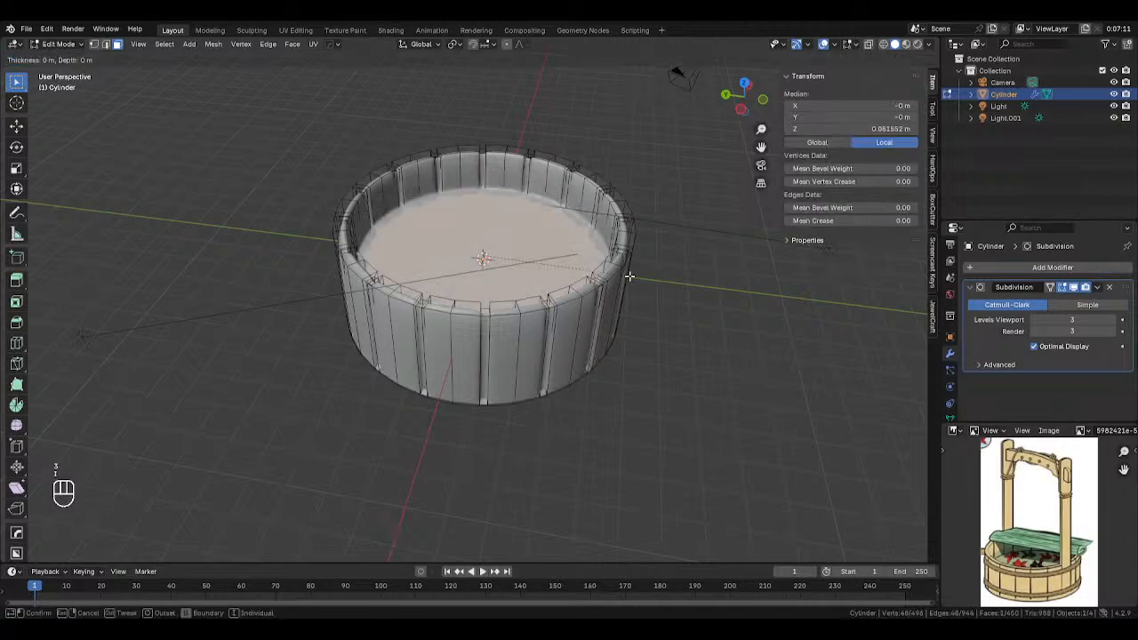
click(630, 276)
middle_drag(633, 261, 588, 255)
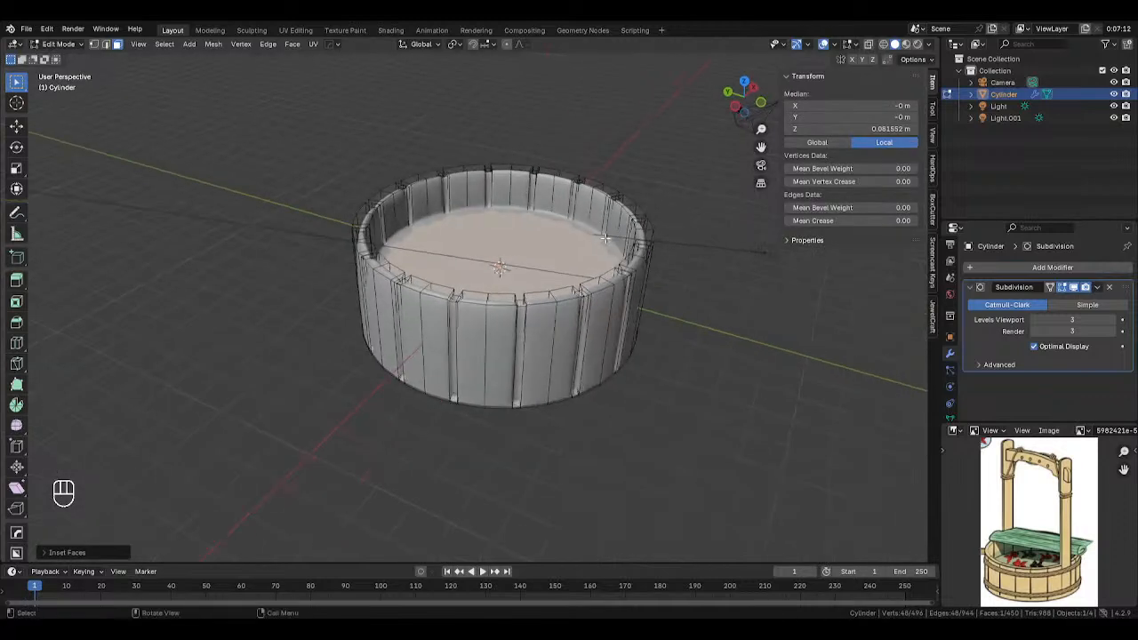
key(Tab)
key(Tab)
Add loop cuts just below the tub's outer rim at local Z about 0.97 m and inner rim at about 0.95 m.
key(ctrl+r)
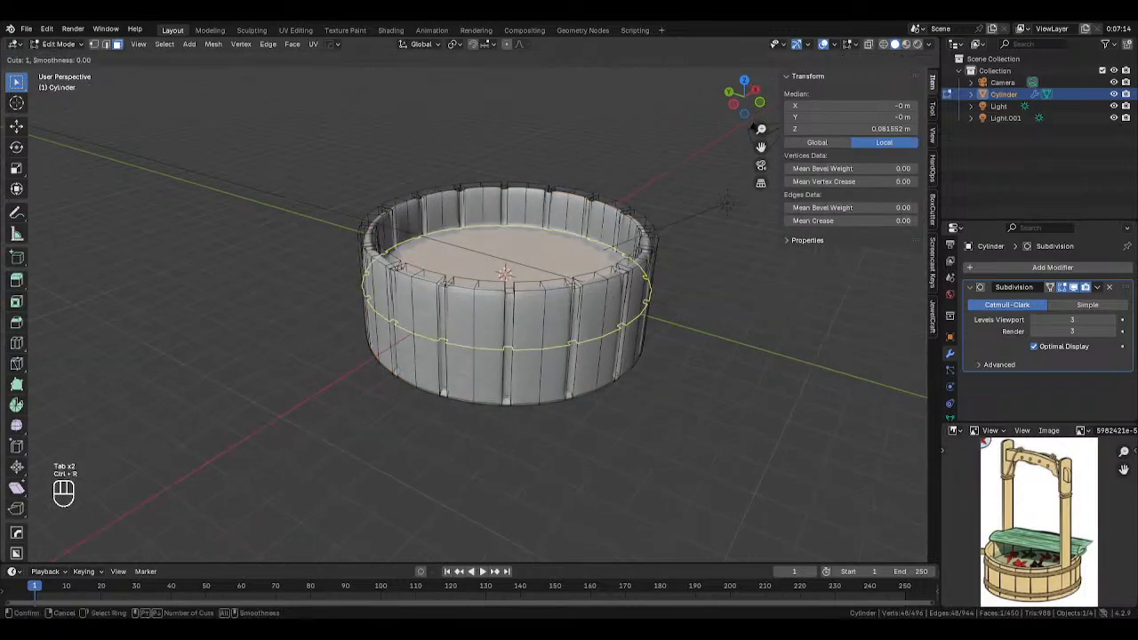
click(594, 250)
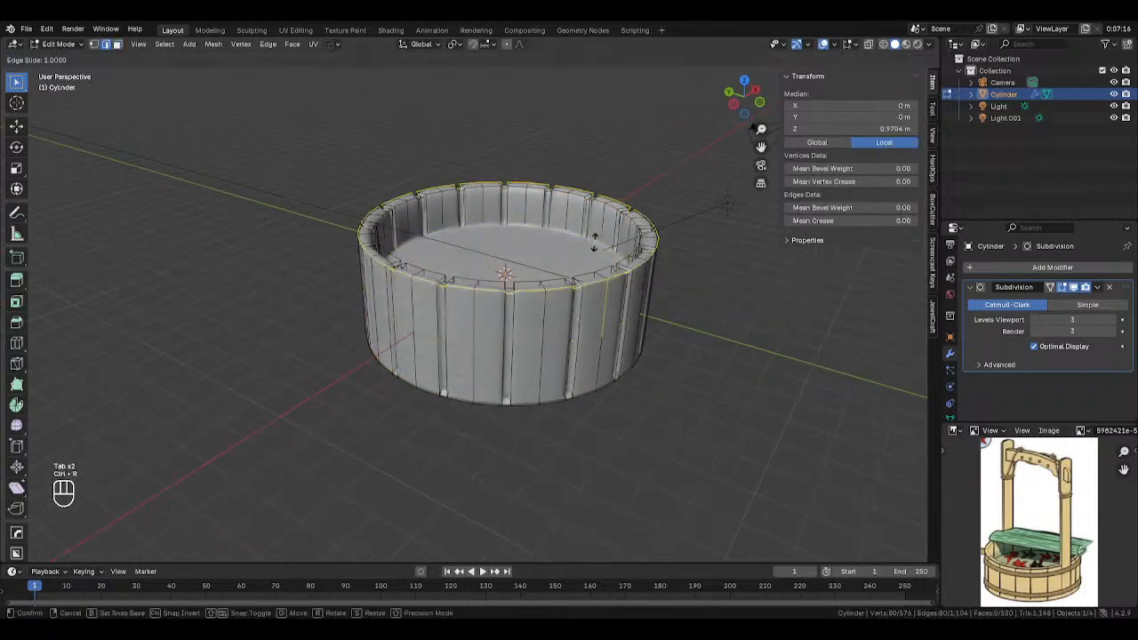
click(594, 244)
middle_drag(594, 244, 536, 213)
key(ctrl+r)
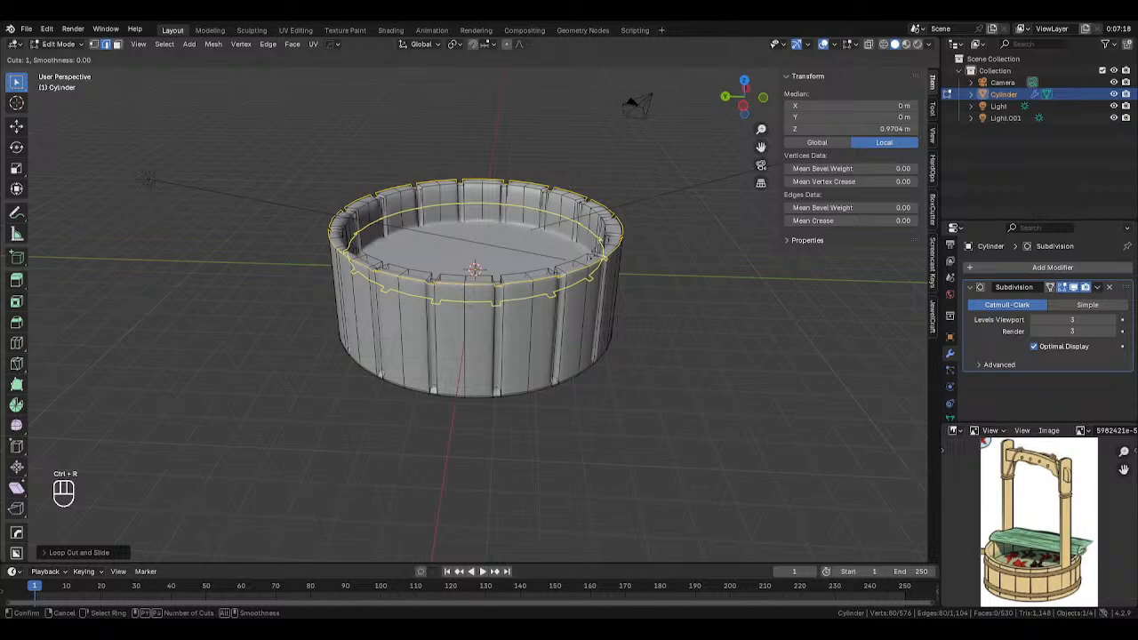
click(539, 198)
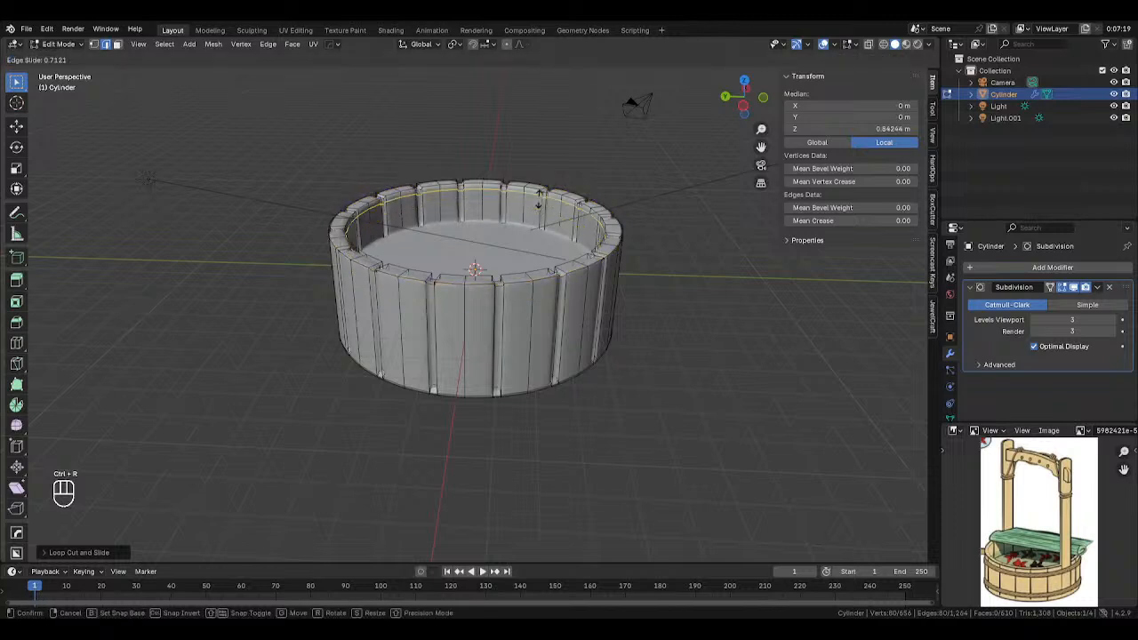
click(494, 194)
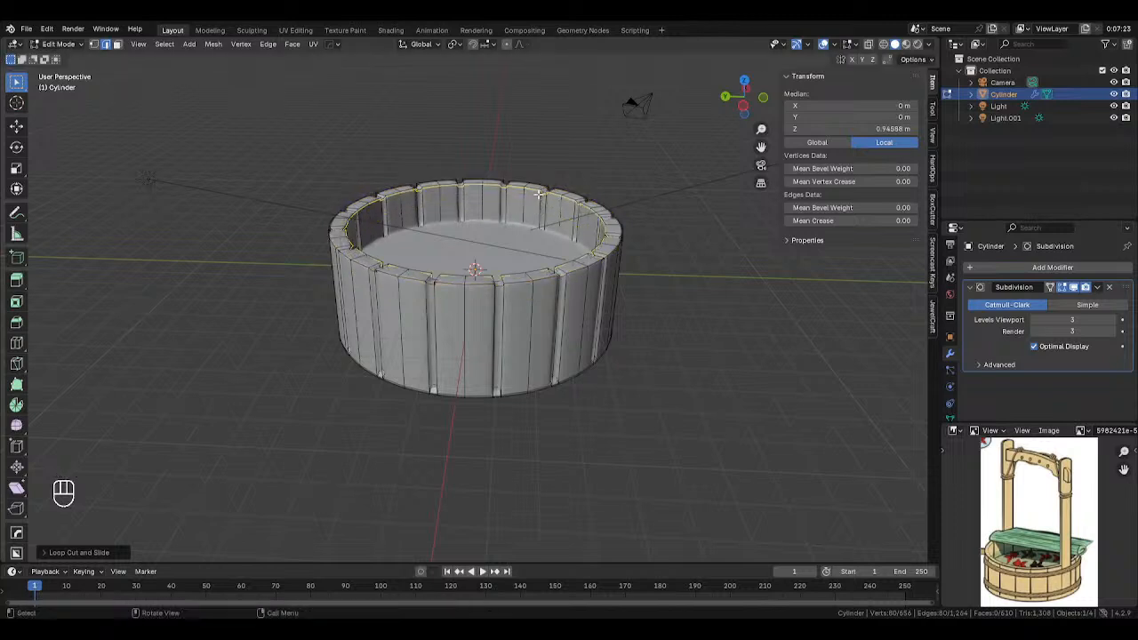
key(Tab)
click(460, 224)
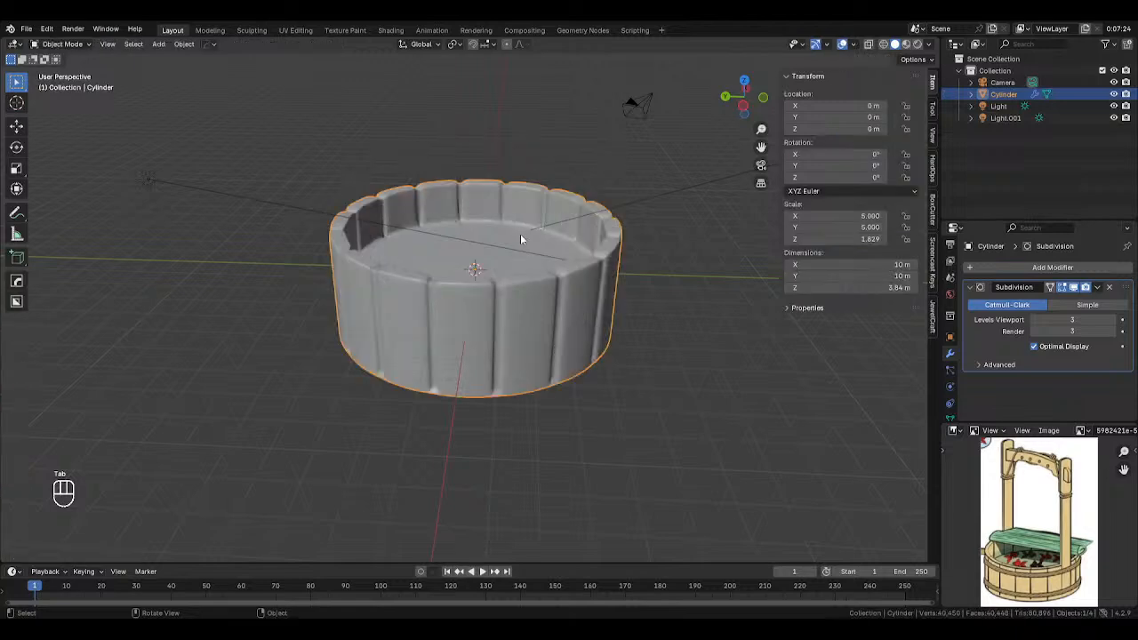
middle_drag(520, 234, 441, 225)
scroll(1023, 587, up, 1)
scroll(1023, 588, up, 1)
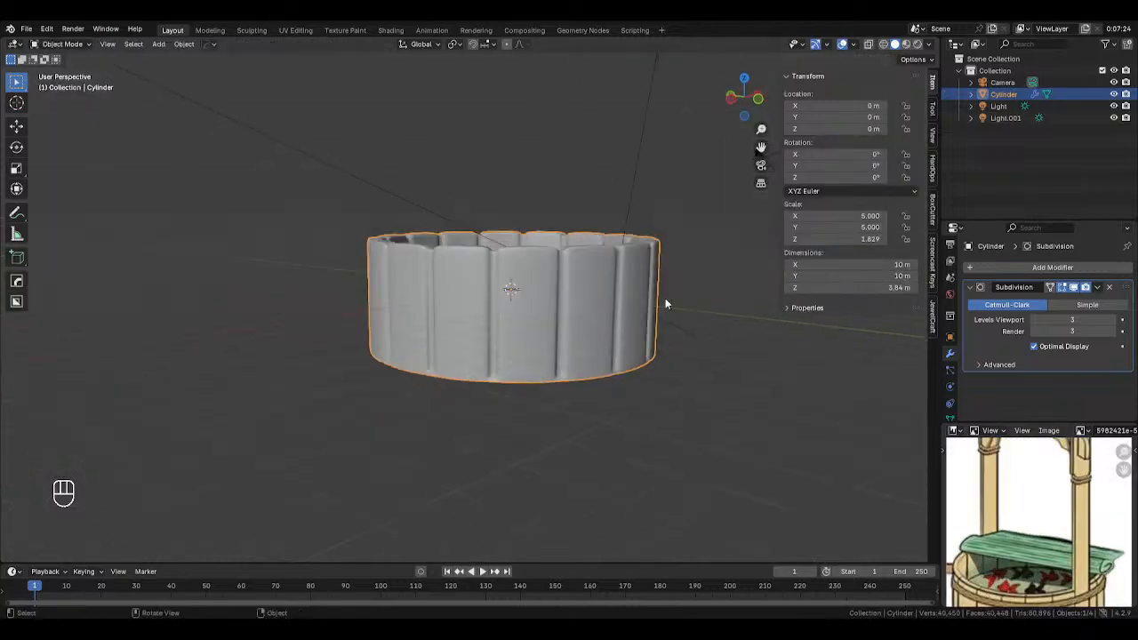
middle_drag(665, 298, 556, 363)
scroll(633, 339, up, 2)
key(Tab)
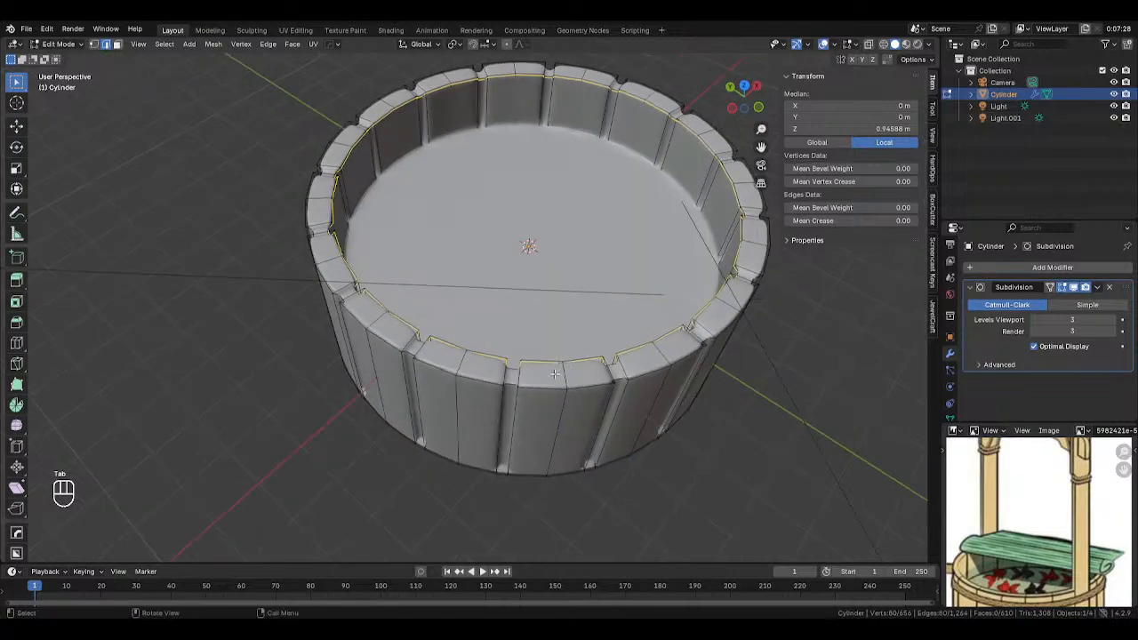
key(3)
drag(546, 377, 581, 367)
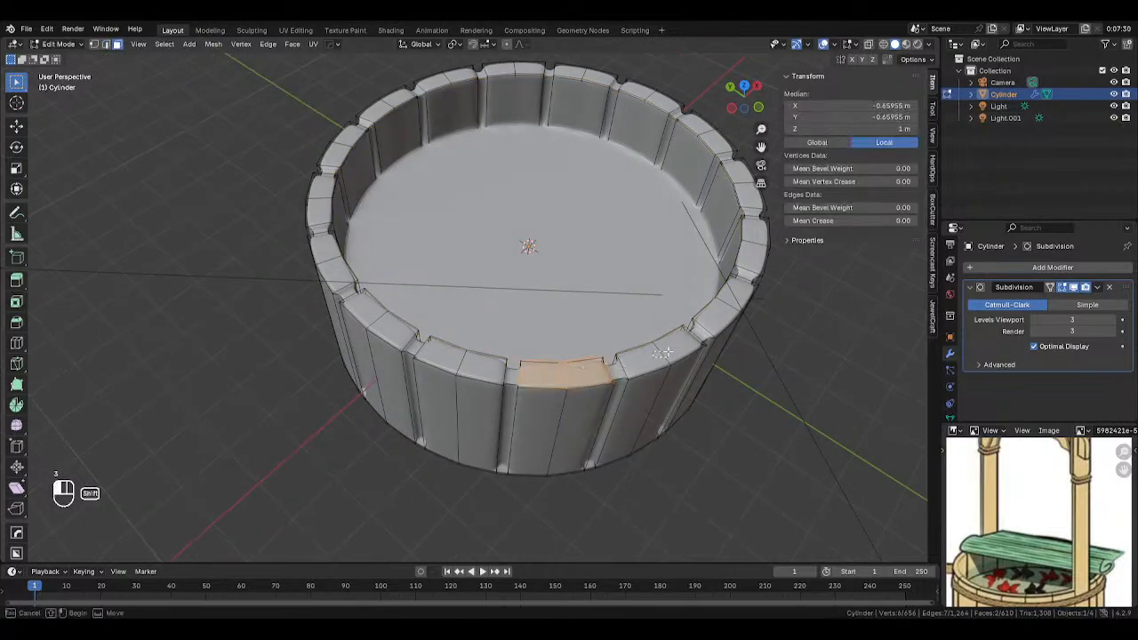
shift+click(653, 356)
scroll(653, 356, down, 3)
middle_drag(623, 320, 585, 292)
key(Tab)
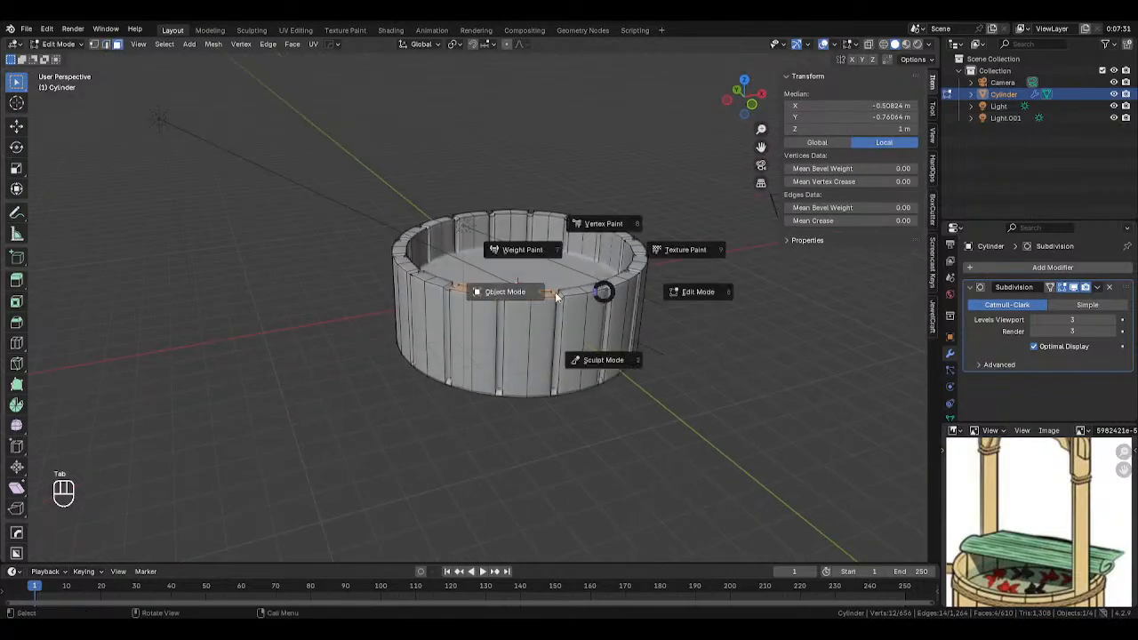
key(Tab)
Select all the tub's plank and rim geometry except the floor and underside, and set its mean edge crease to 0.15.
key(KP_1)
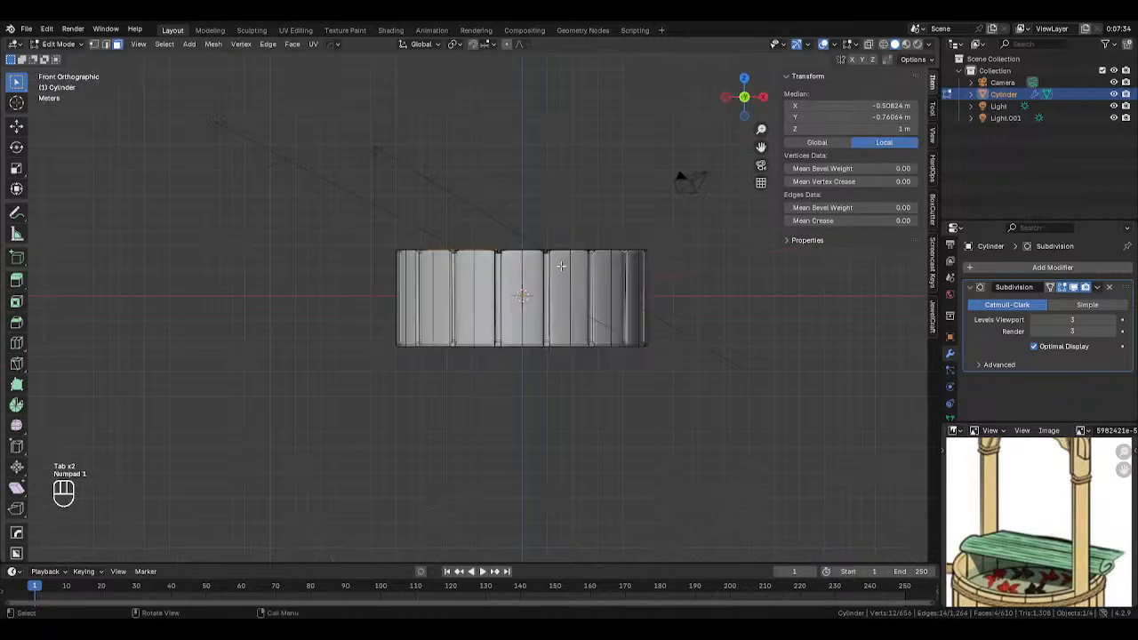
key(alt+z)
drag(337, 187, 724, 317)
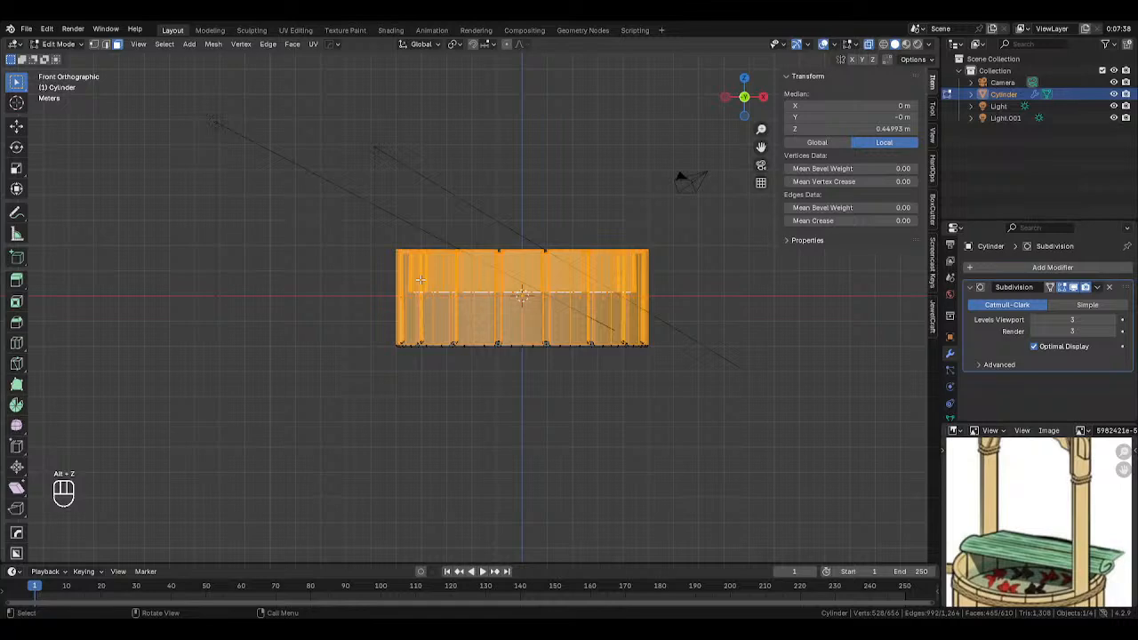
middle_drag(419, 280, 623, 312)
key(alt+z)
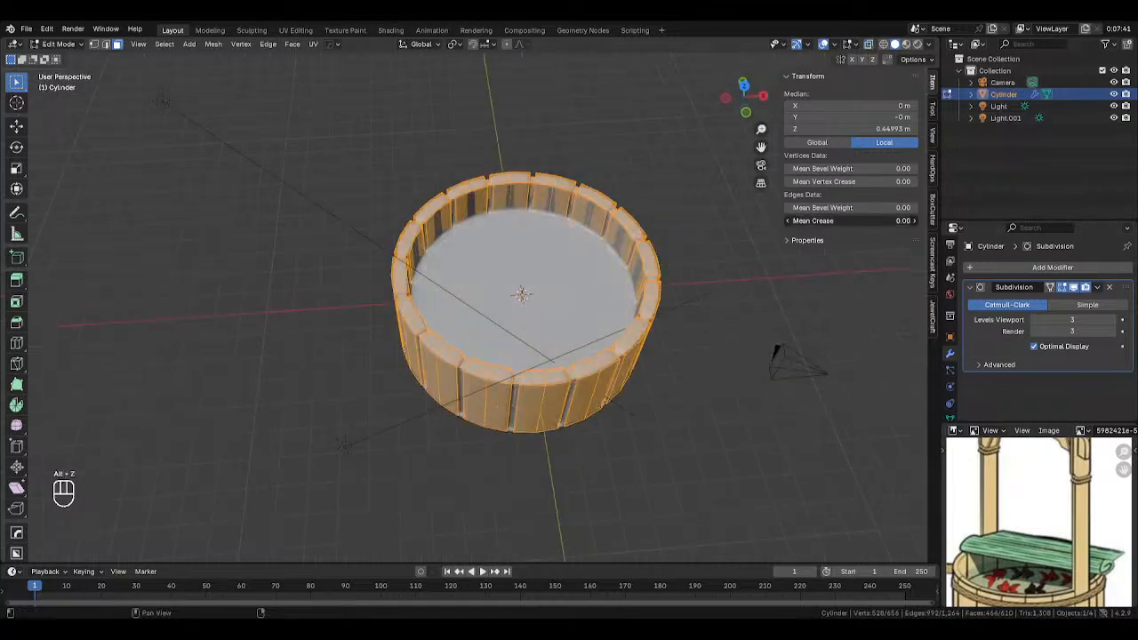
drag(852, 220, 858, 220)
key(Tab)
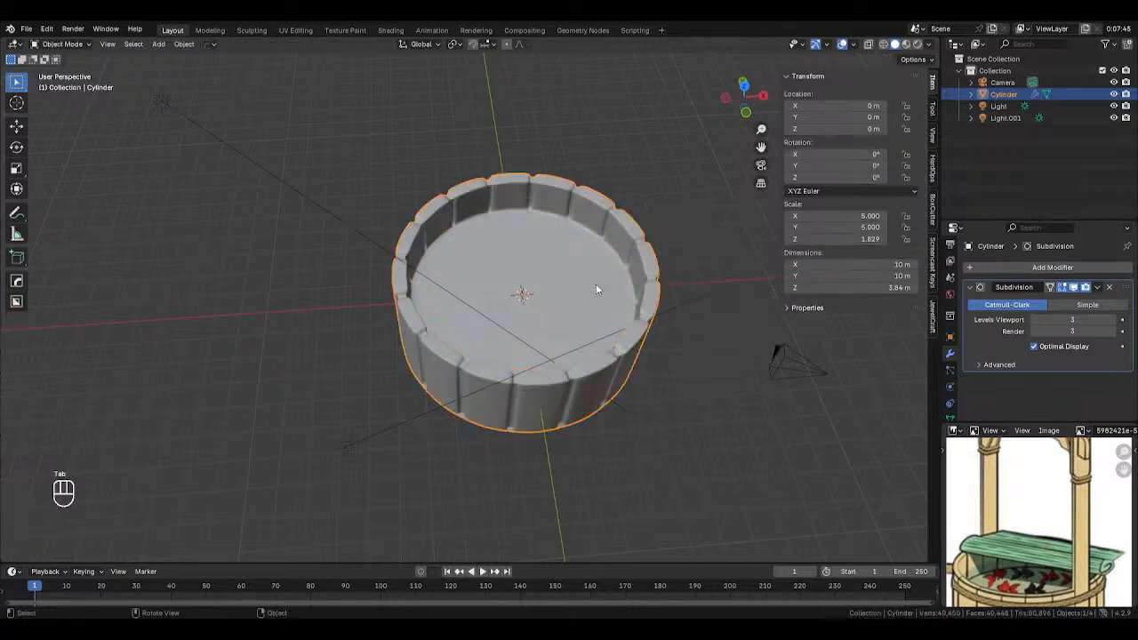
middle_drag(596, 284, 629, 228)
Remove the vertical centre edge of the front plank from the creased edge selection.
key(Tab)
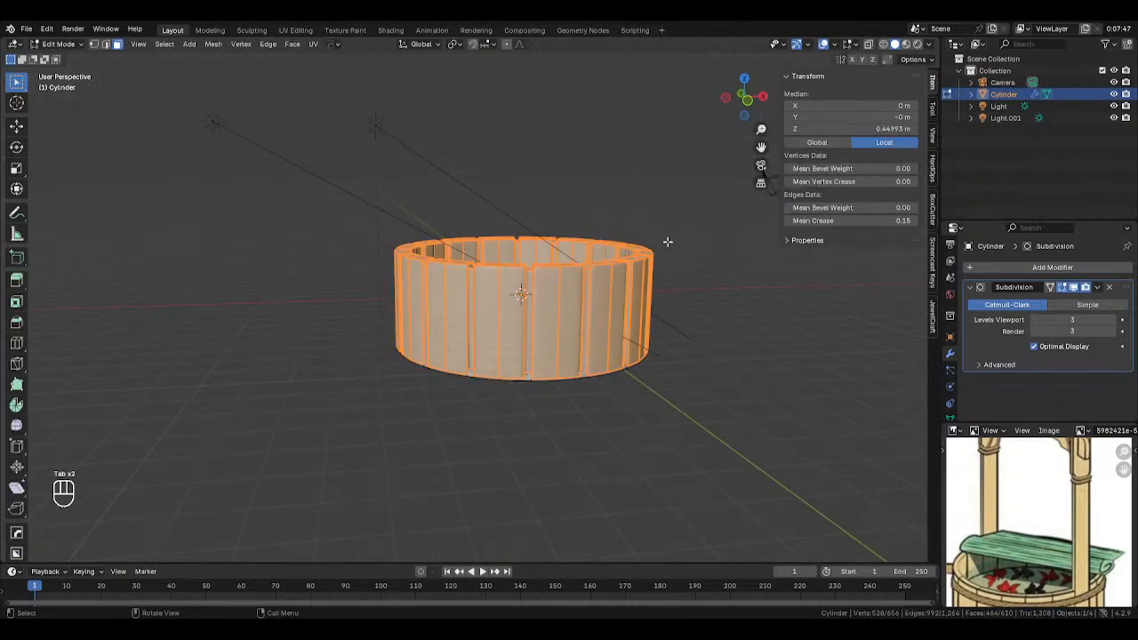
key(Tab)
click(487, 243)
scroll(498, 265, up, 1)
key(Tab)
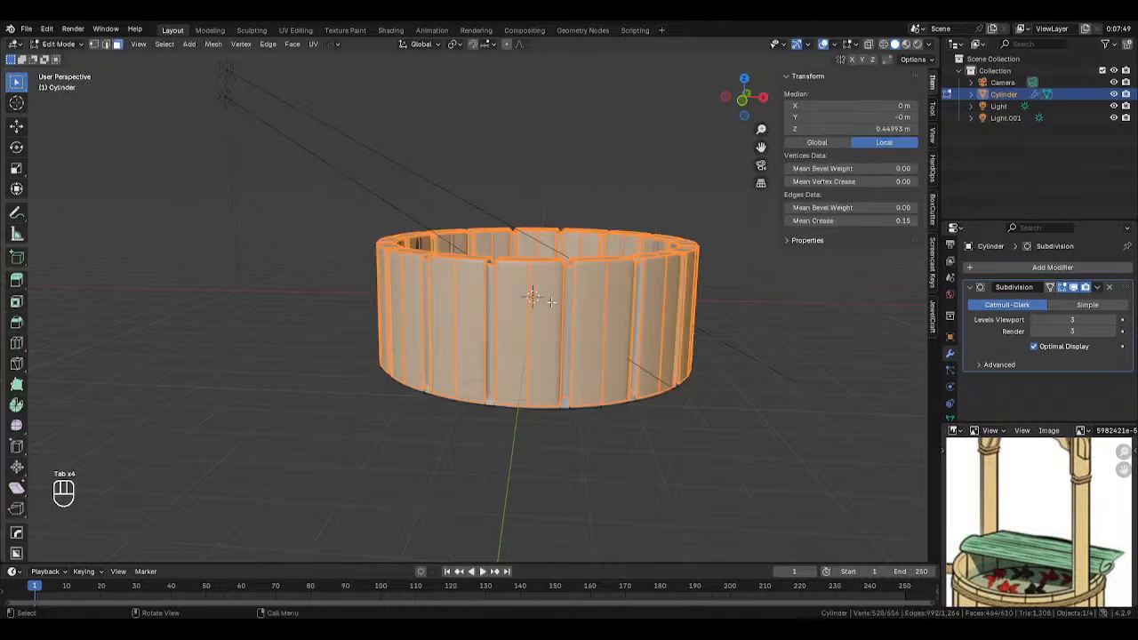
key(3)
key(2)
shift+click(532, 330)
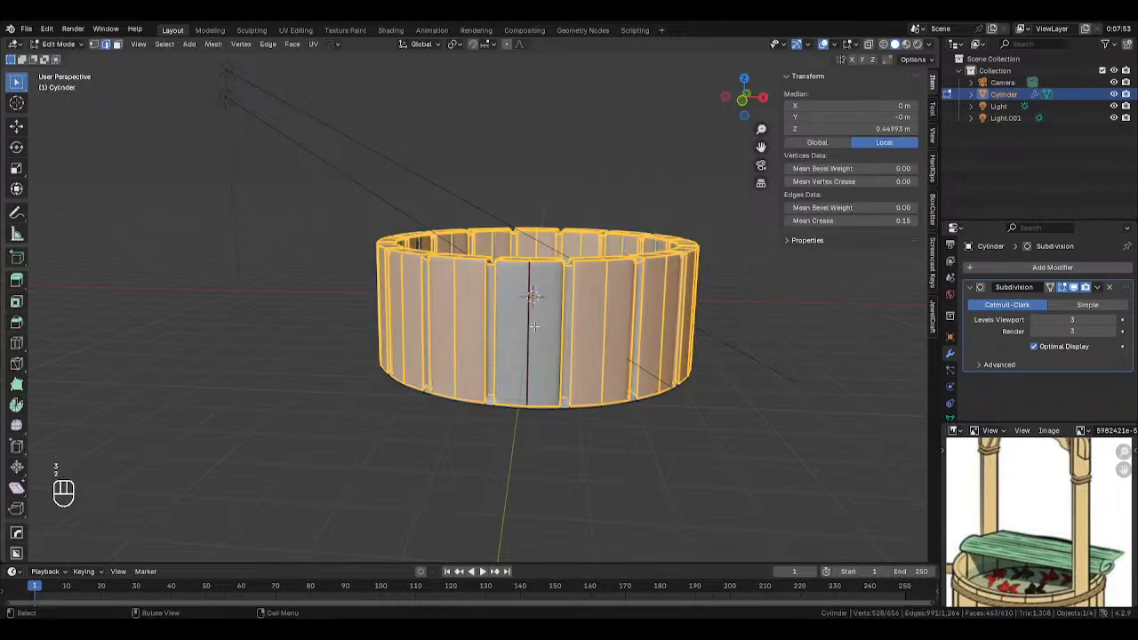
From the right side view, deselect the vertical centre edges of the middle plank and the plank beside it.
key(KP_1)
key(alt+z)
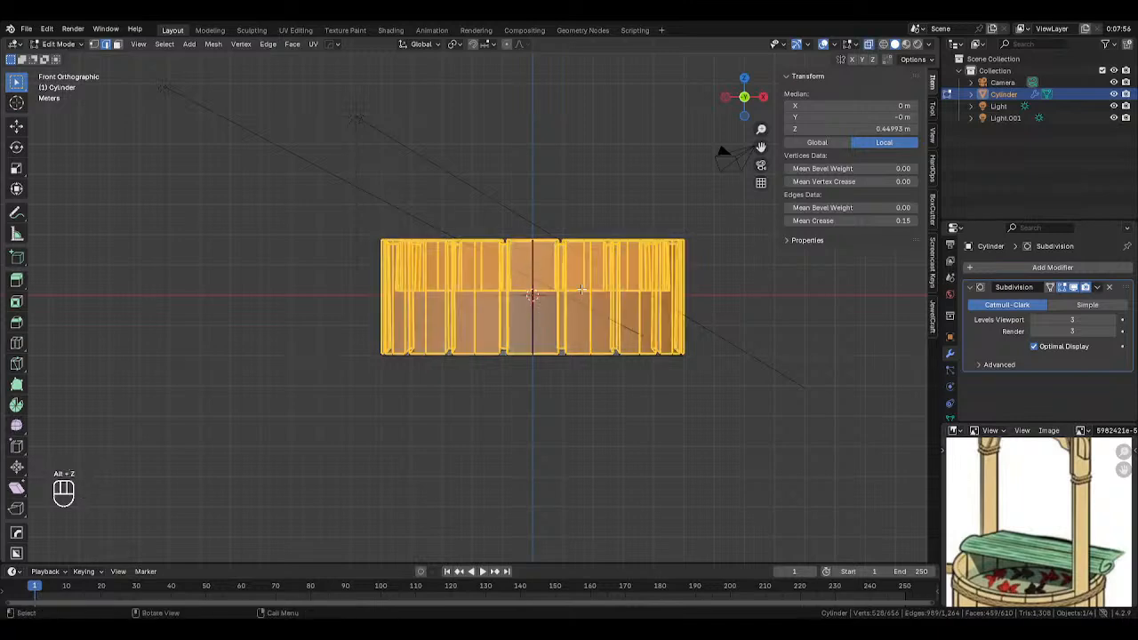
key(KP_3)
ctrl+drag(460, 307, 481, 320)
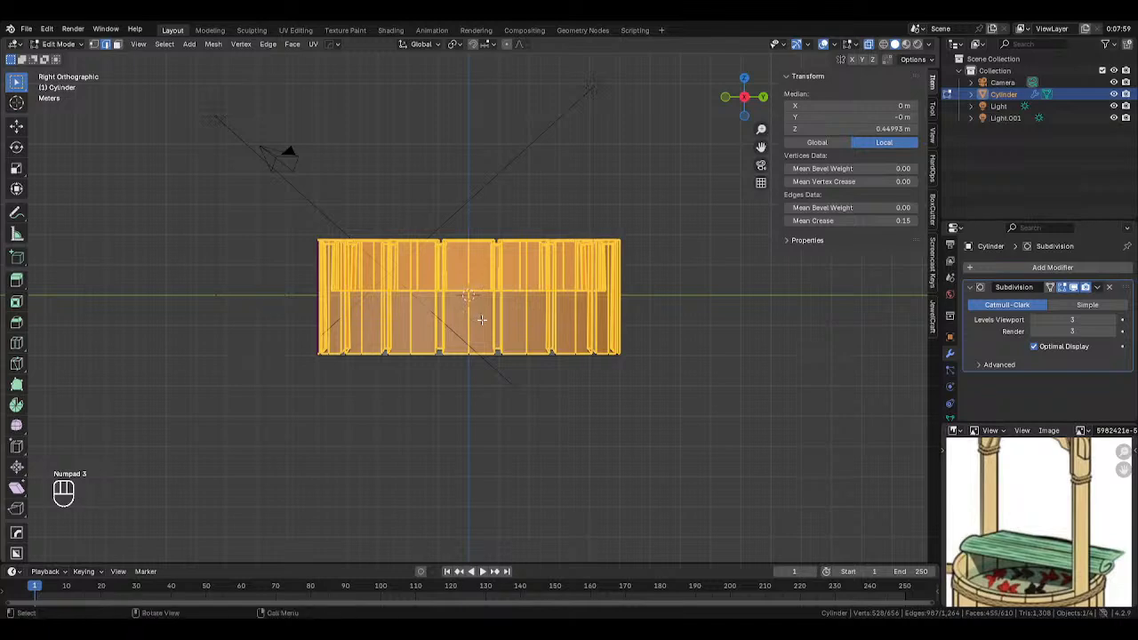
ctrl+drag(459, 283, 480, 334)
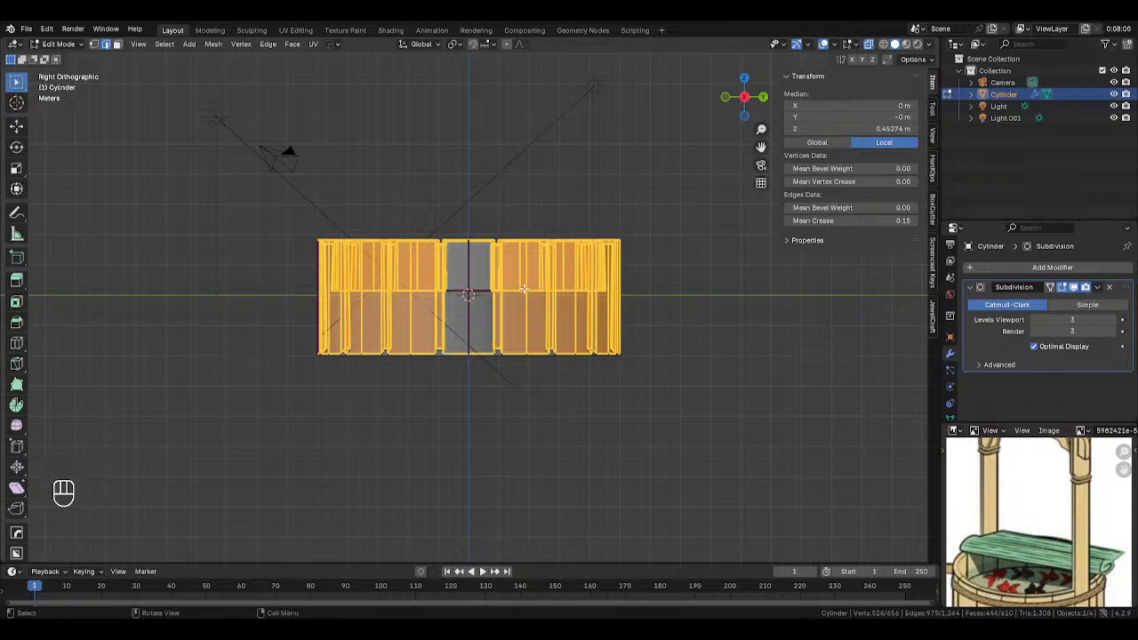
key(z)
key(alt+z)
ctrl+drag(524, 295, 537, 319)
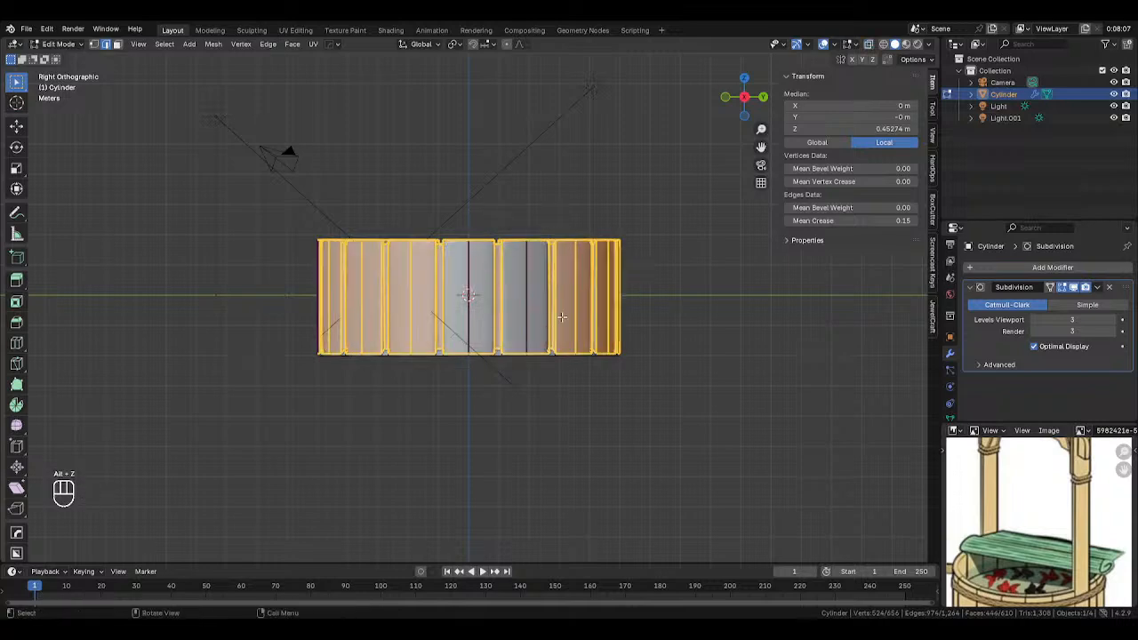
Use Circle Select to deselect the next outer plank's vertical centre edge, undoing any wrong picks.
middle_drag(562, 316, 523, 322)
key(w)
click(479, 326)
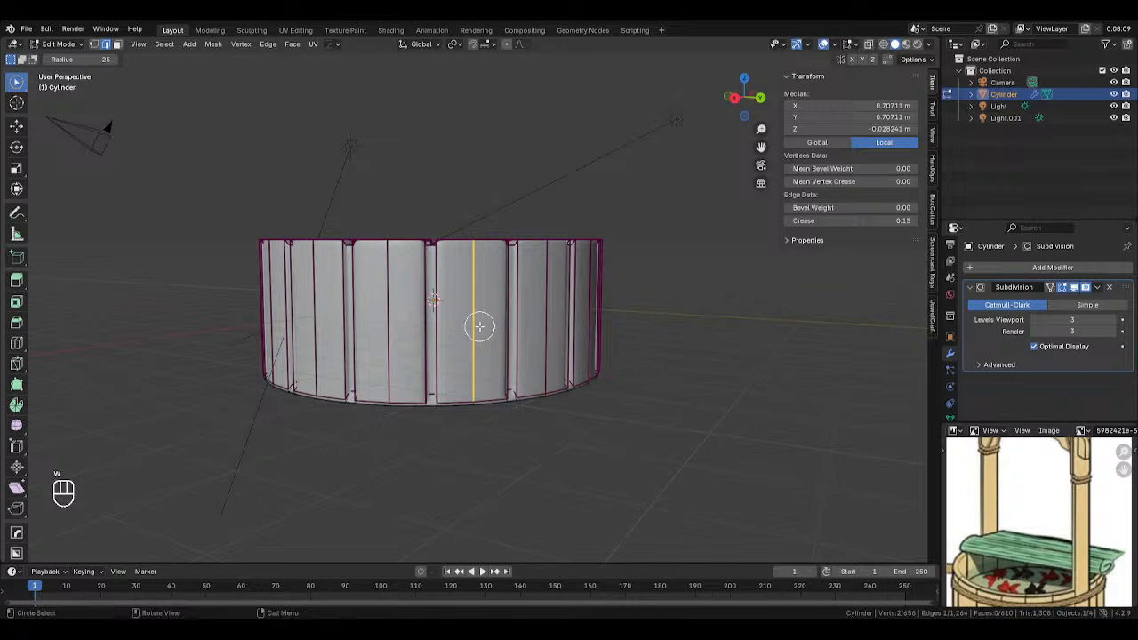
key(ctrl+z)
ctrl+click(478, 326)
middle_drag(535, 321, 475, 320)
ctrl+click(476, 320)
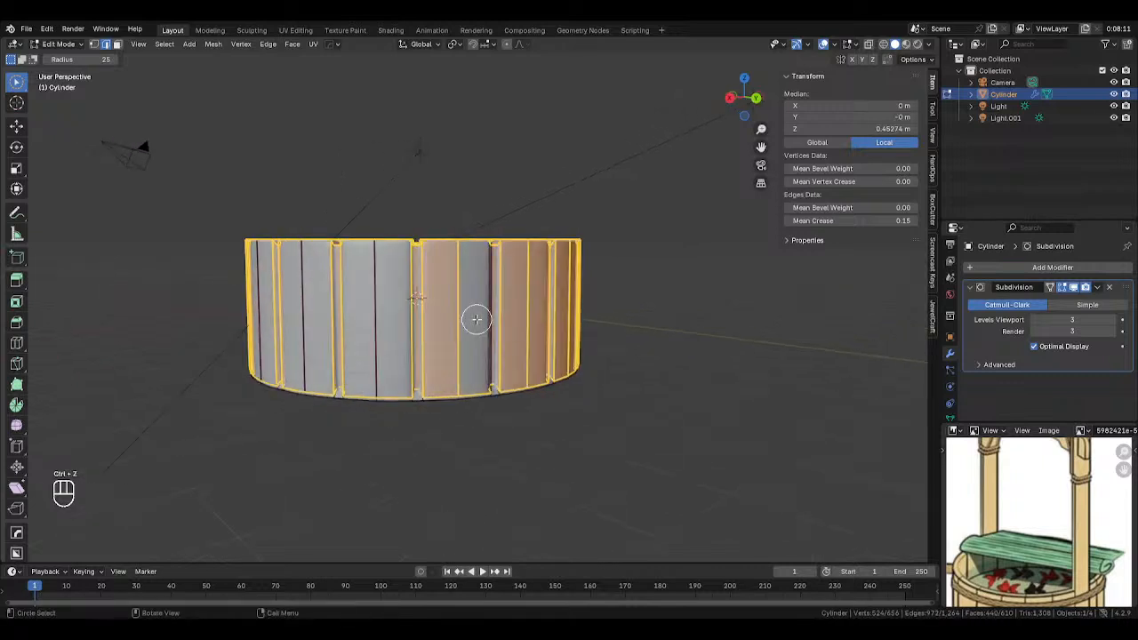
key(ctrl+z)
ctrl+click(457, 322)
Continue around the tub with Circle Select, deselecting the vertical centre edges of the next few outer planks.
middle_drag(555, 322, 507, 321)
ctrl+click(397, 313)
ctrl+click(479, 315)
ctrl+click(451, 320)
ctrl+click(458, 314)
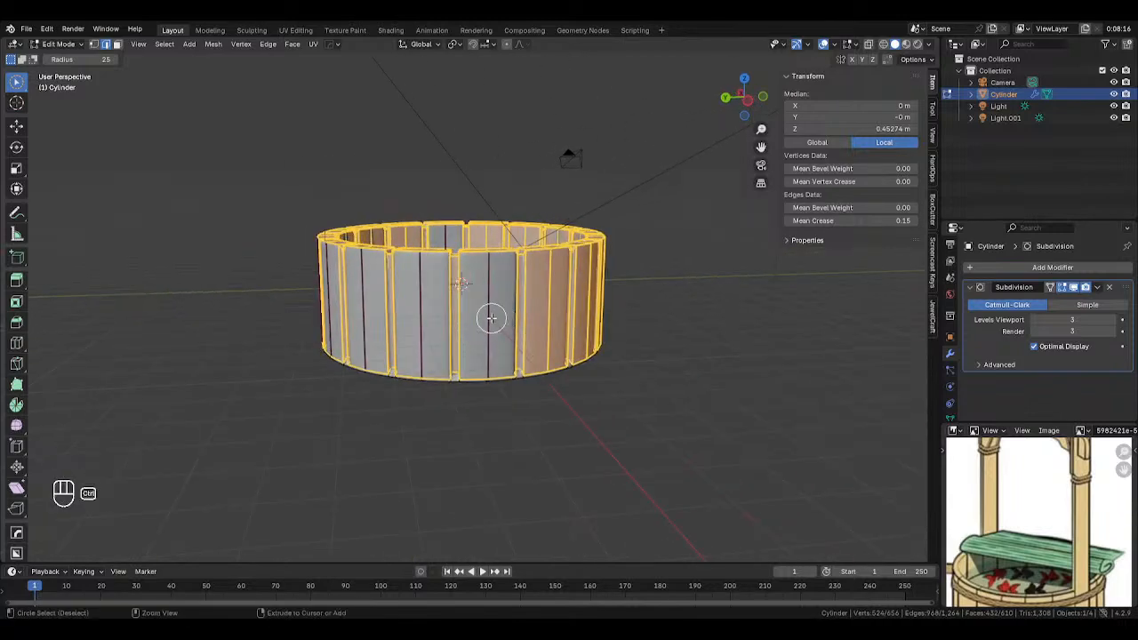
middle_drag(593, 328, 511, 318)
ctrl+click(498, 318)
Deselect the vertical centre edges of the remaining outer planks, completing the circuit around the tub.
middle_drag(641, 325, 537, 319)
ctrl+click(509, 317)
ctrl+click(567, 323)
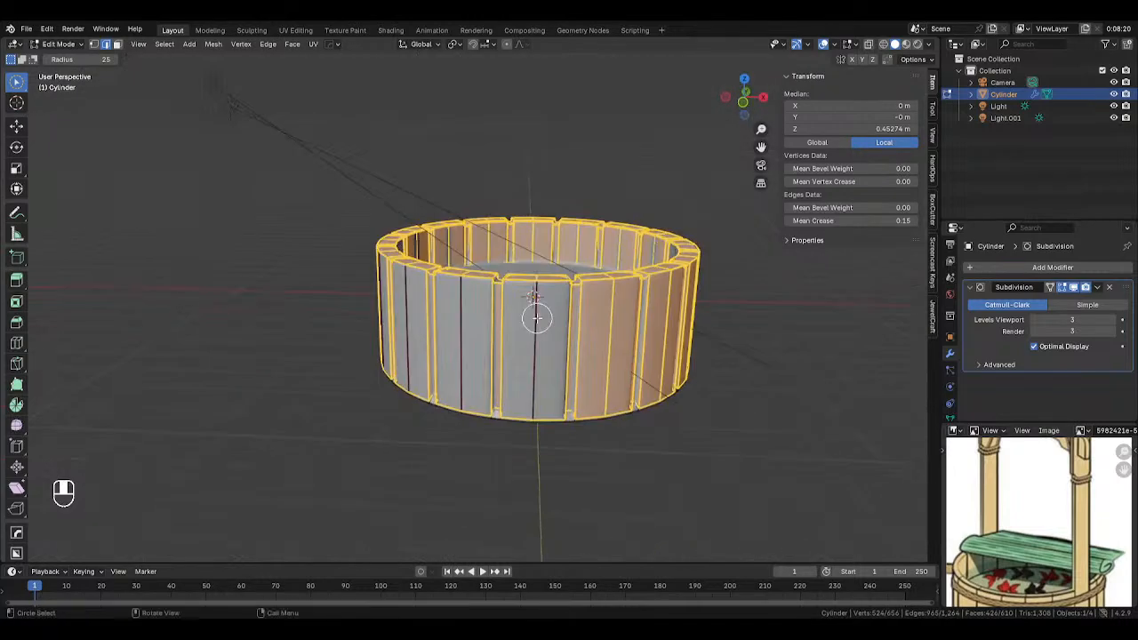
ctrl+click(616, 338)
middle_drag(617, 338, 521, 320)
ctrl+click(554, 322)
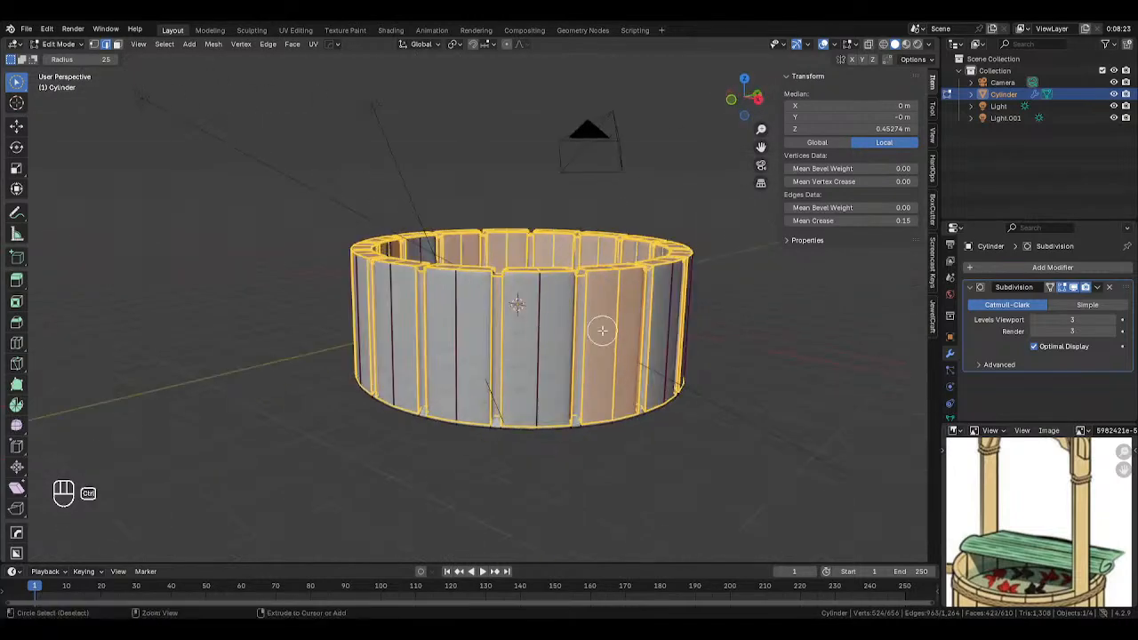
ctrl+click(622, 327)
middle_drag(621, 327, 650, 278)
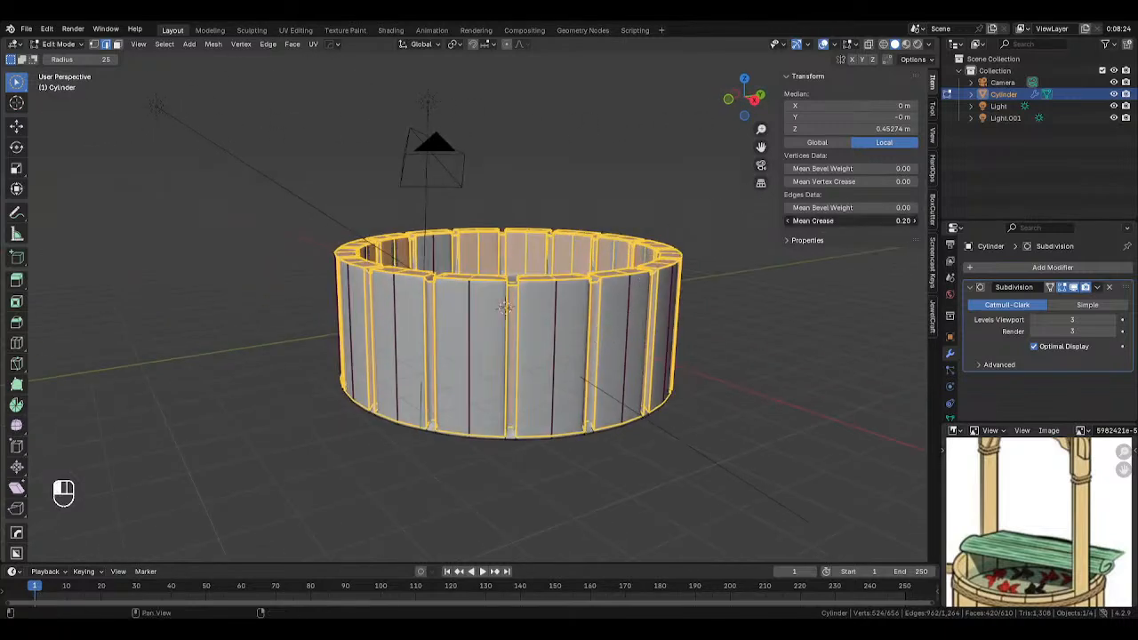
Raise the mean crease of the remaining selected tub edges strongly and return to Object Mode.
drag(851, 221, 913, 221)
key(Tab)
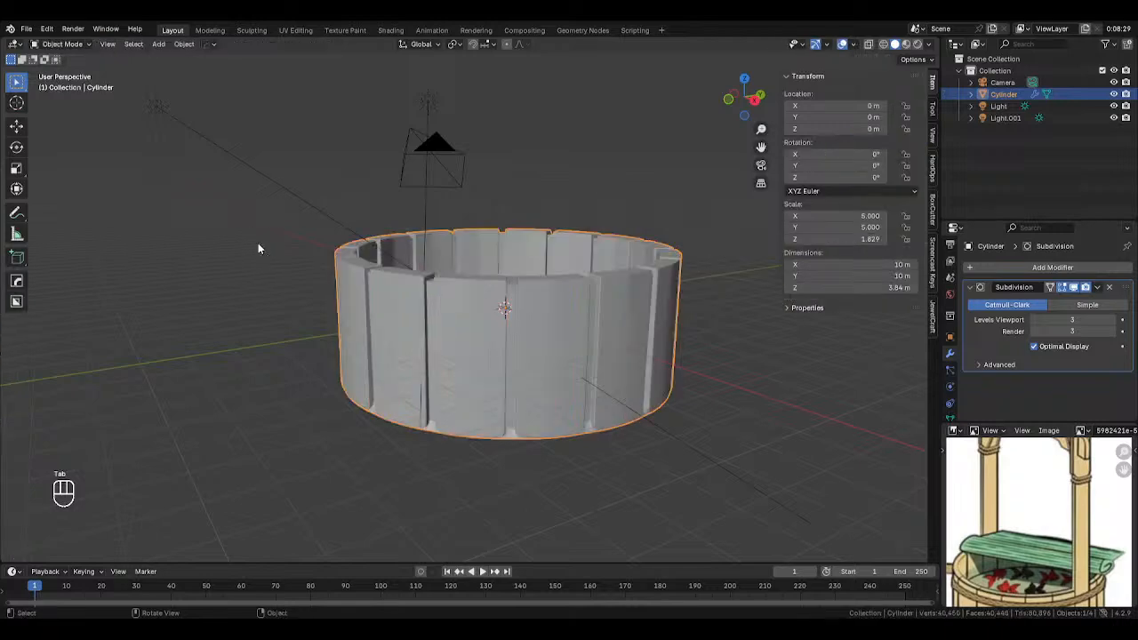
scroll(262, 246, down, 3)
middle_drag(262, 247, 402, 240)
scroll(405, 246, up, 4)
Select the stepped edge loop just above the tub's base in Edit Mode with X-ray on, and scale it along Z by about 0.48.
key(Tab)
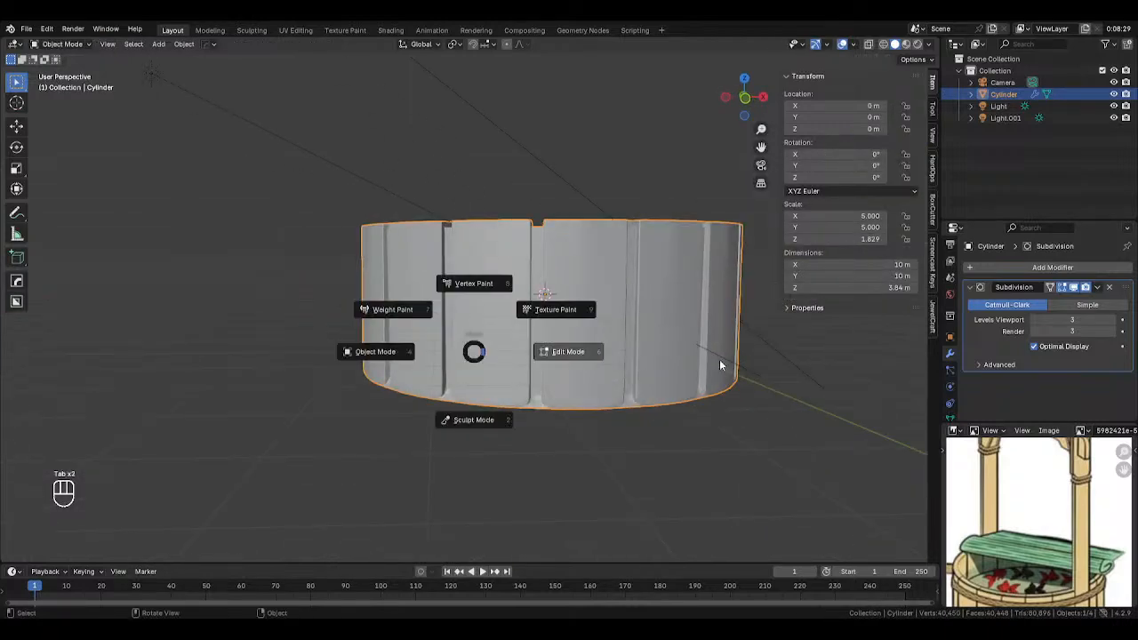
click(720, 365)
scroll(590, 325, up, 4)
key(2)
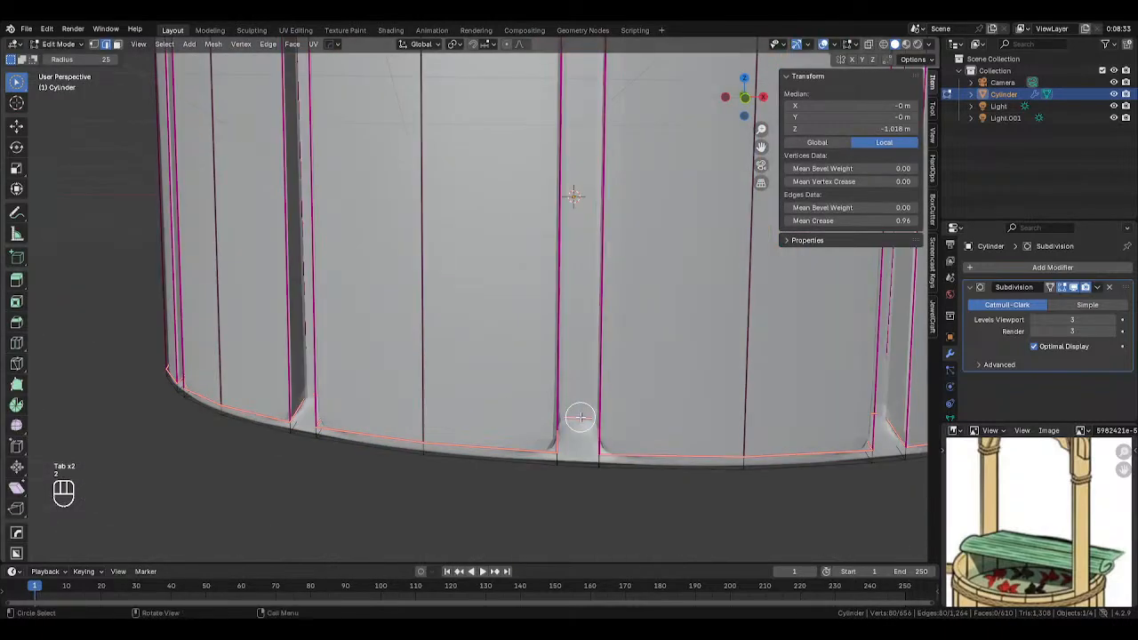
key(alt+z)
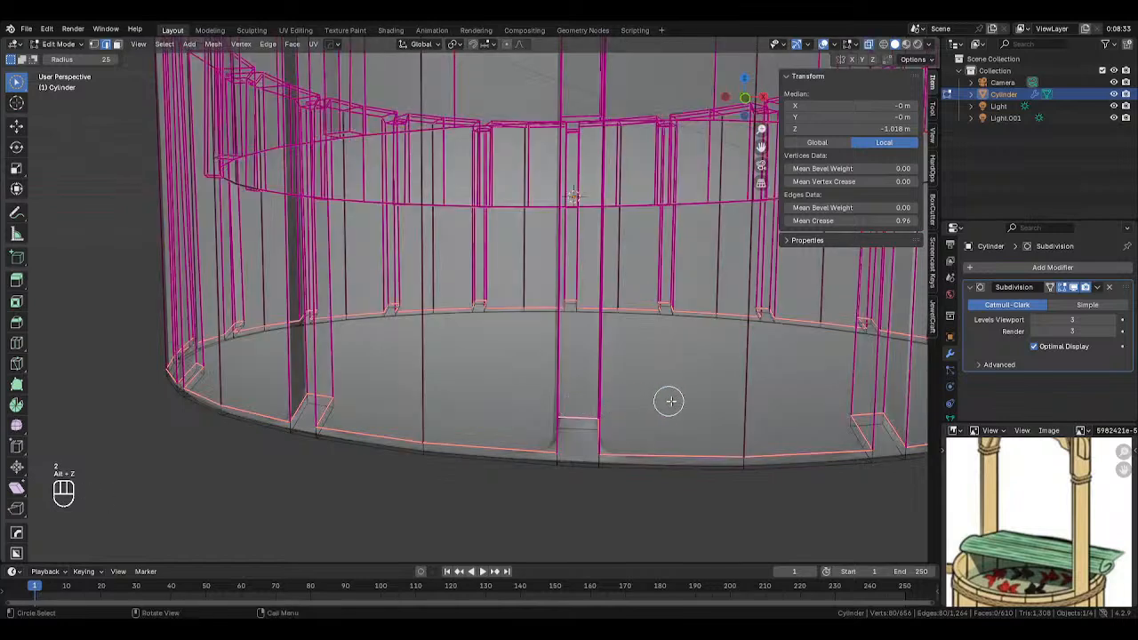
key(s)
key(z)
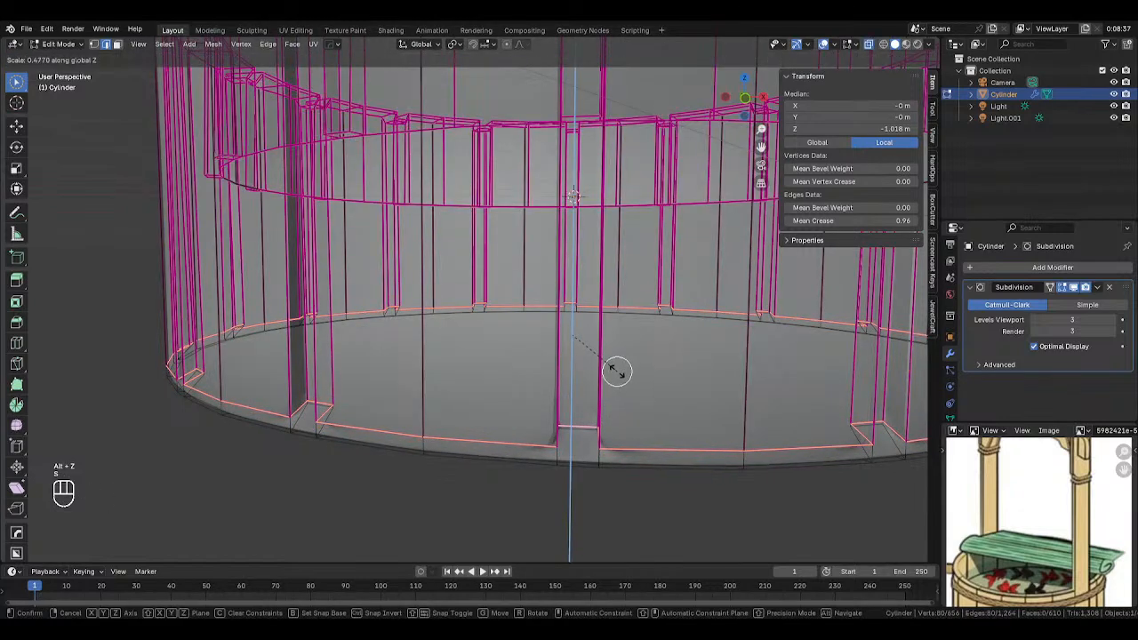
click(615, 370)
middle_drag(584, 399, 379, 368)
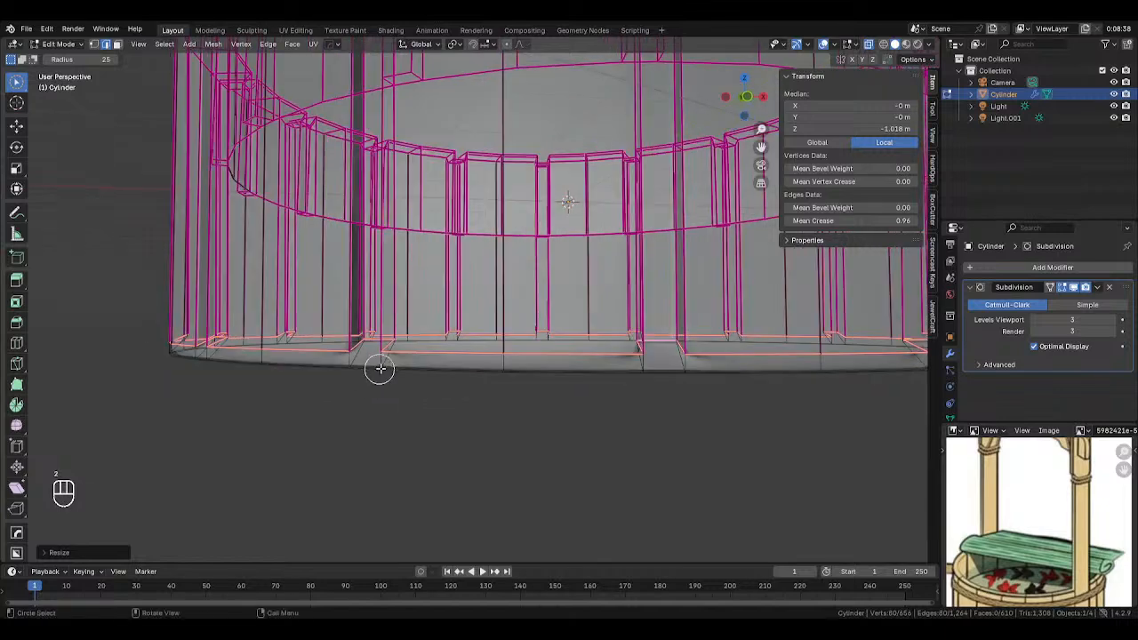
Try to loop-select the bottom edges of the grooves between the planks.
alt+click(371, 349)
alt+click(374, 345)
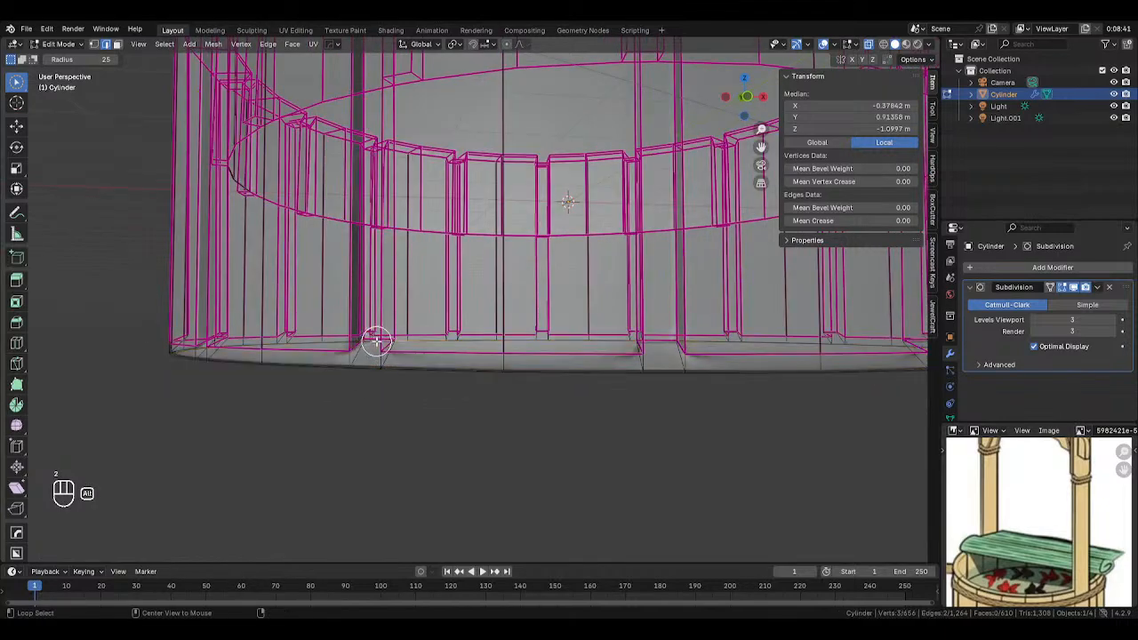
alt+click(376, 342)
alt+click(374, 343)
middle_drag(399, 344, 463, 350)
scroll(463, 350, up, 2)
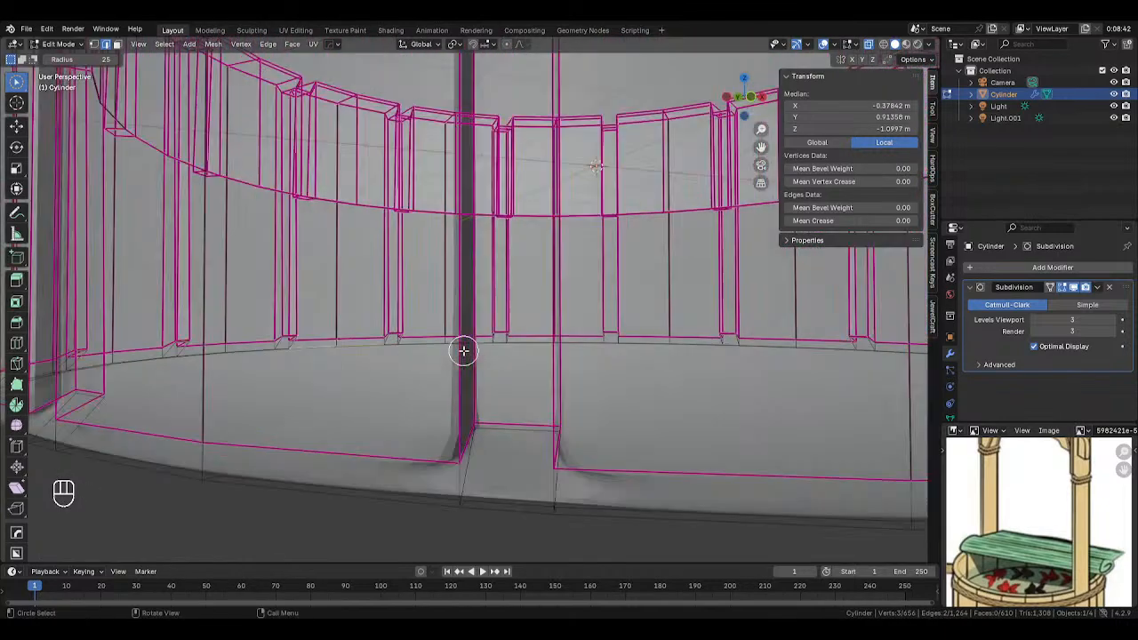
alt+click(522, 427)
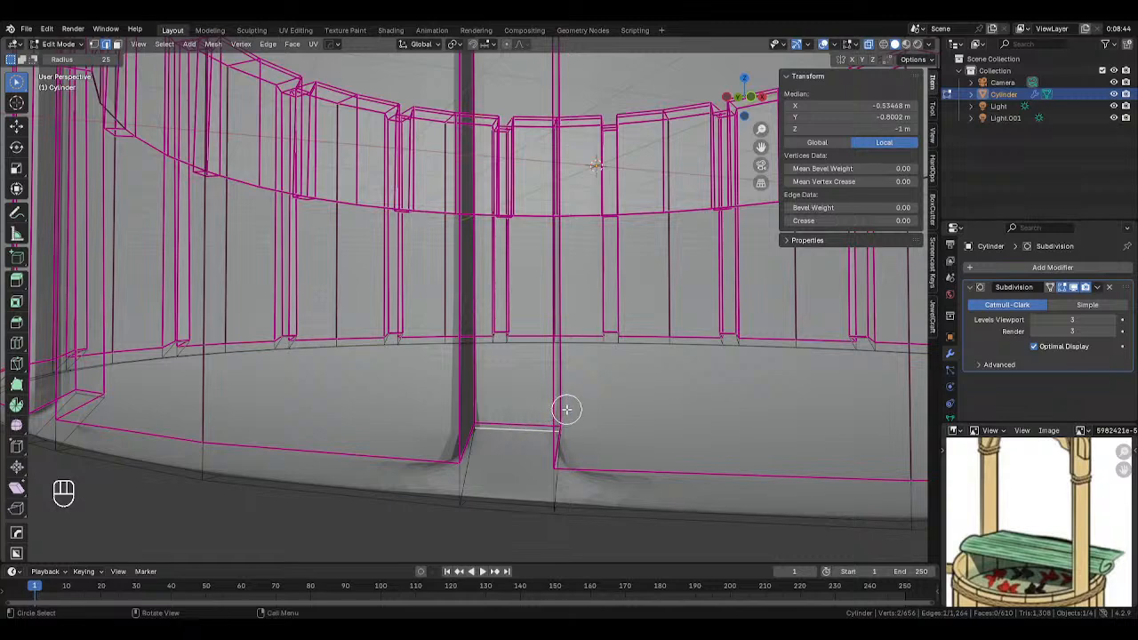
From the front view, hide the edge loop along the planks' base and box-select the bottom edges of all the grooves.
key(KP_1)
key(w)
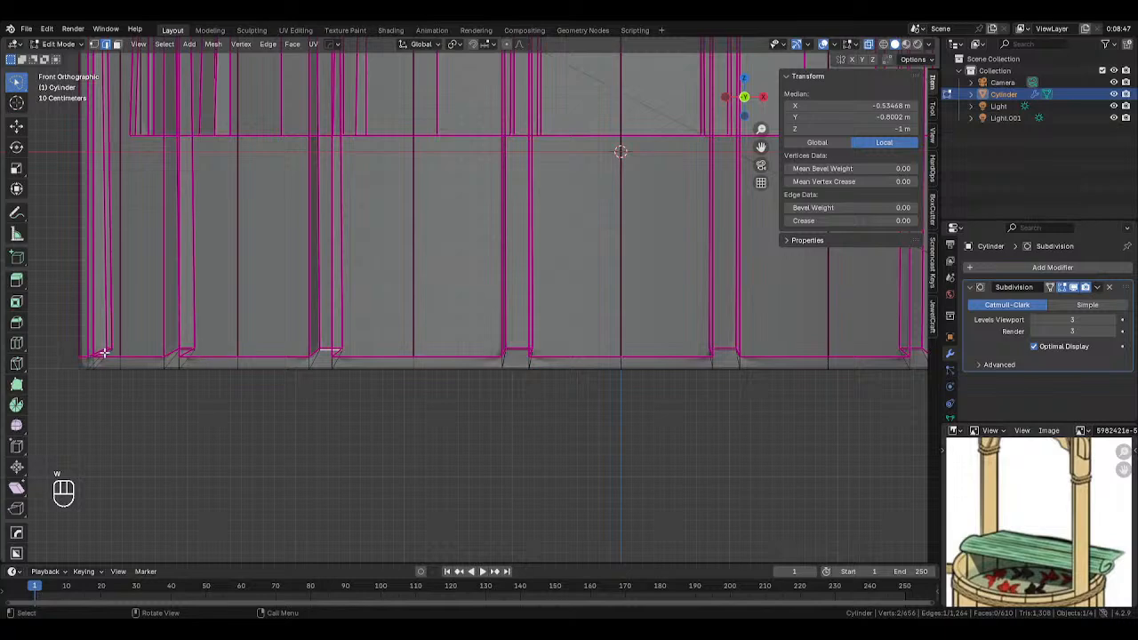
alt+click(518, 347)
key(h)
scroll(518, 347, down, 5)
mouse_move(260, 300)
mouse_down()
mouse_move(509, 296)
mouse_move(779, 324)
mouse_up()
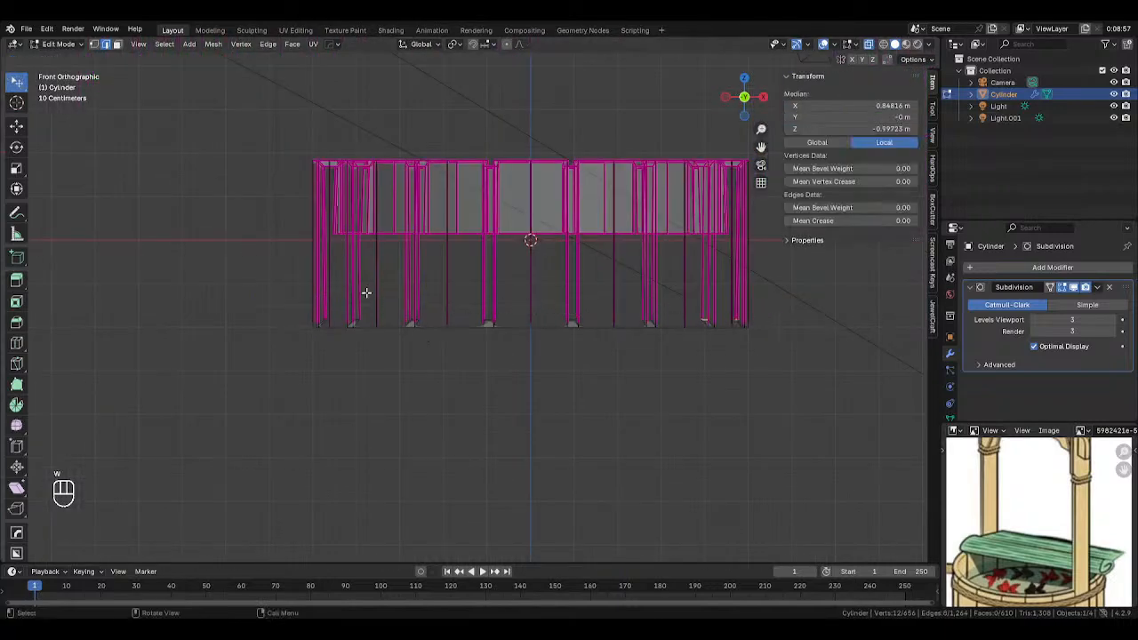
key(w)
mouse_move(299, 299)
mouse_down()
mouse_move(483, 321)
mouse_move(764, 323)
mouse_up()
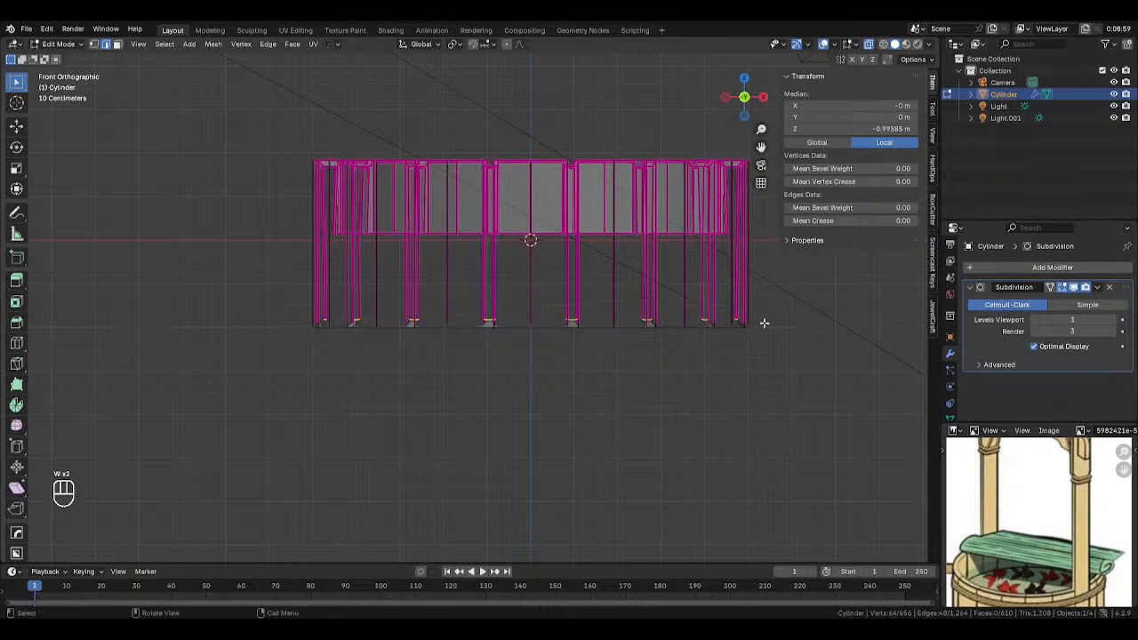
Move the selected groove bottom edges down along Z until they sit just above the tub's base.
scroll(800, 323, up, 4)
key(g)
key(z)
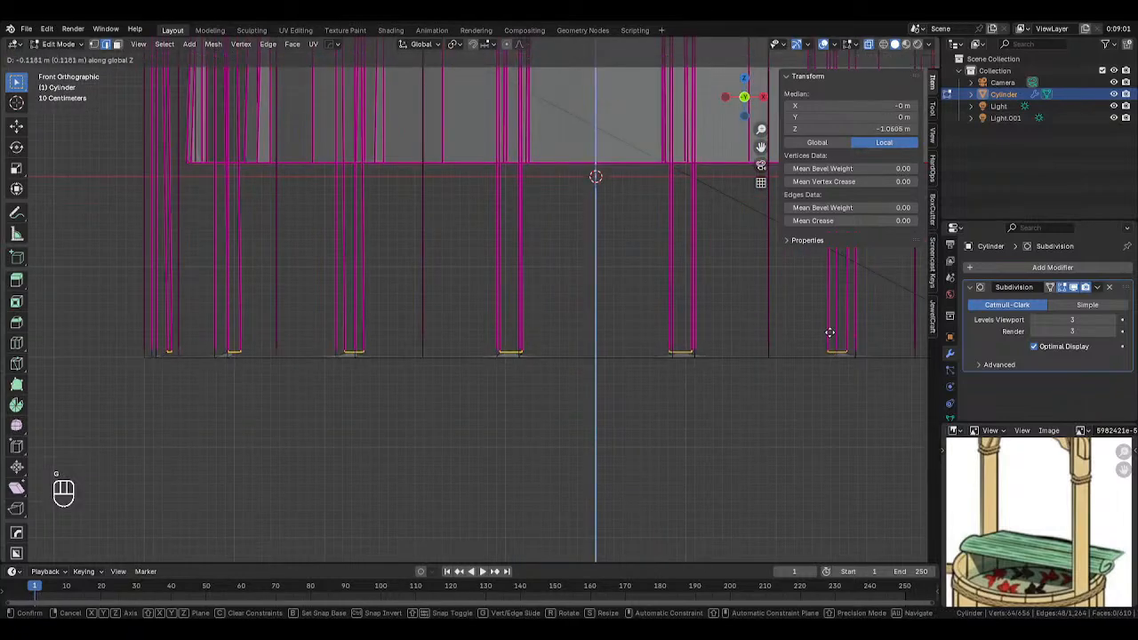
click(828, 336)
key(Tab)
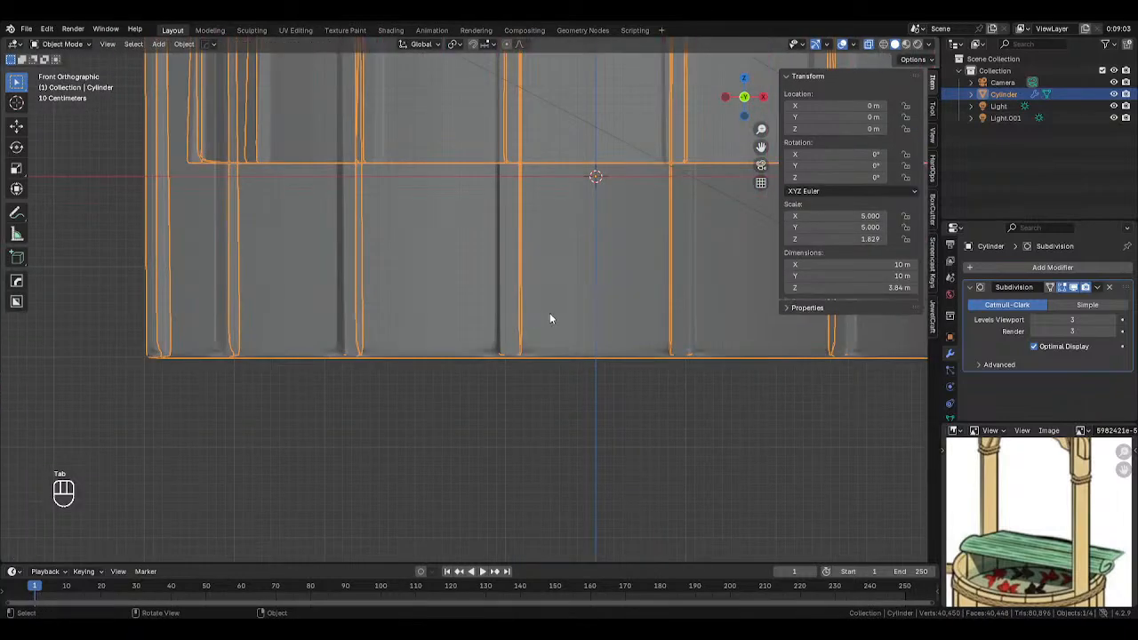
key(Tab)
scroll(476, 302, up, 3)
key(Tab)
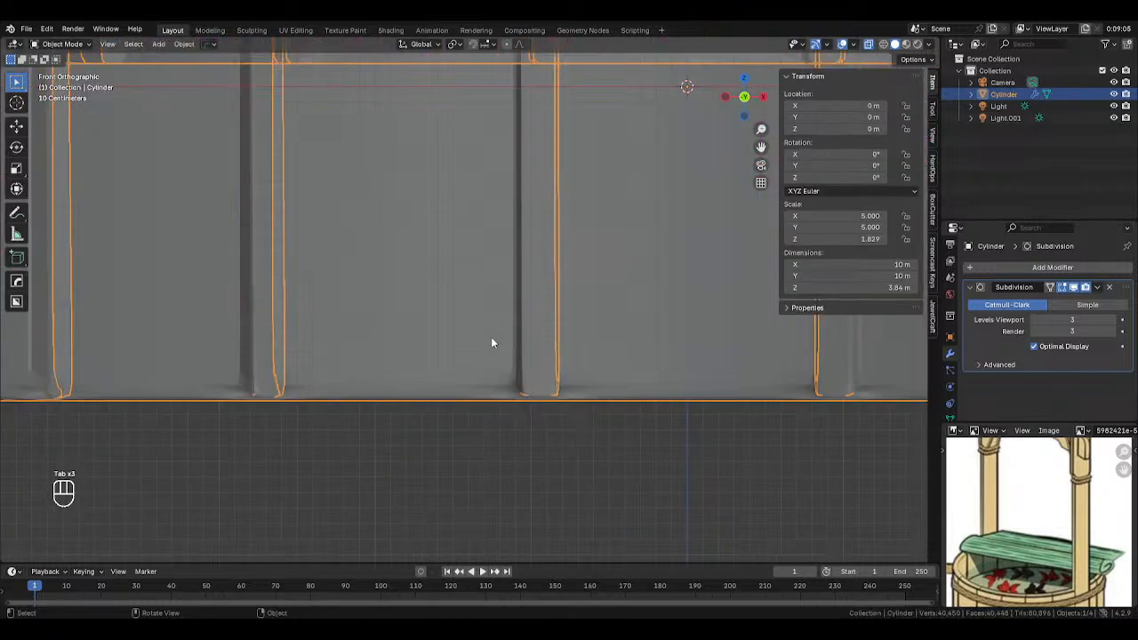
key(Tab)
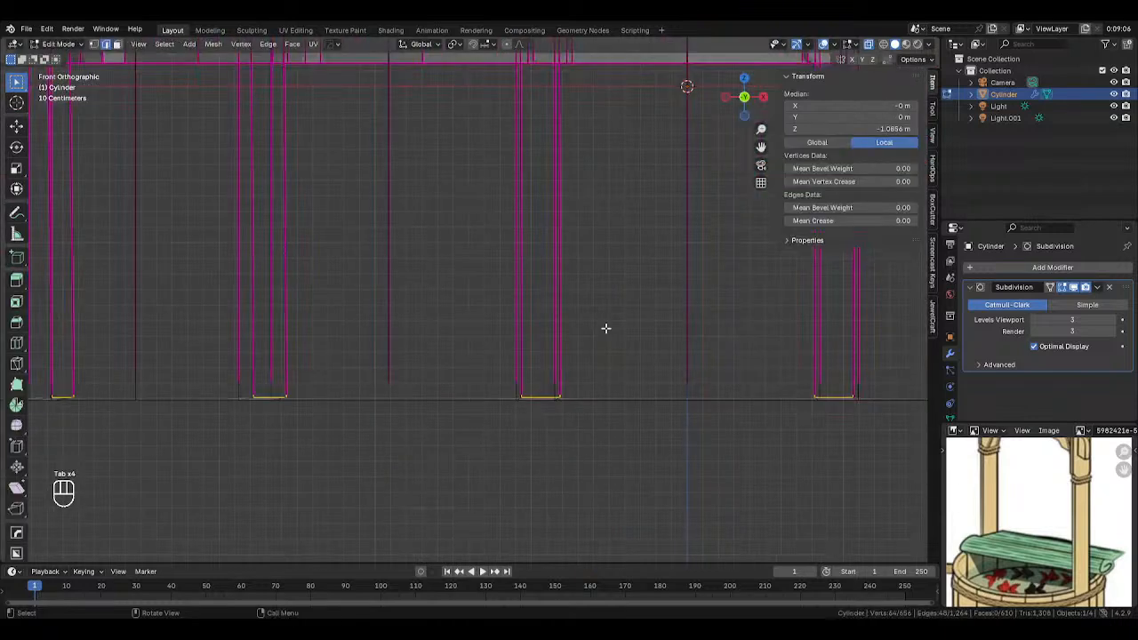
Reveal the hidden geometry, select the whole lower edge loop of the planks and move it down along Z to the base.
key(alt+h)
alt+click(423, 381)
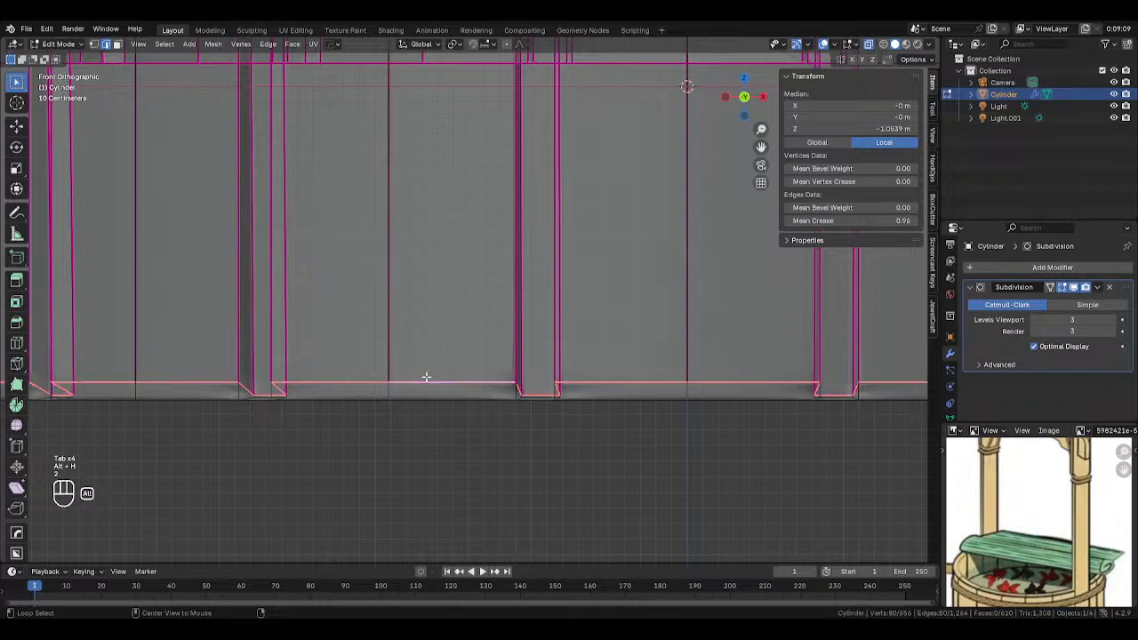
scroll(698, 321, down, 2)
key(g)
key(z)
click(701, 328)
Flatten the lower edge loop along Z and nudge it slightly upward from the base.
key(s)
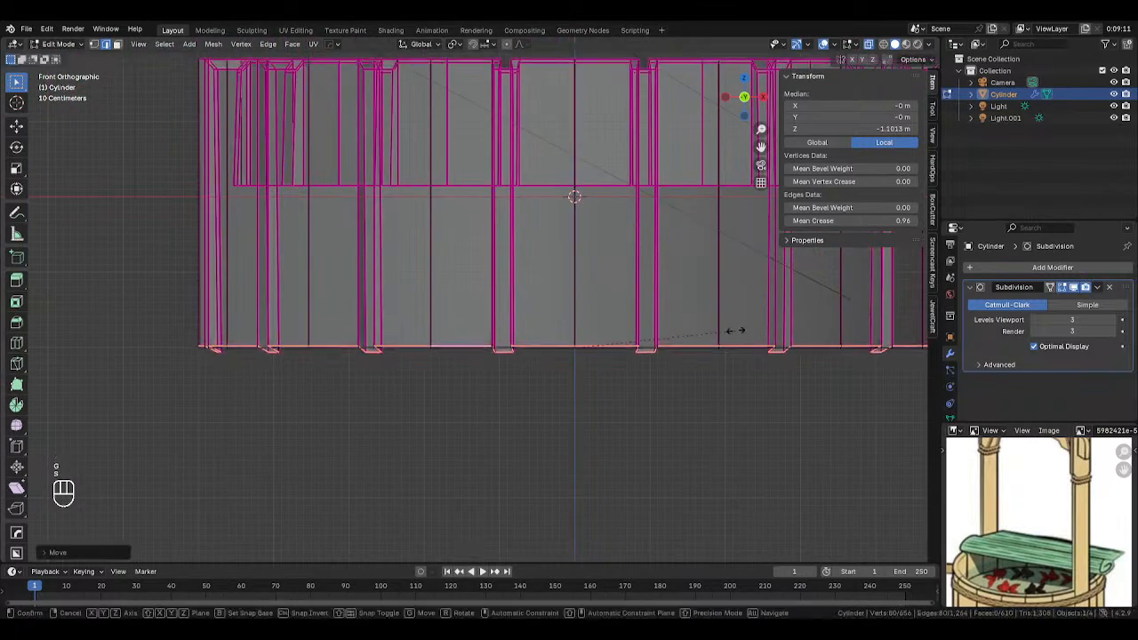
key(z)
click(594, 339)
key(g)
key(z)
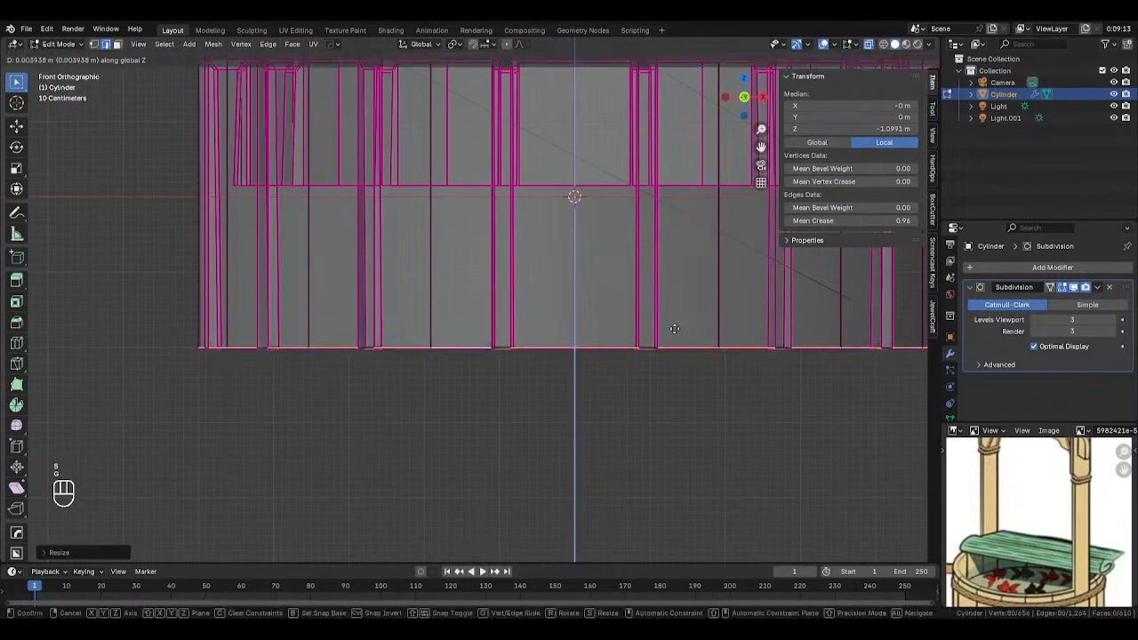
shift+click(678, 320)
key(Tab)
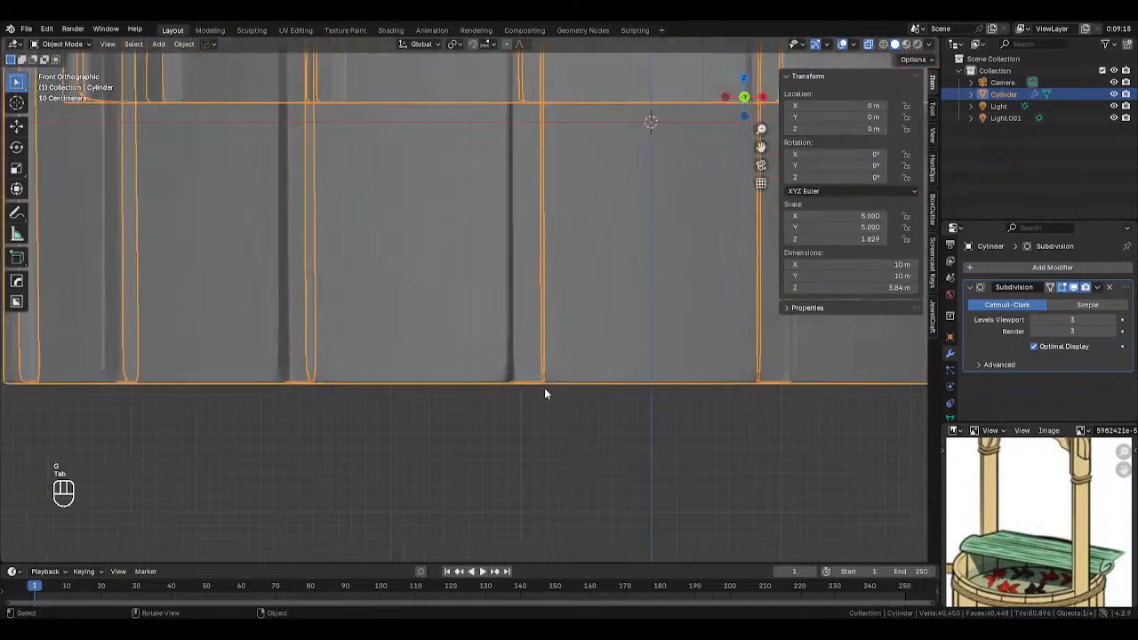
With X-ray off, add a horizontal loop cut around all the planks and slide it down toward the base.
key(alt+z)
scroll(501, 315, down, 4)
key(Tab)
scroll(568, 300, up, 5)
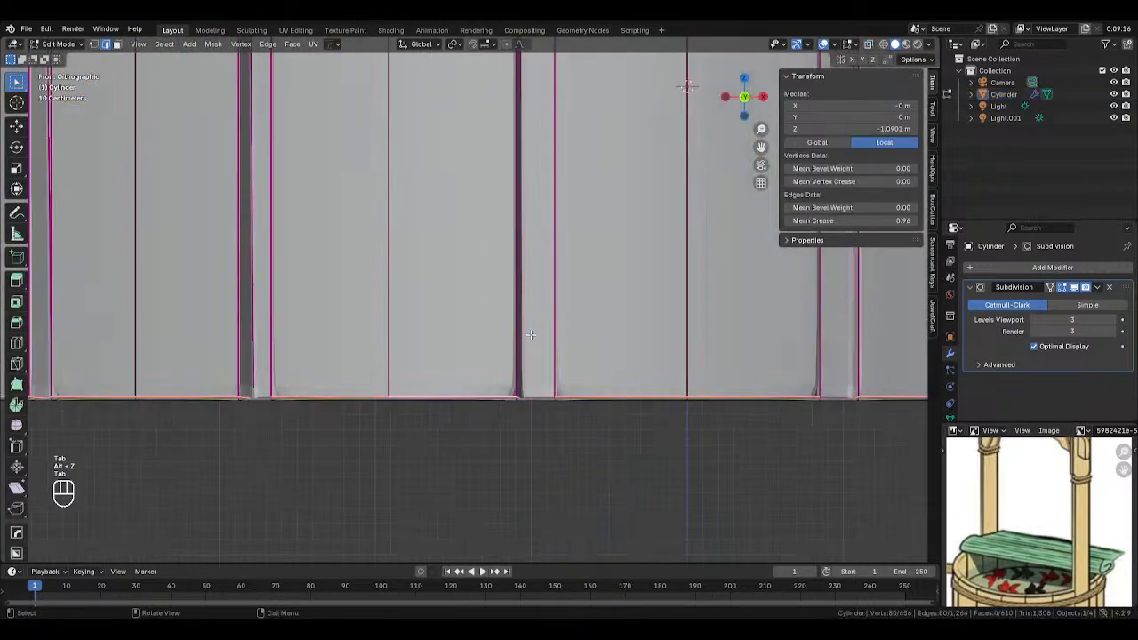
key(ctrl+r)
click(520, 383)
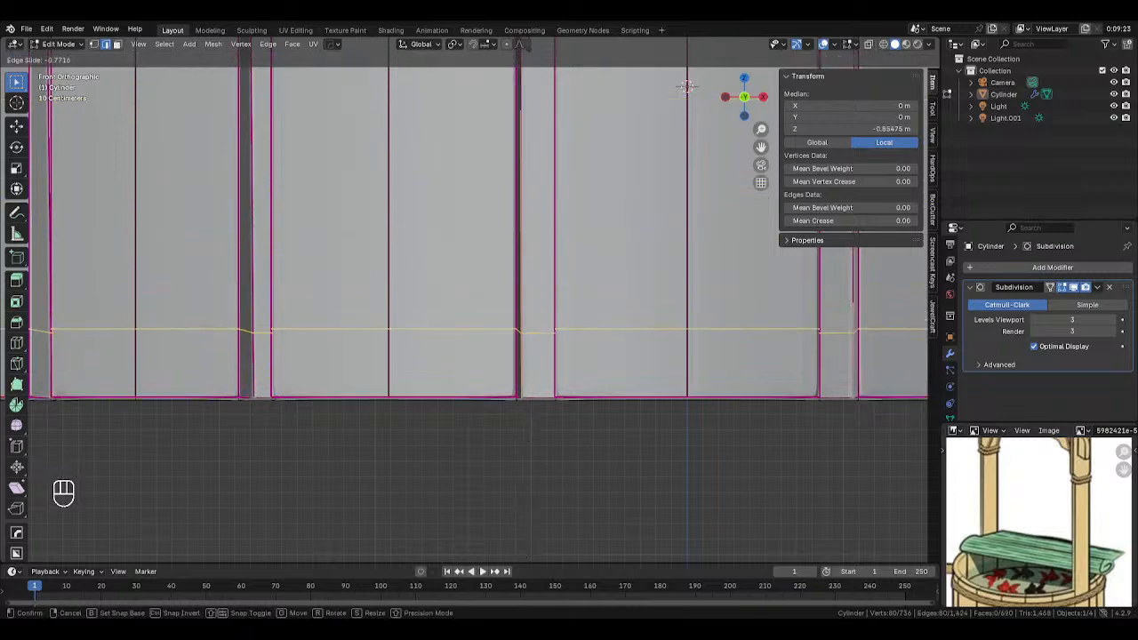
click(536, 38)
key(Tab)
Examine the tub's planks and base from several angles against the full reference image.
scroll(572, 389, down, 5)
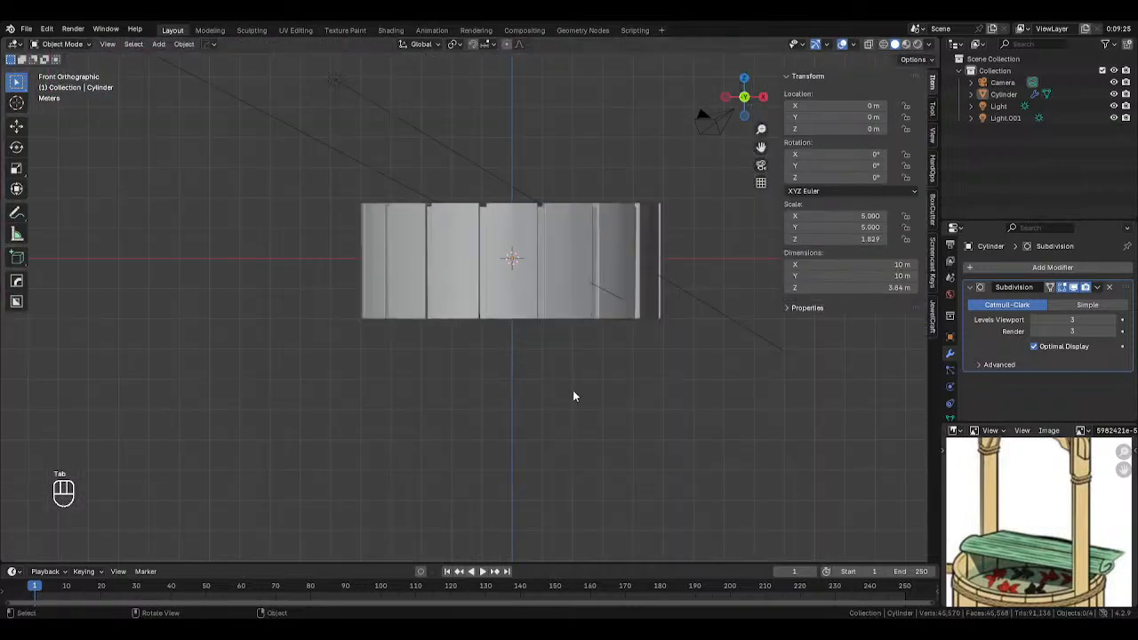
middle_drag(573, 390, 550, 367)
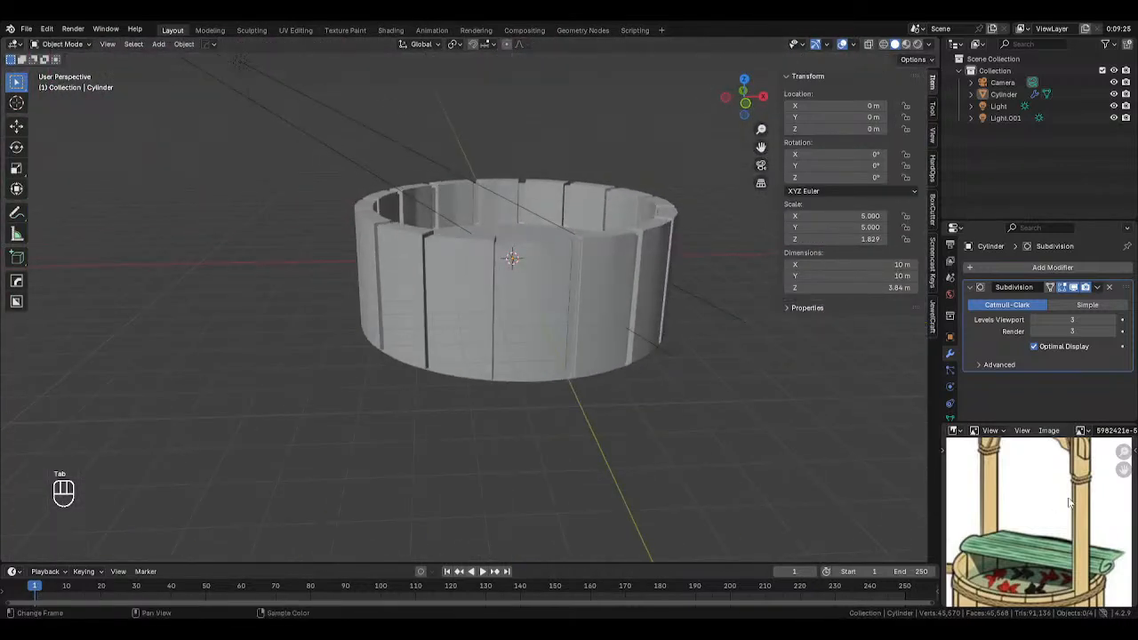
middle_drag(860, 396, 666, 322)
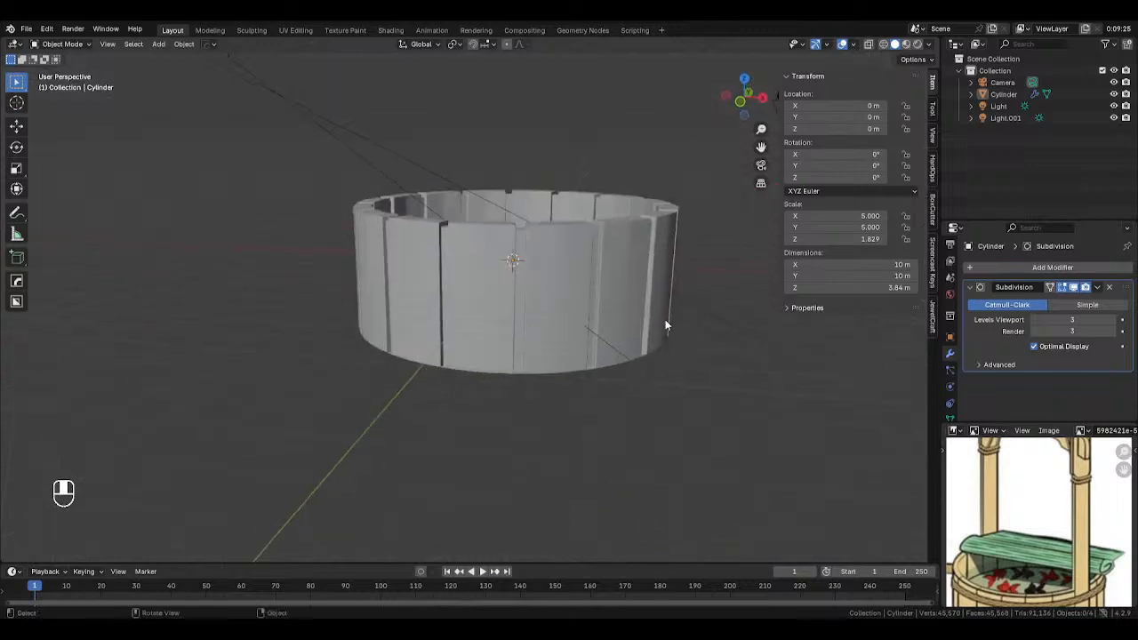
scroll(1001, 480, down, 2)
scroll(996, 485, down, 1)
middle_drag(747, 369, 675, 313)
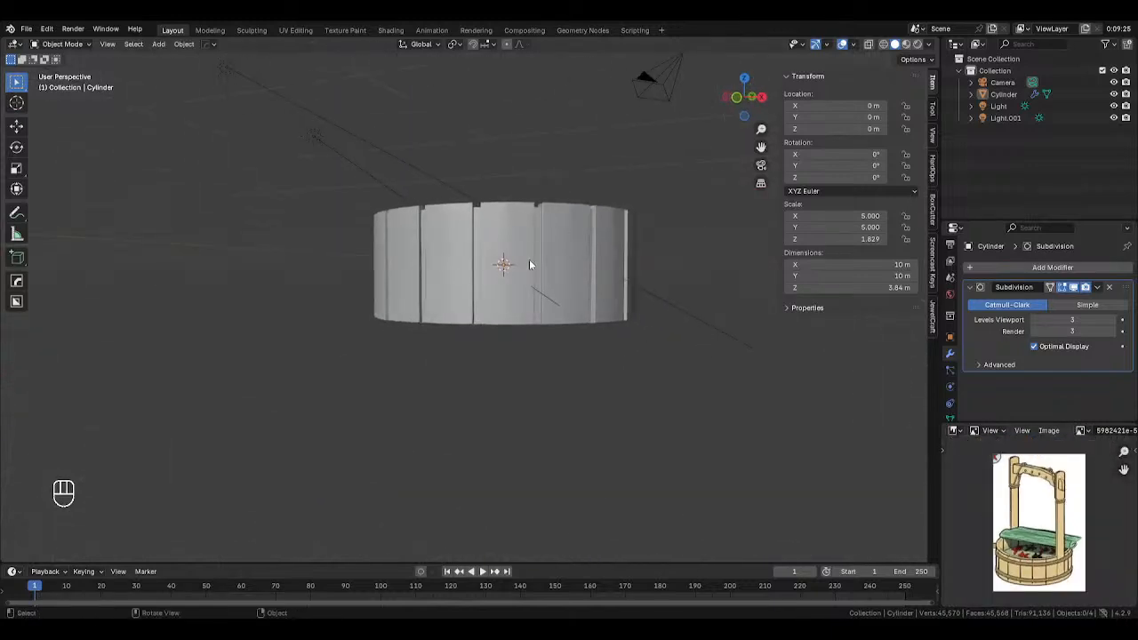
middle_drag(522, 263, 618, 279)
Duplicate the tub's inner floor face in place and separate the copy into its own object.
click(546, 281)
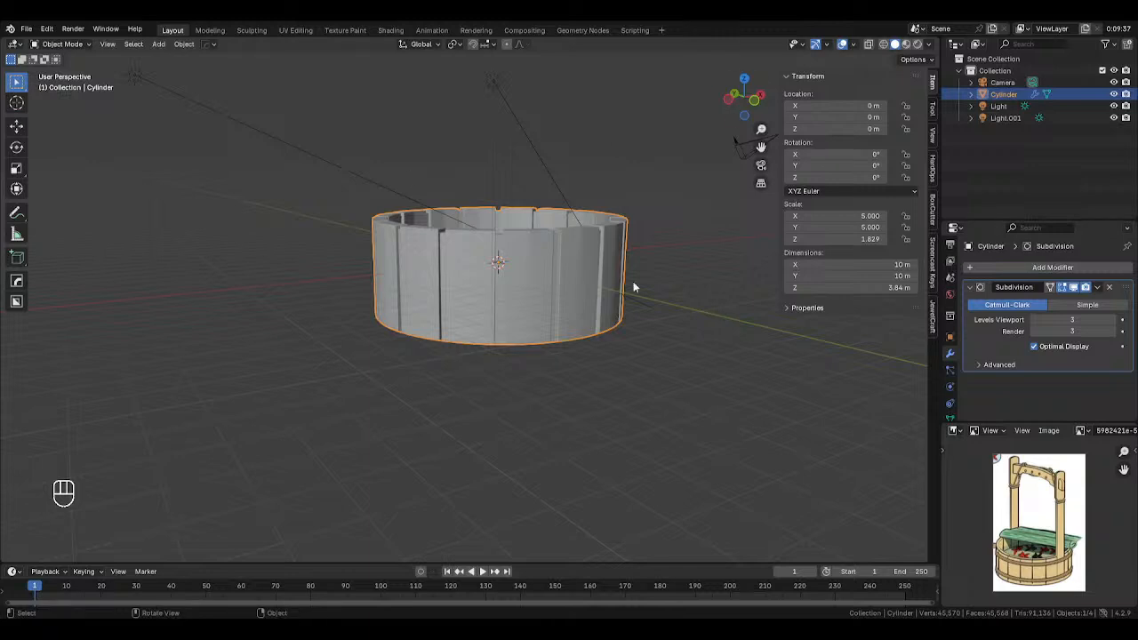
middle_drag(648, 254, 608, 268)
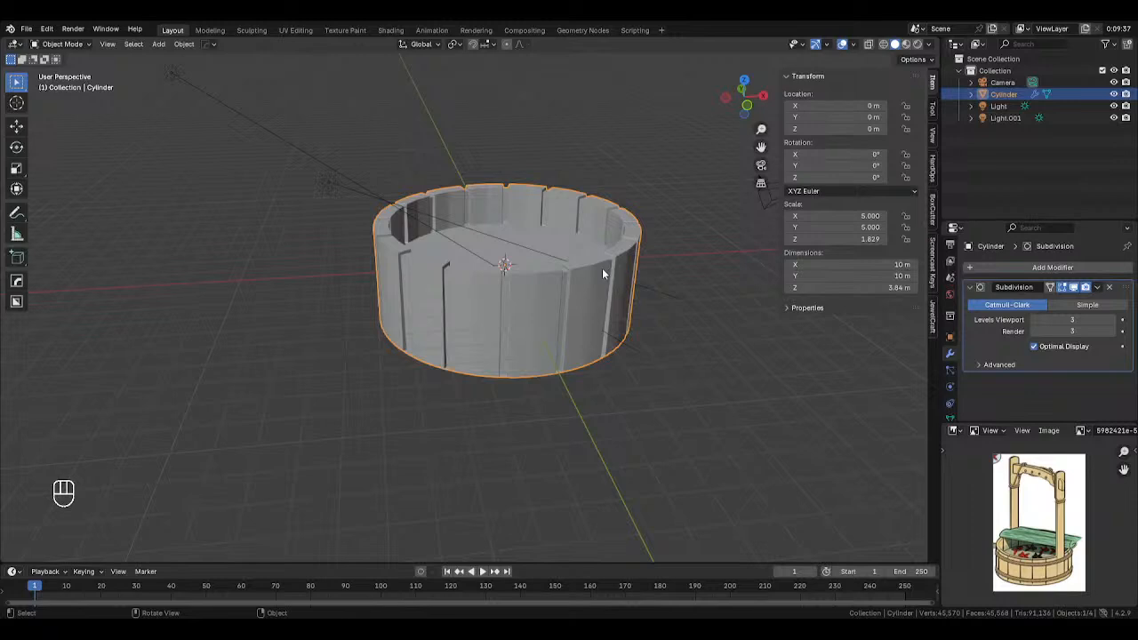
key(KP_1)
key(Tab)
key(3)
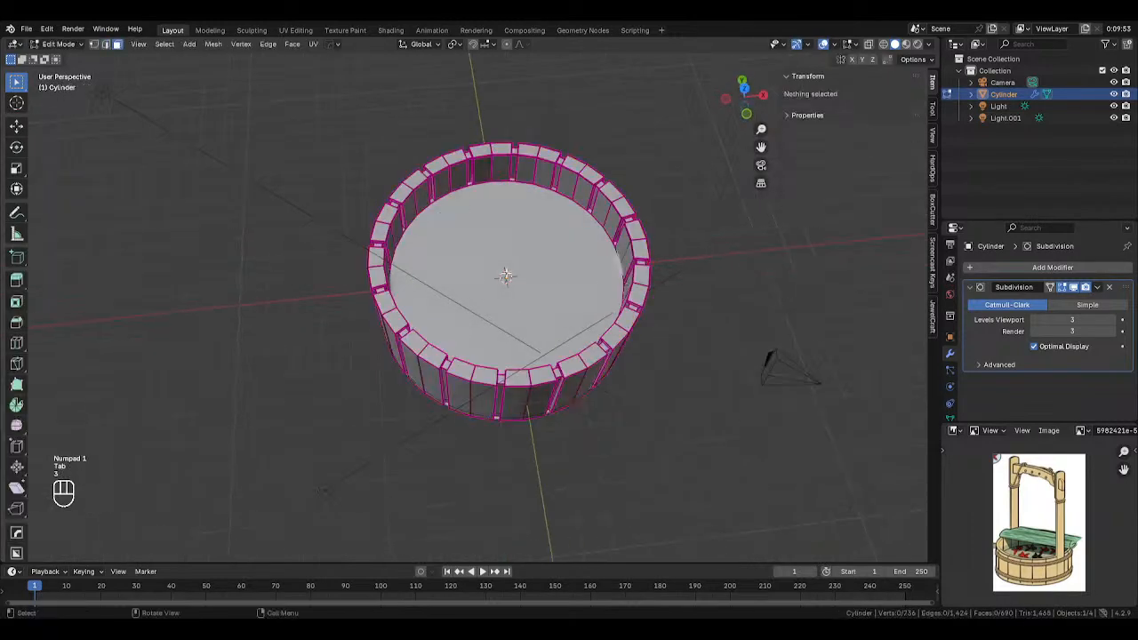
click(506, 275)
middle_drag(698, 273, 653, 244)
scroll(678, 259, up, 1)
key(shift+d)
right_click(678, 260)
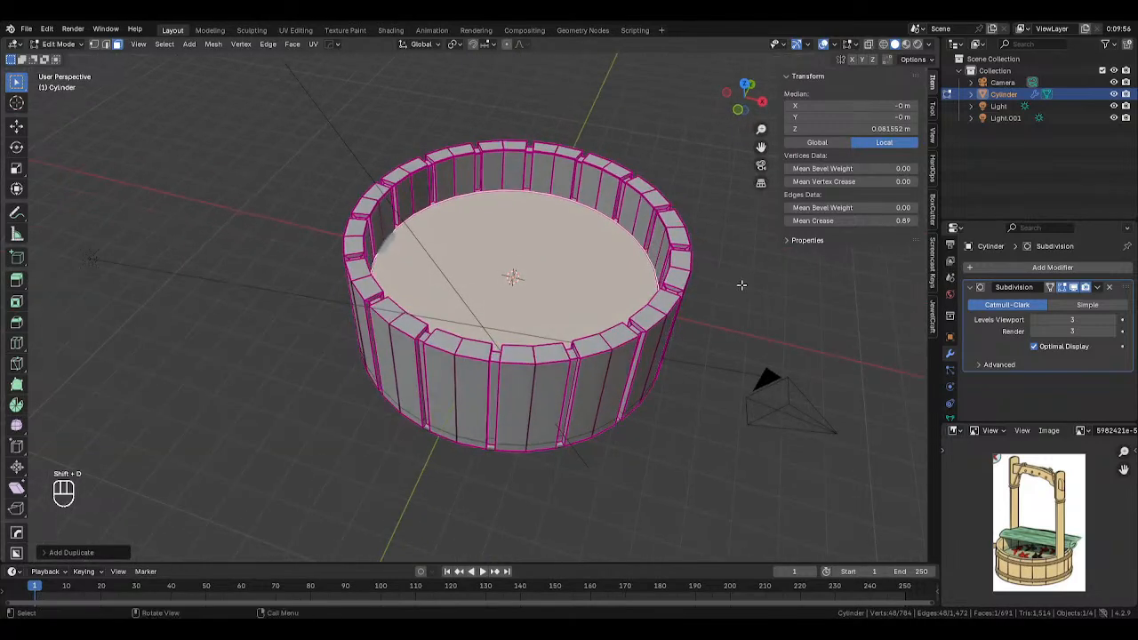
key(ctrl+f)
mouse_move(675, 455)
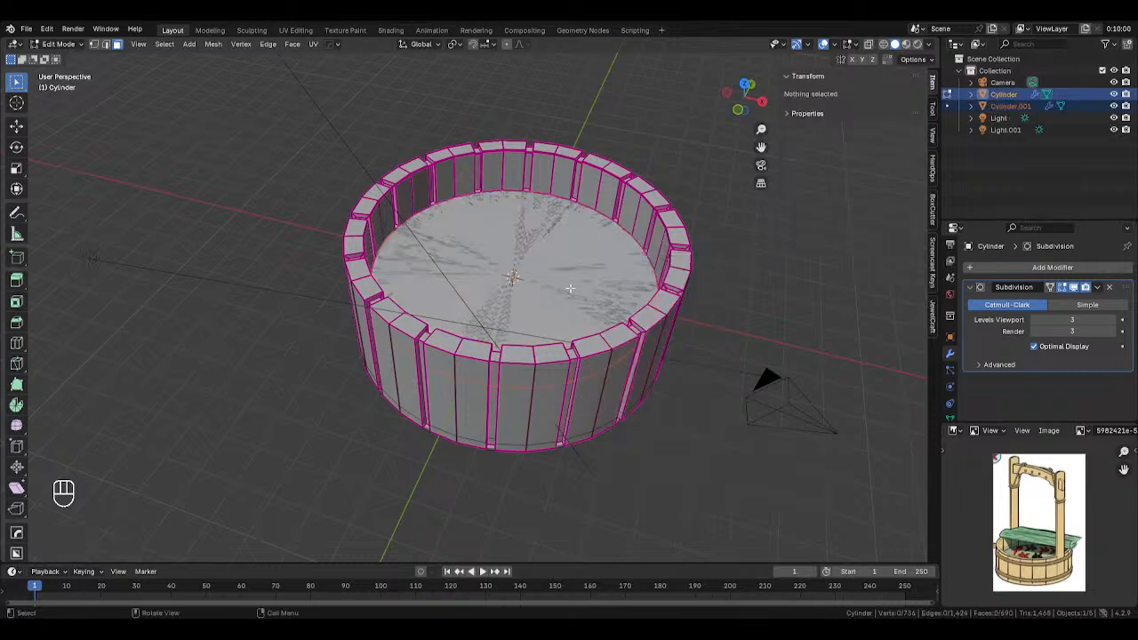
click(598, 276)
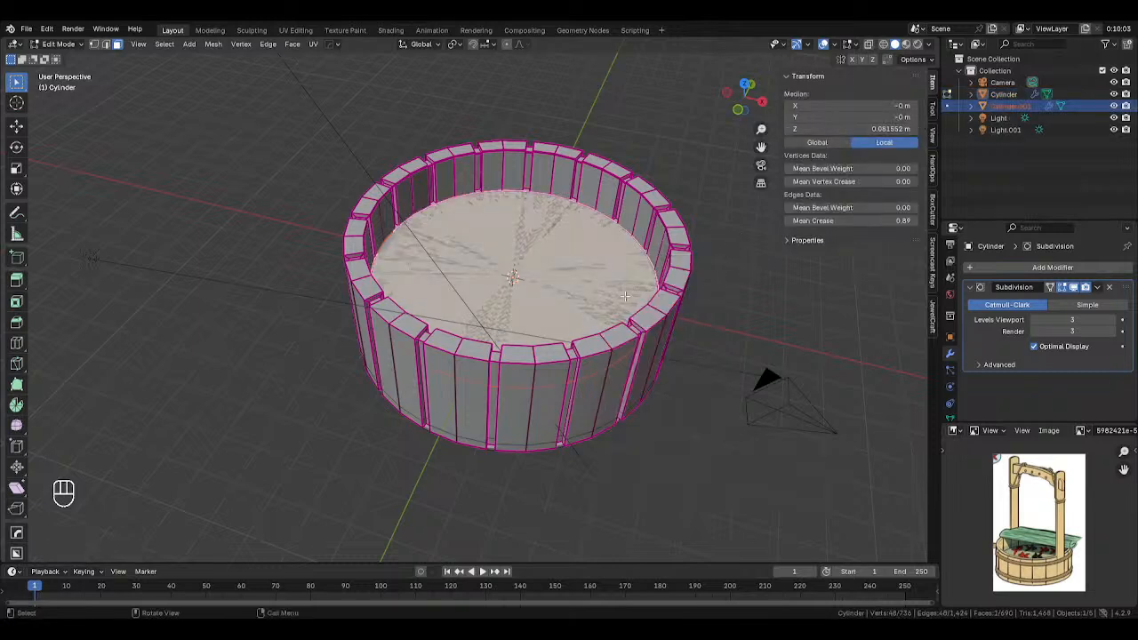
key(g)
key(z)
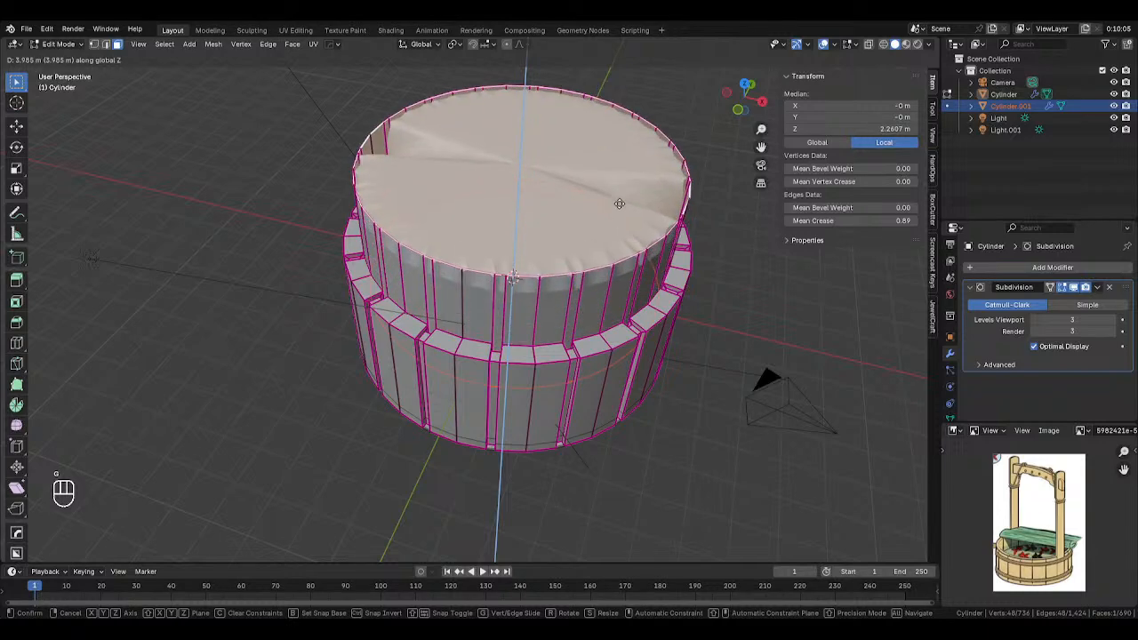
right_click(619, 202)
key(Tab)
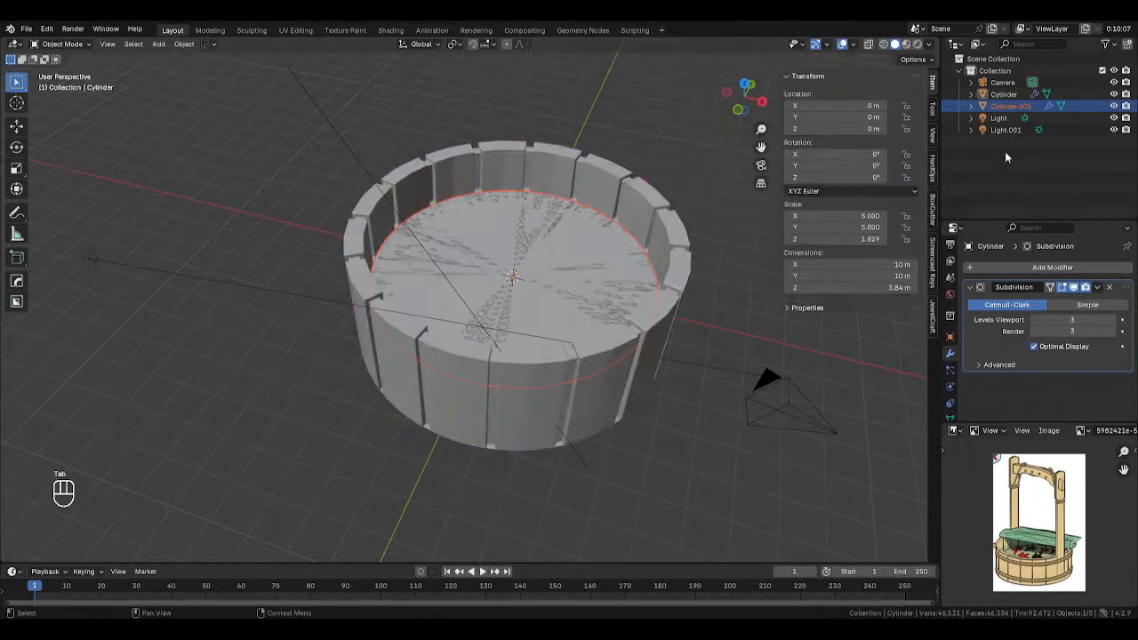
Scale the separated floor disc down to about 8.73 m across and raise it along Z by about 0.18 m.
click(1009, 104)
key(g)
key(z)
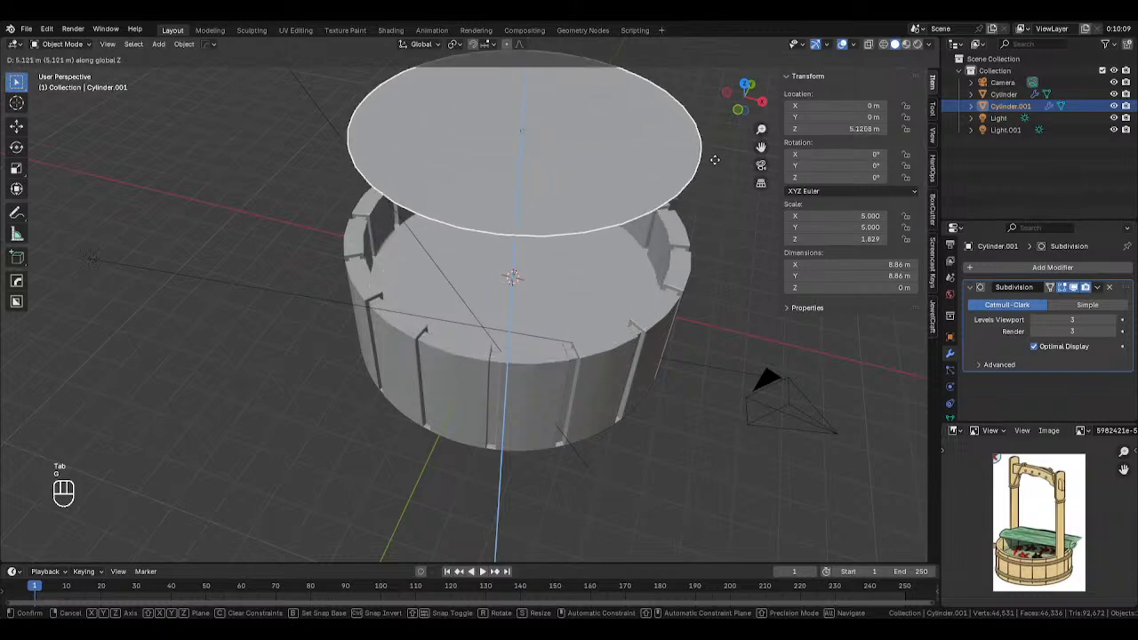
right_click(709, 278)
scroll(744, 319, up, 2)
key(s)
click(751, 316)
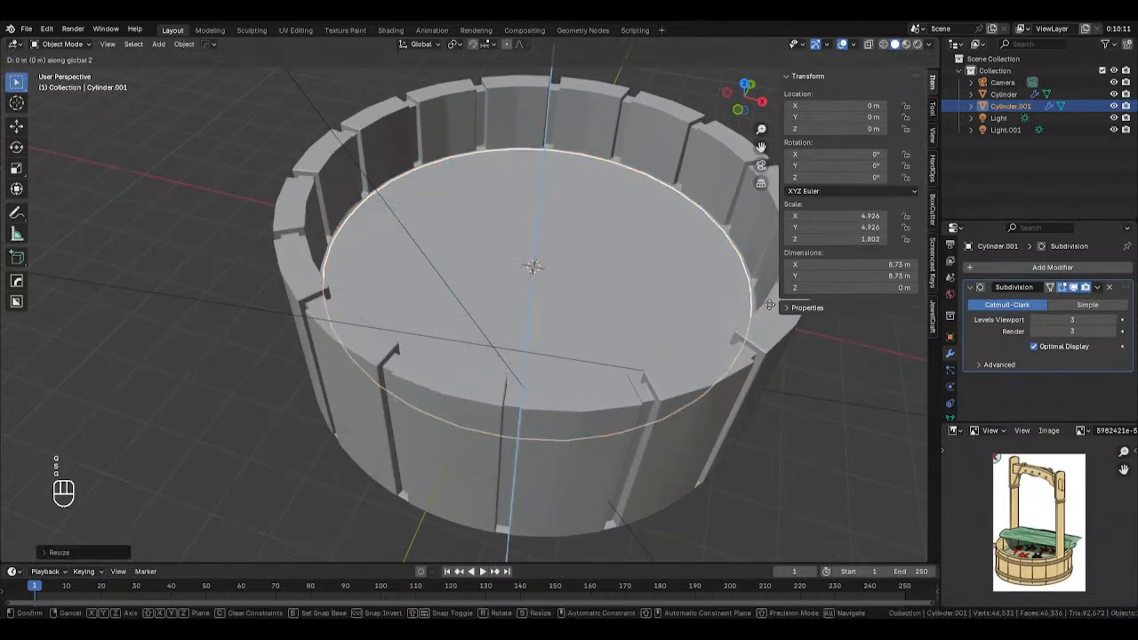
key(g)
key(z)
click(770, 303)
middle_drag(770, 303, 680, 312)
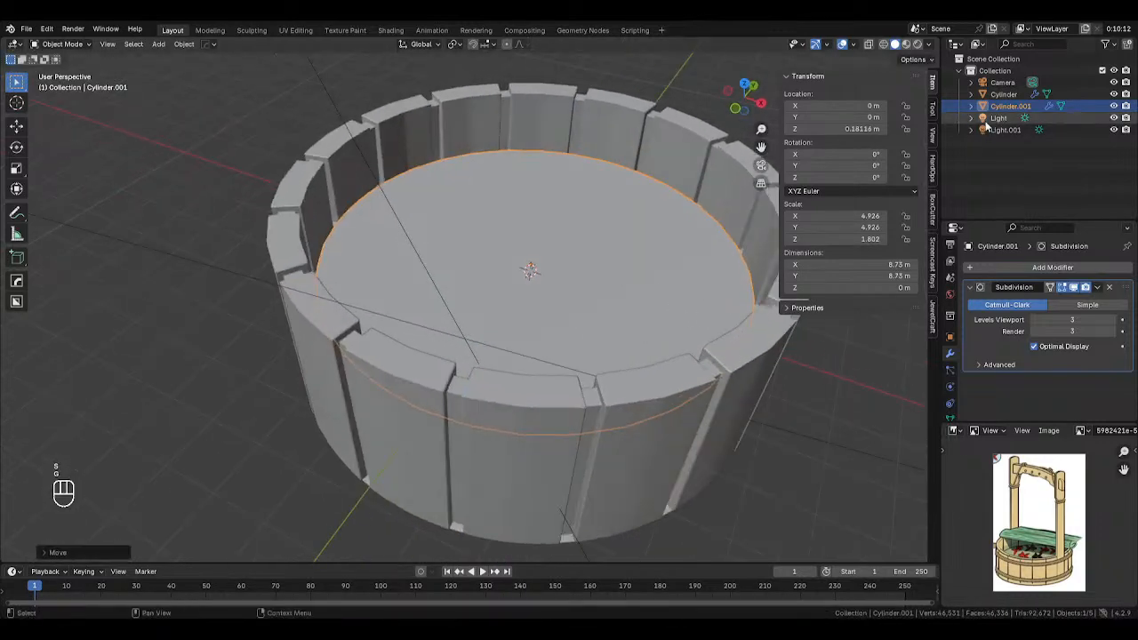
Rename the separated disc object as water and open its mesh for editing.
double_click(1005, 106)
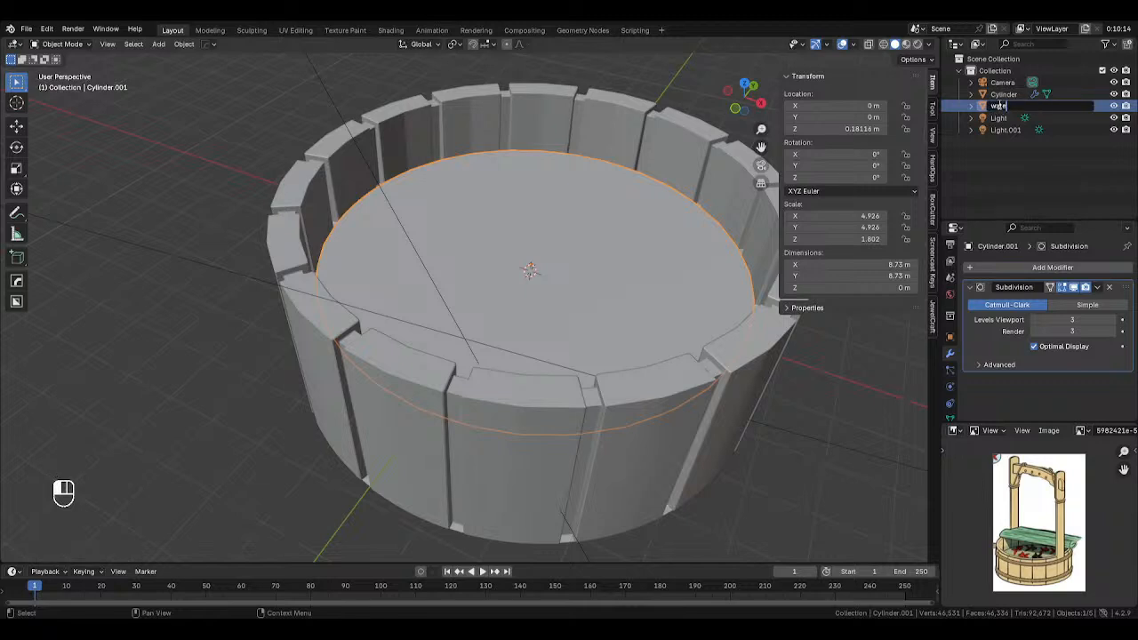
key(Return)
key(Tab)
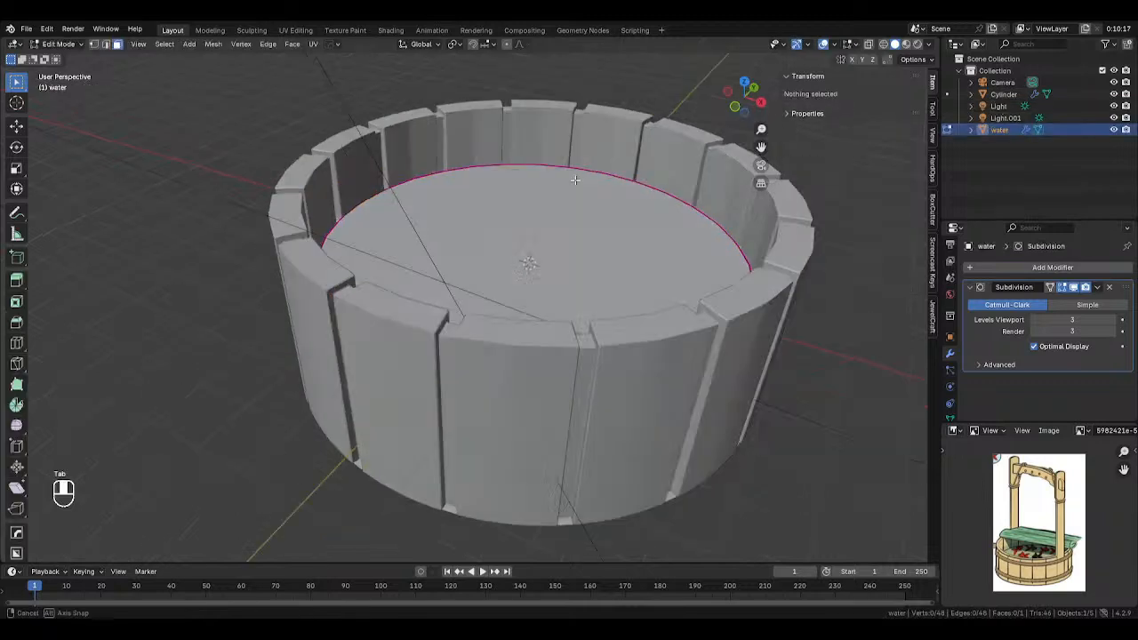
key(a)
key(e)
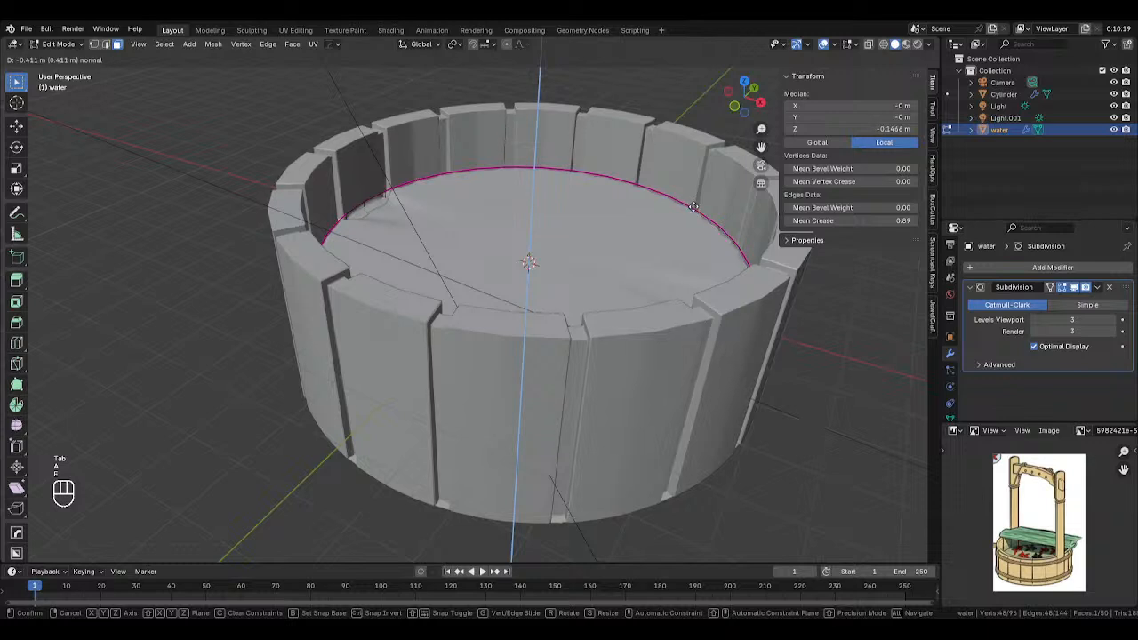
click(698, 219)
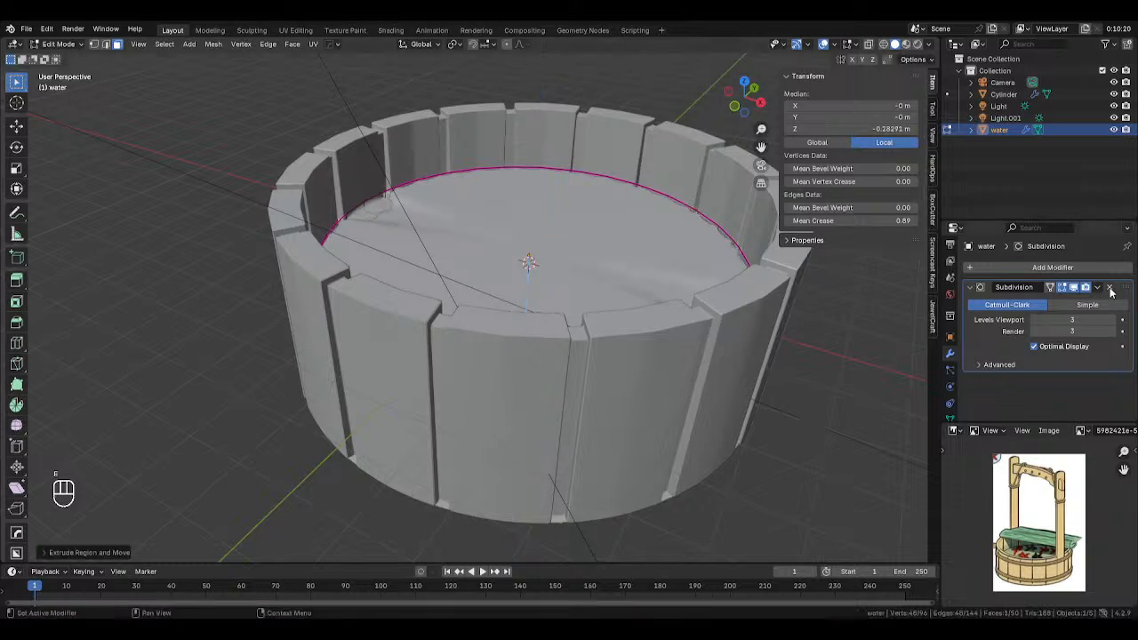
key(a)
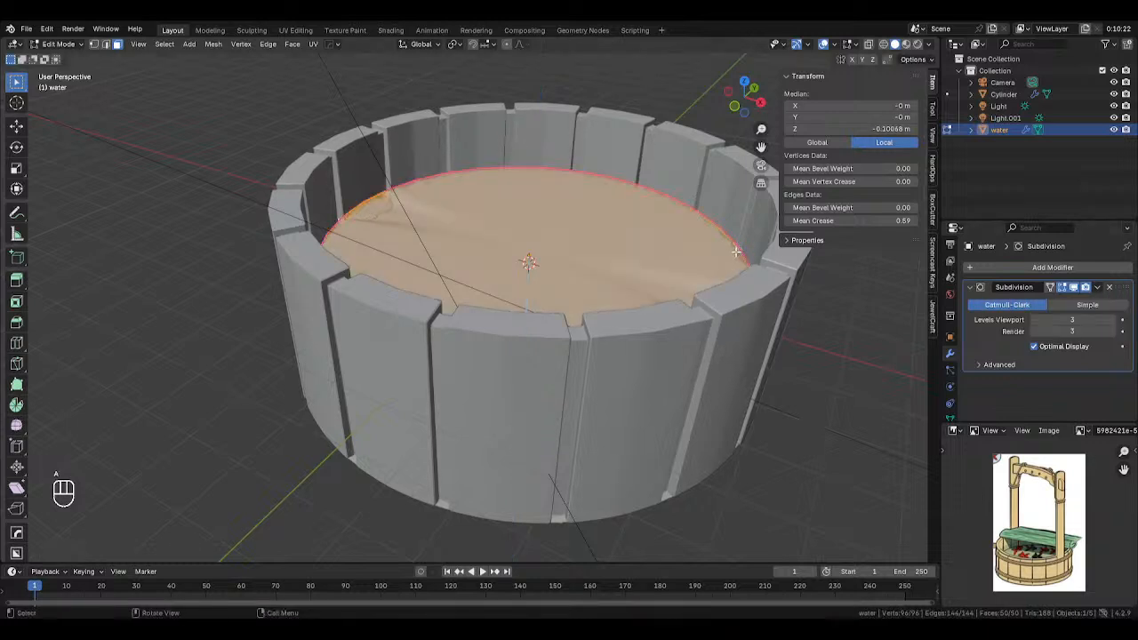
key(i)
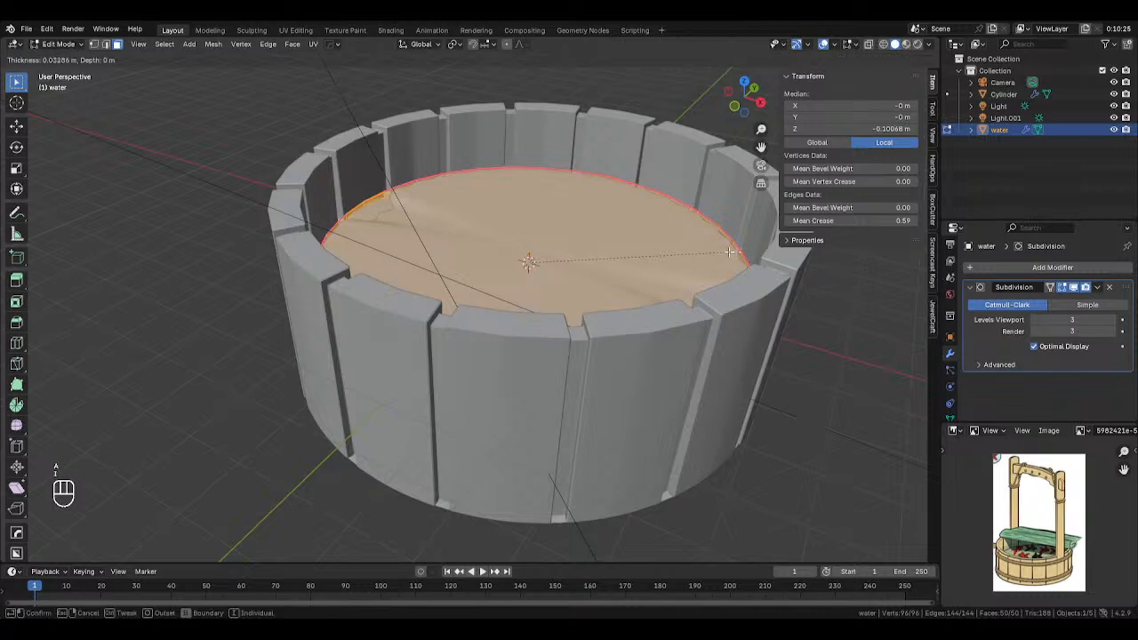
right_click(710, 254)
key(e)
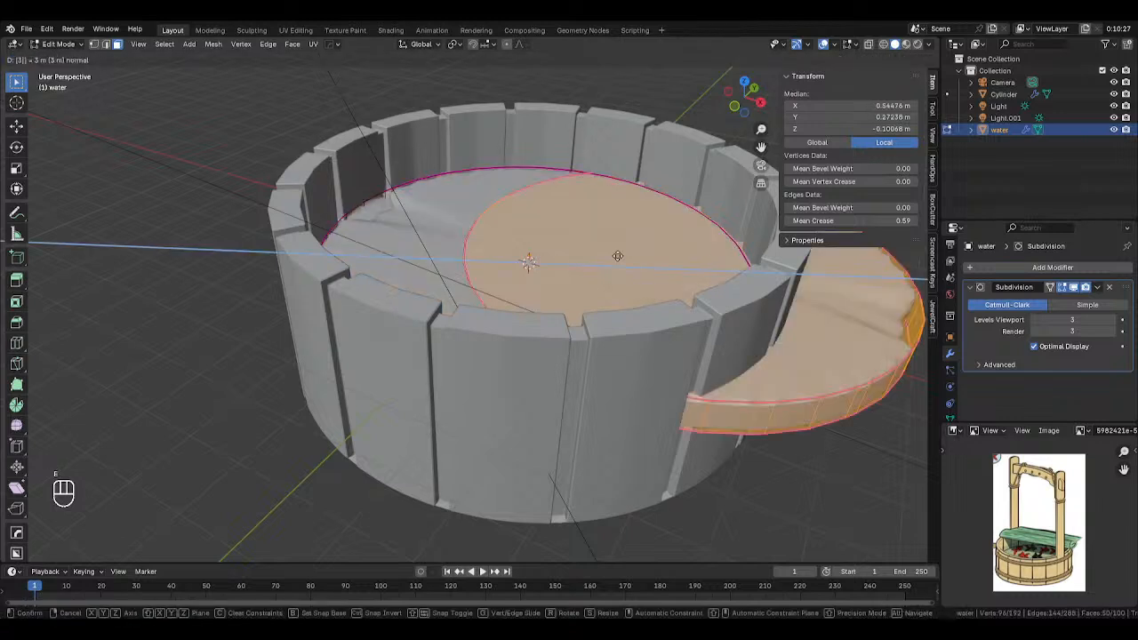
key(ctrl+z)
key(ctrl+z)
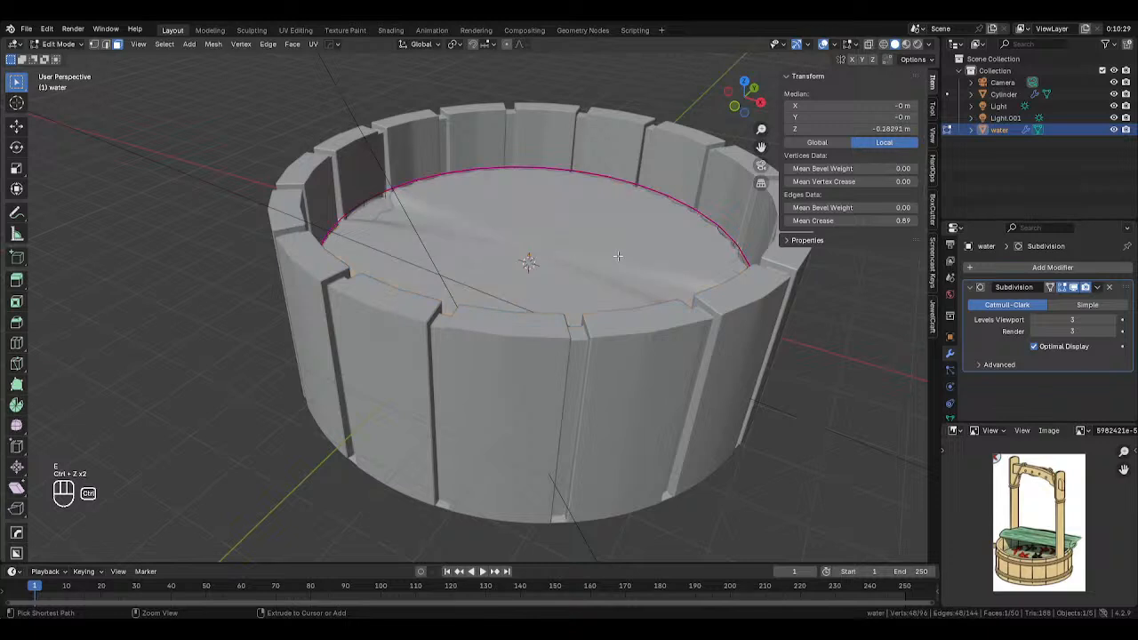
key(ctrl+z)
With X-ray on, select all the water disc's edges and set their mean crease to 0.
key(alt+z)
middle_drag(622, 257, 637, 227)
key(2)
key(a)
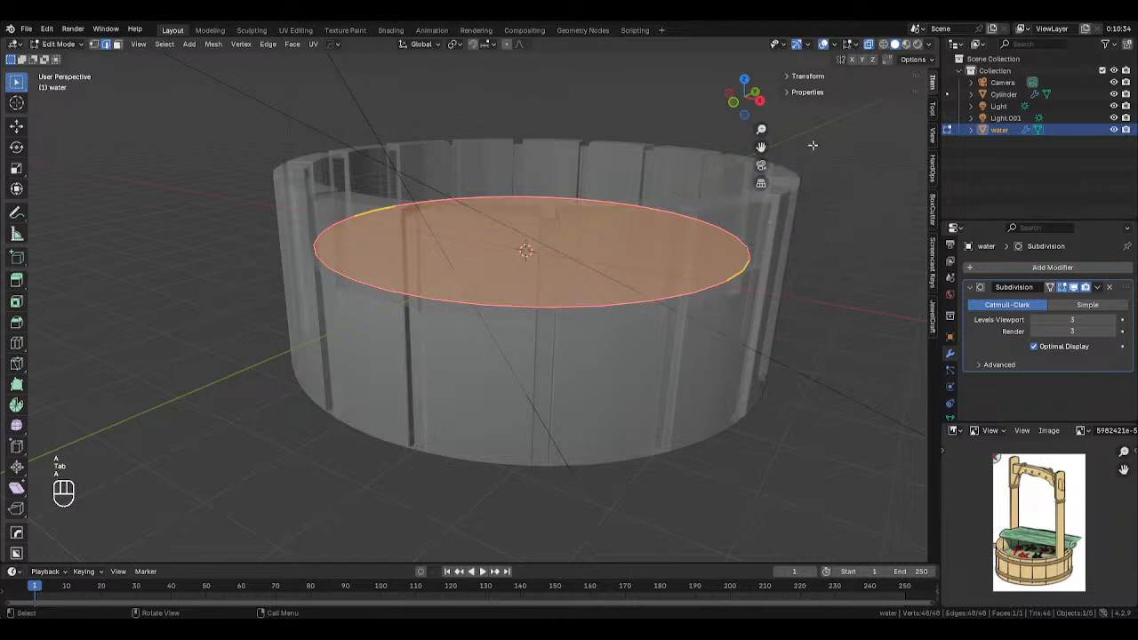
click(793, 77)
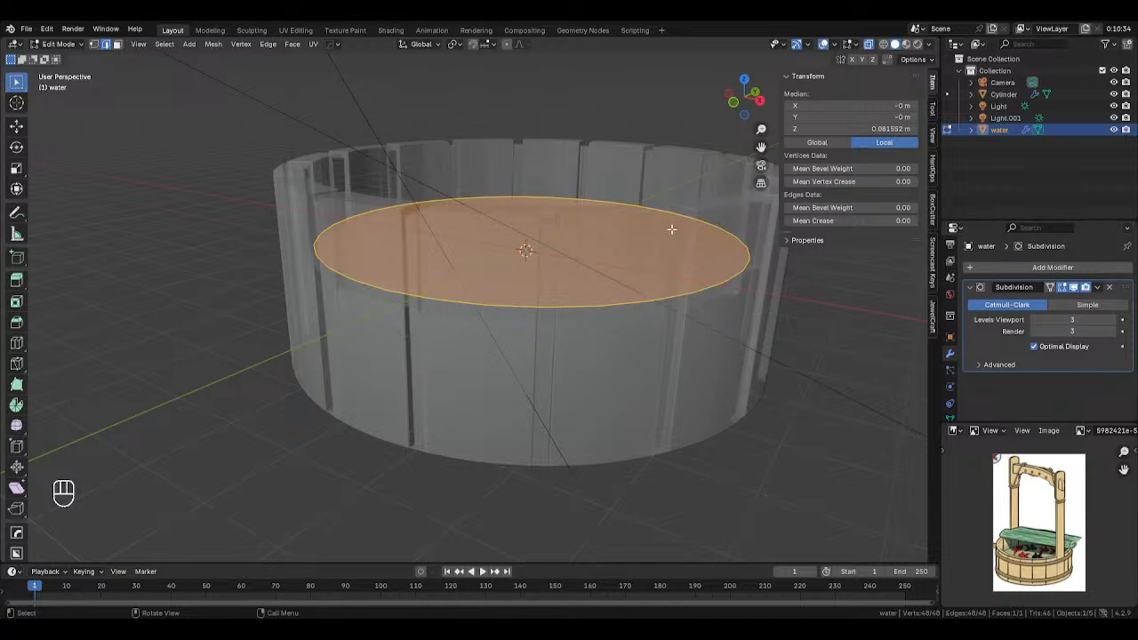
Extrude the water disc downward by about 1.11 m to give it thickness.
key(e)
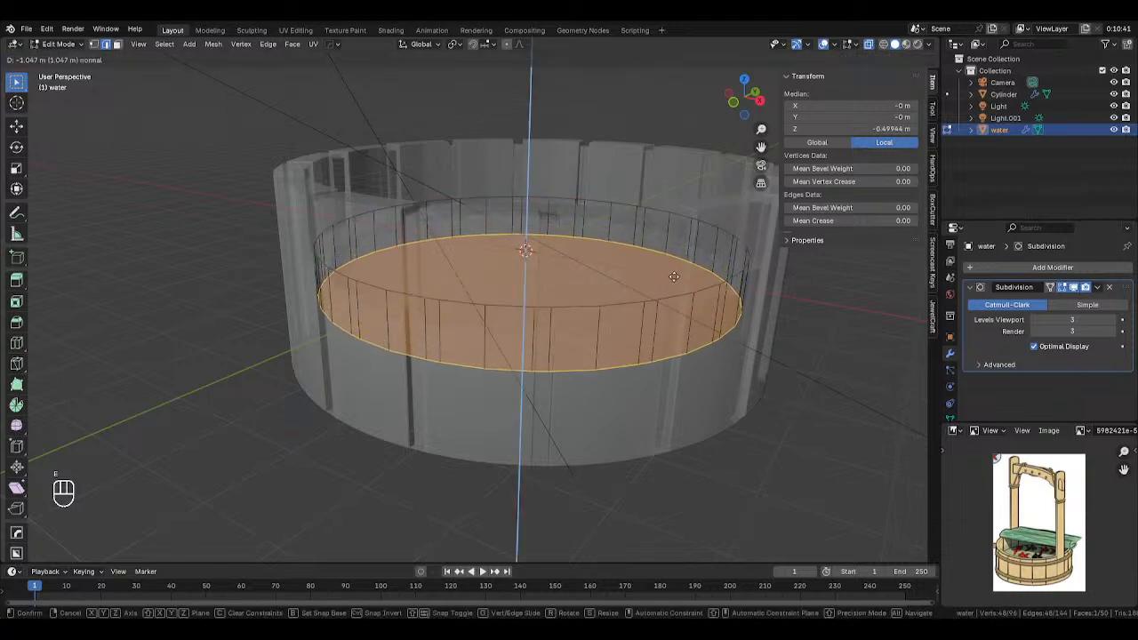
click(673, 273)
middle_drag(673, 272, 656, 263)
Inset the water's top and bottom faces slightly, then return to object mode with X-ray off.
key(3)
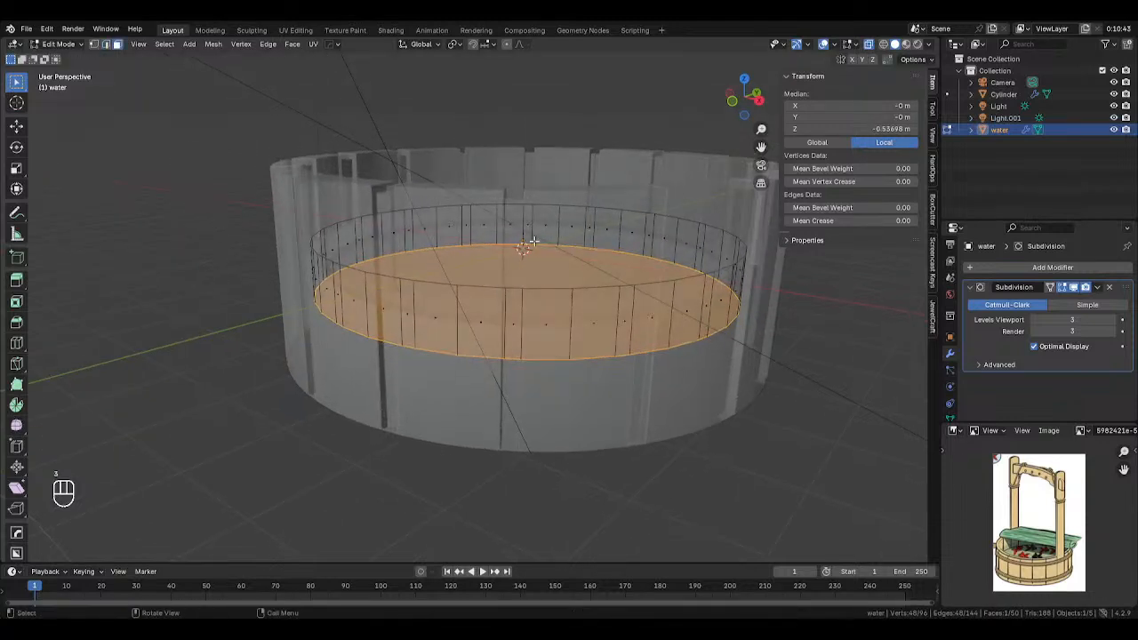
click(533, 242)
shift+click(530, 329)
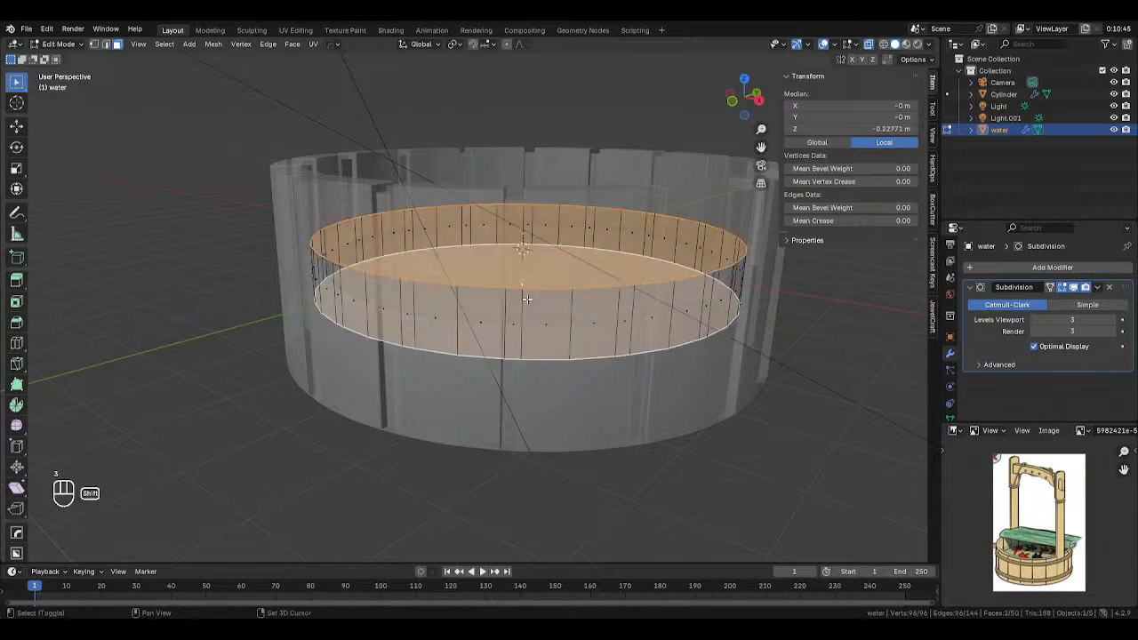
key(i)
click(674, 297)
key(Tab)
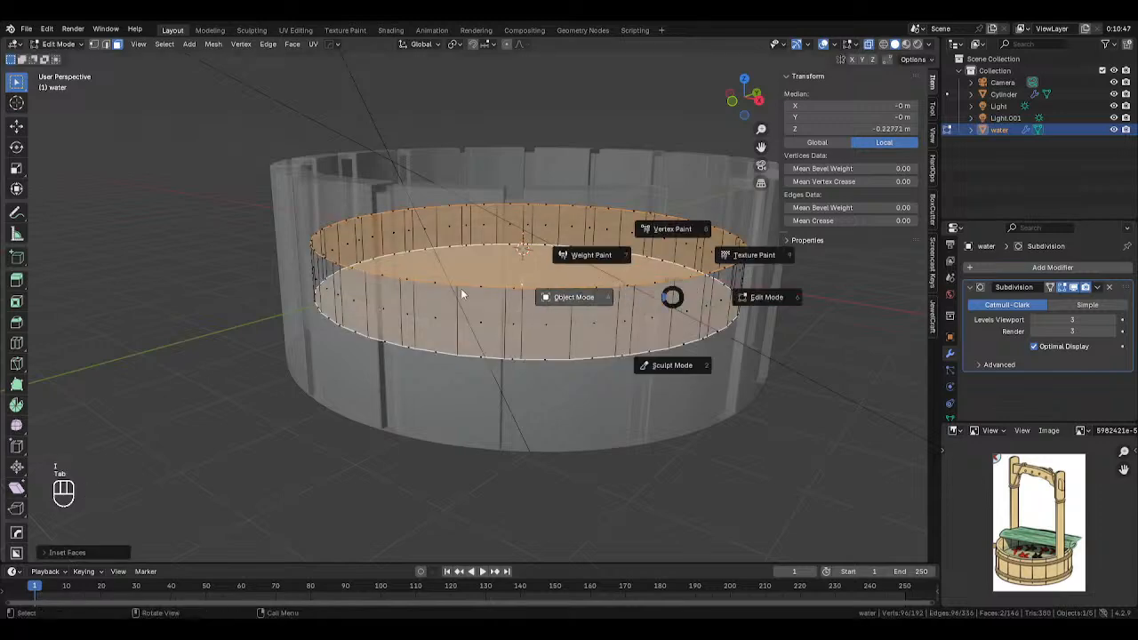
key(alt+z)
Raise the water to a Z location of about 0.35 m and scale it up to about 9.19 m across.
middle_drag(567, 339, 661, 336)
key(g)
key(z)
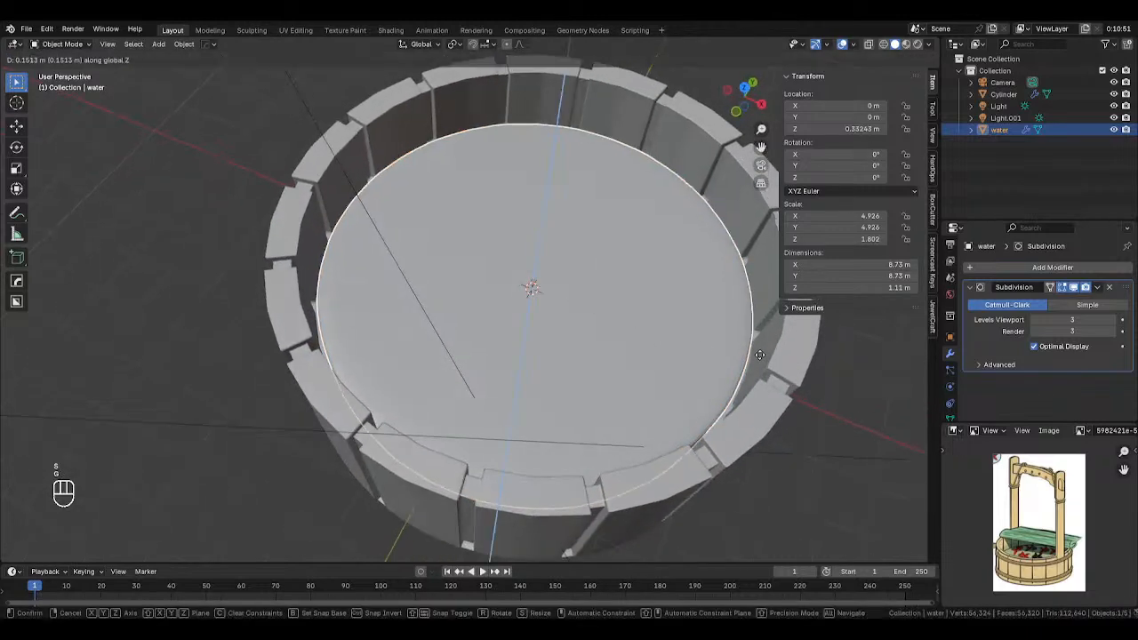
click(769, 357)
key(s)
key(x)
right_click(770, 361)
key(s)
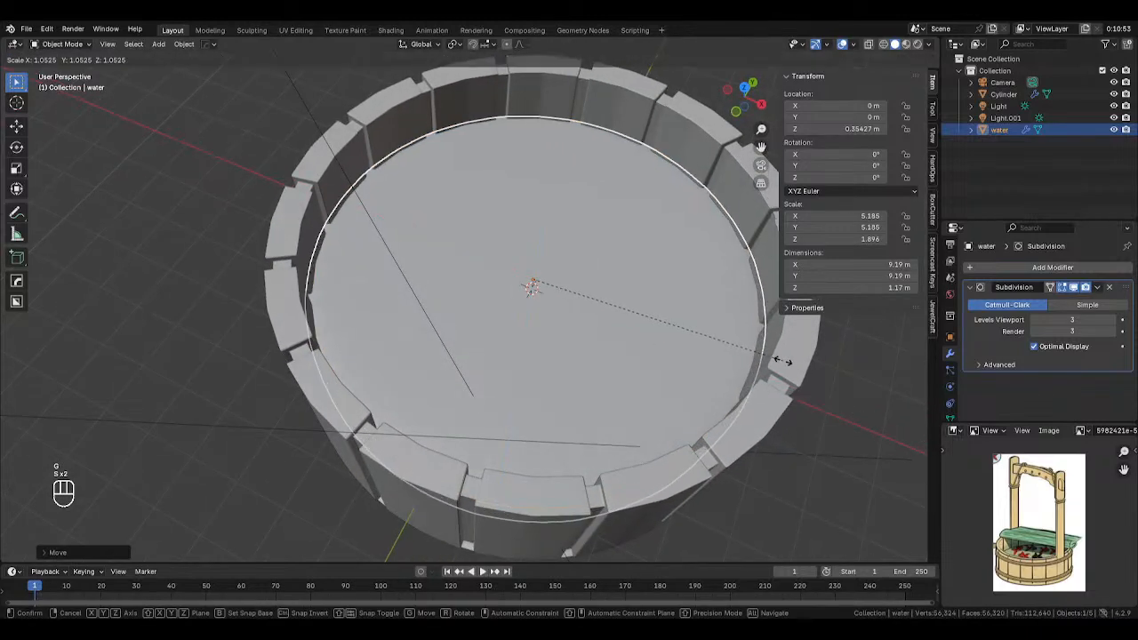
click(780, 361)
middle_drag(780, 360, 839, 302)
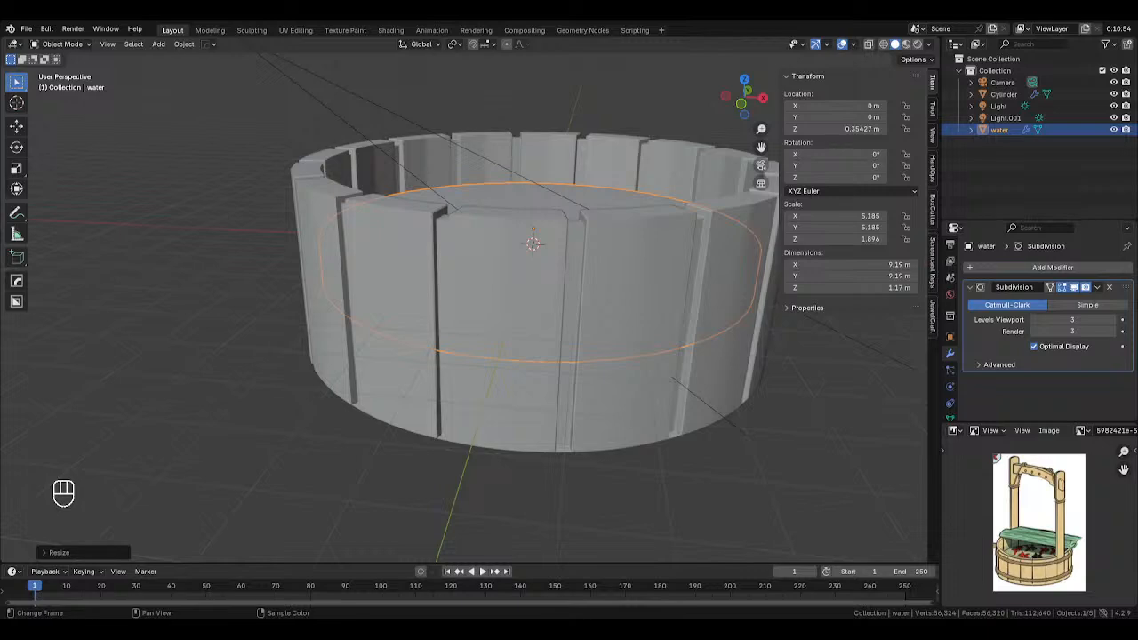
click(846, 409)
Extrude the top faces of the tub's two opposite planks on the X axis upward into posts, to about 3.59 m local Z.
middle_drag(843, 410, 743, 406)
key(KP_7)
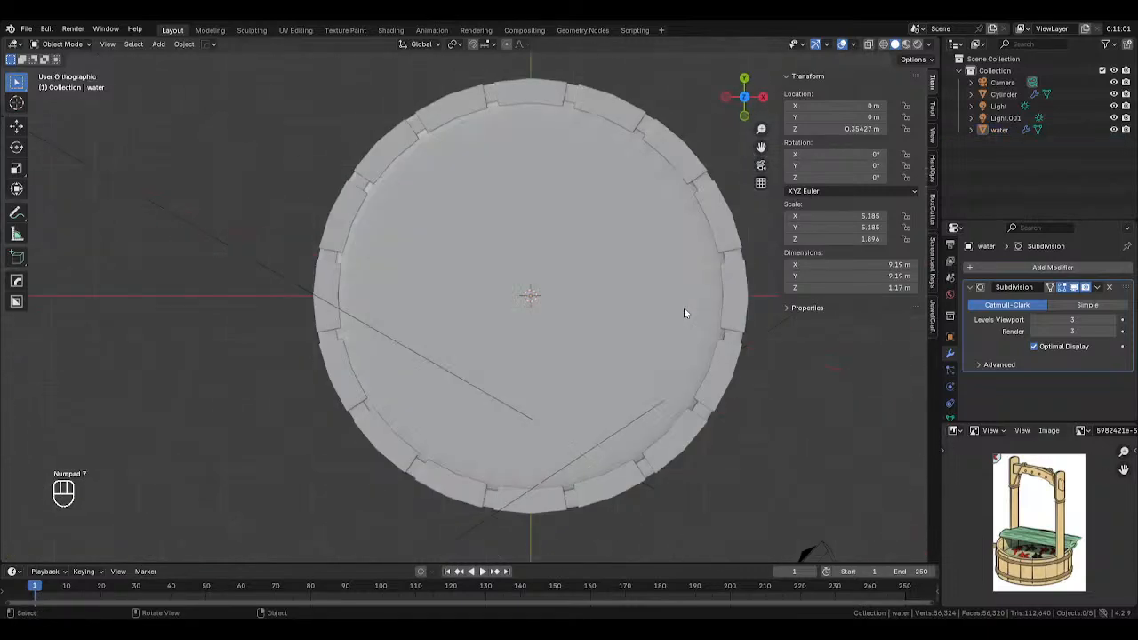
click(731, 294)
key(Tab)
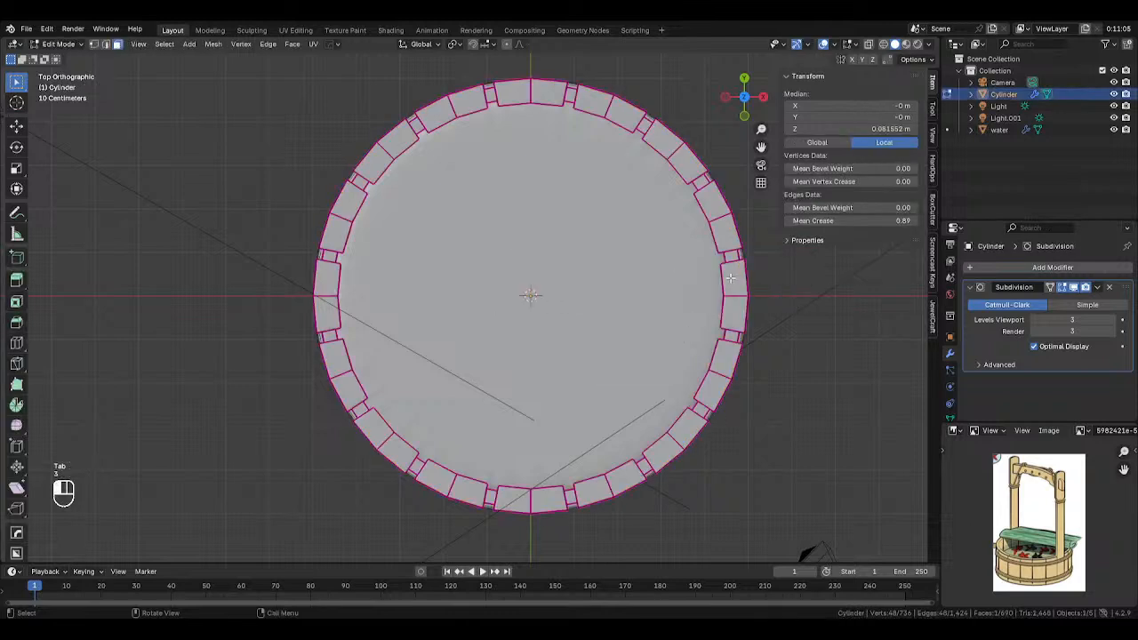
click(730, 279)
shift+click(329, 307)
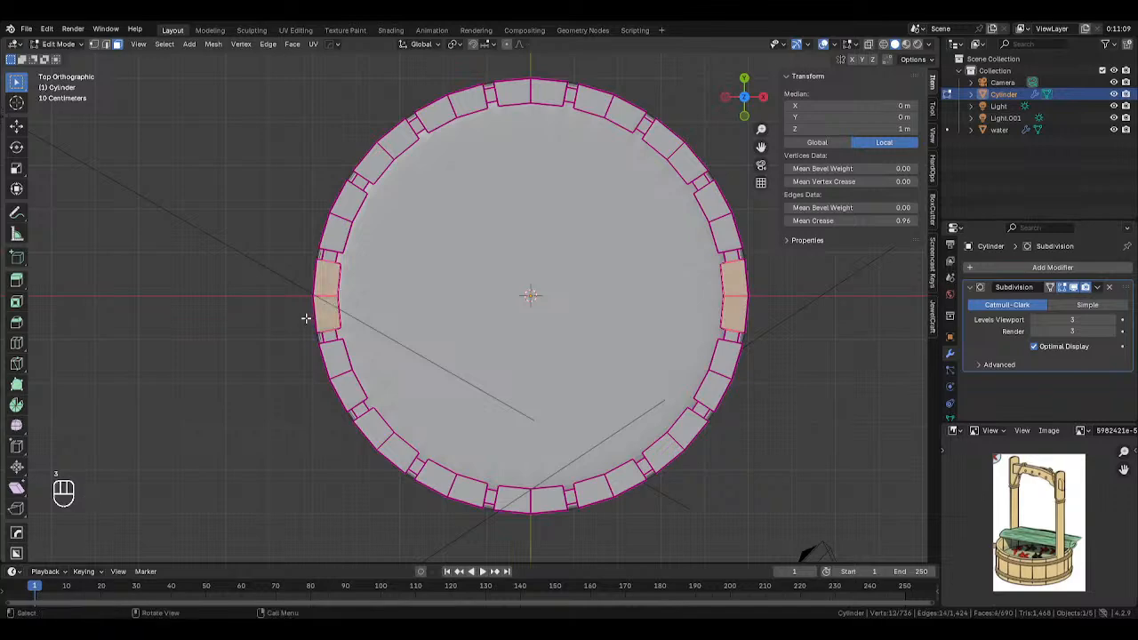
middle_drag(306, 319, 504, 213)
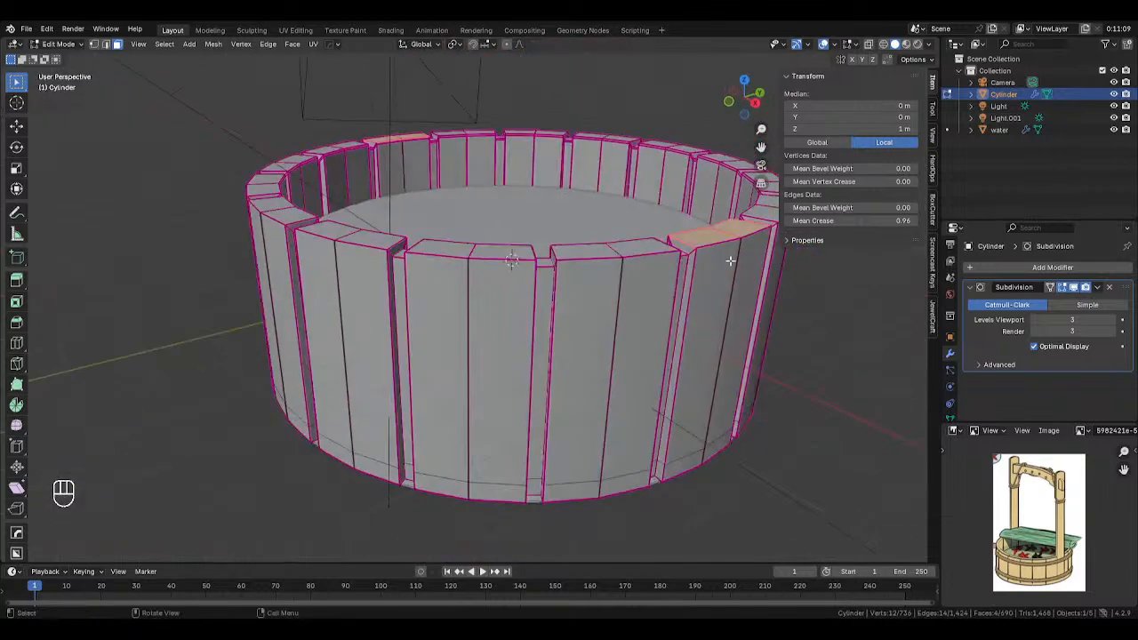
scroll(722, 216, down, 2)
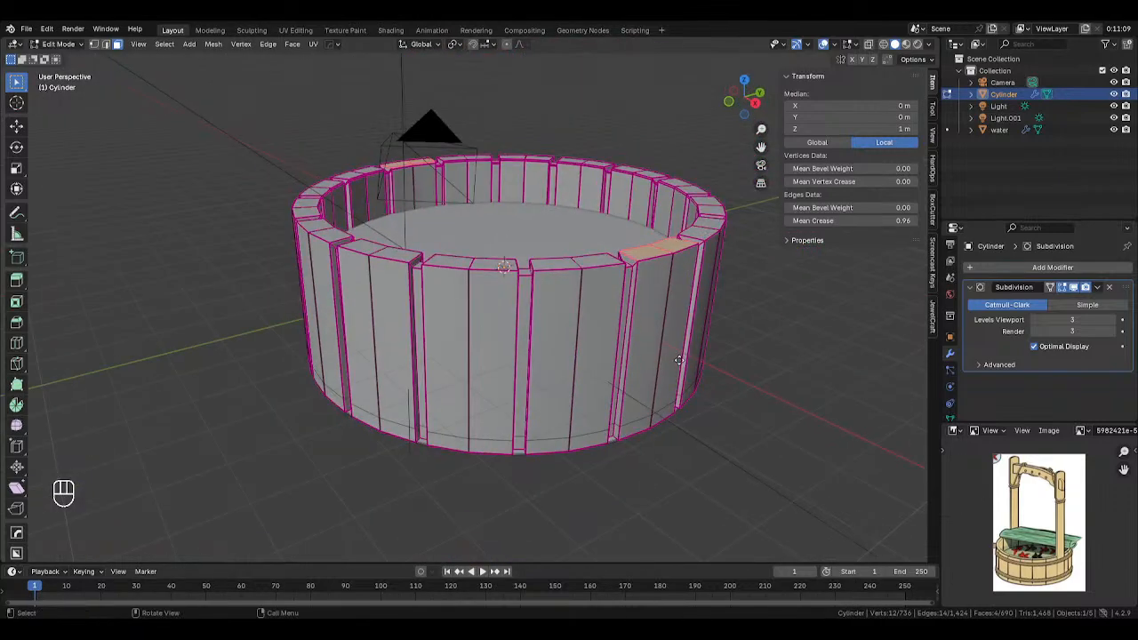
key(e)
click(682, 174)
Raise the tops of both posts along Z by about 2.72 m and return to object mode.
scroll(676, 145, down, 2)
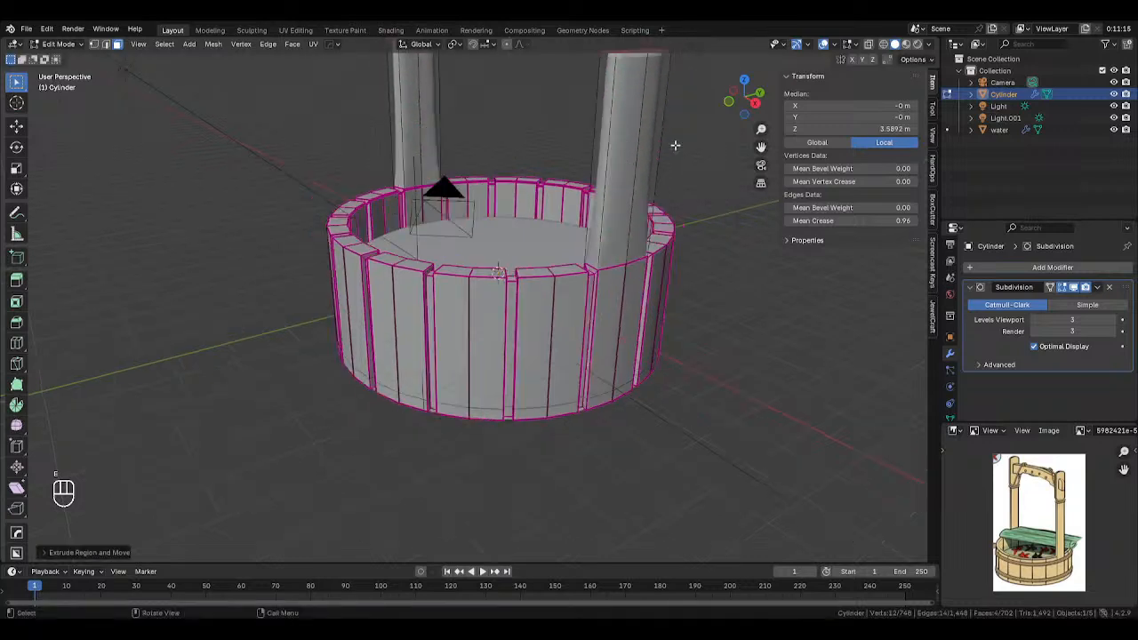
scroll(676, 145, down, 2)
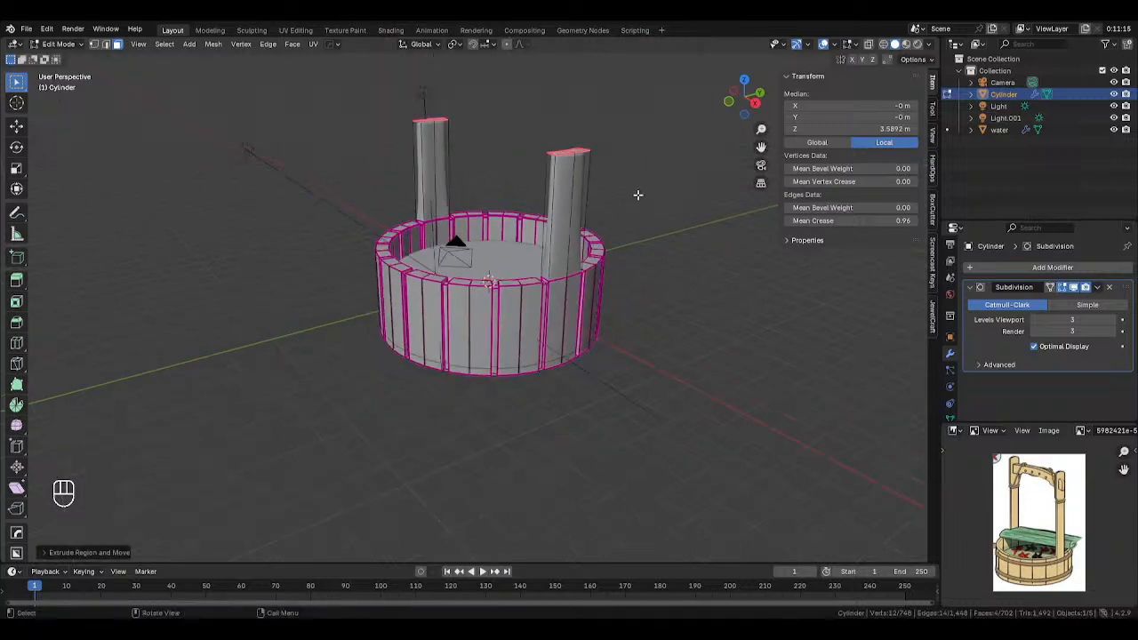
scroll(637, 195, down, 2)
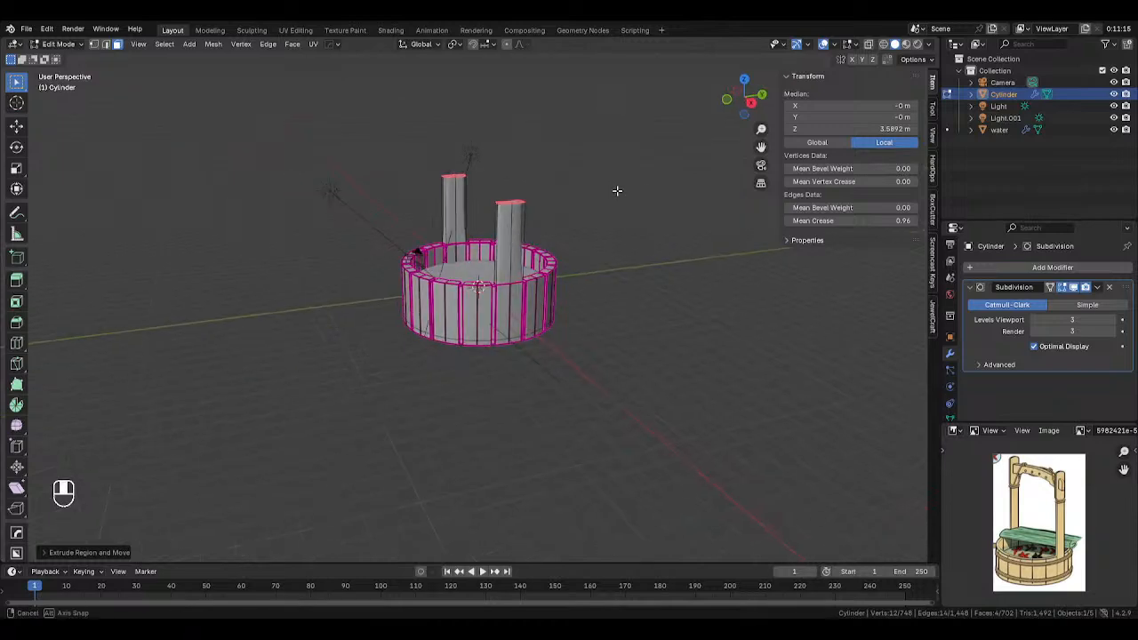
key(g)
key(z)
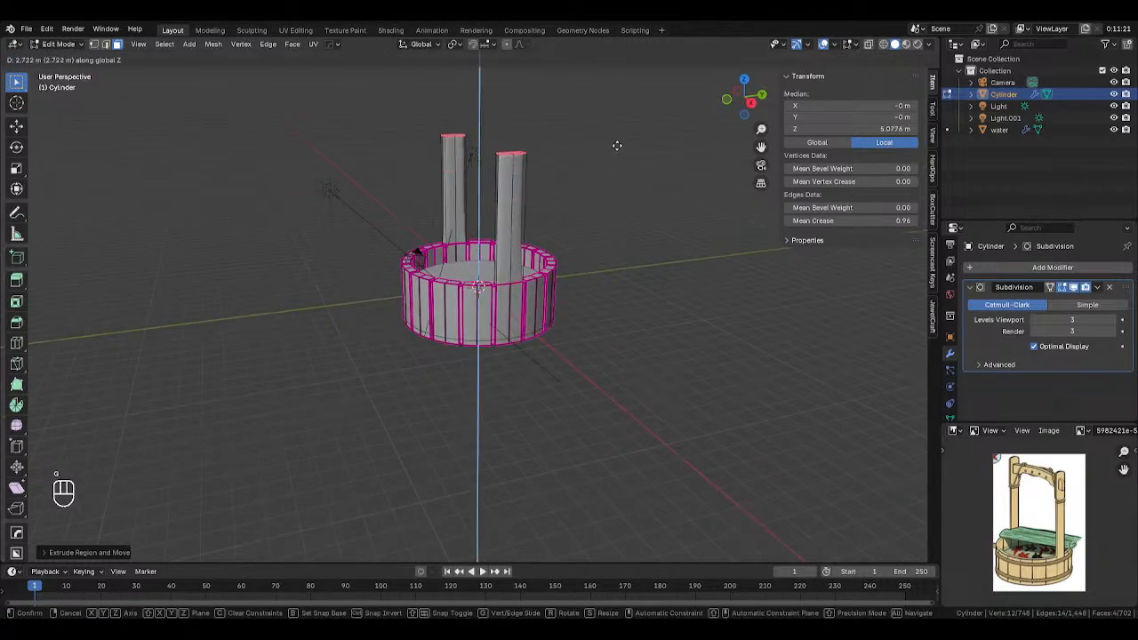
click(618, 146)
key(Tab)
middle_drag(499, 188, 569, 217)
shift+middle_drag(546, 231, 526, 297)
scroll(525, 297, up, 2)
Add one edge loop around each post, slid close to the top, with the second at about 4.99 m local Z.
key(Tab)
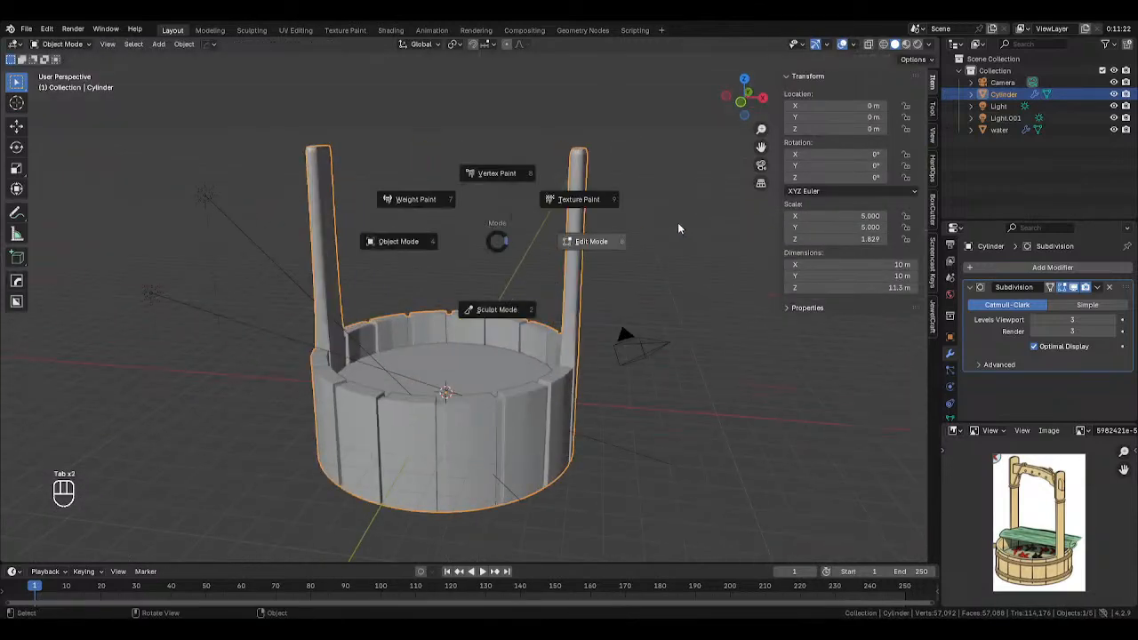
key(Tab)
key(ctrl+r)
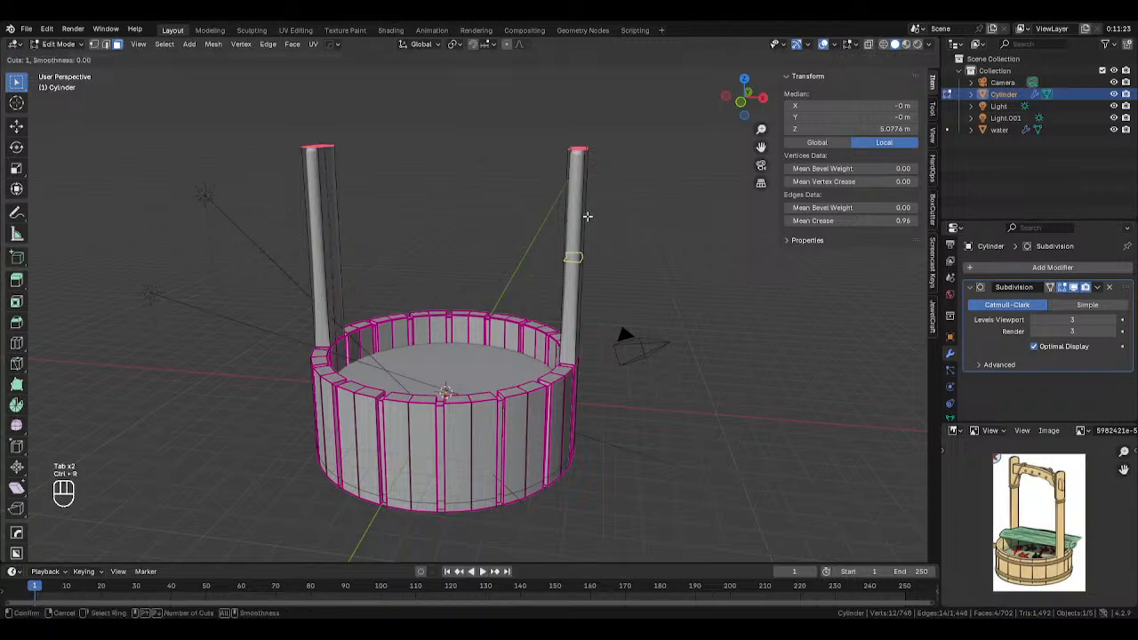
click(587, 216)
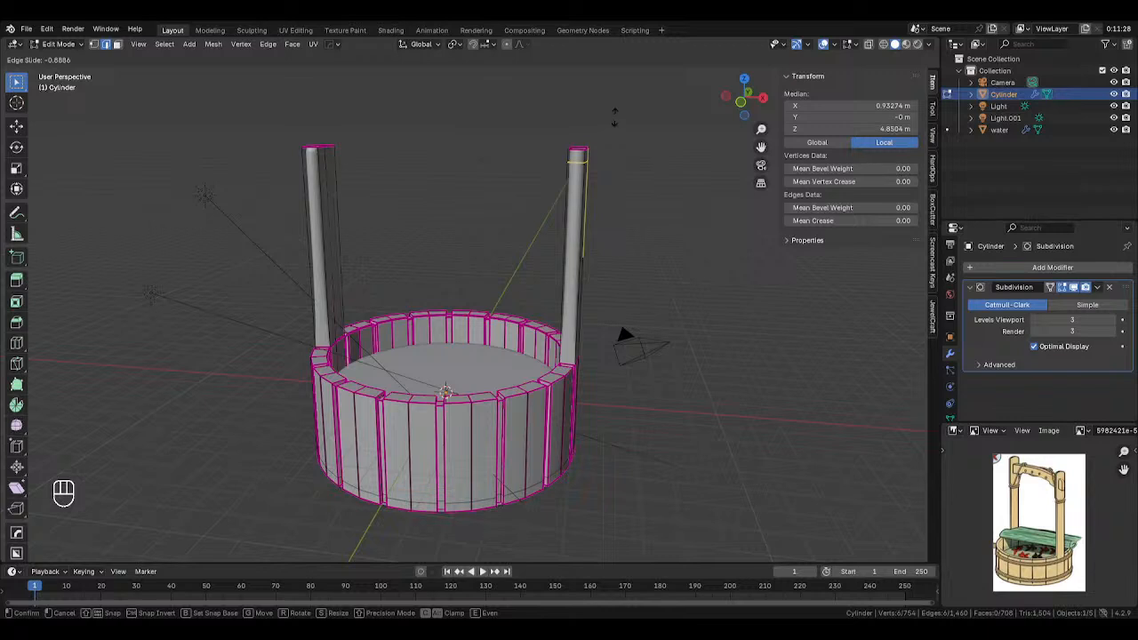
click(614, 119)
key(ctrl+r)
click(341, 185)
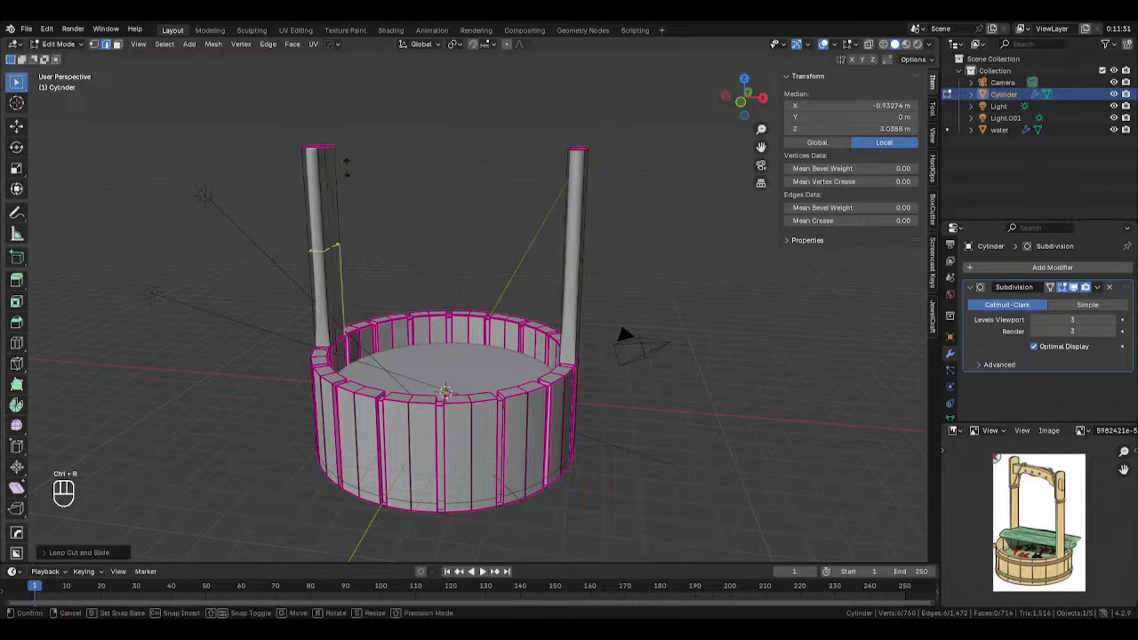
click(373, 94)
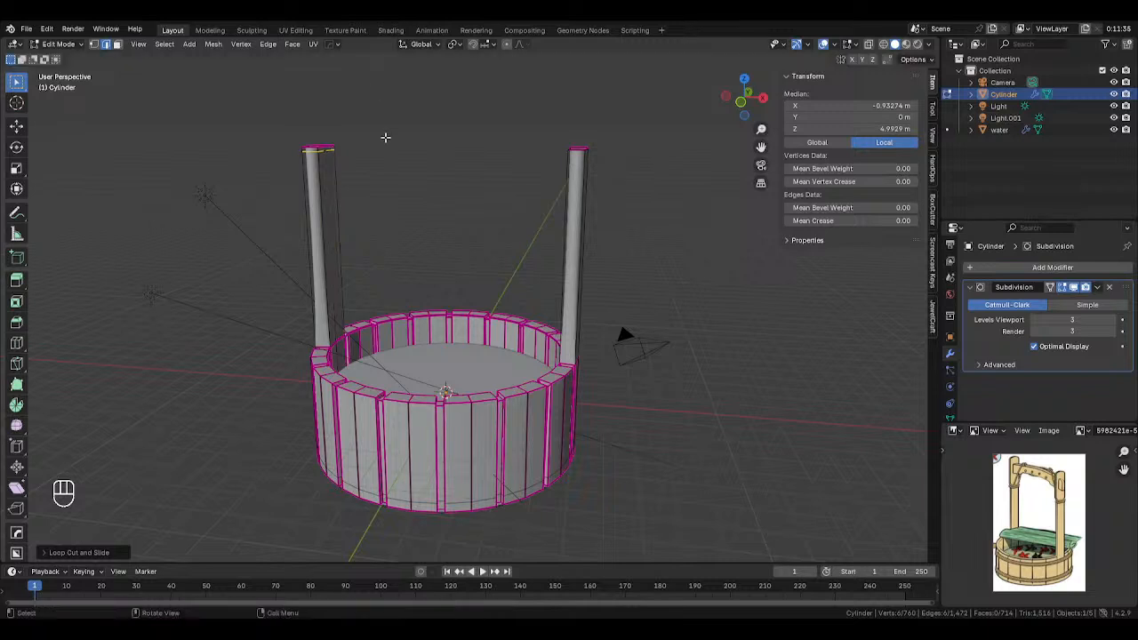
Add one edge loop around the base of each post, slid down to the tub's rim, and return to object mode.
key(ctrl+r)
click(578, 325)
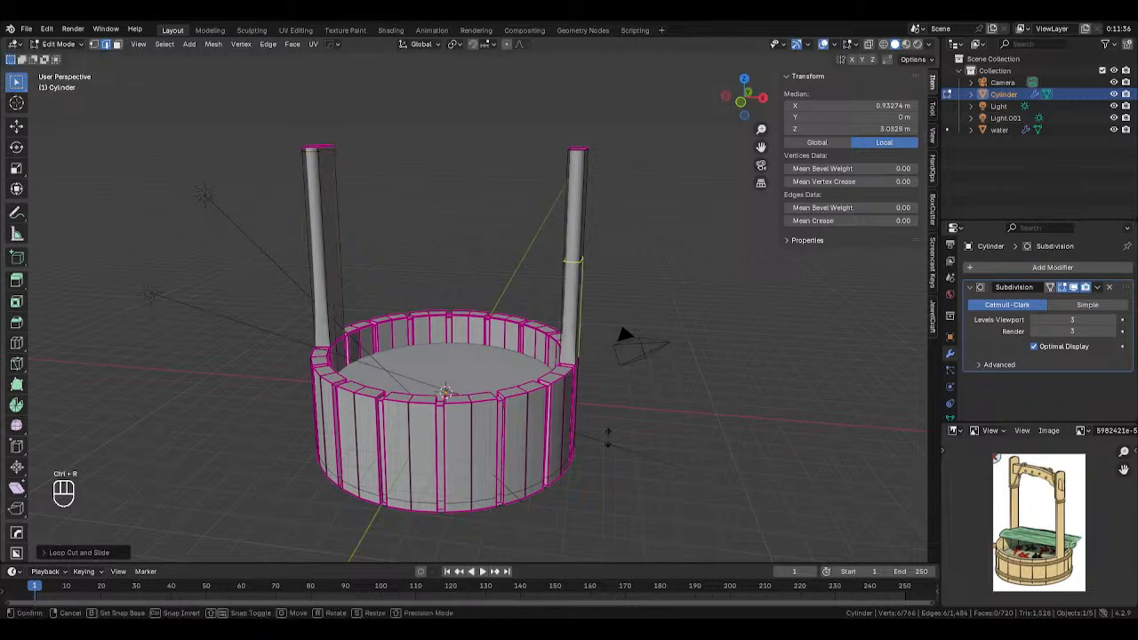
click(611, 454)
key(ctrl+r)
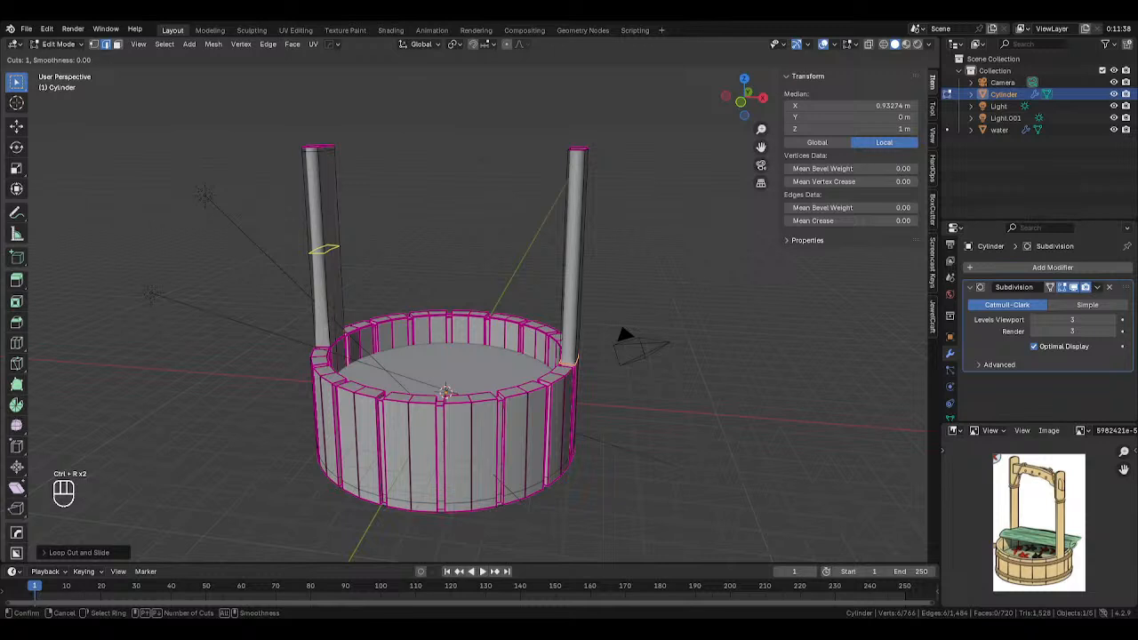
key(Tab)
scroll(554, 340, down, 1)
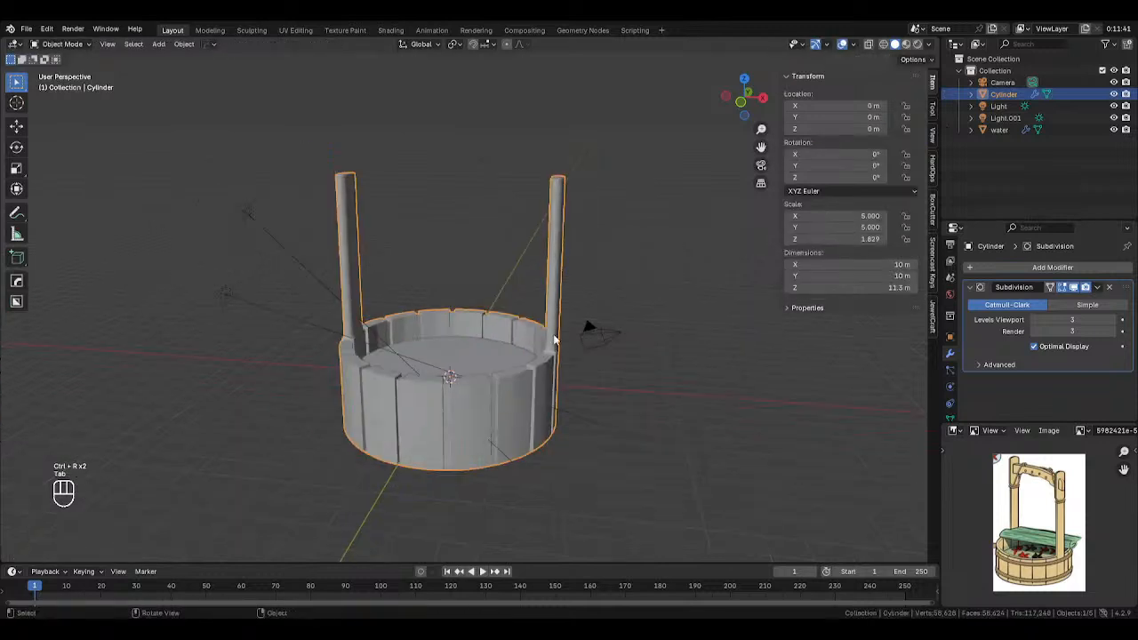
middle_drag(553, 340, 421, 313)
Extrude the top faces of both posts upward by about 0.17 m.
key(Tab)
middle_drag(536, 195, 515, 245)
shift+click(518, 243)
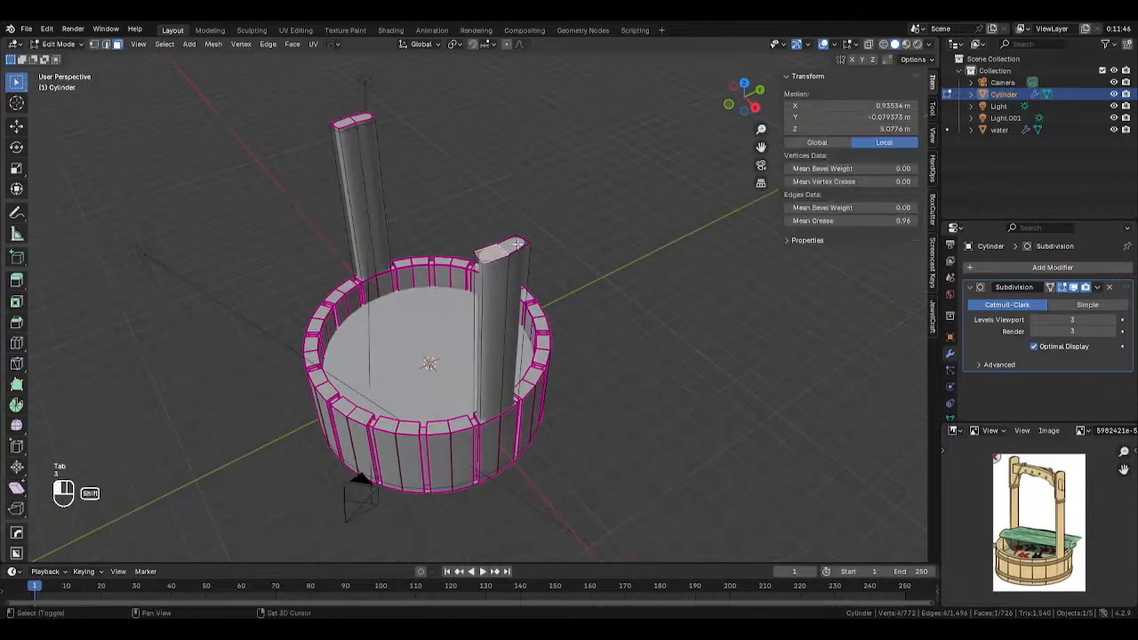
shift+click(353, 119)
middle_drag(463, 147, 644, 248)
scroll(605, 170, up, 4)
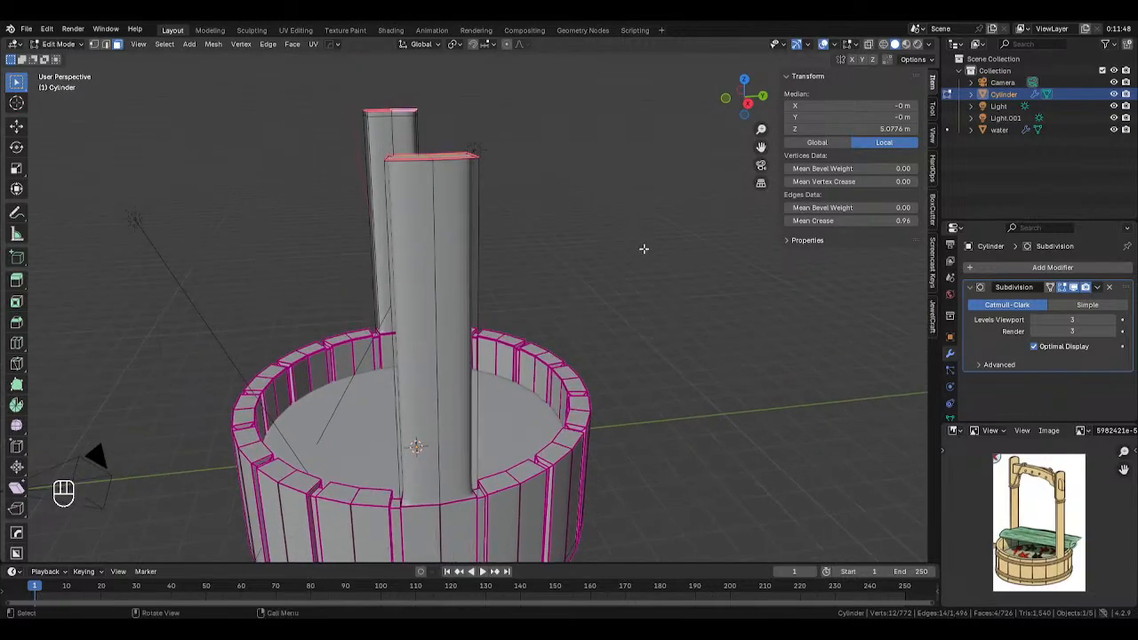
key(e)
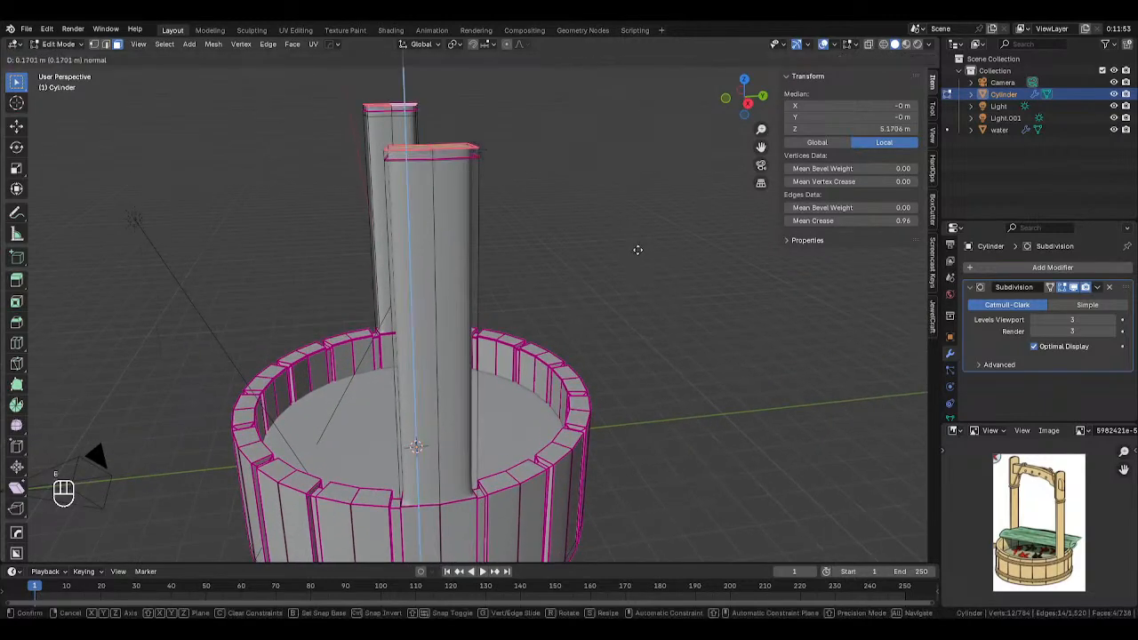
click(638, 250)
Scale up the extruded top of each post about its individual origin so it overhangs the post.
key(s)
right_click(622, 240)
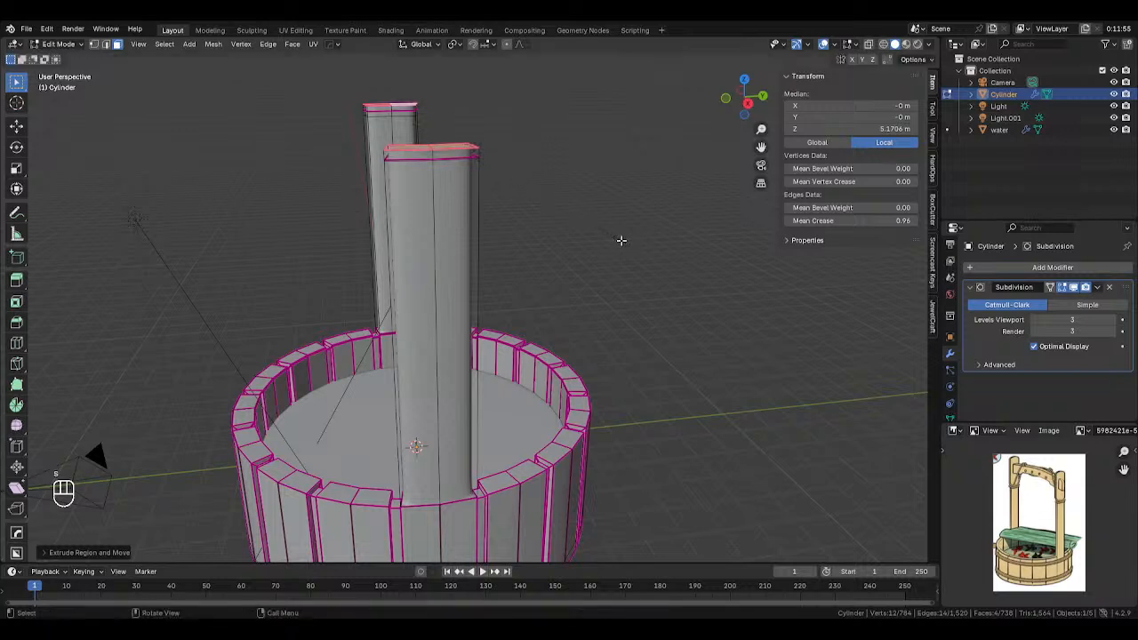
key(period)
click(633, 292)
middle_drag(643, 218, 640, 239)
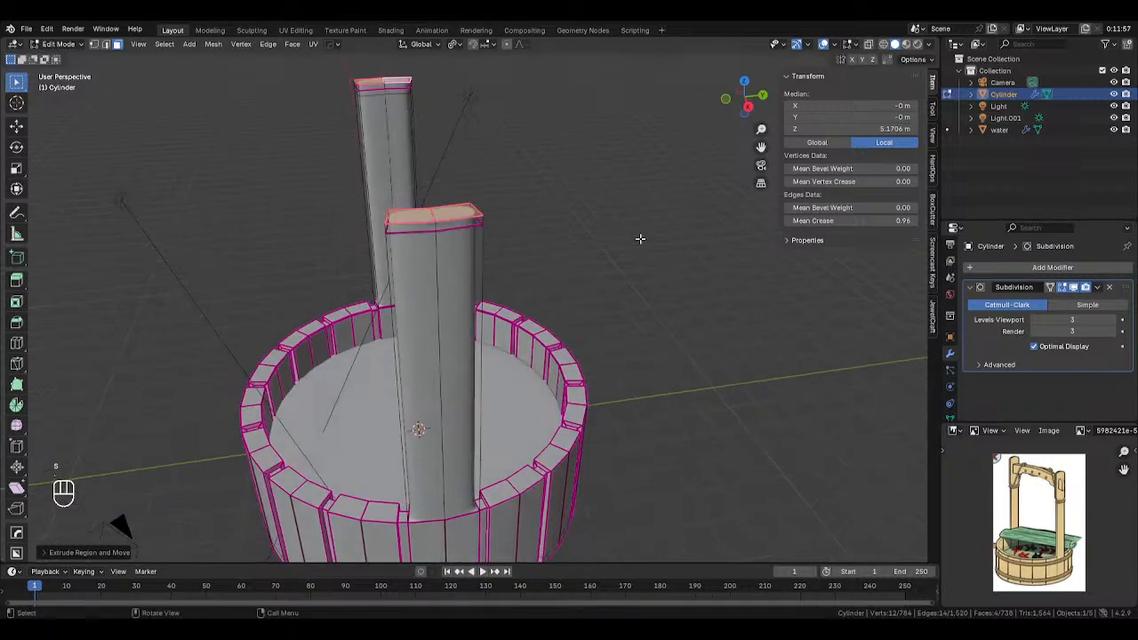
key(s)
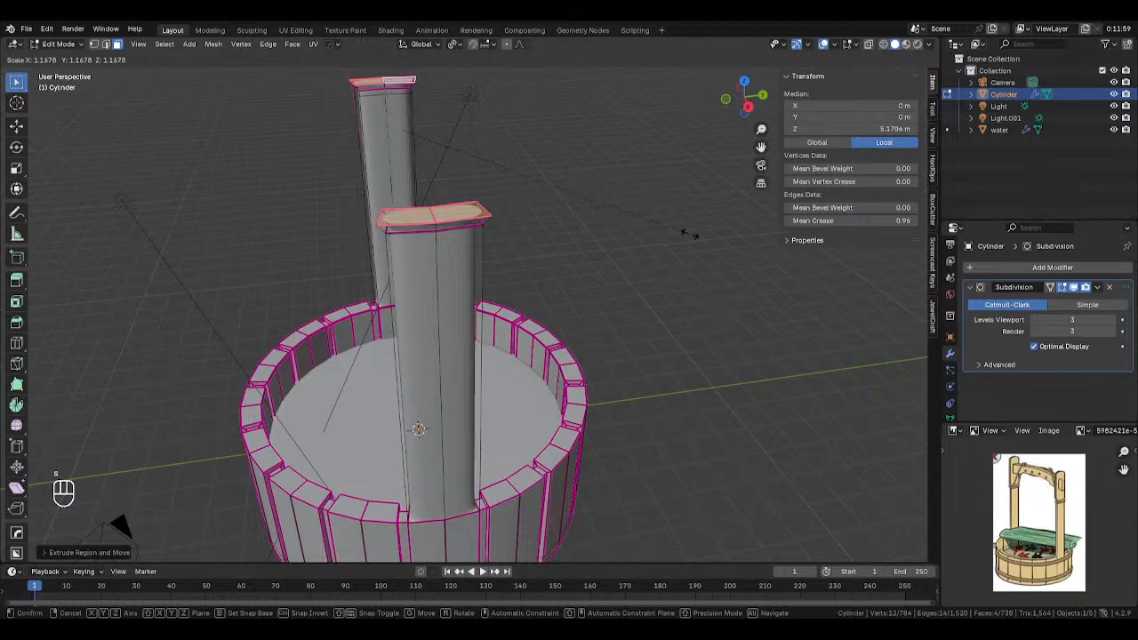
click(734, 236)
middle_drag(664, 250, 663, 241)
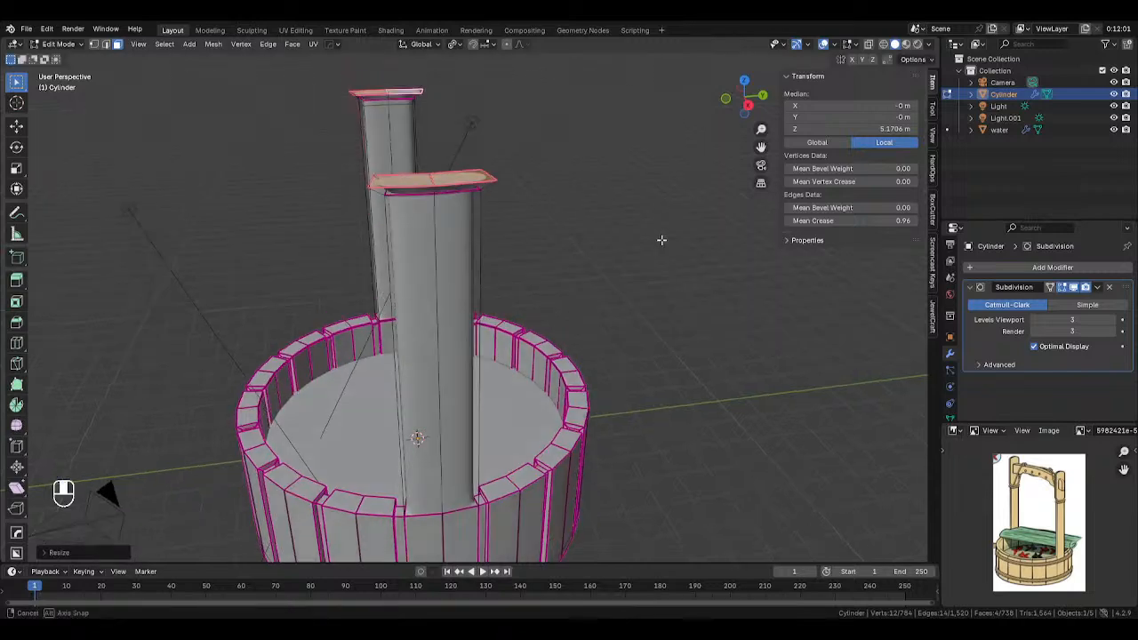
Extrude the widened post tops to about 7.28 m local Z, then move them along Z until the model is about 15.9 m tall.
scroll(663, 241, down, 2)
key(e)
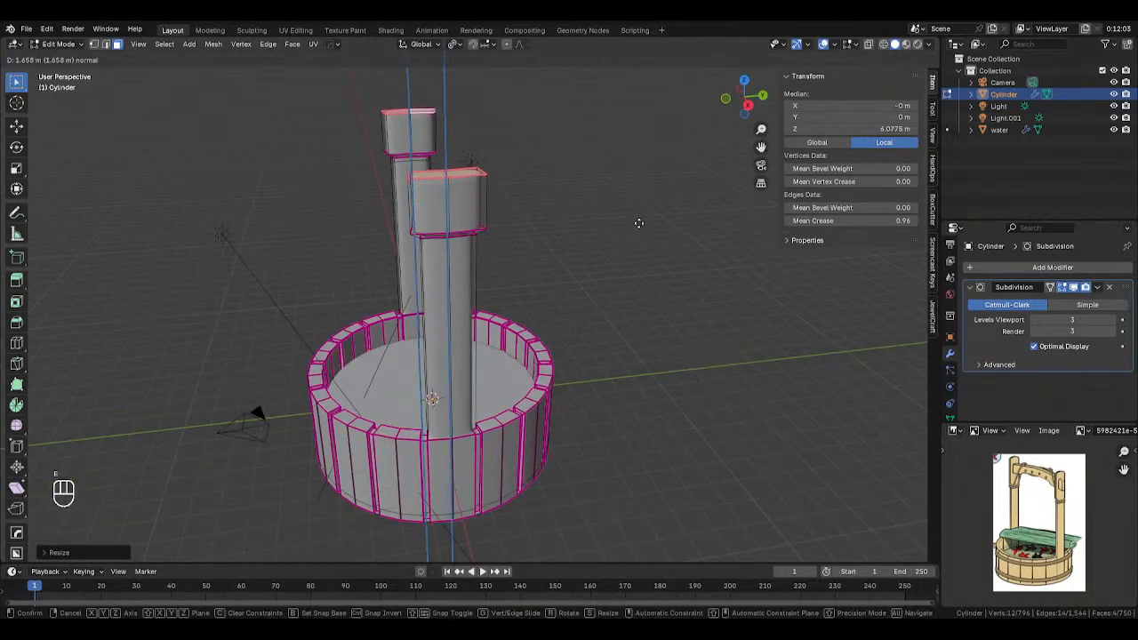
click(637, 169)
scroll(638, 169, down, 2)
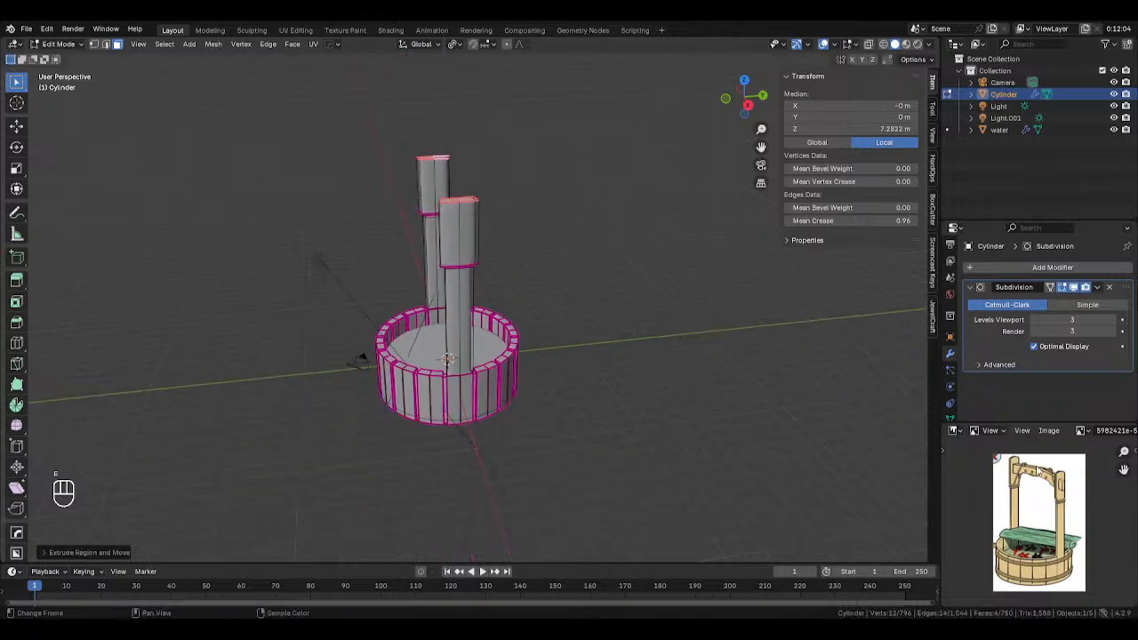
key(g)
key(z)
click(605, 241)
key(Tab)
middle_drag(528, 248, 603, 220)
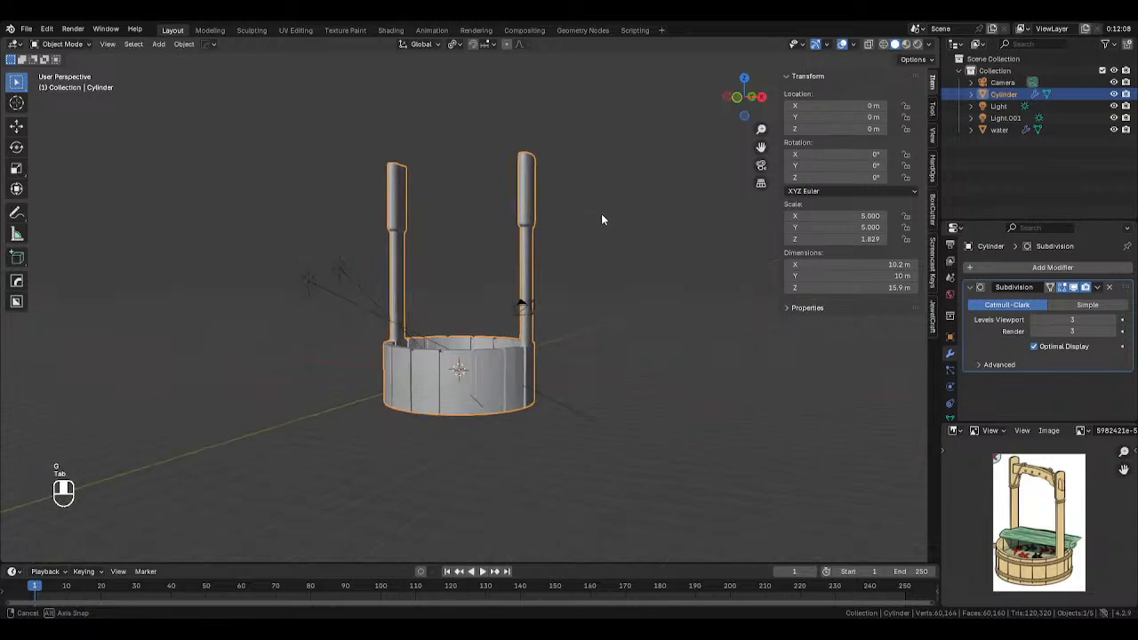
Using X-ray, lower the thick upper sections of both posts along Z until the model is about 13.2 m tall, then turn X-ray off.
key(Tab)
drag(331, 123, 613, 252)
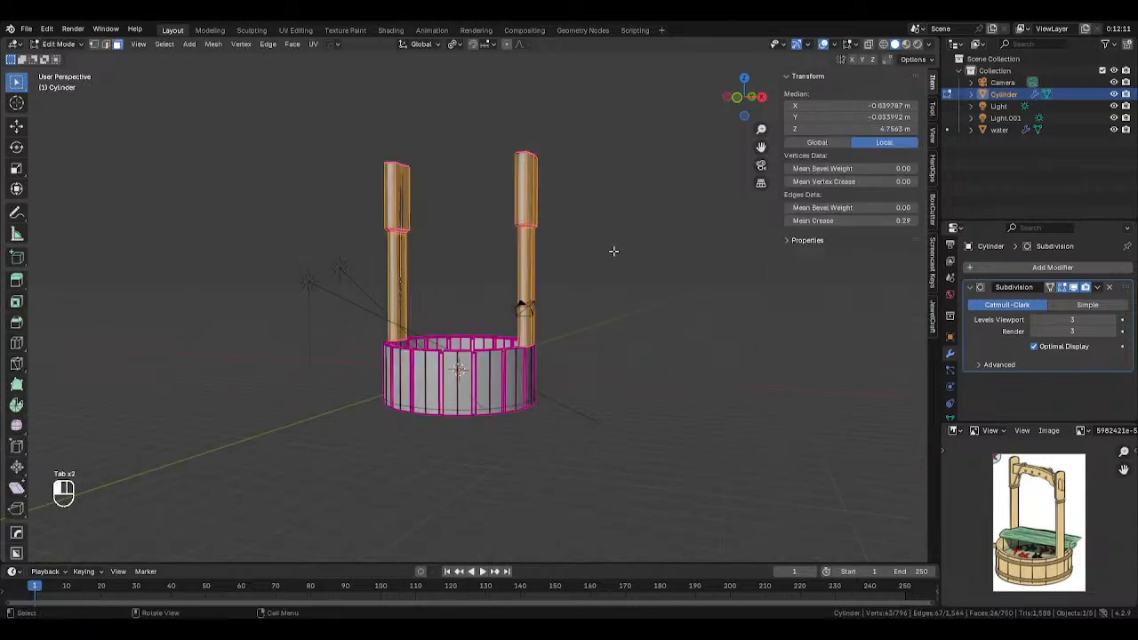
key(alt+z)
drag(312, 125, 633, 248)
key(g)
key(z)
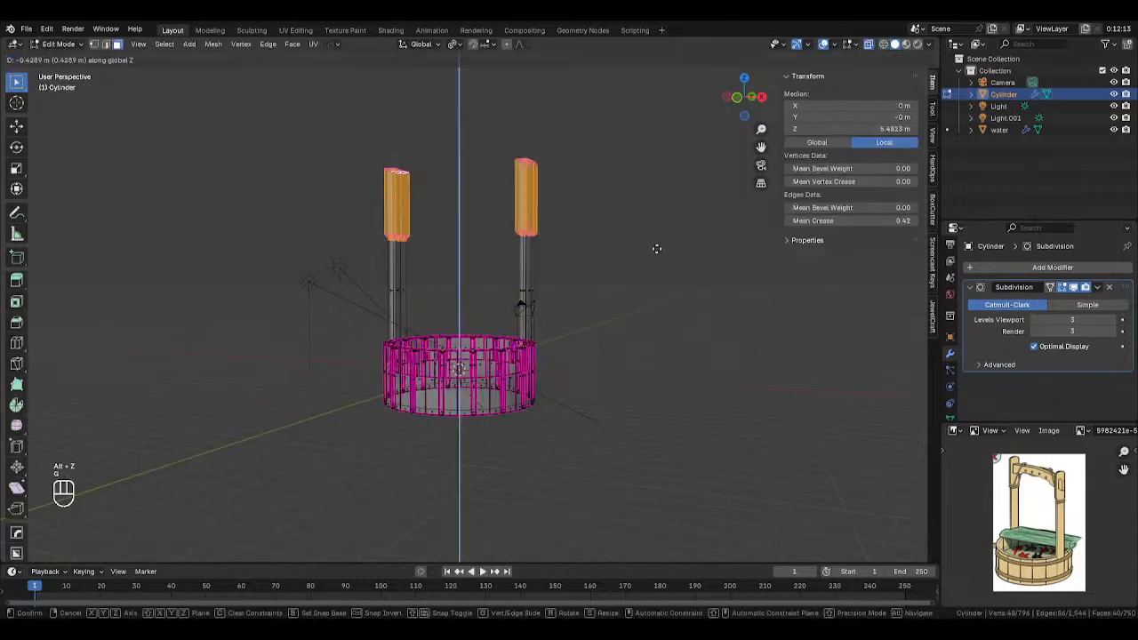
click(658, 278)
key(Tab)
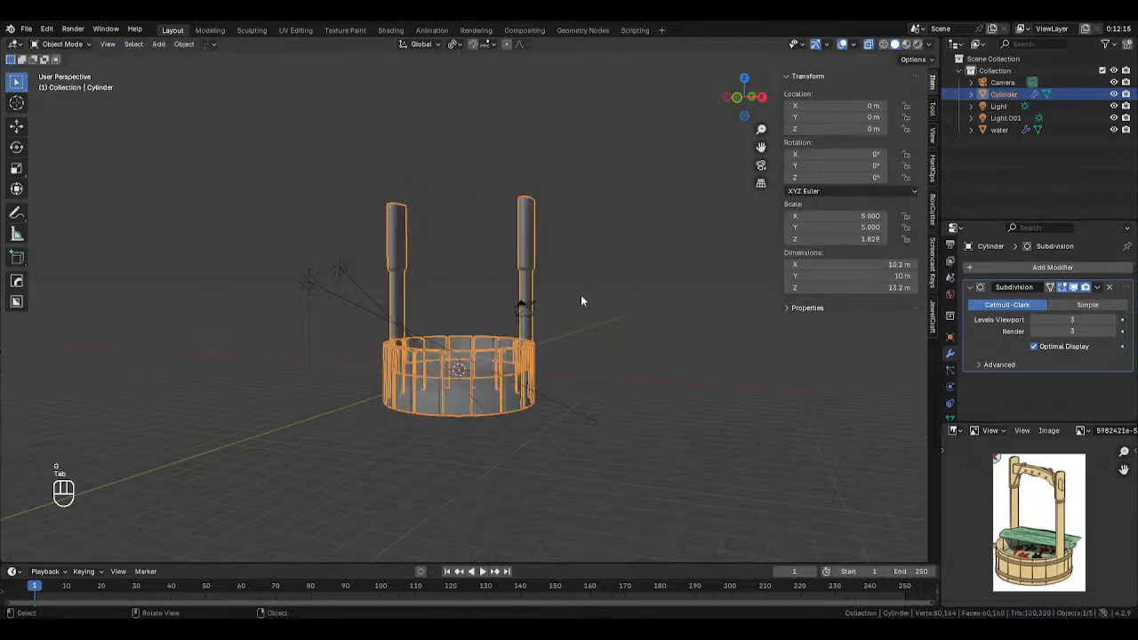
key(alt+z)
middle_drag(610, 305, 574, 323)
scroll(604, 322, up, 6)
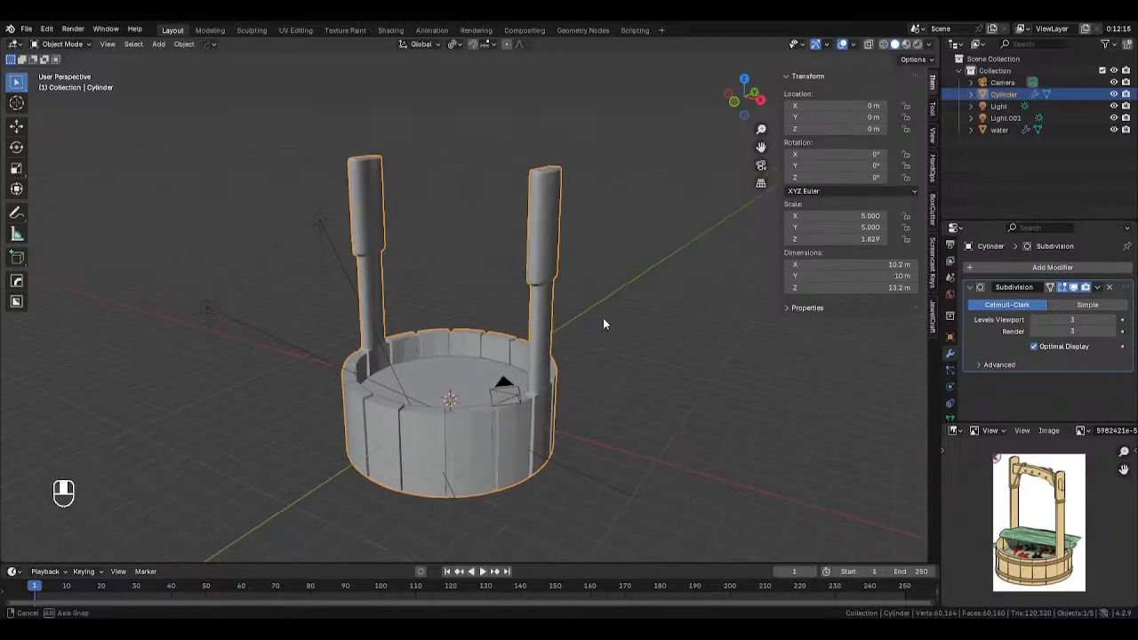
key(Tab)
click(545, 265)
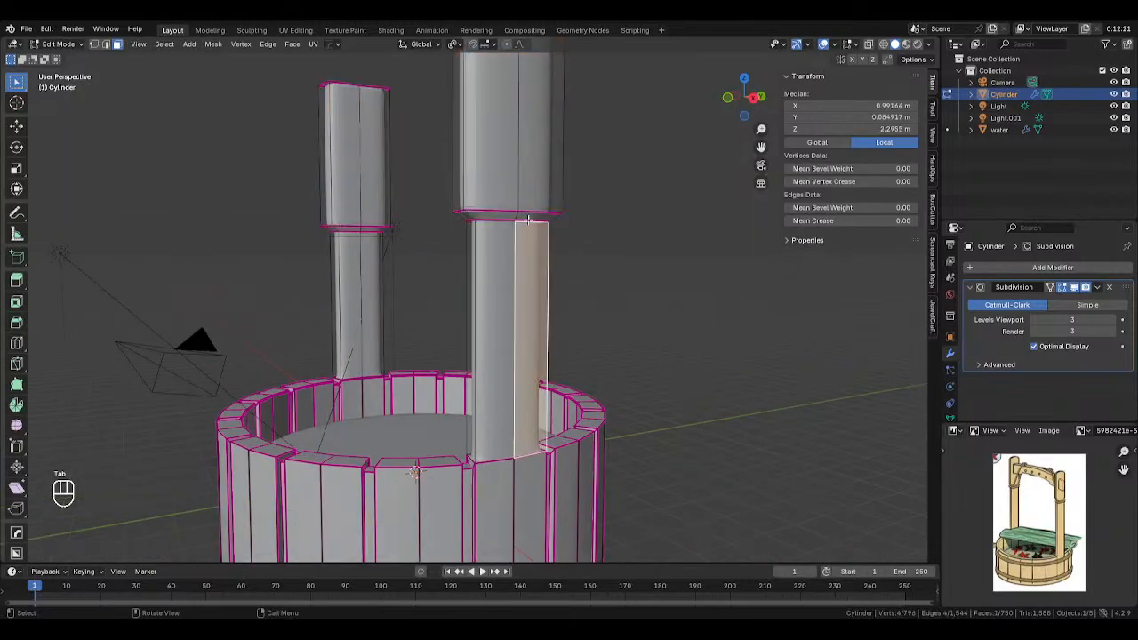
key(Tab)
key(Tab)
alt+click(501, 211)
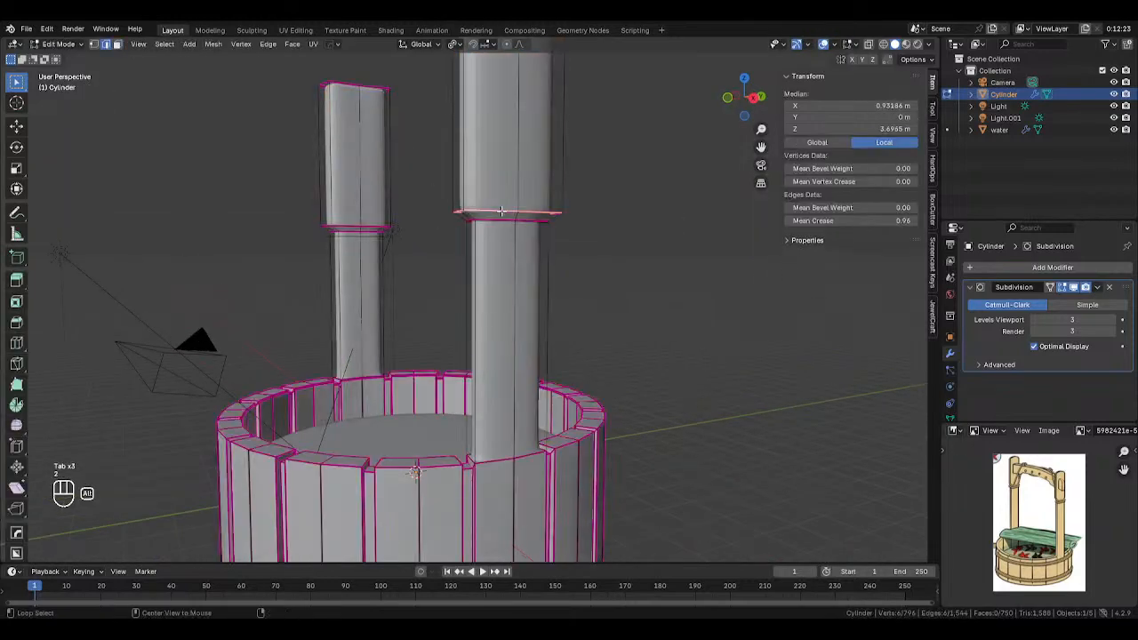
alt+shift+click(351, 230)
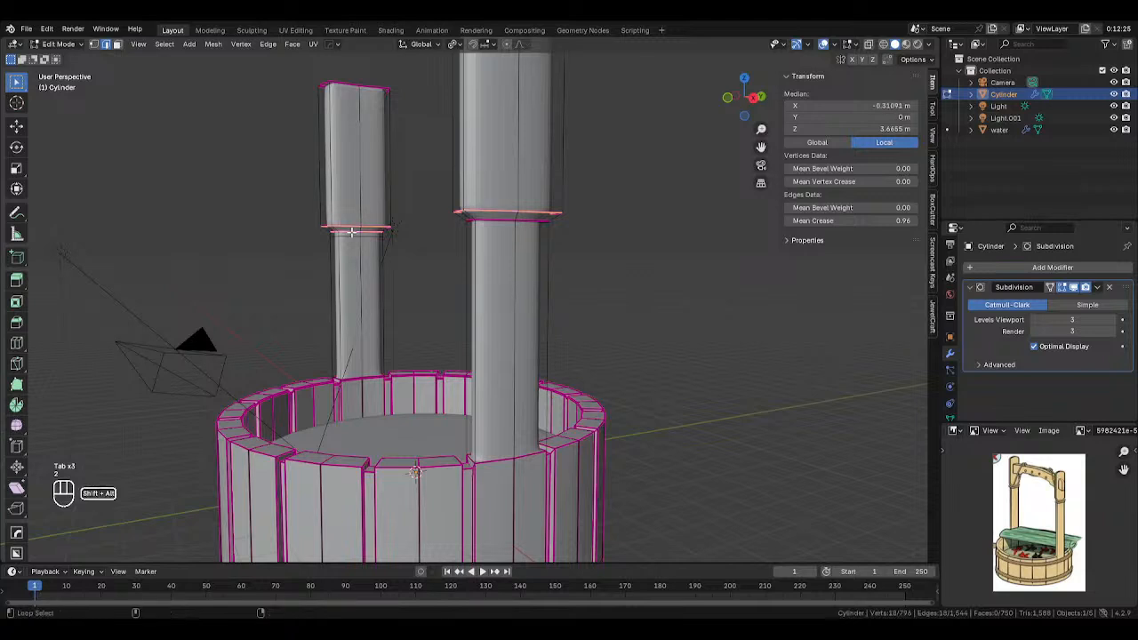
scroll(504, 221, up, 3)
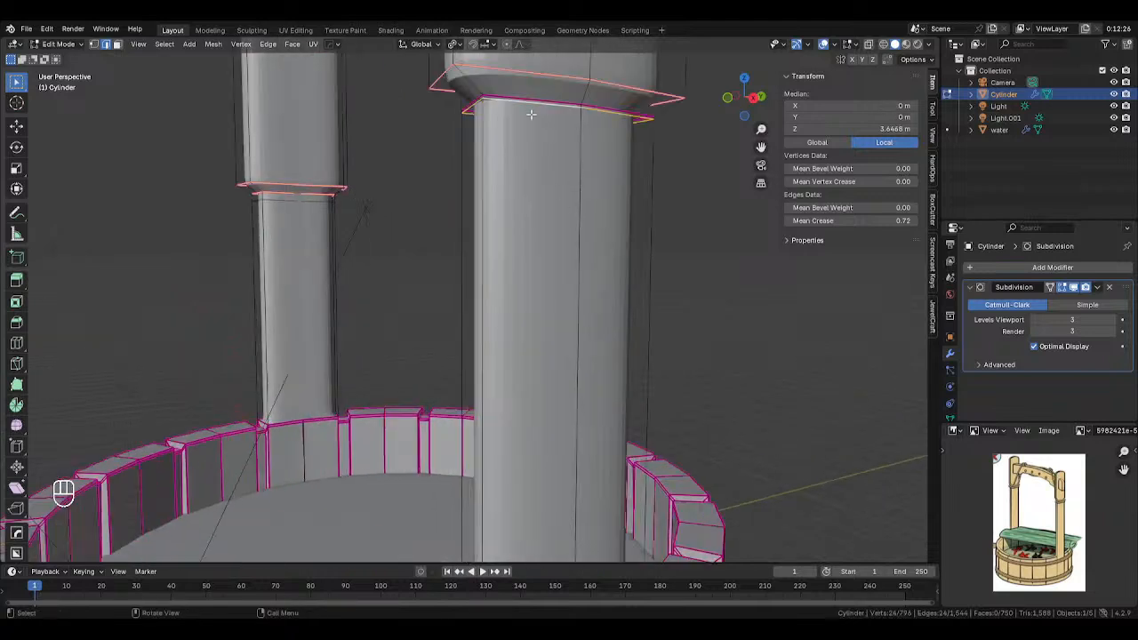
alt+click(525, 93)
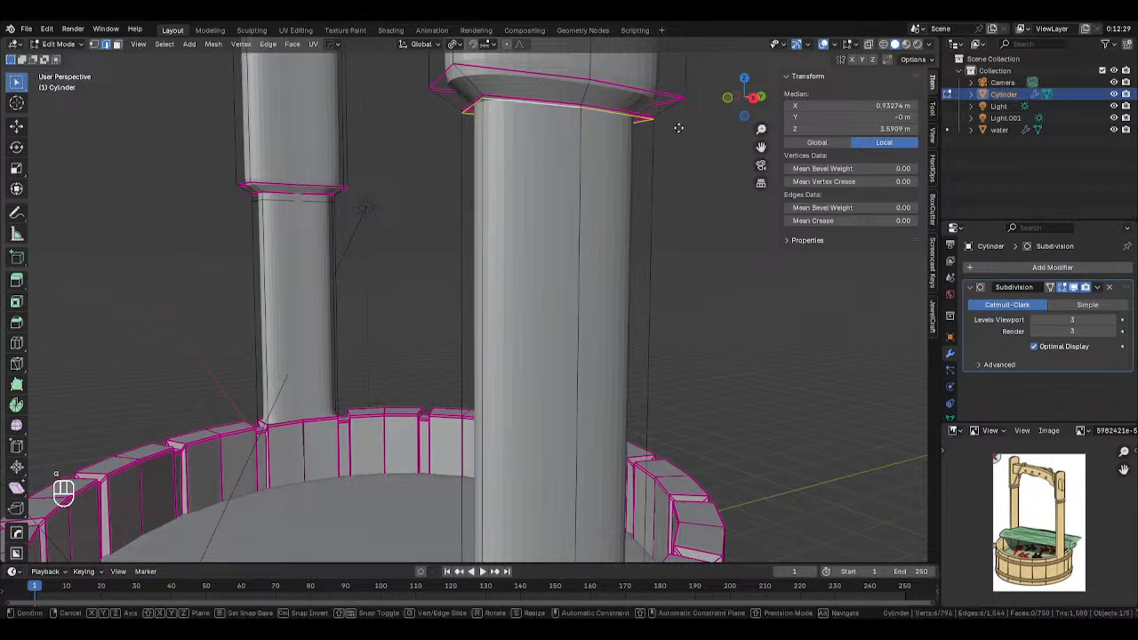
key(g)
click(556, 104)
Reduce the mean crease to 0.01 on the edge loop at the top of each post's thin section.
alt+shift+click(556, 104)
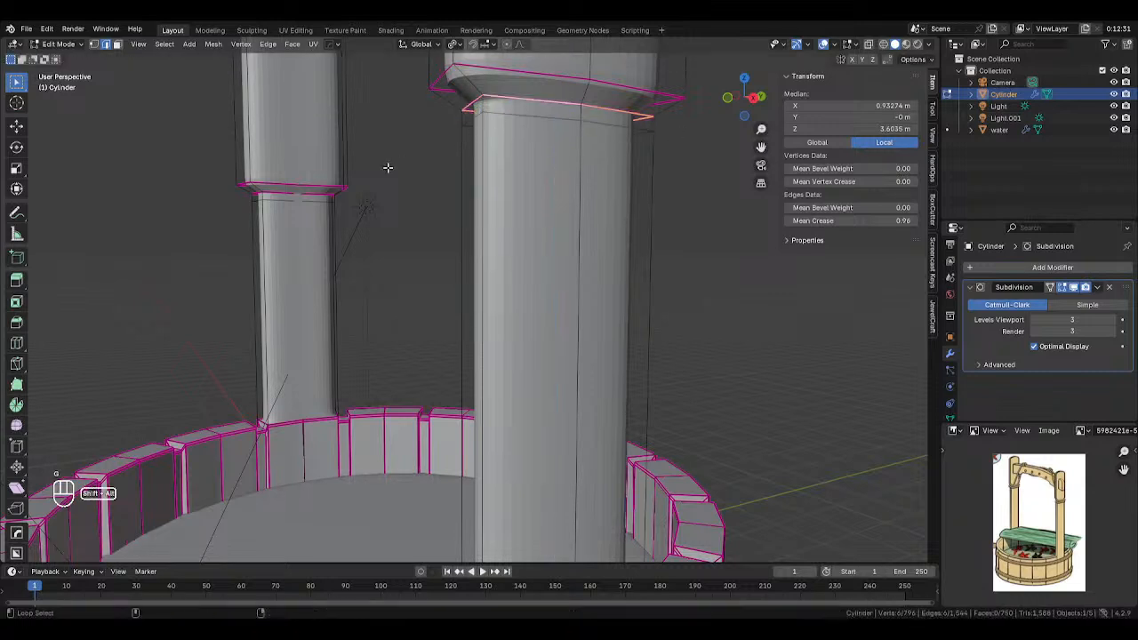
alt+shift+click(288, 193)
right_click(434, 170)
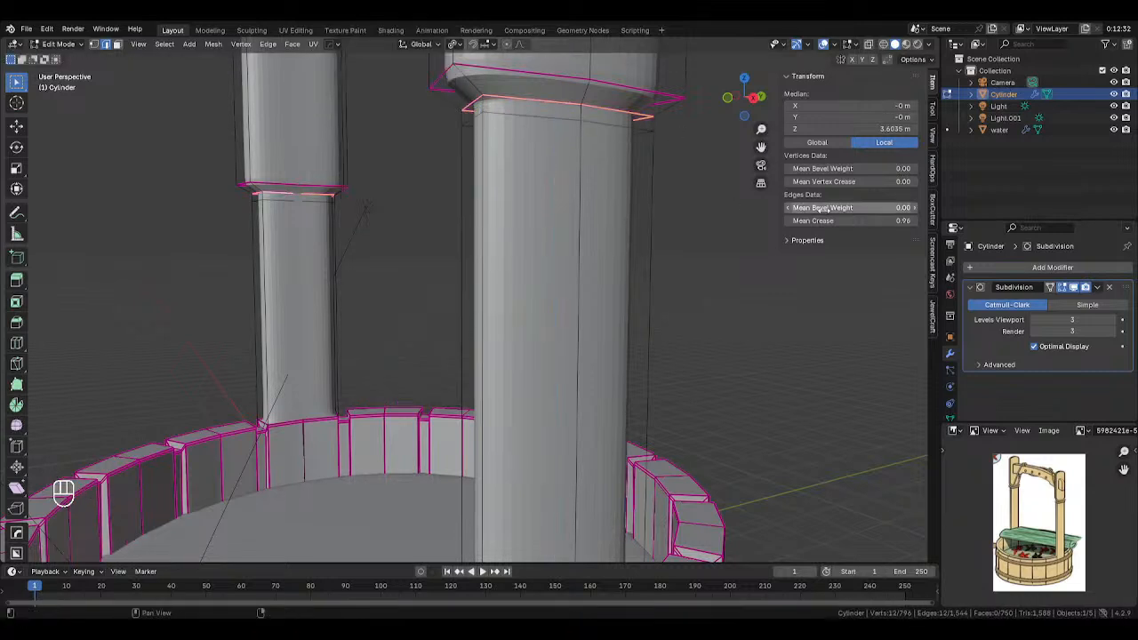
drag(851, 221, 765, 221)
Using X-ray, set the mean crease to 0 on the bottom edge loop of each post's thick upper section.
click(664, 97)
alt+click(664, 97)
key(alt+z)
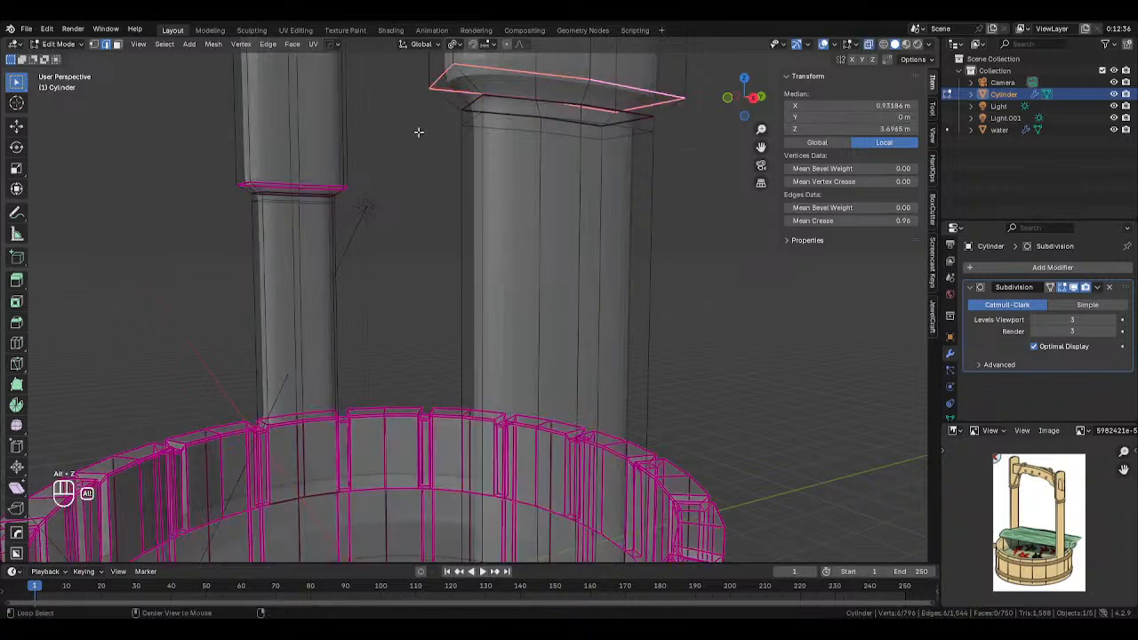
alt+shift+click(340, 187)
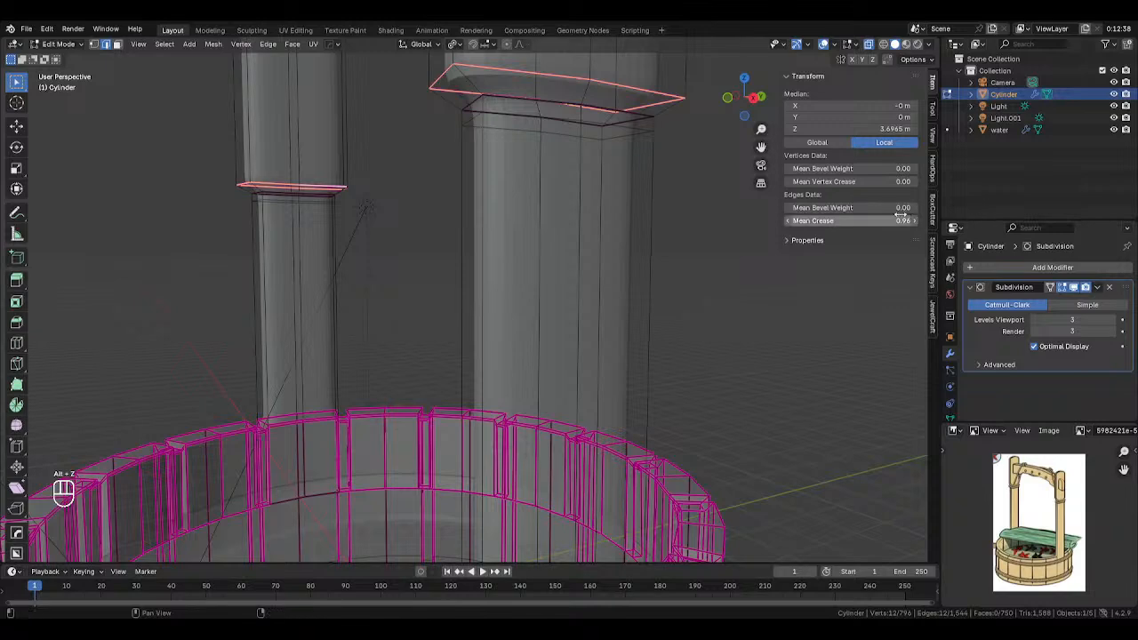
drag(901, 218, 776, 220)
key(Tab)
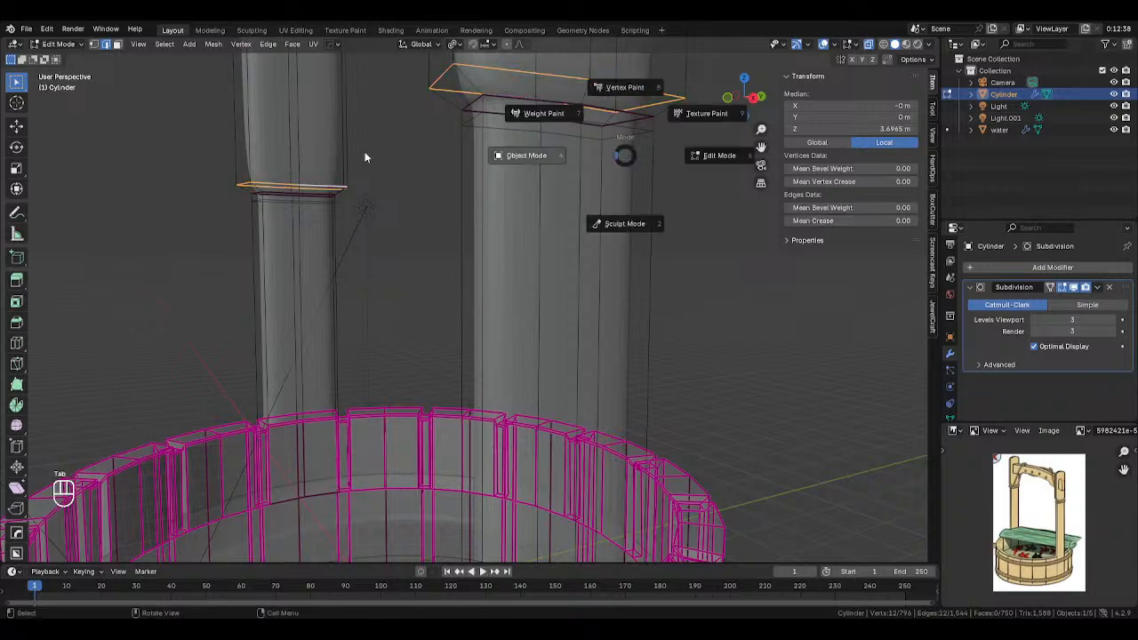
key(Tab)
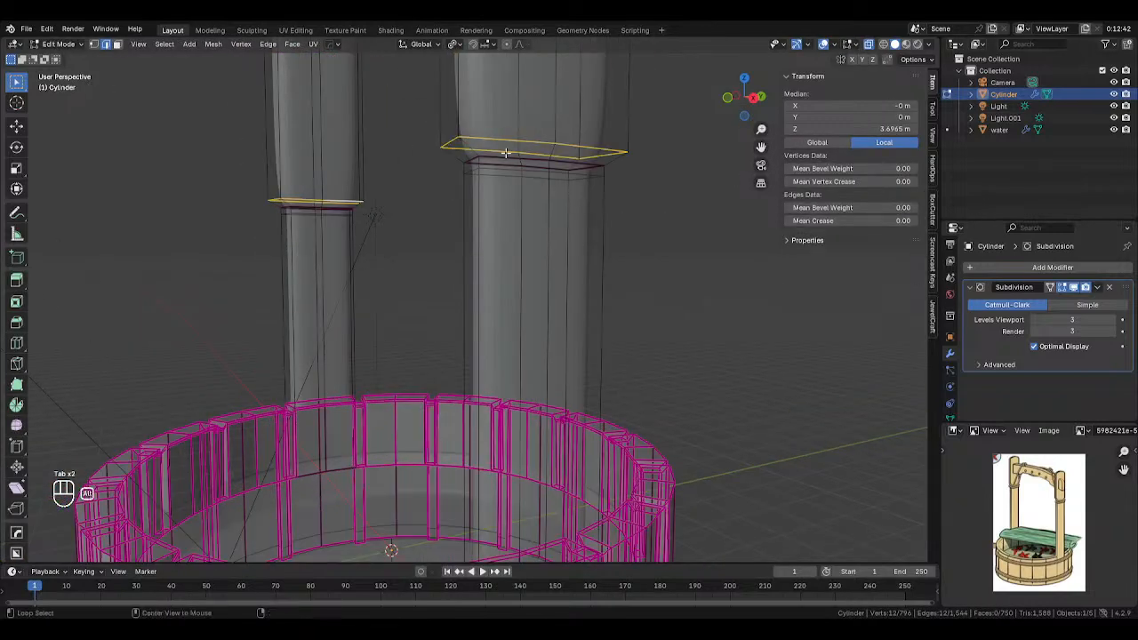
Try to merge all of the model's vertices by distance.
alt+click(505, 153)
alt+click(508, 158)
scroll(569, 169, up, 2)
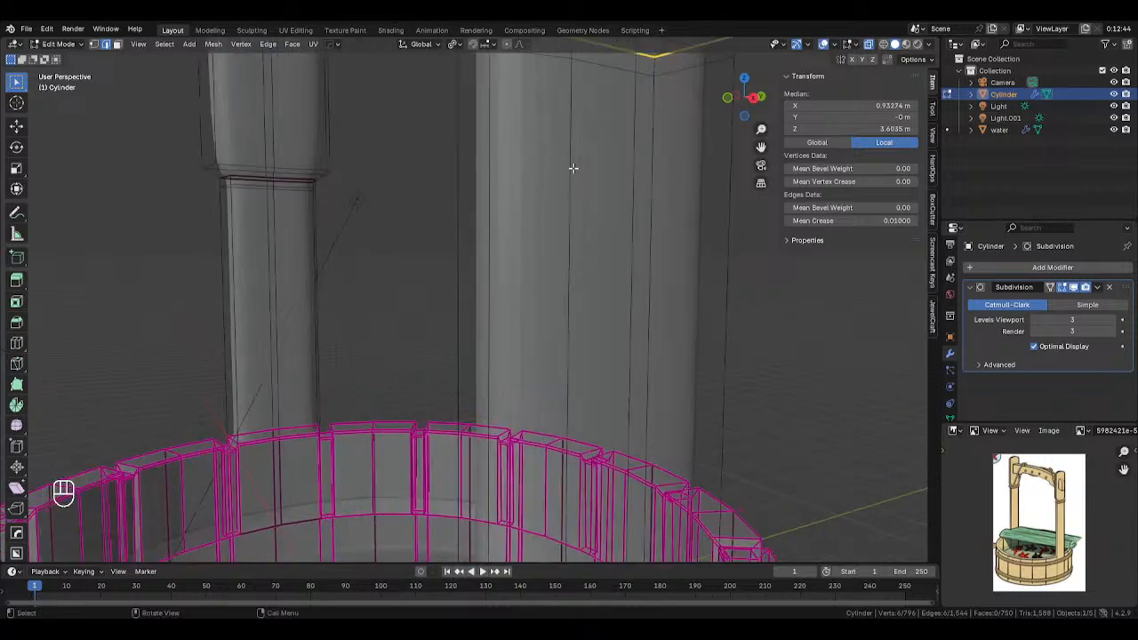
scroll(572, 170, down, 2)
key(a)
key(ctrl+v)
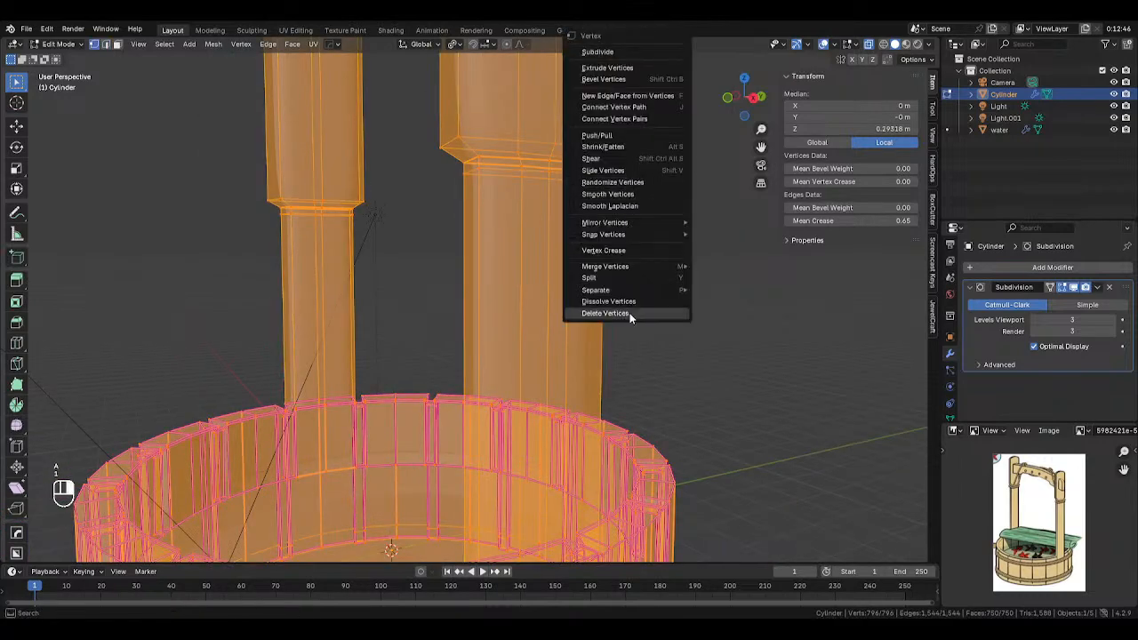
mouse_move(633, 266)
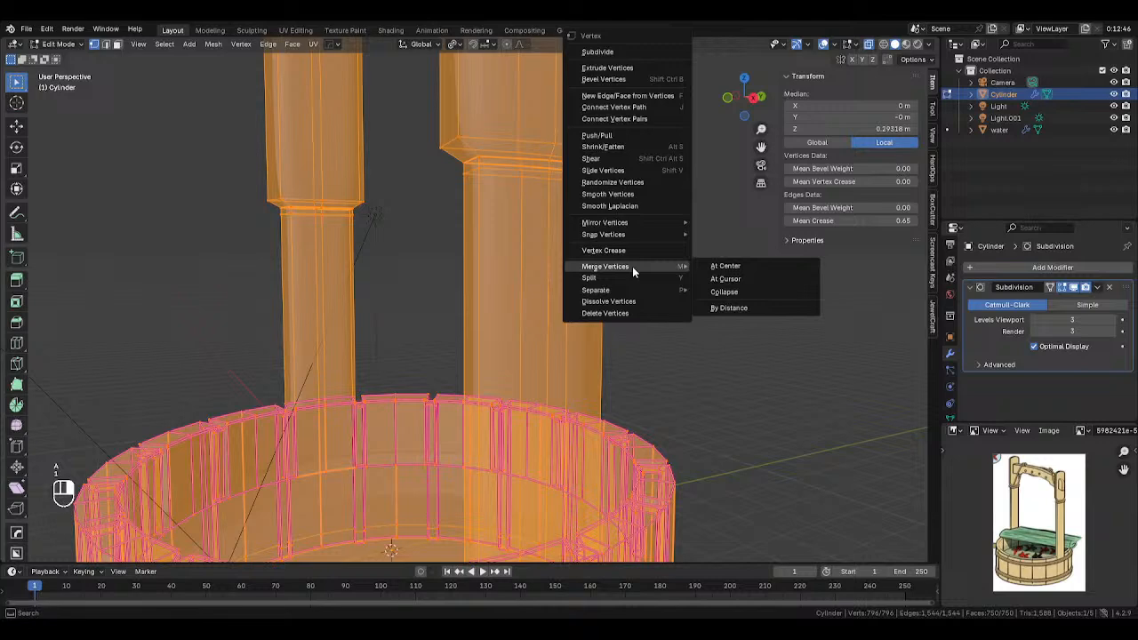
click(729, 307)
key(Tab)
scroll(498, 286, down, 5)
key(alt+z)
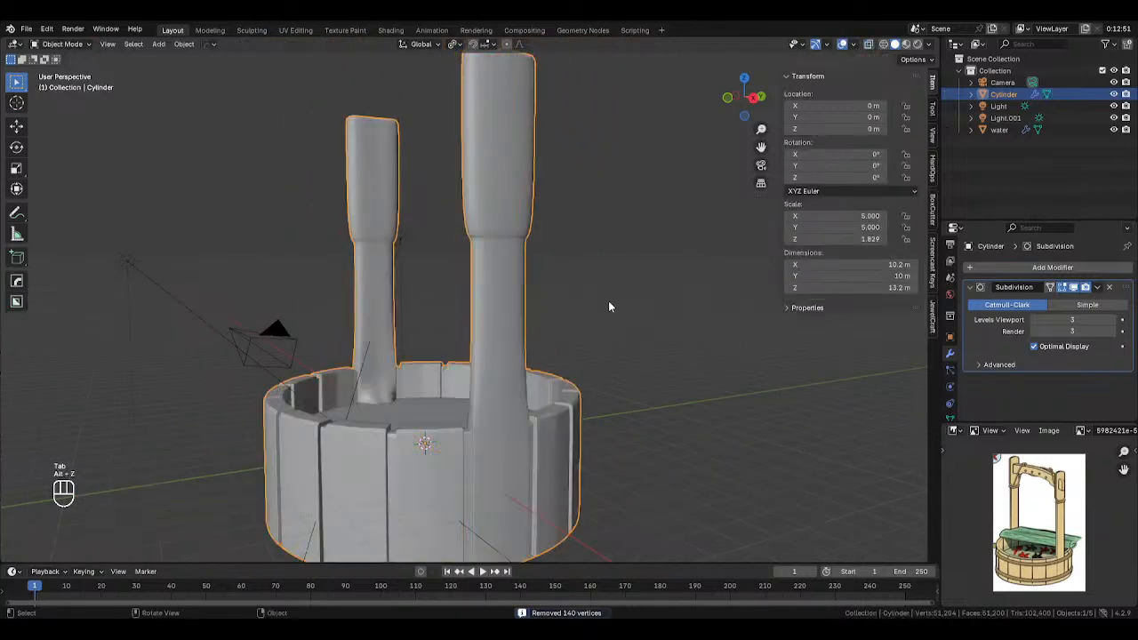
middle_drag(635, 249, 426, 167)
key(ctrl+z)
key(ctrl+z)
Using X-ray, select only the thick upper sections of both posts and merge their vertices by distance.
scroll(426, 166, down, 3)
drag(311, 110, 637, 257)
key(alt+z)
right_click(638, 257)
mouse_move(642, 259)
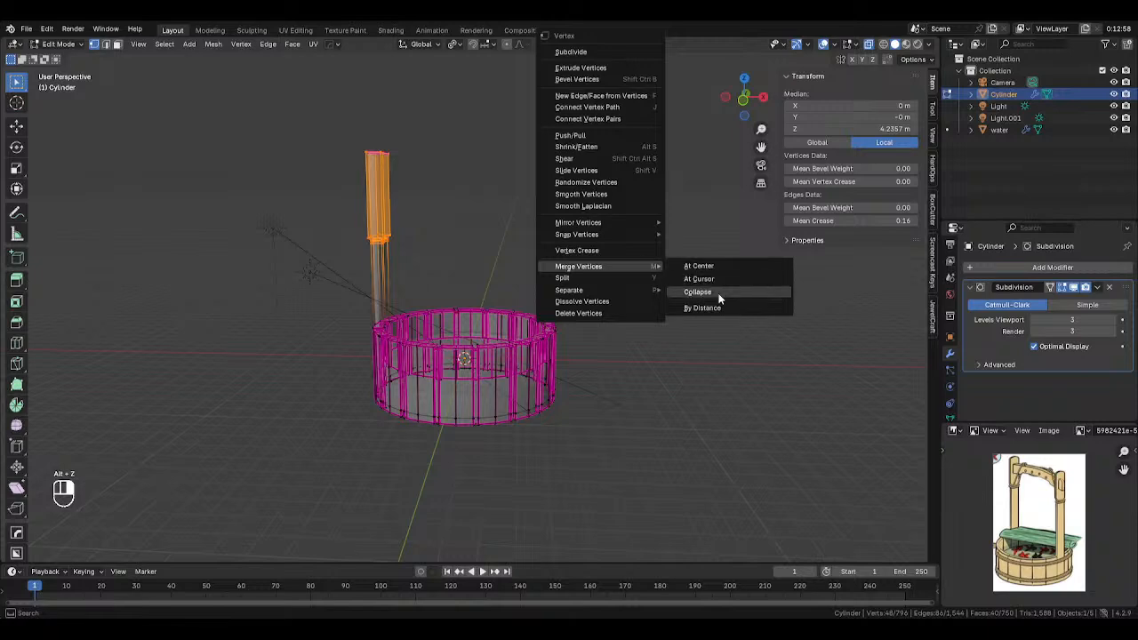
click(712, 306)
key(Tab)
scroll(569, 224, up, 4)
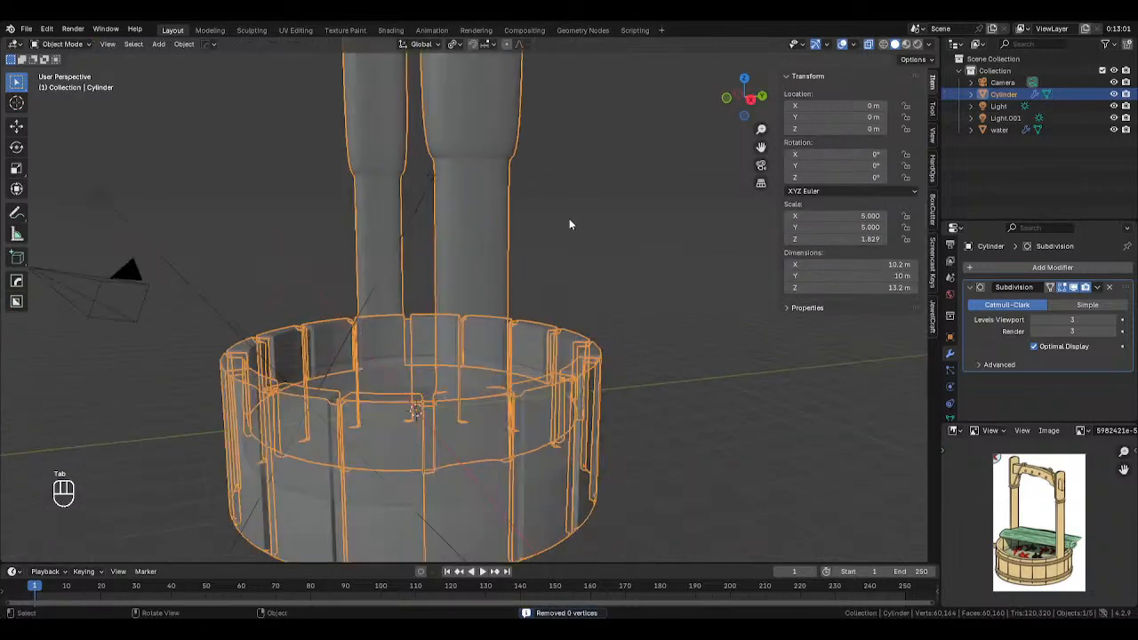
key(Tab)
scroll(511, 158, up, 1)
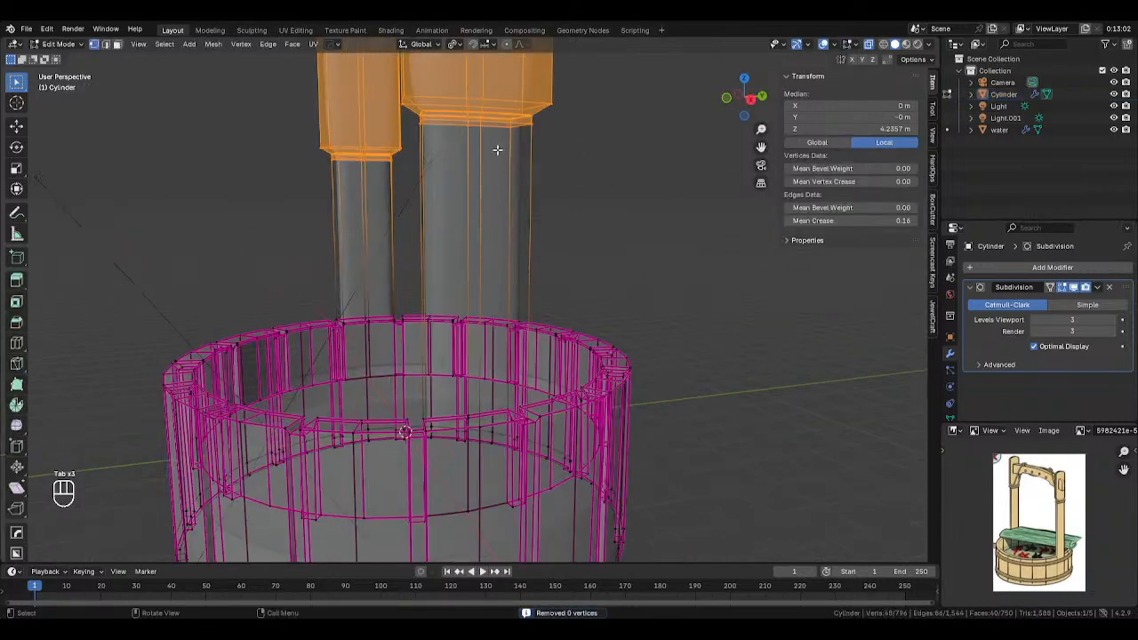
scroll(510, 158, down, 3)
key(Tab)
In front view with X-ray, lower the top ends of both posts along Z to about 5.32 m local Z.
click(551, 176)
scroll(407, 178, down, 3)
middle_drag(407, 178, 491, 194)
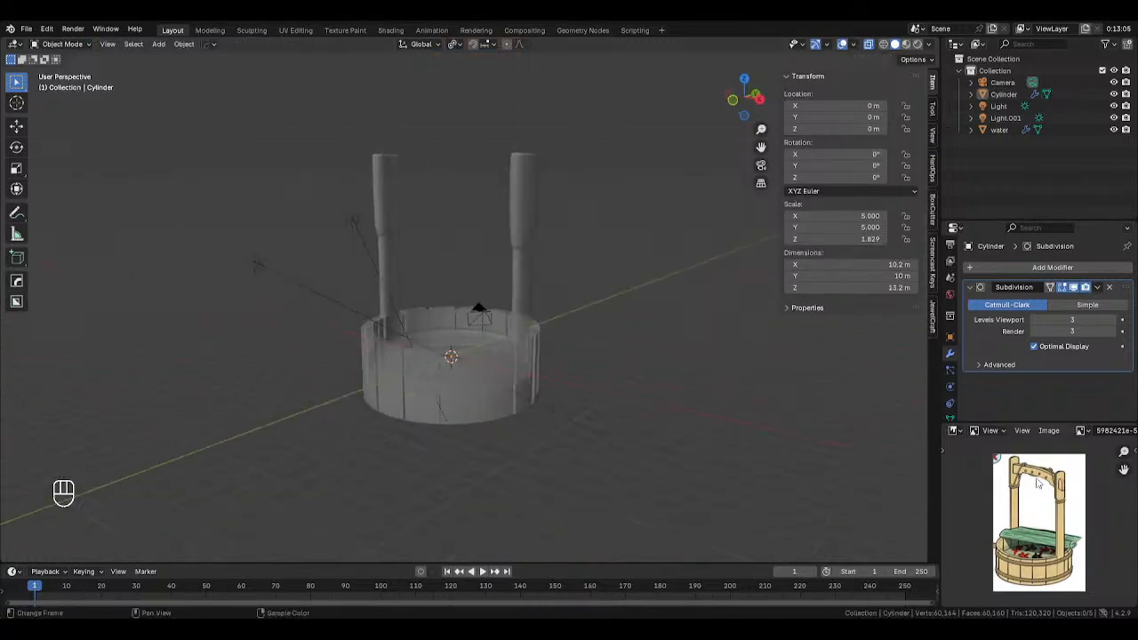
middle_drag(622, 284, 734, 371)
key(KP_1)
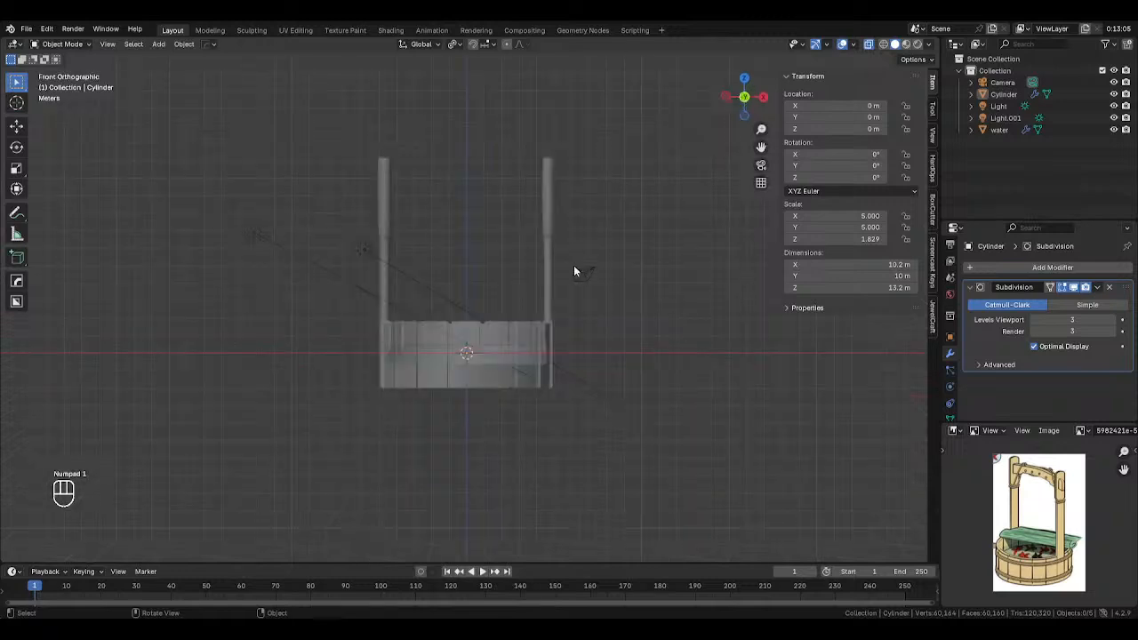
click(551, 200)
key(Tab)
key(alt+z)
drag(343, 120, 554, 159)
key(alt+z)
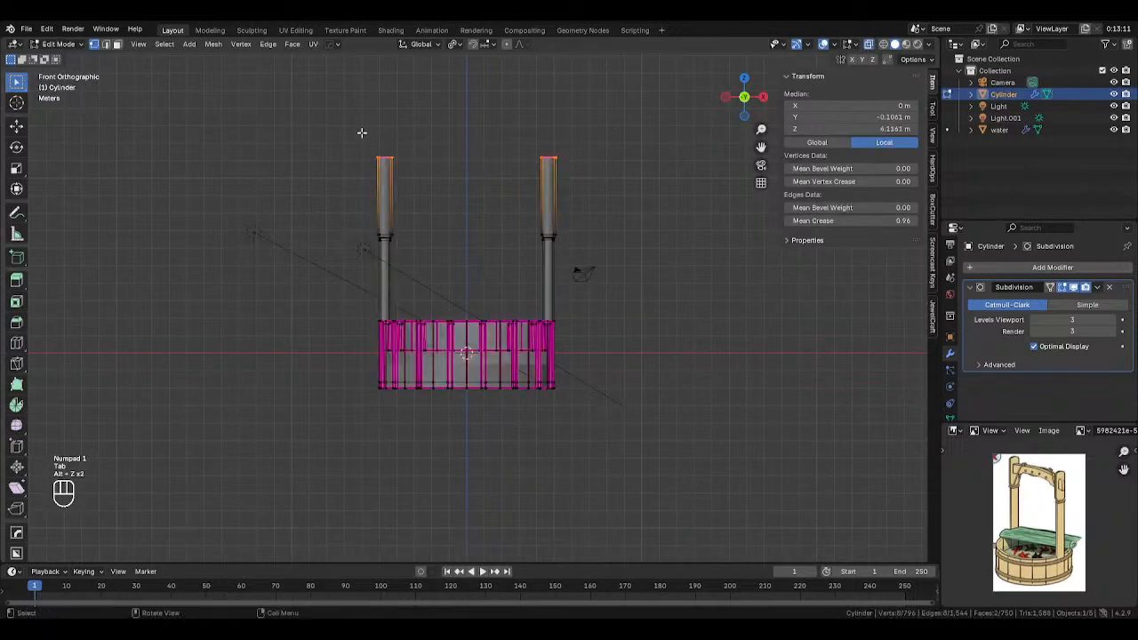
drag(350, 127, 622, 160)
key(g)
key(z)
click(623, 187)
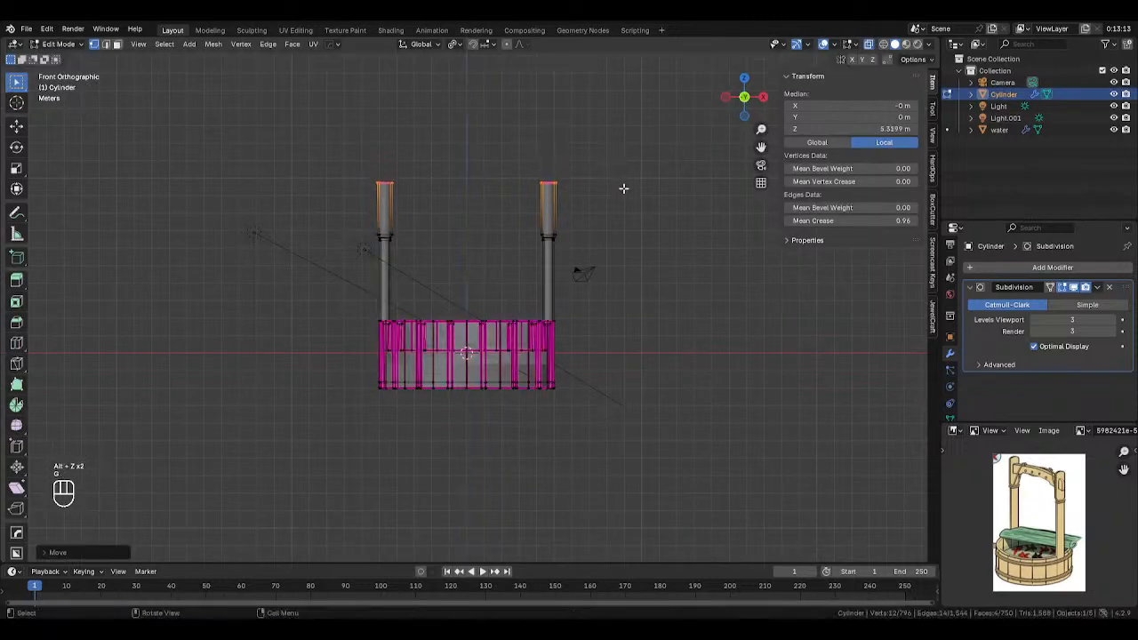
key(Tab)
middle_drag(563, 201, 558, 230)
Using X-ray, set the mean crease to 0 on all edges of both posts' top faces.
key(Tab)
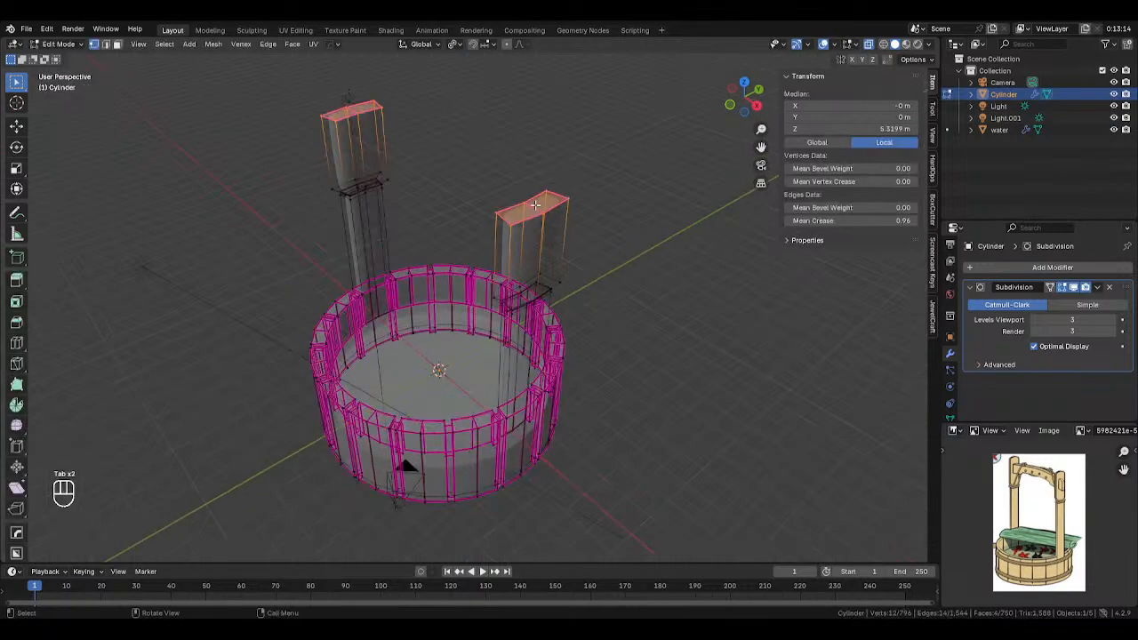
click(535, 206)
key(2)
click(533, 208)
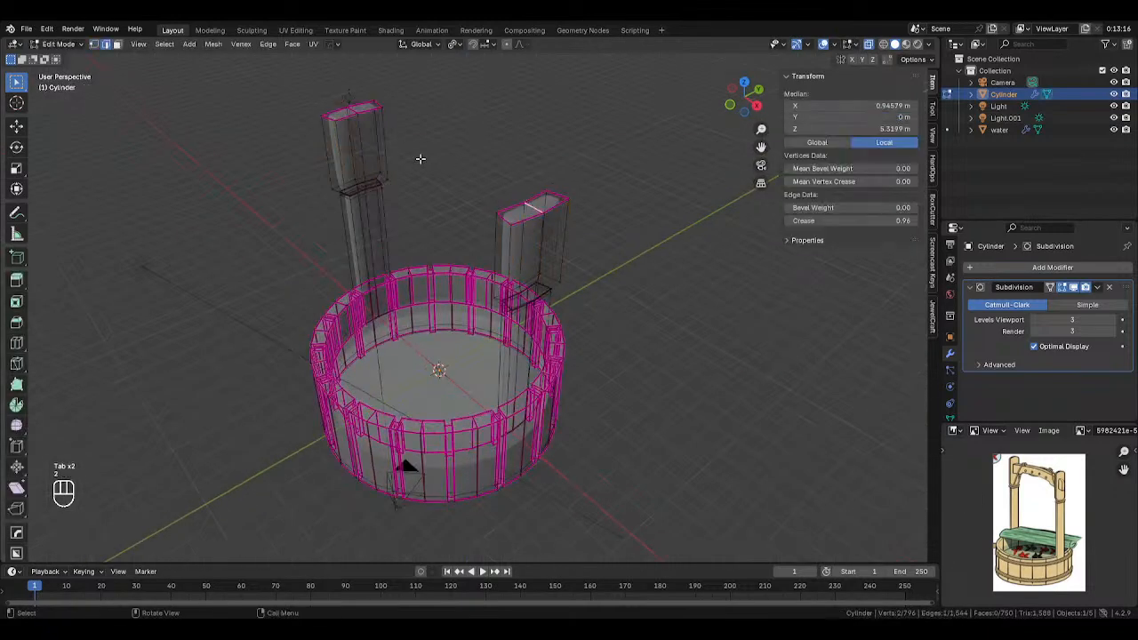
key(KP_1)
key(alt+z)
drag(303, 92, 658, 142)
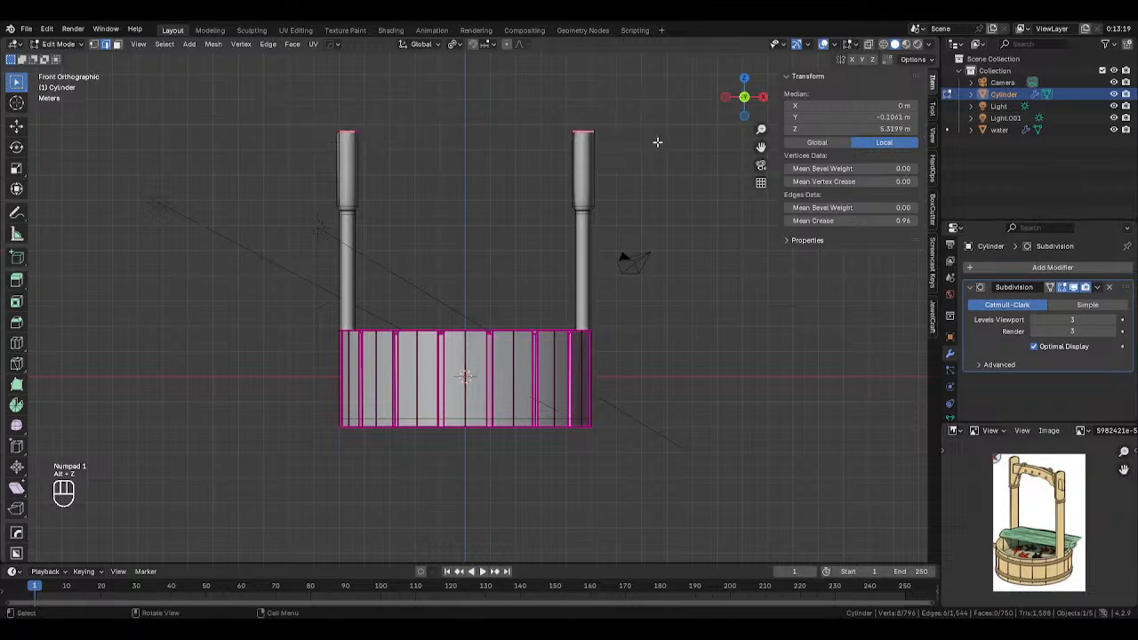
key(alt+z)
drag(265, 109, 656, 142)
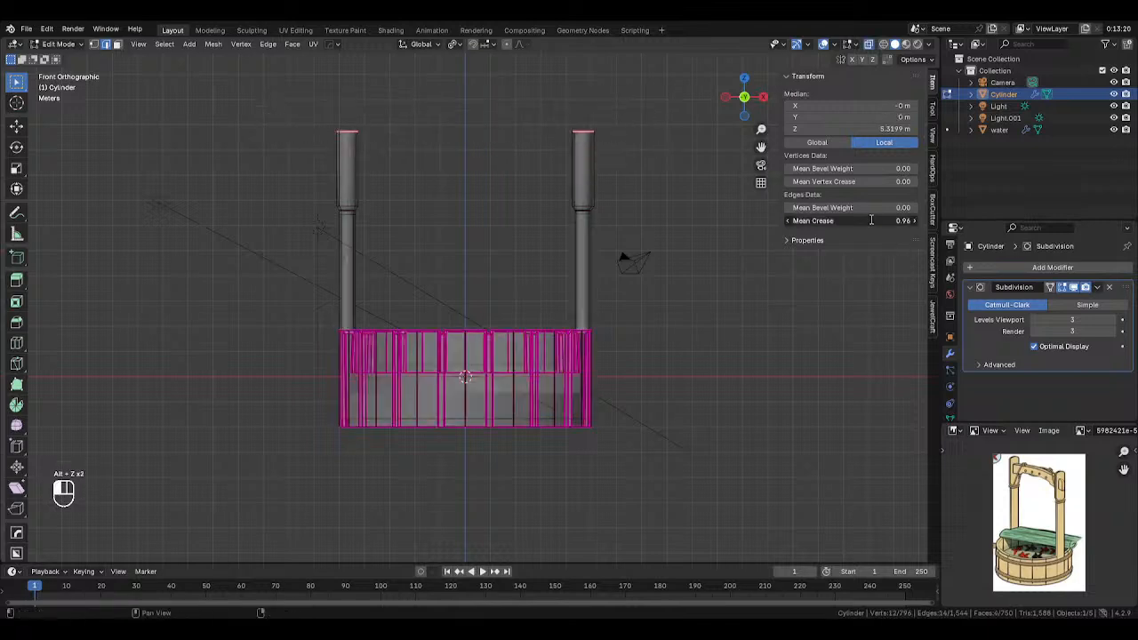
key(Return)
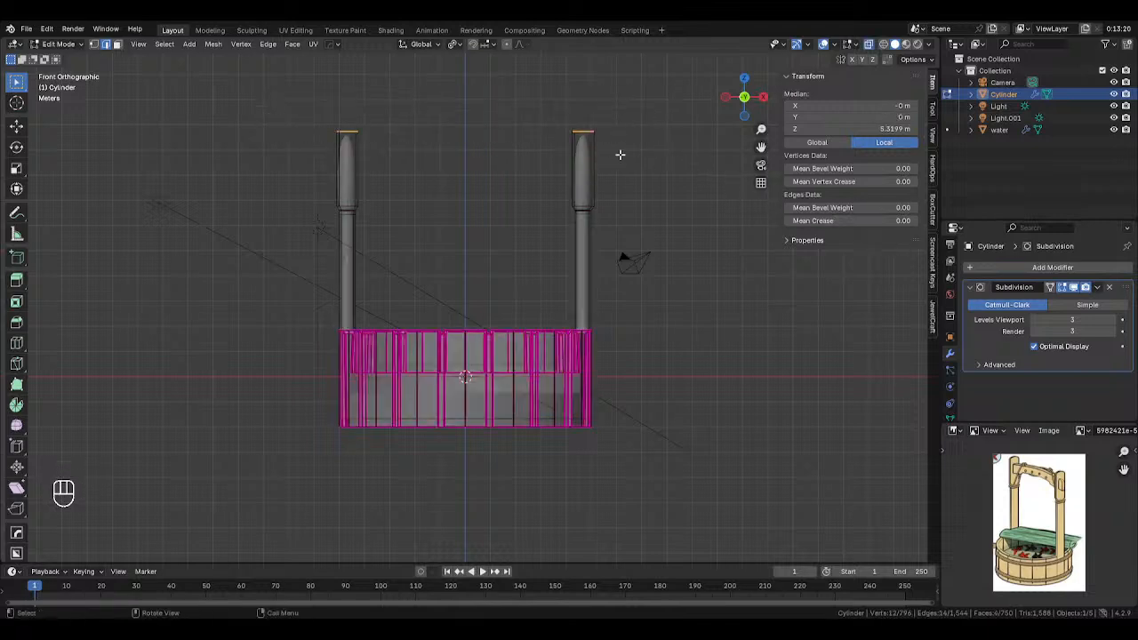
Raise the middle edge across each post's top face along Z to about 5.6 m local Z to form a peak.
middle_drag(690, 161, 624, 202)
click(559, 166)
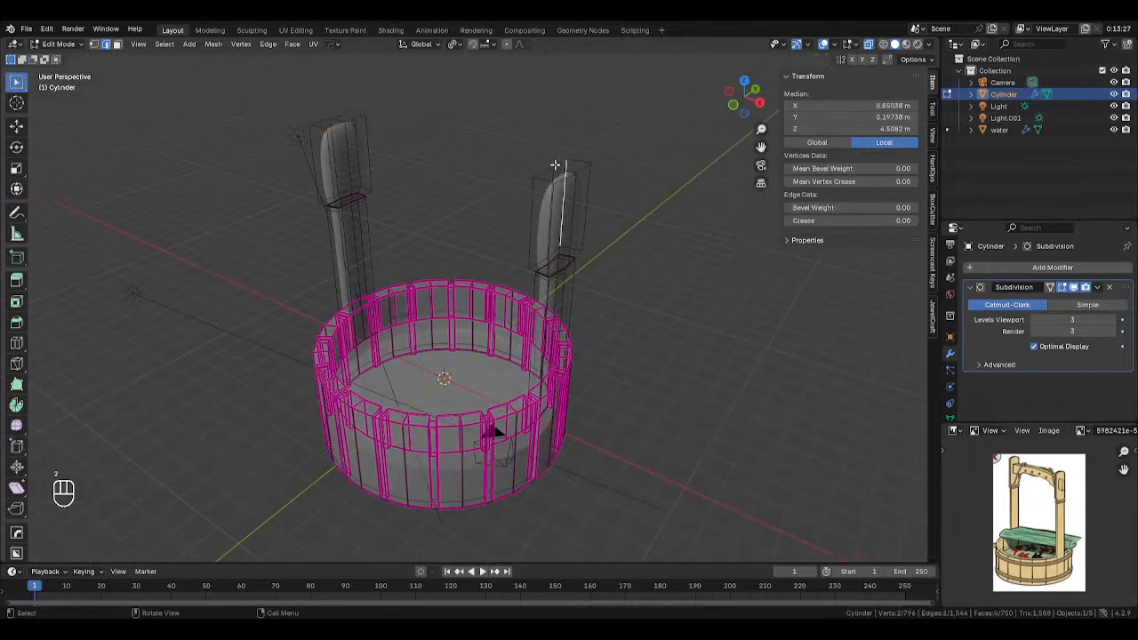
shift+click(336, 124)
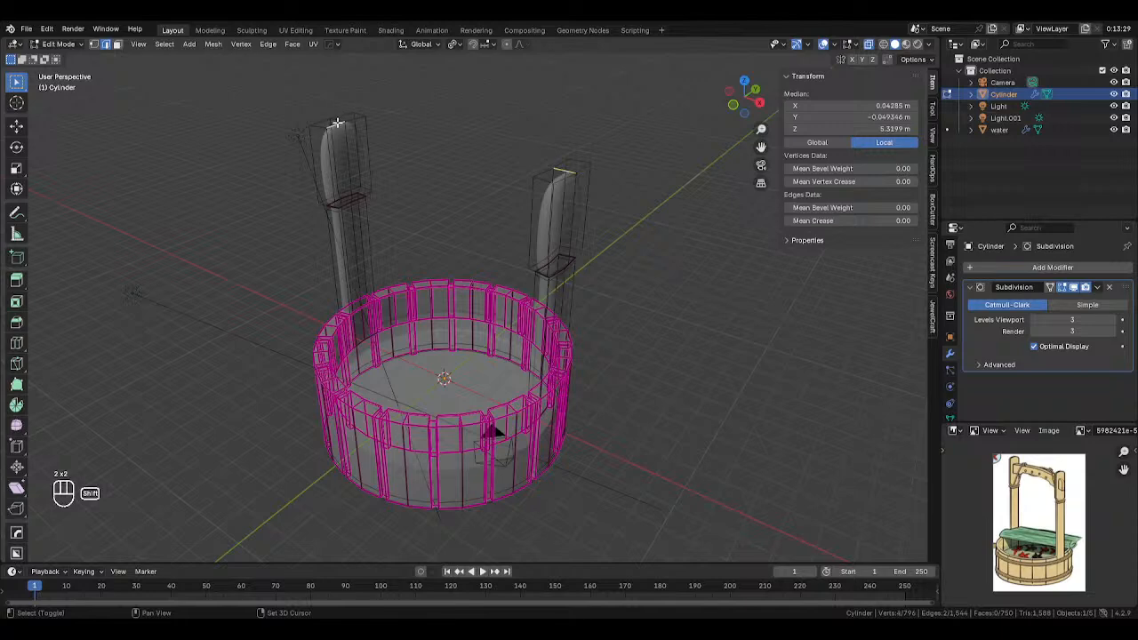
shift+click(338, 119)
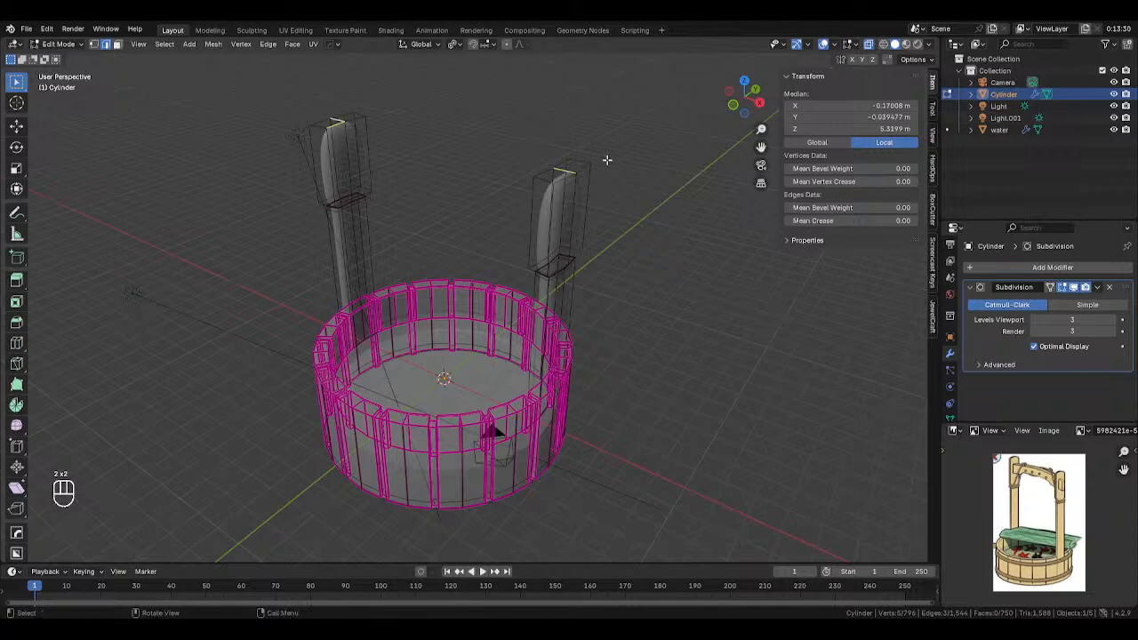
click(339, 121)
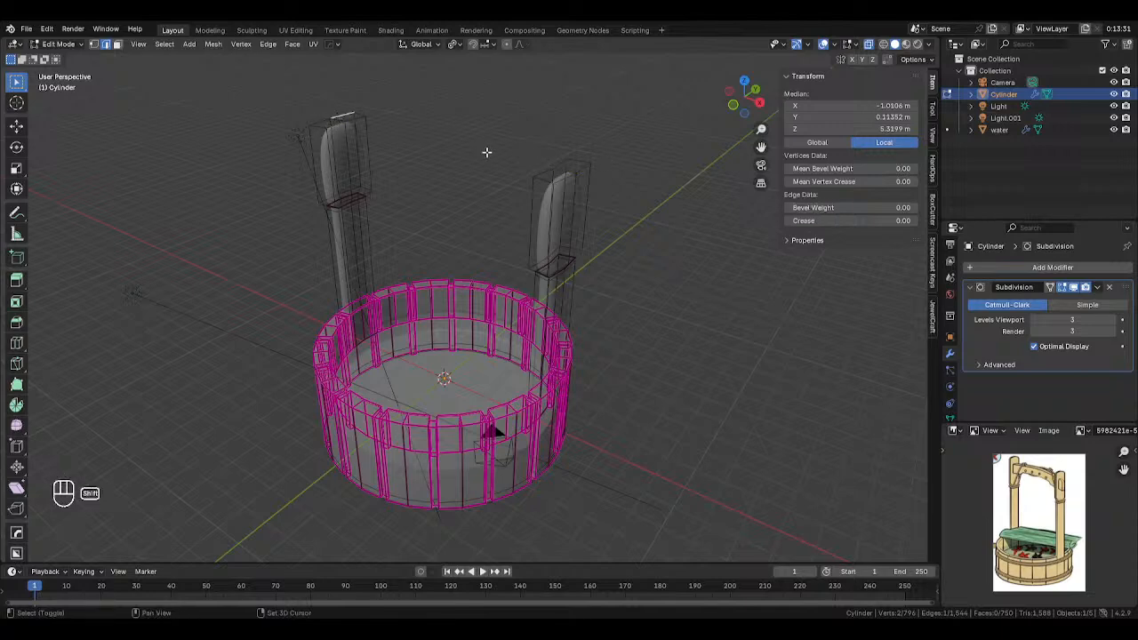
shift+click(563, 169)
key(g)
key(z)
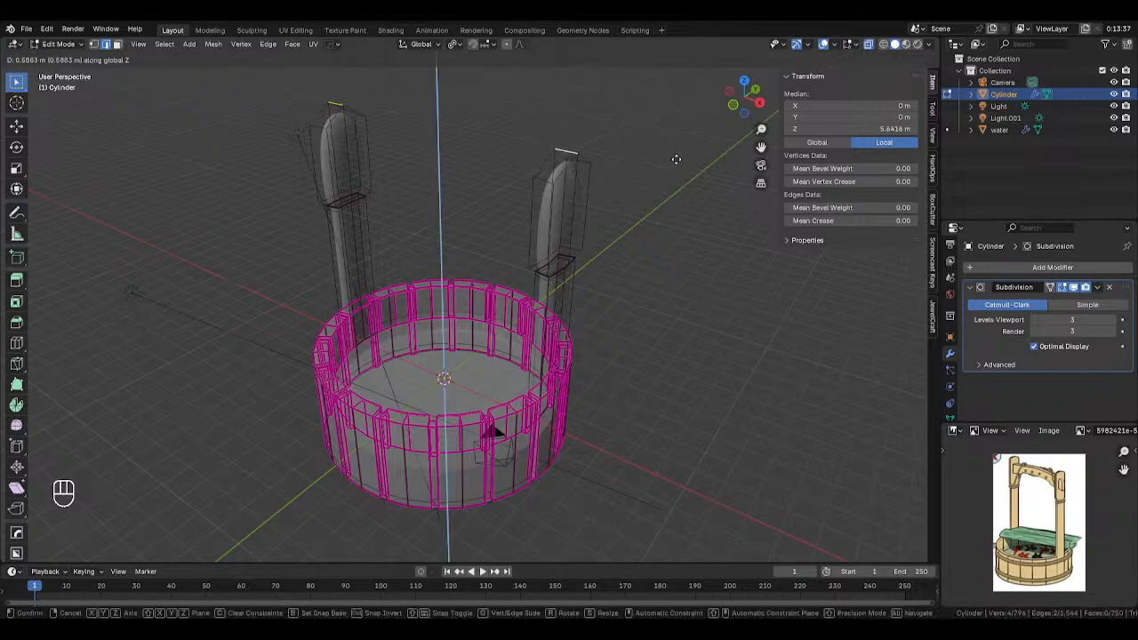
click(676, 157)
Add a loop cut around each post's thick upper section, slide it up towards the peaked top, and turn X-ray off.
middle_drag(676, 158, 432, 122)
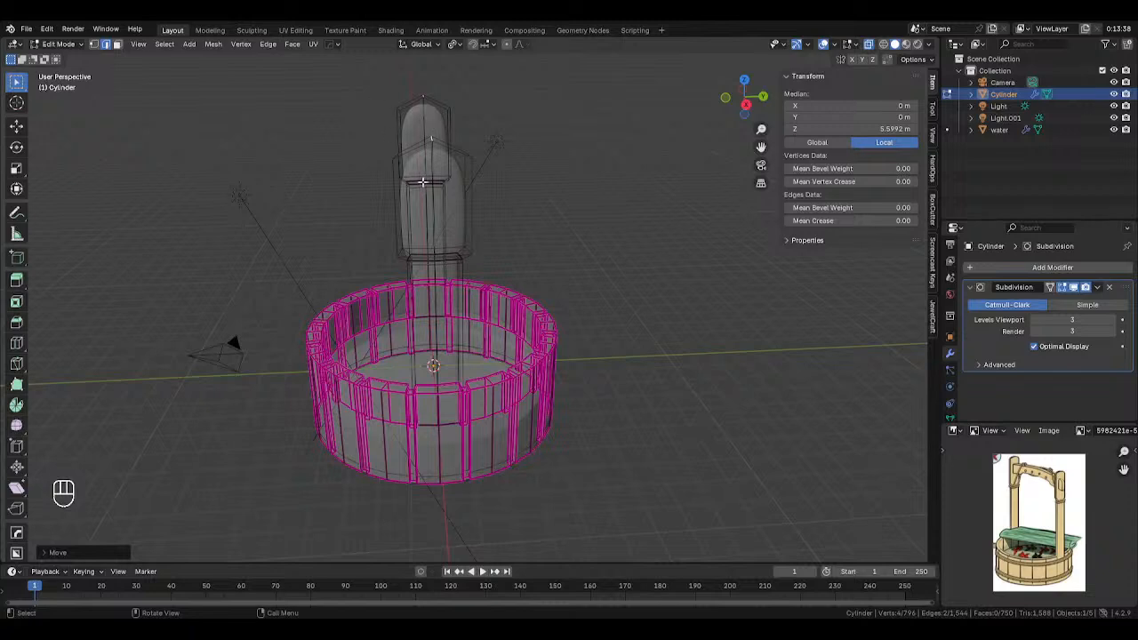
key(ctrl+r)
click(431, 138)
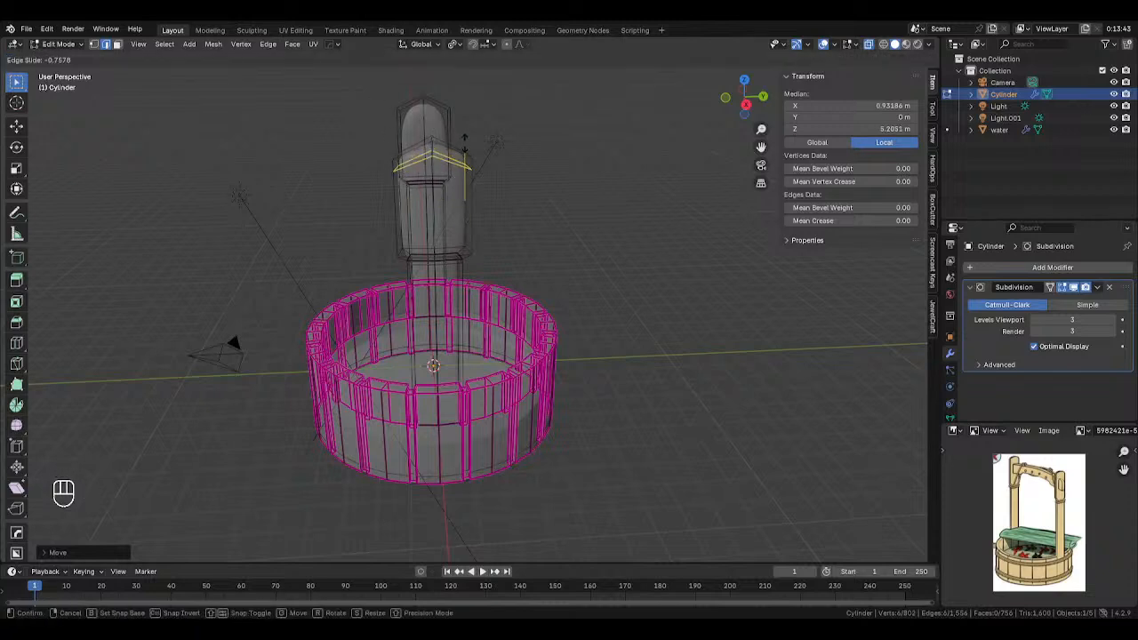
click(433, 119)
key(ctrl+r)
click(427, 158)
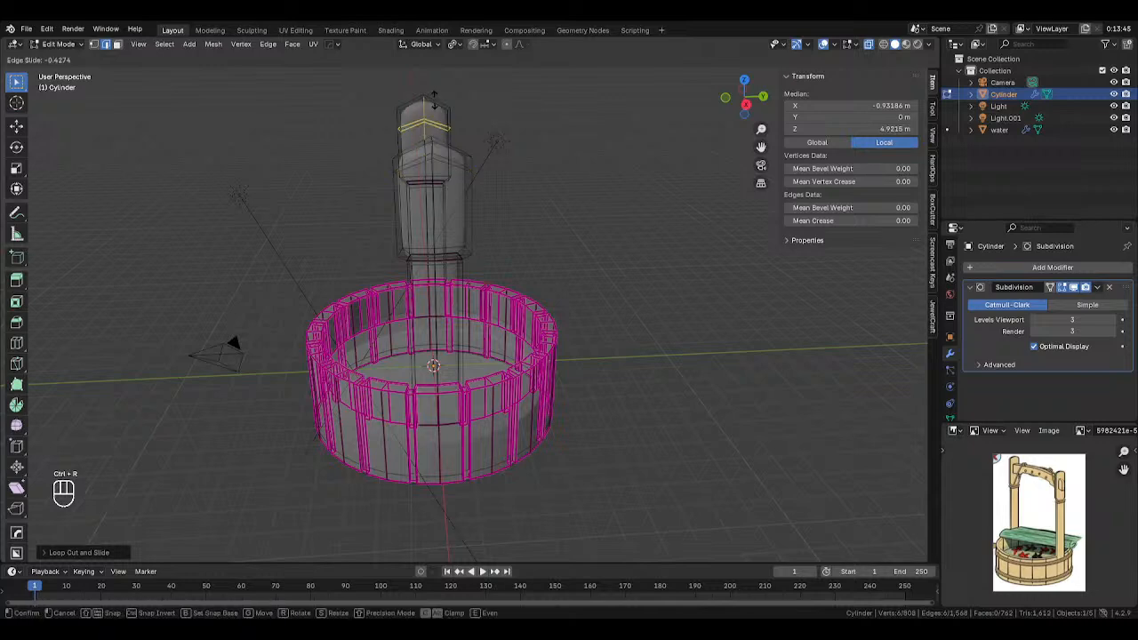
click(436, 94)
key(Tab)
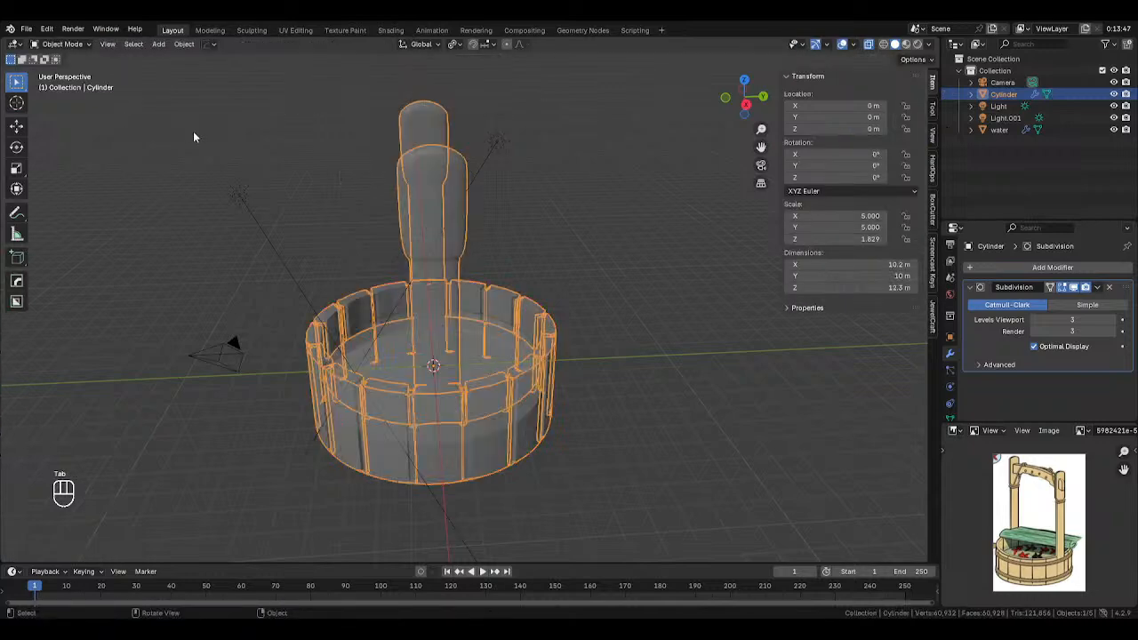
scroll(203, 139, down, 1)
click(225, 158)
middle_drag(225, 157, 307, 168)
key(alt+z)
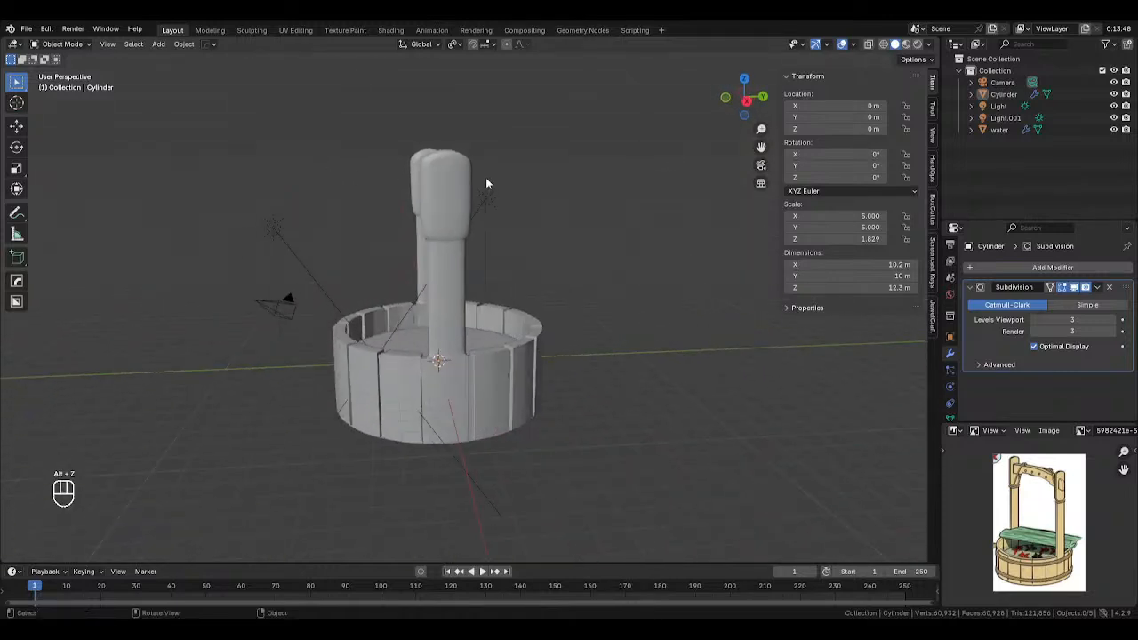
Try adding two vertical loop cuts along the post on the negative X side, slid to about 0.14 m and -0.15 m local Y.
click(463, 183)
key(KP_3)
key(Tab)
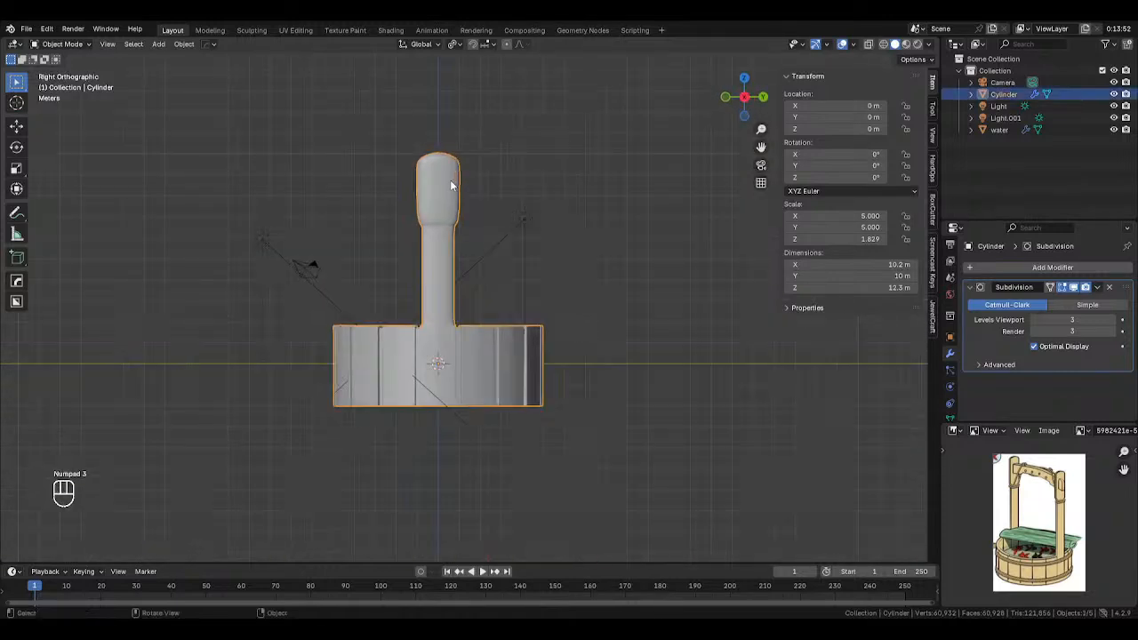
key(alt+z)
scroll(531, 241, up, 3)
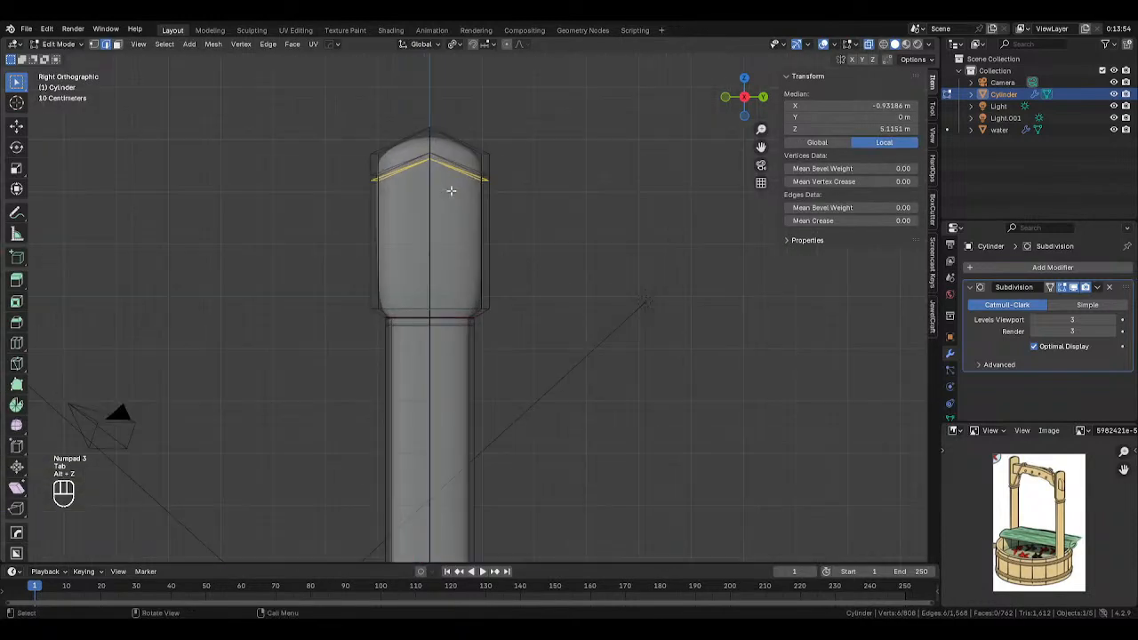
key(ctrl+r)
click(460, 173)
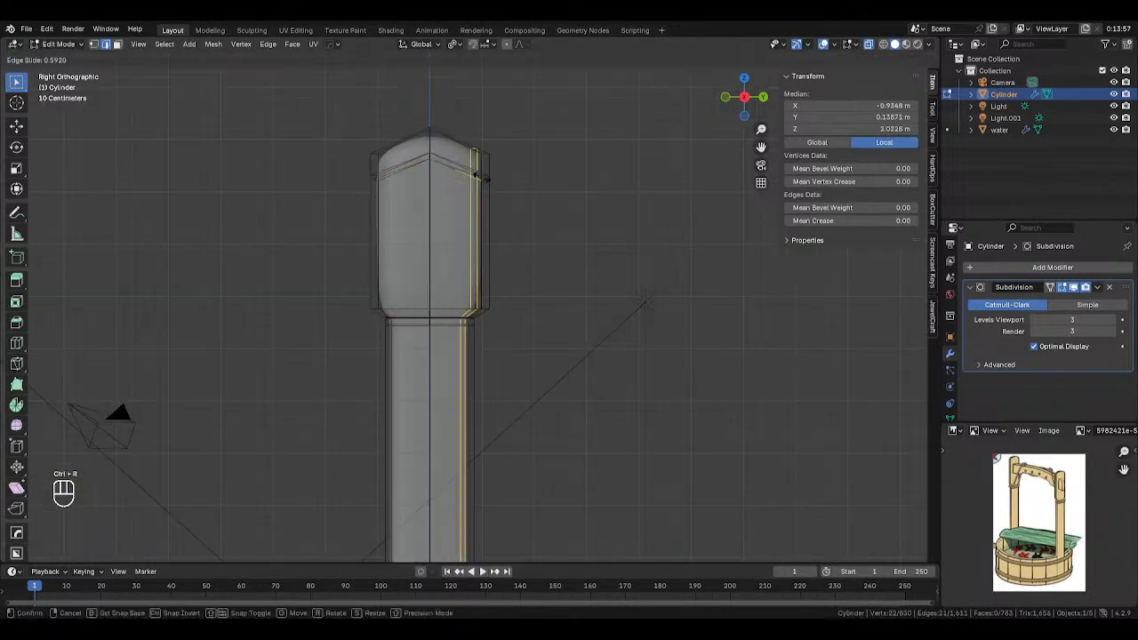
click(483, 176)
key(ctrl+r)
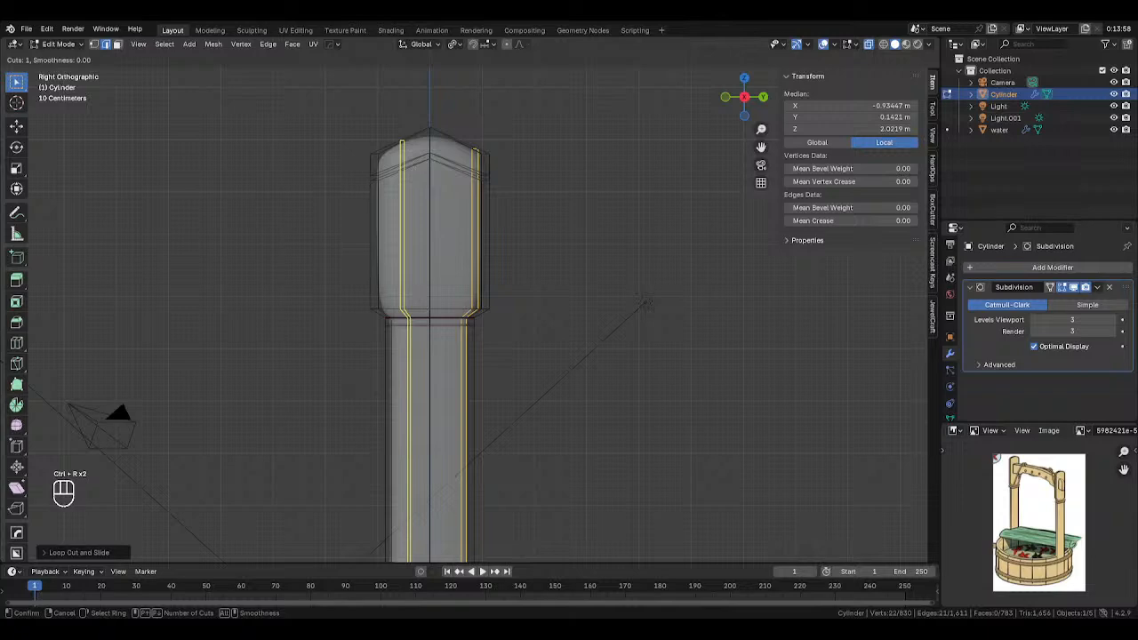
click(404, 173)
click(392, 172)
key(Tab)
scroll(308, 200, down, 4)
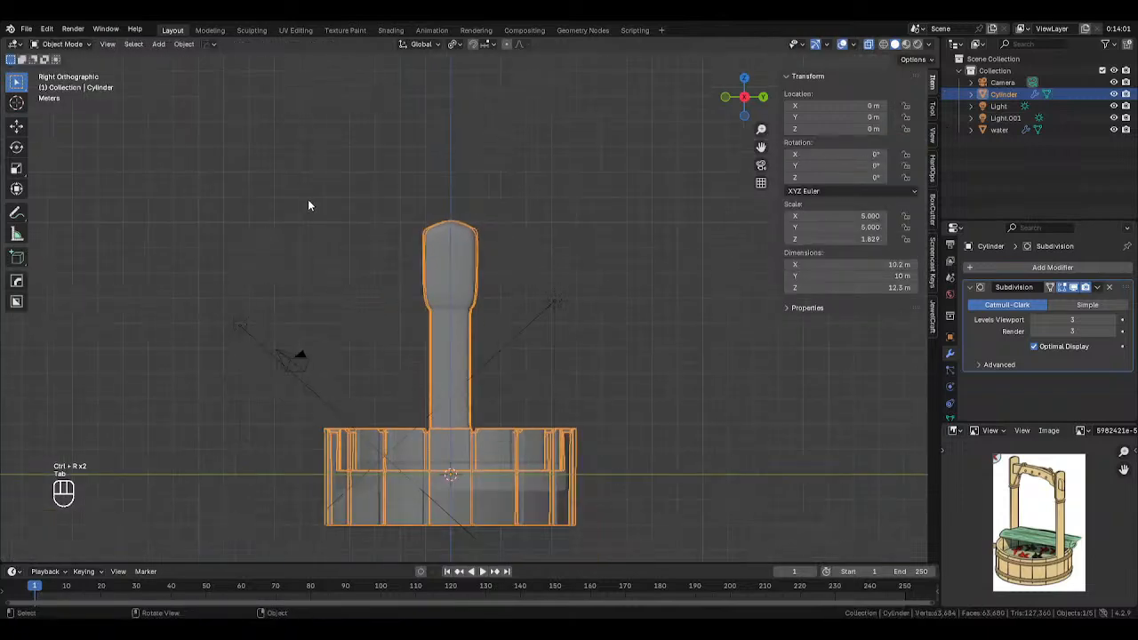
click(305, 223)
key(alt+z)
middle_drag(307, 238, 350, 224)
Undo both vertical loop cuts on the post and return to Object Mode.
key(ctrl+z)
key(ctrl+z)
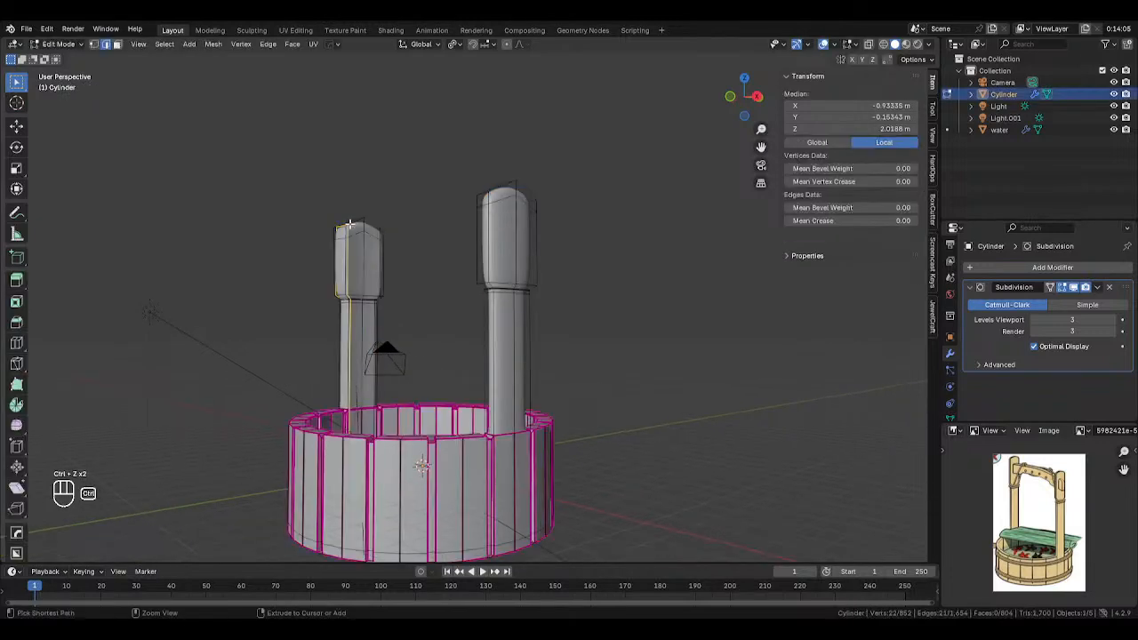
key(Tab)
middle_drag(224, 256, 441, 262)
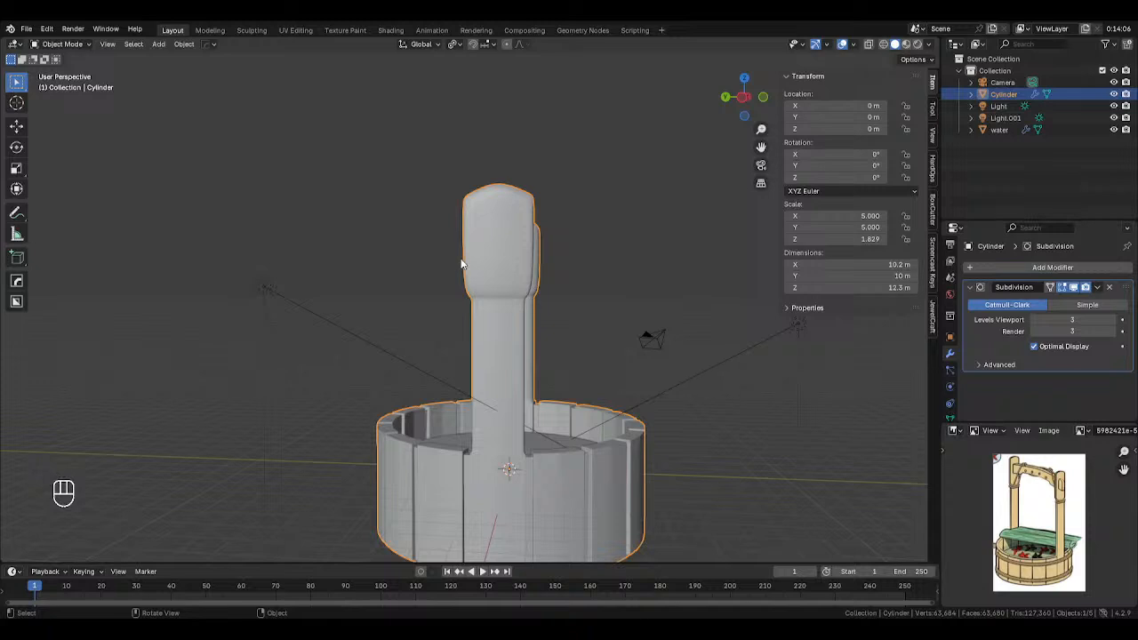
key(ctrl+z)
key(ctrl+z)
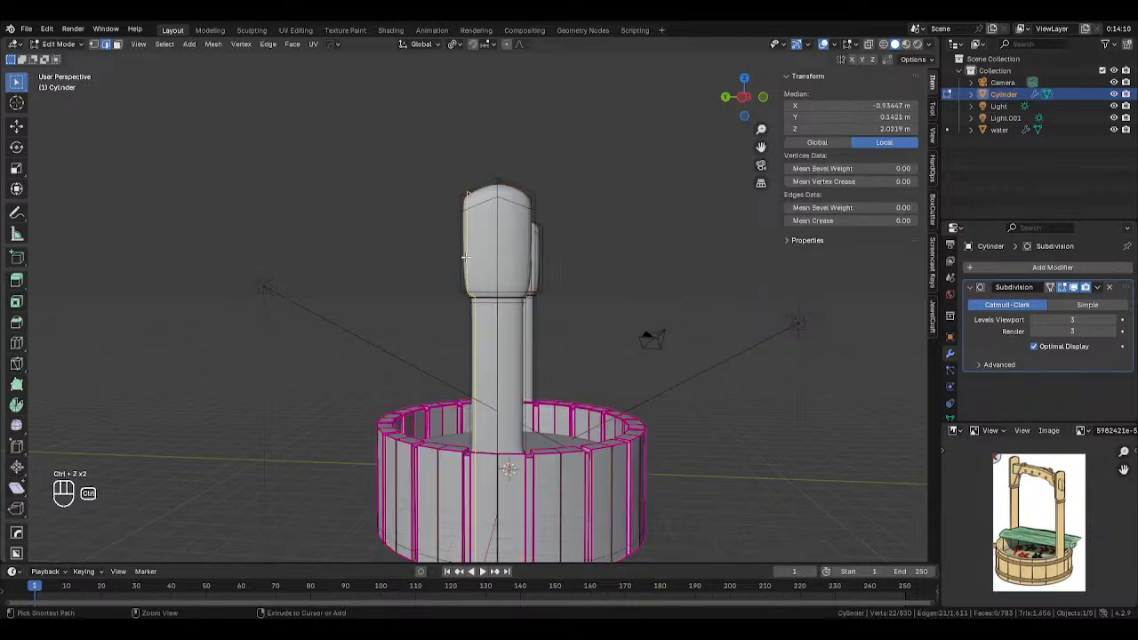
key(ctrl+z)
key(Tab)
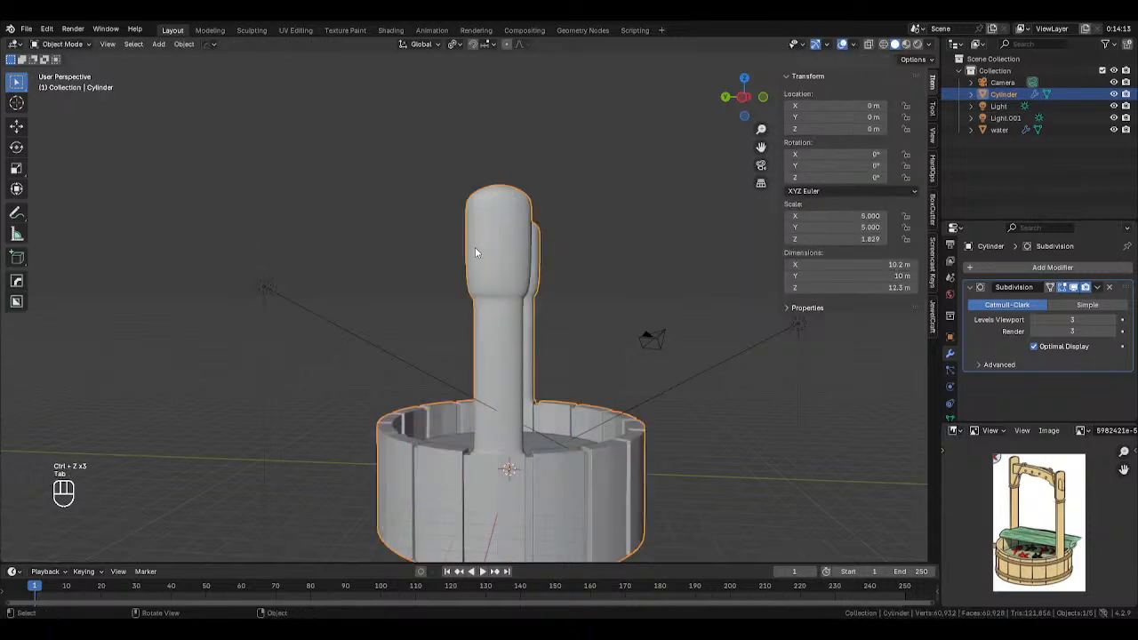
Add a cube centred between the two posts and raise it along Z to about 8.86 m.
middle_drag(475, 253, 281, 263)
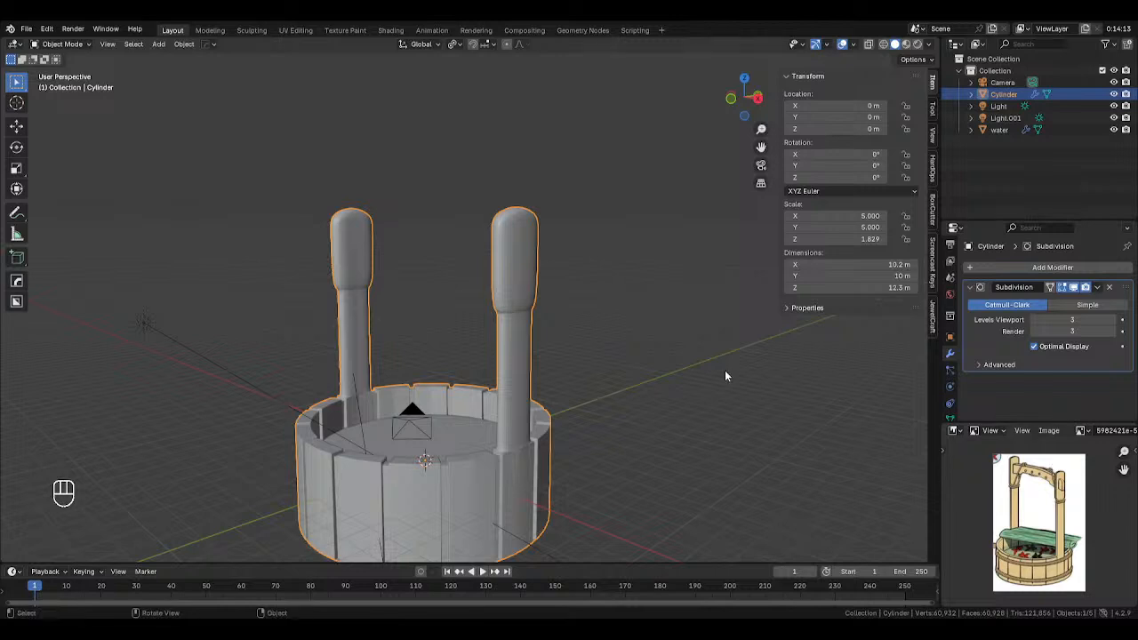
click(626, 297)
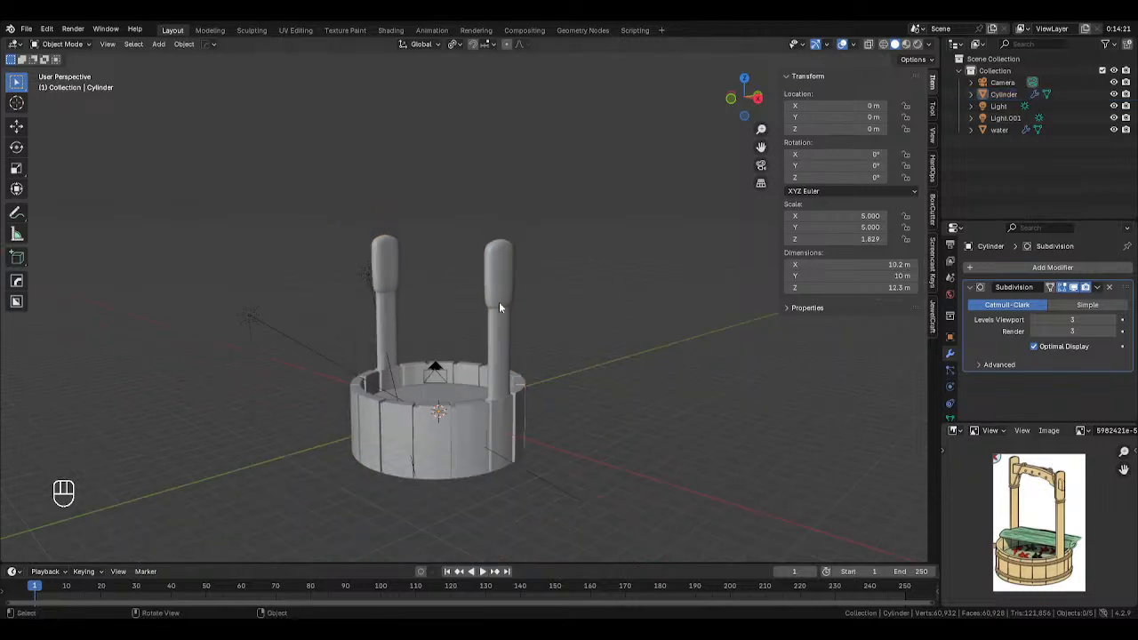
scroll(498, 301, up, 3)
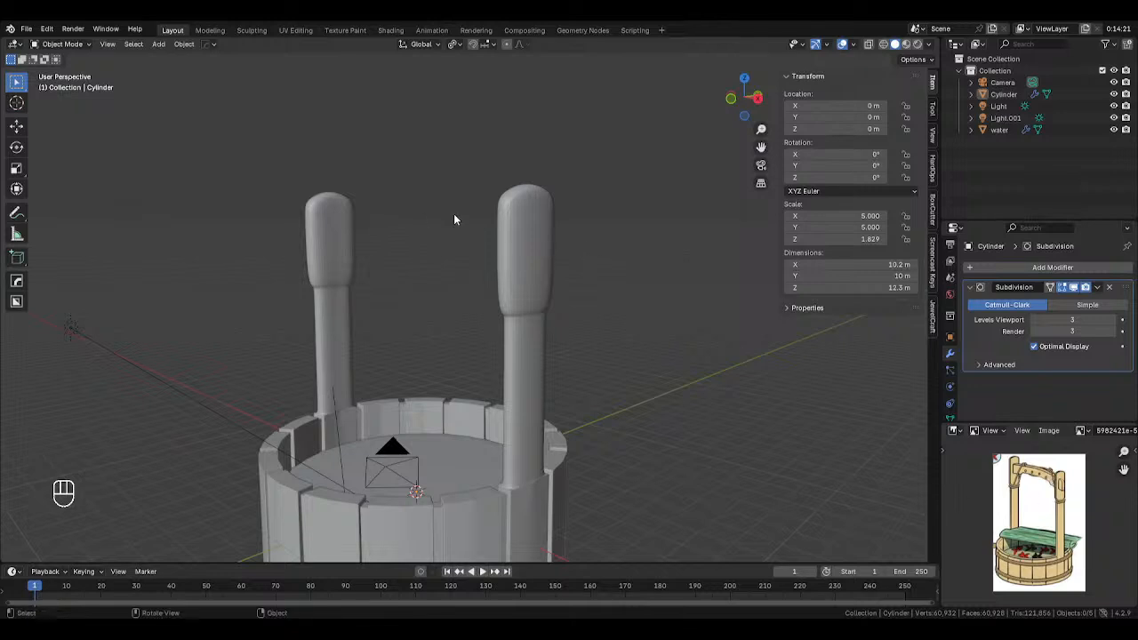
key(KP_1)
key(shift+a)
mouse_move(455, 224)
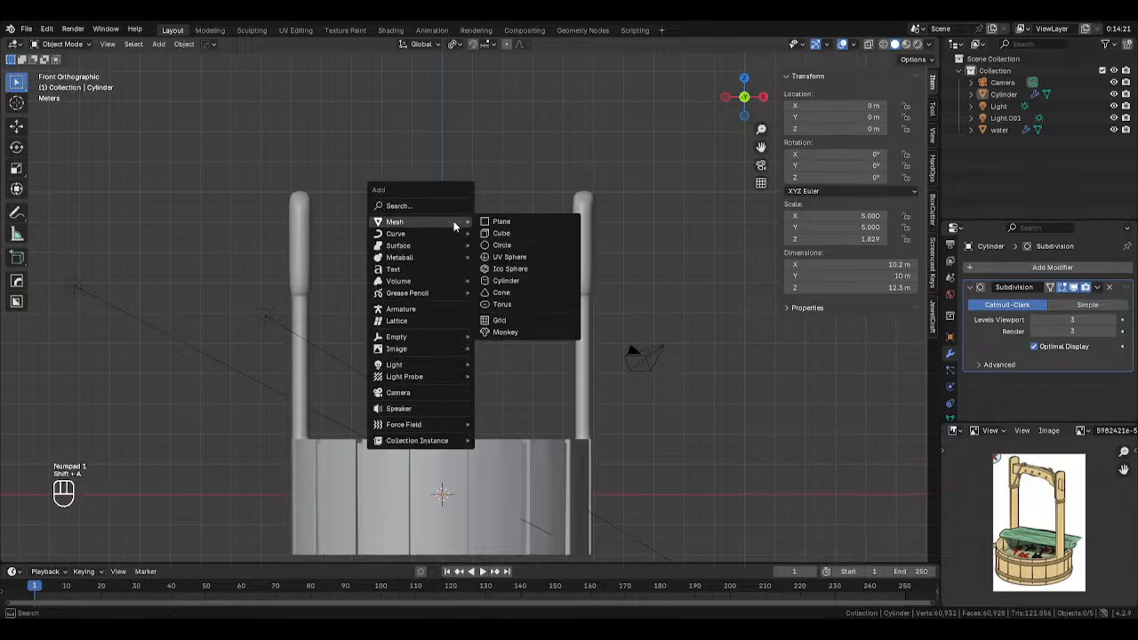
click(490, 234)
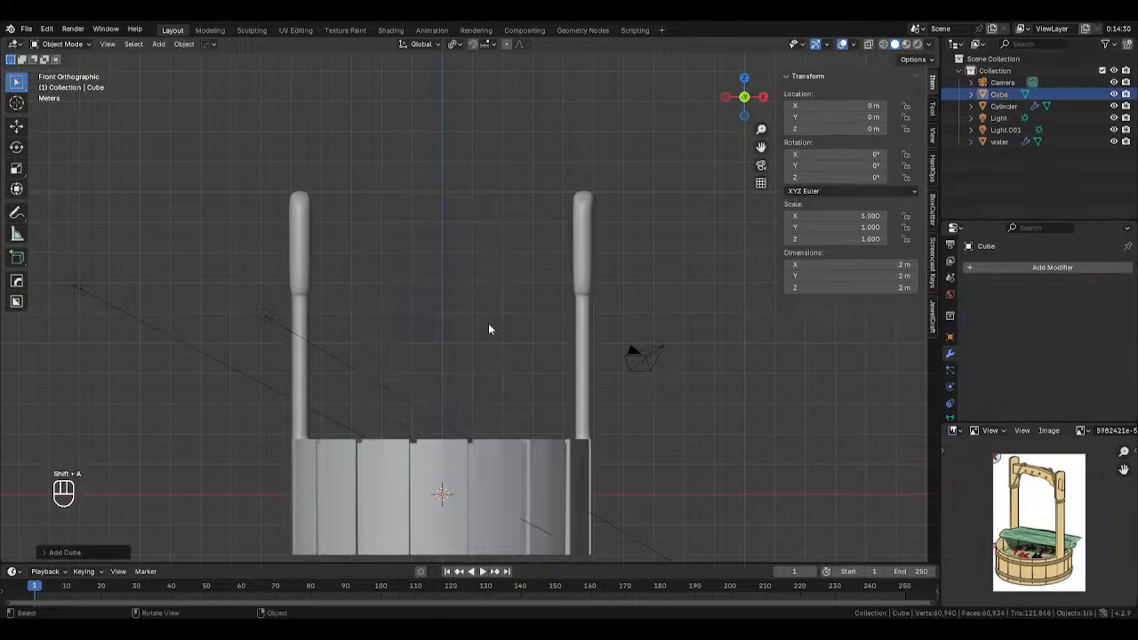
key(g)
key(z)
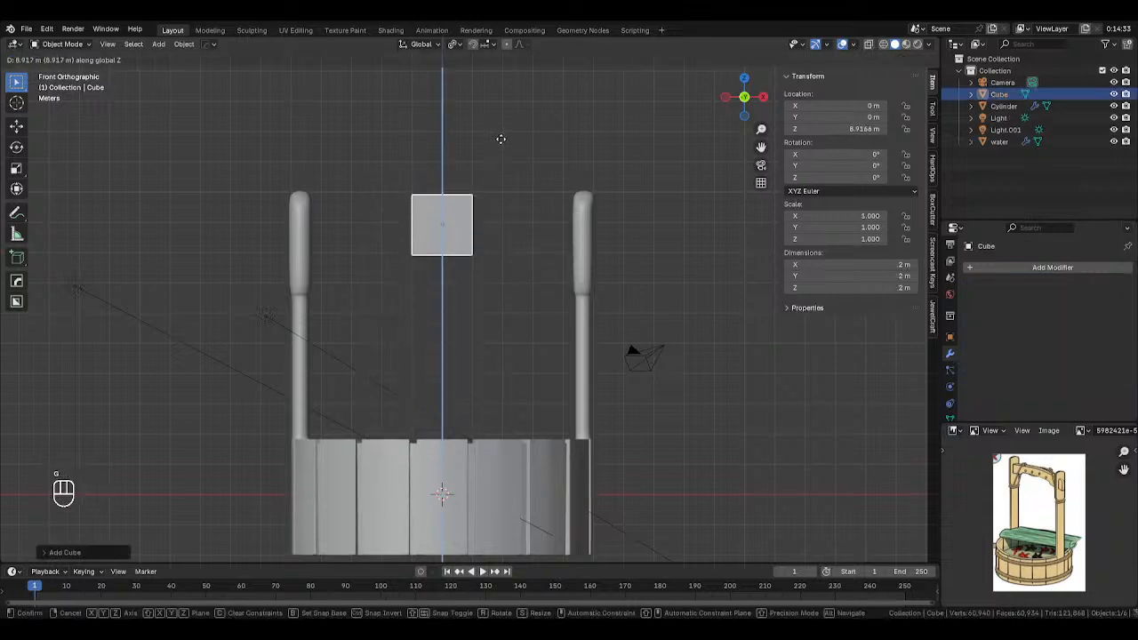
click(501, 141)
Flatten the new cube along Z to a scale of about 0.535.
key(s)
key(z)
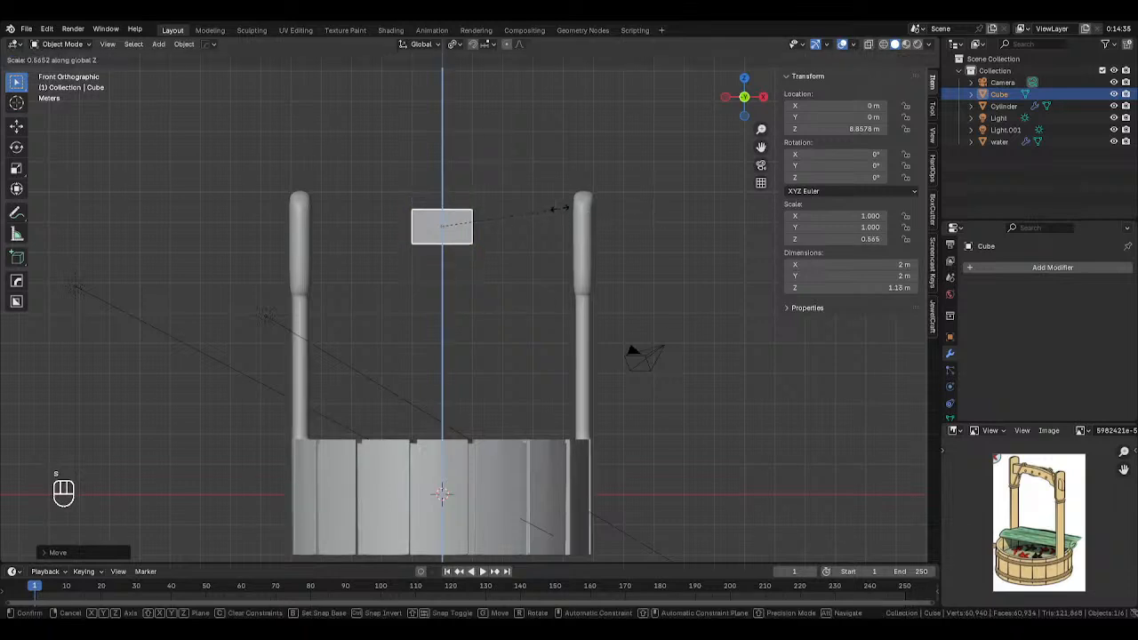
click(556, 208)
Add a HardOps Mirror modifier on the X axis to the cube in Edit Mode, with X-ray on and vertex selection.
key(Tab)
click(406, 194)
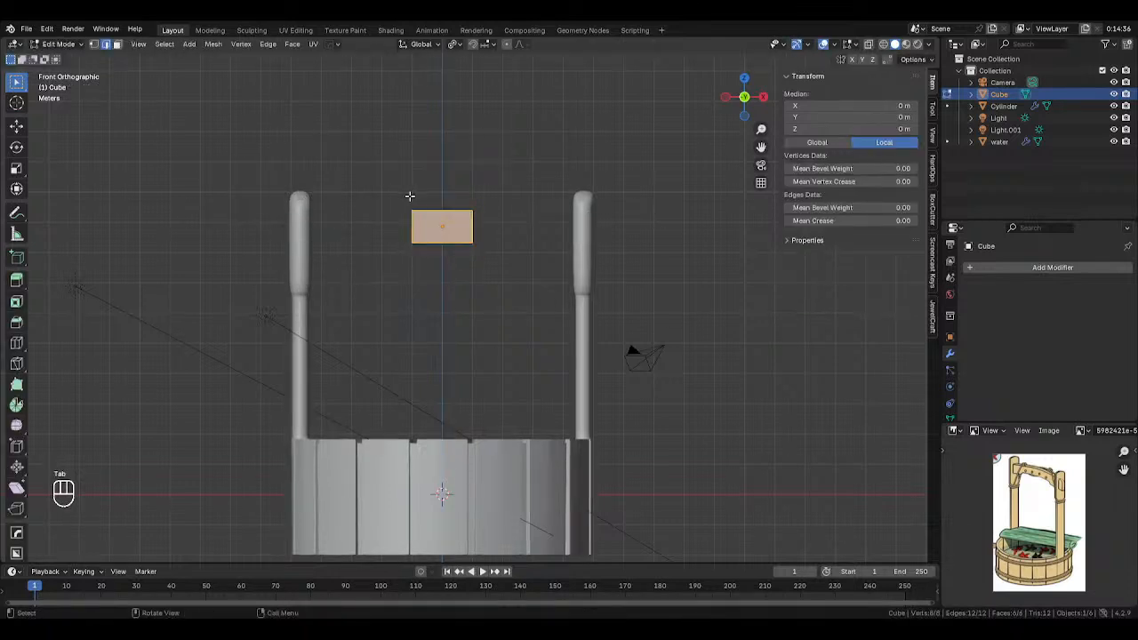
key(alt+z)
key(1)
click(376, 183)
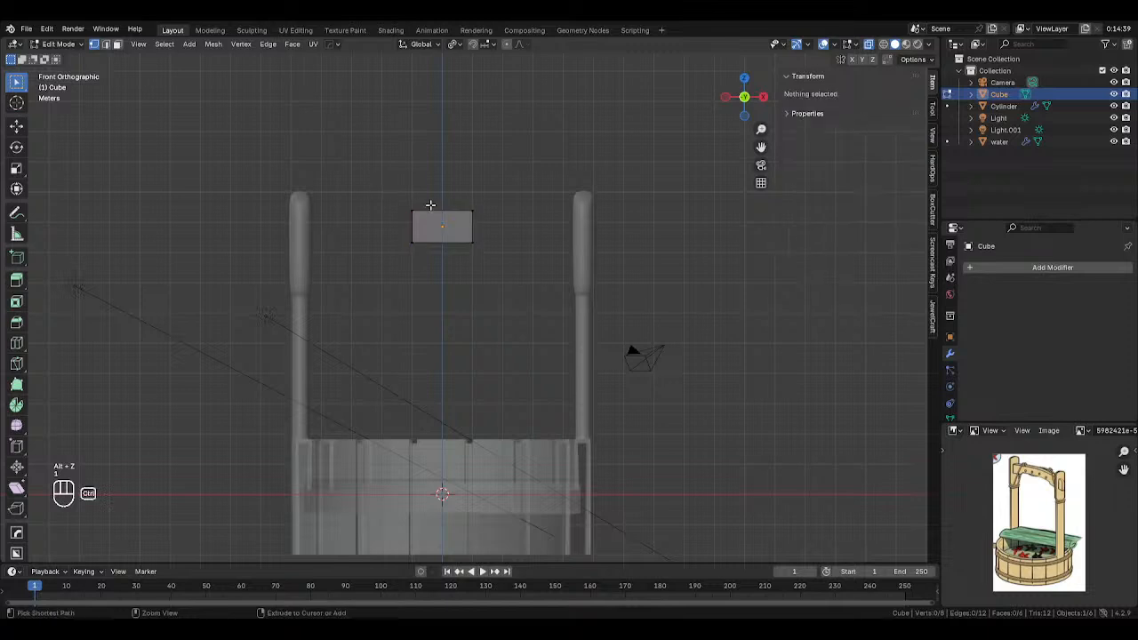
key(ctrl+r)
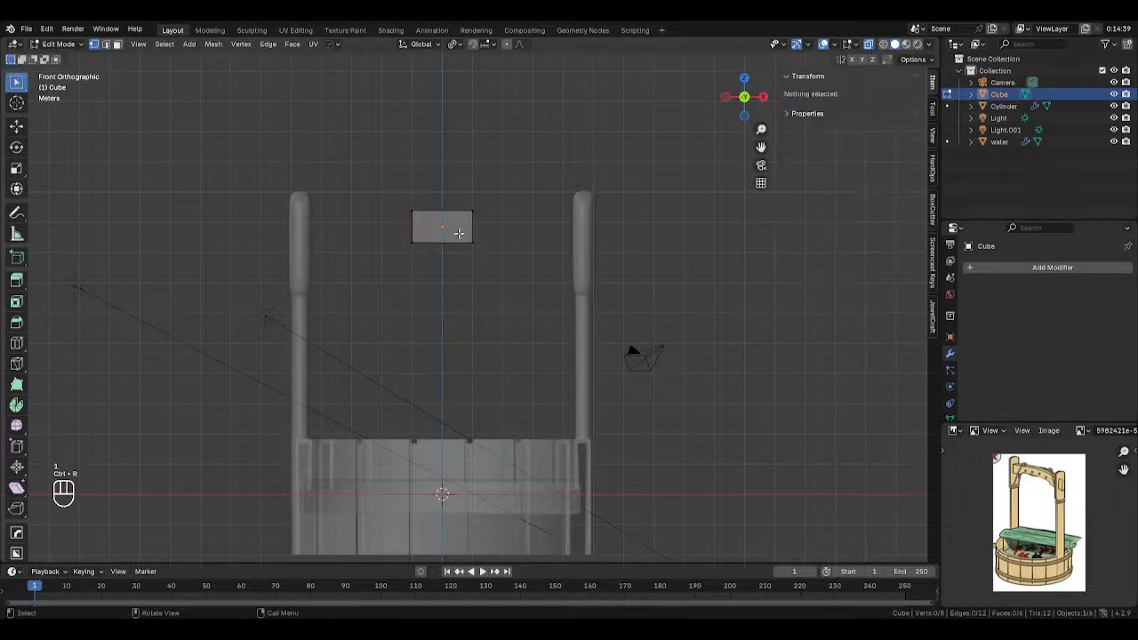
key(alt+x)
click(493, 228)
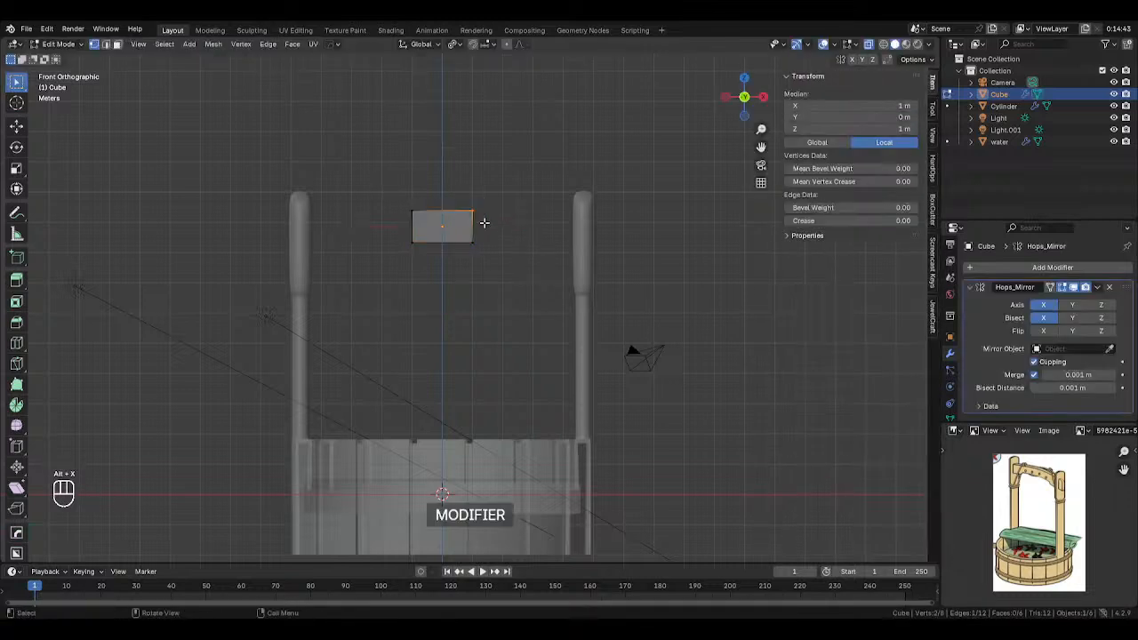
Try to stretch the block's positive X end along X to about 4.41 m, and undo the move.
drag(463, 202, 540, 268)
key(g)
key(x)
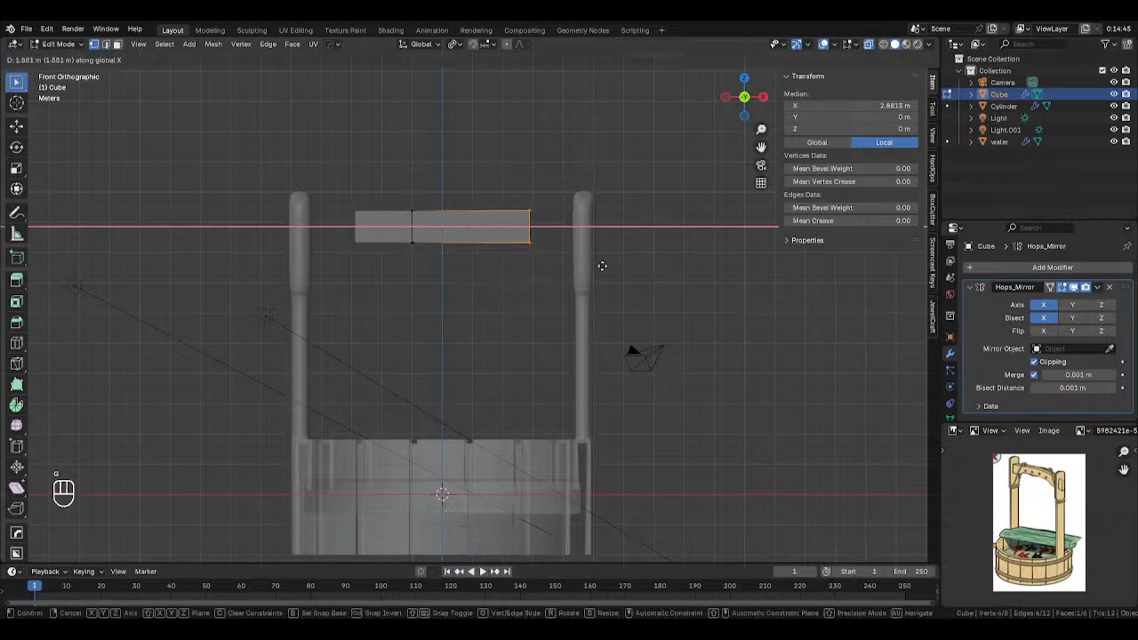
click(643, 266)
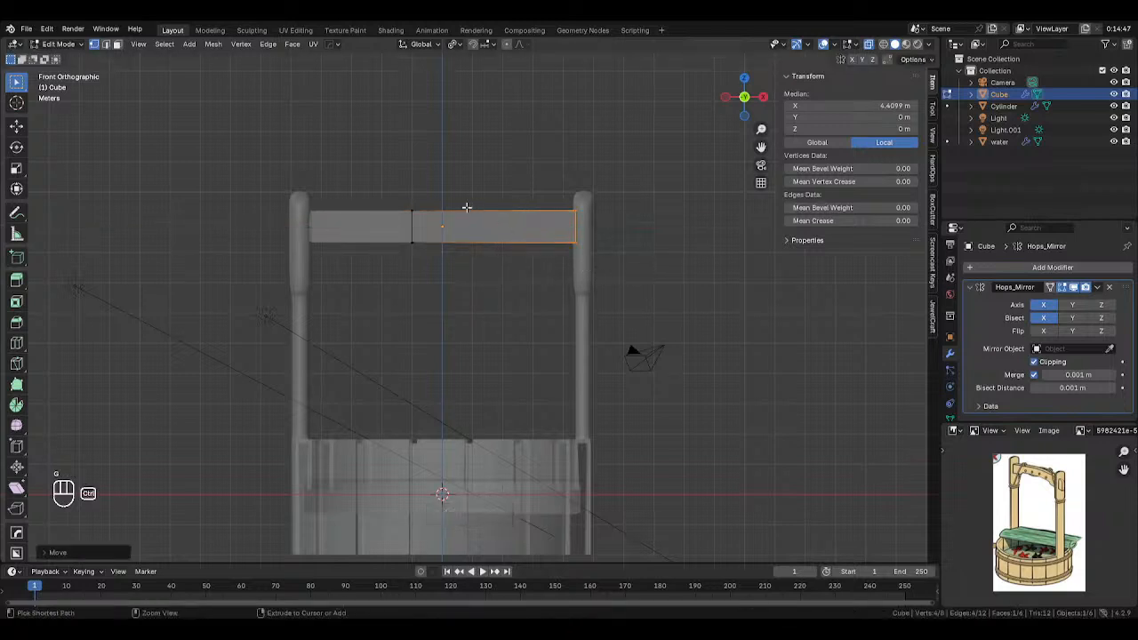
key(ctrl+r)
key(ctrl+z)
Cut the block through its centre with a loop cut and delete the vertices of the negative X half.
key(ctrl+r)
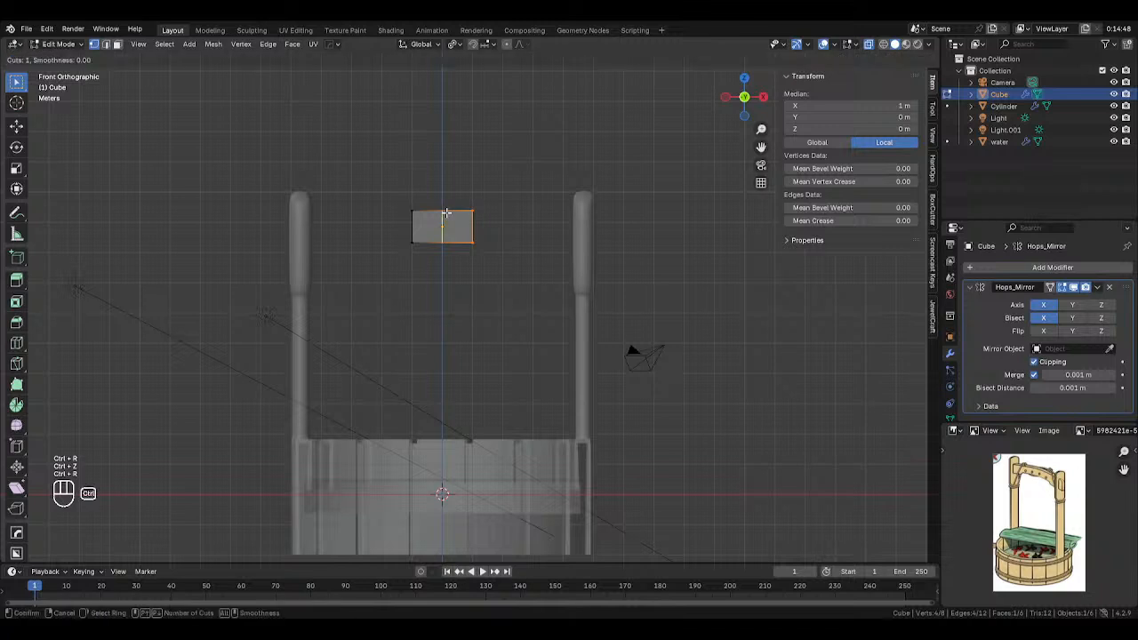
click(445, 211)
key(alt+z)
drag(382, 196, 426, 277)
key(alt+z)
key(Delete)
click(429, 275)
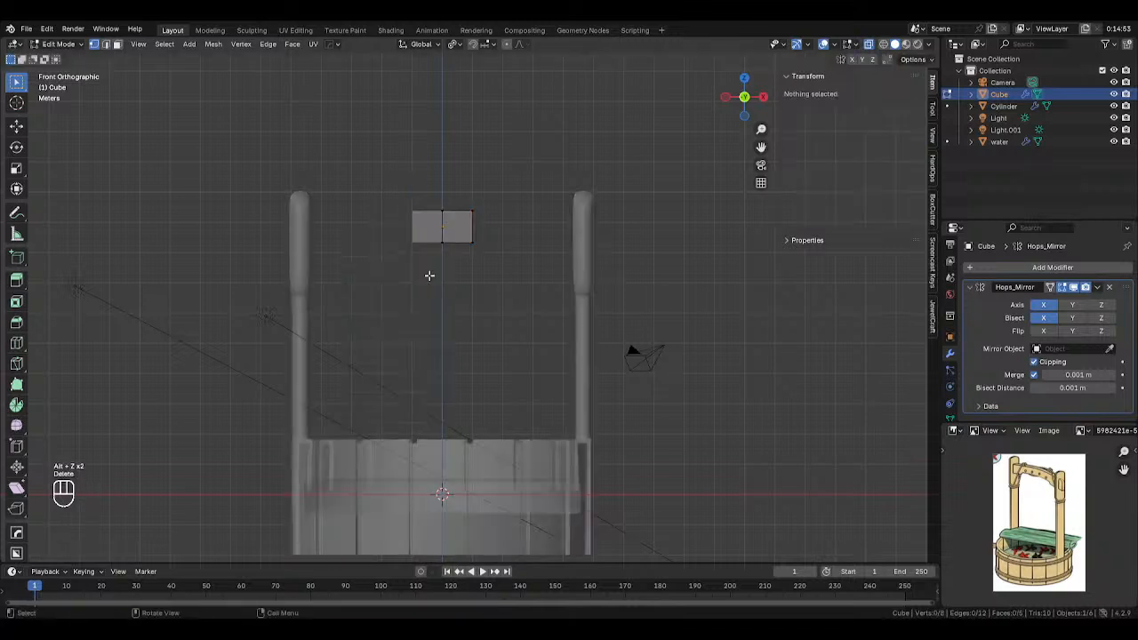
Move the block's positive X end outward along X into the post, forming a mirrored crossbeam about 9.17 m long.
drag(458, 197, 525, 278)
key(g)
key(x)
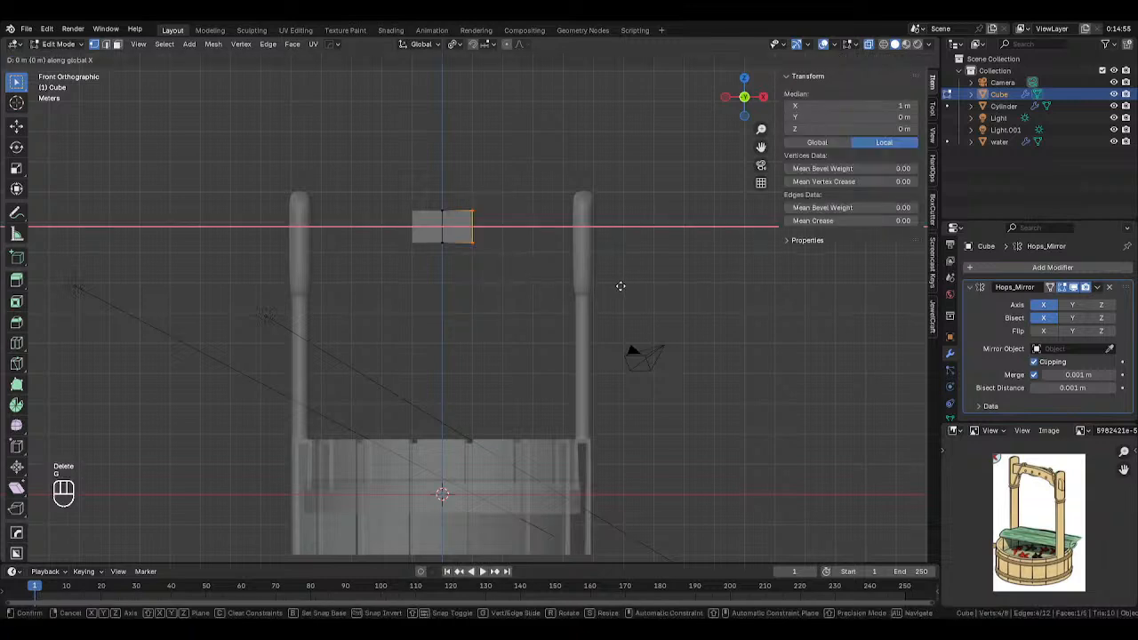
click(728, 266)
Raise the crossbeam's top centre edge along Z to about 1.40 m local Z to form a slight peak.
drag(423, 185, 503, 240)
key(x)
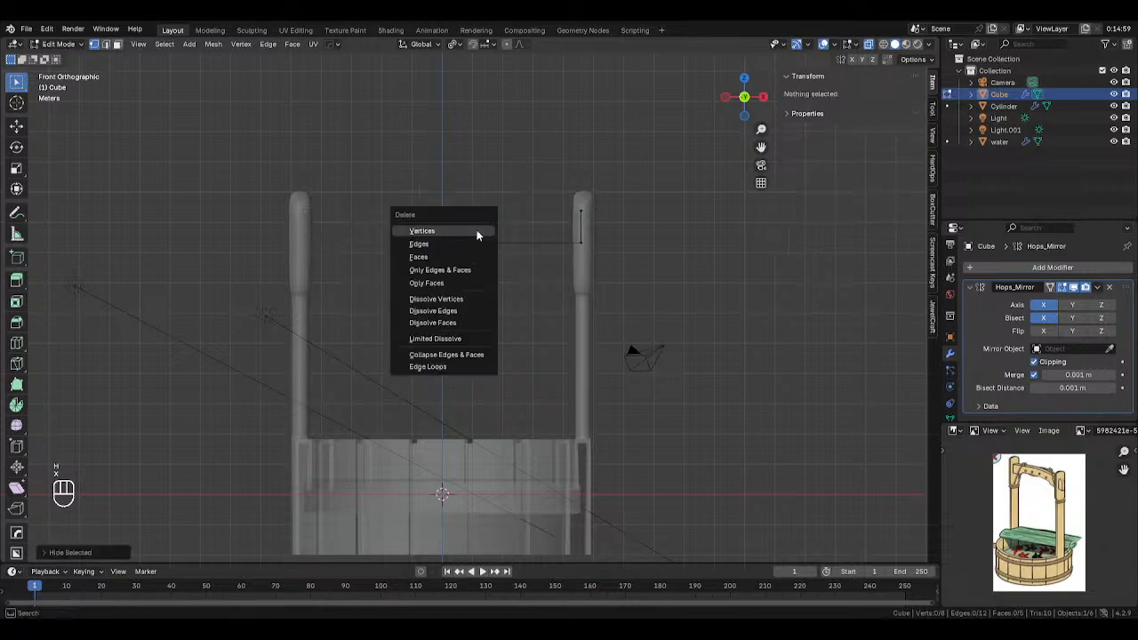
key(h)
key(ctrl+z)
key(g)
key(z)
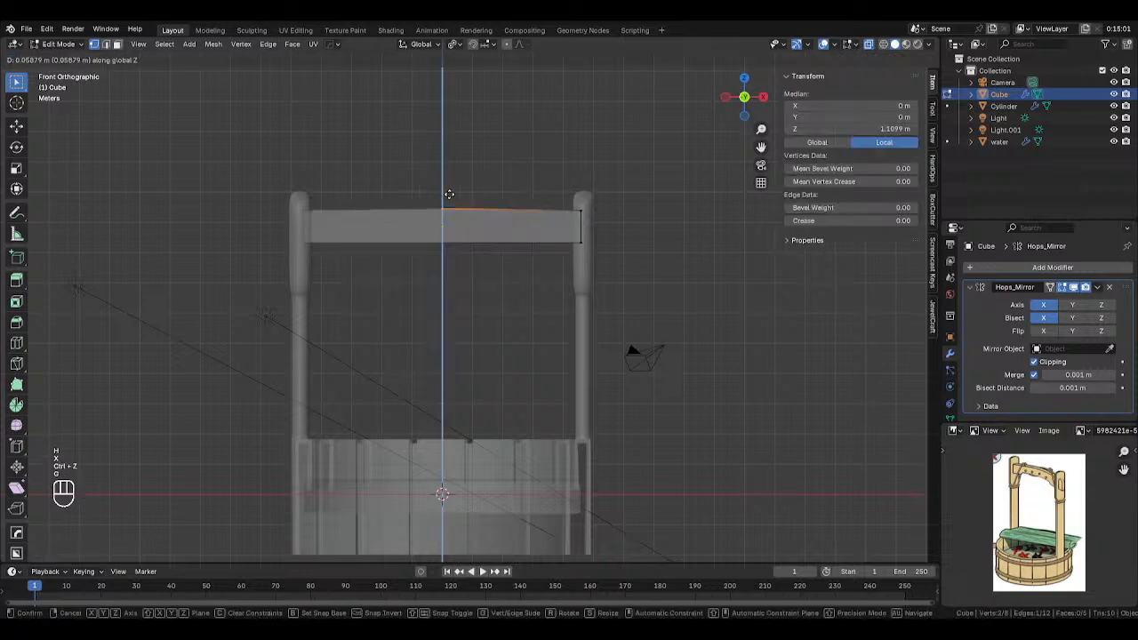
click(449, 190)
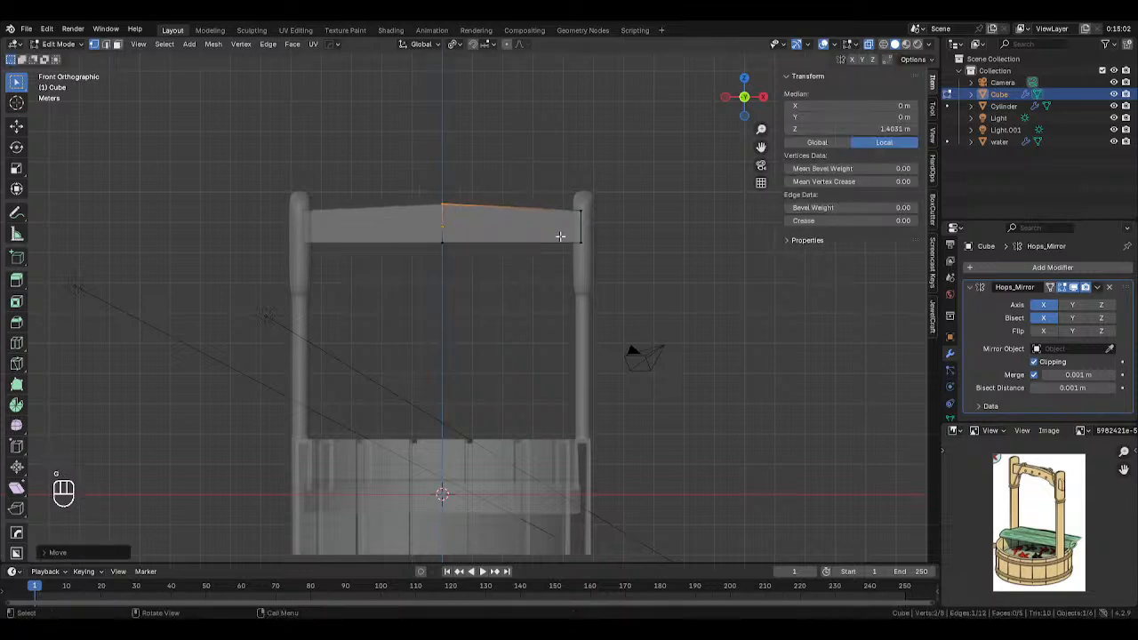
Add a vertical loop cut near the crossbeam's outer end, slid to about 3.73 m local X.
key(ctrl+r)
click(532, 227)
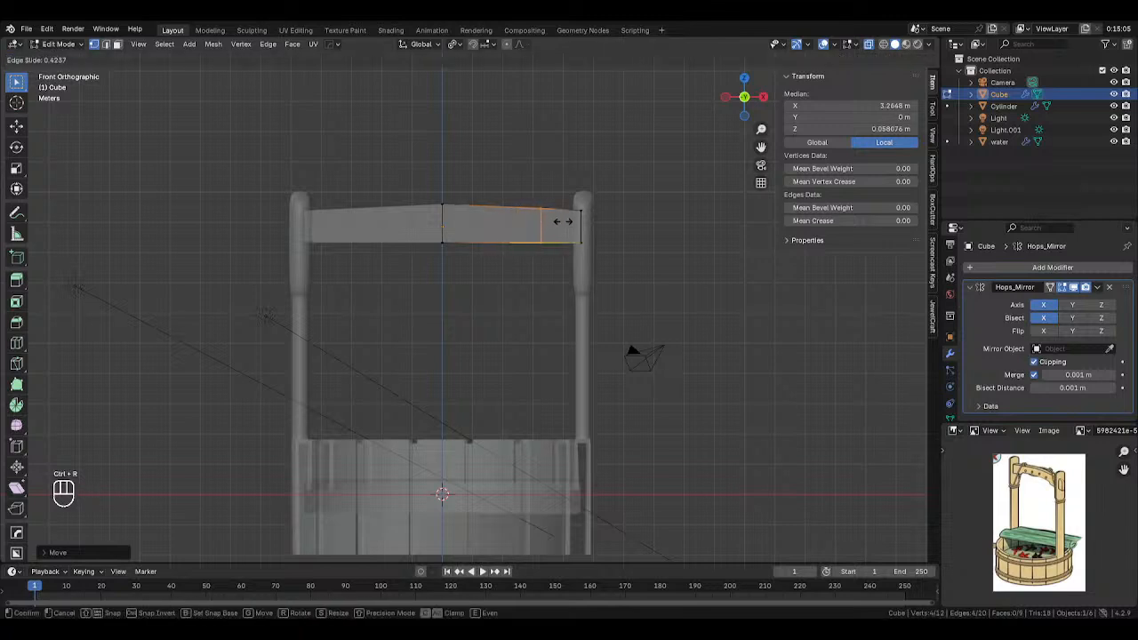
click(577, 218)
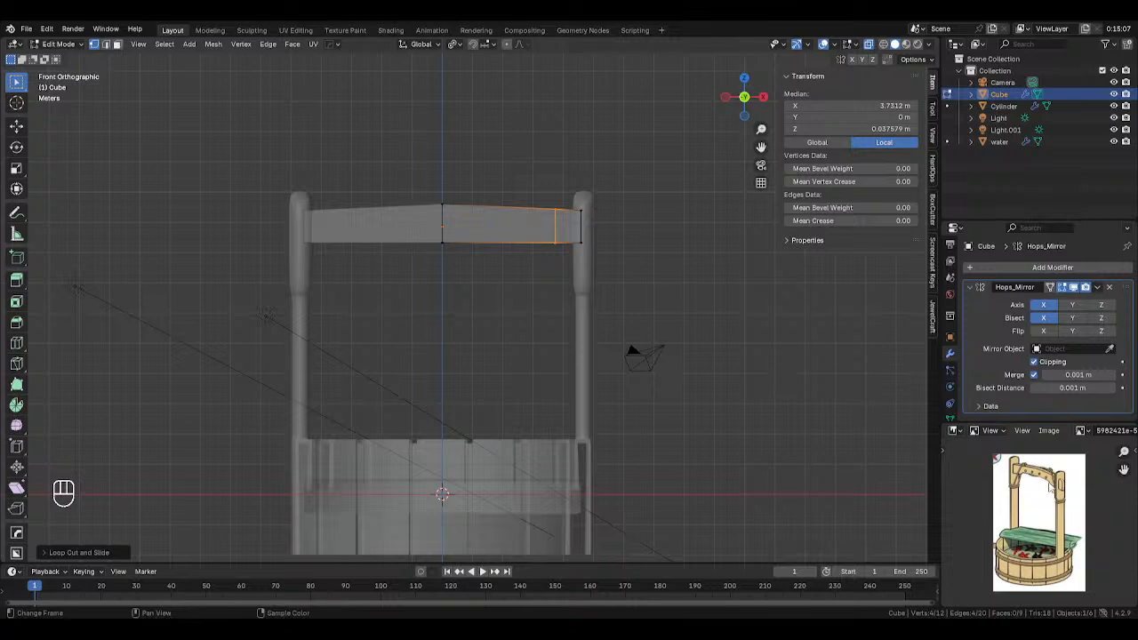
Extrude the bottom face at the crossbeam's outer end about 0.48 m downward and switch back to vertex selection.
scroll(559, 219, up, 1)
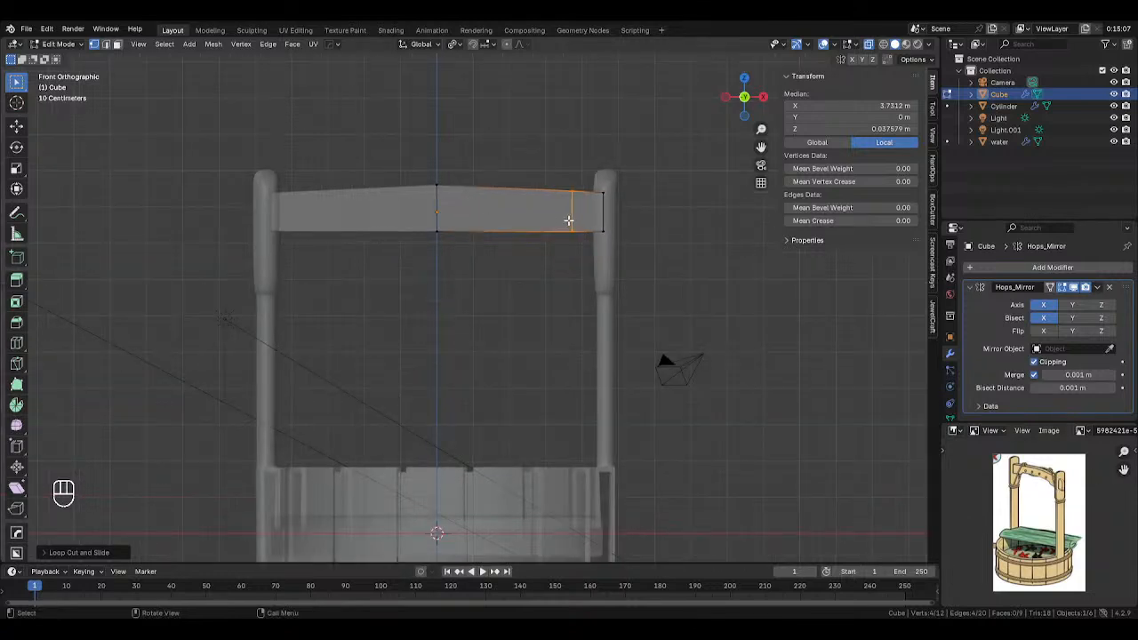
key(3)
drag(570, 223, 632, 260)
scroll(682, 248, up, 1)
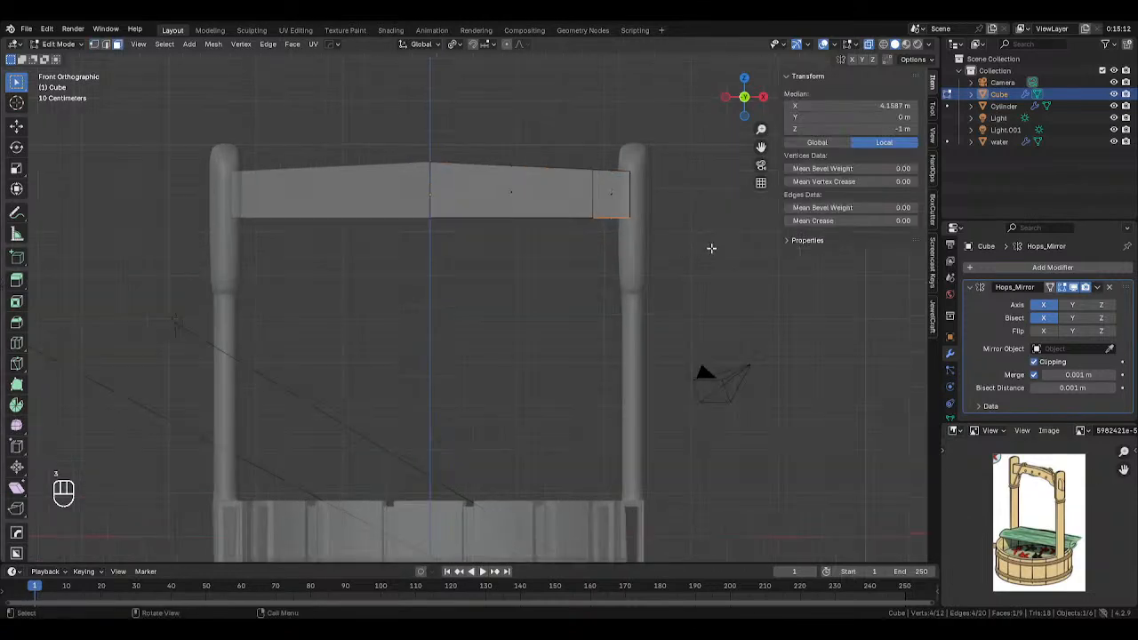
key(e)
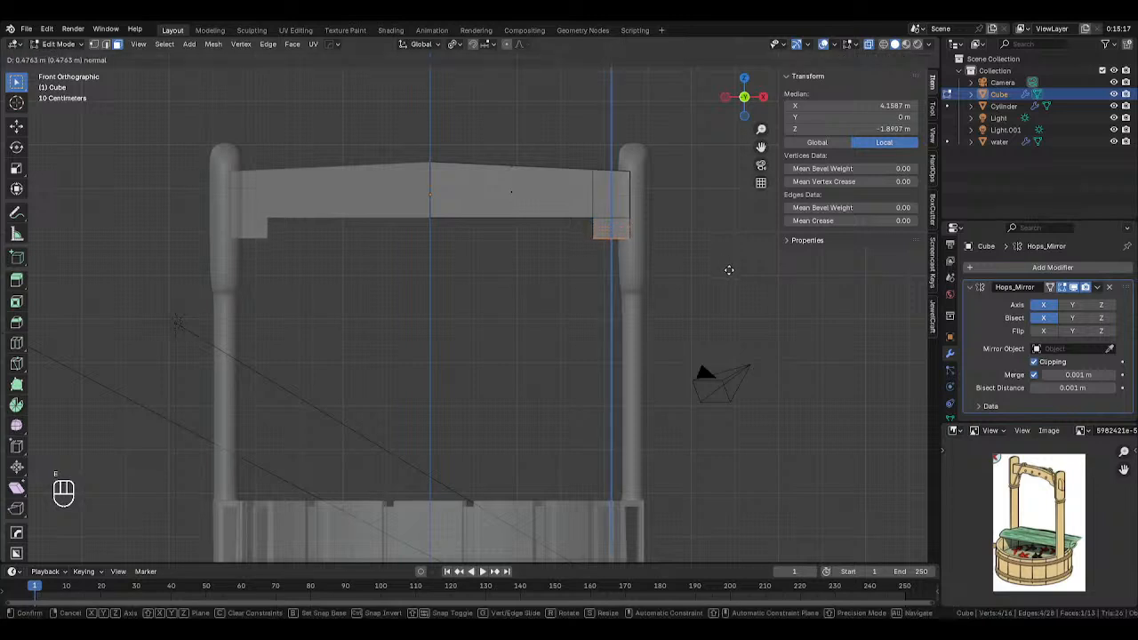
click(729, 270)
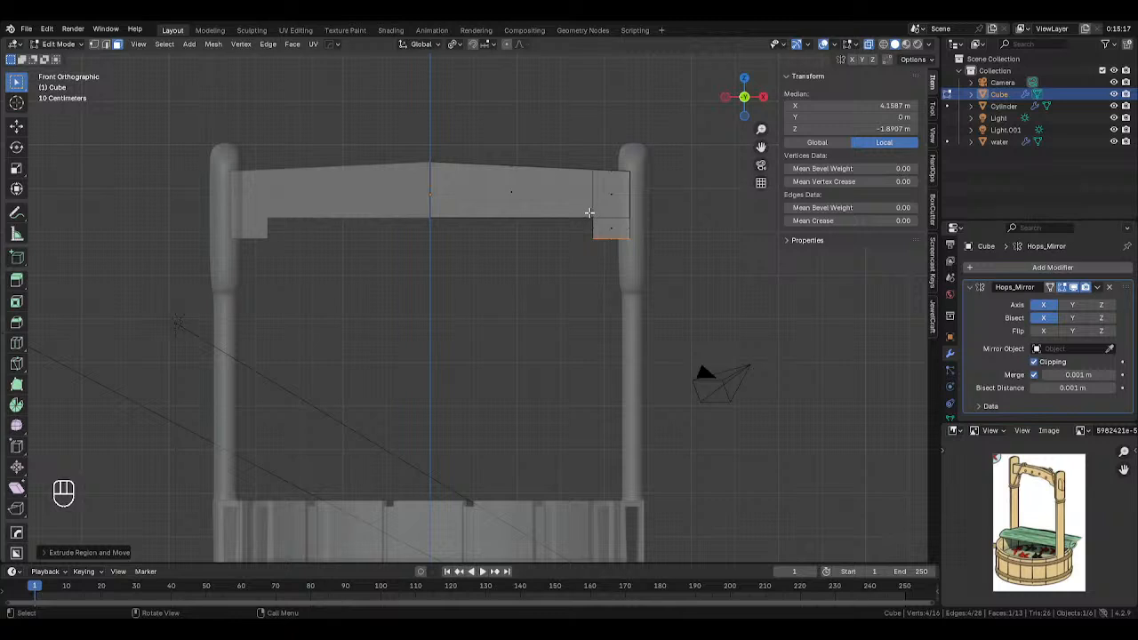
key(1)
key(alt+z)
key(alt+z)
drag(584, 208, 615, 229)
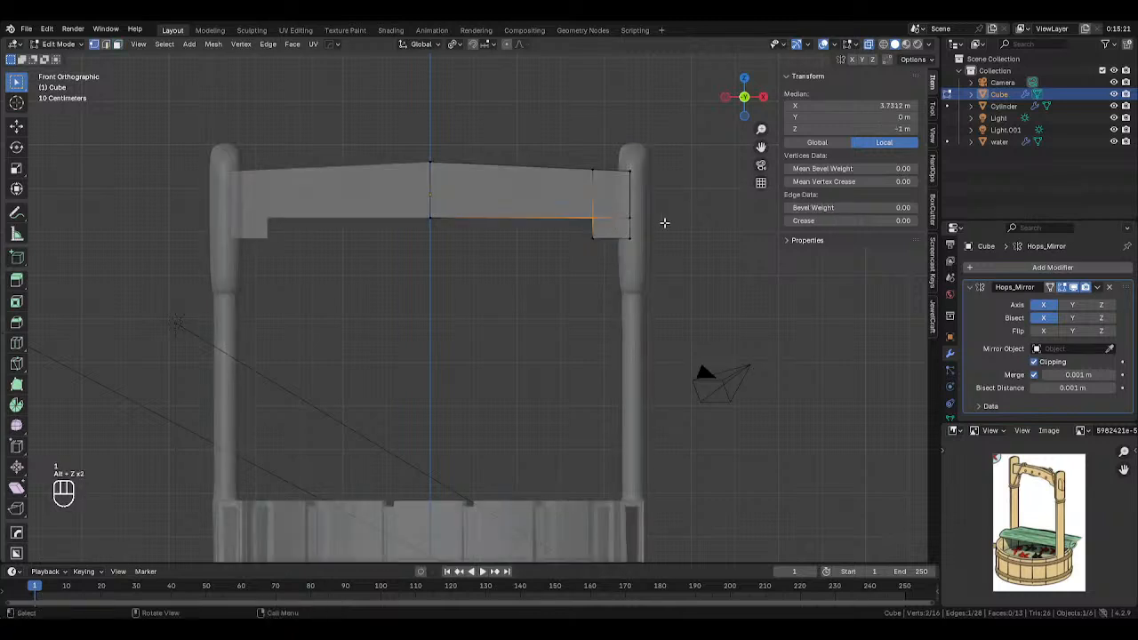
key(g)
key(x)
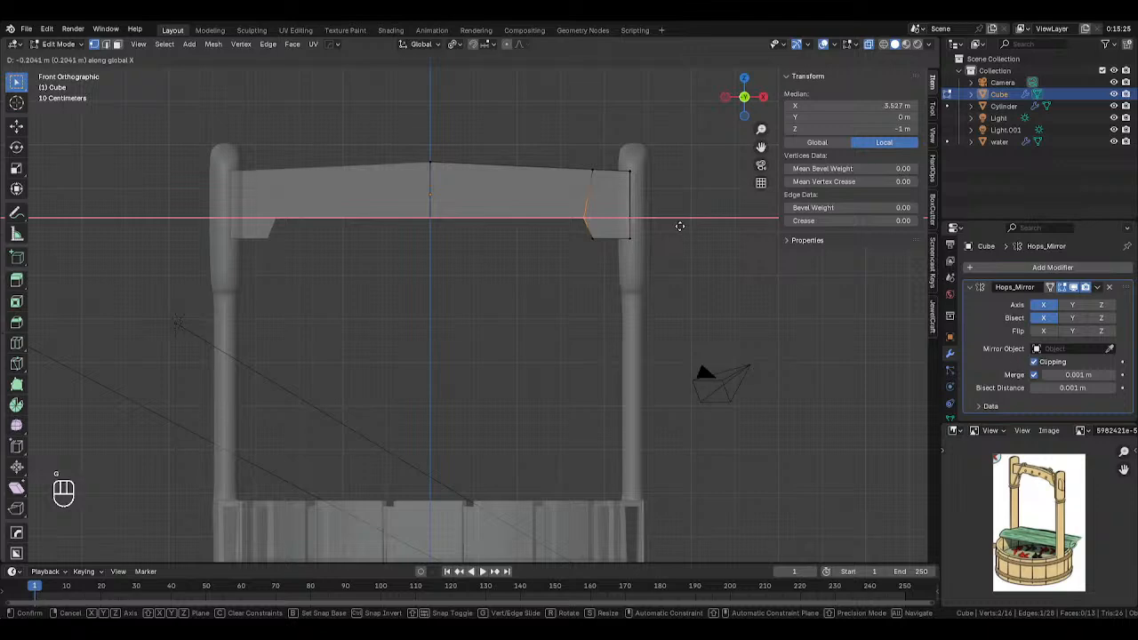
click(679, 225)
Move the loop above the crossbeam's end bracket inward along X to about 3.5 m, return to Object Mode and turn X-ray off.
drag(563, 154, 605, 225)
key(g)
key(x)
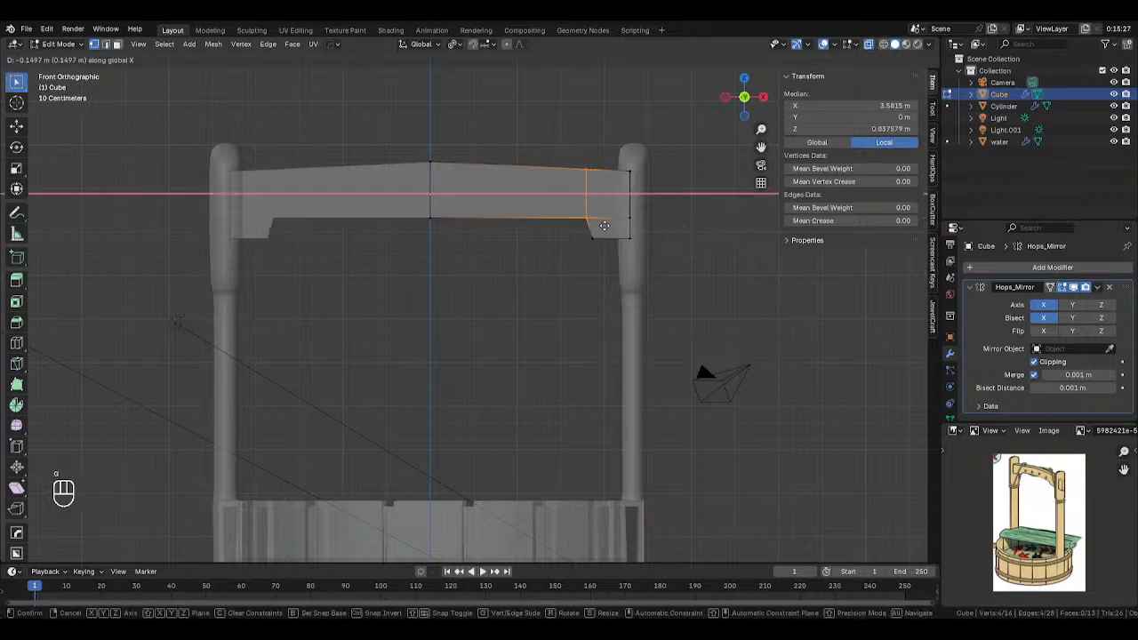
click(601, 225)
key(Tab)
key(alt+z)
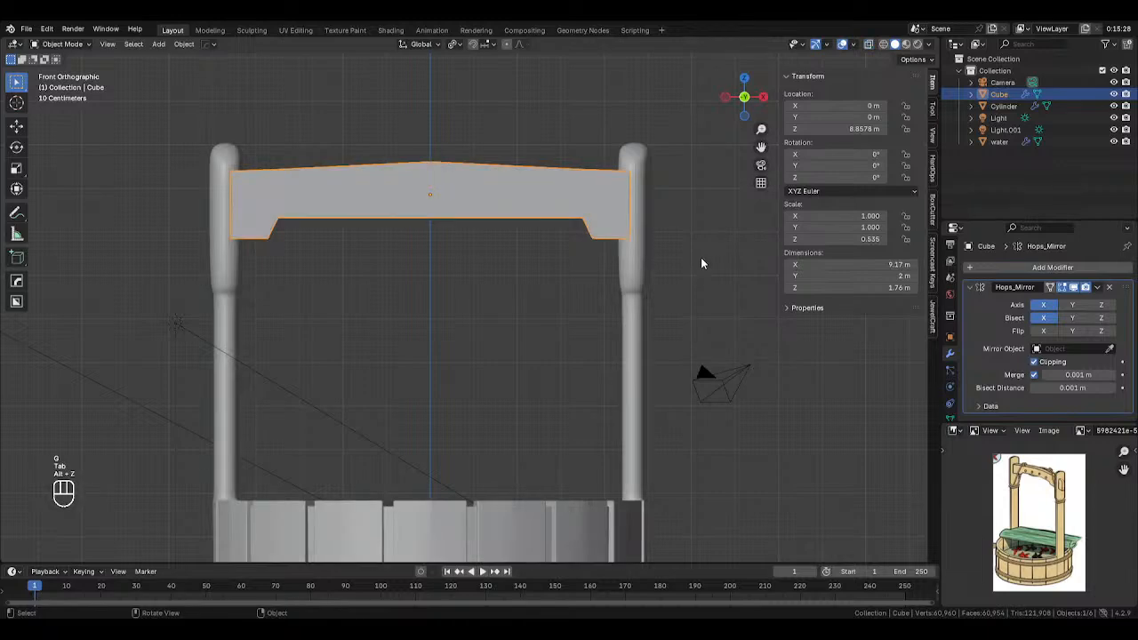
Thin the crossbeam along Y to a scale of about 0.421 so it fits within the posts.
scroll(695, 258, down, 1)
middle_drag(694, 259, 630, 303)
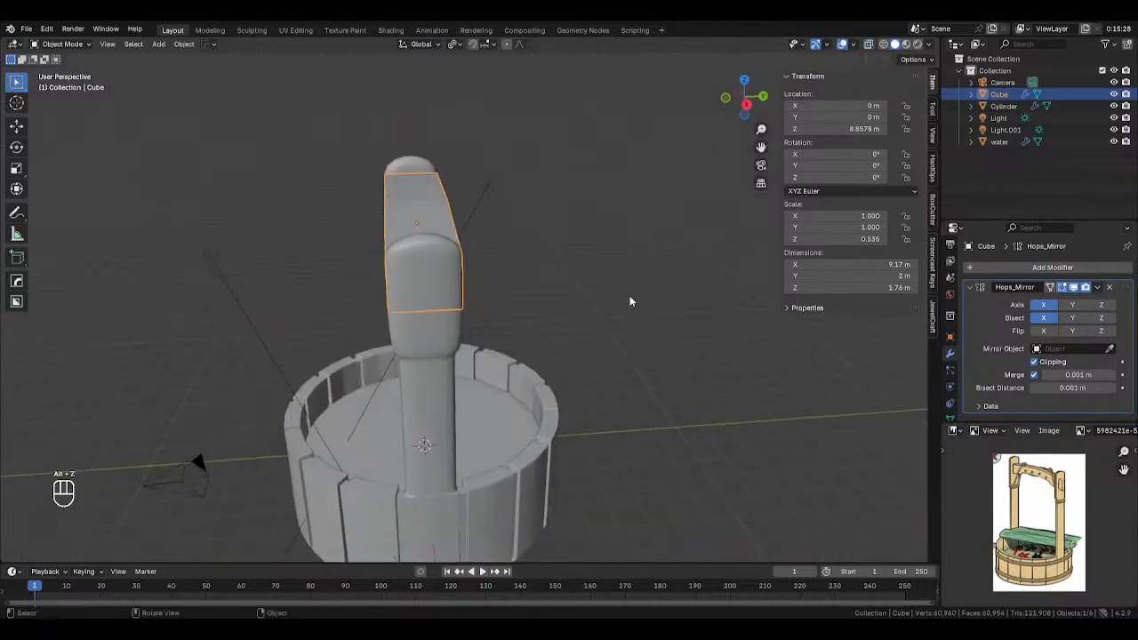
key(s)
key(y)
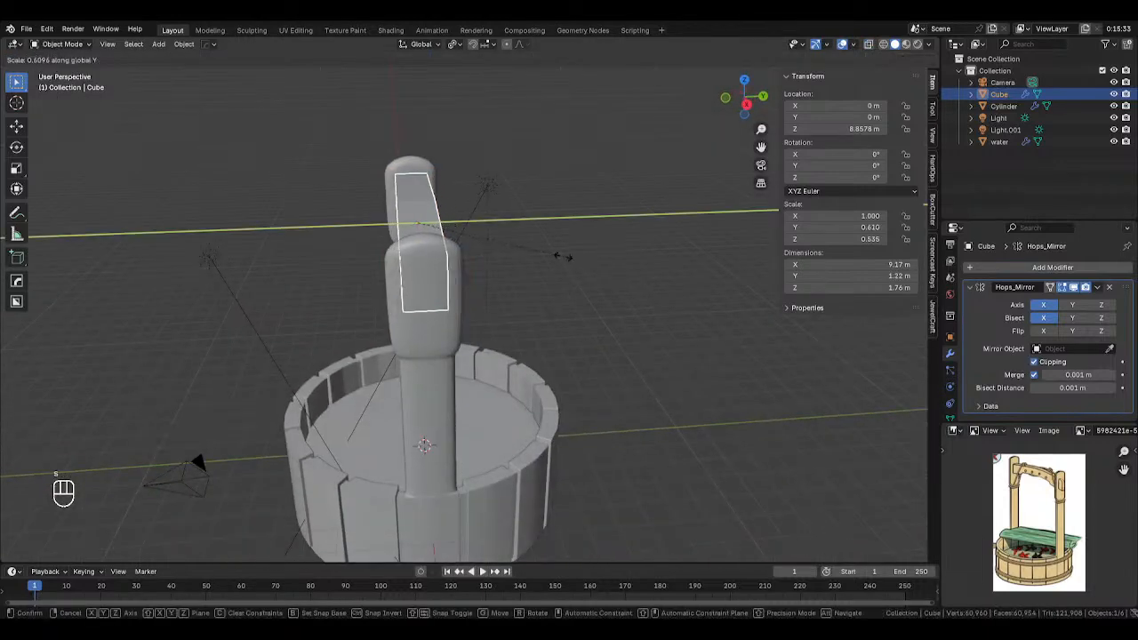
click(524, 246)
middle_drag(524, 246, 620, 232)
key(s)
key(y)
click(637, 309)
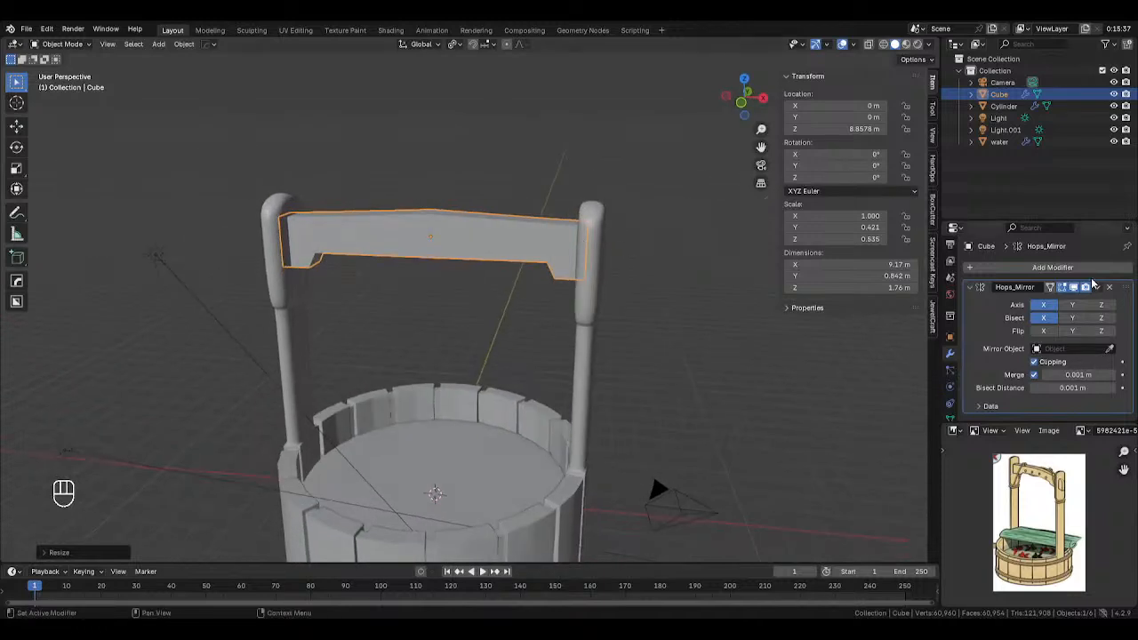
Add a Subdivision modifier to the crossbeam and set its viewport level to 2.
click(1067, 266)
mouse_move(1037, 269)
click(942, 435)
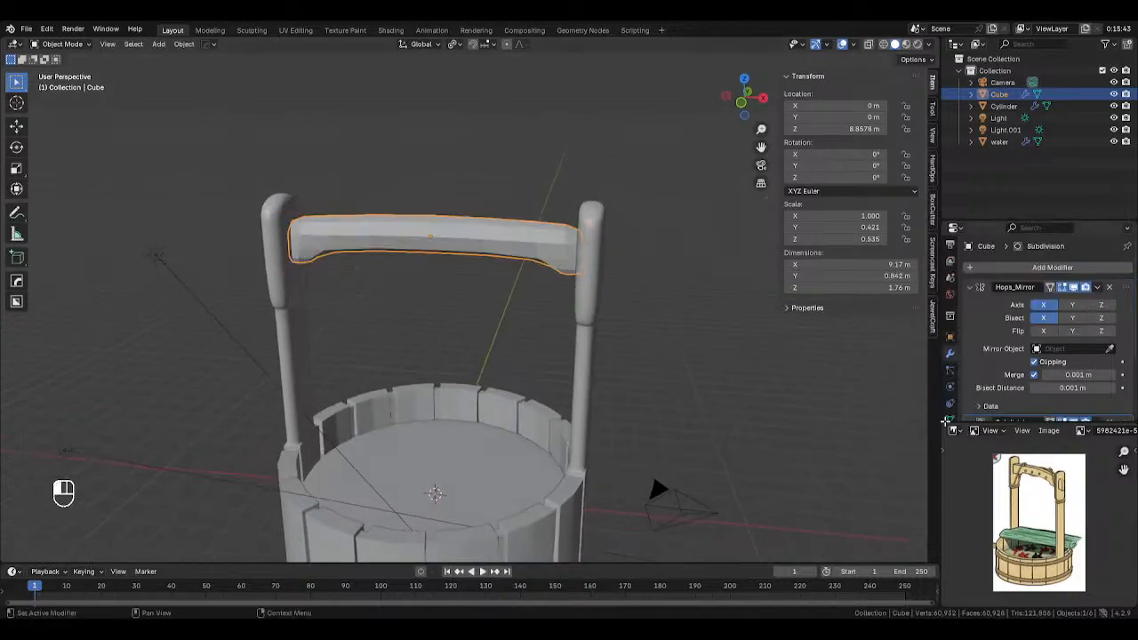
scroll(1049, 356, down, 3)
click(1112, 368)
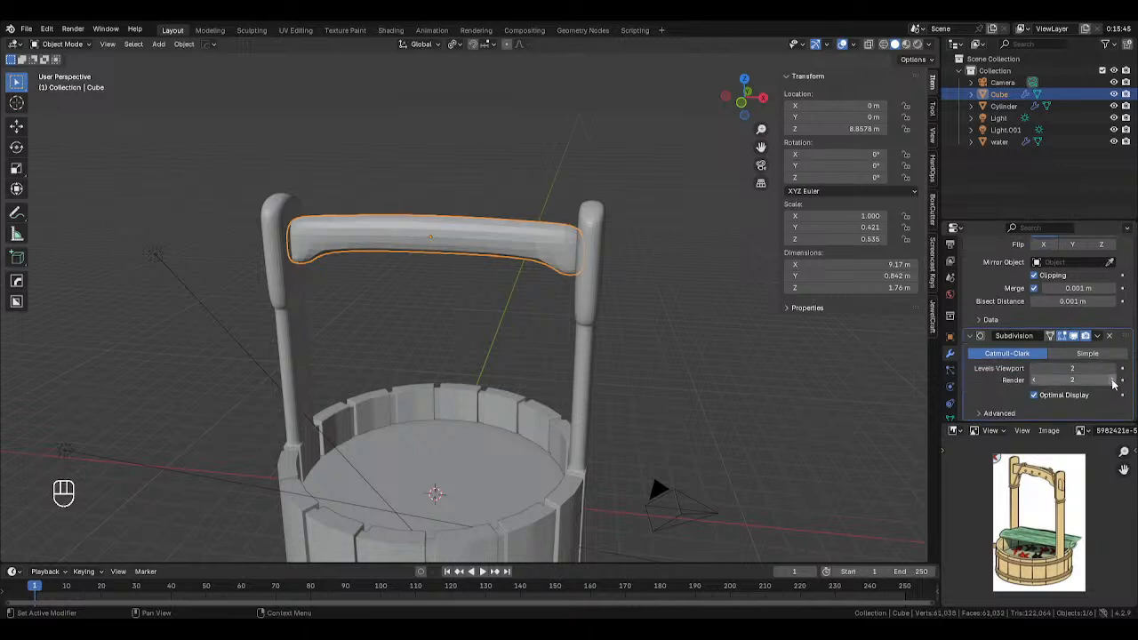
Add an edge loop to the crossbeam's mesh close to its outer end, at about X 4.59 m.
key(Tab)
key(ctrl+r)
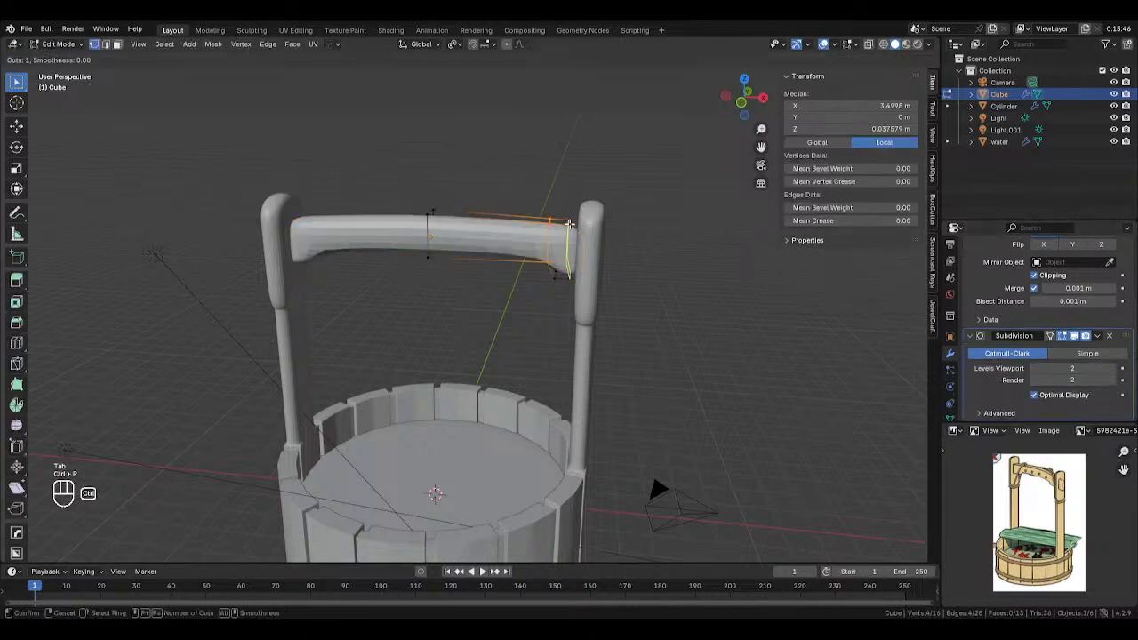
click(569, 224)
right_click(594, 224)
key(ctrl+z)
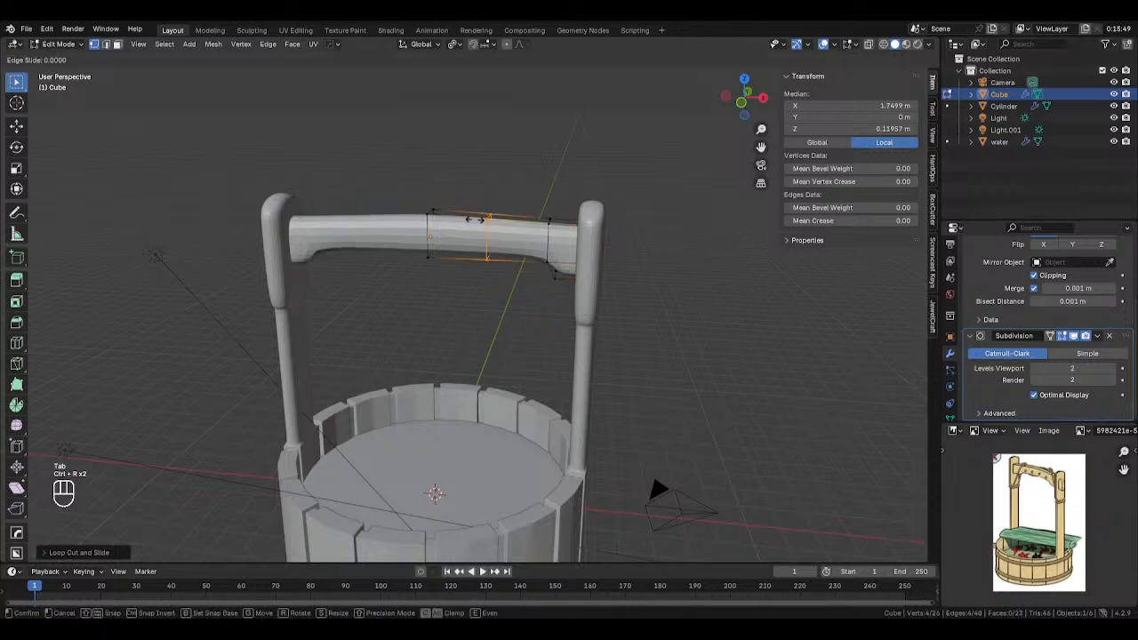
key(ctrl+r)
middle_drag(476, 220, 418, 222)
click(454, 269)
click(456, 279)
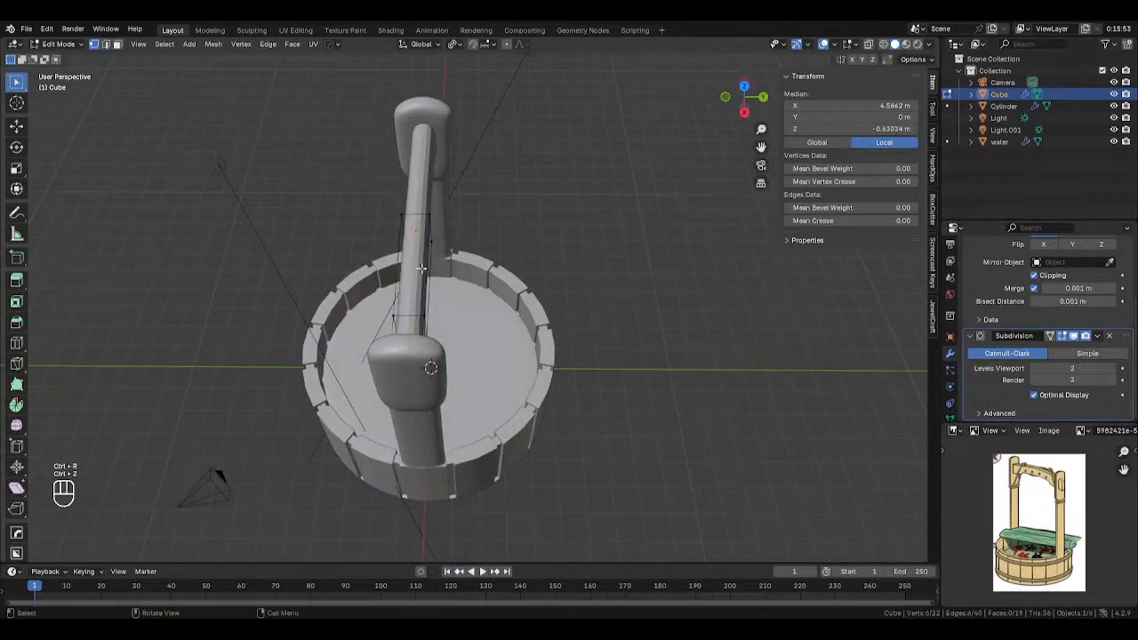
Add two lengthwise edge loops along the crossbeam, scale them apart along Y to sharpen its long edges, and return to Object Mode.
key(ctrl+r)
click(414, 216)
click(414, 216)
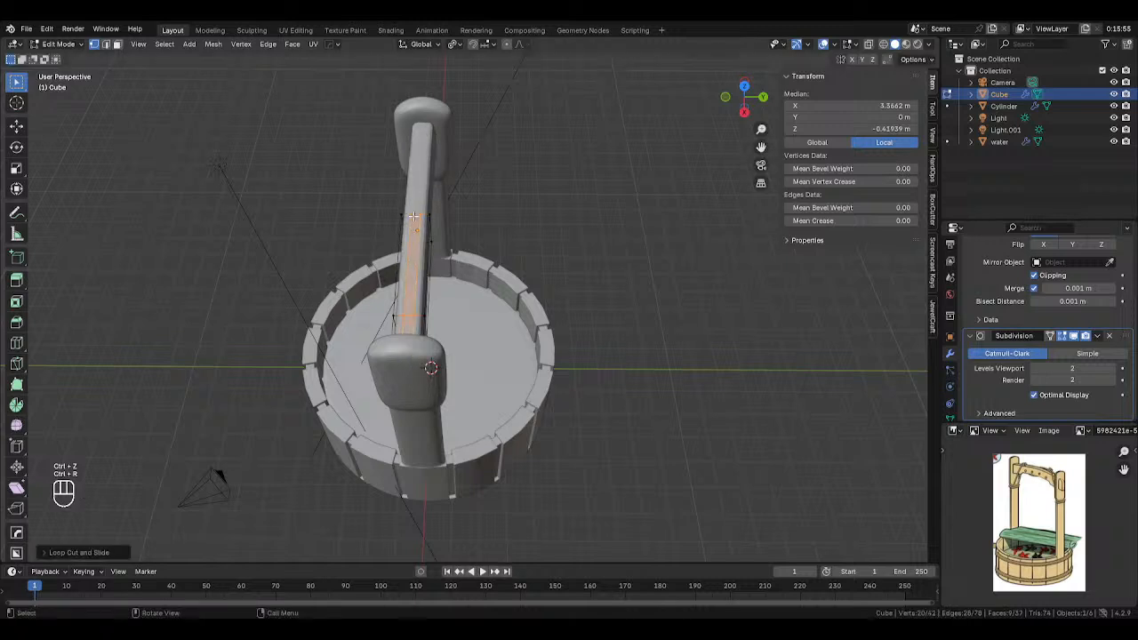
right_click(414, 216)
key(ctrl+z)
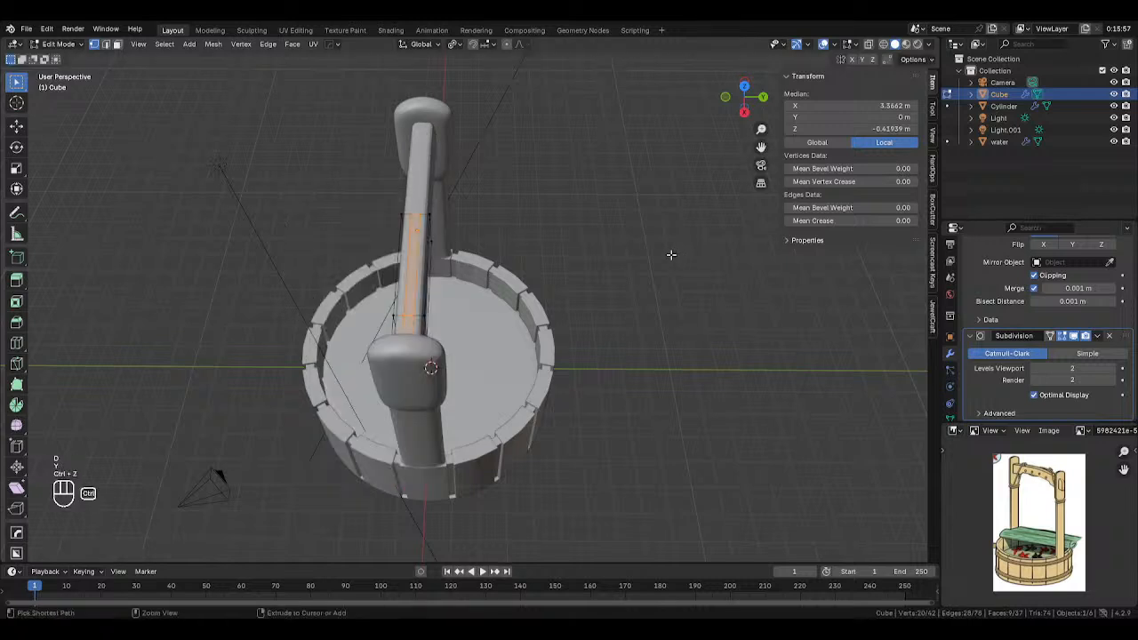
key(s)
key(y)
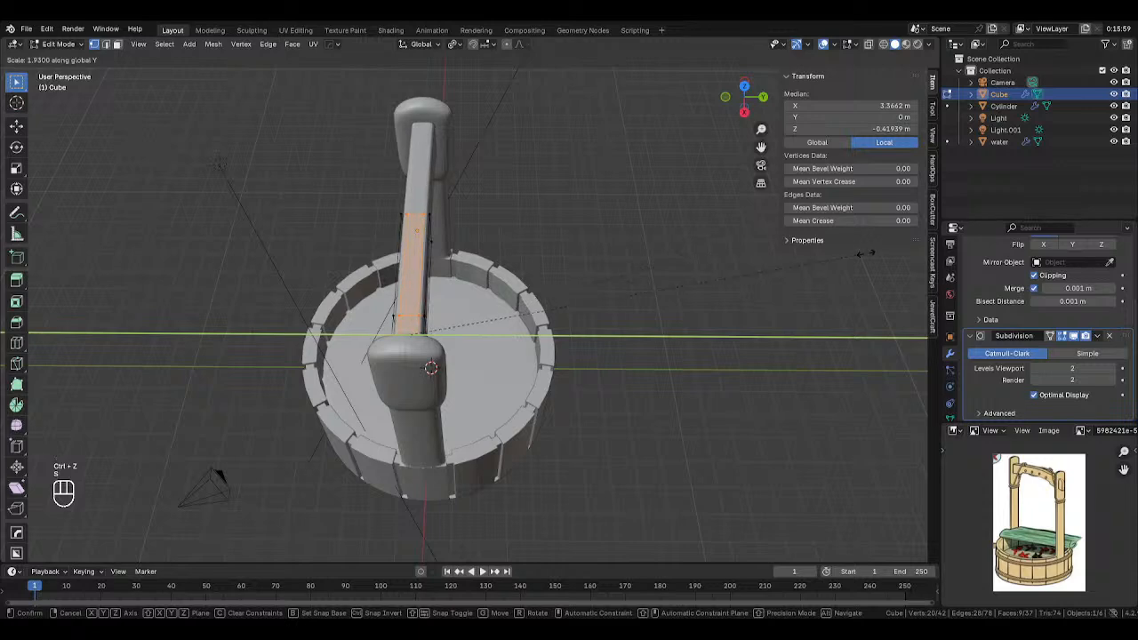
click(128, 245)
key(Tab)
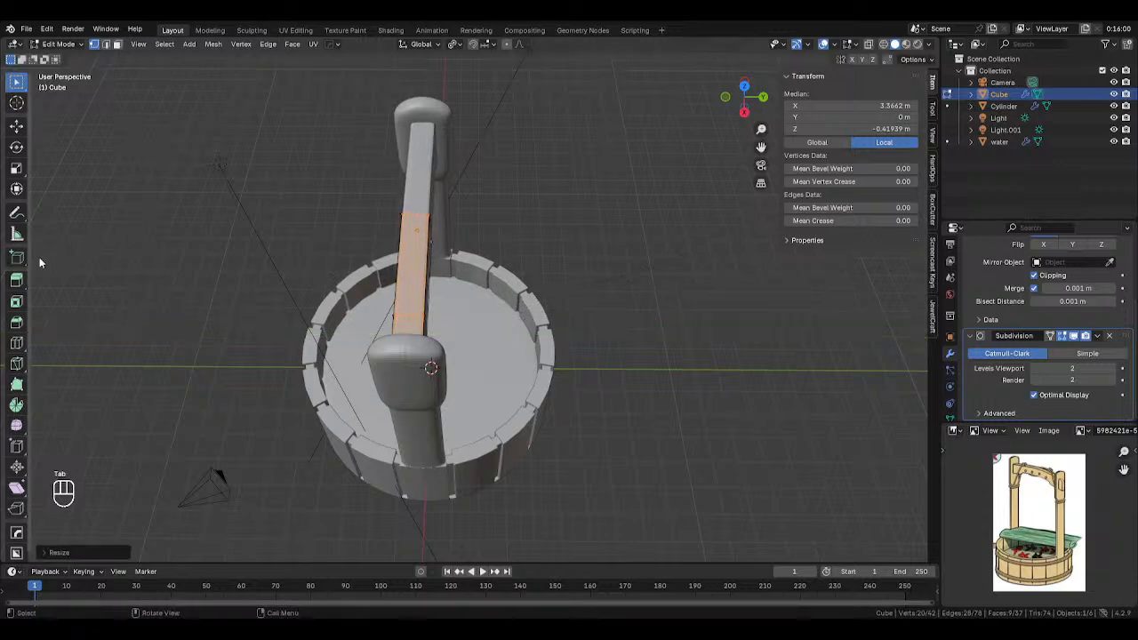
key(Tab)
middle_drag(333, 258, 472, 211)
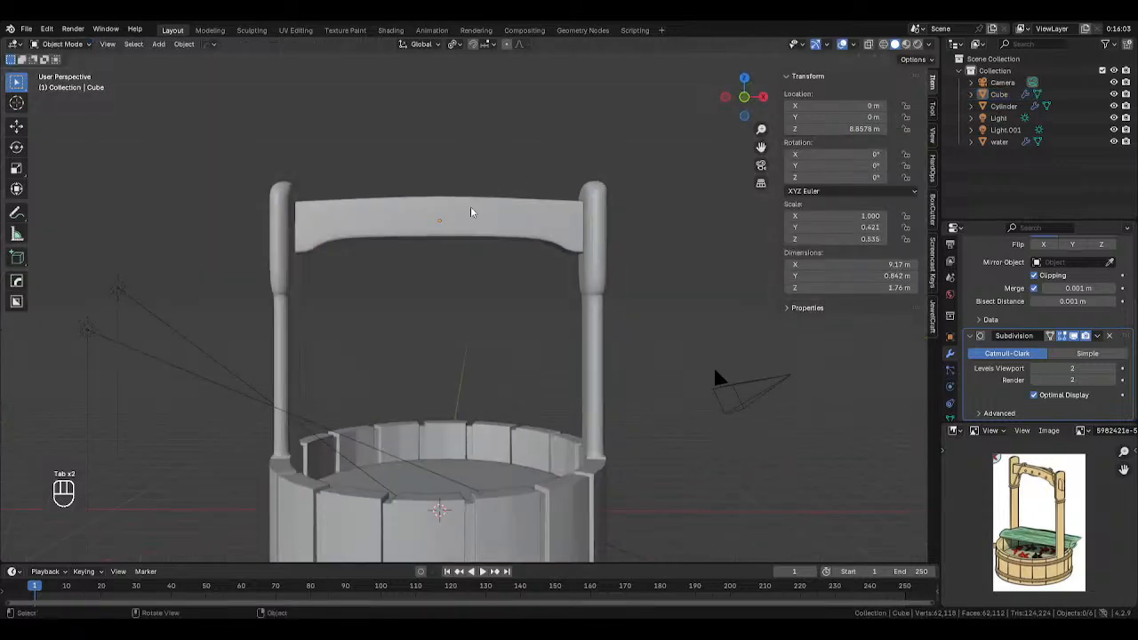
In front view with X-ray on, raise the crossbeam's top centre vertices along Z into a higher arch.
key(KP_1)
key(Tab)
key(alt+z)
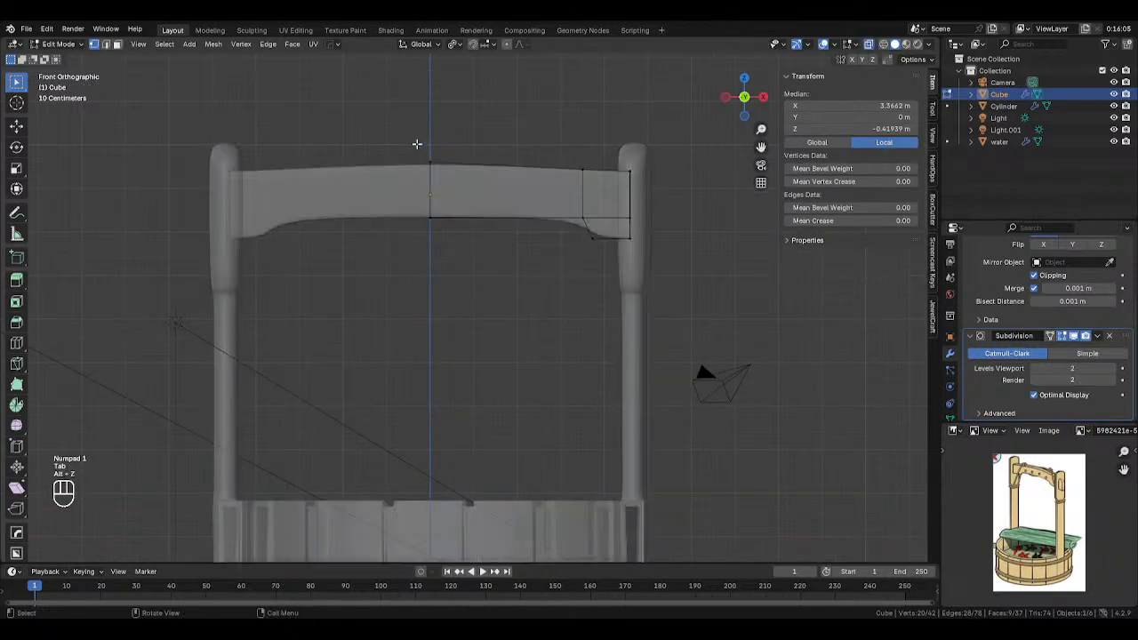
drag(418, 144, 478, 241)
key(g)
key(z)
click(476, 166)
key(g)
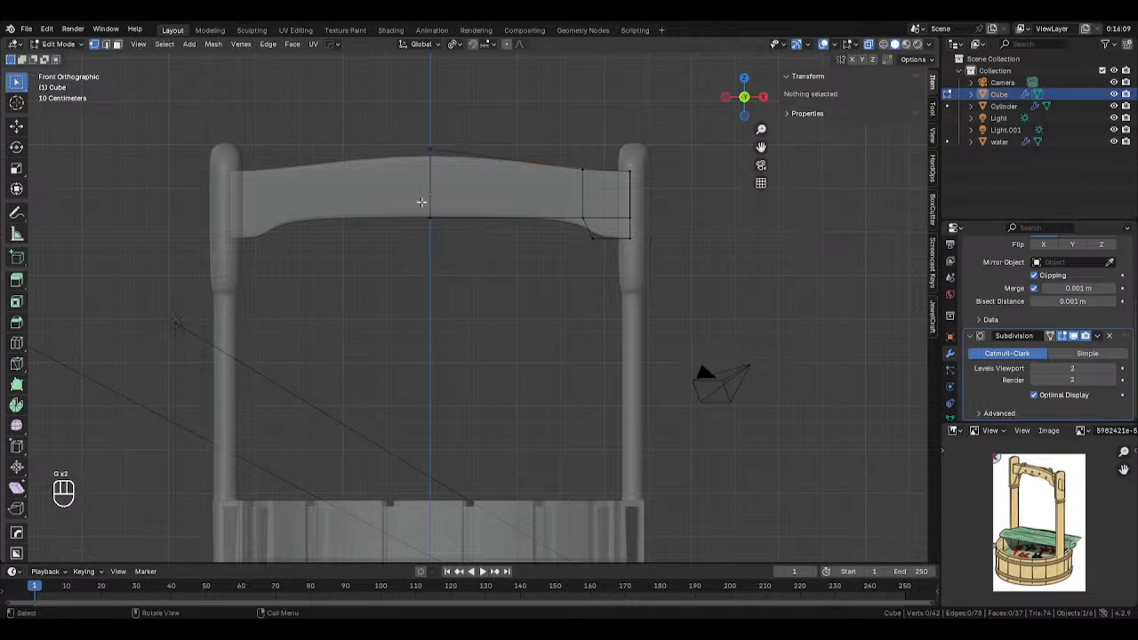
Raise the crossbeam's bottom centre vertices along Z to a local height of about -0.237 m.
drag(422, 201, 478, 252)
key(g)
key(z)
click(478, 235)
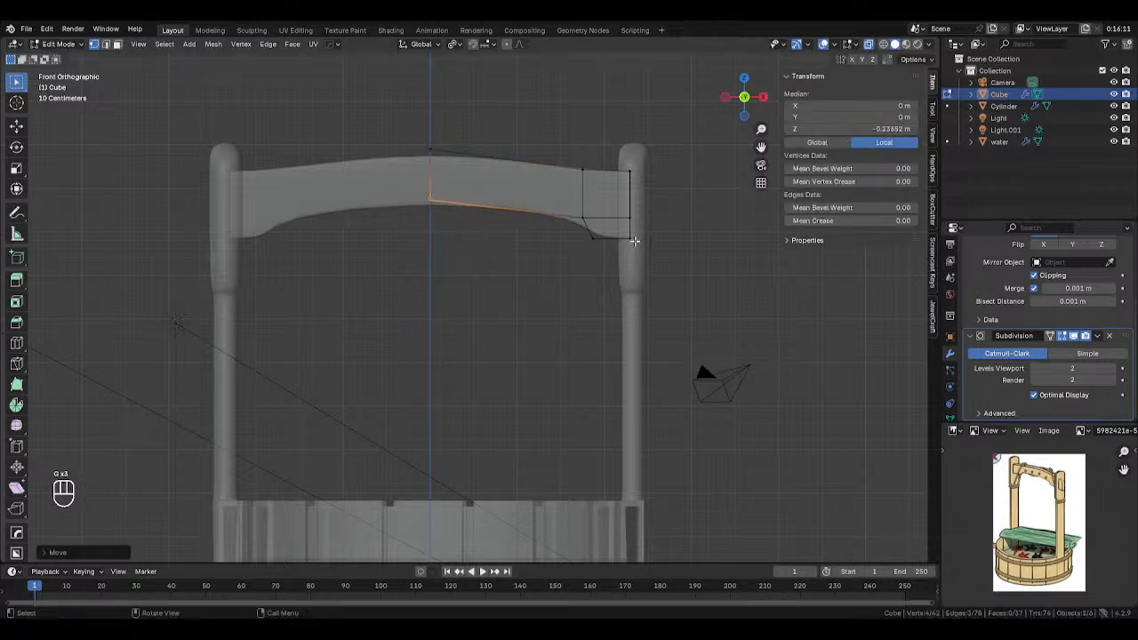
Add a vertical edge loop near the end bracket's inner edge and a horizontal one across the bracket, returning to Object Mode without X-ray.
key(ctrl+r)
click(614, 218)
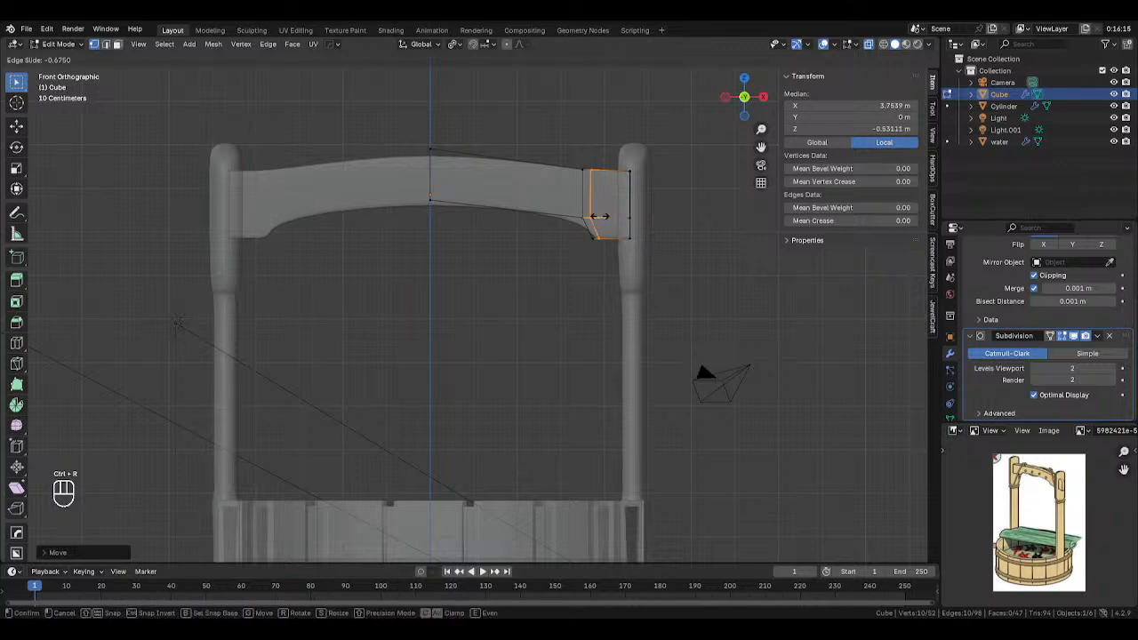
click(600, 217)
key(ctrl+r)
click(600, 230)
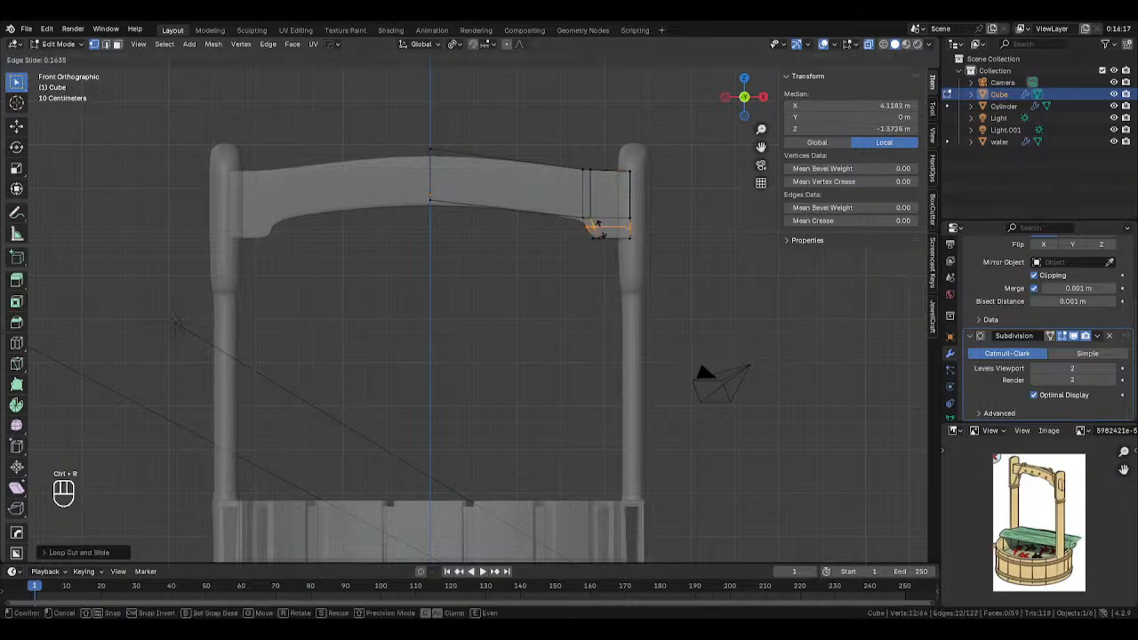
click(597, 226)
key(a)
key(Tab)
key(alt+z)
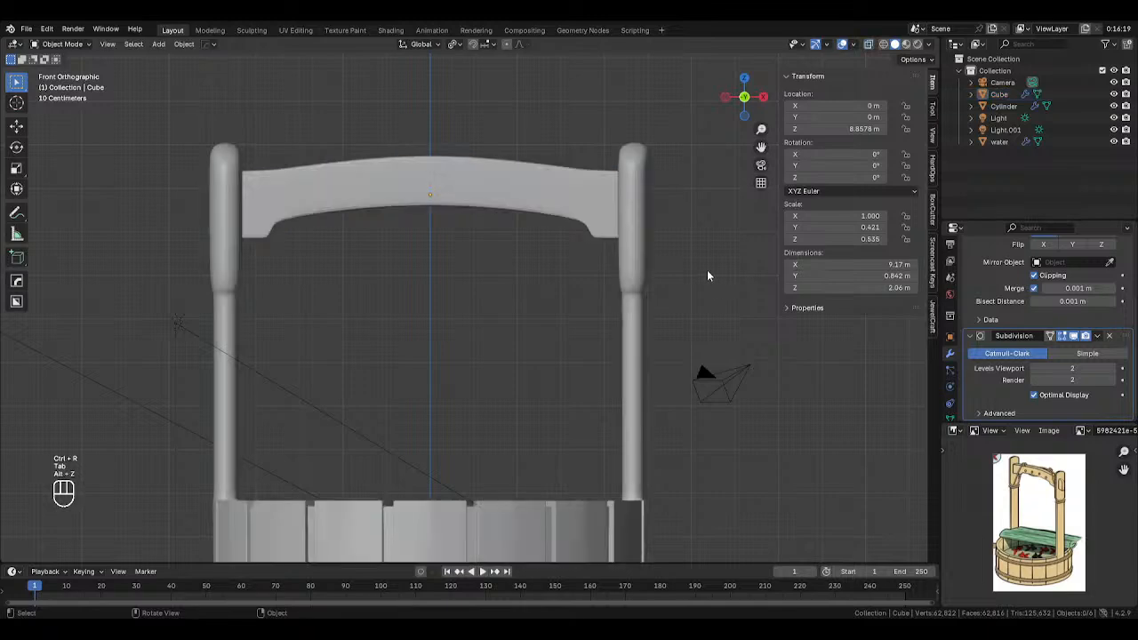
Try viewport and render levels of 3 on the crossbeam's Subdivision modifier and set both back to 2.
scroll(706, 269, down, 2)
middle_drag(657, 253, 1078, 316)
click(1100, 368)
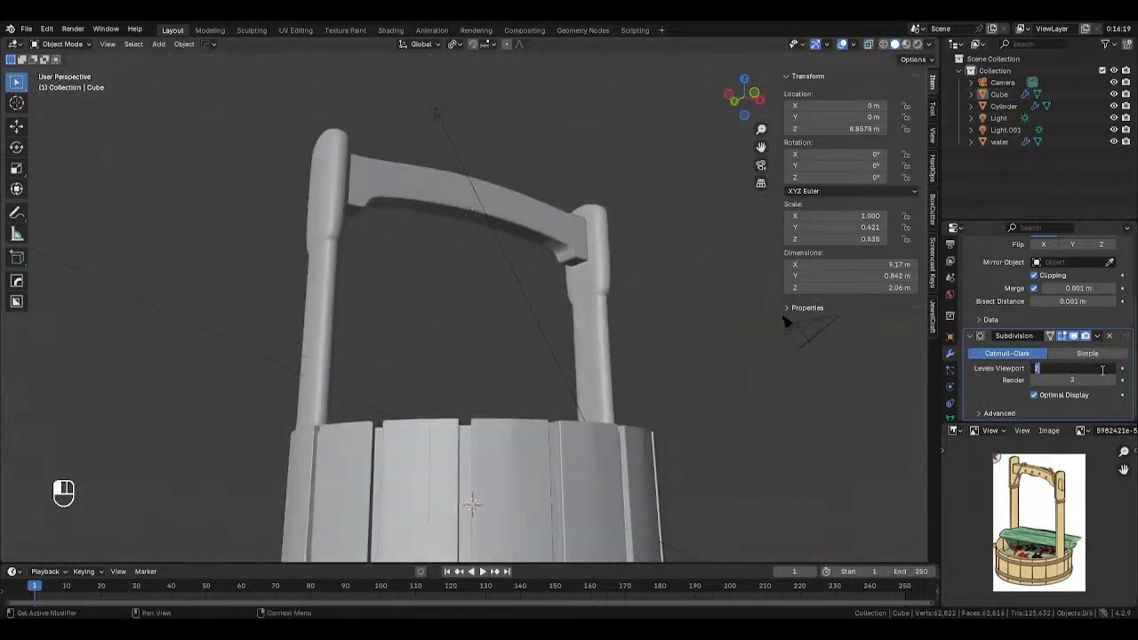
click(1099, 396)
click(1111, 369)
click(1111, 381)
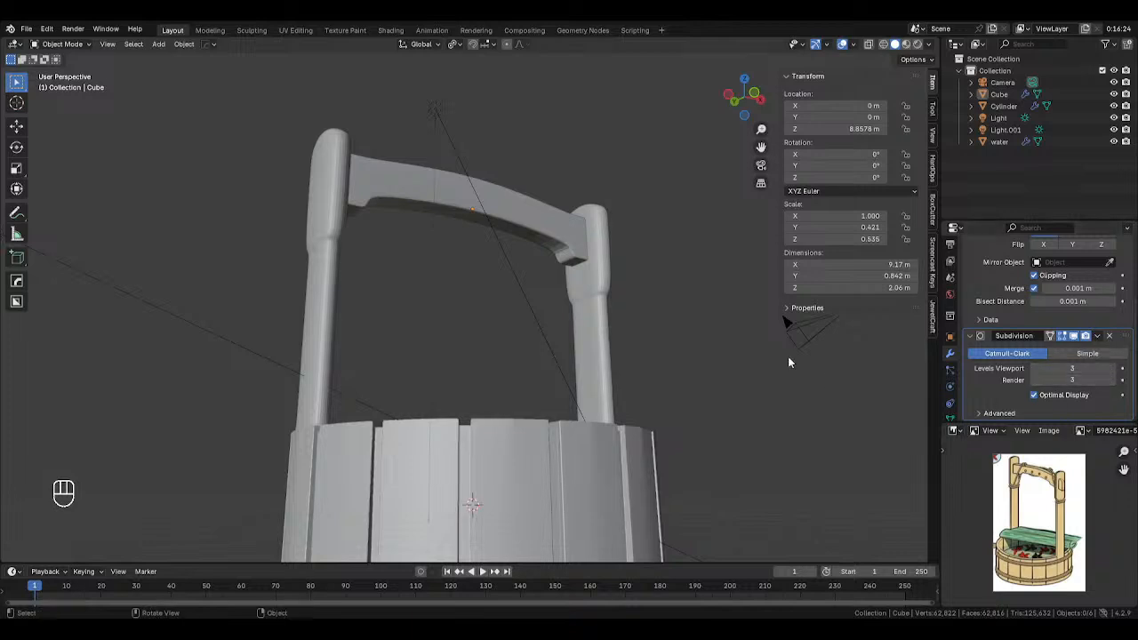
middle_drag(645, 318, 639, 352)
key(KP_1)
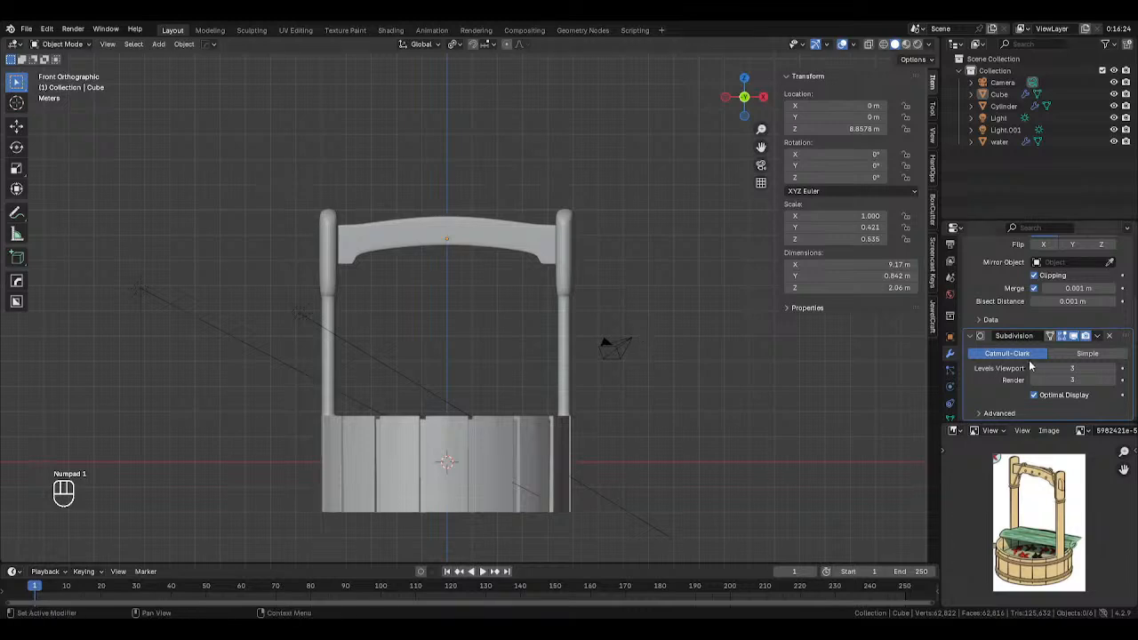
click(1033, 369)
click(1033, 380)
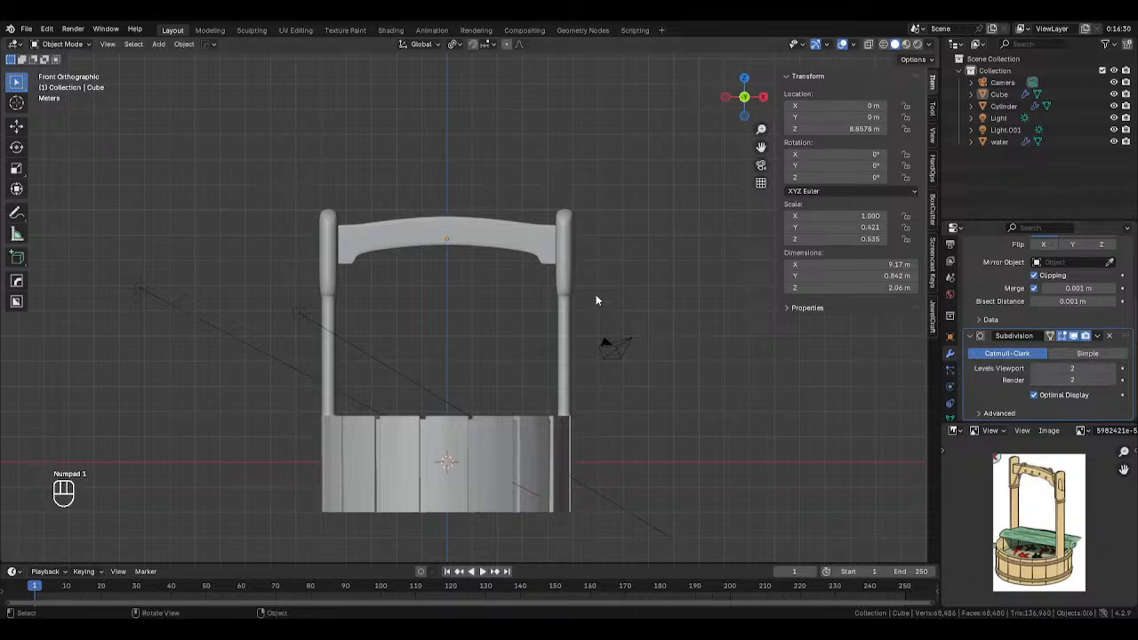
Cut a circular hole about 0.49 m across through the crossbeam beside its centre, using a BoxCutter circle extruded through the beam.
click(474, 229)
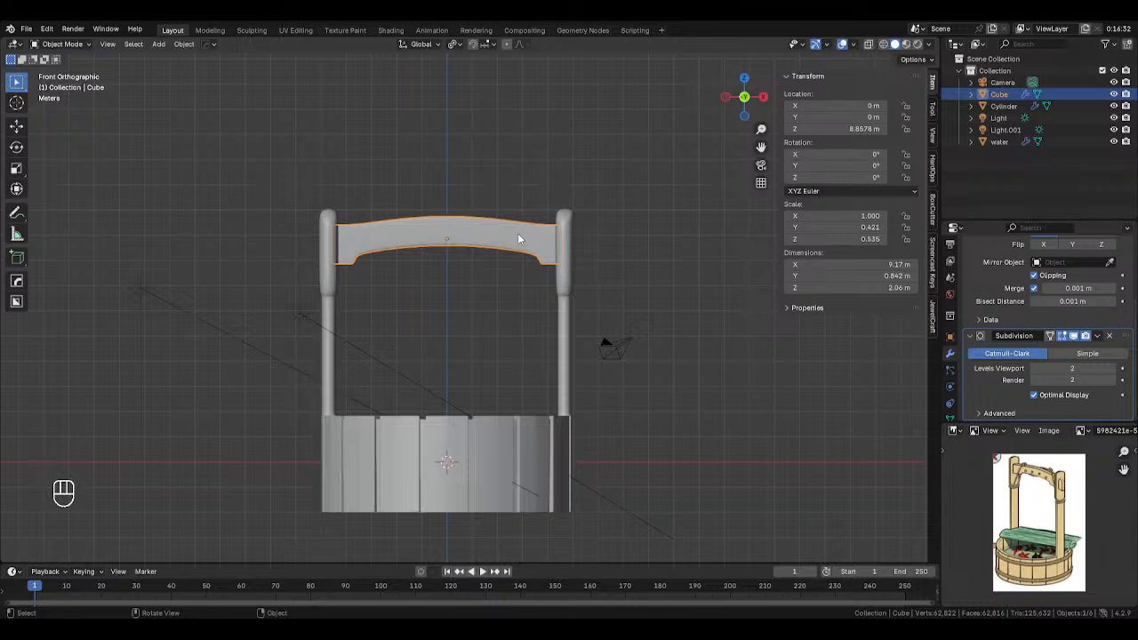
click(16, 301)
scroll(480, 277, up, 2)
key(d)
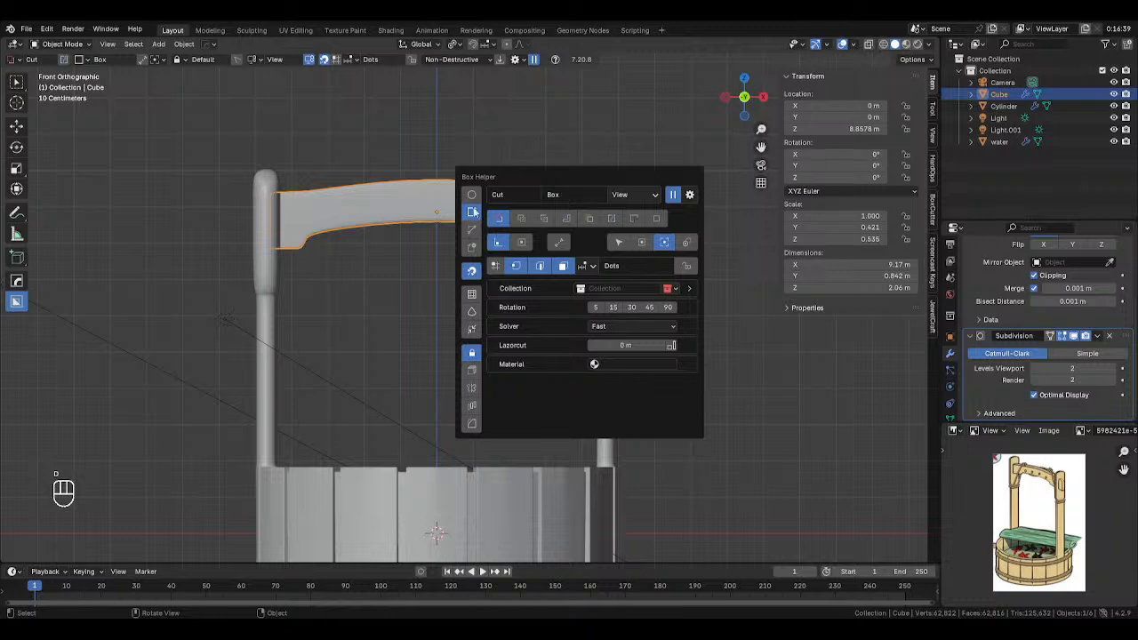
click(469, 194)
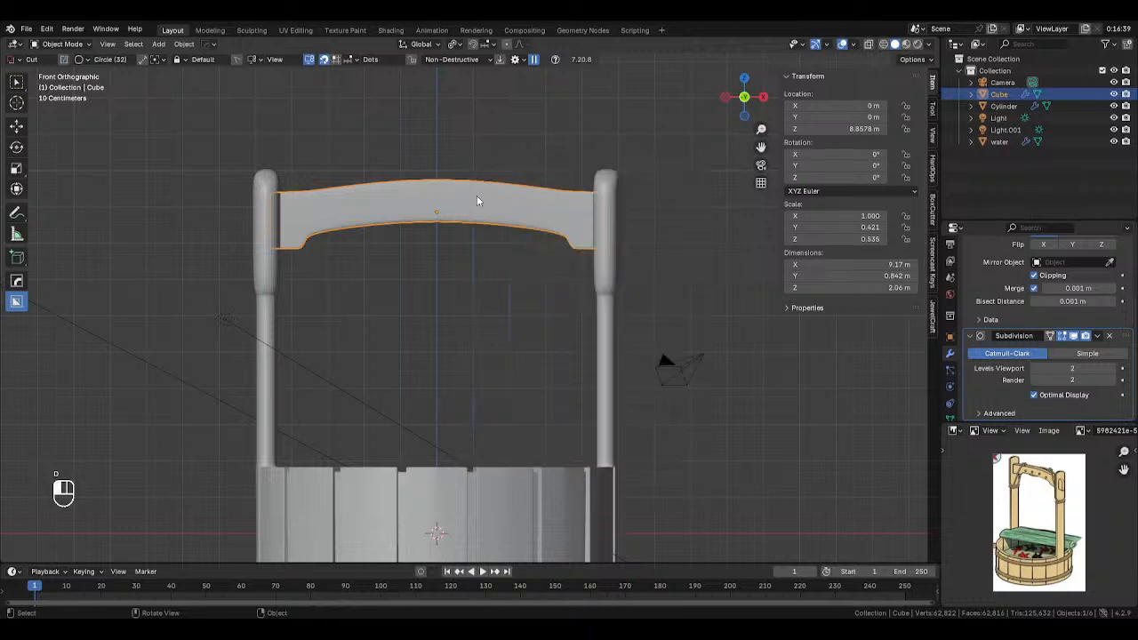
drag(476, 198, 487, 206)
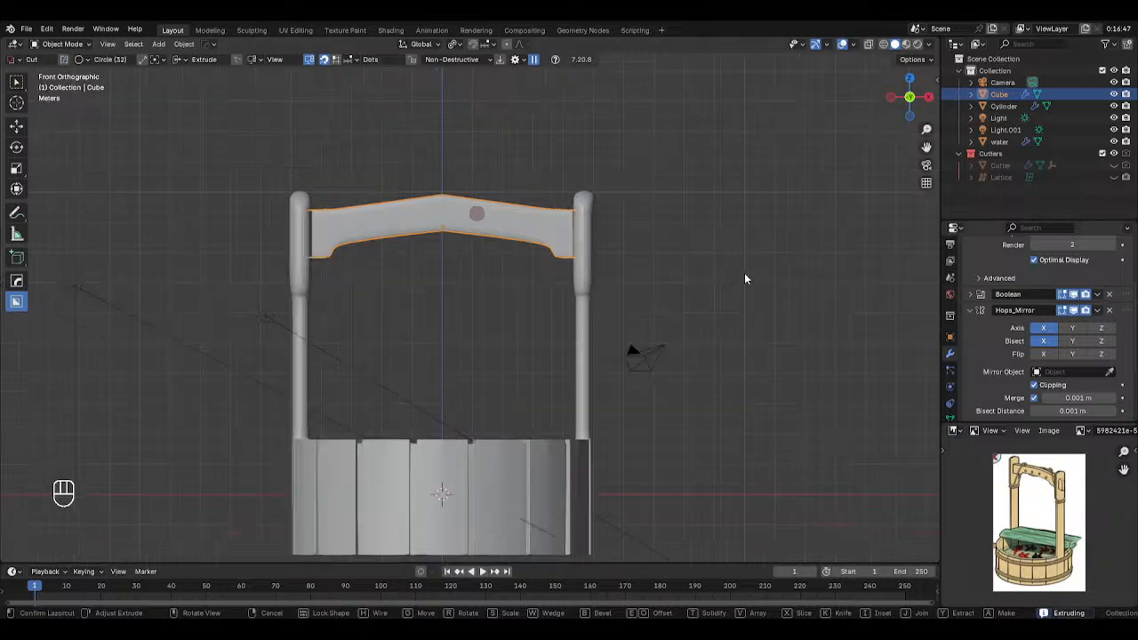
middle_drag(744, 273, 512, 286)
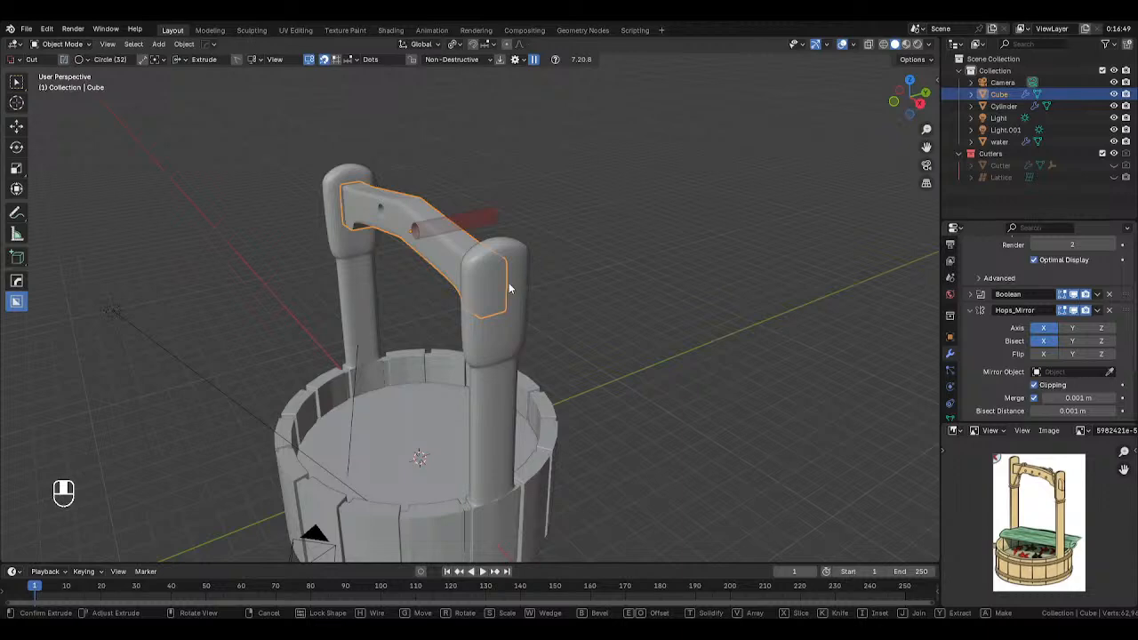
click(510, 287)
key(n)
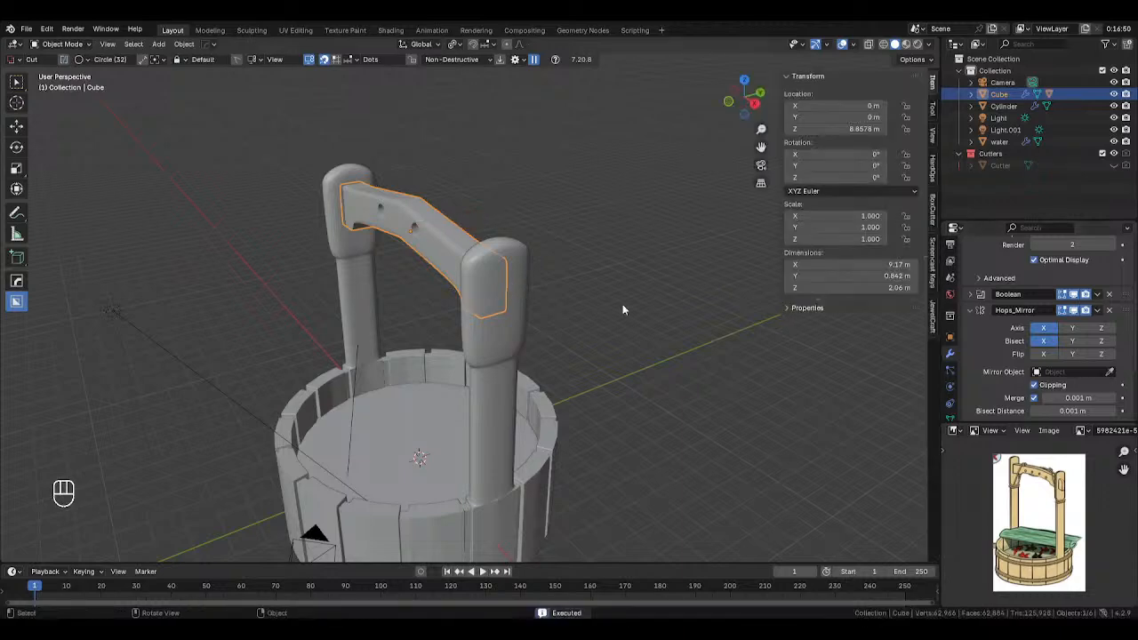
Move the crossbeam's Subdivision modifier to the end of the stack and shade the crossbeam flat.
scroll(1110, 317, up, 3)
click(1100, 286)
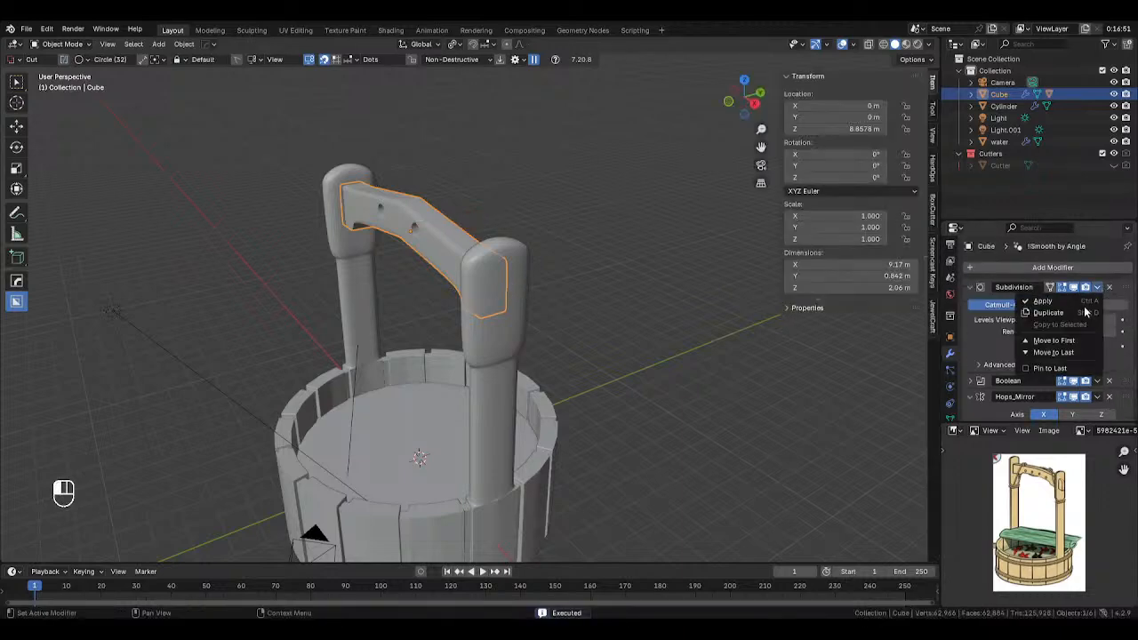
click(1057, 355)
middle_drag(511, 263, 584, 236)
scroll(588, 237, up, 3)
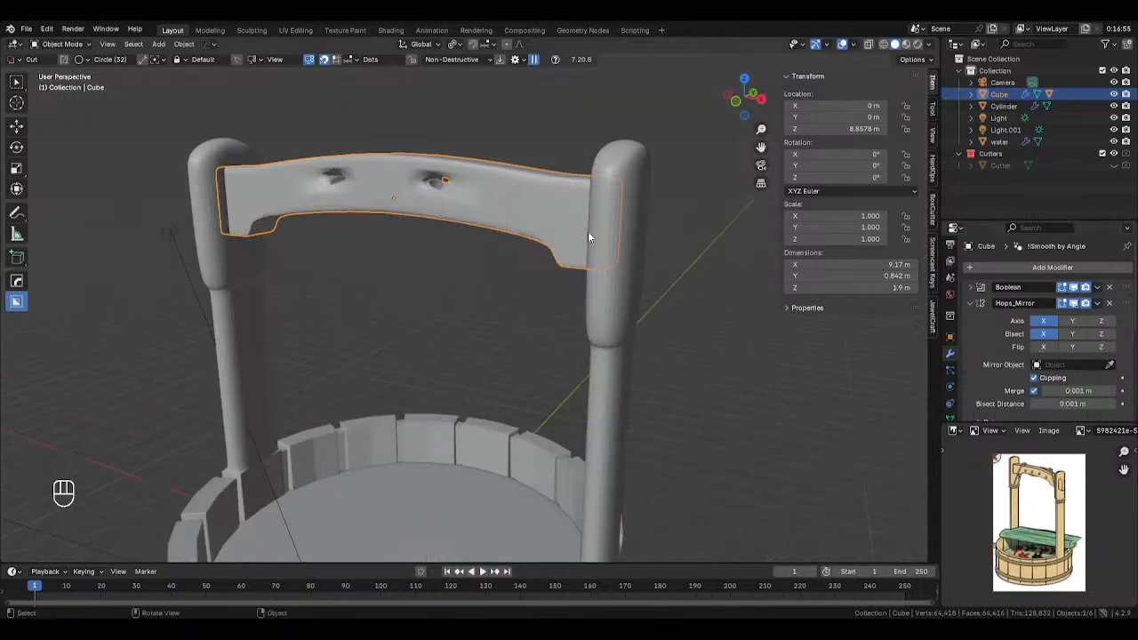
right_click(513, 212)
click(518, 223)
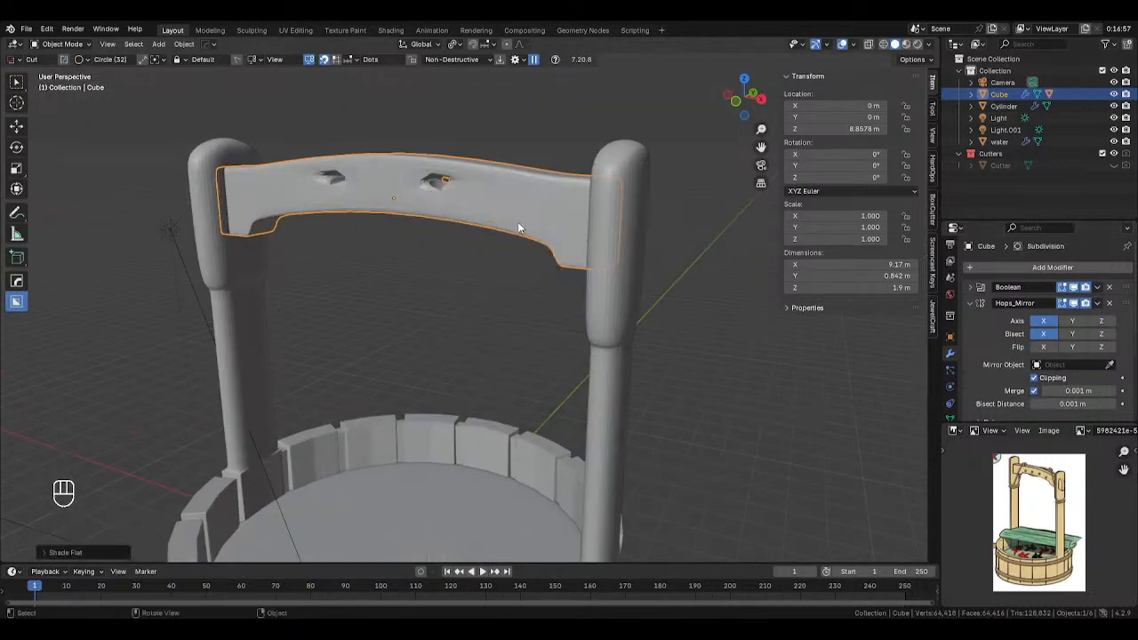
scroll(997, 281, down, 3)
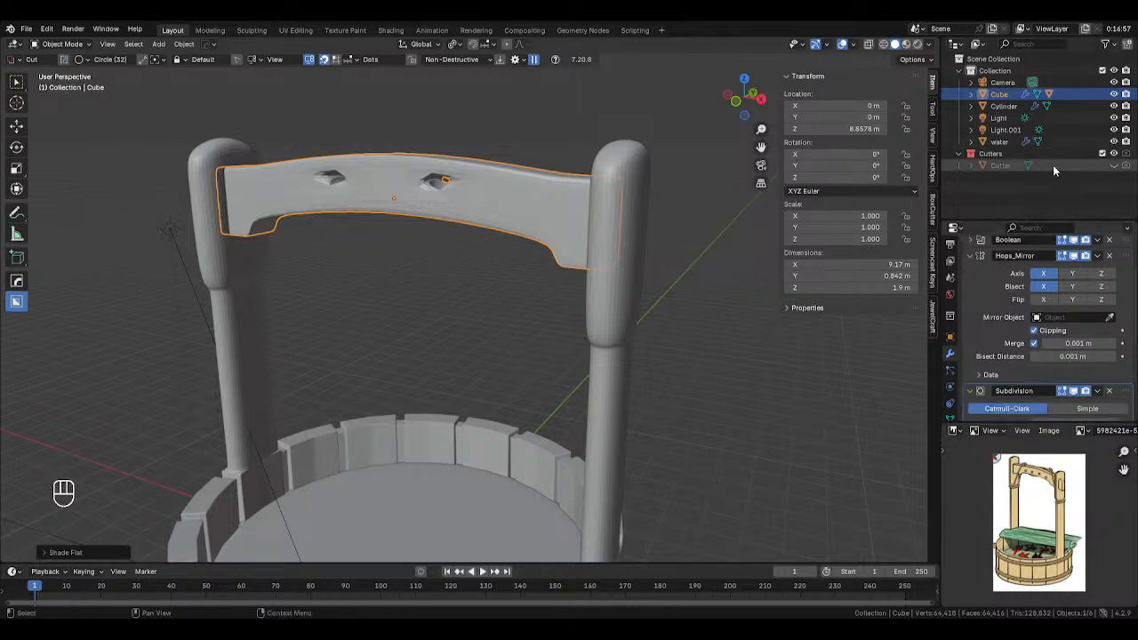
Unhide the Cutter object in the Cutters collection and shade it flat.
click(1114, 166)
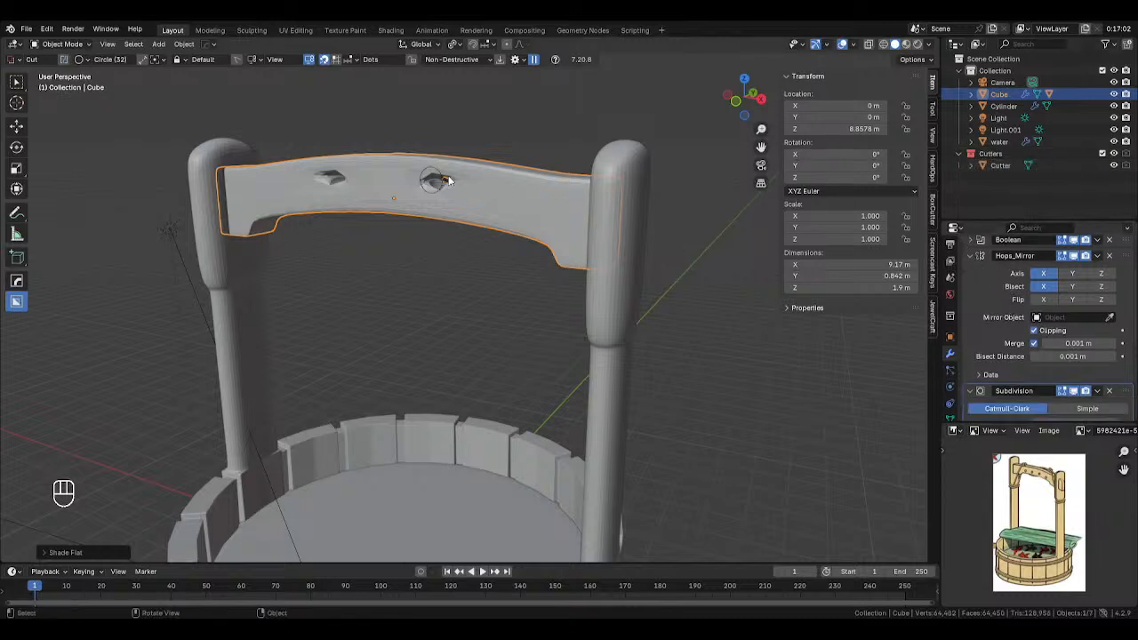
click(447, 181)
right_click(454, 110)
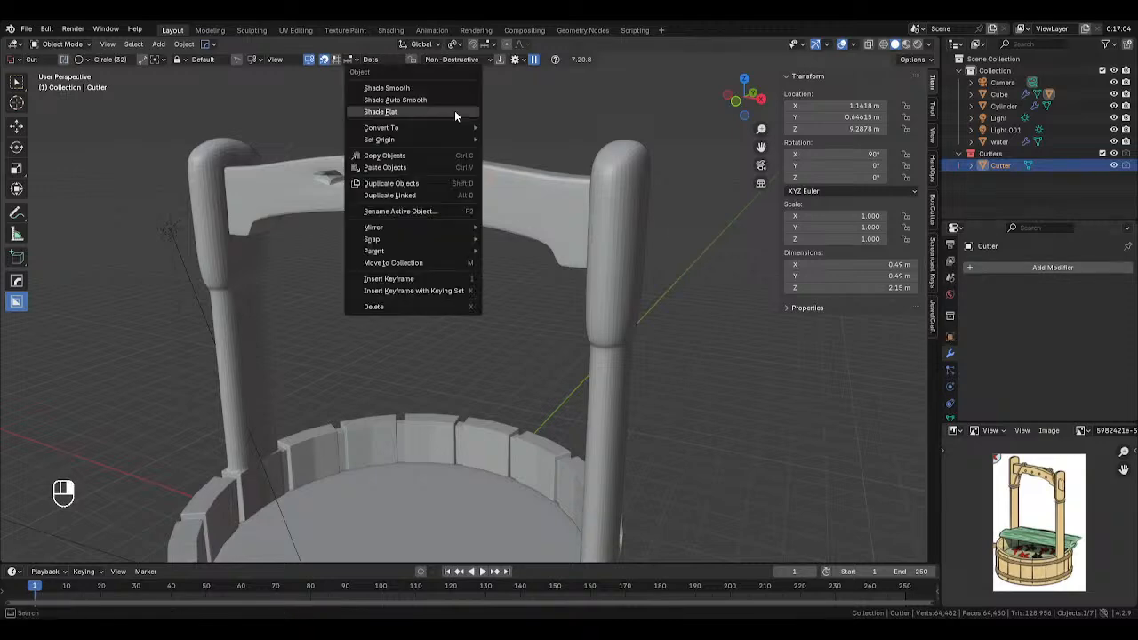
click(450, 112)
Reselect the crossbeam, expand its Boolean modifier settings and apply flat shading to it again.
click(462, 184)
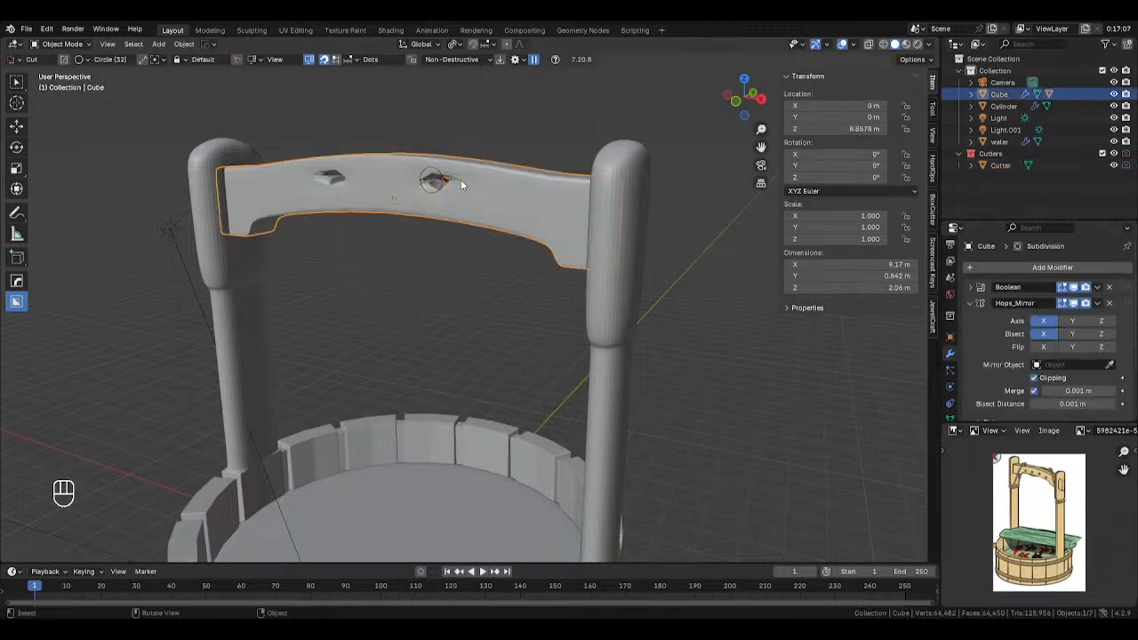
scroll(1091, 338, down, 3)
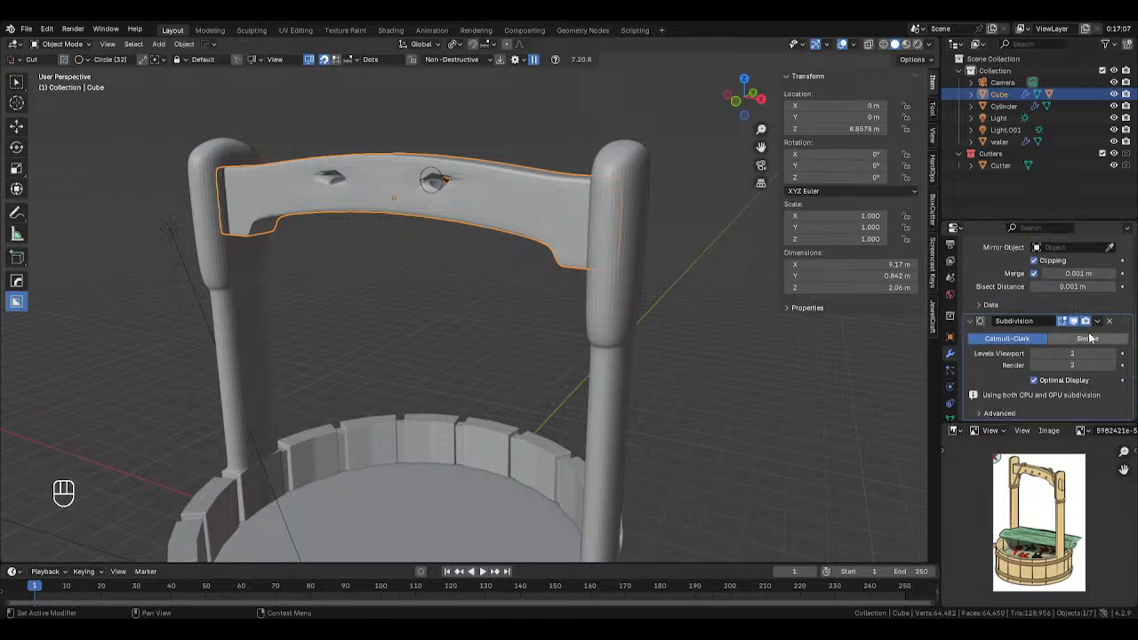
scroll(1090, 336, up, 3)
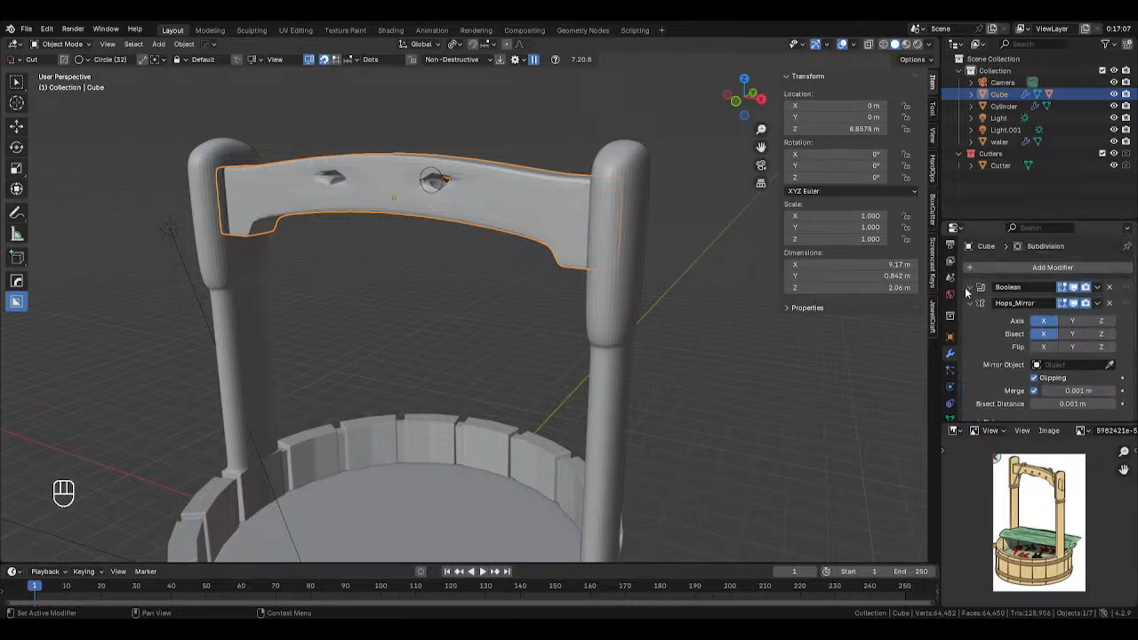
click(971, 287)
right_click(462, 178)
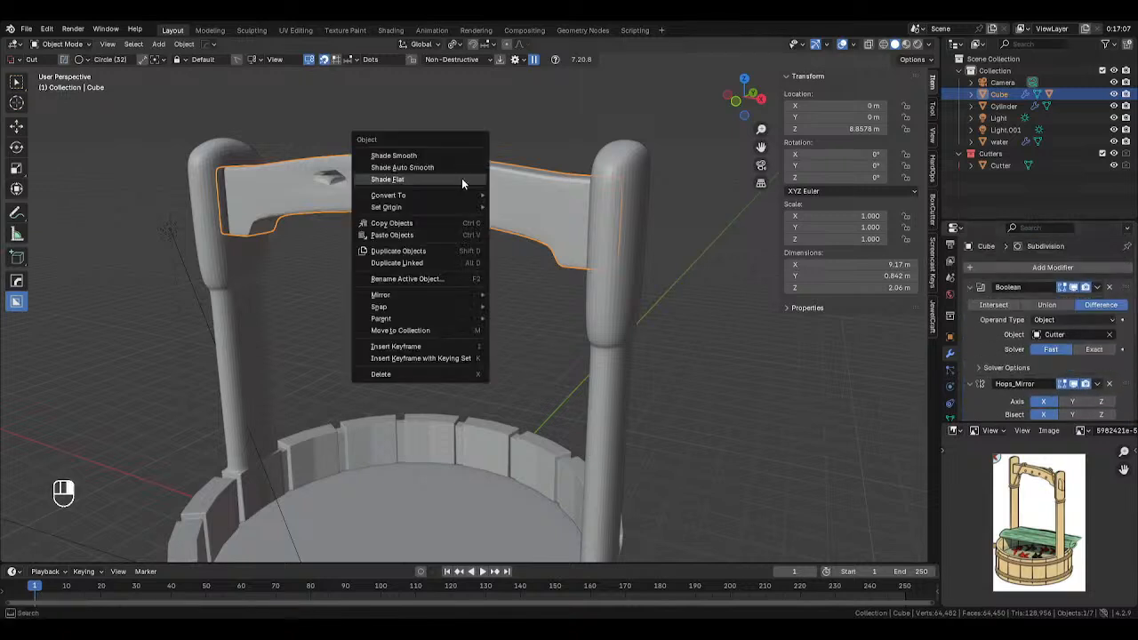
click(462, 177)
scroll(975, 302, down, 3)
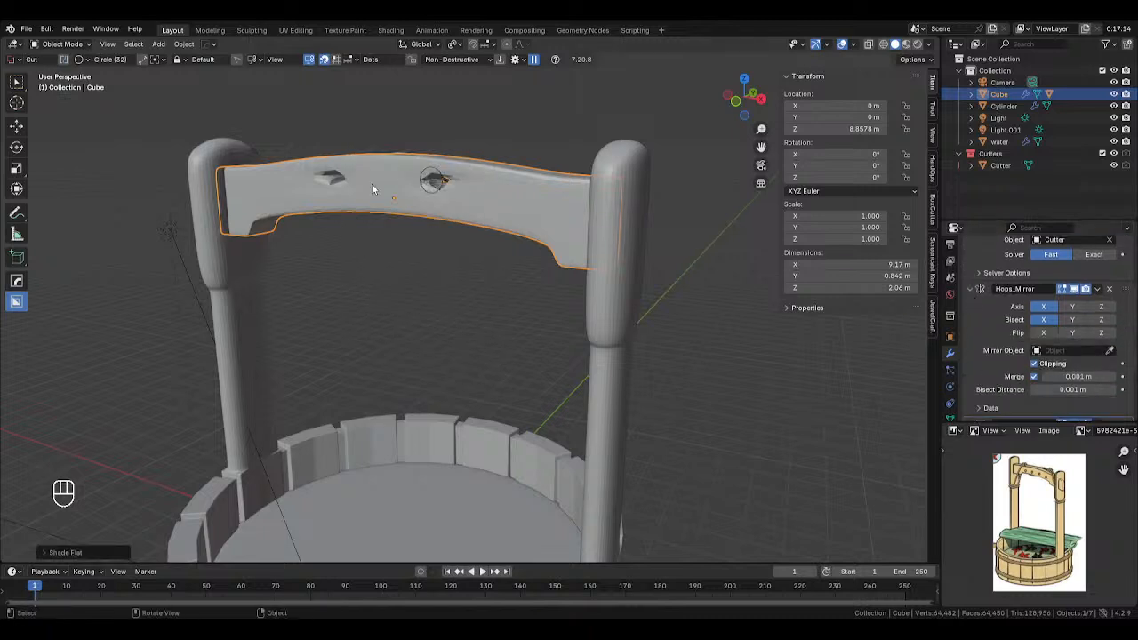
click(437, 181)
click(436, 180)
right_click(678, 186)
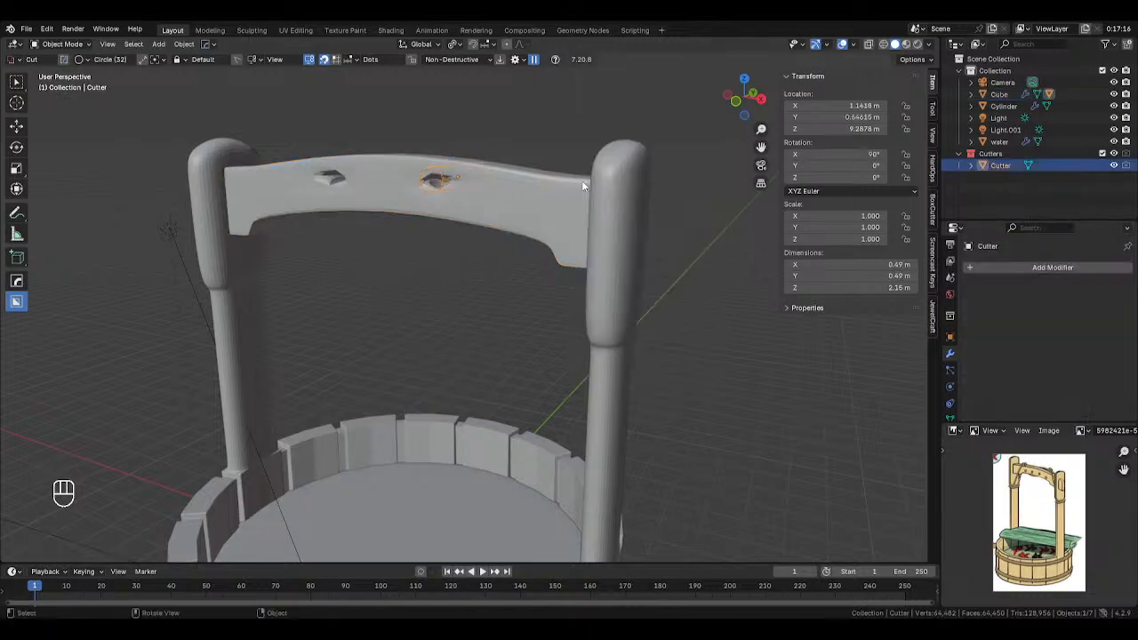
right_click(582, 186)
key(Escape)
Move the crossbeam's Boolean modifier to the end of its modifier stack, after Subdivision.
click(531, 201)
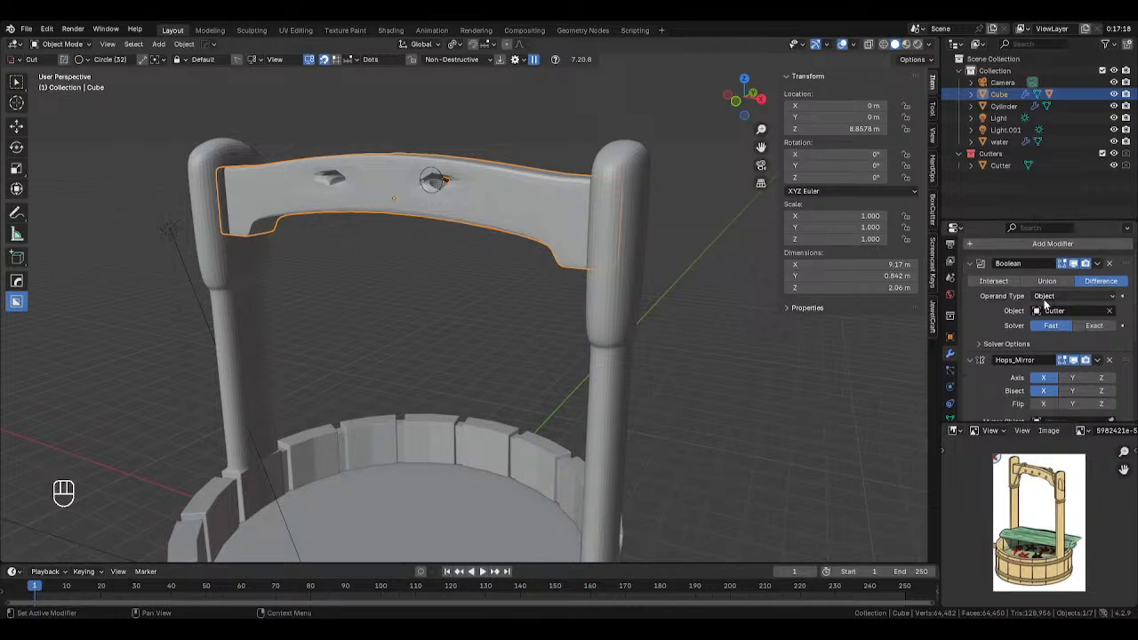
scroll(1046, 305, down, 3)
scroll(1103, 289, up, 3)
click(1098, 263)
click(1066, 329)
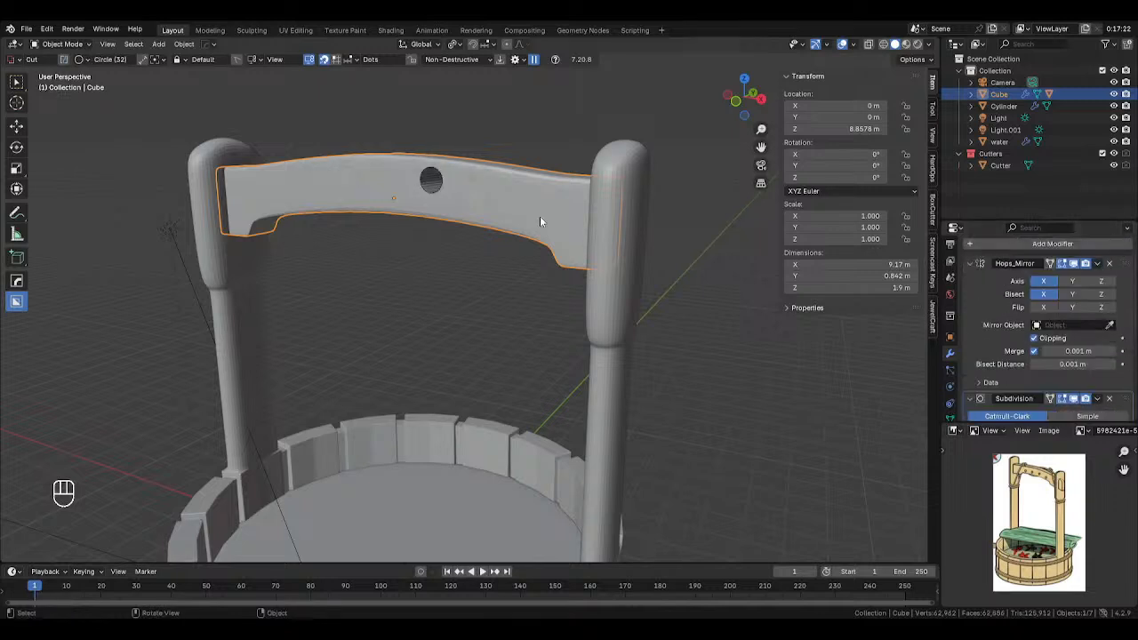
Lower the crossbeam hole's Cutter along Z to about 9.07 m.
click(504, 133)
middle_drag(503, 133, 546, 120)
key(KP_1)
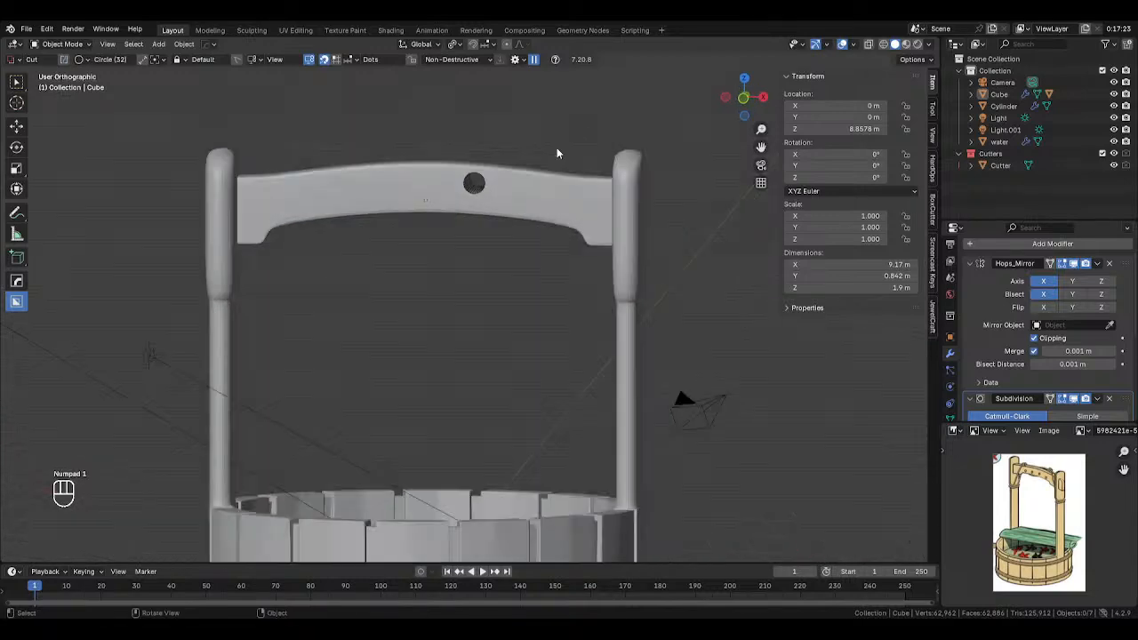
scroll(556, 155, up, 2)
click(504, 118)
click(500, 118)
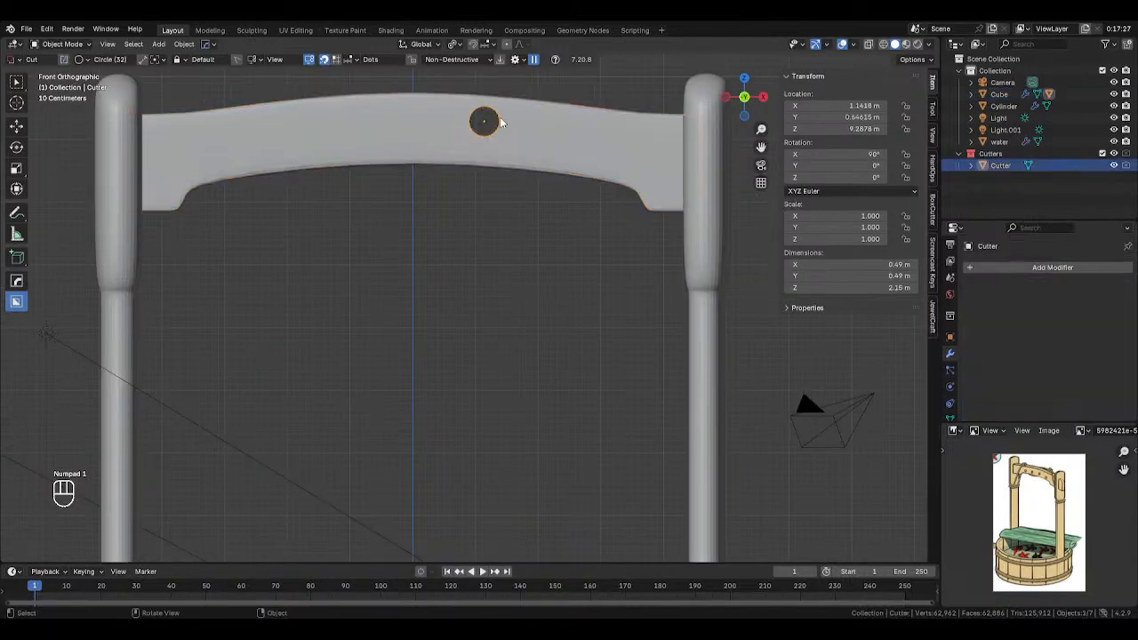
key(s)
right_click(631, 125)
middle_drag(631, 125, 603, 174)
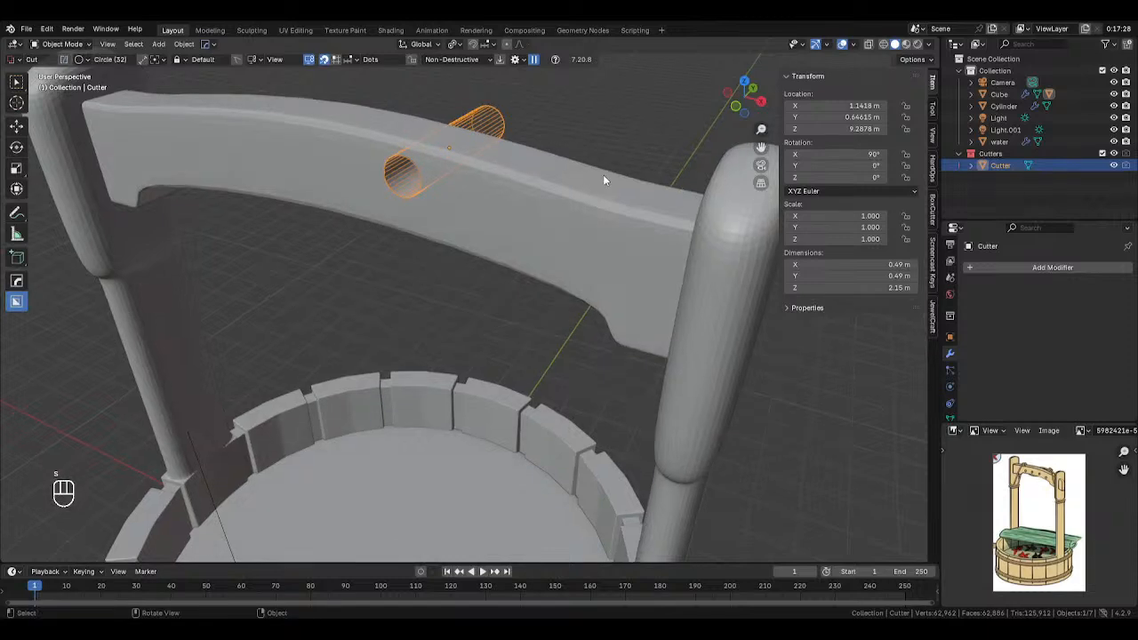
key(g)
key(z)
click(606, 195)
Shift the Cutter along Y to about 0.2 m so it passes evenly through the crossbeam, and return to front view.
key(g)
key(y)
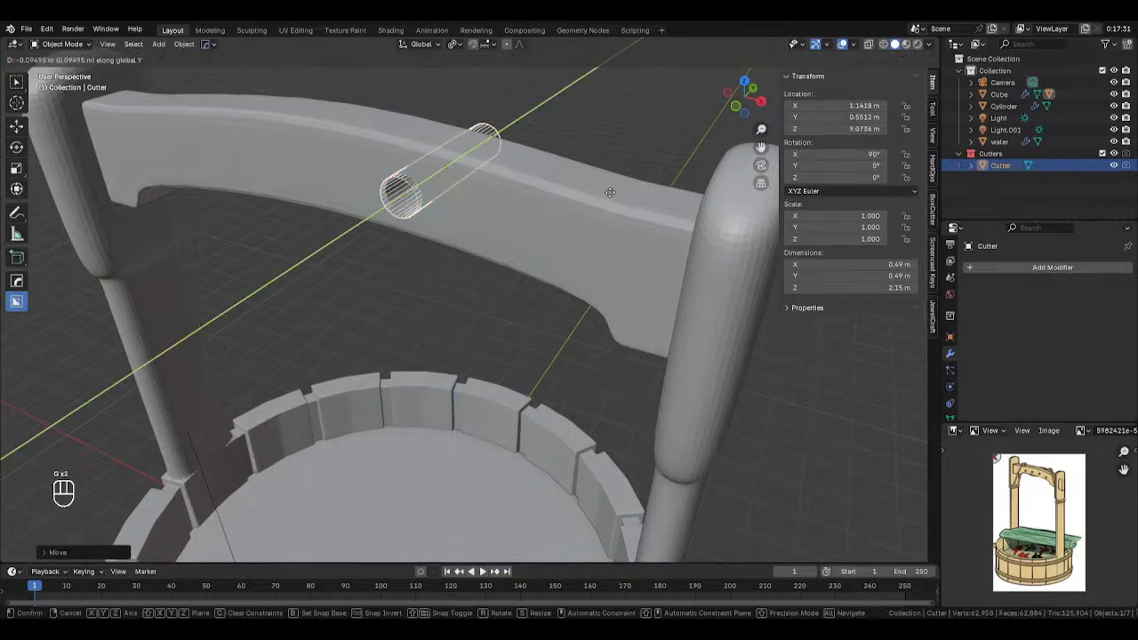
click(594, 196)
key(KP_1)
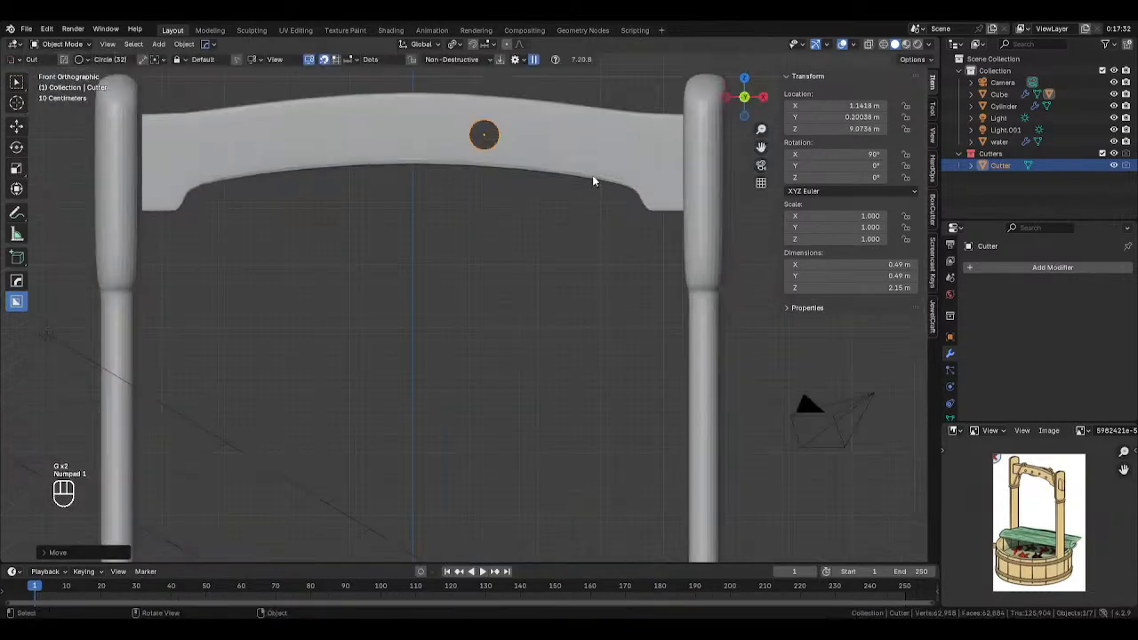
key(shift+d)
right_click(663, 186)
key(ctrl+z)
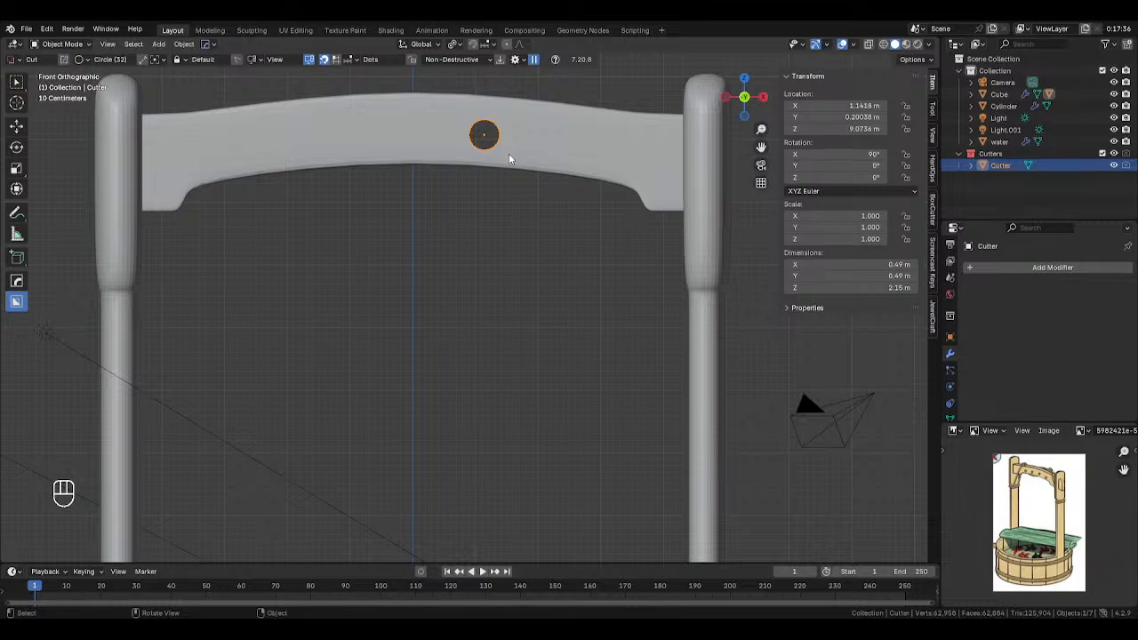
Add a HardOps Array V2 to the Cutter with a count of 2 and a constant X offset of about 0.88 m.
key(q)
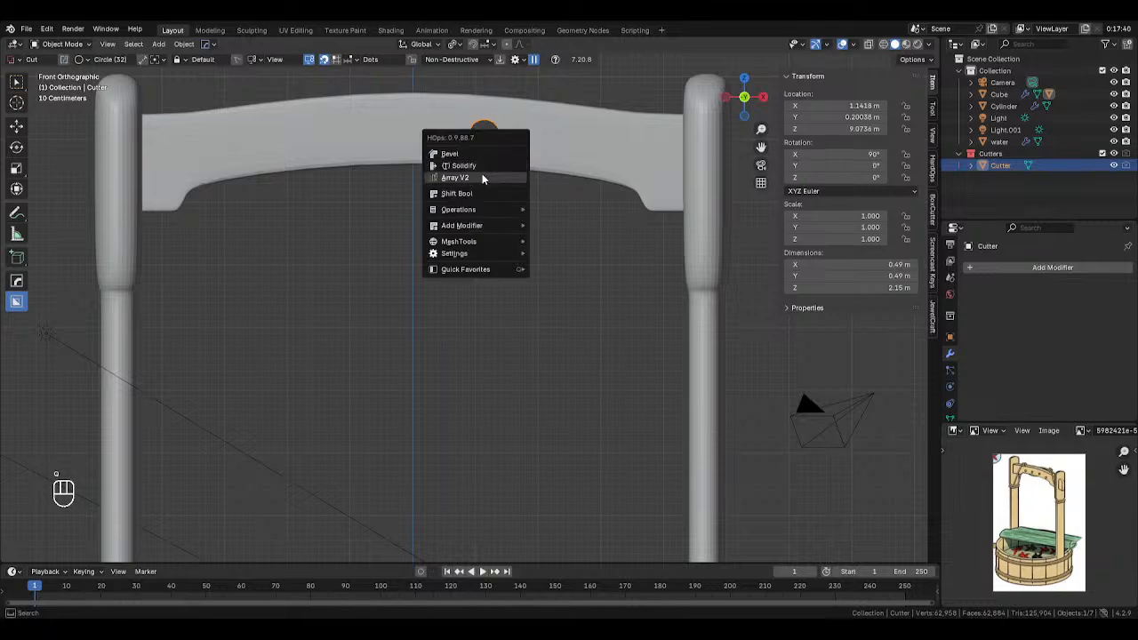
click(481, 176)
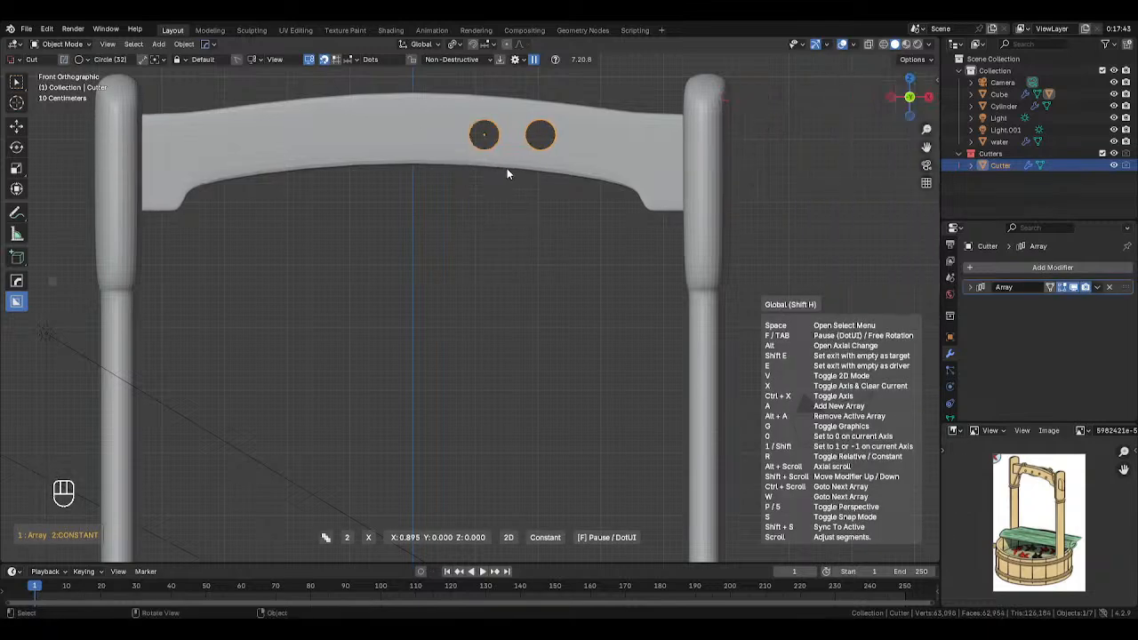
scroll(510, 174, up, 1)
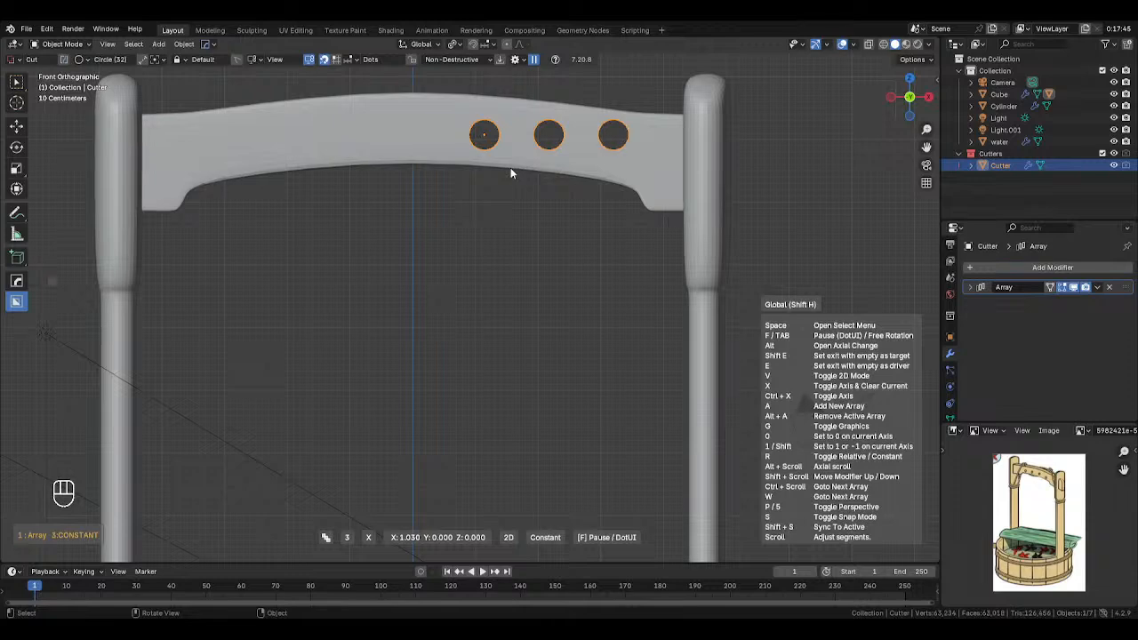
scroll(511, 174, down, 1)
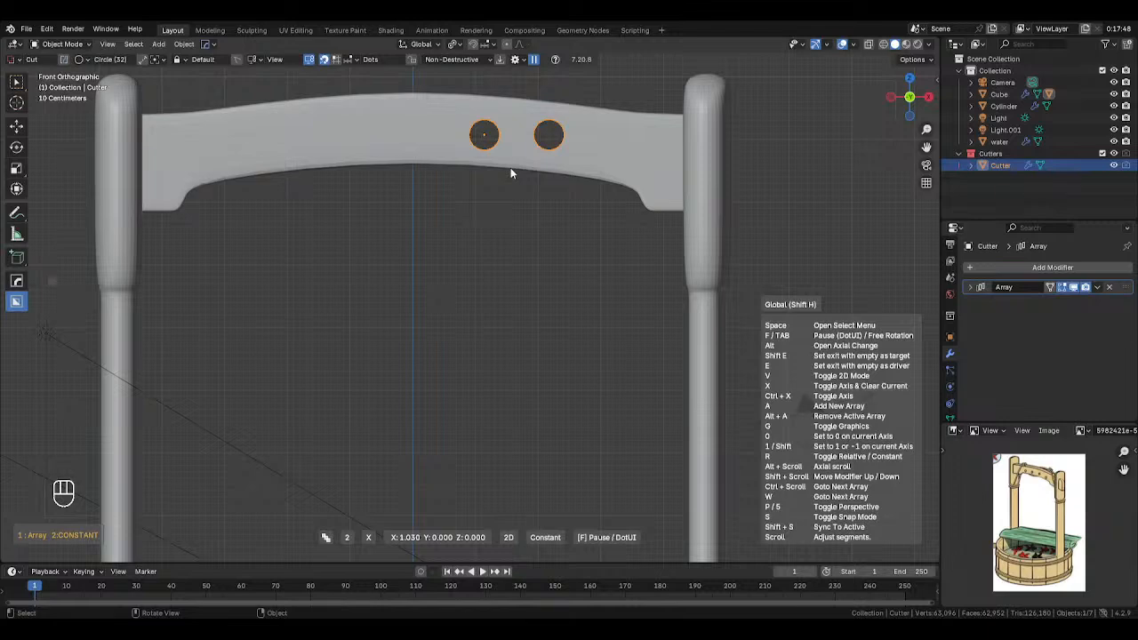
key(x)
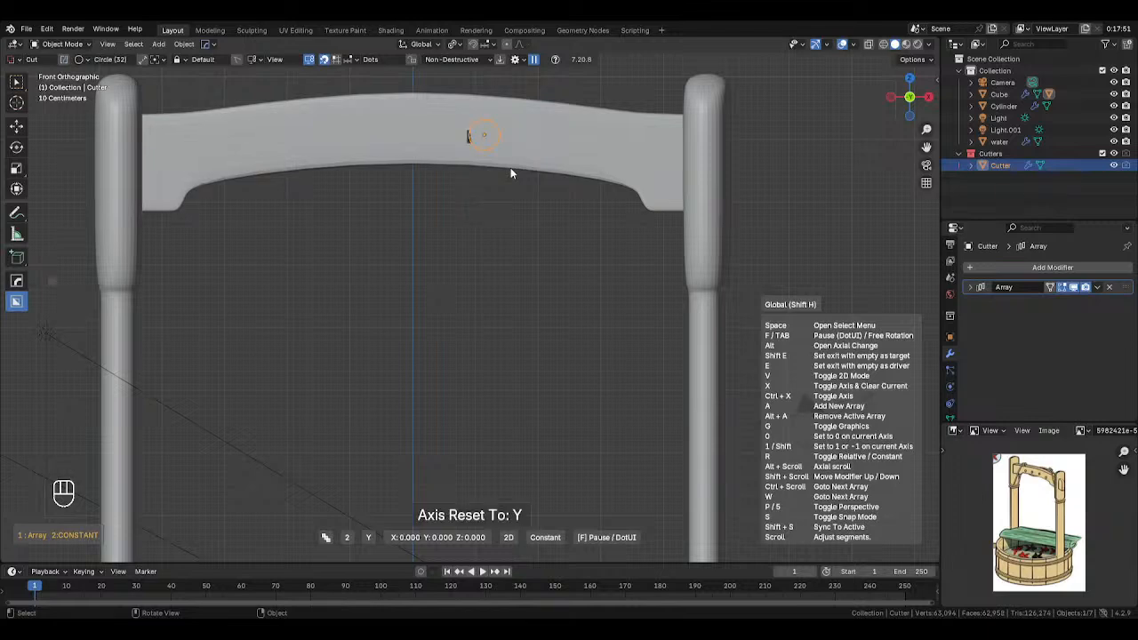
key(x)
key(x)
key(x)
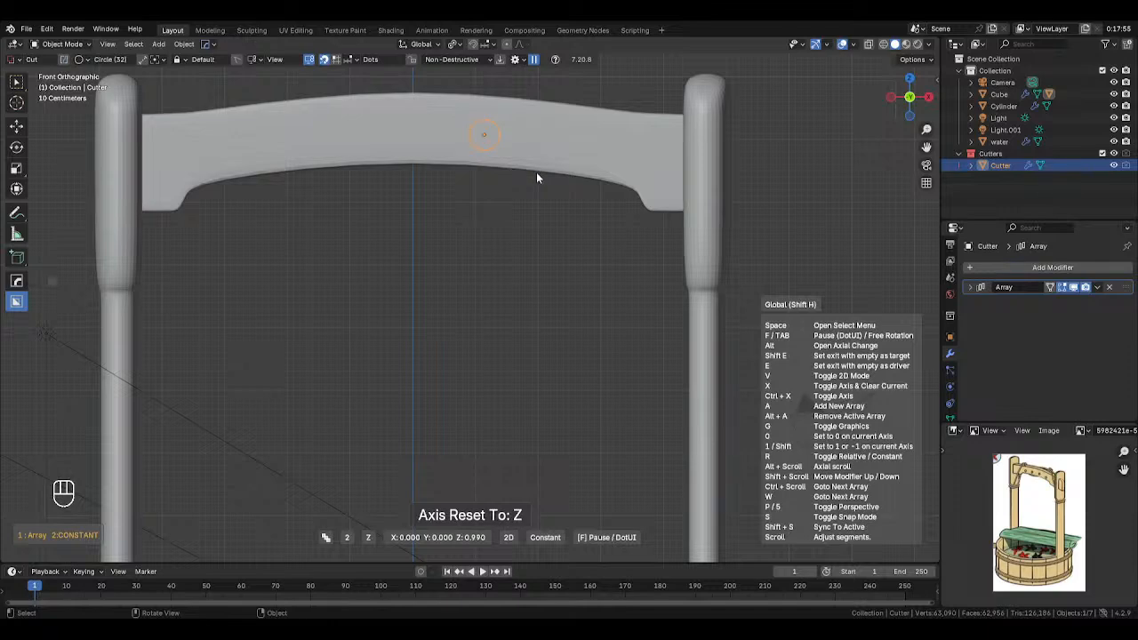
key(x)
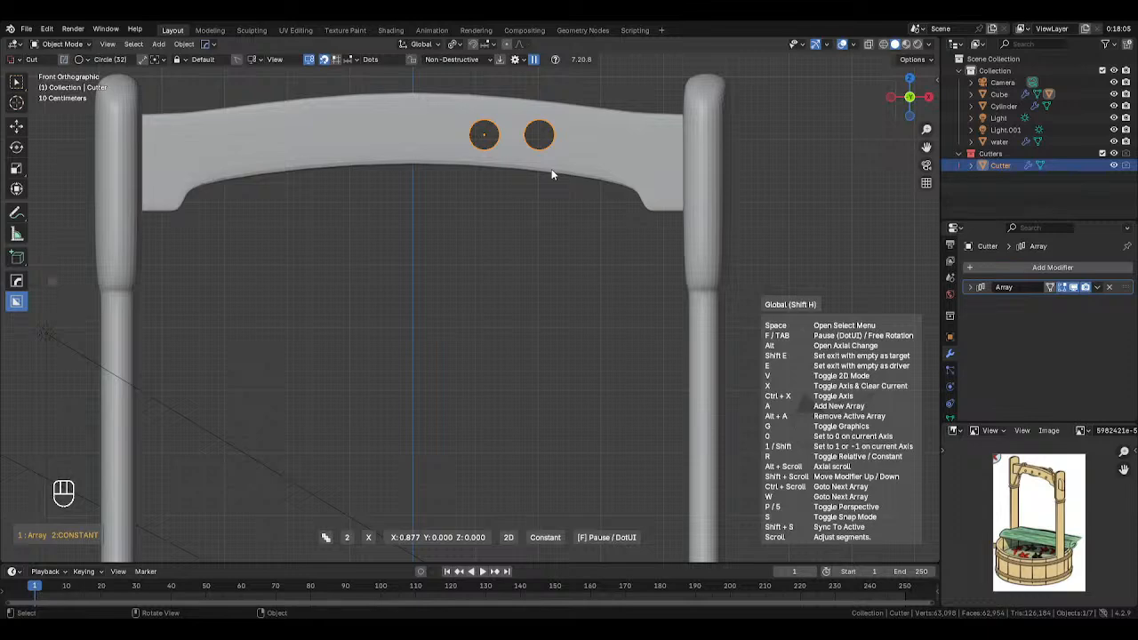
click(551, 169)
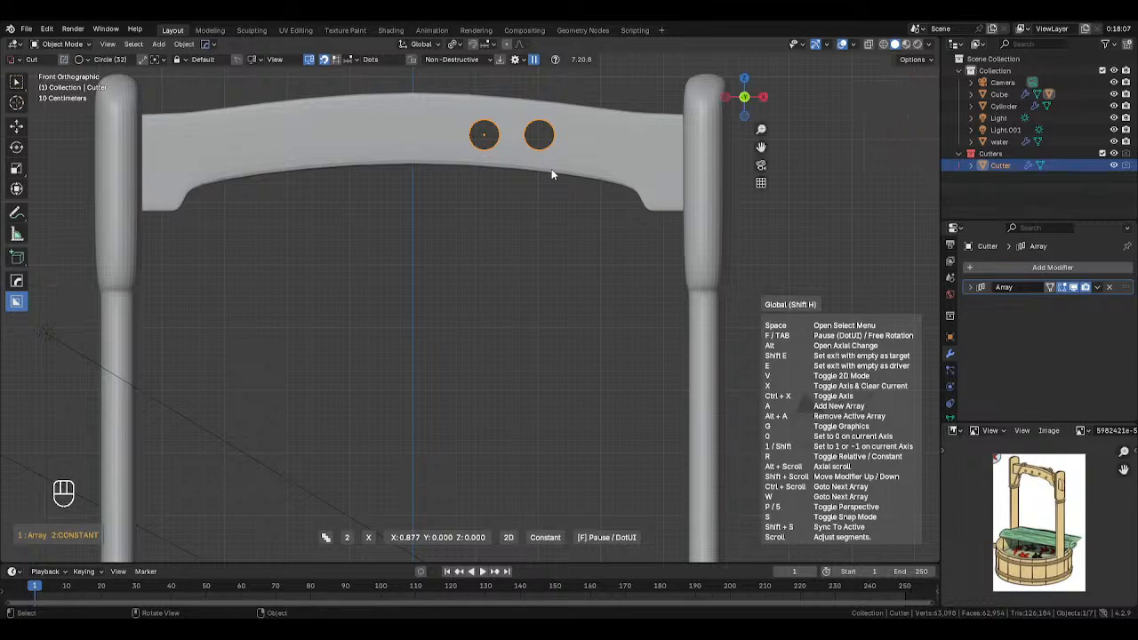
Set the Cutter array's constant offset to 1.2875 m in X and -0.12 m in Y.
click(971, 286)
scroll(983, 360, down, 1)
click(984, 375)
scroll(981, 377, down, 2)
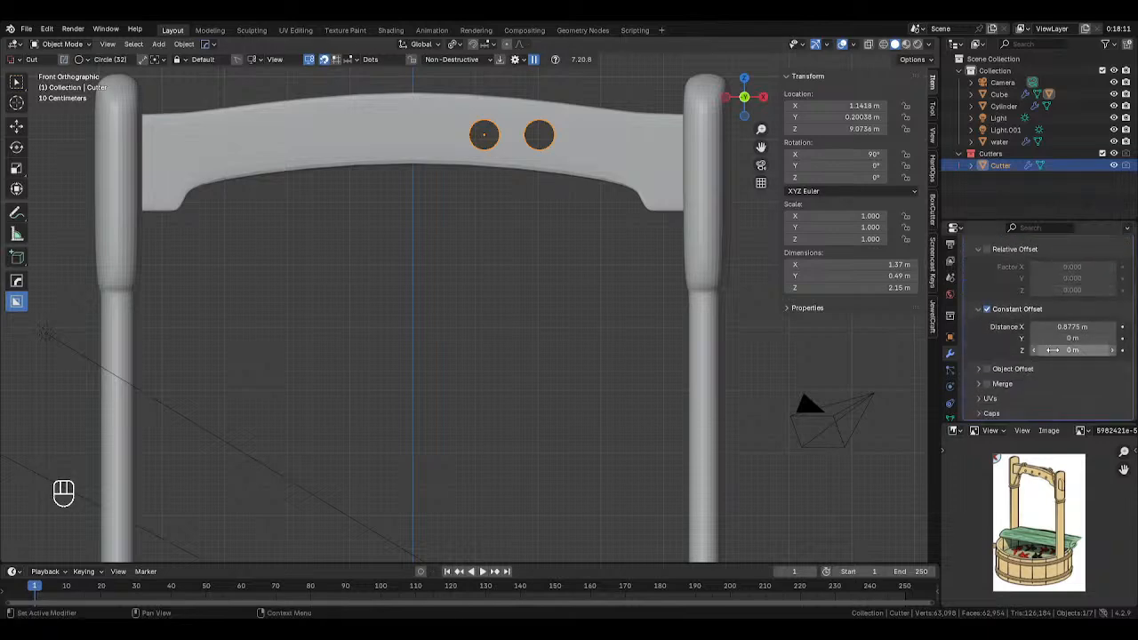
mouse_move(1072, 327)
mouse_down()
mouse_move(1123, 326)
mouse_move(1058, 338)
mouse_up()
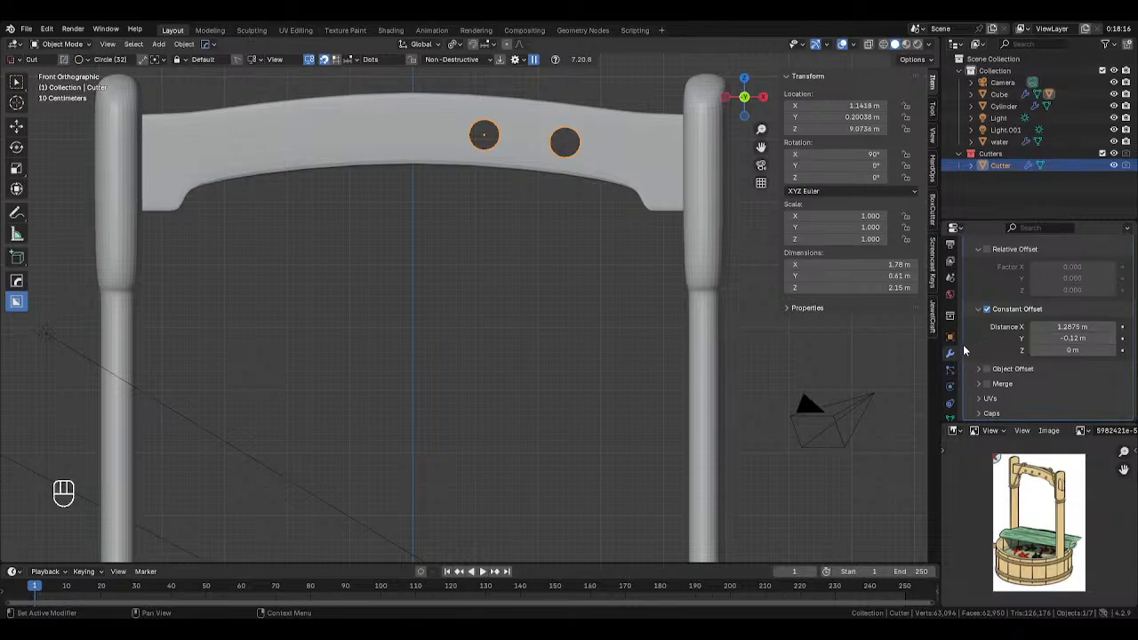
Move the crossbeam's Hops_Mirror modifier to the end of its stack, after the Boolean.
click(611, 133)
scroll(1049, 321, up, 5)
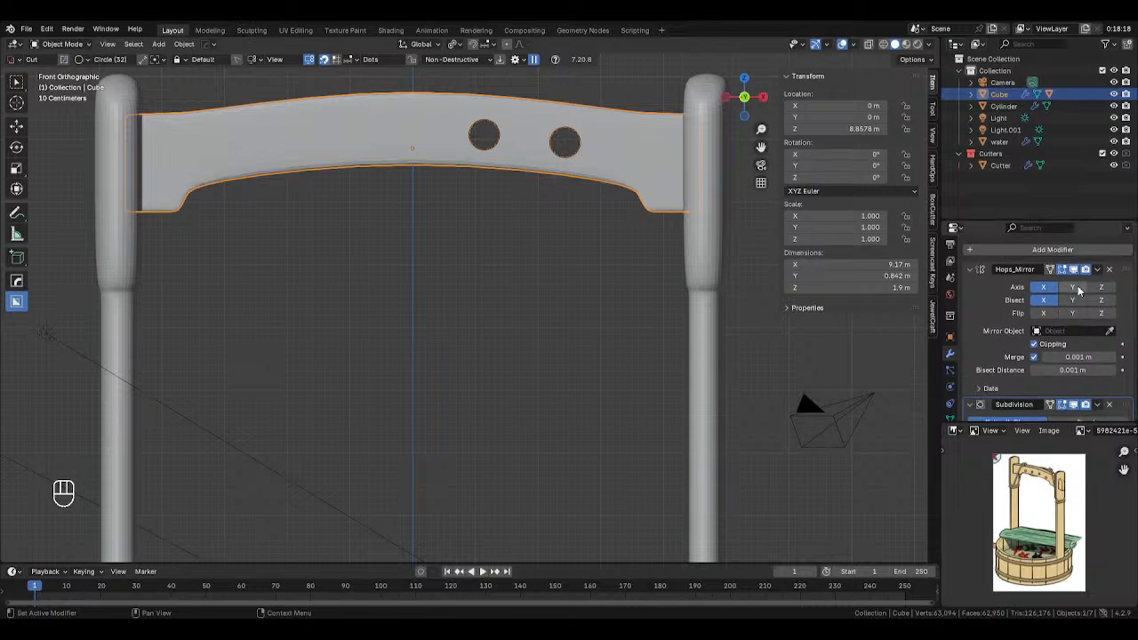
click(1097, 268)
scroll(1099, 303, down, 3)
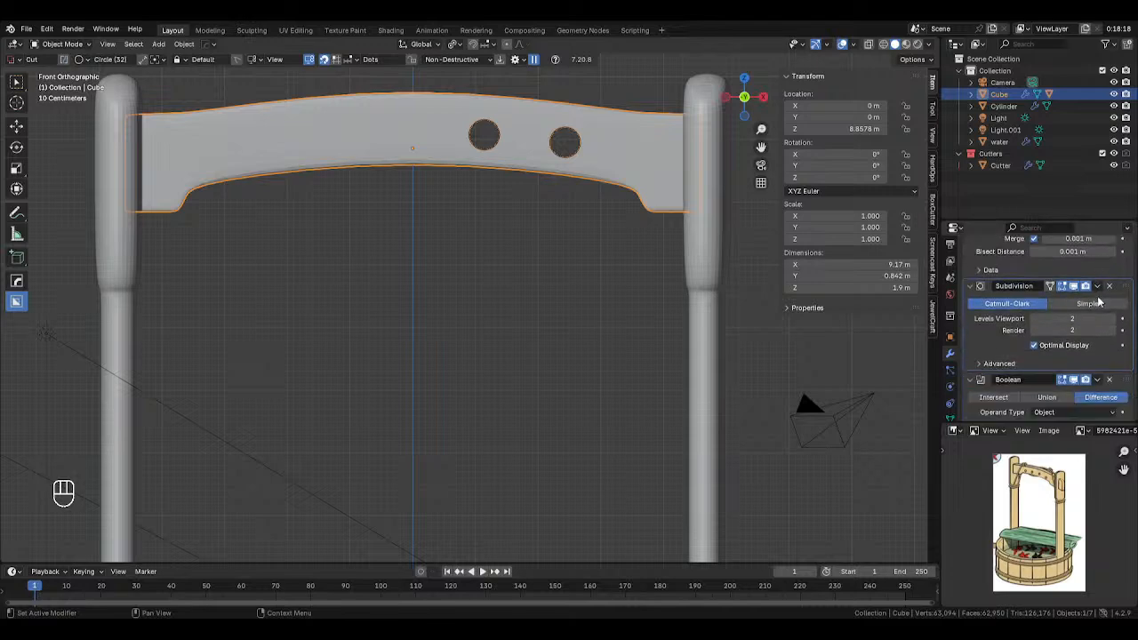
scroll(1097, 305, up, 3)
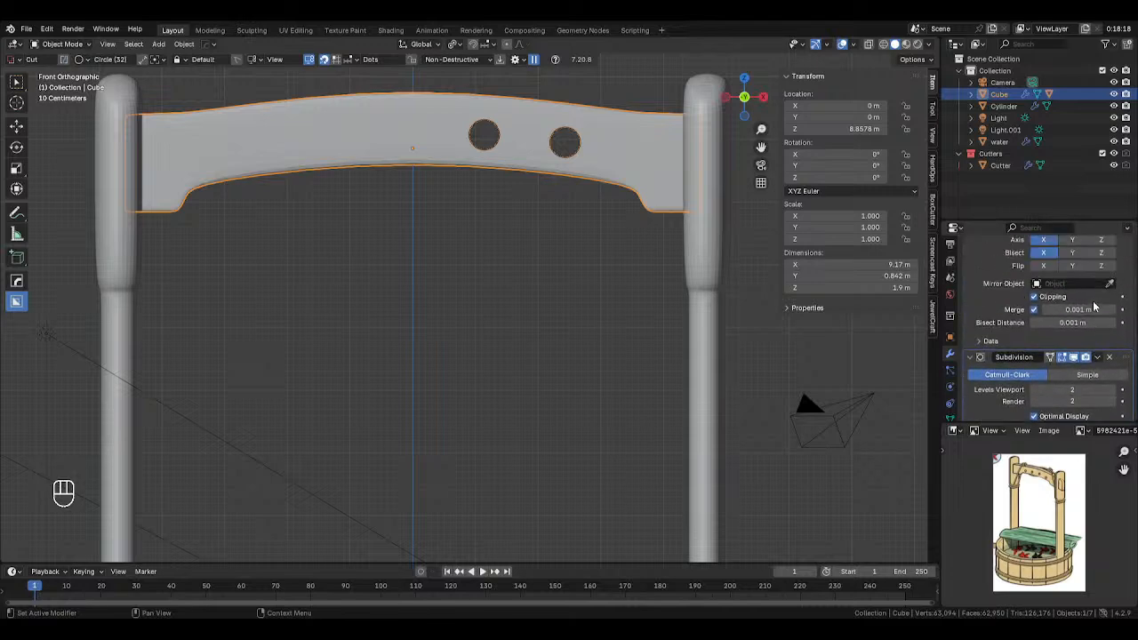
scroll(1094, 307, up, 2)
click(1097, 256)
click(1073, 308)
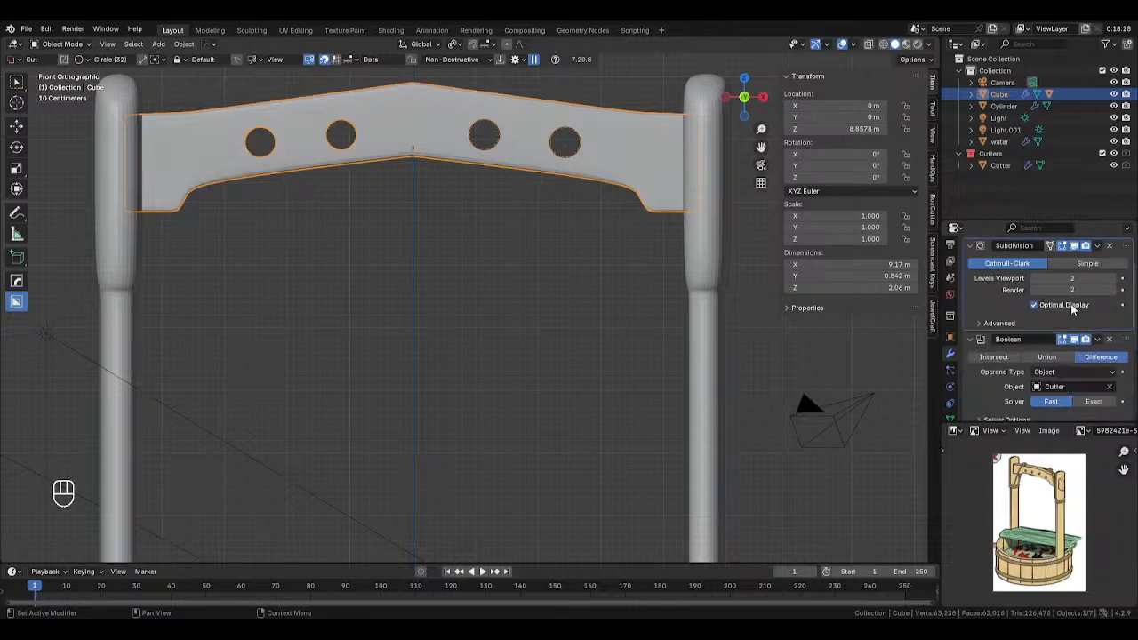
Move the crossbeam's Hops_Mirror modifier back to the top of the stack, above Subdivision and Boolean.
scroll(1074, 320, up, 2)
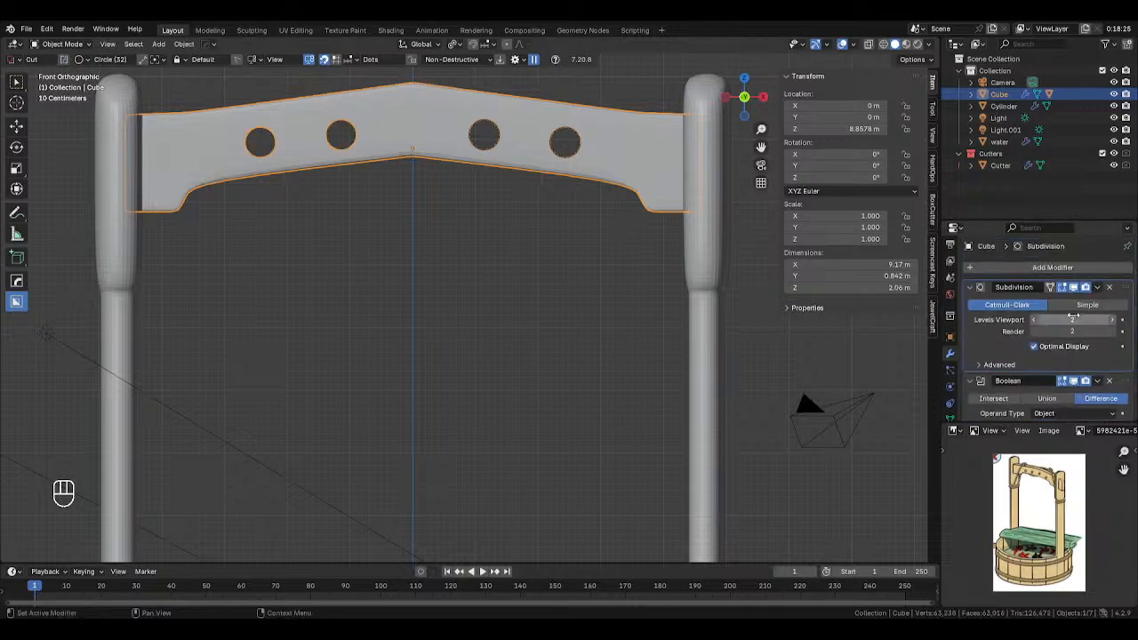
scroll(1094, 299, down, 1)
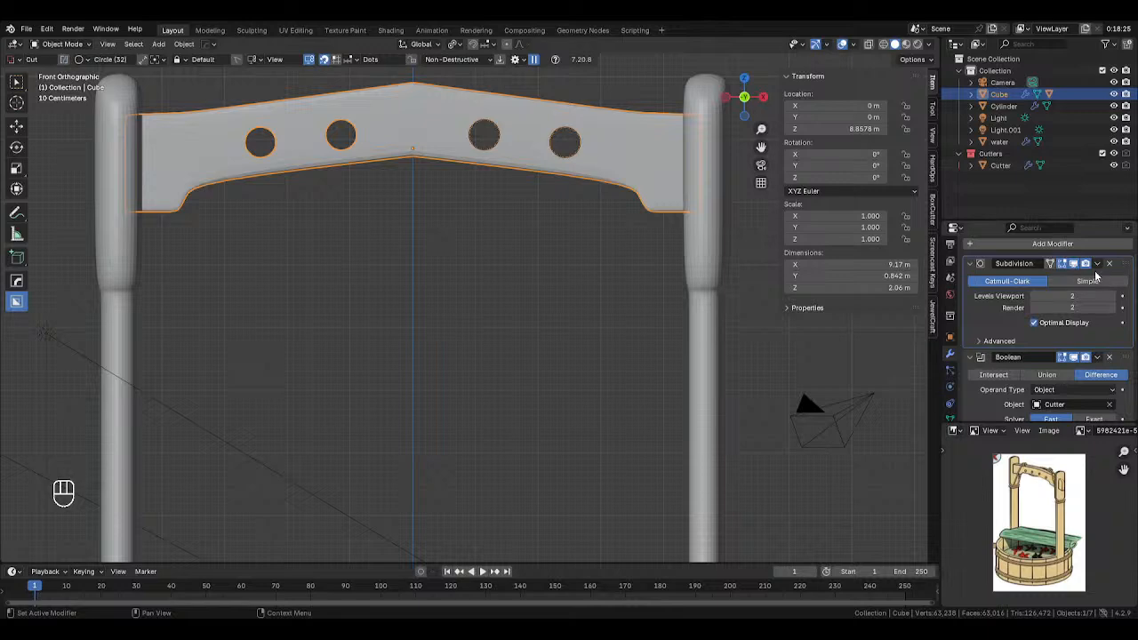
mouse_move(1127, 264)
mouse_down()
mouse_move(1125, 298)
mouse_move(1121, 262)
mouse_up()
scroll(1129, 359, down, 4)
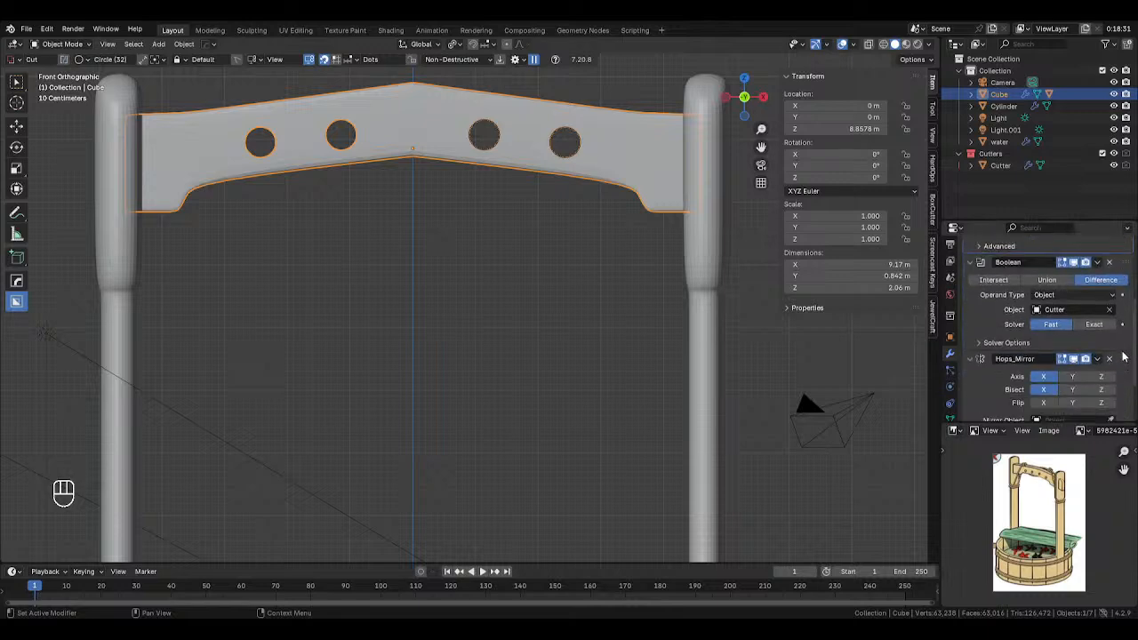
scroll(1123, 356, up, 1)
drag(1122, 382, 1125, 287)
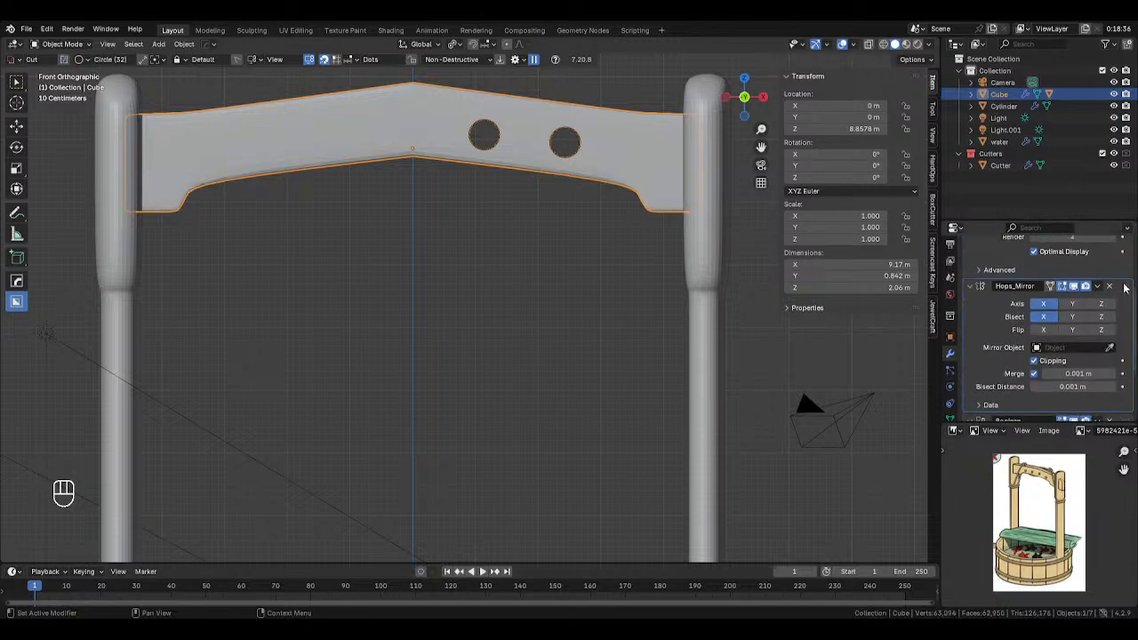
scroll(1123, 313, up, 2)
drag(1125, 338, 1121, 253)
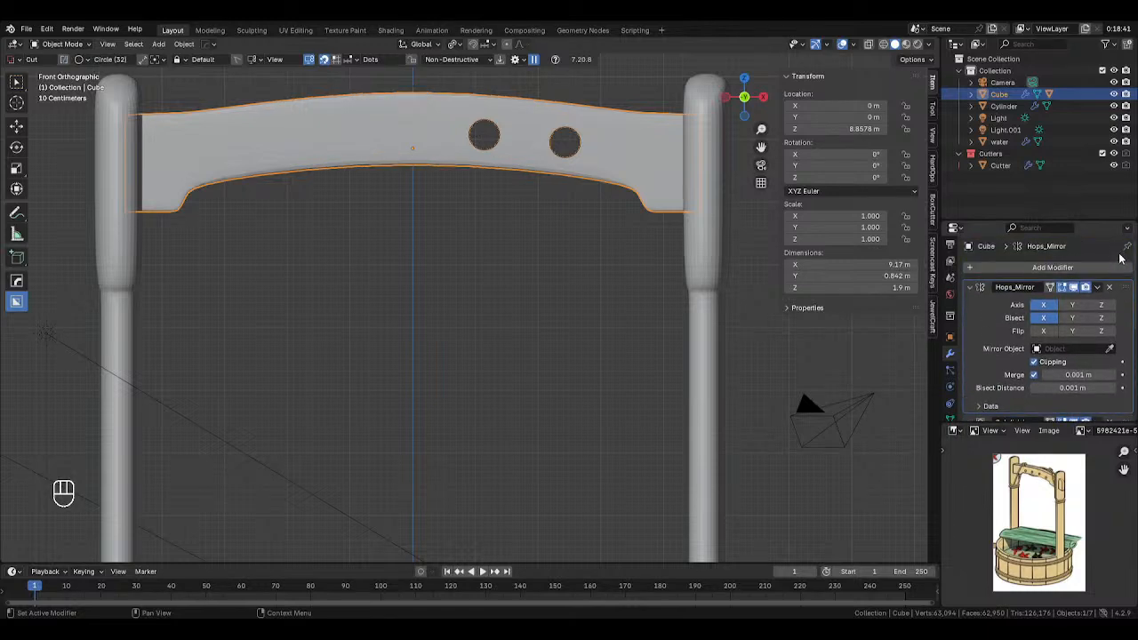
scroll(990, 317, down, 2)
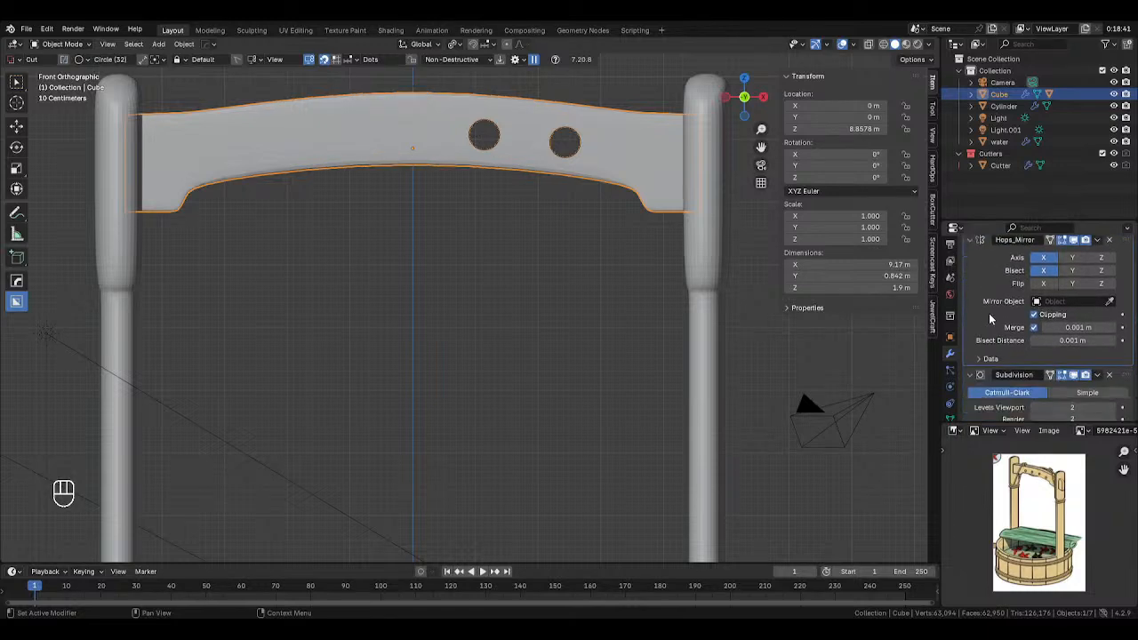
scroll(1011, 329, down, 3)
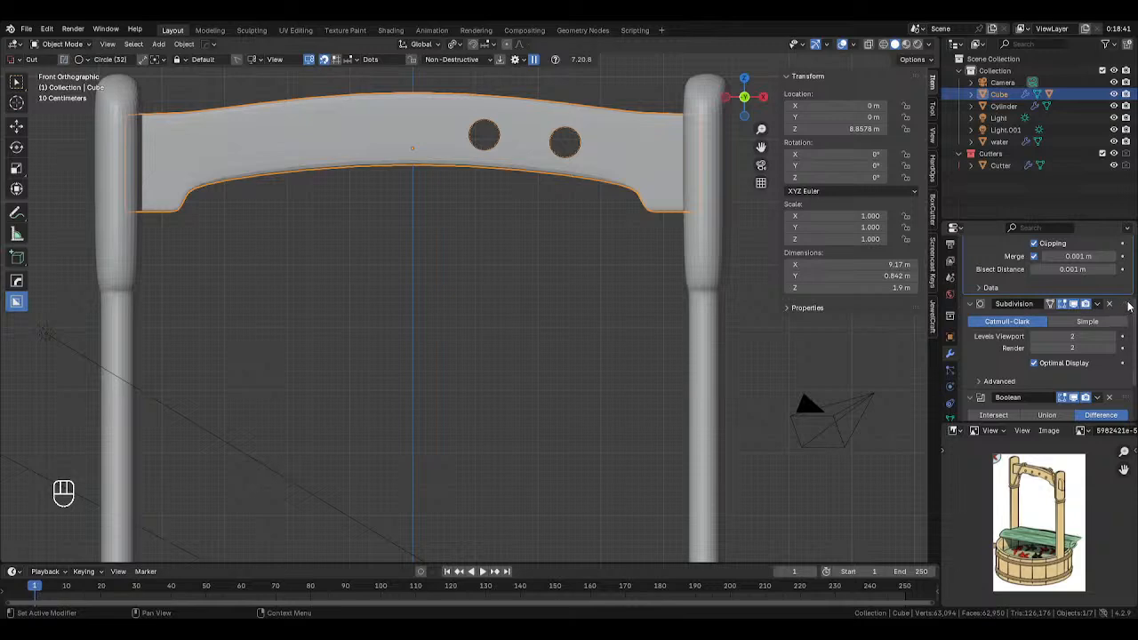
Try placing the crossbar's Subdivision modifier below its Boolean modifier, and return it above the Boolean.
drag(1123, 309, 1118, 402)
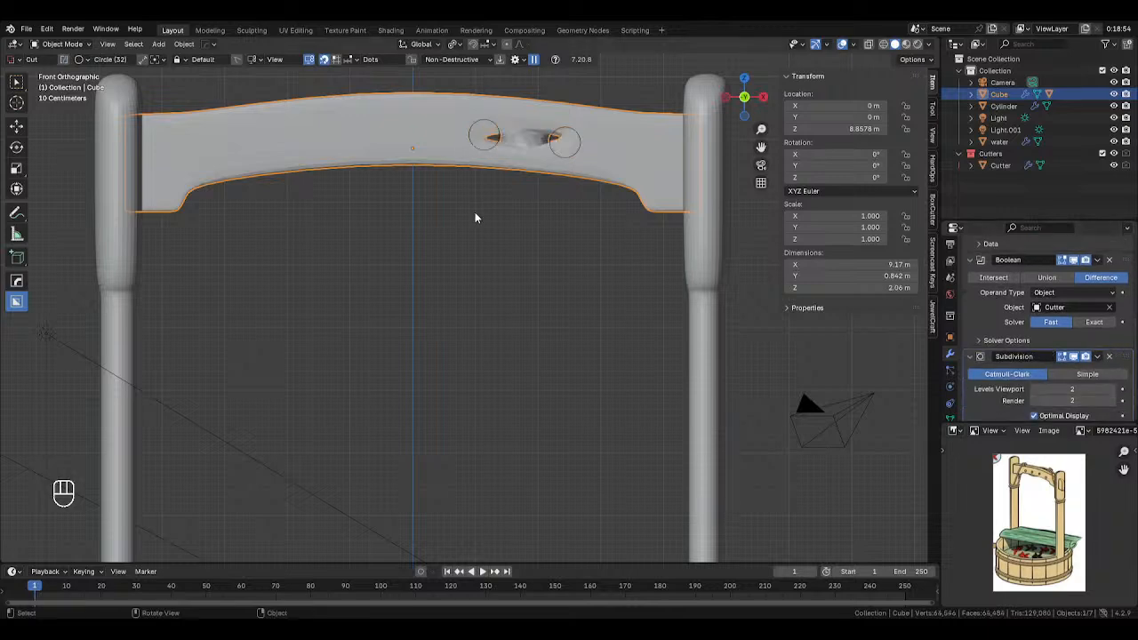
drag(1124, 357, 1116, 263)
scroll(1112, 292, up, 6)
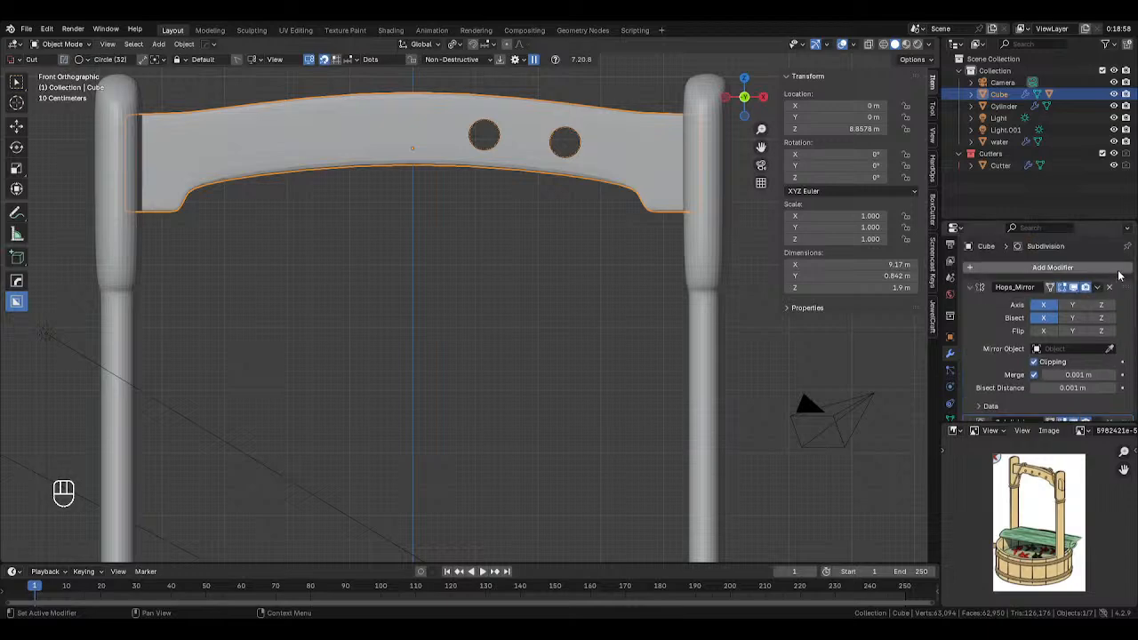
Try moving the crossbar's Hops_Mirror modifier below the Boolean so that it also mirrors the cut holes.
mouse_move(1123, 344)
mouse_down()
mouse_move(1123, 425)
mouse_move(1122, 363)
mouse_up()
scroll(1125, 349, up, 5)
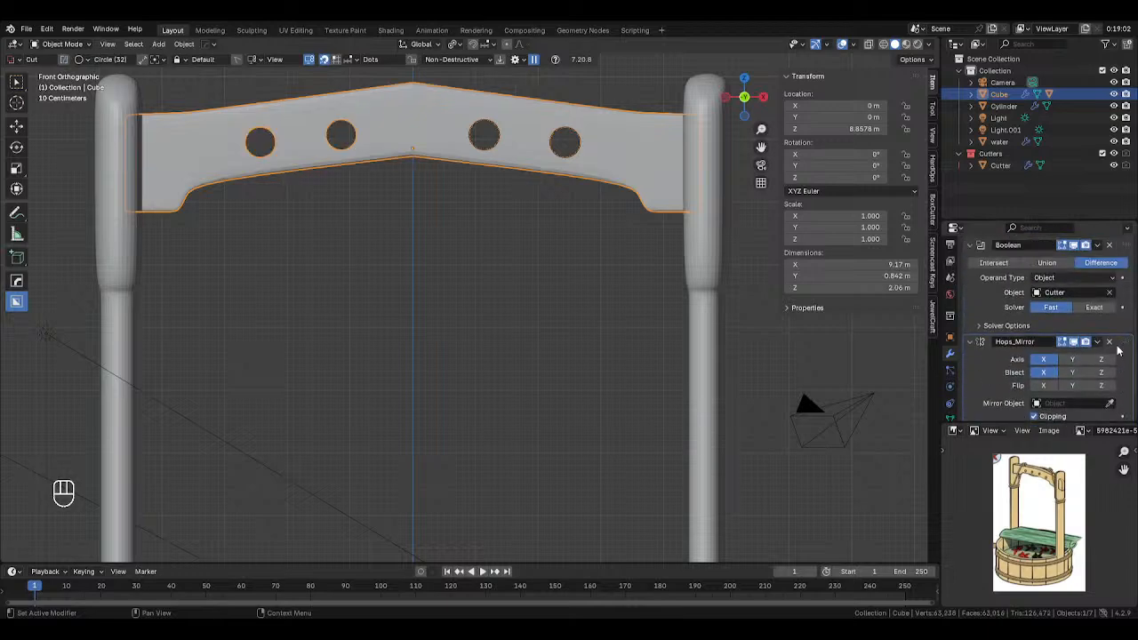
drag(1125, 354, 1133, 328)
drag(1133, 355, 1133, 379)
Examine the crossbar's centre seam and its mesh in Edit Mode with see-through display toggled.
key(Tab)
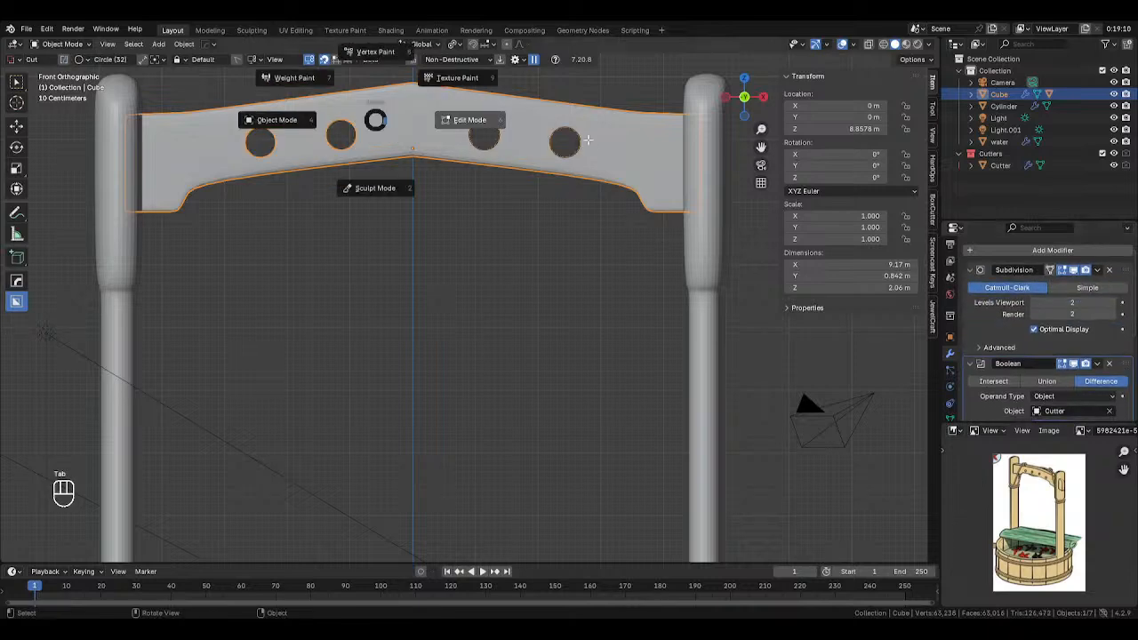
middle_drag(391, 139, 462, 184)
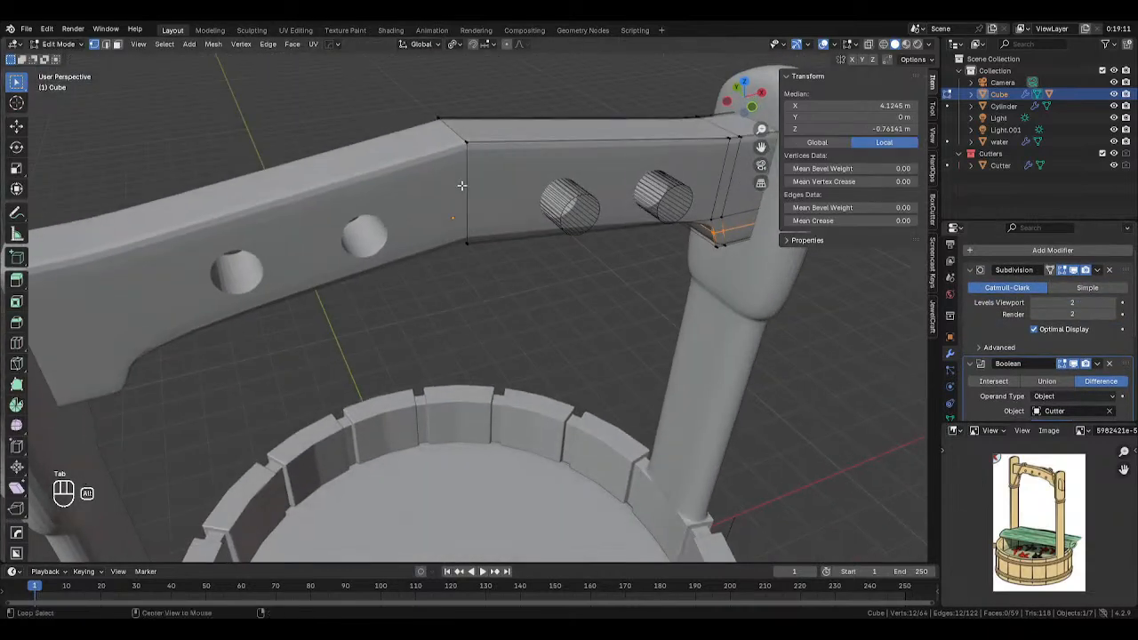
key(alt+z)
key(alt+z)
key(Tab)
middle_drag(546, 208, 489, 219)
click(435, 231)
Set the crossbar's Hops_Mirror merge distance to 0.019 m and turn off its clipping.
scroll(1083, 353, down, 5)
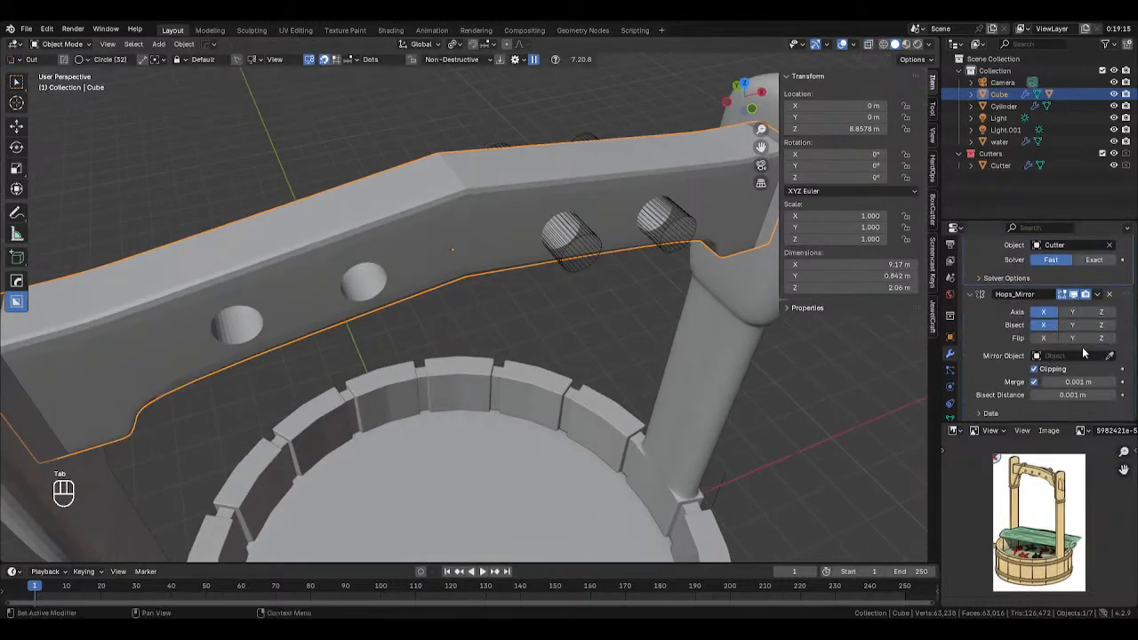
click(1046, 381)
drag(1069, 383, 1065, 383)
click(1035, 385)
click(1035, 385)
click(1036, 368)
scroll(1040, 347, up, 2)
scroll(1040, 342, up, 4)
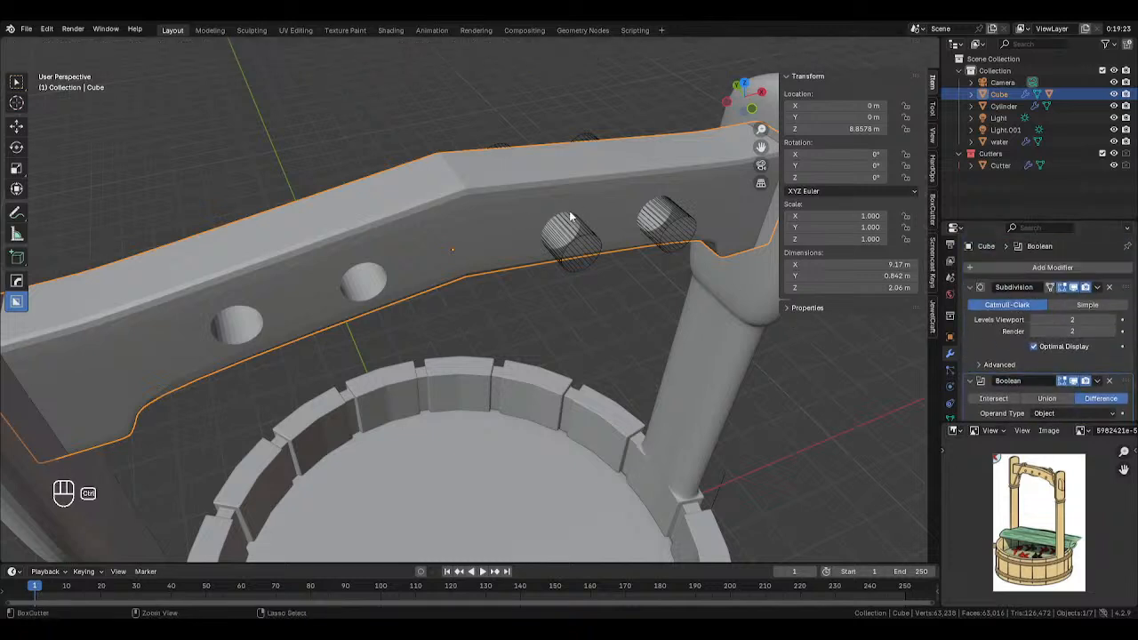
Switch the crossbar's Hops_Mirror X axis off and on again to compare the mirrored half.
key(ctrl+z)
right_click(411, 114)
scroll(1070, 339, down, 5)
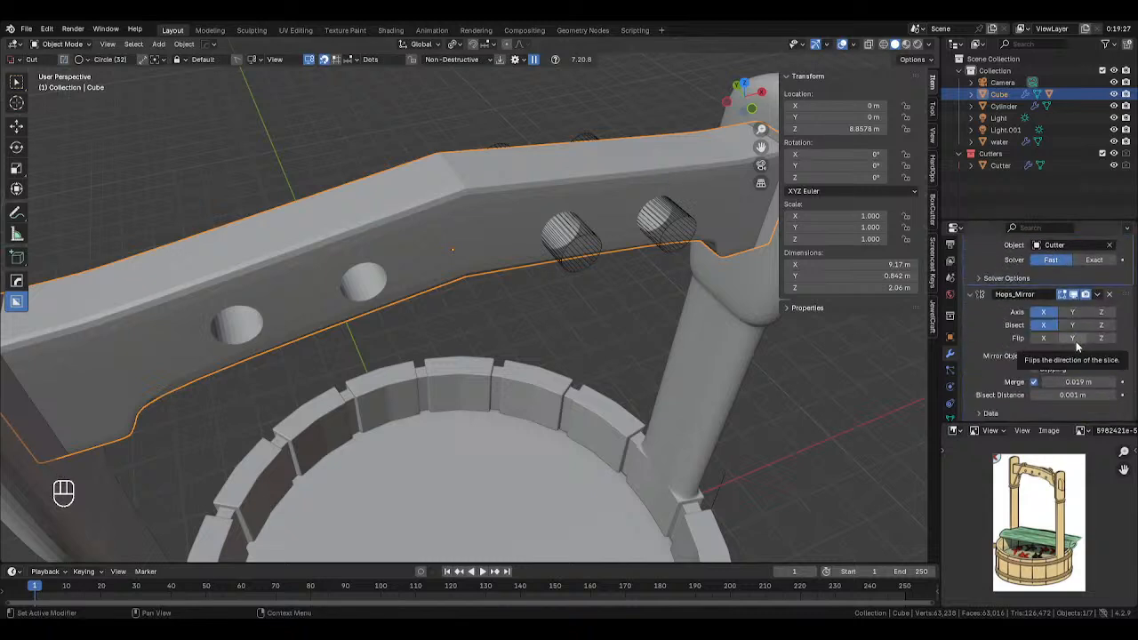
click(1045, 312)
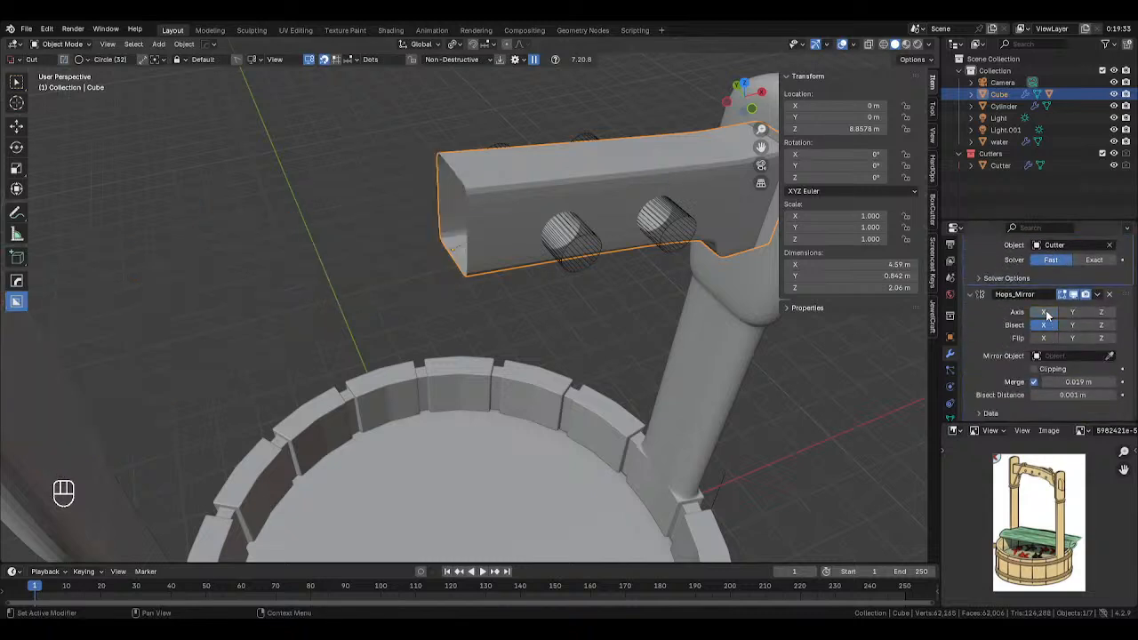
click(1045, 312)
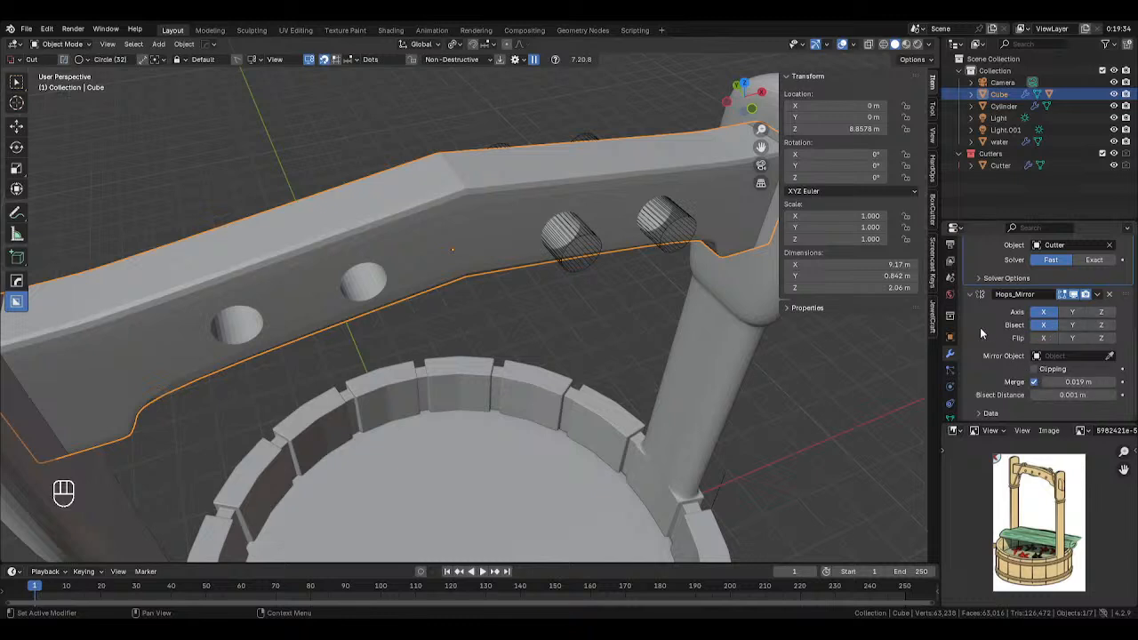
Move the crossbar's Hops_Mirror modifier back to the start of the modifier stack.
drag(1126, 295, 1121, 259)
middle_drag(645, 203, 624, 142)
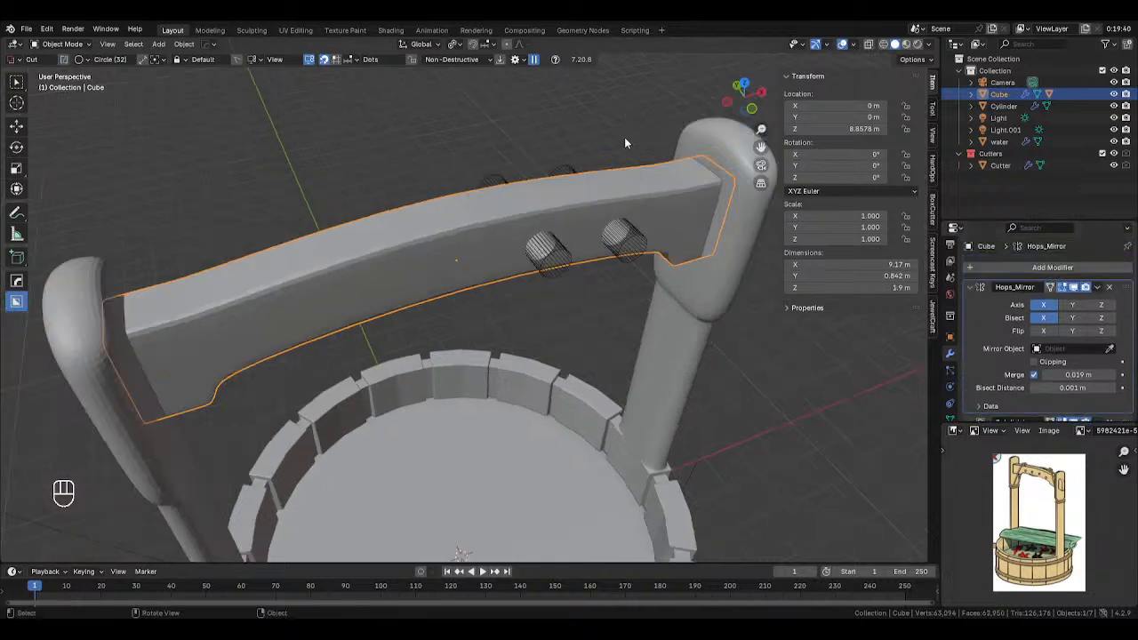
Add a Mirror modifier on X to the hole cutter, using the crossbar Cube as the mirror object.
click(623, 244)
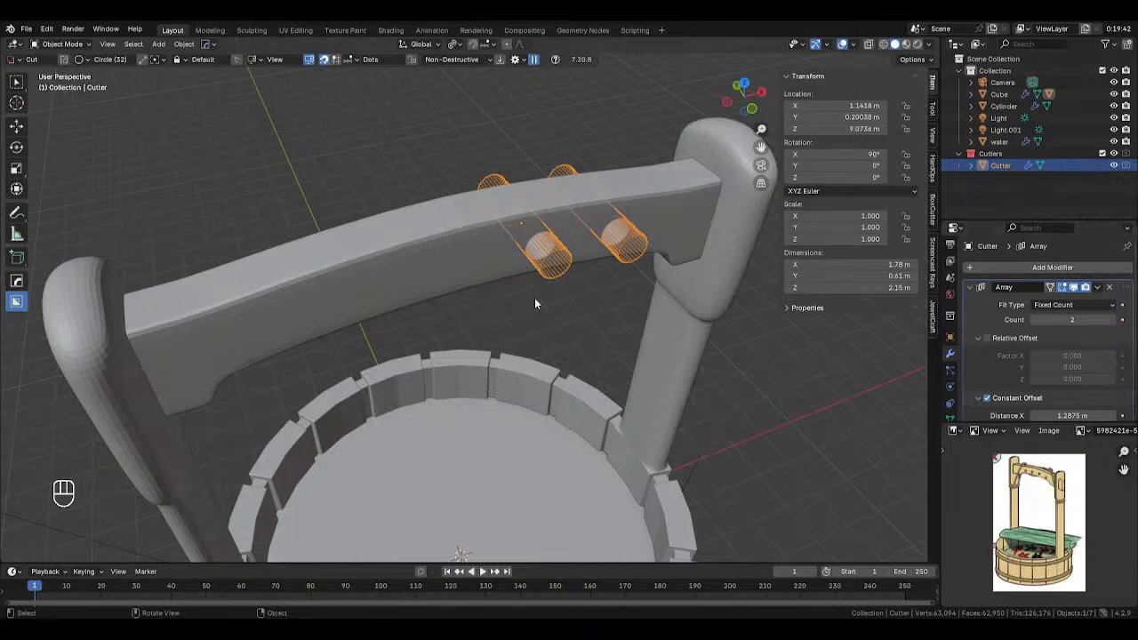
click(1030, 266)
mouse_move(1030, 264)
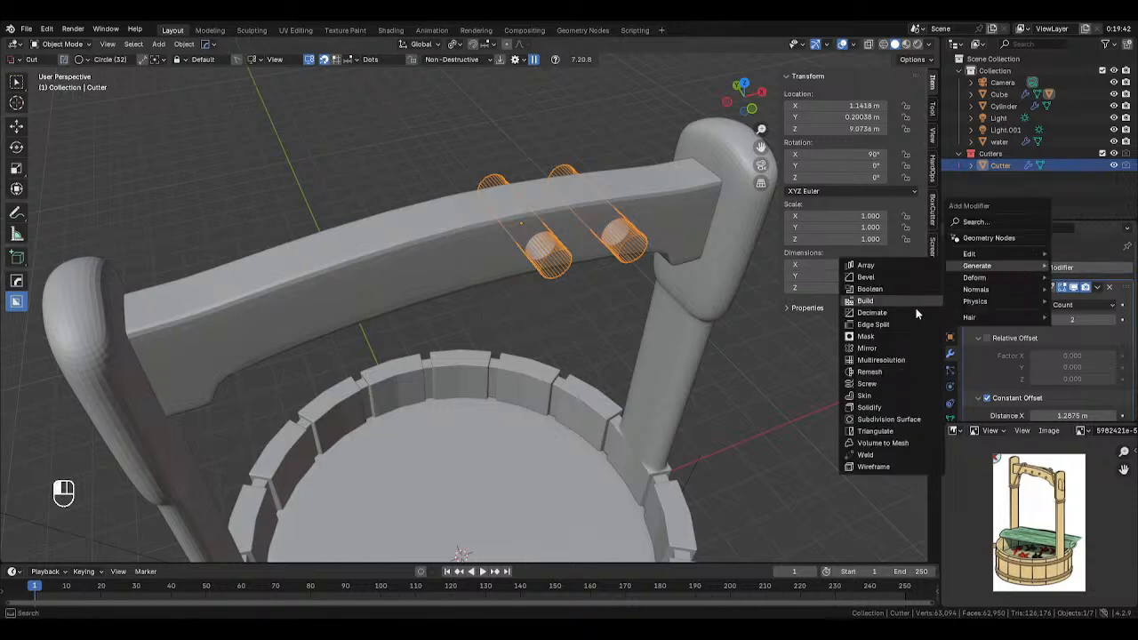
click(888, 347)
scroll(1050, 356, down, 5)
middle_drag(569, 267, 675, 276)
scroll(1067, 329, down, 2)
click(1109, 356)
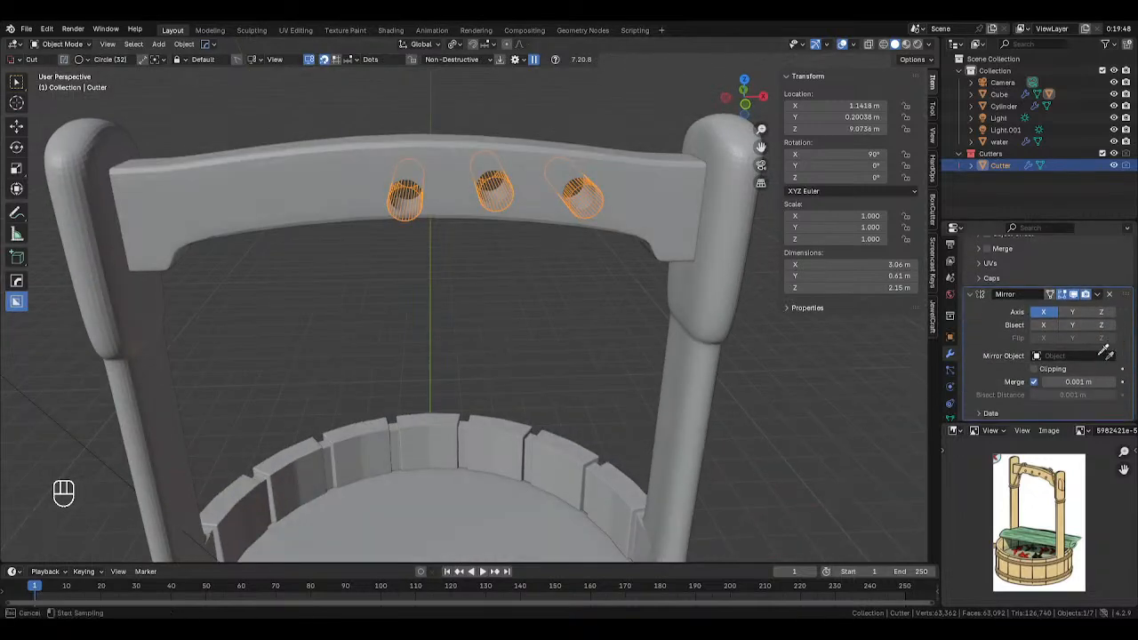
click(537, 143)
click(610, 110)
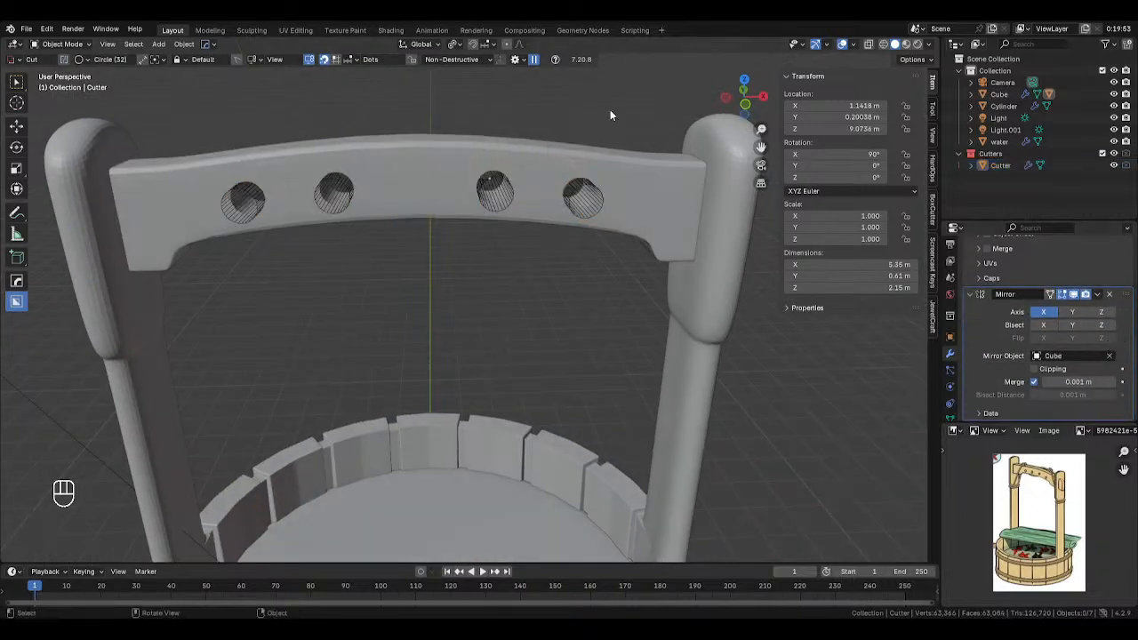
Hide the hole cutter in the viewport and check the four holes in the crossbar.
key(Tab)
click(509, 179)
key(h)
scroll(614, 235, down, 4)
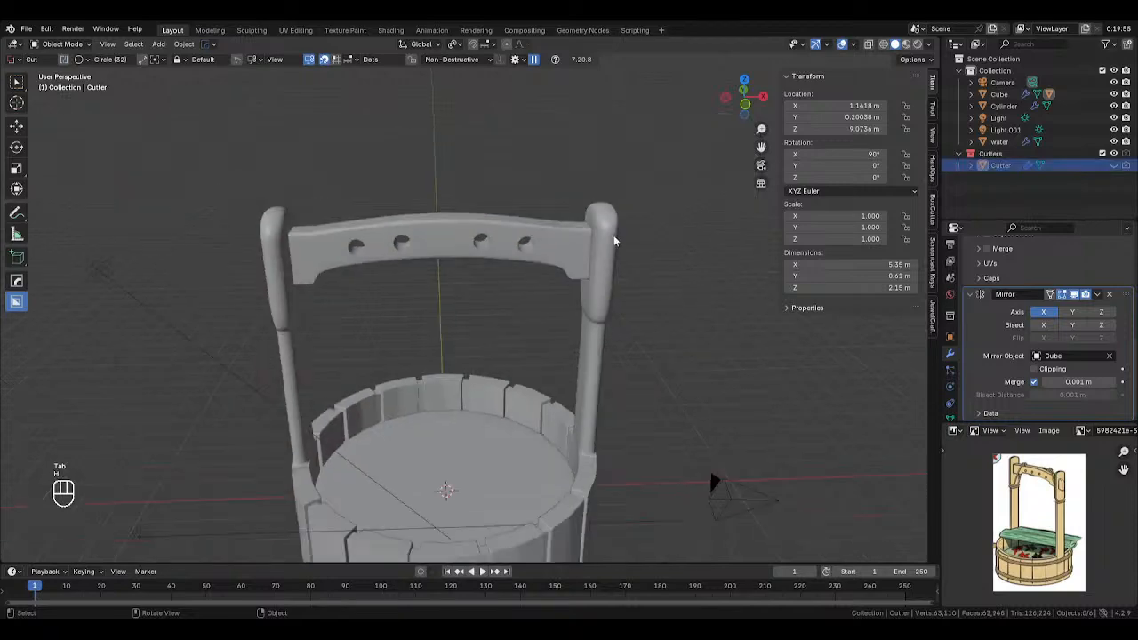
middle_drag(613, 235, 450, 248)
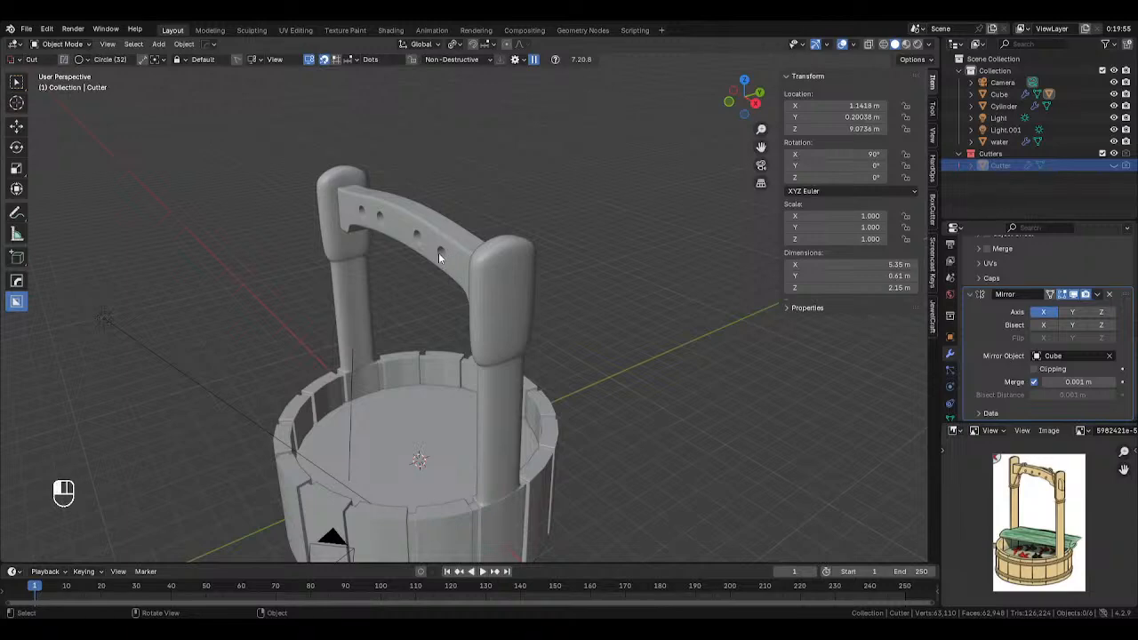
Set the cutter's array constant offset to 1.8875 m in X and -0.2 m in Y to space the holes wider.
click(439, 252)
key(KP_1)
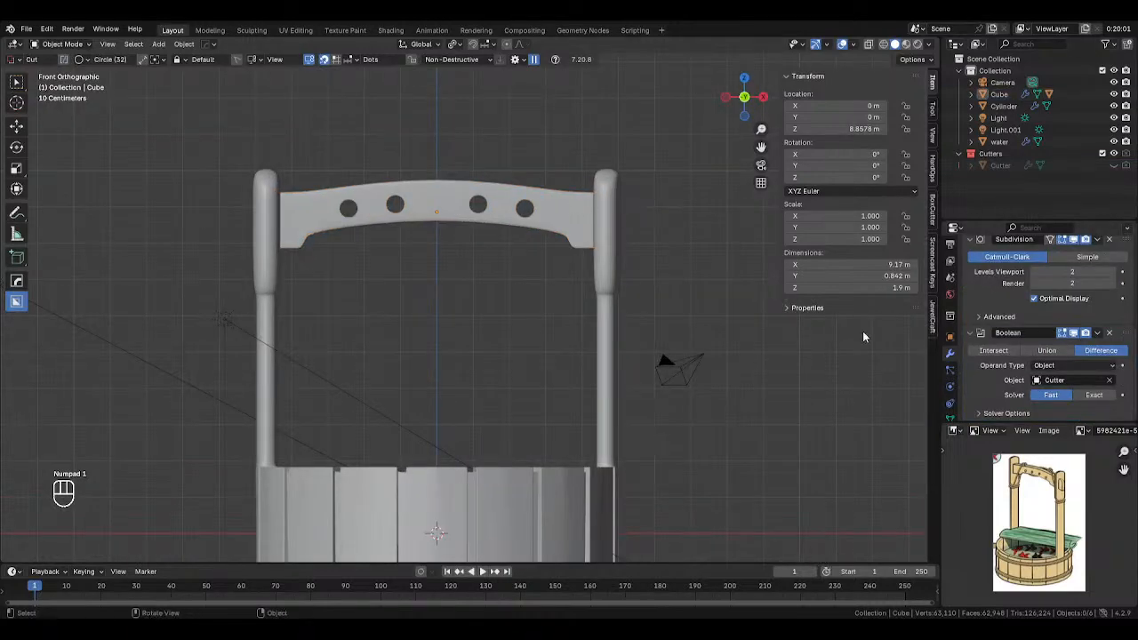
click(1114, 166)
click(1113, 166)
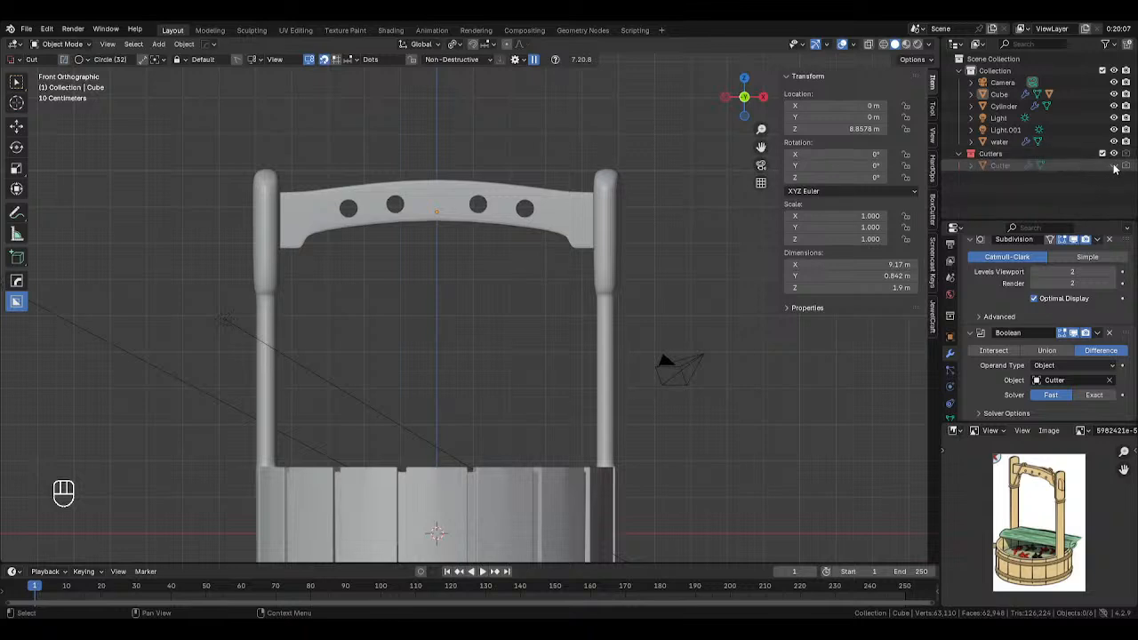
click(1014, 167)
scroll(1083, 307, up, 5)
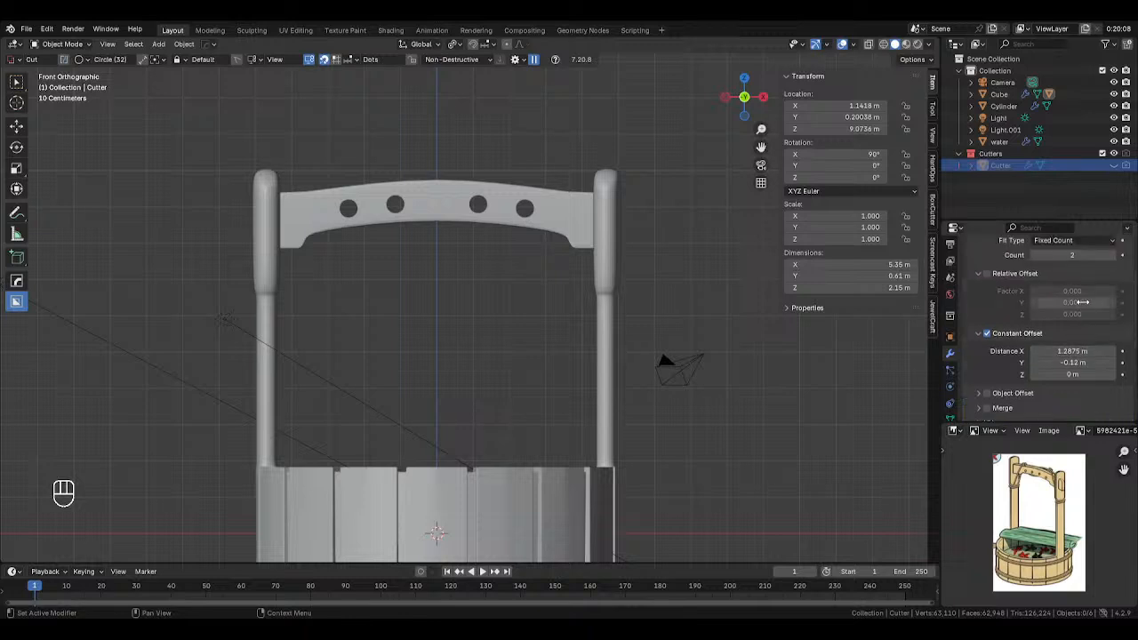
scroll(1083, 306, down, 1)
mouse_move(1072, 344)
mouse_down()
mouse_move(1132, 344)
mouse_move(1069, 356)
mouse_up()
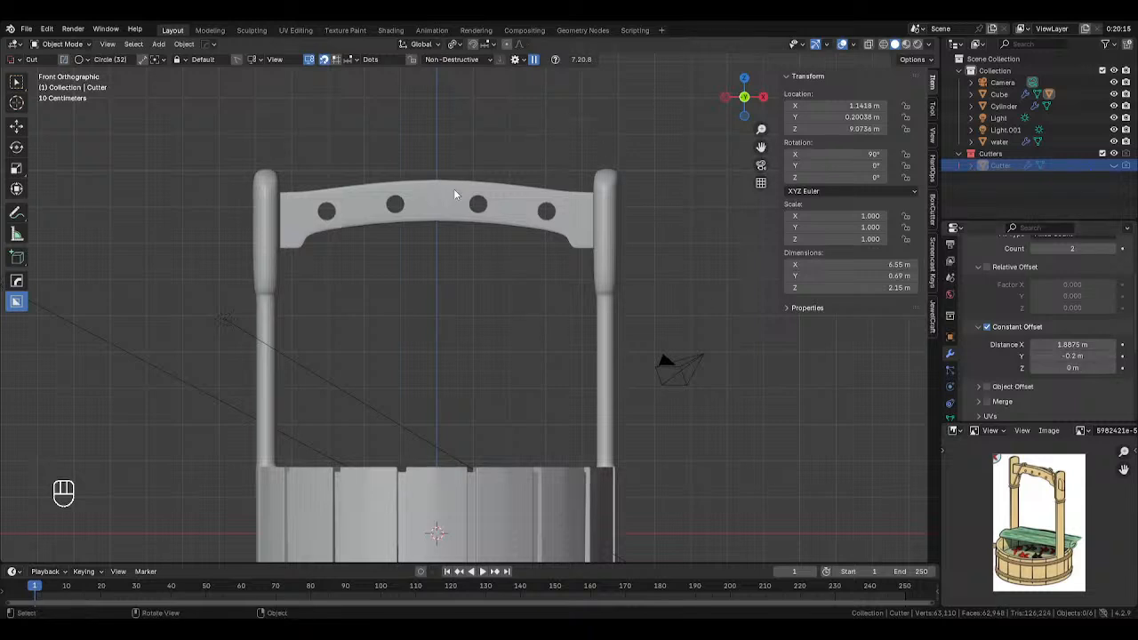
Unhide the hole cutter and raise it along Z to about 9.193 m.
click(485, 205)
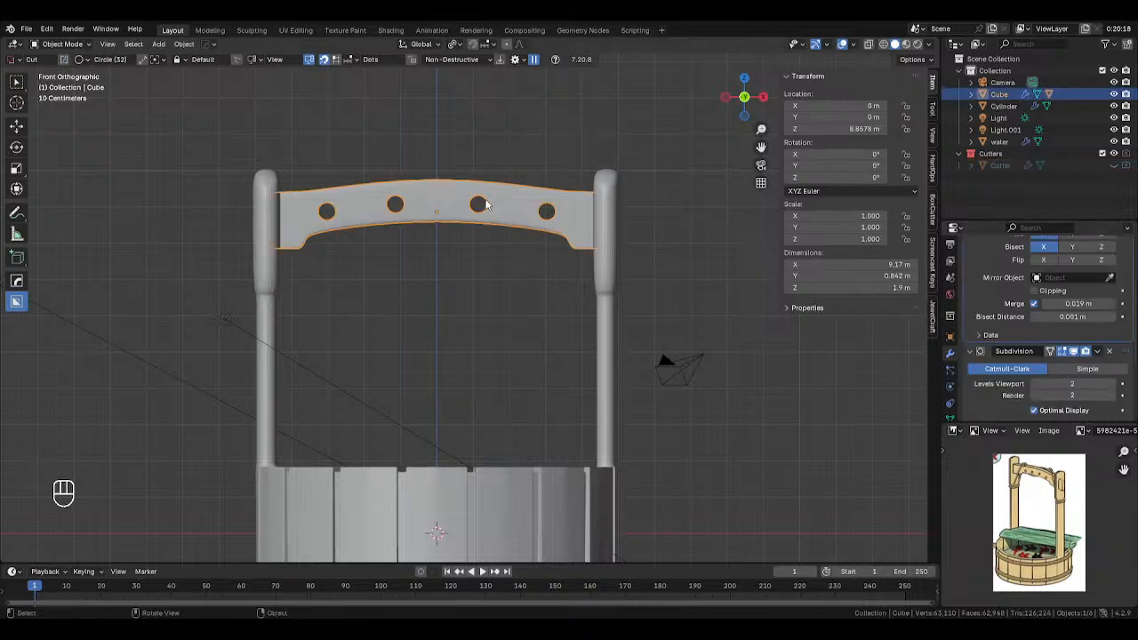
click(1113, 167)
key(g)
right_click(500, 192)
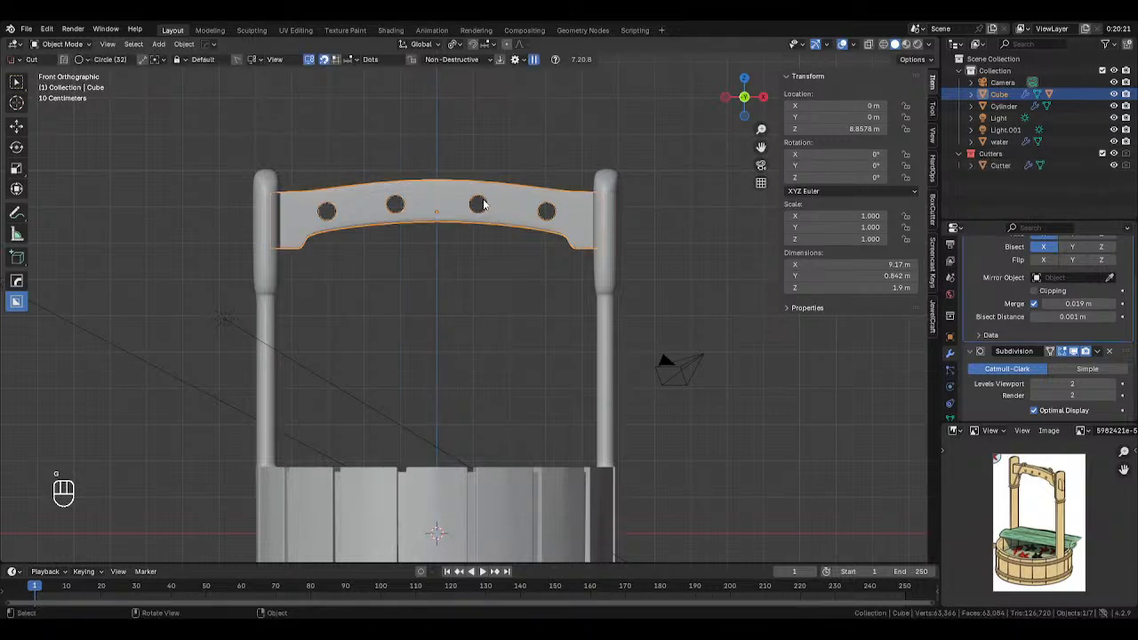
click(484, 205)
key(g)
key(z)
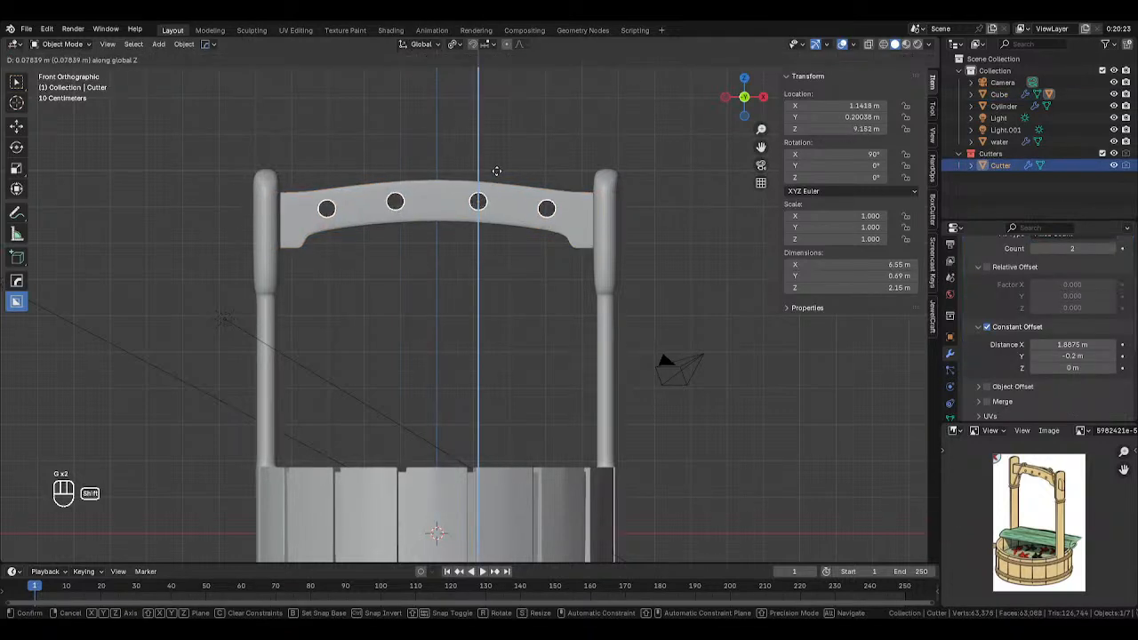
click(503, 163)
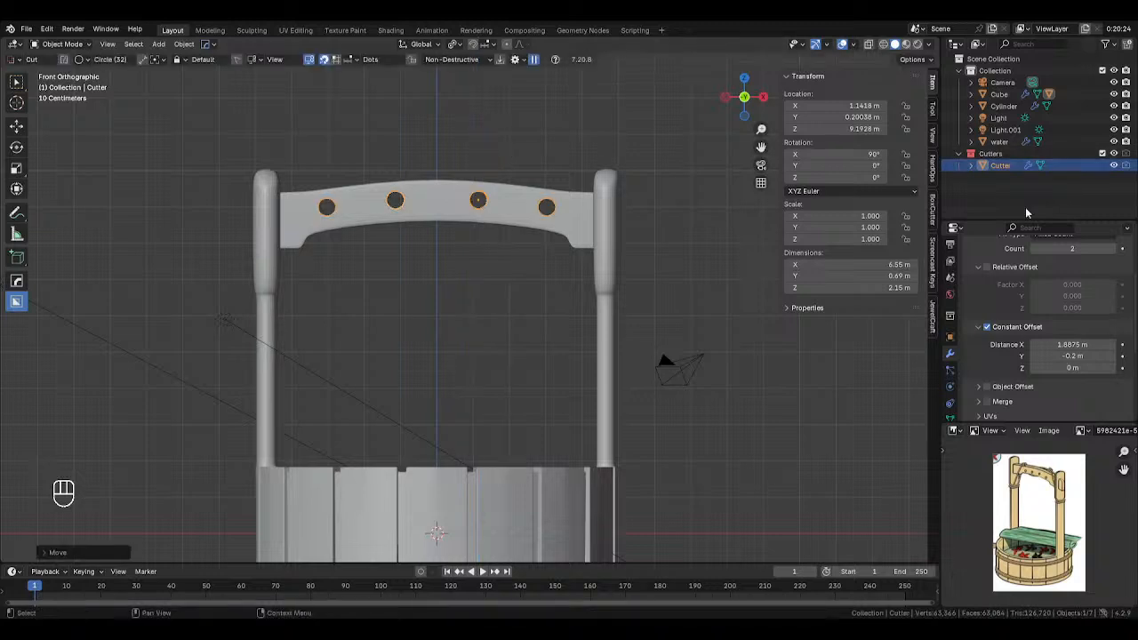
Set the cutter array's constant Y offset to -0.28 m so the outer holes follow the crossbar's curve.
scroll(1016, 297, up, 2)
scroll(1049, 329, down, 3)
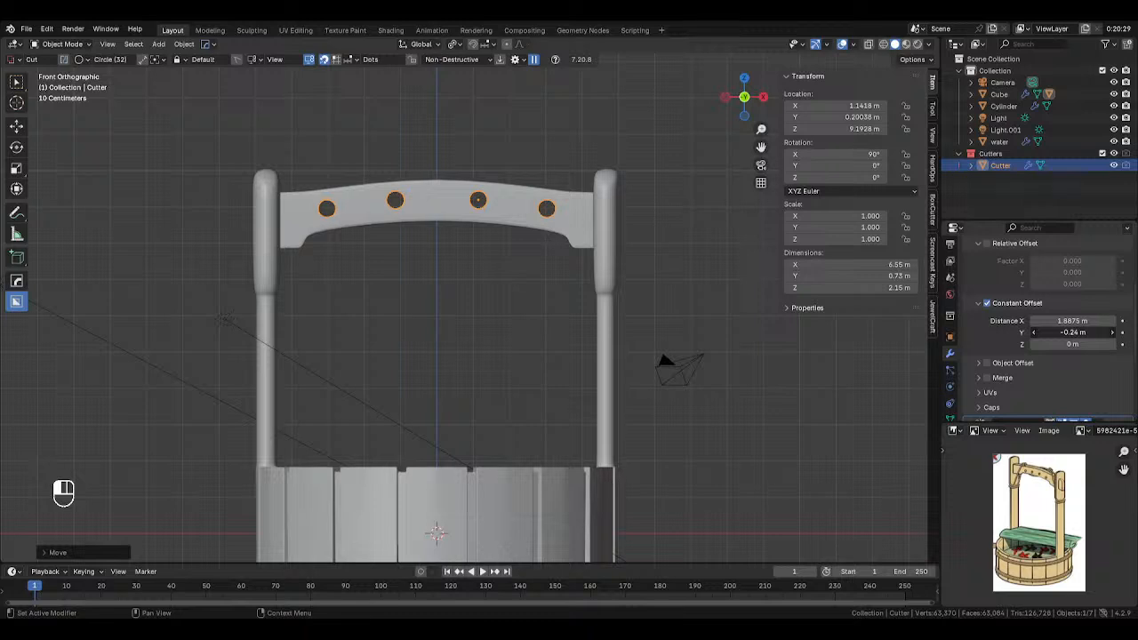
click(657, 186)
scroll(656, 187, down, 3)
Hide the repositioned hole cutter and check the whole well from several angles.
key(Tab)
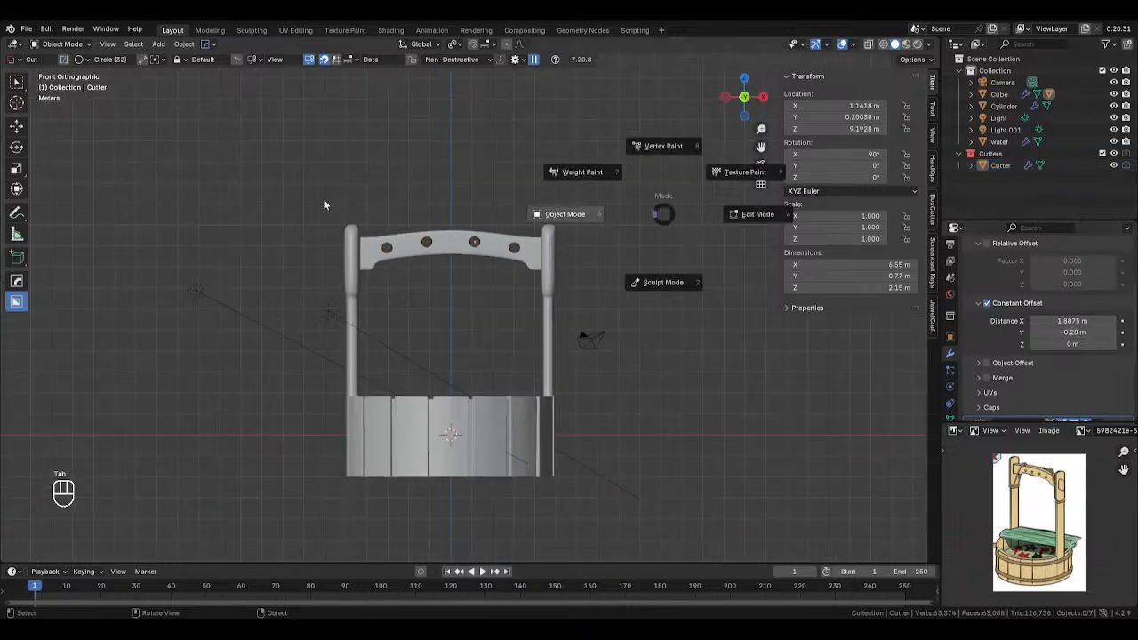
click(483, 239)
click(481, 239)
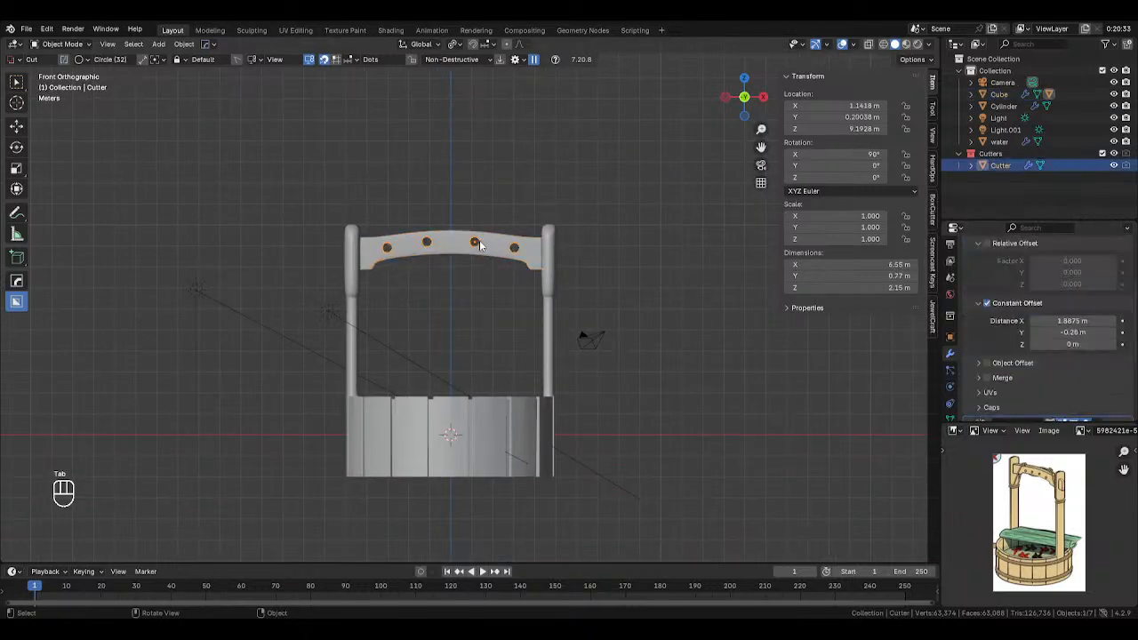
key(h)
middle_drag(649, 209, 649, 249)
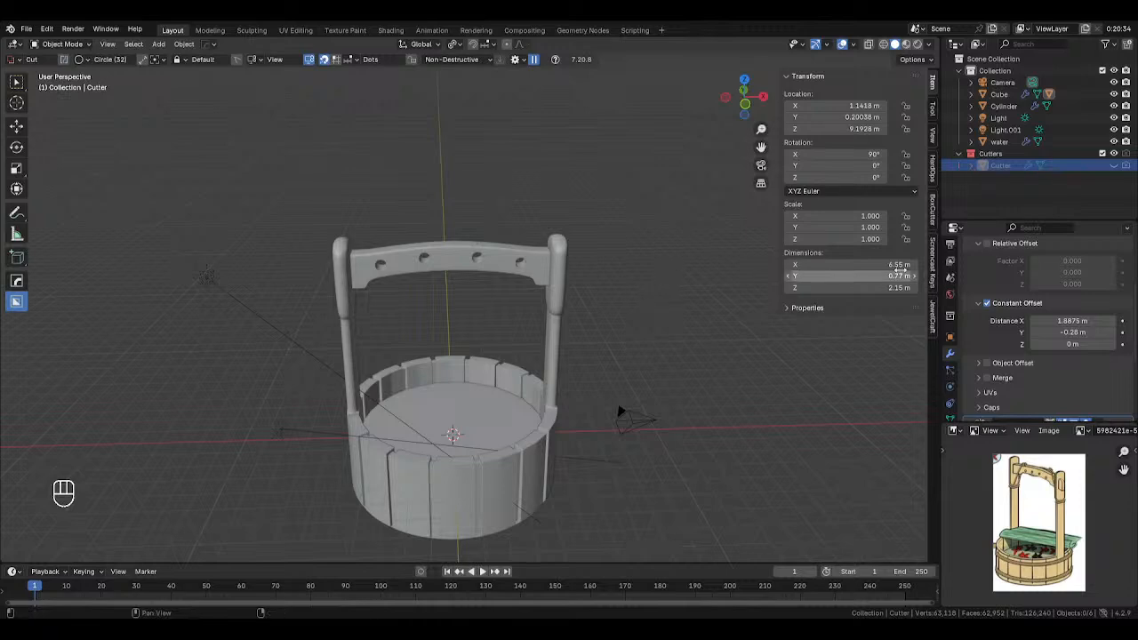
scroll(673, 303, up, 4)
scroll(667, 305, down, 5)
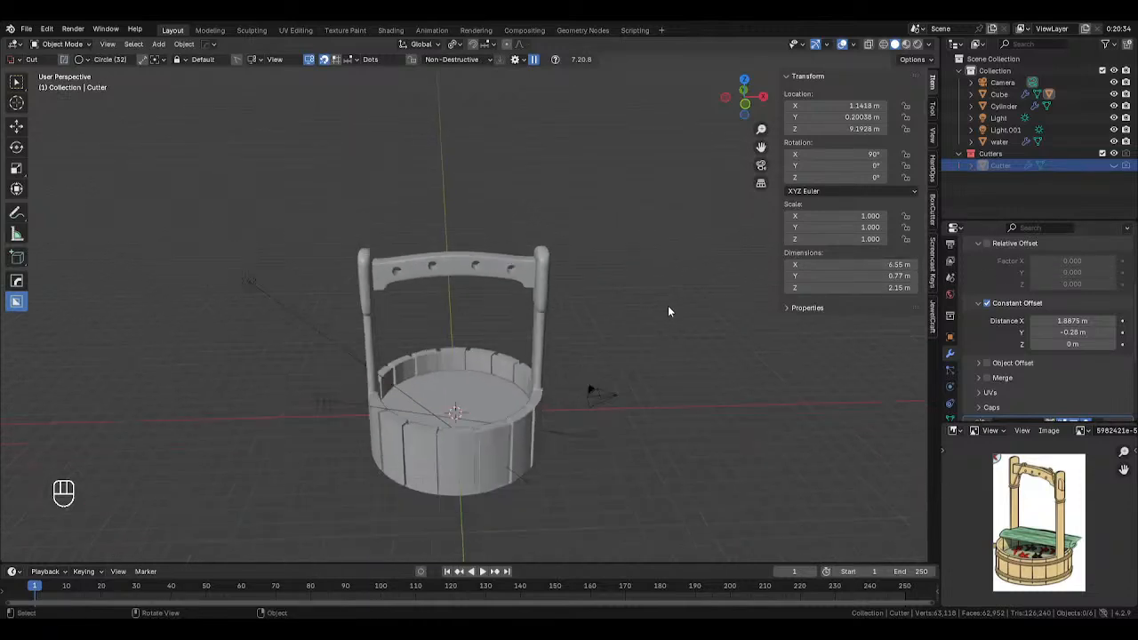
middle_drag(668, 305, 639, 286)
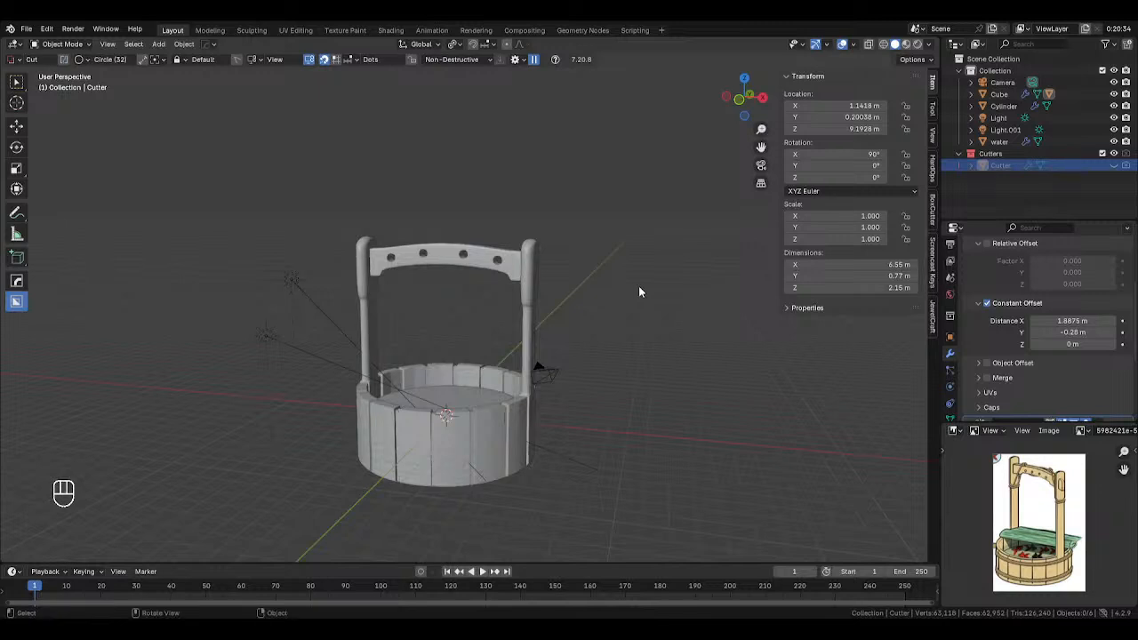
Annotate the front view with two horizontal bands around the tub and curved marks at the crossbar's joints with the posts.
key(KP_1)
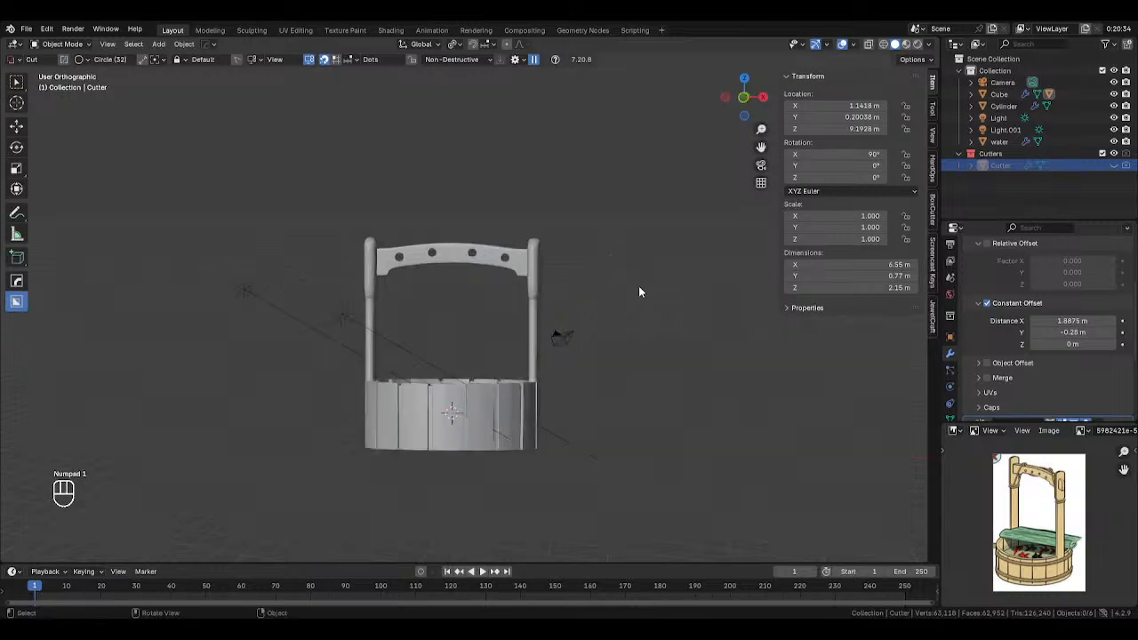
click(16, 214)
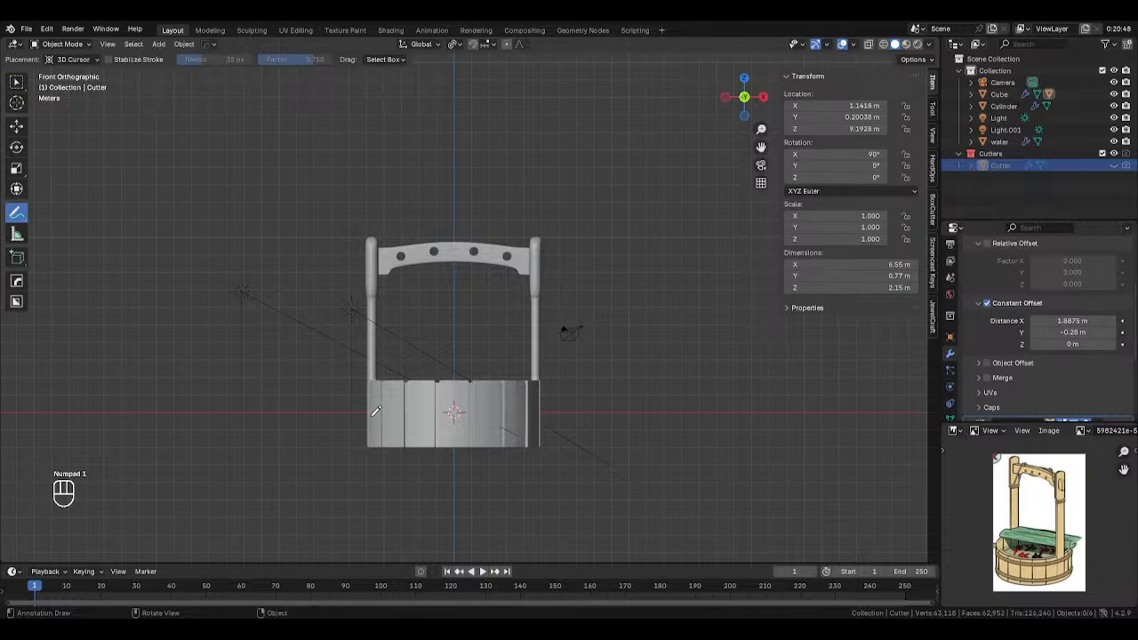
drag(375, 414, 500, 419)
drag(362, 397, 575, 388)
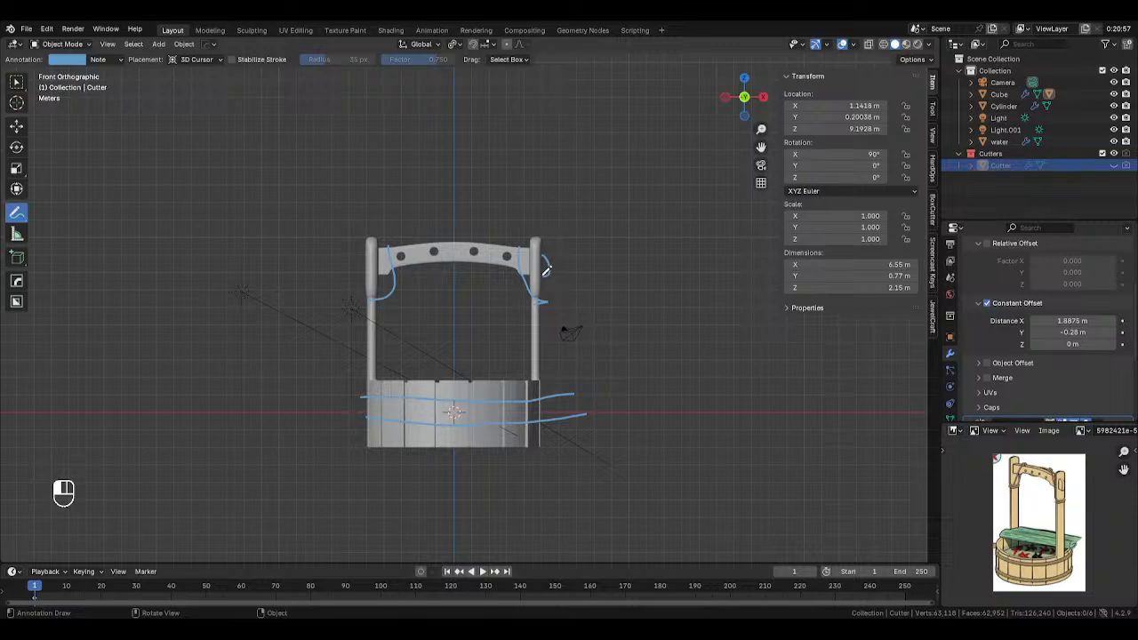
middle_drag(415, 367, 447, 387)
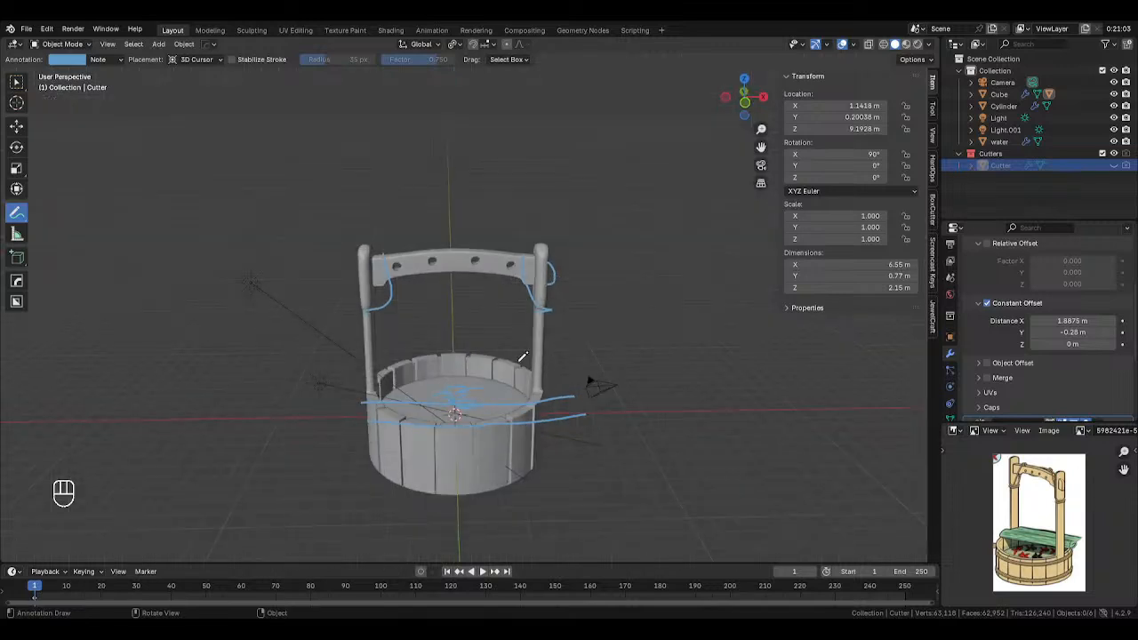
Erase all the annotation strokes around the tub and crossbar and switch back to the selection tool in front view.
drag(26, 214, 71, 263)
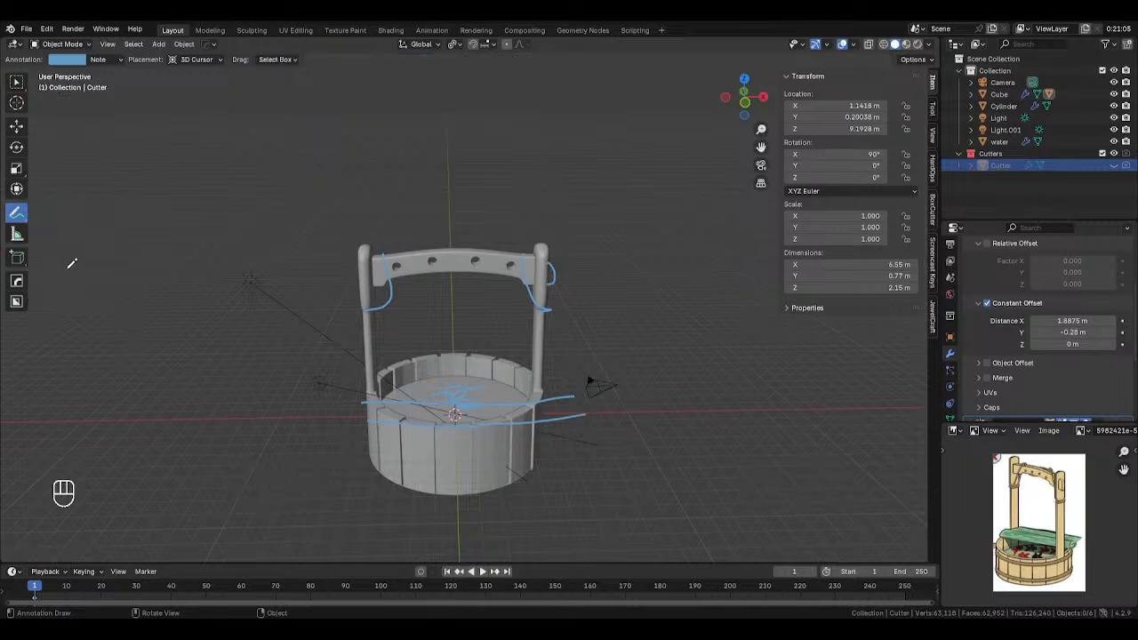
click(16, 205)
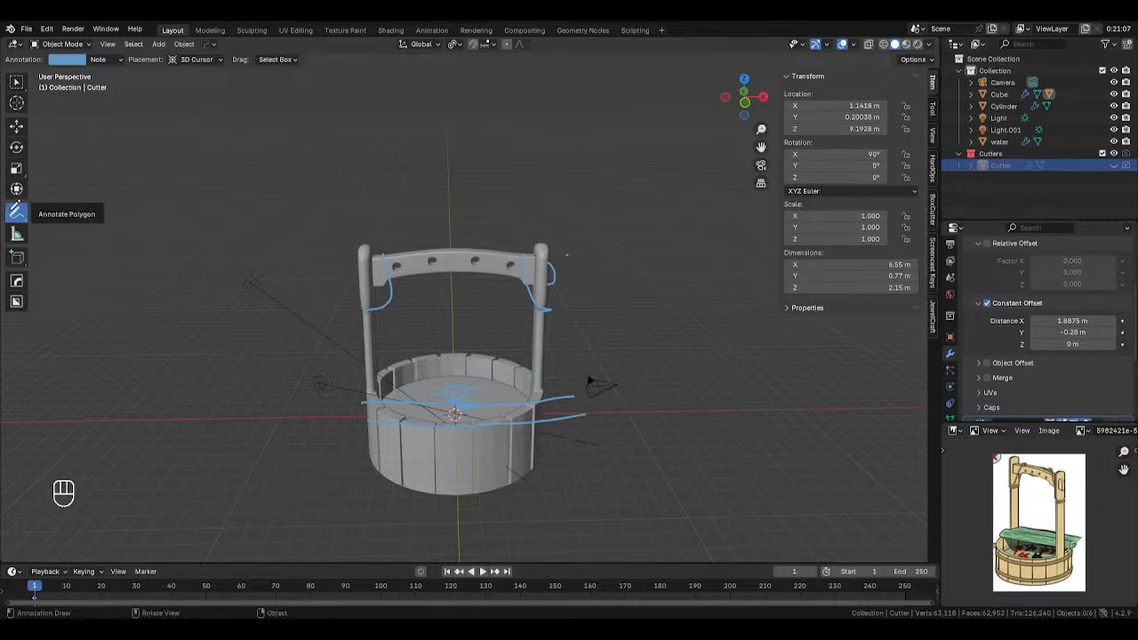
mouse_move(20, 216)
mouse_down()
mouse_move(62, 256)
mouse_move(65, 289)
mouse_up()
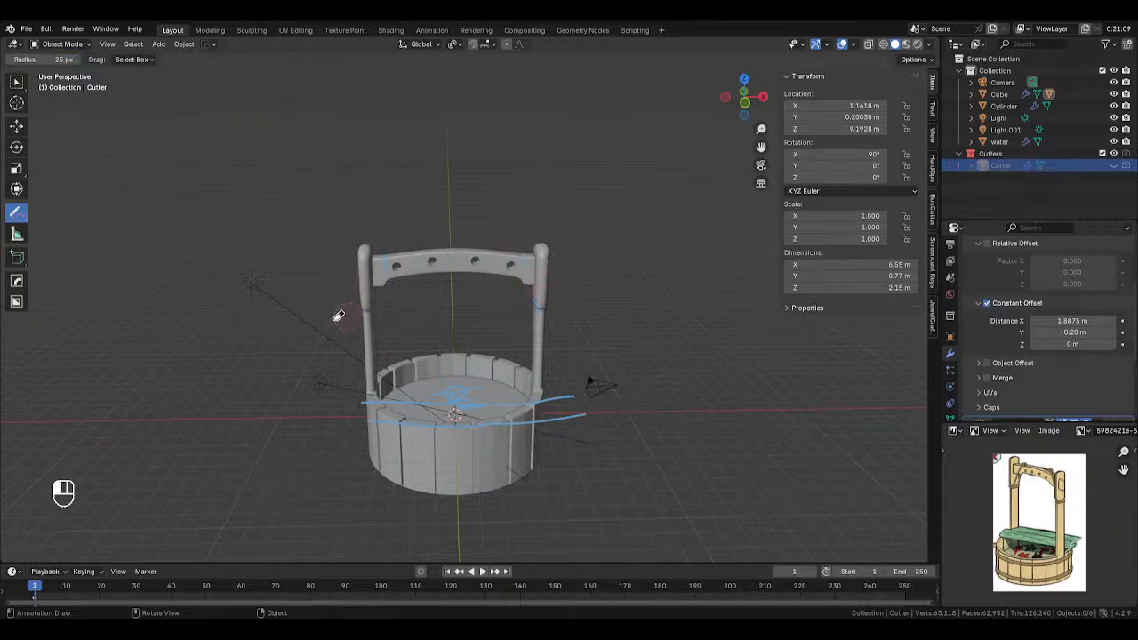
drag(416, 383, 311, 422)
key(KP_1)
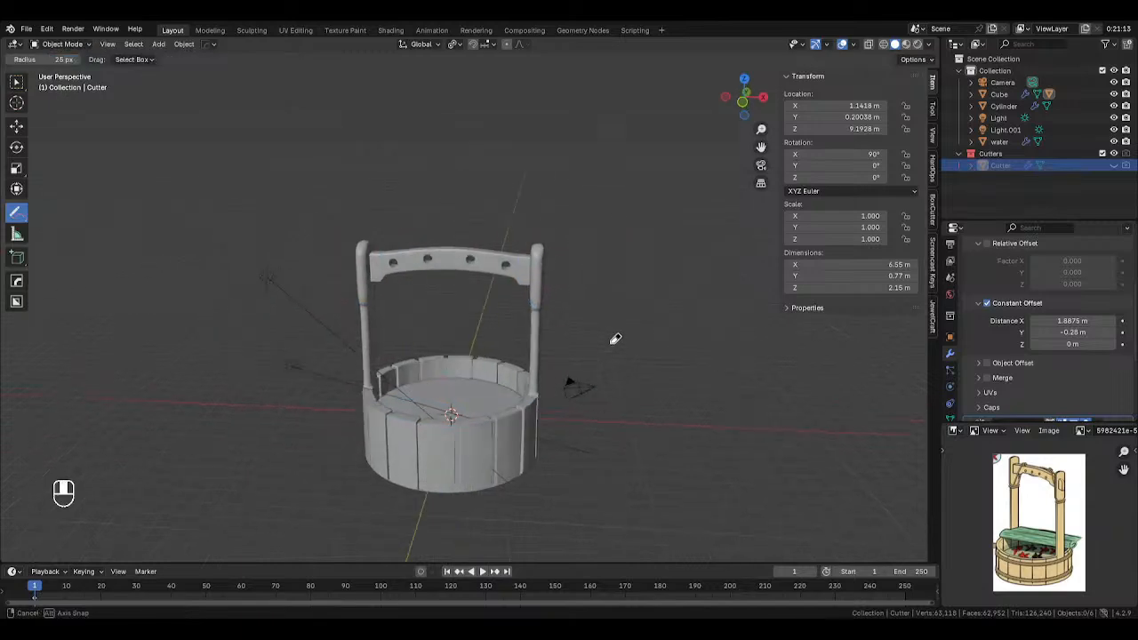
click(17, 84)
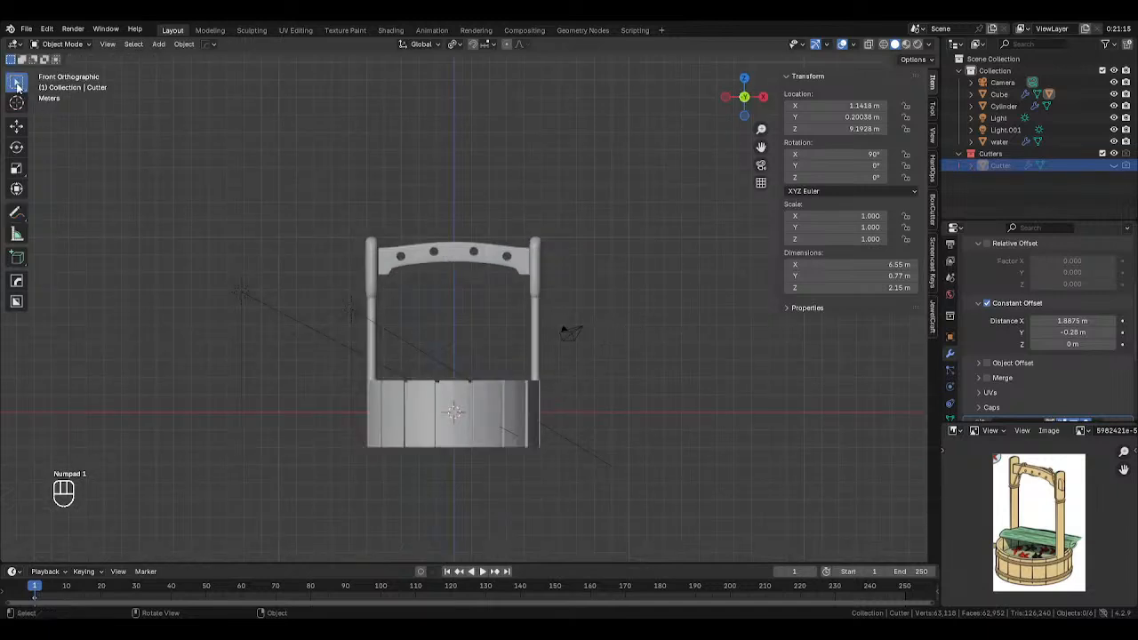
Add a mesh circle and raise it along Z to about 12.289 m, above the well's crossbar.
middle_drag(638, 250, 666, 314)
key(shift+a)
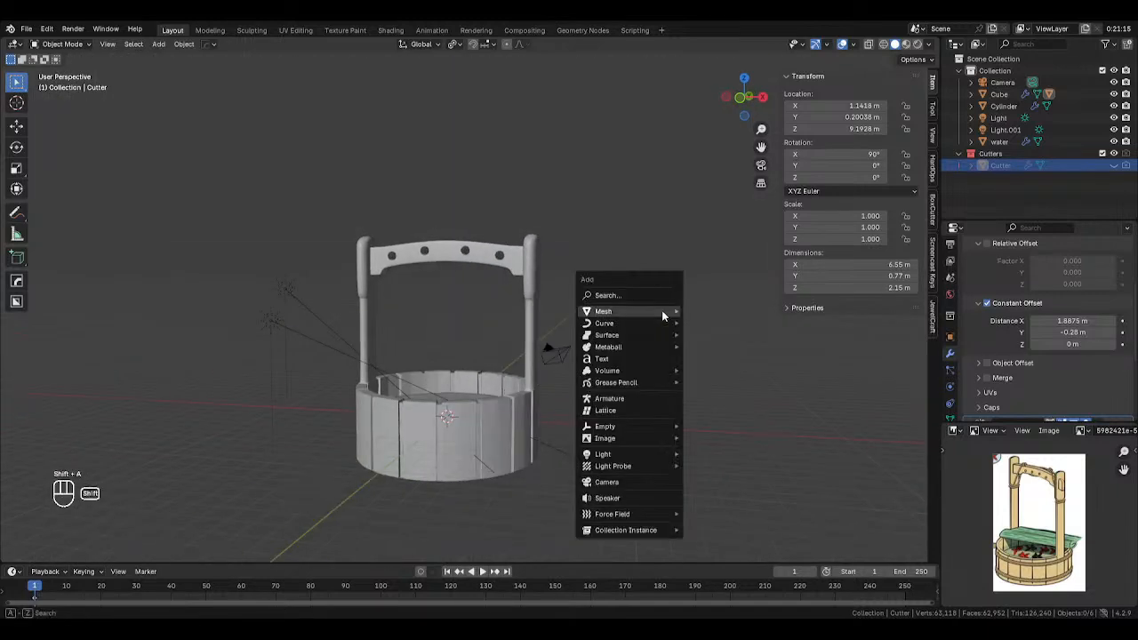
mouse_move(662, 315)
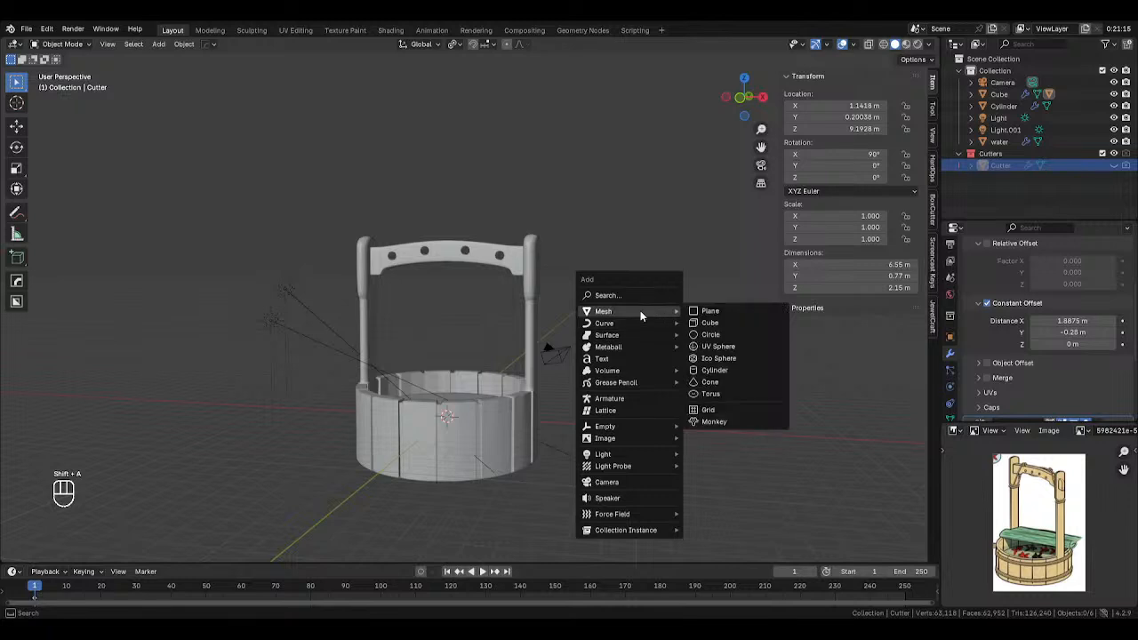
click(704, 334)
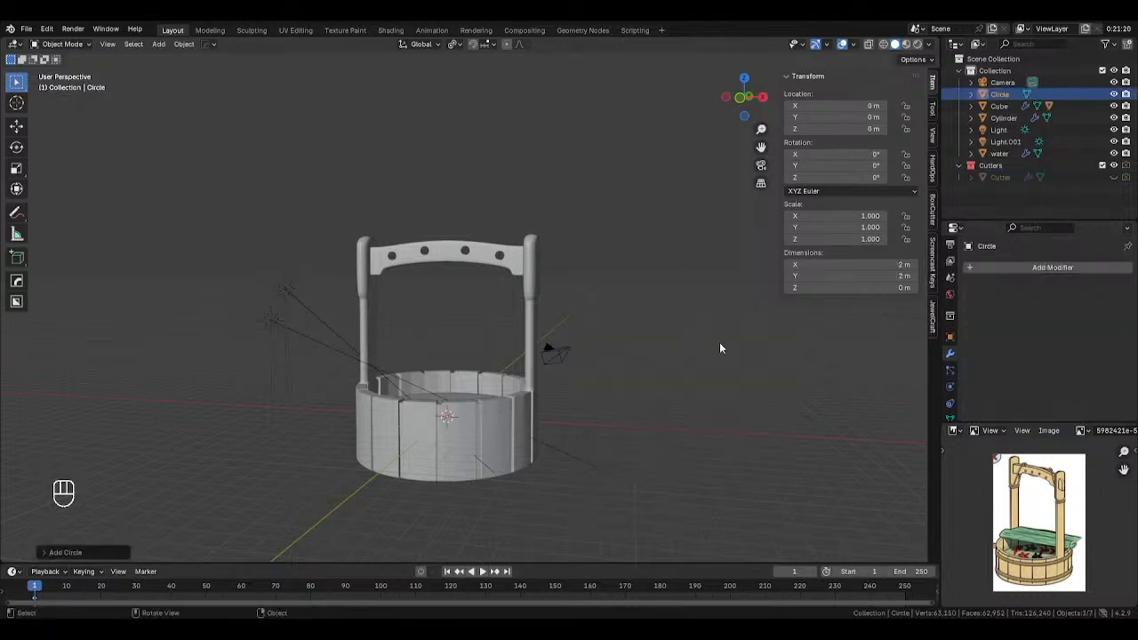
key(g)
key(z)
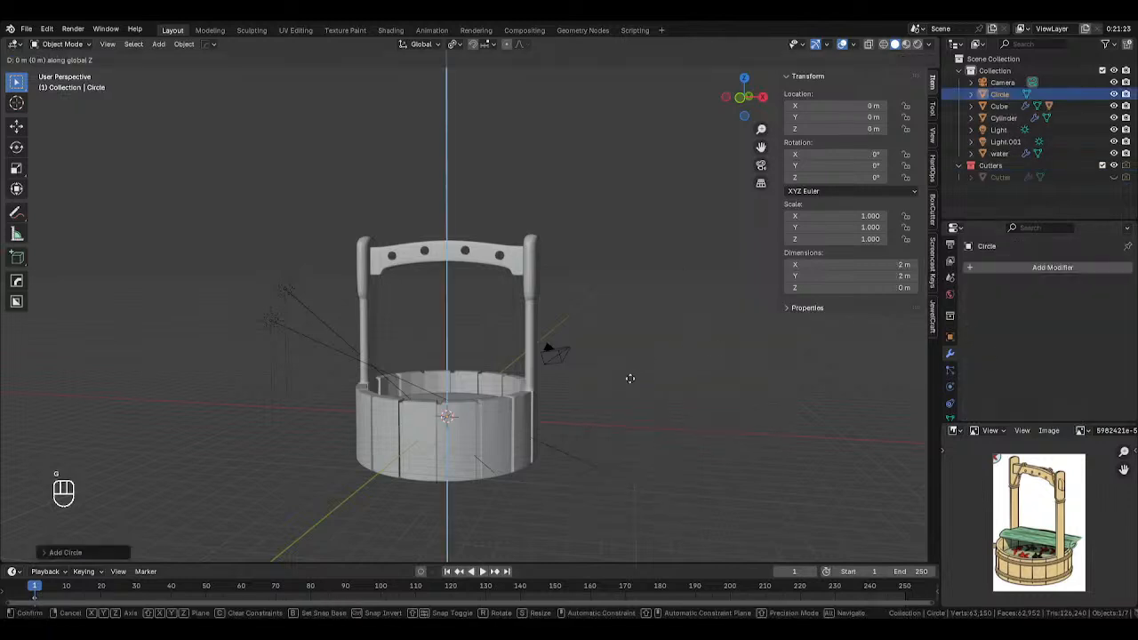
click(636, 160)
Add a Bézier curve and set its Z location to the circle's 12.289 m.
key(shift+a)
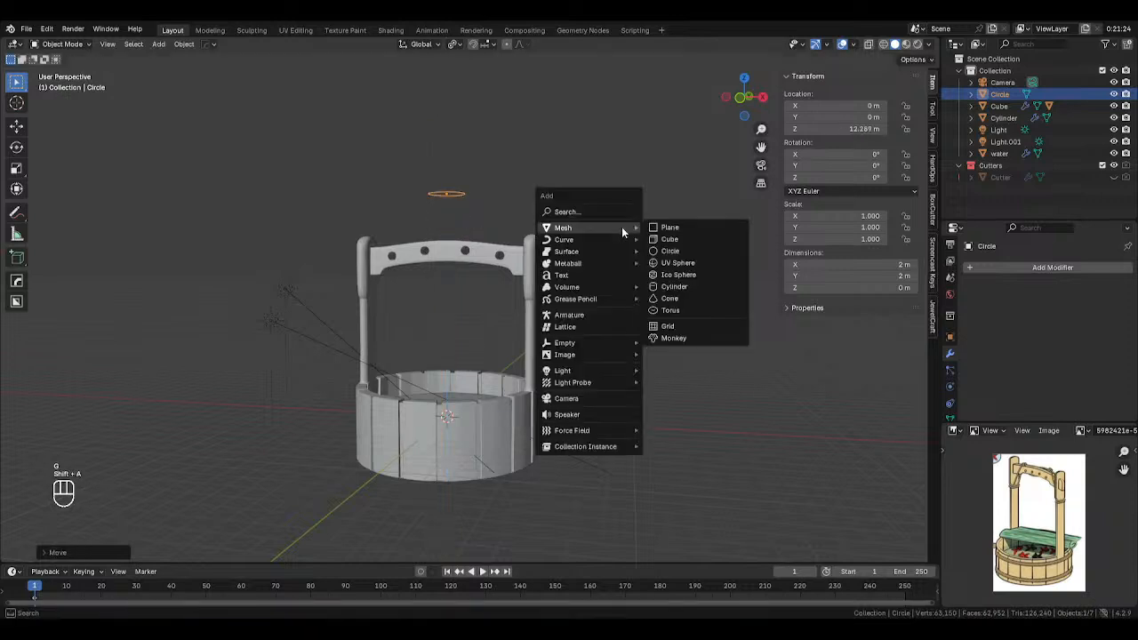
mouse_move(611, 238)
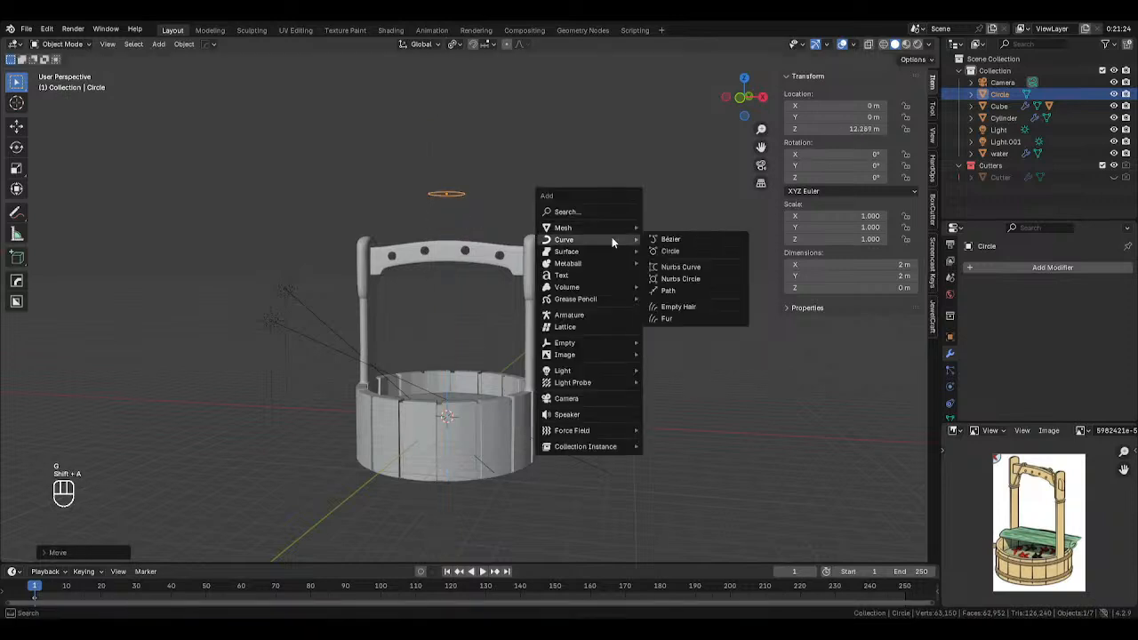
click(660, 244)
click(444, 194)
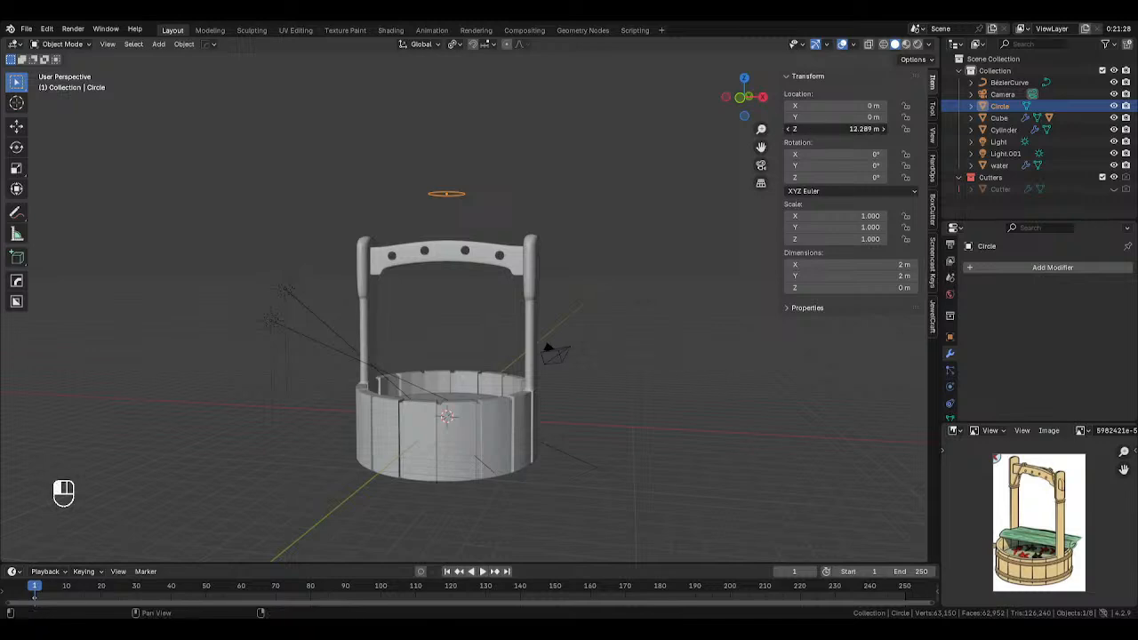
double_click(836, 129)
key(ctrl+c)
click(1003, 87)
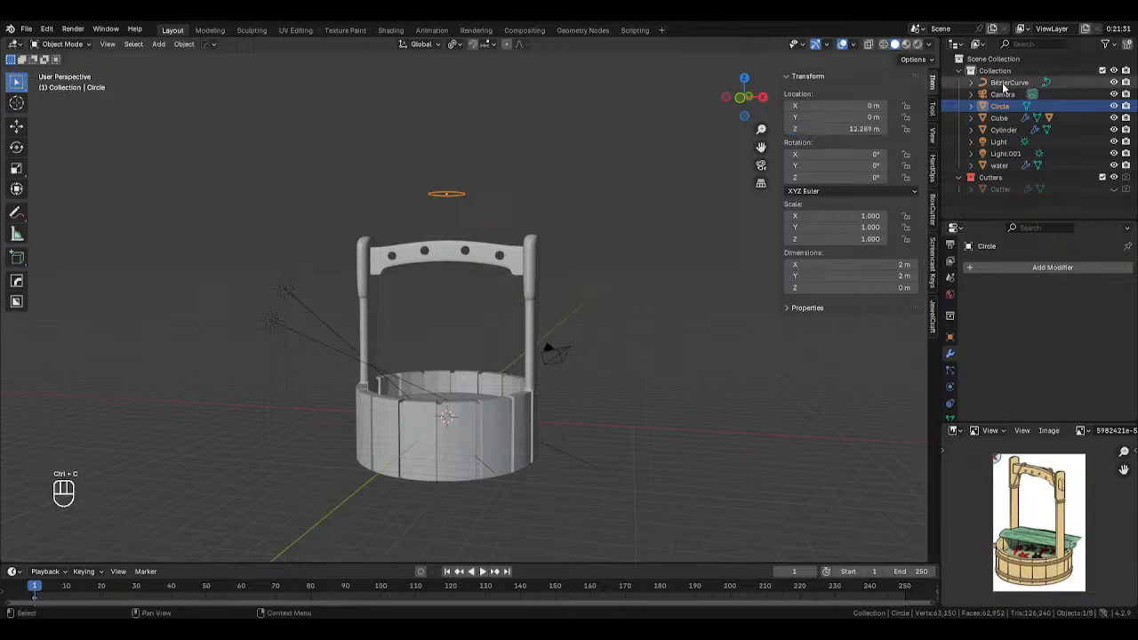
double_click(1003, 85)
key(Escape)
click(1012, 84)
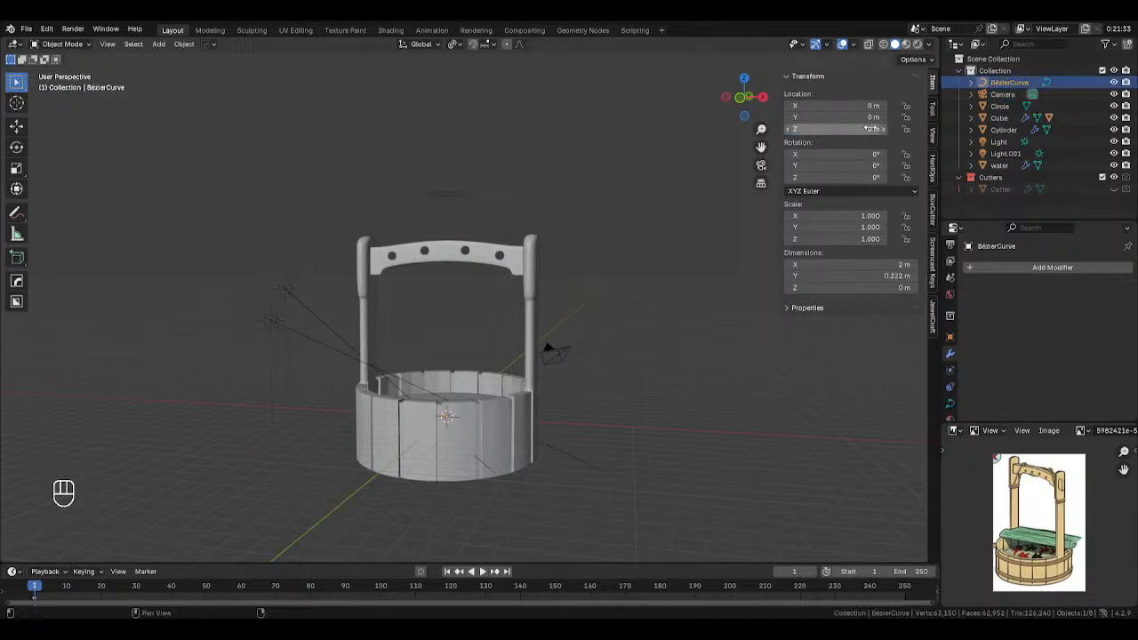
double_click(862, 128)
key(ctrl+v)
key(Return)
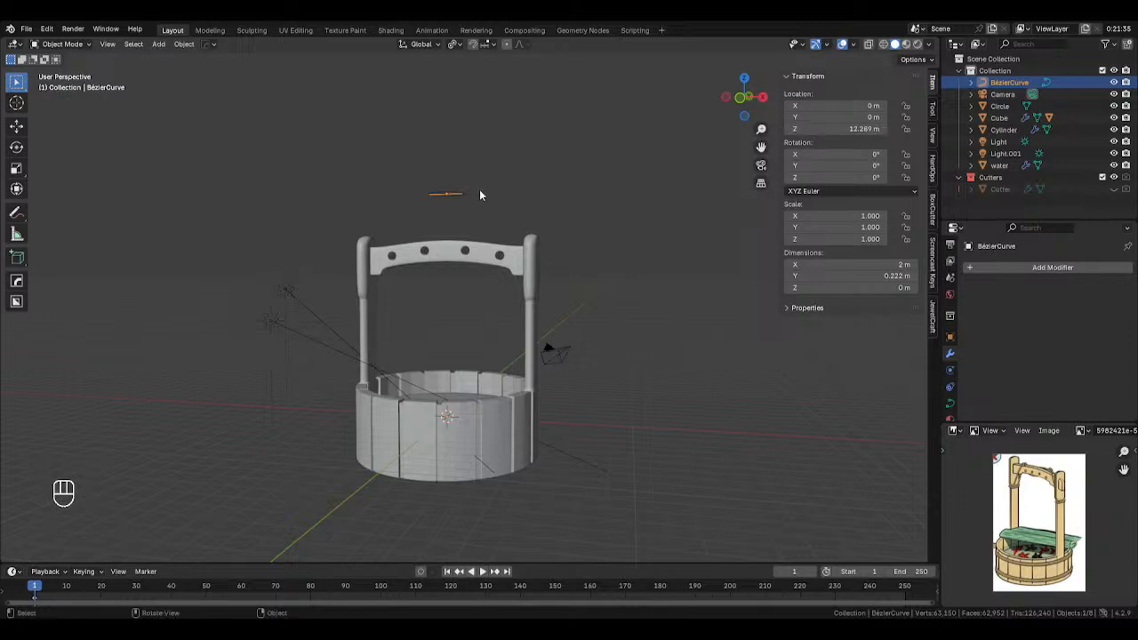
Give the circle a Screw modifier that revolves around the Y axis.
middle_drag(479, 186, 459, 239)
click(463, 234)
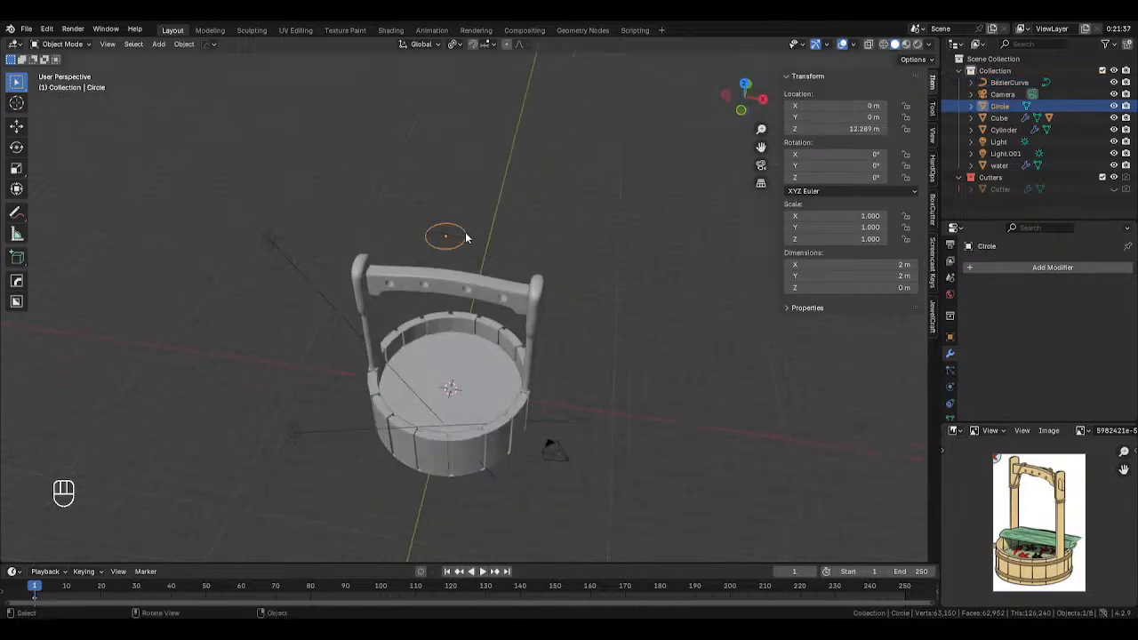
click(1053, 268)
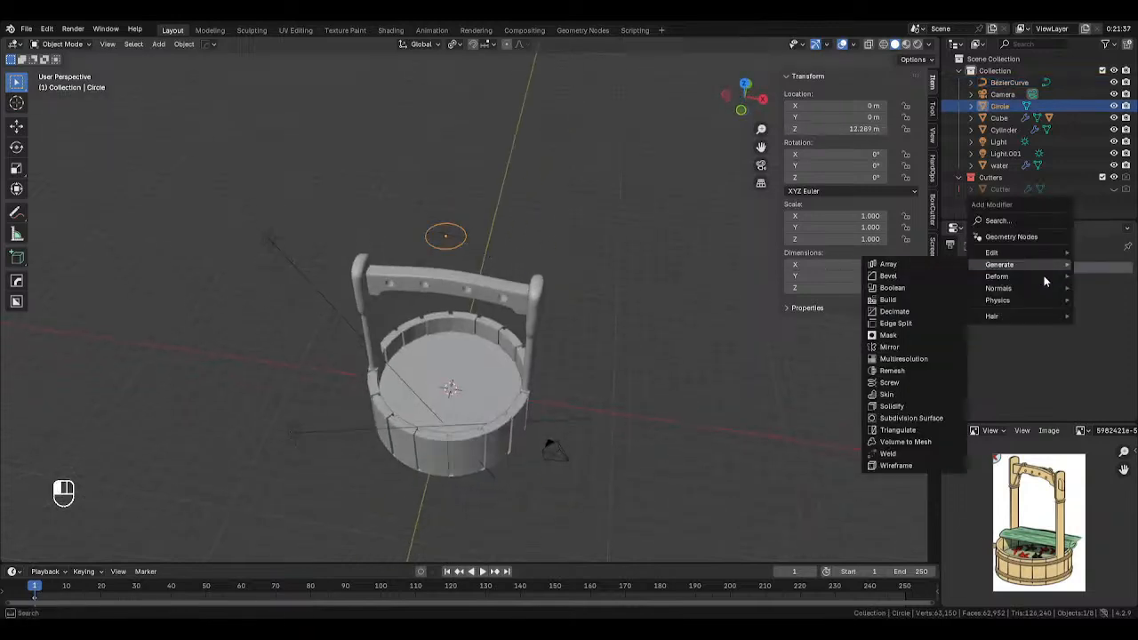
click(914, 381)
click(1072, 352)
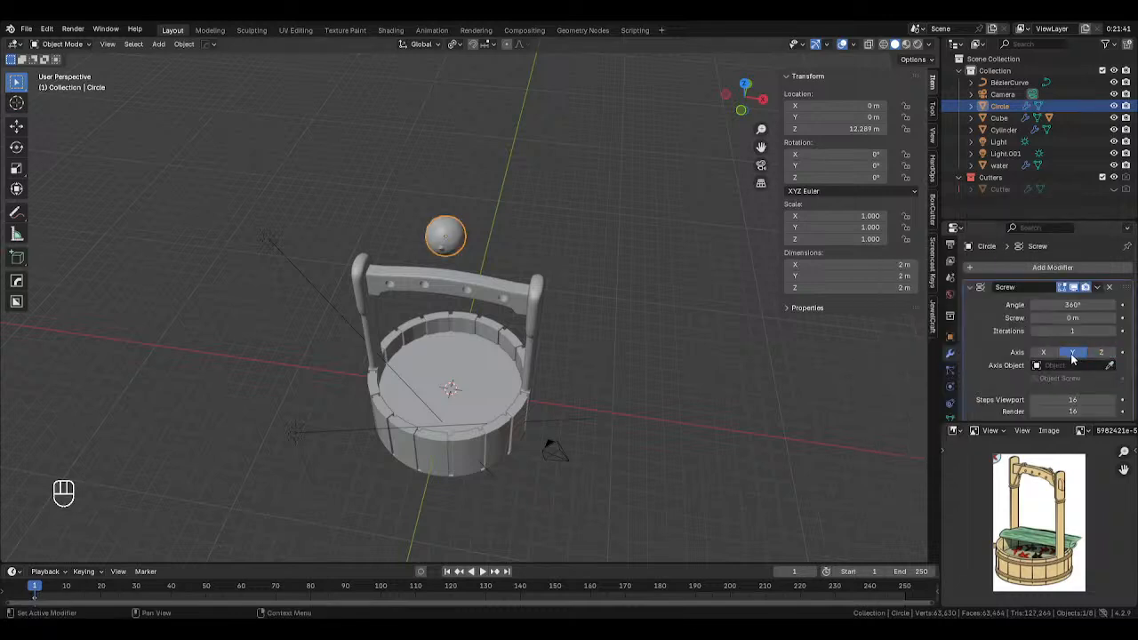
Scale the screwed circle down to about 0.554 so the Bézier curve sticks out on both sides.
key(s)
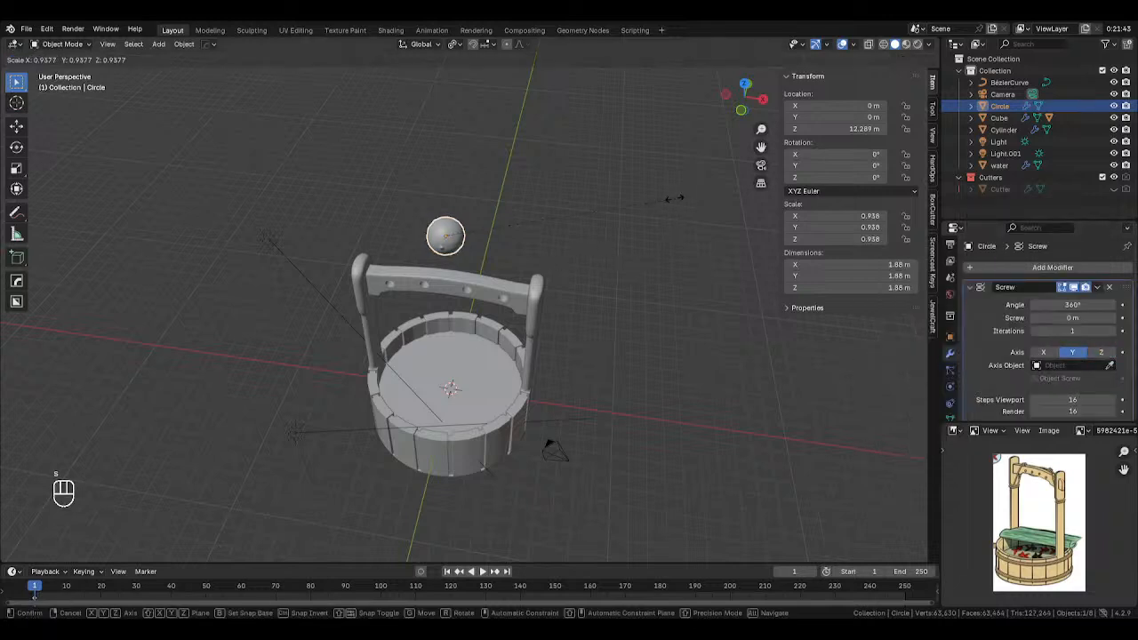
click(582, 217)
click(465, 243)
scroll(573, 283, up, 5)
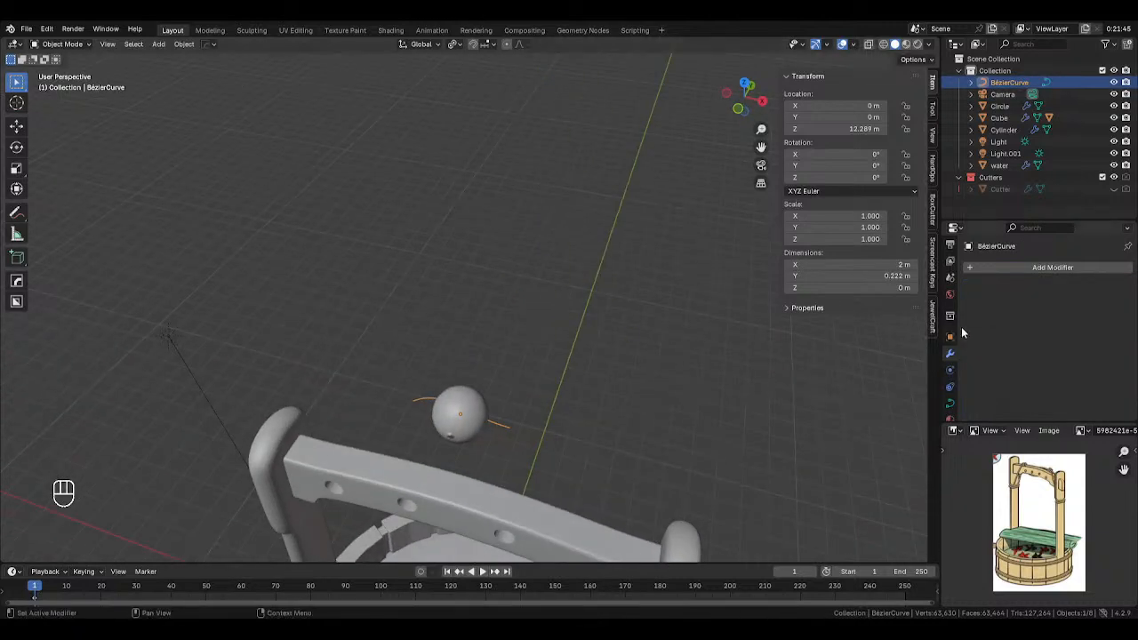
Add a Curve modifier to the circle with the Bézier curve as its curve object.
click(999, 106)
click(1062, 267)
mouse_move(1062, 266)
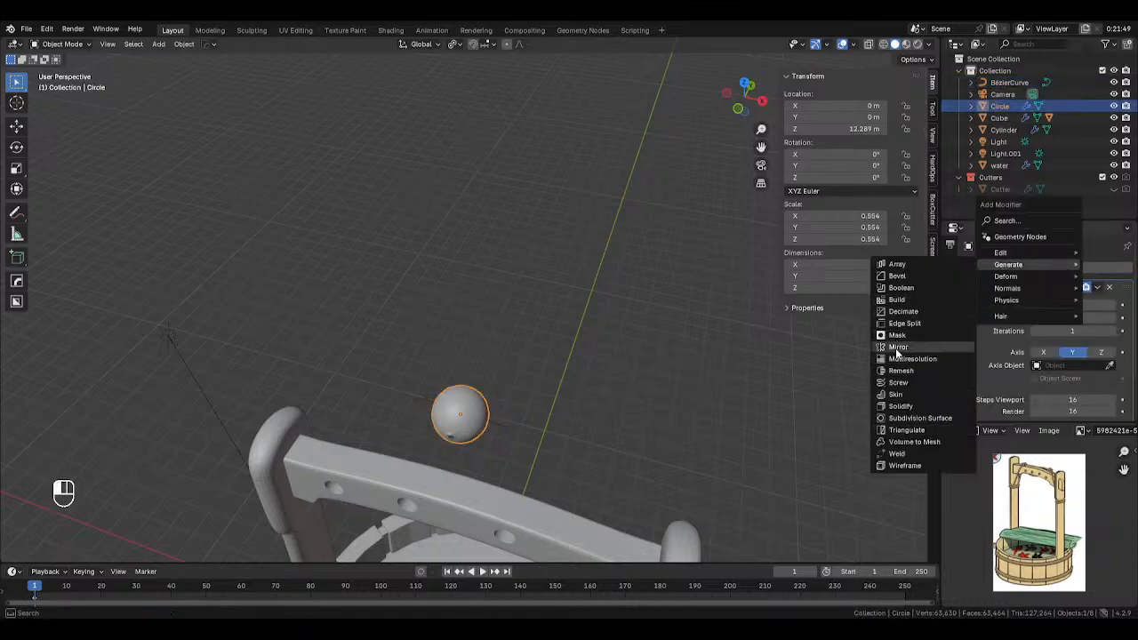
mouse_move(1016, 284)
click(925, 304)
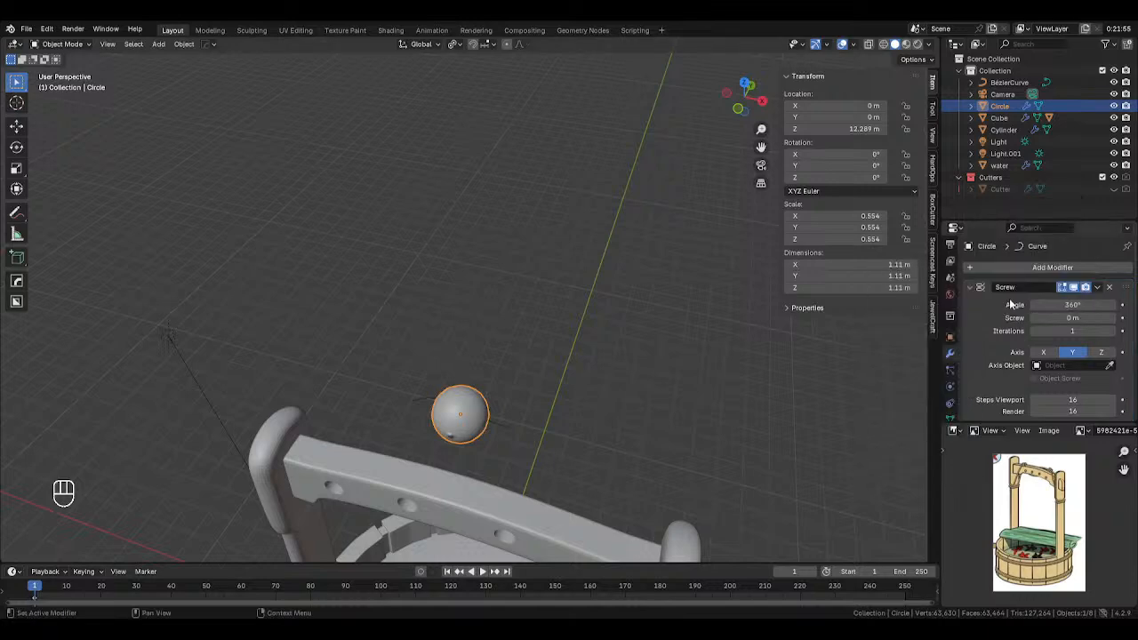
scroll(1035, 302, down, 5)
click(1110, 382)
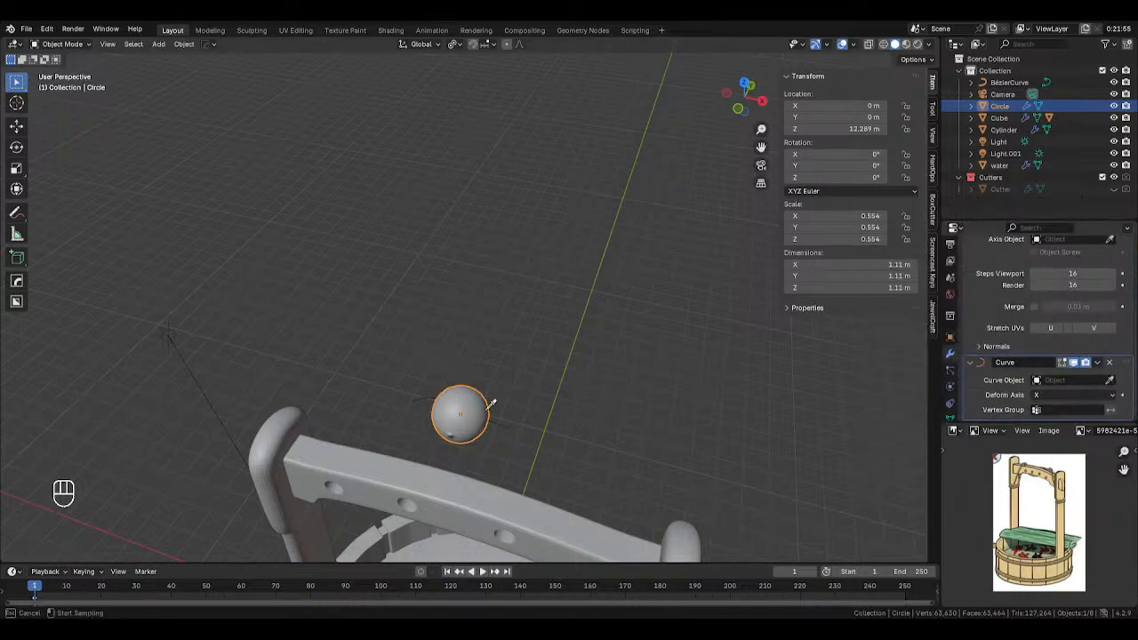
click(508, 423)
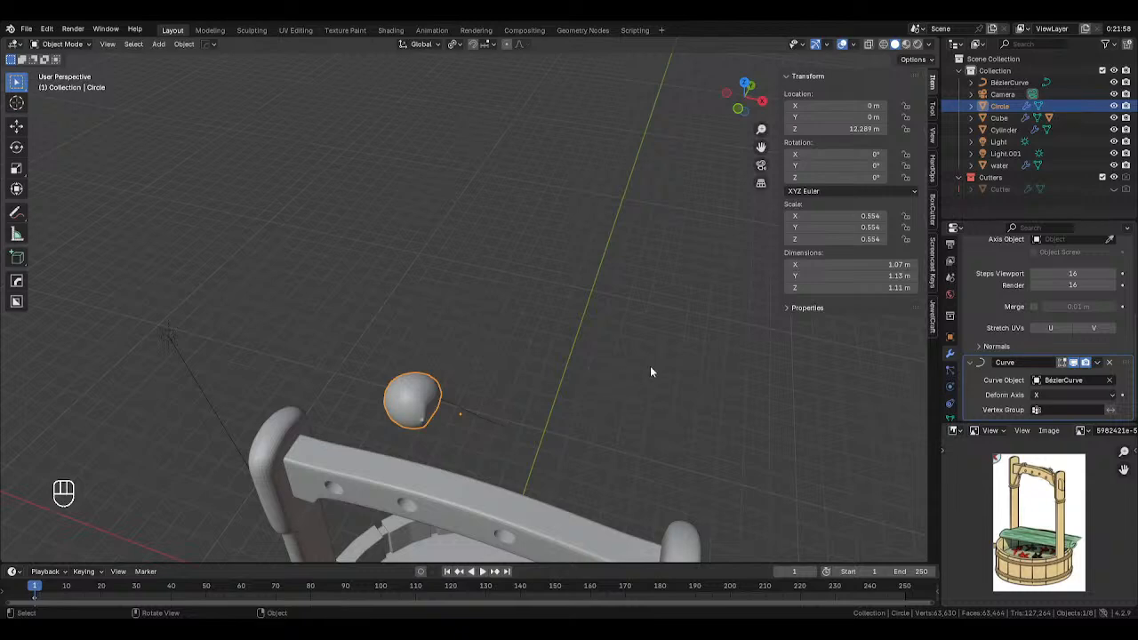
Set the Screw modifier's screw offset to 6.7 m and the Curve modifier's deform axis to Y.
scroll(1079, 281, up, 4)
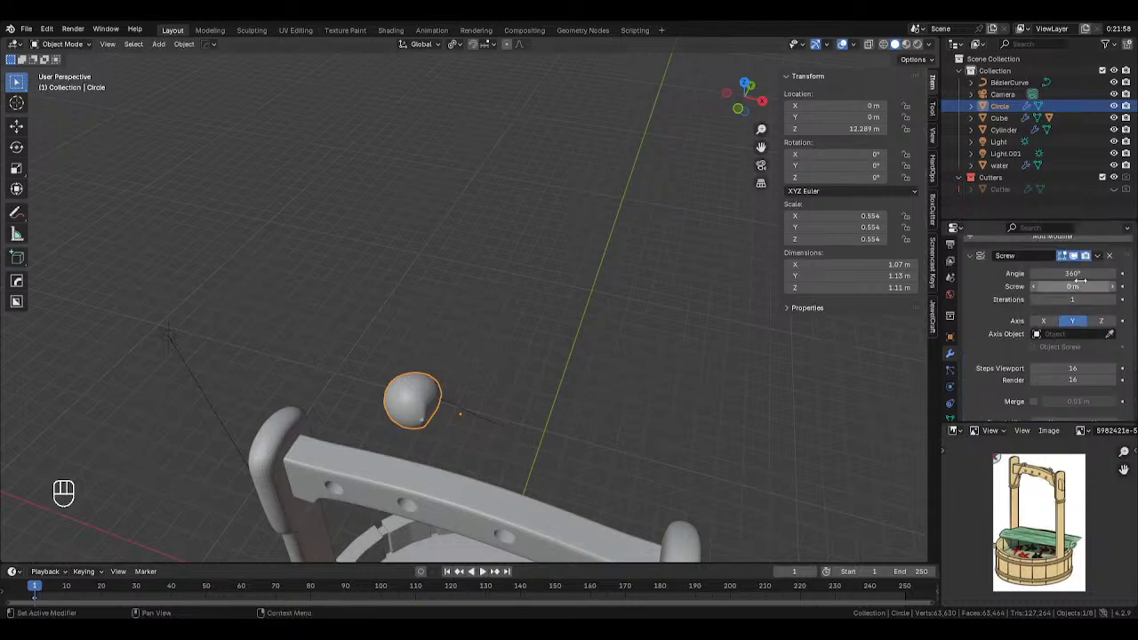
drag(1098, 286, 1137, 285)
scroll(1049, 324, down, 4)
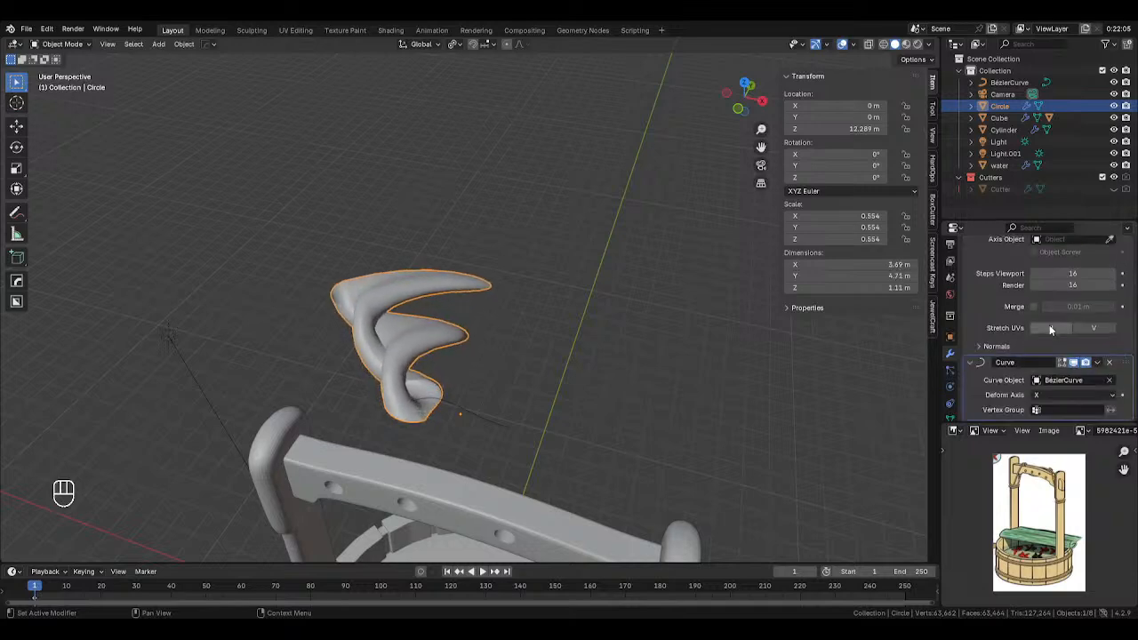
click(1064, 395)
click(1046, 425)
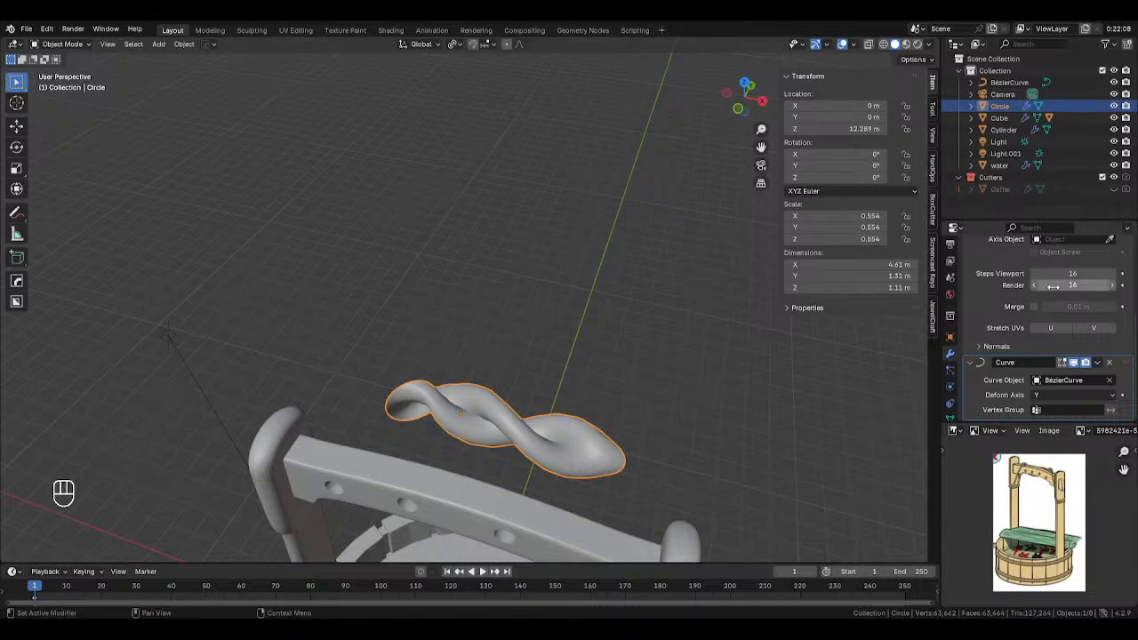
Shorten the twisted shape by setting the Screw modifier's screw offset to 1.9 m.
scroll(1063, 311, up, 3)
click(1083, 262)
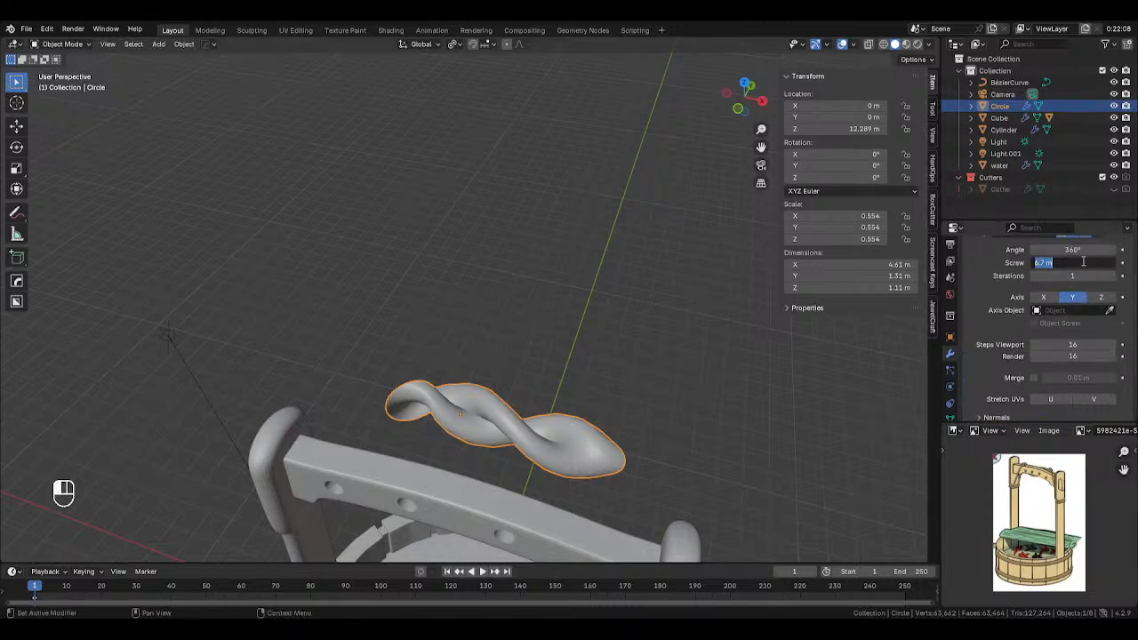
key(Return)
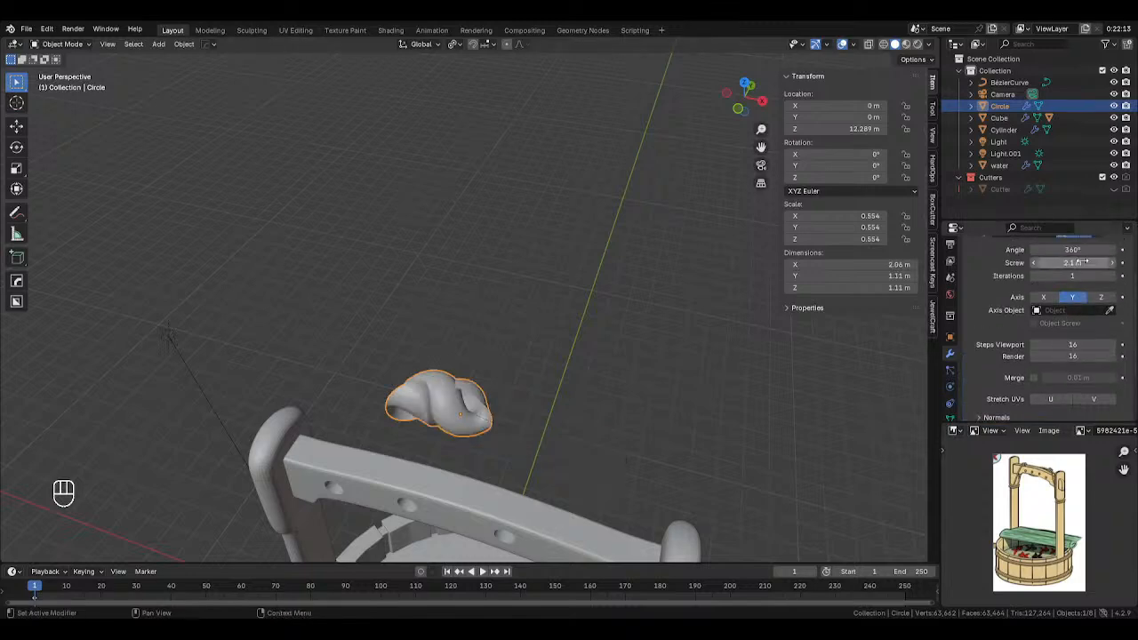
click(1065, 263)
text(1.9)
key(Return)
Scale the twisted shape down to about 0.512.
middle_drag(661, 345, 571, 344)
key(s)
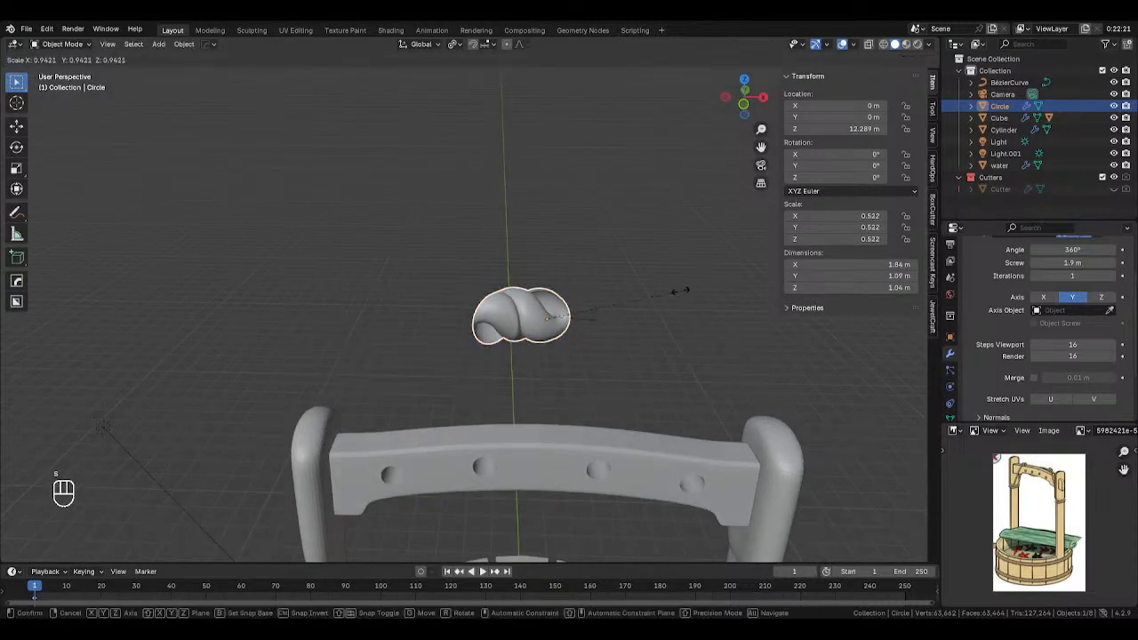
click(674, 276)
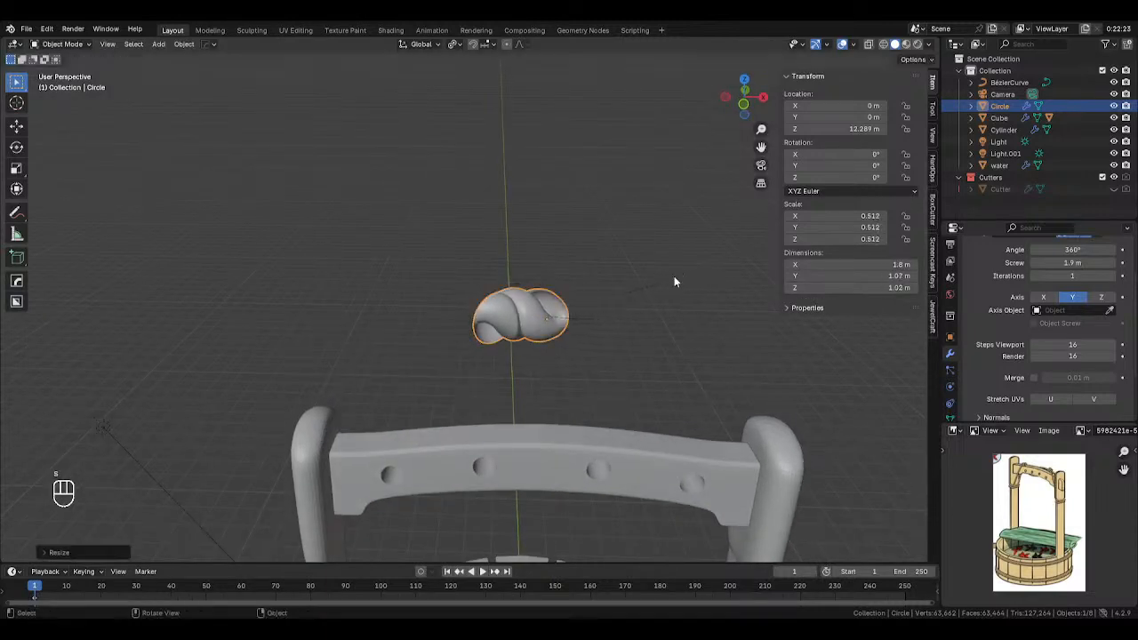
middle_drag(674, 276, 583, 310)
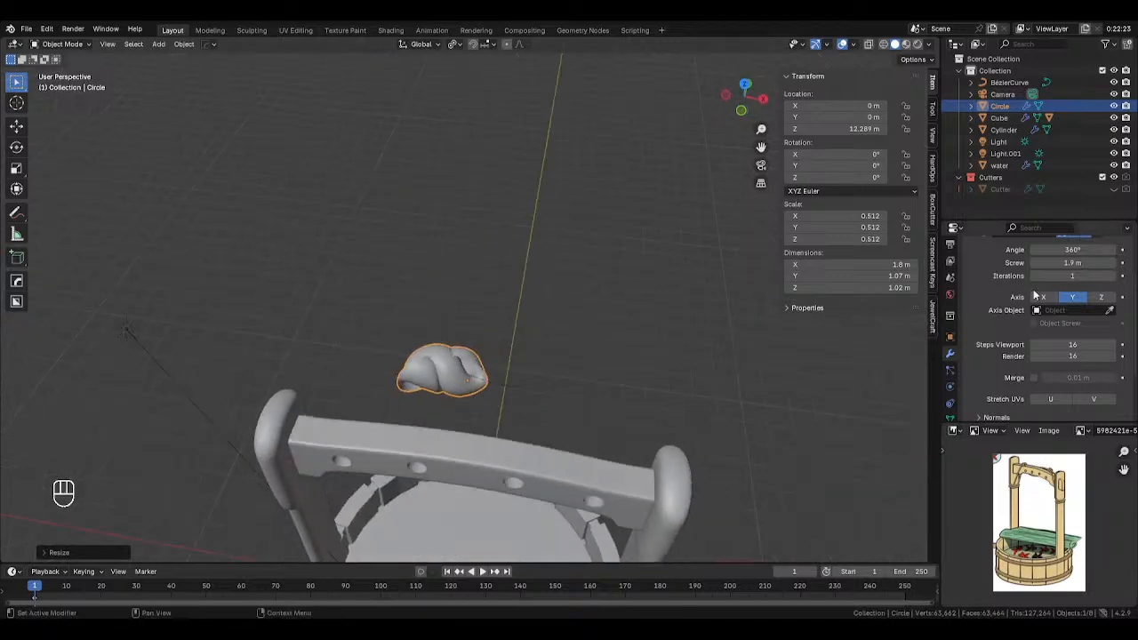
Lengthen the Bézier curve in the top view by moving its end control point outward along X, well past the twisted shape.
scroll(1022, 321, up, 1)
scroll(986, 330, down, 1)
scroll(991, 332, down, 3)
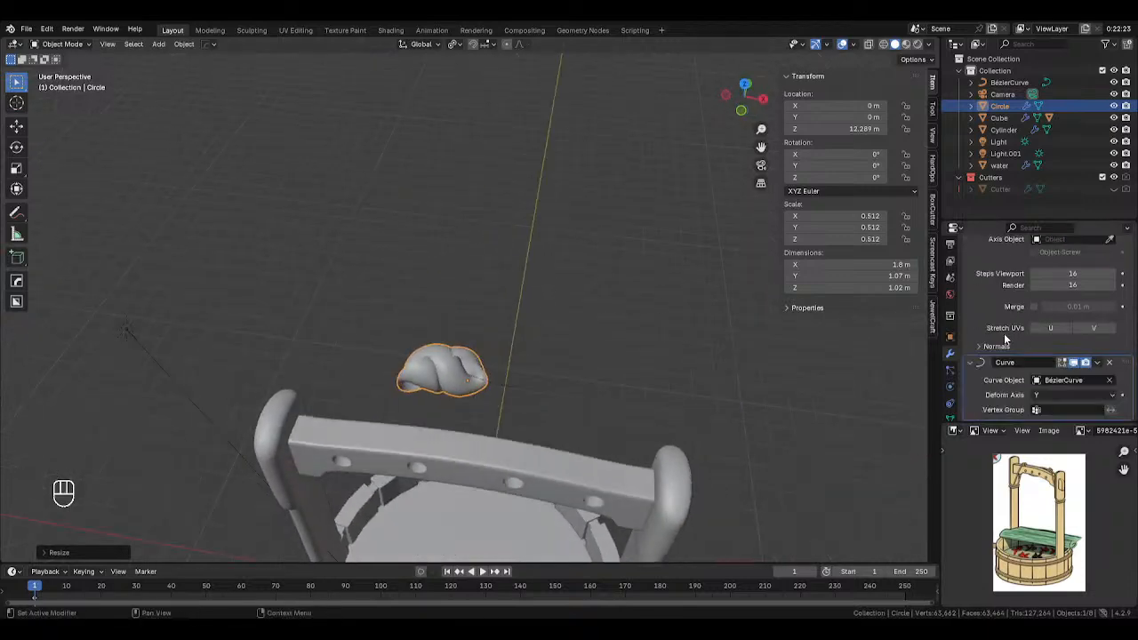
click(646, 384)
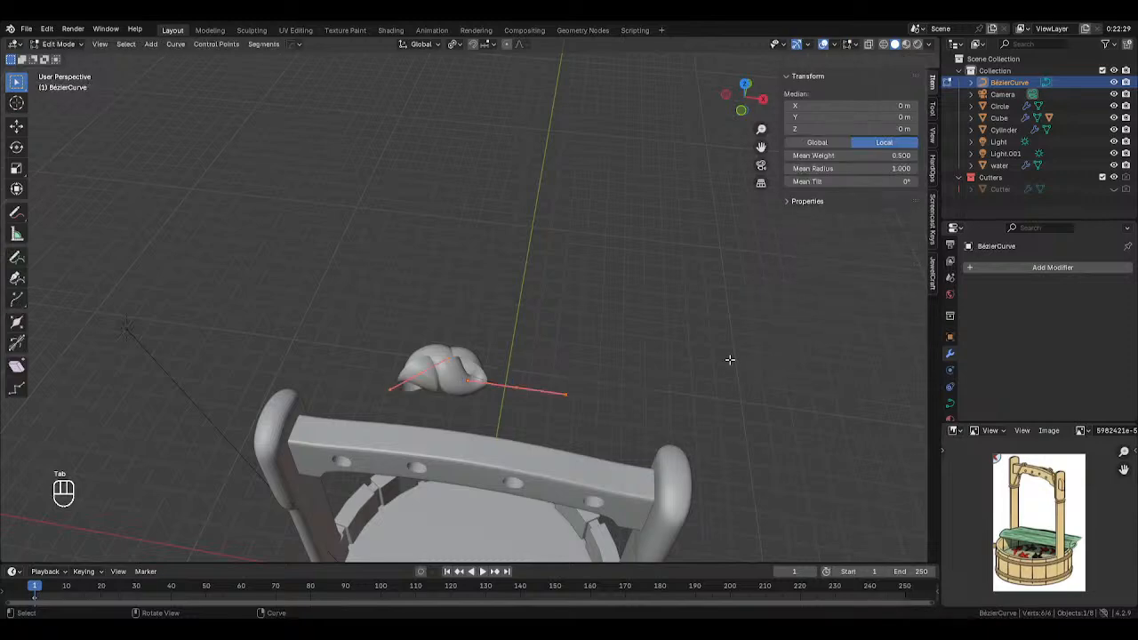
key(KP_7)
scroll(554, 327, up, 5)
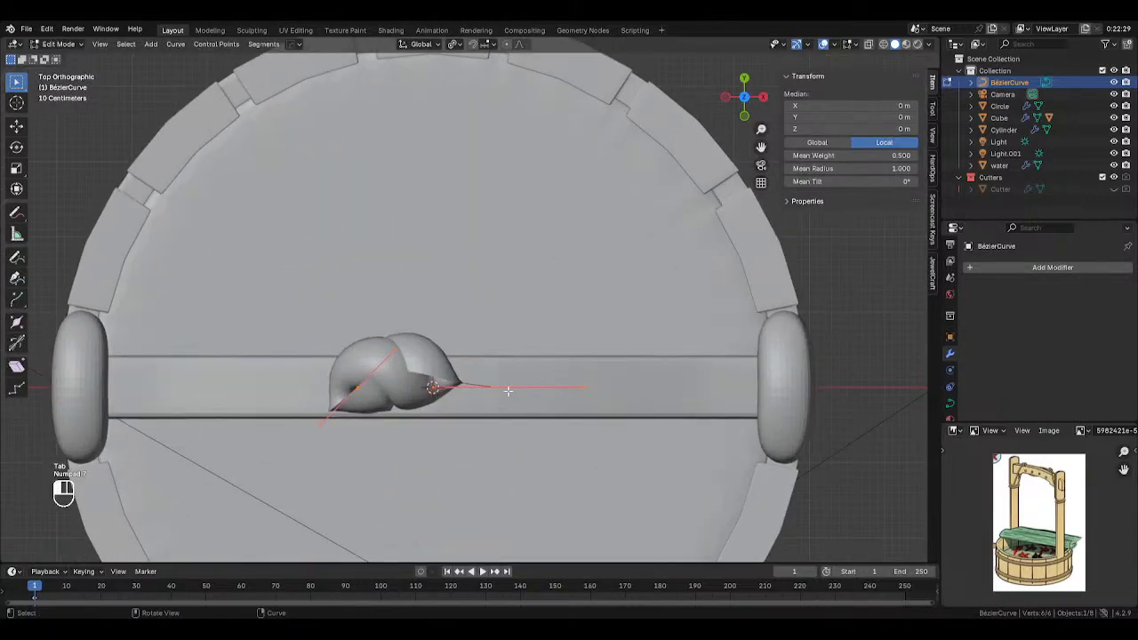
click(508, 390)
scroll(508, 391, down, 1)
key(g)
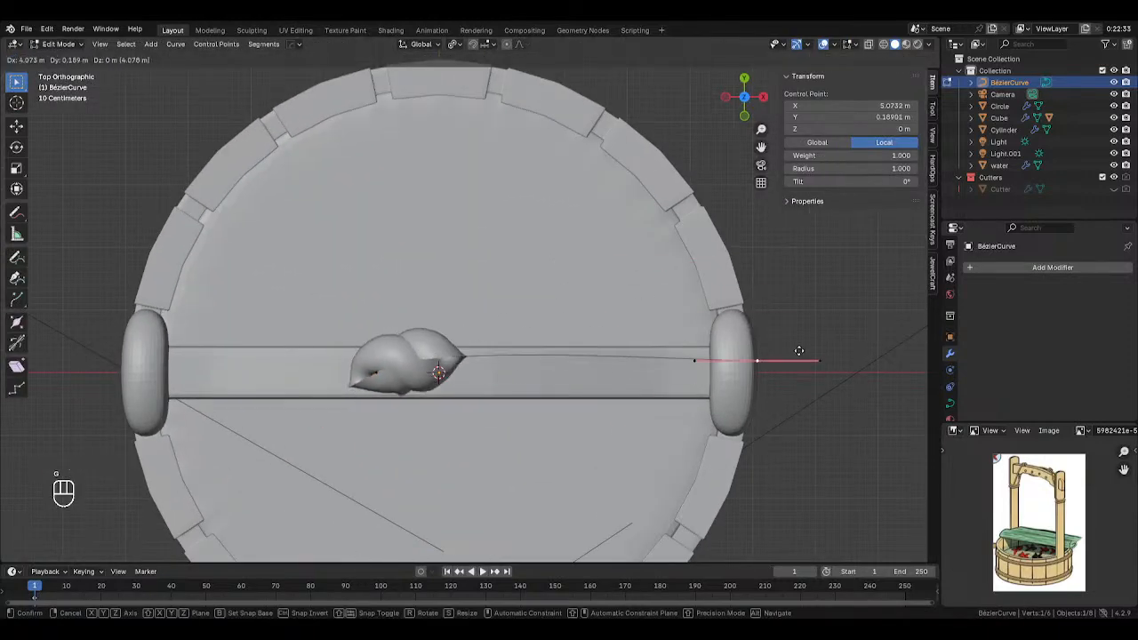
click(805, 221)
middle_drag(805, 221, 714, 249)
key(Tab)
Duplicate the twisted shape together with its Bézier curve and raise the copies along Z to about 16.77 m.
middle_drag(560, 264, 435, 257)
click(435, 259)
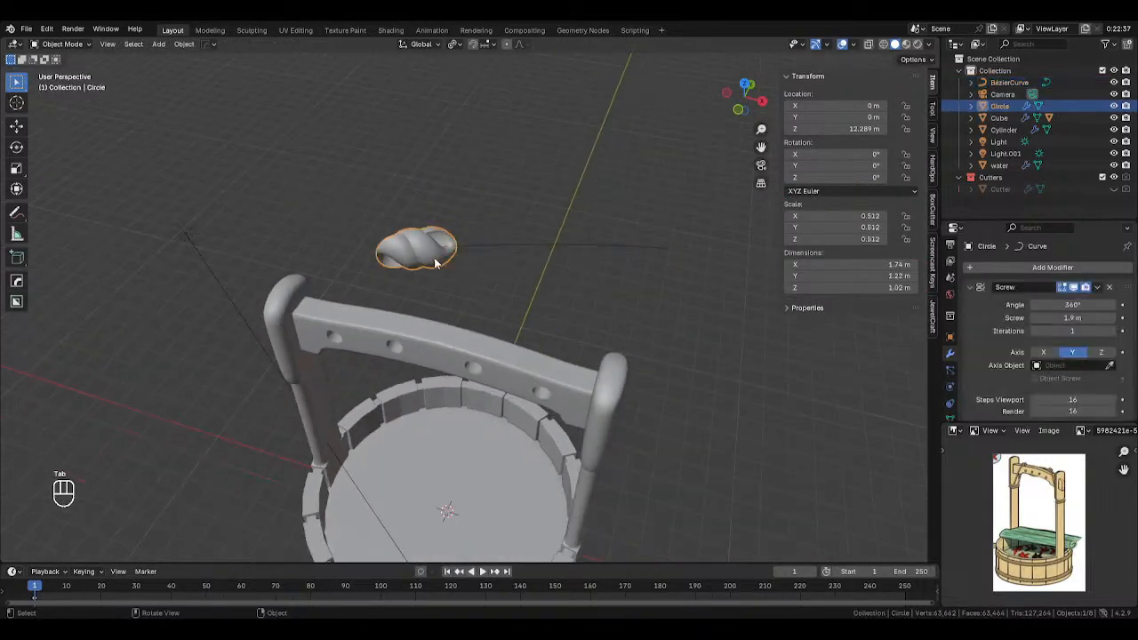
drag(407, 208, 480, 257)
key(shift+d)
key(z)
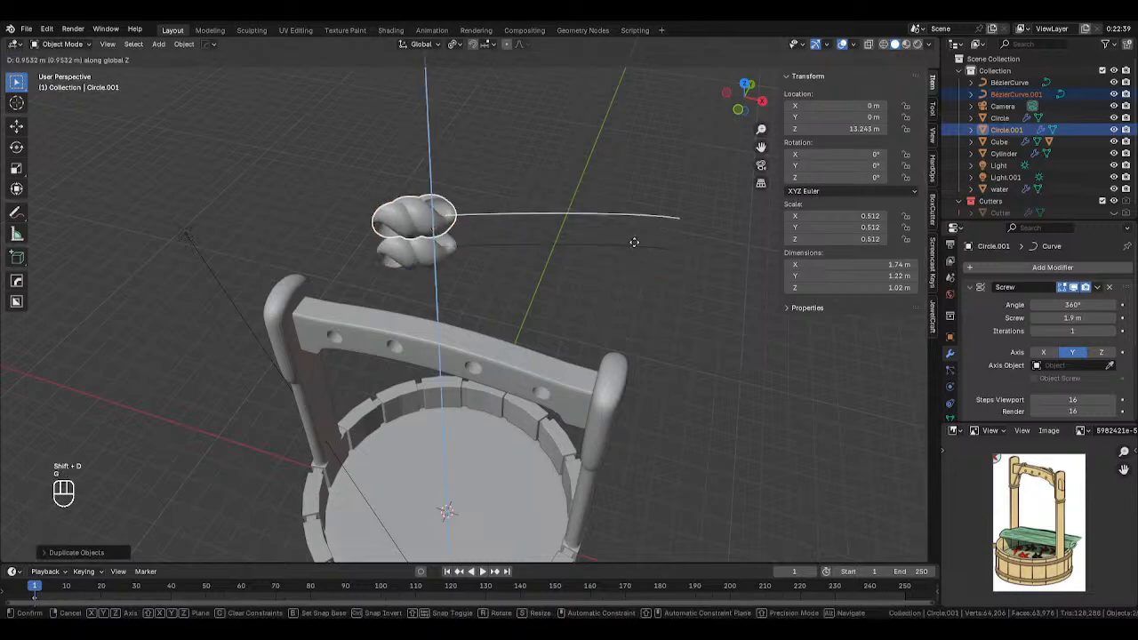
click(626, 97)
middle_drag(626, 98, 525, 206)
Set the Screw modifier's iterations to 6 on the upper twisted shape so it becomes a longer rope.
click(497, 160)
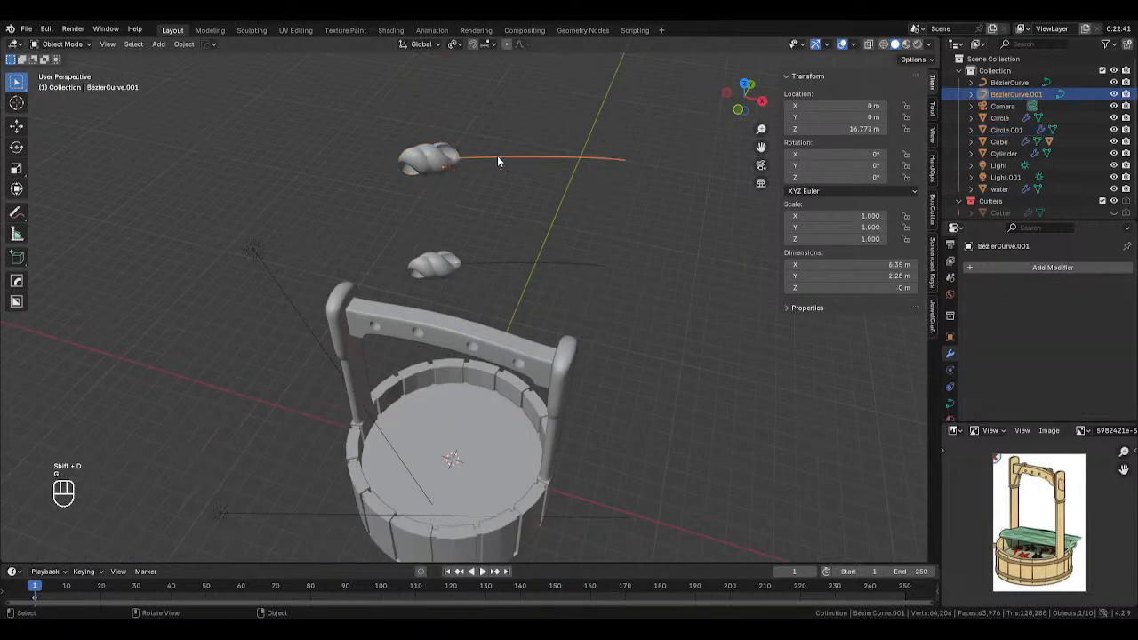
middle_drag(749, 417, 490, 434)
middle_drag(482, 354, 444, 191)
click(444, 194)
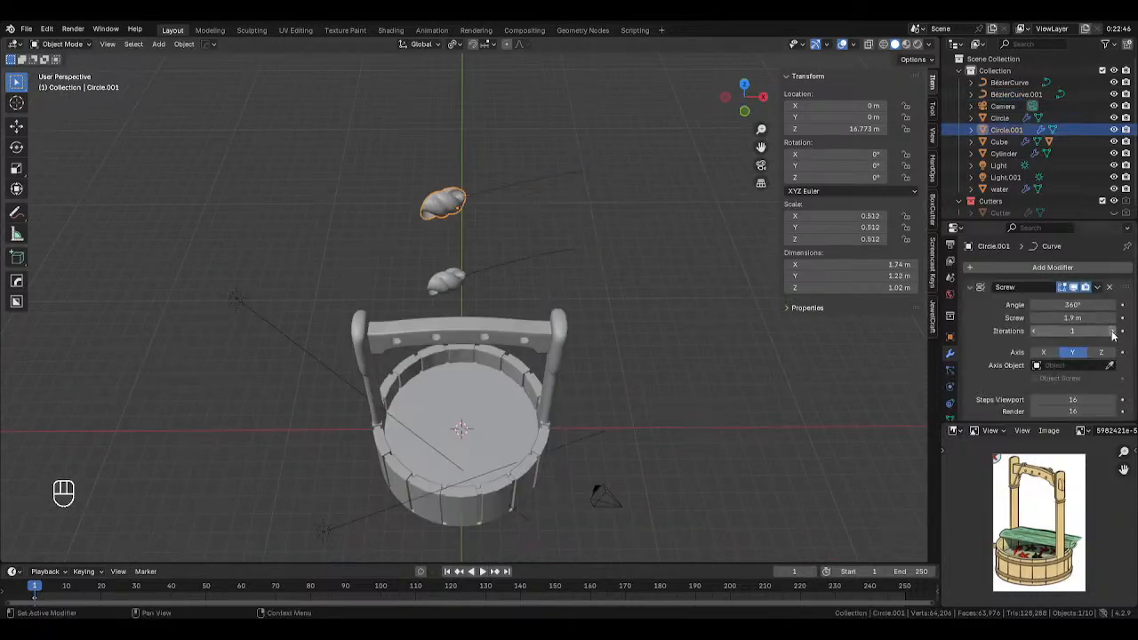
click(1112, 333)
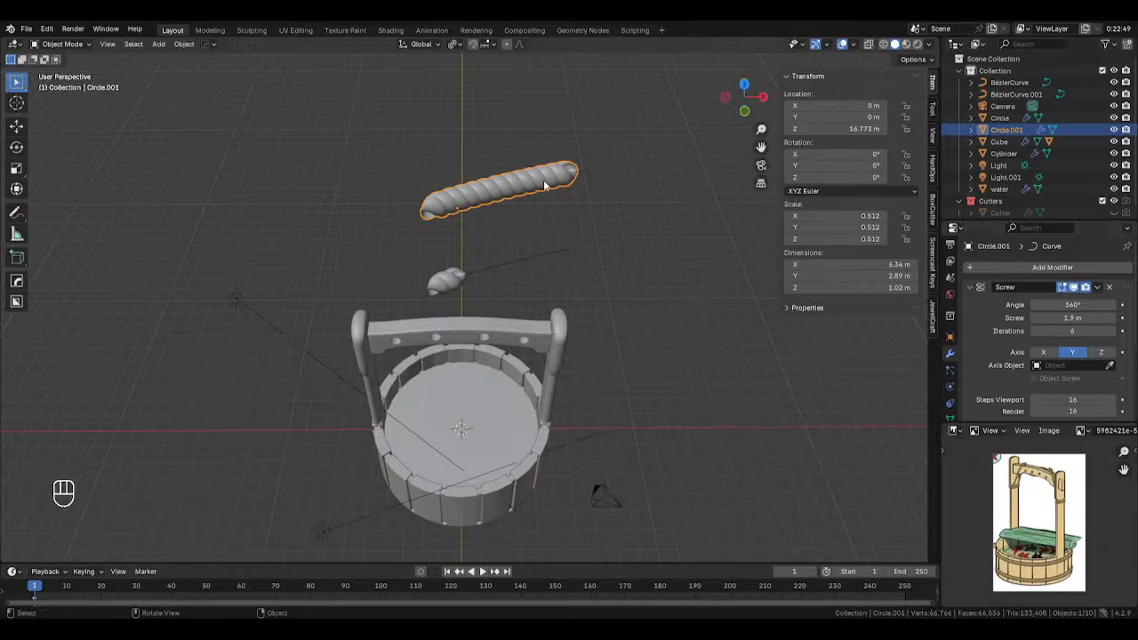
Thin the upper rope by scaling down all vertices of its profile circle in Edit Mode in two passes.
key(s)
right_click(509, 179)
key(Tab)
key(a)
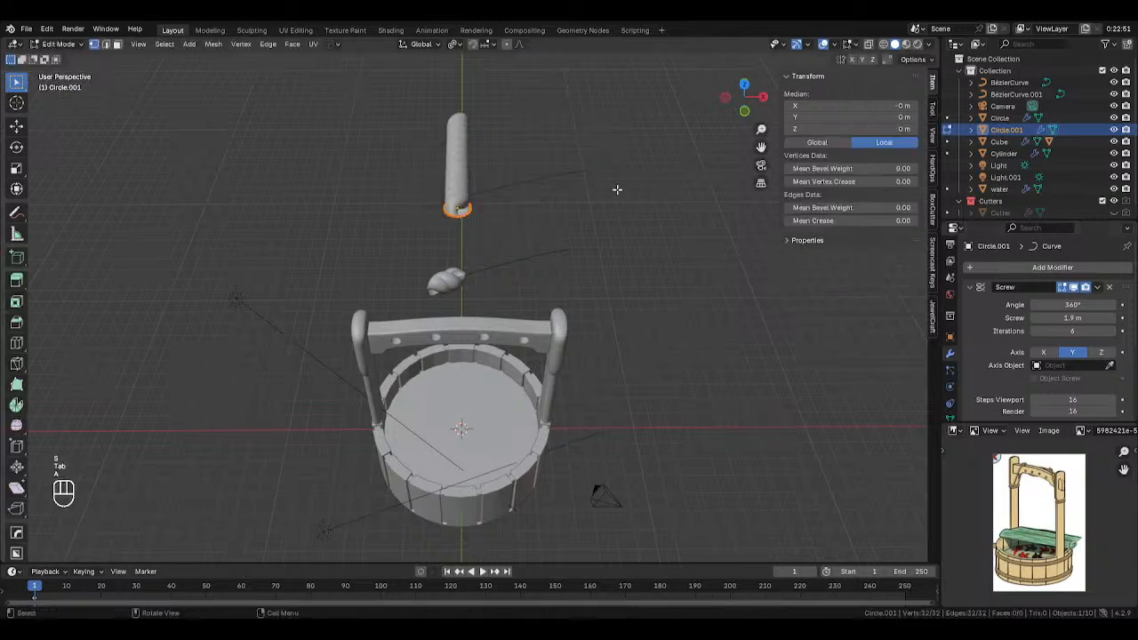
key(s)
click(620, 188)
key(Tab)
middle_drag(594, 201, 569, 197)
key(Tab)
middle_drag(654, 209, 676, 231)
key(s)
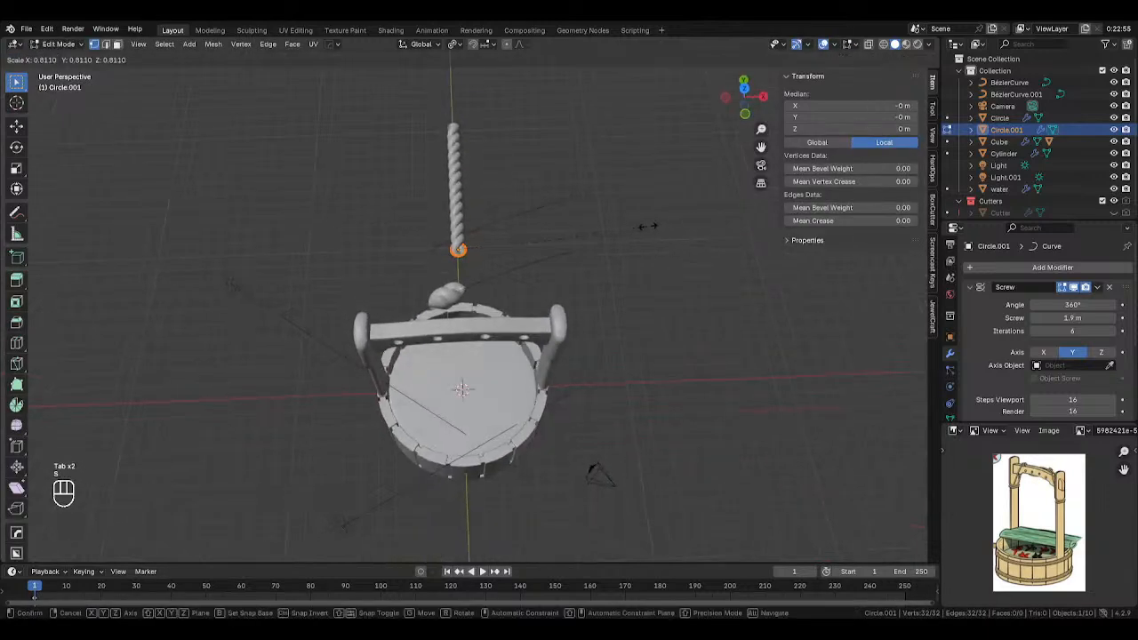
click(657, 223)
key(Tab)
Scale the profile circle of the lower twisted shape down to about 0.72 in Edit Mode.
middle_drag(534, 222, 687, 223)
click(688, 218)
shift+middle_drag(635, 274, 487, 283)
click(450, 326)
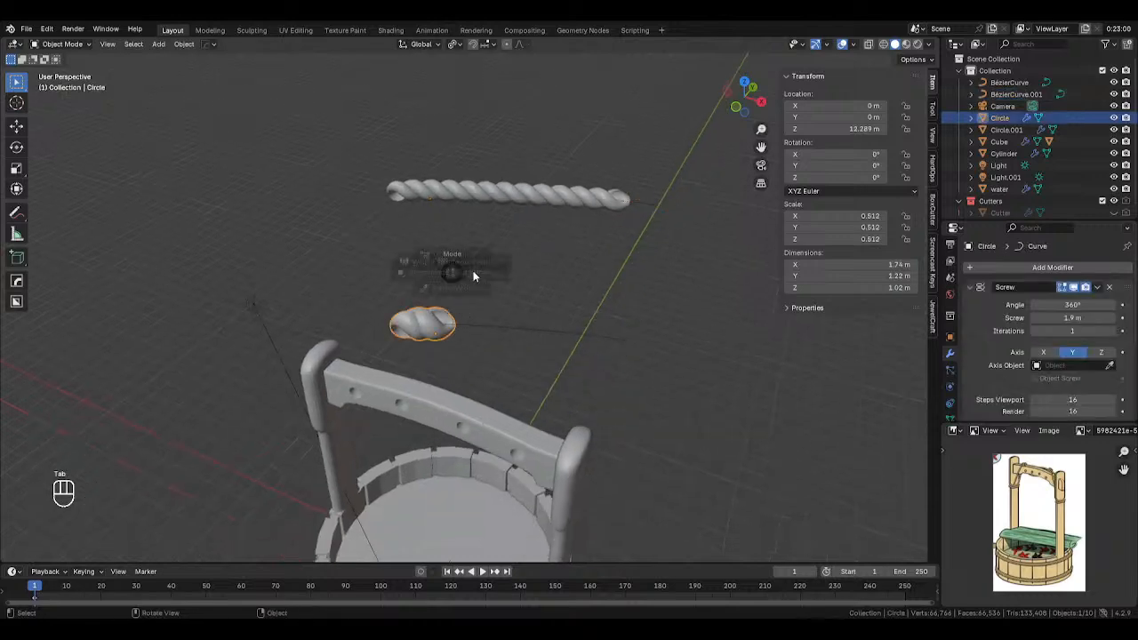
key(Tab)
key(s)
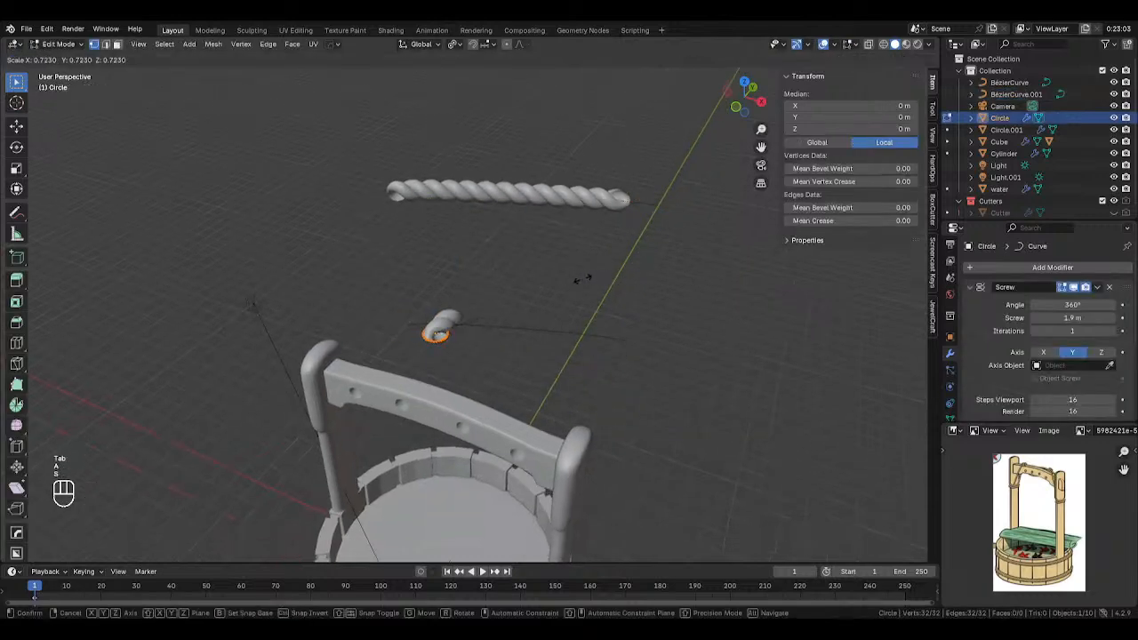
click(582, 279)
key(Tab)
Delete the lower Bézier curve and add a Bézier circle in its place.
click(543, 329)
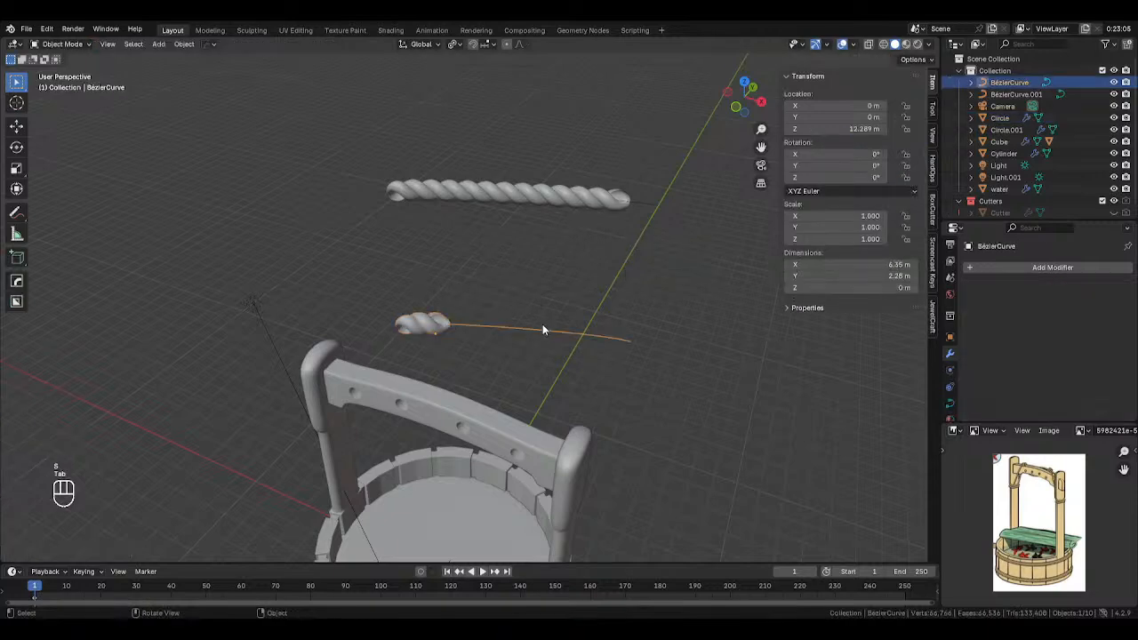
key(Delete)
key(shift+a)
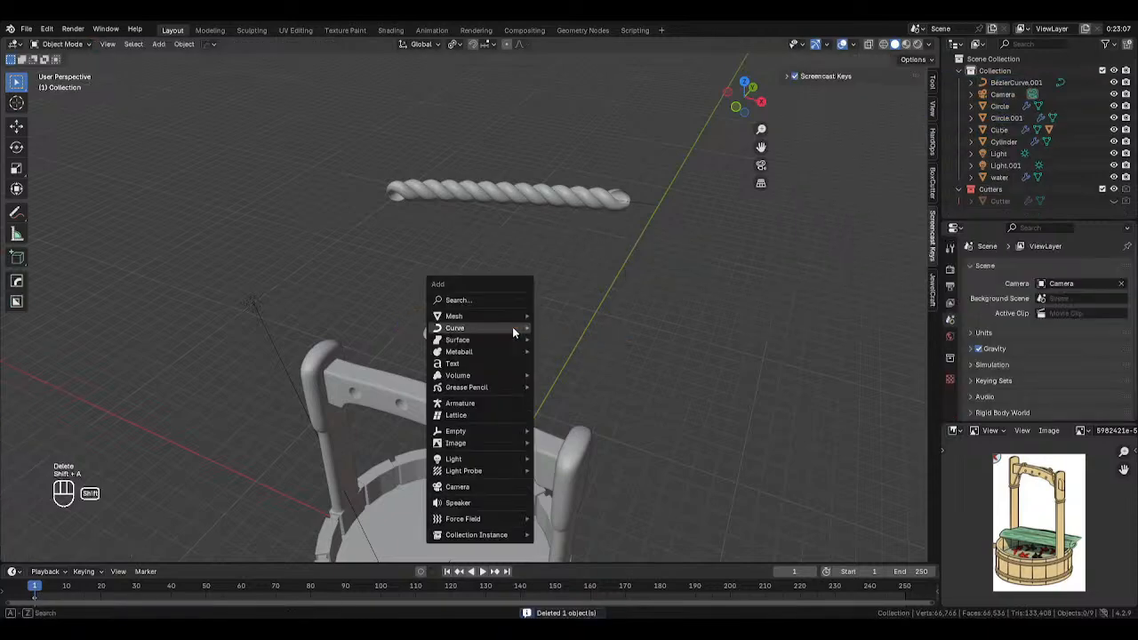
mouse_move(514, 328)
click(563, 340)
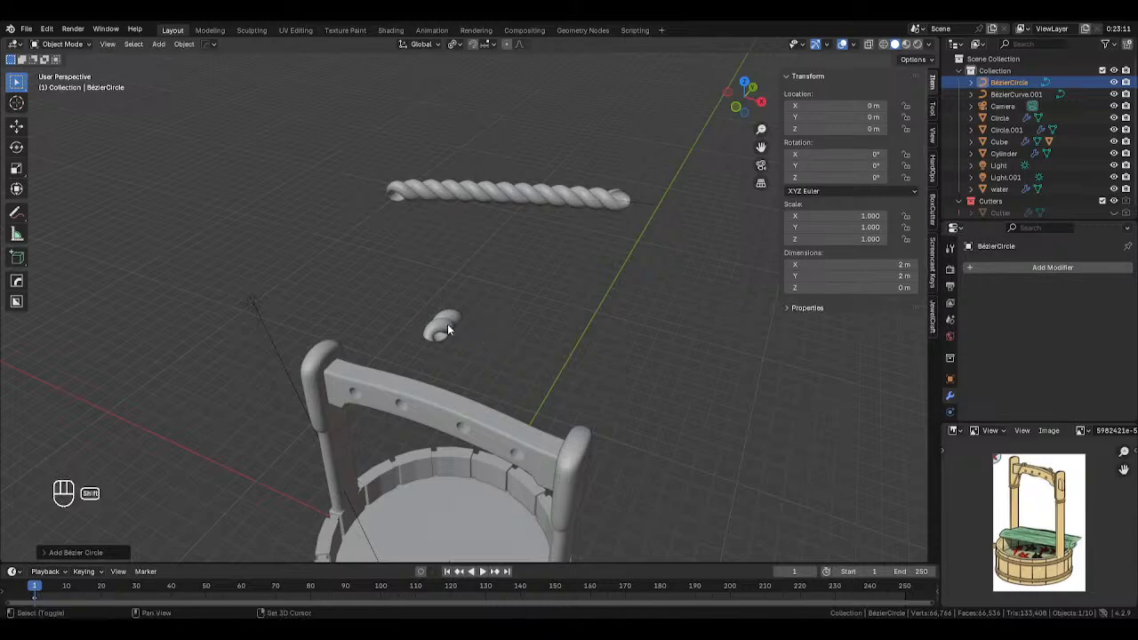
Snap the Bézier circle to the location of the lower twisted shape.
shift+click(448, 329)
key(shift+s)
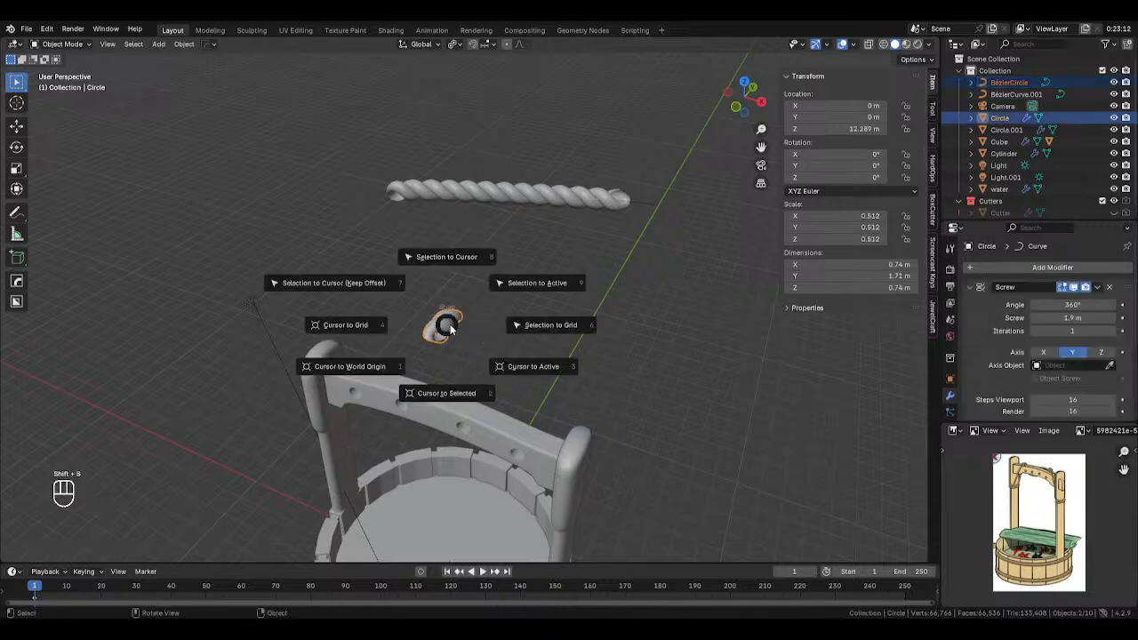
click(517, 295)
Assign the Bézier circle as the curve object of the lower twisted shape's Curve modifier.
click(466, 334)
click(460, 332)
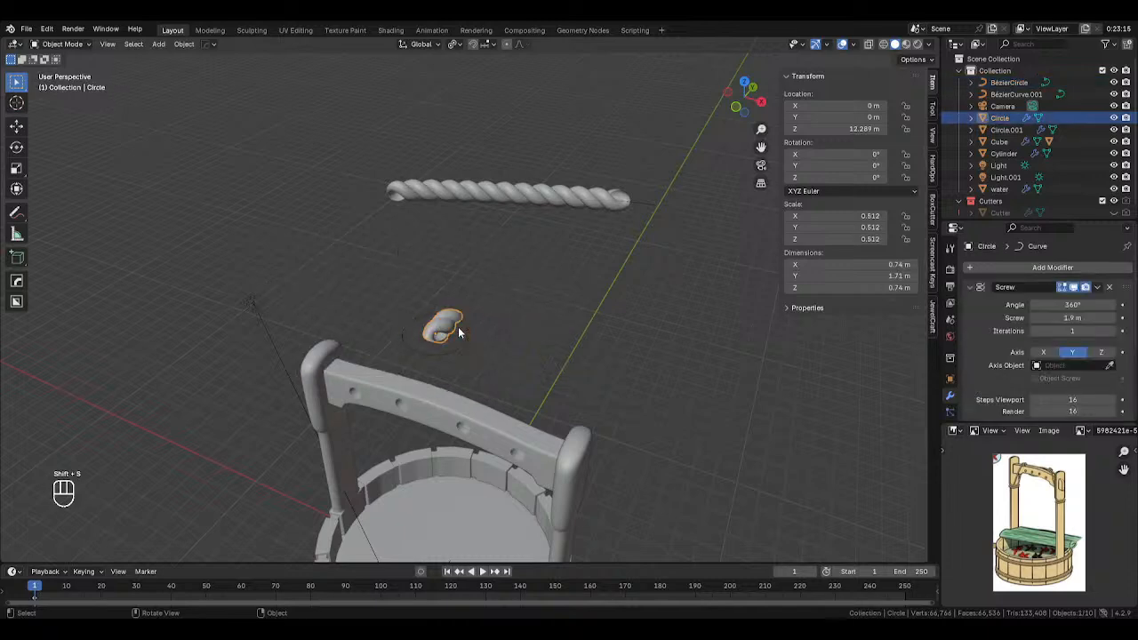
scroll(1032, 355, down, 5)
click(1109, 381)
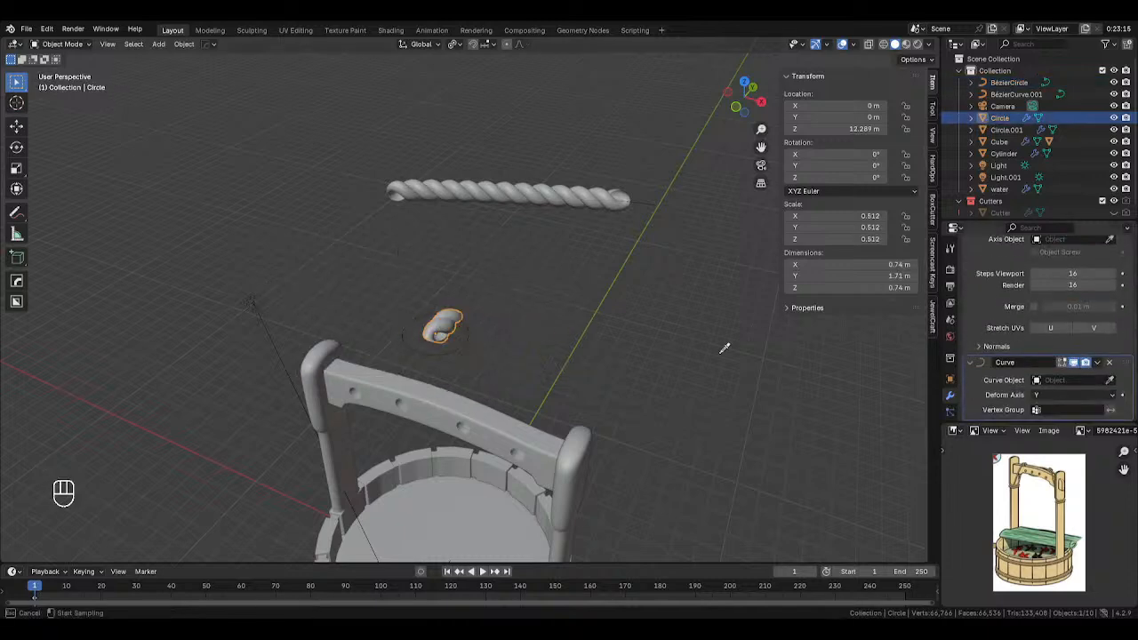
click(469, 323)
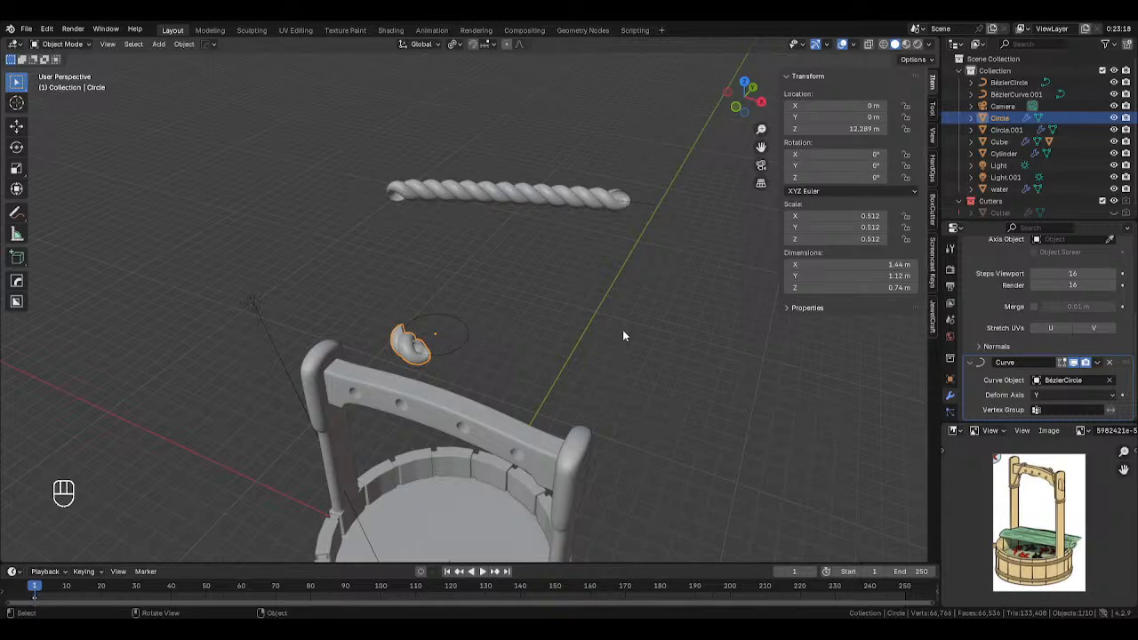
Scale the lower shape's profile circle down in Edit Mode until the twisted shape is about 0.53 m thick.
scroll(500, 344, up, 3)
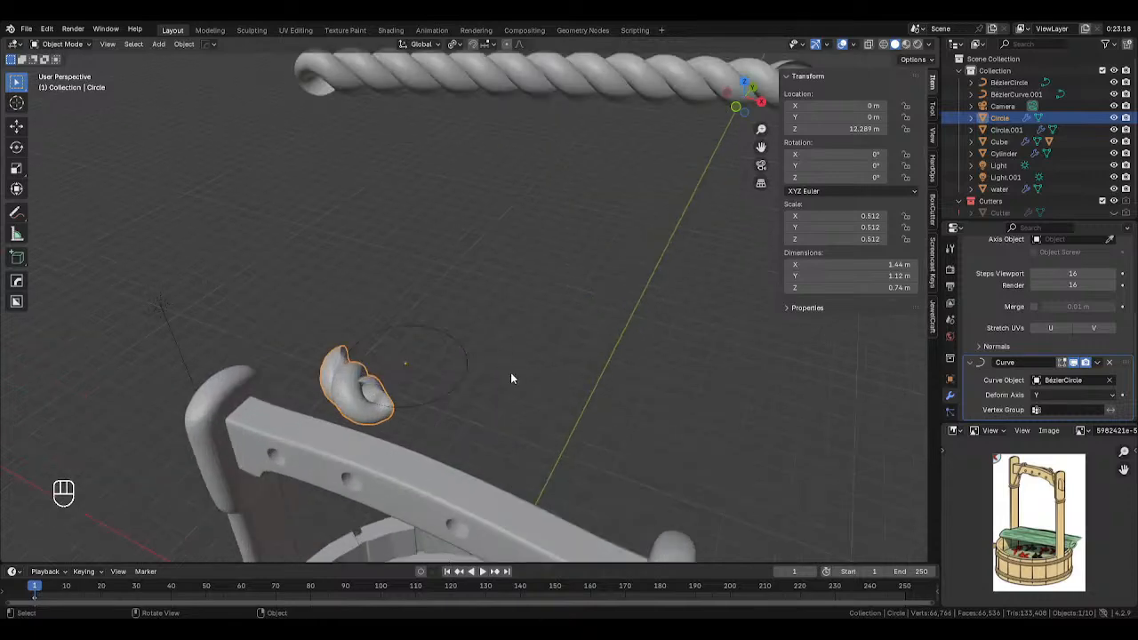
shift+middle_drag(511, 379, 616, 332)
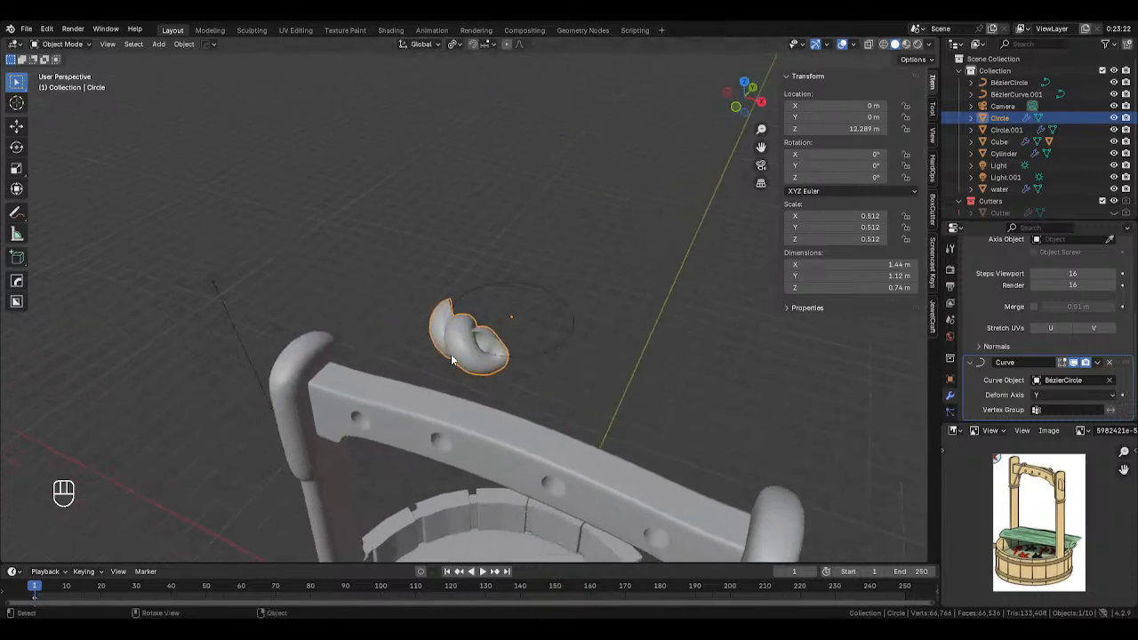
key(Tab)
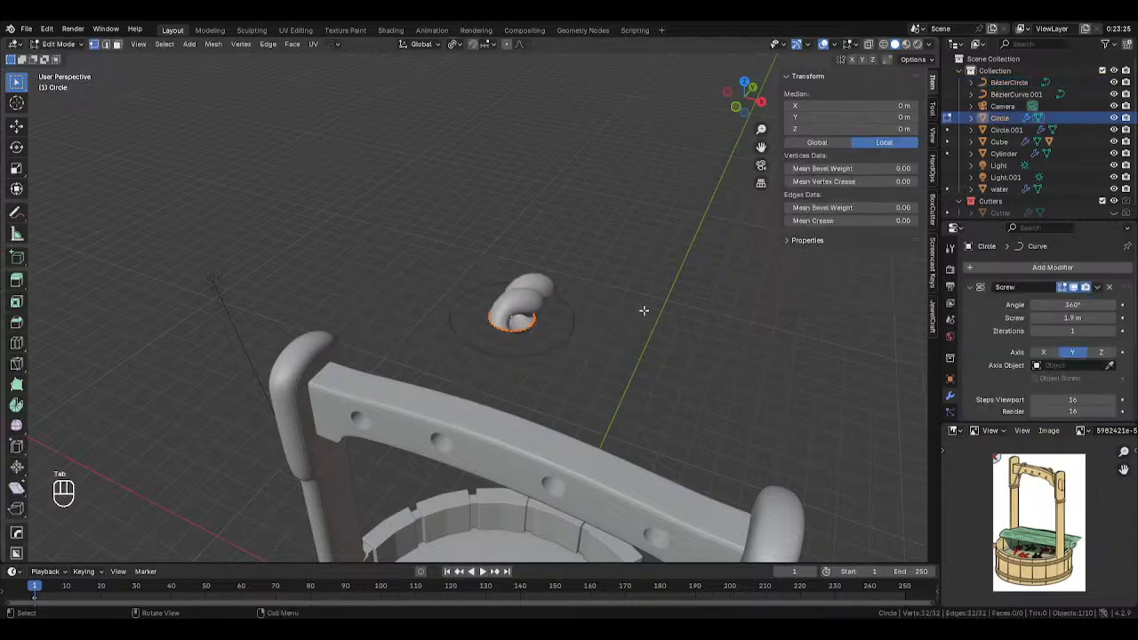
key(s)
click(473, 313)
key(Tab)
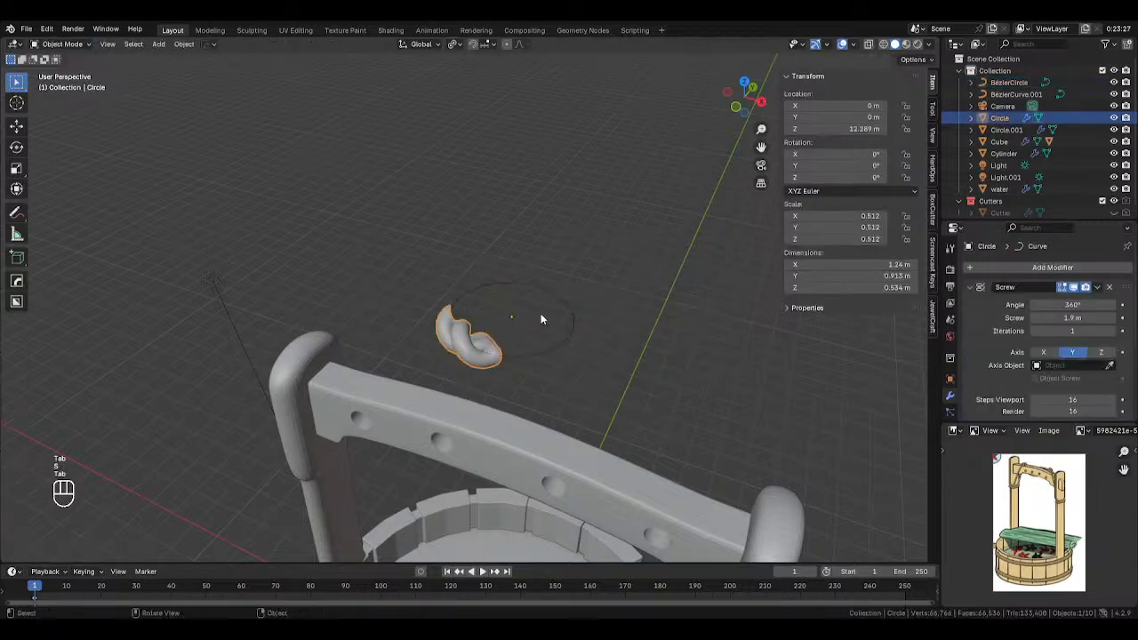
Enlarge the Bézier circle to a scale of about 2.46, roughly 4.9 m in diameter.
mouse_move(540, 315)
middle_down()
mouse_move(591, 261)
mouse_move(553, 325)
middle_up()
scroll(554, 325, up, 6)
scroll(555, 328, down, 4)
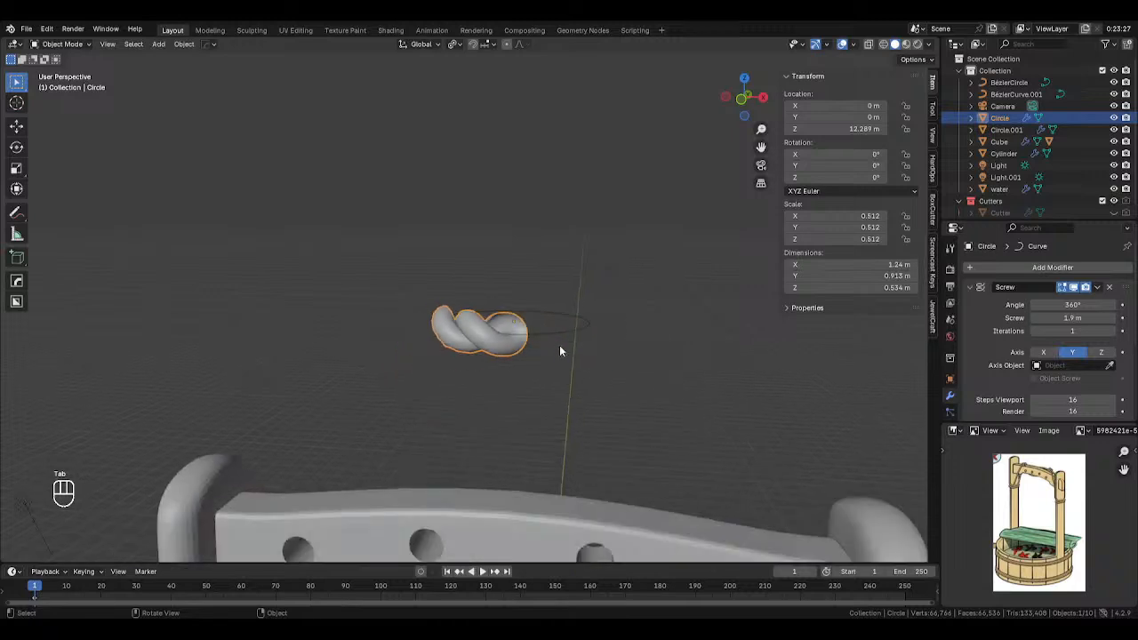
click(563, 332)
middle_drag(617, 343, 591, 397)
scroll(473, 385, down, 1)
key(s)
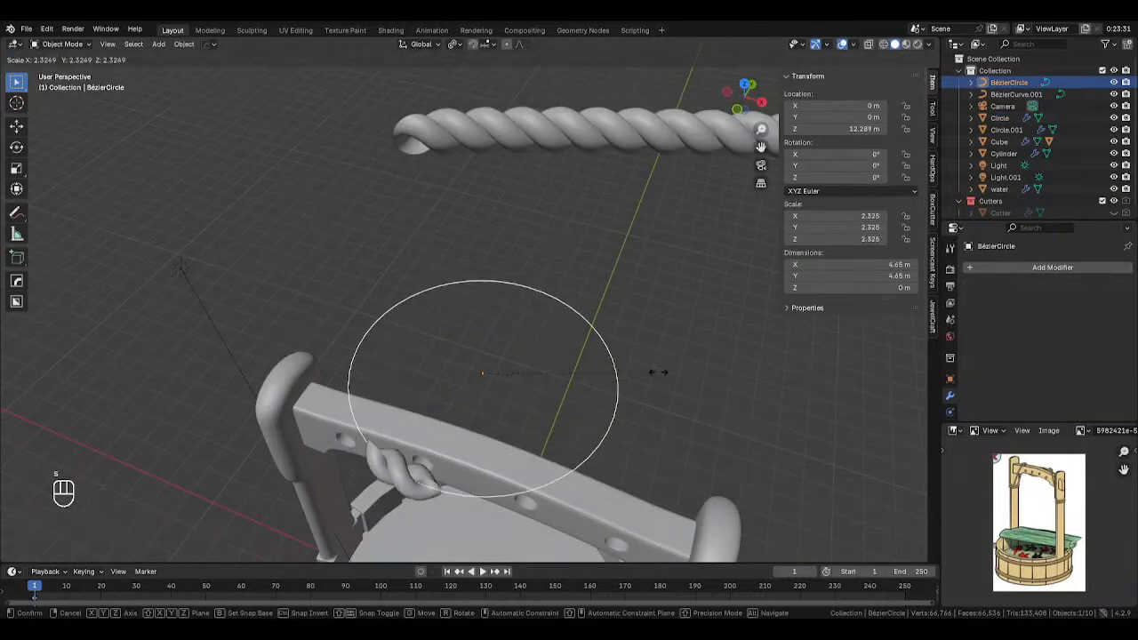
right_click(642, 362)
key(s)
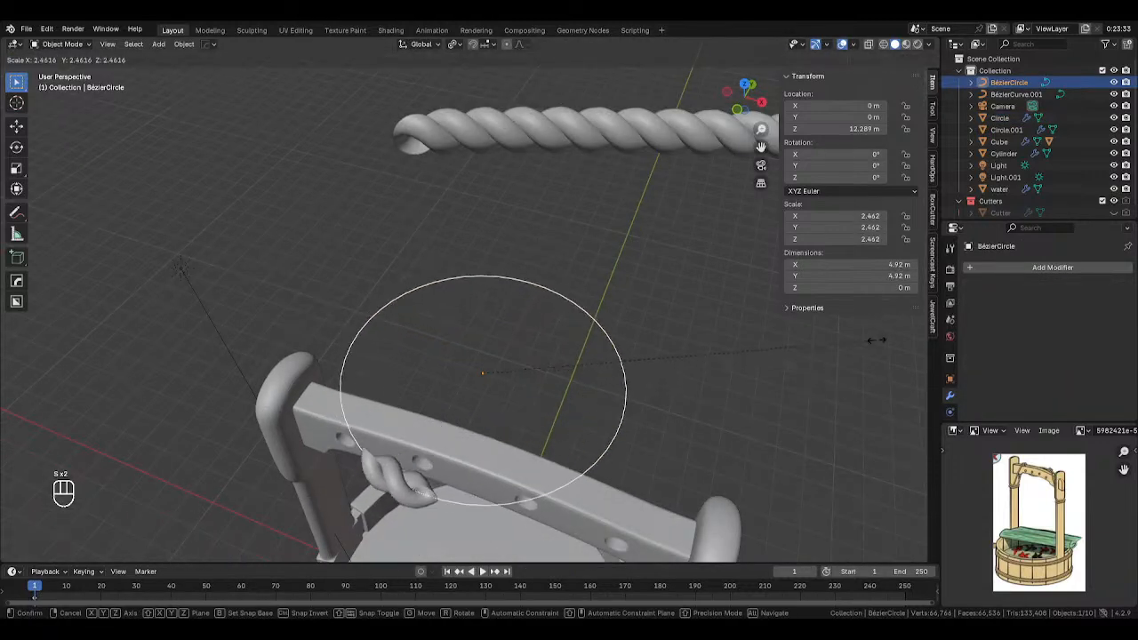
click(876, 341)
shift+middle_drag(699, 415, 690, 335)
Set the Screw modifier's iterations to 16 so the twisted rope wraps around the whole Bézier circle.
click(392, 411)
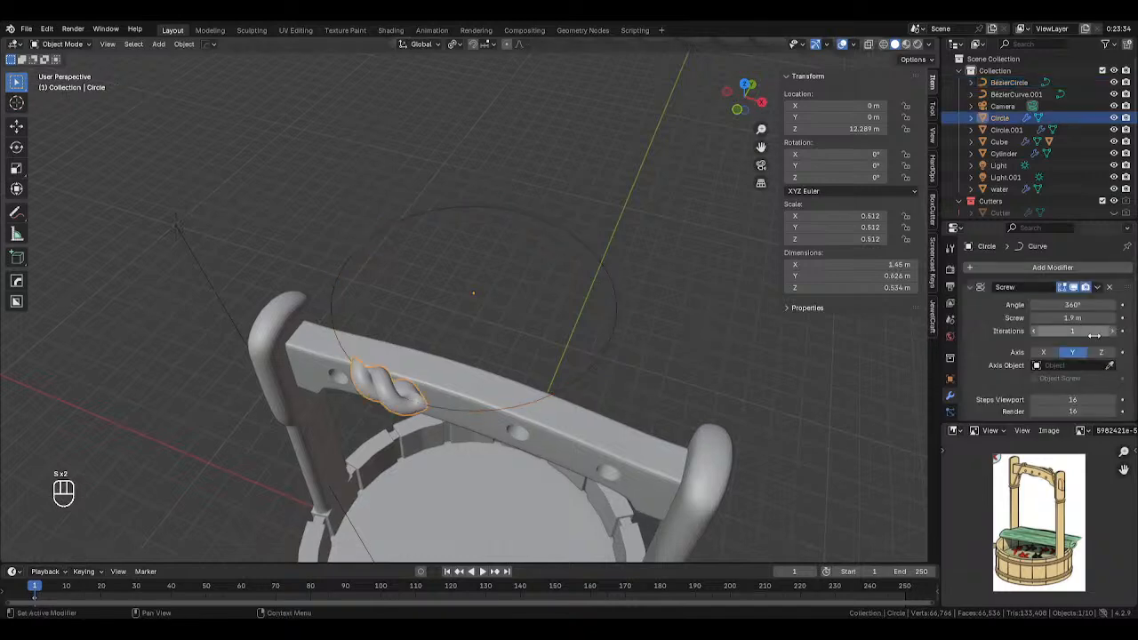
mouse_move(1094, 334)
mouse_down()
mouse_move(1124, 335)
mouse_move(1099, 332)
mouse_move(1113, 333)
mouse_up()
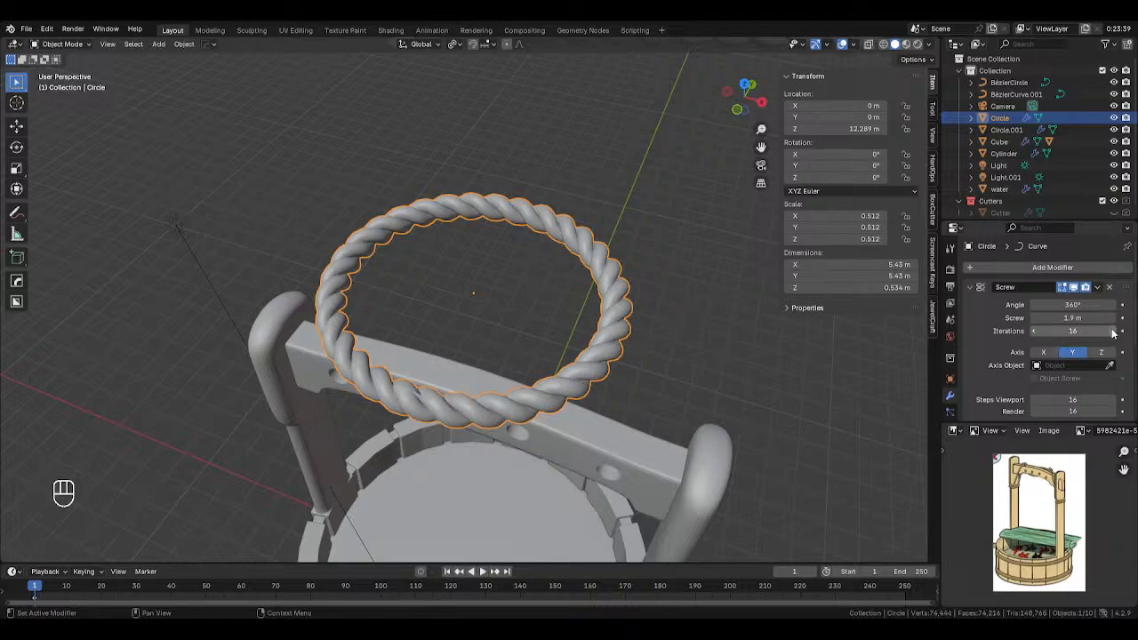
middle_drag(555, 315, 576, 298)
scroll(576, 304, up, 1)
shift+middle_drag(576, 325, 578, 296)
scroll(579, 298, up, 1)
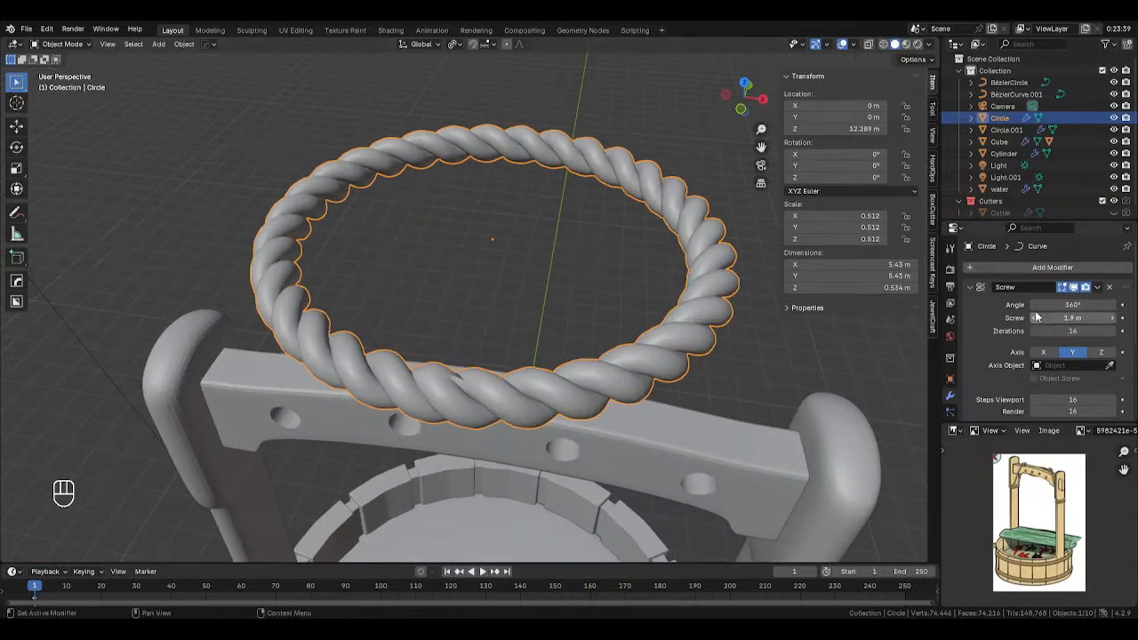
Scale the rope ring down slightly to about 0.508 to align its meeting ends.
drag(1089, 318, 1116, 320)
key(Tab)
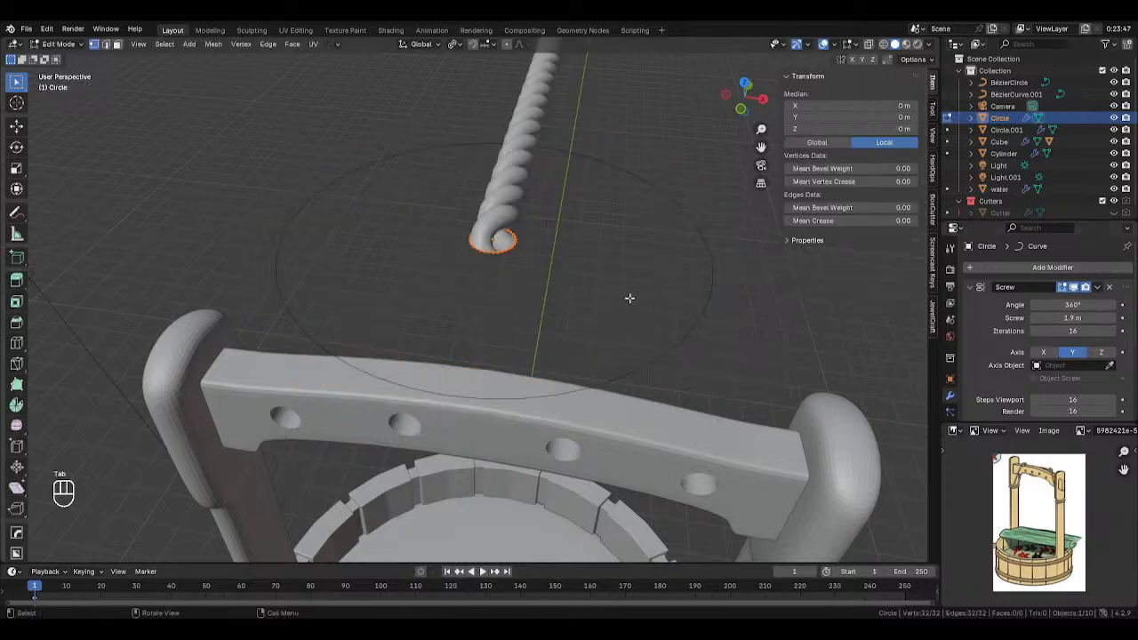
key(Tab)
key(s)
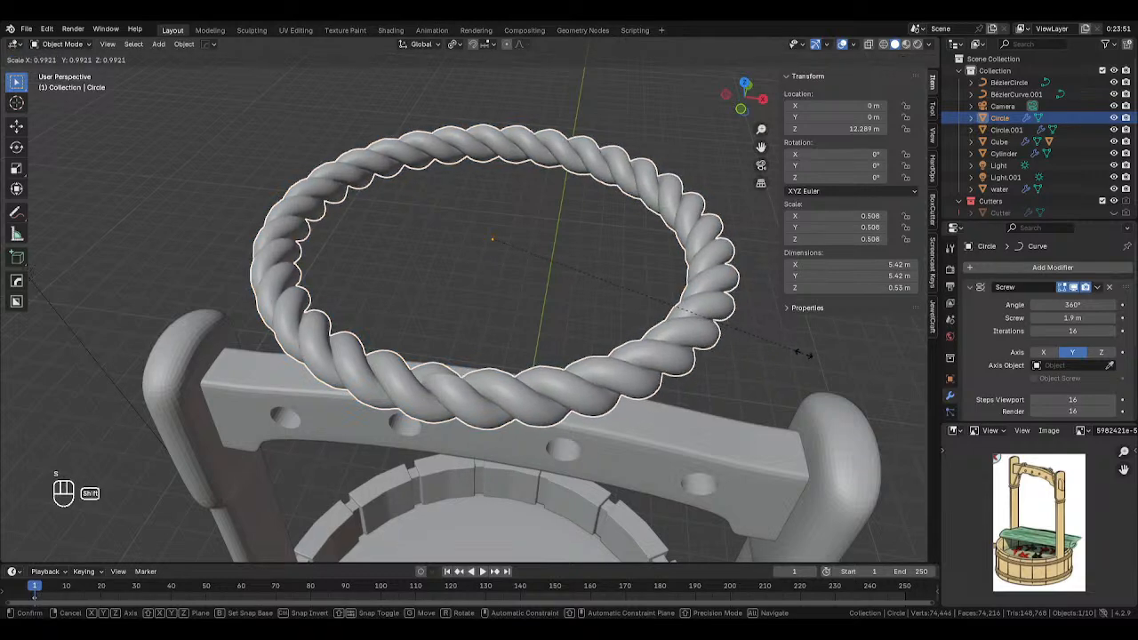
click(781, 348)
scroll(601, 293, down, 2)
scroll(601, 293, down, 3)
Select the rope ring with its Bézier circle and lower both along Z to the basin at about -0.34 m.
middle_drag(594, 297, 566, 264)
drag(519, 219, 579, 279)
scroll(598, 295, down, 4)
middle_drag(599, 295, 606, 283)
key(g)
key(z)
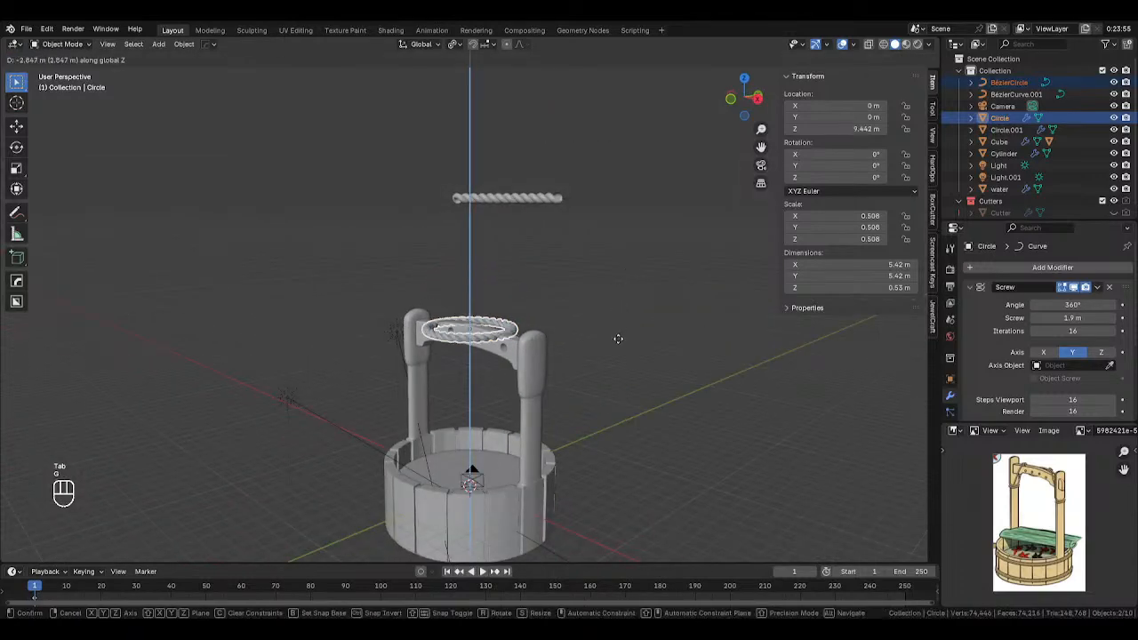
click(631, 480)
Enlarge the rope ring and its Bézier circle to roughly twice their size and adjust their height to wrap around the basin.
key(s)
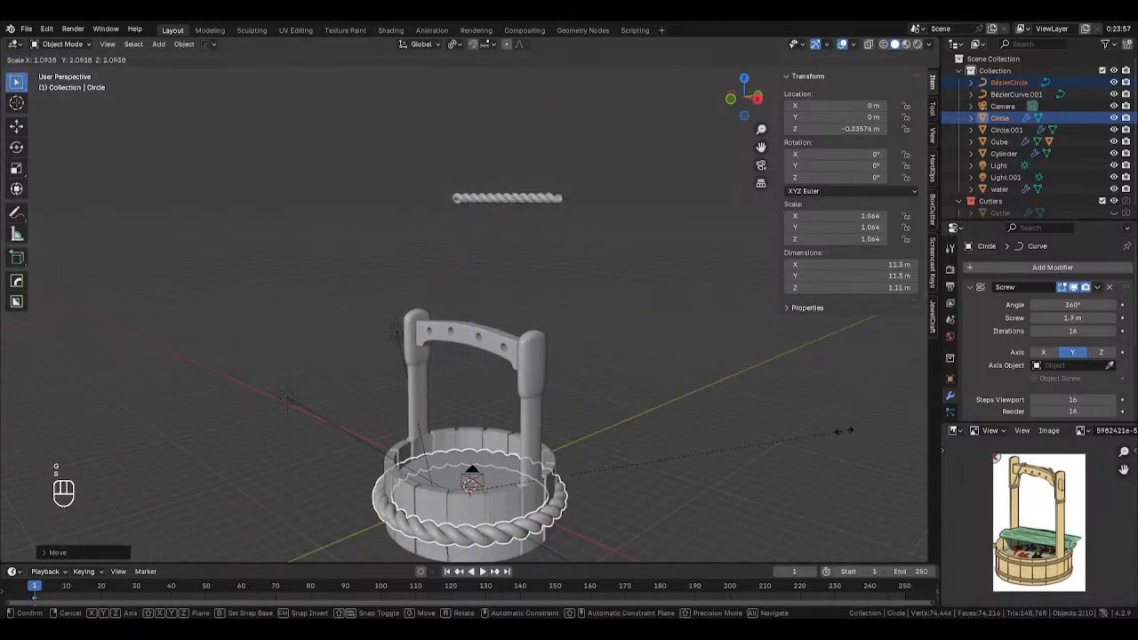
click(798, 438)
key(g)
key(z)
click(795, 434)
middle_drag(796, 434, 523, 323)
scroll(702, 313, up, 4)
key(s)
click(688, 311)
Scale the rope's circular profile mesh down to about 0.72 in Edit Mode to thin the rope around the basin.
click(531, 312)
click(531, 311)
click(531, 311)
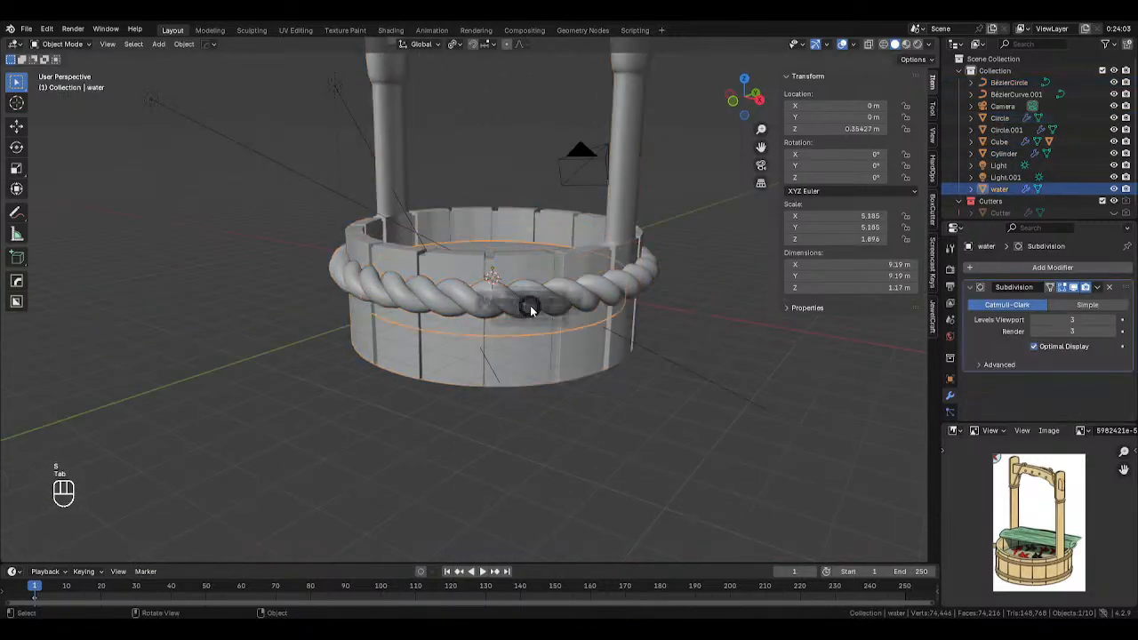
key(Tab)
key(Tab)
key(Tab)
scroll(625, 303, up, 2)
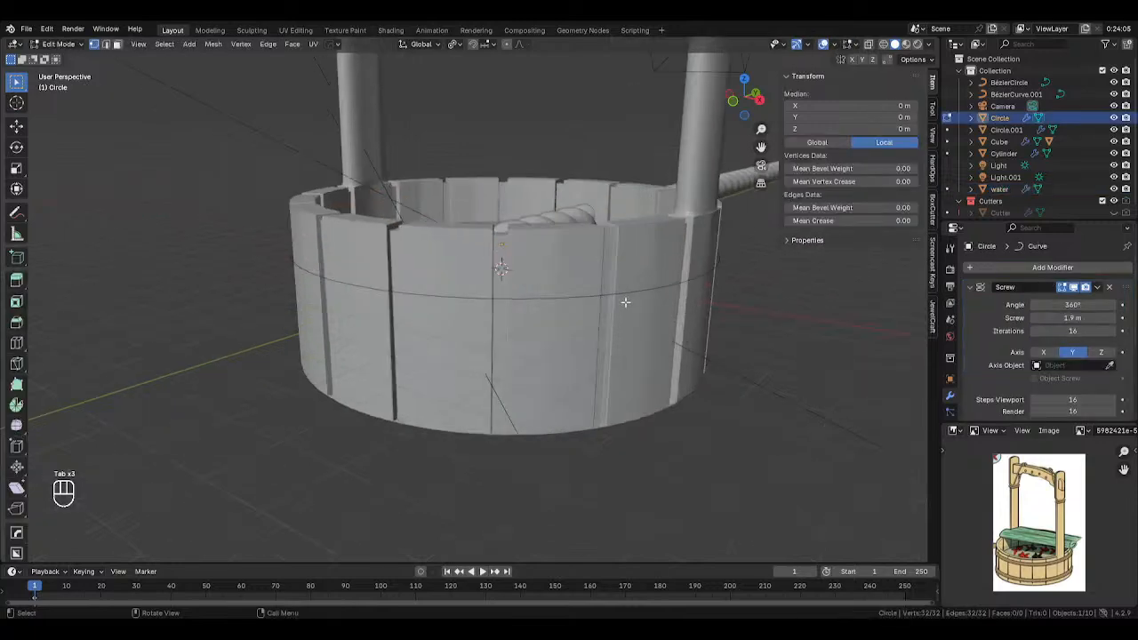
key(s)
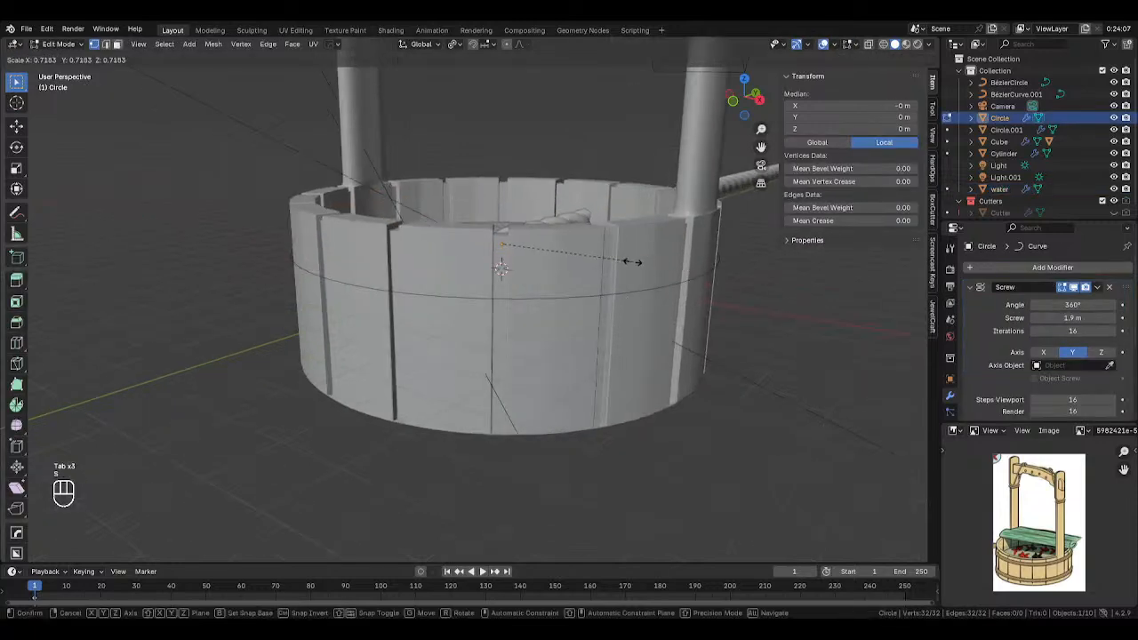
click(631, 262)
key(Tab)
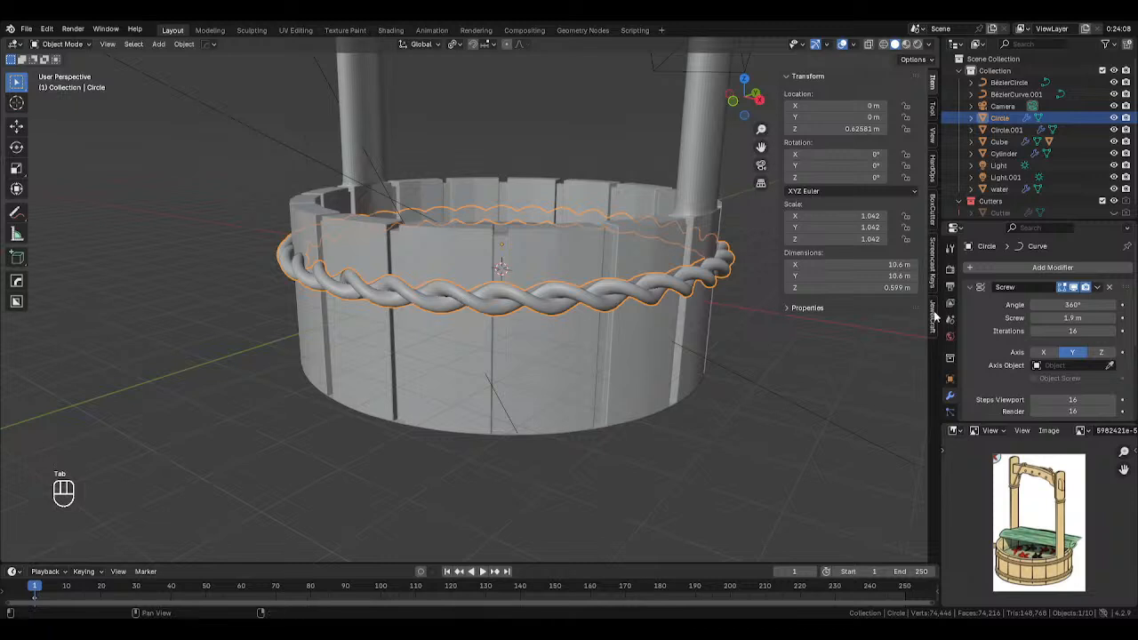
Set the rope's Screw modifier screw value to 0.9 m and scale the rope object down to about 0.727.
drag(1073, 317, 1028, 318)
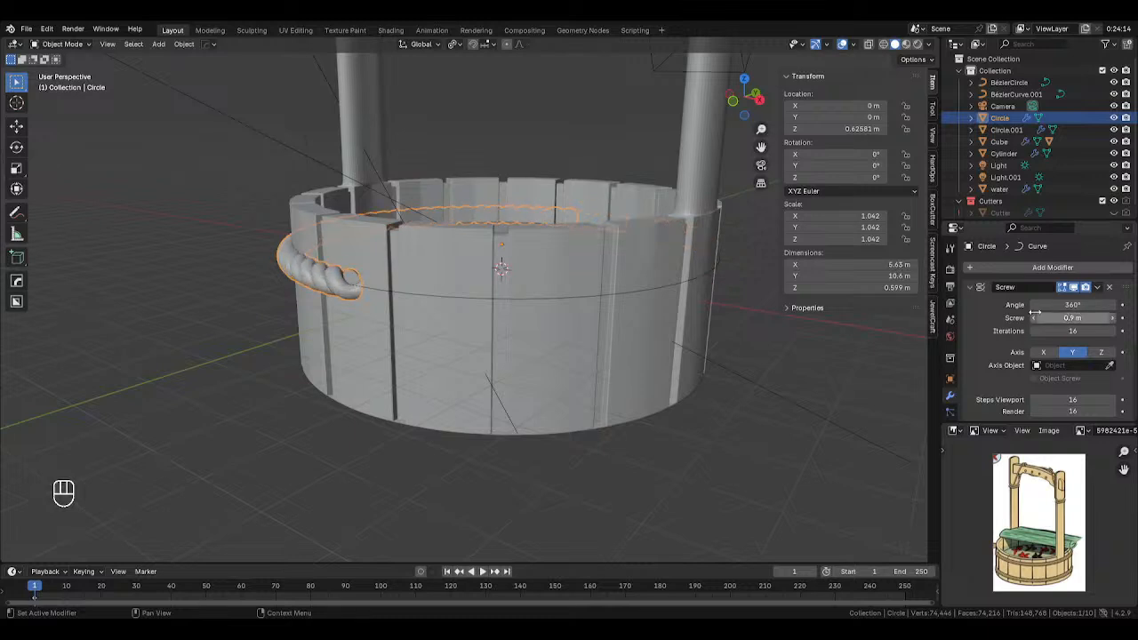
key(s)
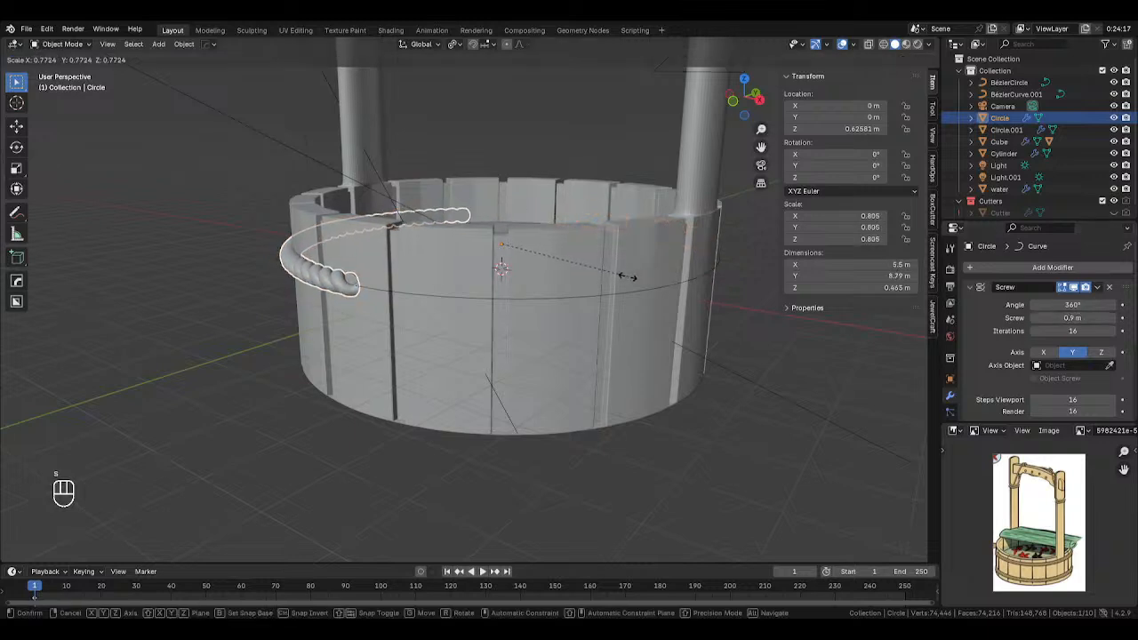
click(610, 272)
middle_drag(610, 272, 449, 333)
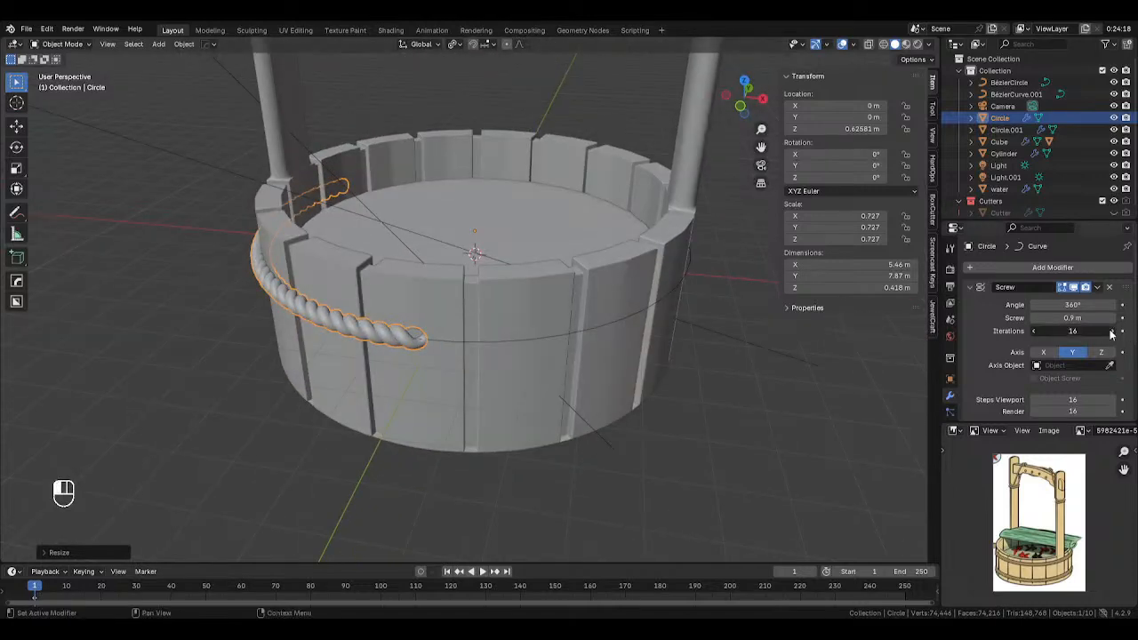
Raise the Screw modifier's iterations to 49 so the thinner rope closes around the basin.
drag(1111, 334, 1122, 333)
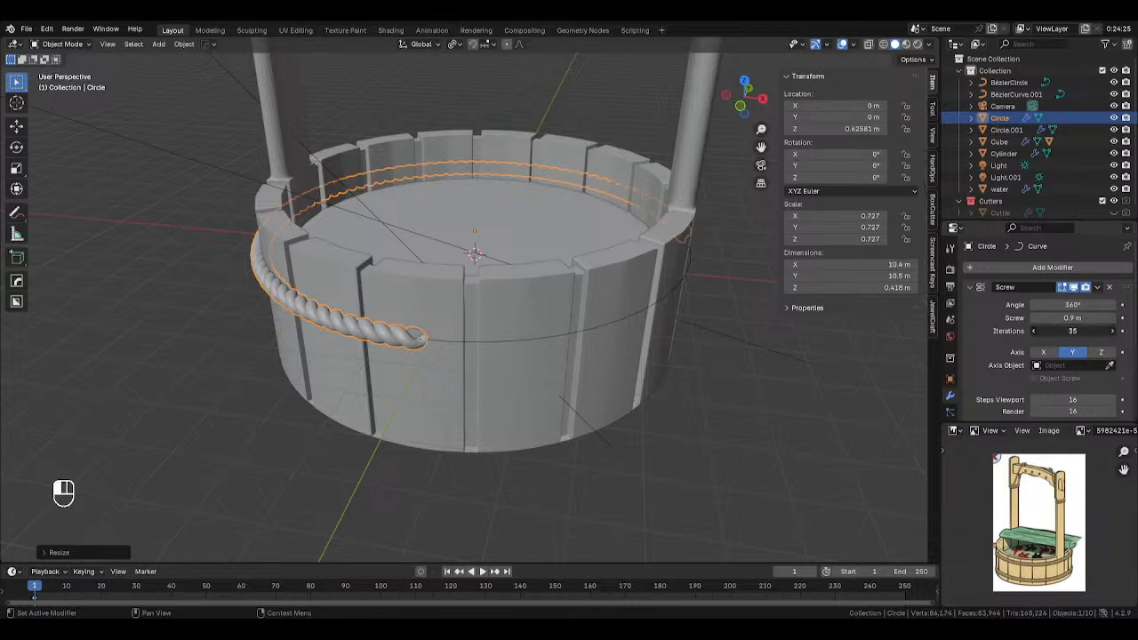
drag(1122, 331, 1133, 331)
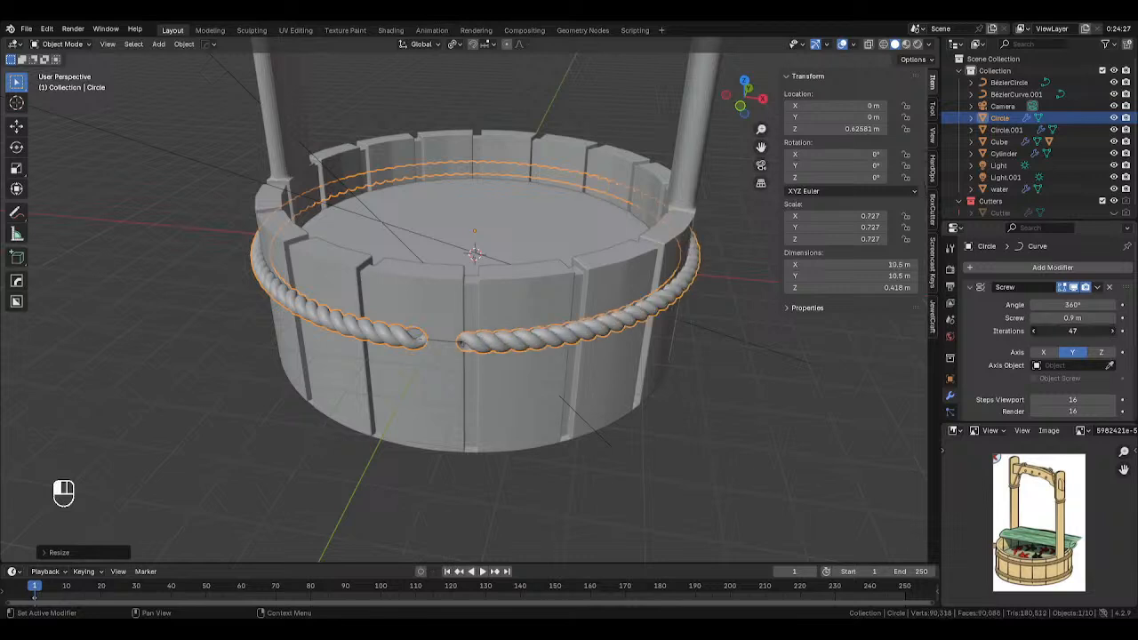
scroll(617, 331, up, 5)
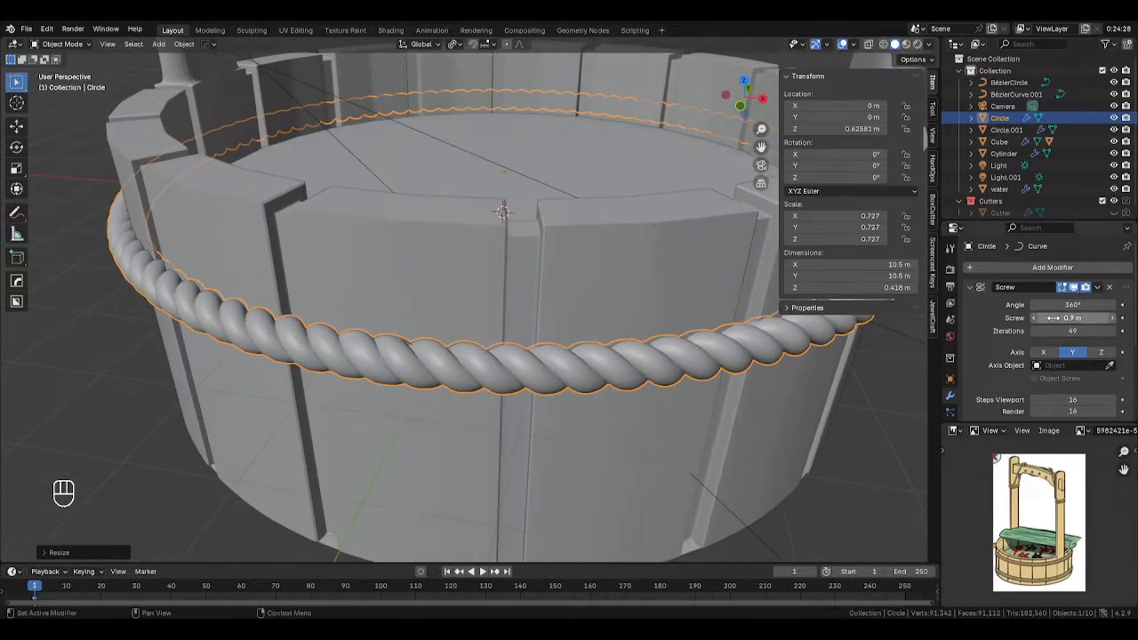
Keep the screw value at 0.9 m after trying 0.8 m, and scale the rope ring to about 0.719.
click(1036, 320)
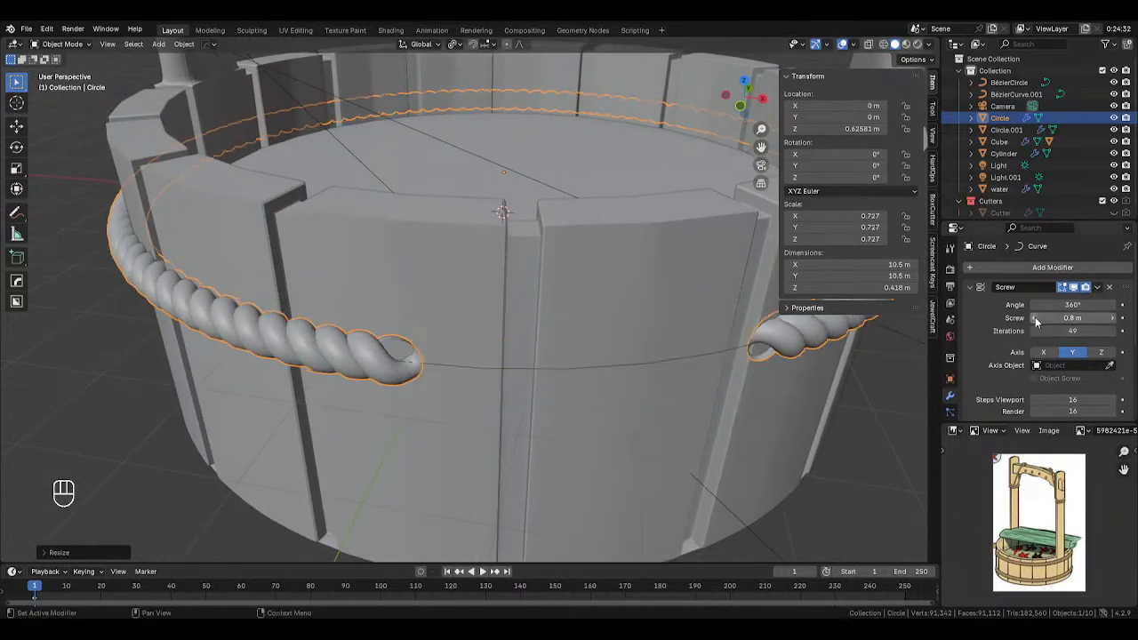
click(1115, 318)
key(s)
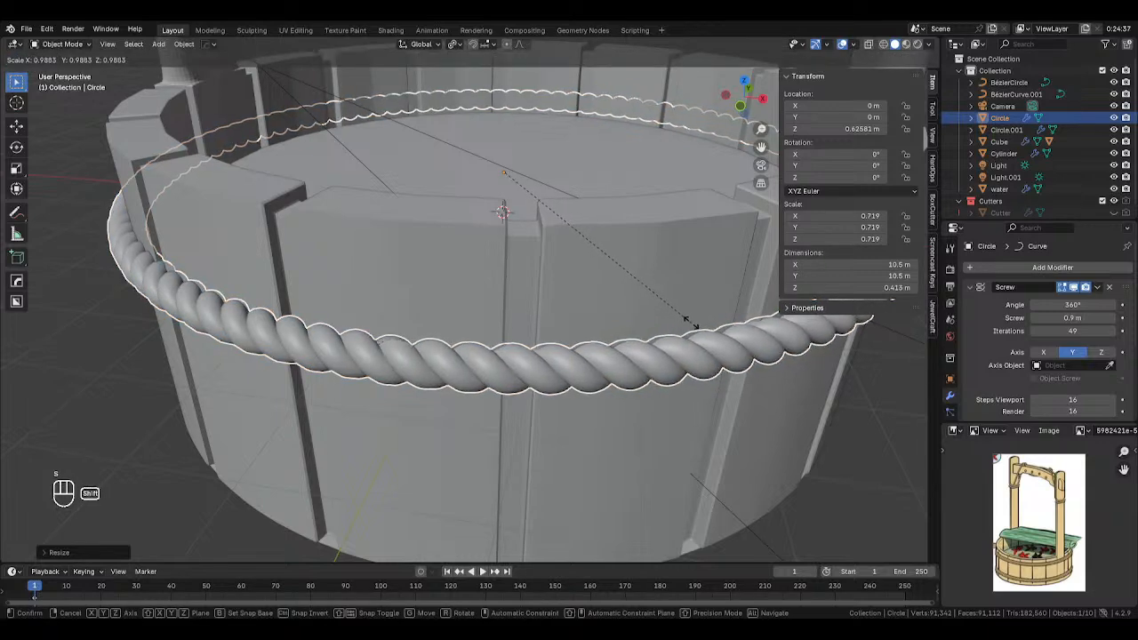
click(692, 324)
Select the rope ring together with its Bézier circle, using X-ray to reach the hidden curve.
scroll(692, 324, down, 6)
middle_drag(691, 322, 534, 318)
click(558, 281)
scroll(558, 281, down, 4)
scroll(535, 319, up, 3)
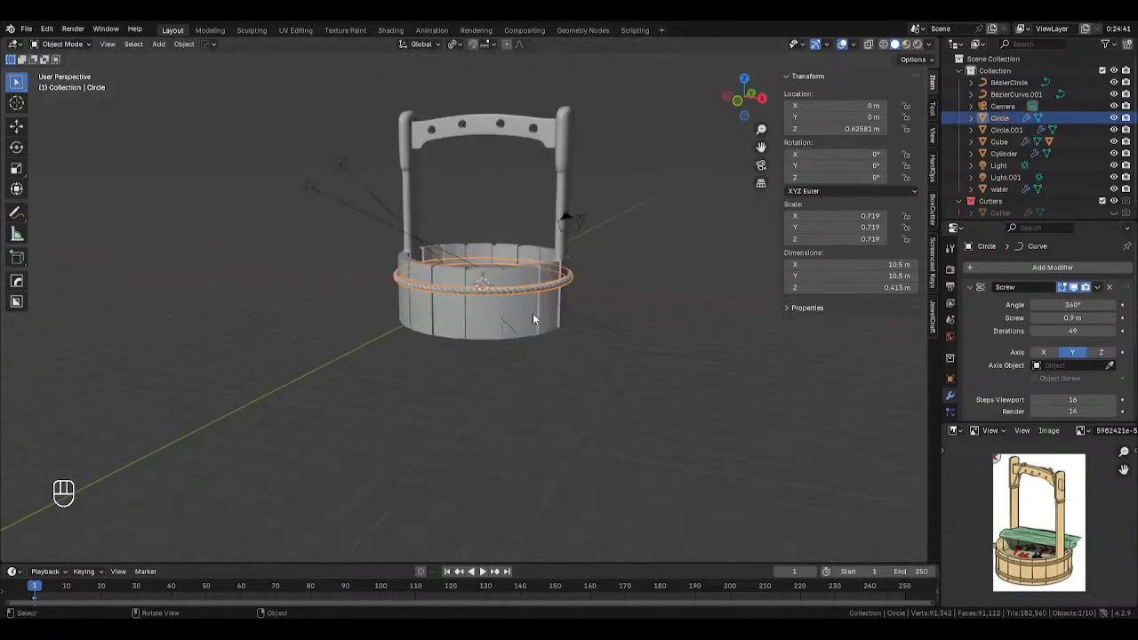
scroll(533, 313, up, 4)
key(alt+z)
shift+click(613, 278)
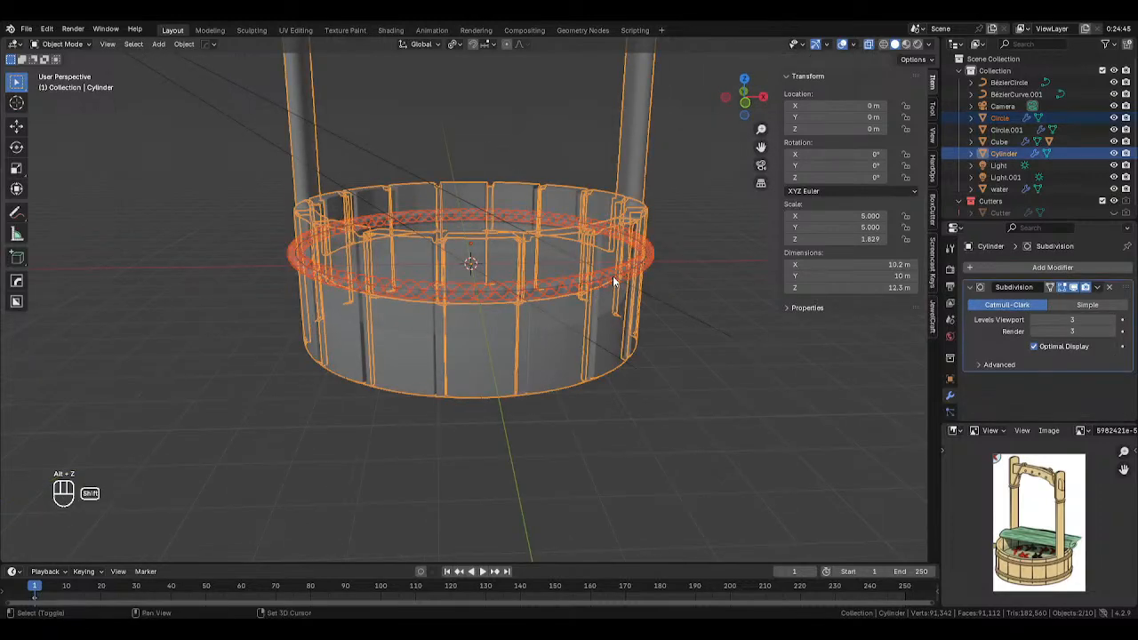
click(613, 275)
middle_drag(641, 284, 652, 255)
click(690, 260)
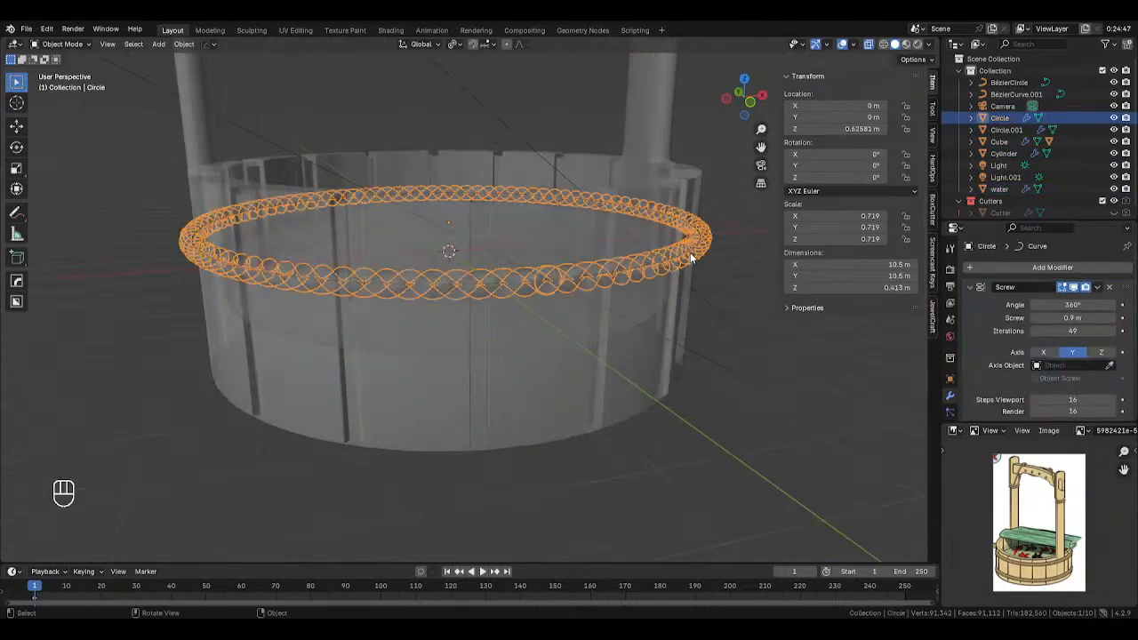
shift+click(690, 252)
key(alt+z)
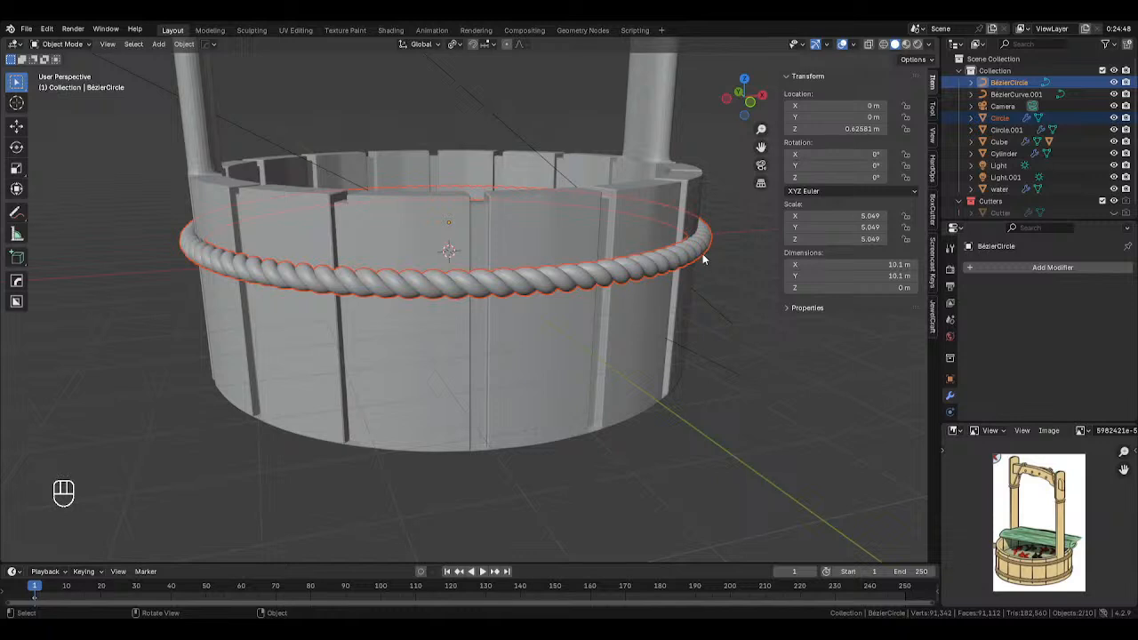
middle_drag(703, 253, 620, 250)
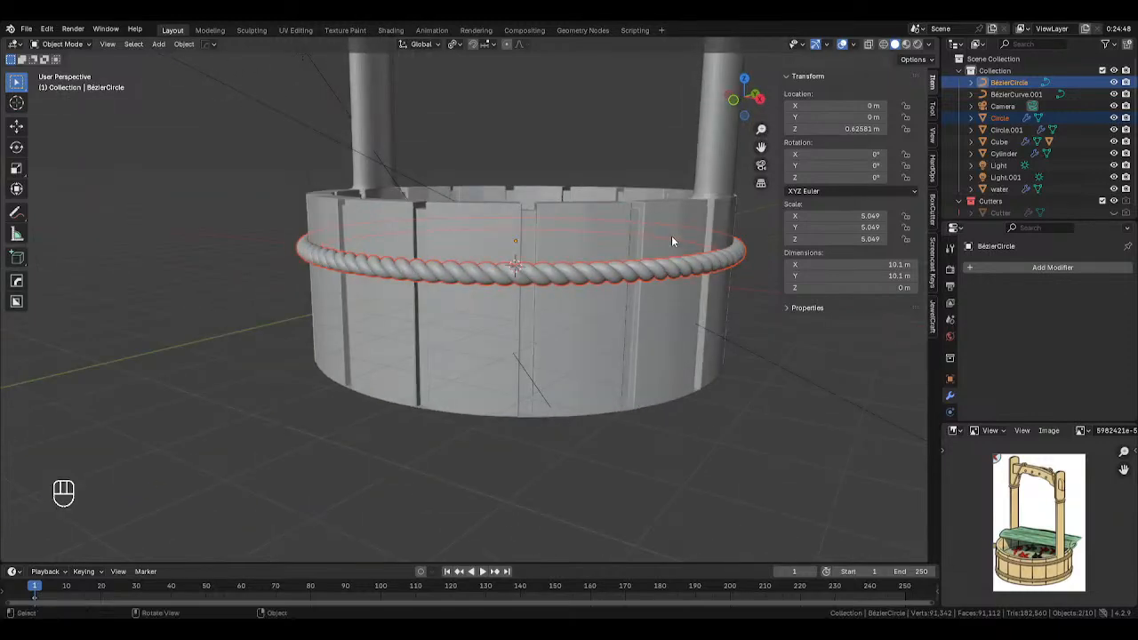
key(alt+x)
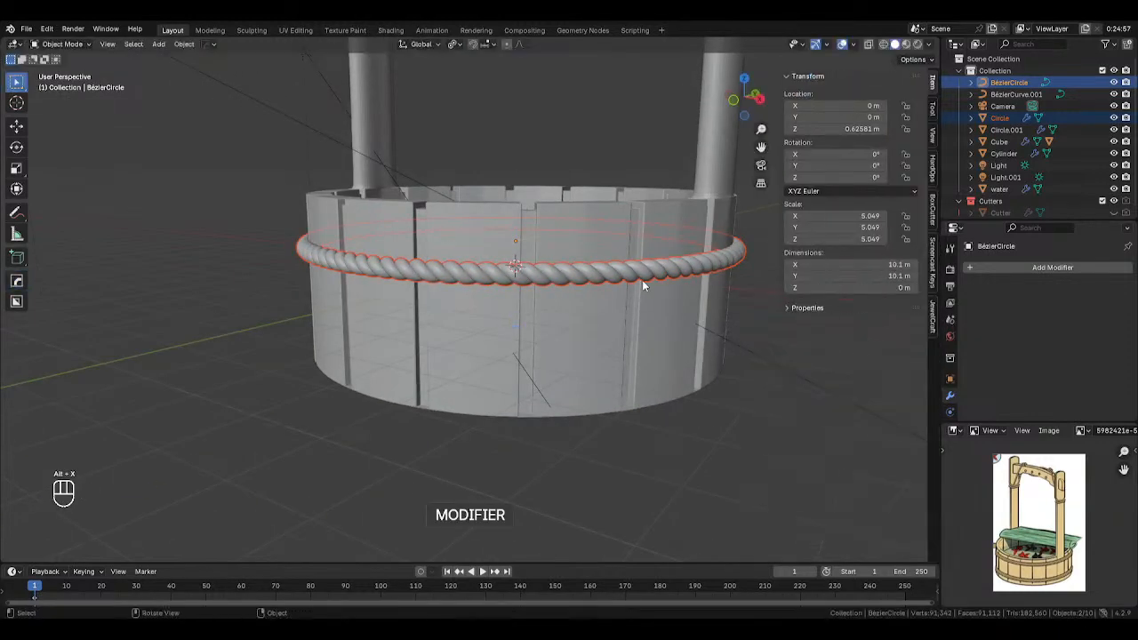
key(alt+z)
key(alt+z)
key(alt+z)
key(alt+z)
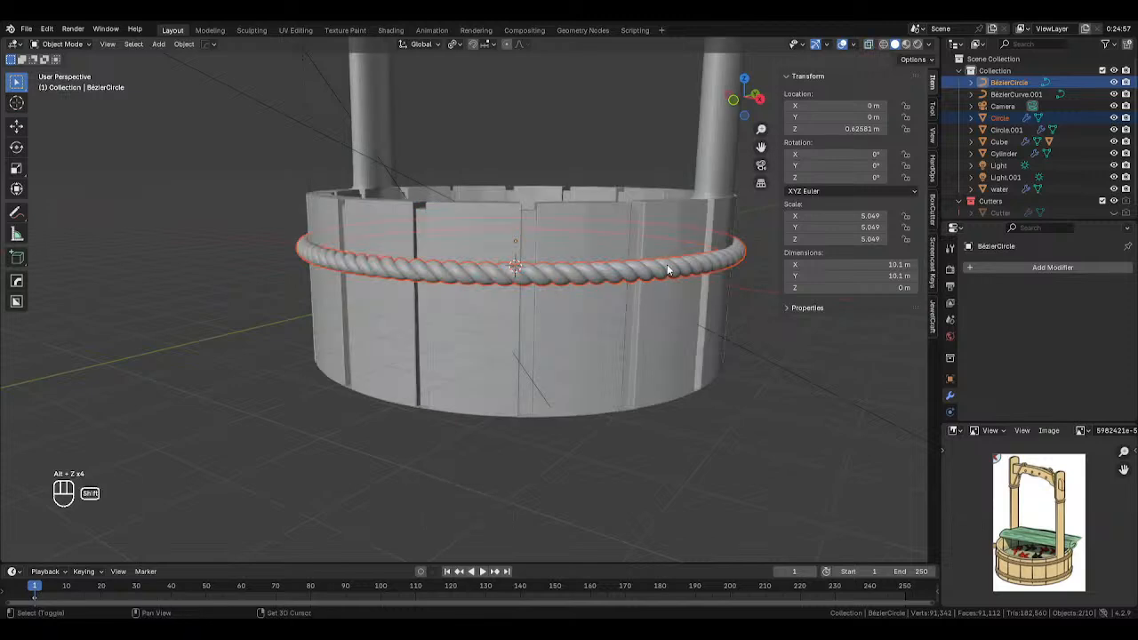
Try placing a duplicate of the rope ring and its Bézier circle about 1.66 m lower along Z, and delete the copies.
key(shift+d)
key(g)
key(z)
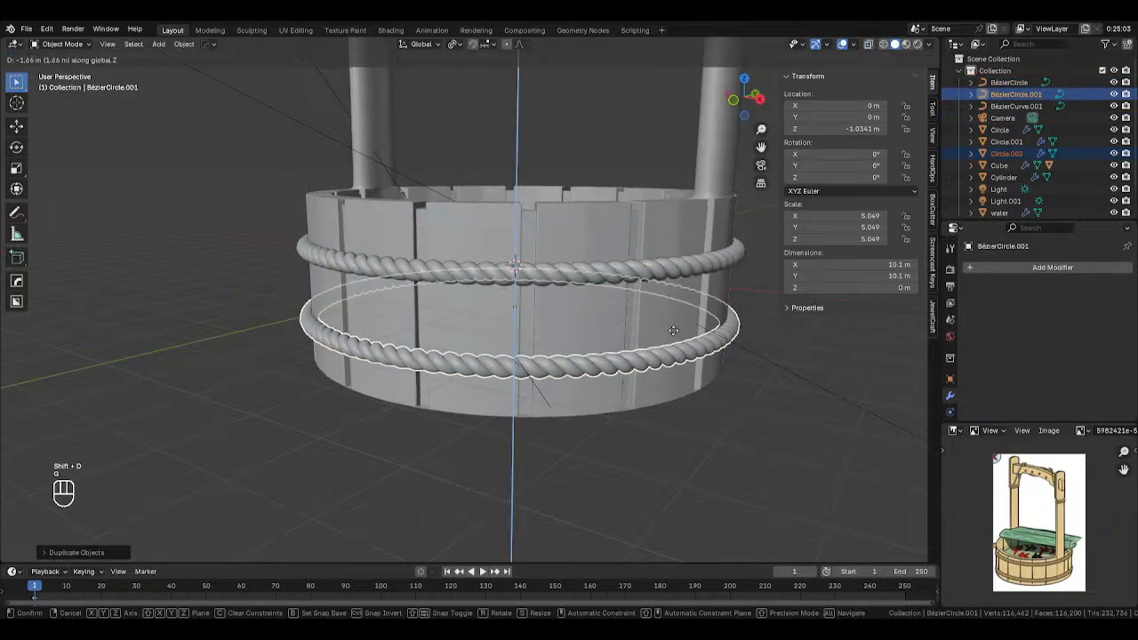
click(678, 335)
scroll(683, 336, down, 3)
middle_drag(683, 336, 713, 338)
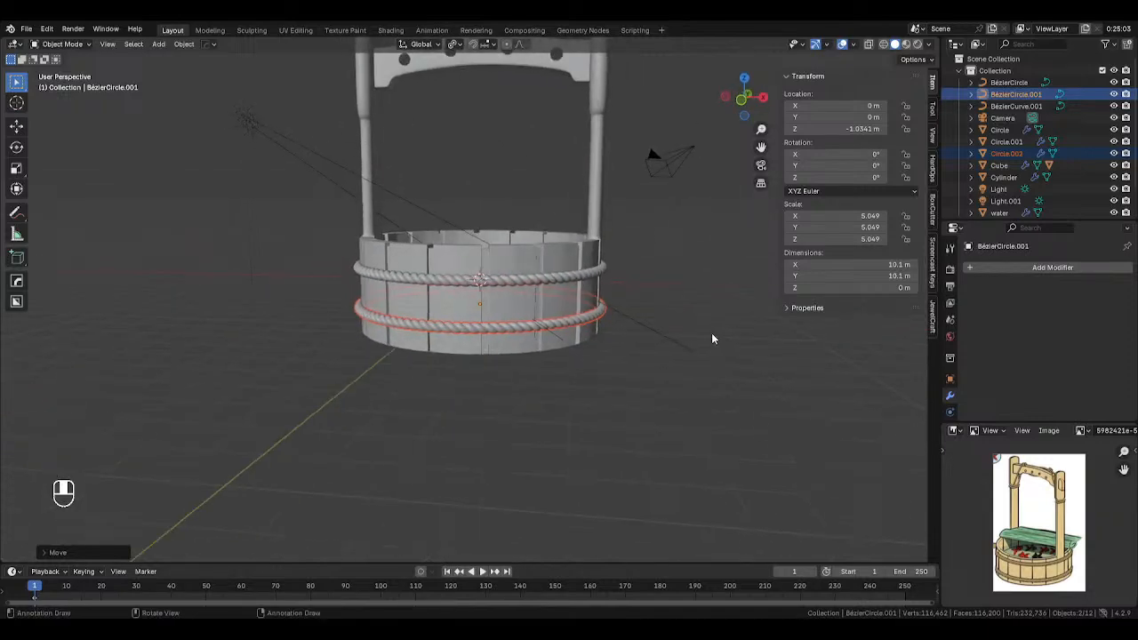
key(Delete)
Select the rope ring with its Bézier circle in X-ray and raise both along Z to about 1.16 m, near the basin's rim.
click(575, 285)
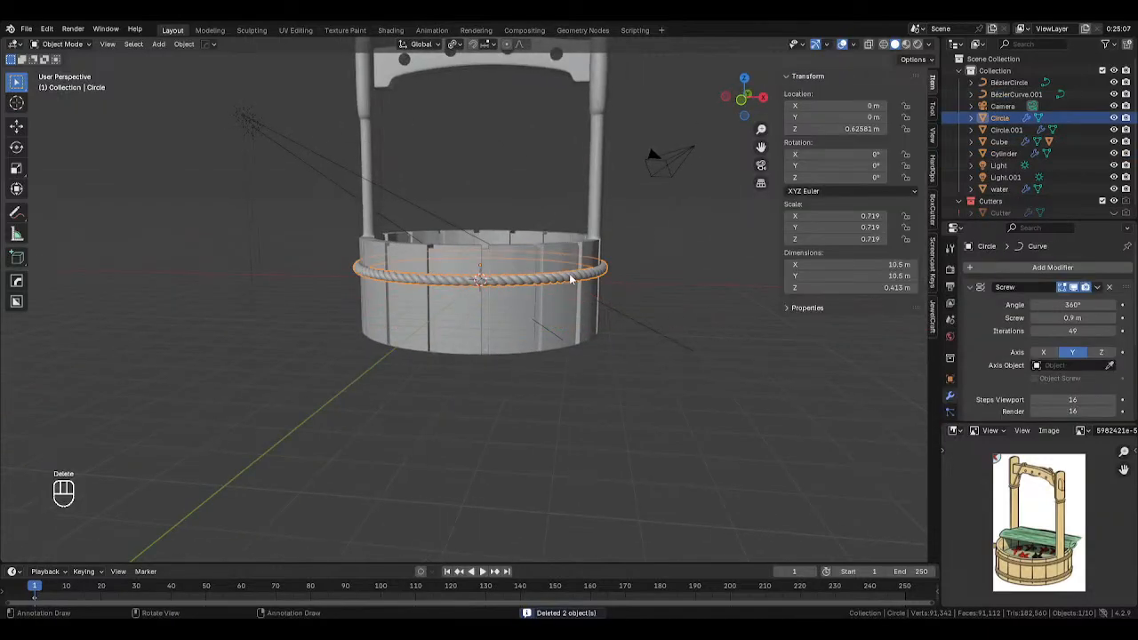
scroll(637, 272, up, 5)
key(alt+z)
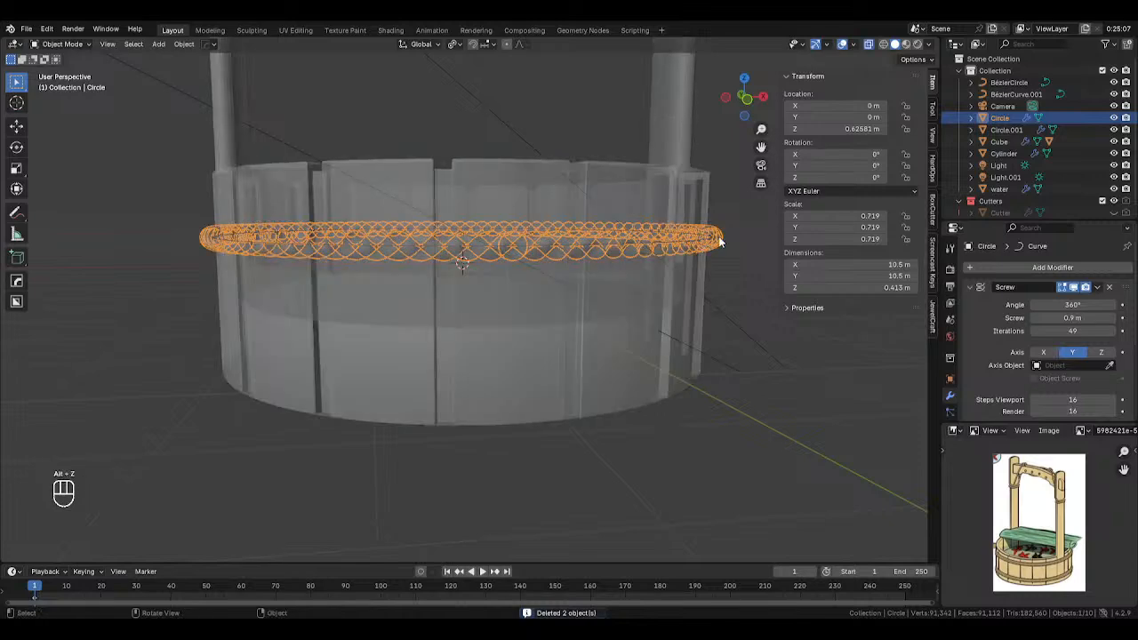
shift+click(719, 238)
click(720, 241)
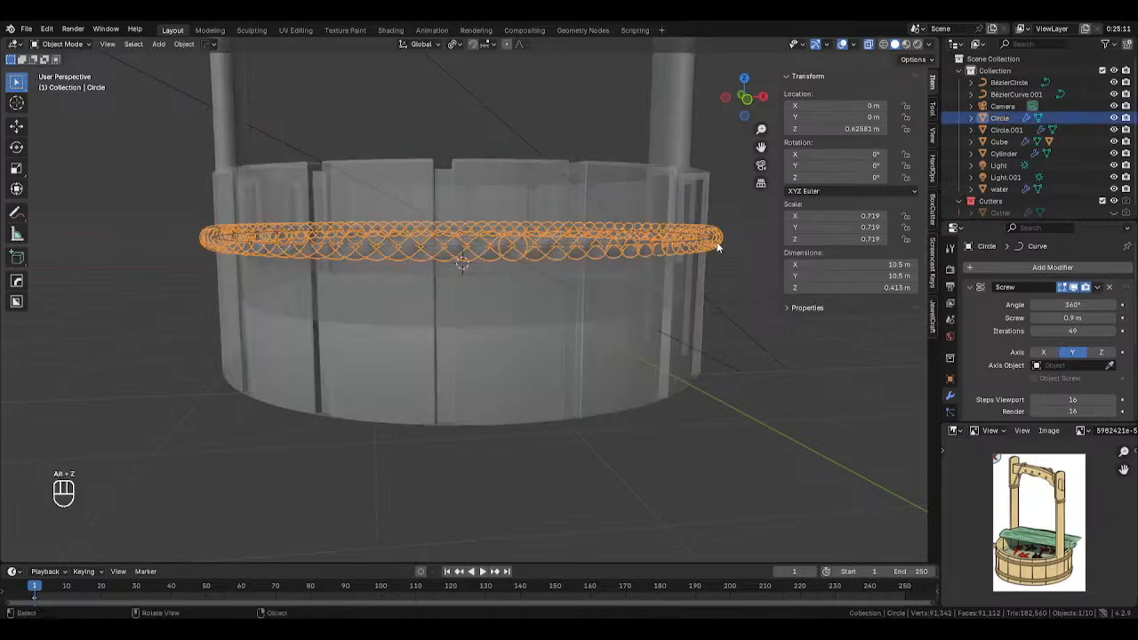
scroll(738, 242, up, 4)
middle_drag(755, 242, 784, 254)
shift+middle_drag(784, 254, 661, 275)
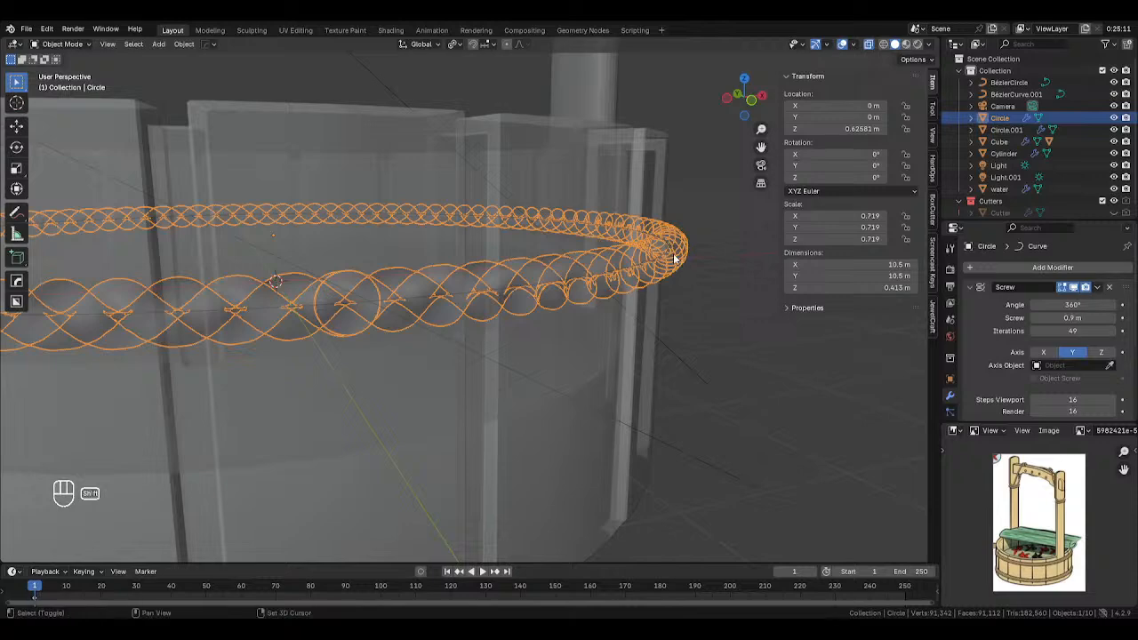
shift+click(663, 265)
click(674, 256)
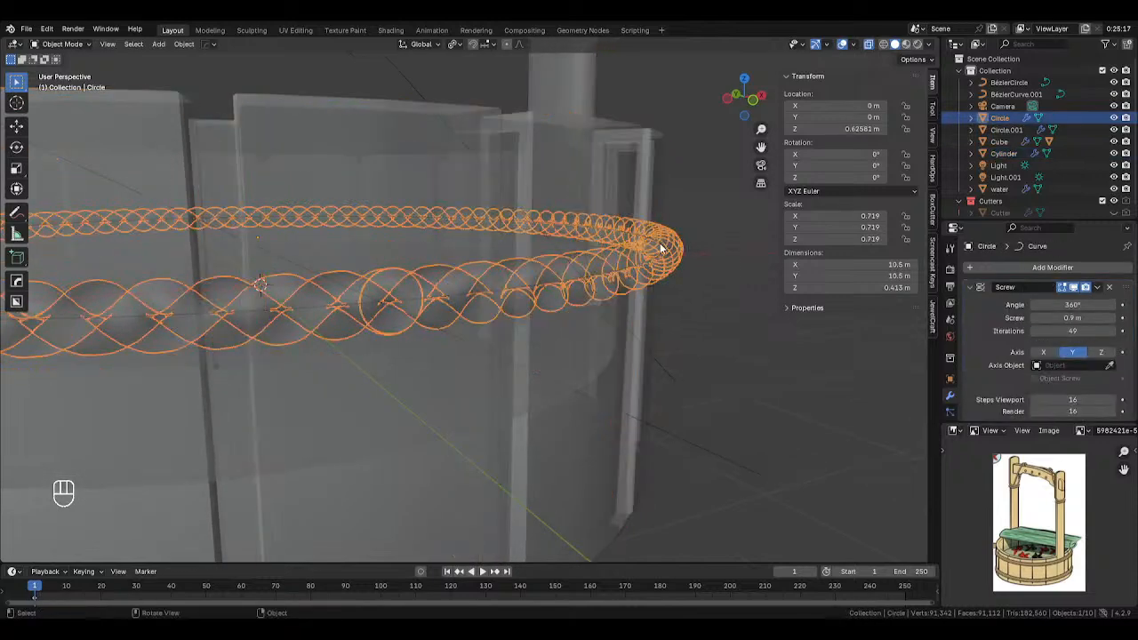
key(alt+z)
key(g)
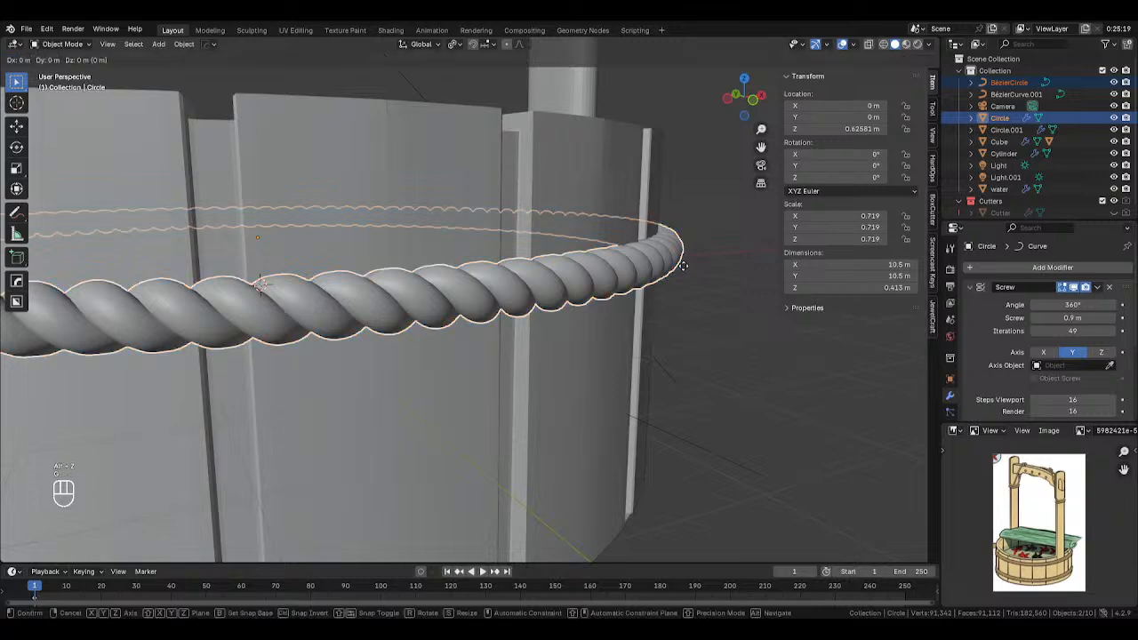
key(z)
click(686, 223)
Add an Array modifier with a count of 2 and a constant offset along Z to the rope ring for a second band.
middle_drag(686, 222, 681, 264)
scroll(681, 265, down, 3)
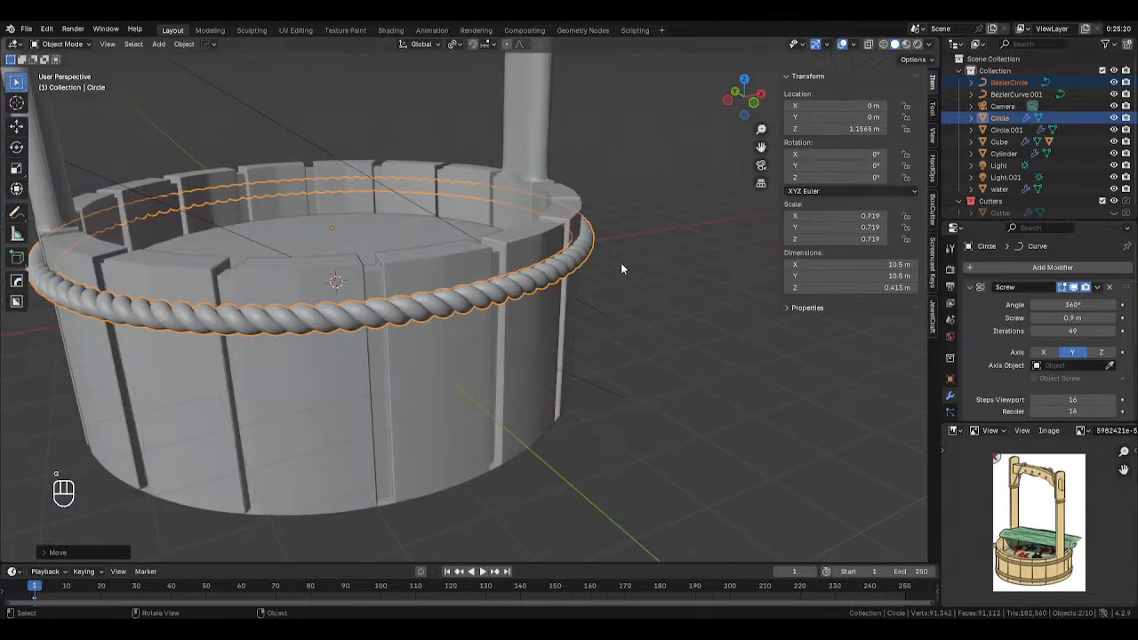
click(592, 261)
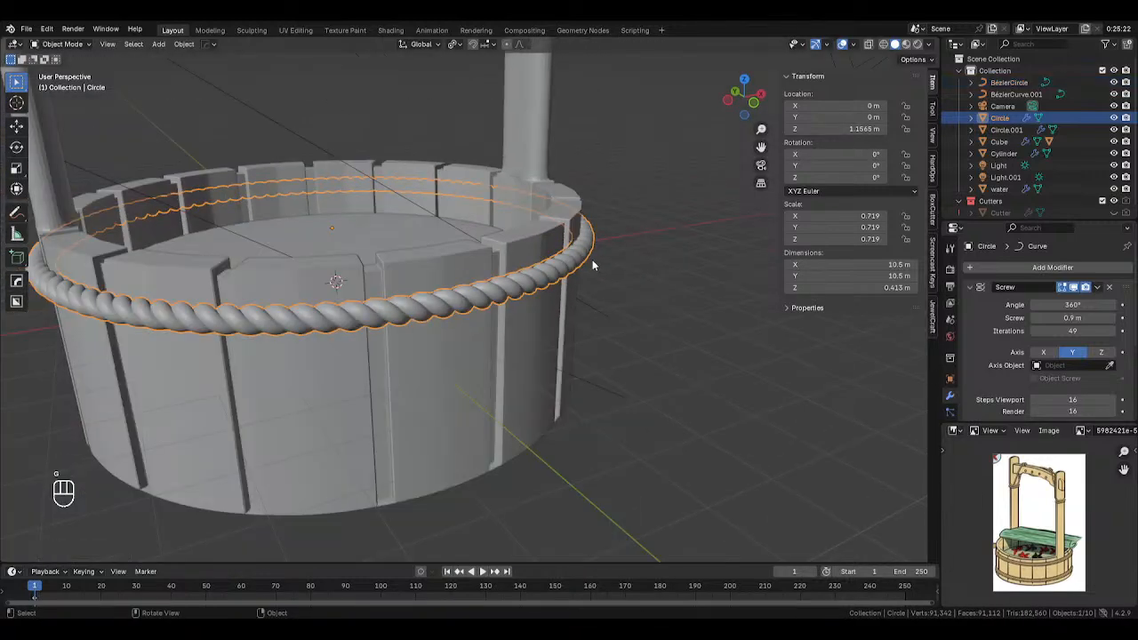
key(q)
click(642, 267)
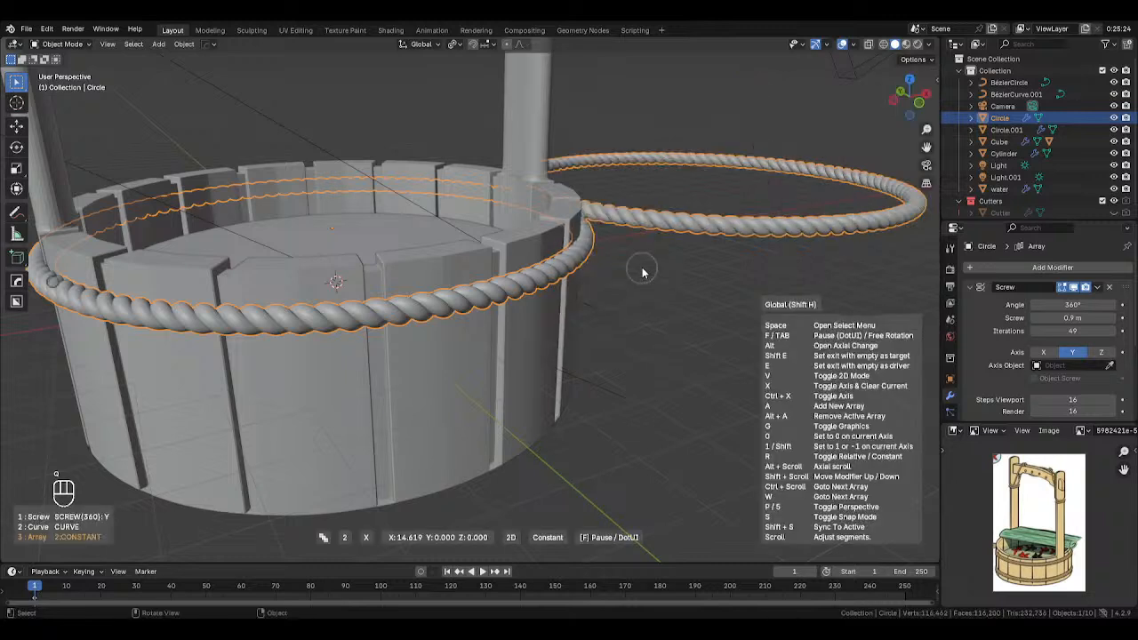
scroll(643, 271, up, 1)
scroll(644, 271, down, 1)
key(ctrl+x)
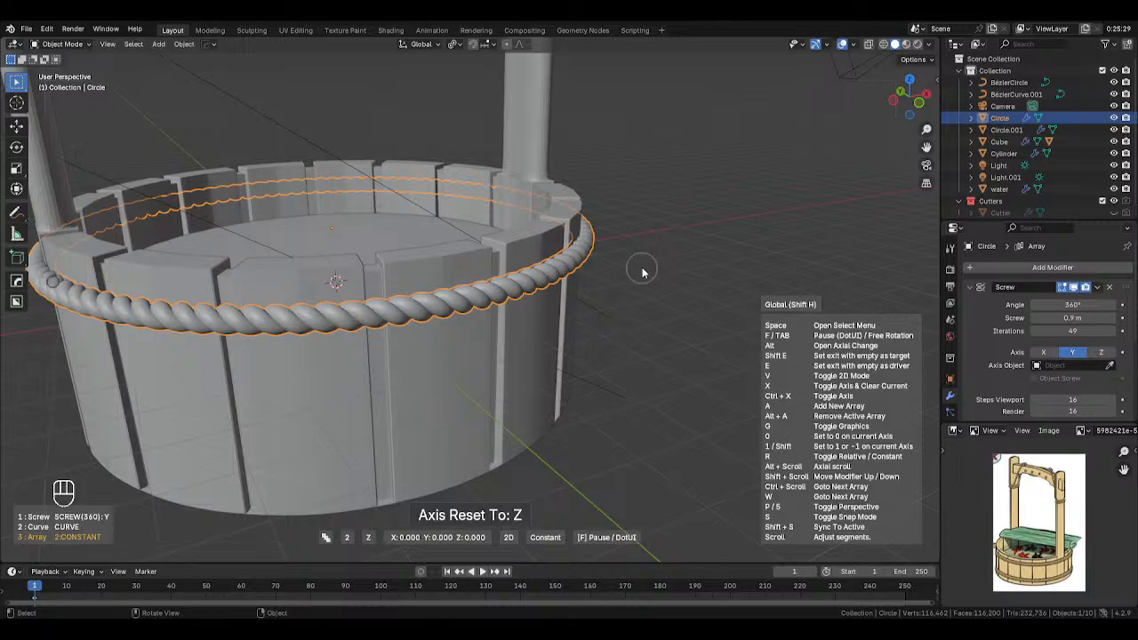
click(561, 206)
click(669, 231)
Select the rope ring together with its hidden Bézier circle in X-ray and scale both down to about 0.995 against the basin.
middle_drag(669, 230, 674, 313)
shift+middle_drag(674, 313, 618, 263)
scroll(573, 325, up, 4)
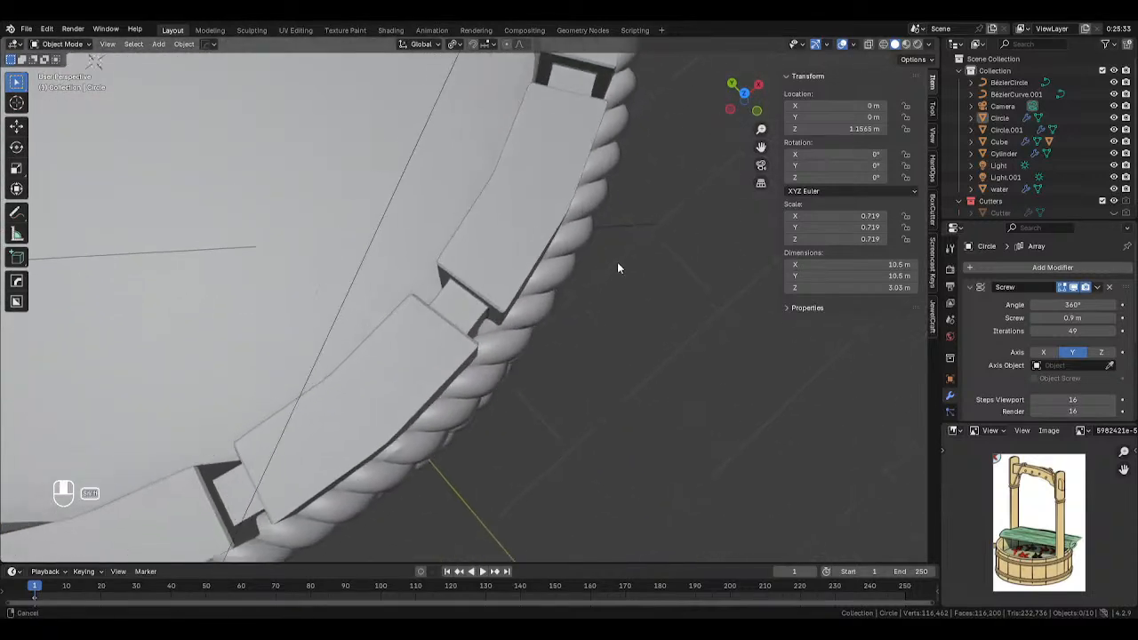
scroll(578, 292, up, 5)
key(alt+z)
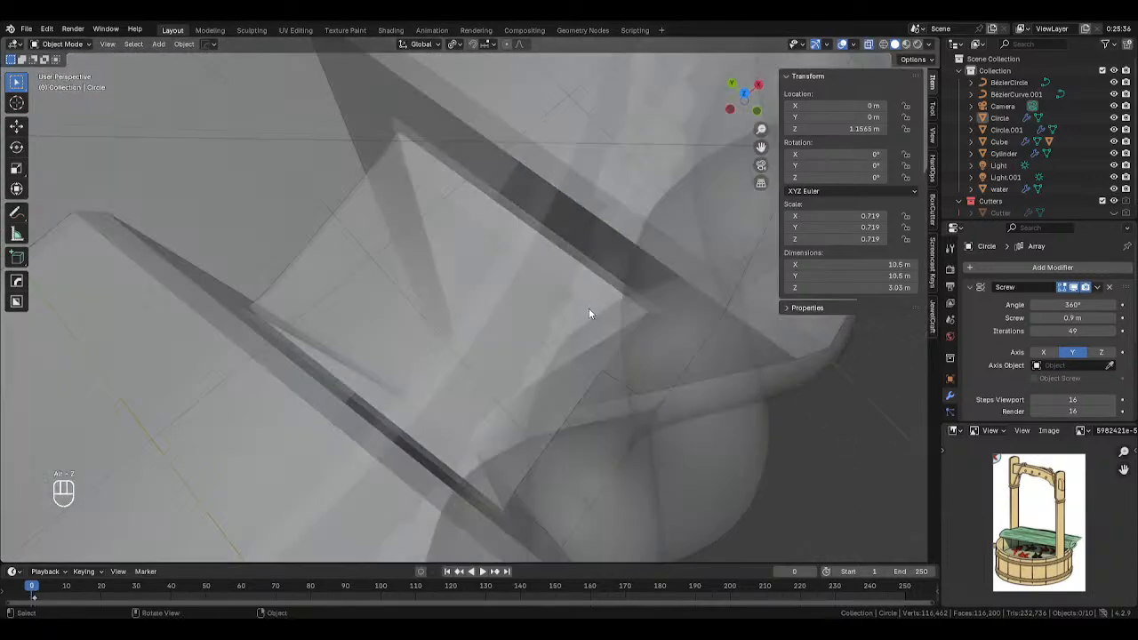
scroll(587, 311, down, 3)
middle_drag(587, 313, 549, 291)
key(alt+z)
click(560, 359)
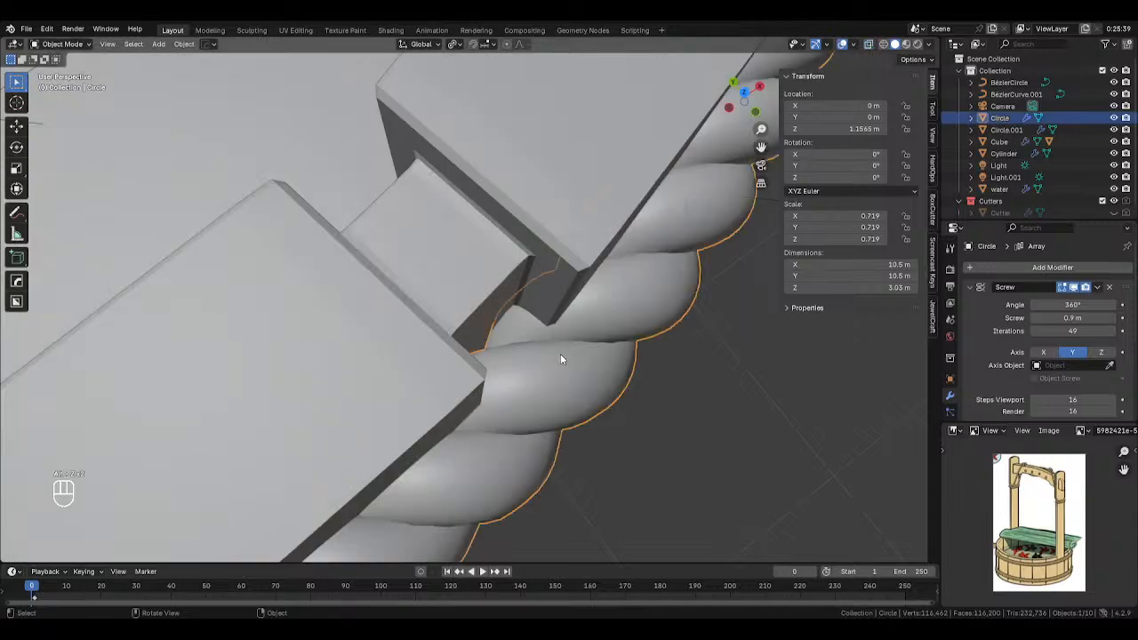
scroll(560, 359, down, 3)
middle_drag(561, 359, 565, 365)
key(alt+z)
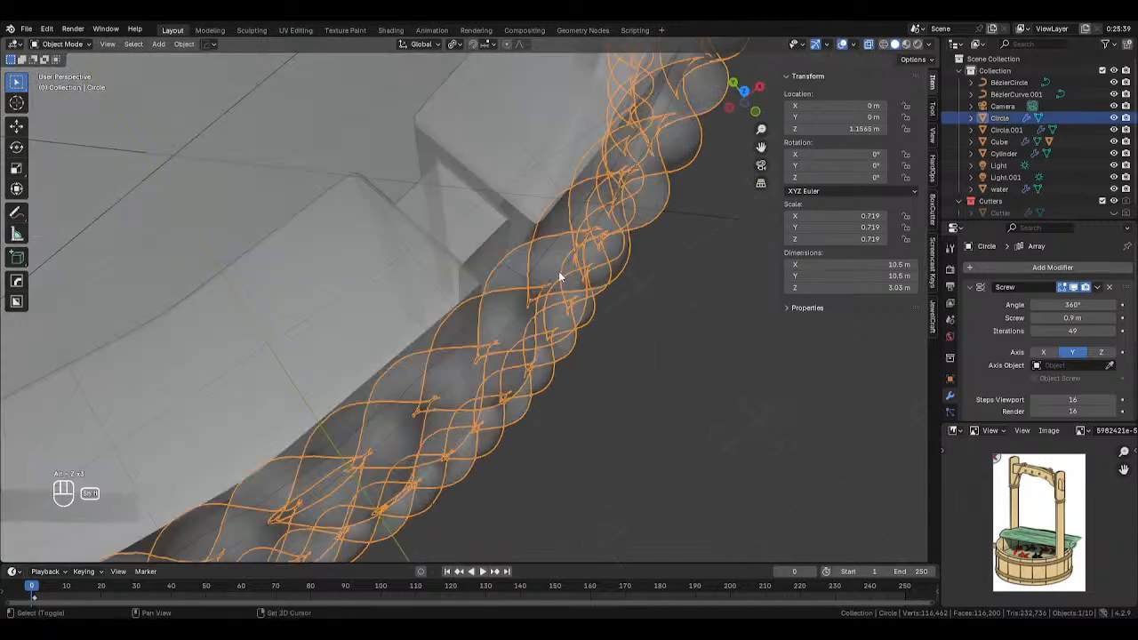
shift+click(560, 273)
key(alt+z)
key(s)
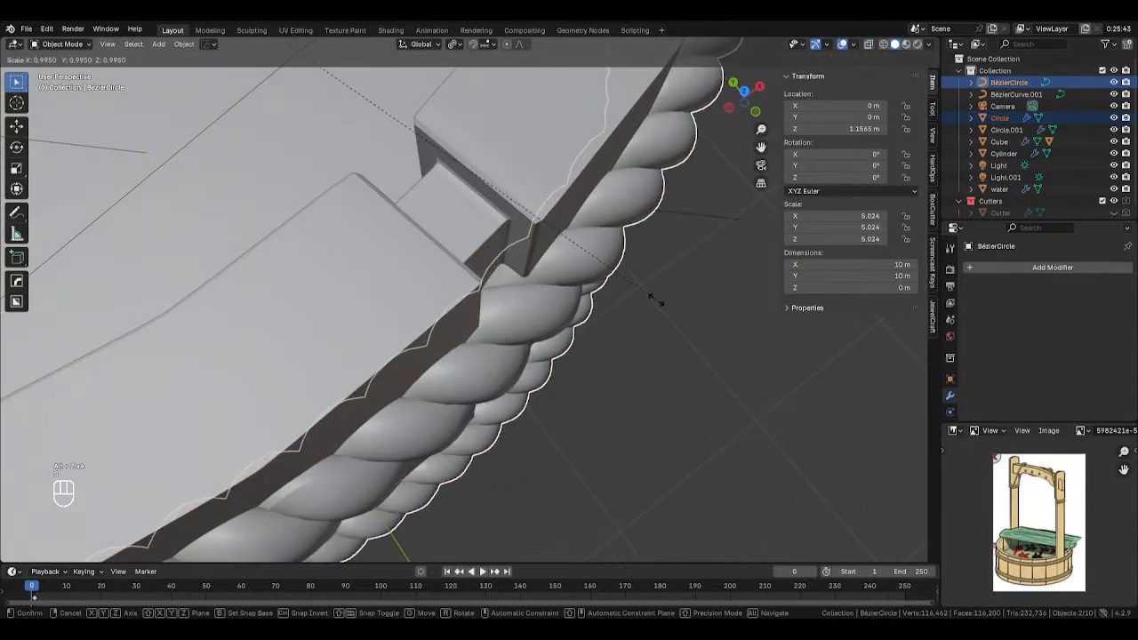
click(656, 301)
Open the basin cylinder's mesh for editing from below and select its bottom face in face select mode.
key(Tab)
click(661, 348)
scroll(661, 348, down, 6)
middle_drag(661, 348, 607, 196)
scroll(607, 195, up, 3)
key(Tab)
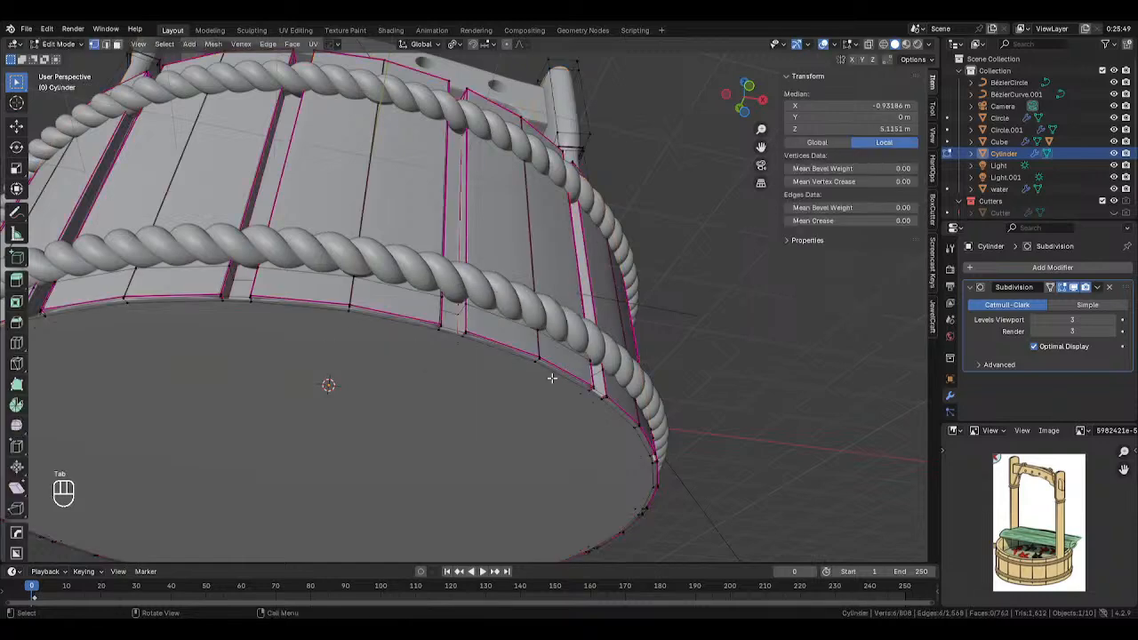
middle_drag(467, 347, 481, 328)
key(3)
key(ctrl+r)
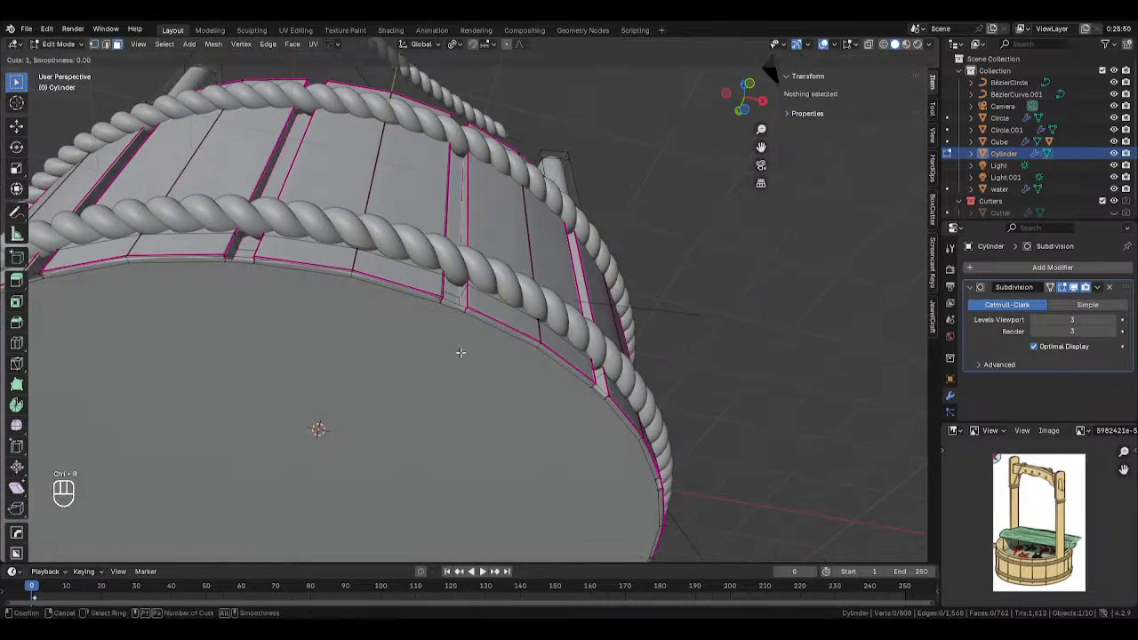
right_click(460, 355)
click(464, 375)
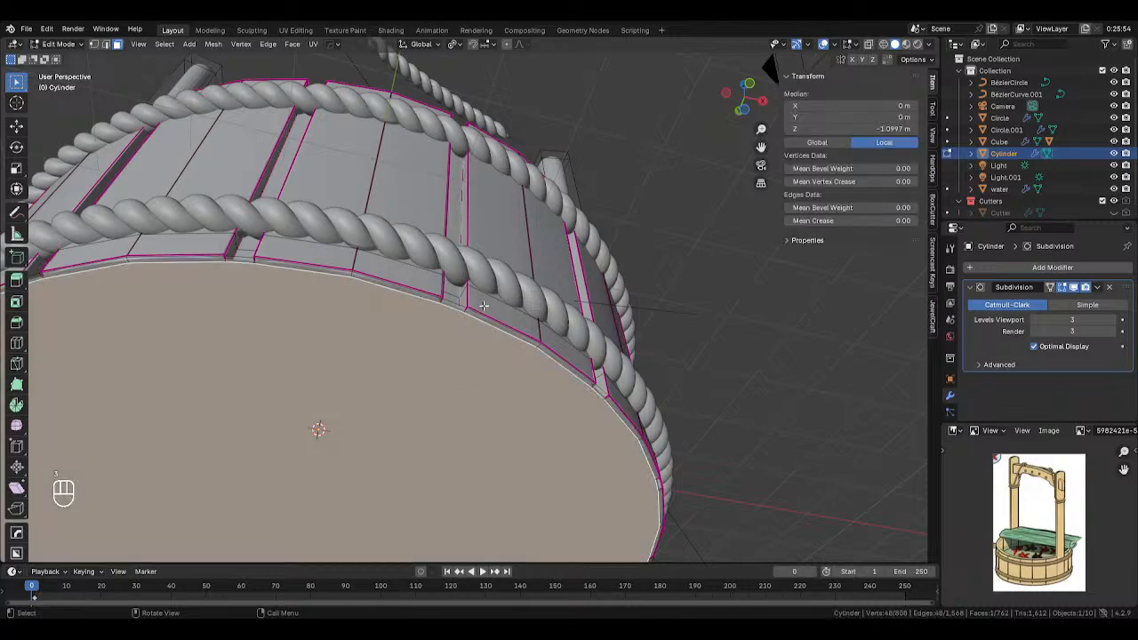
Try a loop cut around the narrow rim of the basin's underside, slid toward the outer edge.
middle_drag(482, 306, 513, 345)
scroll(444, 327, up, 3)
middle_drag(344, 305, 399, 262)
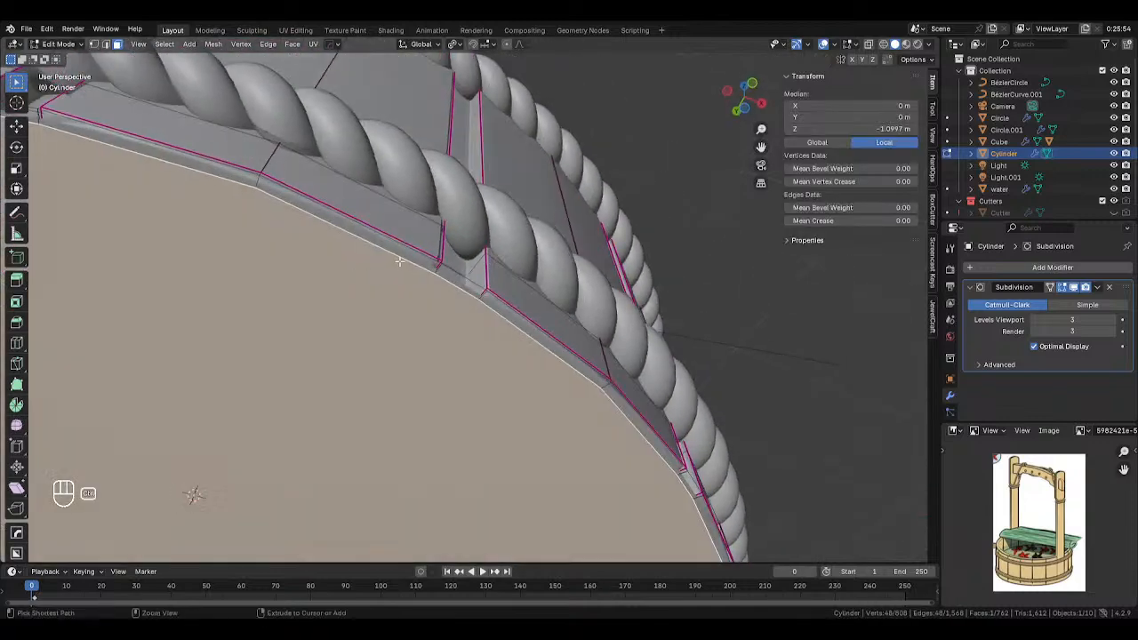
key(ctrl+r)
click(440, 263)
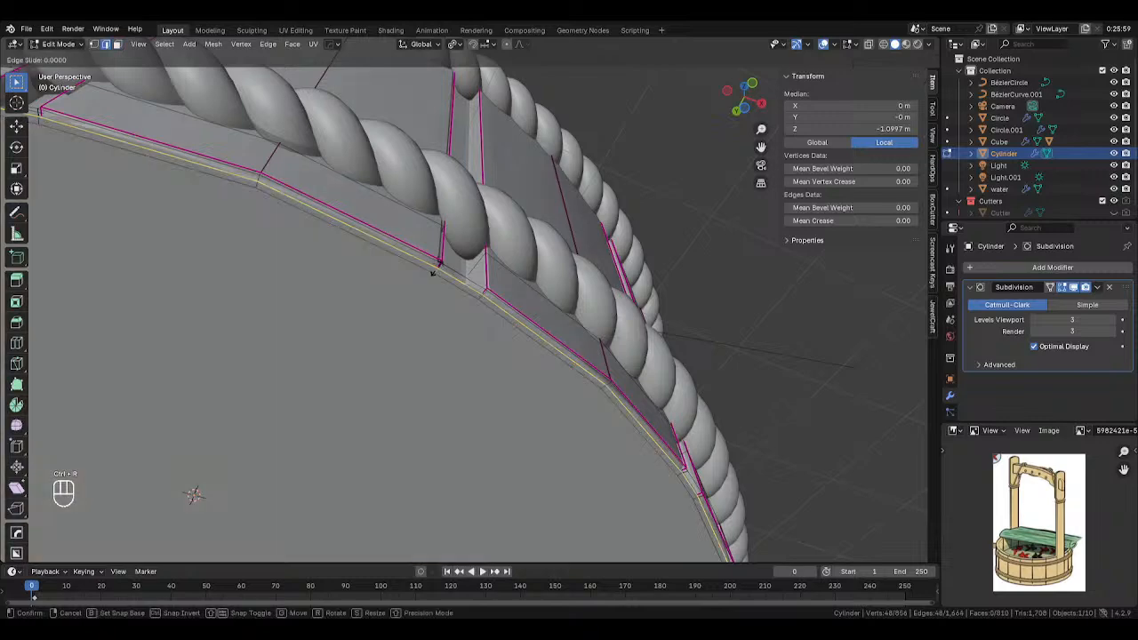
click(446, 266)
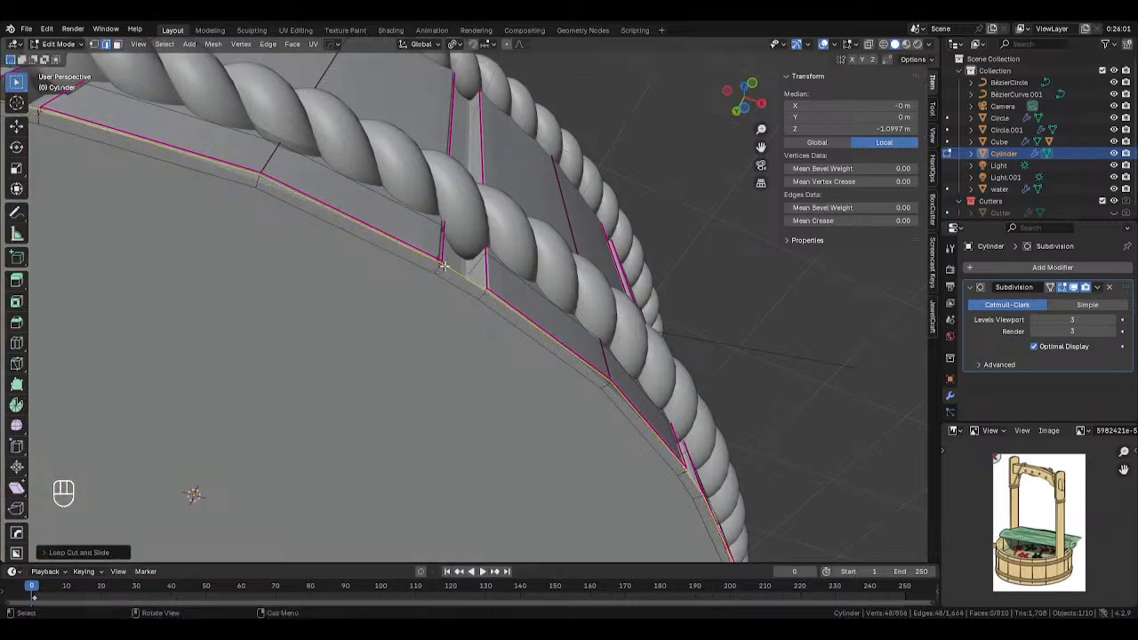
Undo the loop cut on the basin's underside and return to Object Mode.
key(Tab)
middle_drag(473, 289, 426, 394)
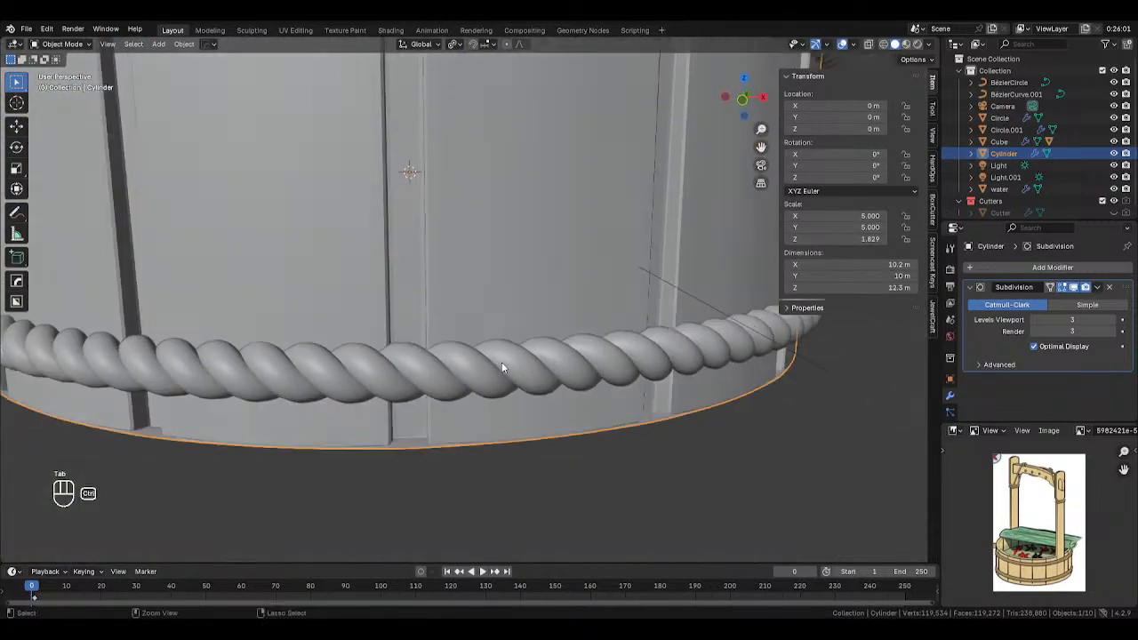
key(ctrl+z)
key(ctrl+z)
scroll(508, 374, down, 6)
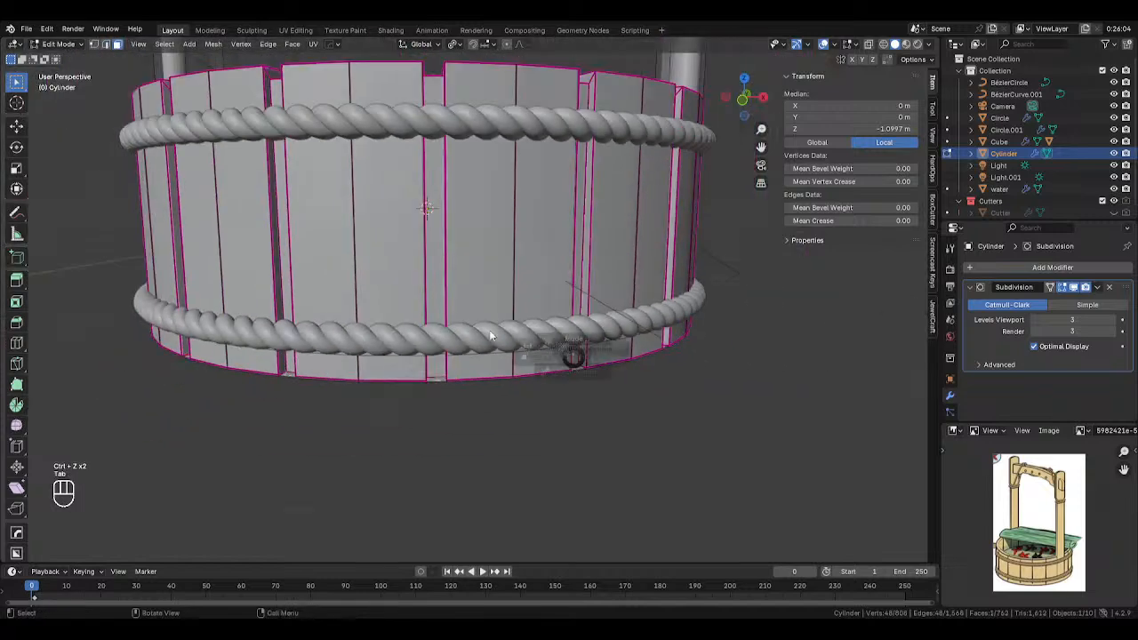
key(Tab)
middle_drag(454, 338, 492, 348)
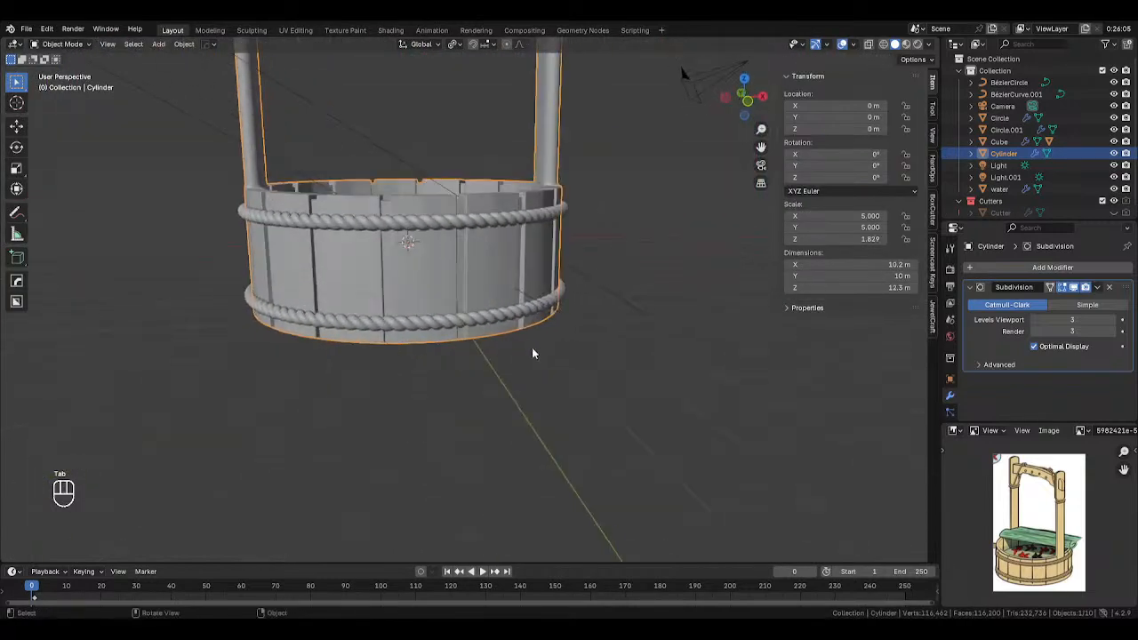
In rendered shading, give the rope bands a new material with a dark brown base color sampled from the reference image.
key(z)
click(605, 232)
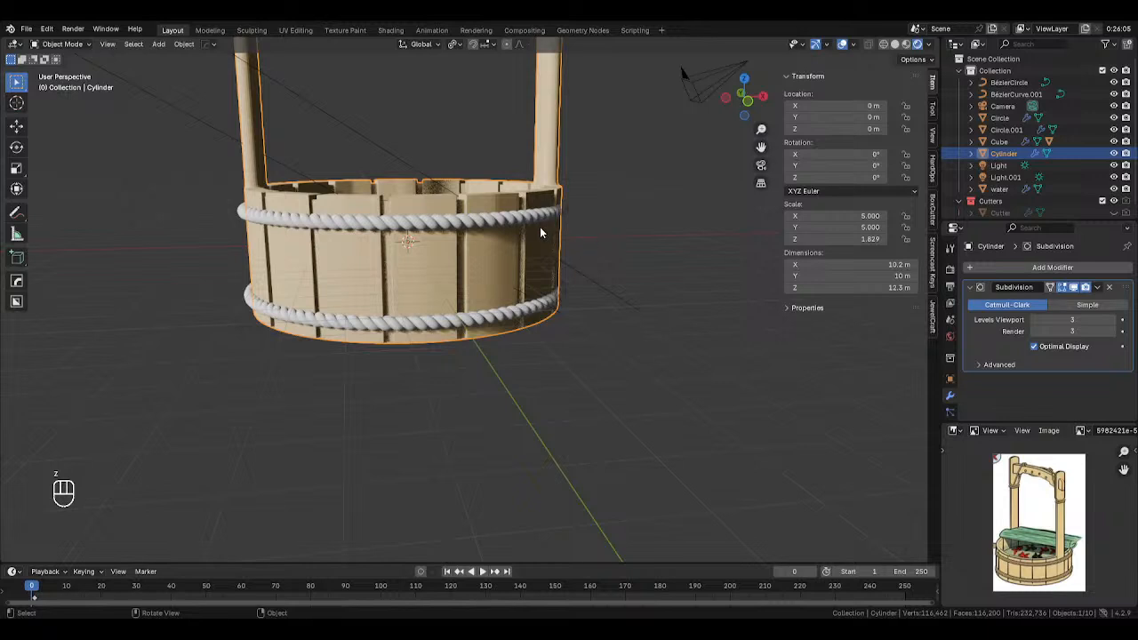
click(525, 222)
scroll(1000, 369, down, 5)
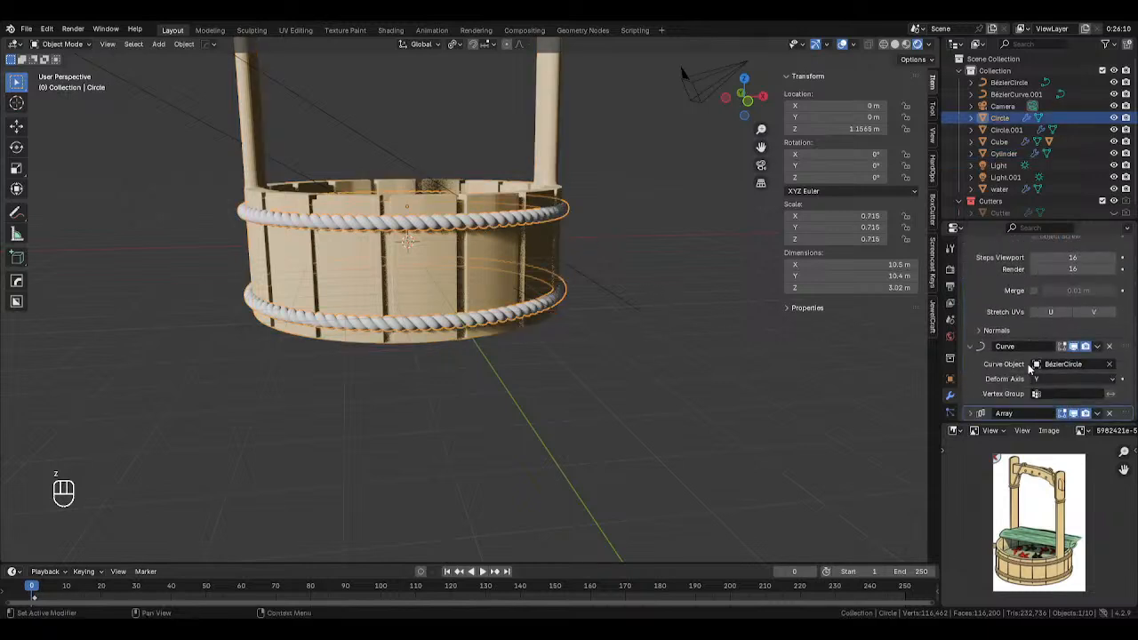
scroll(951, 365, down, 4)
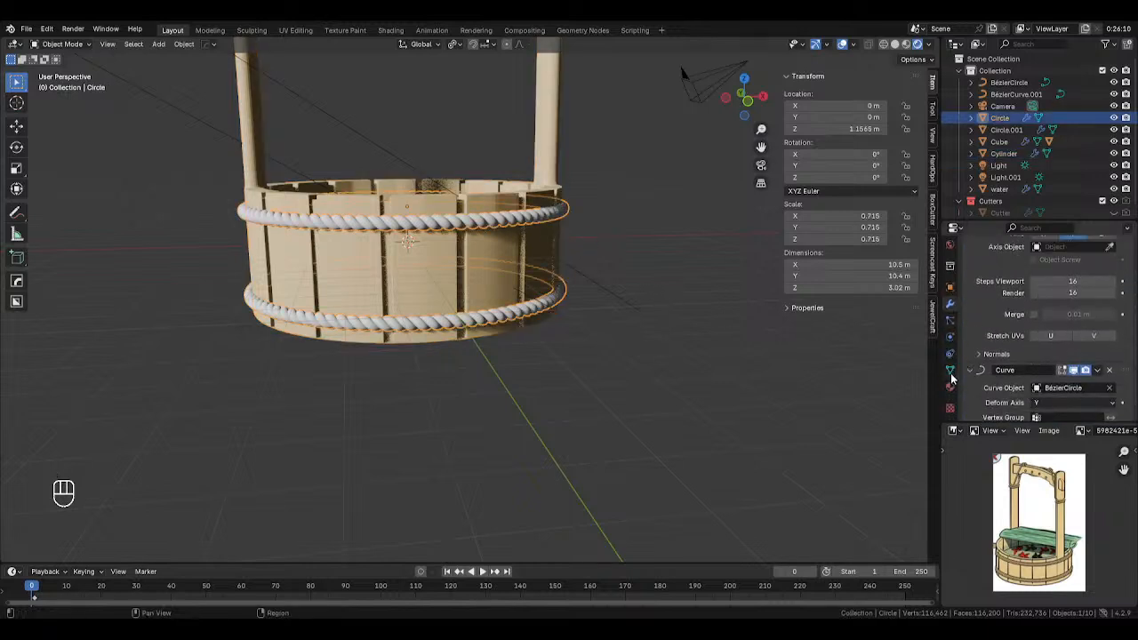
click(949, 387)
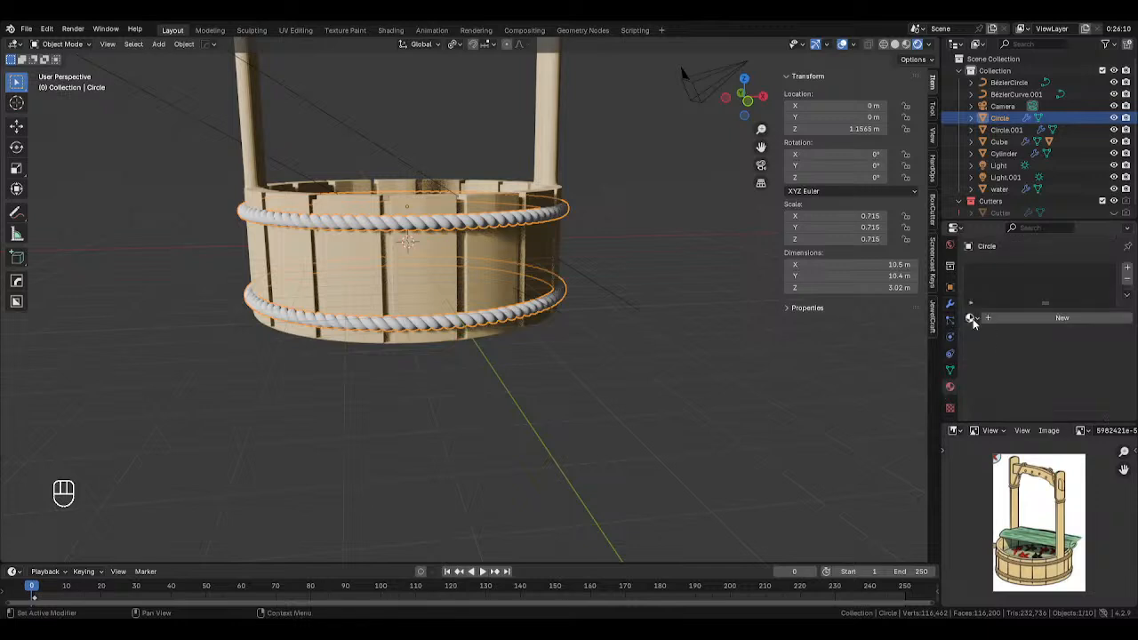
click(1092, 318)
click(1106, 393)
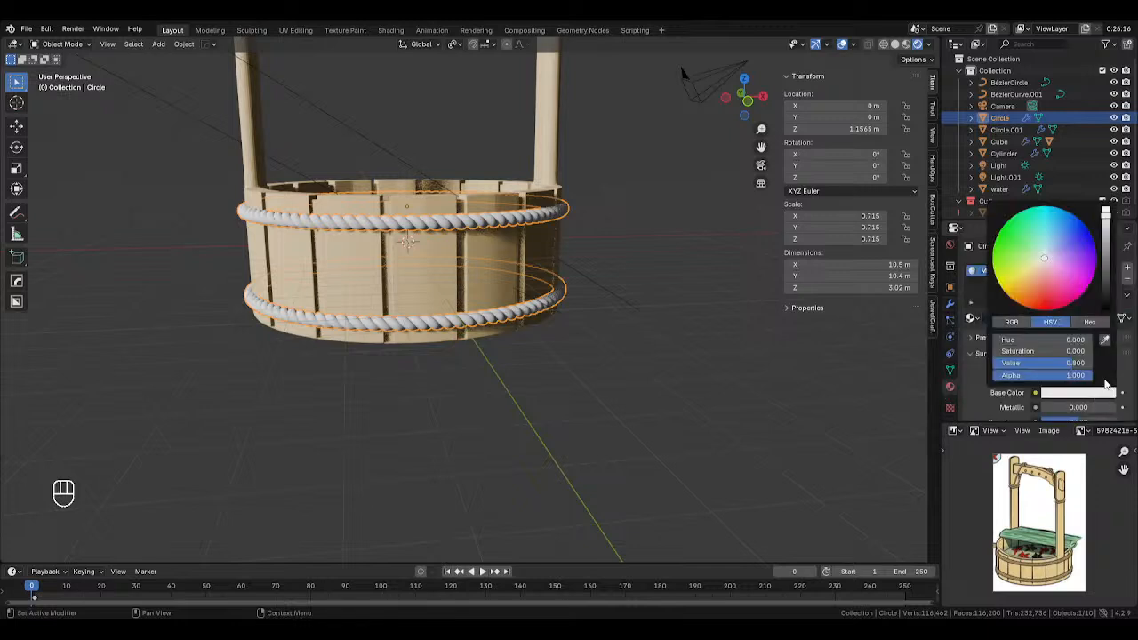
click(1103, 342)
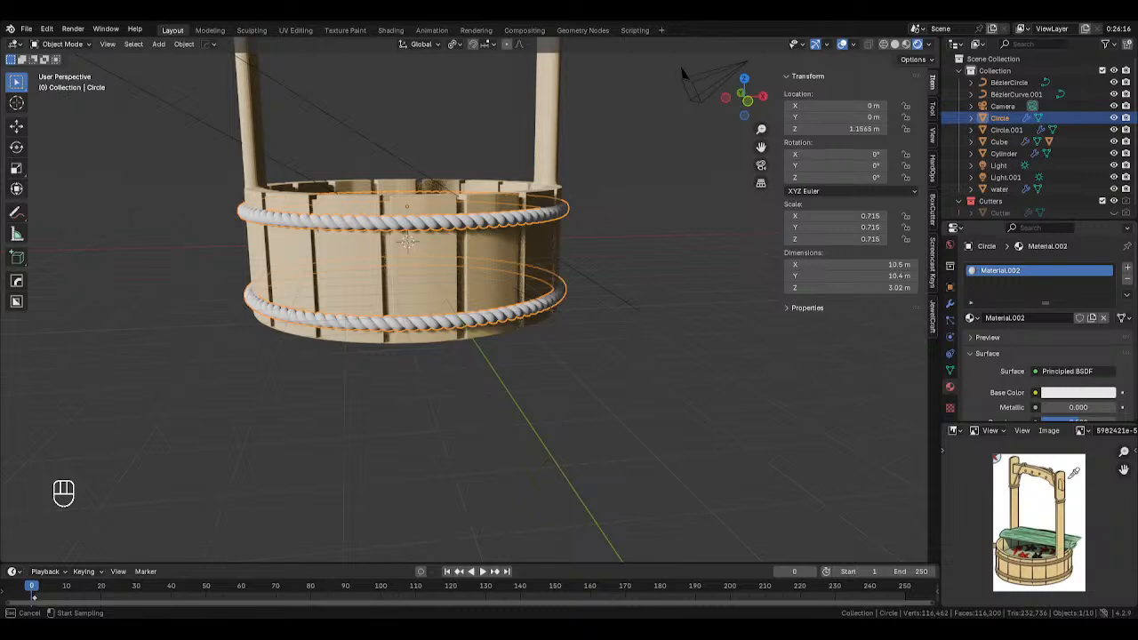
click(1070, 492)
Assign the existing light wood Material.001 to the crossbeam and compare the well with the reference image.
scroll(1009, 483, up, 8)
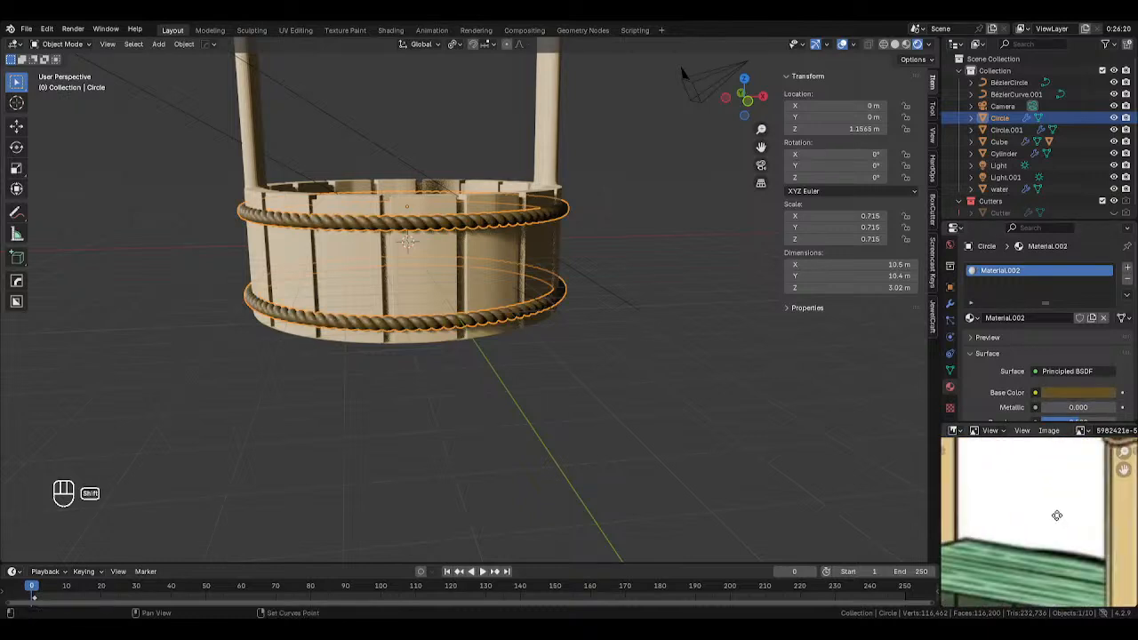
scroll(1009, 482, down, 1)
scroll(594, 338, down, 5)
middle_drag(594, 338, 456, 122)
click(457, 122)
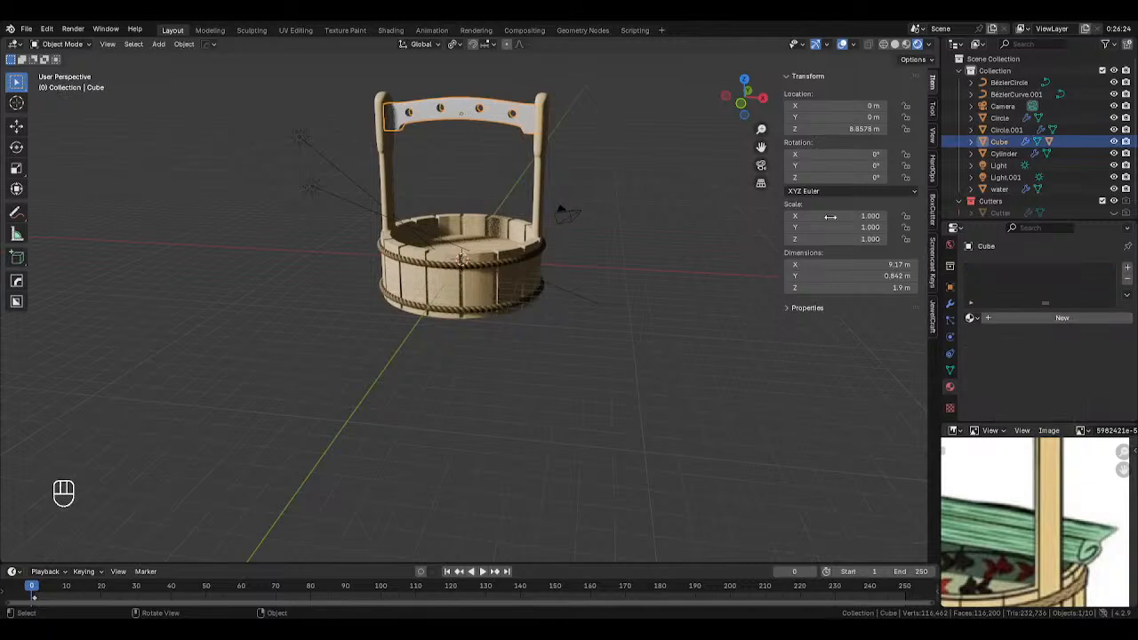
click(971, 317)
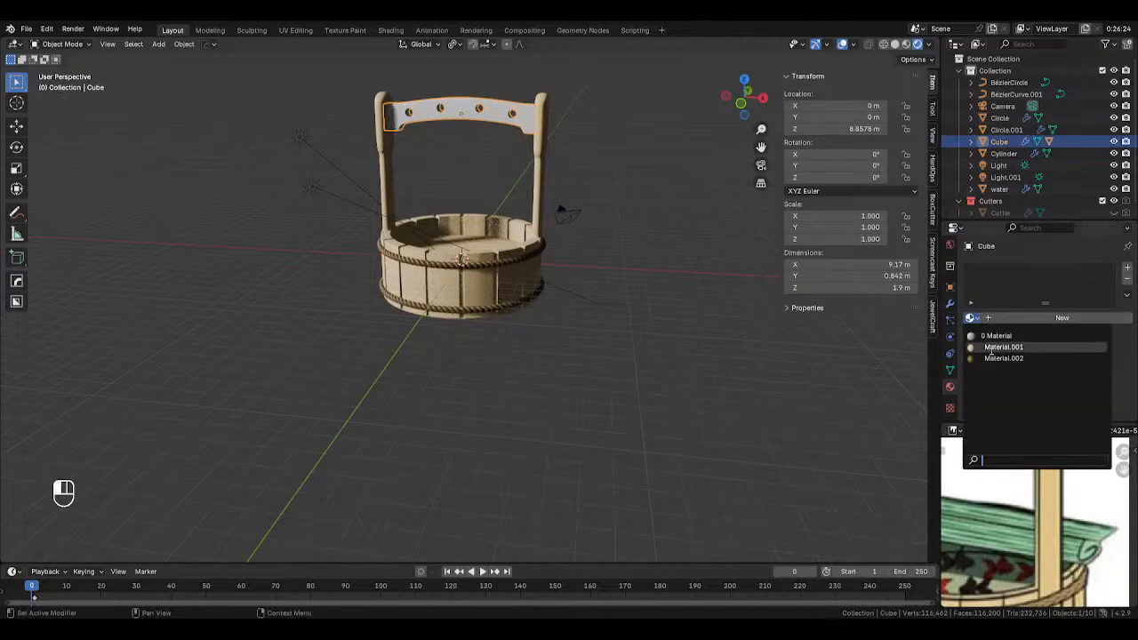
click(1003, 347)
middle_drag(602, 219, 920, 493)
scroll(1014, 495, down, 3)
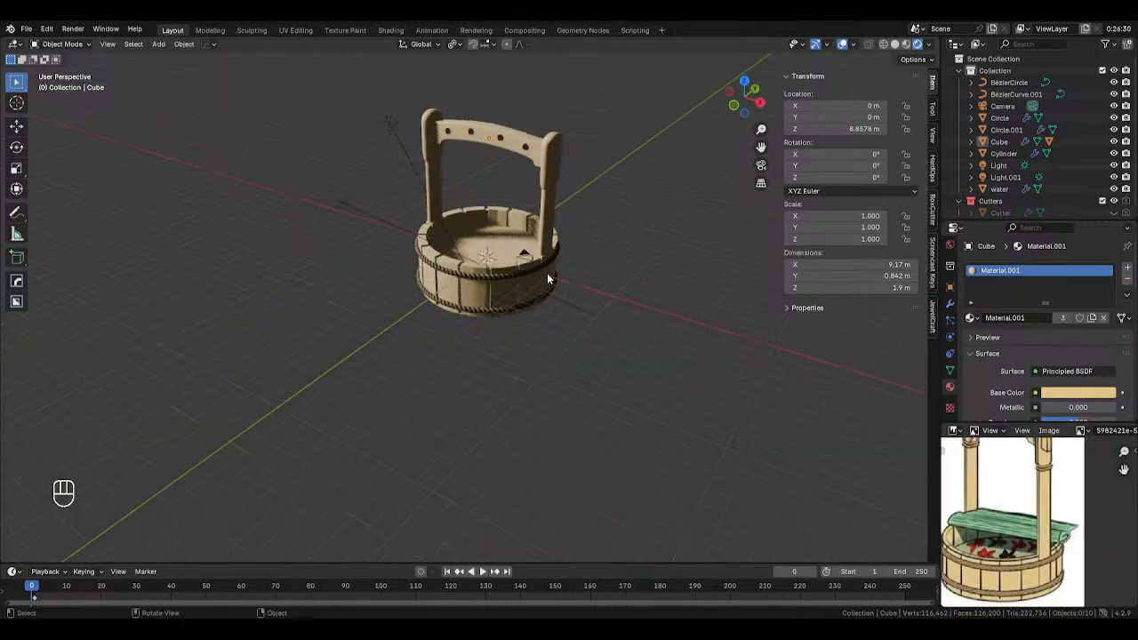
middle_drag(547, 266, 581, 206)
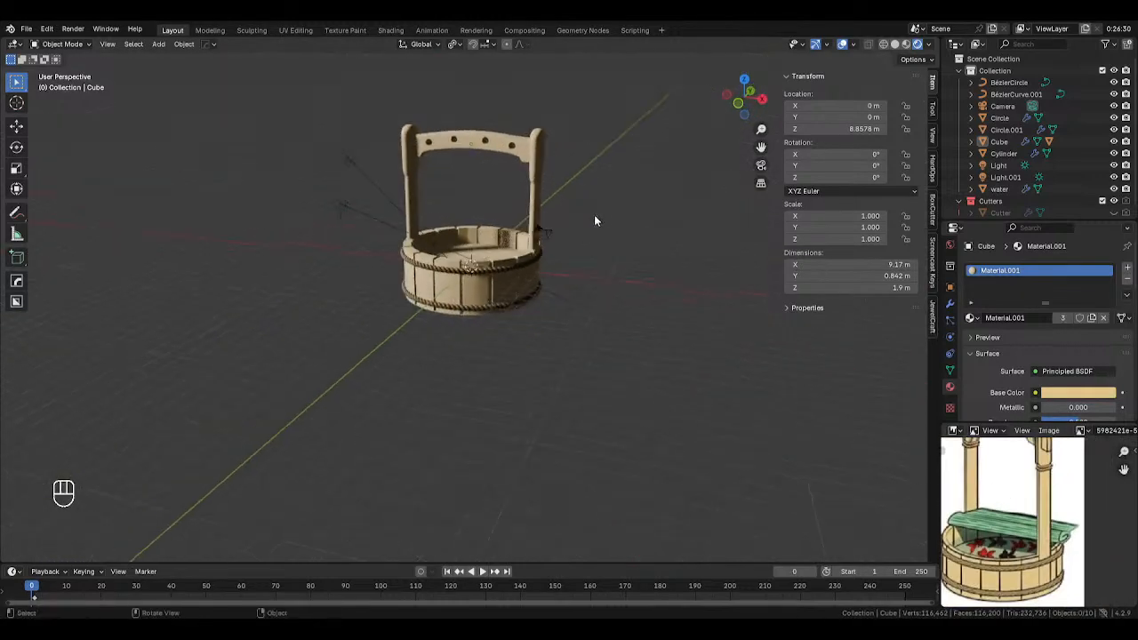
scroll(1034, 503, down, 1)
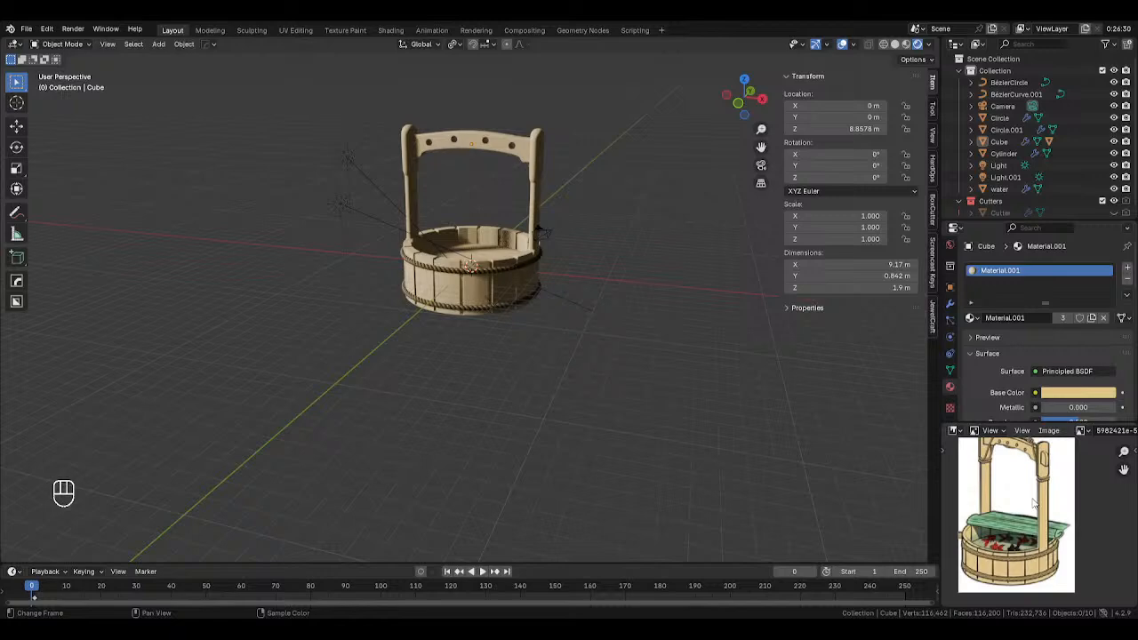
In solid shading and front view, select the thick top sections of both posts in X-ray and raise them about 1.5 m along Z.
click(531, 203)
key(Tab)
key(Tab)
key(z)
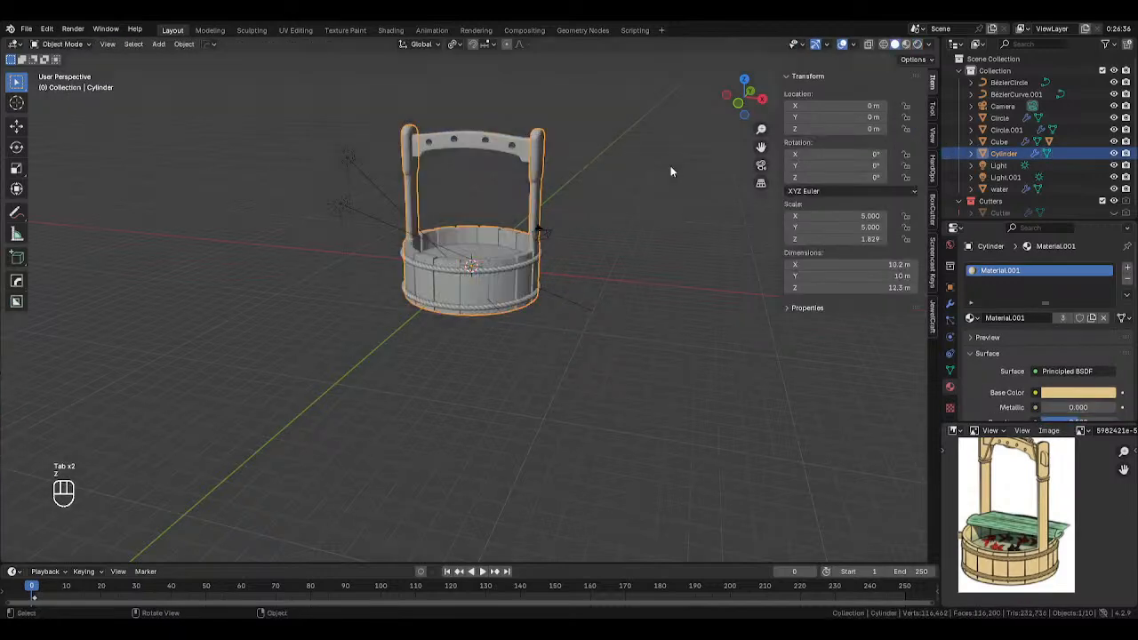
key(KP_1)
key(Tab)
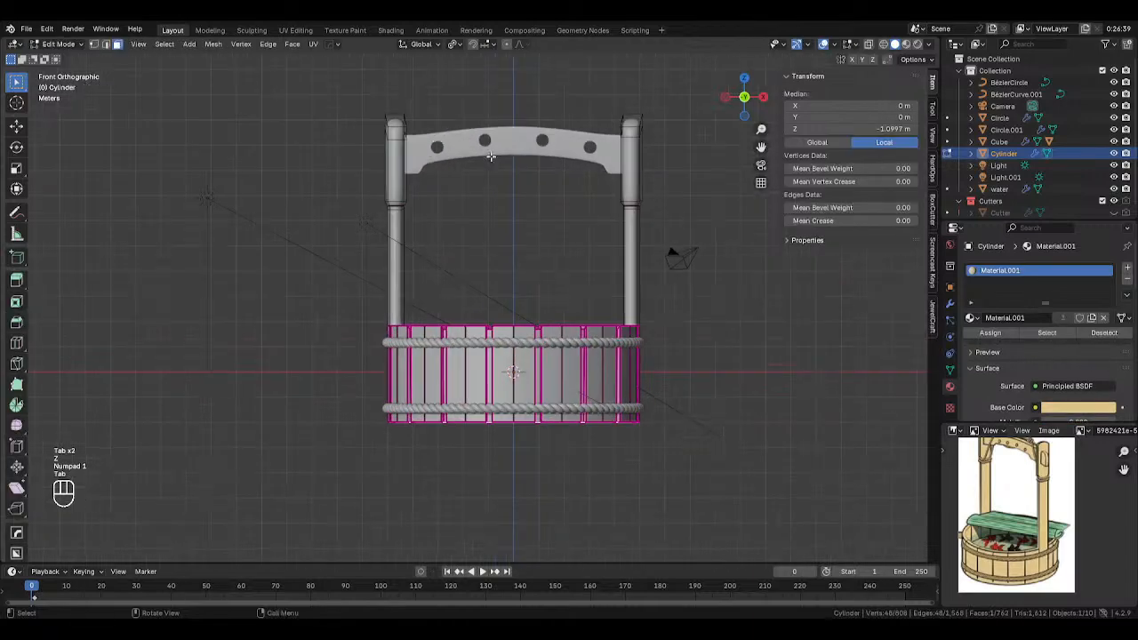
key(alt+z)
drag(307, 84, 696, 219)
key(g)
key(z)
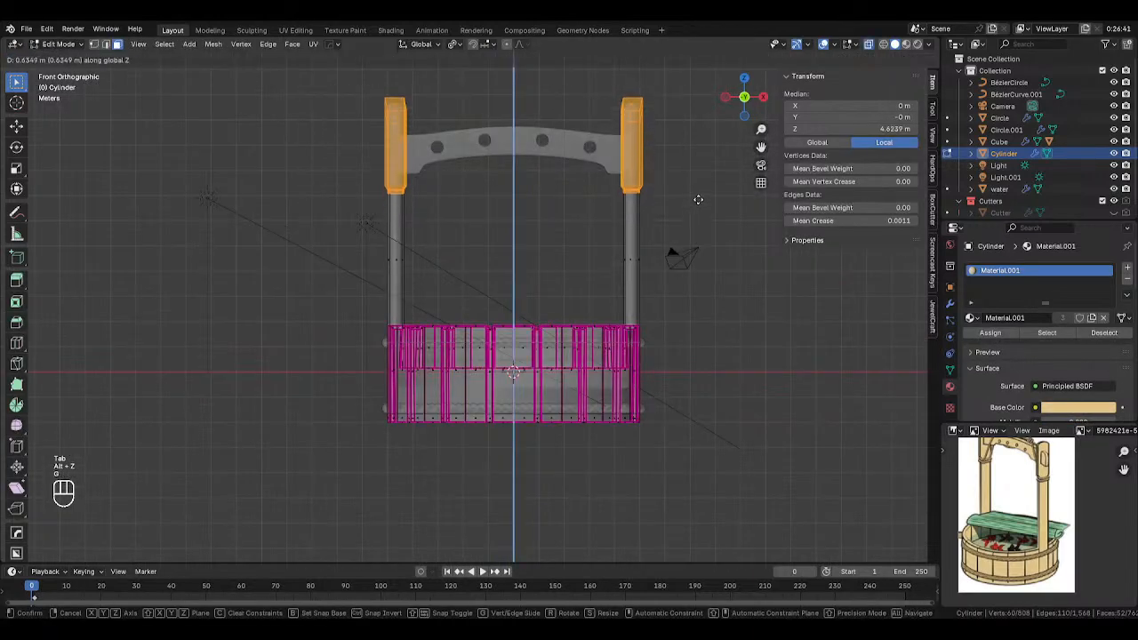
click(704, 177)
key(Tab)
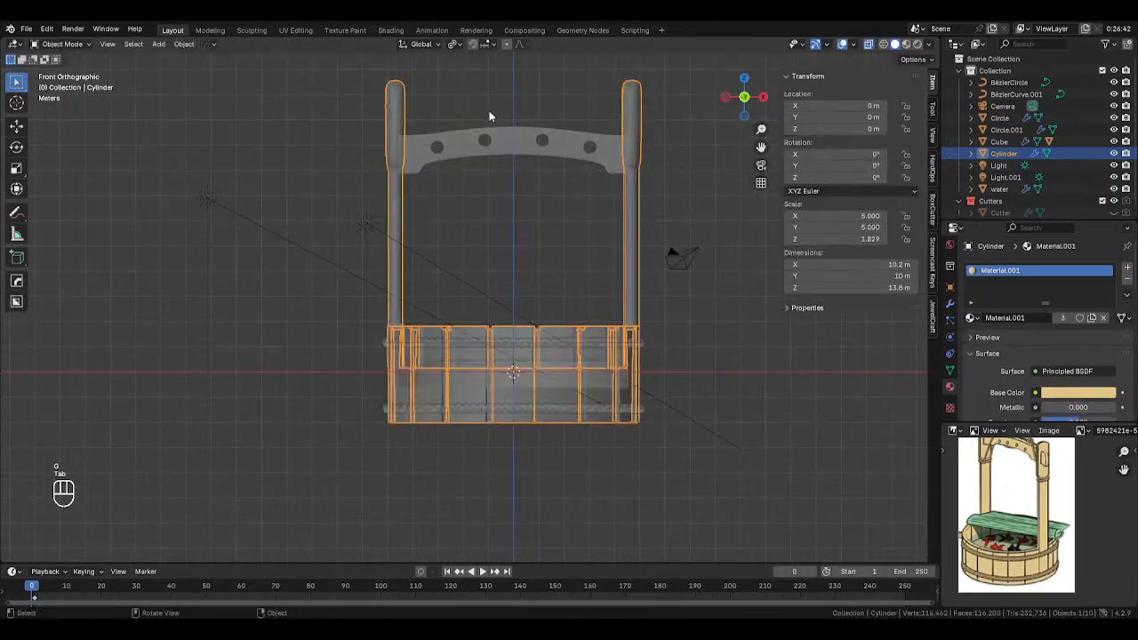
Reveal the hidden cutter and raise it together with the crossbeam along Z to fit between the raised post tops.
click(539, 166)
key(alt+h)
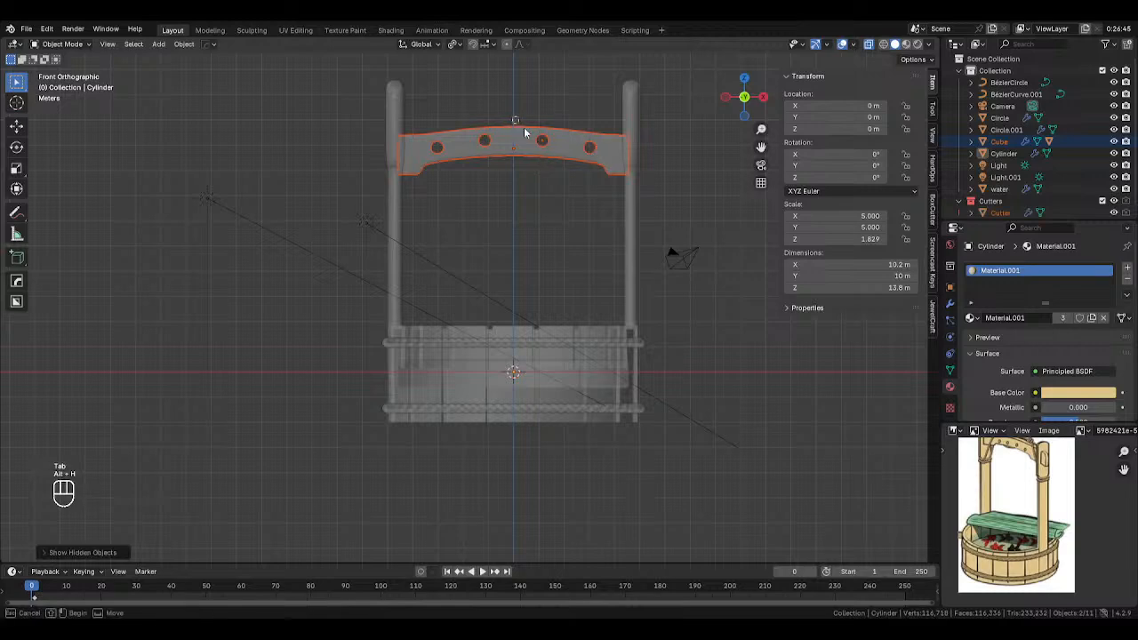
key(g)
key(z)
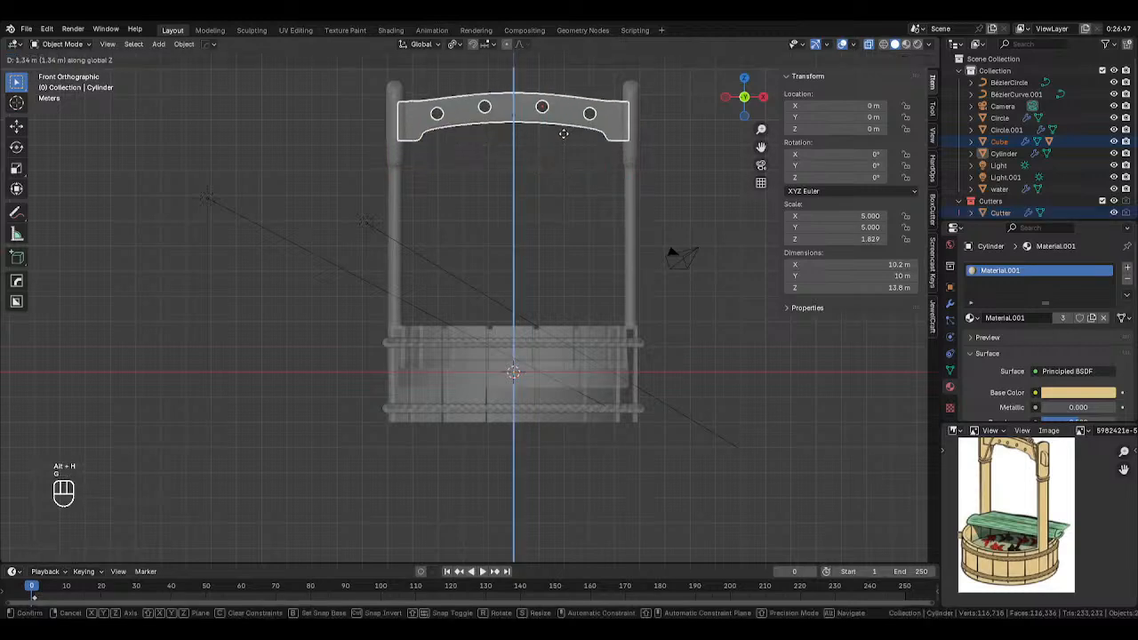
key(Tab)
click(563, 134)
key(alt+z)
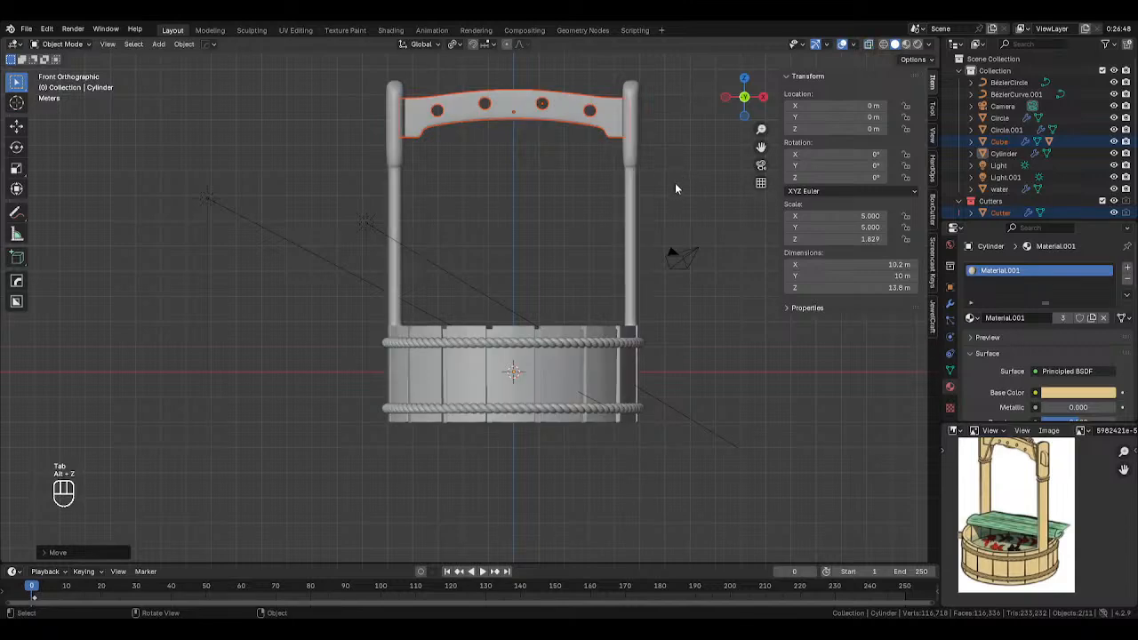
In the right view with X-ray, select the edge loops just below both posts' thick top sections and move them down along the shafts.
scroll(675, 182, down, 2)
mouse_move(674, 188)
middle_down()
mouse_move(557, 223)
mouse_move(633, 232)
mouse_move(604, 235)
middle_up()
key(Tab)
scroll(691, 223, up, 4)
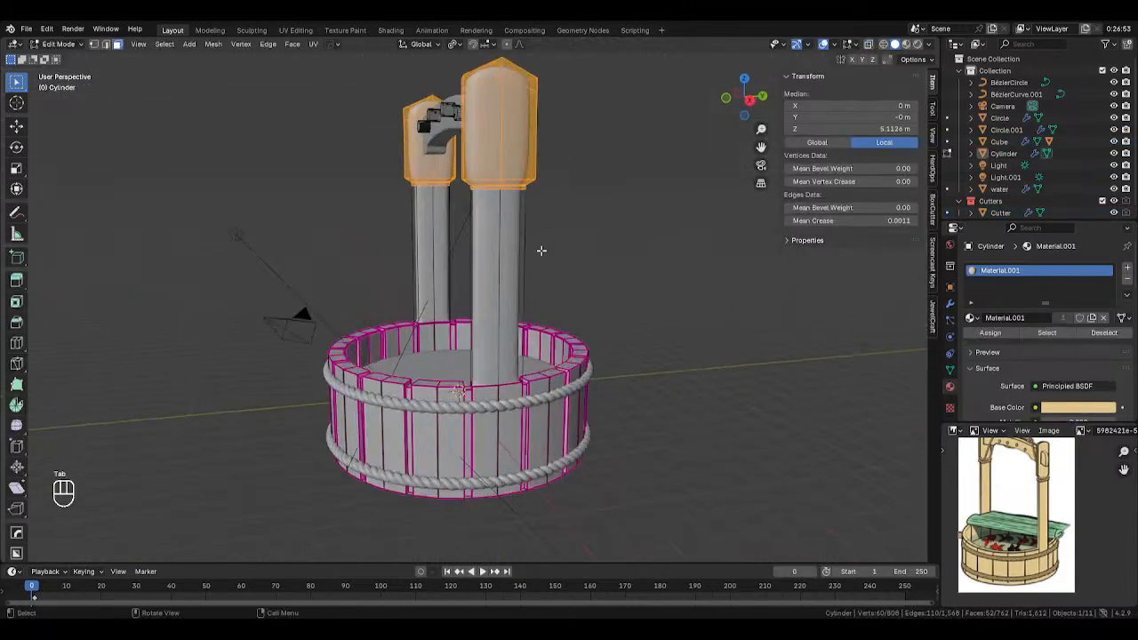
key(2)
key(KP_1)
key(KP_3)
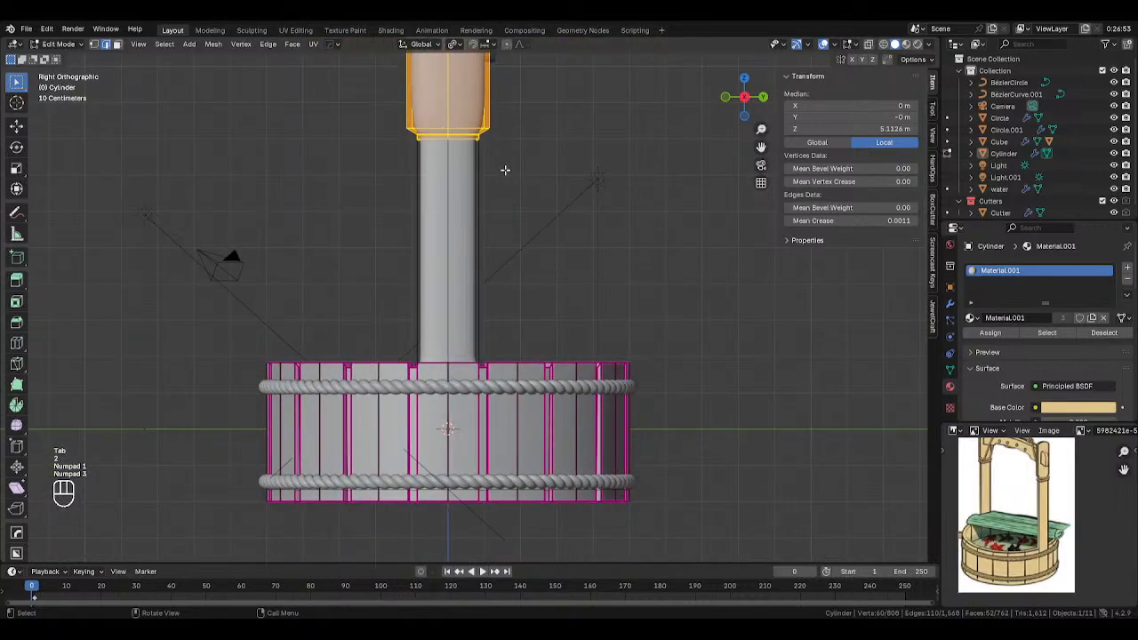
shift+middle_drag(505, 170, 620, 327)
scroll(619, 326, up, 5)
key(space)
key(x)
key(space)
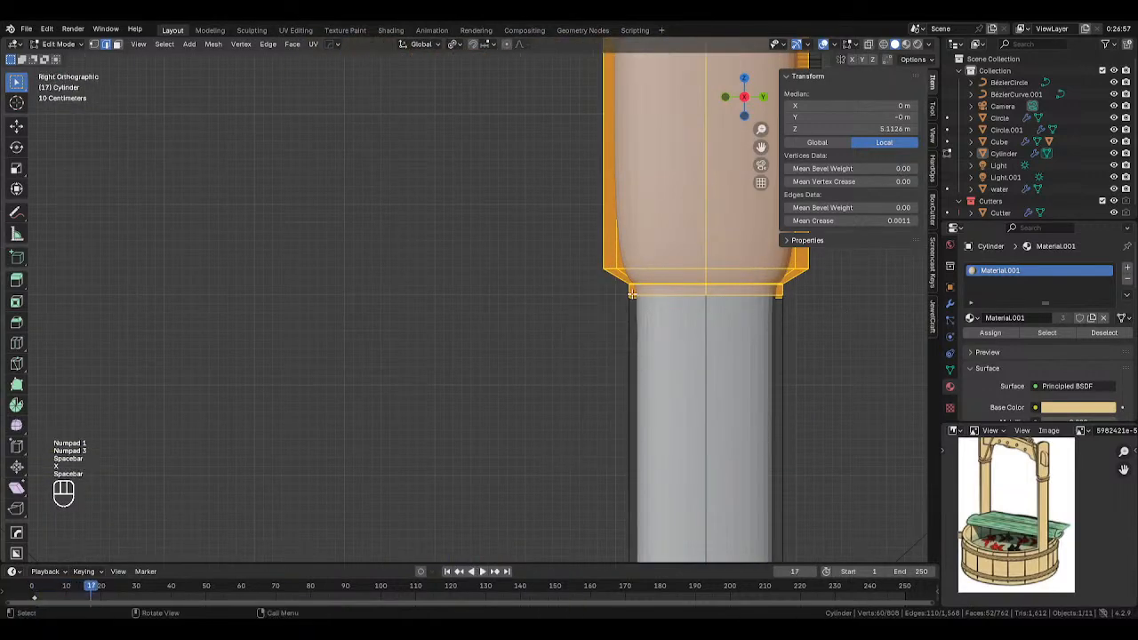
key(z)
key(alt+z)
drag(598, 290, 846, 338)
key(alt+z)
key(g)
click(840, 361)
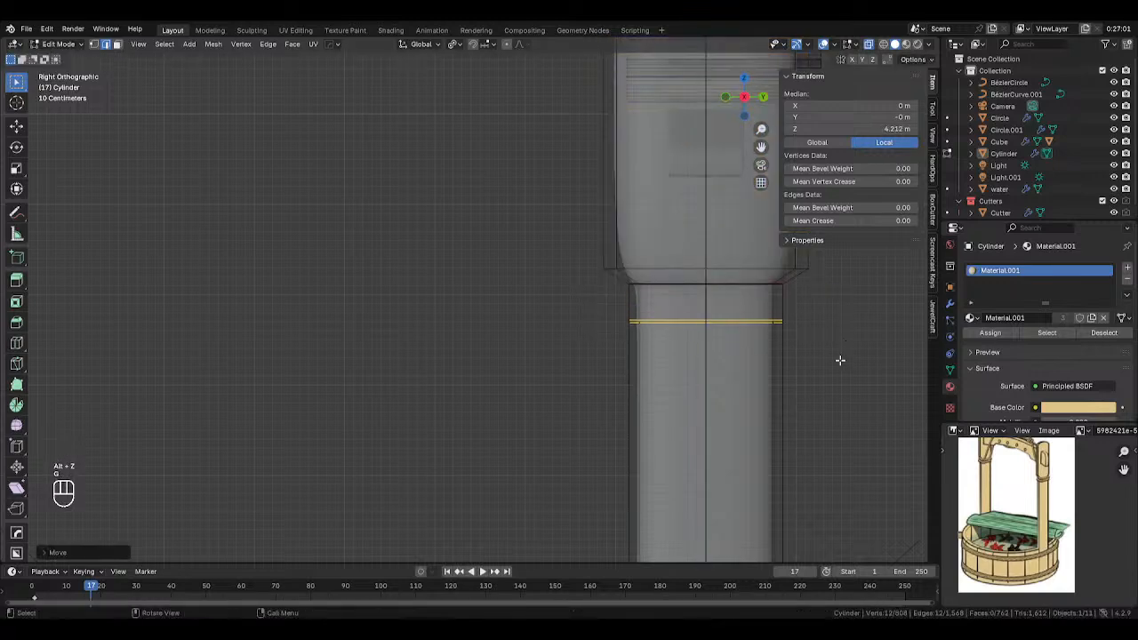
alt+click(742, 285)
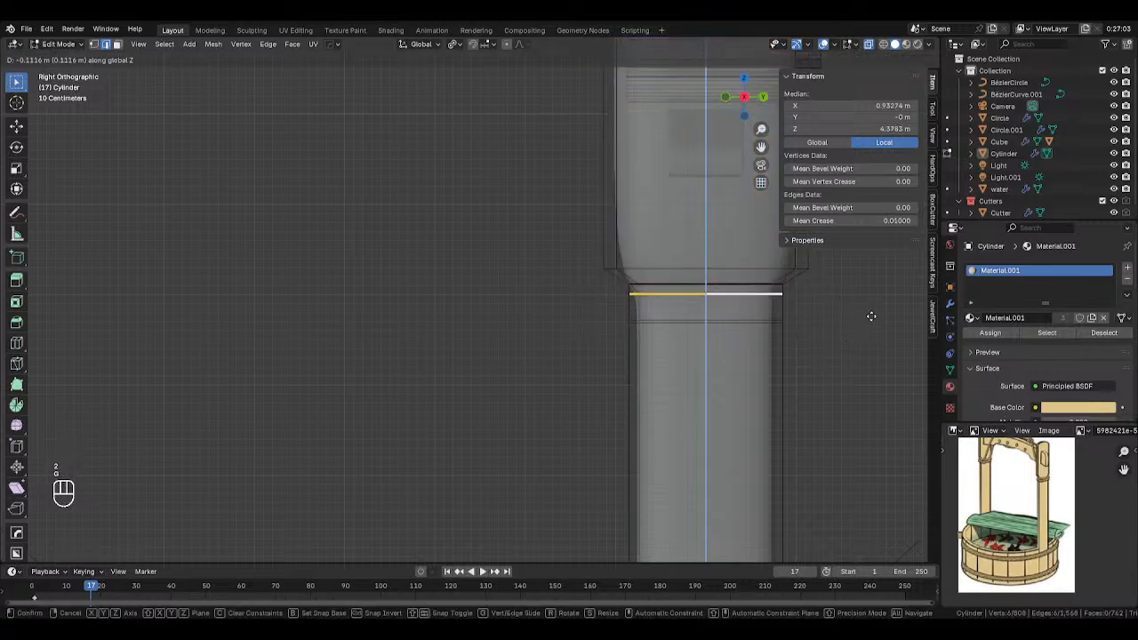
key(alt+z)
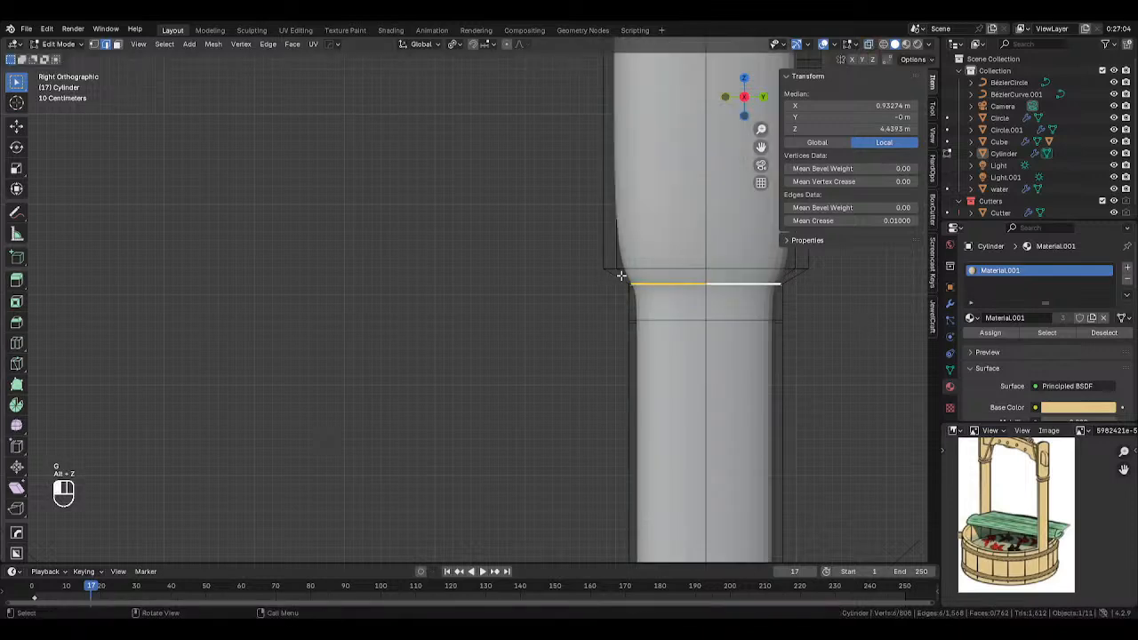
key(alt+z)
mouse_move(622, 274)
middle_down()
mouse_move(655, 282)
mouse_move(635, 281)
middle_up()
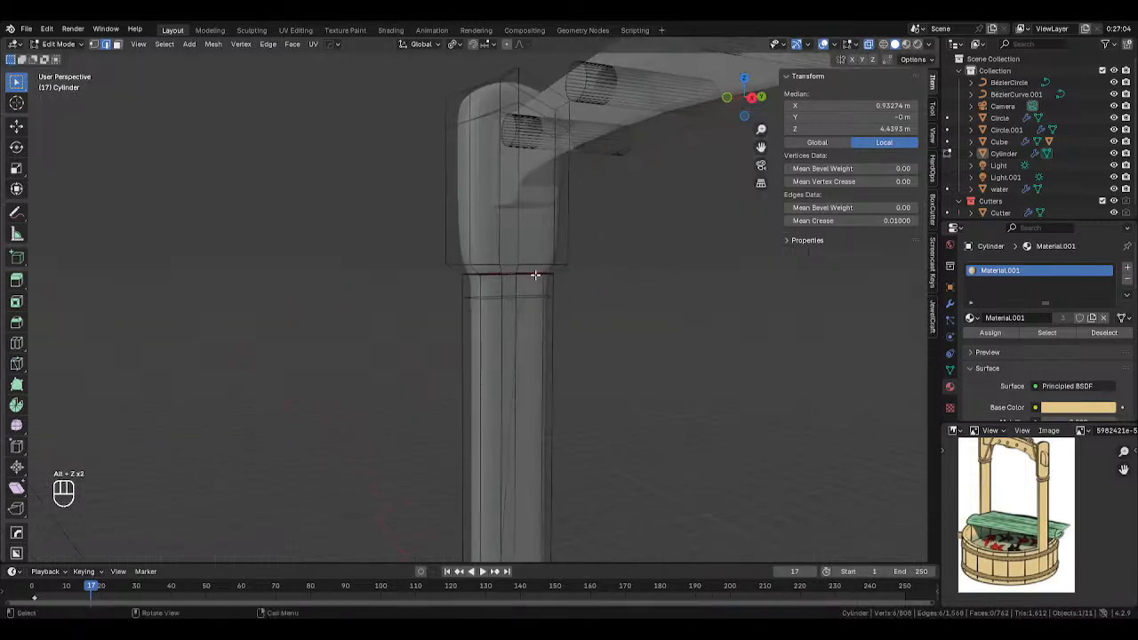
Select the neck edge loops directly beneath both posts' thick tops in X-ray and set their mean crease to 0.
key(KP_2)
key(KP_1)
key(KP_3)
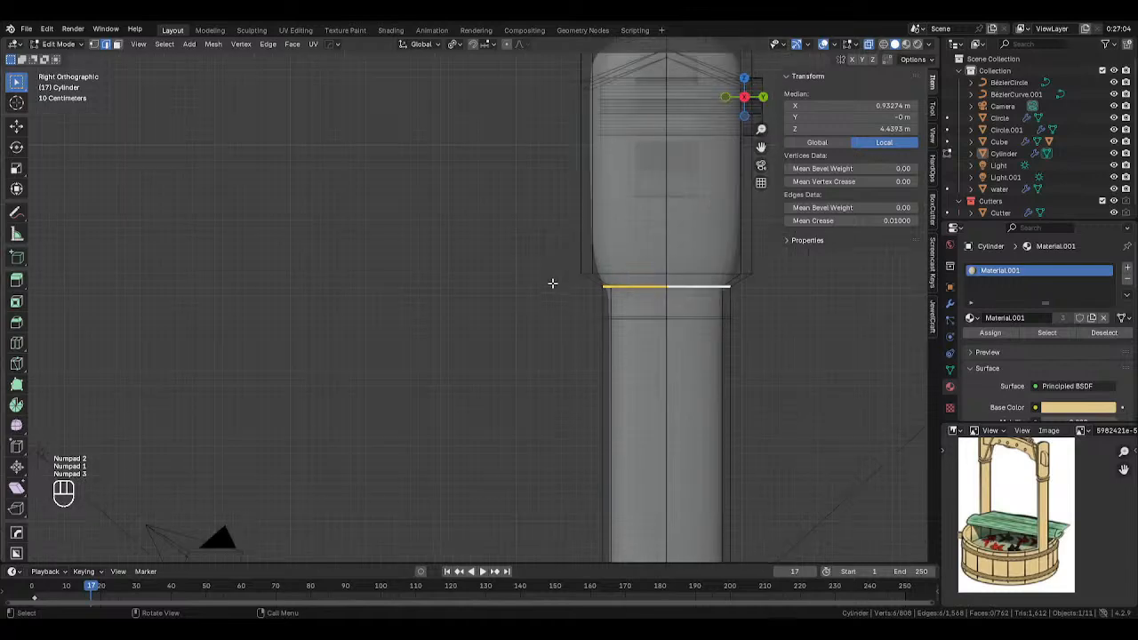
key(alt+z)
key(alt+z)
drag(562, 274, 823, 304)
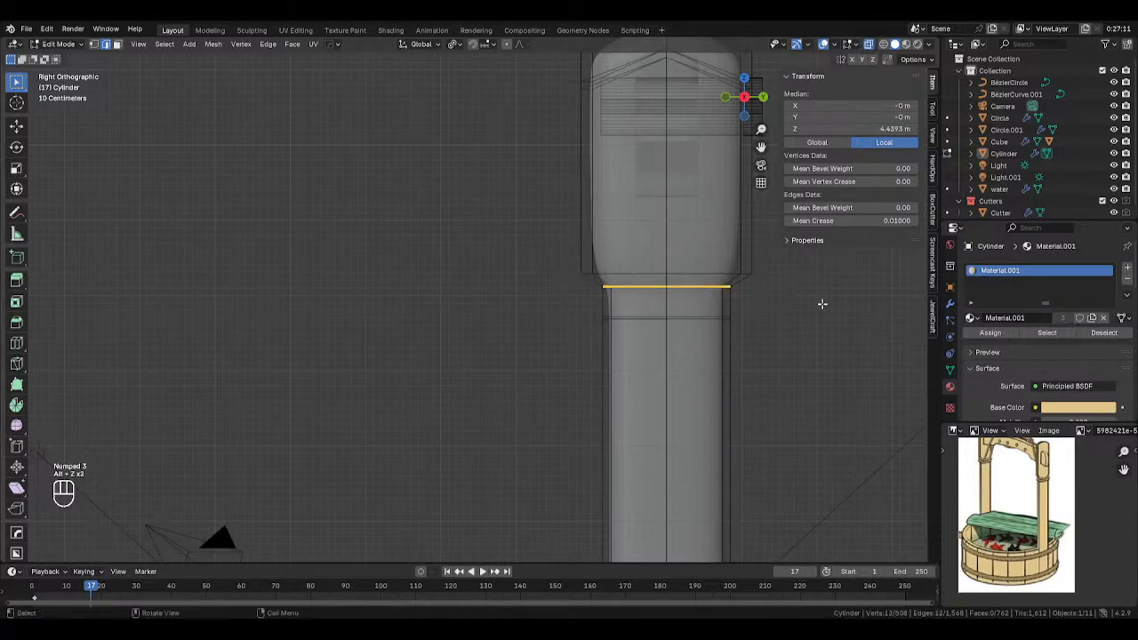
double_click(873, 221)
text(0)
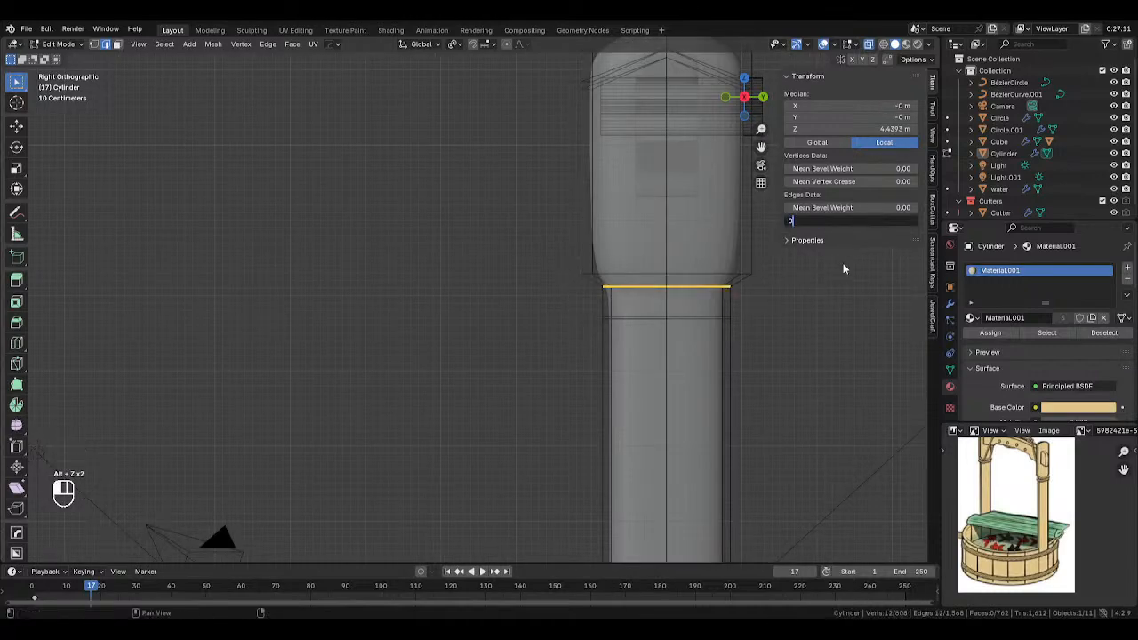
key(Return)
key(Tab)
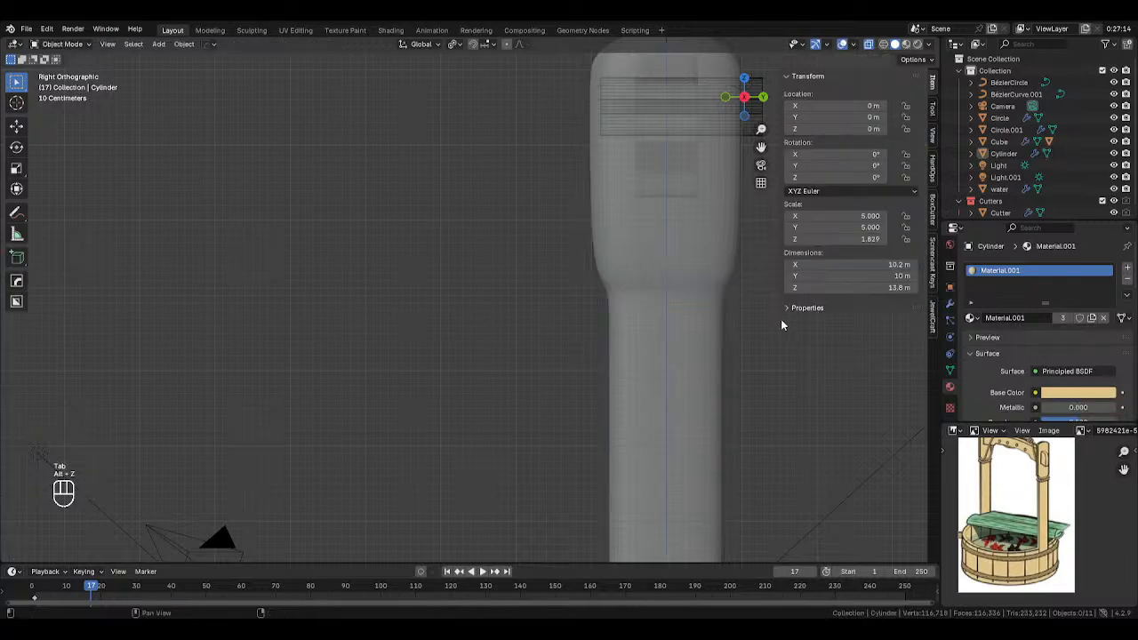
key(alt+z)
key(Tab)
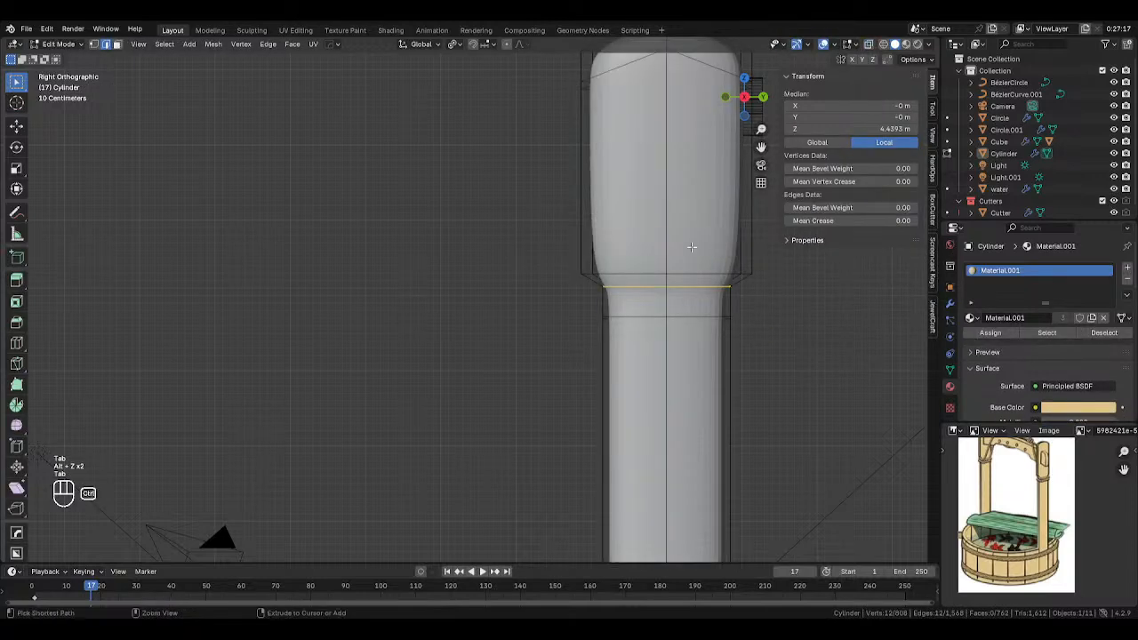
key(ctrl+r)
right_click(629, 222)
right_click(626, 227)
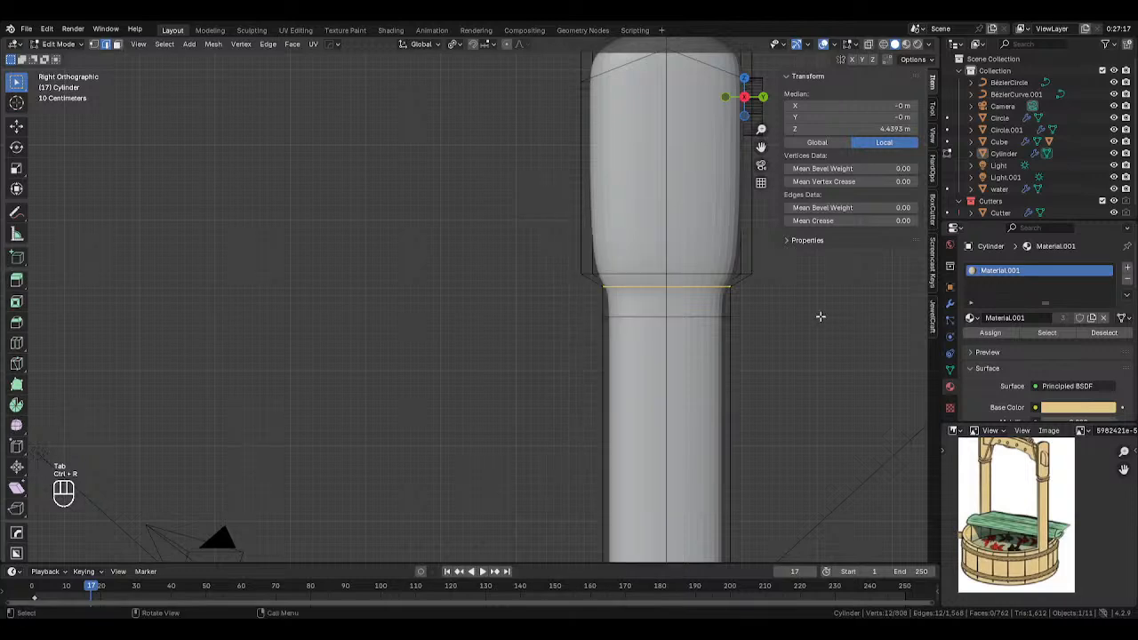
middle_drag(717, 273, 595, 209)
right_click(736, 298)
Add a loop cut around each post's thick top section and slide it down close to the section's lower edge.
key(ctrl+r)
click(606, 182)
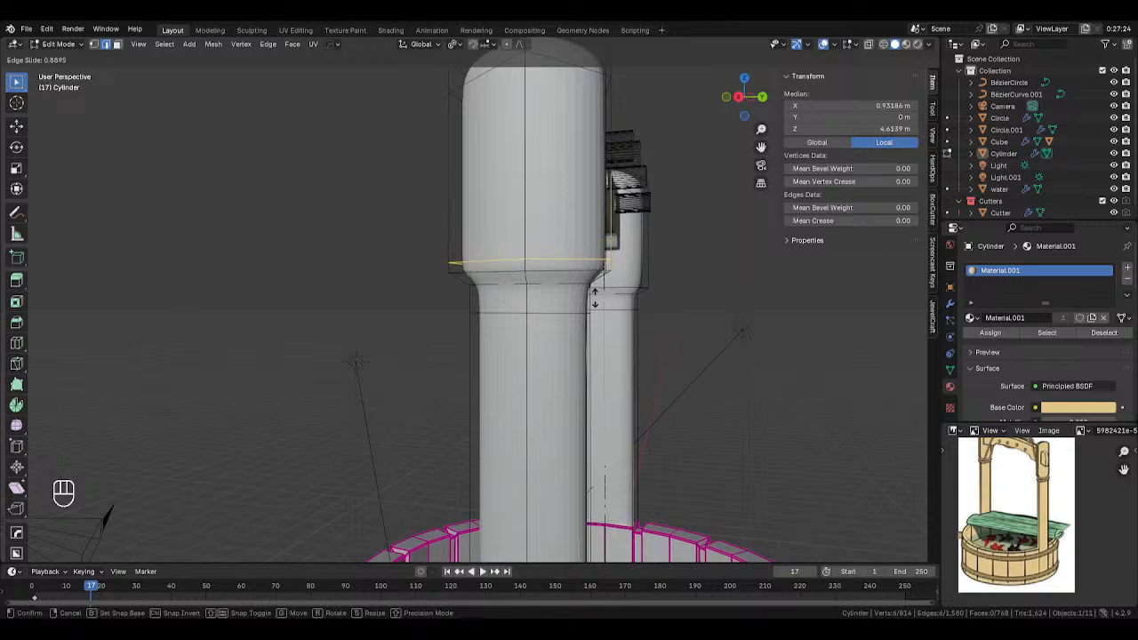
click(595, 303)
middle_drag(596, 302, 689, 263)
key(ctrl+r)
click(689, 263)
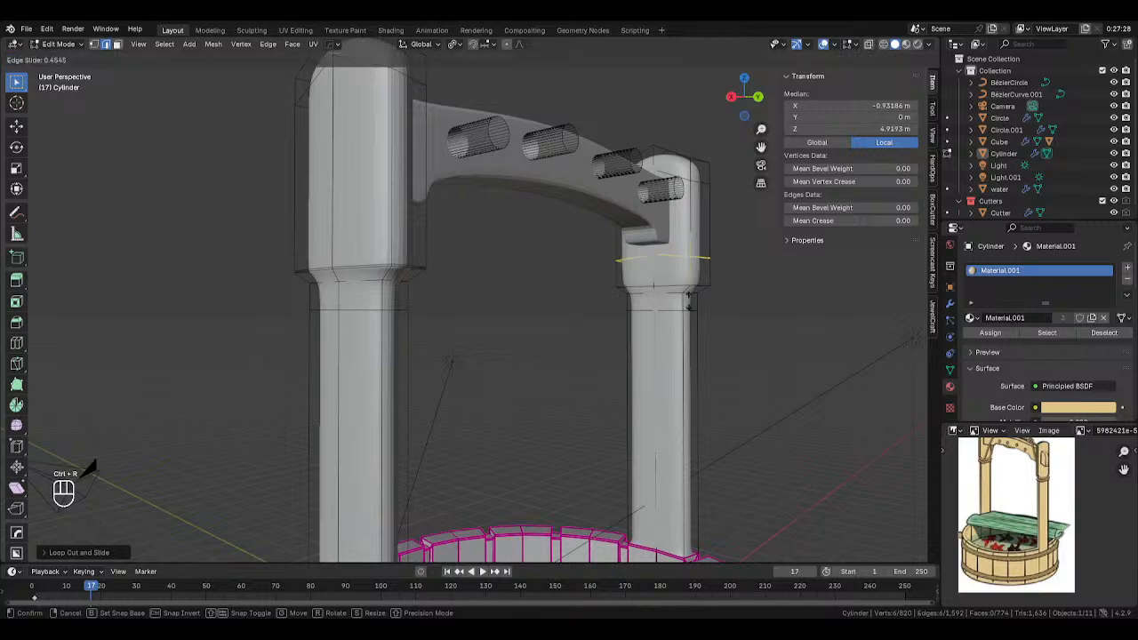
click(687, 327)
key(Tab)
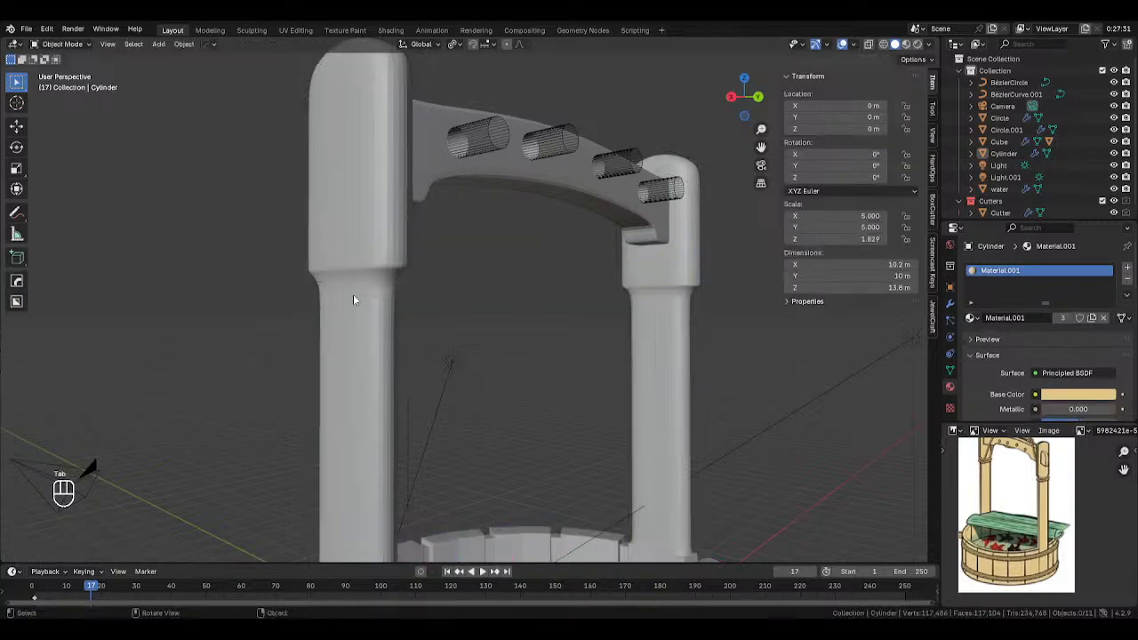
Try an extra loop cut near the lower edge of the near post's thick top, and dissolve its edges.
key(Tab)
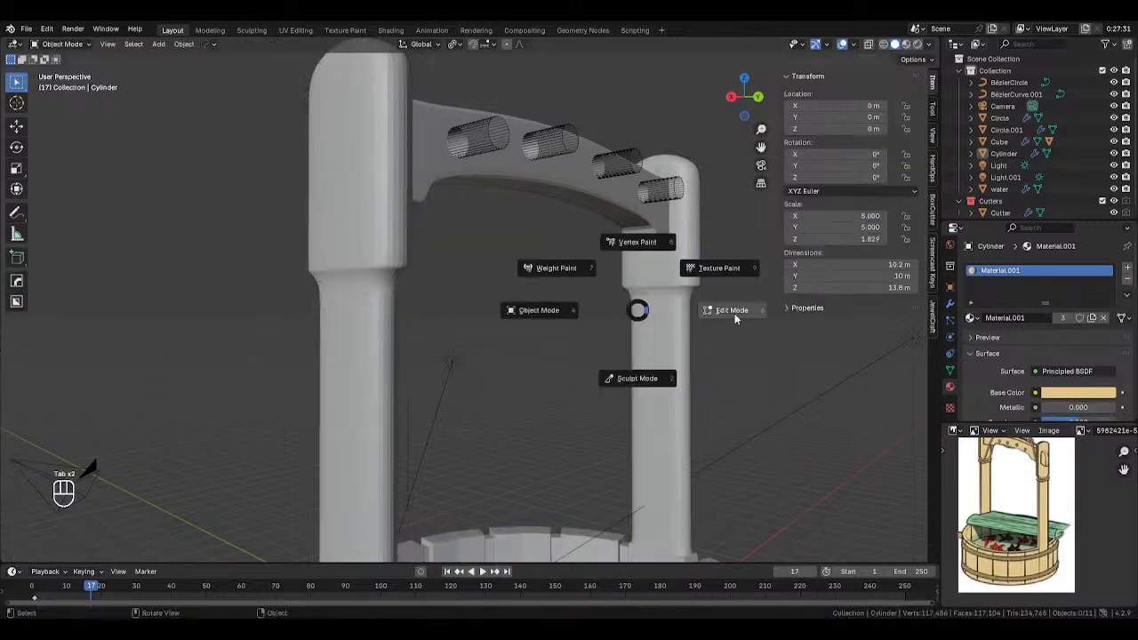
key(ctrl+r)
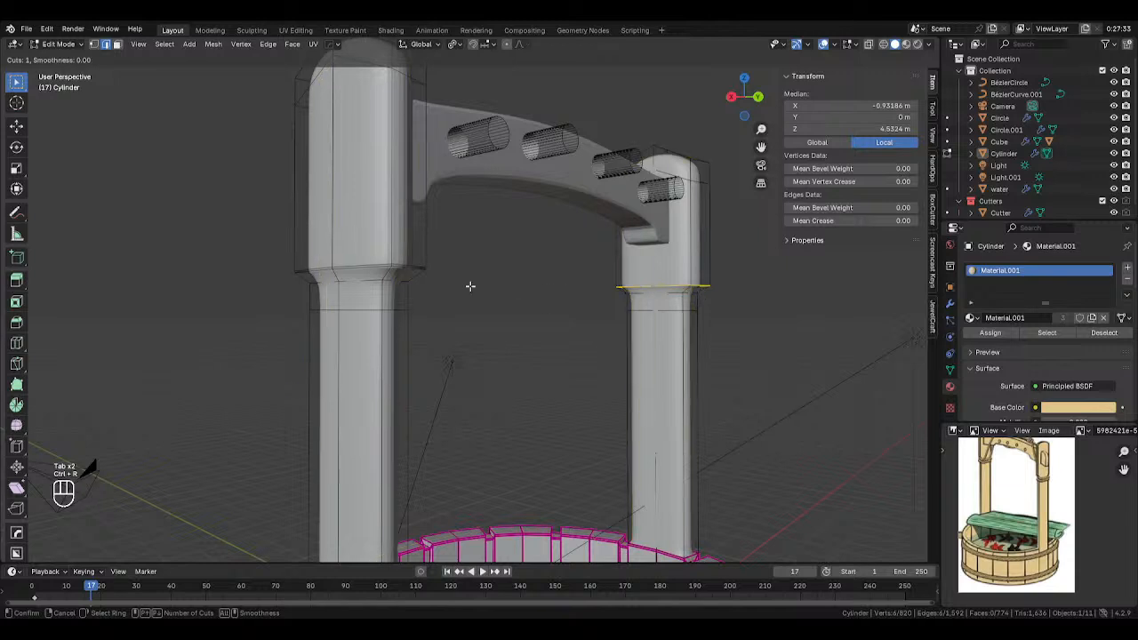
click(383, 272)
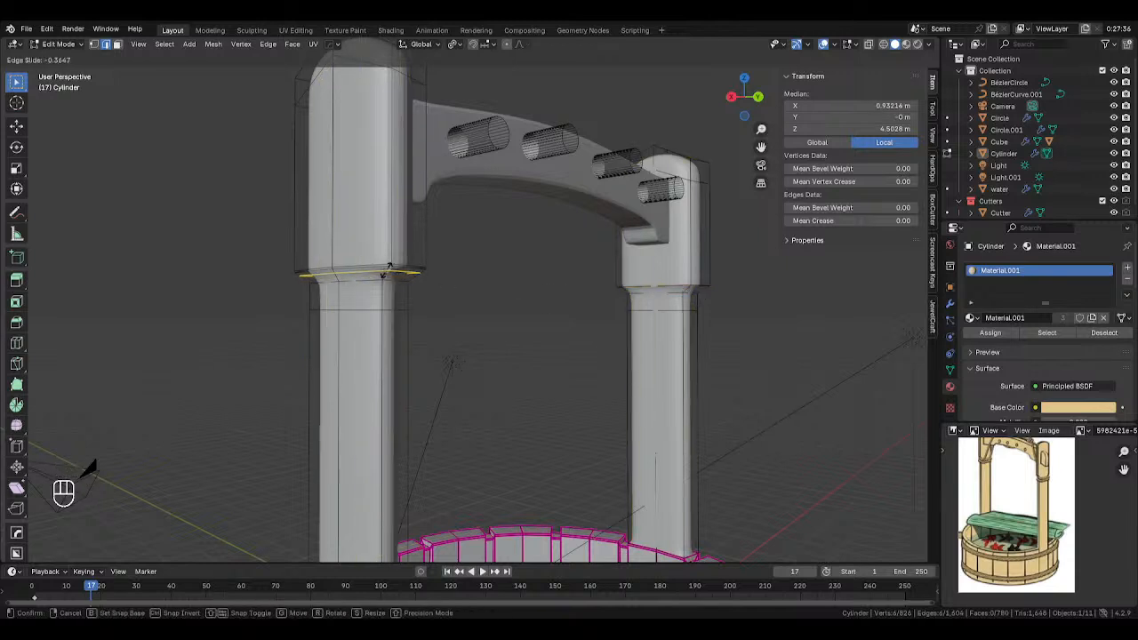
click(389, 268)
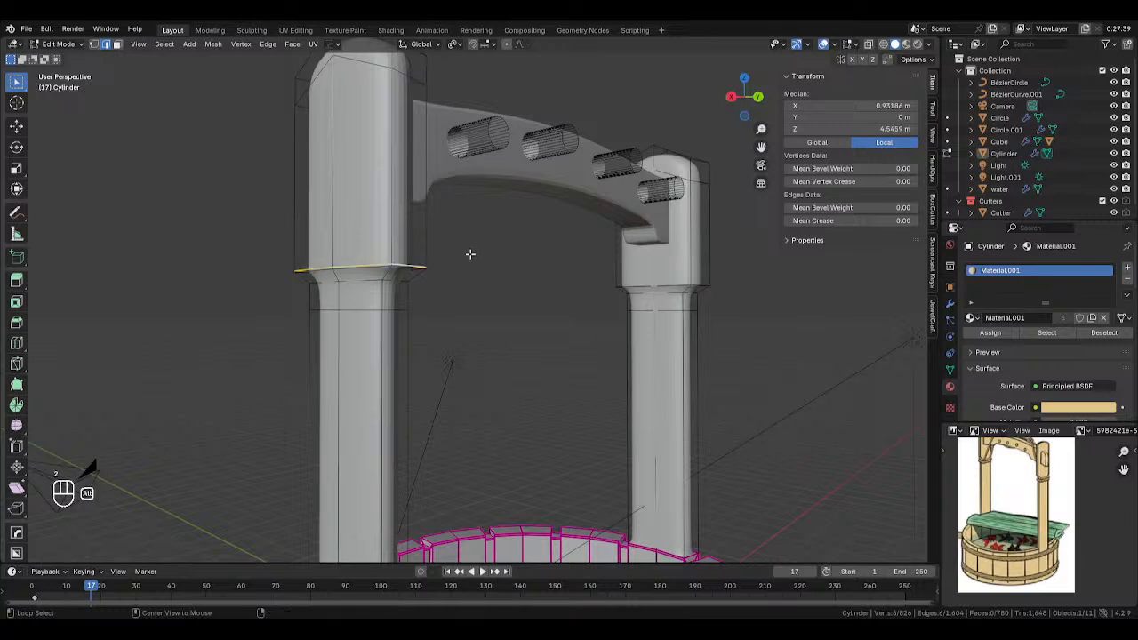
key(ctrl+e)
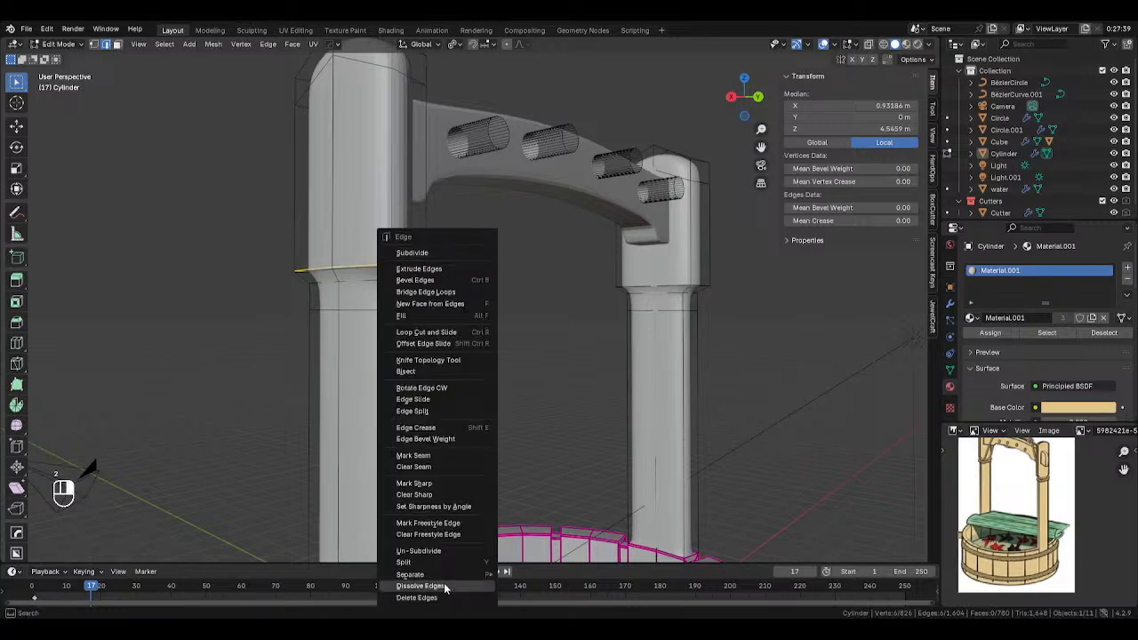
click(444, 588)
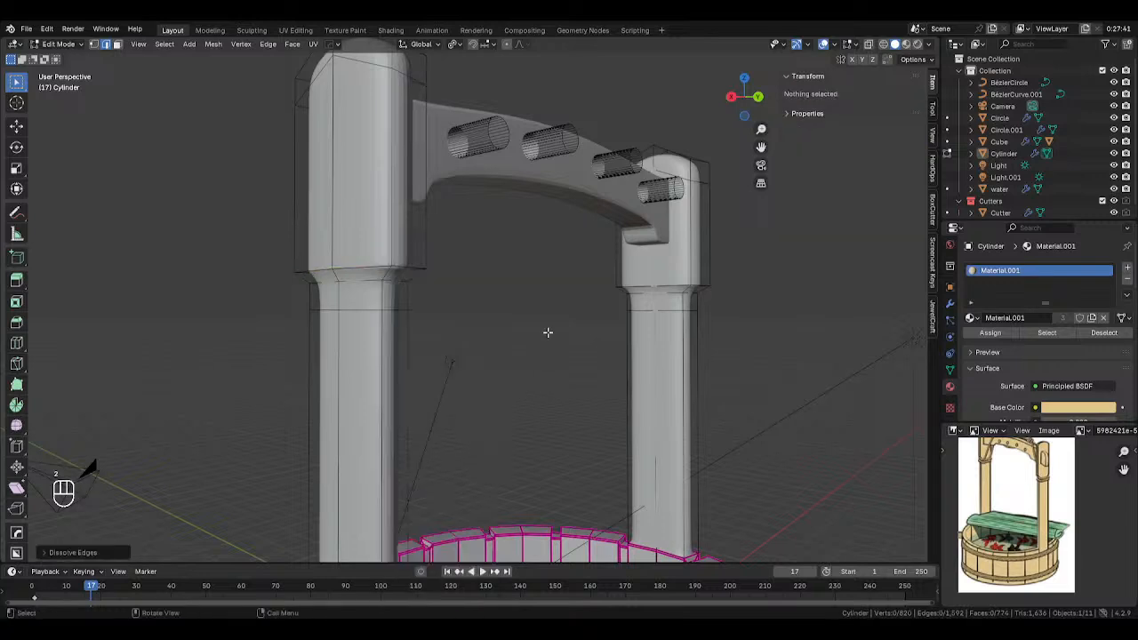
key(Tab)
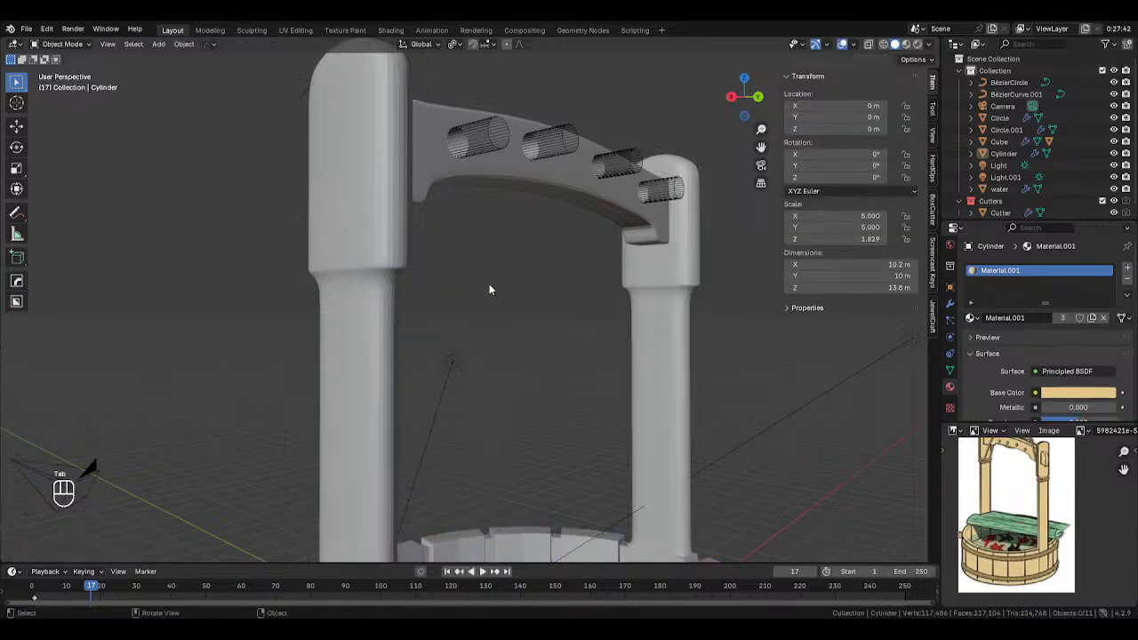
Undo the edge dissolve and the loop cuts on both post tops.
key(ctrl+z)
key(ctrl+z)
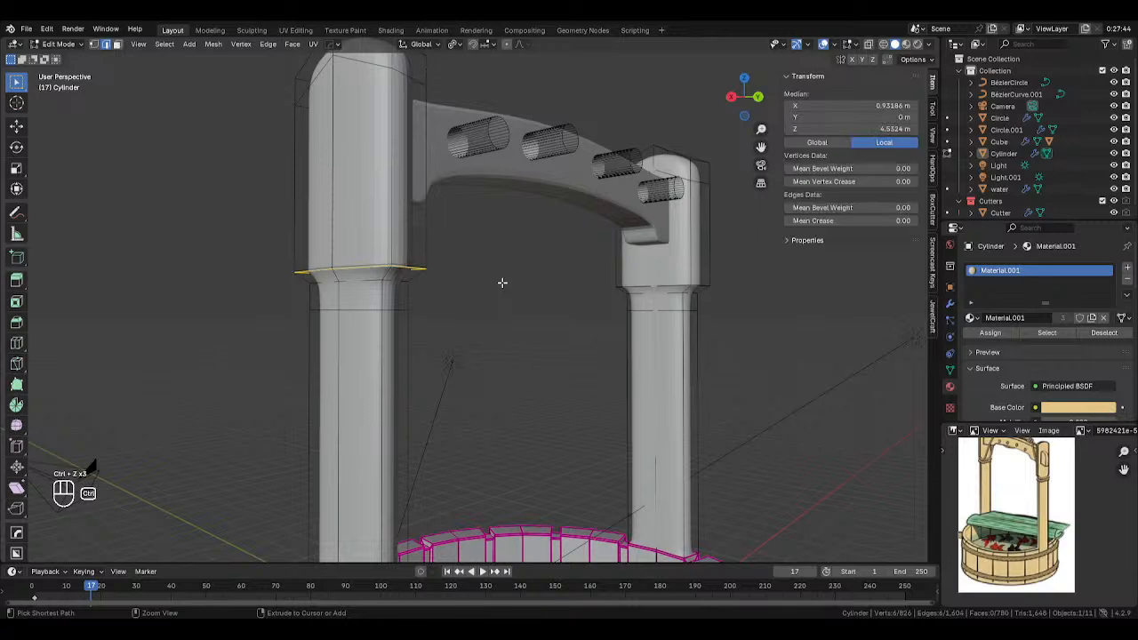
key(ctrl+z)
key(ctrl+z)
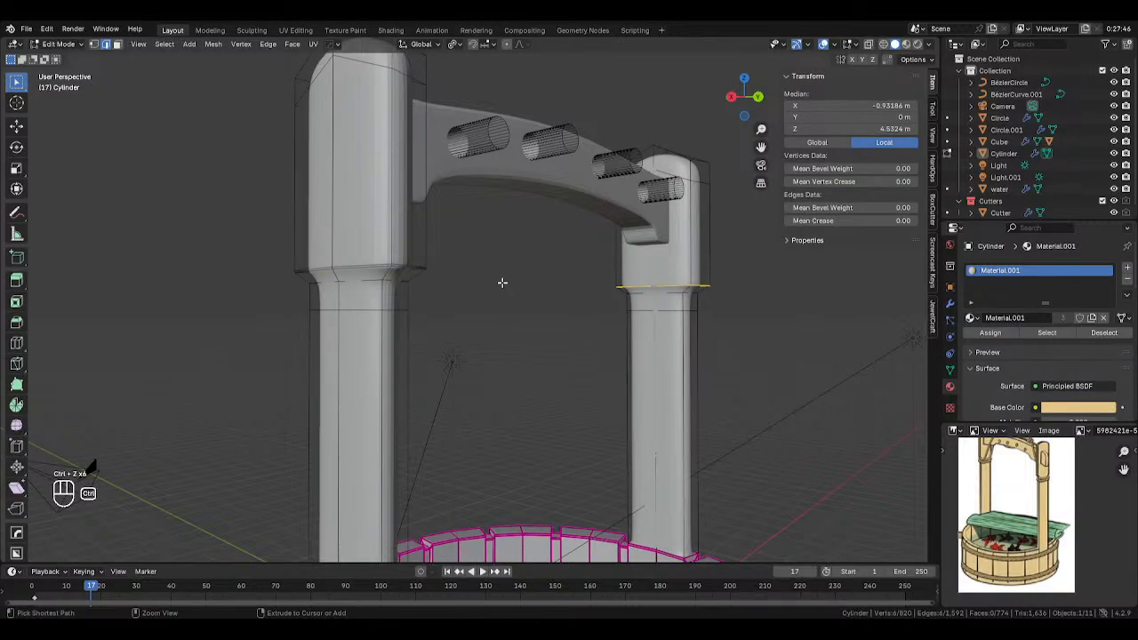
key(ctrl+z)
key(ctrl+z)
key(Tab)
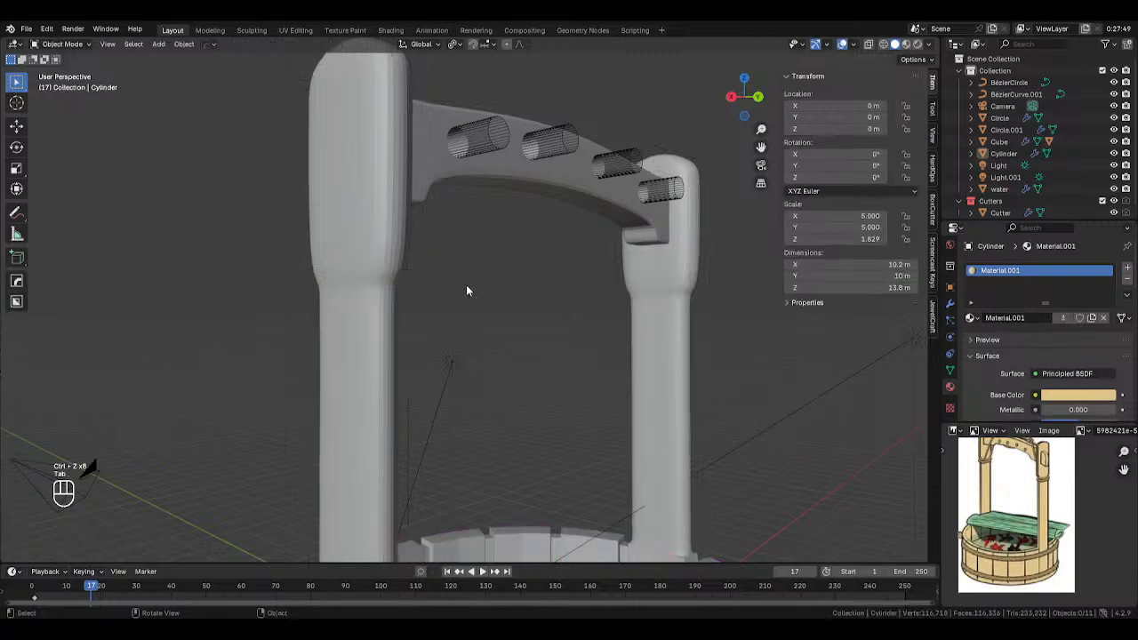
Add a loop cut midway across the sloped transition between the thick top and the shaft on both posts.
key(Tab)
middle_drag(487, 278, 519, 341)
key(ctrl+r)
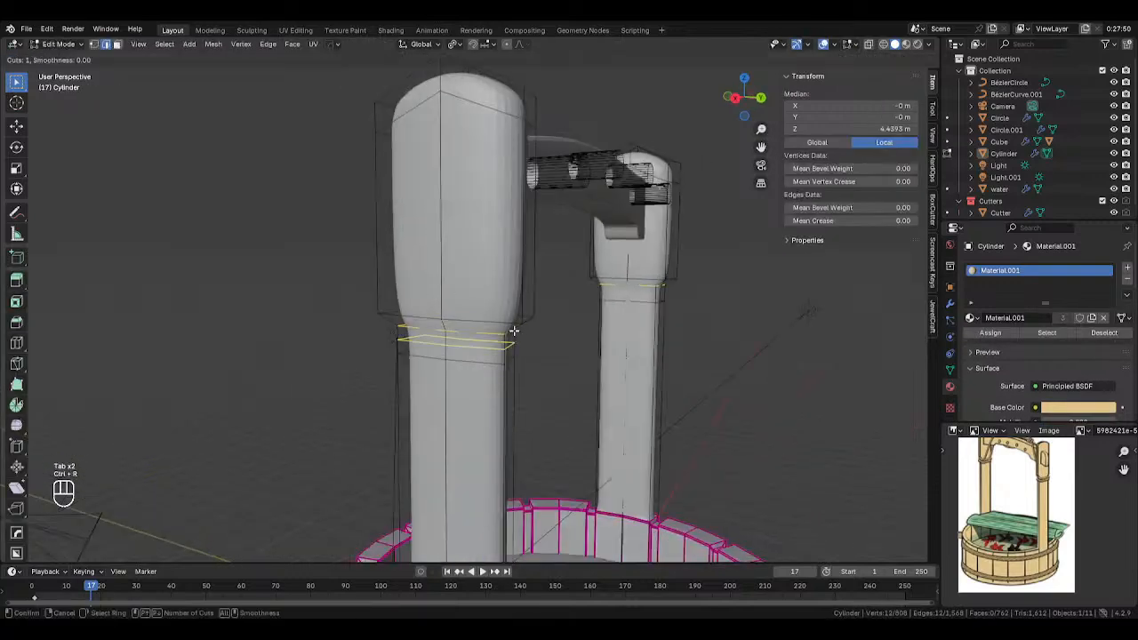
click(504, 332)
click(505, 332)
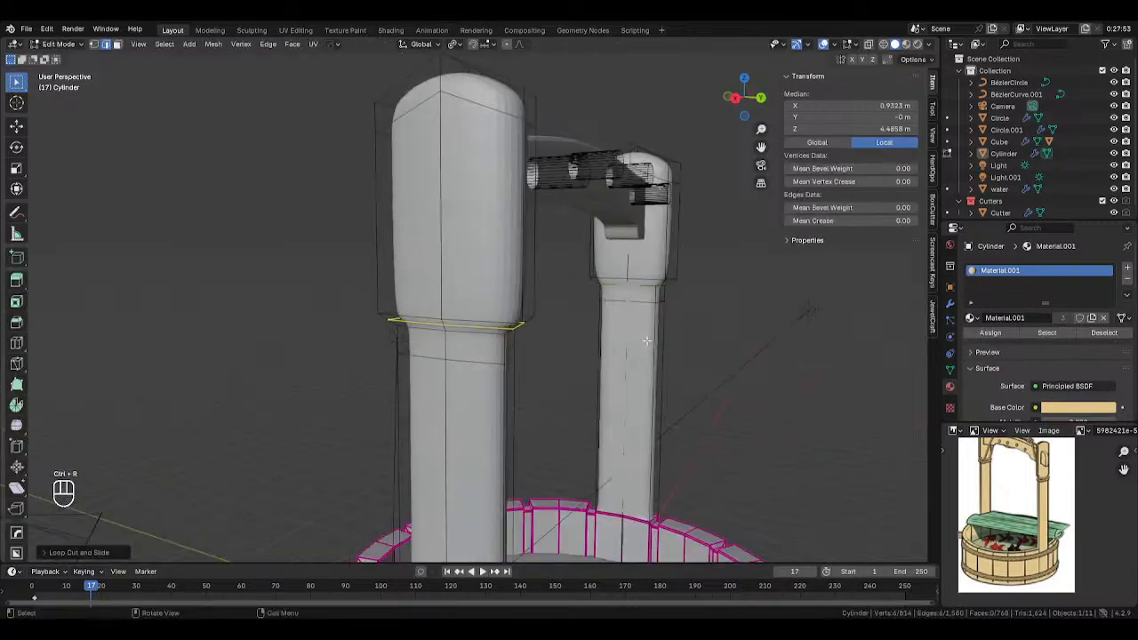
middle_drag(504, 332, 680, 289)
key(ctrl+r)
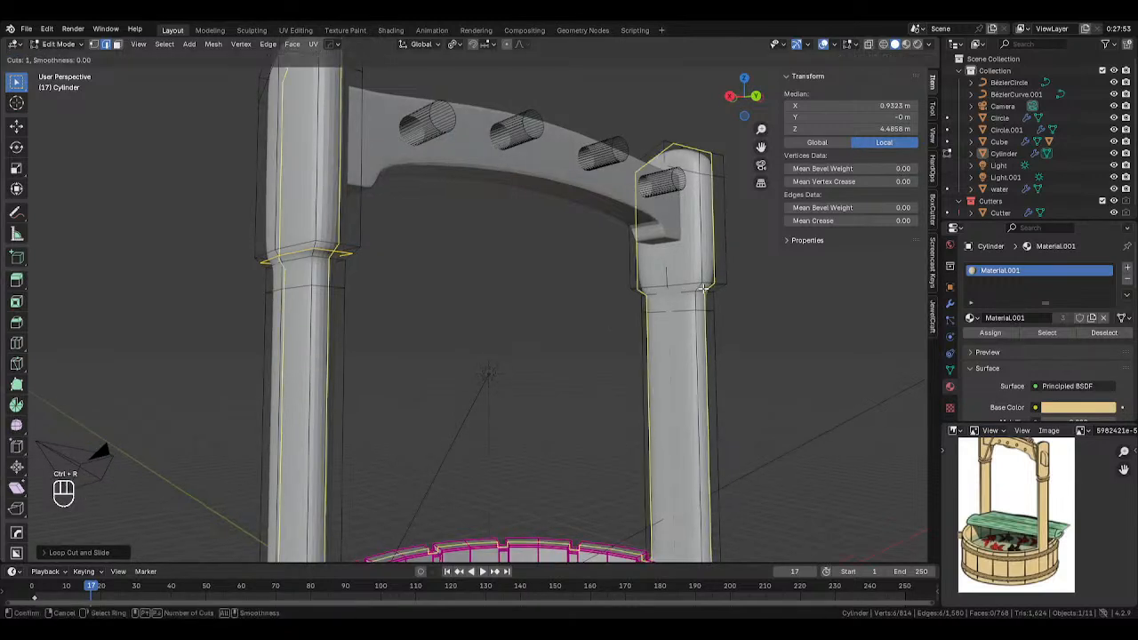
click(702, 287)
click(702, 287)
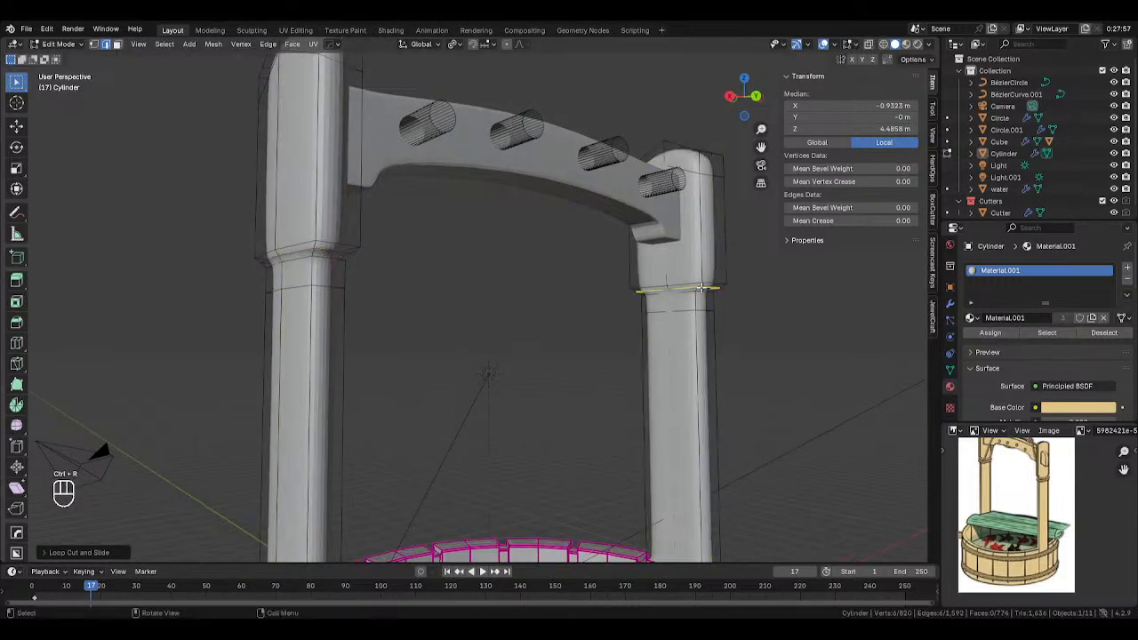
Add a loop cut just above the lower edge of each post's thick top section, and return to Object Mode to inspect the posts.
key(ctrl+r)
click(716, 231)
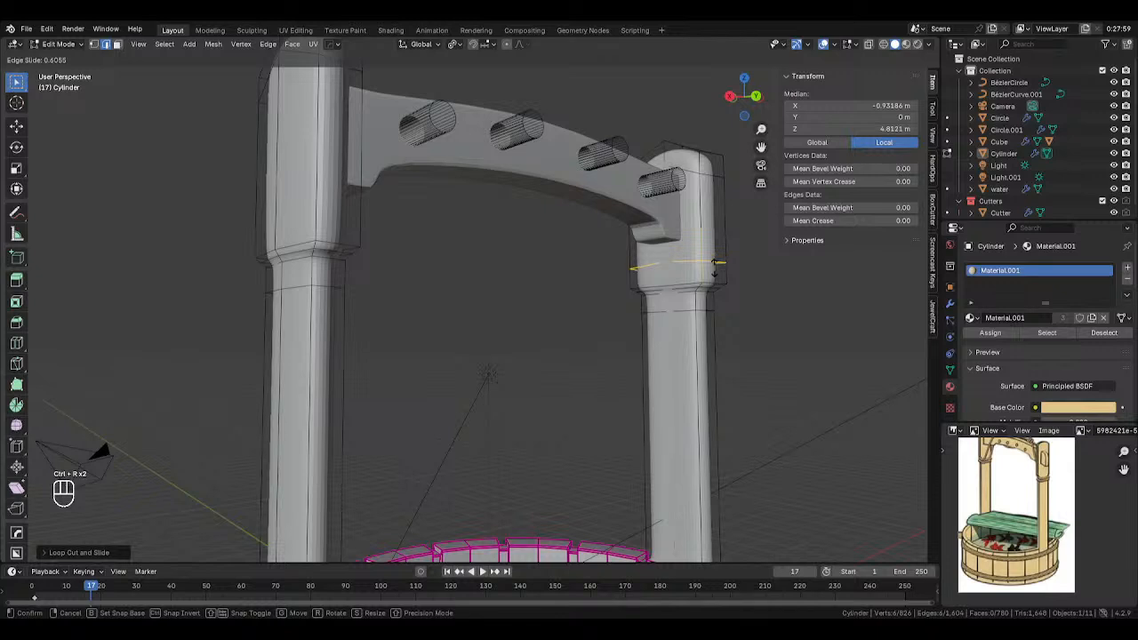
click(711, 275)
key(ctrl+r)
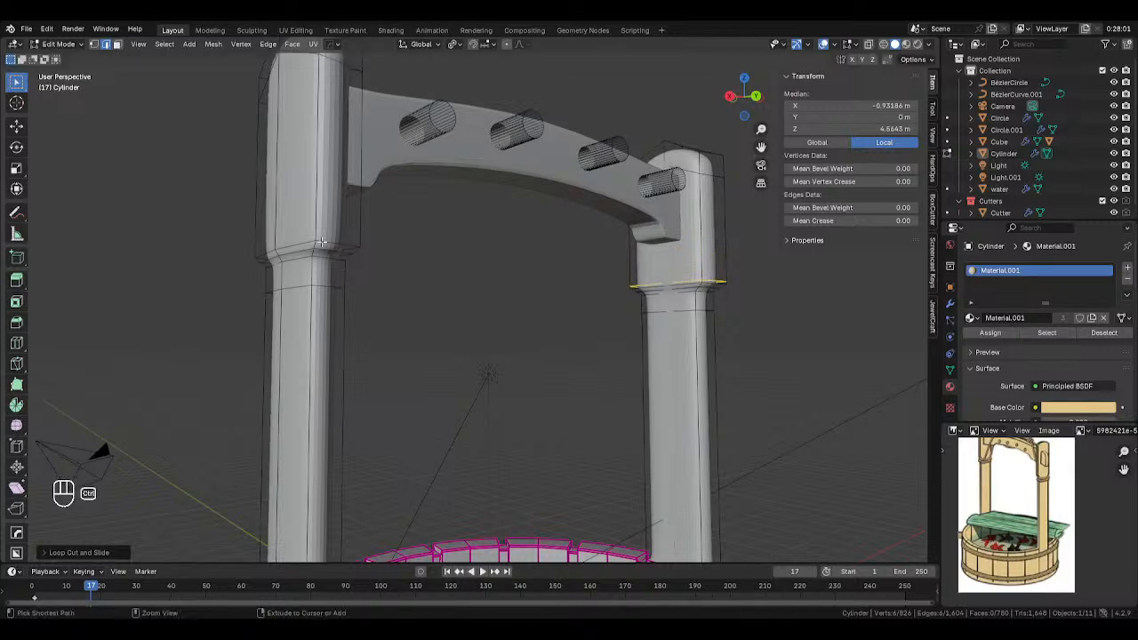
click(308, 294)
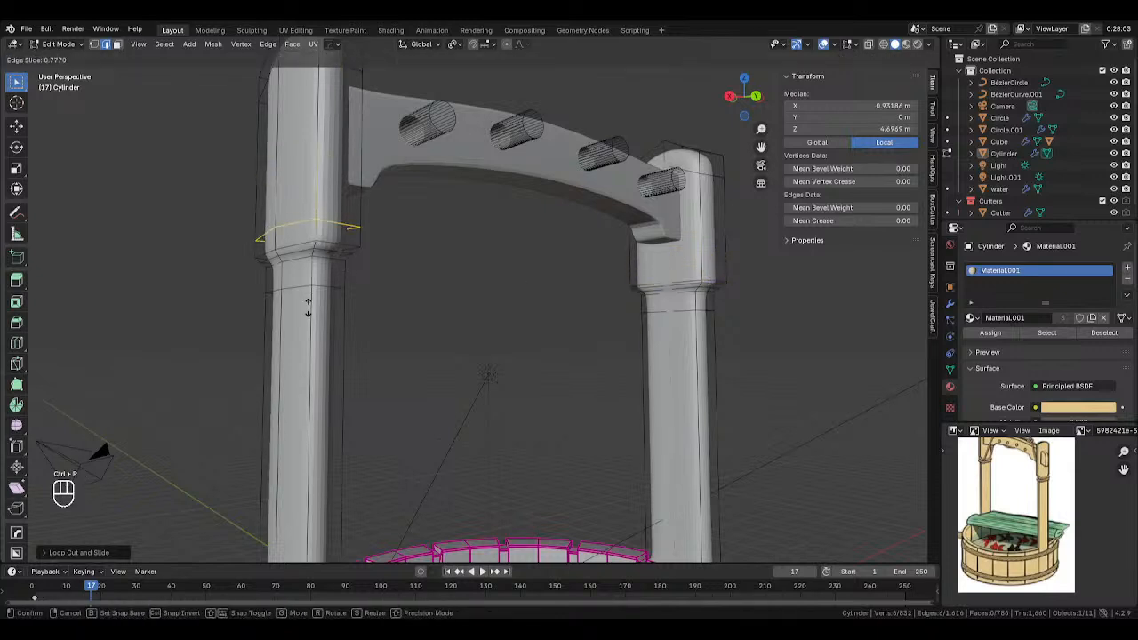
click(308, 325)
key(Tab)
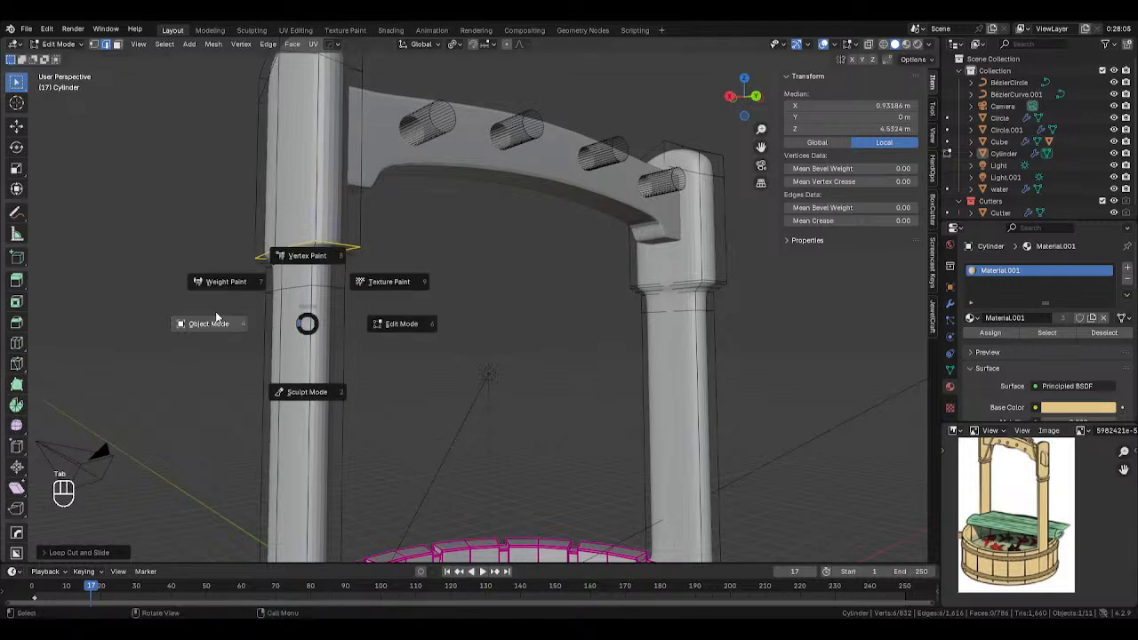
click(211, 323)
scroll(215, 319, down, 3)
middle_drag(214, 319, 287, 315)
scroll(1053, 511, up, 3)
scroll(1053, 511, down, 3)
middle_drag(724, 410, 626, 372)
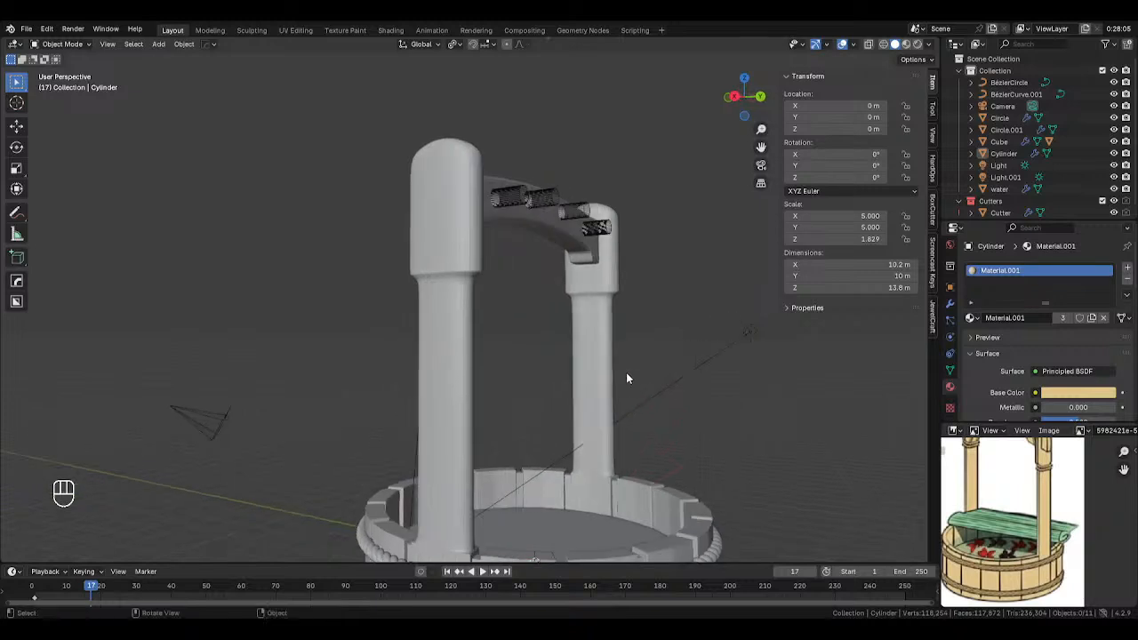
Undo the recent loop cuts around the thick-top transitions of both posts and return to Object Mode.
key(ctrl+z)
key(ctrl+z)
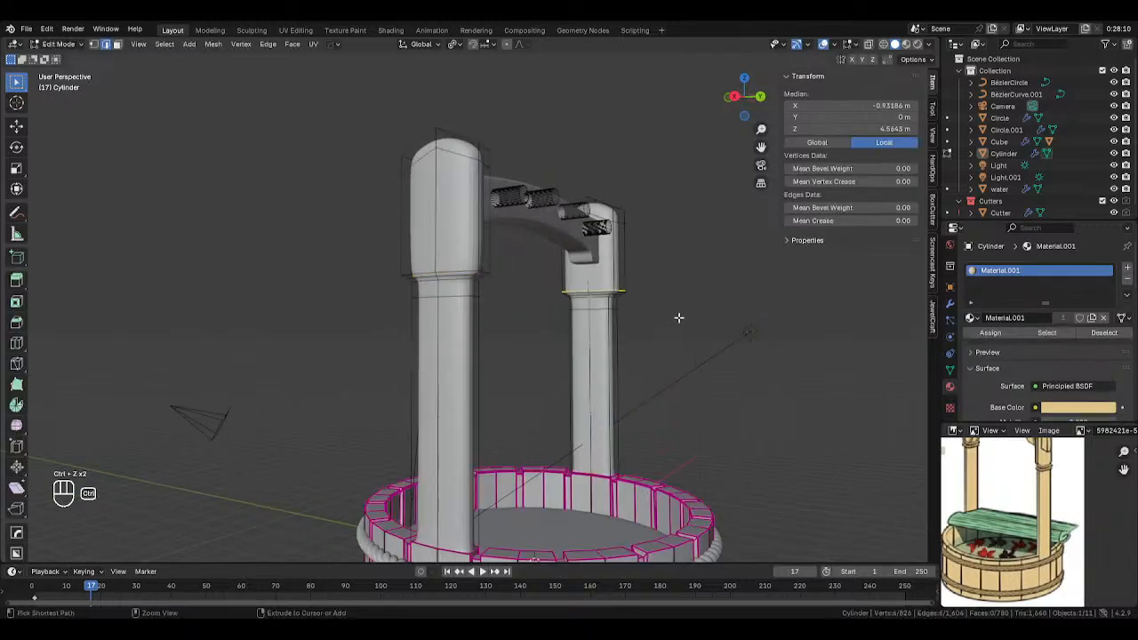
key(ctrl+z)
key(ctrl)
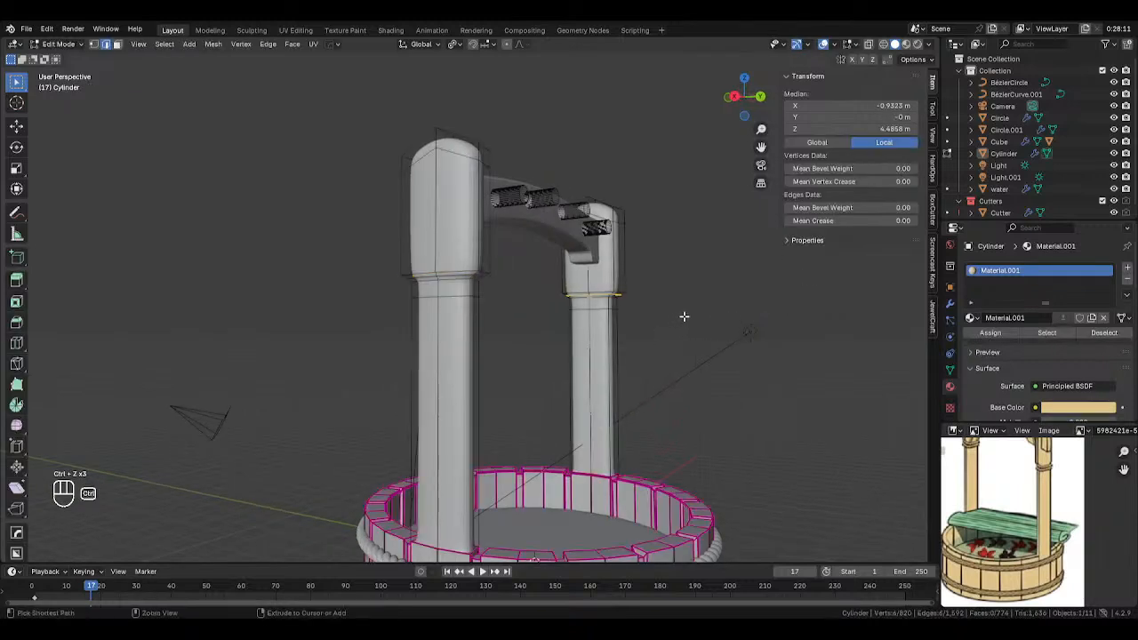
key(ctrl+z)
key(Tab)
scroll(451, 310, down, 4)
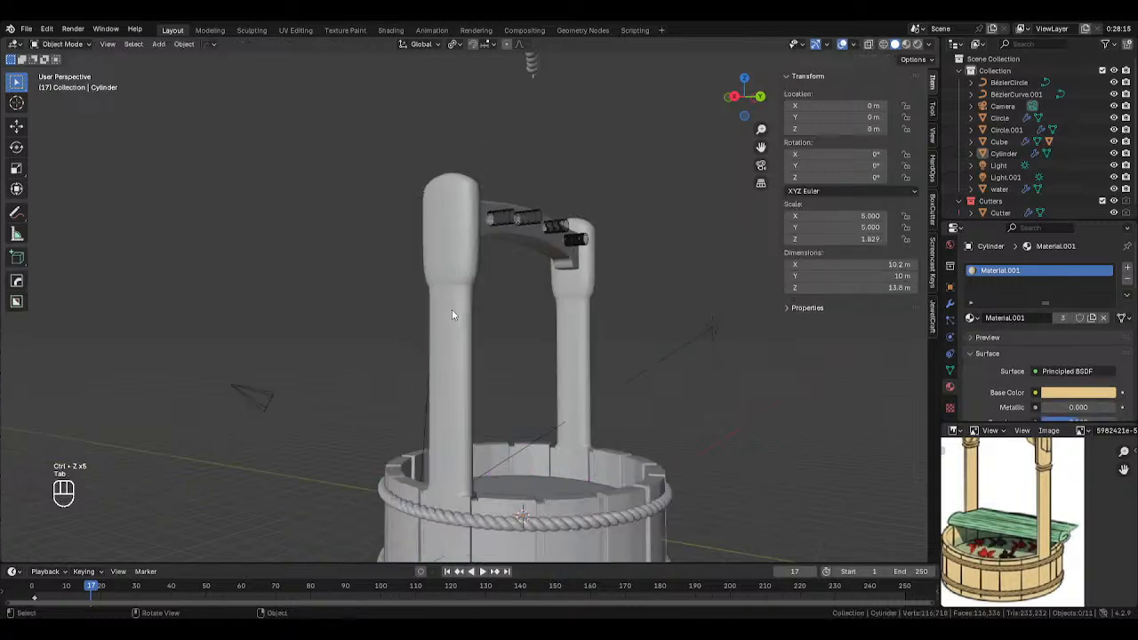
middle_drag(452, 309, 529, 320)
shift+middle_drag(528, 319, 614, 256)
scroll(987, 488, down, 1)
scroll(549, 230, up, 2)
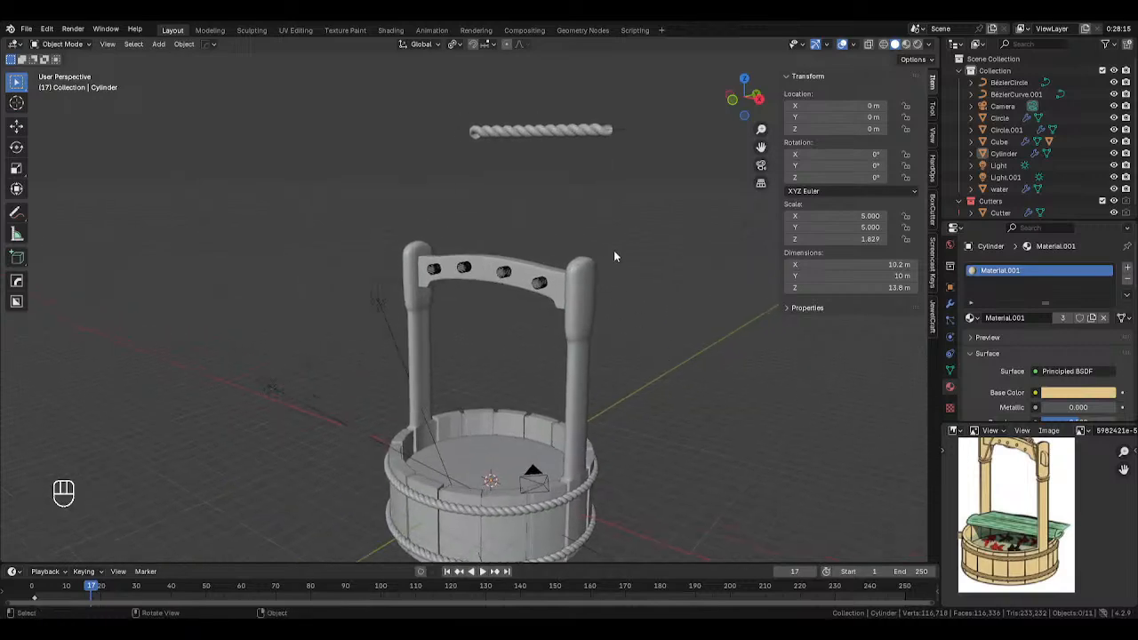
click(586, 492)
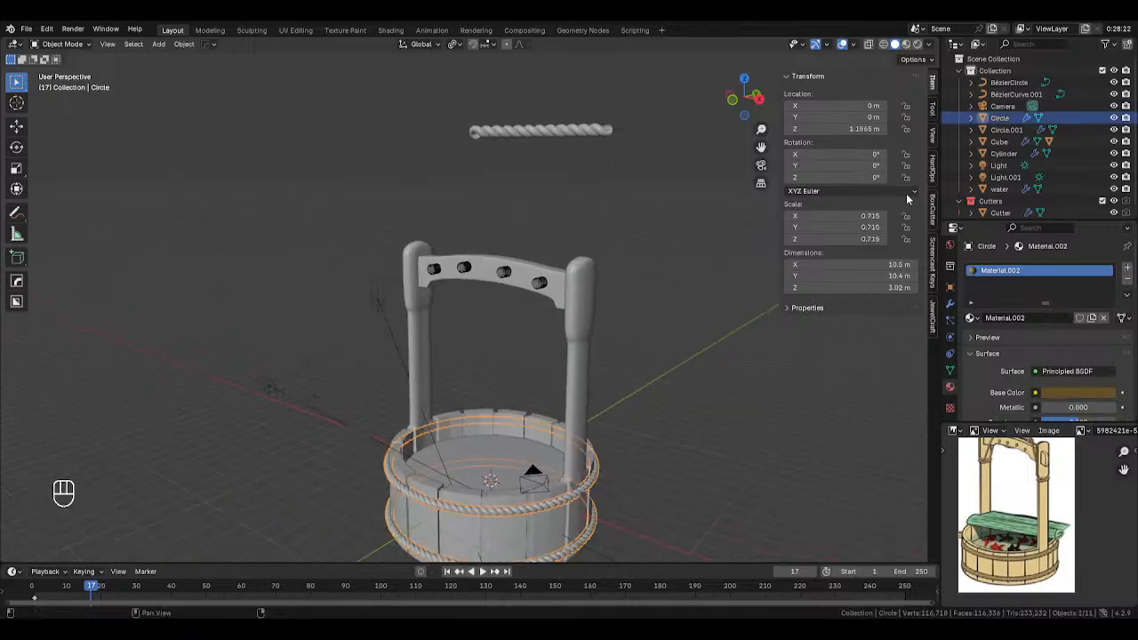
key(g)
key(z)
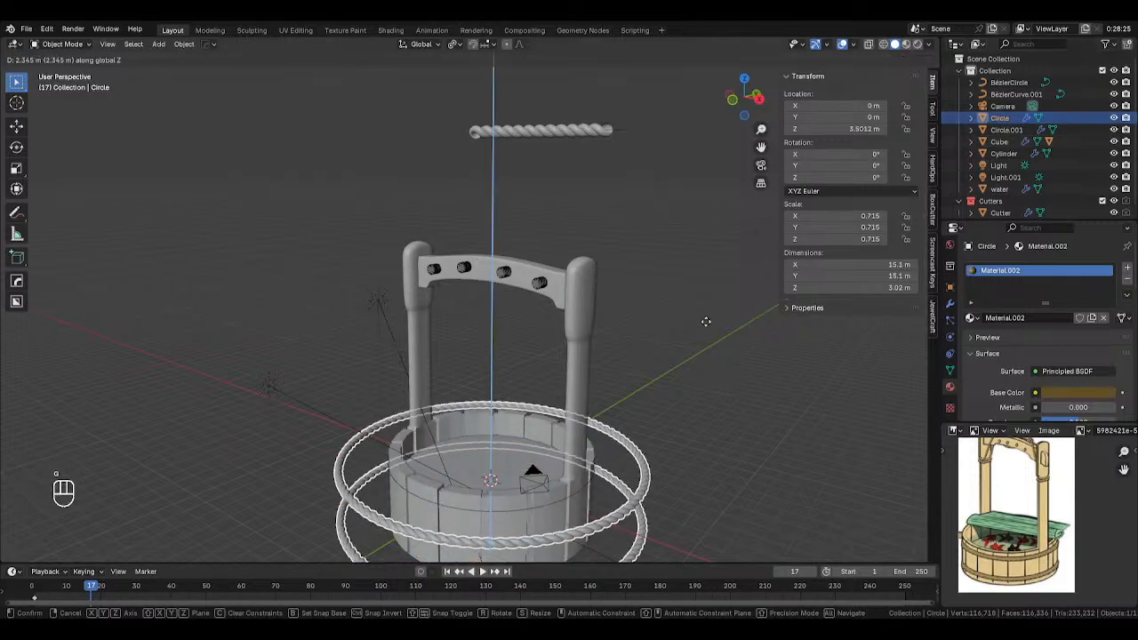
right_click(707, 322)
shift+middle_drag(706, 320, 802, 193)
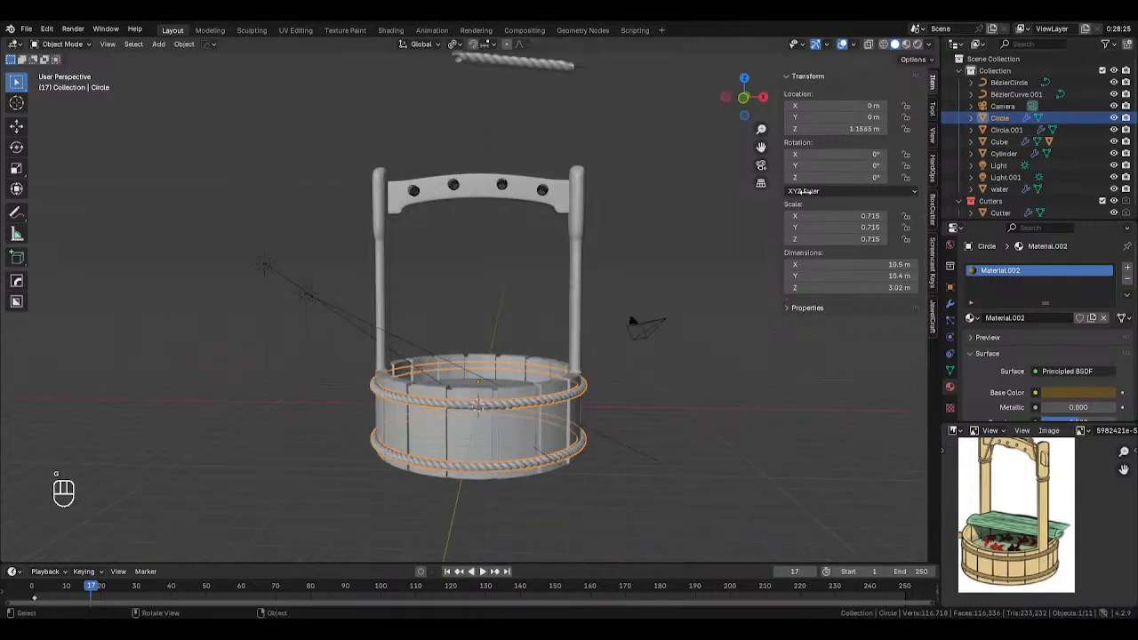
Duplicate the barrel's rope rings together with BézierCurve.001, leaving the copies in place.
ctrl+click(1010, 95)
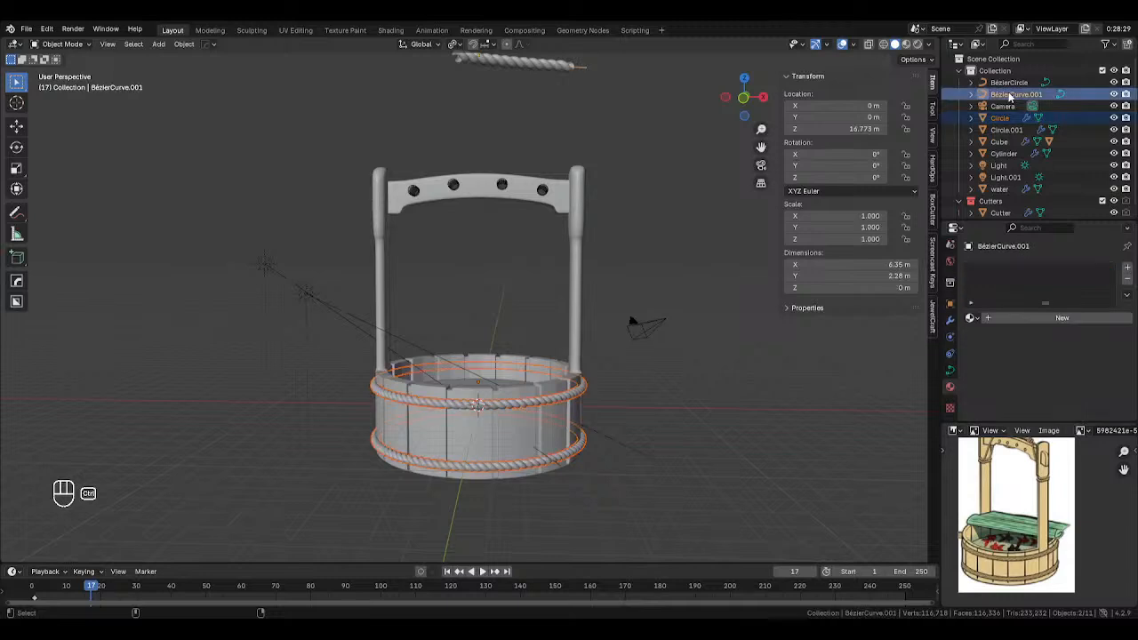
key(shift+d)
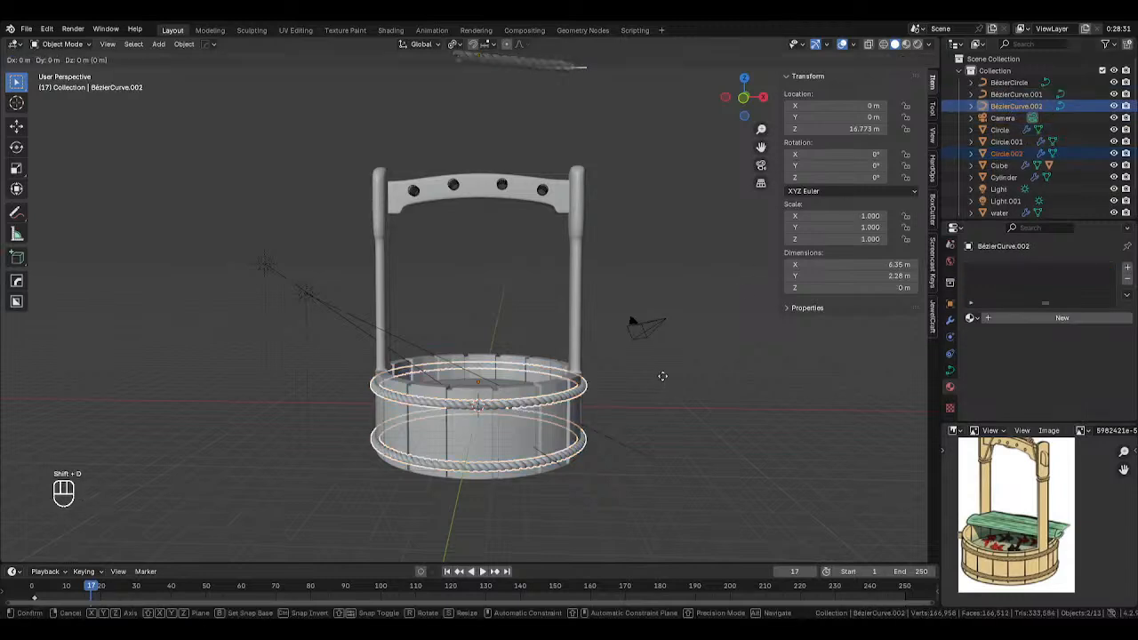
key(g)
right_click(676, 285)
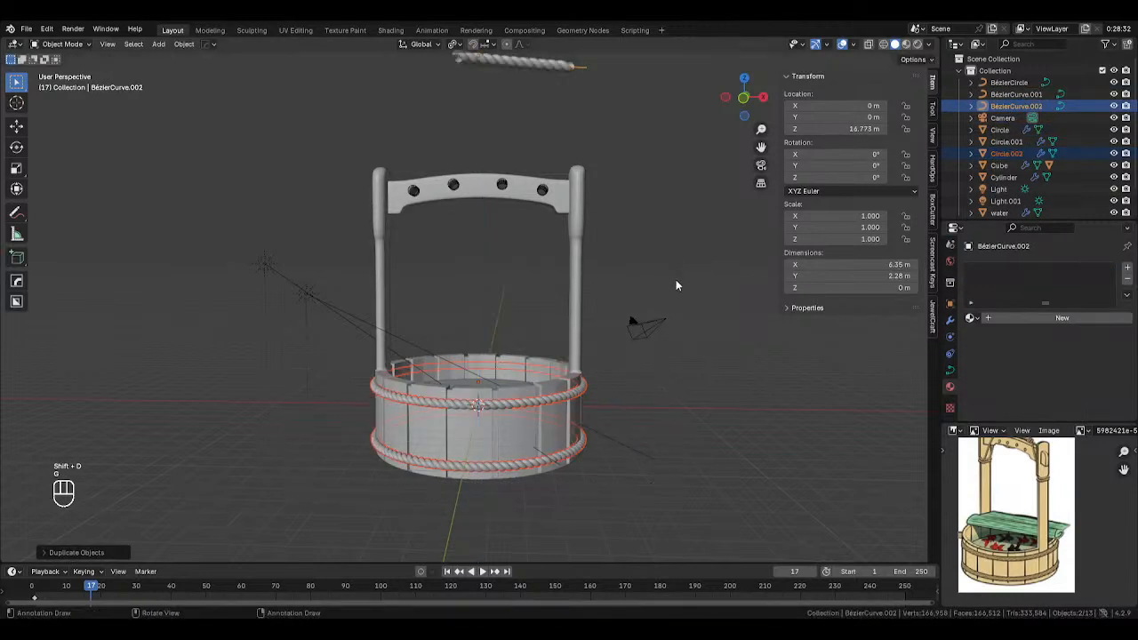
Select the duplicated rope rings Circle.002 together with the BézierCircle curve, leaving the original Circle out of the selection.
click(1024, 107)
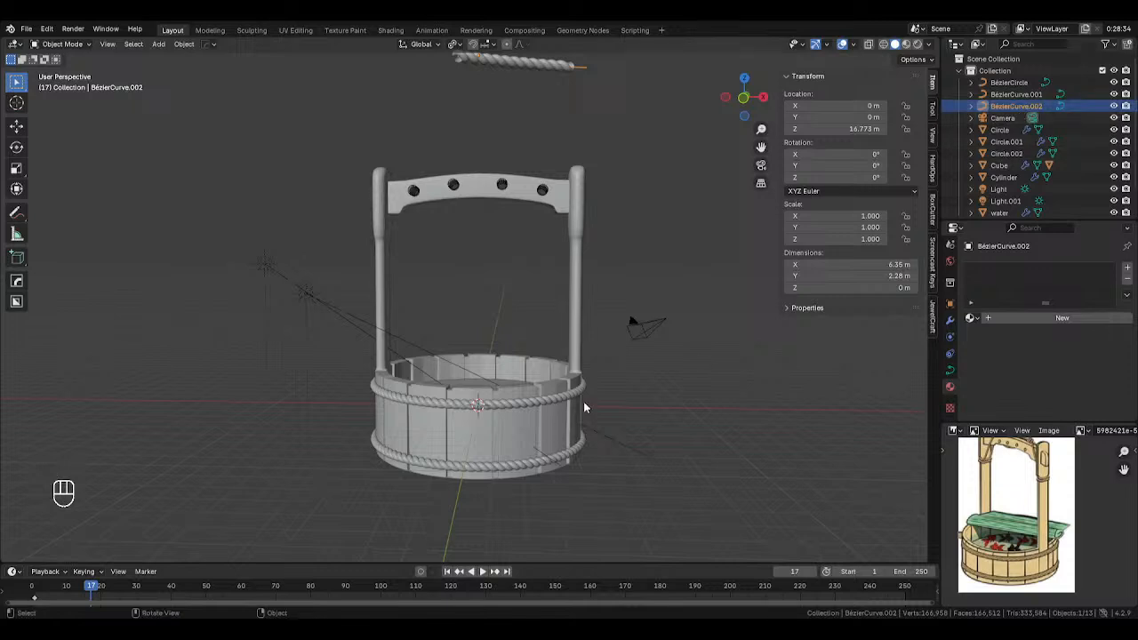
click(1010, 82)
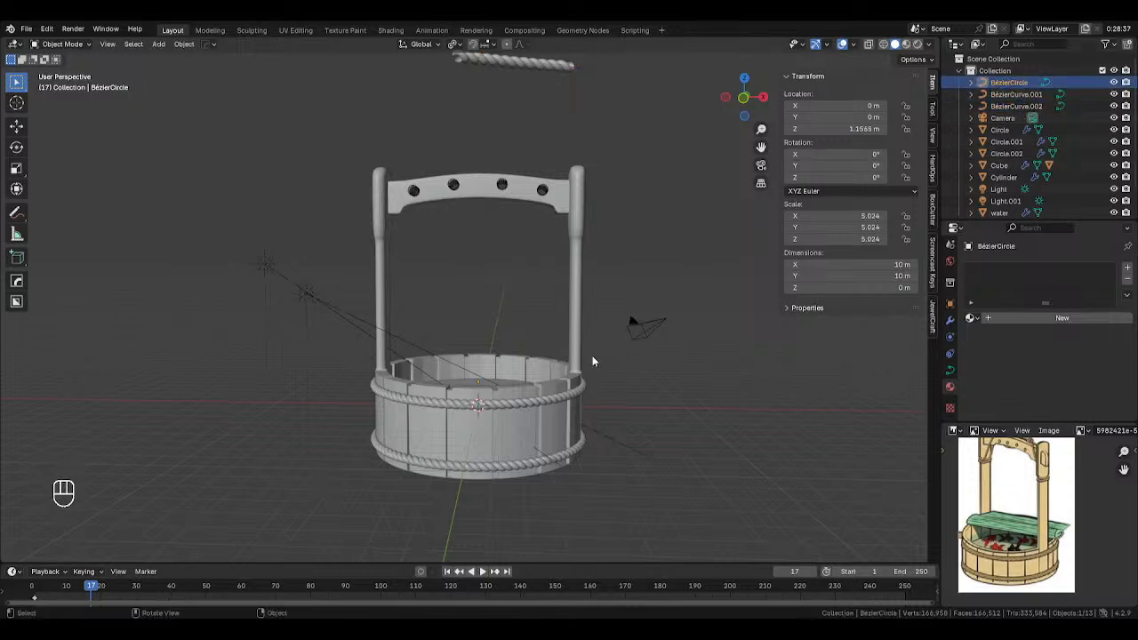
click(552, 399)
middle_drag(555, 402, 645, 345)
scroll(631, 313, up, 3)
key(alt+z)
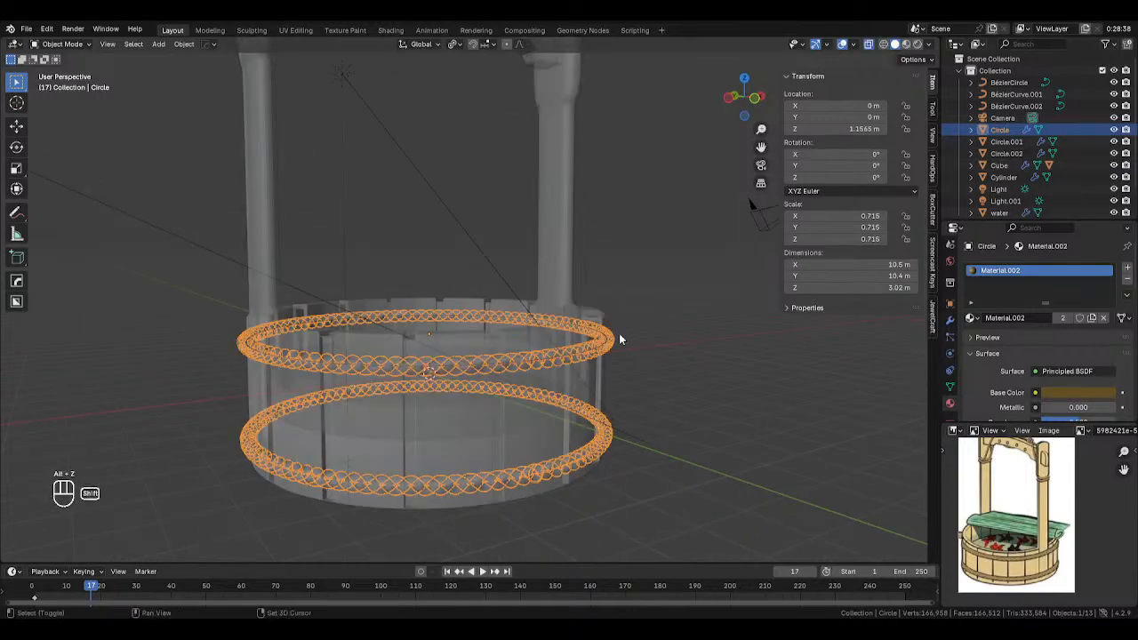
shift+click(608, 341)
middle_drag(607, 343, 578, 300)
scroll(656, 326, up, 3)
scroll(580, 302, up, 2)
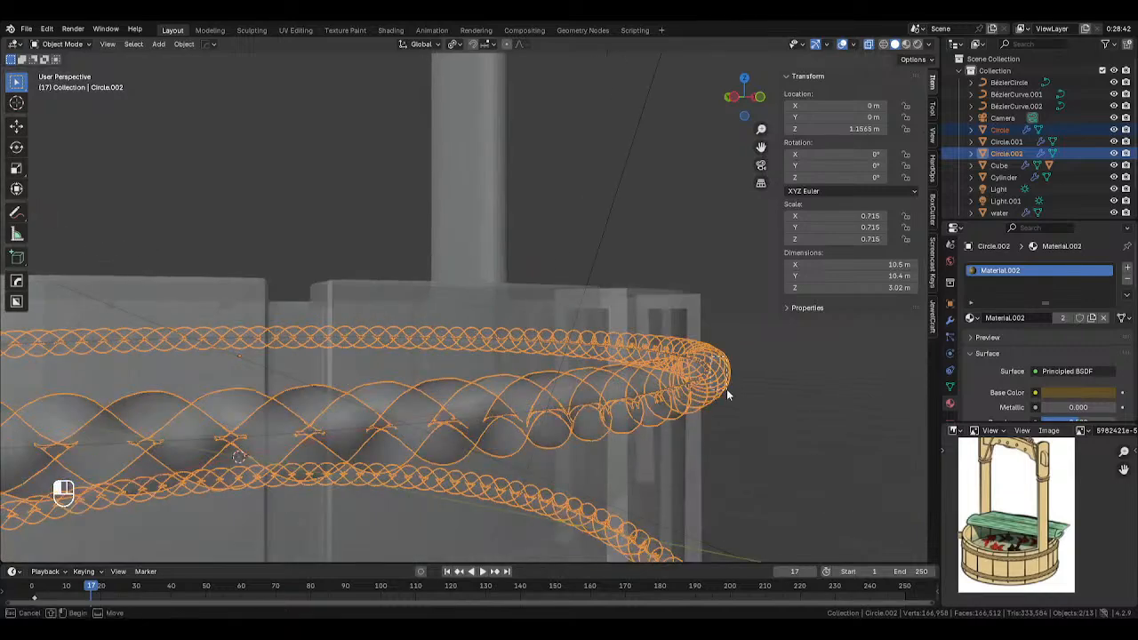
drag(707, 368, 725, 394)
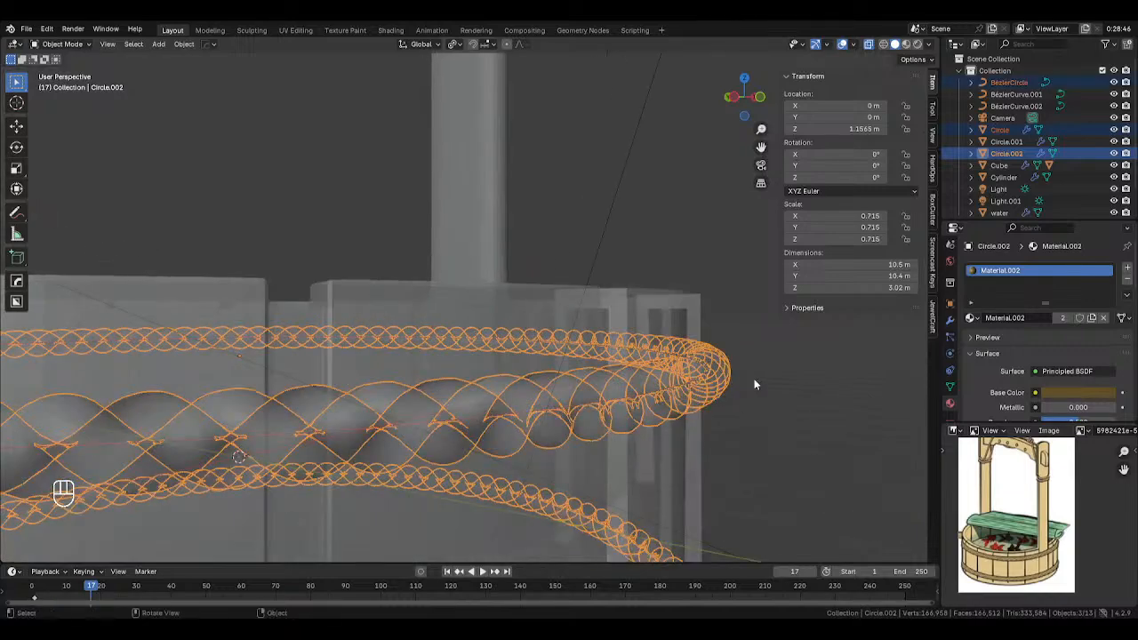
scroll(757, 382, down, 3)
scroll(687, 295, down, 2)
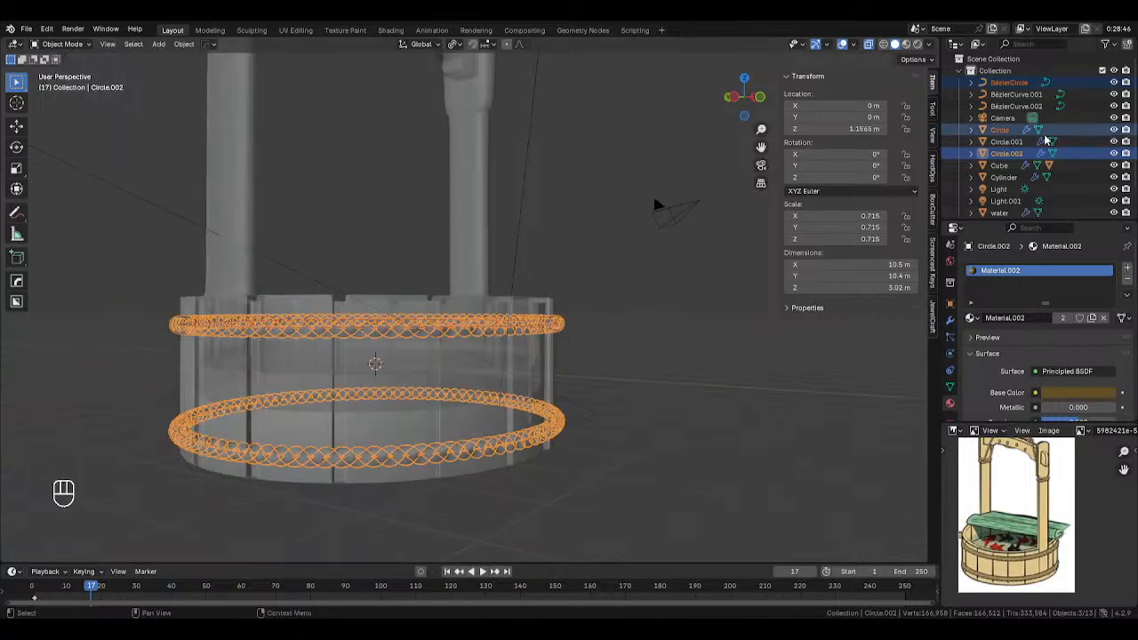
ctrl+click(999, 131)
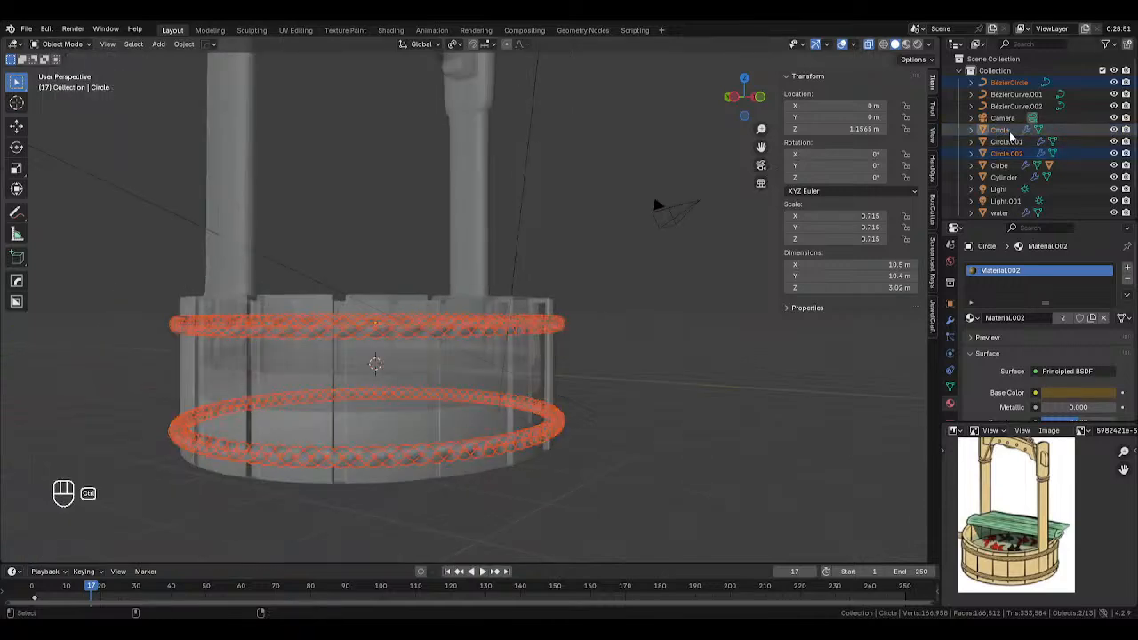
Try to move the selected rope rings and BézierCircle up along Z, and undo the move.
scroll(610, 310, down, 2)
key(alt+z)
key(g)
key(z)
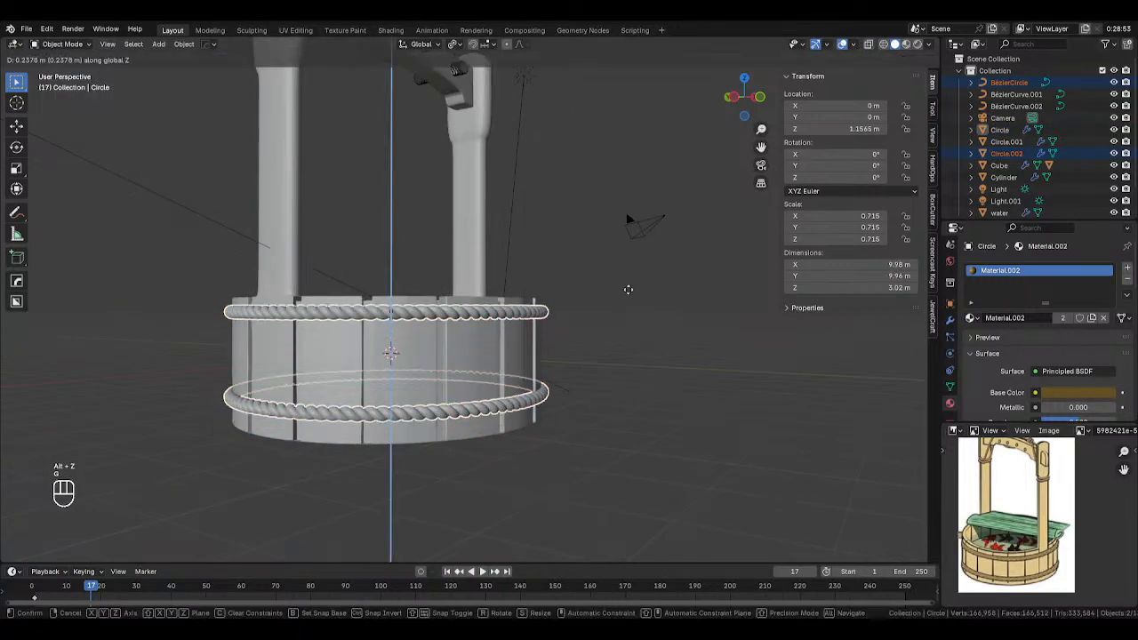
click(635, 137)
middle_drag(644, 139, 601, 181)
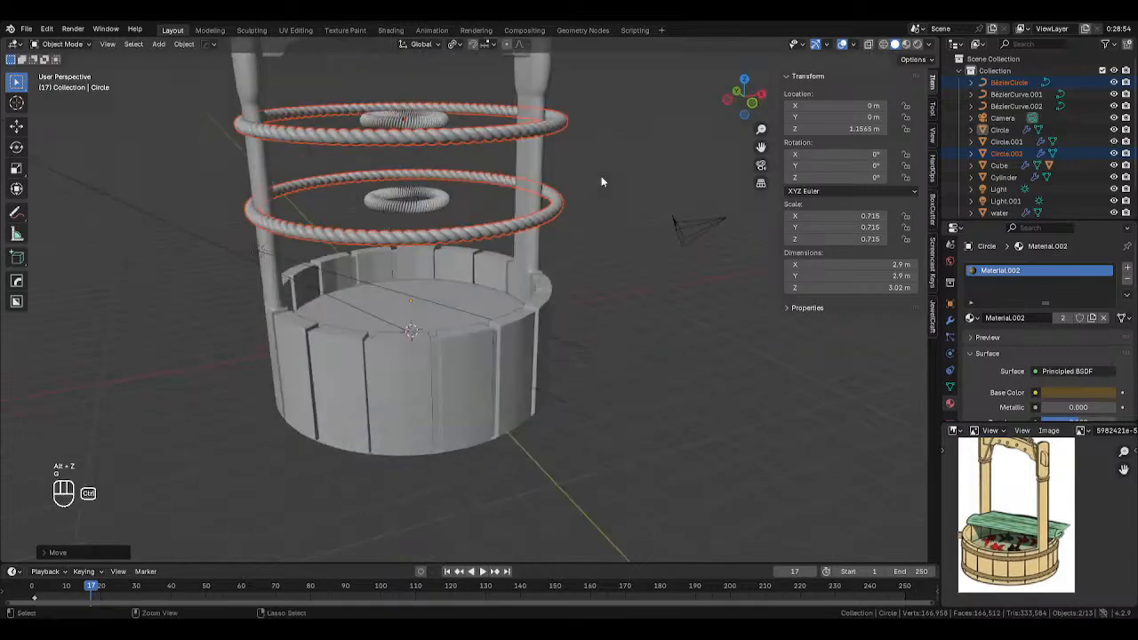
key(ctrl+z)
Duplicate the selected rope rings with their circle curve and raise the copies along Z to between the two posts.
key(shift+d)
key(g)
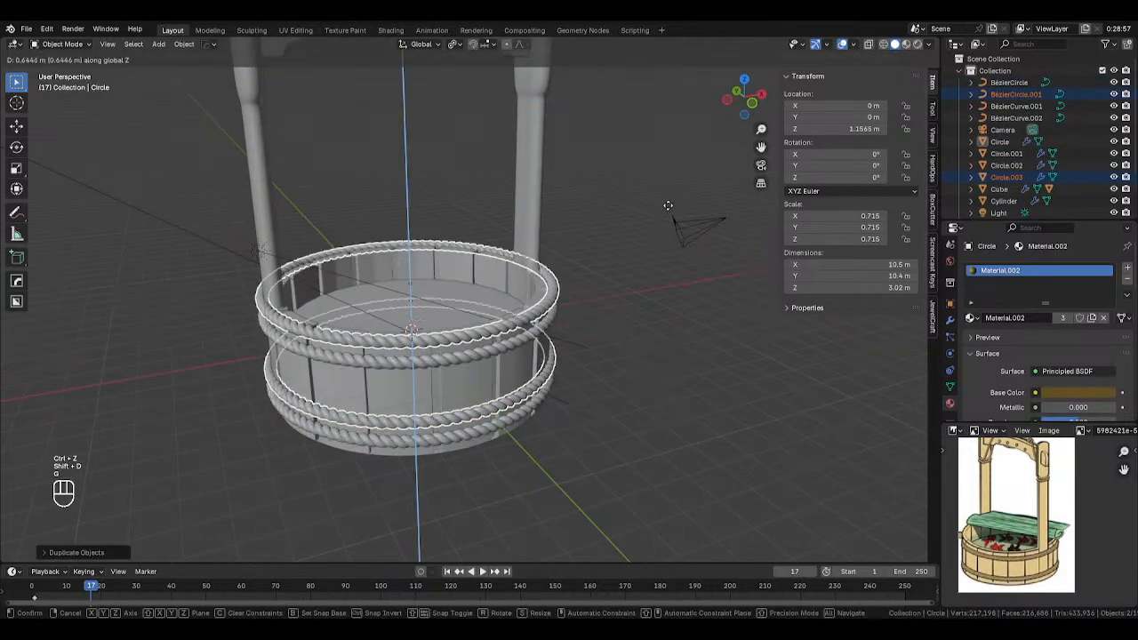
click(673, 58)
middle_drag(711, 201, 681, 312)
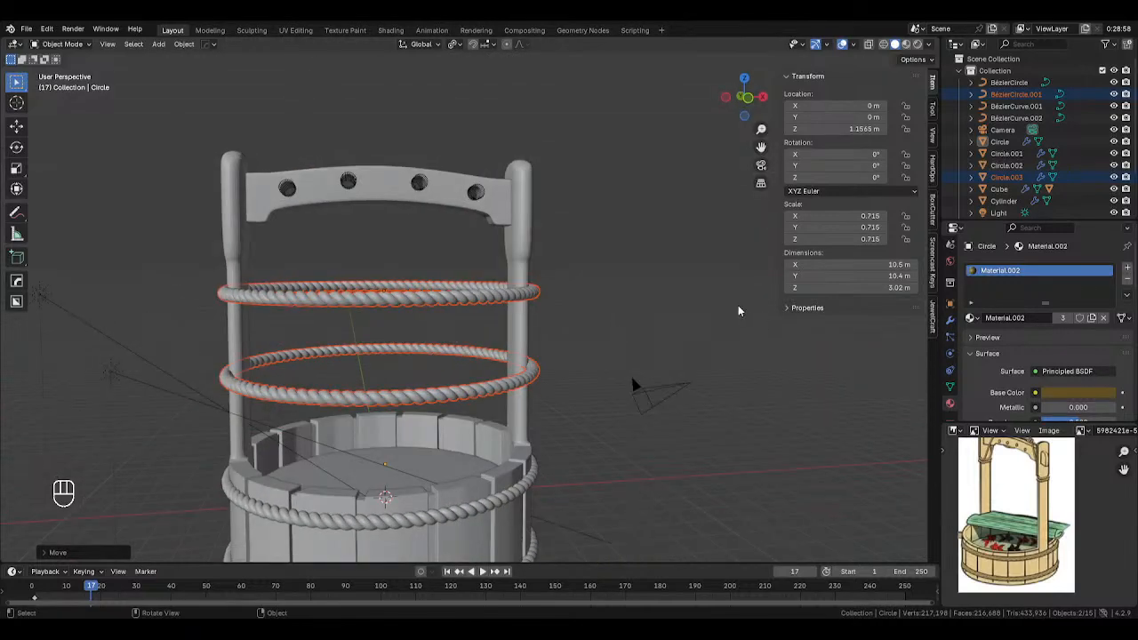
Scale the raised rope rings down to a small diameter and move them along positive X to the post.
key(s)
click(477, 290)
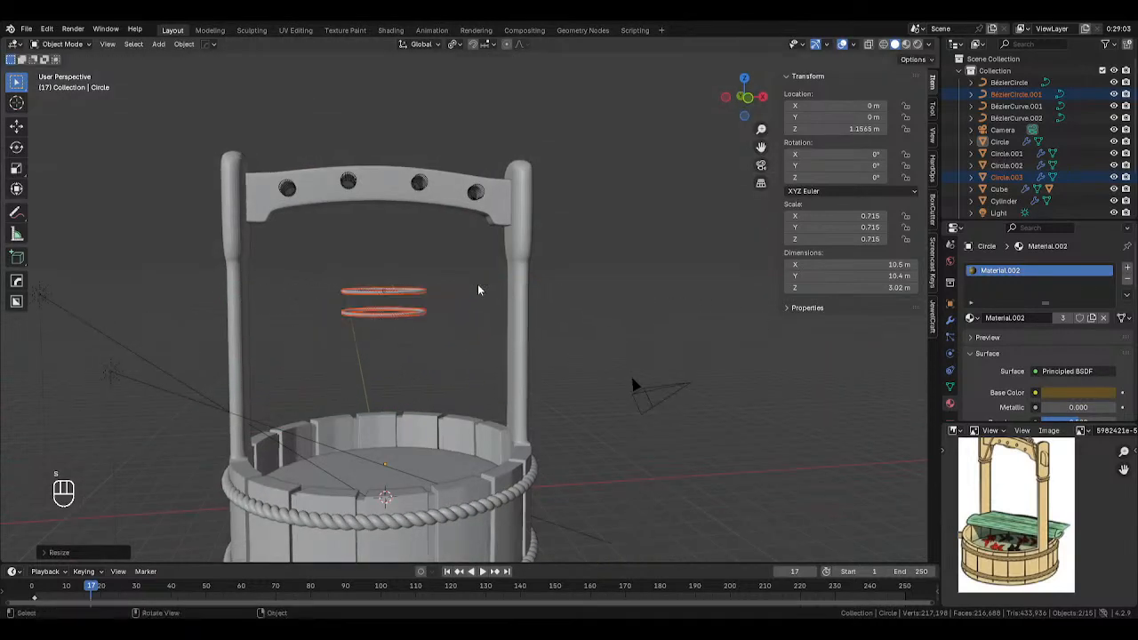
key(g)
key(y)
right_click(574, 285)
key(g)
key(x)
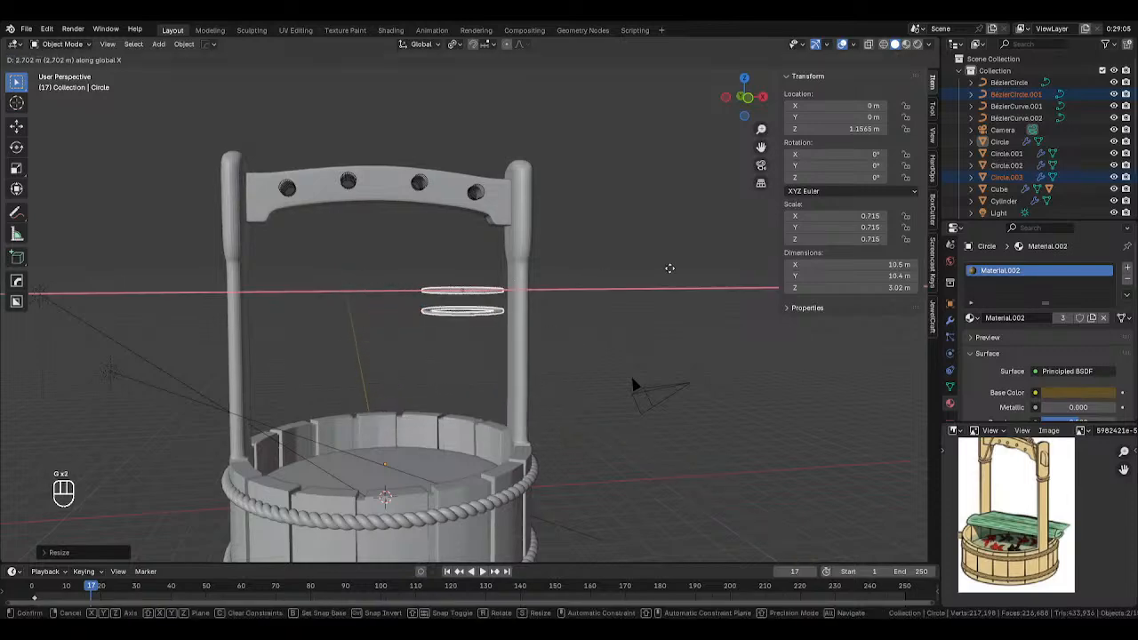
click(703, 268)
Raise the small rings along Z to just below the post's thick top and narrow them along X.
middle_drag(703, 267, 617, 312)
scroll(697, 331, up, 2)
key(g)
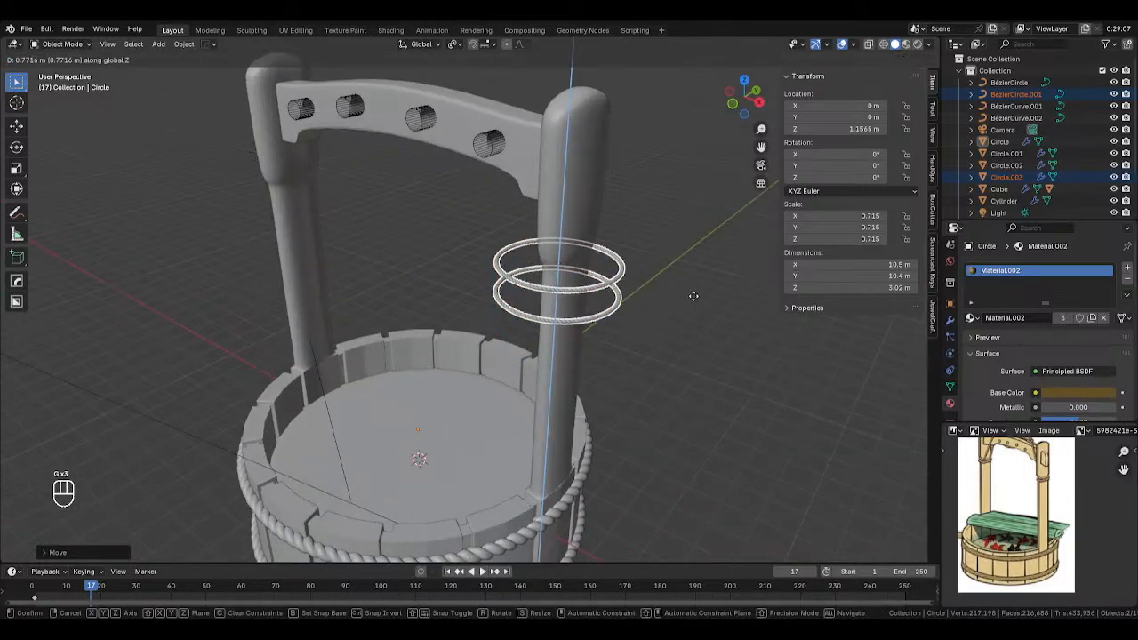
click(693, 296)
key(g)
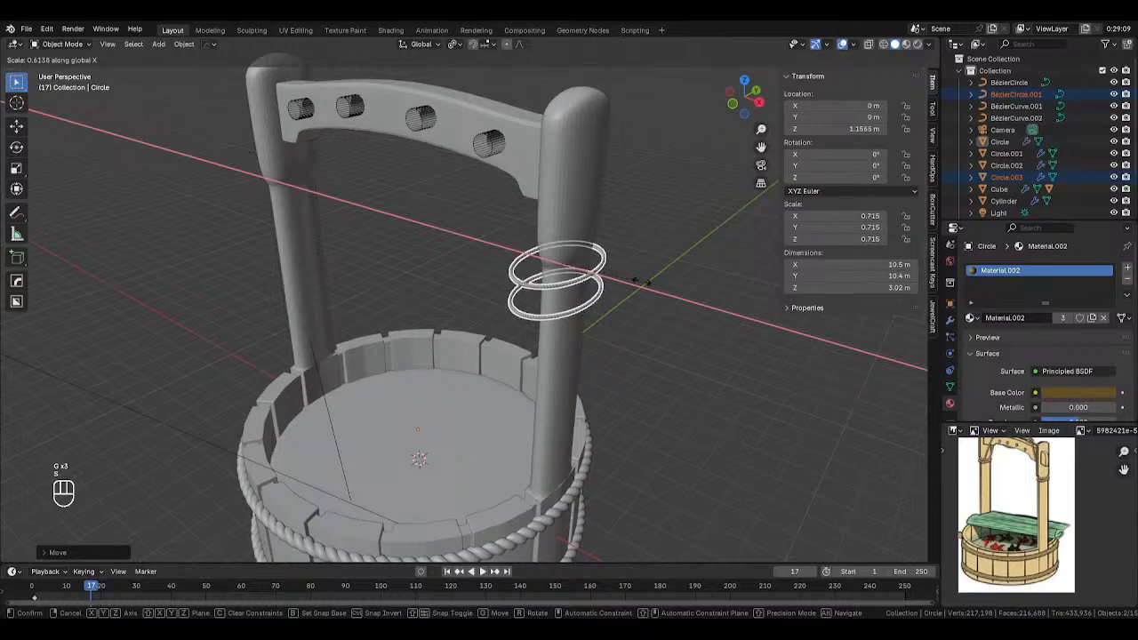
click(644, 282)
Scale up the rope meshes' full geometry in Edit Mode and return to Object Mode.
middle_drag(644, 282, 511, 267)
key(Tab)
click(648, 281)
key(s)
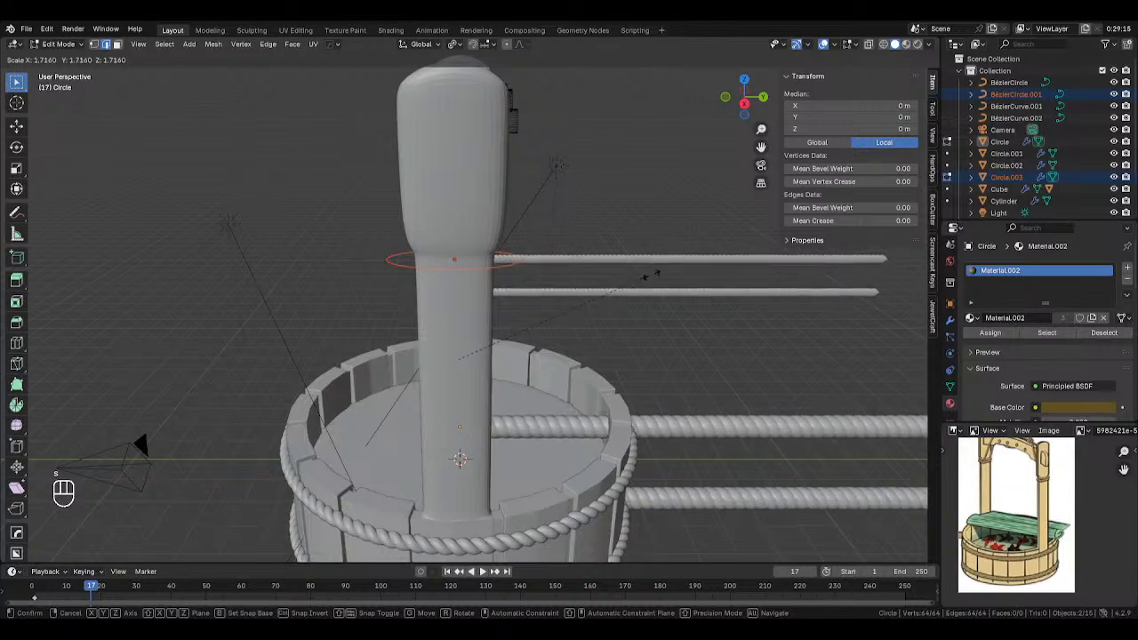
click(685, 265)
key(Tab)
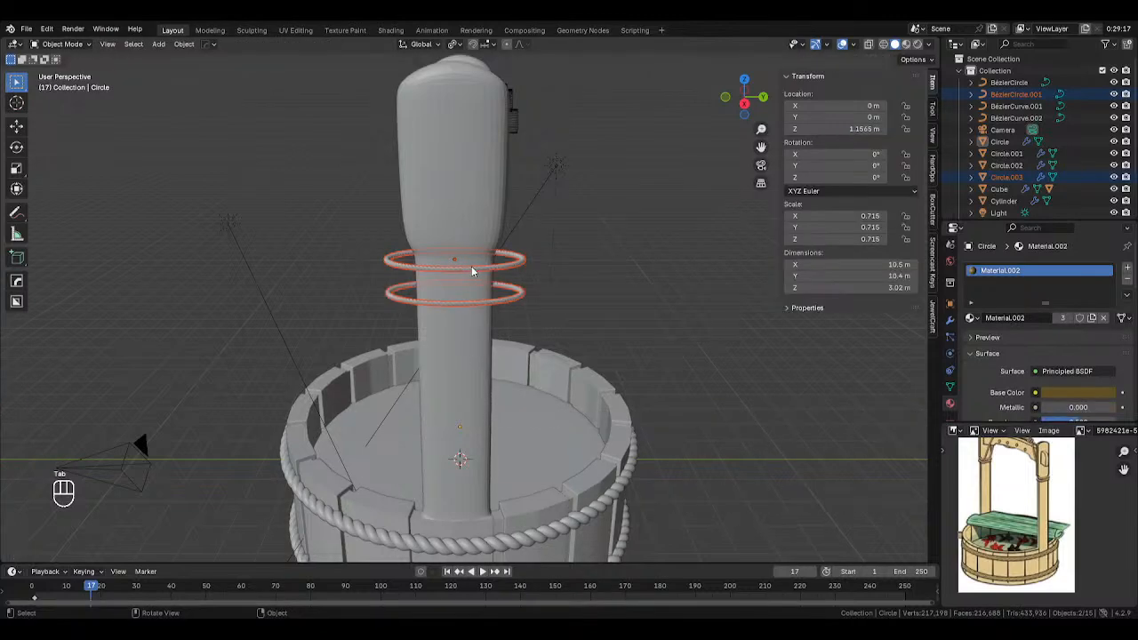
Thicken the small rope rings by scaling up all of Circle.003's geometry in Edit Mode.
click(999, 178)
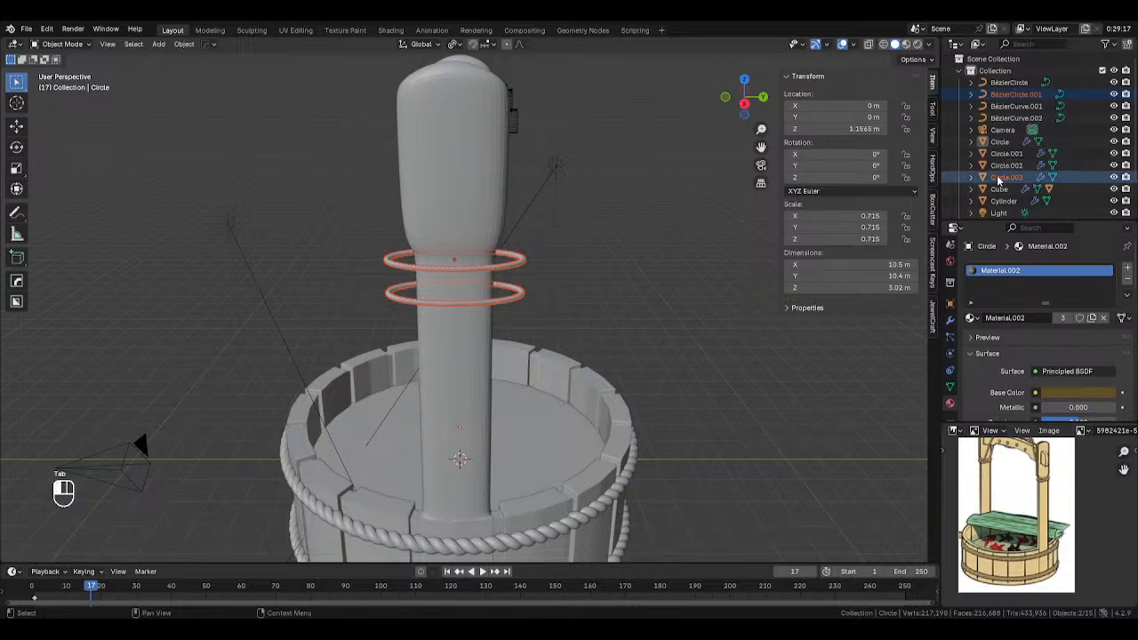
scroll(594, 216, up, 3)
key(Tab)
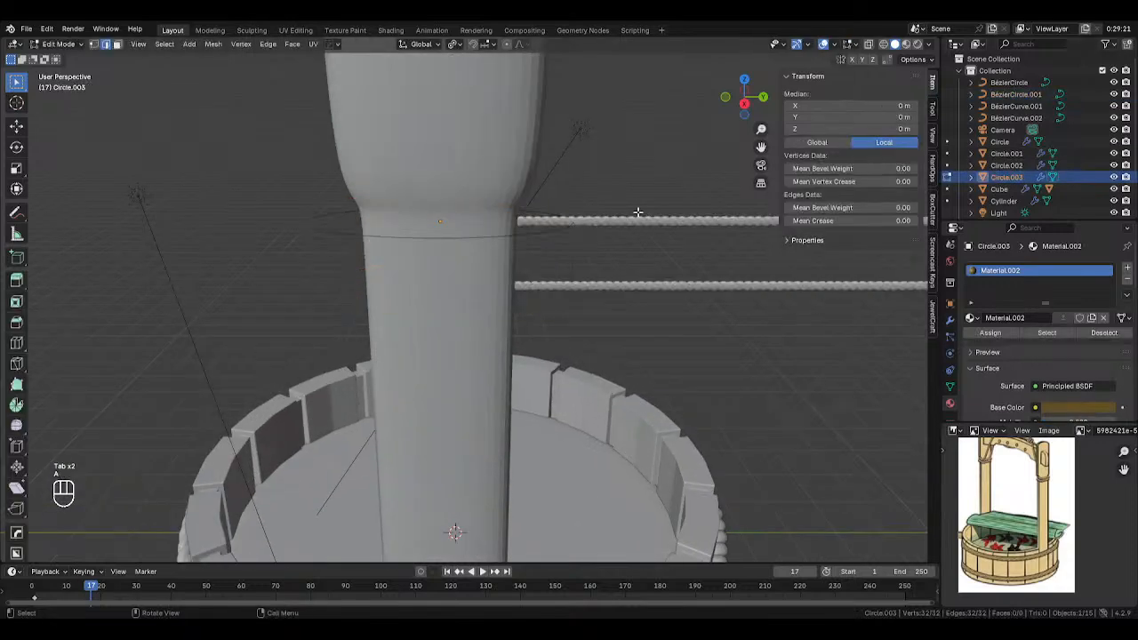
key(alt+z)
key(s)
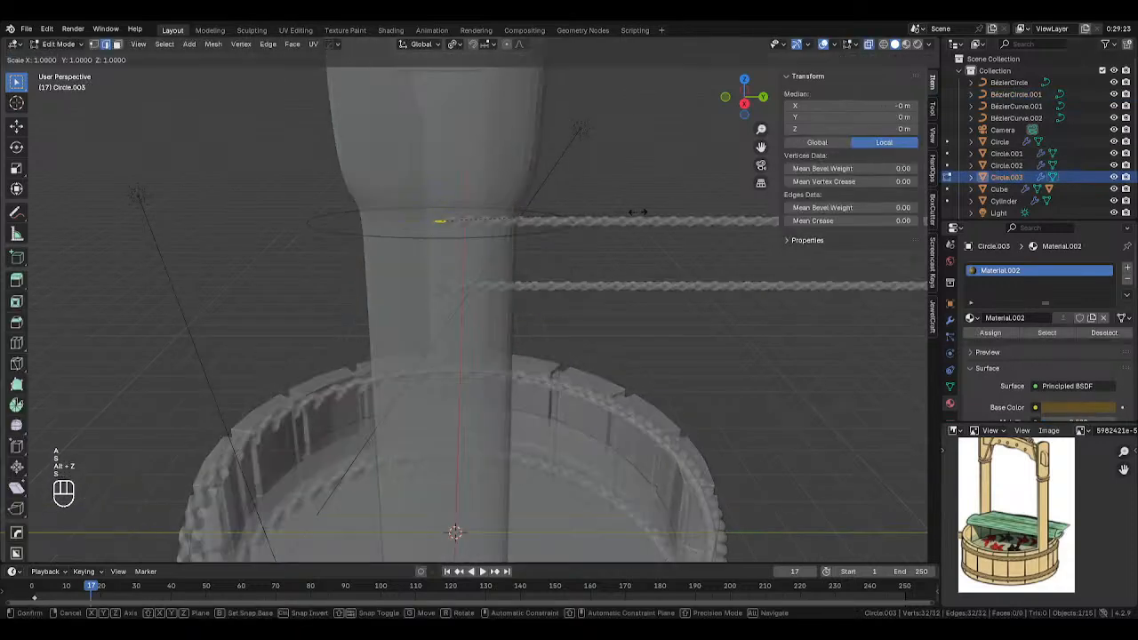
click(671, 266)
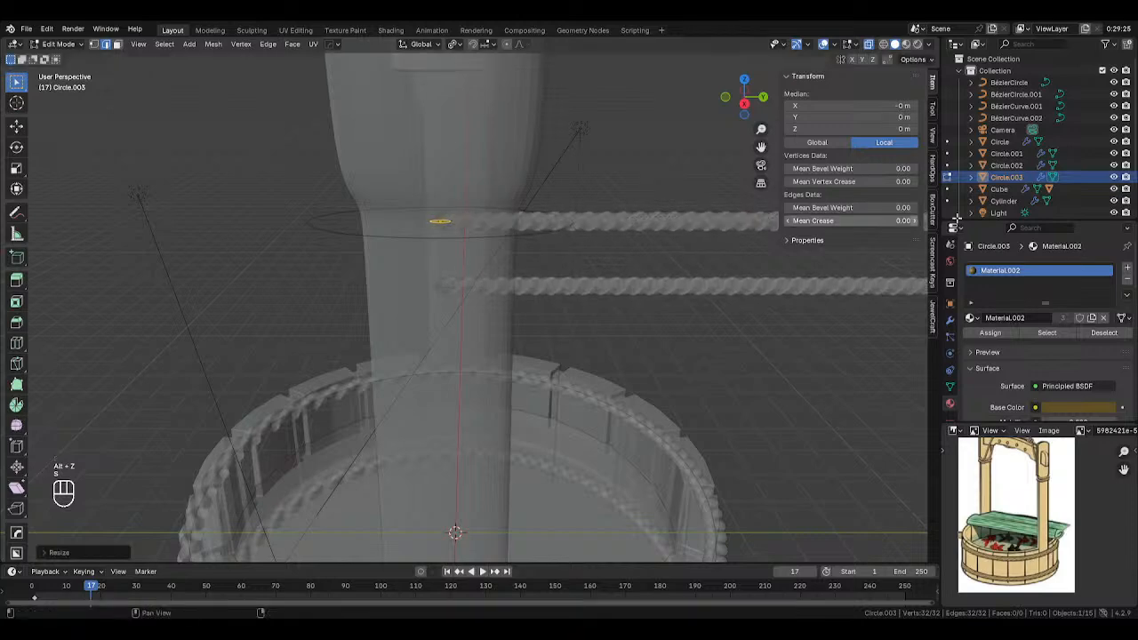
key(Tab)
click(506, 263)
key(alt+z)
middle_drag(570, 256, 582, 292)
key(s)
key(x)
right_click(642, 251)
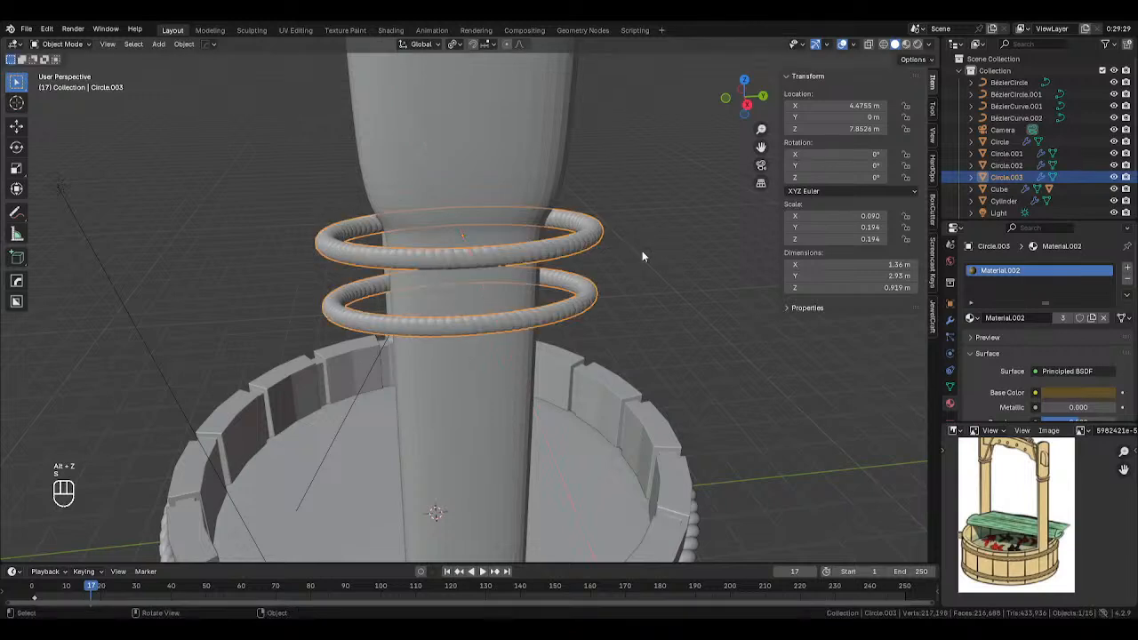
key(s)
key(y)
click(611, 243)
Narrow both rope rings around the post along Y and X to about 1.07 m by 1.83 m.
key(s)
key(y)
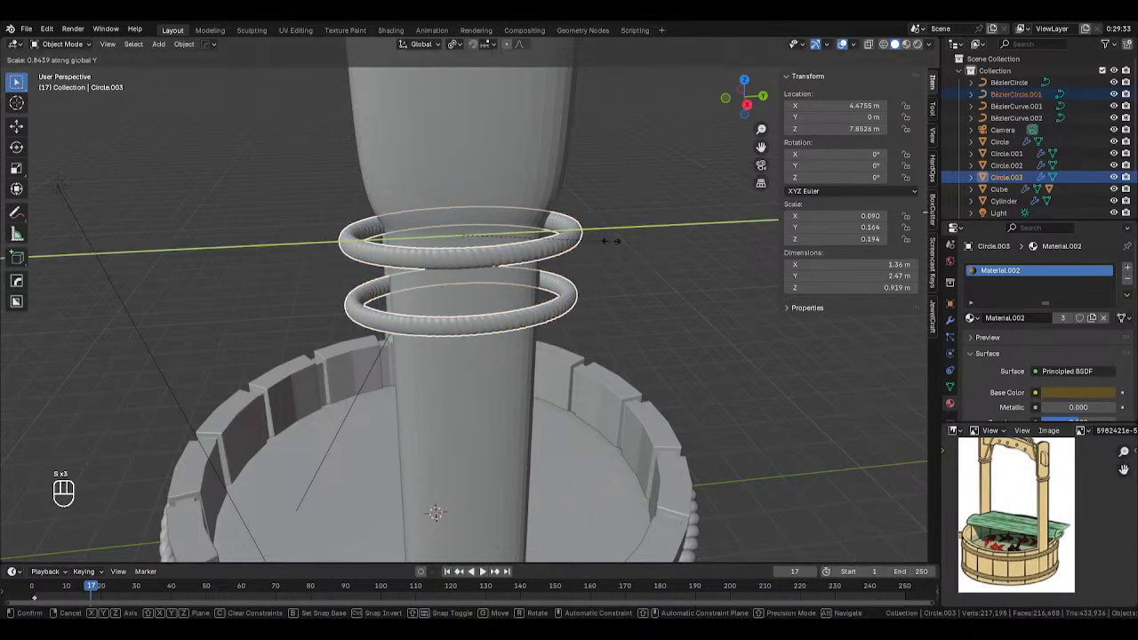
click(577, 242)
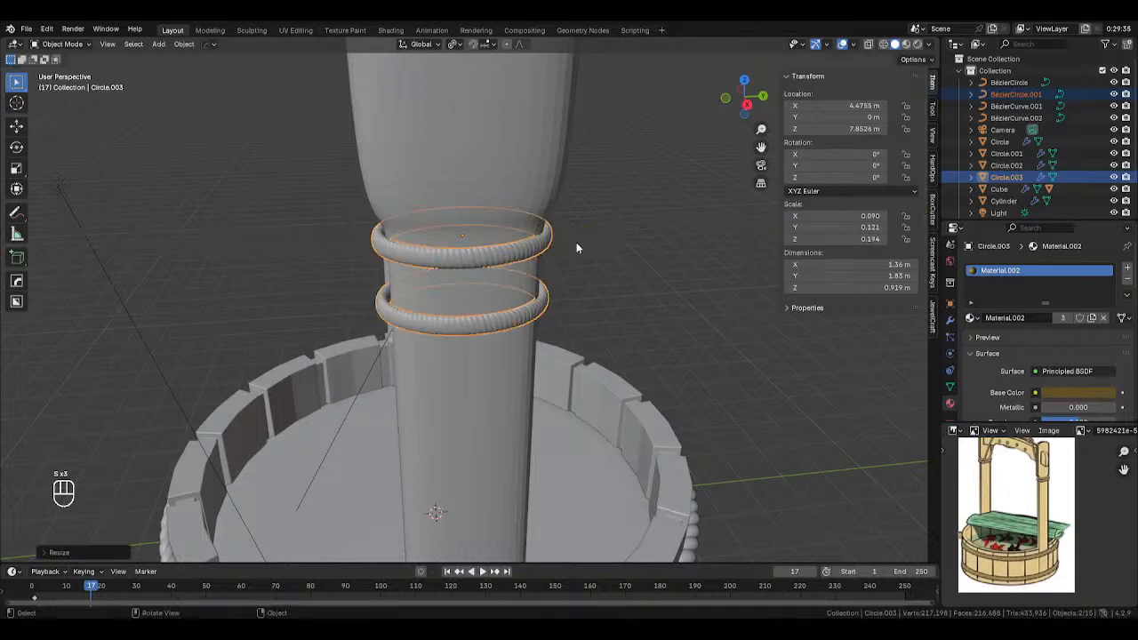
middle_drag(576, 241, 701, 261)
key(s)
key(x)
click(673, 257)
Move the rope rings along X to about 4.65 m so they encircle the post.
key(g)
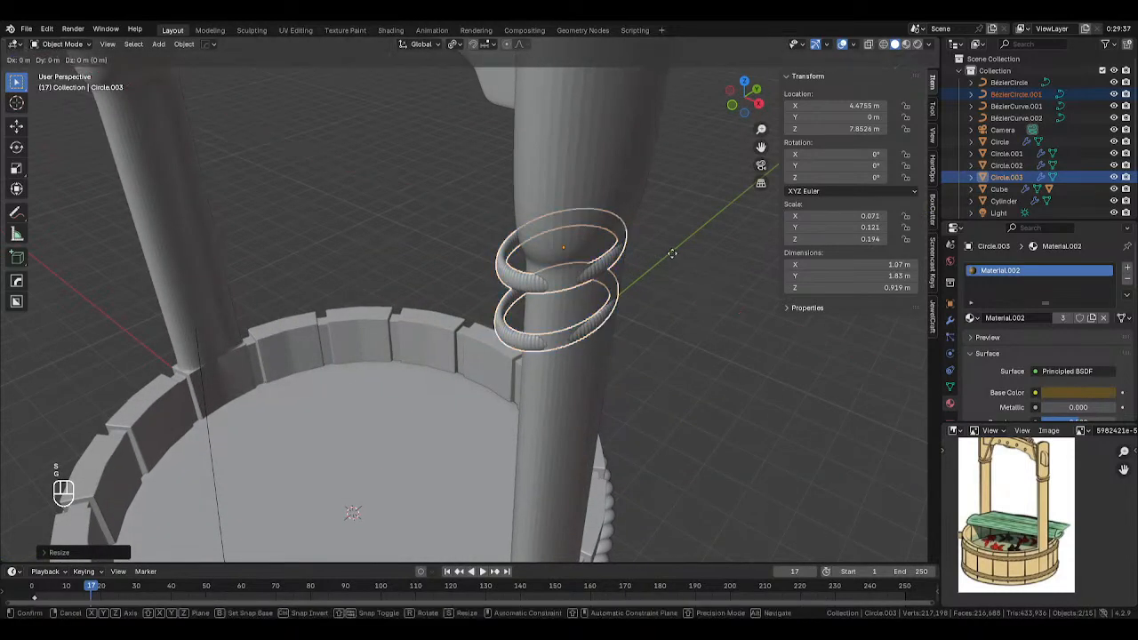
key(y)
right_click(682, 261)
key(g)
key(x)
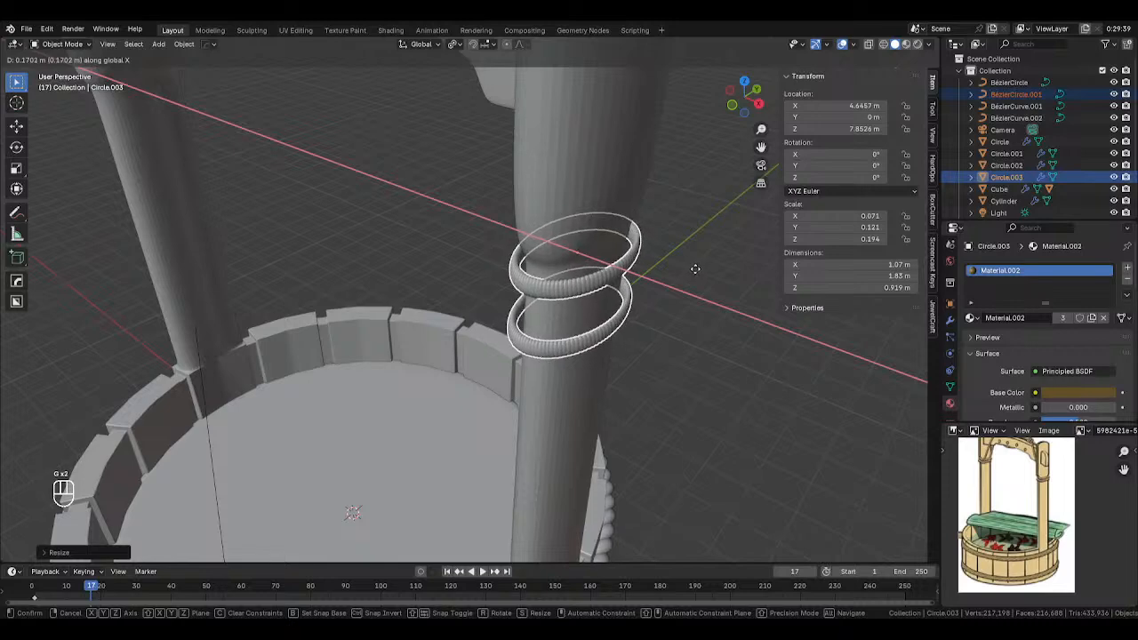
click(698, 269)
middle_drag(698, 269, 659, 270)
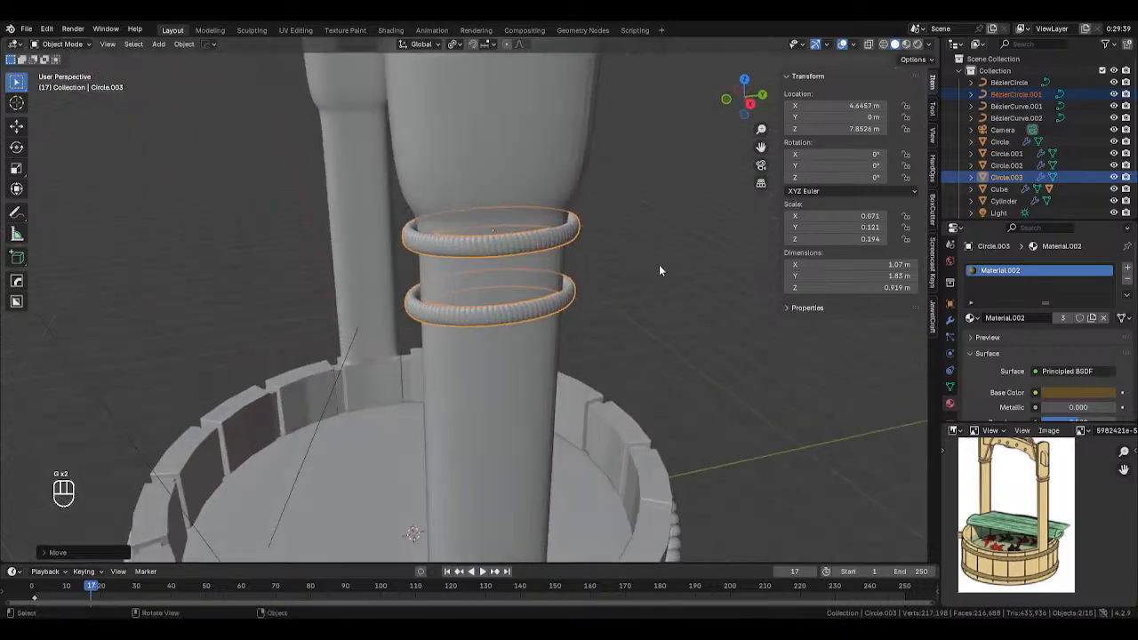
Set the Array modifier's constant Z offset to about -1.015 m so the two rope rings sit close together.
click(949, 321)
scroll(1074, 392, down, 4)
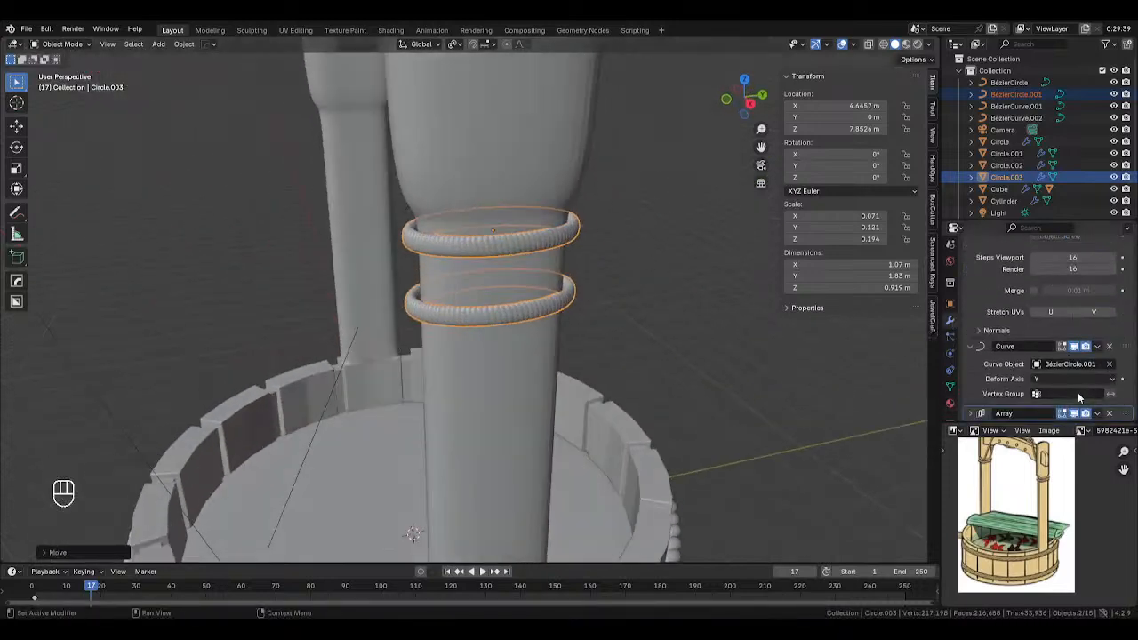
scroll(1007, 394, down, 4)
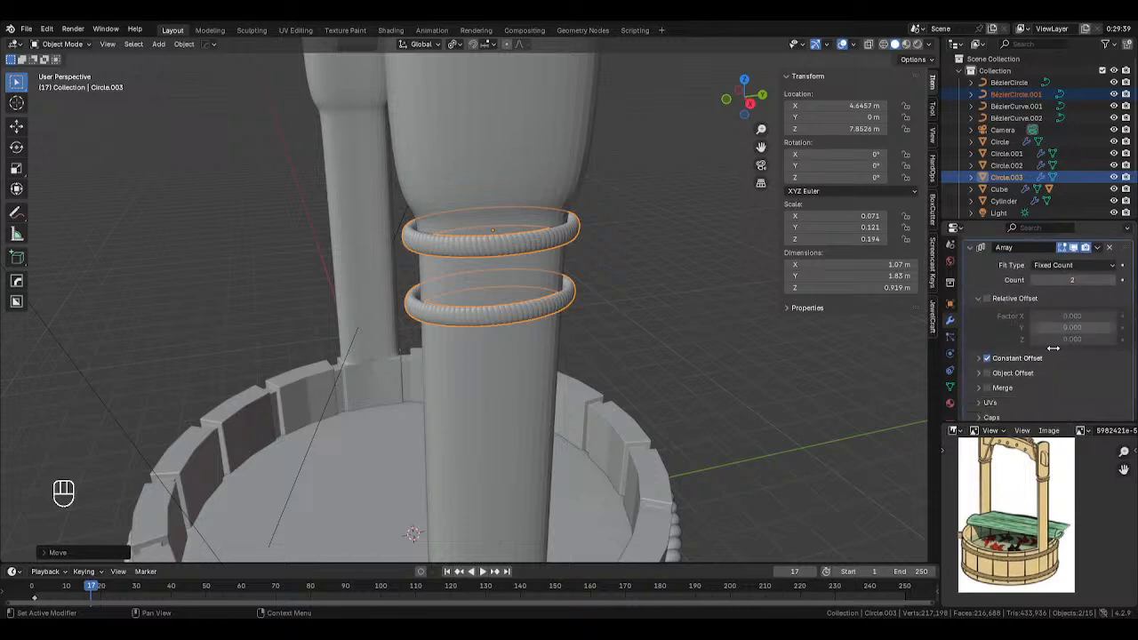
click(980, 354)
drag(1073, 395, 1126, 394)
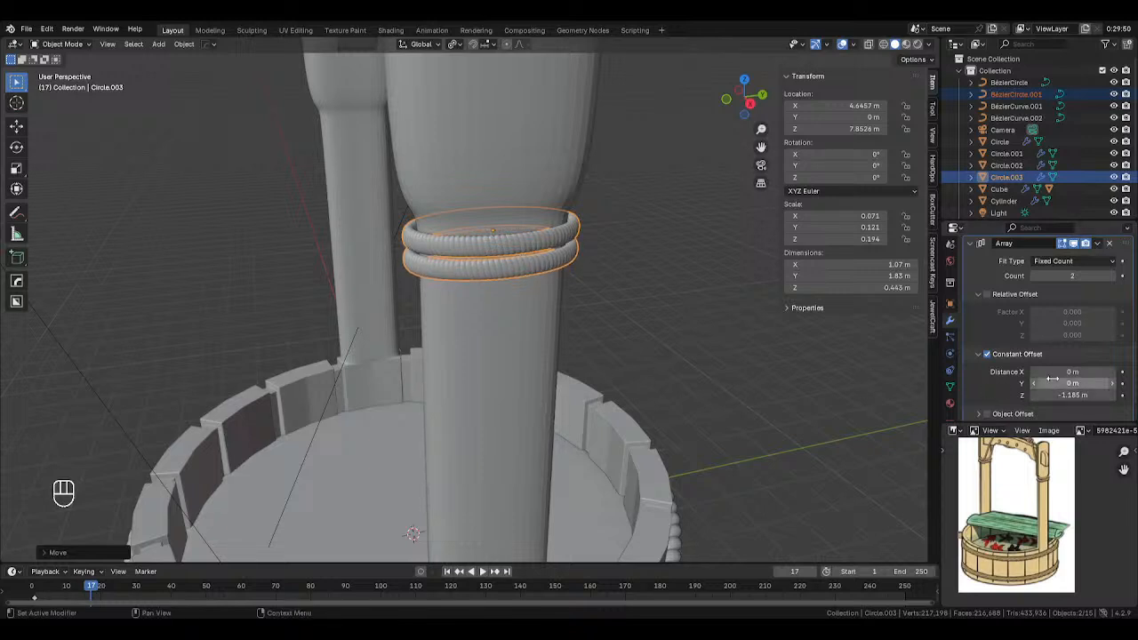
drag(1072, 395, 1078, 395)
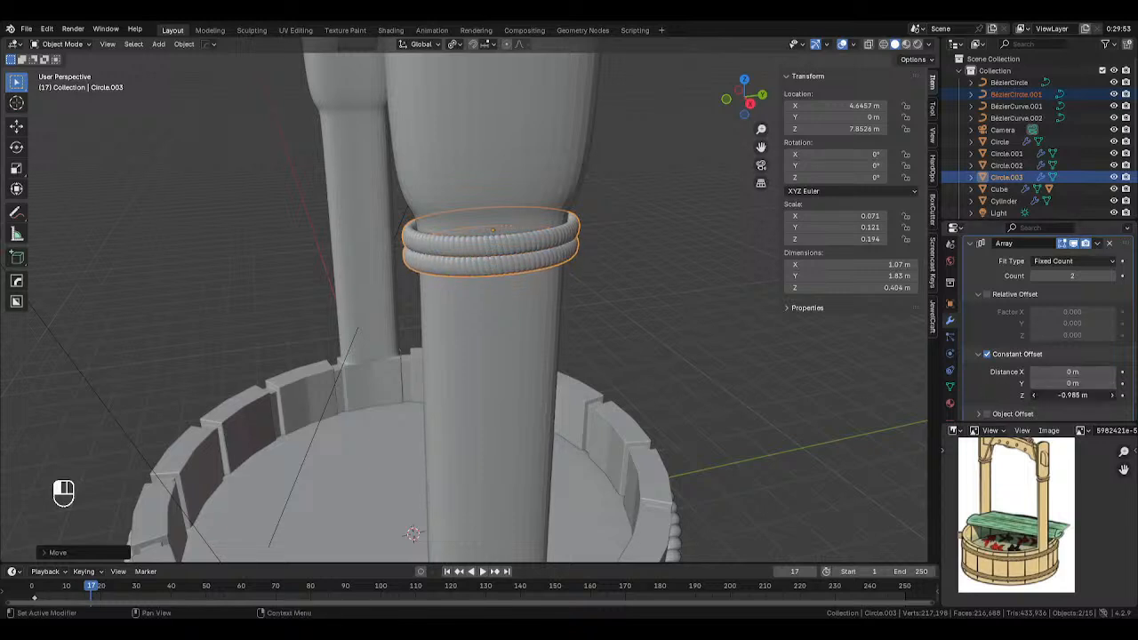
Thicken the paired rope rings by scaling up all of Circle.003's geometry in Edit Mode and return to Object Mode.
scroll(560, 225, up, 3)
key(Tab)
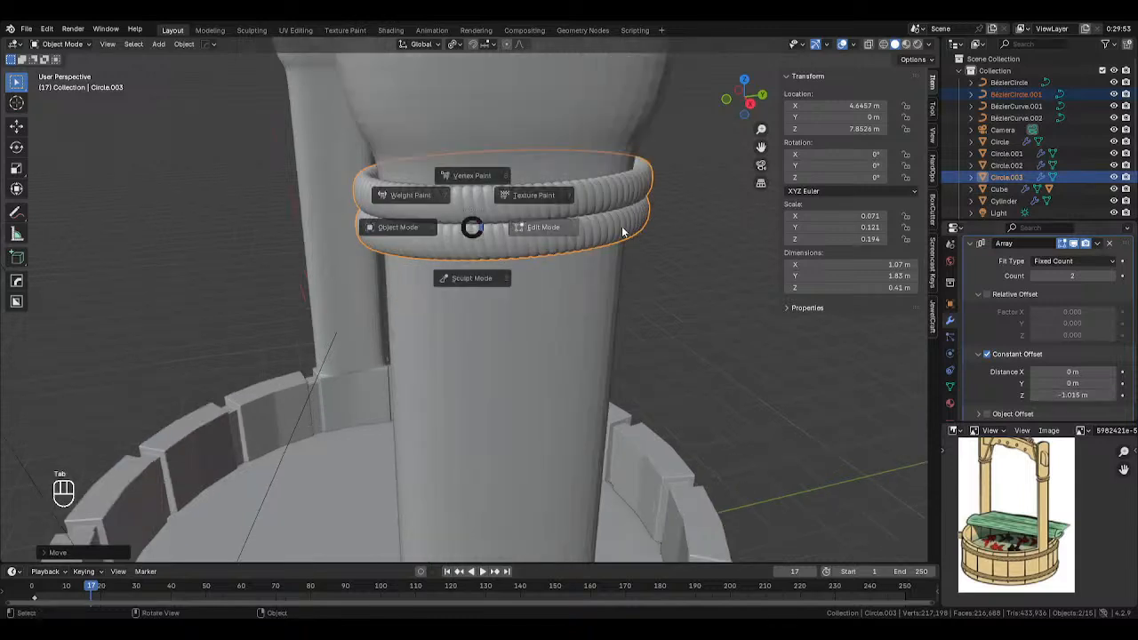
key(alt+z)
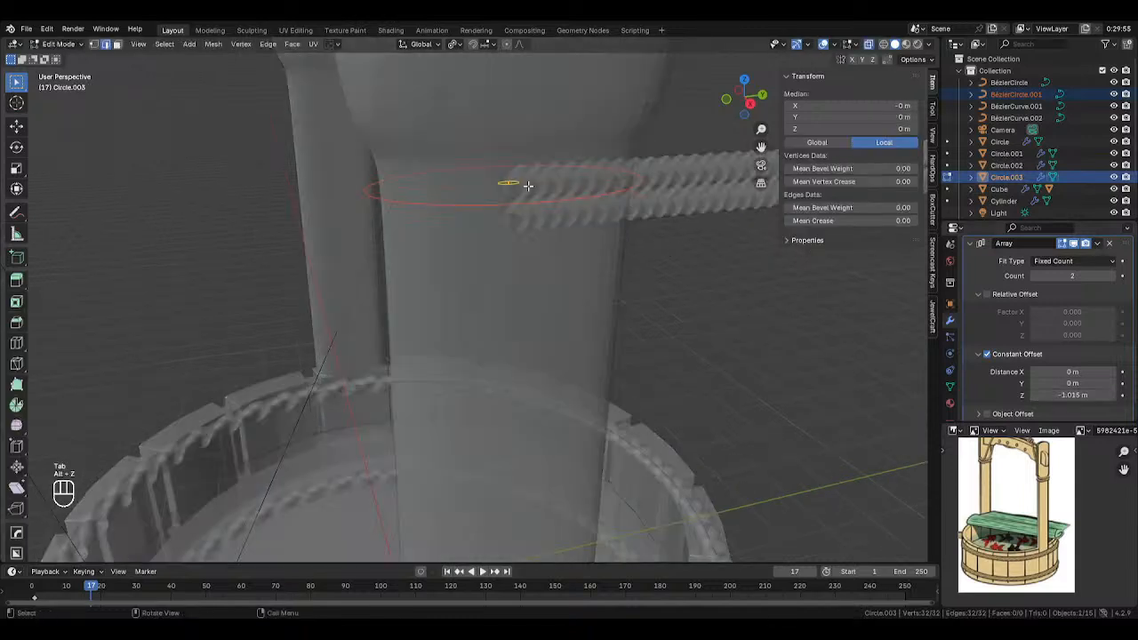
key(a)
key(s)
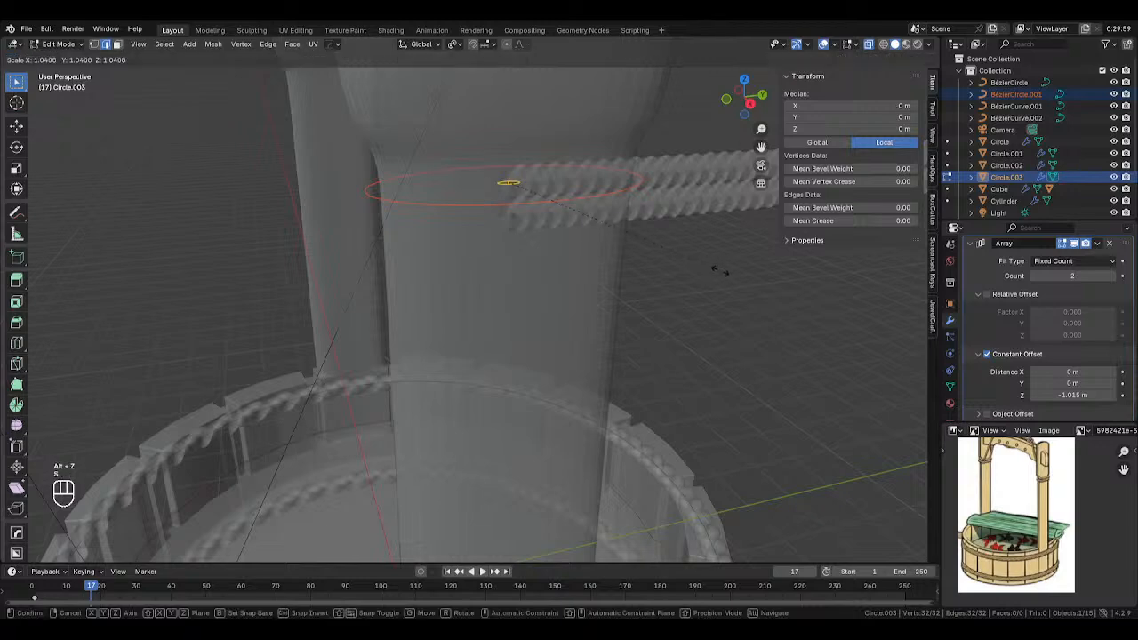
click(605, 270)
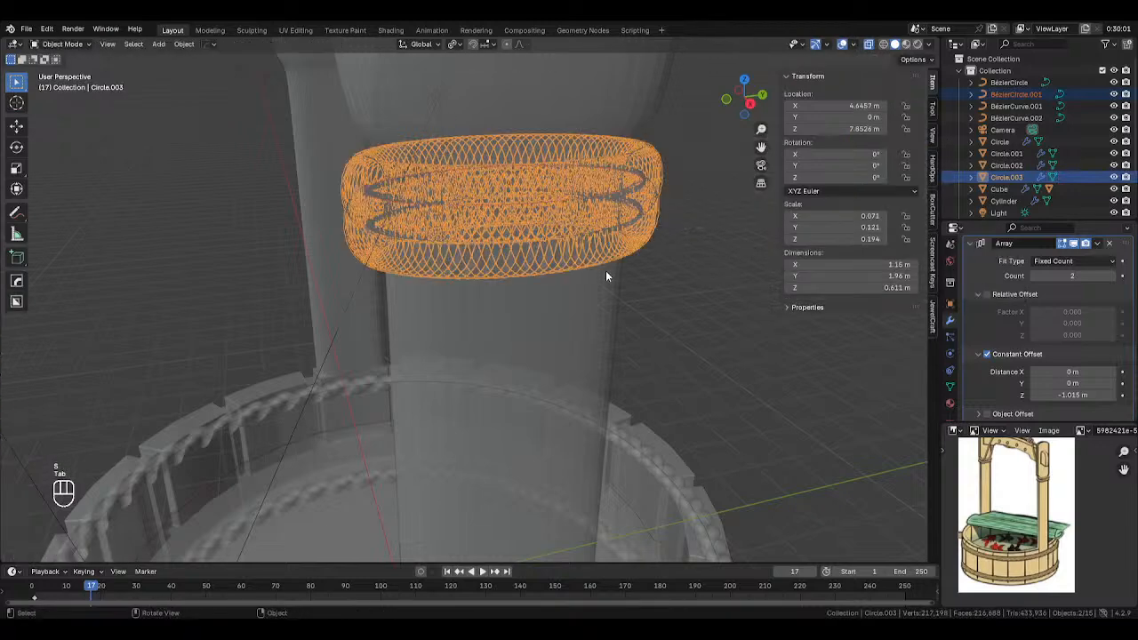
key(Tab)
key(alt+z)
Set the rope's Screw modifier to 41 iterations with a screw distance of 0.8 m.
scroll(1021, 294, down, 2)
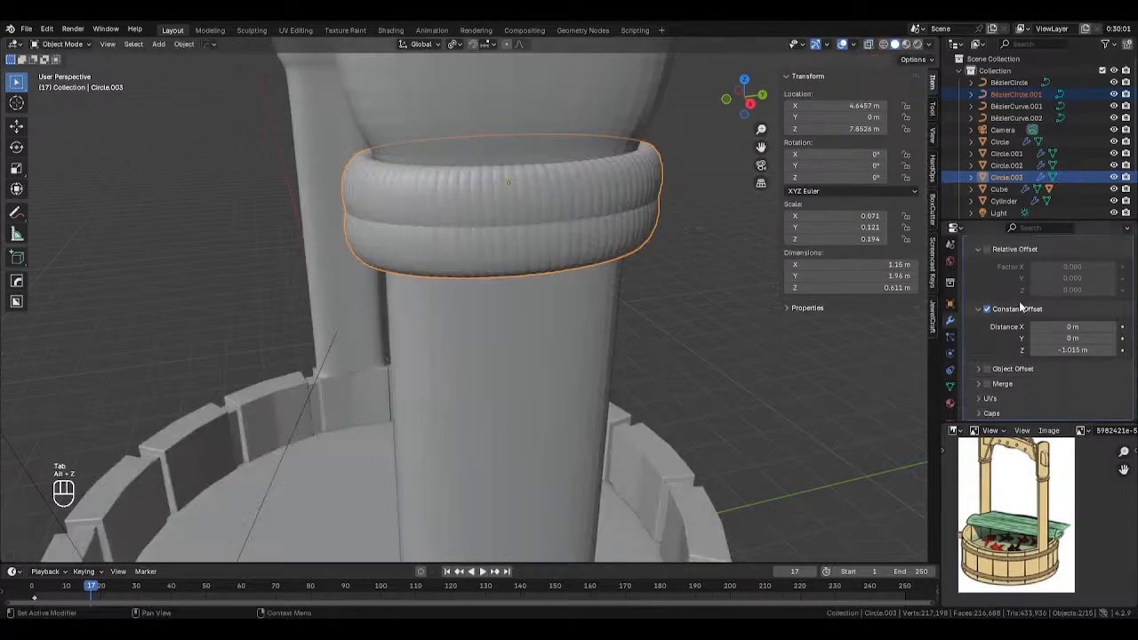
scroll(1019, 301, up, 8)
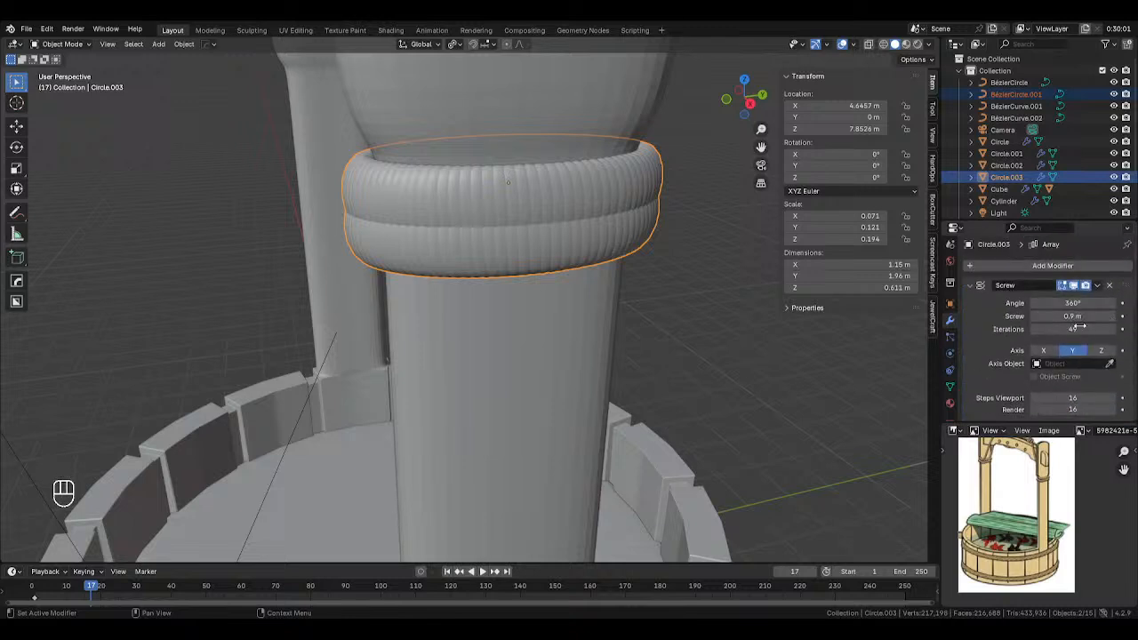
mouse_move(1079, 329)
mouse_down()
mouse_move(1063, 315)
mouse_move(1080, 316)
mouse_up()
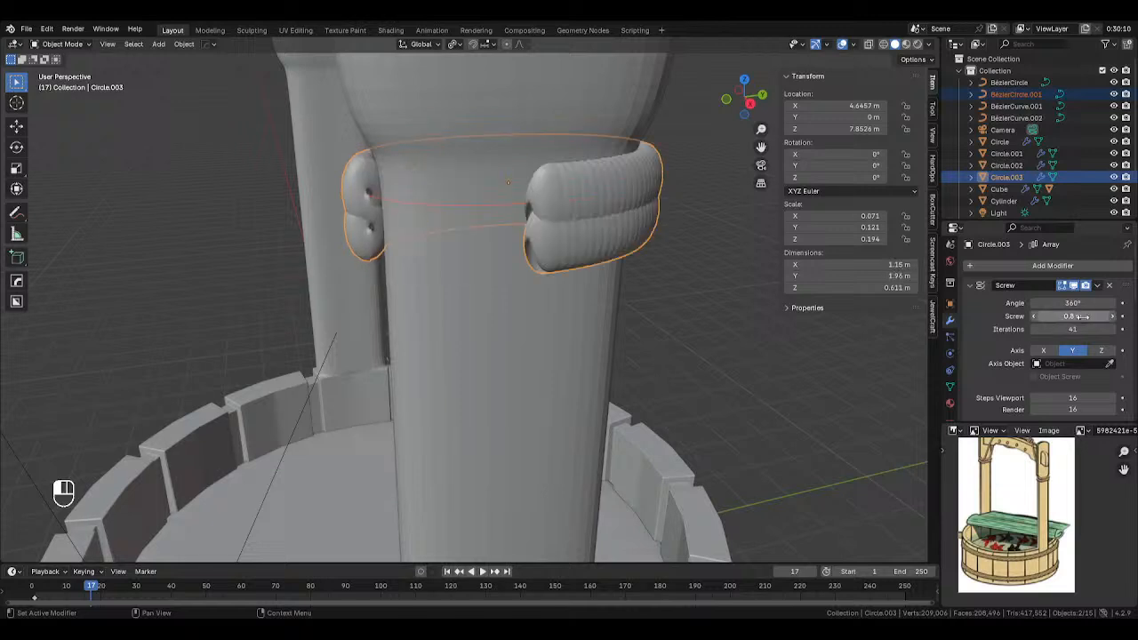
key(Tab)
key(s)
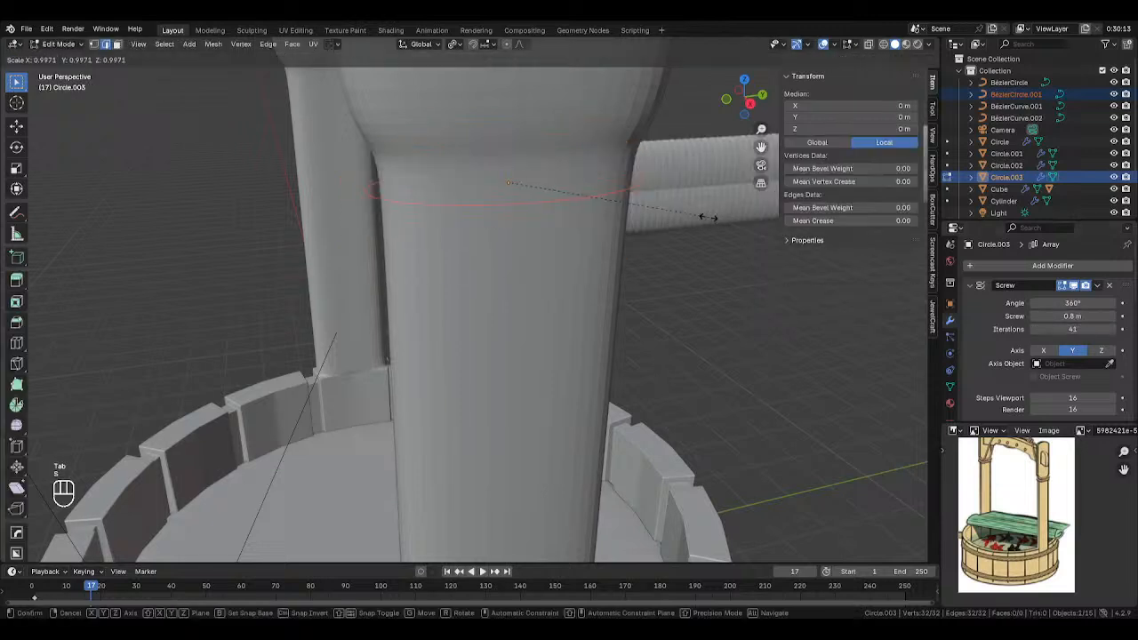
mouse_move(547, 200)
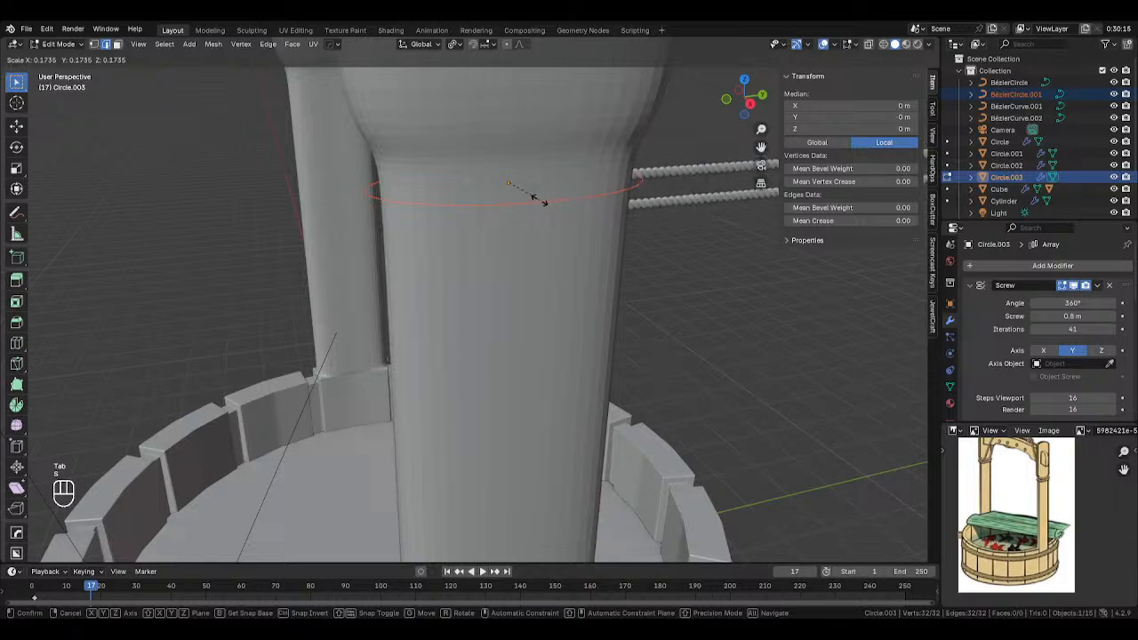
right_click(548, 200)
click(606, 199)
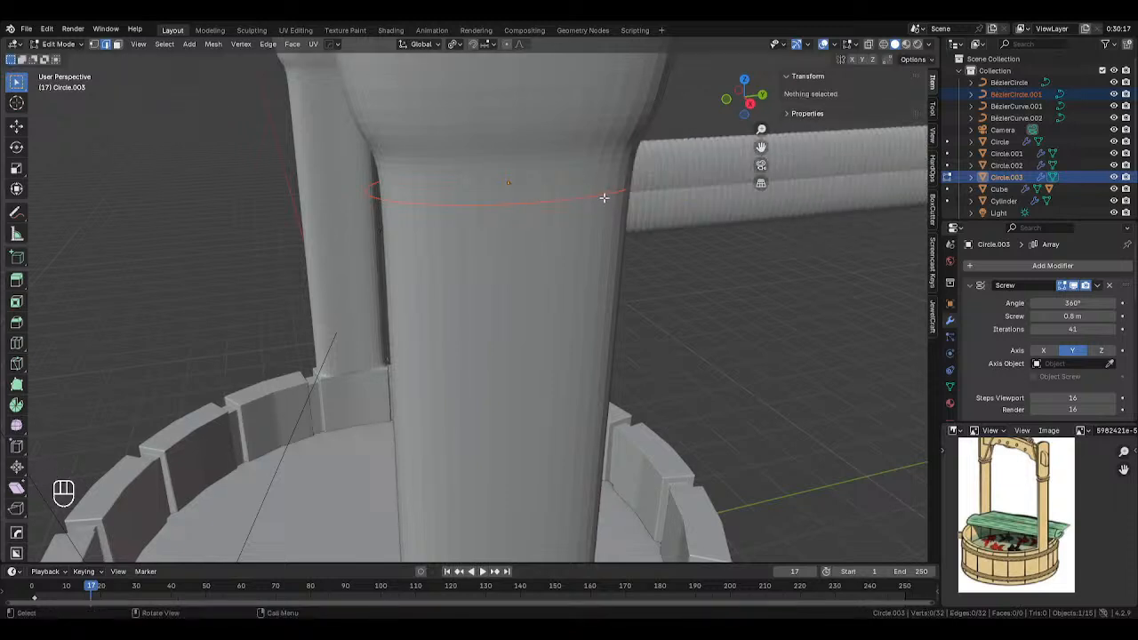
key(Tab)
Select the Bézier circle guiding the post rope and rescale it slightly to X 0.503, Y 0.860 and Z 1.374.
click(503, 206)
click(502, 206)
key(s)
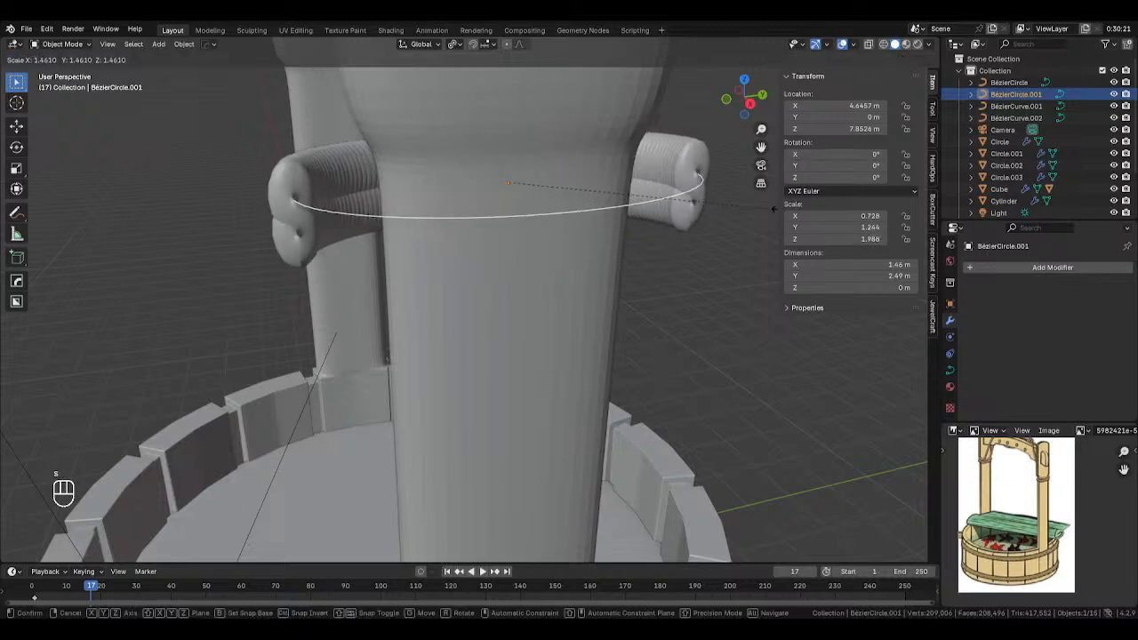
mouse_move(742, 208)
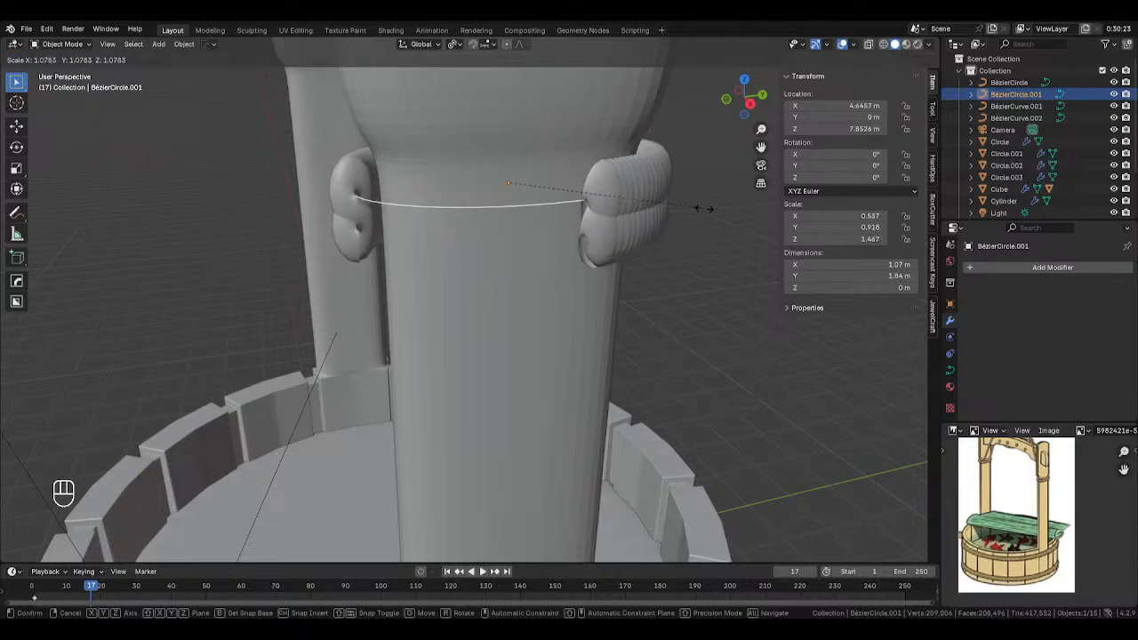
click(533, 190)
key(Tab)
key(alt+z)
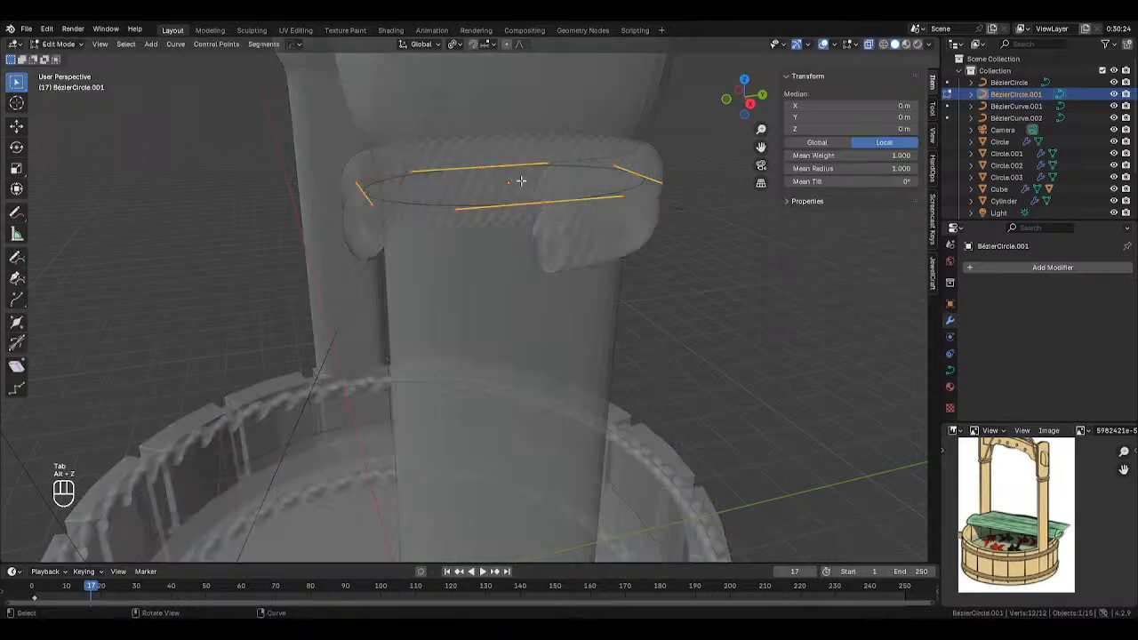
key(z)
key(Tab)
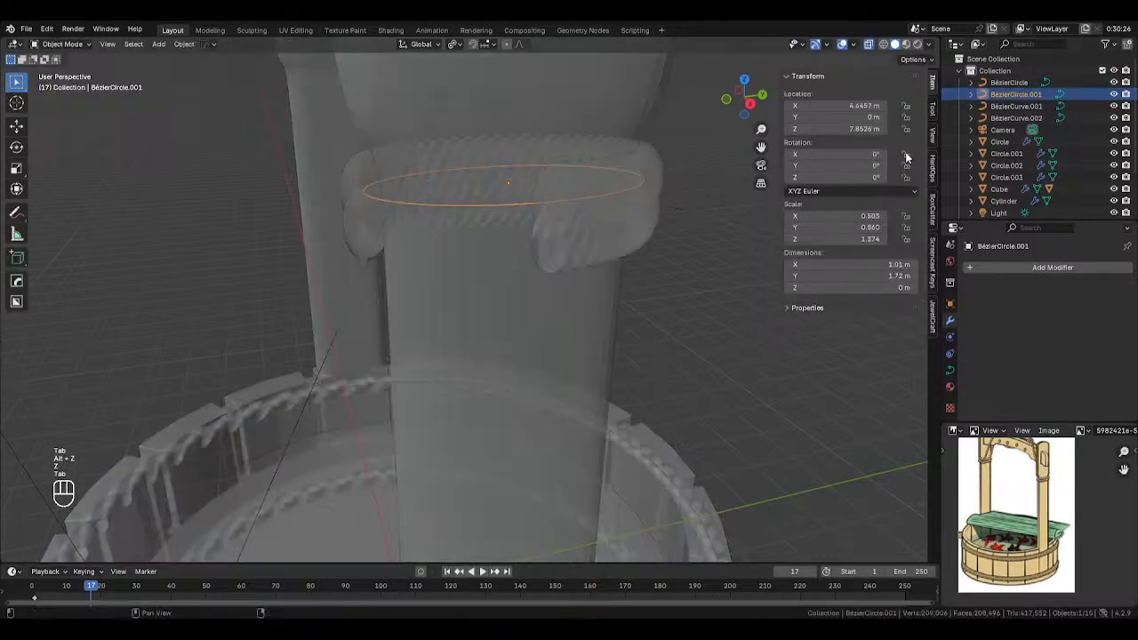
key(alt+z)
Scale up all of Circle.003's geometry along X in Edit Mode to fatten the rope, and return to Object Mode.
click(594, 194)
key(Tab)
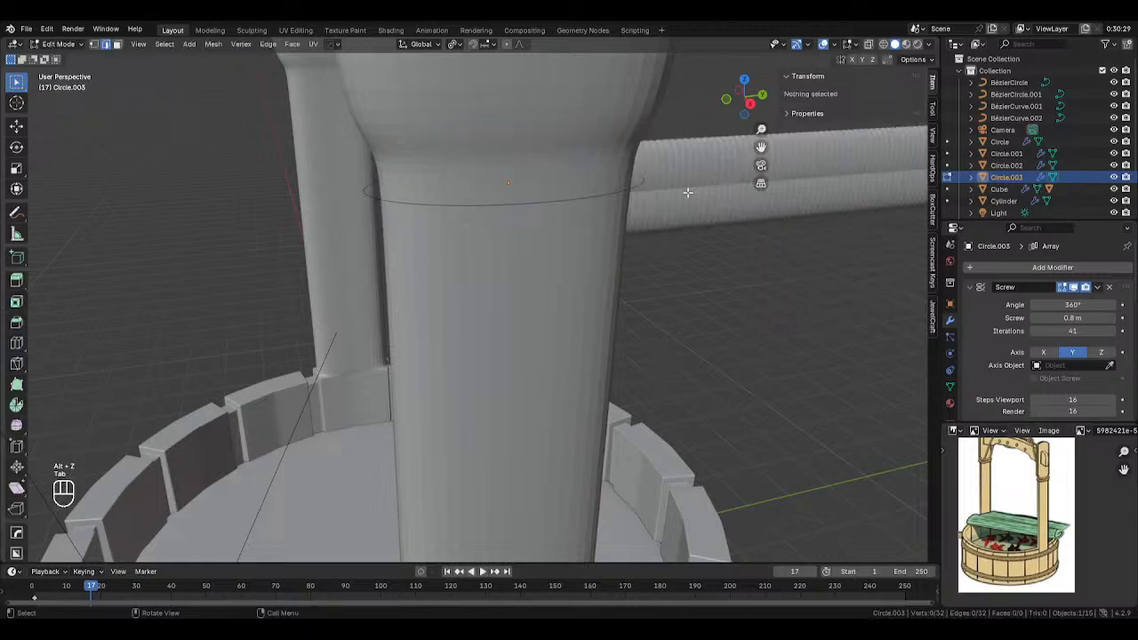
middle_drag(596, 191, 644, 212)
key(alt+z)
drag(508, 186, 579, 234)
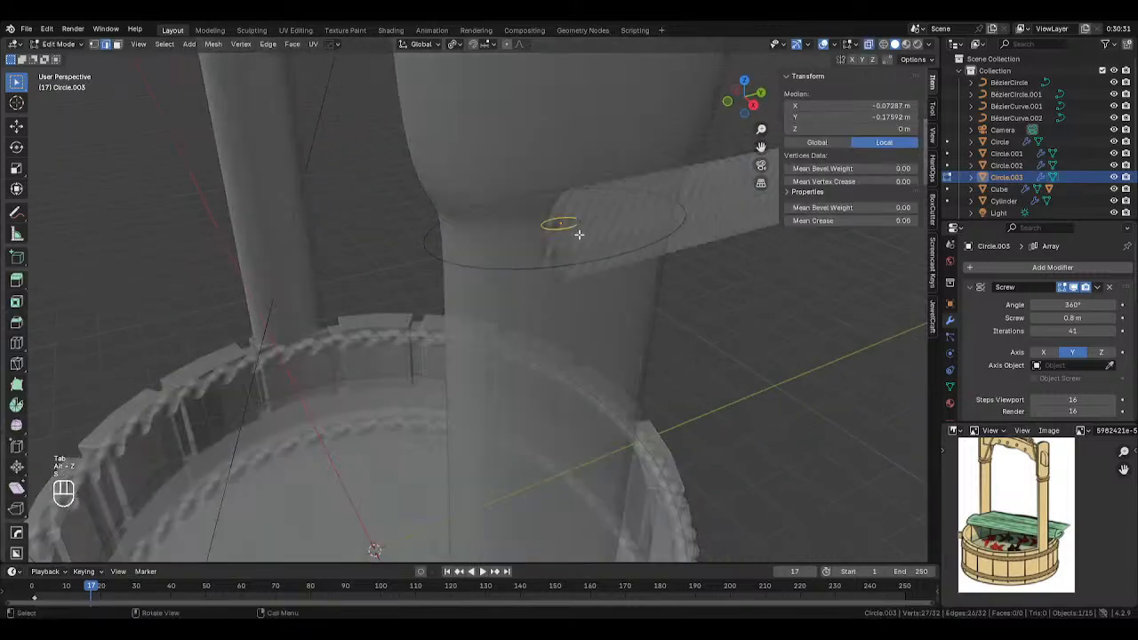
key(s)
key(x)
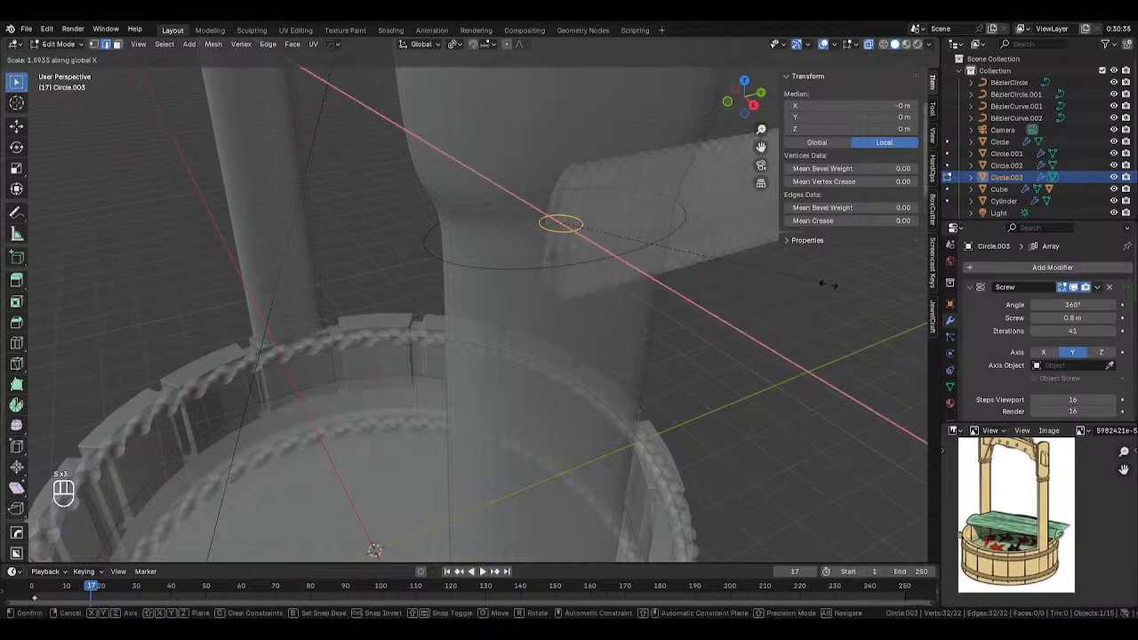
click(788, 275)
key(Tab)
key(alt+z)
Apply the scale of the Circle.003 rope object.
scroll(582, 285, down, 3)
shift+middle_drag(578, 277, 566, 249)
key(ctrl+a)
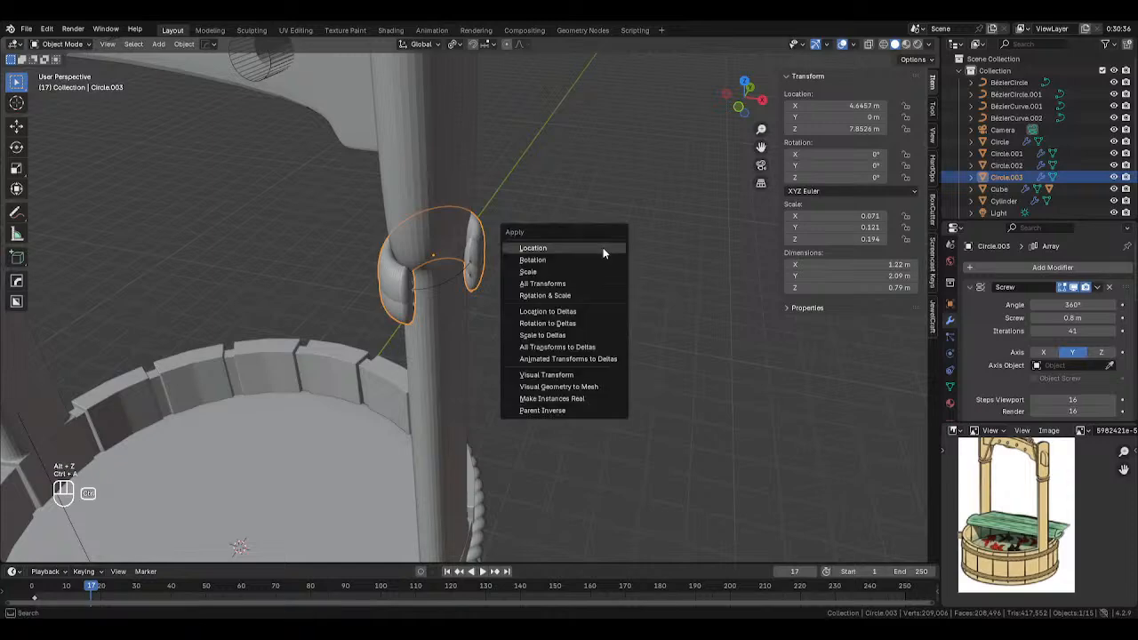
click(548, 272)
middle_drag(548, 273, 603, 259)
key(s)
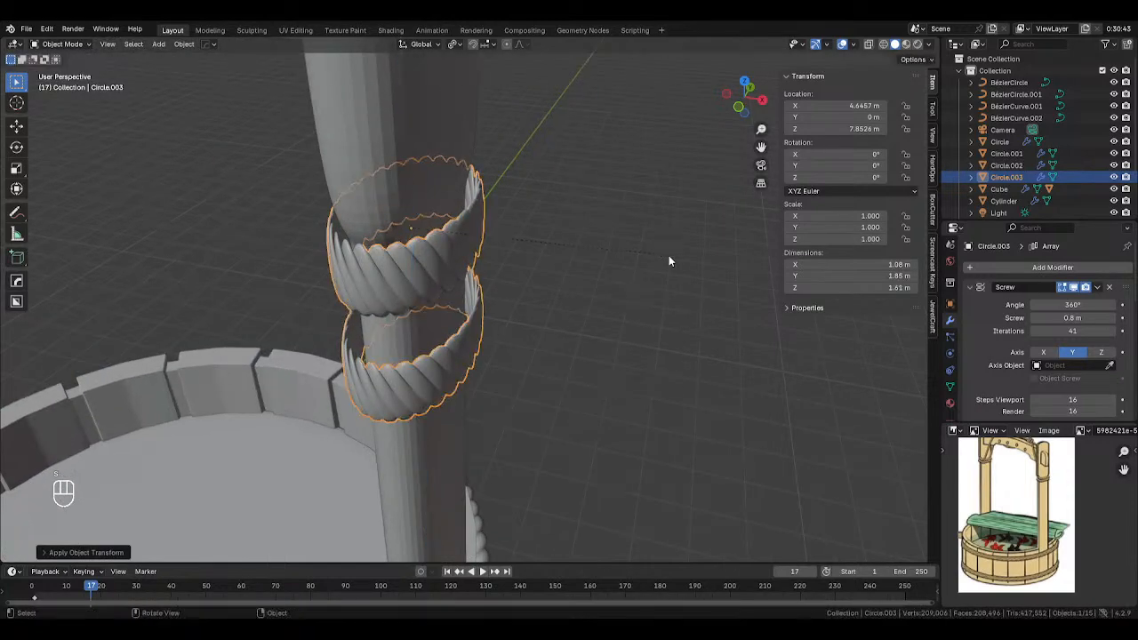
Try scaling the rope along Z, first its geometry in Edit Mode and then the whole object.
key(Tab)
key(alt+z)
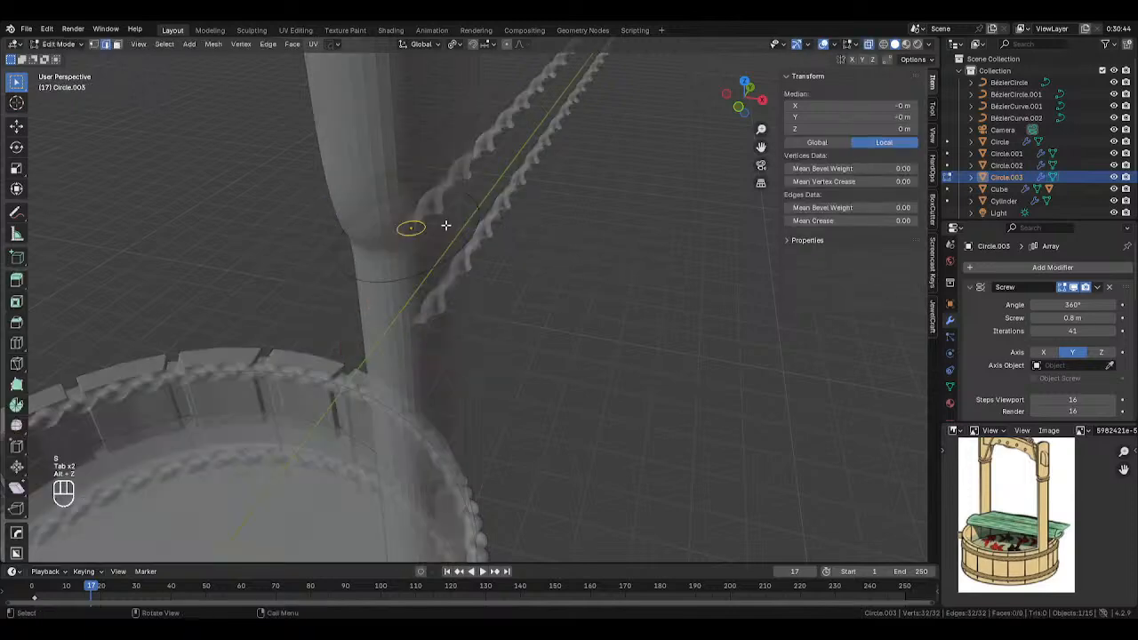
key(s)
key(z)
click(547, 223)
key(Tab)
key(alt+z)
key(s)
key(z)
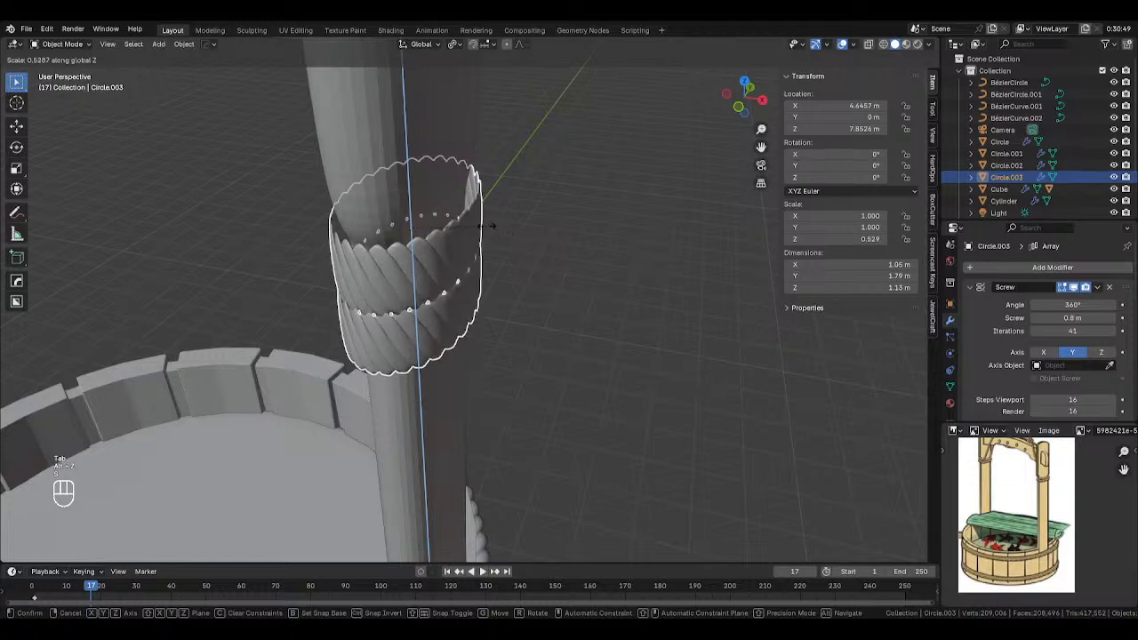
right_click(487, 225)
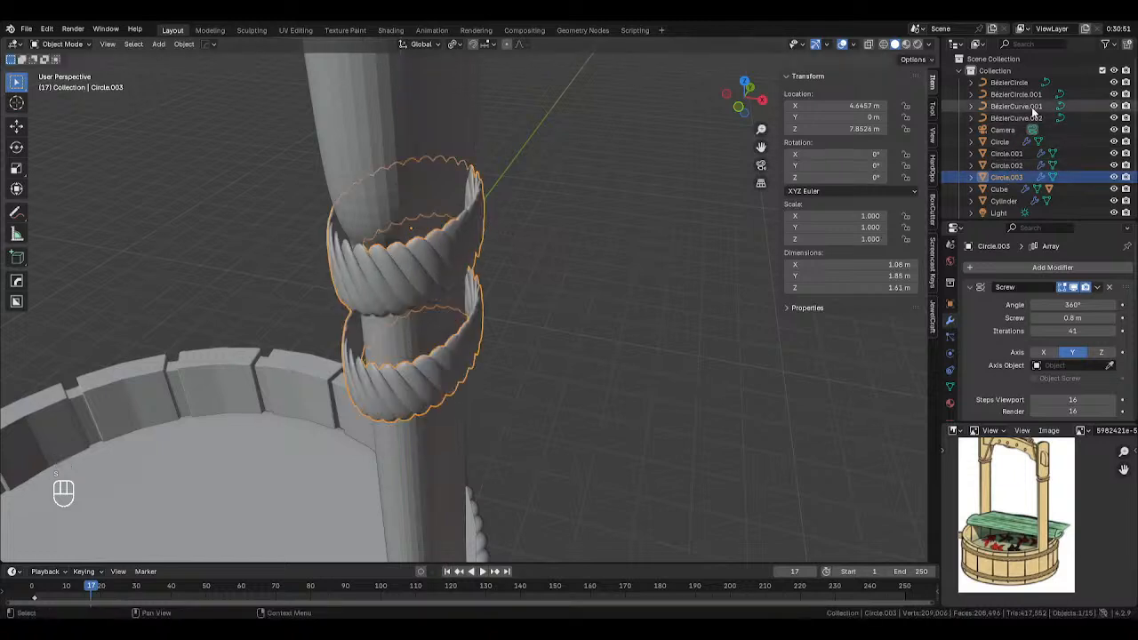
Set the Array modifier's constant Z offset to -0.385 m to close the gap between the two rope rings.
scroll(1059, 338, down, 8)
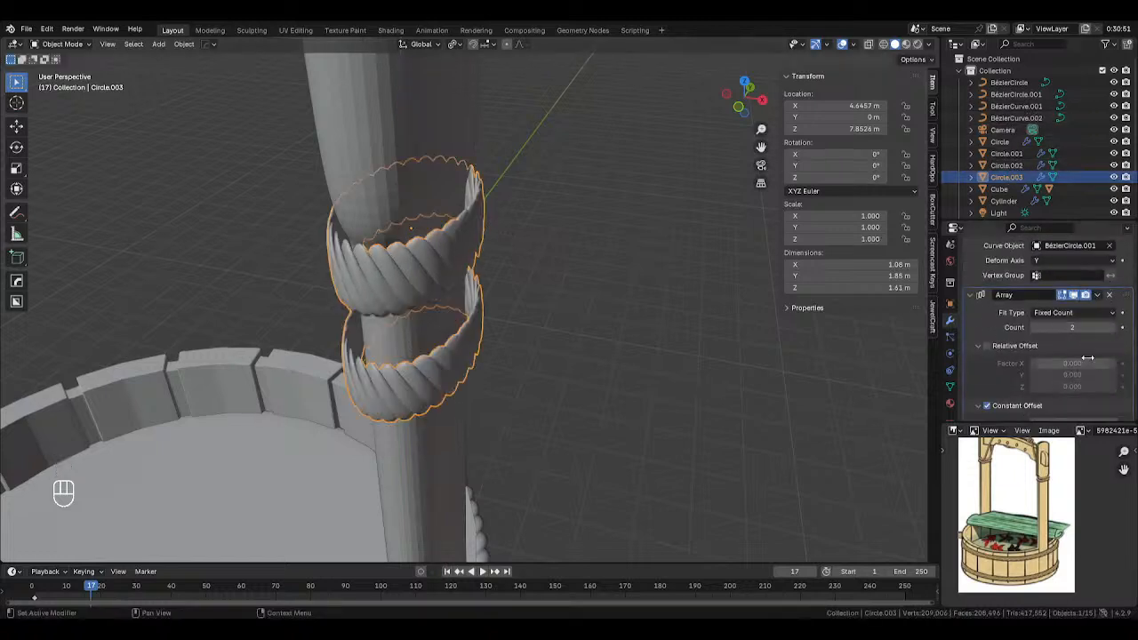
drag(1076, 352, 1112, 353)
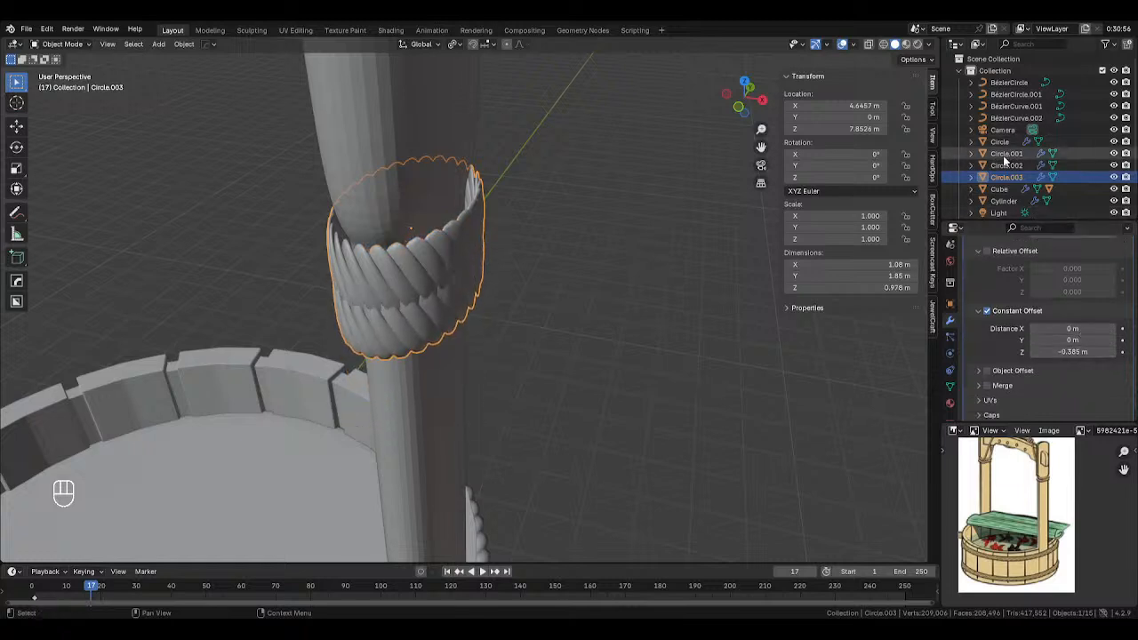
Try scaling the Circle.003 rope's geometry along Z and then along Y in Edit Mode, and undo the change.
key(Tab)
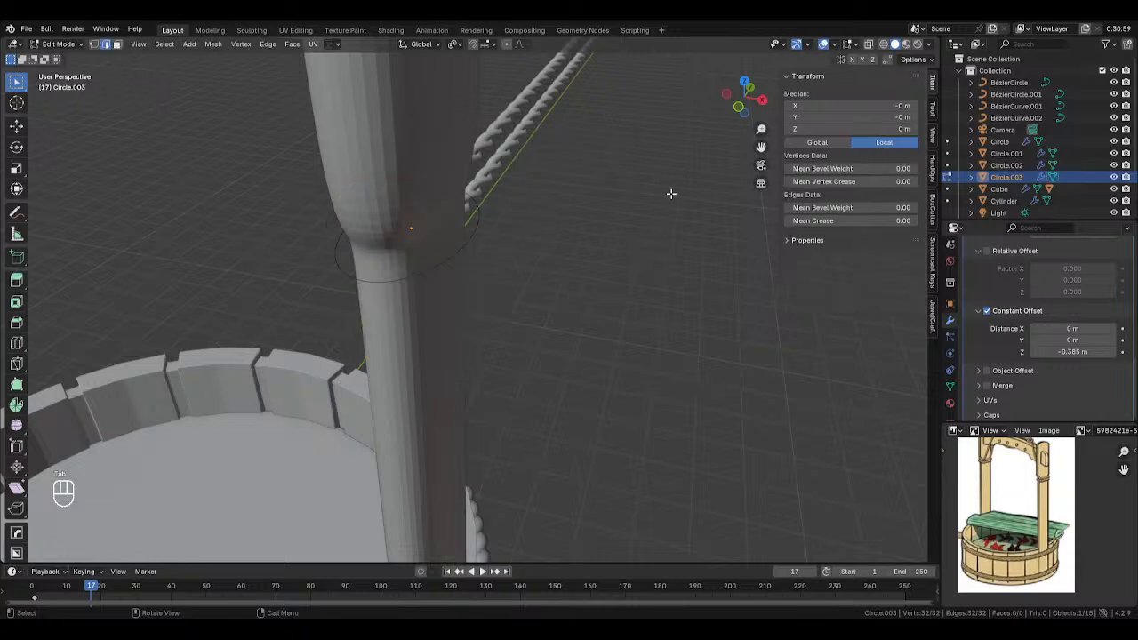
key(s)
key(z)
click(544, 185)
key(alt+z)
key(s)
key(y)
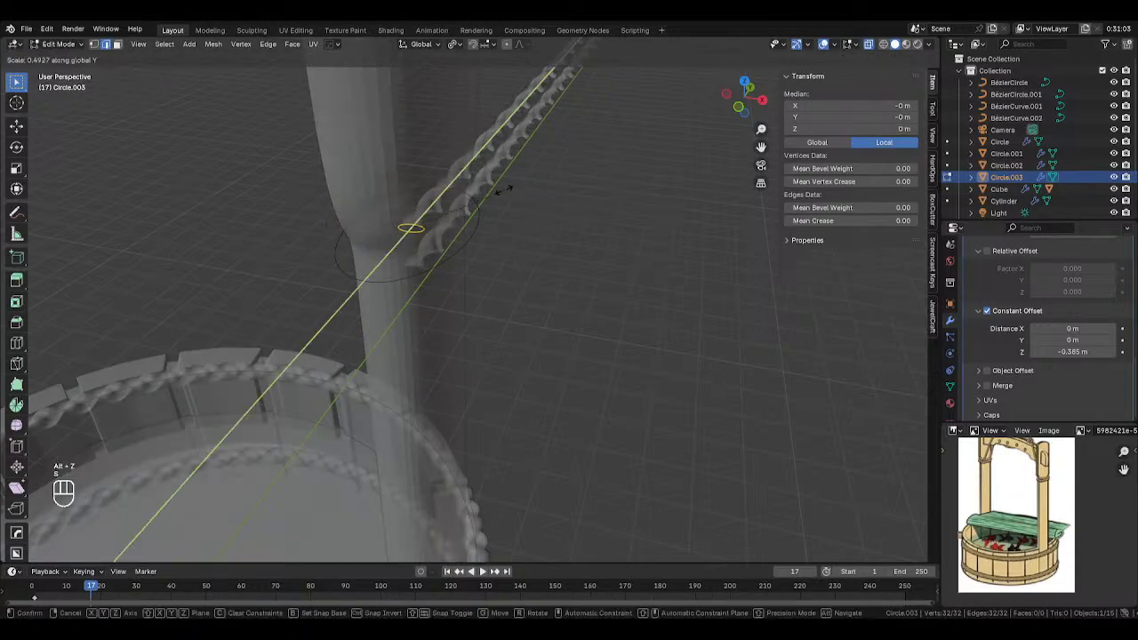
click(494, 189)
key(Tab)
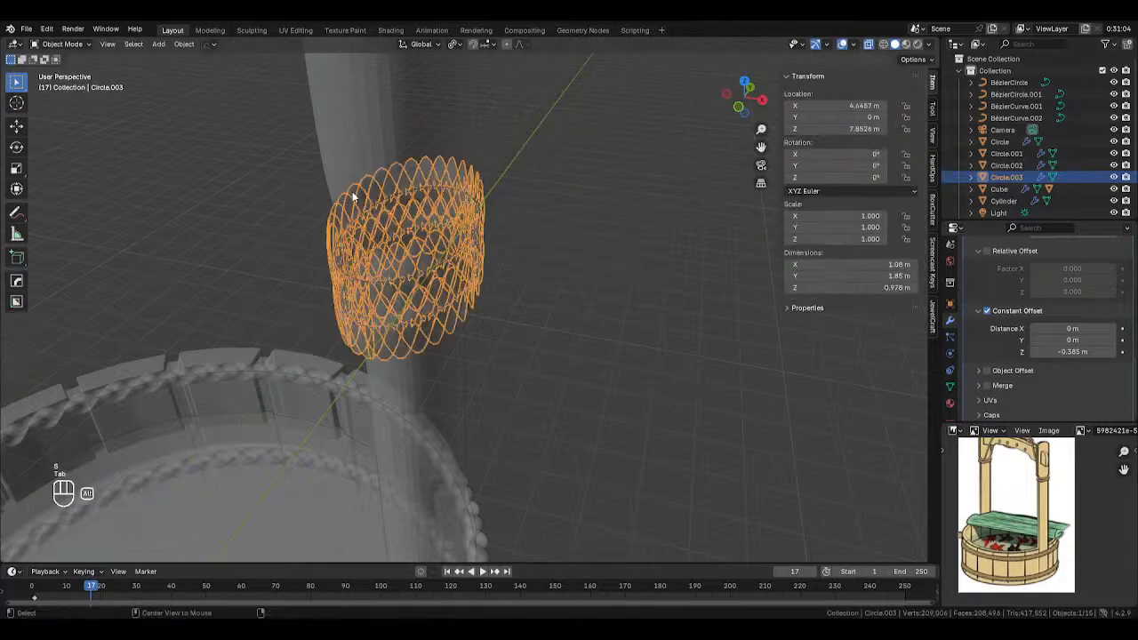
key(alt+z)
key(alt+z)
key(ctrl+z)
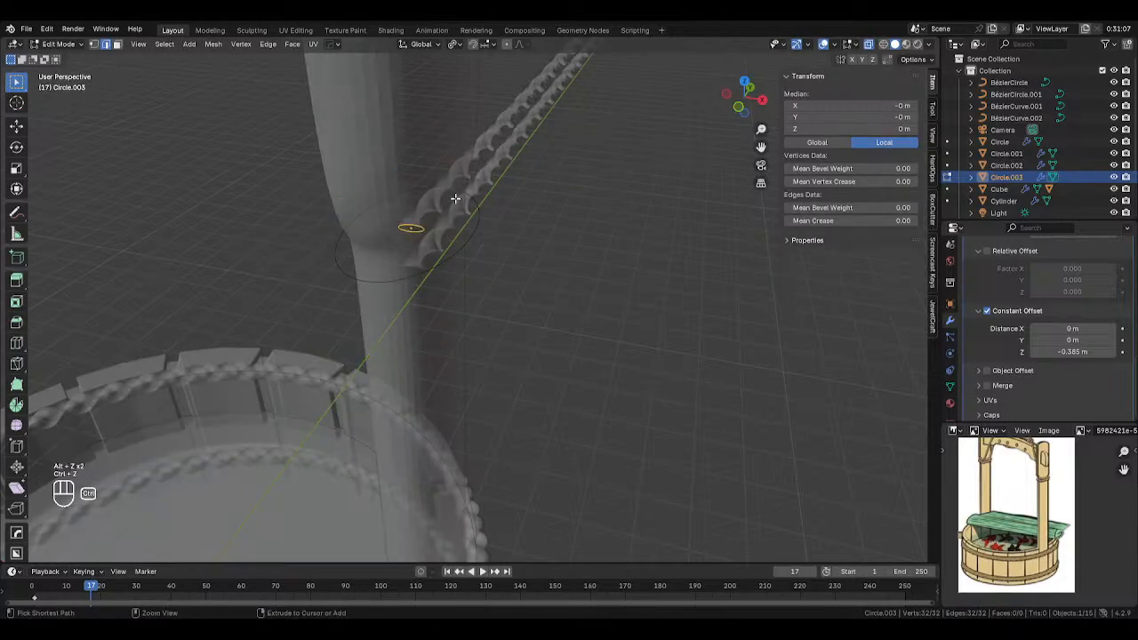
Try scaling the rope's geometry along X in Edit Mode, and undo it.
key(s)
key(x)
click(492, 209)
key(Tab)
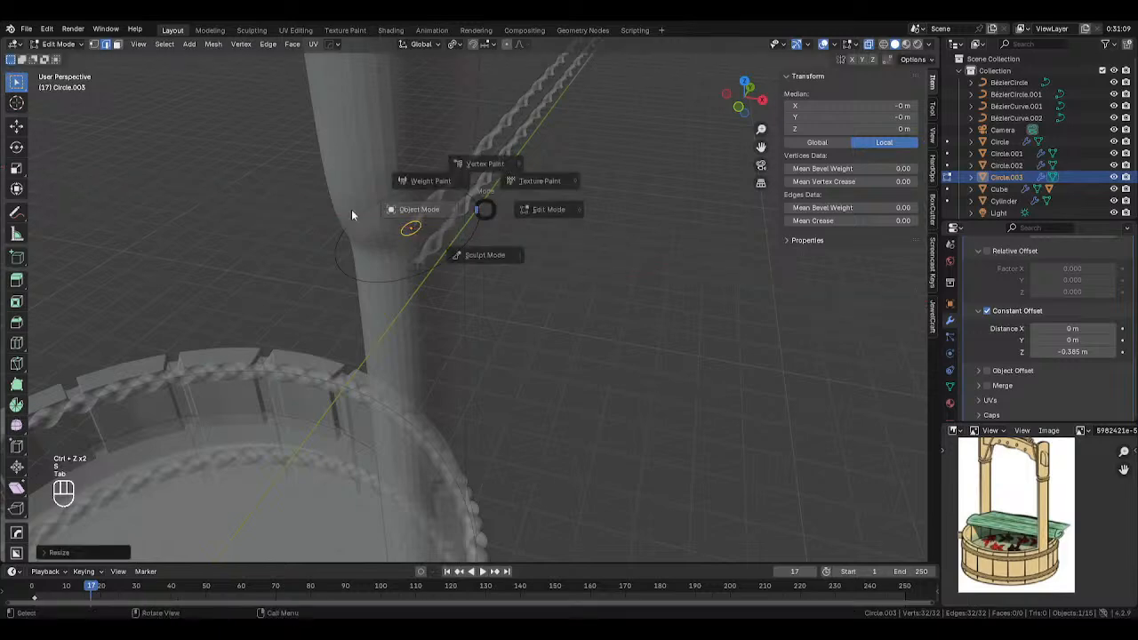
key(alt+z)
key(ctrl+z)
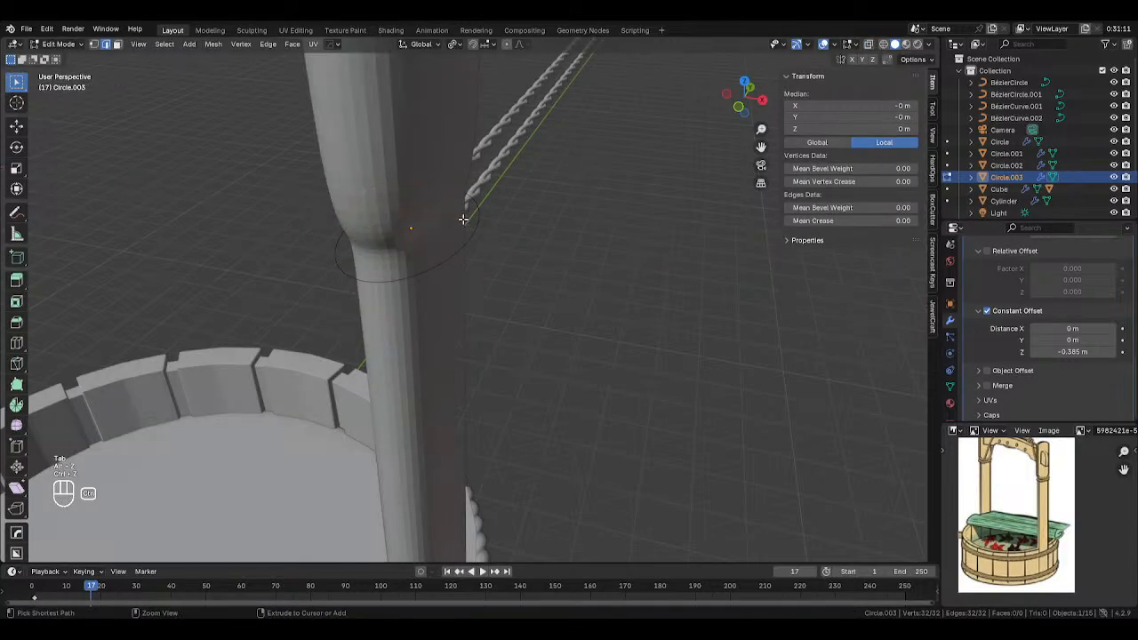
Scale up all of Circle.003's geometry uniformly in Edit Mode and return to Object Mode.
key(alt+z)
key(s)
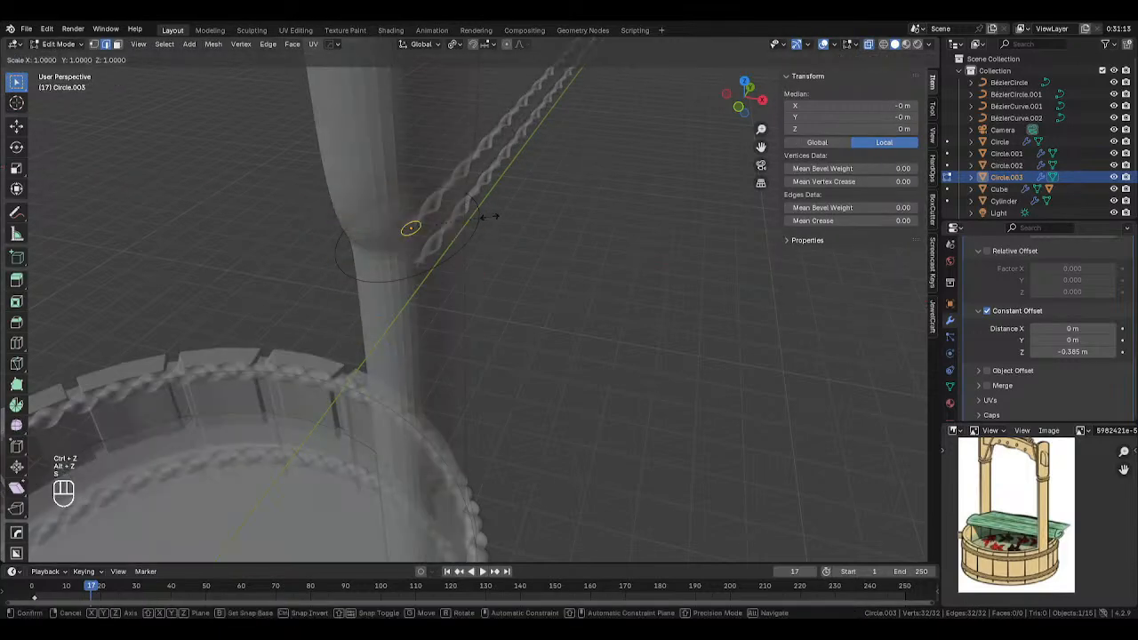
click(539, 217)
key(Tab)
click(345, 234)
key(alt+z)
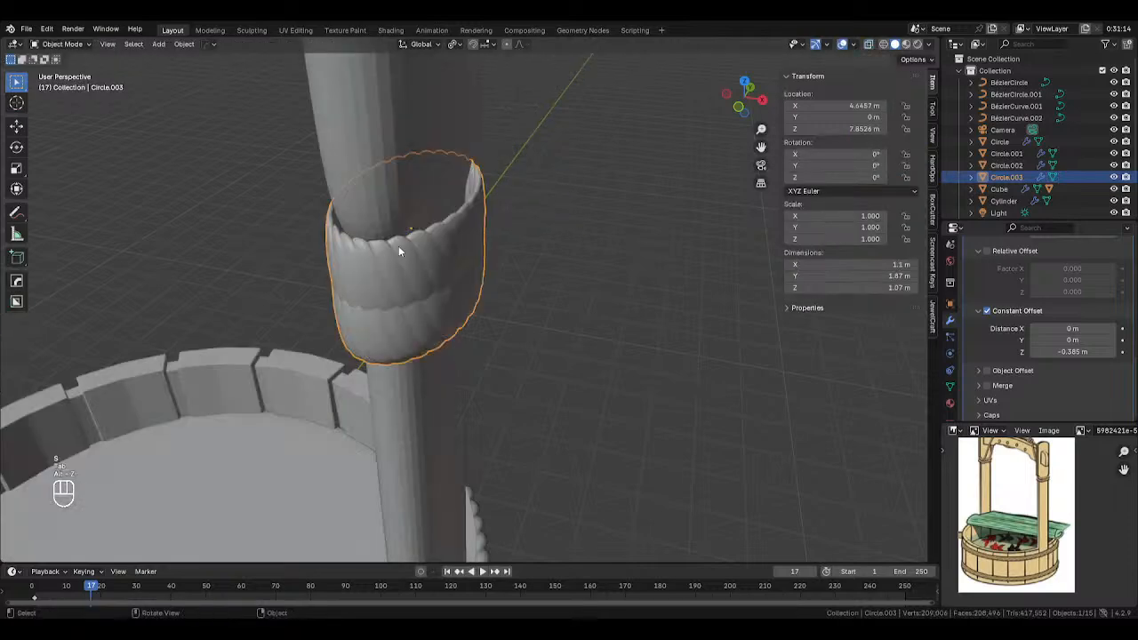
key(Tab)
key(Tab)
key(Tab)
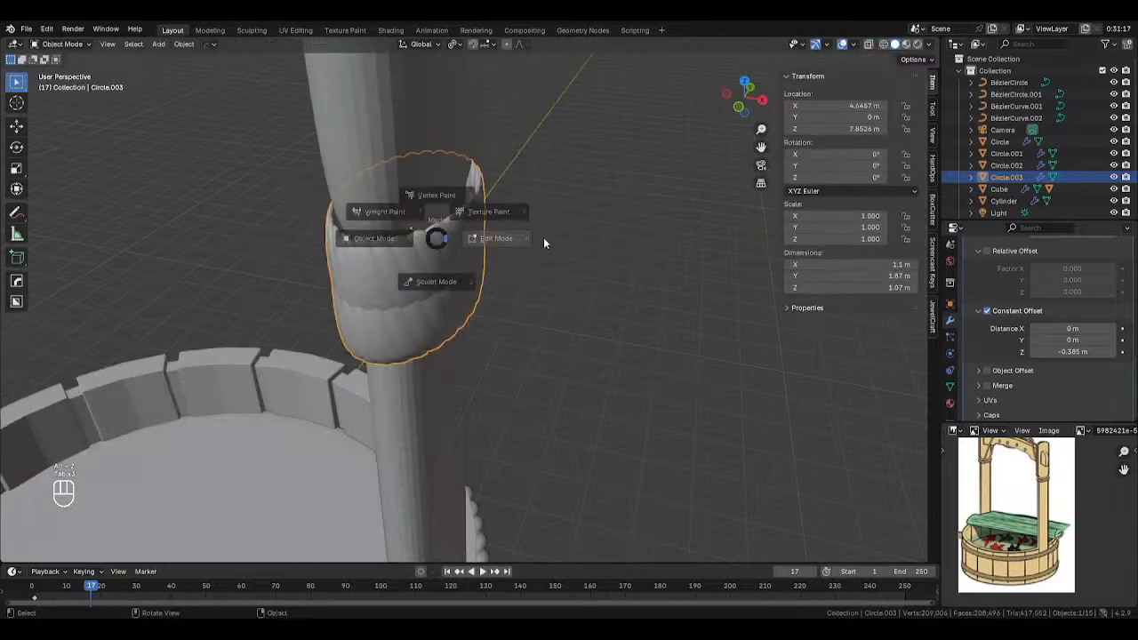
key(Tab)
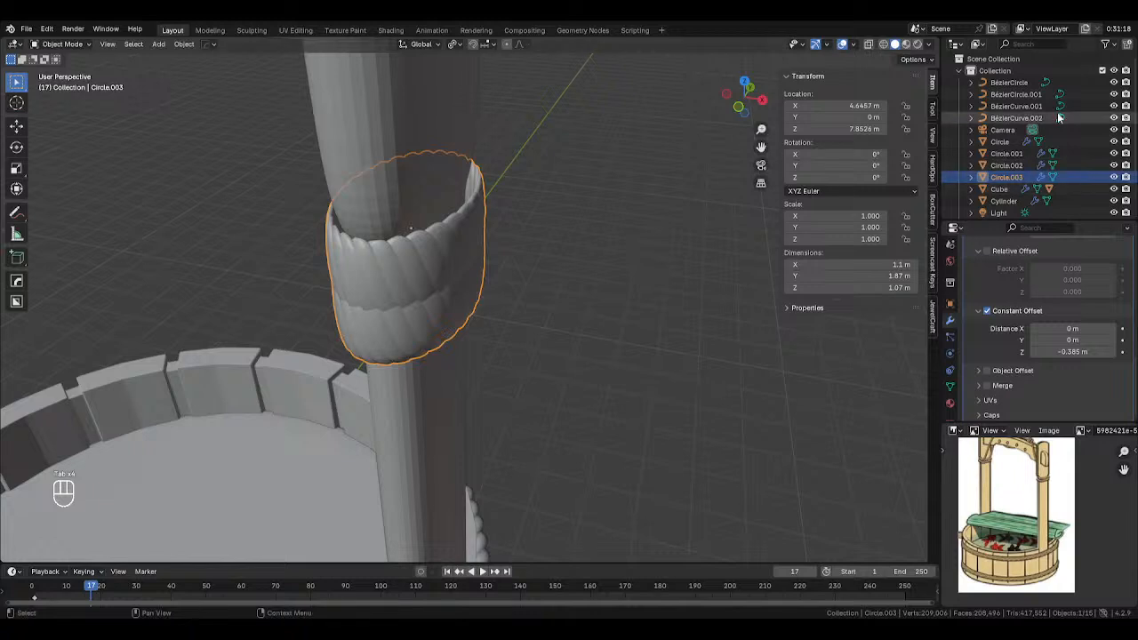
Apply the scale of the BézierCircle.001 guide curve that the rope follows around the post.
click(1017, 118)
key(alt+z)
click(473, 241)
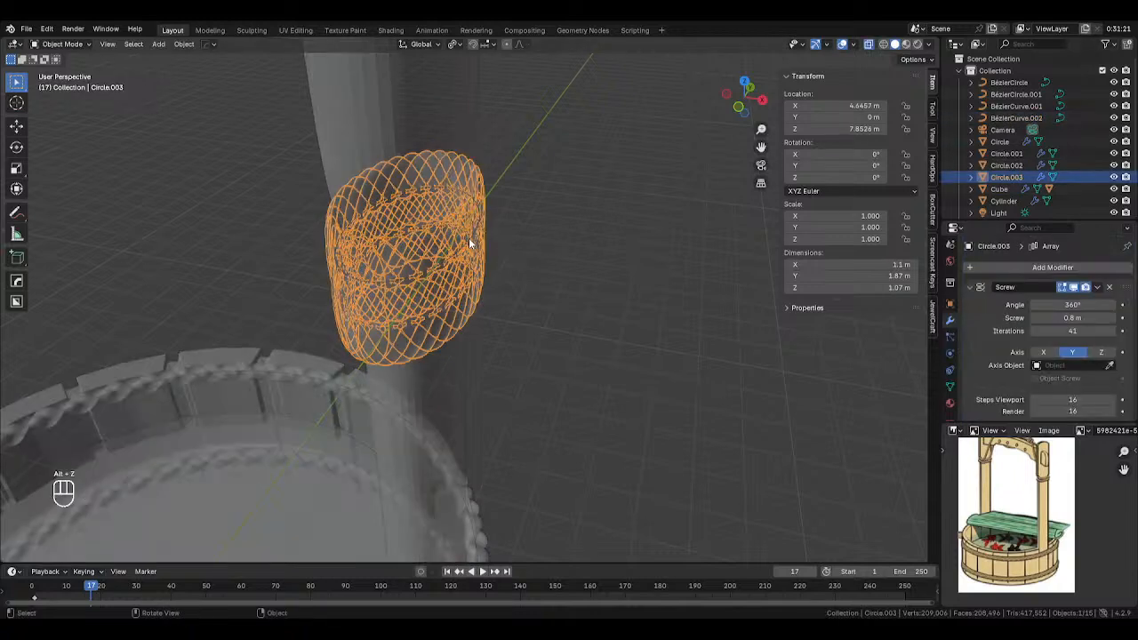
click(470, 238)
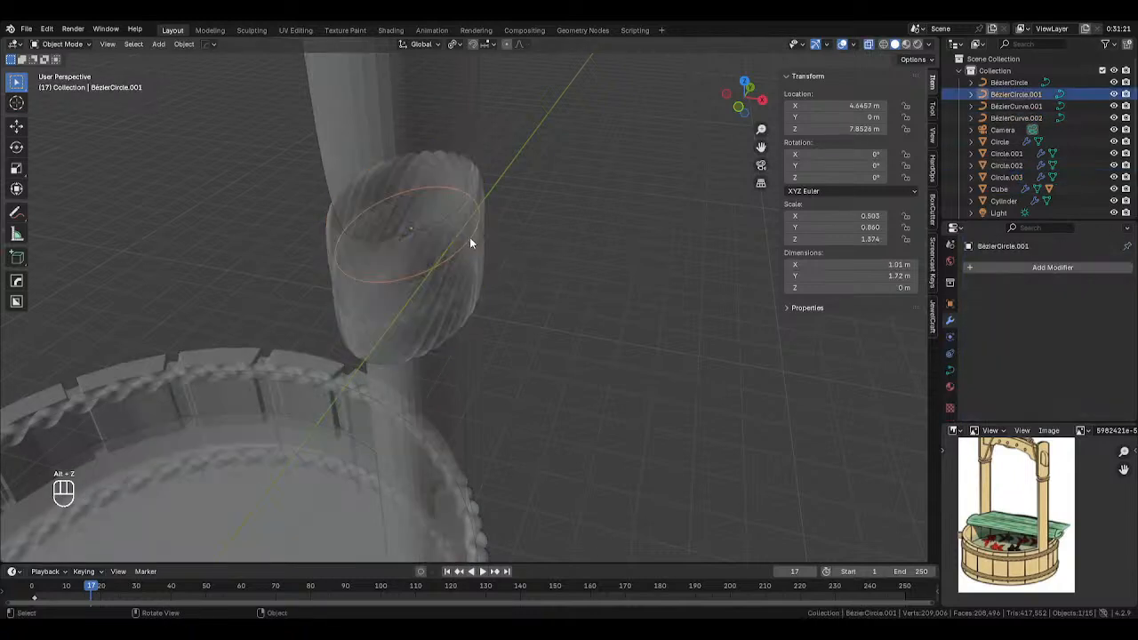
key(s)
right_click(699, 228)
key(ctrl+a)
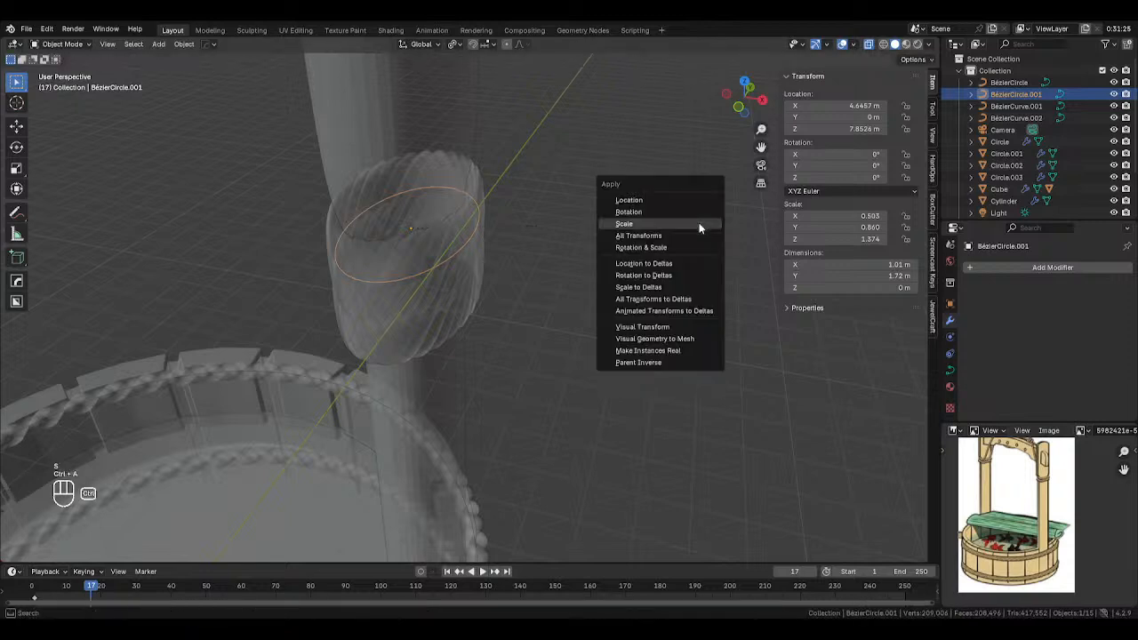
click(699, 224)
key(Tab)
key(alt+z)
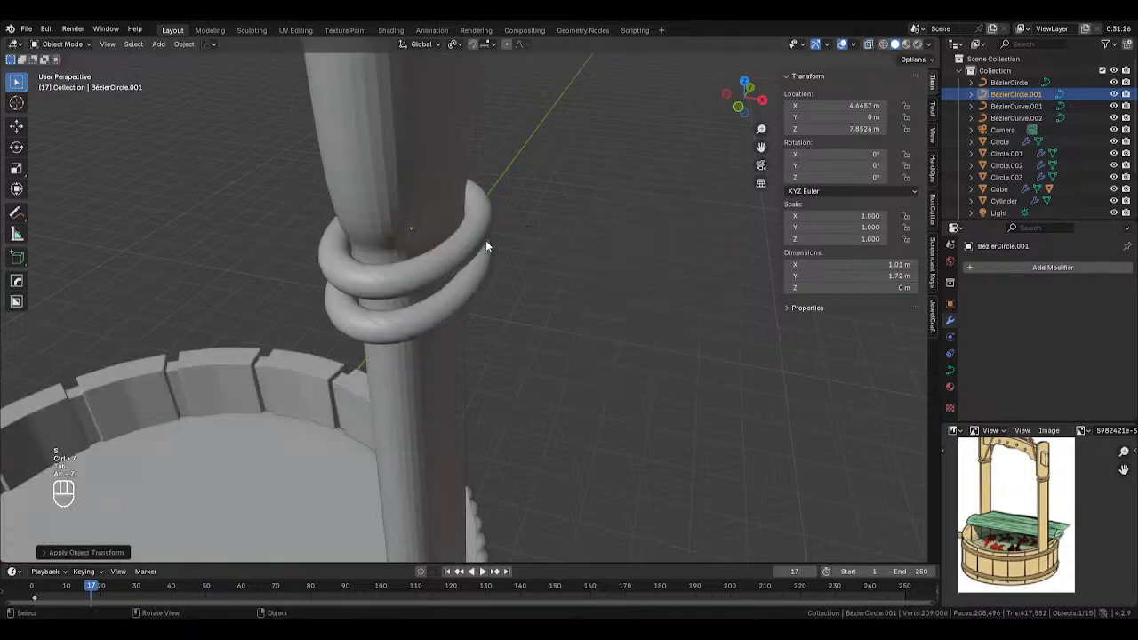
Reduce the iterations of Circle.003's Screw modifier to 5.
click(489, 238)
scroll(490, 238, up, 2)
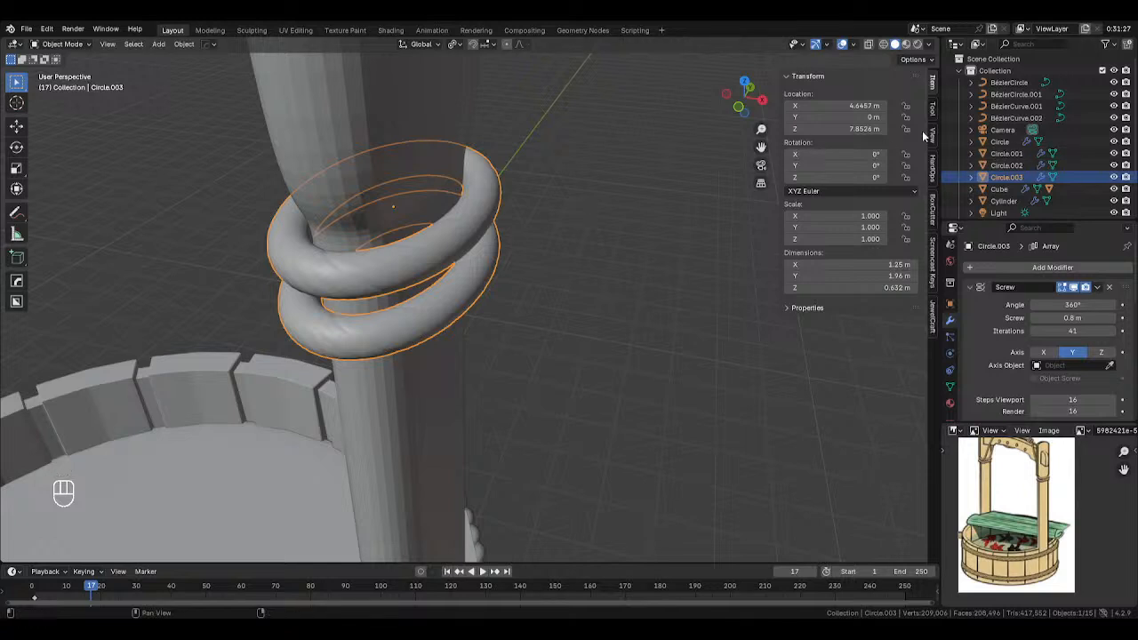
key(Tab)
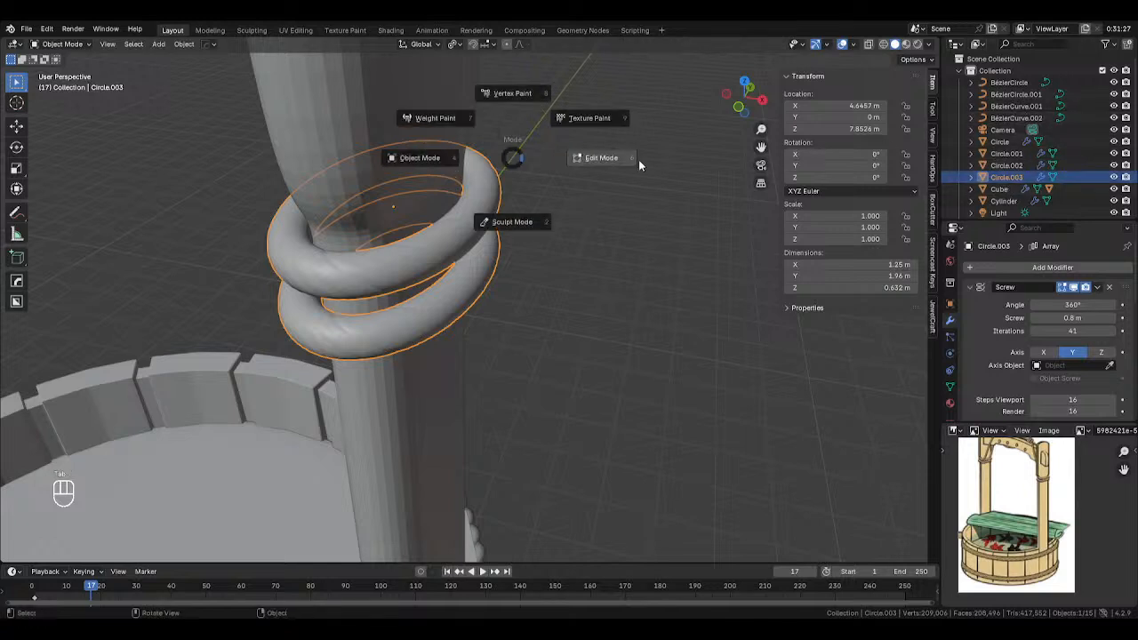
click(641, 166)
key(Tab)
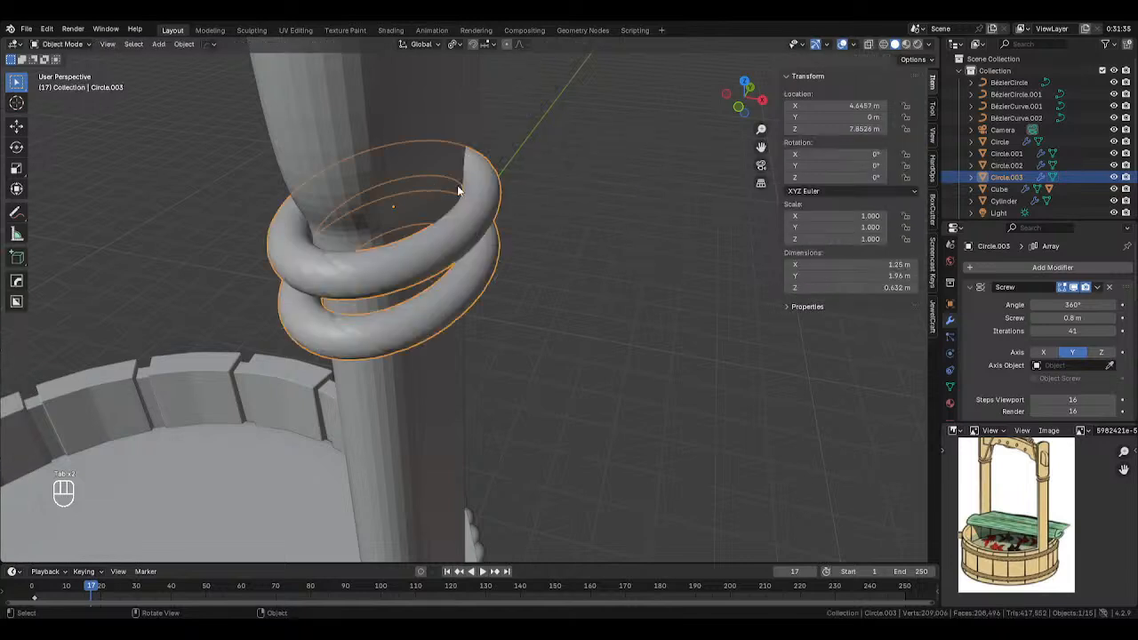
drag(1070, 331, 1045, 331)
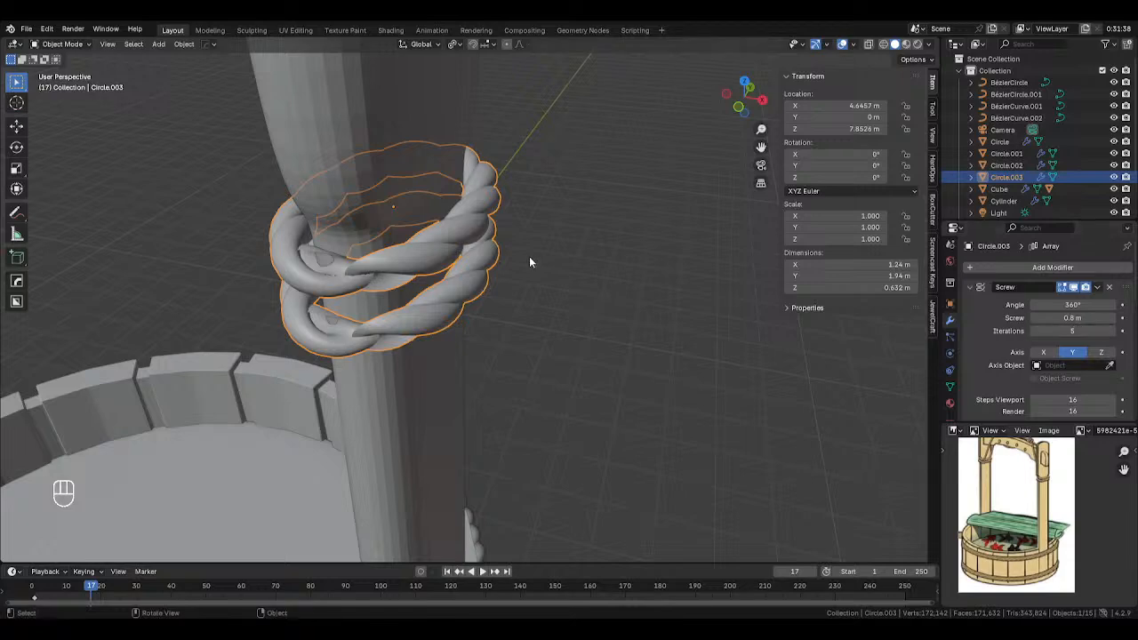
Scale down all of Circle.003's geometry in Edit Mode to thin the rope, and return to Object Mode.
scroll(569, 250, up, 2)
scroll(576, 249, down, 8)
shift+middle_drag(569, 247, 618, 273)
scroll(571, 207, up, 2)
key(s)
right_click(666, 239)
scroll(652, 241, up, 4)
key(Tab)
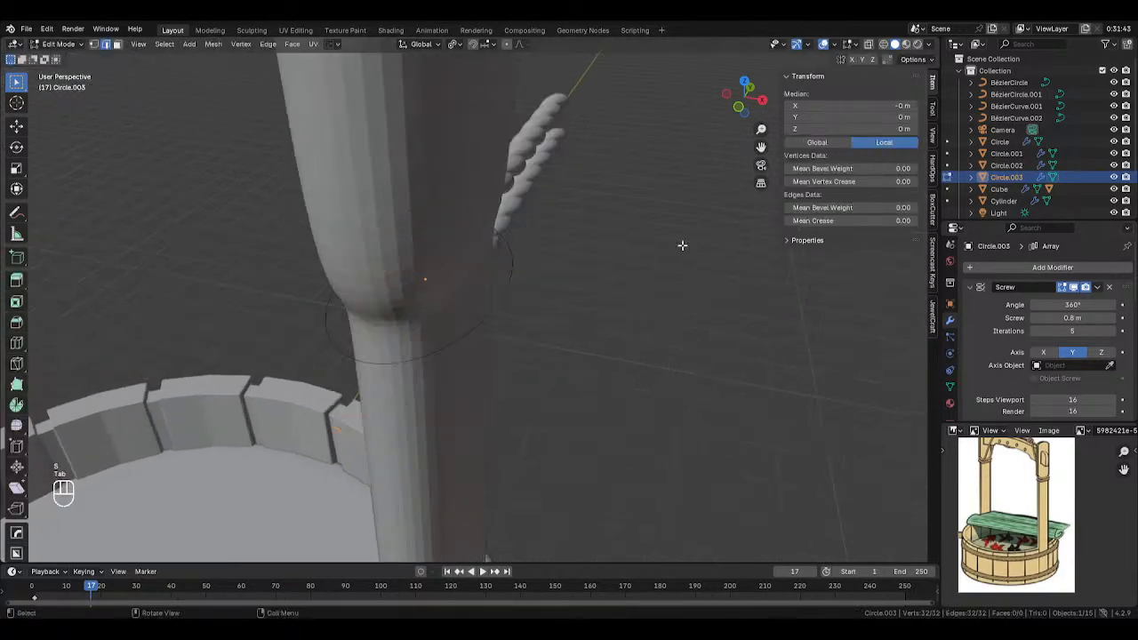
key(a)
key(s)
click(635, 249)
key(Tab)
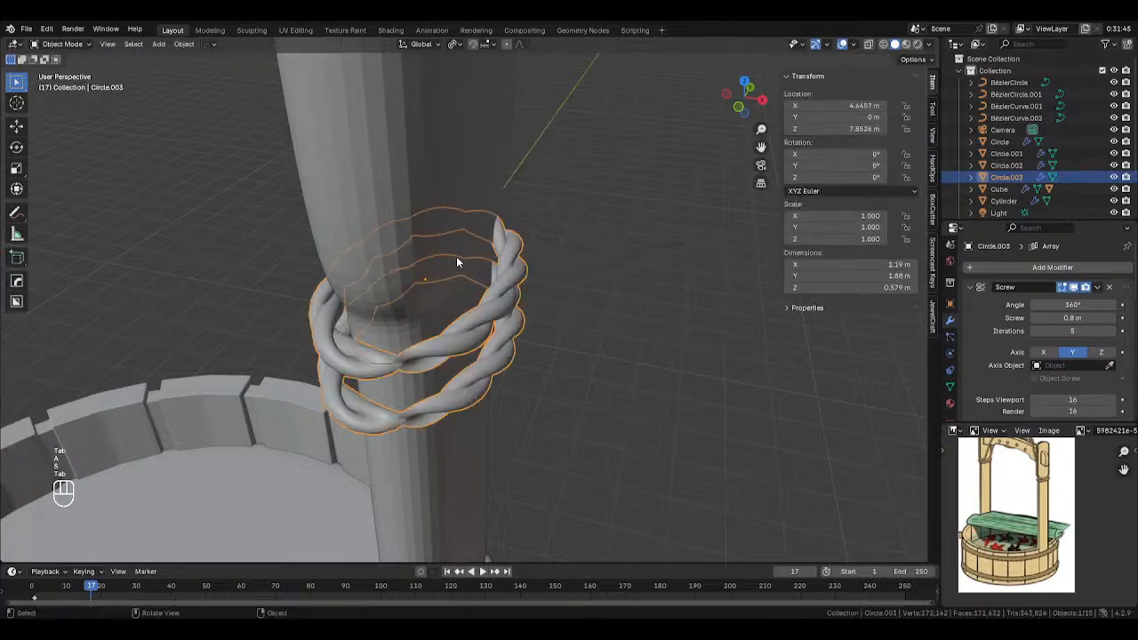
Scale the rope's geometry back up in Edit Mode to thicken both rings.
key(Tab)
key(s)
click(646, 242)
key(Tab)
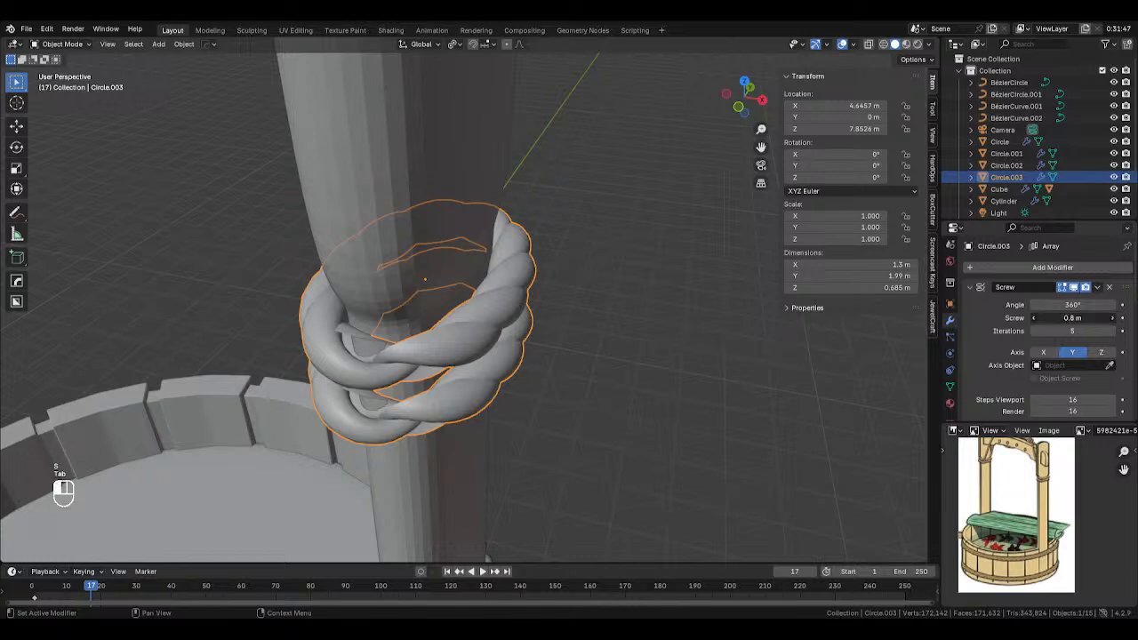
Set the Screw modifier's screw distance to 0.6 m and scale down the rope's geometry in Edit Mode.
mouse_move(1073, 319)
mouse_down()
mouse_move(1003, 318)
mouse_move(1082, 319)
mouse_move(1055, 319)
mouse_up()
key(Tab)
key(s)
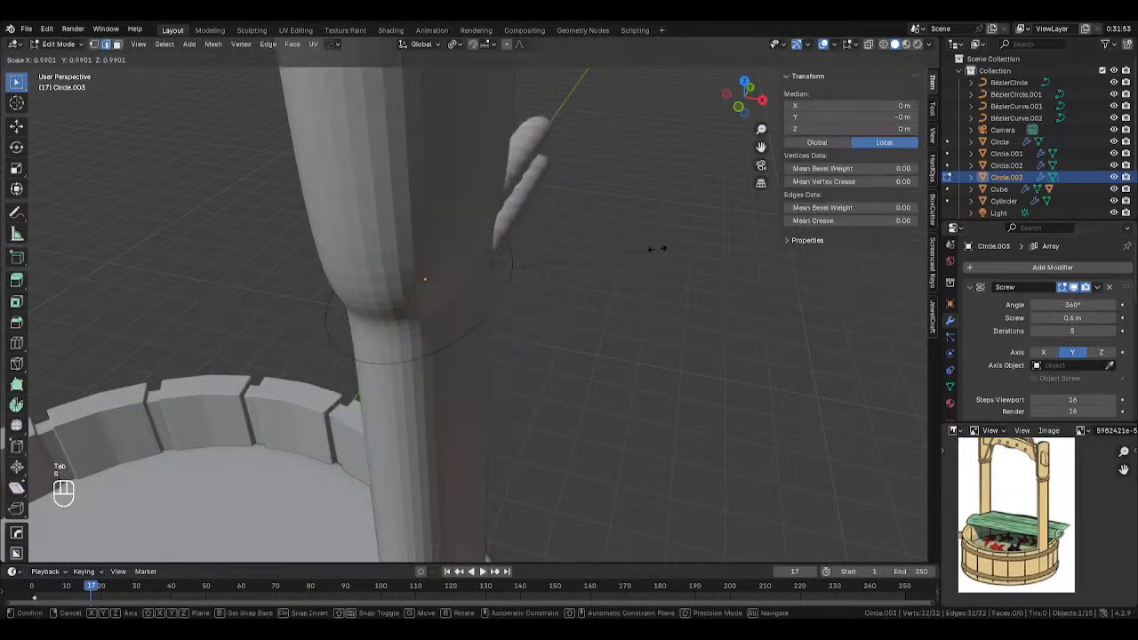
click(601, 254)
key(Tab)
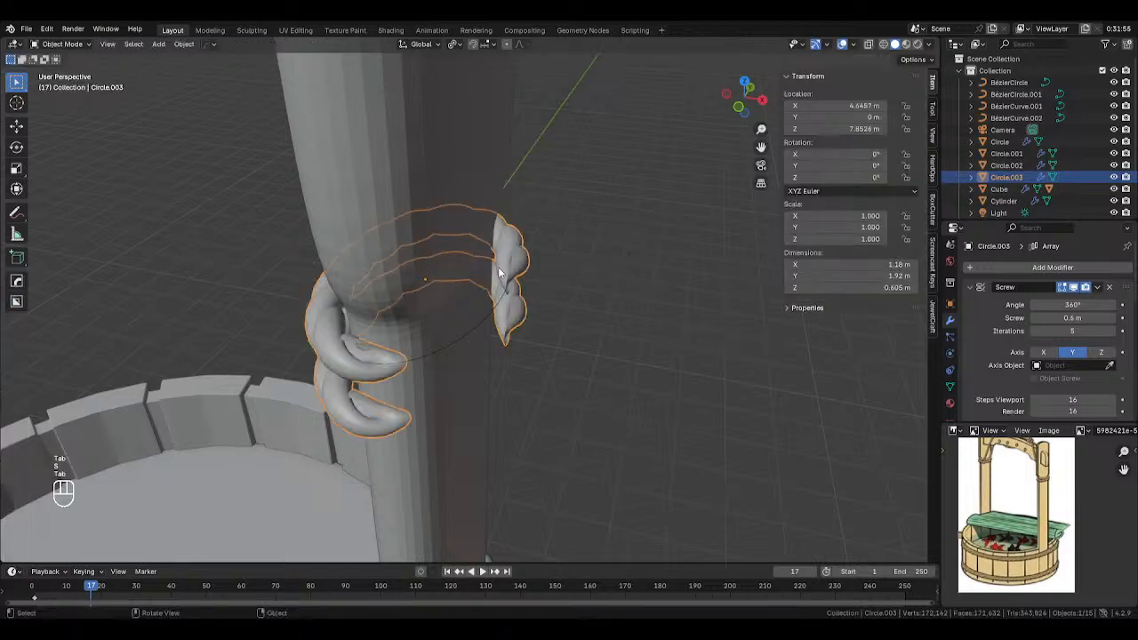
Adjust the Screw modifier's screw distance to 0.5 m to tighten the rope's twist.
middle_drag(500, 269, 475, 265)
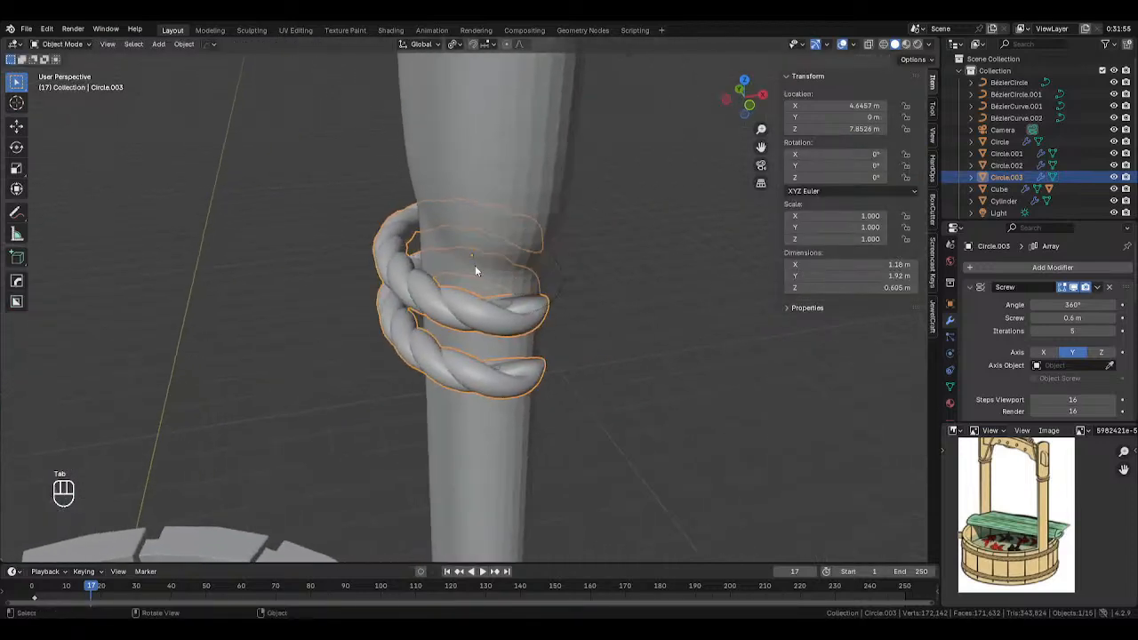
click(1116, 322)
click(1115, 323)
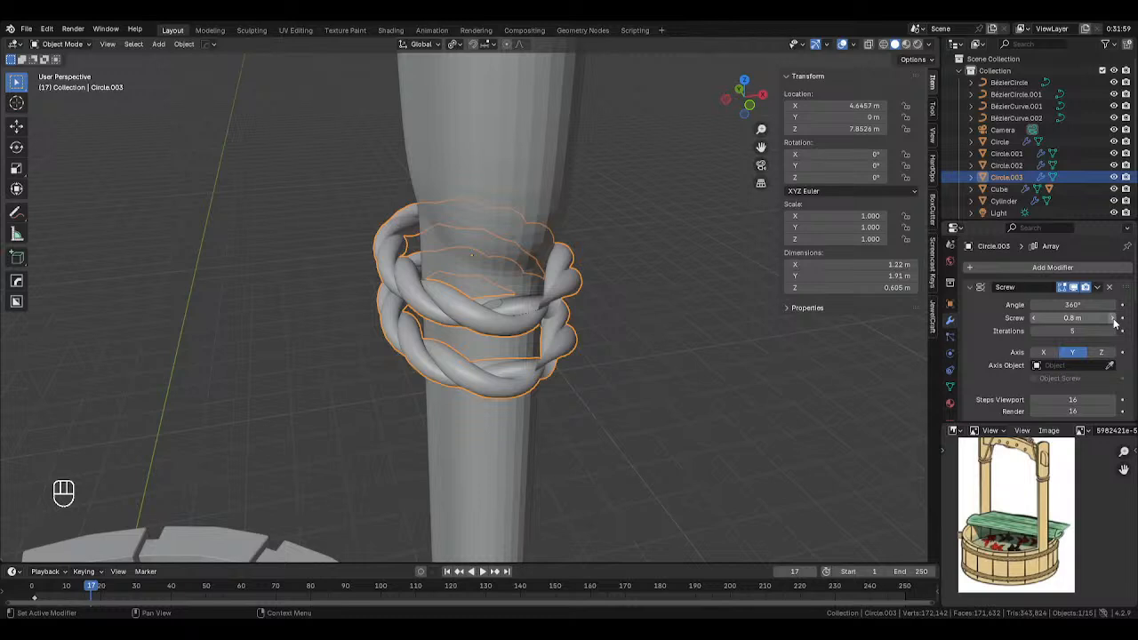
click(1034, 323)
click(1034, 323)
click(1034, 323)
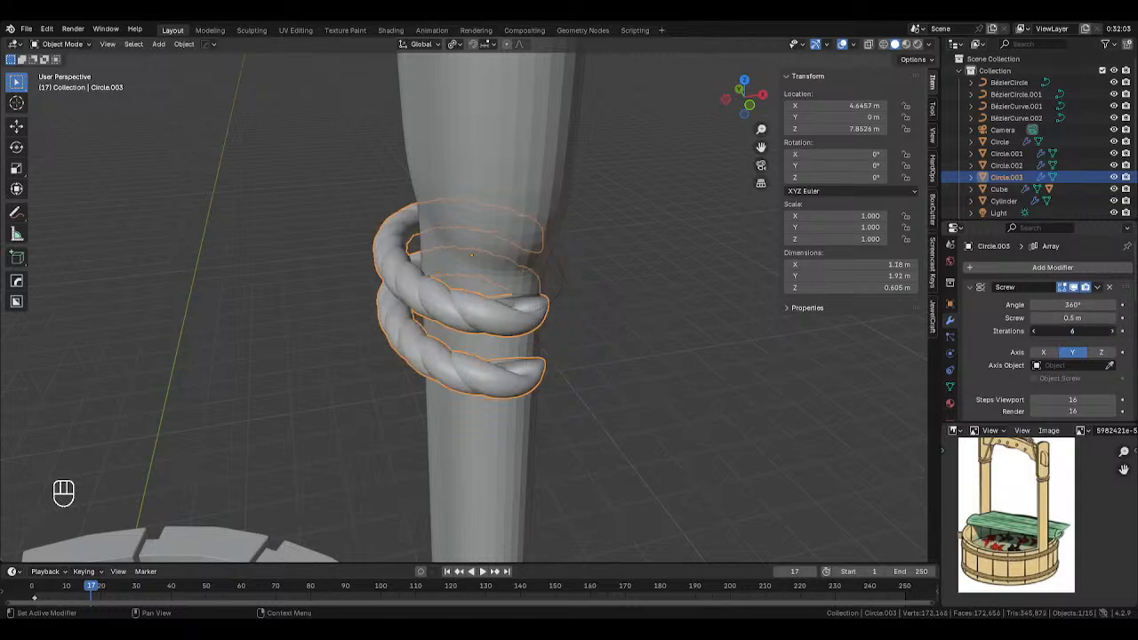
Raise the Screw modifier's iterations to 9 to close the rings, and scale the Circle.003 object down to 0.976.
click(1113, 331)
click(1113, 331)
click(1112, 331)
scroll(624, 289, up, 3)
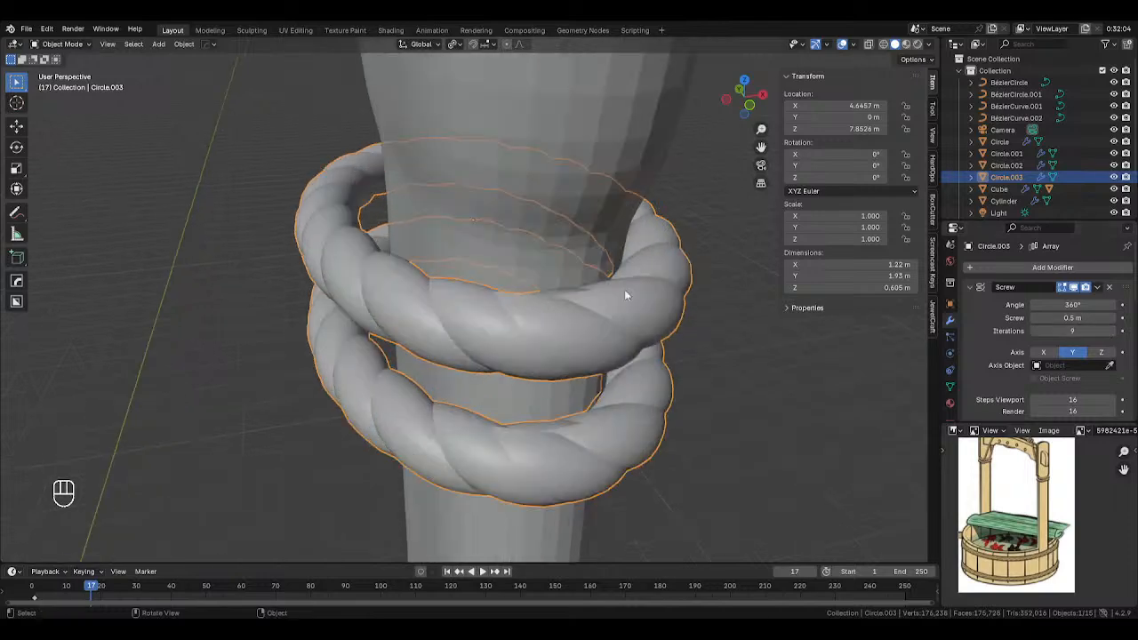
key(s)
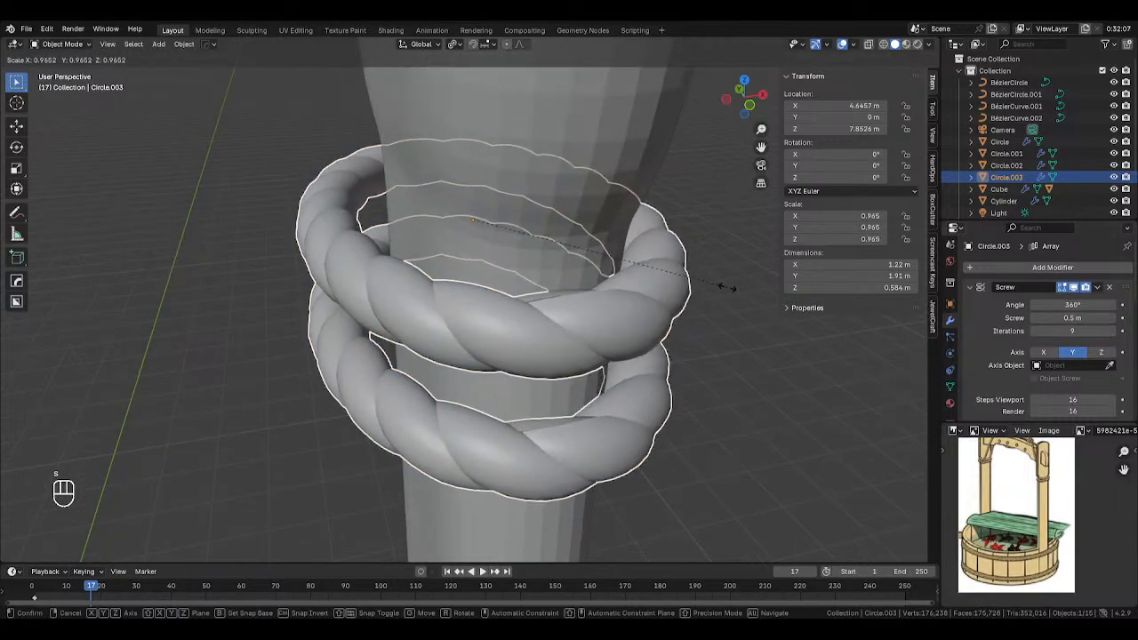
click(728, 286)
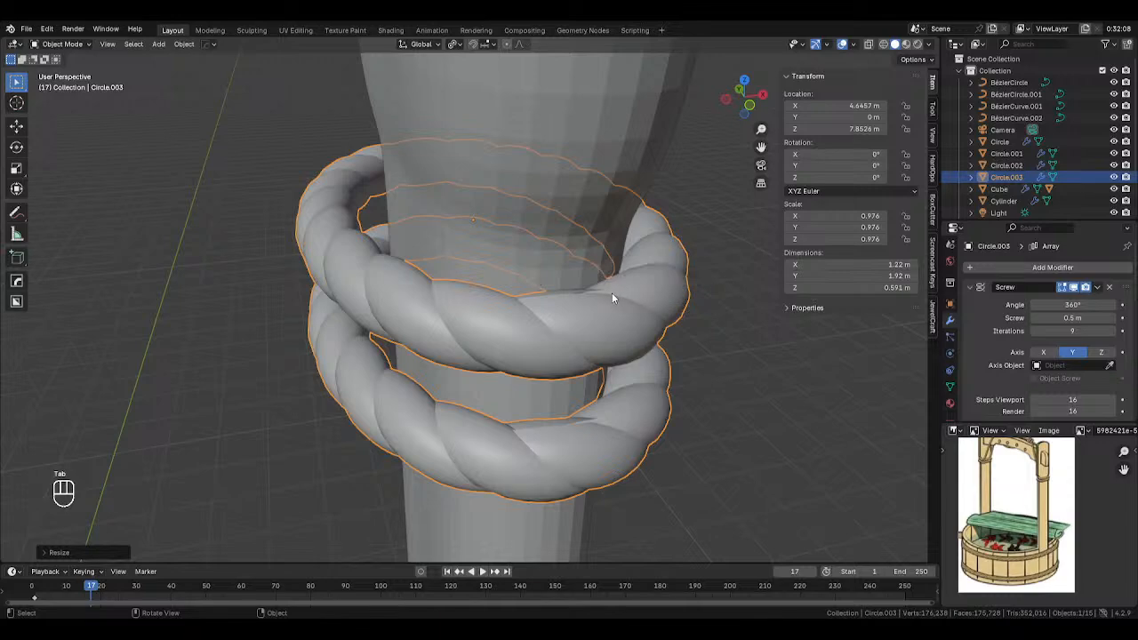
Try scaling the rope together with its BézierCircle.001 guide curve, first uniformly, and then along Y and along X.
key(alt+z)
key(alt+z)
key(s)
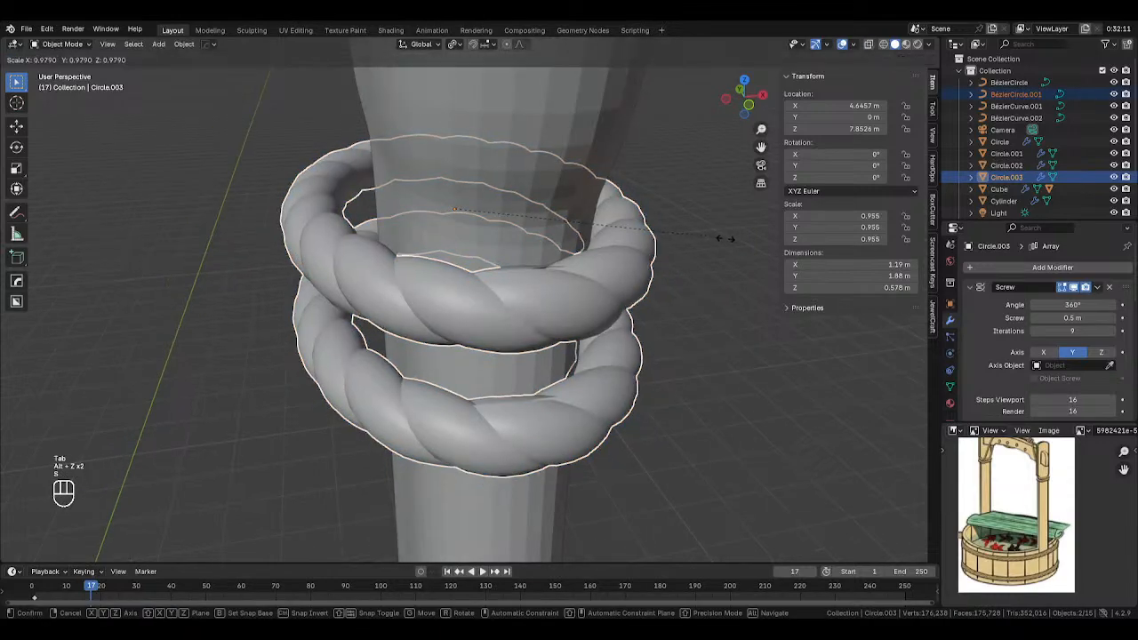
right_click(632, 249)
middle_drag(628, 247, 607, 282)
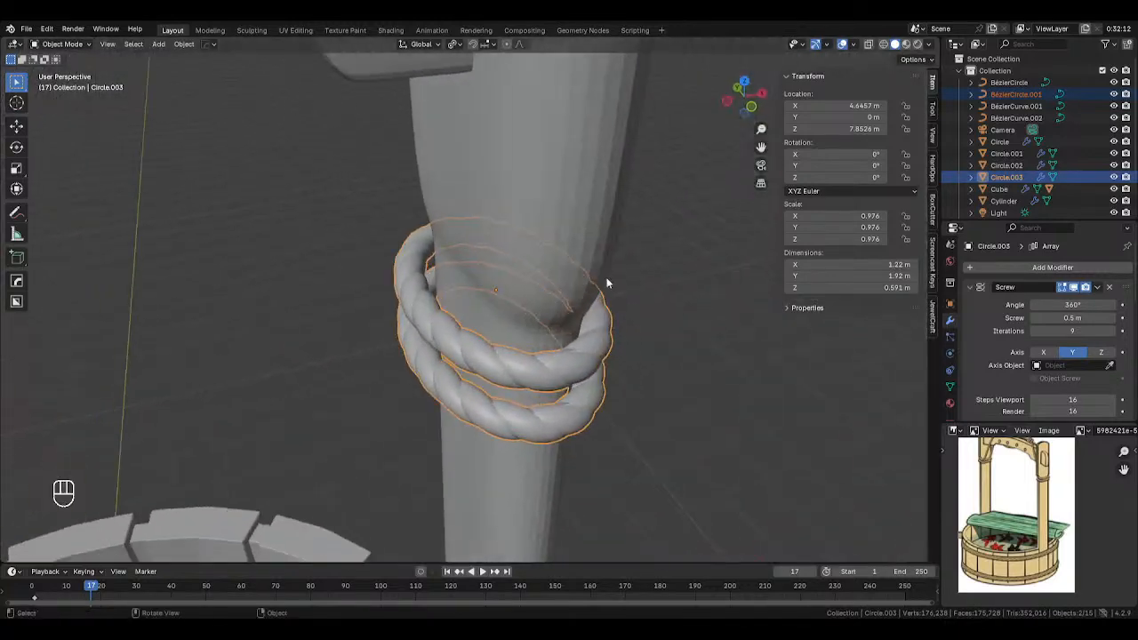
key(s)
key(y)
right_click(659, 272)
key(s)
key(x)
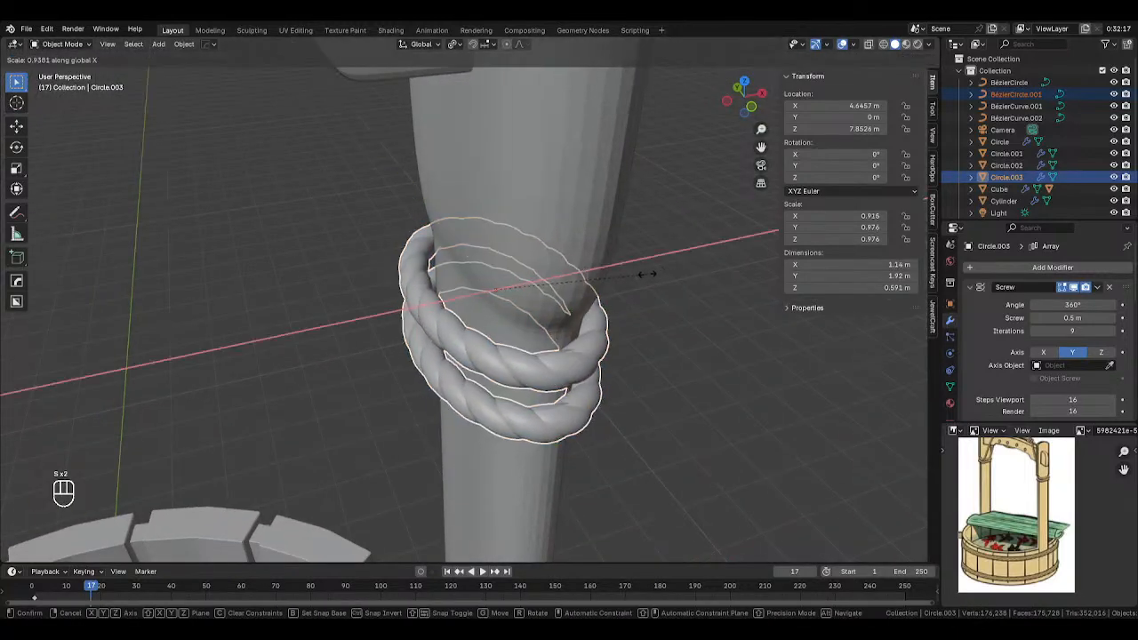
right_click(587, 269)
Try scaling only the BézierCircle.001 guide curve along X to fit the rope around the post.
click(444, 330)
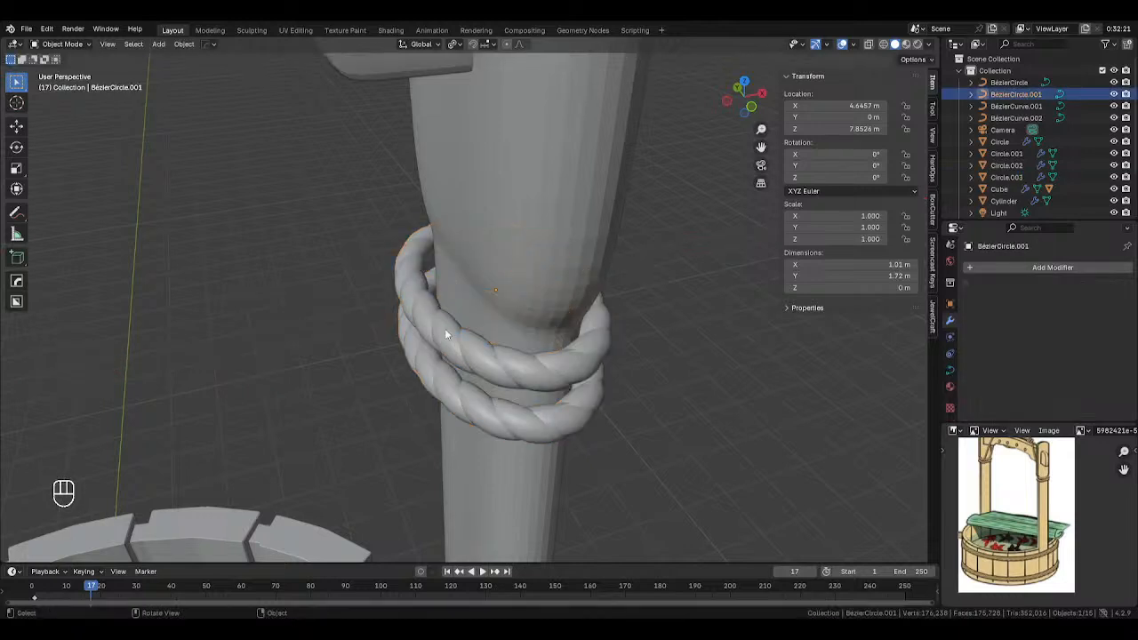
key(alt+z)
key(alt+z)
key(s)
key(x)
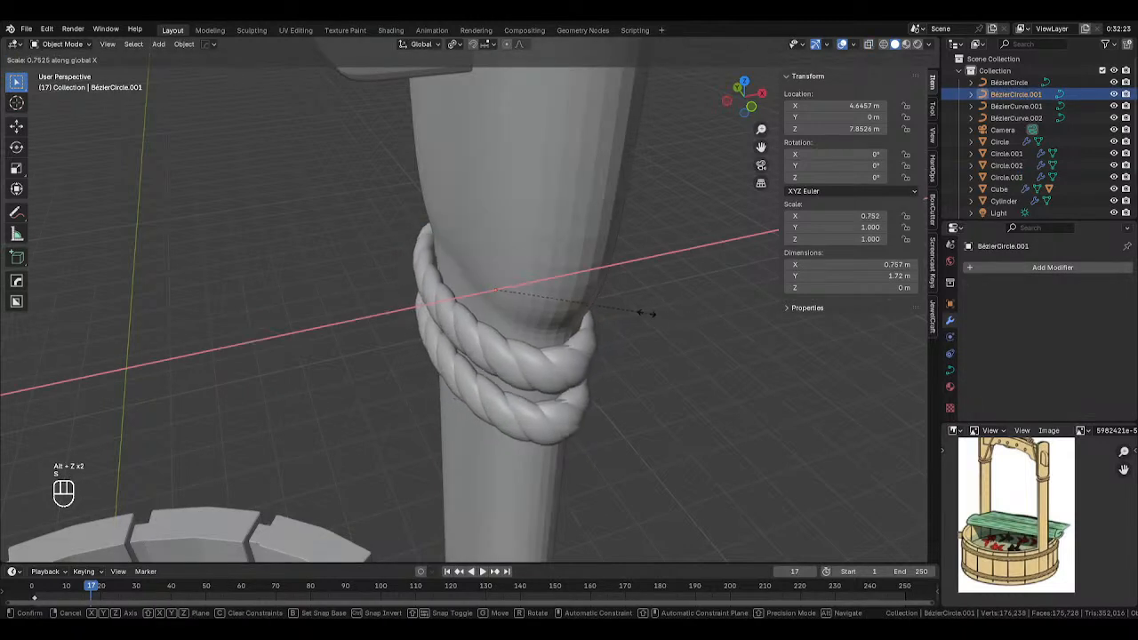
right_click(440, 308)
key(alt+z)
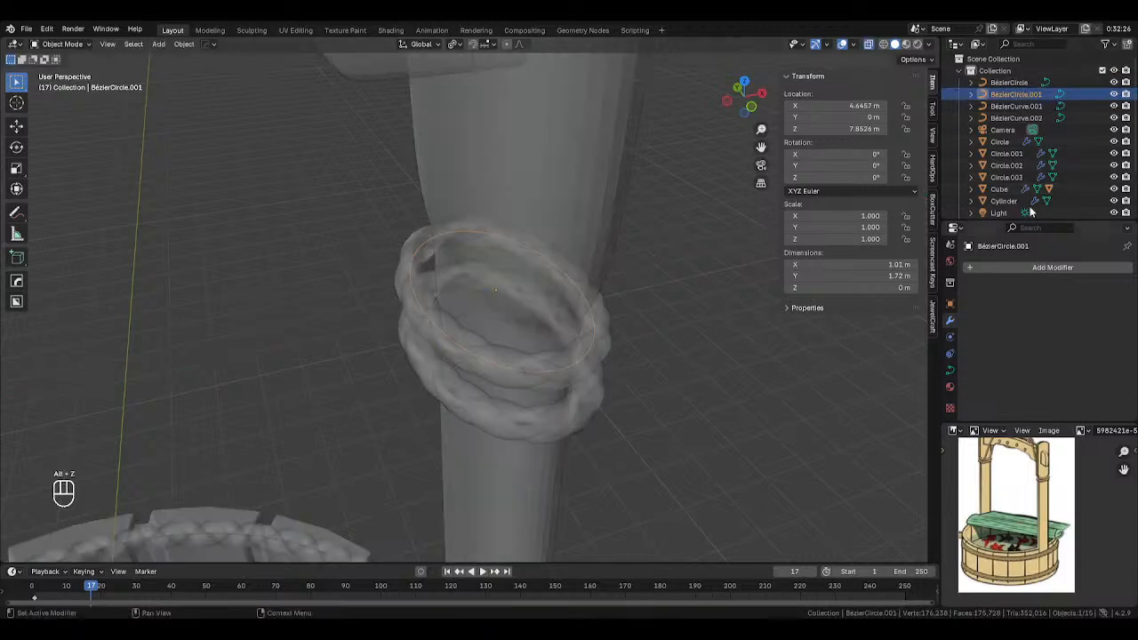
Add Circle.003 to the selection with the BézierCircle.001 guide curve and scale both along X by about 0.53.
scroll(1078, 137, down, 3)
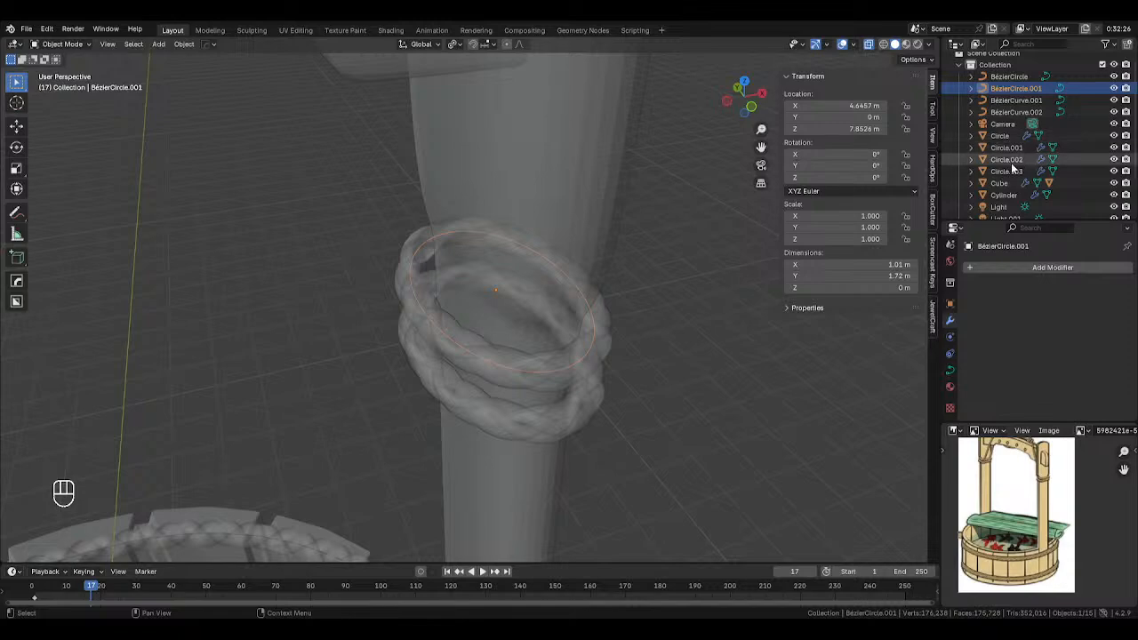
ctrl+click(1007, 172)
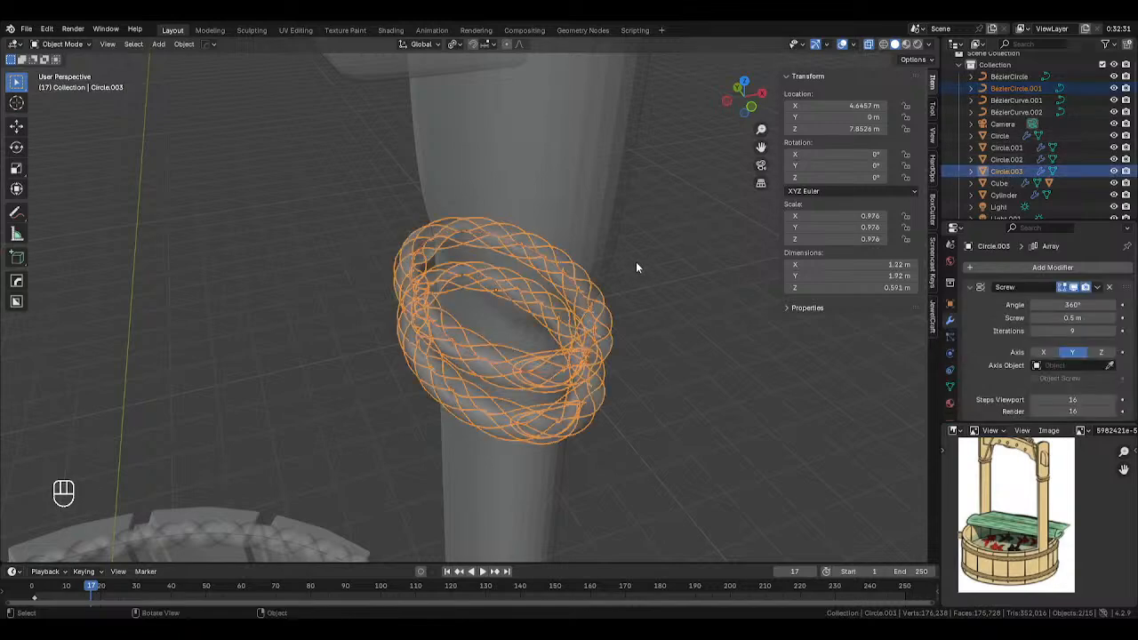
scroll(748, 227, down, 1)
scroll(748, 227, up, 3)
key(s)
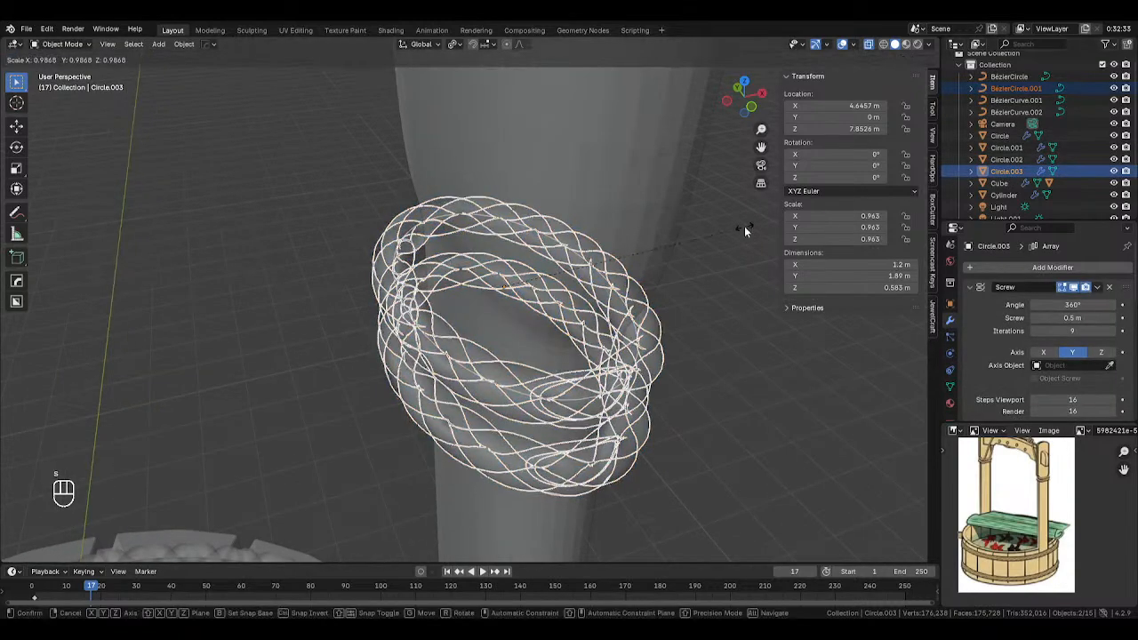
right_click(745, 227)
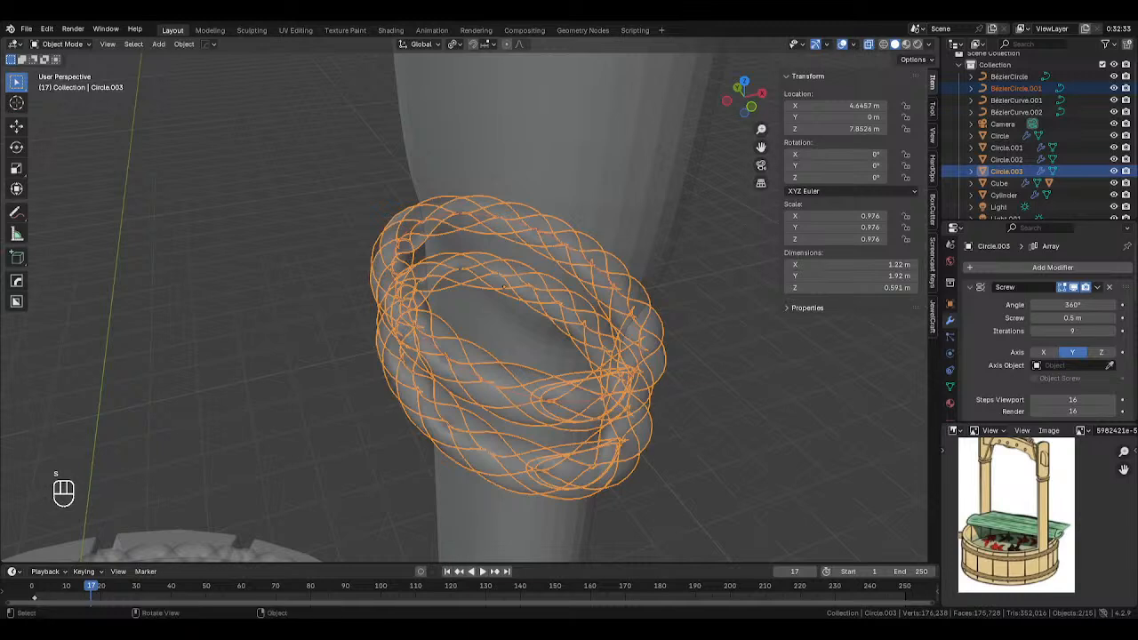
right_click(685, 223)
key(alt+z)
key(s)
key(x)
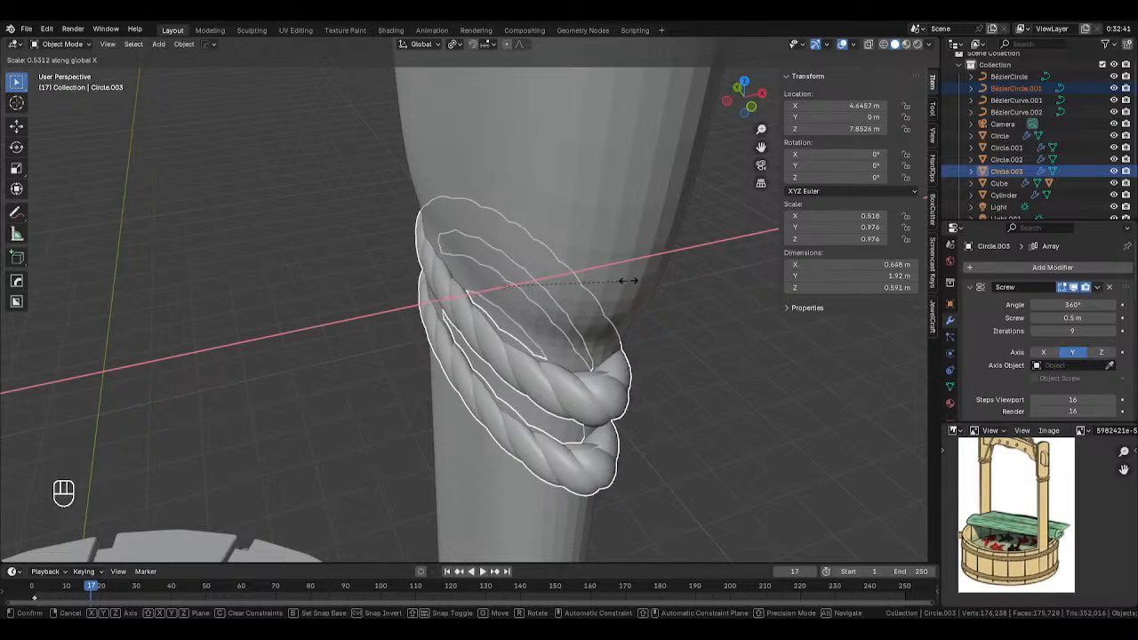
click(626, 279)
Apply the scale of the rope and its guide curve, and select only the Circle.003 rope.
right_click(697, 299)
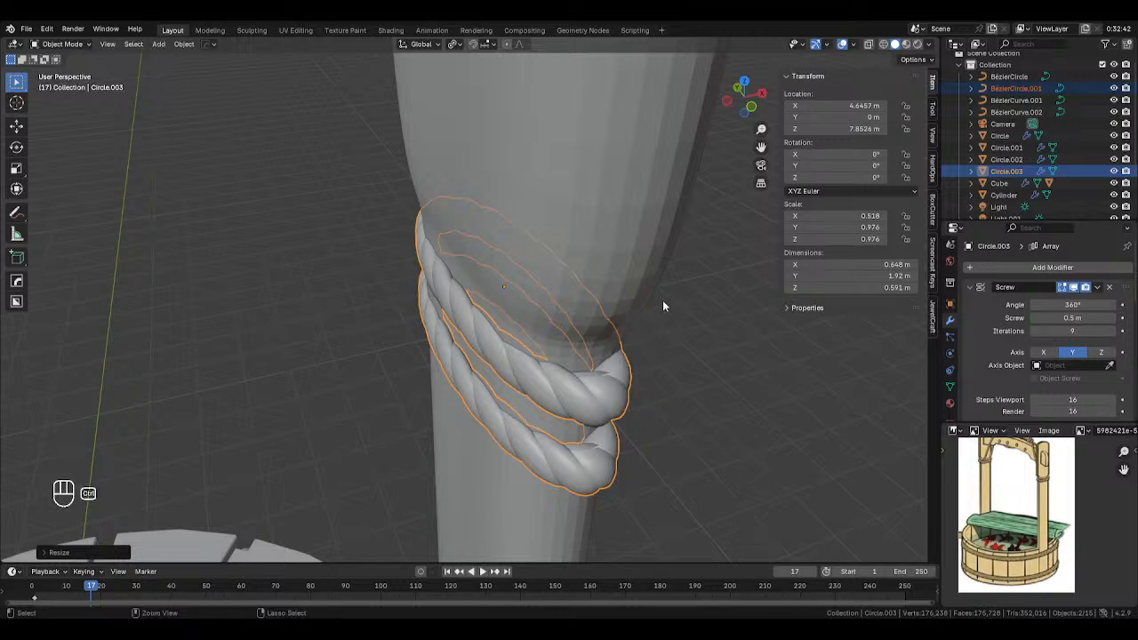
key(ctrl+a)
click(663, 304)
click(602, 388)
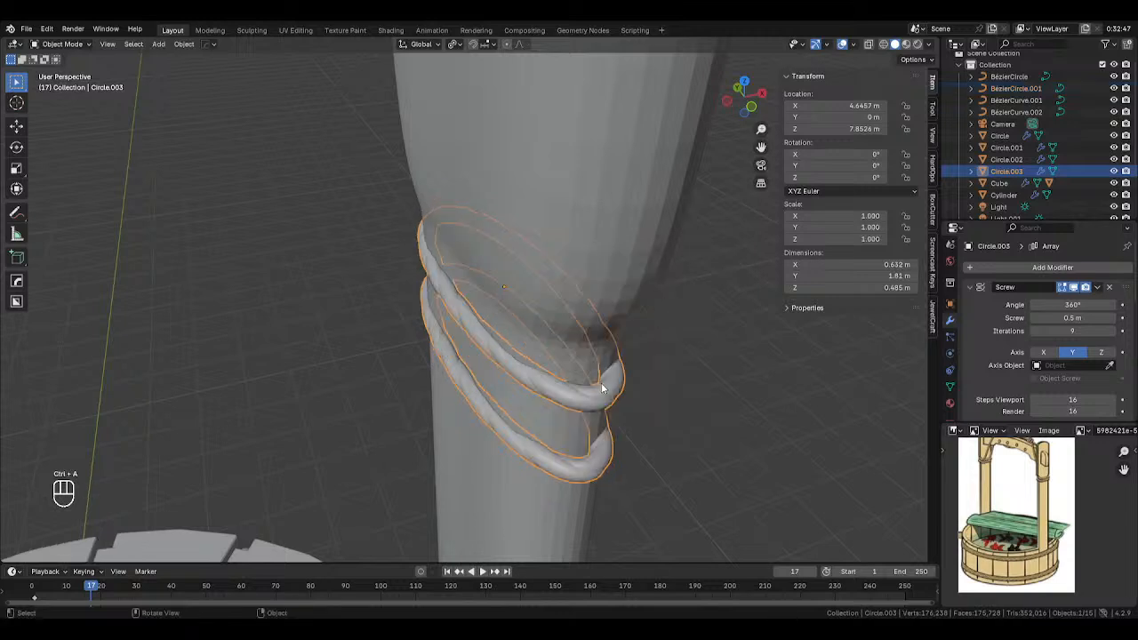
Try a Screw modifier distance of -2.6 m on the rope, and undo it.
key(Tab)
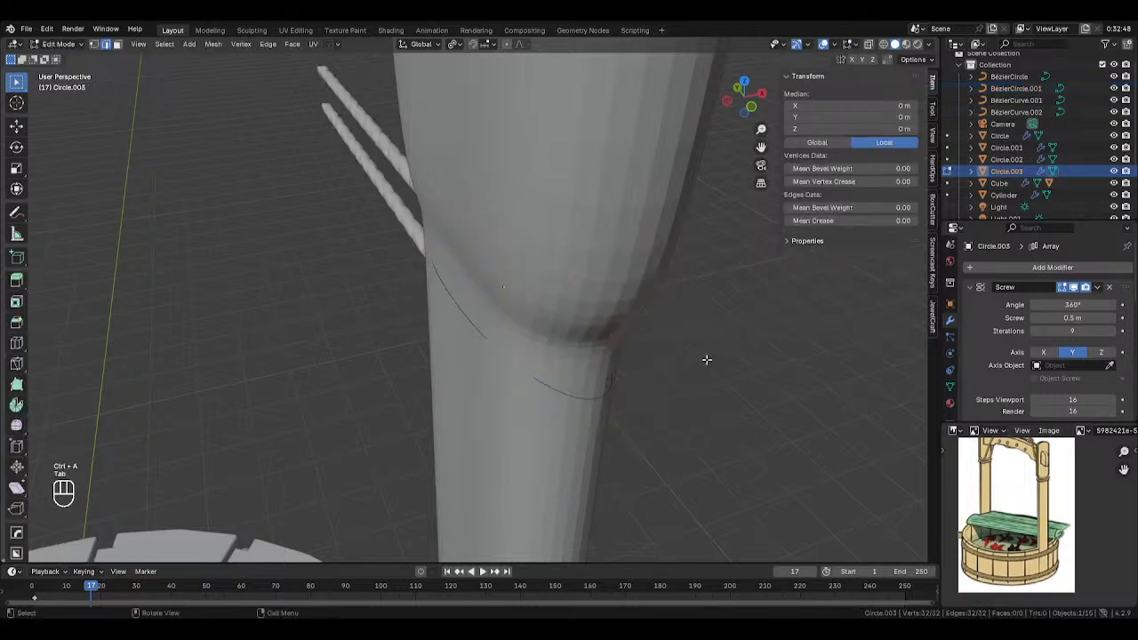
drag(1087, 319, 1036, 319)
right_click(1088, 320)
key(ctrl+z)
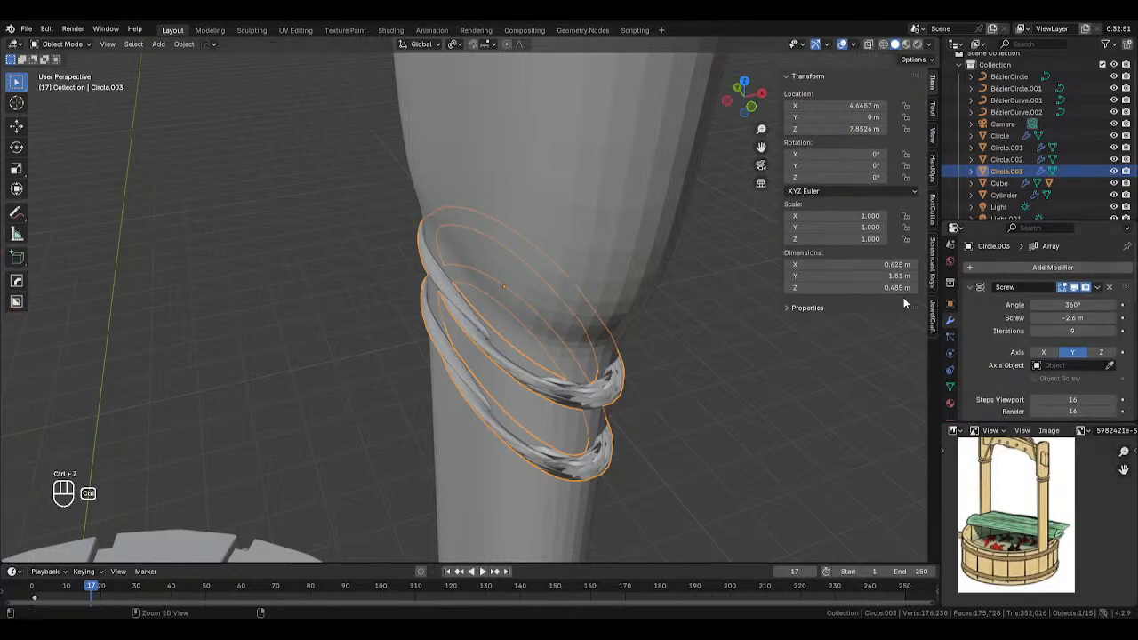
key(ctrl+z)
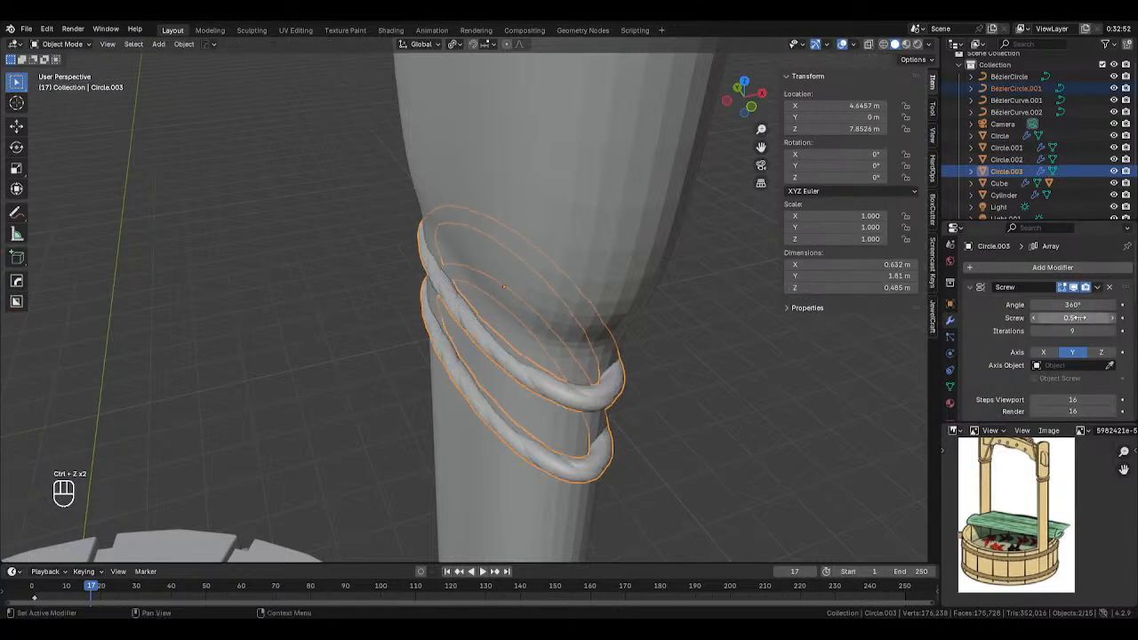
Set the Screw modifier's screw distance to 0.2 m and narrow the rope's profile circle along Y in Edit Mode.
drag(1084, 319, 1079, 319)
key(Tab)
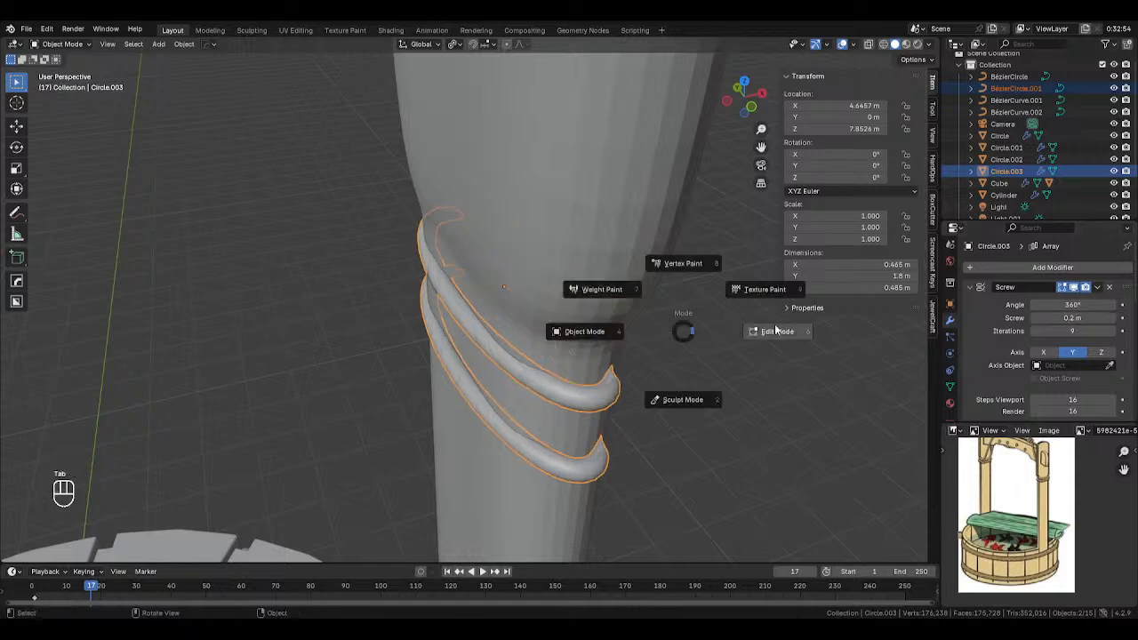
key(s)
click(709, 313)
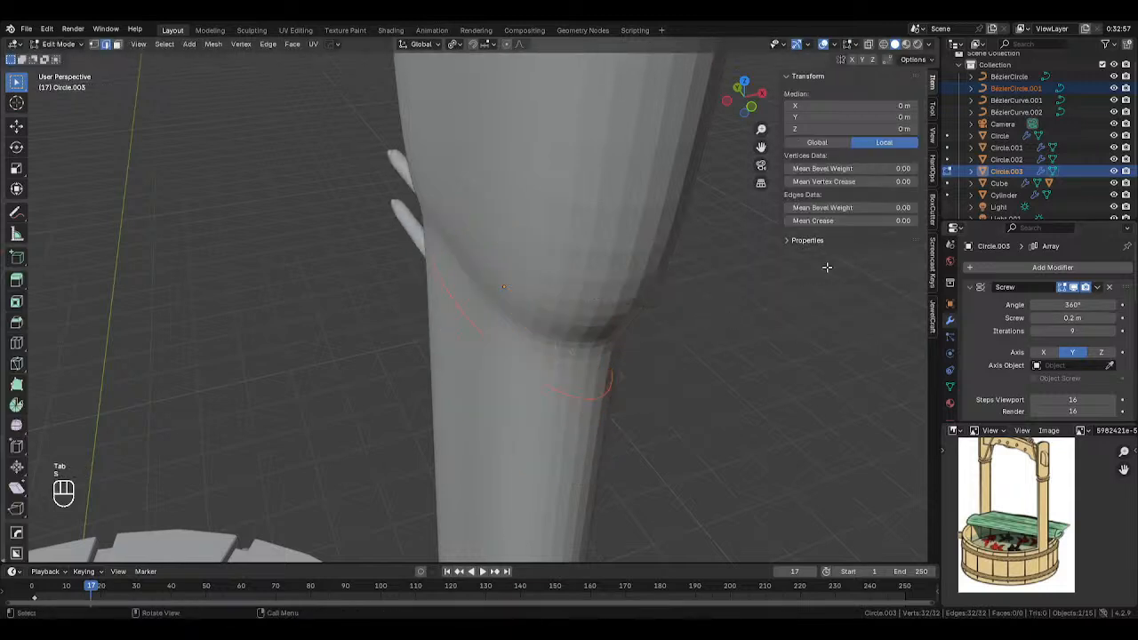
key(alt+z)
key(s)
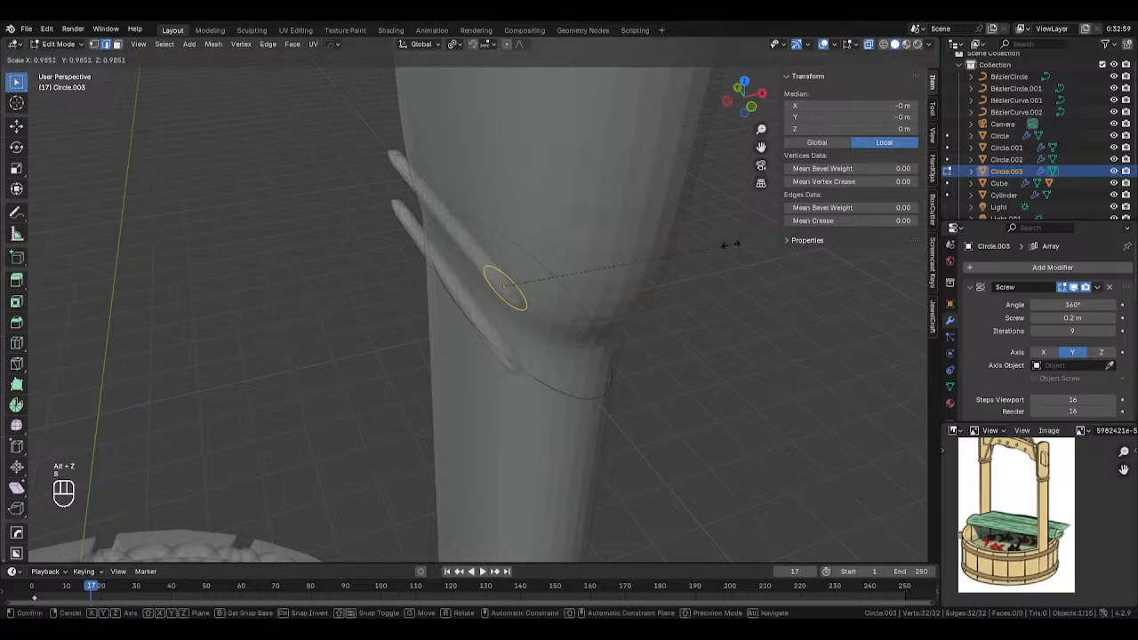
key(x)
right_click(713, 238)
key(s)
key(y)
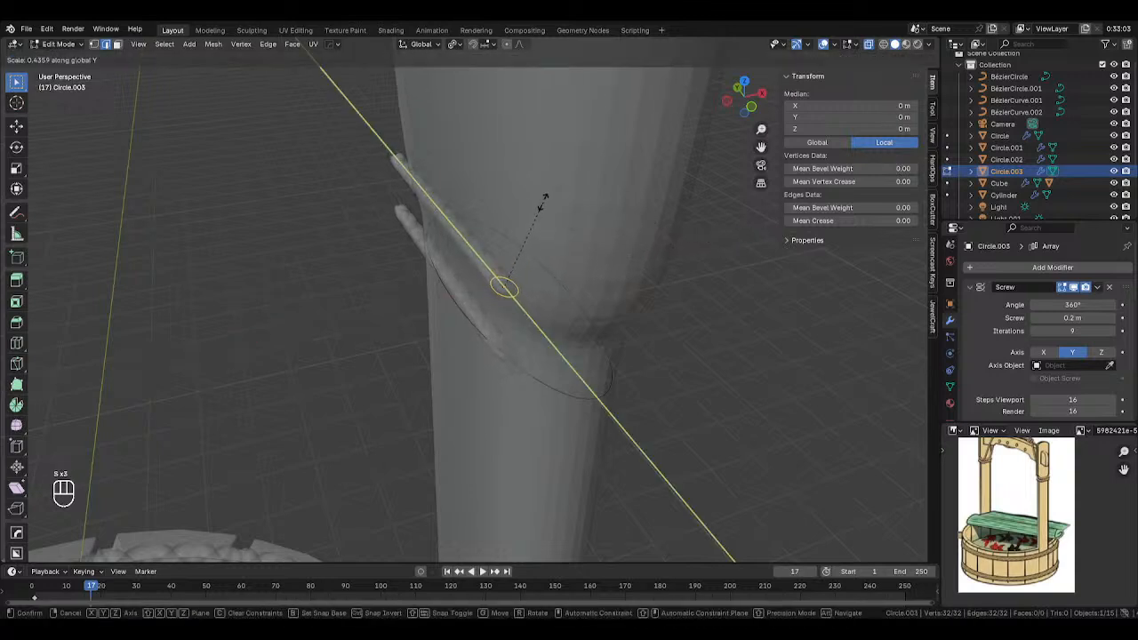
click(513, 212)
middle_drag(656, 255, 579, 268)
key(Tab)
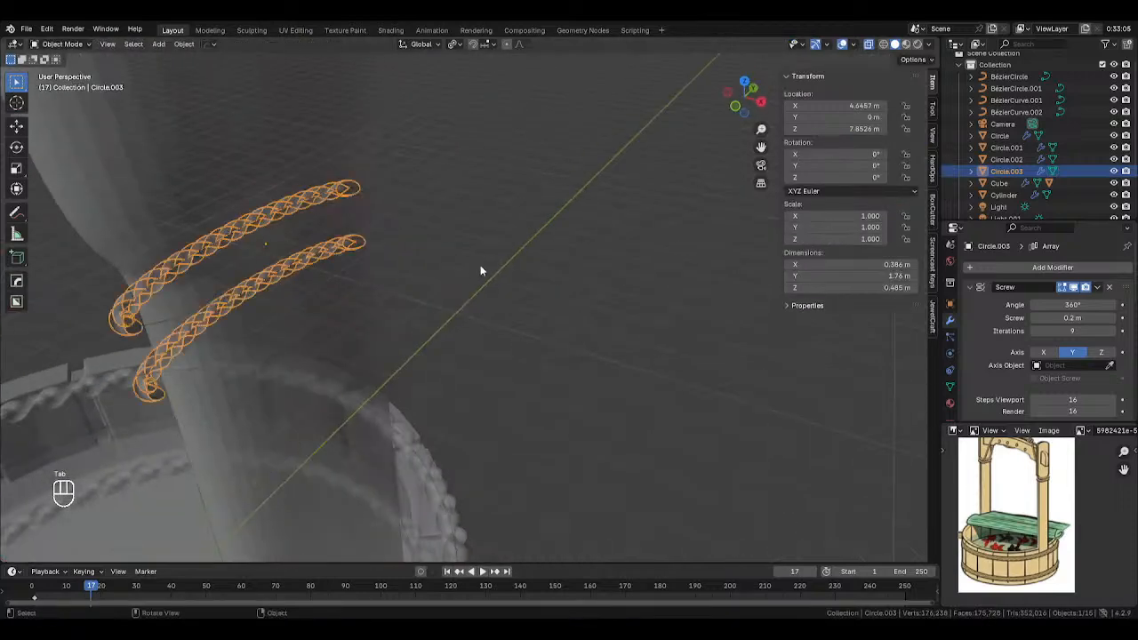
Try raising the rope's screw distance to 0.5 m, and return it to 0.2 m.
shift+middle_drag(481, 270, 563, 248)
key(alt+z)
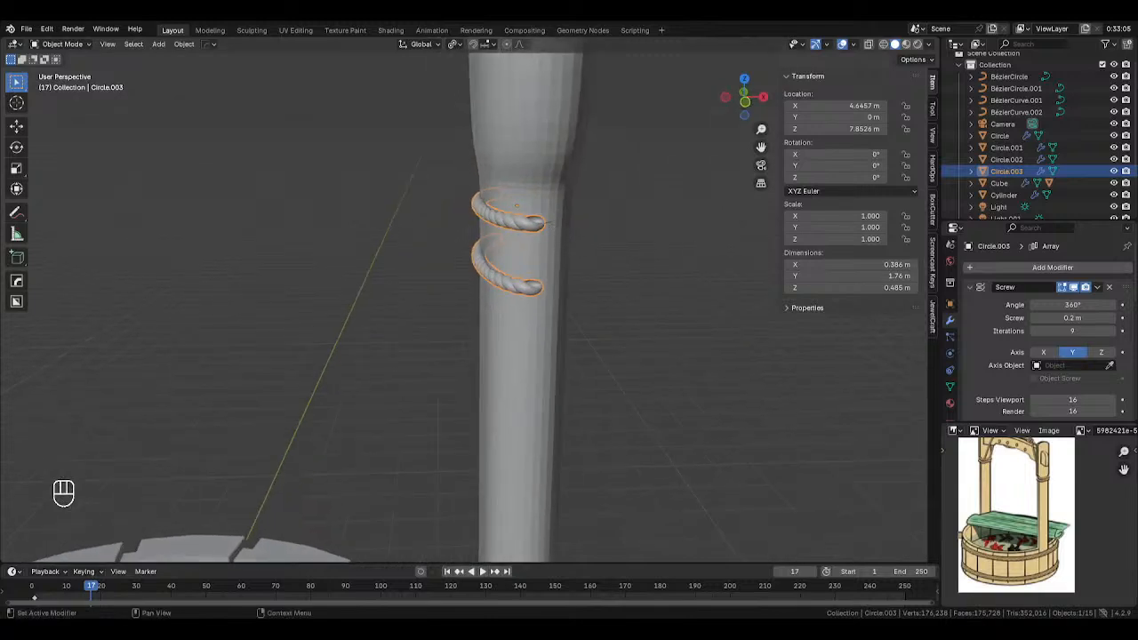
click(1114, 318)
click(1114, 318)
click(1113, 318)
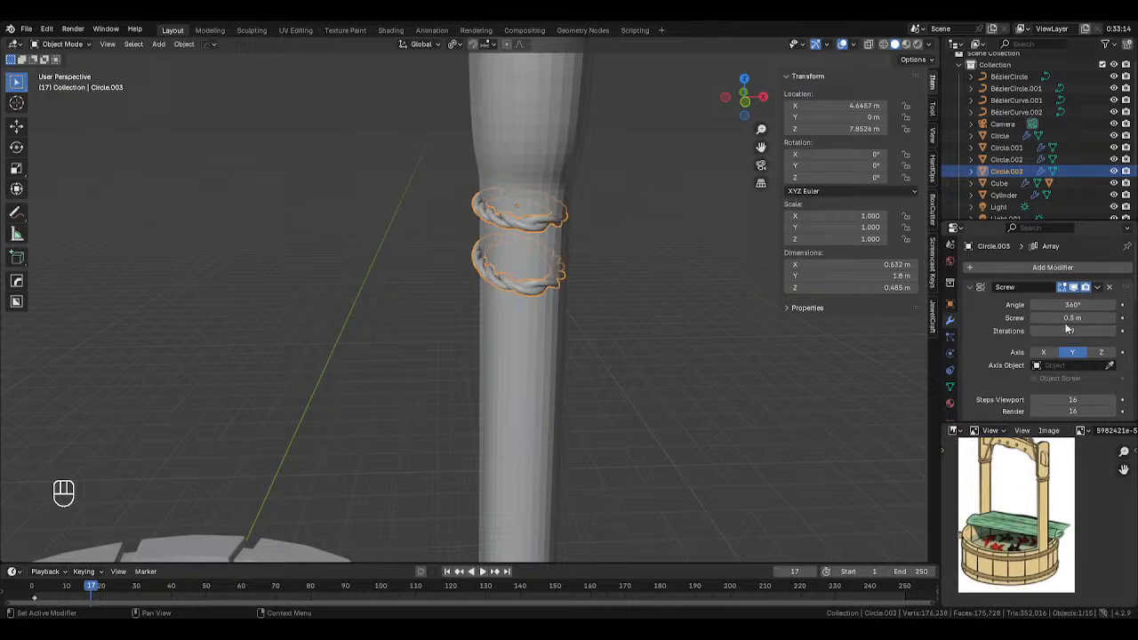
click(1035, 317)
click(1035, 318)
click(1035, 318)
Scale up the rope's profile circle uniformly in Edit Mode, in two passes, to thicken the rope rings.
key(Tab)
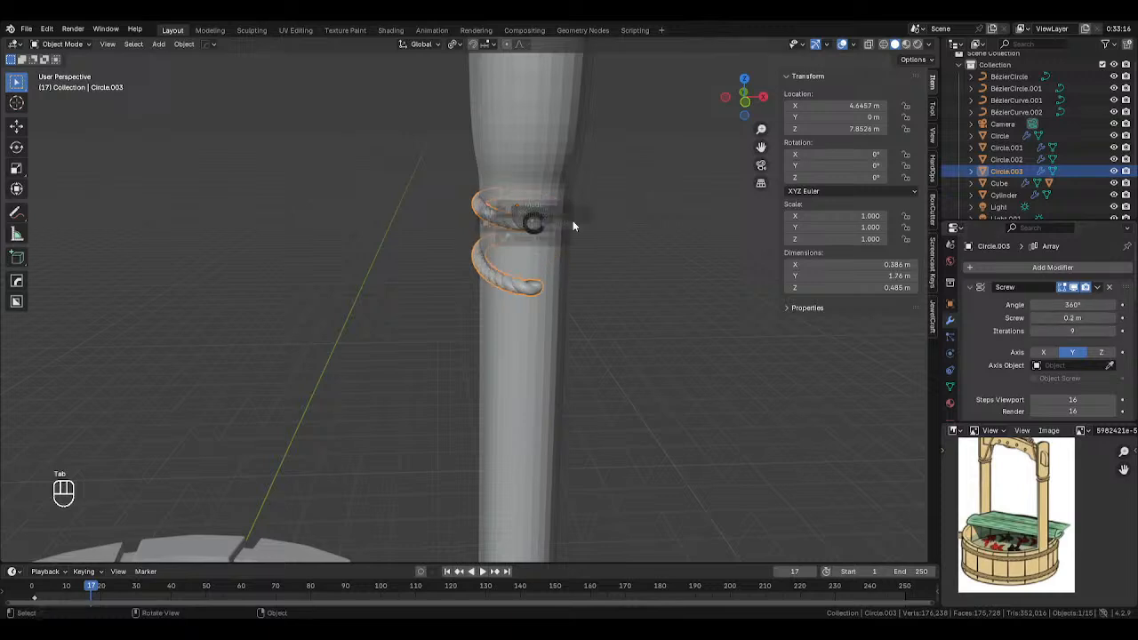
key(s)
key(Tab)
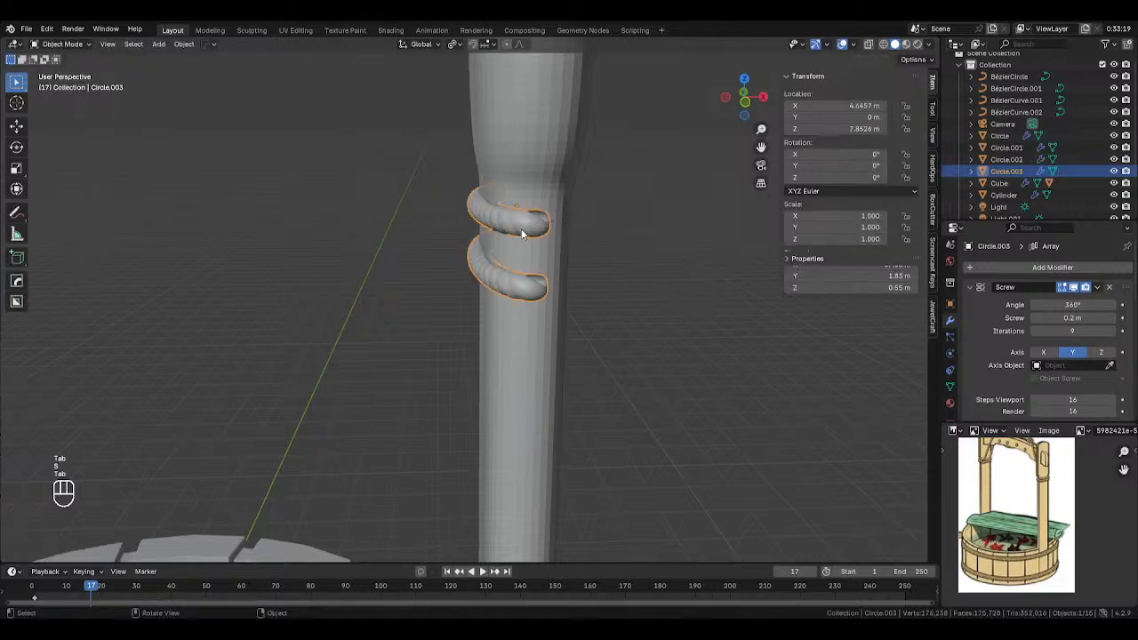
middle_drag(778, 265, 741, 275)
key(Tab)
key(s)
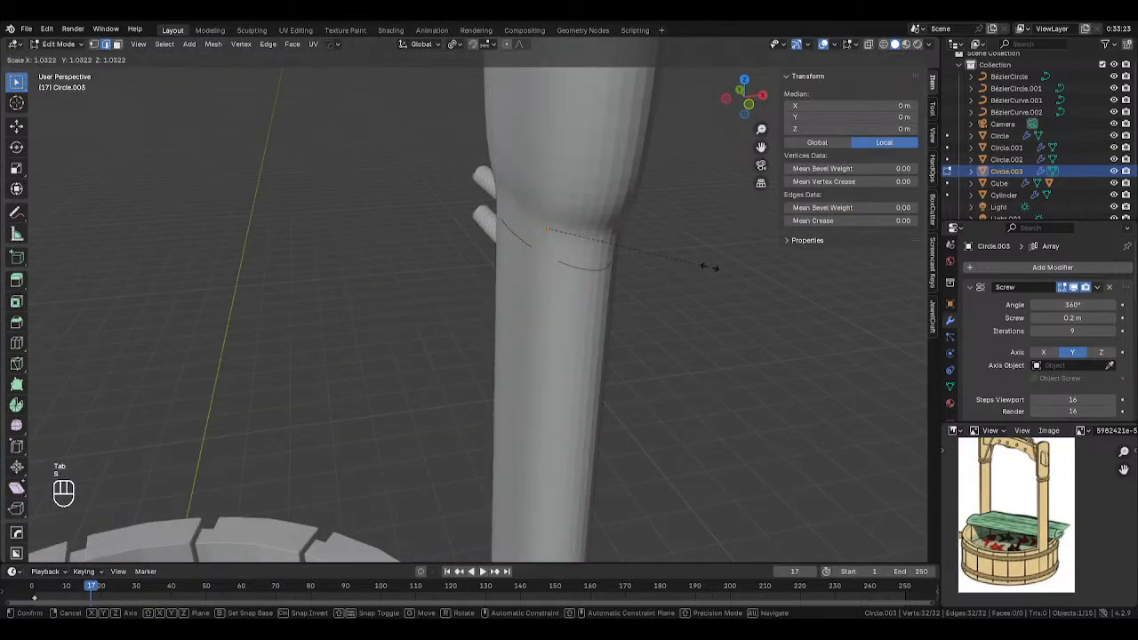
click(747, 270)
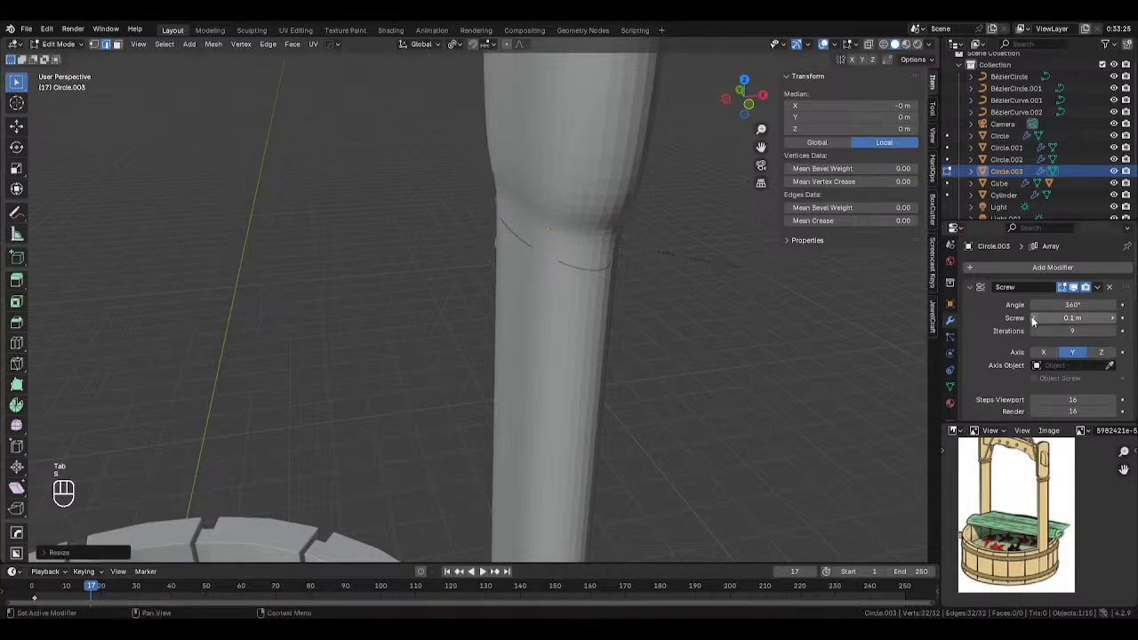
Adjust the Screw modifier's screw distance to 0.4 m and return the rope to Object Mode.
middle_drag(762, 271, 800, 307)
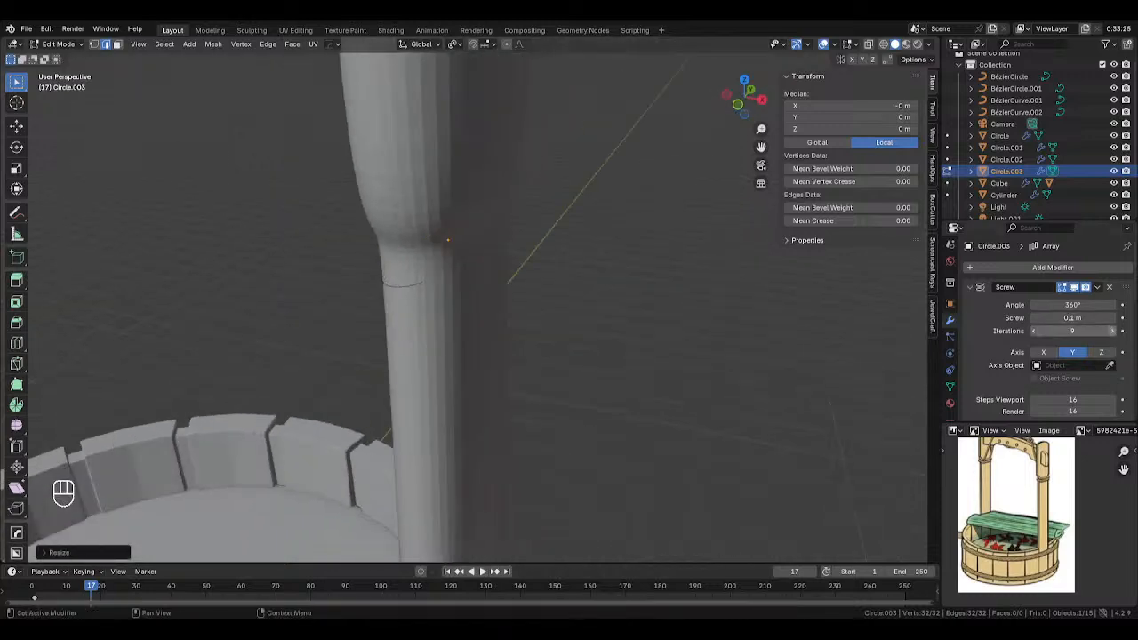
click(1122, 318)
click(1122, 319)
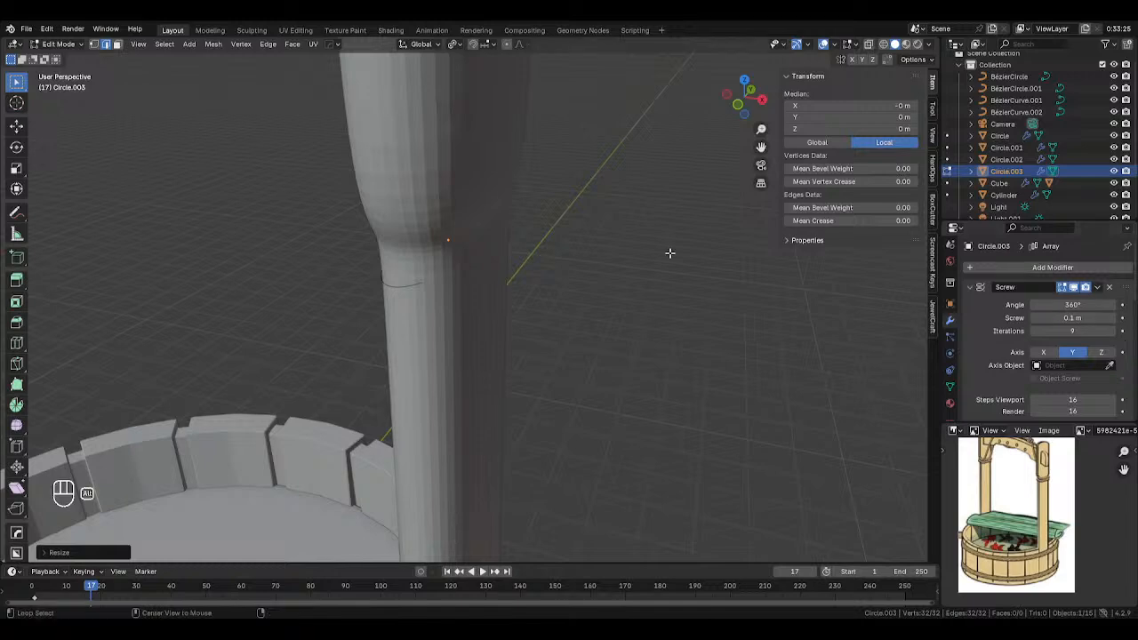
key(alt+z)
scroll(658, 255, up, 1)
mouse_move(1074, 319)
mouse_down()
mouse_move(1102, 318)
mouse_move(1092, 318)
mouse_up()
key(Tab)
key(alt+z)
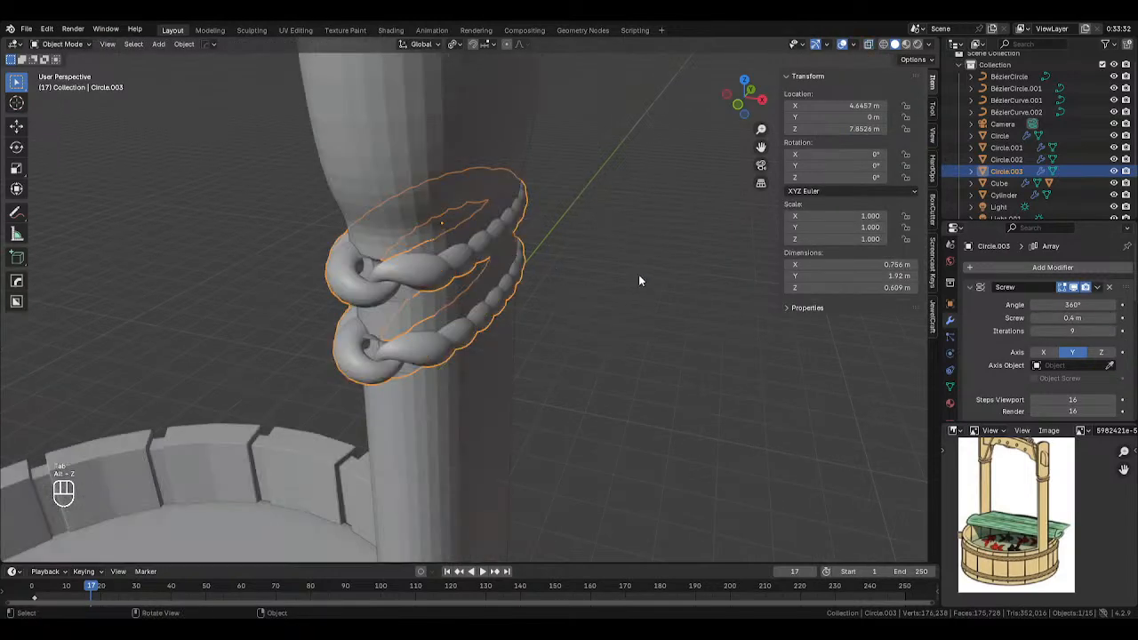
Try 10 iterations and a screw distance of 0.8 m in the rope's Screw modifier.
click(1113, 330)
click(1111, 319)
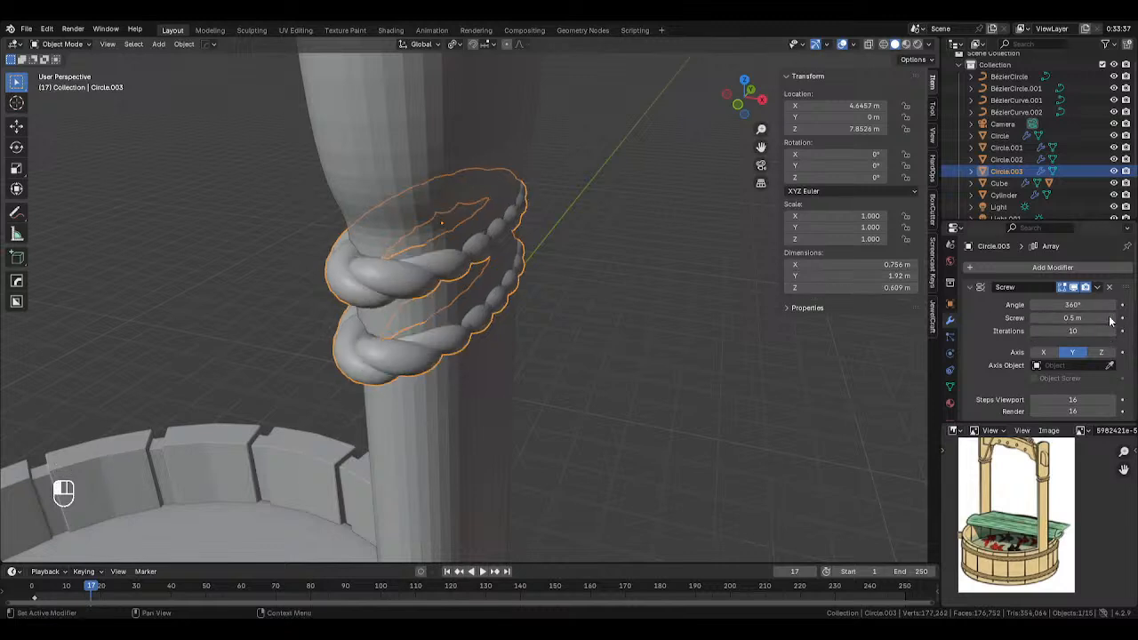
click(1111, 319)
click(1111, 319)
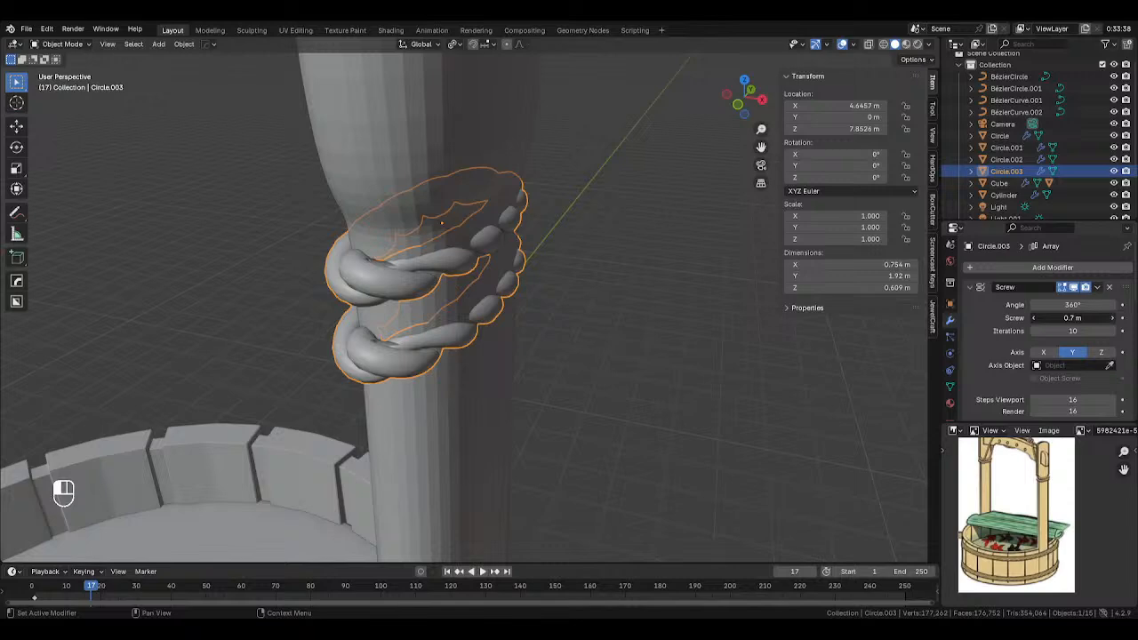
click(1111, 319)
Select the rope together with its guide curve, leaving out the Cylinder, and move them along X to 4.6747 m.
key(KP_Decimal)
key(ctrl+Tab)
click(397, 237)
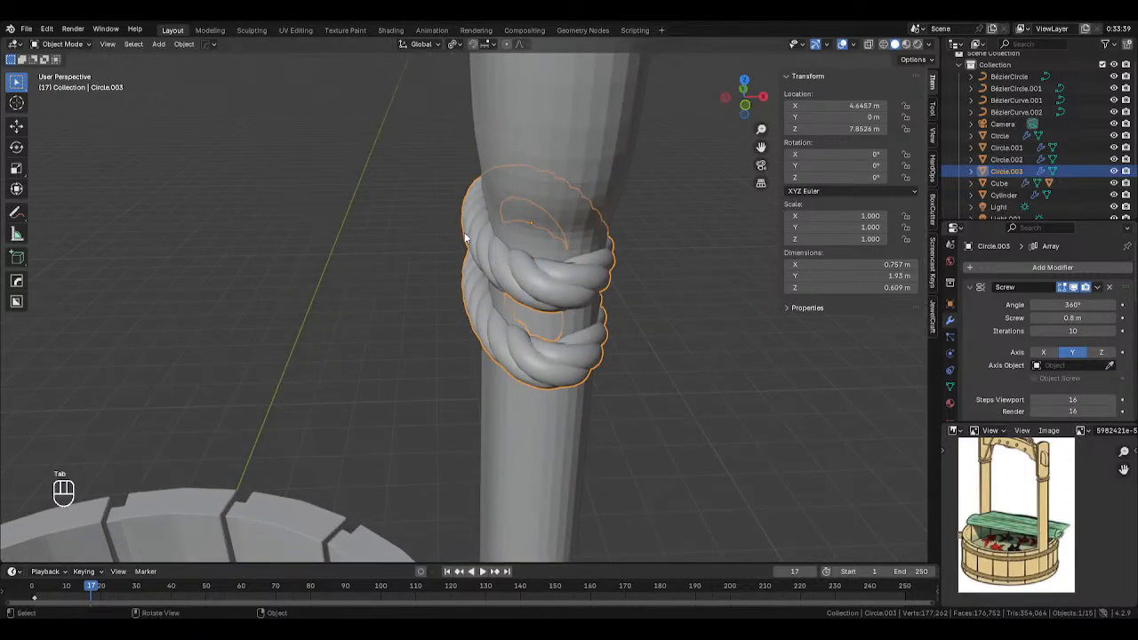
key(alt+z)
drag(452, 206, 488, 247)
click(486, 228)
middle_drag(488, 247, 471, 238)
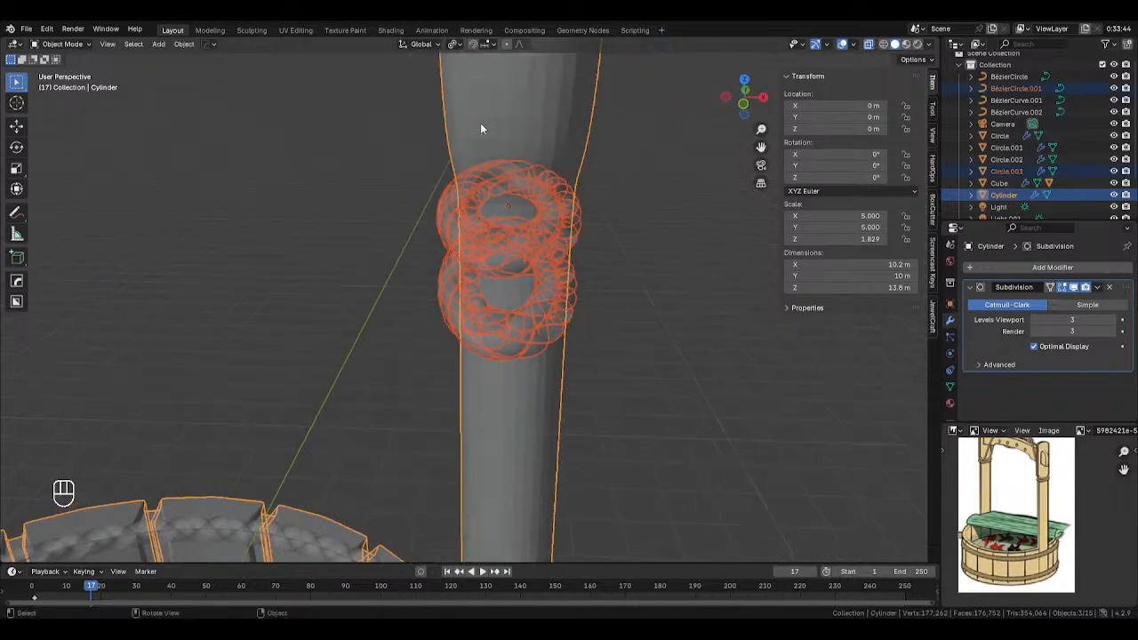
shift+click(580, 119)
key(alt+z)
key(g)
key(x)
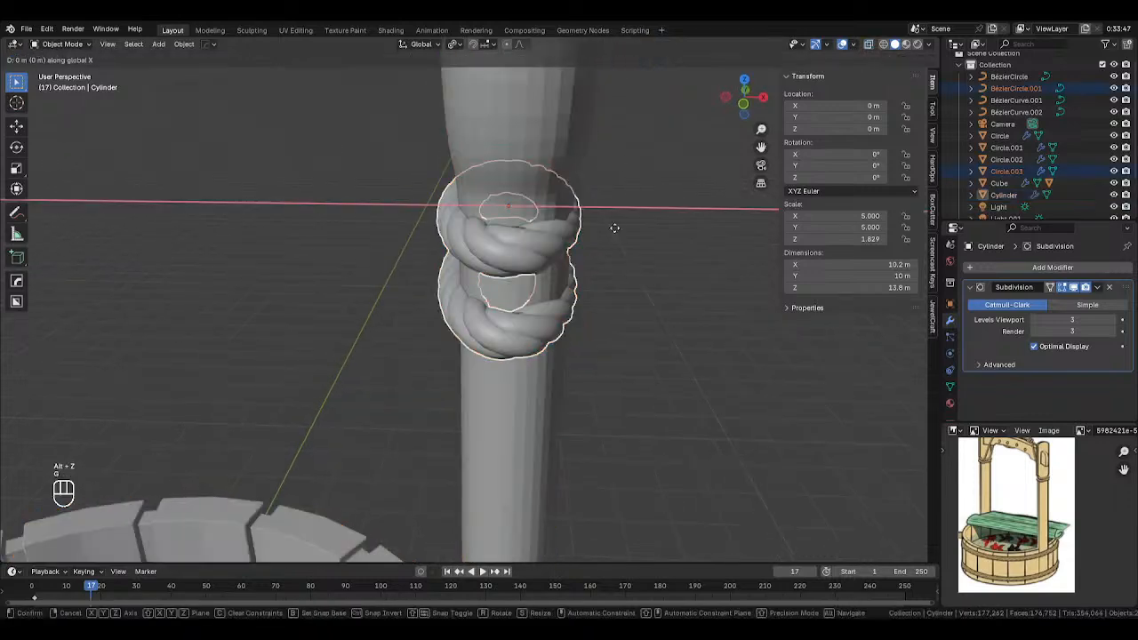
click(620, 229)
Select only the Circle.003 rope and try scaling it down uniformly, to about 0.97 and to about 0.5.
middle_drag(619, 230, 510, 213)
click(510, 212)
scroll(561, 240, down, 4)
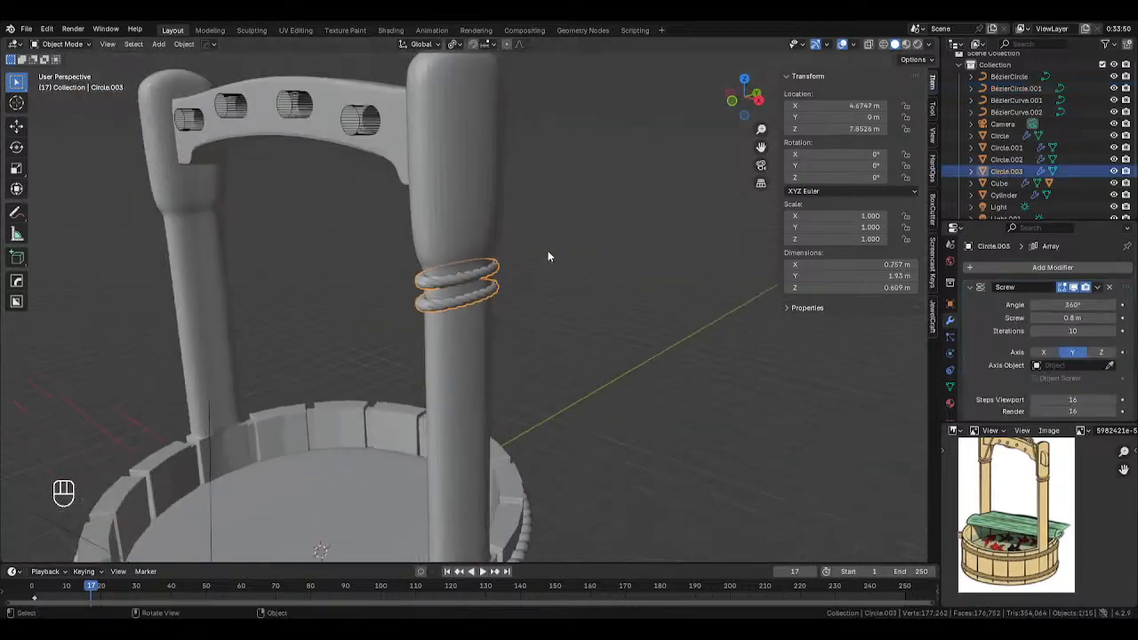
scroll(539, 262, down, 3)
middle_drag(530, 267, 602, 269)
scroll(581, 268, up, 6)
scroll(581, 269, up, 4)
scroll(602, 269, up, 3)
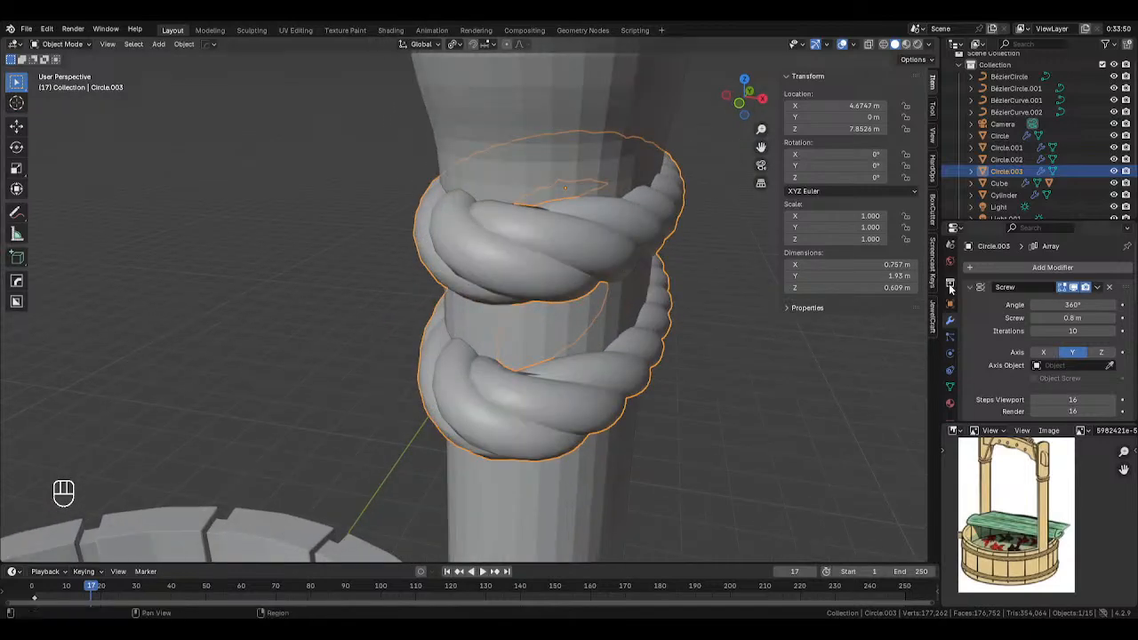
key(s)
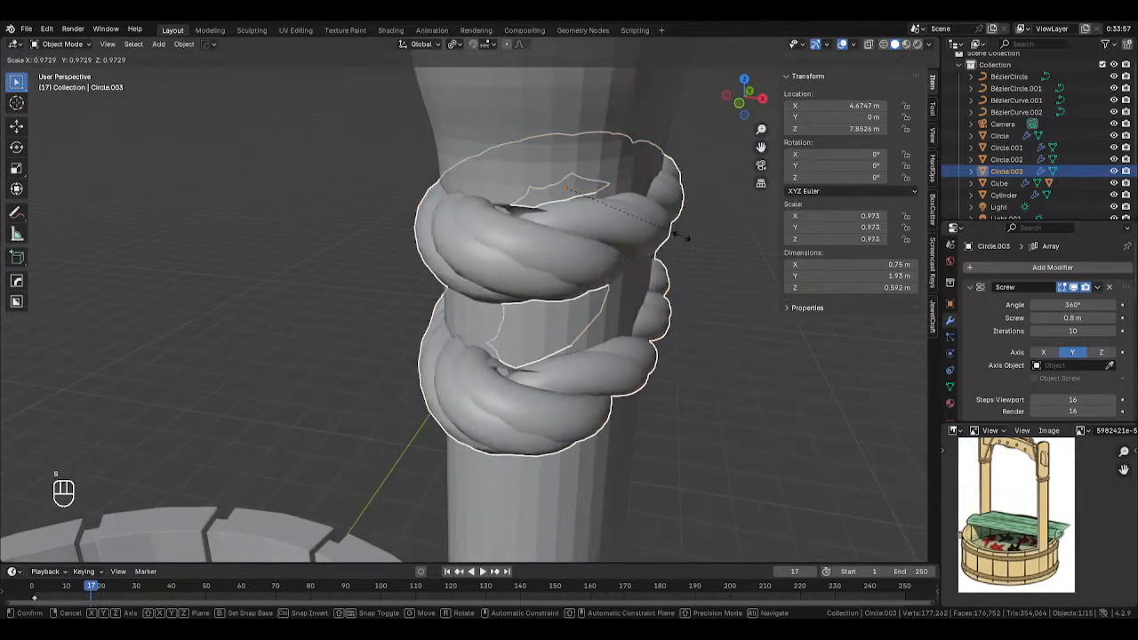
right_click(685, 237)
key(s)
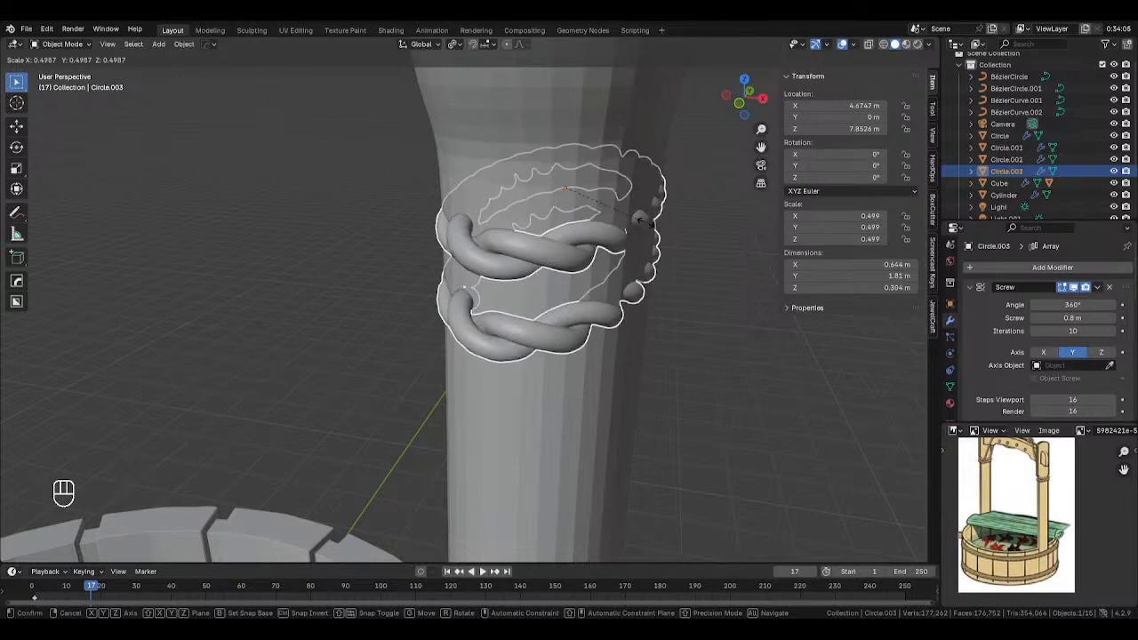
right_click(665, 226)
Set the Screw modifier's iterations to 9 and screw distance to 0.4 m, and rescale the Circle.003 rope uniformly.
mouse_move(1070, 331)
mouse_down()
mouse_move(1055, 331)
mouse_move(1058, 317)
mouse_up()
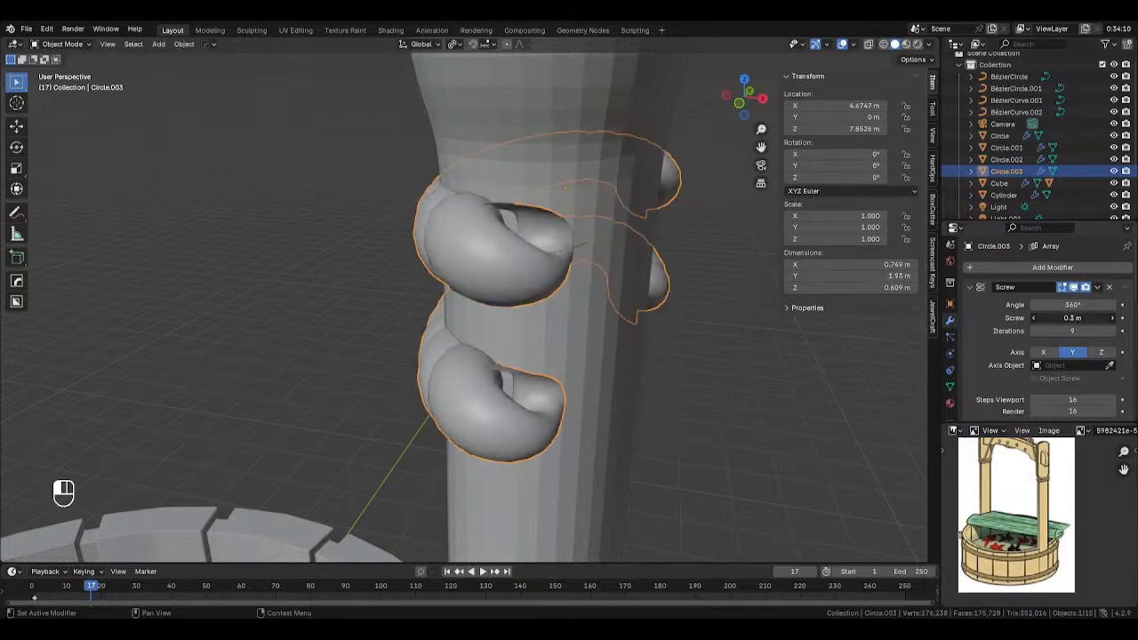
click(1111, 318)
key(s)
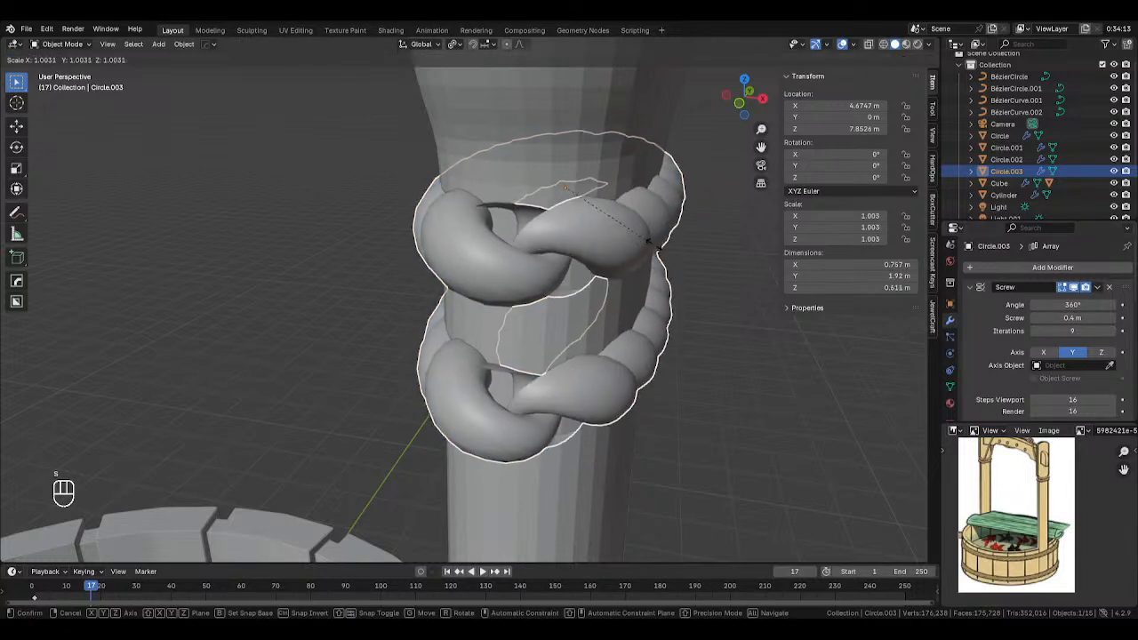
Scale the rope rings around the post uniformly to about 1.053.
click(663, 249)
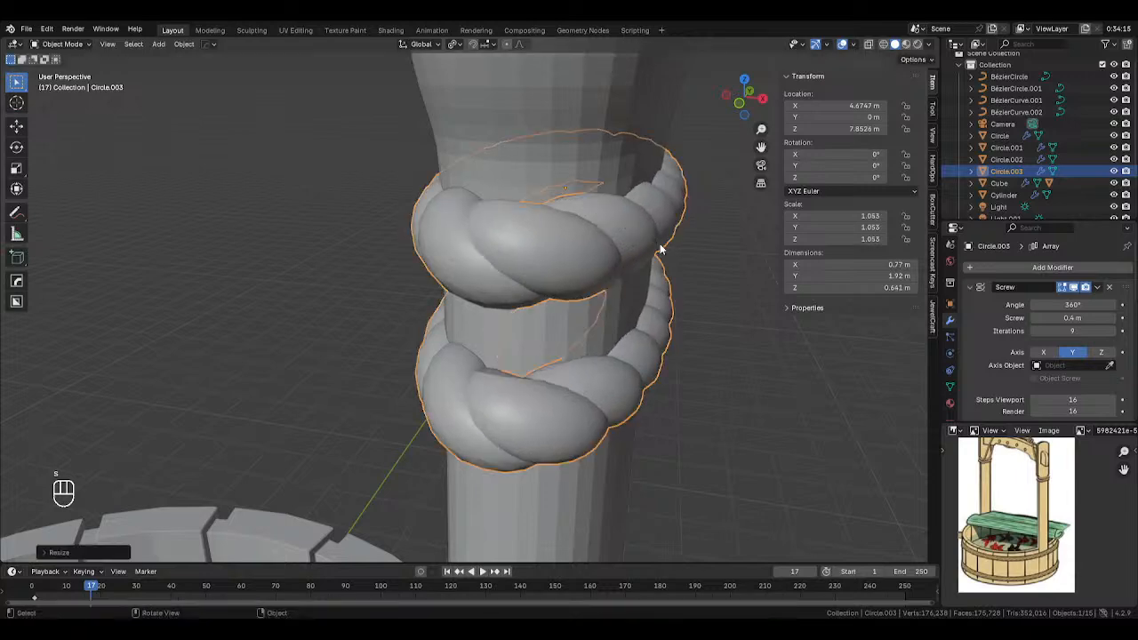
mouse_move(665, 254)
middle_down()
mouse_move(716, 253)
mouse_move(668, 256)
middle_up()
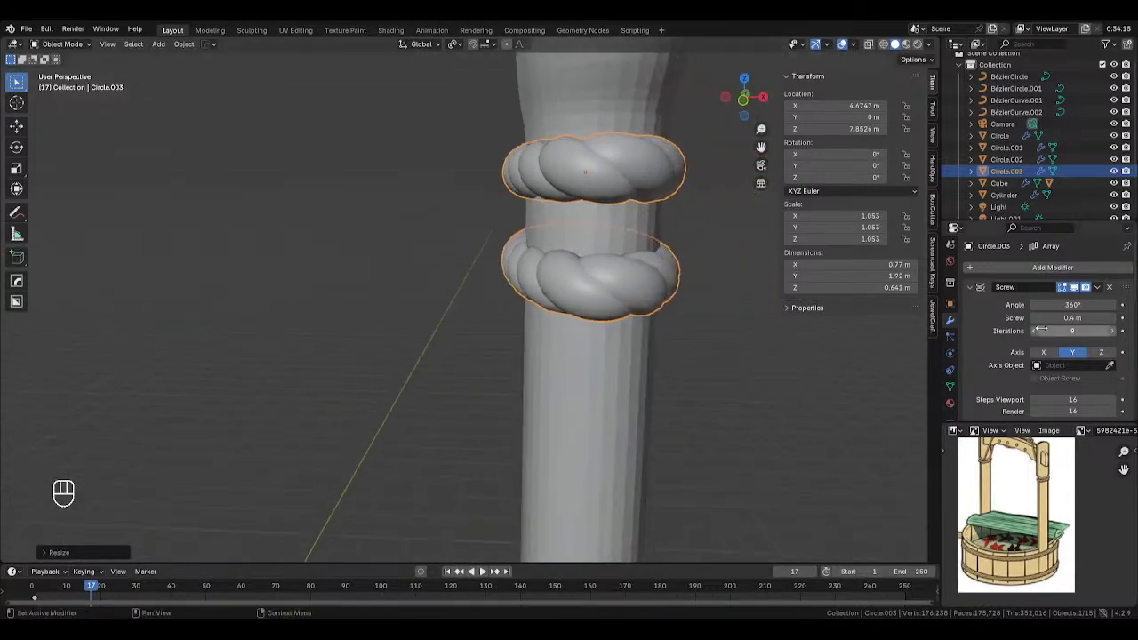
scroll(633, 297, down, 4)
click(681, 335)
middle_drag(680, 336, 578, 338)
click(484, 272)
scroll(502, 316, up, 5)
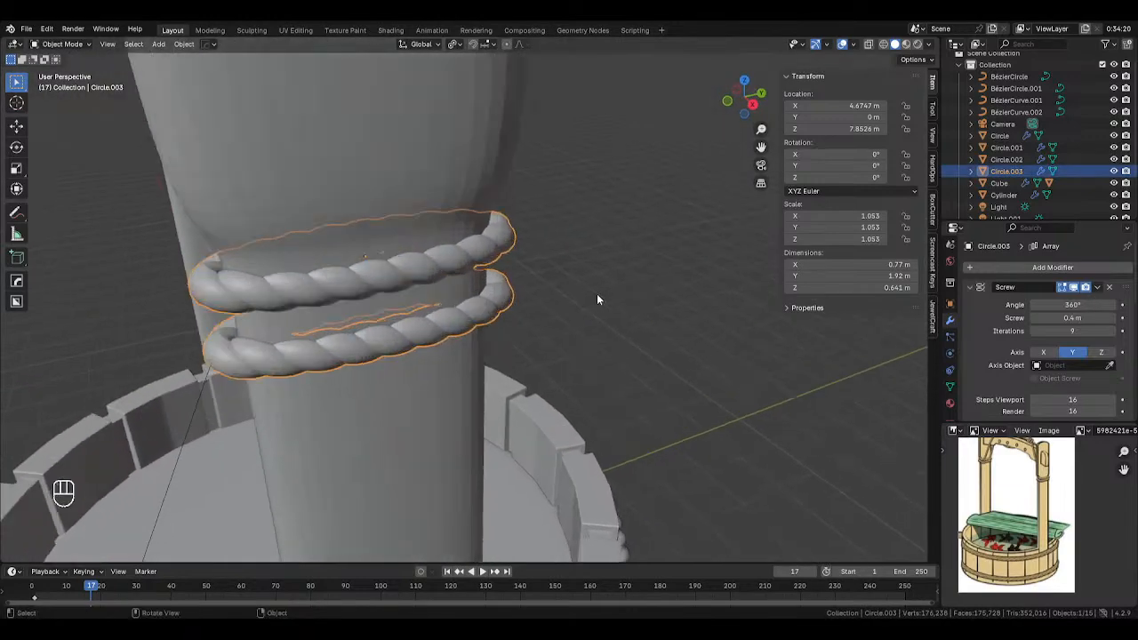
Select the rope rings together with their guide curve and narrow them along Y, giving the rope a Y scale of about 0.959.
middle_drag(210, 273, 174, 228)
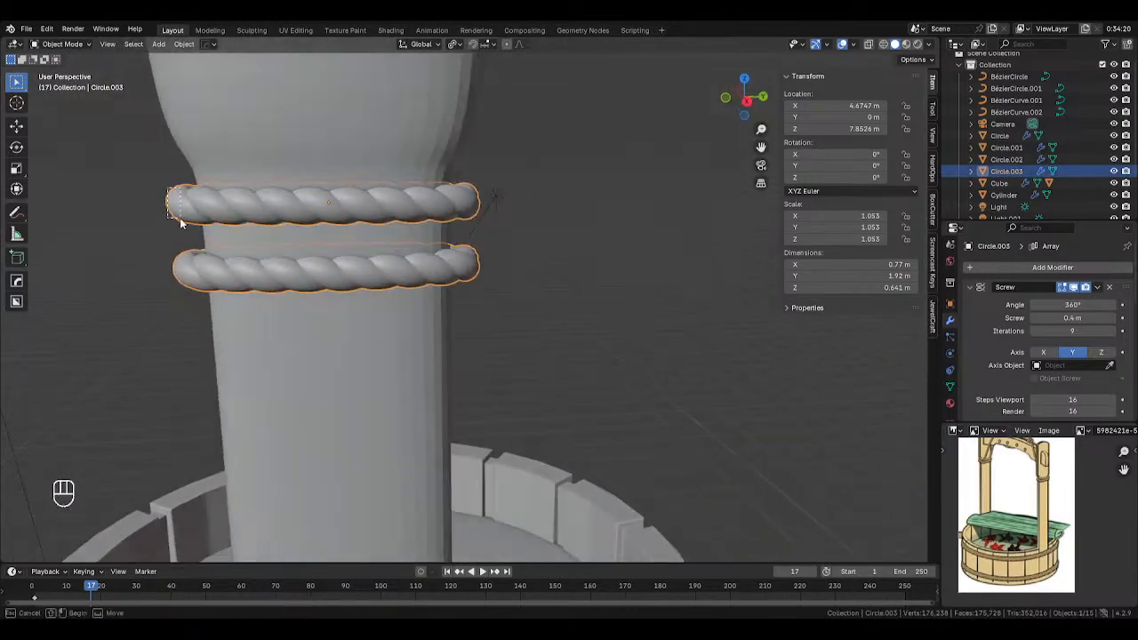
drag(177, 218, 186, 224)
key(alt+z)
key(alt+z)
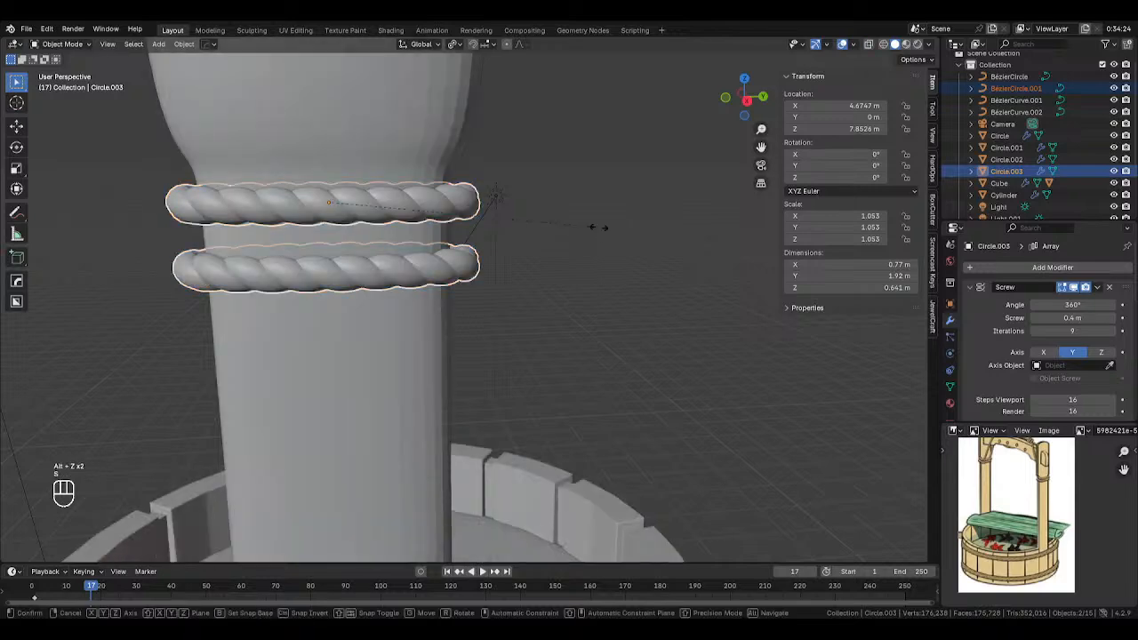
key(s)
key(y)
click(575, 219)
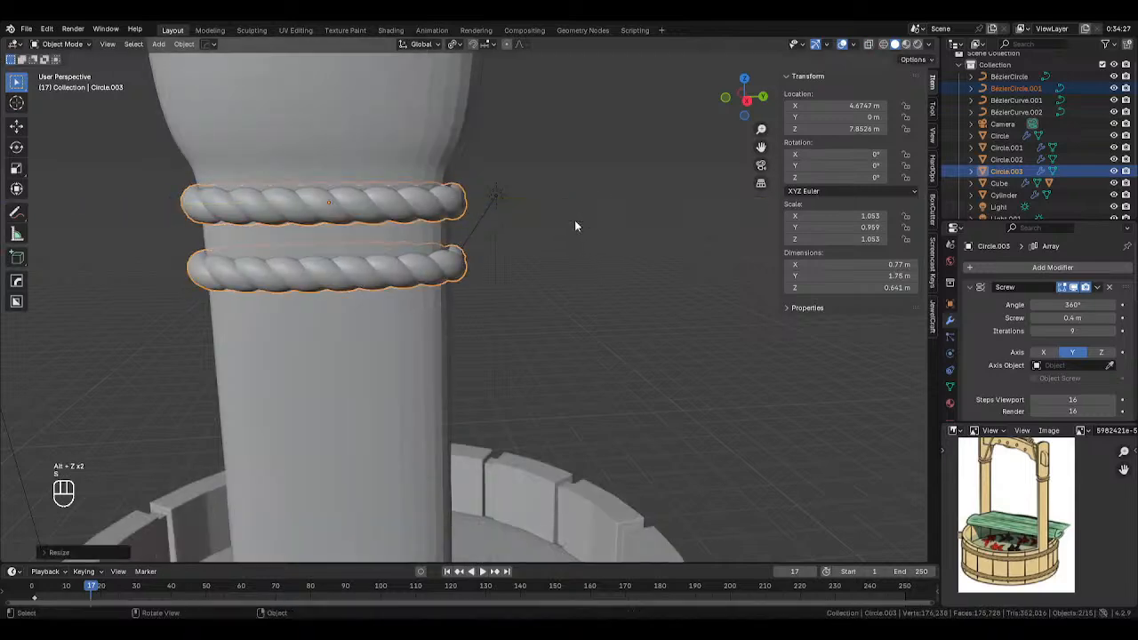
scroll(639, 240, down, 3)
middle_drag(639, 239, 562, 276)
scroll(562, 276, down, 2)
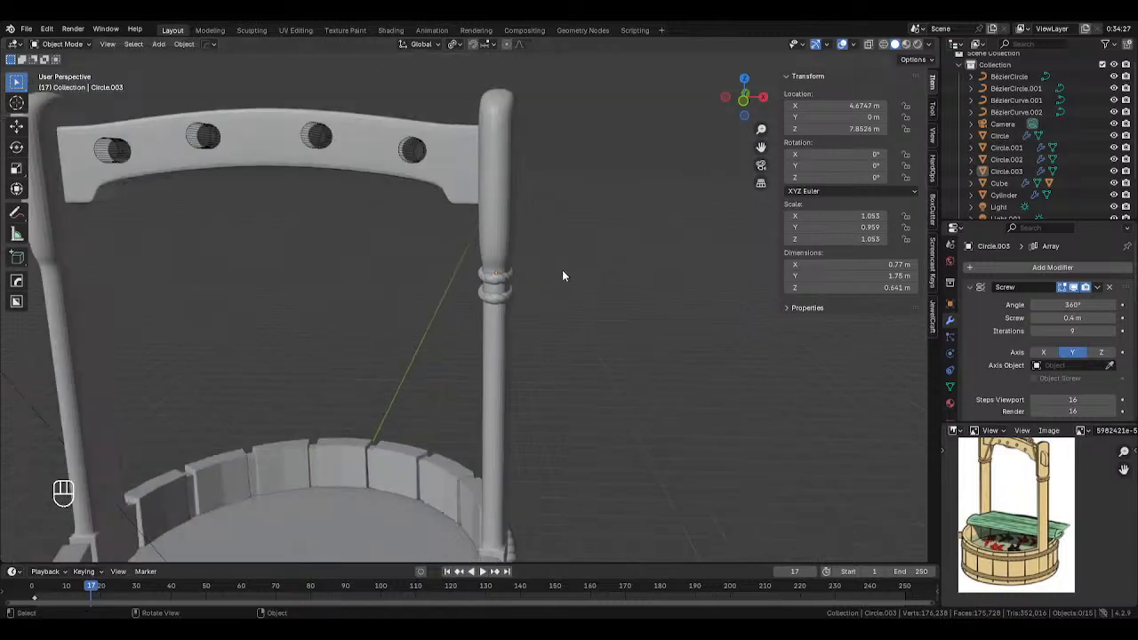
click(512, 272)
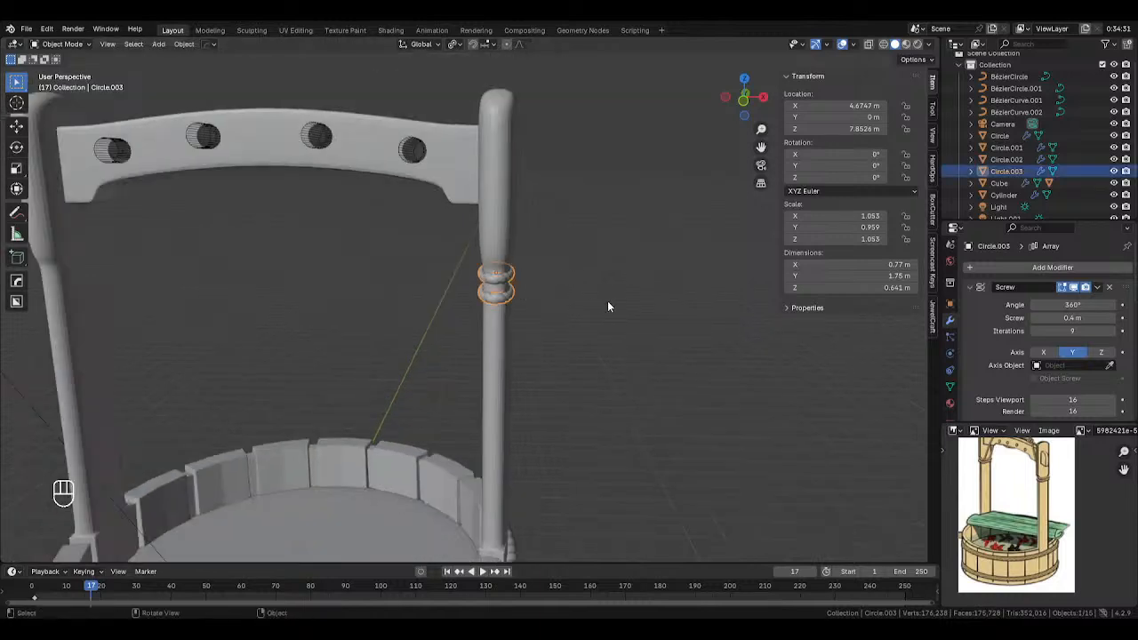
scroll(607, 303, up, 4)
key(s)
key(shift+z)
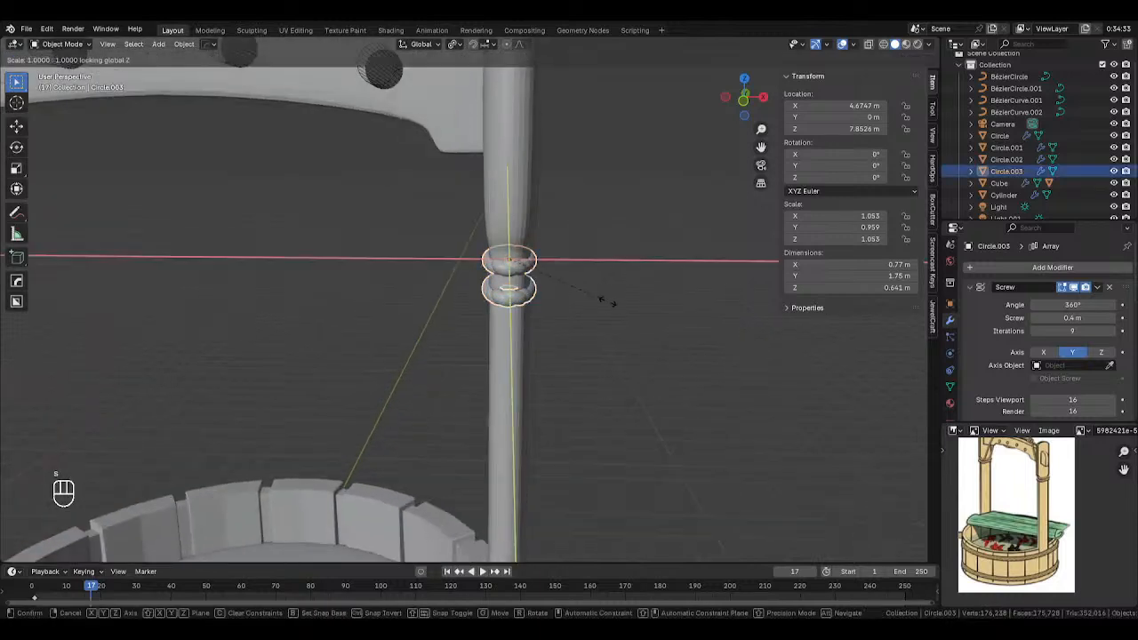
right_click(571, 257)
Select the post's rope rings together with their guide curve BézierCircle.001, leaving the post unselected.
key(alt+z)
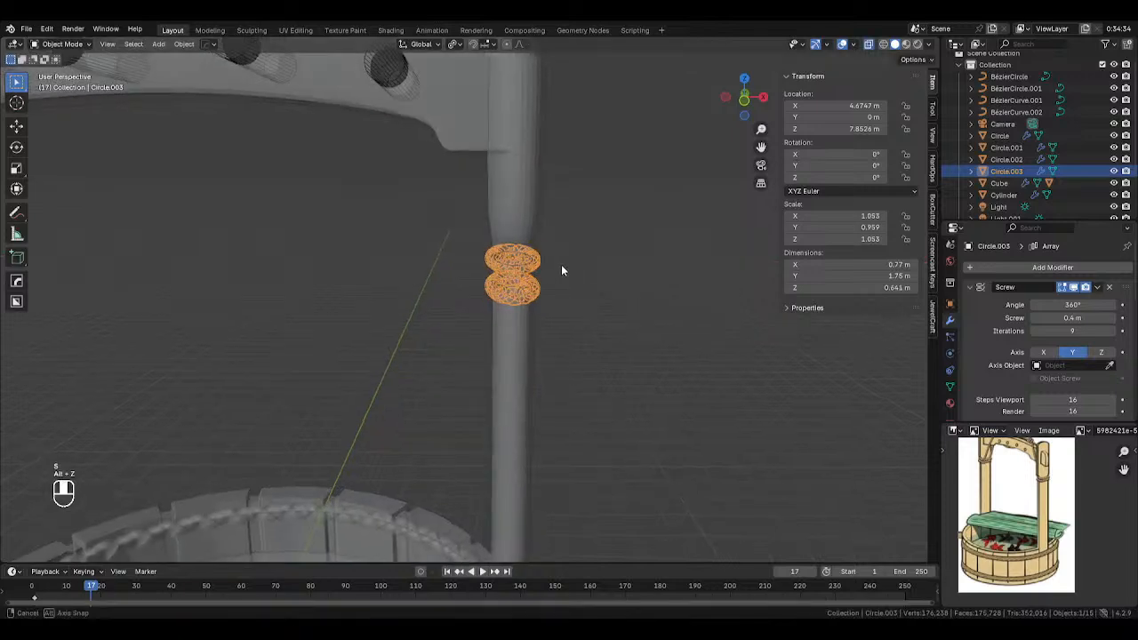
scroll(561, 264, up, 2)
shift+click(563, 238)
shift+click(564, 238)
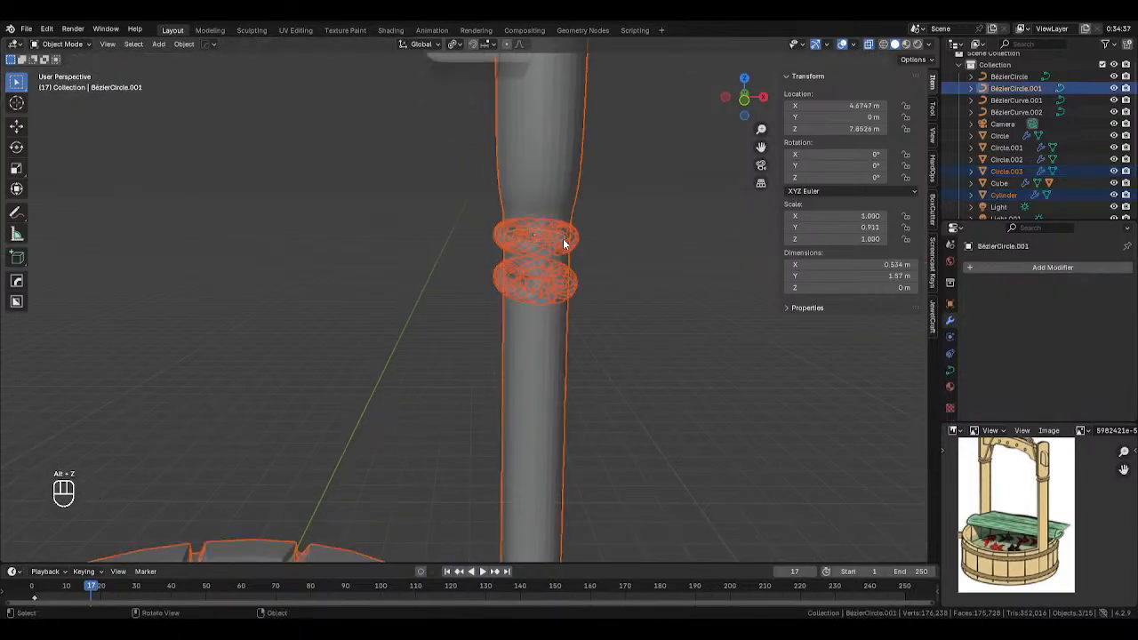
ctrl+click(534, 179)
key(alt+z)
Enlarge the rope rings and guide curve in X and Y only, giving the curve scales of about 1.140 and 1.038.
key(s)
key(shift+z)
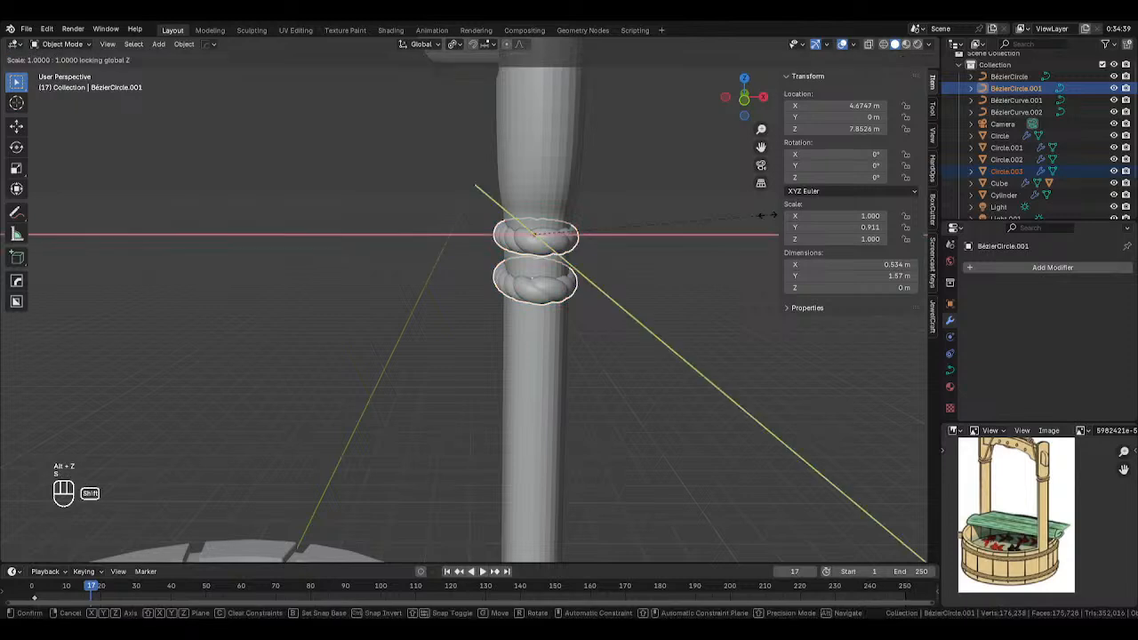
click(662, 271)
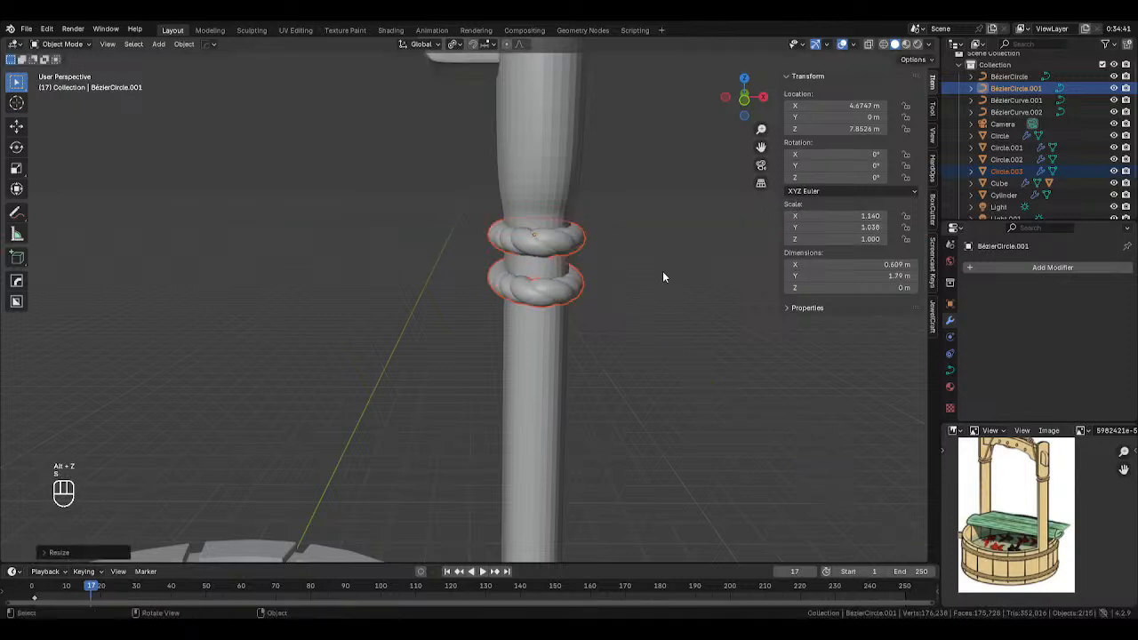
key(s)
key(shift+z)
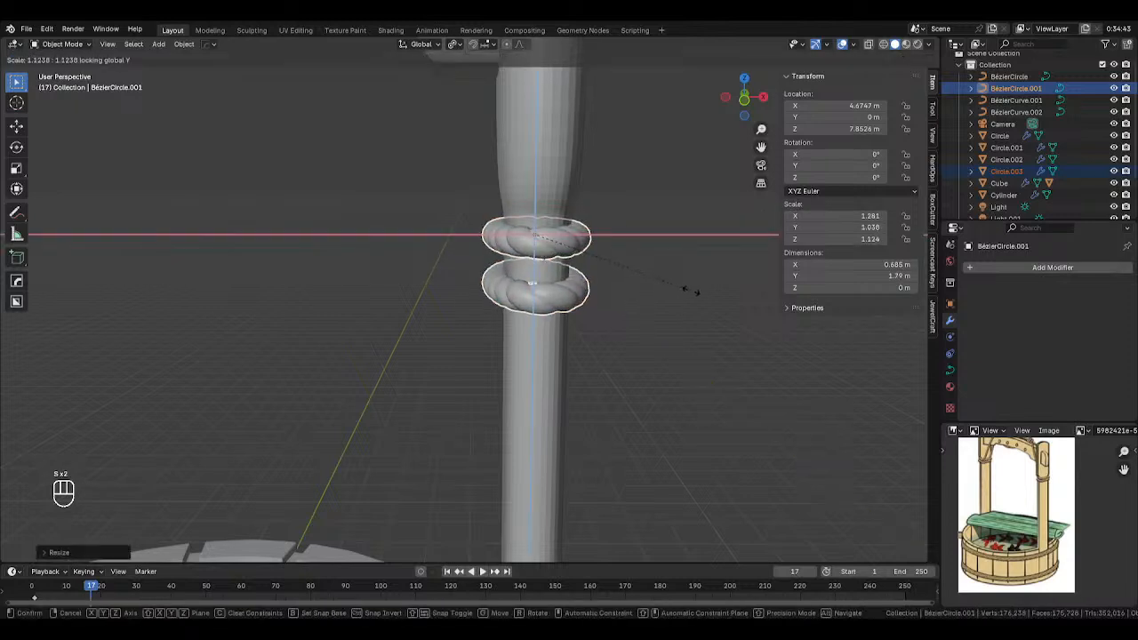
right_click(692, 291)
Try scaling the rope rings and guide curve in Y and Z only, then undo the last two resizes.
key(s)
key(shift+x)
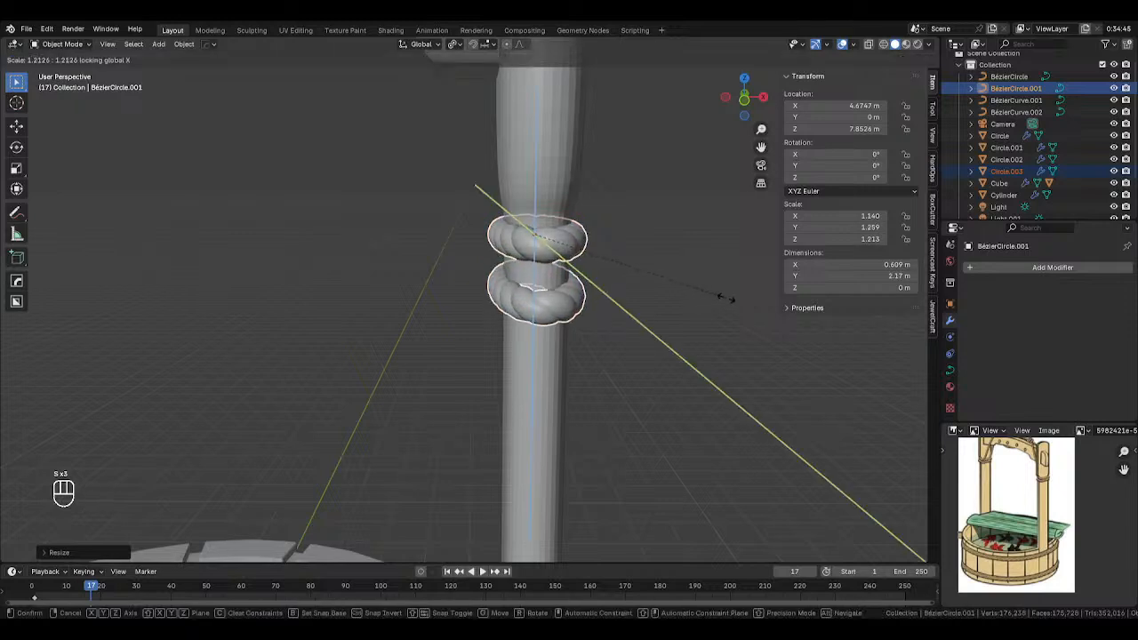
click(775, 285)
middle_drag(698, 285, 632, 295)
key(ctrl+z)
key(ctrl+z)
Thicken the rope rings by scaling them and their guide curve along Z, giving the rope a Z scale of about 1.507.
key(s)
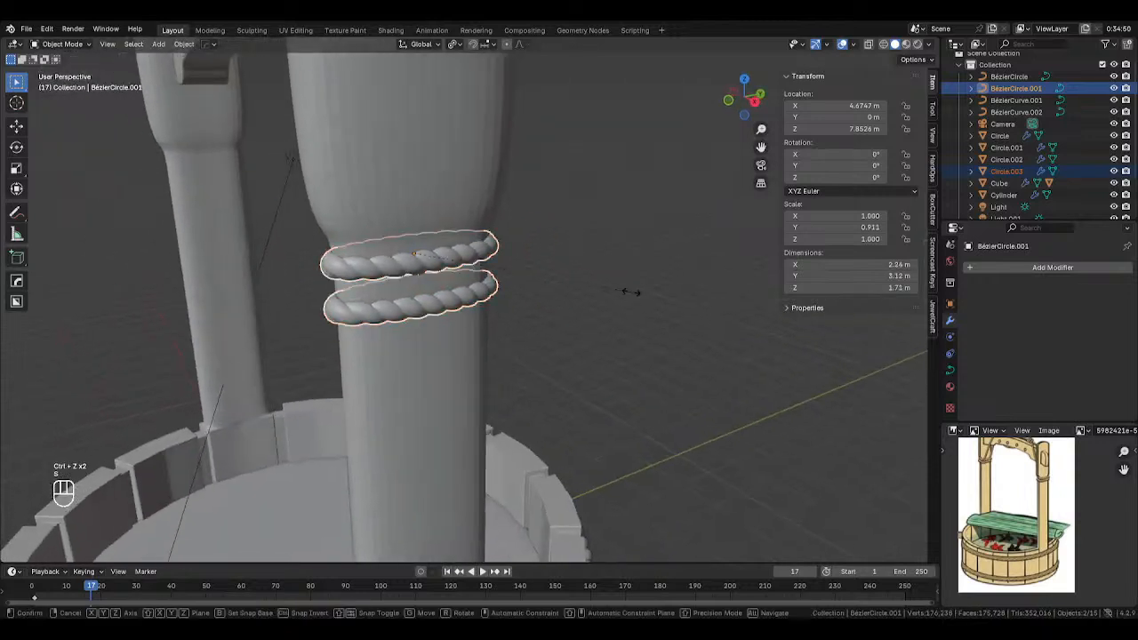
key(z)
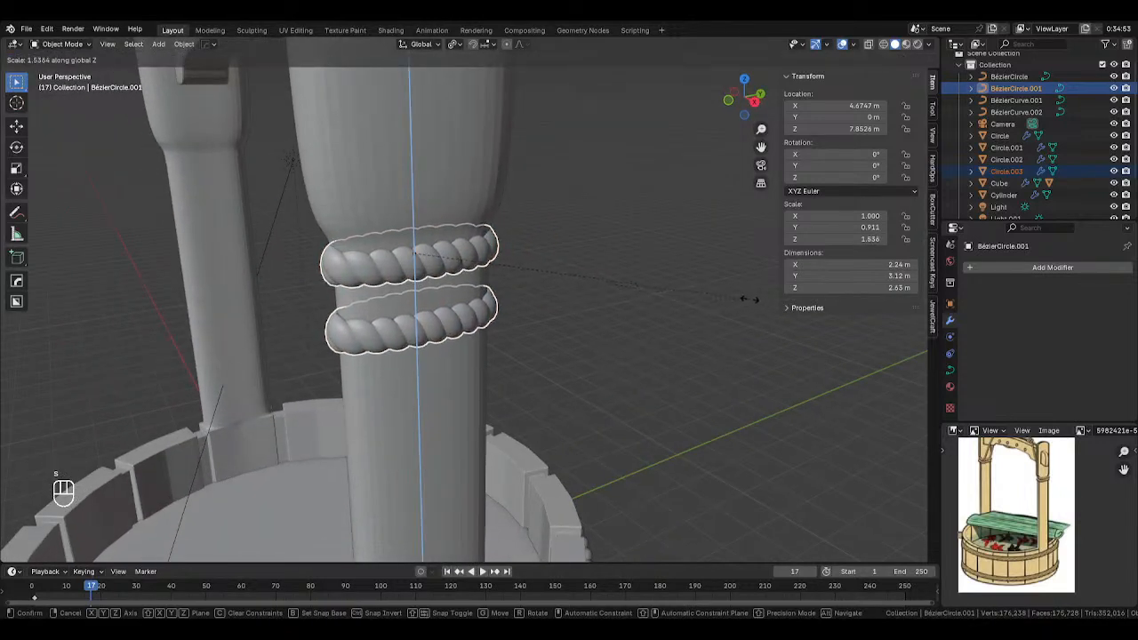
click(729, 282)
Bring the two rope rings closer together by setting the rope's Array constant offset Z to -0.215 m.
click(449, 319)
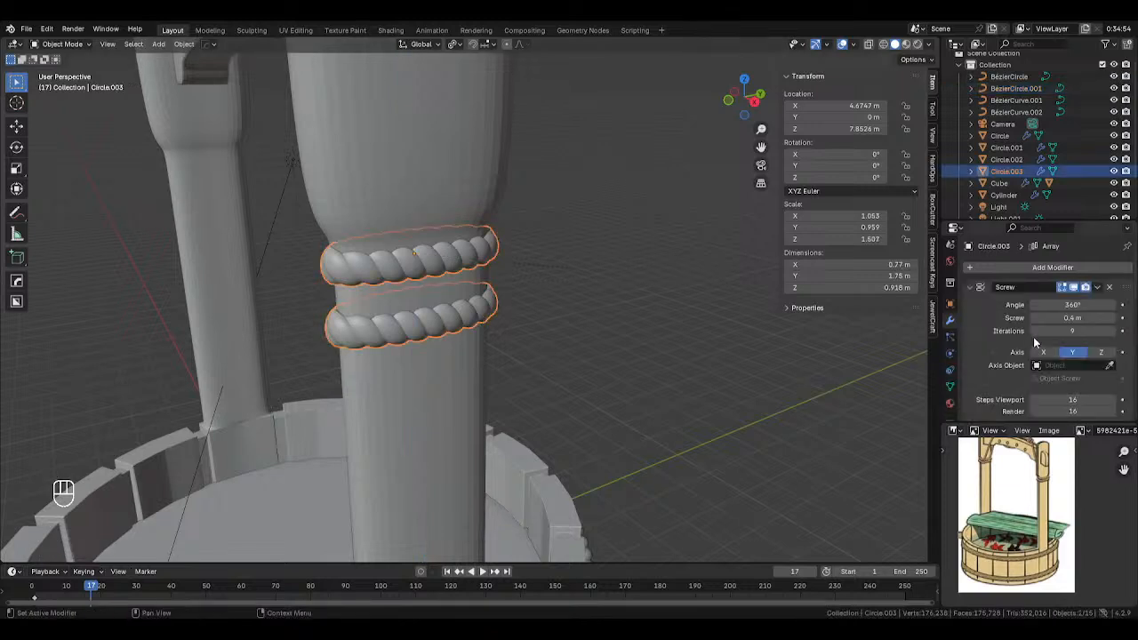
scroll(1032, 345, down, 5)
scroll(1014, 350, down, 4)
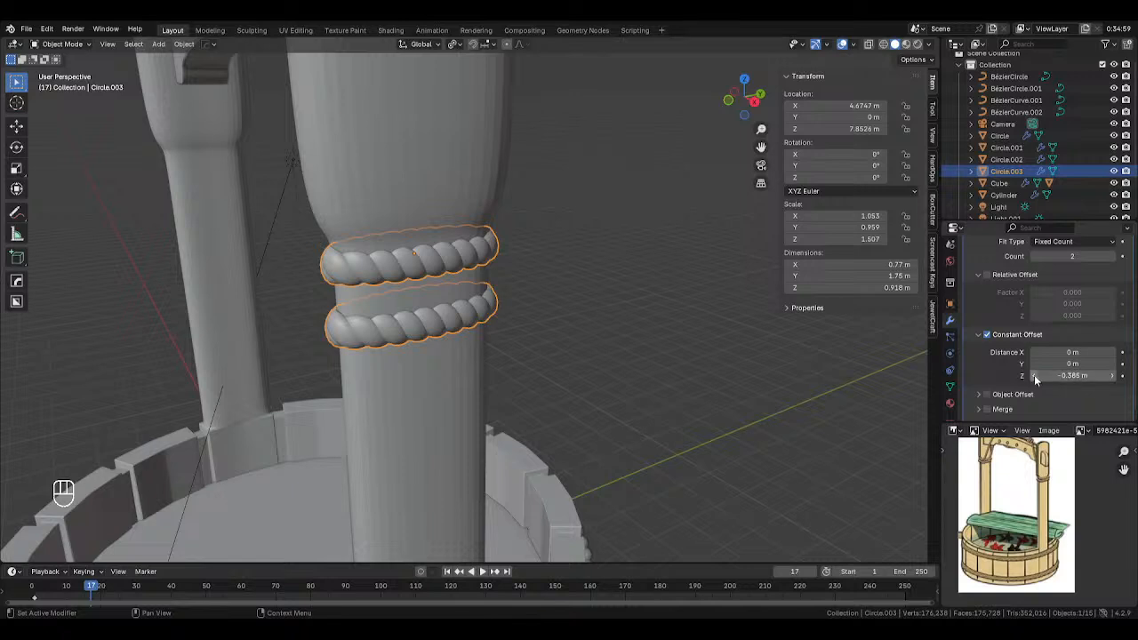
drag(1037, 375, 1121, 374)
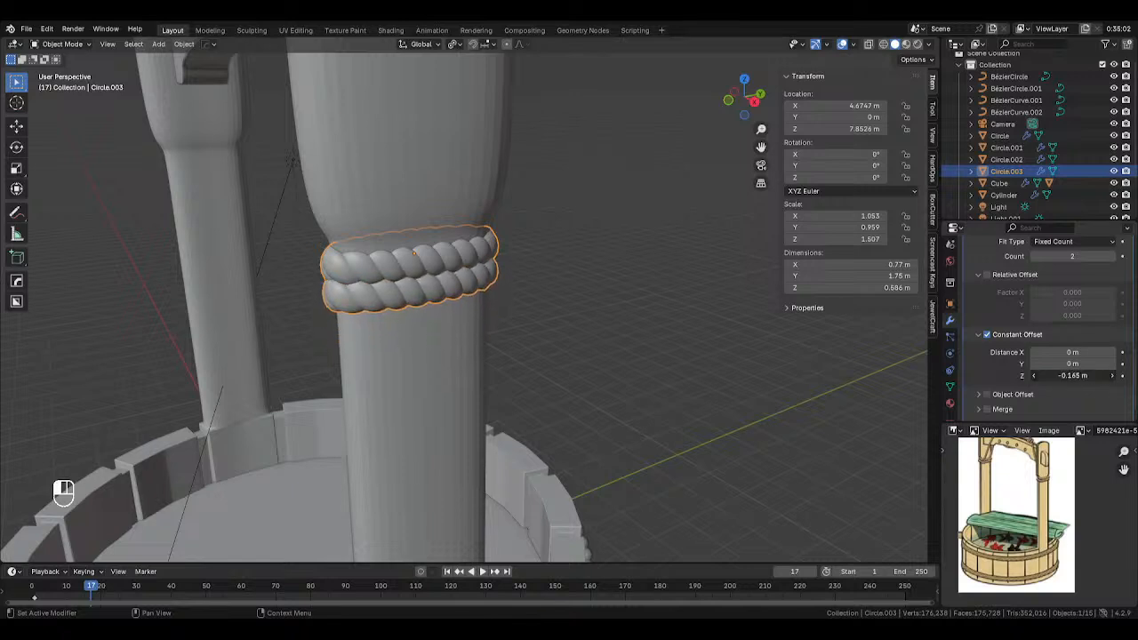
click(555, 221)
scroll(556, 221, down, 5)
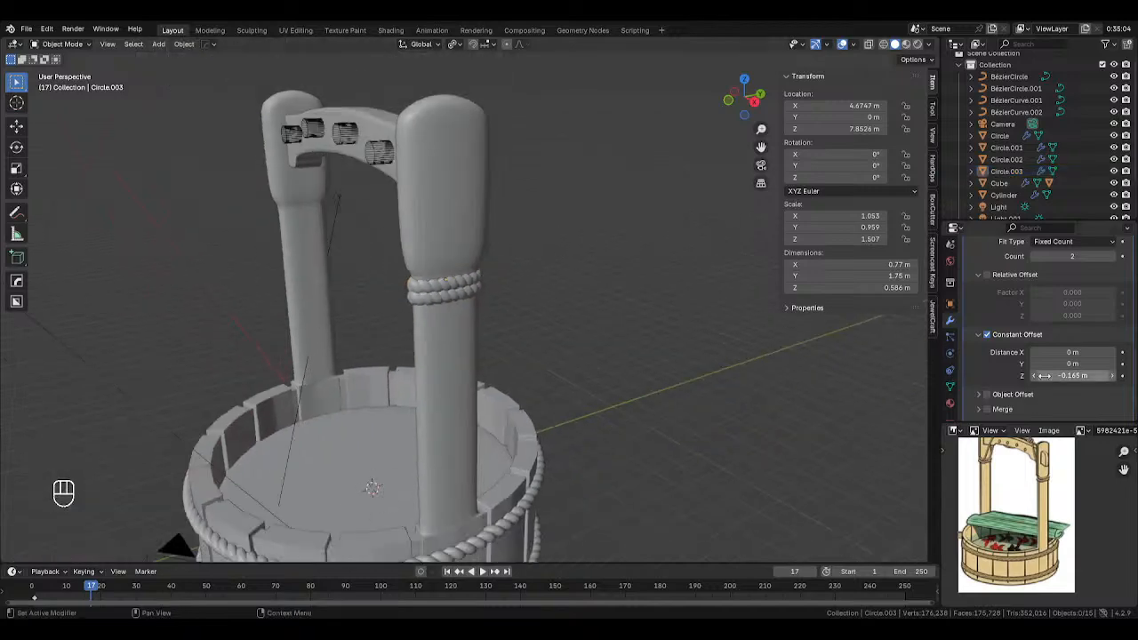
mouse_move(569, 276)
middle_down()
mouse_move(521, 265)
mouse_move(548, 276)
middle_up()
scroll(699, 310, up, 5)
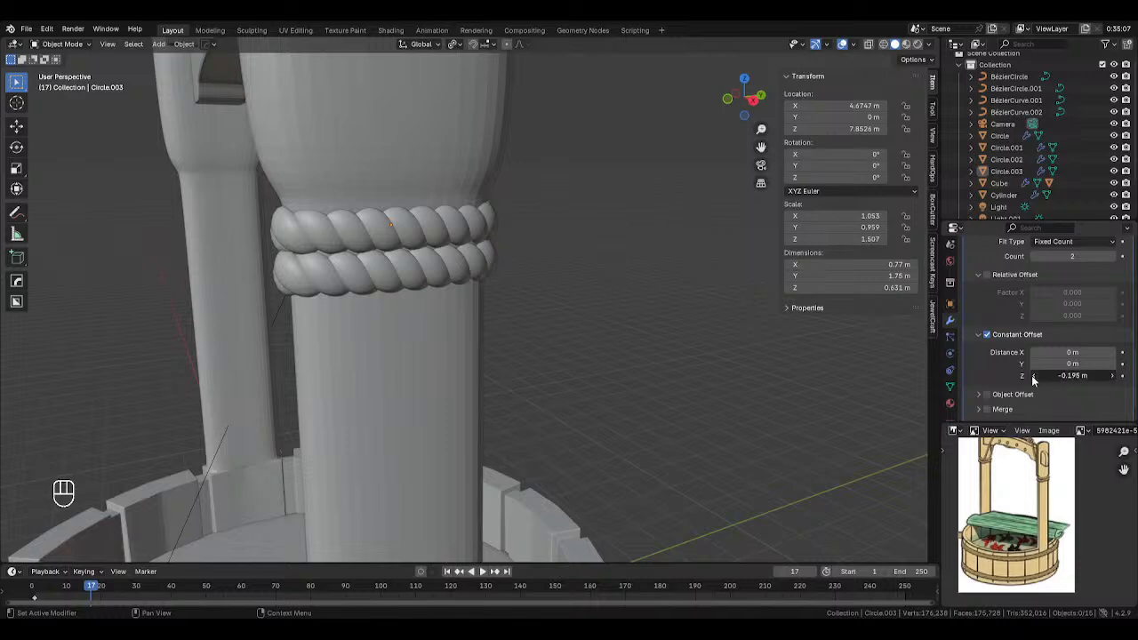
drag(1035, 377, 1013, 377)
scroll(529, 212, down, 6)
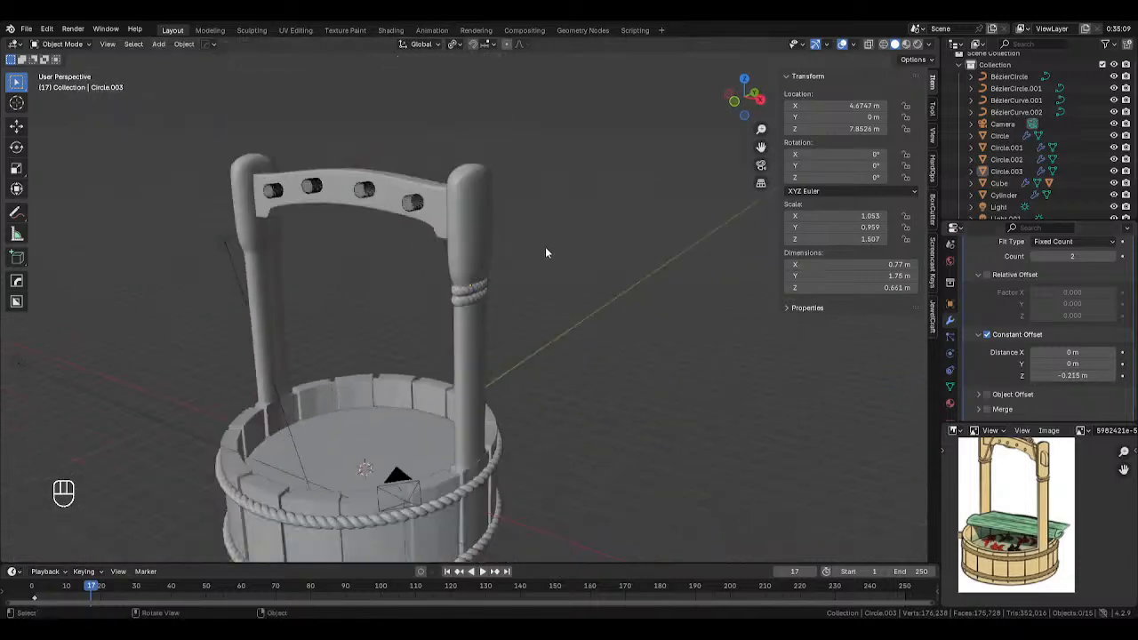
scroll(541, 249, down, 4)
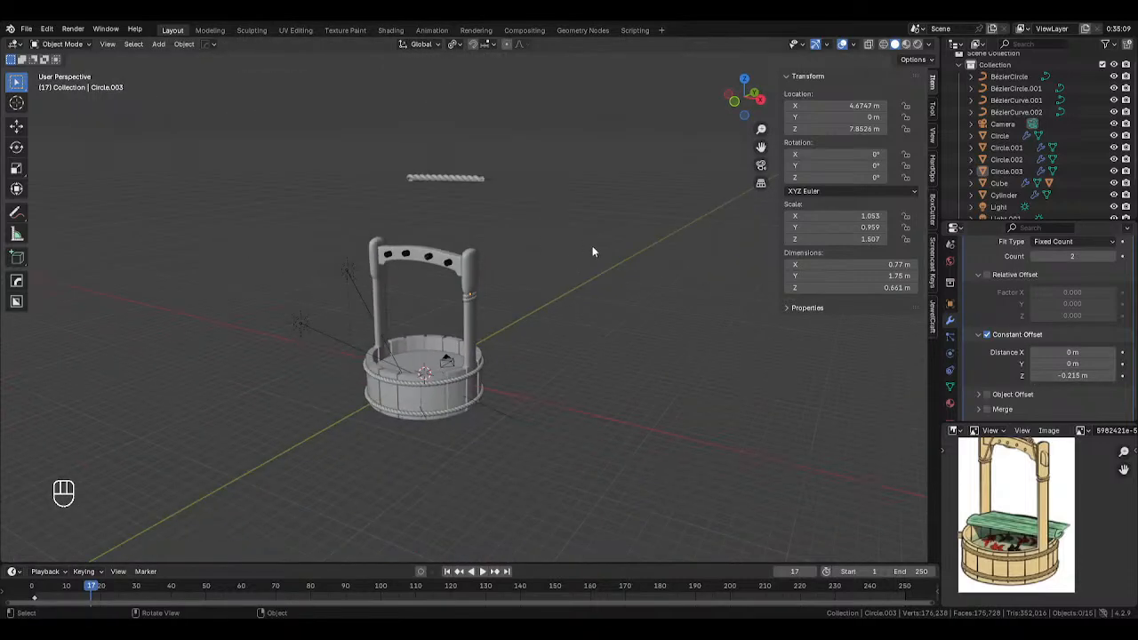
Add a Mirror modifier to the rope rings on the post.
scroll(510, 305, up, 5)
click(486, 297)
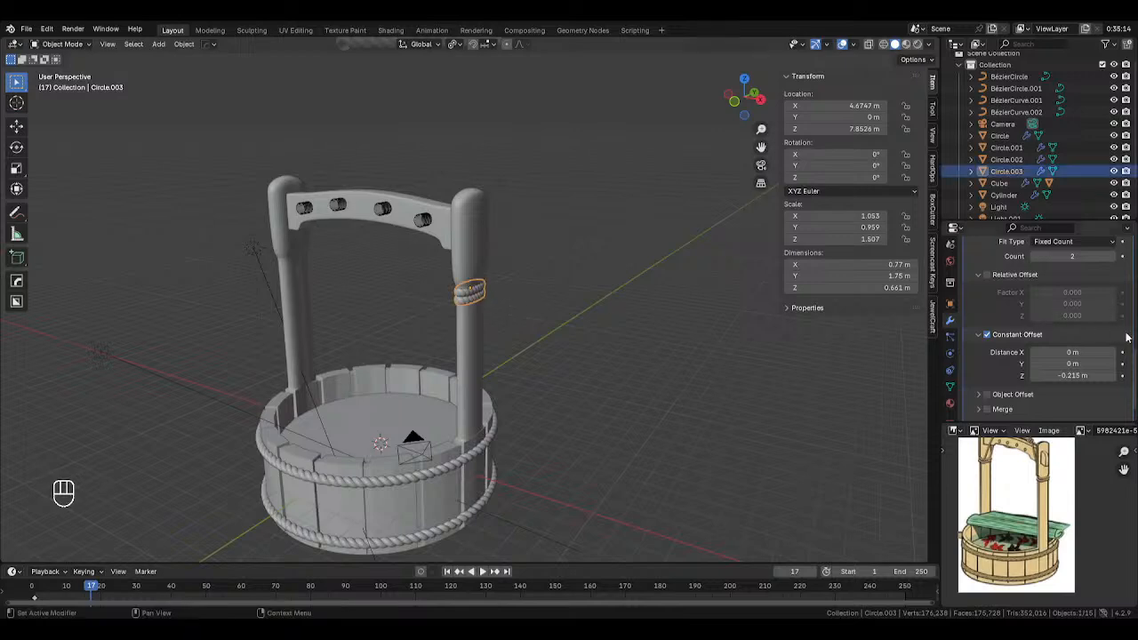
scroll(1127, 337, up, 4)
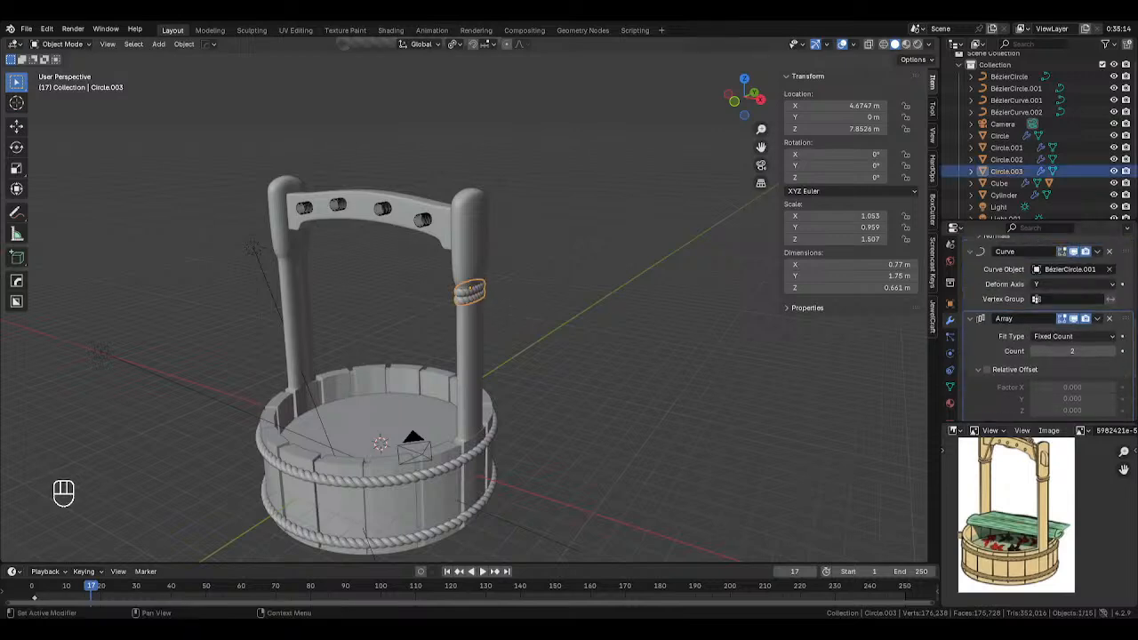
scroll(464, 298, up, 1)
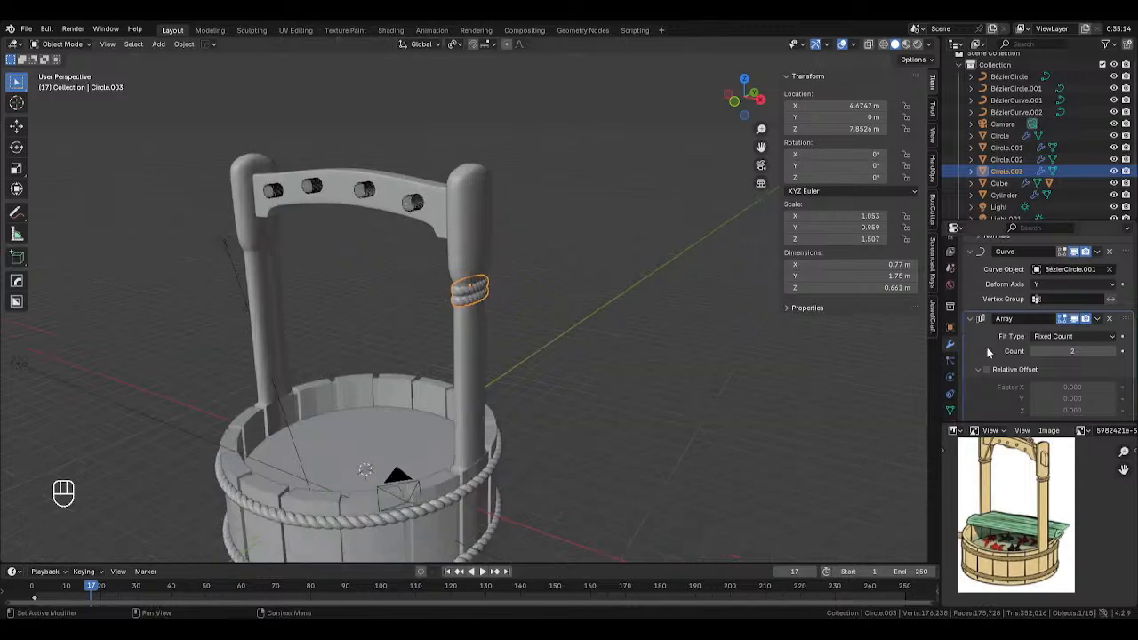
scroll(1021, 295, up, 10)
scroll(1026, 309, down, 6)
scroll(1025, 313, down, 6)
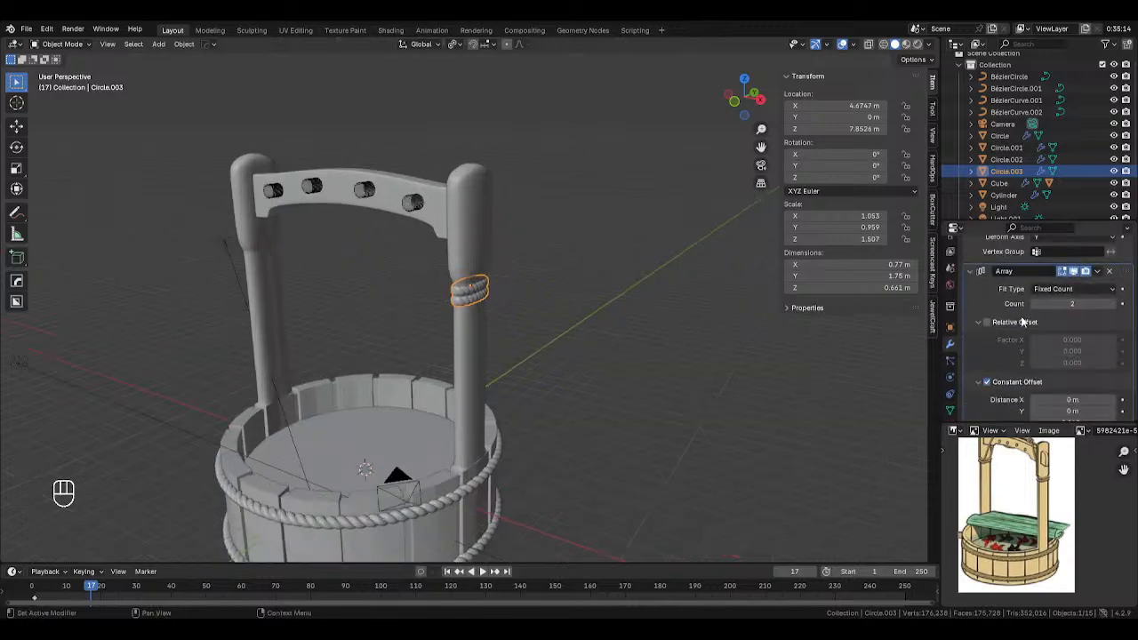
scroll(1027, 319, up, 12)
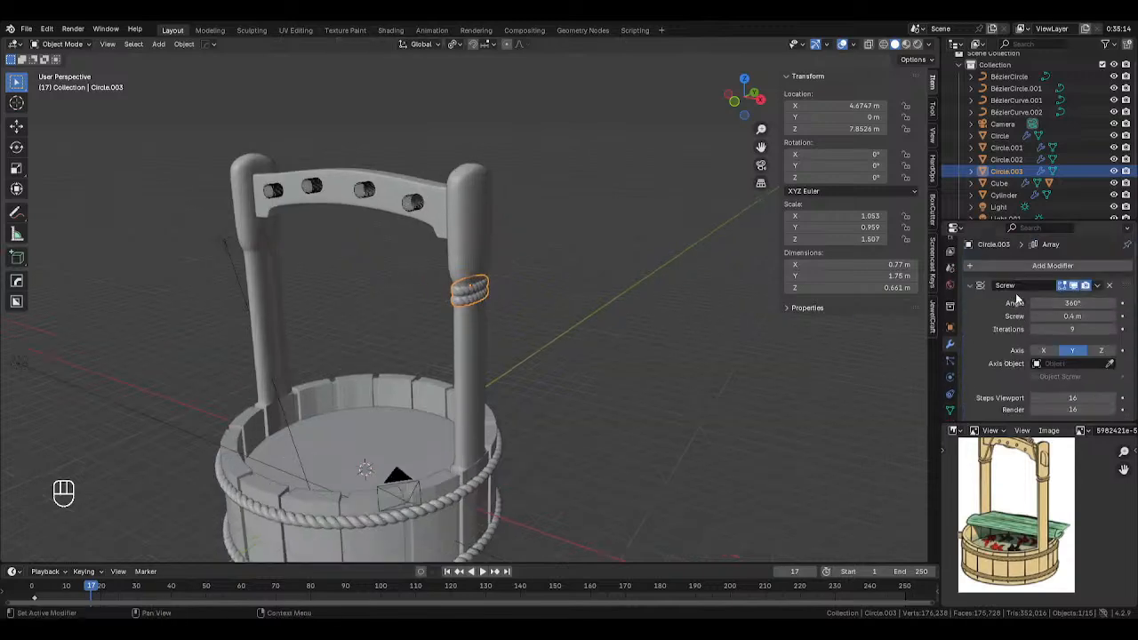
click(1030, 263)
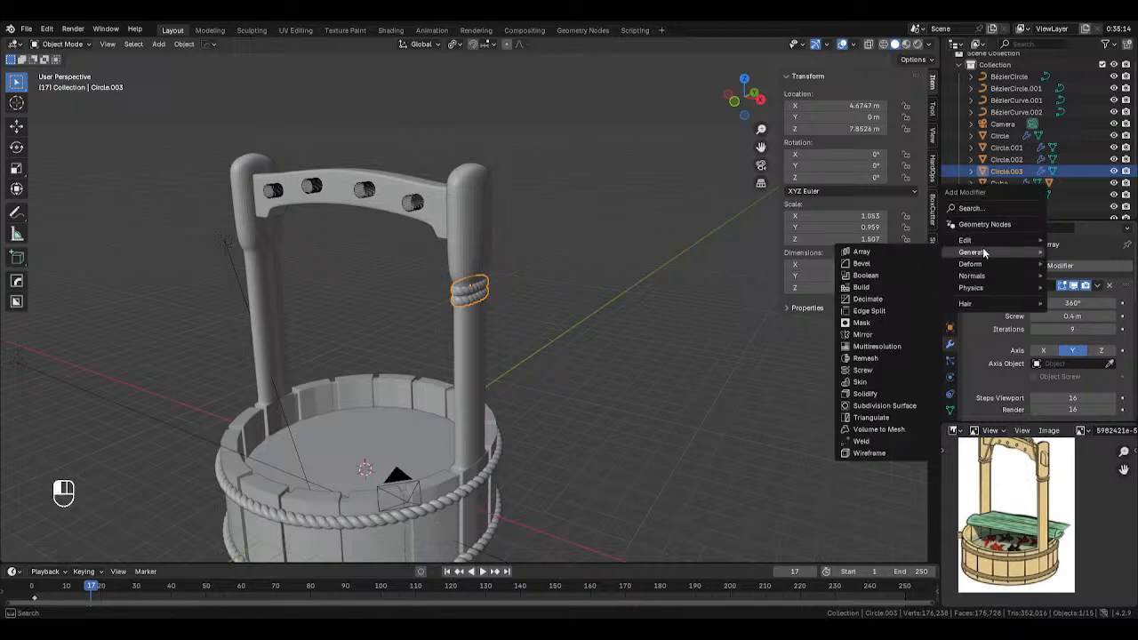
click(862, 334)
Use the crossbeam (Cube) as the Mirror modifier's mirror object so the rope rings are copied across X onto the other post.
scroll(1067, 355, down, 6)
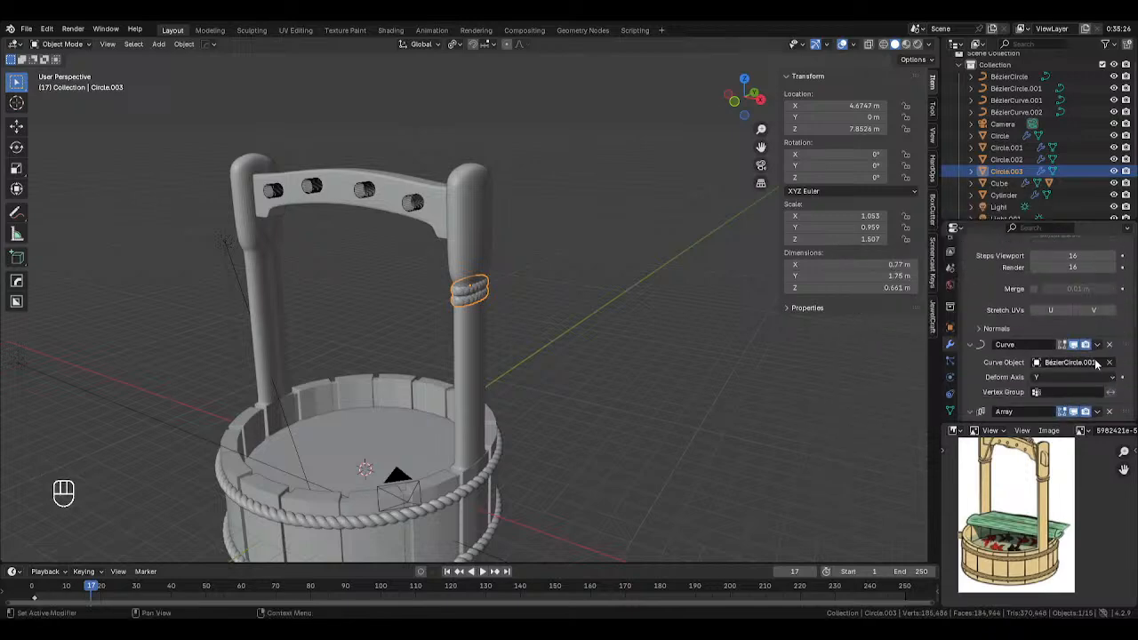
scroll(1107, 376, down, 3)
click(1111, 355)
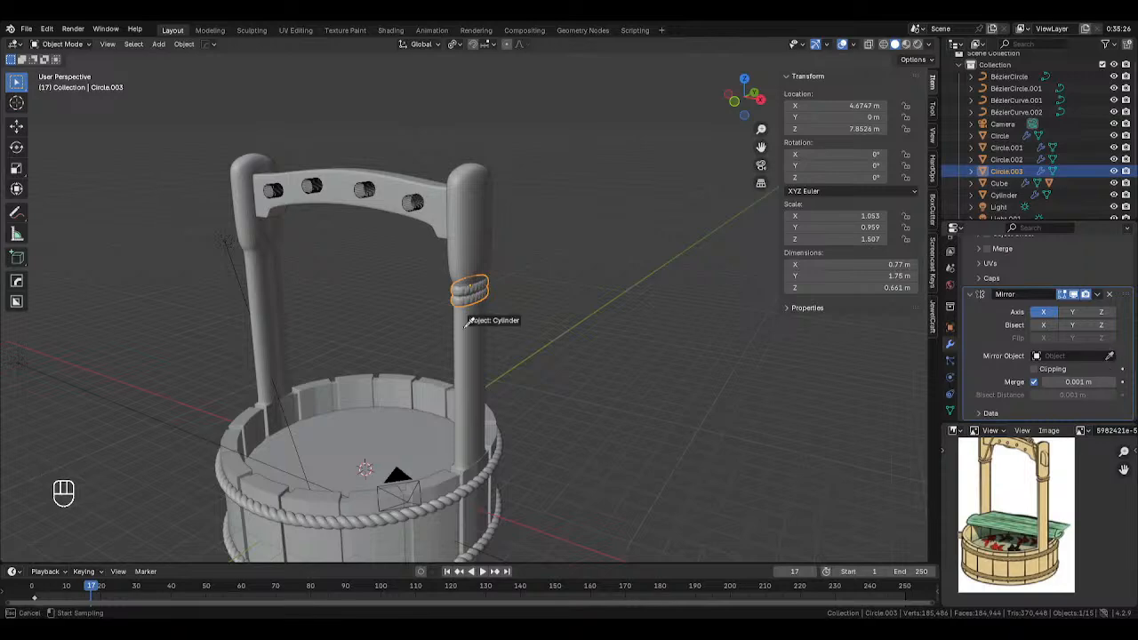
click(391, 179)
click(627, 250)
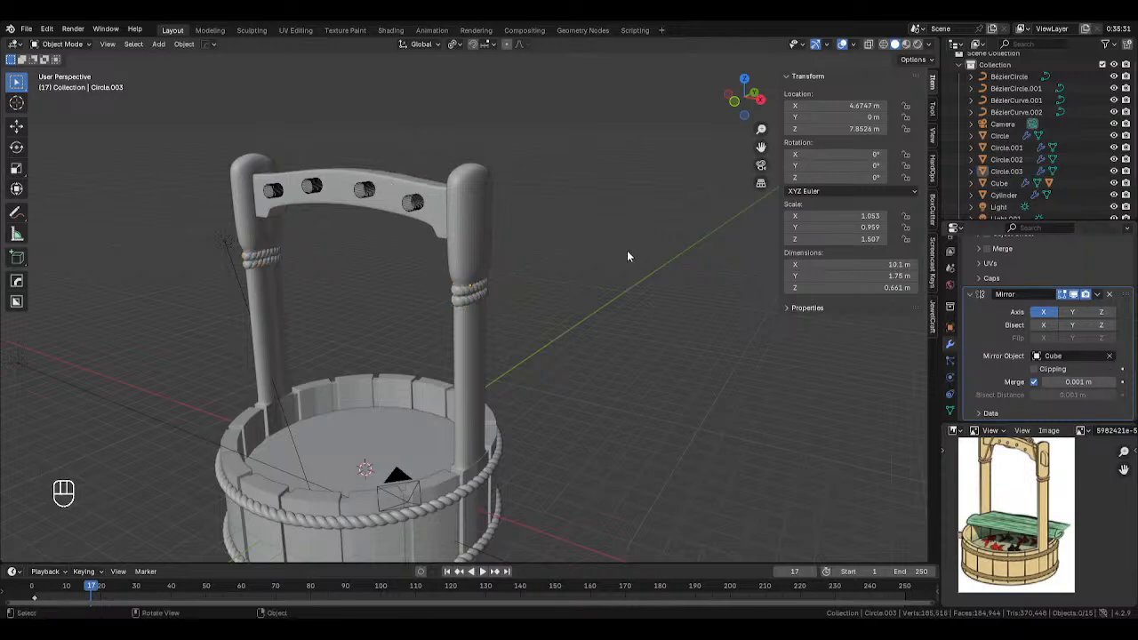
Display the whole well in rendered shading to examine the ropes and materials.
scroll(627, 251, down, 4)
middle_drag(624, 253, 555, 263)
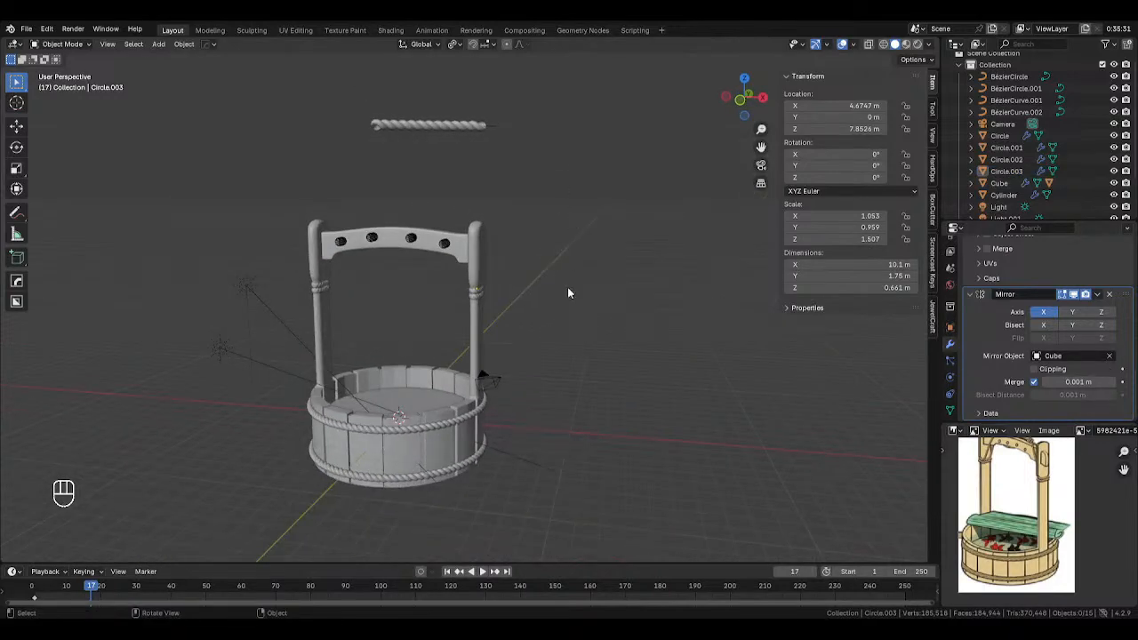
key(z)
click(572, 192)
middle_drag(617, 242, 607, 236)
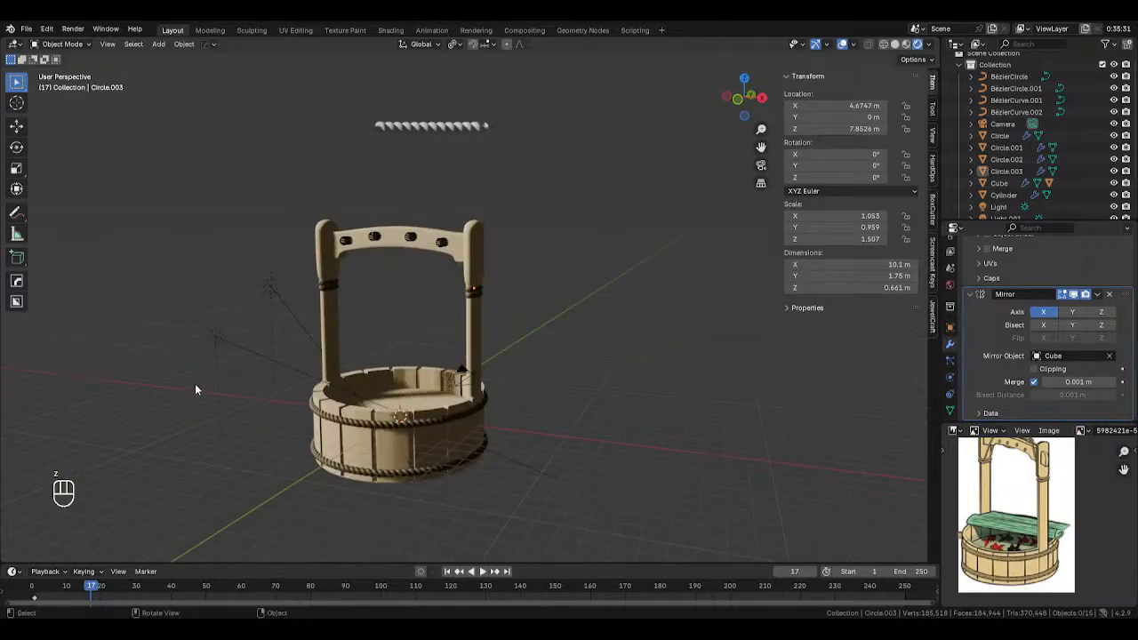
Move the light in front of the well, to about X 4.84, Y -12.63, Z 7.59 m, and re-aim it at the well.
click(231, 356)
middle_drag(260, 360, 407, 392)
key(g)
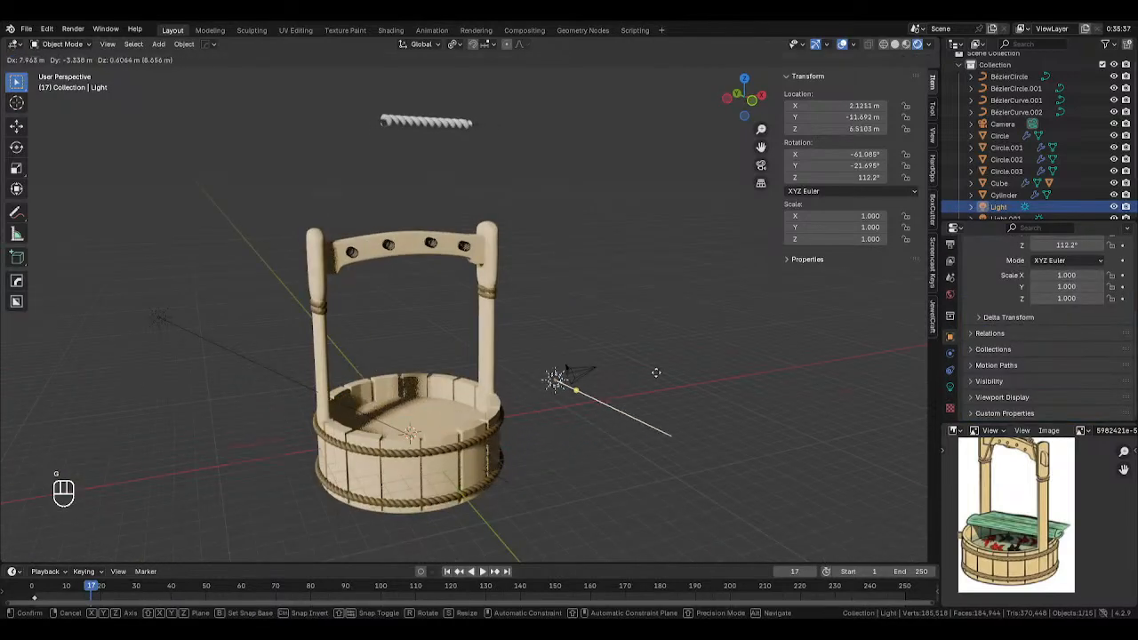
click(637, 375)
mouse_move(645, 364)
mouse_down()
mouse_move(627, 391)
mouse_move(560, 379)
mouse_up()
click(587, 281)
middle_drag(587, 281, 498, 279)
scroll(512, 284, up, 4)
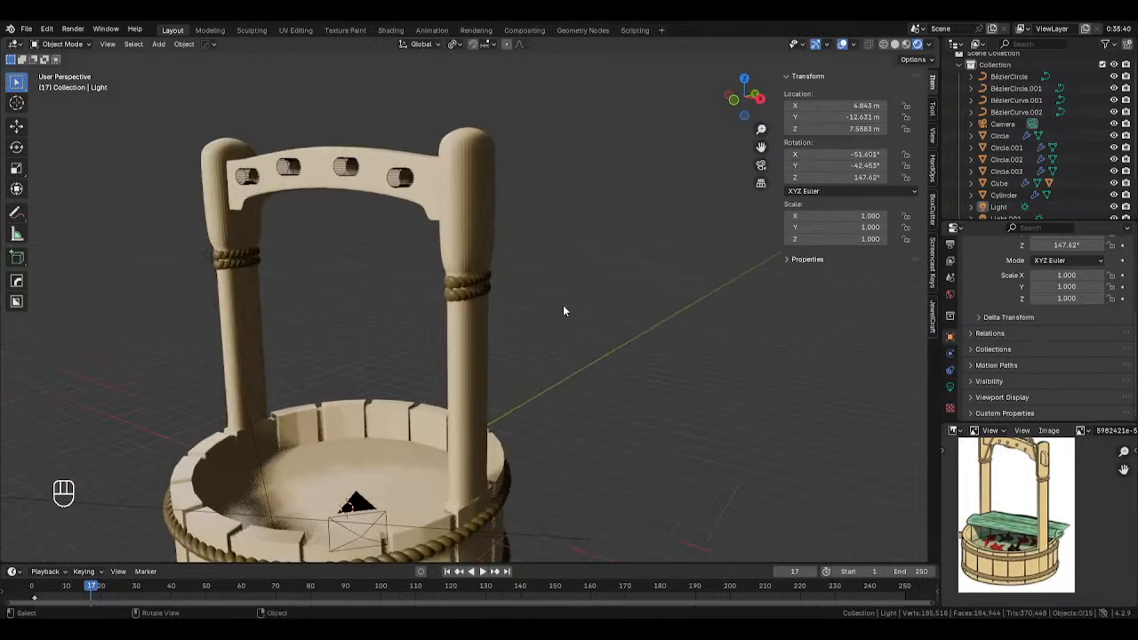
scroll(563, 306, down, 3)
middle_drag(564, 307, 614, 306)
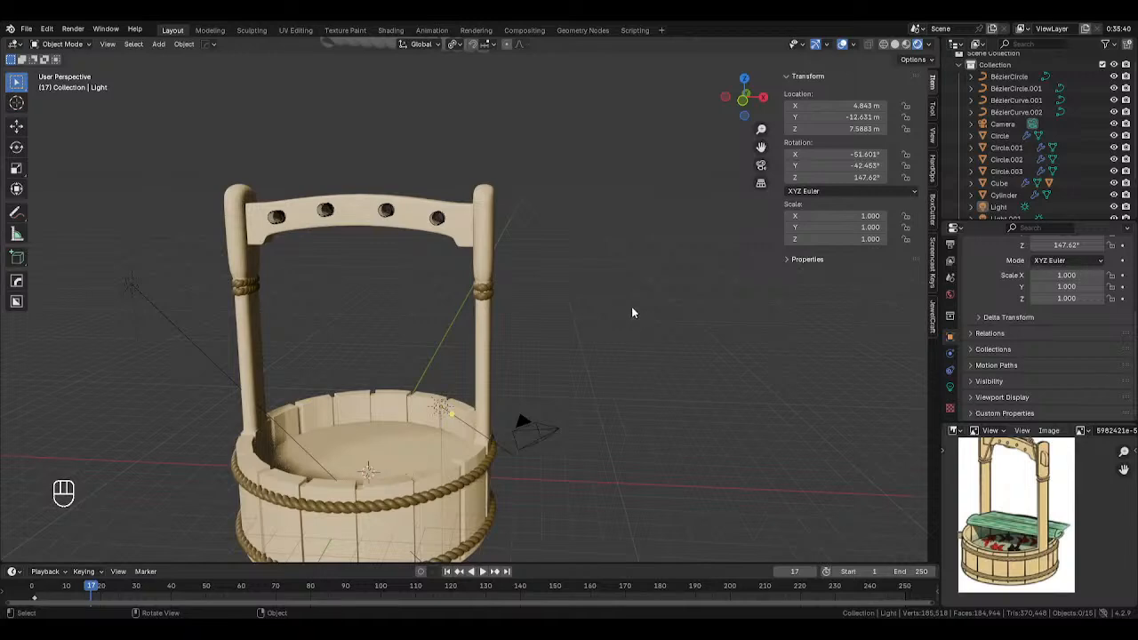
Add a cube in solid front view and snap it to the crossbeam's origin.
key(KP_1)
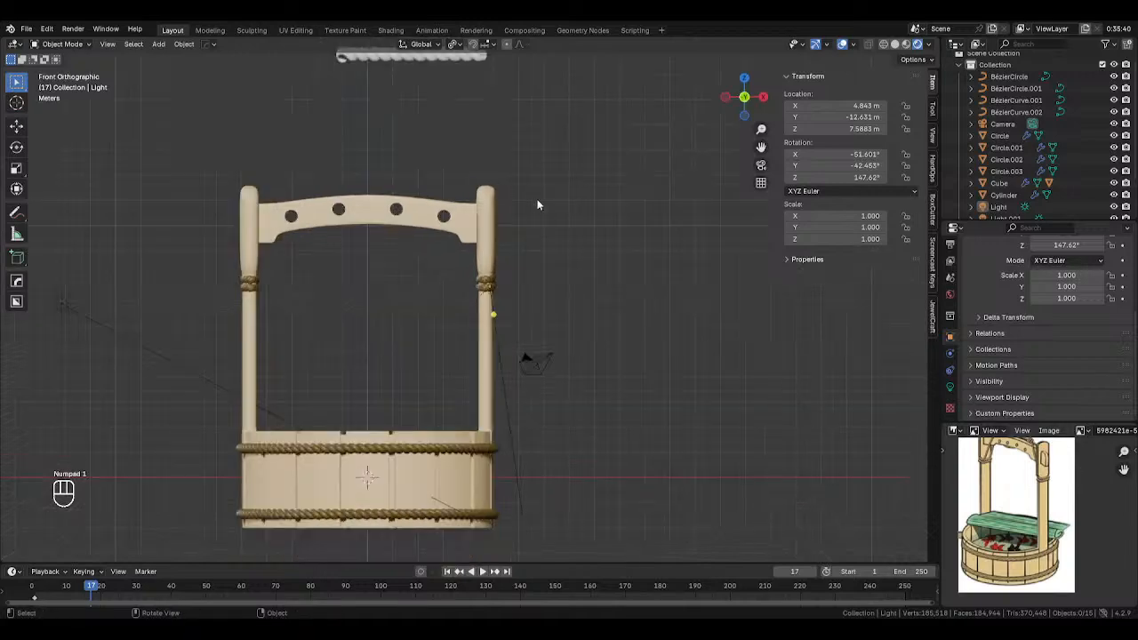
key(z)
mouse_move(572, 204)
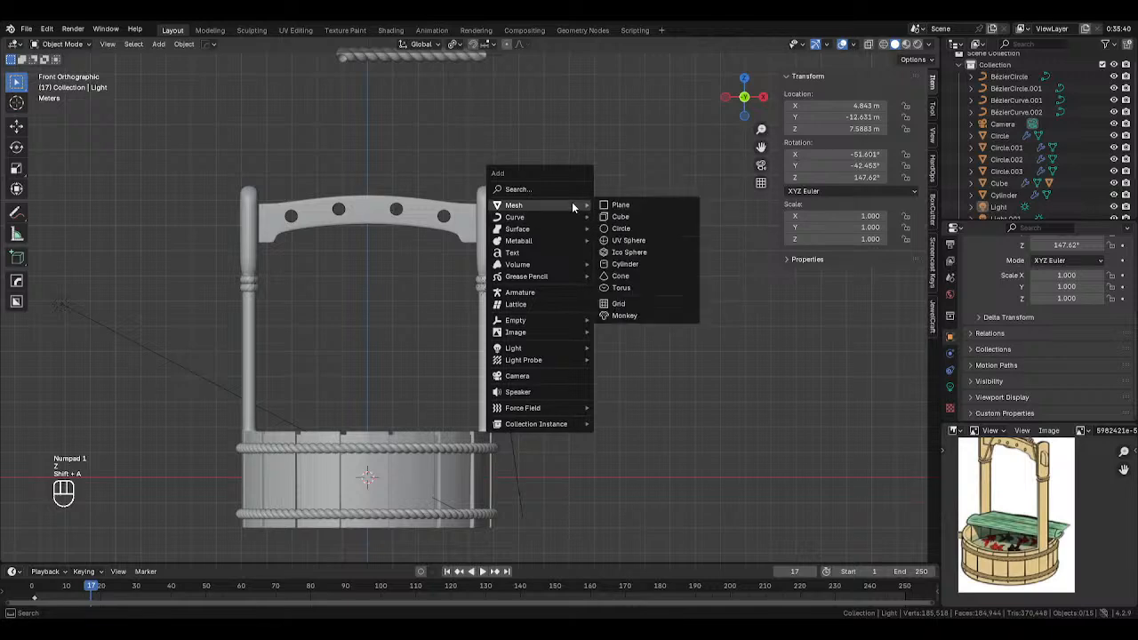
click(622, 219)
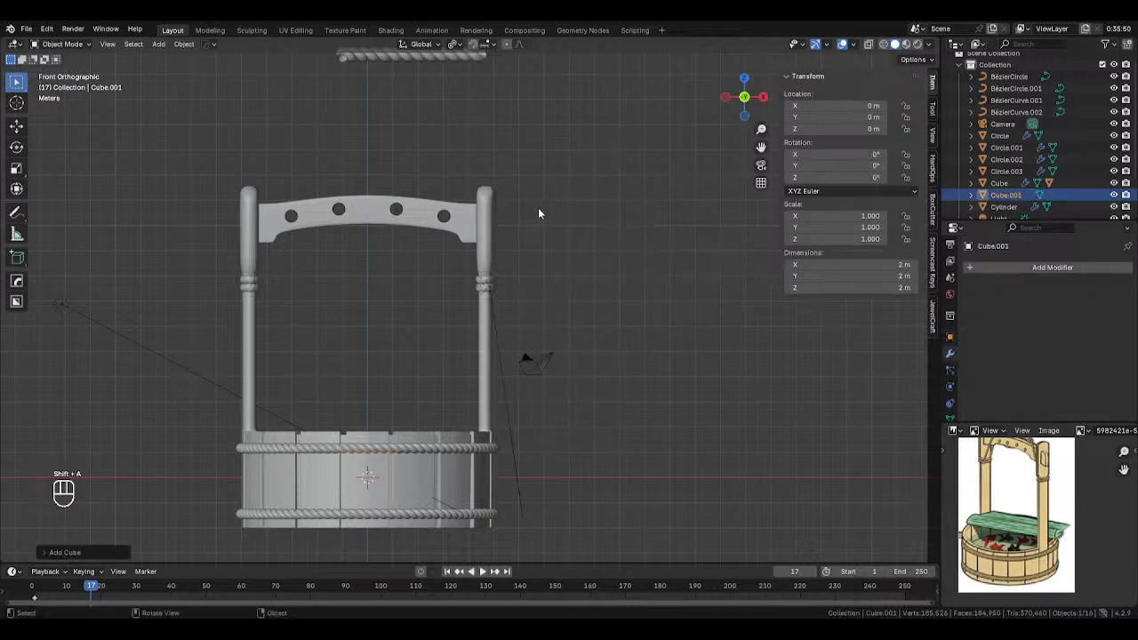
key(shift+s)
click(427, 222)
key(shift+s)
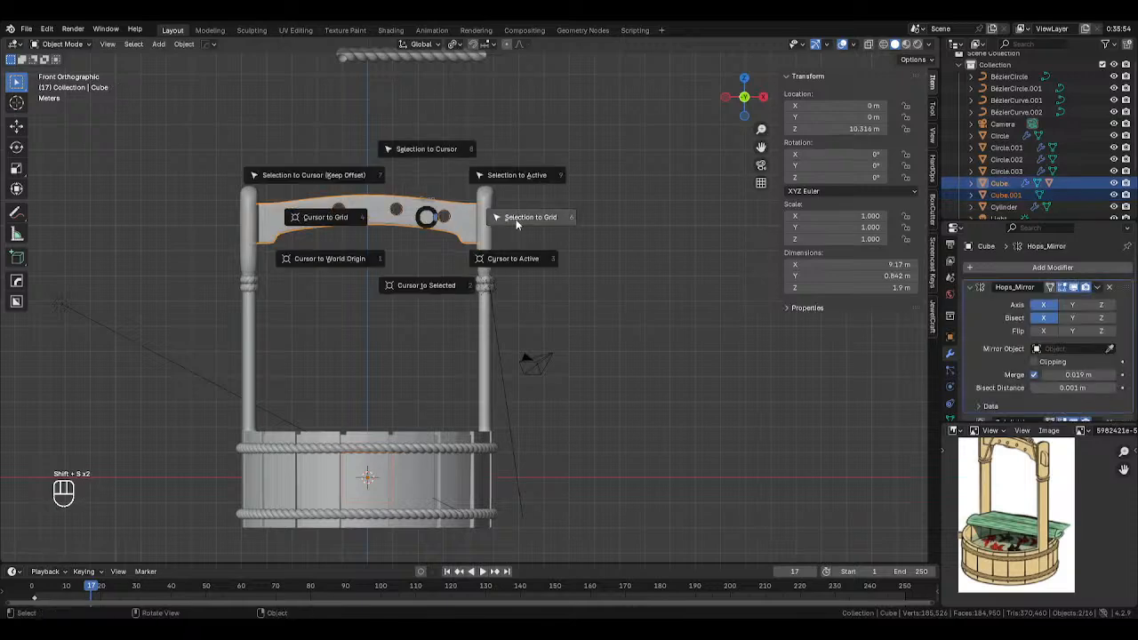
click(516, 177)
Shrink the new cube to a scale of about 0.572 and move it along X to the post, at about X 5.15 m.
click(391, 210)
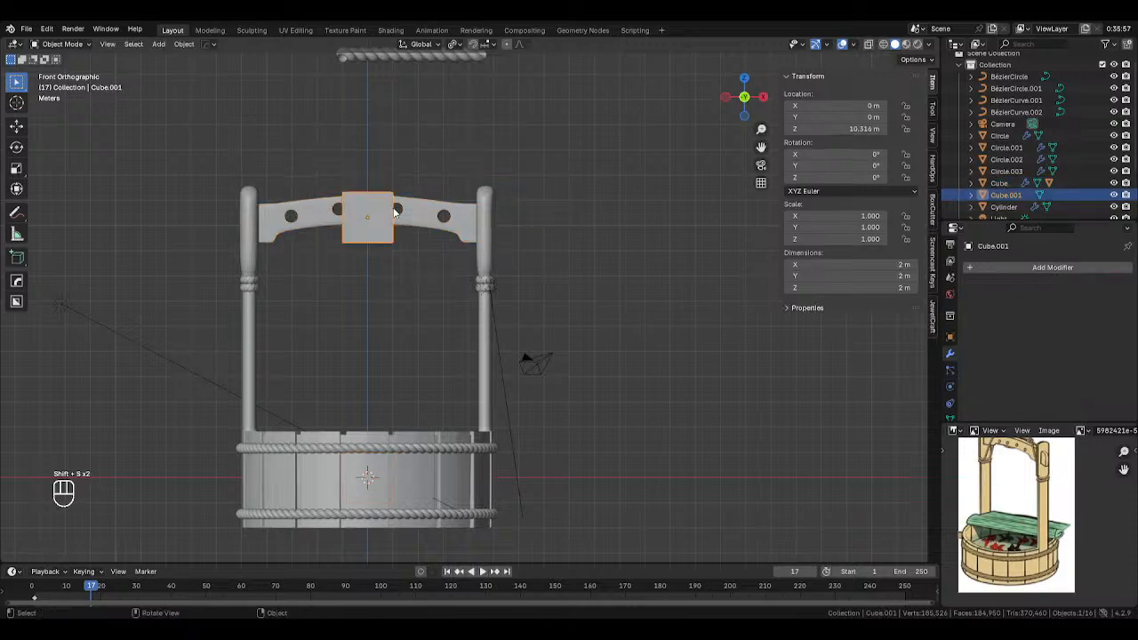
key(g)
key(x)
click(659, 225)
key(s)
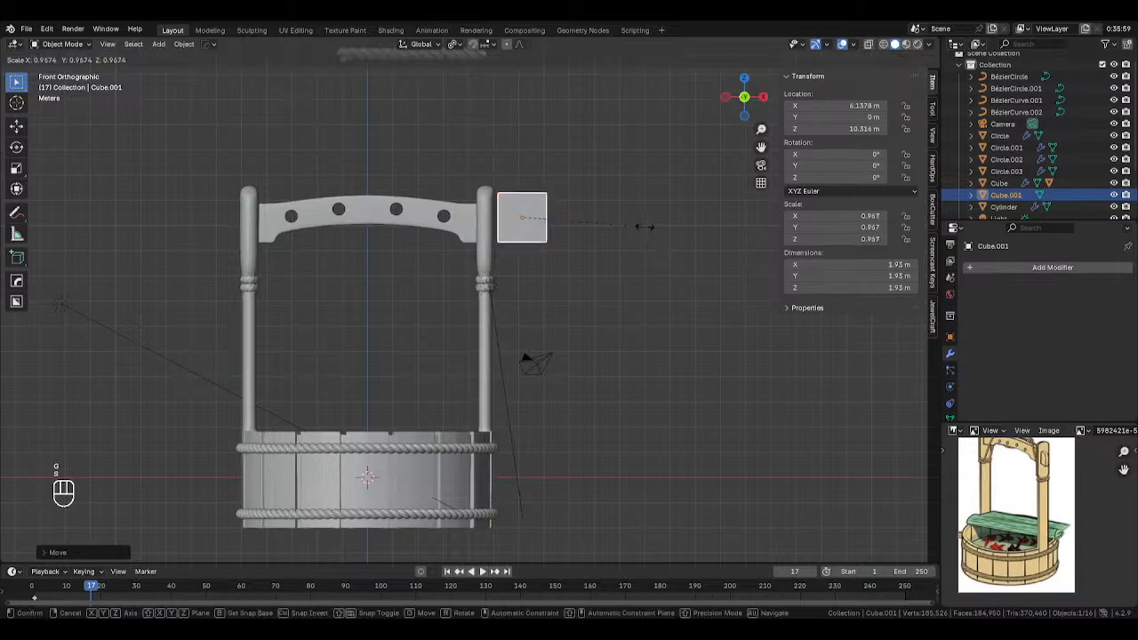
click(594, 225)
key(g)
key(x)
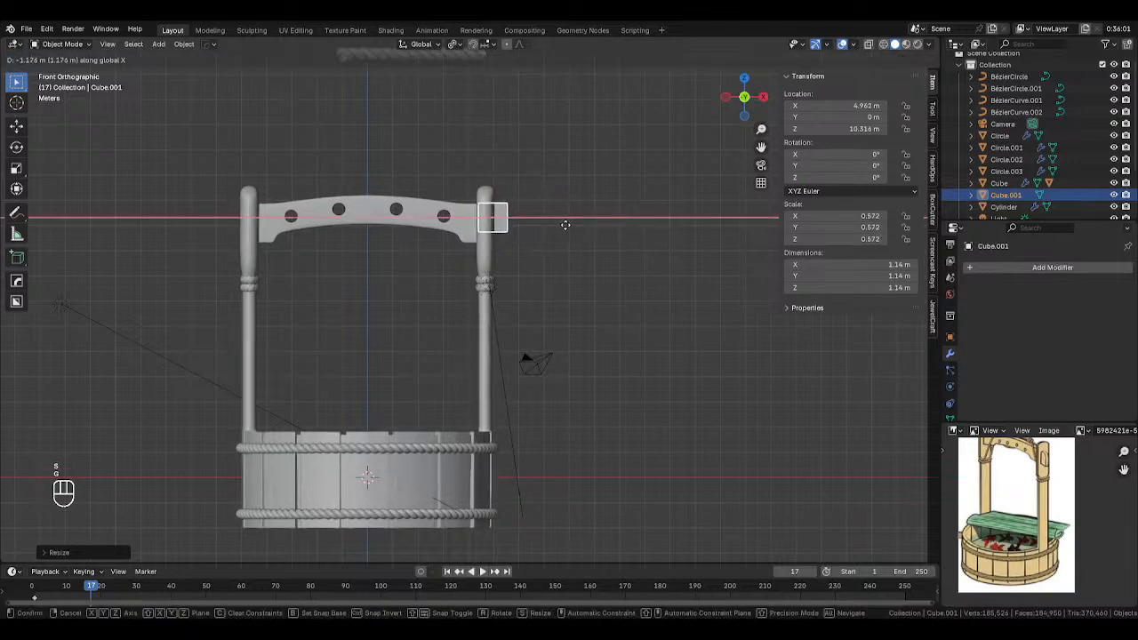
click(570, 223)
key(g)
key(x)
right_click(557, 228)
key(h)
key(x)
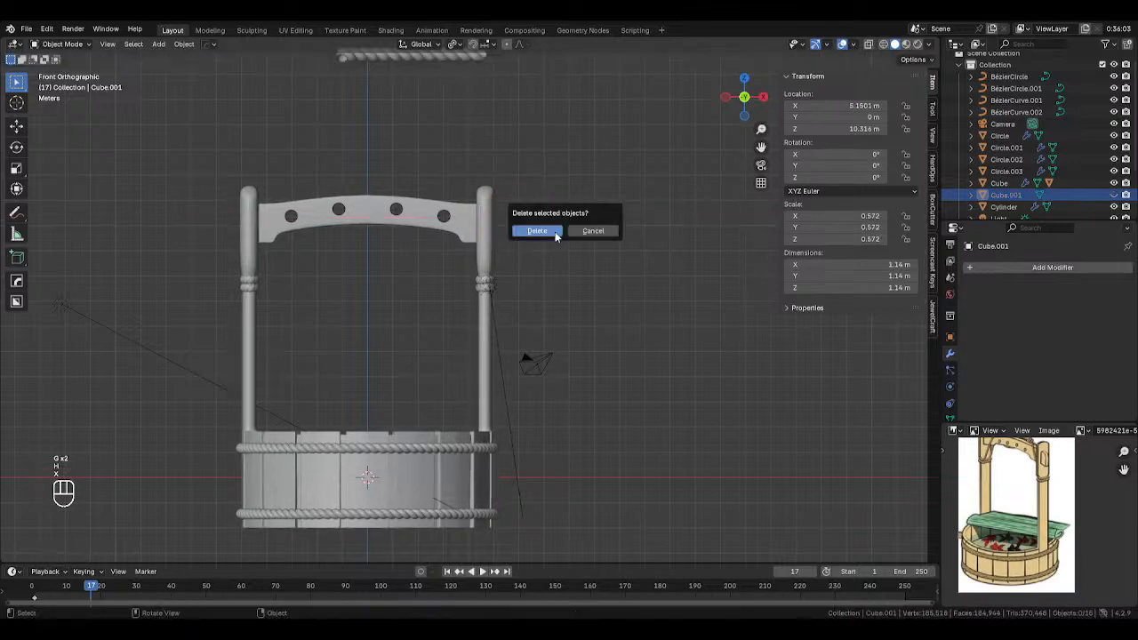
Lower the cube on the post to about Z 10.03 m.
key(g)
click(594, 197)
middle_drag(593, 198, 655, 224)
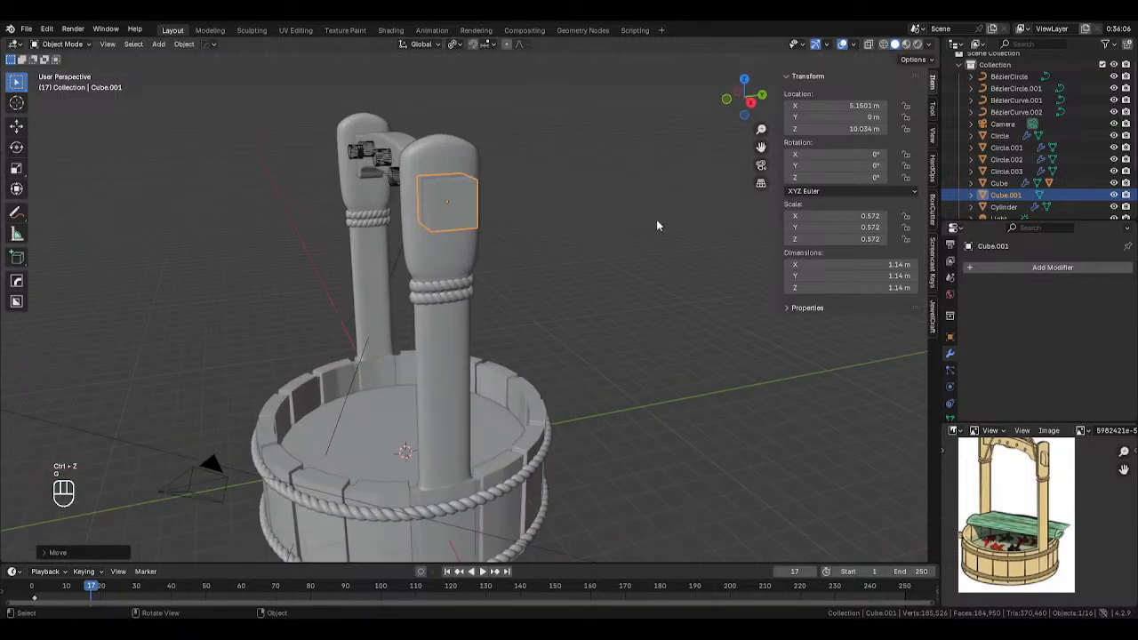
Scale the cube to about 0.82 m in Y and 1.46 m in Z, and raise it to about Z 10.14 m.
key(s)
key(y)
click(597, 221)
key(s)
key(z)
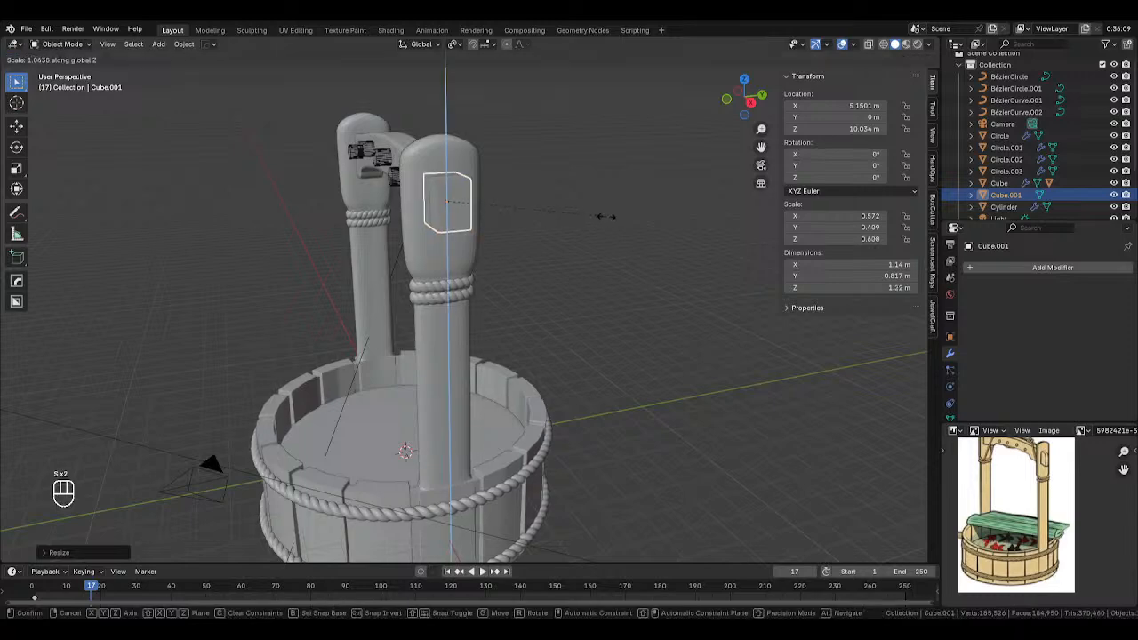
click(613, 197)
middle_drag(612, 197, 574, 178)
key(g)
key(z)
click(722, 178)
key(Tab)
key(2)
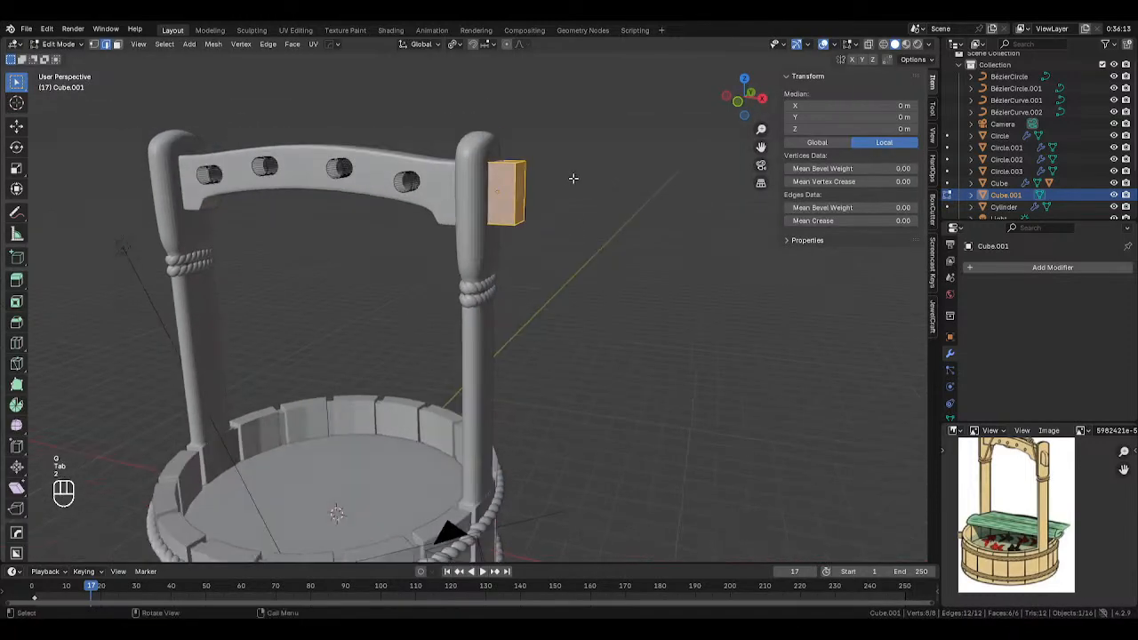
scroll(627, 171, up, 4)
key(ctrl+b)
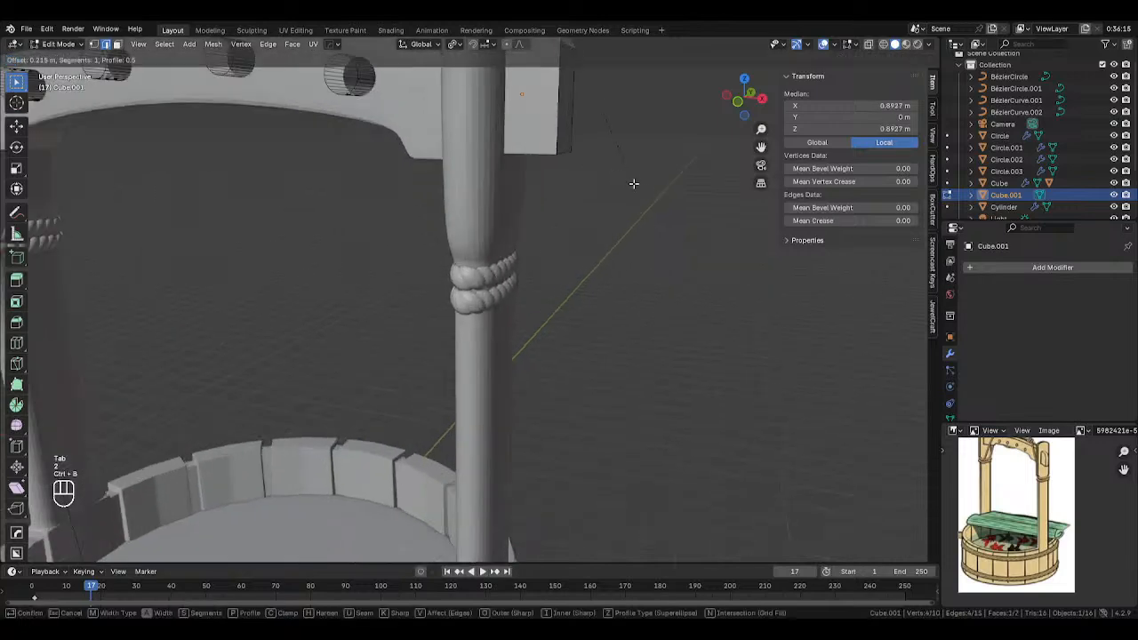
right_click(655, 194)
scroll(622, 196, down, 5)
key(Tab)
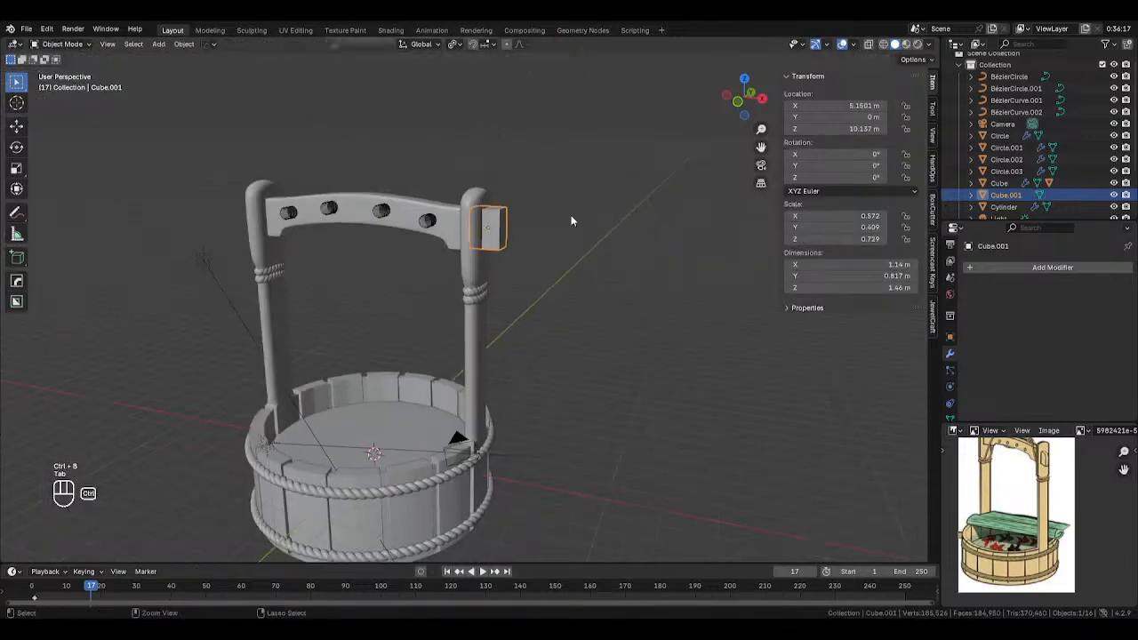
Apply the cube's scale and bevel its outer top edge by about 0.43 m with 5 segments.
key(ctrl+a)
click(572, 220)
key(Tab)
scroll(600, 210, up, 3)
key(ctrl+b)
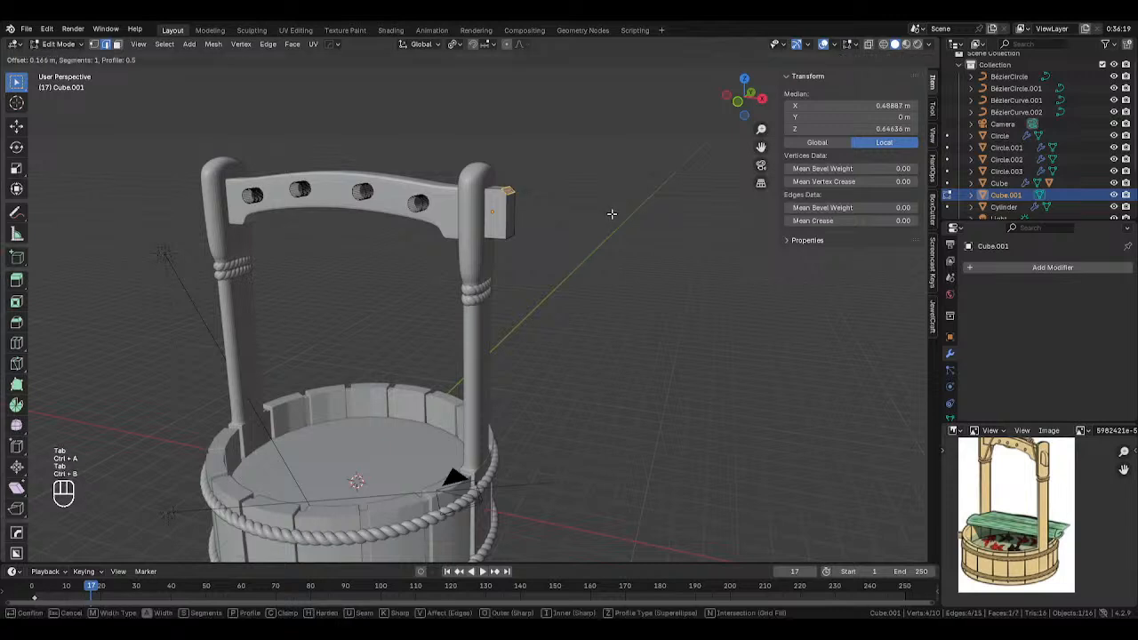
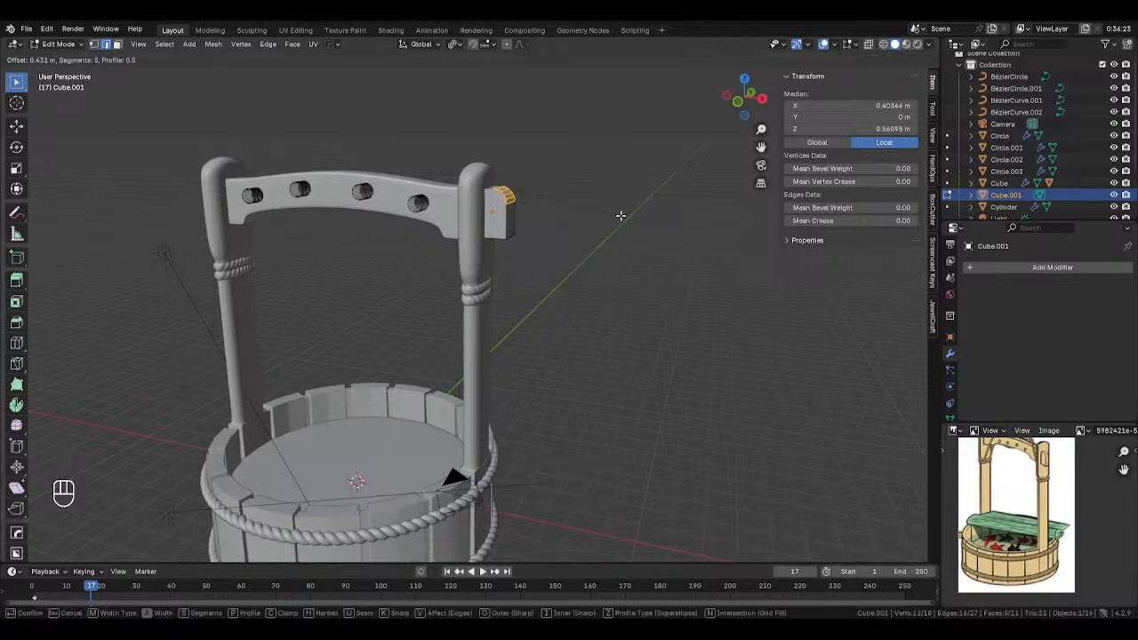
click(621, 215)
key(Tab)
Lower the rounded block to about Z 10.05 m and scale it uniformly to about 0.888.
middle_drag(564, 211, 598, 197)
key(g)
key(z)
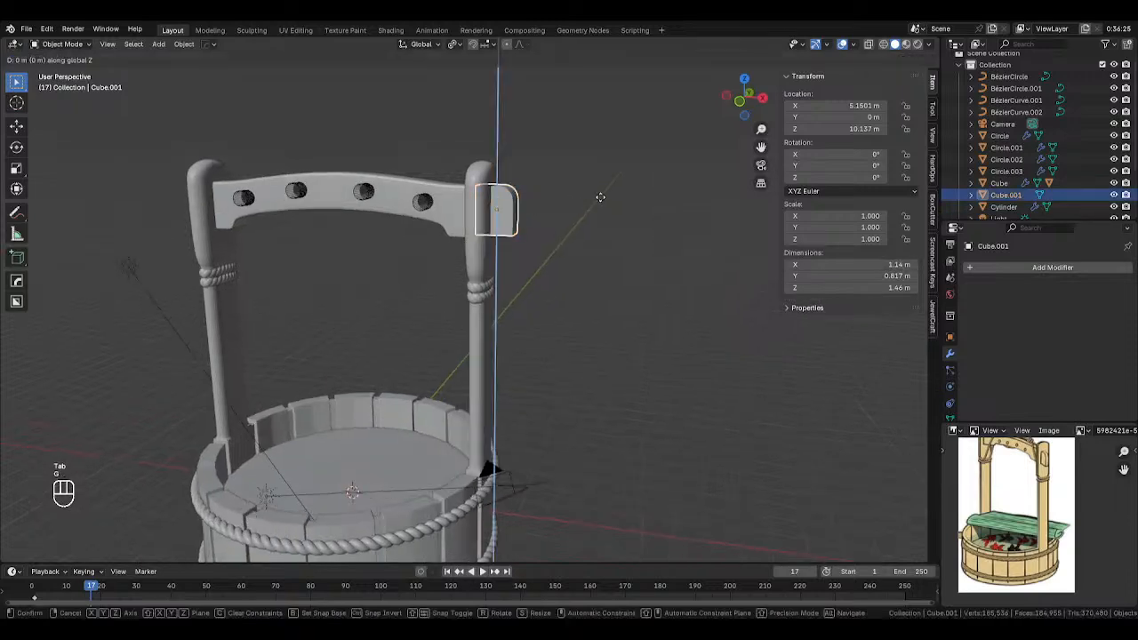
click(601, 203)
key(s)
key(z)
key(s)
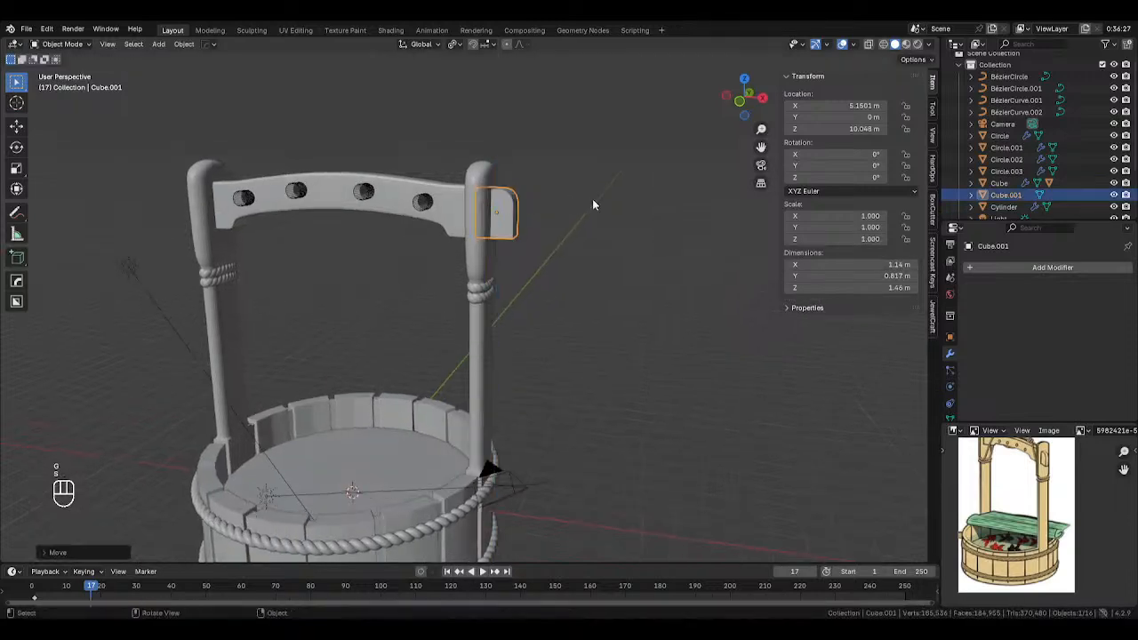
click(597, 199)
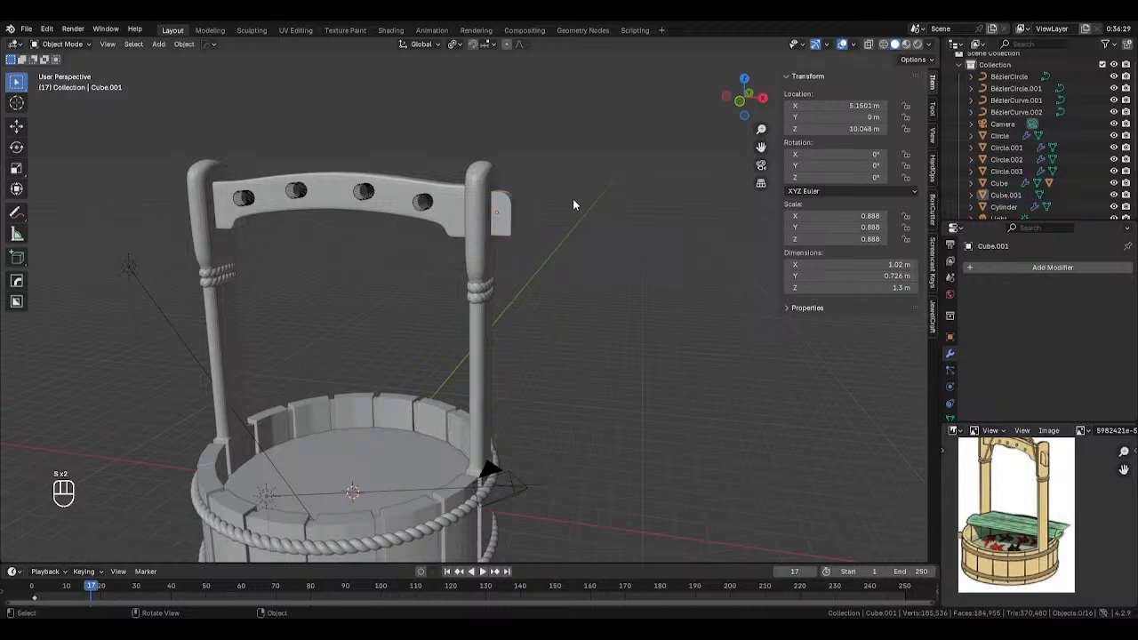
Add a Mirror modifier to the rounded block across X, with the Cylinder as mirror object.
key(KP_1)
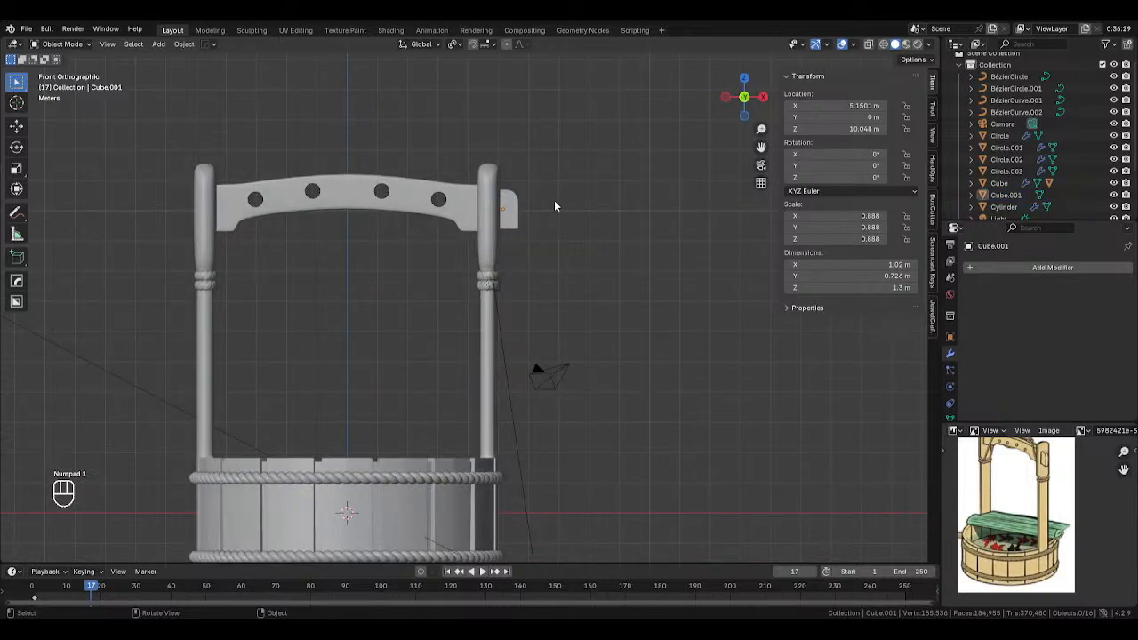
click(998, 268)
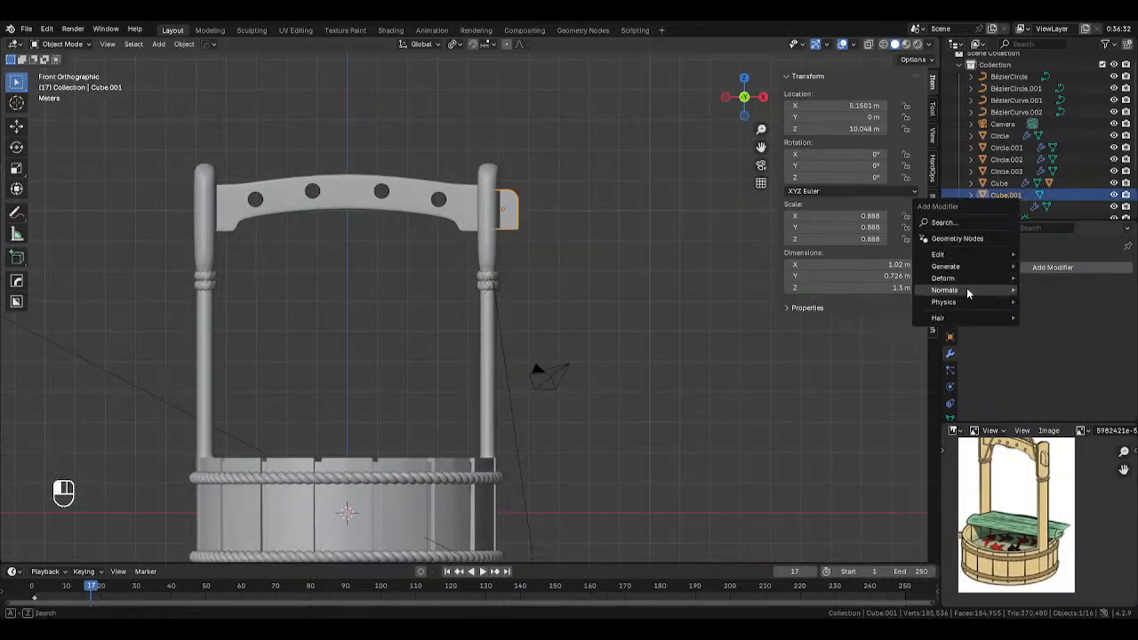
mouse_move(975, 269)
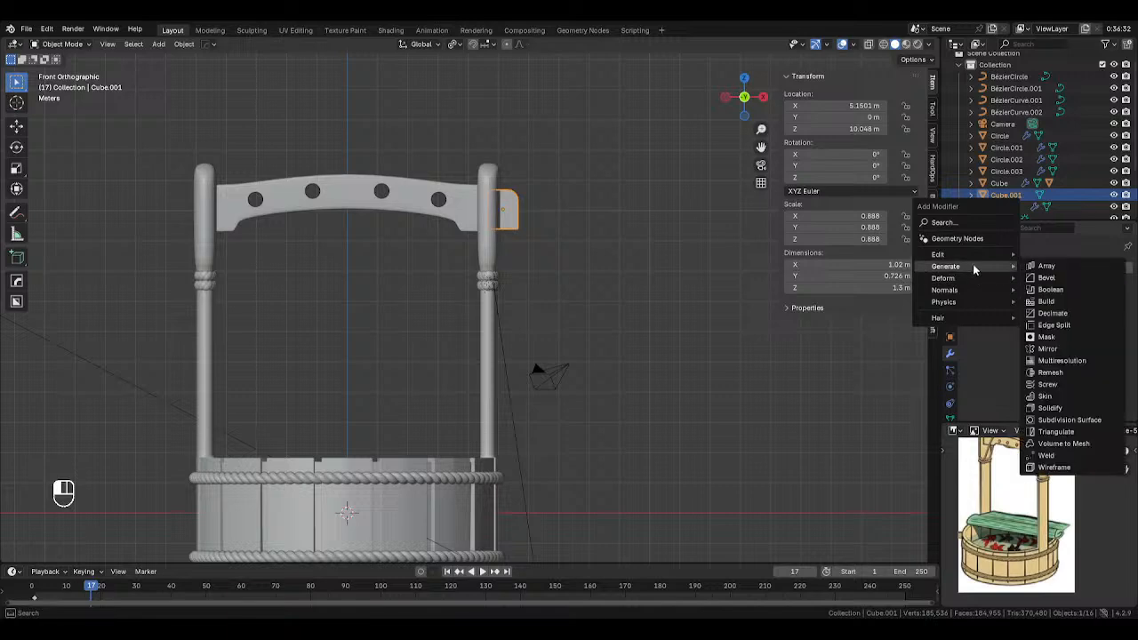
click(1055, 349)
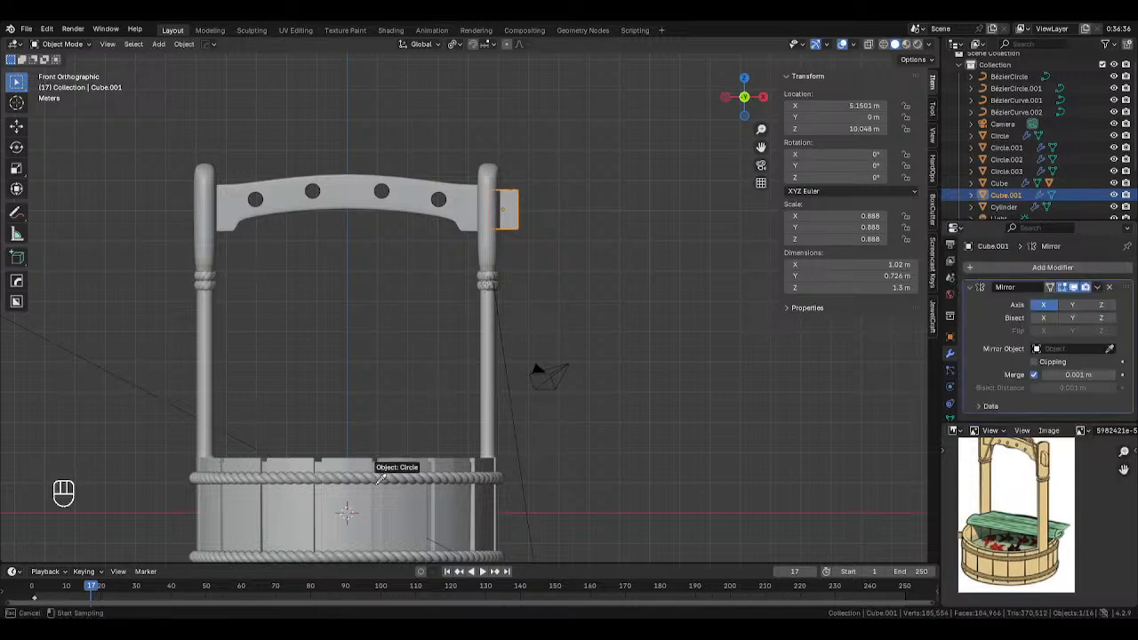
click(709, 344)
Switch to rendered shading and assign Material.001 to the mirrored blocks.
scroll(684, 320, down, 4)
key(z)
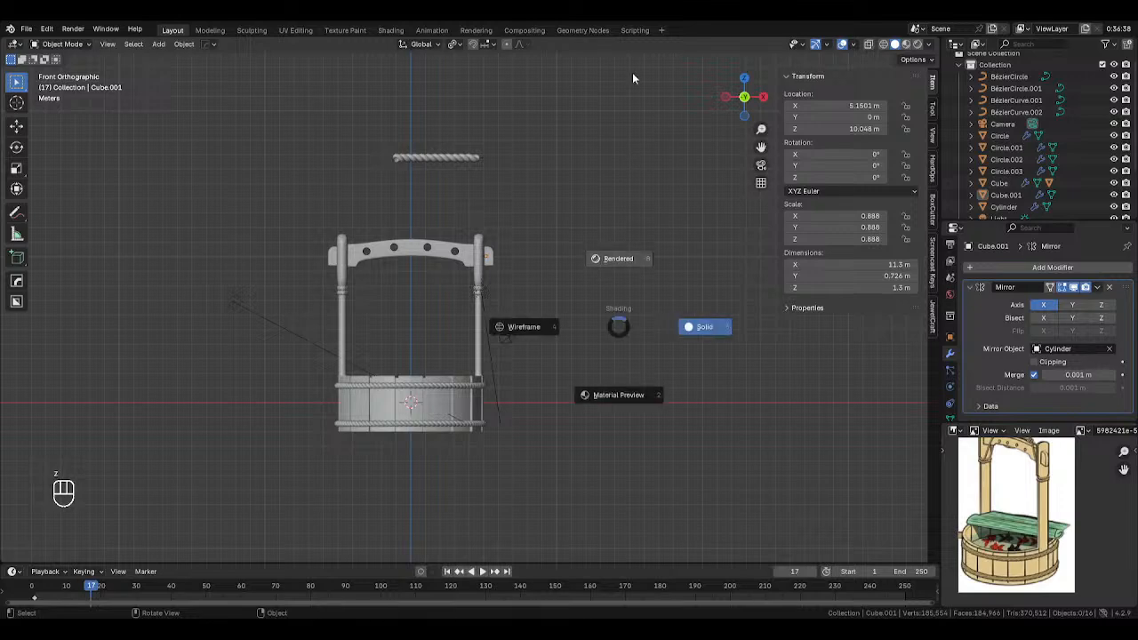
click(632, 74)
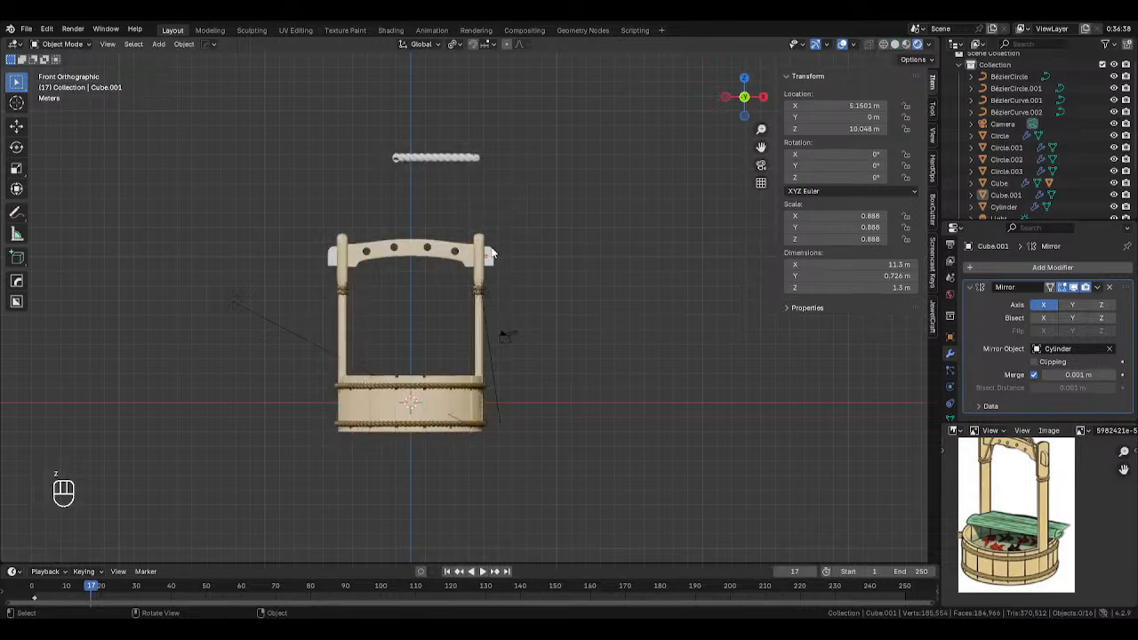
click(950, 390)
click(970, 317)
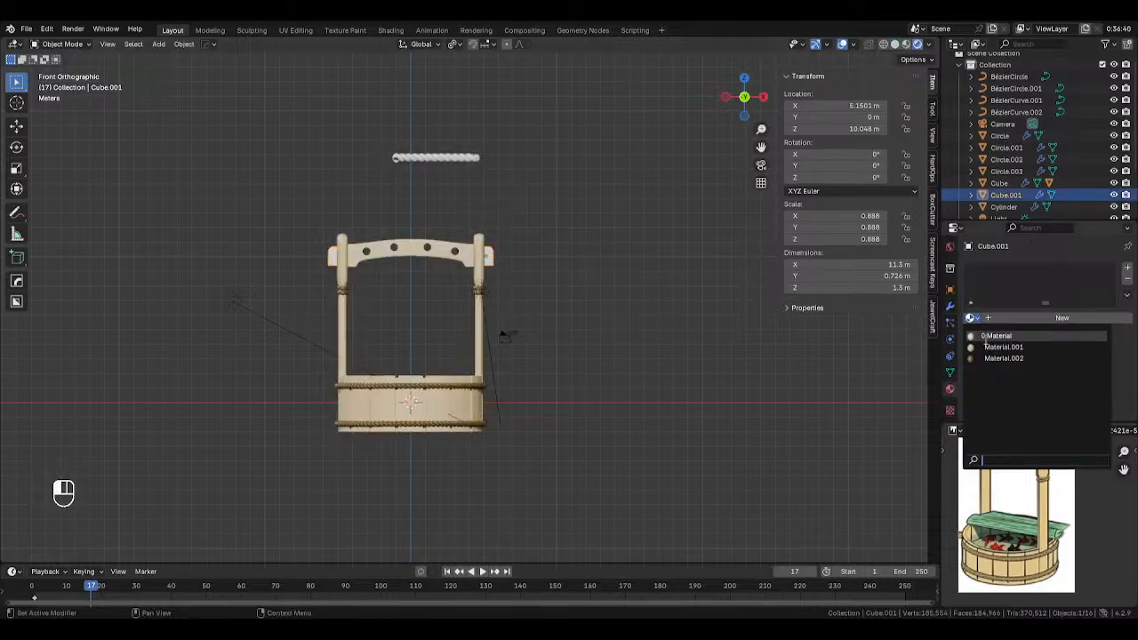
click(1003, 347)
Move the remaining rope with its two Bézier curves against the right post, at about X 5.195, Y 0.073, Z 8.275 m.
scroll(621, 294, down, 1)
scroll(1008, 482, down, 2)
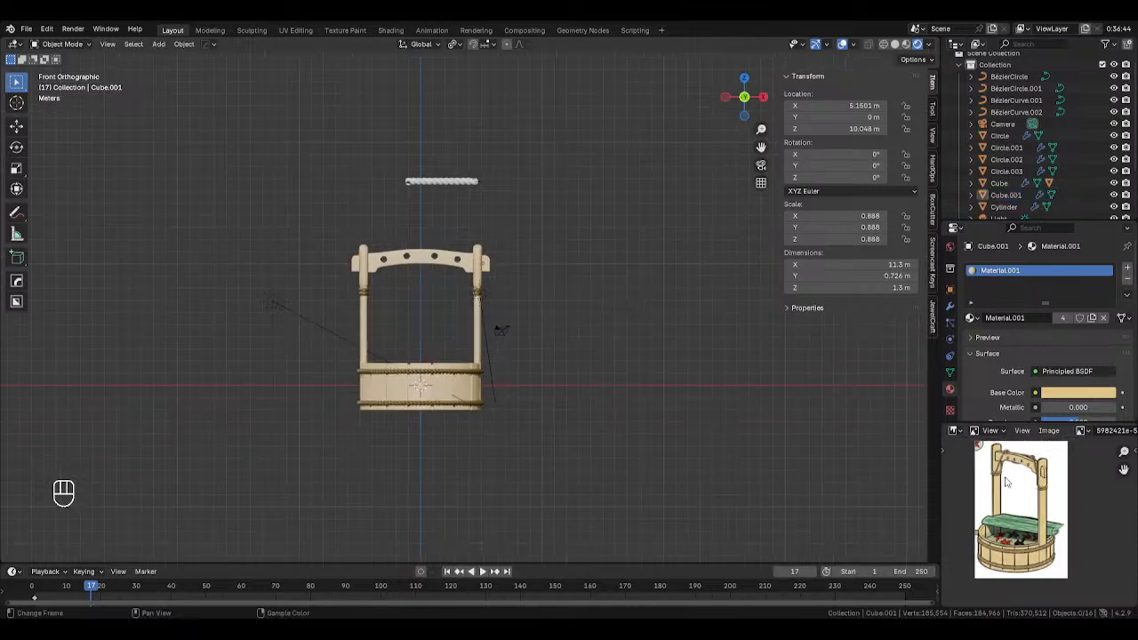
scroll(1043, 478, up, 1)
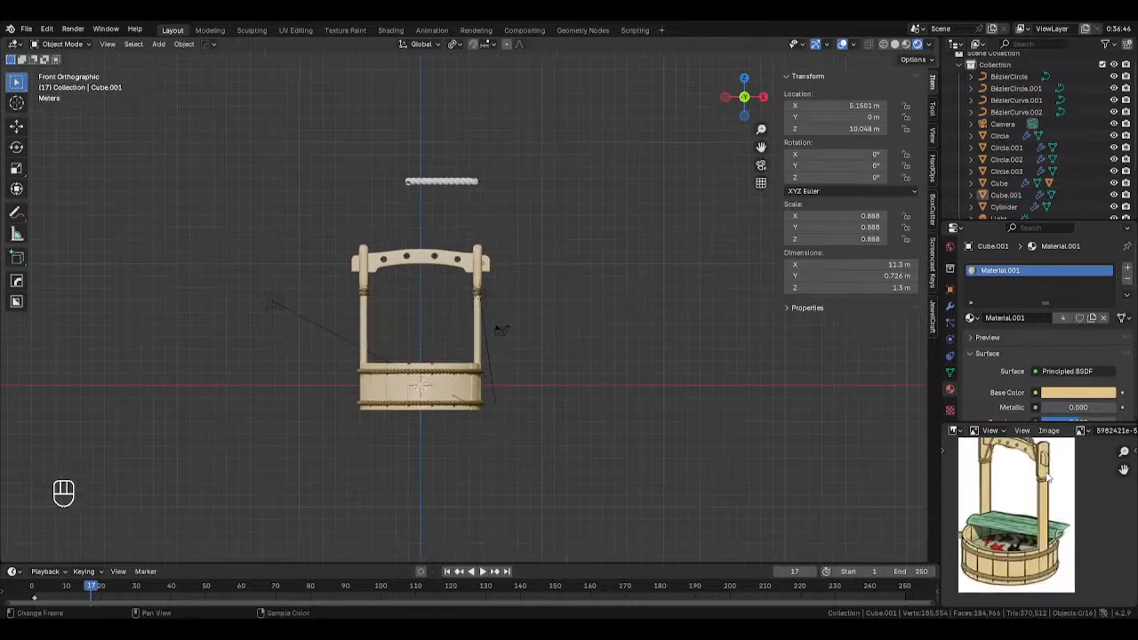
scroll(1032, 470, up, 1)
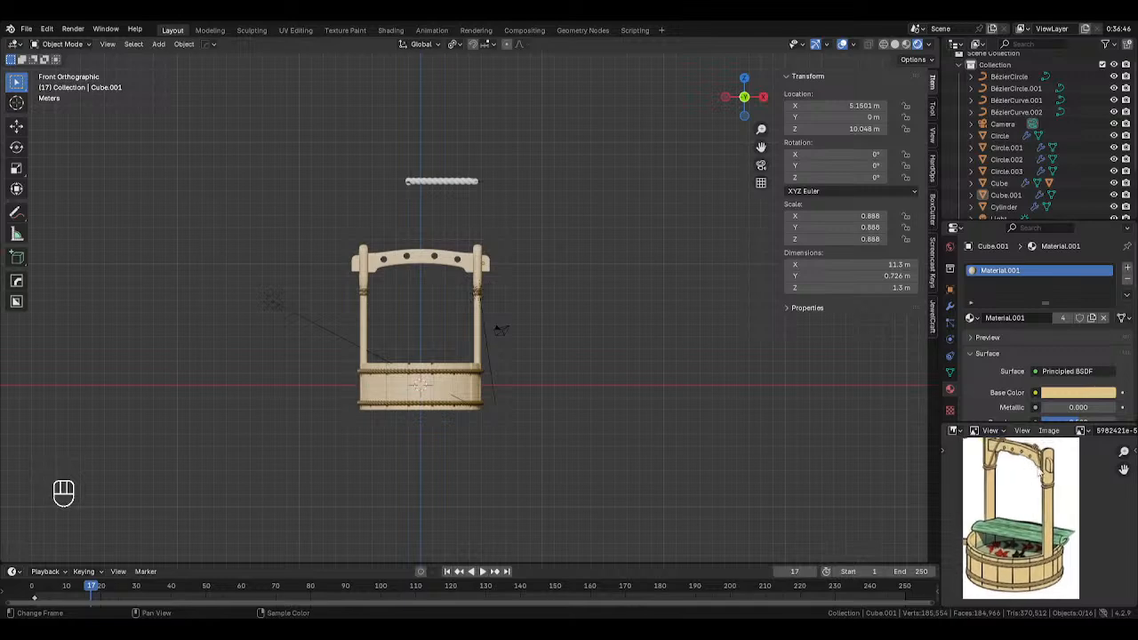
scroll(1039, 467, up, 1)
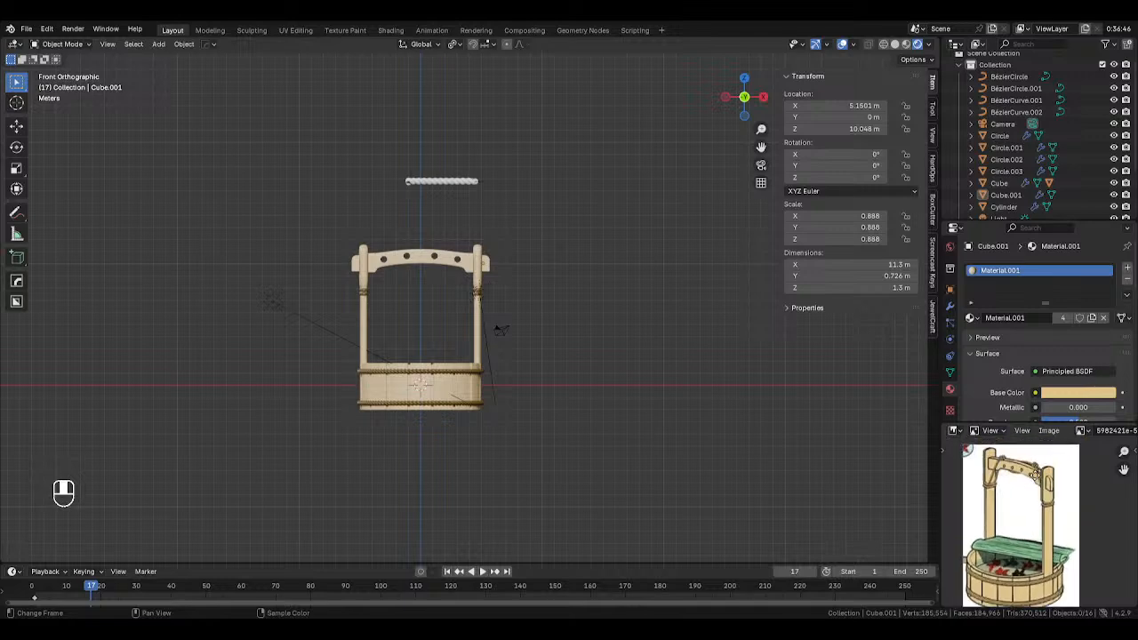
click(460, 180)
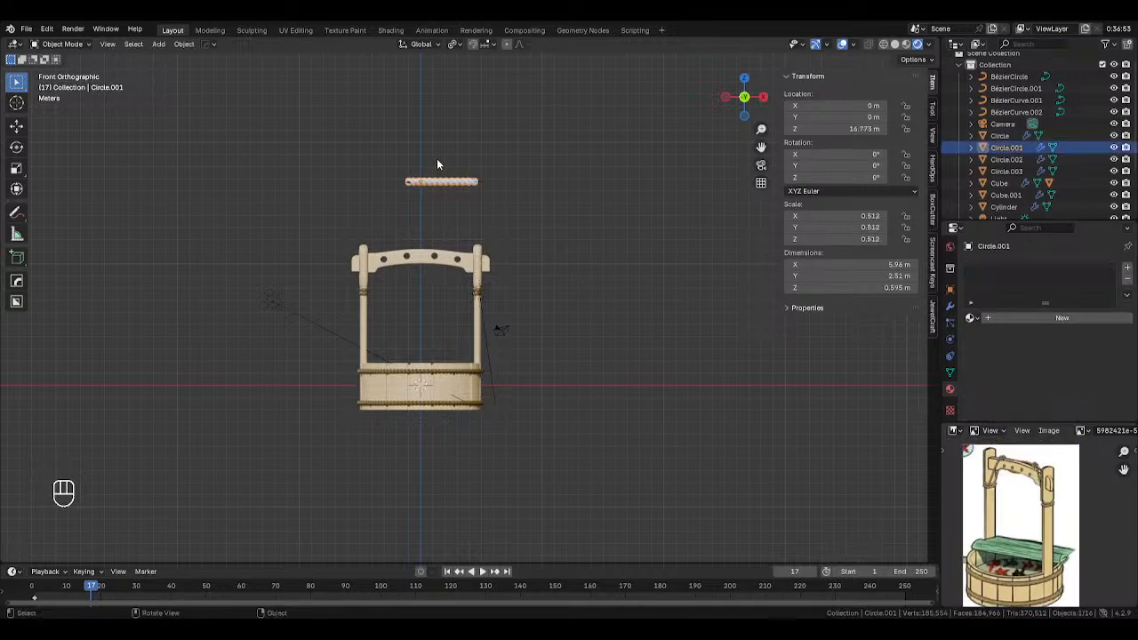
scroll(498, 185, up, 2)
shift+middle_drag(488, 182, 522, 256)
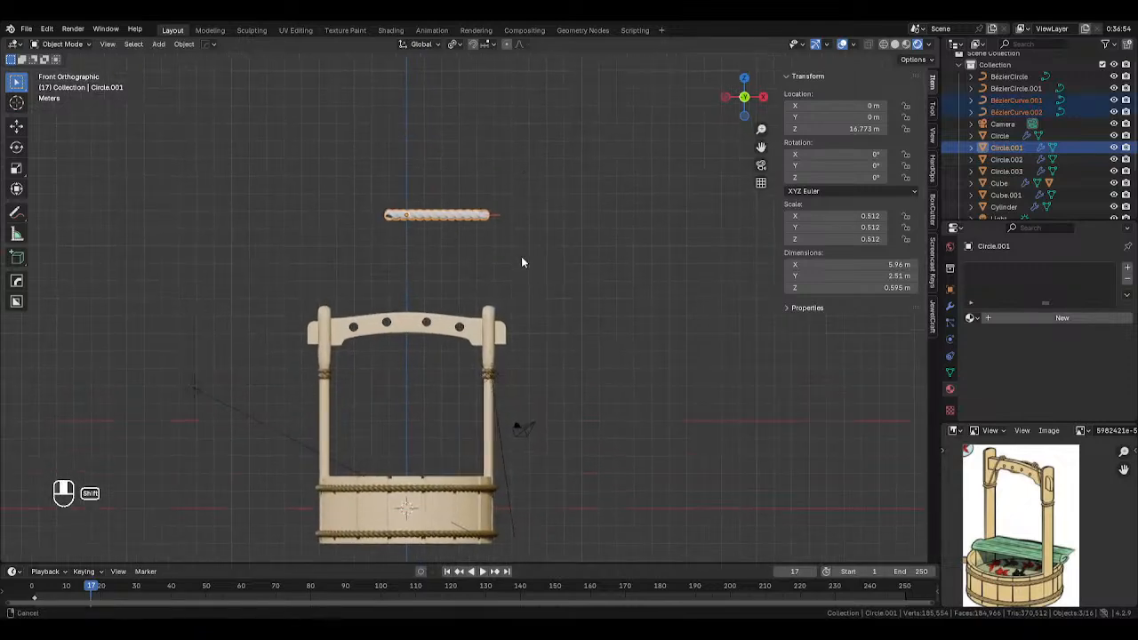
key(g)
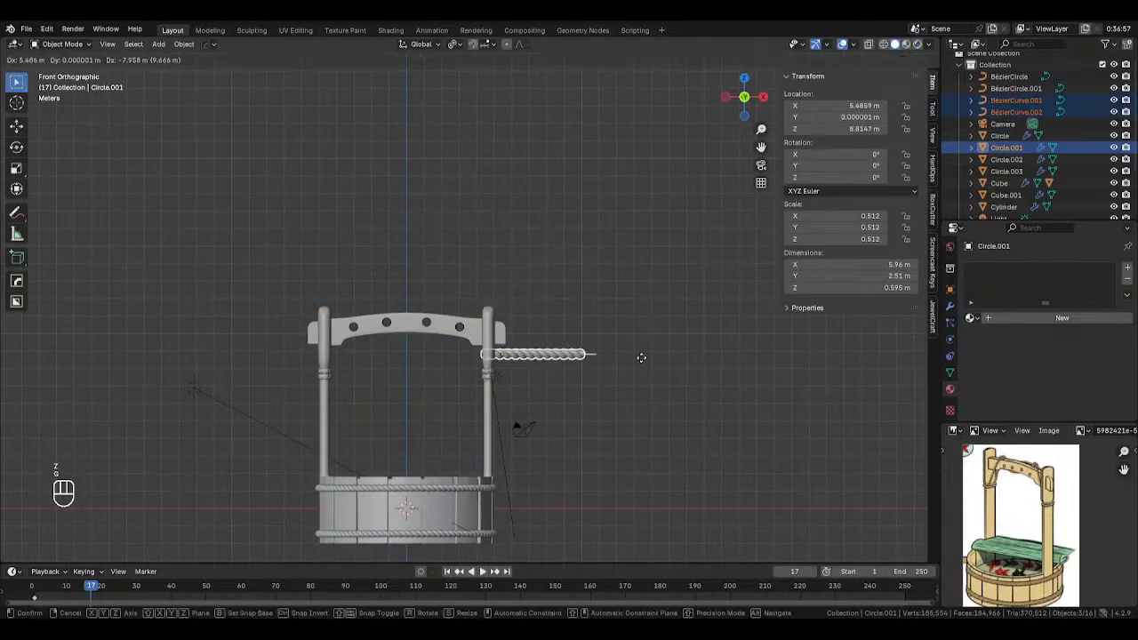
click(644, 362)
middle_drag(576, 280, 687, 403)
key(g)
click(570, 301)
scroll(675, 307, up, 6)
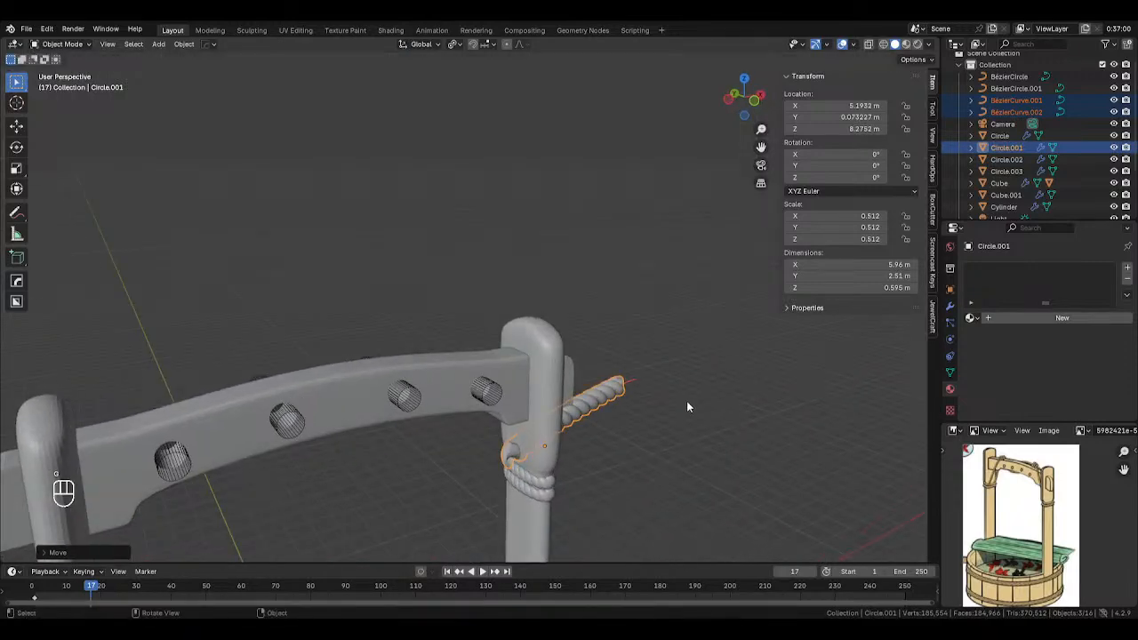
Try moving the end point of BézierCurve.002 and delete this duplicate curve.
click(641, 387)
key(Tab)
middle_drag(633, 376, 645, 367)
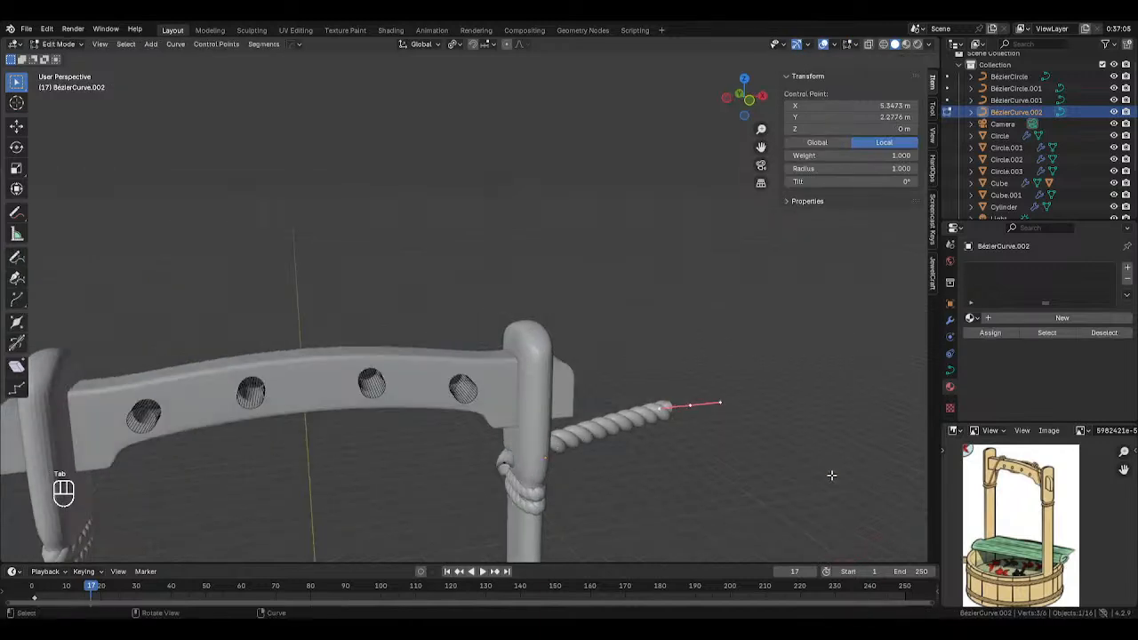
key(g)
right_click(762, 397)
key(Tab)
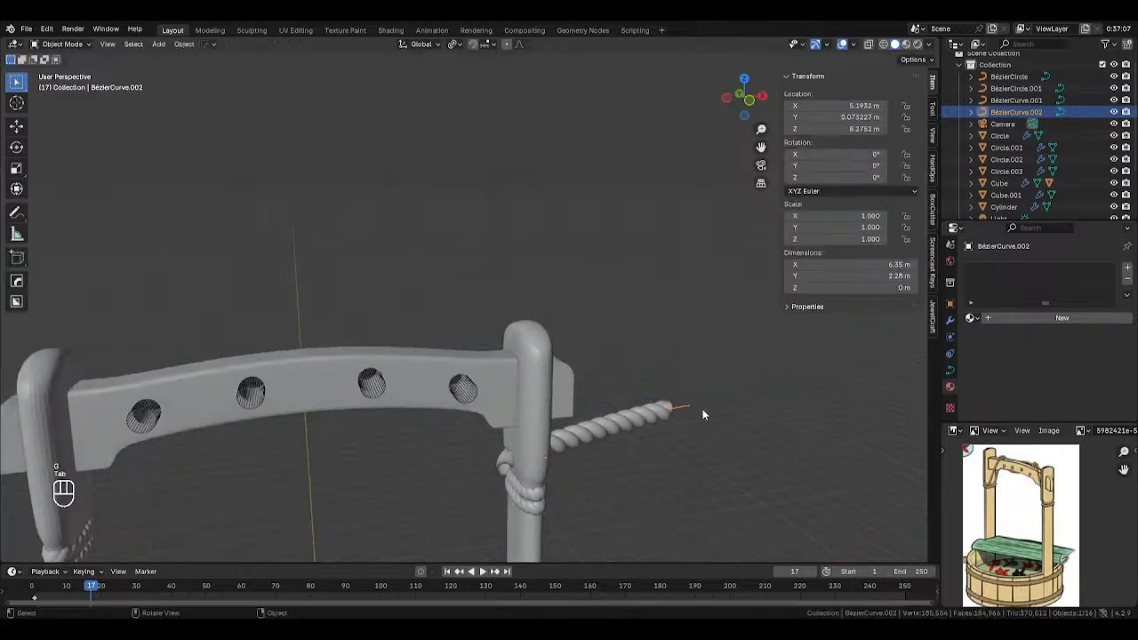
key(g)
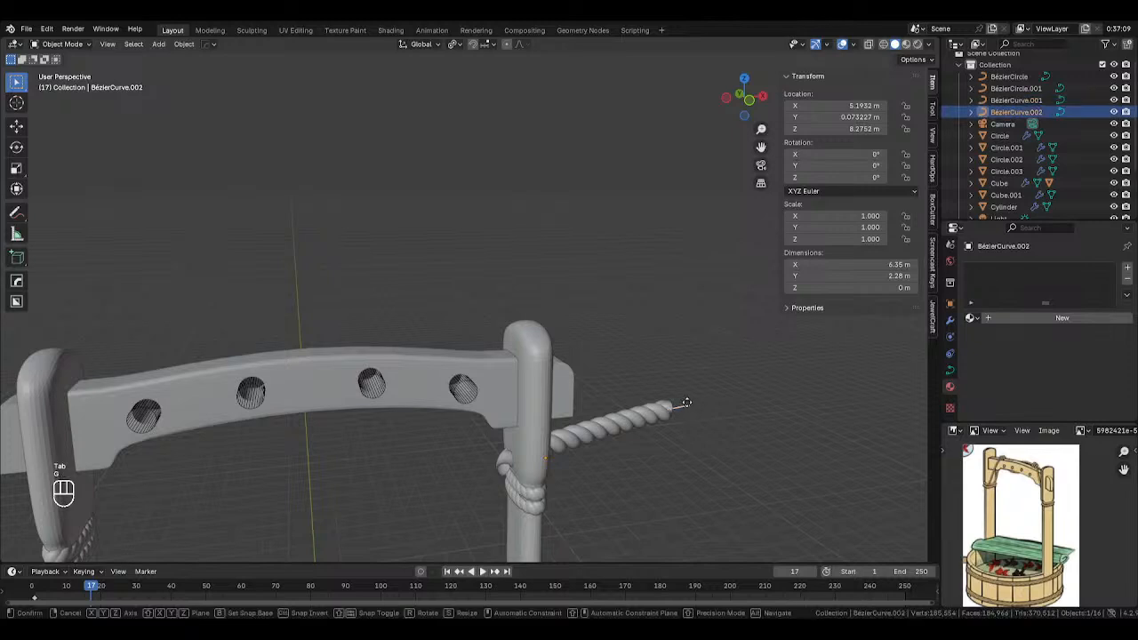
click(670, 314)
key(Delete)
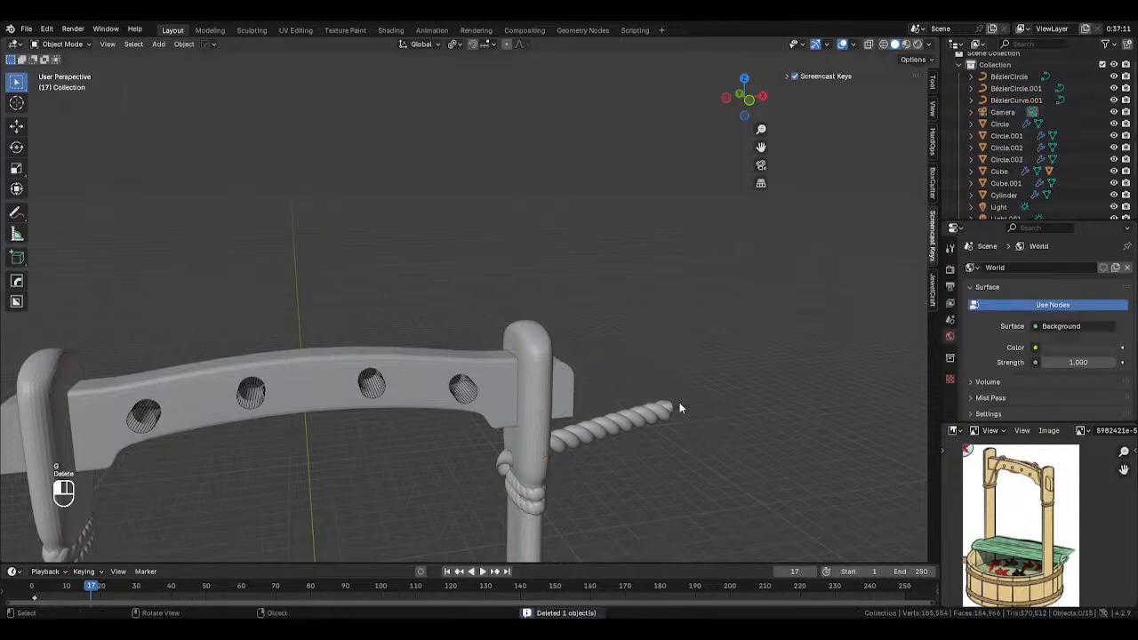
Move the end control point of BézierCurve.001 above the crossbeam, so the rope bends upward beside the right post.
click(677, 406)
key(Tab)
scroll(686, 392, up, 1)
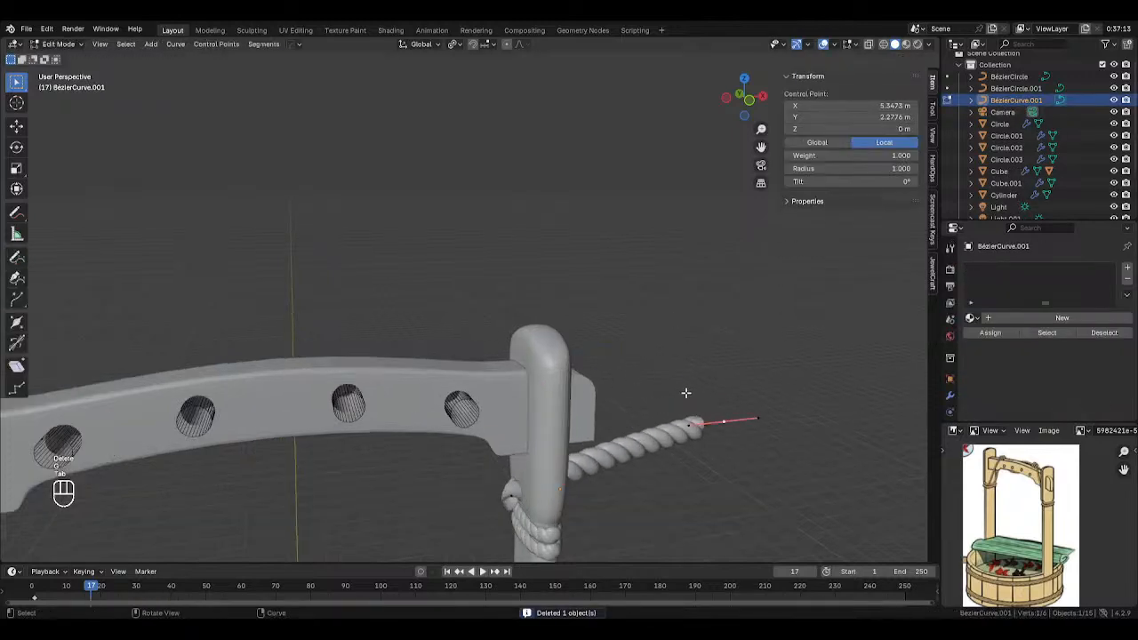
middle_drag(686, 393, 660, 373)
key(g)
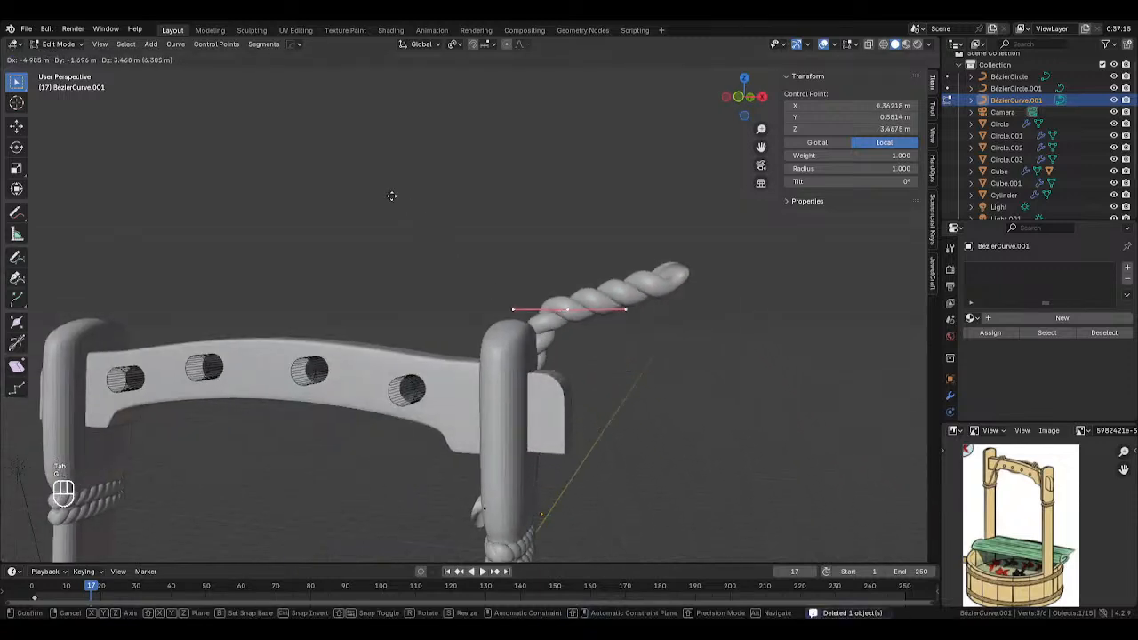
click(287, 183)
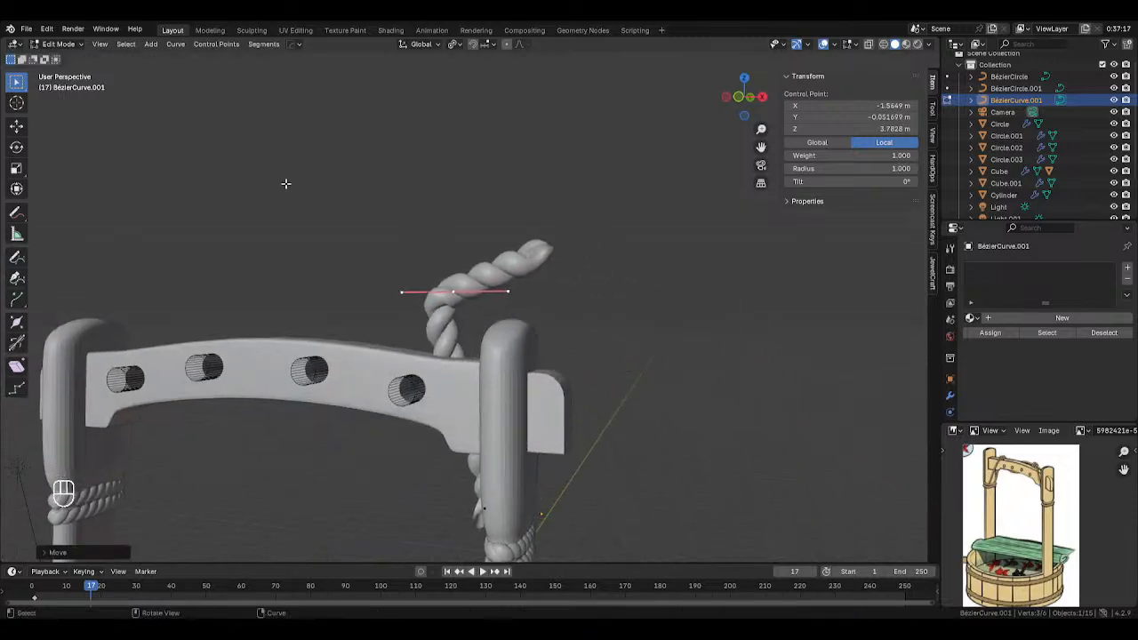
Shift the rope curve's end point behind the crossbeam, to about local X -1.816, Y 0.903, Z 3.954 m.
middle_drag(287, 183, 356, 307)
shift+middle_drag(355, 307, 478, 357)
scroll(573, 313, up, 2)
scroll(477, 357, up, 4)
scroll(478, 357, down, 2)
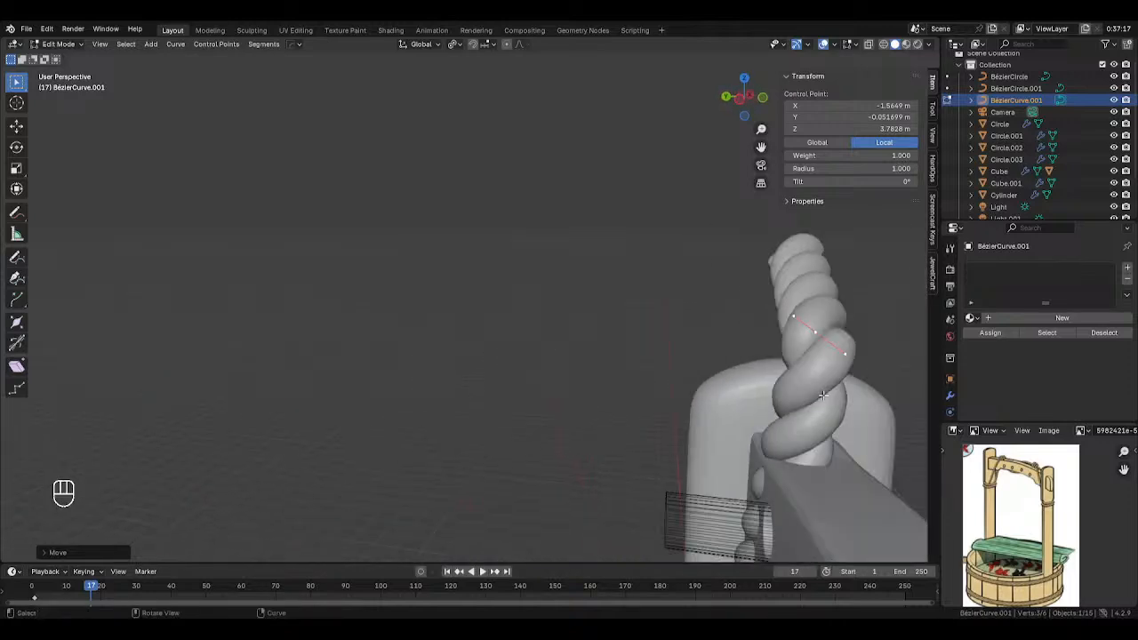
key(g)
click(712, 389)
middle_drag(712, 390, 563, 329)
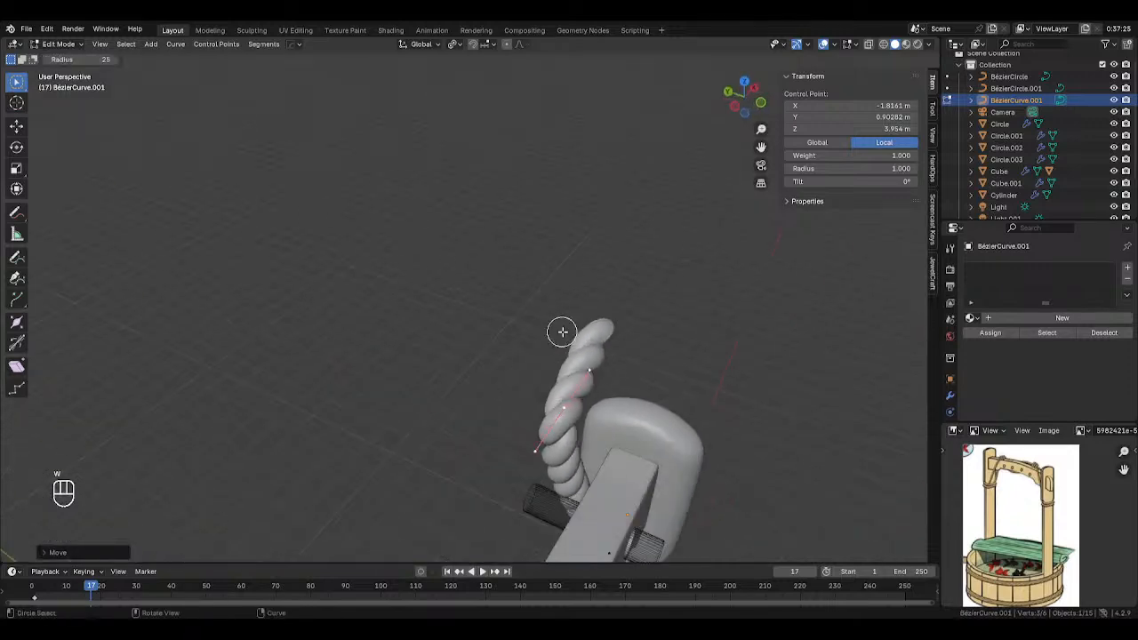
Extrude a new end point from the rope curve over the crossbeam, at about local X -0.666, Y -3.162, Z 3.036 m.
key(w)
key(w)
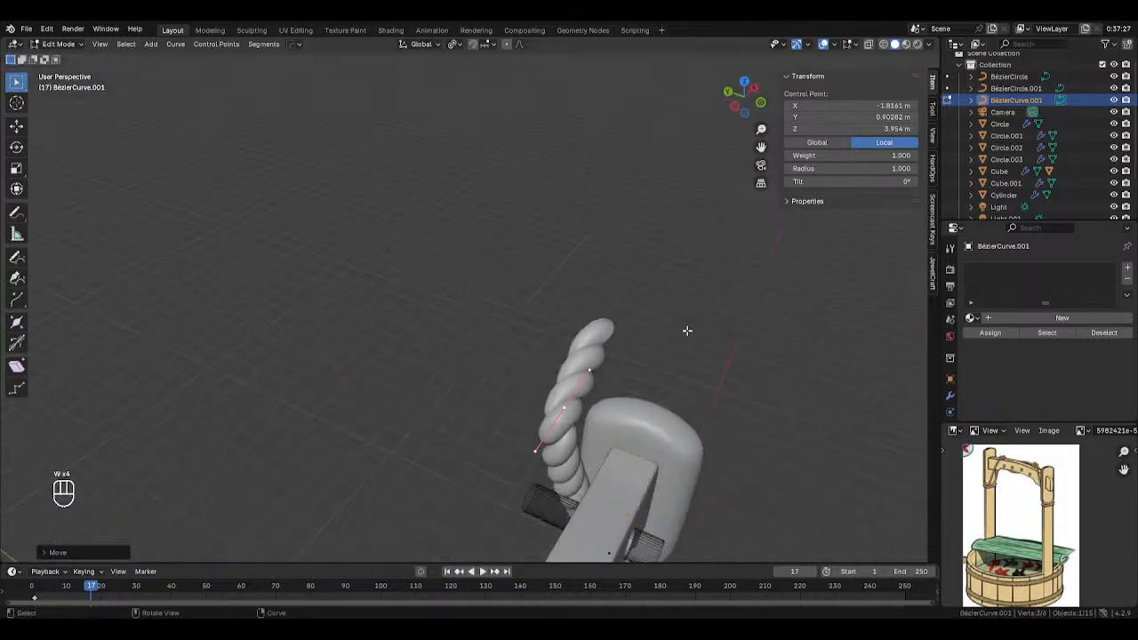
key(e)
middle_drag(882, 376, 518, 346)
key(g)
click(379, 354)
middle_drag(379, 354, 511, 283)
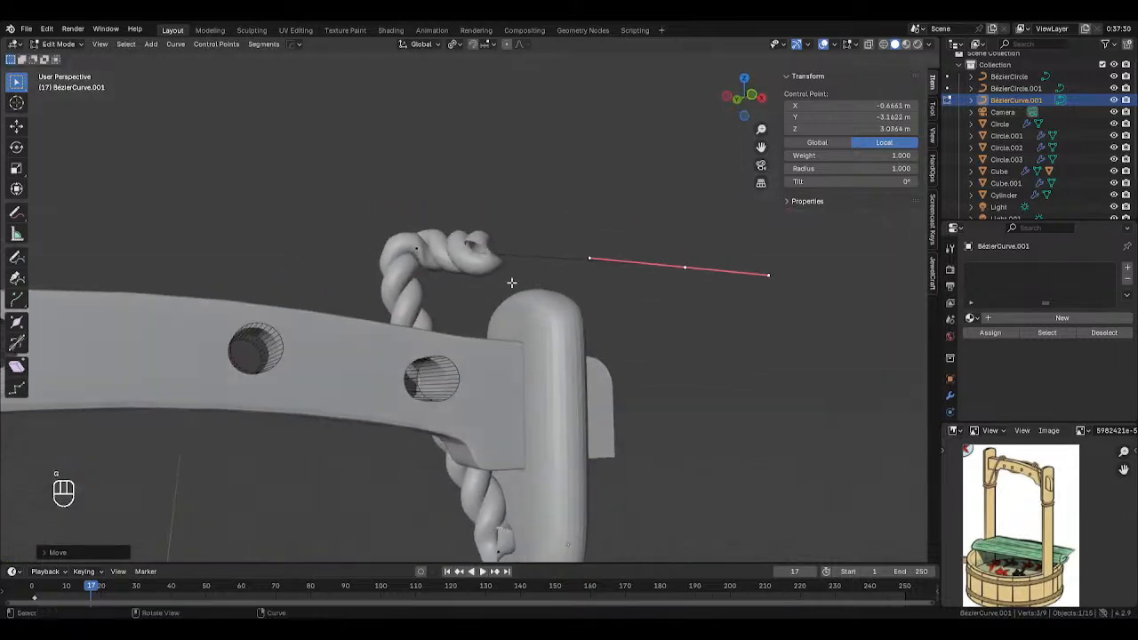
Rotate the handle of the rope curve's starting point by about 128° around global Z.
click(364, 249)
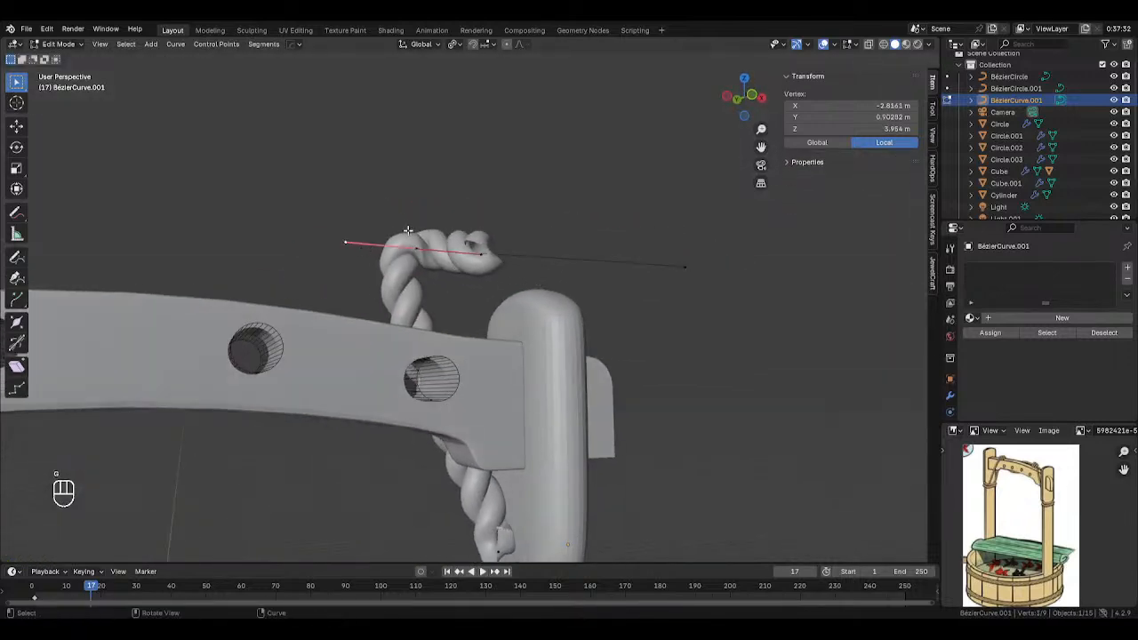
shift+middle_drag(467, 397, 479, 251)
click(509, 368)
click(510, 371)
click(477, 407)
middle_drag(477, 407, 499, 377)
key(g)
right_click(485, 397)
key(r)
key(z)
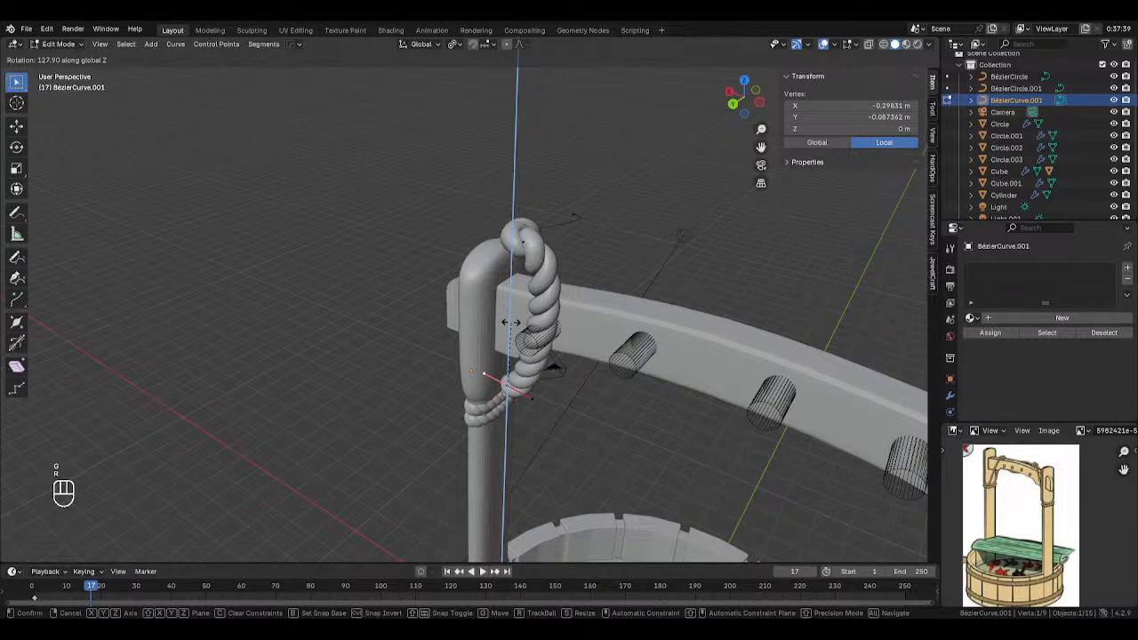
click(511, 323)
Lower the rope curve's starting point into the post's rope wrap, at about local X -0.814, Y -0.016, Z -0.530 m.
middle_drag(610, 406, 474, 410)
click(466, 455)
scroll(480, 413, up, 3)
click(504, 517)
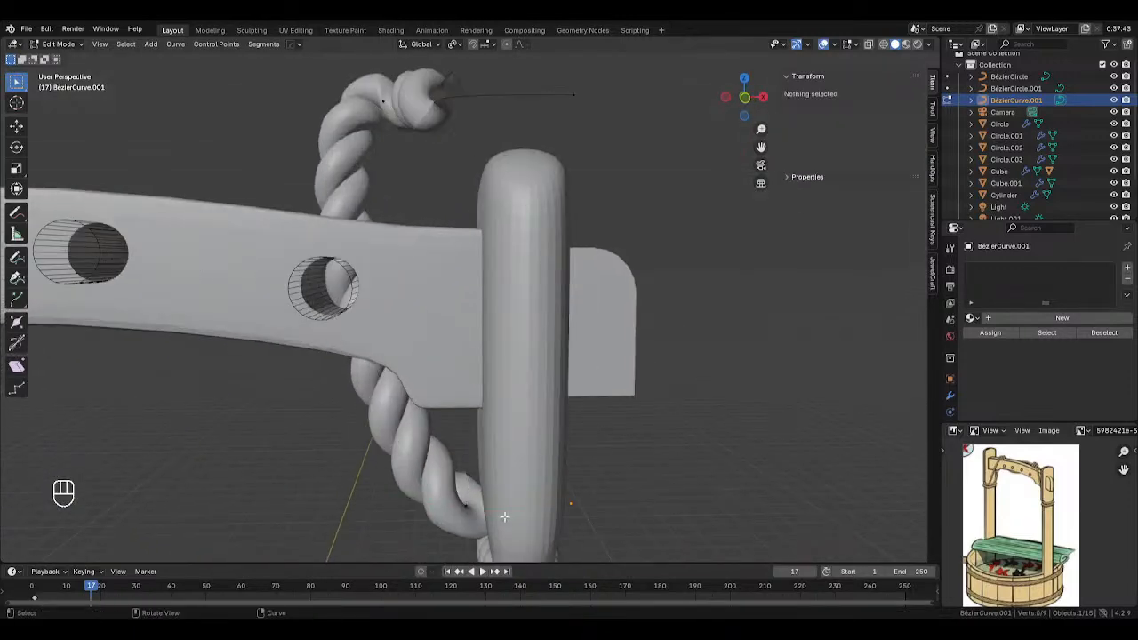
drag(503, 544, 503, 544)
middle_drag(502, 544, 571, 381)
key(g)
key(z)
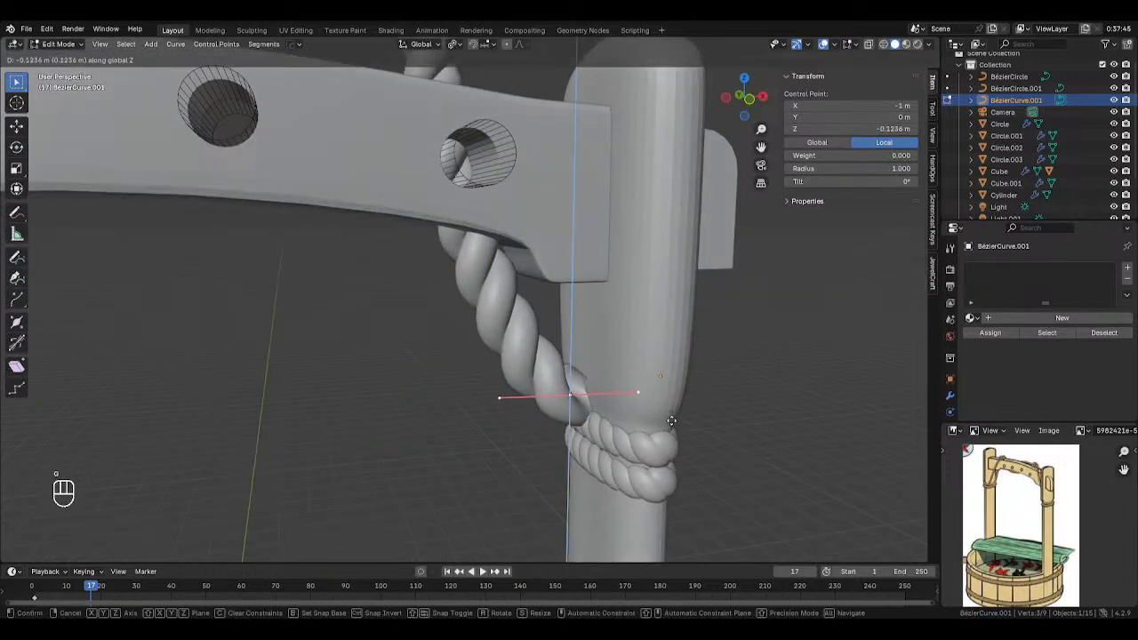
click(669, 455)
middle_drag(665, 453, 614, 435)
key(g)
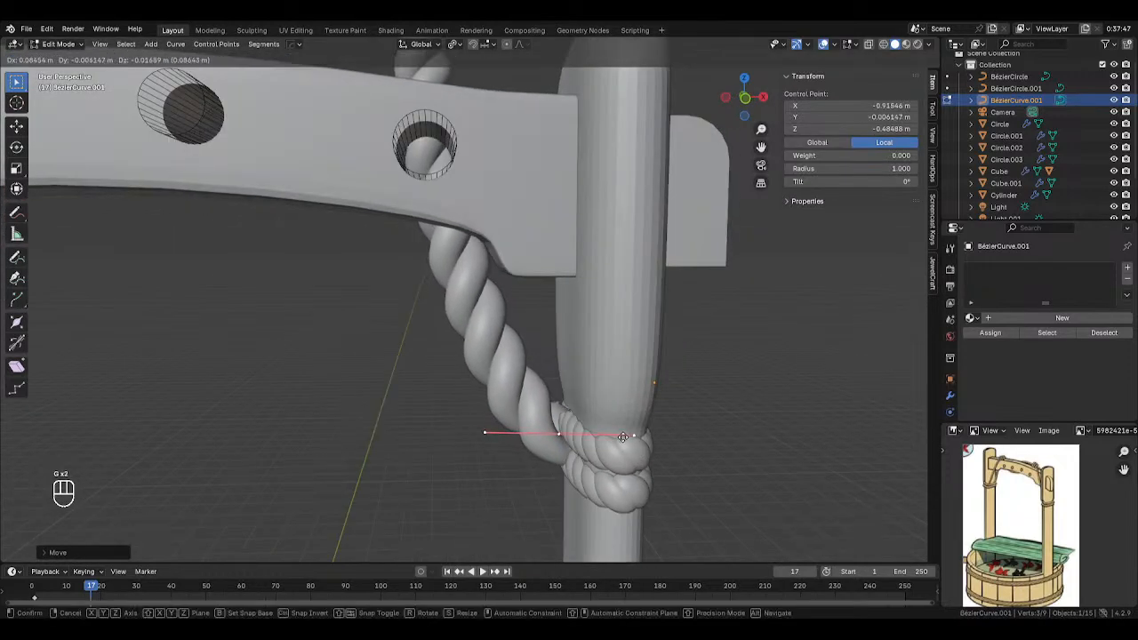
click(634, 441)
Adjust the rope curve's upper bend point and pull its front handle to about local X -0.019, Y -0.533, Z 3.451 m.
middle_drag(464, 343, 474, 394)
scroll(474, 394, down, 5)
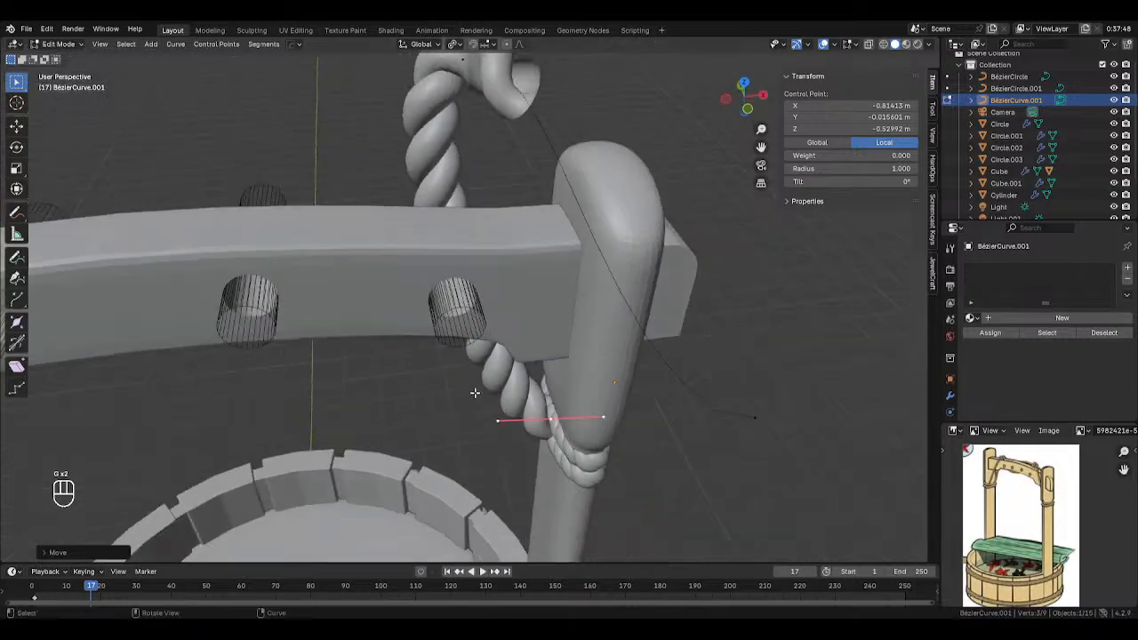
drag(429, 143, 500, 218)
middle_drag(507, 221, 534, 234)
key(g)
right_click(612, 289)
key(g)
click(590, 334)
click(434, 192)
key(g)
click(577, 175)
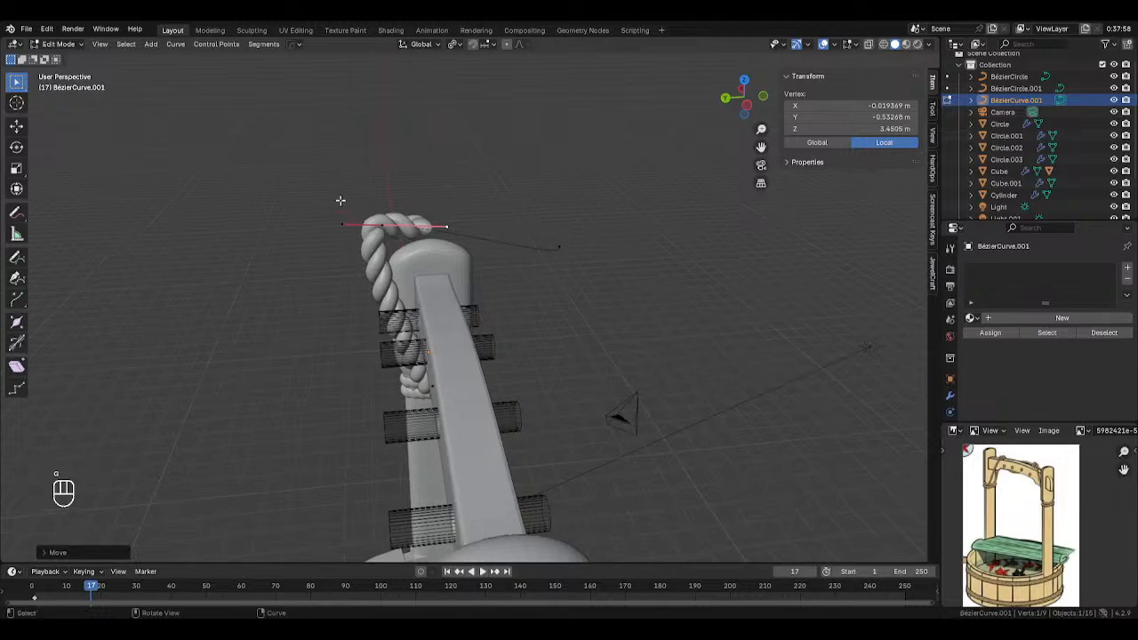
Lower the upper bend point so the rope rests over the crossbeam's top edge.
drag(341, 201, 419, 234)
key(g)
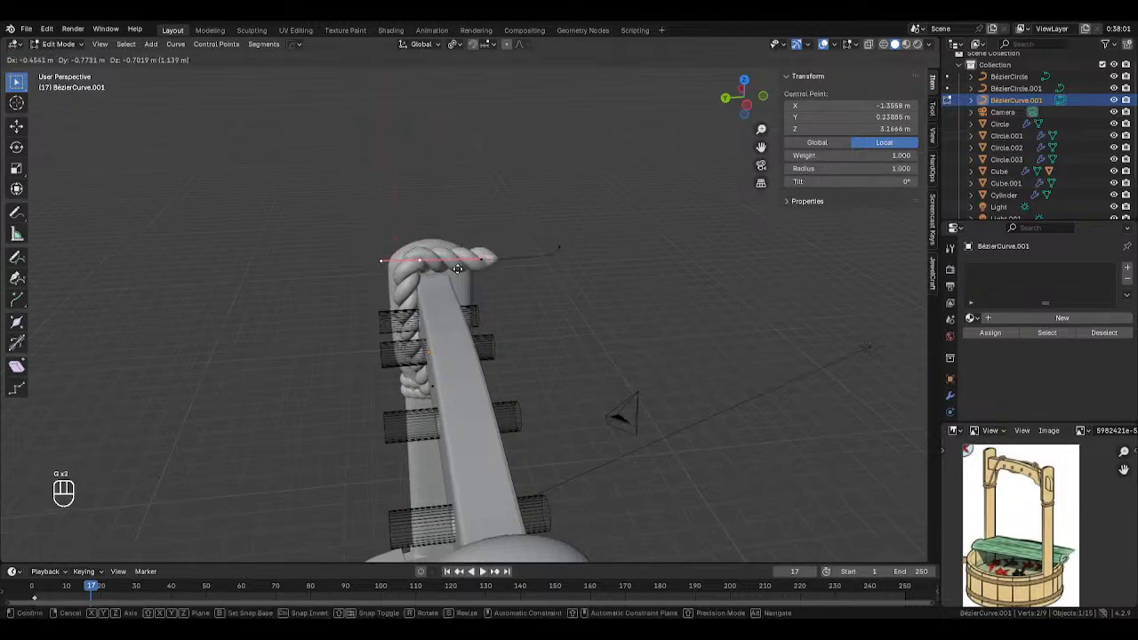
click(455, 283)
Turn the starting point's handle upward along the post so the rope runs steeply out of the wrap.
middle_drag(455, 283, 342, 271)
scroll(412, 320, up, 4)
click(492, 458)
middle_drag(492, 458, 435, 462)
click(465, 479)
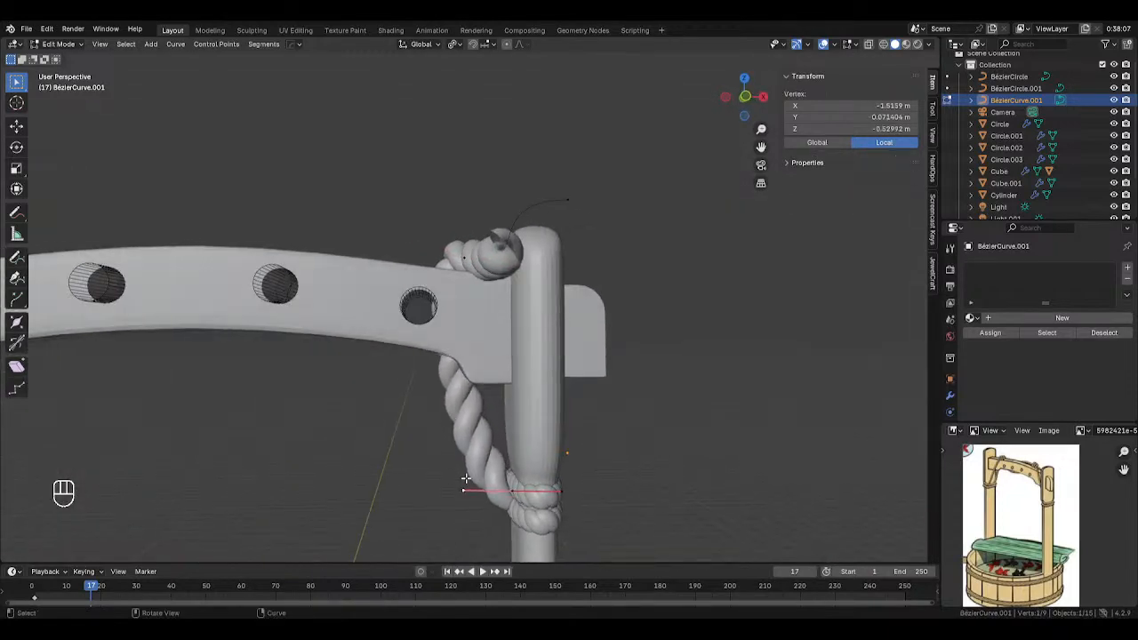
key(g)
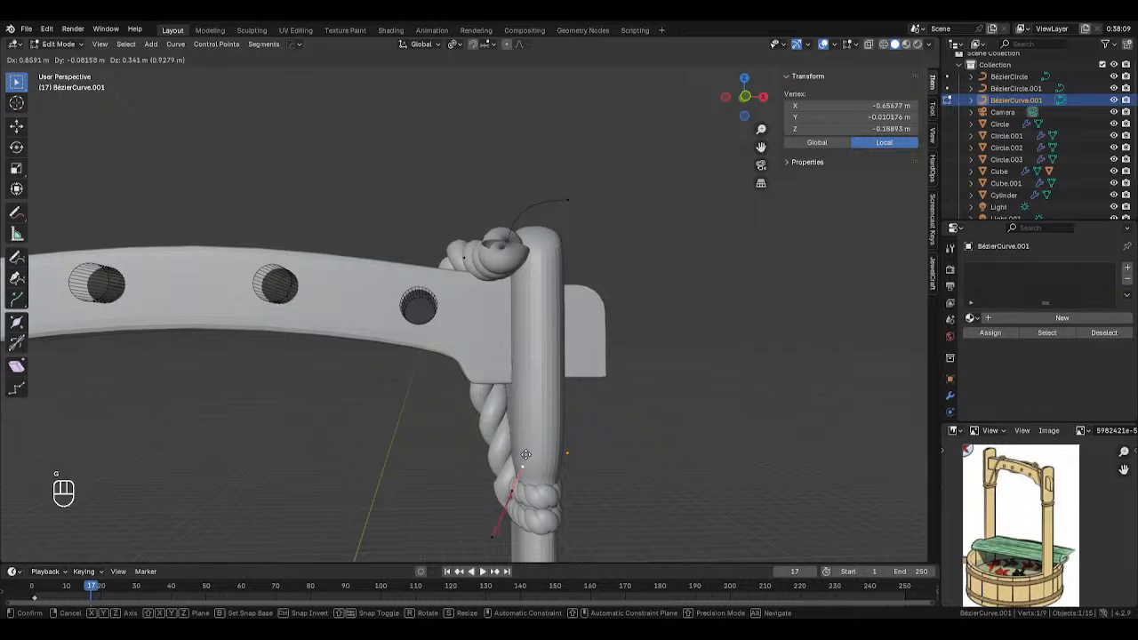
click(522, 452)
Move the upper bend point beside the post, near local X -0.97, Y 0.31, Z 2.84 m, and align its handle along the post.
middle_drag(569, 460, 471, 400)
click(435, 305)
key(g)
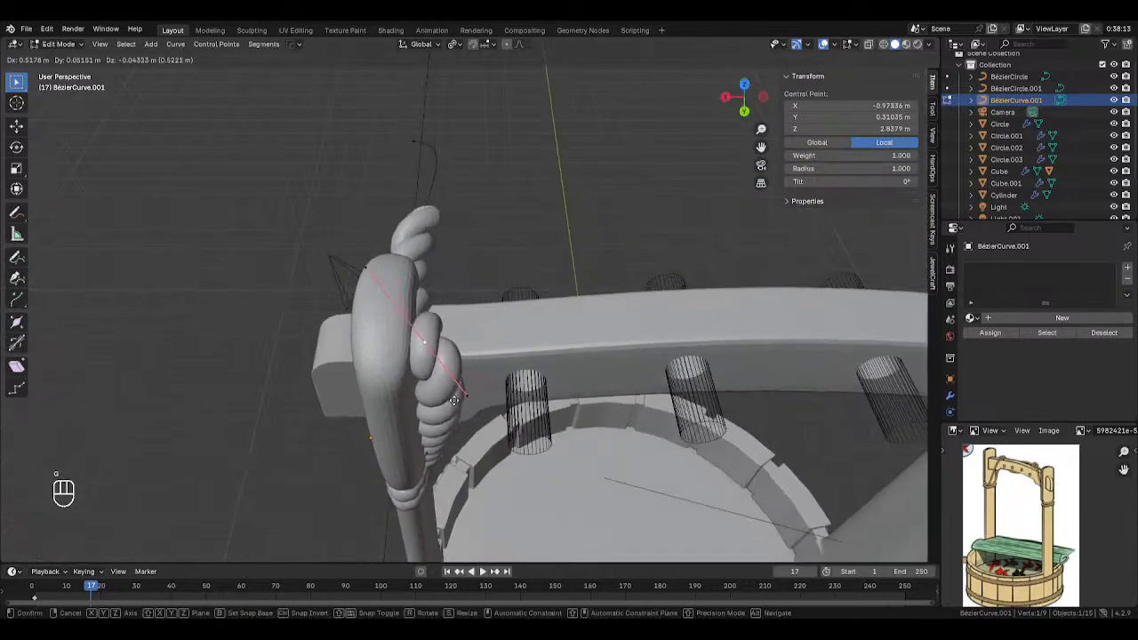
click(452, 400)
click(459, 395)
key(g)
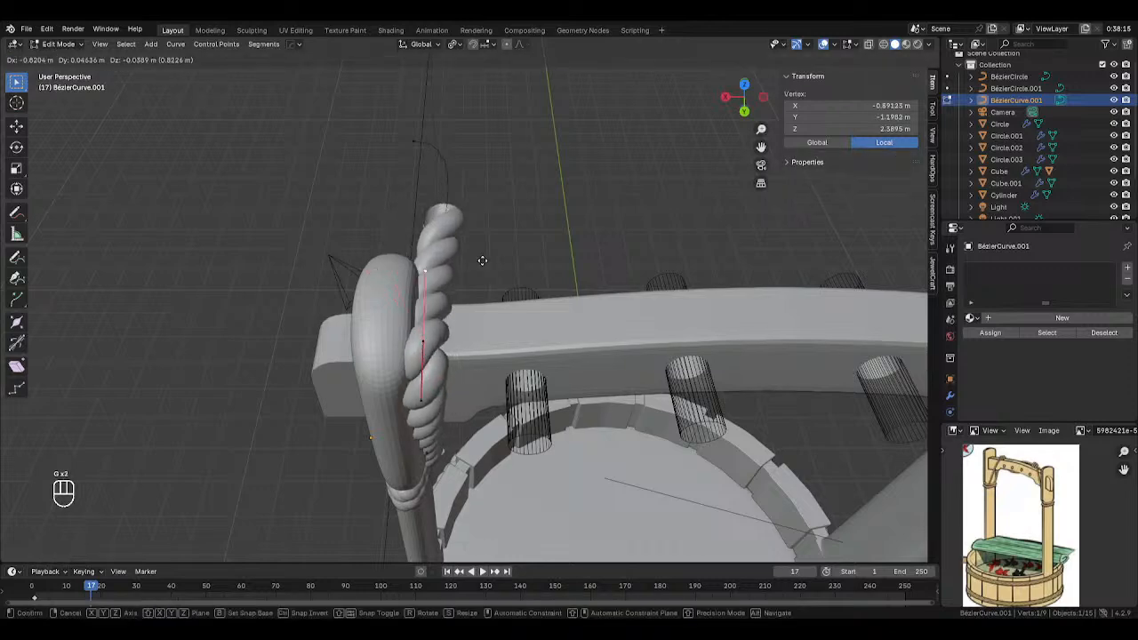
click(506, 275)
Set the twisted rope's Screw modifier to 10 iterations so the rope extends farther along its curve.
middle_drag(506, 275, 427, 393)
click(400, 462)
key(KP_7)
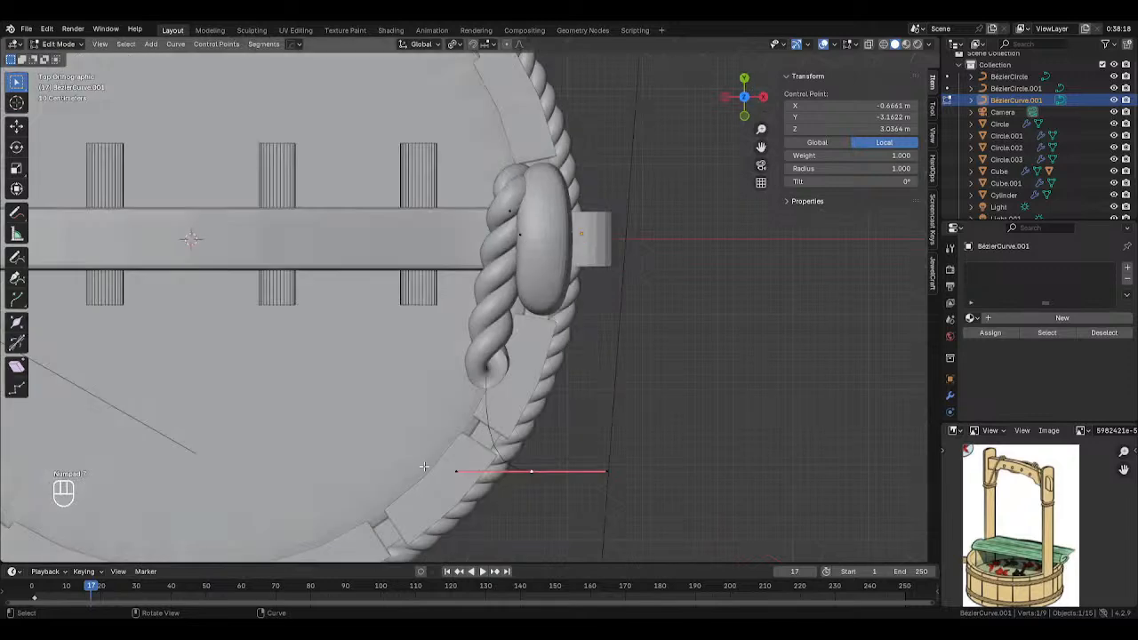
key(Tab)
click(471, 302)
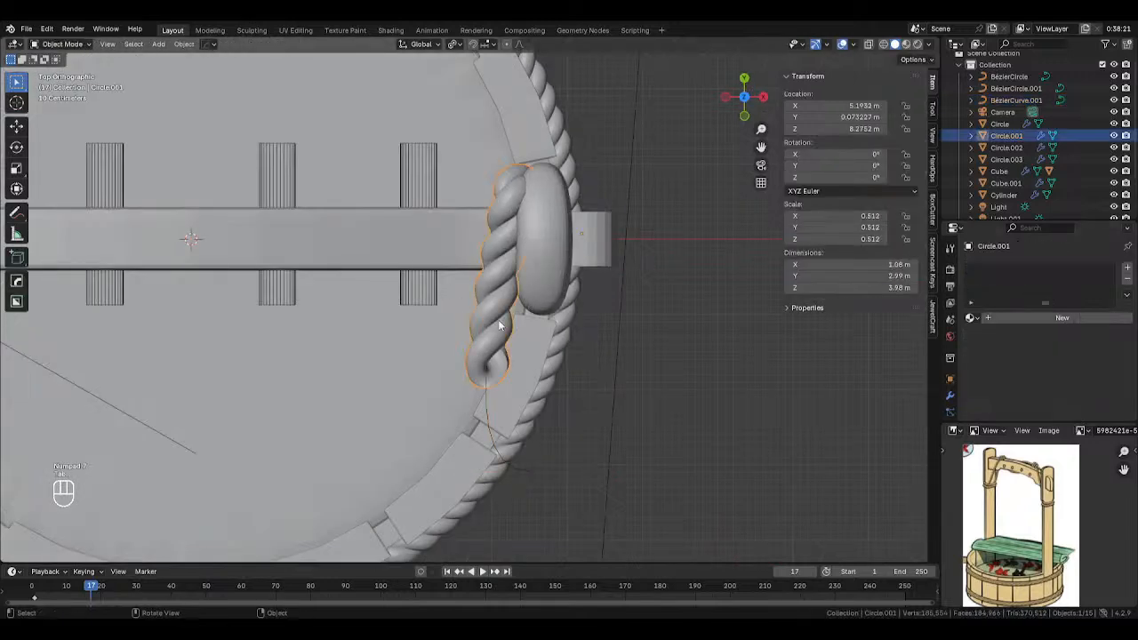
scroll(622, 343, down, 3)
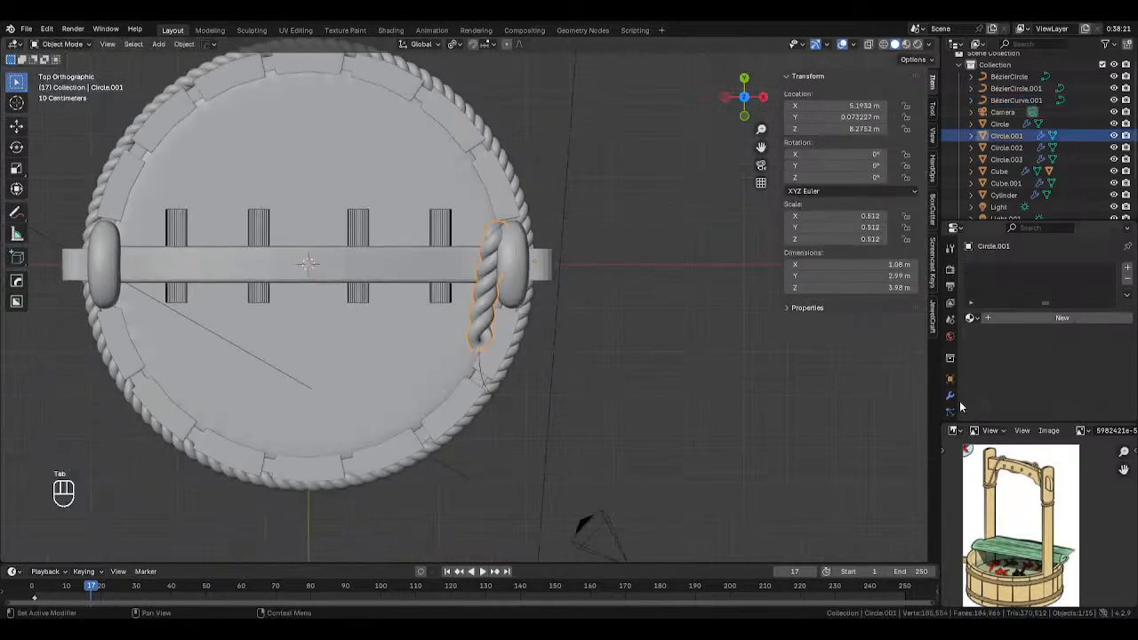
scroll(958, 398, down, 3)
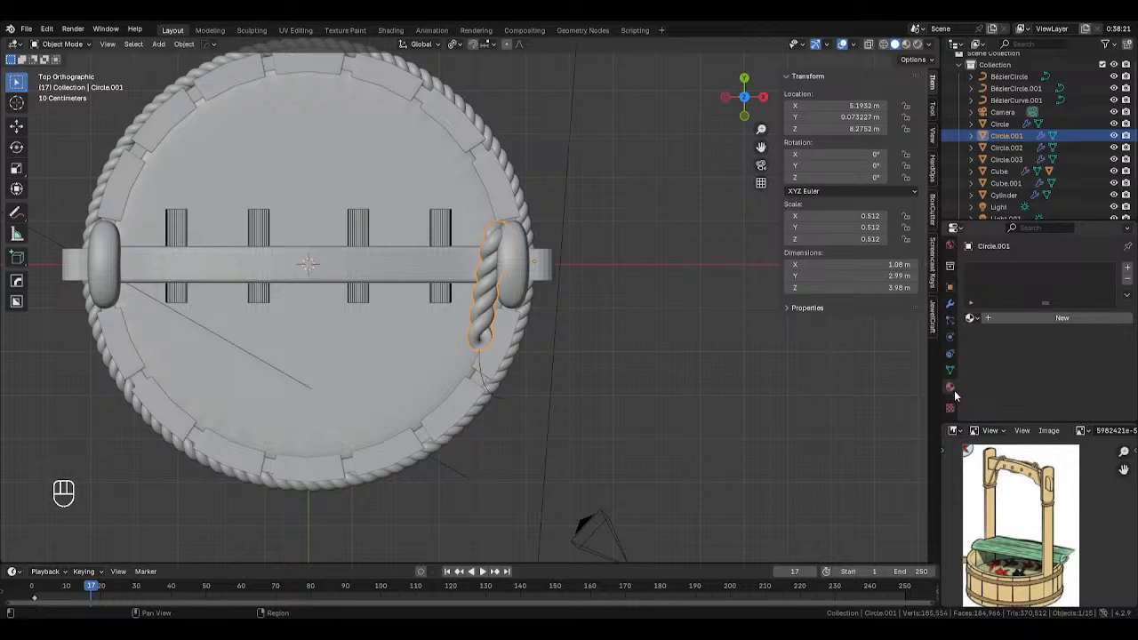
click(949, 306)
scroll(1022, 313, down, 2)
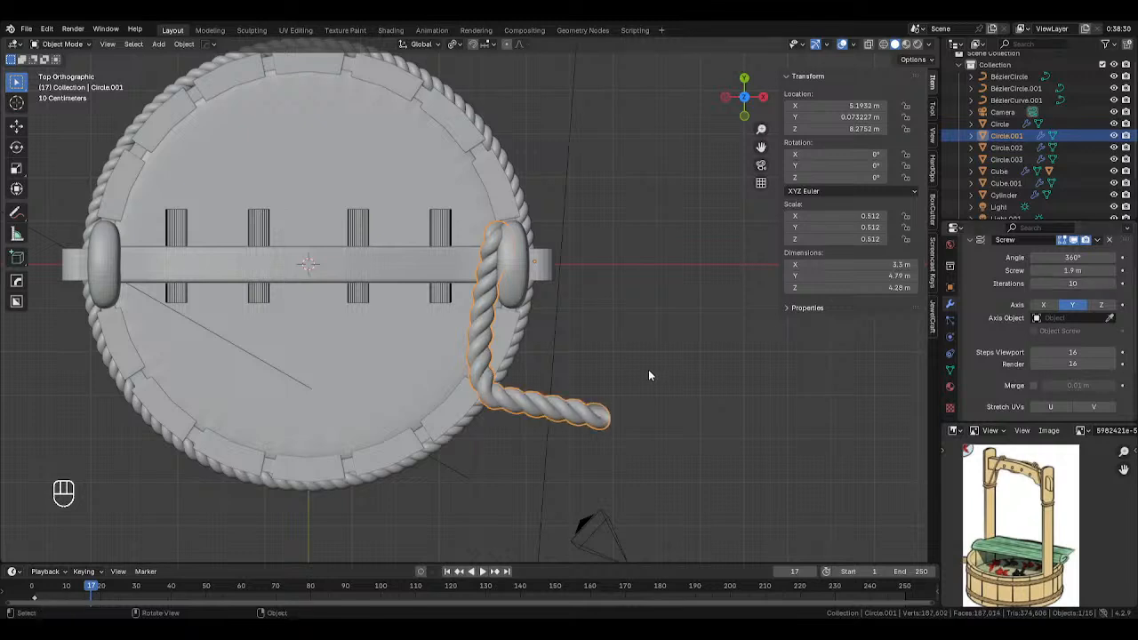
Rotate the rope curve's end point and move it in top view to just in front of the crossbeam.
key(Tab)
key(Tab)
click(498, 394)
key(Tab)
scroll(493, 396, up, 1)
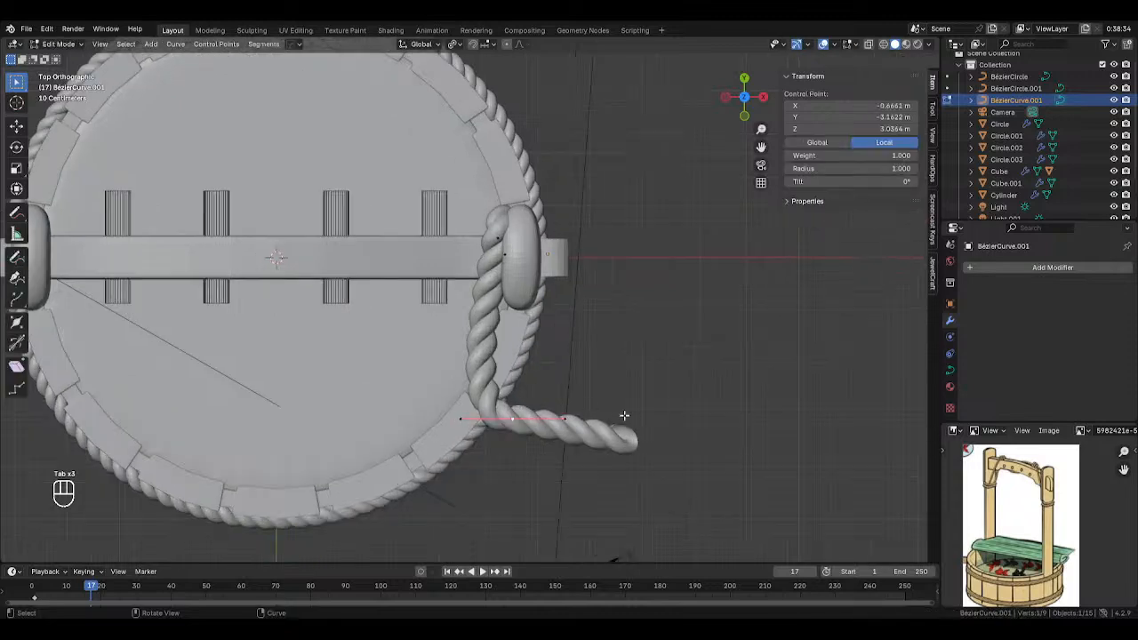
key(r)
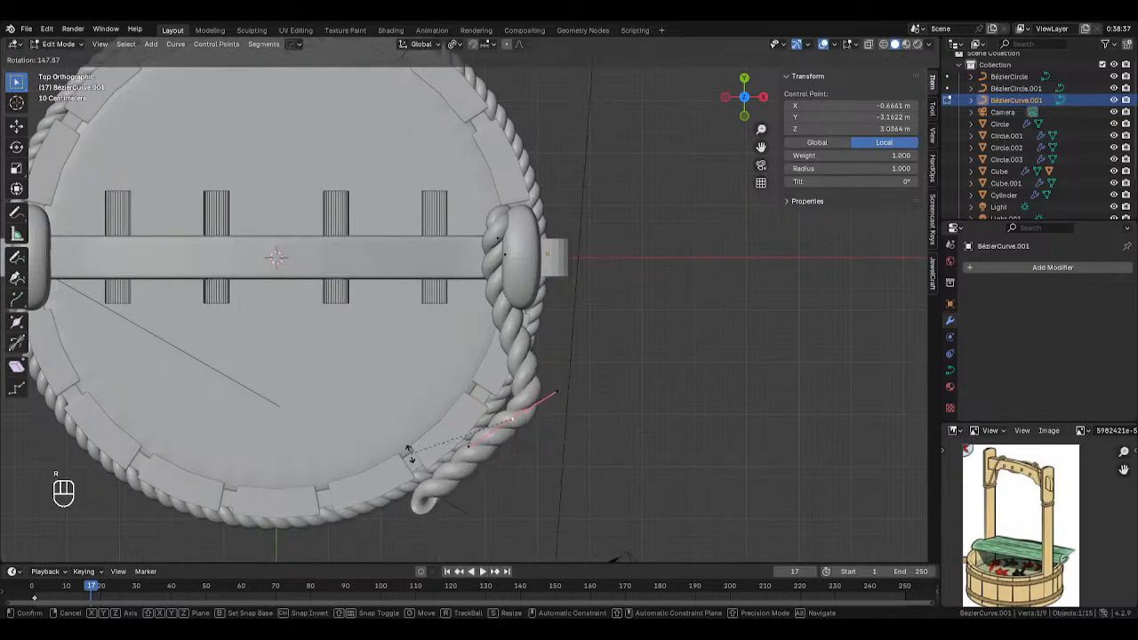
click(407, 452)
key(g)
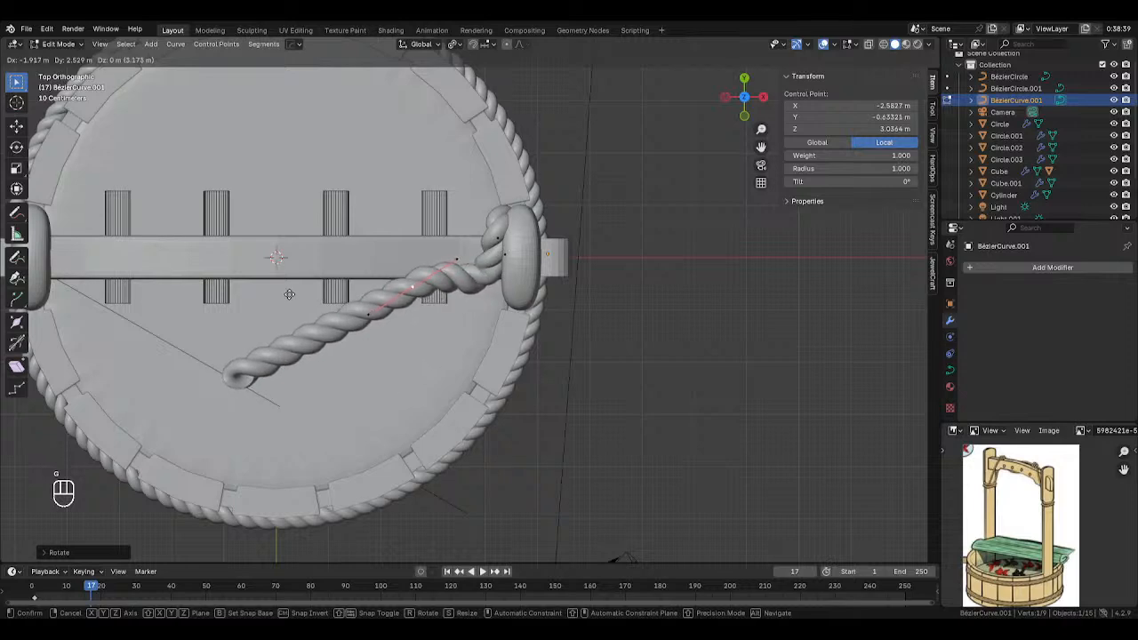
click(272, 299)
Pull the end point's outer handle toward the crossbeam so the rope runs nearly parallel to it.
click(344, 320)
key(g)
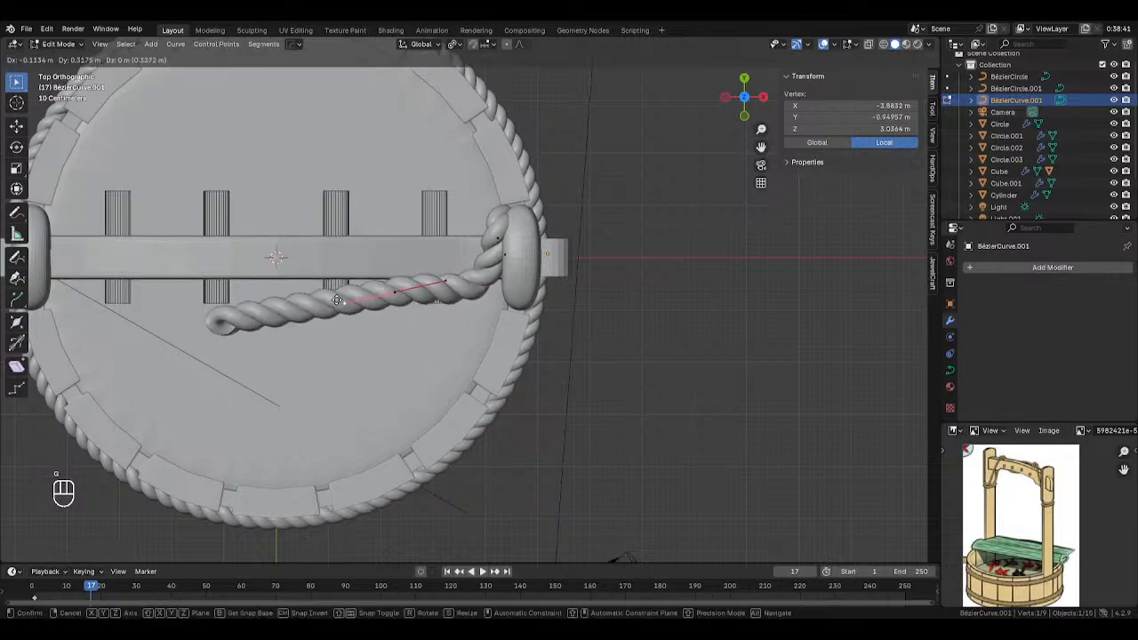
click(442, 284)
Lower the curve's end point under the crossbeam, near local X -3.20, Y 0.07, Z 1.14 m.
middle_drag(442, 285, 596, 198)
click(457, 335)
middle_drag(457, 334, 440, 310)
key(g)
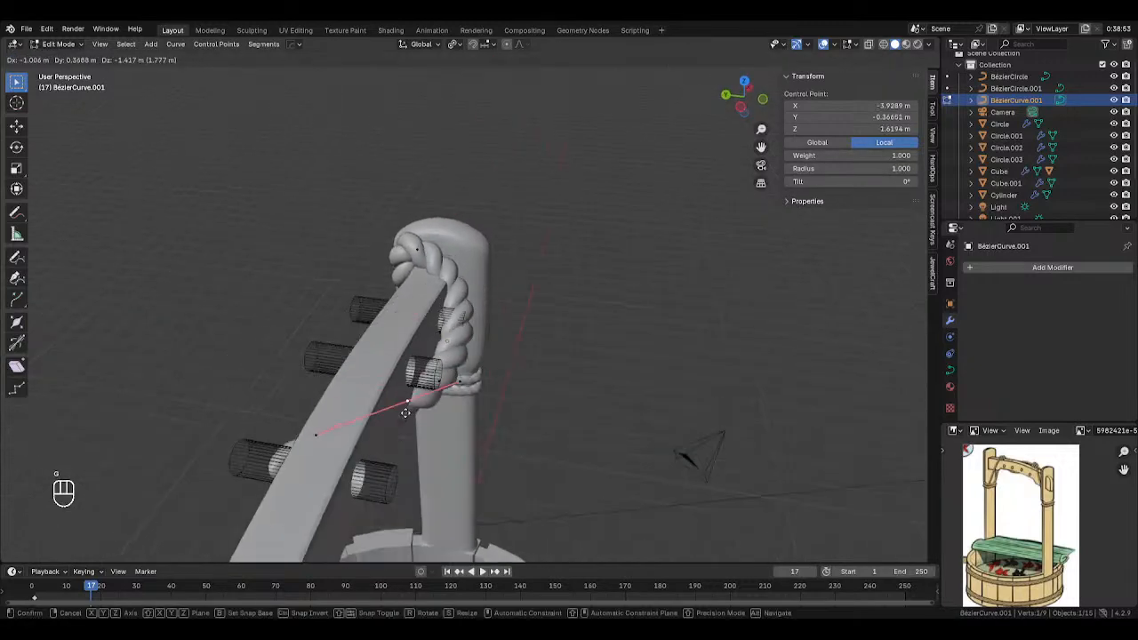
click(413, 382)
middle_drag(414, 383, 264, 380)
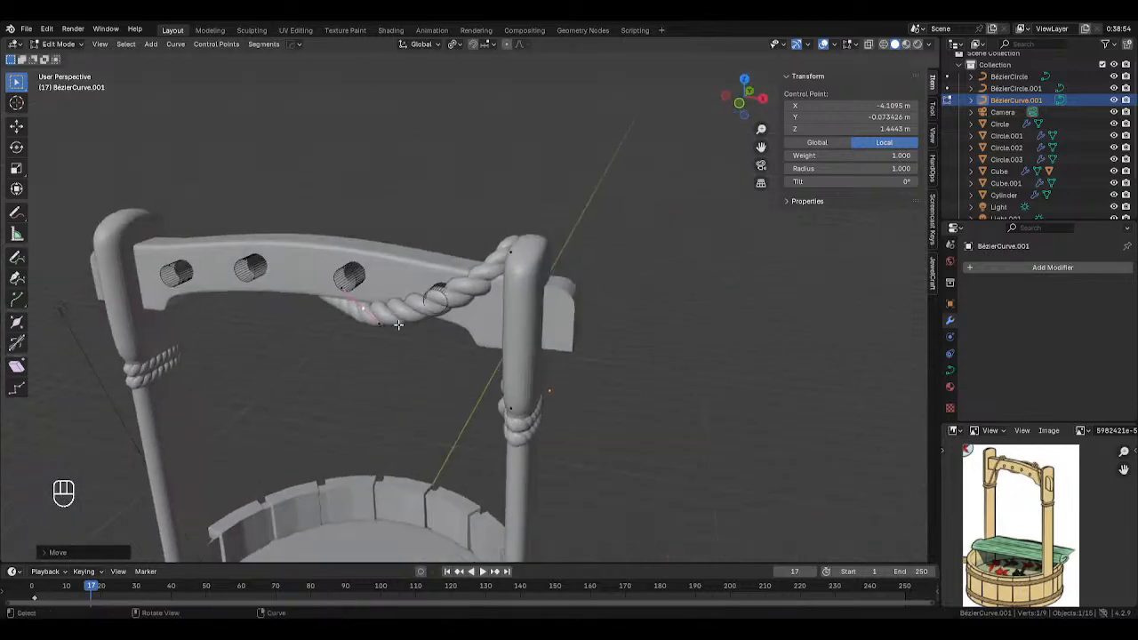
key(g)
click(440, 339)
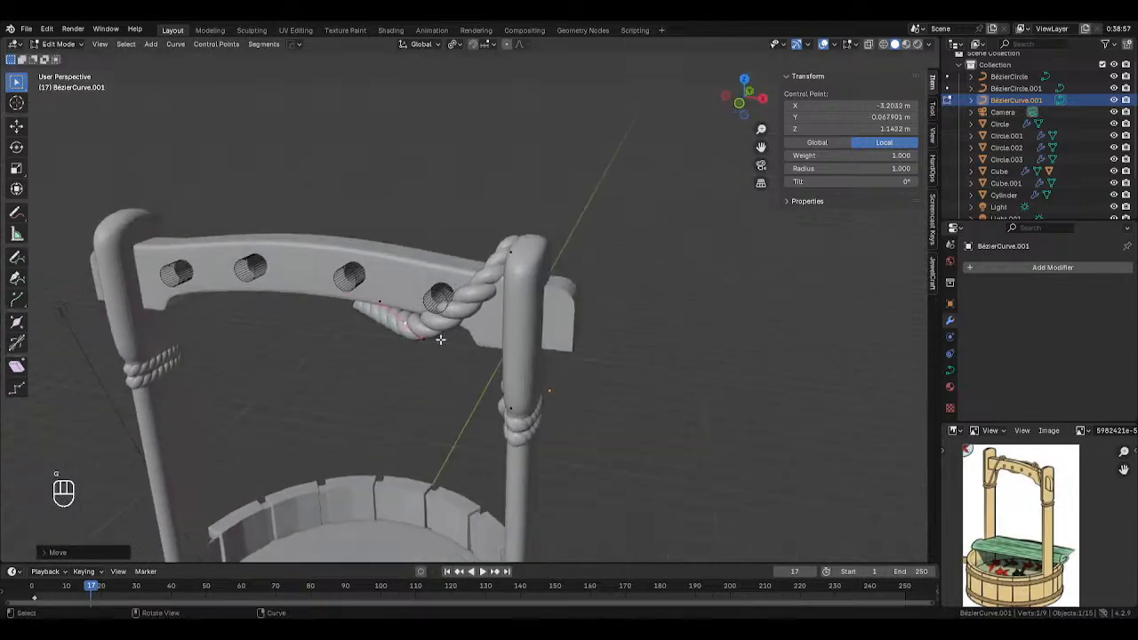
Pull the end point's outer handle out behind the crossbeam, near local X -4.11, Y 1.48, Z 1.70 m.
middle_drag(440, 339, 356, 329)
key(g)
click(357, 317)
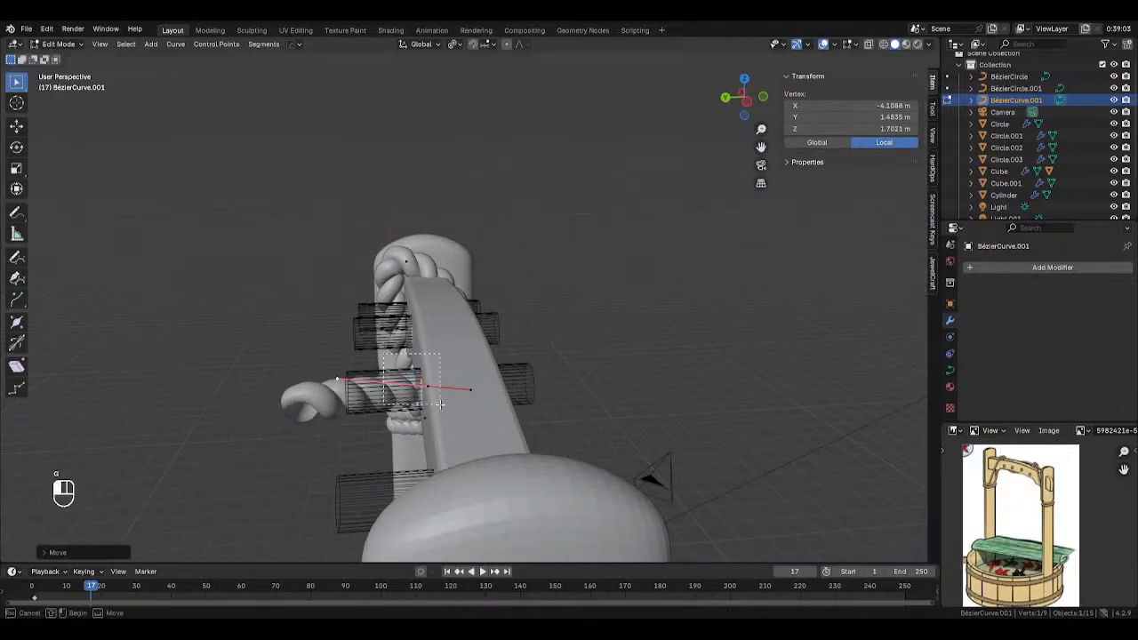
Extrude a new end point upward behind the crossbeam, near local X -3.51, Y 1.32, Z 3.04 m, and rotate its handles.
drag(441, 405, 443, 405)
middle_drag(440, 391, 389, 352)
key(r)
right_click(383, 350)
key(e)
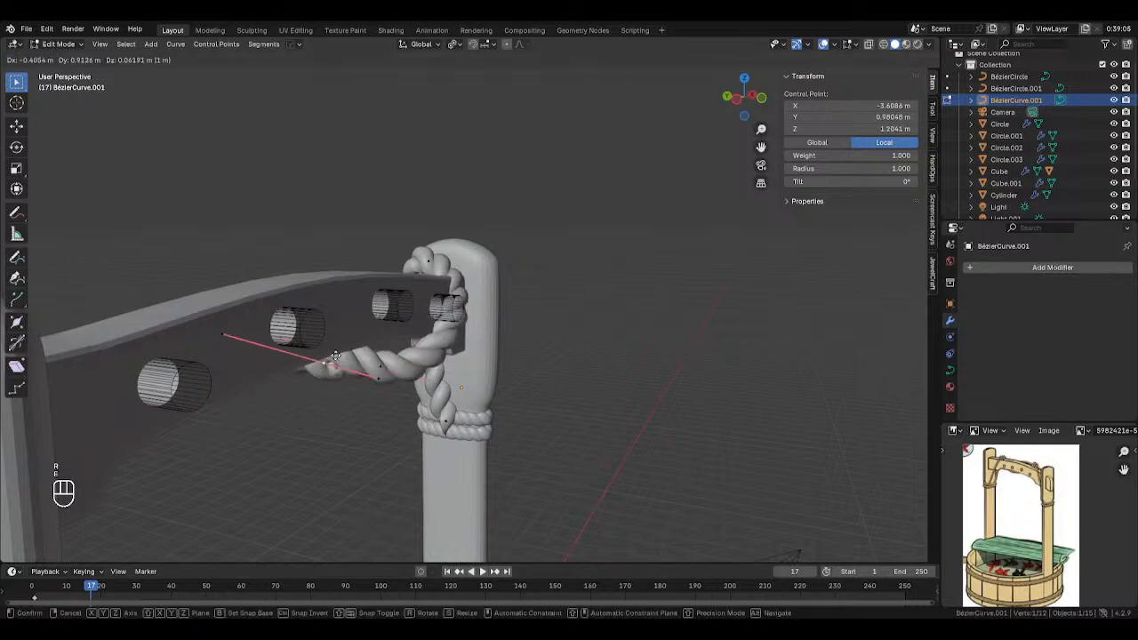
click(315, 251)
middle_drag(316, 250, 443, 270)
key(r)
click(324, 396)
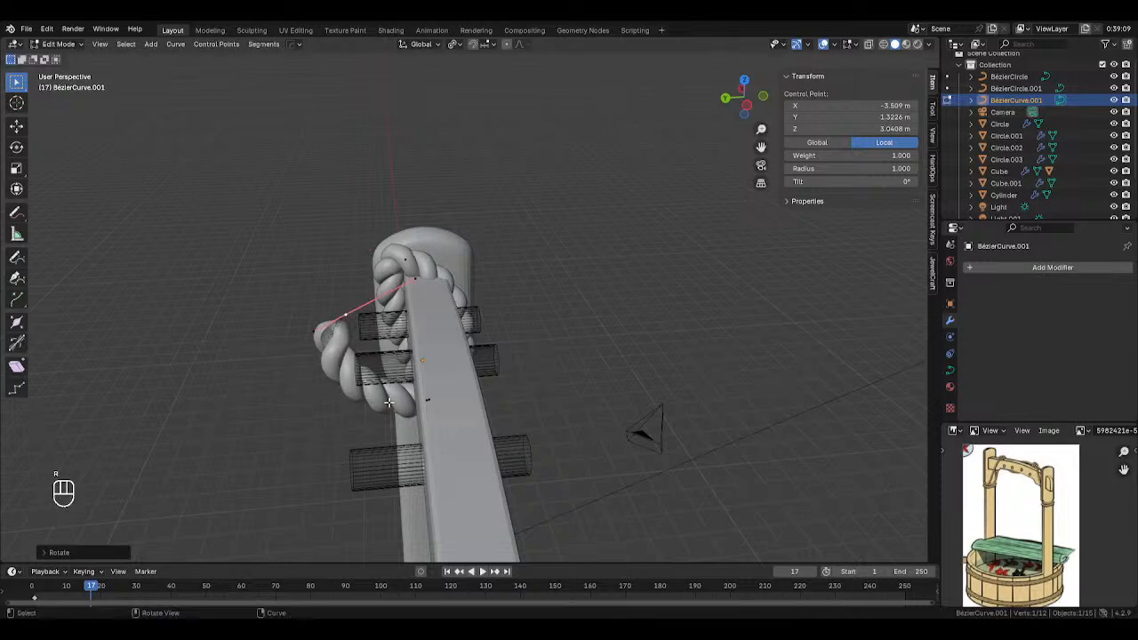
Move the new end point above the crossbeam, near local X -3.33, Y -0.15, Z 4.20 m.
middle_drag(383, 369, 517, 403)
key(g)
click(494, 311)
middle_drag(729, 425, 675, 419)
key(g)
click(556, 354)
Rotate the raised end point's handles, including a turn about the Z axis.
key(r)
click(719, 402)
key(r)
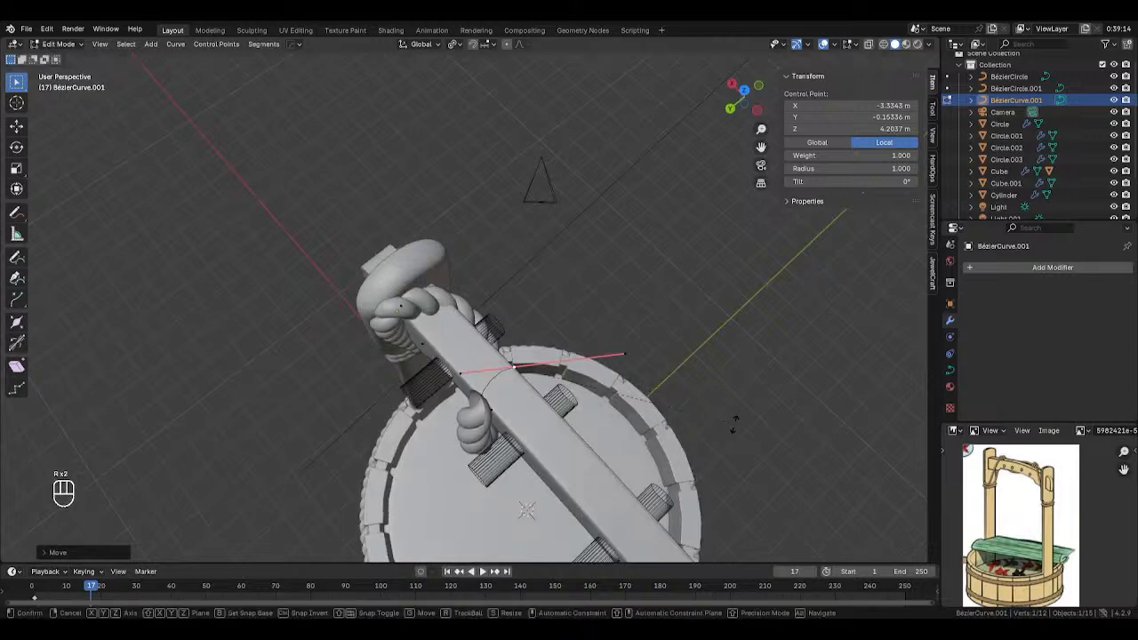
key(z)
click(569, 540)
middle_drag(567, 534, 366, 338)
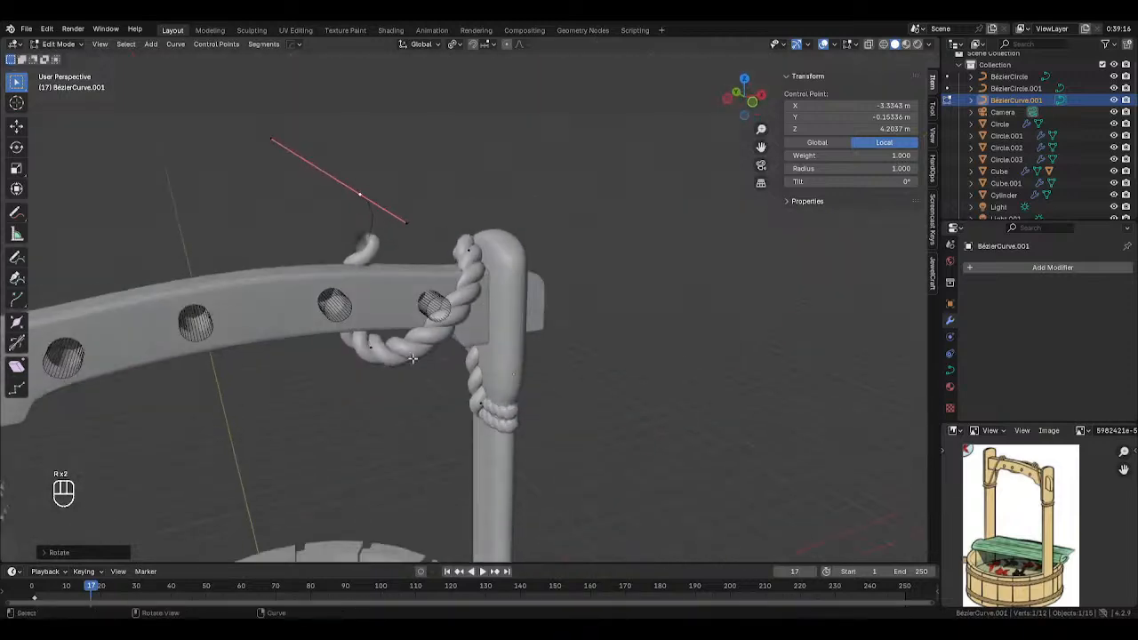
key(g)
right_click(338, 333)
Shorten the raised end point's handles and move the point to about local X -3.40, Y -0.19, Z 4.12 m.
middle_drag(494, 266, 424, 247)
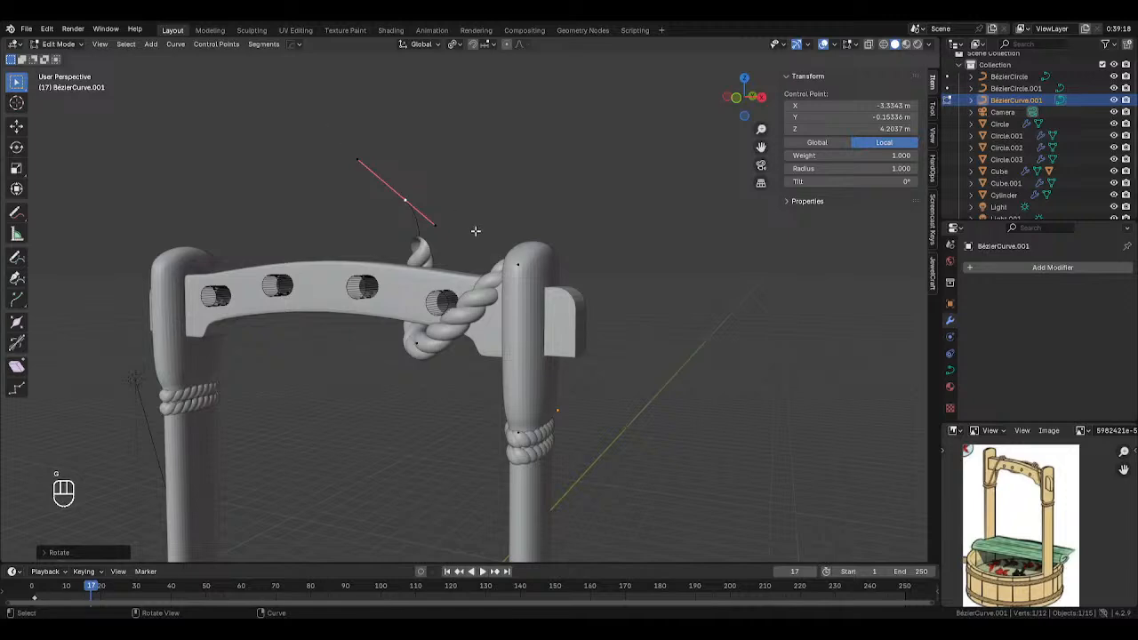
click(457, 225)
key(g)
click(436, 206)
drag(396, 189, 432, 217)
key(g)
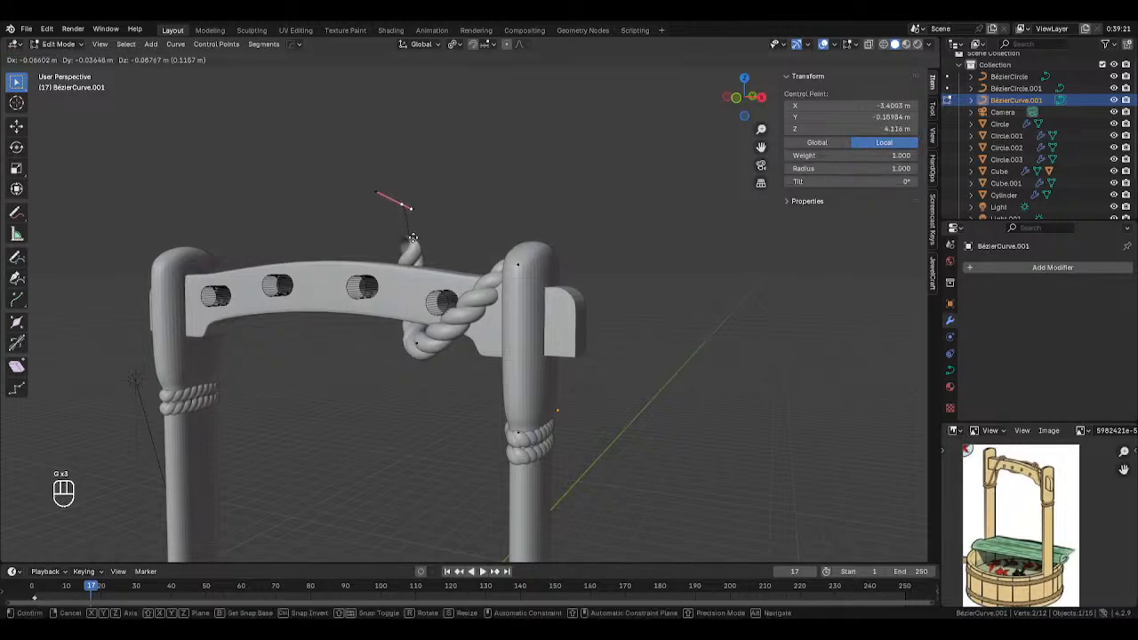
click(413, 239)
Shift the raised end point, and move the bend point under the crossbeam to about local X -3.19, Y -0.01, Z 1.48 m.
middle_drag(410, 240, 307, 299)
middle_drag(421, 256, 614, 257)
key(g)
click(662, 230)
middle_drag(661, 231, 615, 216)
click(578, 359)
key(g)
click(612, 330)
middle_drag(612, 330, 890, 267)
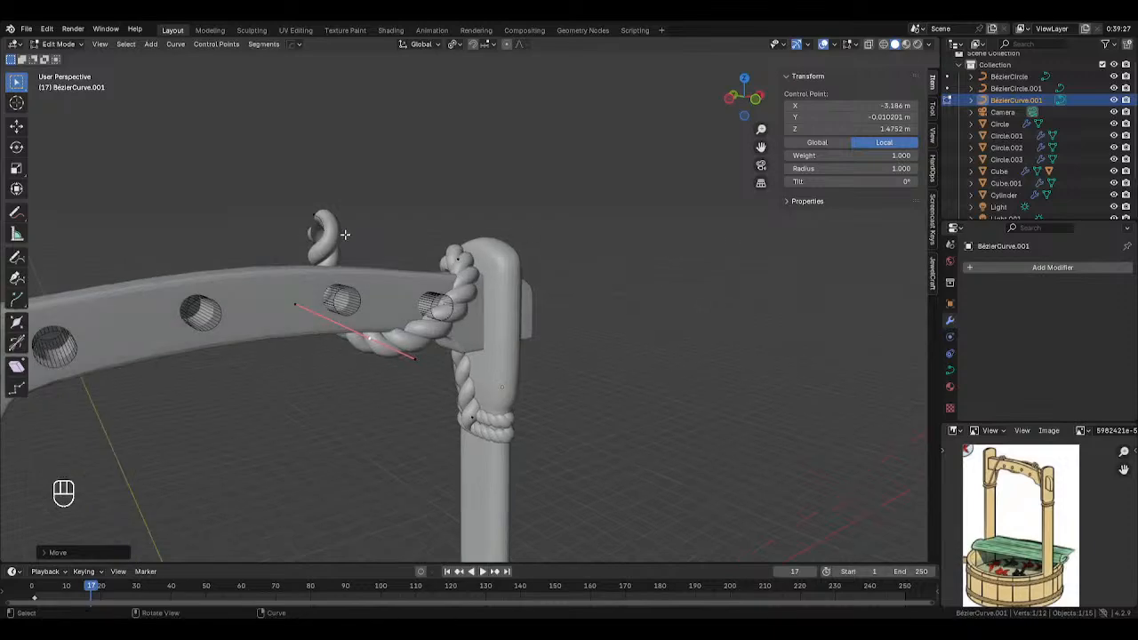
Lower the end point onto the crossbeam's top near its middle, at about local X -4.68, Y 0.15, Z 3.31 m.
key(g)
middle_drag(317, 228, 475, 293)
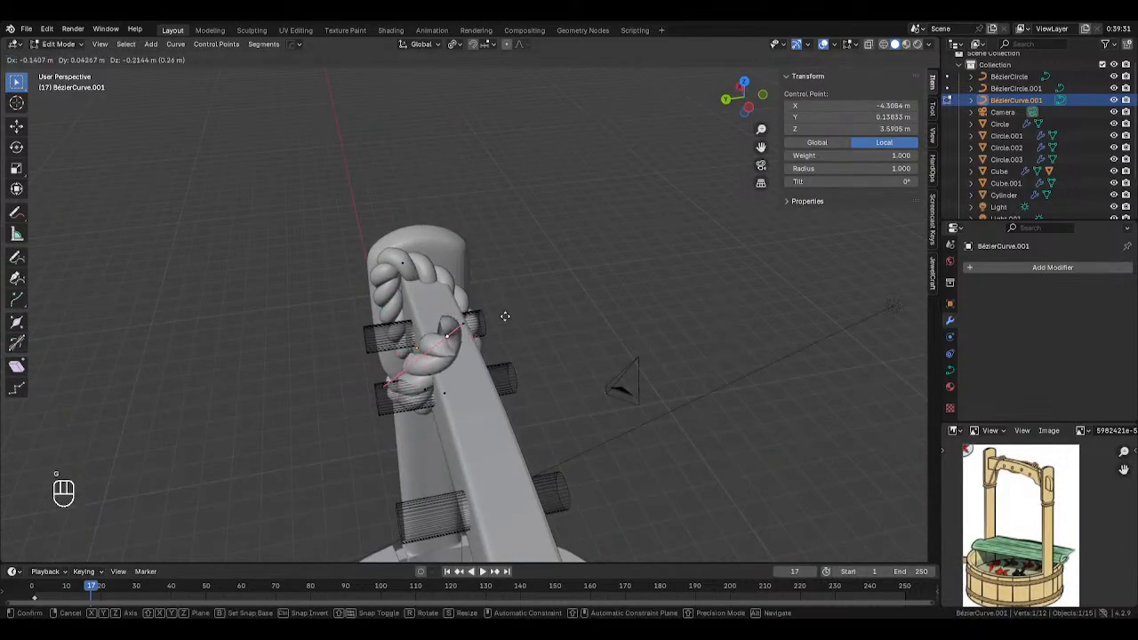
click(534, 340)
middle_drag(534, 341, 191, 350)
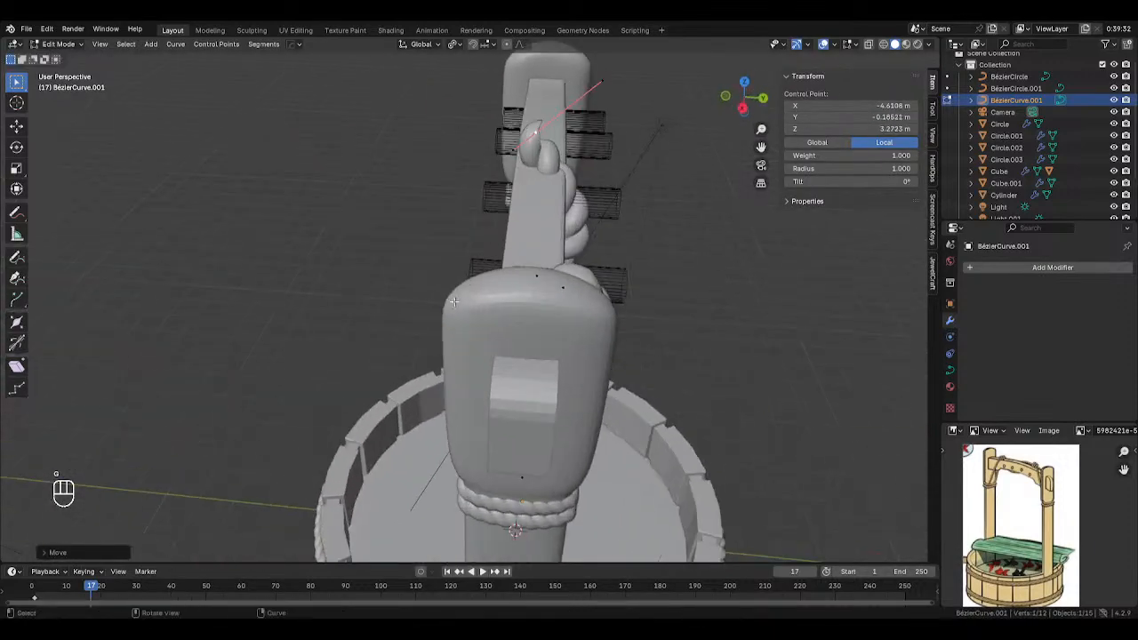
key(g)
click(576, 258)
middle_drag(576, 258, 726, 262)
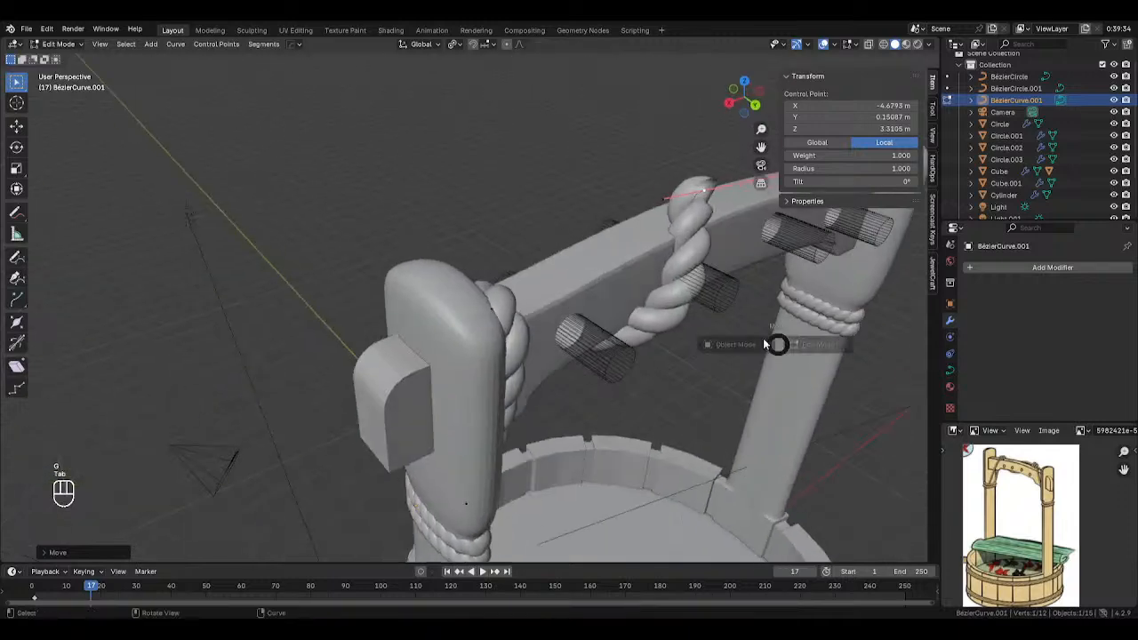
Mirror the twisted rope along the X axis with a Mirror modifier that uses Cube as the mirror object.
key(Tab)
click(700, 239)
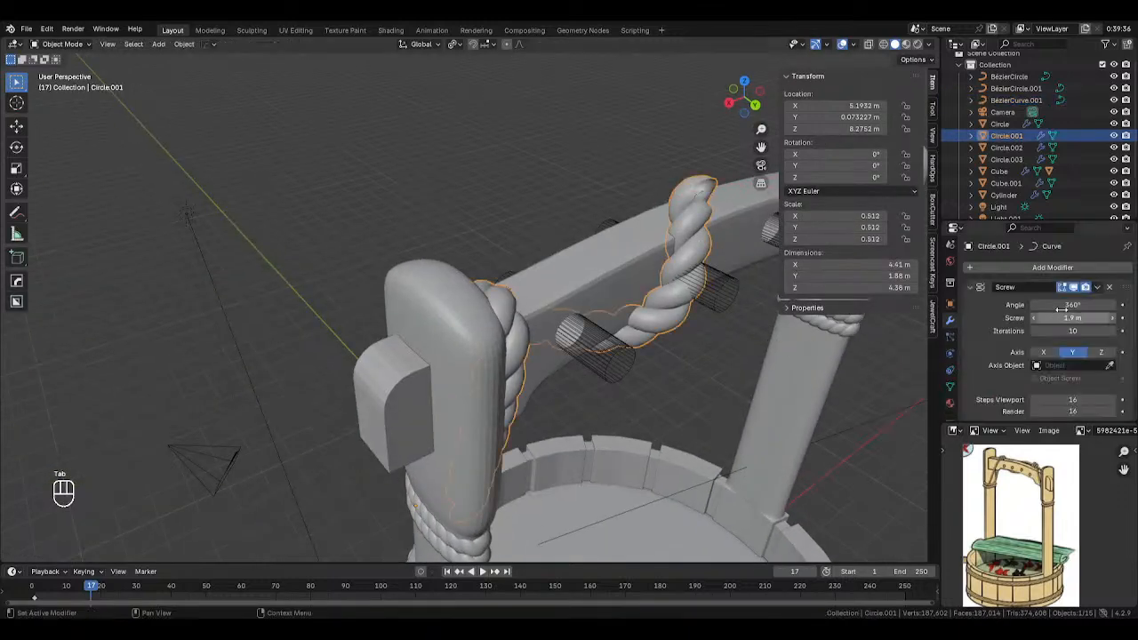
click(1065, 267)
mouse_move(1041, 267)
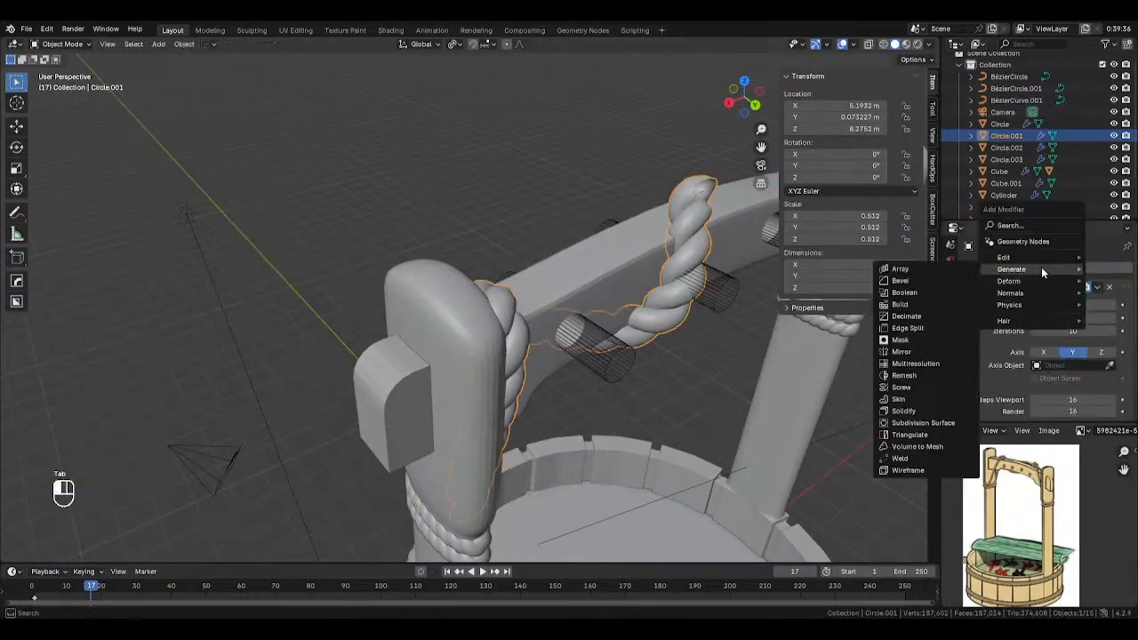
click(922, 354)
scroll(1076, 366, down, 5)
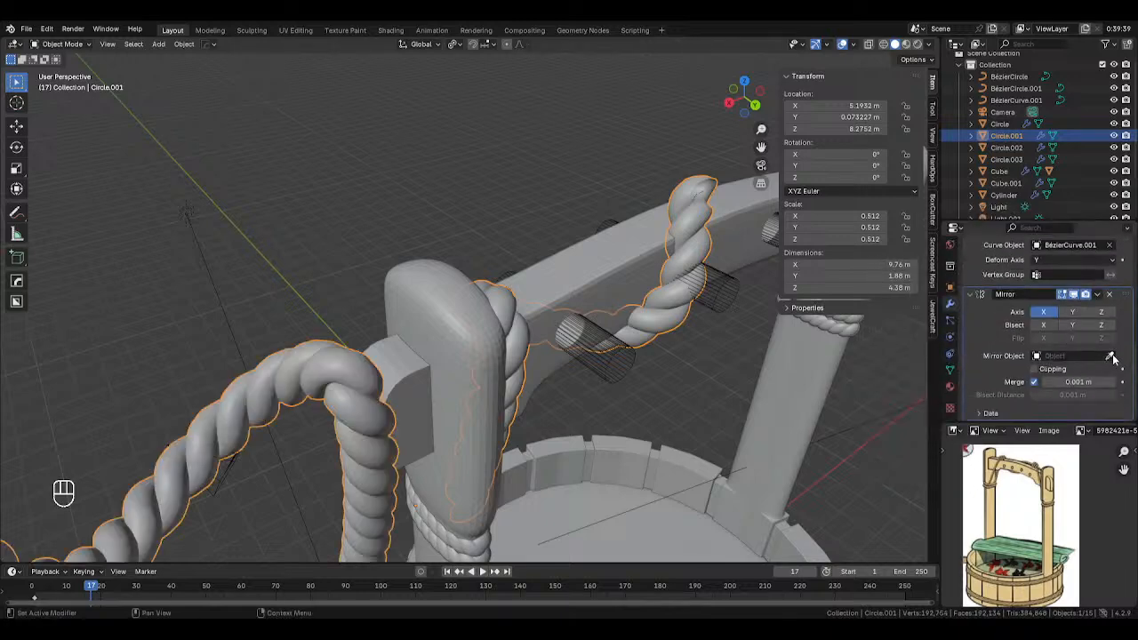
click(1111, 356)
click(576, 252)
middle_drag(576, 251, 472, 239)
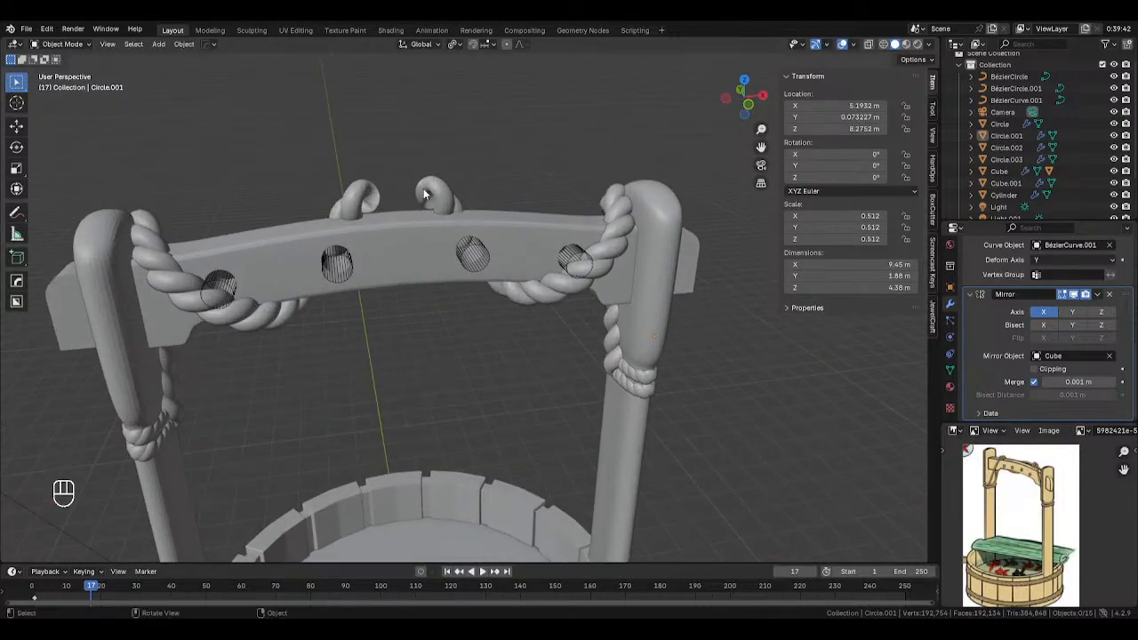
Extrude a new end point from the rope curve's end across the crossbeam's middle toward the mirrored rope.
click(423, 194)
key(Tab)
click(526, 192)
middle_drag(410, 185, 461, 236)
key(Tab)
click(325, 196)
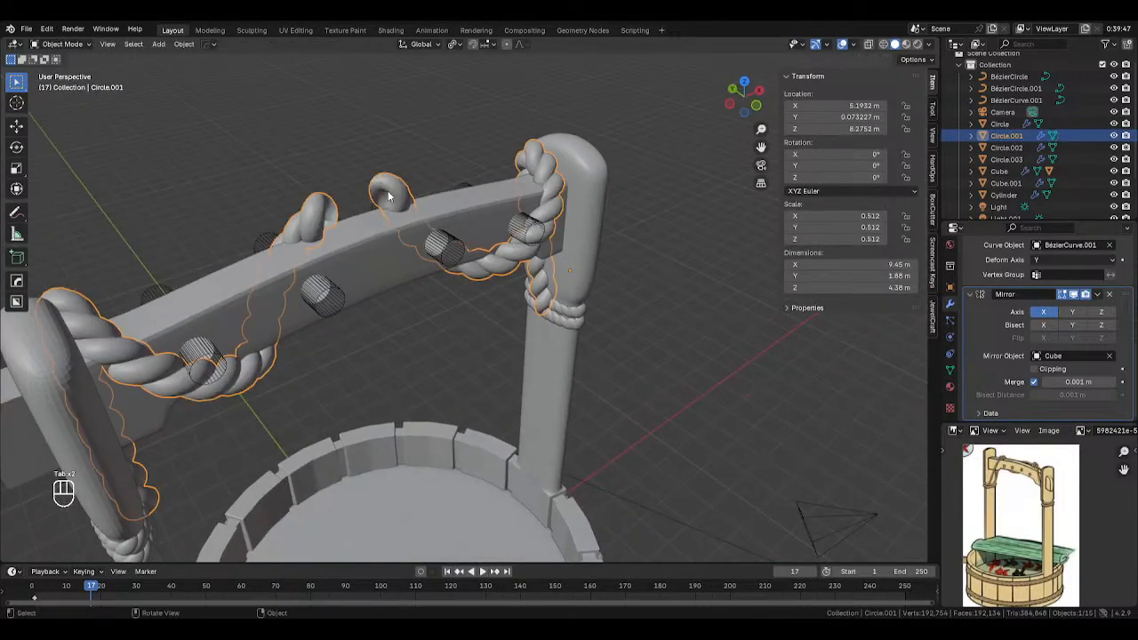
click(388, 195)
key(Tab)
click(485, 190)
middle_drag(485, 190, 487, 261)
key(e)
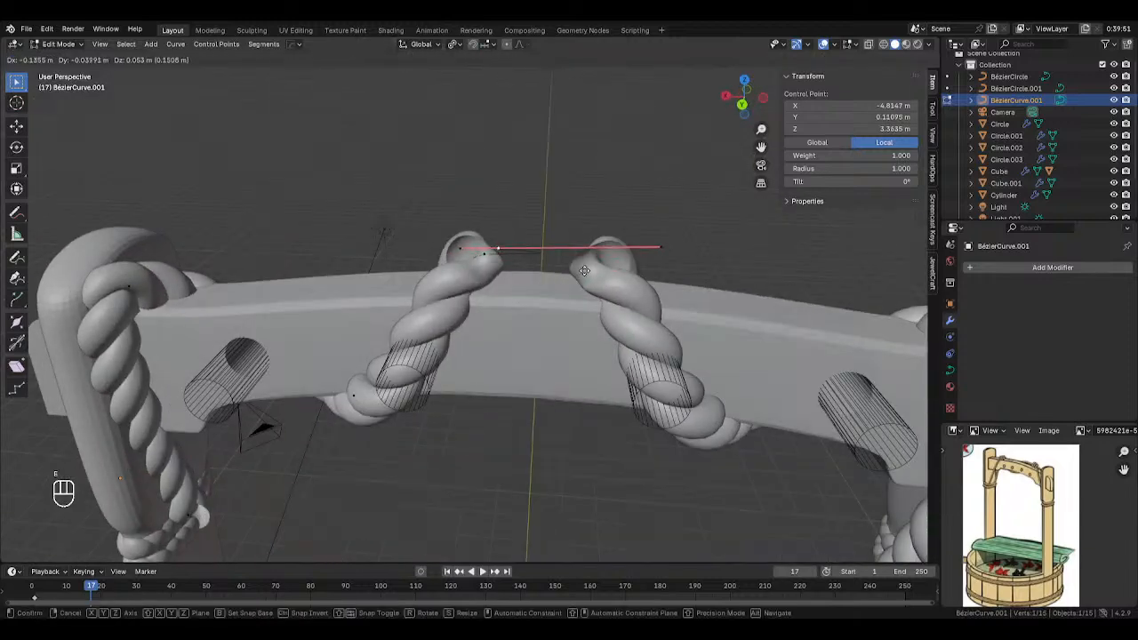
click(738, 276)
Shorten the overlong handle at the rope's top point and pull the new end point back toward the crossbeam's middle.
middle_drag(738, 276, 683, 396)
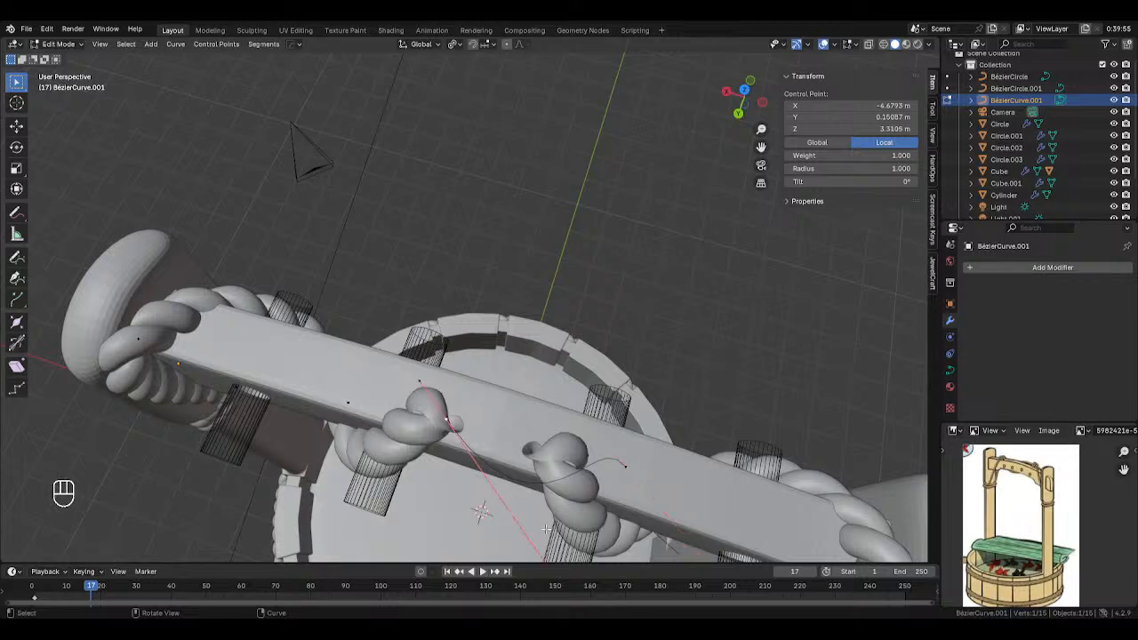
middle_drag(471, 456, 543, 493)
key(g)
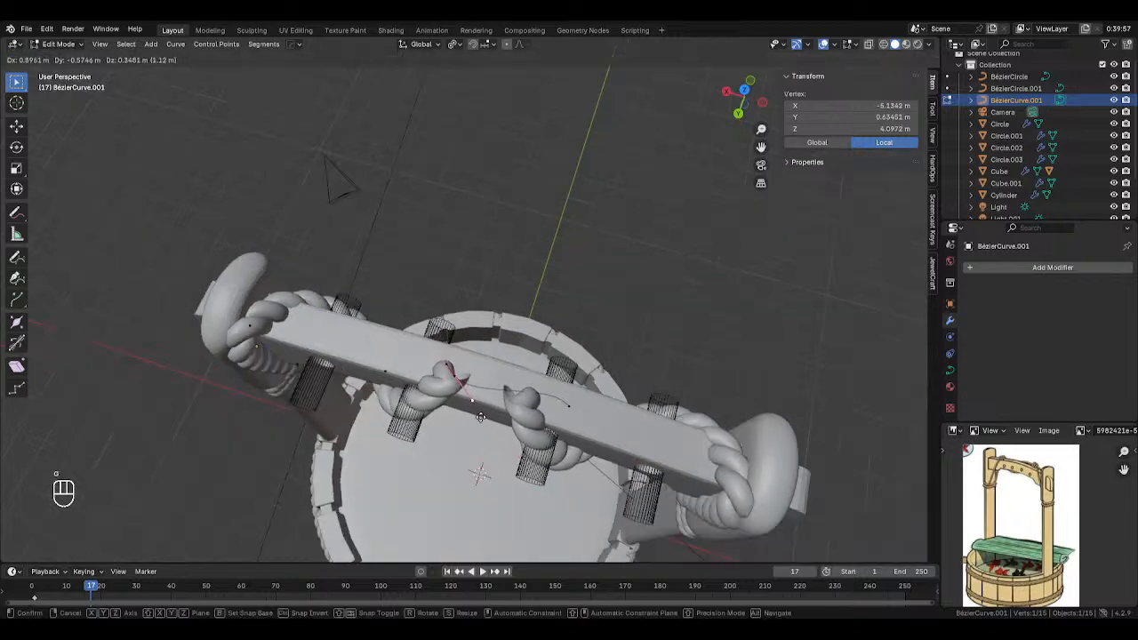
click(477, 409)
click(551, 388)
key(g)
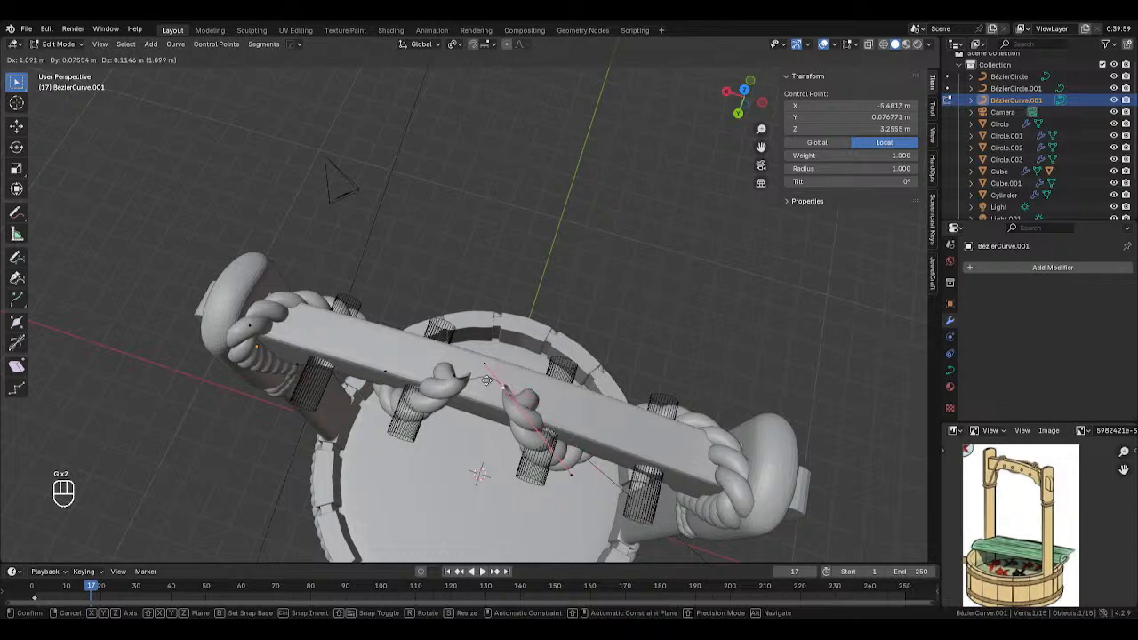
click(476, 378)
Set the twisted rope's Screw modifier to 11 iterations to close the gap between the mirrored halves.
key(Tab)
click(454, 389)
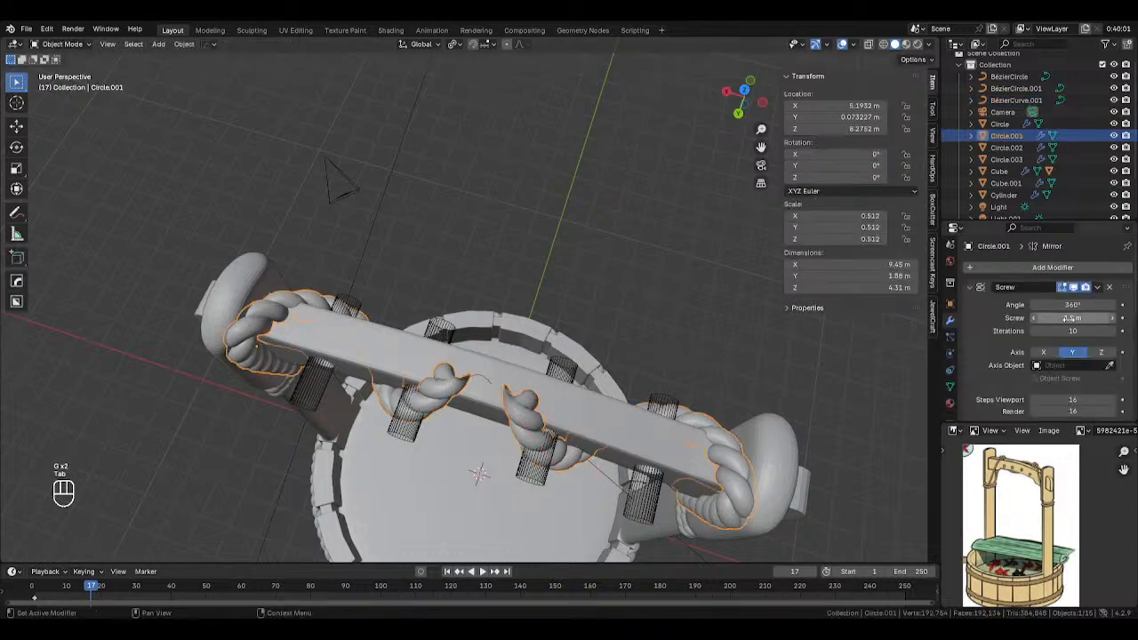
click(1112, 331)
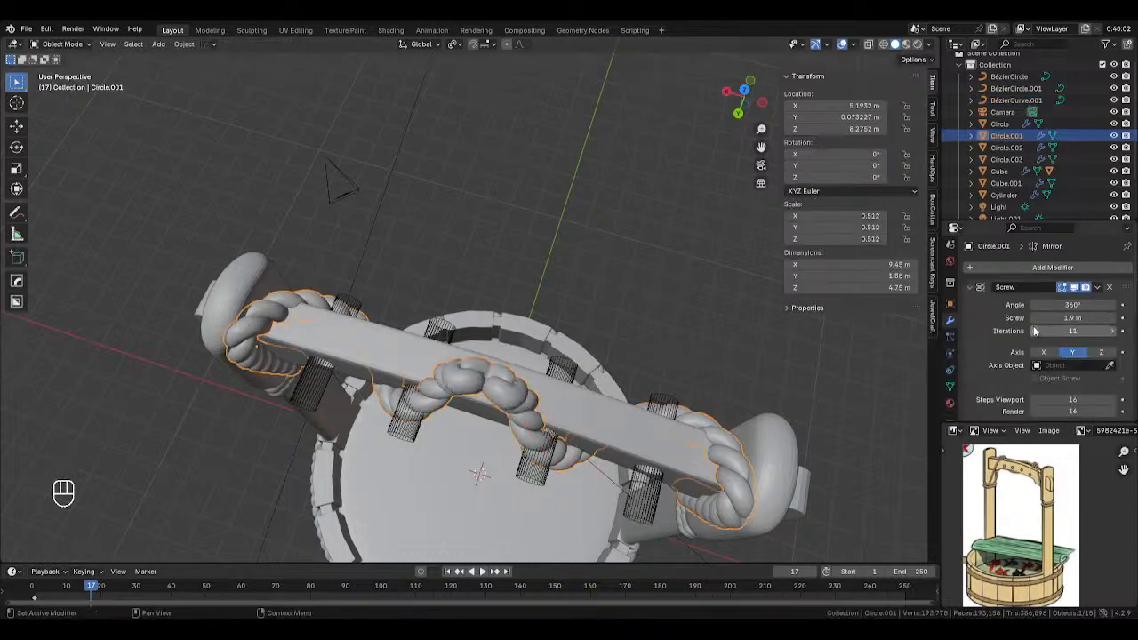
Scale the twisted rope down slightly to a uniform scale of about 0.498.
key(s)
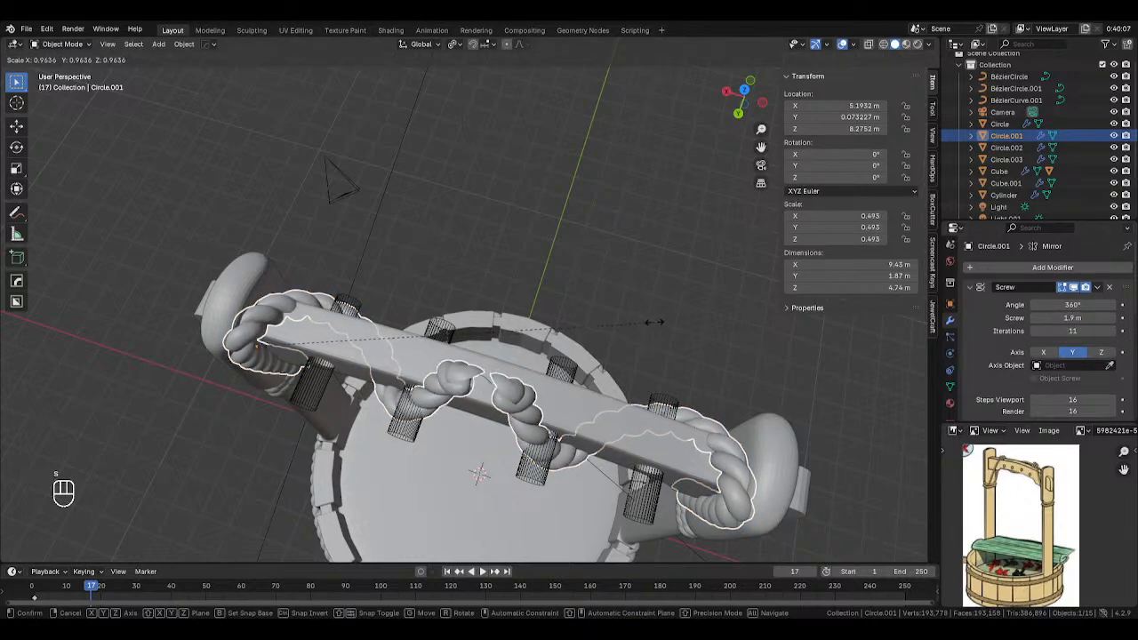
right_click(606, 329)
scroll(605, 329, up, 4)
key(s)
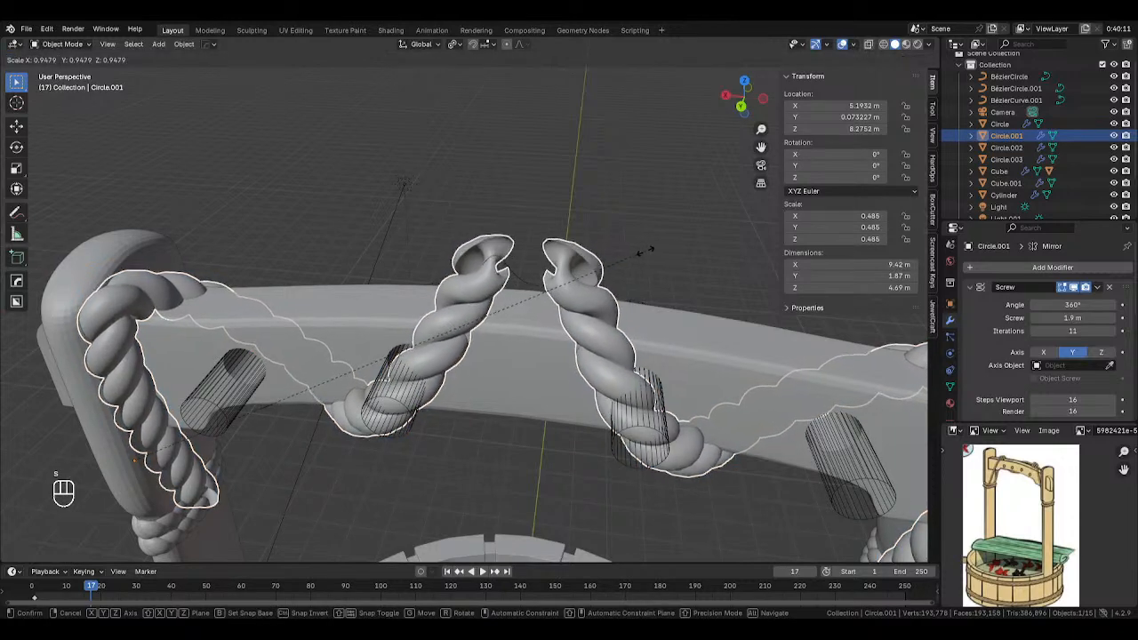
right_click(644, 248)
key(s)
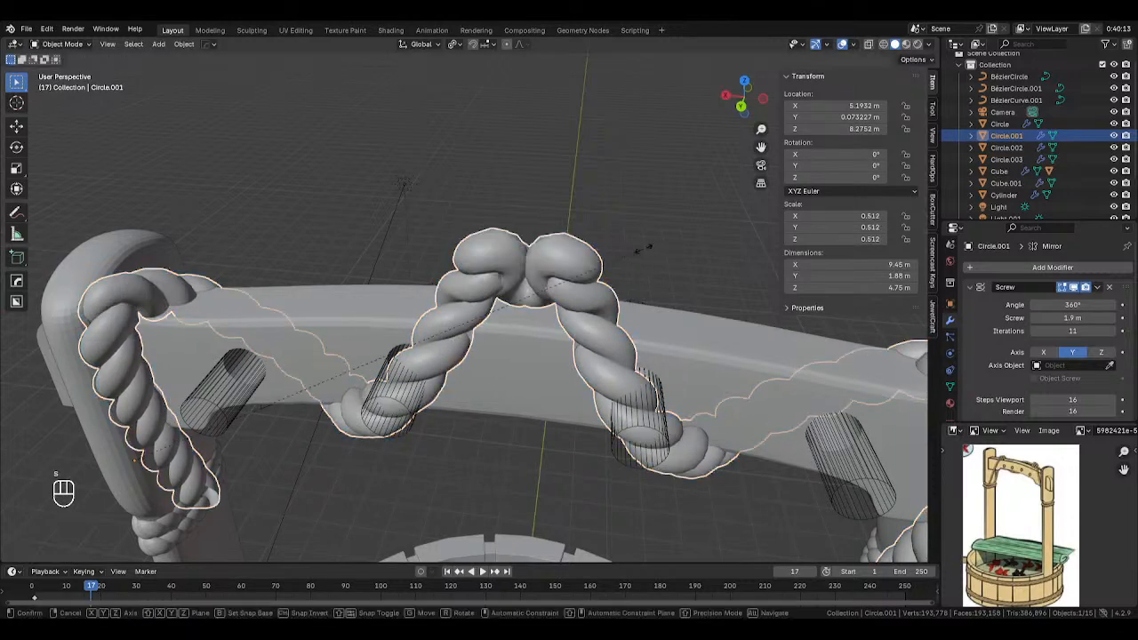
click(627, 248)
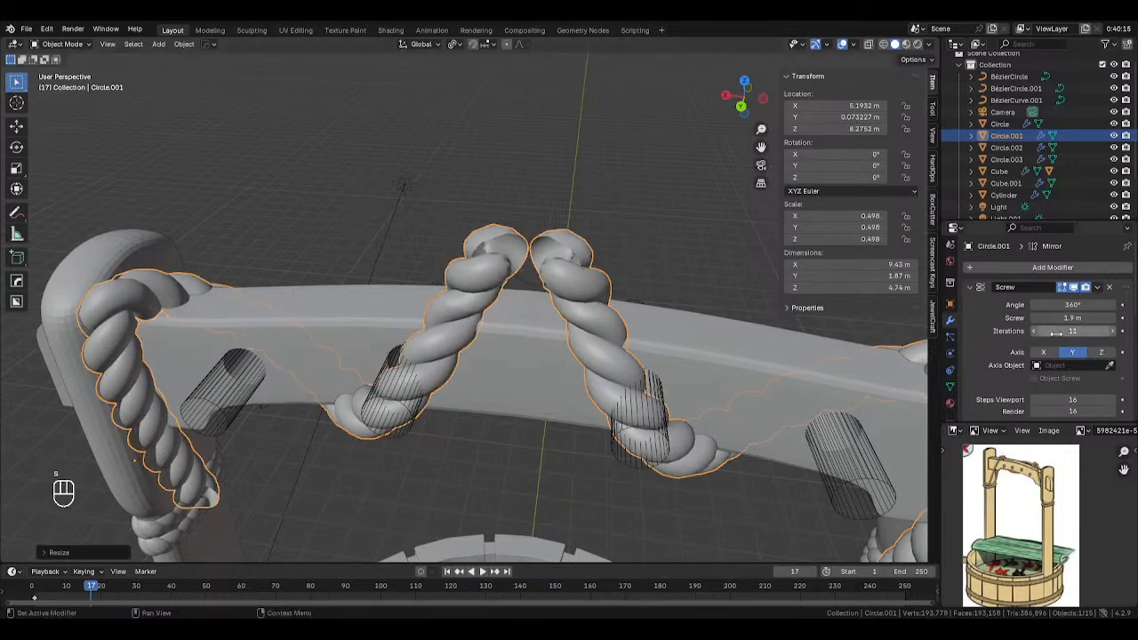
Set the rope's Screw modifier to 10 iterations with a 2 m screw distance.
click(1116, 330)
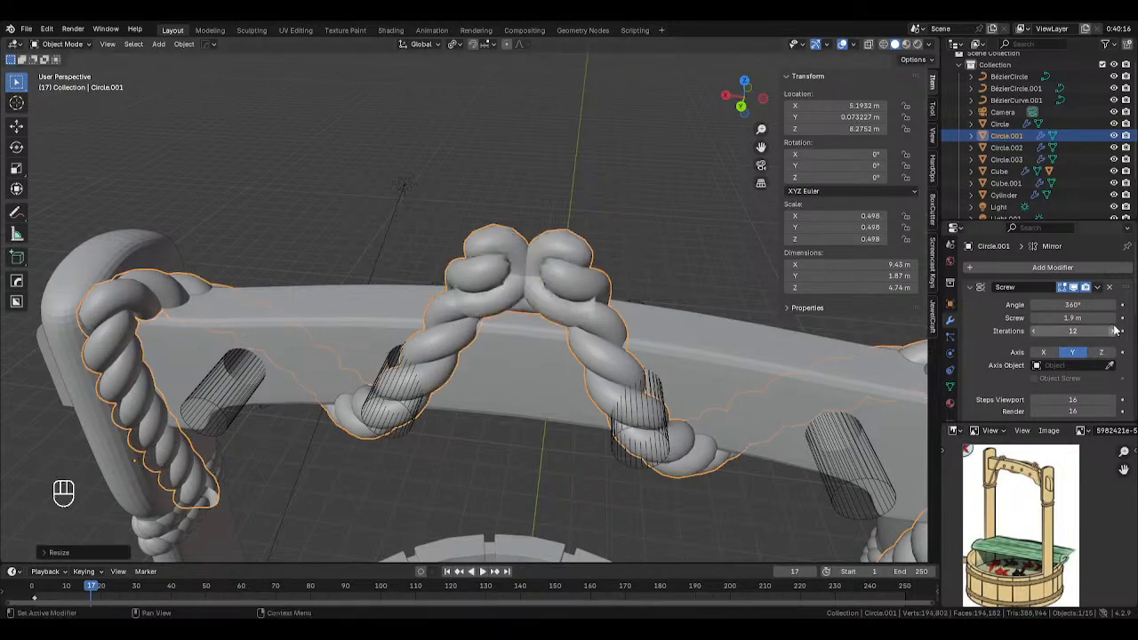
click(1036, 331)
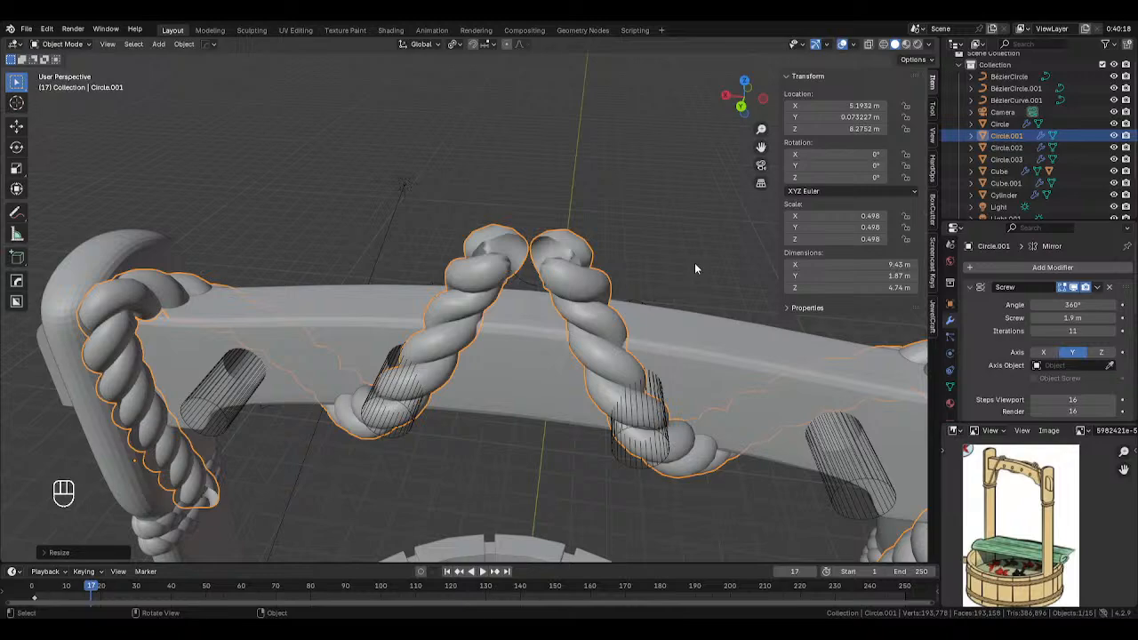
click(1033, 331)
click(1114, 318)
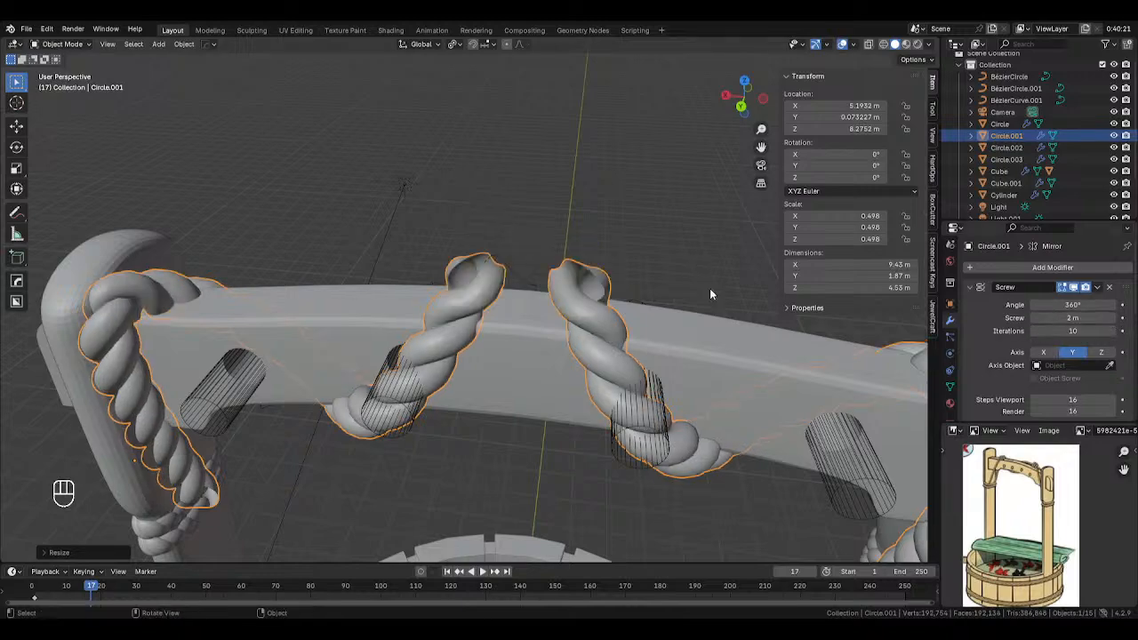
Delete the rope curve's extra end point and rotate the handles of the remaining end point toward the mirrored rope.
middle_drag(584, 268, 329, 329)
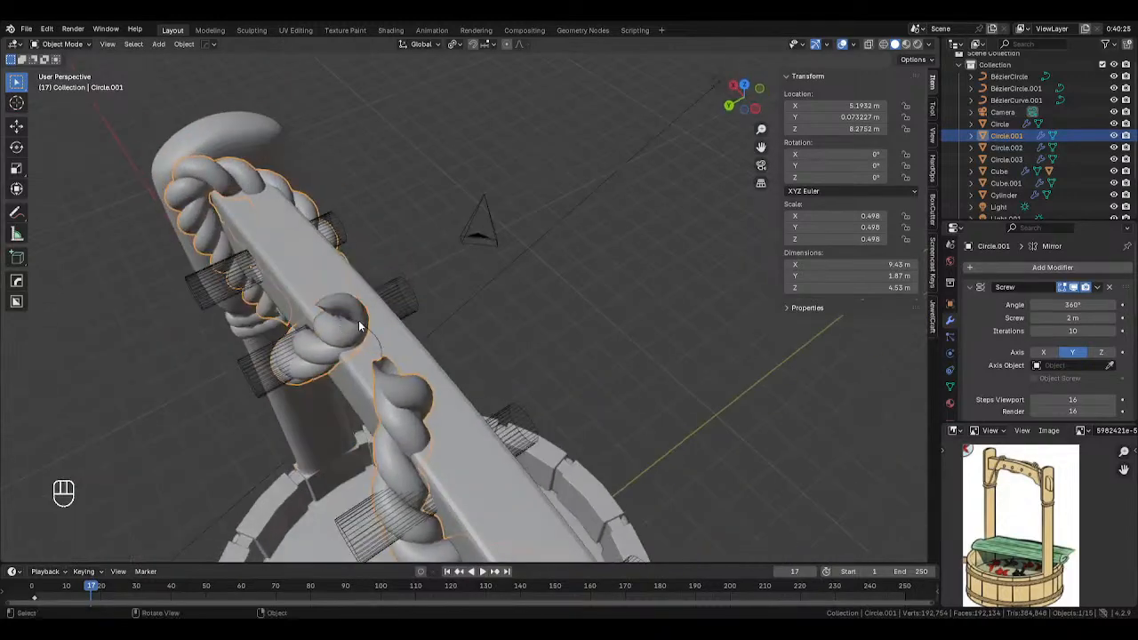
click(361, 325)
key(Tab)
middle_drag(382, 376, 472, 265)
key(Delete)
click(534, 354)
click(457, 259)
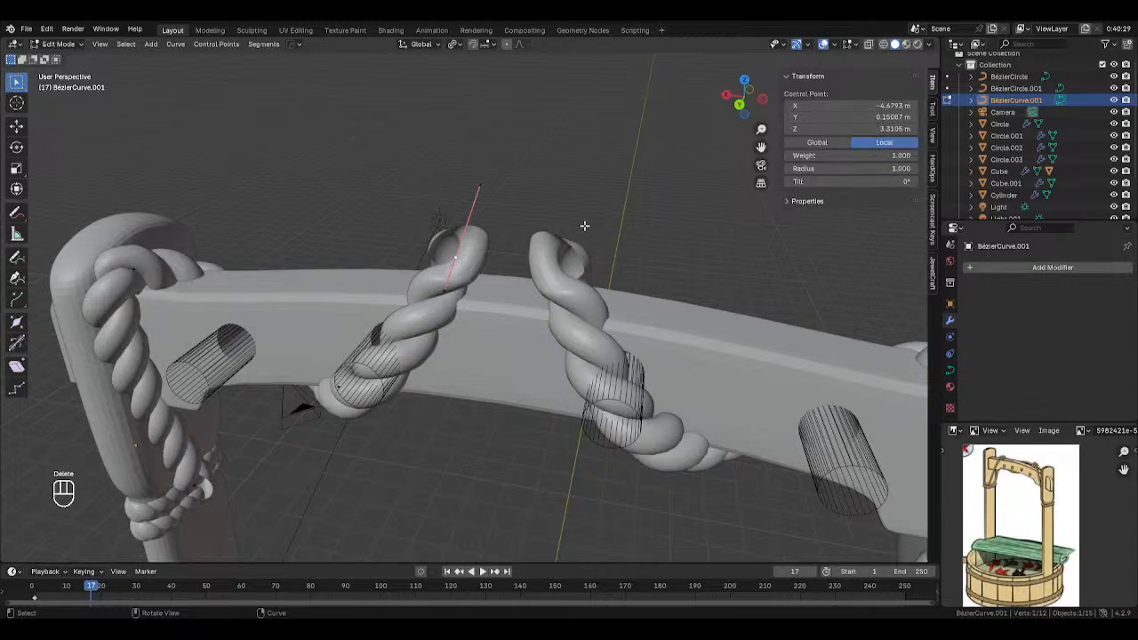
key(r)
click(565, 378)
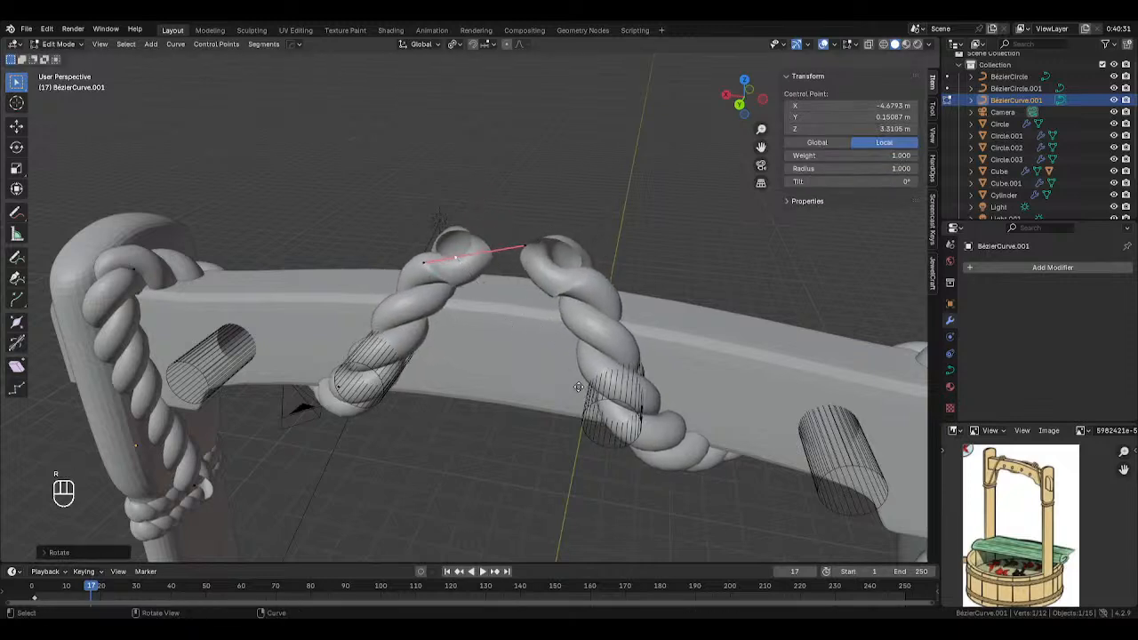
Move the rope curve's end point toward the crossbeam's middle and rotate its handles around the Z axis.
key(g)
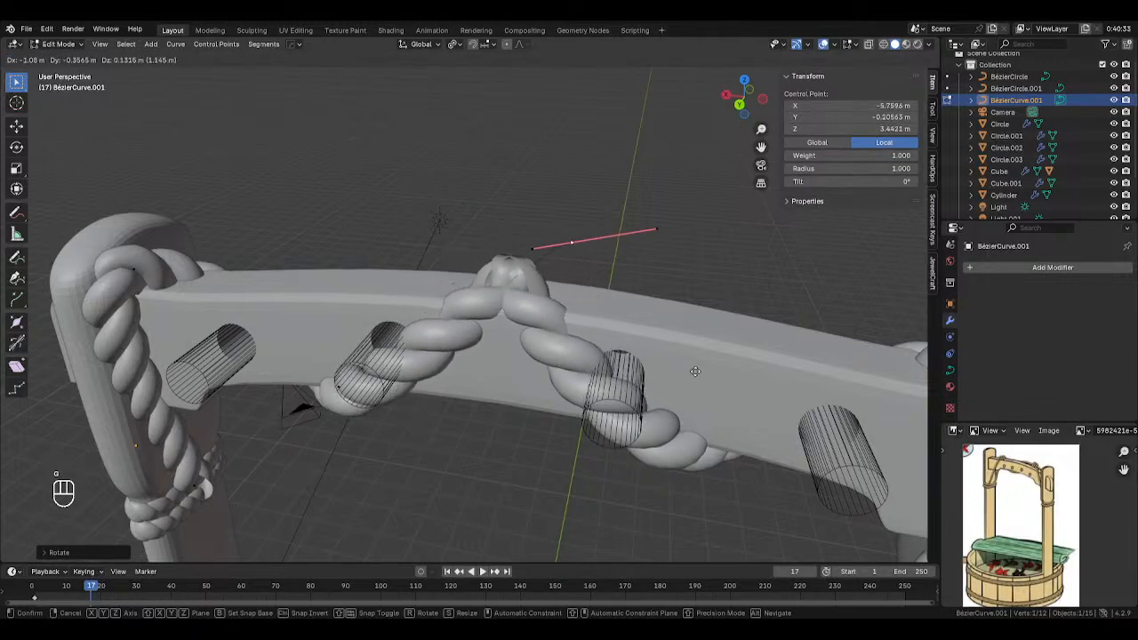
click(635, 379)
middle_drag(635, 379, 729, 302)
key(r)
key(z)
click(578, 391)
key(Tab)
key(g)
click(633, 220)
key(ctrl+z)
key(Tab)
Reposition the curve's end point so both rope halves meet over the crossbeam, and return to Object Mode.
key(g)
click(620, 288)
key(r)
right_click(514, 308)
key(Tab)
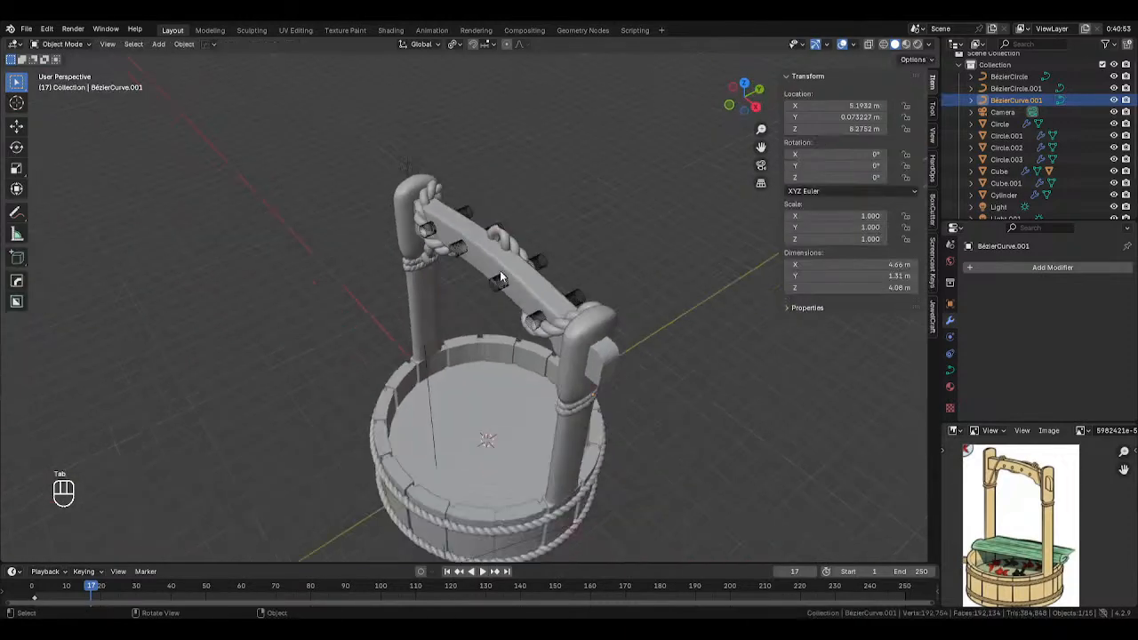
Switch the viewport to rendered shading and check the ropes on the whole well.
scroll(499, 272, down, 2)
key(z)
click(602, 303)
click(640, 235)
middle_drag(640, 235, 688, 185)
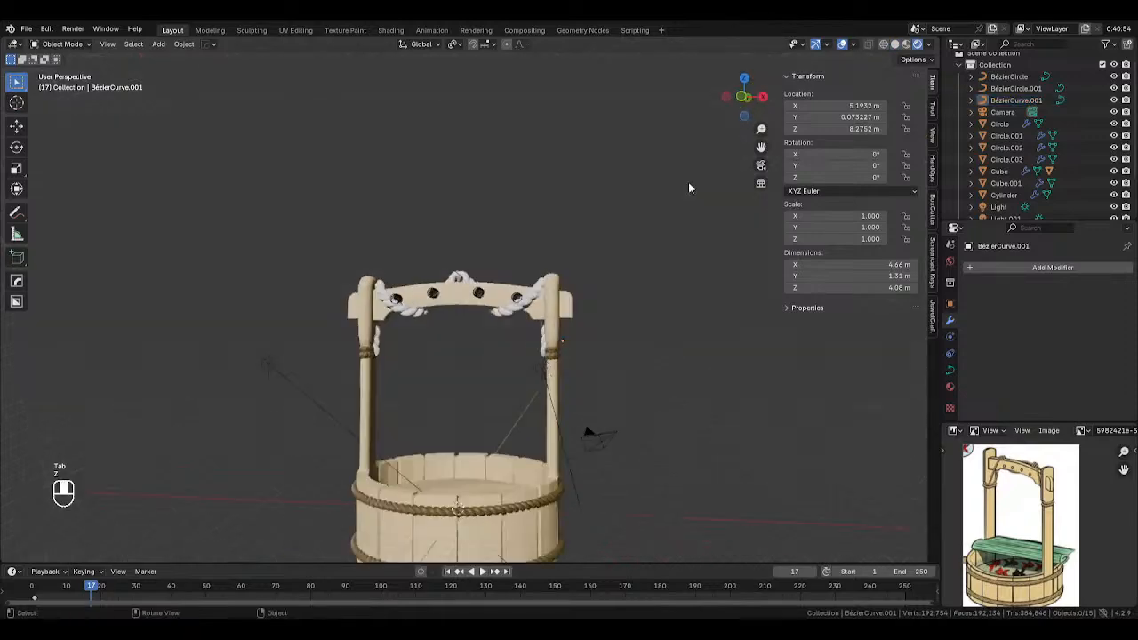
Assign Material.002 to the twisted rope wound around the crossbeam.
click(515, 313)
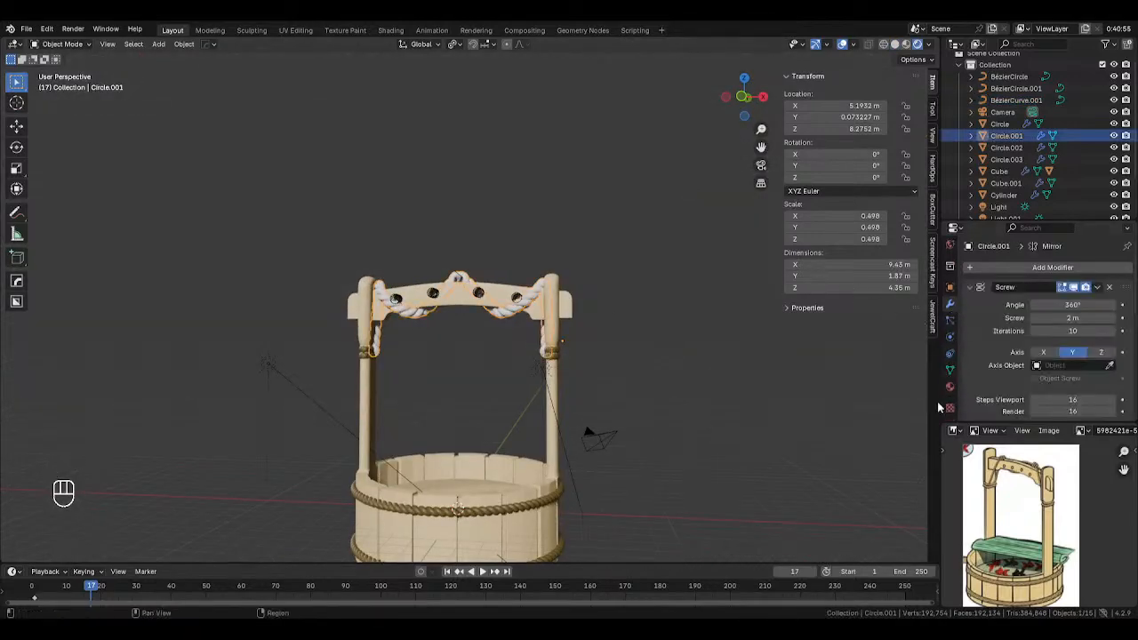
click(949, 409)
click(951, 388)
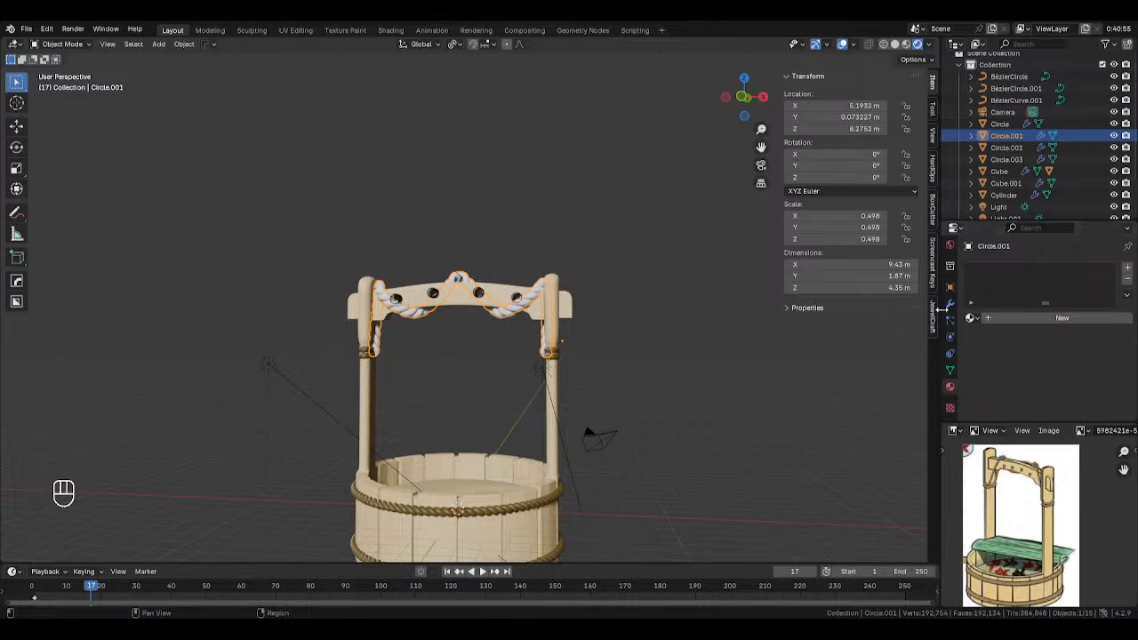
click(949, 305)
click(950, 387)
click(972, 318)
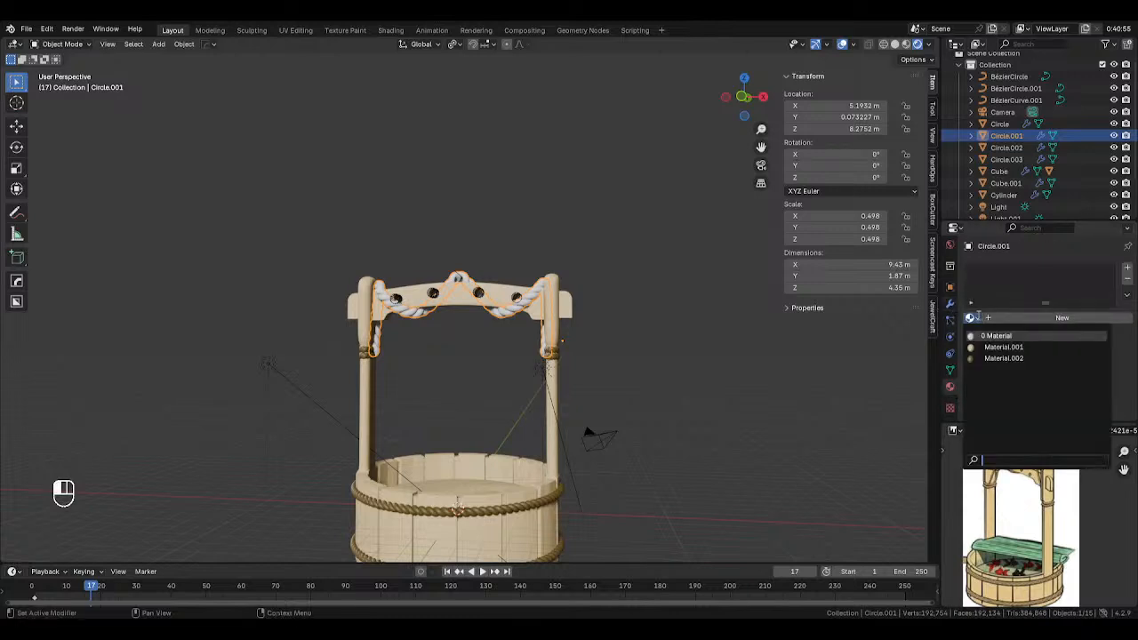
click(982, 351)
click(972, 317)
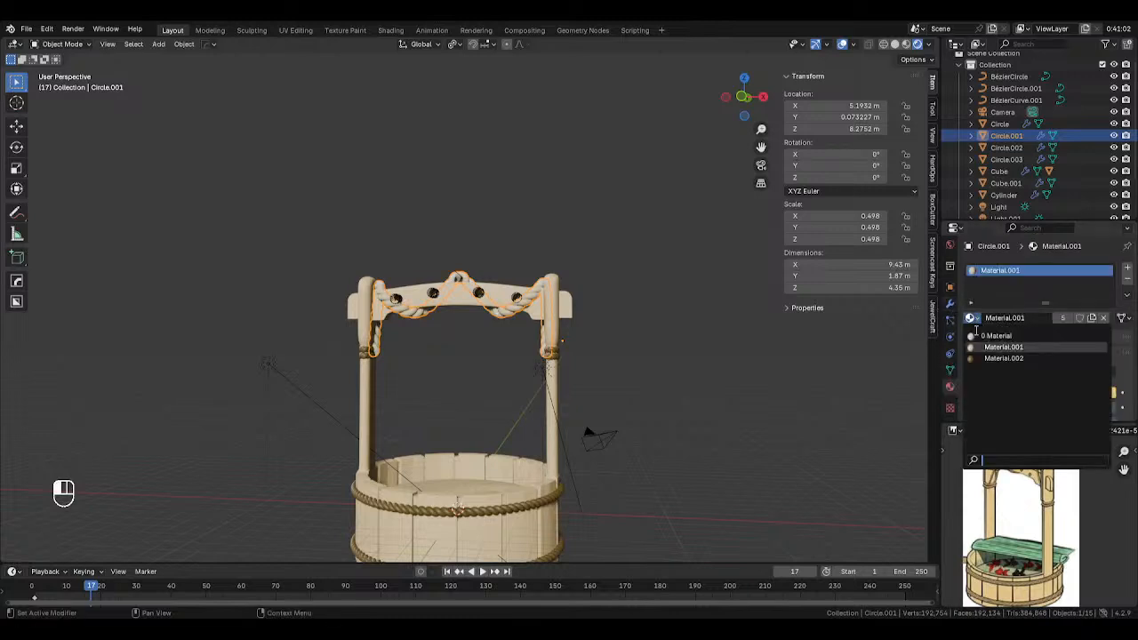
click(1000, 358)
middle_drag(709, 326, 754, 345)
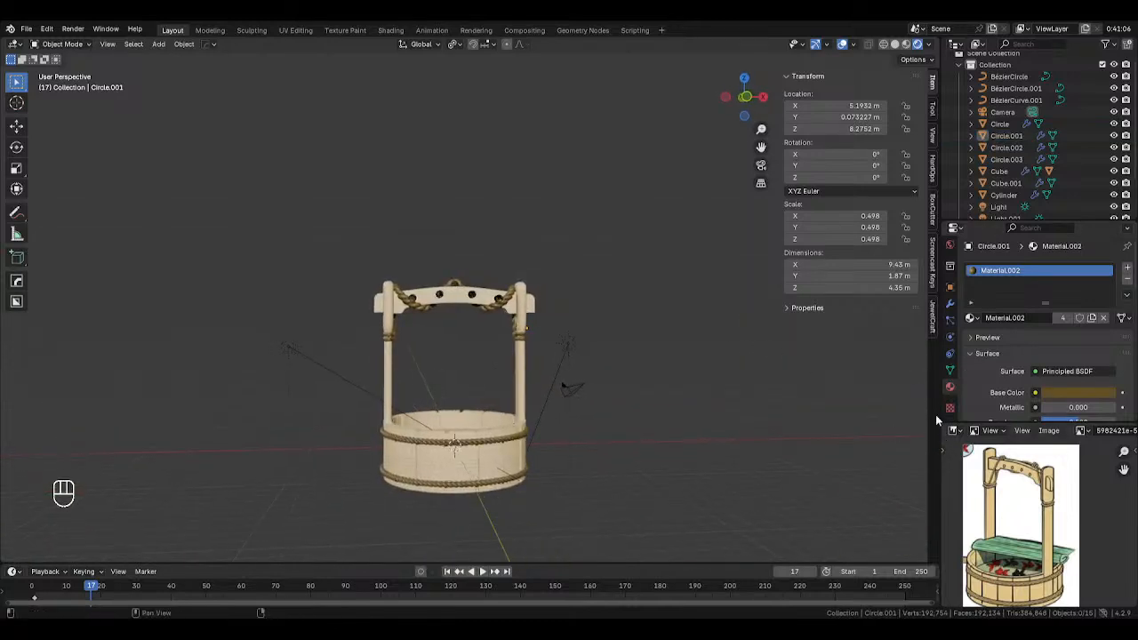
Hide the cutter cylinders in the crossbeam holes and inspect the well.
click(478, 301)
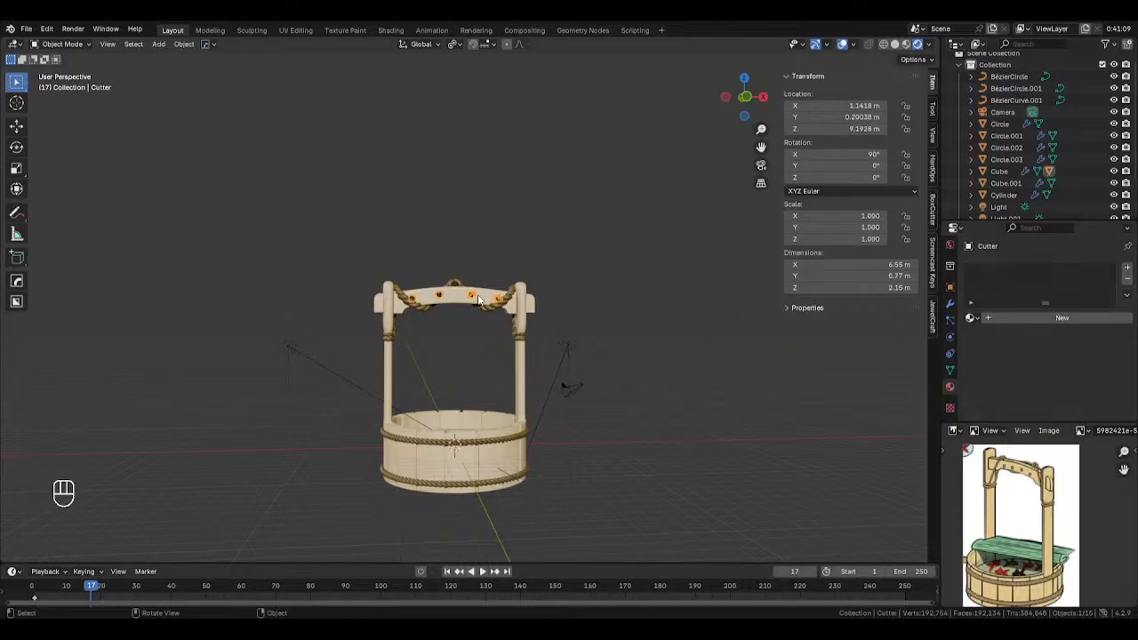
scroll(627, 342, up, 5)
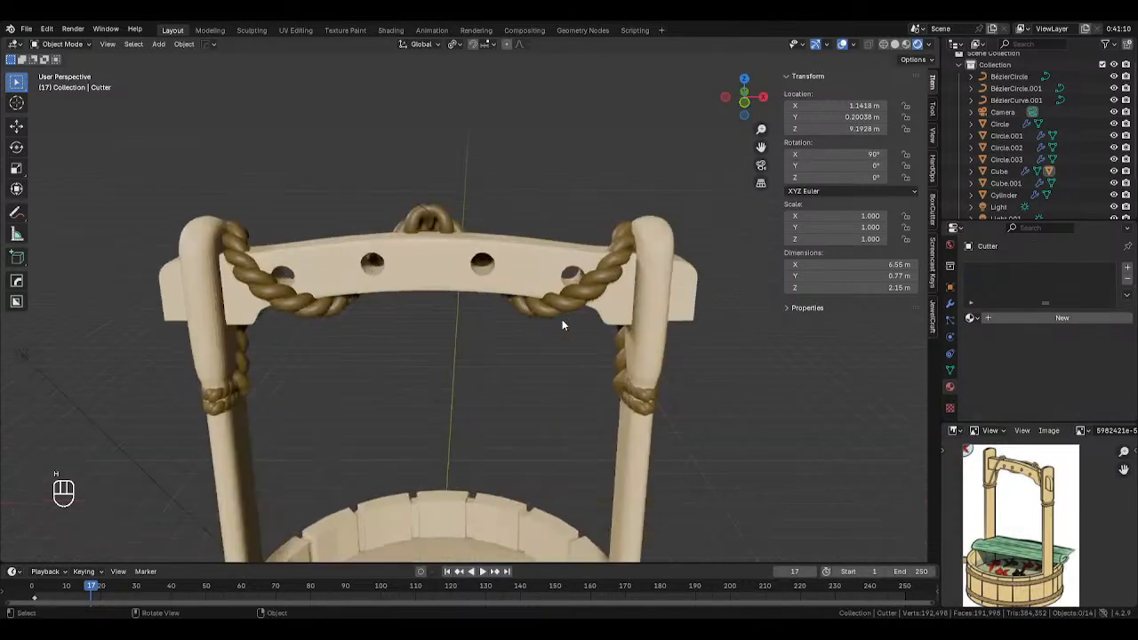
scroll(587, 317, down, 2)
mouse_move(667, 347)
middle_down()
mouse_move(626, 332)
mouse_move(650, 333)
middle_up()
scroll(647, 345, down, 3)
scroll(635, 368, down, 1)
scroll(573, 384, up, 3)
middle_drag(572, 384, 454, 391)
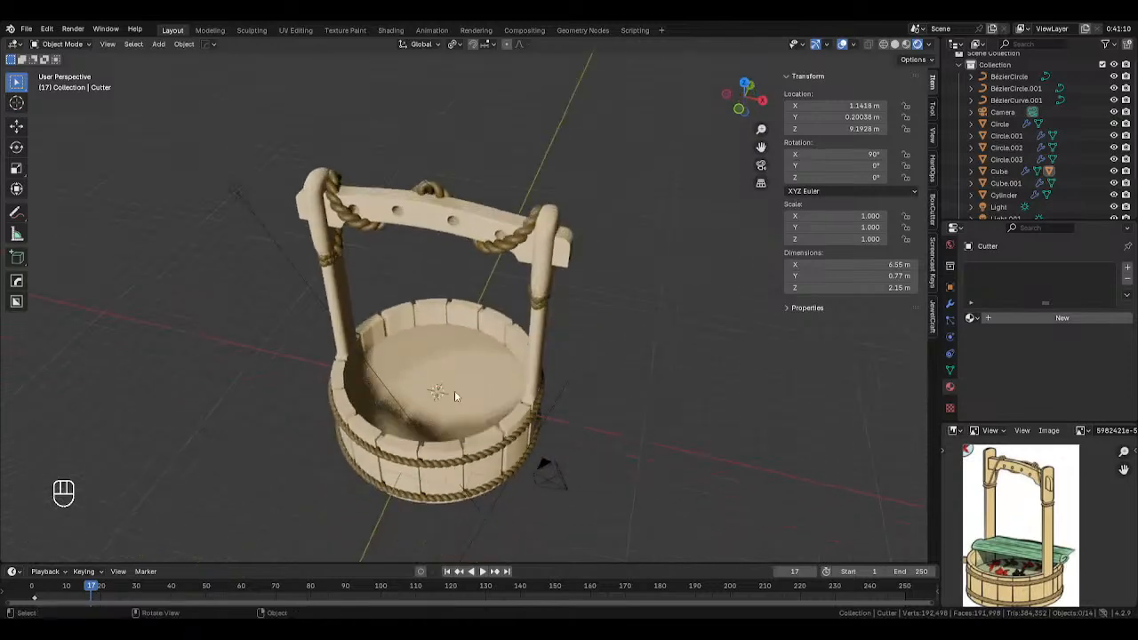
Return to solid shading and raise the water disc along Z to about 0.94 m.
key(z)
click(752, 399)
shift+middle_drag(586, 375, 639, 318)
click(522, 312)
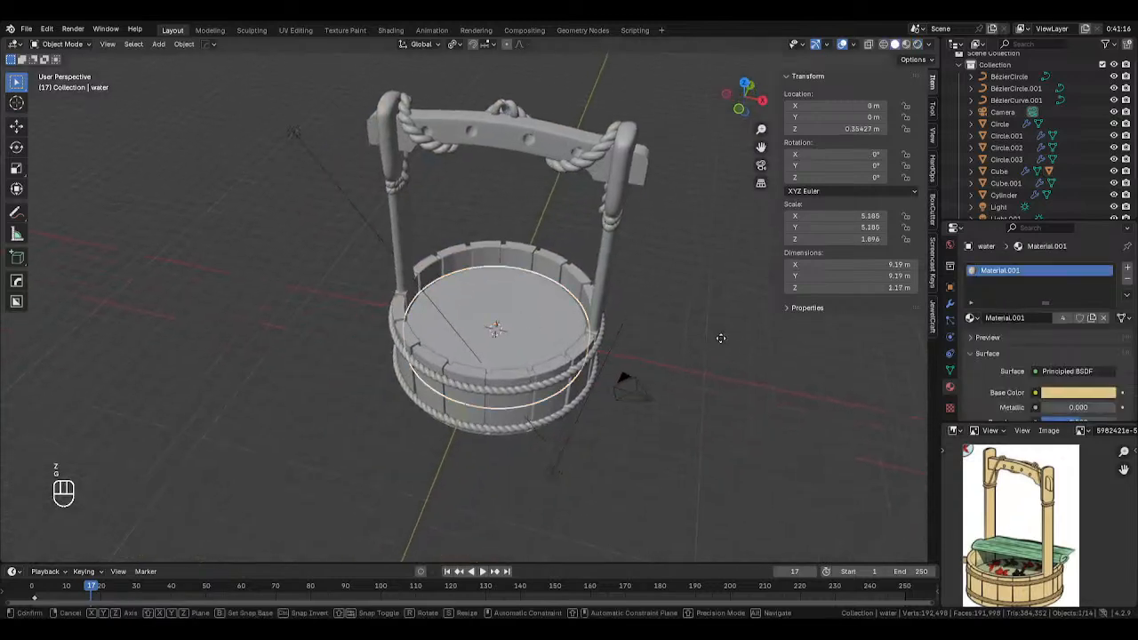
key(g)
key(z)
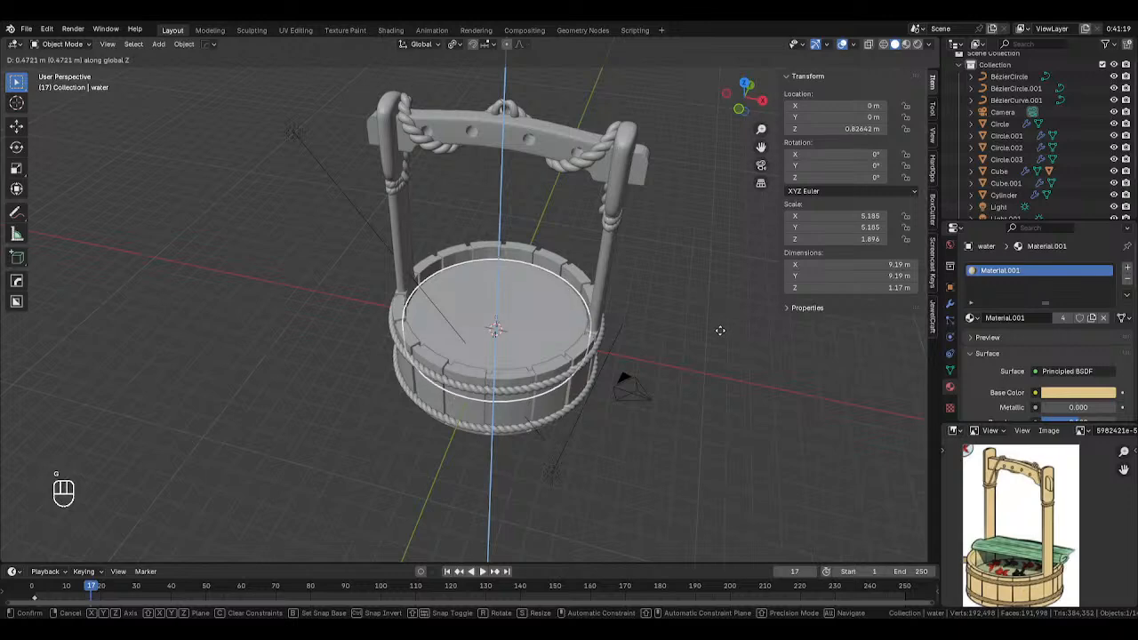
click(728, 322)
Thicken the water disc along Z to about 1.56 m and lower it to about Z 0.72 m.
middle_drag(728, 322, 787, 336)
key(s)
key(z)
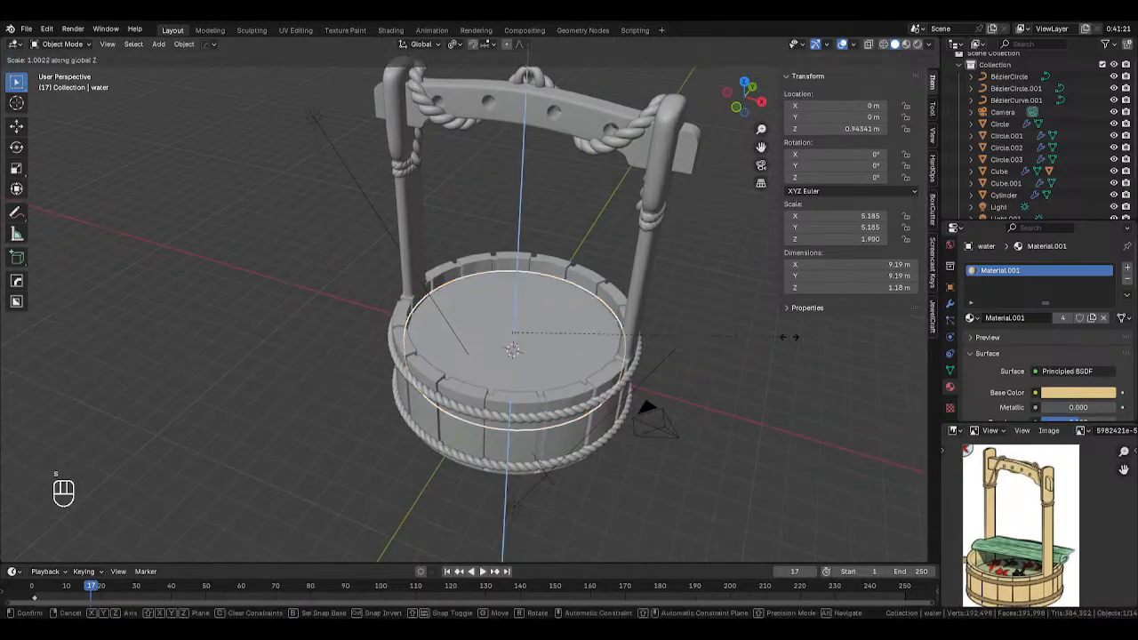
click(879, 335)
scroll(768, 316, up, 3)
middle_drag(880, 335, 587, 318)
key(g)
key(z)
click(827, 328)
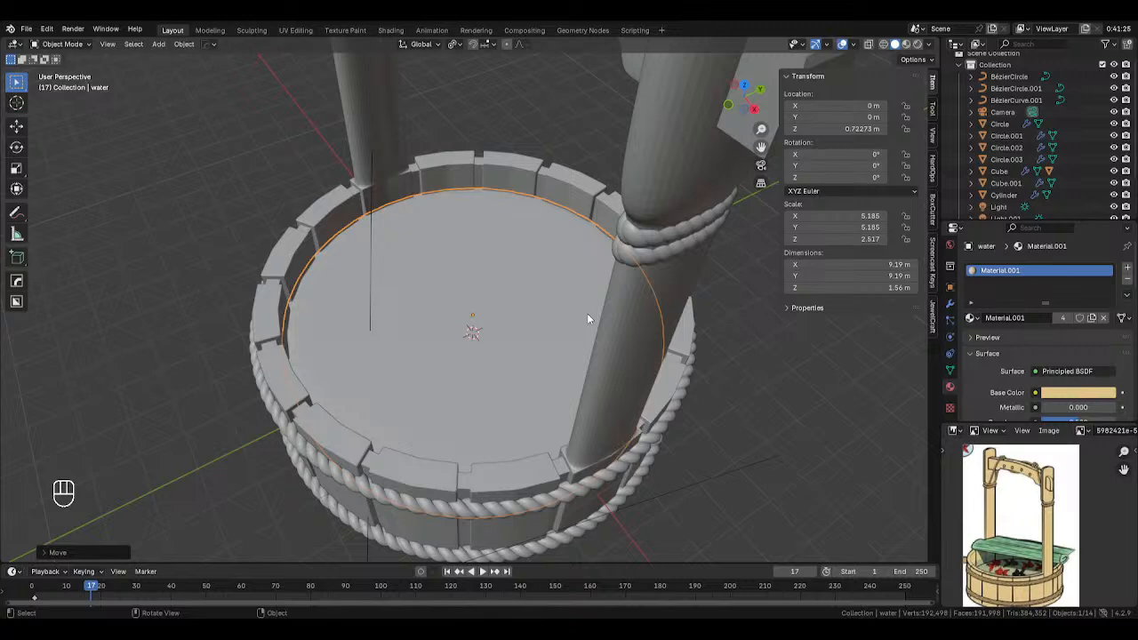
Replace the water's material with a new pale turquoise one (hue 0.471, saturation 0.548, value 0.8) and check it in rendered shading.
click(1127, 280)
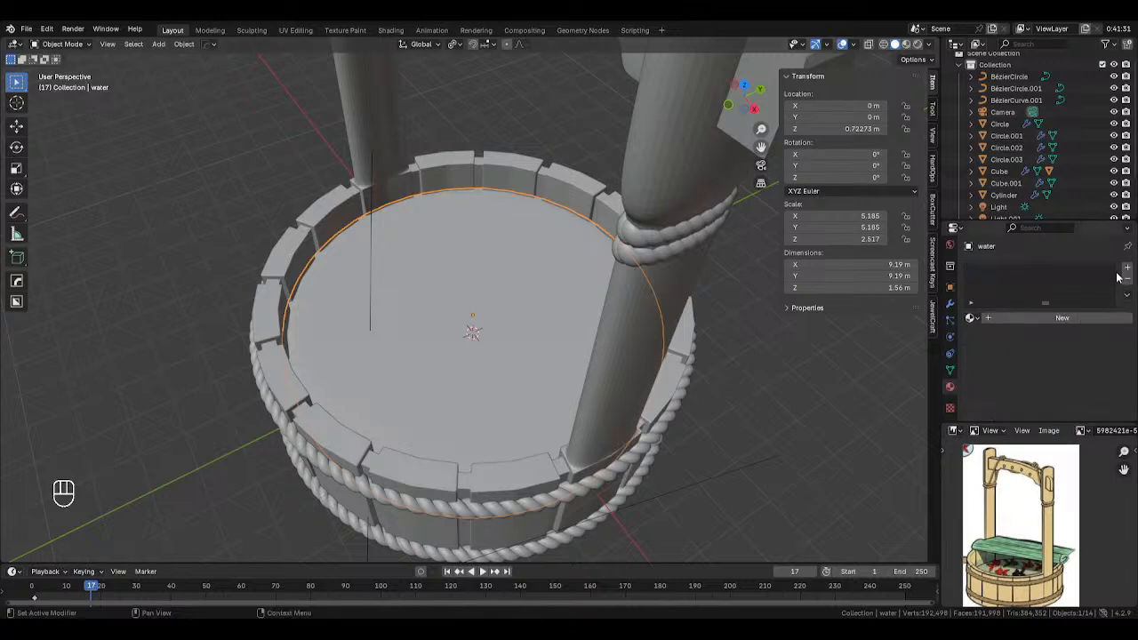
click(1086, 320)
click(1070, 392)
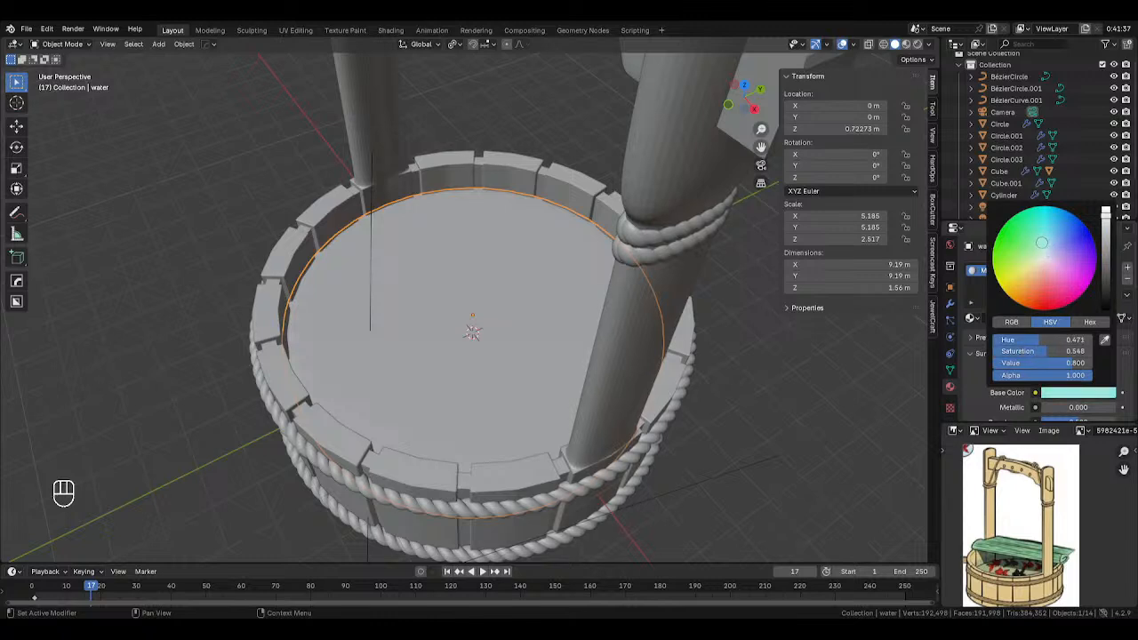
key(z)
click(413, 311)
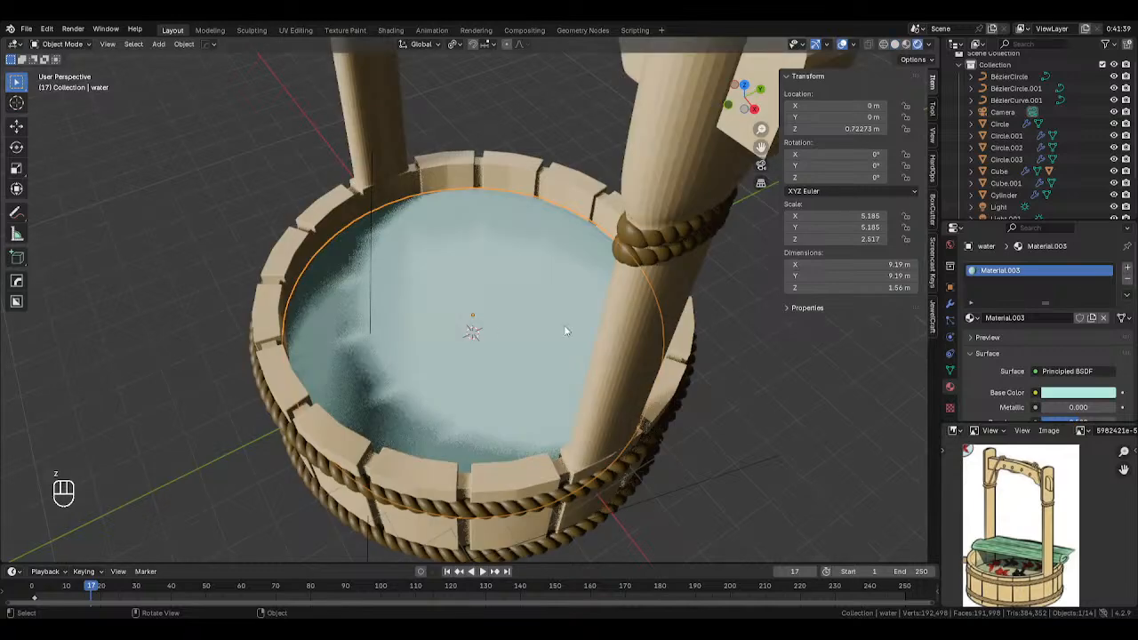
scroll(754, 355, down, 3)
middle_drag(754, 355, 701, 328)
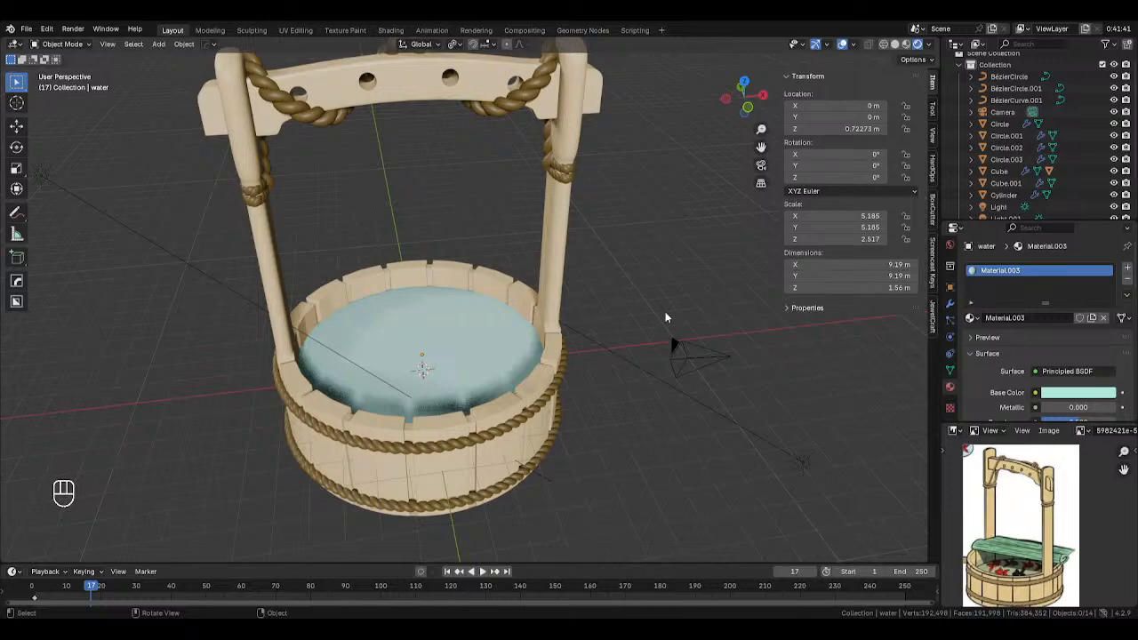
Add a UV sphere in front view and raise it along Z to about 5.62 m, between the posts.
key(KP_1)
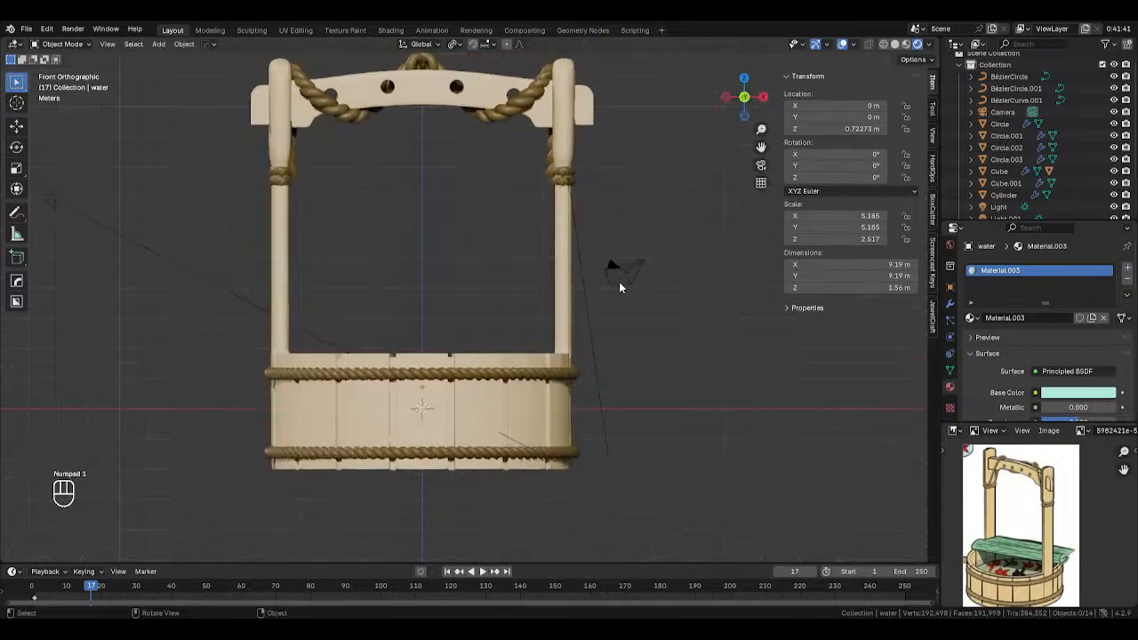
scroll(628, 331, down, 3)
key(shift+a)
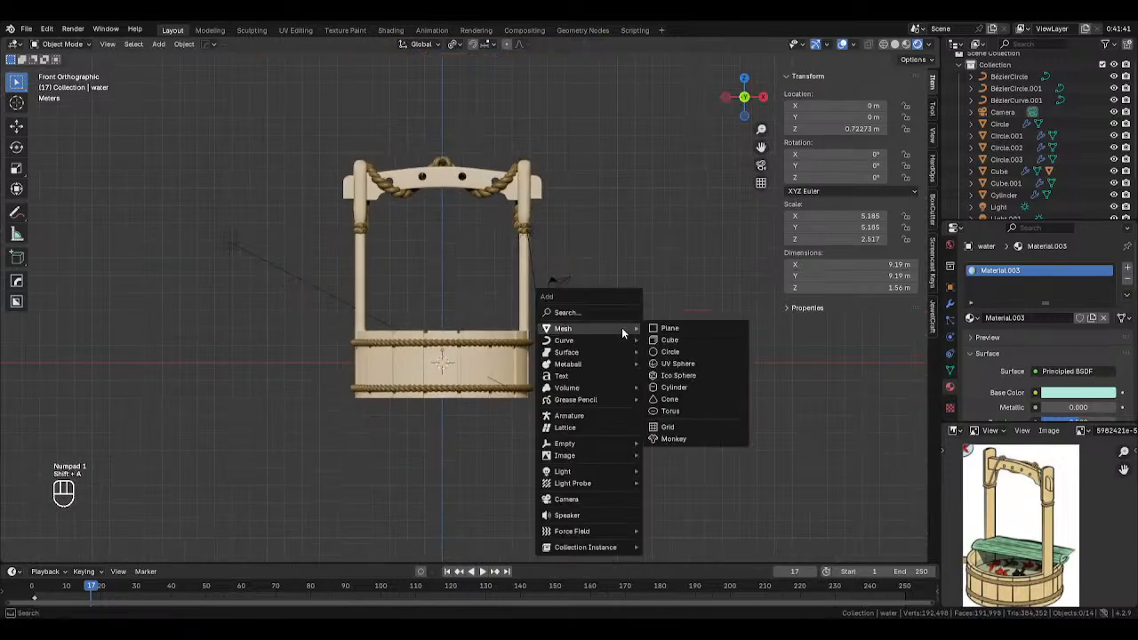
click(668, 363)
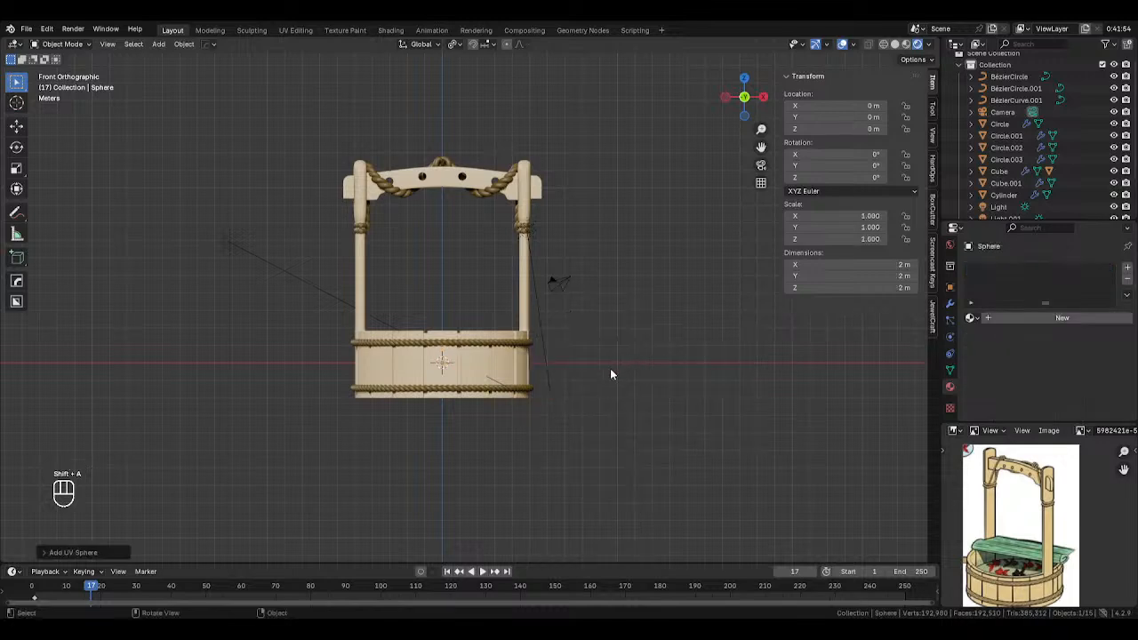
key(g)
key(z)
click(605, 297)
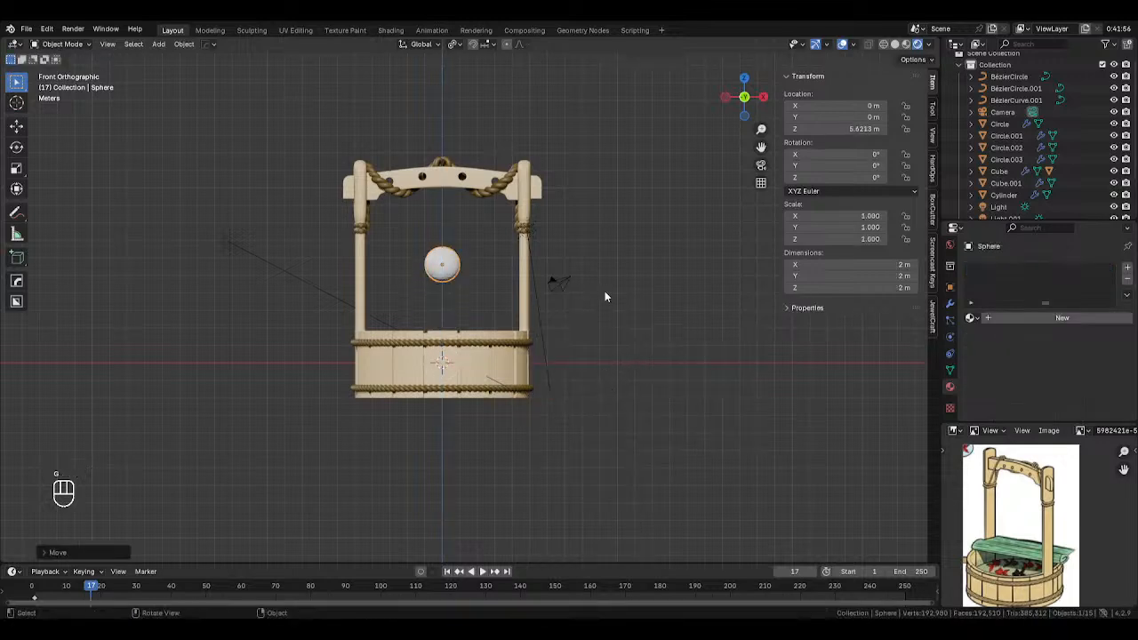
Isolate the sphere in local view with solid shading.
key(KP_Divide)
key(z)
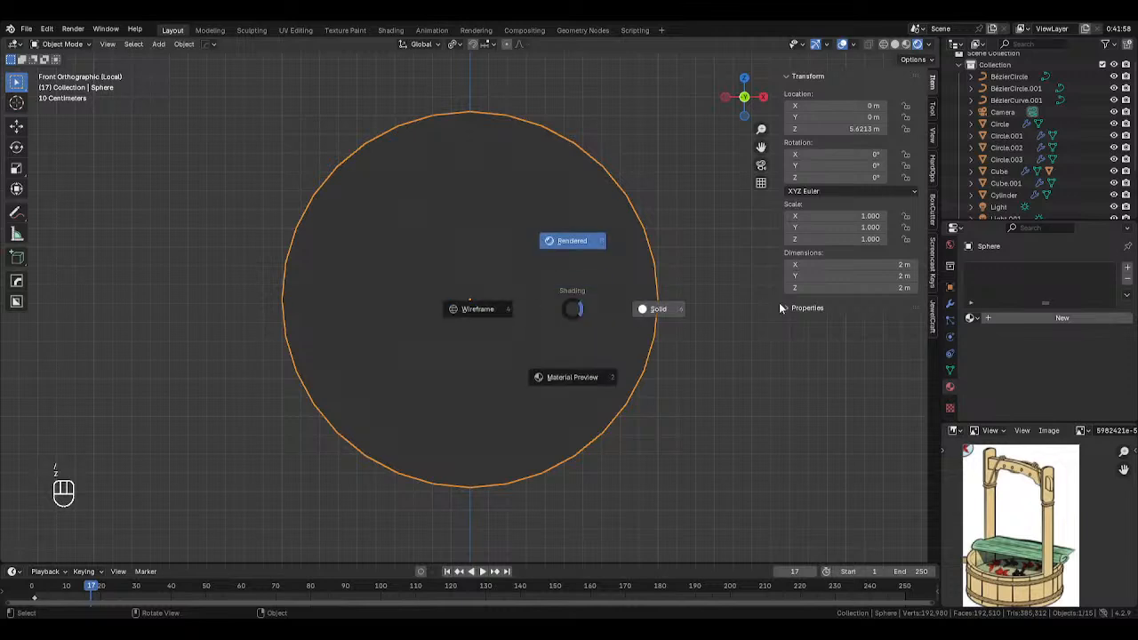
click(780, 308)
mouse_move(679, 308)
middle_down()
mouse_move(630, 308)
mouse_move(627, 391)
mouse_move(634, 369)
middle_up()
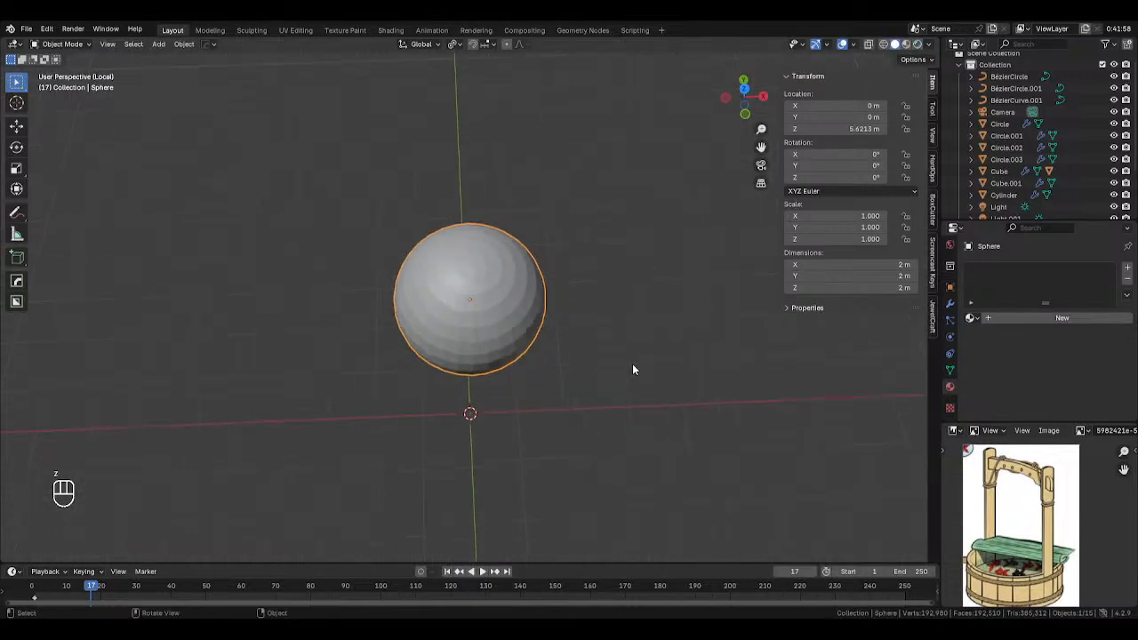
Add a Subdivision Surface modifier to the sphere.
middle_drag(626, 327, 620, 274)
shift+middle_drag(653, 344, 652, 311)
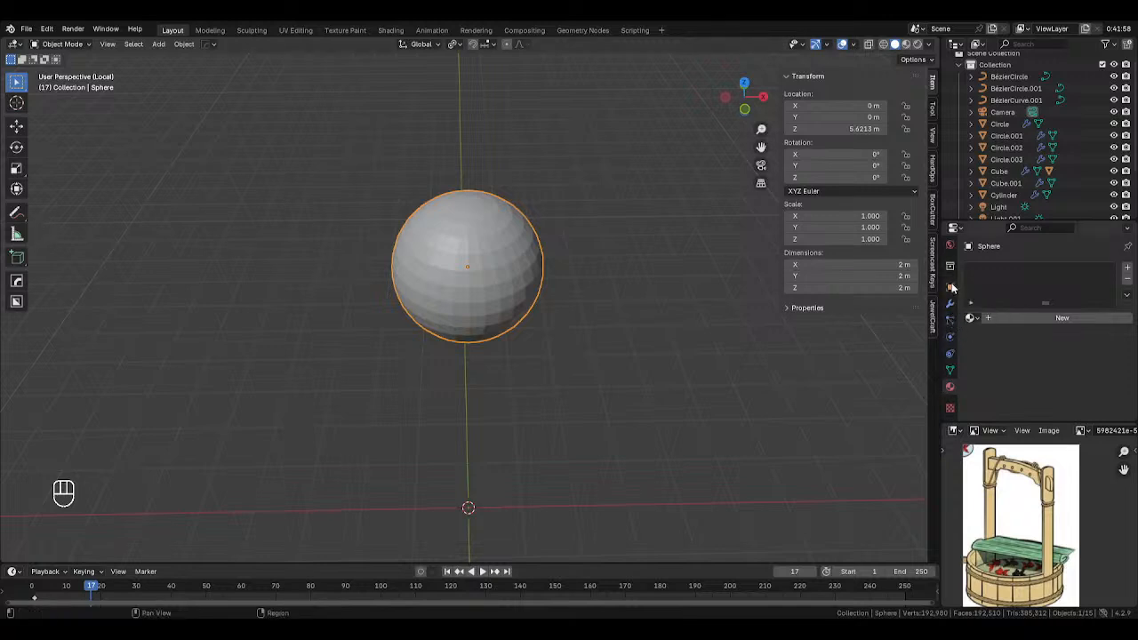
click(950, 395)
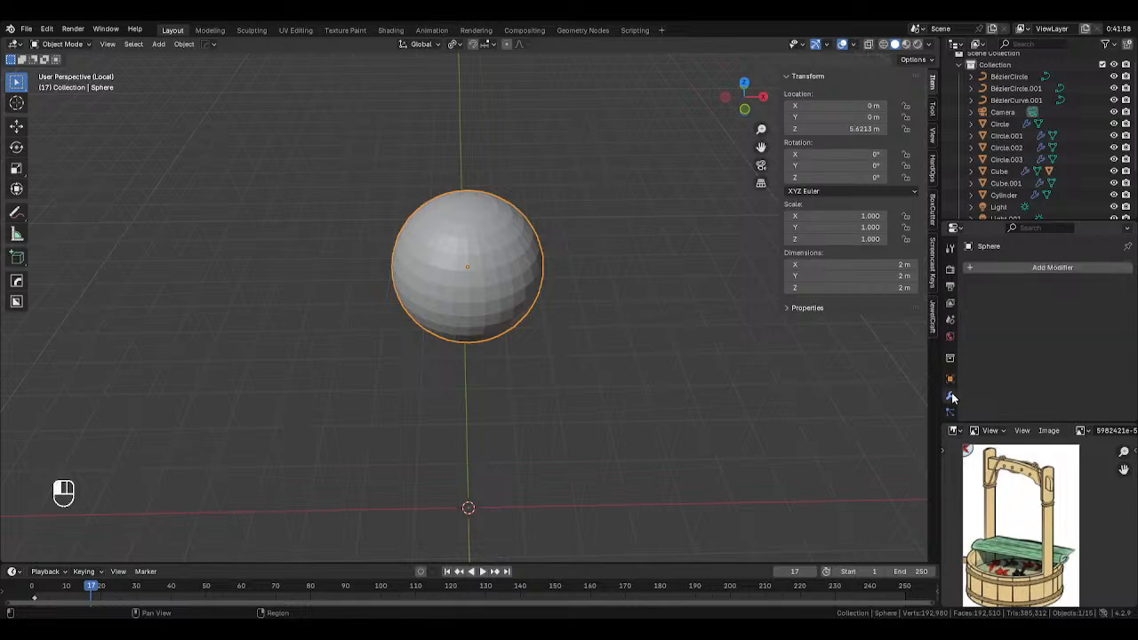
click(1067, 264)
mouse_move(1099, 264)
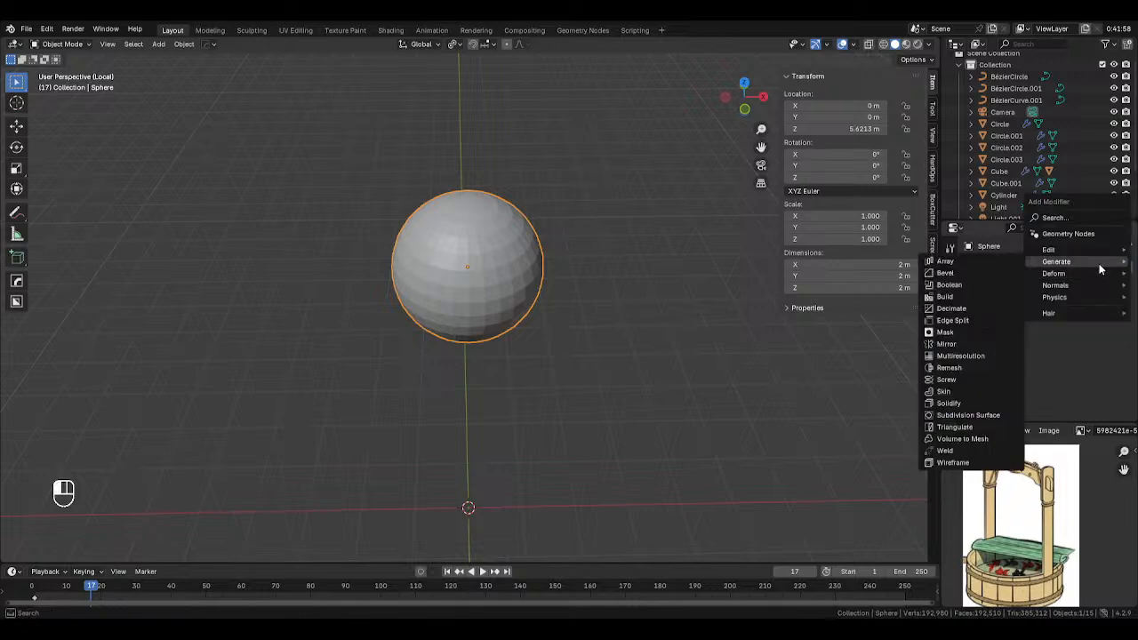
click(969, 414)
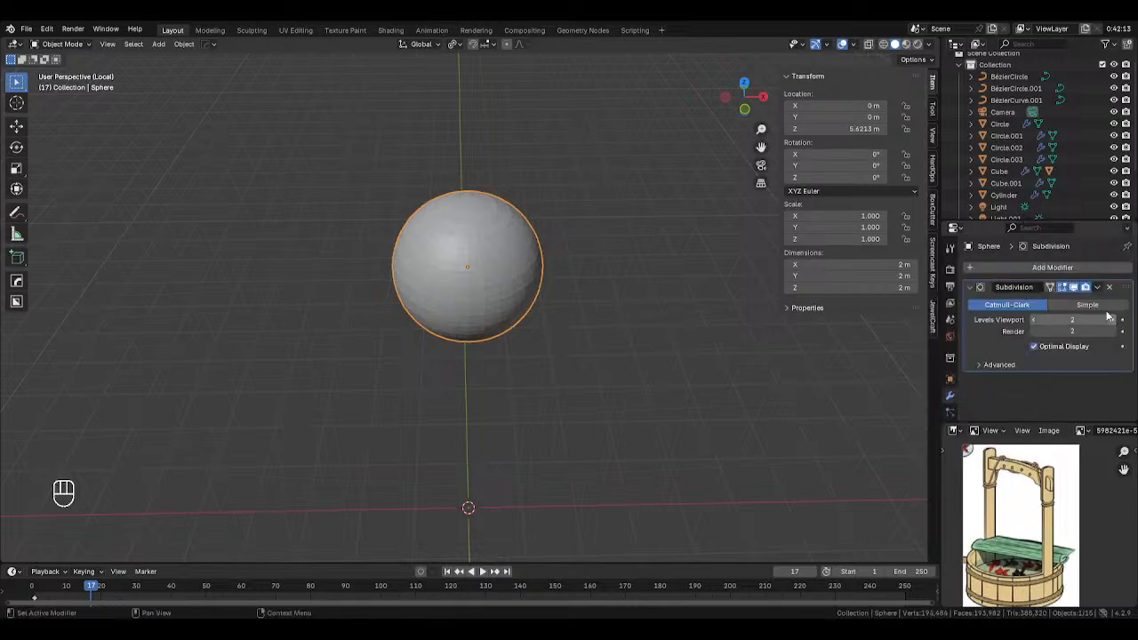
Try applying the Subdivision modifier and stretching the sphere along Y to about 3.47 m in top view.
click(1100, 290)
click(1023, 300)
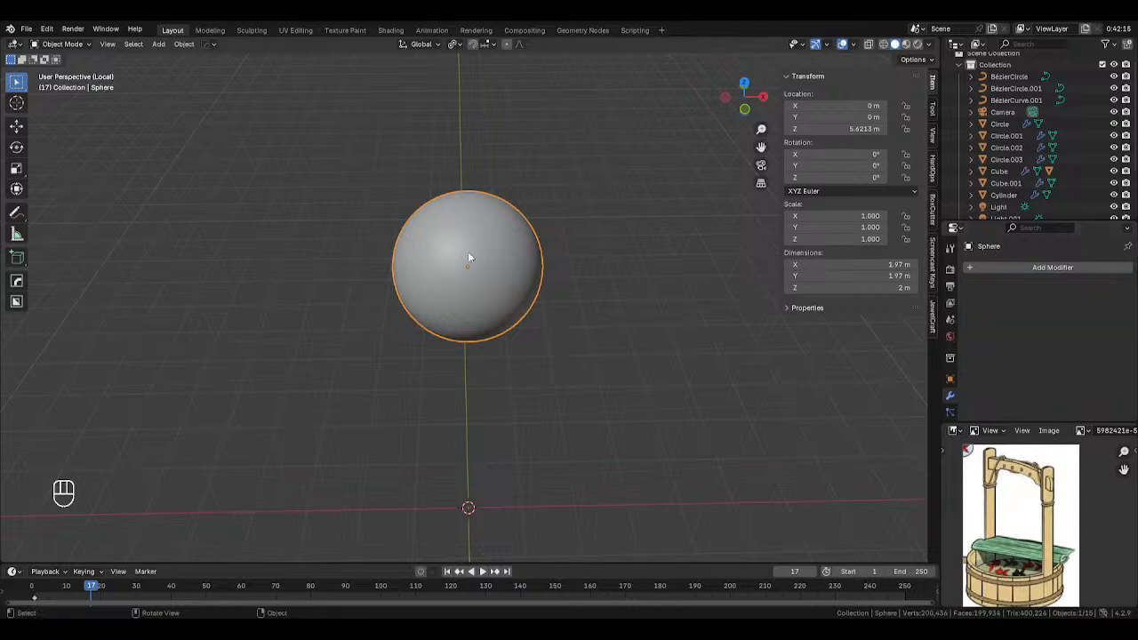
key(KP_7)
scroll(486, 279, up, 1)
scroll(487, 279, down, 2)
scroll(487, 280, up, 1)
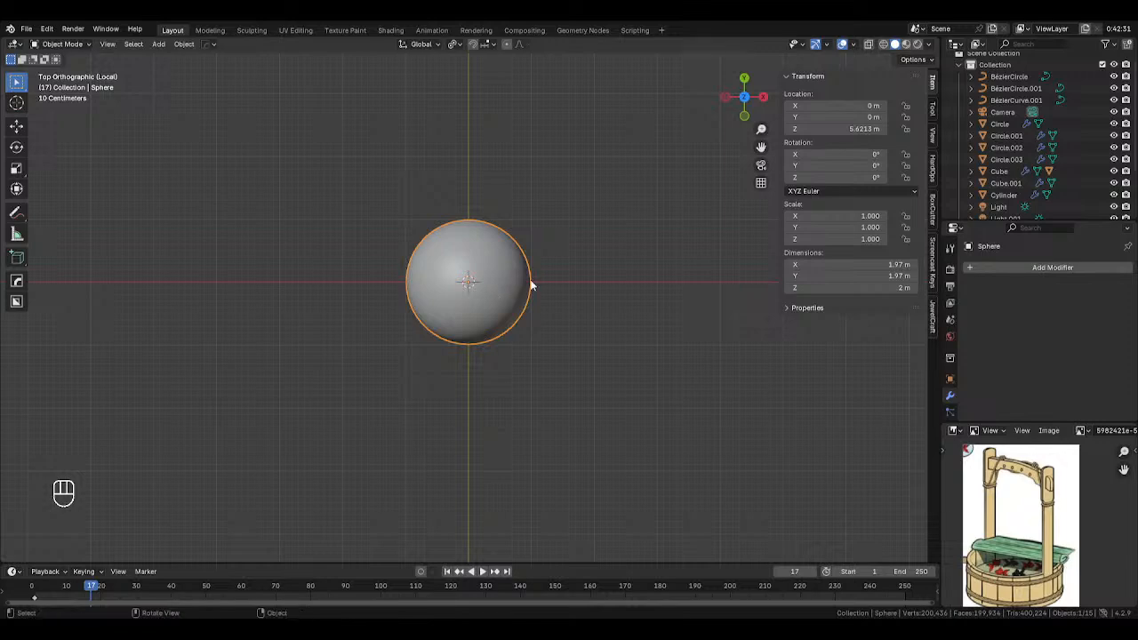
key(s)
key(z)
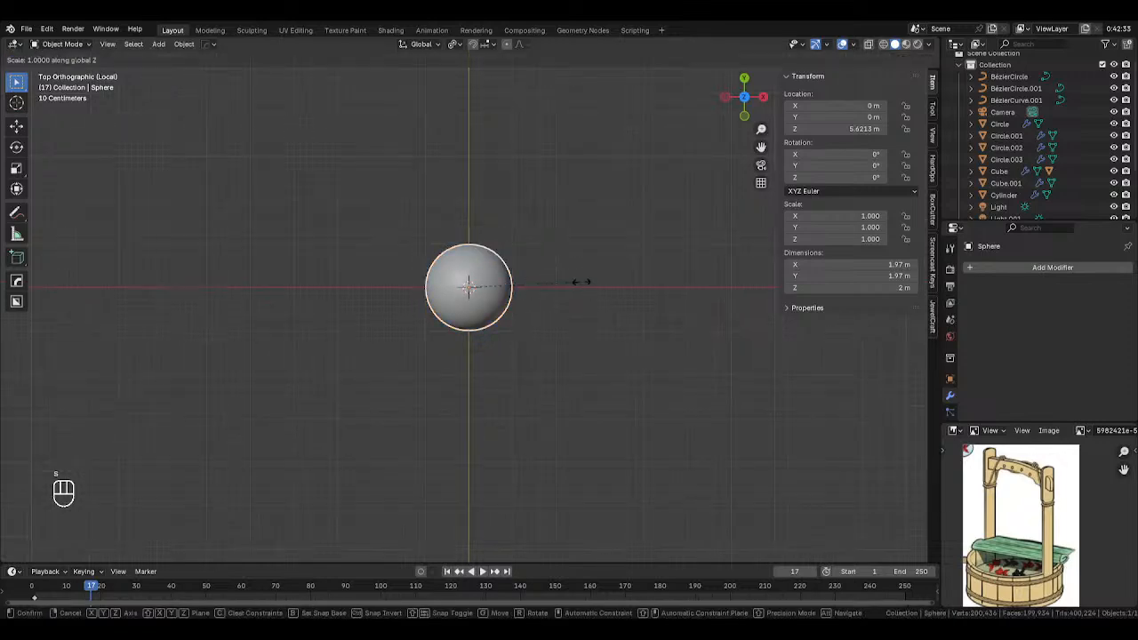
right_click(605, 285)
key(s)
key(y)
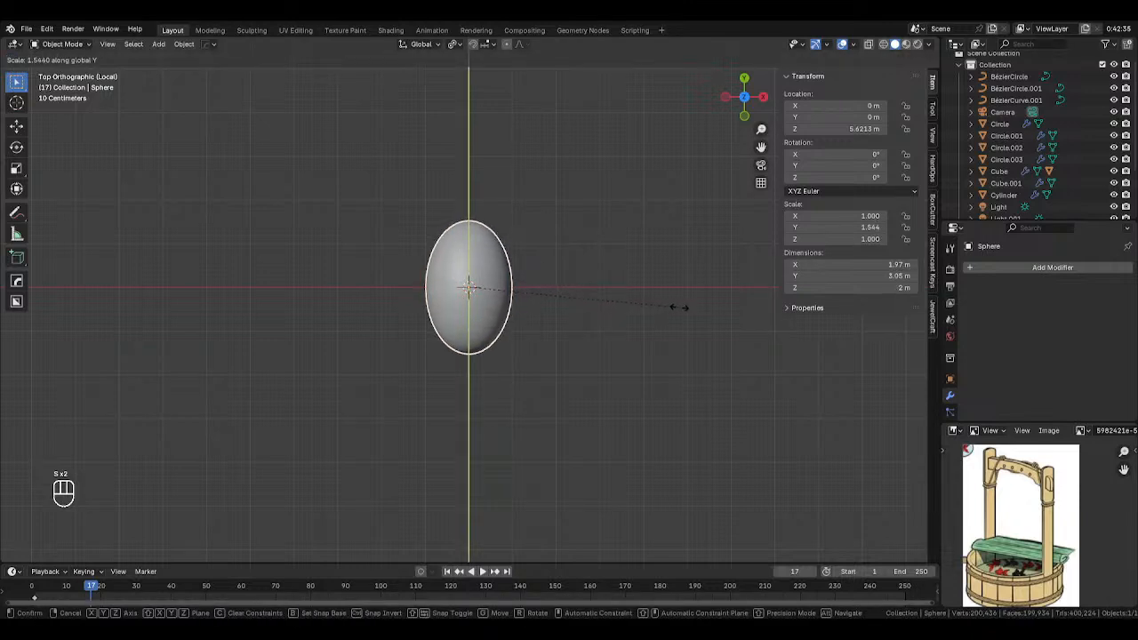
click(703, 310)
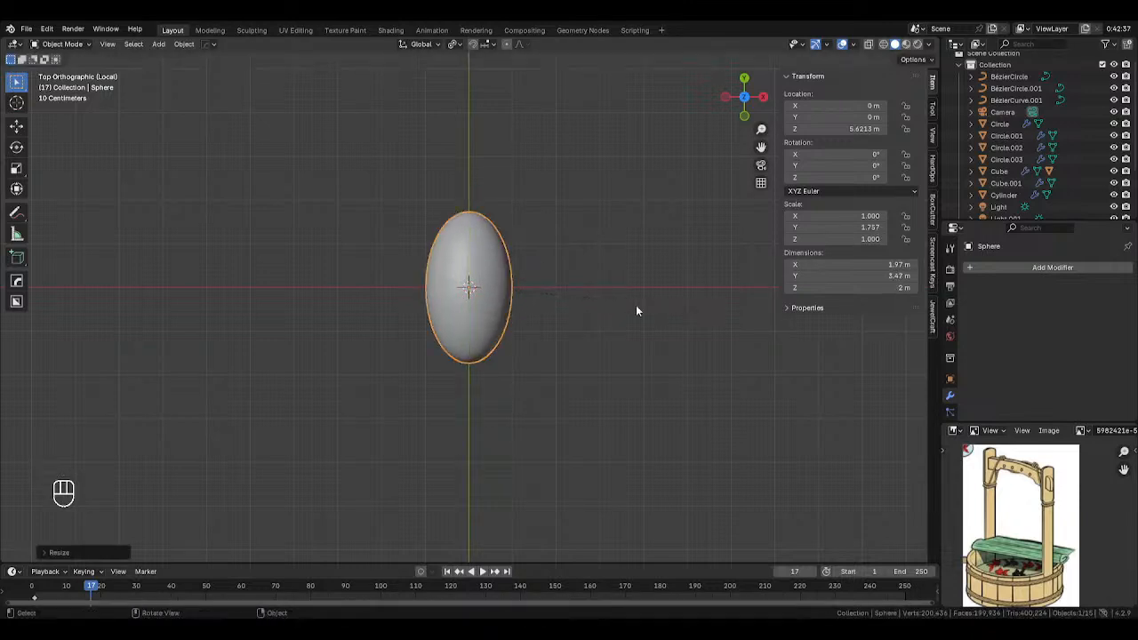
Undo the Y stretch and the applying of the Subdivision modifier.
key(Tab)
key(ctrl+z)
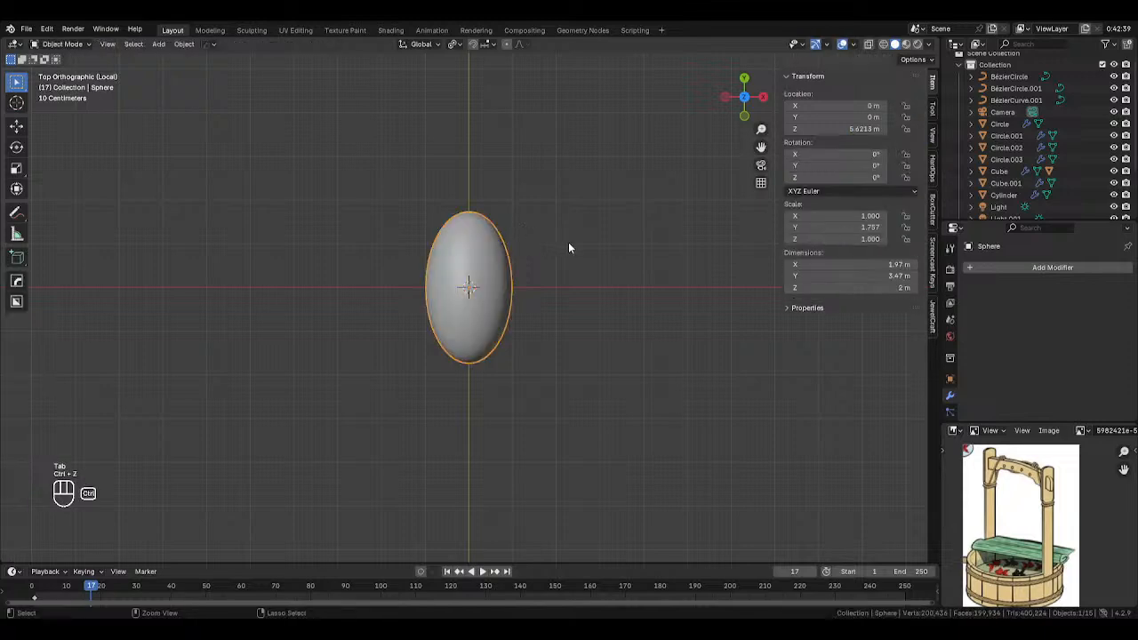
key(ctrl+z)
key(ctrl+z)
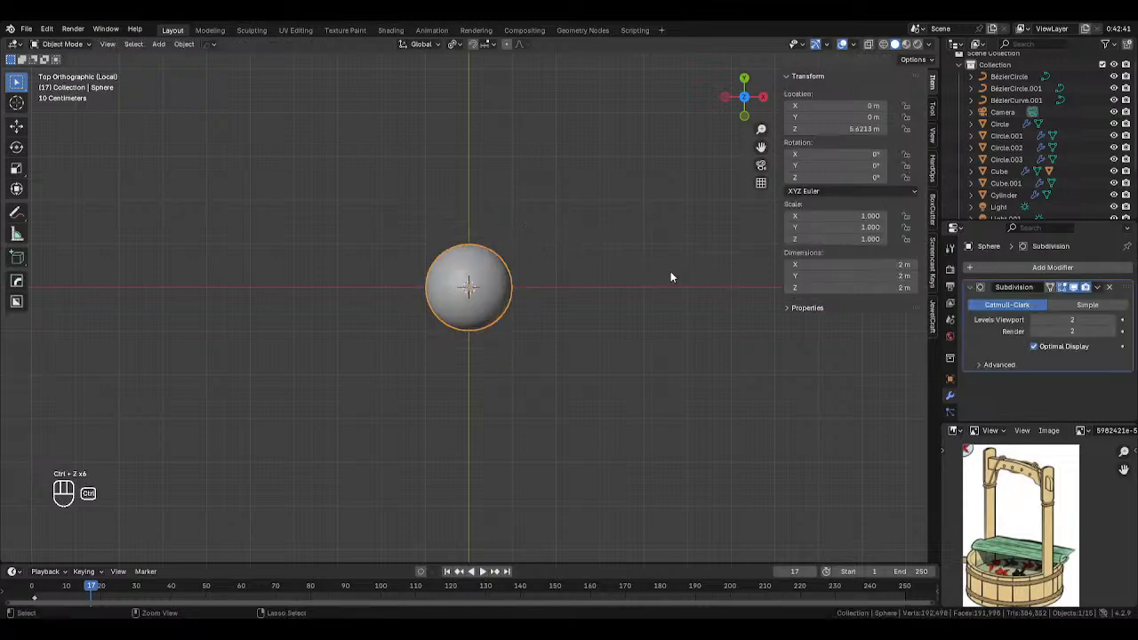
Apply the sphere's Subdivision modifier and rotate the sphere 90° about X.
click(1098, 288)
click(1032, 299)
text(rx)
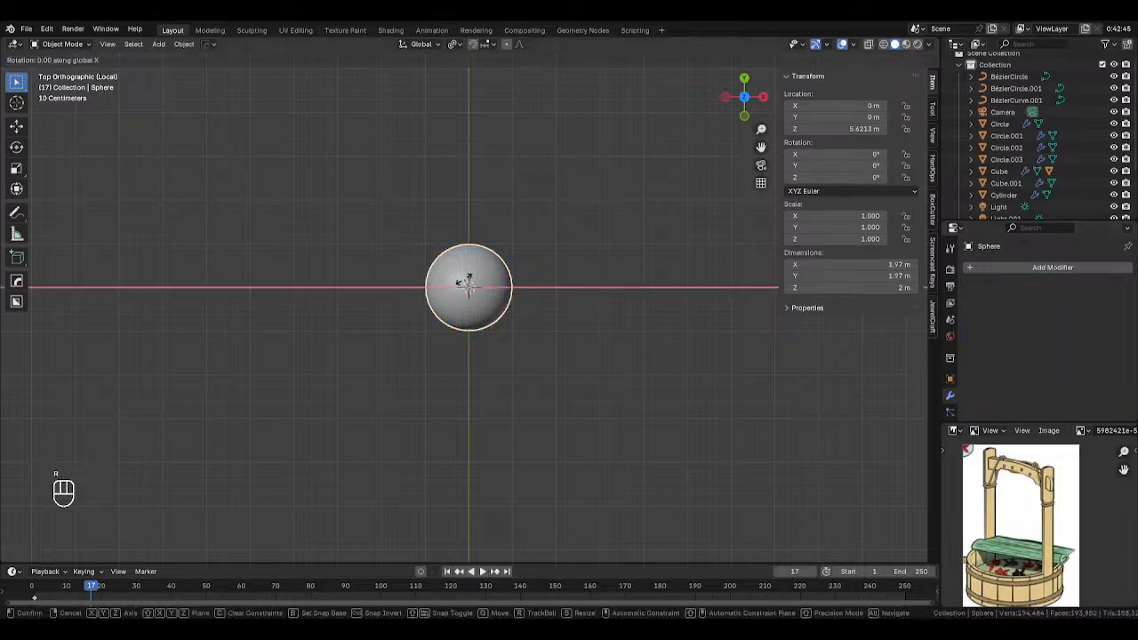
text(90)
key(Return)
key(Tab)
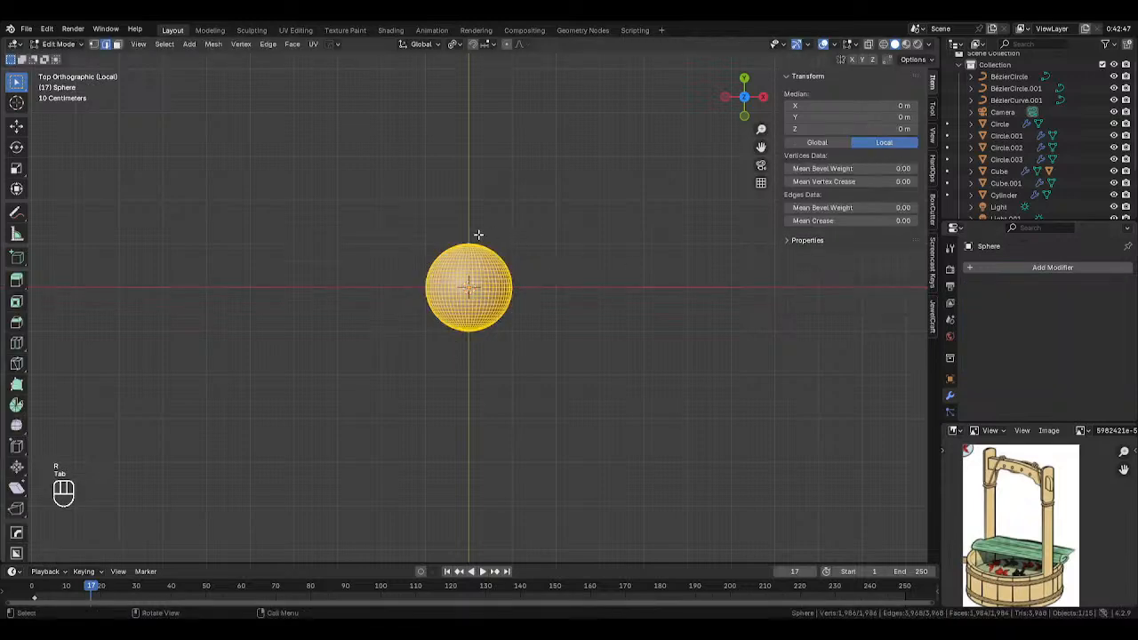
key(Tab)
Stretch the sphere along global Y by a factor of about 1.44, to about 2.87 m long.
key(s)
key(y)
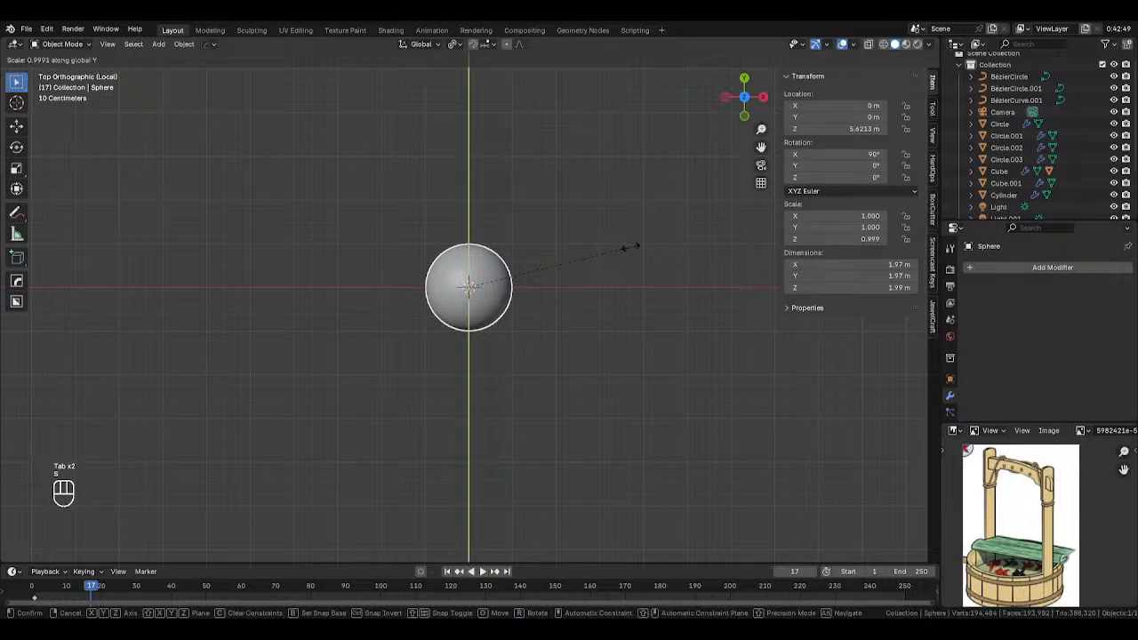
click(705, 252)
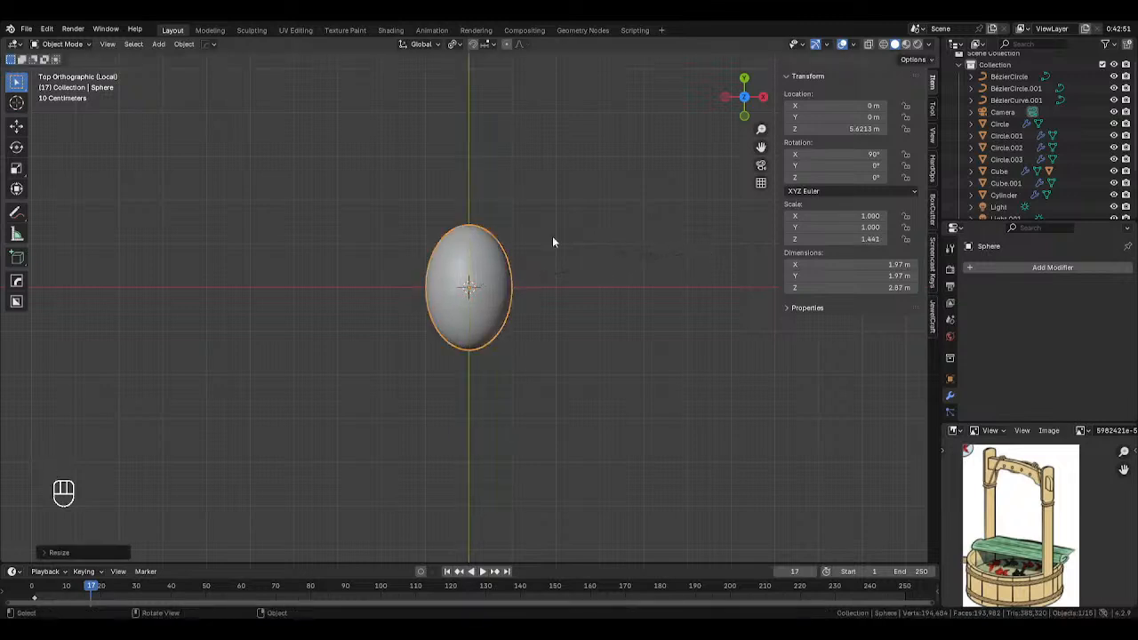
Widen the egg shape around its +Y pole vertex along X by about 1.3, using smooth proportional editing with a size of about 1.61 m.
key(Tab)
click(496, 216)
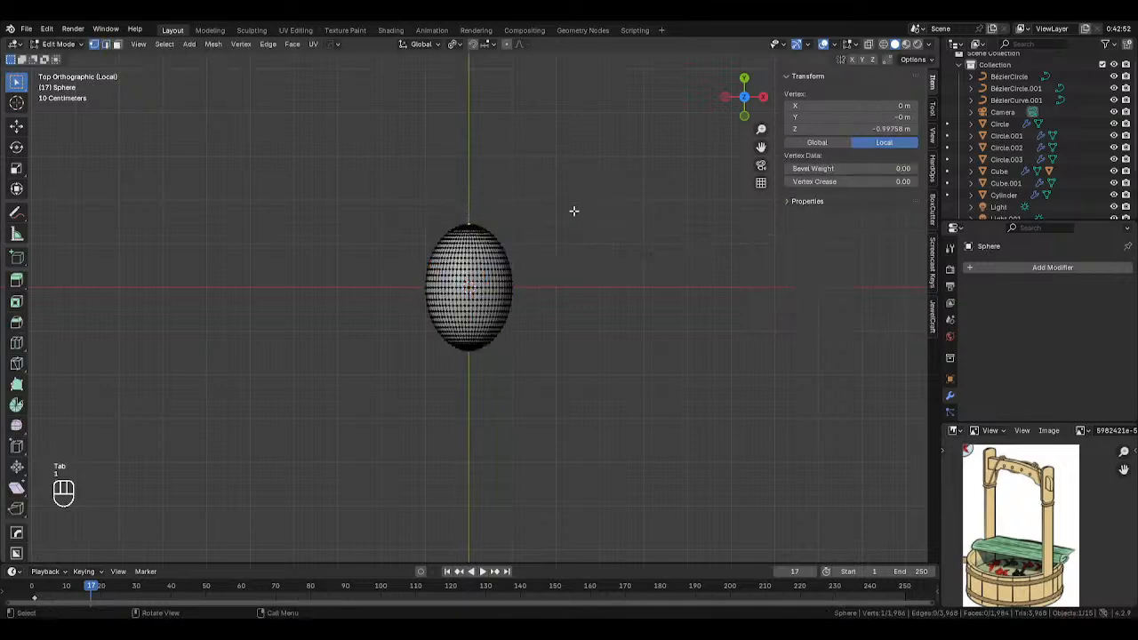
key(s)
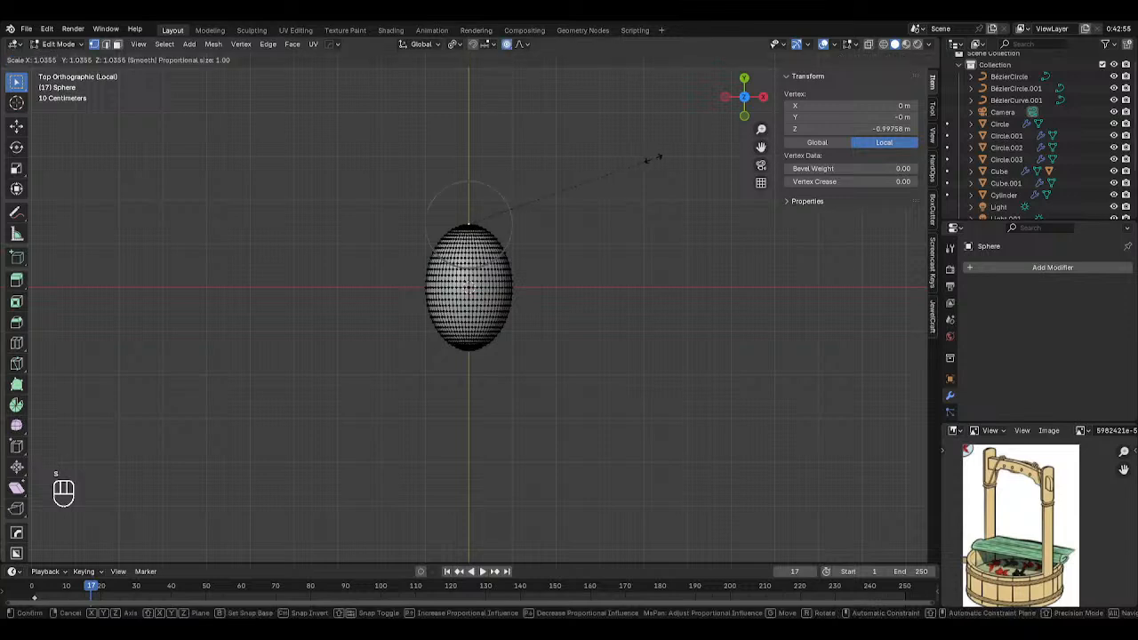
key(x)
scroll(677, 161, down, 6)
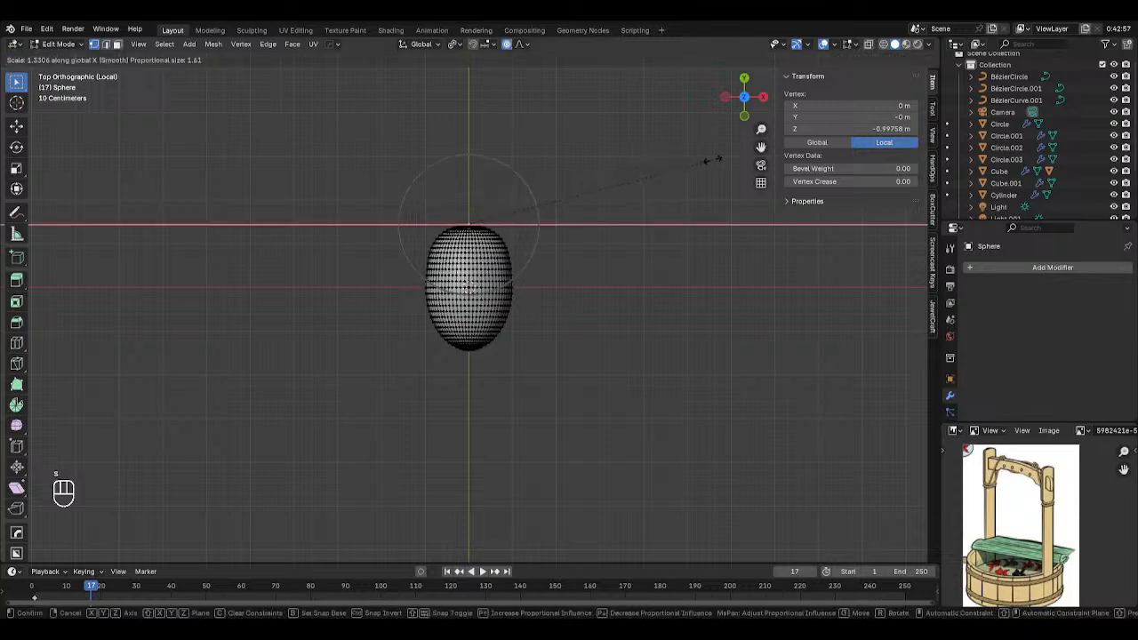
scroll(727, 158, up, 1)
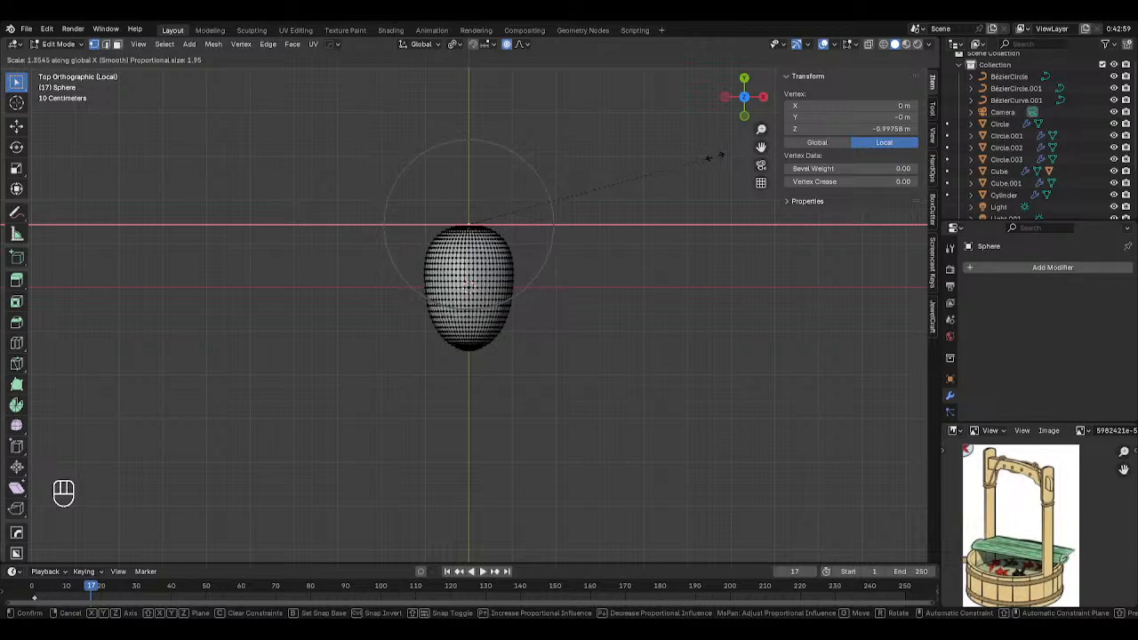
click(714, 158)
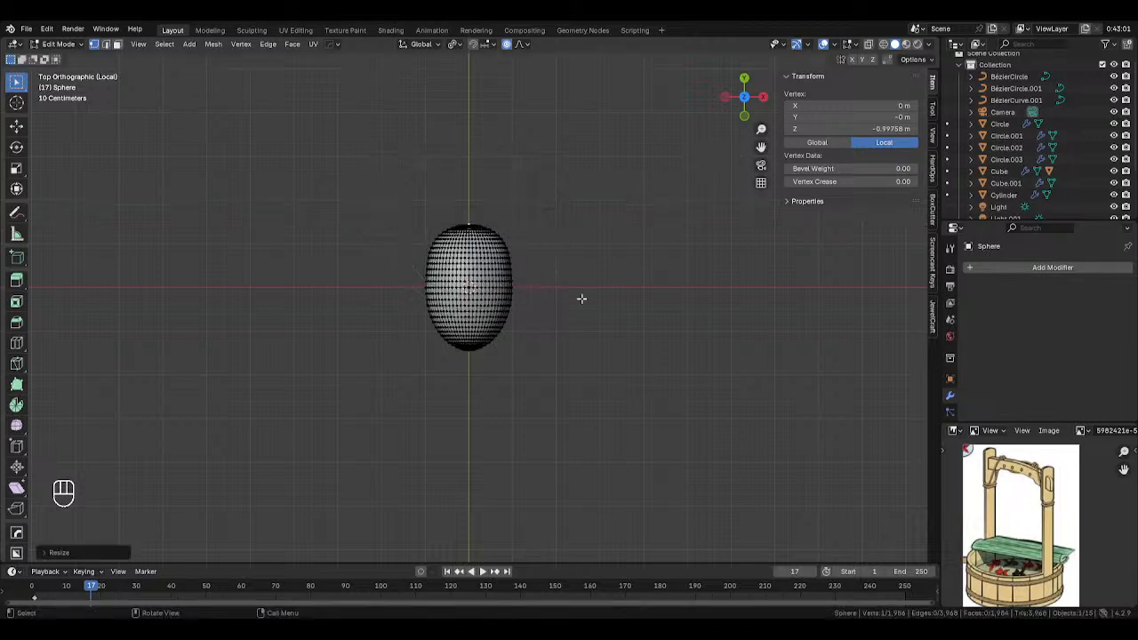
Pull the opposite pole vertex outward along Y with proportional editing, to a local Z of about 1.57 m.
click(467, 359)
key(g)
key(g)
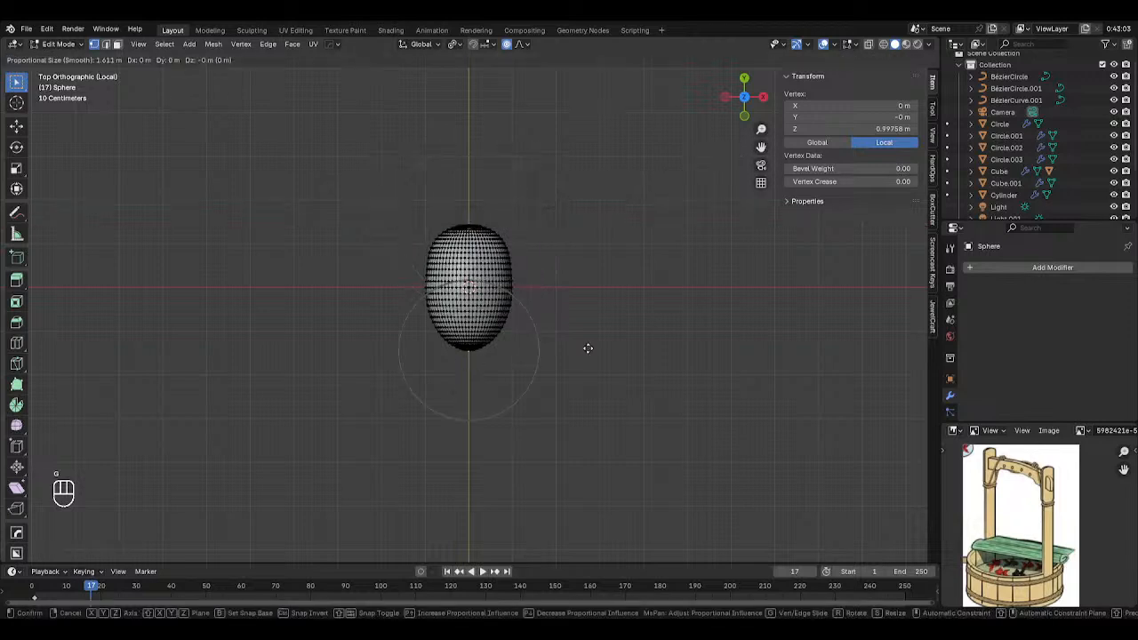
key(g)
key(y)
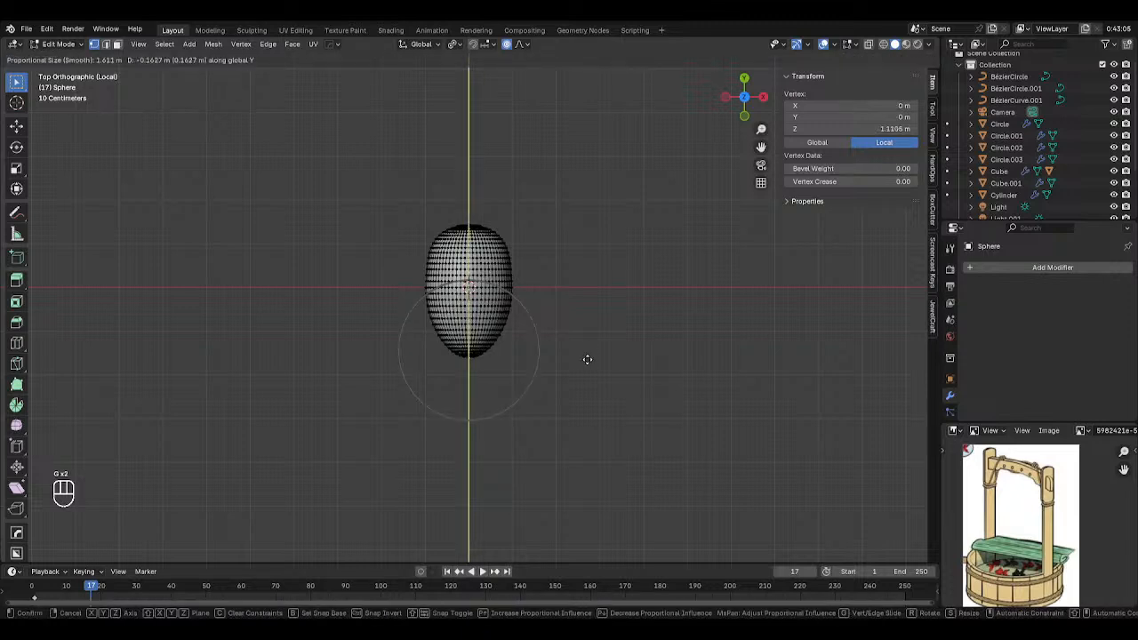
click(559, 374)
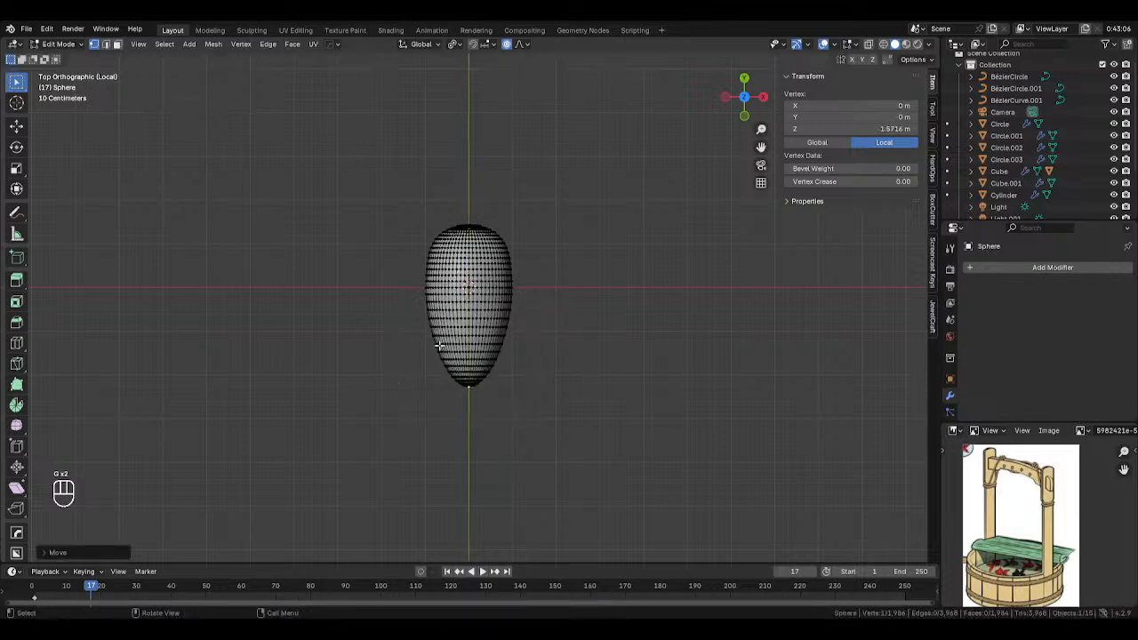
Select the vertex rings in the lower part of the mesh and widen them along X by about 1.58, with a proportional size of about 1.77.
drag(424, 336, 587, 352)
key(alt+z)
key(s)
key(x)
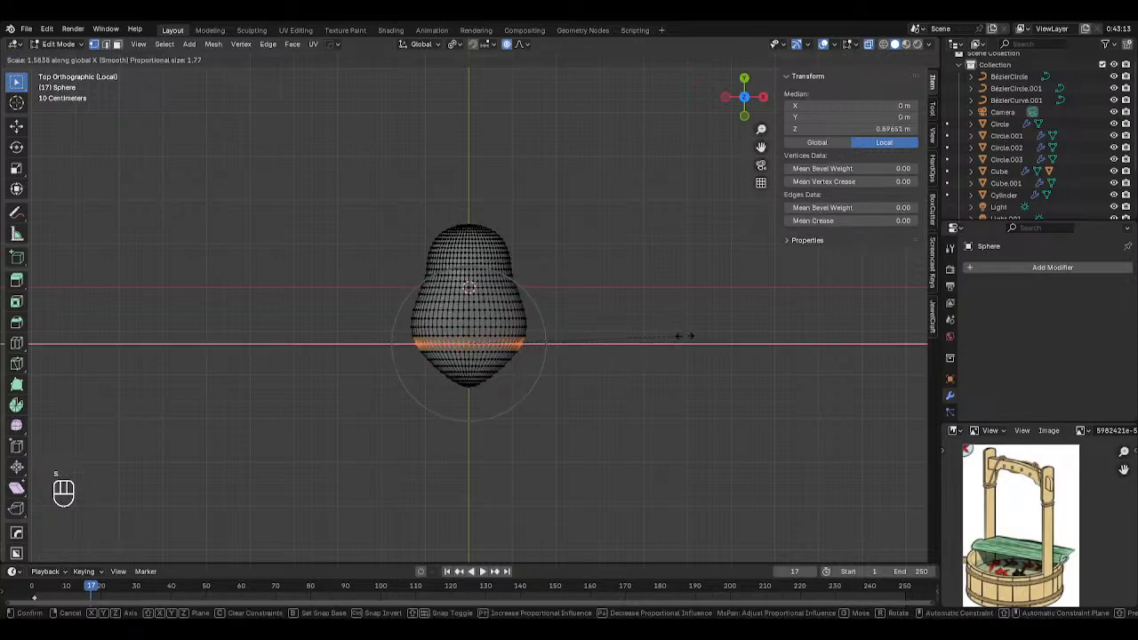
click(679, 336)
Move the selected rings along Y toward the lower tip, to a local Z of about 1.23 m, with a proportional size of about 1.46 m.
key(g)
key(z)
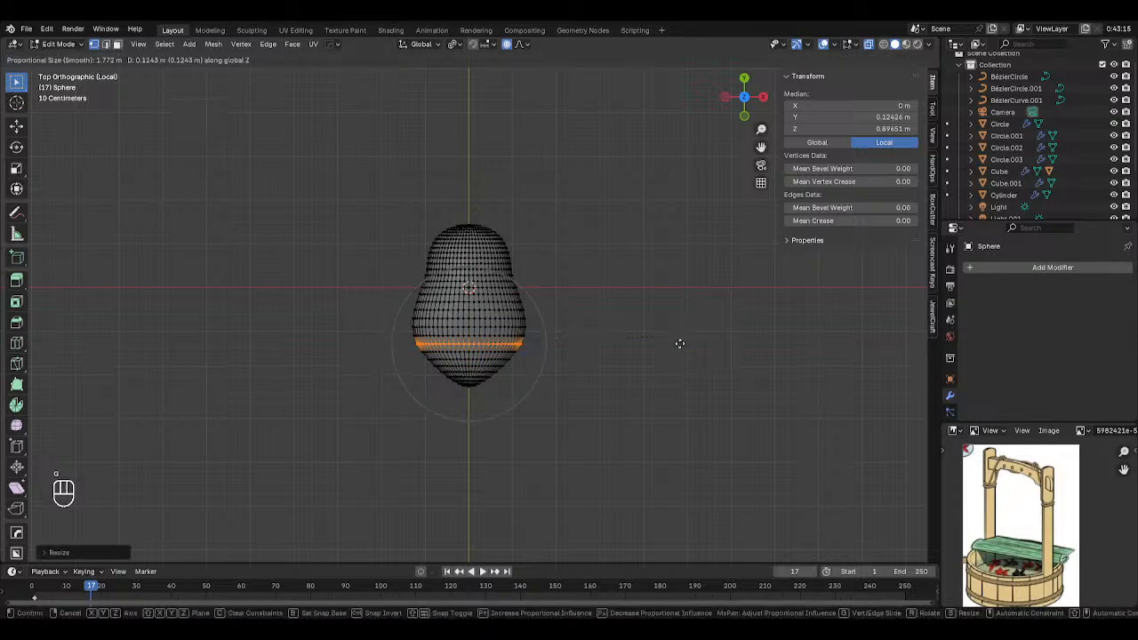
key(y)
scroll(680, 347, up, 2)
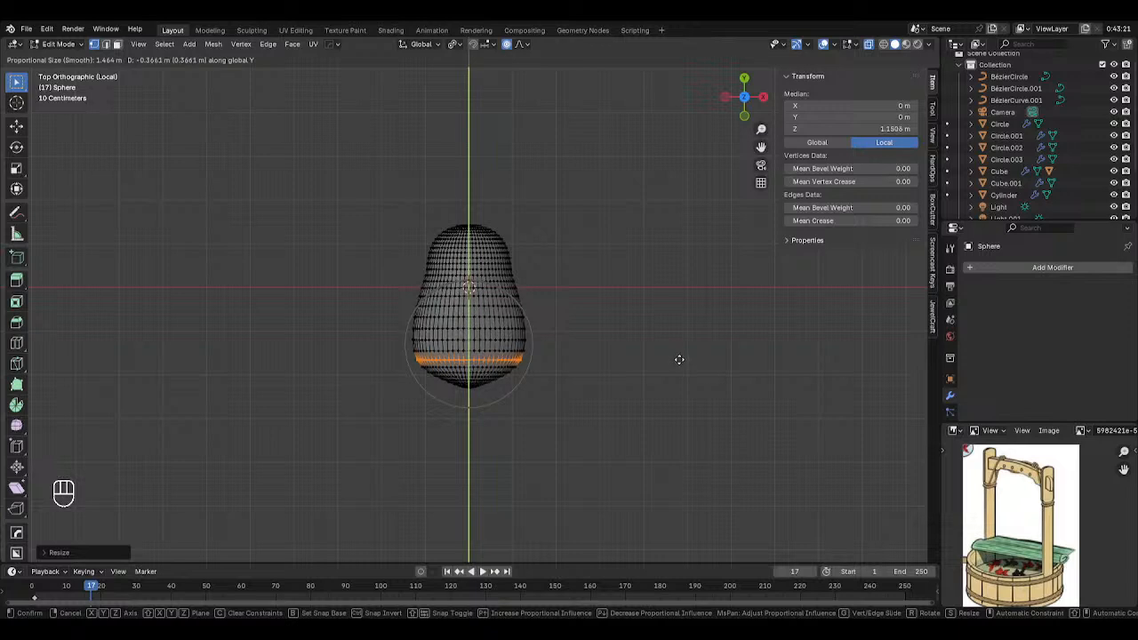
click(679, 361)
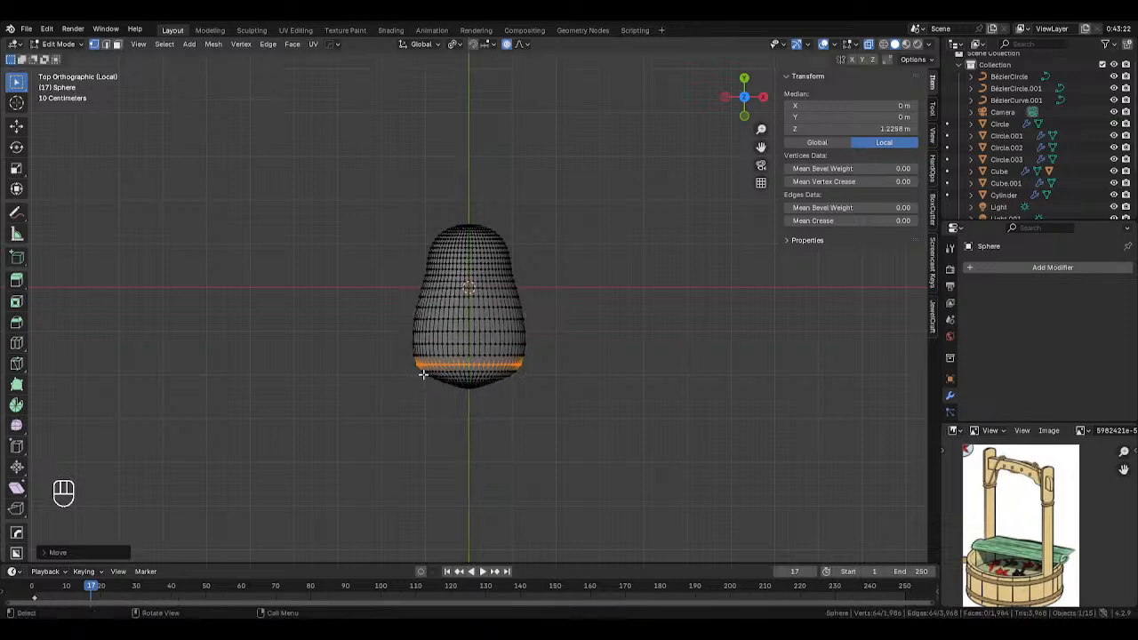
Select the vertices just above the lower tip and narrow them along X to about 0.68, with a proportional size of about 0.51.
drag(424, 374, 546, 383)
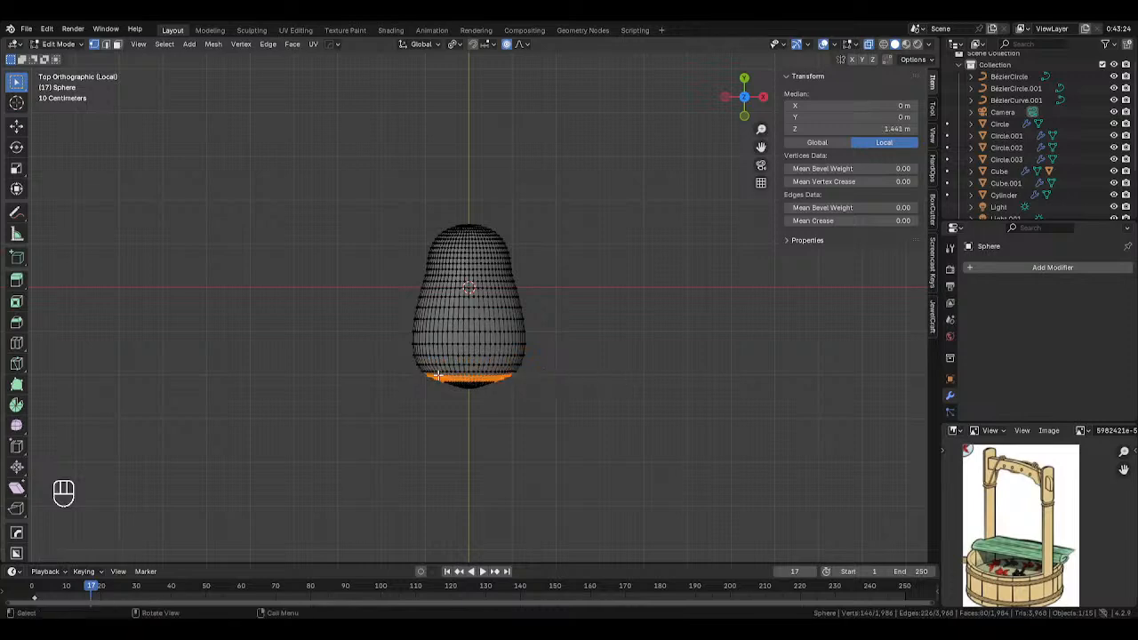
ctrl+drag(423, 375, 569, 377)
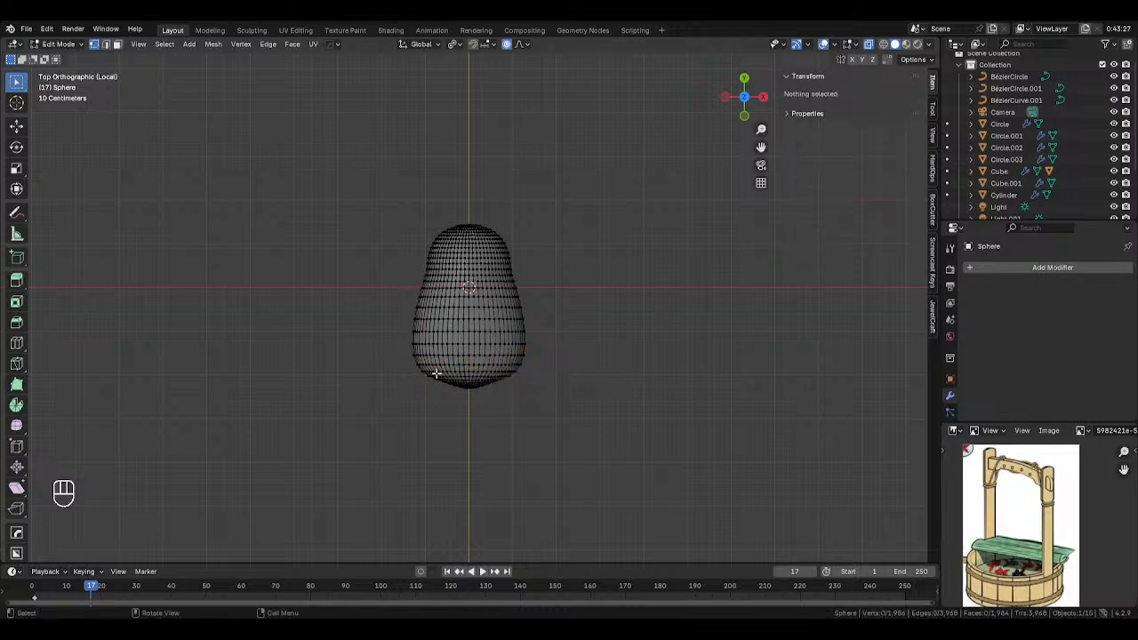
drag(427, 373, 569, 379)
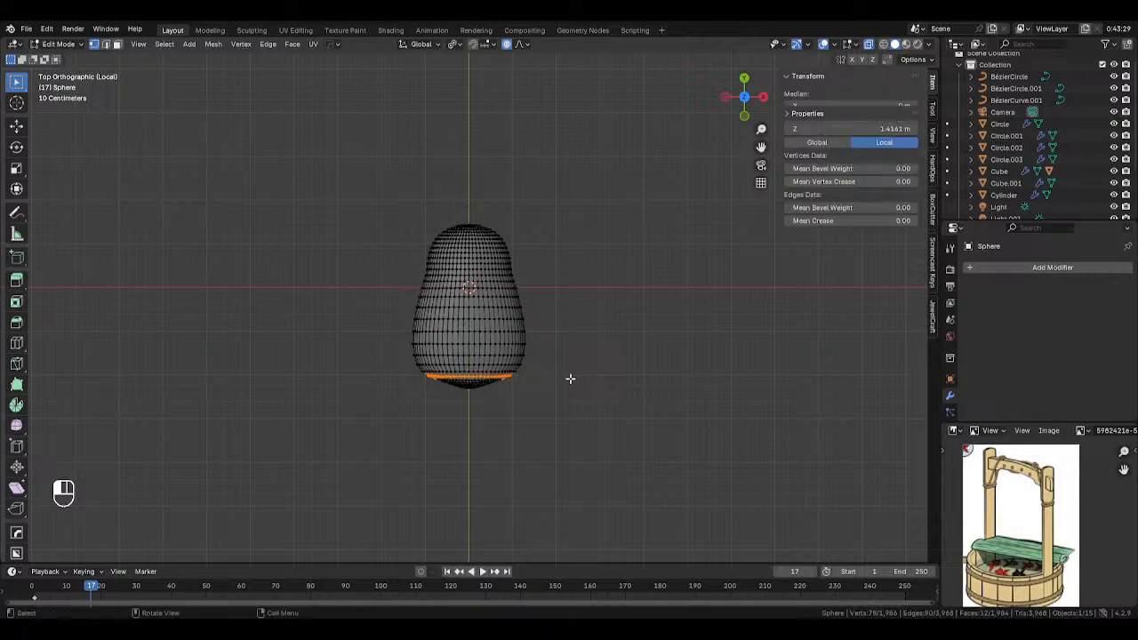
key(s)
key(x)
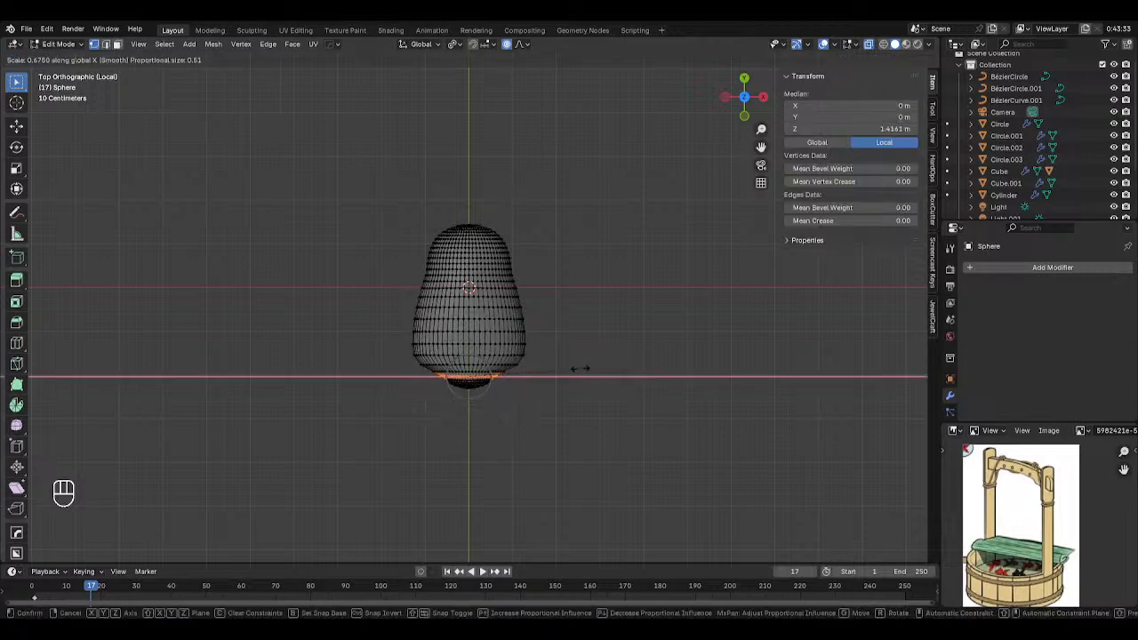
click(580, 368)
Select the lower pole vertex and pull it outward along Y with proportional editing, to a local Z of about 1.90 m.
click(469, 397)
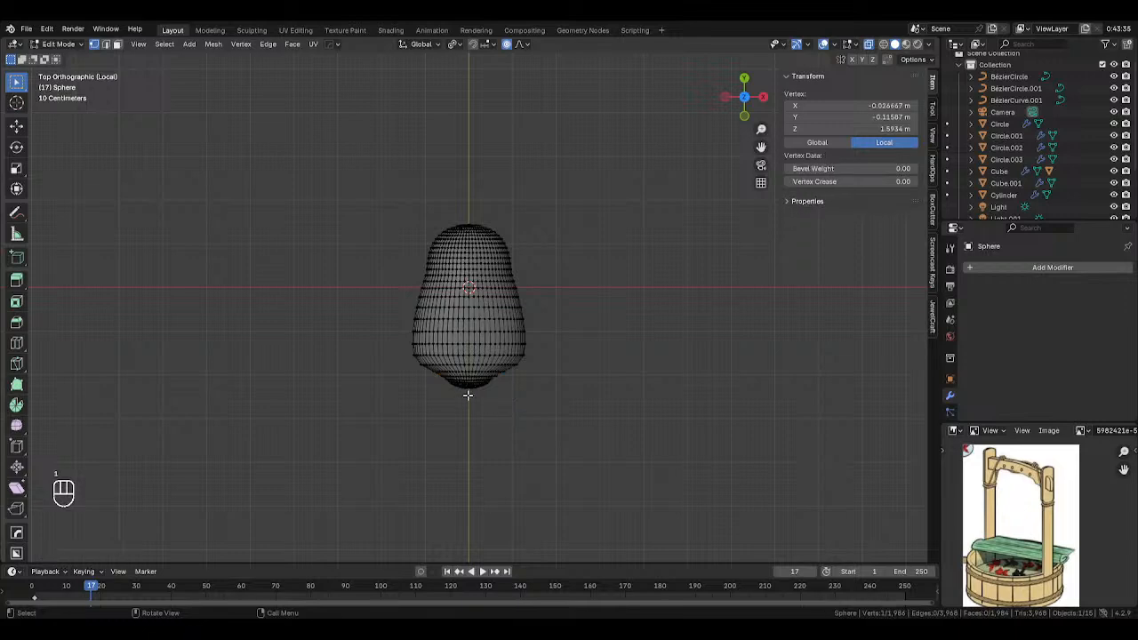
click(469, 392)
middle_drag(492, 354, 481, 292)
scroll(475, 315, up, 1)
alt+scroll(471, 327, up, 1)
key(alt+z)
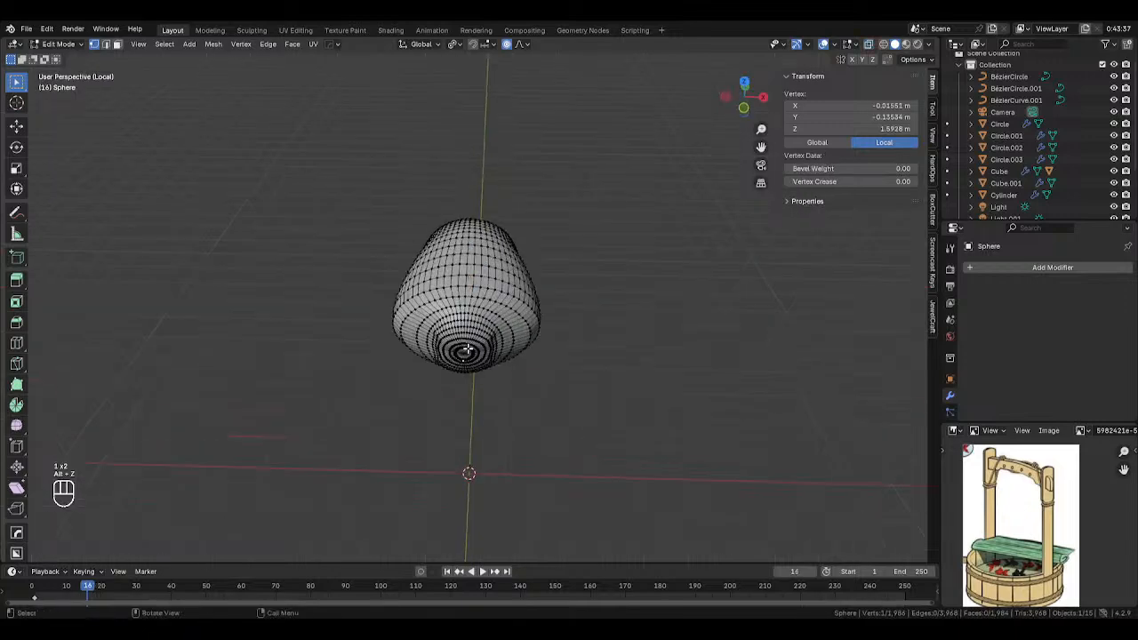
key(KP_7)
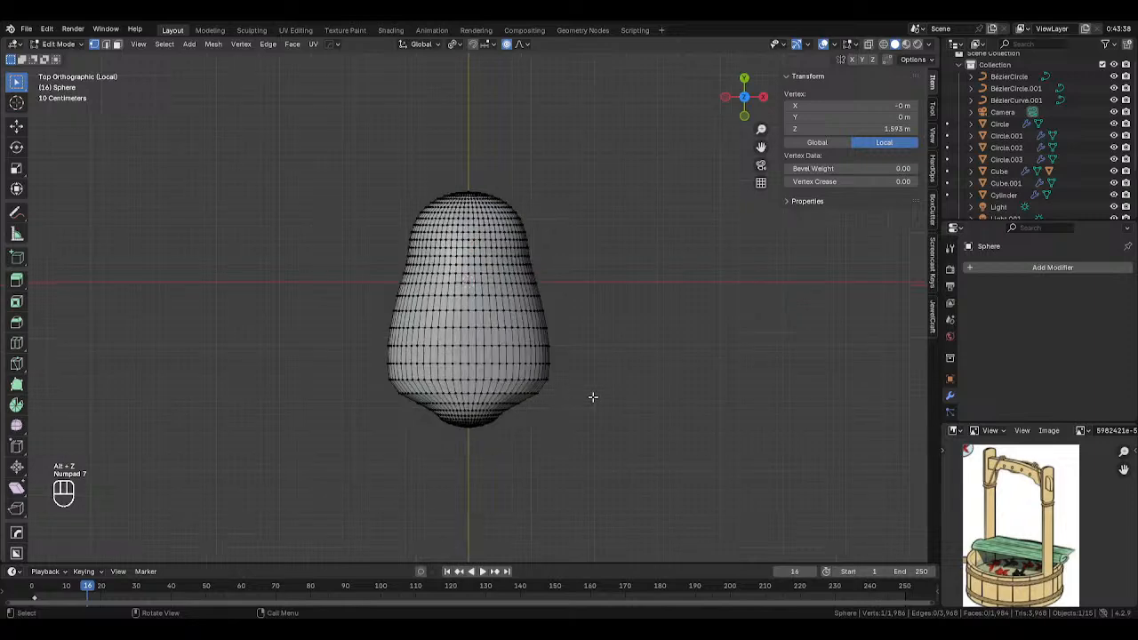
key(g)
key(y)
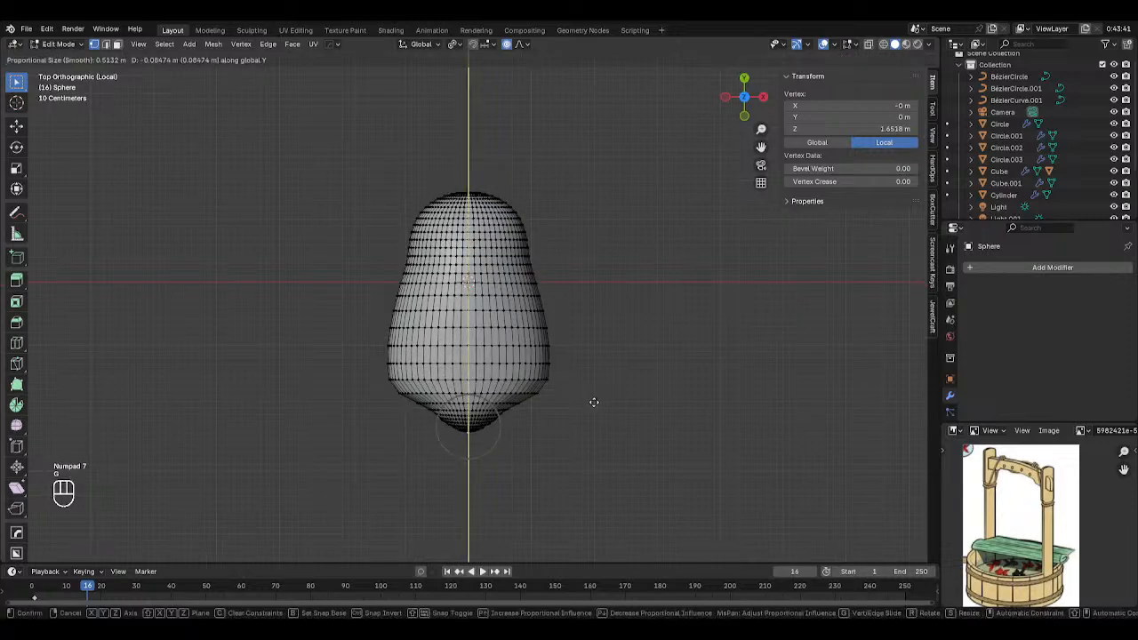
scroll(595, 411, down, 3)
click(595, 417)
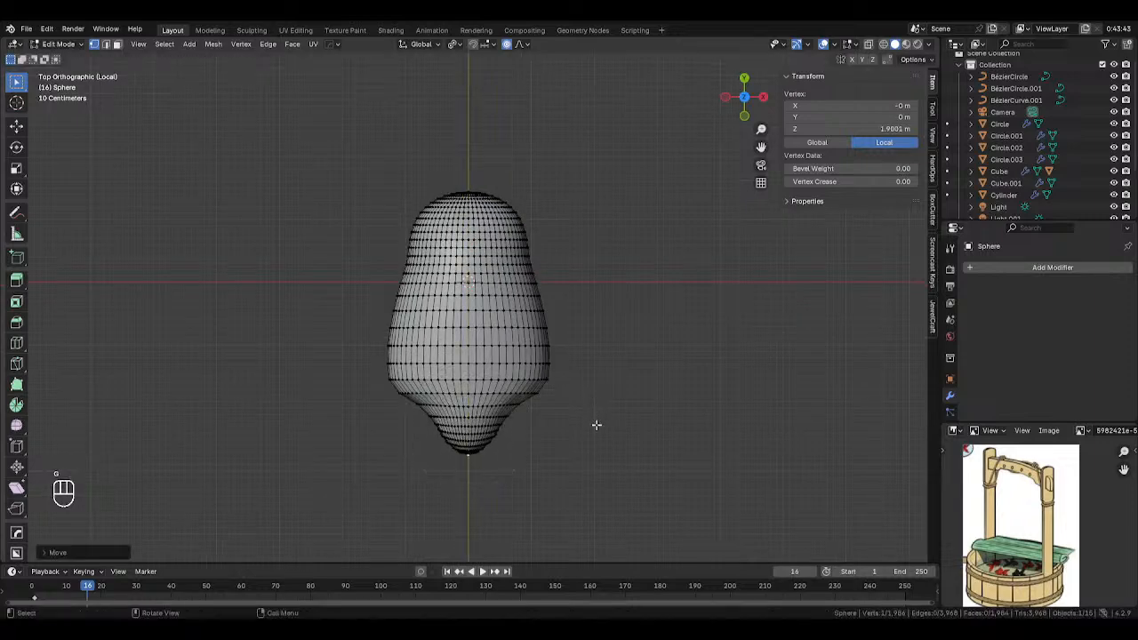
Scale the area around the lower tip along X by about 1.26 with a proportional size of about 1.61.
key(s)
key(x)
scroll(629, 426, down, 3)
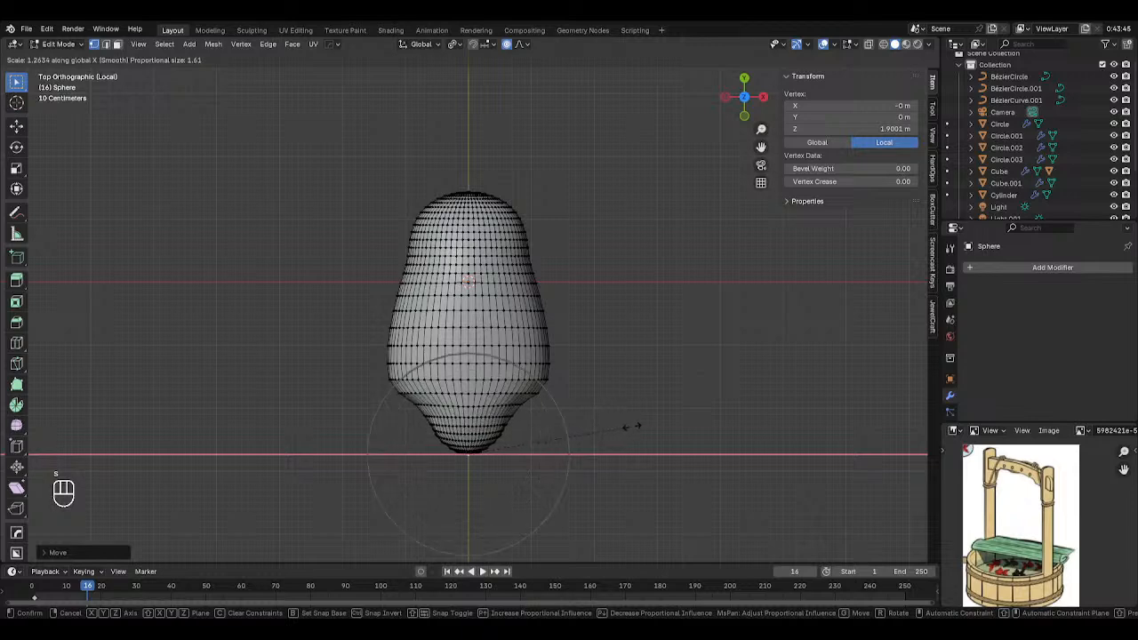
click(635, 425)
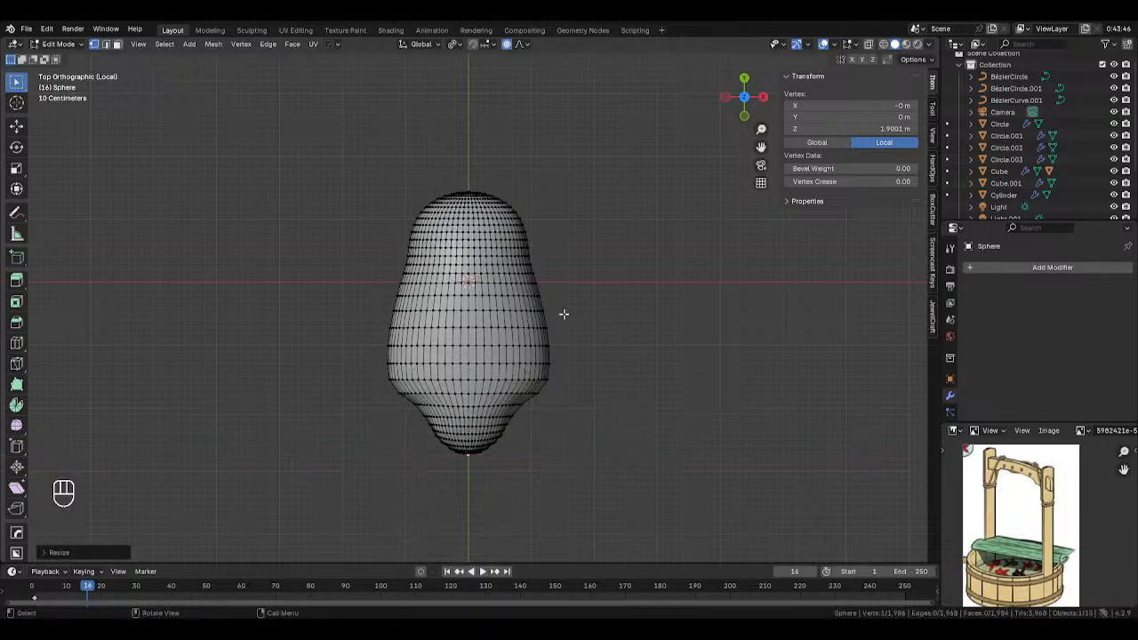
In Object Mode, add a UV sphere and move it along Y to about 2.17 m, beyond the body's upper end.
key(Tab)
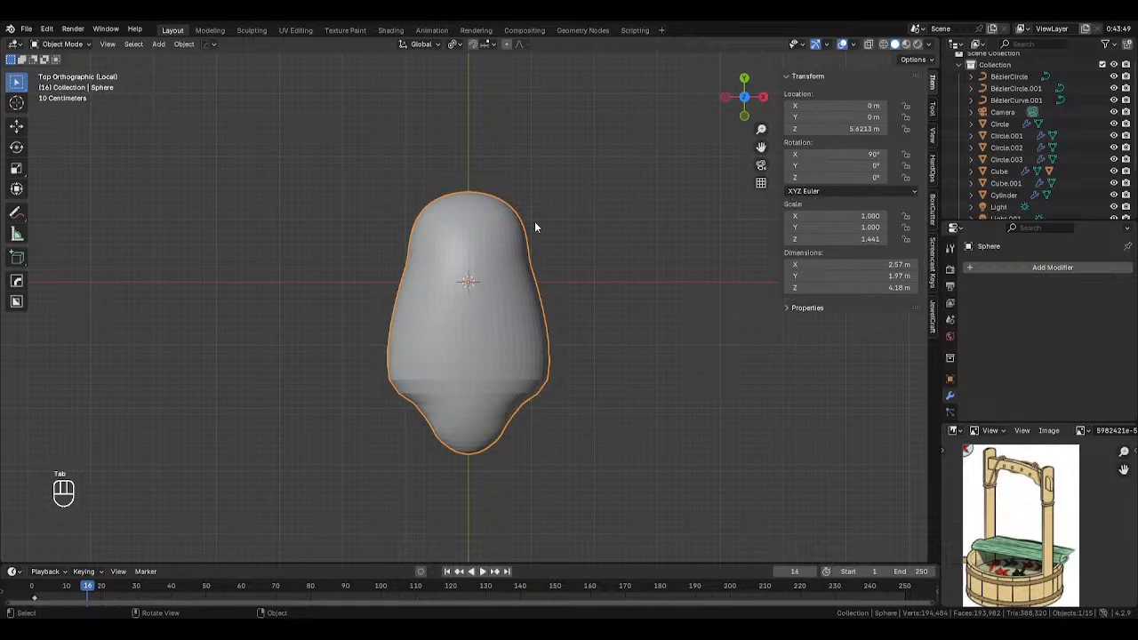
key(Tab)
shift+middle_drag(536, 232, 554, 281)
key(Tab)
key(shift+a)
mouse_move(587, 261)
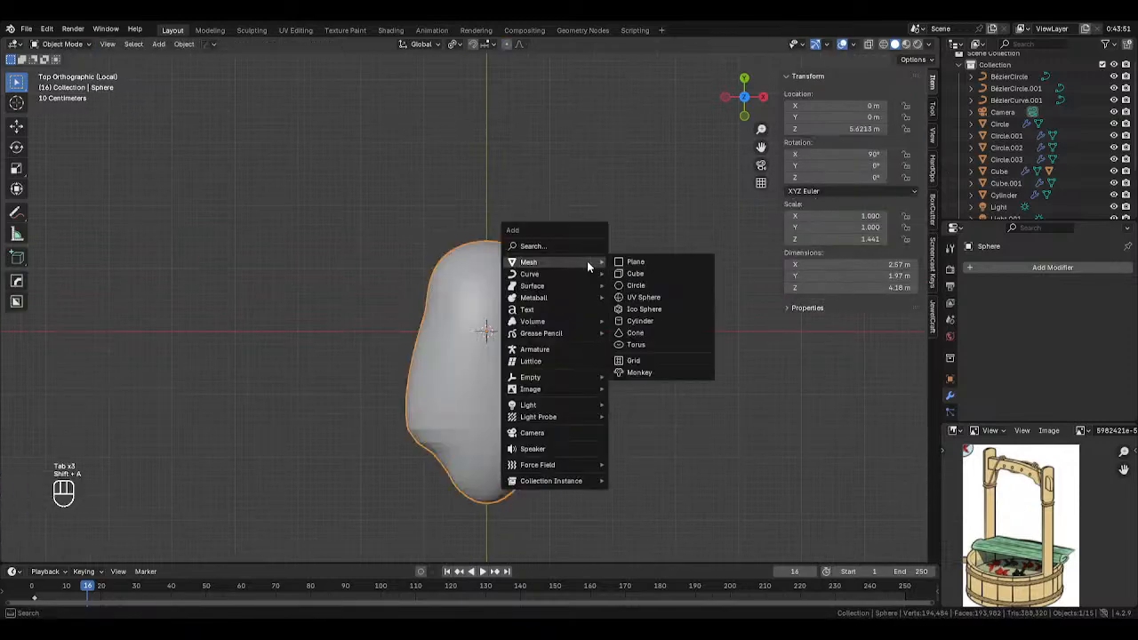
click(637, 297)
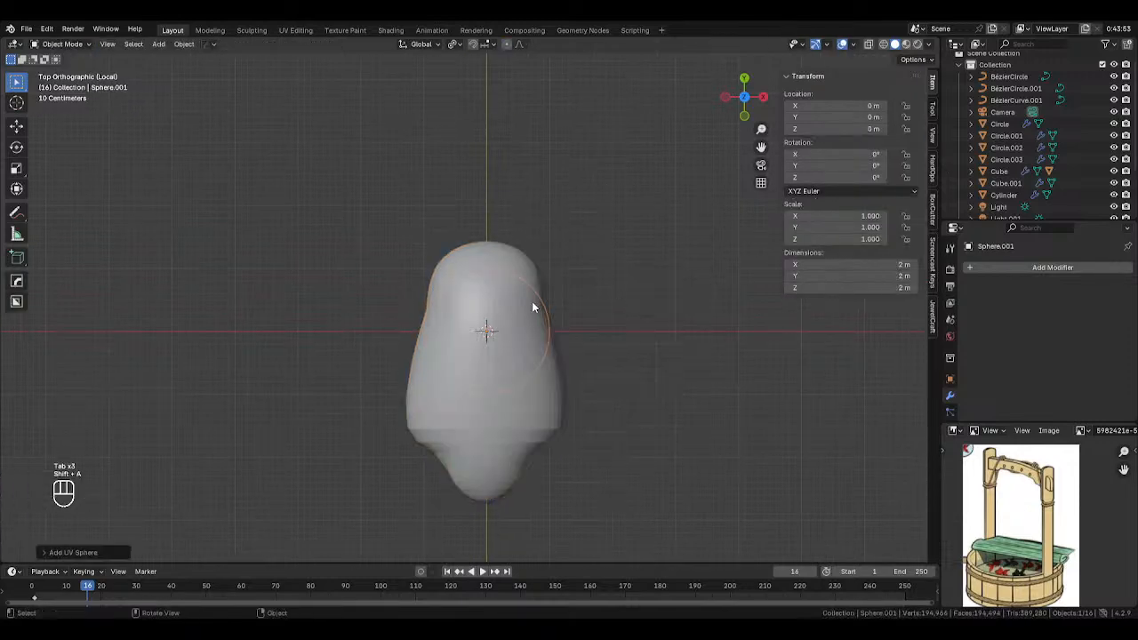
key(g)
click(574, 175)
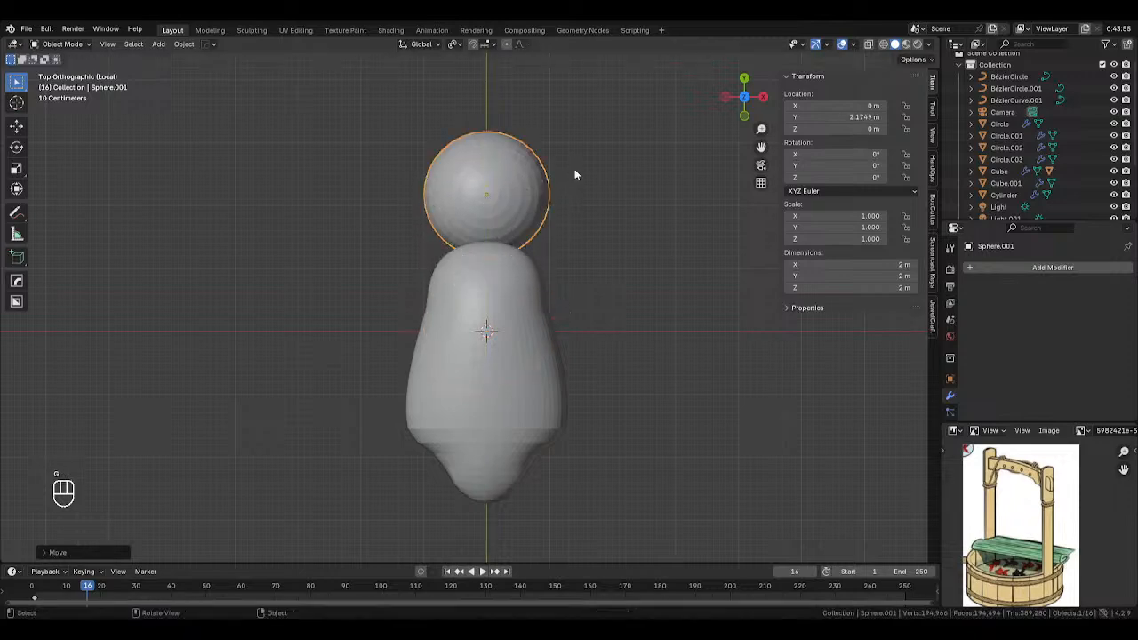
Rotate the new sphere 90° about X and move it along Y to about 1.77 m so it overlaps the body.
key(r)
key(y)
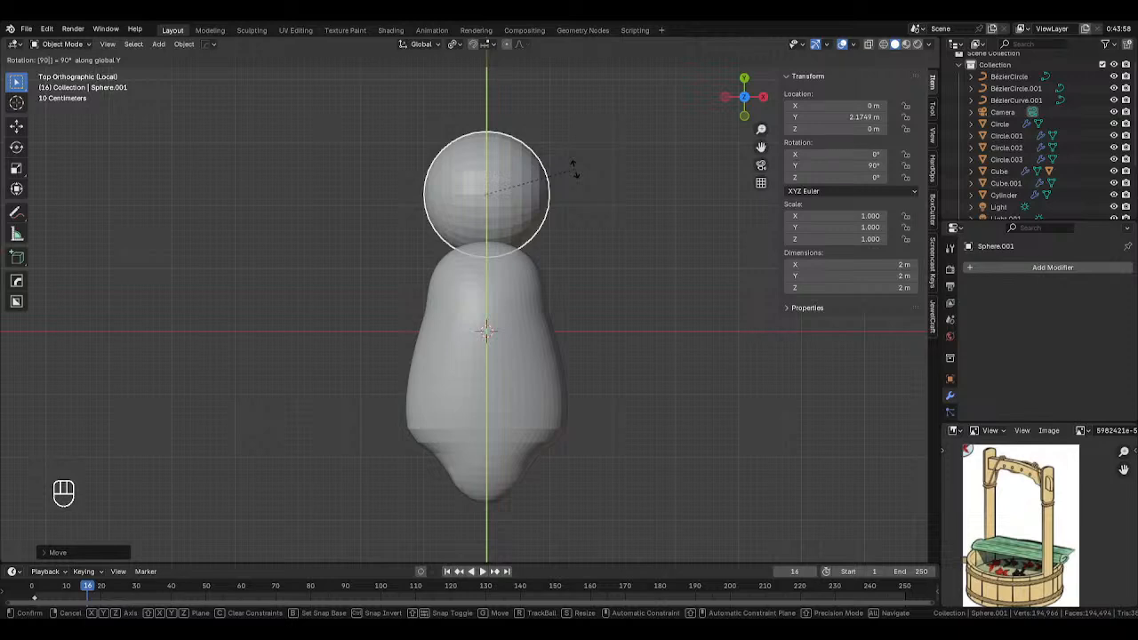
key(Return)
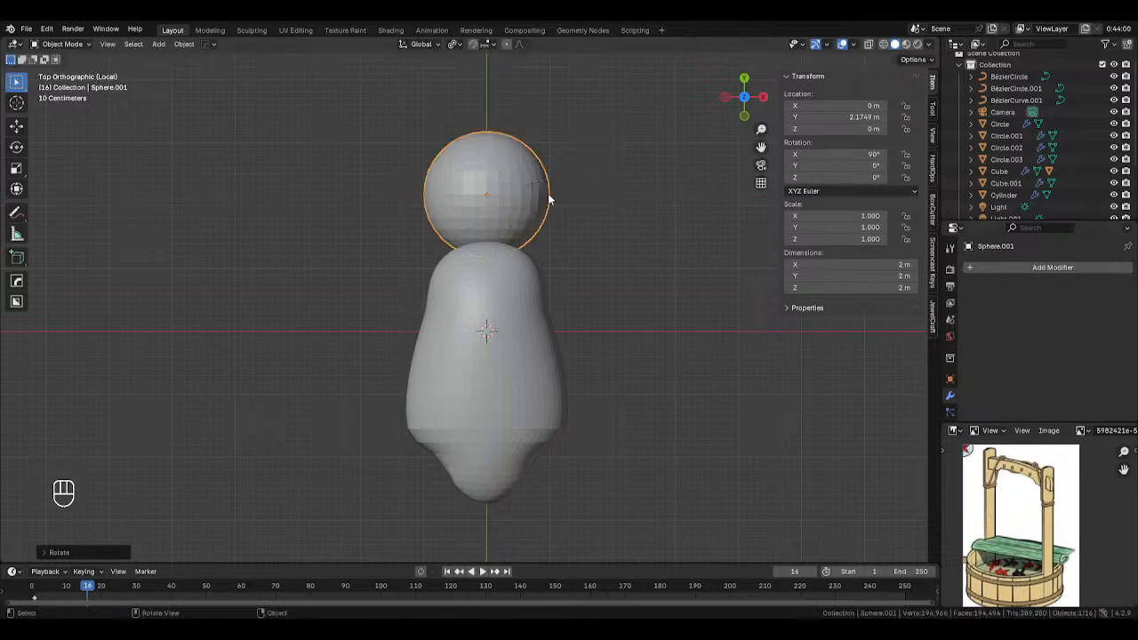
key(g)
key(y)
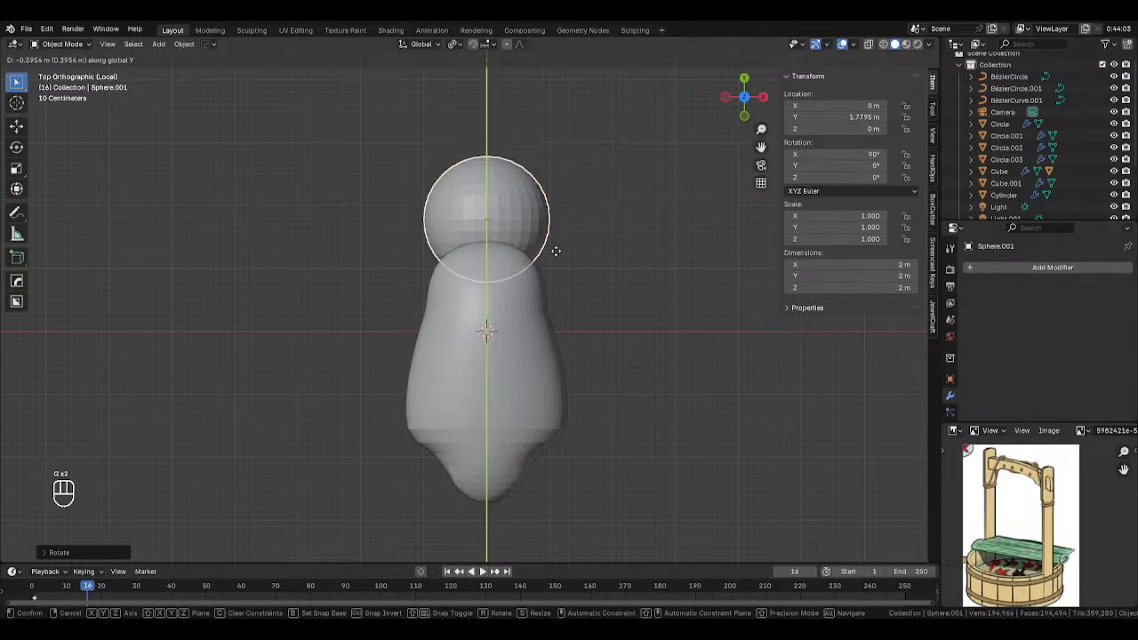
click(556, 250)
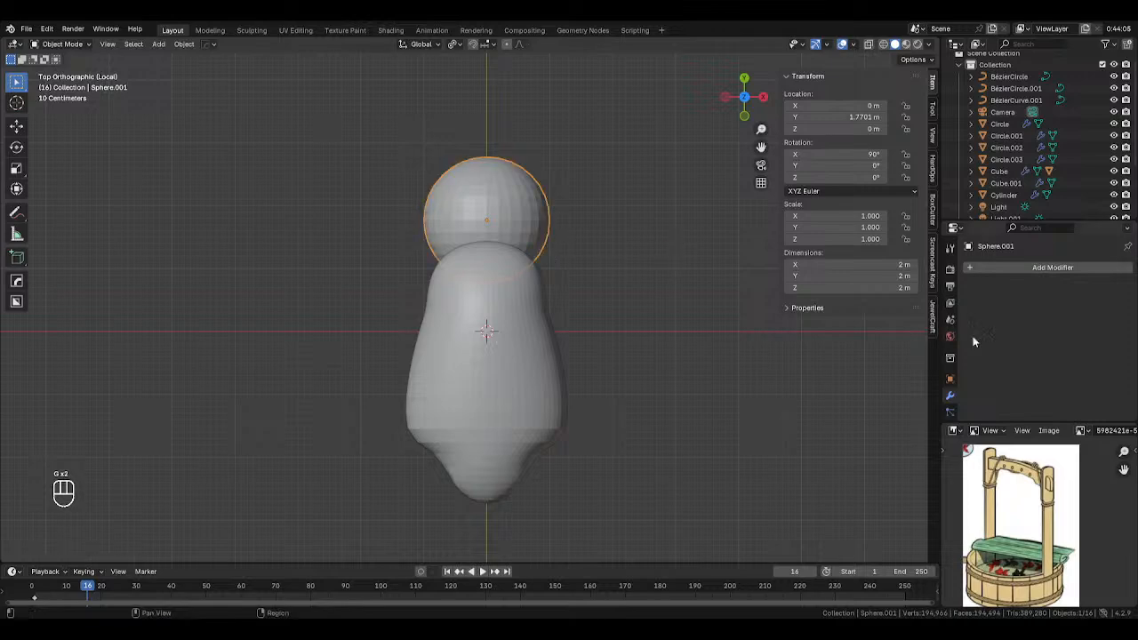
Add a Catmull-Clark Subdivision Surface modifier with viewport level 1 to the new sphere and apply it.
click(1024, 267)
mouse_move(989, 264)
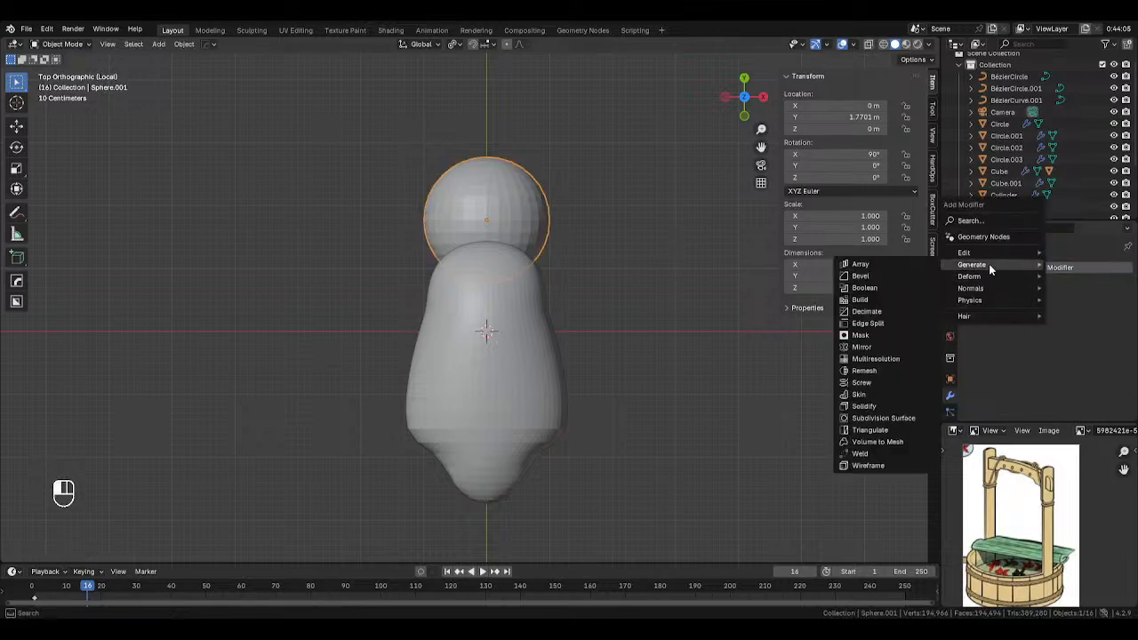
click(883, 417)
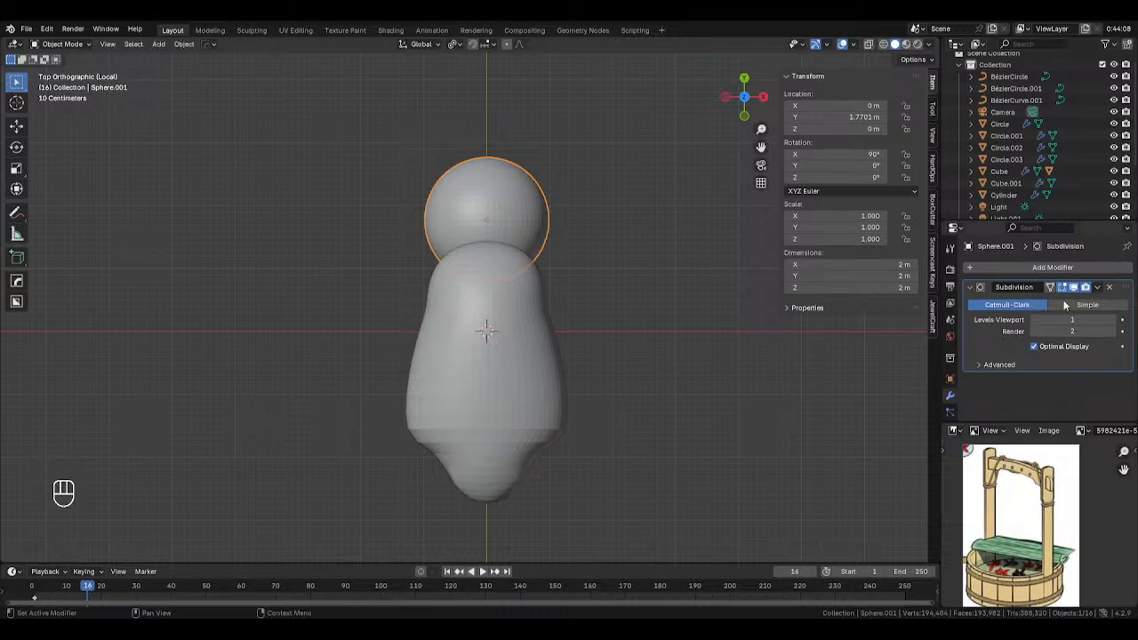
click(1034, 332)
click(1099, 289)
click(1058, 306)
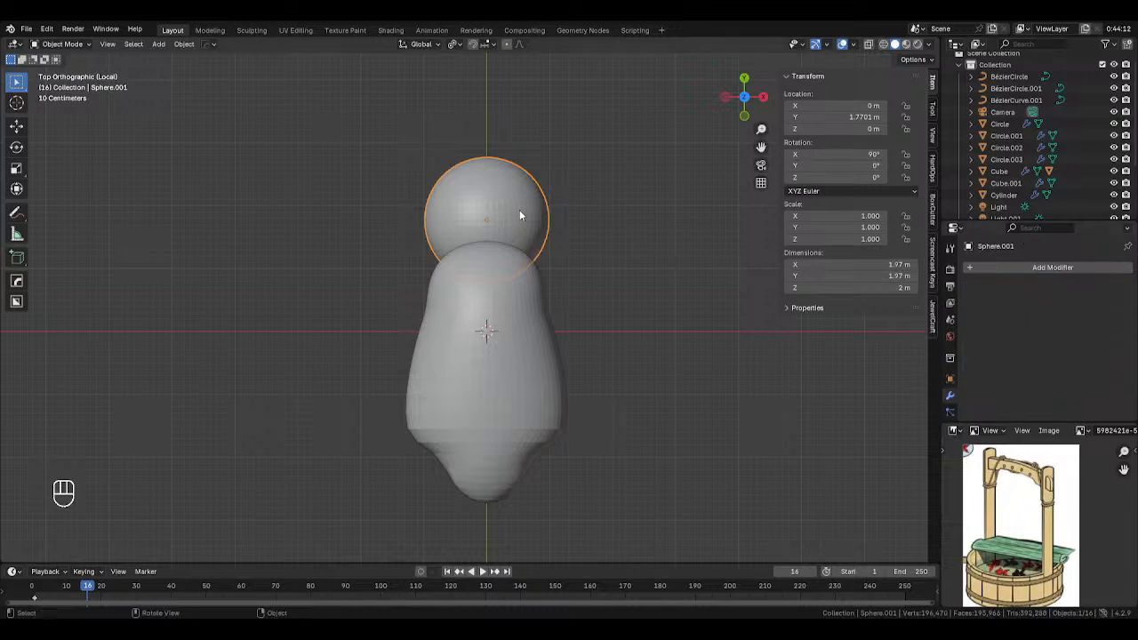
Add a cube and move it along X to about 2.25 m, beside the fish body.
scroll(520, 214, down, 1)
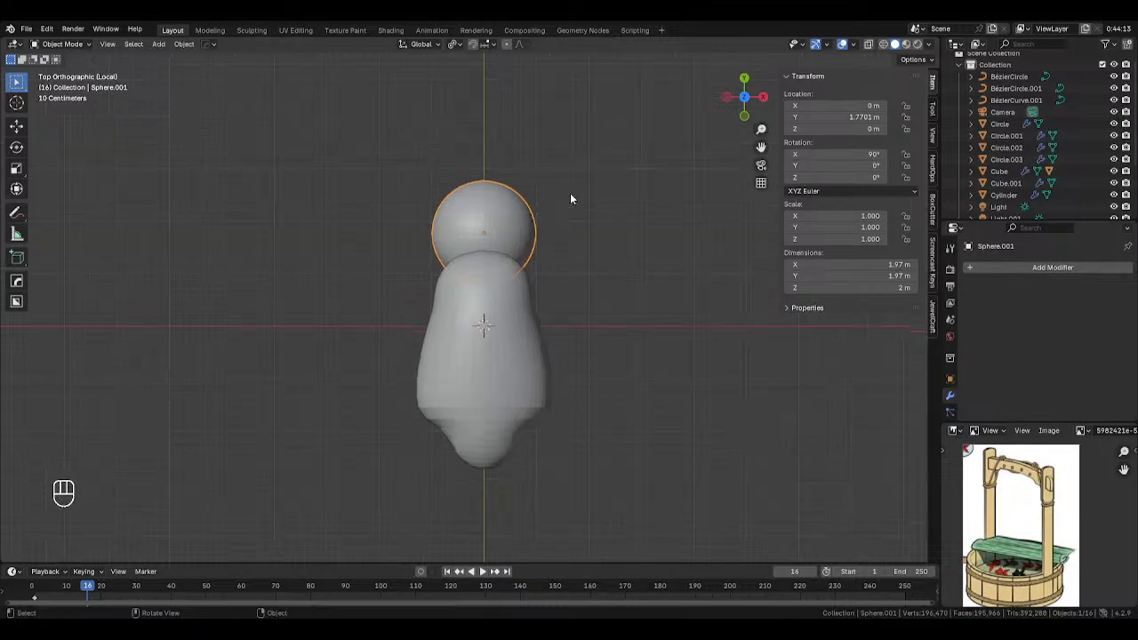
key(shift+a)
mouse_move(606, 250)
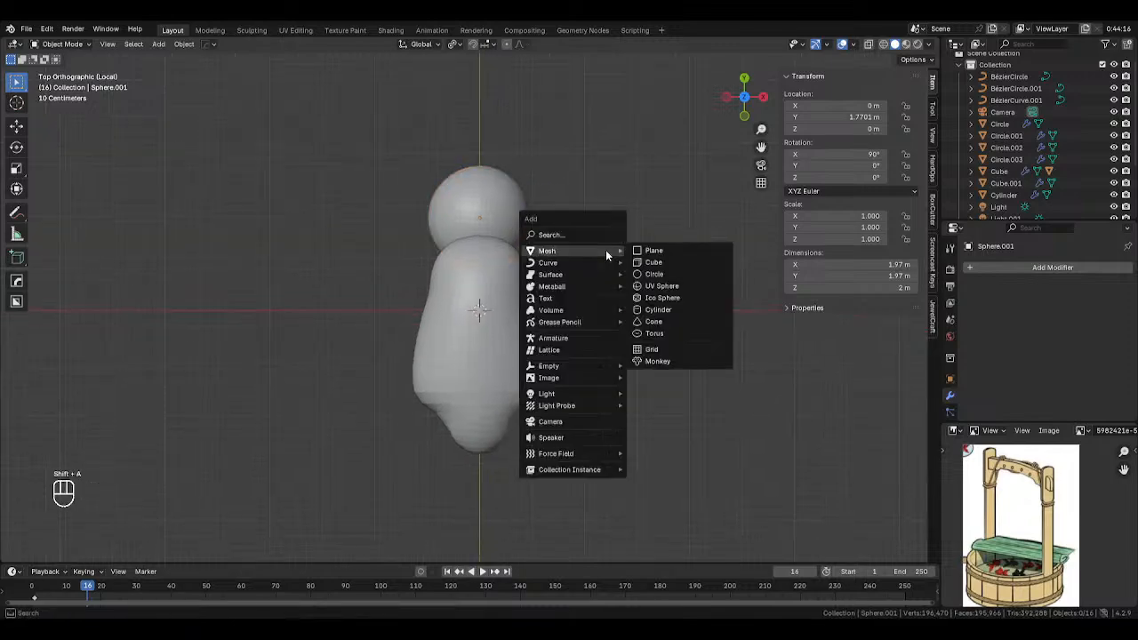
click(653, 264)
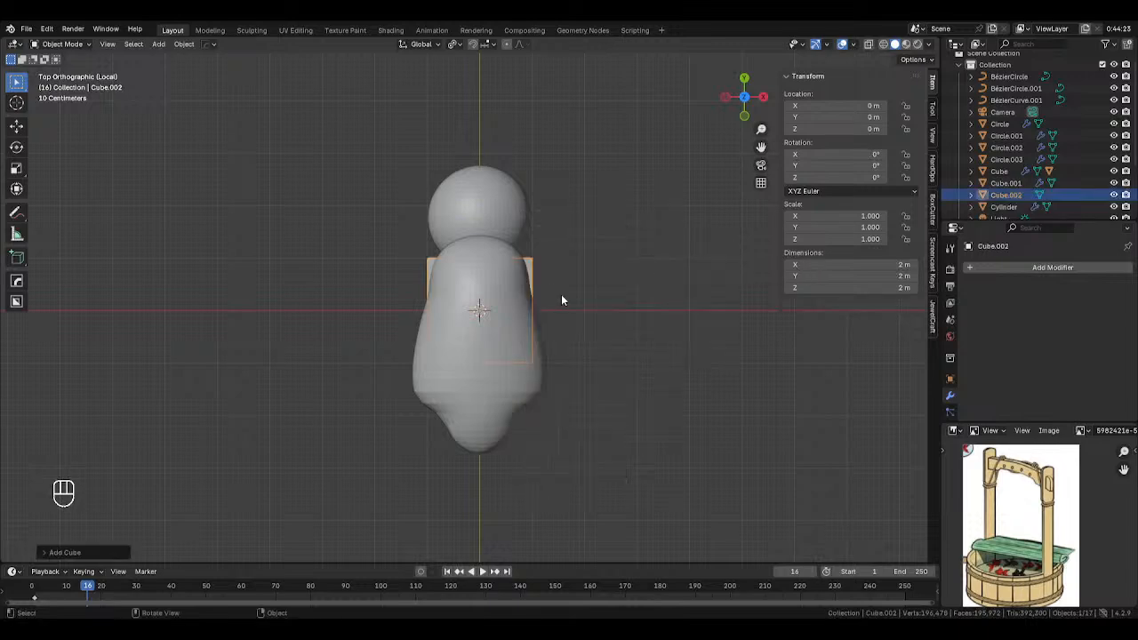
key(g)
click(660, 286)
Scale the cube along Y to about 0.57 and move it against the body's side at about X 1.78 m, Y 0.36 m.
key(s)
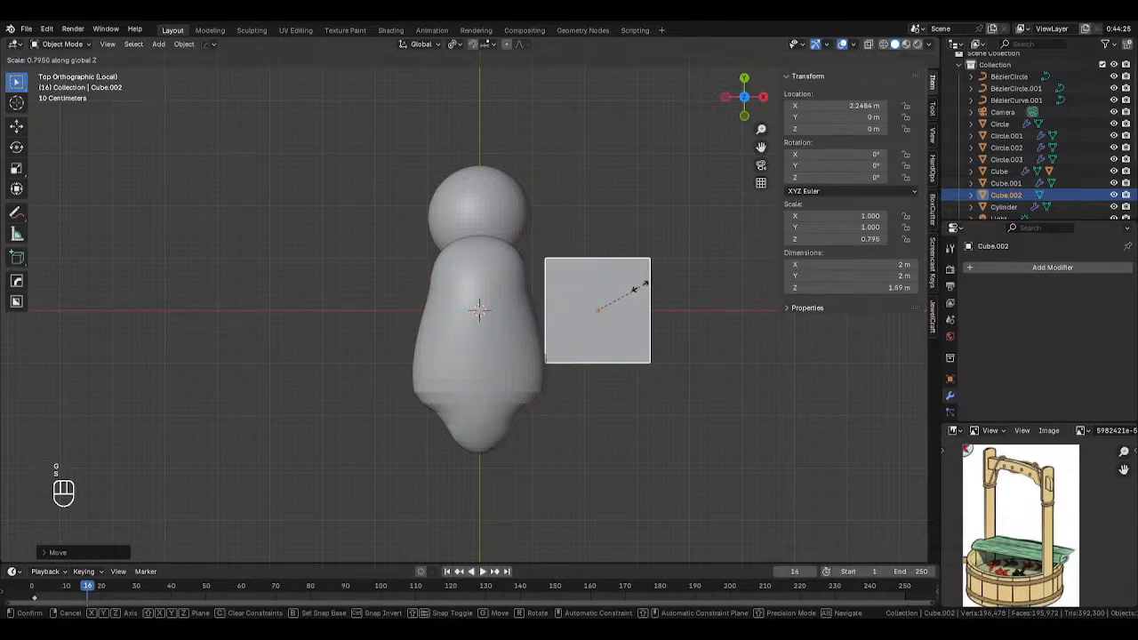
right_click(690, 291)
key(s)
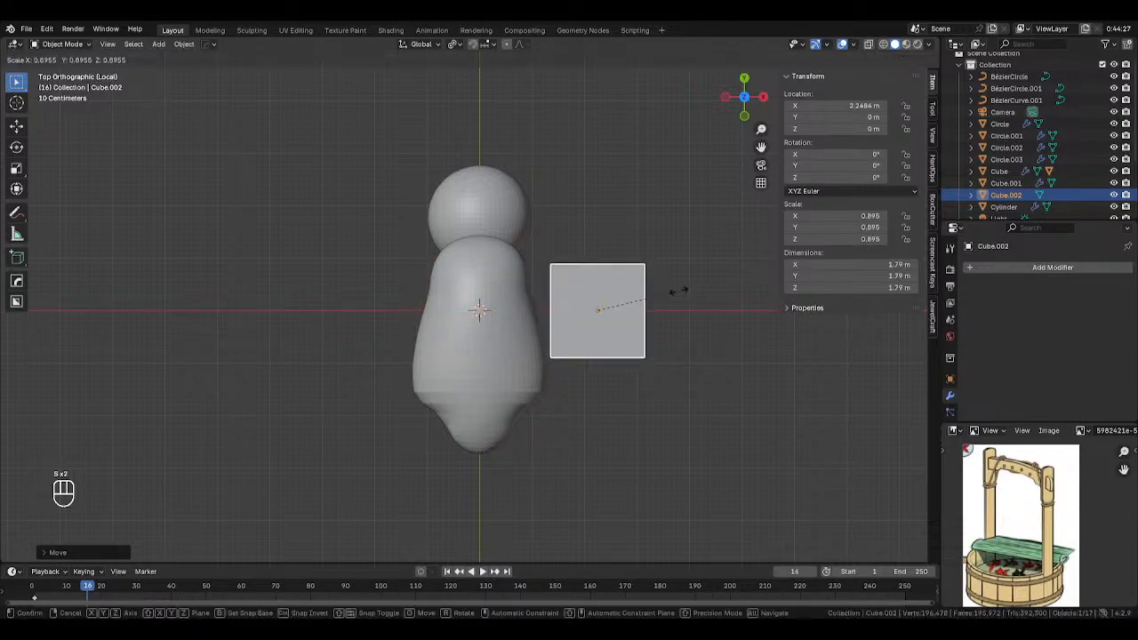
key(y)
click(629, 295)
key(g)
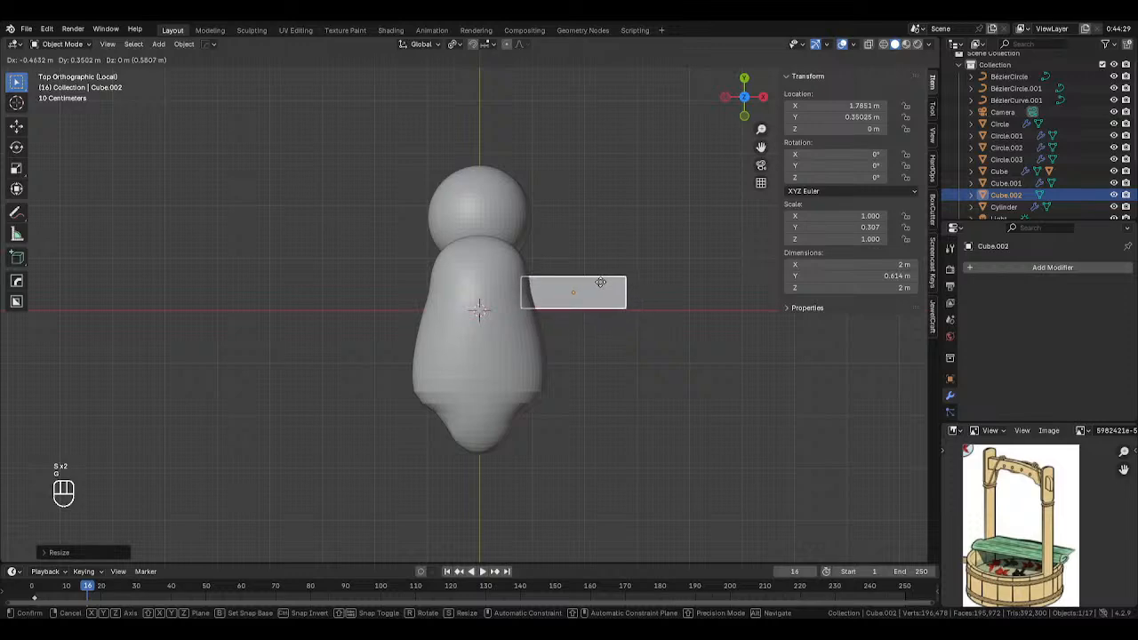
click(600, 282)
key(s)
key(y)
click(630, 275)
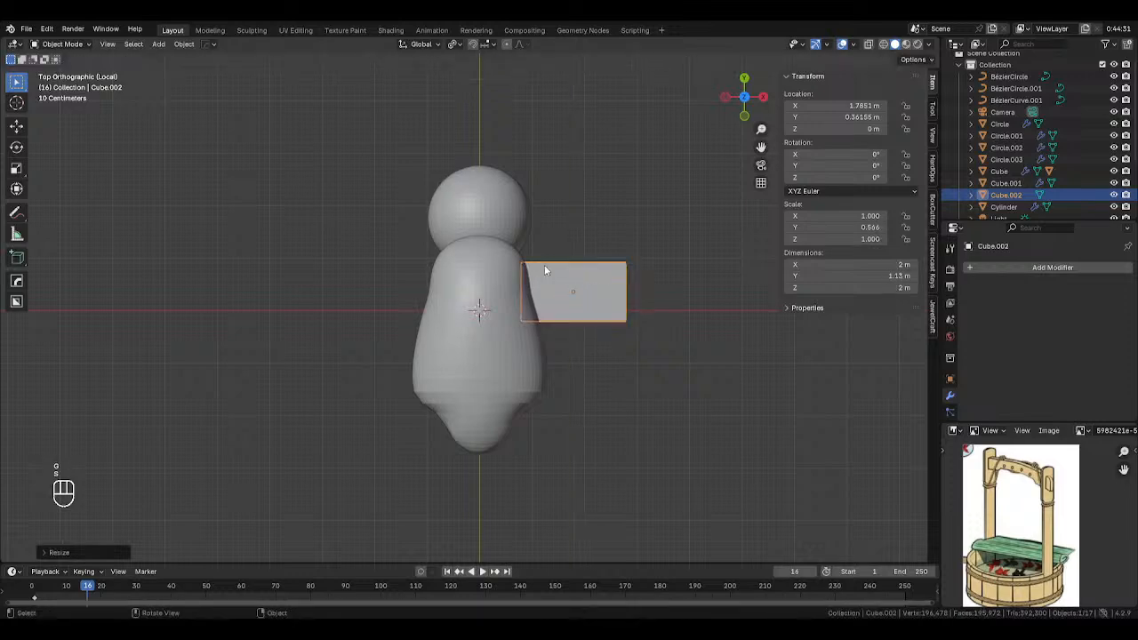
Enter Edit Mode with X-ray display and add a centred loop cut running lengthwise along the block.
key(Tab)
scroll(623, 266, up, 1)
key(alt+z)
key(ctrl+r)
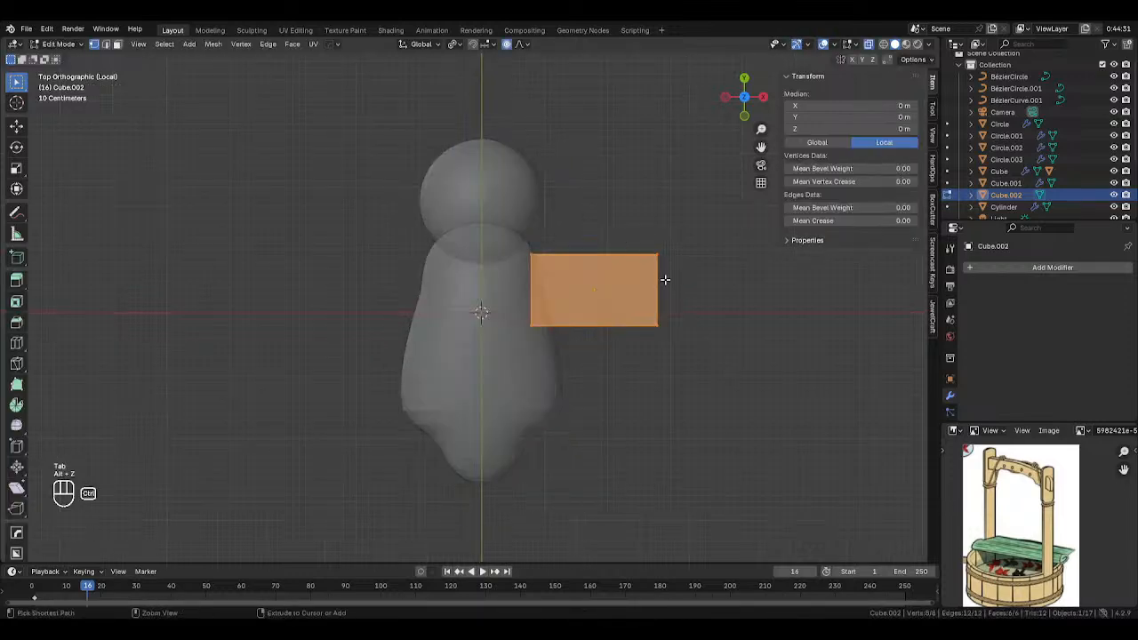
click(663, 279)
With proportional editing off, move the block's outer vertex pairs into a swept point, with the middle pair at a local X of about 1.78 m.
drag(641, 294, 699, 359)
key(g)
right_click(666, 336)
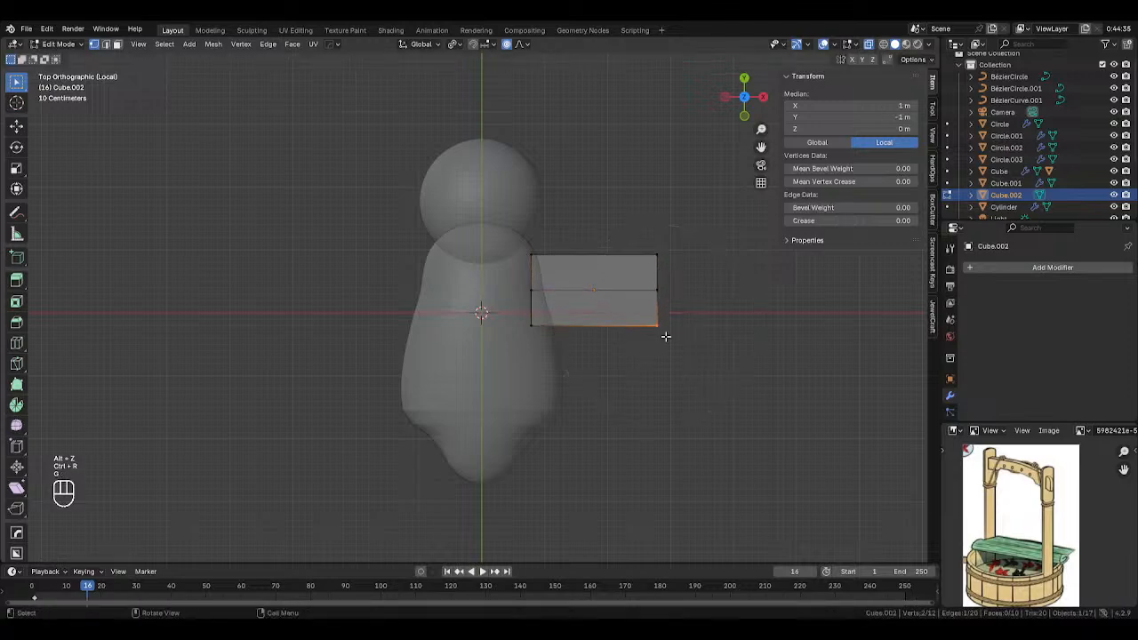
key(g)
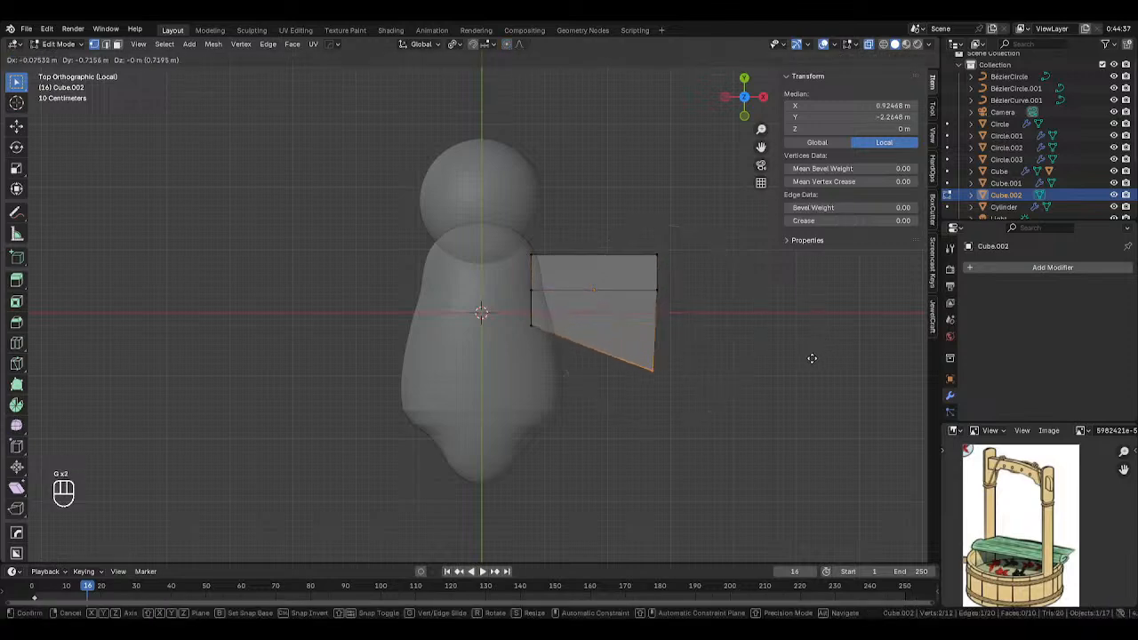
click(810, 356)
drag(637, 275, 700, 313)
key(g)
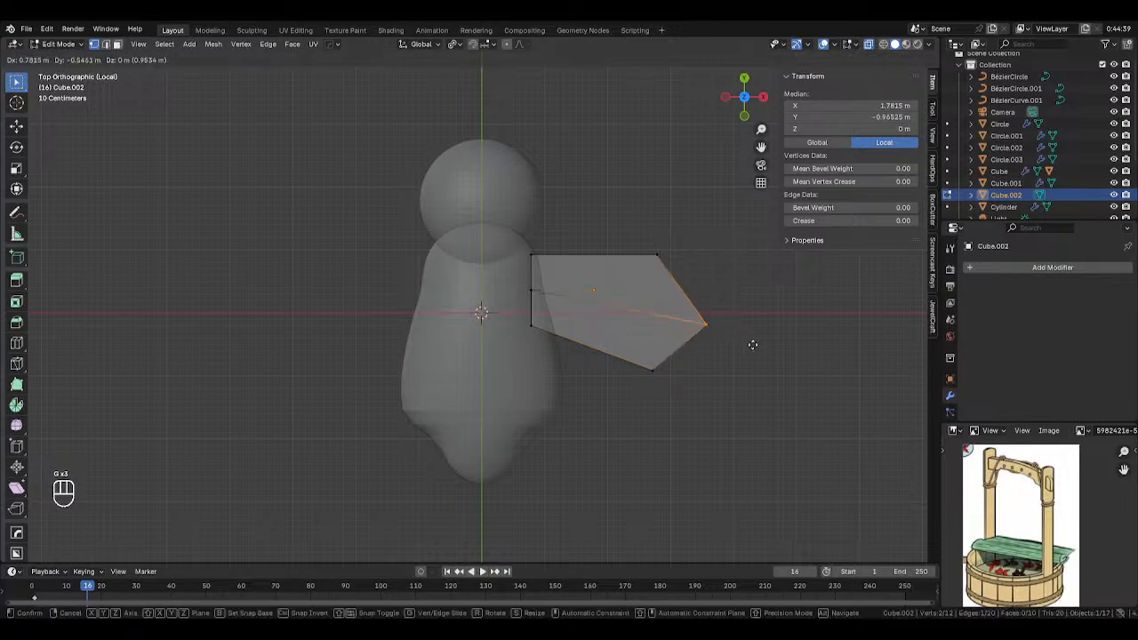
click(748, 356)
drag(597, 222, 682, 279)
key(g)
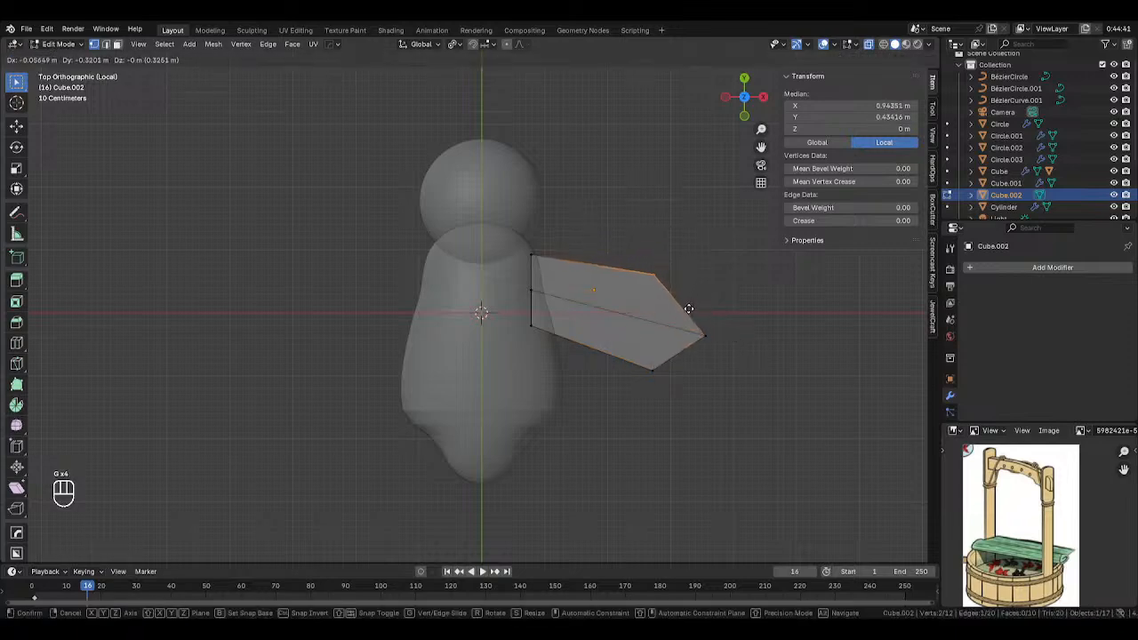
click(680, 310)
Add a centred loop cut across the fin and raise its upper and lower vertex pairs, the upper one to a local Y of about 1.03 m.
key(ctrl+r)
click(586, 277)
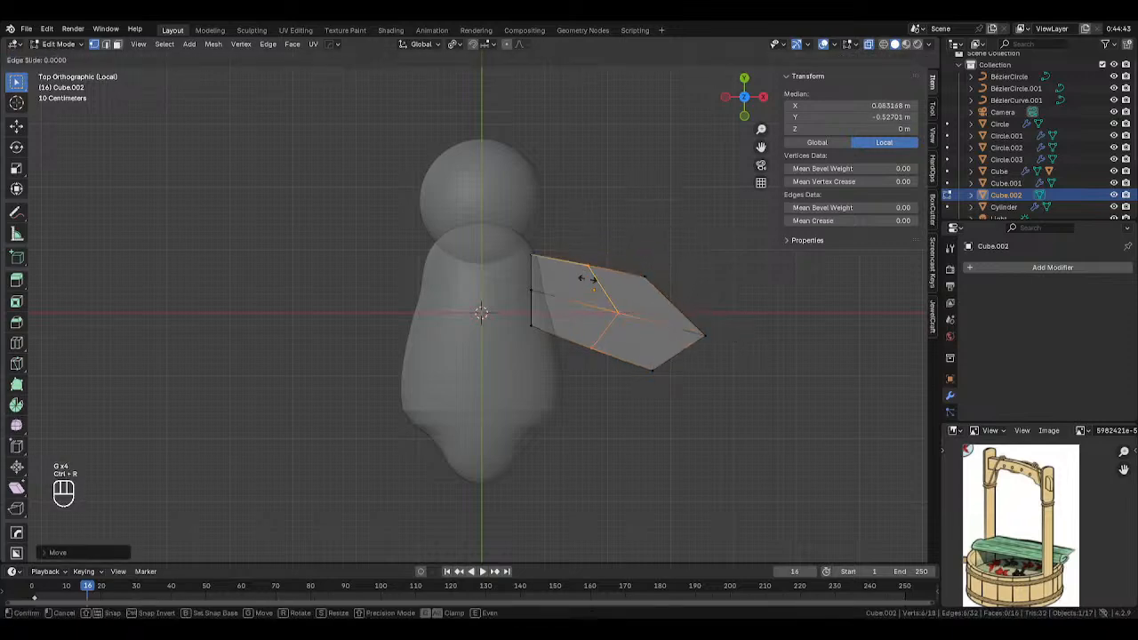
right_click(586, 277)
drag(566, 244, 612, 274)
key(g)
click(615, 267)
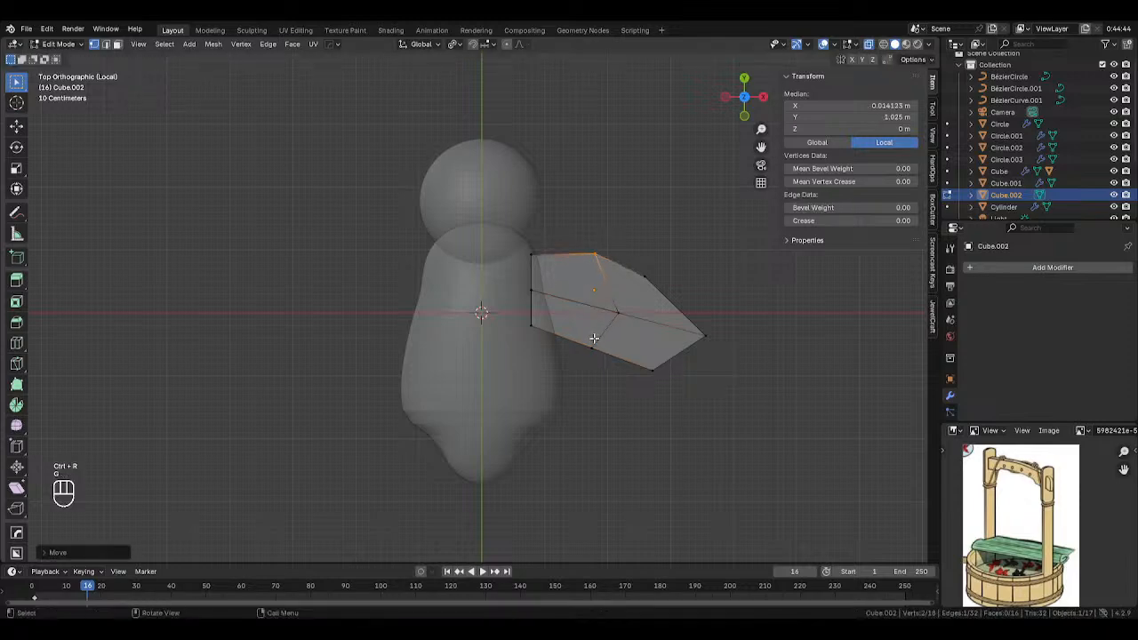
drag(586, 337, 610, 358)
key(g)
click(603, 343)
Add a loop cut halfway between the fin's base and middle loop, and move its lower vertex pair downward and outward.
key(ctrl+r)
click(558, 287)
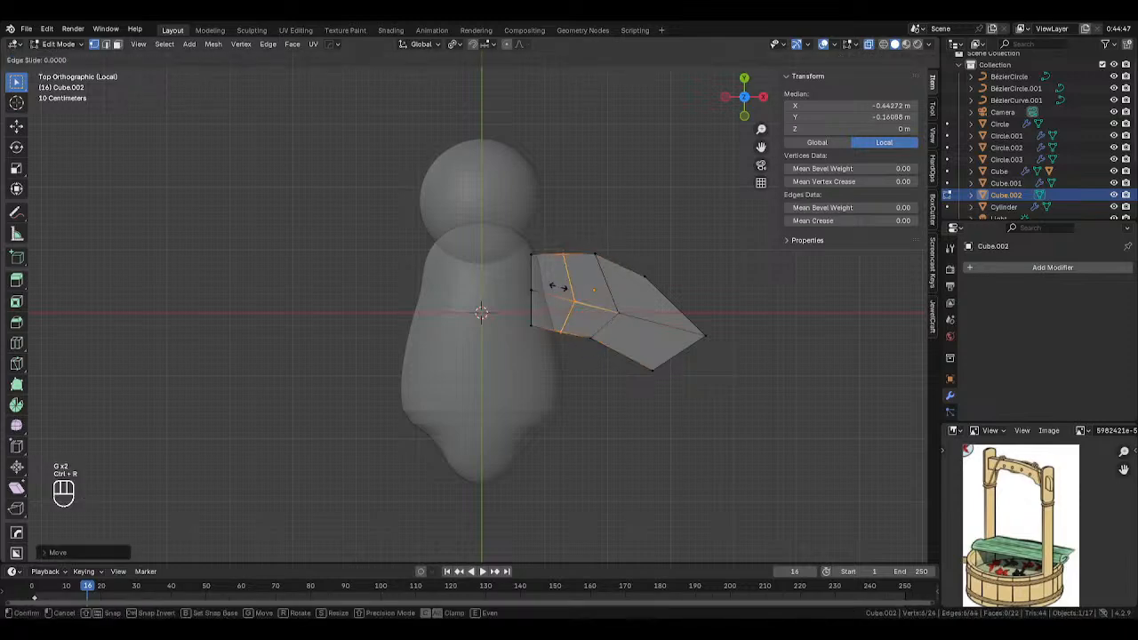
click(557, 287)
drag(546, 322, 572, 350)
key(g)
click(582, 356)
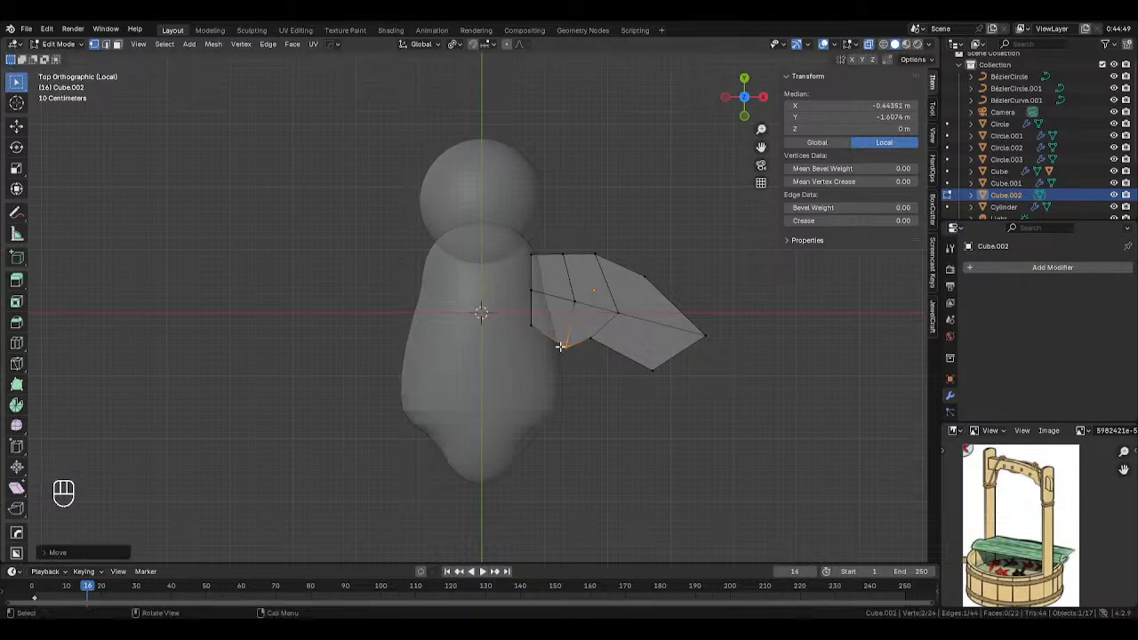
key(g)
click(587, 358)
Move the lower vertex pair at the fin's base up to about X -0.92 m, Y -0.47 m in local coordinates.
drag(516, 313, 548, 336)
key(g)
click(601, 347)
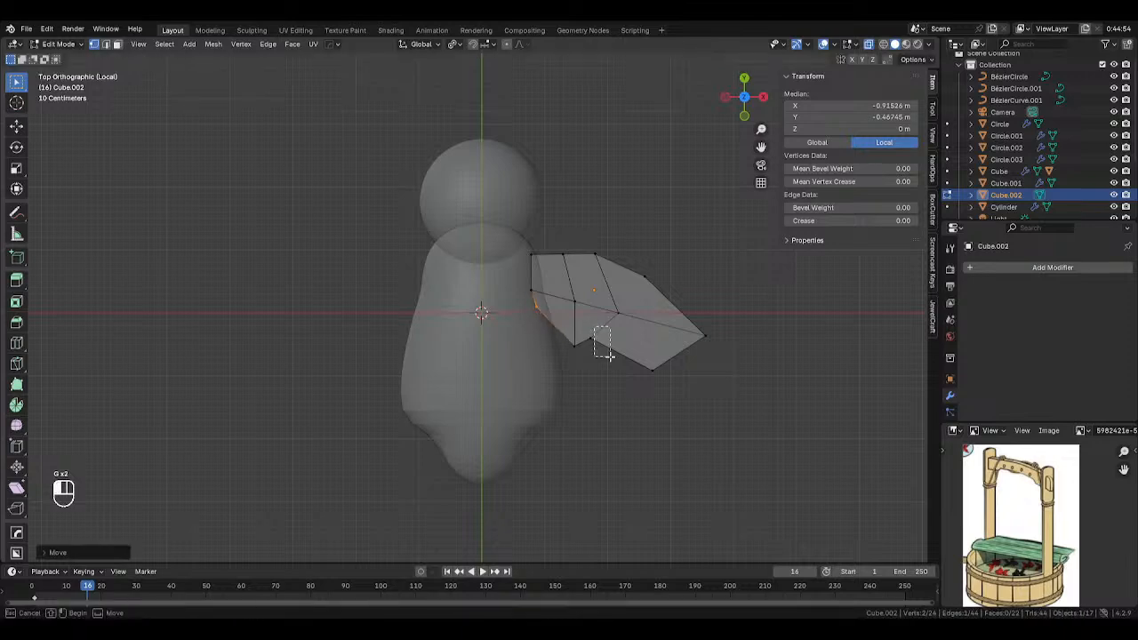
Move the lower vertex pair of the fin's centre loop to about X 0.08 m, Y -1.42 m in local coordinates.
key(g)
click(618, 356)
key(Tab)
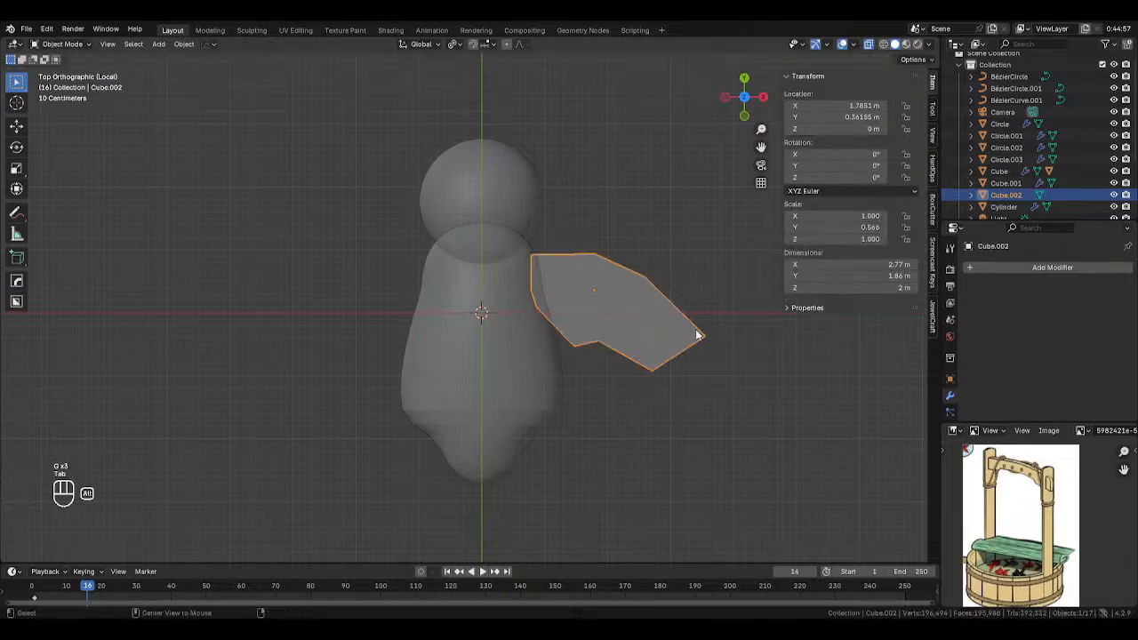
key(alt+z)
key(Tab)
key(alt+z)
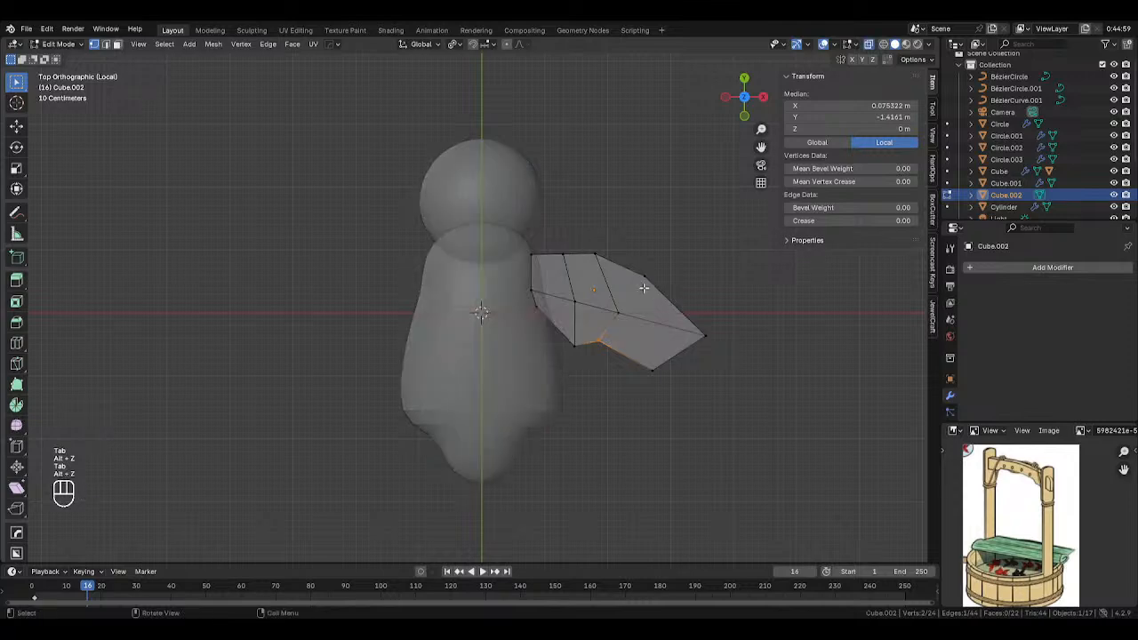
Move the fin's lower outer tip vertex pairs inward together, to a local median of about X 1.15 m, Y -1.47 m.
drag(643, 287, 765, 414)
key(g)
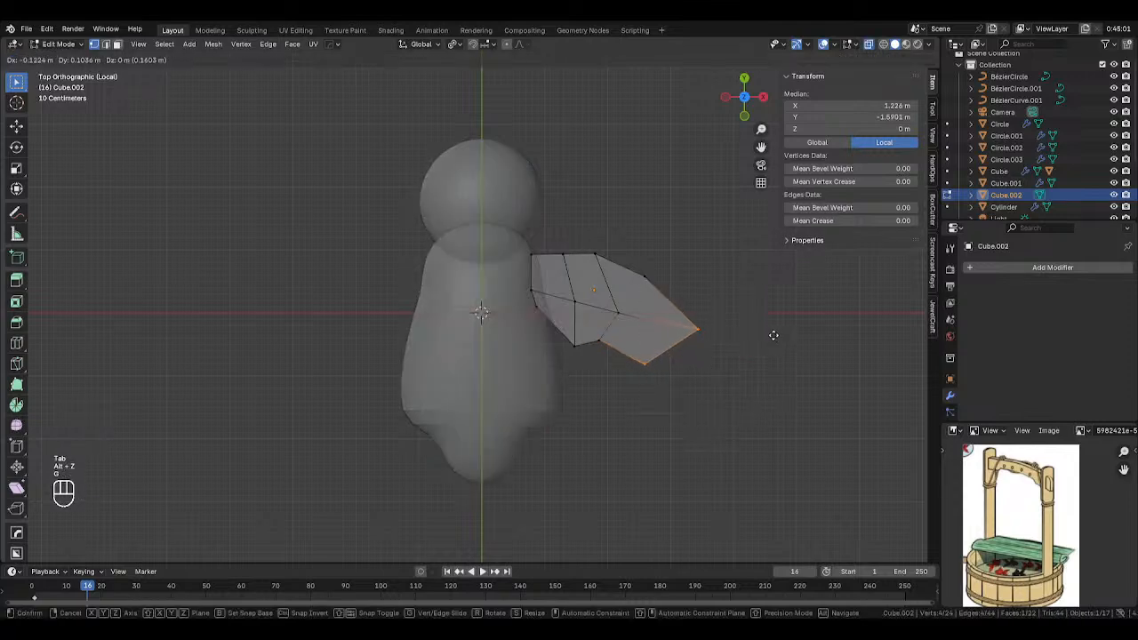
click(768, 330)
key(Tab)
Add a Subdivision Surface modifier to the fin with a viewport level of 2.
click(1008, 267)
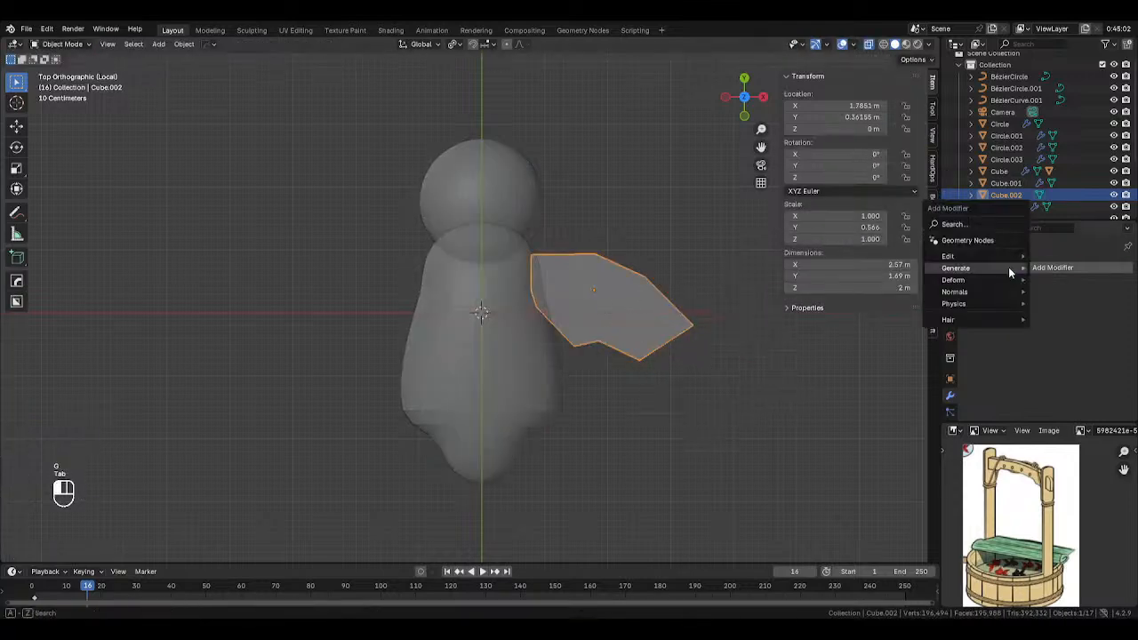
mouse_move(960, 269)
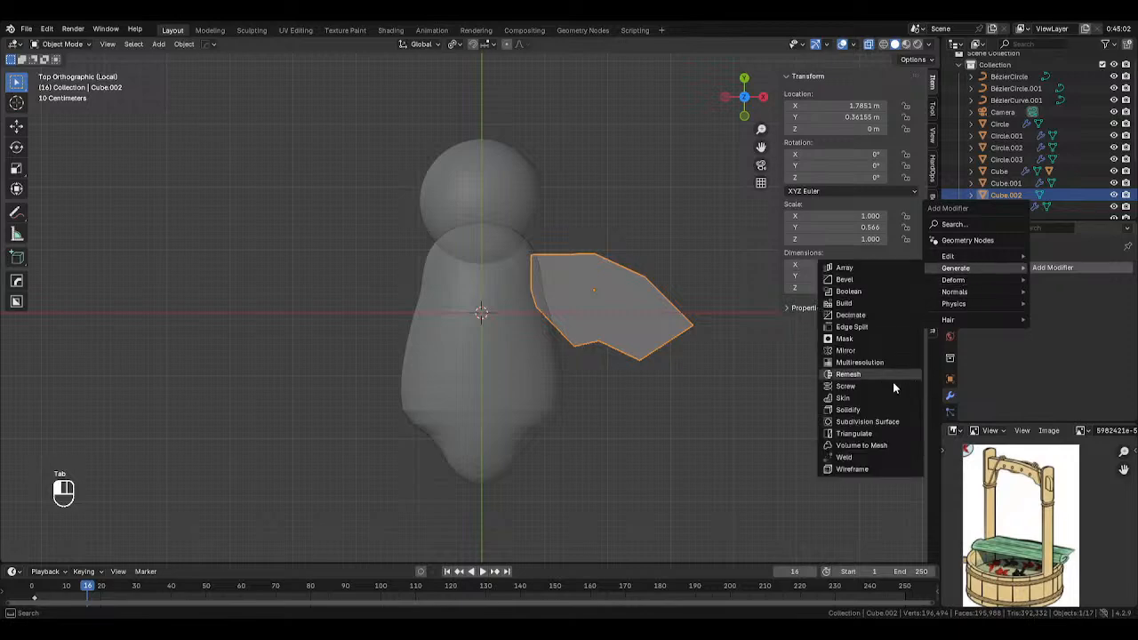
click(865, 422)
click(1112, 322)
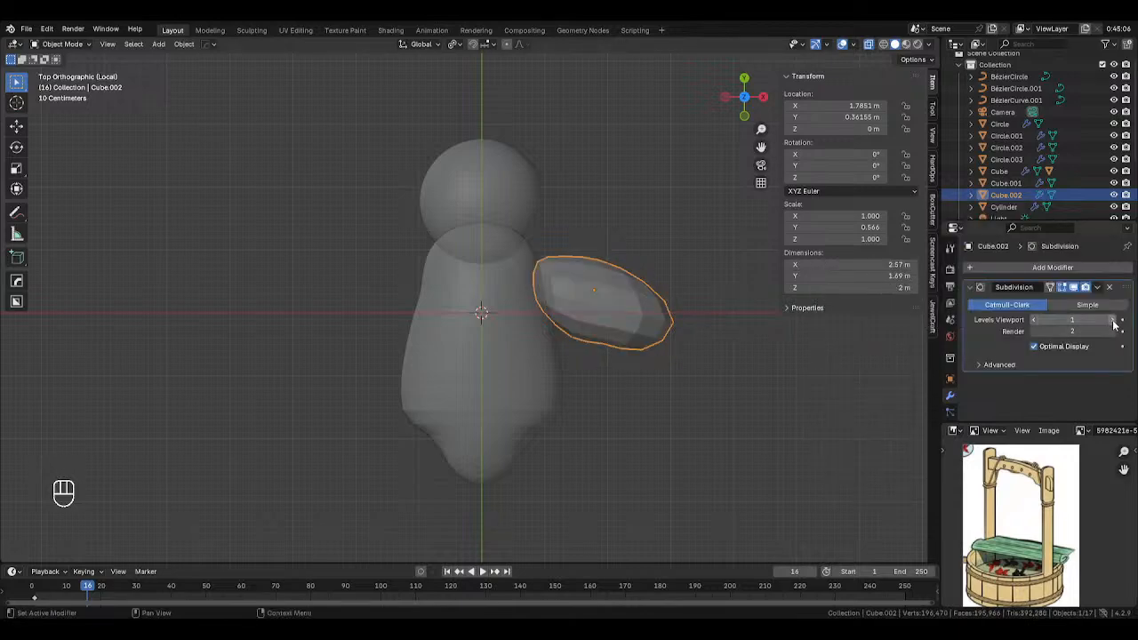
click(1113, 322)
click(1038, 320)
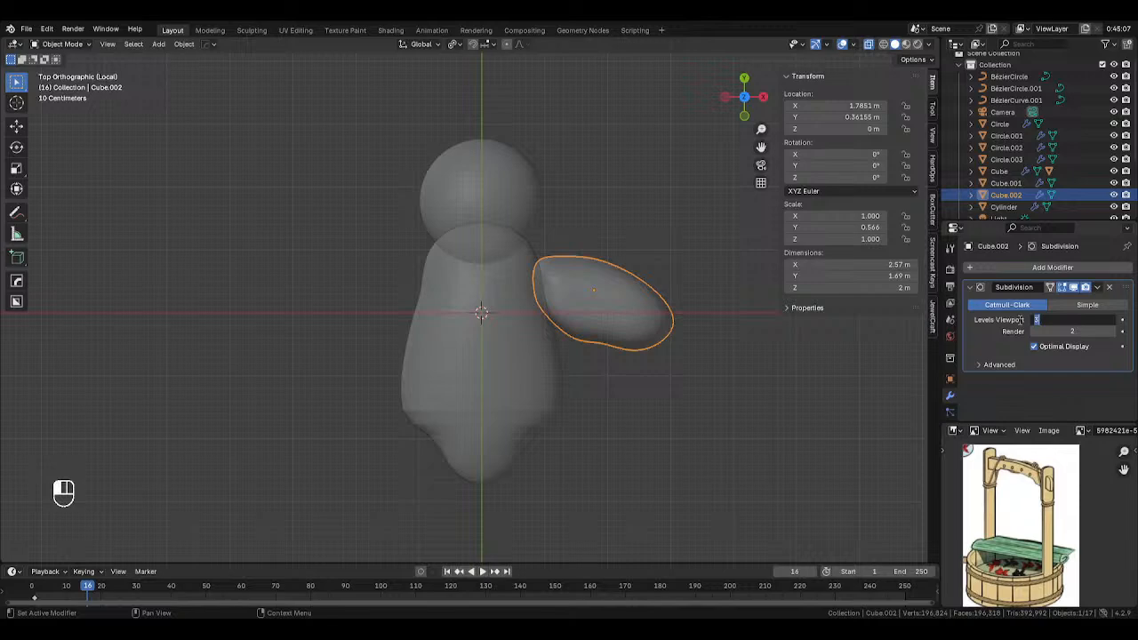
click(820, 320)
click(1033, 320)
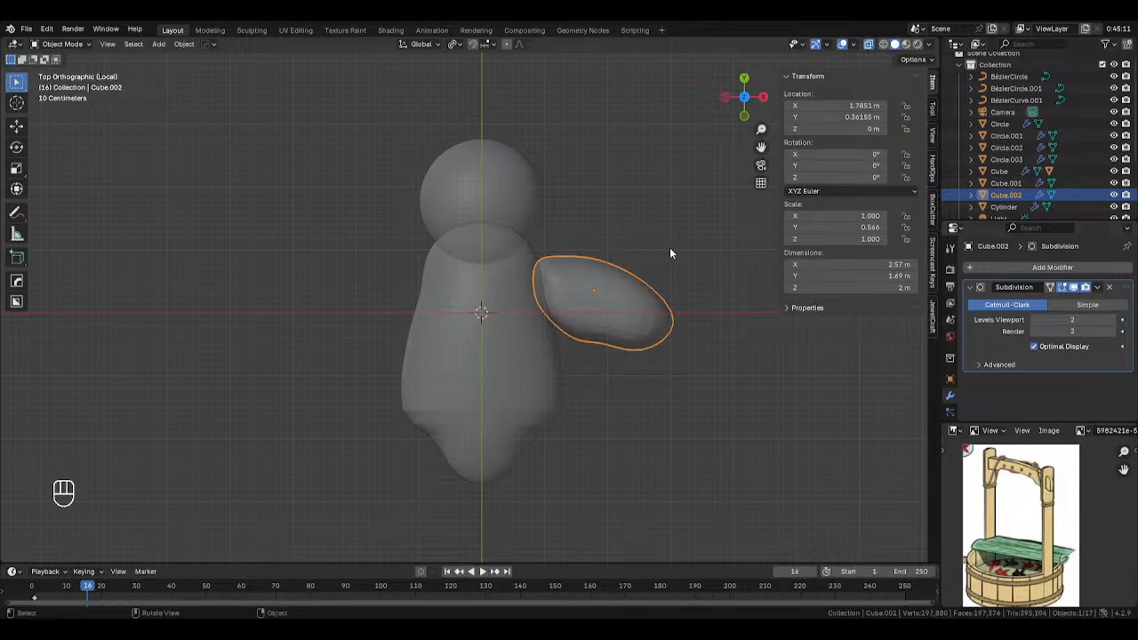
Flatten the whole fin mesh along Z to a thickness of about 0.93 m.
key(Tab)
middle_drag(710, 283, 680, 269)
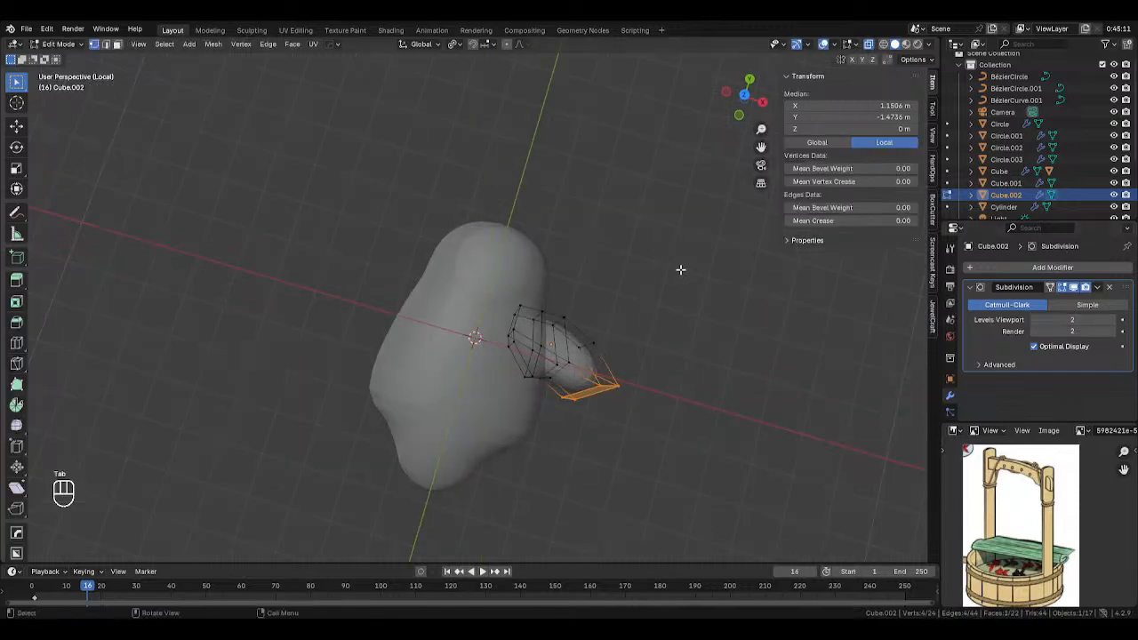
key(KP_7)
key(a)
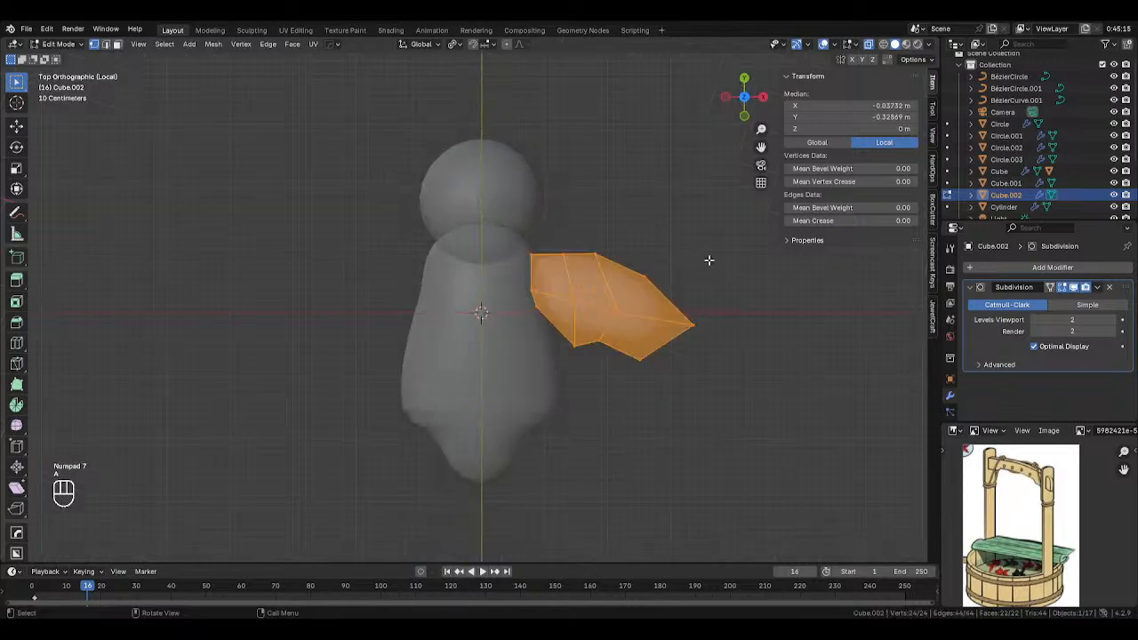
key(s)
key(z)
click(649, 260)
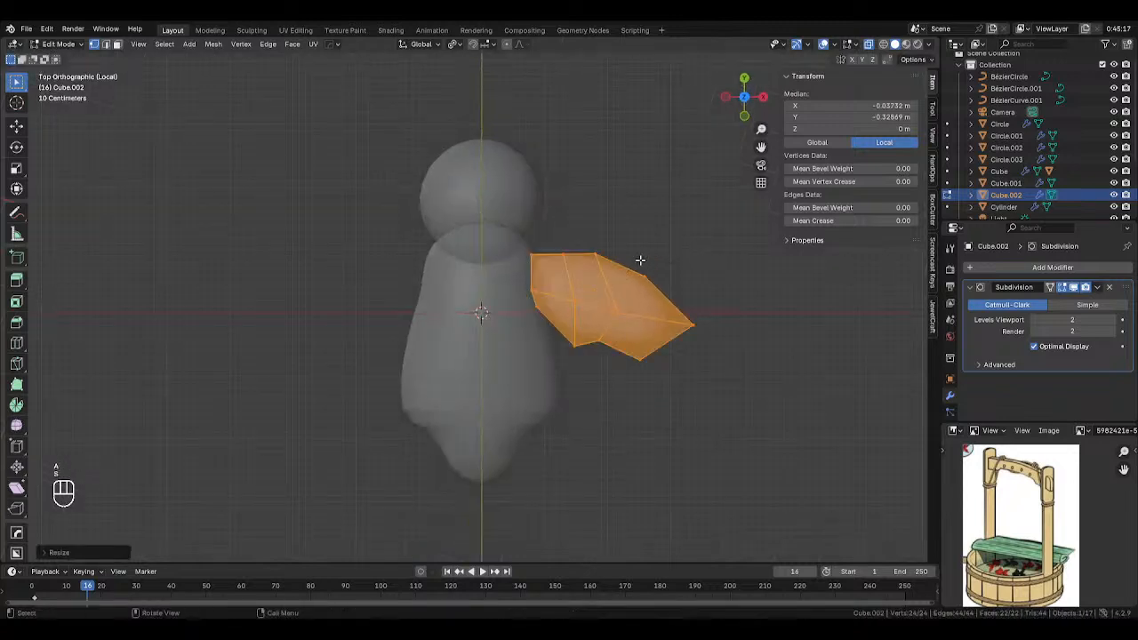
middle_drag(640, 254, 570, 190)
key(Tab)
Clear the location of the fish's body so it sits at the world origin.
scroll(447, 281, down, 4)
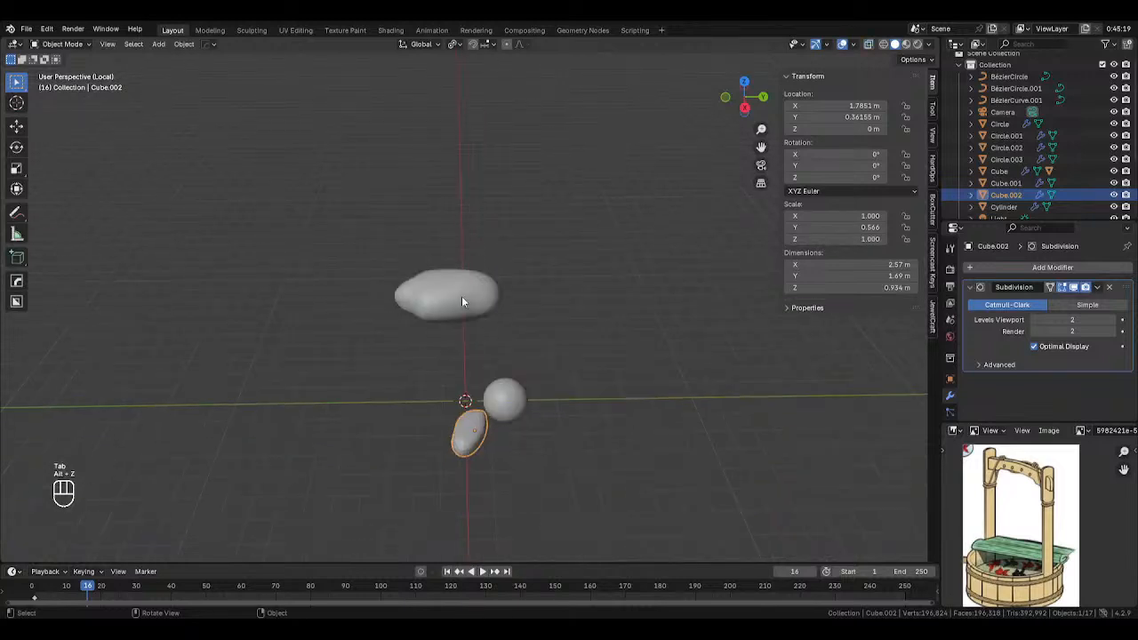
click(461, 297)
key(alt+g)
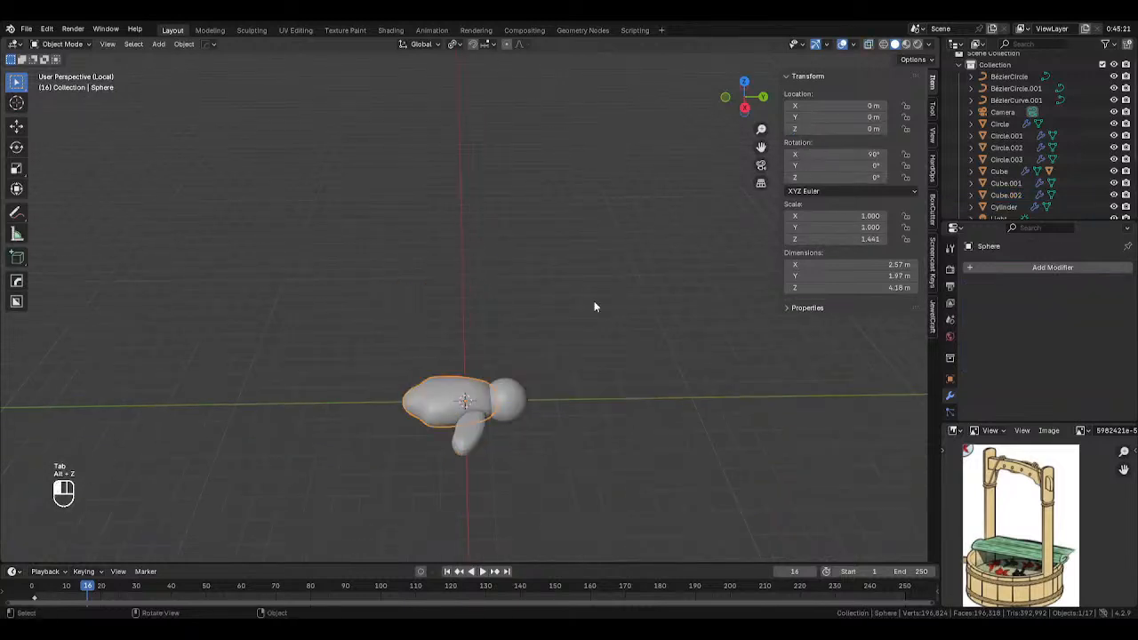
key(KP_7)
scroll(594, 302, up, 5)
Add a loop cut to the fin and slide it close to the base edge beside the body.
click(557, 297)
key(Tab)
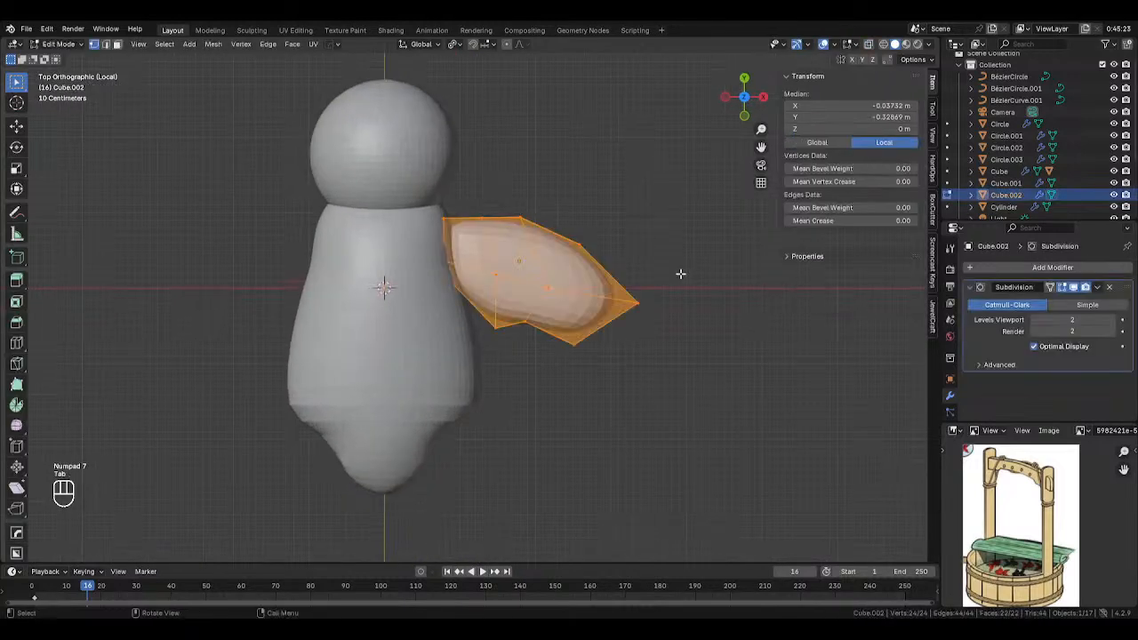
key(alt+z)
key(alt+z)
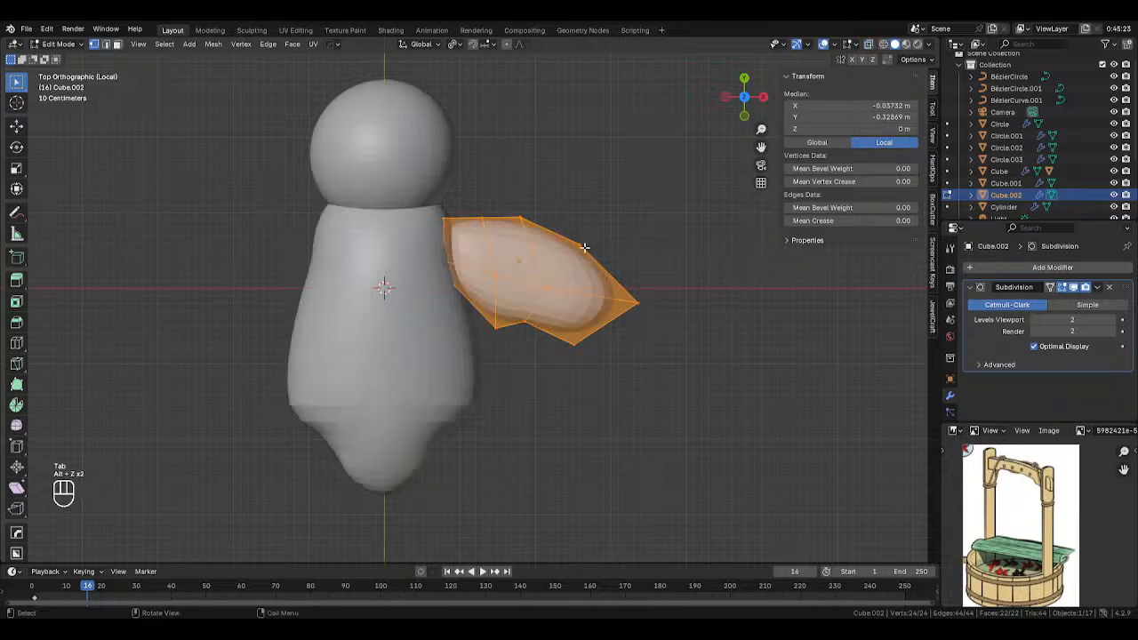
key(z)
key(z)
key(alt+z)
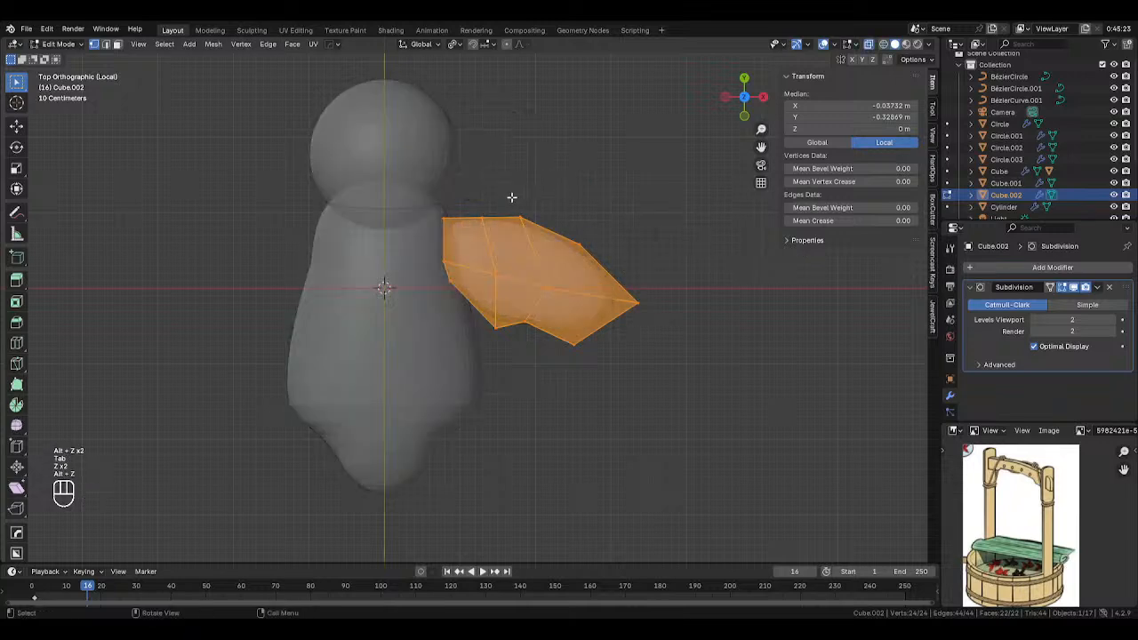
drag(467, 189, 506, 237)
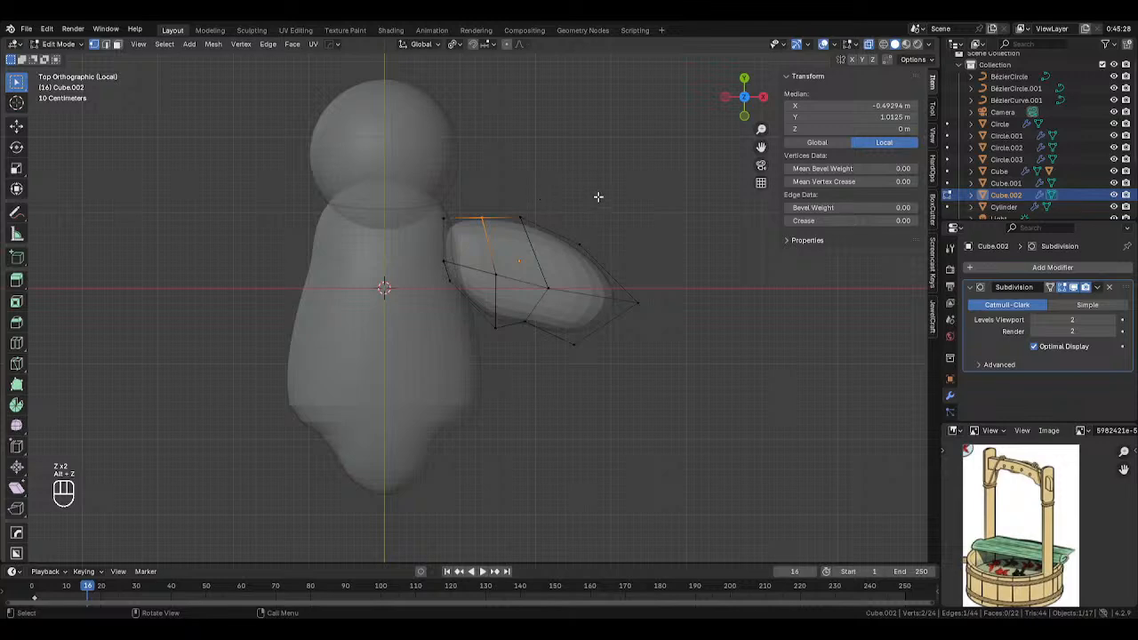
key(ctrl+r)
click(458, 224)
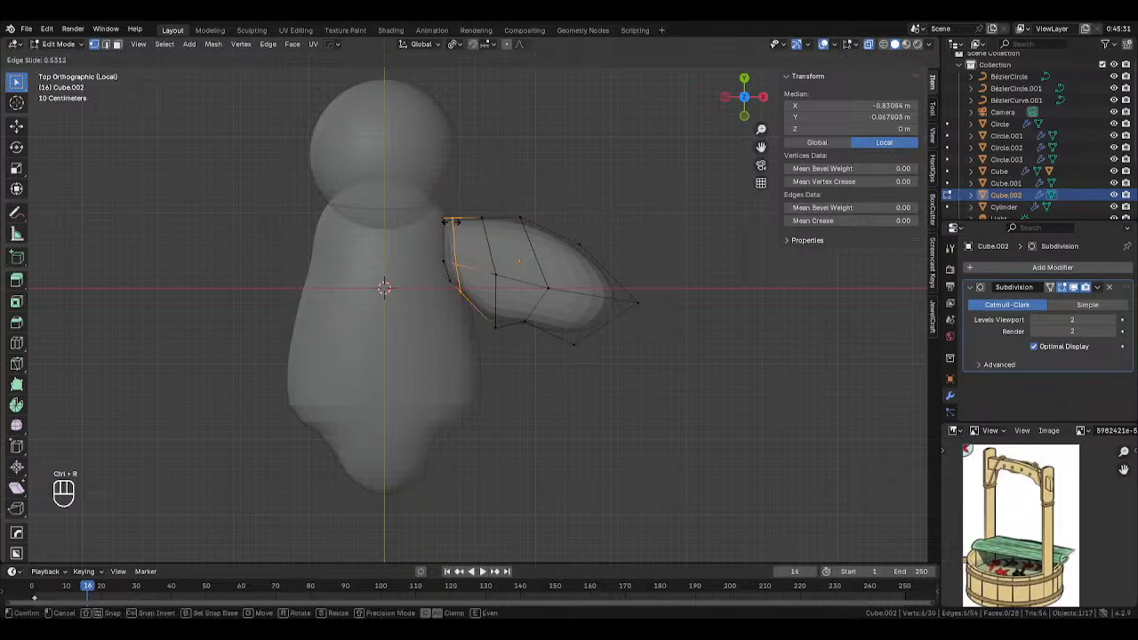
click(446, 223)
Add lengthwise loop cuts to the fin, one slid close to its upper edge and one close to its lower edge.
key(ctrl+r)
click(578, 258)
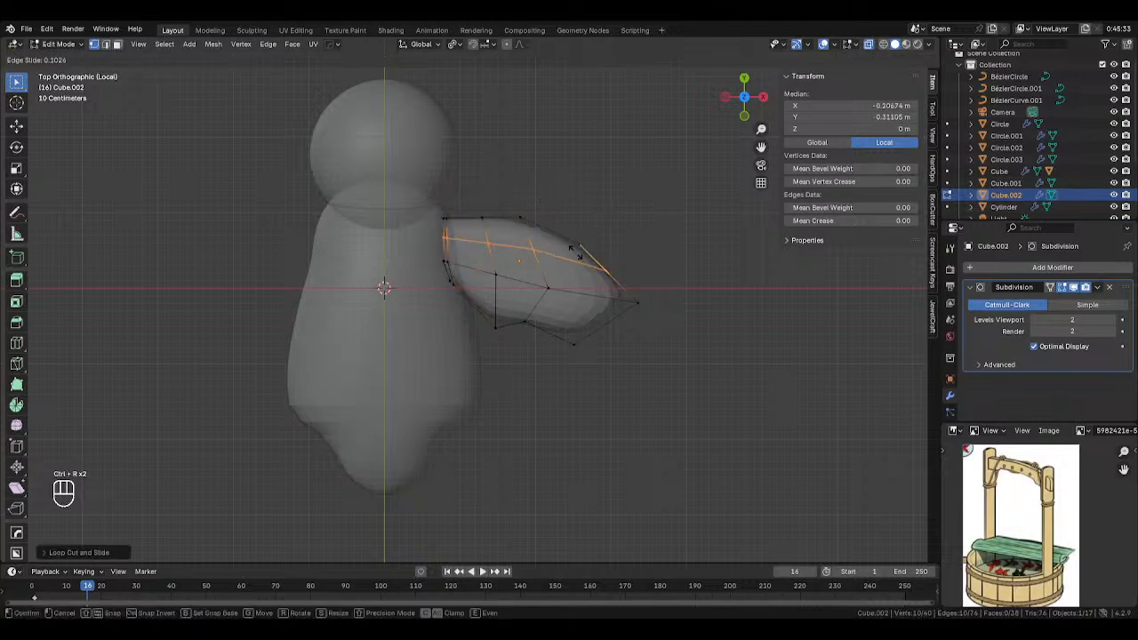
click(599, 274)
key(ctrl+r)
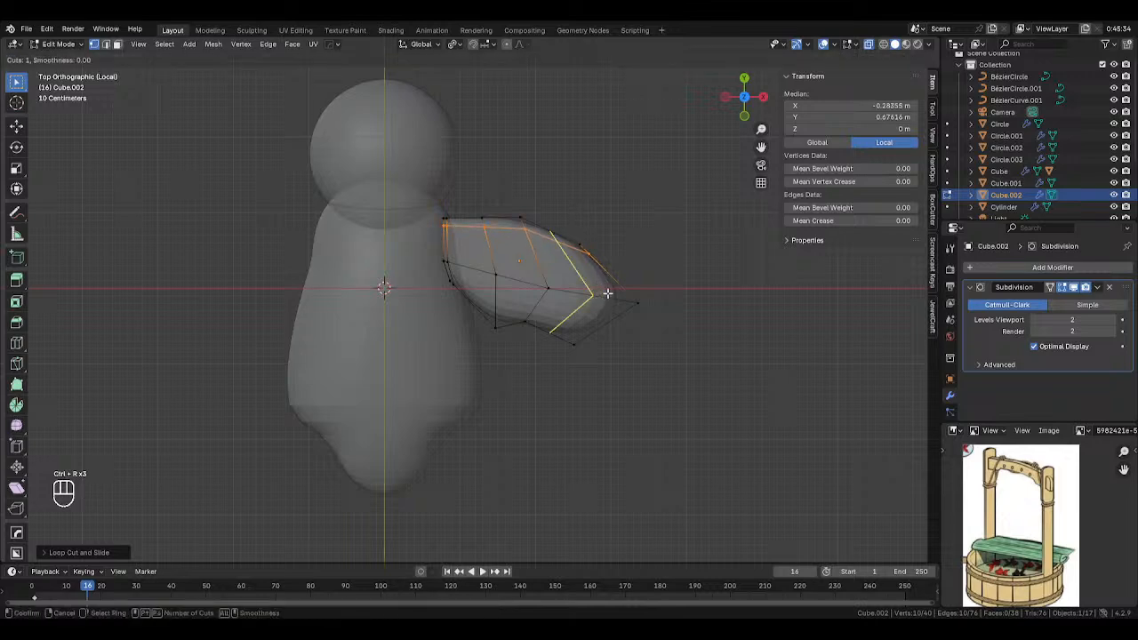
key(ctrl+z)
key(ctrl+r)
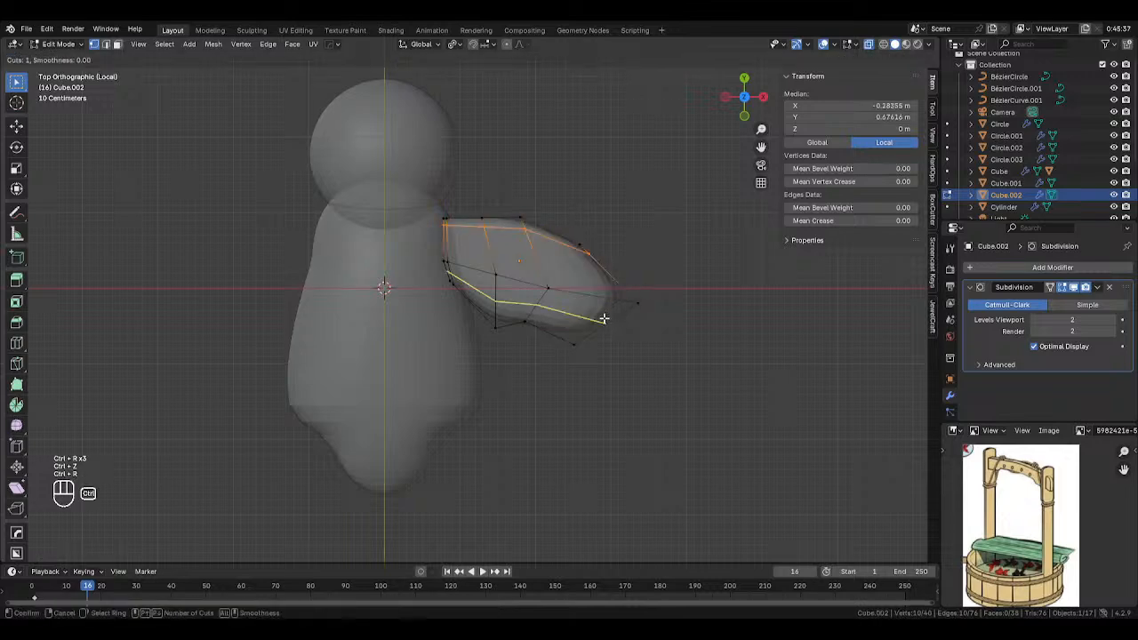
click(603, 319)
click(583, 347)
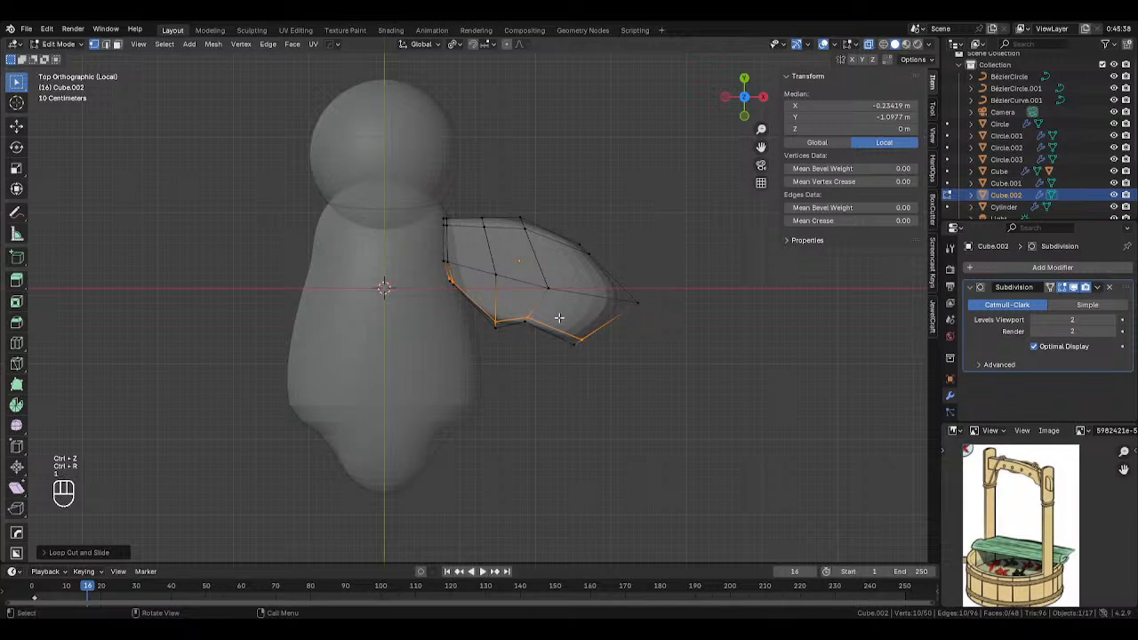
Pull the fin's lower tip vertices inward, and add a centred lengthwise loop cut in the lower half with its outer vertex pair moved inward.
key(g)
key(g)
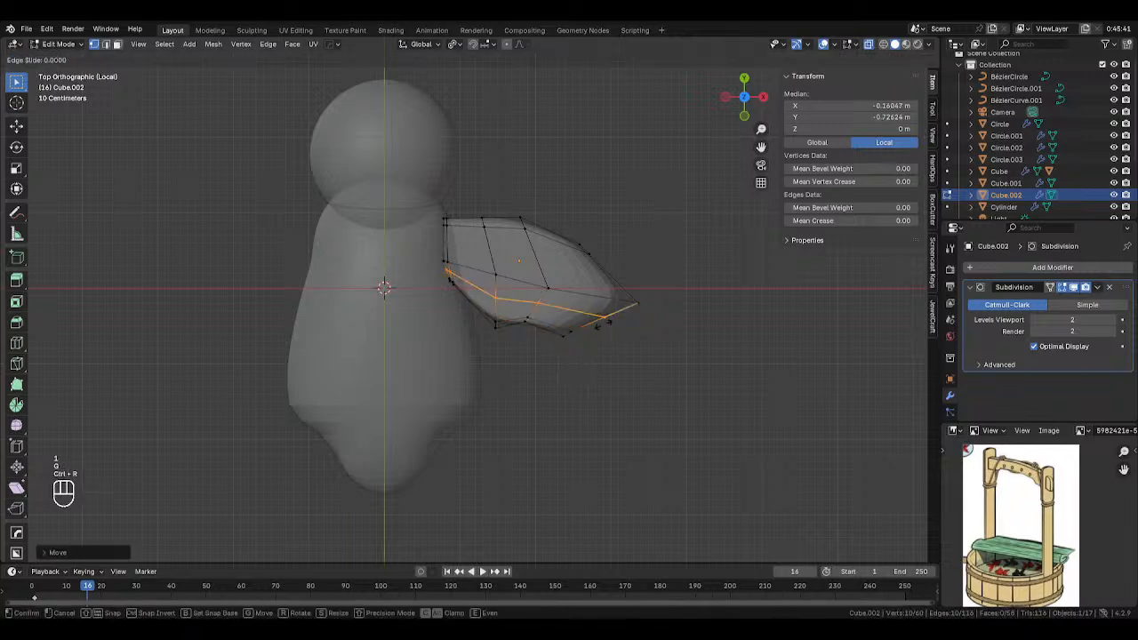
right_click(598, 325)
key(g)
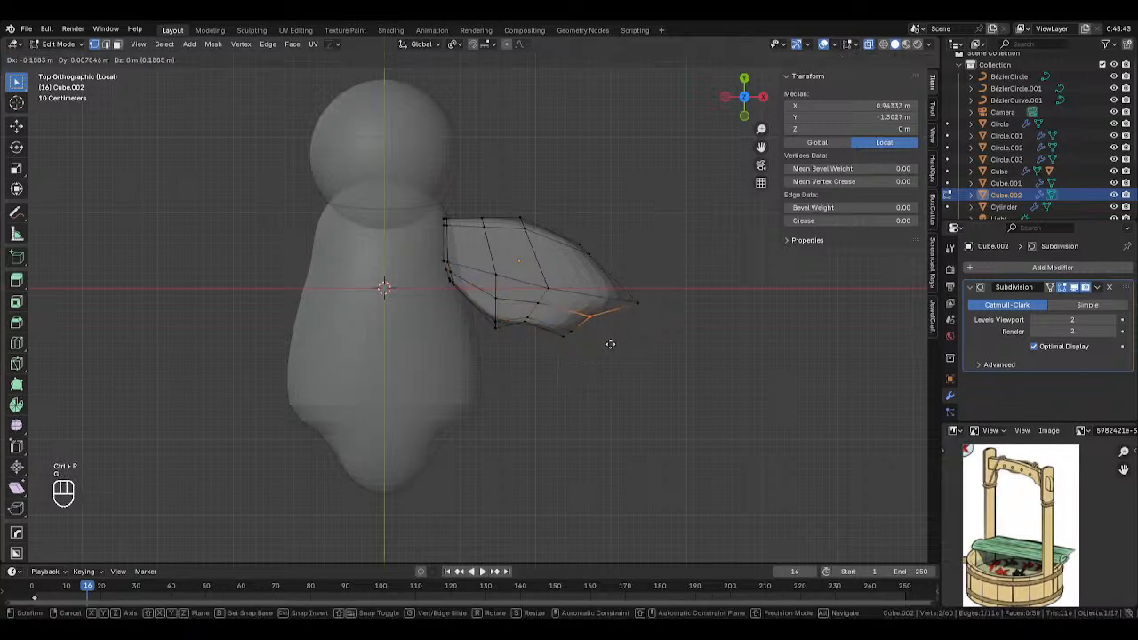
click(609, 341)
key(Tab)
key(alt+z)
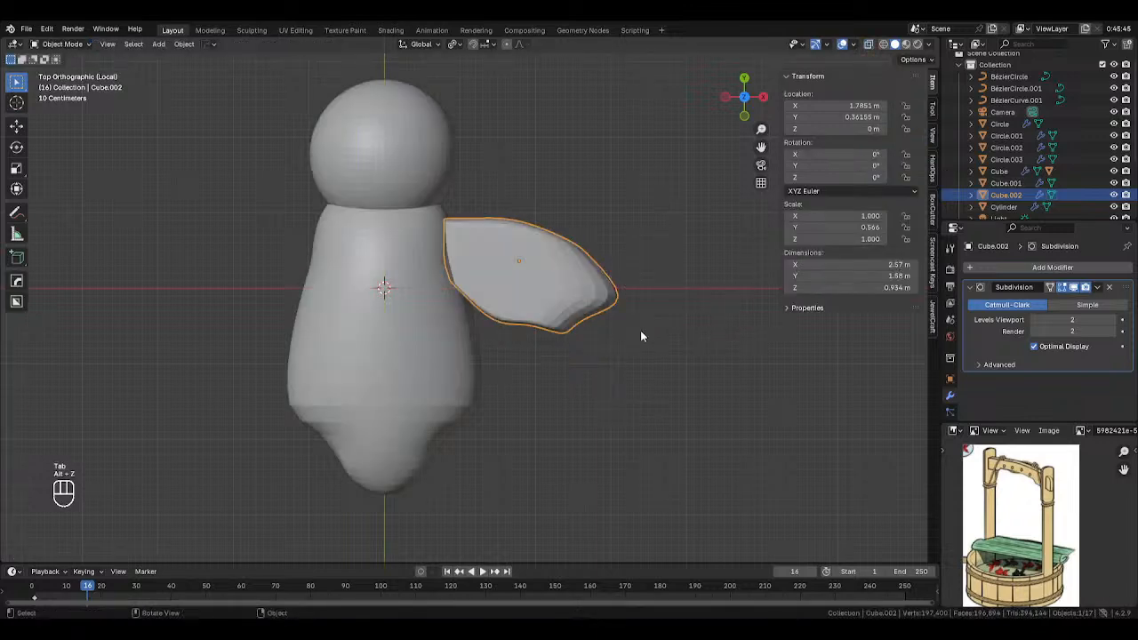
Dissolve the lengthwise edge loop closest to the fin's lower edge.
key(Tab)
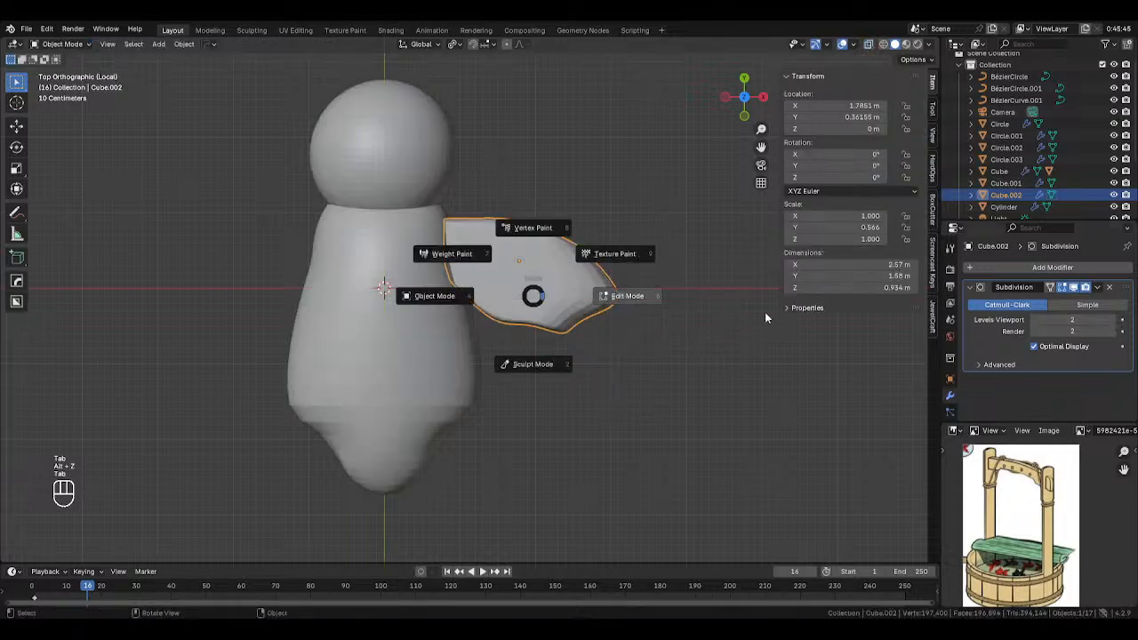
key(alt+z)
alt+click(592, 303)
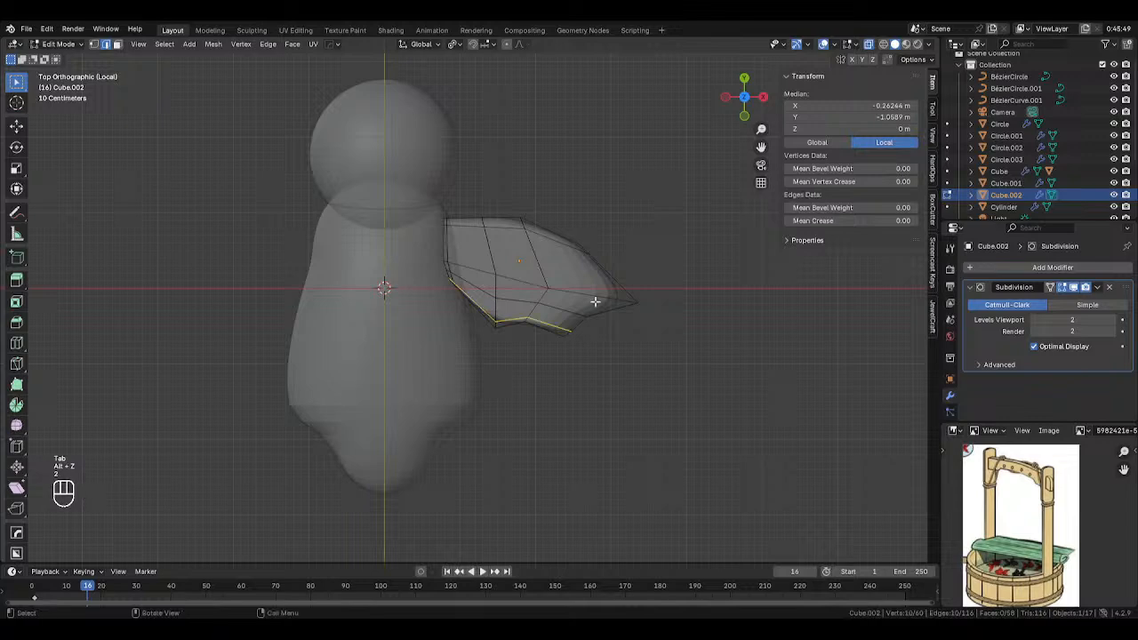
right_click(592, 304)
click(570, 592)
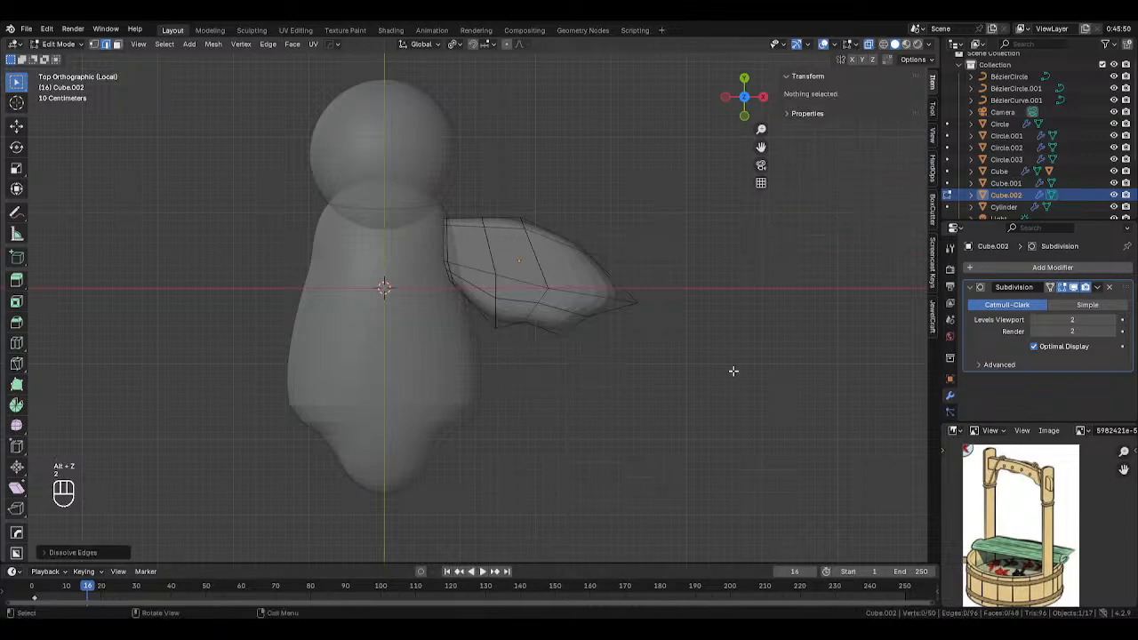
key(Tab)
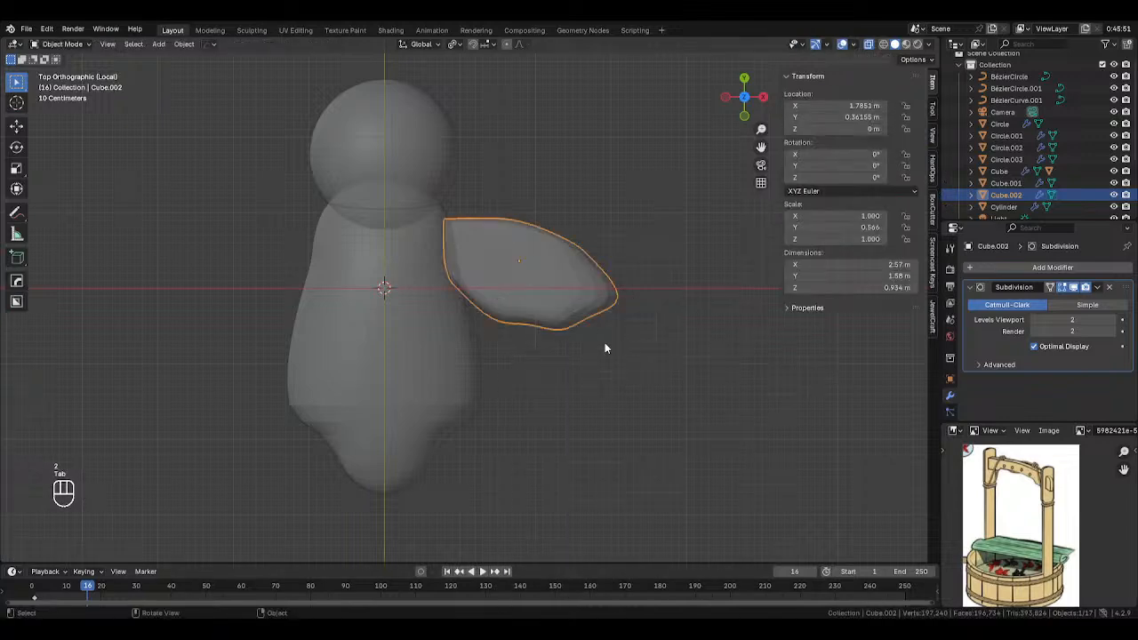
Add a loop cut across the fin's outer section and slide it toward the neighbouring inner loop.
key(Tab)
scroll(564, 317, up, 1)
key(ctrl+r)
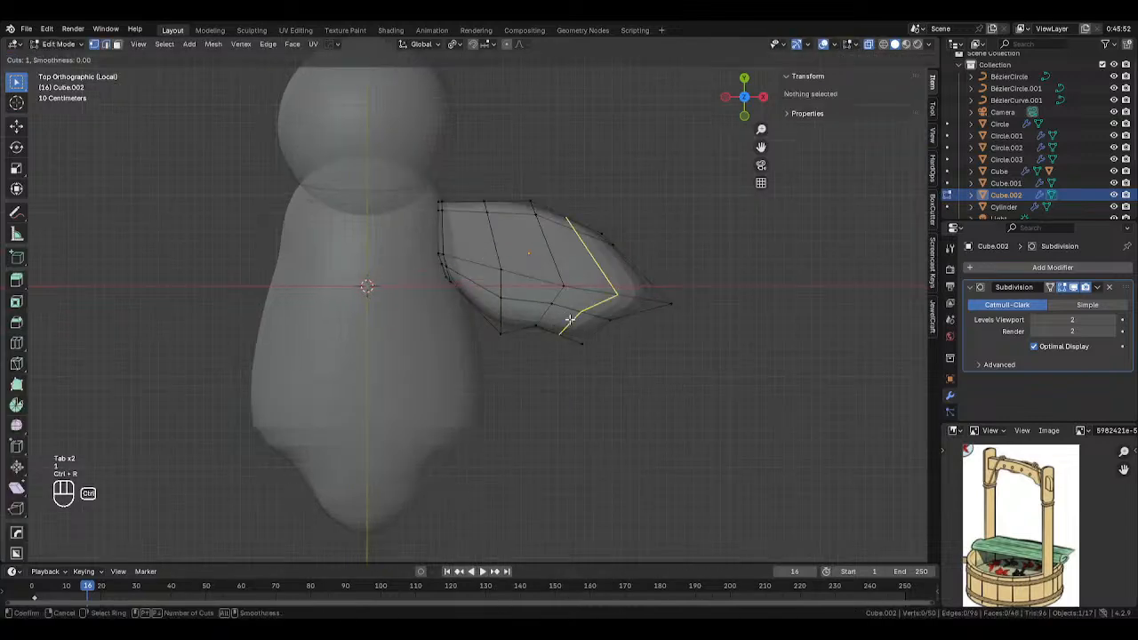
click(579, 324)
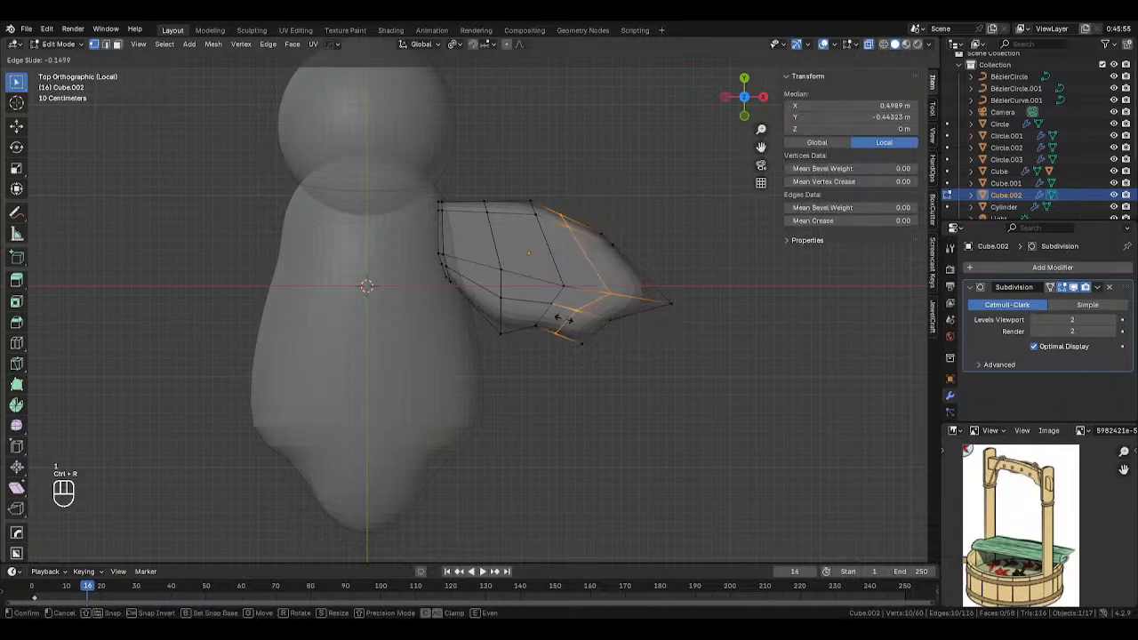
click(552, 318)
key(Tab)
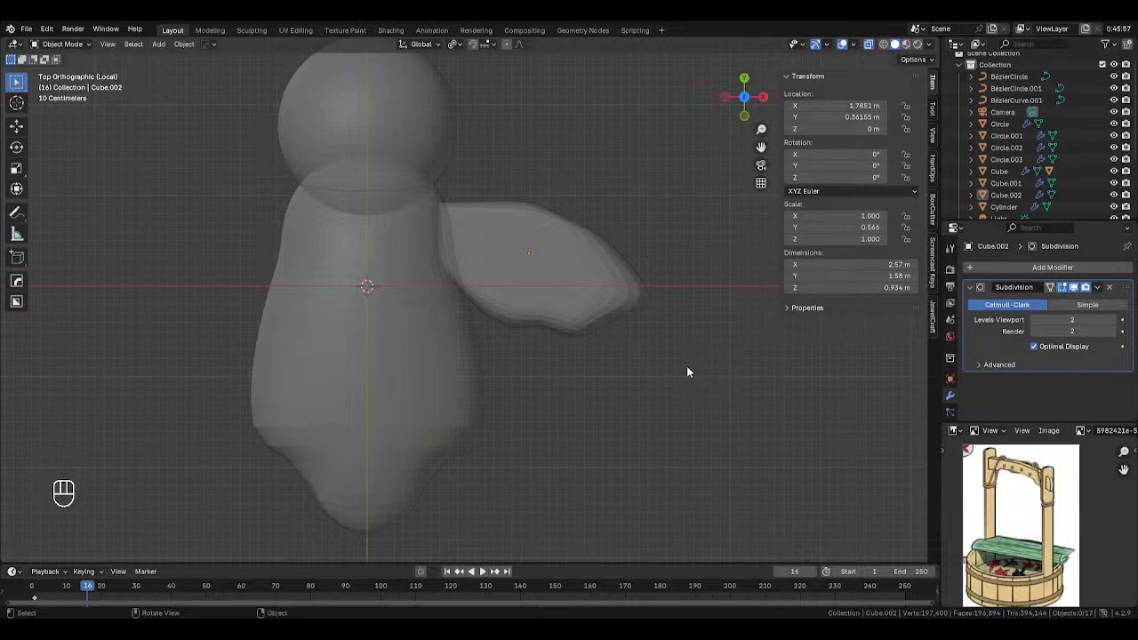
Add a new 2 m cube at the world origin.
click(622, 254)
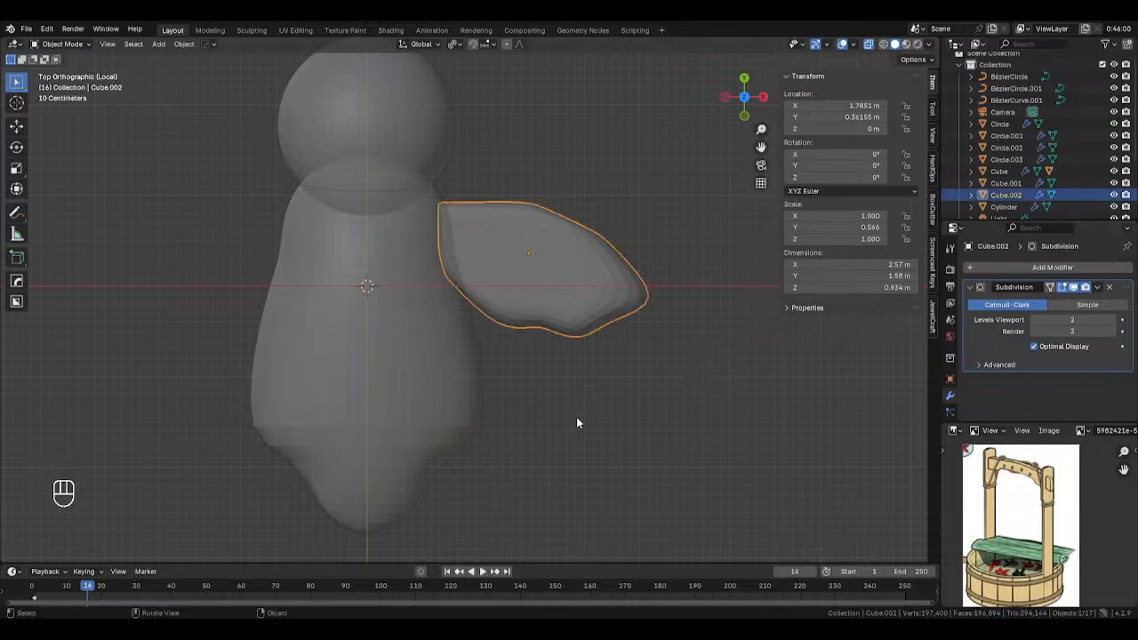
key(Tab)
shift+middle_drag(609, 365, 634, 314)
scroll(634, 314, down, 1)
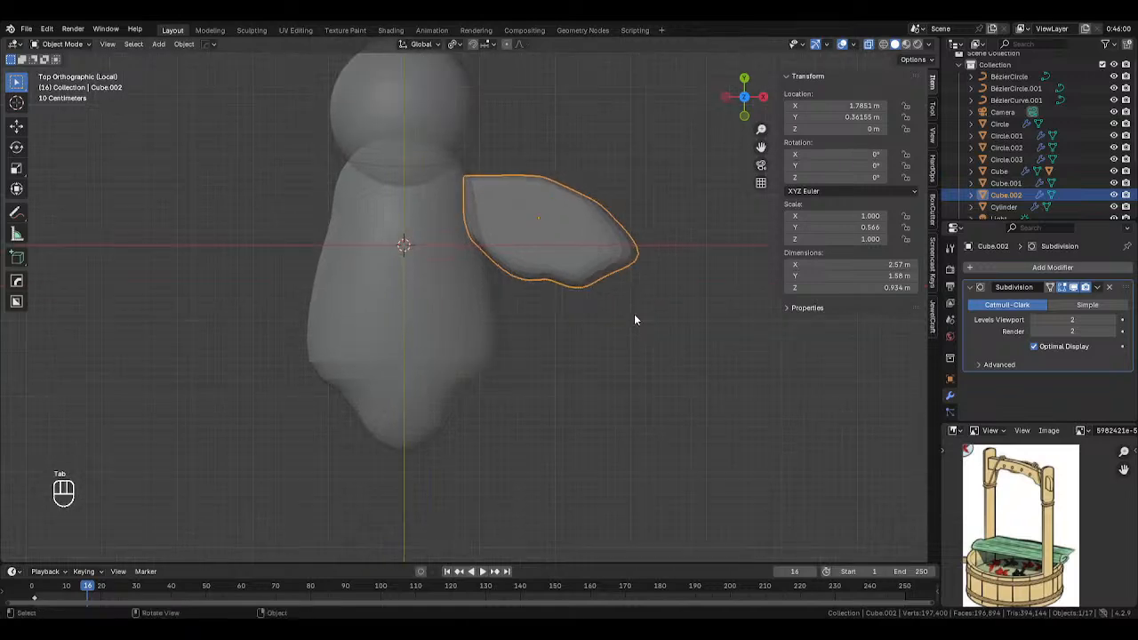
key(shift+a)
click(688, 331)
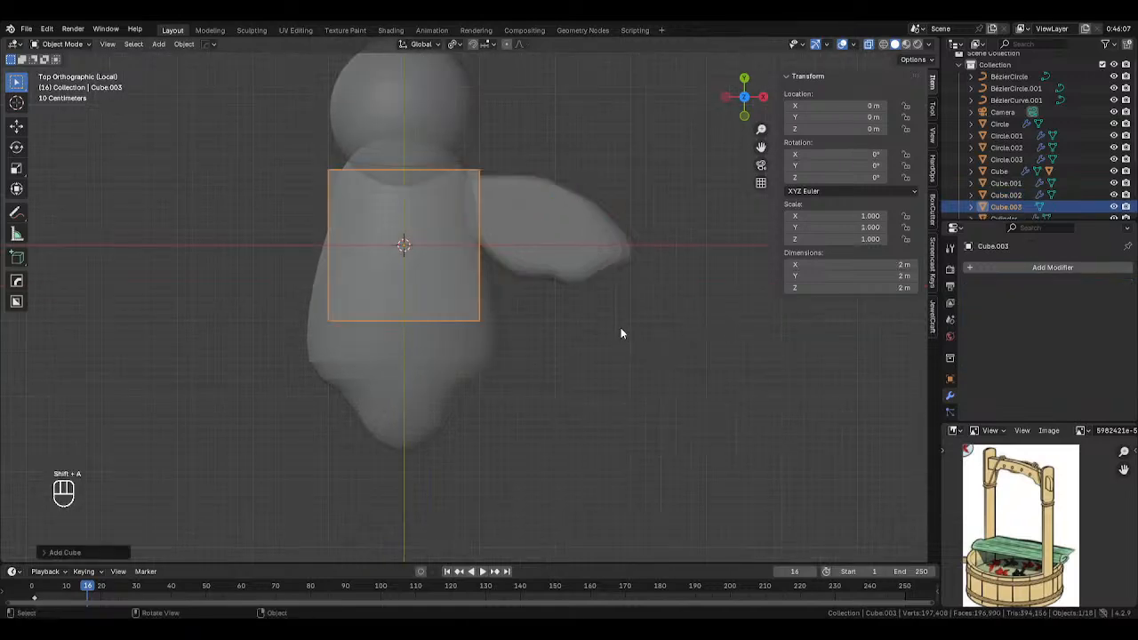
Move the new cube along Y to about -3.55 m, at the body's narrow tail end, and start editing its mesh.
key(g)
click(645, 81)
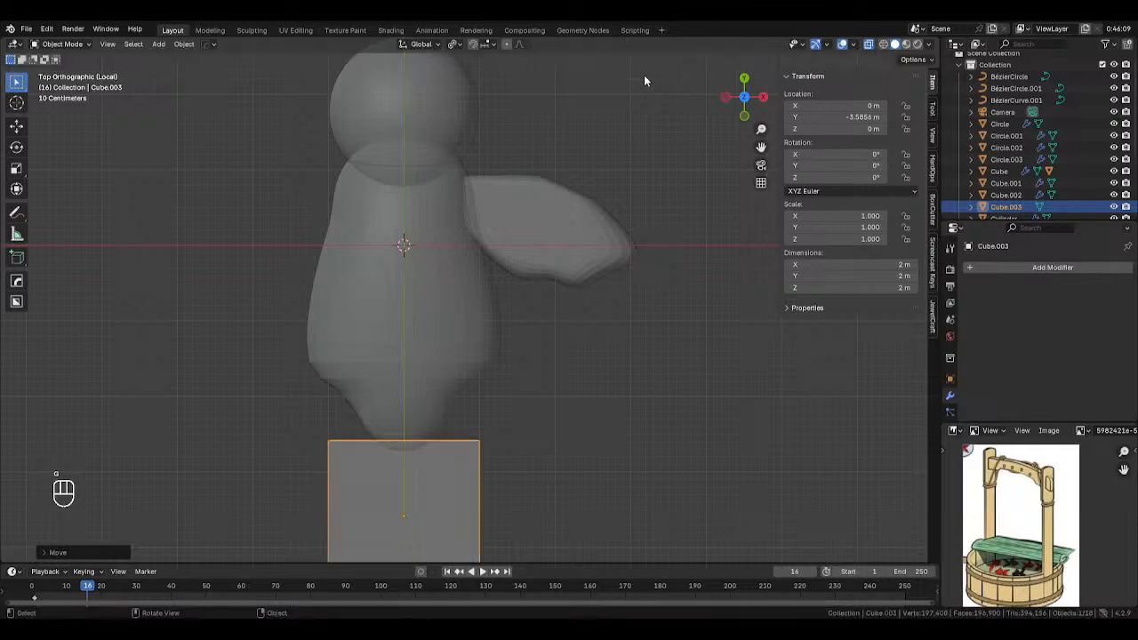
shift+middle_drag(669, 216, 720, 149)
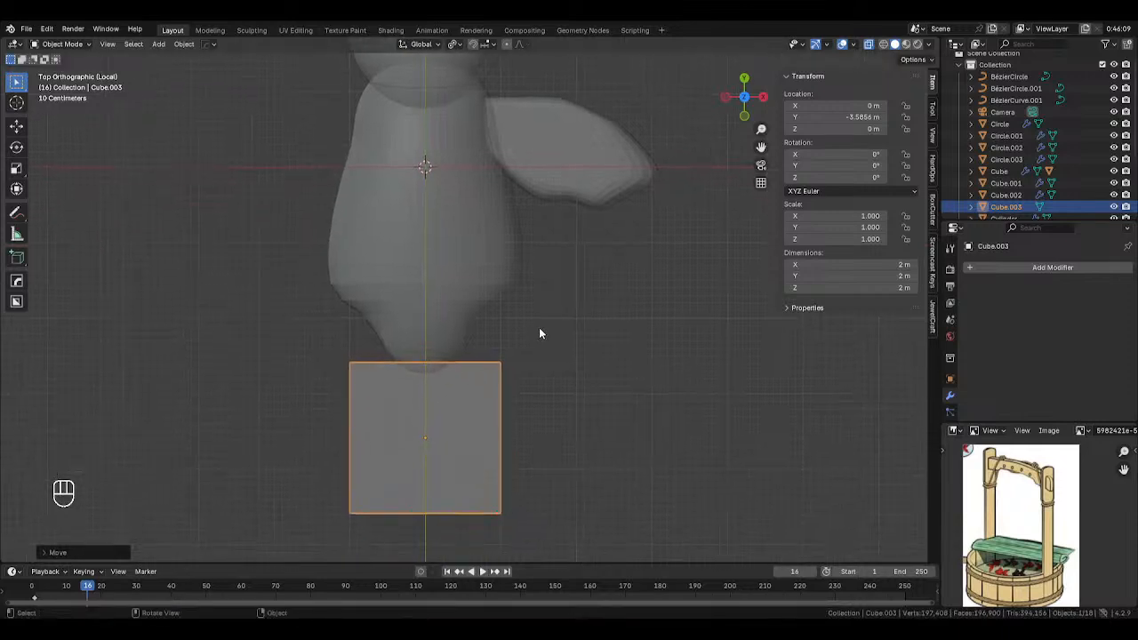
key(g)
key(z)
right_click(537, 330)
key(g)
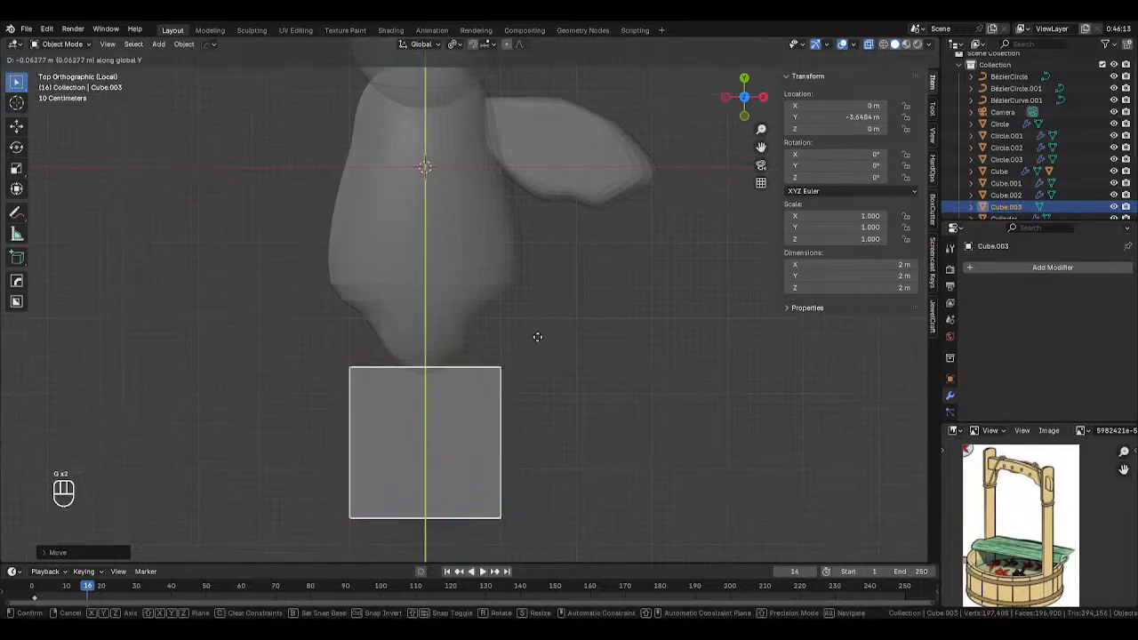
click(537, 343)
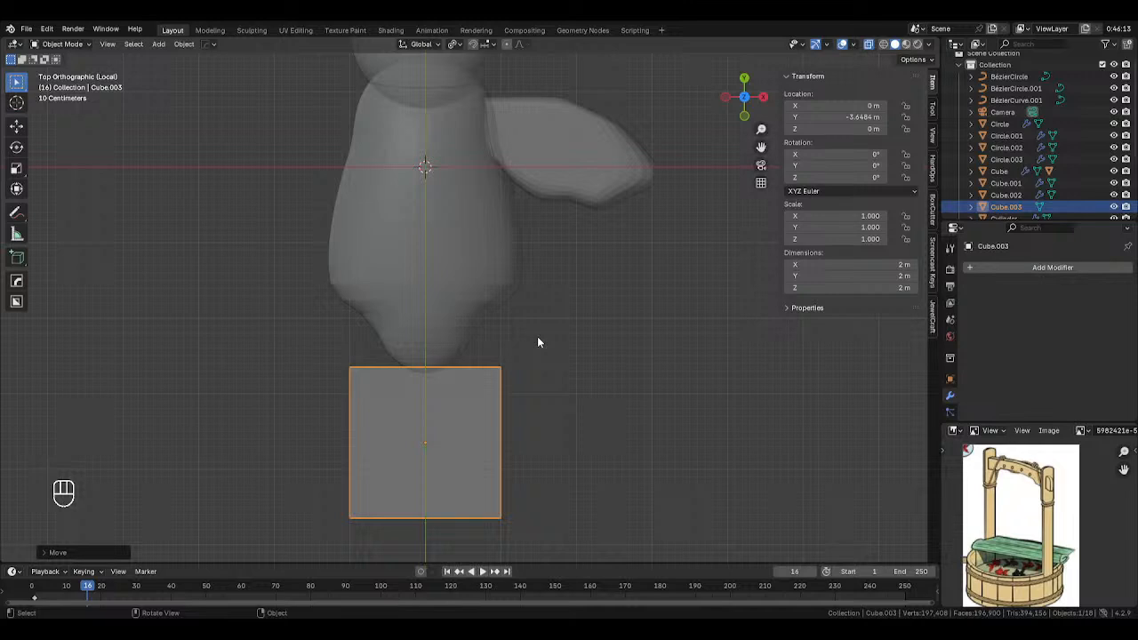
key(g)
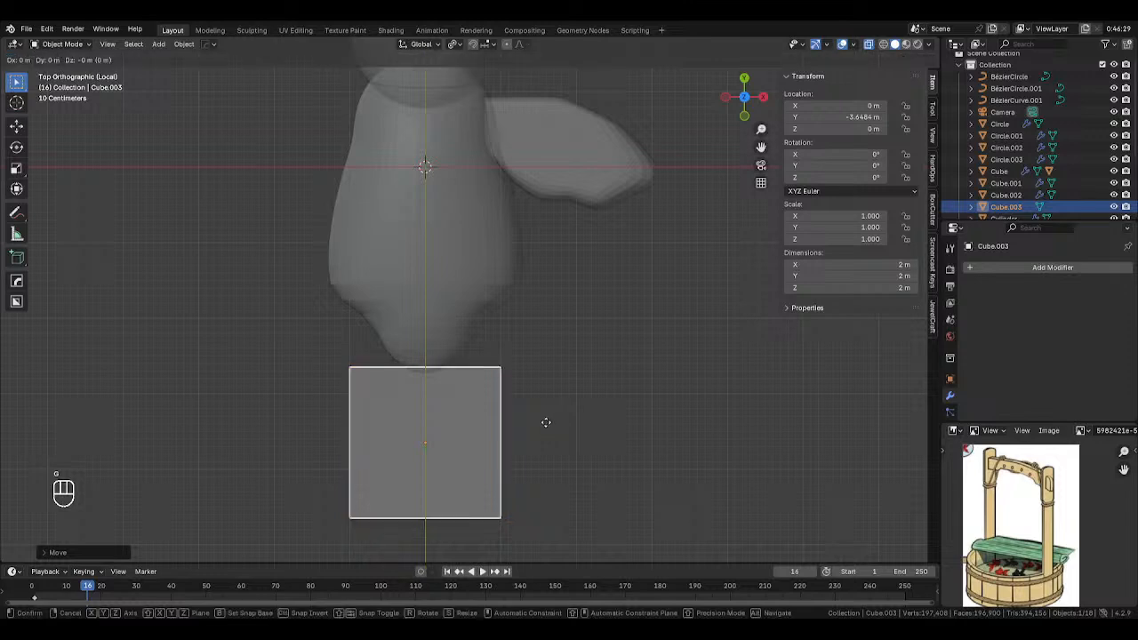
key(y)
click(546, 425)
scroll(585, 390, up, 2)
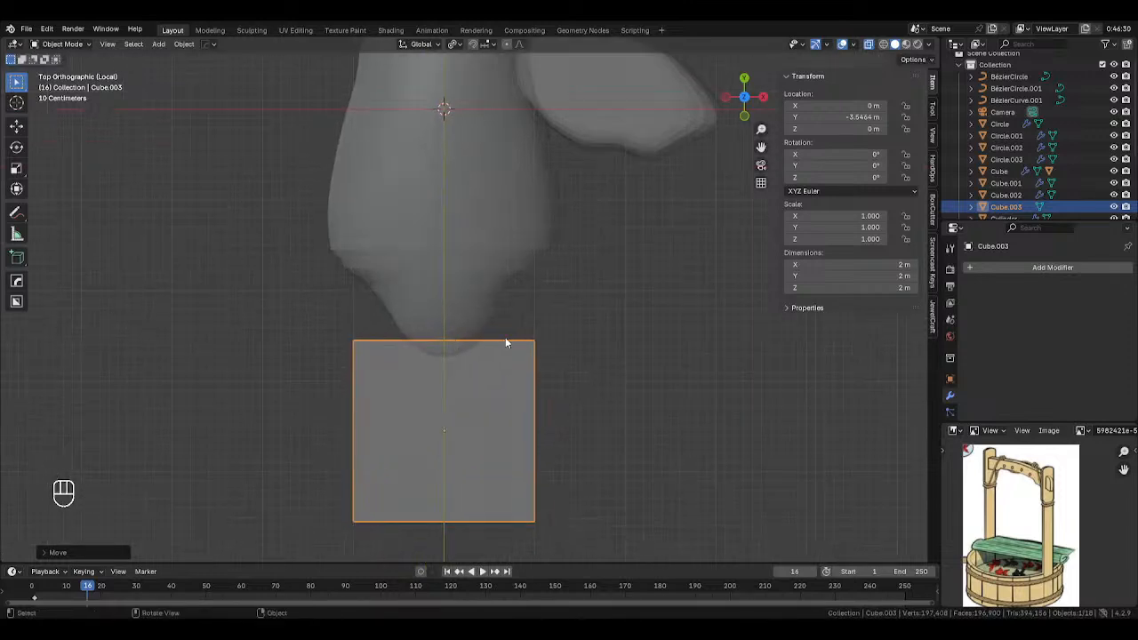
key(Tab)
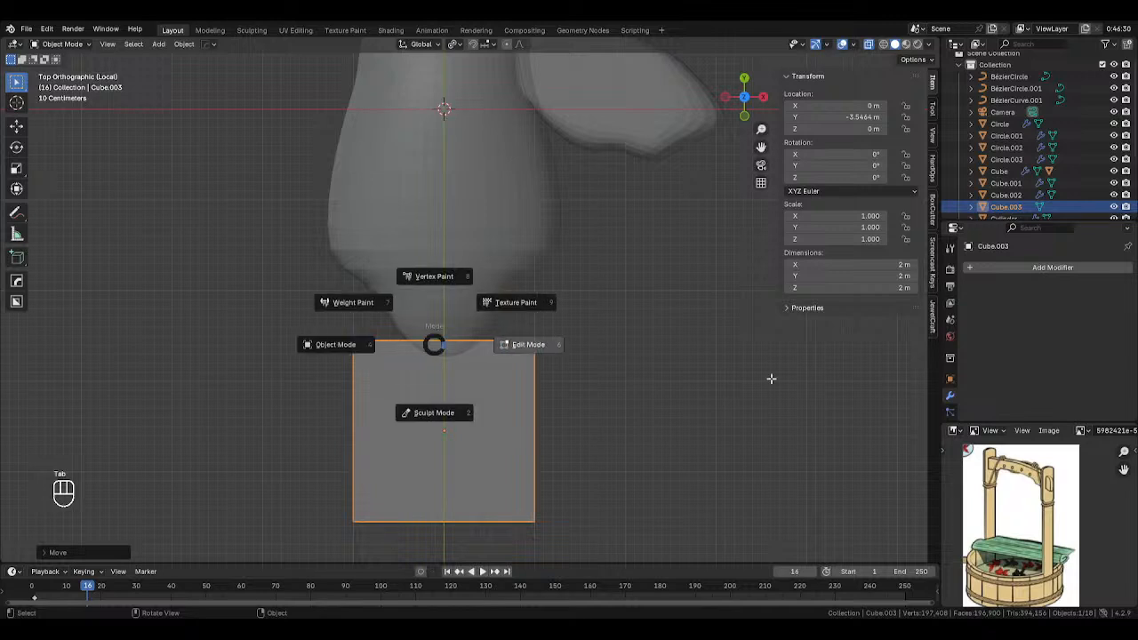
key(ctrl+r)
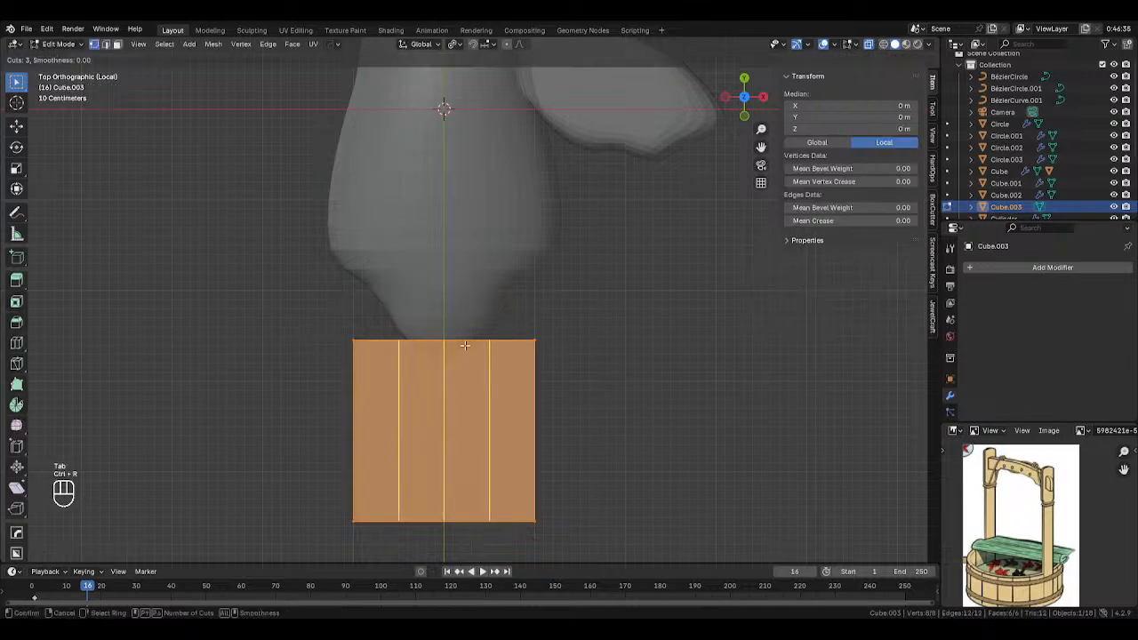
scroll(464, 345, up, 3)
scroll(464, 345, down, 2)
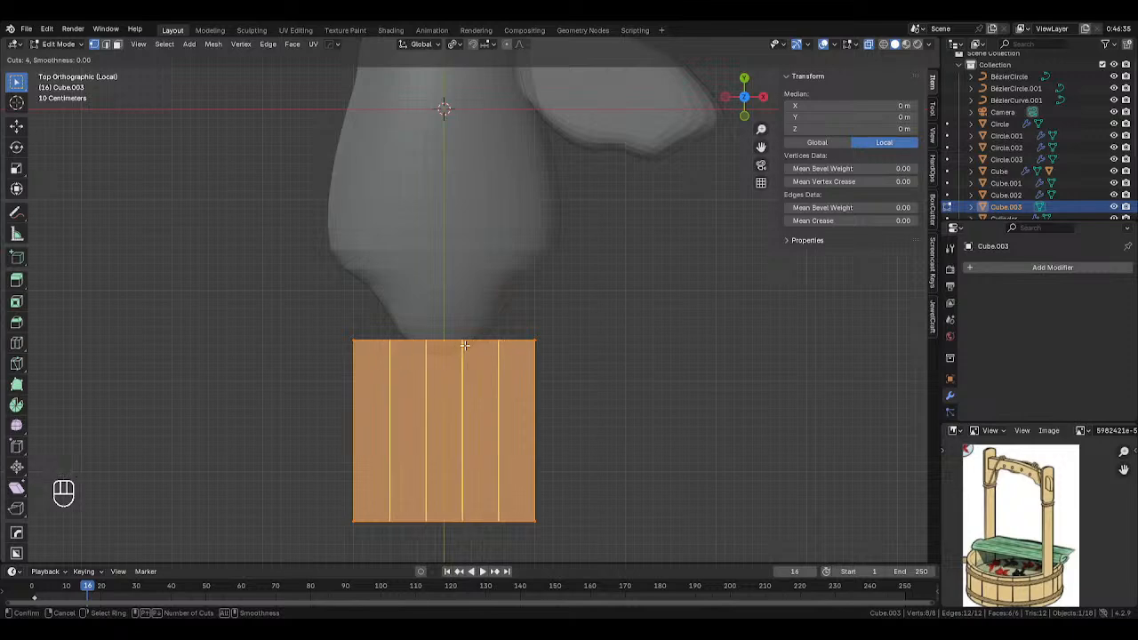
scroll(464, 345, up, 2)
click(464, 345)
right_click(464, 345)
key(ctrl+z)
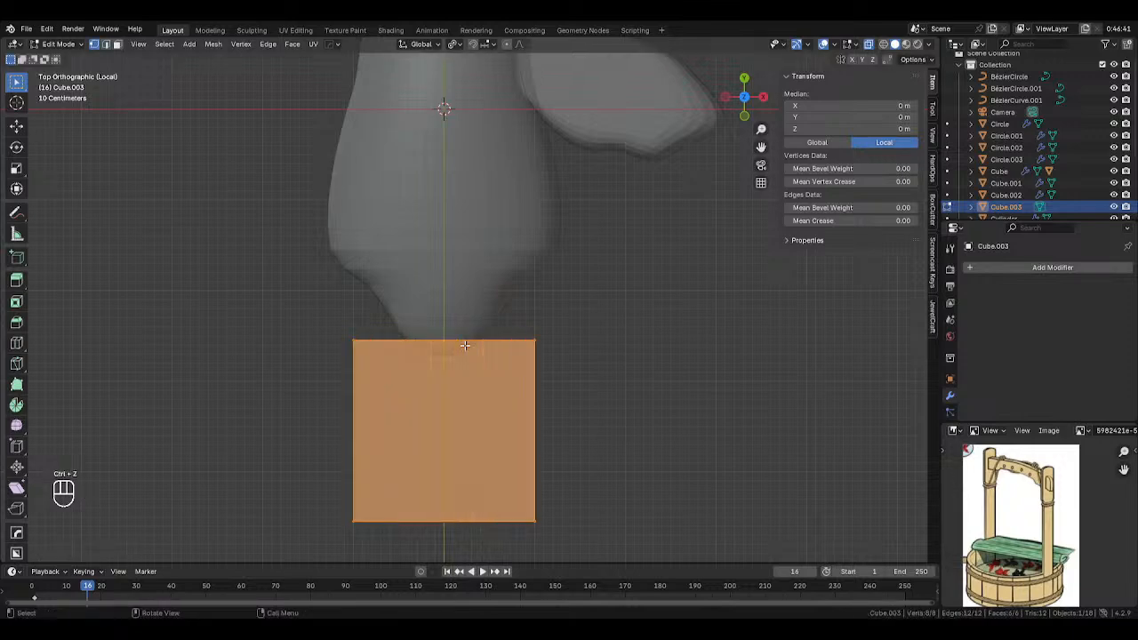
Add seven evenly spaced lengthwise loop cuts to the tail cube.
key(ctrl+r)
scroll(465, 346, up, 1)
click(466, 346)
right_click(465, 346)
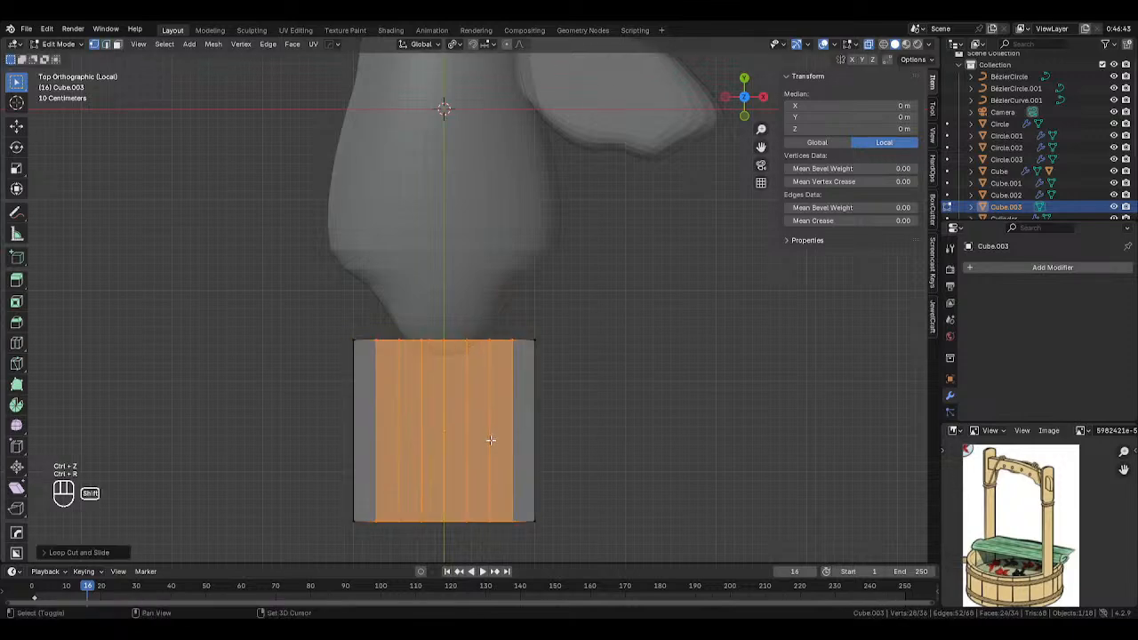
Pull the middle vertices of the tail's free edge outward along Y by about half a metre with proportional editing enabled, curving the edge.
shift+middle_drag(490, 440, 497, 365)
key(1)
drag(446, 434, 463, 487)
key(g)
key(y)
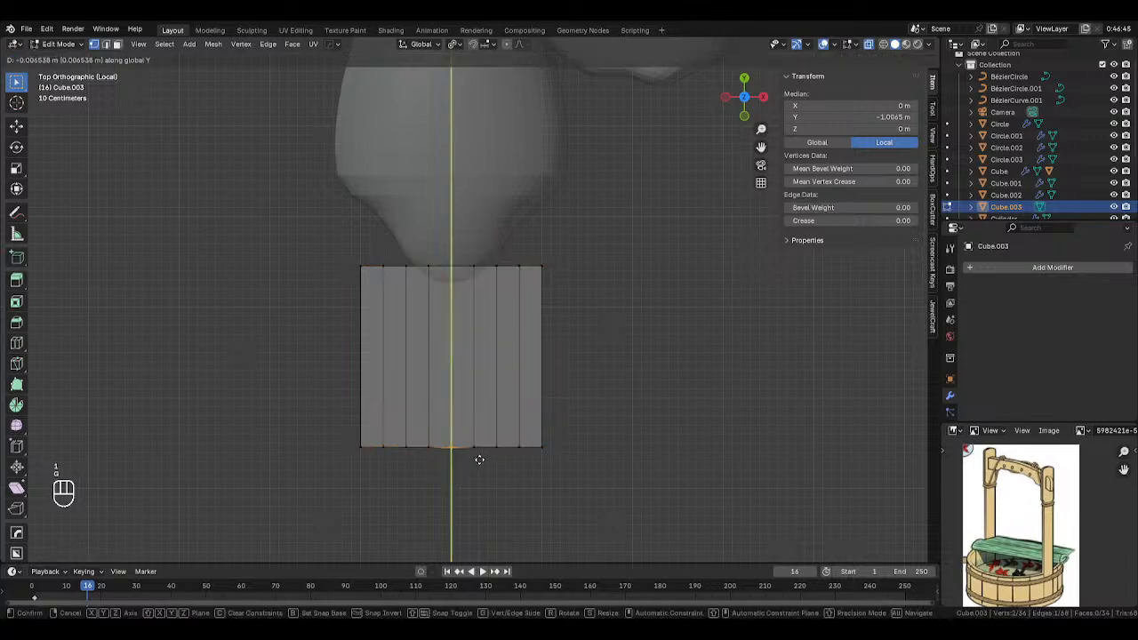
right_click(475, 496)
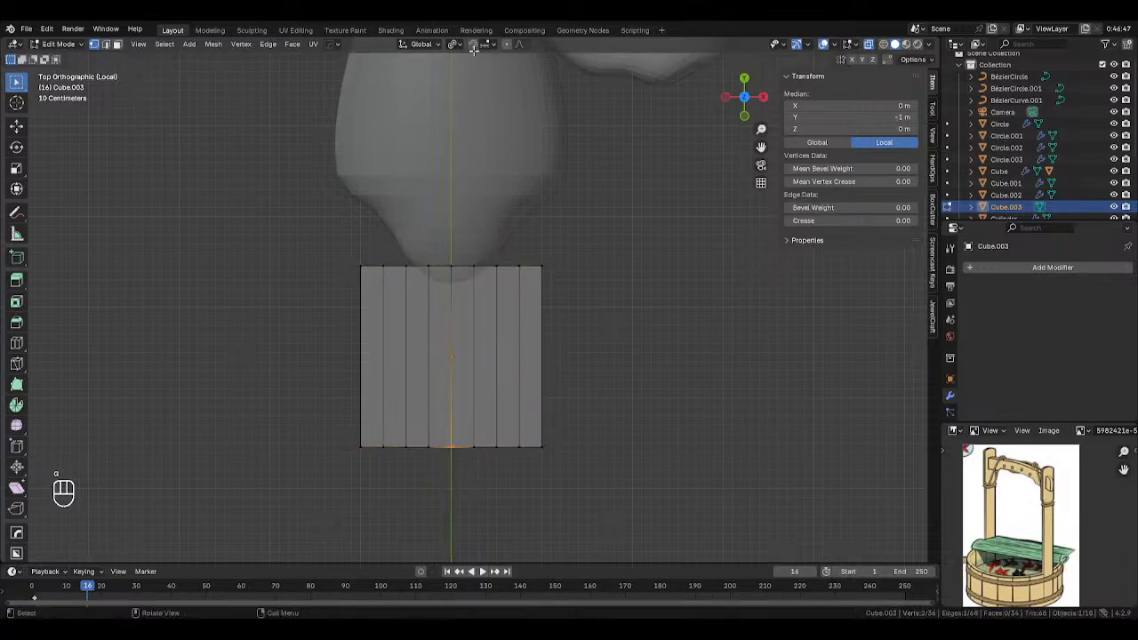
click(505, 45)
key(g)
key(y)
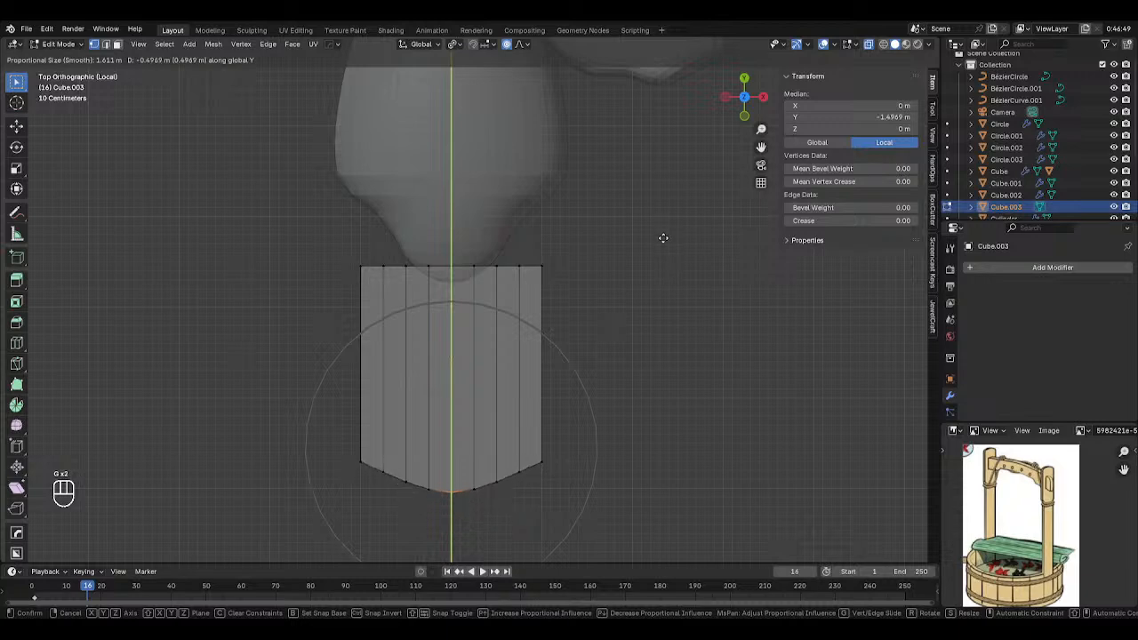
click(522, 247)
Scale the tail's body-side edge vertices down along X so the block tapers into a narrow base.
drag(323, 226, 553, 273)
key(s)
key(x)
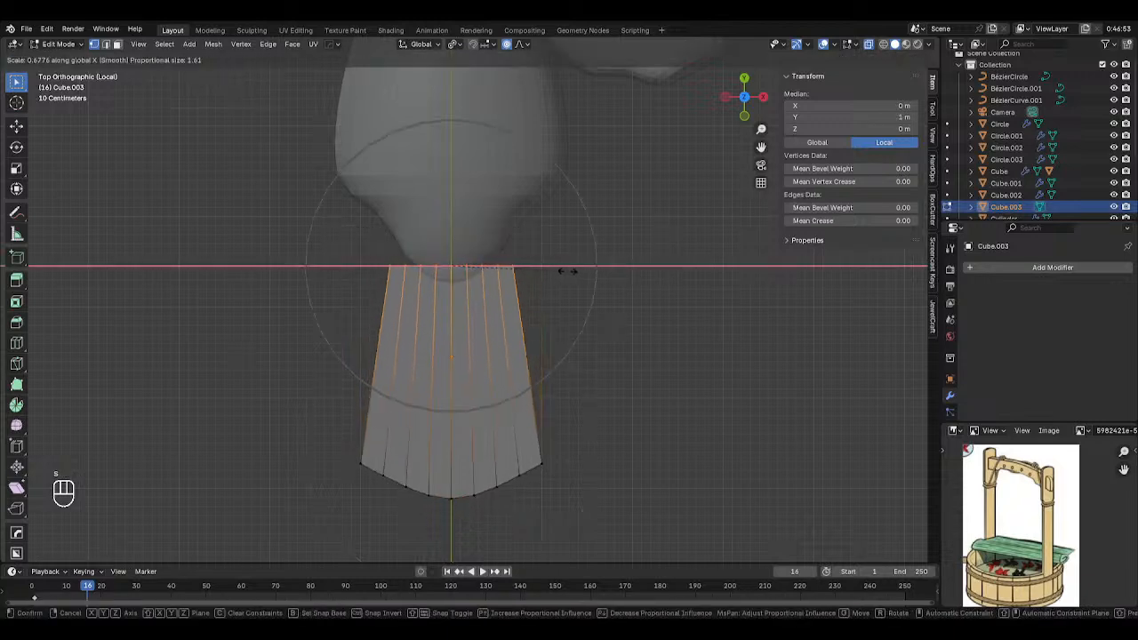
click(511, 266)
Move the tail's +X free corner vertices proportionally outward to about X 2.62 m, Y 0.41 m, fanning out that half.
drag(318, 432, 705, 556)
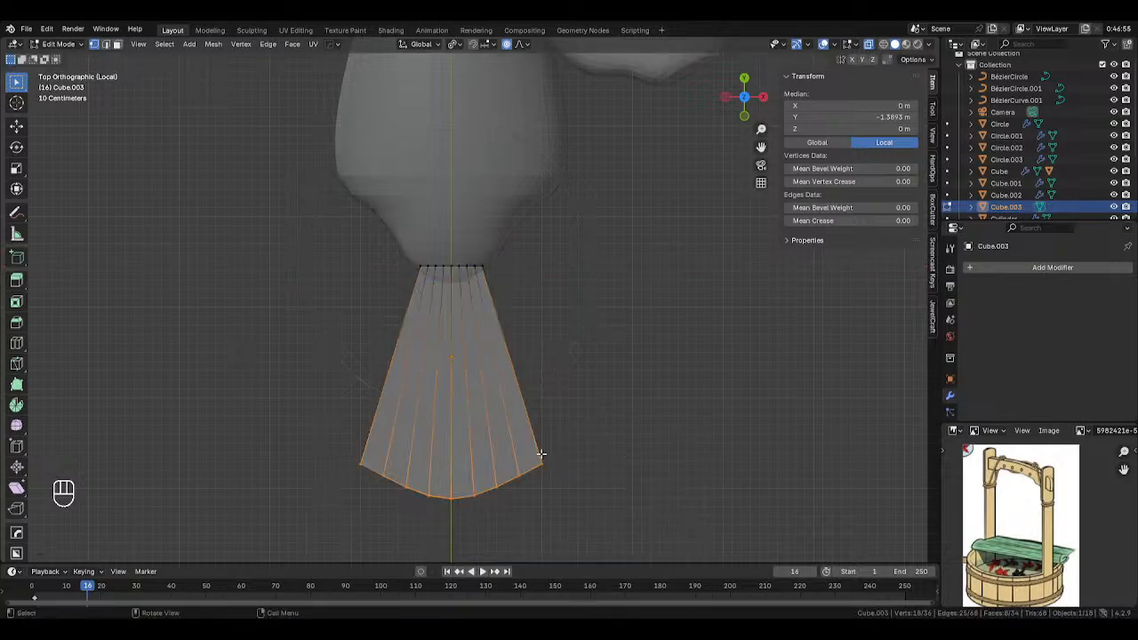
drag(535, 457, 576, 500)
key(g)
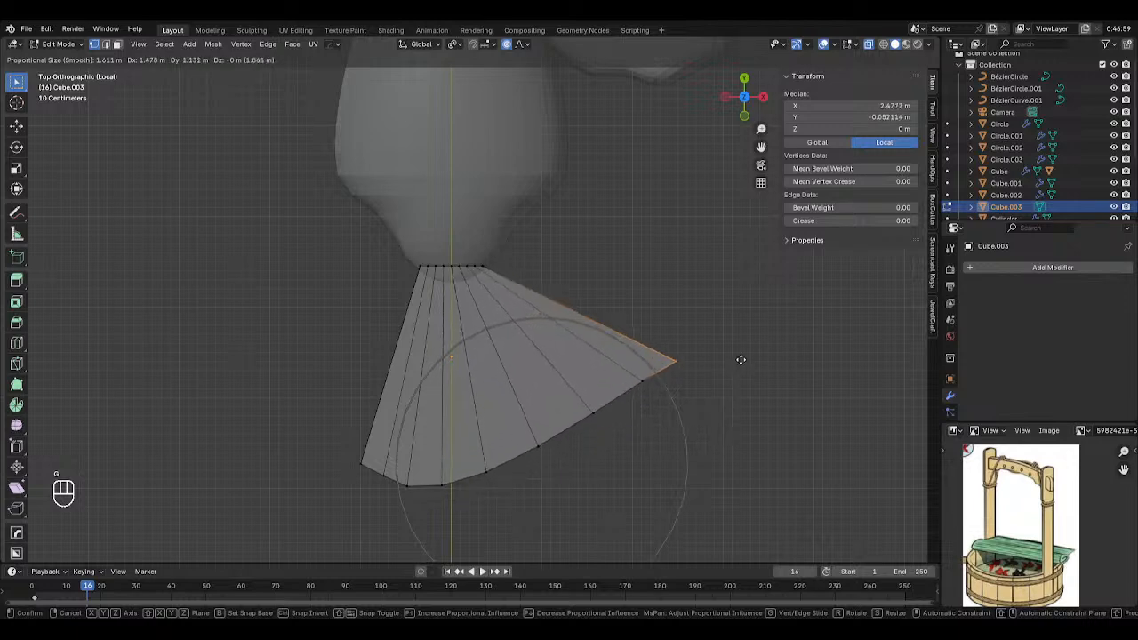
click(753, 321)
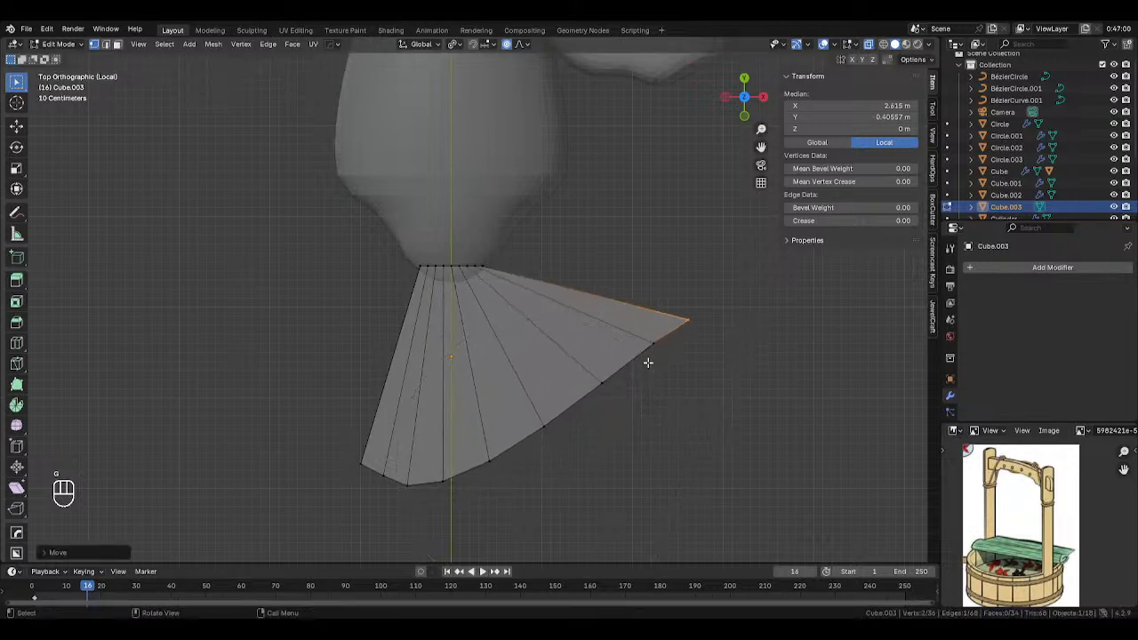
Add a loop cut in the fan's second section from the outer tip, and delete the vertices on the -X side of the centreline.
key(ctrl+r)
click(636, 367)
drag(306, 198, 440, 504)
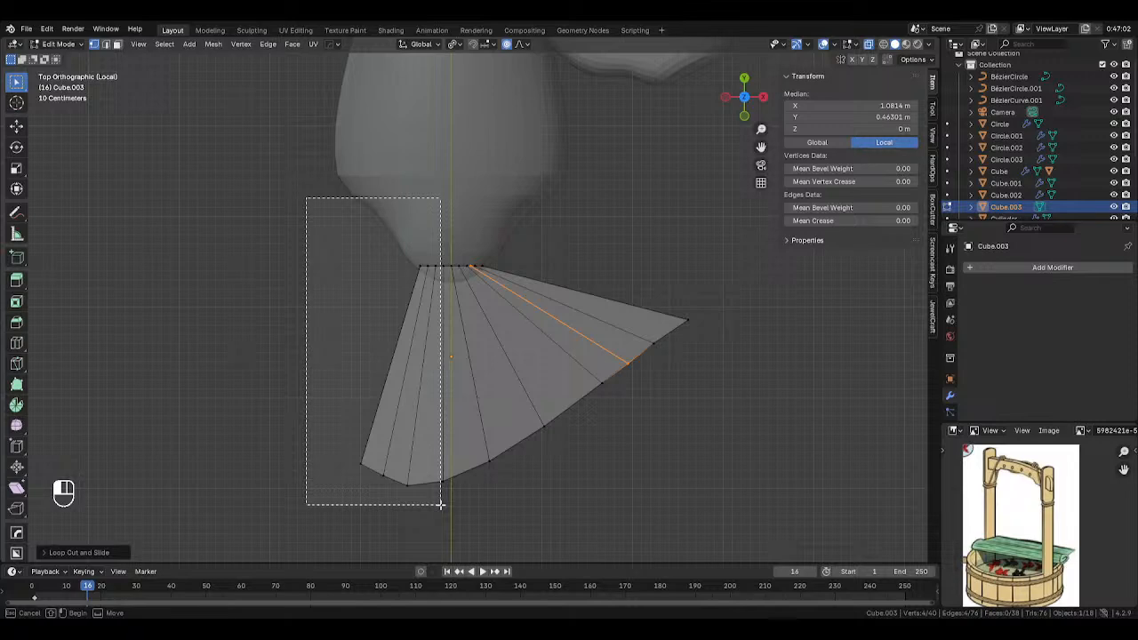
drag(440, 504, 440, 504)
drag(321, 233, 448, 503)
key(Delete)
click(503, 291)
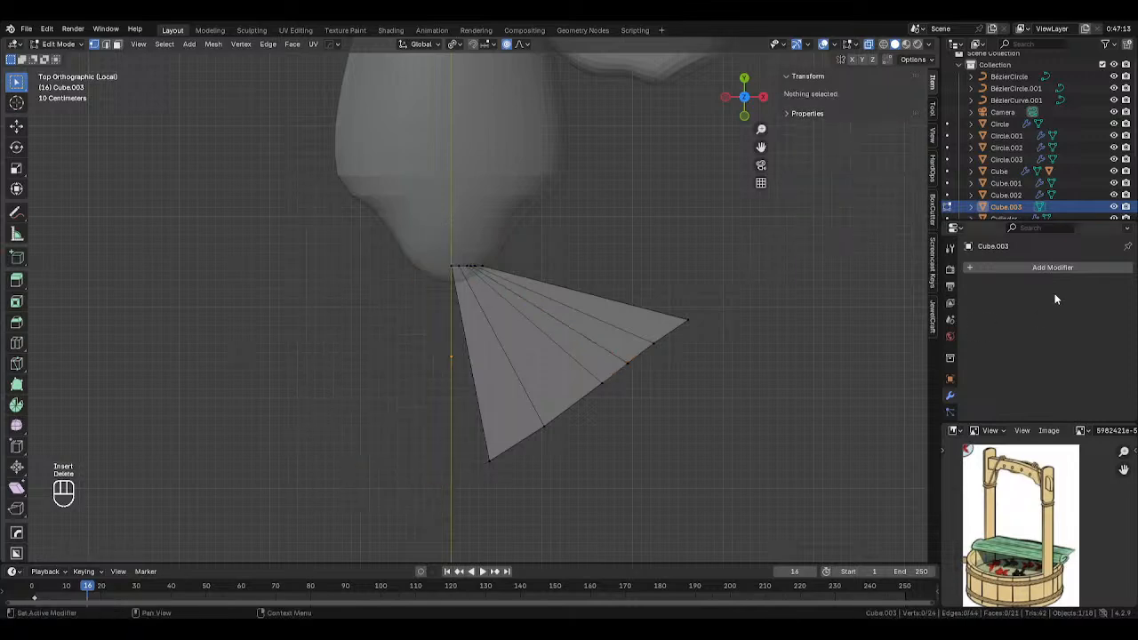
Add a Mirror modifier on the X axis with clipping enabled to the half tail.
click(1053, 267)
mouse_move(1028, 264)
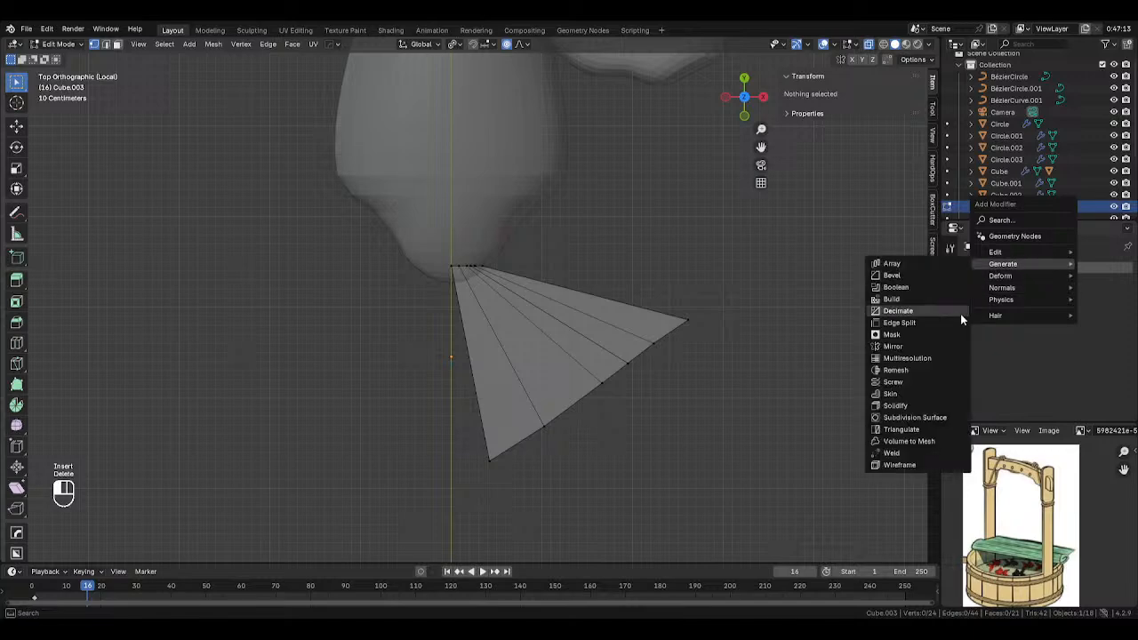
click(914, 336)
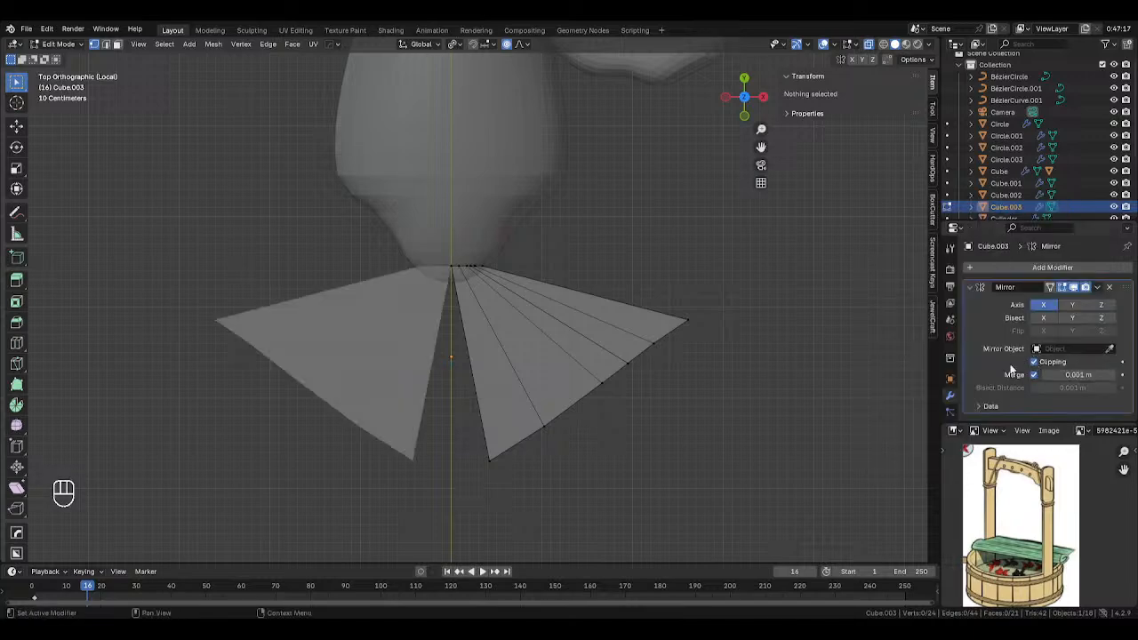
Move the lowest inner tail vertices along X onto the mirror line to close the centre gap.
drag(473, 399, 523, 491)
key(g)
key(x)
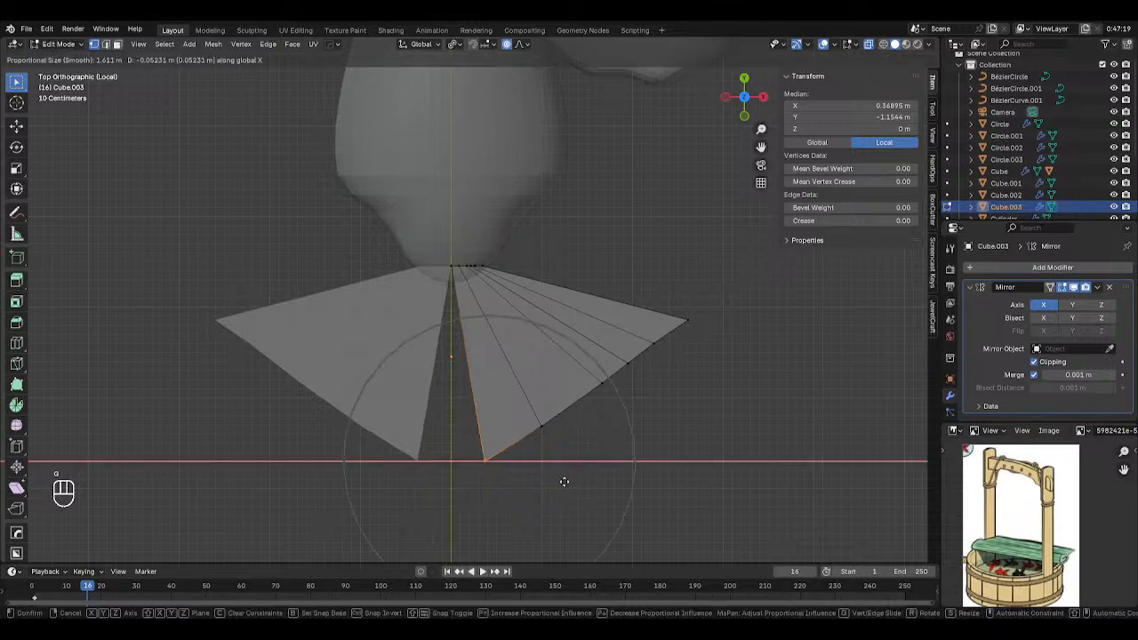
click(513, 456)
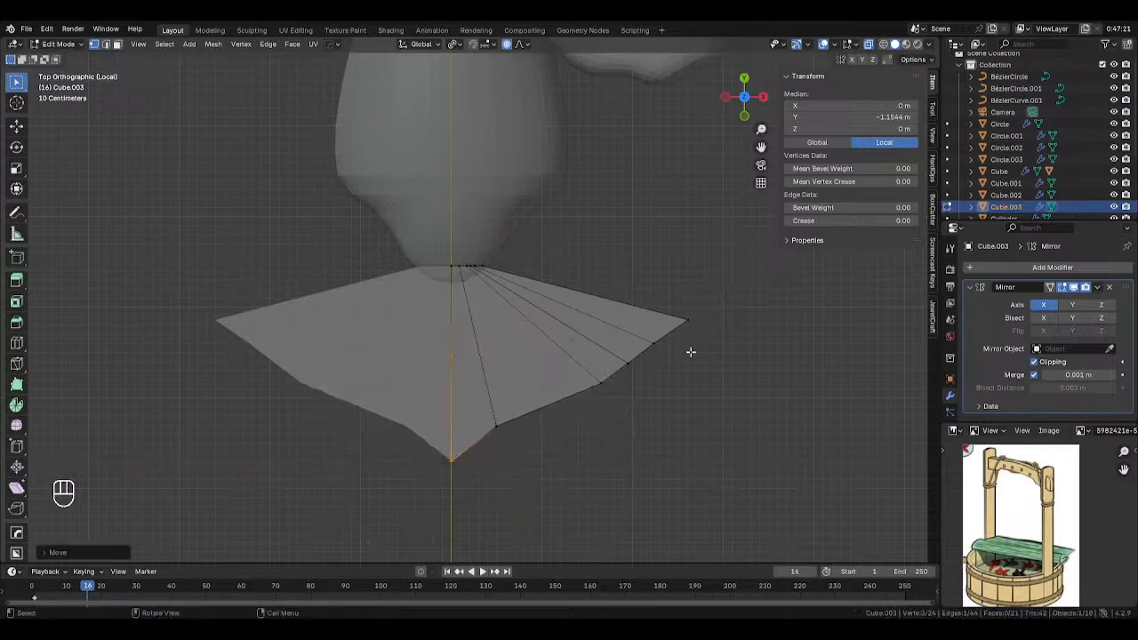
Move the new loop's outer vertex pair inward to about X 1.59 m, Y 0.11 m, using a smaller proportional radius.
click(634, 361)
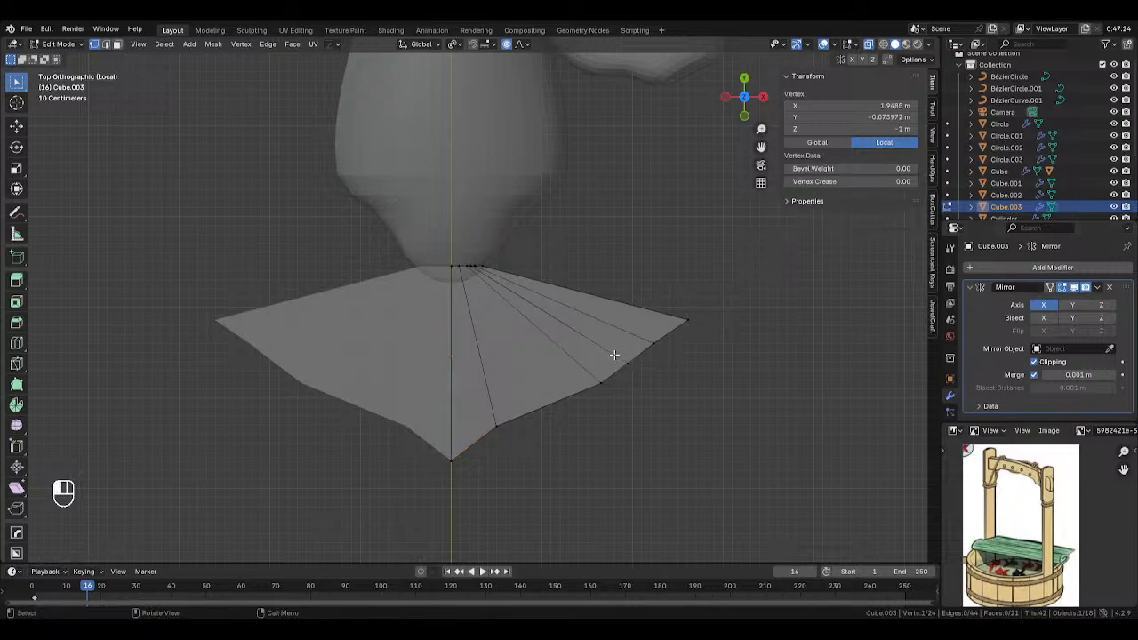
drag(615, 355, 651, 391)
key(g)
scroll(657, 376, up, 8)
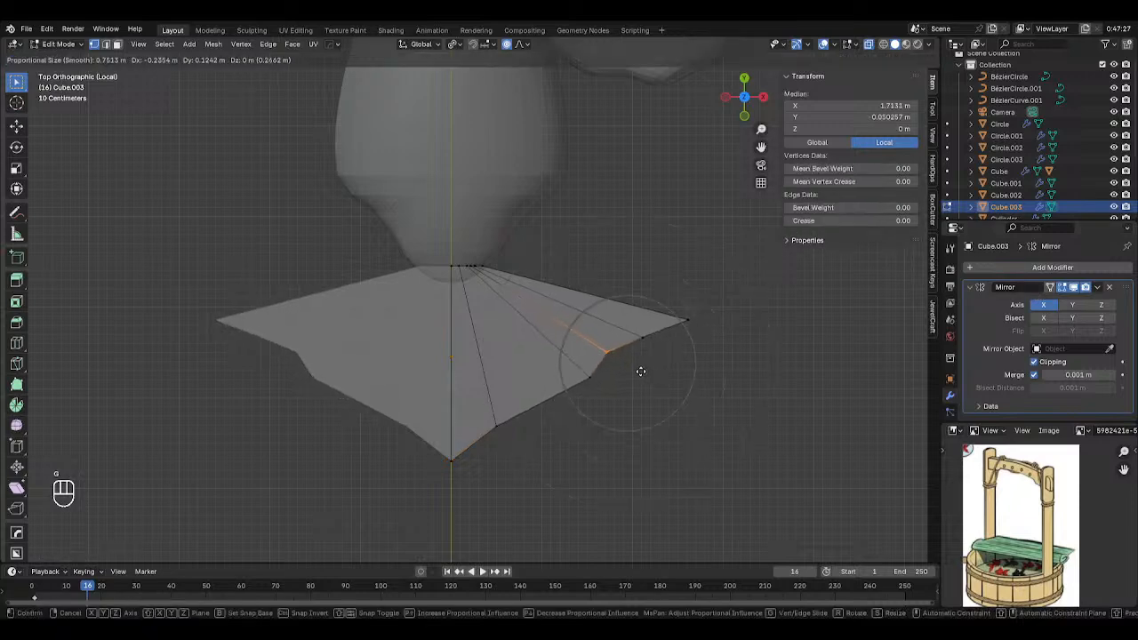
click(636, 336)
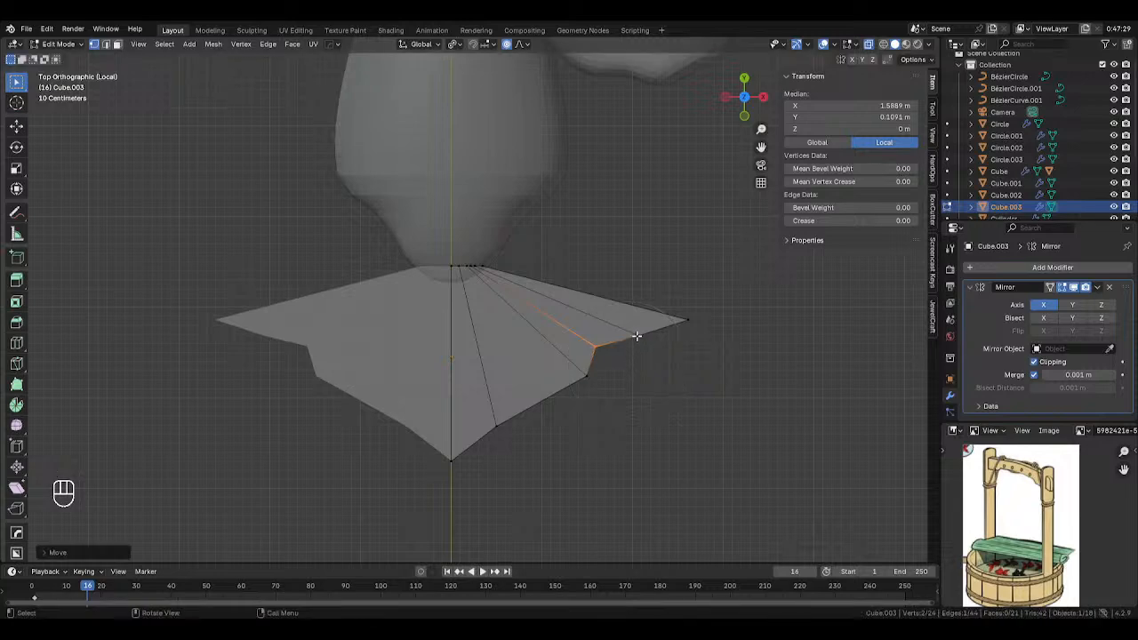
Adjust the vertex pair beside the tail tip to about X 1.96 m, Y 0.24 m, and the tip to about X 2.52 m, Y 0.32 m.
key(g)
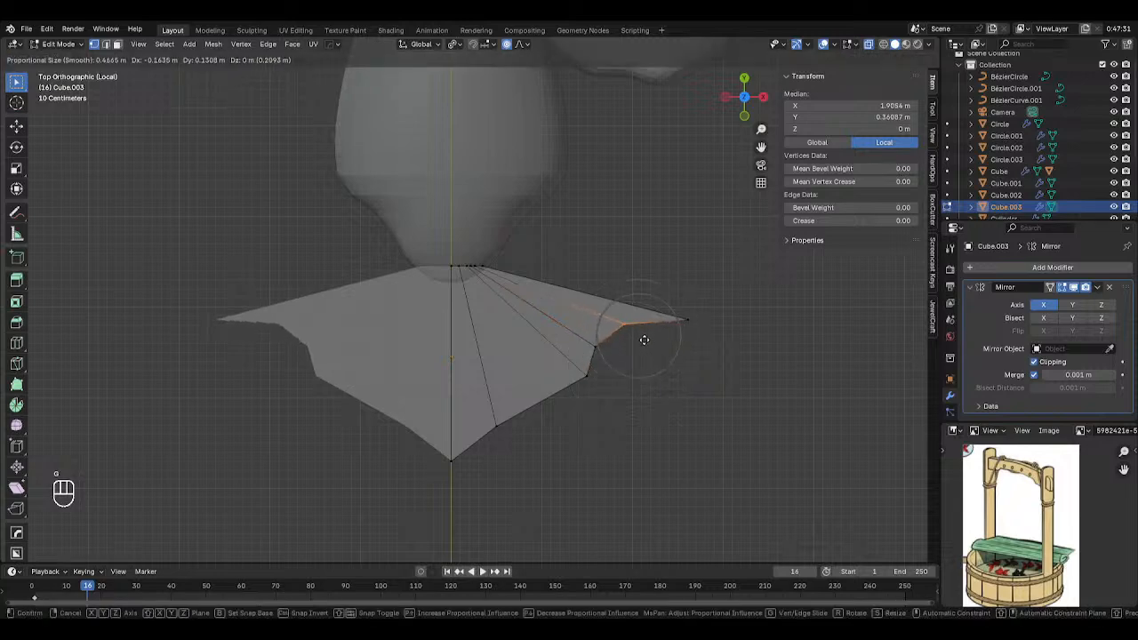
click(640, 339)
drag(676, 301, 708, 359)
key(g)
click(636, 324)
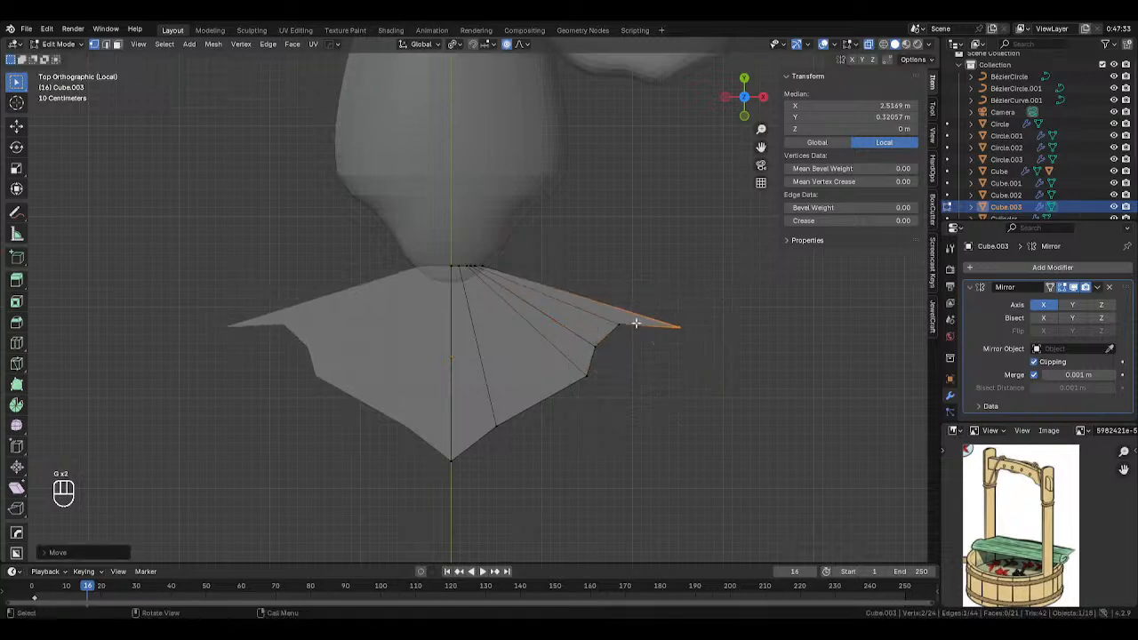
key(g)
click(640, 357)
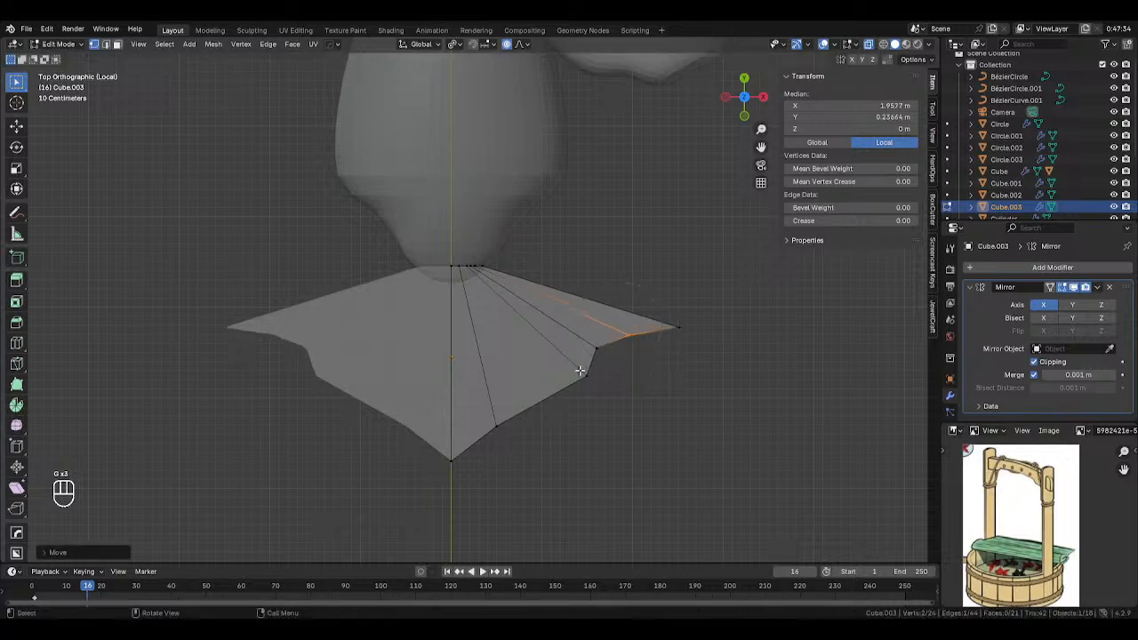
Add a loop cut in the tail's wide lower section and move its outer vertex pair inward to form a notch.
key(ctrl+r)
click(556, 385)
click(548, 386)
drag(500, 394, 569, 429)
key(g)
click(563, 409)
Move the vertex pair below the new notch outward into a stepped point, and check the tail's silhouette in Object Mode.
drag(491, 405, 521, 439)
key(g)
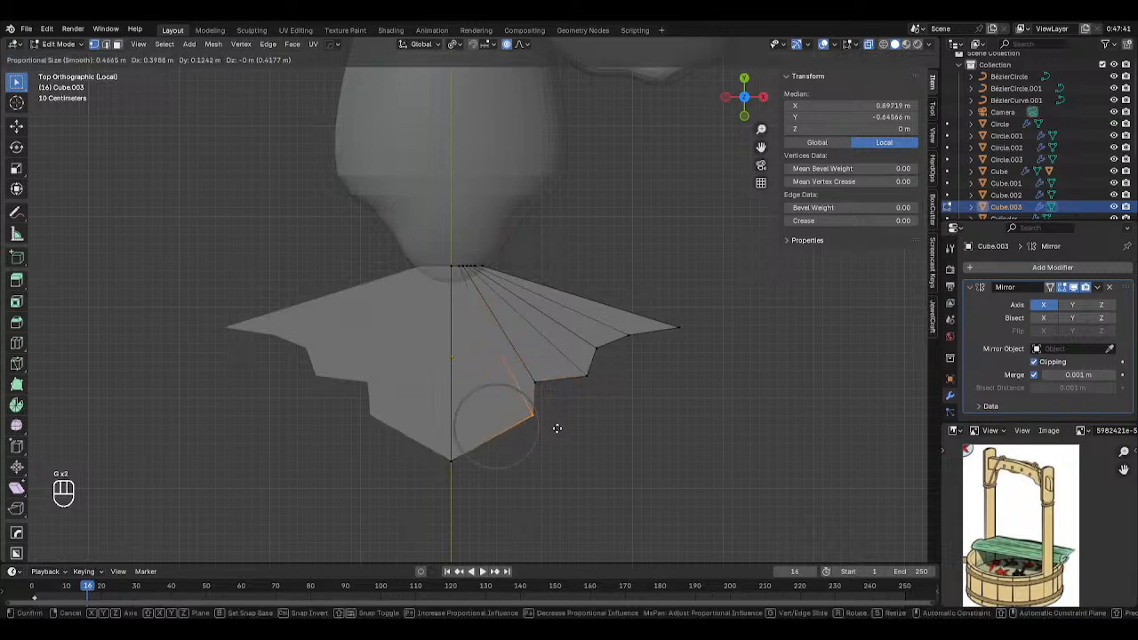
click(558, 428)
key(Tab)
key(alt+z)
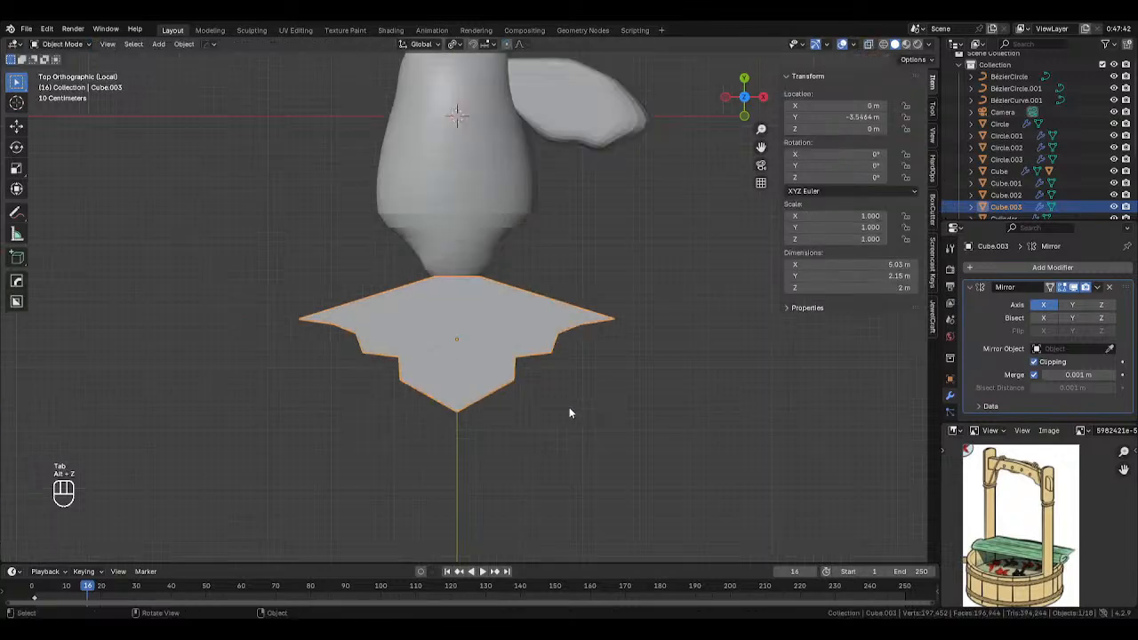
key(Tab)
key(alt+z)
Move the three outer vertex pairs forming the tail's lower step farther from the body along Y.
drag(419, 398, 538, 496)
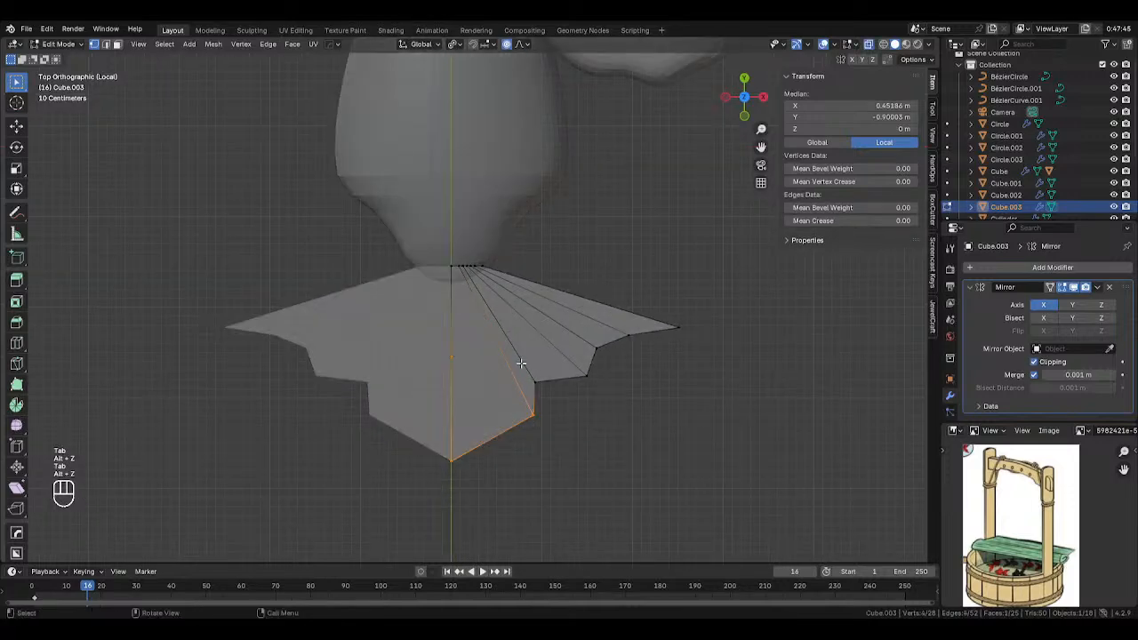
drag(436, 353, 640, 432)
key(g)
right_click(635, 437)
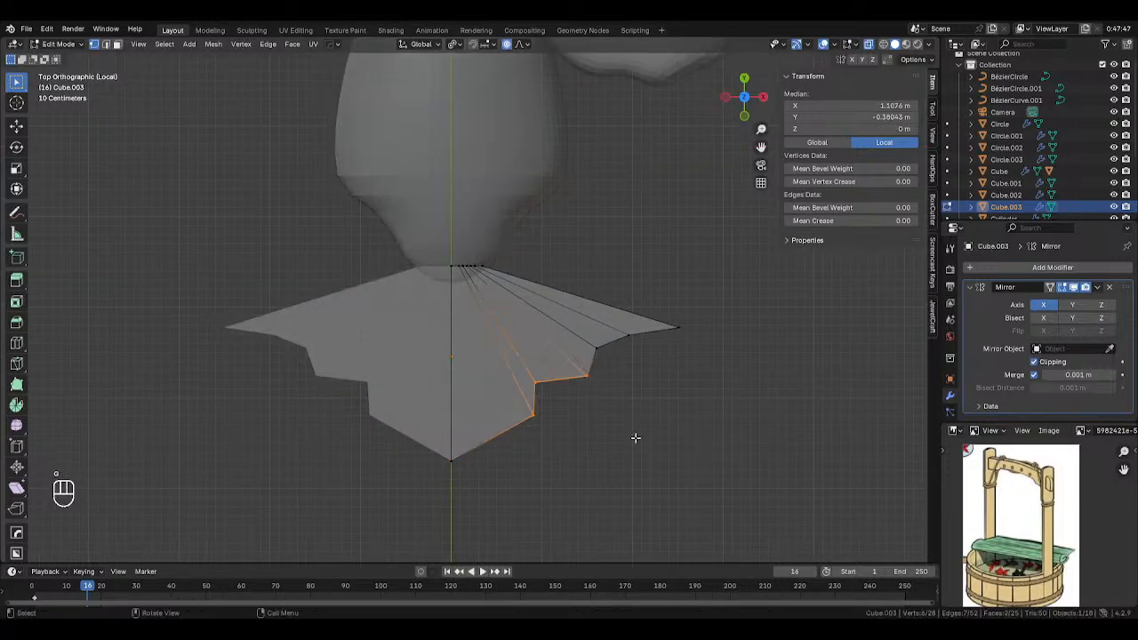
key(g)
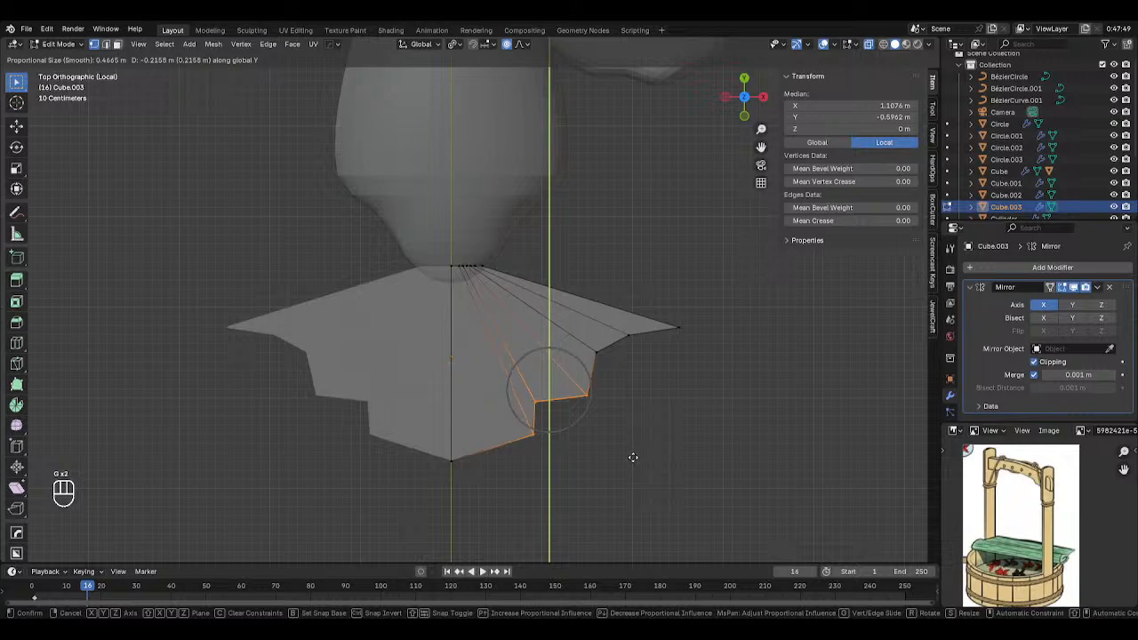
right_click(633, 452)
Move the step's lowest outer vertex pair inward to about X 0.76 m, Y -0.72 m.
click(516, 416)
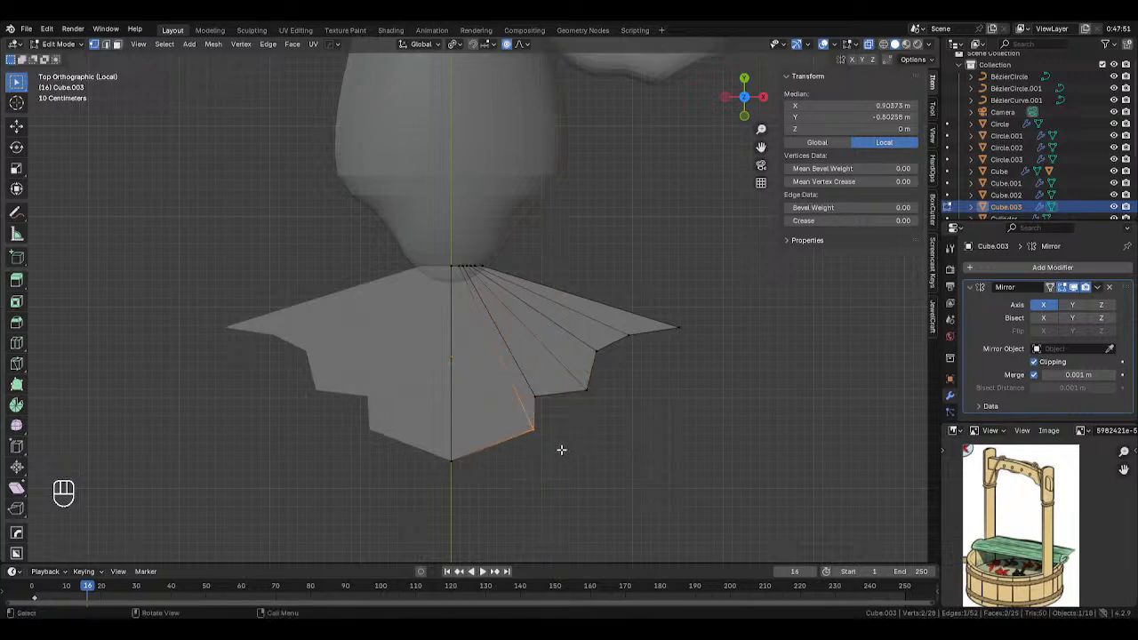
key(g)
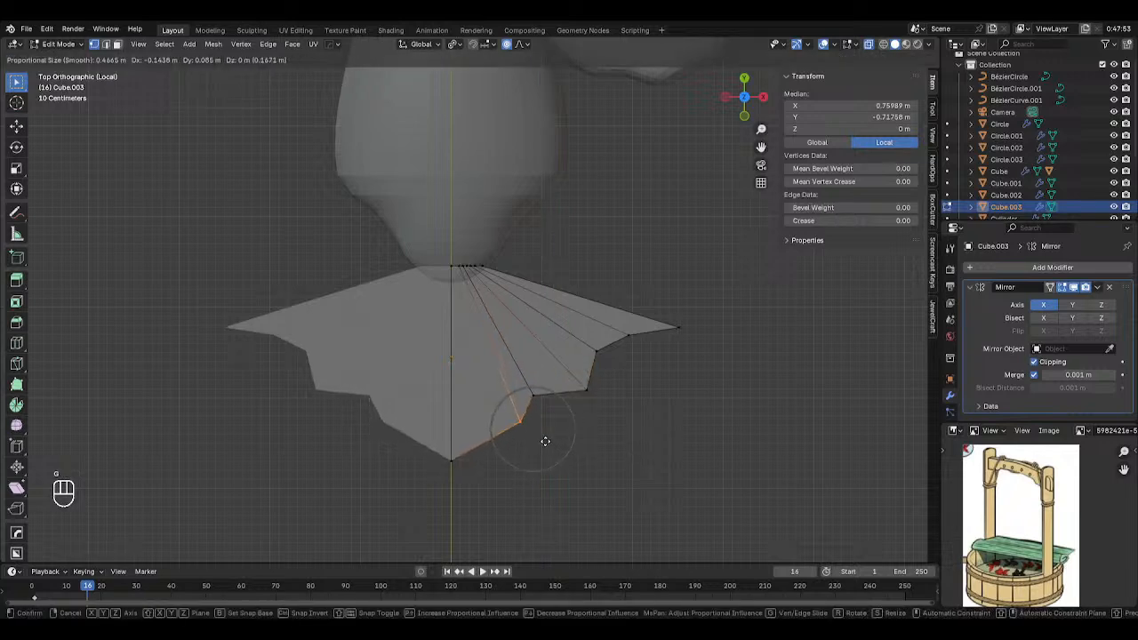
click(545, 441)
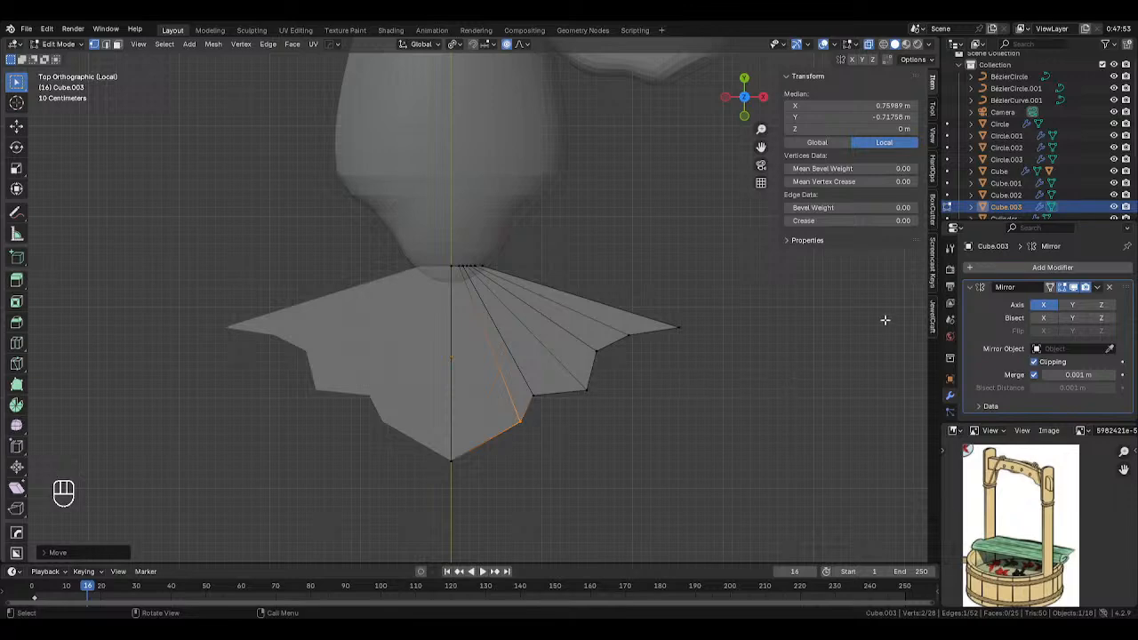
Add a Subdivision Surface modifier to the tail and set its viewport and render levels to 3.
click(996, 266)
mouse_move(979, 262)
click(1060, 415)
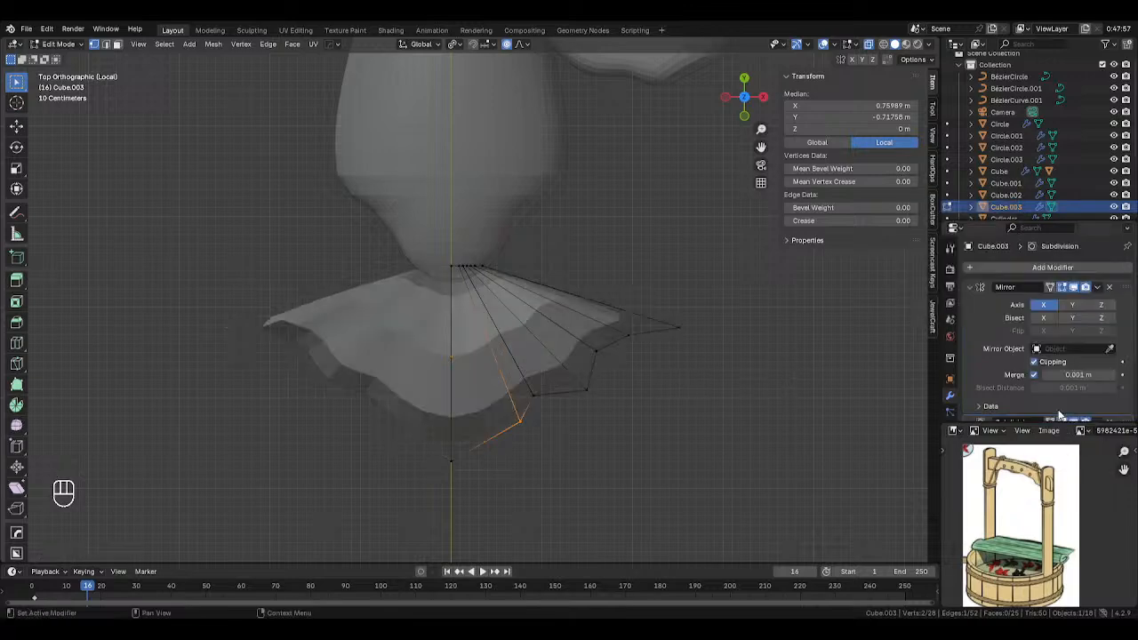
scroll(1092, 328, down, 3)
click(1111, 369)
click(1111, 369)
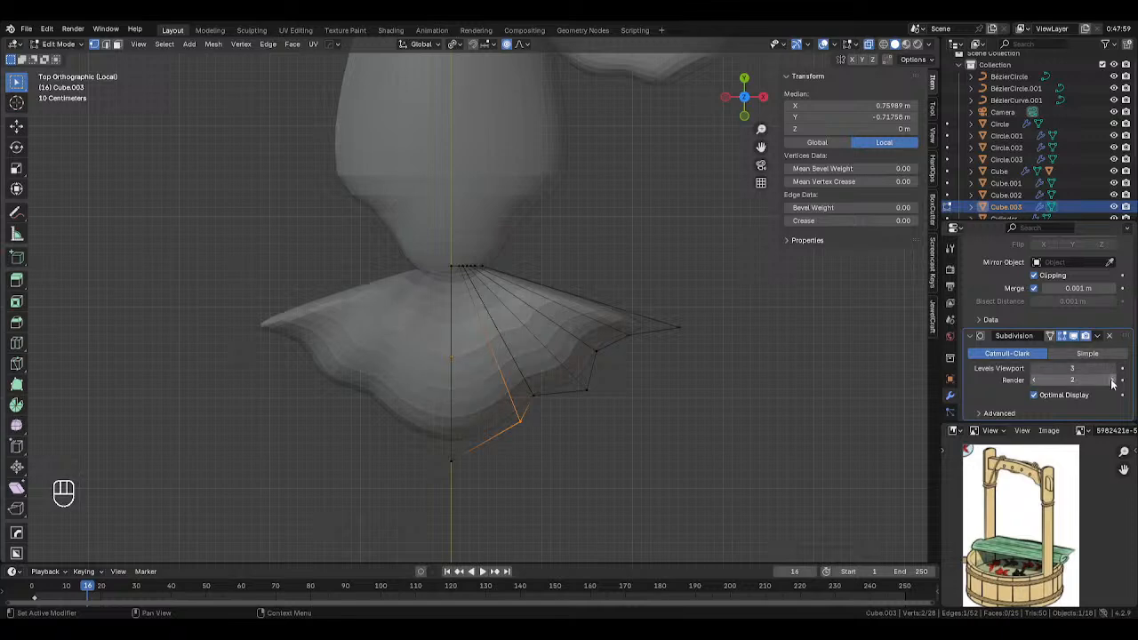
click(1111, 380)
Flatten the tail in Object Mode by scaling it along Z to about 0.309.
key(Tab)
middle_drag(582, 313, 629, 300)
key(alt+z)
shift+middle_drag(615, 361, 569, 157)
key(s)
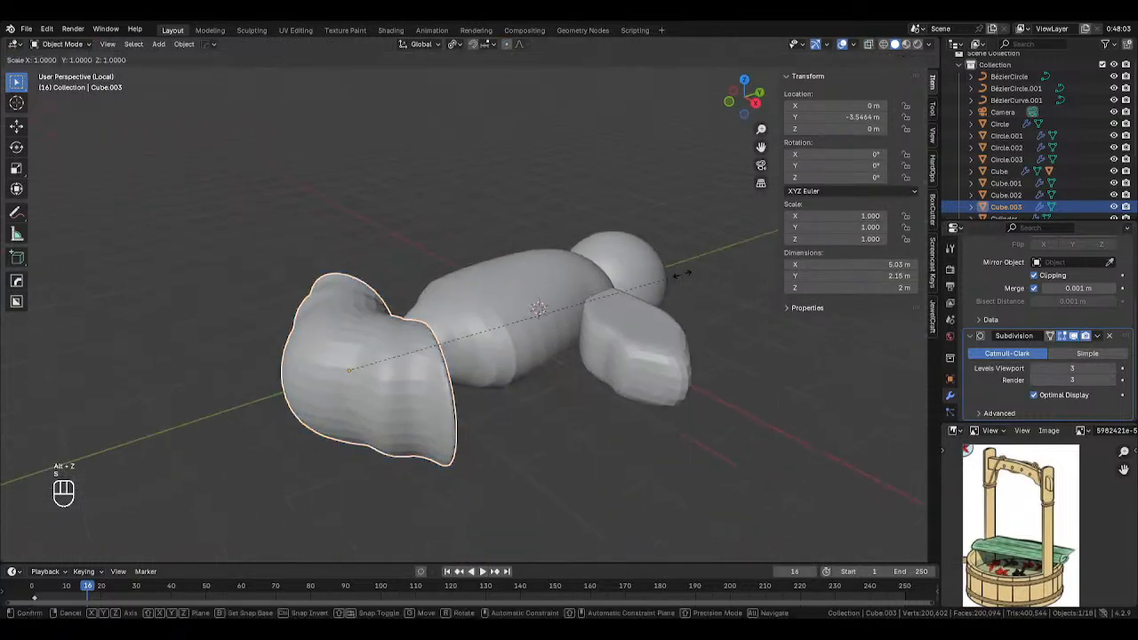
key(y)
right_click(628, 268)
key(s)
key(z)
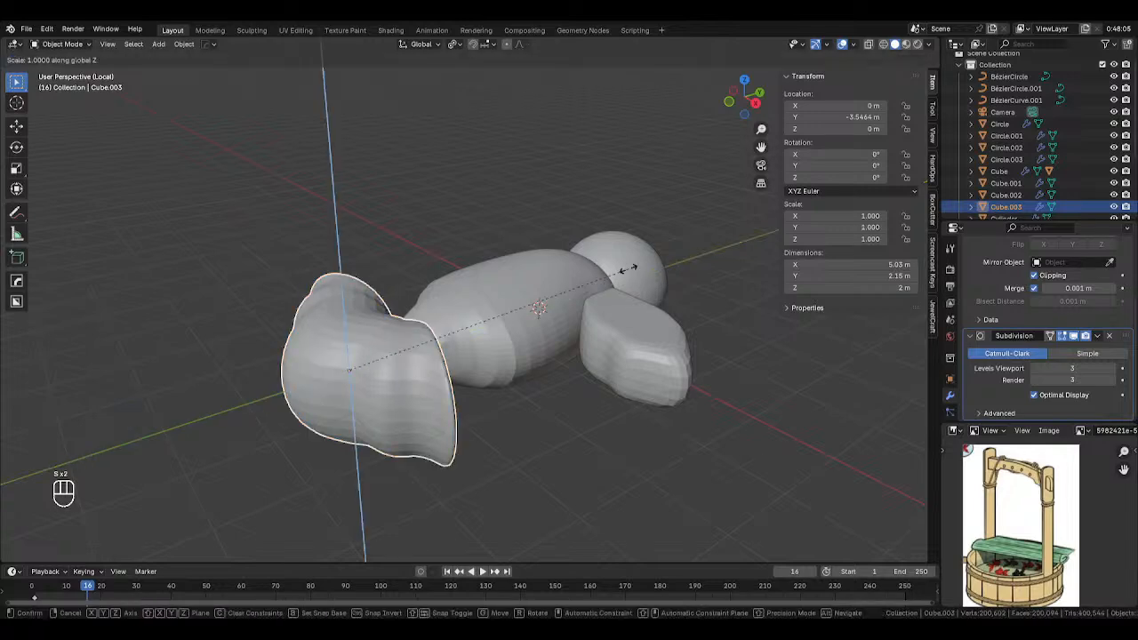
click(400, 293)
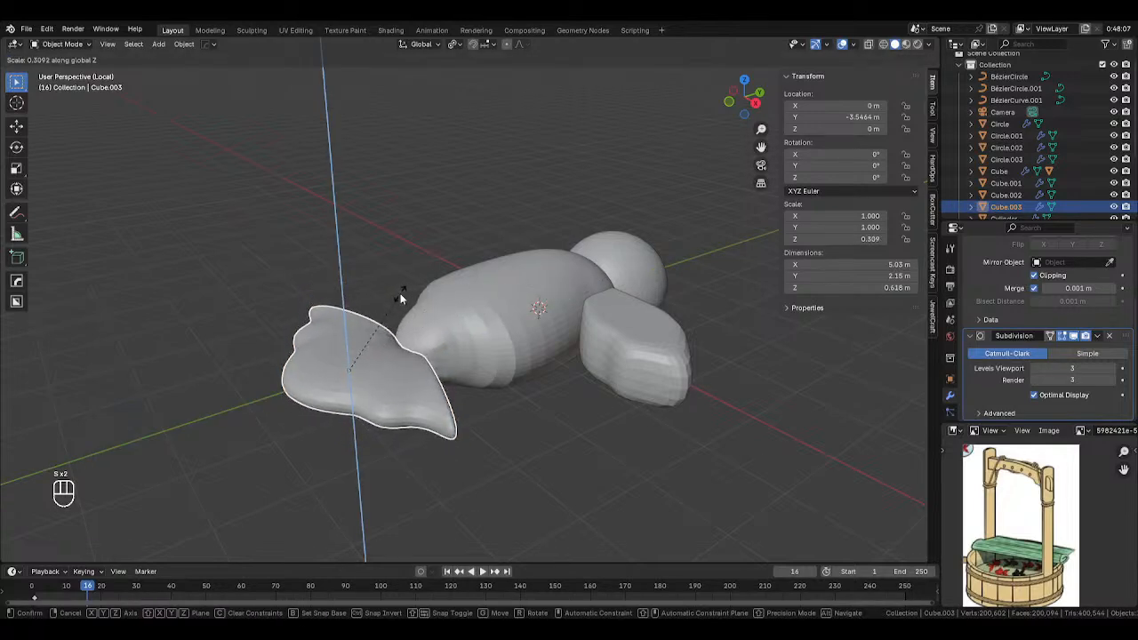
Add a centered loop cut across the tail's fan segments, between the body end and the outer edge.
key(KP_7)
scroll(492, 321, down, 2)
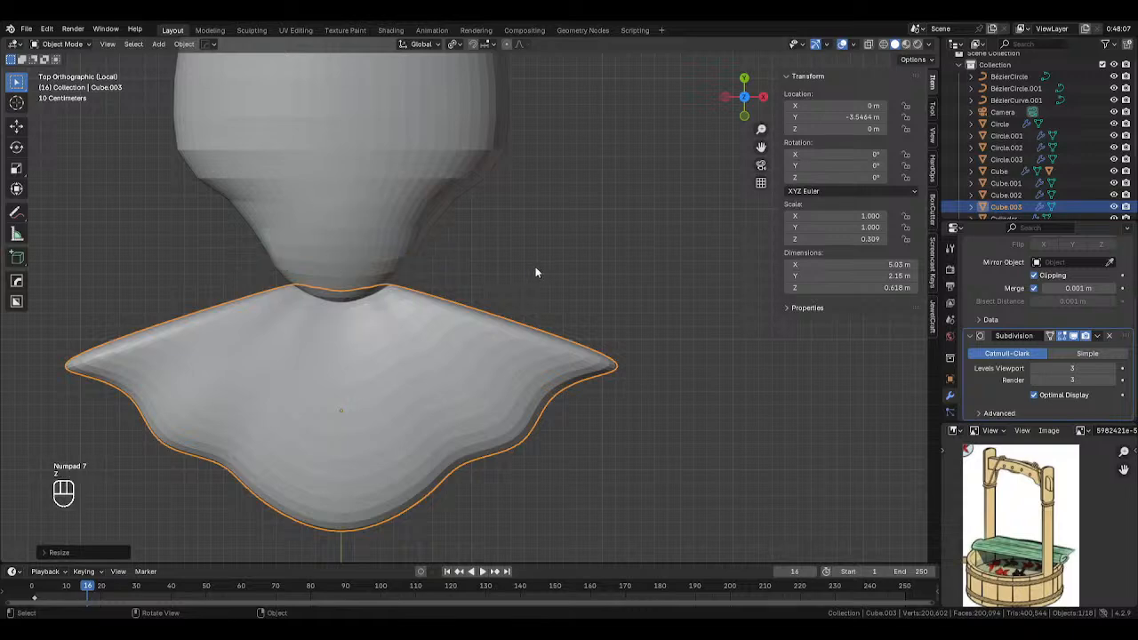
key(alt+z)
shift+middle_drag(496, 273, 620, 229)
scroll(612, 233, down, 4)
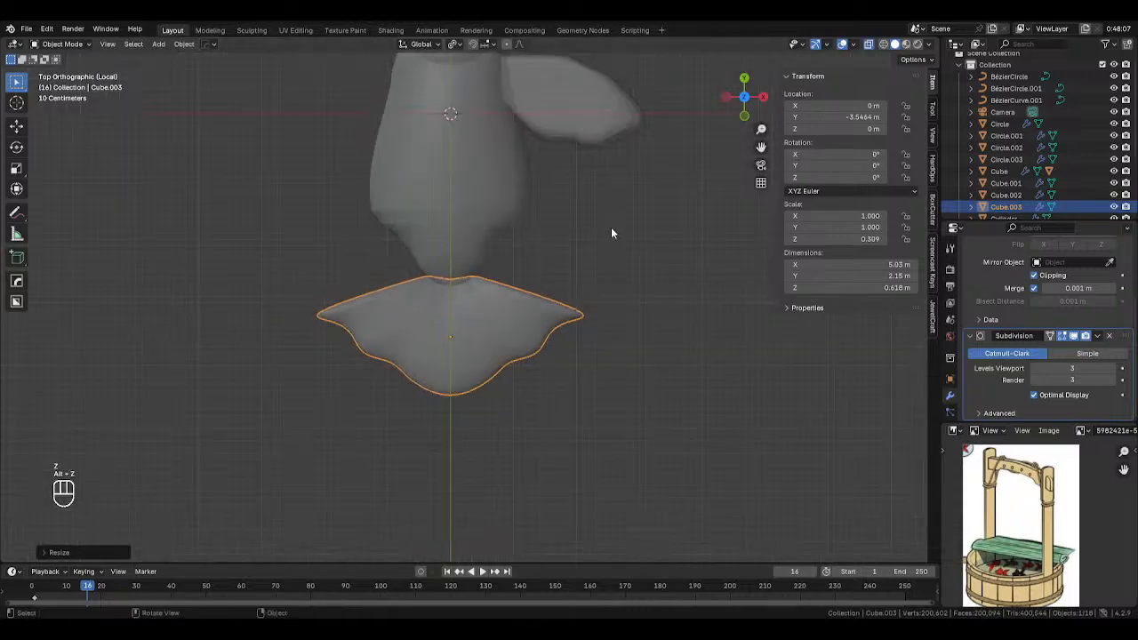
key(Tab)
scroll(546, 301, up, 2)
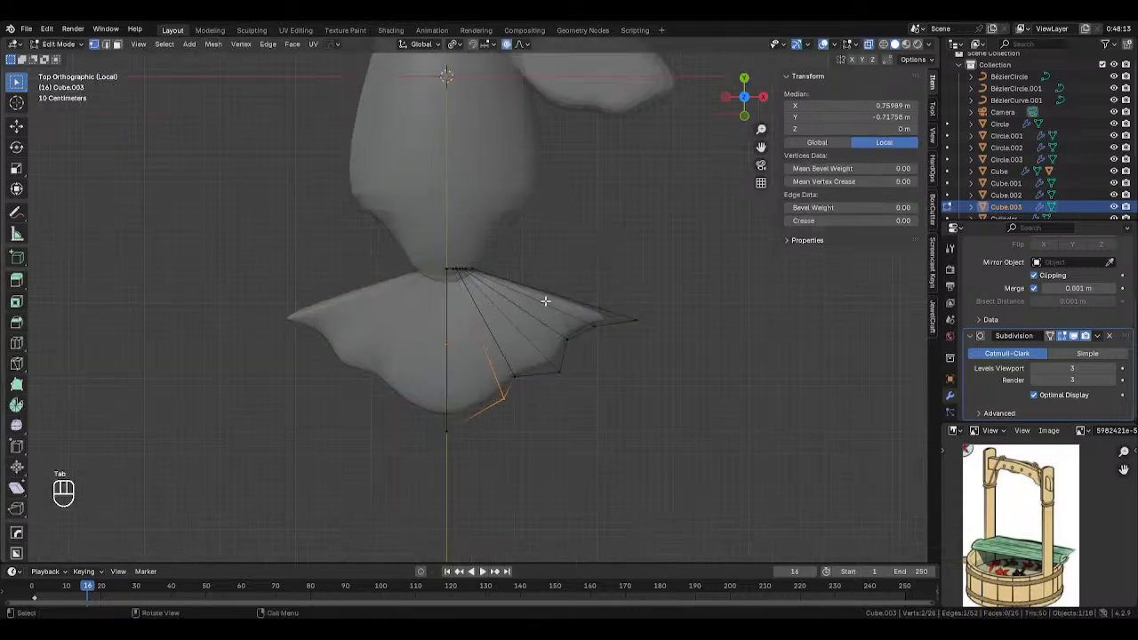
key(ctrl+r)
click(548, 299)
right_click(547, 299)
Move the new loop's vertex pair on the tail's front edge forward to round that edge.
click(569, 271)
key(g)
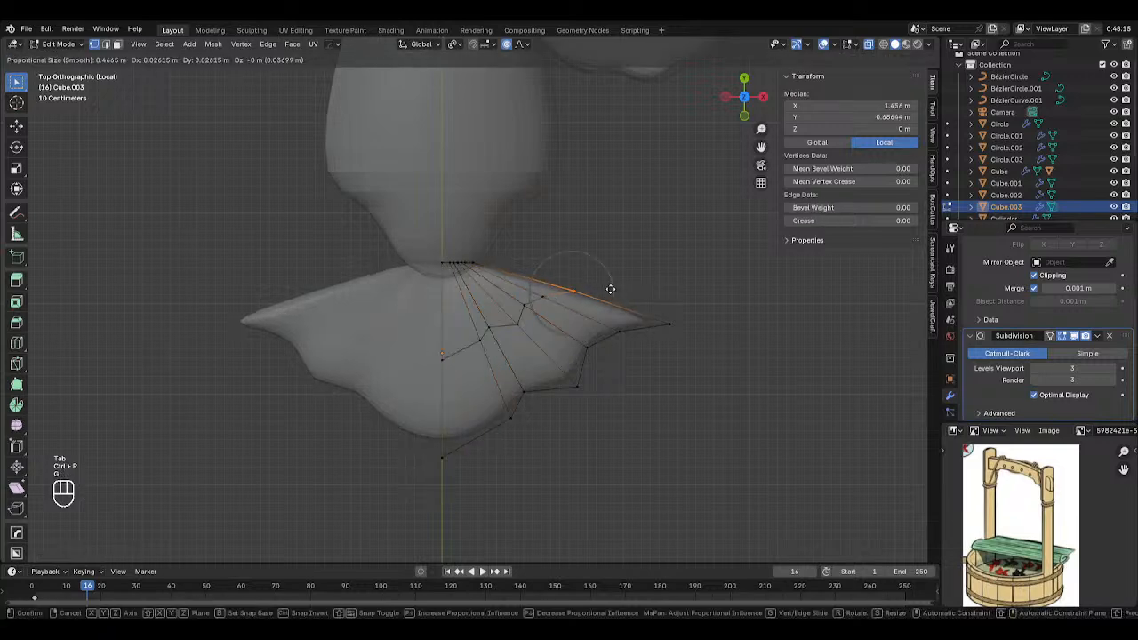
click(618, 265)
Rotate the tail tip's two outer vertex pairs and move them backward so the tip curves away from the body.
click(669, 322)
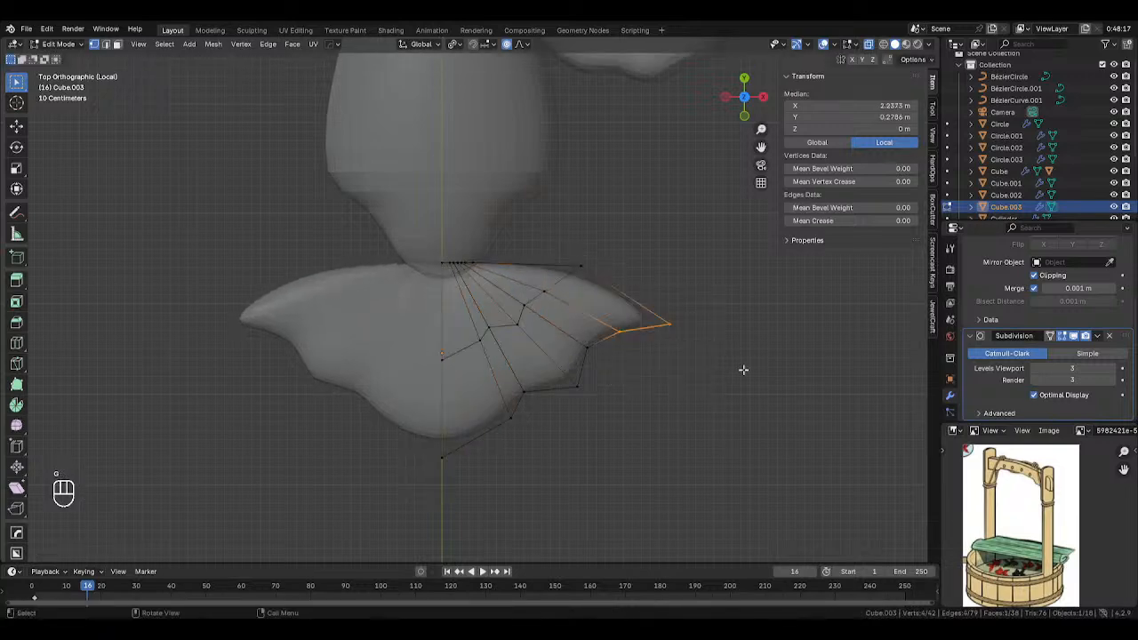
key(r)
click(750, 405)
key(g)
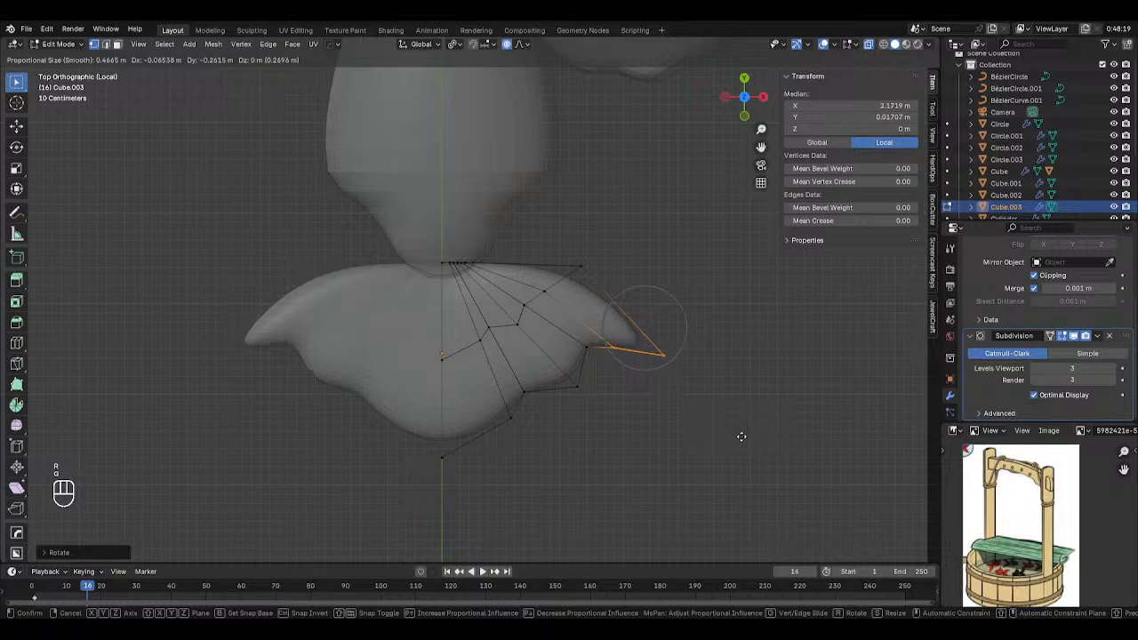
click(728, 416)
Shift the front-edge vertex pair slightly outward to refine the tail's curve, and check the shape in Object Mode.
drag(549, 240, 594, 273)
key(g)
click(605, 263)
key(Tab)
scroll(469, 239, down, 4)
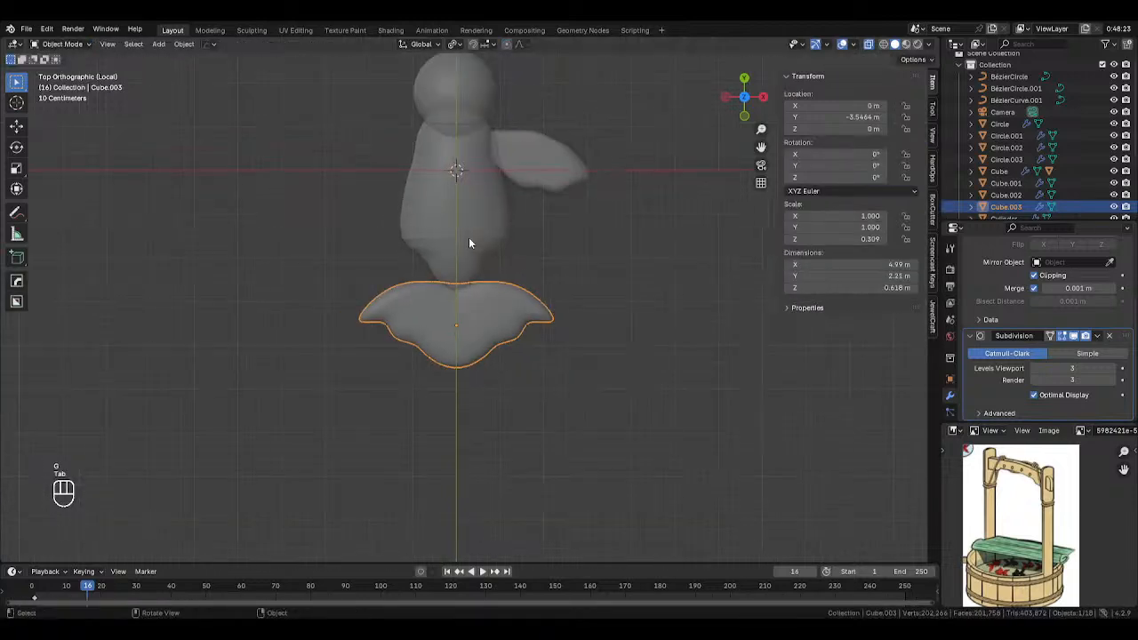
key(alt+z)
key(alt+z)
middle_drag(518, 233, 573, 226)
Duplicate the head sphere to about X 1.61 m, Y 2.37 m, and scale the copy to about 0.688 for an eye.
key(KP_7)
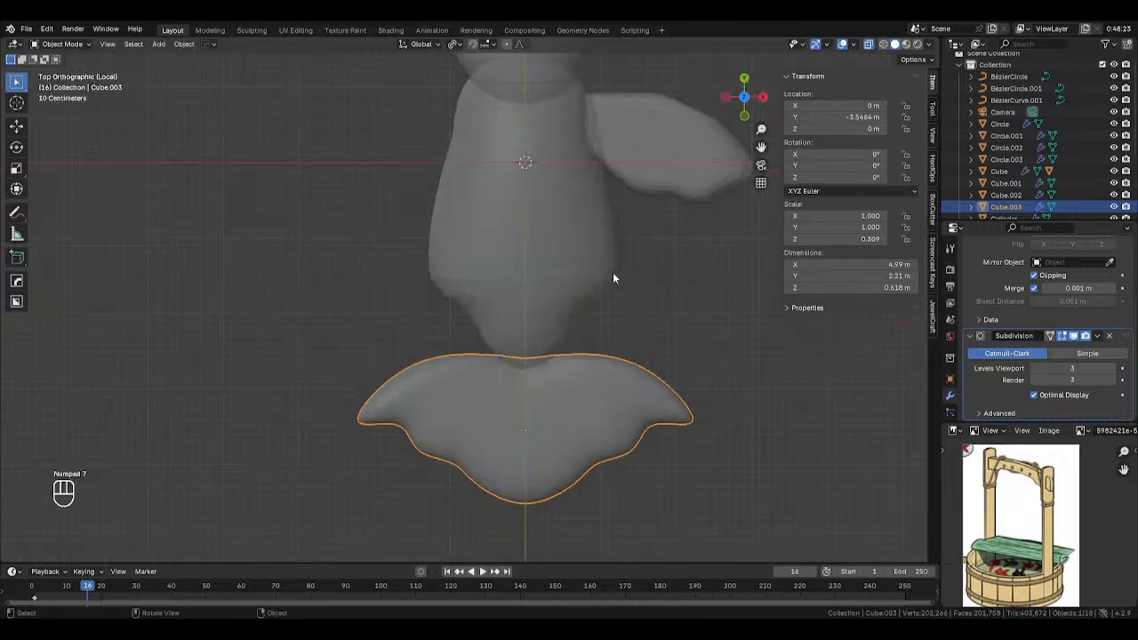
scroll(614, 272, down, 3)
shift+middle_drag(630, 285, 647, 330)
click(573, 171)
click(546, 184)
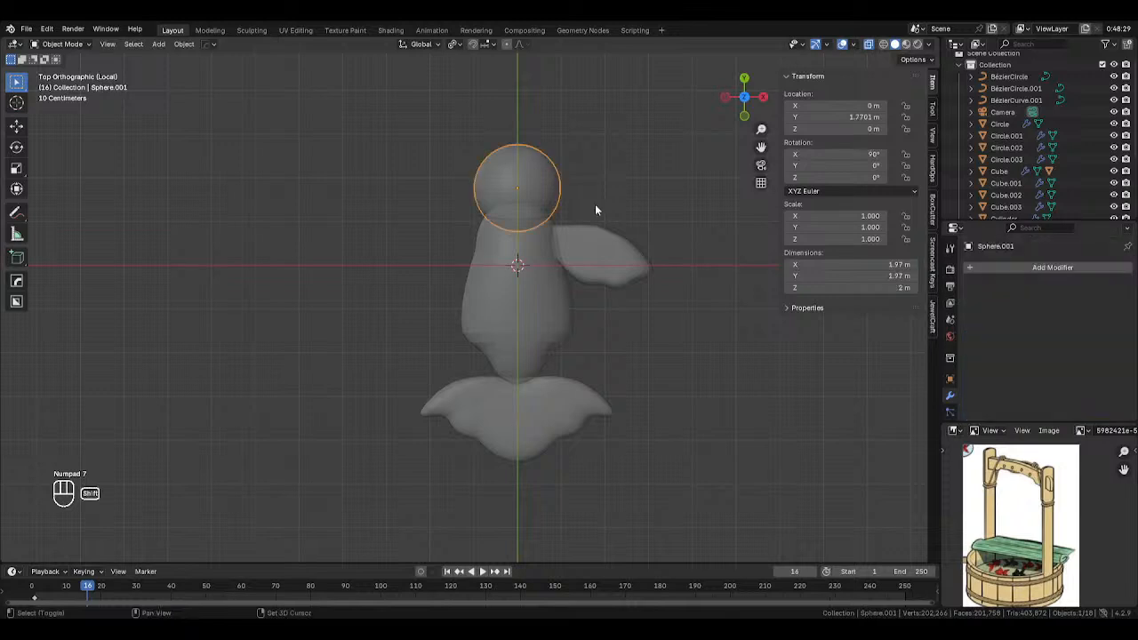
shift+middle_drag(595, 209, 651, 262)
scroll(651, 262, up, 2)
key(shift+d)
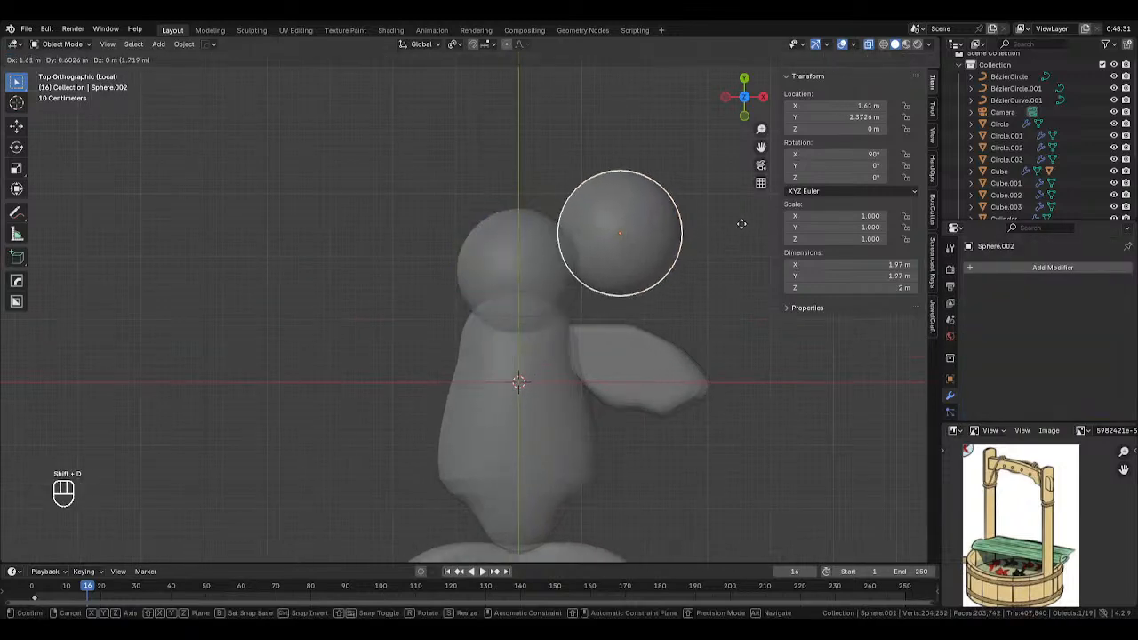
click(741, 224)
key(s)
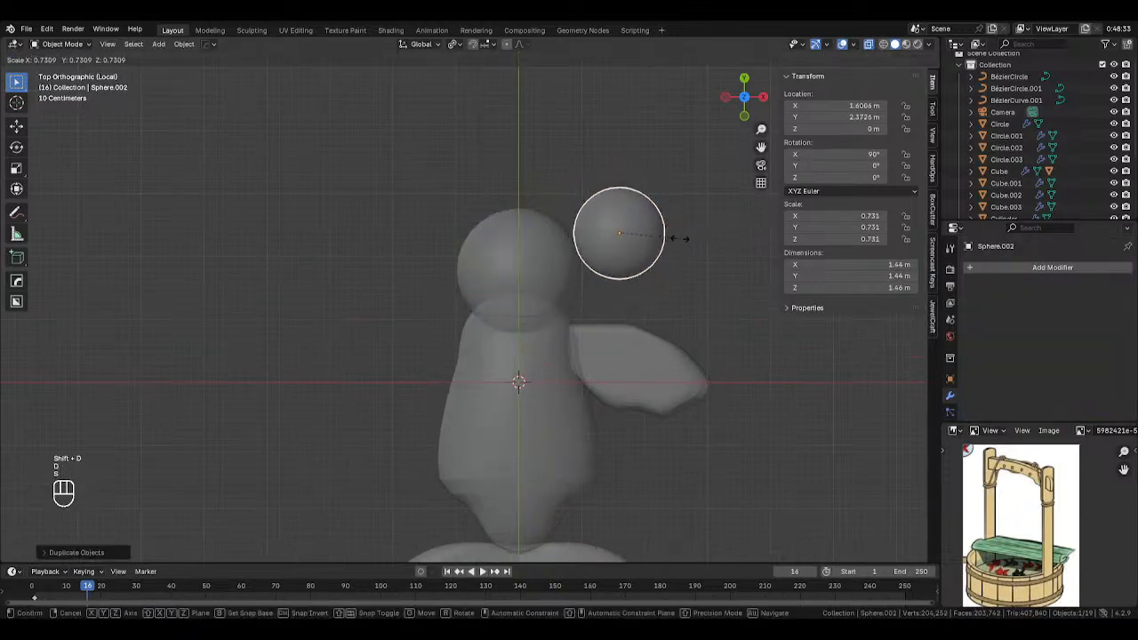
click(676, 237)
Move the eye sphere against the head at about X 1.14 m, Y 2.14 m, and raise it to about Z 0.27 m.
key(g)
middle_drag(667, 272, 666, 213)
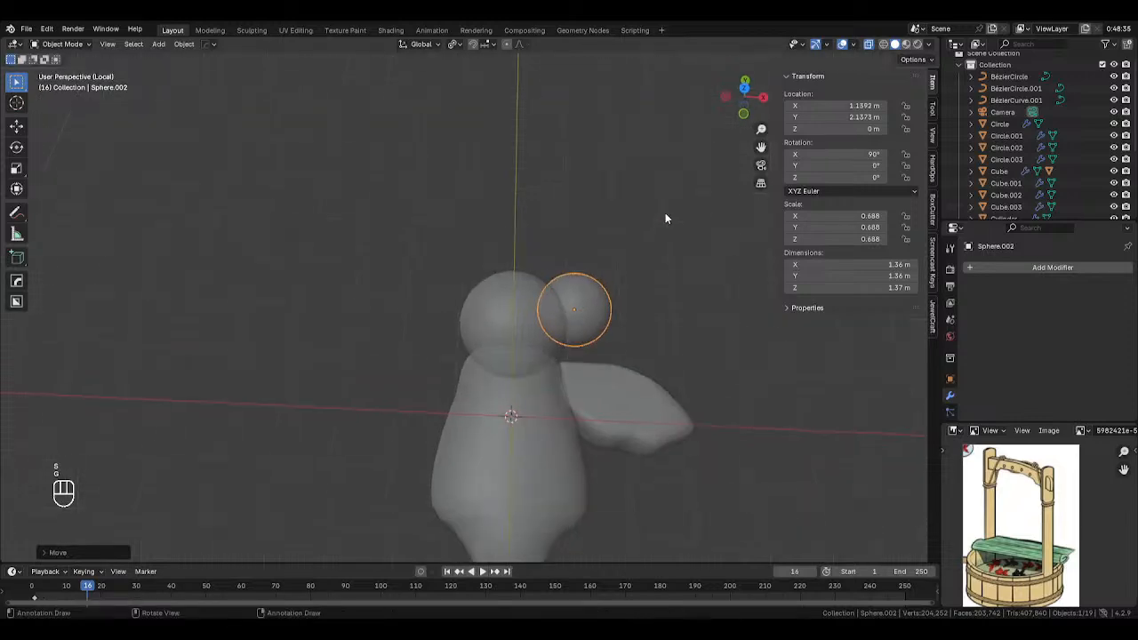
key(z)
click(676, 236)
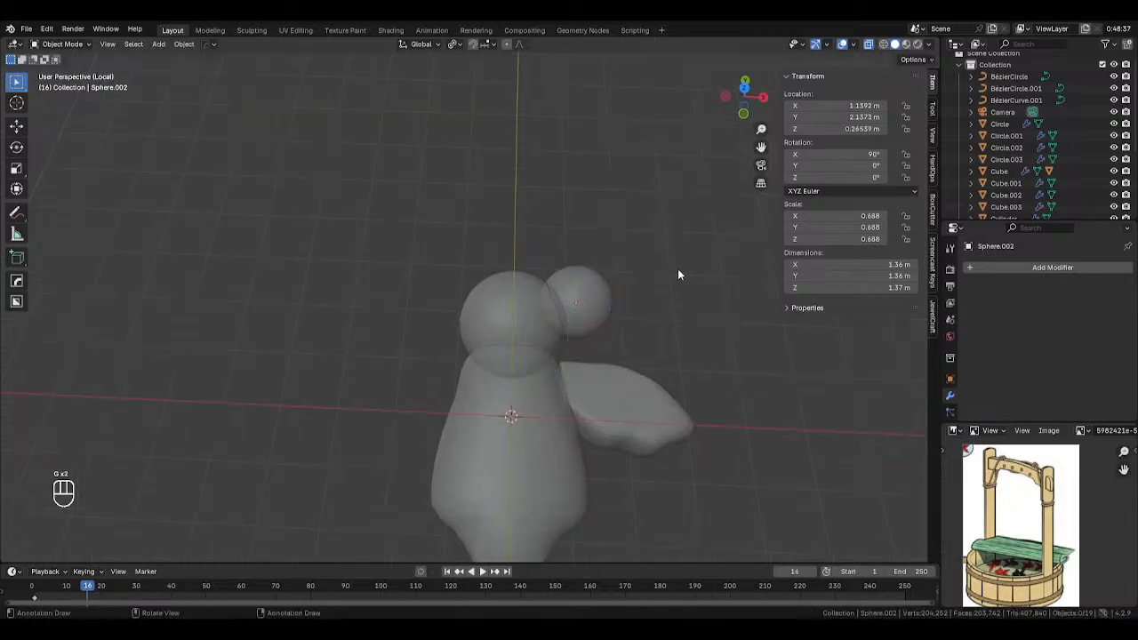
Move the eye farther into the head to about X 0.78 m, Y 2.11 m, and scale it to about 0.561.
key(KP_7)
key(alt+z)
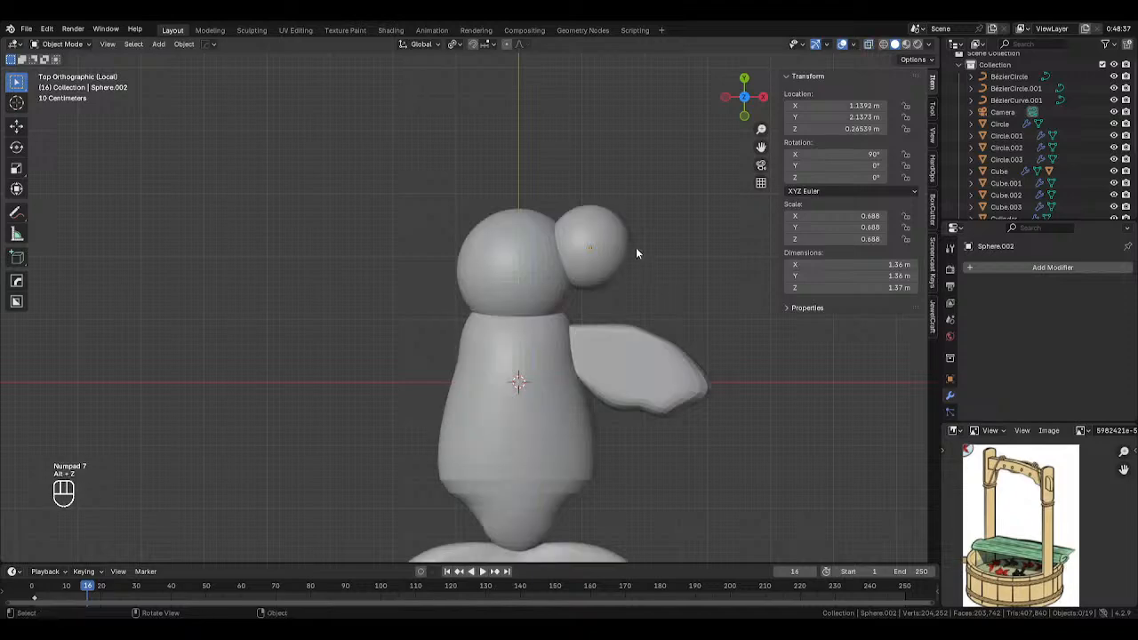
click(623, 249)
key(g)
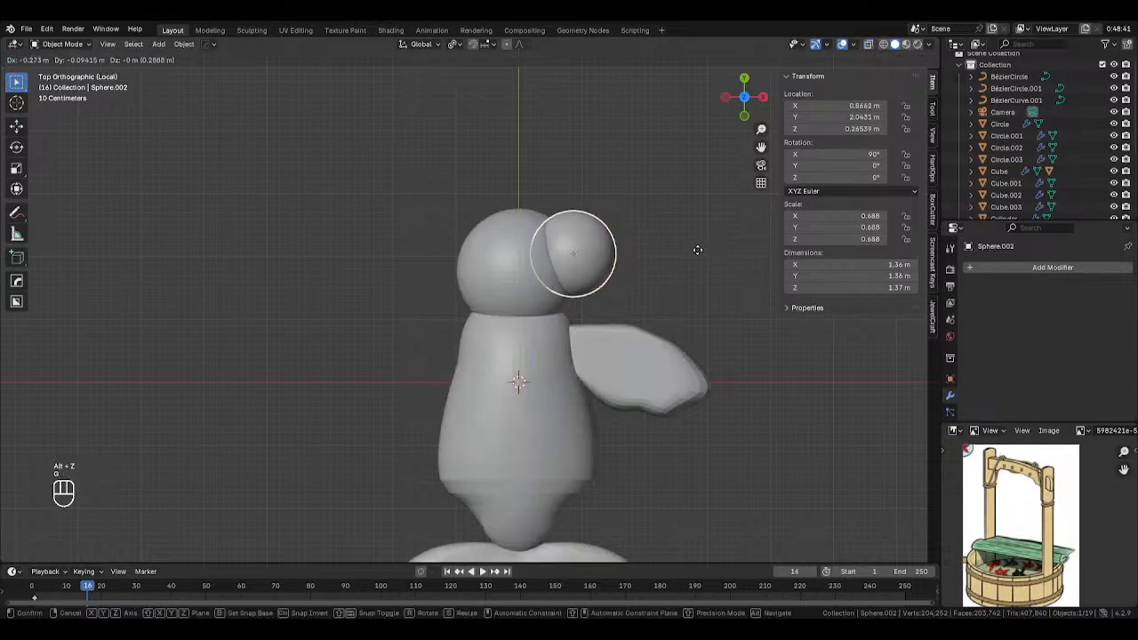
click(685, 255)
key(s)
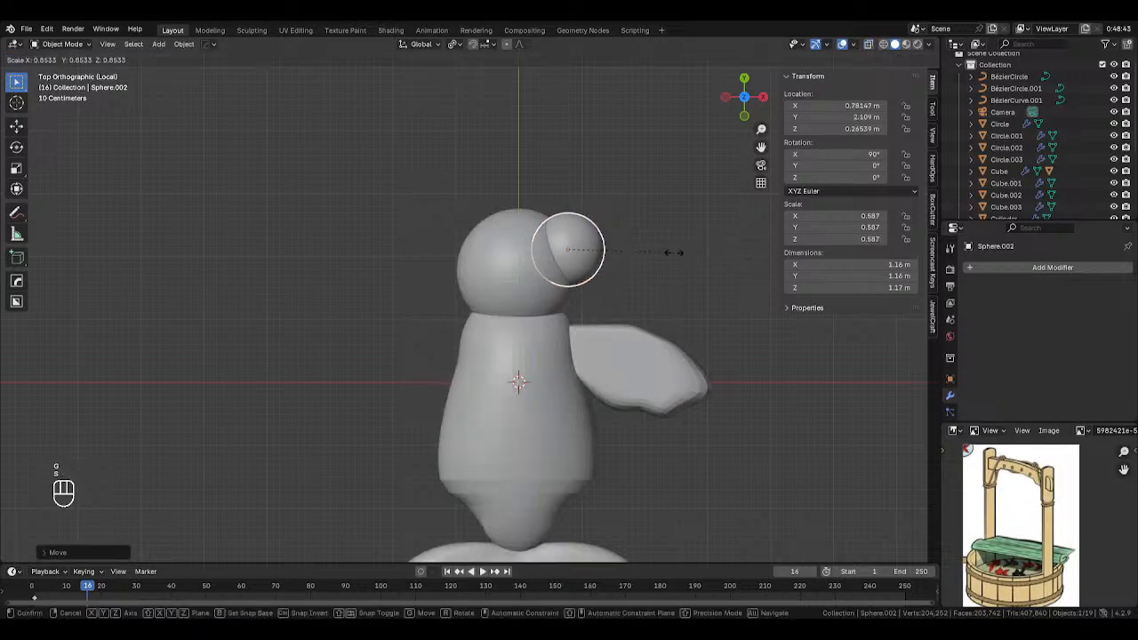
click(670, 252)
Add a Mirror modifier to the eye and pick a mirror object so a second eye sits opposite.
click(1005, 269)
mouse_move(965, 268)
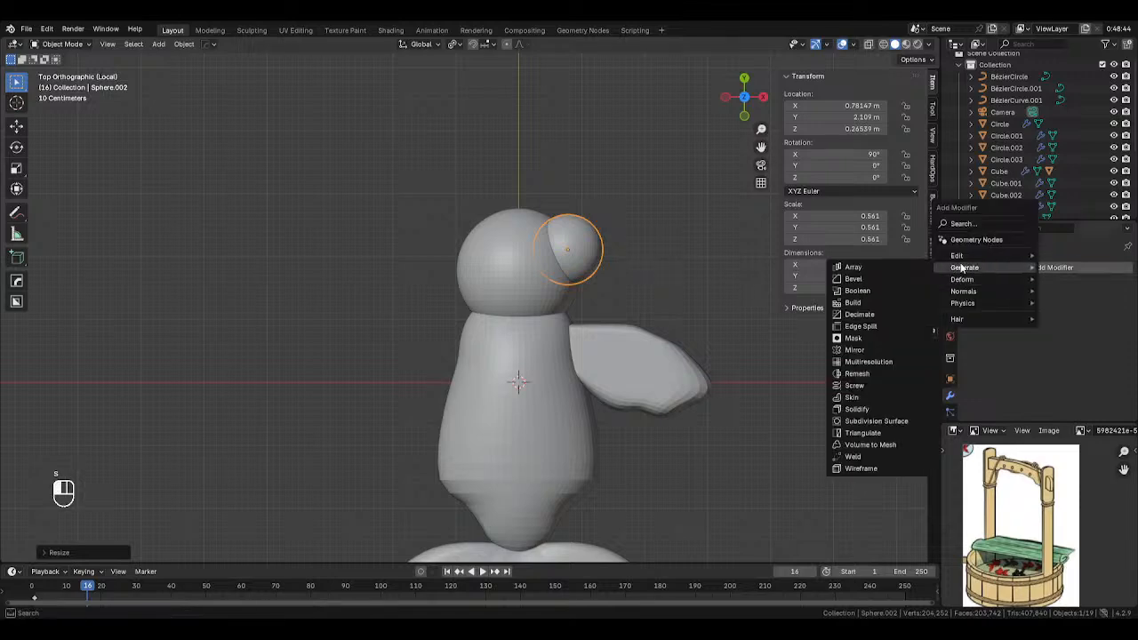
click(854, 350)
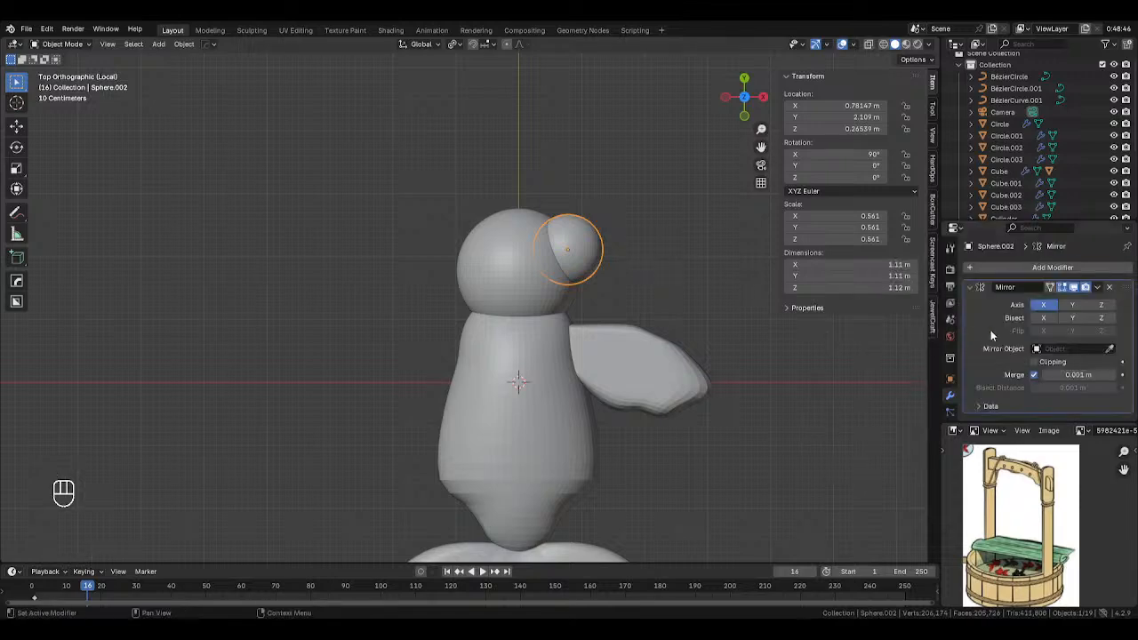
click(1108, 349)
click(567, 251)
middle_drag(607, 180, 554, 285)
Add a Mirror modifier to the side fin, using the body Sphere as the mirror object.
click(567, 414)
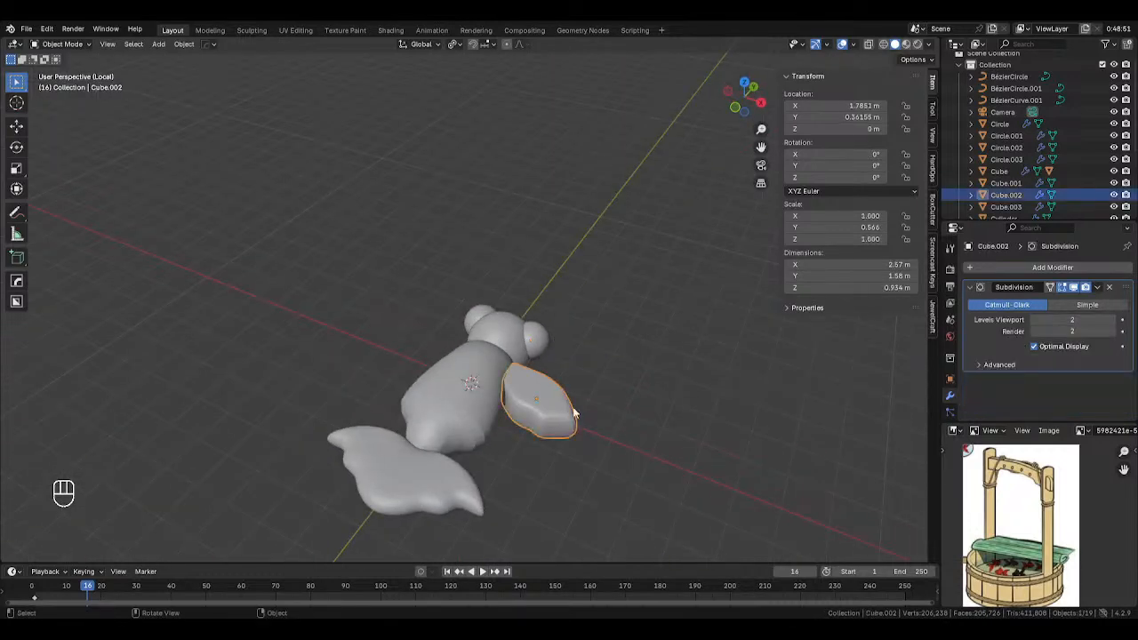
click(1031, 268)
mouse_move(973, 266)
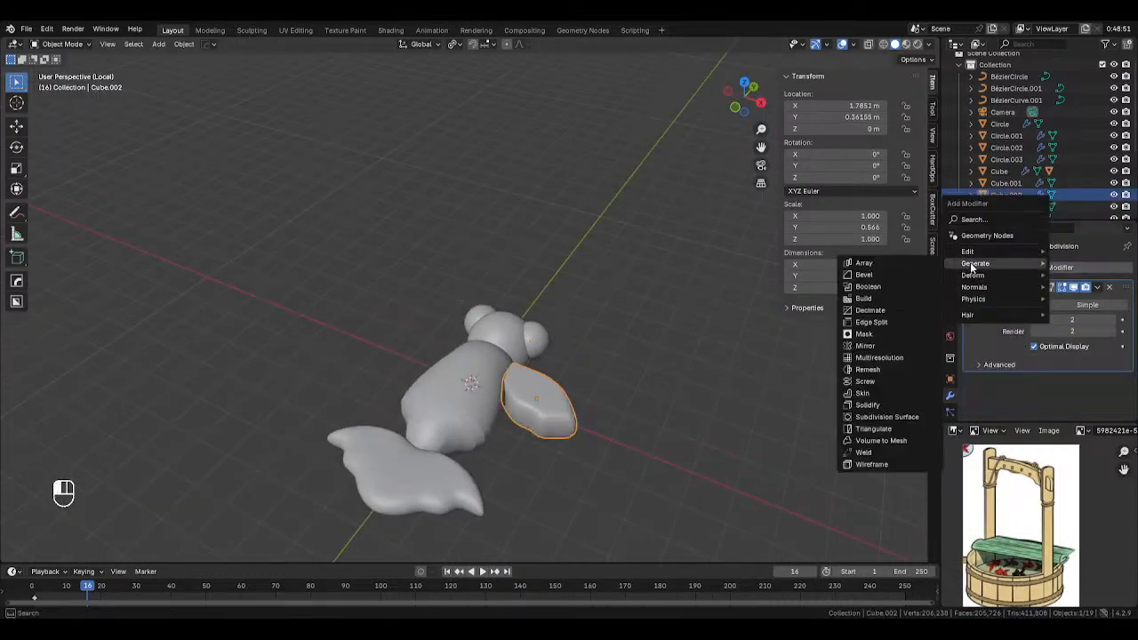
click(868, 346)
scroll(1094, 373, down, 1)
click(1110, 363)
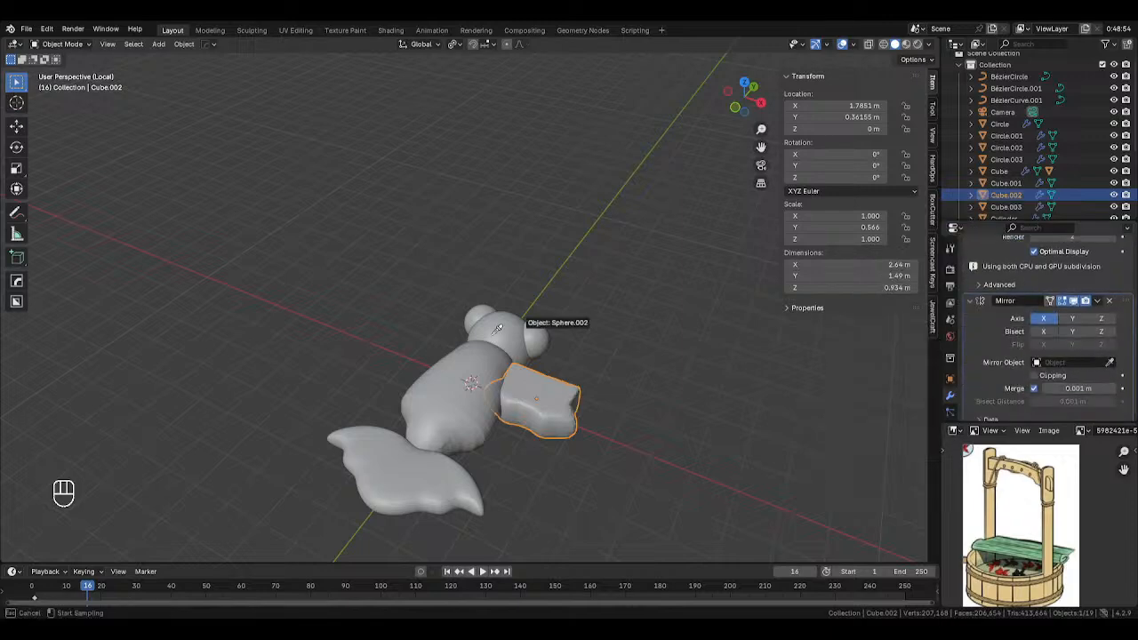
click(458, 358)
middle_drag(651, 297, 685, 338)
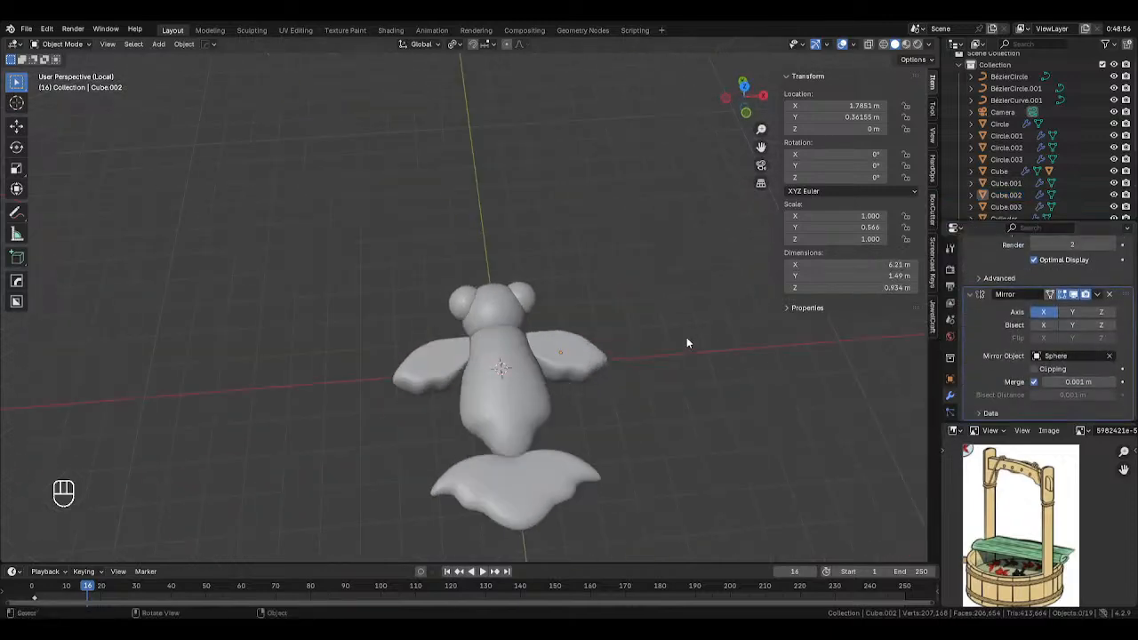
Move the head and both eyes slightly forward along Y, away from the body, and select the body.
key(KP_7)
scroll(676, 346, up, 2)
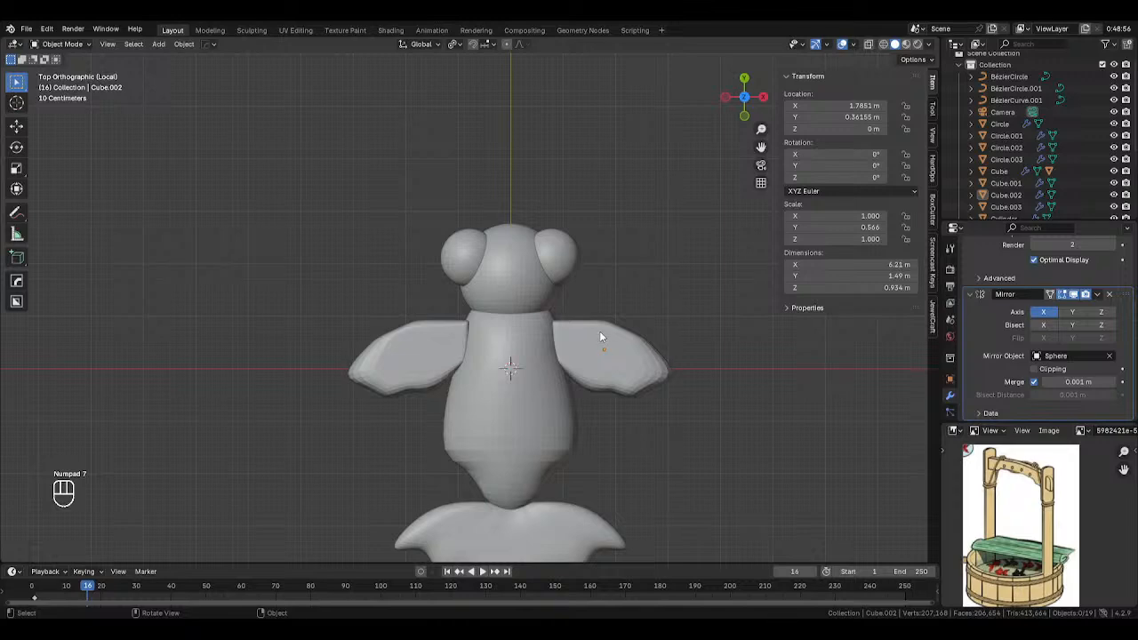
click(507, 401)
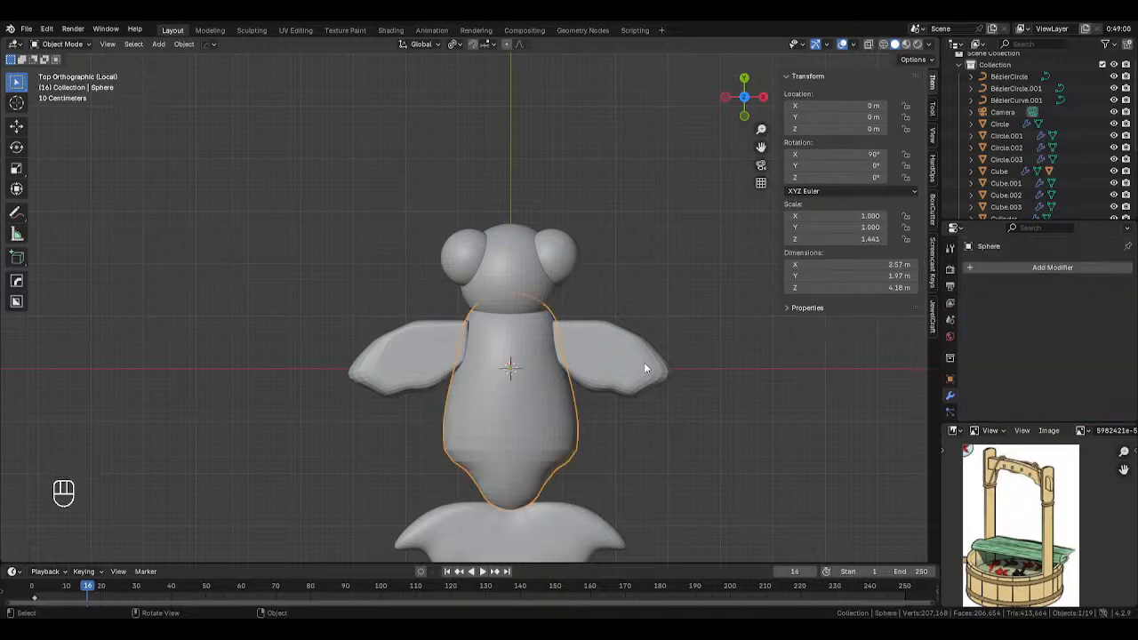
drag(402, 171, 626, 271)
key(g)
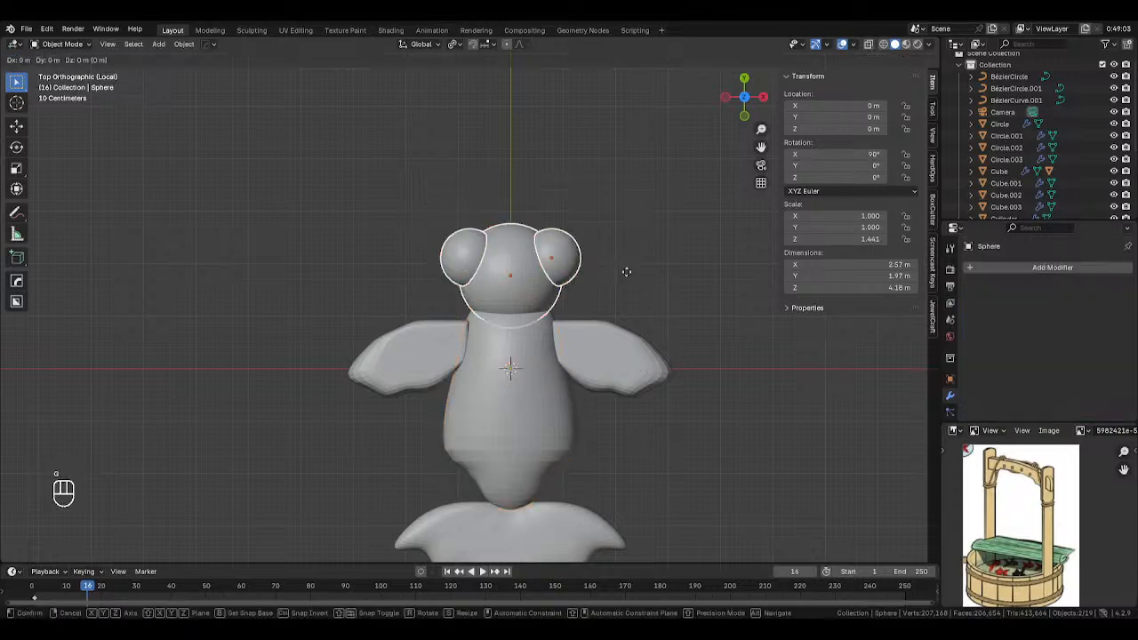
key(y)
click(629, 256)
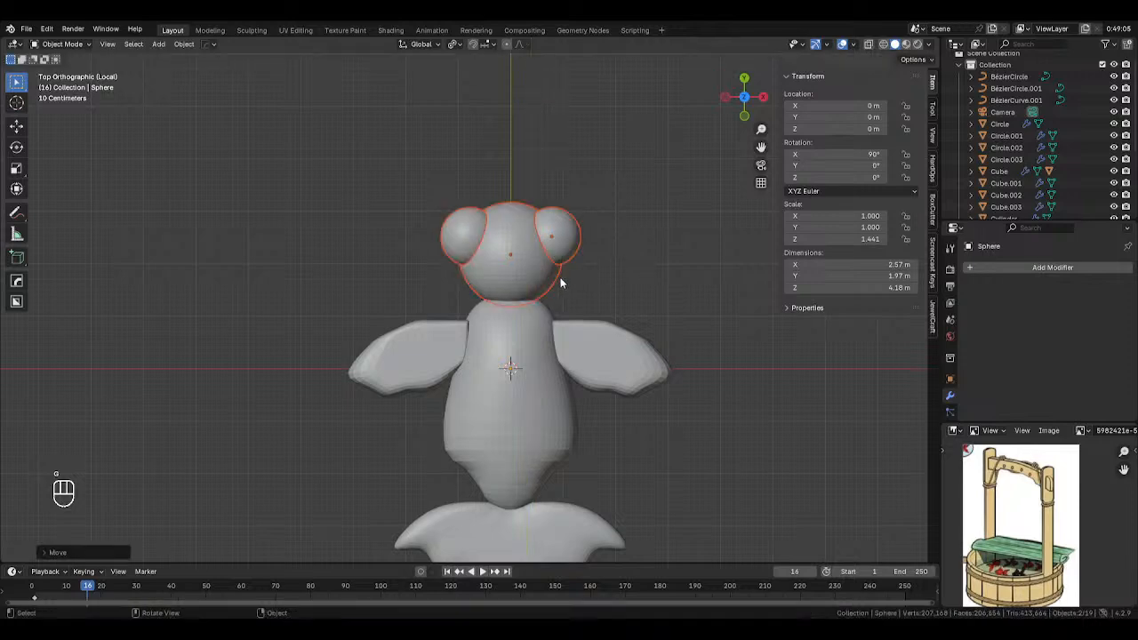
click(525, 313)
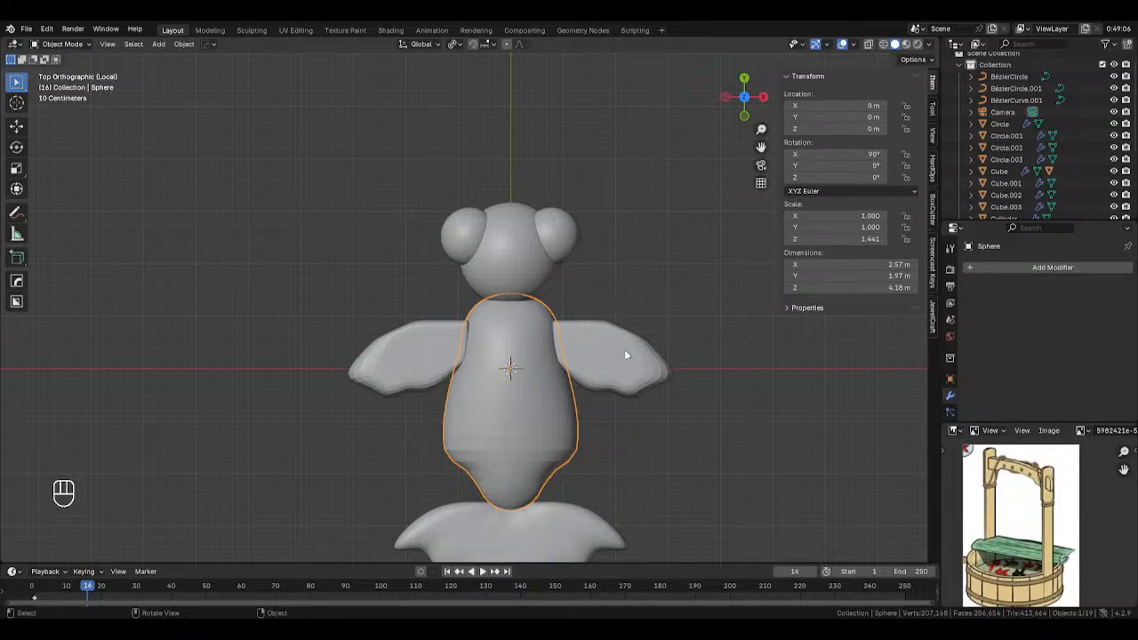
Lengthen the fish's tail fin by moving its selected lower vertices about 0.6 m in the negative Y direction.
shift+middle_drag(631, 339, 607, 258)
click(552, 473)
key(Tab)
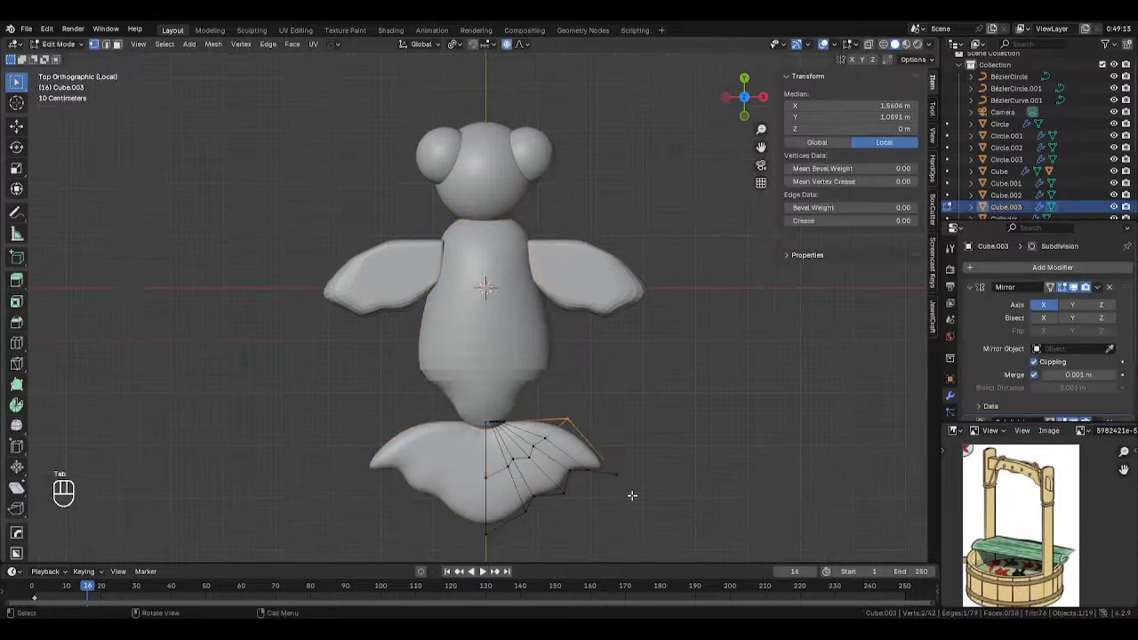
shift+middle_drag(551, 473, 486, 406)
drag(473, 372, 570, 460)
key(alt+z)
key(g)
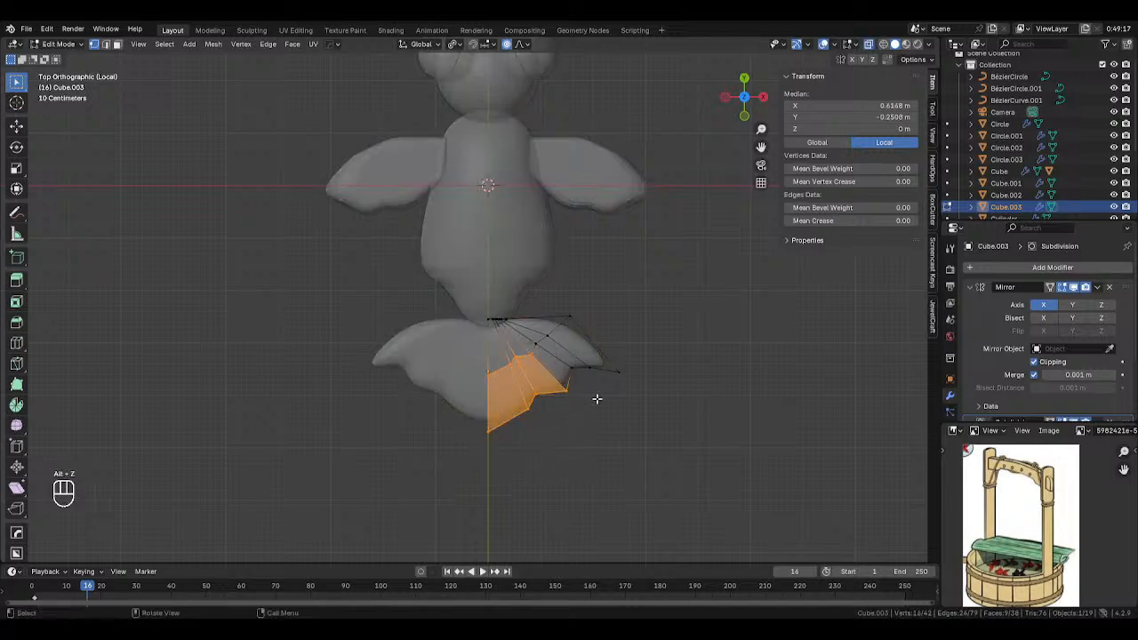
key(y)
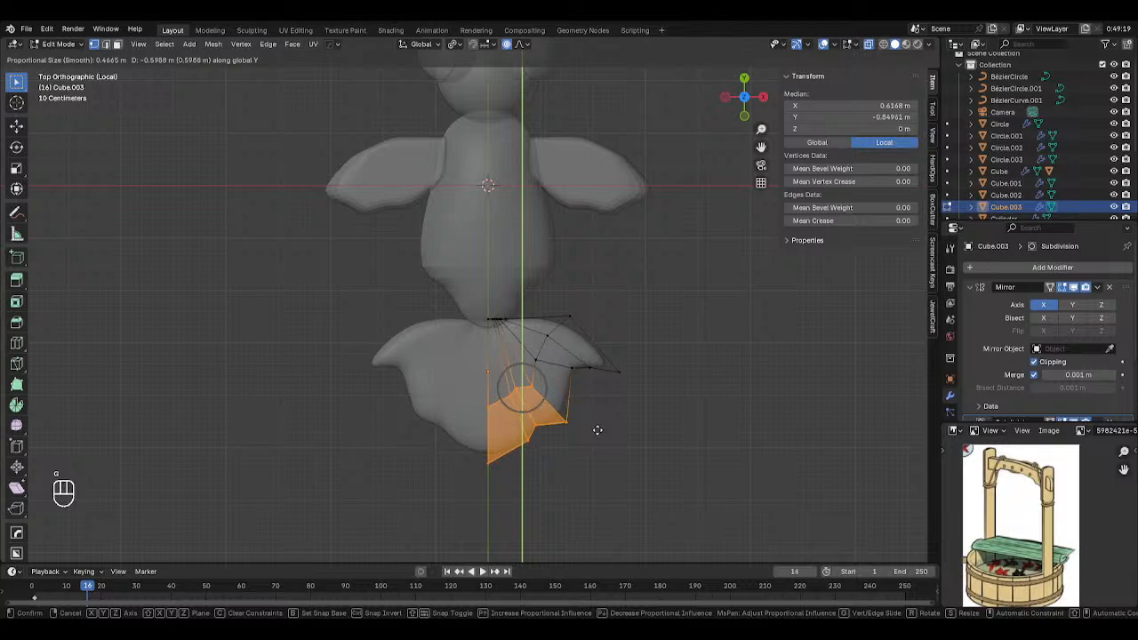
click(598, 431)
Extend the tail fin's centre tip by moving its end vertex further in the negative Y direction.
click(518, 483)
key(g)
key(y)
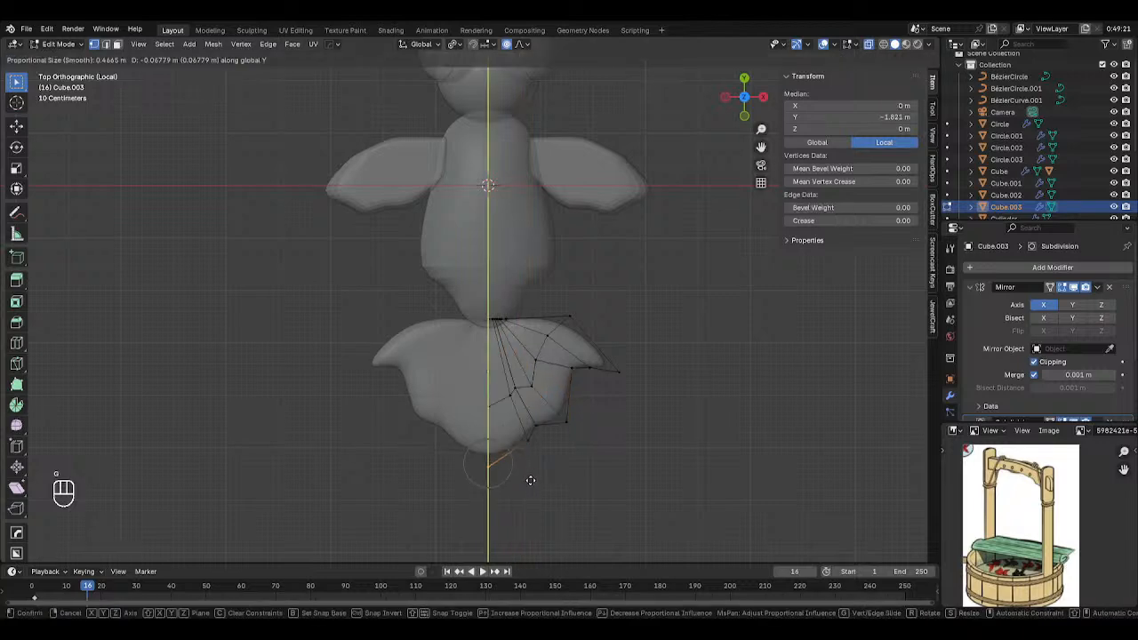
click(530, 505)
key(Tab)
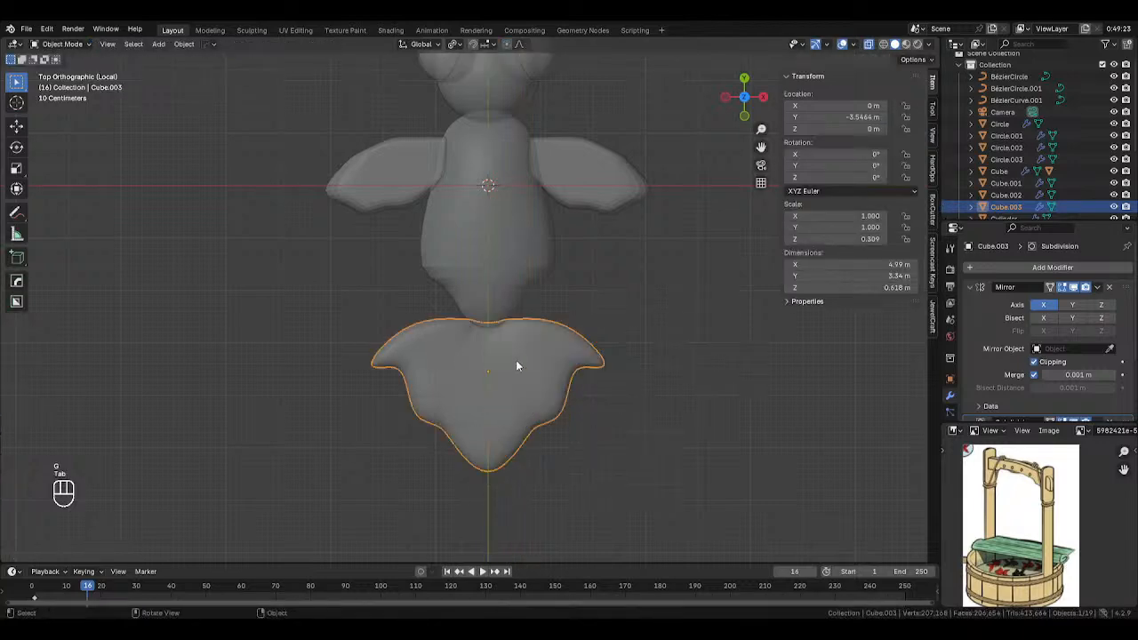
Soften the tail fin's upper side notch by moving its vertex down about 0.25 m, and return to Object Mode with X-ray off.
key(Tab)
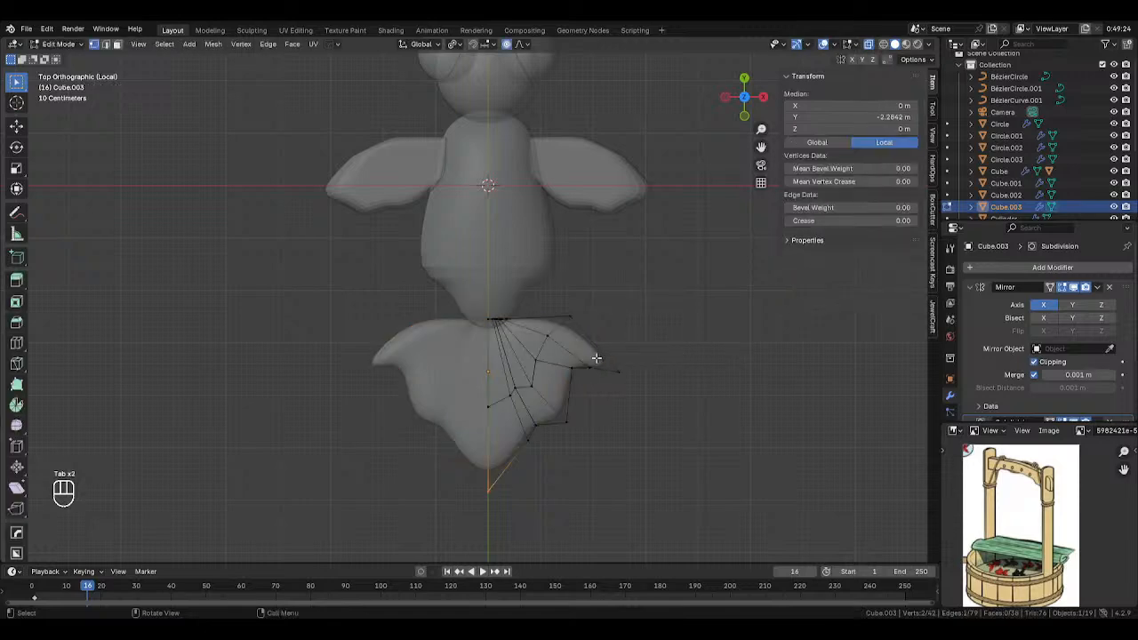
click(569, 361)
key(g)
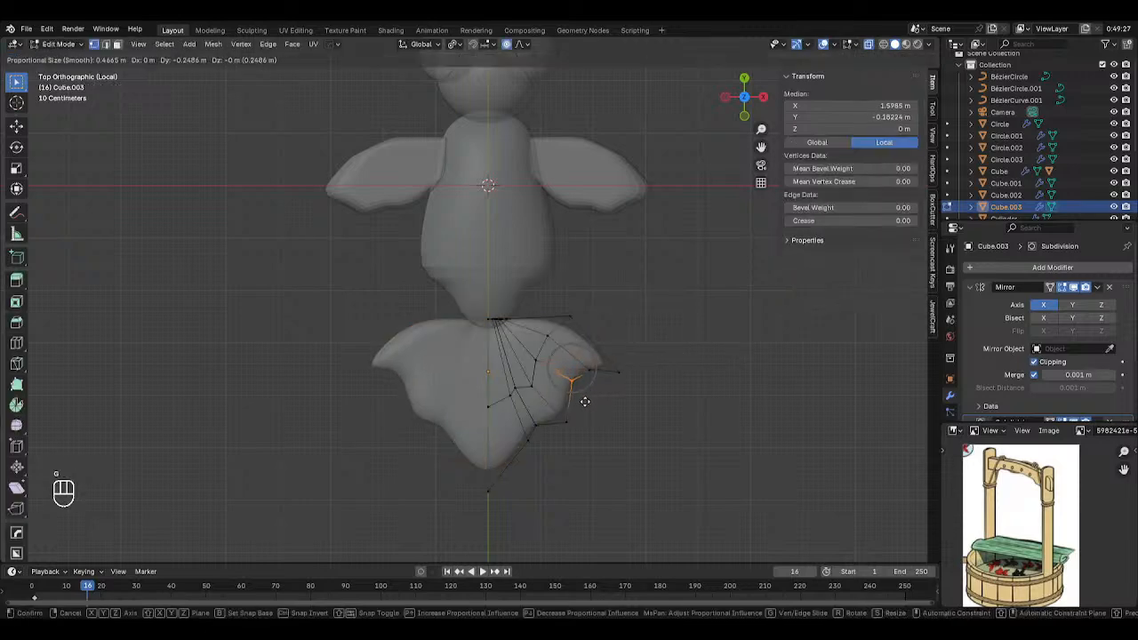
click(587, 405)
key(Tab)
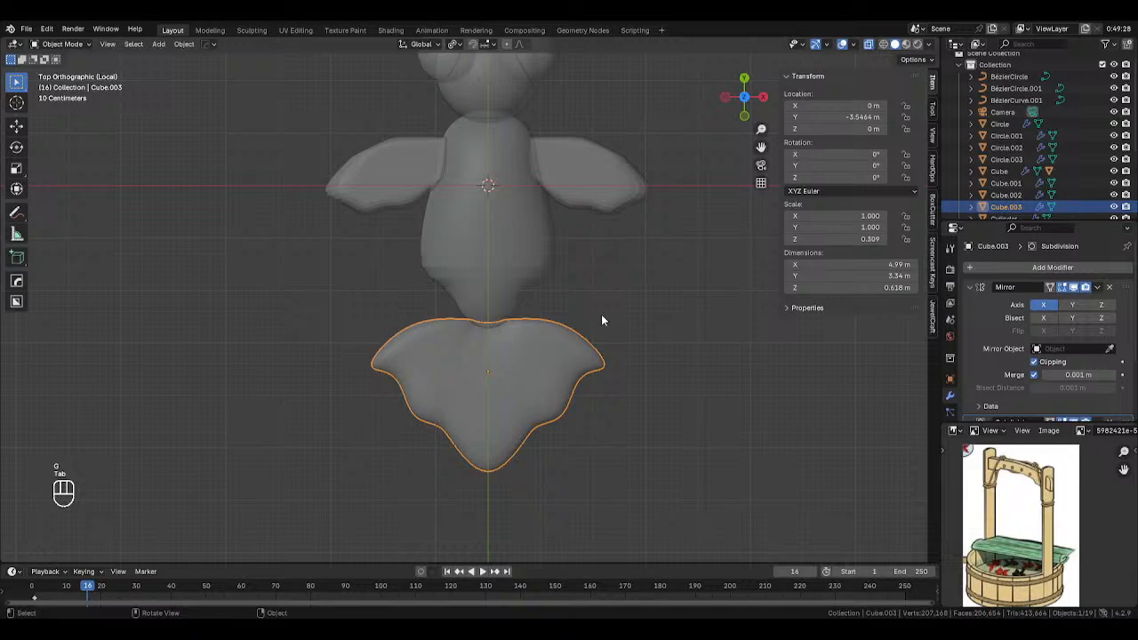
shift+middle_drag(552, 236, 558, 278)
key(alt+z)
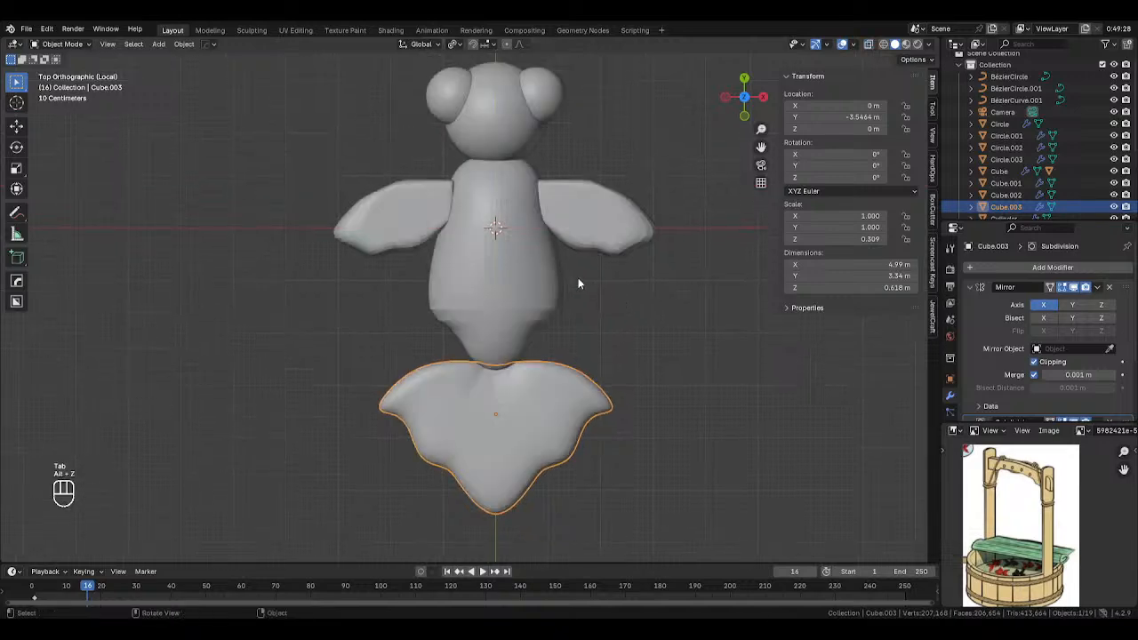
Apply the scale of the fish's body and put the body in Sculpt Mode.
click(551, 279)
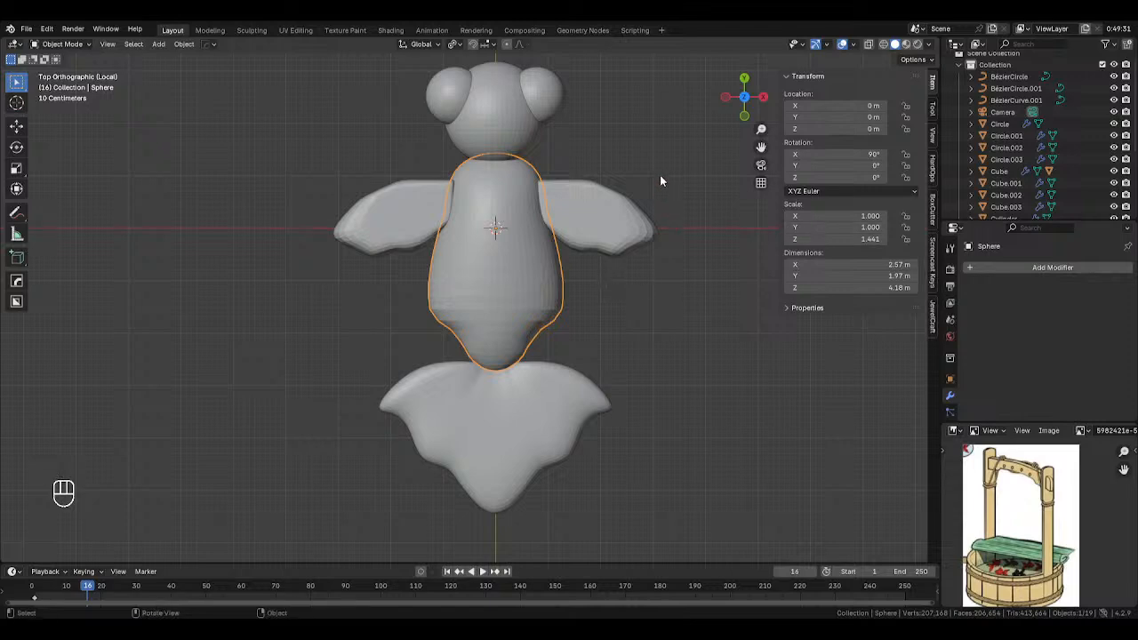
key(ctrl+Tab)
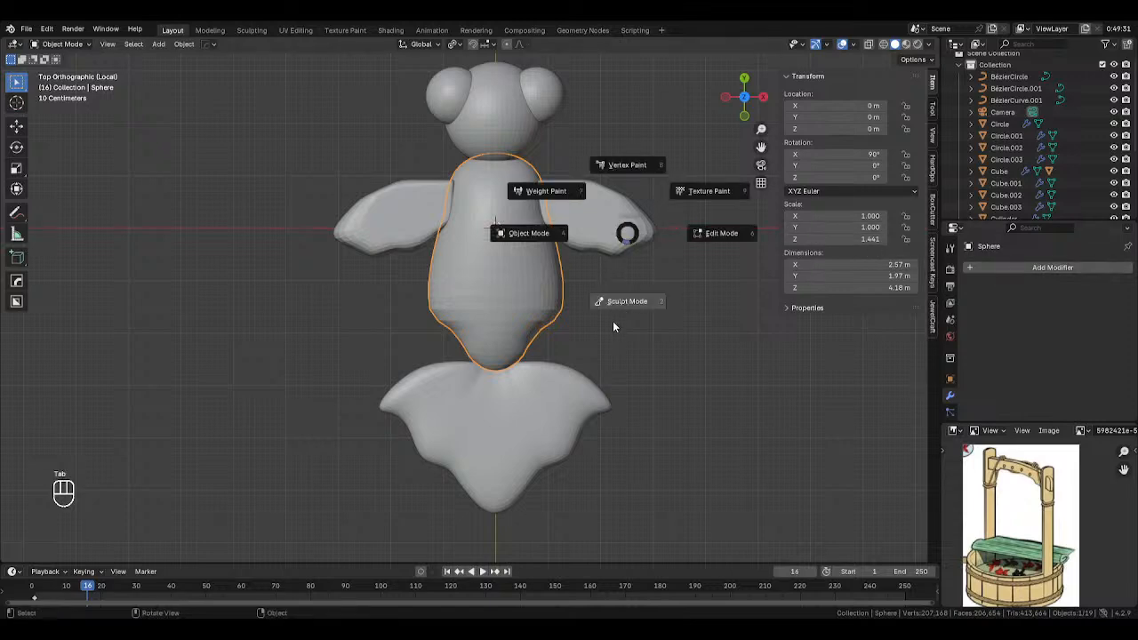
click(627, 301)
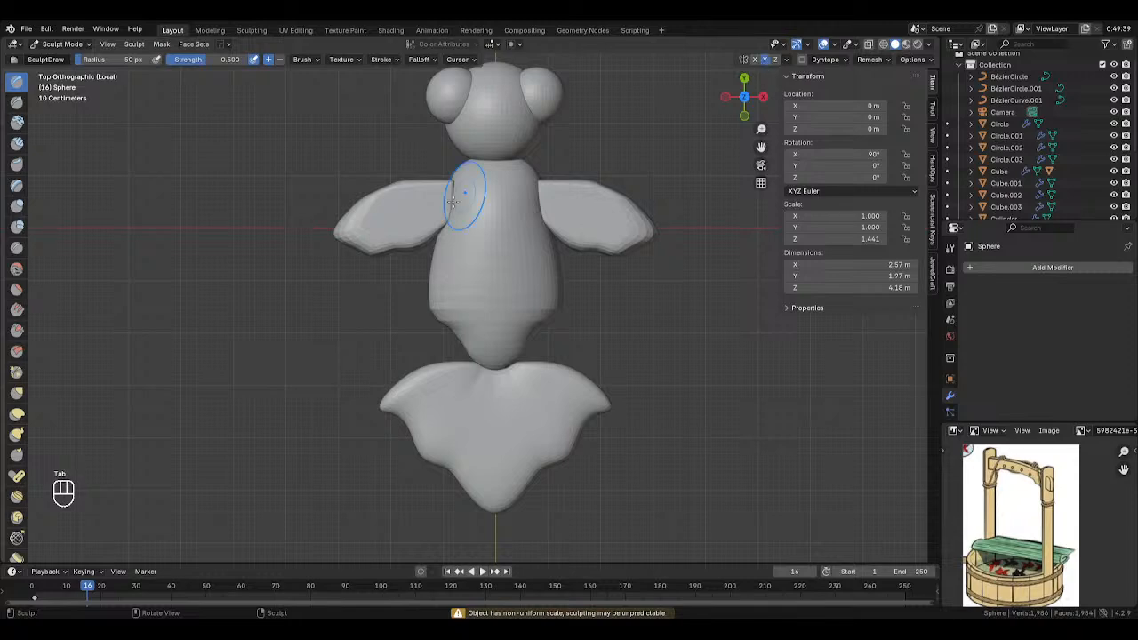
key(Tab)
key(ctrl+a)
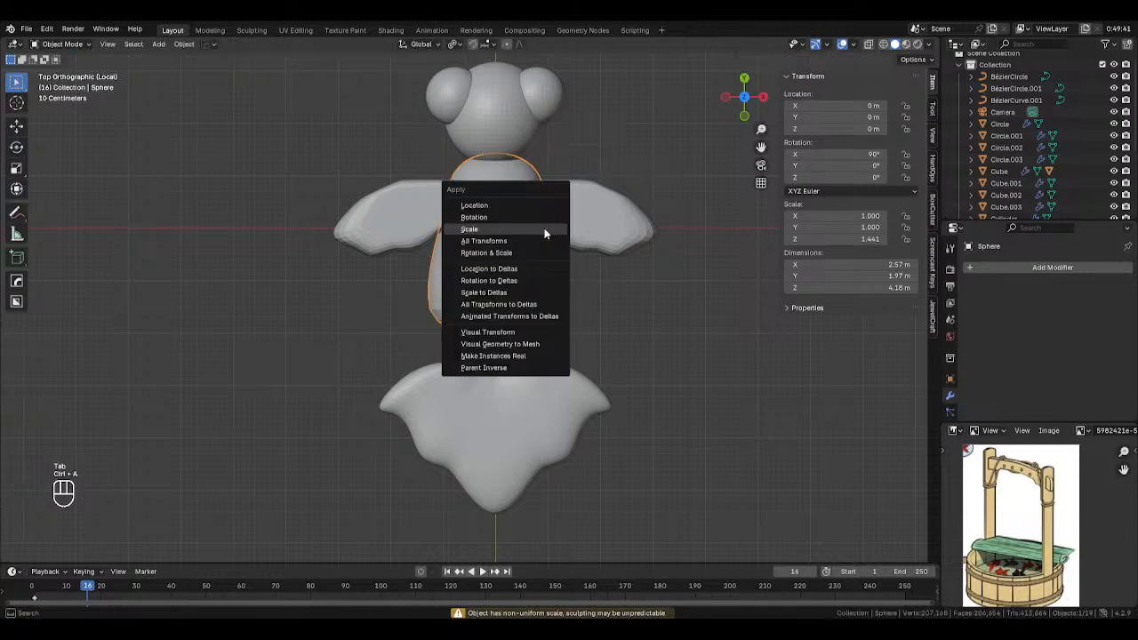
click(545, 229)
key(Tab)
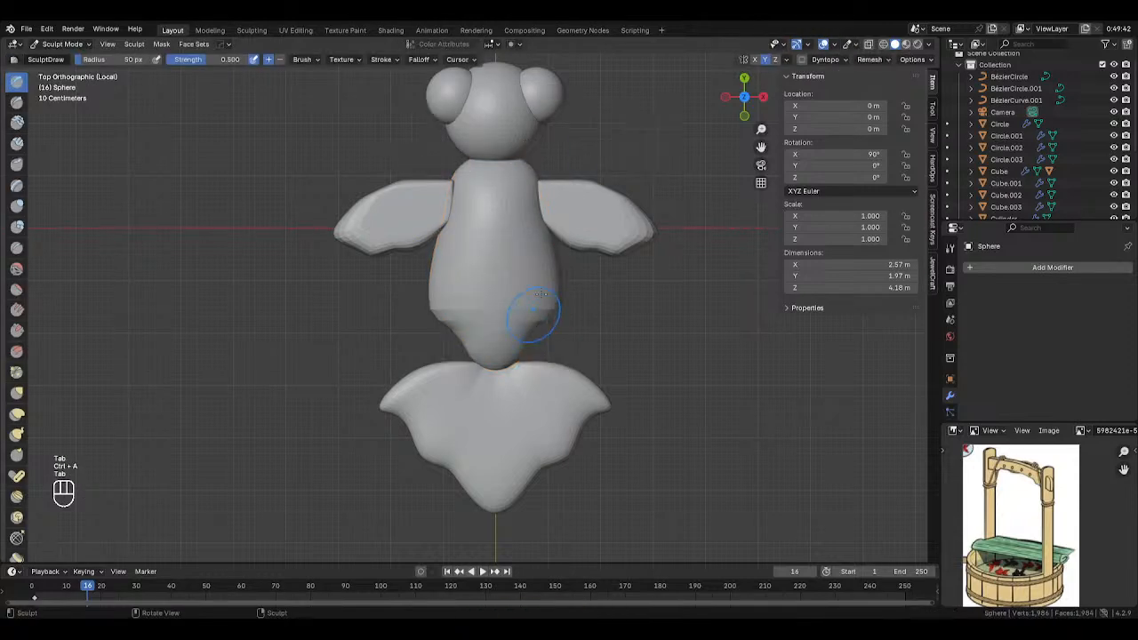
Choose the Blob brush and enable Dyntopo with Constant Detail detailing.
click(17, 228)
click(951, 249)
scroll(993, 323, down, 10)
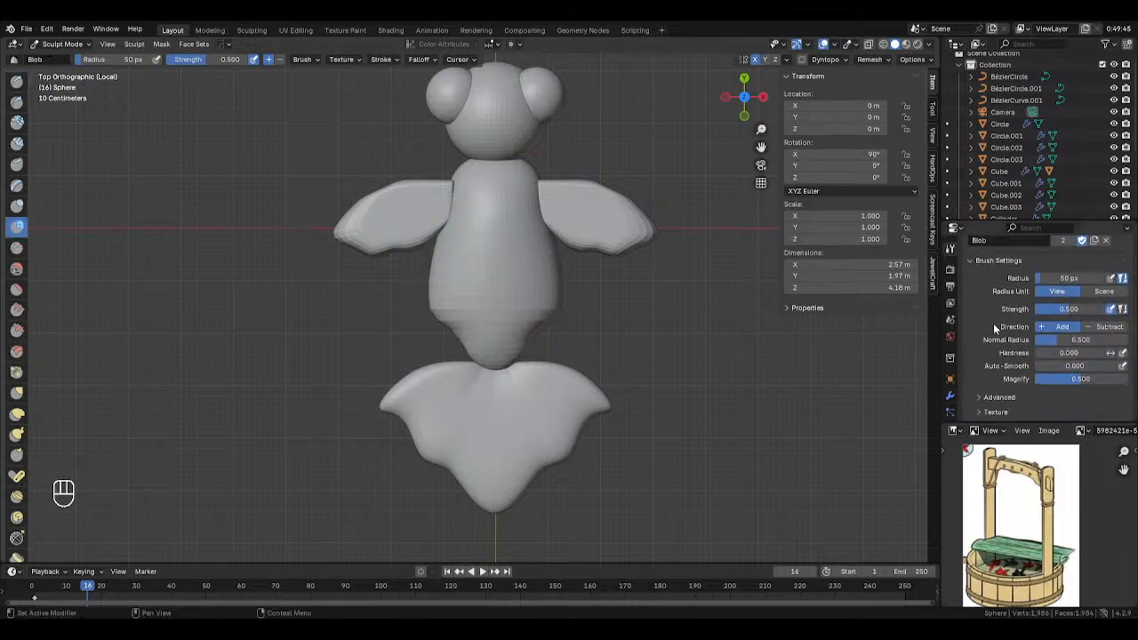
click(976, 349)
click(980, 349)
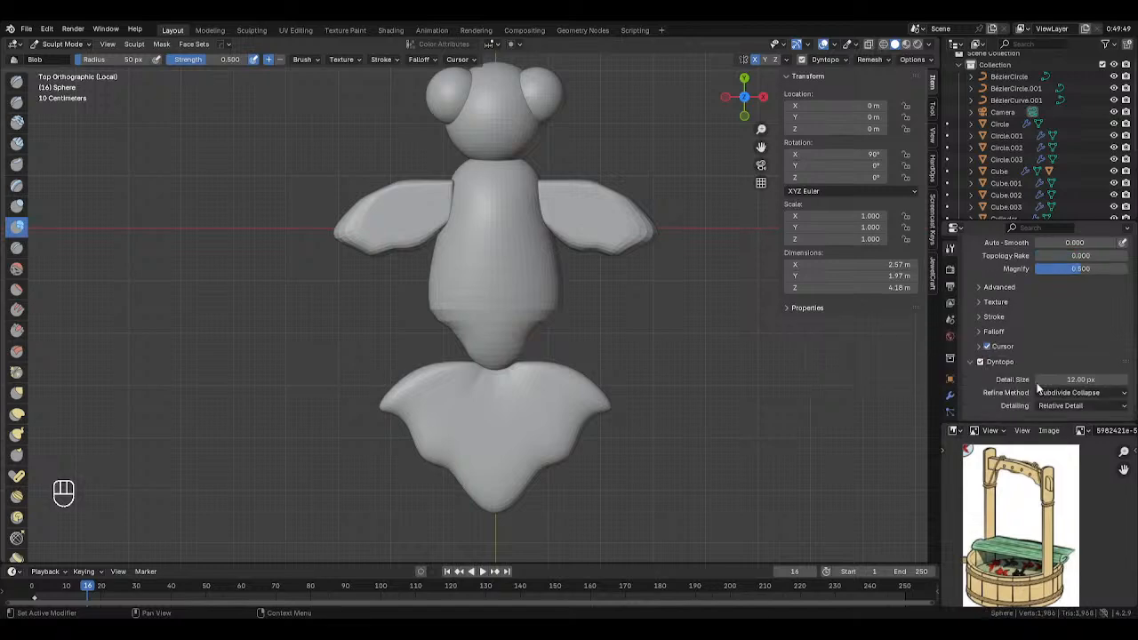
click(1074, 406)
click(1062, 433)
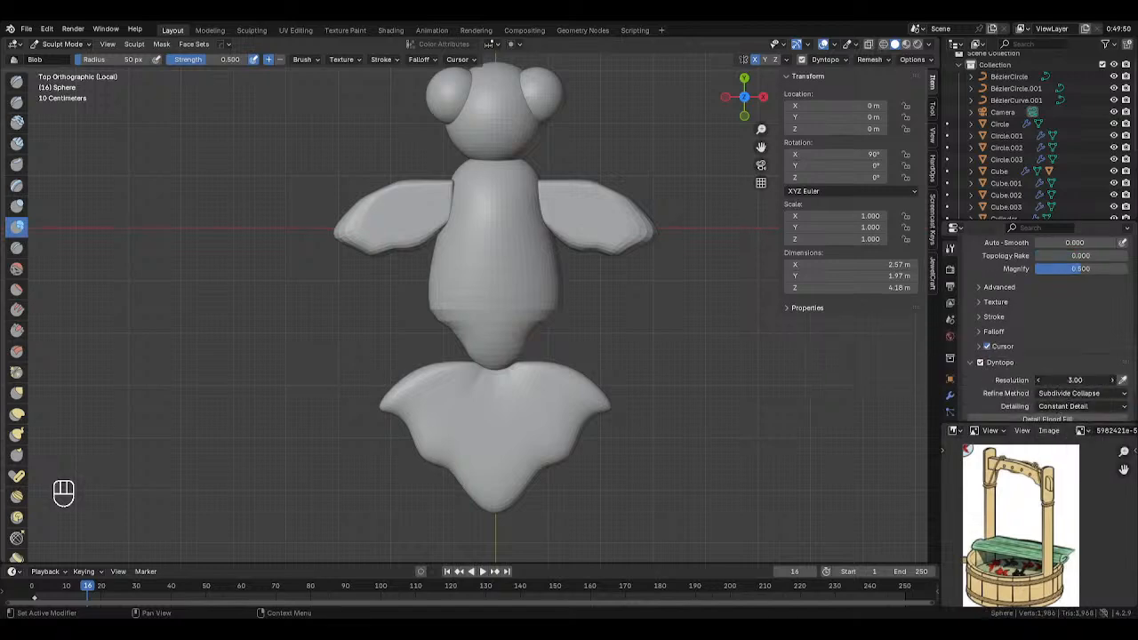
Set the Blob strength to 0 and the Dyntopo resolution to 1, try a stroke on the body, and undo it.
click(1067, 380)
text(1)
key(Return)
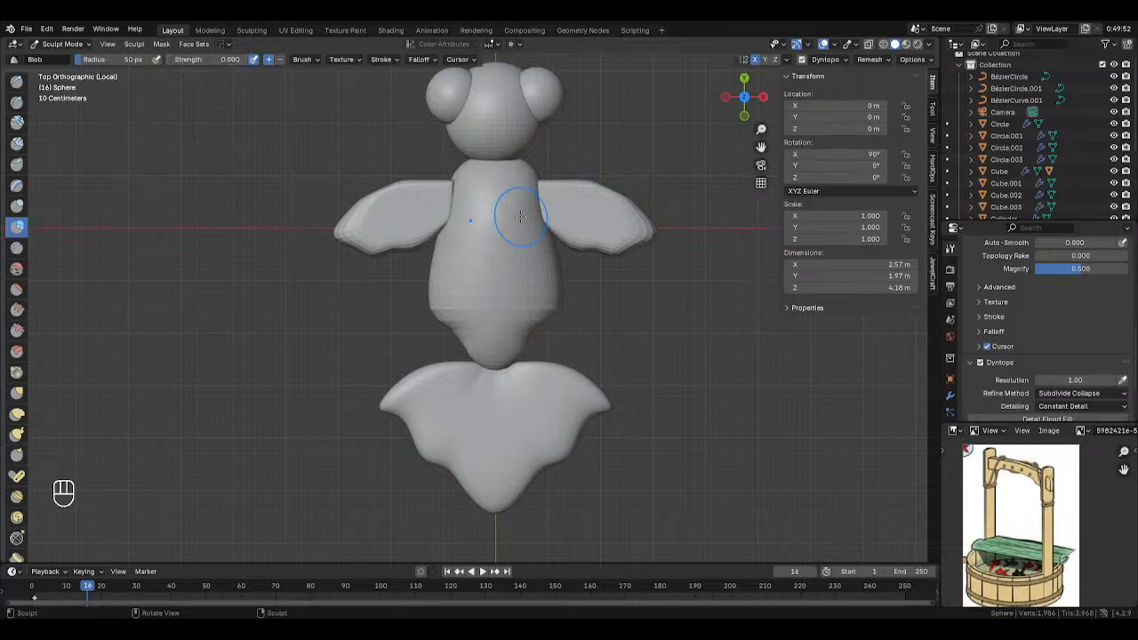
drag(520, 216, 525, 246)
key(ctrl+z)
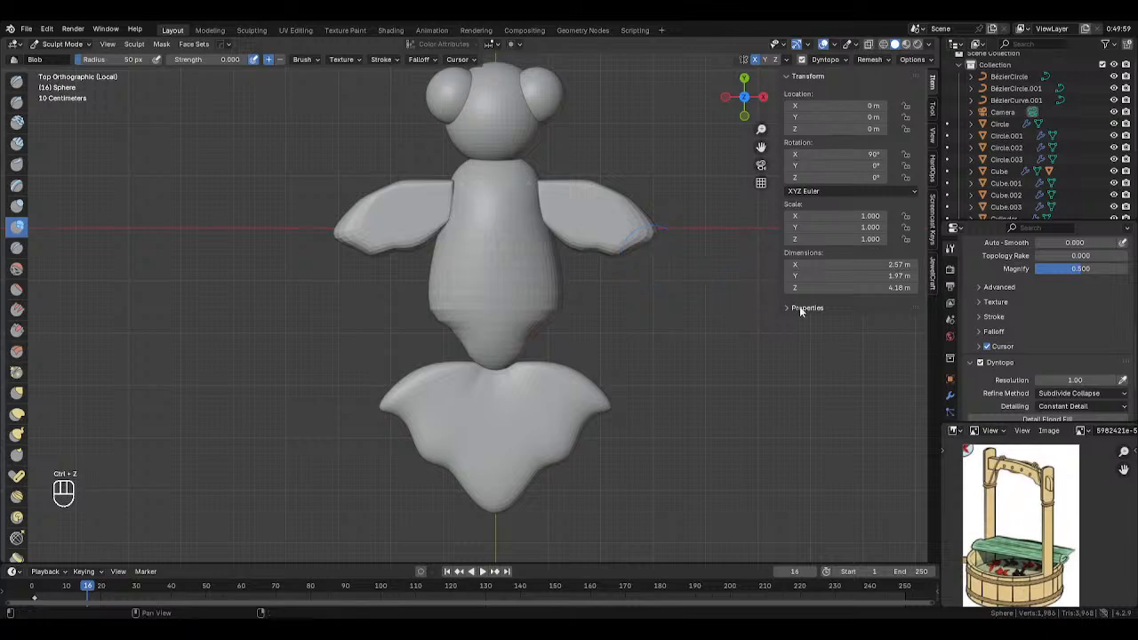
Try a Dyntopo resolution of 5 on the body, undo the test strokes, and set the resolution to 10.
click(1078, 379)
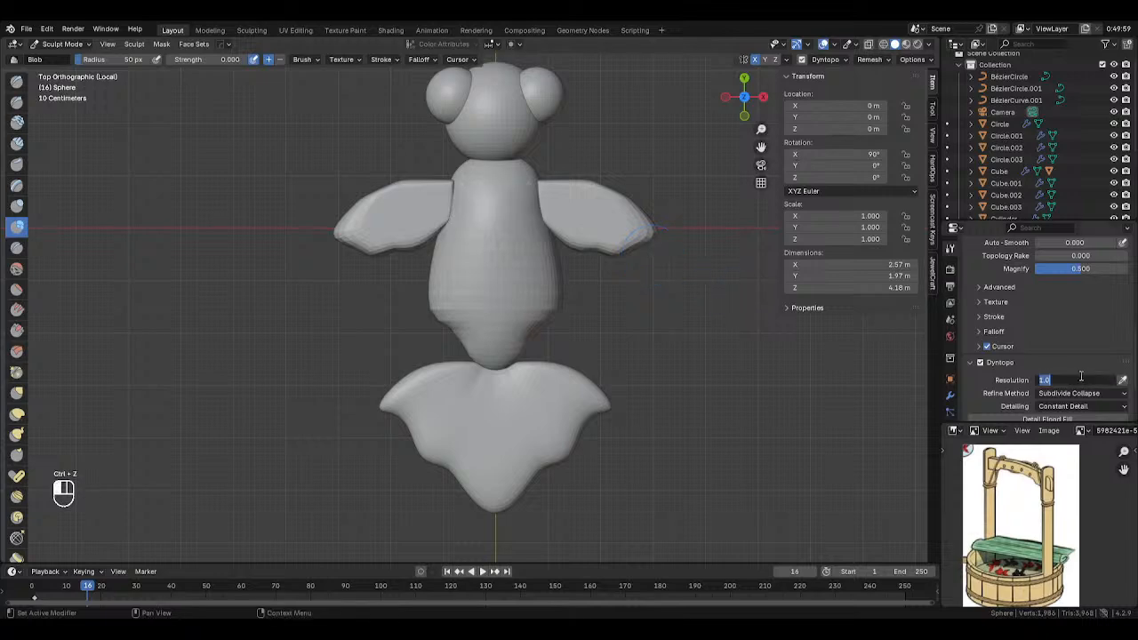
text(5)
key(Return)
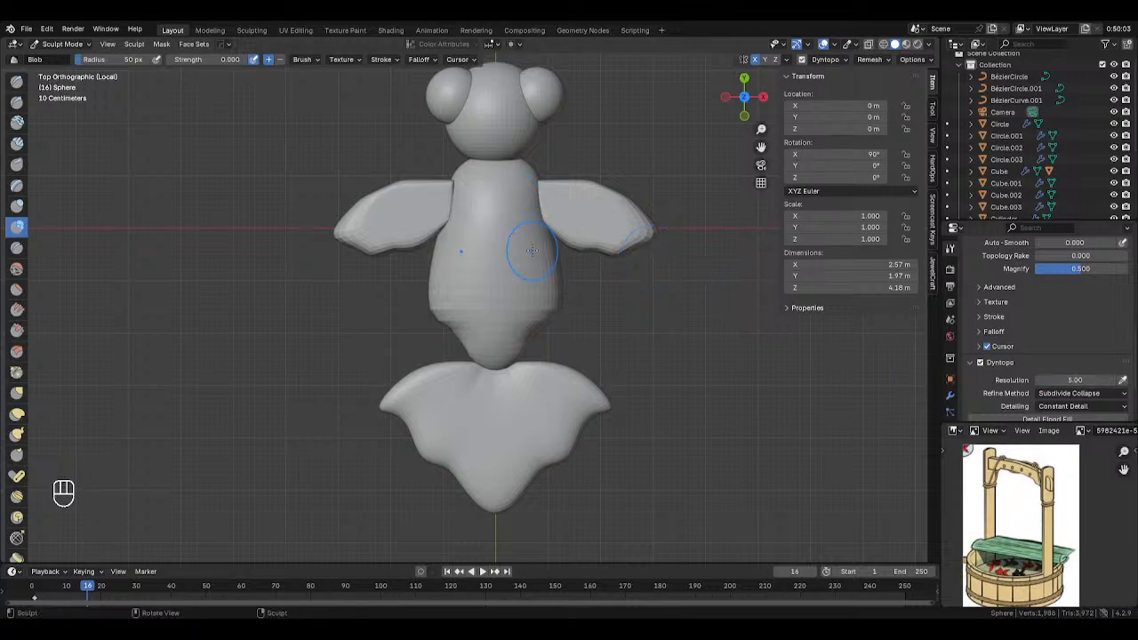
key(ctrl+z)
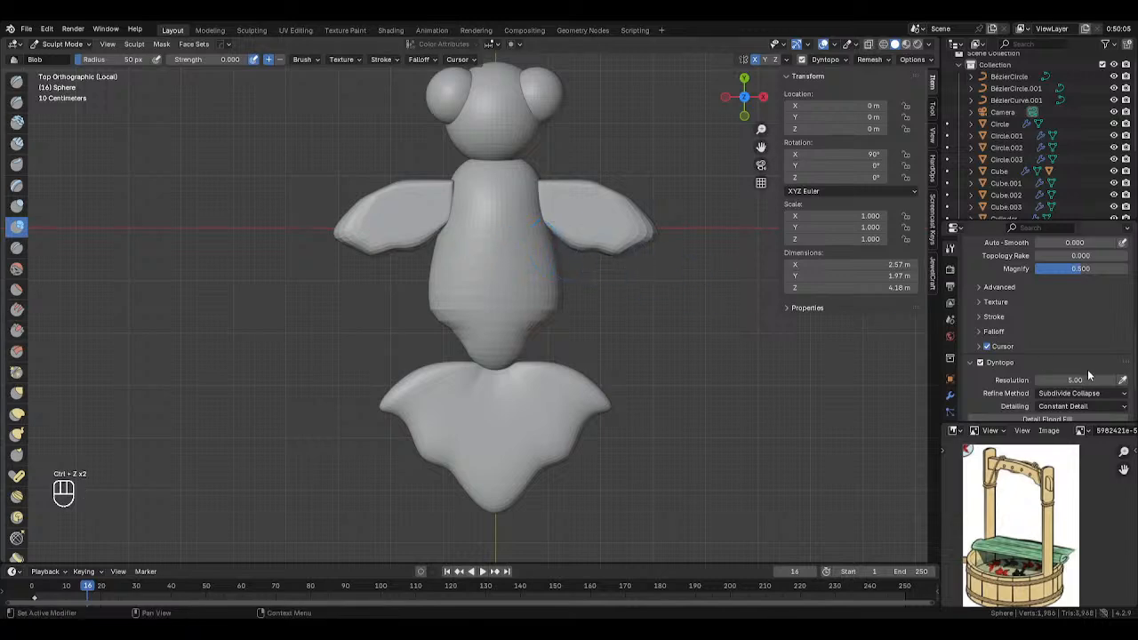
key(ctrl+z)
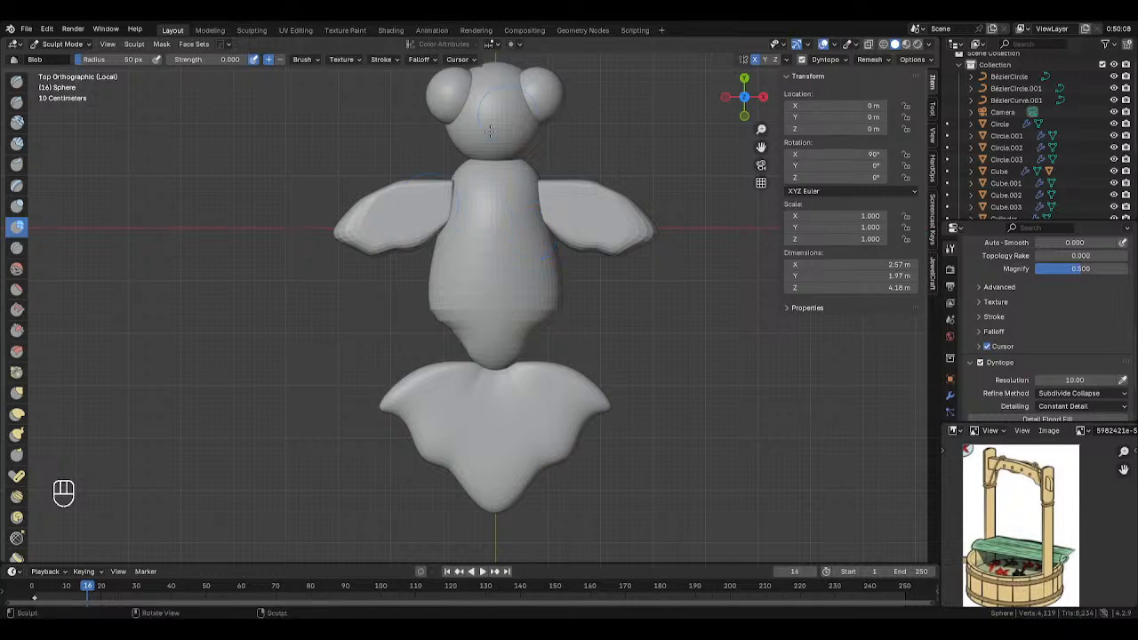
Enlarge the Blob brush radius to 116 px and stroke over the whole body to refine its mesh.
key(s)
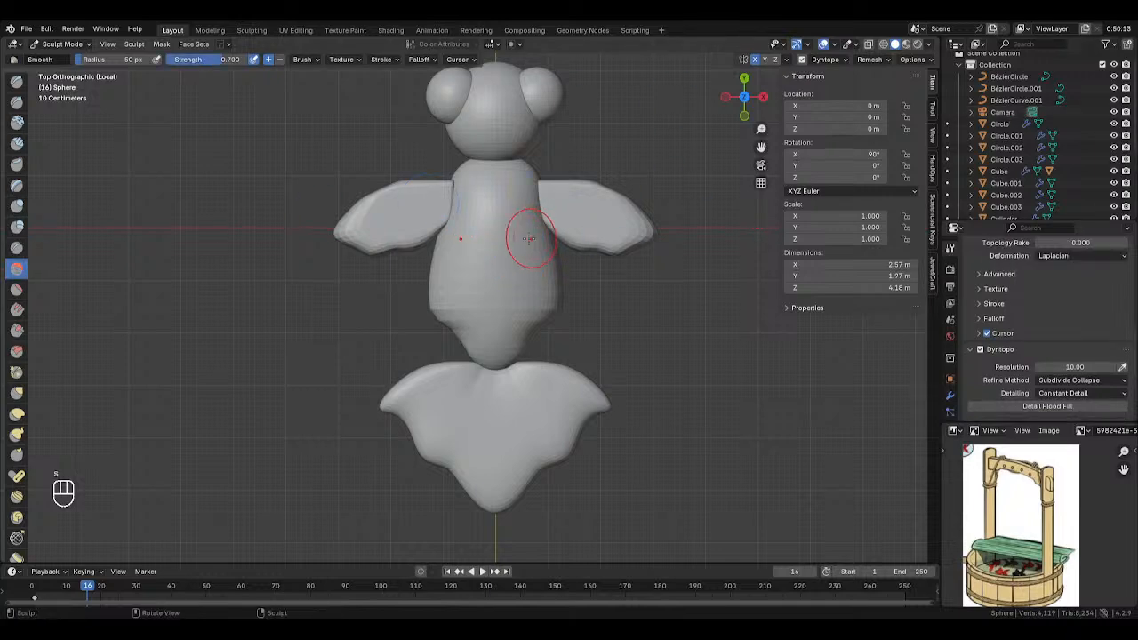
click(14, 233)
key(f)
click(676, 211)
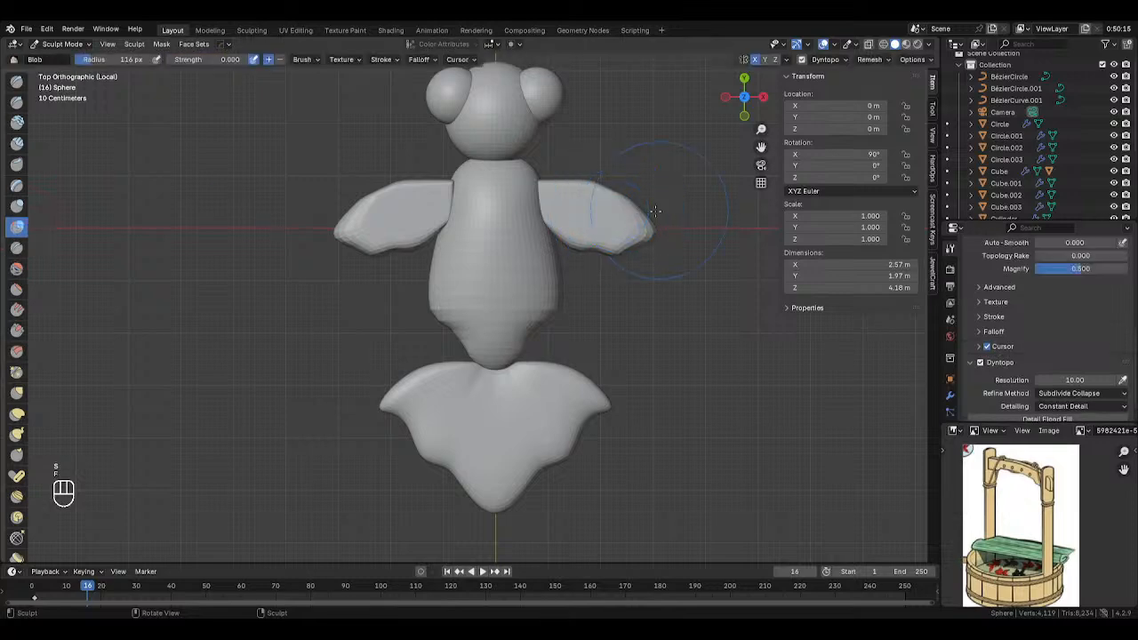
drag(531, 258, 510, 370)
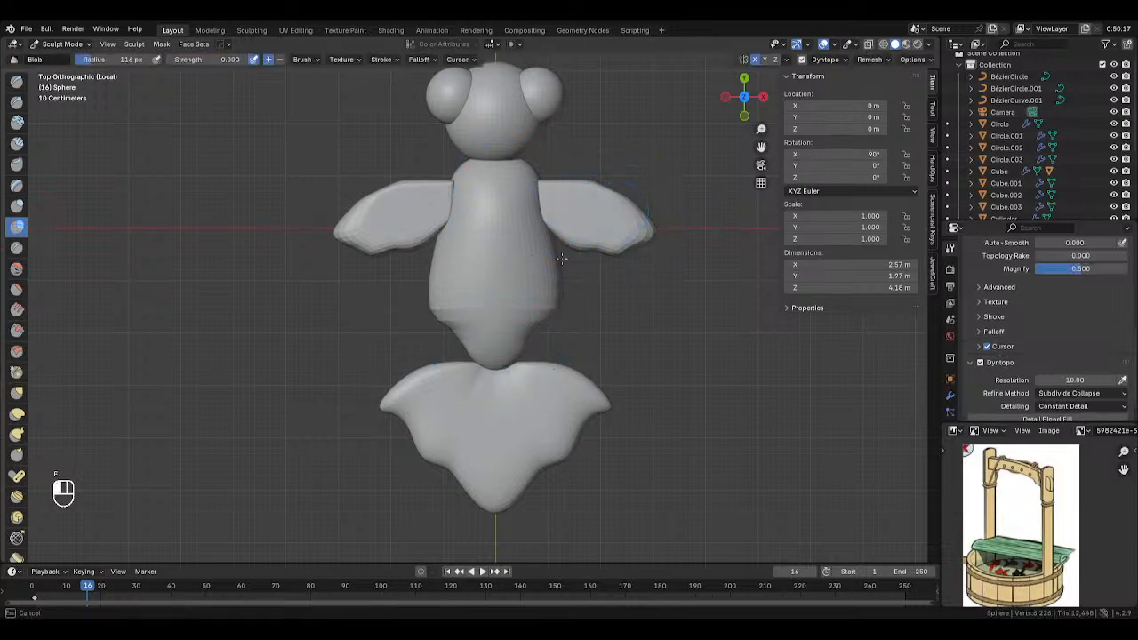
drag(562, 258, 553, 297)
mouse_move(498, 200)
mouse_down()
mouse_move(457, 330)
mouse_move(498, 355)
mouse_up()
drag(546, 201, 501, 199)
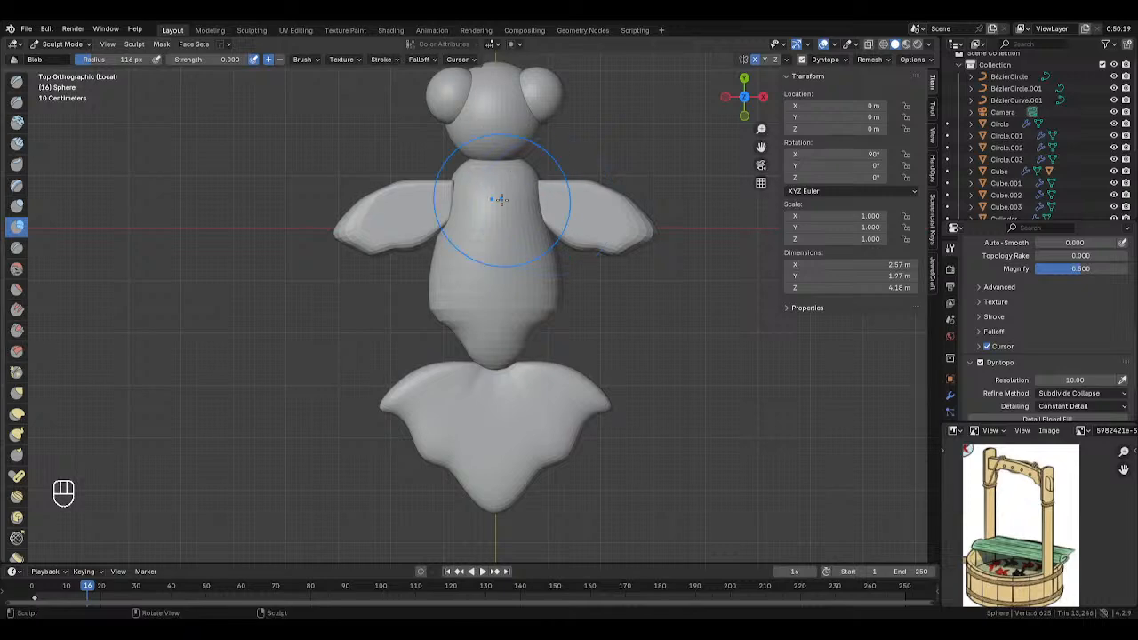
Turn off Dyntopo, switch to the Smooth brush with a 64 px radius, try a stroke on the body, and undo it.
click(980, 363)
key(shift+s)
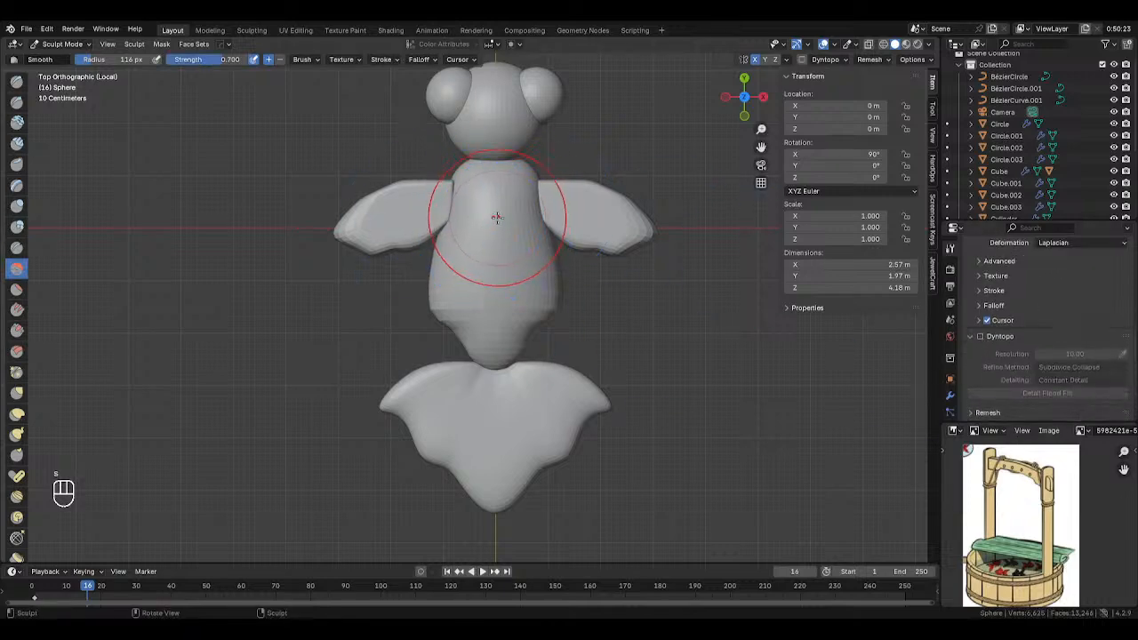
key(f)
click(491, 219)
drag(491, 217, 526, 258)
key(ctrl+z)
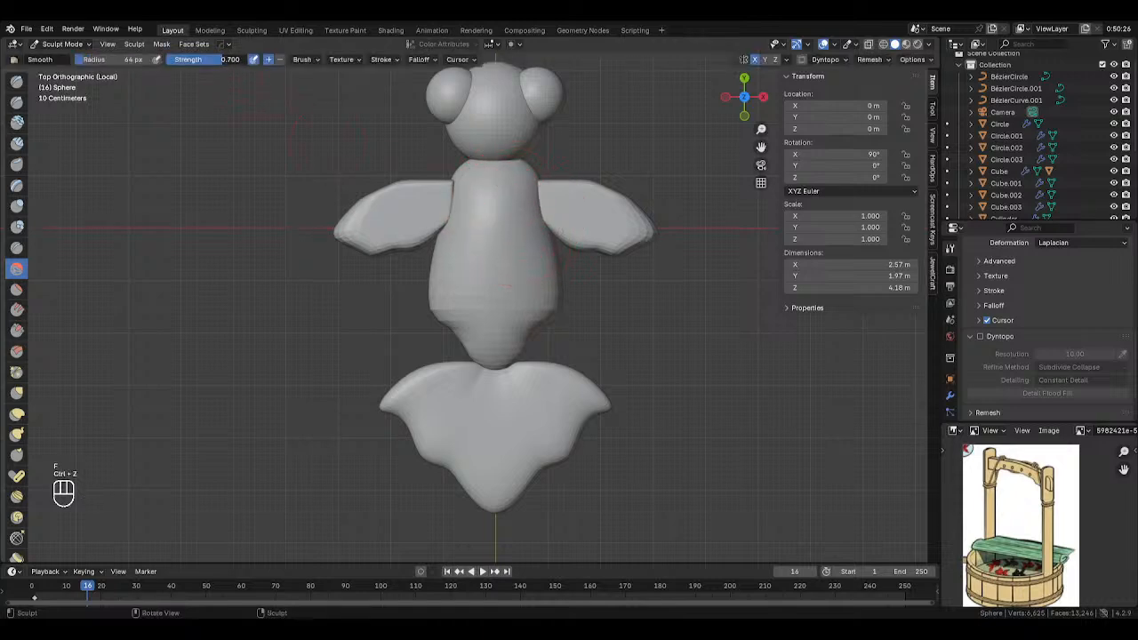
Set the Smooth brush strength to 0.35 and smooth the body from the neck to the tail end.
click(197, 58)
text(.35)
key(Return)
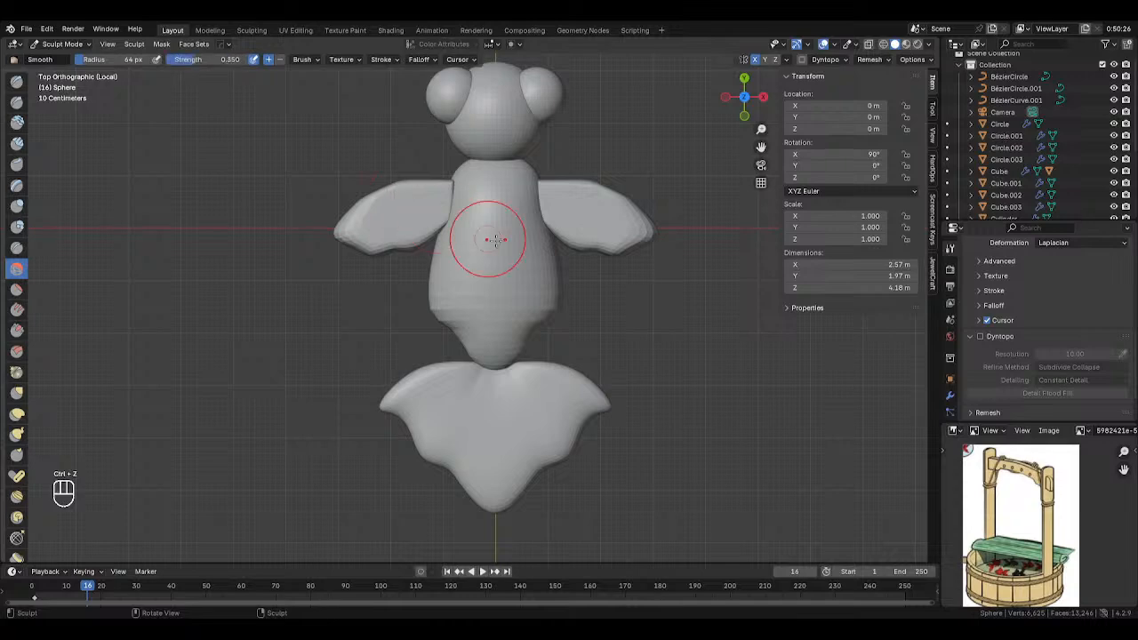
drag(492, 201, 521, 214)
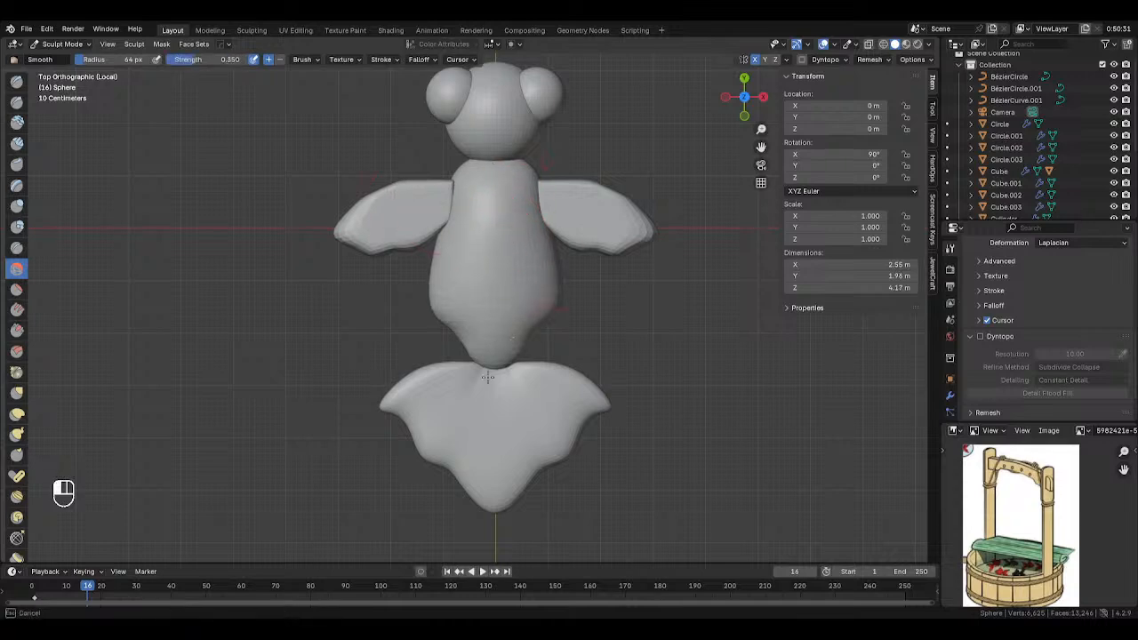
mouse_move(488, 377)
mouse_down()
mouse_move(538, 258)
mouse_move(503, 176)
mouse_up()
mouse_move(525, 220)
mouse_down()
mouse_move(483, 178)
mouse_move(489, 192)
mouse_up()
Switch back to the Blob brush and enable Dyntopo with a resolution of 15.
click(17, 228)
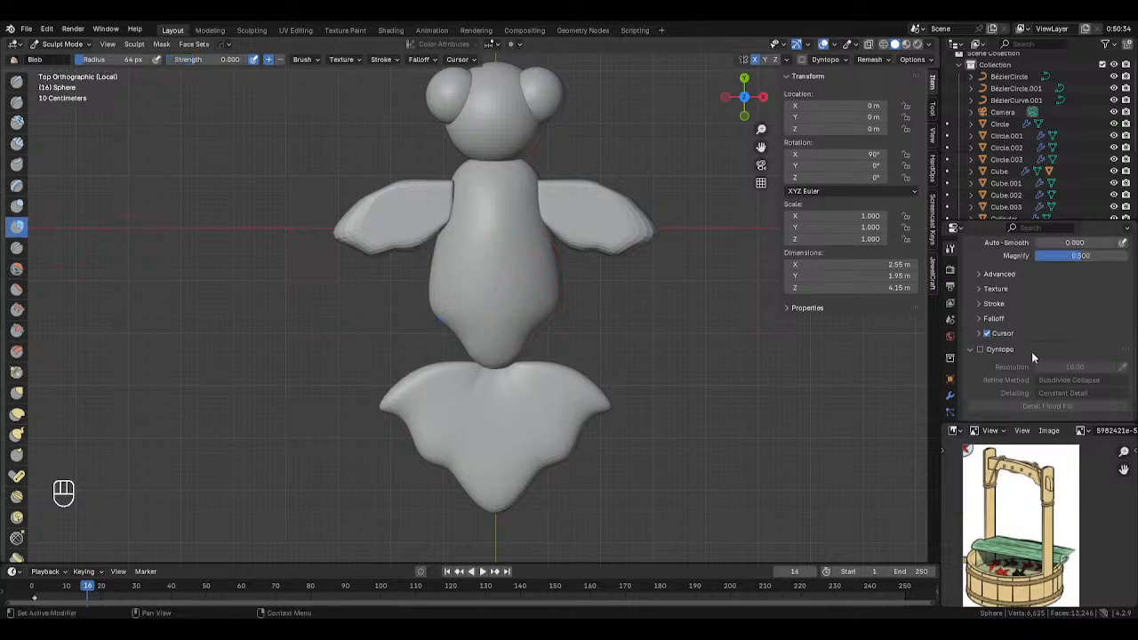
click(980, 350)
click(978, 353)
click(1069, 380)
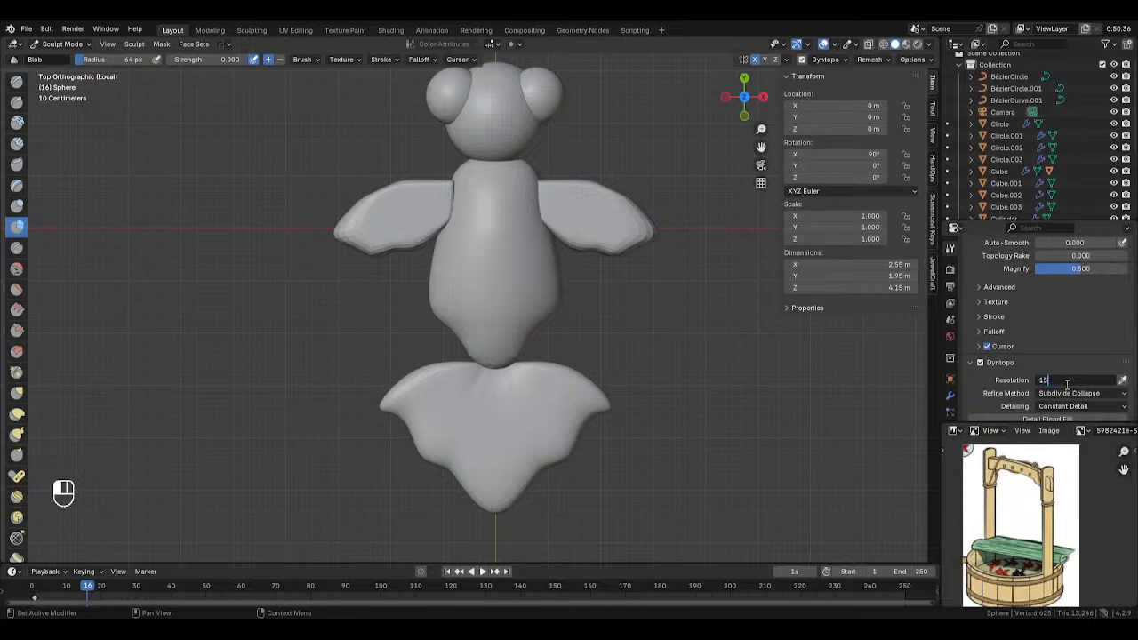
key(Return)
Stroke the Blob brush over the body from neck to tail end to refine its mesh, and turn off Dyntopo.
drag(498, 188, 534, 218)
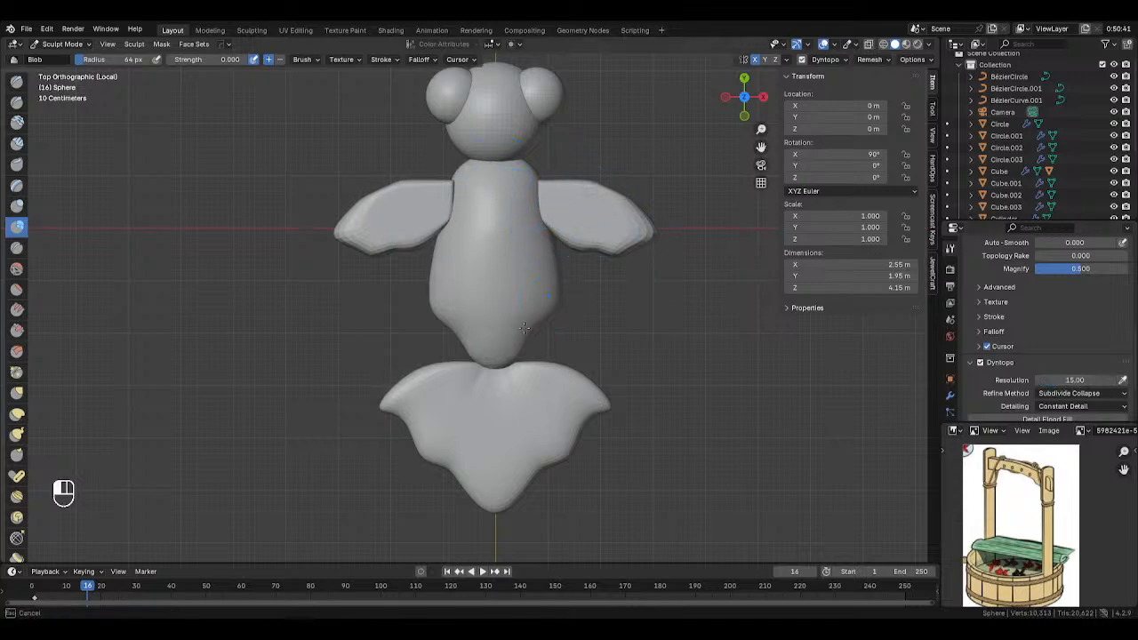
drag(524, 328, 500, 348)
click(560, 204)
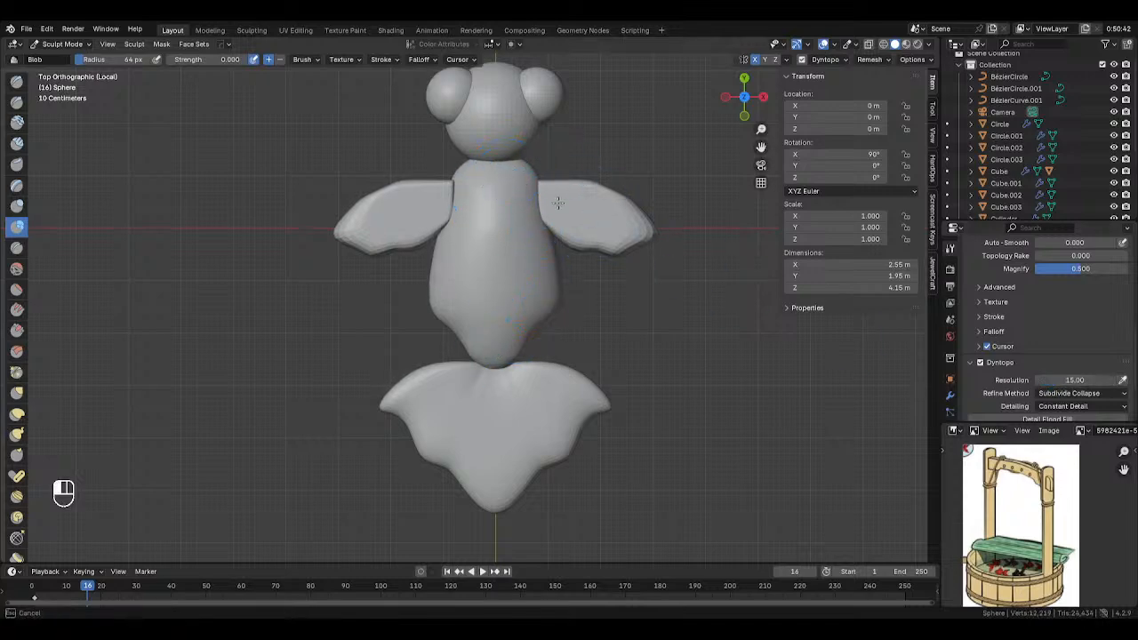
click(981, 362)
key(s)
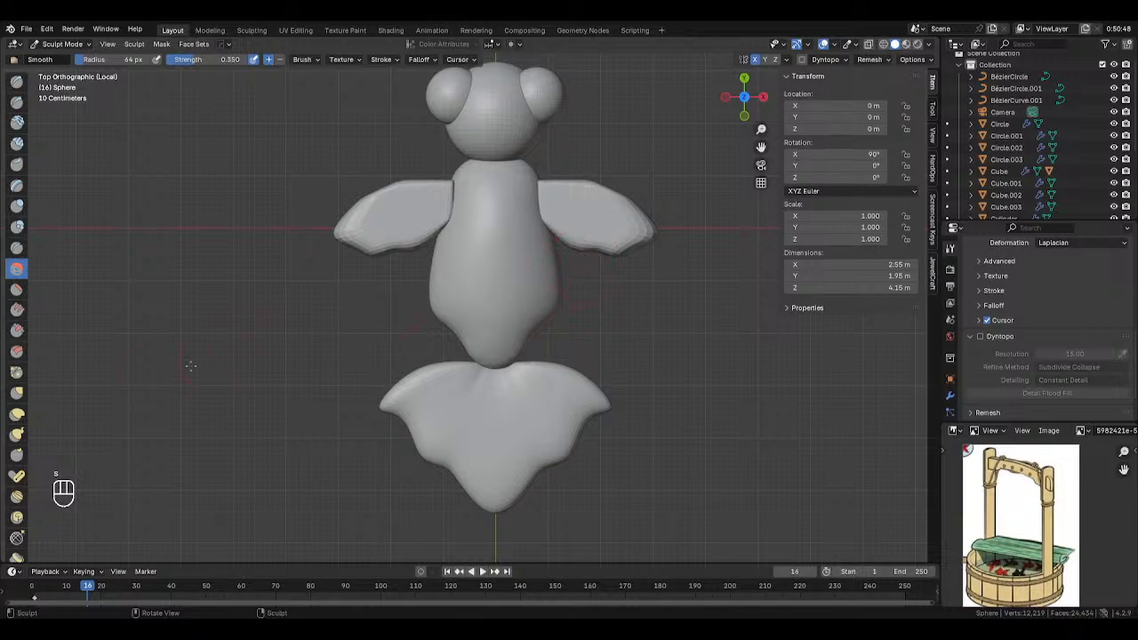
Pull the sides of the body outward with the Snake Hook brush, enlarging its radius to 139 px.
click(16, 434)
key(f)
key(f)
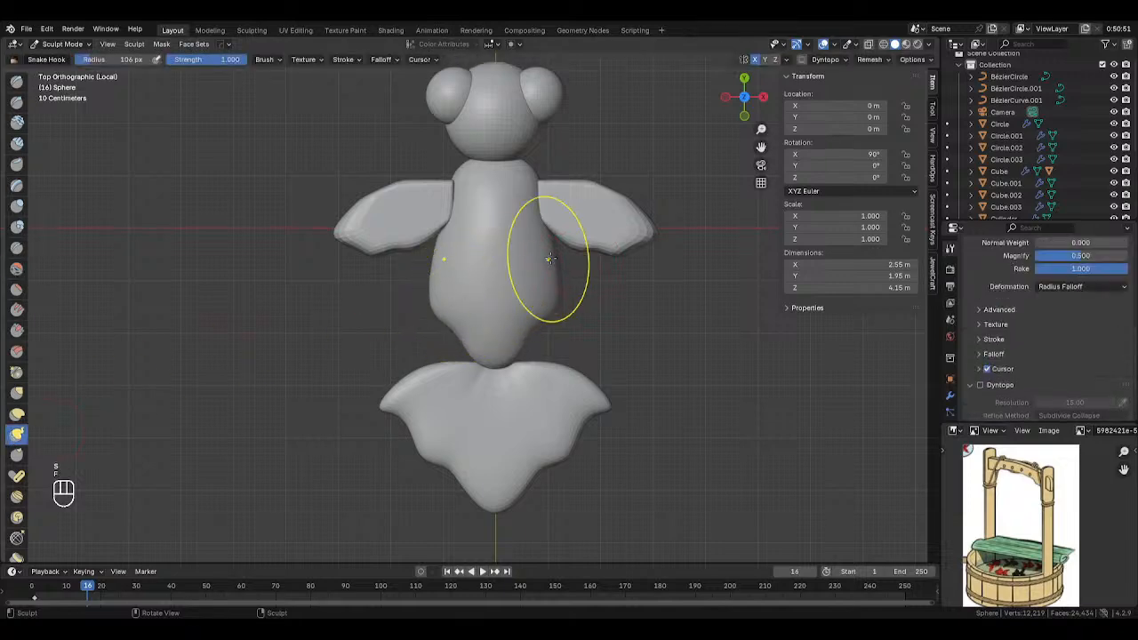
click(559, 259)
key(f)
click(558, 260)
drag(555, 259, 561, 258)
key(f)
click(552, 236)
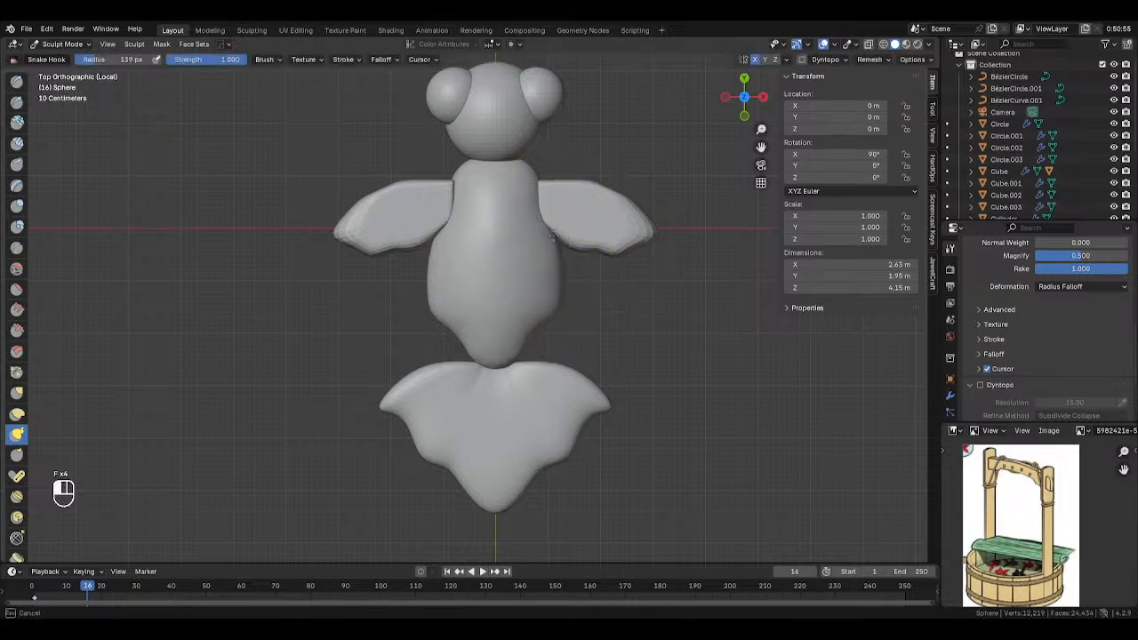
drag(558, 248, 559, 251)
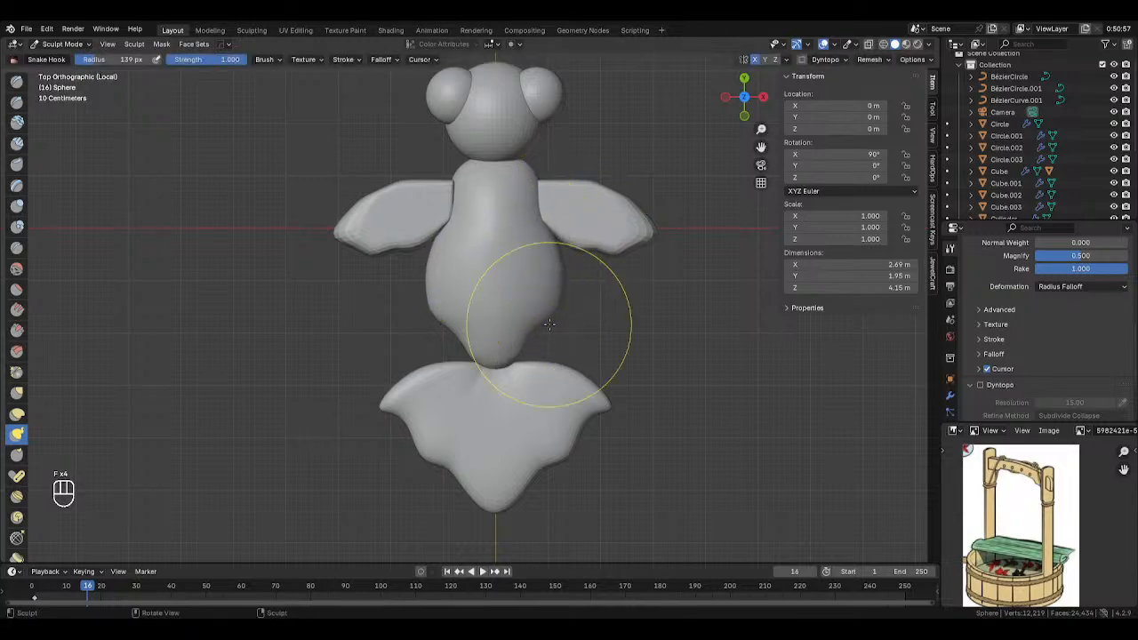
Reduce the Snake Hook radius to 112 px and pull the tapered tail end of the body outward to make it fuller.
key(f)
click(510, 350)
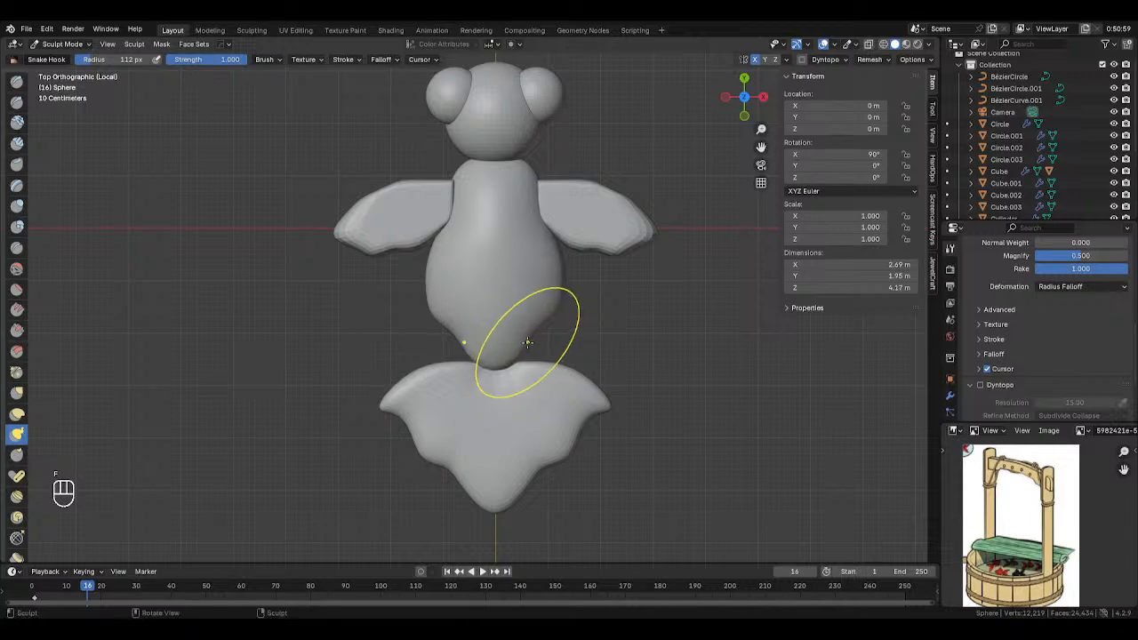
drag(511, 349, 530, 353)
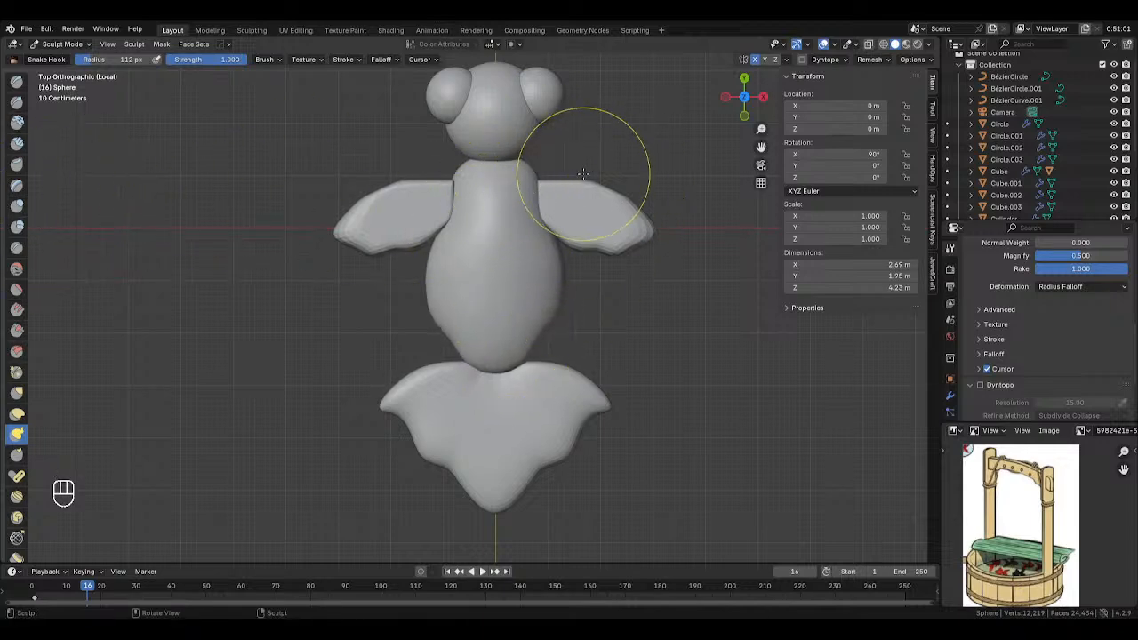
Return to Object Mode and add a Boolean modifier to the fish's head sphere.
shift+middle_drag(559, 183, 561, 275)
key(Tab)
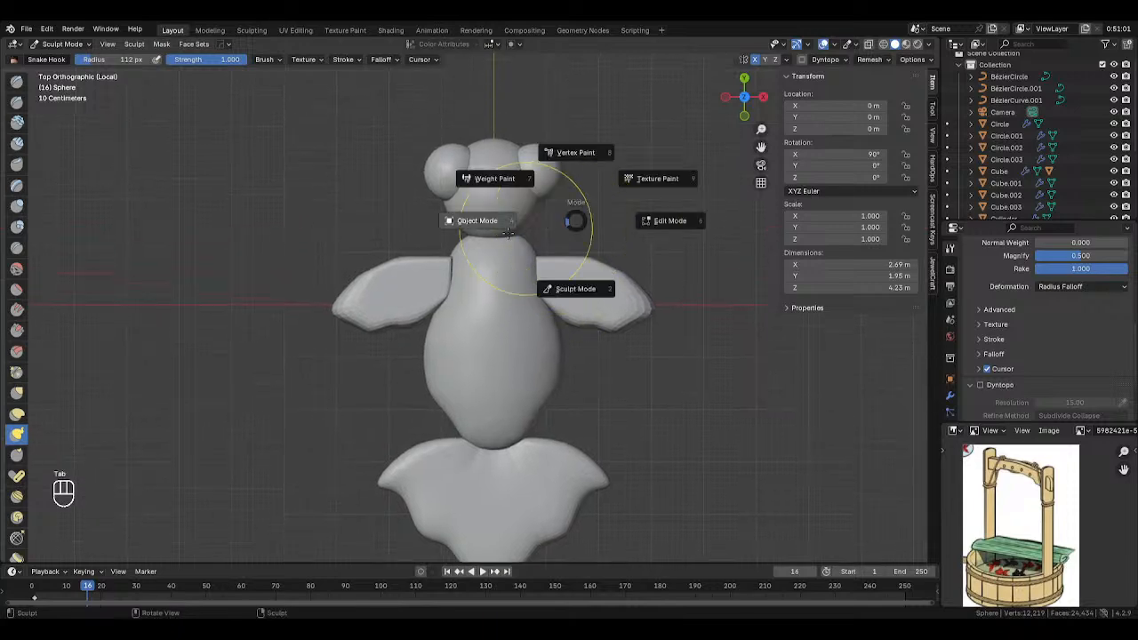
click(520, 223)
click(510, 206)
shift+click(523, 270)
click(523, 213)
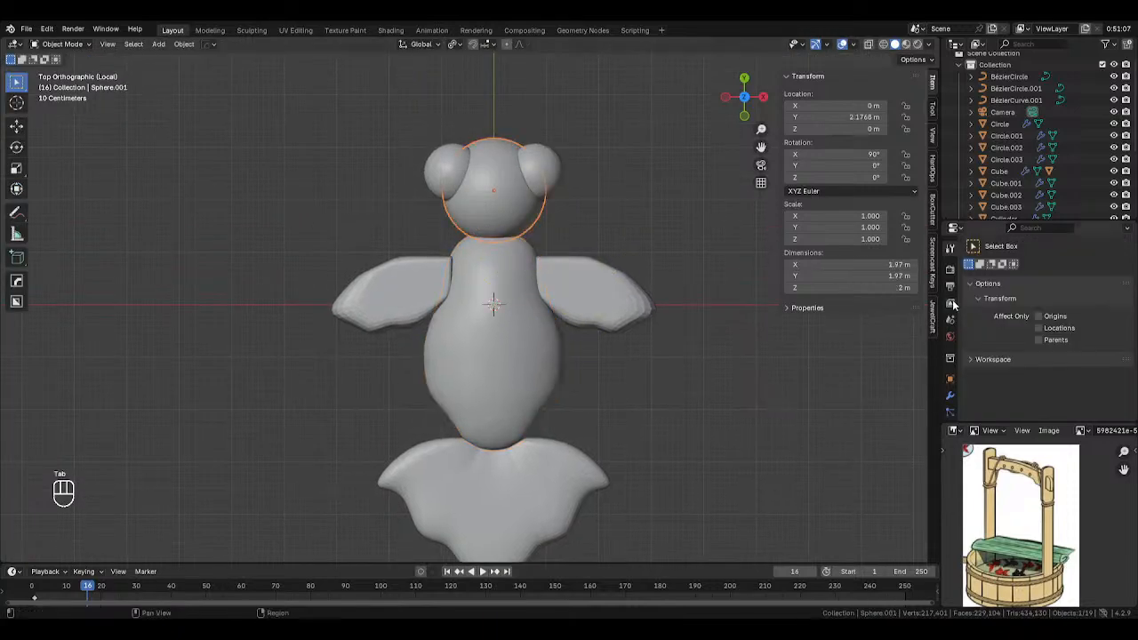
click(950, 396)
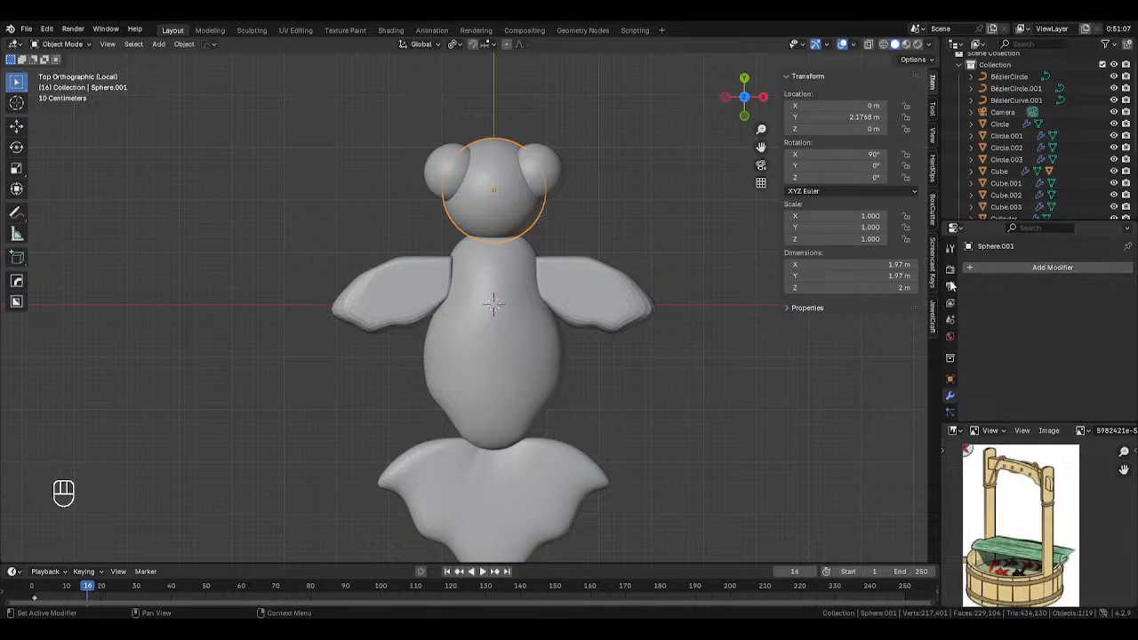
click(1008, 266)
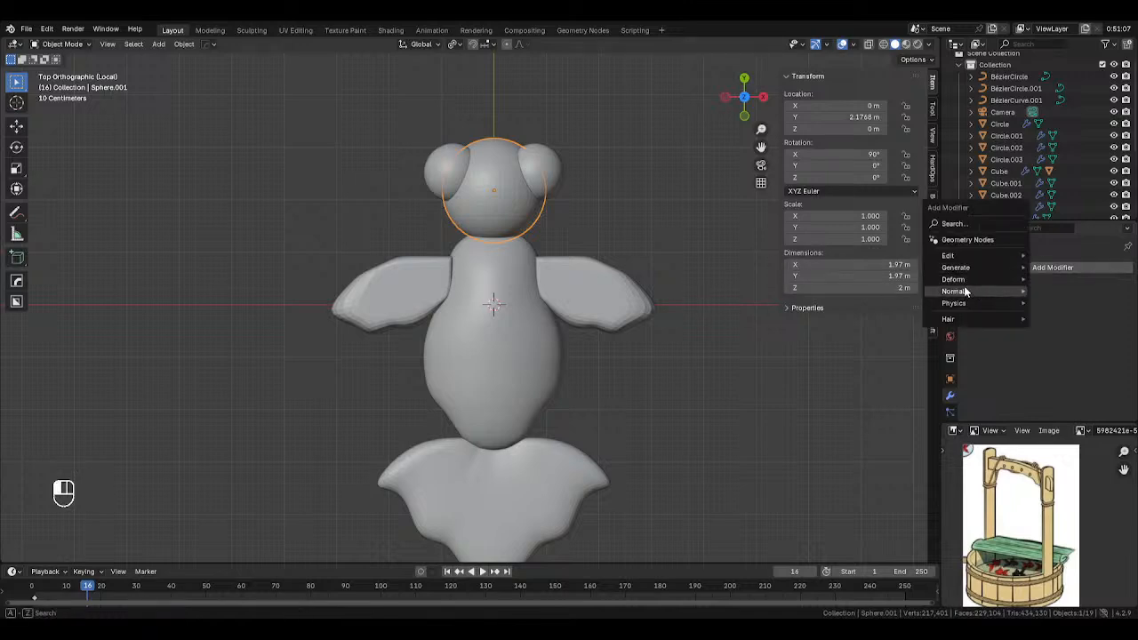
mouse_move(944, 269)
click(850, 291)
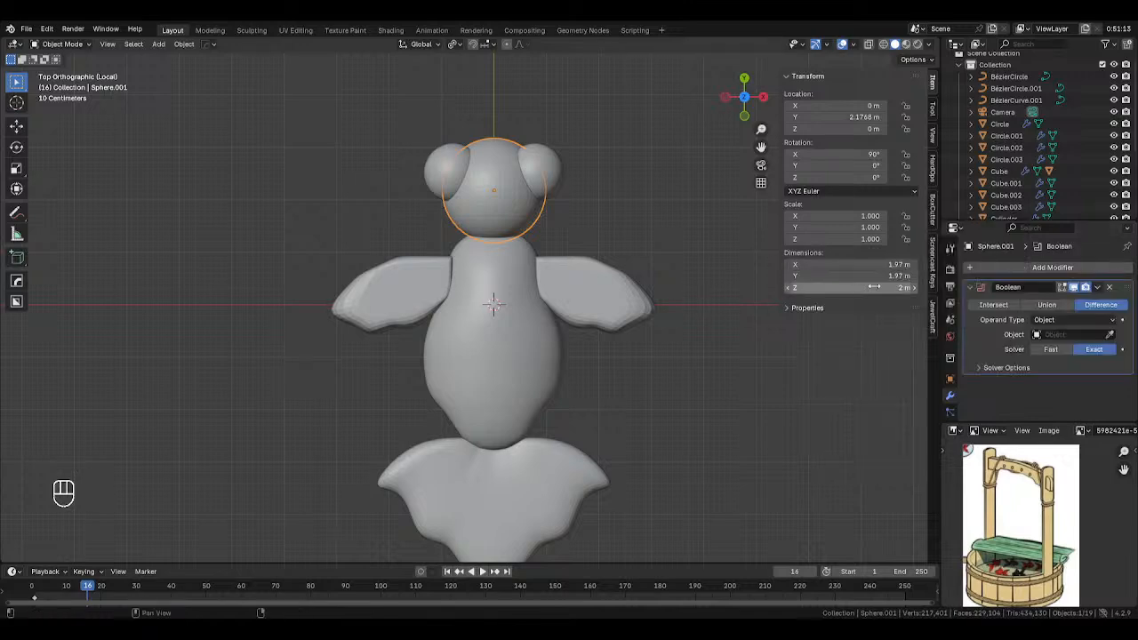
Set the head's Boolean to Union with the body as its object, apply it, and delete the original separate body.
click(1047, 305)
click(1110, 335)
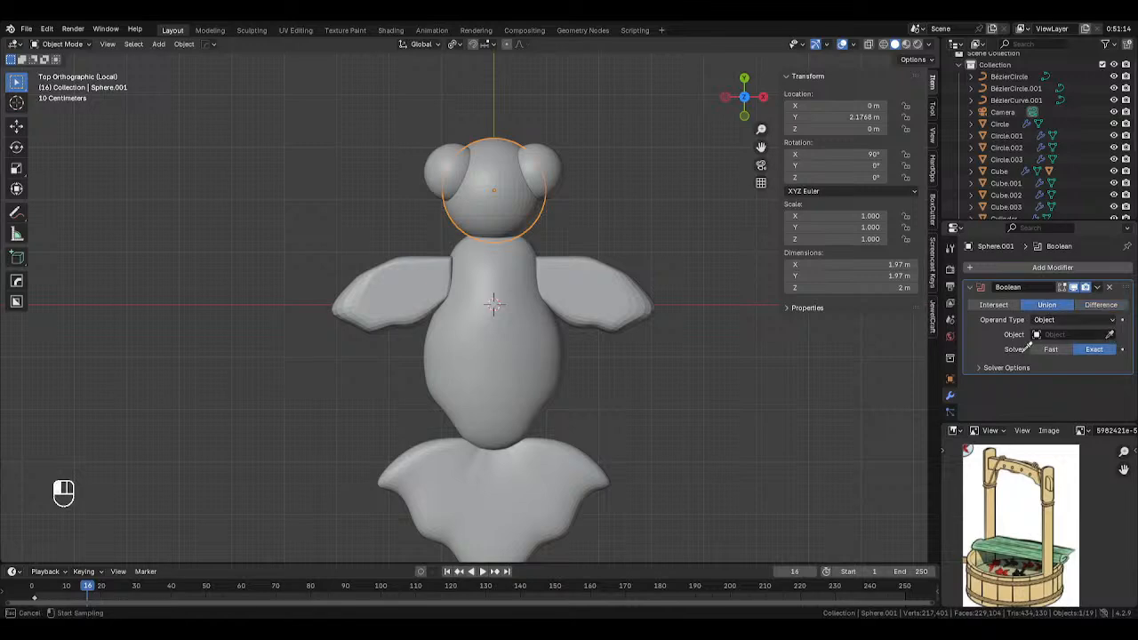
click(525, 347)
click(1097, 286)
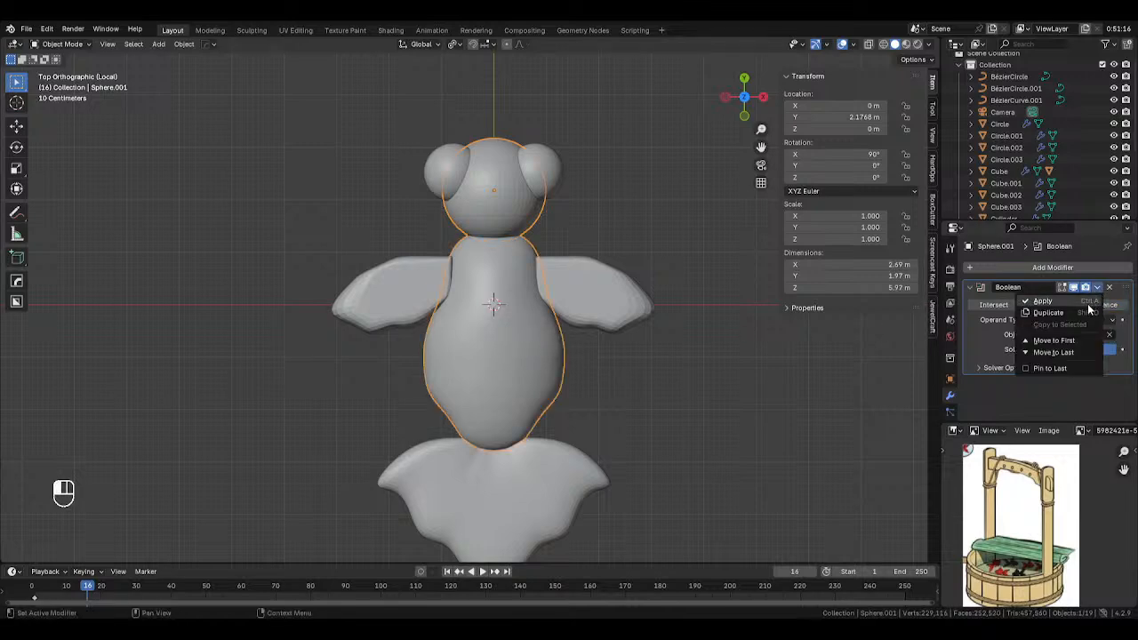
click(1067, 304)
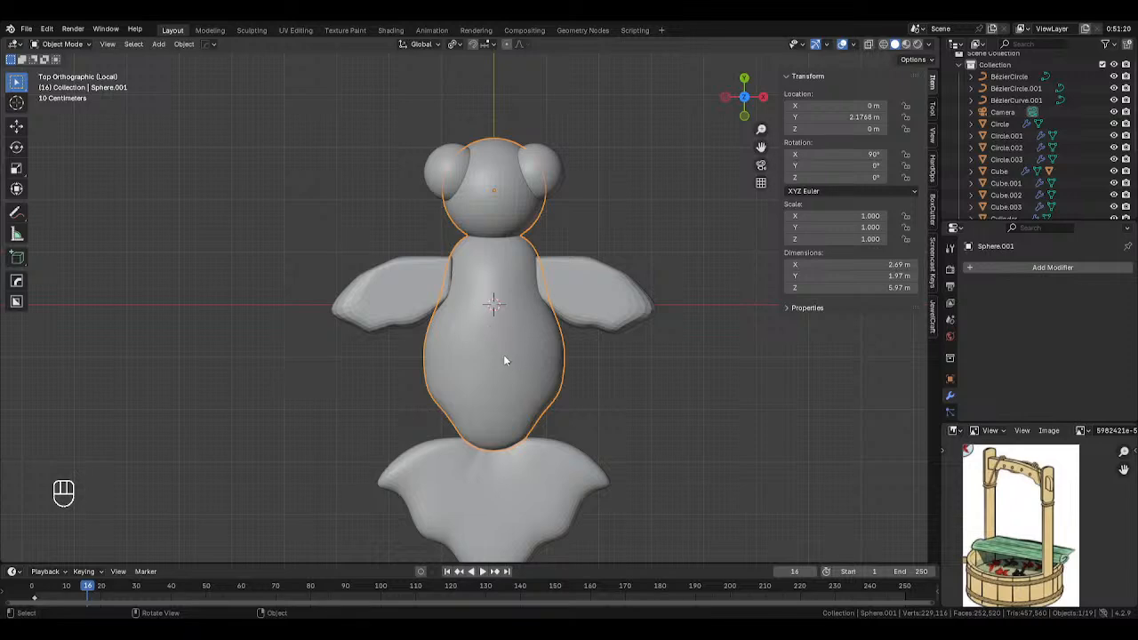
key(Delete)
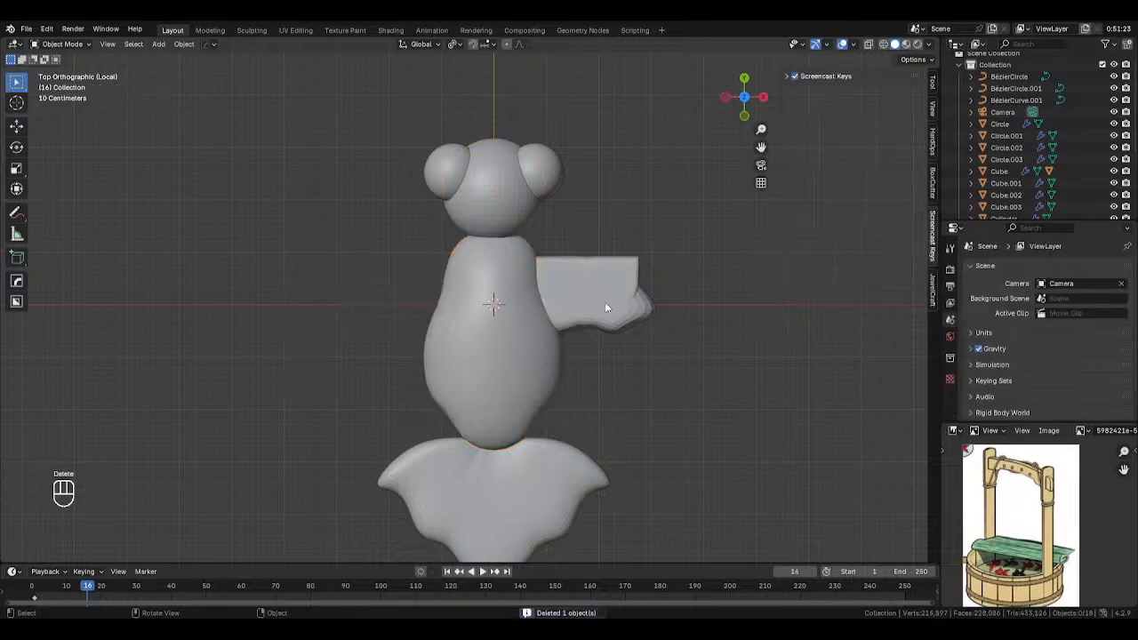
Set the merged head and body, Sphere.001, as the Mirror Object of the side fin's Mirror modifier.
click(620, 268)
scroll(1101, 375, down, 2)
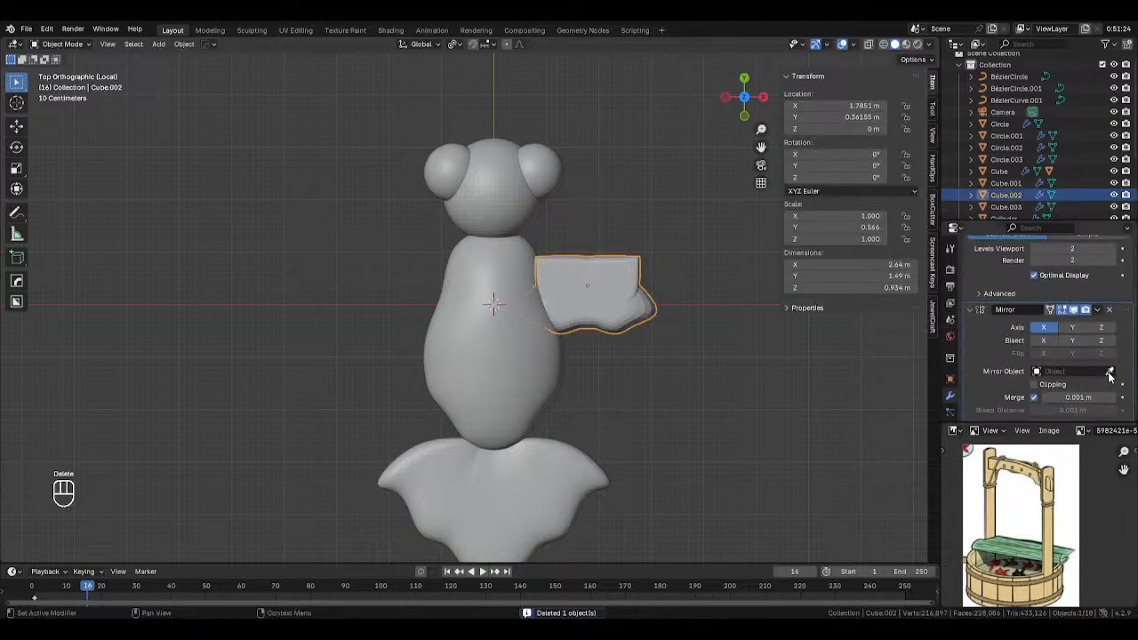
click(1109, 373)
click(521, 191)
click(654, 238)
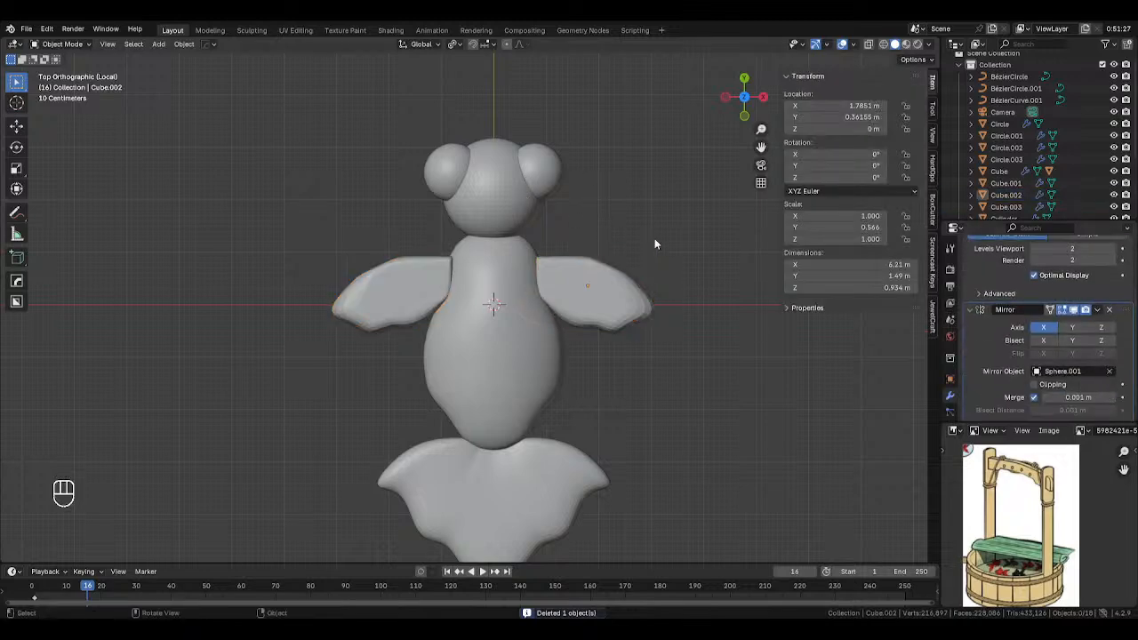
Enter Sculpt Mode on the merged head and body, choose the Blob brush, and enable Dyntopo with X symmetry.
click(545, 180)
click(507, 248)
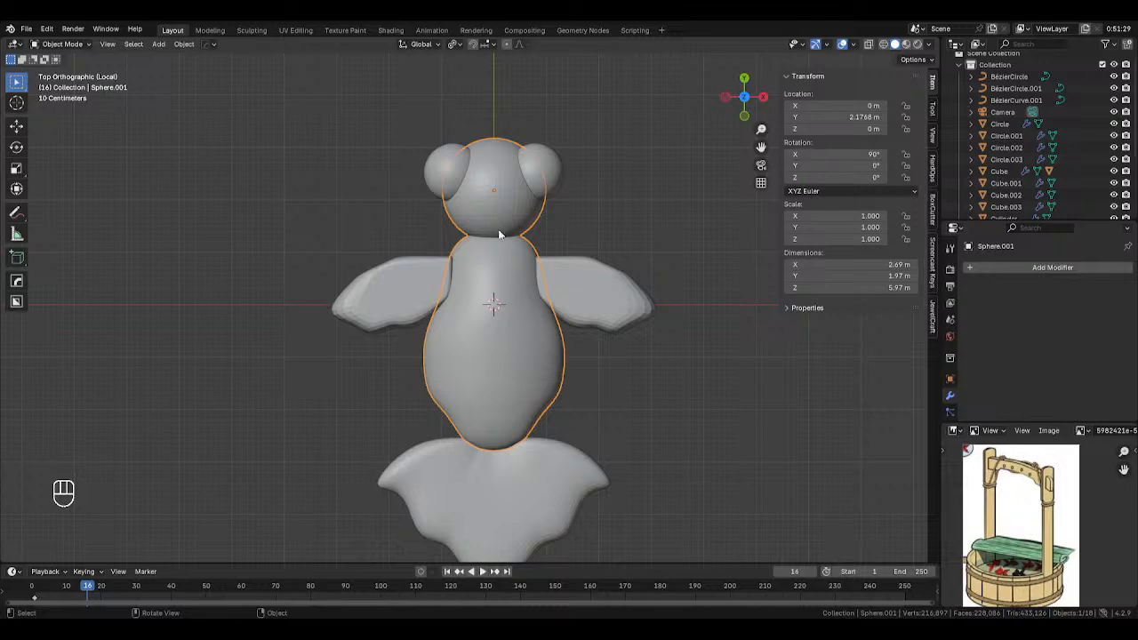
key(Tab)
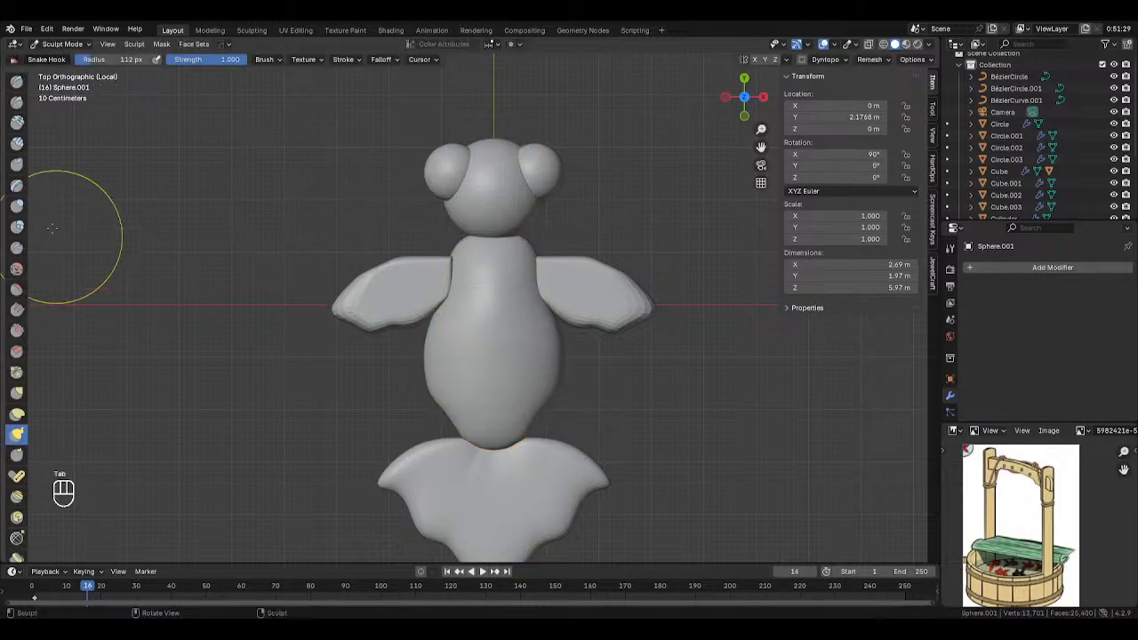
click(15, 230)
click(14, 229)
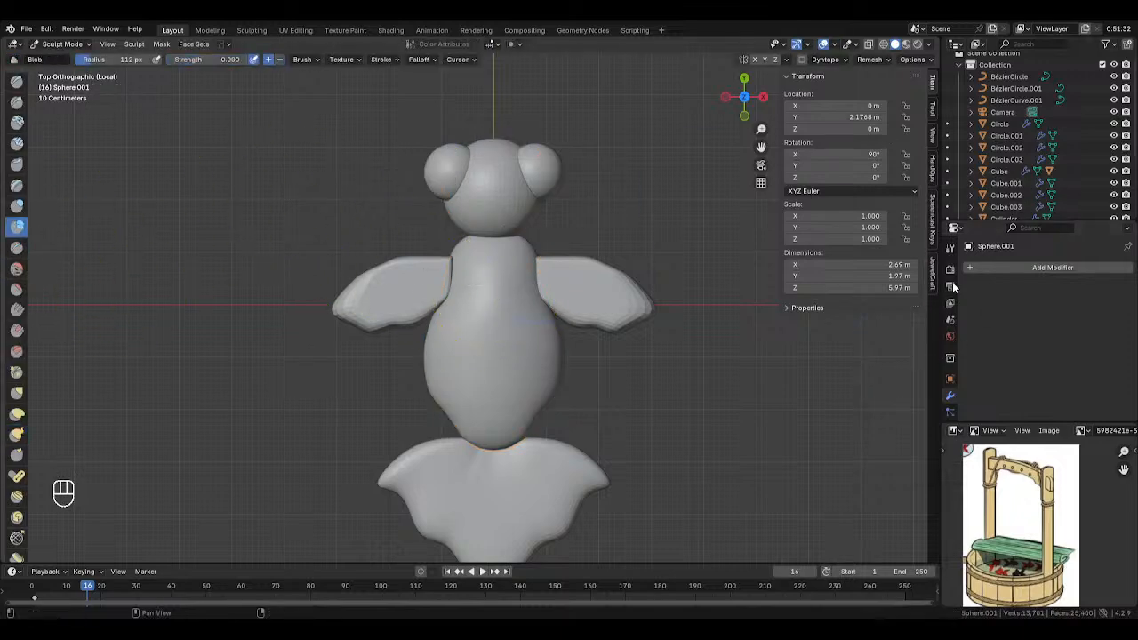
click(950, 248)
scroll(1014, 373, down, 12)
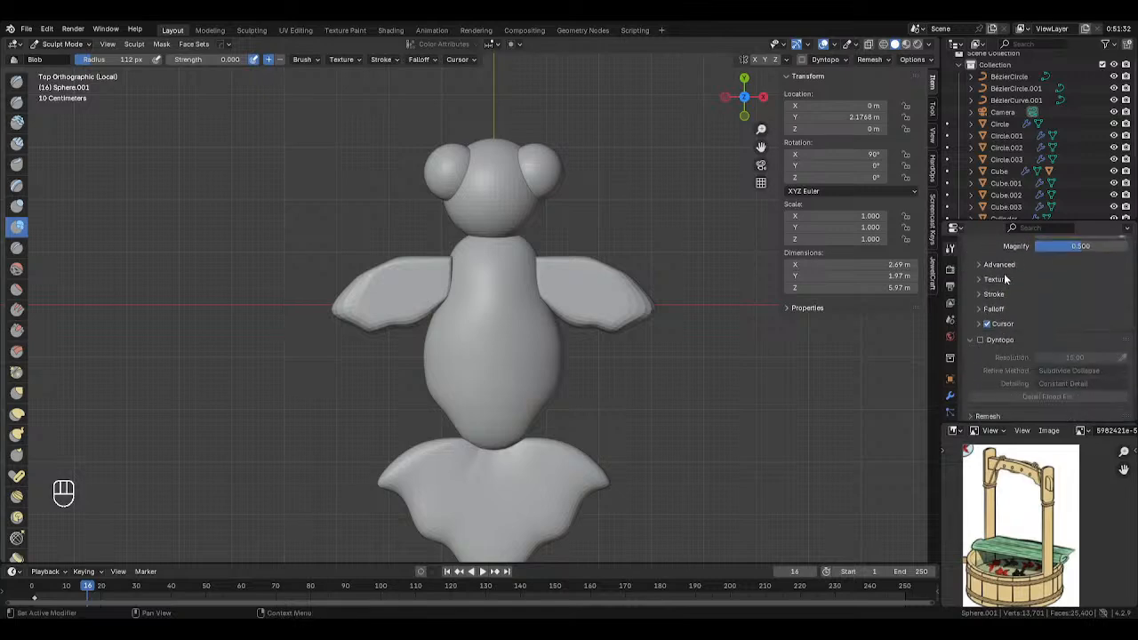
click(980, 289)
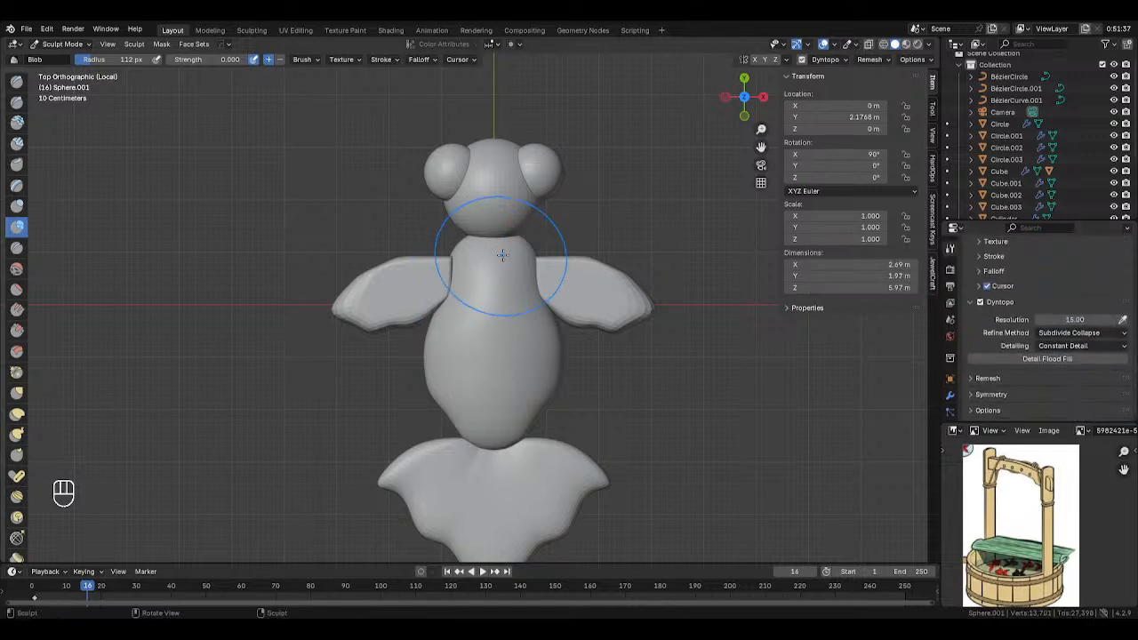
Adjust the Blob brush radius and stroke over the neck joint and the head to refine the mesh there.
key(f)
click(466, 263)
mouse_move(513, 238)
mouse_down()
mouse_move(484, 237)
mouse_move(505, 216)
mouse_up()
key(f)
click(525, 178)
mouse_move(507, 173)
mouse_down()
mouse_move(508, 257)
mouse_move(504, 248)
mouse_up()
Switch to the Smooth brush, turn off Dyntopo, and smooth the neck joint between head and body.
key(s)
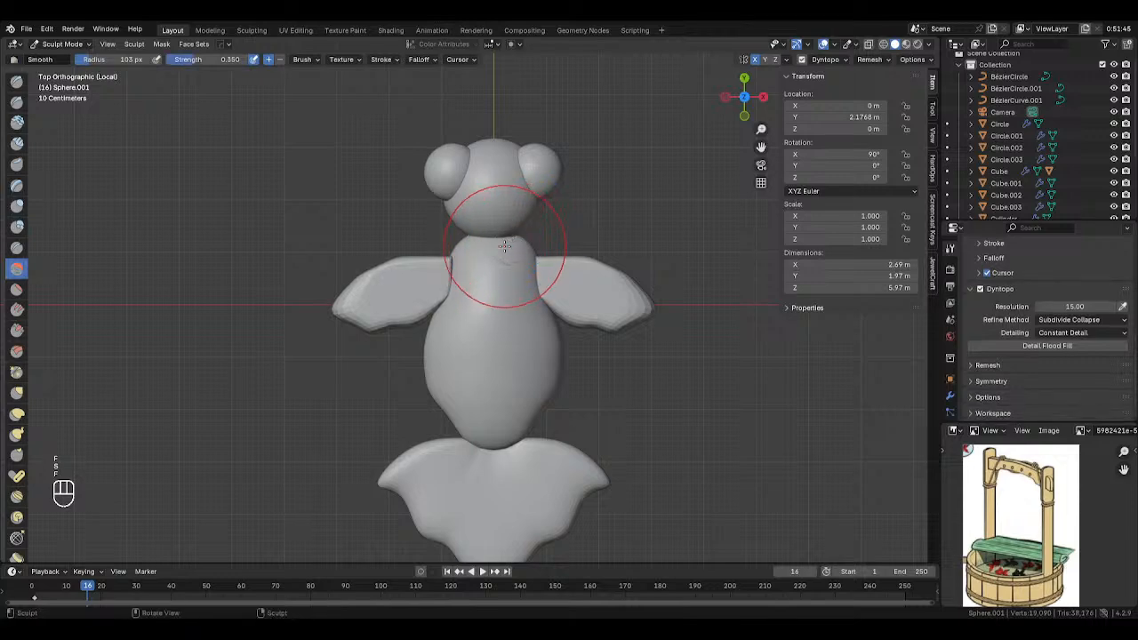
key(f)
click(468, 252)
click(980, 289)
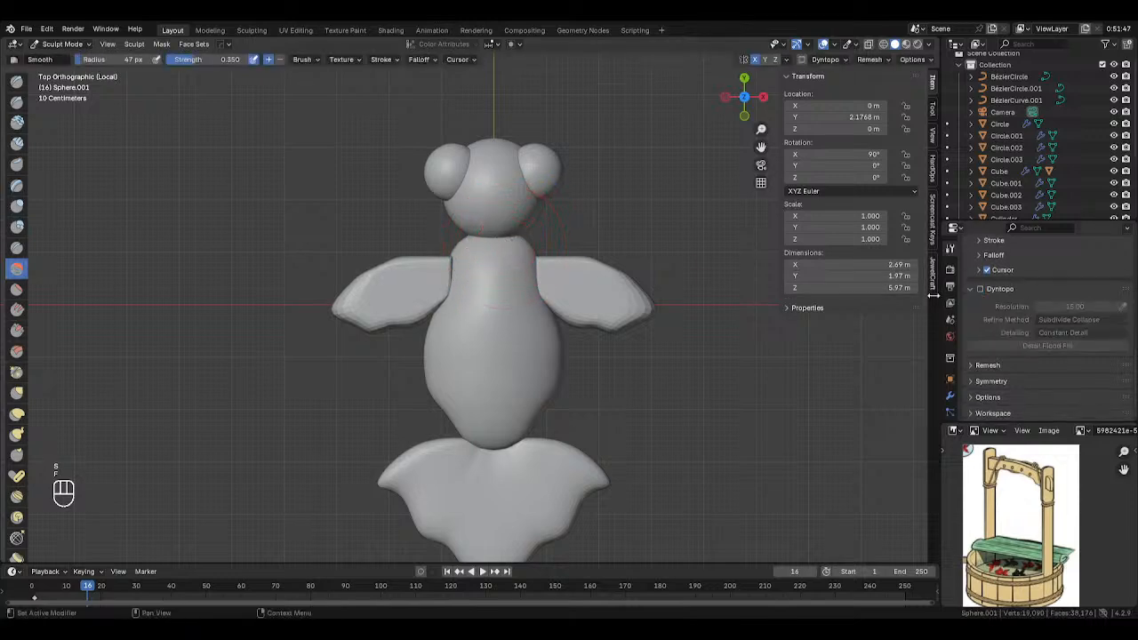
key(f)
mouse_move(510, 237)
mouse_down()
mouse_move(523, 229)
mouse_move(520, 200)
mouse_up()
click(562, 212)
mouse_move(473, 237)
mouse_down()
mouse_move(535, 271)
mouse_move(509, 237)
mouse_move(480, 250)
mouse_move(533, 232)
mouse_up()
Reshape the neck joint with the Grab brush, and smooth it with the Smooth brush at a 79 px radius.
click(16, 394)
key(f)
click(518, 236)
key(s)
key(f)
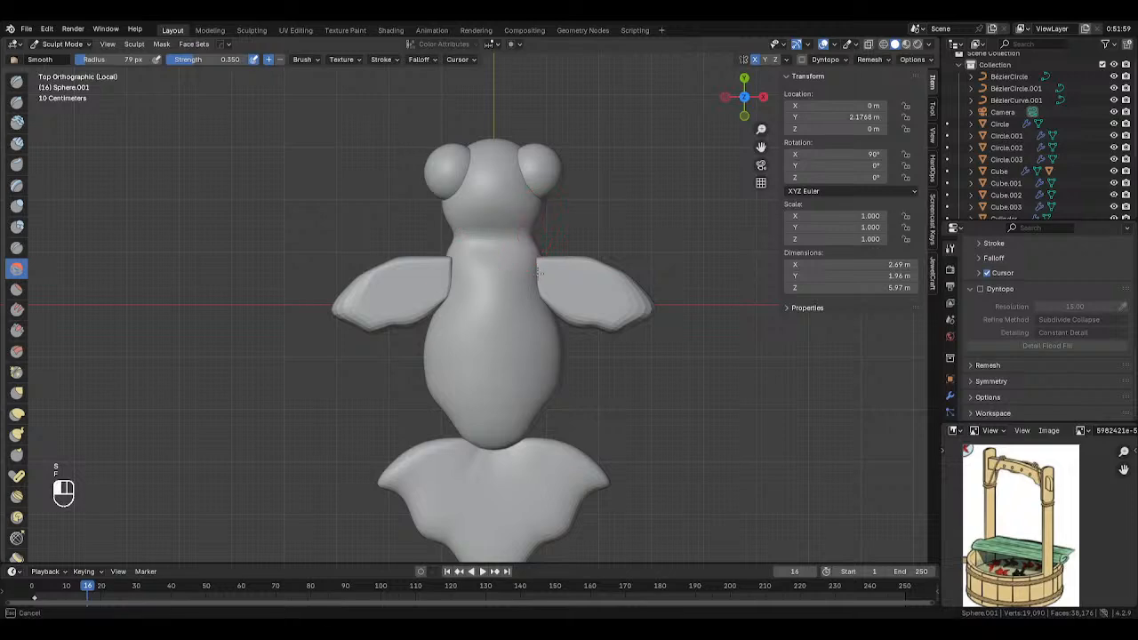
click(538, 211)
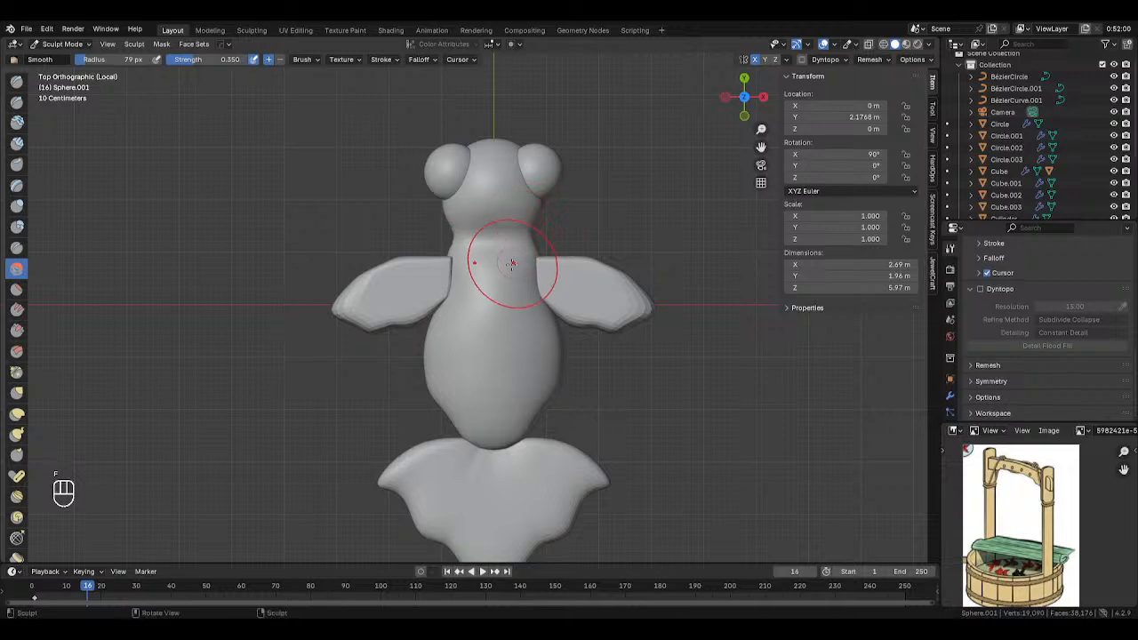
Set the brush radius to 95 px, try a Clay Strips stroke over the neck, and undo it.
shift+middle_drag(492, 272, 474, 294)
ctrl+middle_drag(964, 502, 953, 474)
ctrl+middle_drag(660, 370, 642, 321)
key(f)
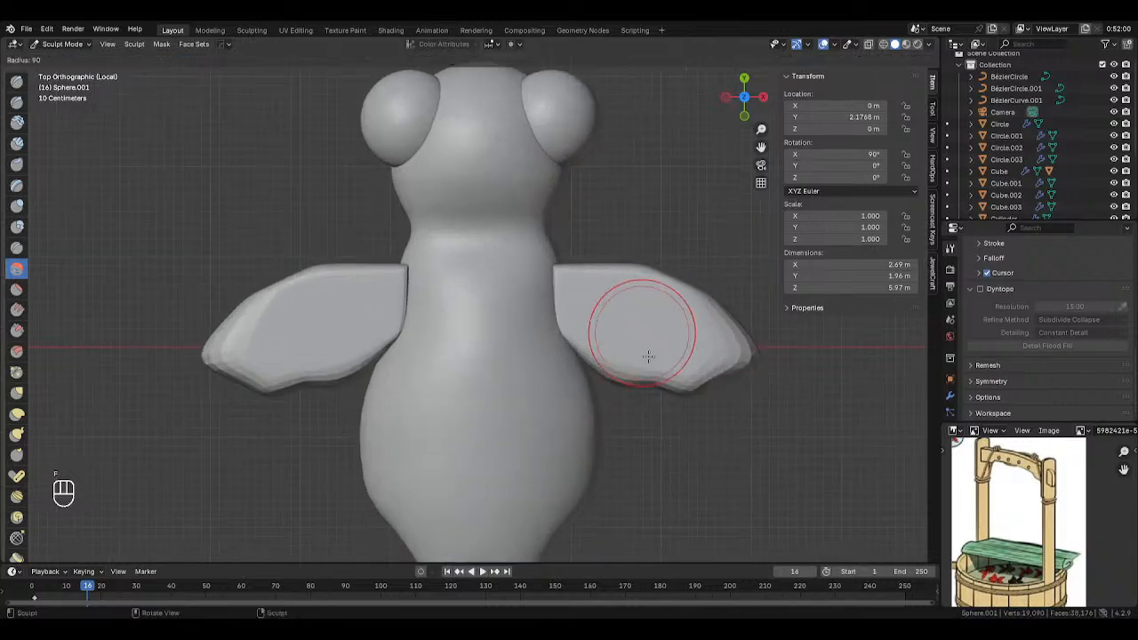
click(652, 357)
ctrl+middle_drag(612, 364, 590, 465)
shift+middle_drag(574, 375, 573, 482)
ctrl+middle_drag(569, 480, 499, 328)
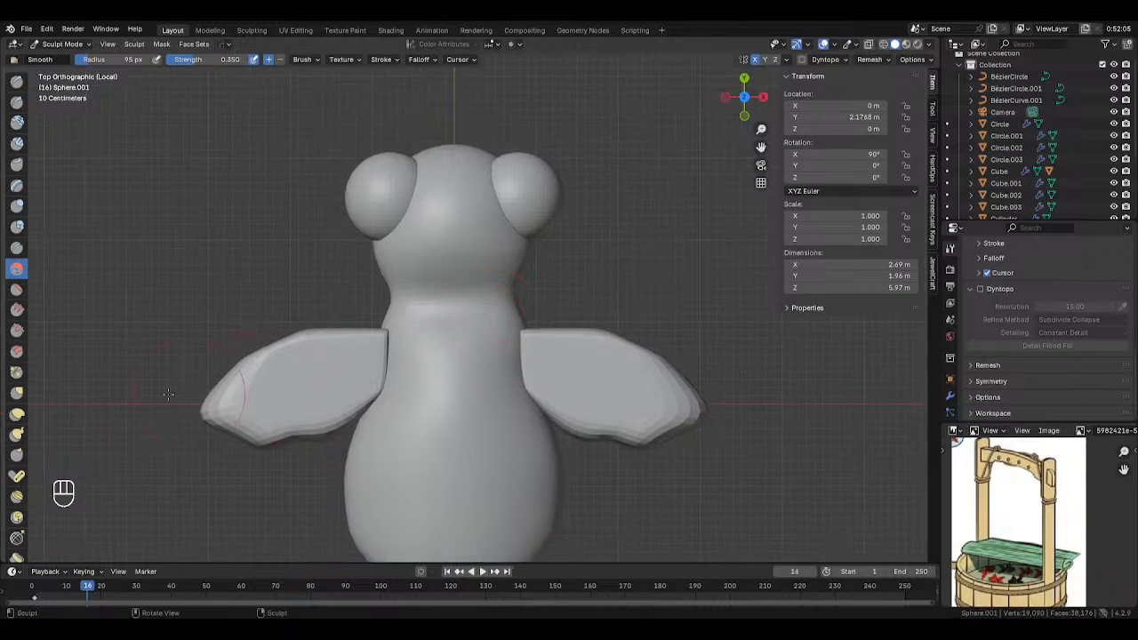
click(18, 143)
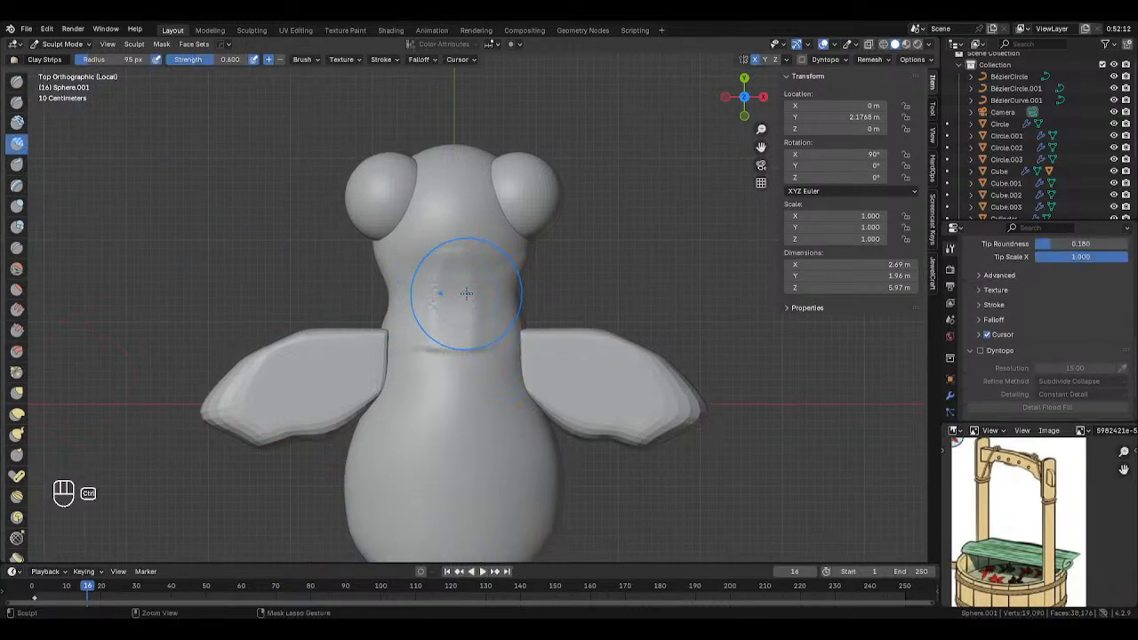
key(ctrl+z)
Build up the neck with a smaller Clay Strips brush, and even it out with the Smooth brush at an 88 px radius.
key(f)
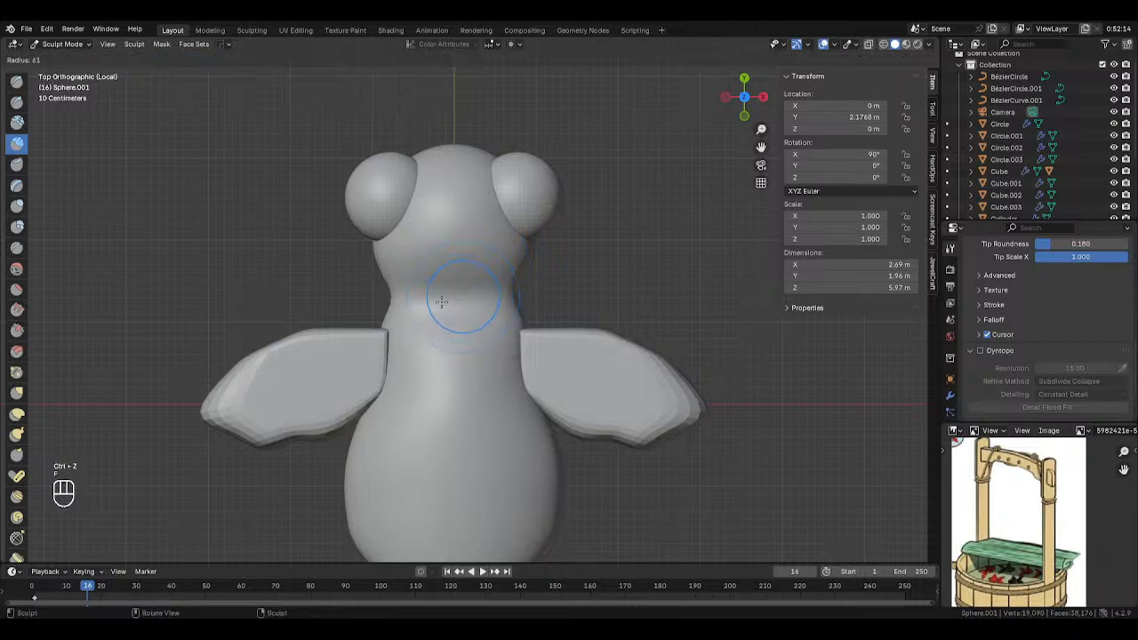
click(439, 300)
mouse_move(438, 298)
mouse_down()
mouse_move(429, 295)
mouse_move(533, 289)
mouse_move(513, 266)
mouse_up()
key(s)
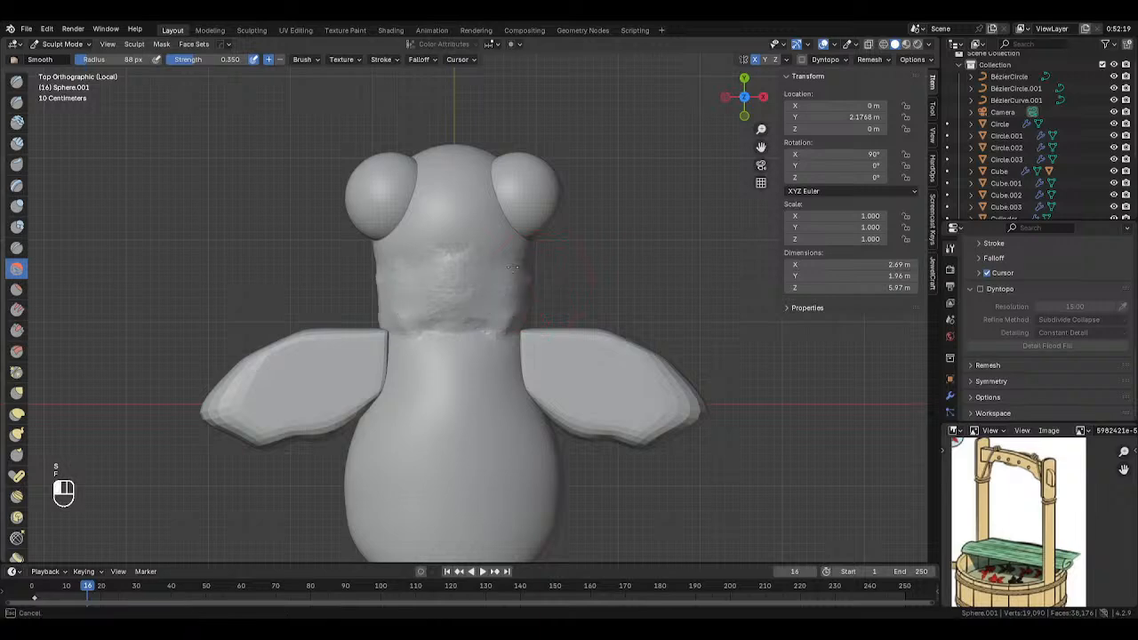
mouse_move(513, 331)
mouse_down()
mouse_move(519, 307)
mouse_move(458, 267)
mouse_move(432, 338)
mouse_move(507, 325)
mouse_up()
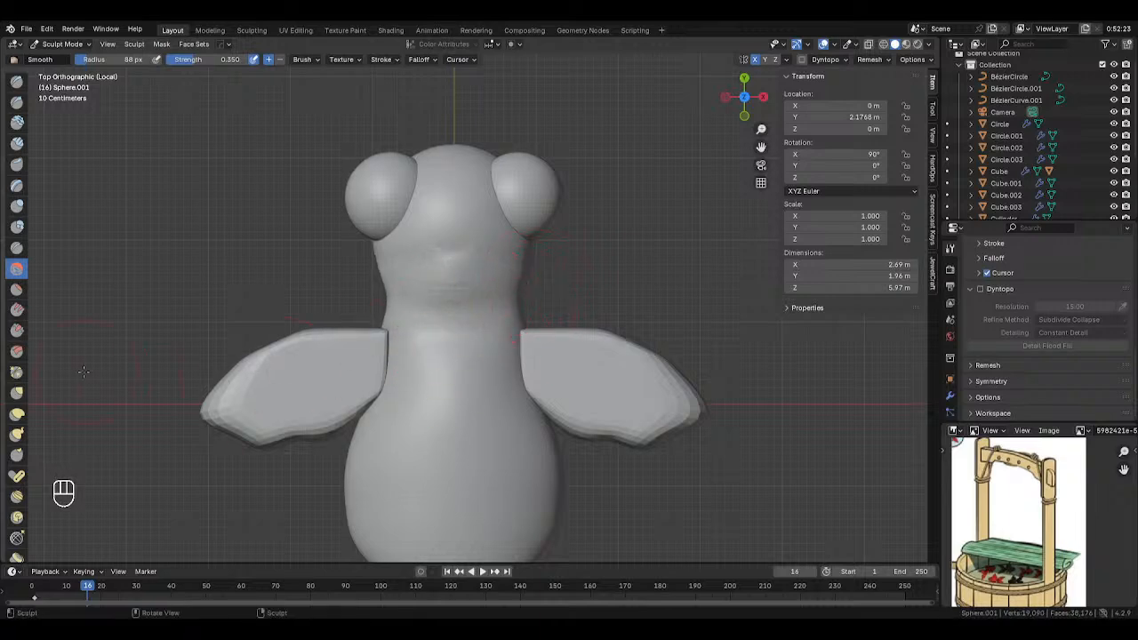
Pull the neck's sides outward with the Snake Hook brush, and smooth them with the Smooth brush at a 106 px radius.
click(16, 434)
key(f)
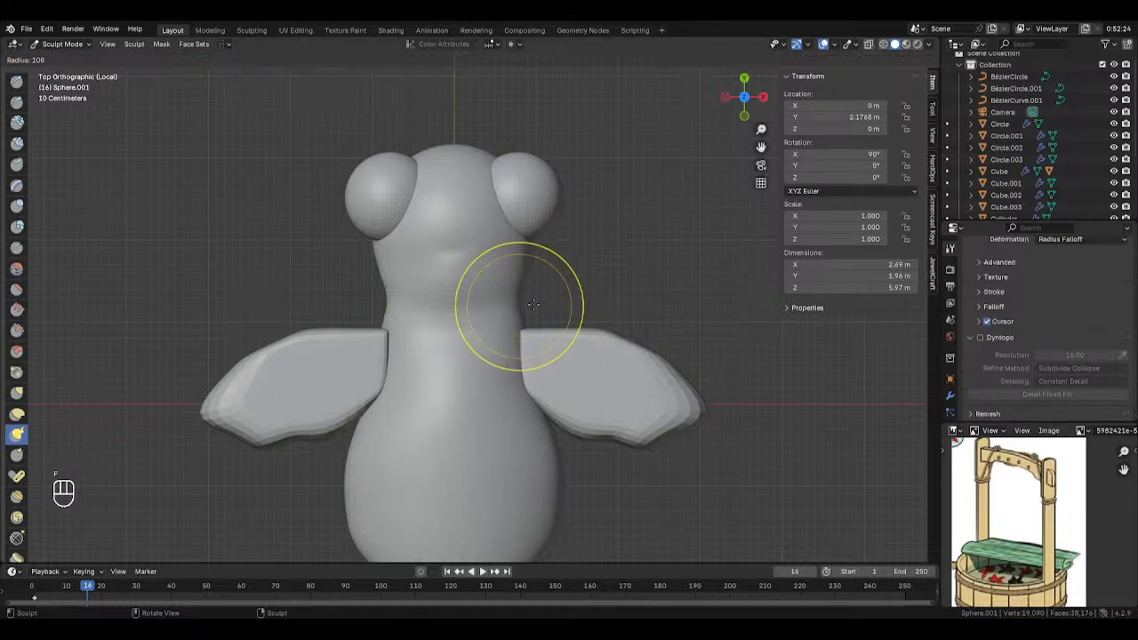
drag(524, 307, 524, 307)
drag(520, 308, 524, 302)
drag(521, 301, 524, 298)
key(f)
click(509, 297)
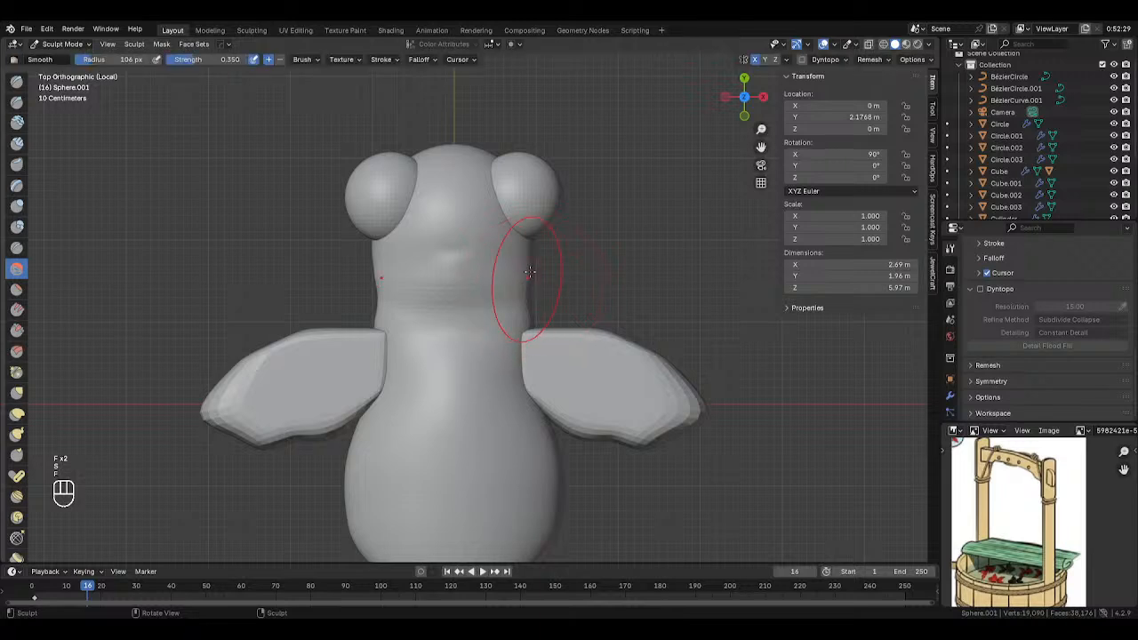
key(f)
click(511, 253)
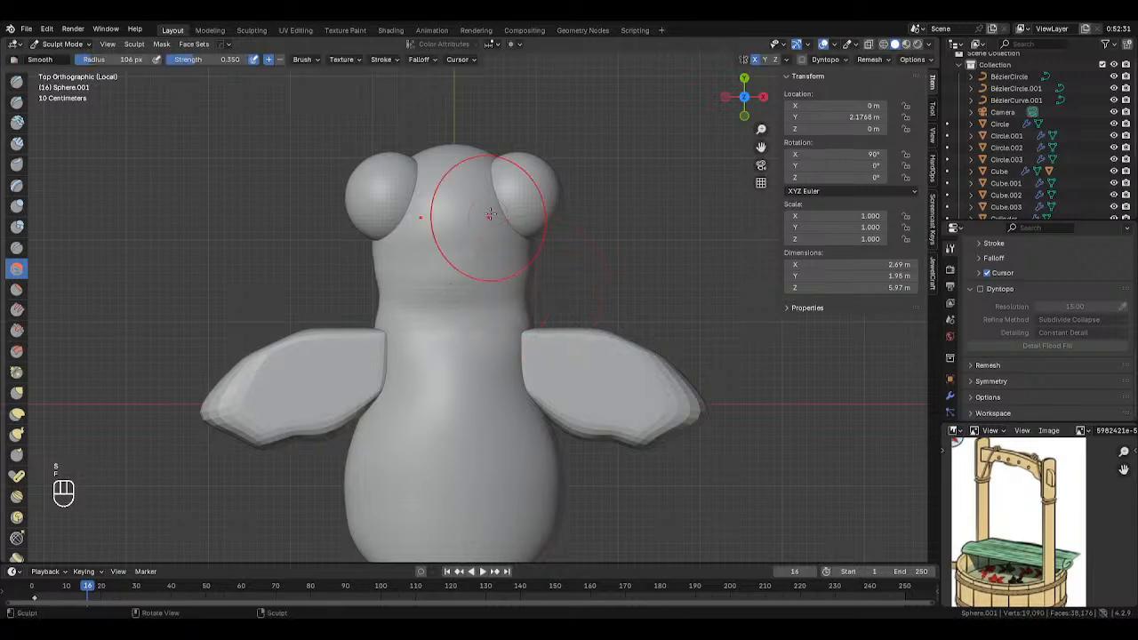
Refine the neck mesh with Dyntopo and the Blob brush, and smooth the neck with Dyntopo turned off.
click(16, 228)
click(980, 303)
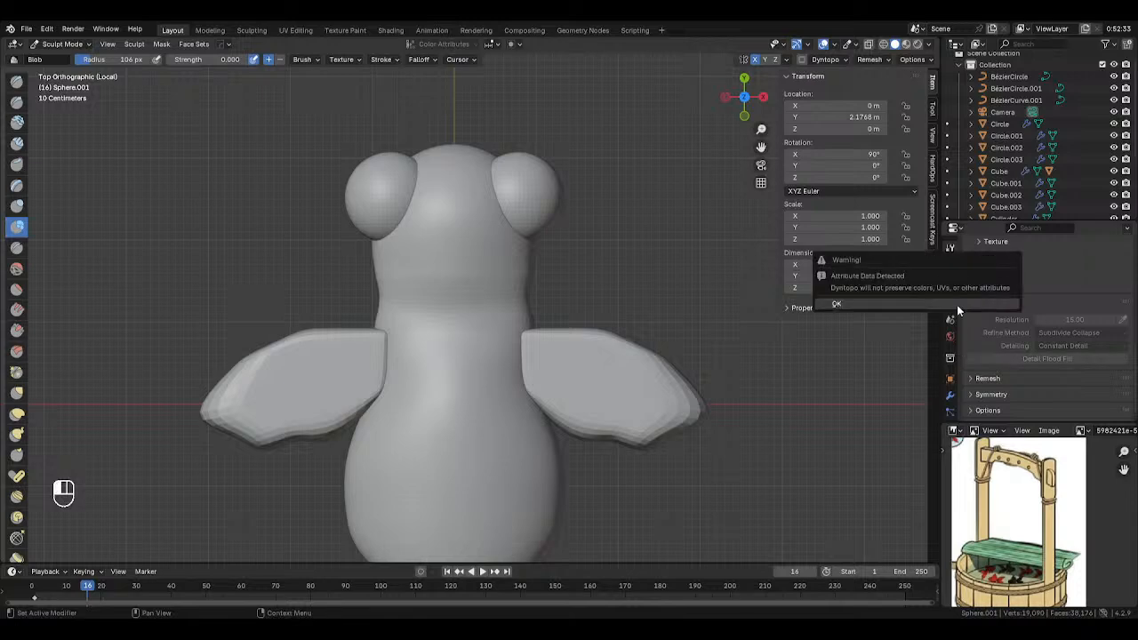
click(956, 304)
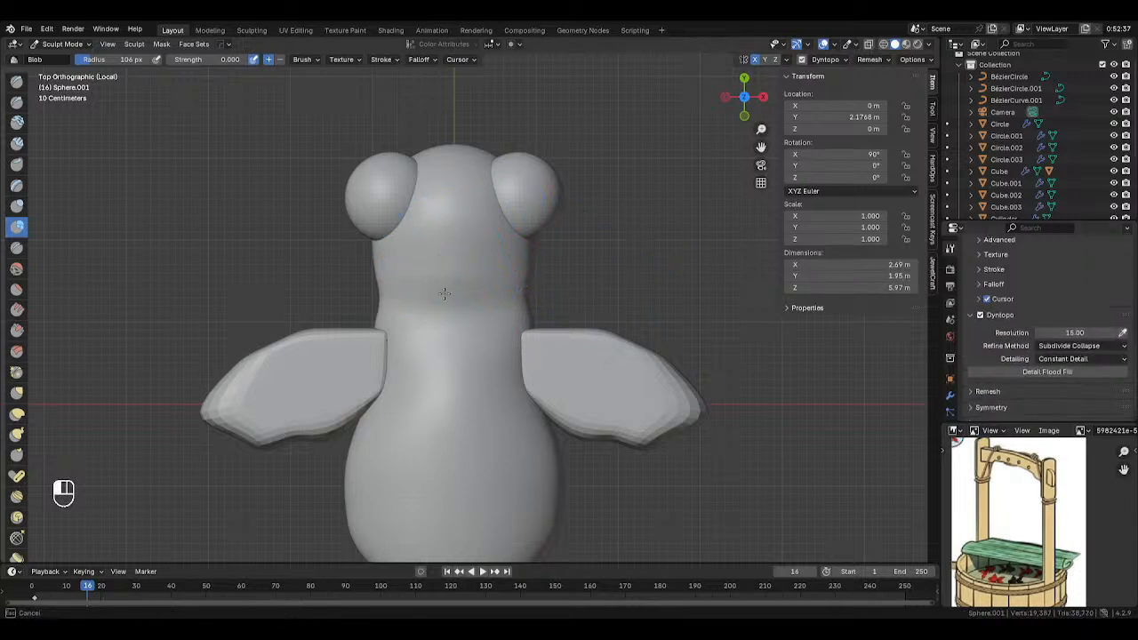
click(980, 315)
scroll(978, 329, down, 1)
key(shift)
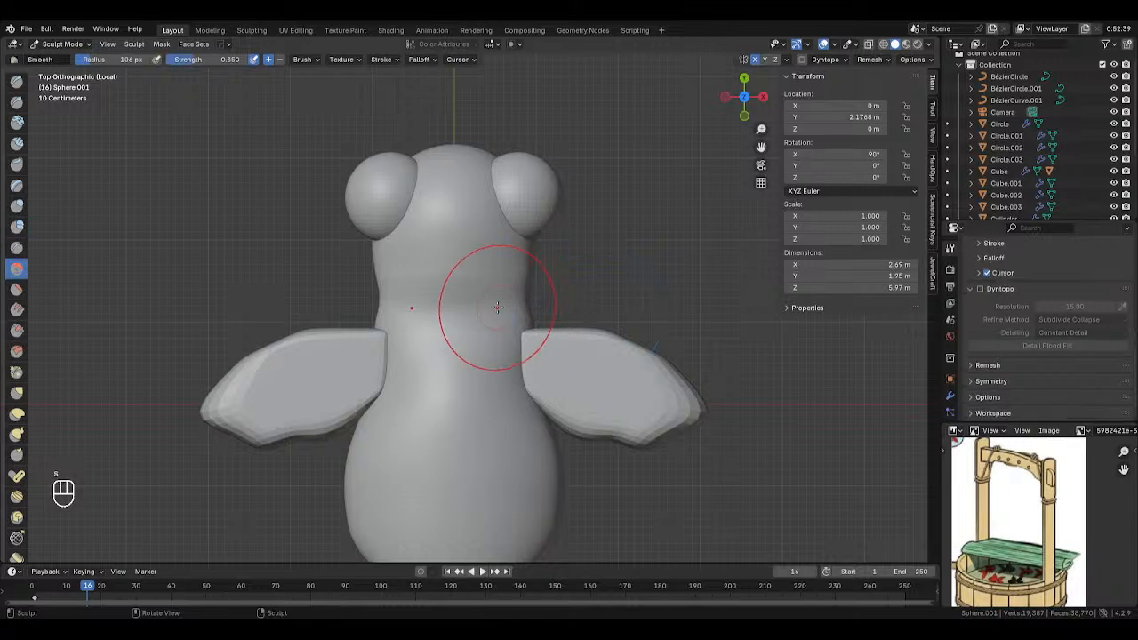
drag(514, 328, 531, 302)
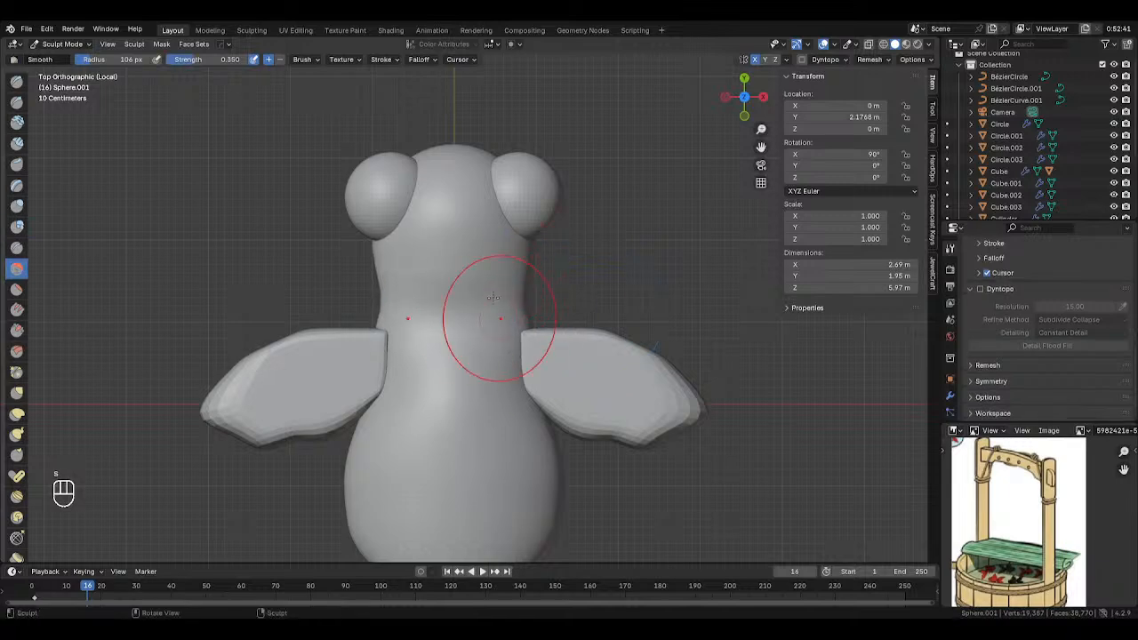
Push the top of the head toward the body with the Grab brush to shorten the head.
click(17, 393)
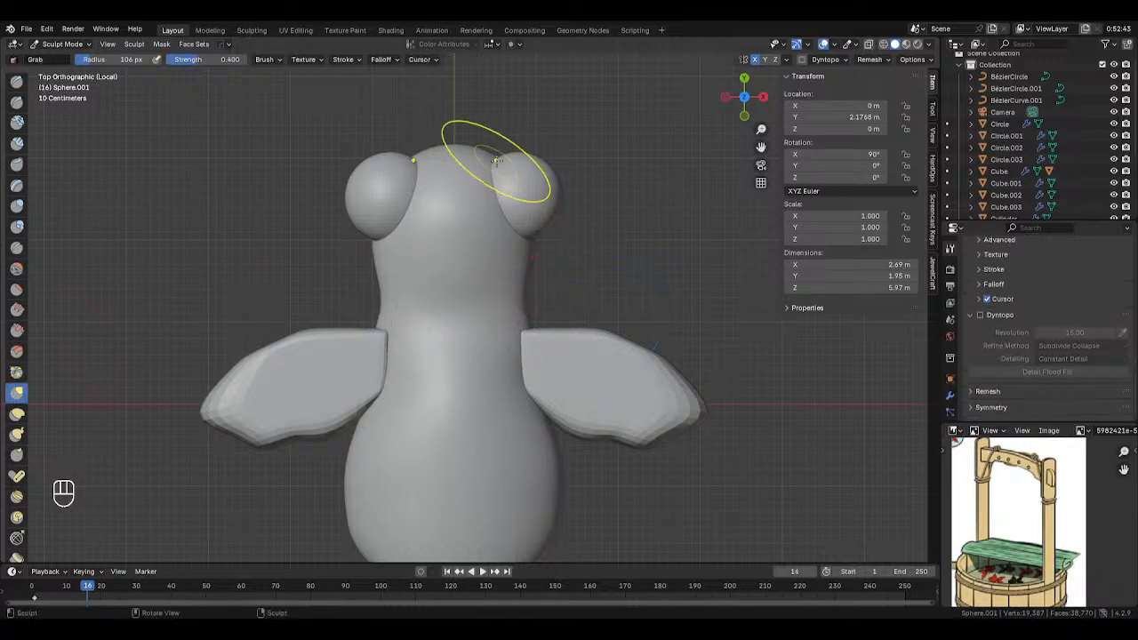
key(f)
key(f)
mouse_move(480, 153)
mouse_down()
mouse_move(486, 173)
mouse_move(527, 193)
mouse_move(521, 218)
mouse_move(502, 220)
mouse_move(503, 230)
mouse_up()
key(f)
click(530, 181)
key(f)
click(505, 266)
Reshape the upper body beside the fins with the Grab brush at a 281 px radius.
key(f)
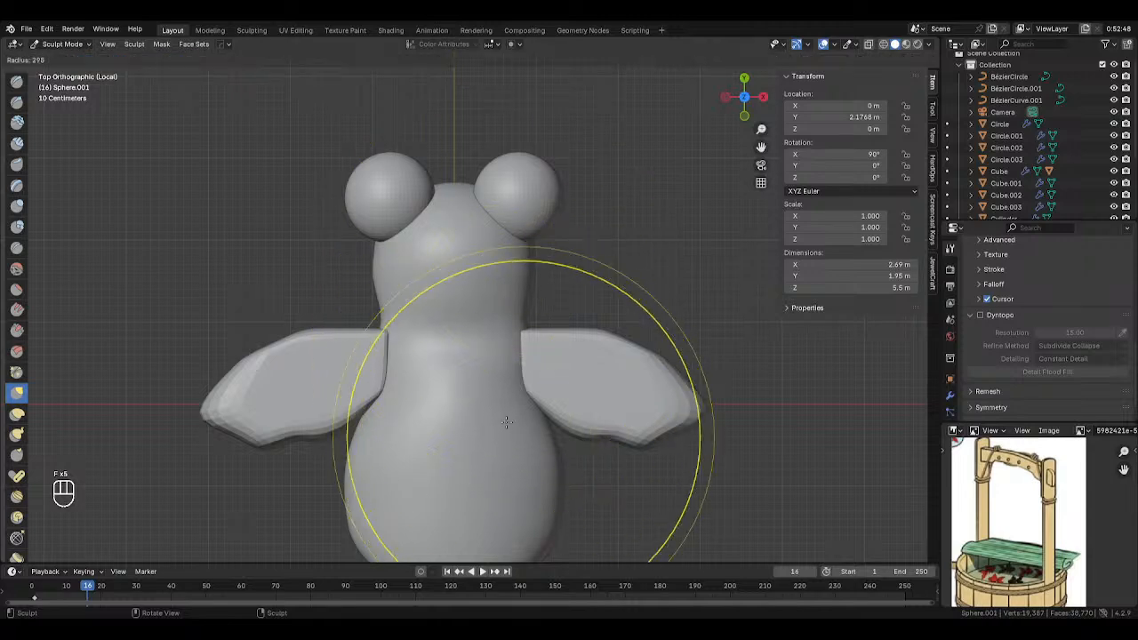
click(506, 423)
drag(511, 397, 505, 386)
drag(528, 381, 534, 378)
key(f)
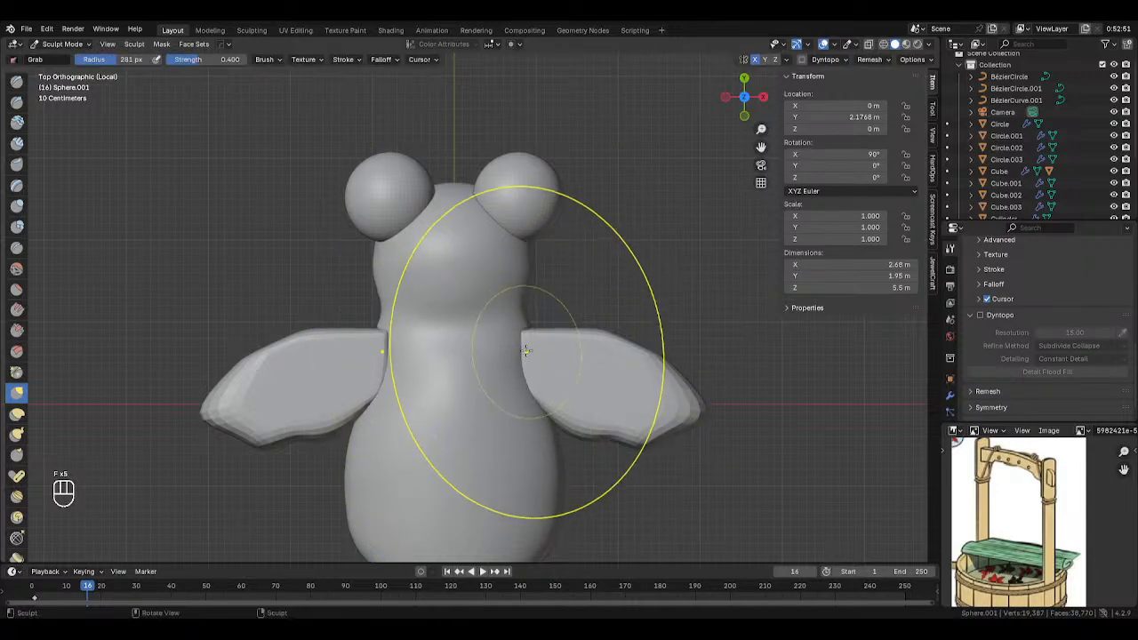
Smooth the transition from the head through the neck with the Smooth brush.
click(452, 303)
key(s)
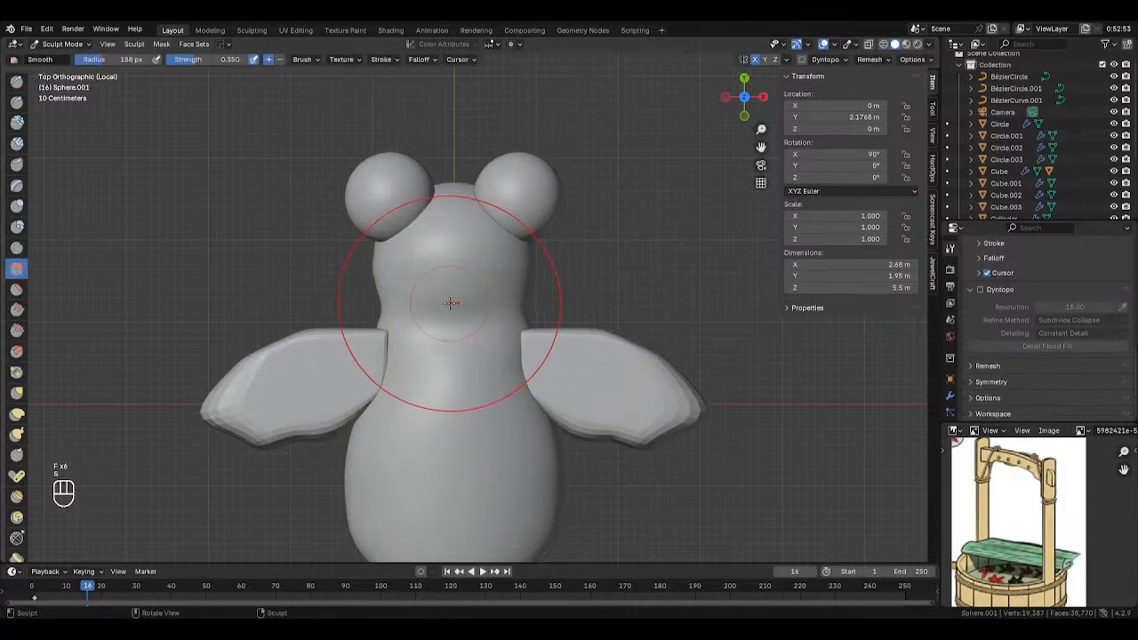
key(f)
click(410, 306)
key(f)
click(488, 285)
drag(529, 297, 536, 269)
In Object Mode, shrink the mirrored eyes to a scale of 0.478 and move them against the sides of the shortened head.
key(Tab)
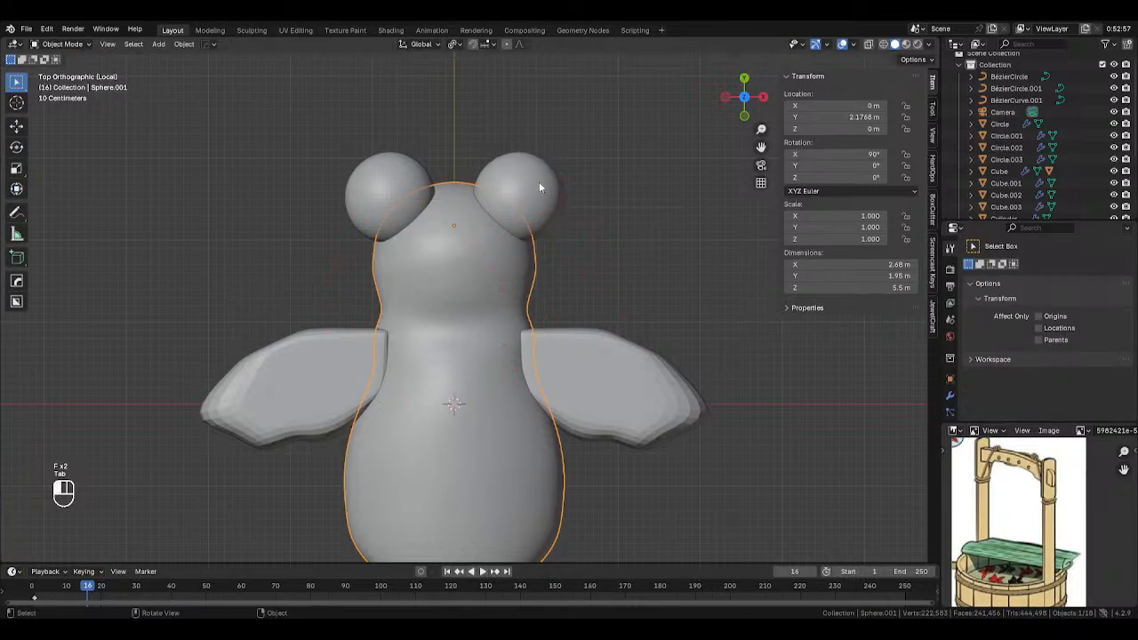
click(545, 206)
key(g)
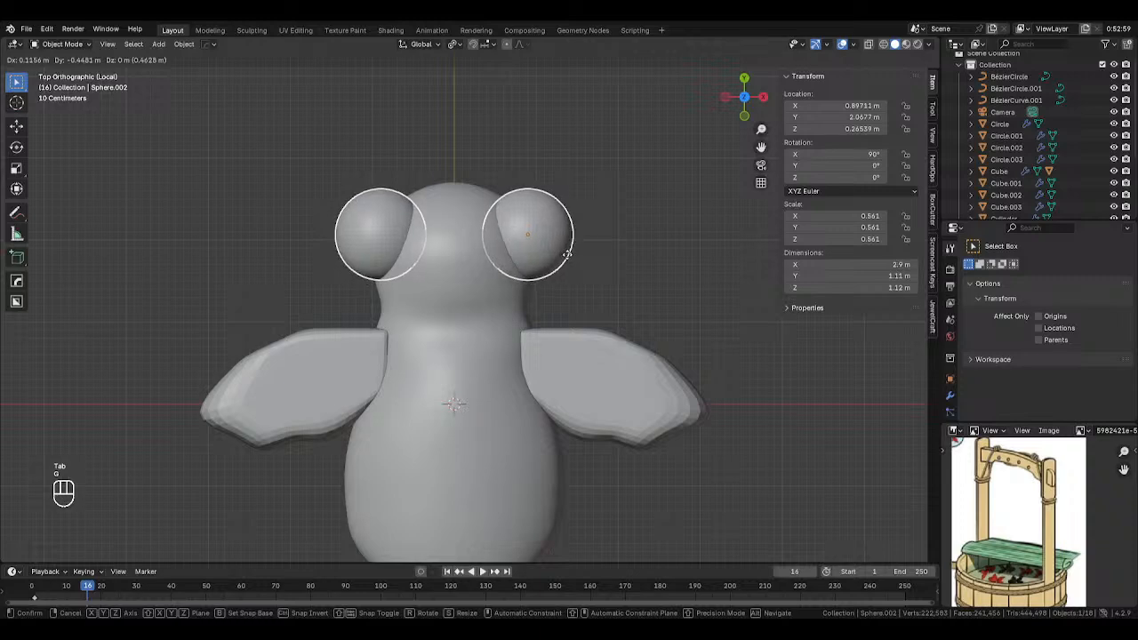
click(567, 254)
key(g)
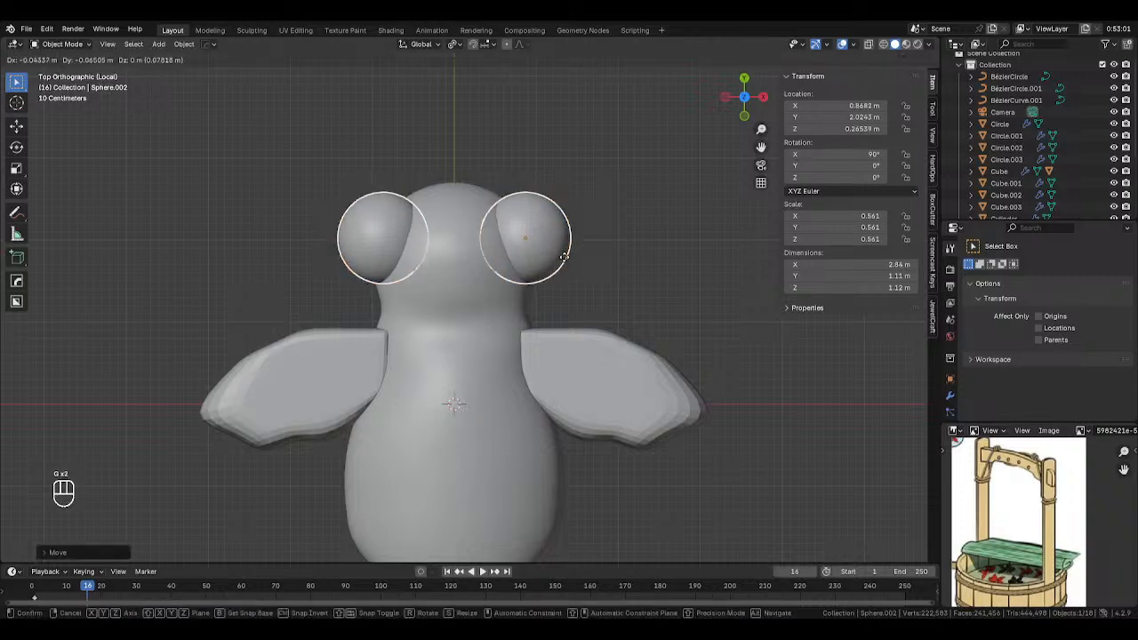
click(574, 254)
key(s)
click(568, 251)
key(g)
click(569, 253)
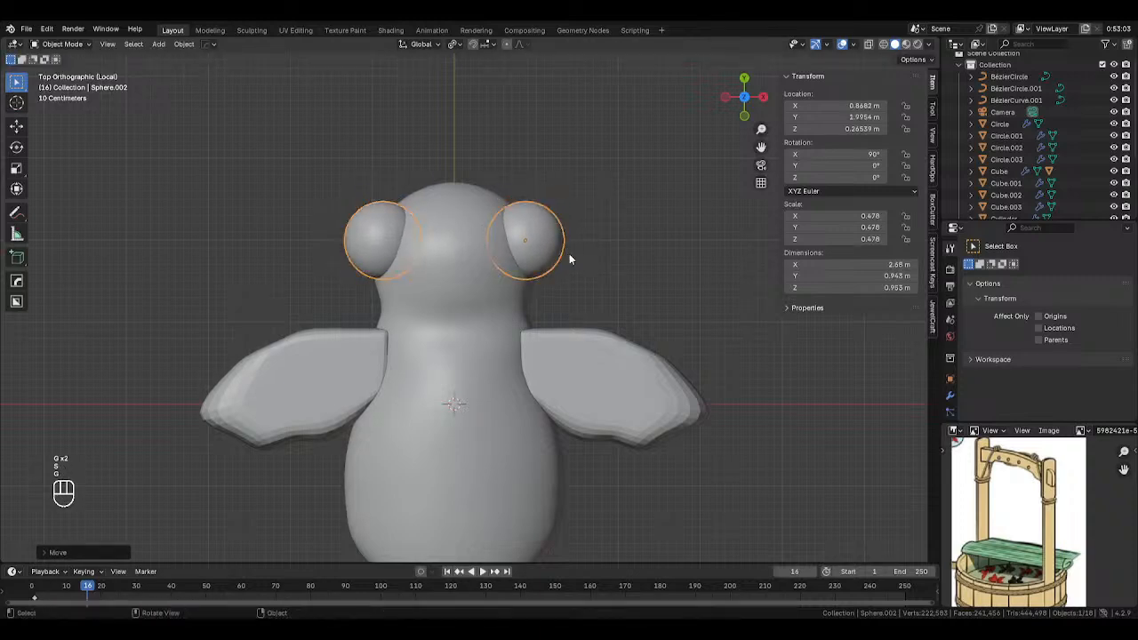
click(574, 260)
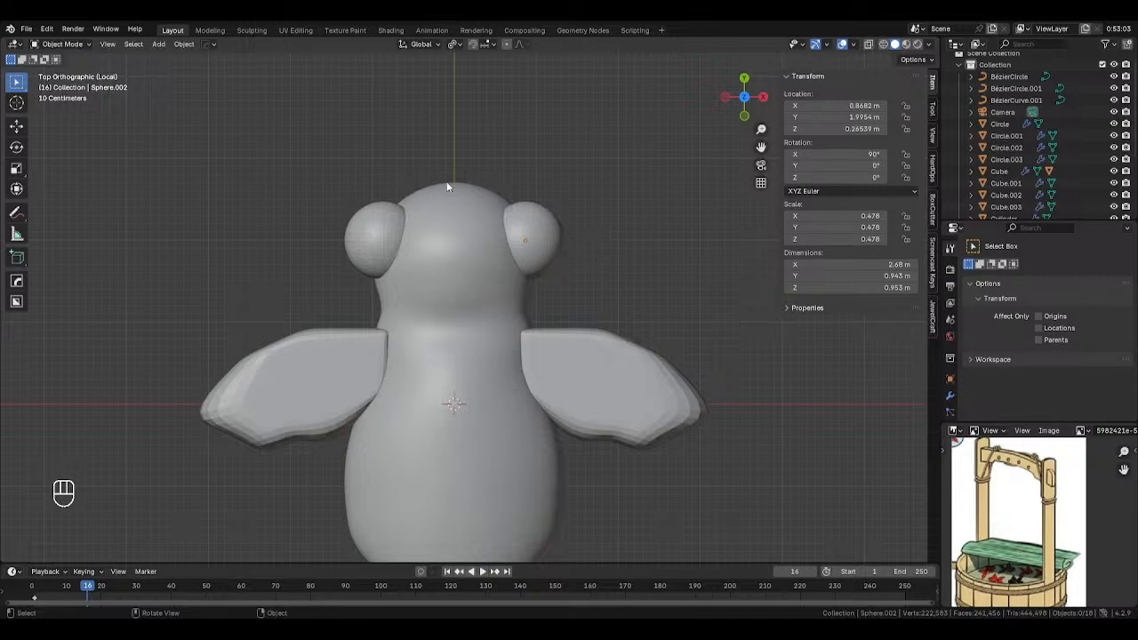
Select the side fins and apply their Subdivision modifier.
scroll(447, 187, down, 4)
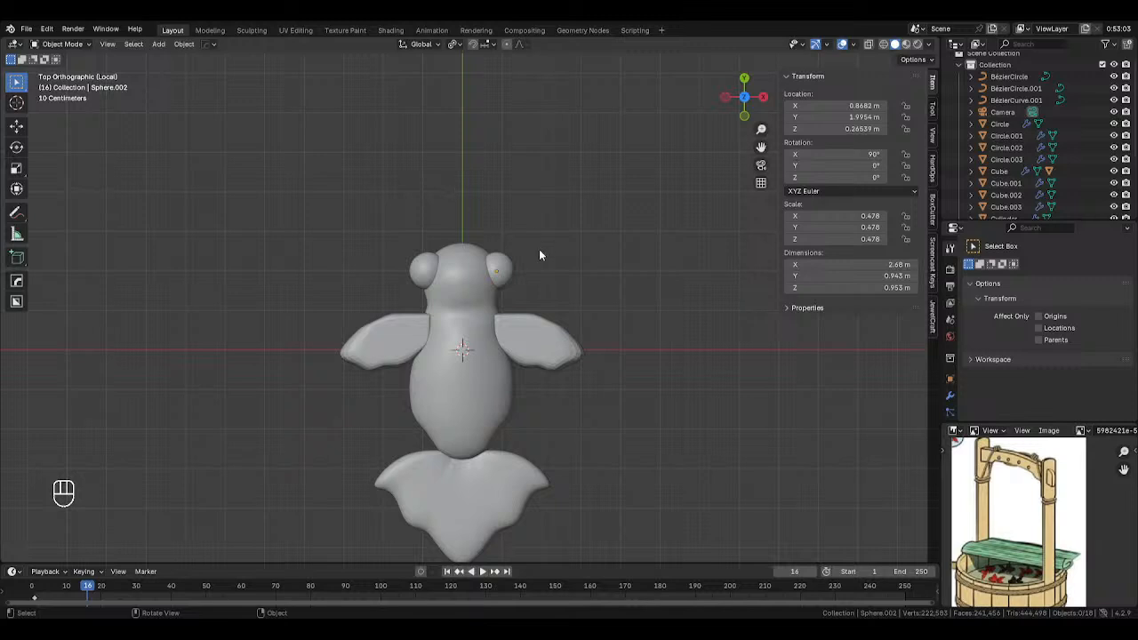
scroll(551, 344, up, 2)
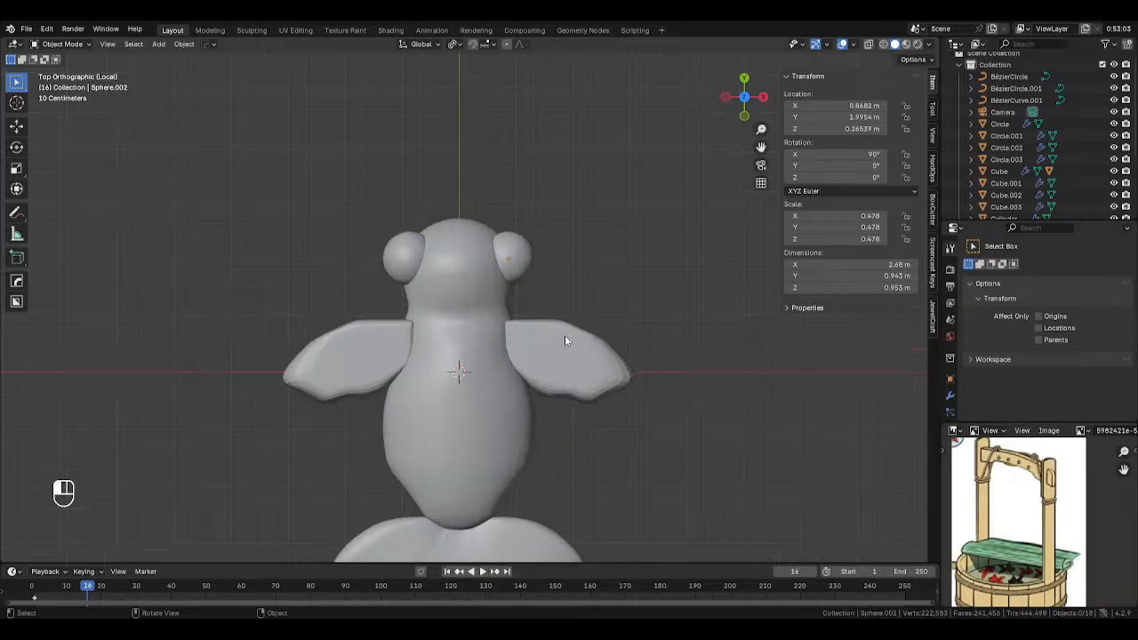
click(566, 338)
shift+middle_drag(635, 353, 631, 329)
key(Tab)
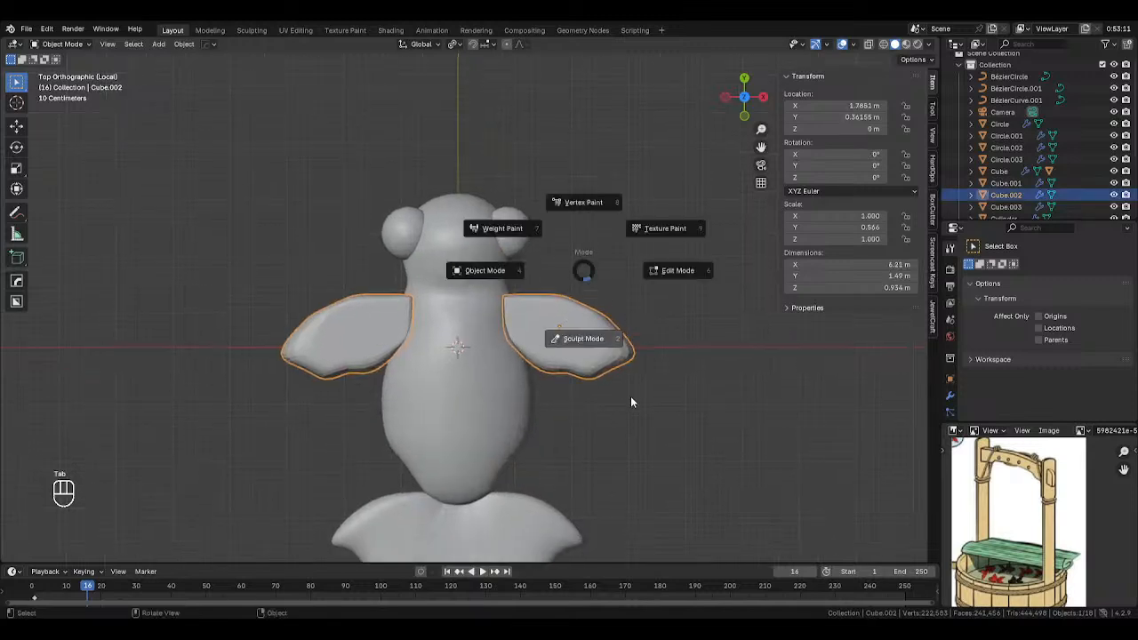
key(Tab)
right_click(655, 329)
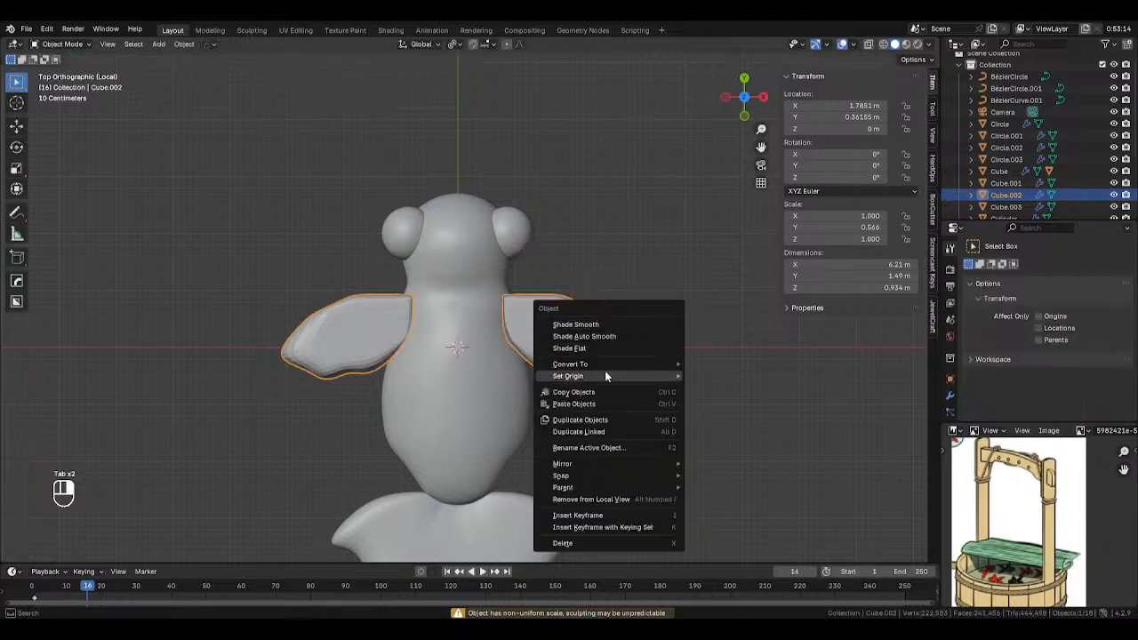
click(949, 396)
click(1097, 287)
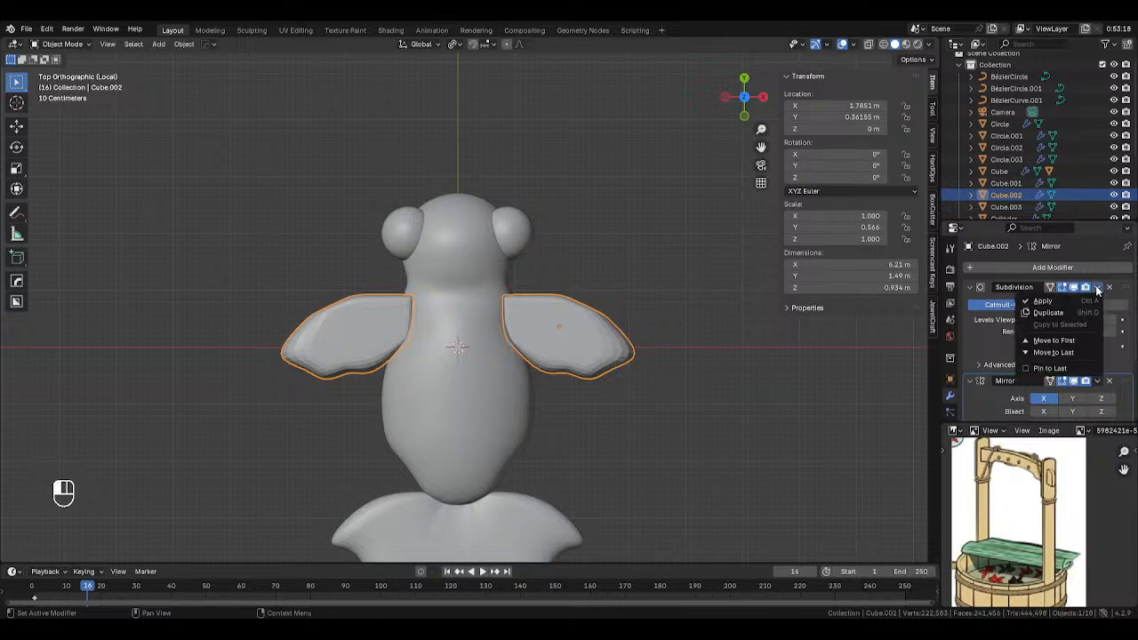
click(1044, 302)
Apply the scale of the side fins in Object Mode and enter Sculpt Mode on them.
key(Tab)
shift+middle_drag(629, 336, 628, 295)
scroll(629, 295, up, 2)
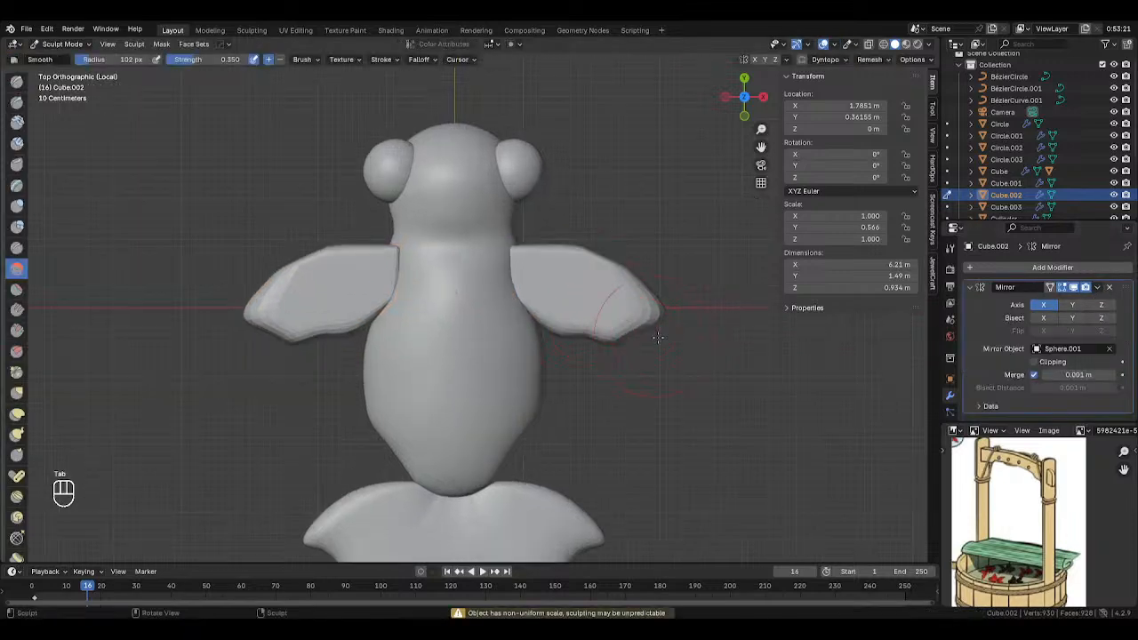
key(Tab)
click(620, 322)
key(ctrl+a)
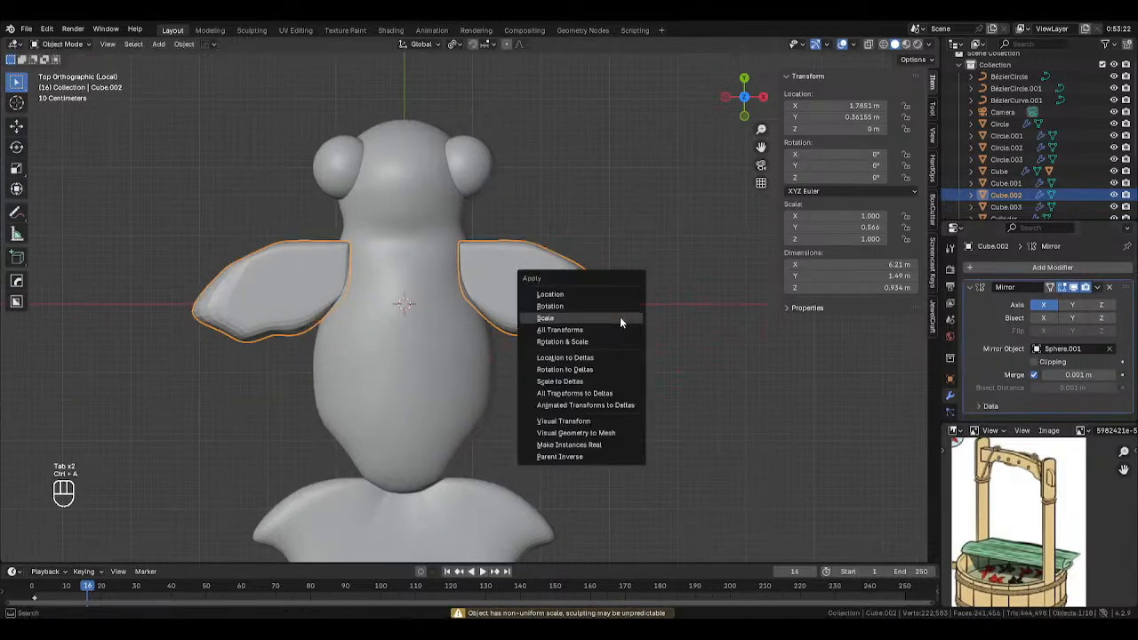
click(620, 318)
key(Tab)
Check the side fin's mesh in Edit Mode, and enable Dyntopo for it in Sculpt Mode.
click(950, 249)
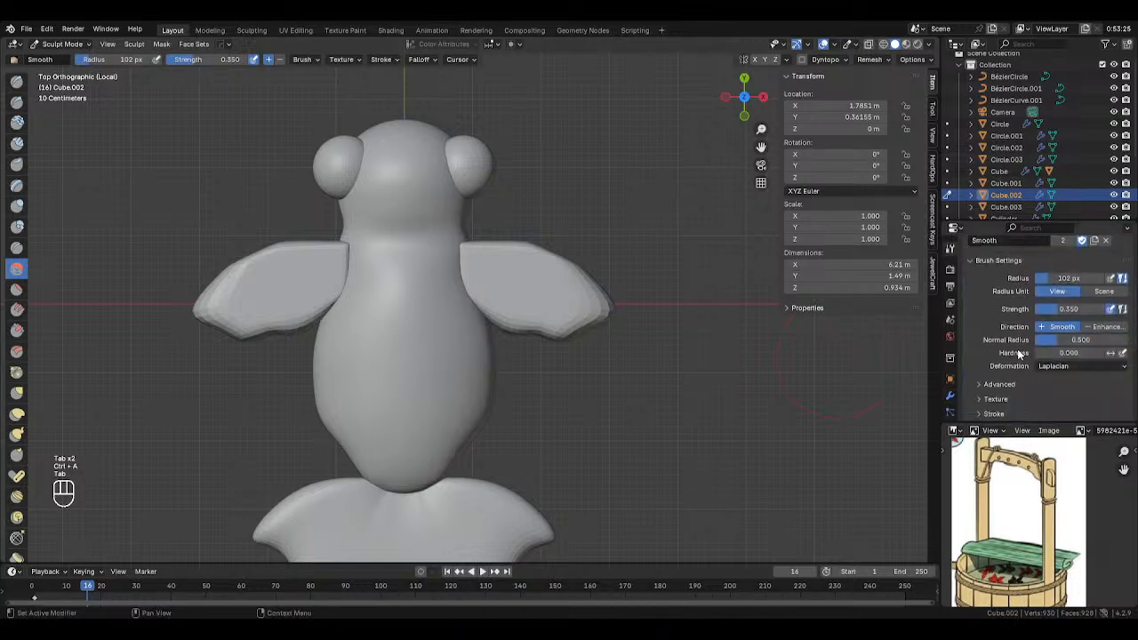
scroll(1018, 349, down, 1)
click(980, 317)
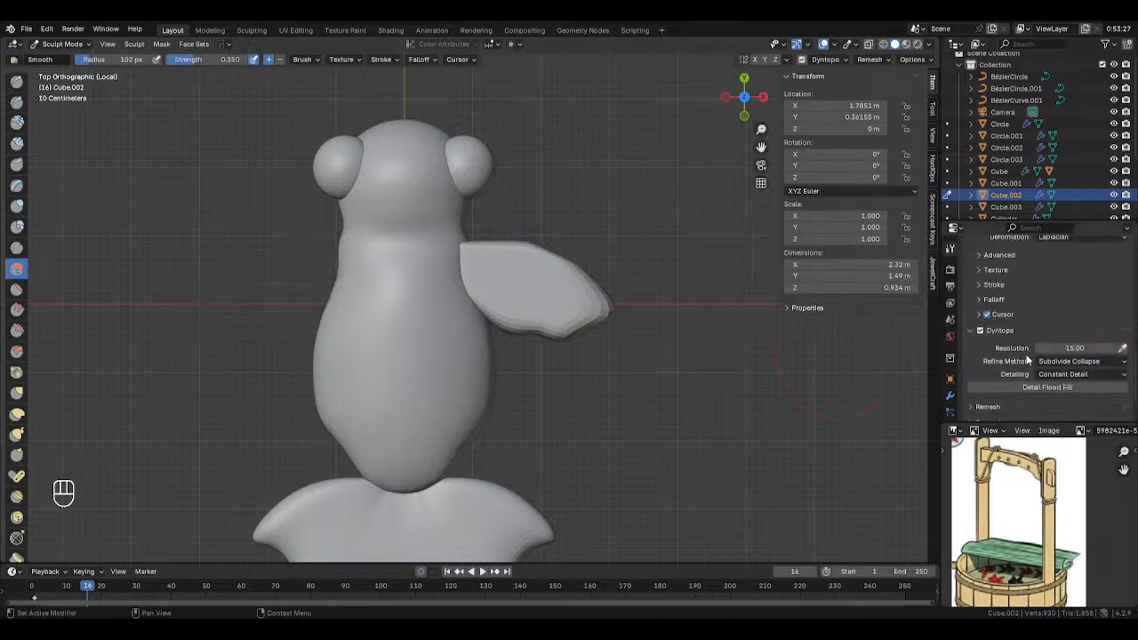
key(Tab)
key(Tab)
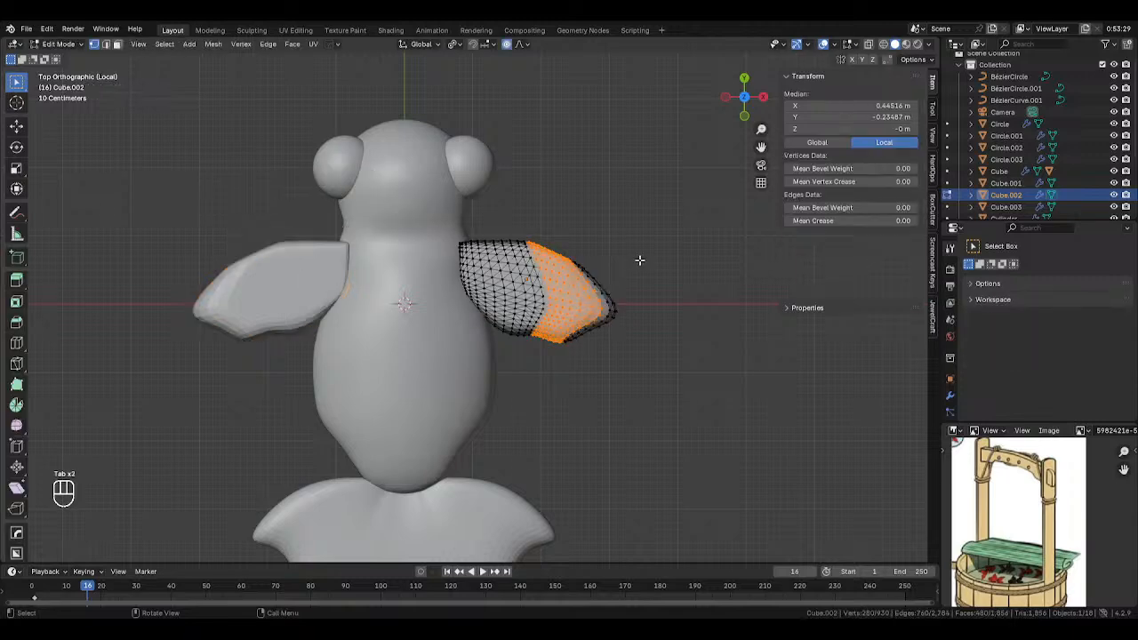
key(Tab)
scroll(1010, 404, down, 5)
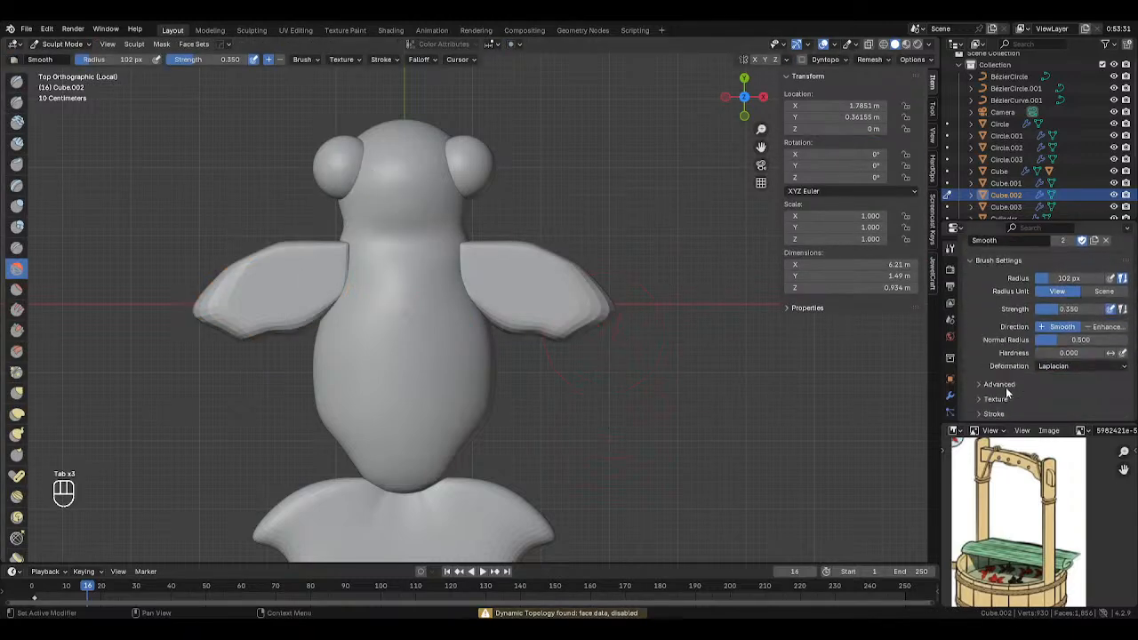
click(981, 365)
click(979, 368)
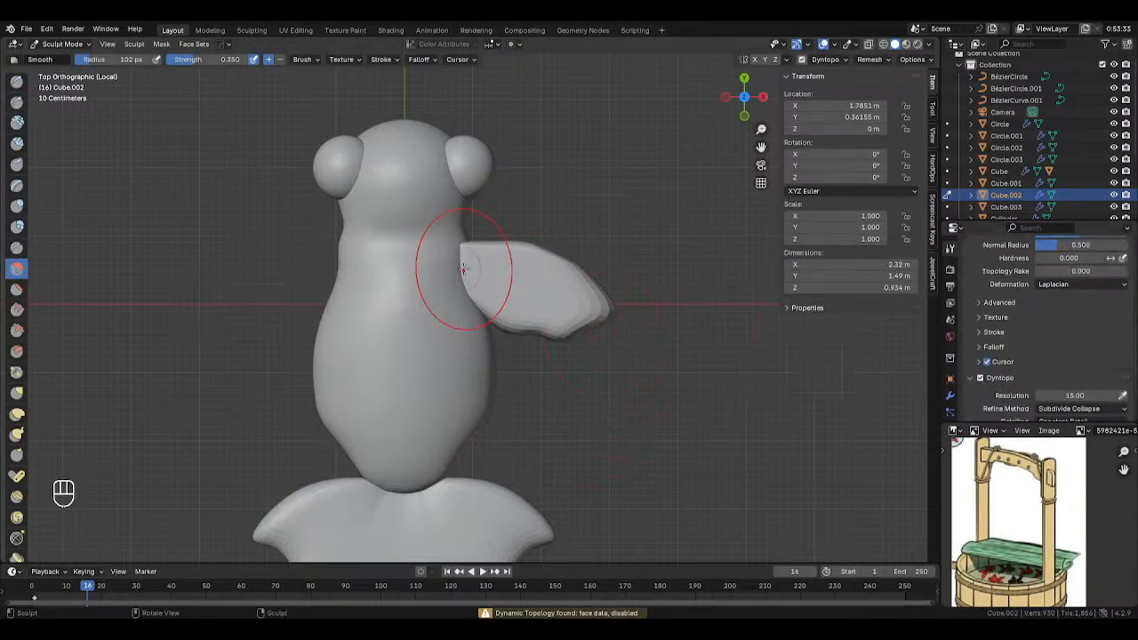
Set the Dyntopo resolution to 2, try a stroke on the side fin with the Blob brush, and undo it.
text(2)
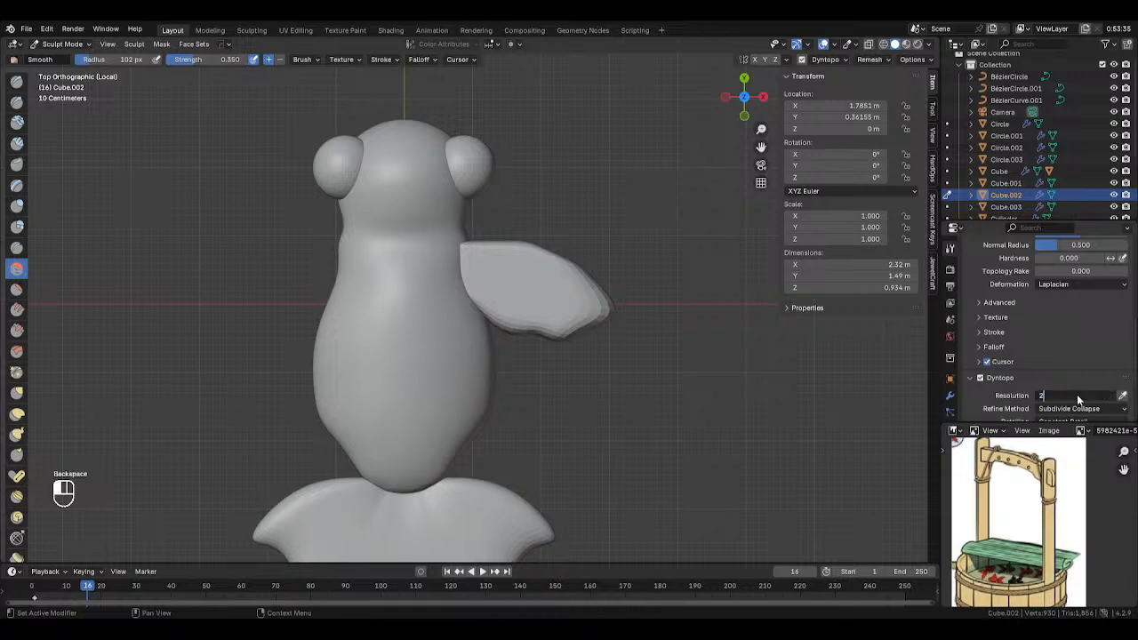
key(Return)
click(26, 230)
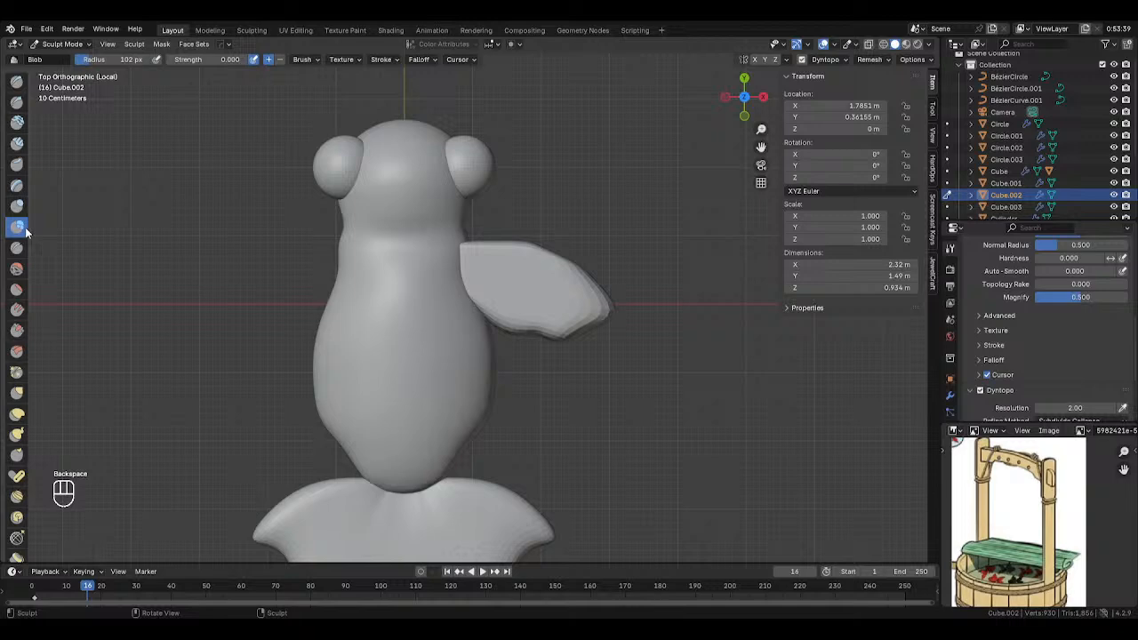
click(531, 292)
key(ctrl+z)
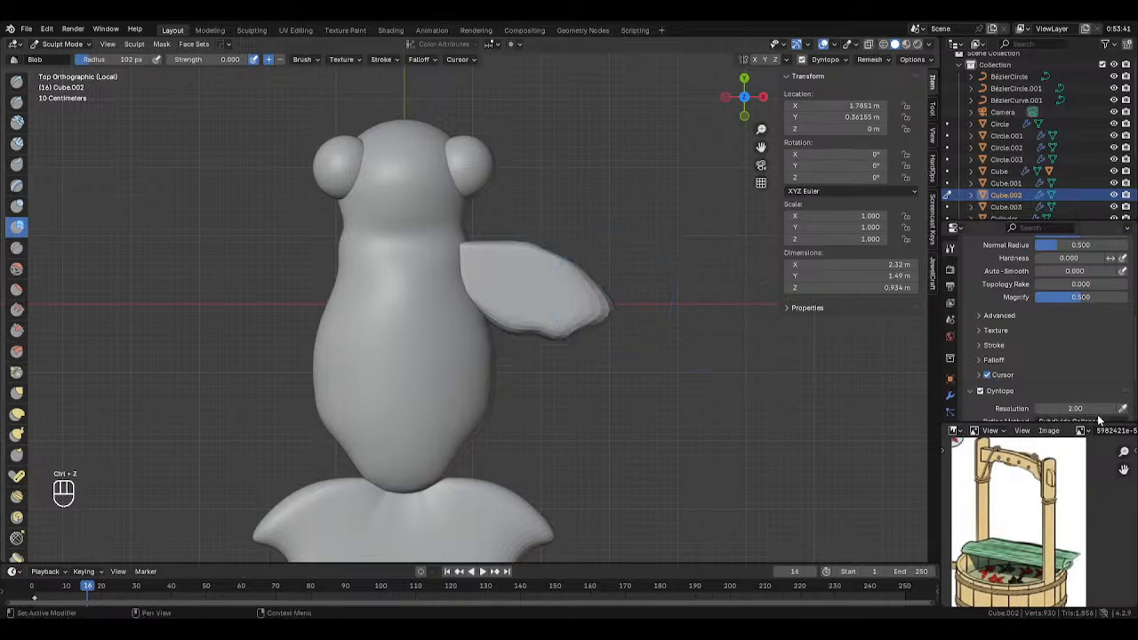
Set the Dyntopo resolution to 10 and brush over the side fin with the Blob brush.
click(1096, 409)
text(10)
key(Return)
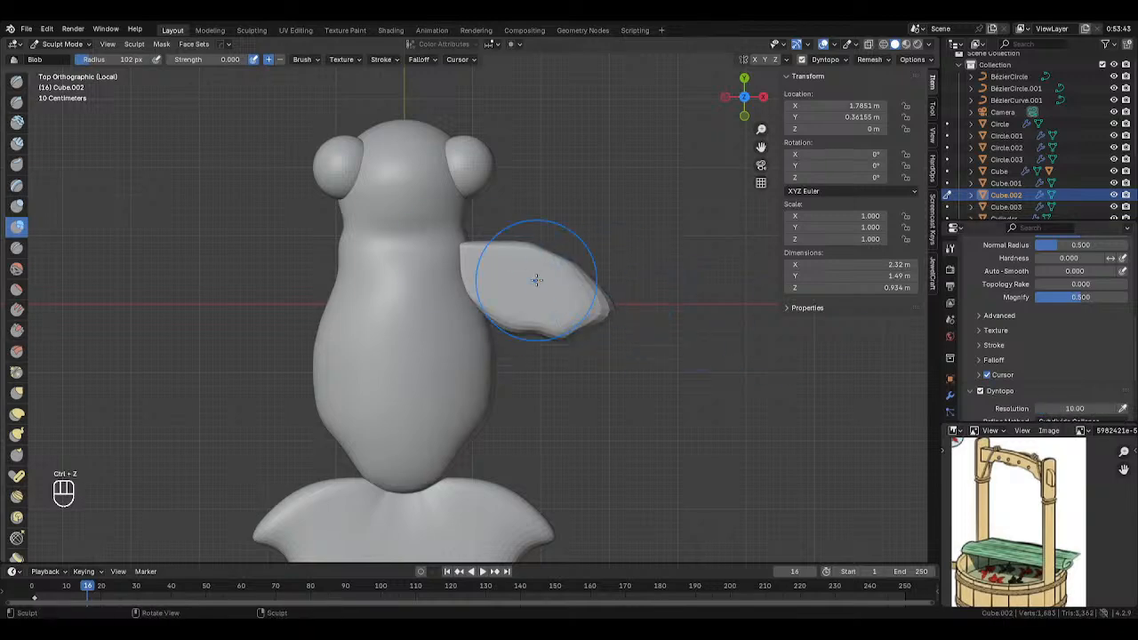
mouse_move(537, 280)
mouse_down()
mouse_move(498, 266)
mouse_move(584, 293)
mouse_up()
Raise the Dyntopo resolution to 15 and refine the whole side fin's mesh with Blob strokes.
click(1066, 408)
text(15)
key(Return)
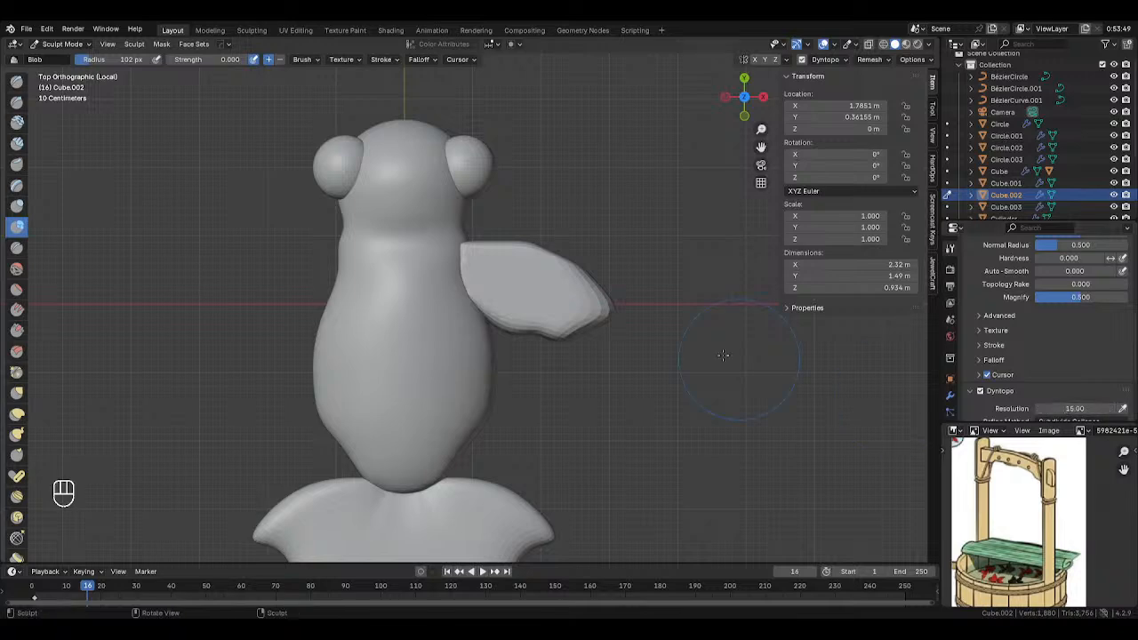
drag(565, 271, 487, 253)
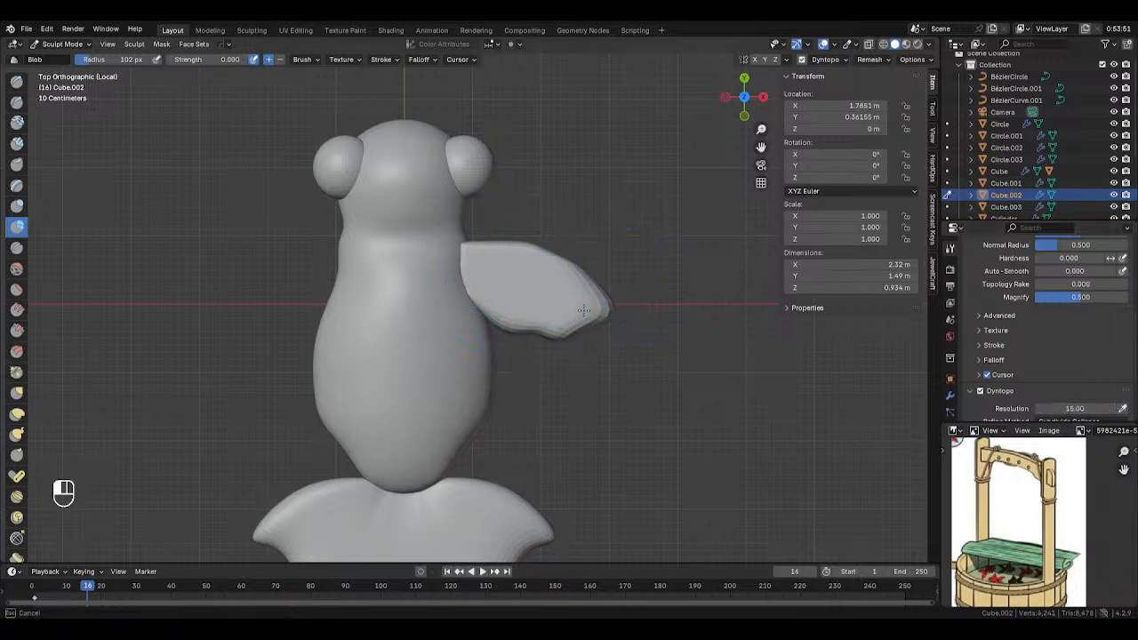
drag(585, 311, 588, 297)
mouse_move(588, 296)
mouse_down()
mouse_move(564, 298)
mouse_move(574, 319)
mouse_up()
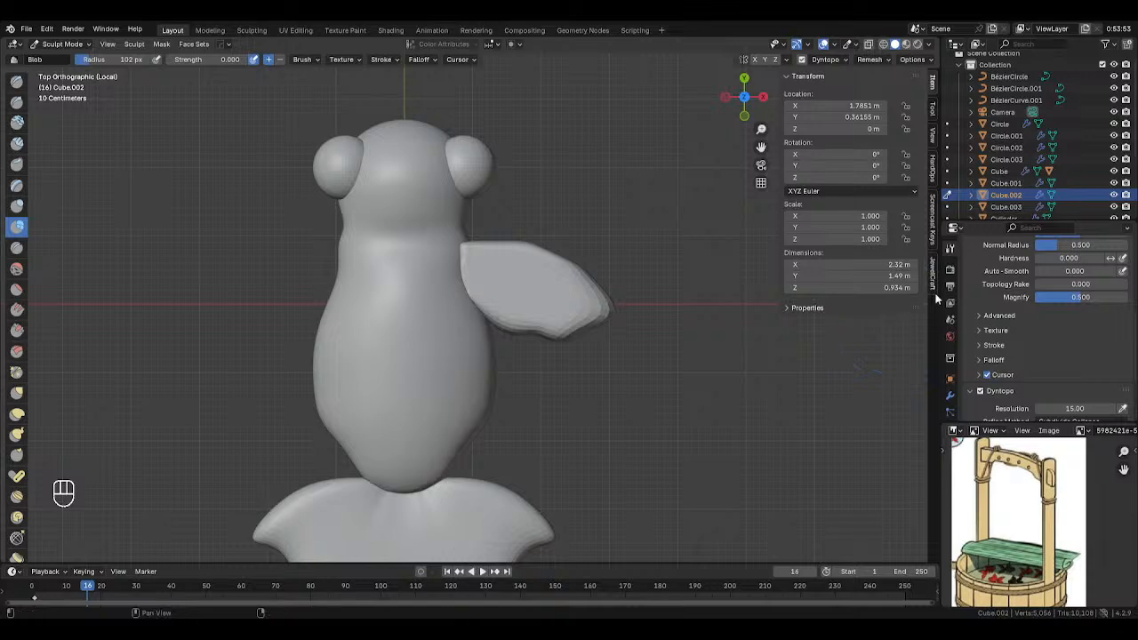
Disable Dyntopo and smooth the side fin's faceted surface and edges with the Smooth brush at 72 px.
key(shift+s)
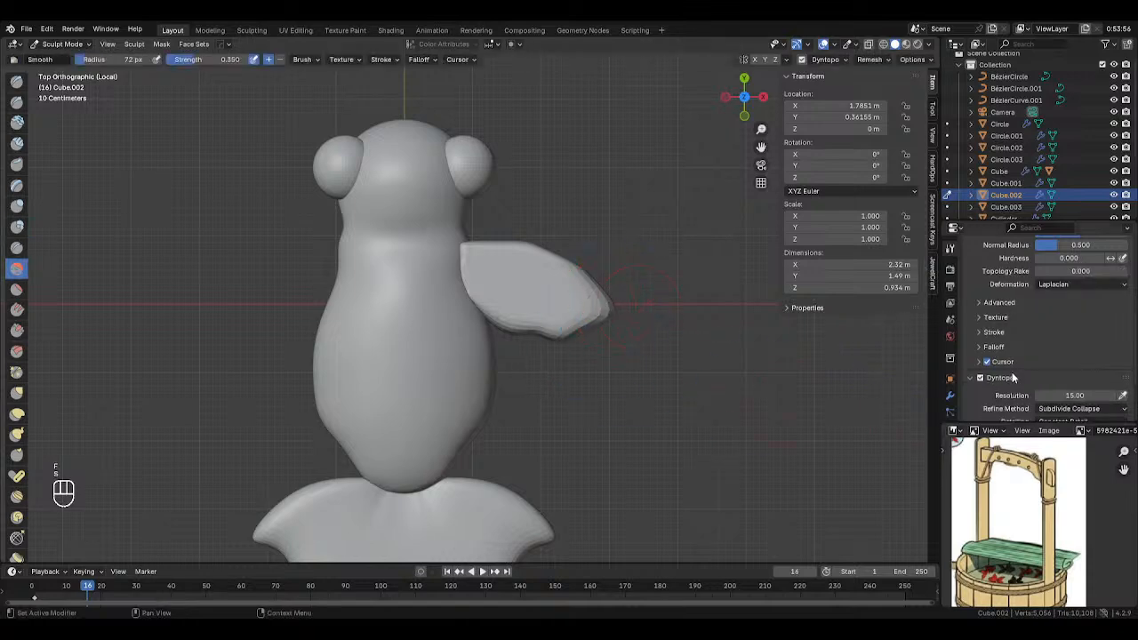
click(981, 378)
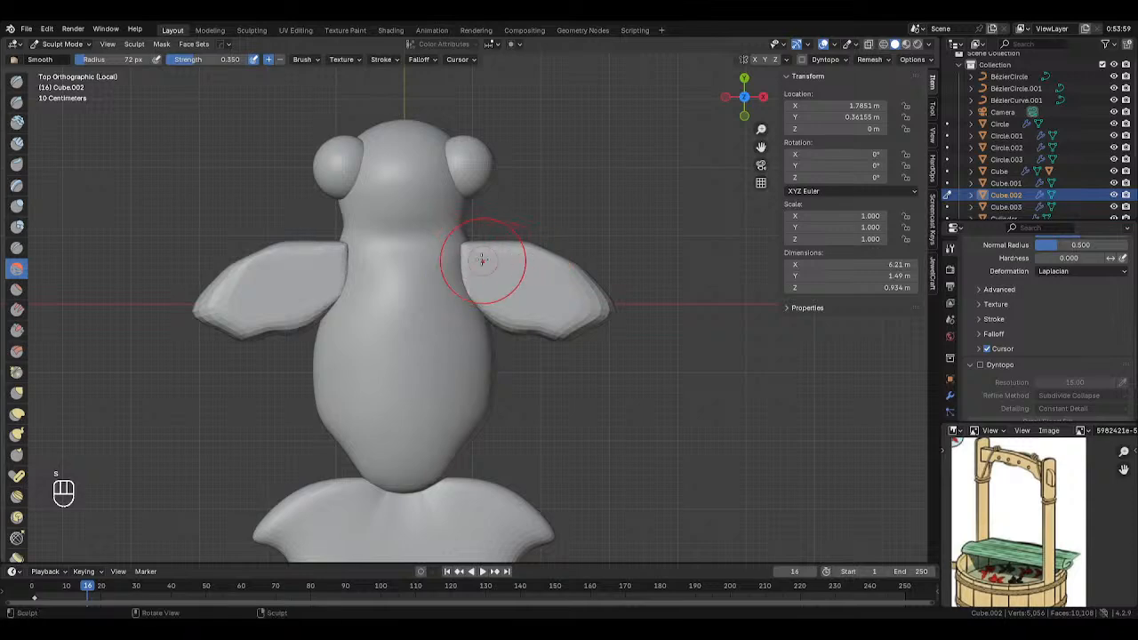
mouse_move(477, 257)
mouse_down()
mouse_move(602, 337)
mouse_move(527, 293)
mouse_move(580, 282)
mouse_move(523, 258)
mouse_up()
drag(516, 264, 500, 253)
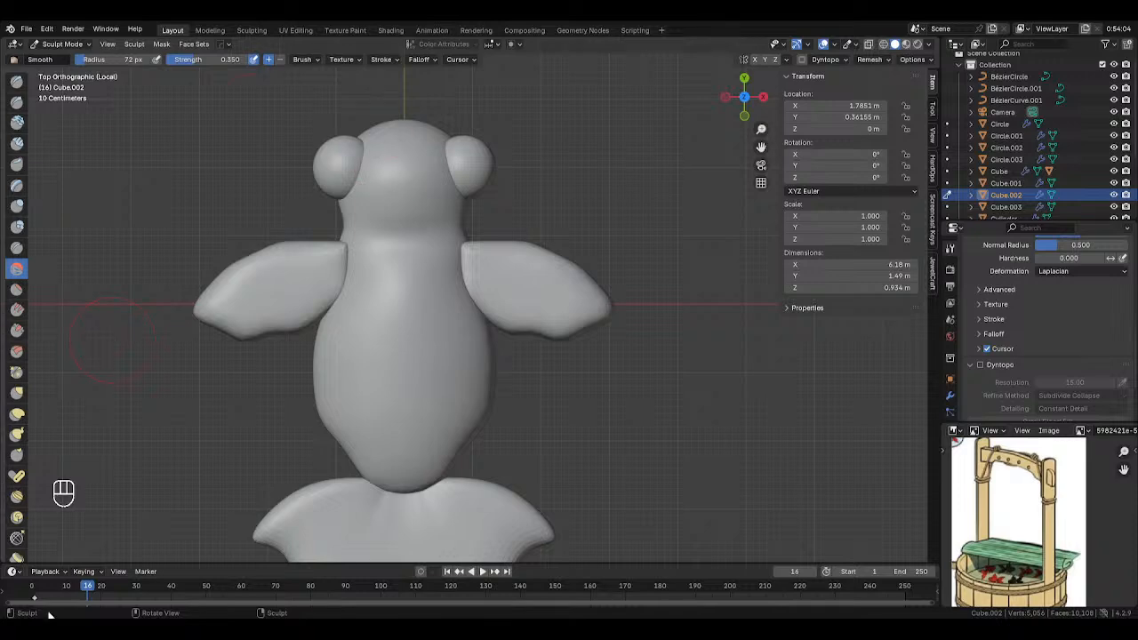
Pull the side fin's root in toward the body using the Snake Hook brush with an 87 px radius.
click(16, 434)
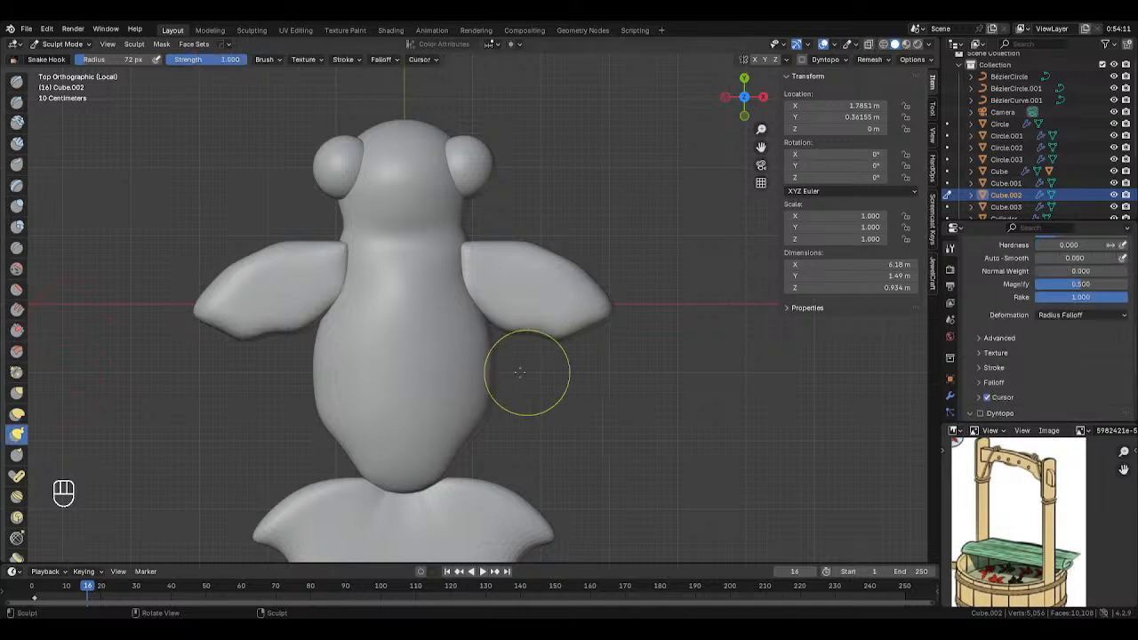
key(f)
click(462, 267)
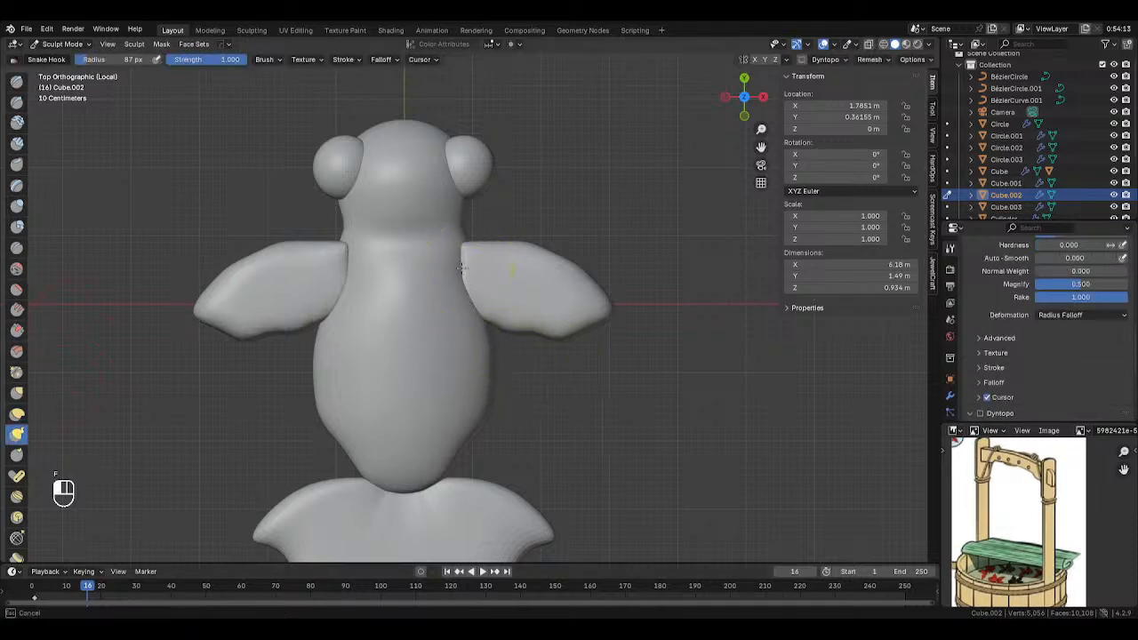
drag(447, 259, 454, 256)
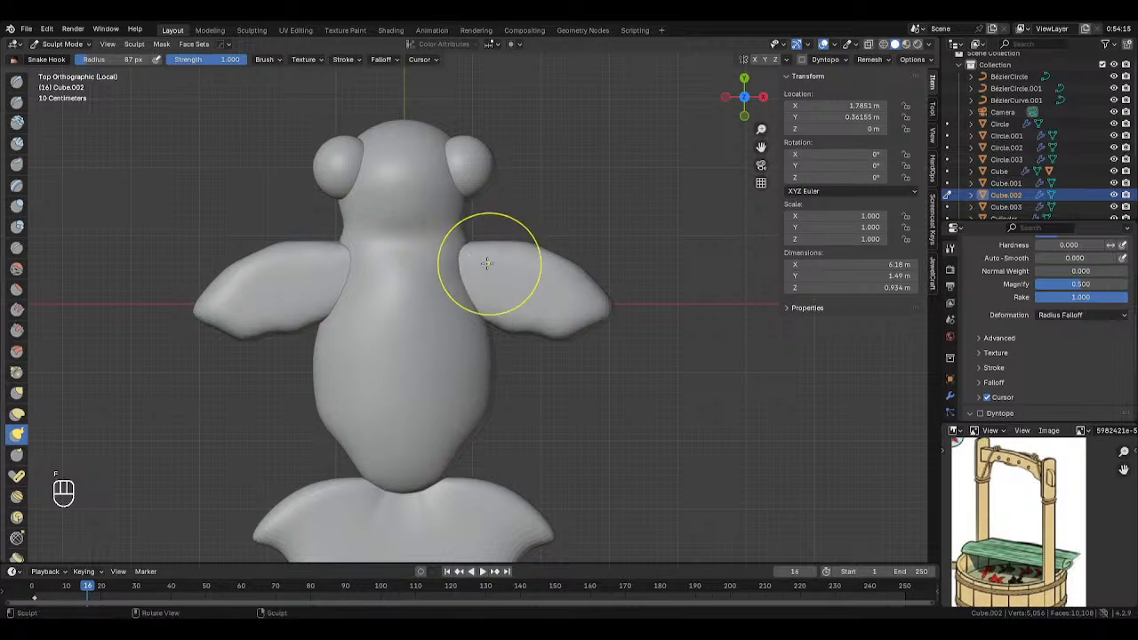
Flatten the side fins in Object Mode by scaling them along Z to 0.587.
middle_drag(584, 299, 525, 355)
key(Tab)
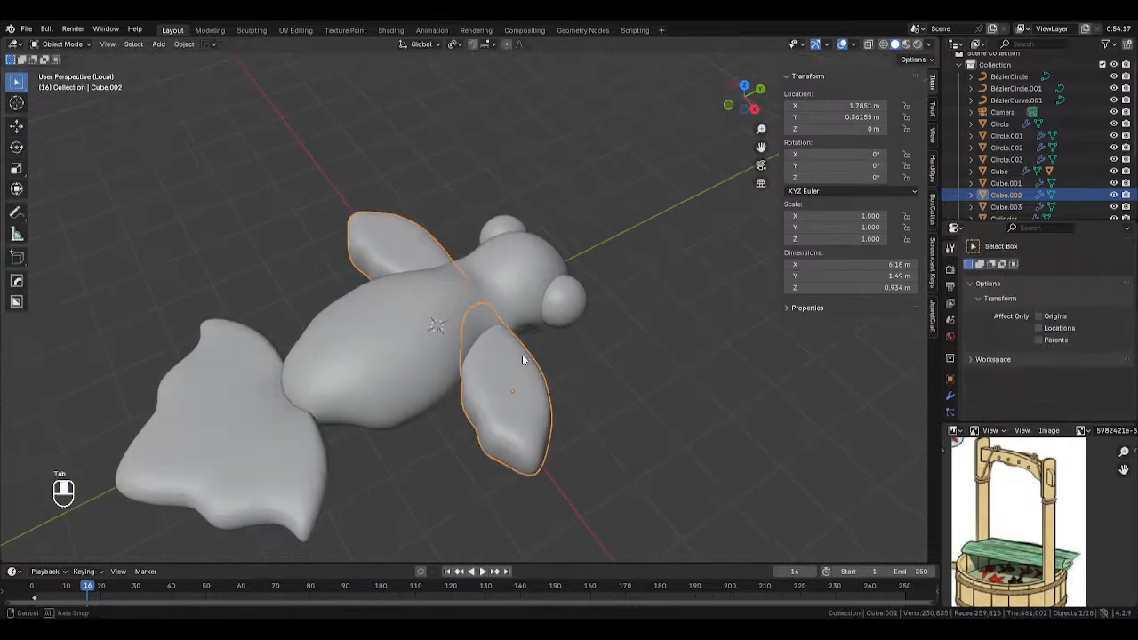
key(s)
key(z)
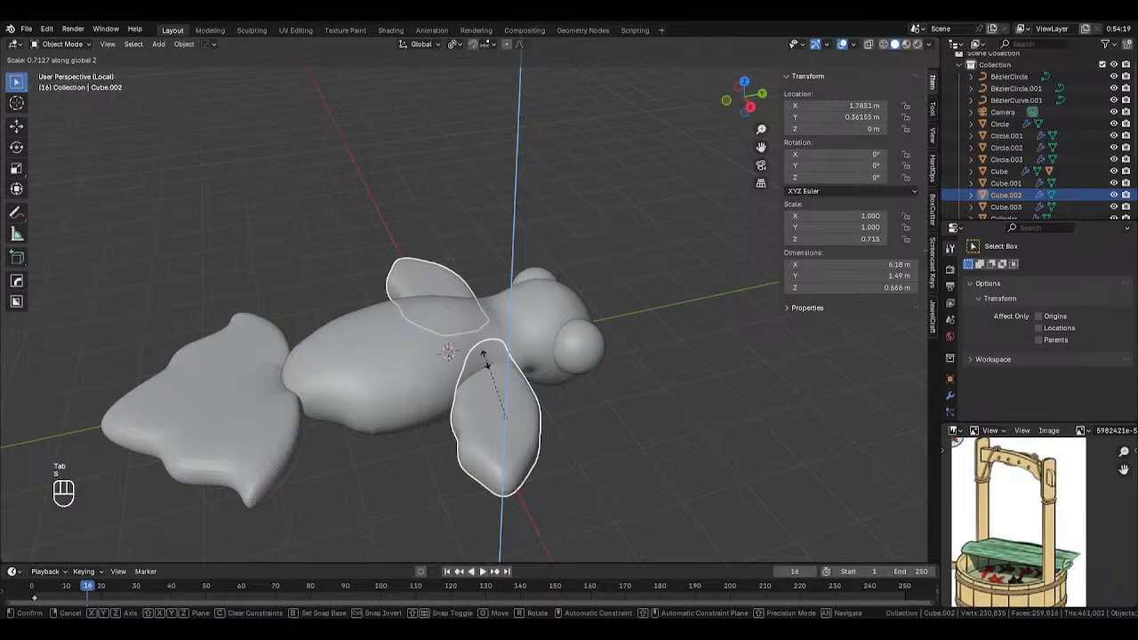
click(503, 378)
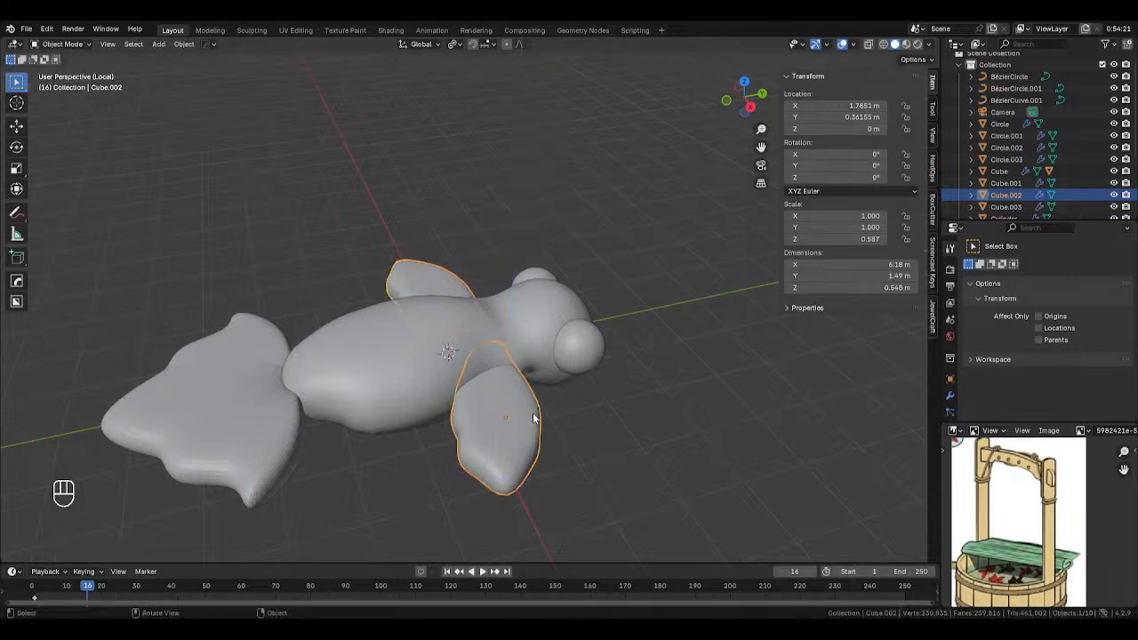
Pull the side fin's front edge slightly forward with Snake Hook at 104 px, and undo an extra stroke at 89 px.
key(KP_7)
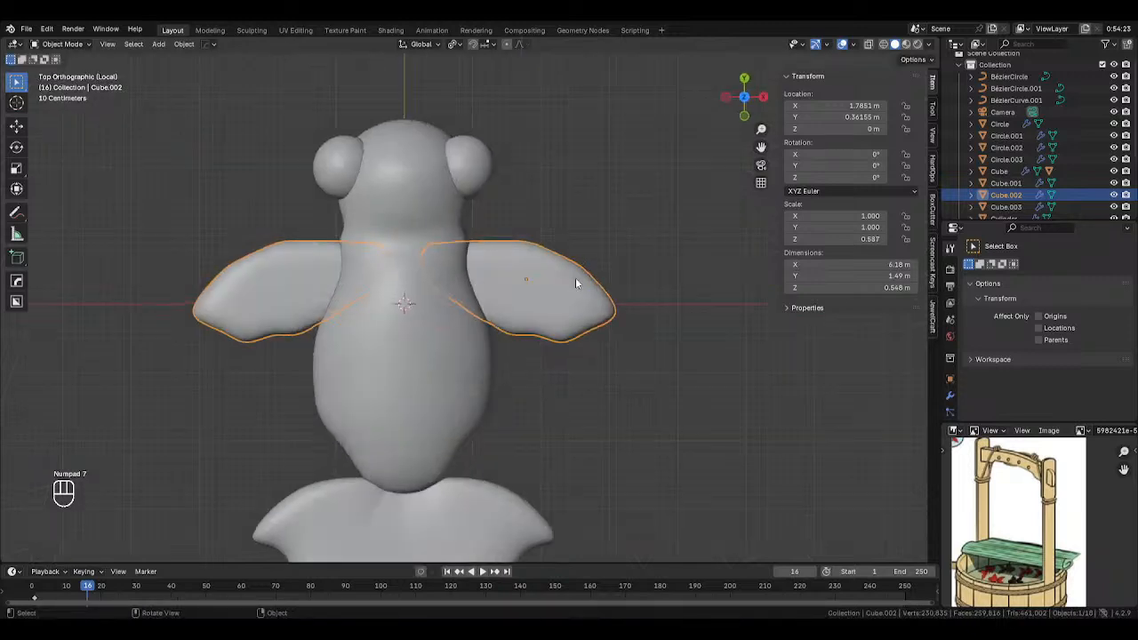
key(Tab)
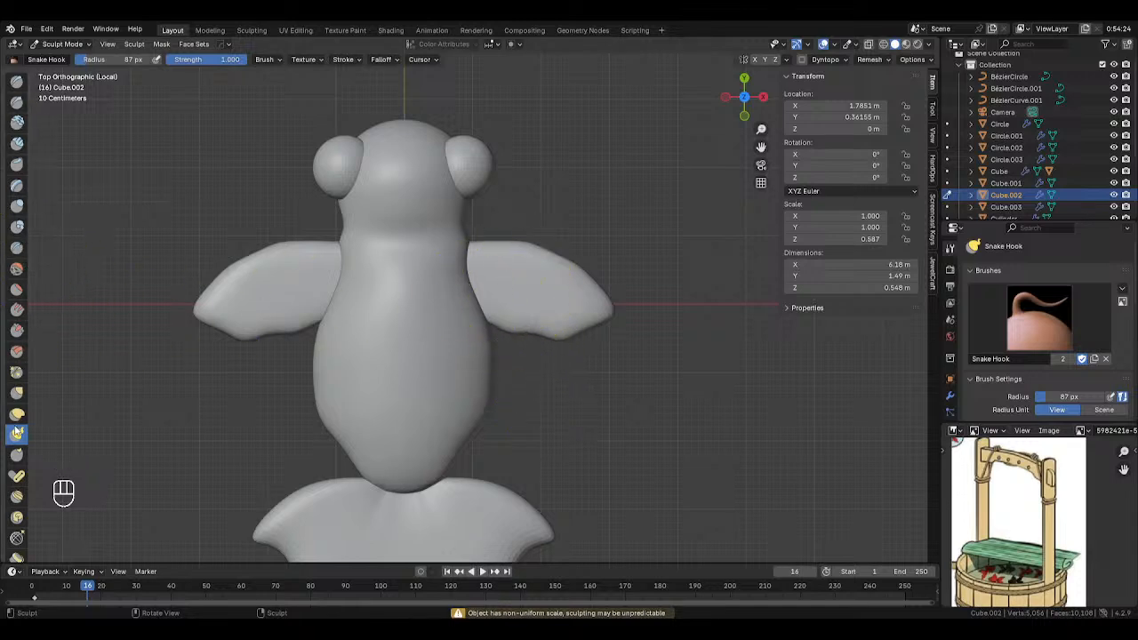
key(f)
key(f)
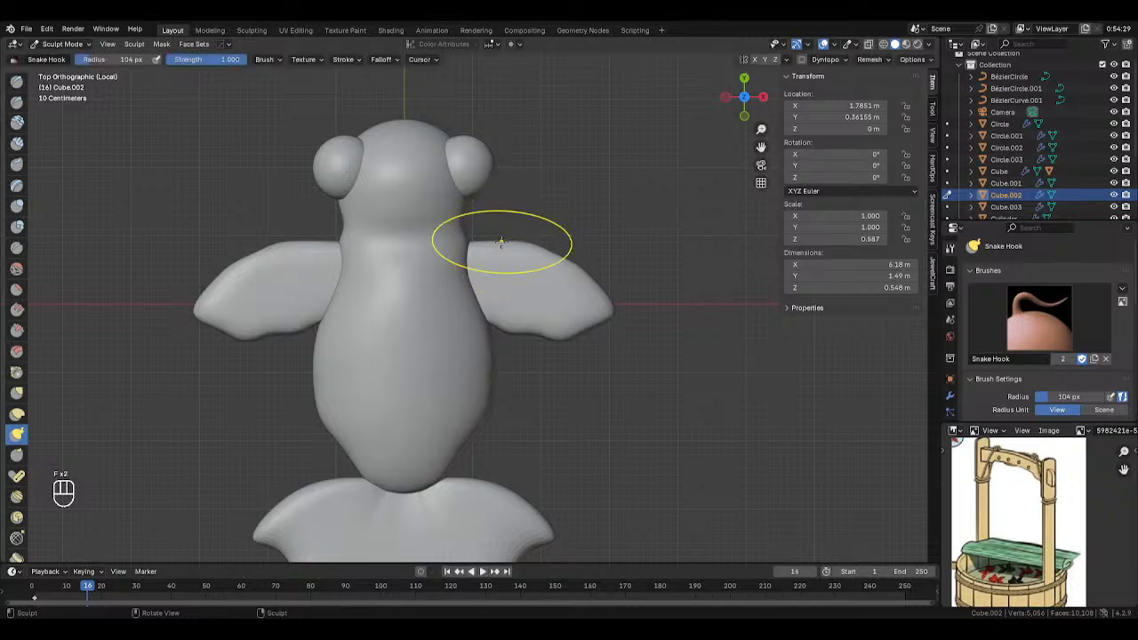
drag(501, 242, 500, 239)
key(f)
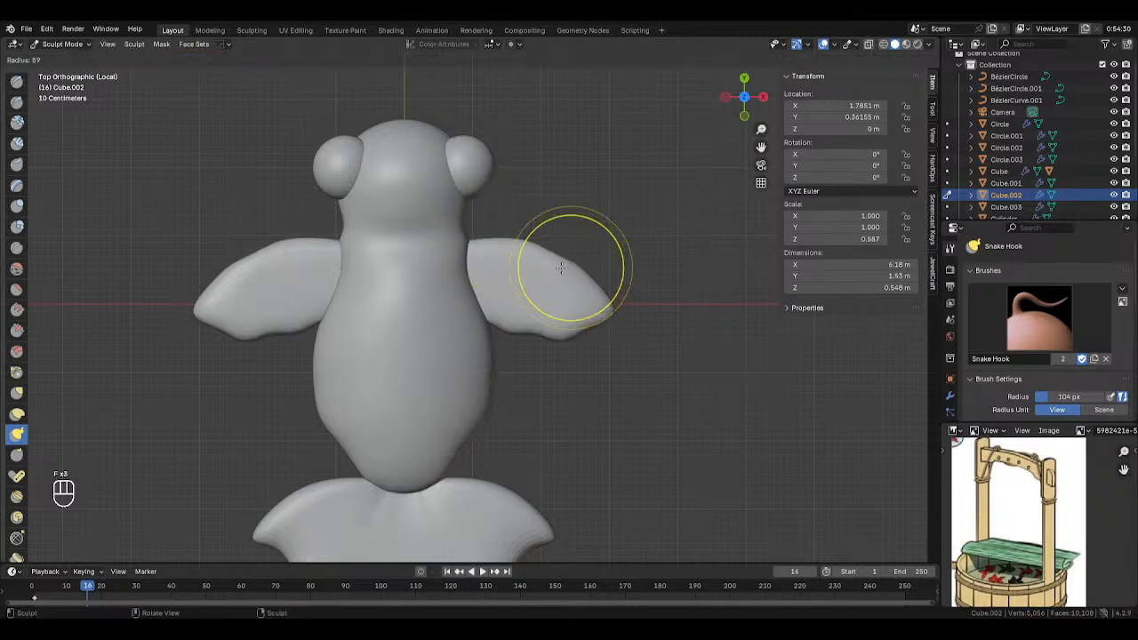
click(561, 268)
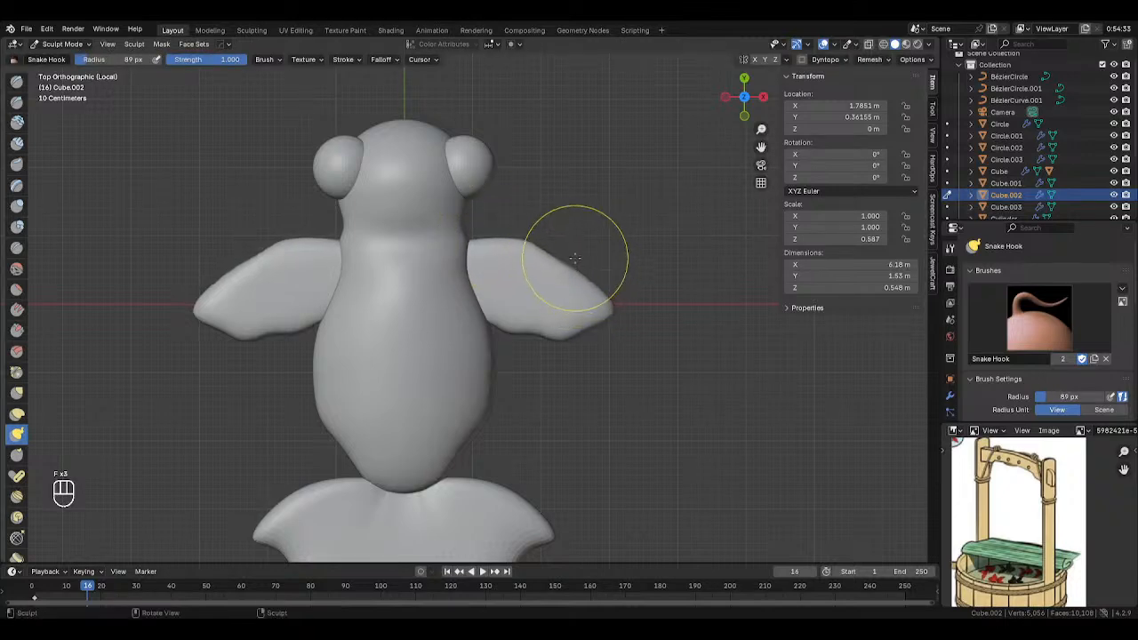
key(ctrl+z)
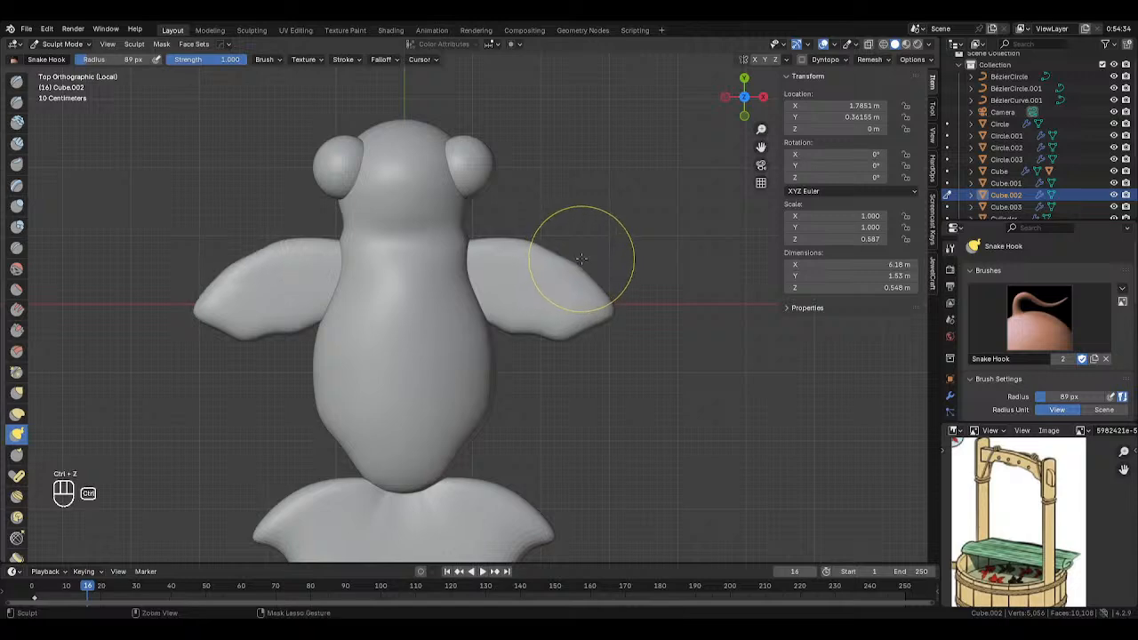
Enable Z mirror symmetry and extend the side fin's tip outward and backward with Snake Hook at 111 px.
click(778, 61)
mouse_move(574, 263)
mouse_down()
mouse_move(563, 272)
mouse_move(571, 258)
mouse_up()
key(f)
click(660, 302)
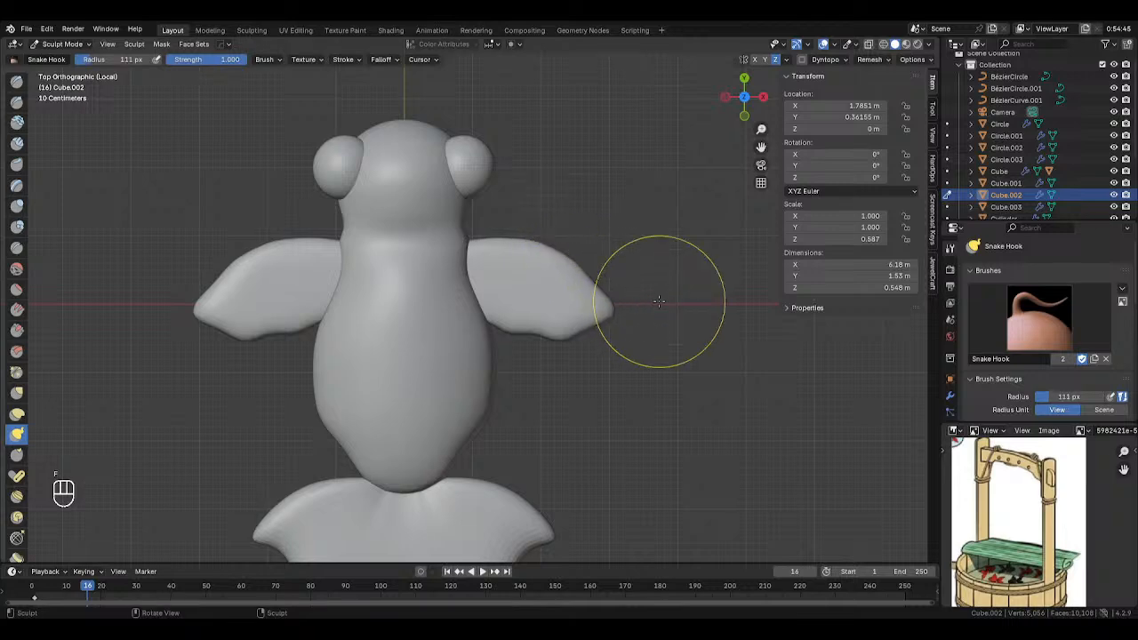
mouse_move(612, 306)
mouse_down()
mouse_move(618, 320)
mouse_move(613, 312)
mouse_up()
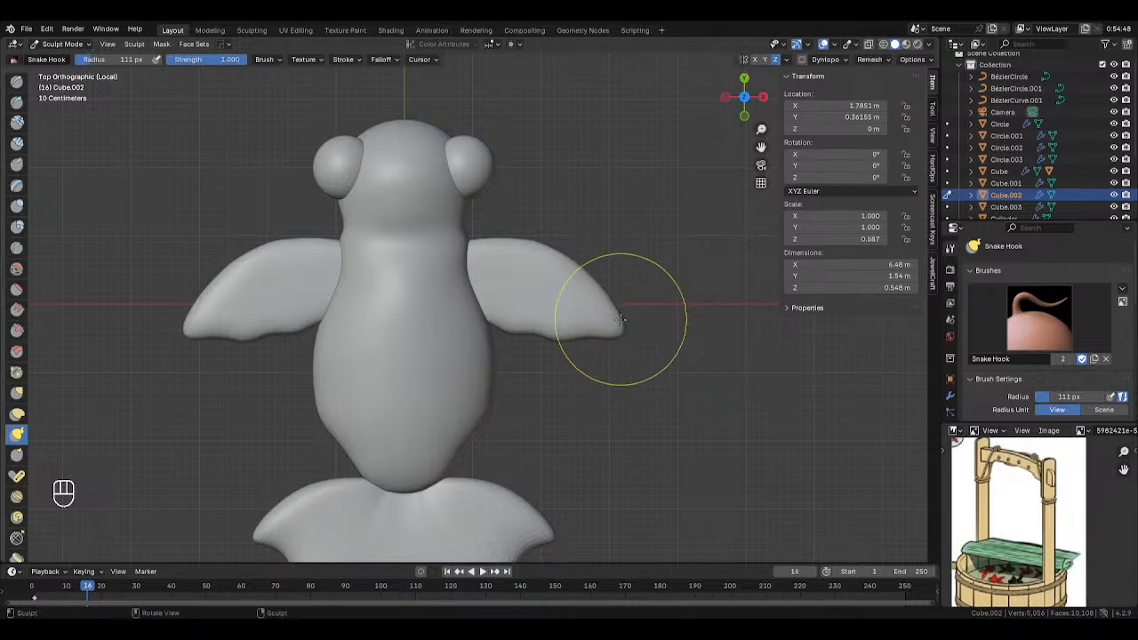
Sculpt a notch into the side fin's trailing edge beside the tip with Snake Hook at 75 px.
scroll(608, 354, up, 4)
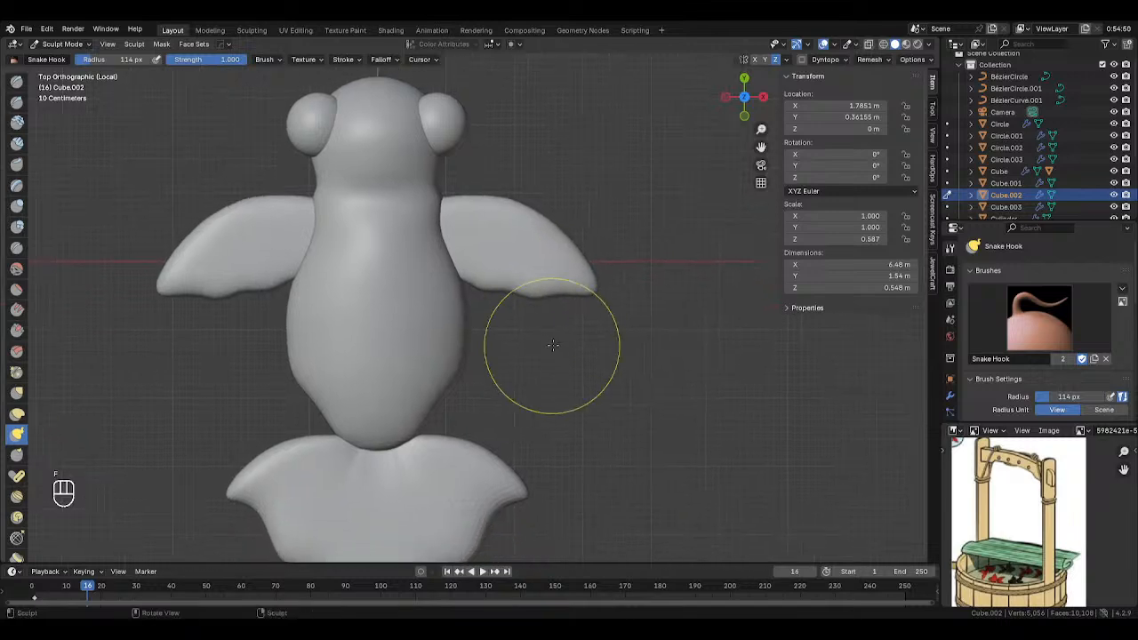
key(f)
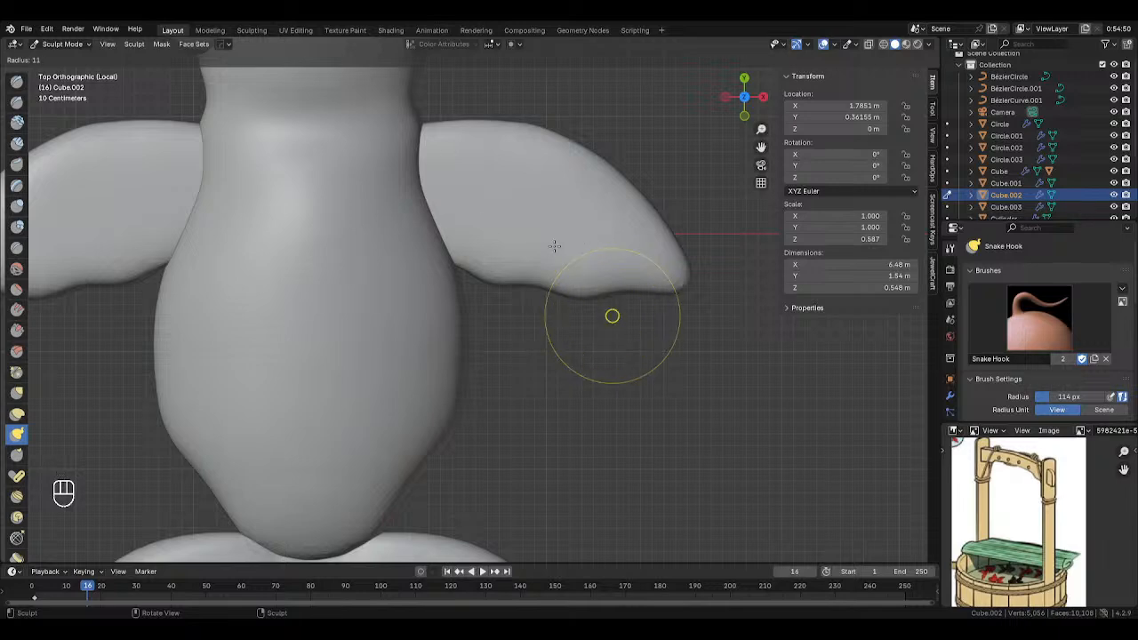
click(561, 244)
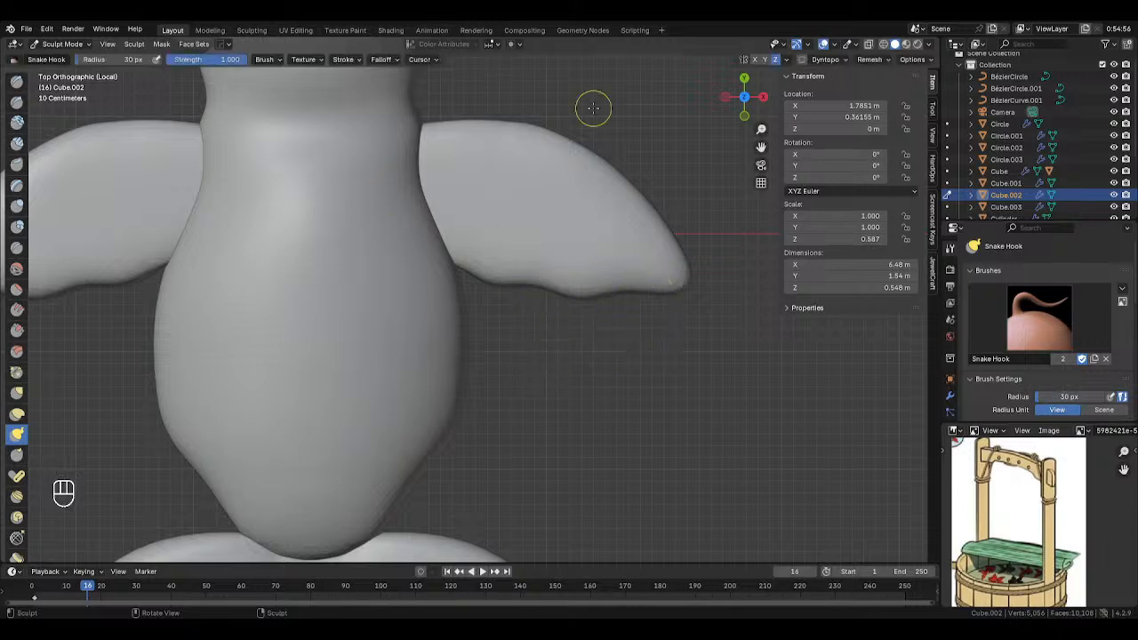
key(f)
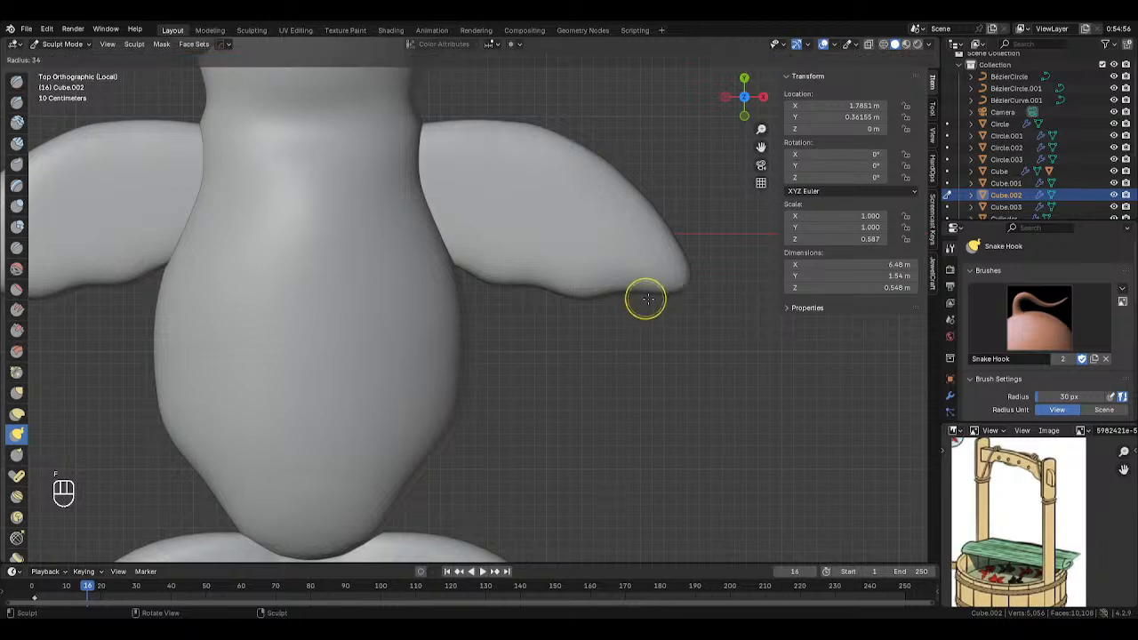
click(635, 292)
key(f)
click(635, 284)
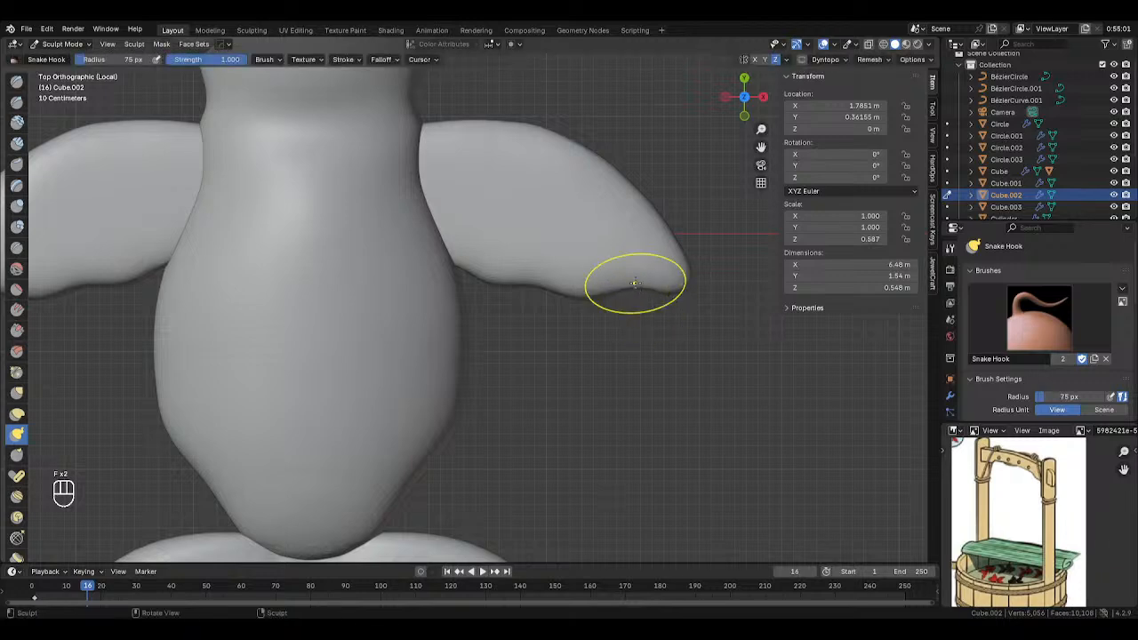
mouse_move(635, 283)
mouse_down()
mouse_move(637, 266)
mouse_move(589, 312)
mouse_move(525, 299)
mouse_move(537, 328)
mouse_up()
Draw the middle of the side fin's trailing edge backward into a rounded lobe, enlarging Snake Hook to 123 px.
key(f)
click(610, 297)
key(f)
click(538, 287)
key(f)
click(578, 297)
Shape a concave curve in the side fin's inner edge near the body with Snake Hook at 97 px.
key(f)
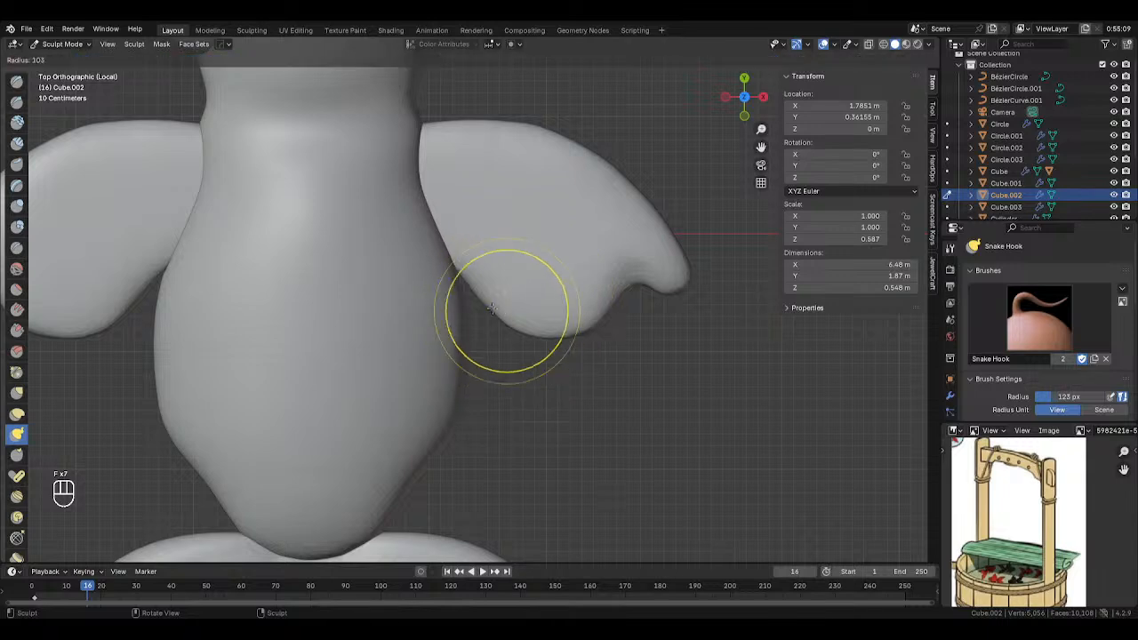
click(488, 298)
key(f)
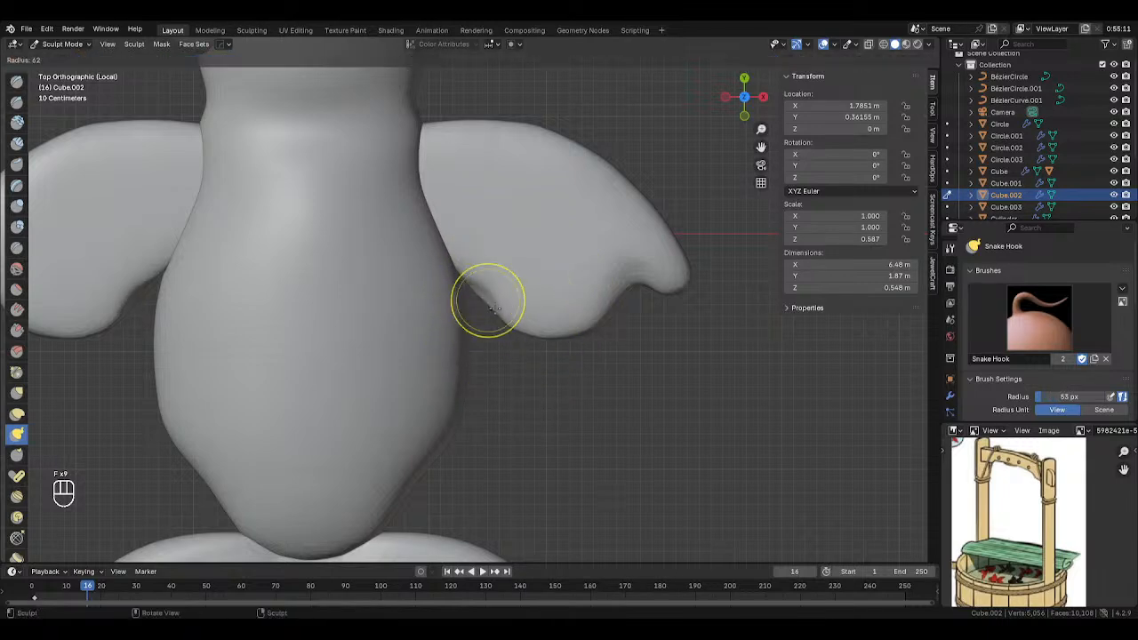
click(487, 287)
drag(488, 287, 489, 293)
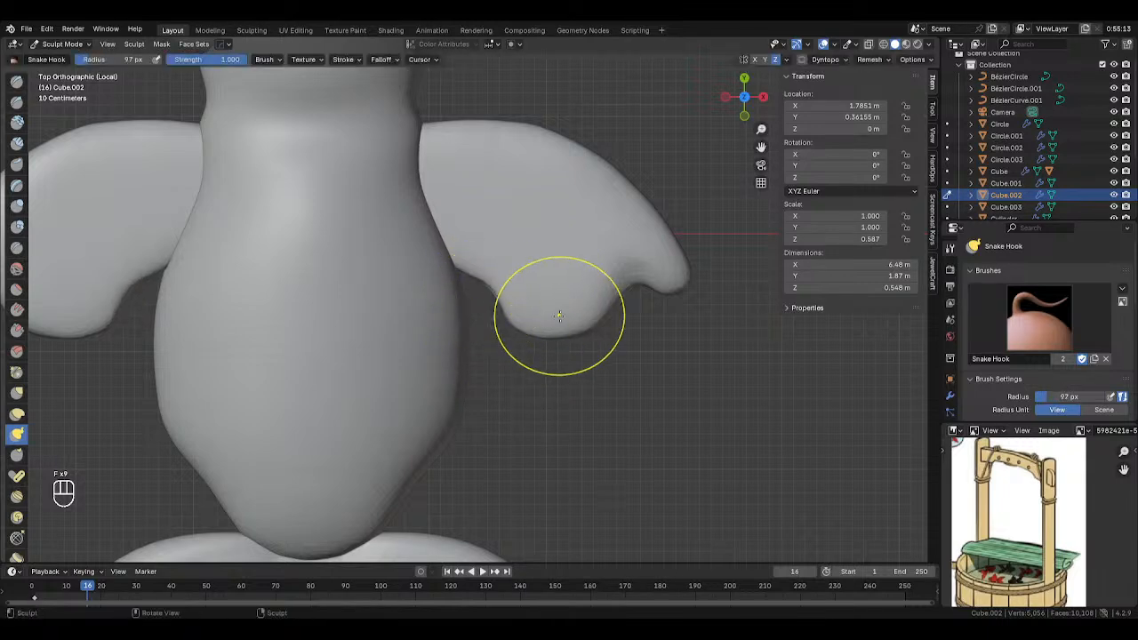
Push in the rounded lobe's rear edge to form a narrower point, finishing with Snake Hook at 74 px.
key(f)
click(561, 330)
drag(563, 337, 592, 287)
key(f)
click(607, 317)
key(f)
click(582, 330)
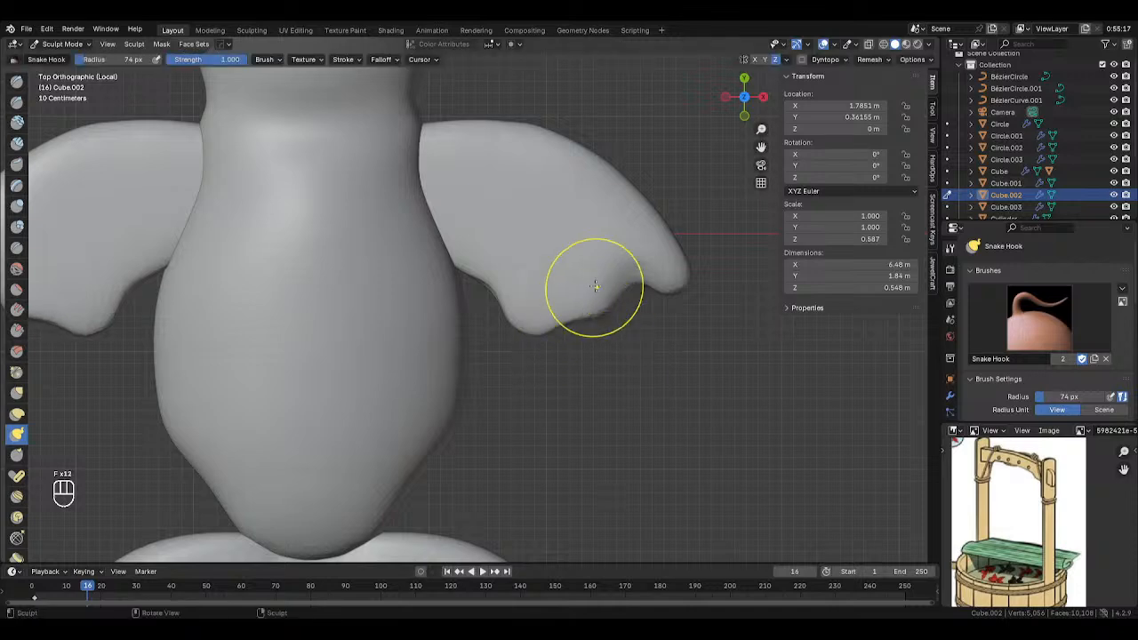
Smooth the side fin's trailing edge with the Smooth brush at 72 px, and adjust its scalloped outline with Snake Hook.
key(s)
key(f)
click(579, 278)
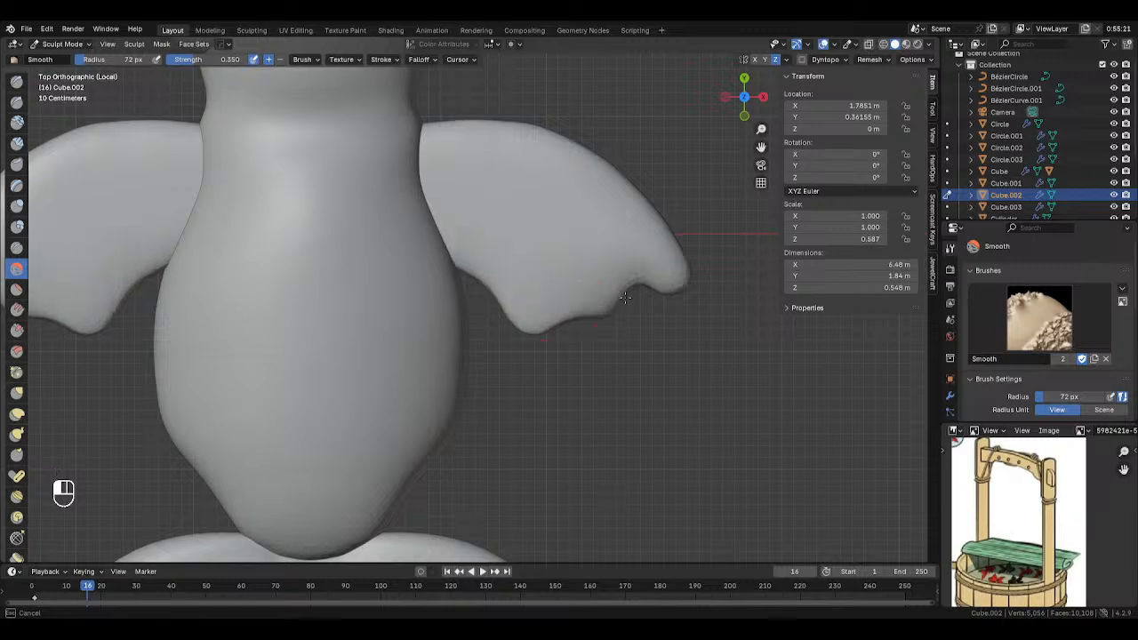
drag(625, 298, 671, 279)
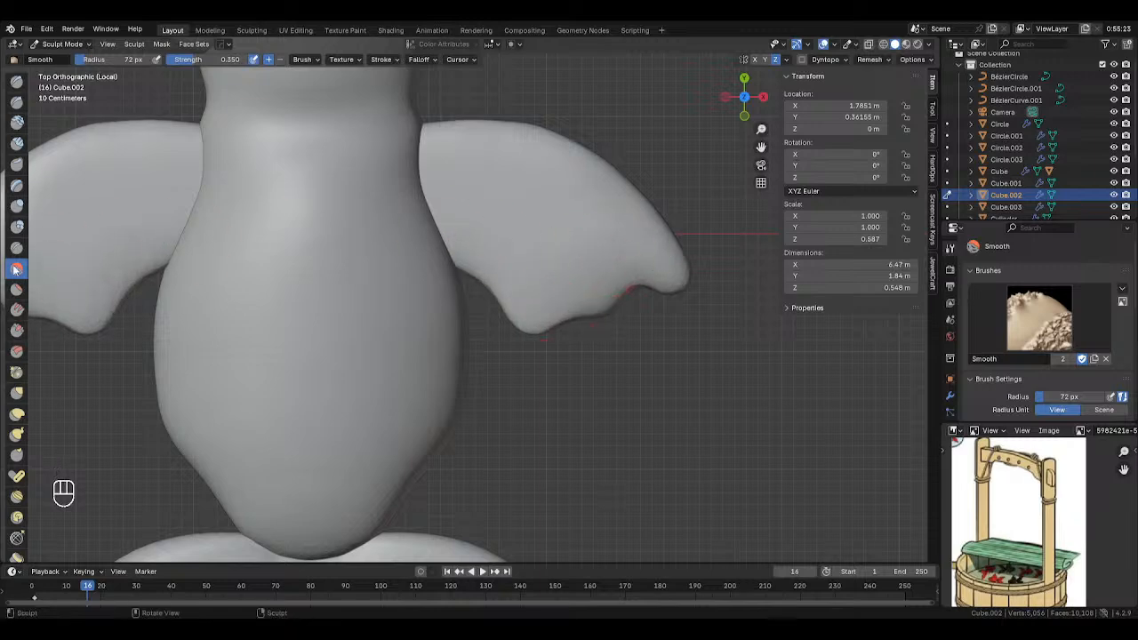
click(16, 433)
drag(610, 321, 603, 316)
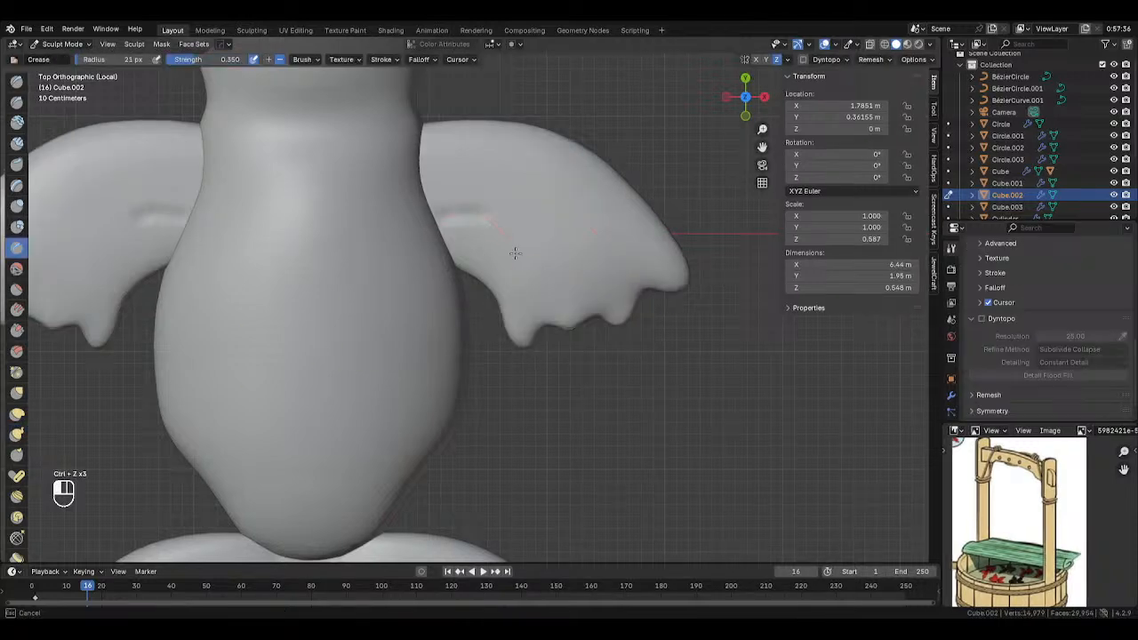
Carve curved grooves across the side fin, from the body toward the scalloped trailing edge, with the Crease brush at 21 px.
drag(515, 253, 515, 357)
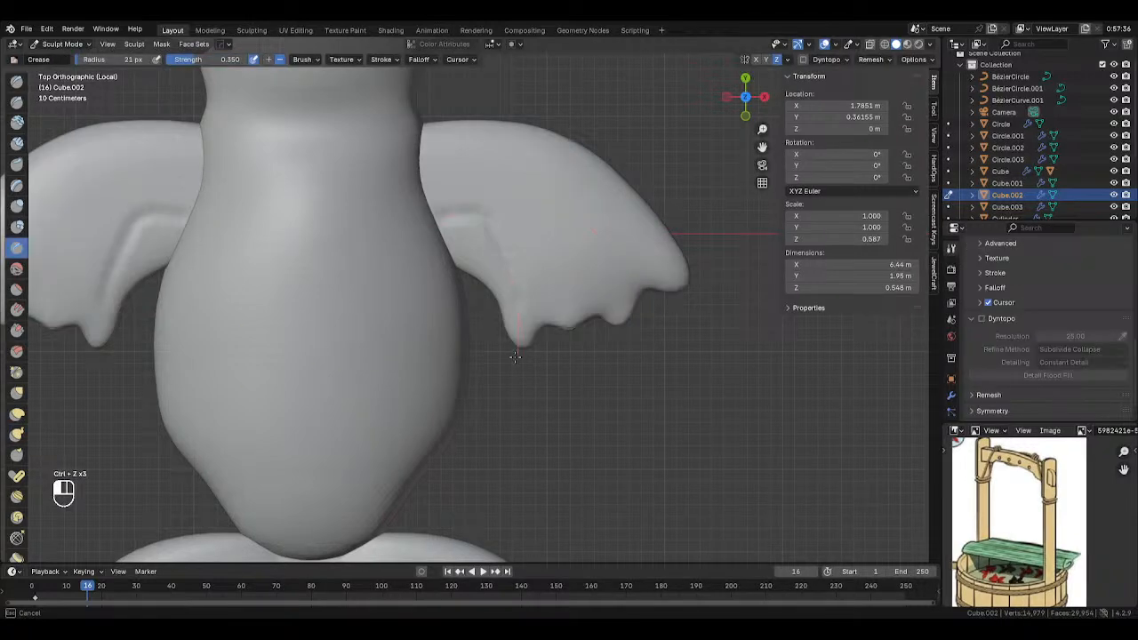
key(ctrl+z)
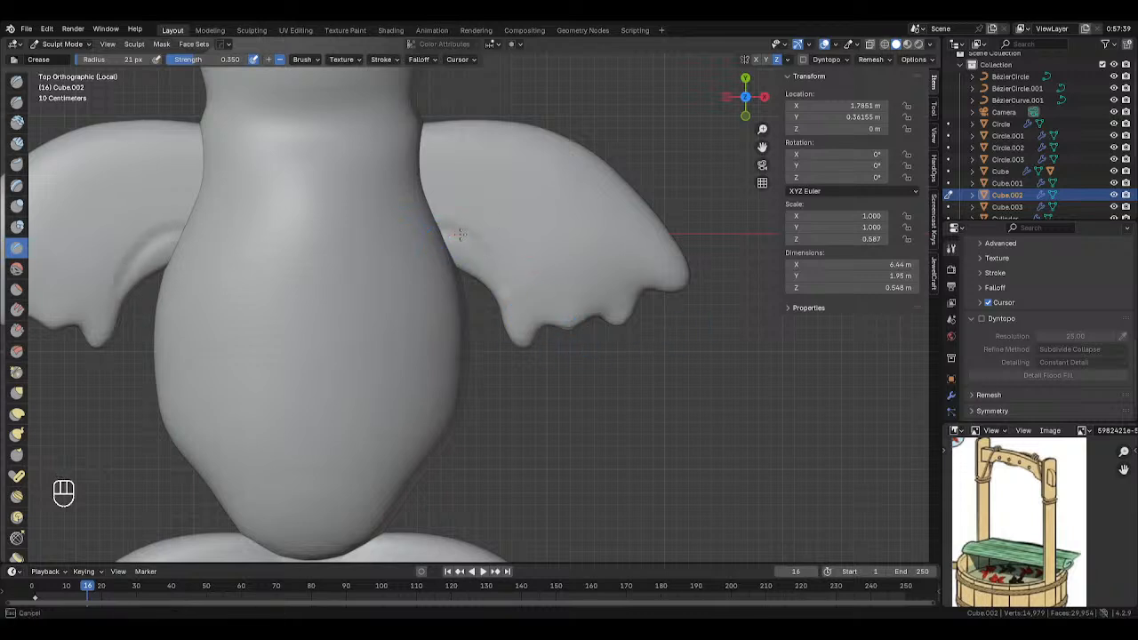
drag(460, 234, 534, 302)
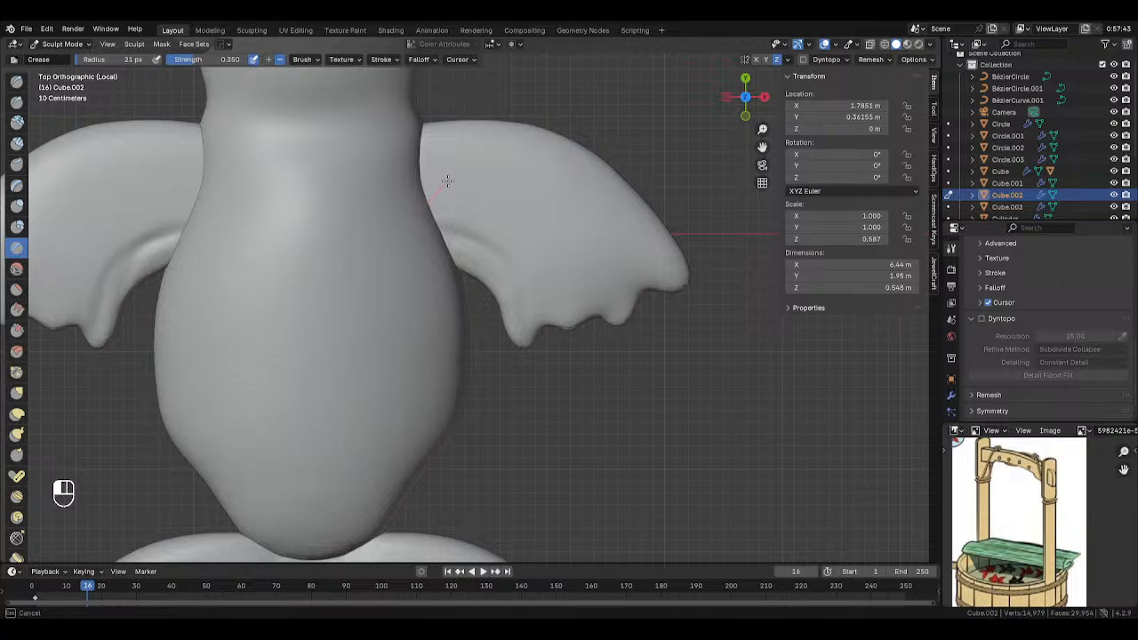
mouse_move(447, 178)
mouse_down()
mouse_move(560, 229)
mouse_move(641, 334)
mouse_move(690, 373)
mouse_up()
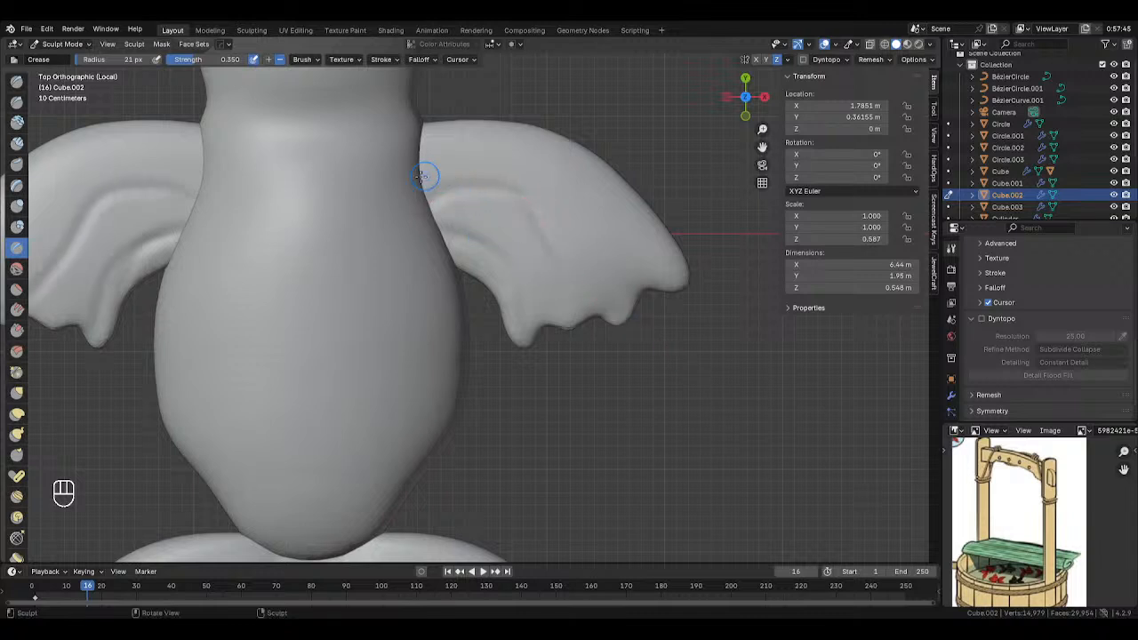
drag(422, 176, 506, 132)
drag(615, 249, 630, 267)
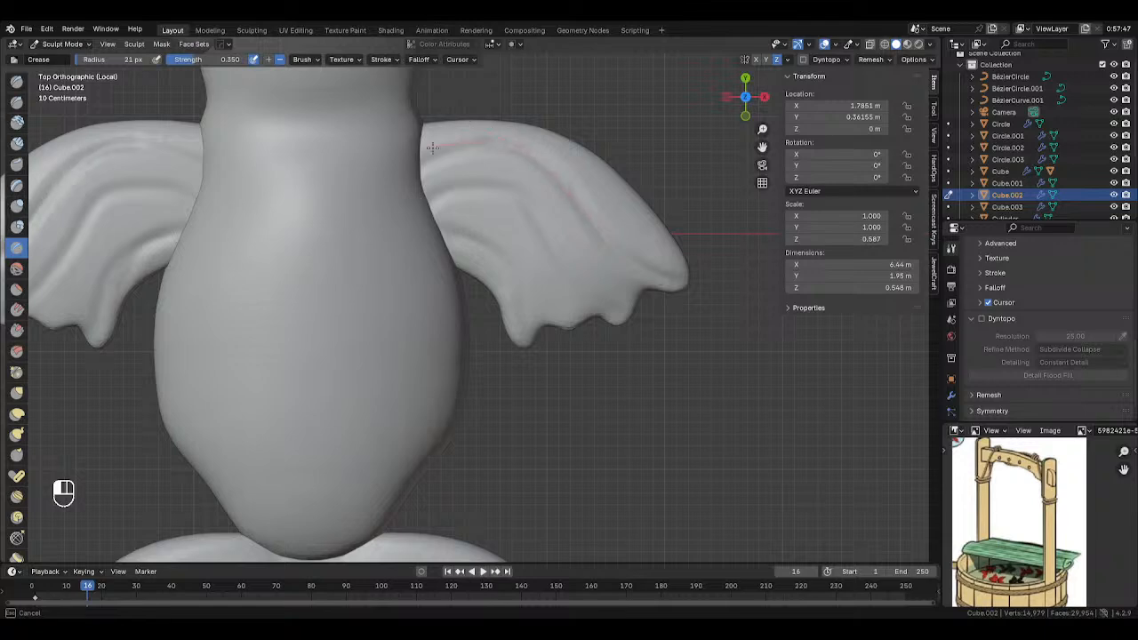
drag(369, 211, 420, 222)
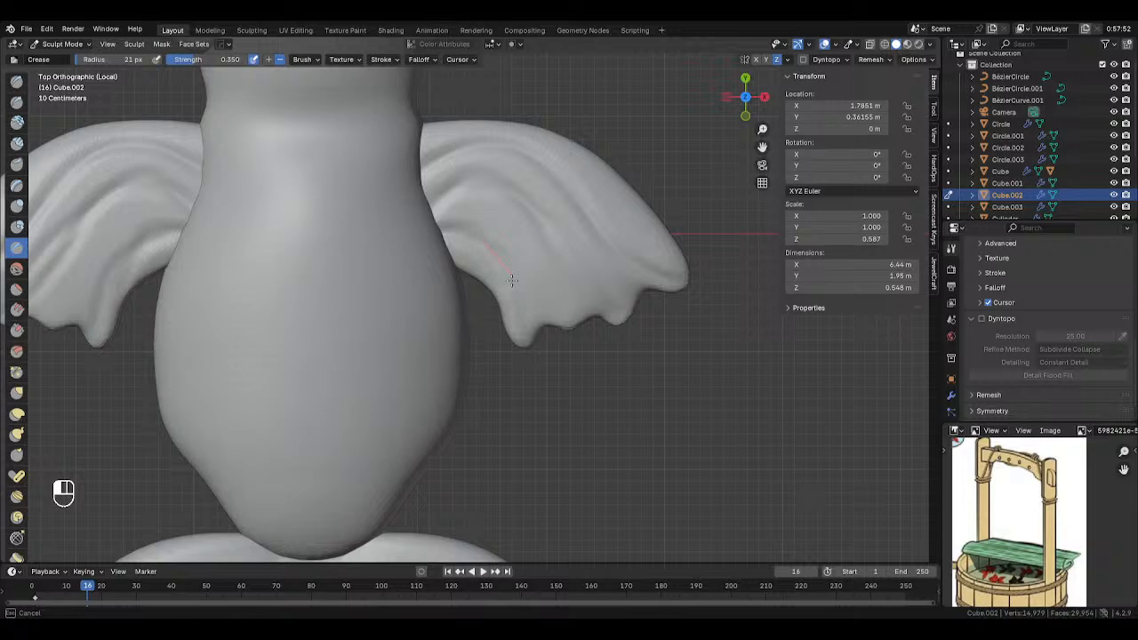
Try to puff up the side fin's ridges with the Inflate/Deflate brush at 88 px, and undo the strokes.
key(i)
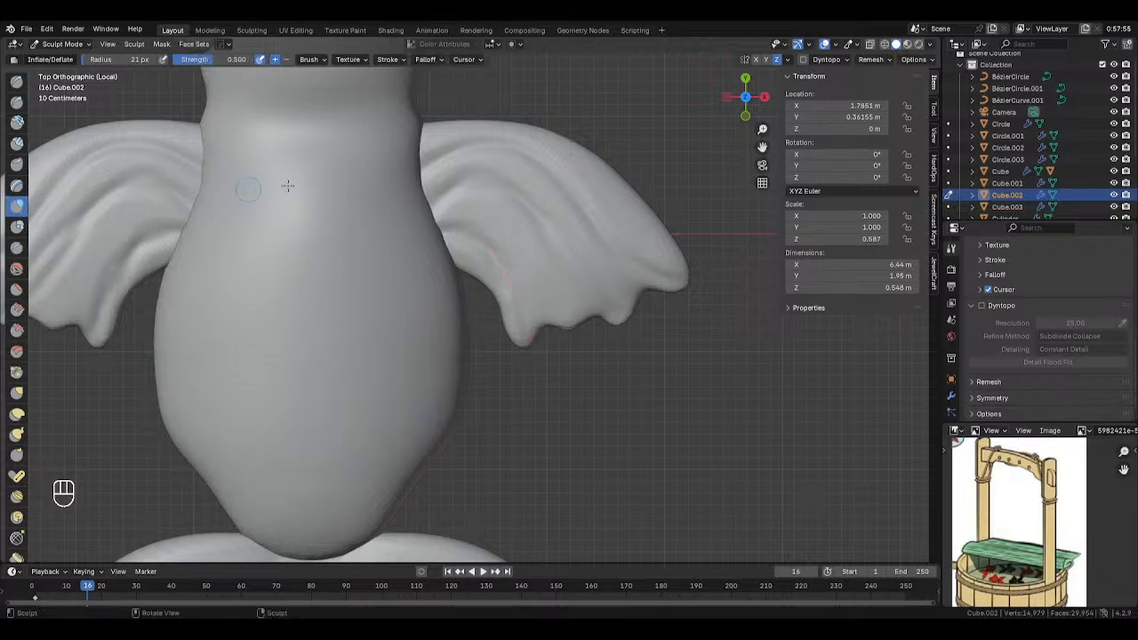
key(f)
click(495, 162)
drag(531, 193, 604, 236)
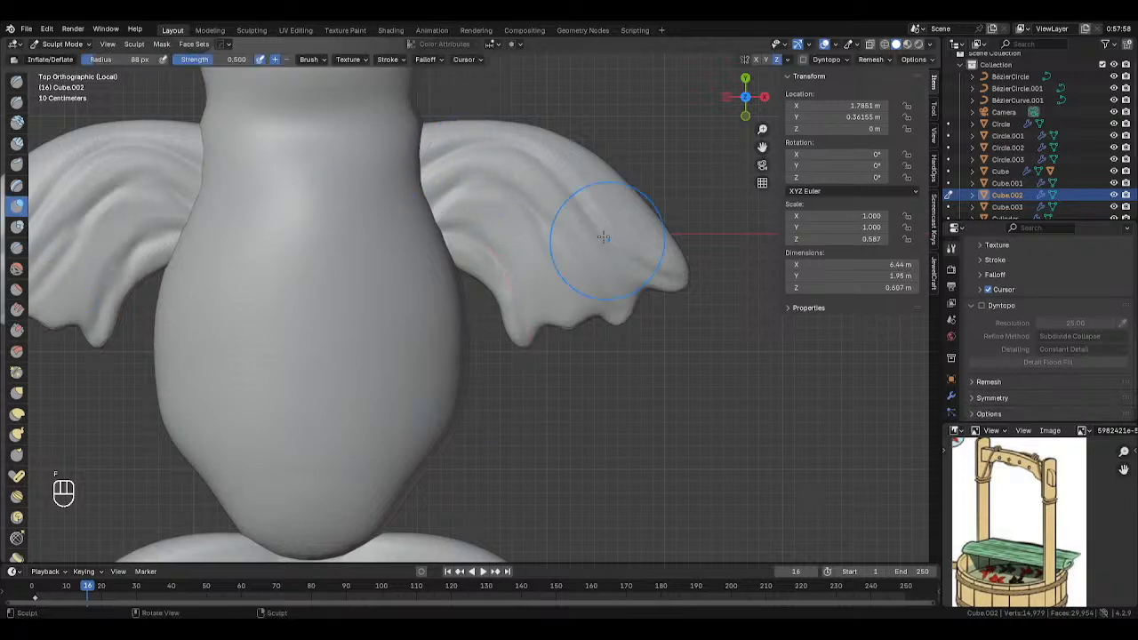
drag(462, 178, 543, 275)
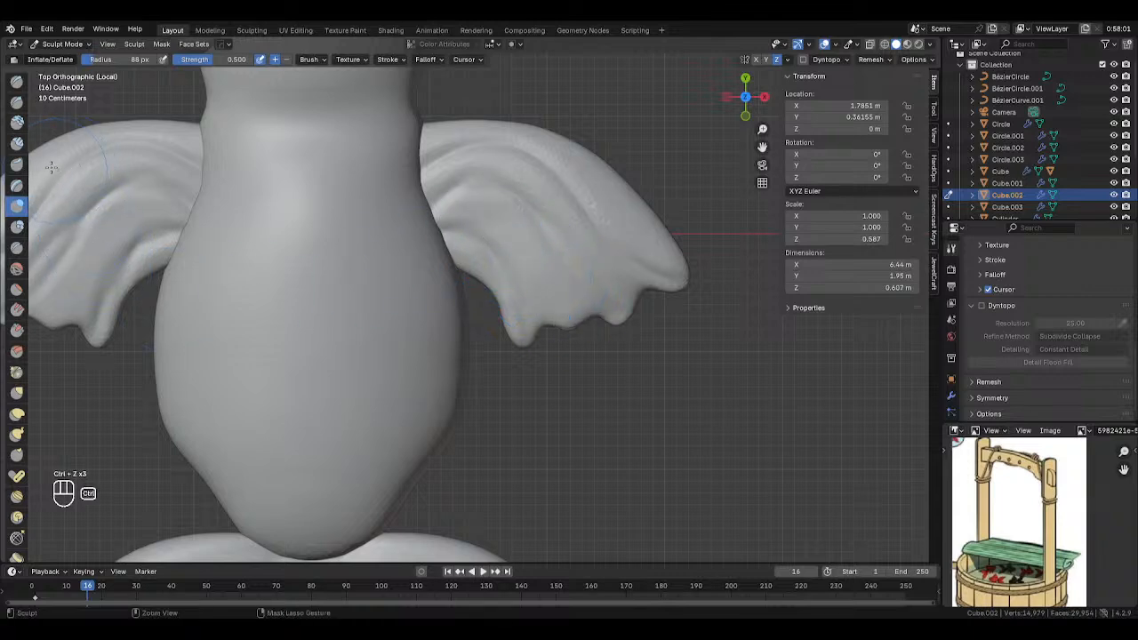
key(ctrl+z)
key(ctrl+z)
key(ctrl+z)
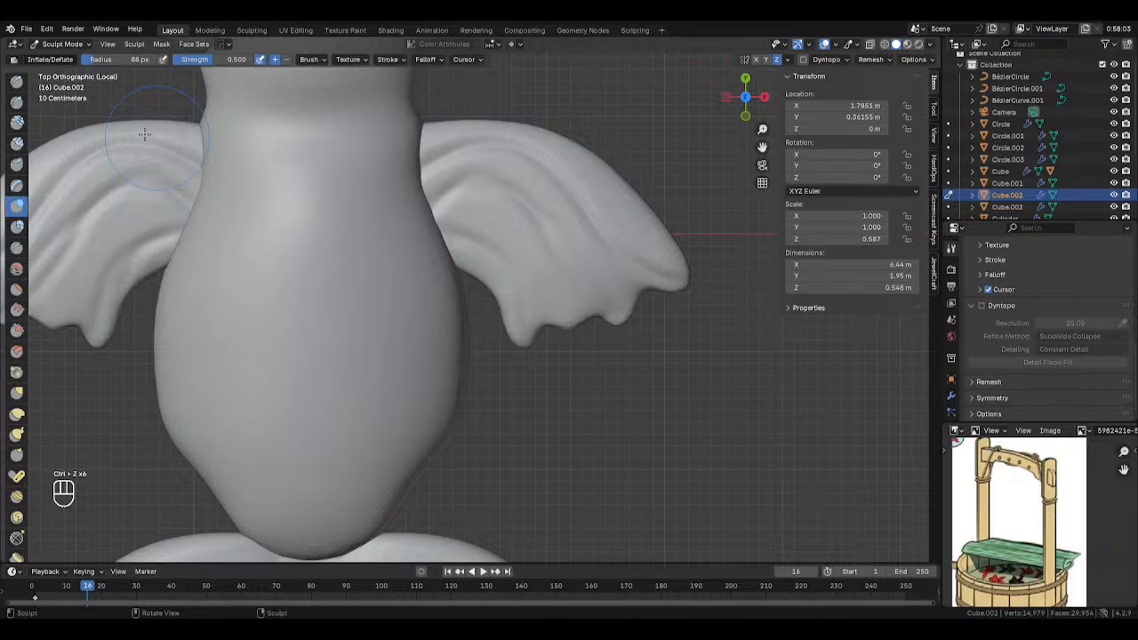
Try to raise a ridge across the side fin with the Draw brush at 44 px, and undo the stroke.
key(x)
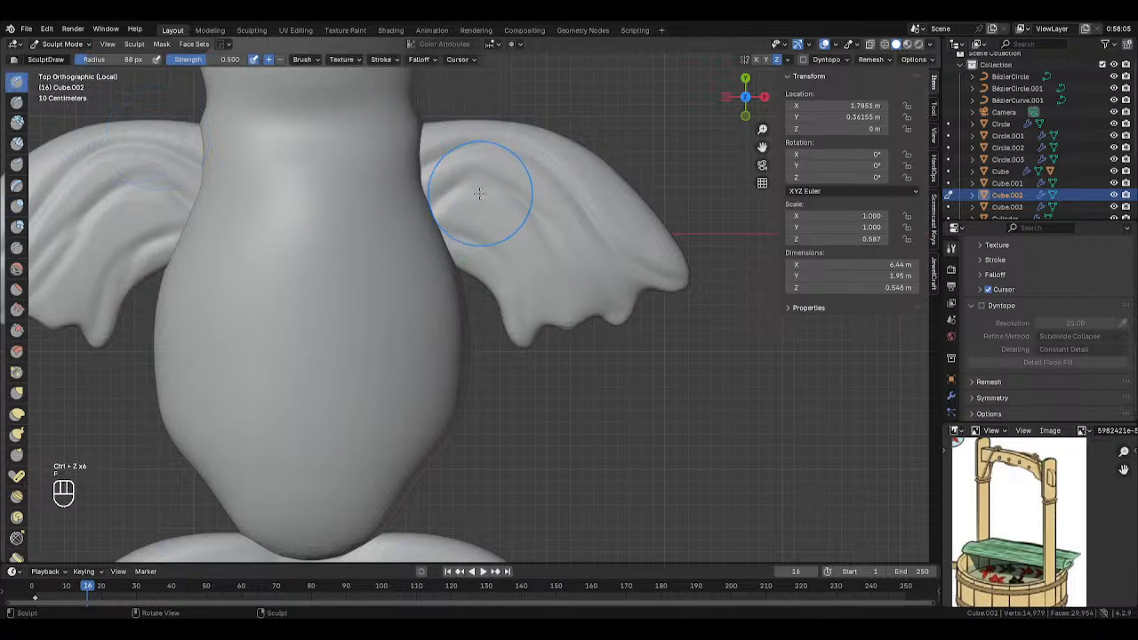
key(f)
click(452, 190)
key(f)
click(472, 175)
mouse_move(431, 186)
mouse_down()
mouse_move(454, 161)
mouse_move(518, 170)
mouse_move(584, 241)
mouse_move(569, 262)
mouse_up()
key(ctrl+z)
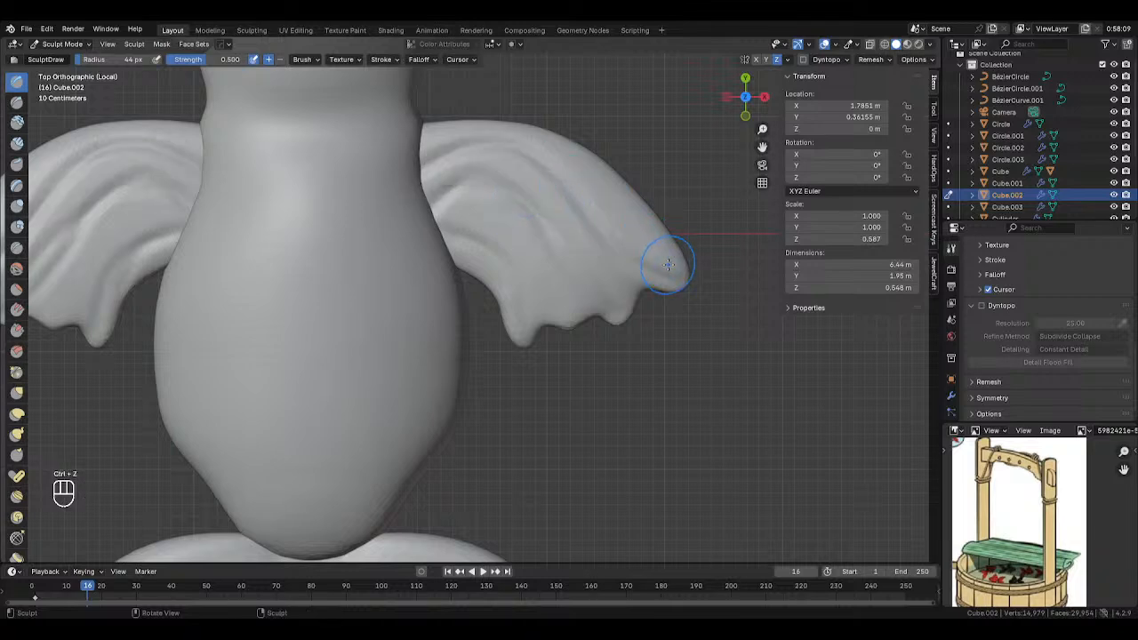
key(ctrl+z)
Build up the side fin's leading edge from tip to root with the Draw brush at 57 px and 0.350 strength.
key(f)
click(622, 207)
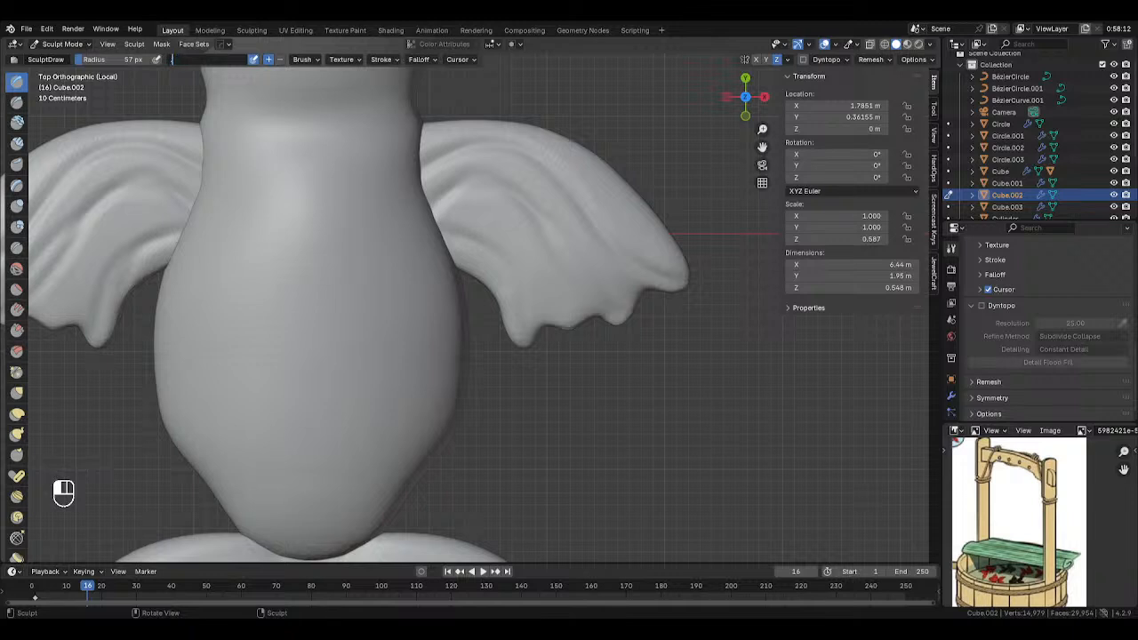
drag(674, 270, 572, 163)
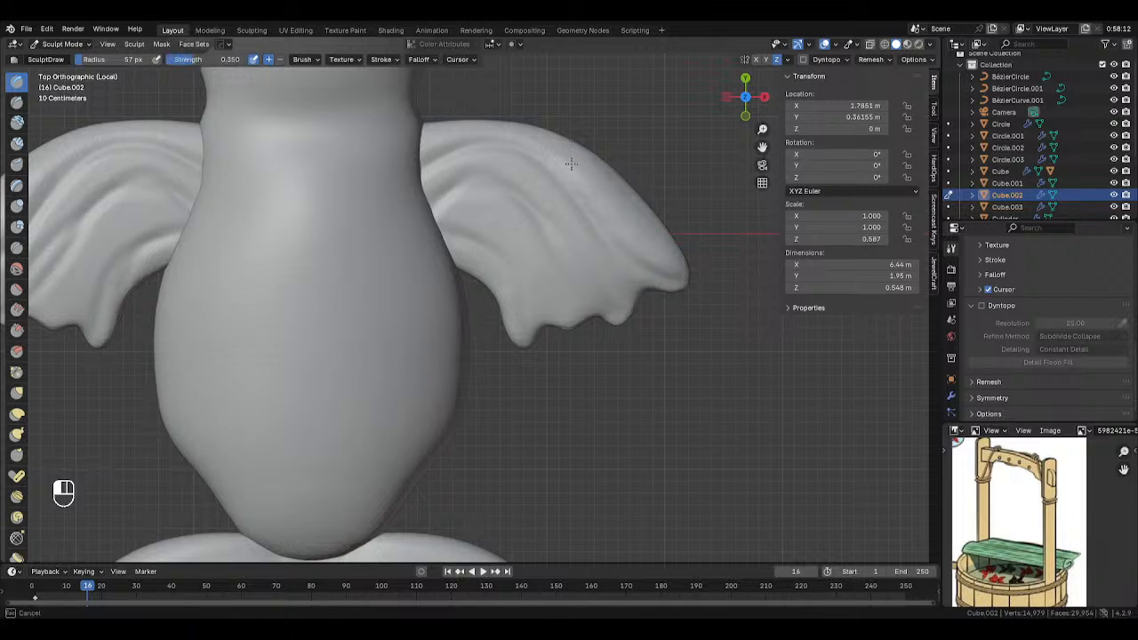
drag(496, 129, 423, 182)
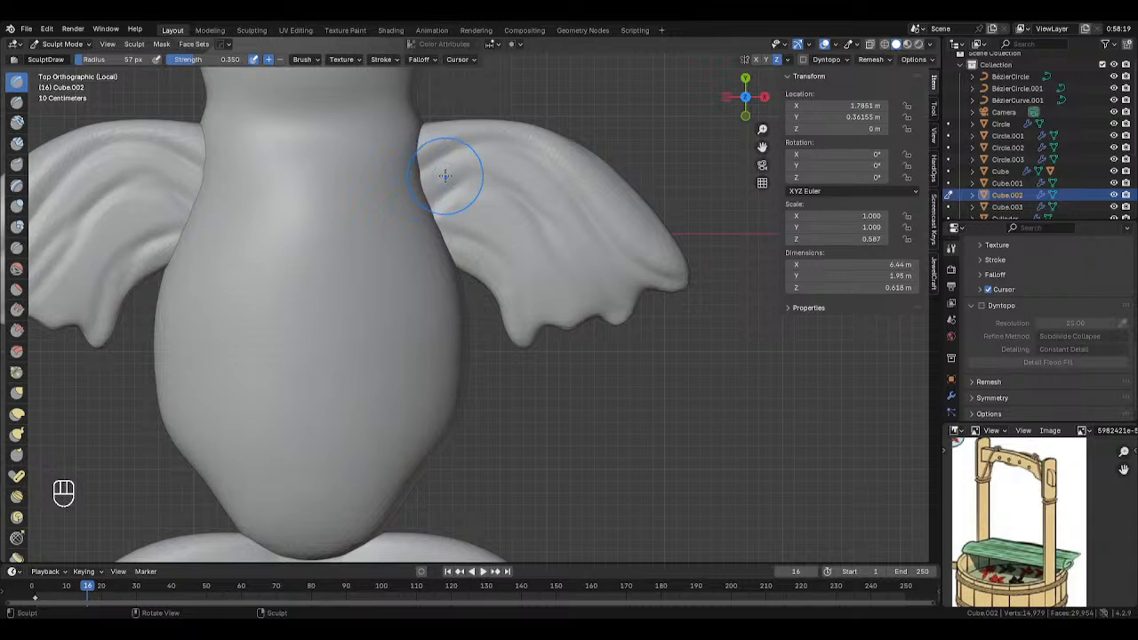
Raise the ridges between the side fin's grooves with the Draw brush, using sizes including 32 px and 57 px.
key(f)
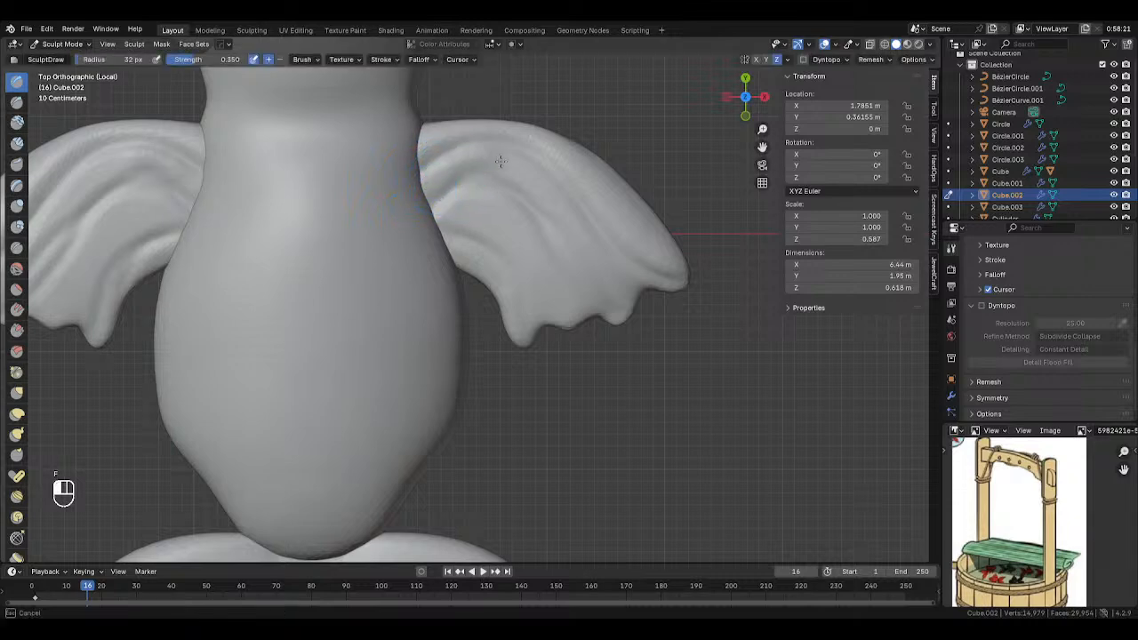
drag(640, 302, 640, 313)
key(f)
click(573, 301)
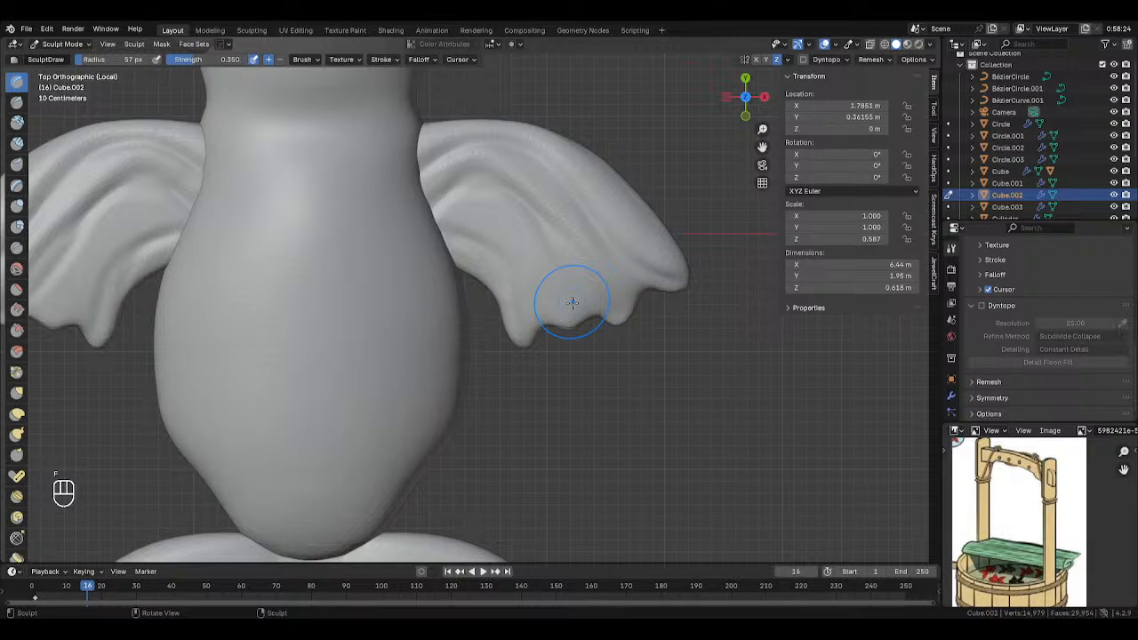
mouse_move(571, 302)
mouse_down()
mouse_move(515, 249)
mouse_move(456, 218)
mouse_move(450, 227)
mouse_up()
key(f)
click(494, 224)
mouse_move(545, 273)
mouse_down()
mouse_move(553, 296)
mouse_move(507, 343)
mouse_move(525, 356)
mouse_up()
Build up the side fin's inner edge, from the body to the innermost point, with the Draw brush at 32 px.
key(f)
click(580, 277)
key(f)
click(460, 258)
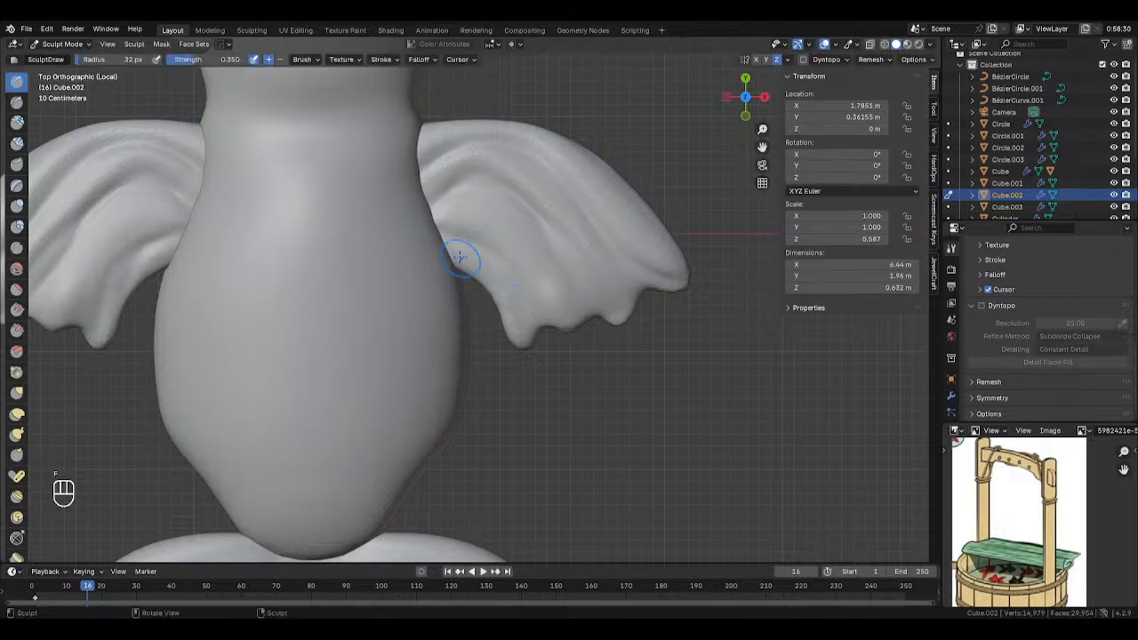
drag(460, 258, 511, 322)
drag(458, 255, 461, 259)
drag(525, 357, 525, 357)
Try to thicken the ridge in the middle of the side fin with the Draw brush at 47 px, and undo the stroke.
key(f)
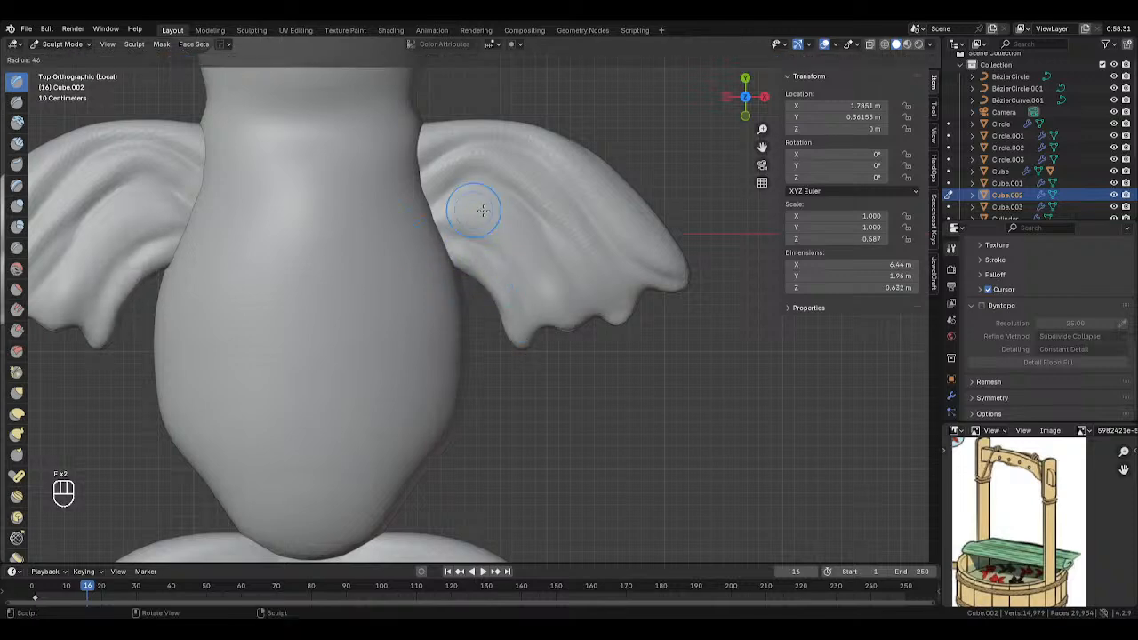
click(521, 246)
key(f)
click(516, 233)
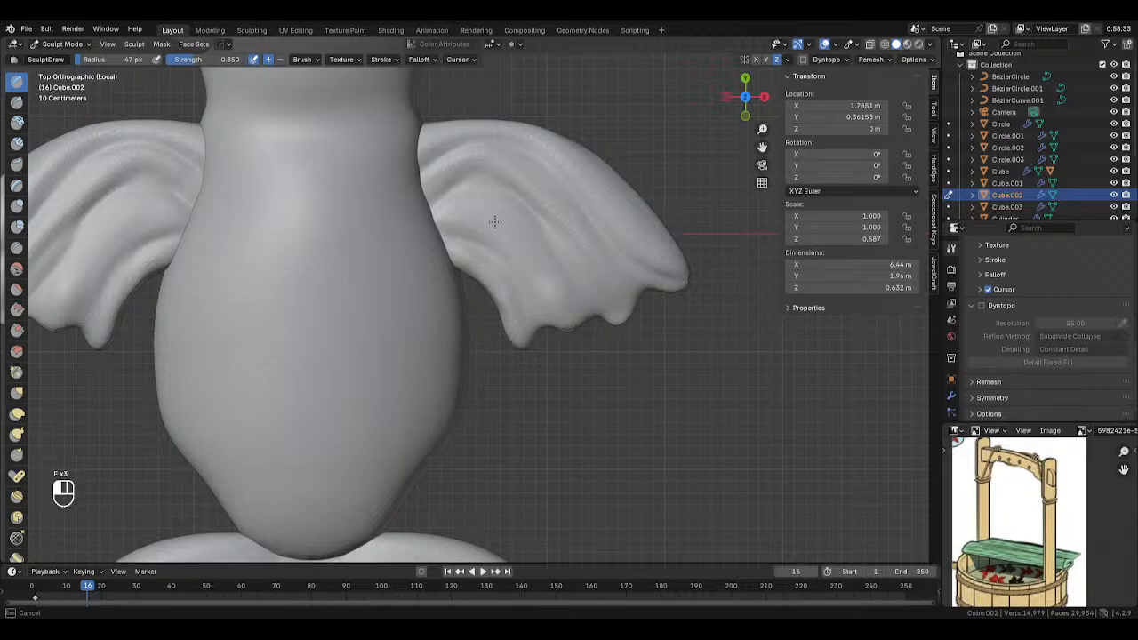
mouse_move(495, 221)
middle_down()
mouse_move(502, 200)
mouse_move(498, 267)
mouse_move(497, 239)
middle_up()
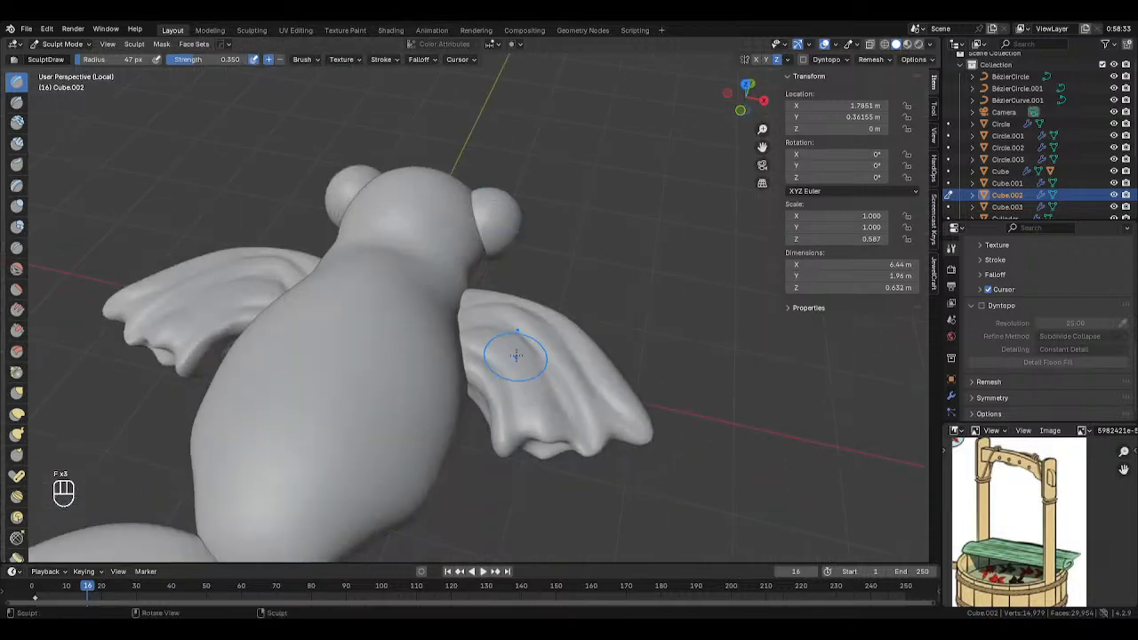
drag(516, 356, 531, 374)
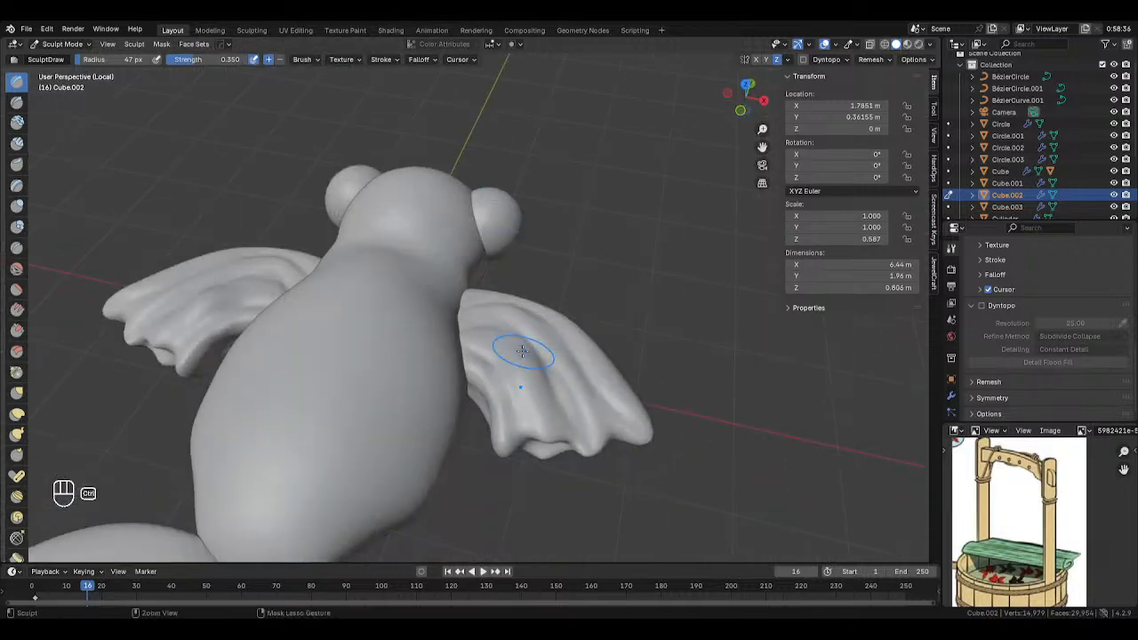
key(ctrl+z)
Raise the side fin's middle ridge toward the body with the Draw brush at 35 px.
middle_drag(521, 355, 510, 293)
key(f)
click(511, 305)
mouse_move(504, 287)
mouse_down()
mouse_move(537, 354)
mouse_move(486, 284)
mouse_up()
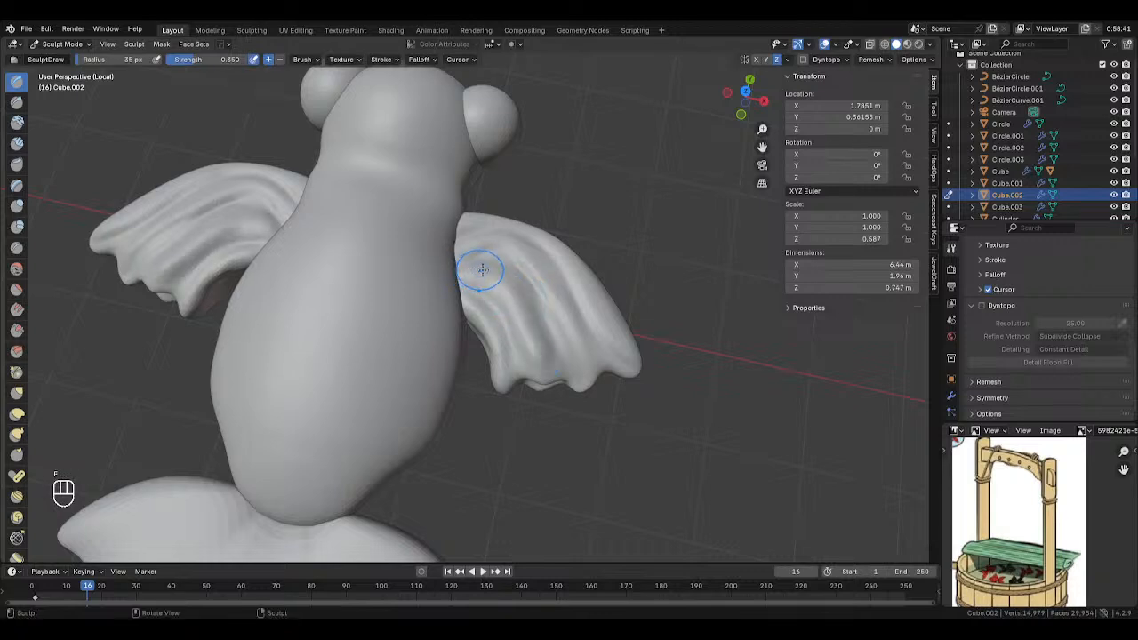
From the top view, build up the side fin's outer ridge and leading edge with the Draw brush at 35 px and 51 px.
key(KP_7)
mouse_move(602, 268)
mouse_down()
mouse_move(582, 253)
mouse_move(614, 266)
mouse_move(526, 183)
mouse_move(431, 192)
mouse_move(445, 178)
mouse_move(427, 140)
mouse_move(493, 135)
mouse_move(593, 180)
mouse_up()
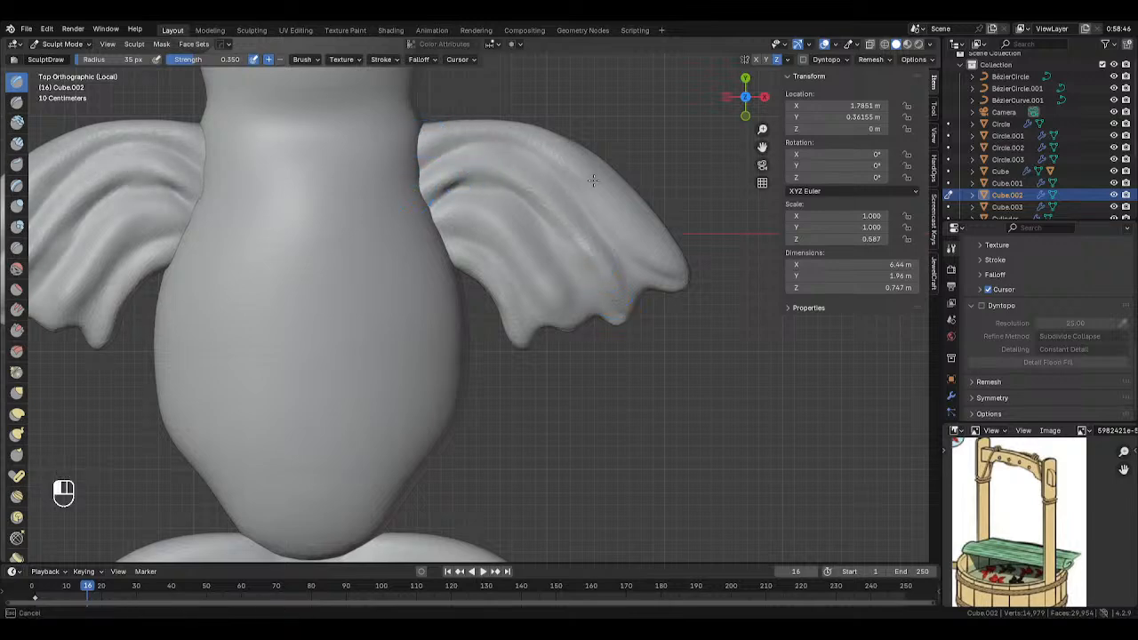
drag(673, 262, 678, 269)
key(f)
click(633, 206)
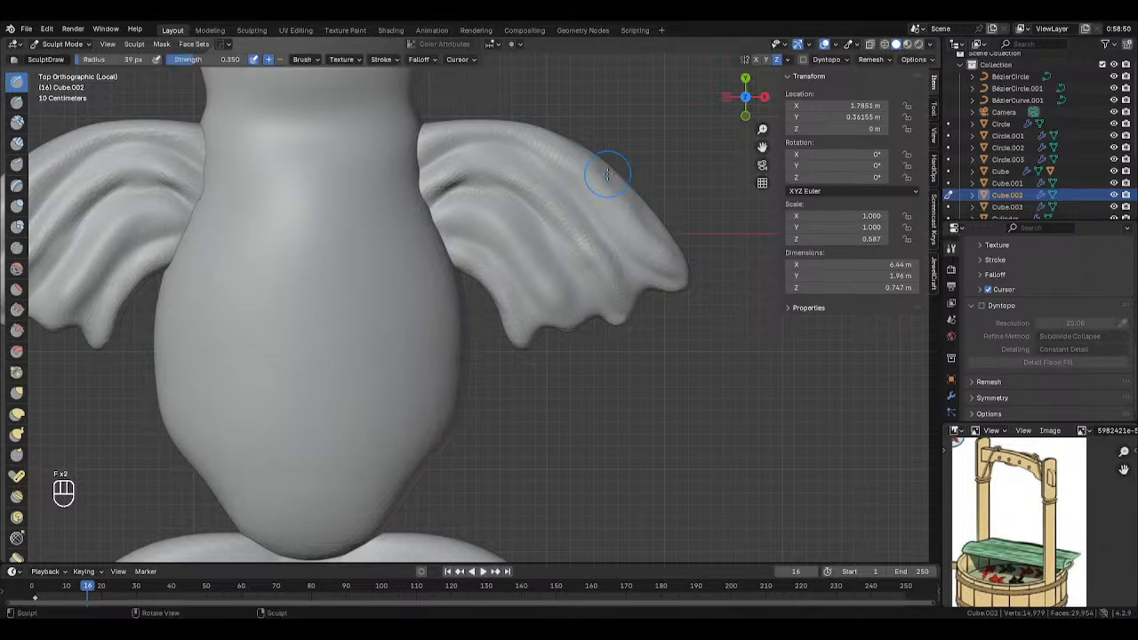
key(f)
click(607, 175)
mouse_move(607, 175)
mouse_down()
mouse_move(660, 241)
mouse_move(561, 144)
mouse_up()
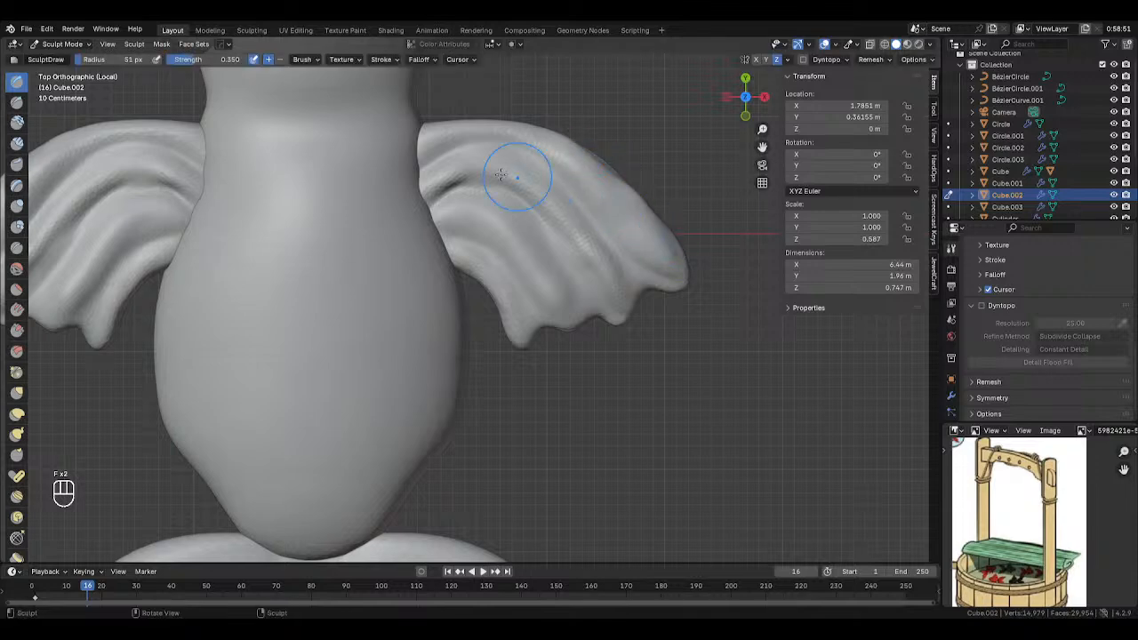
Soften the side fin's ridges, grooves and upper edge with the Smooth brush at 51 px.
key(s)
mouse_move(449, 163)
mouse_down()
mouse_move(567, 257)
mouse_move(520, 252)
mouse_up()
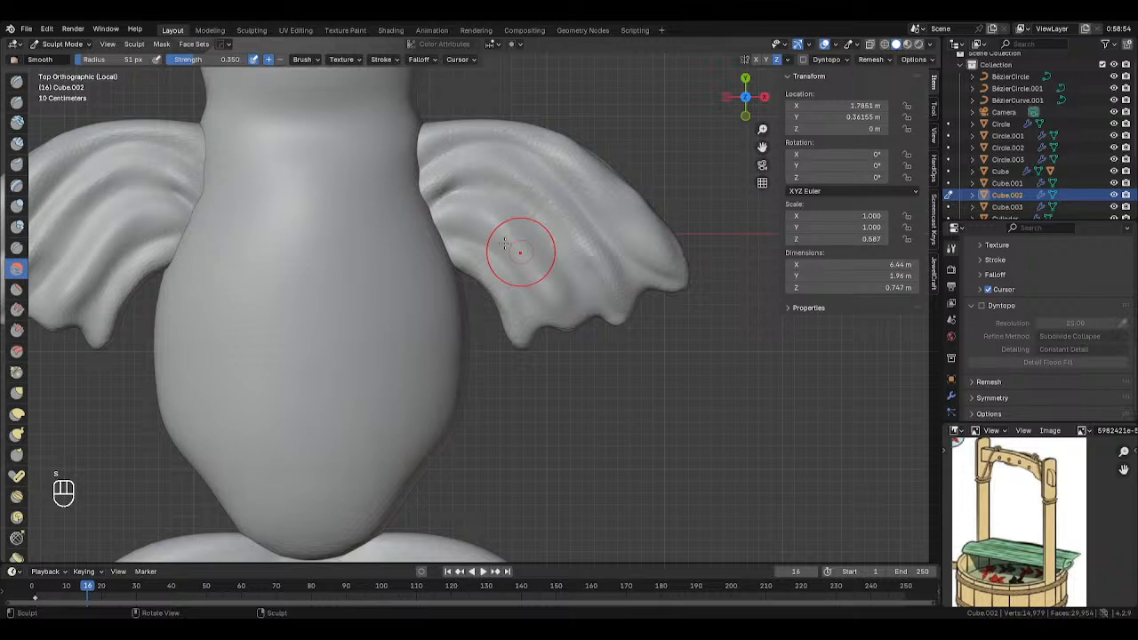
mouse_move(467, 228)
mouse_down()
mouse_move(509, 286)
mouse_move(516, 187)
mouse_move(544, 198)
mouse_up()
mouse_move(544, 197)
mouse_down()
mouse_move(574, 197)
mouse_move(560, 197)
mouse_up()
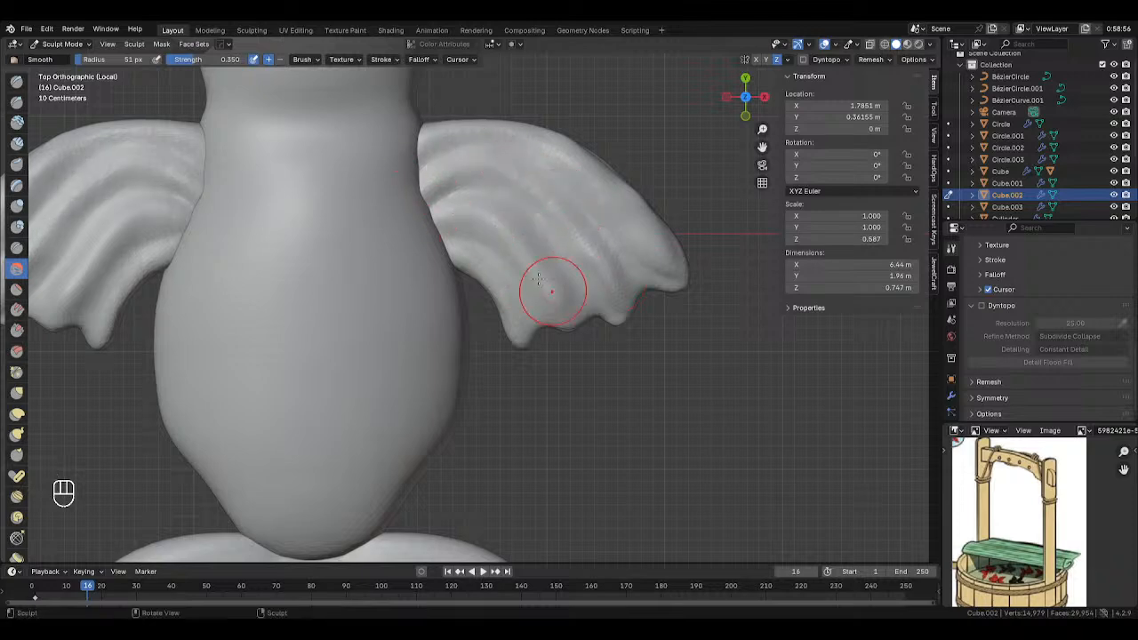
click(16, 247)
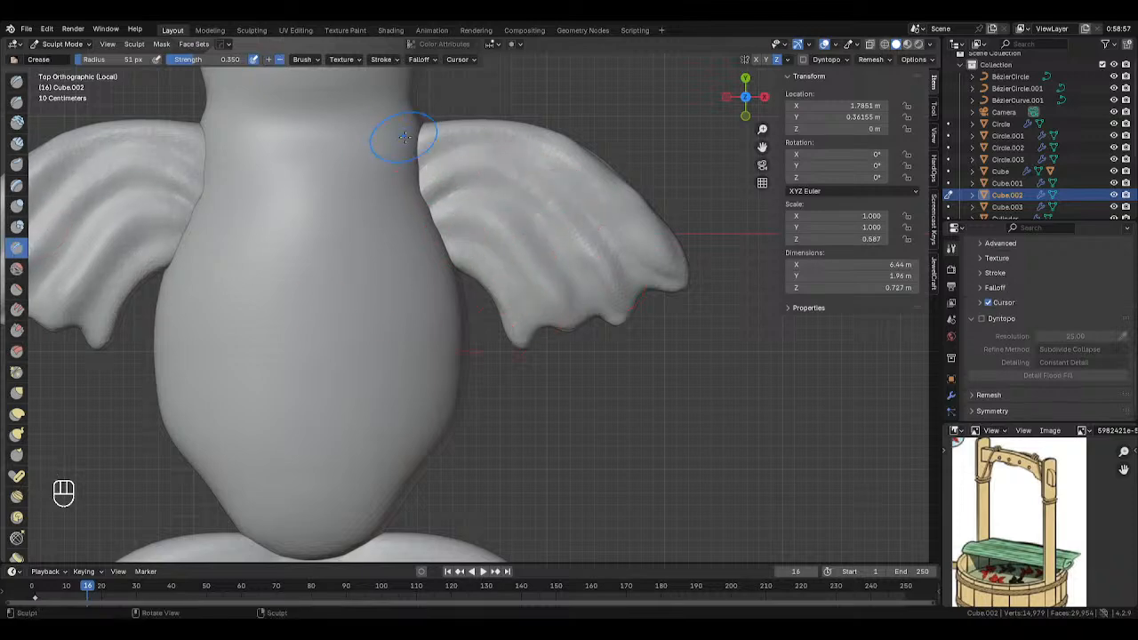
key(s)
drag(428, 158, 537, 146)
Deepen the side fin's curved grooves from the body to the scalloped edge with the Crease brush at 29 px.
click(16, 247)
key(f)
click(417, 159)
key(f)
click(447, 158)
drag(630, 285, 637, 298)
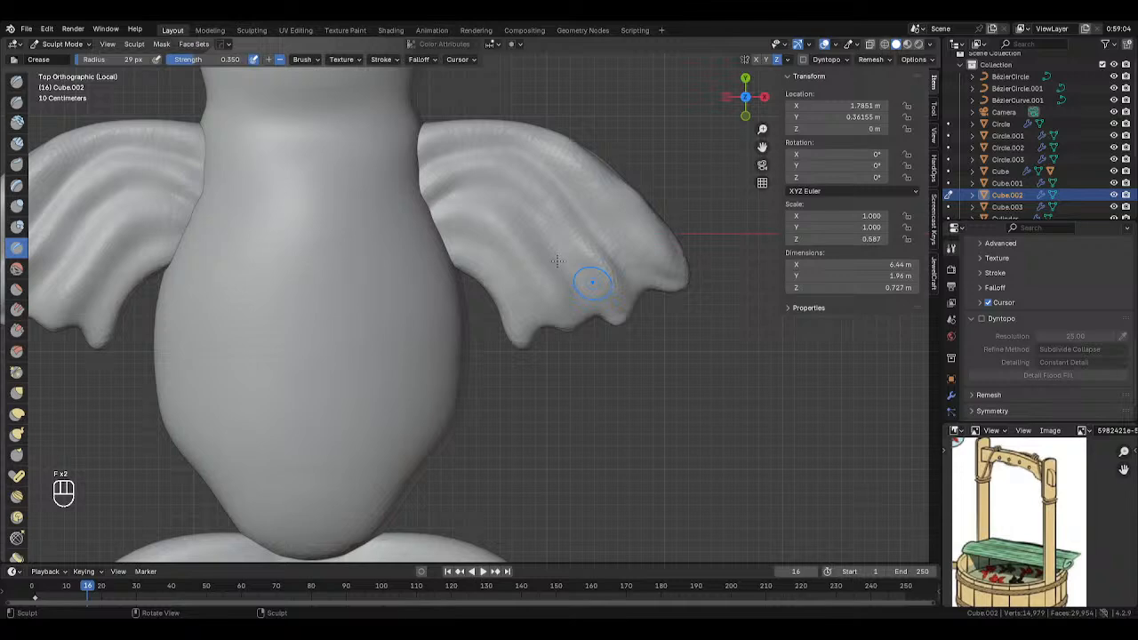
mouse_move(428, 211)
mouse_down()
mouse_move(526, 166)
mouse_move(584, 308)
mouse_up()
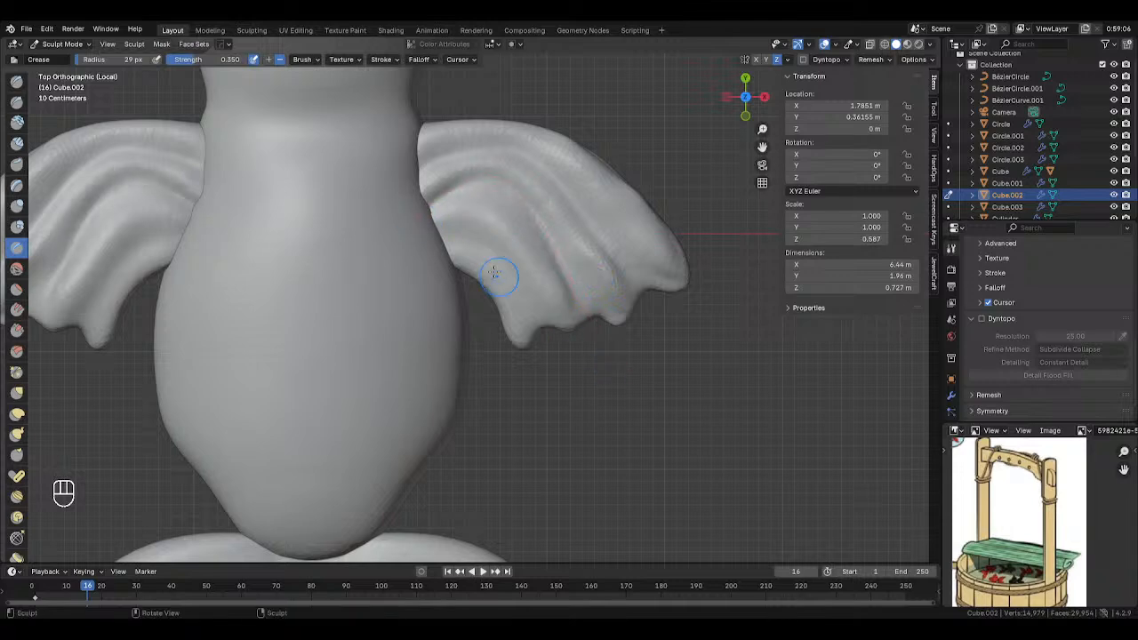
drag(449, 227, 539, 281)
drag(540, 371, 538, 370)
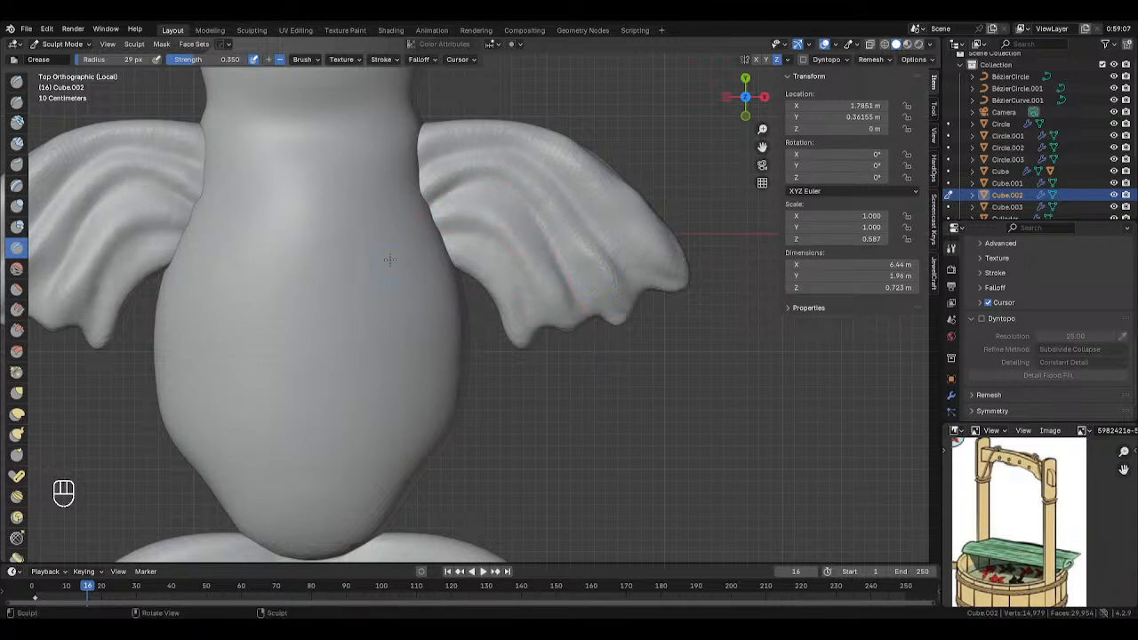
drag(525, 233, 532, 322)
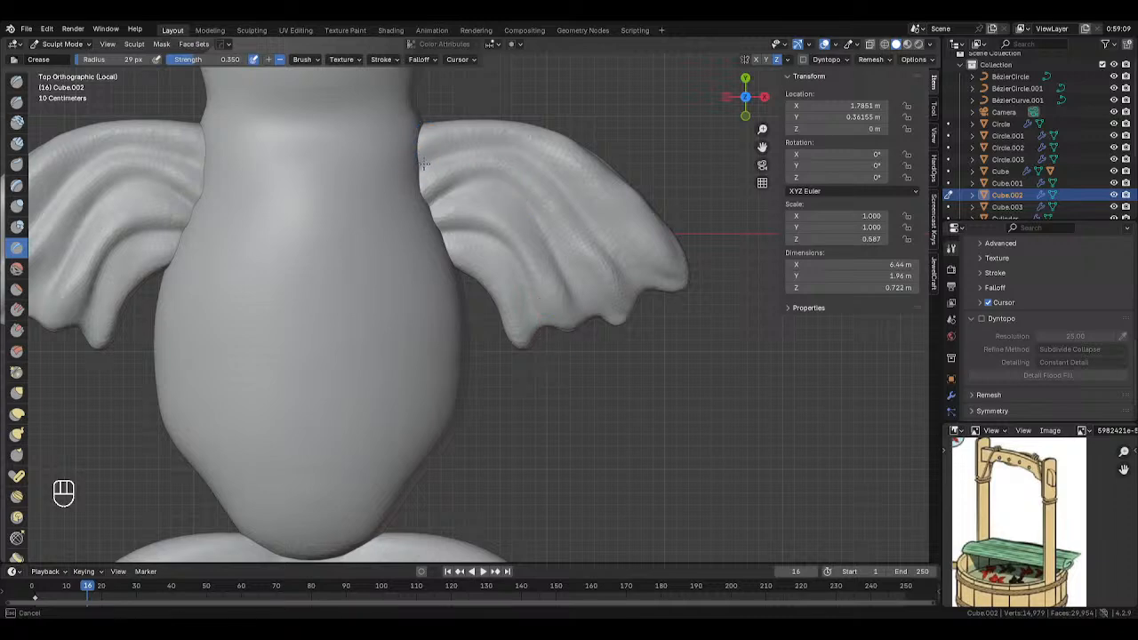
mouse_move(424, 163)
mouse_down()
mouse_move(493, 149)
mouse_move(627, 268)
mouse_up()
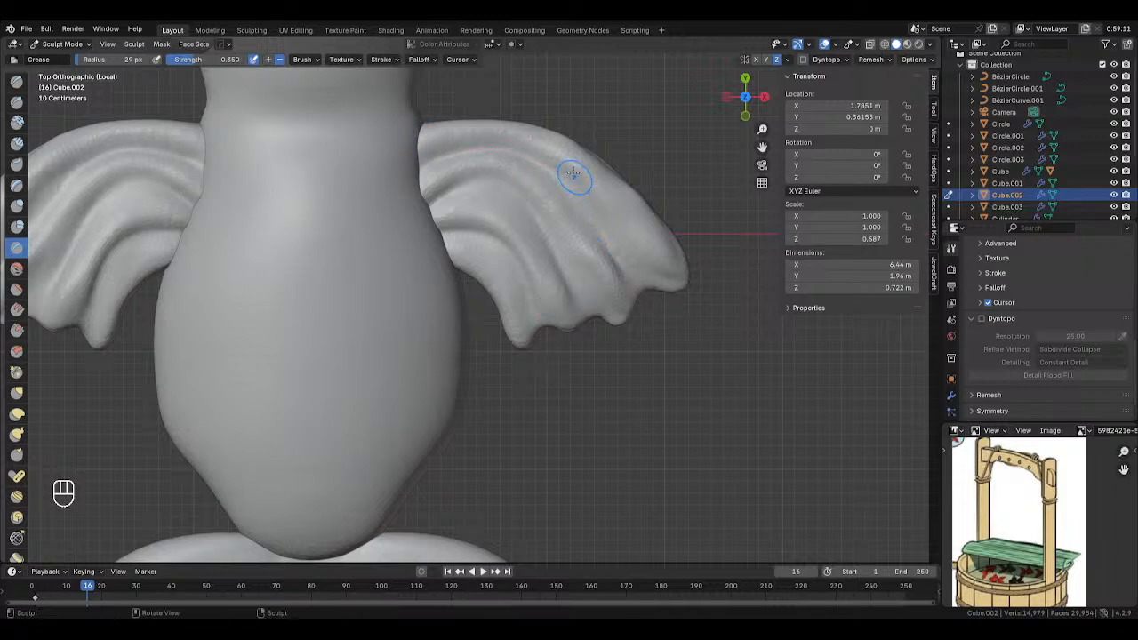
Soften the side fin's outer leading edge with the Smooth brush at 45 px.
key(s)
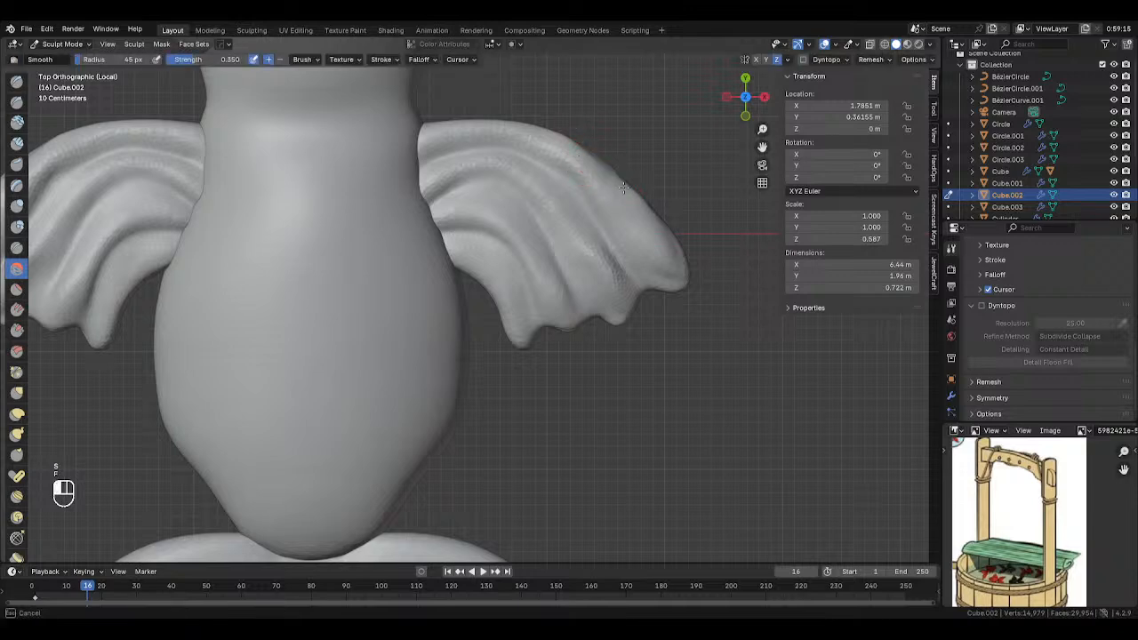
drag(624, 188, 642, 208)
drag(626, 189, 651, 216)
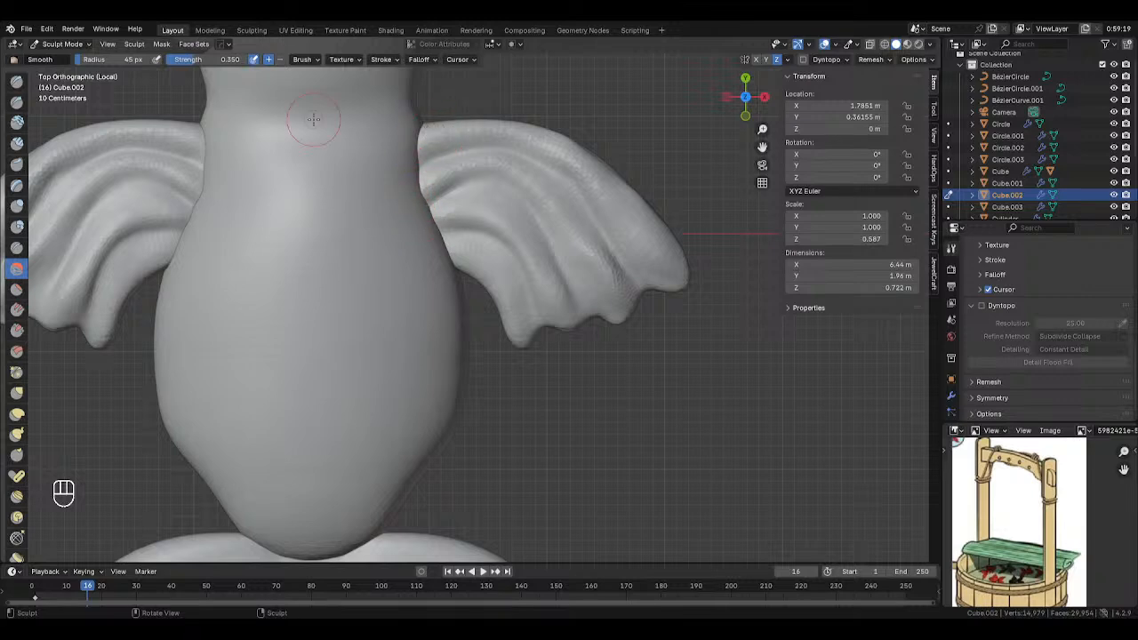
scroll(314, 118, down, 6)
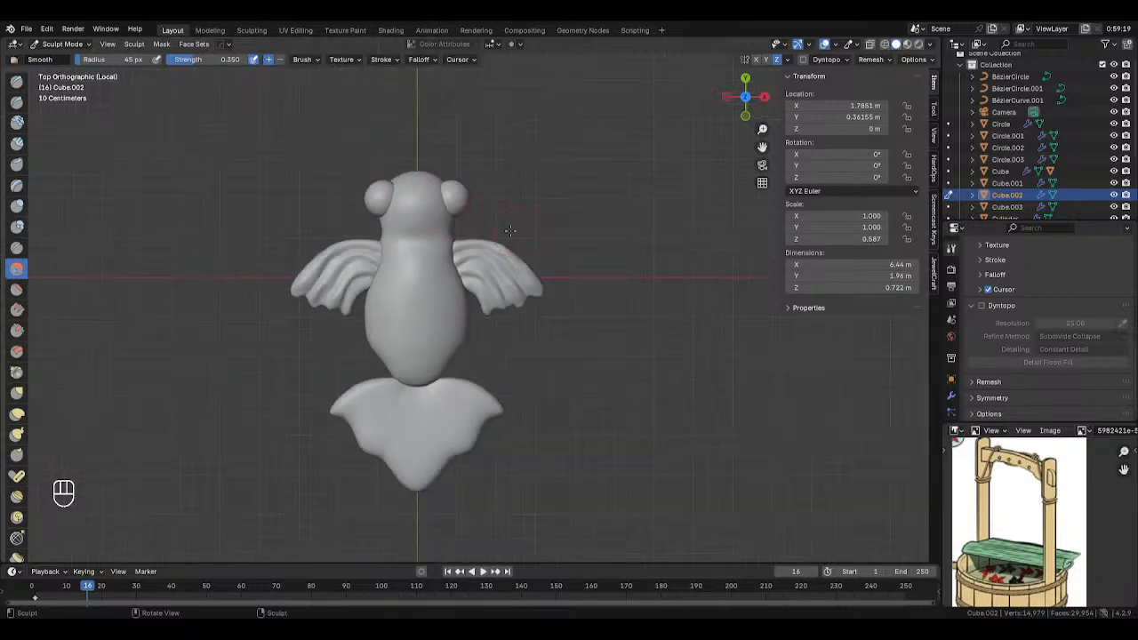
Leave Sculpt Mode, switch to Rendered shading and give the fish body a new material with a red base color.
key(Tab)
click(458, 294)
click(586, 327)
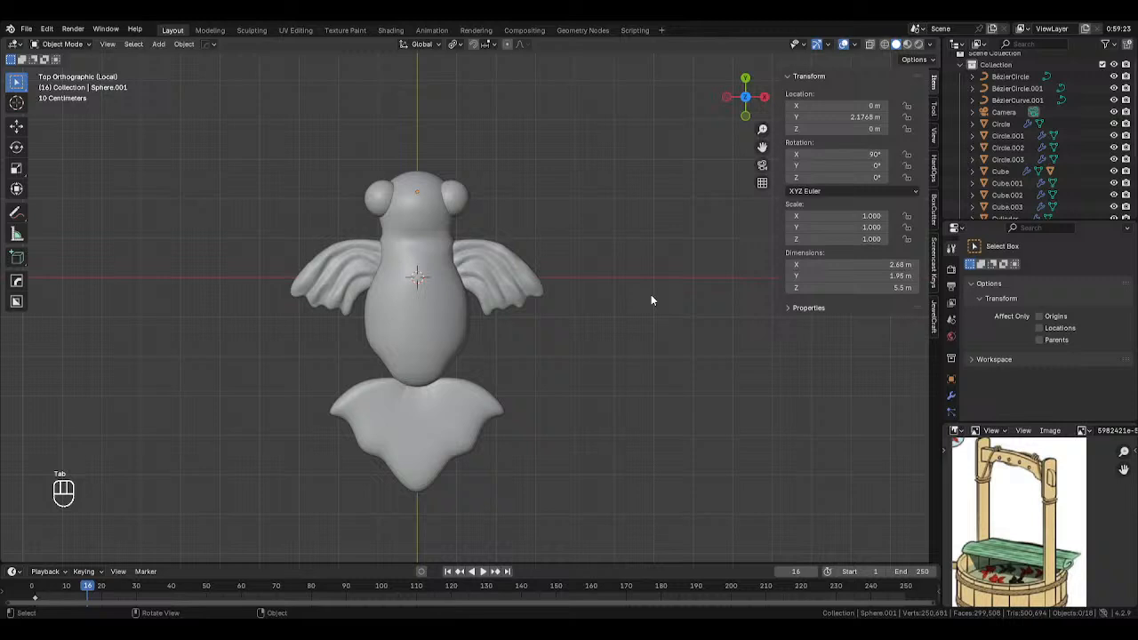
key(z)
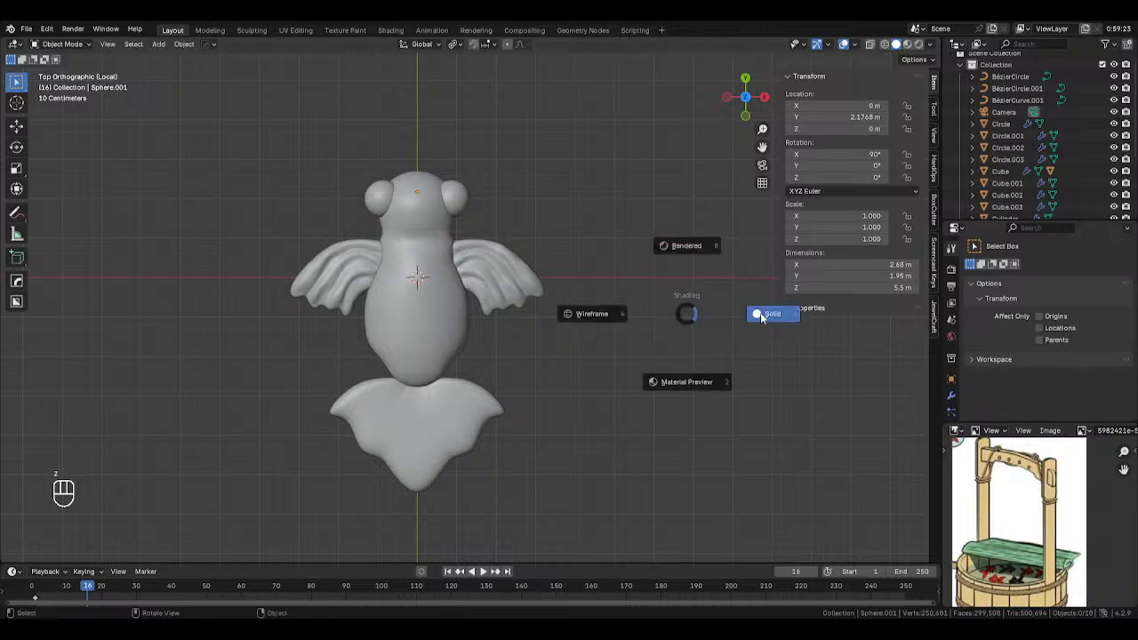
key(z)
scroll(949, 372, down, 2)
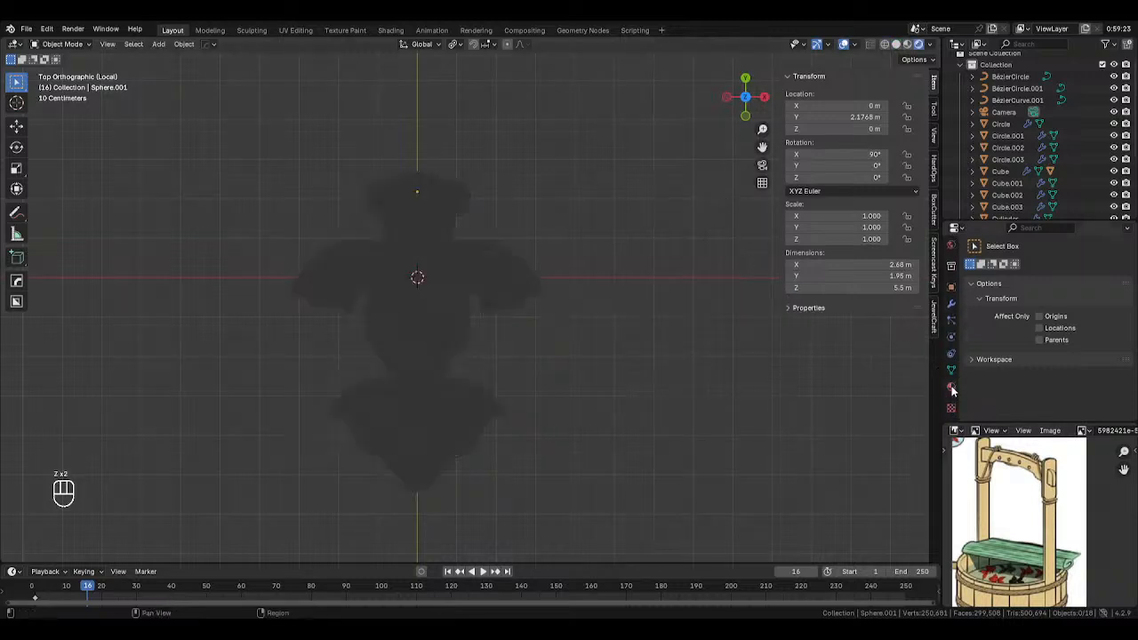
click(951, 386)
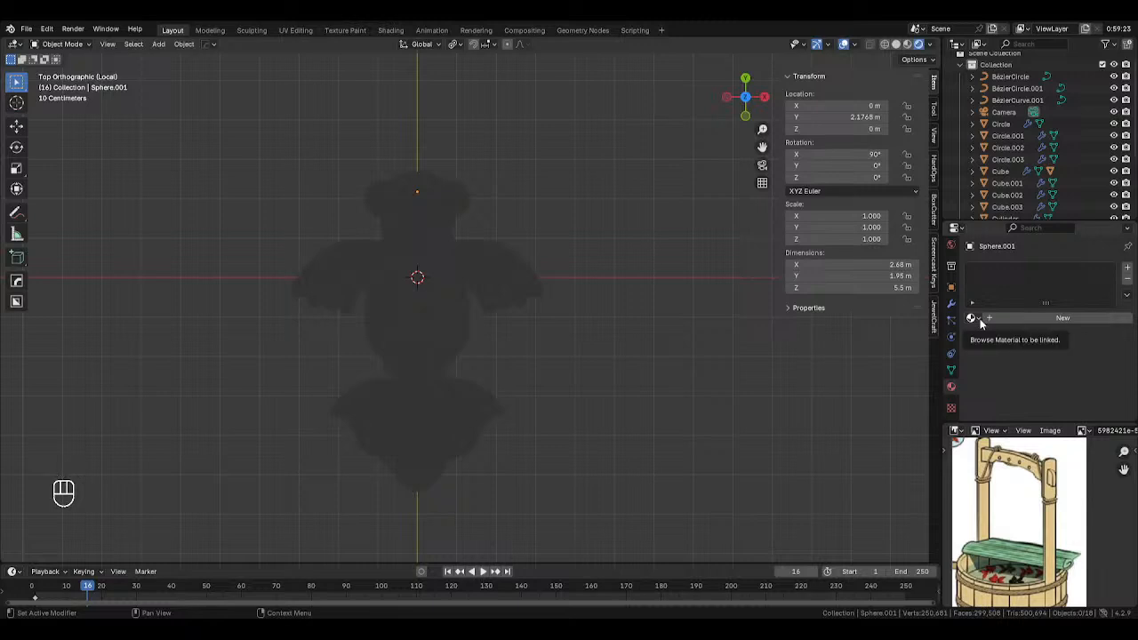
click(1022, 318)
click(1067, 393)
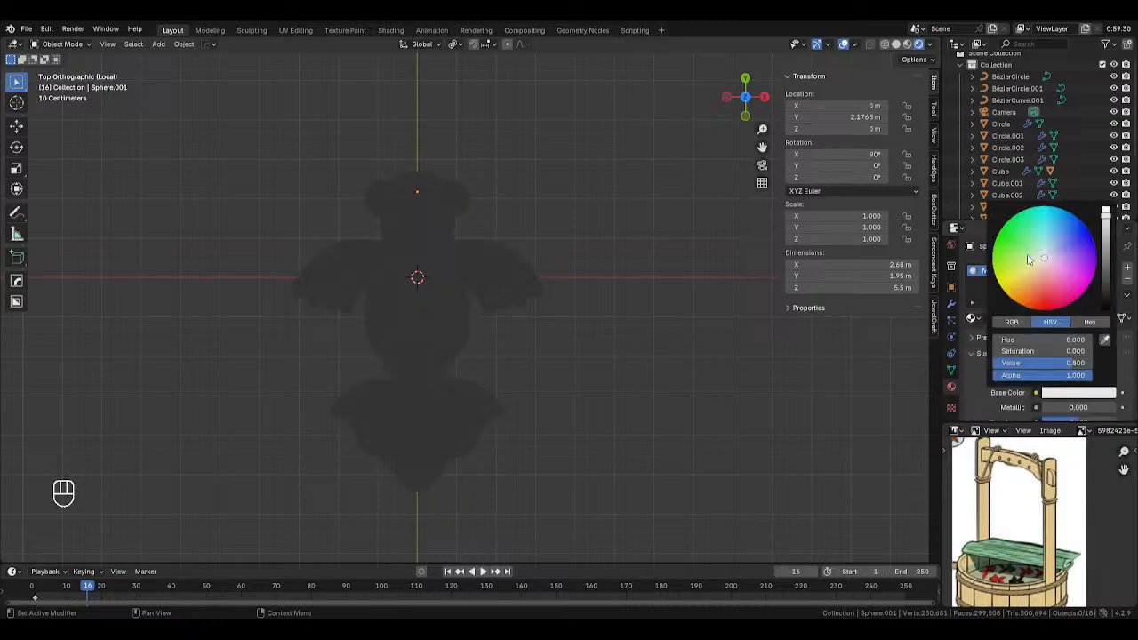
click(1057, 270)
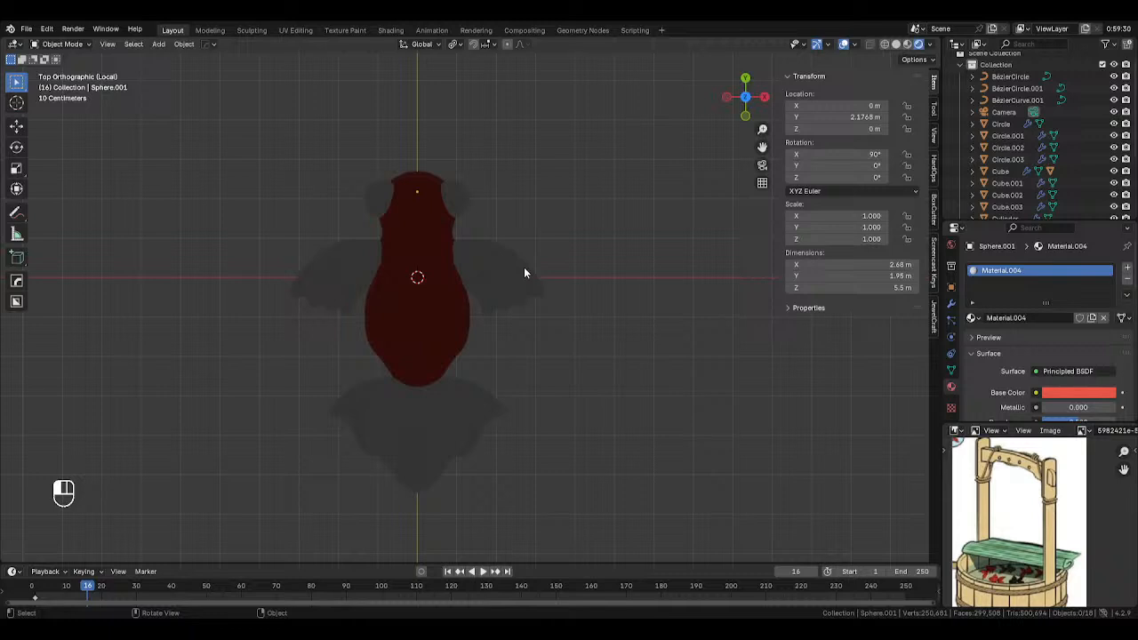
Give the side fins a new material with a pale pink base color.
click(524, 274)
click(1026, 318)
click(1067, 393)
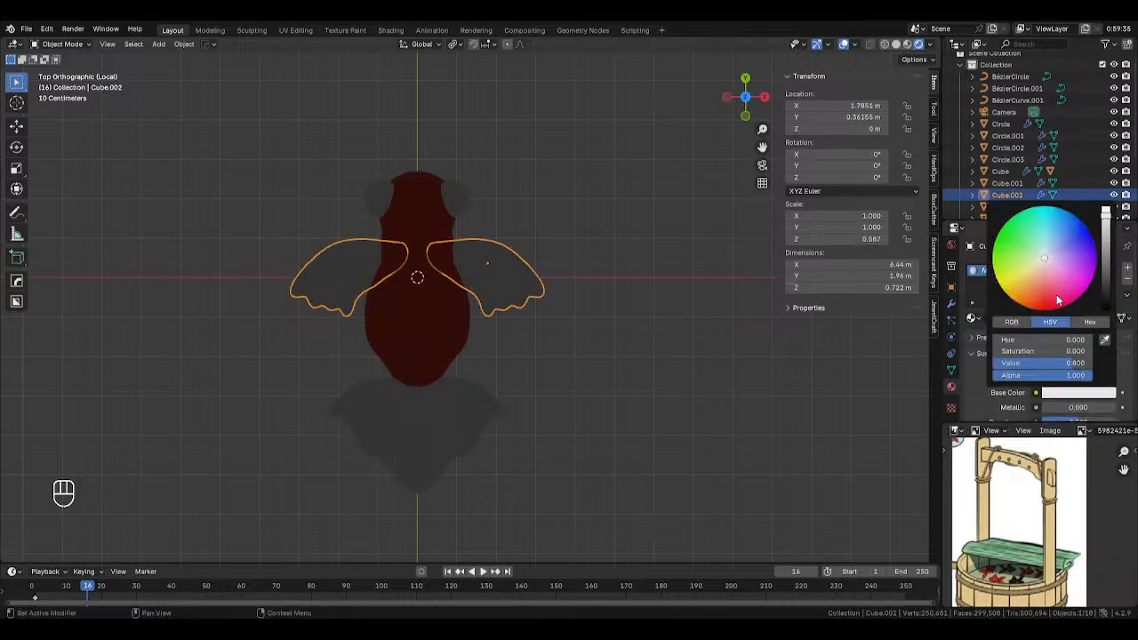
drag(1058, 301, 1040, 265)
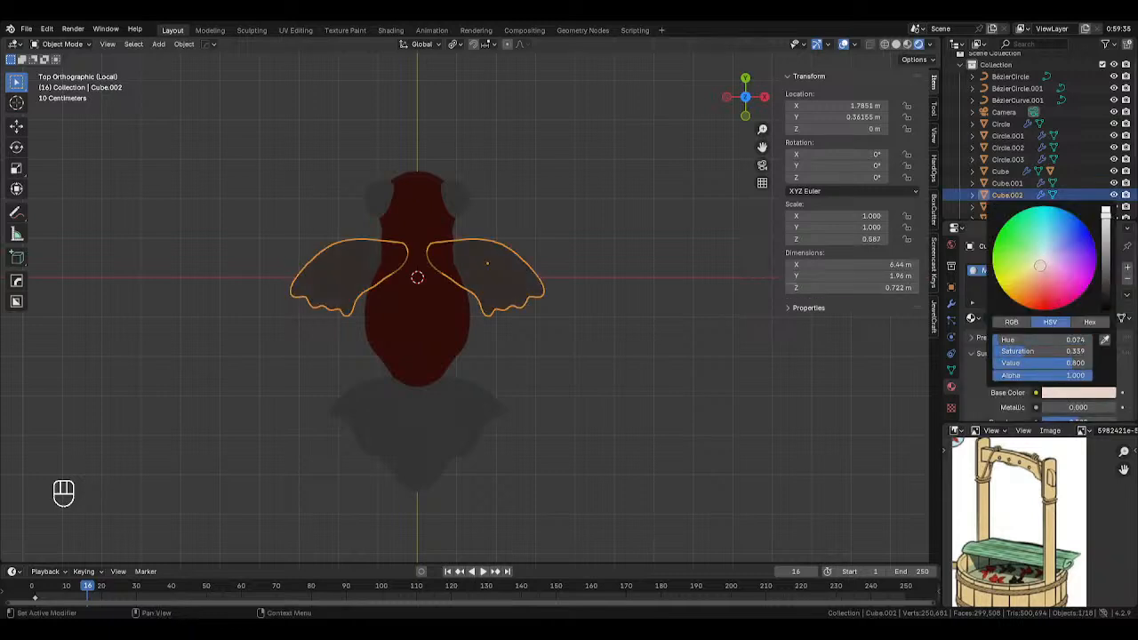
click(563, 251)
Assign the existing Material.005 to the tail fin and return to Solid shading.
click(475, 411)
click(977, 317)
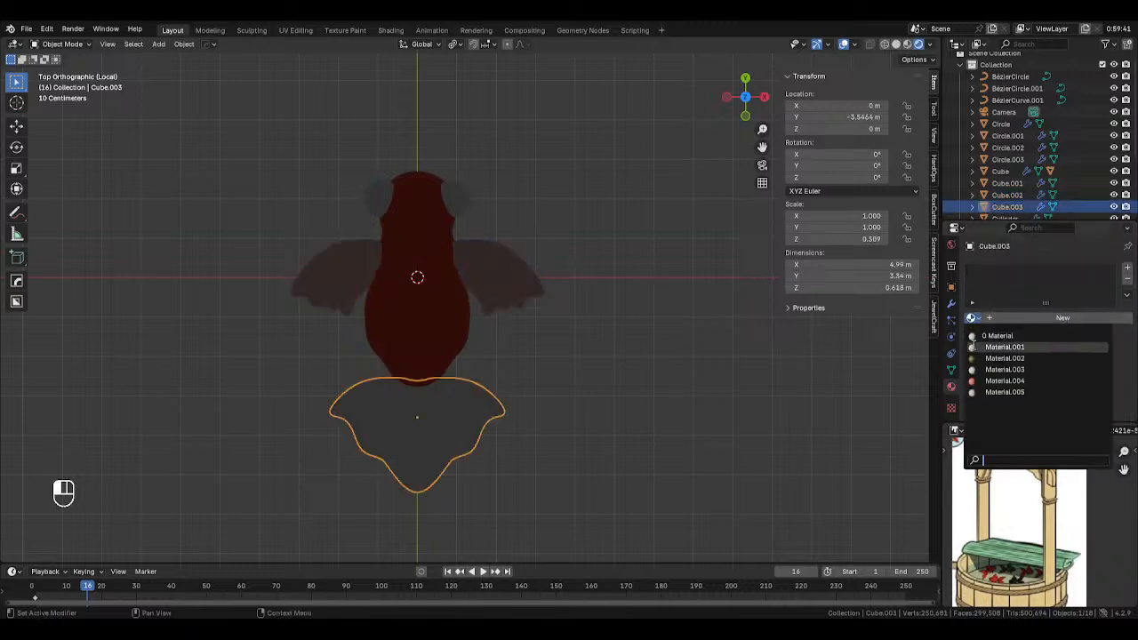
click(1005, 392)
key(z)
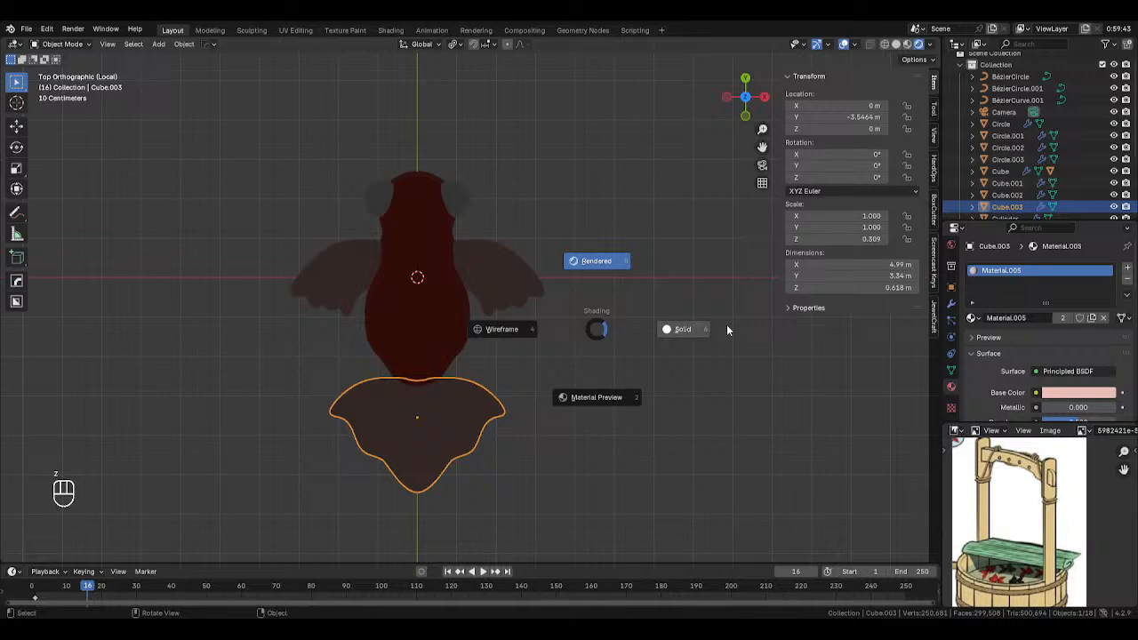
click(727, 325)
scroll(587, 329, up, 3)
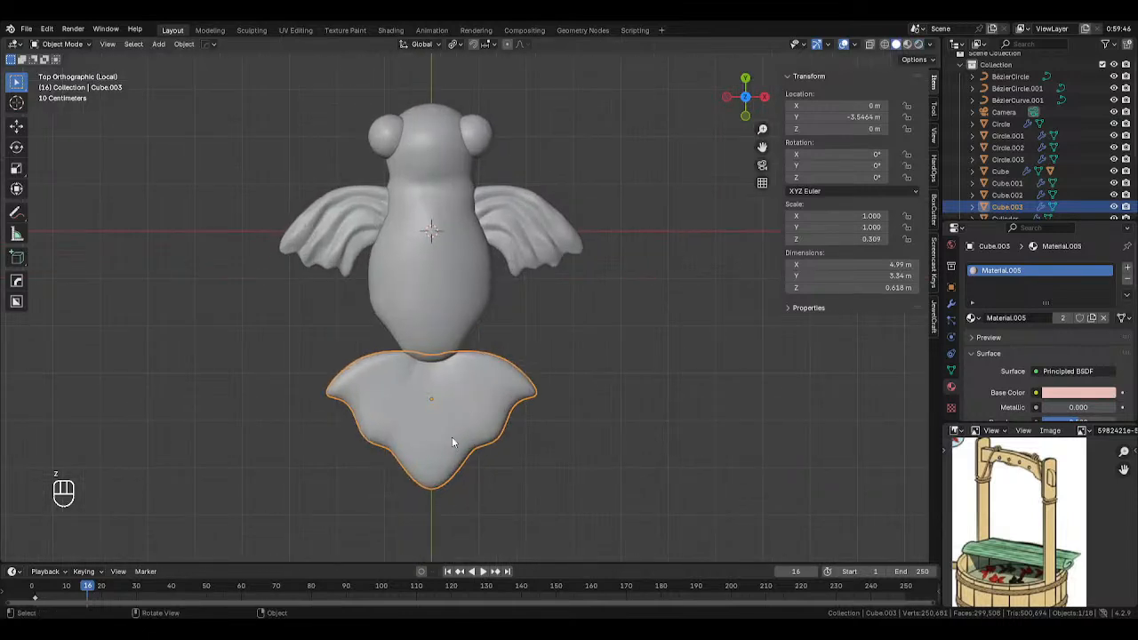
key(Tab)
scroll(498, 373, up, 2)
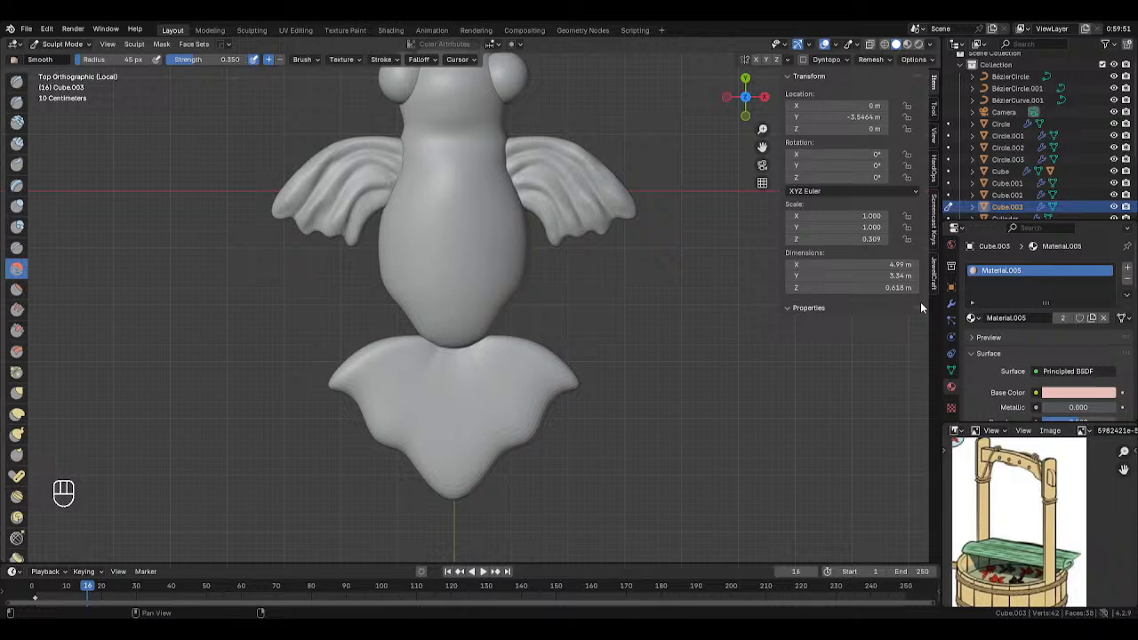
click(16, 226)
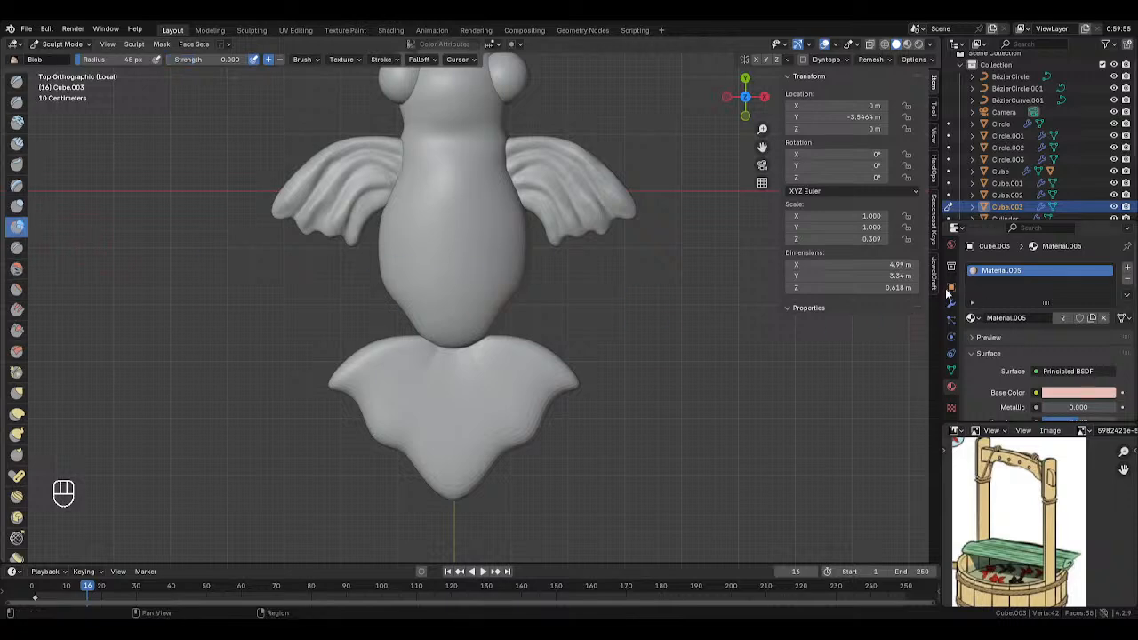
middle_drag(946, 313, 1132, 327)
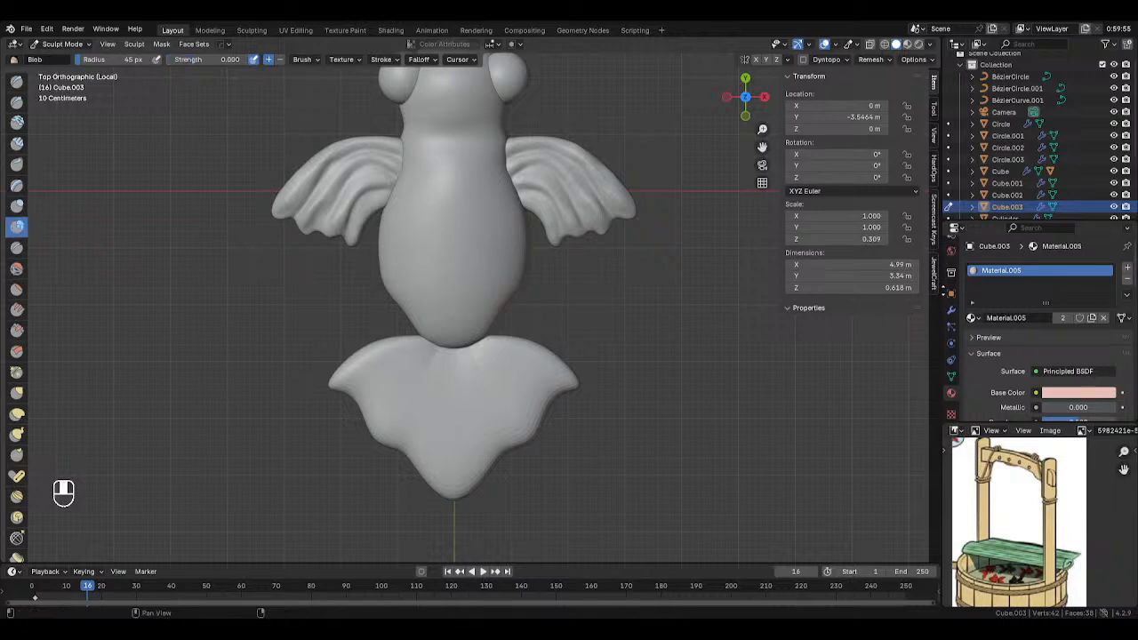
middle_drag(944, 291, 948, 309)
middle_drag(953, 250, 959, 302)
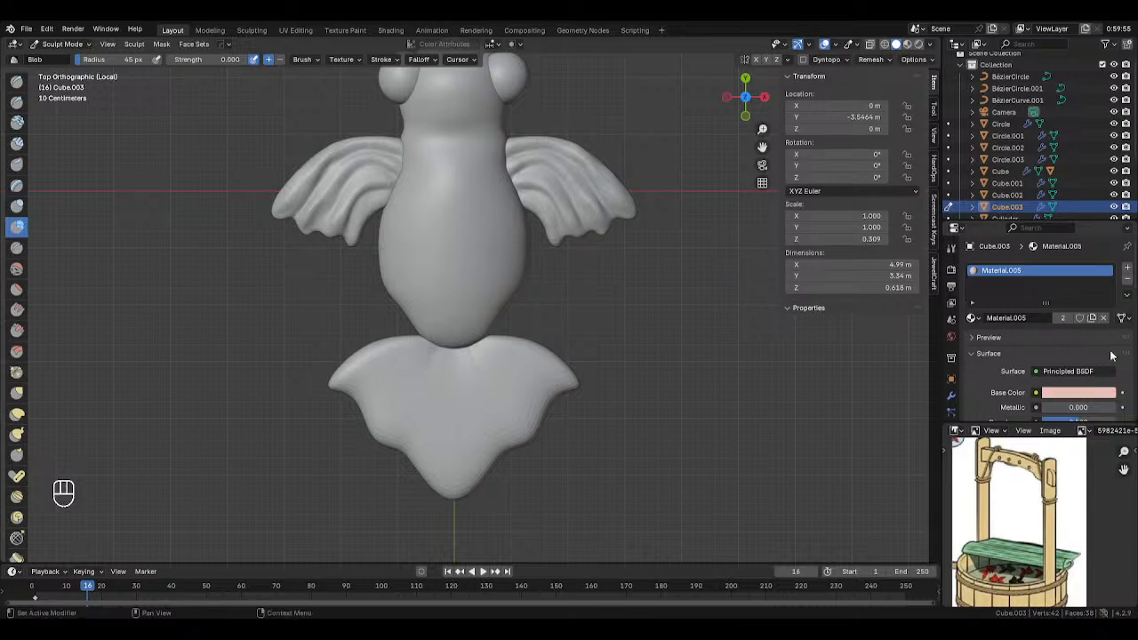
click(953, 250)
scroll(1035, 372, down, 4)
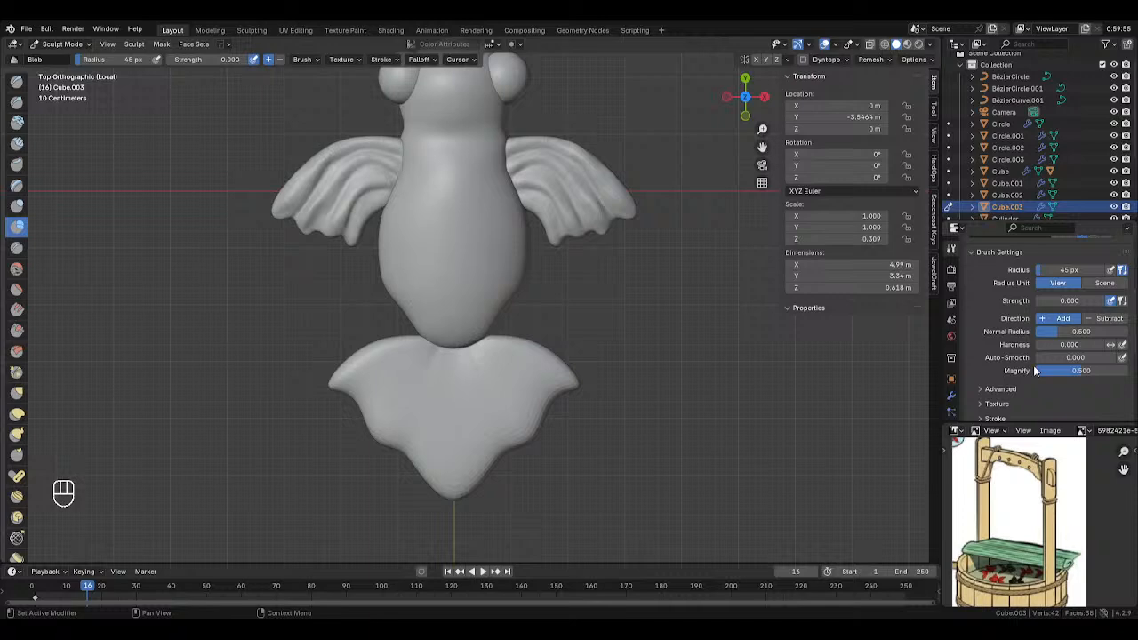
scroll(1035, 372, down, 3)
key(Tab)
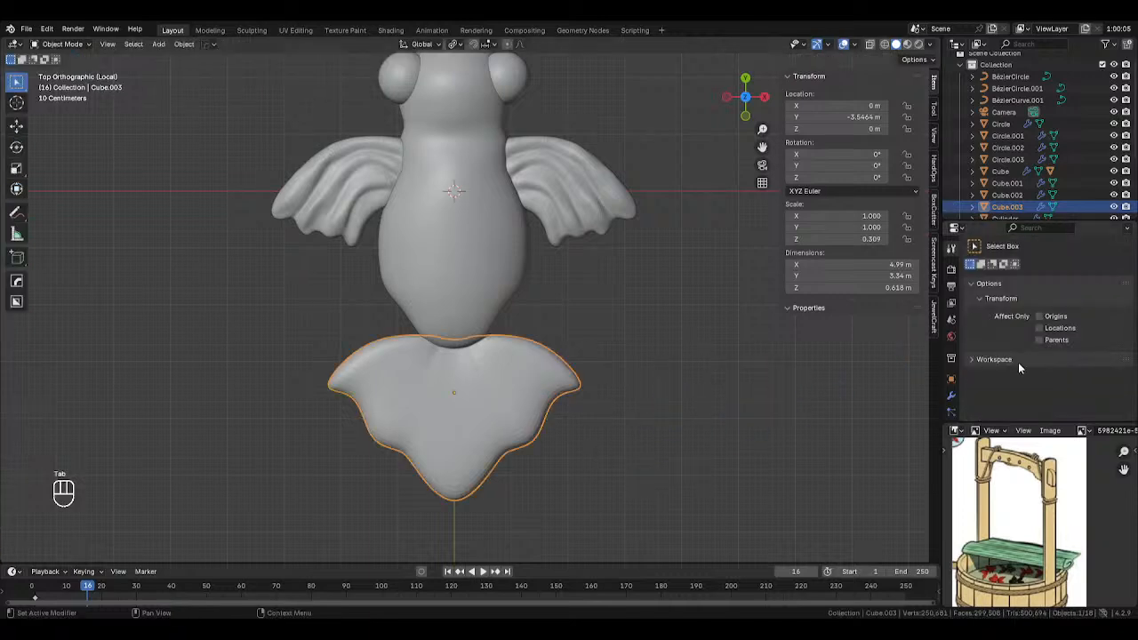
Apply the tail fin's Mirror and Subdivision modifiers.
click(952, 397)
click(1103, 286)
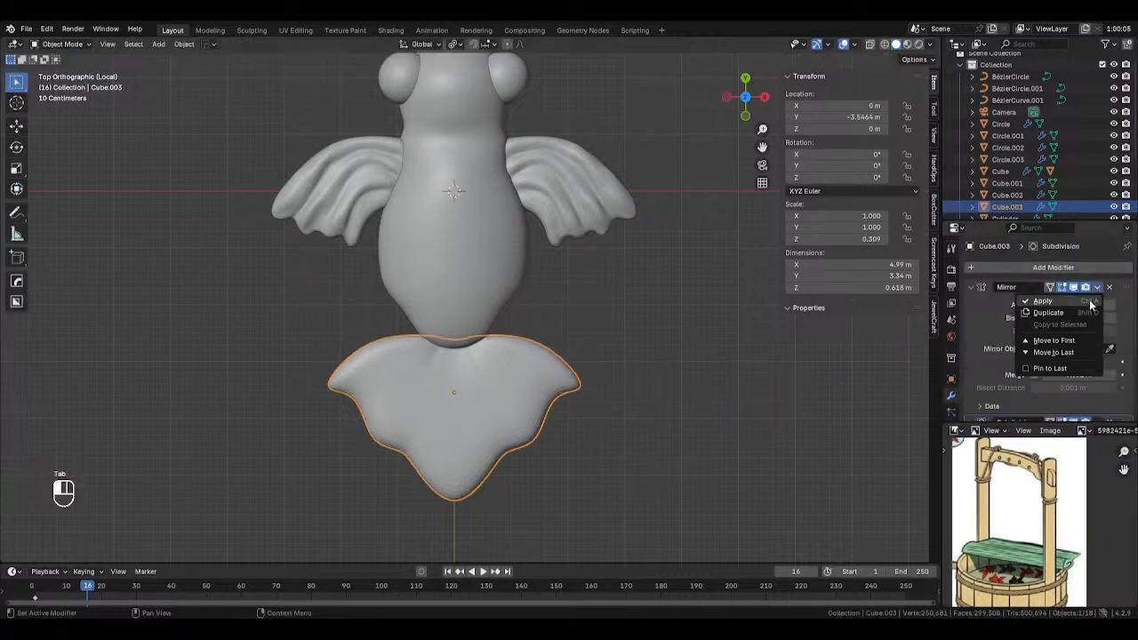
click(1101, 286)
click(1101, 286)
click(1045, 302)
Apply the tail fin's scale in Object Mode.
key(ctrl+Tab)
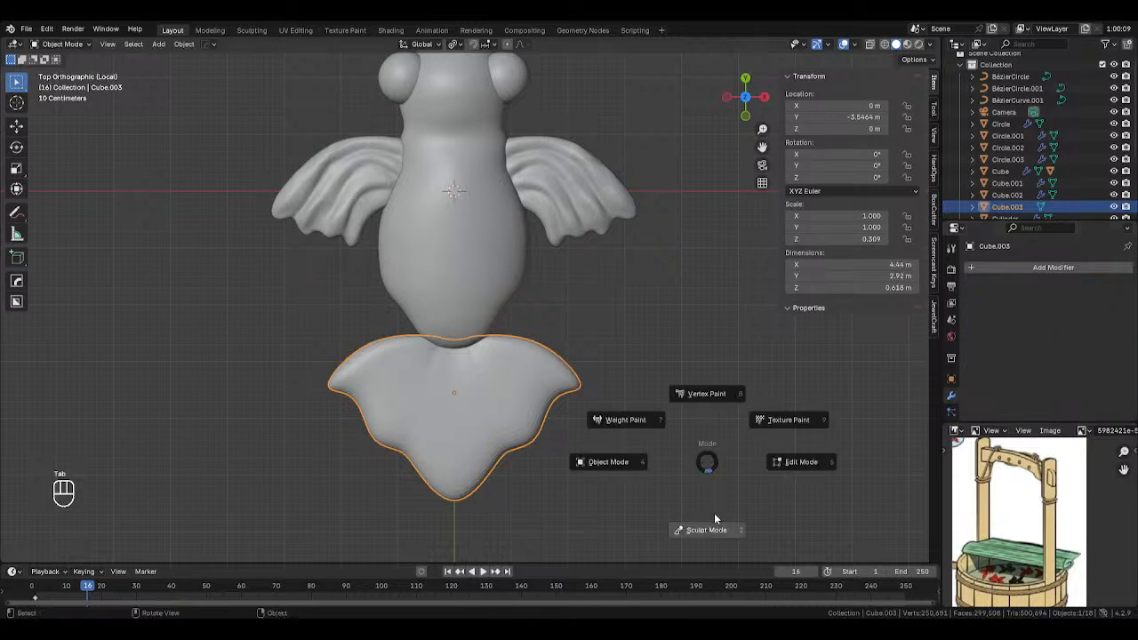
click(714, 513)
key(Tab)
key(ctrl+a)
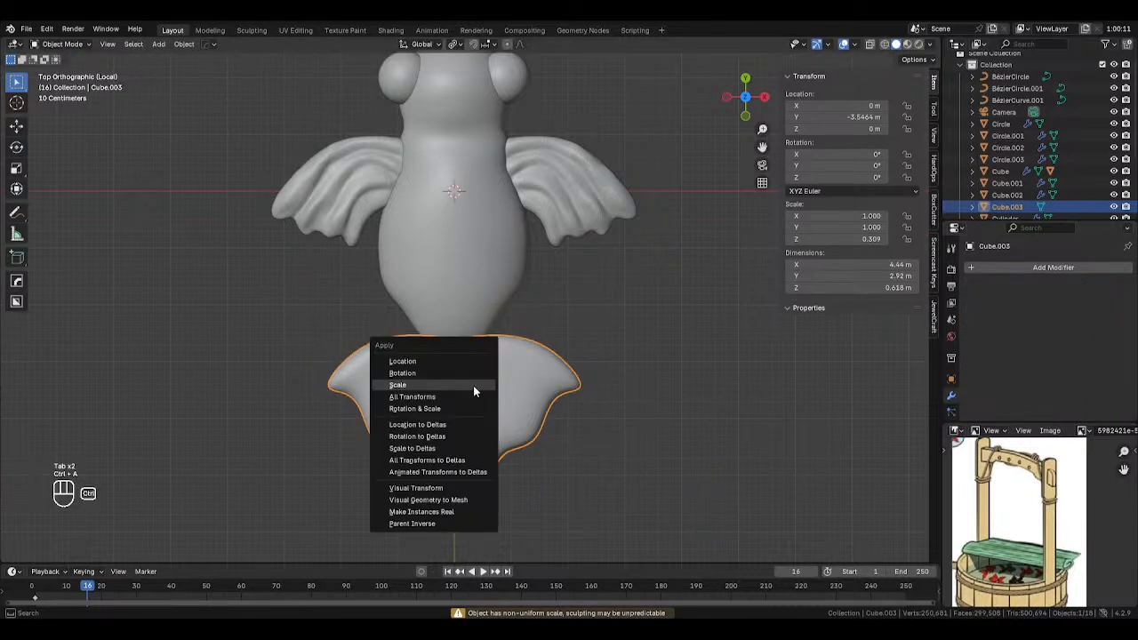
click(479, 381)
Put the tail fin into Sculpt Mode and enable Dyntopo at resolution 25.
key(Tab)
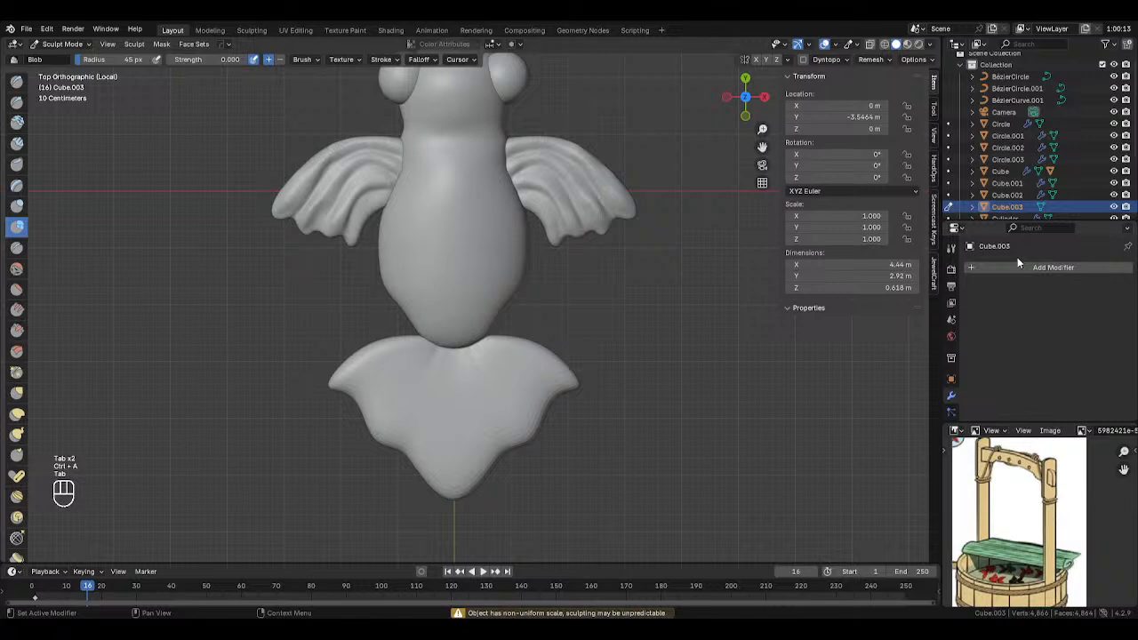
click(952, 249)
scroll(1058, 384, down, 8)
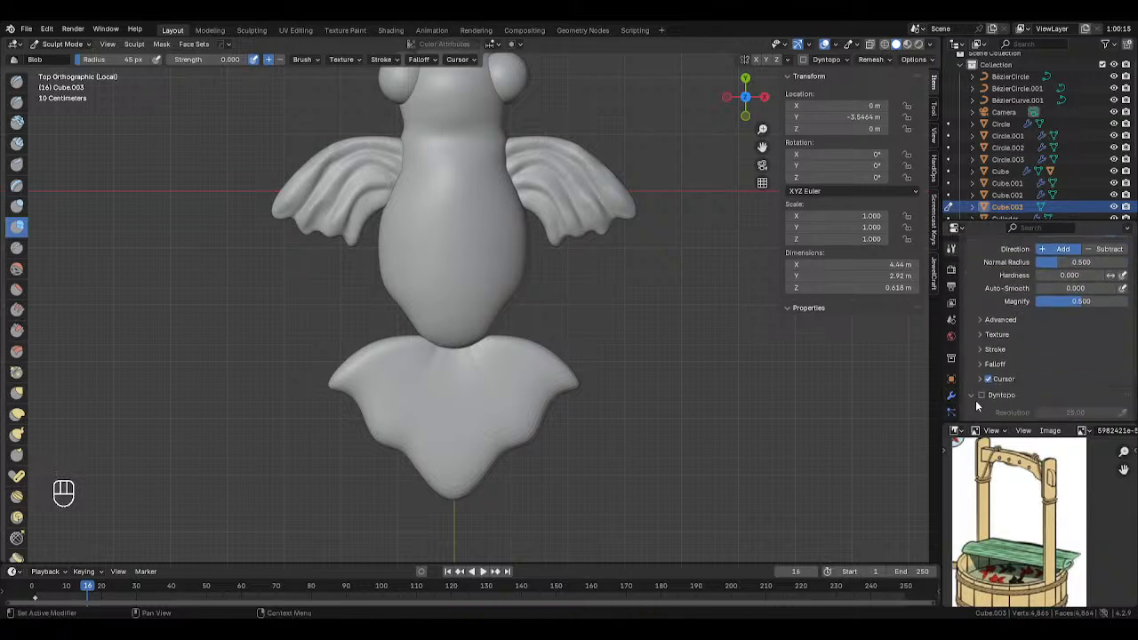
click(978, 395)
click(981, 395)
click(964, 396)
Refine the tail fin's mesh density with X-symmetric Blob strokes at 77 px and zero strength.
key(shift+s)
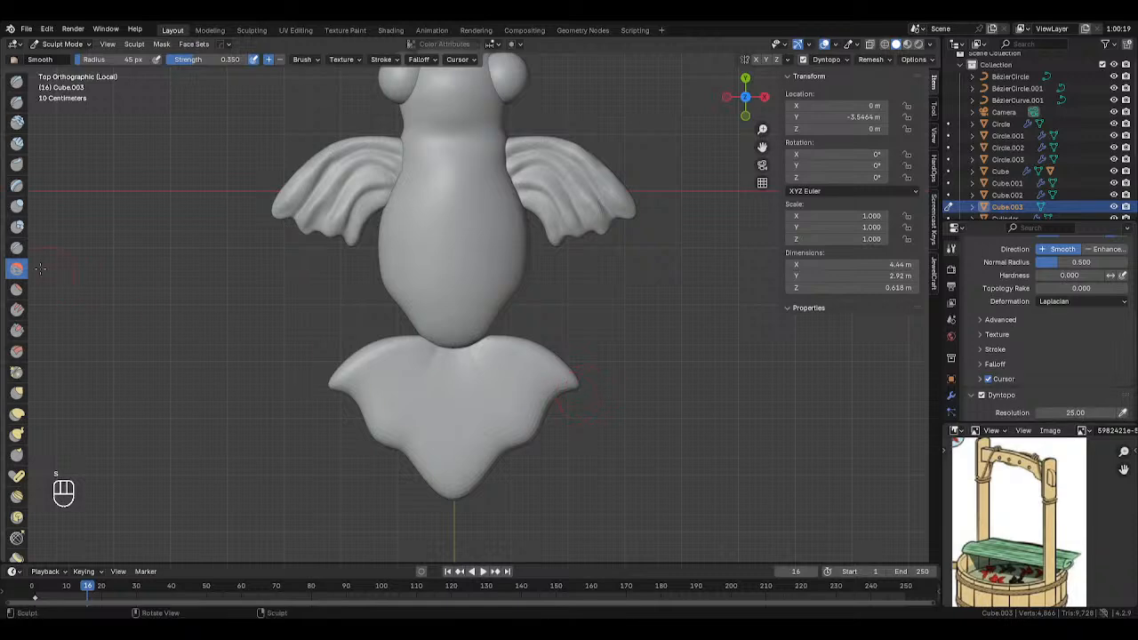
click(14, 232)
key(f)
click(681, 364)
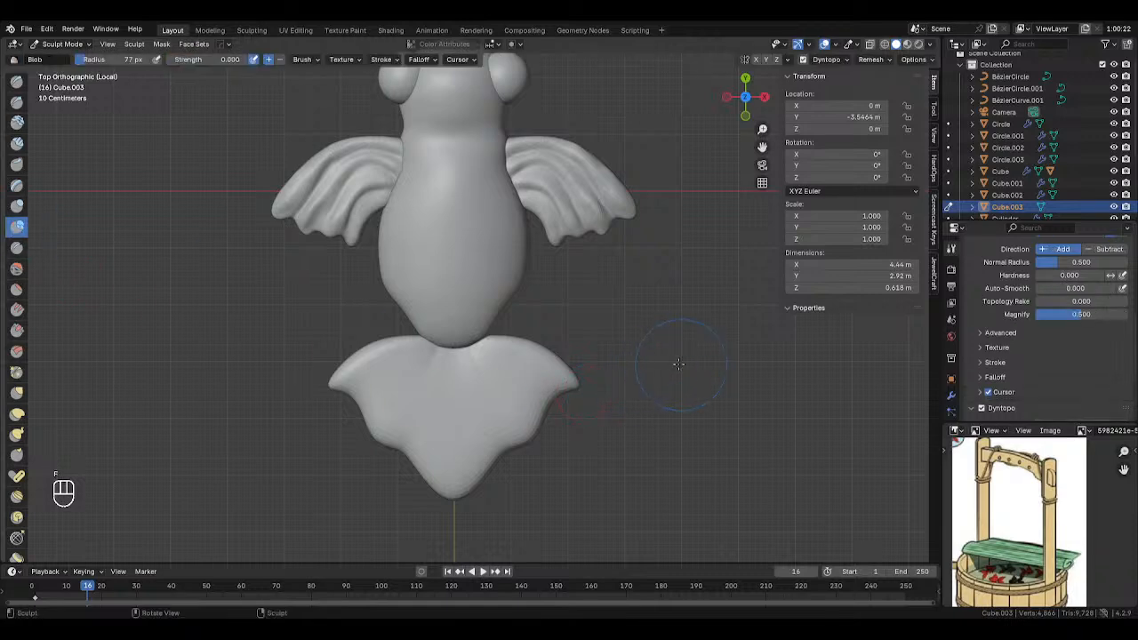
mouse_move(553, 367)
mouse_down()
mouse_move(521, 365)
mouse_move(498, 422)
mouse_move(508, 376)
mouse_move(483, 437)
mouse_move(445, 381)
mouse_move(505, 406)
mouse_move(469, 471)
mouse_move(499, 352)
mouse_up()
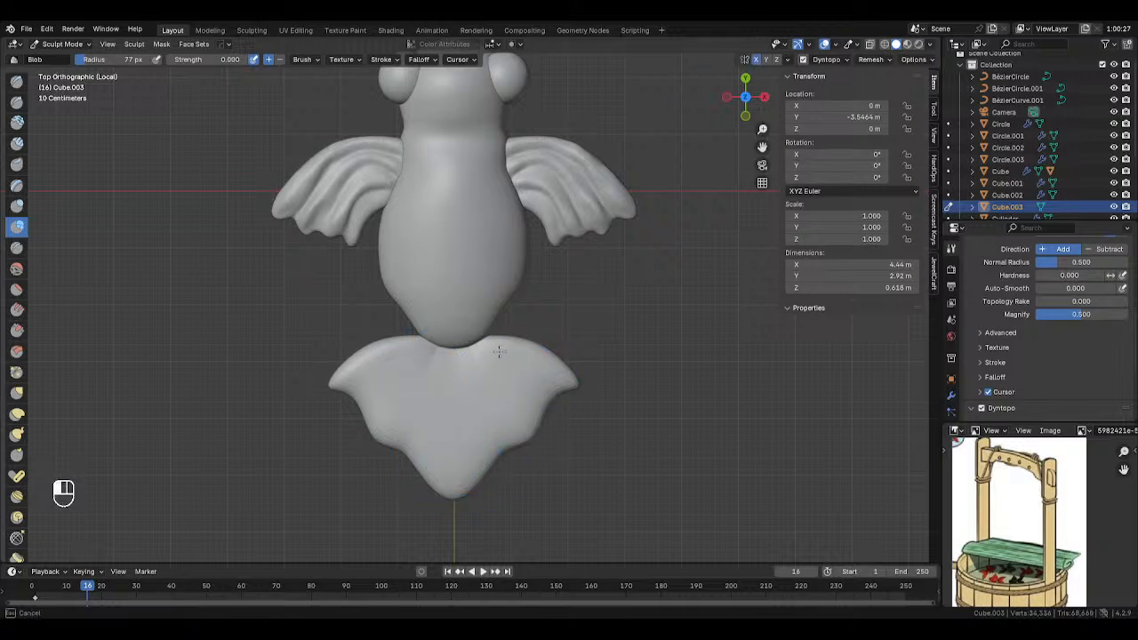
drag(516, 434, 514, 439)
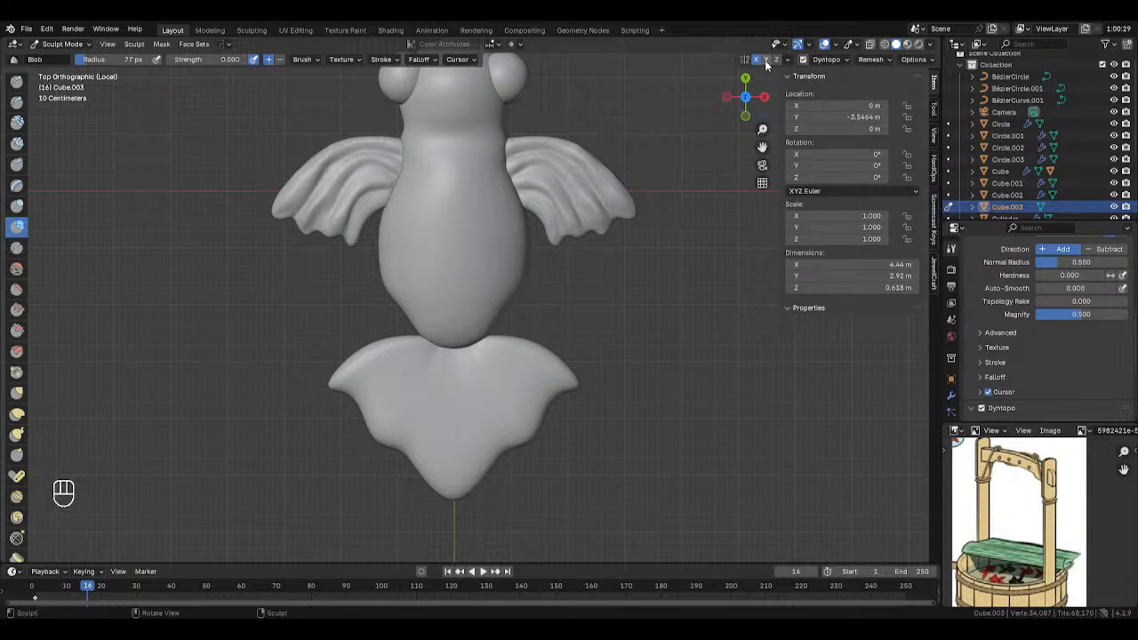
Add Z symmetry, brush over the middle and lower tail fin with Blob, and turn Dyntopo off.
click(767, 62)
mouse_move(502, 411)
mouse_down()
mouse_move(498, 392)
mouse_move(508, 436)
mouse_move(470, 381)
mouse_move(449, 458)
mouse_up()
click(985, 410)
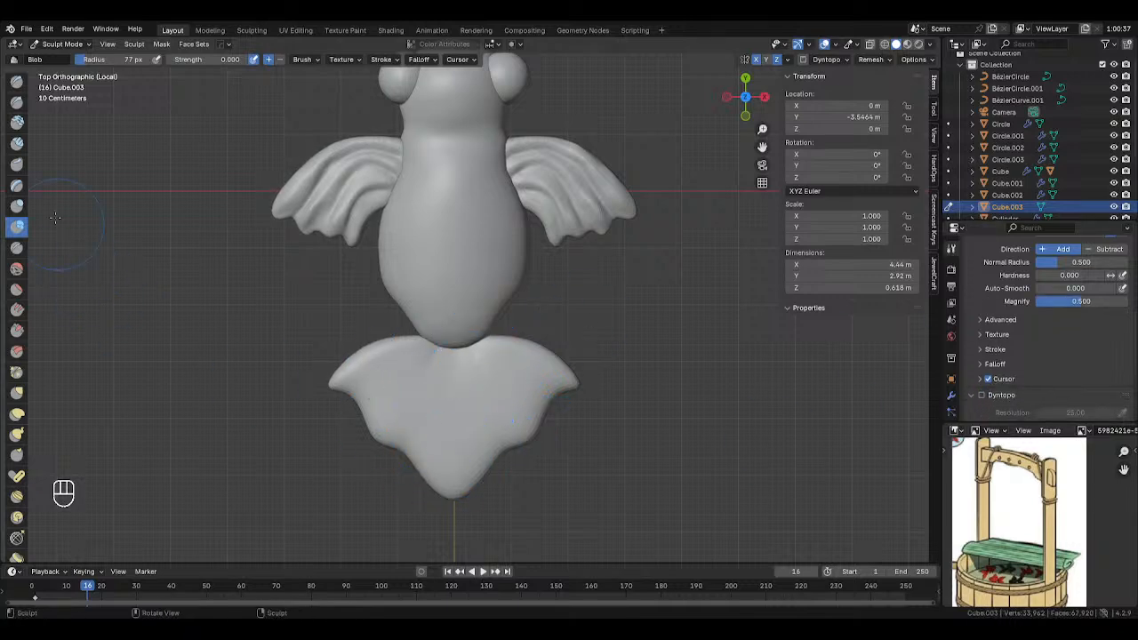
Even out the tail fin's surface and side tips with the Smooth brush at 49 px.
key(f)
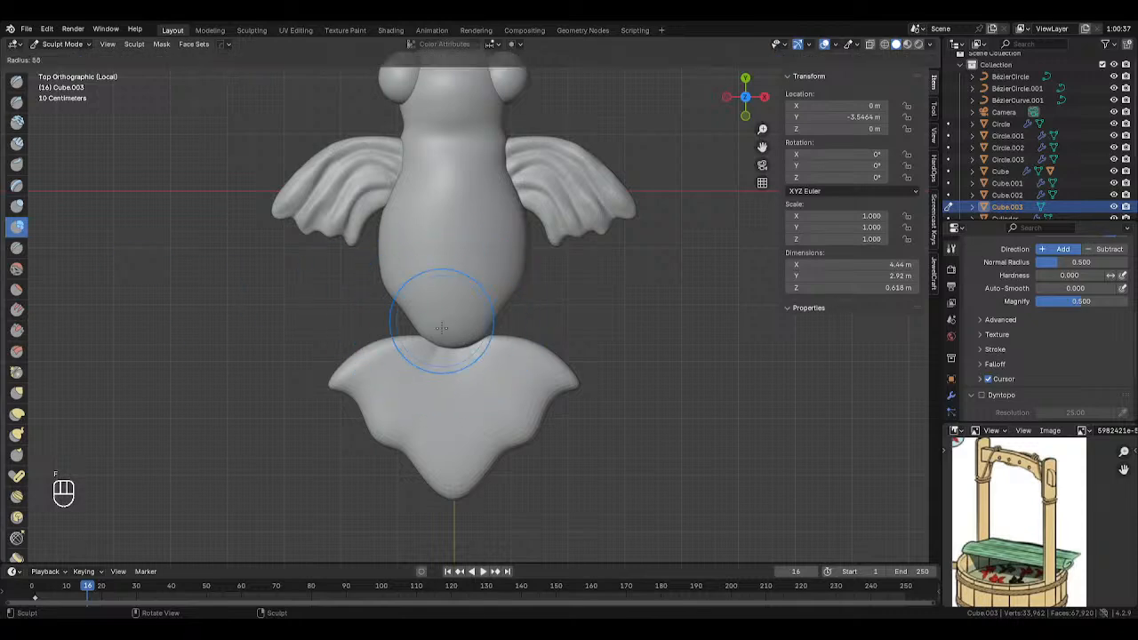
key(s)
key(f)
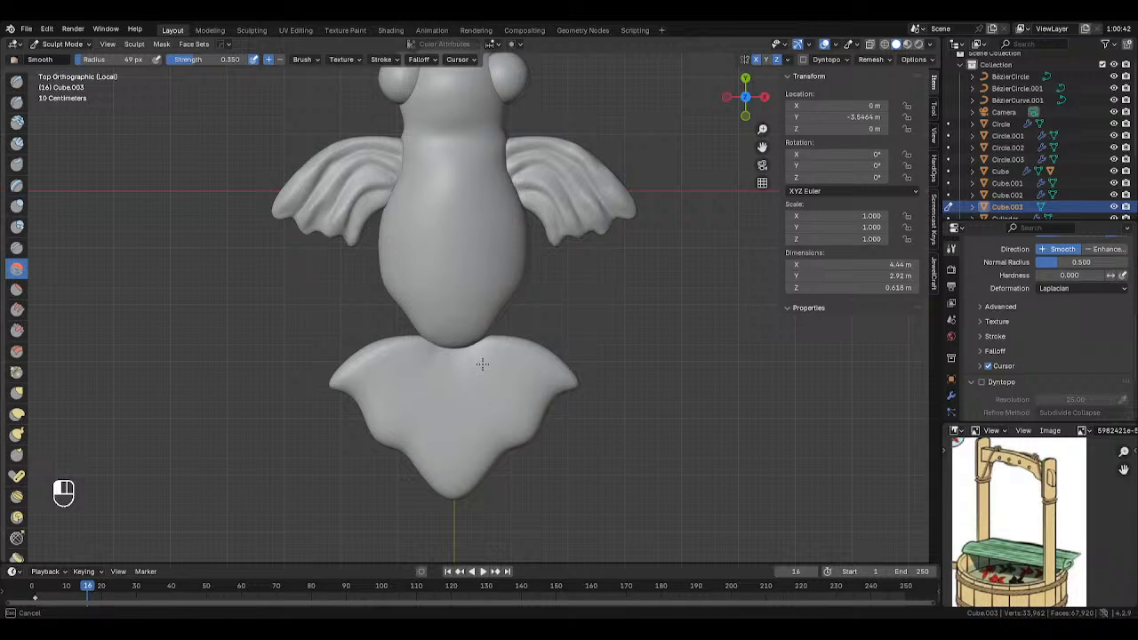
drag(556, 398, 552, 375)
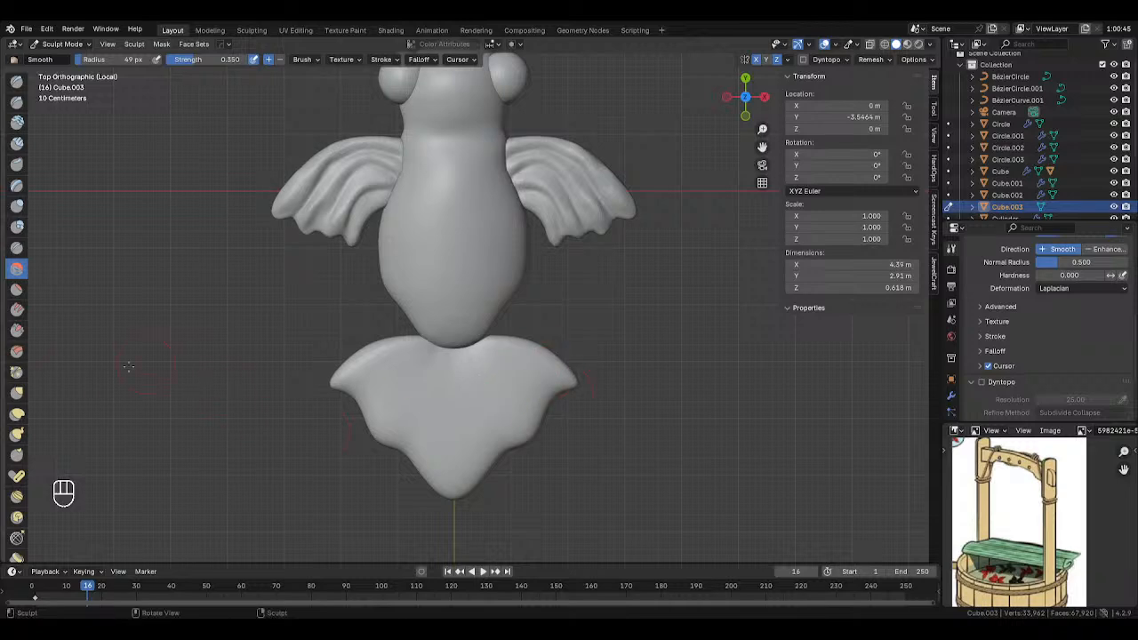
Round the tail fin's side tips and pull out the lobes below them with the Snake Hook brush at about 50 px.
key(k)
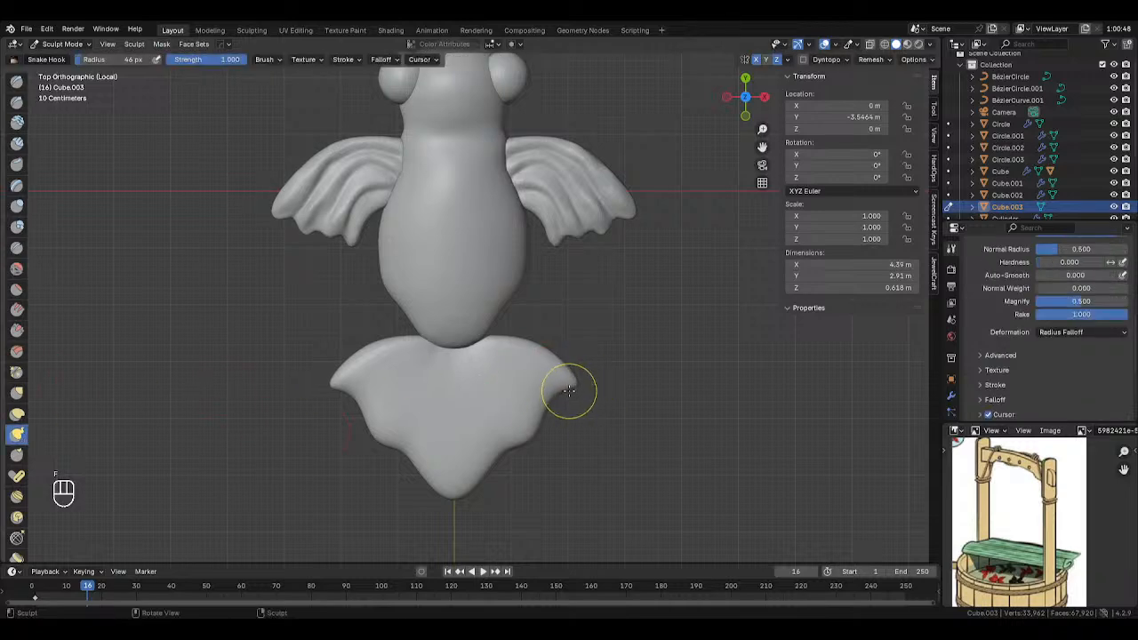
drag(569, 388, 540, 418)
key(f)
click(520, 466)
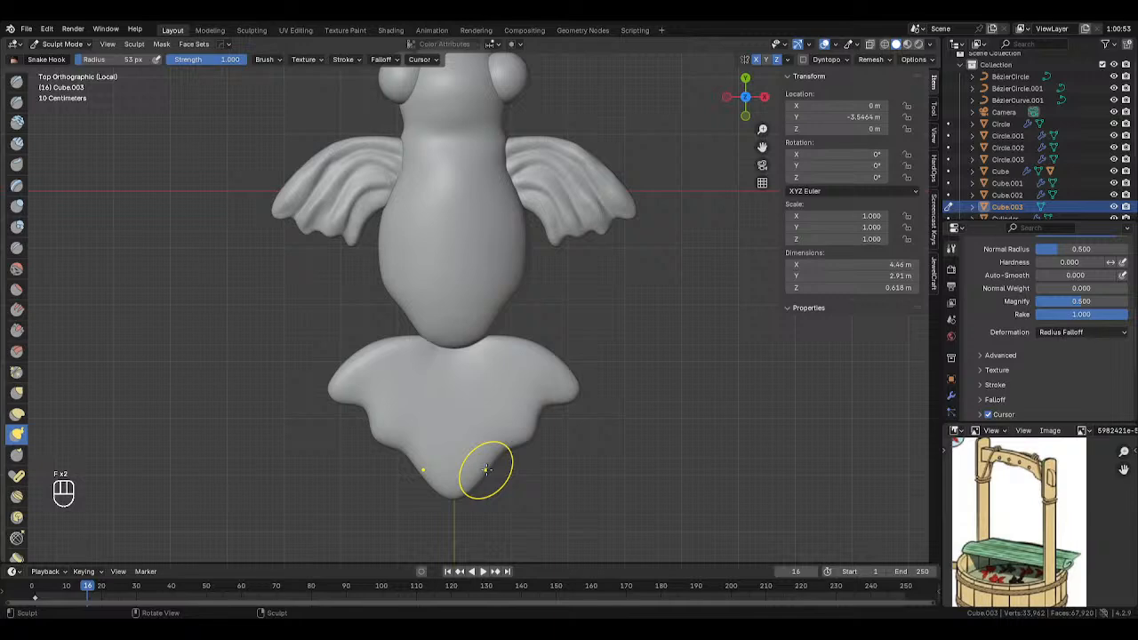
mouse_move(486, 469)
mouse_down()
mouse_move(461, 526)
mouse_move(515, 449)
mouse_move(541, 436)
mouse_move(526, 461)
mouse_move(552, 426)
mouse_up()
Pull out the tail fin's lower scallops and bottom point with Snake Hook at varying radii, and smooth the edge at 60 px.
key(f)
click(471, 493)
key(f)
click(542, 437)
key(f)
click(569, 438)
key(f)
click(526, 466)
drag(539, 451, 535, 463)
drag(517, 482, 519, 484)
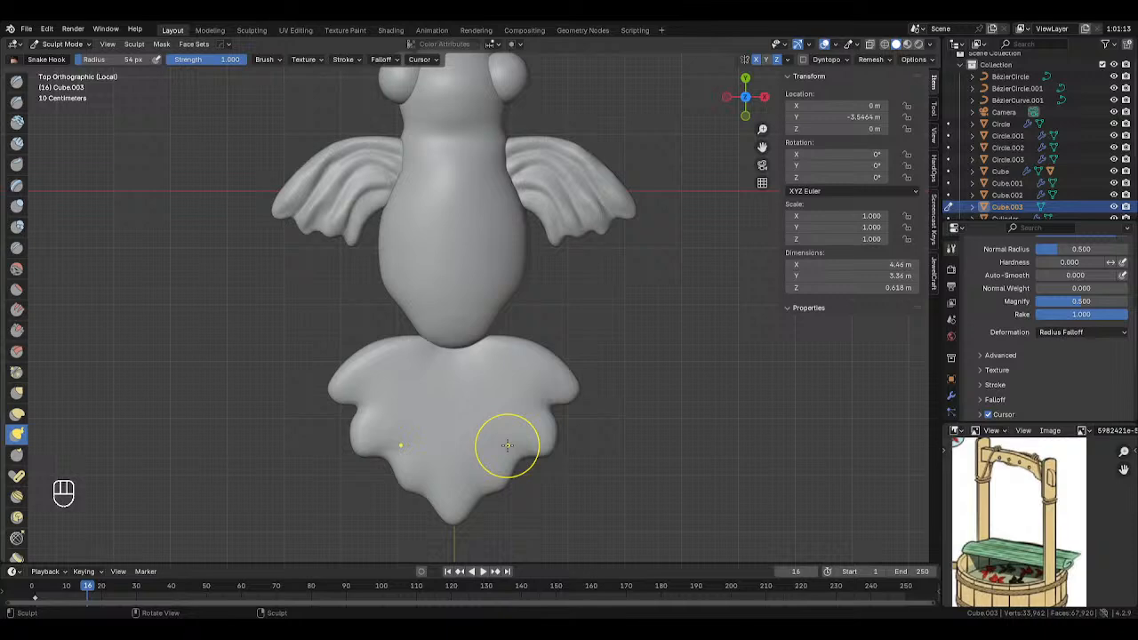
key(shift+s)
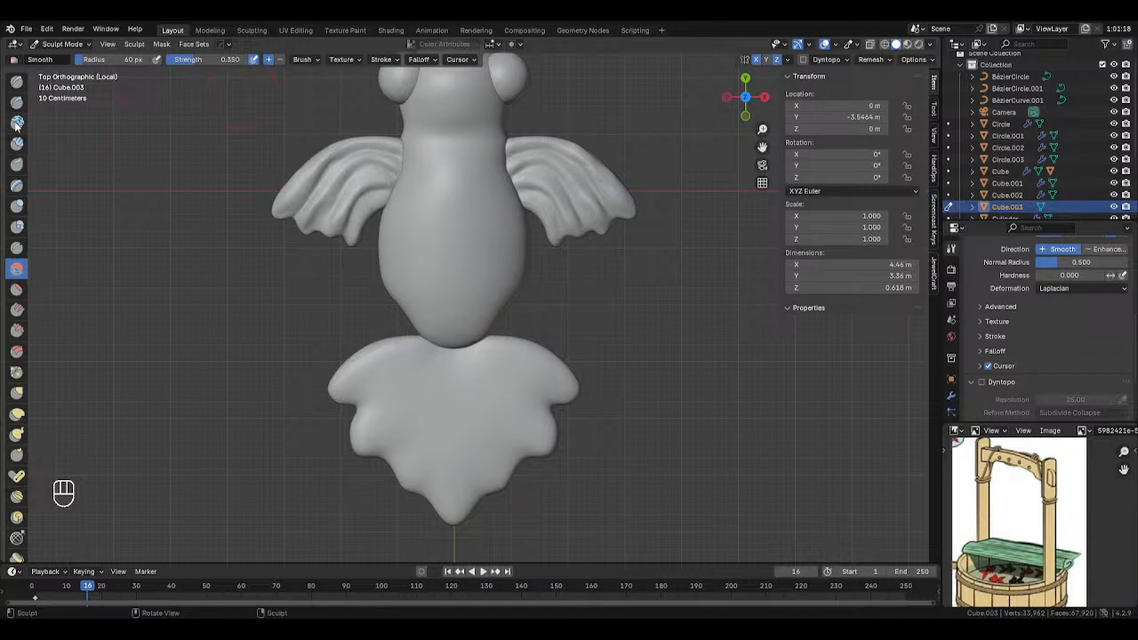
Set the Crease brush to 18 px and try grooves across the tail fin's upper half, undoing the strokes.
click(17, 247)
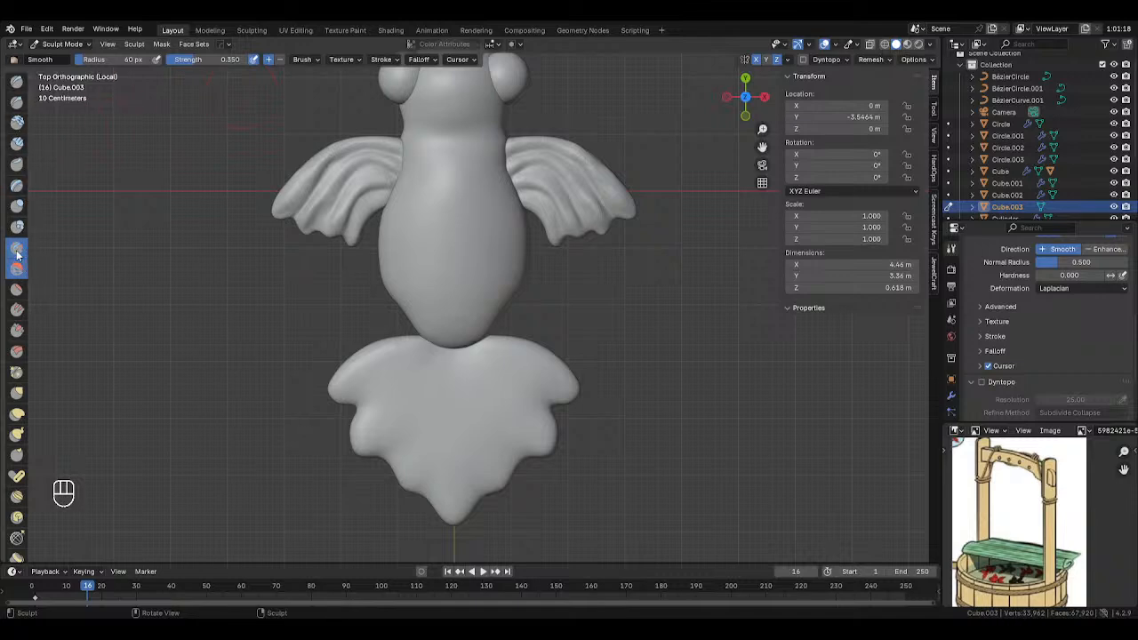
key(f)
click(435, 355)
mouse_move(434, 355)
mouse_down()
mouse_move(327, 412)
mouse_move(361, 415)
mouse_up()
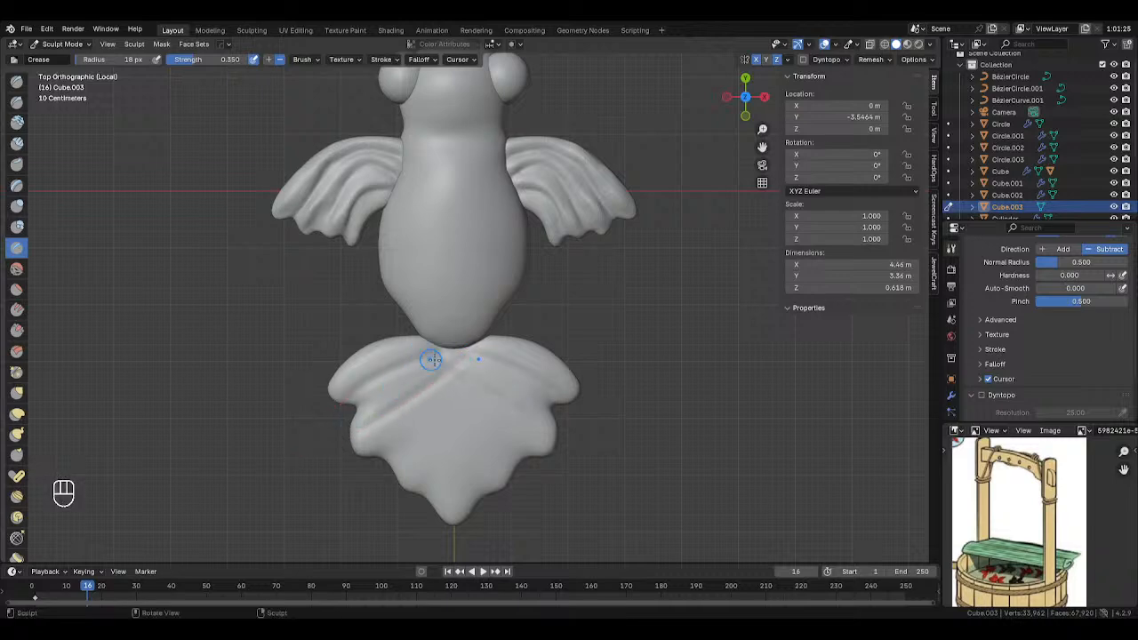
key(ctrl+z)
key(ctrl+z)
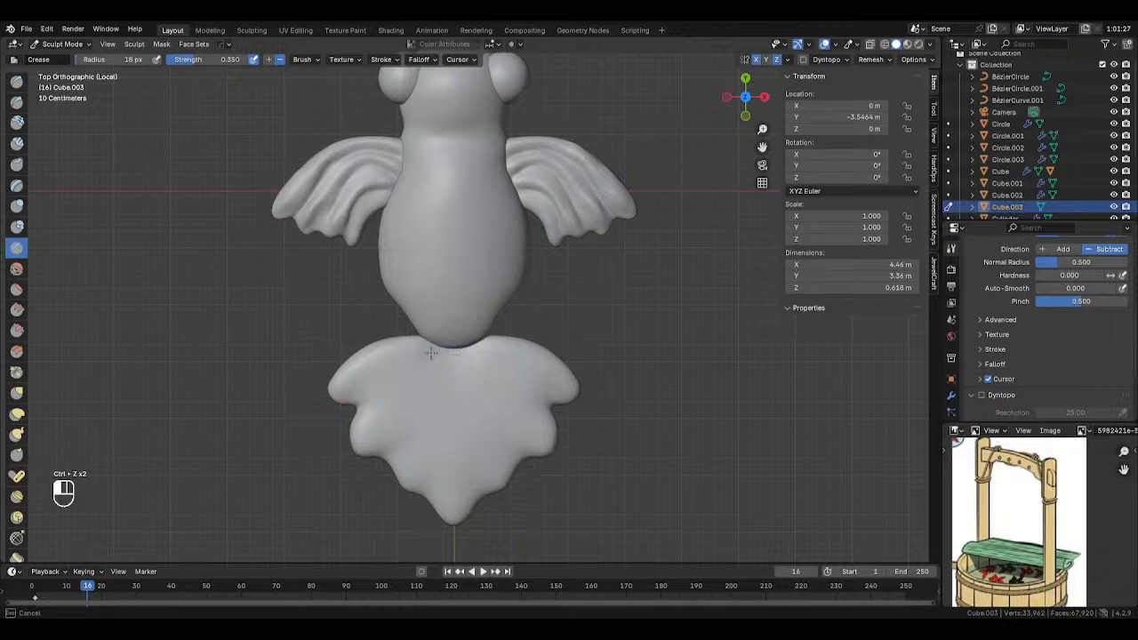
mouse_move(372, 372)
mouse_down()
mouse_move(320, 405)
mouse_move(457, 368)
mouse_up()
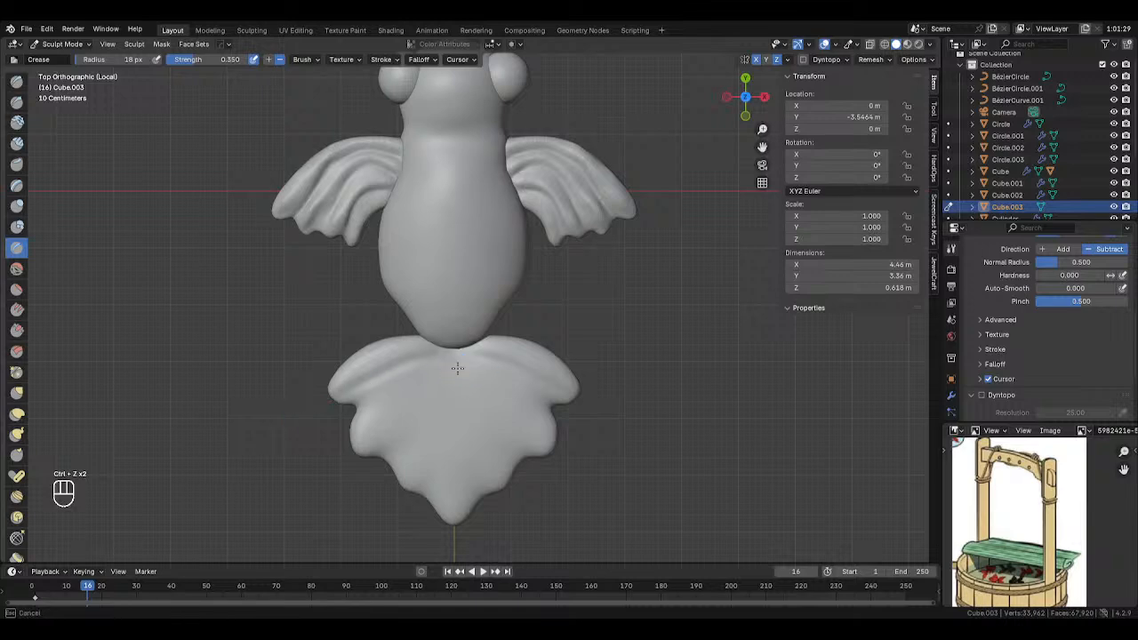
drag(325, 432, 299, 464)
mouse_move(454, 382)
mouse_down()
mouse_move(377, 422)
mouse_move(332, 471)
mouse_up()
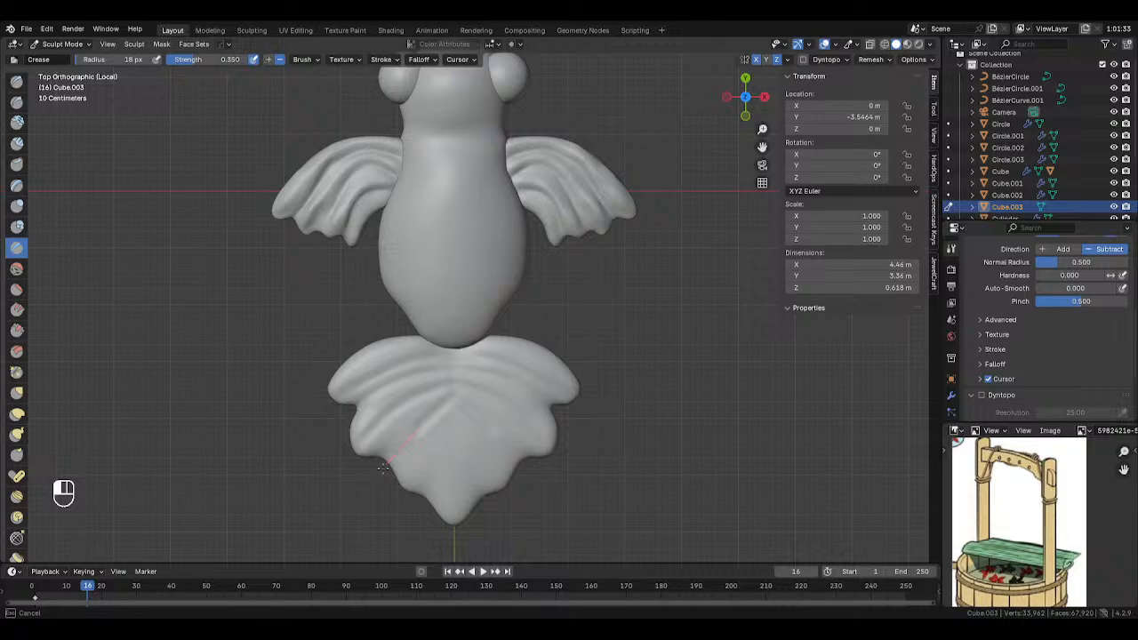
key(ctrl+z)
key(ctrl+z)
key(ctrl+z)
Carve slanting grooves from the tail fin's centre toward its upper and middle lobes with Crease, undoing unwanted strokes.
drag(456, 365, 305, 465)
key(ctrl+z)
mouse_move(439, 373)
mouse_down()
mouse_move(383, 398)
mouse_move(333, 471)
mouse_move(425, 422)
mouse_move(422, 458)
mouse_up()
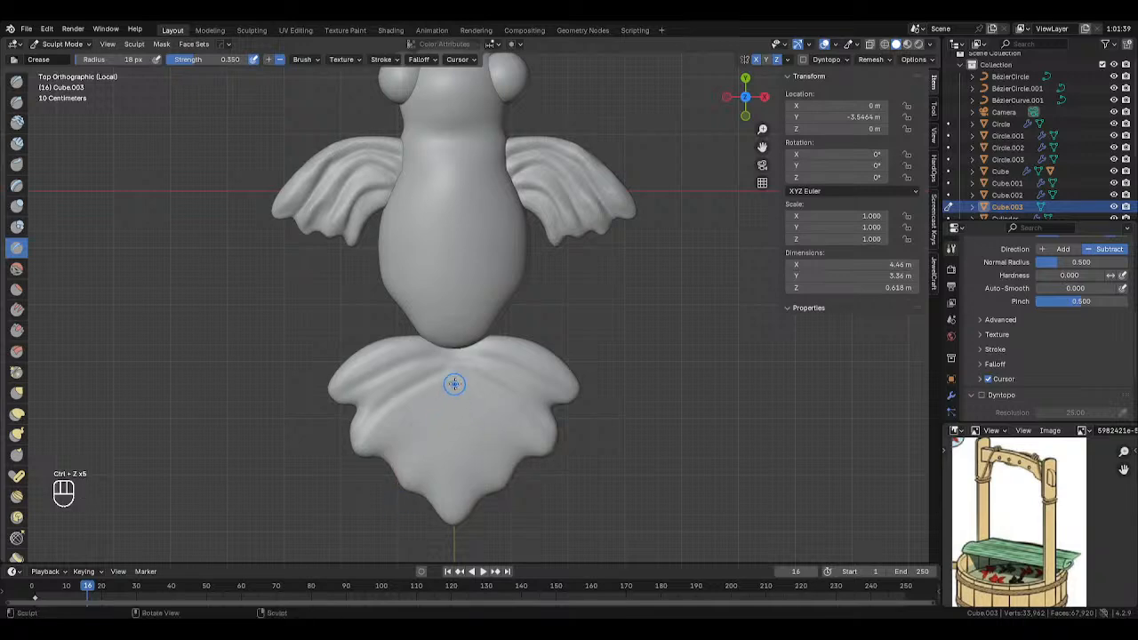
key(ctrl+z)
drag(454, 391, 414, 470)
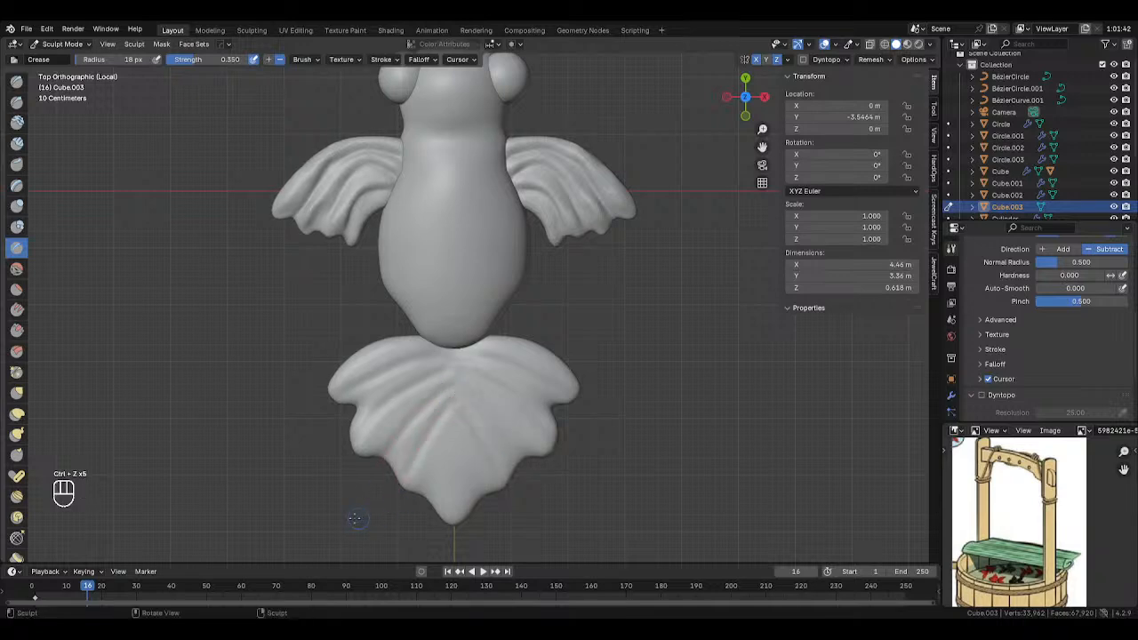
Crease steeper grooves from the tail fin's centre line down into its lower lobes, undoing the first stroke.
drag(454, 424, 429, 489)
key(ctrl+z)
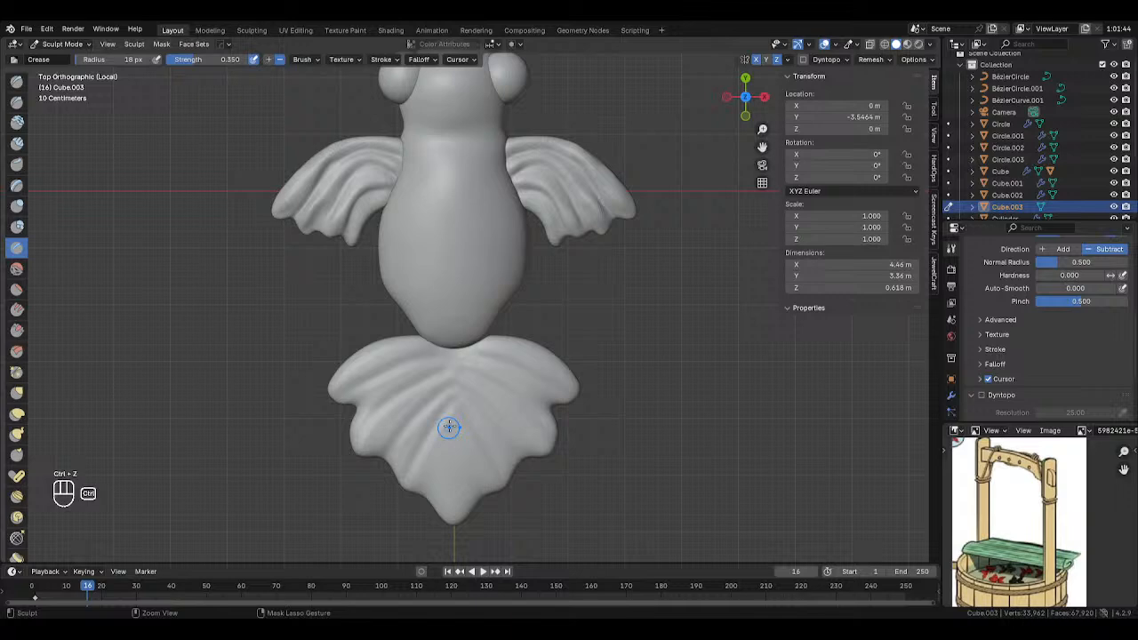
drag(457, 412, 435, 471)
shift+middle_drag(432, 418, 436, 260)
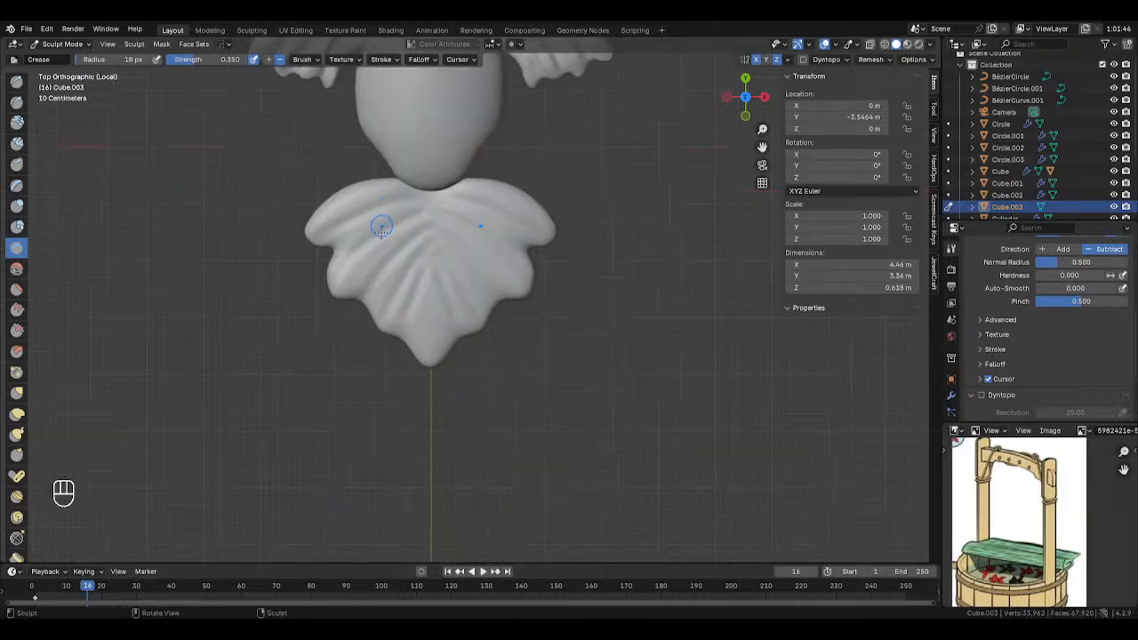
drag(434, 251, 429, 265)
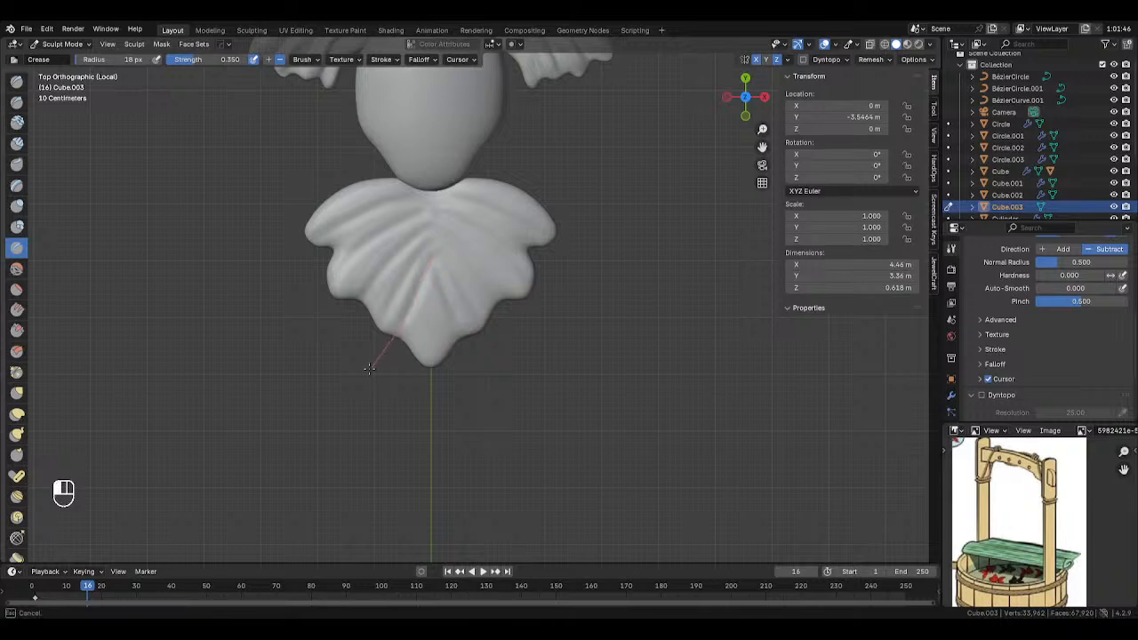
Crease narrow grooves around the tail fin's bottom point and deepen the adjoining lower folds.
drag(369, 368, 394, 317)
shift+middle_drag(394, 317, 416, 401)
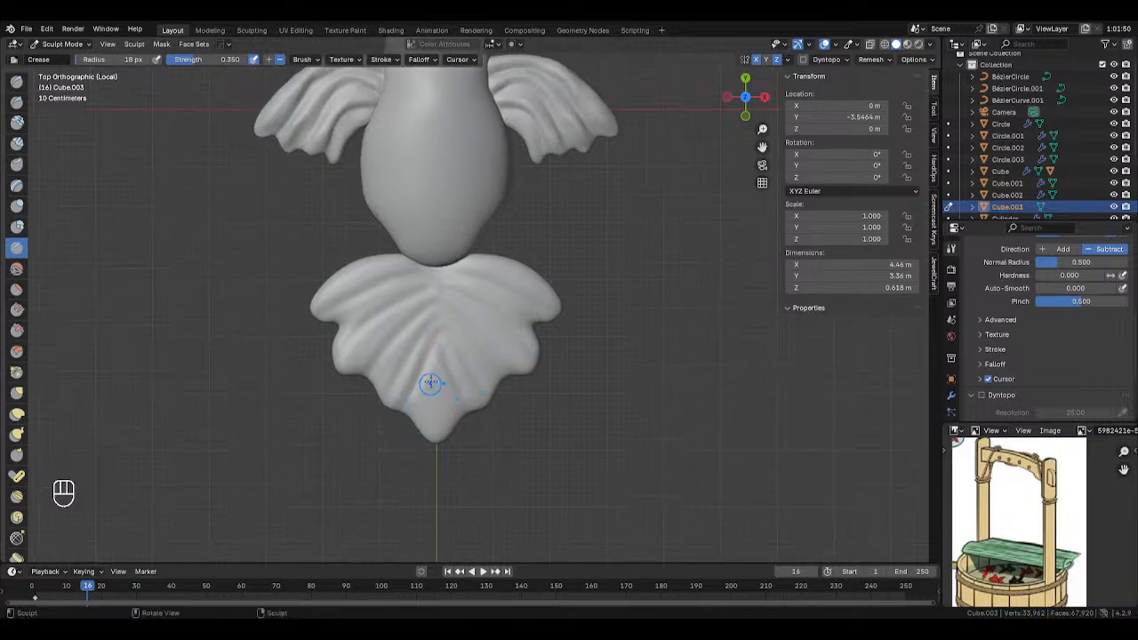
drag(430, 382, 439, 364)
drag(437, 456, 431, 370)
mouse_move(428, 485)
mouse_down()
mouse_move(432, 365)
mouse_move(399, 430)
mouse_up()
drag(432, 325, 425, 327)
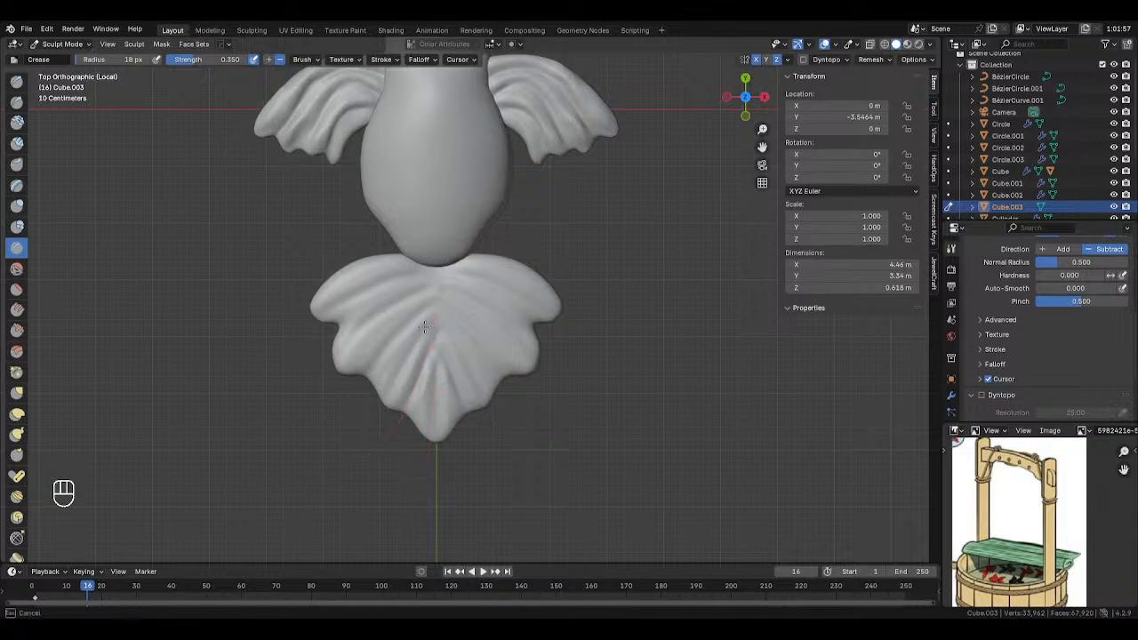
drag(350, 465, 351, 464)
Deepen the creases fanning from the tail fin's base to its upper side lobes, redoing the topmost stroke.
drag(432, 297, 350, 389)
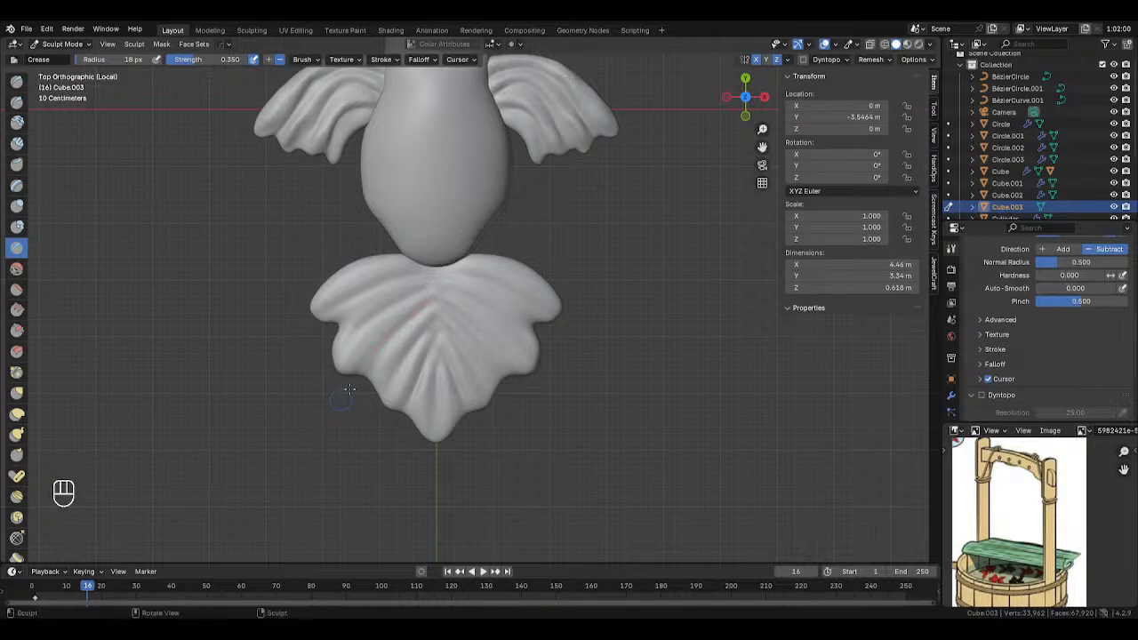
drag(430, 289, 303, 351)
mouse_move(428, 270)
mouse_down()
mouse_move(240, 366)
mouse_move(272, 337)
mouse_up()
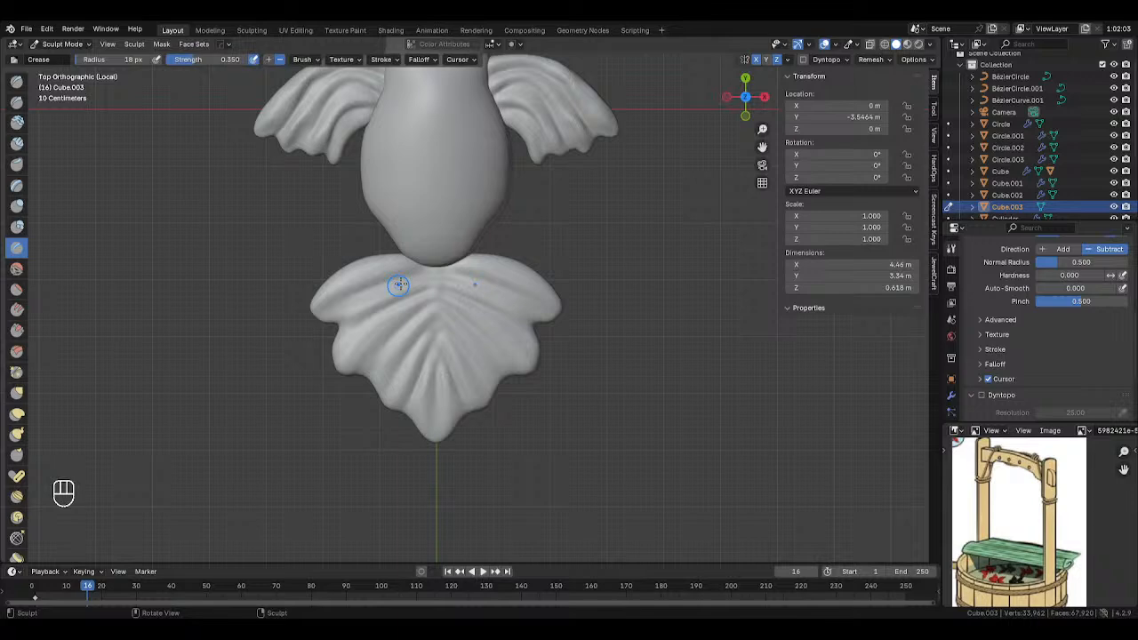
key(ctrl+z)
mouse_move(419, 273)
mouse_down()
mouse_move(255, 348)
mouse_move(249, 338)
mouse_up()
drag(408, 299, 272, 416)
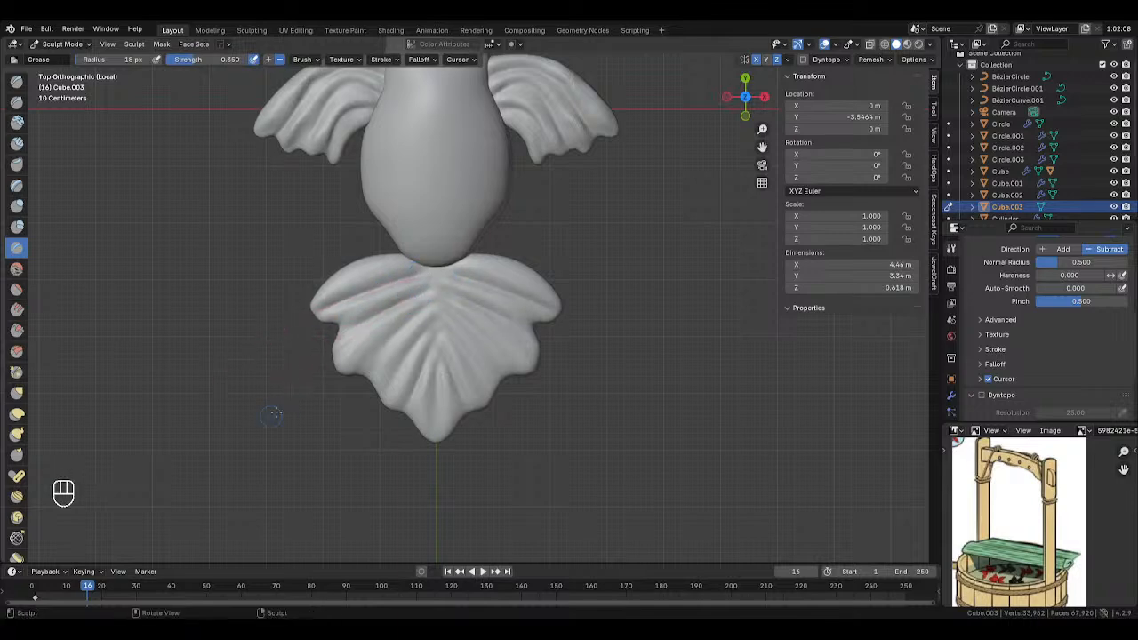
Reinforce the tail fin's middle and lower grooves and the upper side groove with more Crease strokes.
drag(415, 316, 299, 469)
drag(410, 323, 307, 455)
drag(426, 356, 433, 407)
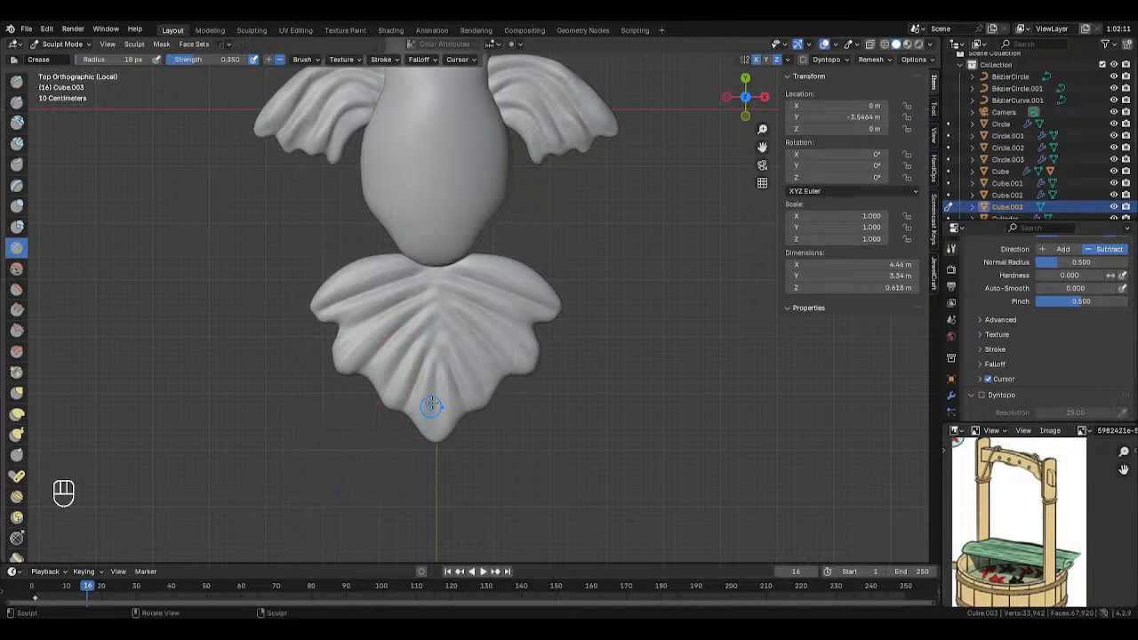
drag(483, 284, 578, 324)
Bend the tail fin's side tips slightly inward and down with Snake Hook at 103 px, undoing a stray stroke.
click(16, 434)
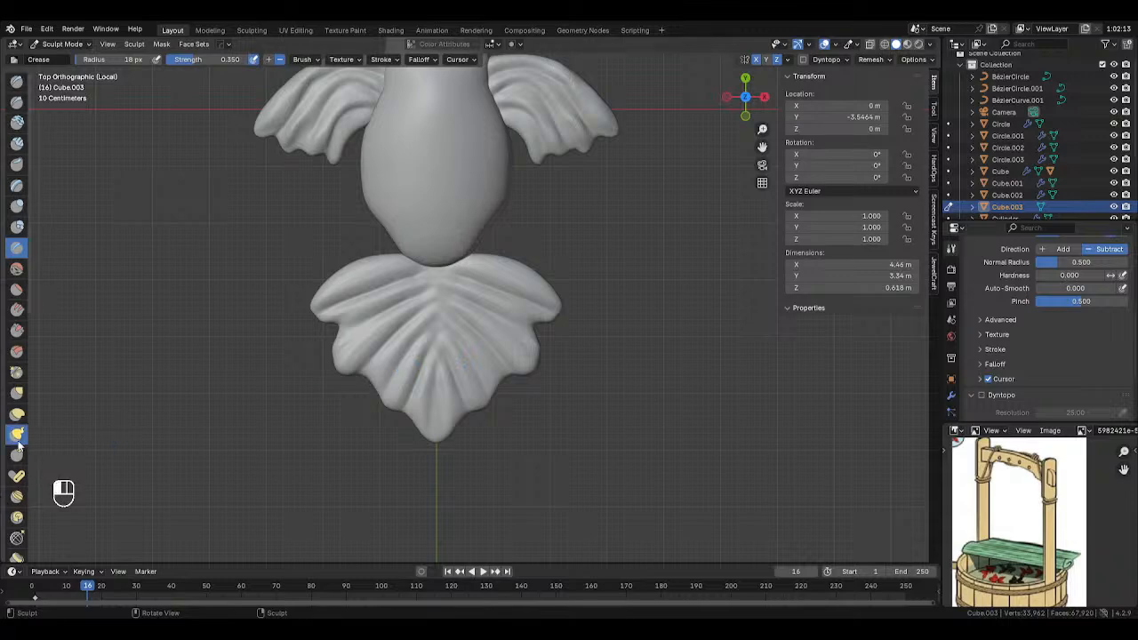
key(f)
click(574, 300)
drag(556, 303, 560, 312)
key(ctrl+z)
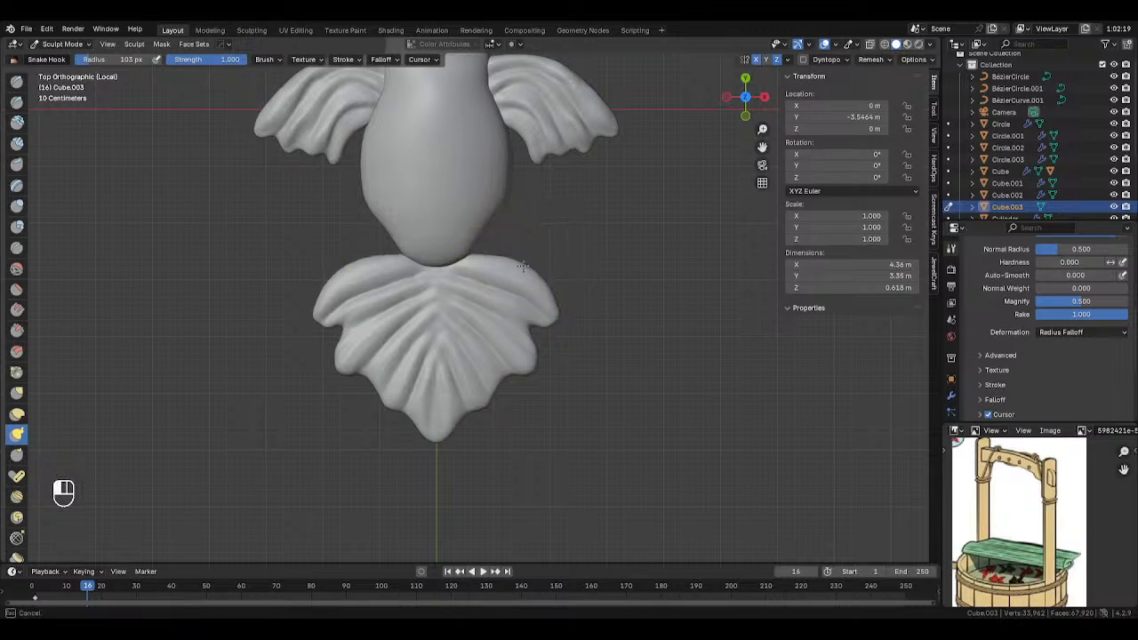
Reshape the upper edge of the tail fin's side lobes with short Snake Hook strokes at 70 px.
key(f)
click(506, 262)
drag(508, 267, 519, 261)
drag(521, 265, 528, 265)
drag(530, 267, 537, 269)
drag(537, 271, 532, 268)
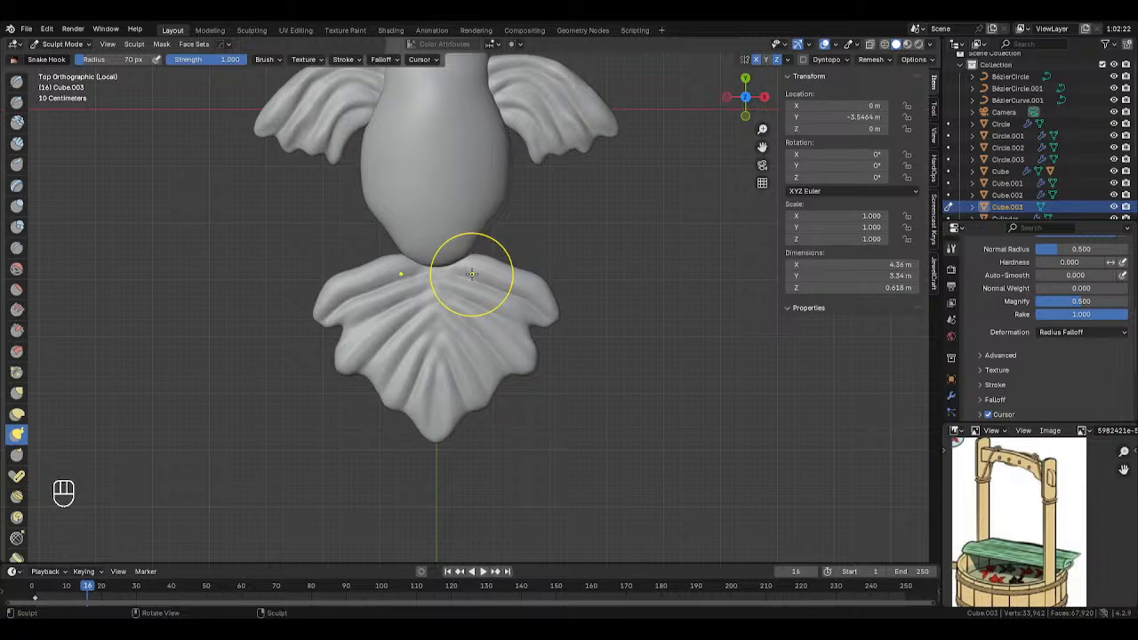
Return to Object Mode and apply the Mirror modifier on the fish's eyes.
scroll(688, 183, down, 2)
mouse_move(566, 196)
shift+middle_down()
mouse_move(577, 300)
mouse_move(584, 239)
mouse_move(609, 282)
mouse_move(530, 232)
shift+middle_up()
scroll(577, 298, up, 1)
key(Tab)
key(z)
key(z)
click(517, 196)
click(530, 231)
click(951, 396)
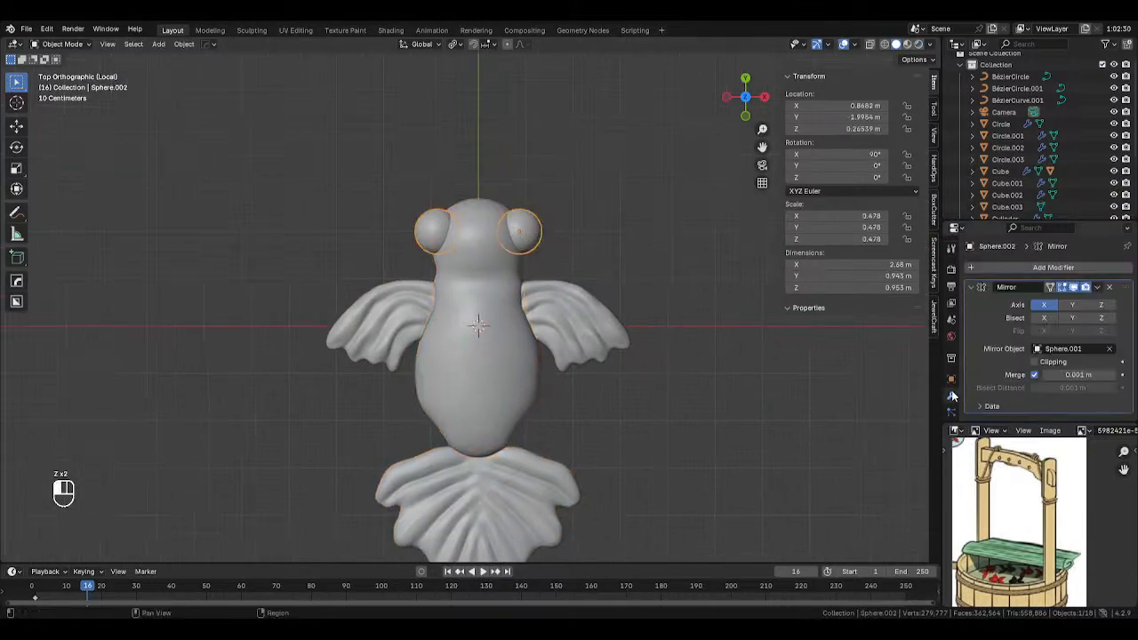
click(1099, 287)
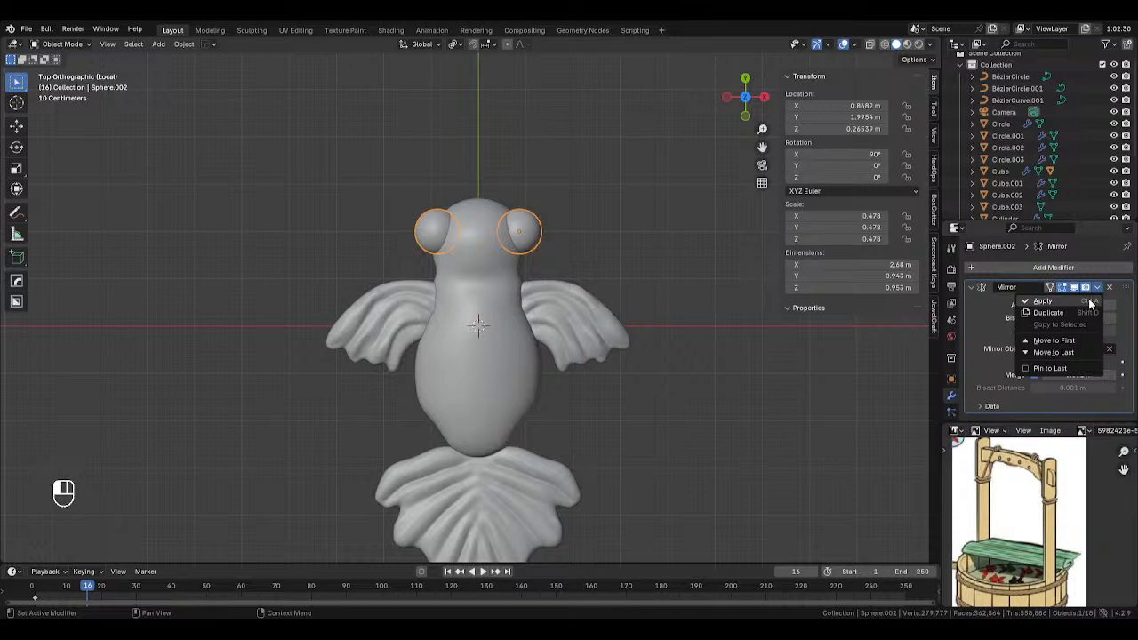
click(1090, 304)
Add a Boolean modifier to the fish's body, set it to Union, and use the eyes as its object.
click(1062, 267)
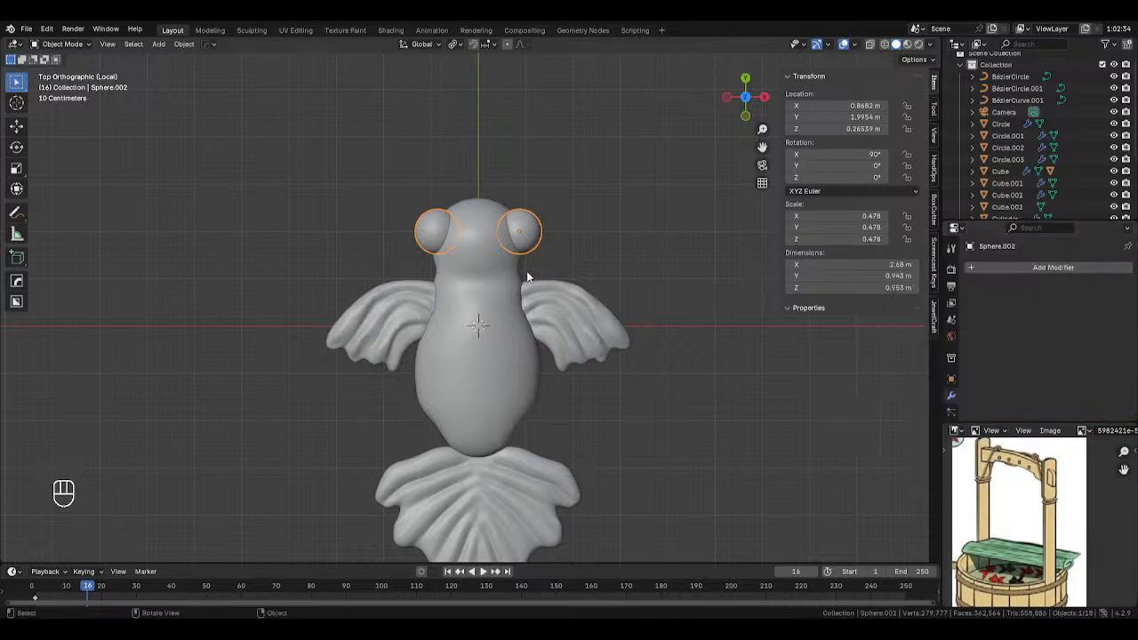
click(1034, 269)
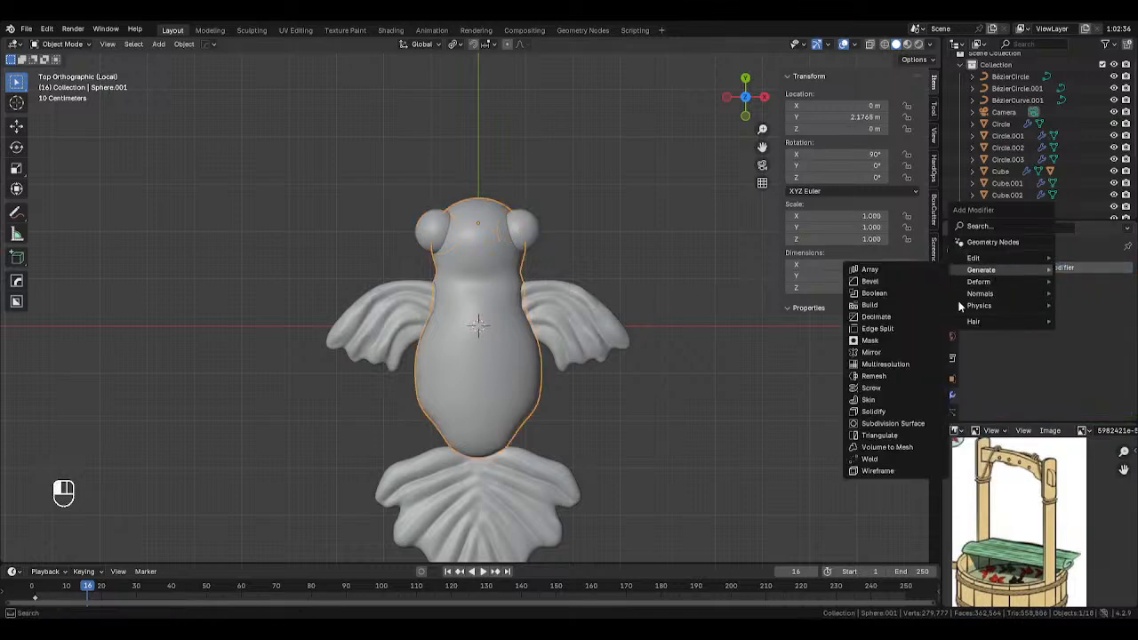
mouse_move(994, 282)
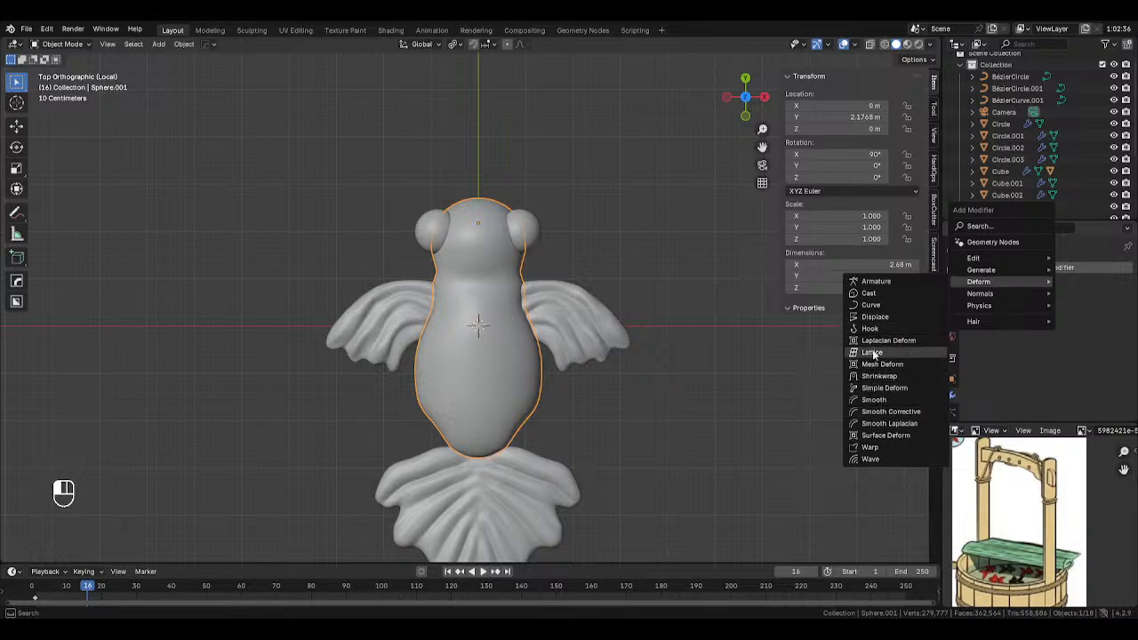
click(896, 294)
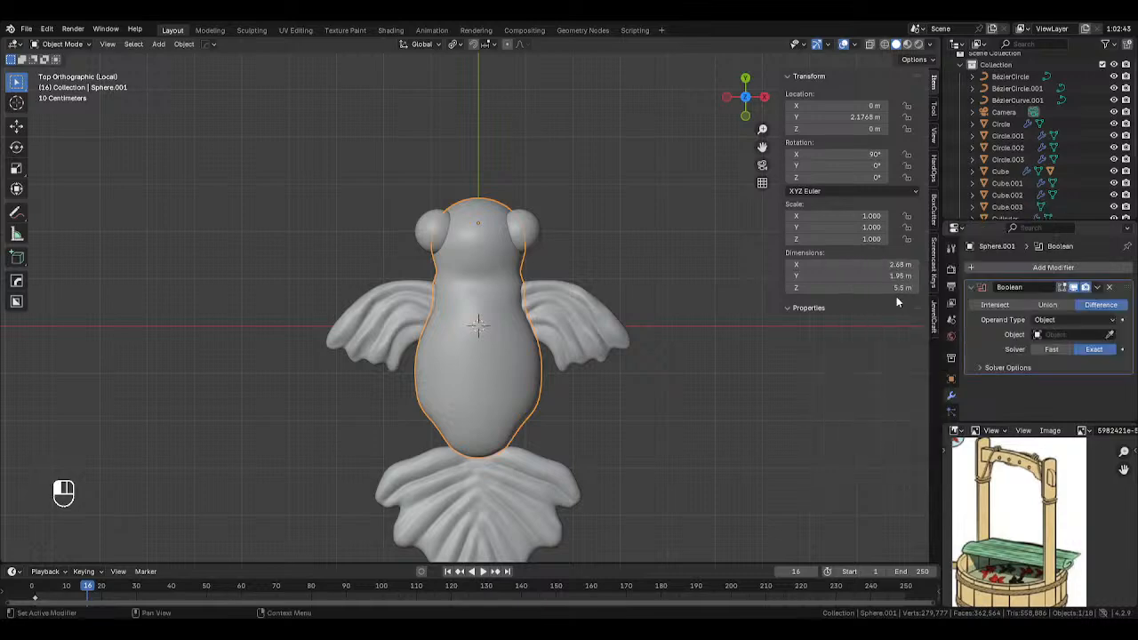
click(1047, 305)
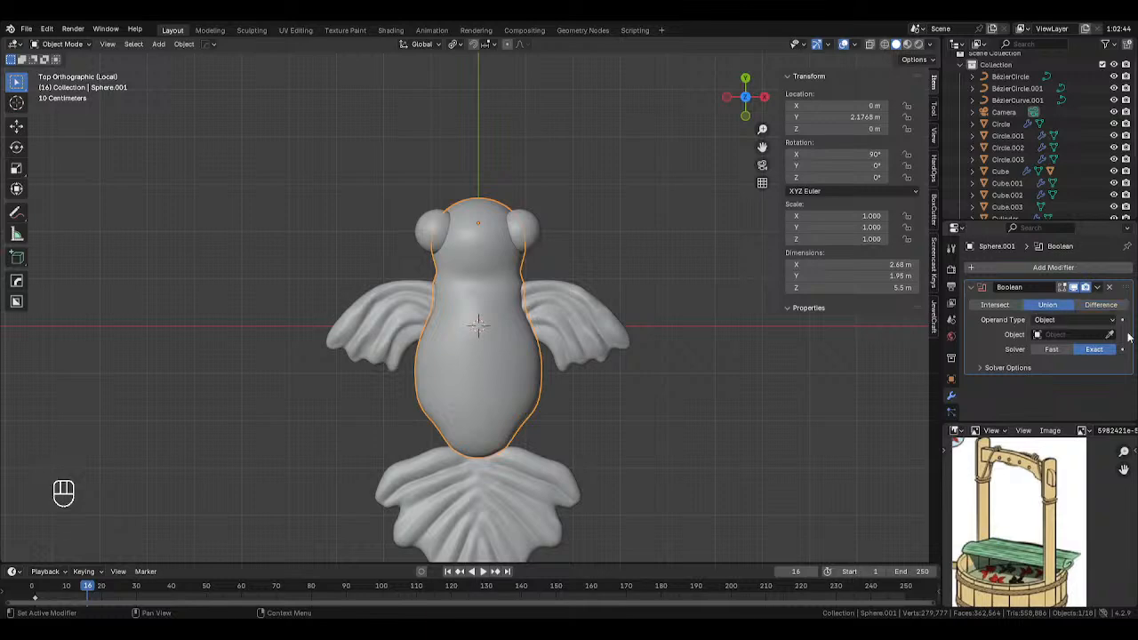
click(534, 224)
Apply the body's Boolean modifier and delete the leftover separate eyes object.
click(1097, 288)
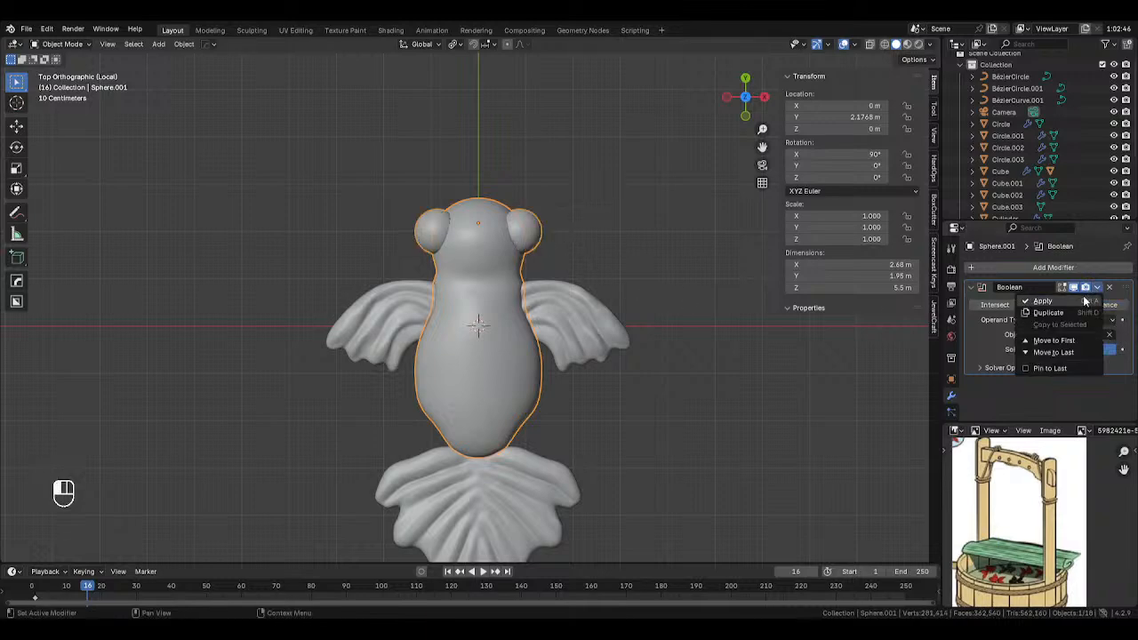
key(ctrl+a)
click(531, 220)
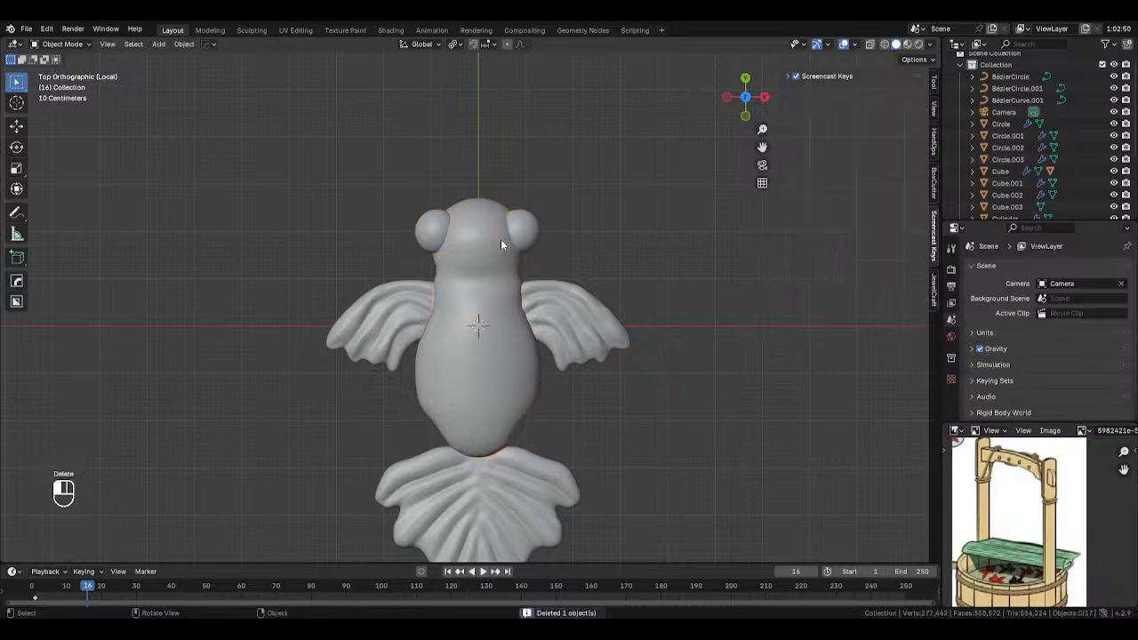
key(Delete)
Put the merged fish body into Sculpt Mode, choose the Blob brush, and enable Dyntopo.
scroll(581, 287, up, 4)
key(ctrl+Tab)
click(554, 293)
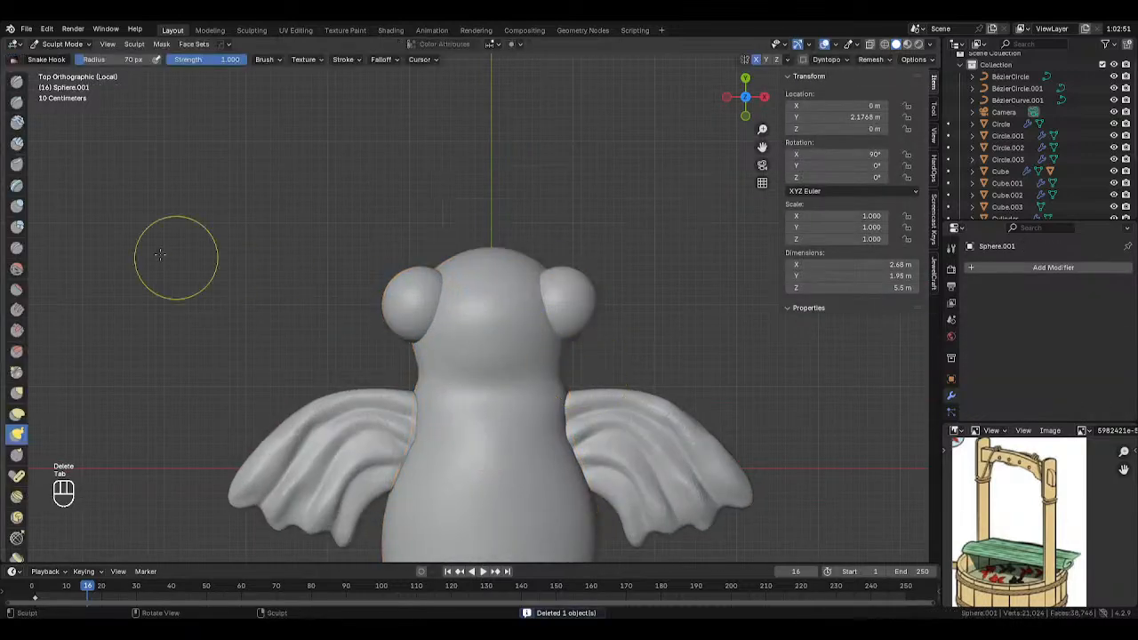
click(17, 226)
click(951, 247)
scroll(1018, 367, down, 8)
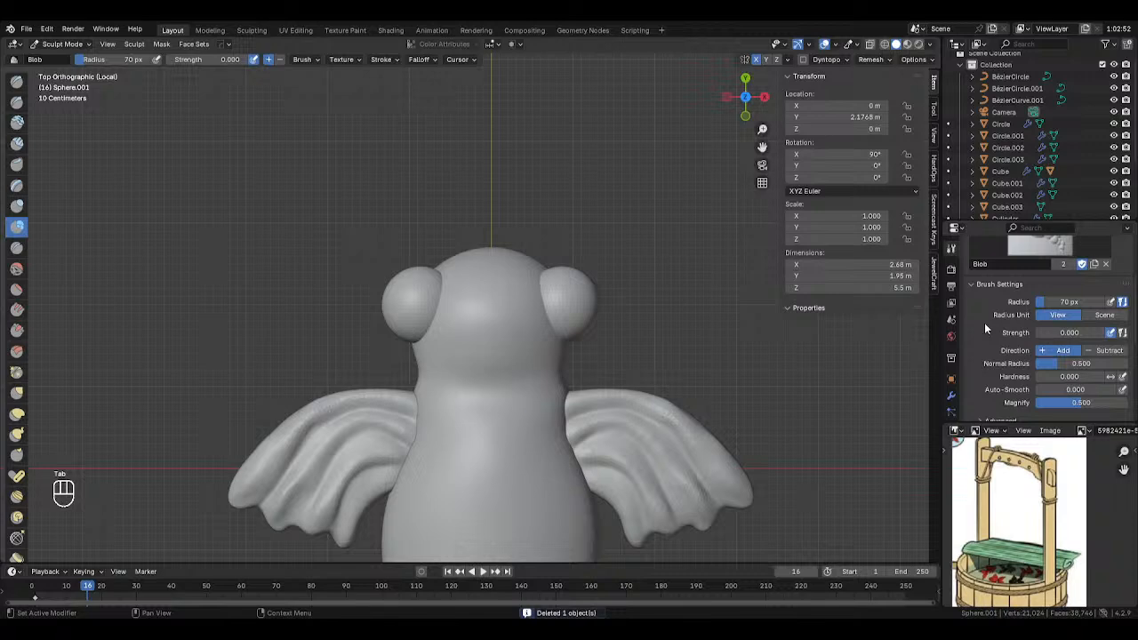
click(981, 378)
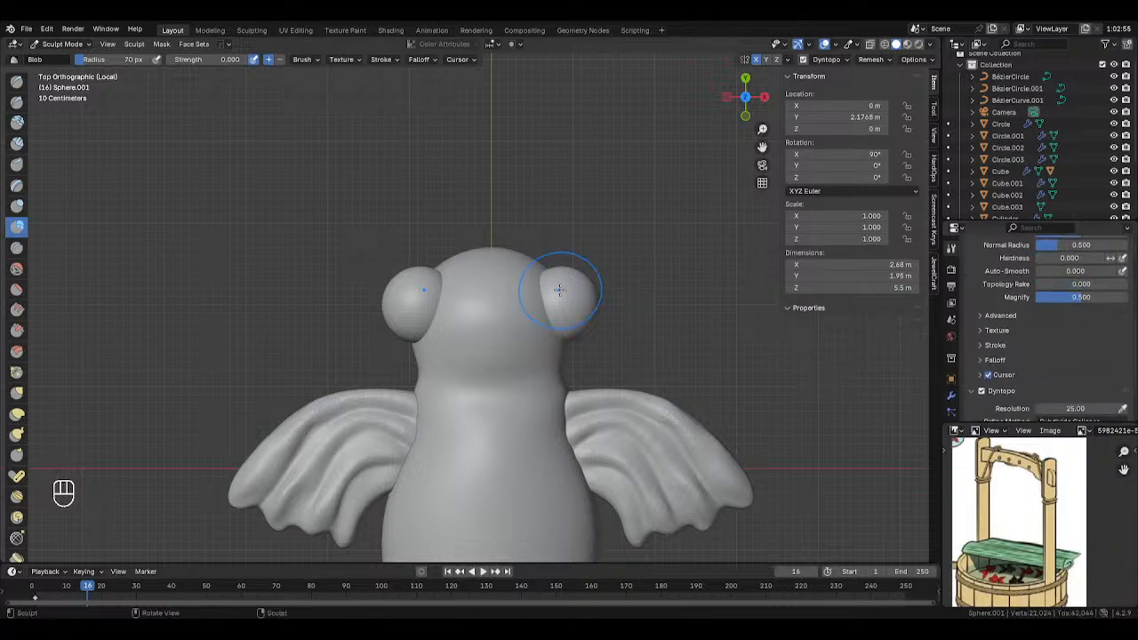
Brush over the fish's eyes and their joints with the head using the Blob brush at zero strength to add Dyntopo mesh detail.
drag(566, 322, 563, 331)
mouse_move(531, 264)
mouse_down()
mouse_move(574, 323)
mouse_move(601, 326)
mouse_up()
scroll(629, 333, down, 2)
shift+middle_drag(634, 324, 630, 251)
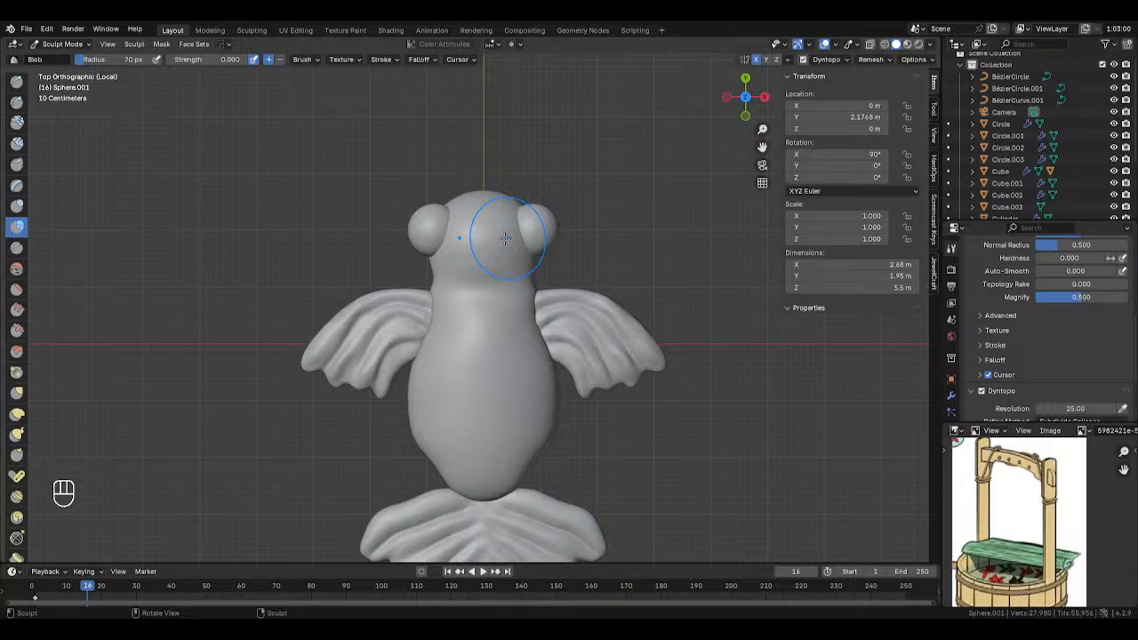
Disable Dyntopo and soften the seams between the eyes and the head with the Smooth brush at 40 px radius.
key(shift+s)
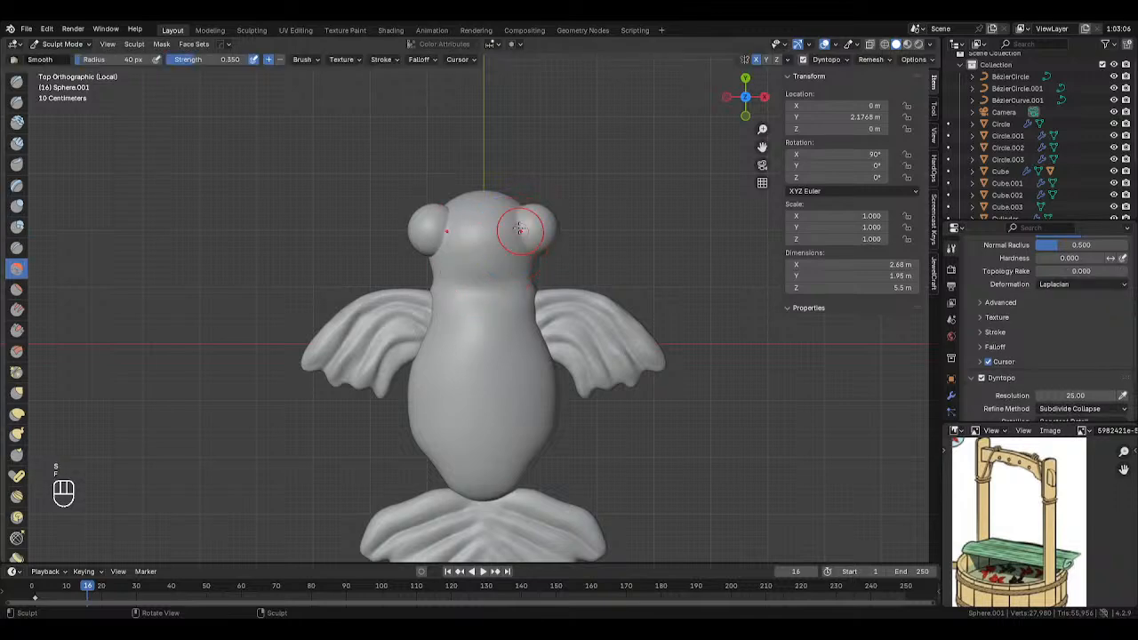
click(982, 378)
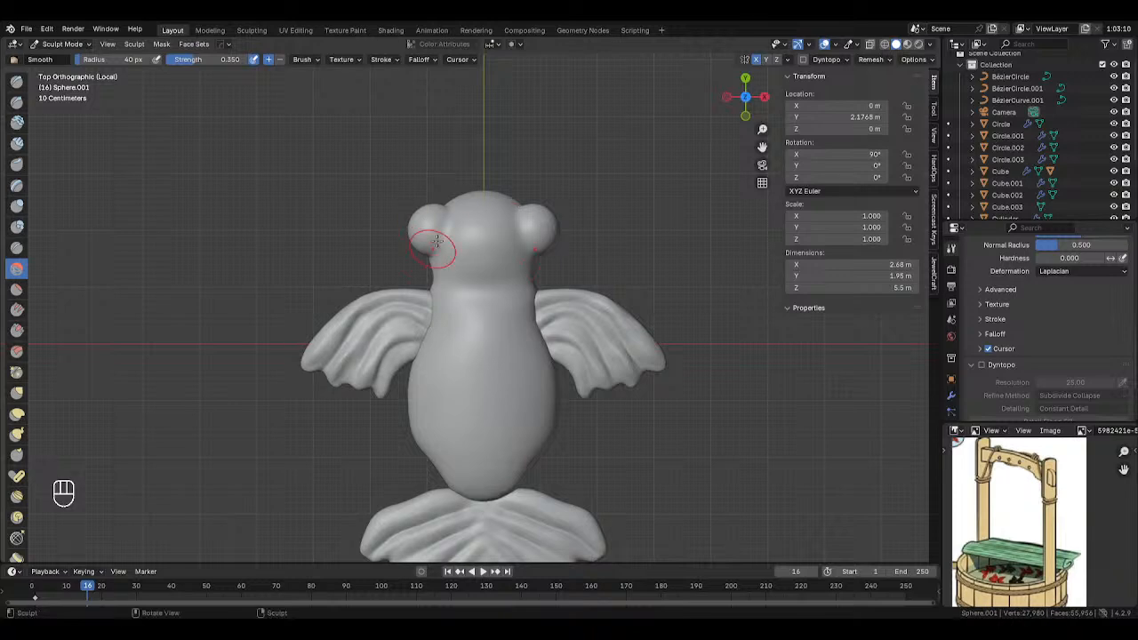
mouse_move(435, 248)
mouse_down()
mouse_move(444, 212)
mouse_move(449, 220)
mouse_up()
Mask the outer part of both eyeballs using the Mask brush at strength 1 and 24 px radius.
key(m)
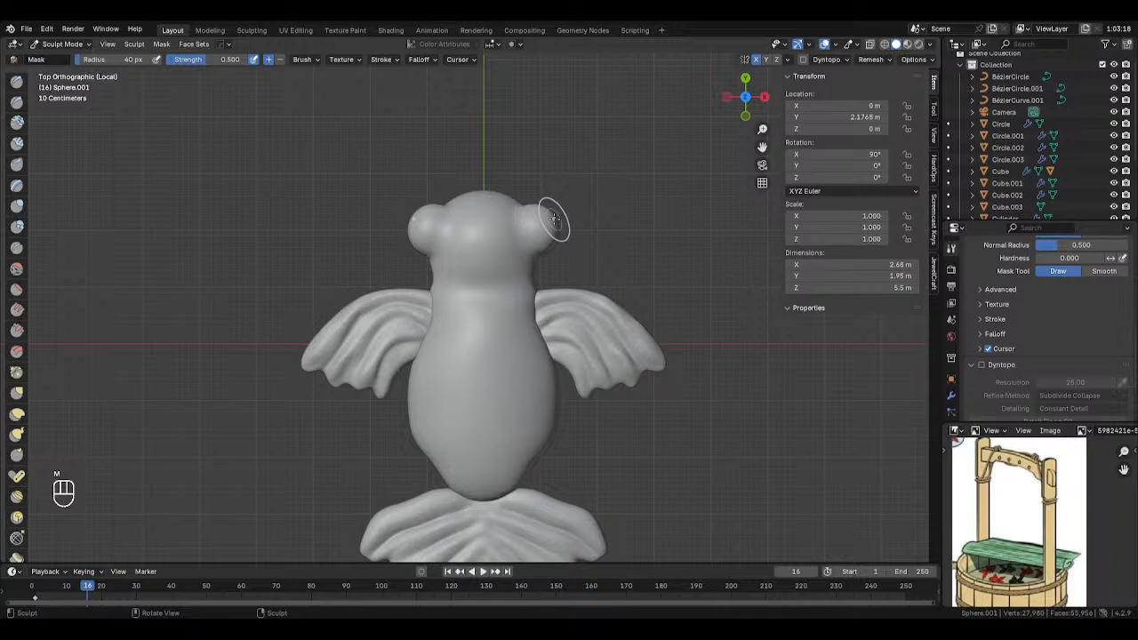
click(216, 59)
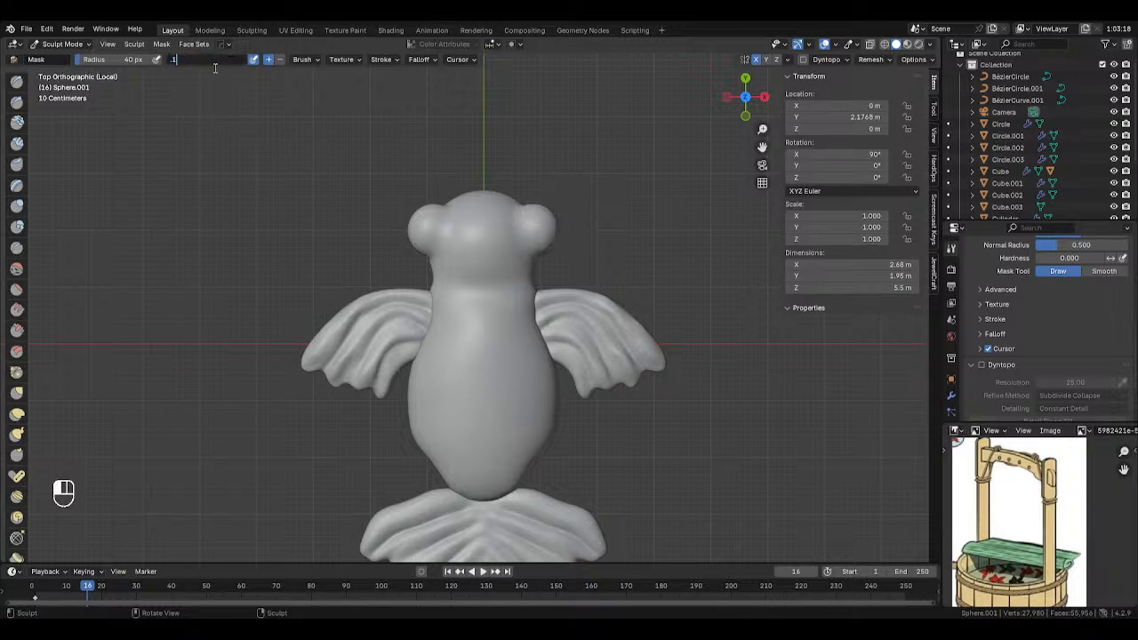
text(1)
key(Return)
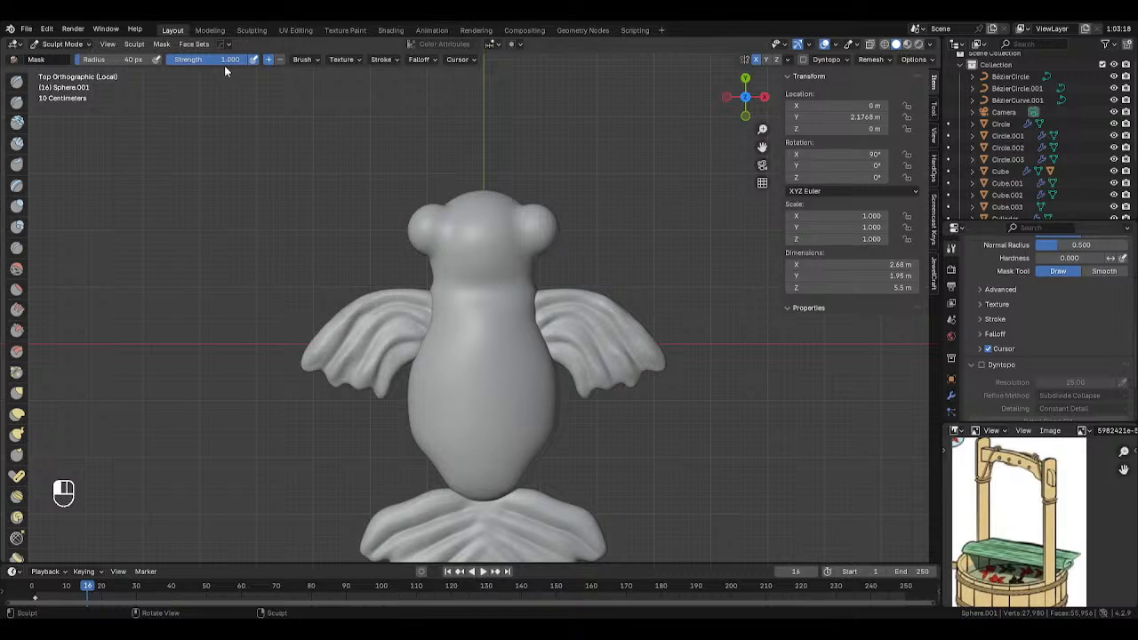
key(s)
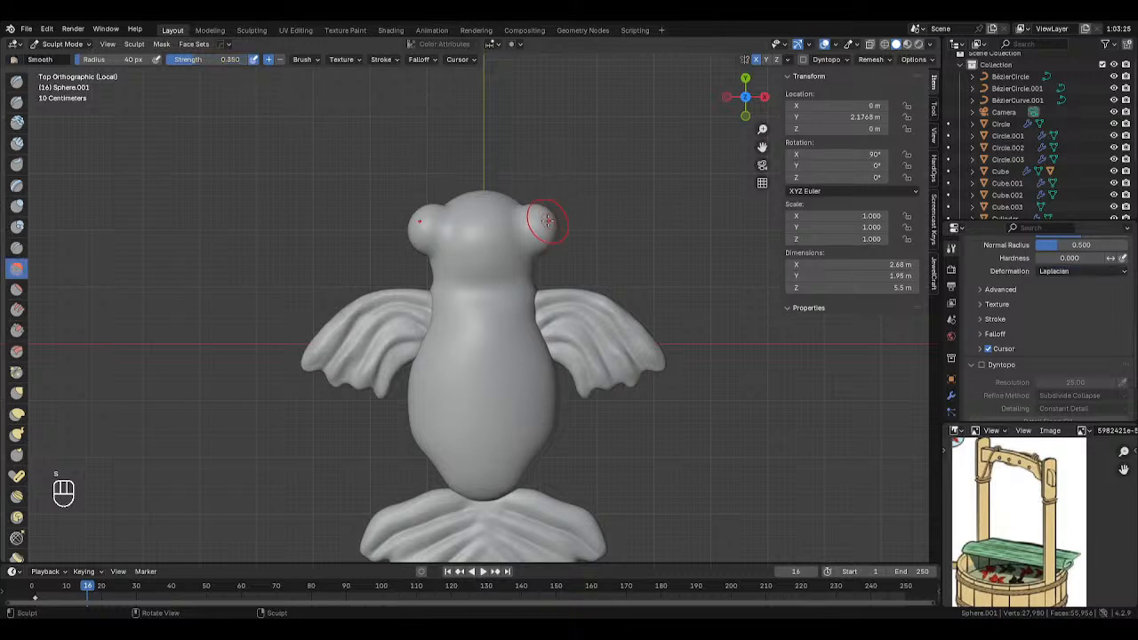
key(m)
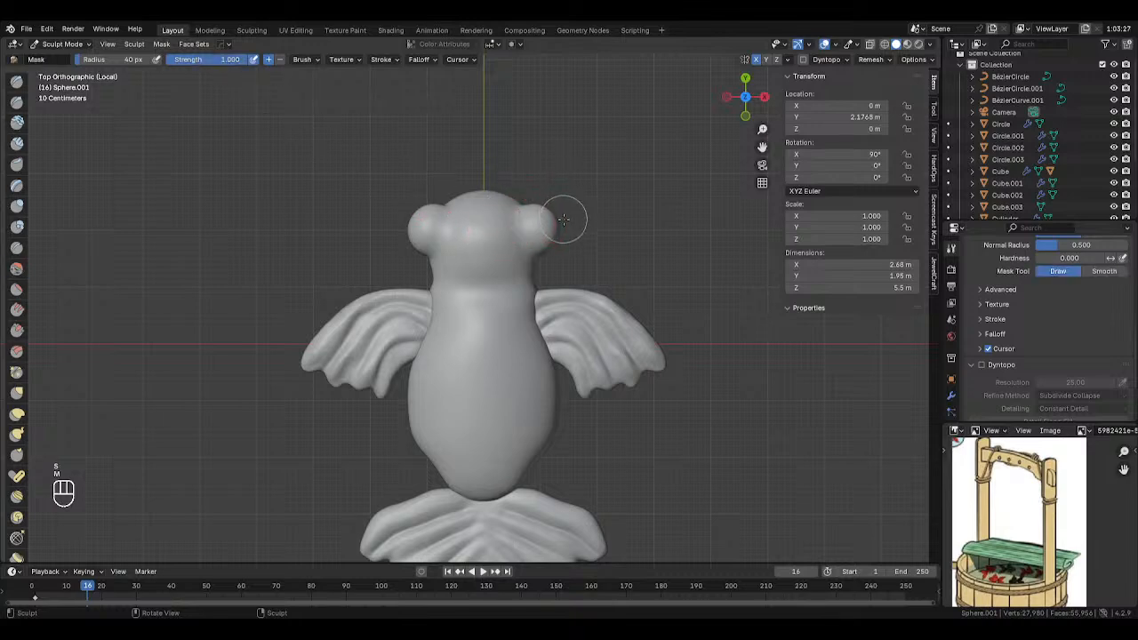
key(f)
key(f)
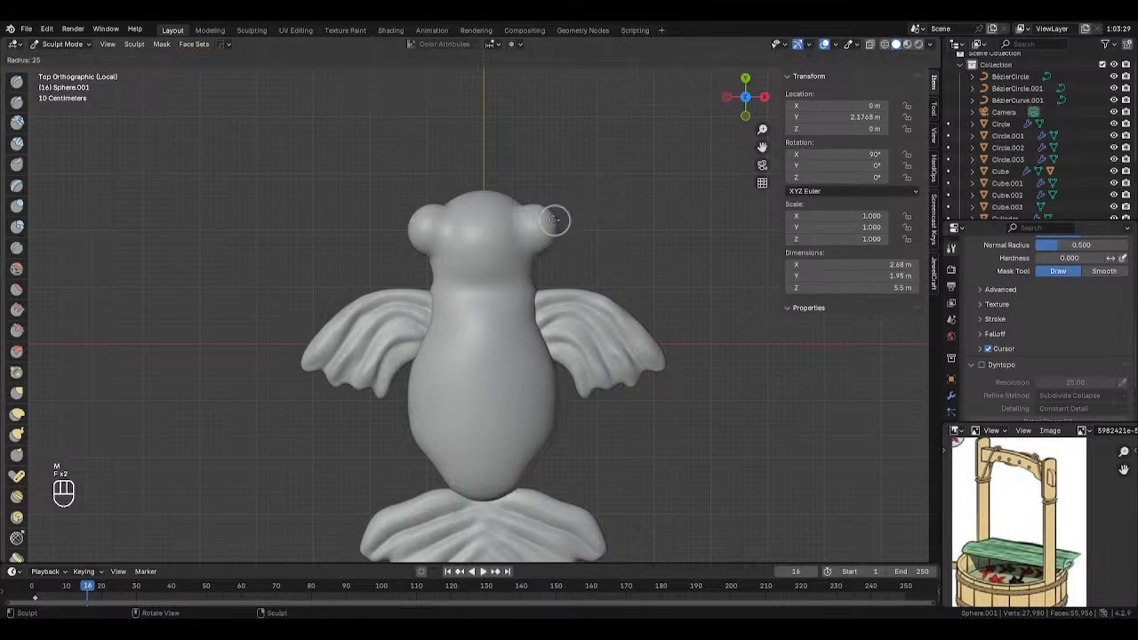
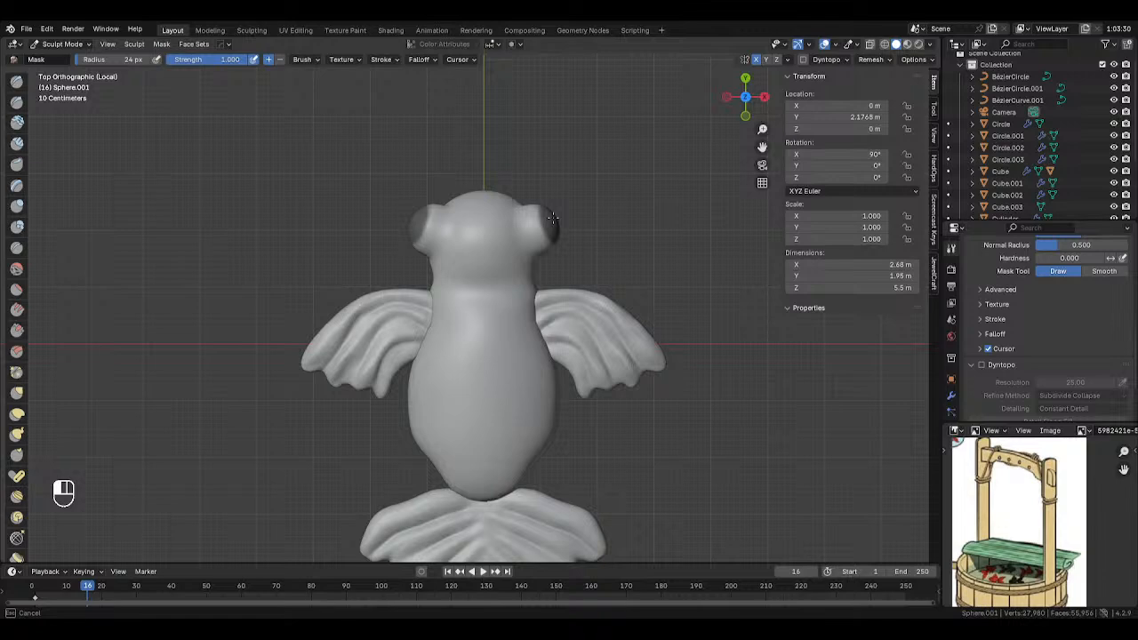
drag(554, 224, 549, 230)
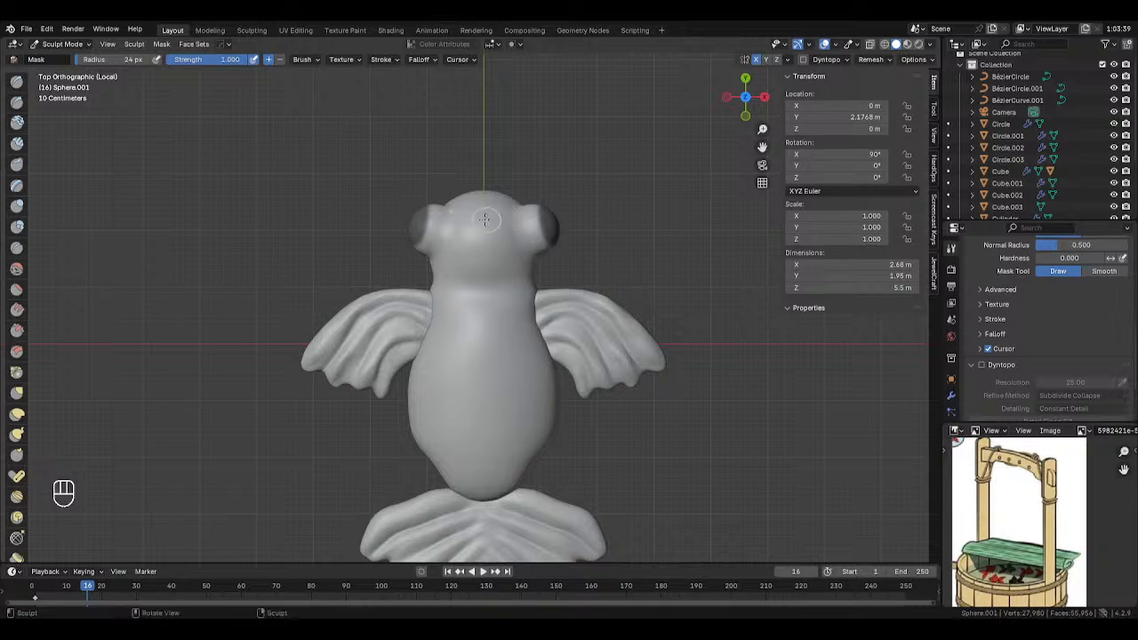
Build up the unmasked surface around the eyes with the Draw brush, enlarging its radius to 52 px.
click(16, 81)
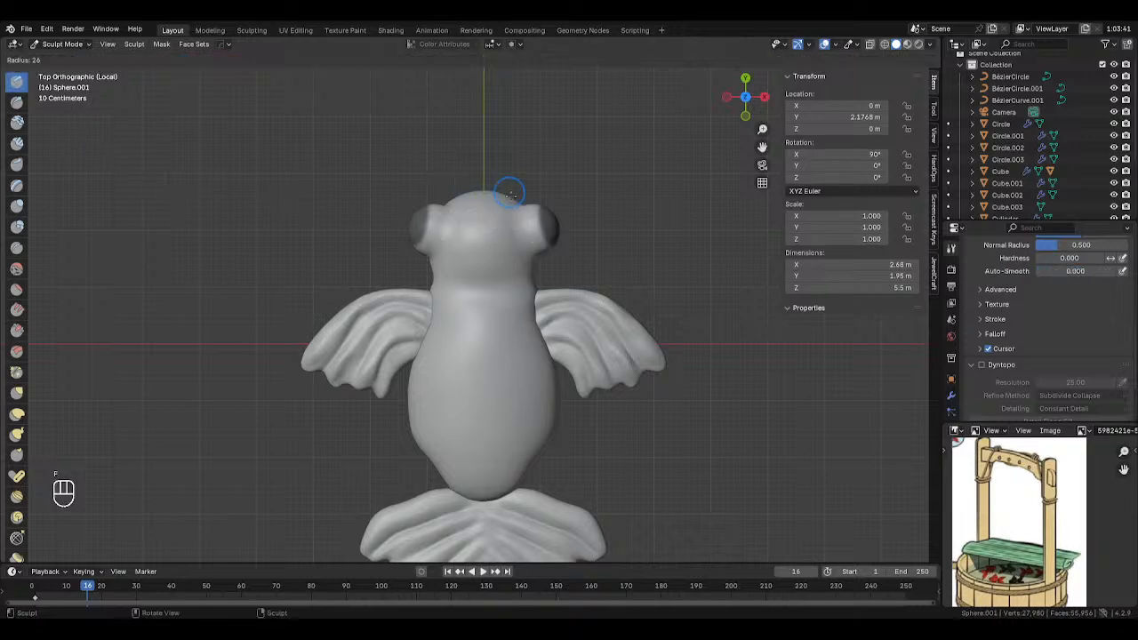
mouse_move(542, 217)
mouse_down()
mouse_move(530, 244)
mouse_move(544, 249)
mouse_up()
key(f)
click(569, 226)
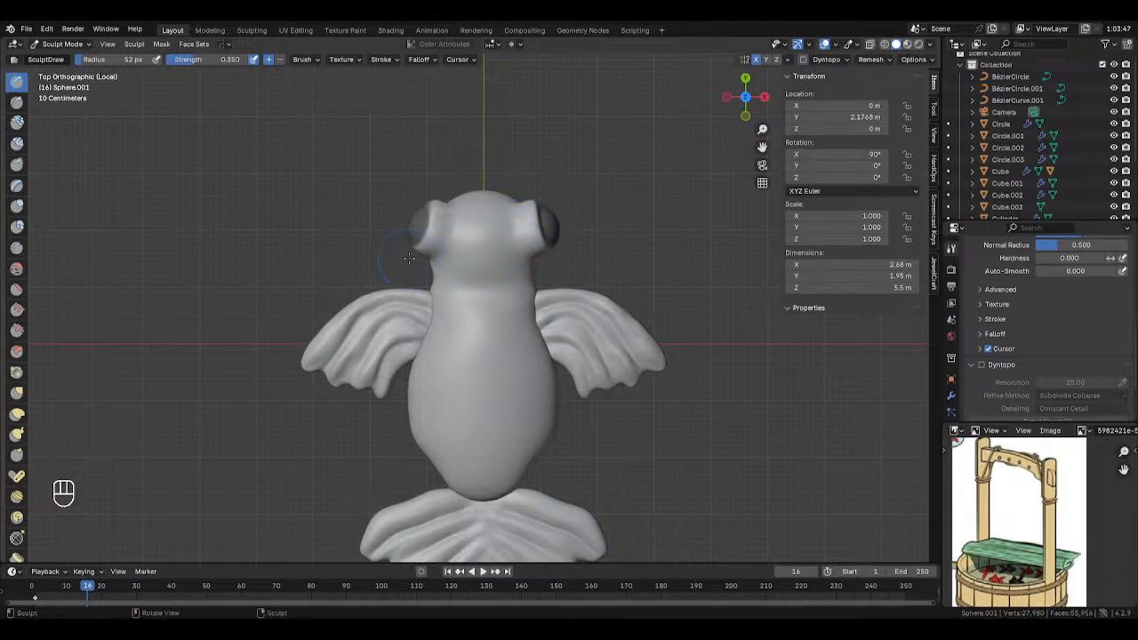
Reshape the upper and lower edges of the eye sockets with the Grab brush, using radii of 82 px and 52 px.
click(16, 392)
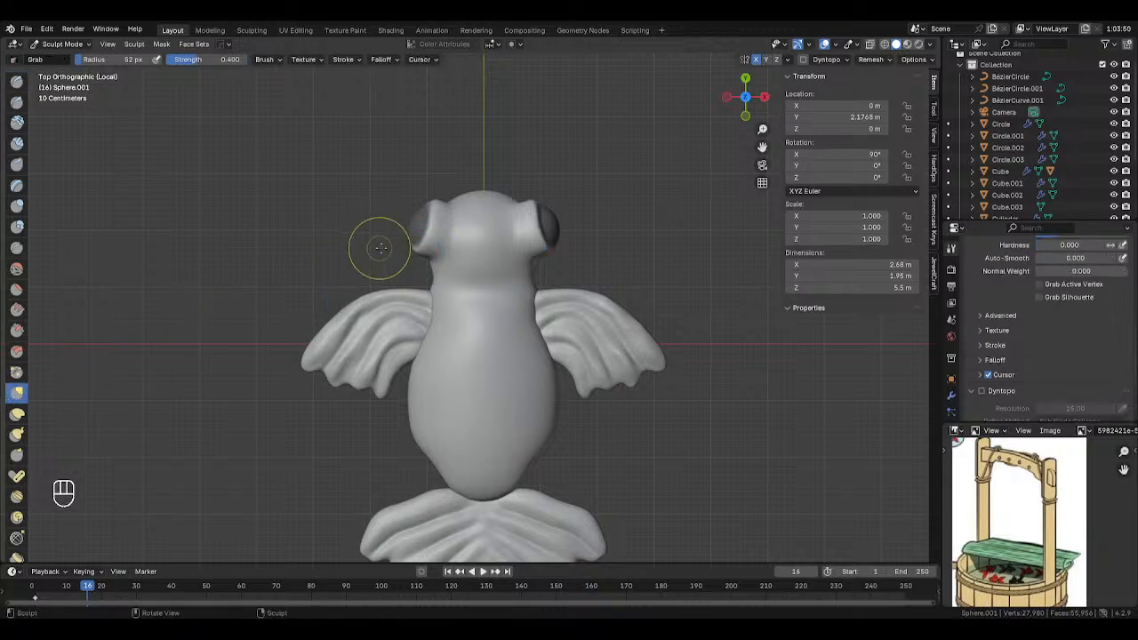
key(f)
click(432, 259)
drag(431, 259, 429, 257)
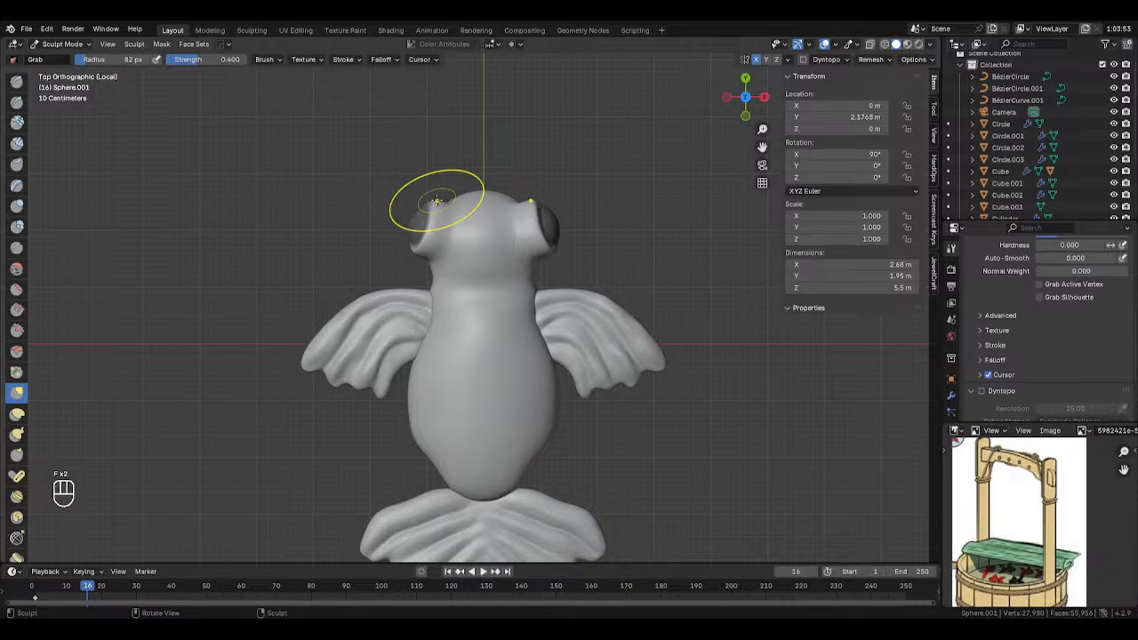
drag(437, 201, 446, 198)
key(f)
click(427, 200)
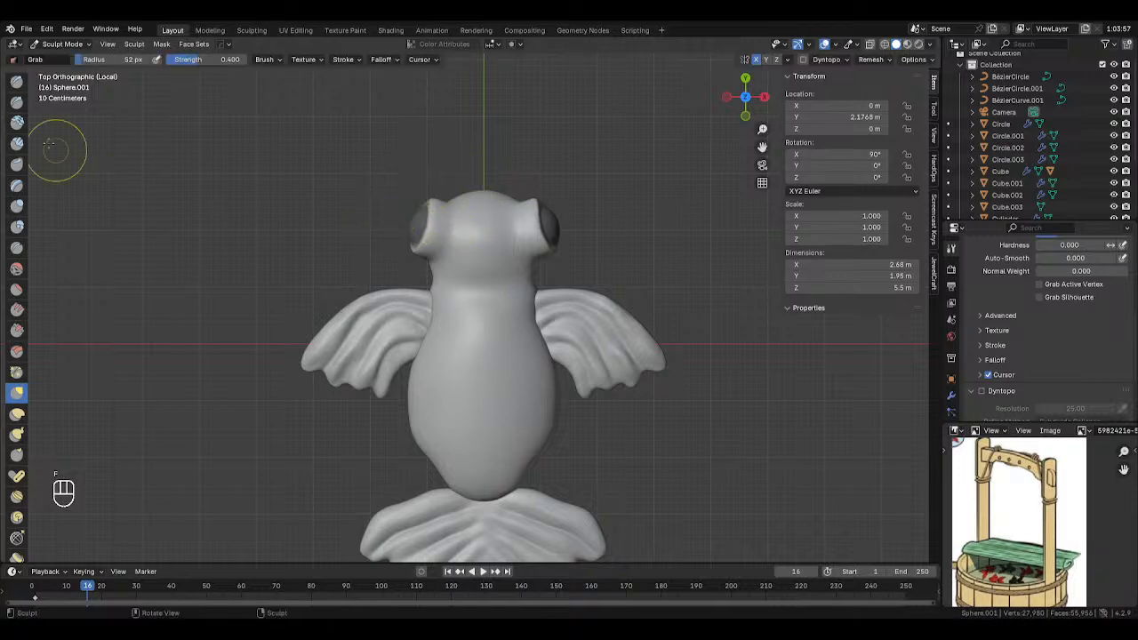
Switch back to the Draw brush and set its radius to 40 px for close work on the eye sockets.
click(17, 81)
mouse_move(546, 241)
ctrl+middle_down()
mouse_move(530, 185)
mouse_move(524, 227)
mouse_move(525, 174)
mouse_move(533, 218)
mouse_move(528, 209)
mouse_move(517, 224)
mouse_move(520, 291)
ctrl+middle_up()
key(f)
click(537, 196)
key(f)
click(537, 188)
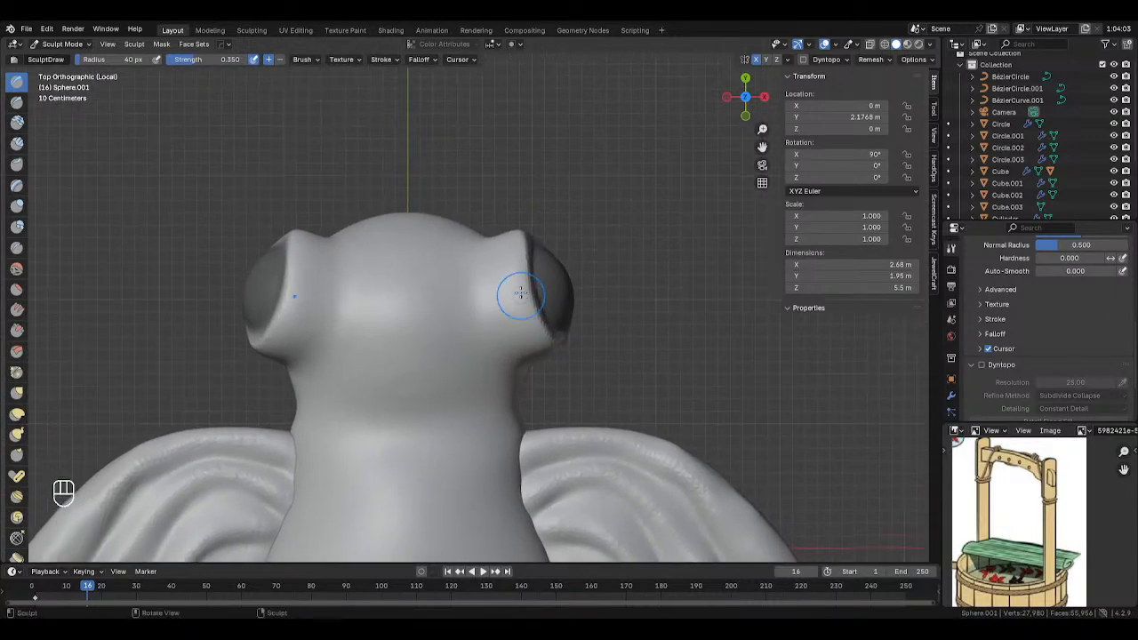
Try to sculpt a rim around the eyes with the Draw brush at radii of 18 to 30 px, and undo the strokes.
key(f)
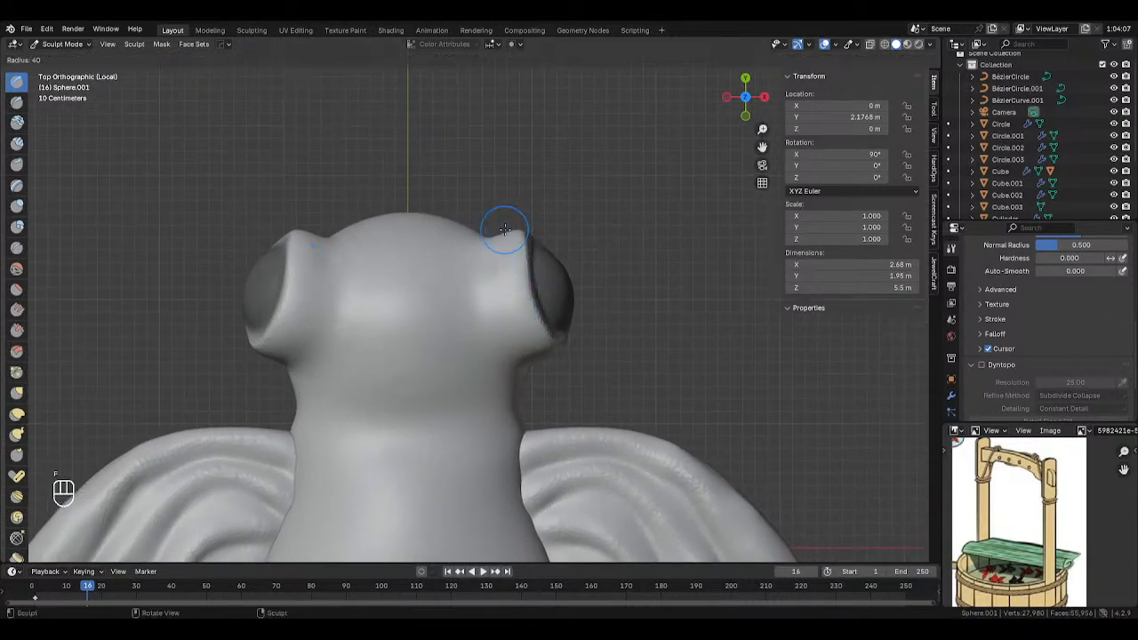
click(490, 230)
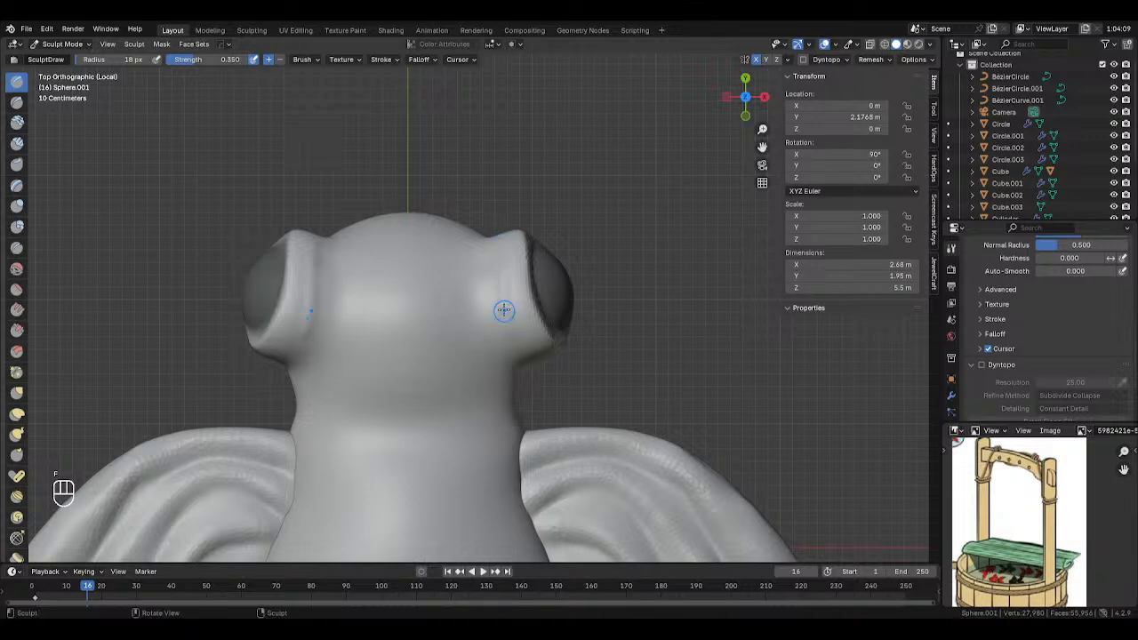
key(ctrl+z)
key(f)
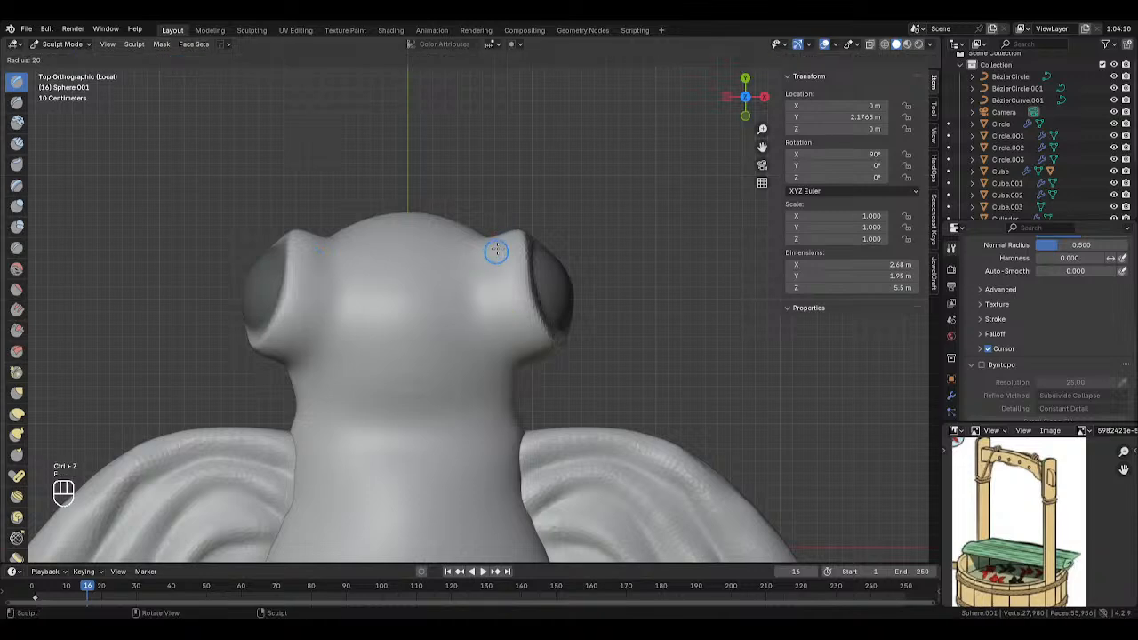
click(498, 256)
key(f)
click(503, 223)
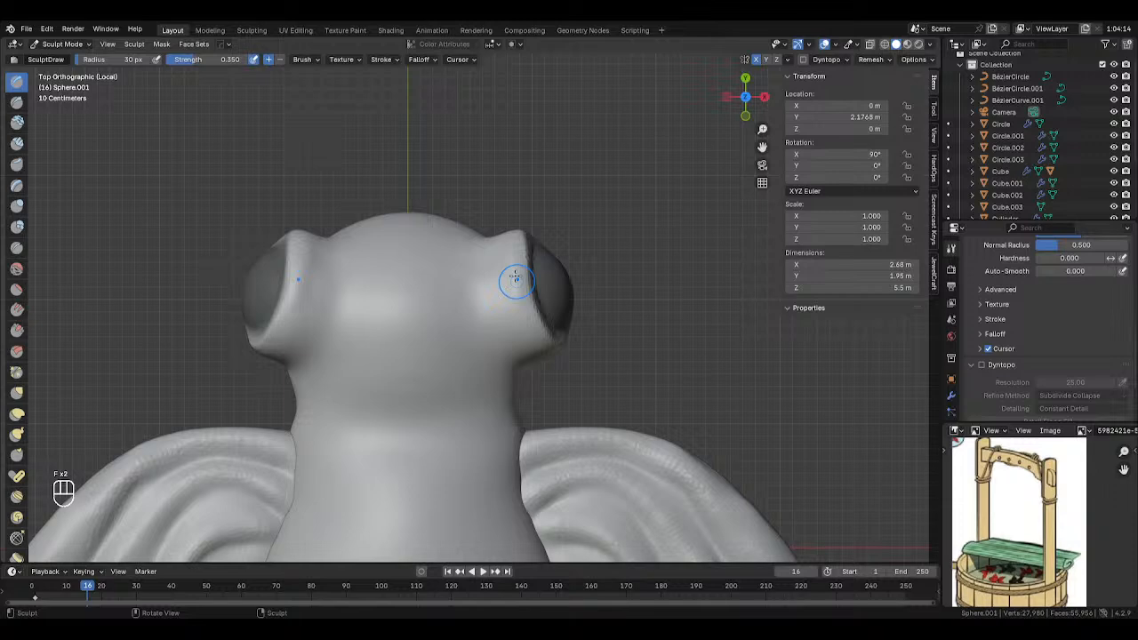
key(ctrl+z)
mouse_move(512, 236)
mouse_down()
mouse_move(513, 320)
mouse_move(539, 363)
mouse_up()
key(ctrl+z)
key(ctrl+z)
key(ctrl+z)
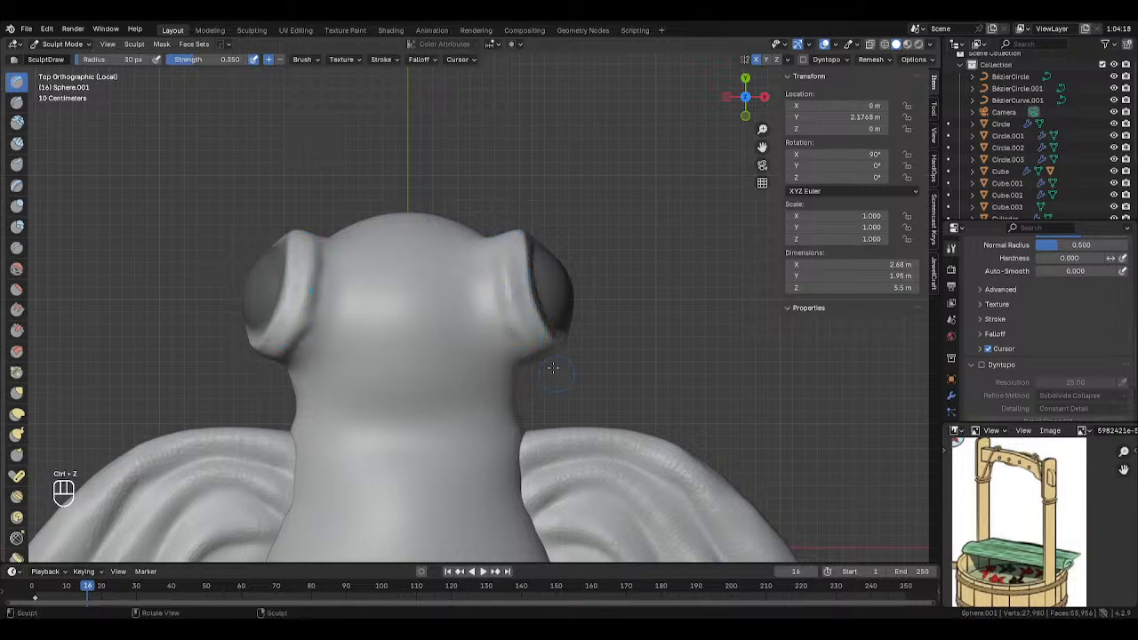
key(ctrl+z)
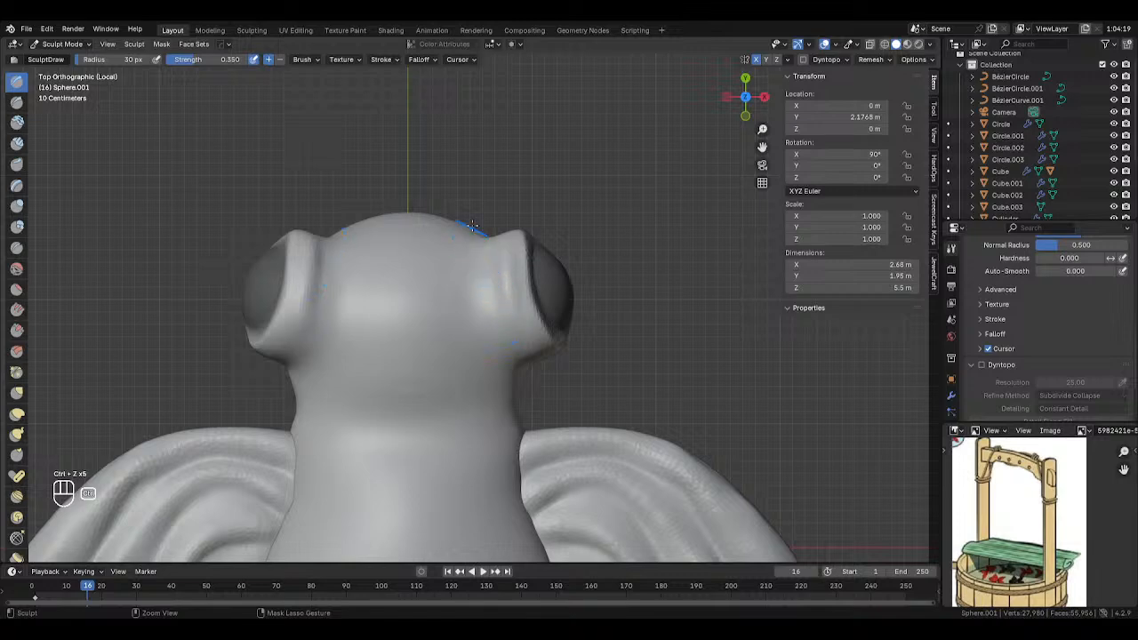
key(ctrl+z)
key(ctrl+z)
Set the Draw brush strength to 0.5 and sculpt a thick rim around each eye with radii of 35 to 42 px.
double_click(220, 59)
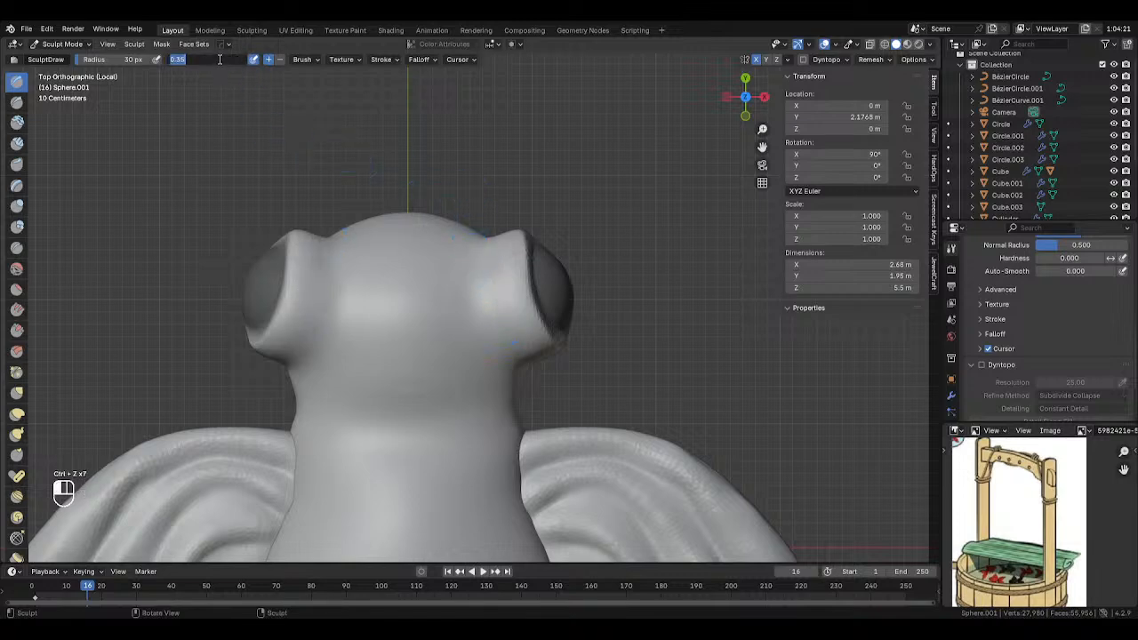
text(.5)
key(Return)
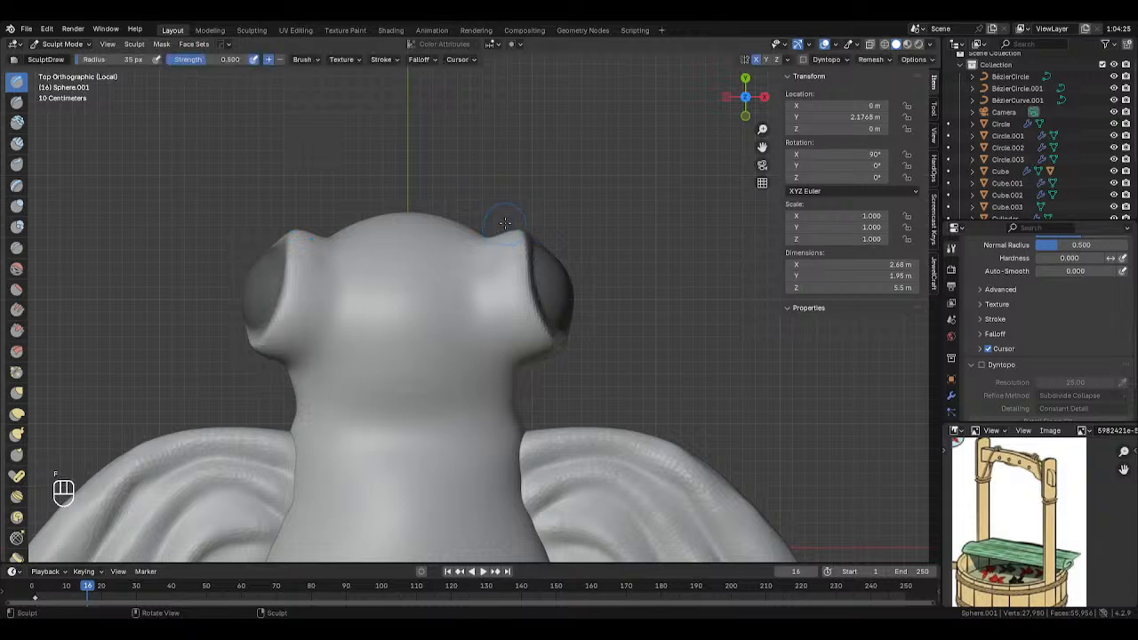
key(f)
mouse_move(525, 364)
mouse_down()
mouse_move(538, 375)
mouse_move(515, 325)
mouse_move(506, 235)
mouse_move(505, 326)
mouse_up()
key(f)
click(547, 358)
key(f)
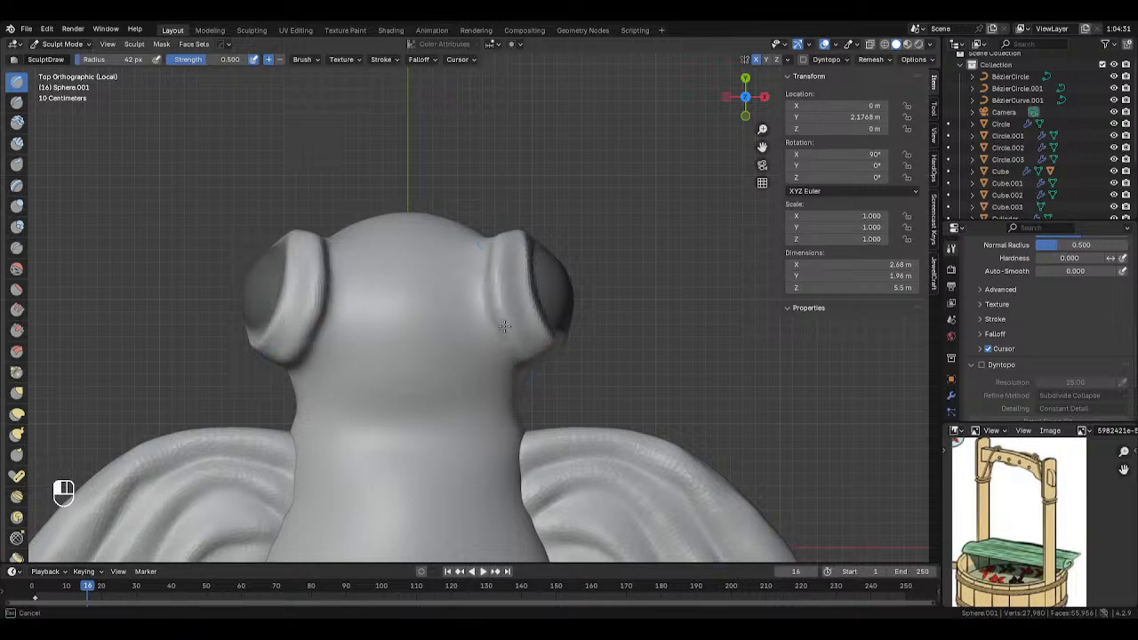
Smooth the sculpted eye rims and their lower edges with the Smooth brush at 42 px radius.
mouse_move(504, 326)
middle_down()
mouse_move(529, 414)
mouse_move(496, 326)
middle_up()
key(s)
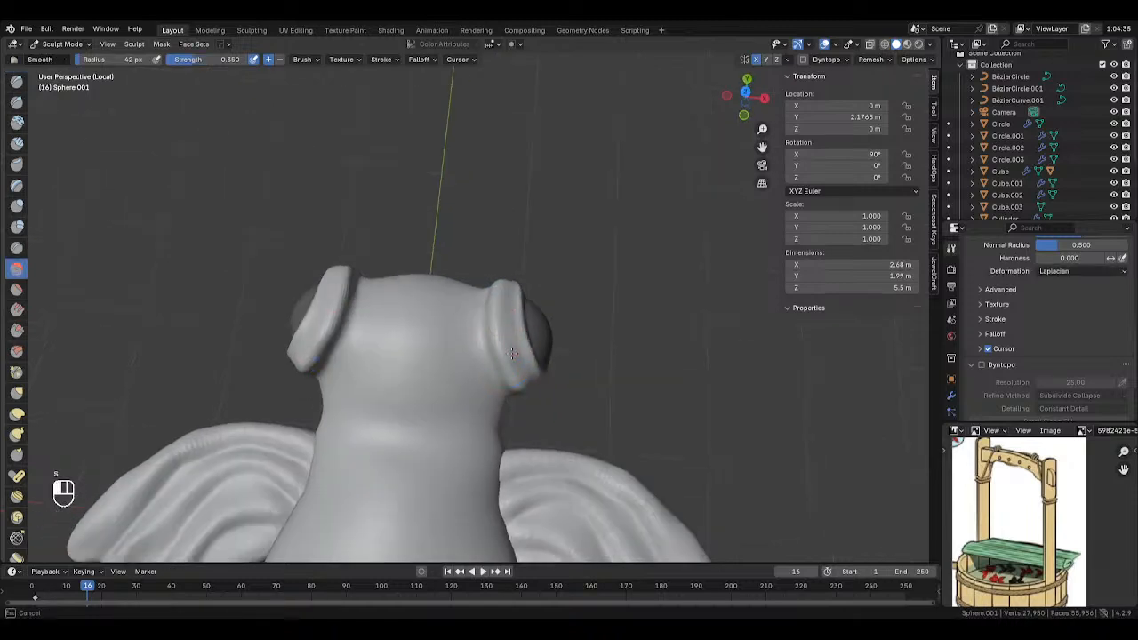
mouse_move(513, 354)
mouse_down()
mouse_move(493, 346)
mouse_move(517, 389)
mouse_up()
key(KP_7)
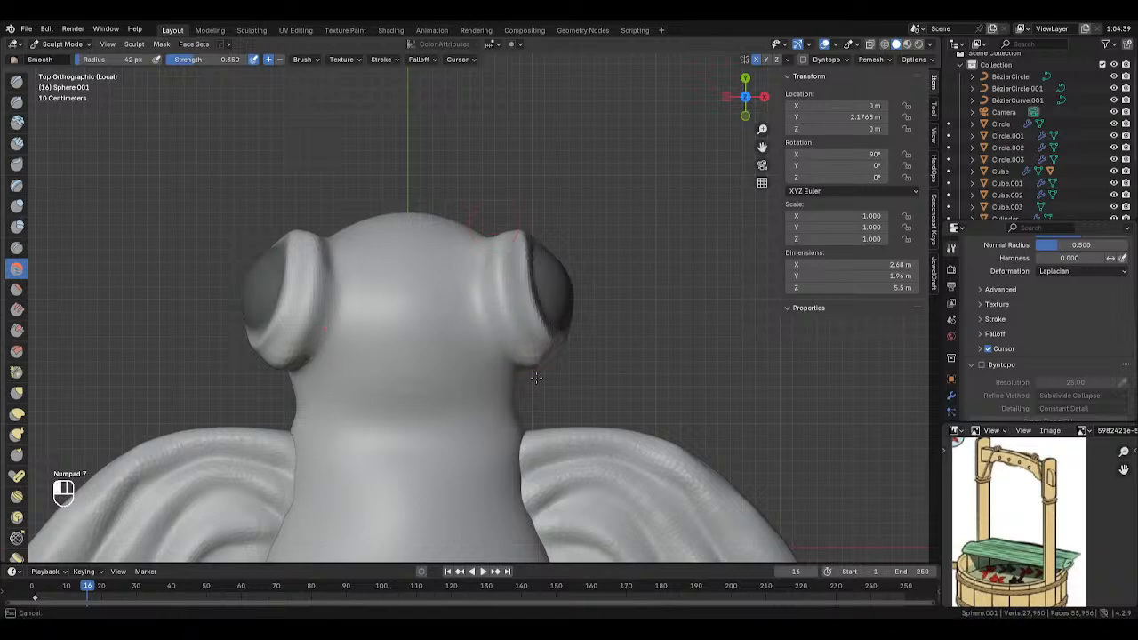
drag(536, 378, 538, 374)
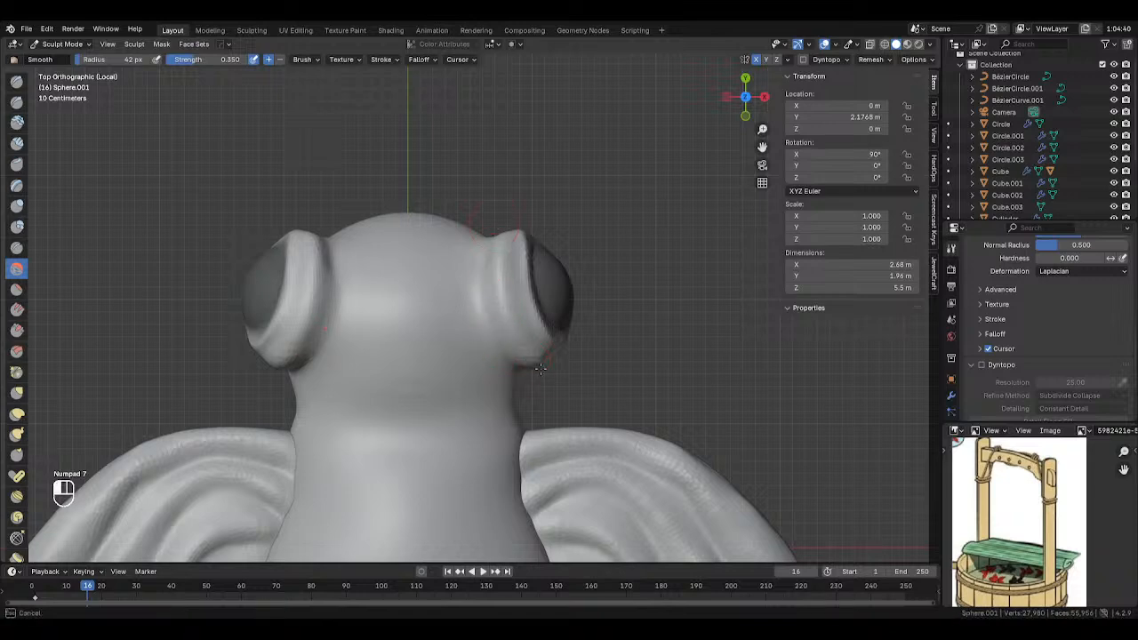
Sharpen the groove between the eye rims and the head with the Crease brush at 30 px radius.
click(16, 248)
key(f)
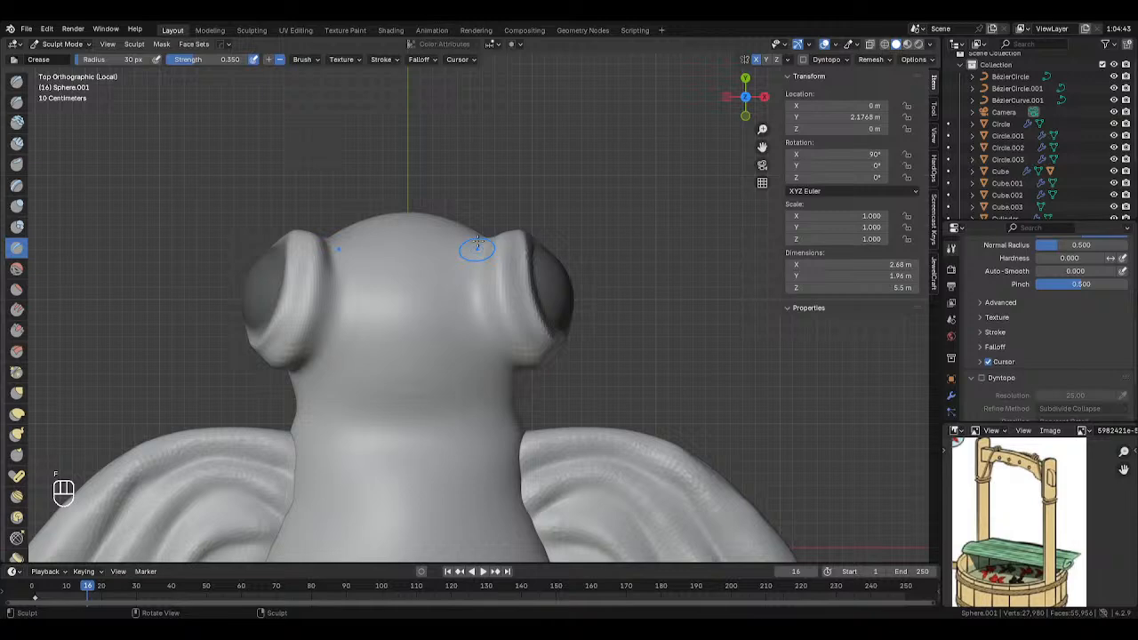
mouse_move(477, 249)
mouse_down()
mouse_move(476, 313)
mouse_move(524, 385)
mouse_up()
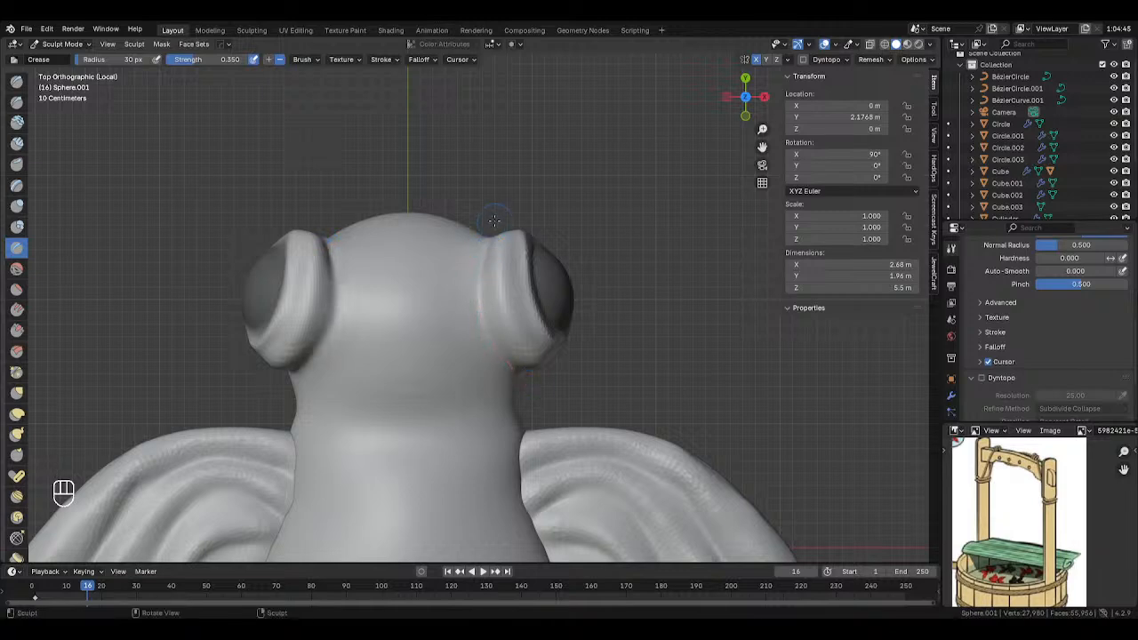
mouse_move(494, 222)
mouse_down()
mouse_move(485, 271)
mouse_move(519, 387)
mouse_up()
mouse_move(474, 255)
mouse_down()
mouse_move(504, 385)
mouse_move(521, 394)
mouse_up()
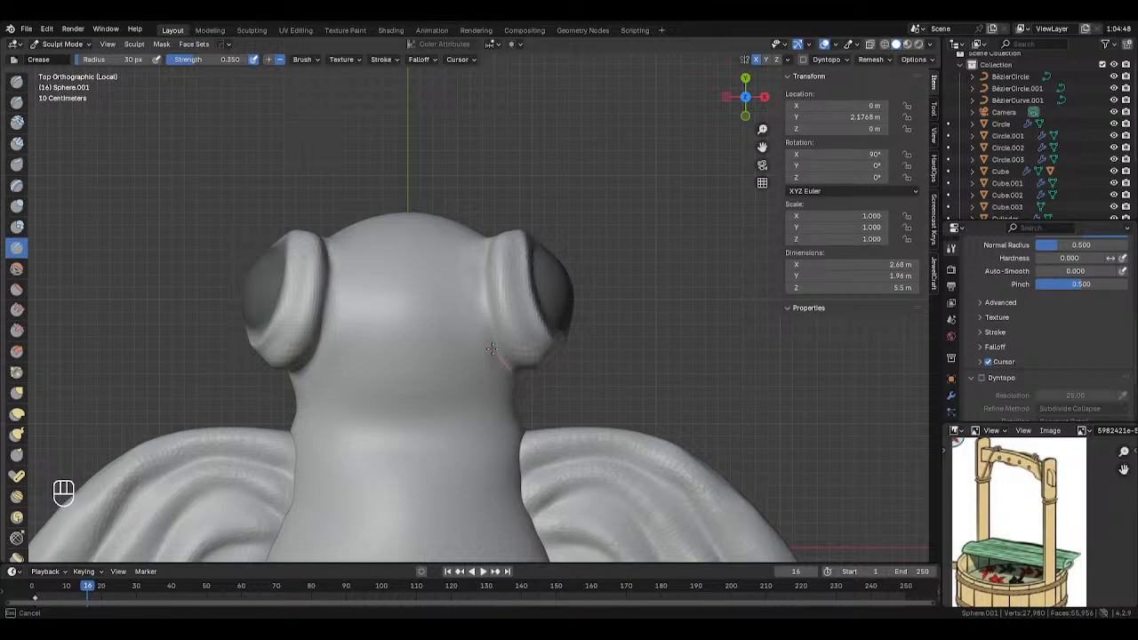
Enable Dyntopo and brush over the eye rims with the Blob brush at 57 px radius to add mesh detail.
click(17, 226)
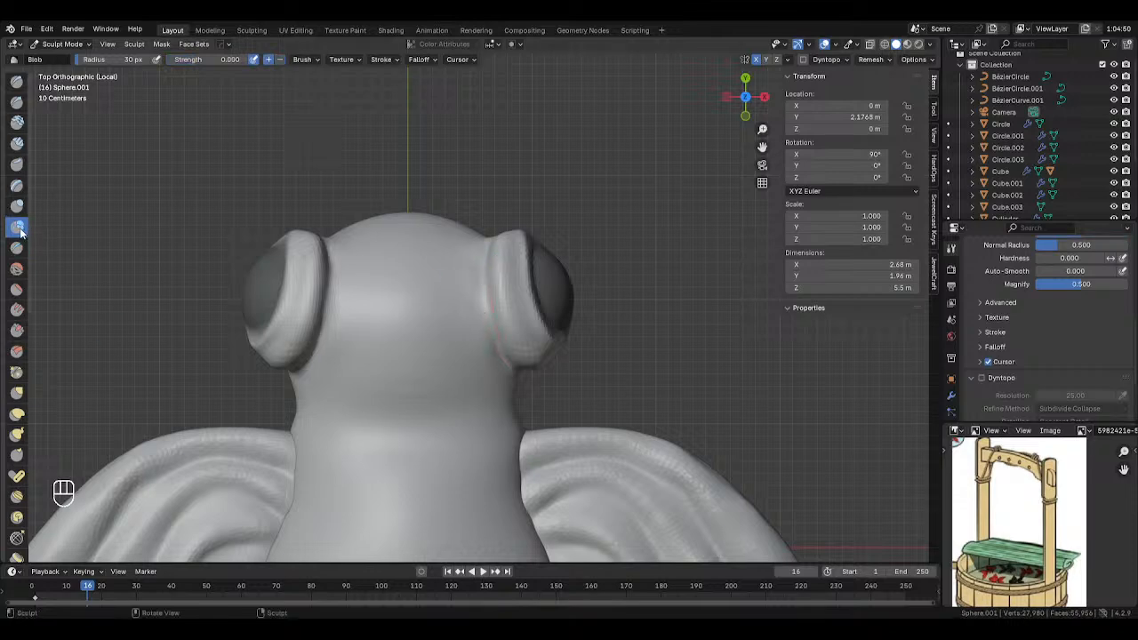
click(981, 381)
key(f)
click(506, 336)
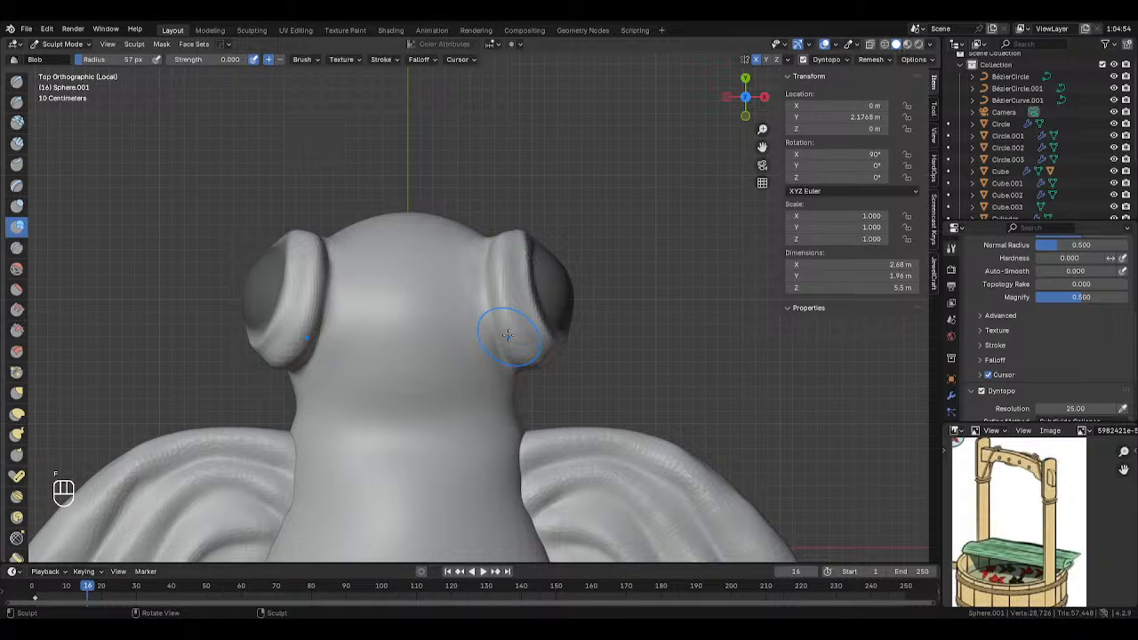
drag(505, 331, 511, 300)
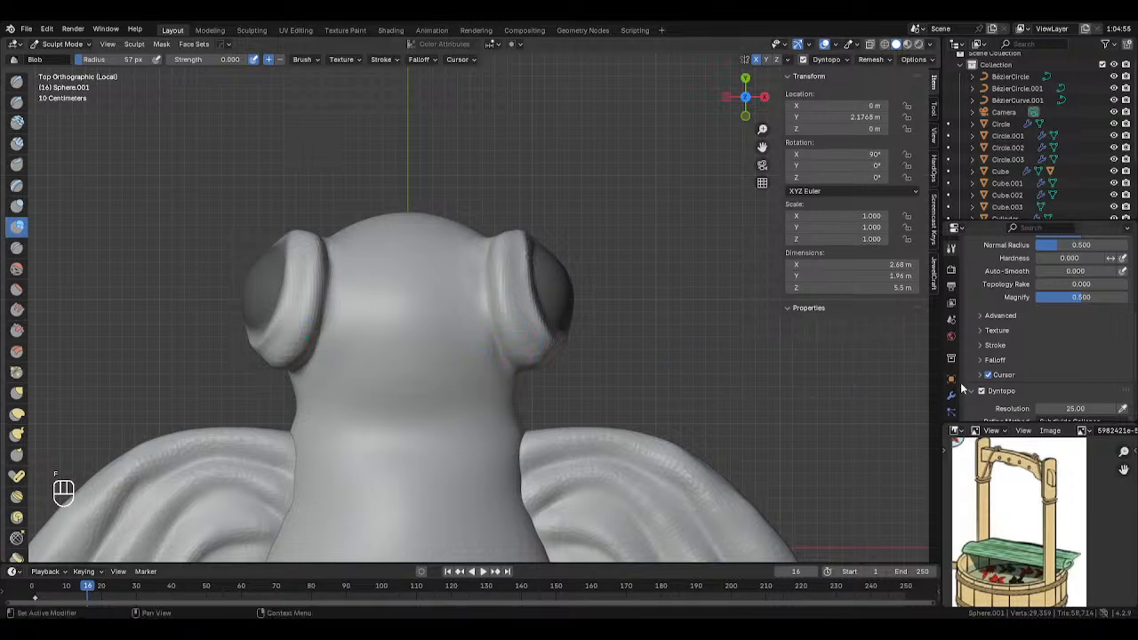
Smooth the rims around the eyes and their lower edges with the Smooth brush at 48 px radius.
click(986, 392)
key(s)
key(f)
click(542, 318)
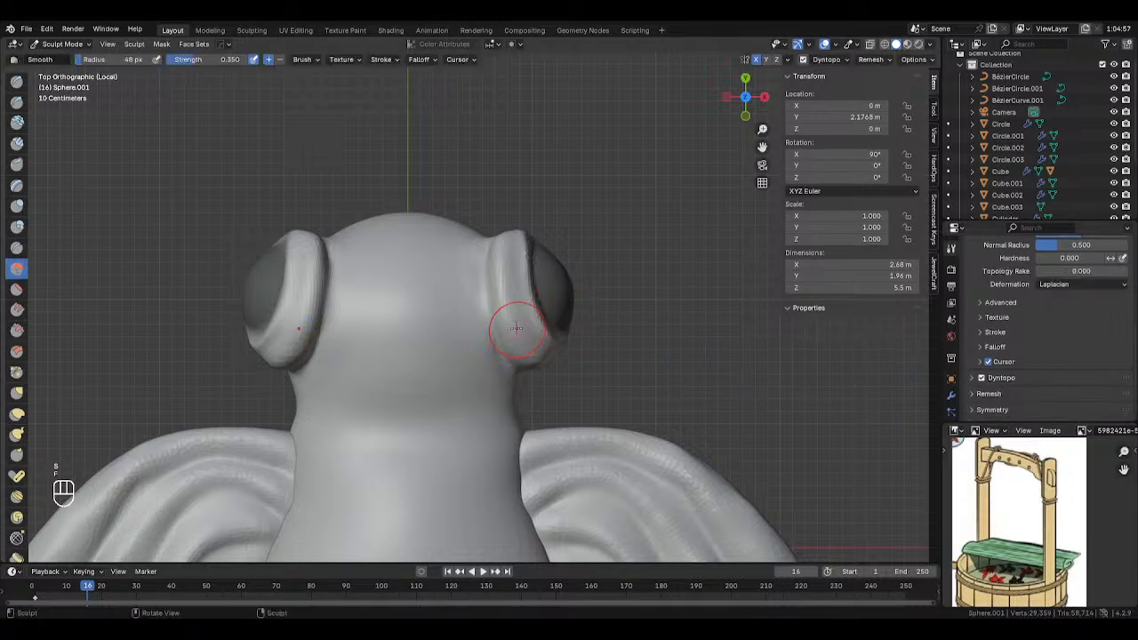
mouse_move(483, 265)
mouse_down()
mouse_move(502, 333)
mouse_move(542, 376)
mouse_up()
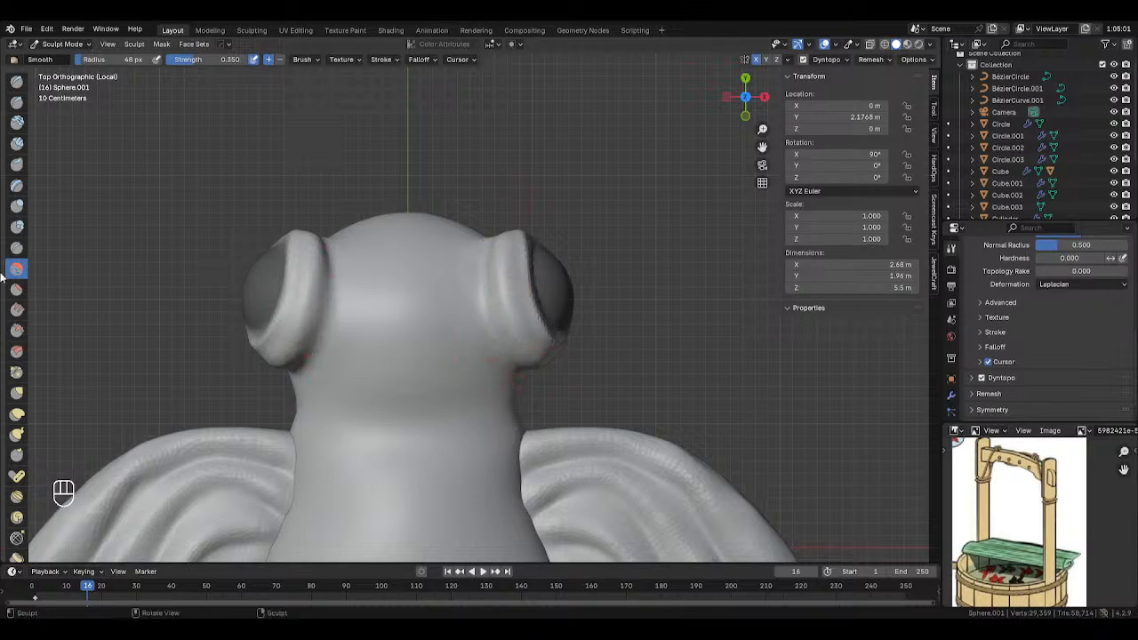
Carve a crease along the eye rims with the Crease brush at 19 px radius.
key(shift+c)
key(f)
click(504, 186)
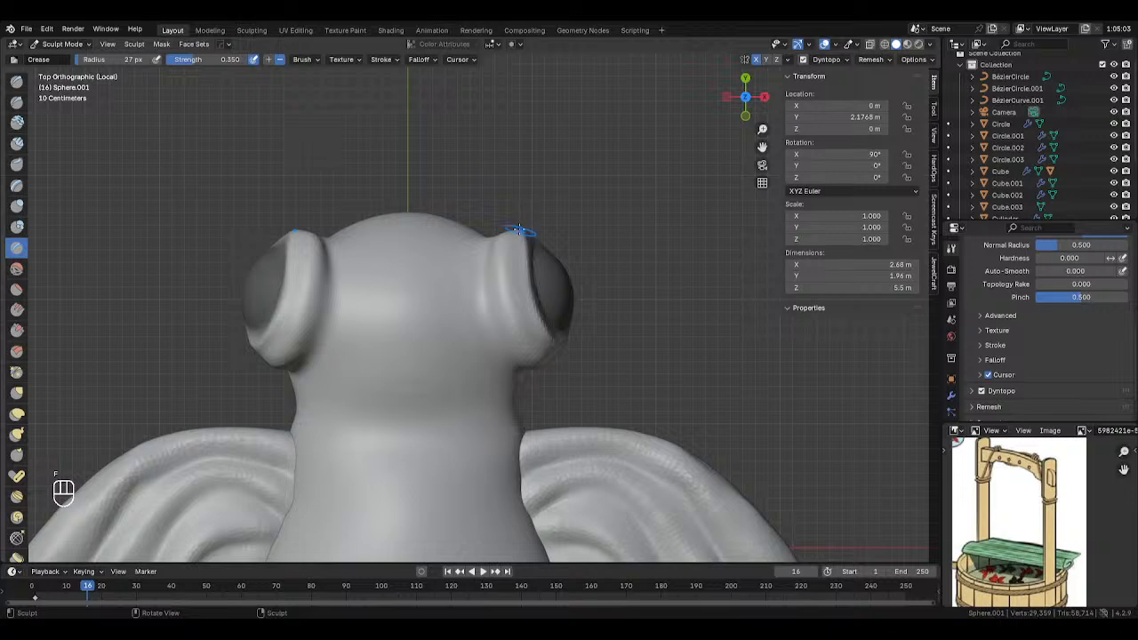
key(f)
click(515, 235)
key(f)
click(510, 240)
drag(514, 234, 514, 250)
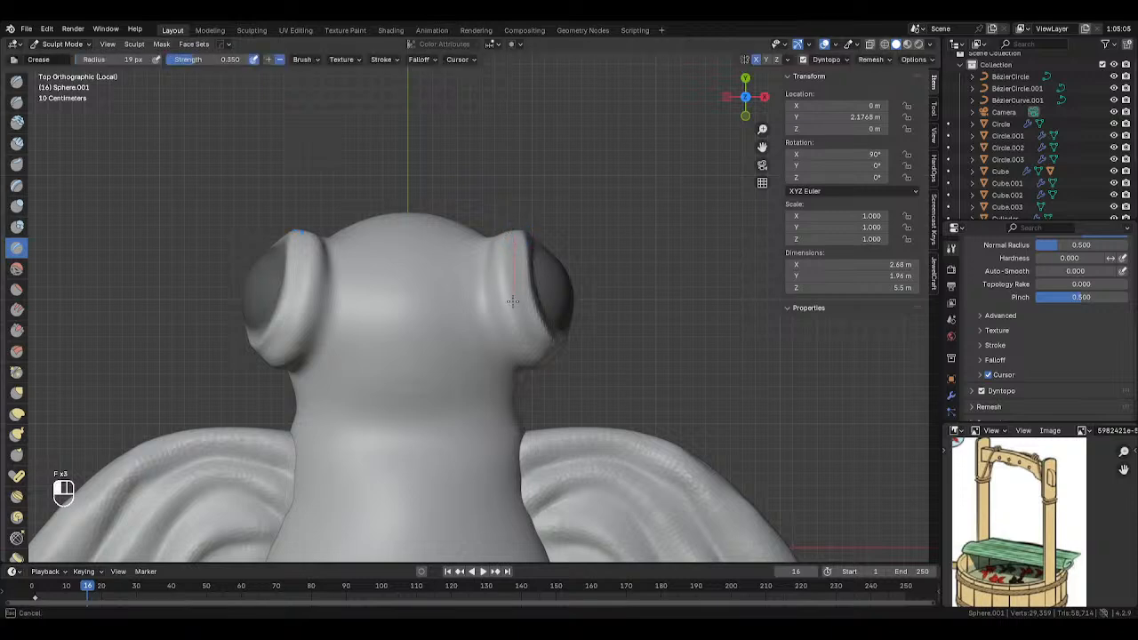
mouse_move(533, 342)
mouse_down()
mouse_move(581, 387)
mouse_move(540, 345)
mouse_move(506, 253)
mouse_move(524, 175)
mouse_move(503, 211)
mouse_up()
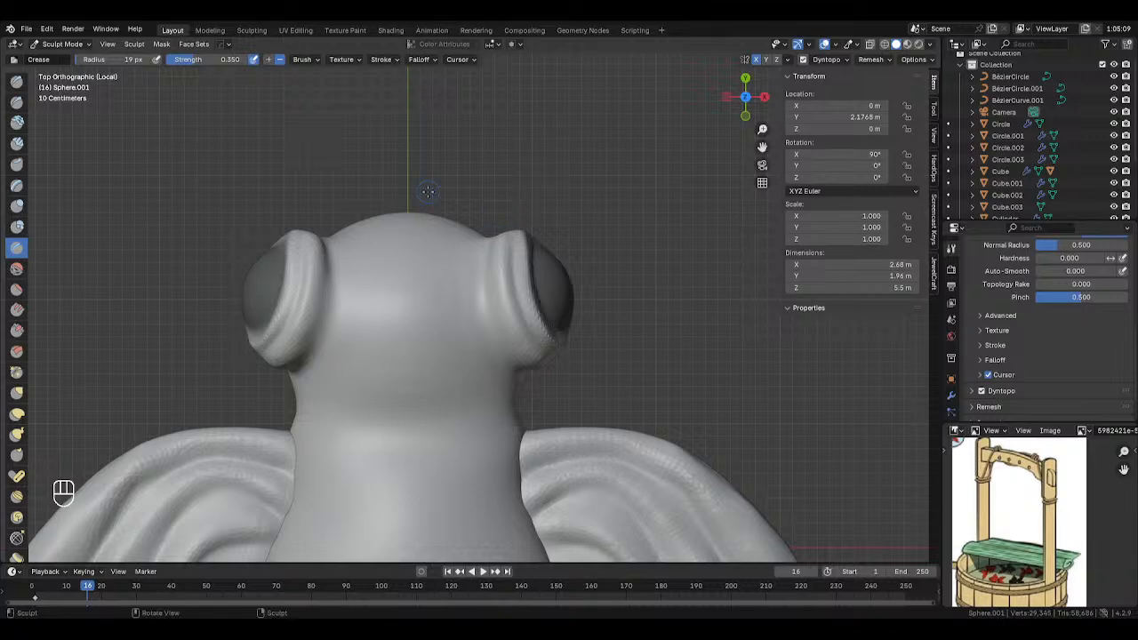
Switch to rendered shading, leave local view to show the whole well, and return the fish body to Object Mode.
scroll(428, 191, down, 8)
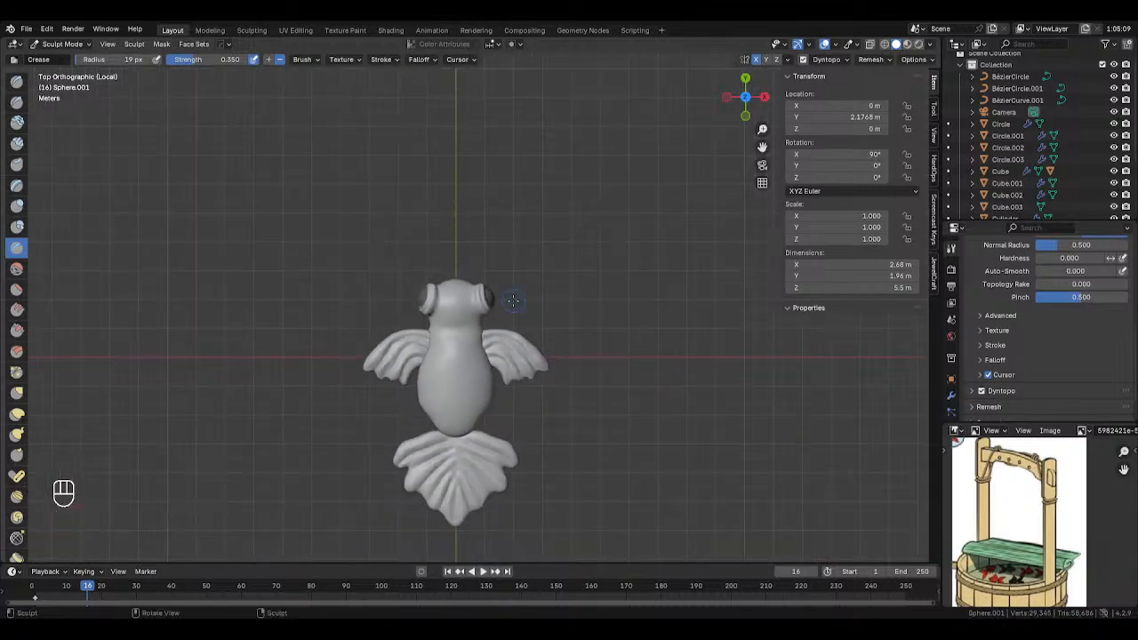
key(z)
key(z)
click(555, 201)
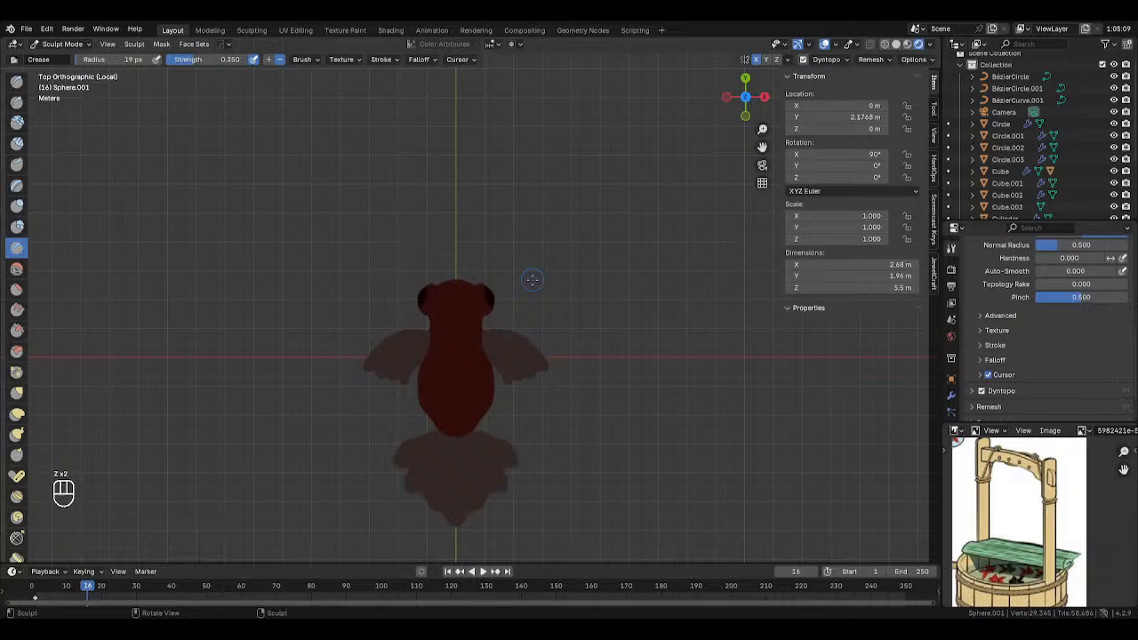
shift+middle_drag(593, 279, 611, 221)
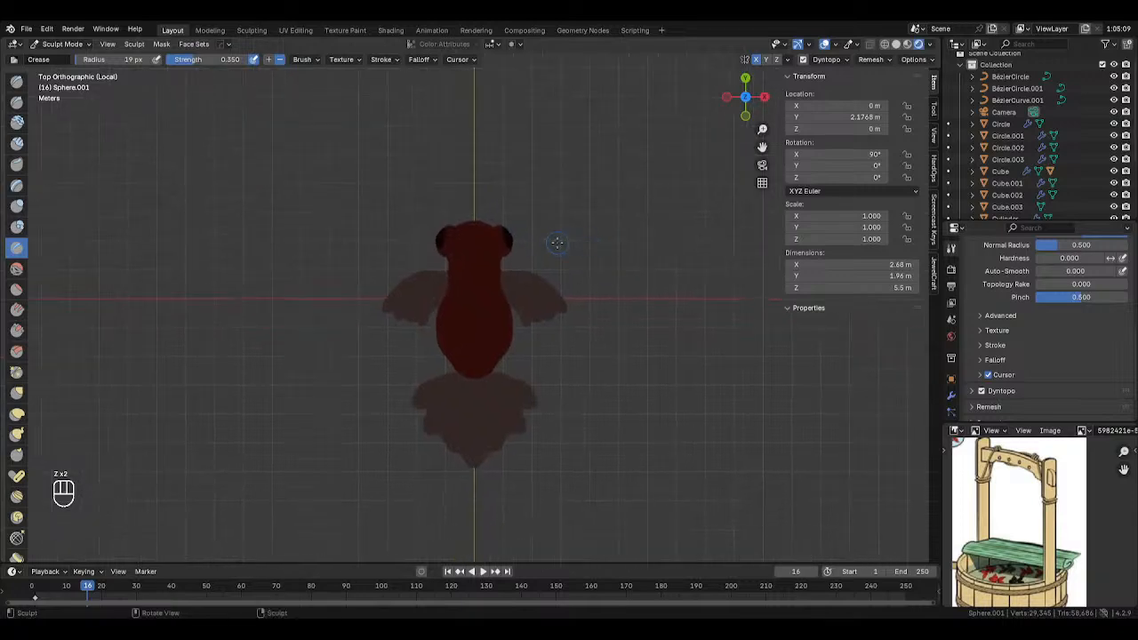
key(ctrl+Tab)
click(552, 244)
key(slash)
middle_drag(583, 257, 574, 331)
scroll(605, 304, up, 4)
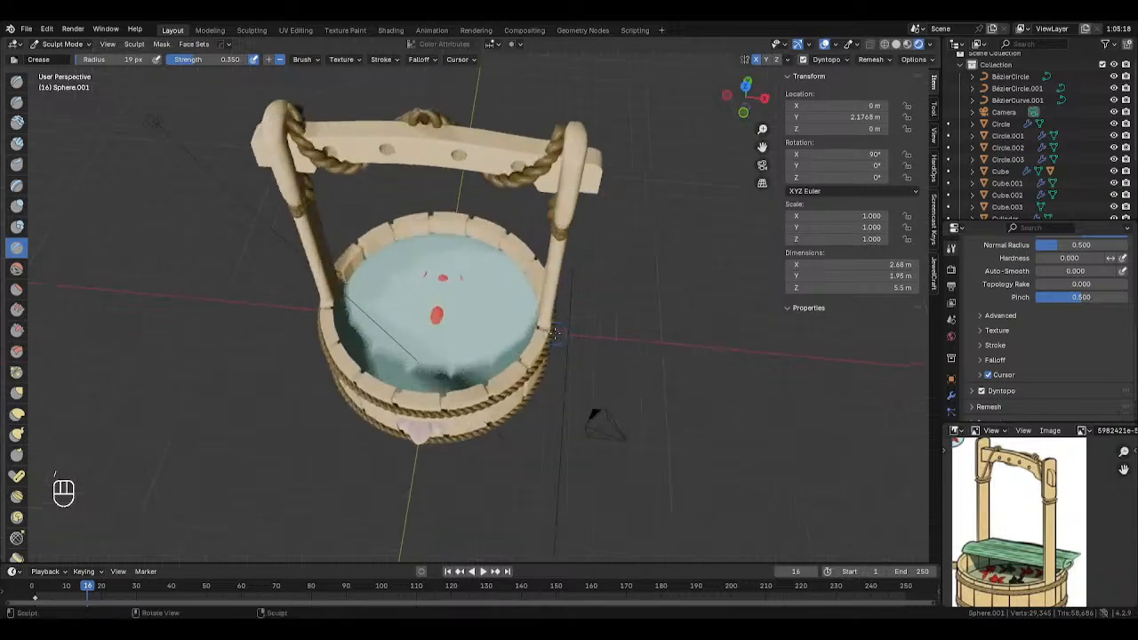
key(ctrl+Tab)
click(387, 272)
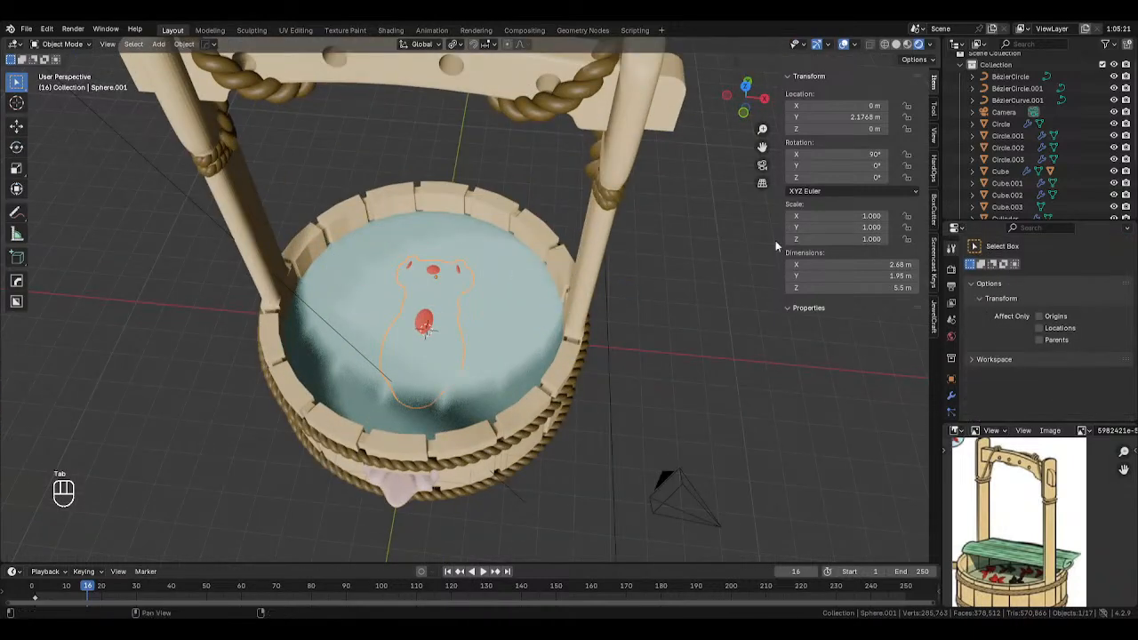
Switch to solid shading with X-ray, select the water object and view the well from the front.
key(alt+z)
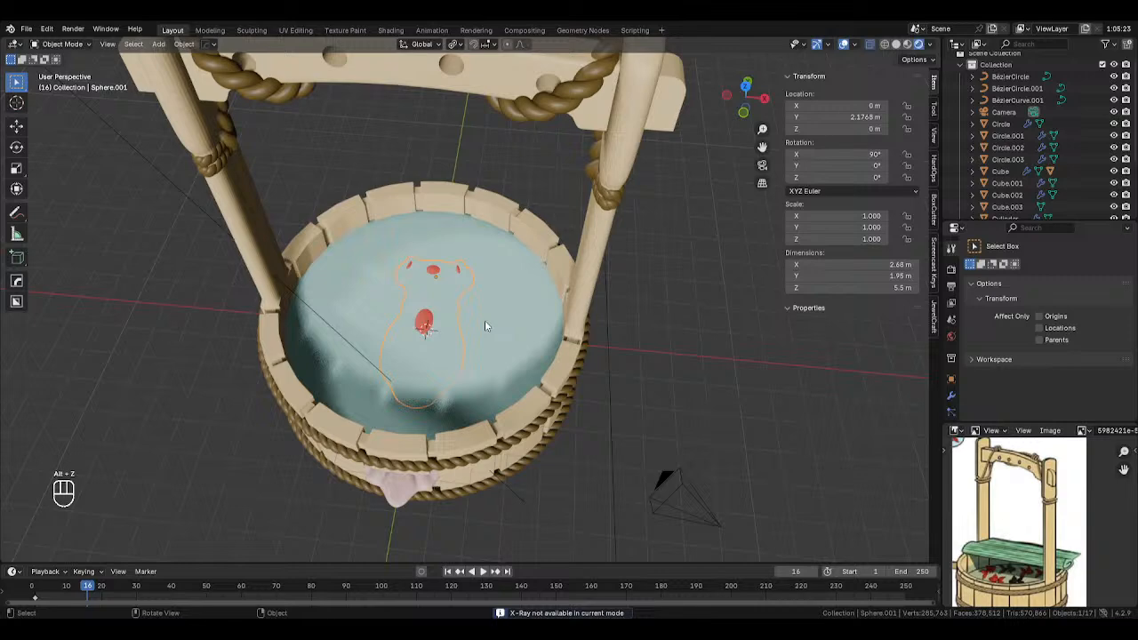
key(slash)
key(slash)
middle_drag(478, 312, 503, 310)
key(alt+z)
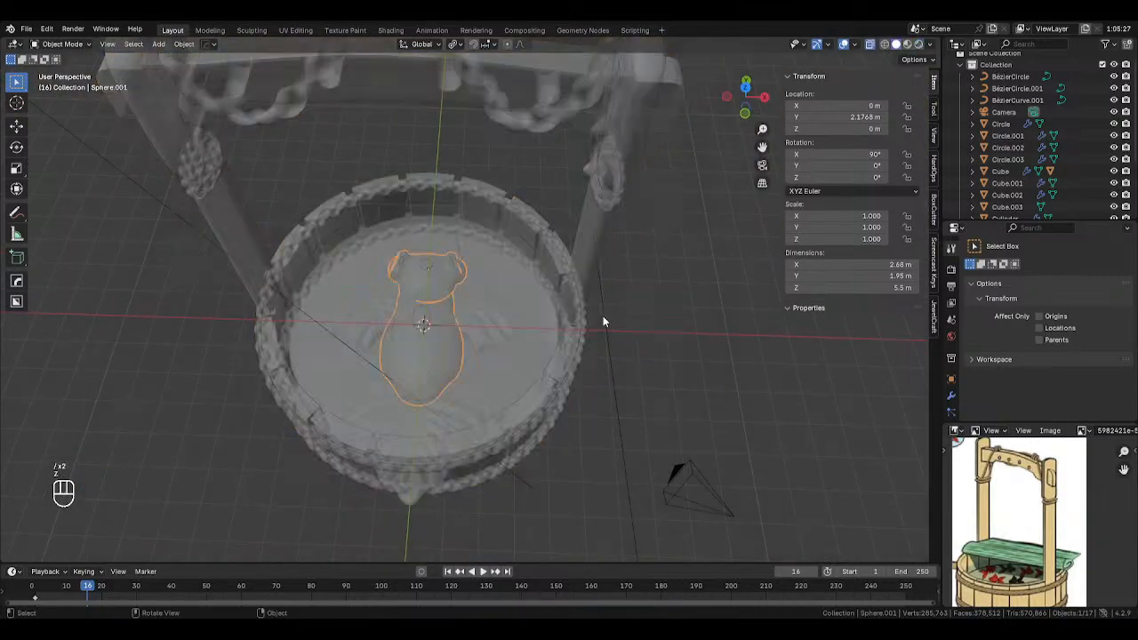
key(alt+z)
key(alt+z)
click(534, 324)
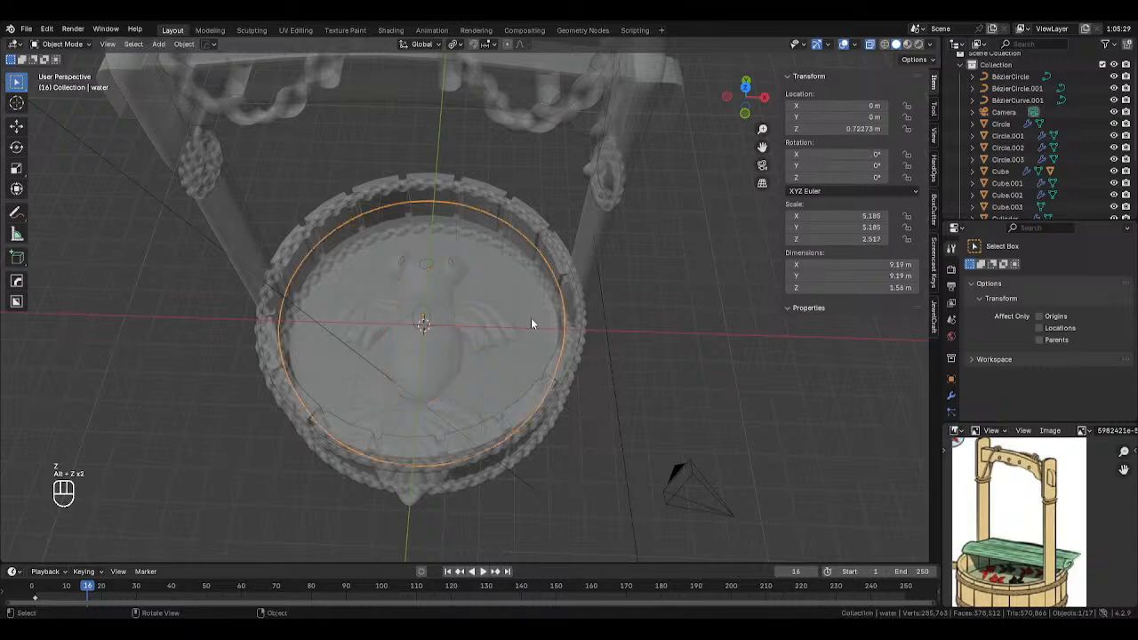
middle_drag(530, 325, 539, 295)
key(KP_1)
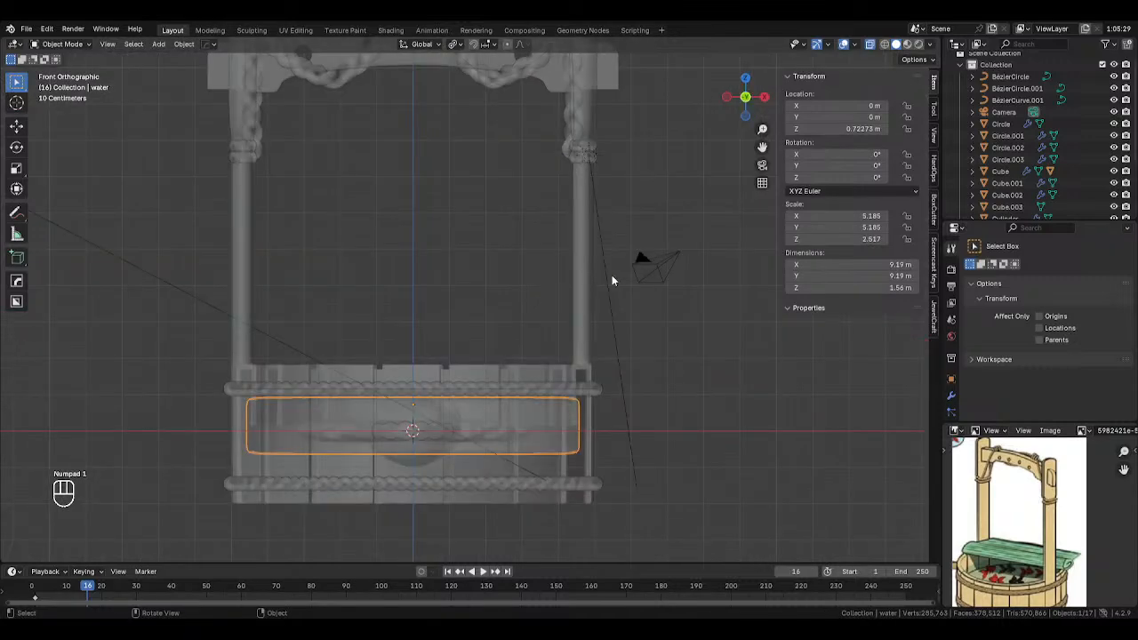
drag(369, 338, 569, 394)
drag(523, 347, 602, 461)
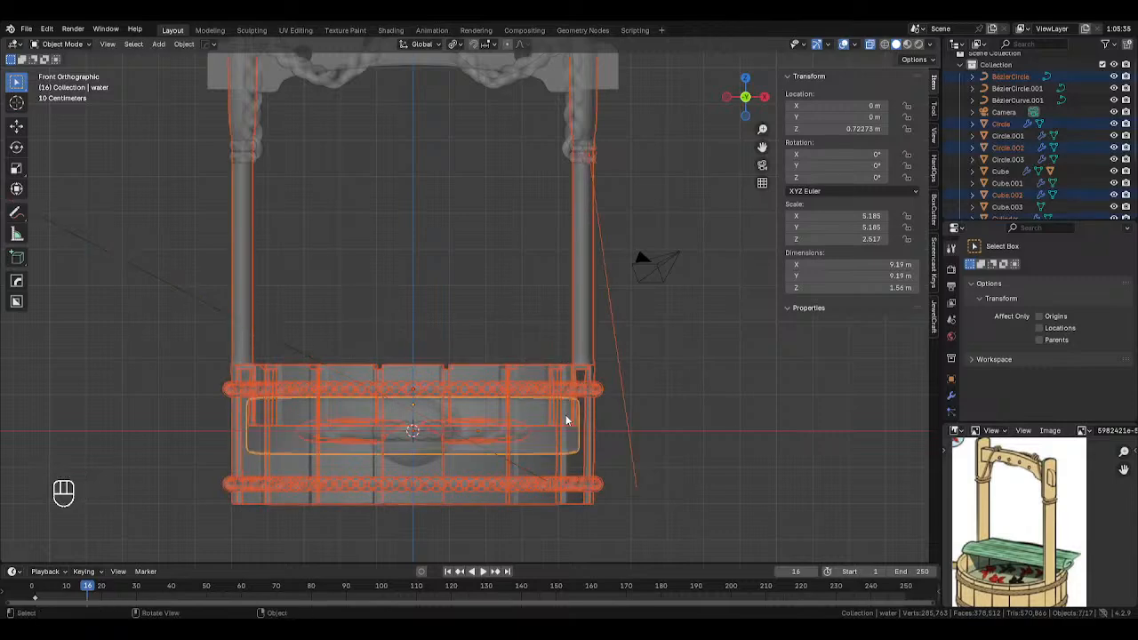
key(h)
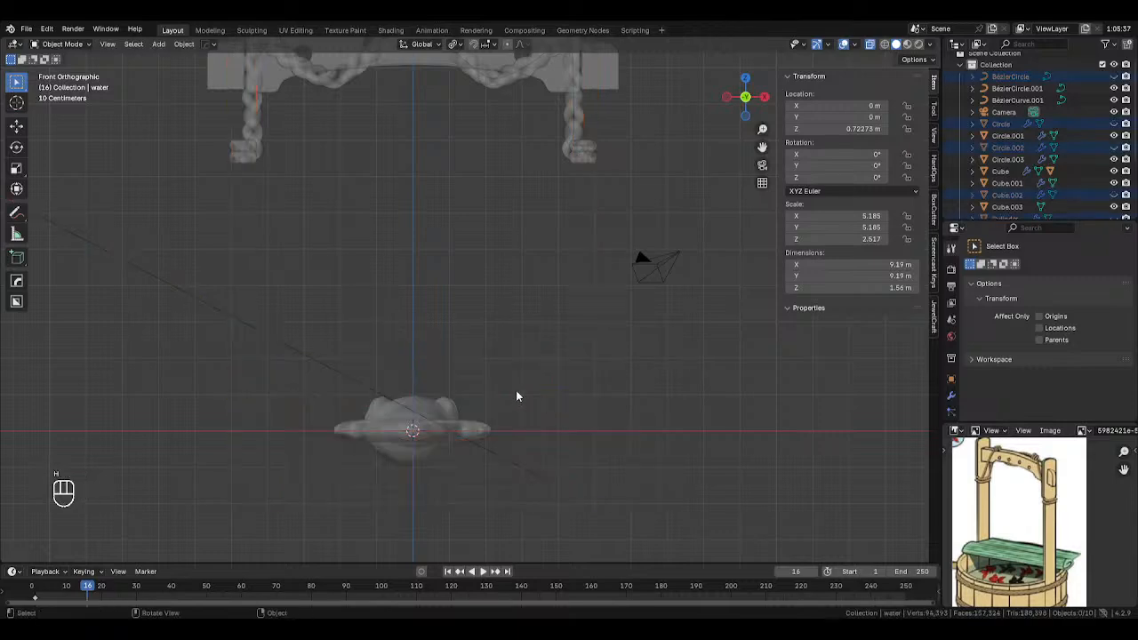
key(ctrl+z)
Hide the well's bucket, posts, rope rings and water so that the complete fish stays visible.
drag(556, 382, 610, 552)
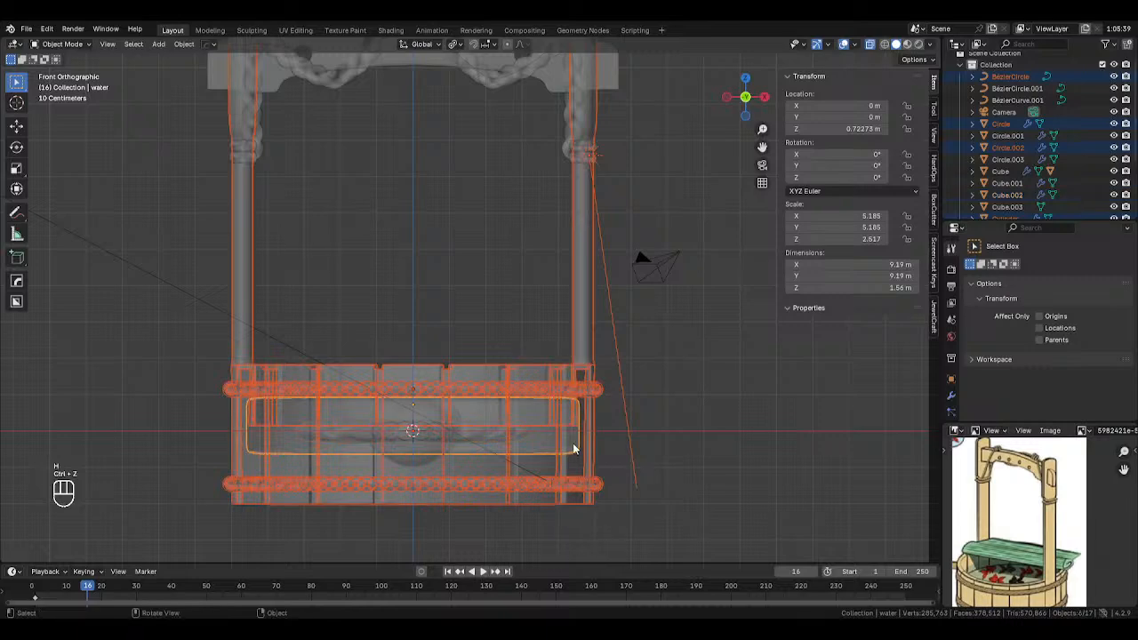
key(h)
middle_drag(376, 381, 404, 426)
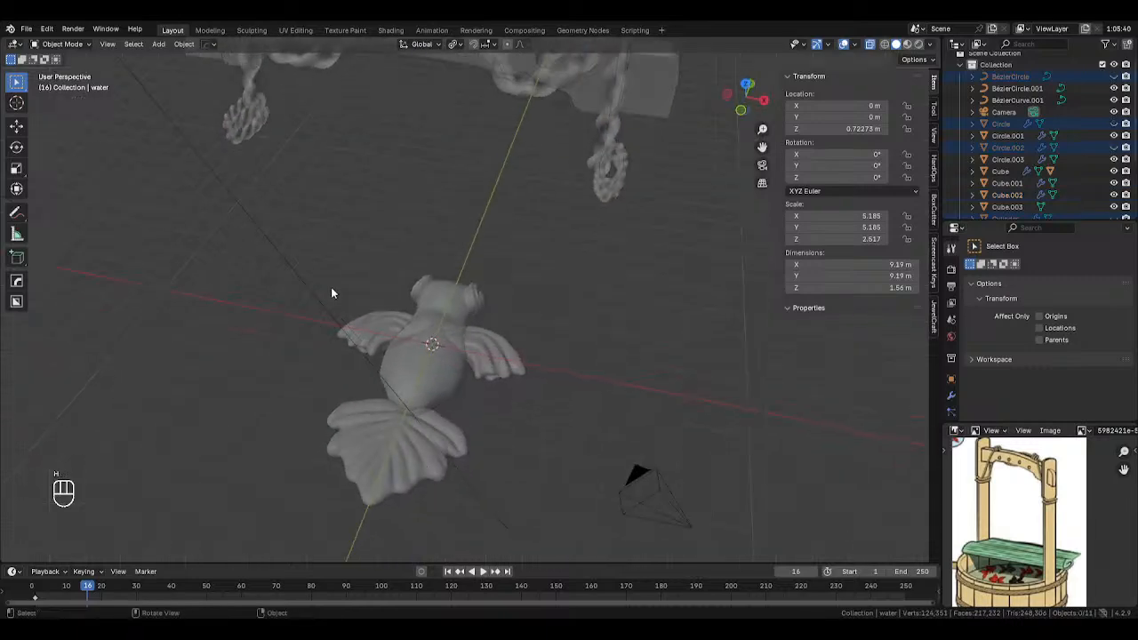
Select the fish body, side fins and tail, and raise them together along Z to about 2.34 m.
click(391, 317)
shift+drag(388, 261, 522, 348)
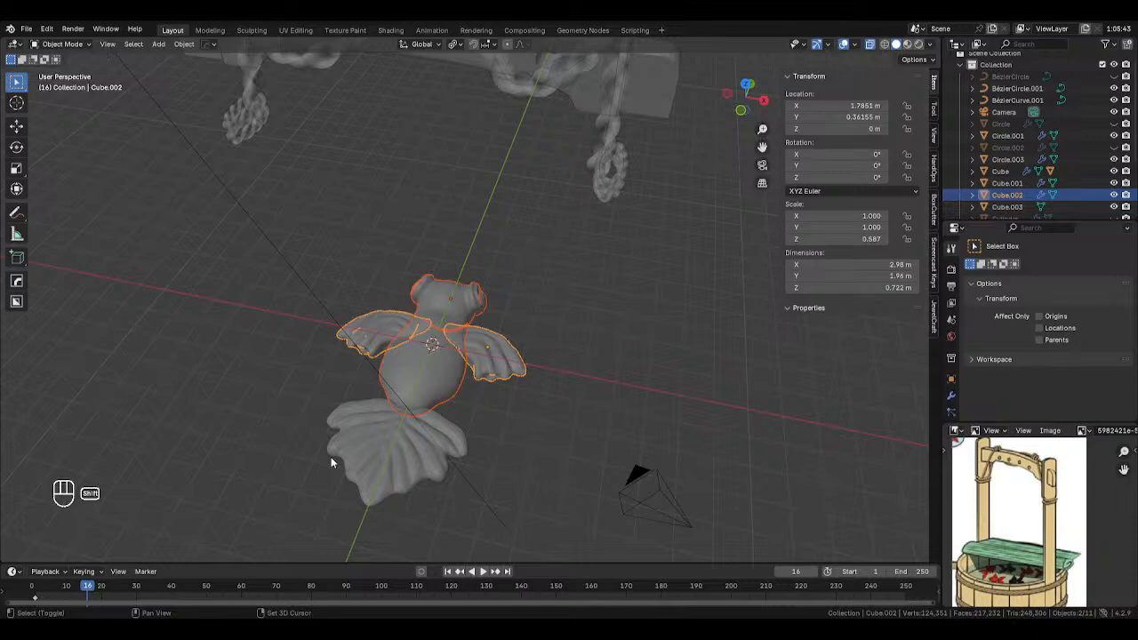
shift+click(331, 462)
key(g)
key(z)
click(578, 354)
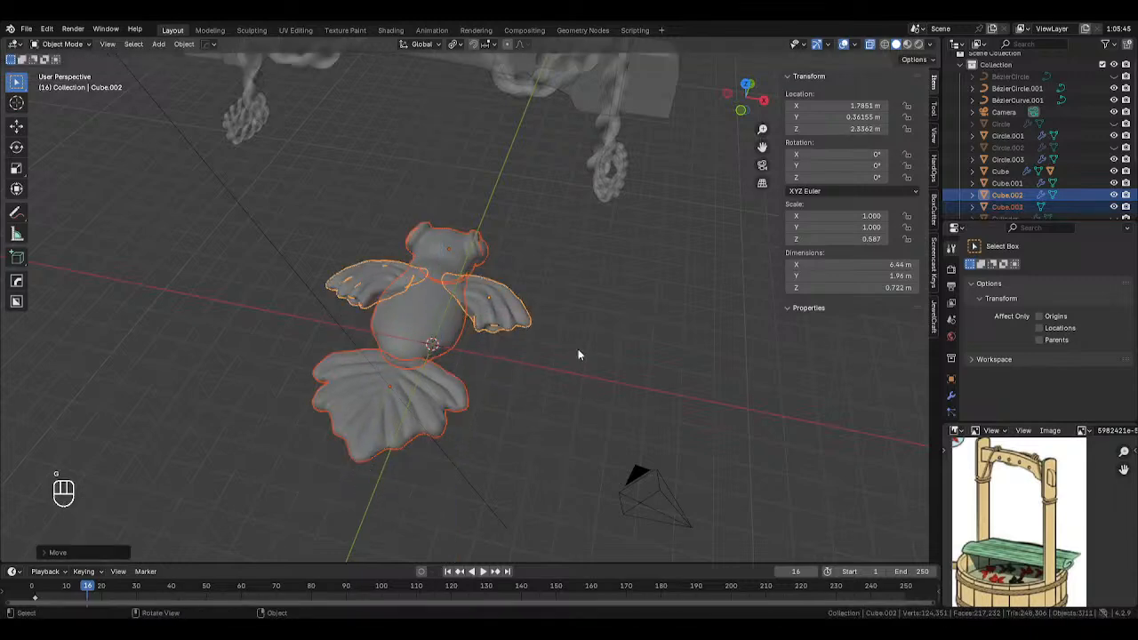
Unhide all well parts, turn off X-ray and check the raised fish from the top in rendered shading.
key(alt+h)
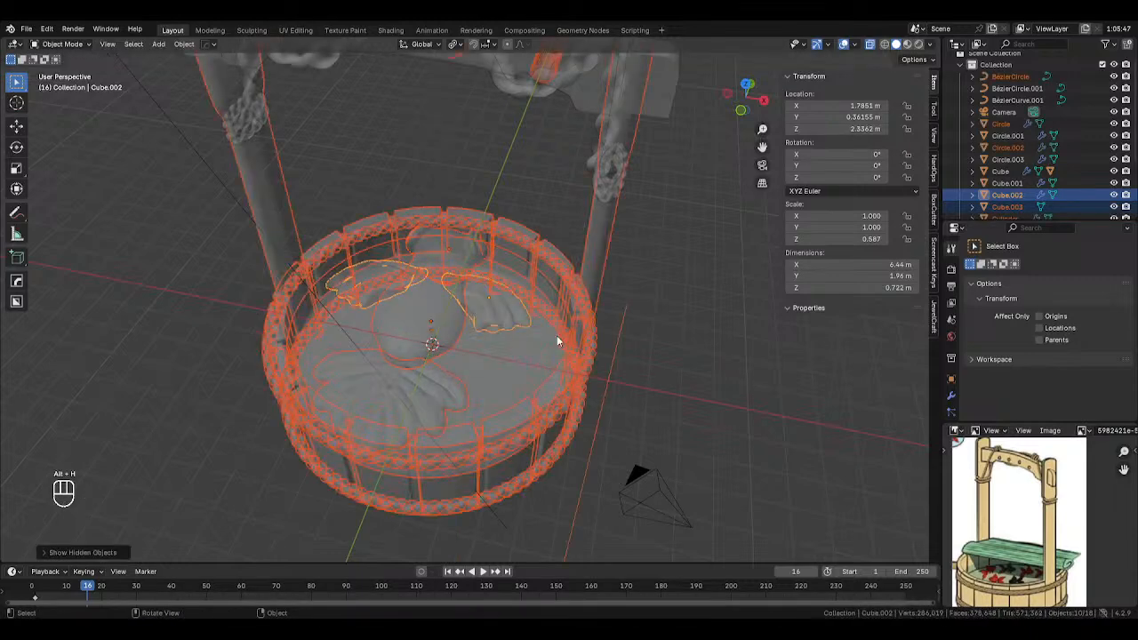
key(alt+z)
middle_drag(548, 336, 470, 326)
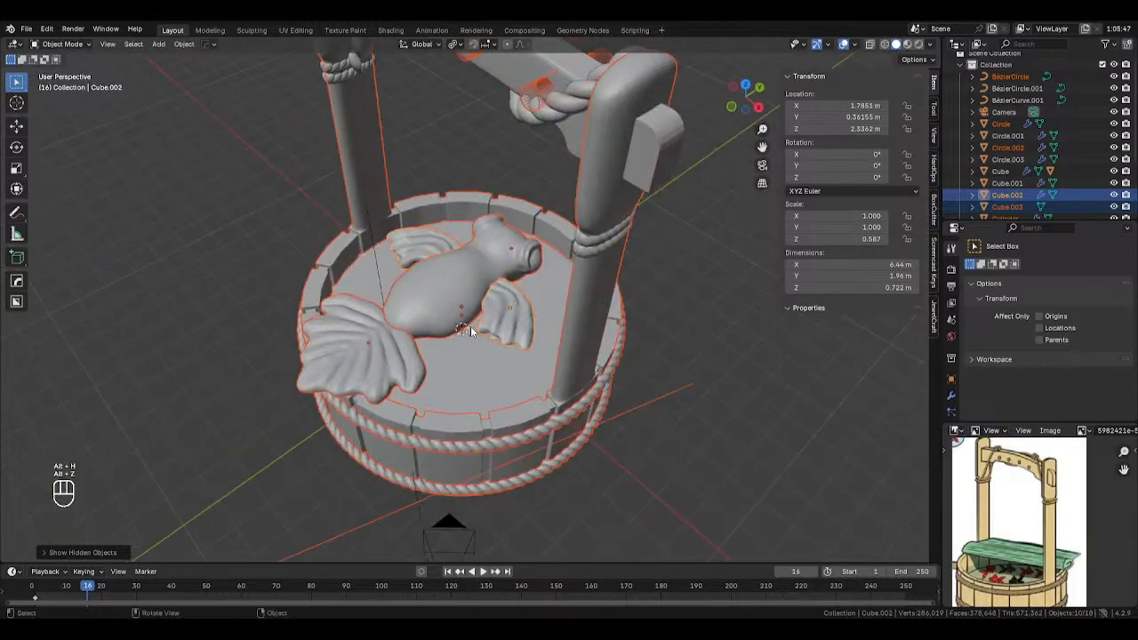
key(KP_7)
key(z)
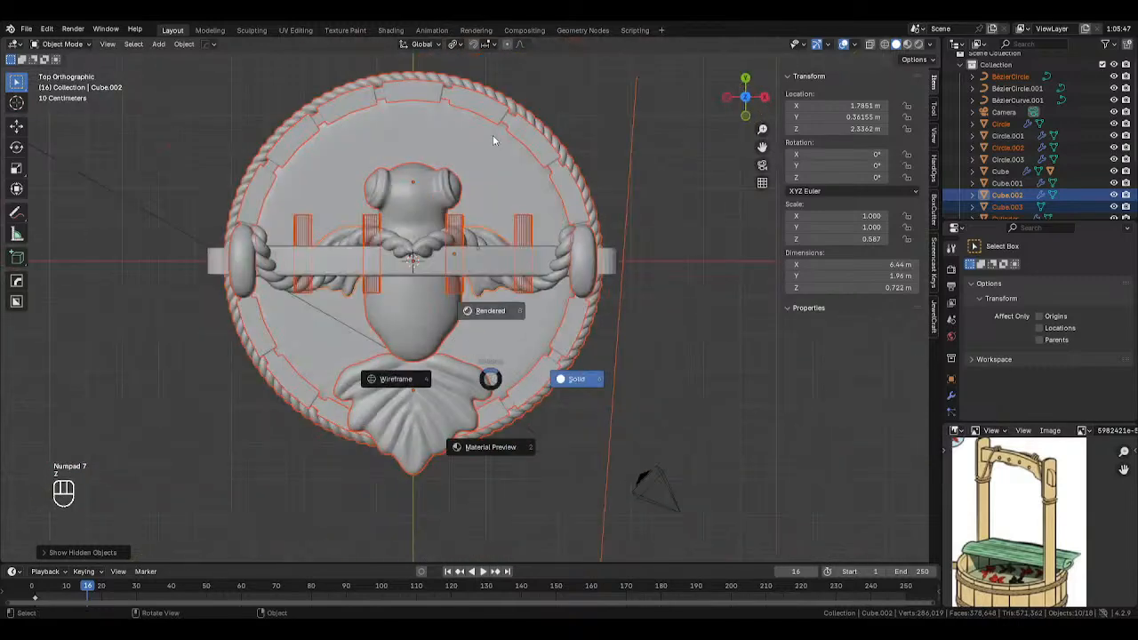
click(492, 135)
shift+middle_drag(461, 204, 489, 185)
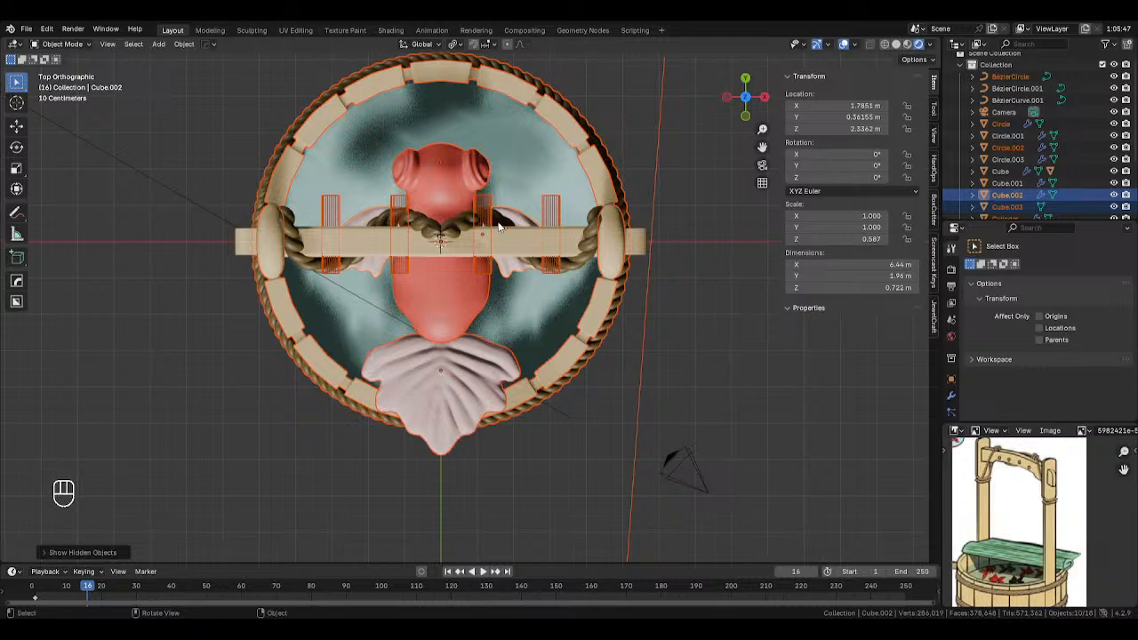
shift+middle_drag(487, 211, 501, 226)
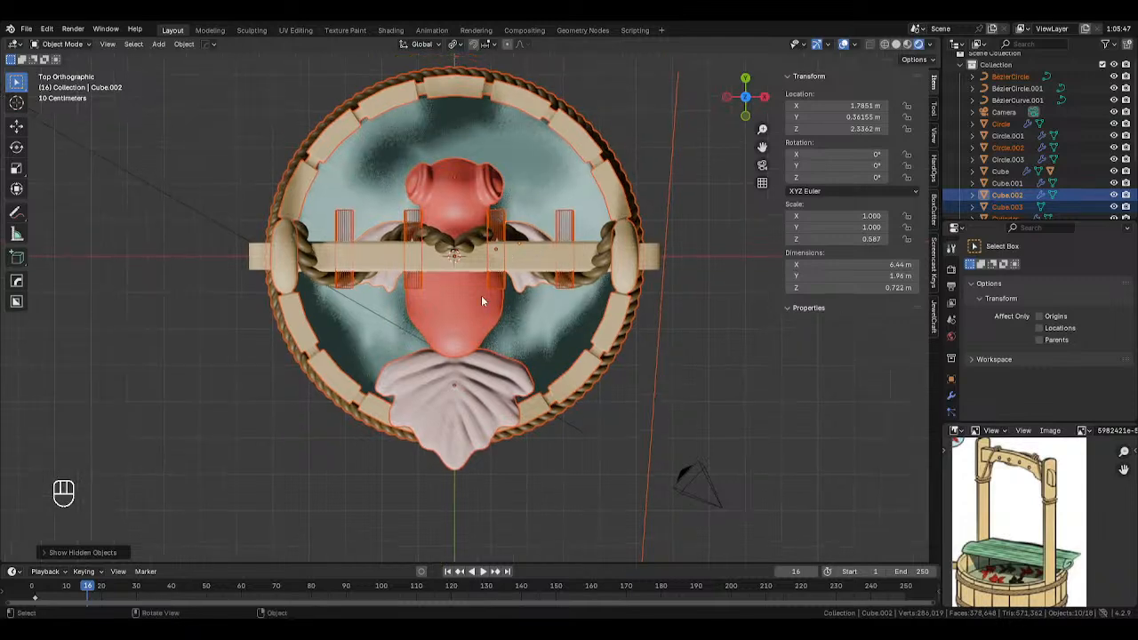
Return to solid shading, select only the fish body and enter Sculpt Mode in top view.
key(z)
click(685, 291)
middle_drag(560, 276, 548, 241)
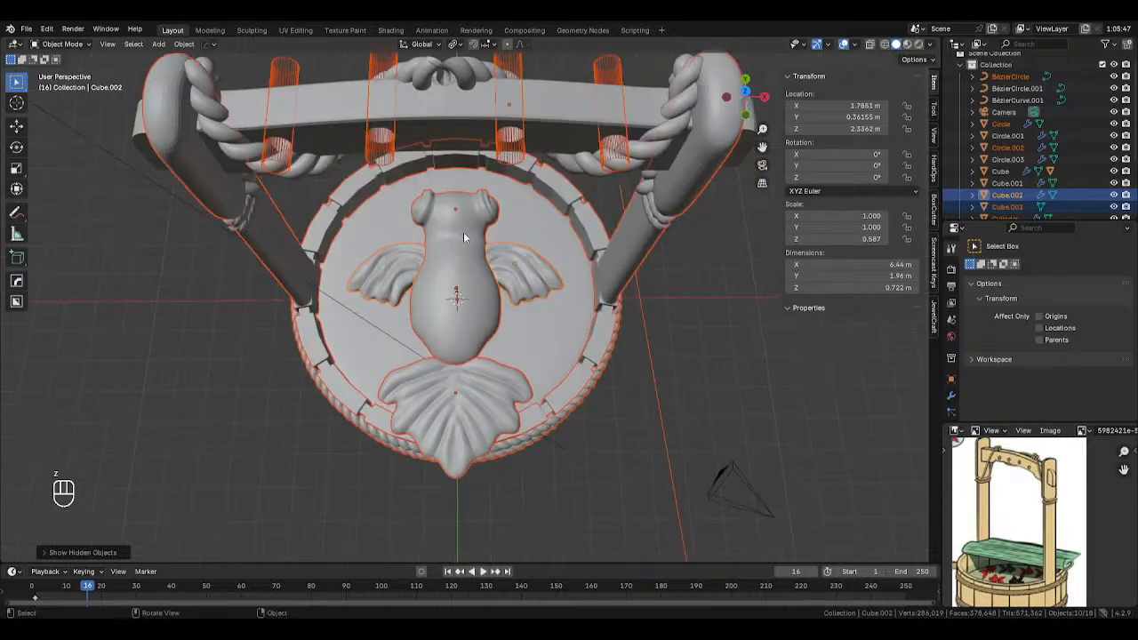
click(463, 232)
shift+click(490, 359)
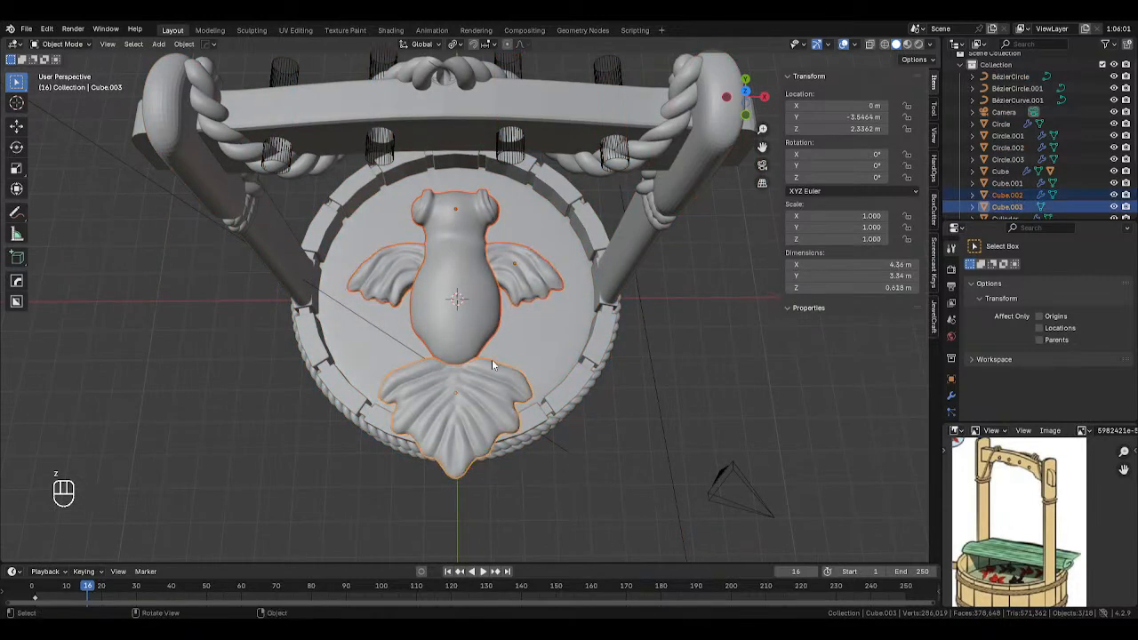
click(467, 237)
key(KP_7)
scroll(478, 213, up, 4)
key(ctrl+Tab)
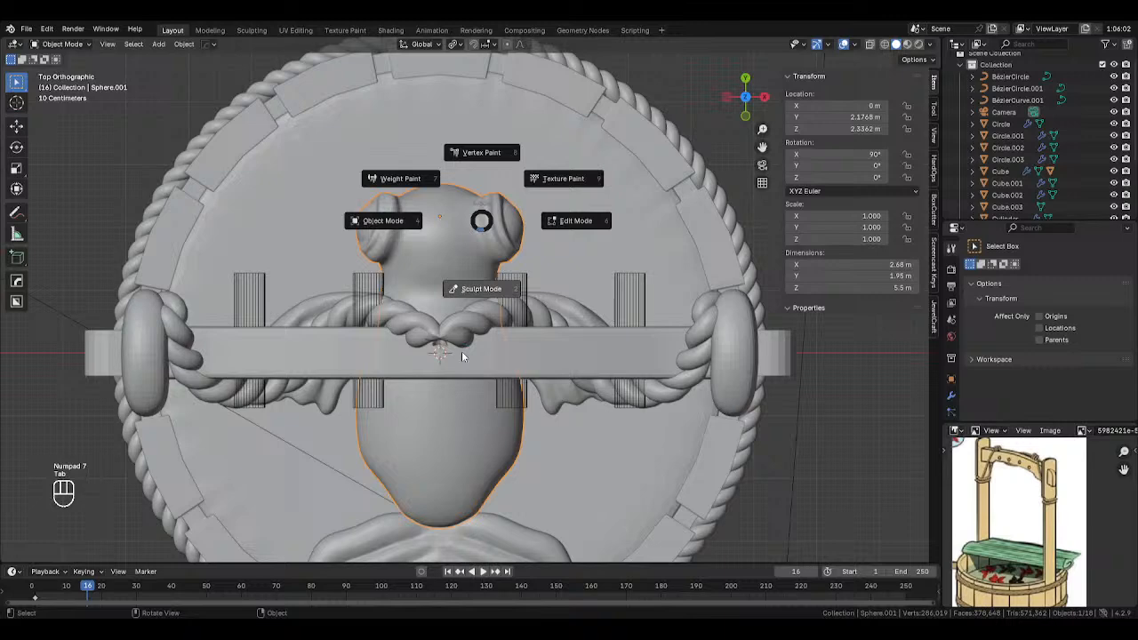
click(462, 355)
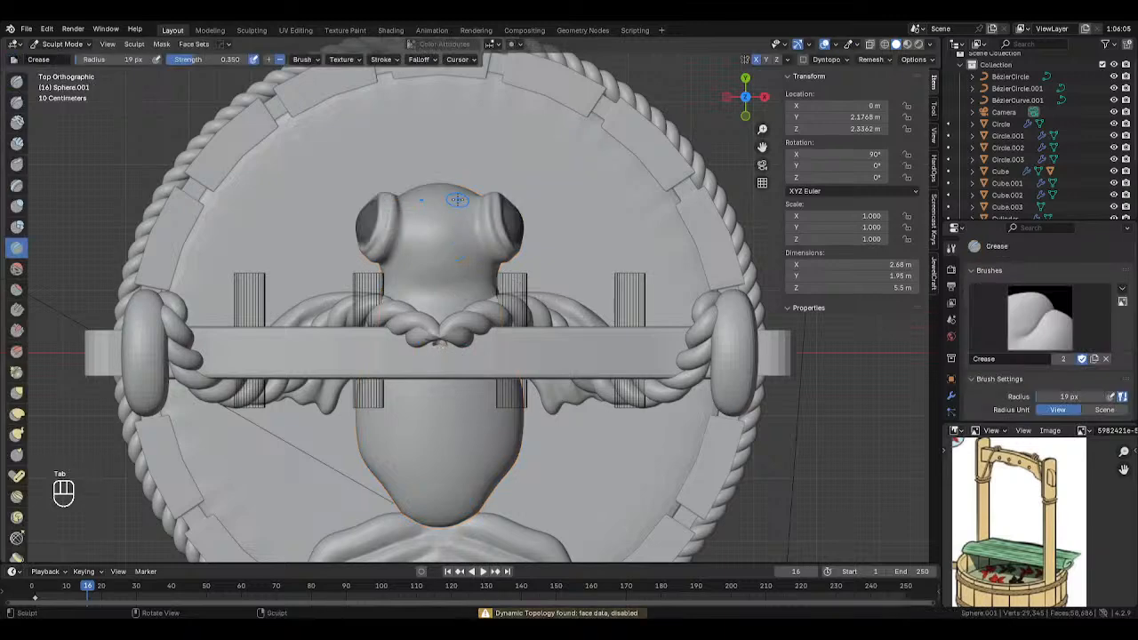
Pull the front of the fish's head forward with the Snake Hook brush at 111 px radius.
click(16, 434)
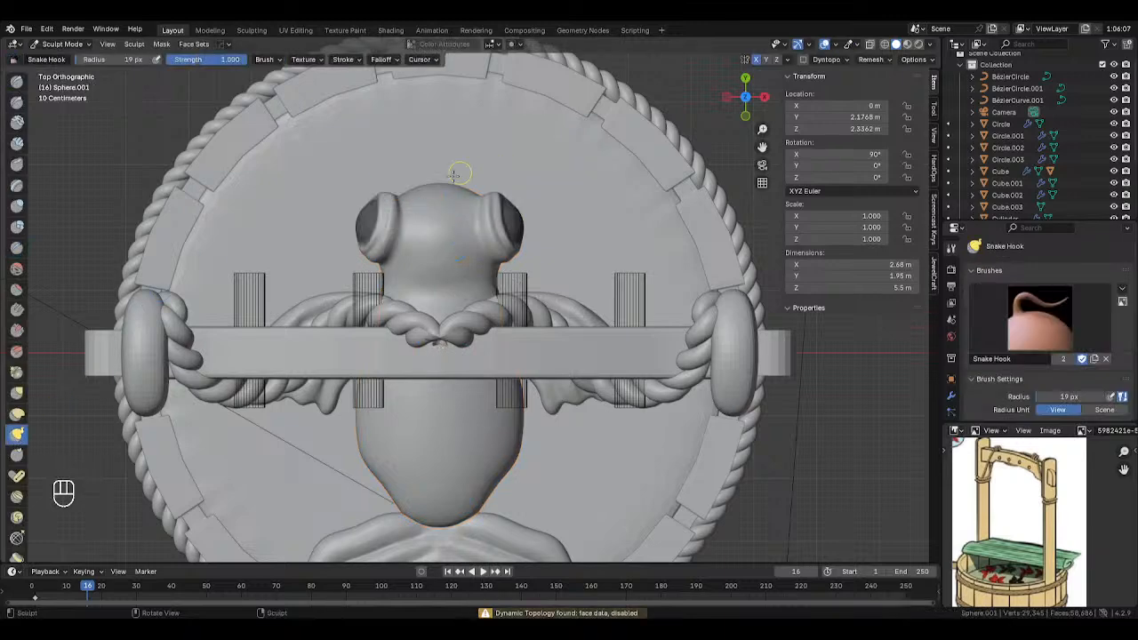
key(f)
key(f)
click(456, 184)
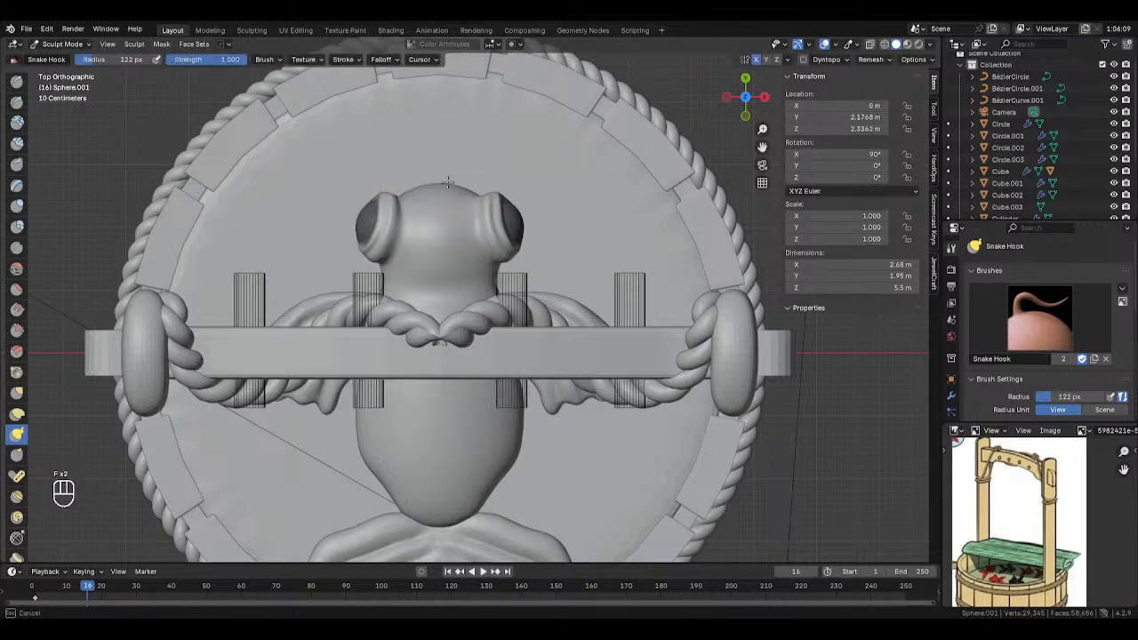
key(f)
click(444, 182)
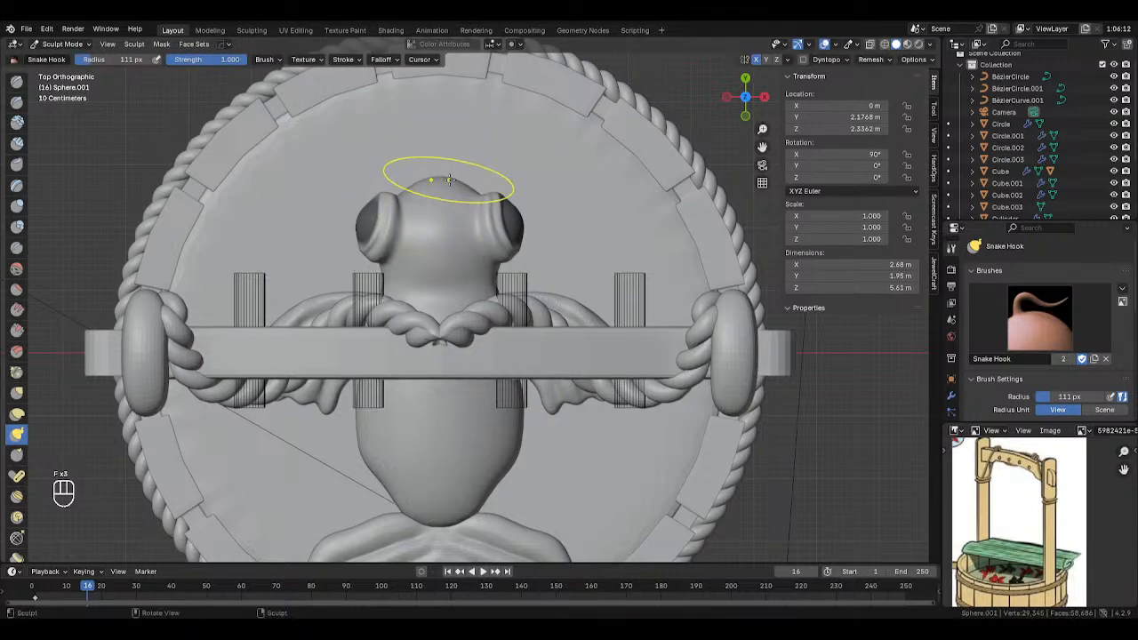
drag(441, 182, 457, 176)
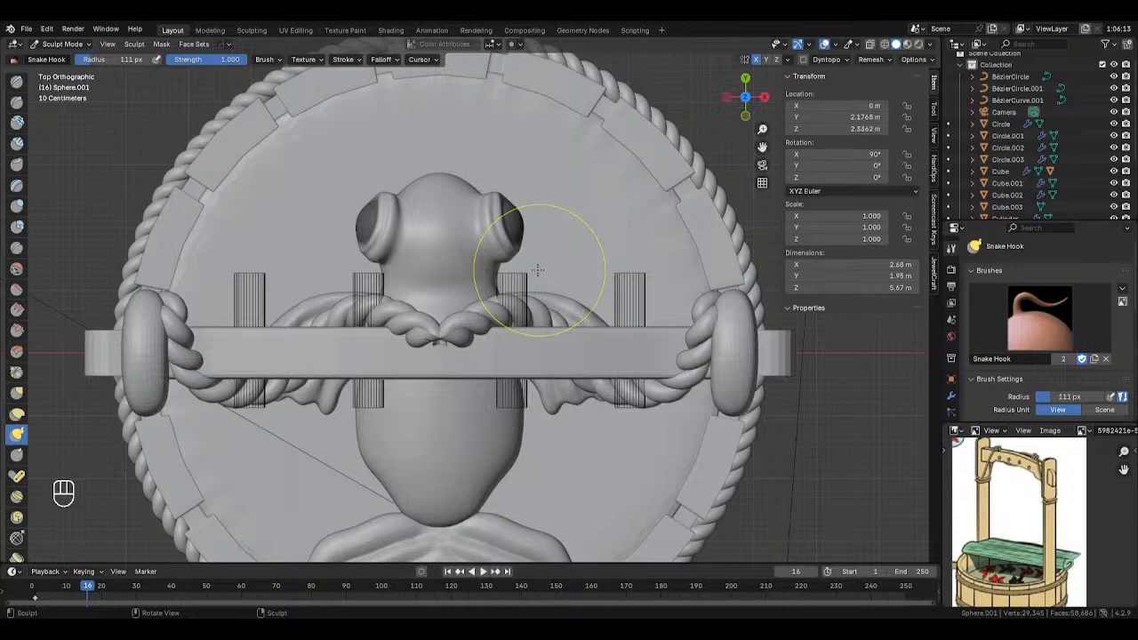
Set the Snake Hook brush radius to 76 px, and return to Object Mode in rendered shading.
key(f)
click(406, 288)
key(f)
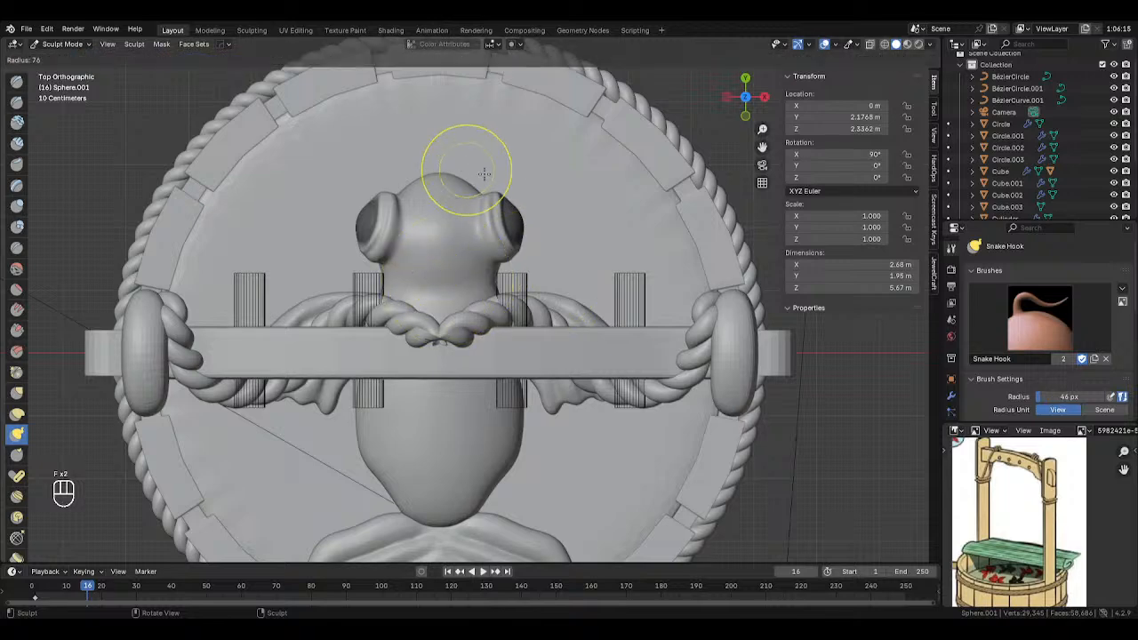
click(458, 181)
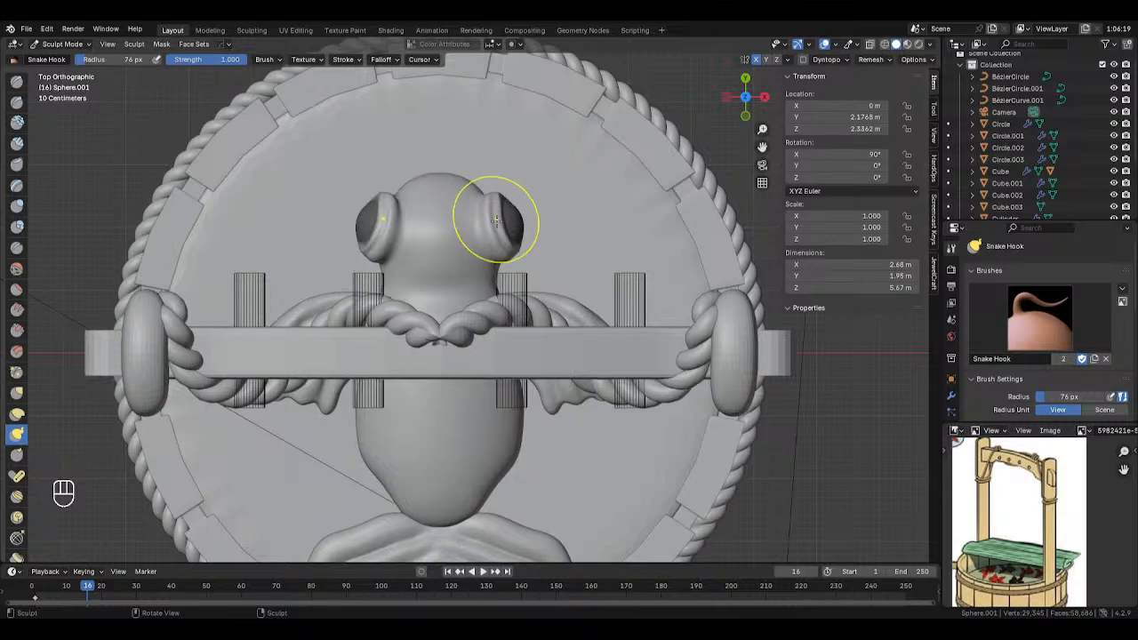
key(z)
mouse_move(588, 471)
shift+middle_down()
mouse_move(580, 335)
mouse_move(584, 349)
shift+middle_up()
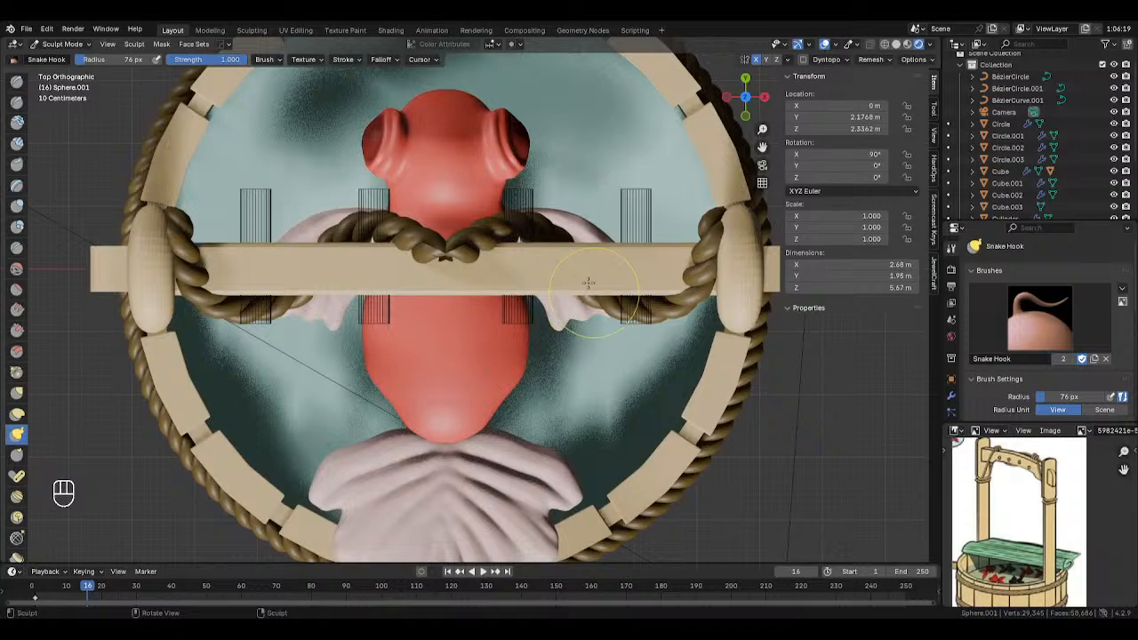
key(Tab)
click(582, 220)
shift+drag(460, 489, 456, 495)
shift+click(455, 403)
key(s)
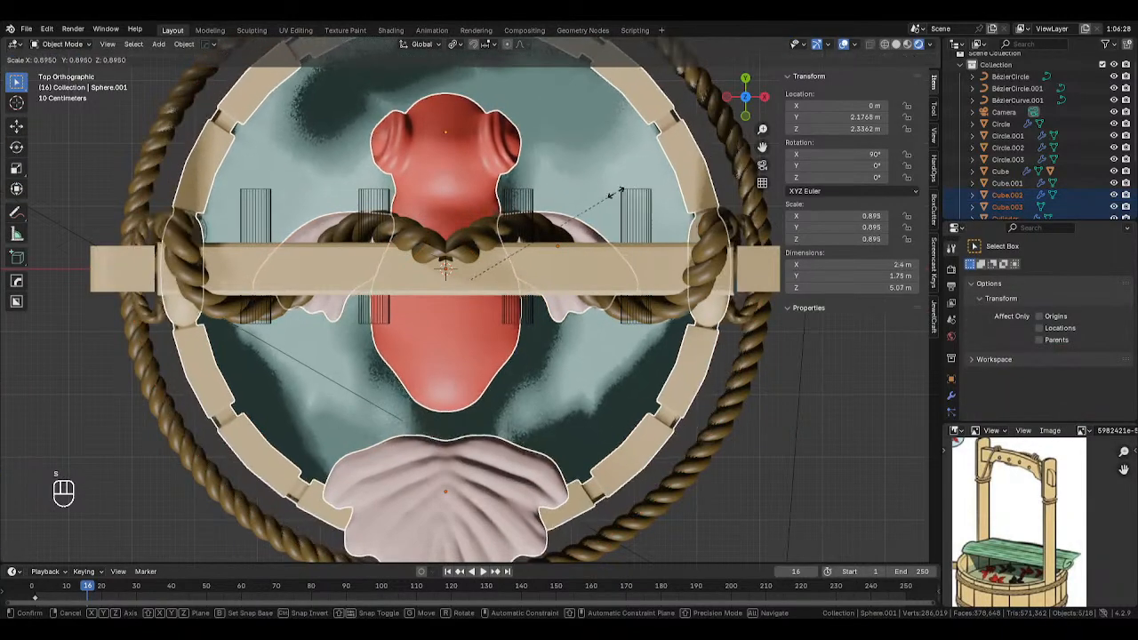
right_click(599, 180)
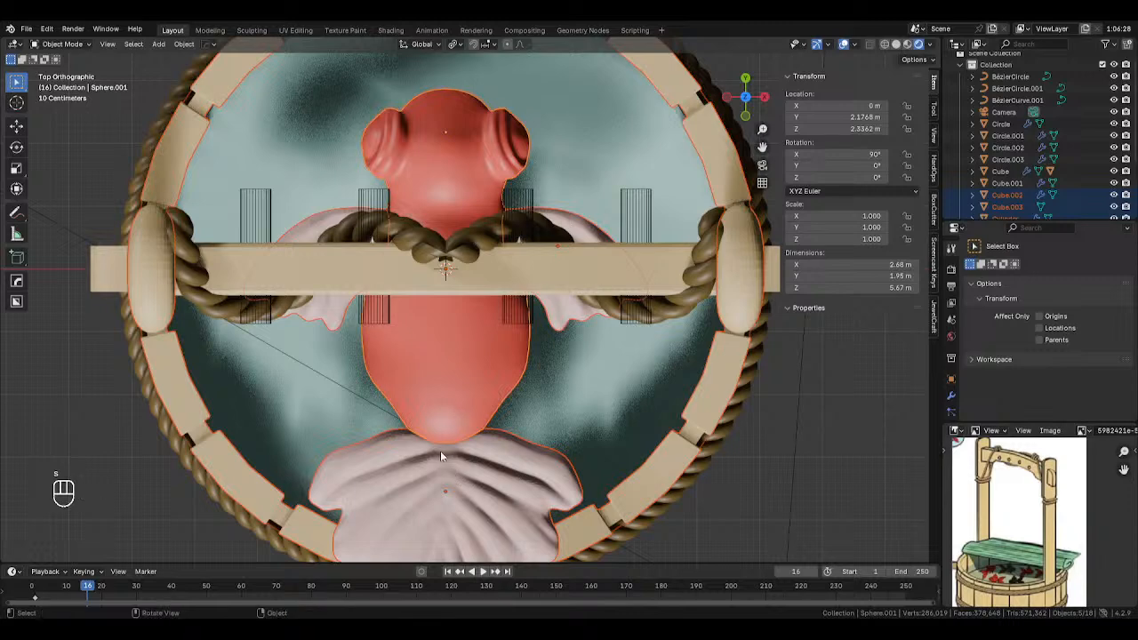
Return to solid shading, clear the selection and show the fish in the well in perspective.
key(z)
shift+middle_drag(611, 413, 589, 284)
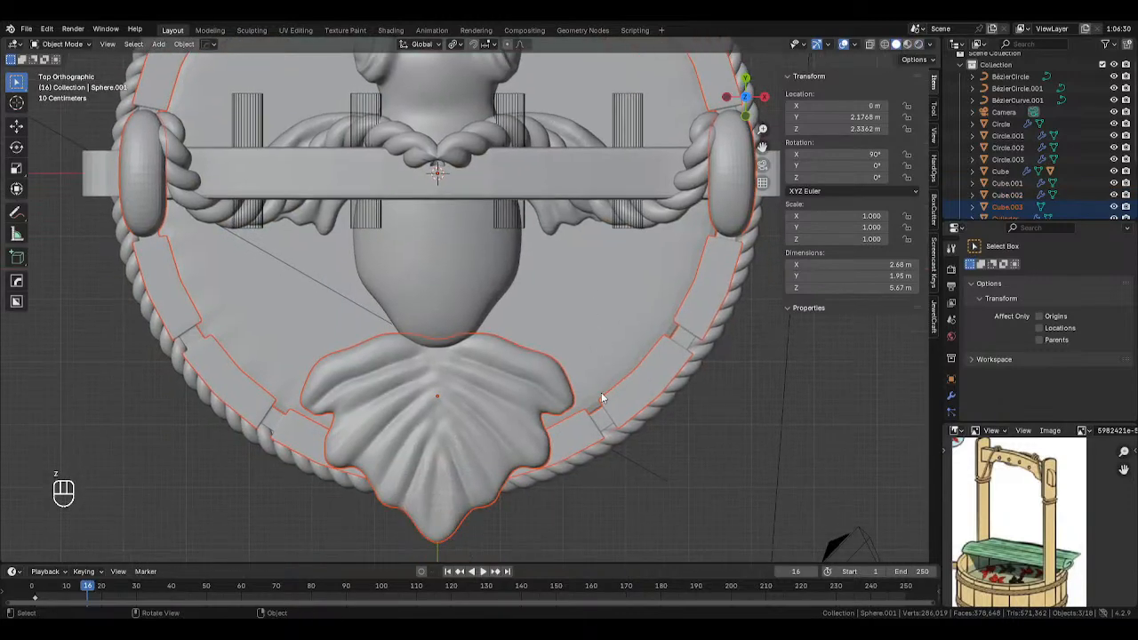
key(slash)
key(slash)
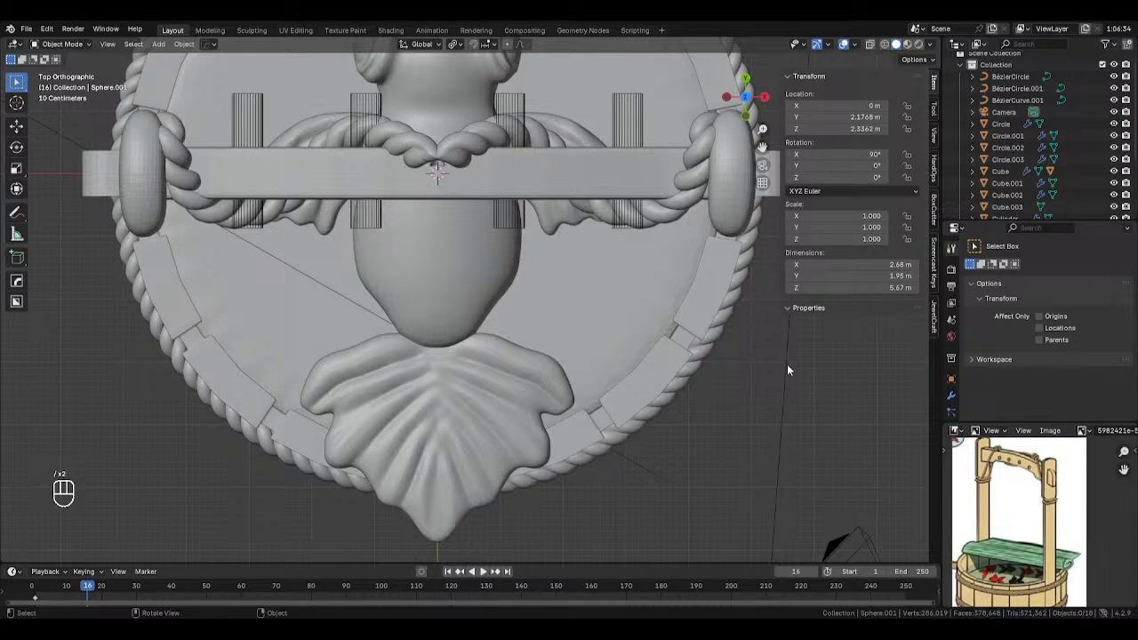
middle_drag(787, 370, 700, 363)
key(period)
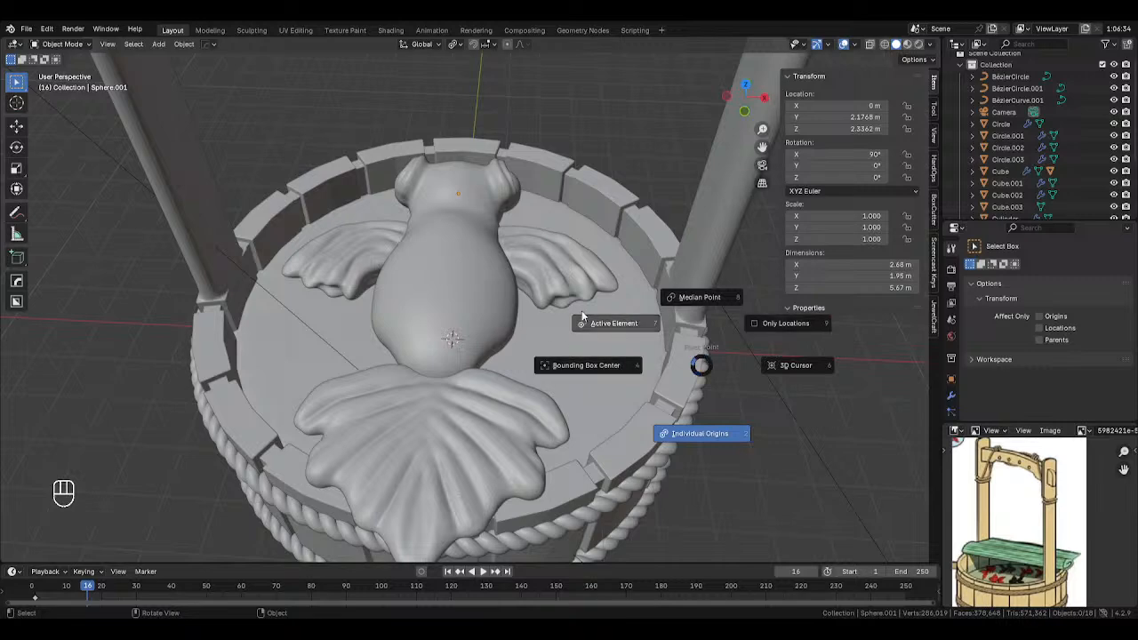
click(525, 396)
Select the fish body, side fins and tail, and scale them together to 0.382 about their Median Point.
click(499, 329)
middle_drag(556, 323, 522, 313)
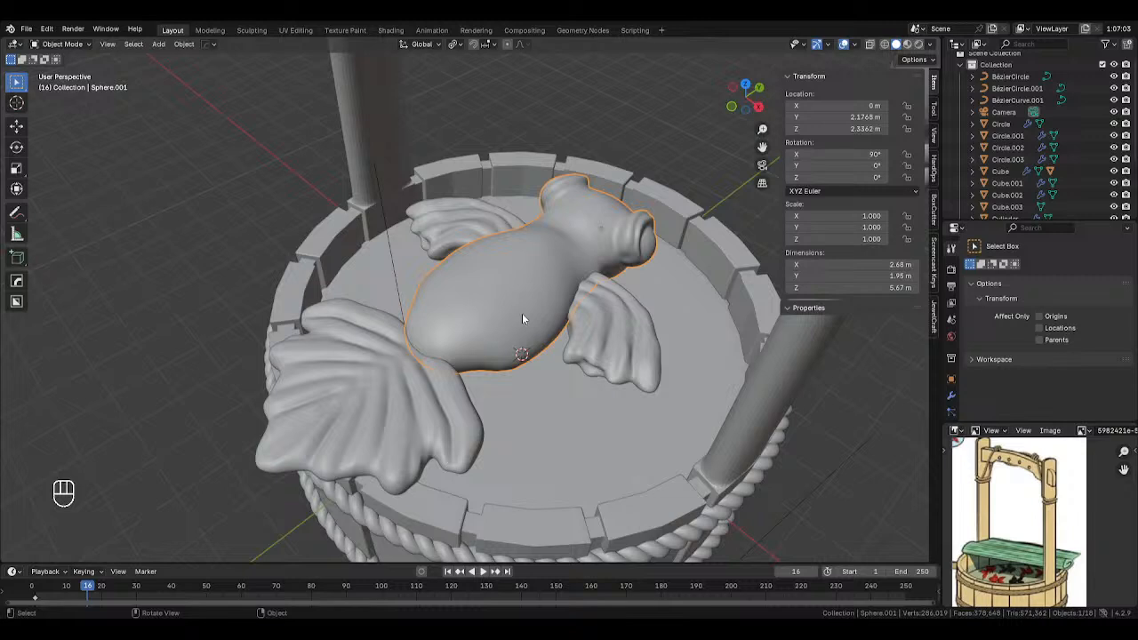
shift+click(587, 340)
shift+click(451, 419)
key(period)
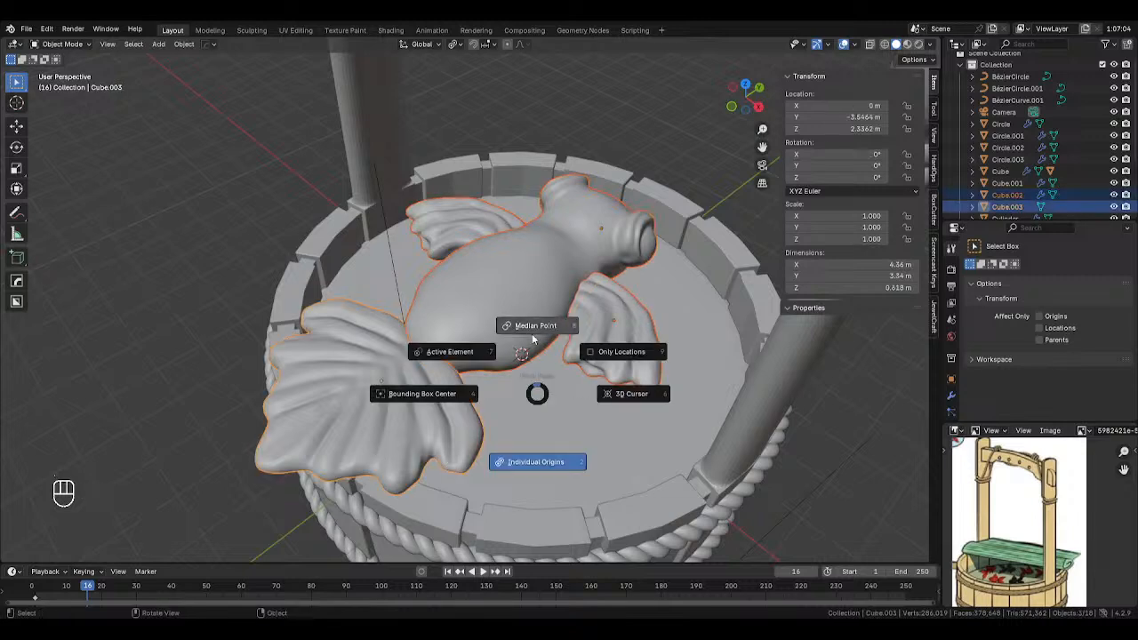
click(583, 318)
key(s)
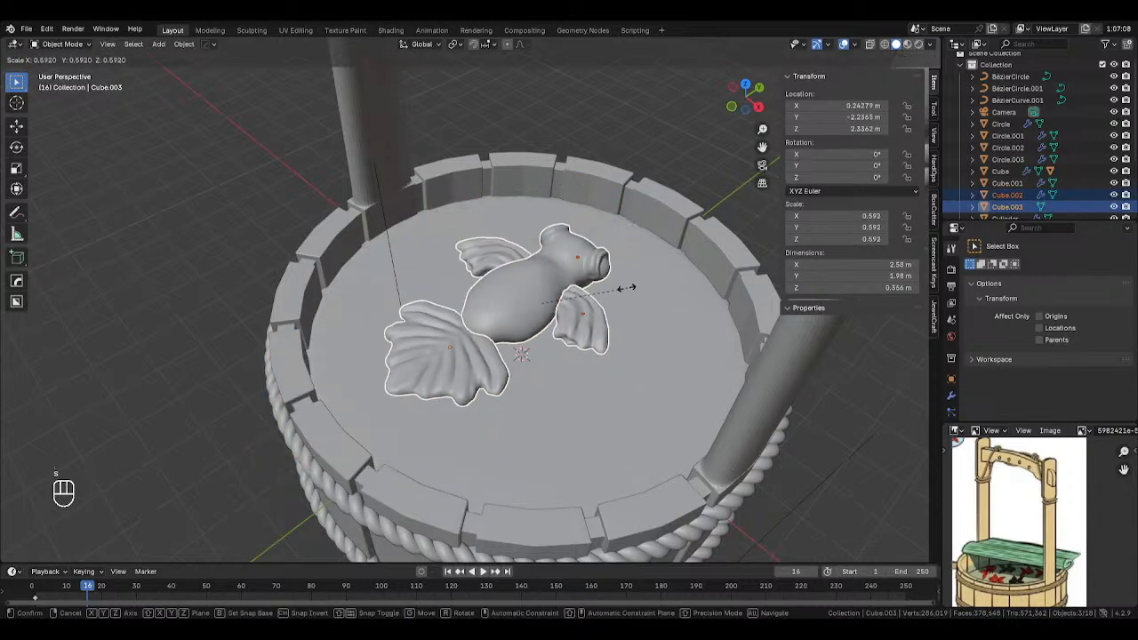
click(596, 291)
Lower the scaled-down fish parts together along Z to about 0.87 m, at the water surface.
key(KP_7)
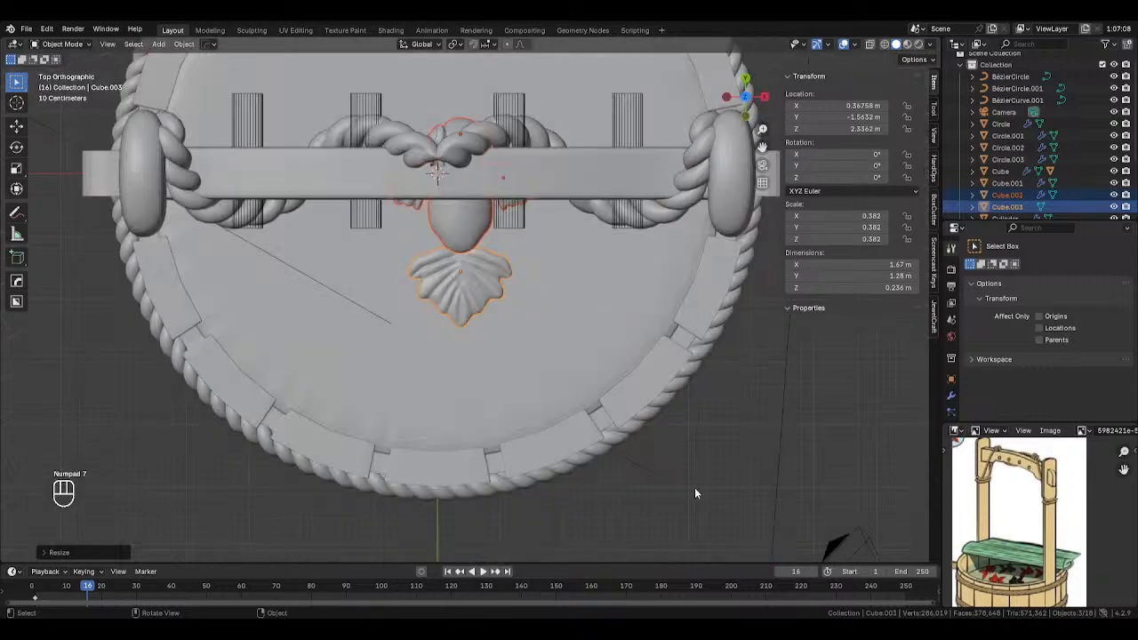
middle_drag(559, 338, 457, 249)
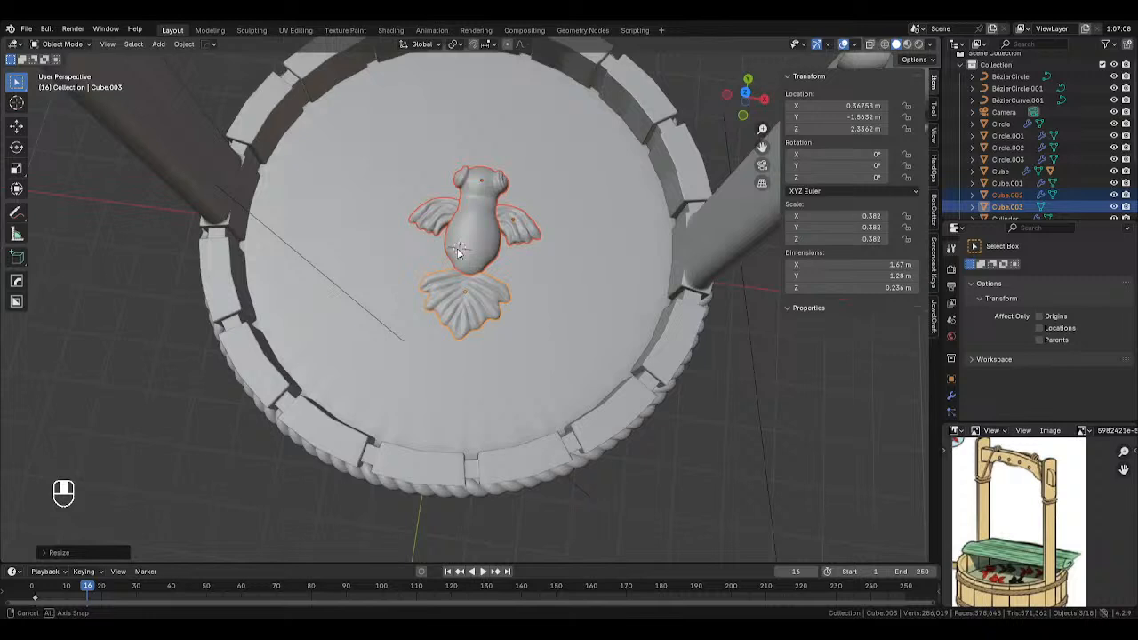
key(g)
key(z)
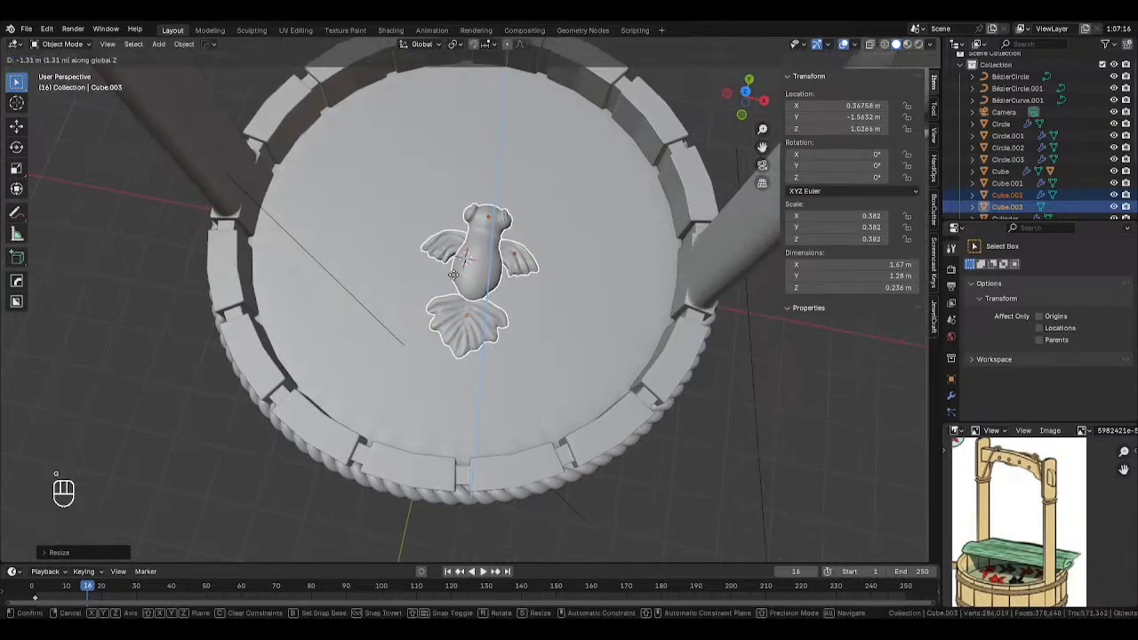
click(481, 310)
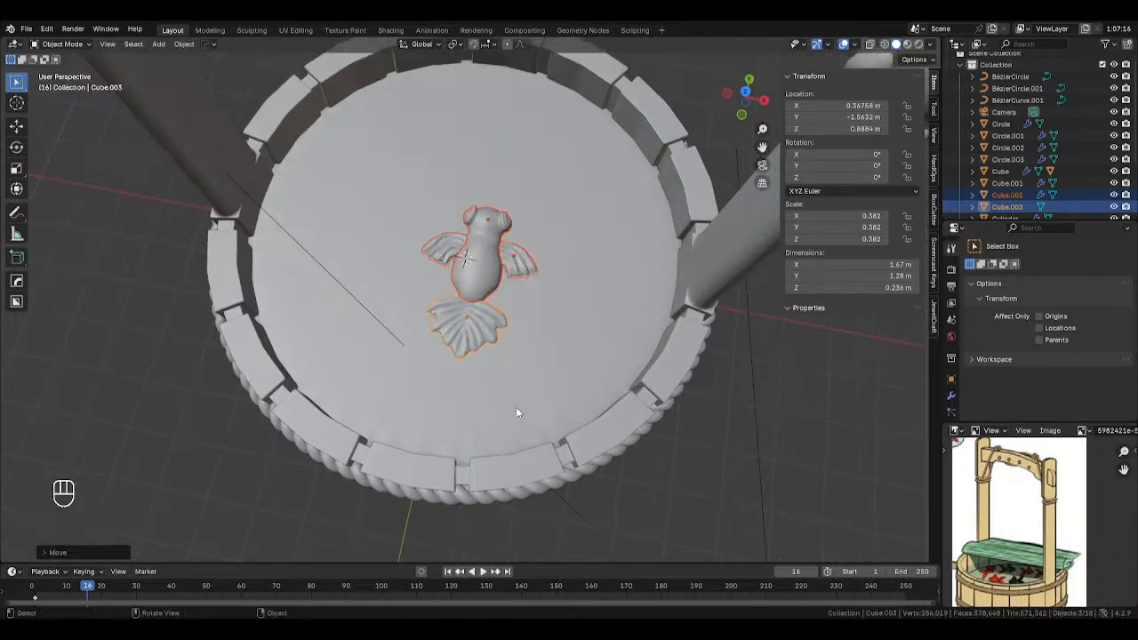
Move the fish clear of the crossbeam in top view, tail at about X -0.26 m, Y -3.22 m, and show it in rendered shading.
key(g)
right_click(515, 382)
key(KP_7)
key(g)
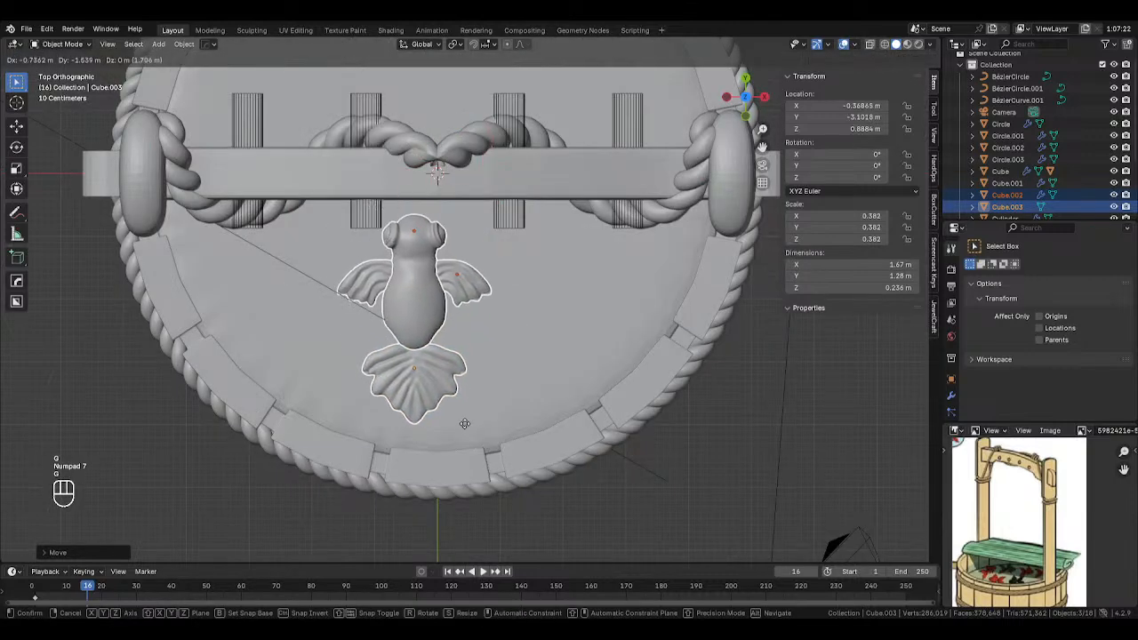
click(471, 428)
key(z)
click(495, 317)
scroll(685, 404, down, 1)
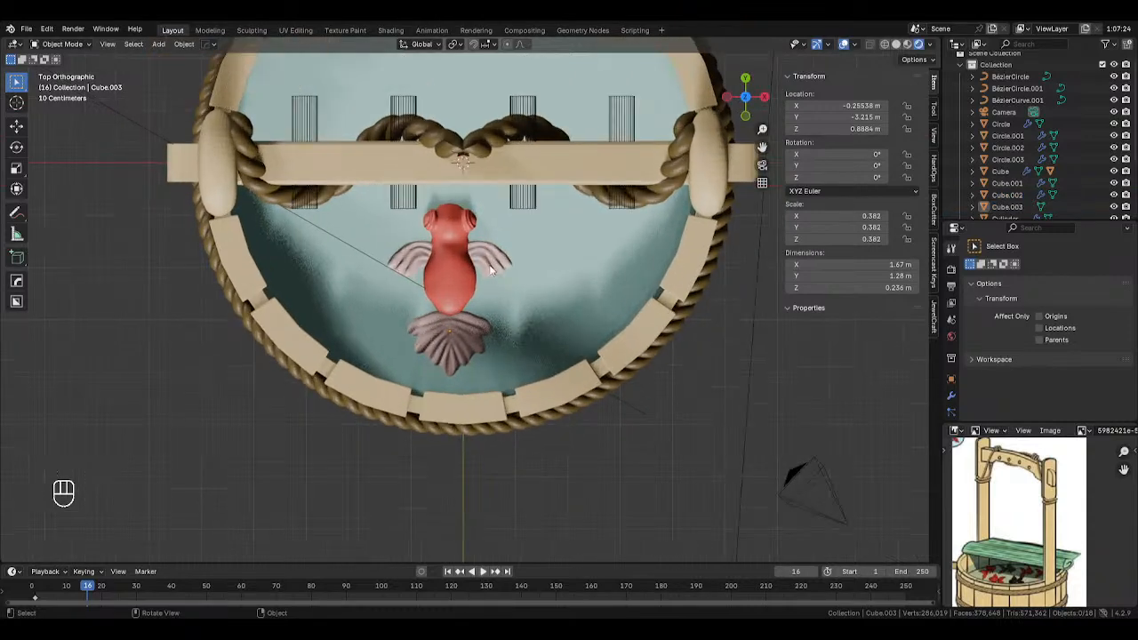
Select only the fish body, return to solid shading in top view and enter Sculpt Mode.
scroll(485, 264, up, 1)
click(506, 263)
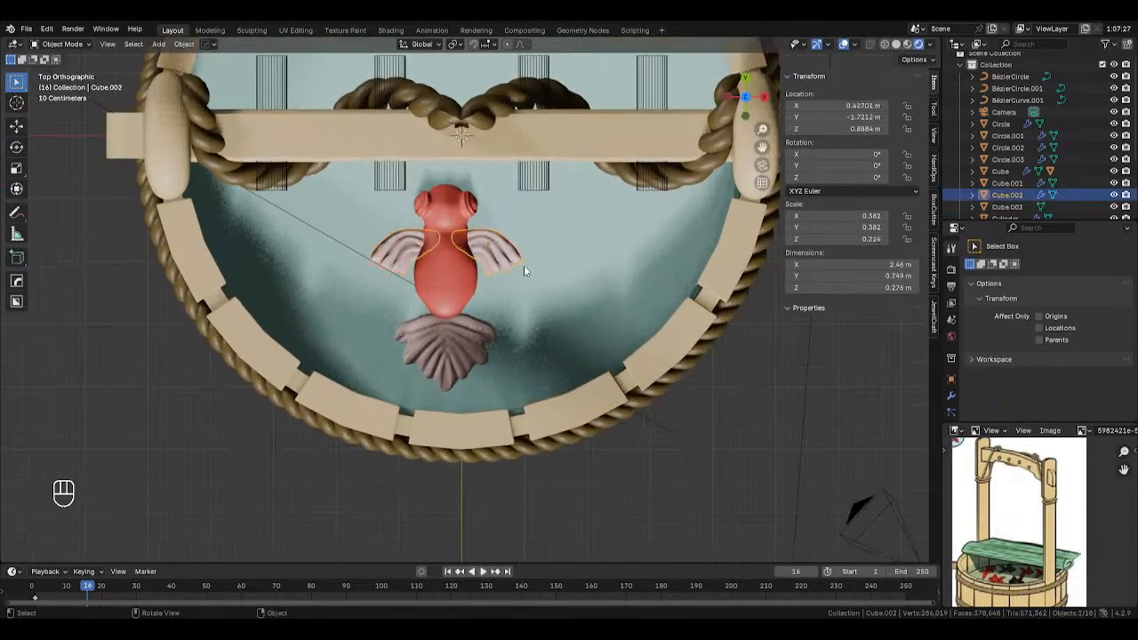
middle_drag(521, 252, 500, 256)
click(460, 285)
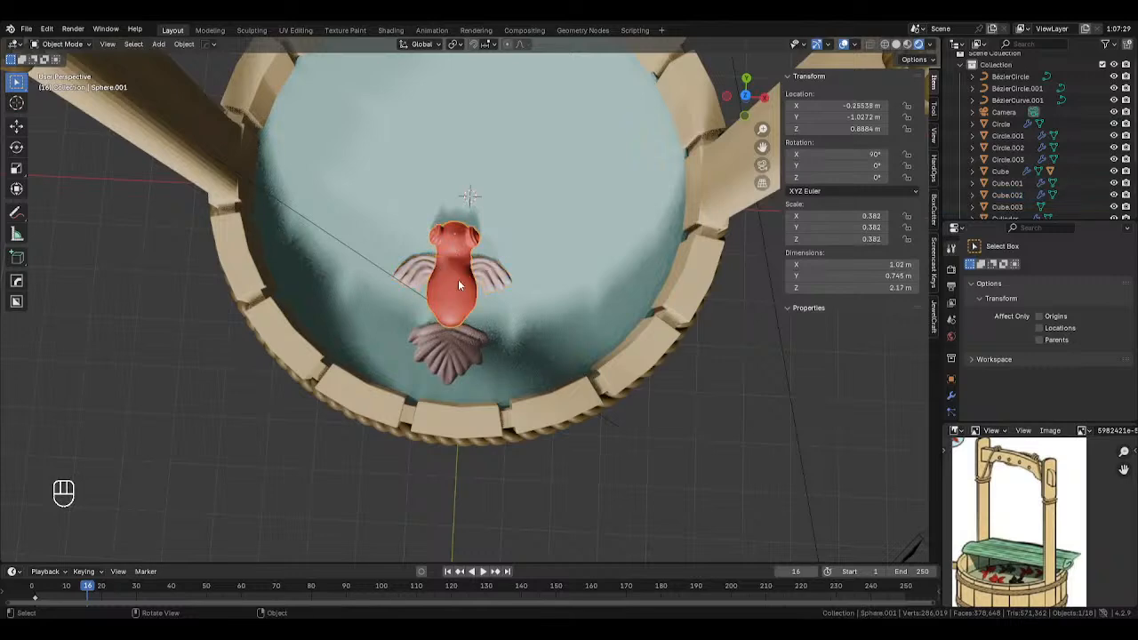
key(z)
key(KP_7)
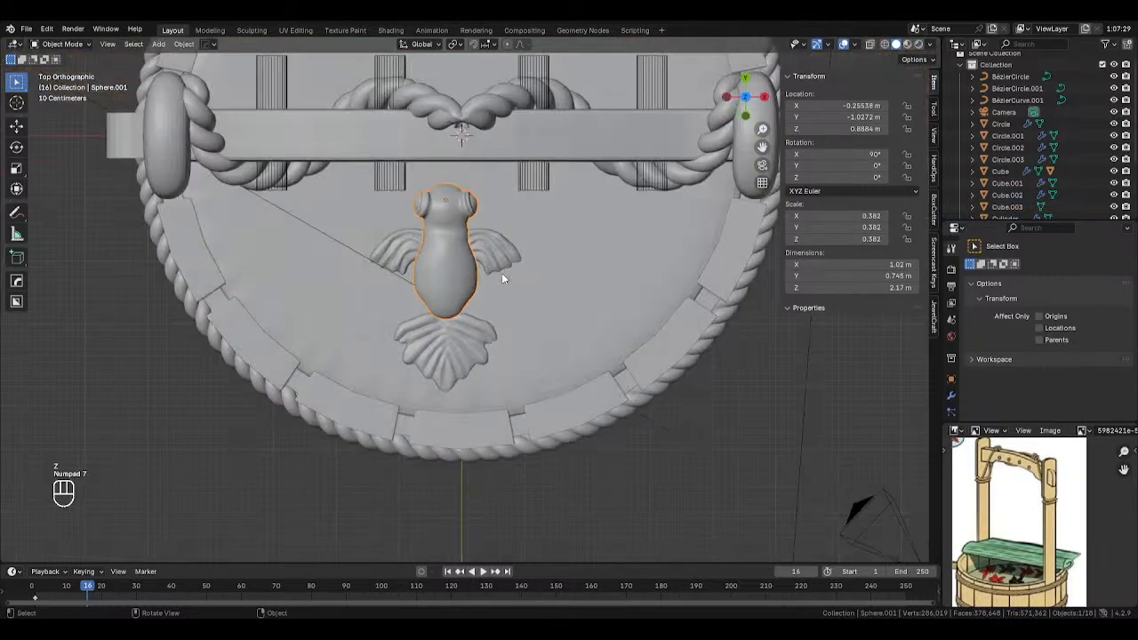
scroll(494, 265, up, 5)
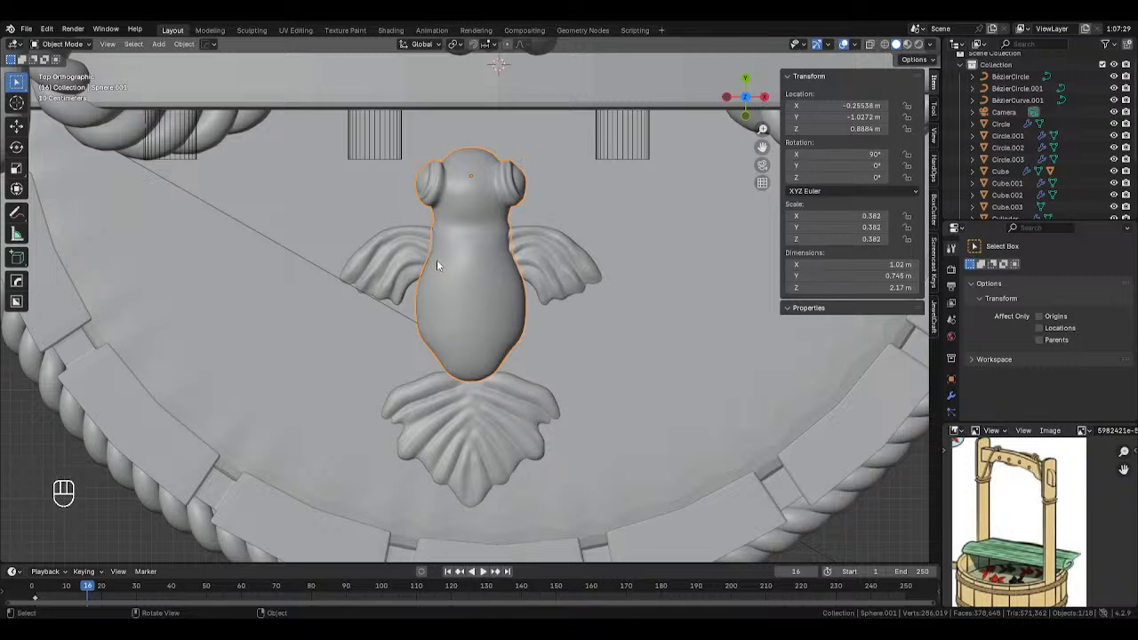
key(Tab)
click(457, 374)
shift+middle_drag(486, 290, 494, 306)
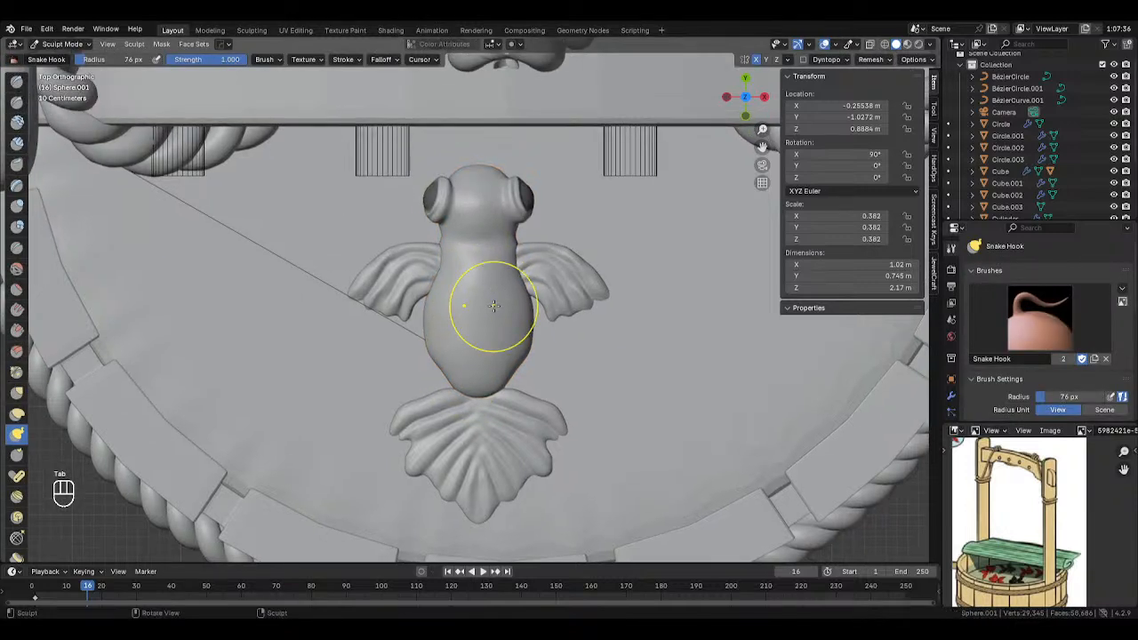
Switch to the Mask brush and set its radius to 8 px.
key(m)
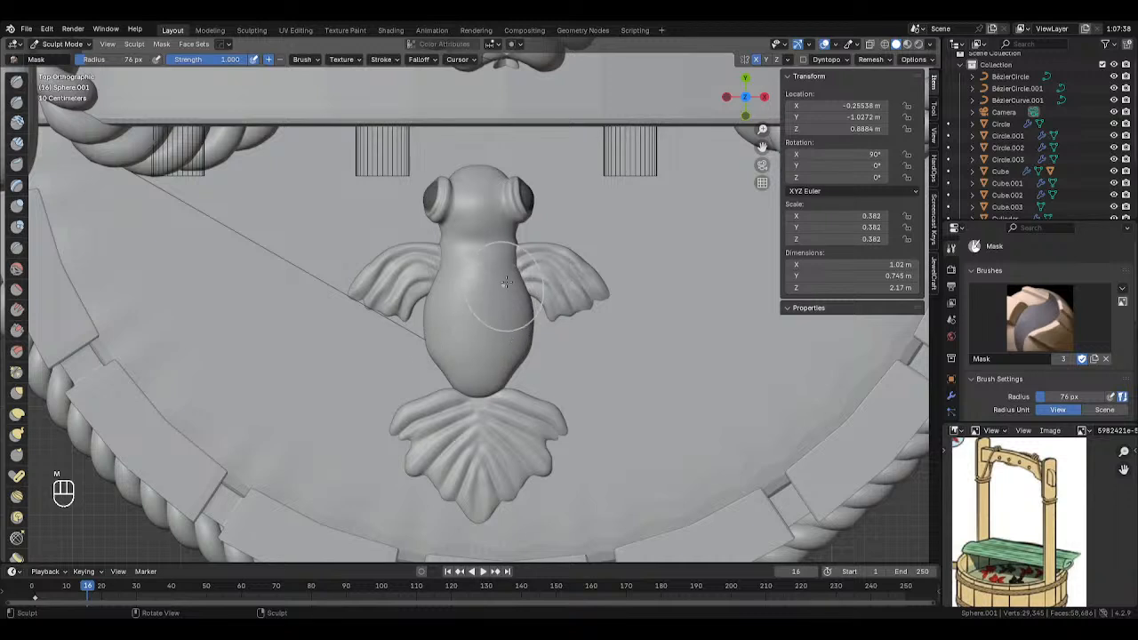
key(f)
click(504, 270)
key(f)
click(516, 256)
key(f)
click(492, 198)
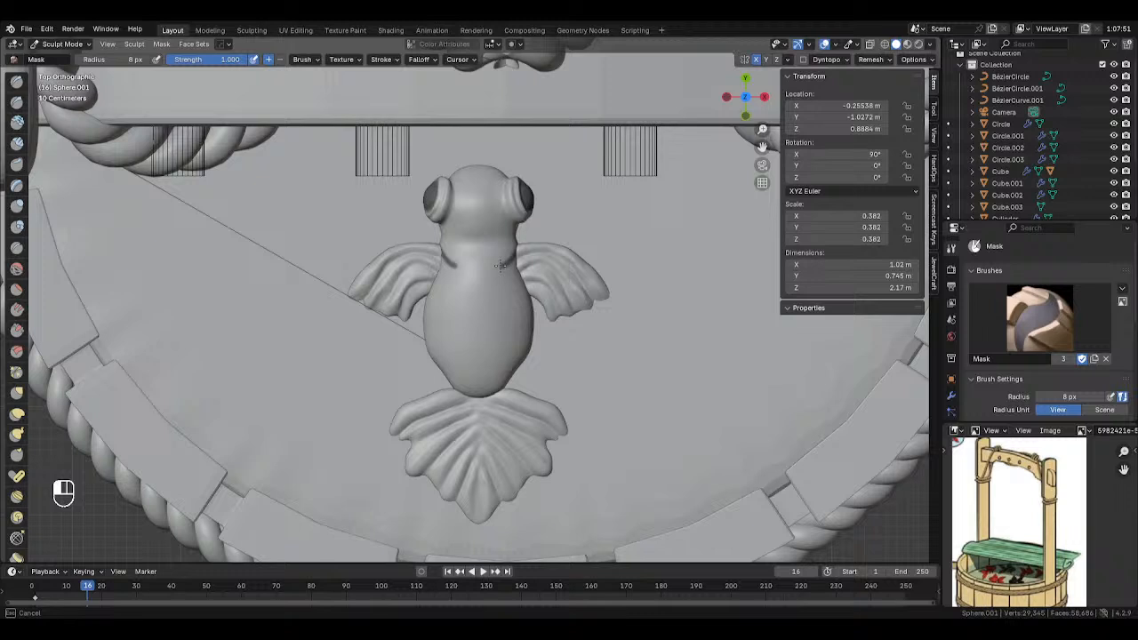
key(ctrl+z)
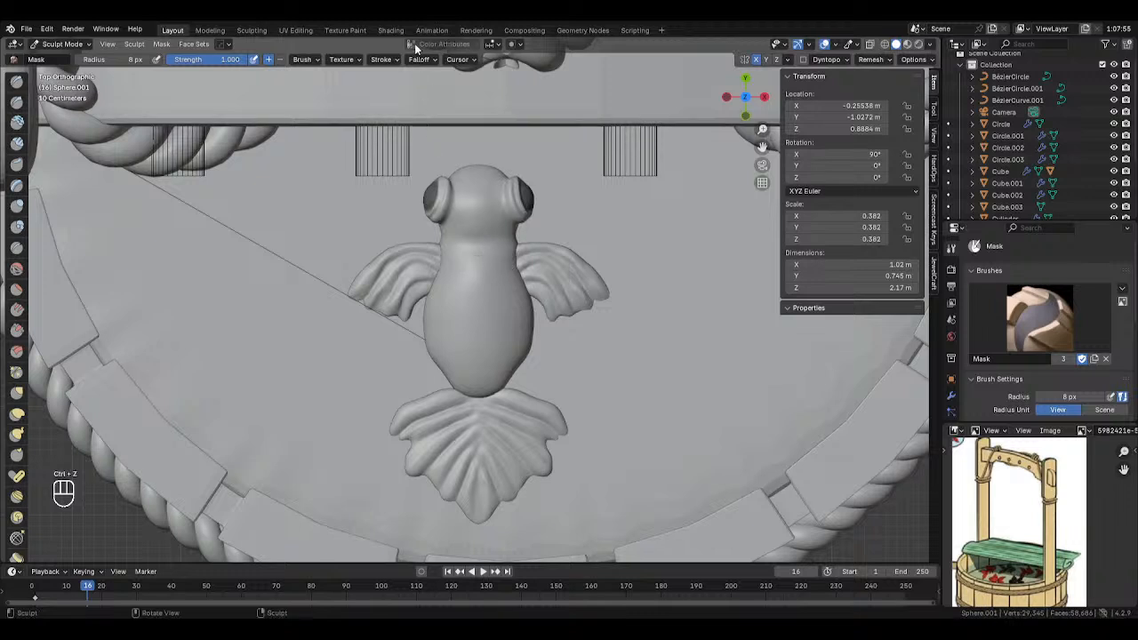
click(383, 60)
drag(522, 258, 502, 260)
key(ctrl+z)
click(387, 59)
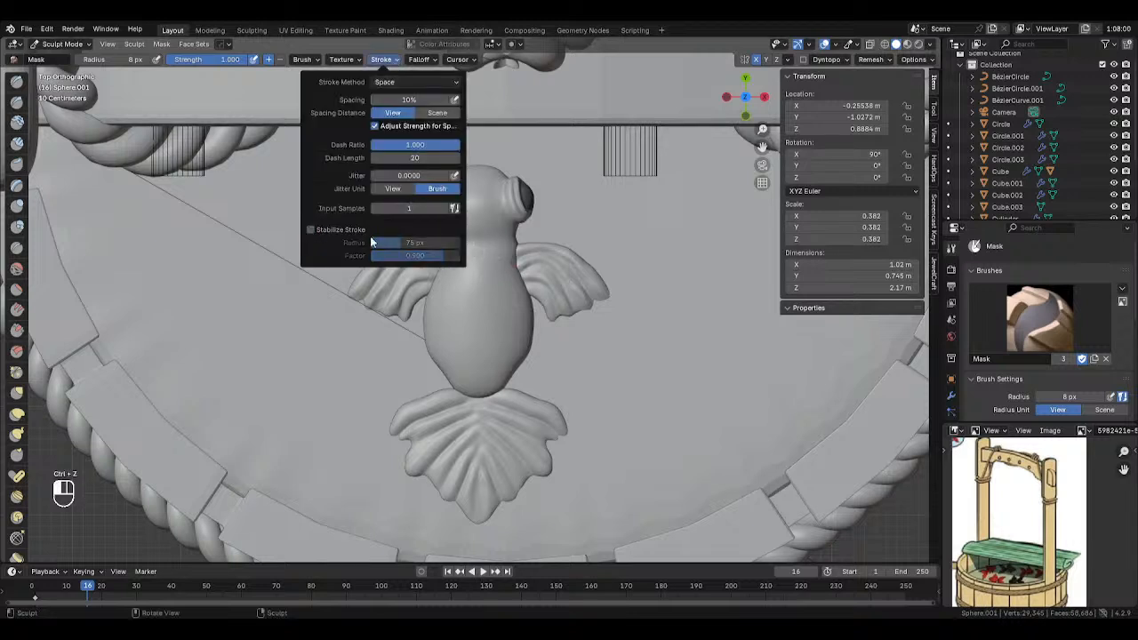
drag(525, 256, 515, 255)
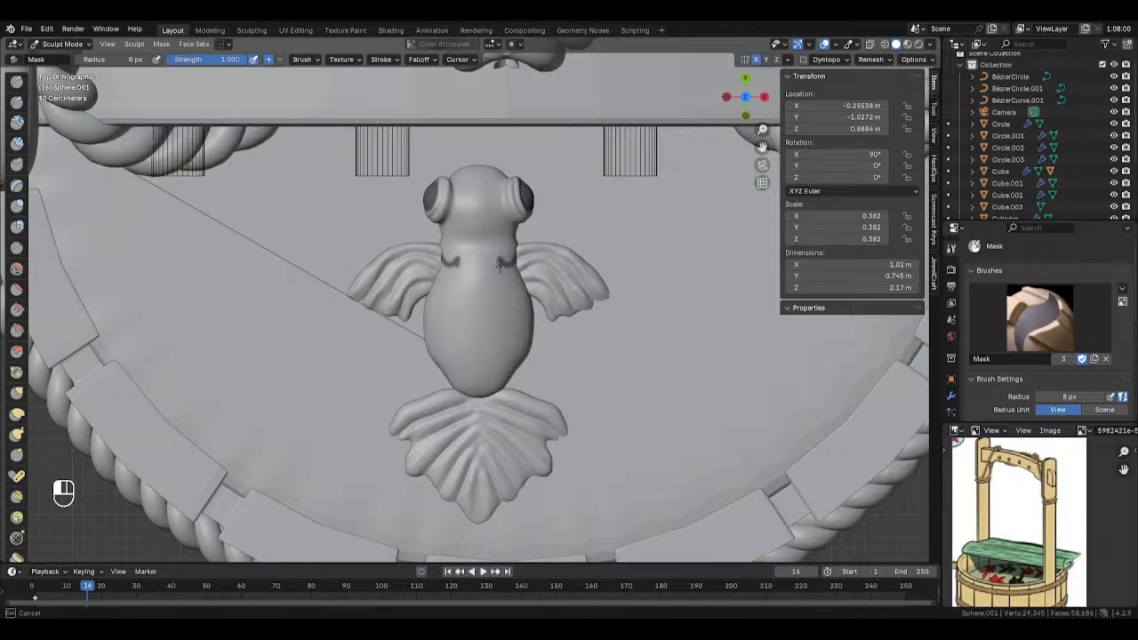
key(ctrl+z)
Paint two scalloped rows of scale outlines as a mask across the front half of the fish's back.
mouse_move(467, 261)
mouse_down()
mouse_move(503, 299)
mouse_move(476, 300)
mouse_move(499, 309)
mouse_up()
key(ctrl+z)
key(ctrl+z)
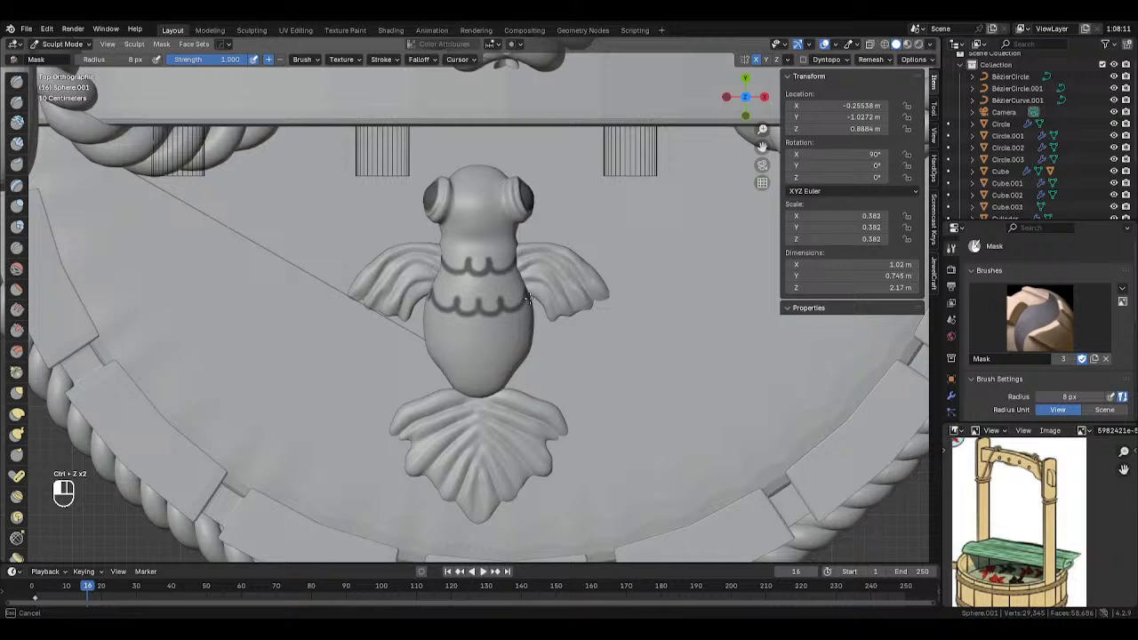
key(ctrl+z)
mouse_move(477, 289)
mouse_down()
mouse_move(479, 302)
mouse_move(527, 290)
mouse_up()
Mask two more scalloped scale rows across the rear of the fish's body, redoing uneven strokes.
shift+middle_drag(496, 323, 490, 278)
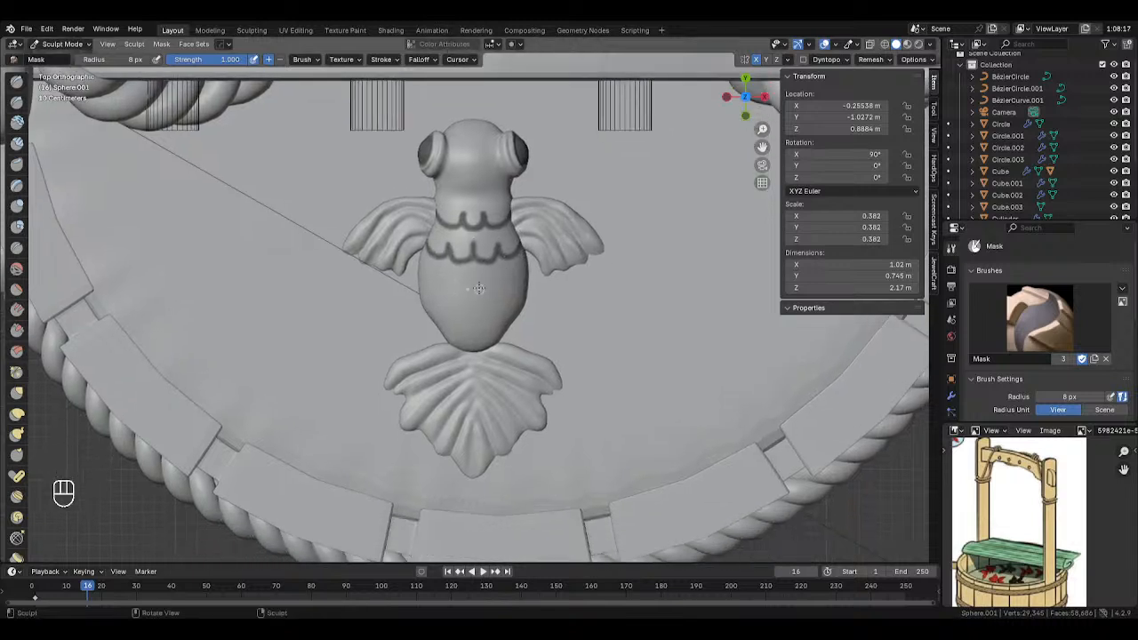
drag(474, 283, 519, 286)
drag(472, 326, 459, 285)
key(ctrl+z)
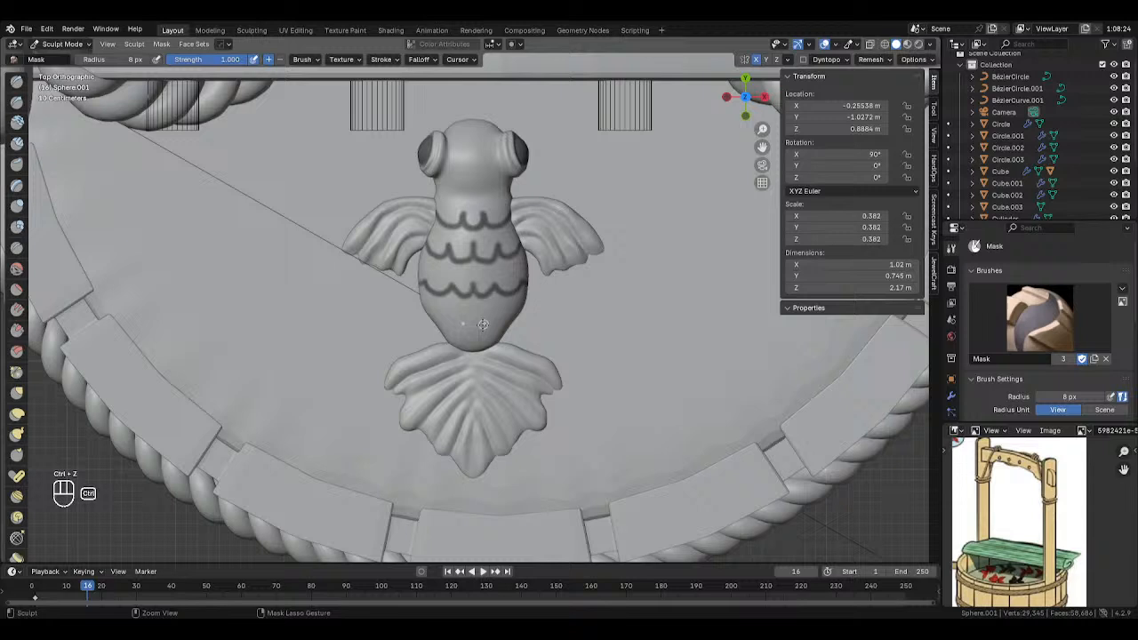
mouse_move(472, 332)
mouse_down()
mouse_move(517, 317)
mouse_move(473, 331)
mouse_move(487, 333)
mouse_move(512, 319)
mouse_move(474, 322)
mouse_move(509, 318)
mouse_move(475, 333)
mouse_move(519, 319)
mouse_up()
key(ctrl+z)
key(ctrl+z)
key(ctrl+z)
key(ctrl+z)
Switch to the Draw brush, undo the trial strokes at 63 px radius over the masked scales, and set the radius to 18 px.
click(16, 86)
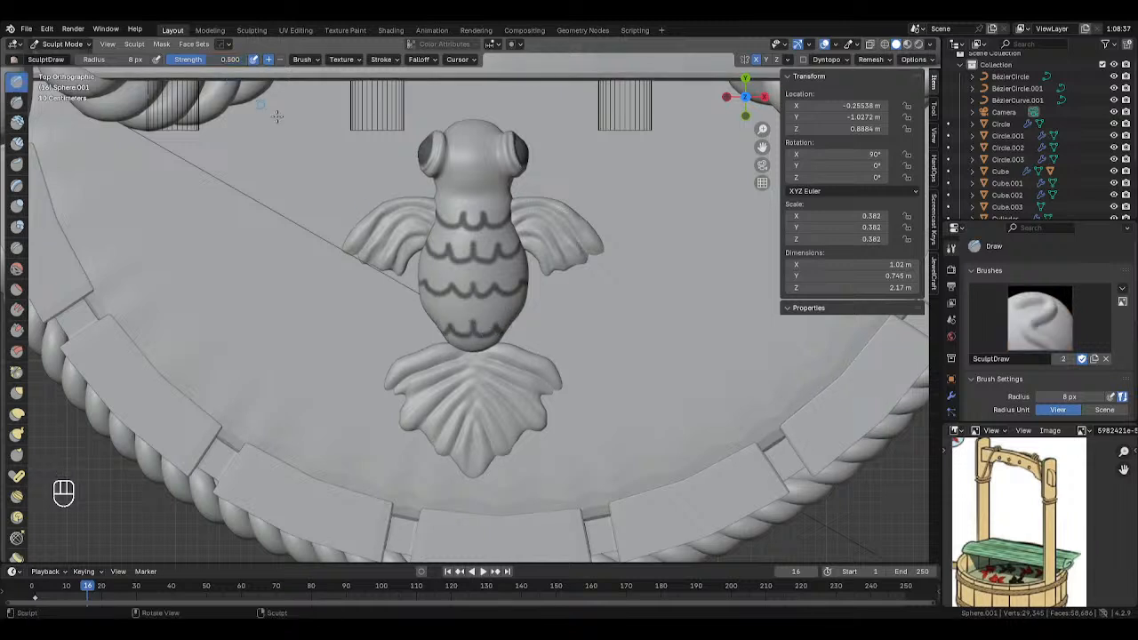
key(f)
key(f)
click(453, 226)
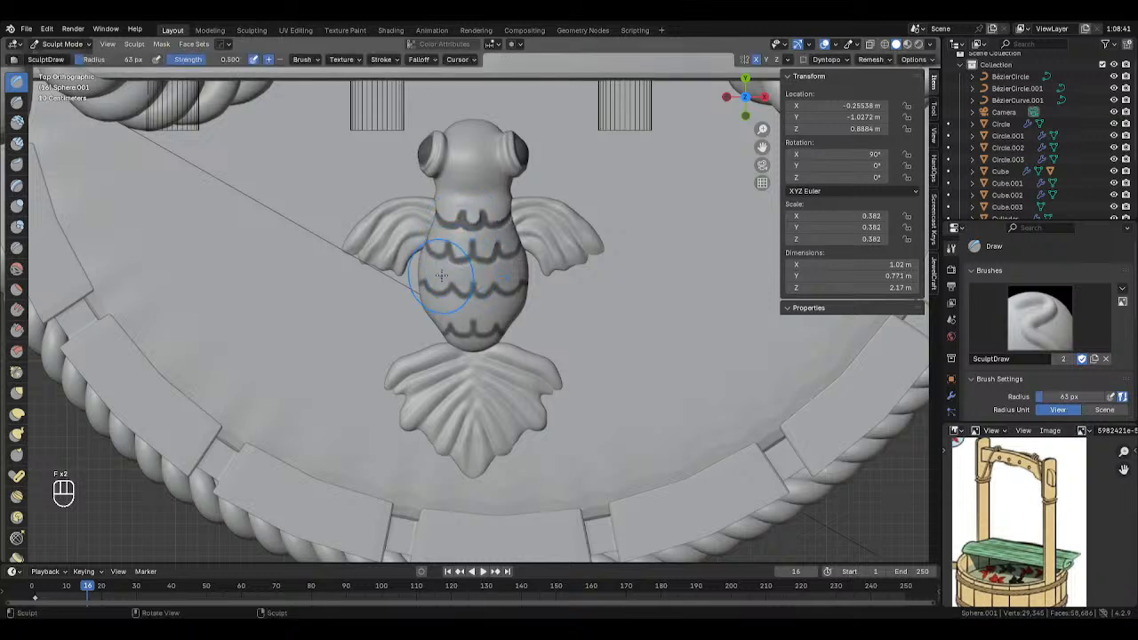
key(ctrl+z)
key(ctrl+z)
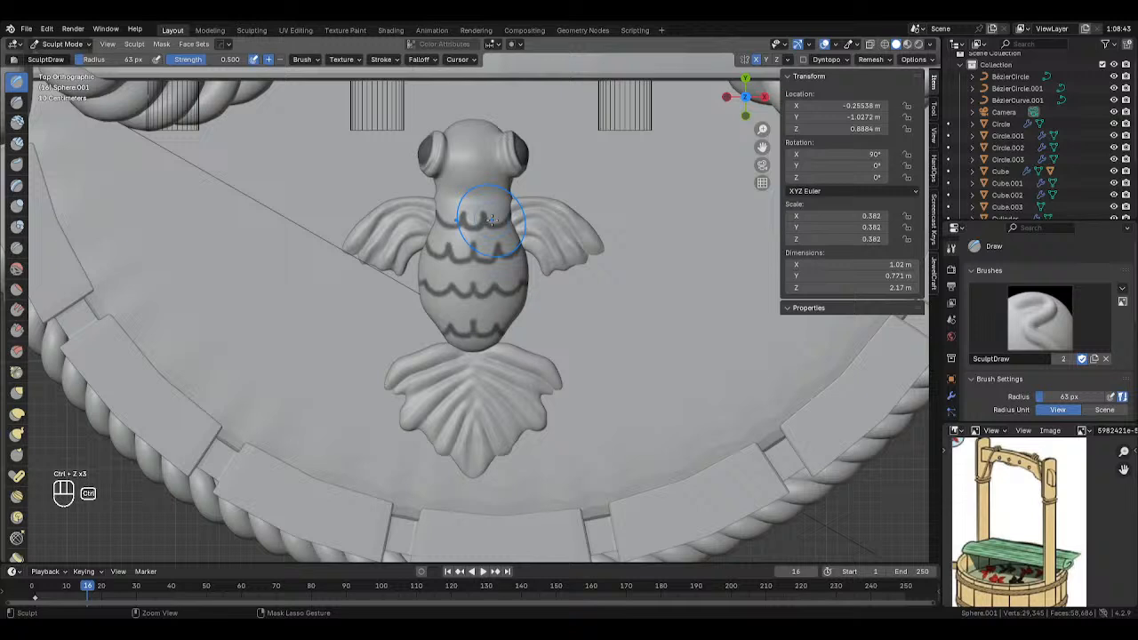
key(f)
click(466, 210)
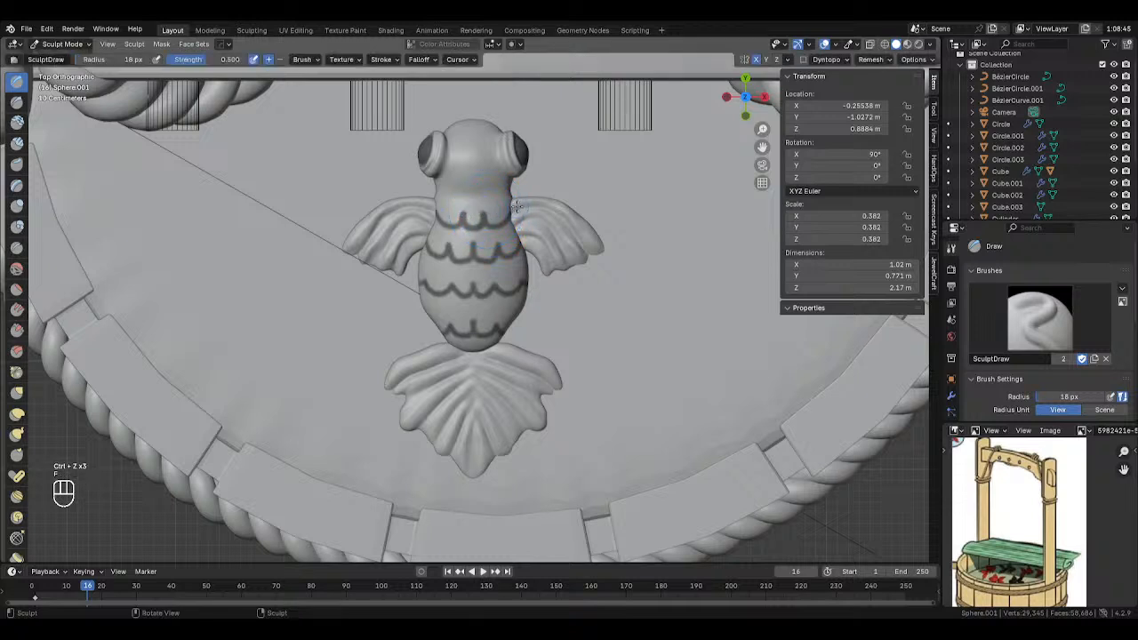
Build up the unmasked scale rows across the fish body with the Draw brush at 19 px radius.
mouse_move(513, 212)
mouse_down()
mouse_move(478, 219)
mouse_move(509, 213)
mouse_move(518, 246)
mouse_move(477, 251)
mouse_move(518, 243)
mouse_move(527, 278)
mouse_up()
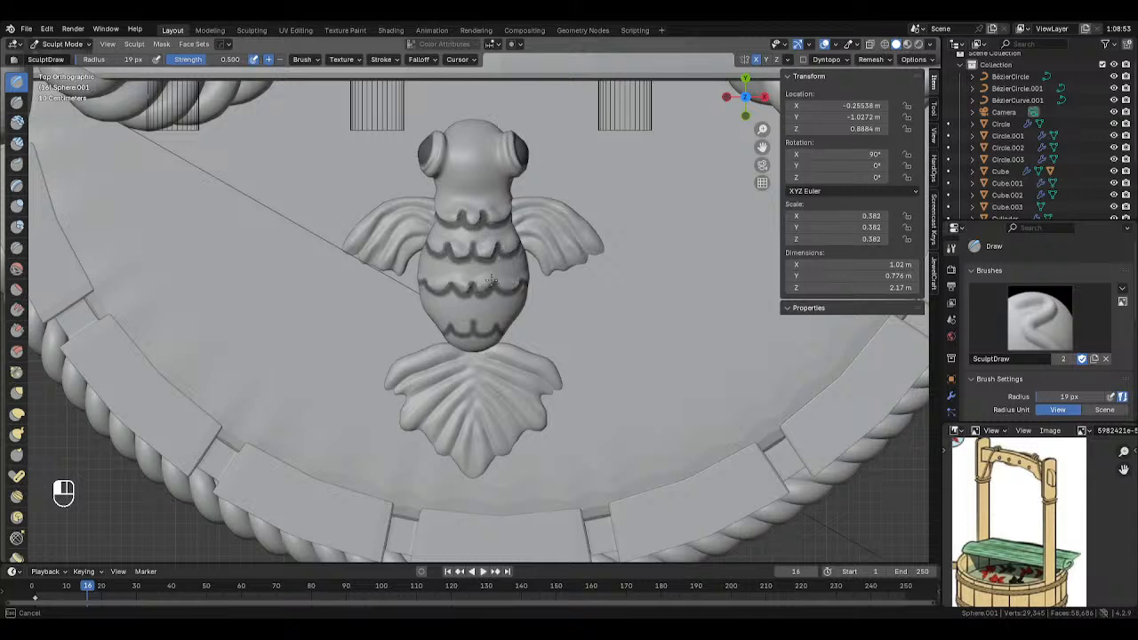
mouse_move(519, 281)
mouse_down()
mouse_move(488, 322)
mouse_move(513, 324)
mouse_move(524, 283)
mouse_up()
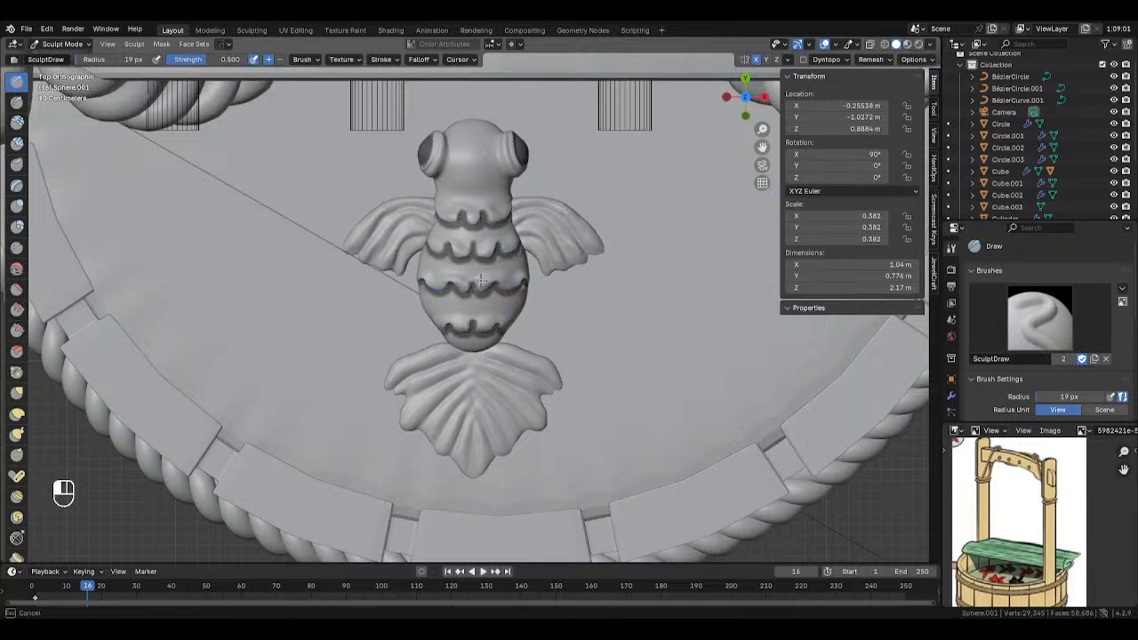
drag(443, 251, 509, 240)
mouse_move(453, 212)
mouse_down()
mouse_move(504, 208)
mouse_move(444, 224)
mouse_up()
Smooth the upper and middle scale rows of the fish body with the Smooth brush at 42 px radius.
key(shift+s)
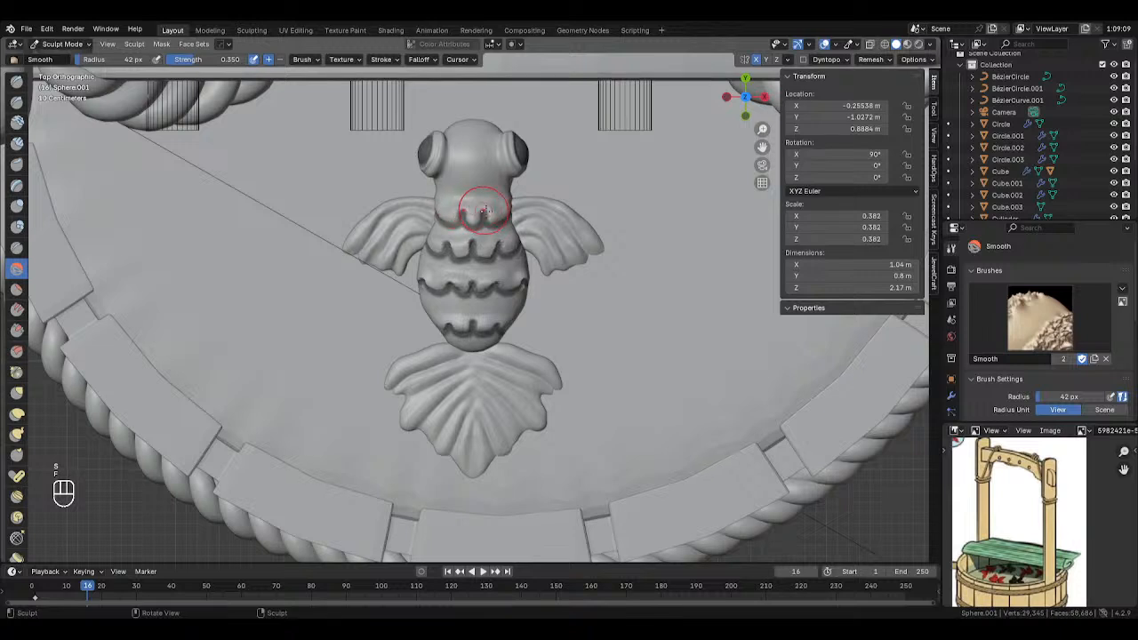
drag(508, 227, 447, 214)
drag(502, 244, 449, 247)
mouse_move(468, 283)
mouse_down()
mouse_move(494, 283)
mouse_move(467, 286)
mouse_move(503, 313)
mouse_move(461, 279)
mouse_up()
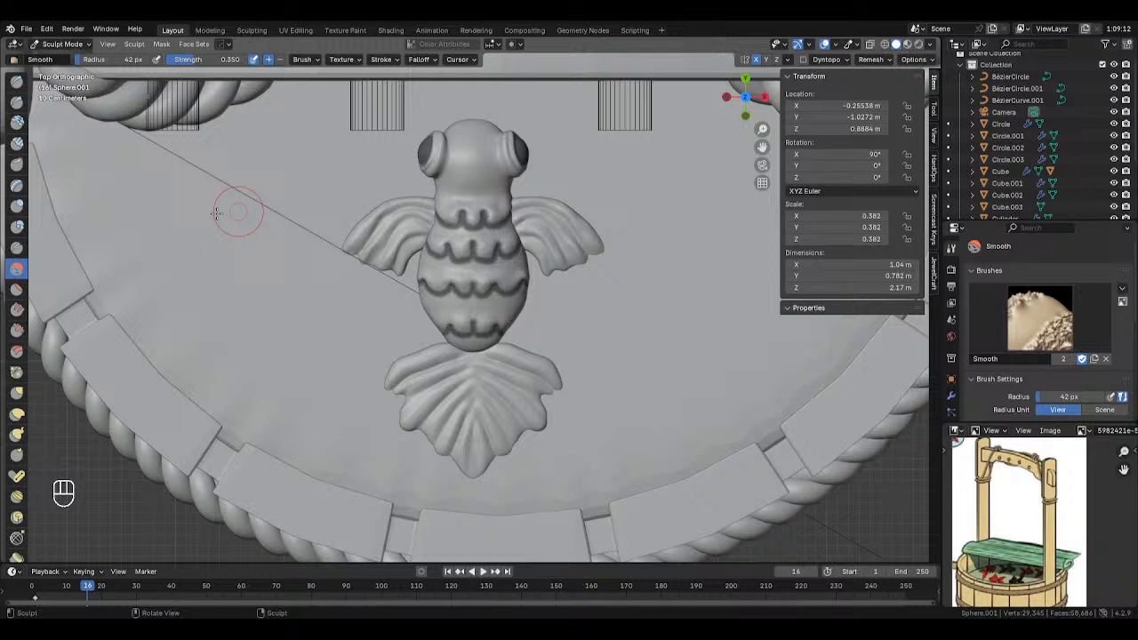
Adjust the shape of the fish's middle and upper scale rows with the Grab brush at 49 px radius.
click(16, 391)
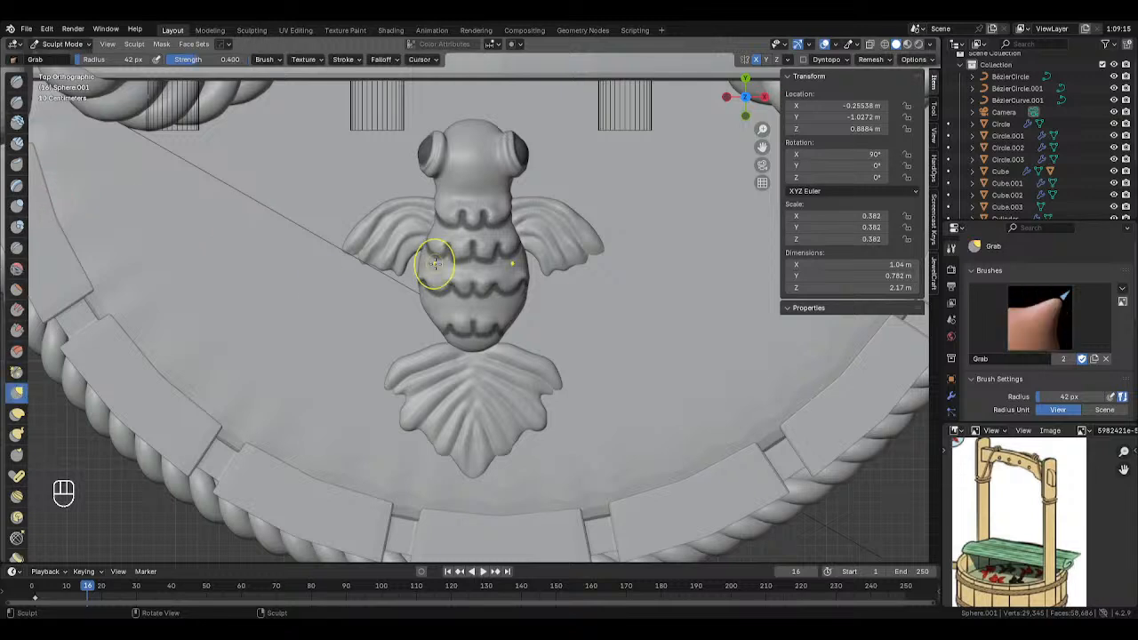
key(f)
click(461, 283)
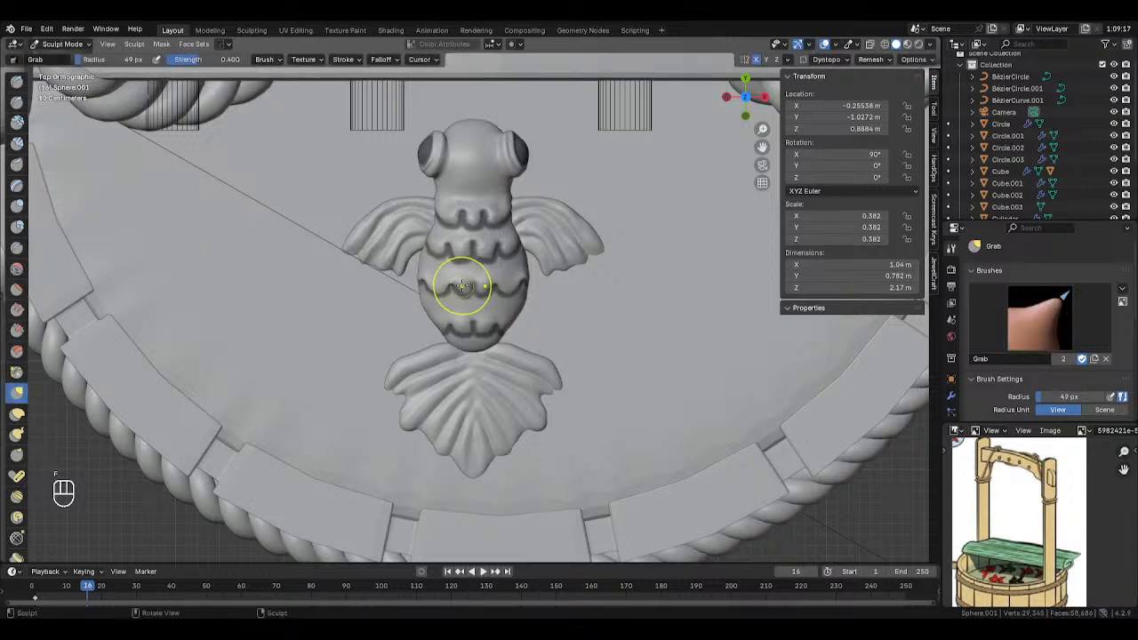
drag(436, 289, 428, 287)
drag(445, 253, 440, 257)
drag(446, 252, 439, 233)
Smooth the fish's scale rows down to the tail end with the Smooth brush at 39 px radius.
key(s)
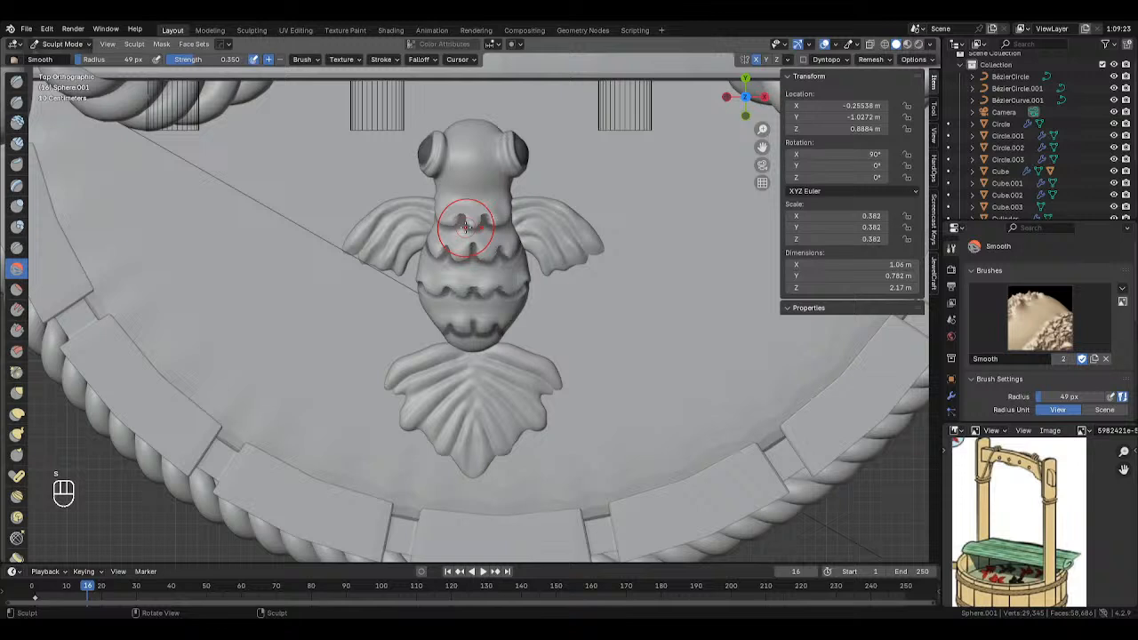
key(f)
click(453, 230)
mouse_move(514, 252)
mouse_down()
mouse_move(462, 290)
mouse_move(493, 331)
mouse_up()
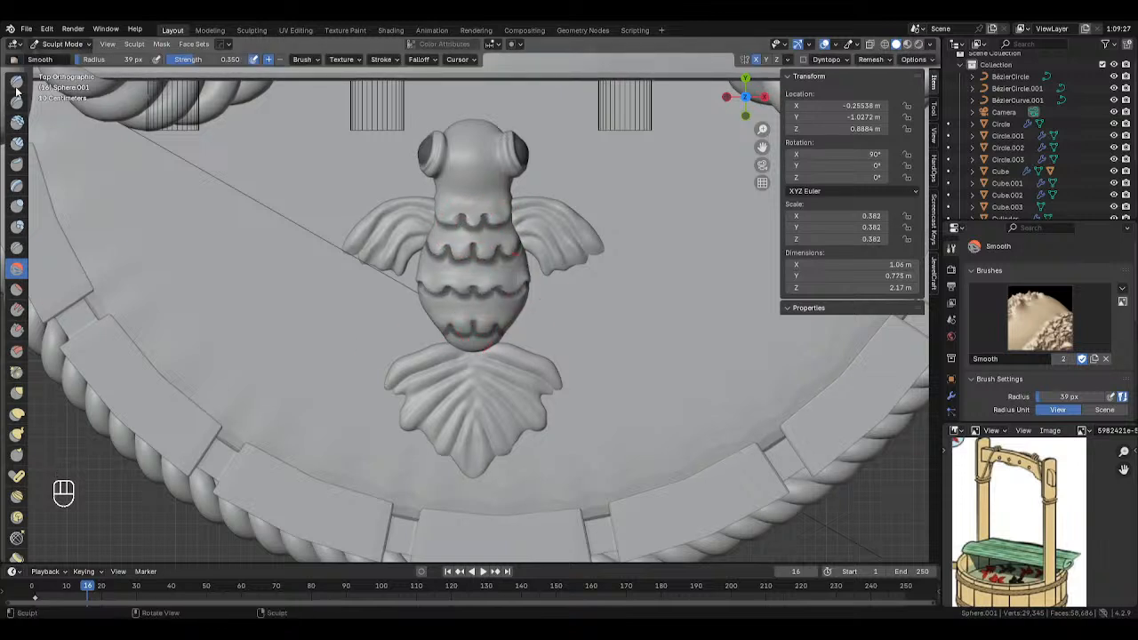
Smooth the fish's tail end, body sides and upper scales with the Smooth brush at 27 px radius.
click(16, 391)
key(f)
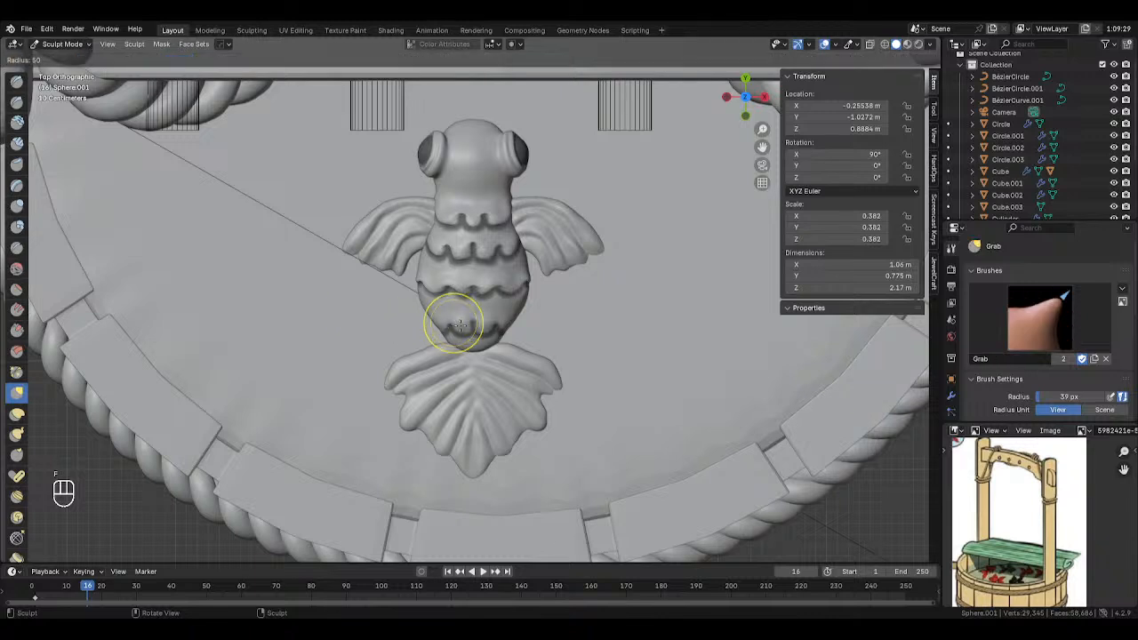
click(454, 322)
key(shift+s)
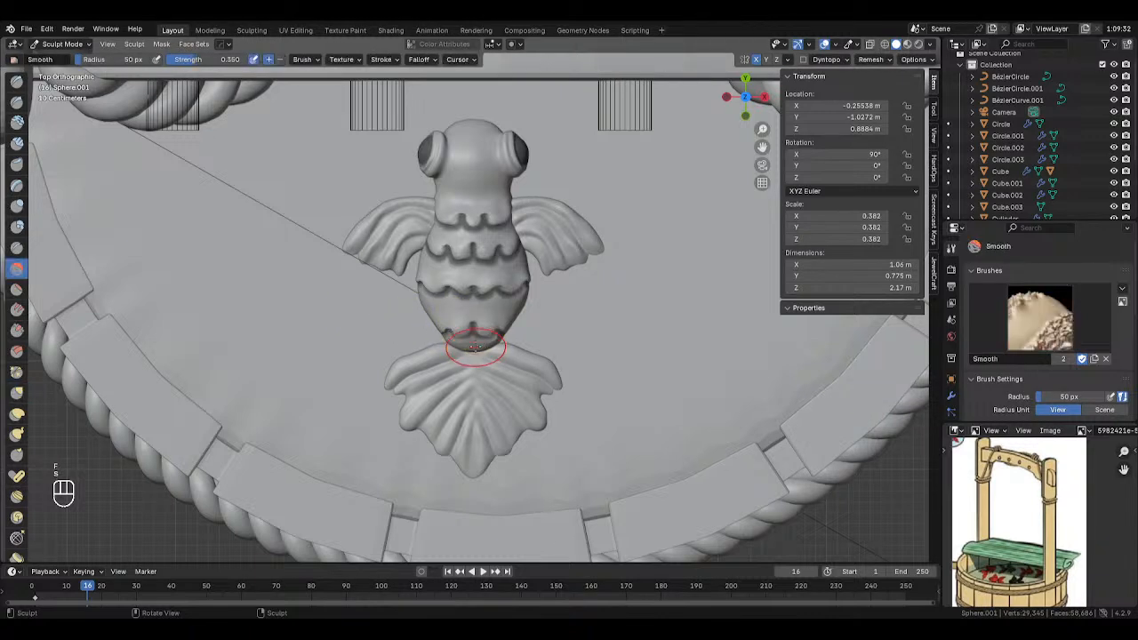
key(f)
click(453, 343)
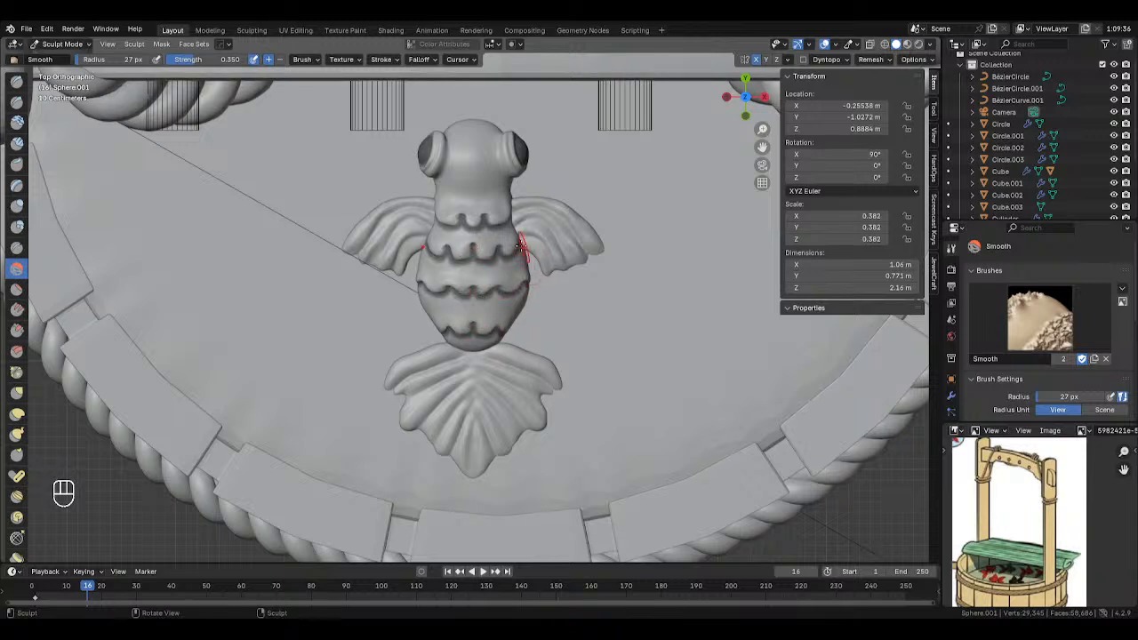
drag(476, 219, 436, 238)
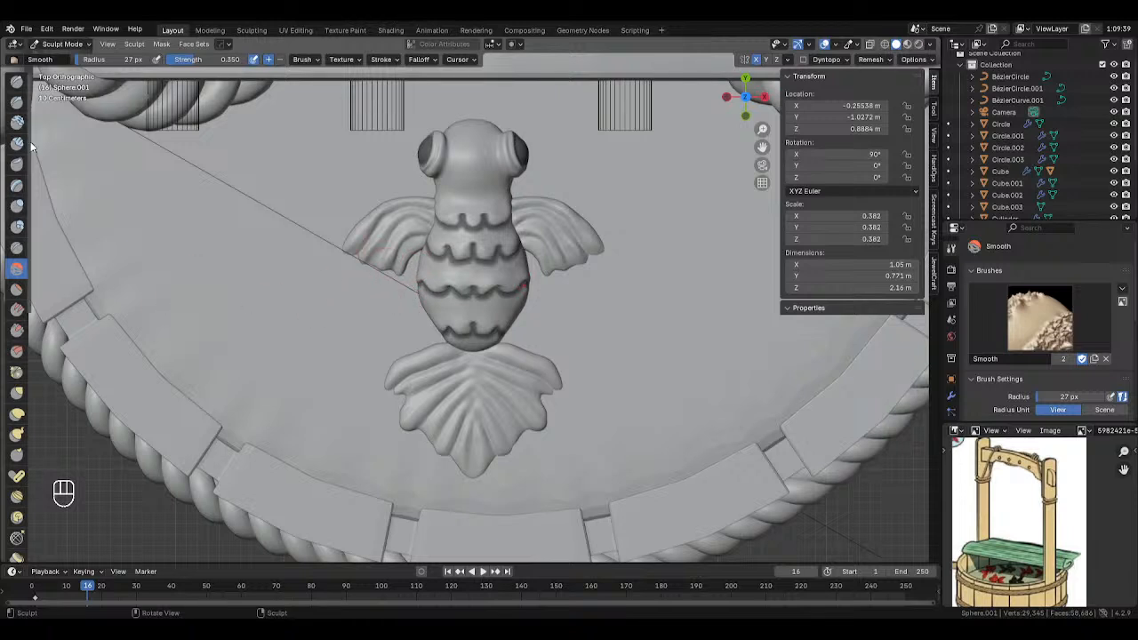
Try clearing the mask from the edges of the fish's scale rows.
key(Tab)
click(378, 216)
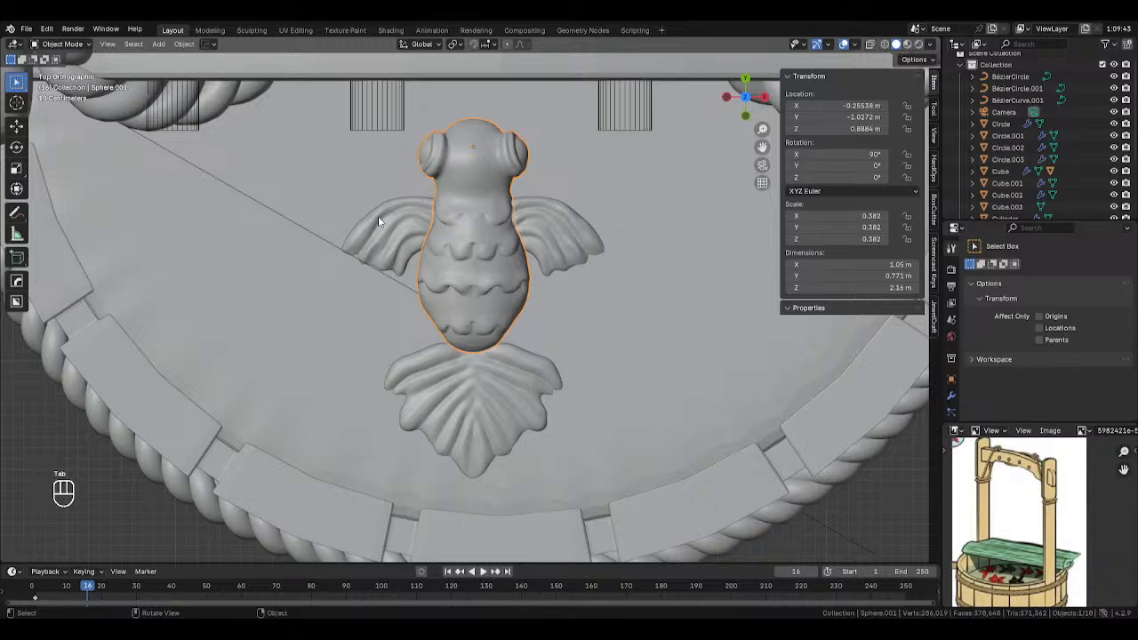
key(Tab)
click(516, 311)
scroll(514, 314, up, 2)
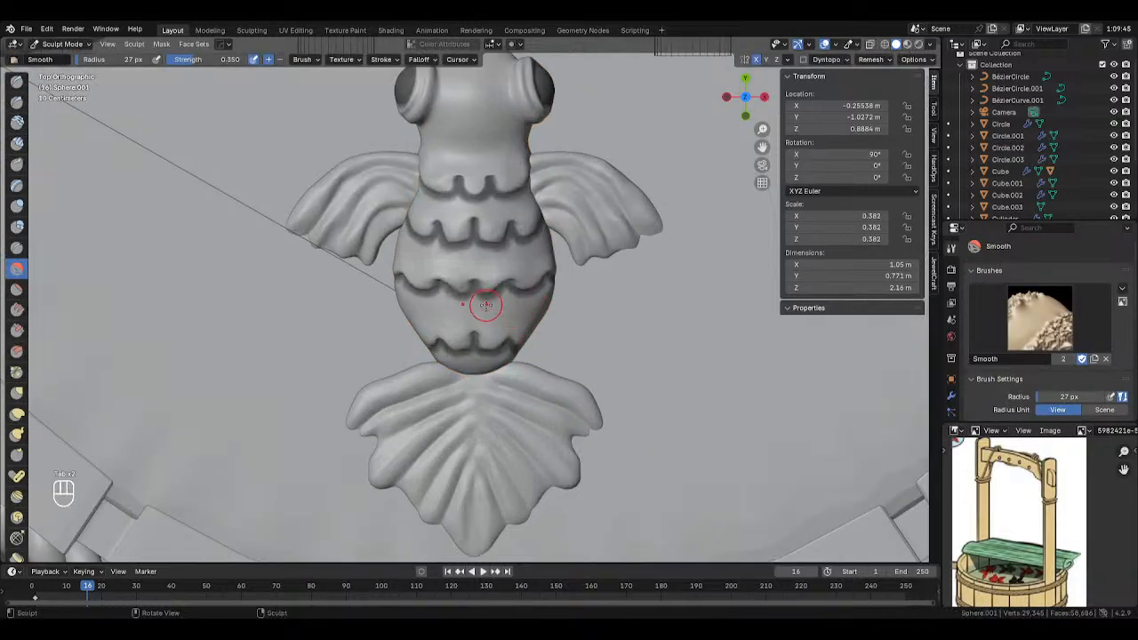
key(alt+m)
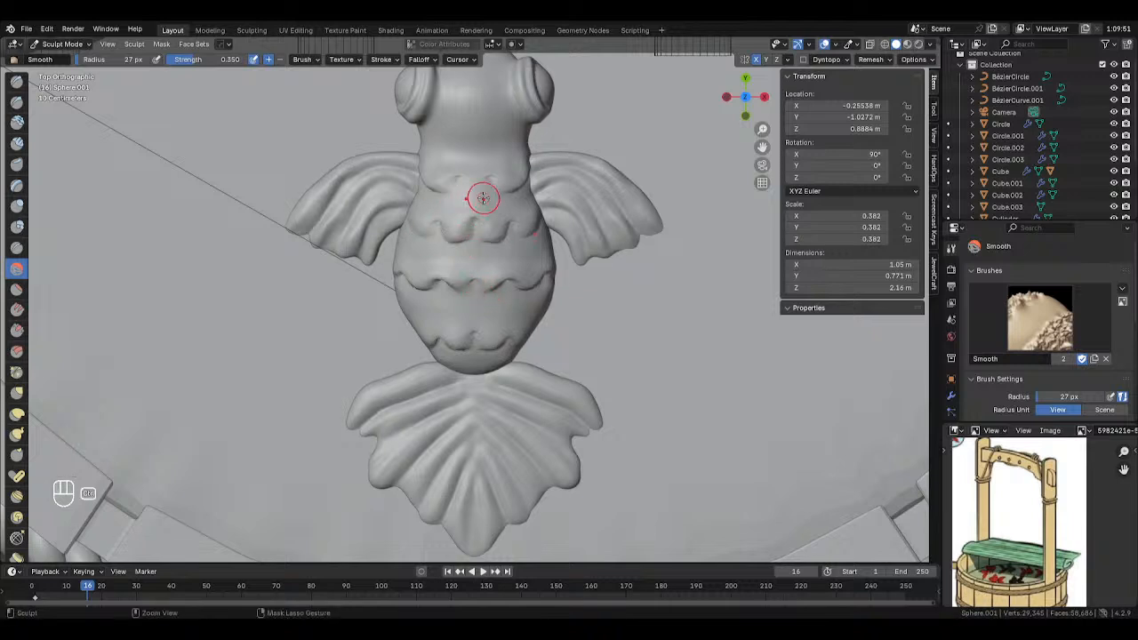
scroll(509, 254, down, 3)
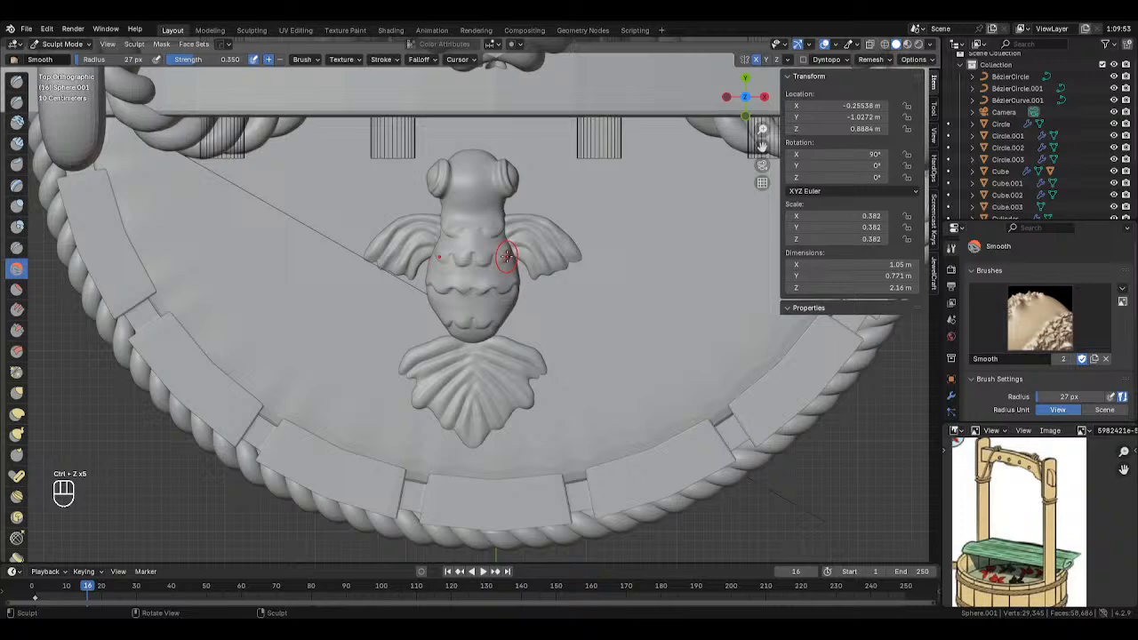
key(ctrl+z)
Raise the scales along the fish's back with the Grab brush in a low side view.
mouse_move(508, 255)
middle_down()
mouse_move(394, 180)
mouse_move(520, 244)
middle_up()
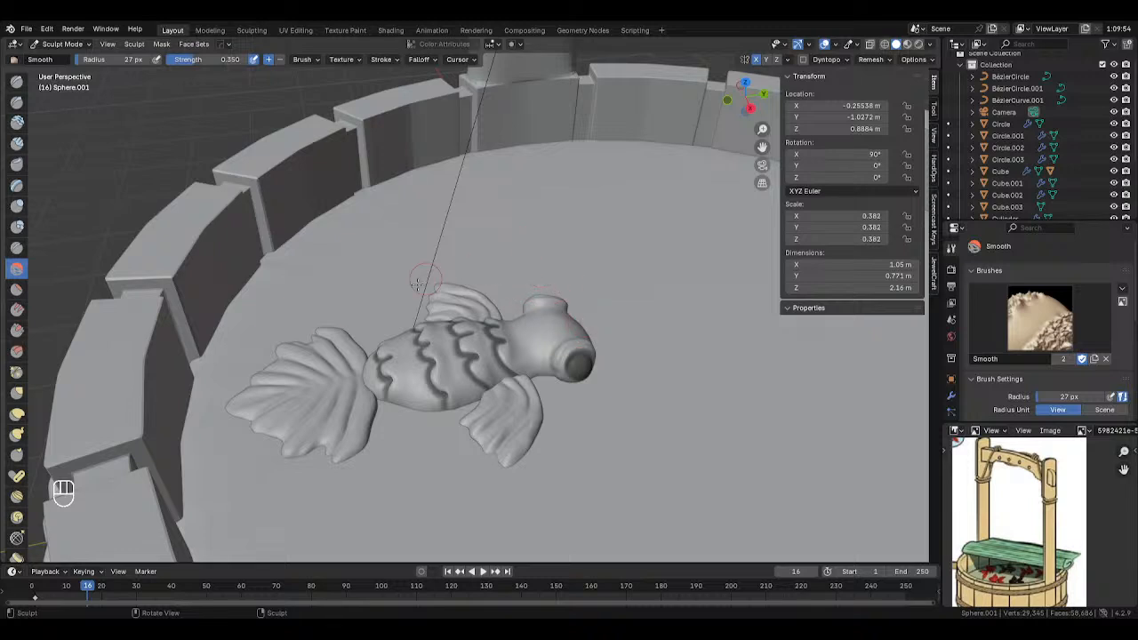
click(9, 399)
middle_drag(267, 338, 388, 305)
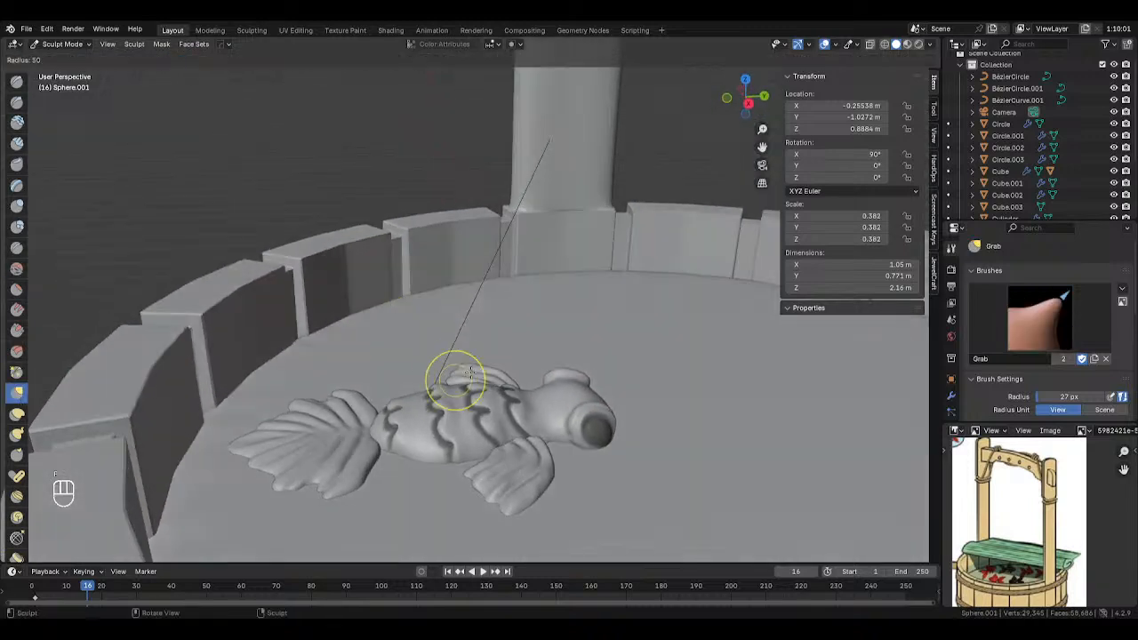
key(f)
mouse_move(442, 396)
mouse_down()
mouse_move(487, 395)
mouse_move(478, 394)
mouse_up()
click(483, 396)
drag(402, 428, 403, 416)
Smooth the raised scales along the fish's back with the Smooth brush, reducing its radius to 69 px.
key(s)
key(f)
click(416, 419)
key(f)
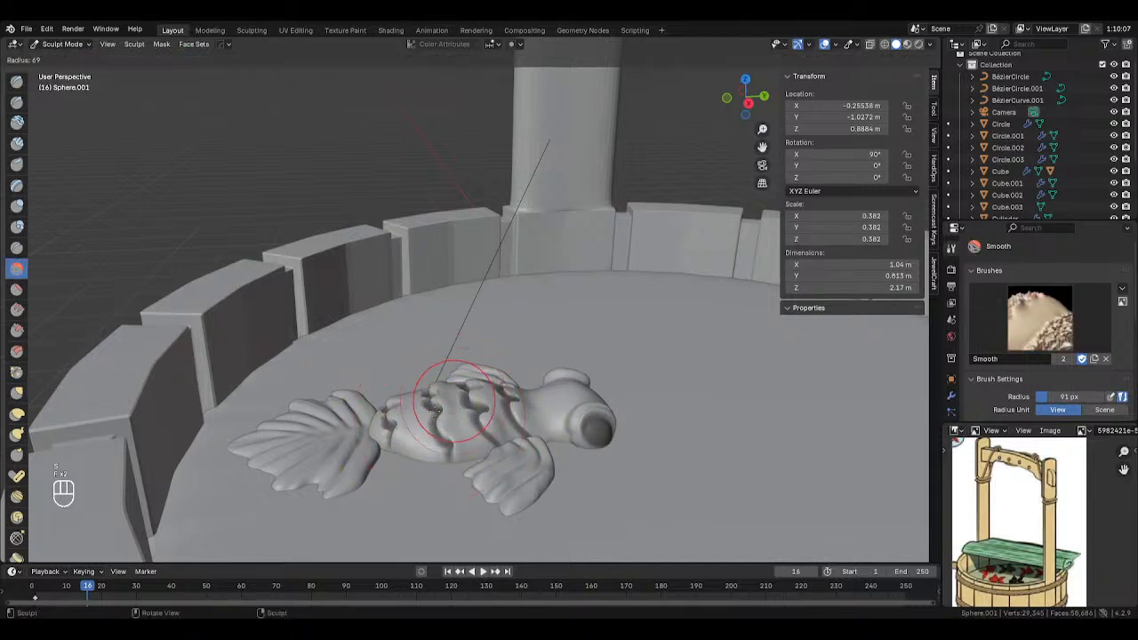
click(489, 402)
mouse_move(471, 409)
mouse_down()
mouse_move(525, 386)
mouse_move(396, 402)
mouse_move(488, 386)
mouse_move(525, 397)
mouse_up()
Retopologize the fish body's scales by enabling Dyntopo, brushing over them with the Blob brush at strength 0, and disabling Dyntopo again.
middle_drag(526, 399, 618, 437)
shift+middle_drag(356, 429, 447, 398)
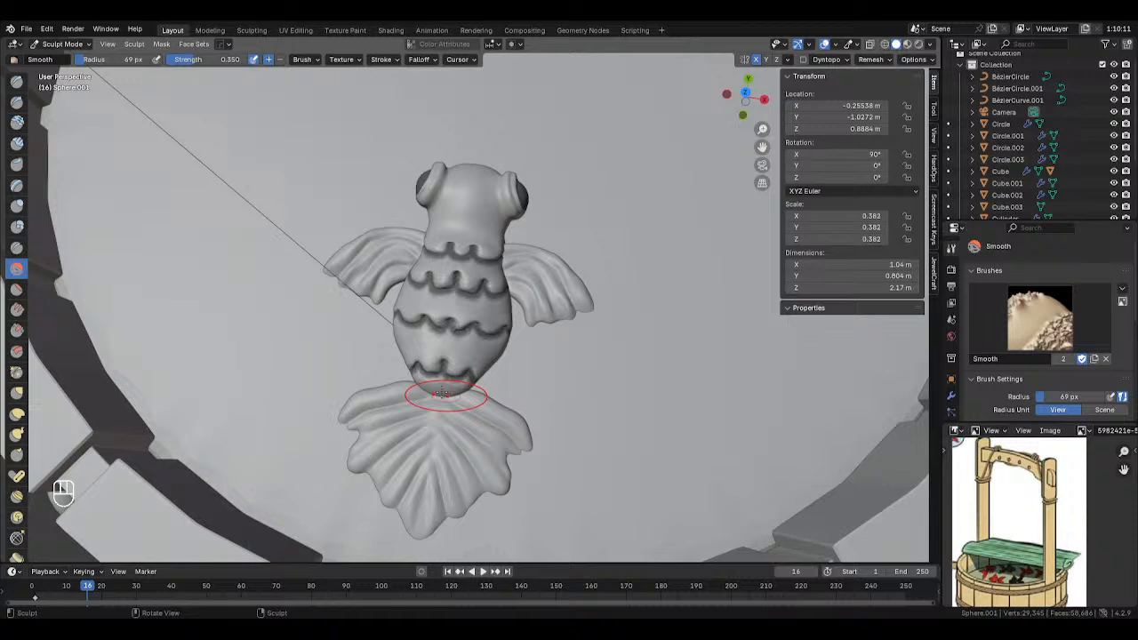
click(16, 392)
key(KP_7)
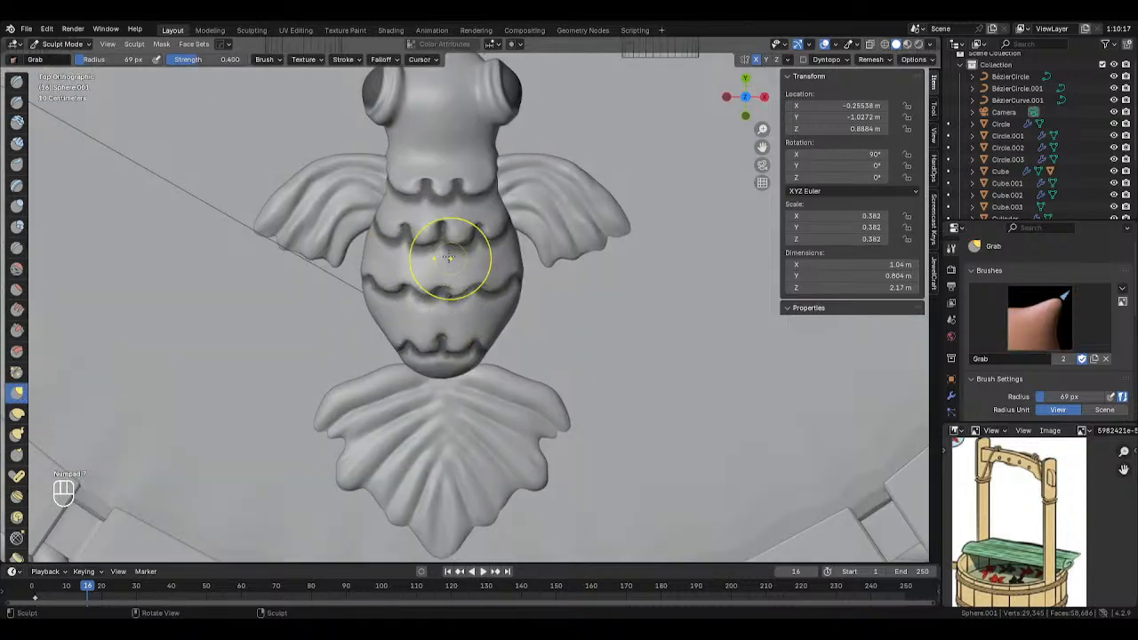
click(16, 225)
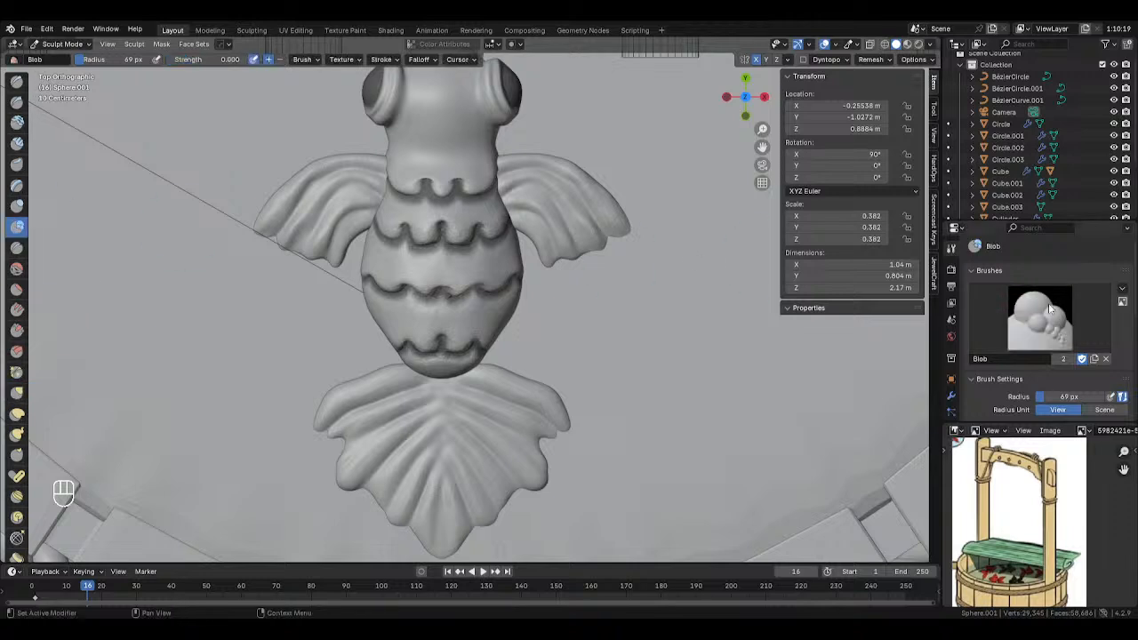
scroll(993, 305, down, 5)
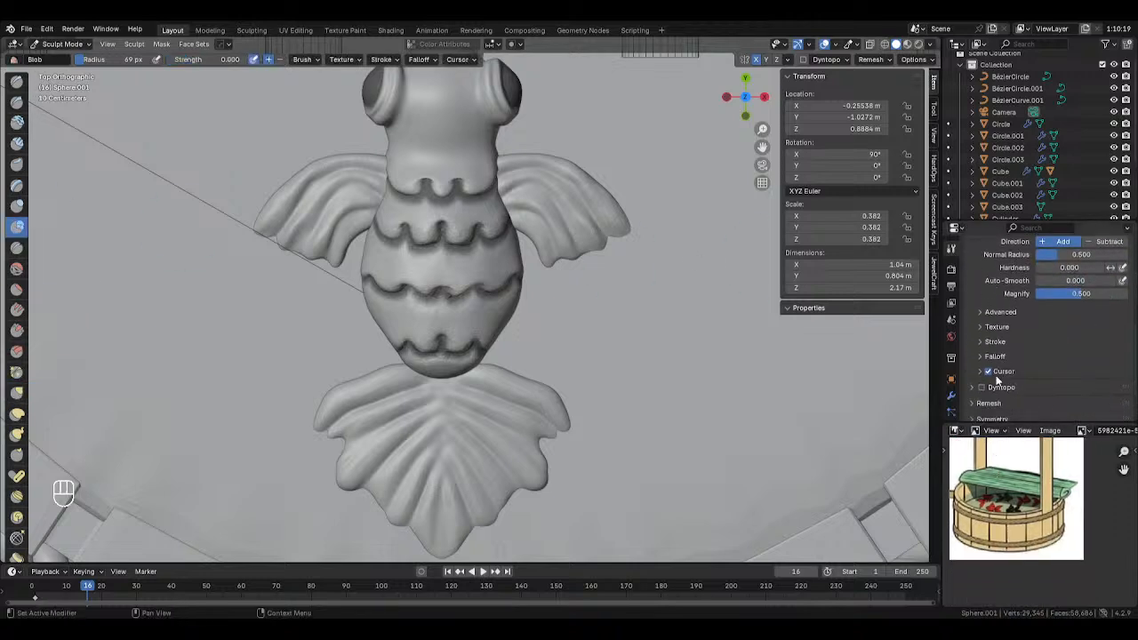
click(974, 386)
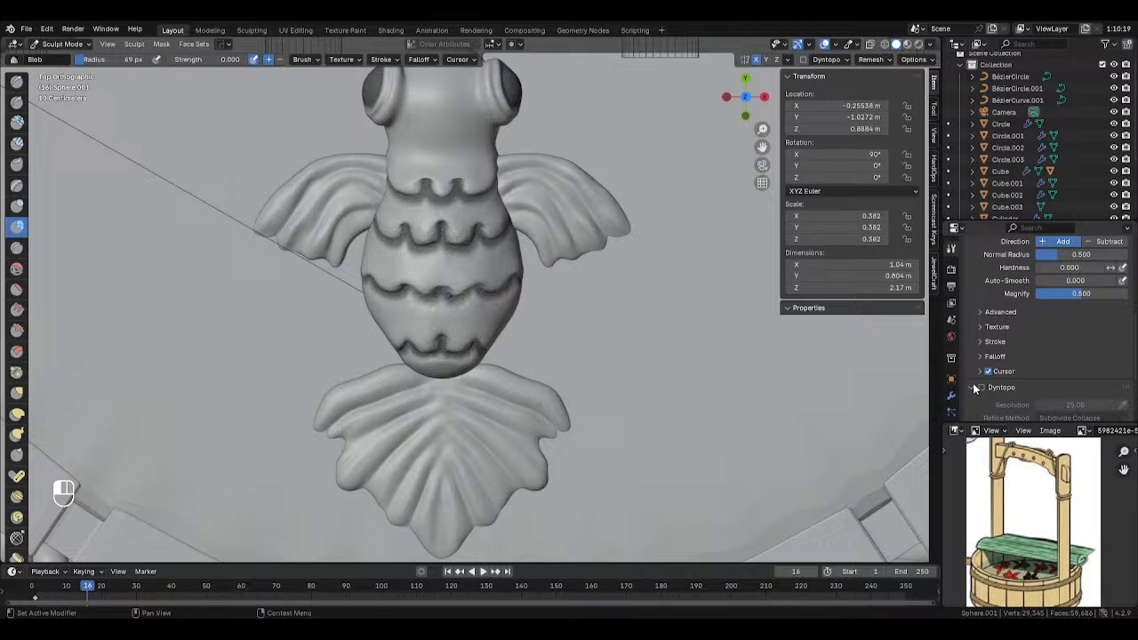
click(983, 389)
drag(426, 306, 474, 291)
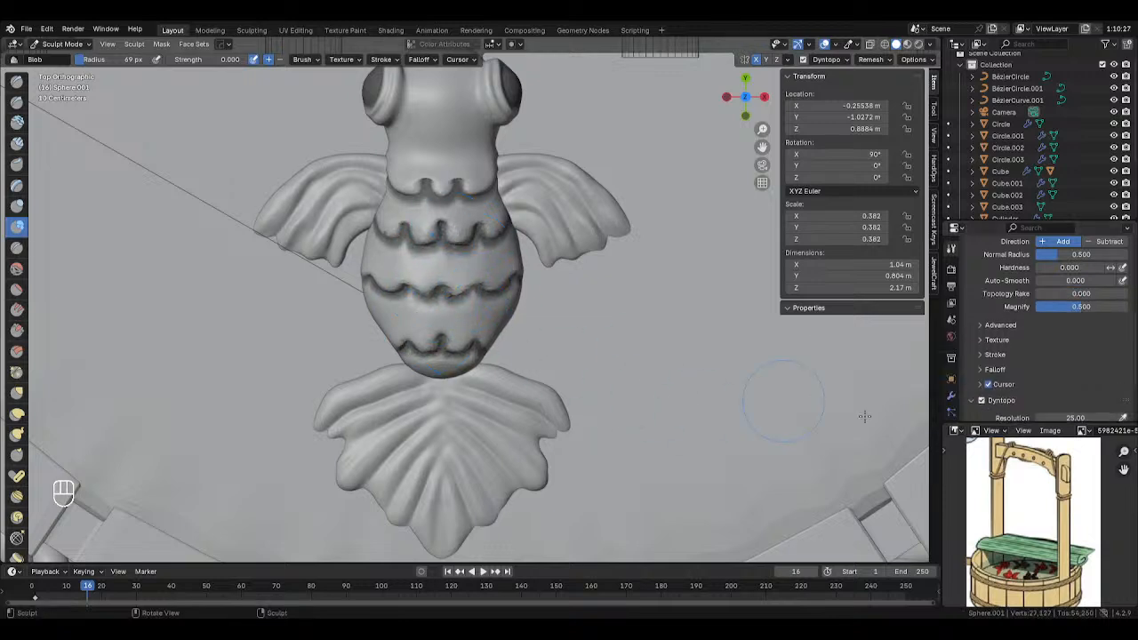
click(982, 402)
Smooth the unmasked scale surfaces from the second row downward, finishing with the Smooth brush at 76 px radius.
key(shift+s)
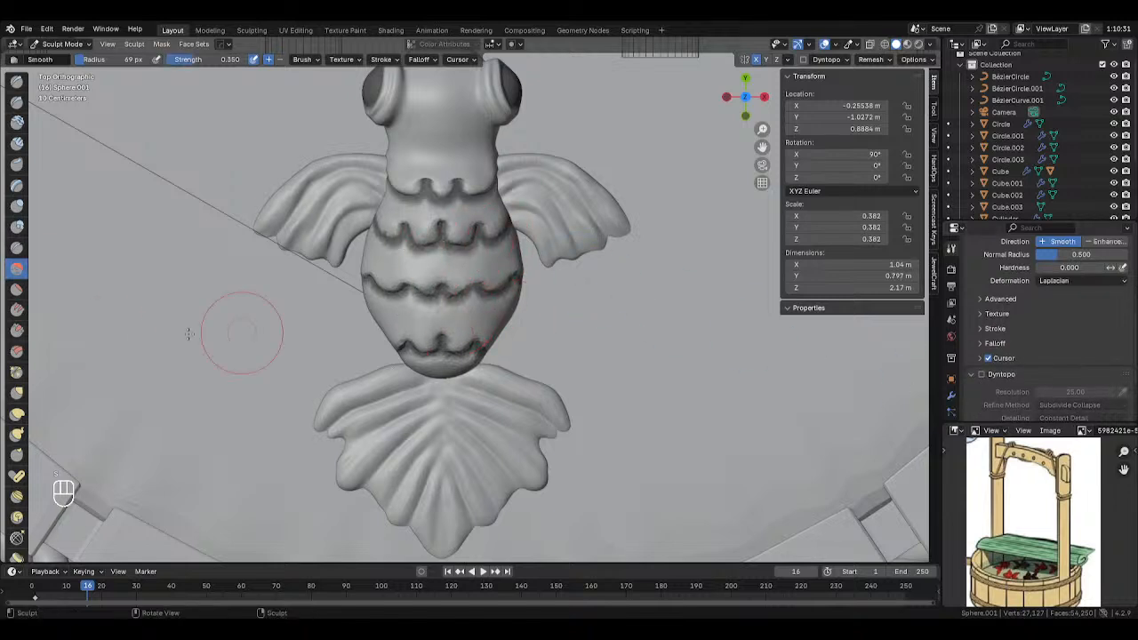
click(16, 394)
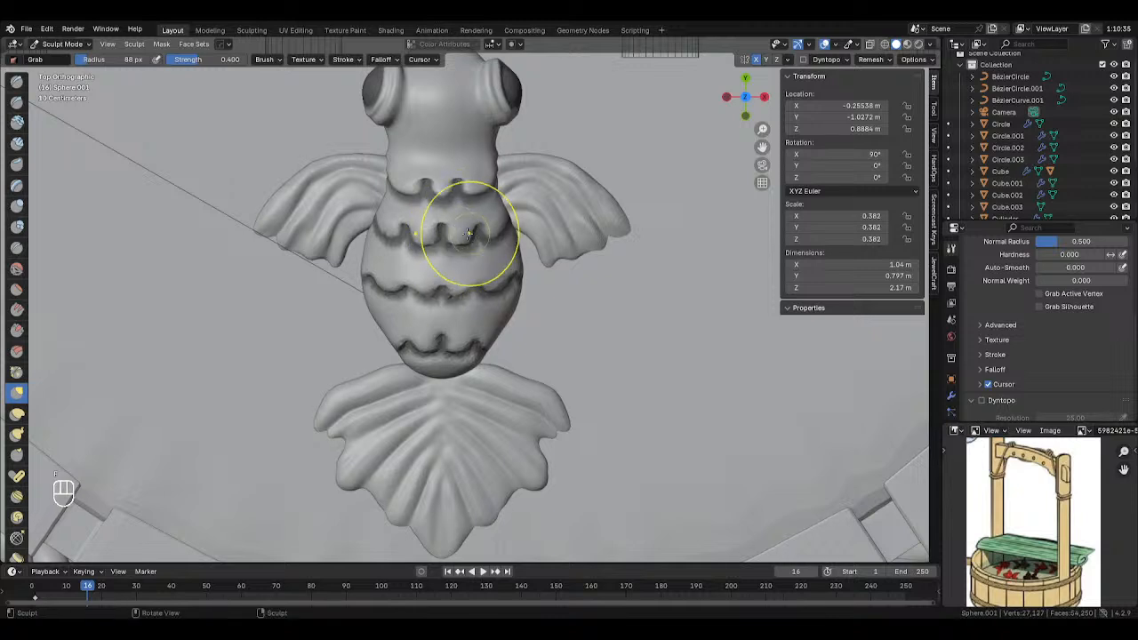
key(shift+s)
mouse_move(440, 236)
mouse_down()
mouse_move(419, 241)
mouse_move(482, 255)
mouse_move(432, 300)
mouse_move(475, 315)
mouse_up()
Invert the mask, smooth the exposed grooves between the scale rows at 76 px radius, and restore the original masking.
key(ctrl+i)
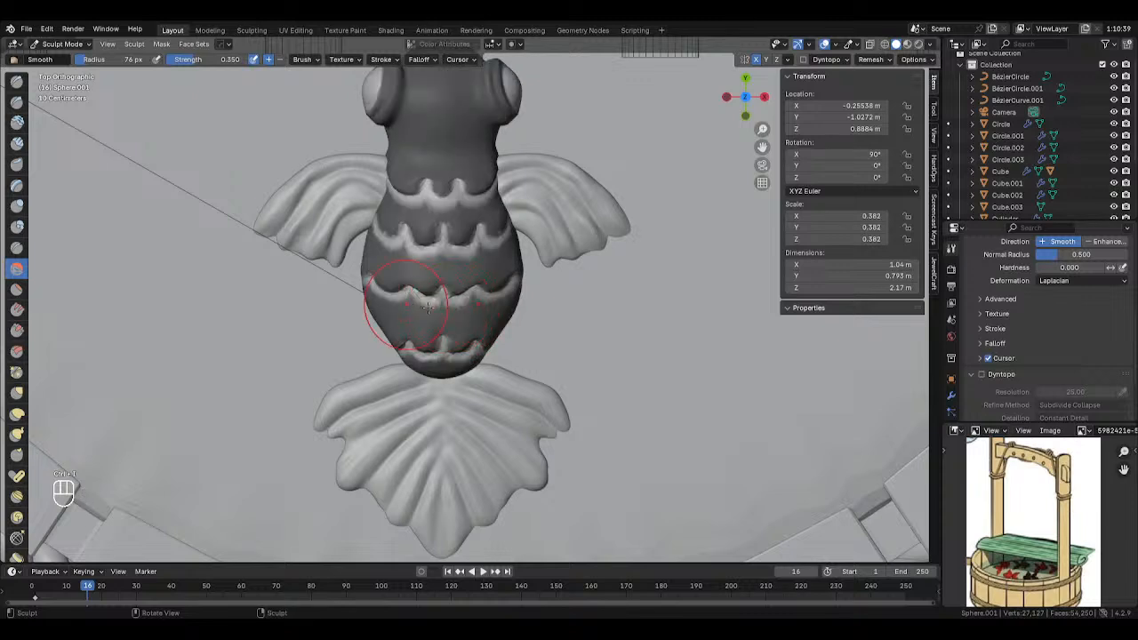
mouse_move(504, 357)
mouse_down()
mouse_move(422, 357)
mouse_move(400, 289)
mouse_up()
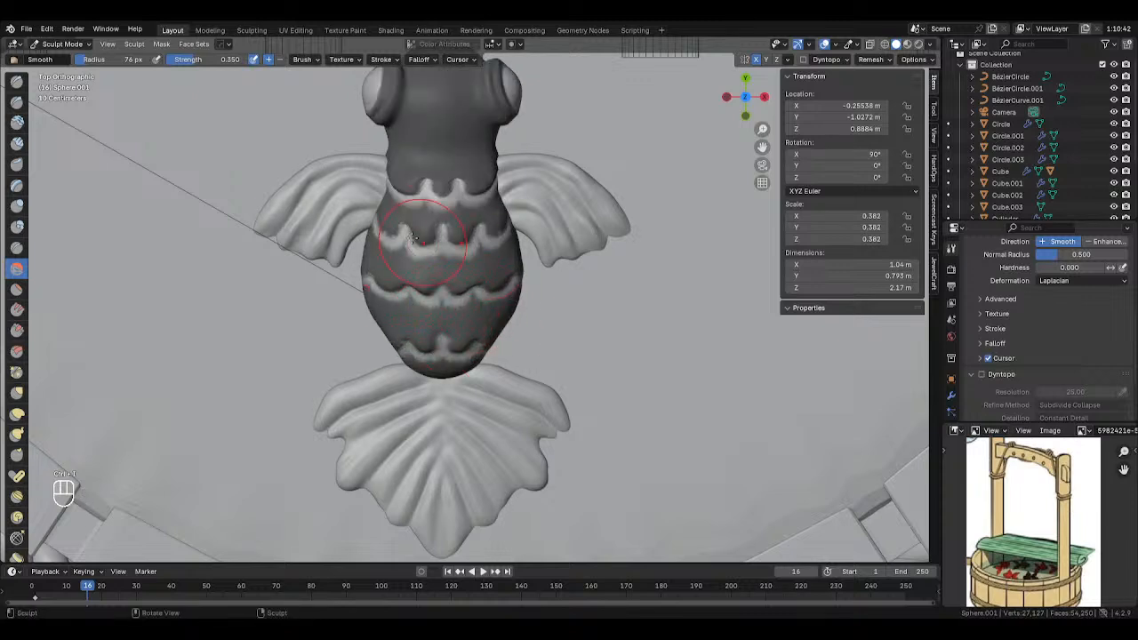
mouse_move(440, 249)
mouse_down()
mouse_move(418, 198)
mouse_move(466, 192)
mouse_up()
mouse_move(470, 193)
mouse_down()
mouse_move(459, 216)
mouse_move(480, 256)
mouse_up()
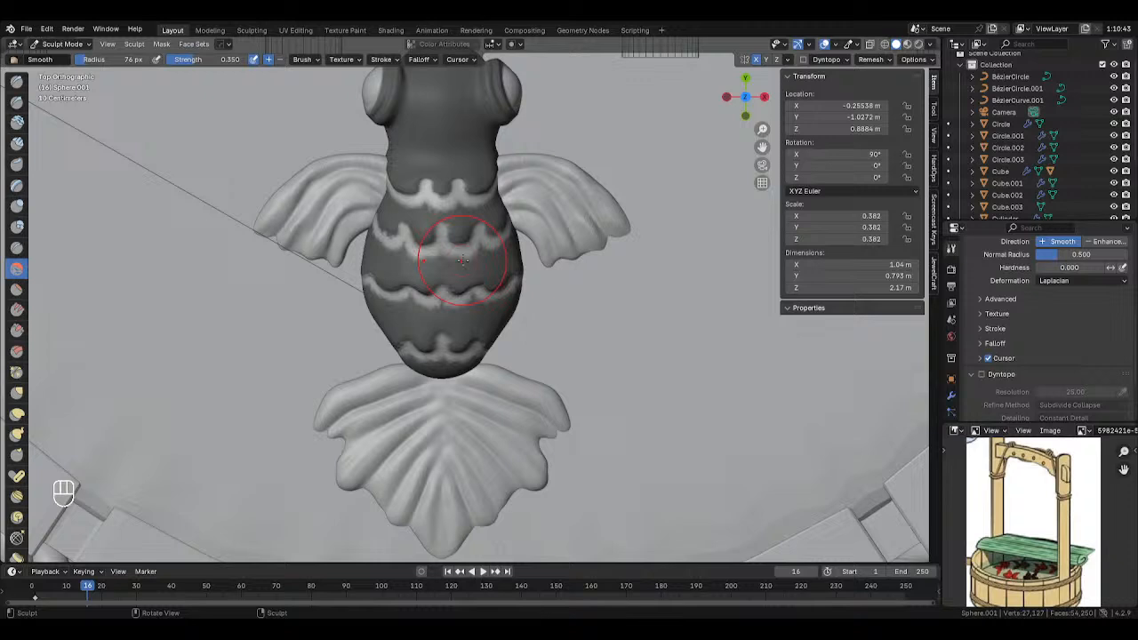
key(ctrl+i)
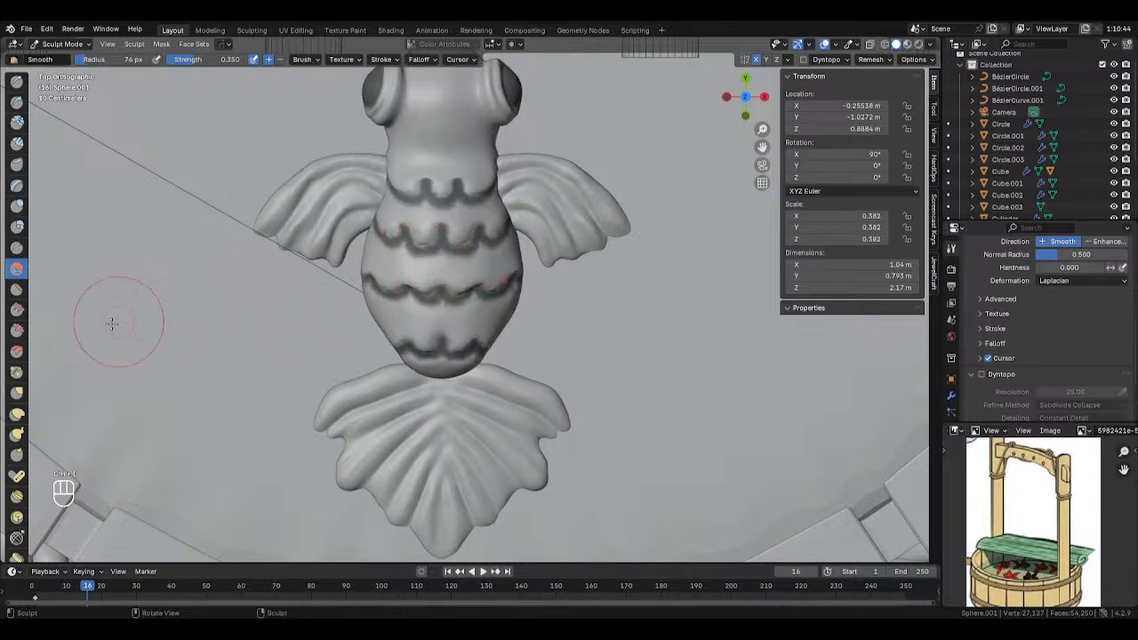
key(ctrl+i)
key(ctrl+i)
key(Tab)
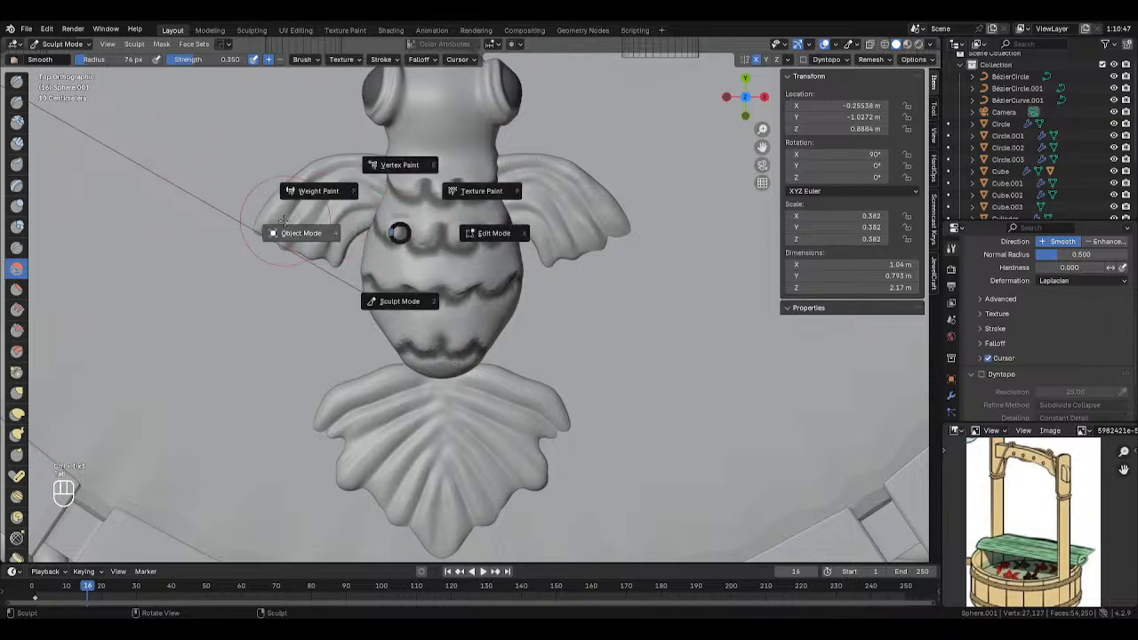
scroll(406, 236, down, 4)
key(Tab)
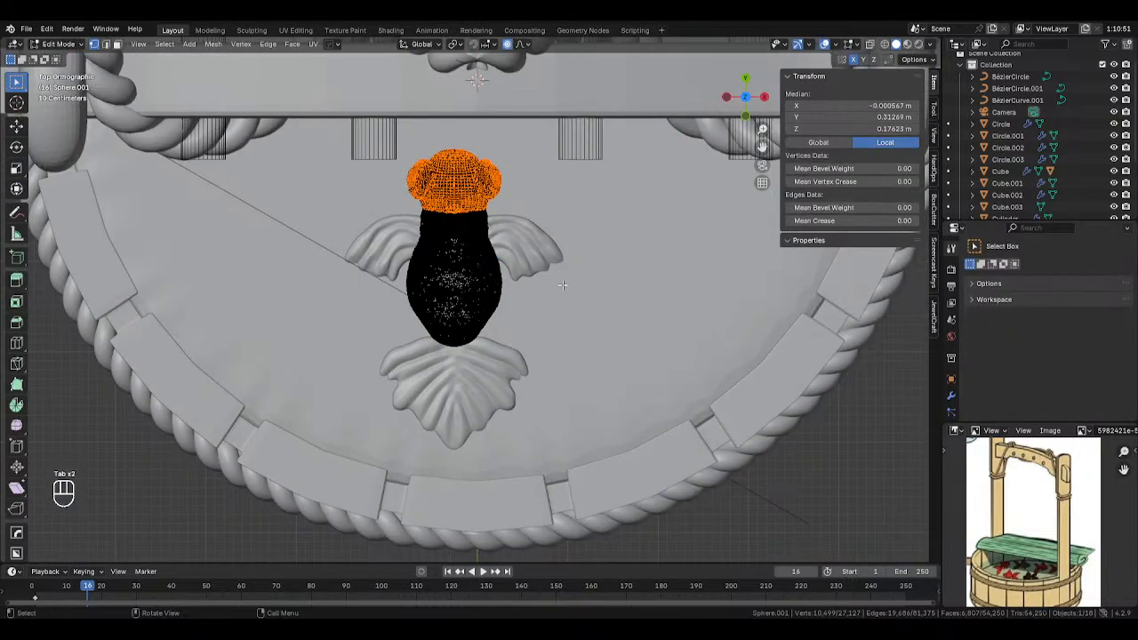
middle_click(560, 283)
key(Tab)
key(Tab)
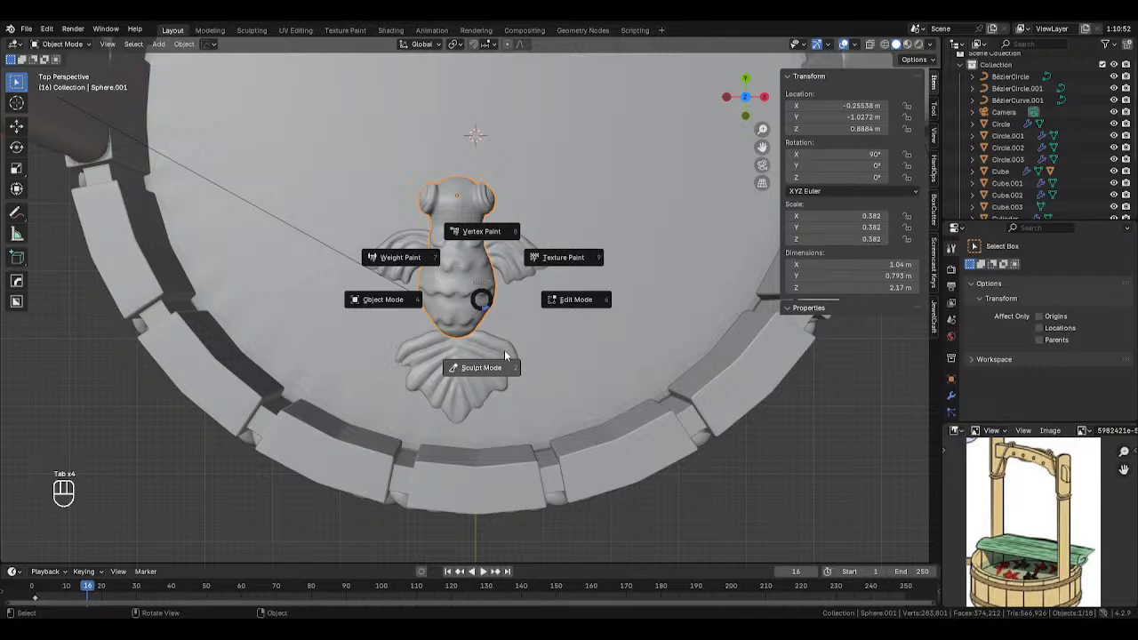
click(494, 369)
middle_drag(536, 323, 471, 228)
shift+middle_drag(535, 345, 512, 317)
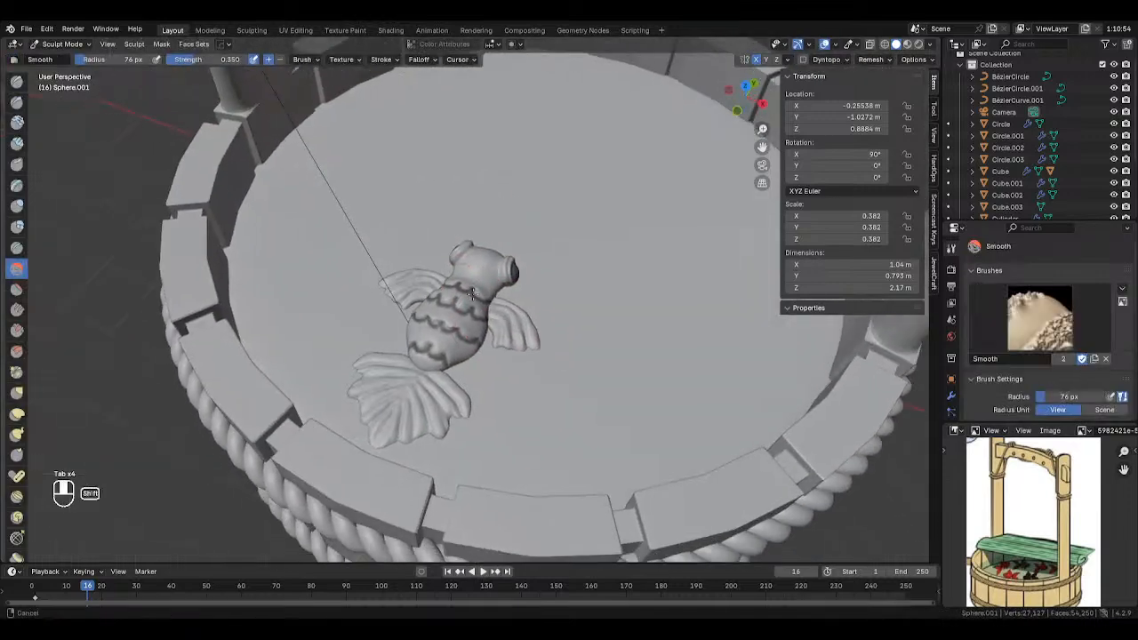
Pull the fish's unmasked scale surfaces upward with the Grab brush, enlarging its radius to 308 px.
scroll(540, 314, up, 2)
scroll(486, 318, up, 2)
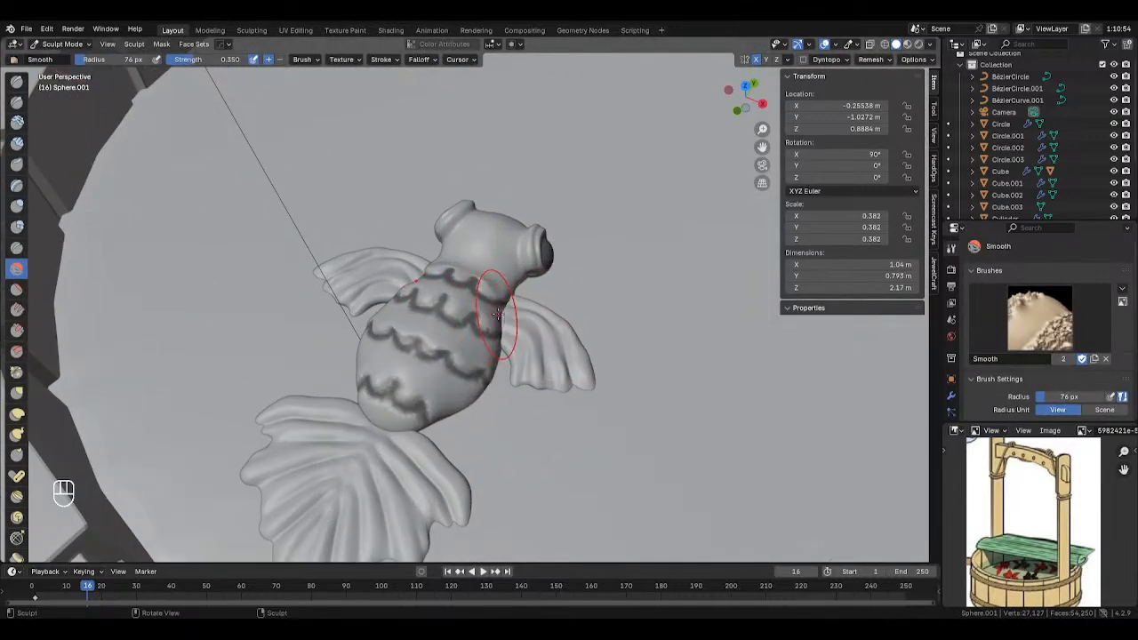
click(14, 414)
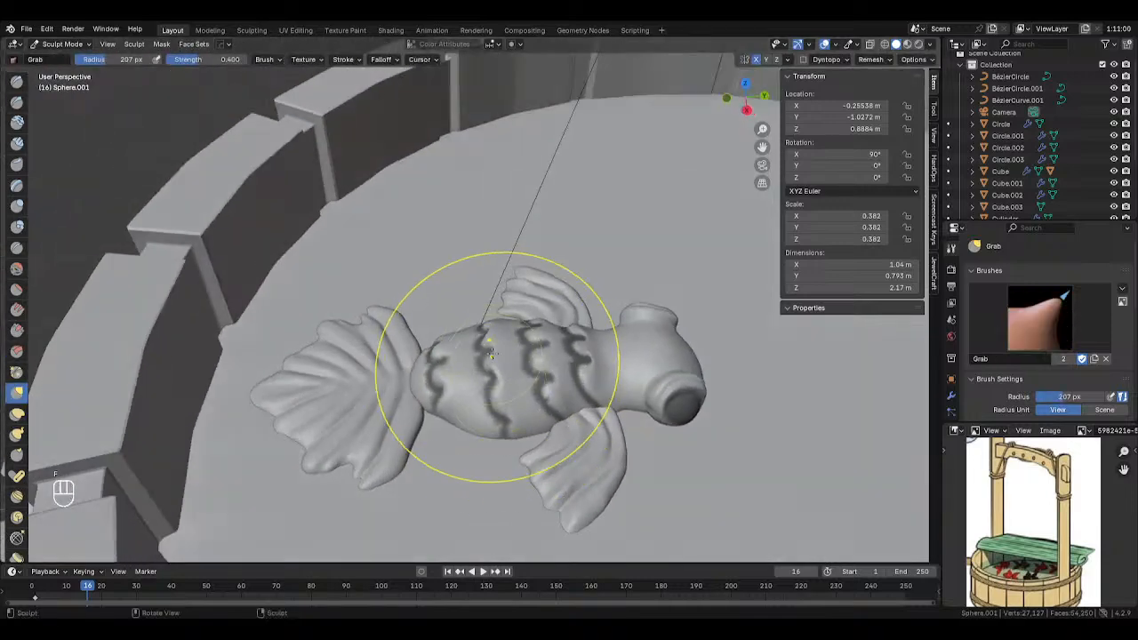
key(f)
click(541, 395)
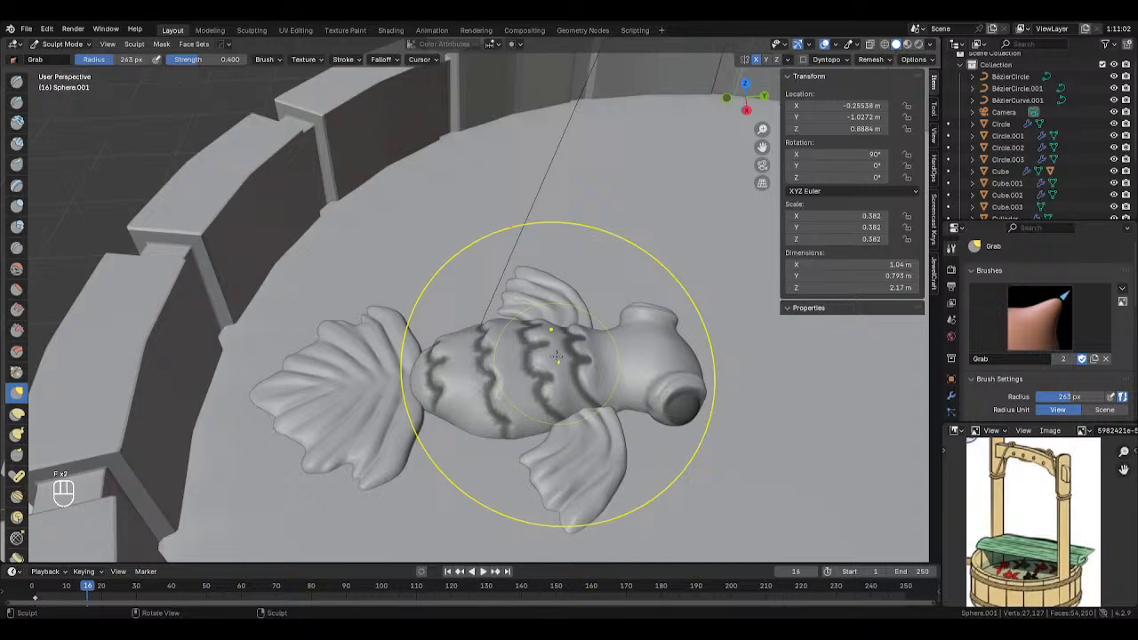
middle_drag(572, 356, 596, 406)
key(f)
click(516, 494)
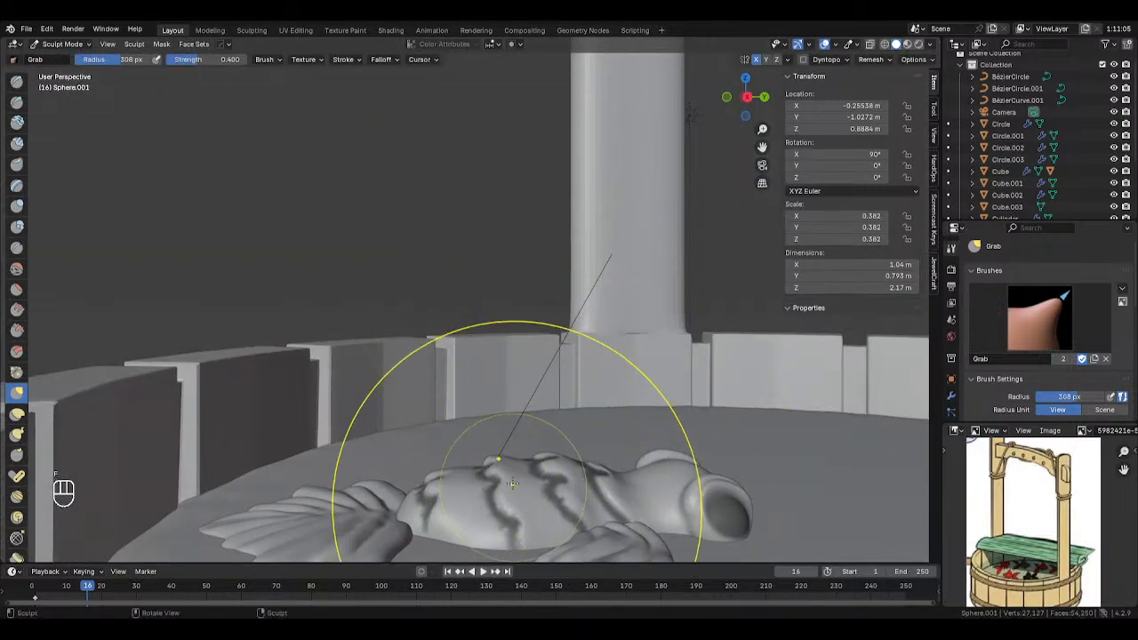
mouse_move(514, 497)
mouse_down()
mouse_move(509, 478)
mouse_move(549, 476)
mouse_move(520, 478)
mouse_up()
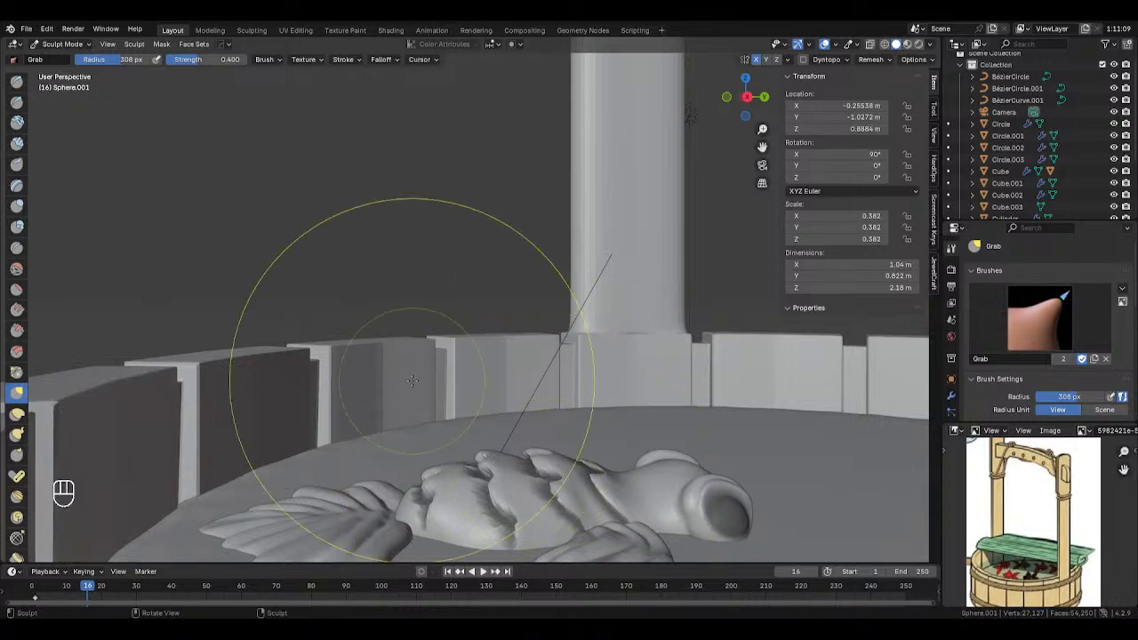
Switch to the Blob brush in top view and enable Dyntopo with a resolution of 35.
key(KP_7)
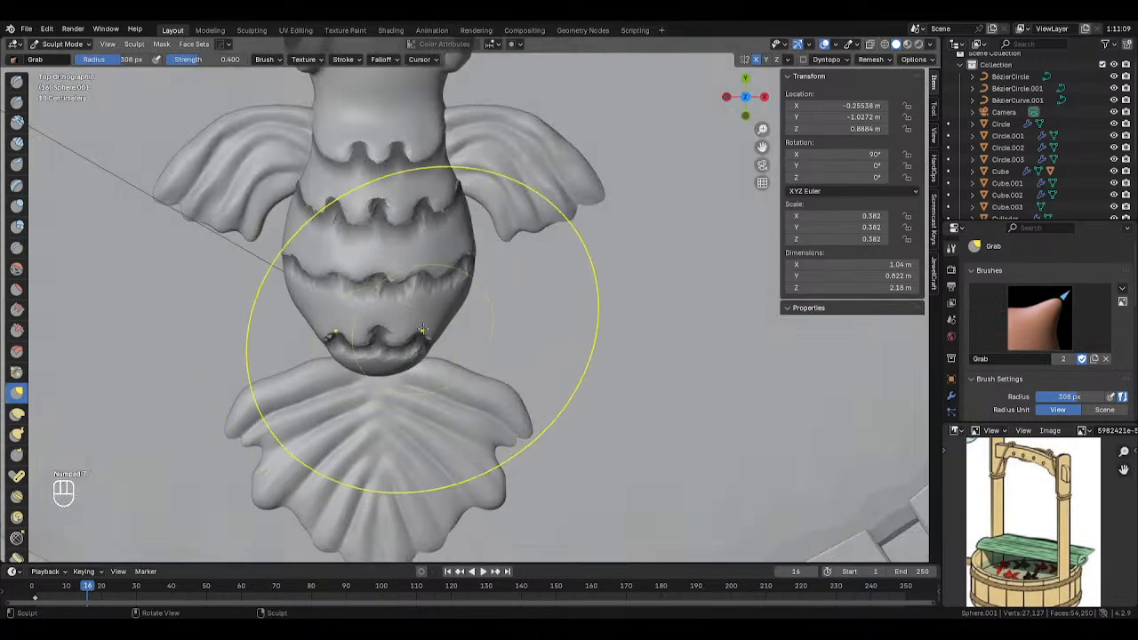
key(Tab)
click(459, 353)
key(Tab)
scroll(419, 344, up, 4)
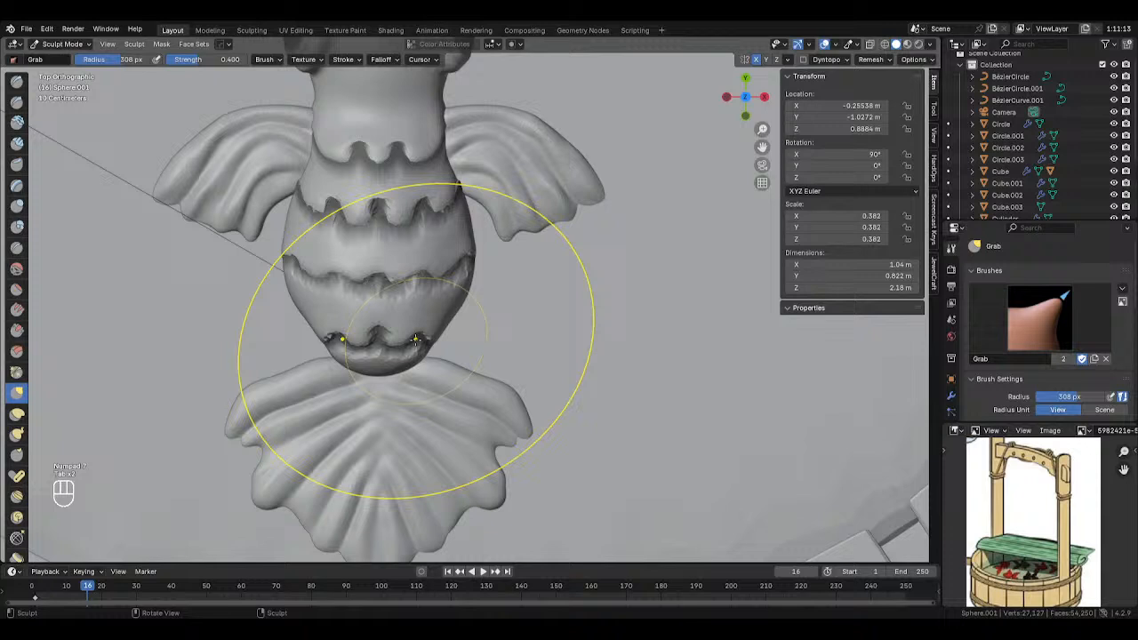
click(17, 226)
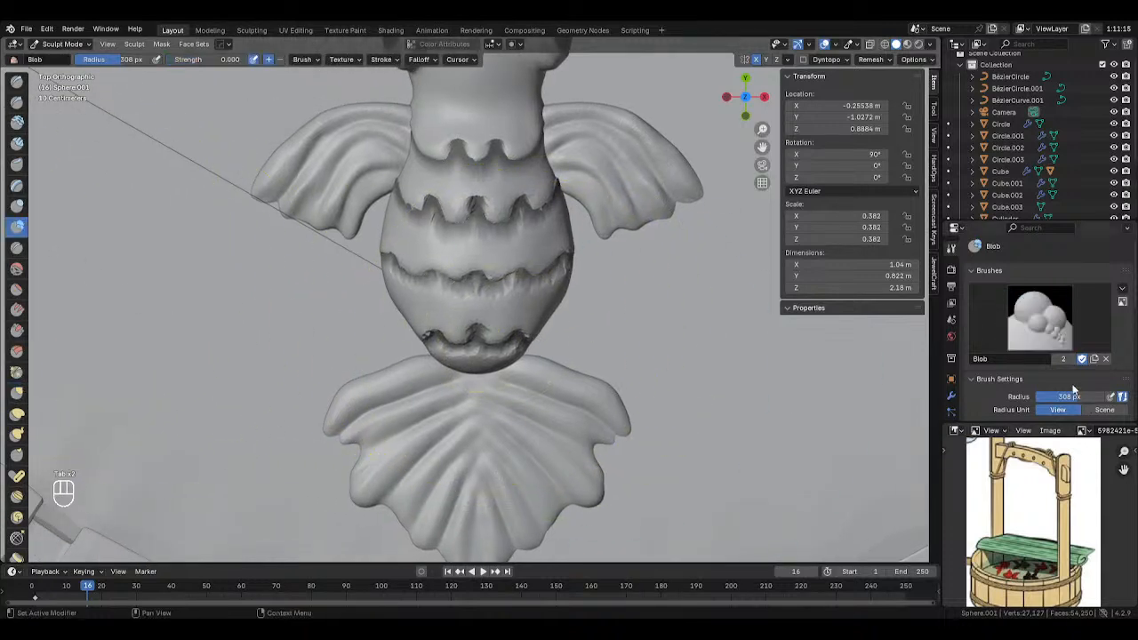
scroll(1052, 379, down, 3)
click(980, 357)
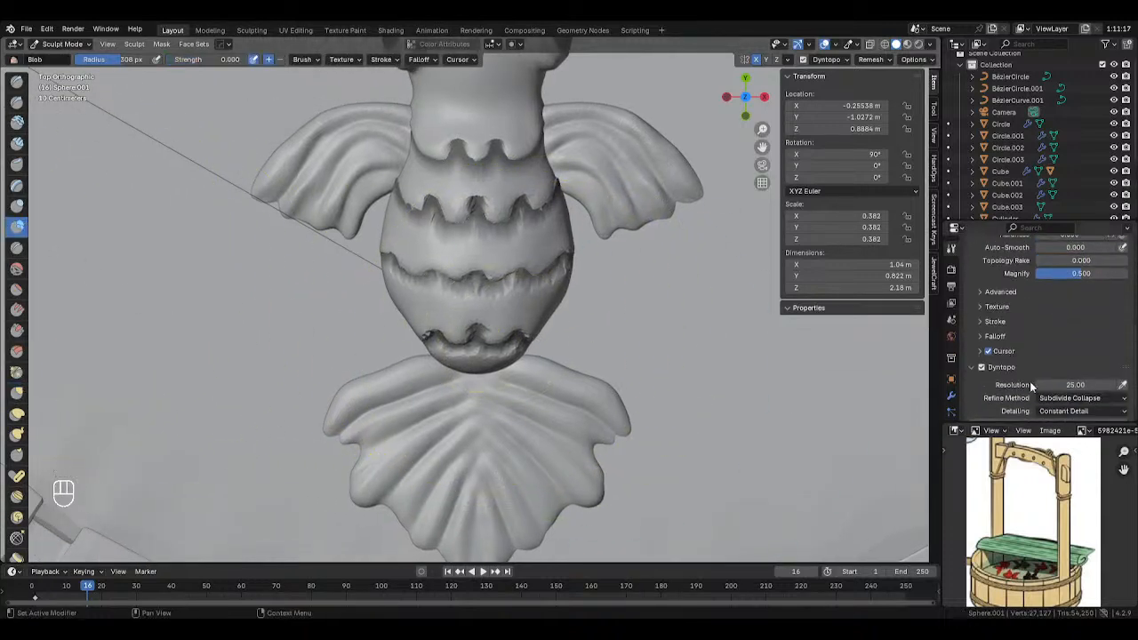
click(1074, 384)
text(35)
key(Return)
Clear the mask and retopologize the body's scale rows by brushing over them with the Blob brush at 160 px radius.
scroll(464, 266, up, 2)
key(f)
click(437, 252)
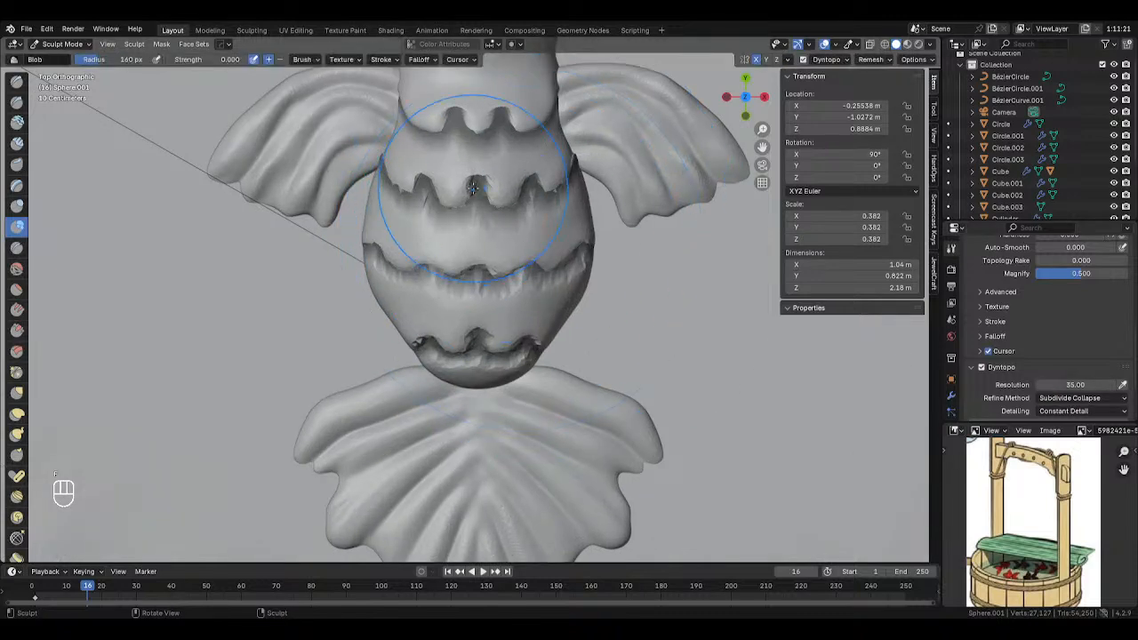
drag(472, 186, 503, 214)
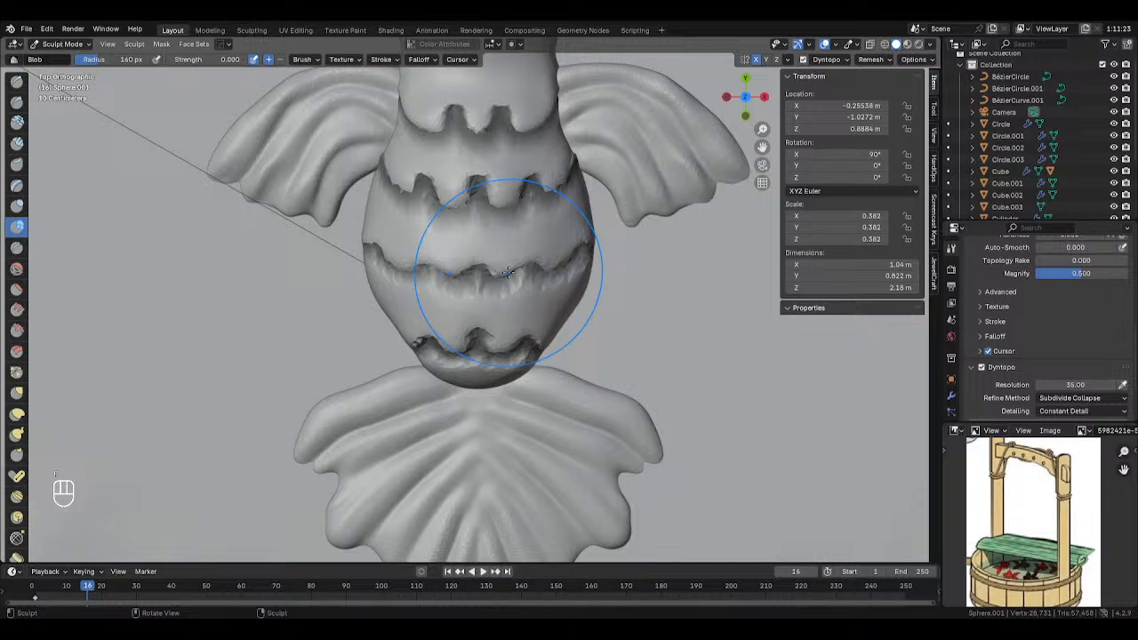
key(alt+m)
drag(537, 255, 472, 148)
drag(487, 276, 465, 343)
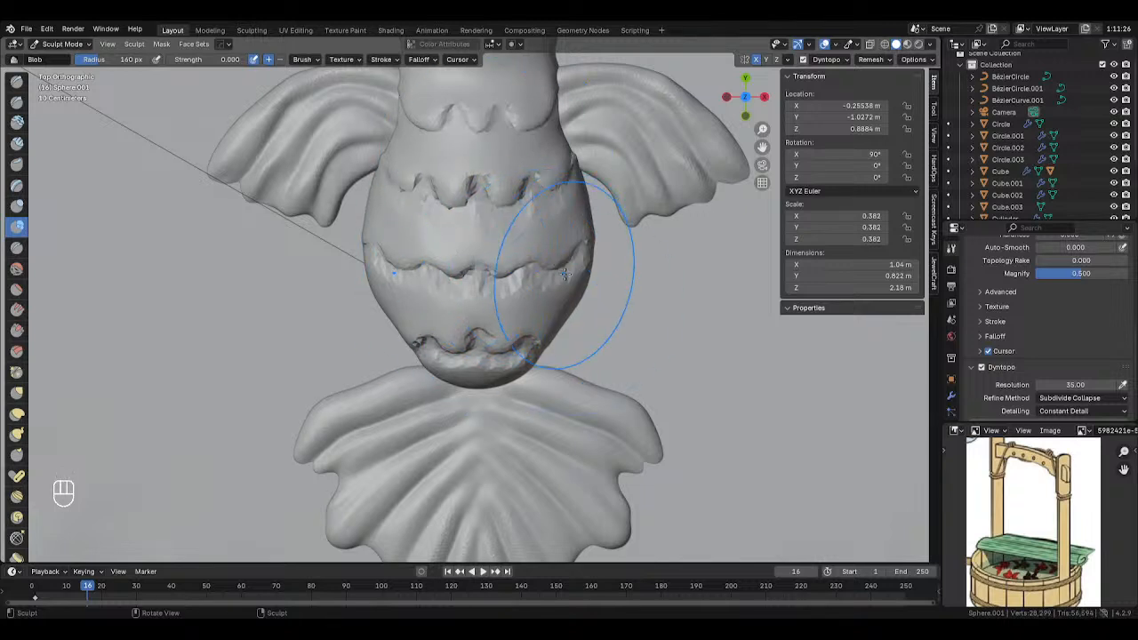
Smooth the jagged groove below the third scale row with the Smooth brush at 31 px radius.
key(f)
click(484, 289)
key(f)
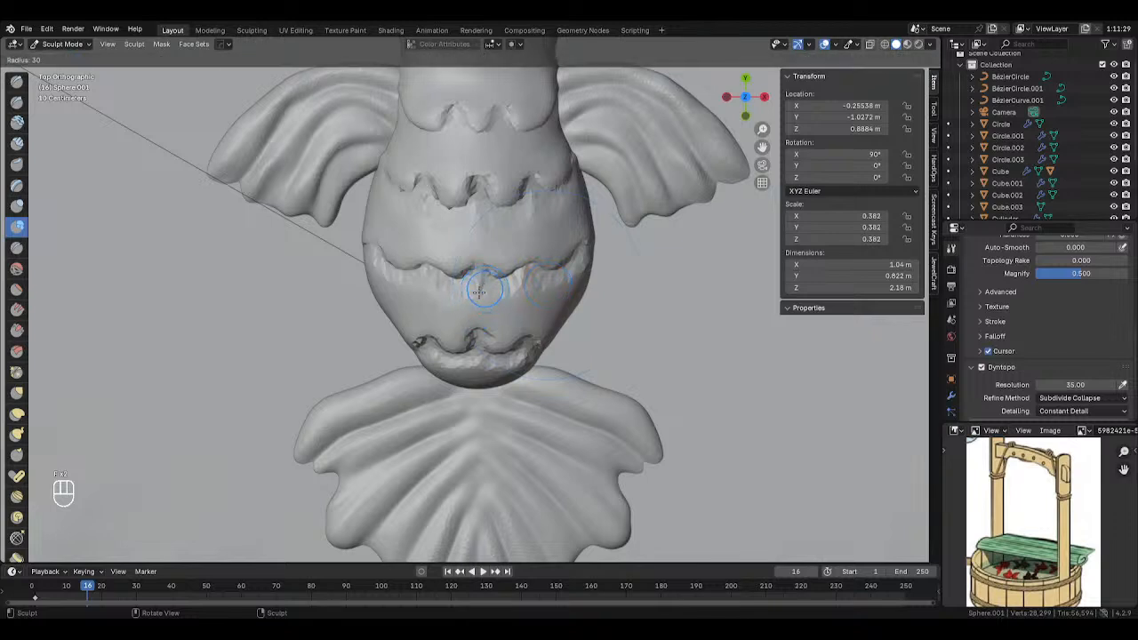
click(477, 294)
key(f)
click(477, 293)
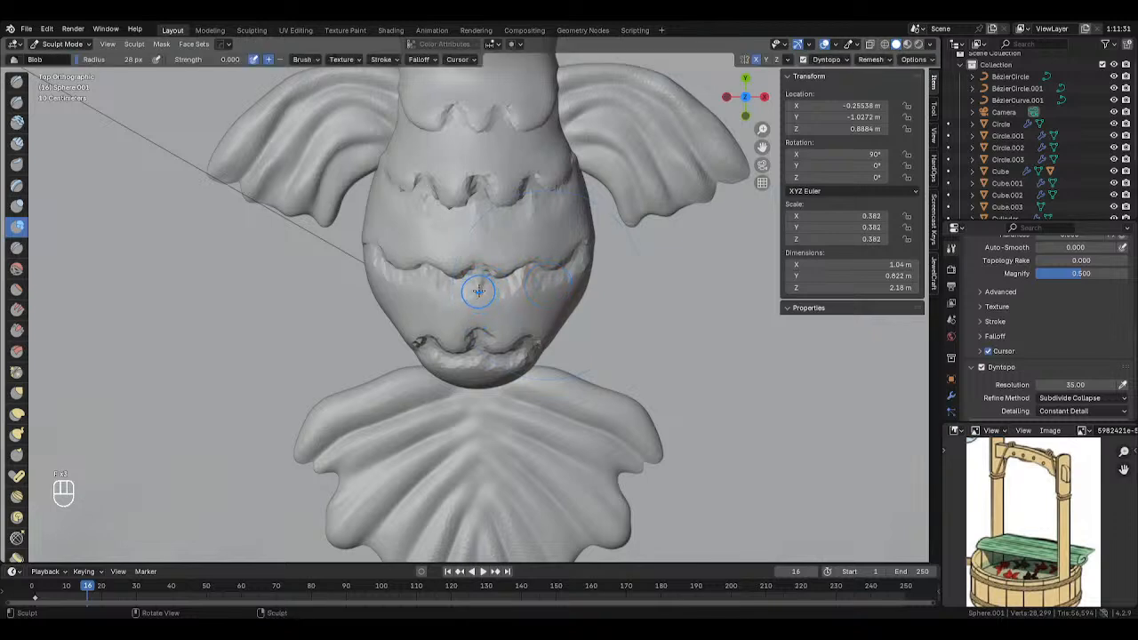
key(f)
click(478, 292)
key(f)
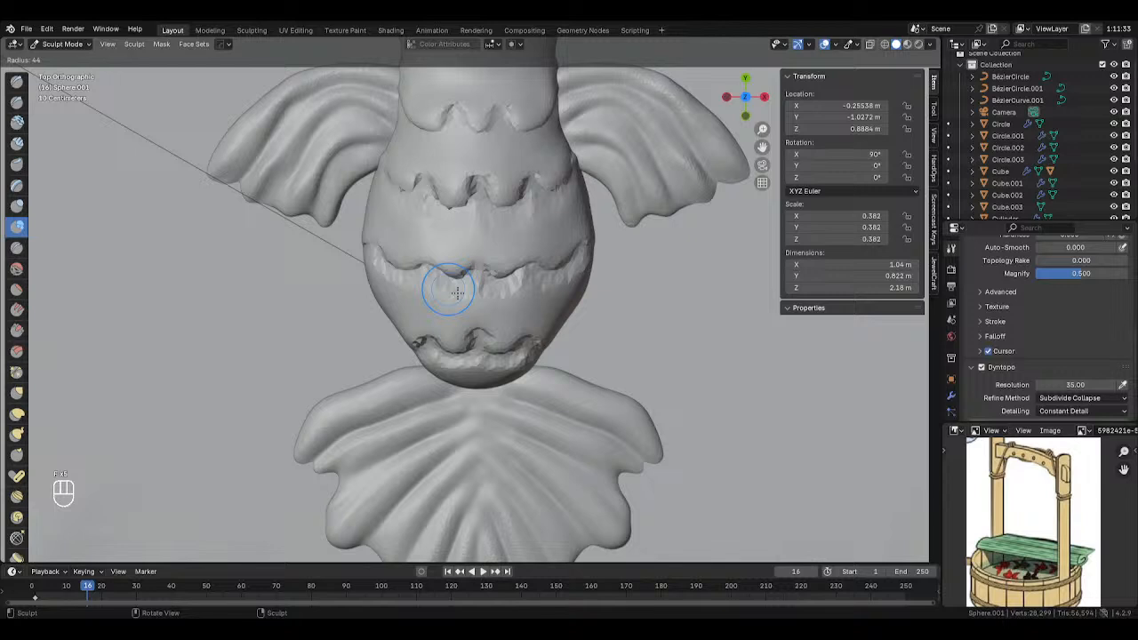
click(451, 291)
key(s)
key(f)
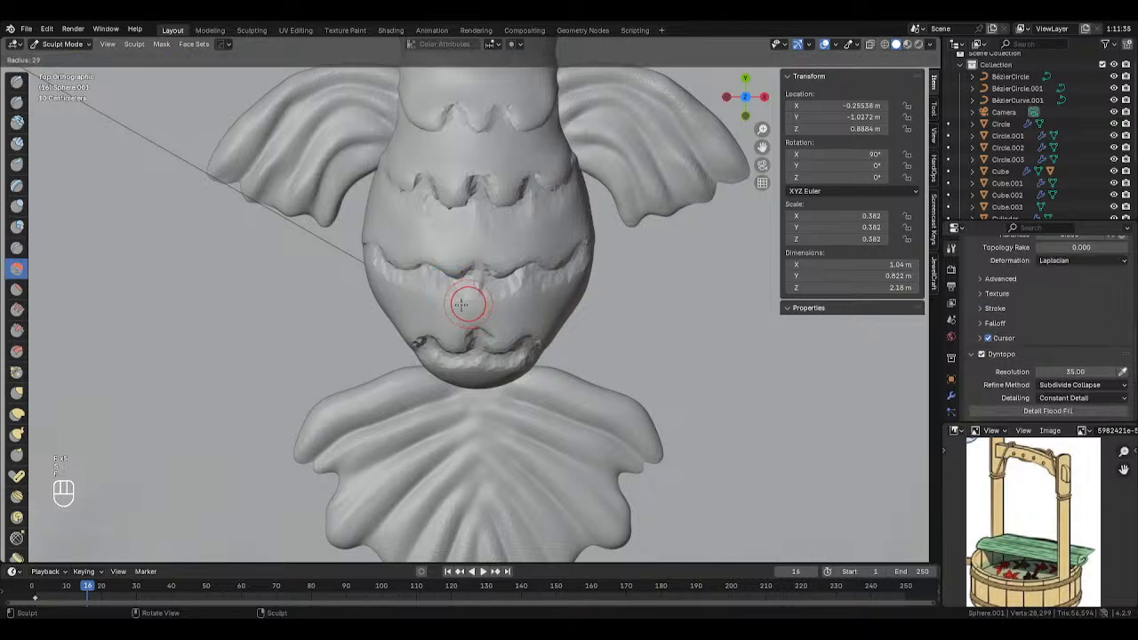
click(481, 303)
drag(471, 302, 461, 291)
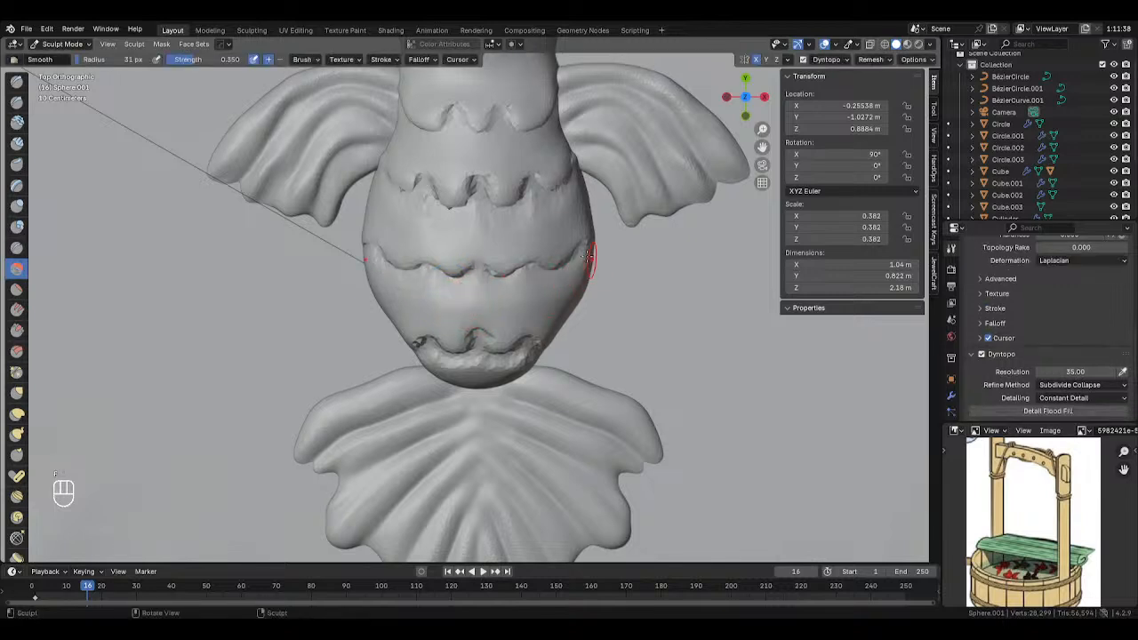
Smooth the rough grooves along the two upper scale rows and the lowest row near the tail.
mouse_move(541, 218)
mouse_down()
mouse_move(521, 221)
mouse_move(545, 162)
mouse_up()
drag(544, 162, 521, 202)
drag(509, 109, 509, 127)
mouse_move(472, 190)
mouse_down()
mouse_move(449, 209)
mouse_move(385, 204)
mouse_move(385, 179)
mouse_up()
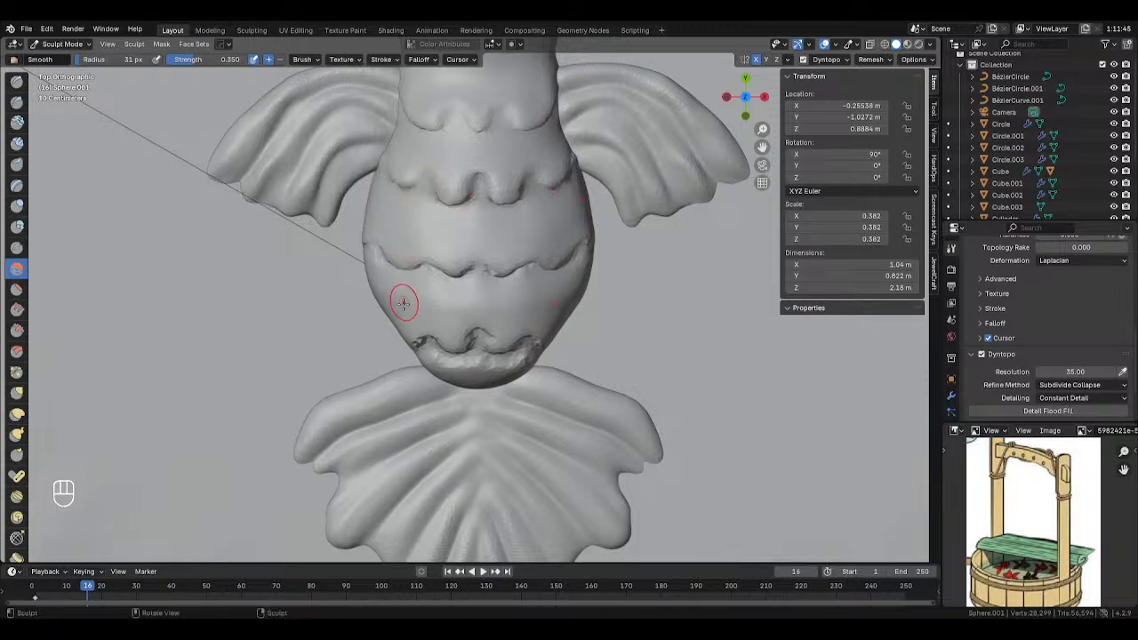
mouse_move(398, 289)
mouse_down()
mouse_move(379, 270)
mouse_move(475, 292)
mouse_move(465, 281)
mouse_move(453, 320)
mouse_up()
drag(469, 359, 514, 367)
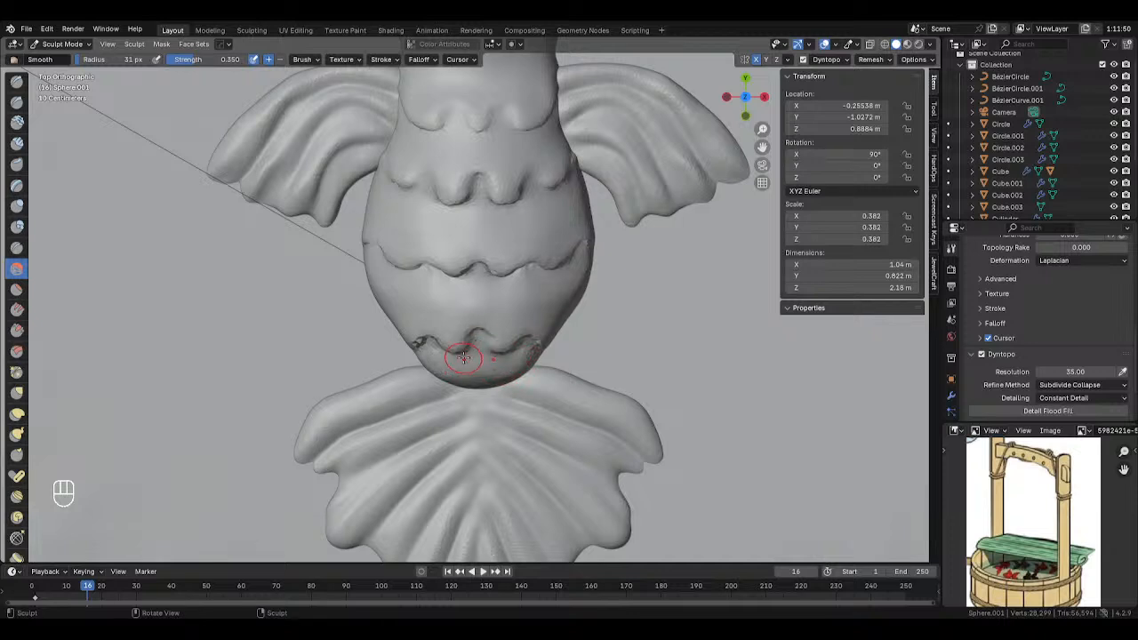
mouse_move(424, 345)
mouse_down()
mouse_move(473, 338)
mouse_move(535, 353)
mouse_up()
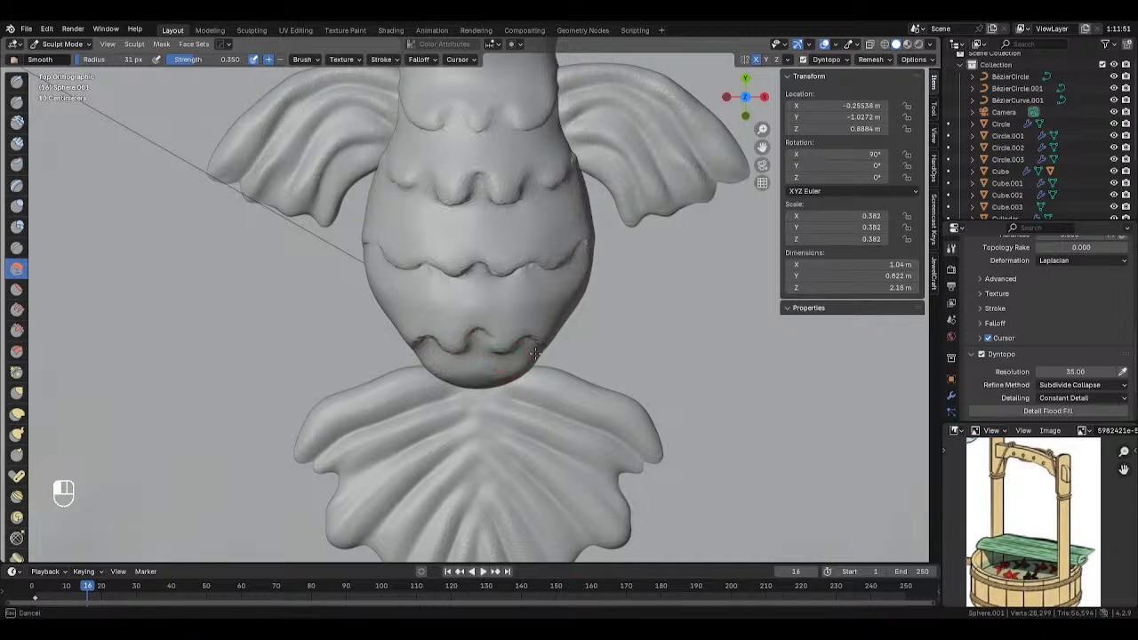
Sharpen the lower edge of the third scale row with the Crease brush at 31 px radius.
key(shift+c)
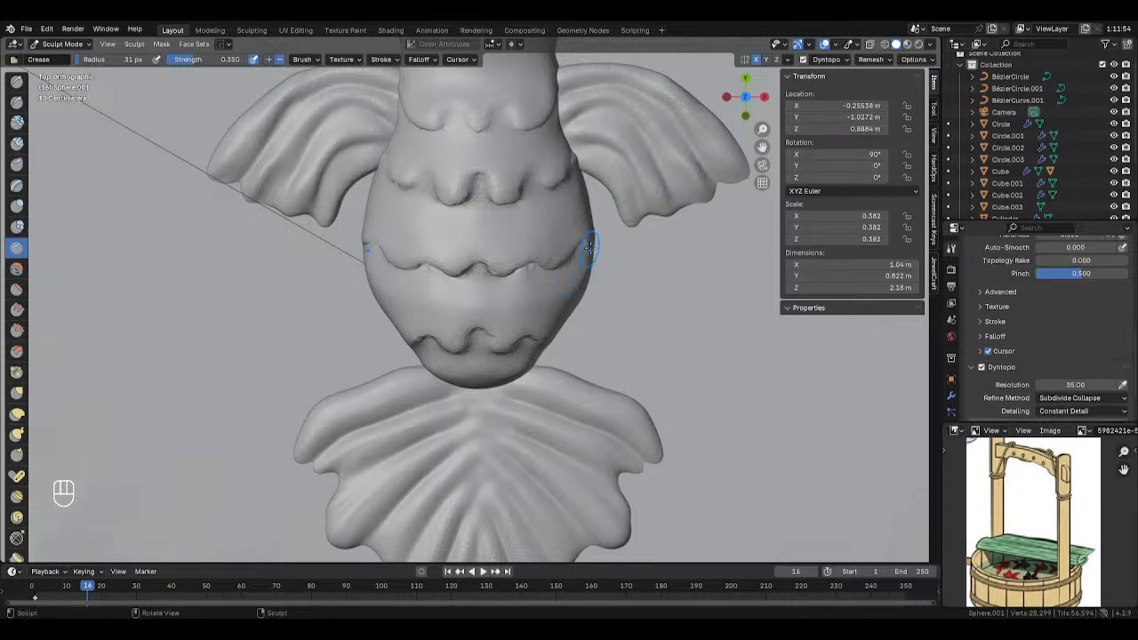
drag(588, 245, 569, 264)
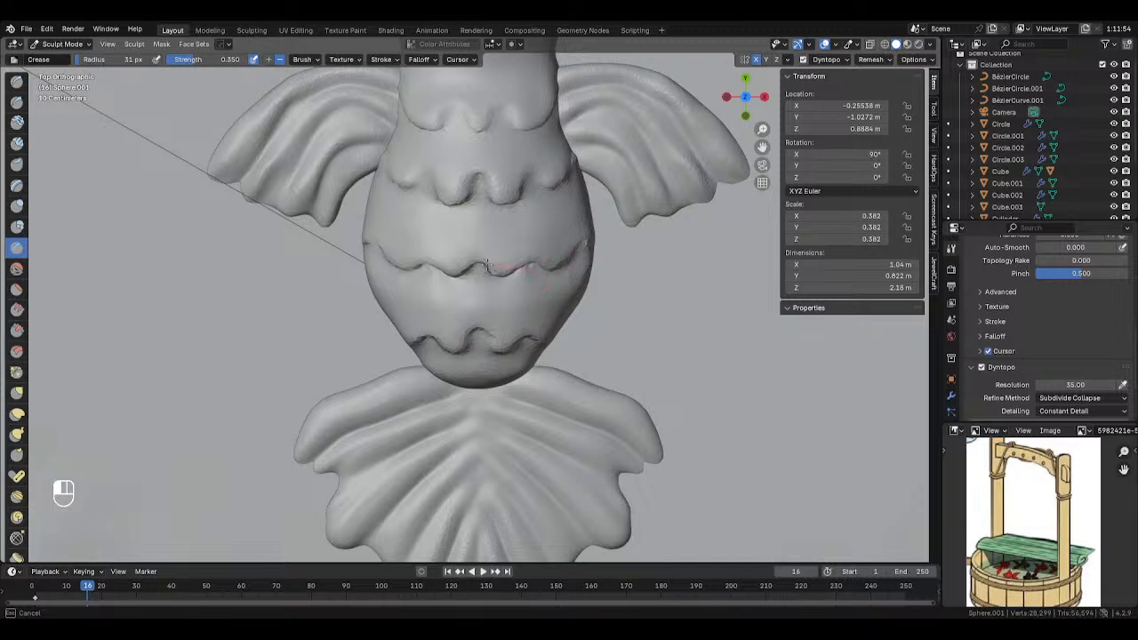
mouse_move(477, 235)
mouse_down()
mouse_move(485, 244)
mouse_move(444, 333)
mouse_move(441, 315)
mouse_up()
mouse_move(484, 270)
mouse_down()
mouse_move(453, 299)
mouse_move(384, 288)
mouse_up()
drag(486, 166, 481, 182)
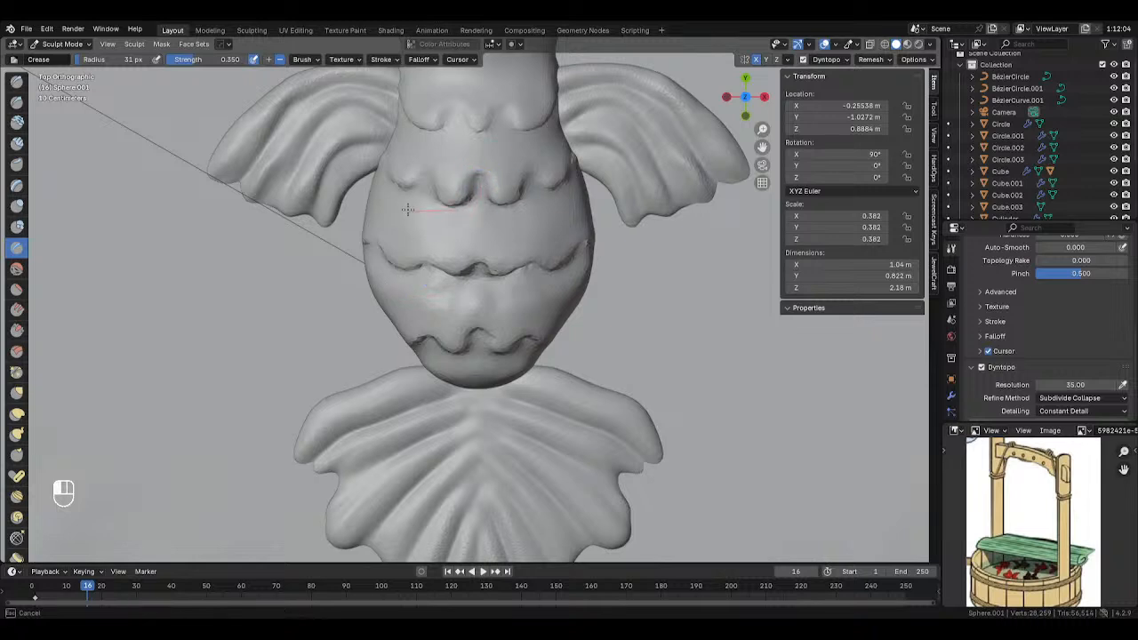
drag(352, 239, 351, 241)
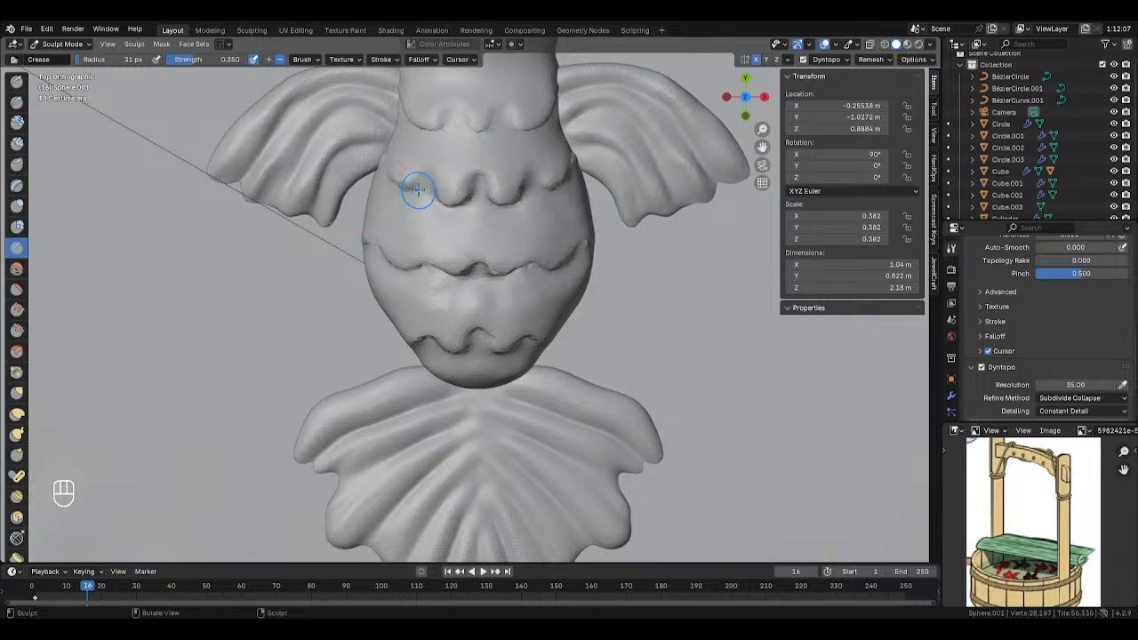
Crease the groove under the second scale row, undoing one bad stroke and carving it again.
drag(423, 185, 367, 211)
drag(352, 166, 354, 168)
mouse_move(481, 178)
mouse_down()
mouse_move(427, 221)
mouse_move(398, 211)
mouse_up()
key(ctrl+z)
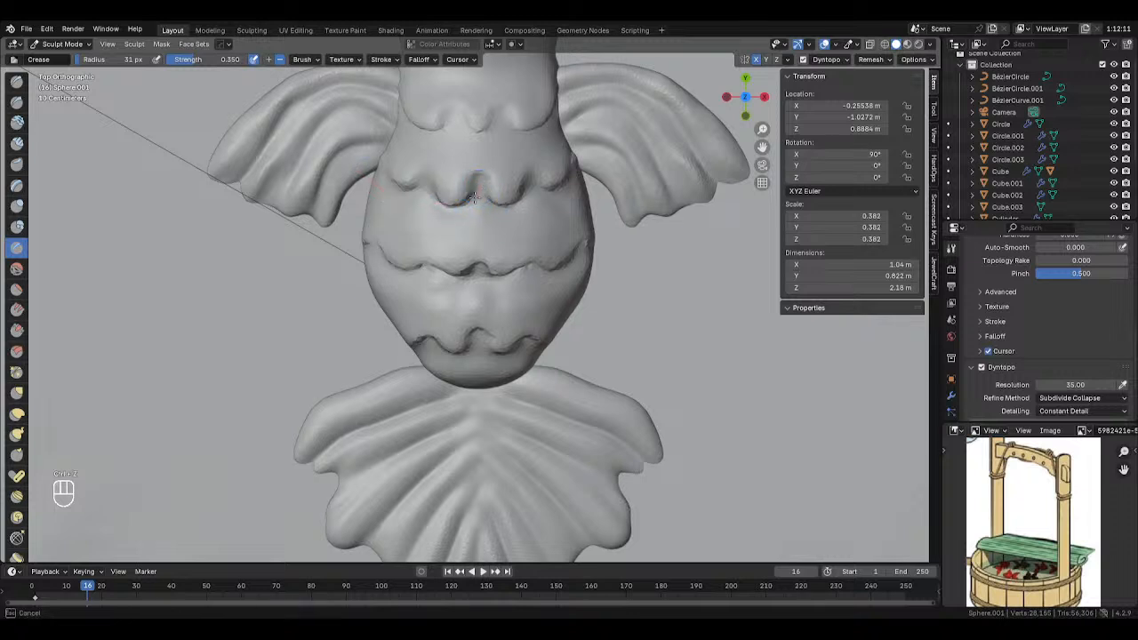
drag(396, 195, 389, 179)
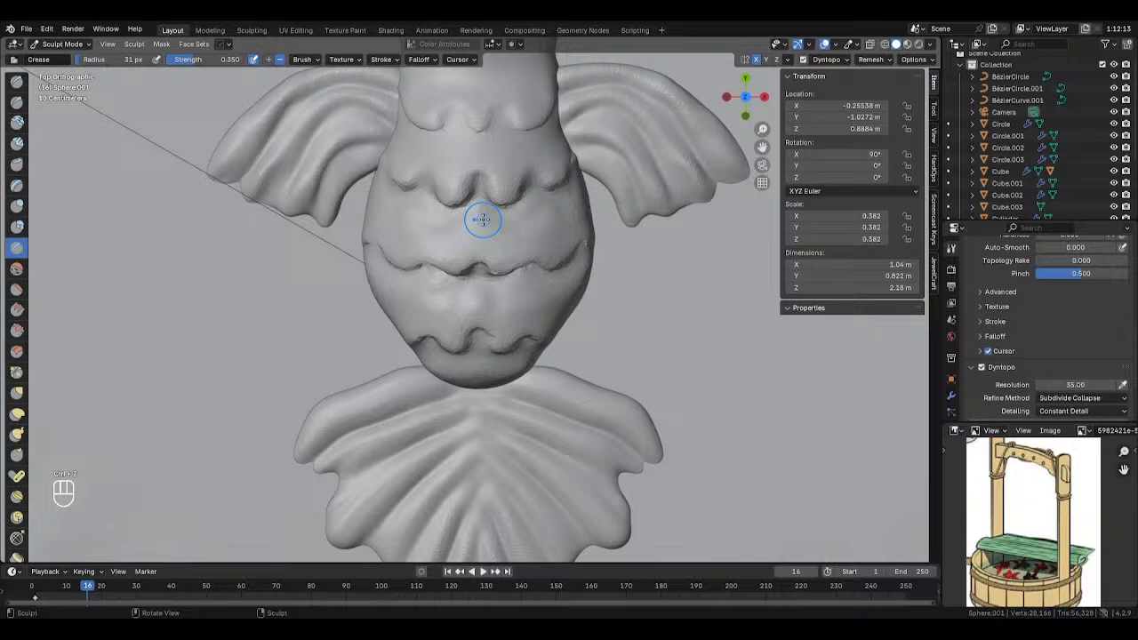
Smooth the surfaces between the scale rows and the center of the top row with the Smooth brush at 37 px radius.
key(shift+s)
drag(521, 229, 546, 210)
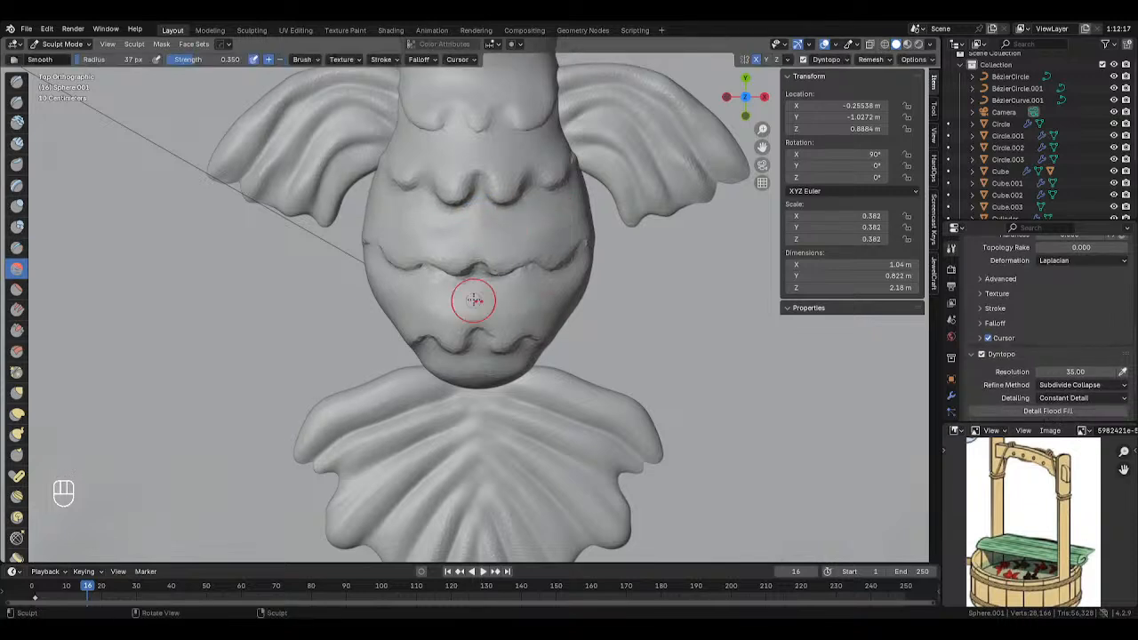
drag(519, 362, 500, 363)
mouse_move(489, 165)
mouse_down()
mouse_move(449, 131)
mouse_move(461, 121)
mouse_move(456, 144)
mouse_up()
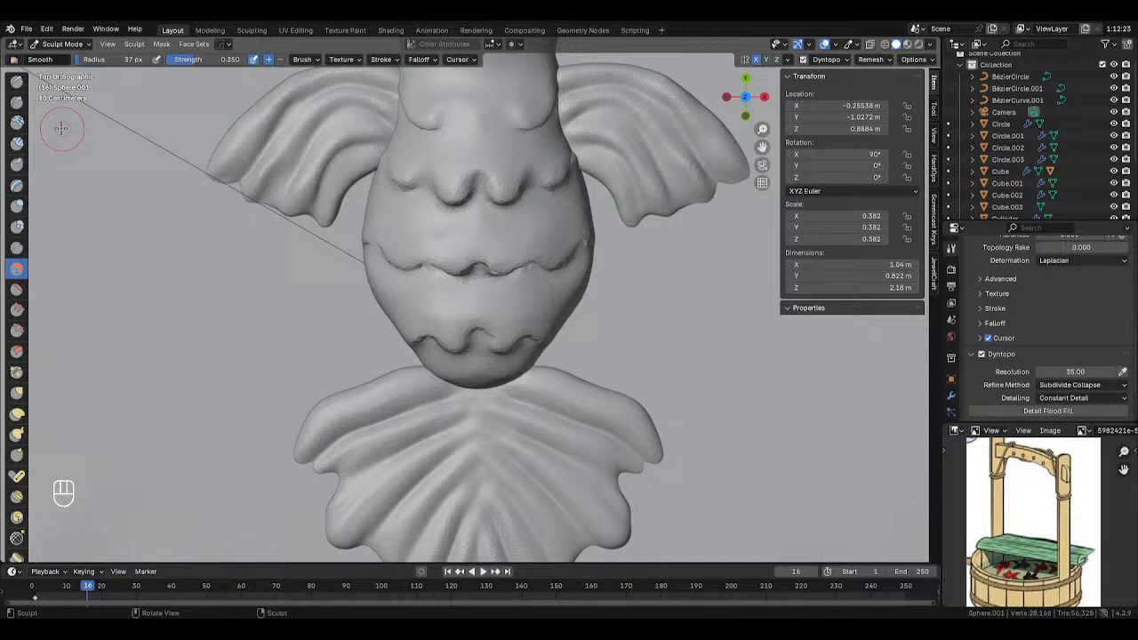
Check the whole fish in Object Mode, then undo back into Sculpt Mode past the latest smoothing strokes.
scroll(508, 228, down, 8)
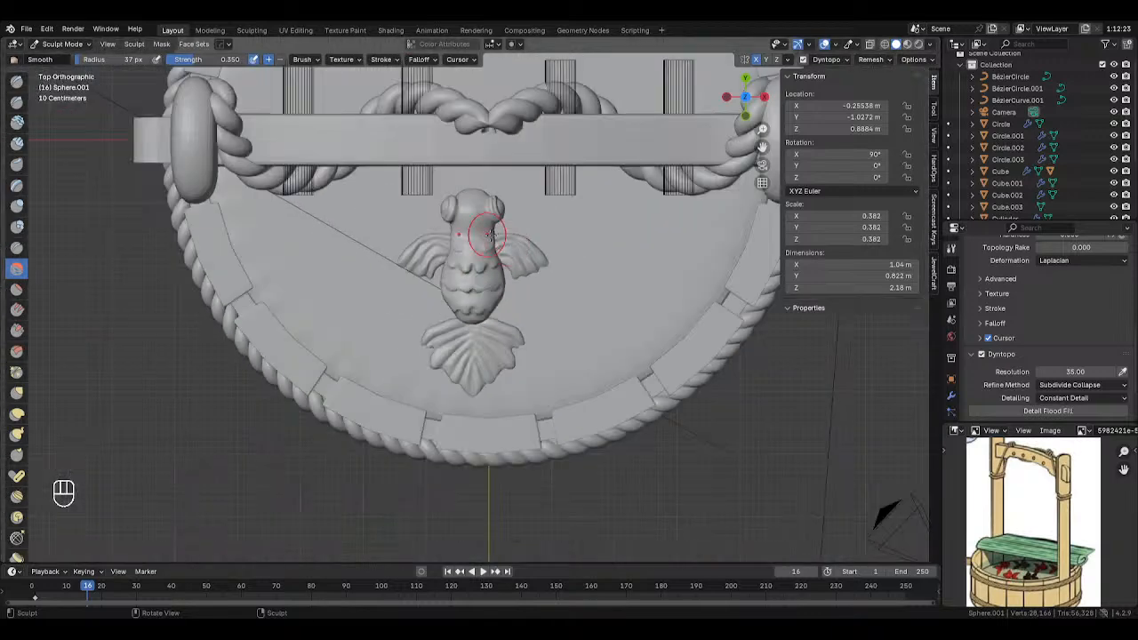
key(Tab)
scroll(667, 294, up, 3)
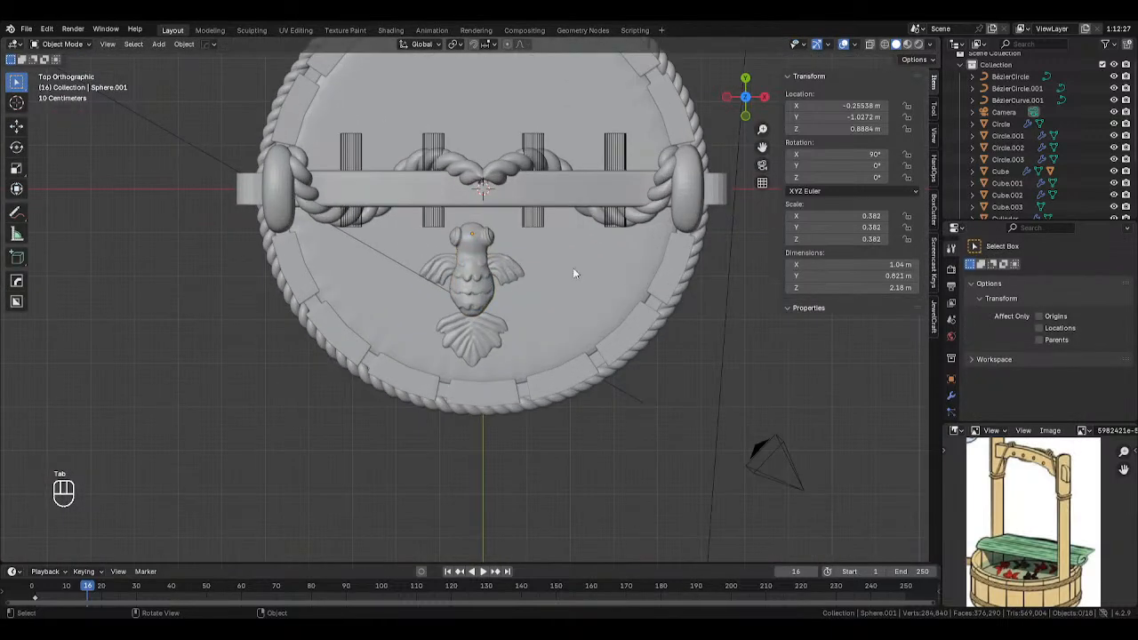
scroll(543, 268, up, 3)
key(ctrl+z)
key(ctrl+z)
key(ctrl+z)
key(ctrl+z)
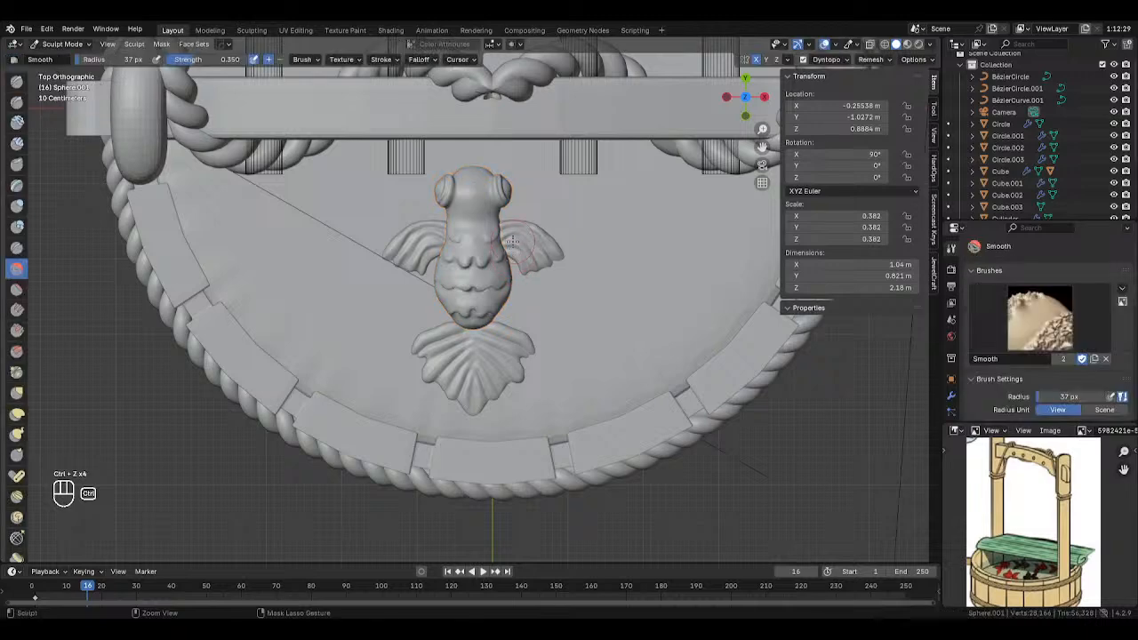
key(ctrl+z)
key(ctrl+z)
key(ctrl+z)
scroll(493, 240, up, 5)
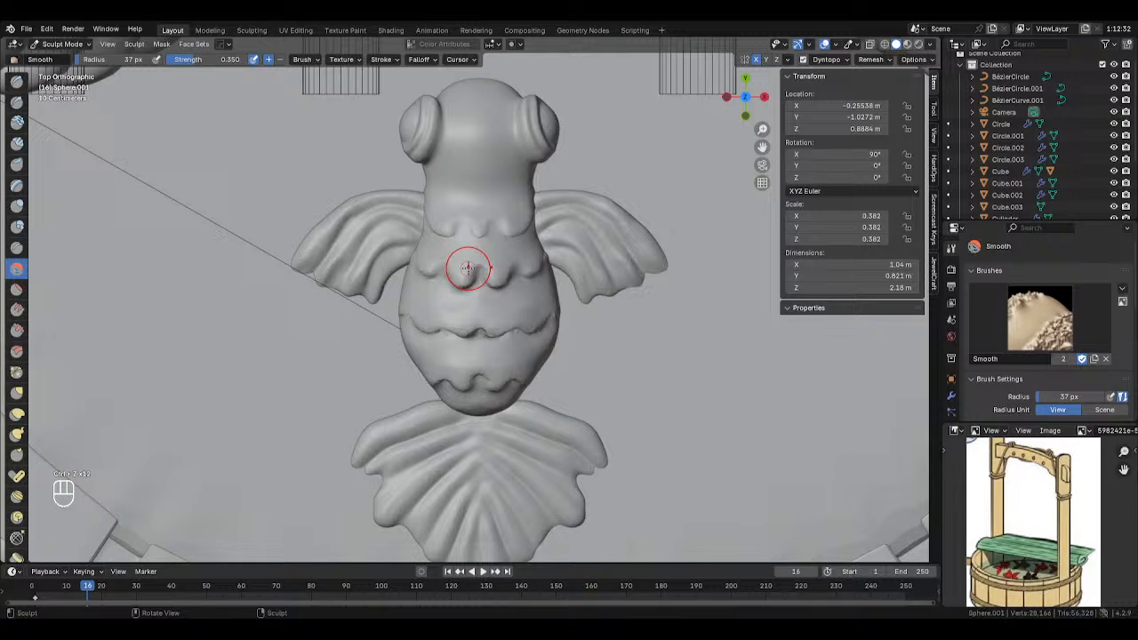
Reshape the center of the top scale row with the Snake Hook brush at 40 px radius, undoing and redoing unsatisfactory pulls.
click(16, 434)
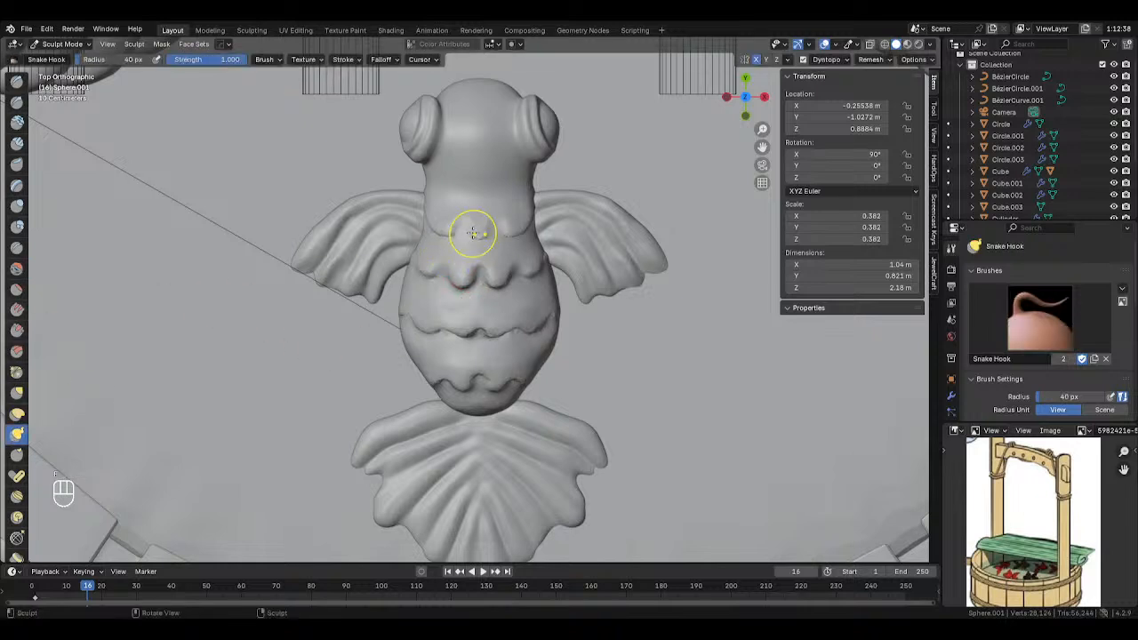
middle_drag(478, 232, 418, 171)
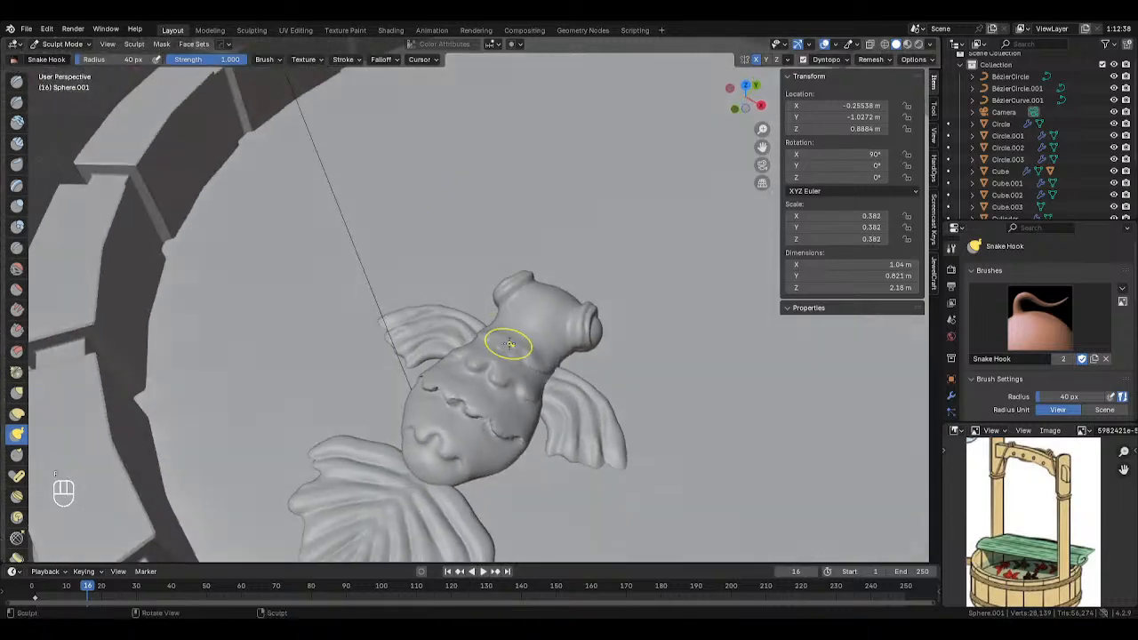
middle_drag(508, 344, 555, 385)
key(ctrl+z)
key(ctrl+z)
drag(558, 380, 557, 375)
drag(558, 378, 555, 375)
Carve the edge of the top scale row behind the fish's head with the Crease brush, starting at 16 px radius.
click(20, 257)
middle_drag(479, 217, 539, 298)
key(f)
click(526, 290)
mouse_move(526, 264)
mouse_down()
mouse_move(485, 269)
mouse_move(499, 255)
mouse_up()
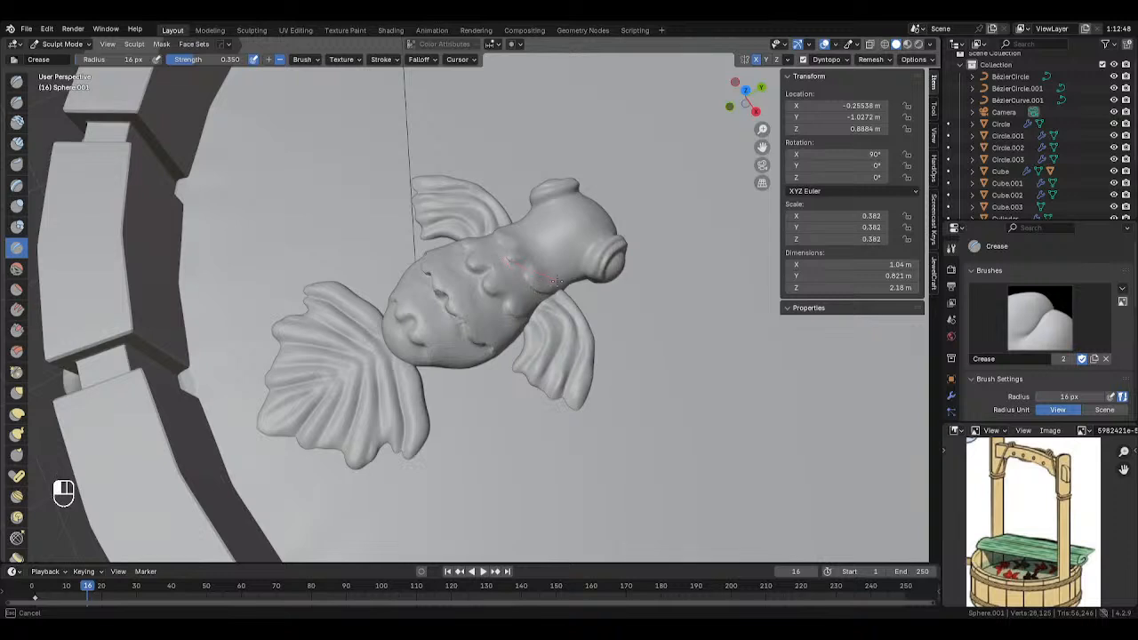
drag(556, 281, 525, 267)
drag(584, 305, 578, 301)
key(f)
click(521, 260)
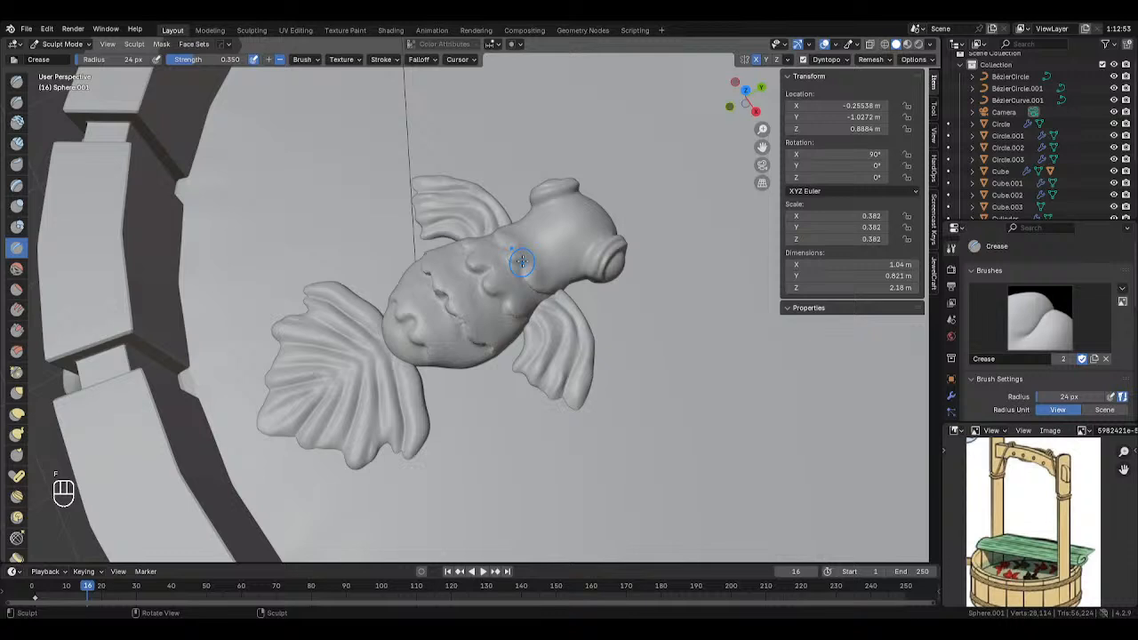
Soften the surface around the top scale row behind the head with the Smooth brush at 18 px radius.
key(s)
key(f)
click(518, 269)
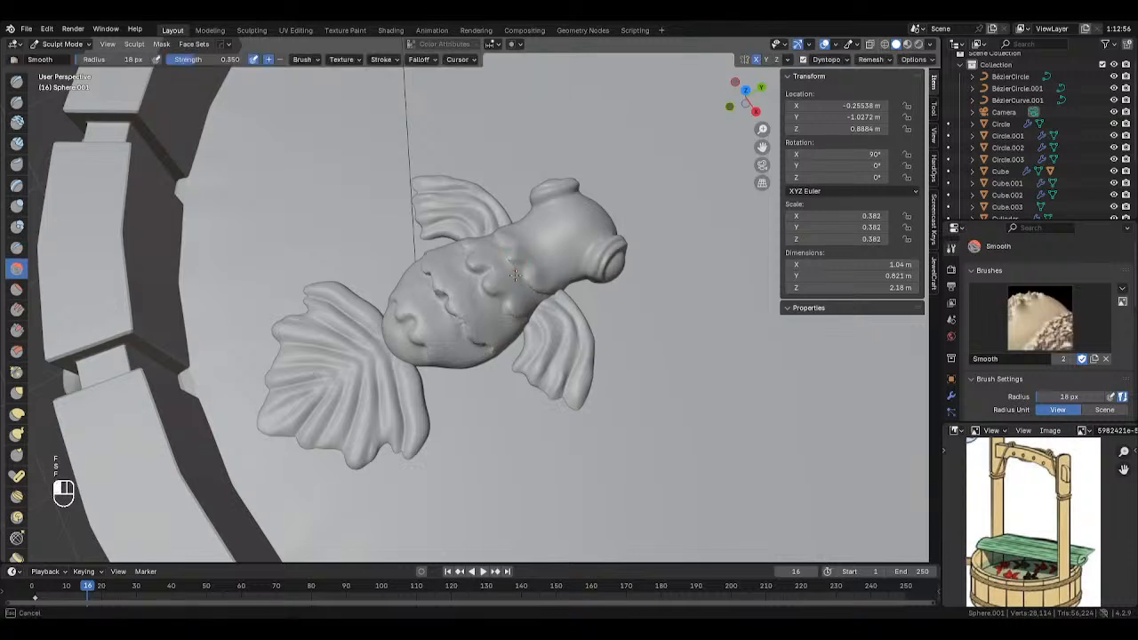
drag(440, 309, 440, 313)
mouse_move(440, 313)
mouse_down()
mouse_move(443, 283)
mouse_move(464, 283)
mouse_up()
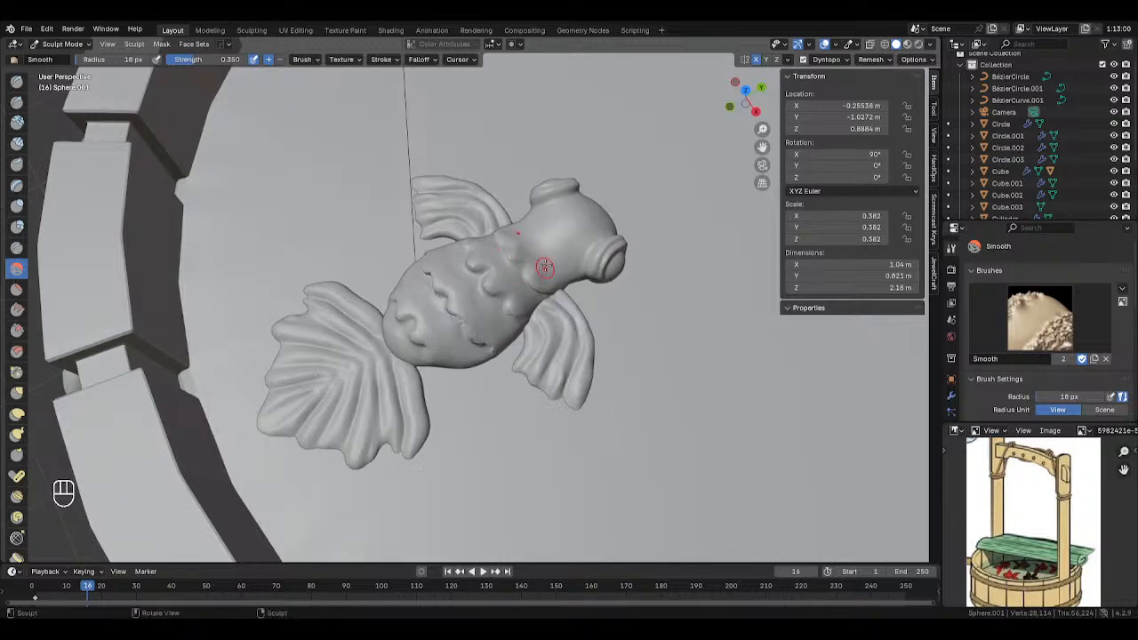
In Object Mode with rendered top view, change the fish body's material base color to orange.
key(KP_7)
scroll(472, 267, down, 6)
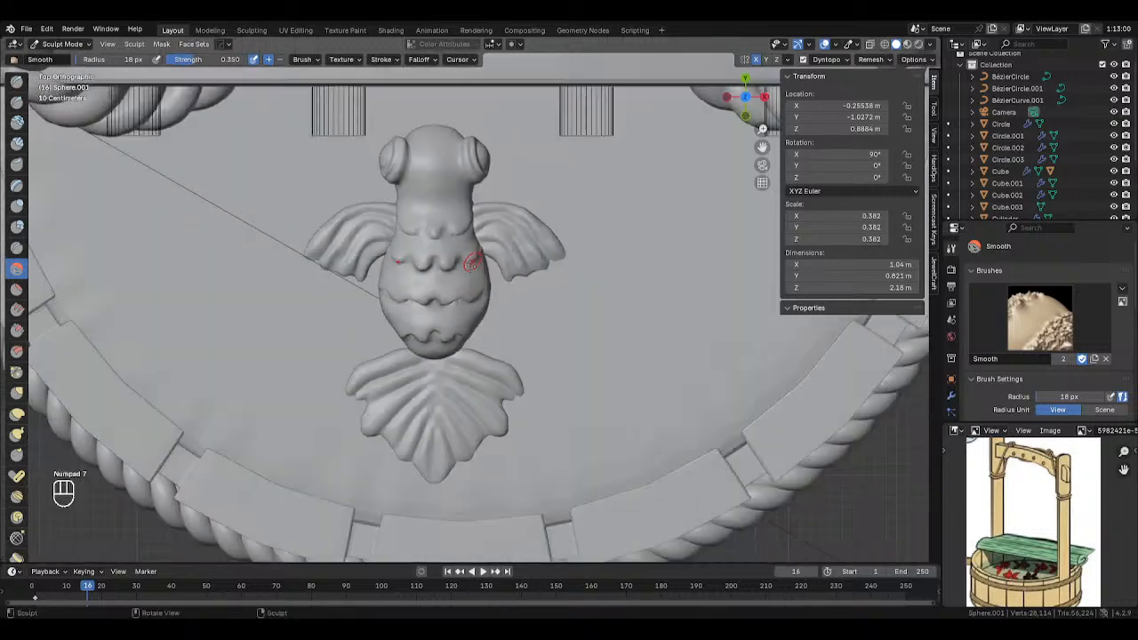
key(Tab)
key(z)
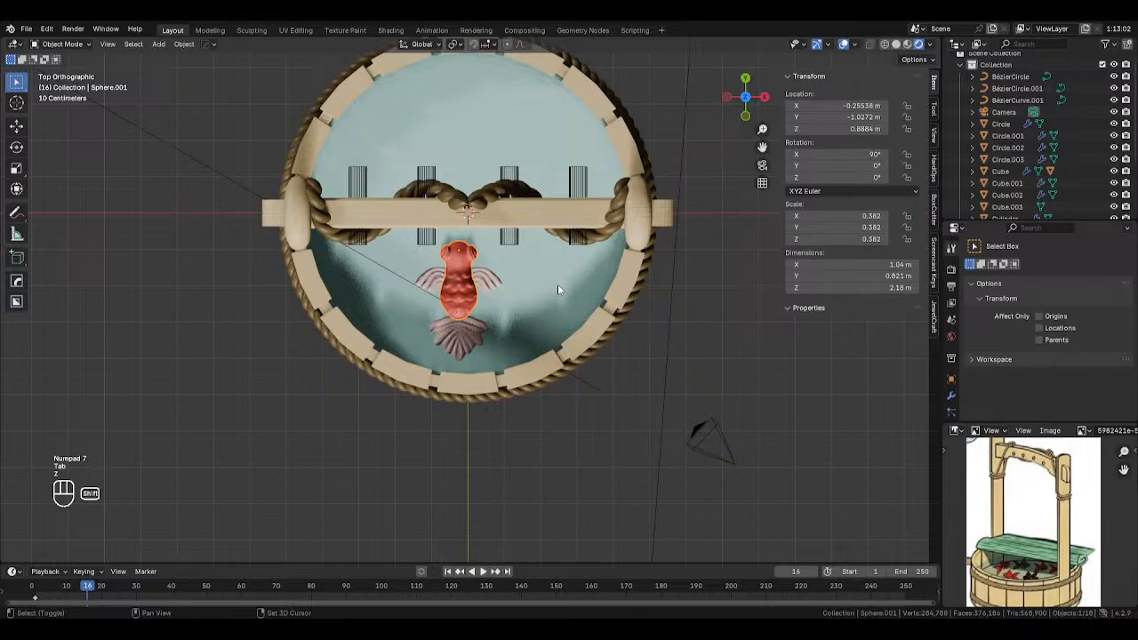
scroll(557, 283, up, 4)
scroll(913, 365, down, 1)
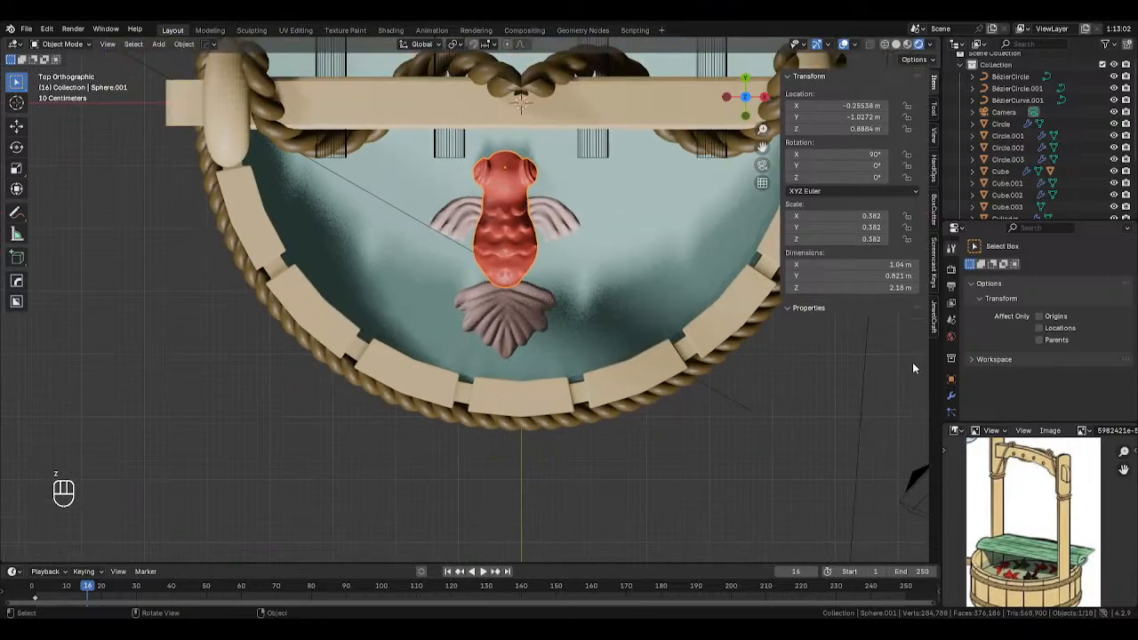
scroll(955, 402, down, 2)
click(951, 387)
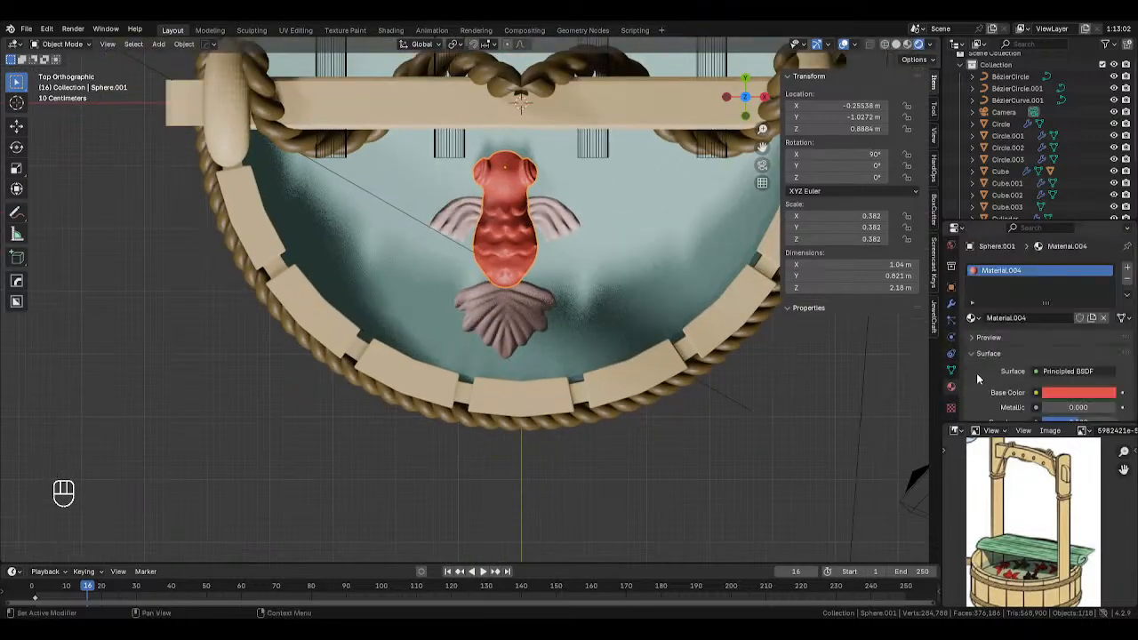
click(1085, 398)
drag(1051, 302, 1031, 295)
Change the base color of the material shared by the tail and side fins to near-white, and return to solid shading.
click(547, 306)
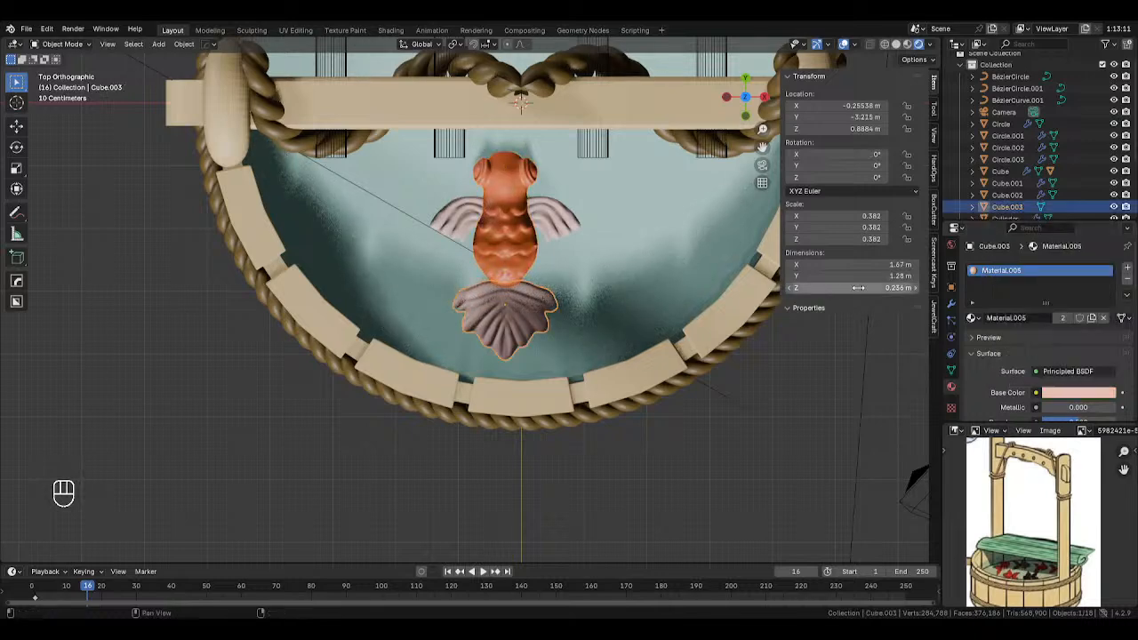
click(1068, 395)
drag(1048, 279, 1043, 261)
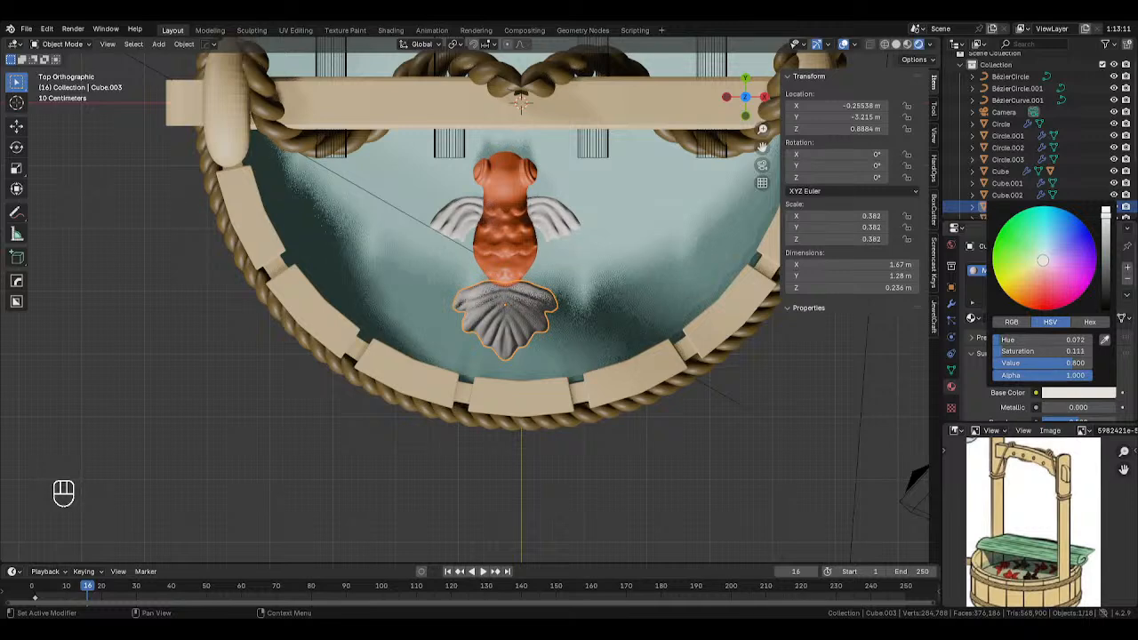
click(547, 223)
key(z)
click(621, 238)
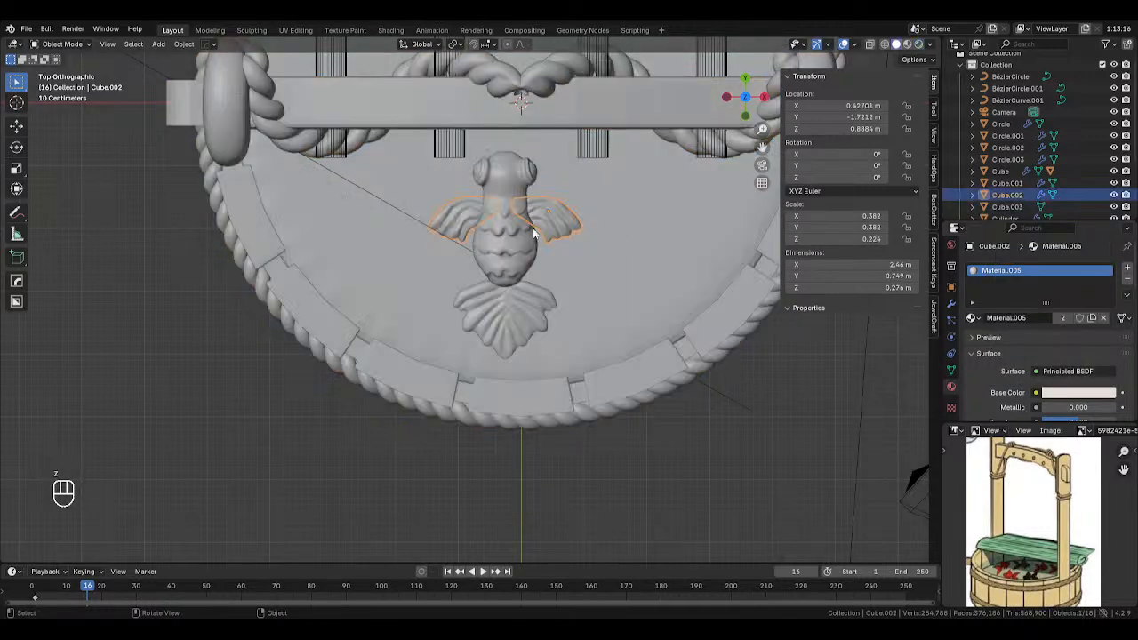
shift+click(524, 304)
scroll(525, 295, down, 2)
shift+click(515, 277)
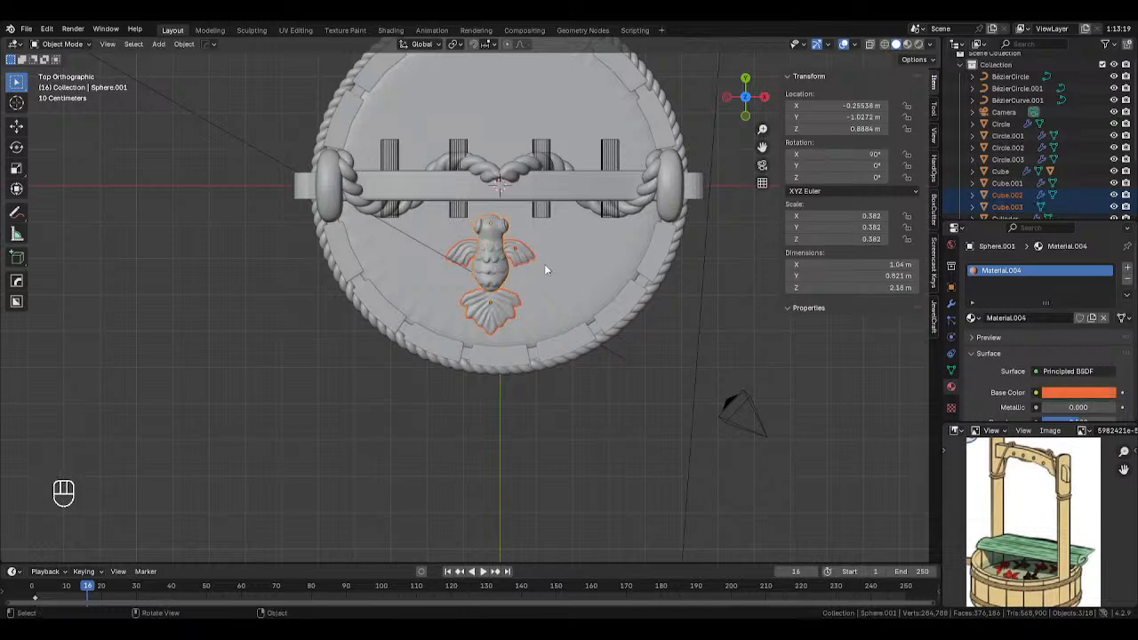
key(shift+d)
right_click(619, 232)
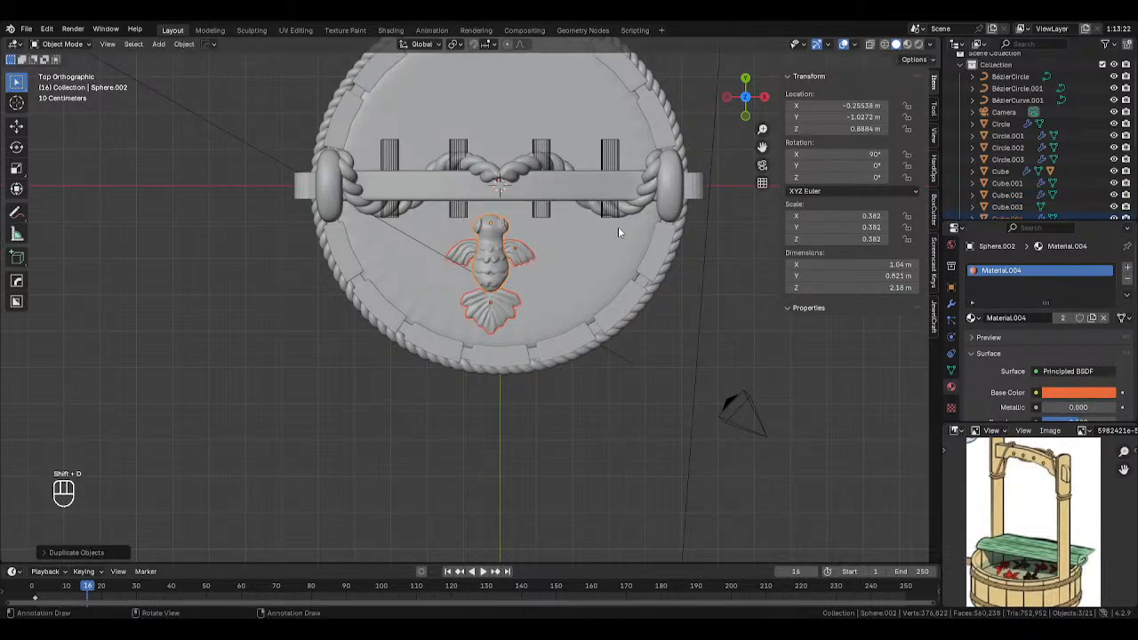
key(Delete)
Apply the Mirror modifier on the fish's side fins.
click(523, 256)
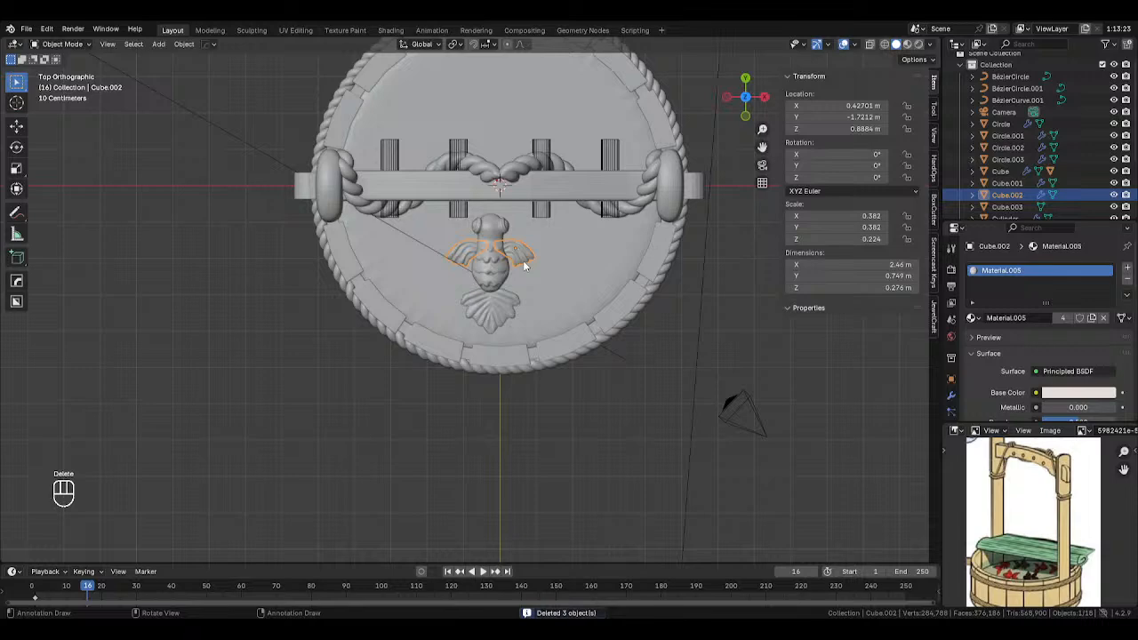
scroll(511, 264, up, 3)
middle_drag(579, 255, 931, 360)
click(952, 397)
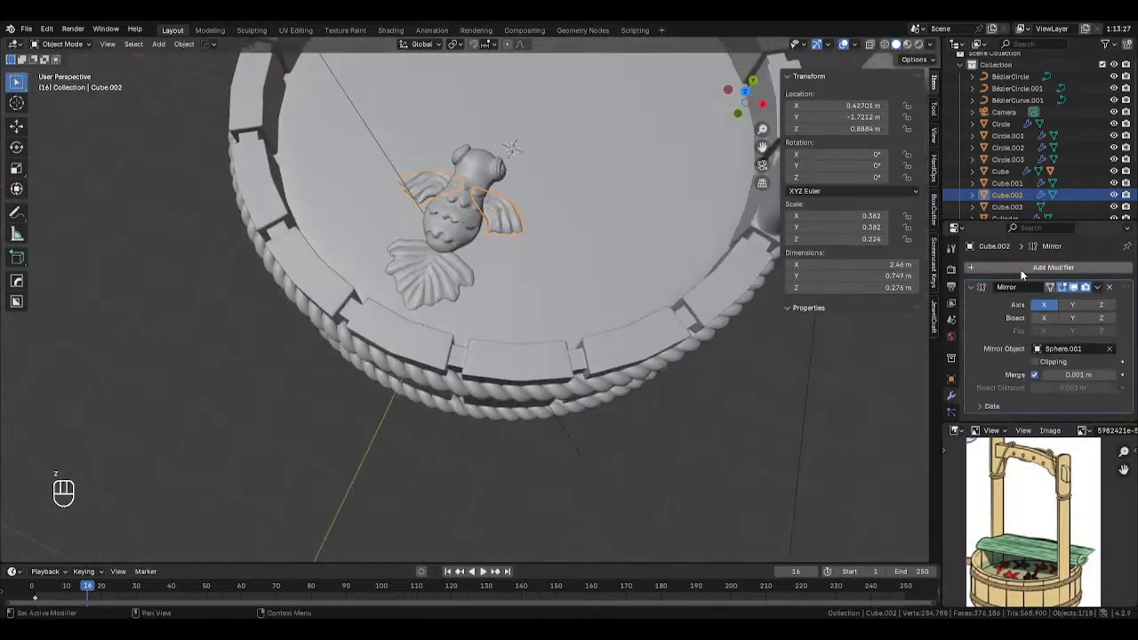
click(1097, 288)
click(1081, 300)
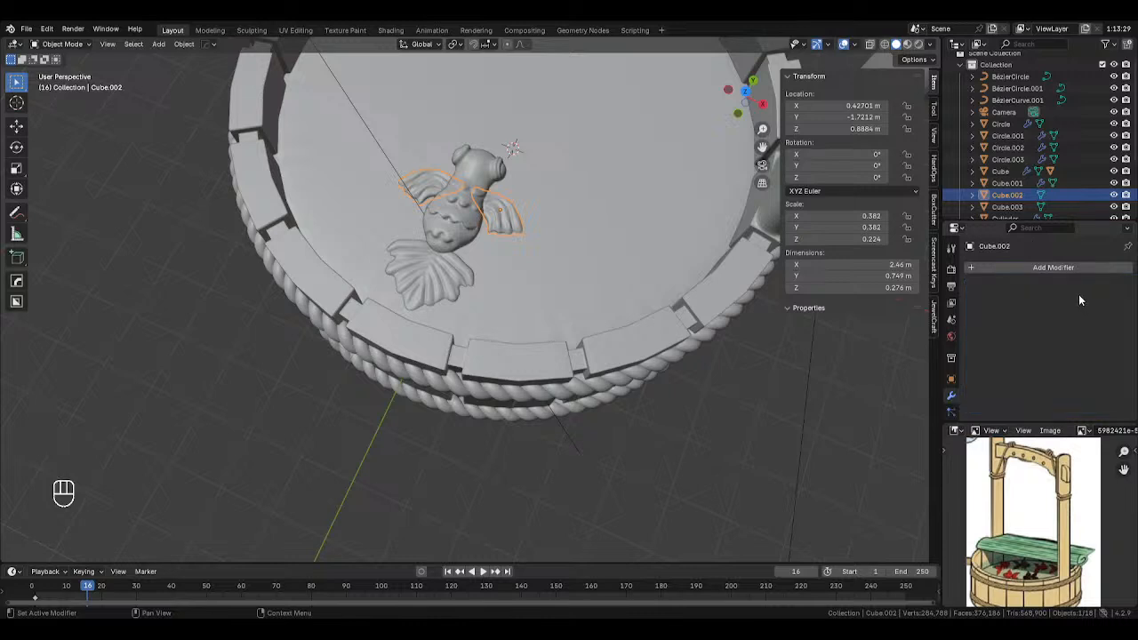
Add a Boolean modifier to the fish body.
click(393, 259)
click(437, 251)
click(459, 229)
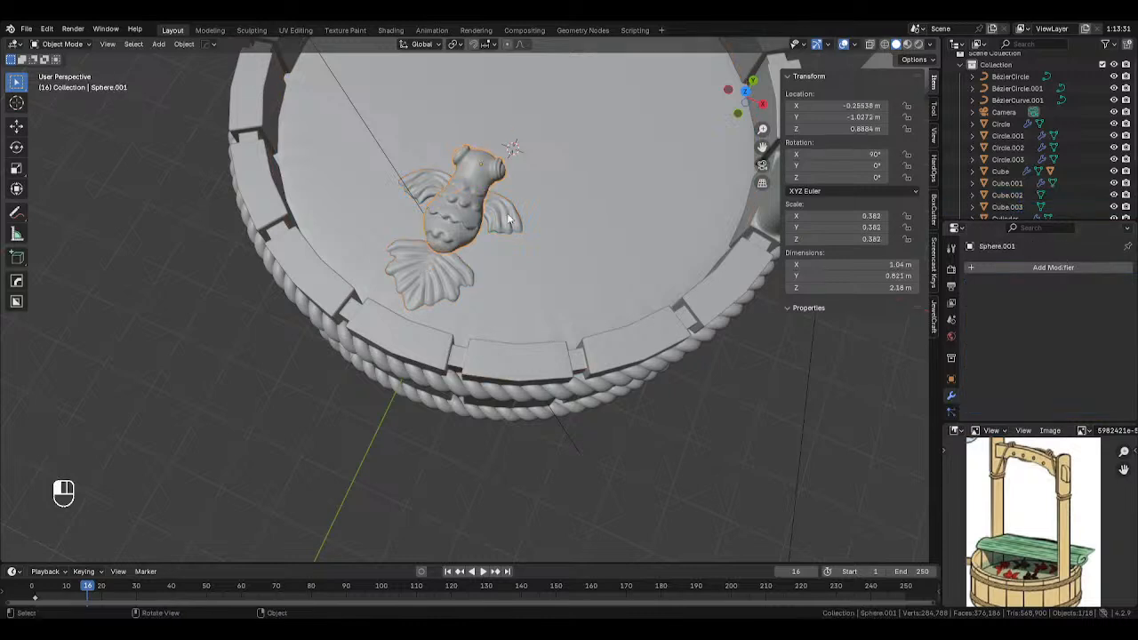
click(507, 219)
click(1032, 270)
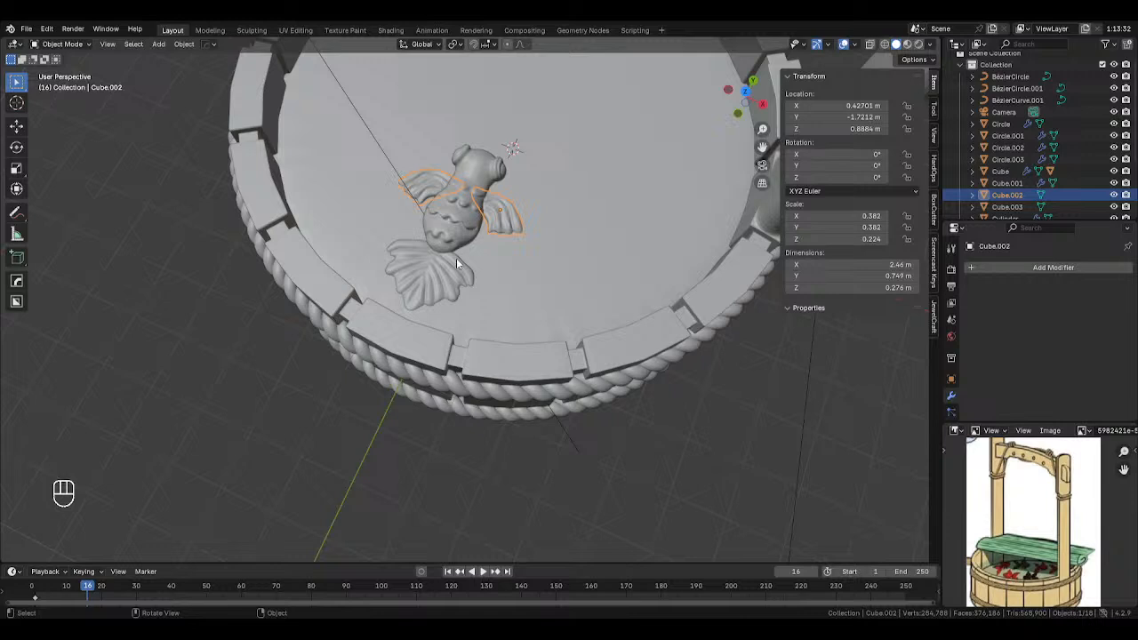
click(458, 249)
click(1053, 268)
mouse_move(934, 263)
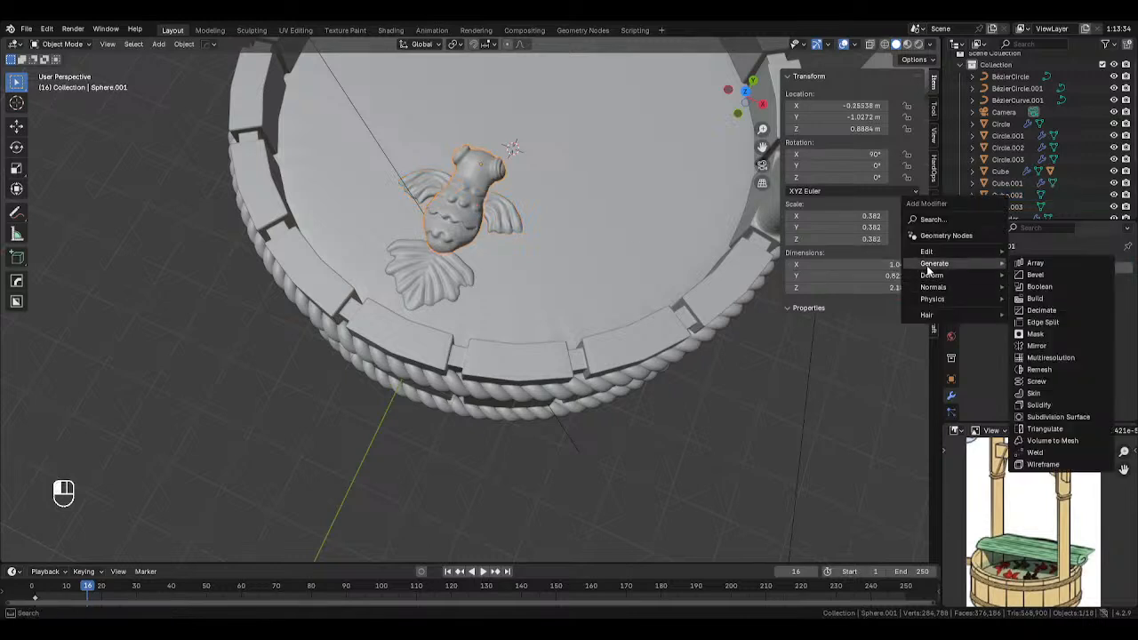
click(1038, 286)
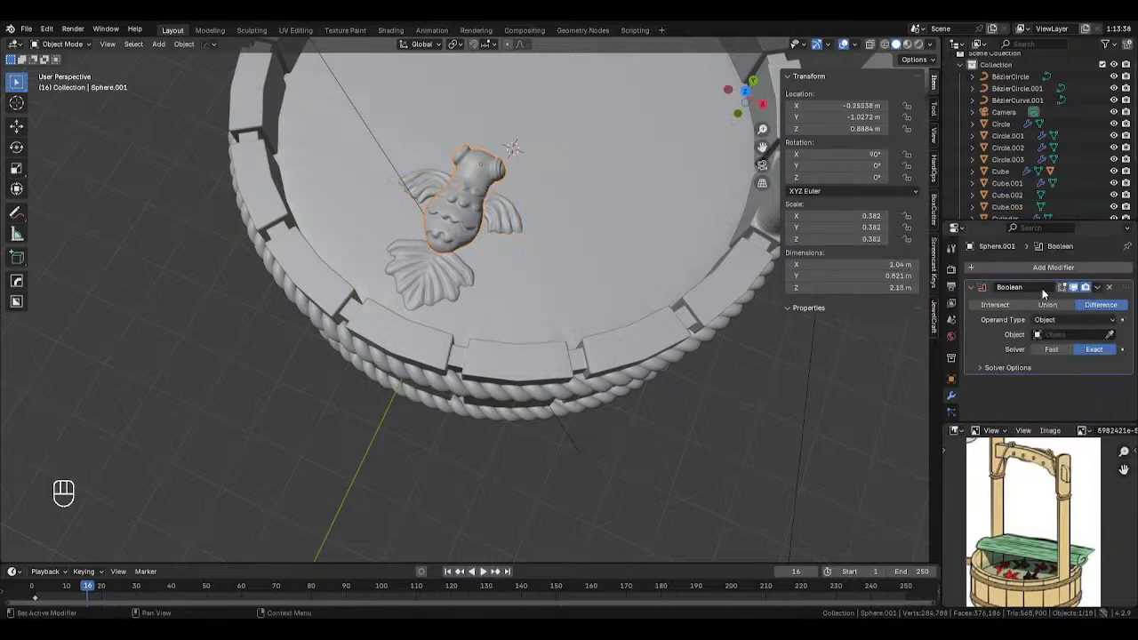
Merge the side fins into the body with an applied Boolean Union and delete the separate side fins object.
click(1049, 305)
click(1111, 335)
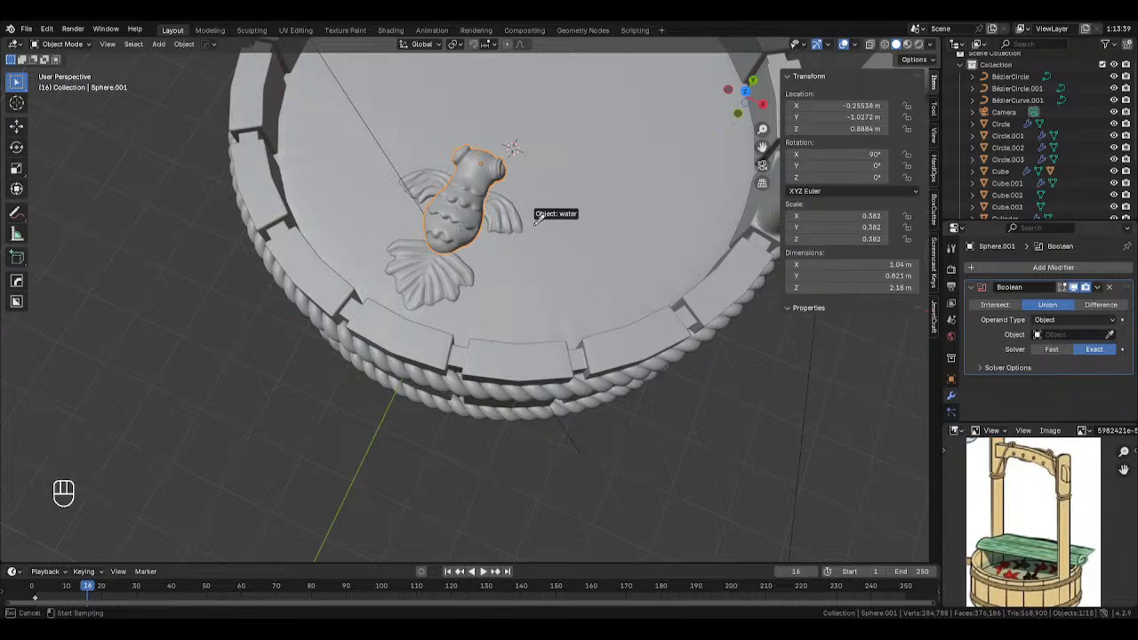
click(502, 197)
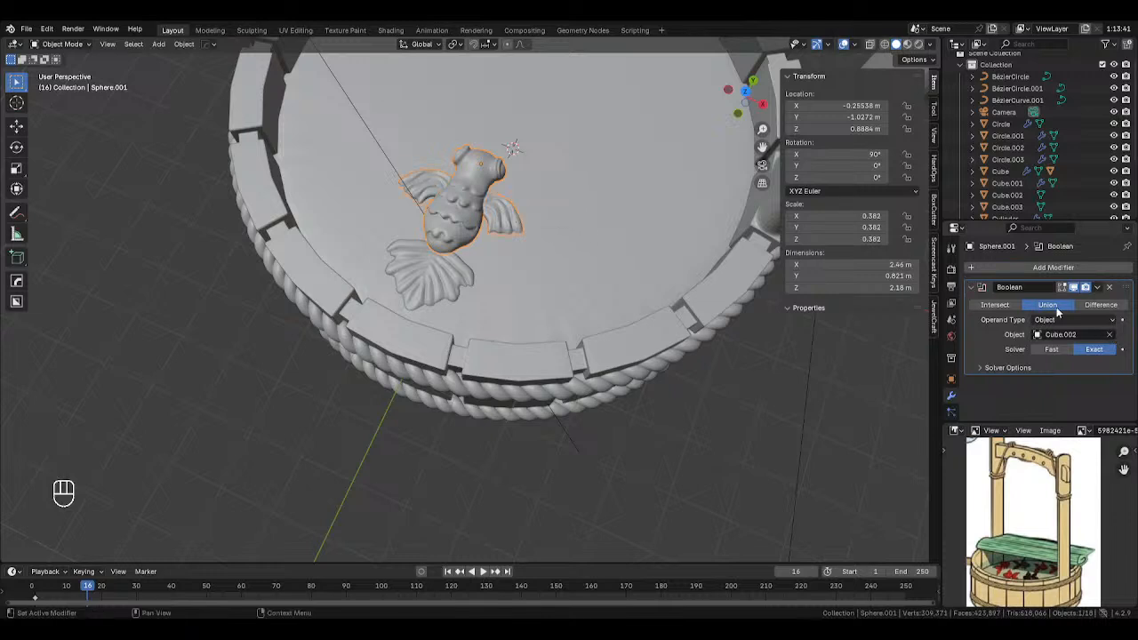
click(1097, 287)
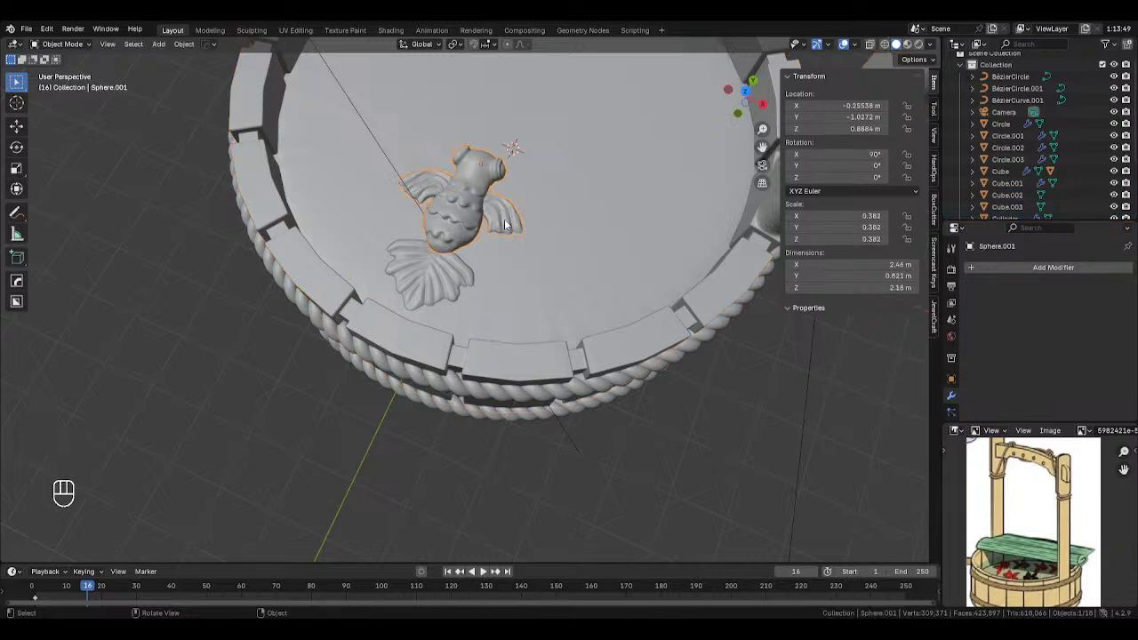
key(Delete)
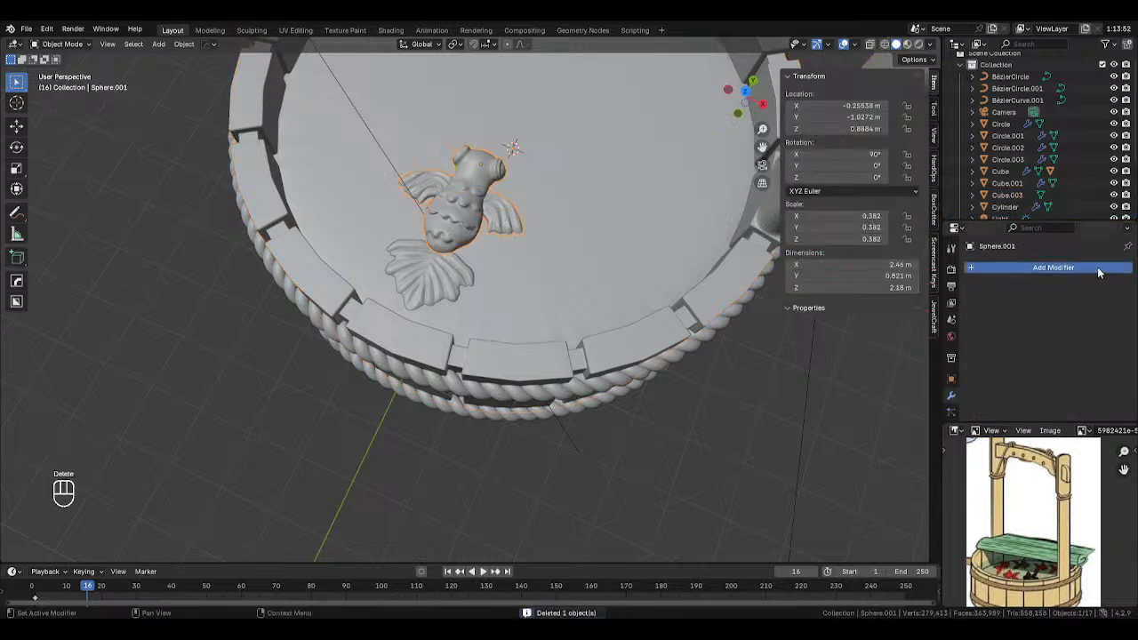
Merge the tail fin into the body with a second applied Boolean Union and delete the separate tail object.
click(1042, 265)
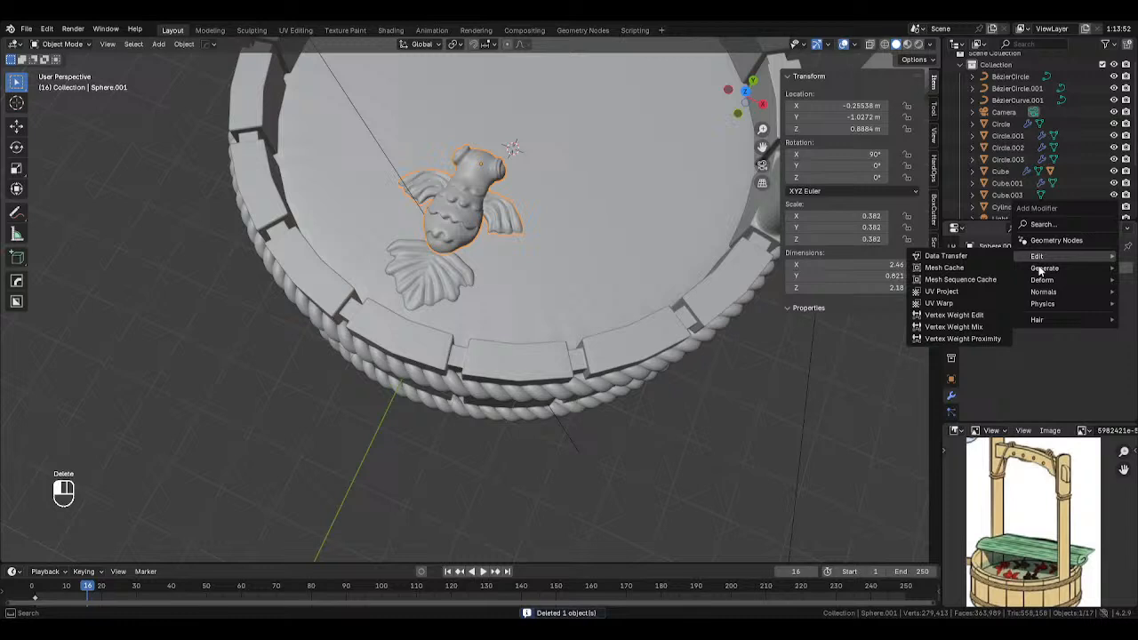
mouse_move(1058, 269)
click(944, 291)
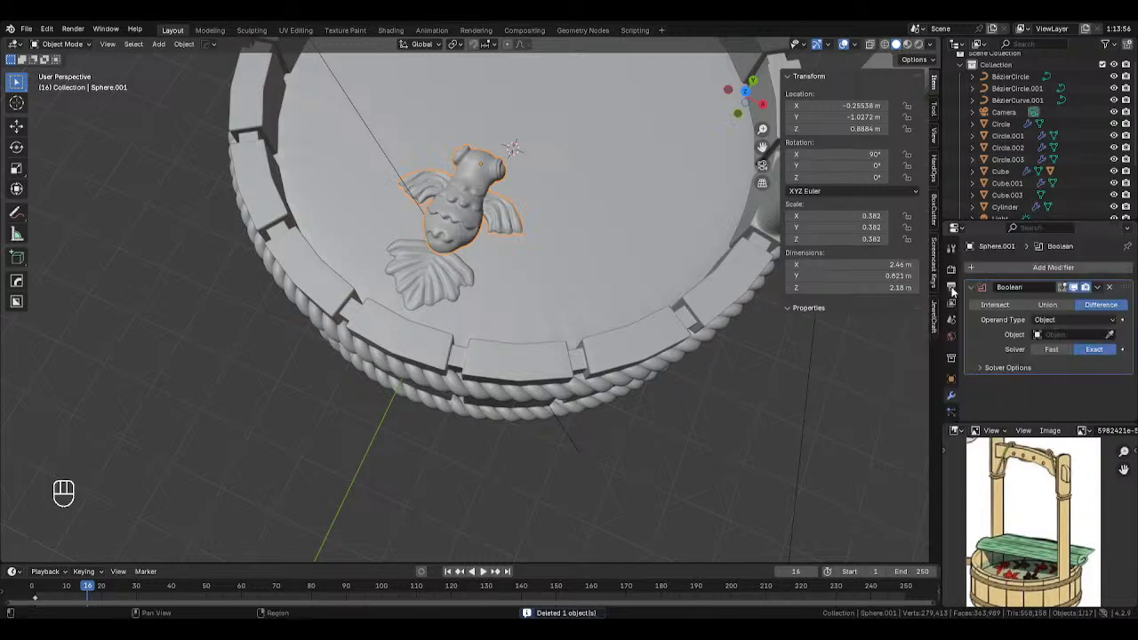
click(1056, 305)
click(1110, 335)
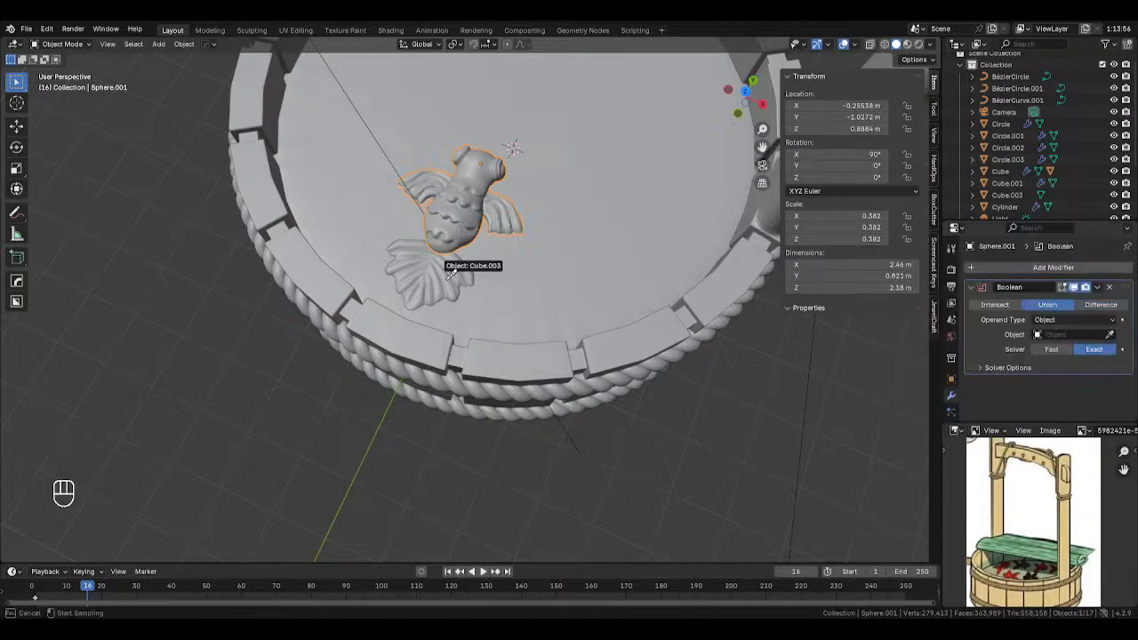
click(845, 296)
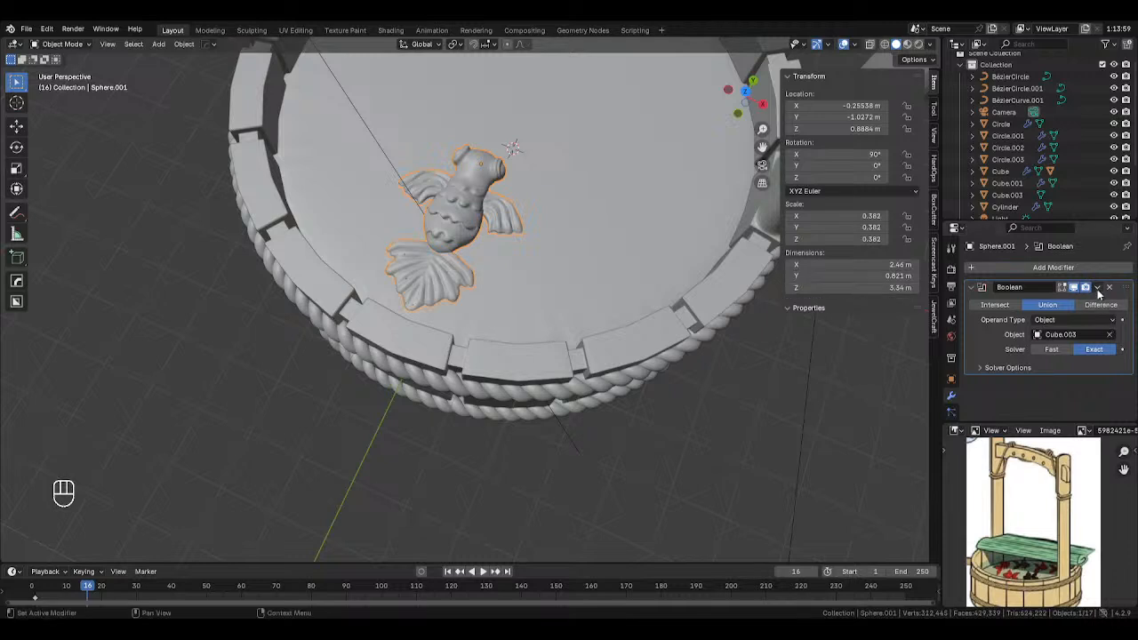
click(1098, 287)
key(ctrl+a)
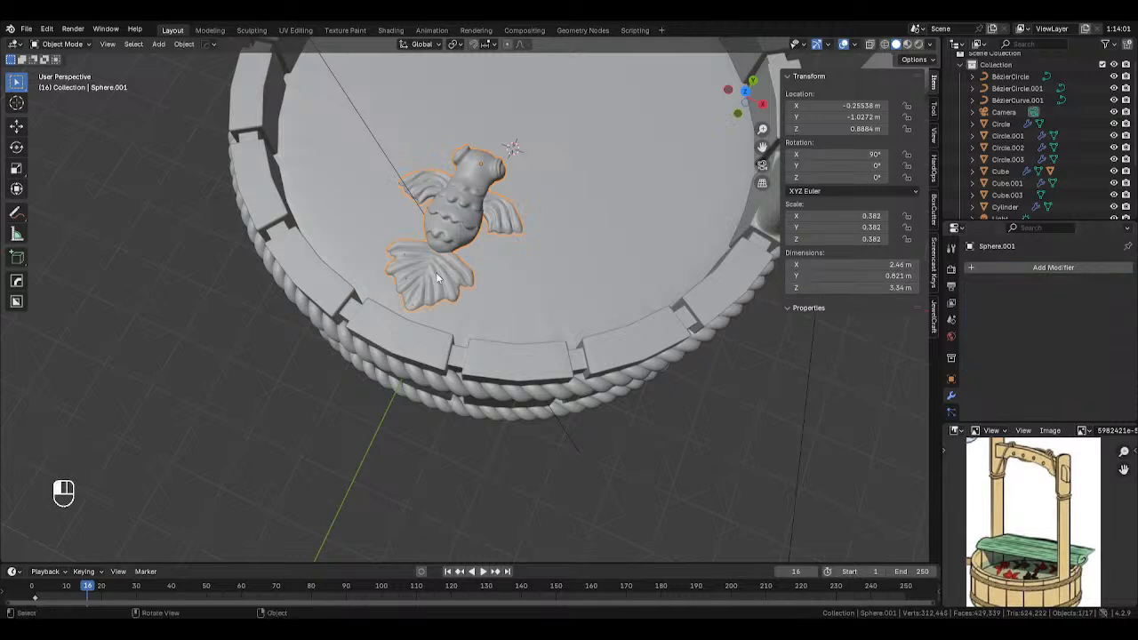
click(435, 272)
key(Delete)
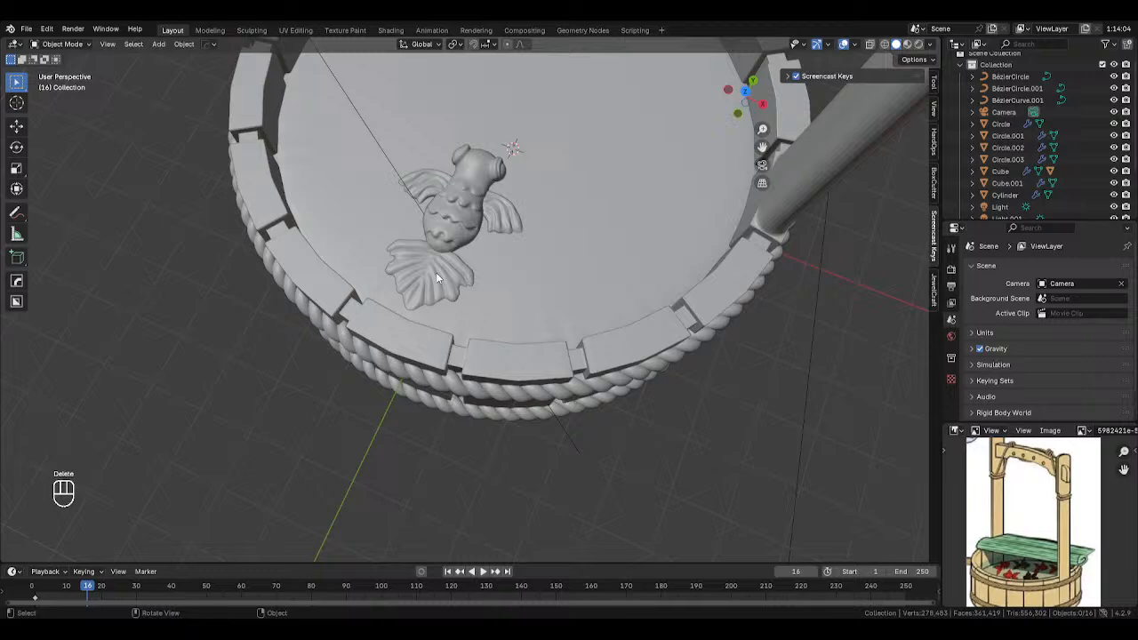
Scale the merged fish to about 0.42 in top view and move it to about X -1.54 m, Y -0.26 m.
click(436, 274)
key(KP_7)
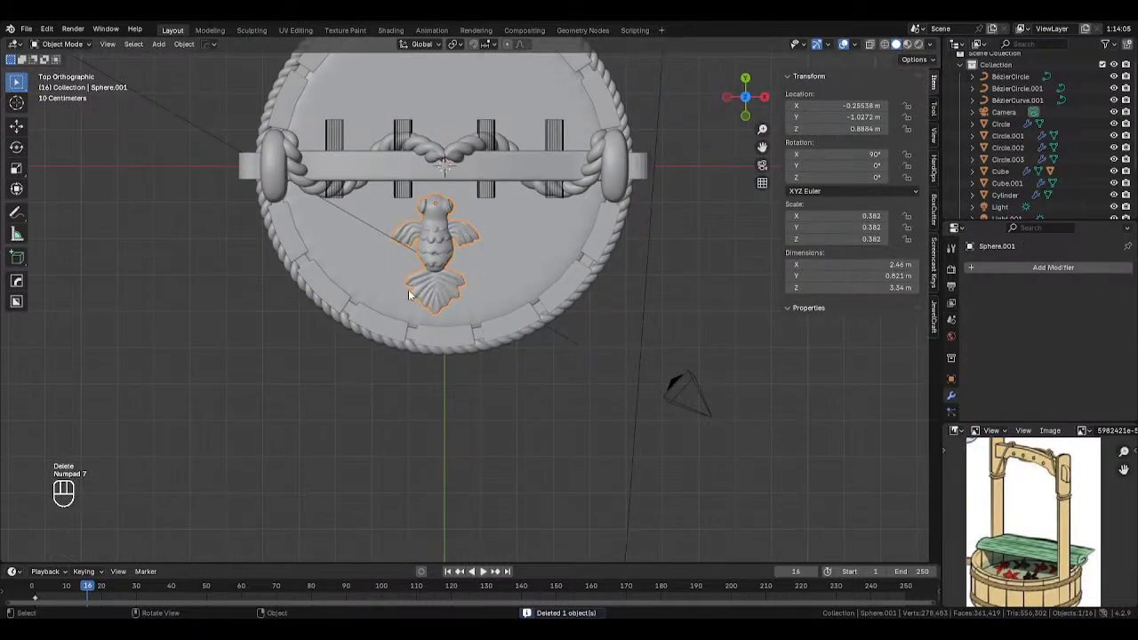
key(shift+d)
key(s)
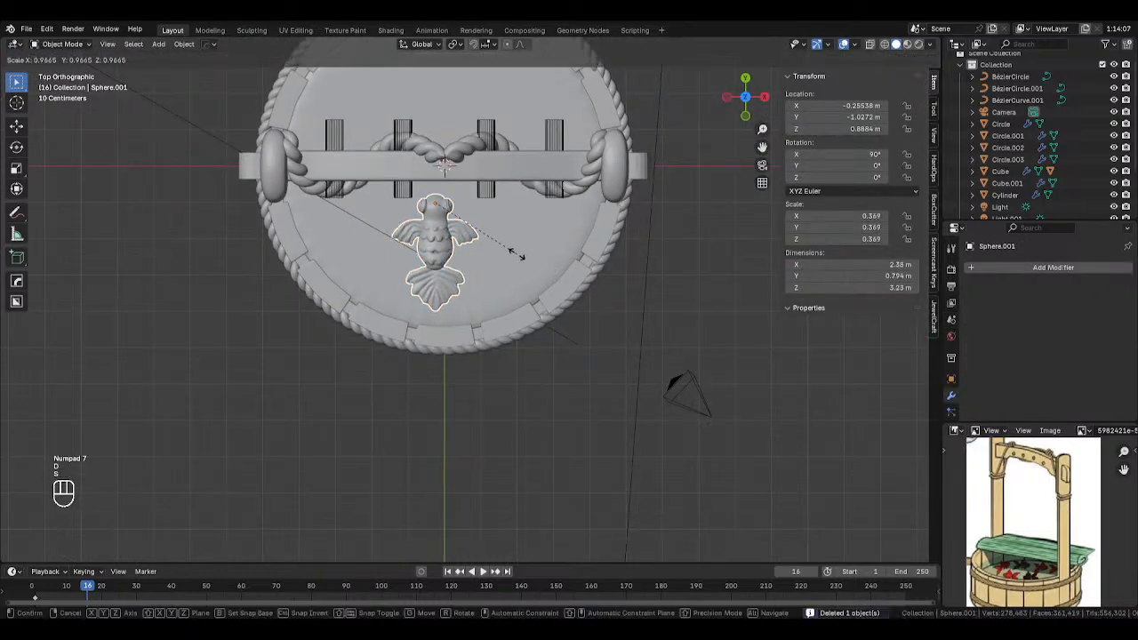
click(531, 248)
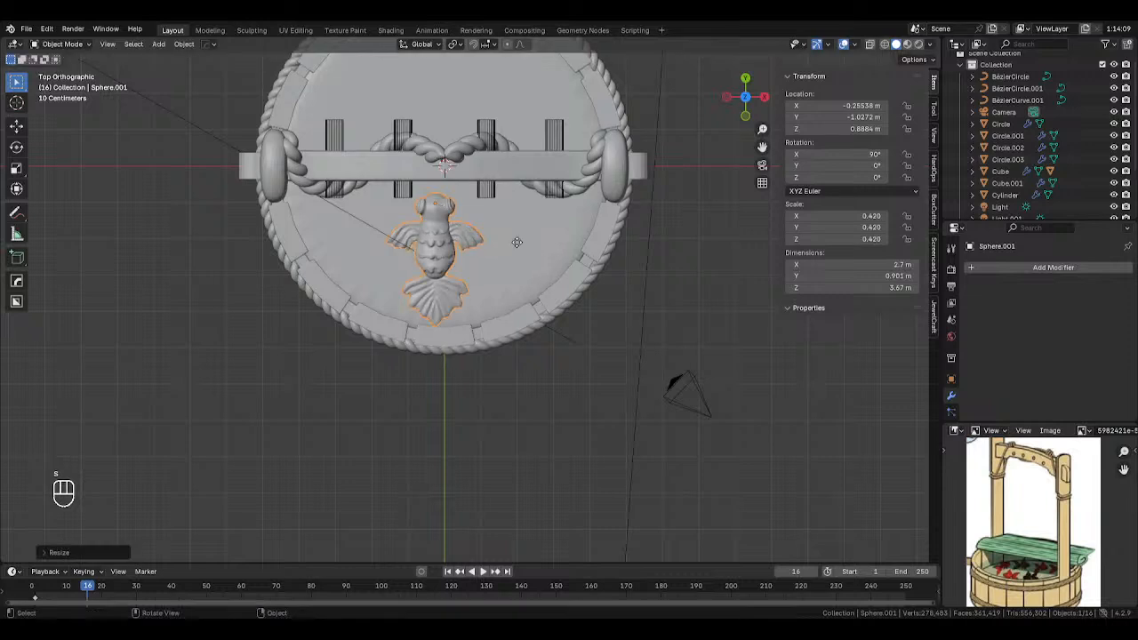
key(g)
click(477, 234)
shift+middle_drag(458, 232, 579, 287)
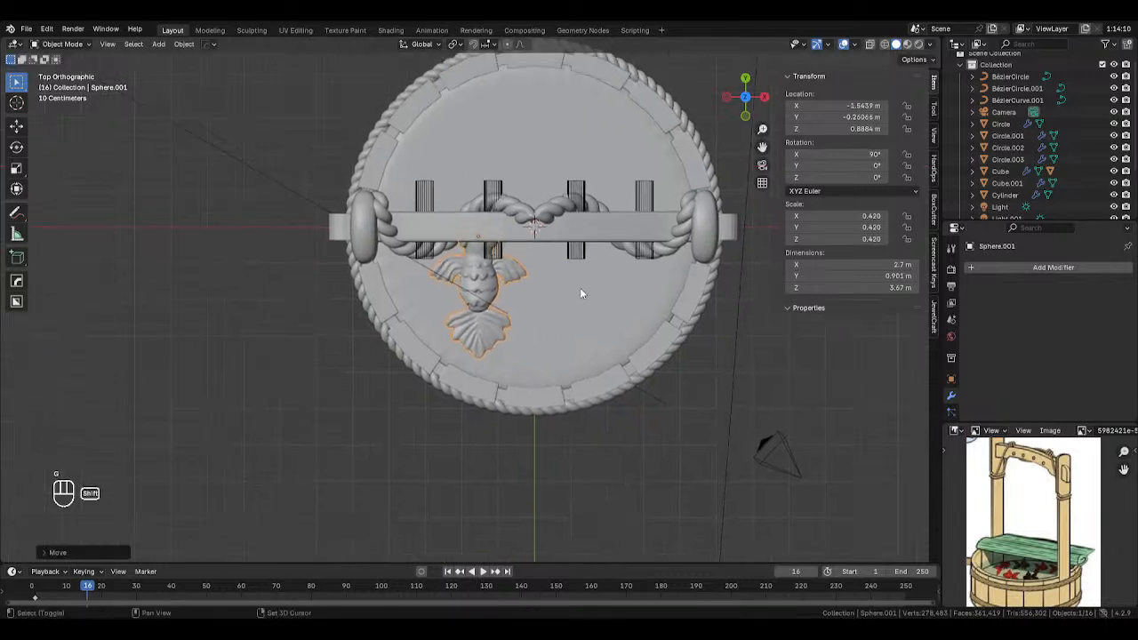
Add a lattice to the scene and snap it to the fish's origin.
key(shift+a)
mouse_move(580, 288)
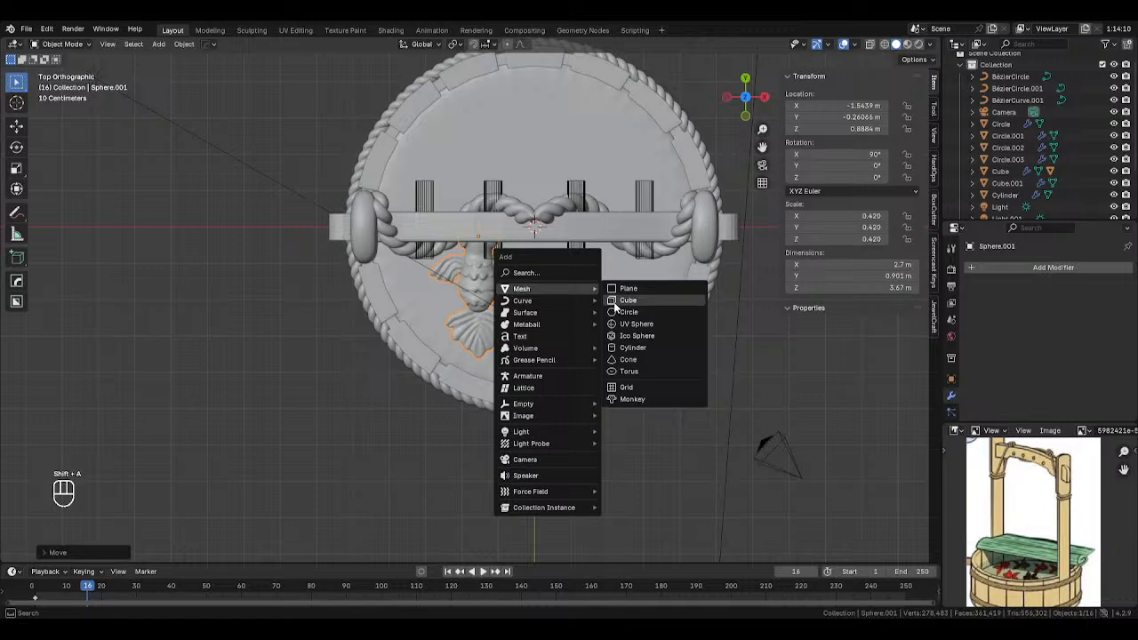
click(542, 388)
middle_drag(564, 372, 565, 278)
shift+click(494, 292)
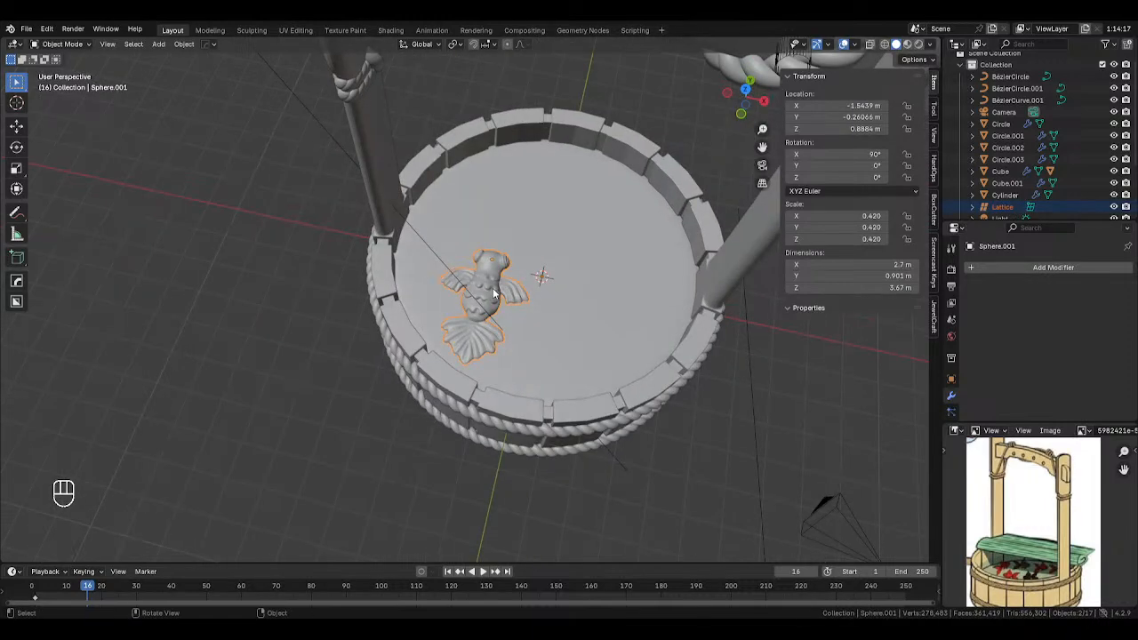
key(shift+s)
click(567, 266)
click(520, 254)
click(507, 252)
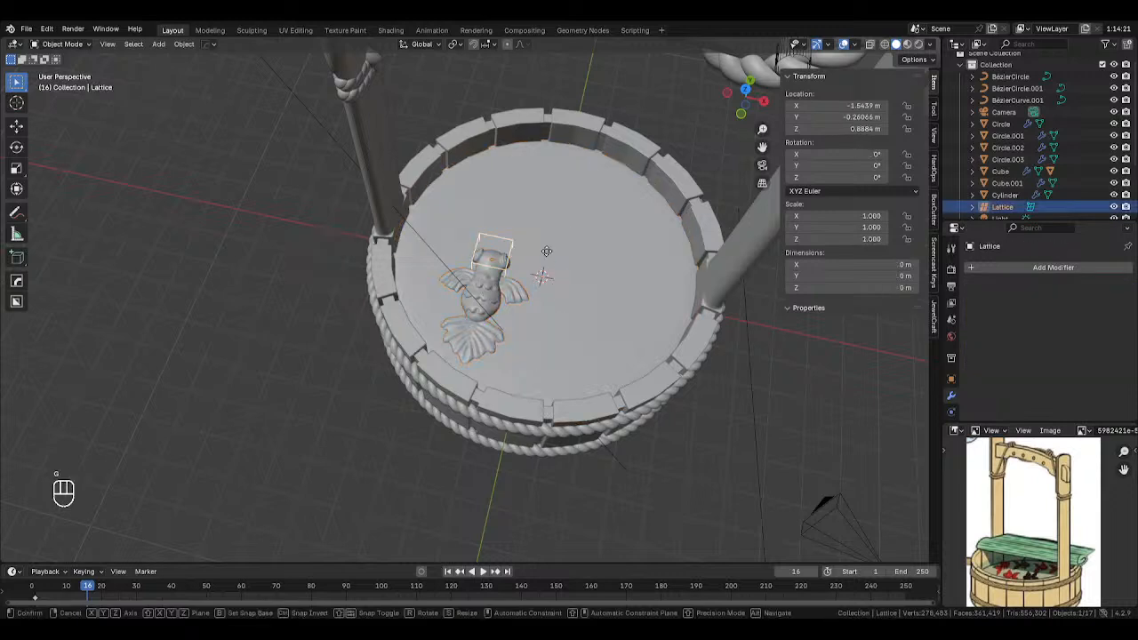
Center the lattice over the fish at about Y -1.77 m and scale it to about 2.85 in X and 3.72 in Y.
key(g)
click(537, 289)
key(s)
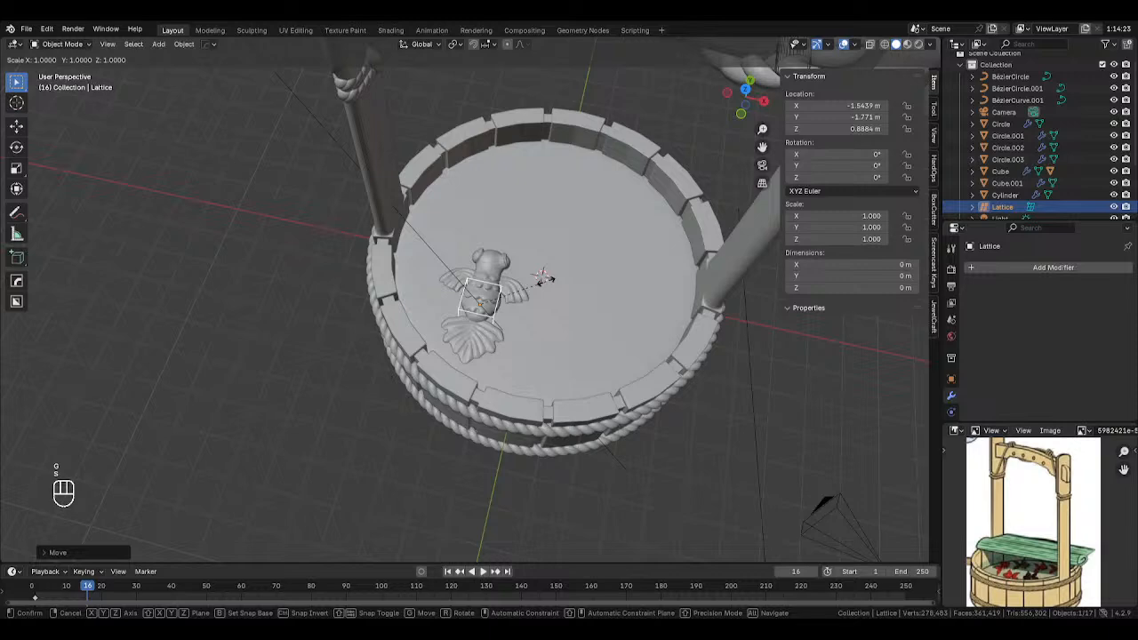
key(x)
click(678, 294)
middle_drag(609, 300, 581, 329)
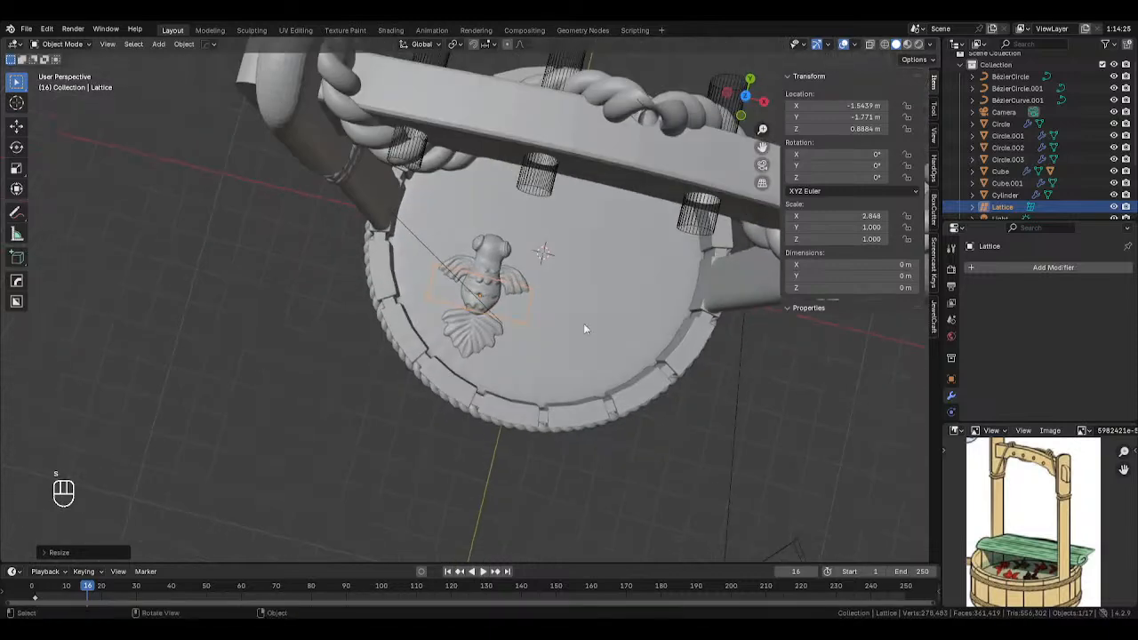
key(s)
key(y)
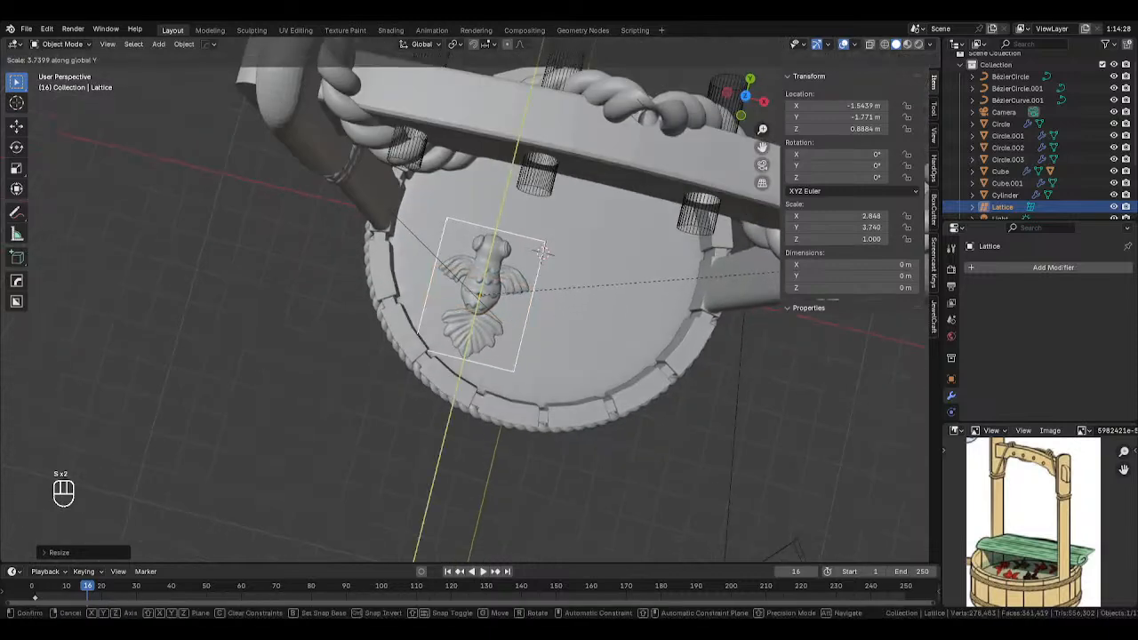
click(843, 266)
Raise the lattice to about Z 1.08 m so it encloses the fish vertically.
middle_drag(843, 266, 395, 133)
key(KP_7)
scroll(525, 267, up, 3)
key(alt+z)
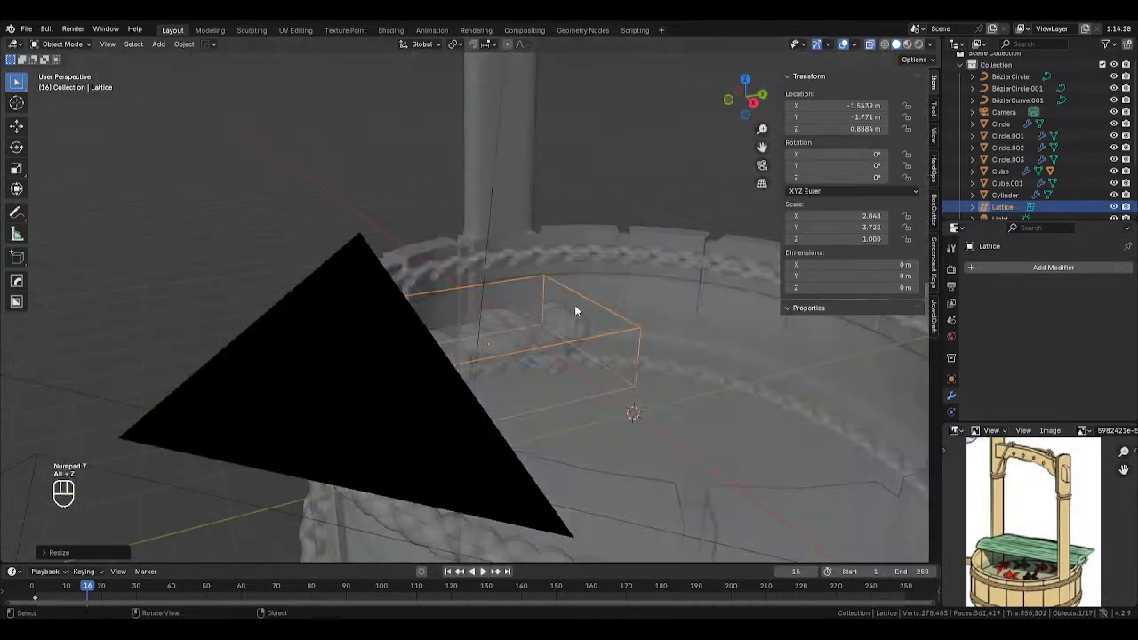
middle_drag(574, 306, 560, 297)
key(g)
middle_click(610, 303)
click(609, 298)
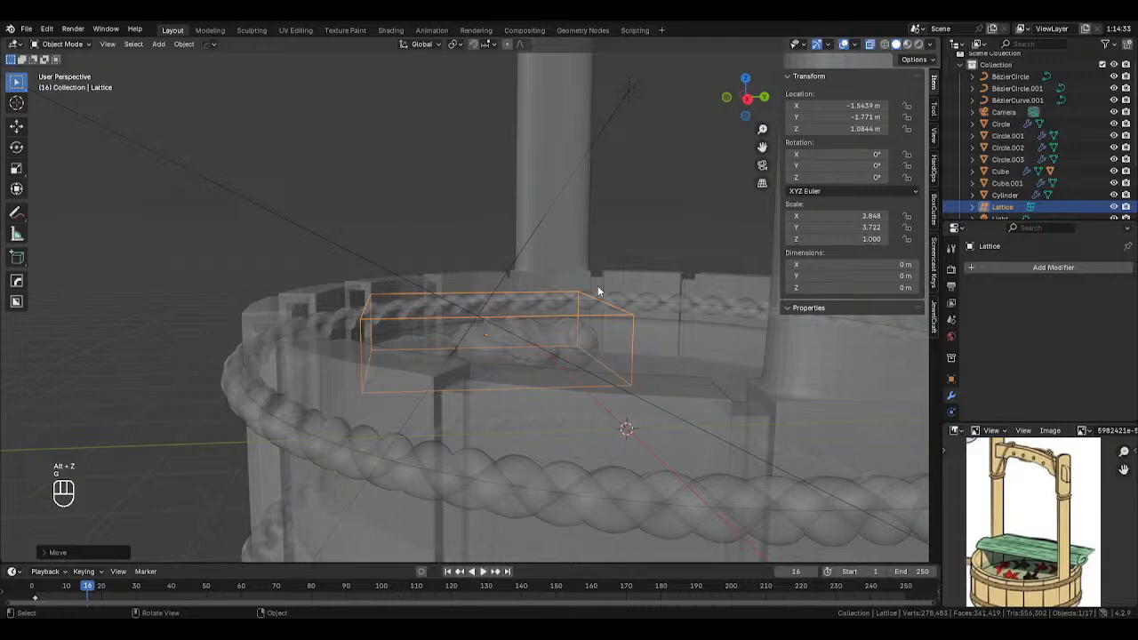
Set the lattice resolution to 7 in U and 6 in V.
key(Tab)
key(Tab)
middle_drag(550, 297, 629, 347)
key(alt+z)
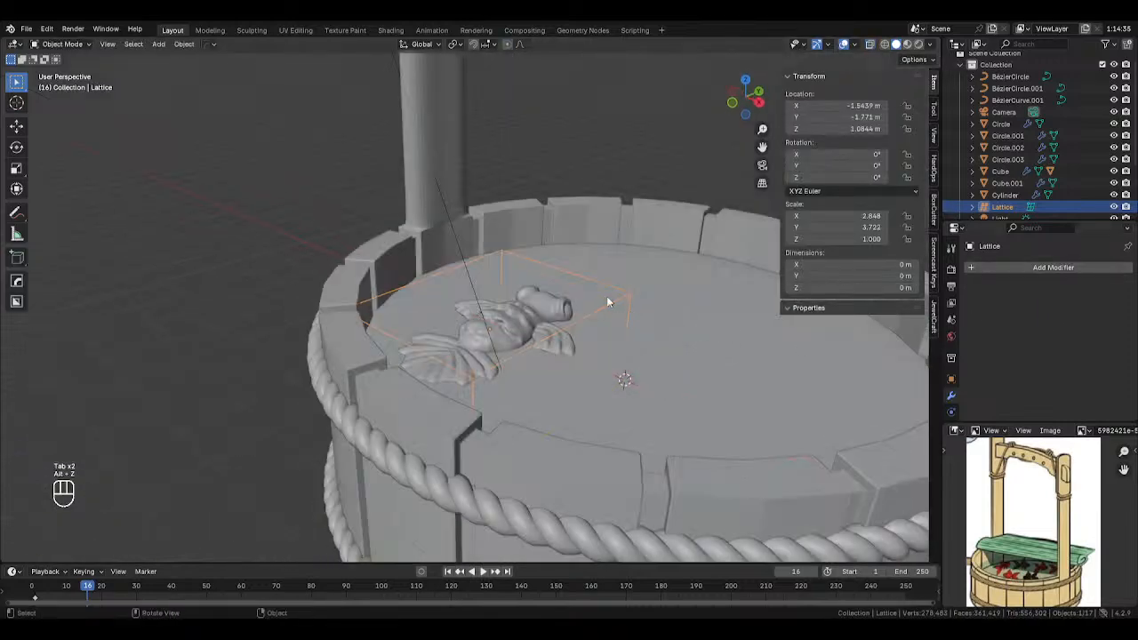
click(952, 387)
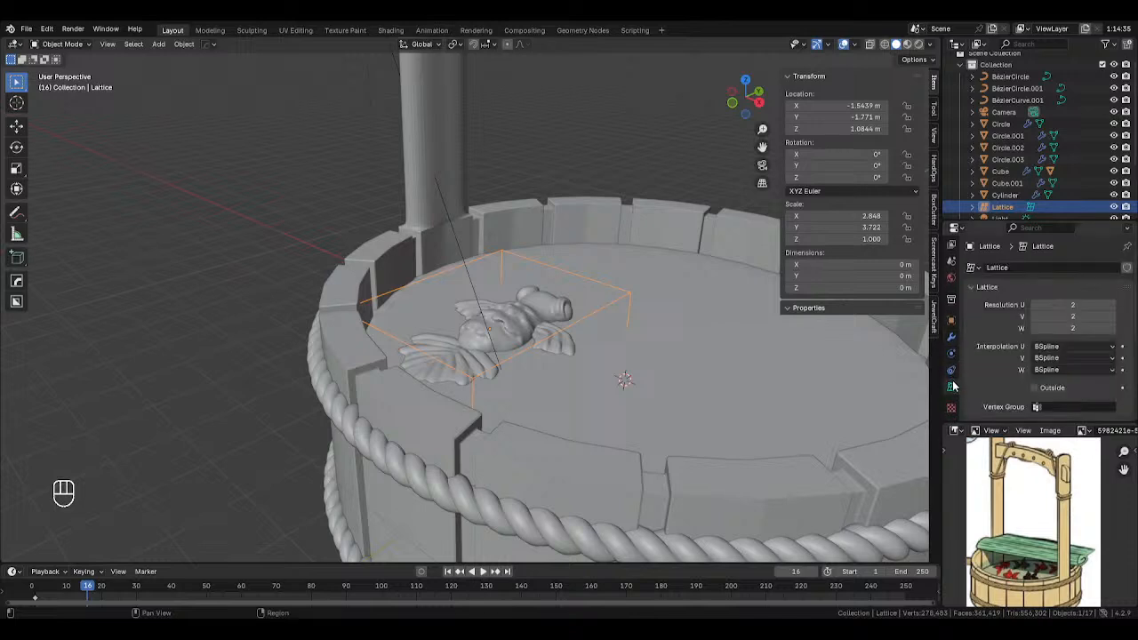
mouse_move(1083, 316)
mouse_down()
mouse_move(1072, 328)
mouse_move(1074, 305)
mouse_up()
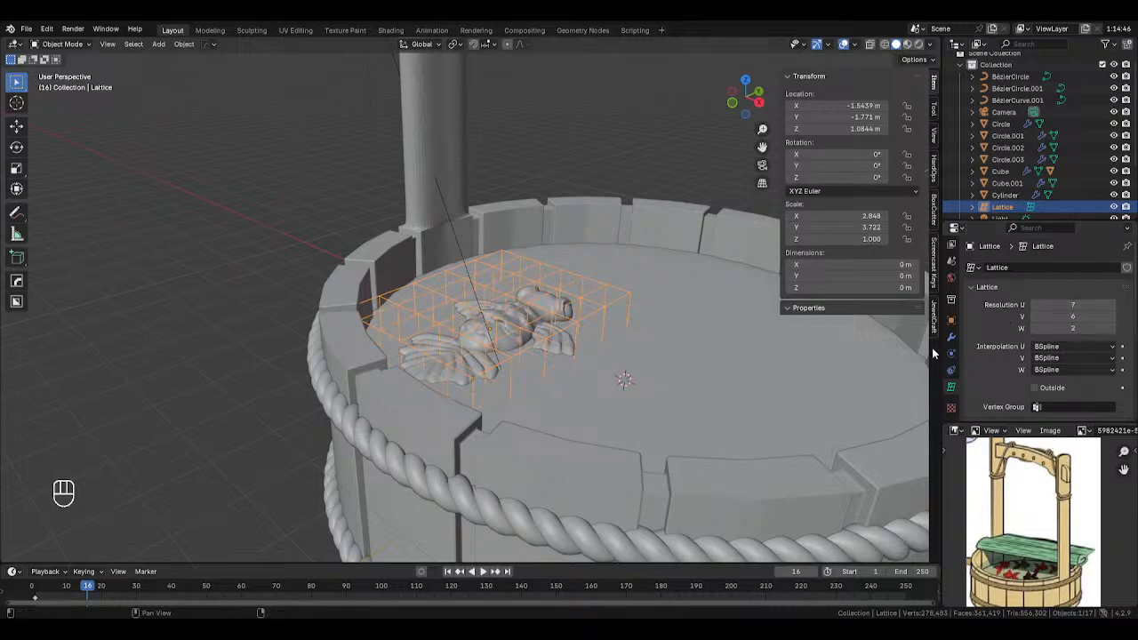
Add a Lattice modifier to the fish and assign the surrounding lattice as its deforming object.
key(KP_7)
middle_drag(612, 335, 523, 279)
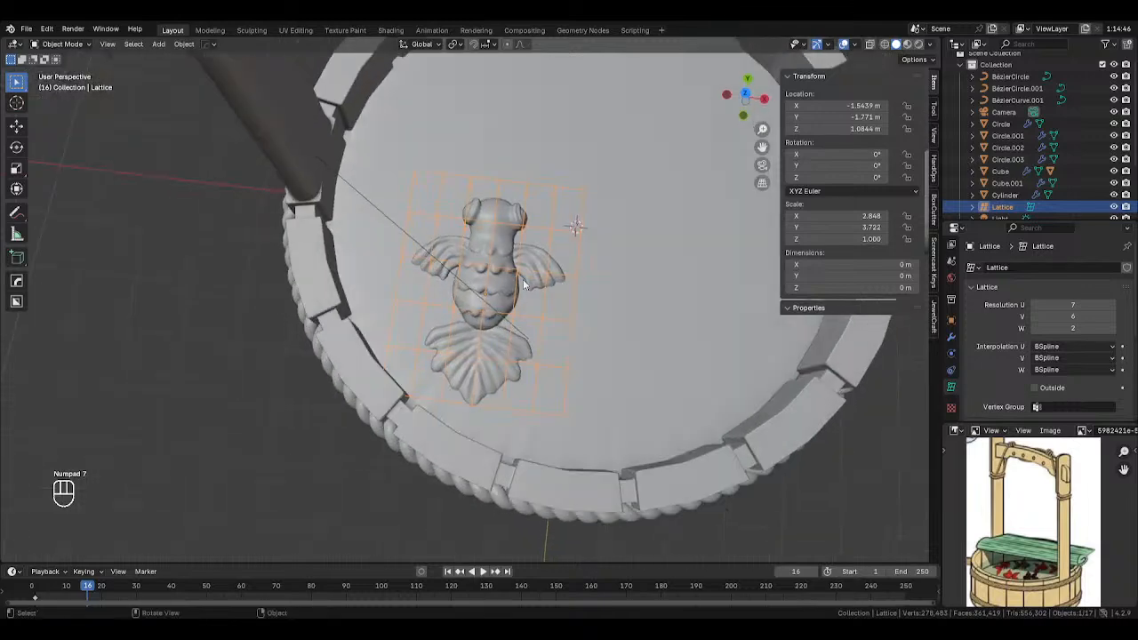
key(KP_7)
click(496, 289)
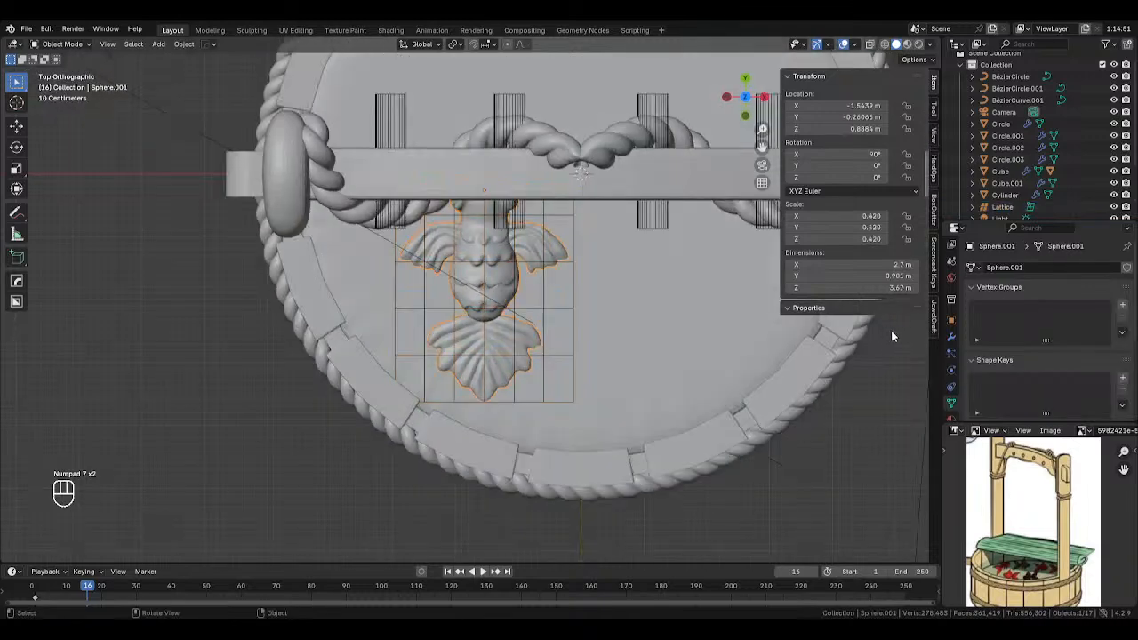
click(952, 338)
click(998, 270)
mouse_move(965, 276)
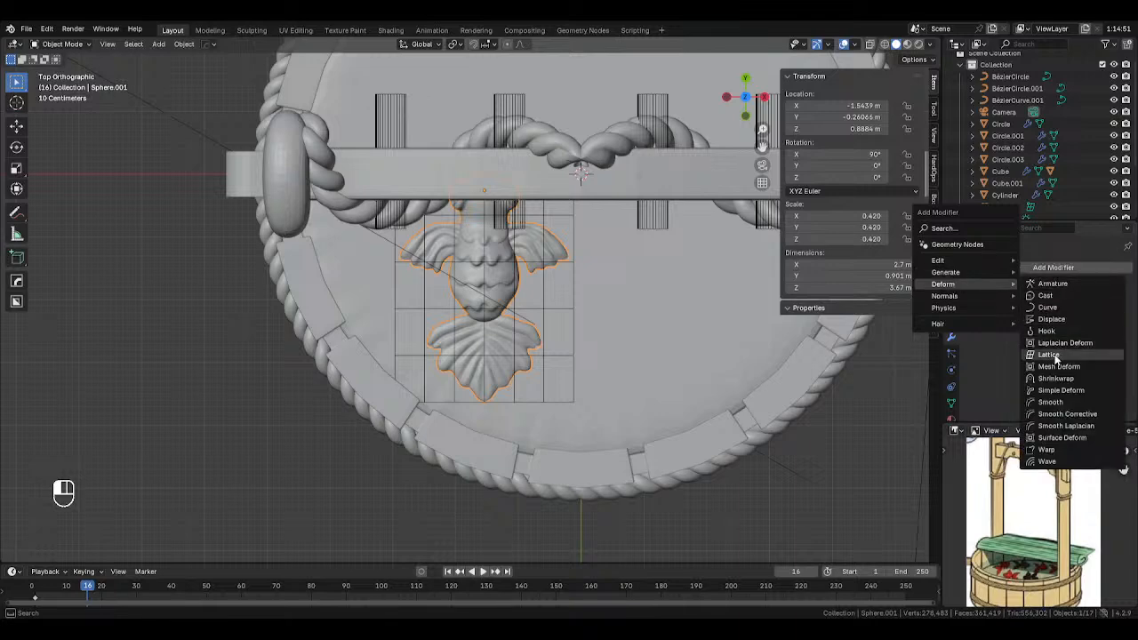
click(1059, 355)
click(1110, 305)
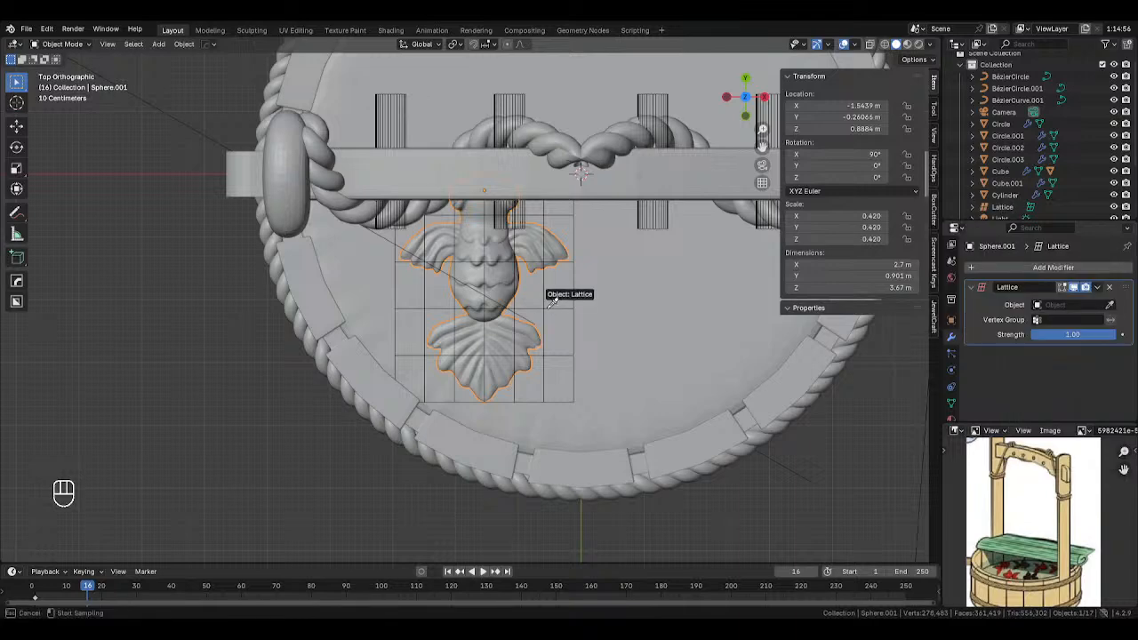
click(546, 306)
click(544, 307)
key(Tab)
click(627, 308)
shift+middle_drag(569, 284, 582, 323)
key(alt+z)
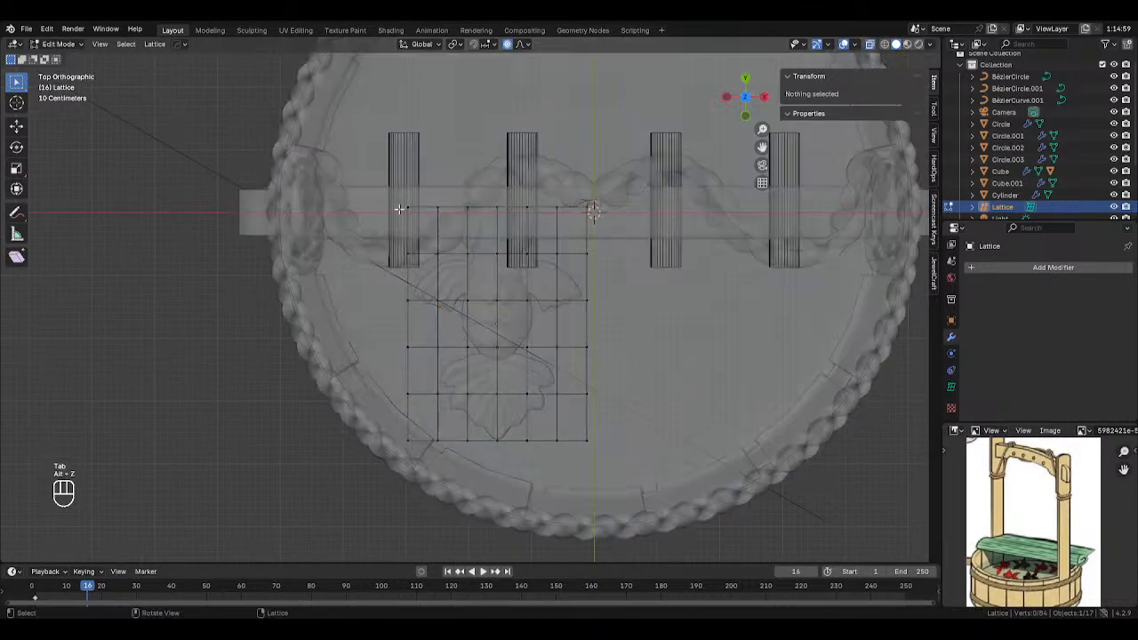
drag(400, 209, 596, 265)
key(r)
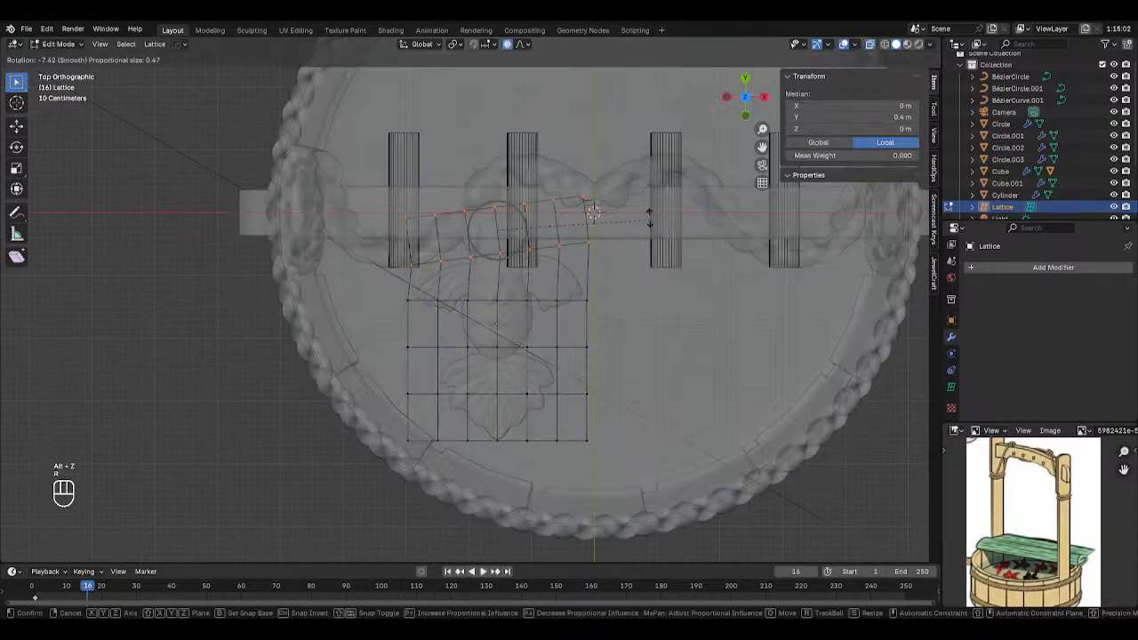
right_click(679, 247)
drag(391, 165, 709, 311)
key(r)
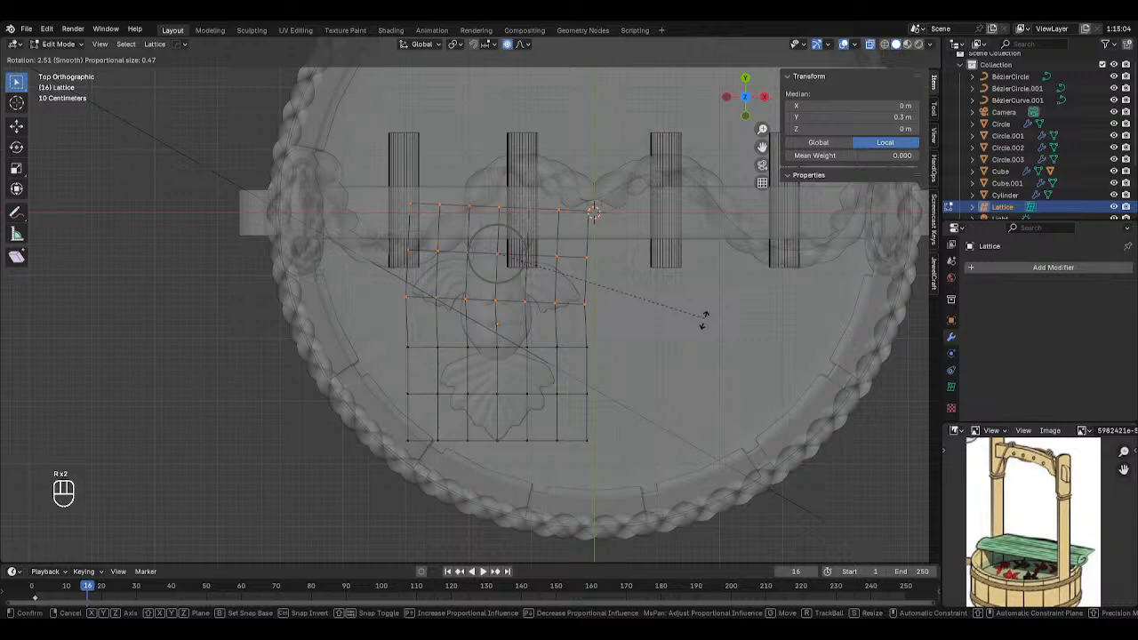
right_click(678, 351)
key(Tab)
click(622, 349)
key(alt+z)
Duplicate the fish together with its lattice and place the copy at about X 2.42 m, Y 1.64 m.
middle_drag(622, 348, 478, 260)
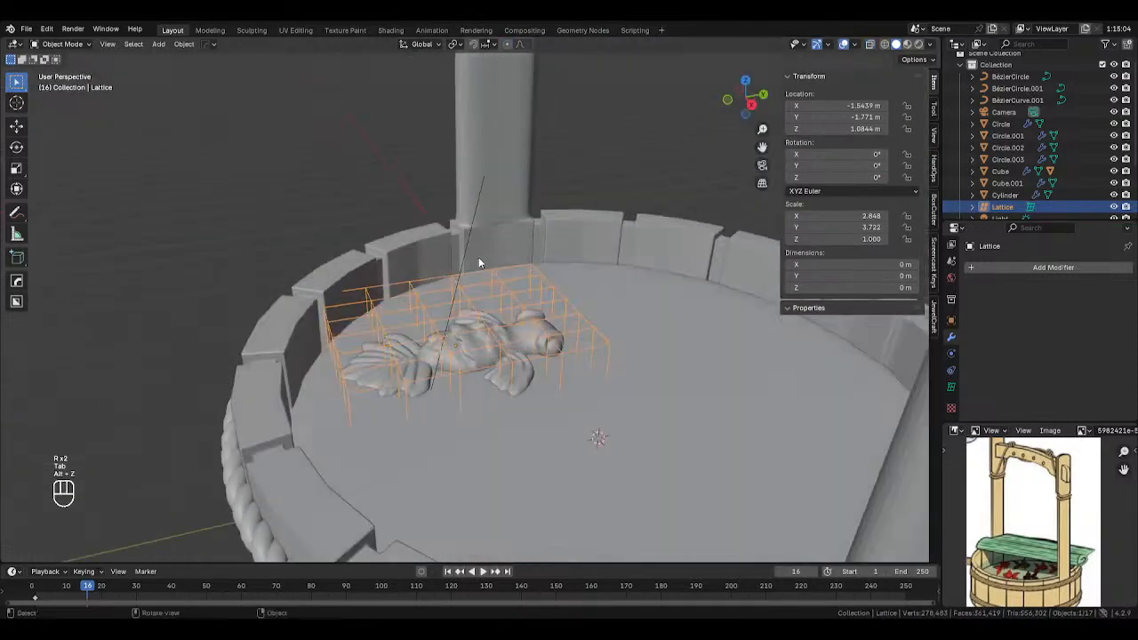
click(462, 337)
key(KP_7)
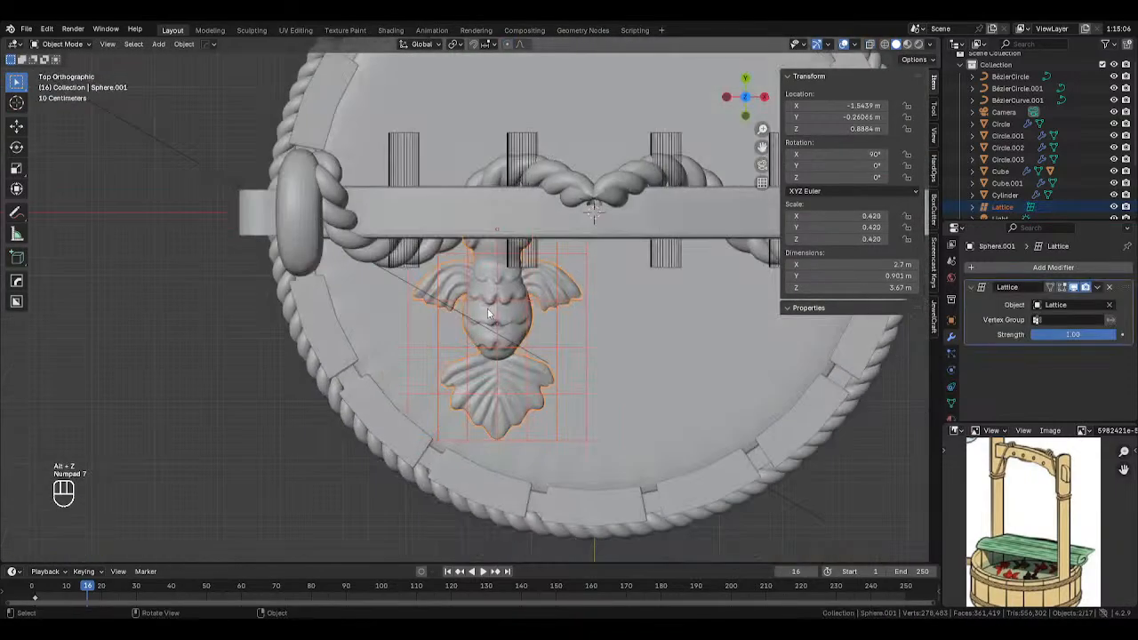
scroll(488, 313, down, 2)
key(shift+d)
click(648, 176)
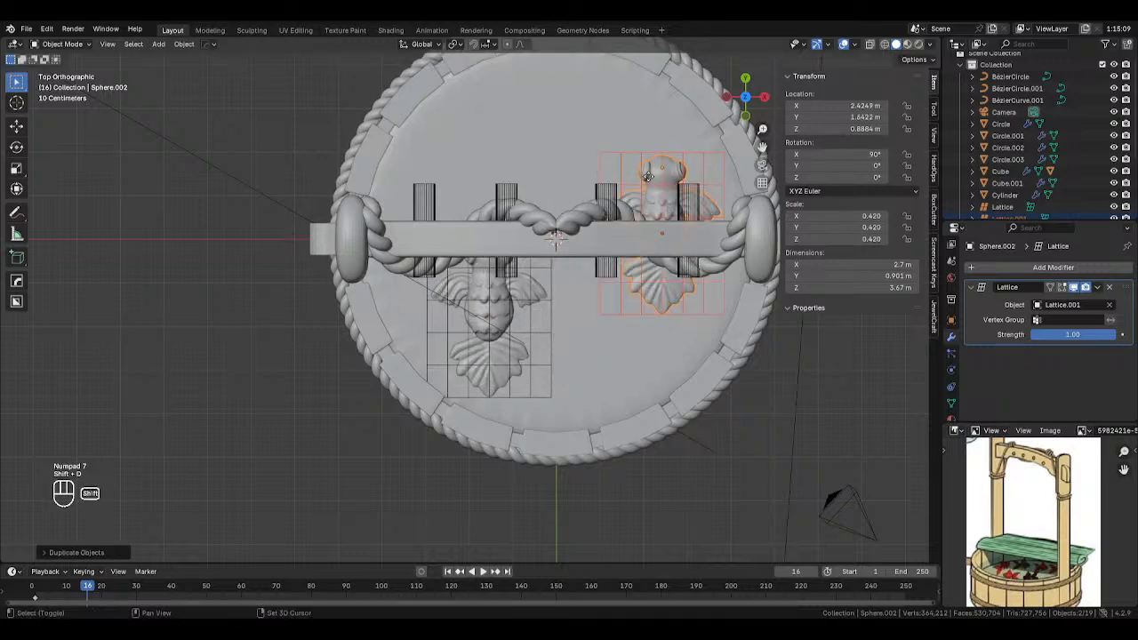
Duplicate the fish and lattice again, place the third fish in the upper-left part of the well, and rotate it to about -48.9° in Z.
key(shift+d)
click(480, 84)
key(r)
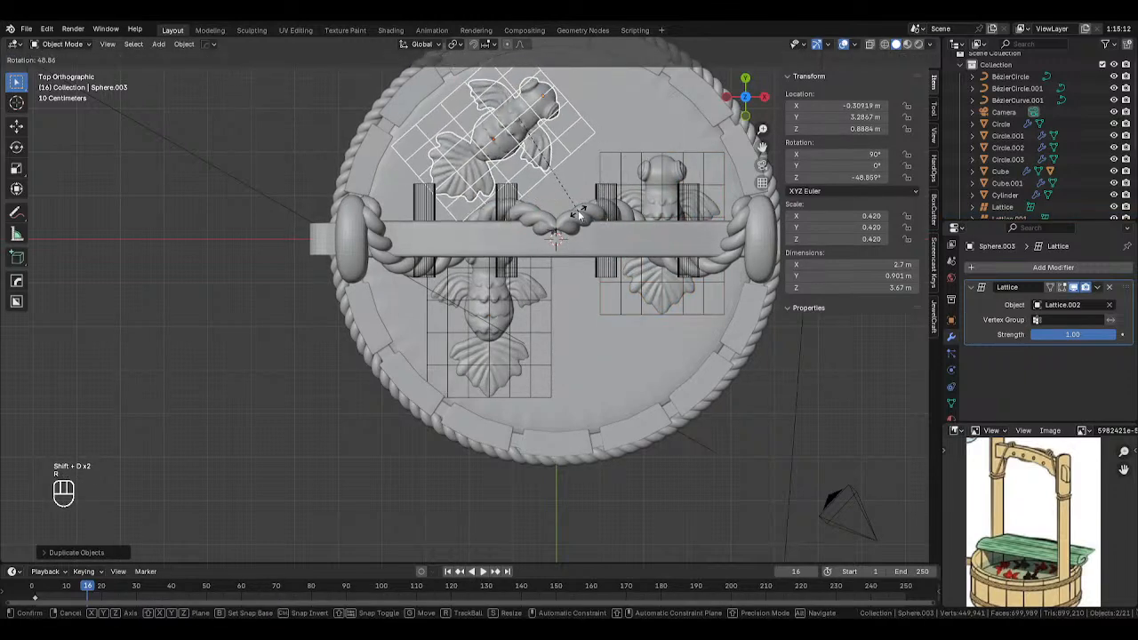
click(579, 214)
shift+middle_drag(579, 213, 587, 296)
Rotate the head-half points of the third fish's lattice slightly clockwise in top view to bend its body.
click(599, 224)
click(593, 219)
key(Tab)
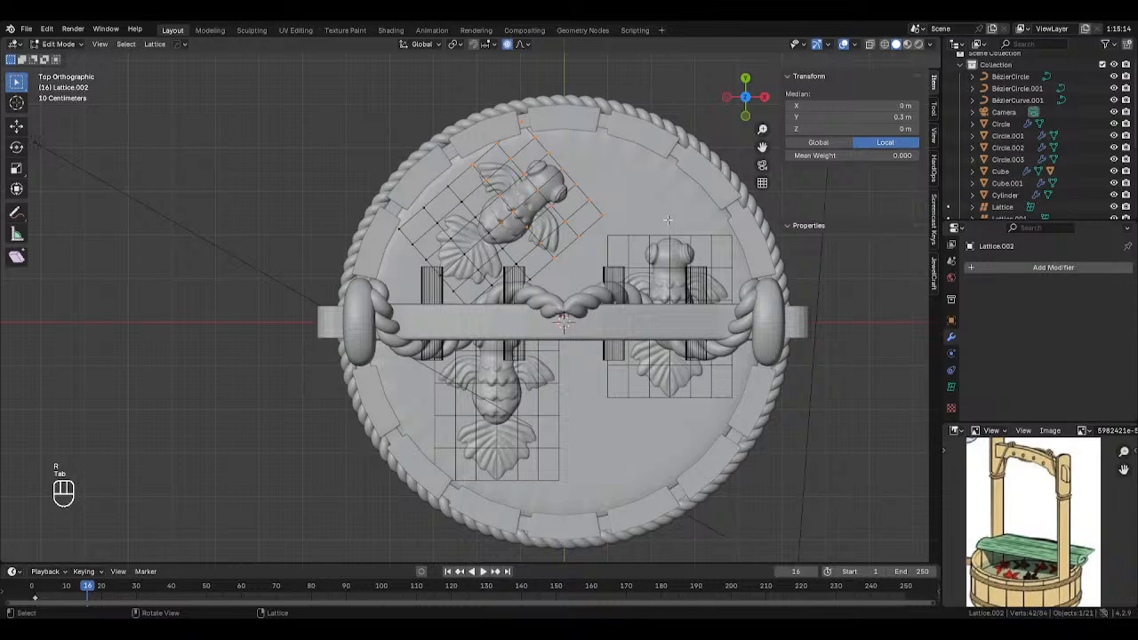
key(r)
click(658, 185)
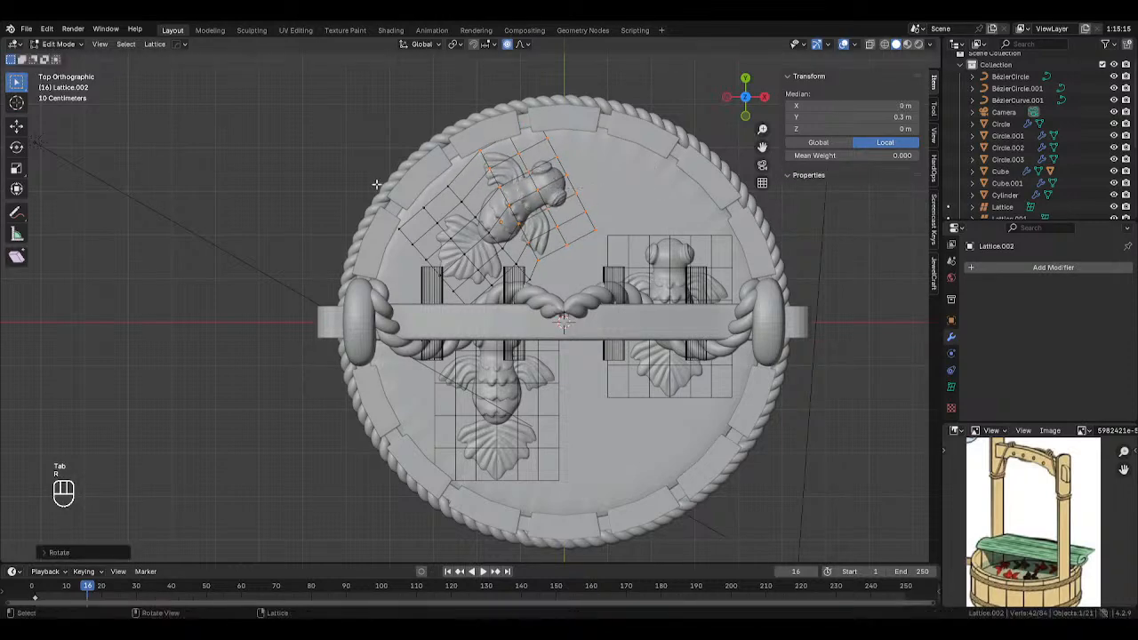
Shift the tail-half points of the third fish's lattice outward and rotate them to curve the tail.
drag(374, 171, 433, 262)
drag(481, 301, 481, 301)
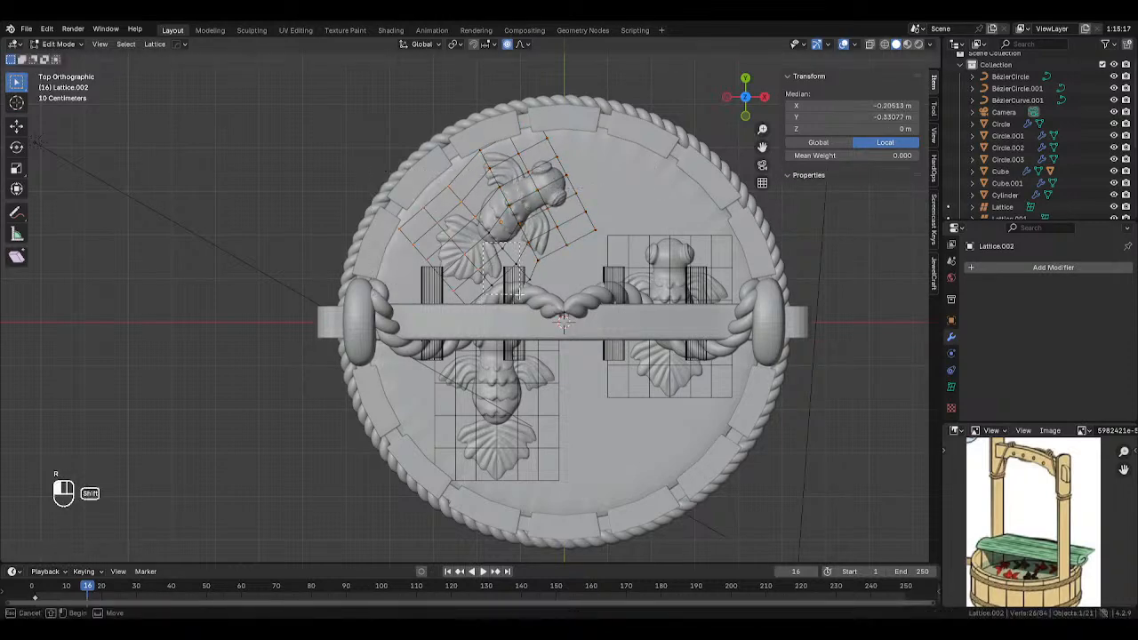
shift+drag(447, 259, 530, 329)
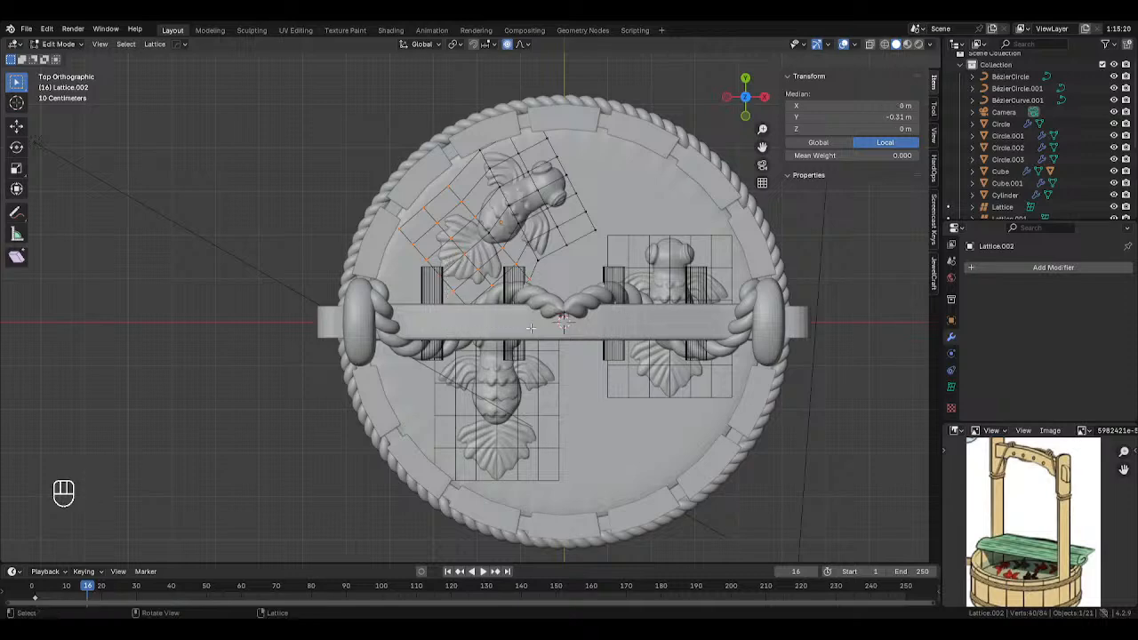
key(g)
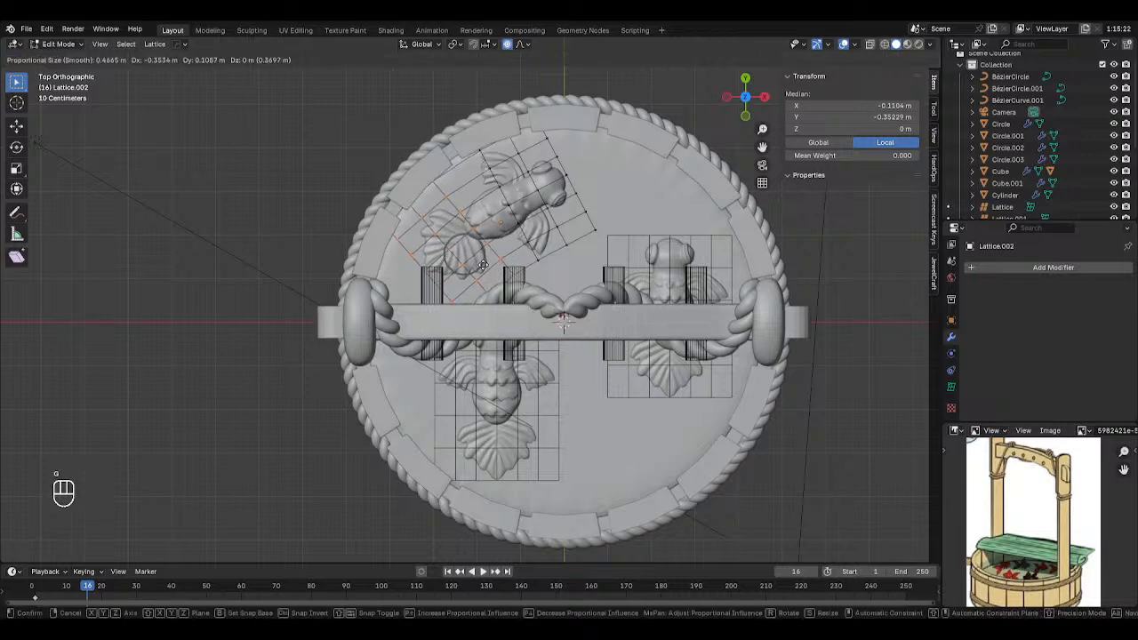
click(481, 269)
key(r)
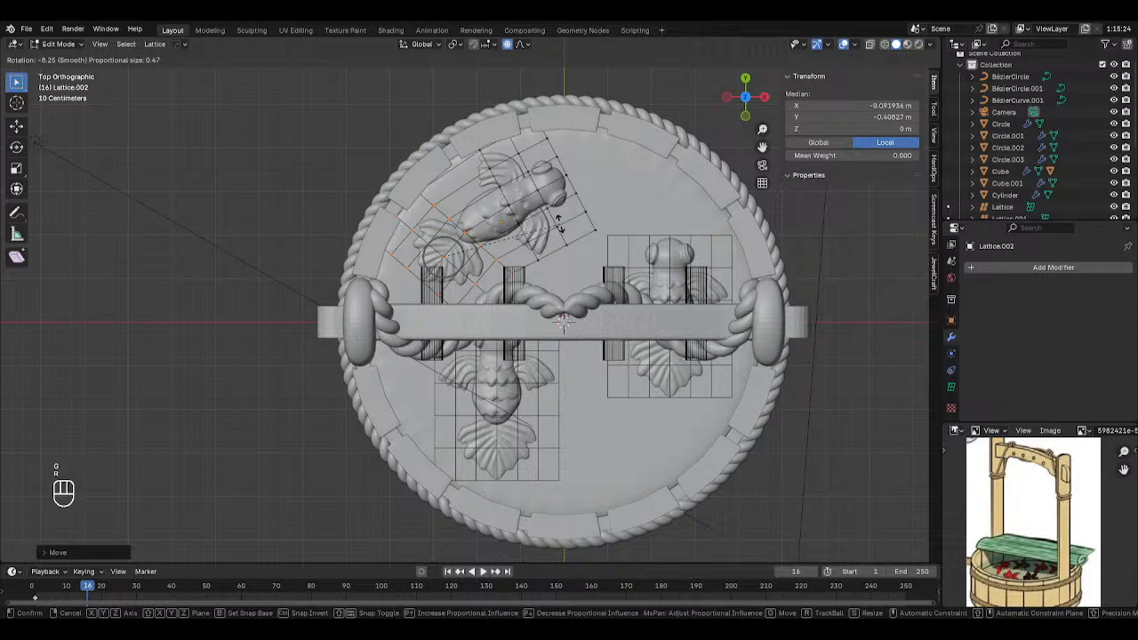
click(525, 169)
Rotate and move the front rows of the third fish's lattice points to turn the head further along the curve.
drag(516, 105, 584, 192)
key(alt+z)
shift+drag(497, 107, 604, 246)
key(alt+z)
key(r)
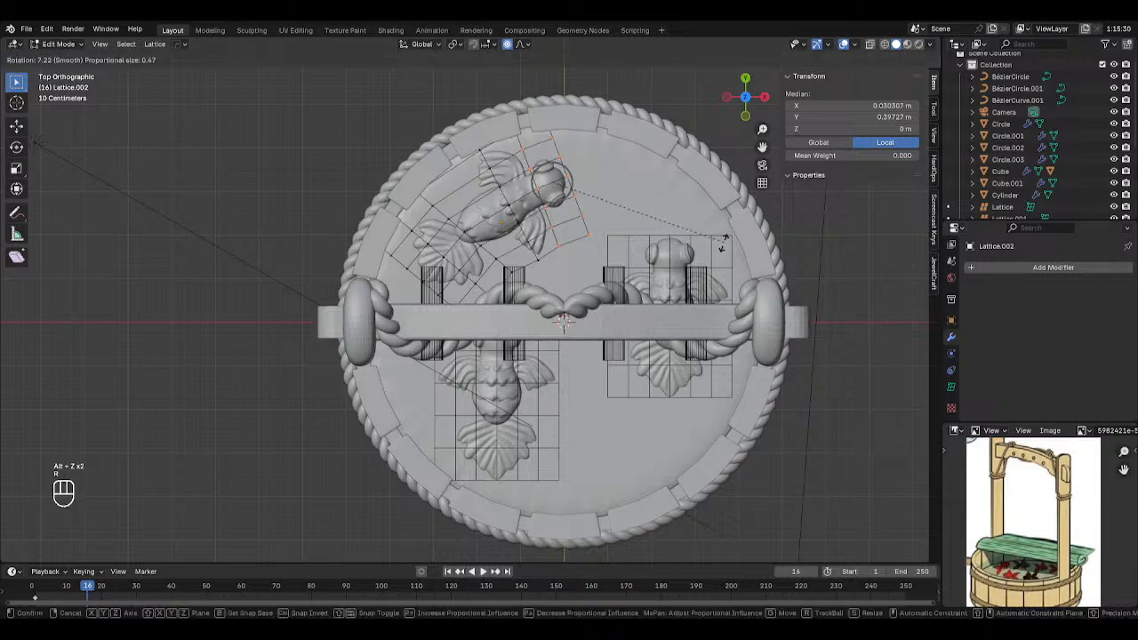
click(516, 126)
key(g)
click(515, 124)
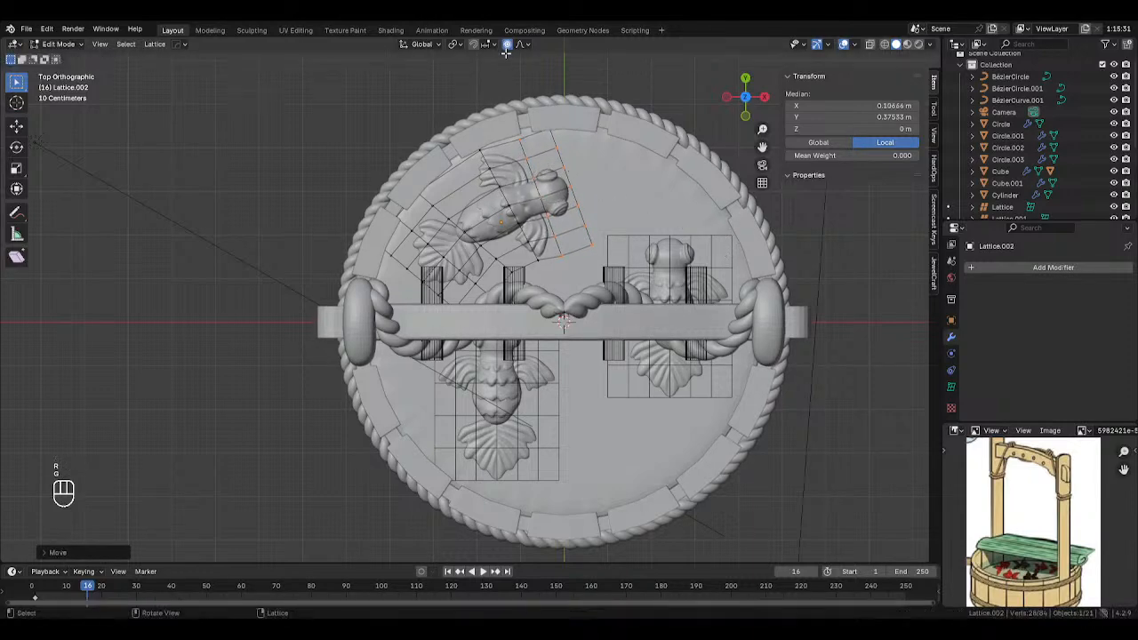
key(r)
click(614, 194)
Move the lattice points beside the third fish's inner side fin to smooth the bend, and select the points beside the opposite fin.
drag(495, 216, 542, 276)
key(g)
click(535, 274)
drag(435, 128, 437, 130)
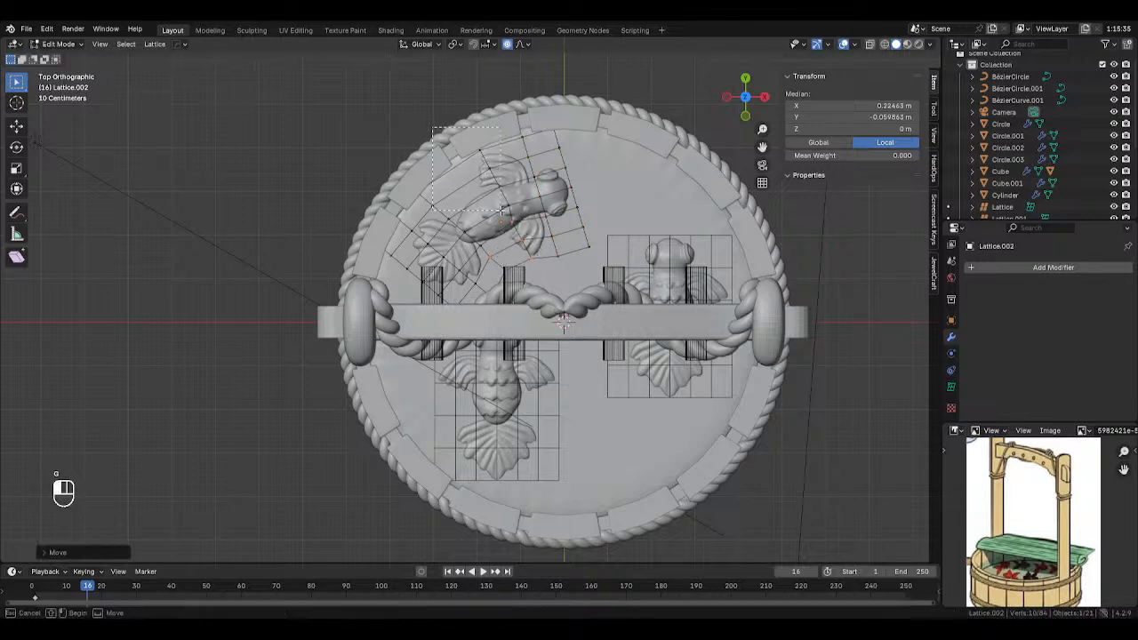
drag(502, 210, 501, 210)
Set the V resolution of the third fish's lattice to 7 and return to editing its points.
key(Tab)
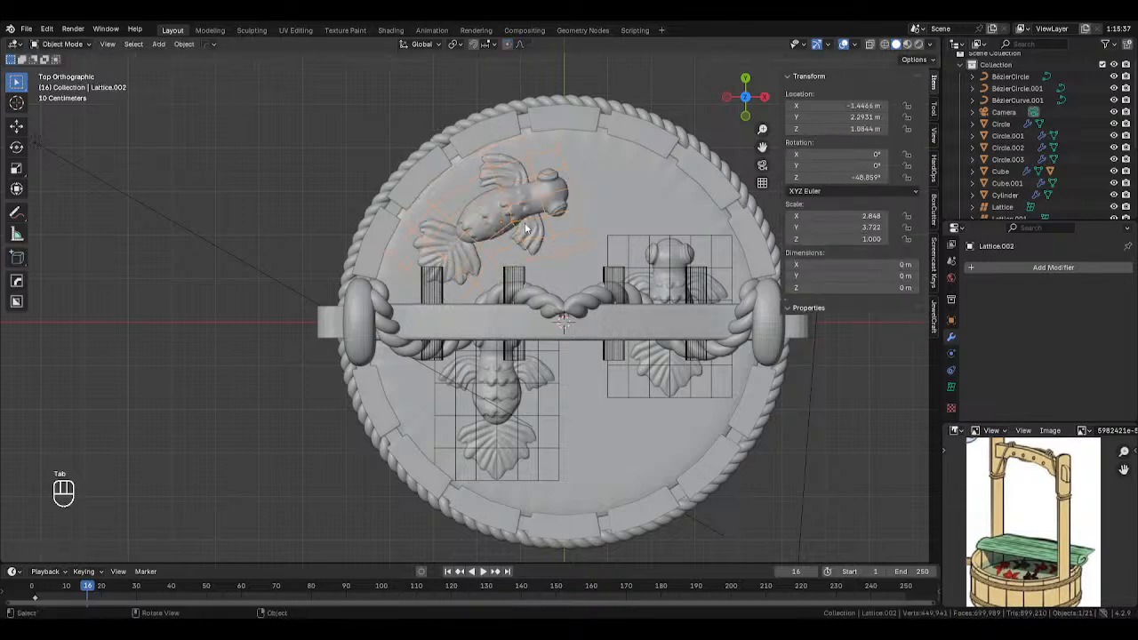
click(951, 387)
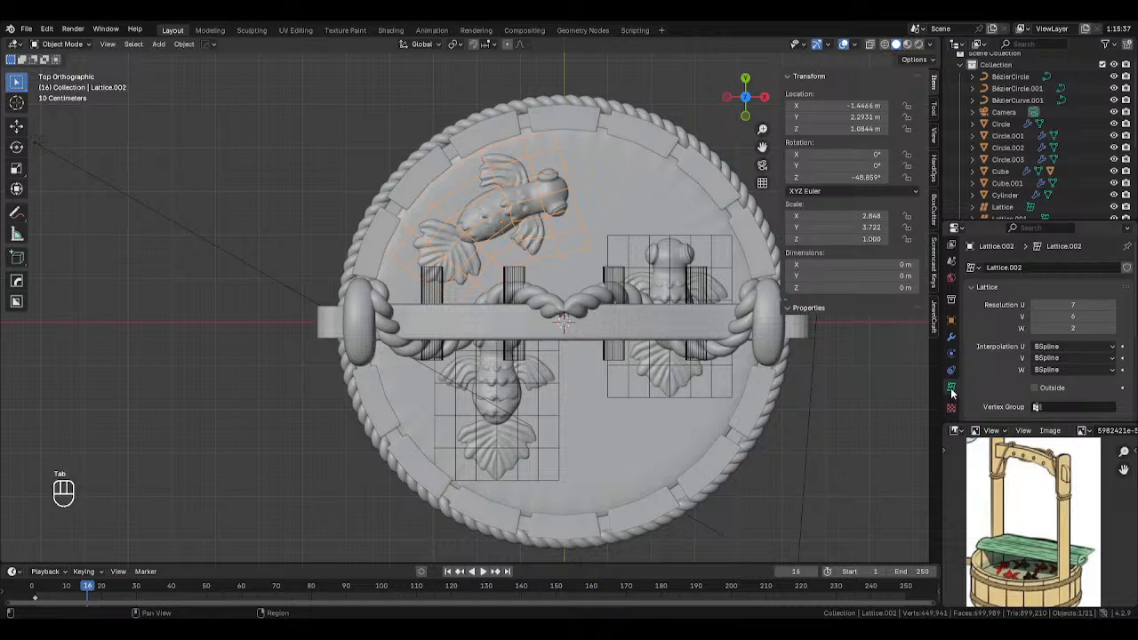
click(1113, 317)
click(1113, 317)
key(Tab)
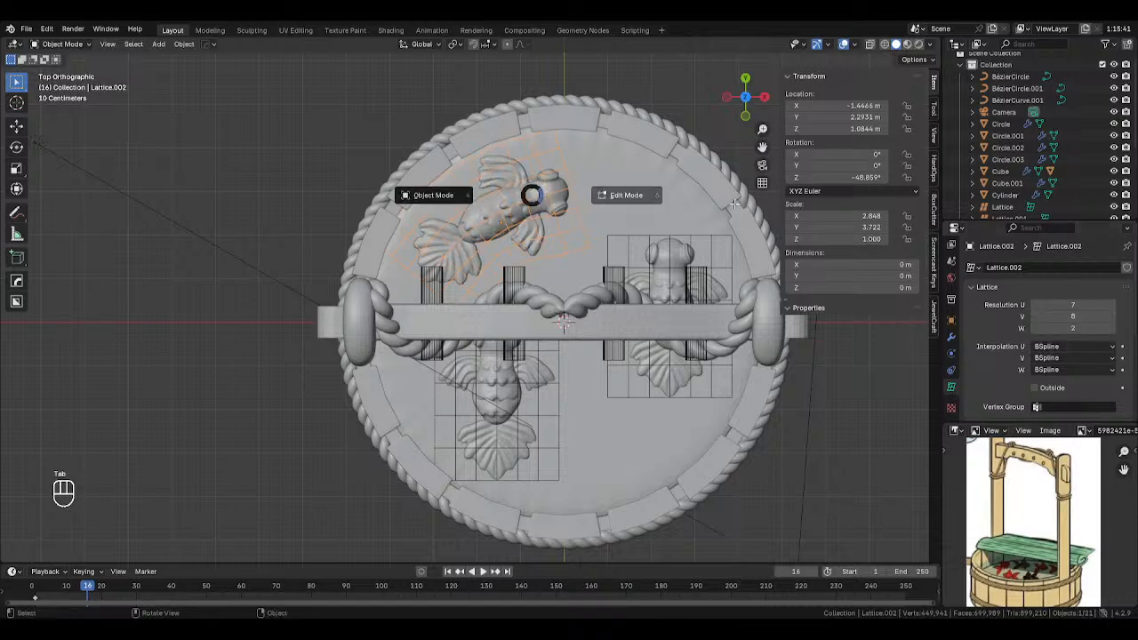
key(Tab)
click(1034, 316)
key(Tab)
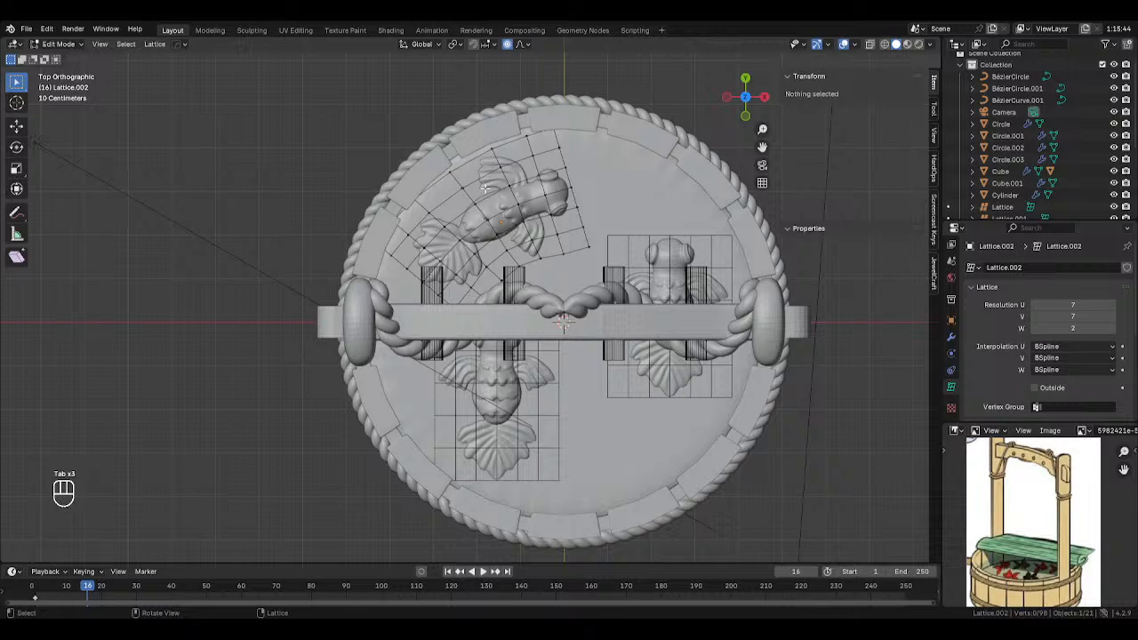
Shift the lattice points beside the third fish's outer side fin to smooth its curve, and finish editing that lattice.
drag(426, 156, 428, 157)
drag(485, 212, 486, 214)
key(g)
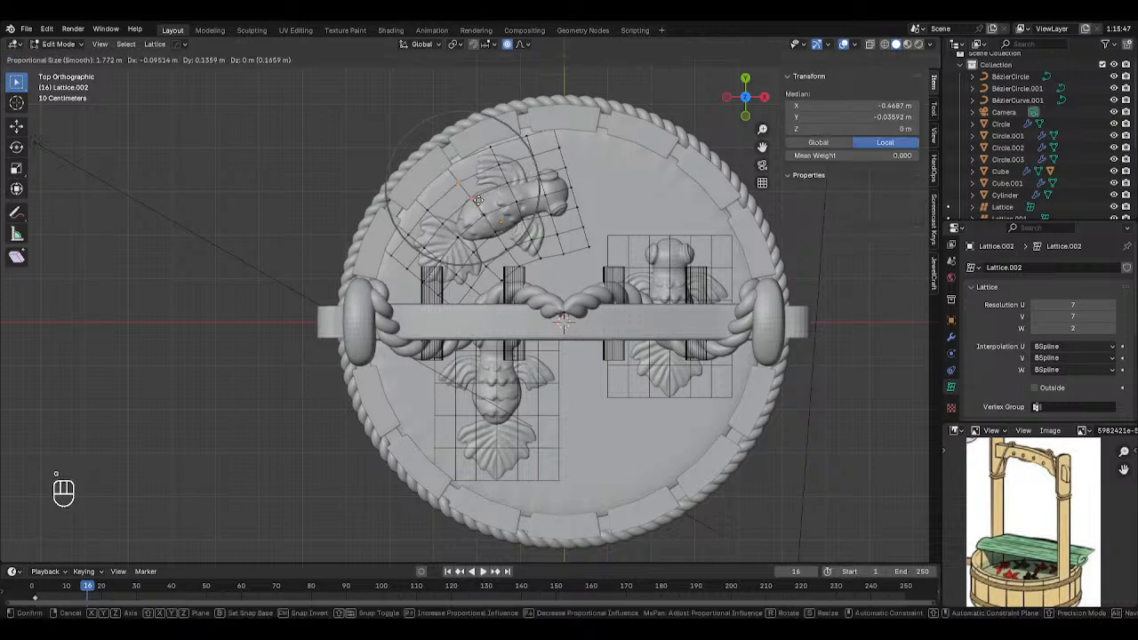
click(503, 205)
key(Tab)
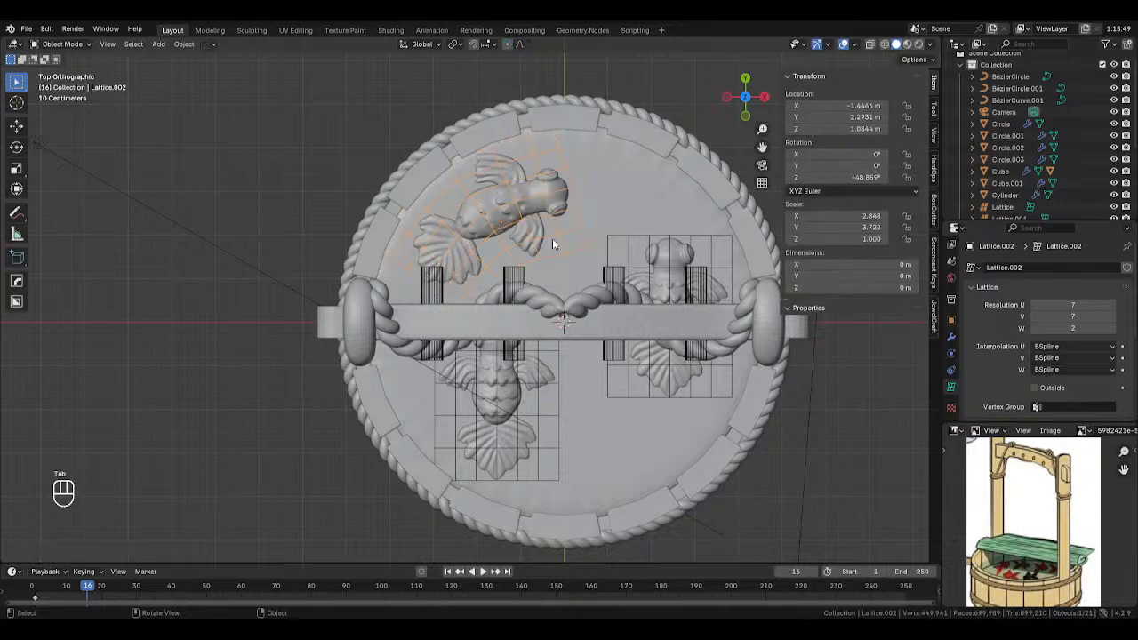
Rotate the unbent fish beneath the crossbeam's +X half together with its lattice by about 74° and move both toward the well's centre.
click(658, 261)
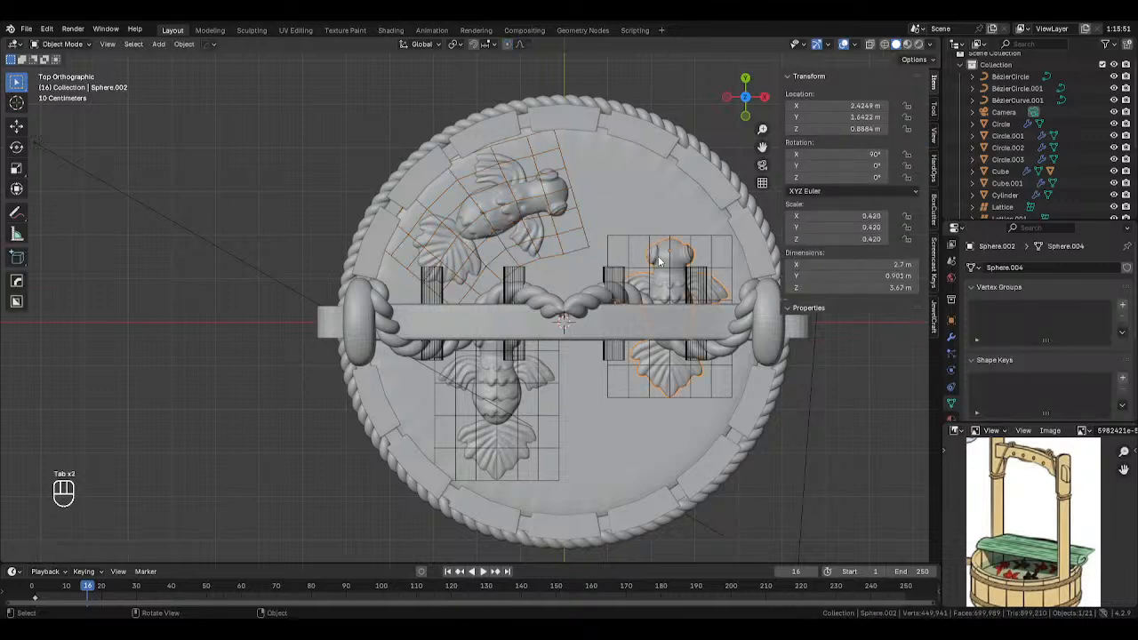
click(671, 256)
key(Tab)
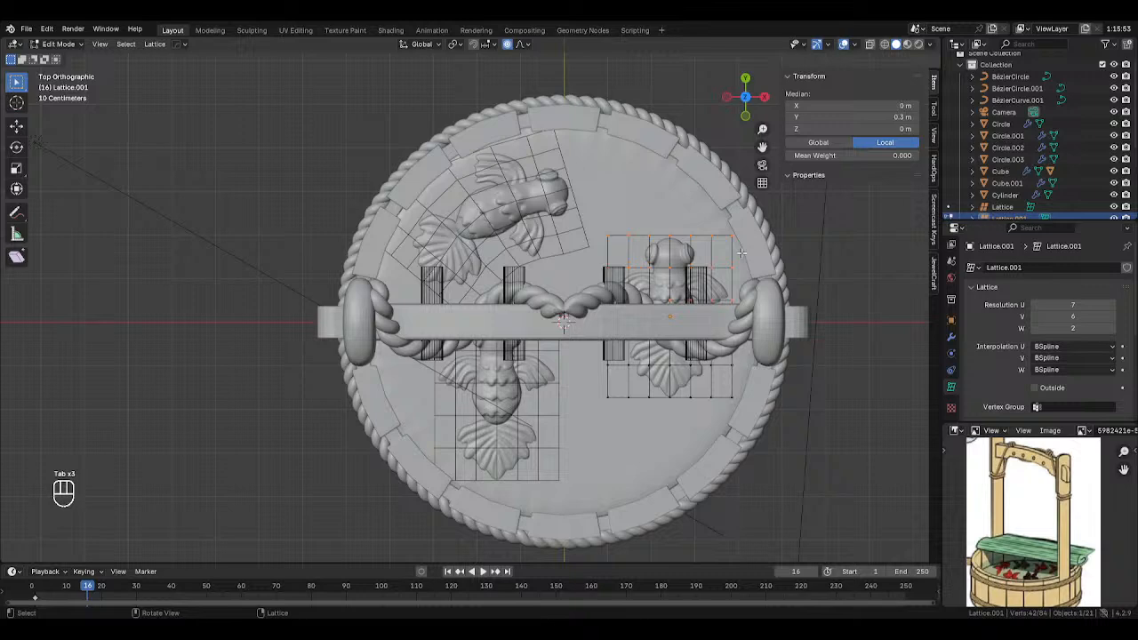
key(Tab)
click(676, 250)
key(r)
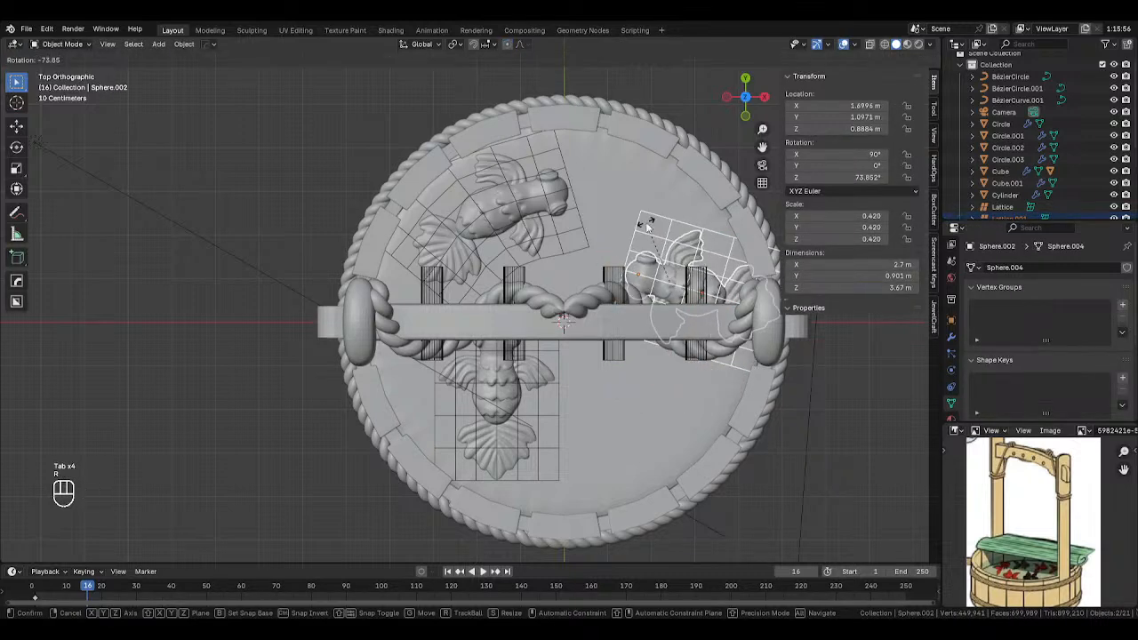
right_click(649, 226)
key(g)
click(635, 310)
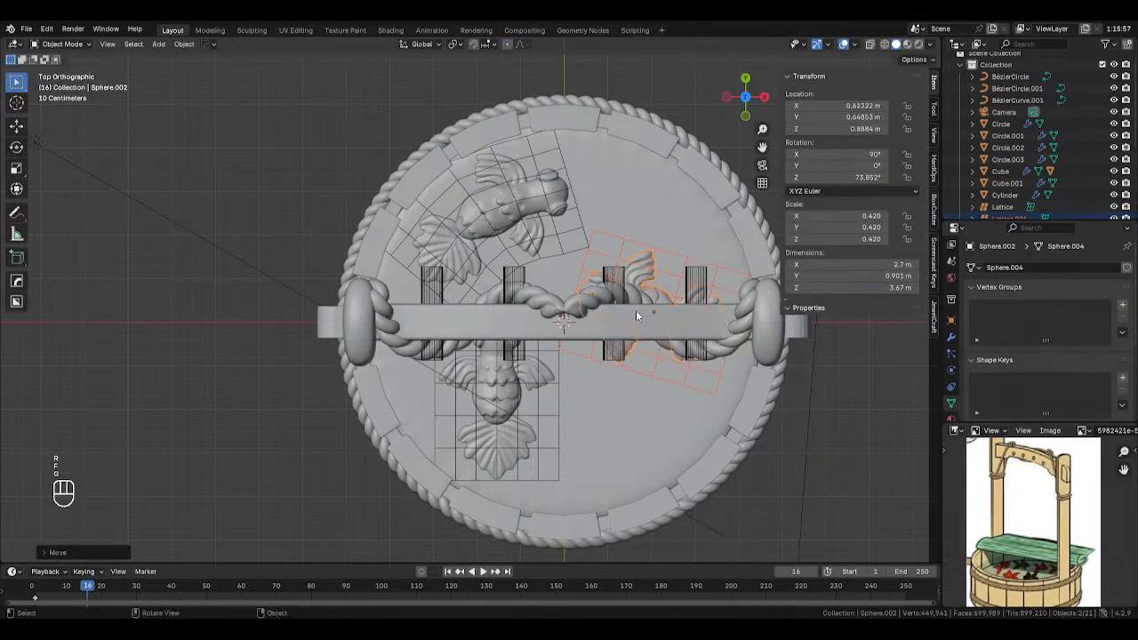
shift+middle_drag(636, 311, 589, 318)
Rotate the two tail-end rows of the central fish's lattice with proportional editing to bend its tail.
click(622, 264)
key(Tab)
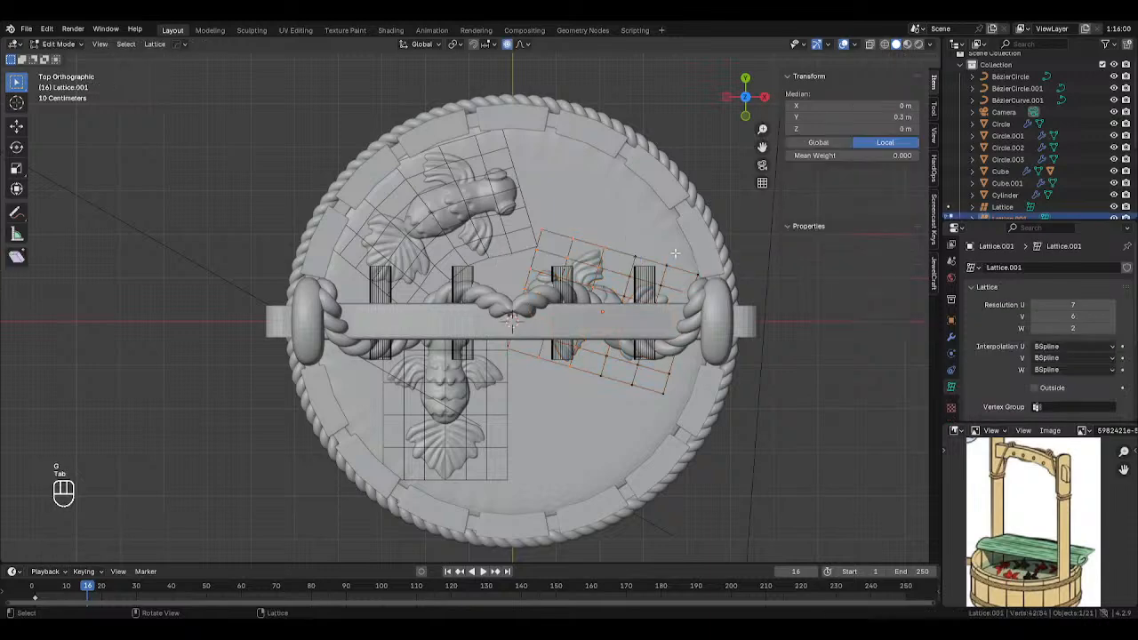
key(alt+z)
shift+drag(641, 254, 717, 445)
key(r)
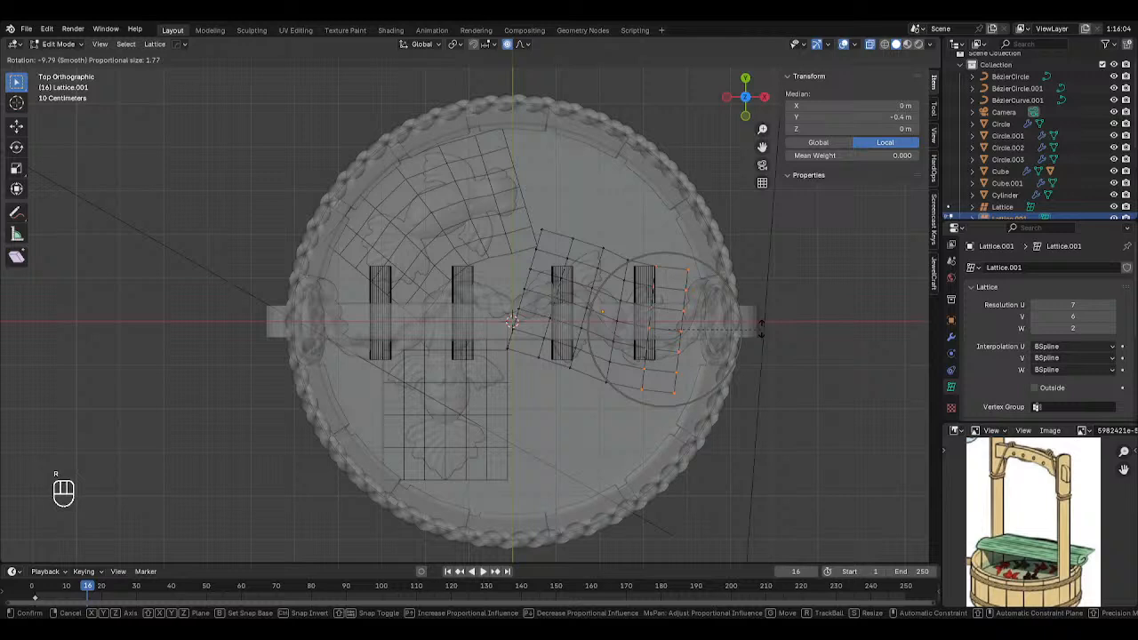
click(754, 318)
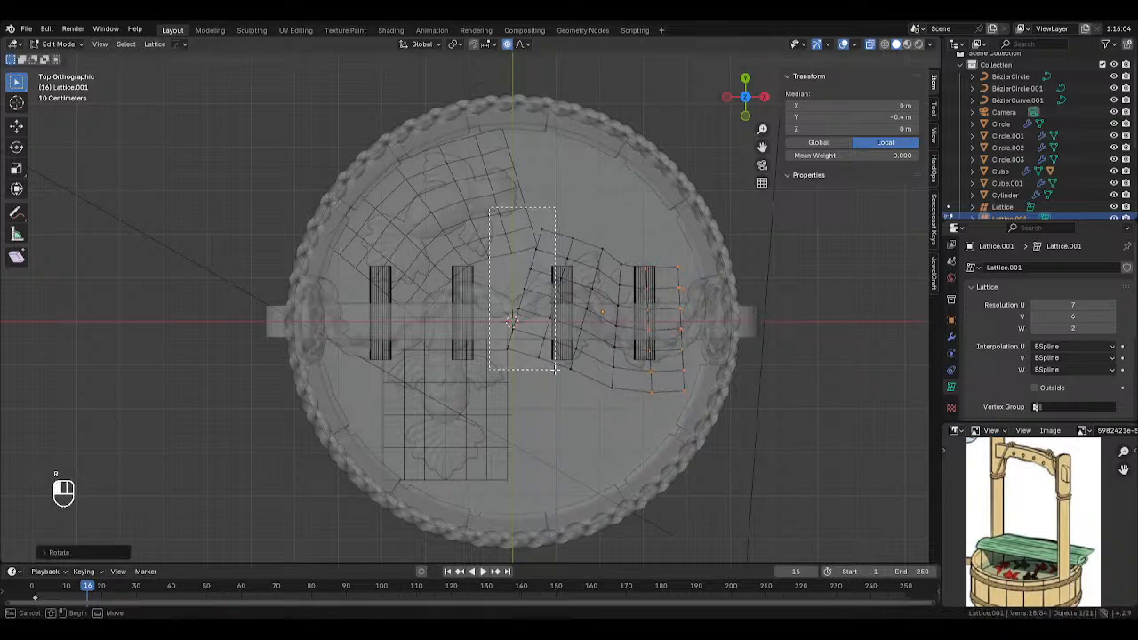
Rotate the two head-end rows of the central fish's lattice to turn the head, and return to object mode.
shift+drag(527, 220, 572, 291)
key(r)
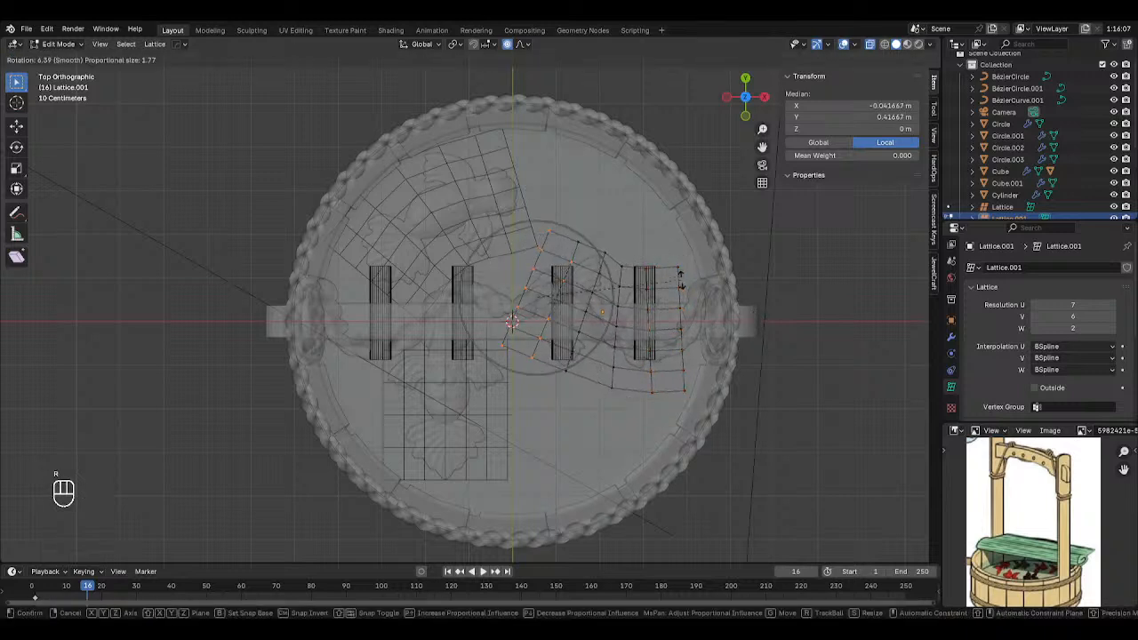
click(683, 299)
middle_drag(682, 299, 398, 338)
key(Tab)
key(alt+z)
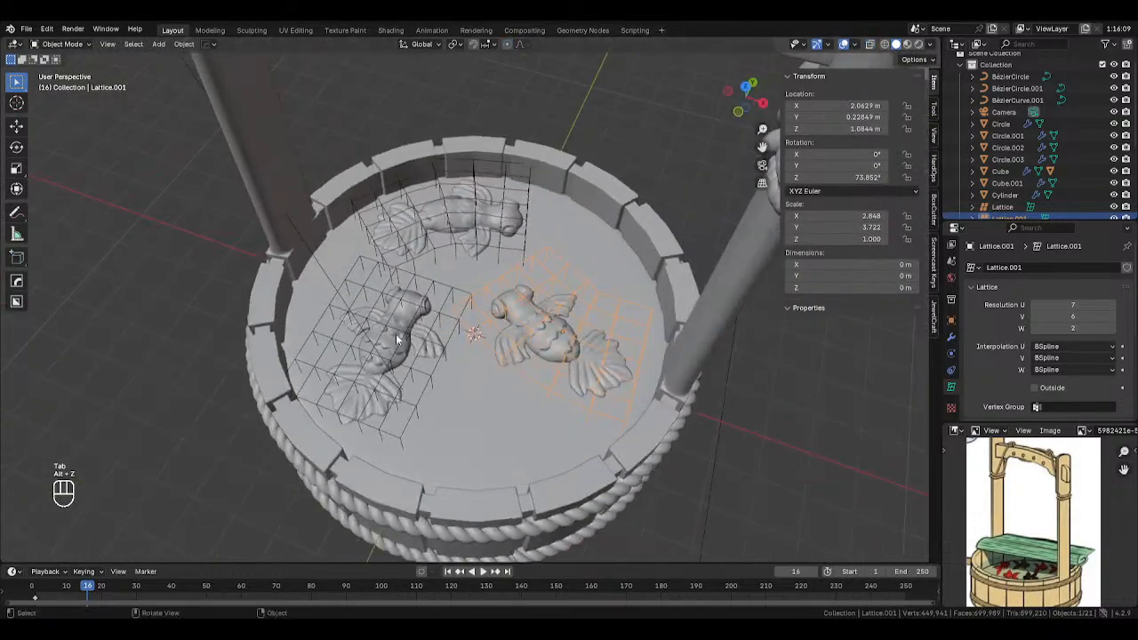
Rotate the remaining straight fish with its lattice to about -85° and move both closer to the middle of the well's lower half.
click(423, 340)
key(KP_7)
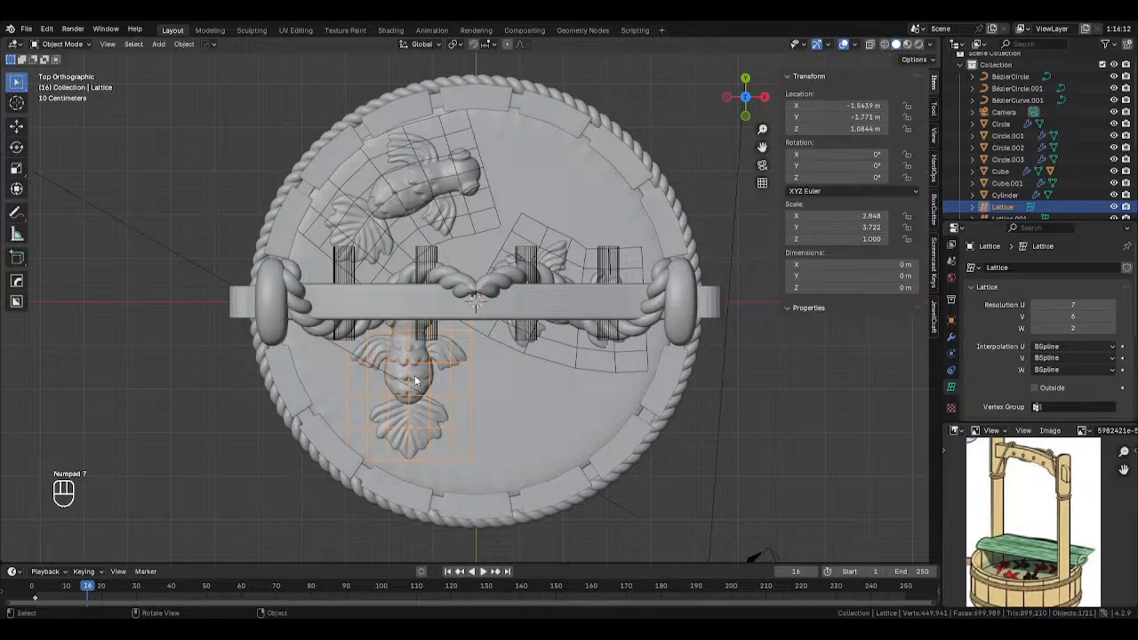
click(414, 381)
key(r)
click(412, 482)
key(g)
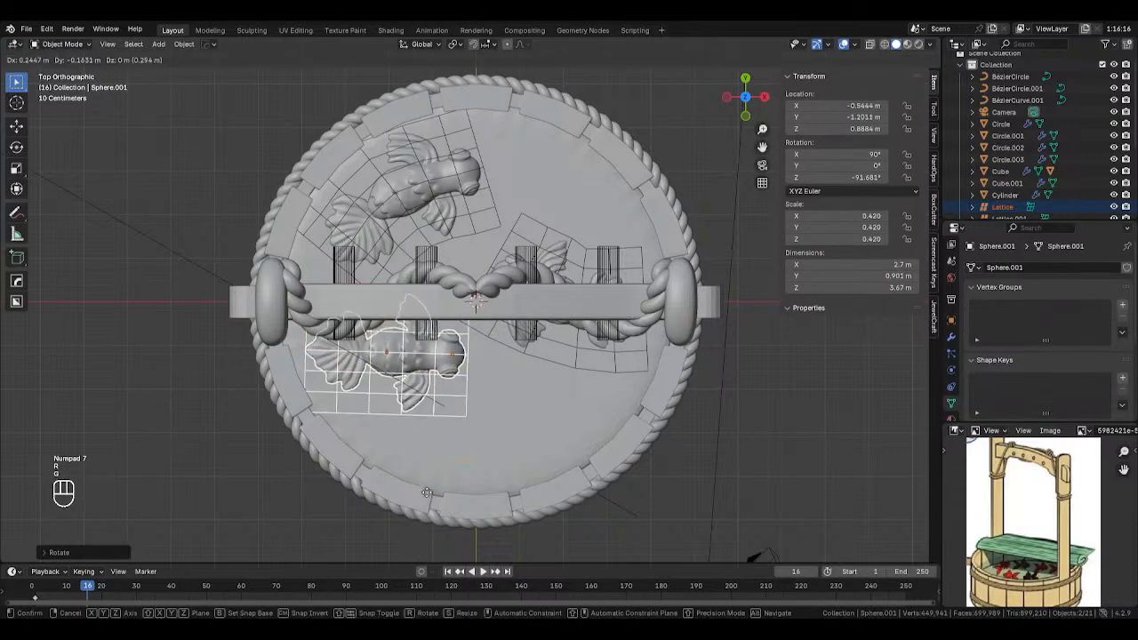
click(463, 527)
key(r)
click(521, 445)
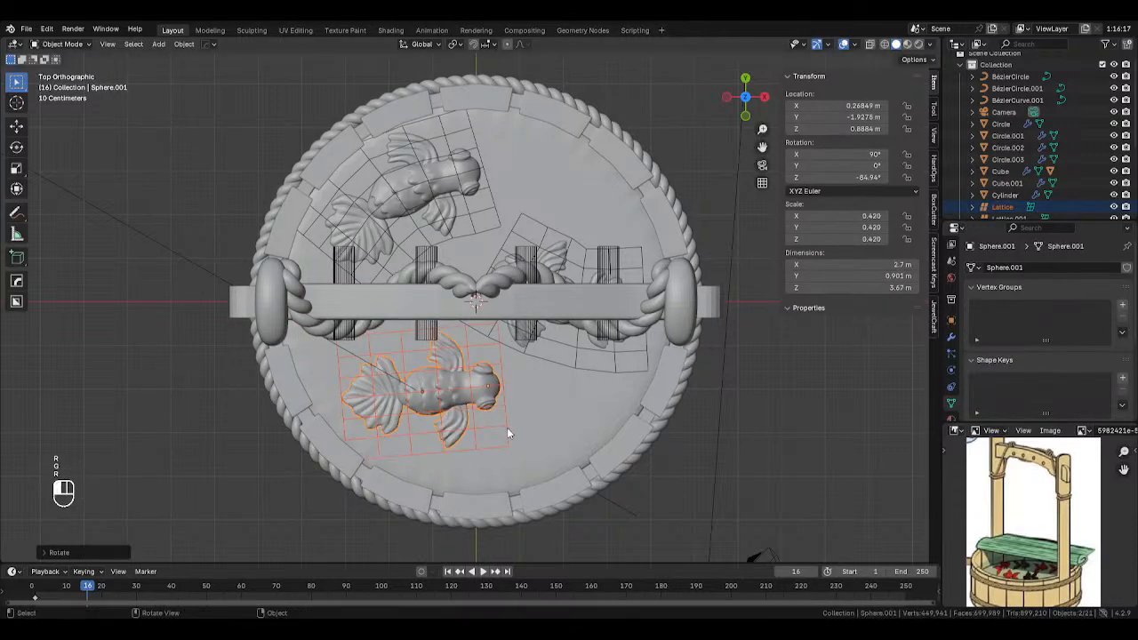
Rotate the head half and the tail half of this fish's lattice to bend the body, and shift the tail half outward.
click(507, 428)
key(Tab)
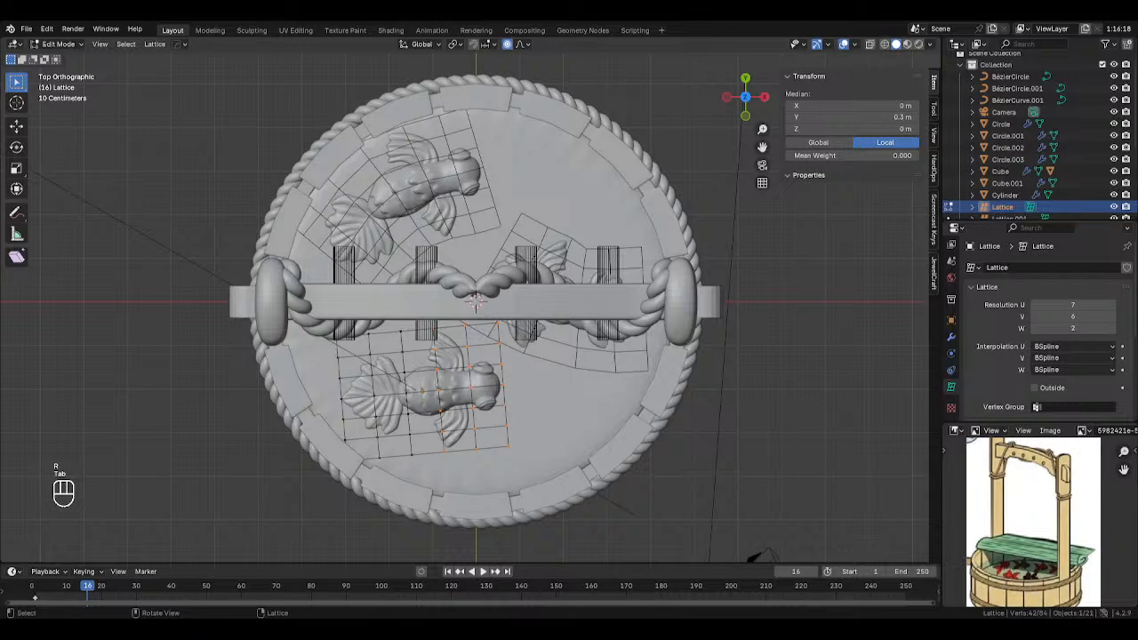
key(r)
click(553, 365)
drag(262, 304, 410, 473)
key(r)
click(429, 492)
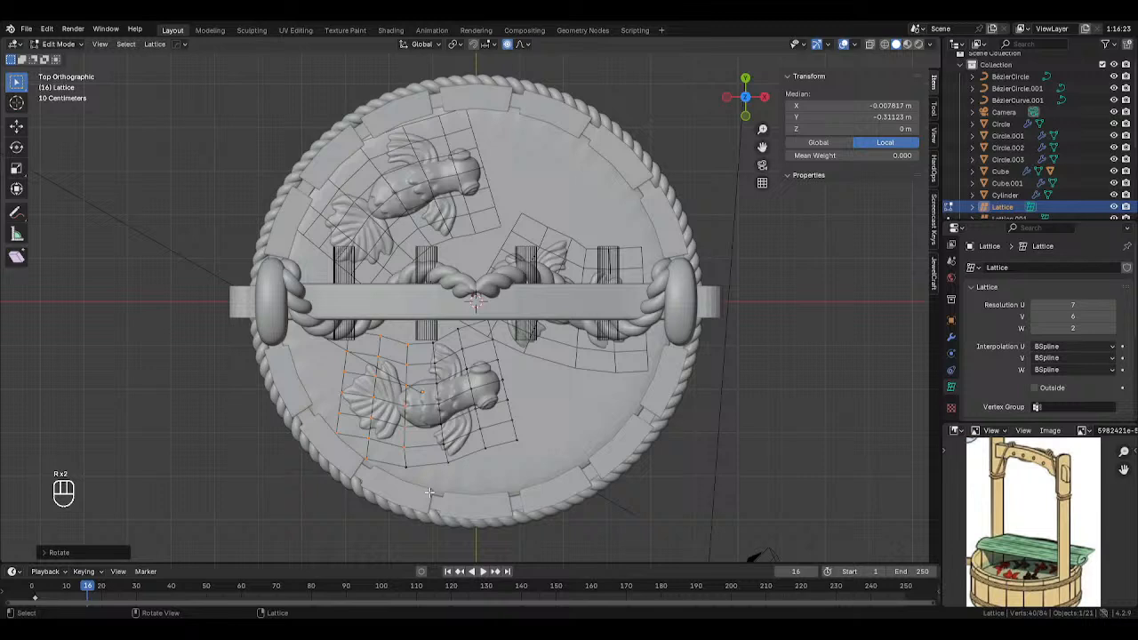
key(g)
click(419, 482)
Rotate and move the lattice points around this fish's outer side fin to round out the belly of the bend.
drag(402, 406, 466, 479)
key(r)
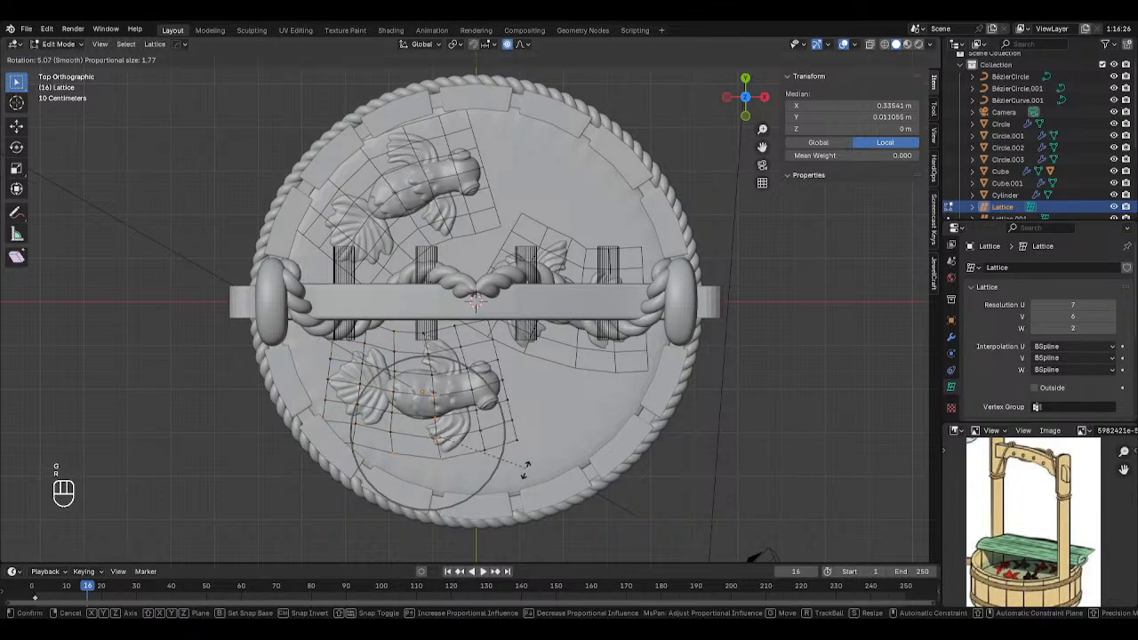
click(525, 469)
key(g)
click(398, 365)
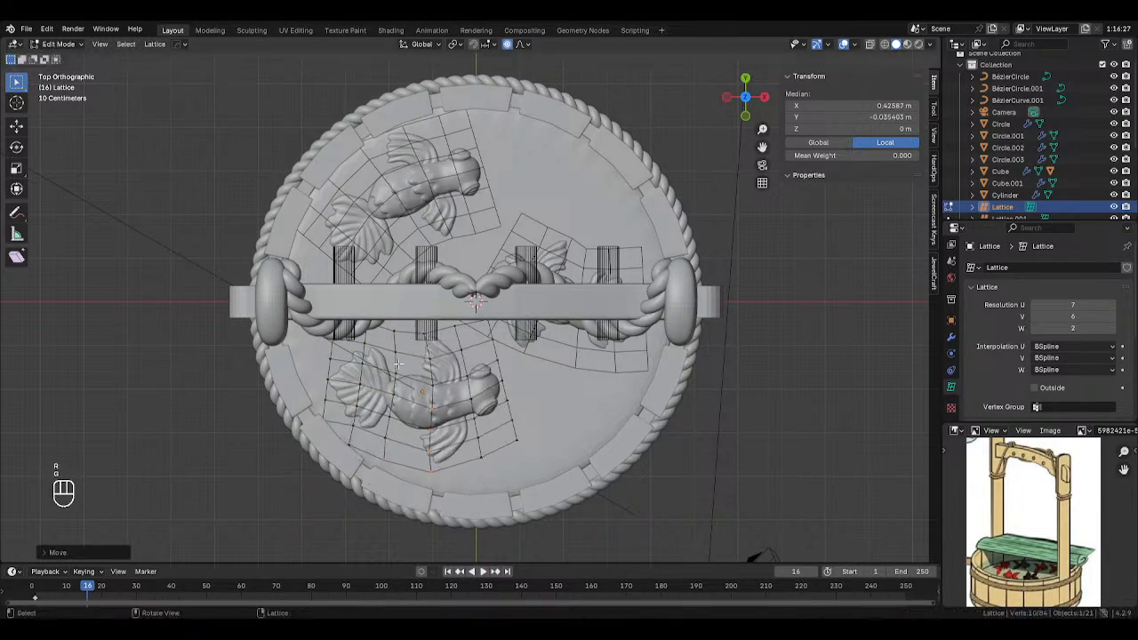
Rotate and move the end points of this fish's lattice around the tail fin to curl the tail further.
drag(281, 298, 341, 385)
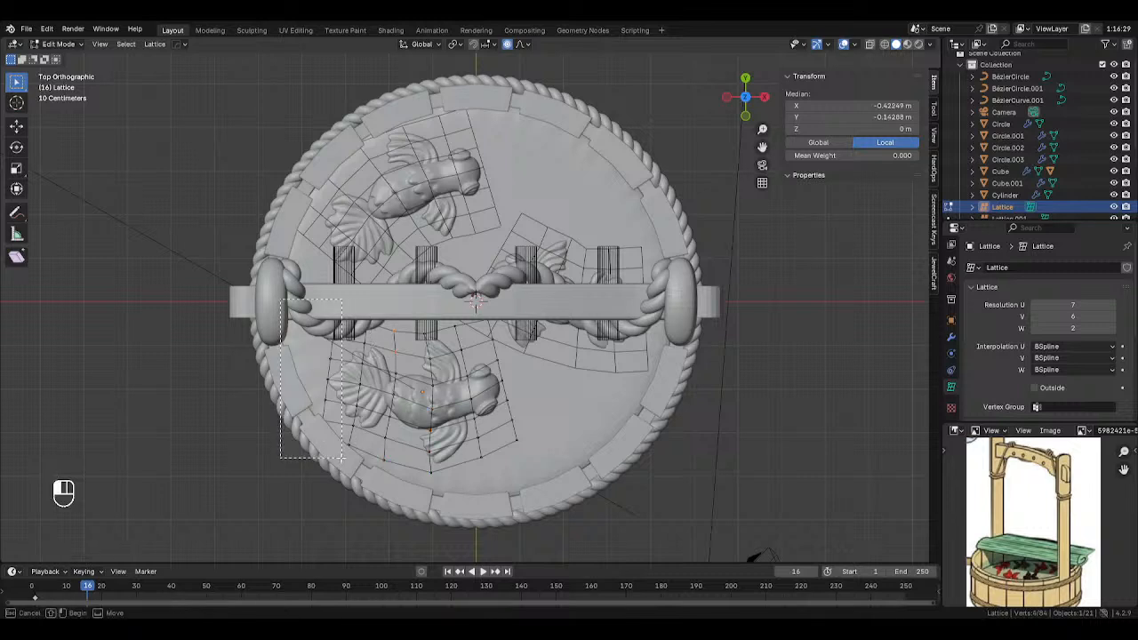
drag(341, 458, 340, 458)
key(r)
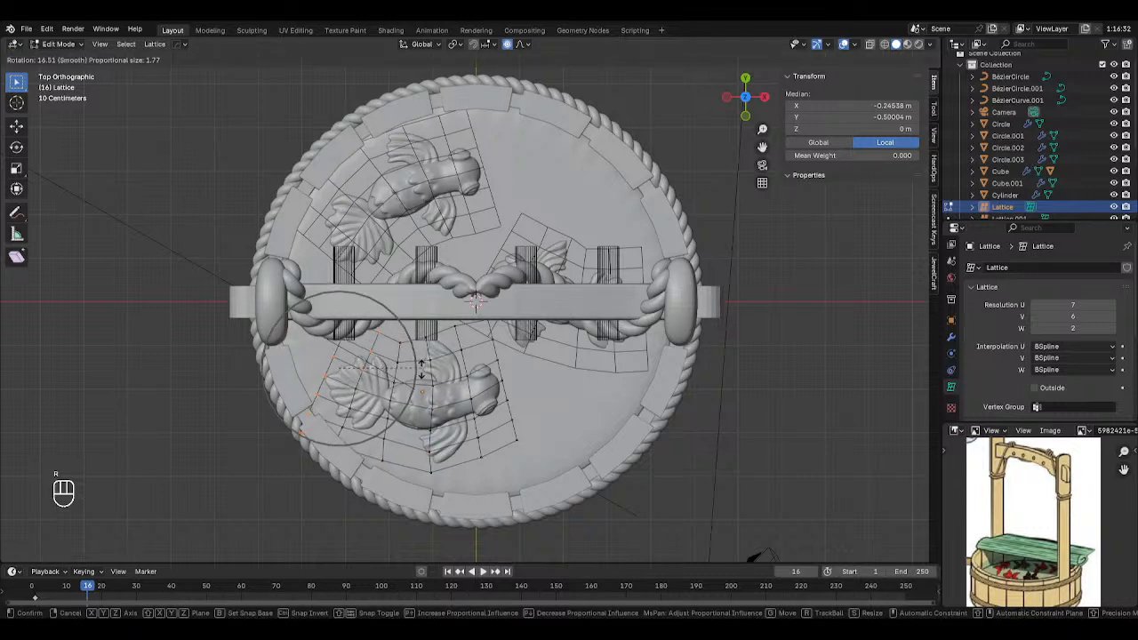
key(g)
click(420, 363)
Adjust the lattice points along the inner side of the bend, between the tail and the side fin, using a smaller proportional radius.
drag(357, 302, 398, 349)
key(g)
click(451, 362)
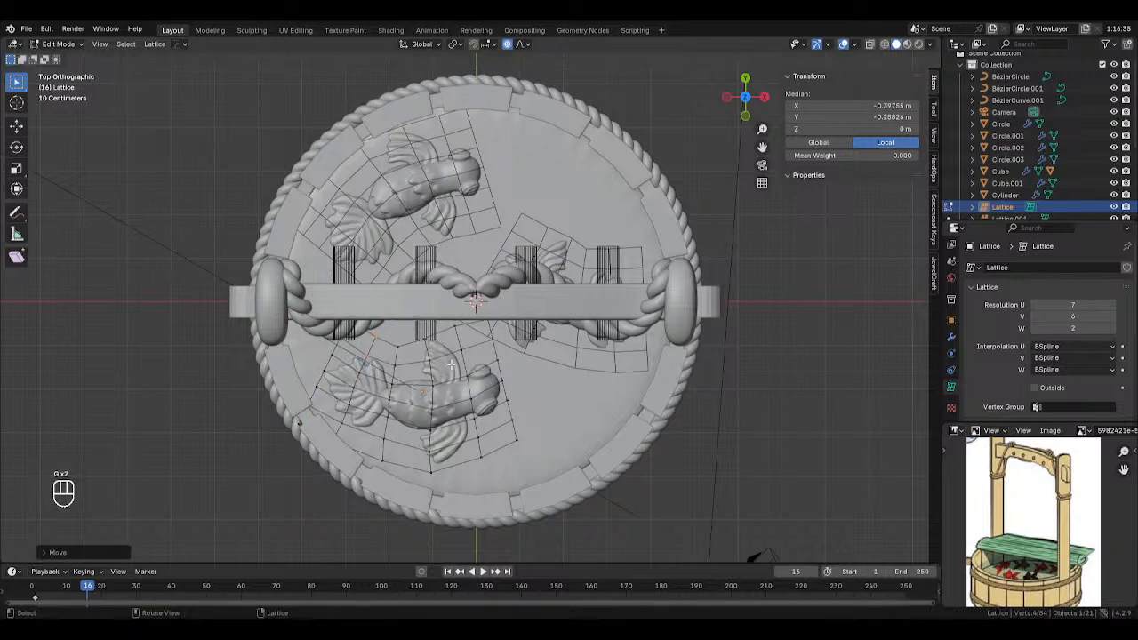
key(g)
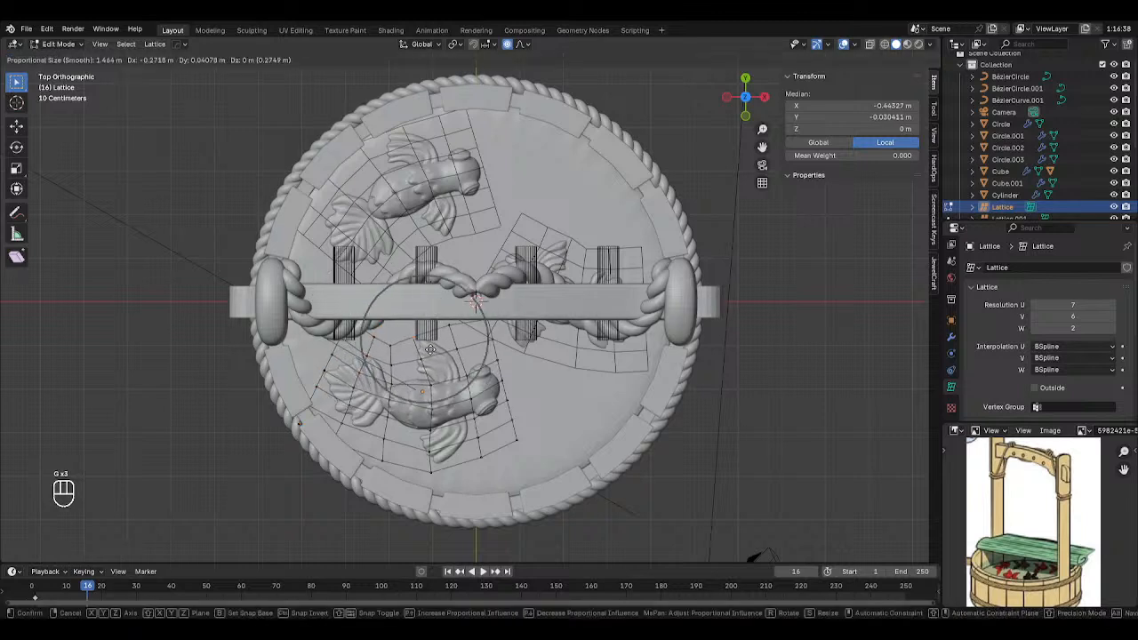
scroll(430, 349, up, 5)
click(424, 348)
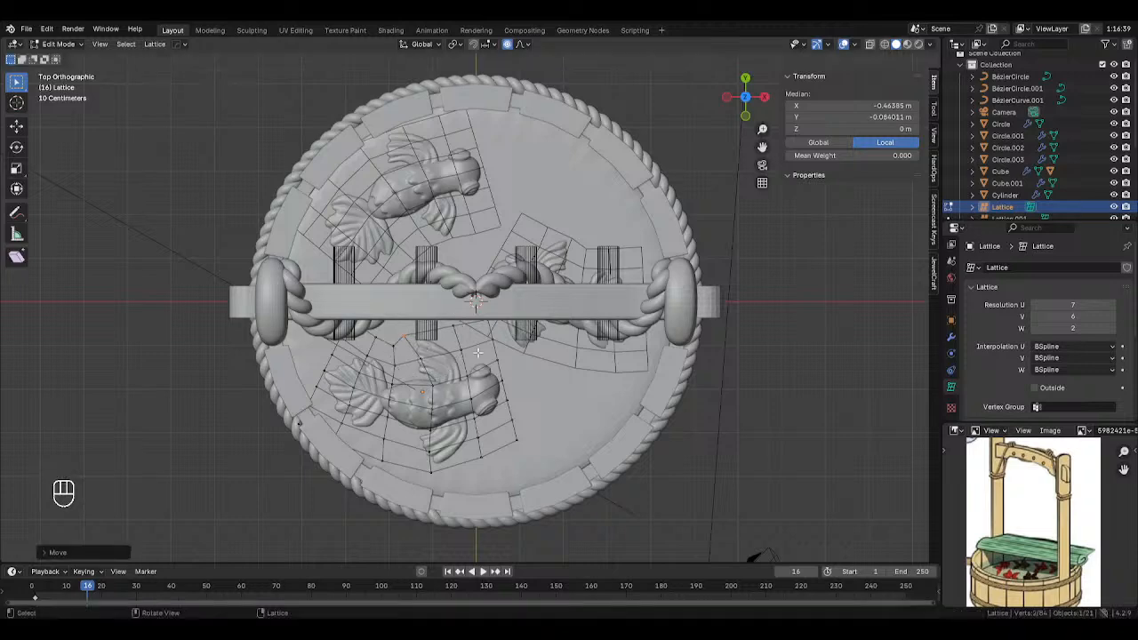
Finish editing the lattice, switch the viewport to rendered shading, and hide the lattices of all three fish.
key(Tab)
key(z)
click(505, 254)
middle_drag(505, 254, 786, 396)
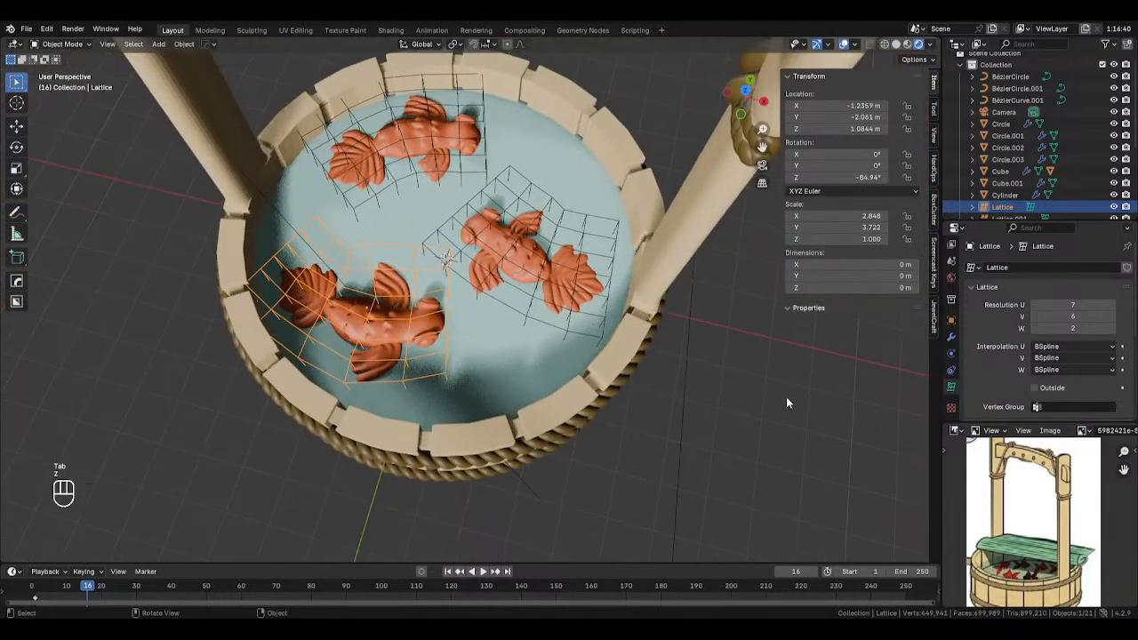
click(421, 354)
key(h)
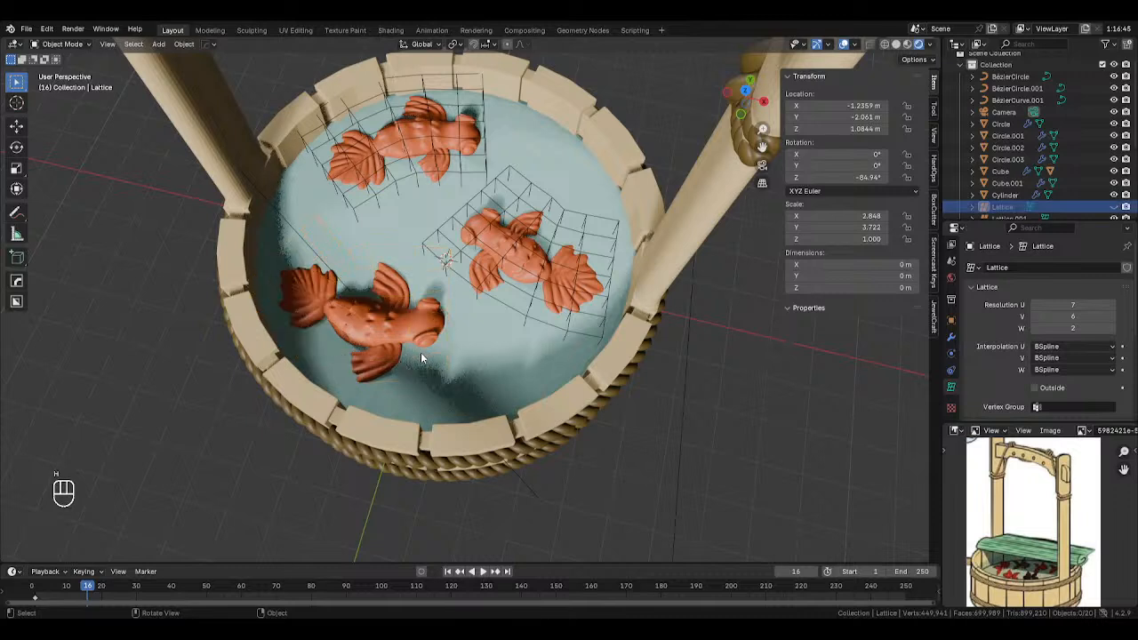
click(490, 295)
key(h)
click(456, 171)
key(h)
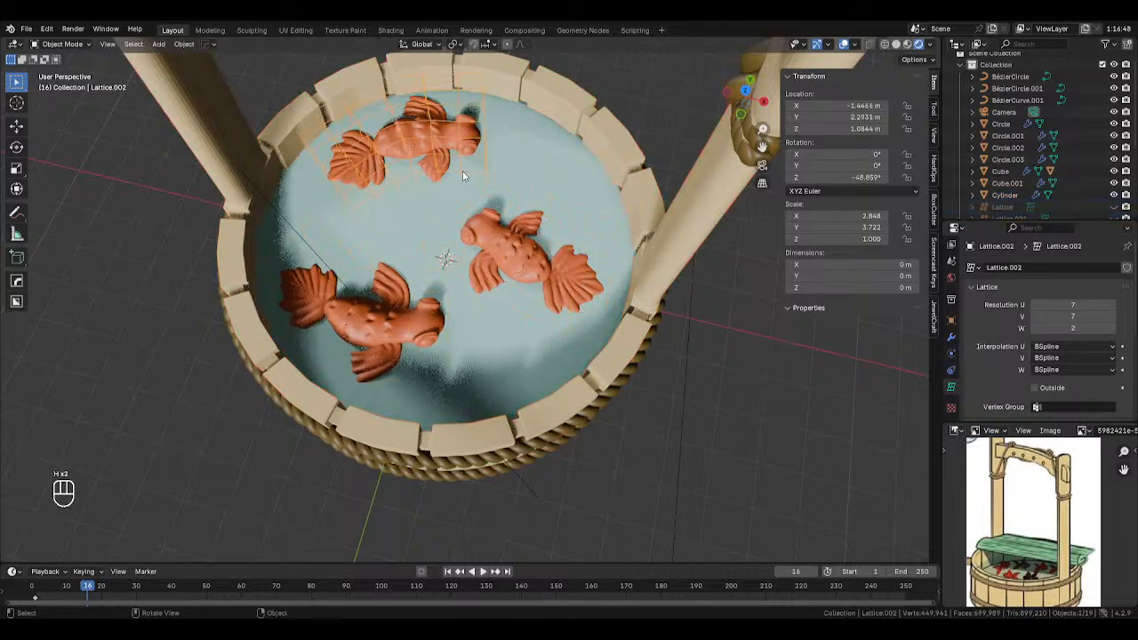
Darken the base color of the orange material shared by the fish.
click(515, 250)
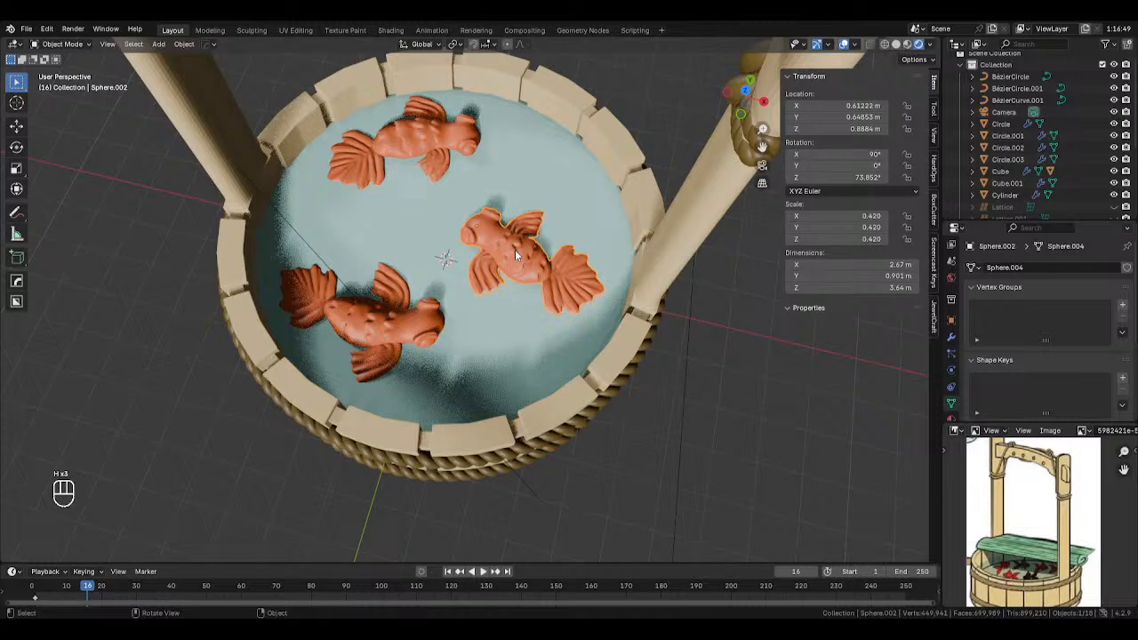
click(955, 388)
click(1072, 392)
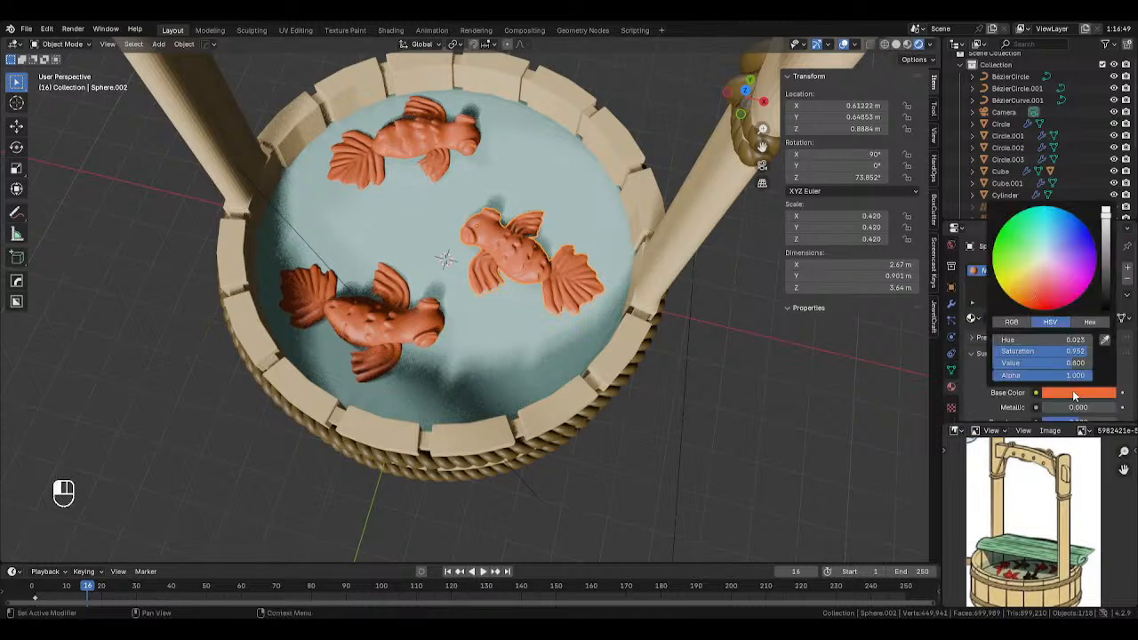
mouse_move(1105, 214)
mouse_down()
mouse_move(1106, 242)
mouse_move(1105, 232)
mouse_up()
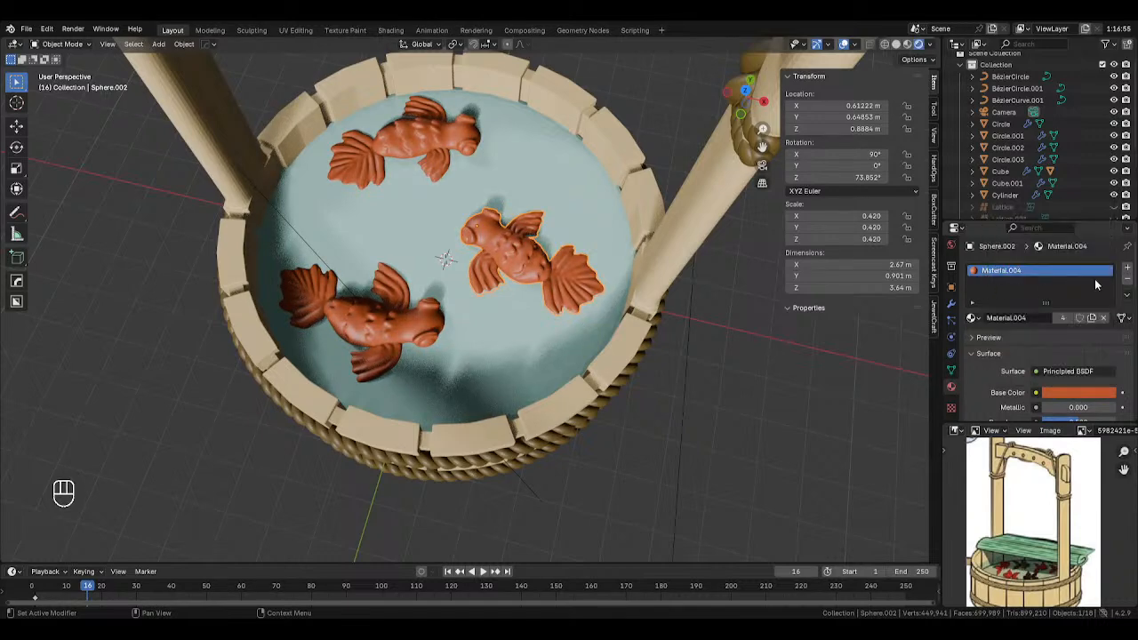
Replace the central fish's material with a new one whose base color has hue 0.025, saturation 0.873 and value 0.794.
click(1128, 281)
click(1022, 320)
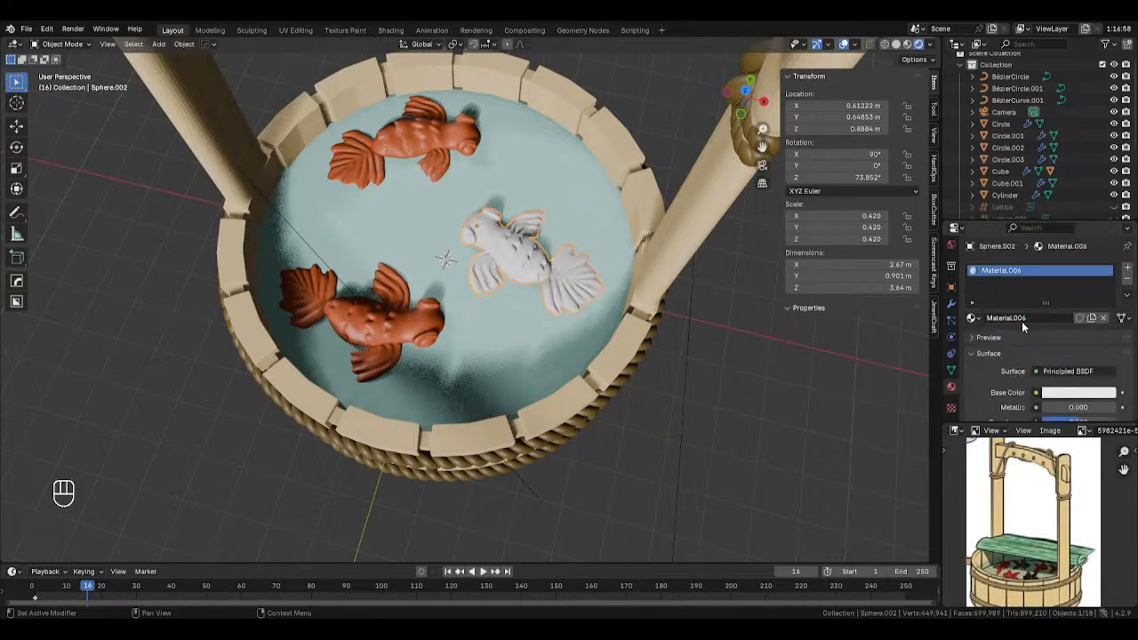
click(1061, 392)
drag(1043, 274, 1036, 282)
drag(1106, 217, 1106, 260)
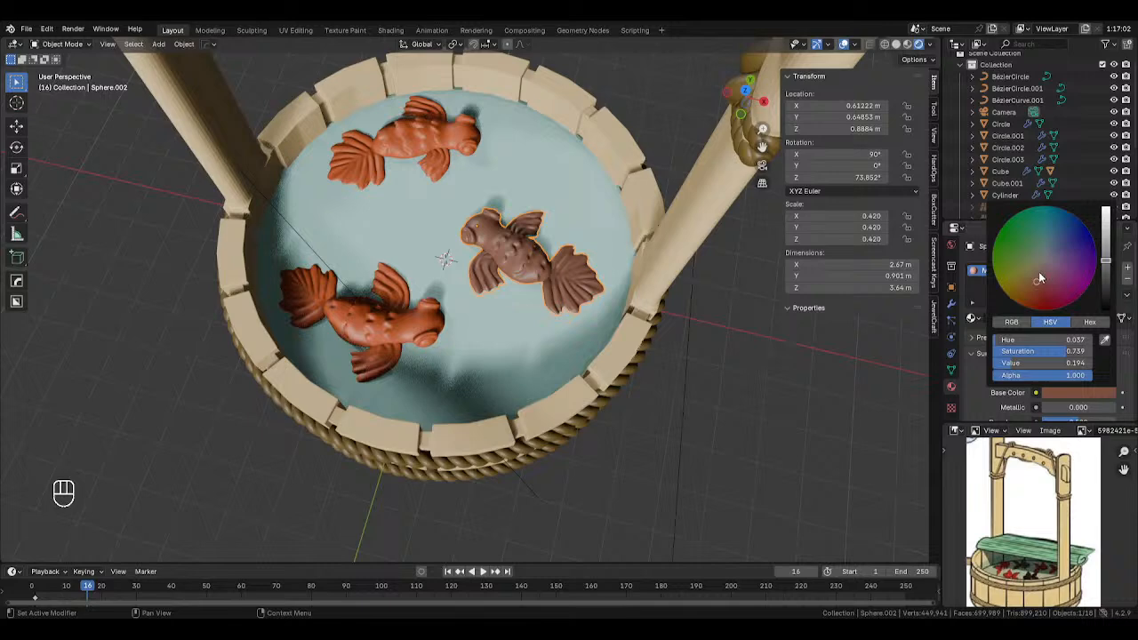
drag(1038, 279, 1036, 271)
drag(1106, 262, 1106, 242)
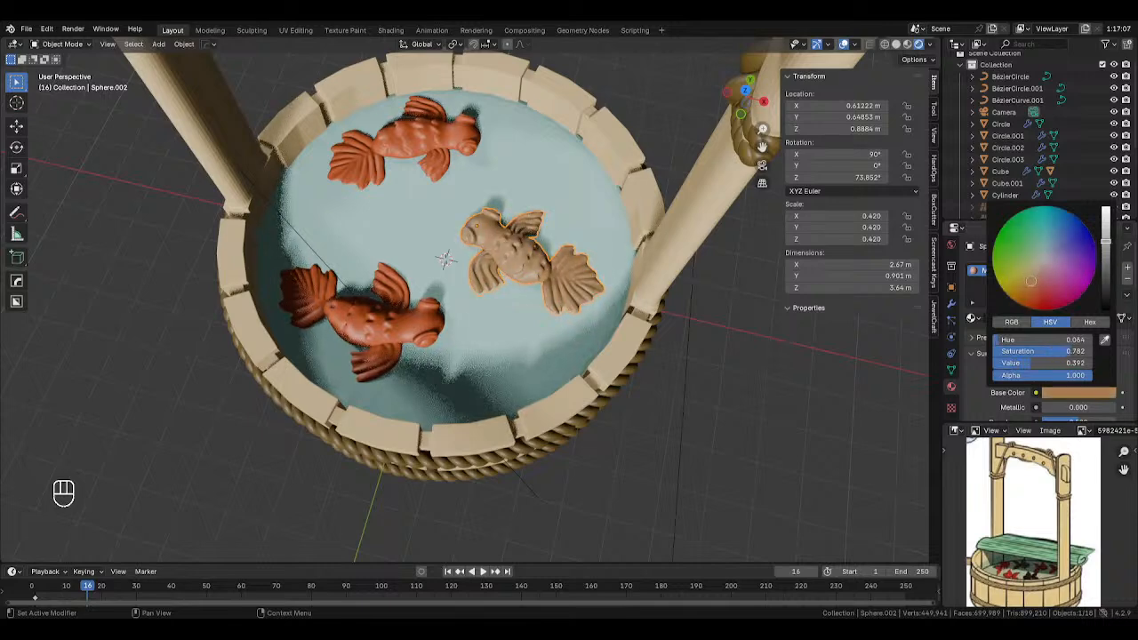
mouse_move(1026, 281)
mouse_down()
mouse_move(1061, 250)
mouse_move(1038, 283)
mouse_up()
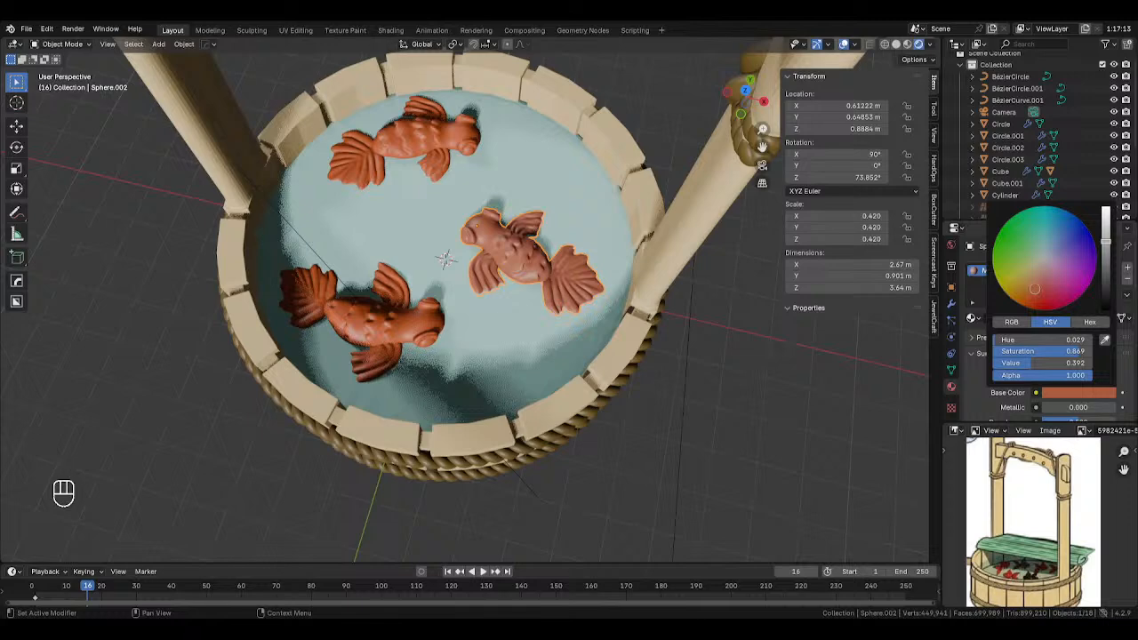
drag(1106, 238, 1106, 213)
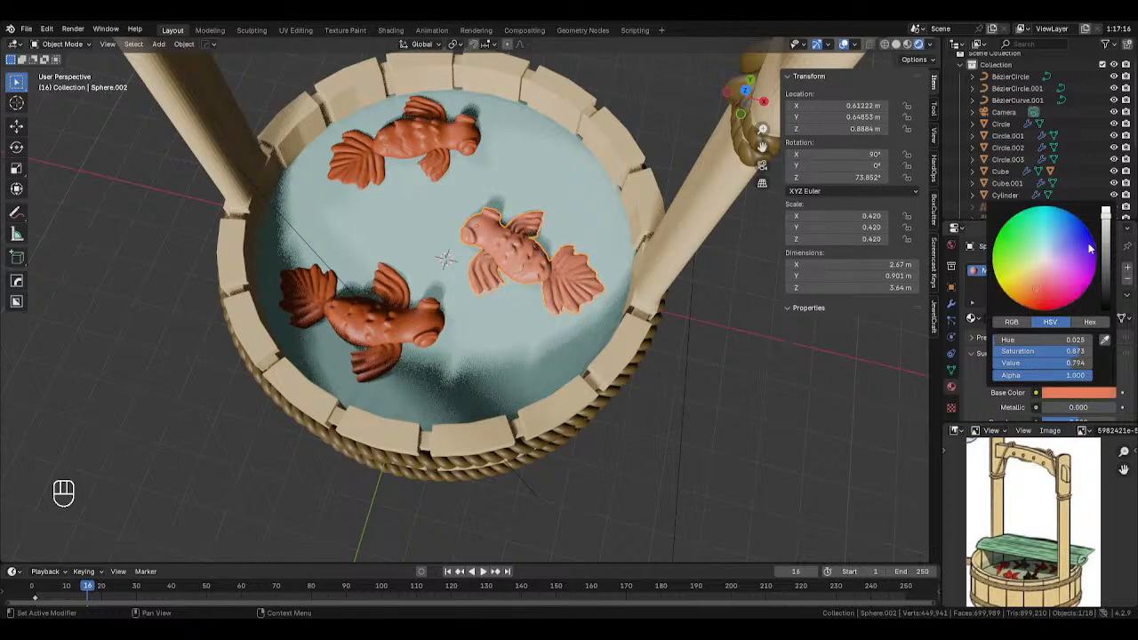
Select the water object and switch the viewport to solid shading.
middle_drag(807, 310, 523, 296)
key(KP_7)
click(524, 296)
key(Tab)
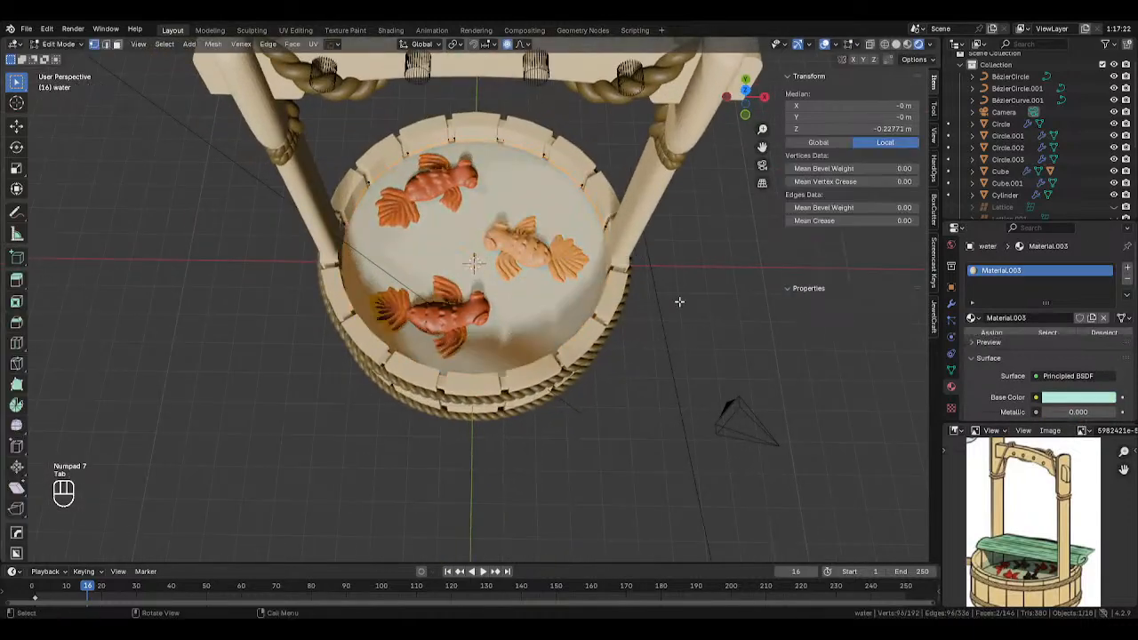
key(Tab)
click(534, 301)
key(z)
click(708, 297)
scroll(624, 302, up, 3)
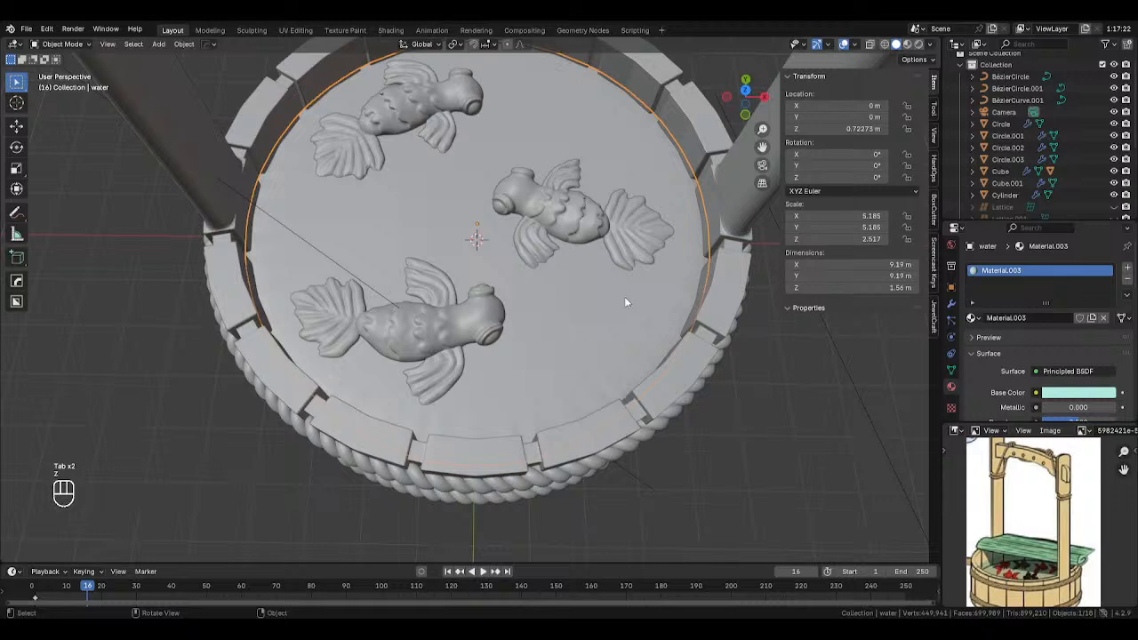
Apply the water's Subdivision modifier and view the well from above.
click(952, 303)
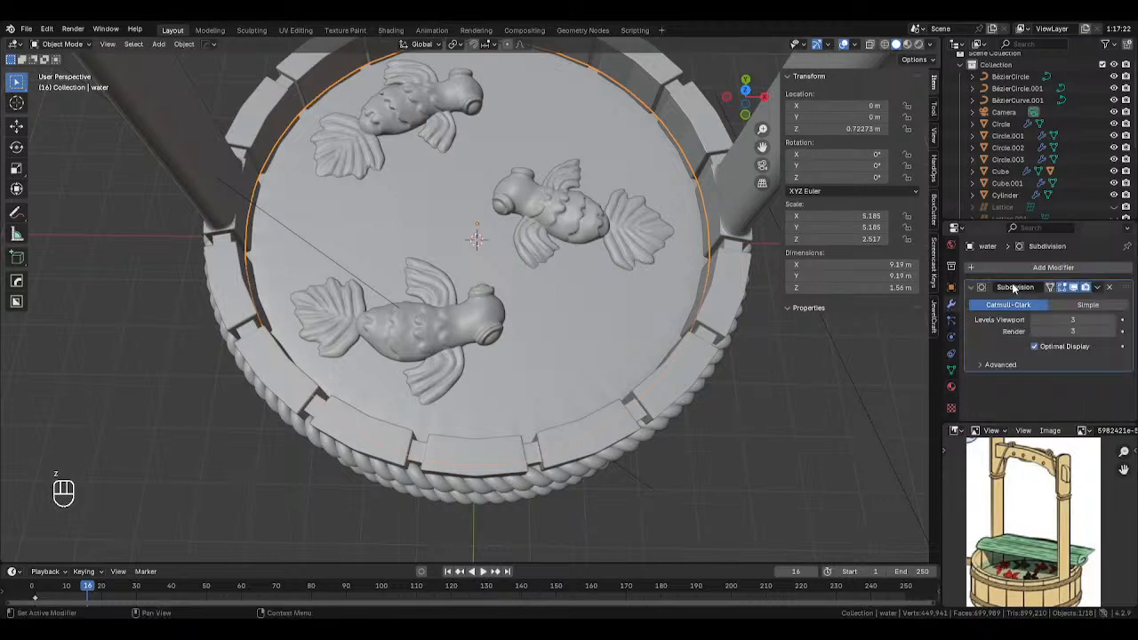
click(1098, 287)
click(1085, 300)
key(KP_7)
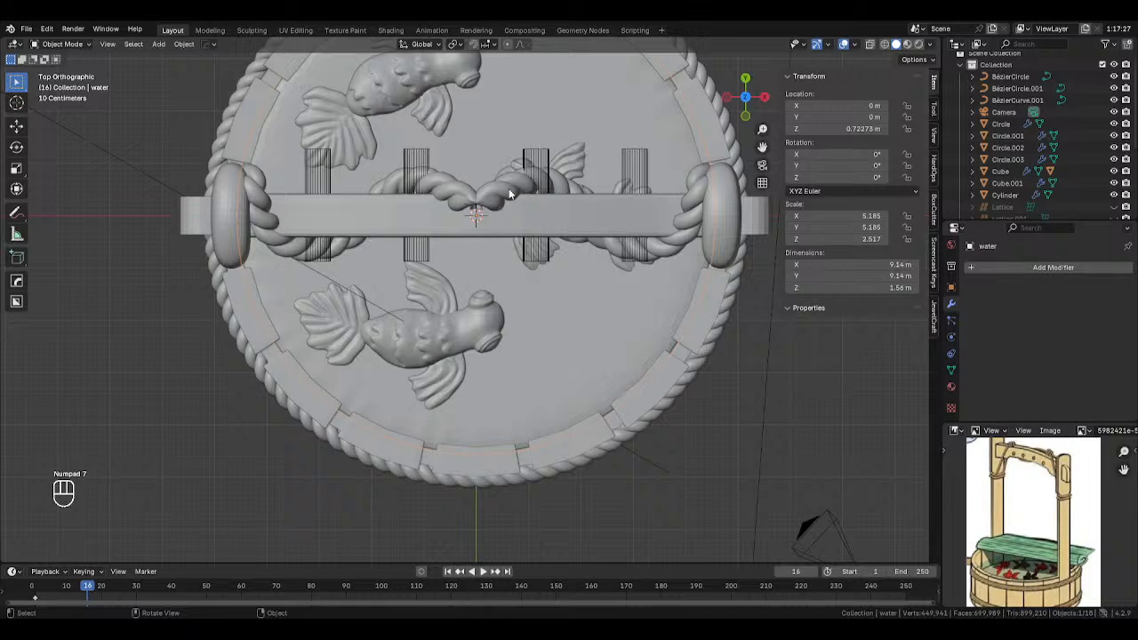
Enter Sculpt Mode on the water with the Blob brush and X and Y symmetry.
key(Tab)
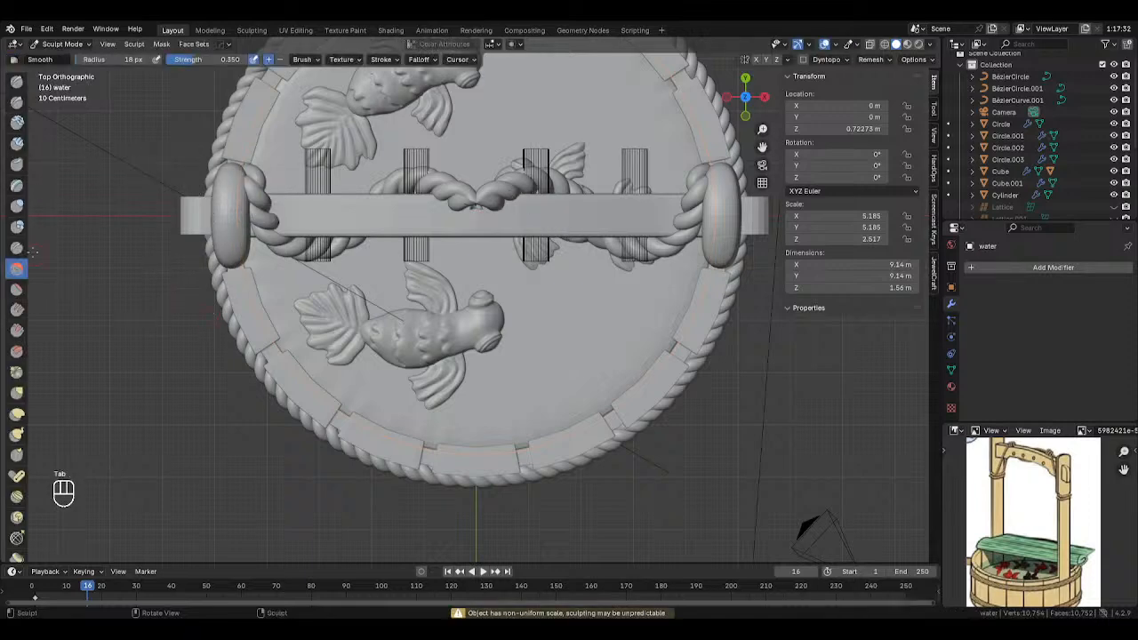
click(17, 226)
click(755, 60)
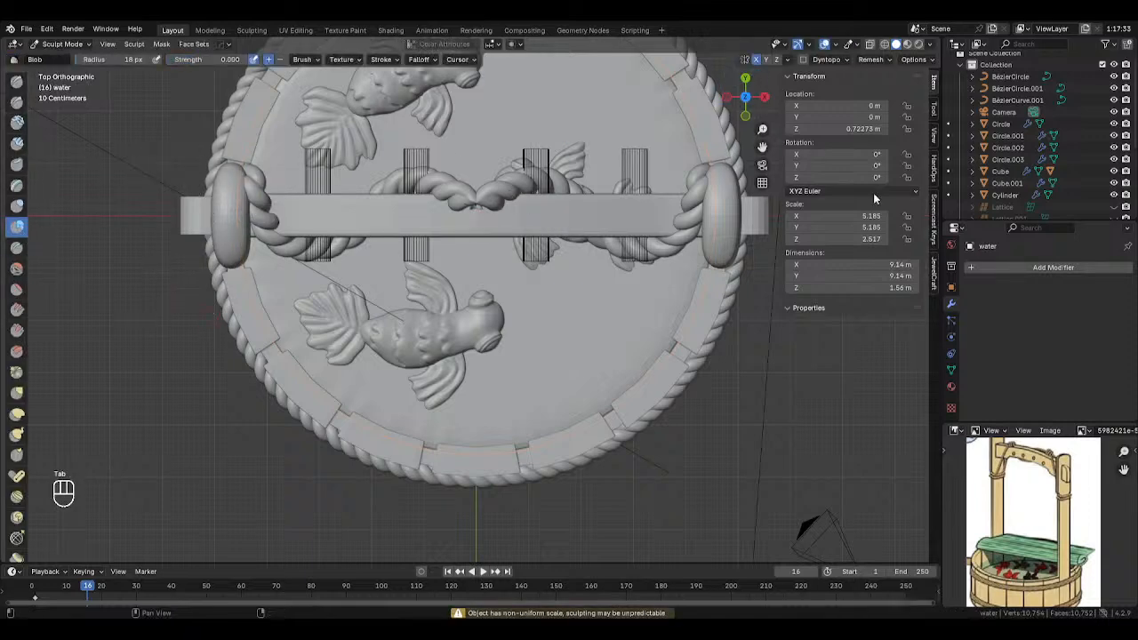
Enable Dyntopo for the water sculpt with a constant detail resolution of 25.
scroll(949, 267, up, 4)
click(951, 247)
scroll(1000, 308, down, 3)
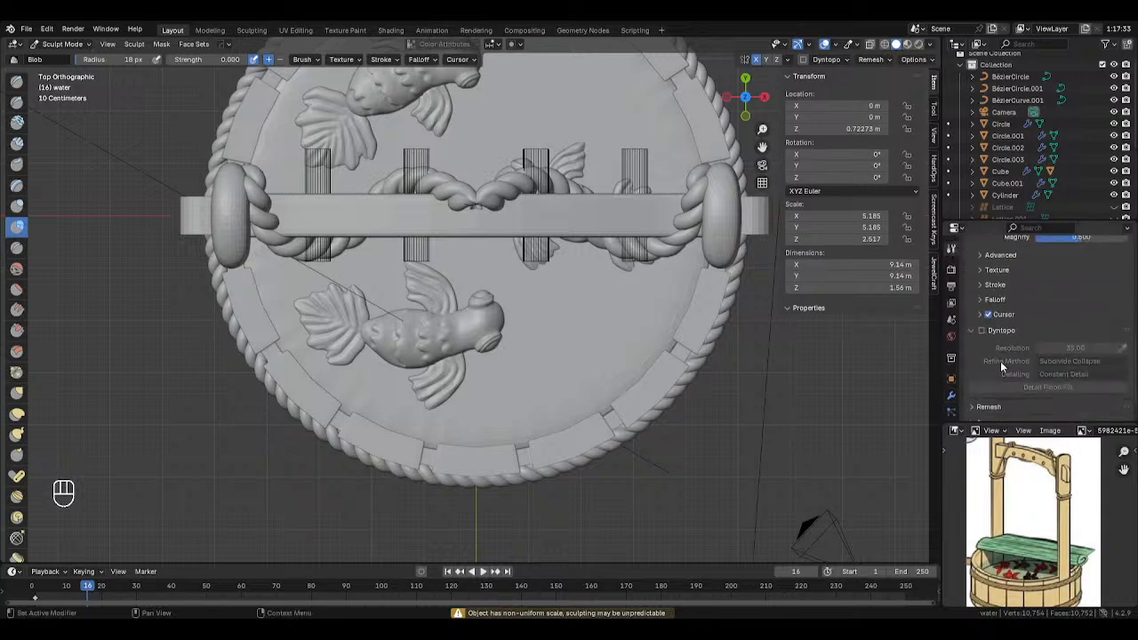
click(983, 330)
click(970, 330)
click(1102, 360)
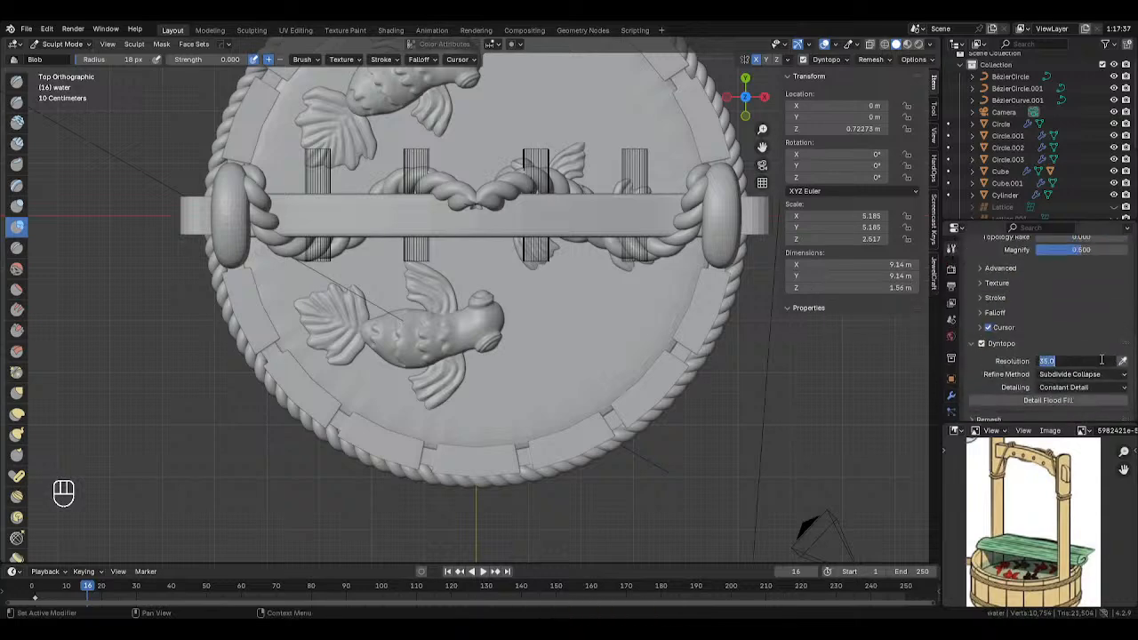
text(25)
key(Return)
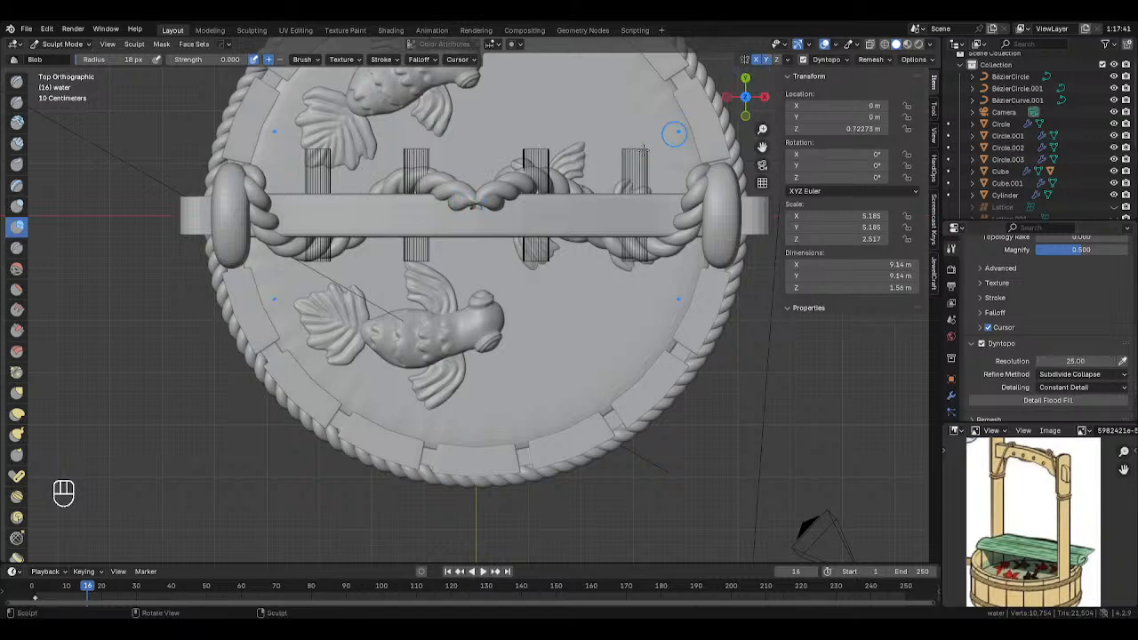
Enlarge the Blob brush radius to 279 px, try it on the water surface, and undo the stroke.
key(f)
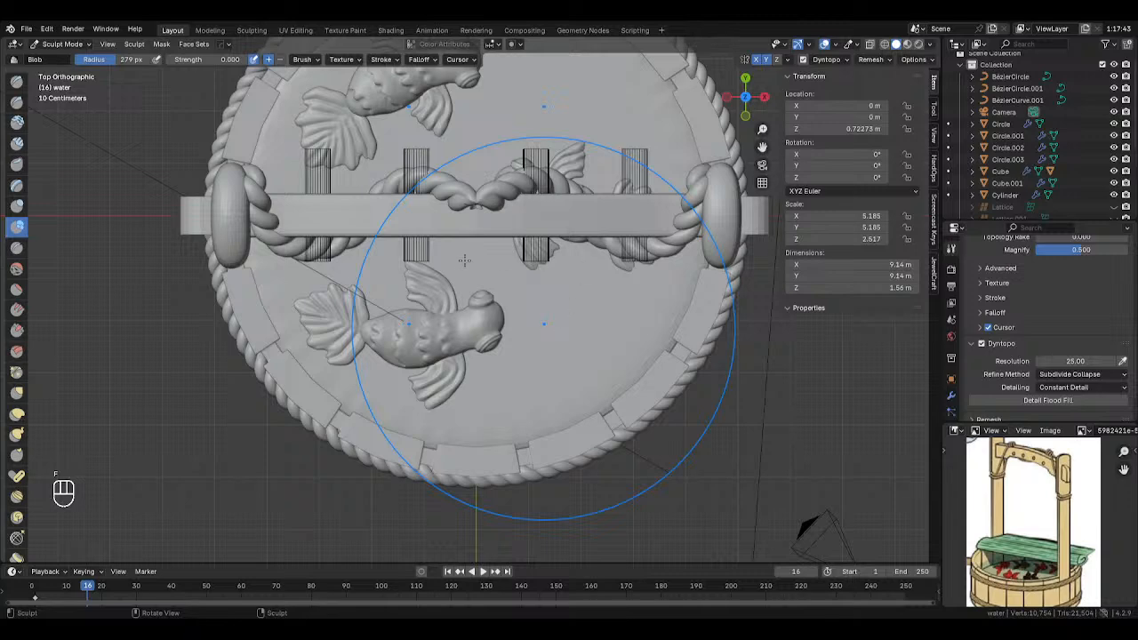
click(464, 260)
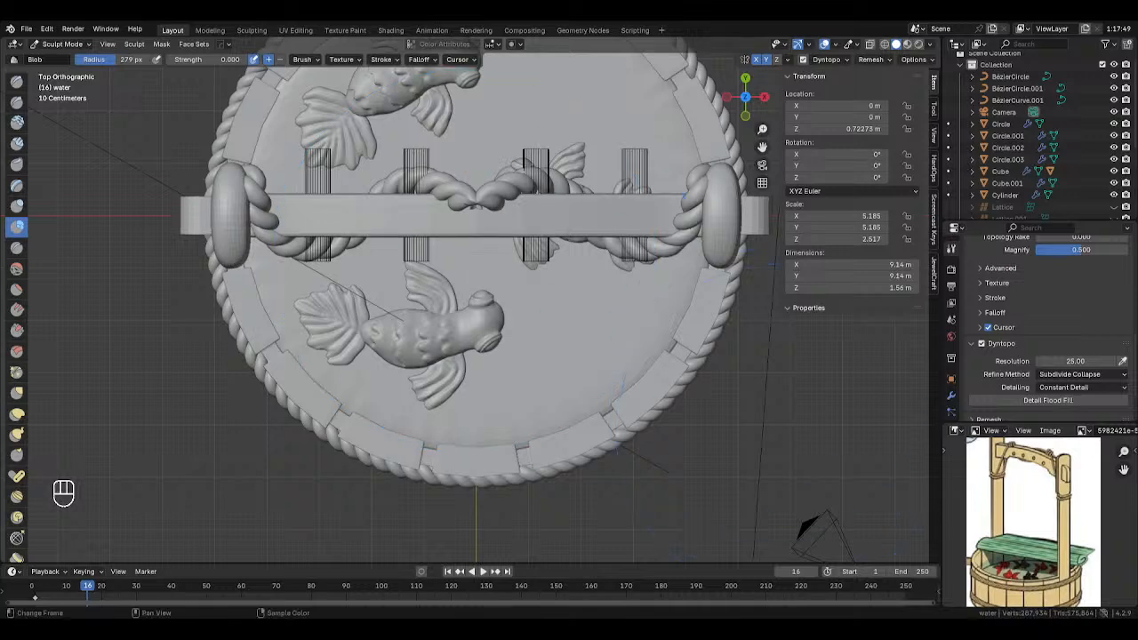
key(ctrl+z)
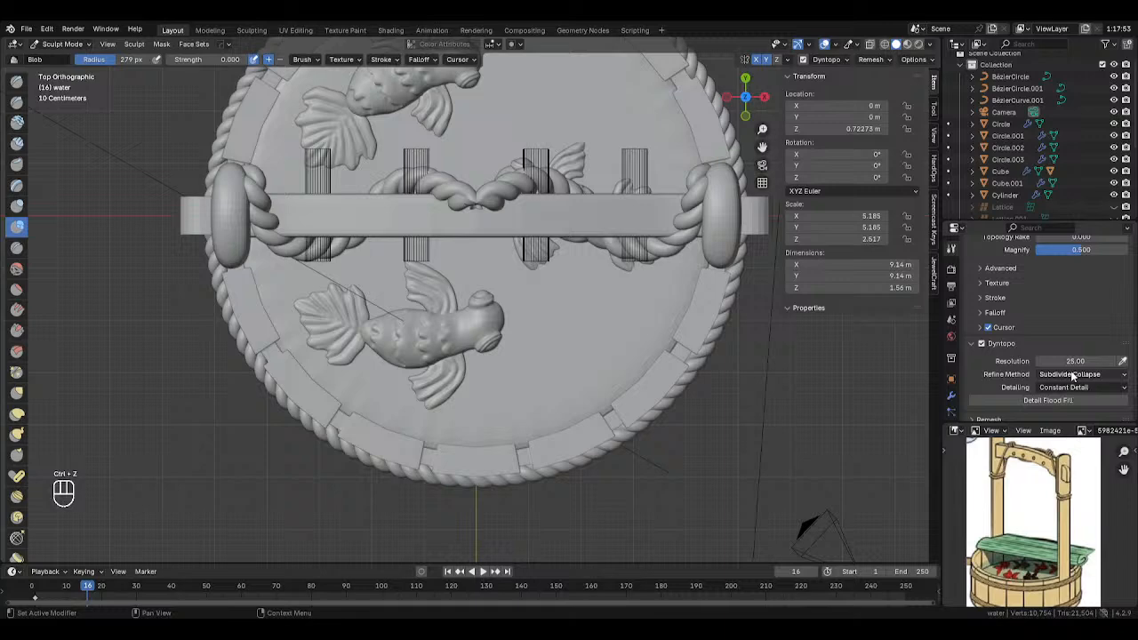
Set the Dyntopo resolution to 15, try a stroke across the water, and undo it.
click(1071, 360)
text(15)
key(Return)
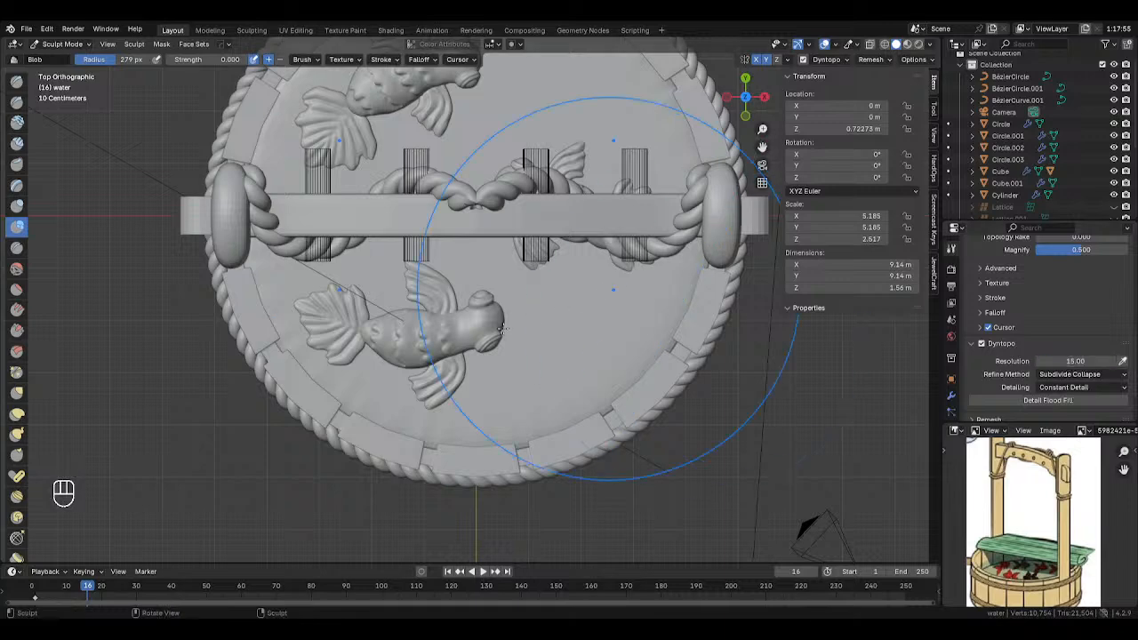
drag(503, 329, 558, 323)
key(ctrl+z)
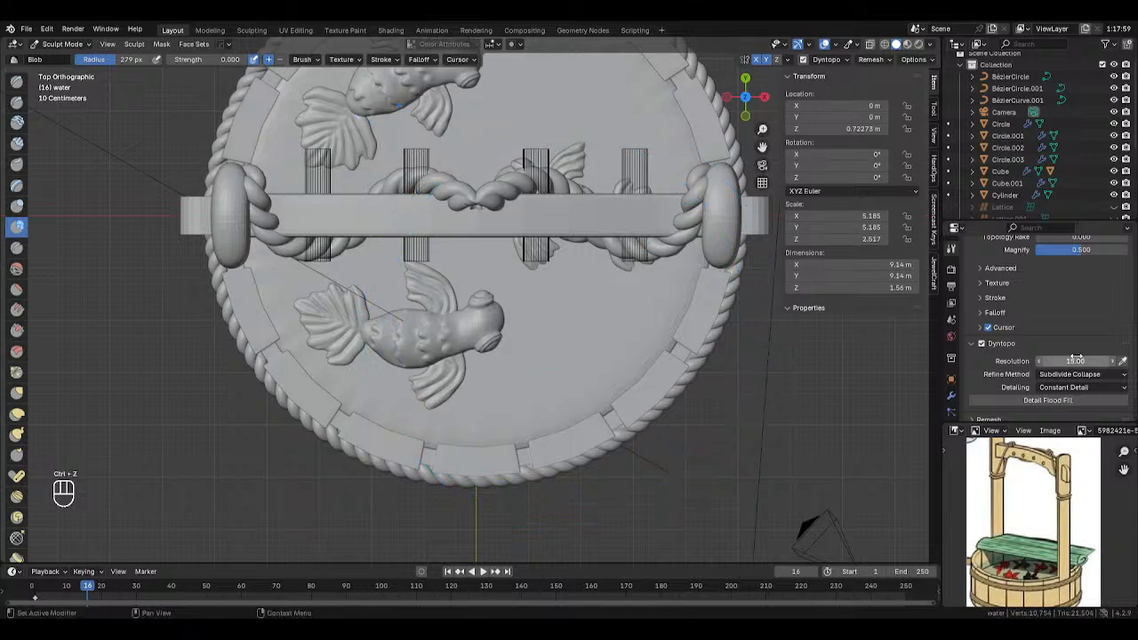
Set the Dyntopo resolution to 10.
click(1076, 361)
text(1)
key(Return)
Apply the water's rotation and scale in Object Mode and return to Sculpt Mode.
key(Tab)
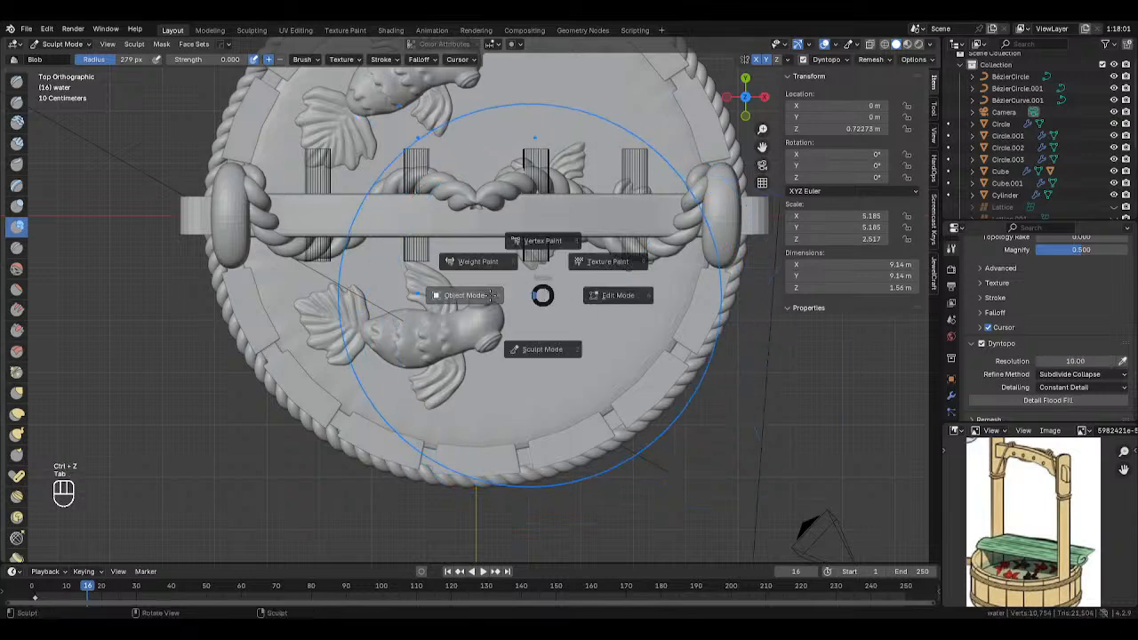
key(ctrl+a)
click(572, 325)
key(Tab)
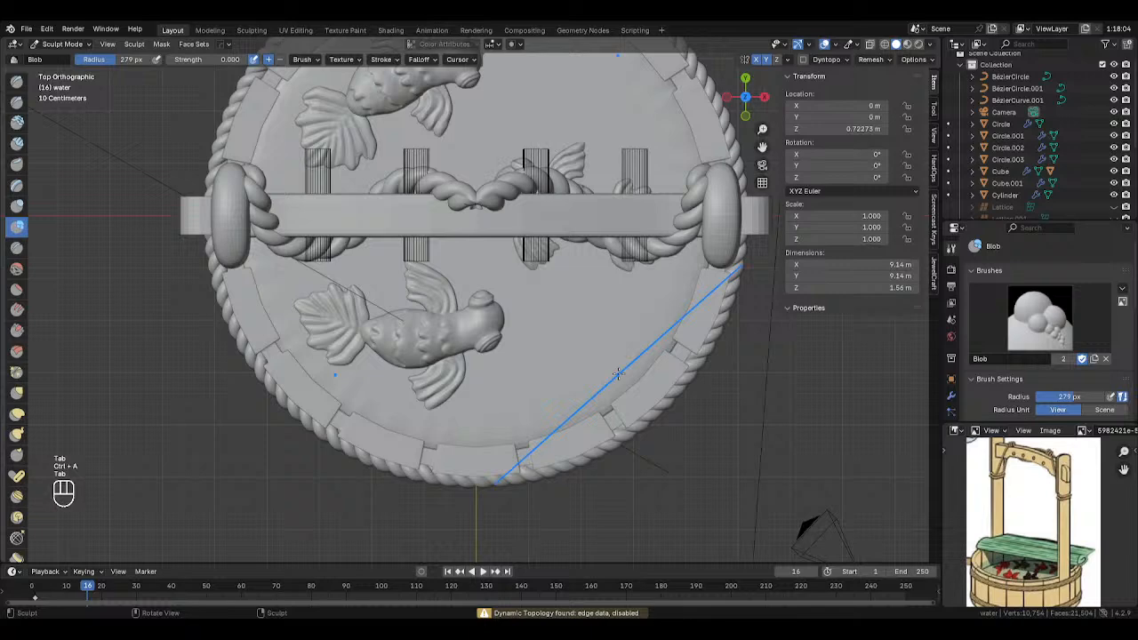
key(Tab)
key(ctrl+a)
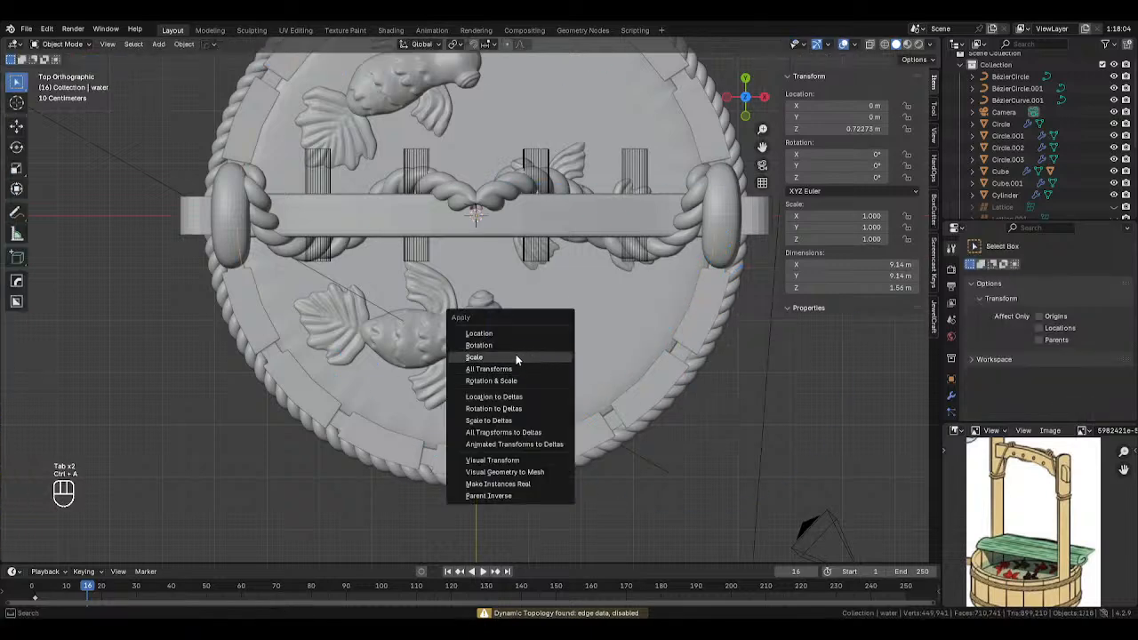
click(516, 382)
key(Tab)
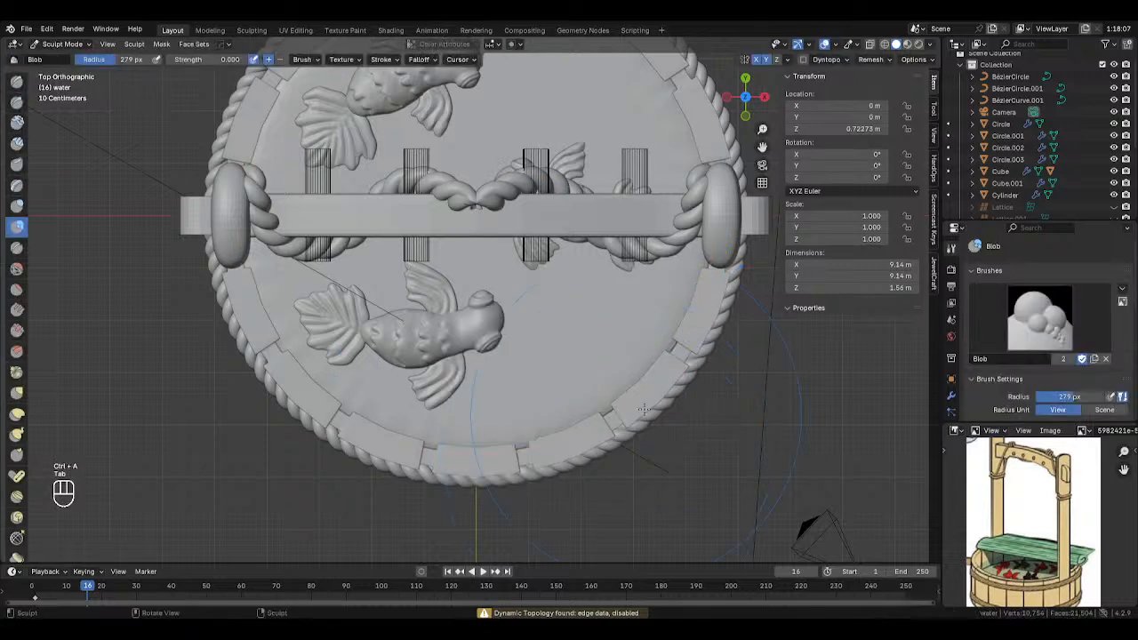
Re-enable Dyntopo, brush over the water with the Blob brush to refine its mesh, and return to Object Mode.
scroll(1019, 377, down, 5)
scroll(1019, 377, down, 3)
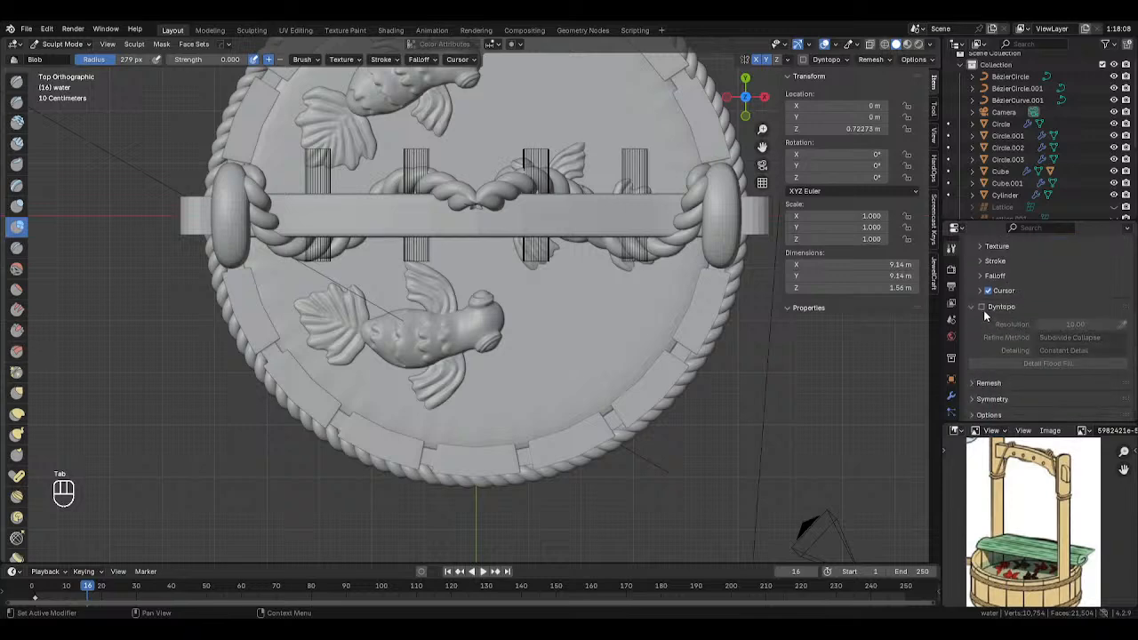
click(981, 317)
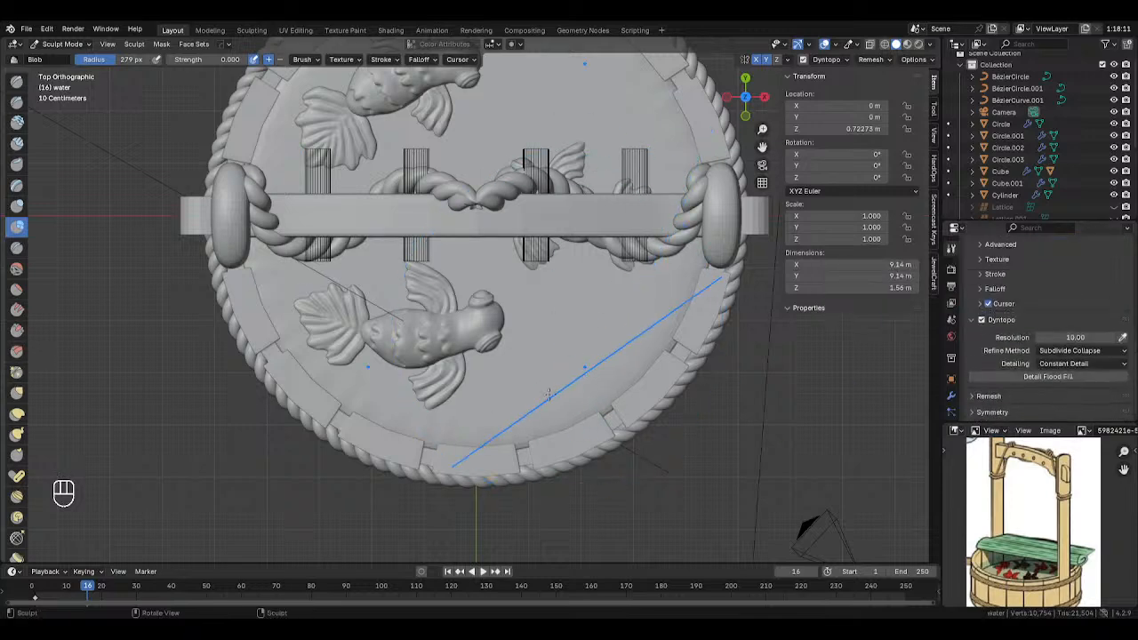
click(585, 370)
mouse_move(556, 421)
mouse_down()
mouse_move(622, 366)
mouse_move(652, 205)
mouse_move(647, 153)
mouse_move(698, 248)
mouse_up()
key(Tab)
click(564, 310)
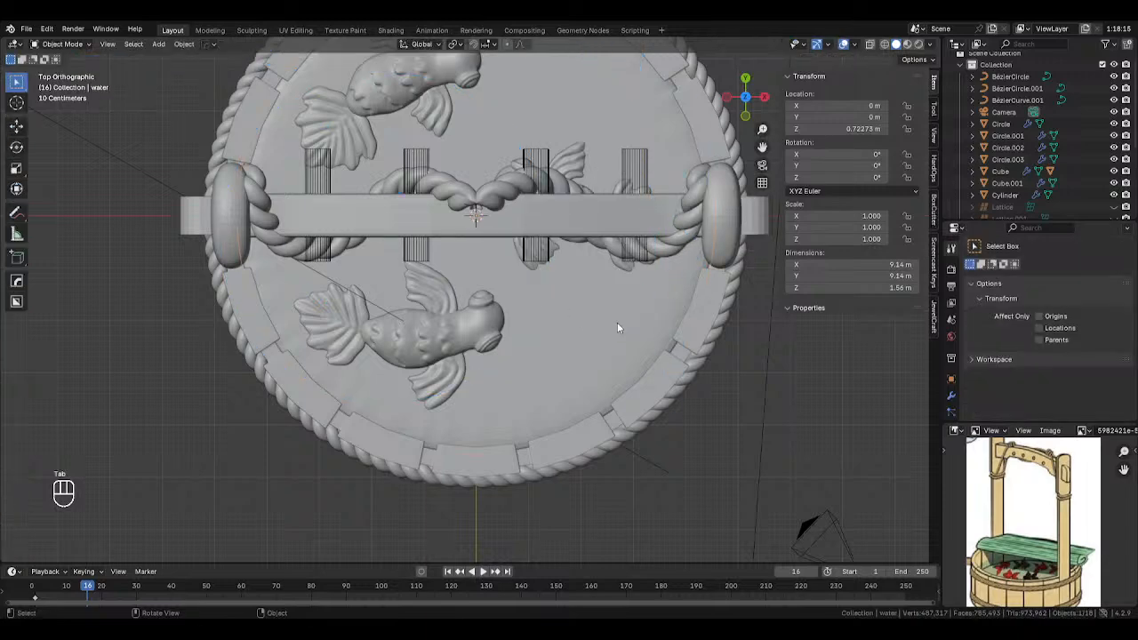
Sculpt the water again with Dyntopo enabled, refining the surface around the fish, and return to Object Mode.
middle_drag(617, 324, 613, 249)
key(Tab)
click(608, 434)
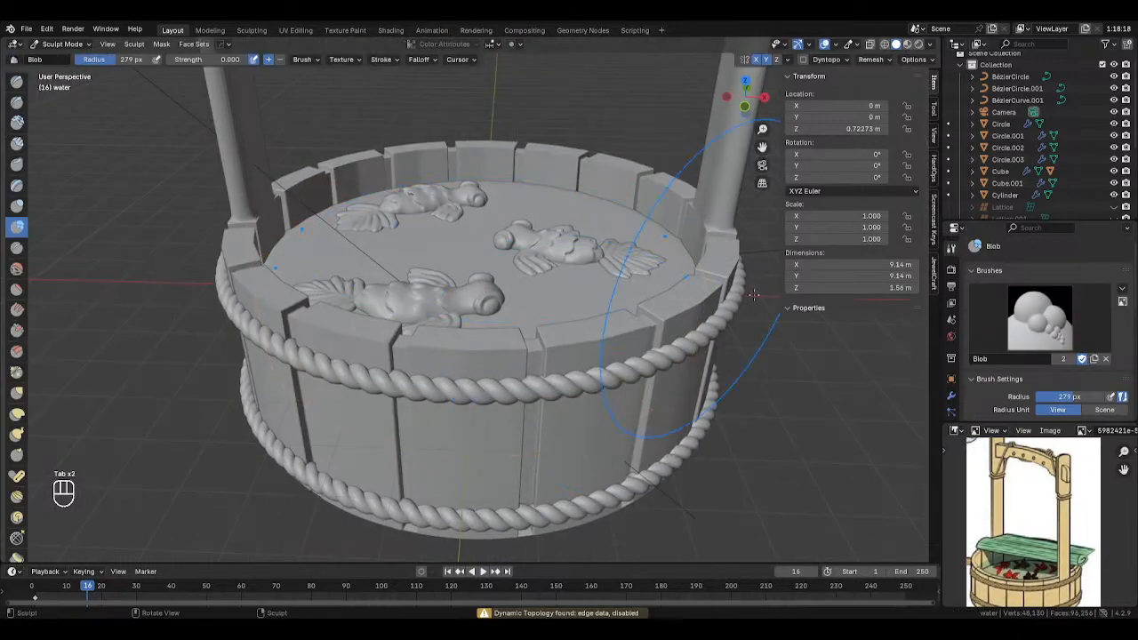
scroll(990, 378, down, 4)
click(981, 378)
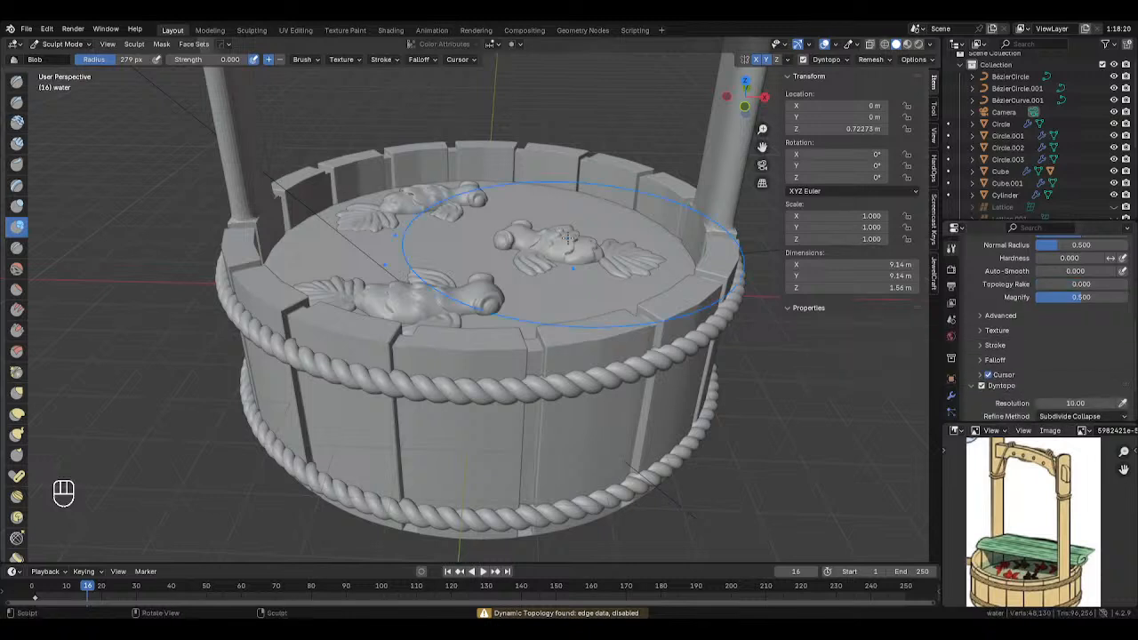
drag(594, 215, 665, 247)
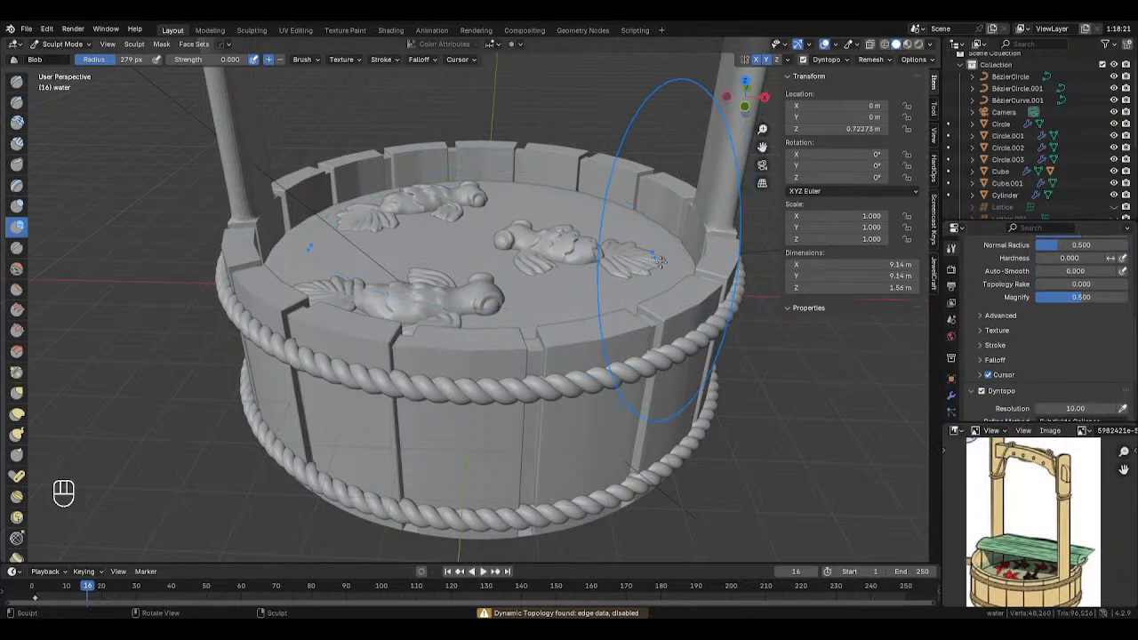
drag(462, 322, 431, 308)
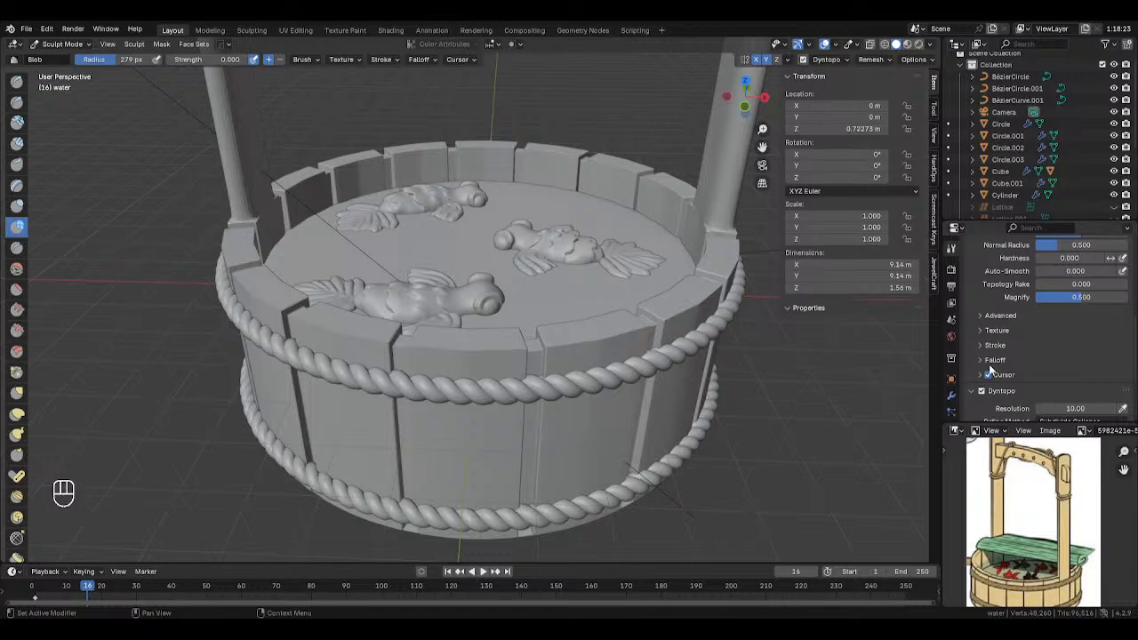
key(Tab)
click(559, 325)
Smooth the water surface from above in Sculpt Mode using the Smooth brush with a 205 px radius.
key(KP_7)
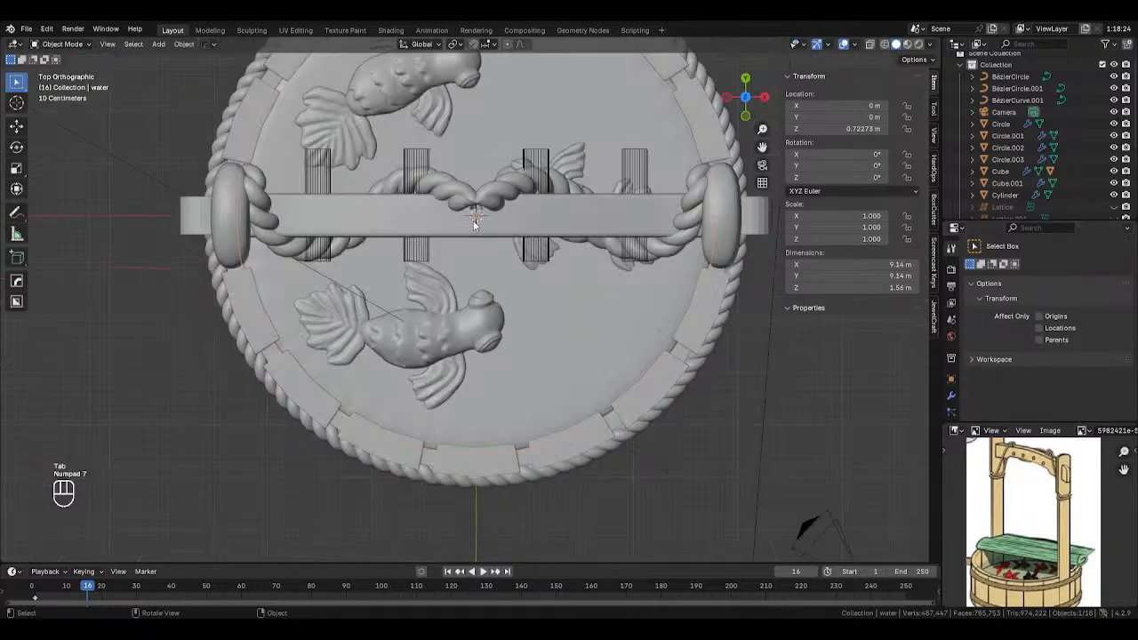
key(Tab)
click(405, 447)
click(17, 267)
scroll(1023, 338, down, 4)
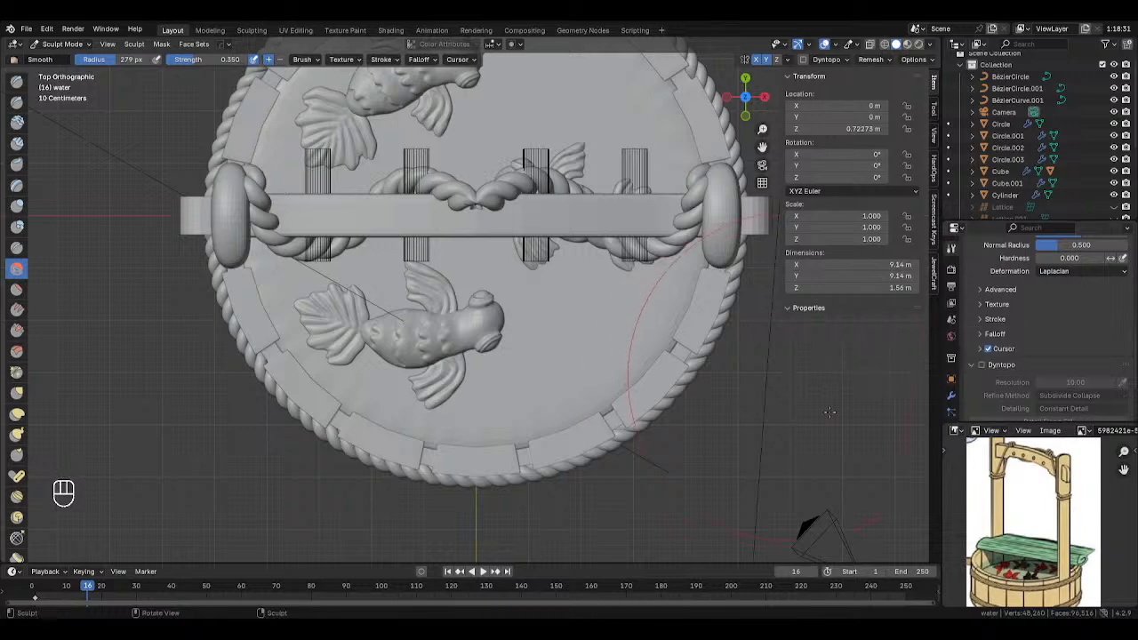
key(f)
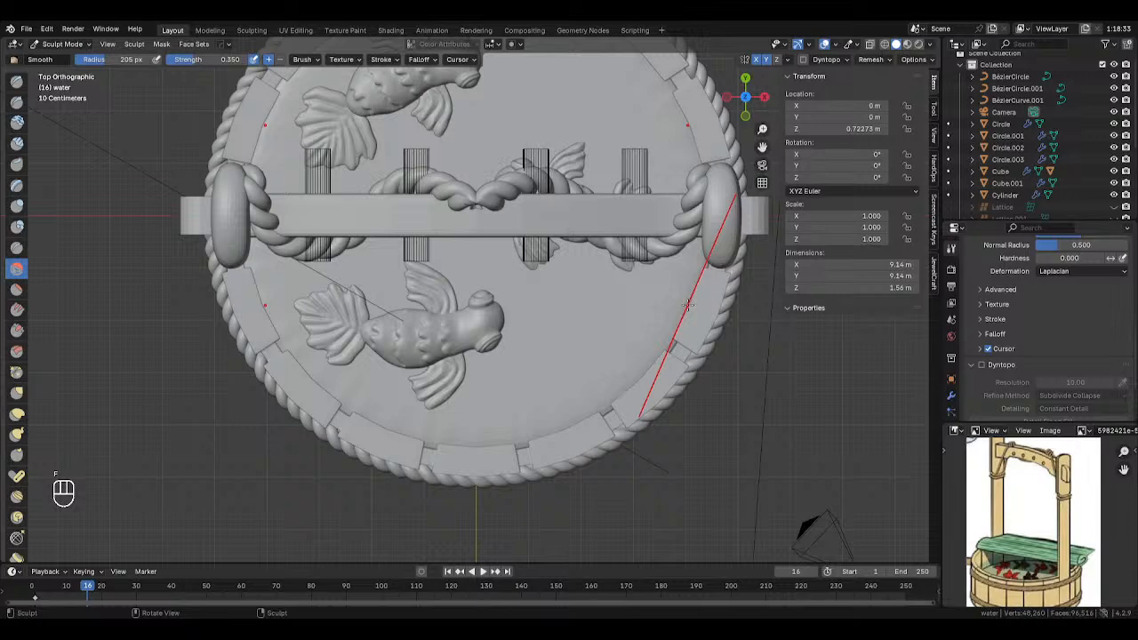
click(616, 372)
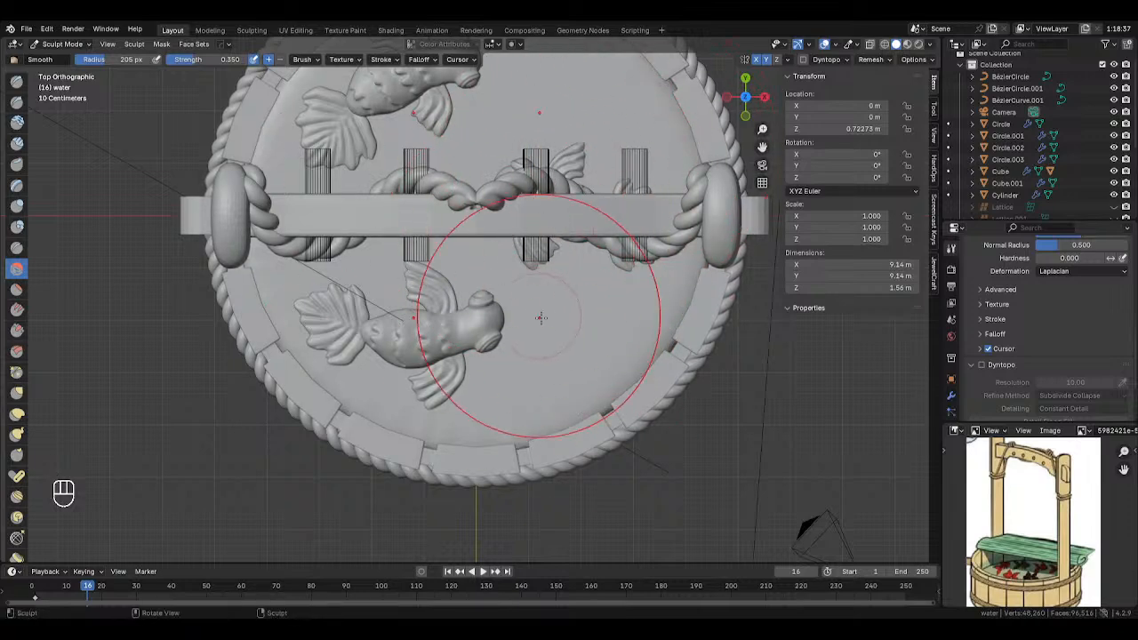
shift+middle_drag(589, 323, 604, 409)
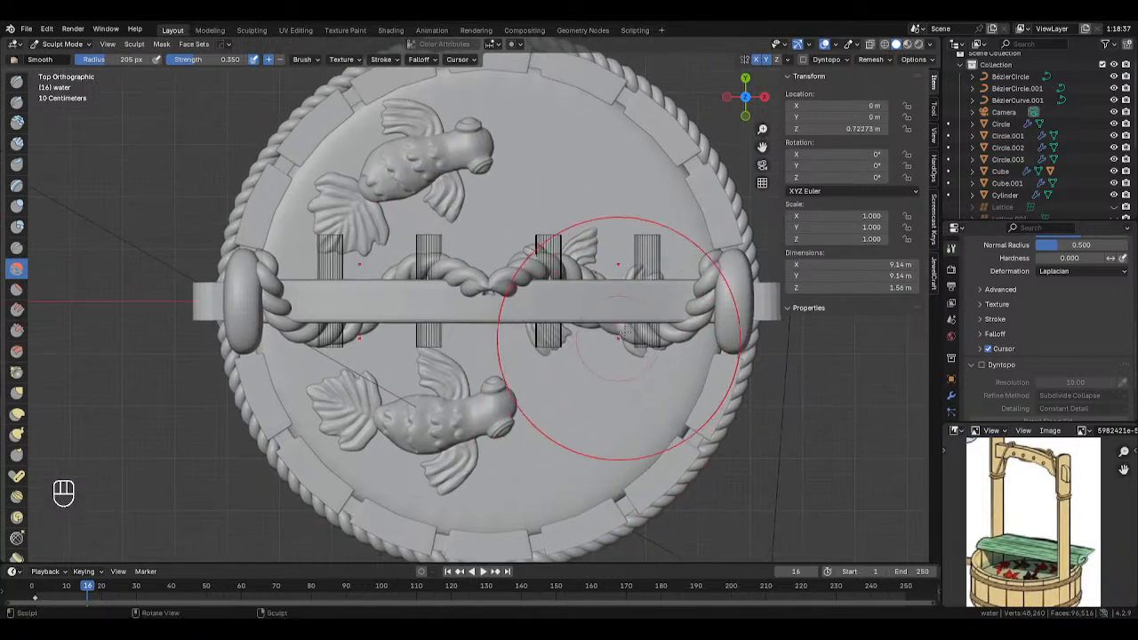
Scale the water up to 1.048 so its edge reaches under the well's planks.
key(Tab)
key(s)
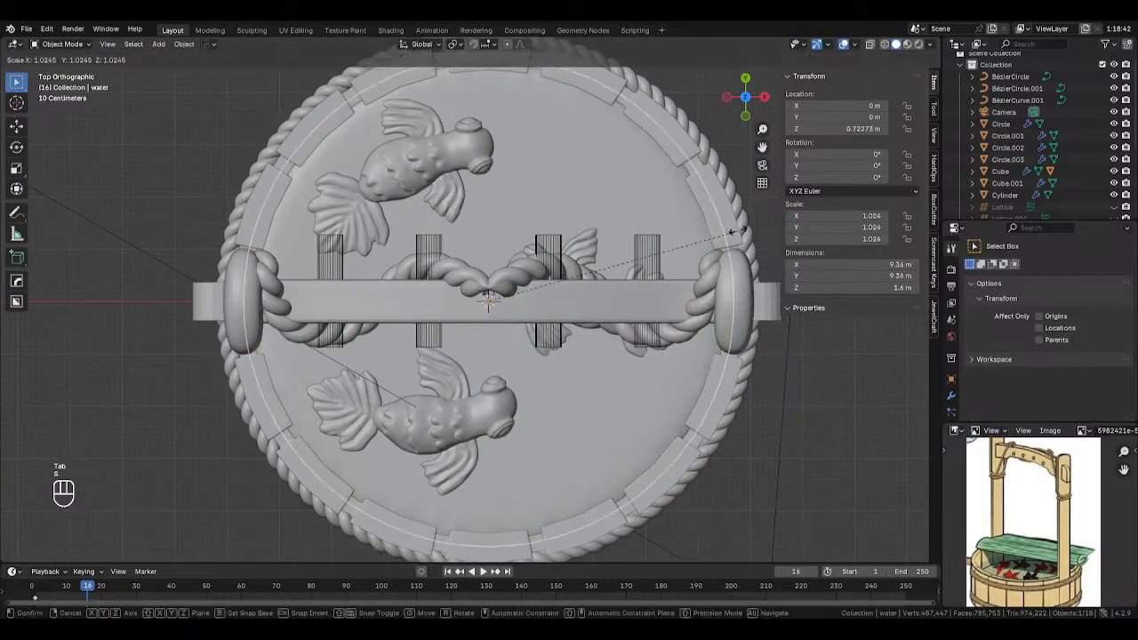
click(740, 230)
middle_drag(740, 280, 650, 271)
key(Tab)
key(Tab)
Lower the water along the Z axis to a height of 0.70483 m.
middle_drag(529, 347, 695, 267)
key(g)
key(z)
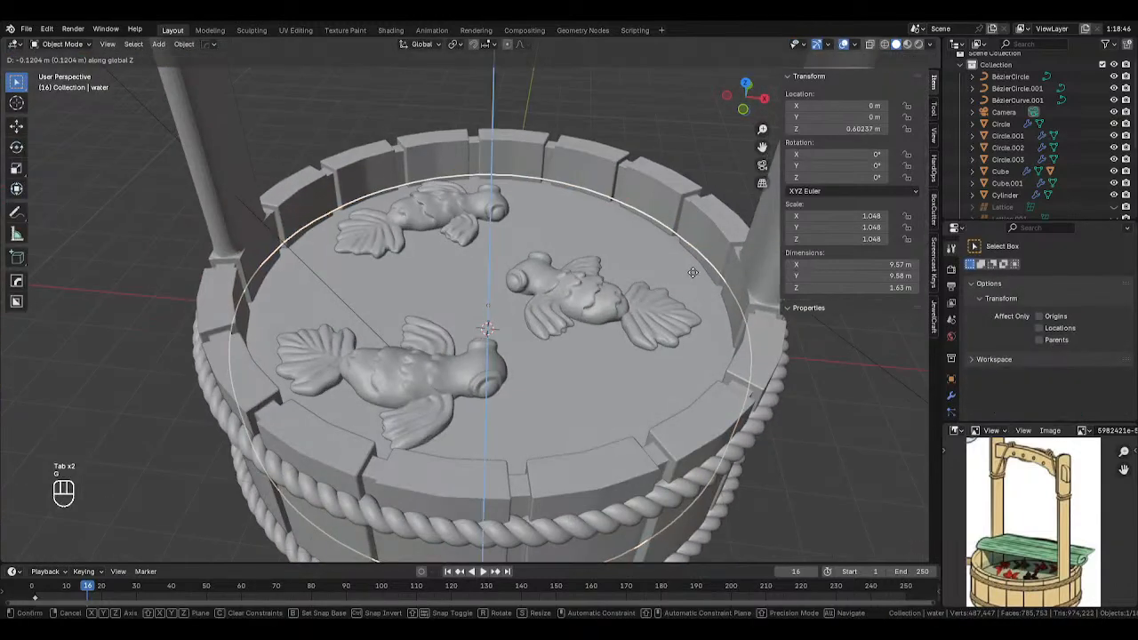
click(689, 268)
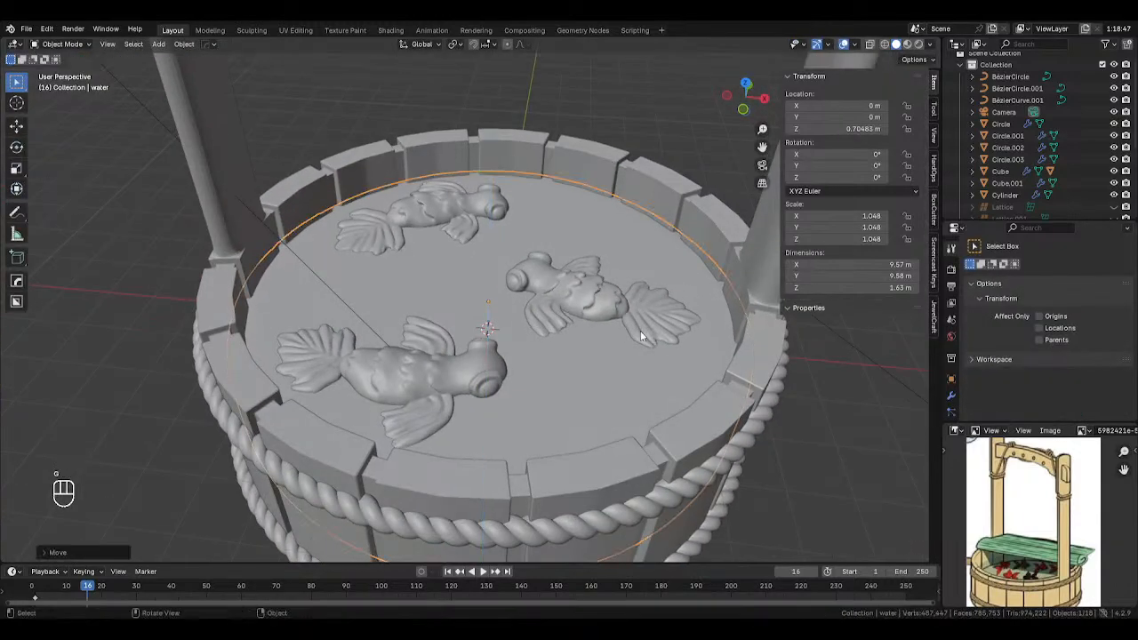
Return the water to Sculpt Mode in the top orthographic view with the Draw brush at a 57 px radius.
key(KP_7)
key(Tab)
click(600, 517)
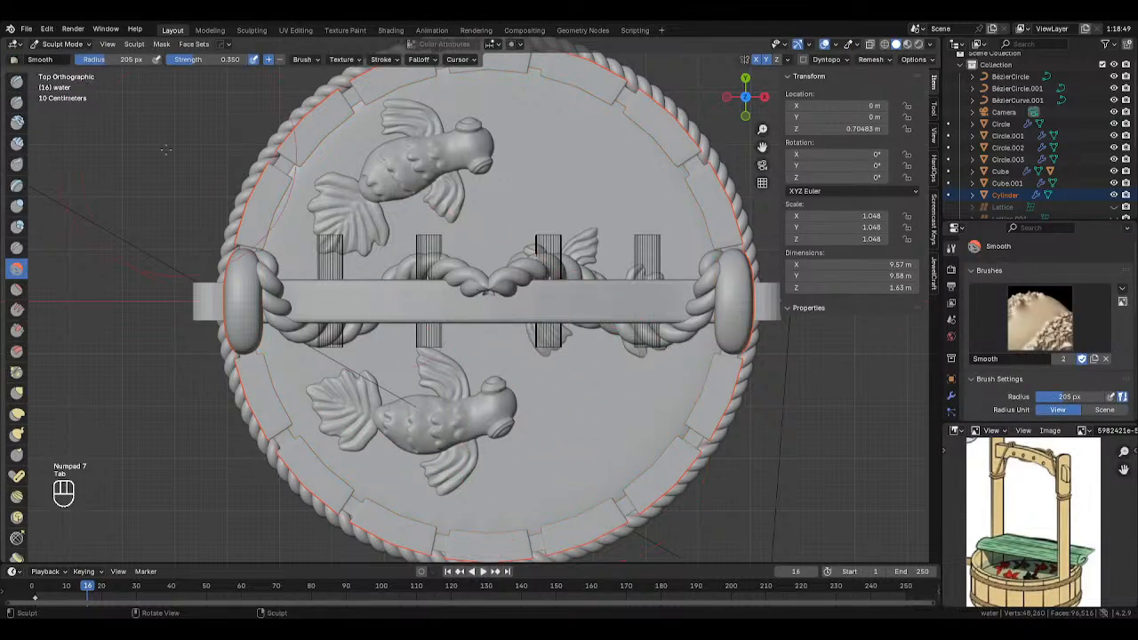
click(16, 81)
key(f)
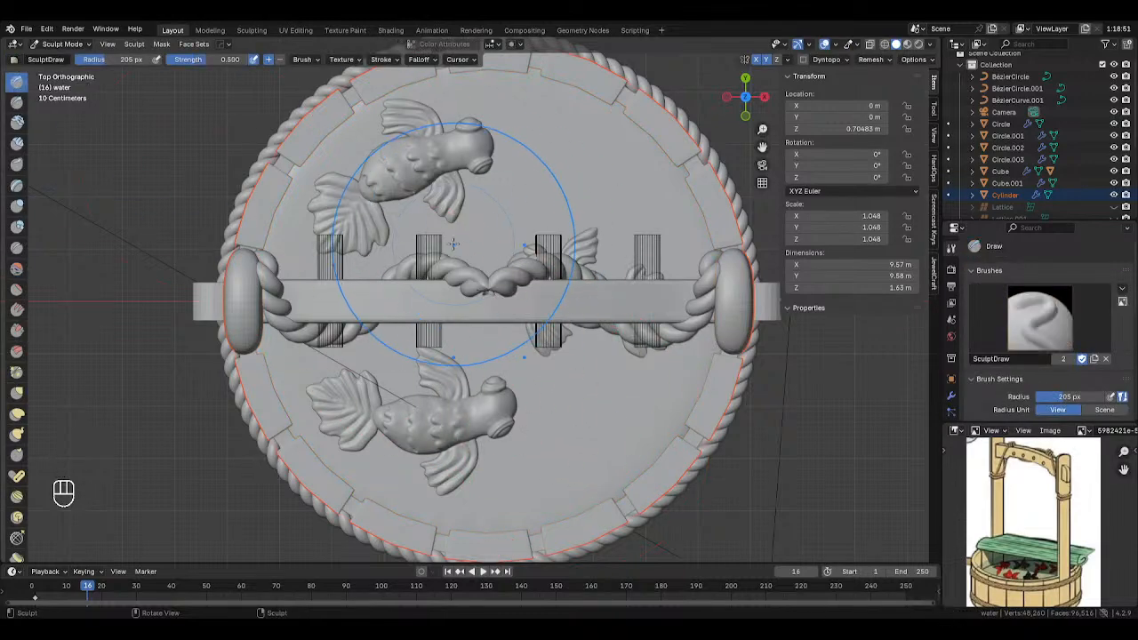
click(475, 258)
key(Tab)
click(397, 204)
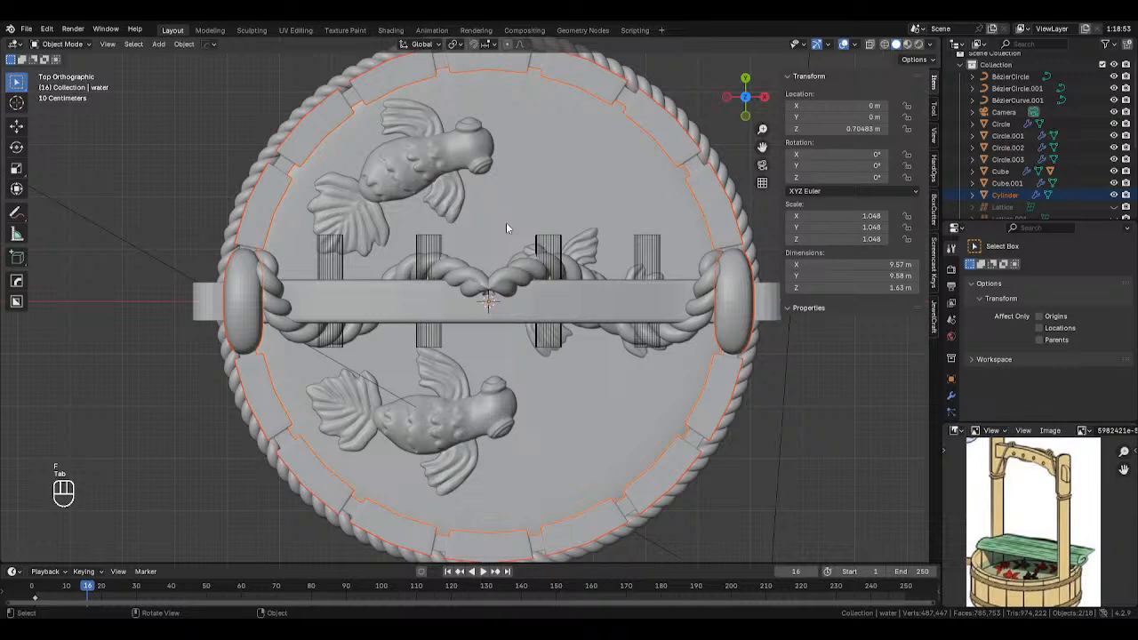
key(Tab)
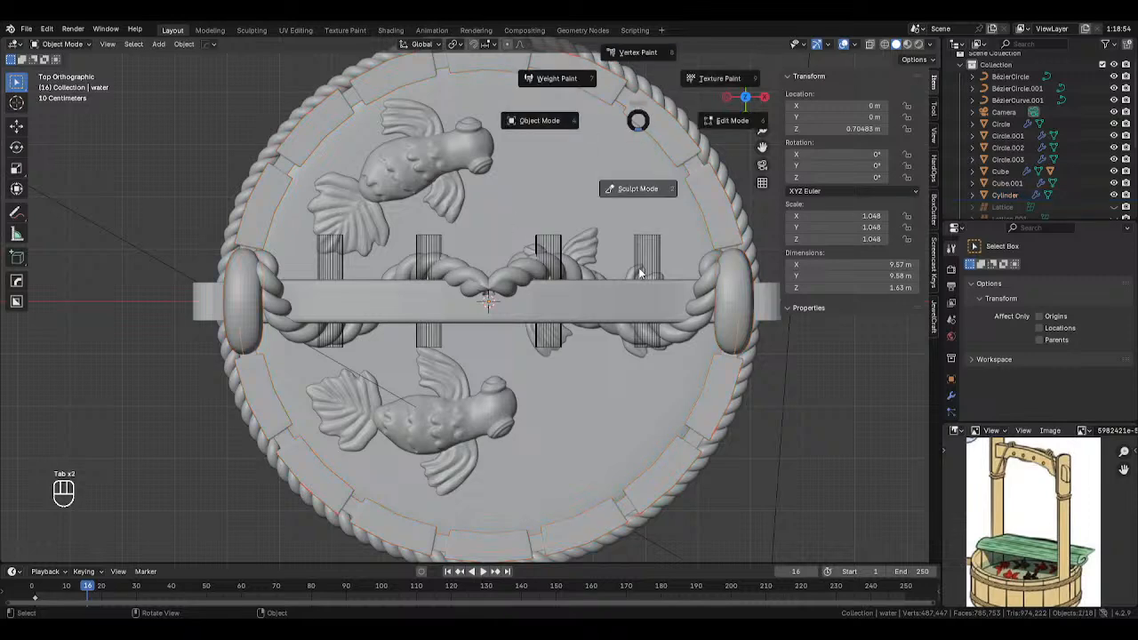
click(745, 82)
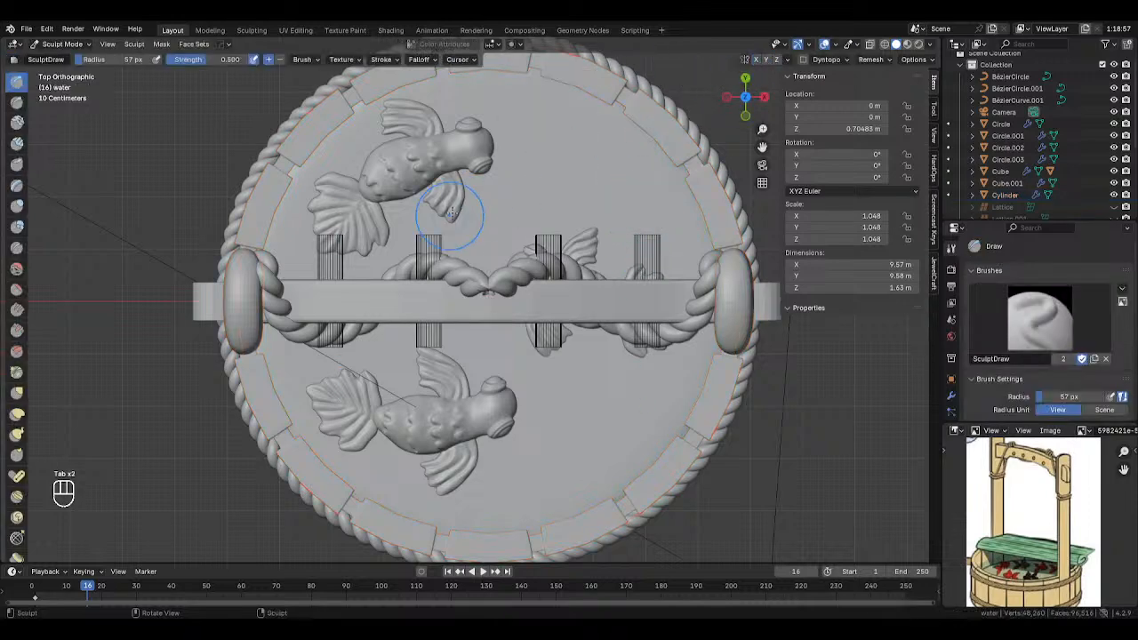
Try a Draw stroke on the water beside the upper fish's head with the radius reduced to 36 px, and undo it.
key(f)
click(520, 129)
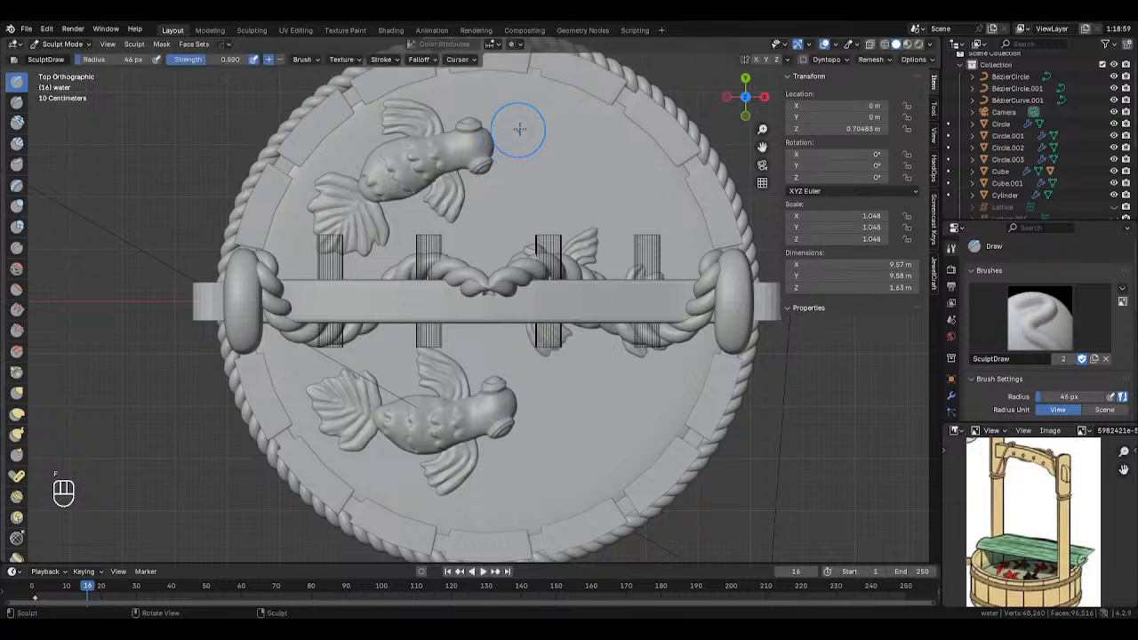
key(f)
click(505, 184)
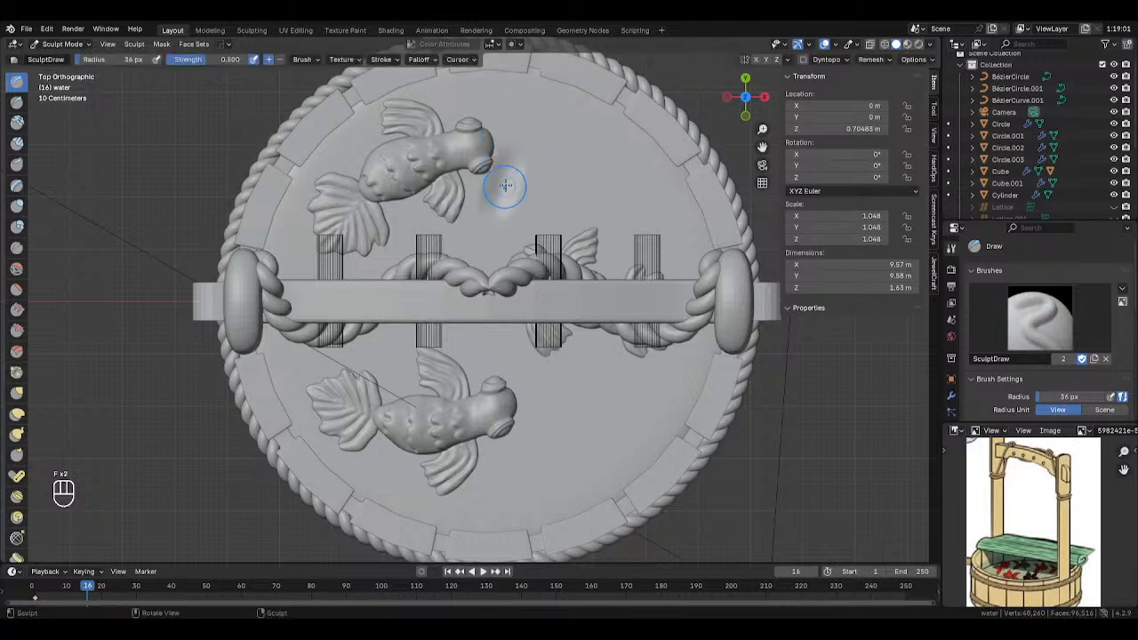
key(ctrl+z)
Set the Draw brush strength to 0.25.
click(196, 60)
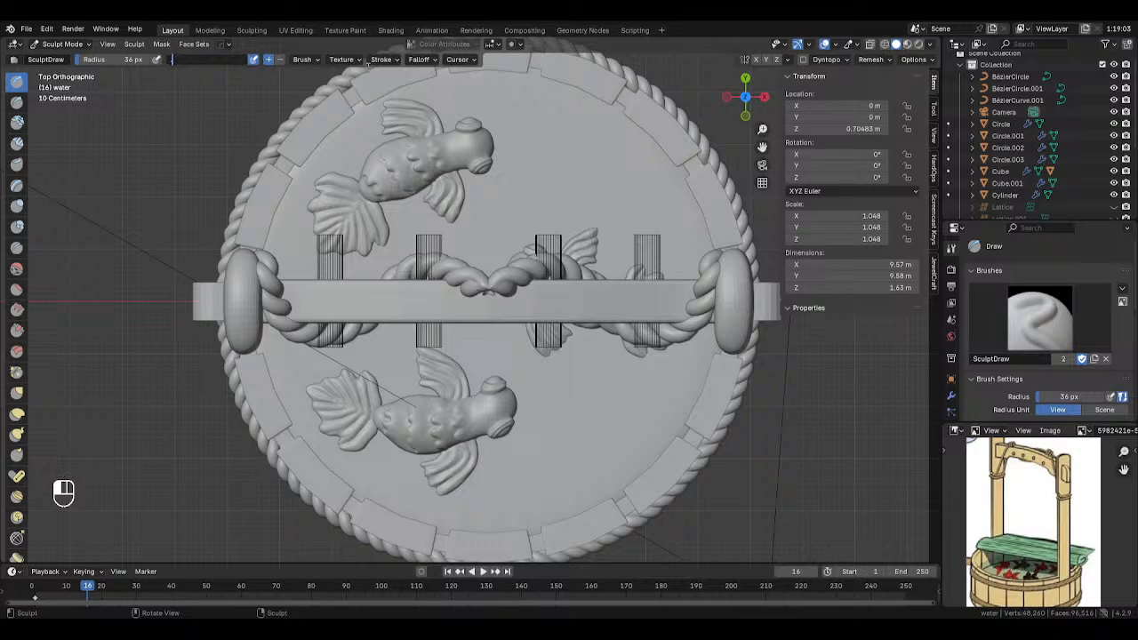
text(0.25)
key(Return)
Try thin Draw strokes beside the upper fish's head with a 20 px radius, and undo them.
key(f)
click(509, 165)
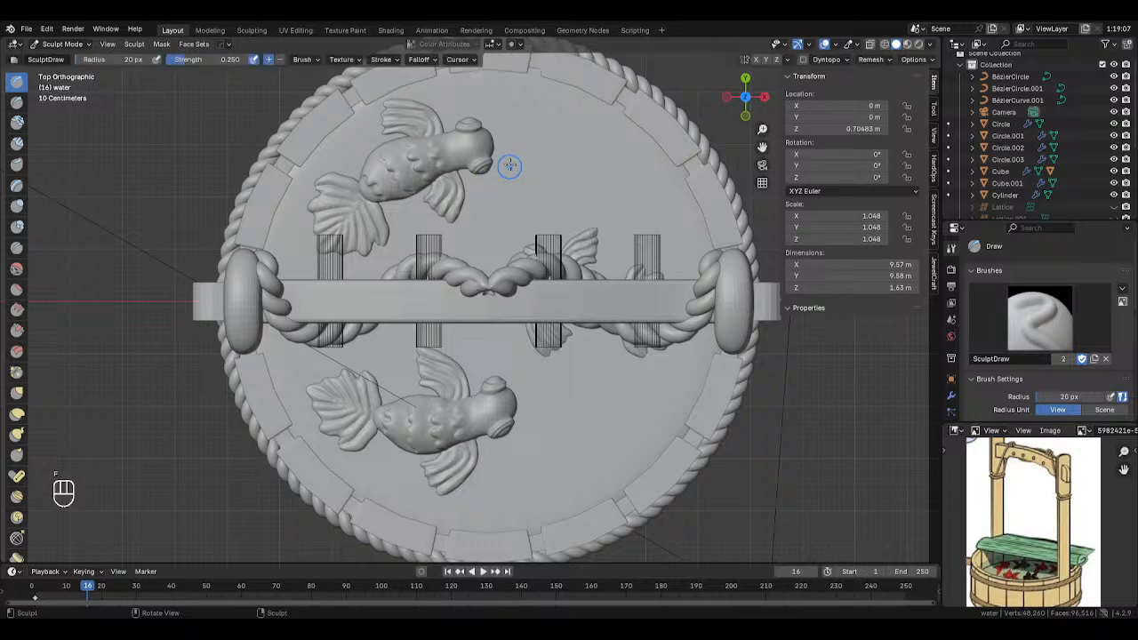
key(f)
click(511, 163)
drag(522, 160, 509, 190)
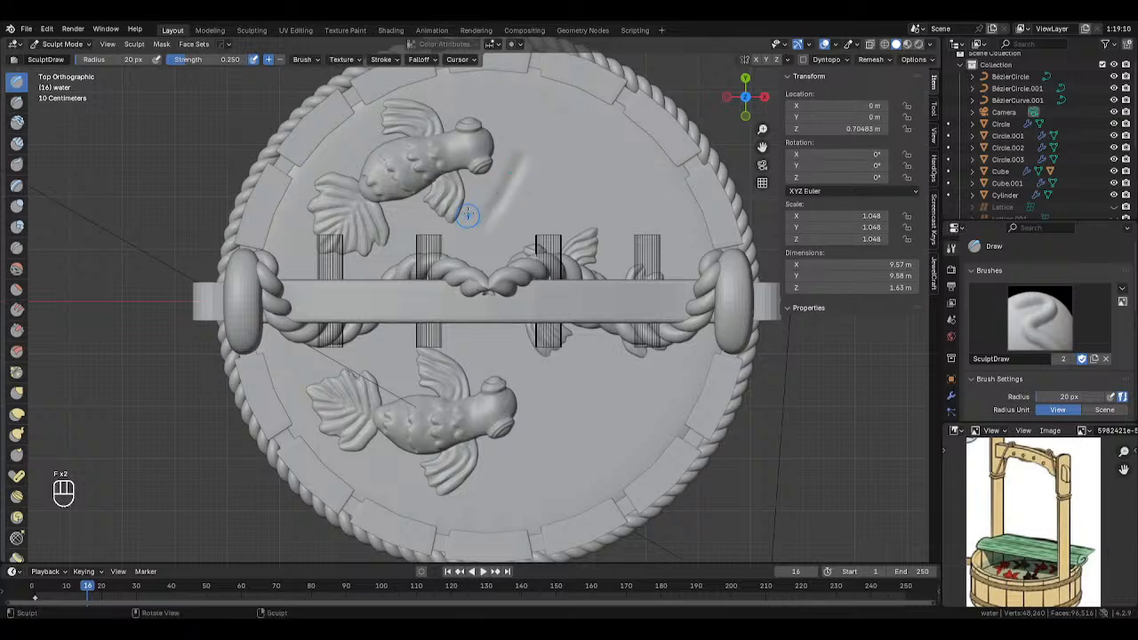
key(ctrl+z)
key(ctrl+z)
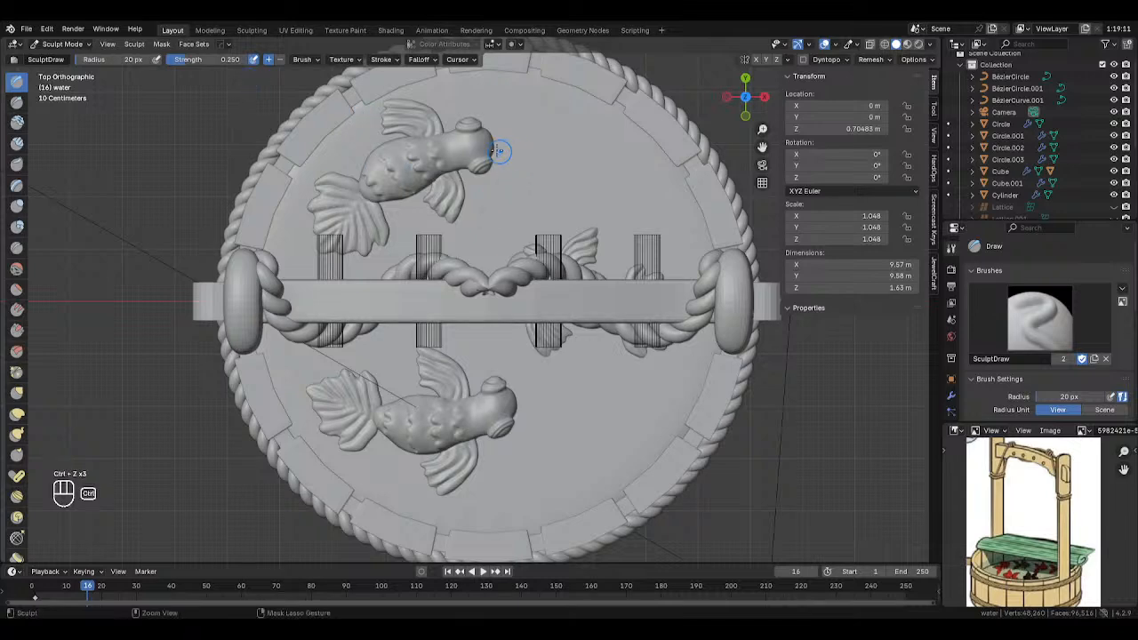
Recalculate the normals of the whole water mesh to the outside in Edit Mode and return to Sculpt Mode.
key(Tab)
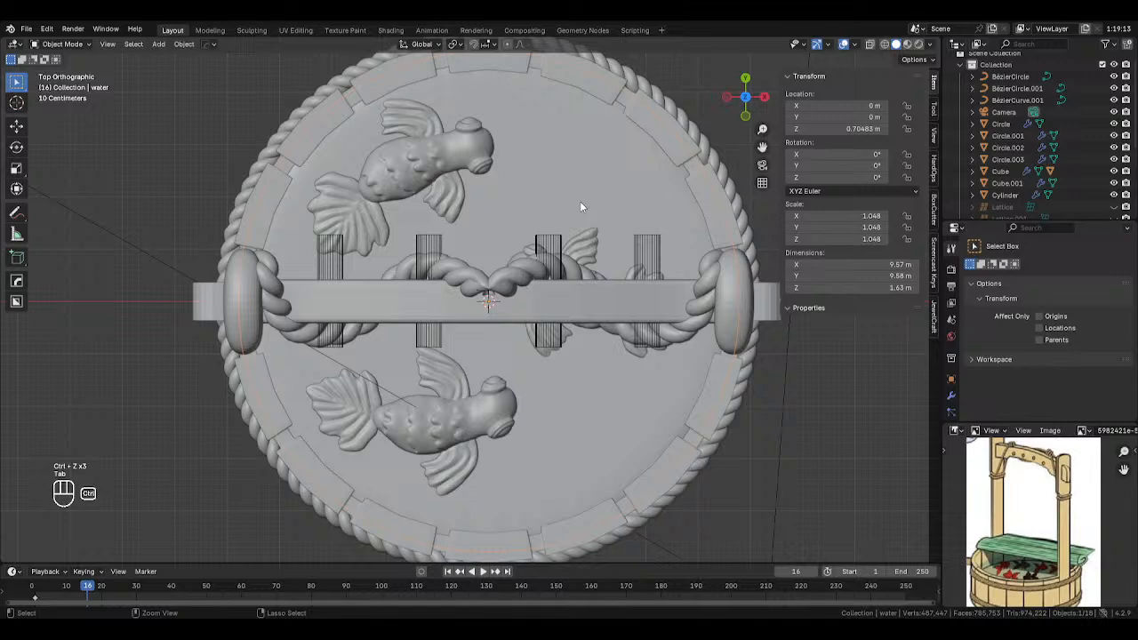
key(ctrl+a)
key(Tab)
key(Tab)
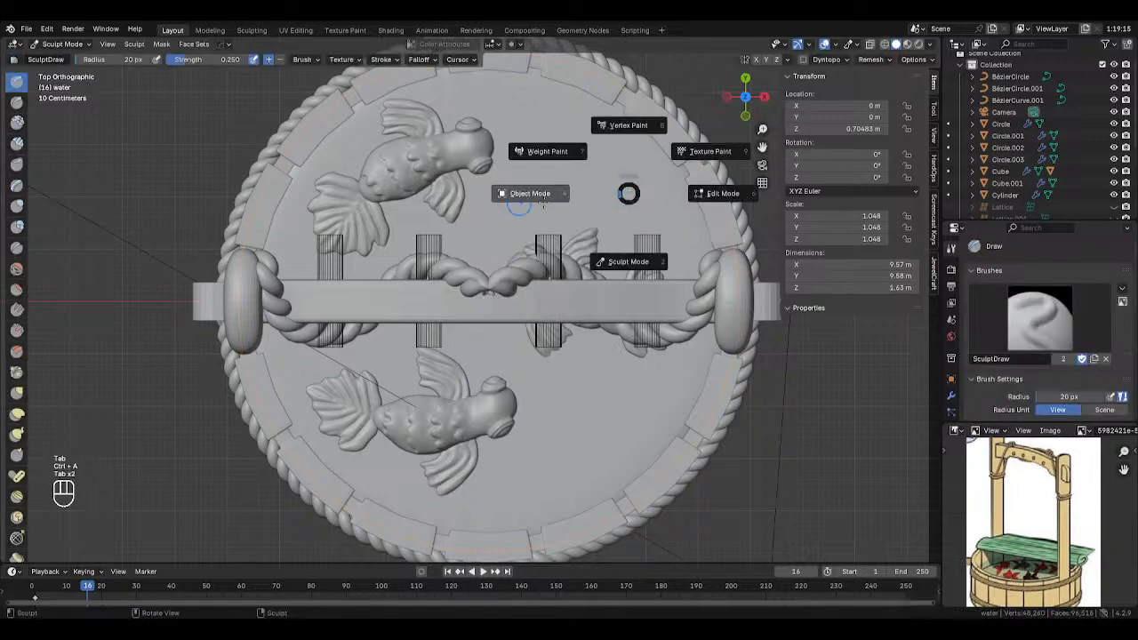
click(697, 197)
key(a)
key(alt+n)
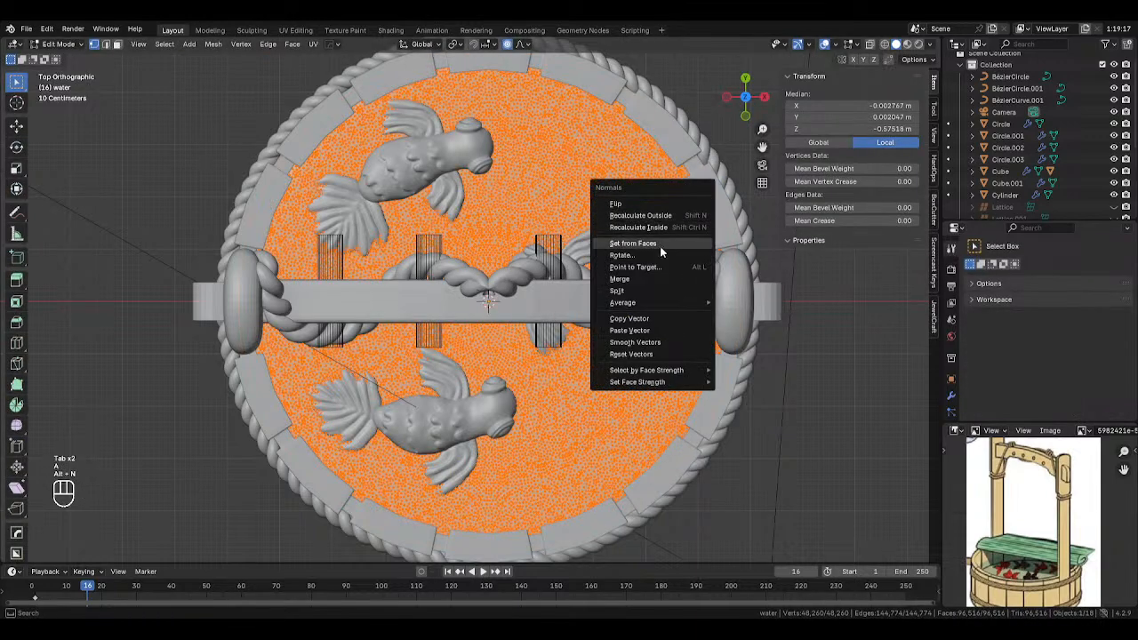
click(657, 214)
key(Tab)
click(571, 276)
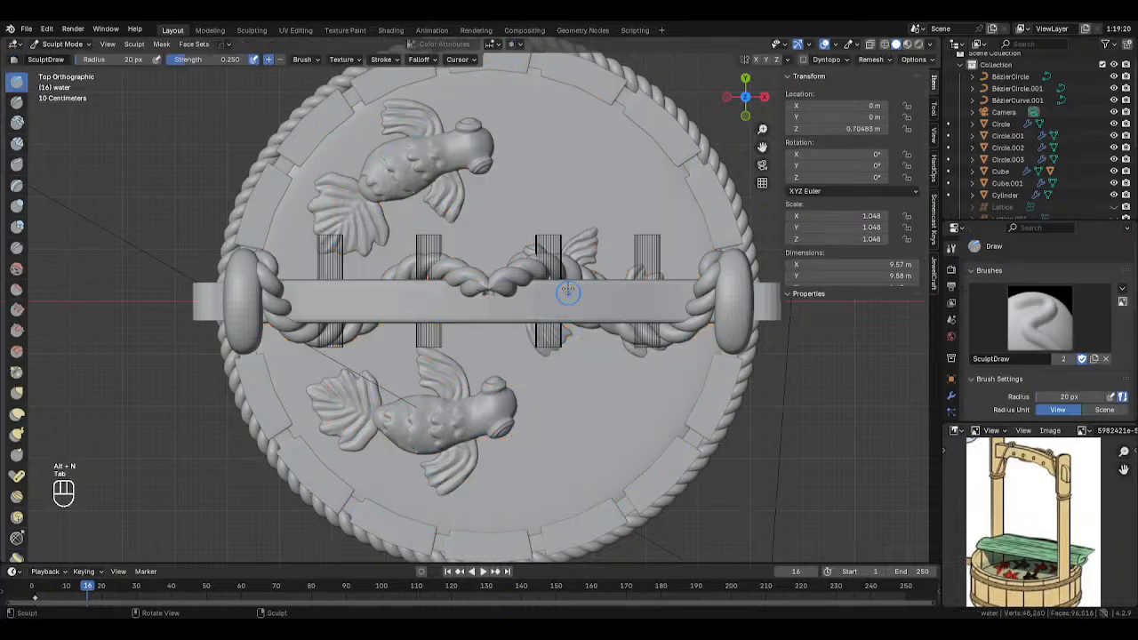
Set the Draw brush radius to 31 px while testing and undoing strokes beside the upper fish's head.
drag(511, 146, 509, 210)
key(ctrl+z)
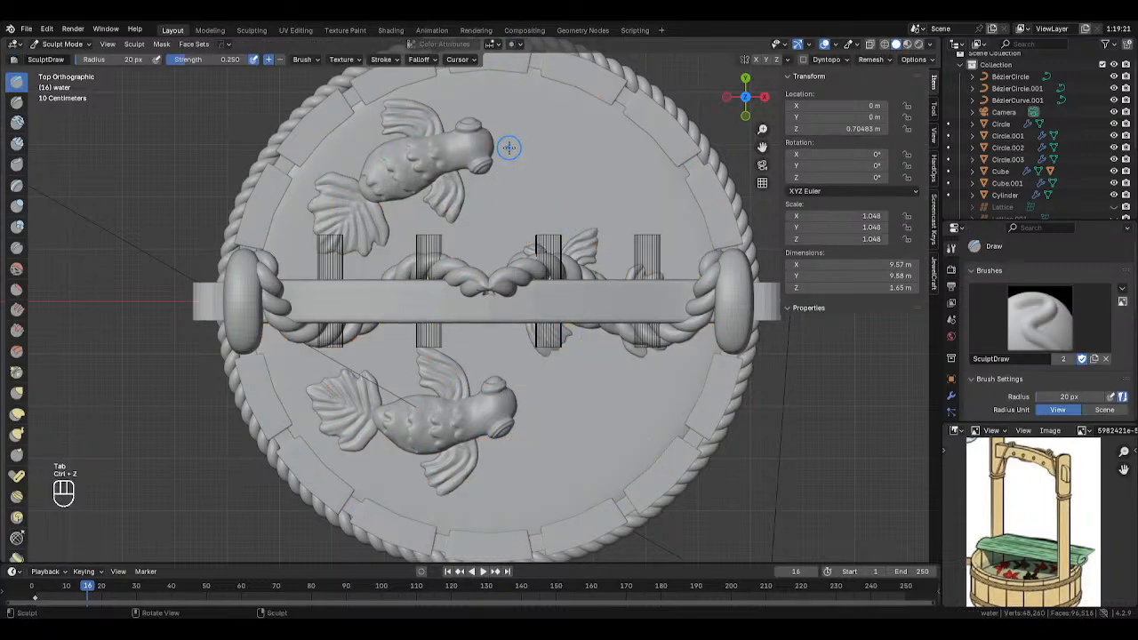
key(f)
click(516, 149)
drag(511, 142, 510, 178)
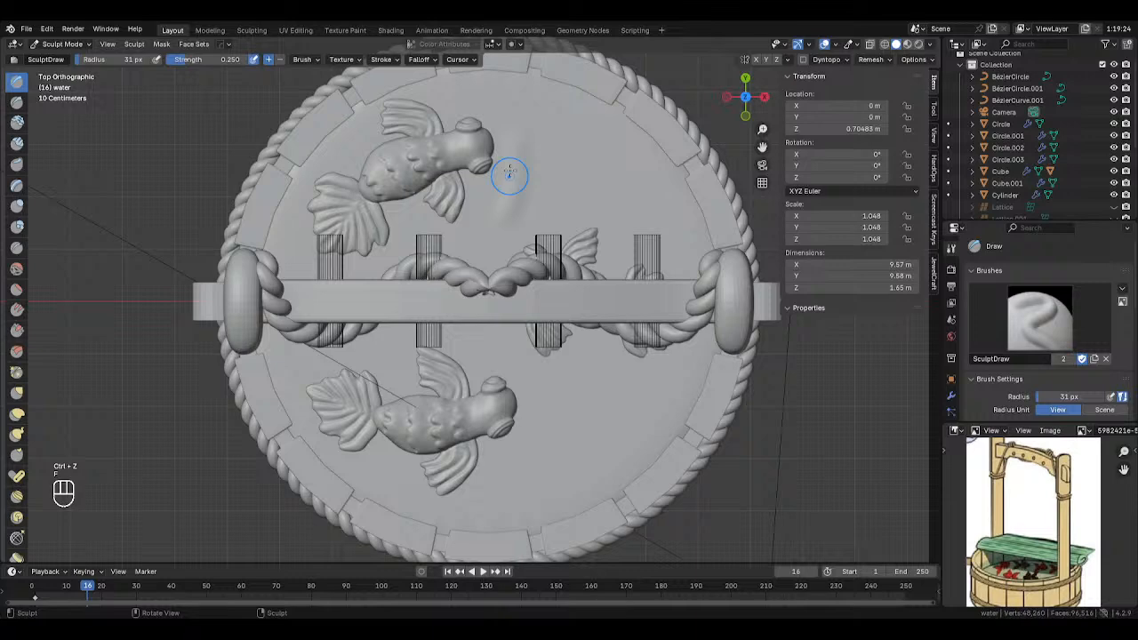
key(ctrl+z)
key(ctrl+z)
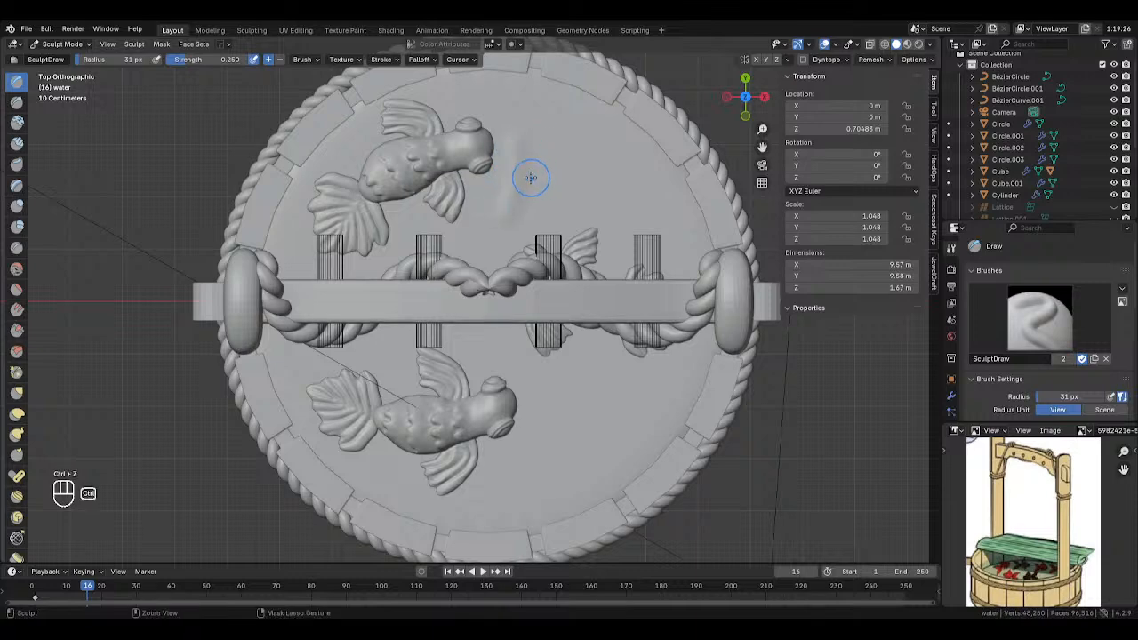
Sculpt several diagonal ripples into the water in front of the upper fish's head, undoing unwanted strokes.
mouse_move(525, 160)
mouse_down()
mouse_move(492, 233)
mouse_move(521, 161)
mouse_move(486, 222)
mouse_up()
key(ctrl+z)
key(ctrl+z)
key(ctrl+z)
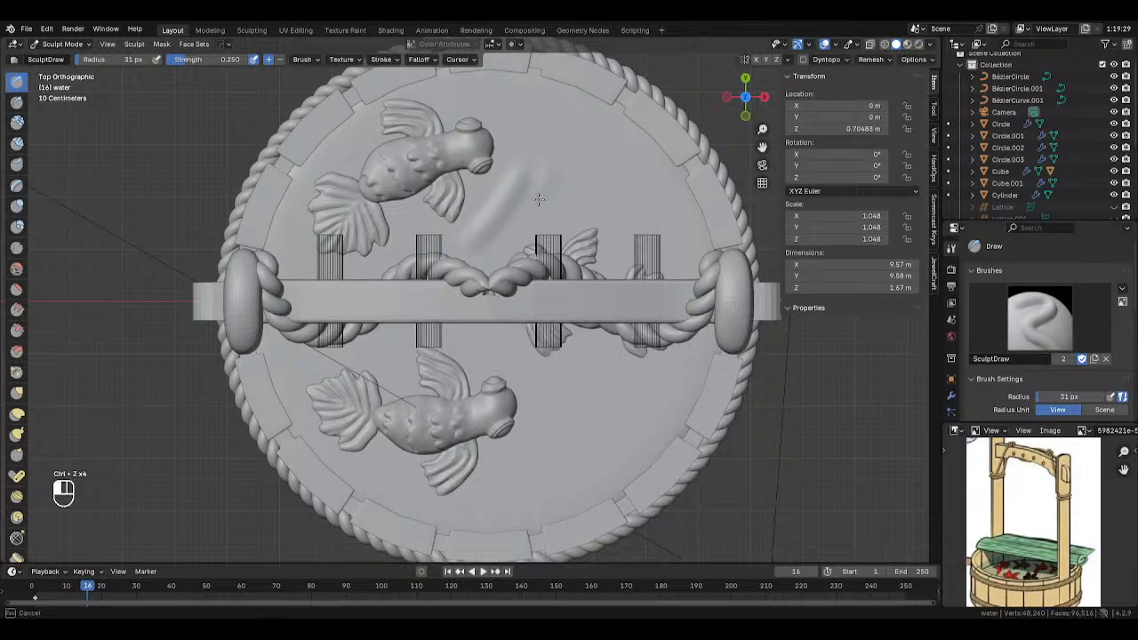
mouse_move(510, 169)
mouse_down()
mouse_move(481, 227)
mouse_move(536, 170)
mouse_move(507, 233)
mouse_up()
drag(579, 203, 618, 225)
key(ctrl+z)
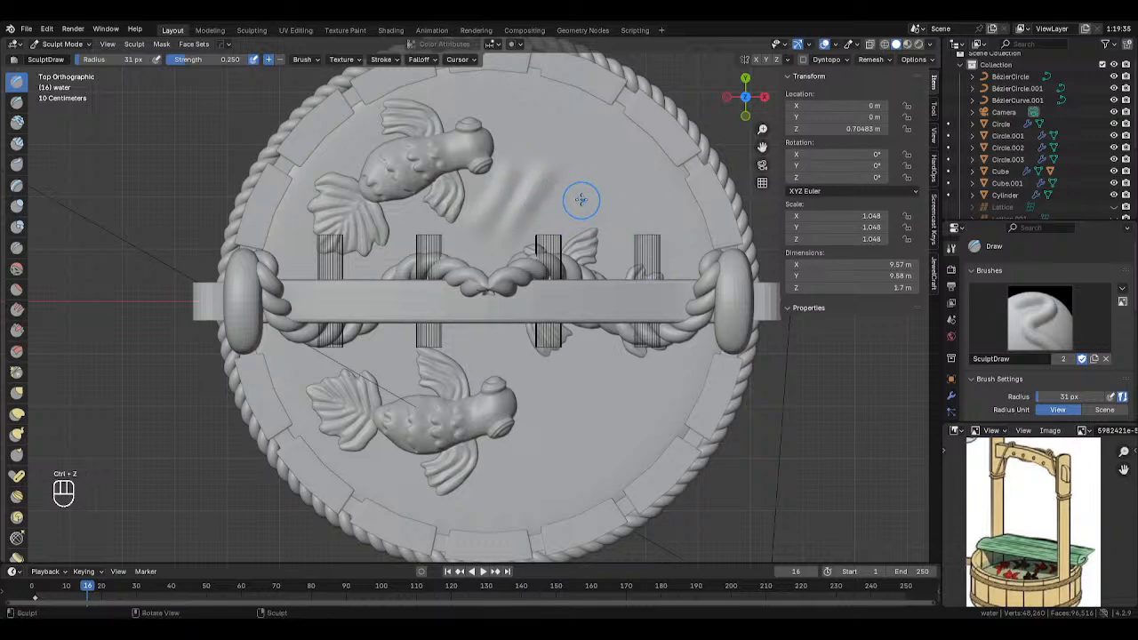
Sculpt curved ripples into the water in front of the lower fish's head, redoing the strokes that go wrong.
shift+middle_drag(630, 330, 601, 288)
drag(505, 328, 615, 382)
mouse_move(512, 329)
mouse_down()
mouse_move(617, 370)
mouse_move(637, 365)
mouse_move(642, 347)
mouse_up()
key(ctrl+z)
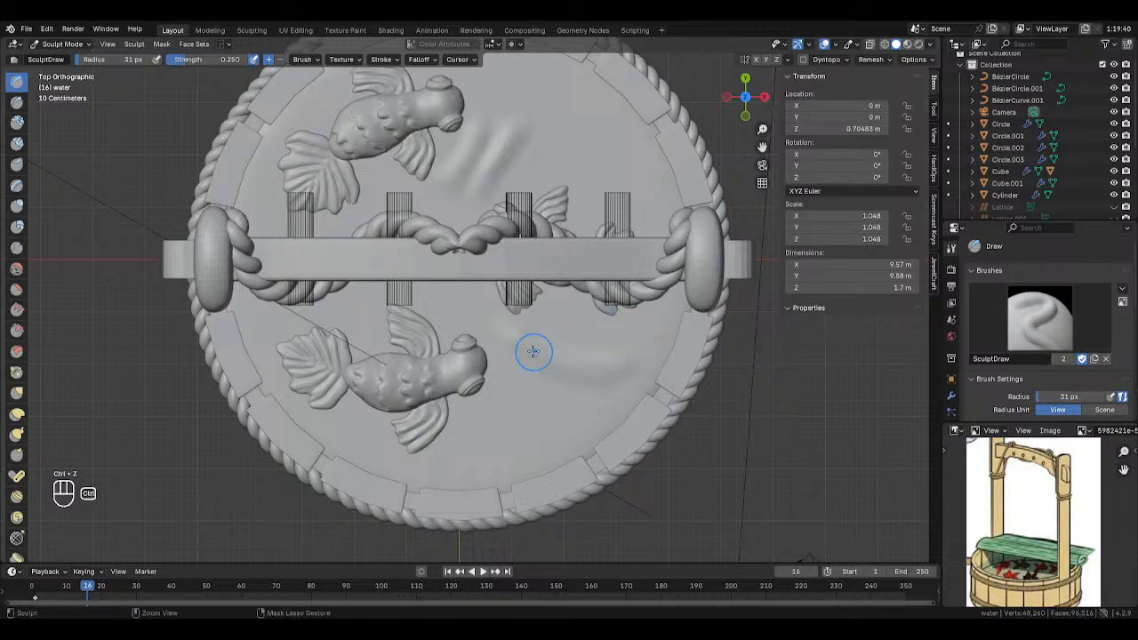
key(ctrl+z)
mouse_move(509, 334)
mouse_down()
mouse_move(615, 365)
mouse_move(637, 349)
mouse_up()
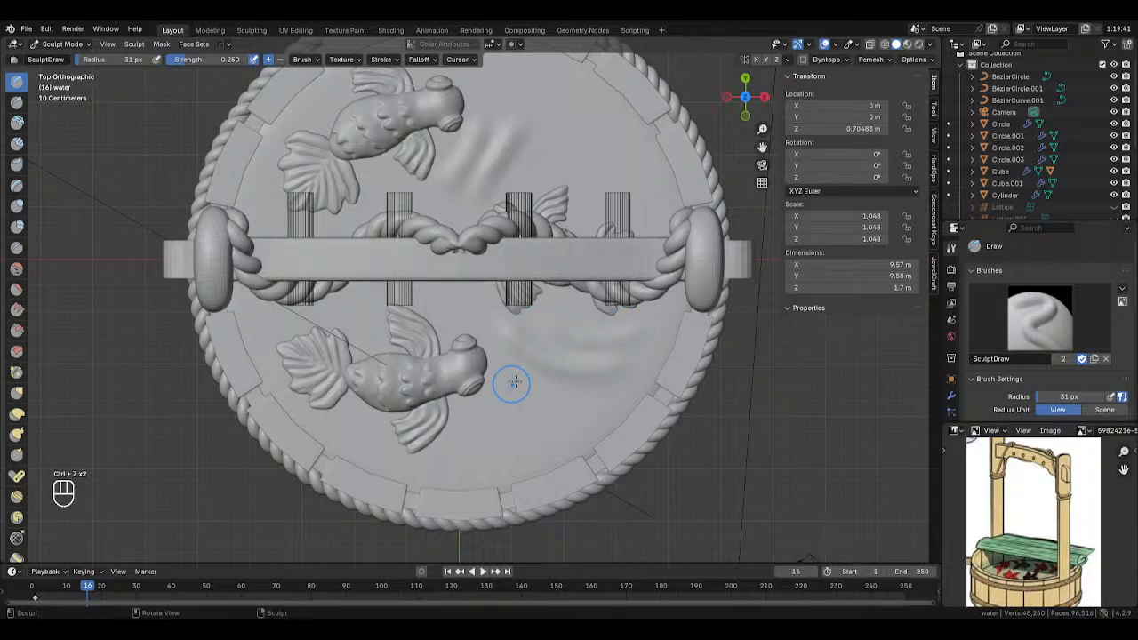
Sculpt diagonal ripples beside the lower fish's bottom fin and a short ripple above its body.
mouse_move(474, 418)
mouse_down()
mouse_move(434, 468)
mouse_move(448, 452)
mouse_up()
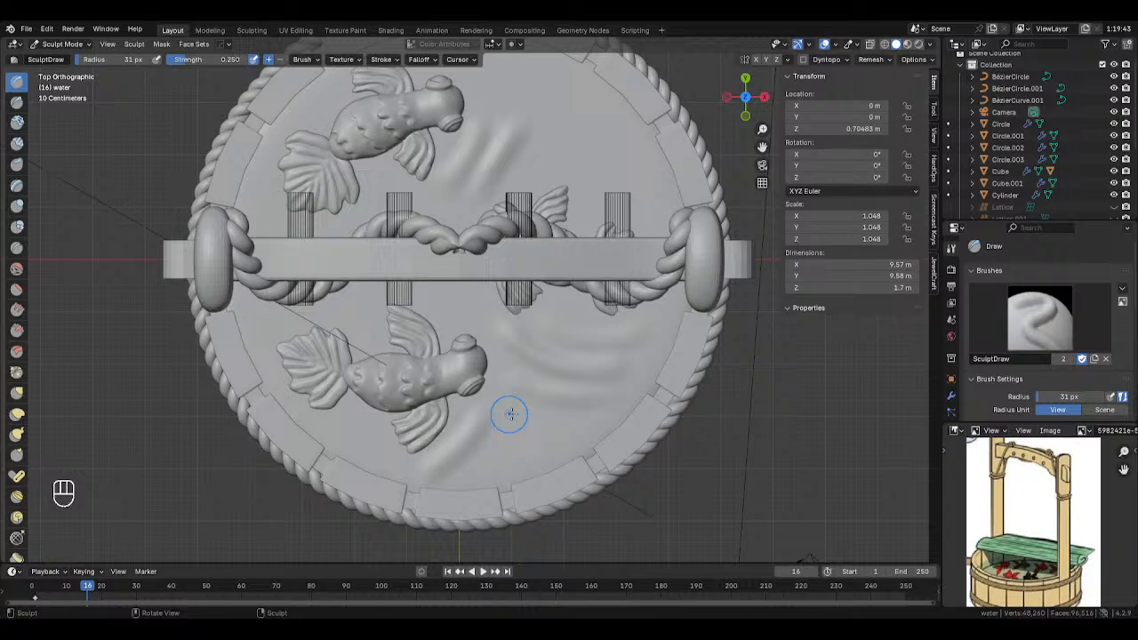
drag(511, 414, 484, 451)
key(ctrl+z)
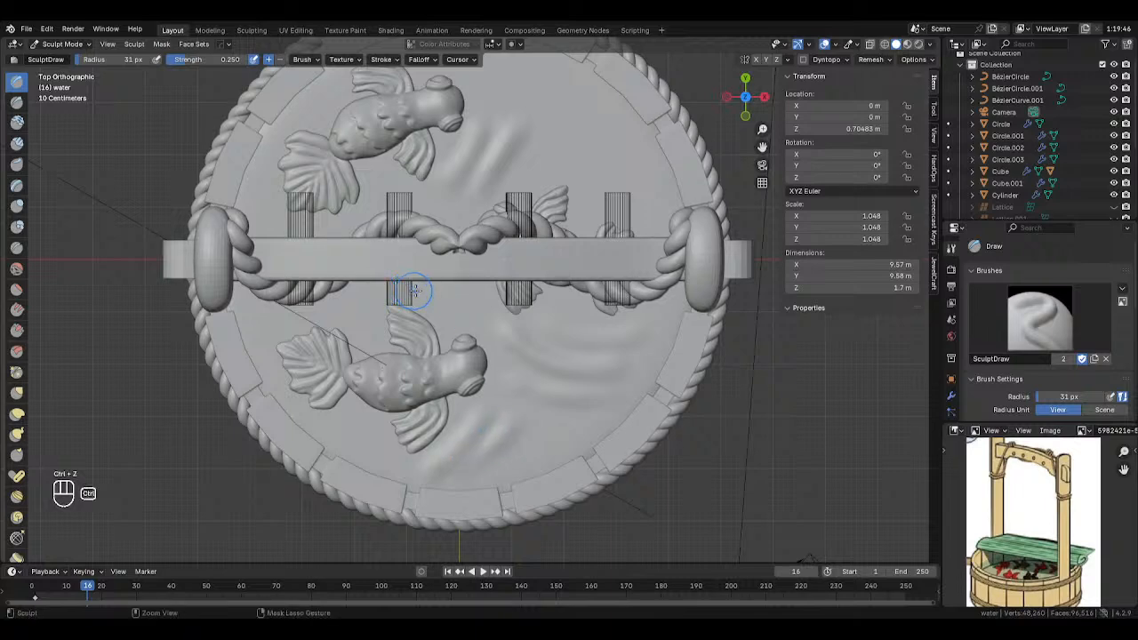
drag(366, 281, 369, 279)
Return to Object Mode and hide the crossbeam, planks, hanging rope and other objects covering the water.
key(Tab)
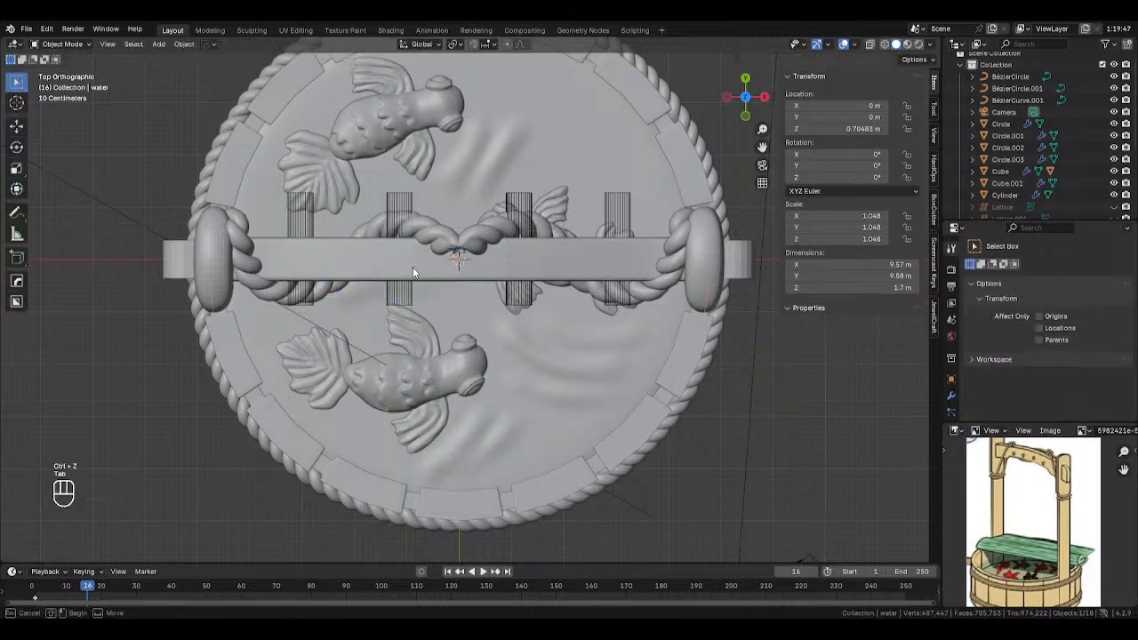
key(h)
click(446, 233)
key(h)
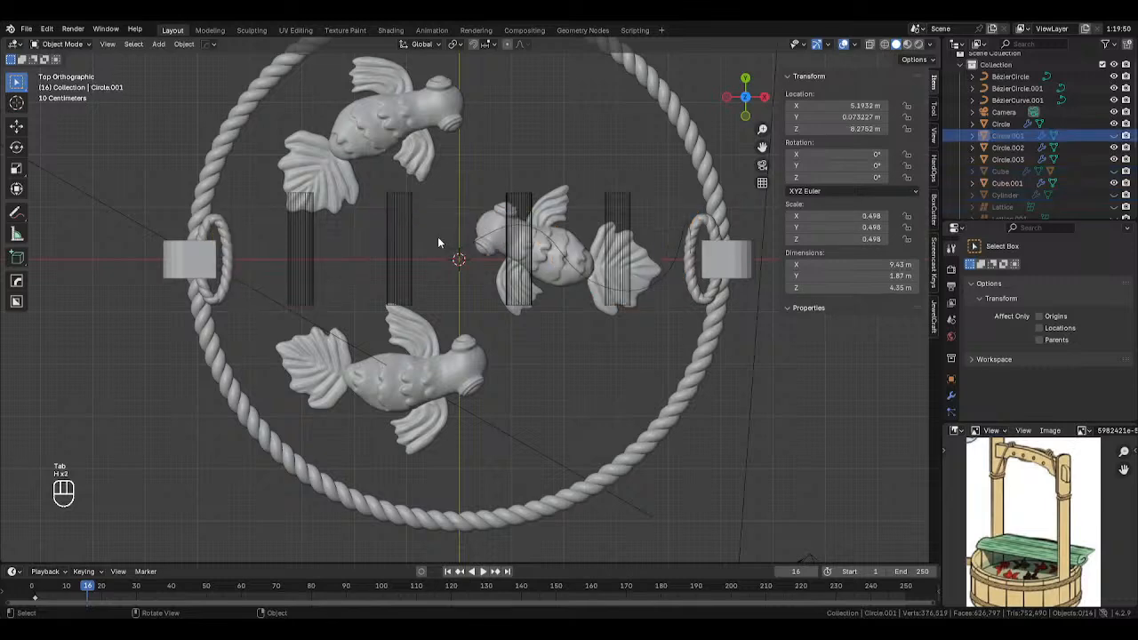
click(406, 256)
key(h)
click(457, 249)
key(h)
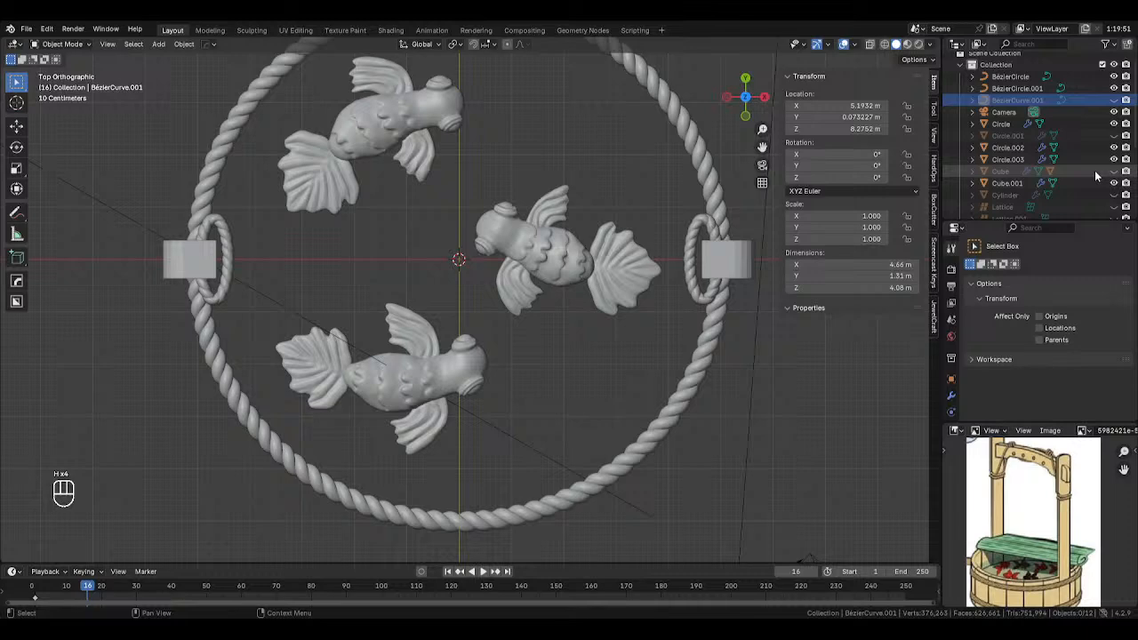
Unhide the water object, select it and switch it back to Sculpt Mode.
scroll(1095, 150, down, 2)
scroll(1094, 149, down, 5)
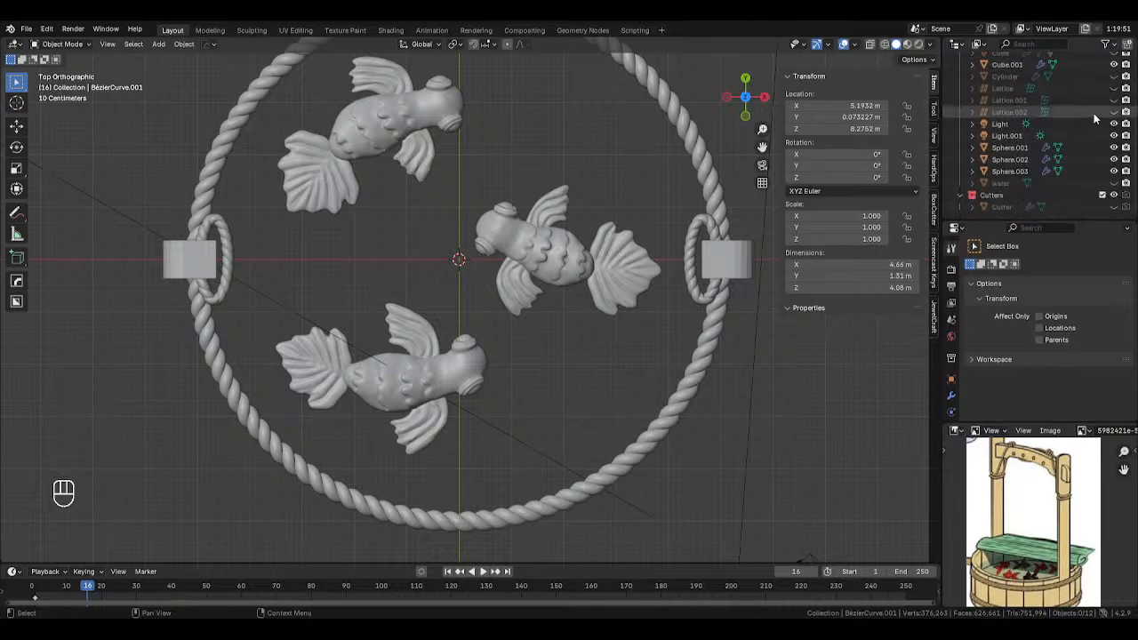
click(1115, 183)
click(539, 400)
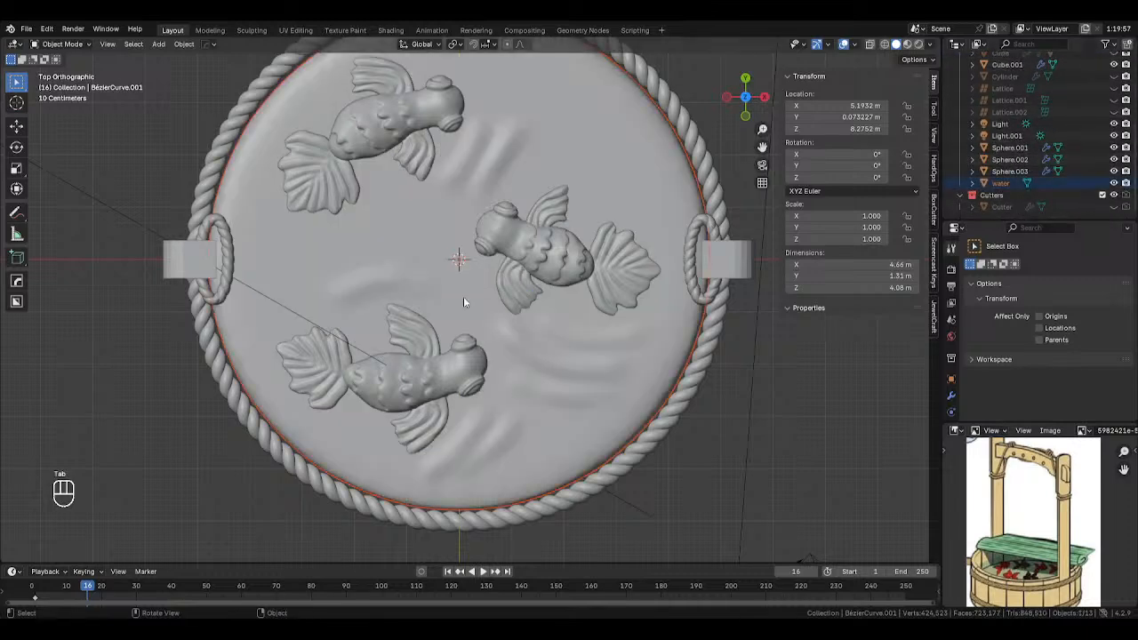
click(520, 342)
key(Tab)
click(514, 399)
Sculpt long curved ripples across the water between the upper and lower fish on the left half.
mouse_move(411, 287)
mouse_down()
mouse_move(333, 279)
mouse_move(313, 296)
mouse_up()
mouse_move(392, 268)
mouse_down()
mouse_move(320, 278)
mouse_move(271, 258)
mouse_move(297, 257)
mouse_up()
mouse_move(440, 272)
mouse_down()
mouse_move(464, 297)
mouse_move(363, 274)
mouse_up()
drag(364, 273, 457, 285)
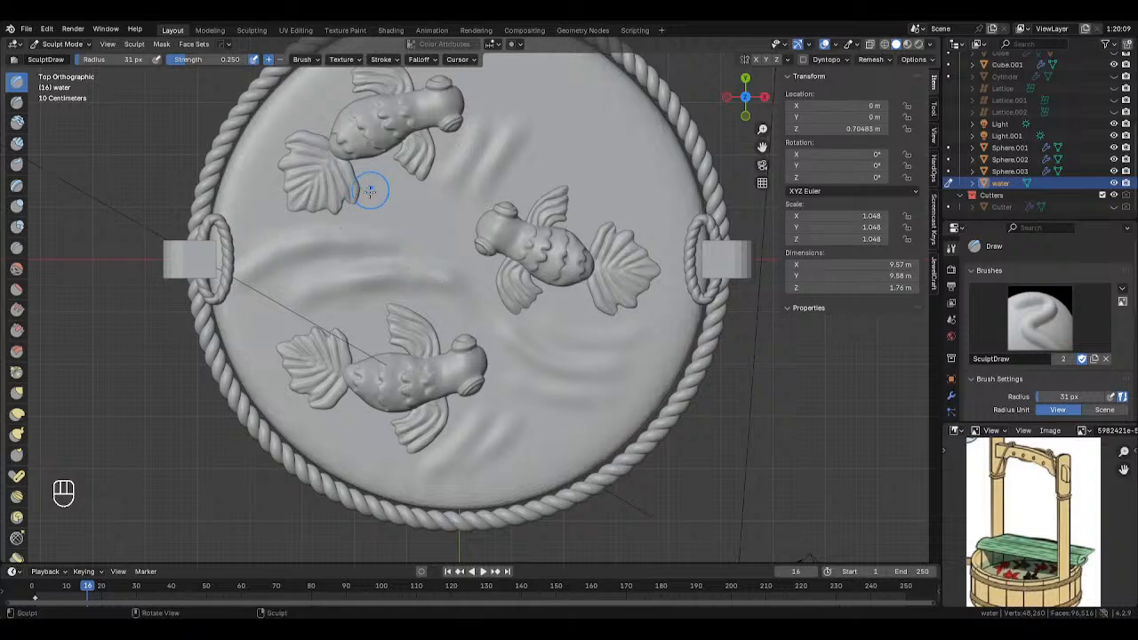
Build up the diagonal ripples between the upper and right fish, then extend ripples at the centre and below the right fish.
shift+middle_drag(368, 190, 401, 270)
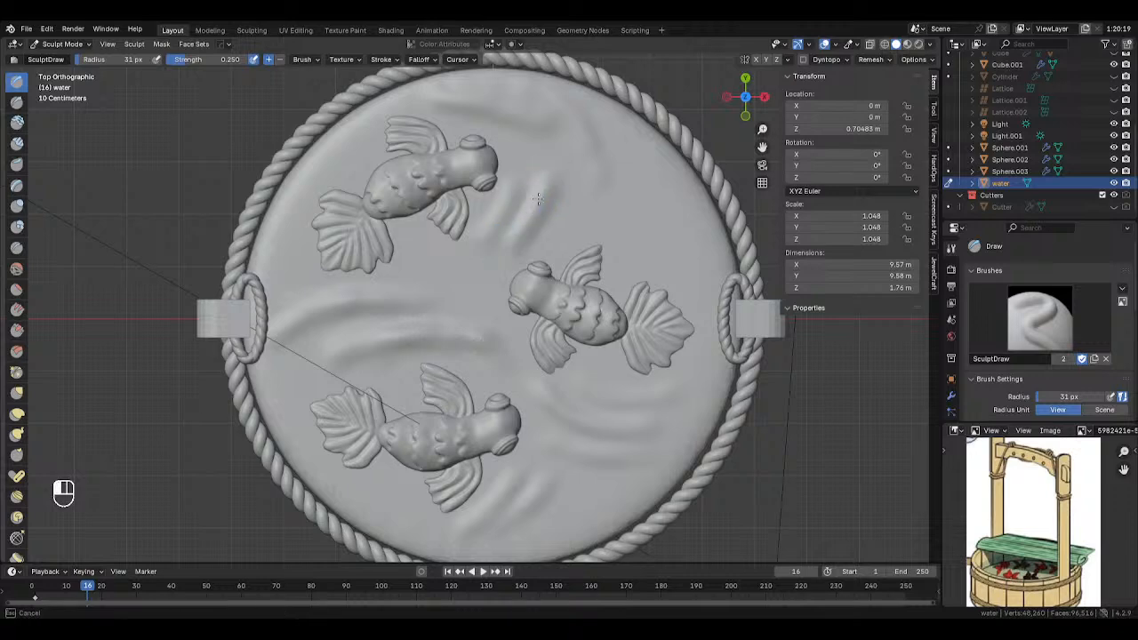
drag(537, 199, 489, 216)
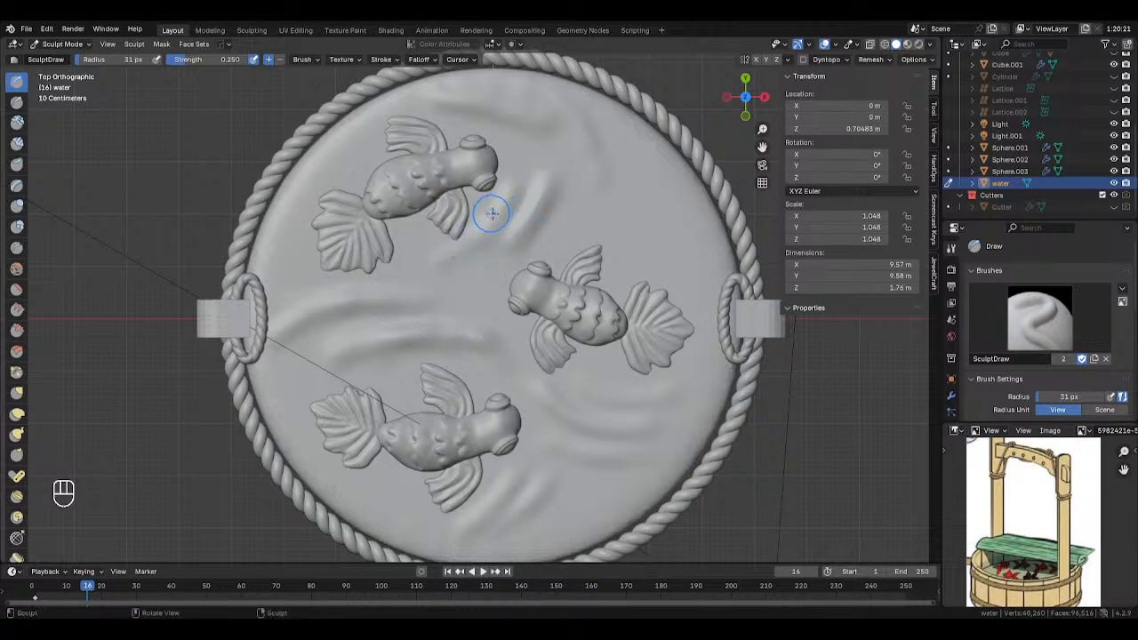
key(ctrl+z)
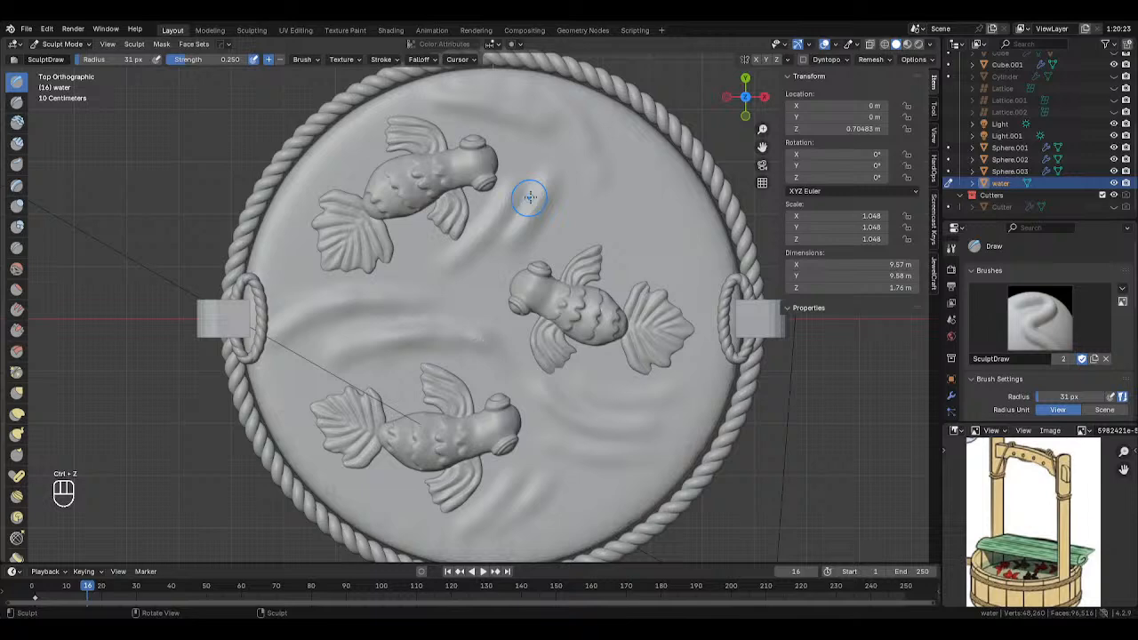
key(ctrl+z)
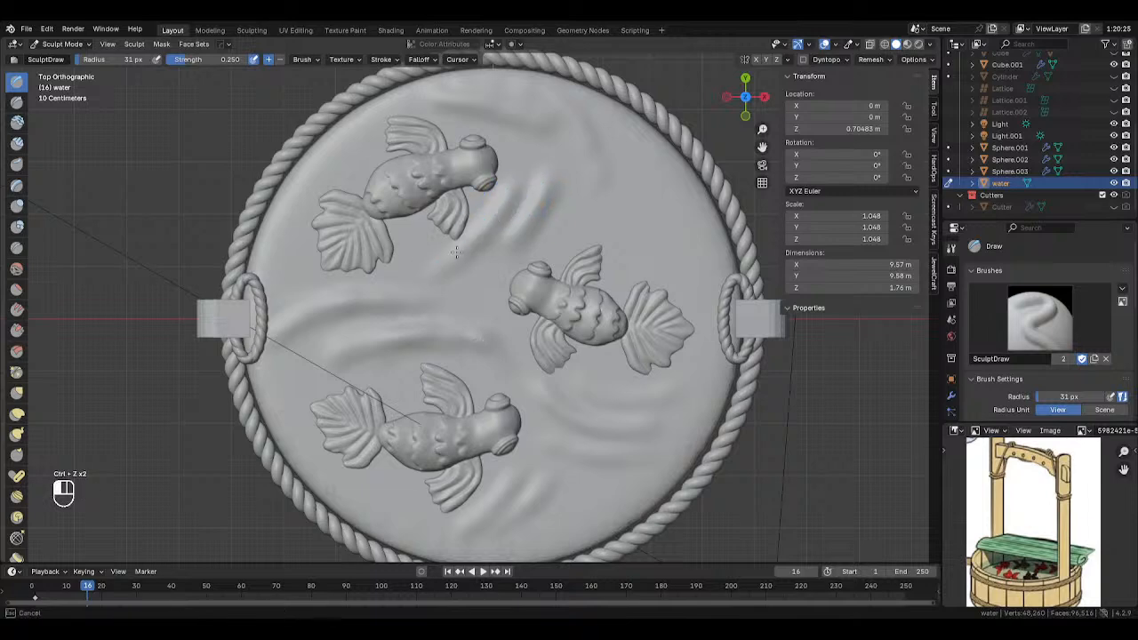
mouse_move(489, 337)
mouse_down()
mouse_move(396, 335)
mouse_move(444, 341)
mouse_up()
drag(578, 383, 616, 414)
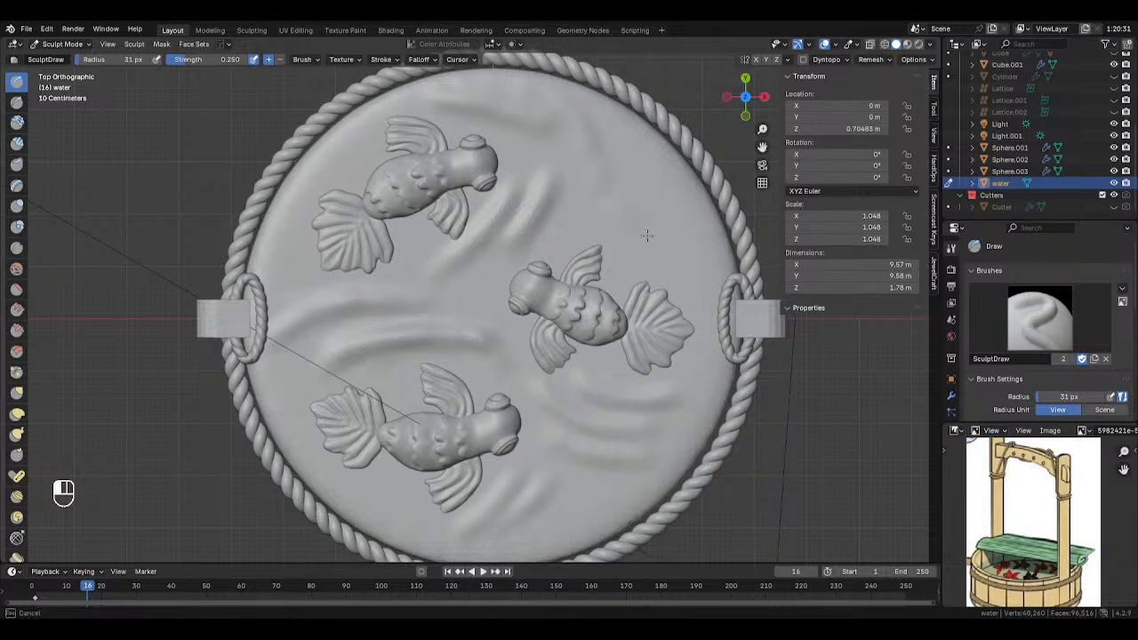
Sculpt curved ripples in the water above the right fish's tail.
drag(647, 235, 667, 281)
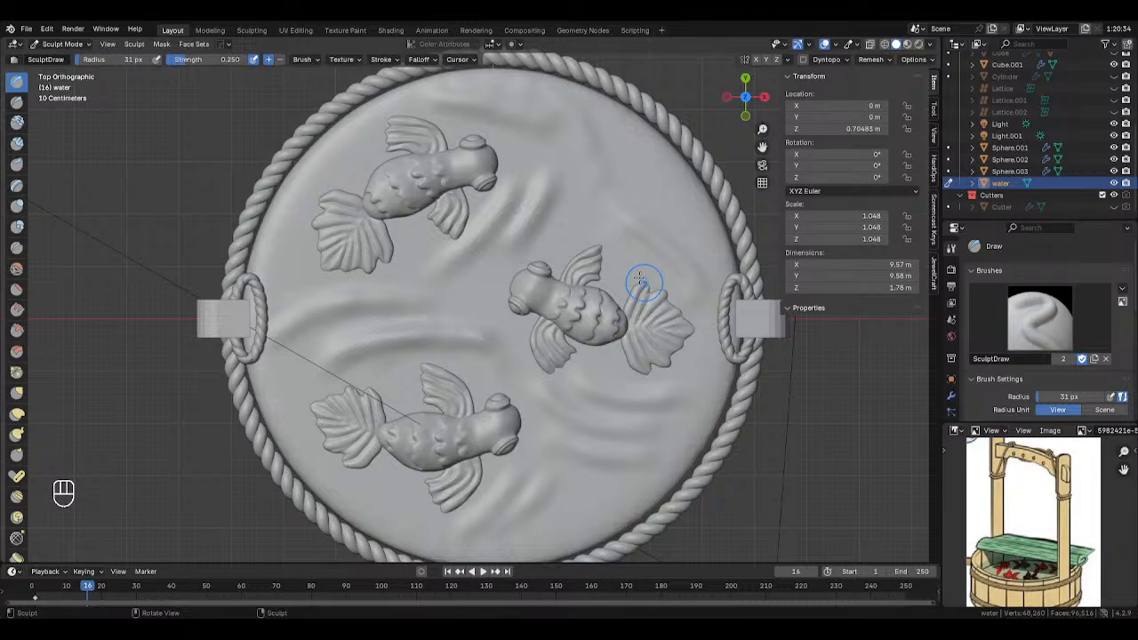
key(ctrl+z)
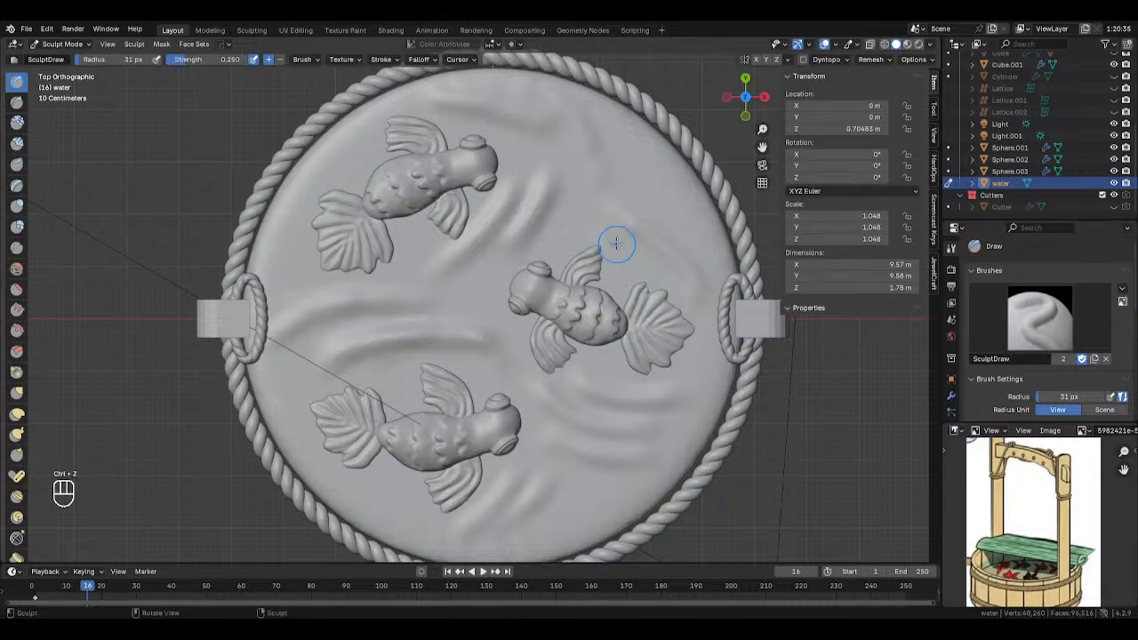
drag(676, 316, 679, 319)
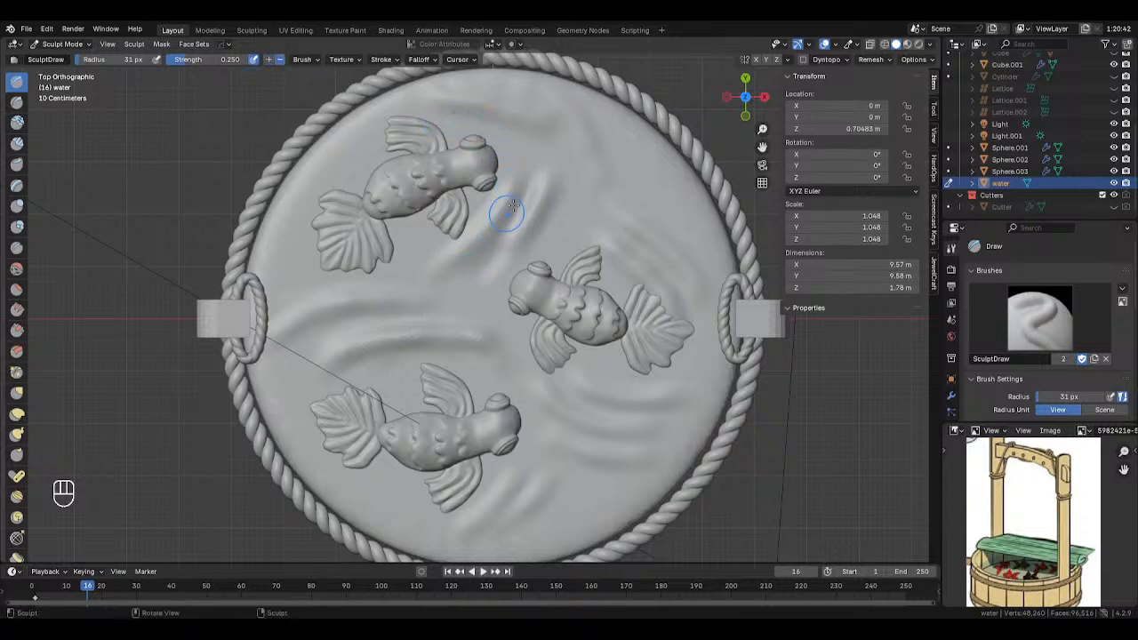
Deepen the ripples beside the upper fish's head, across the left half and beside the lower fish's bottom fin.
drag(543, 181, 460, 263)
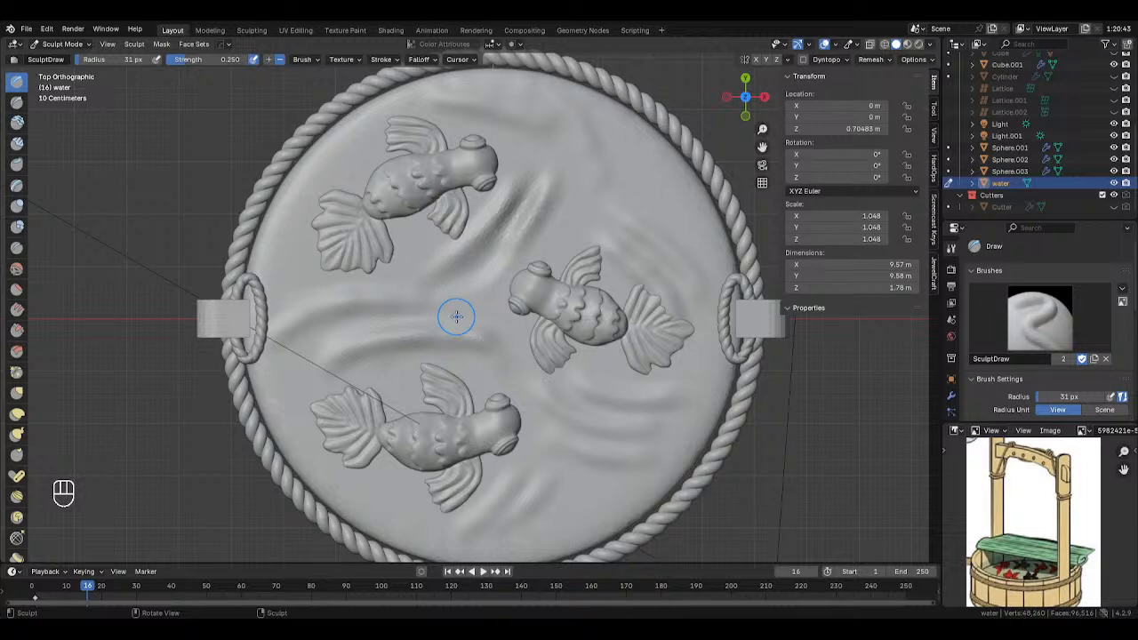
drag(393, 319, 270, 368)
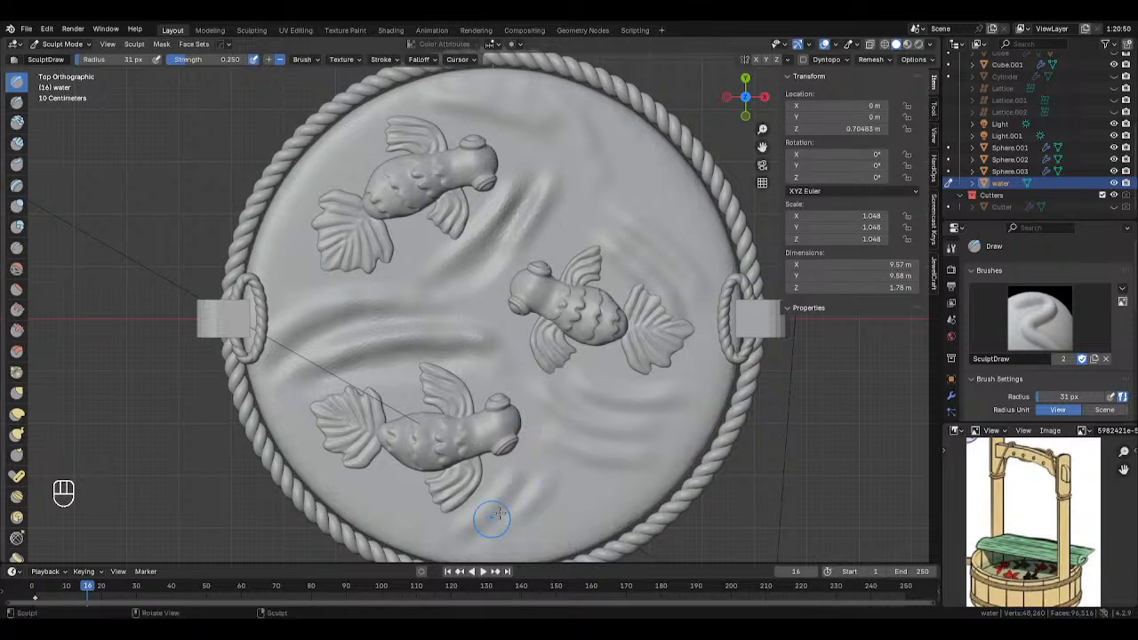
drag(538, 467, 474, 536)
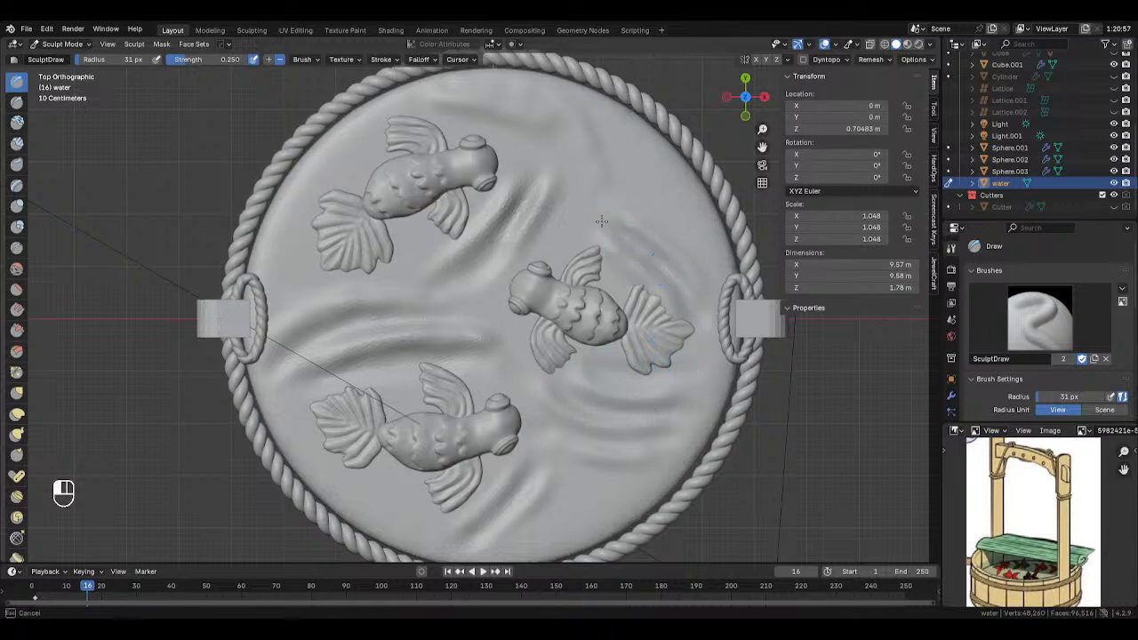
Set the Draw brush radius to 55 px and broaden the ripples above the right fish's tail and between the upper and right fish.
key(f)
click(642, 202)
drag(651, 195, 717, 289)
drag(538, 175, 434, 279)
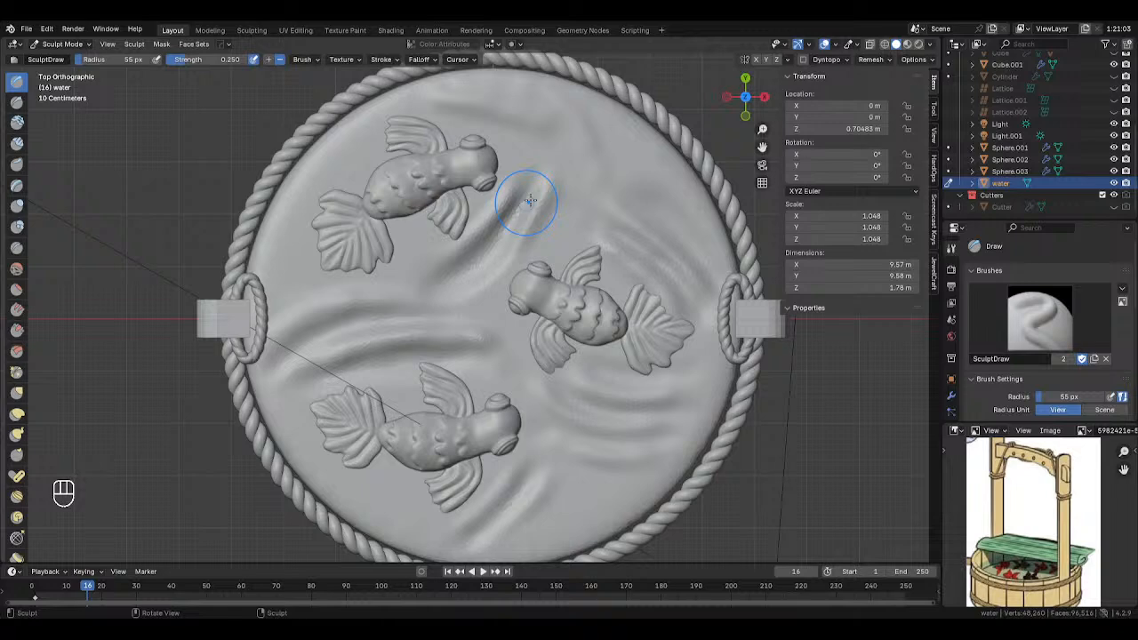
drag(534, 181, 481, 235)
Set the brush radius to 40 px and strengthen the ripples beside the upper fish and around the lower fish's tail and top fin.
key(f)
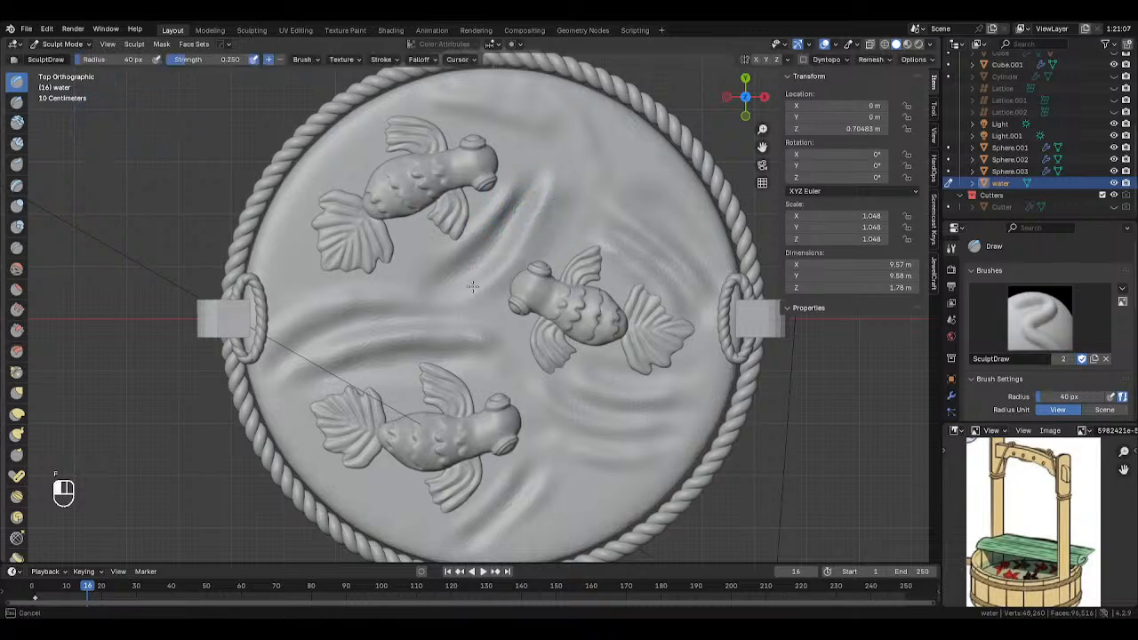
mouse_move(500, 194)
mouse_down()
mouse_move(498, 182)
mouse_move(440, 255)
mouse_up()
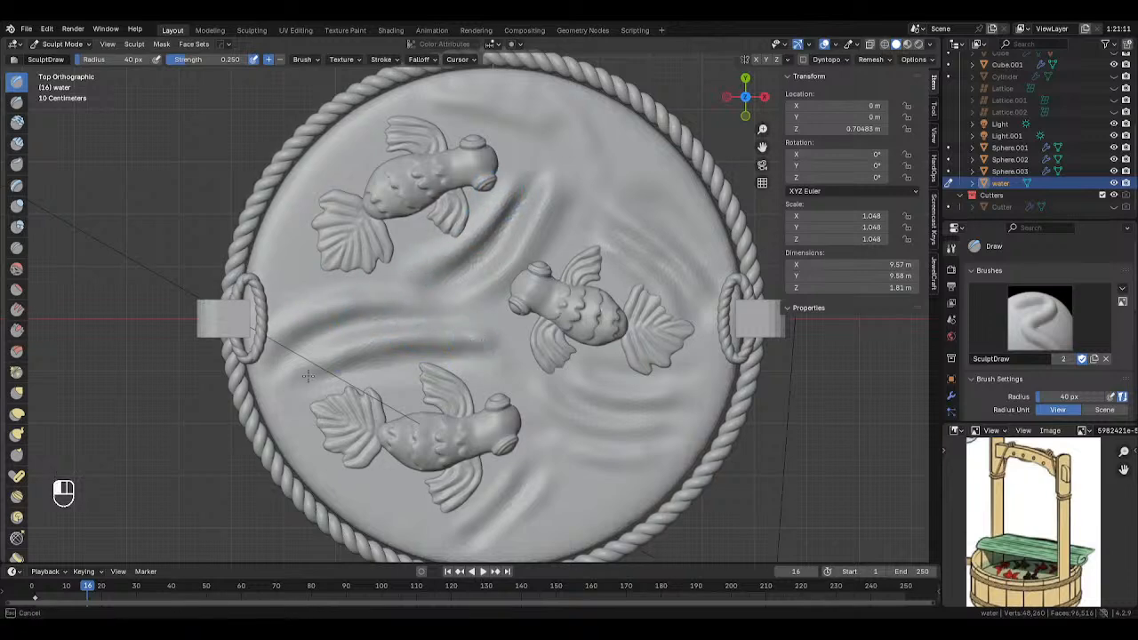
mouse_move(343, 371)
mouse_down()
mouse_move(421, 333)
mouse_move(366, 359)
mouse_up()
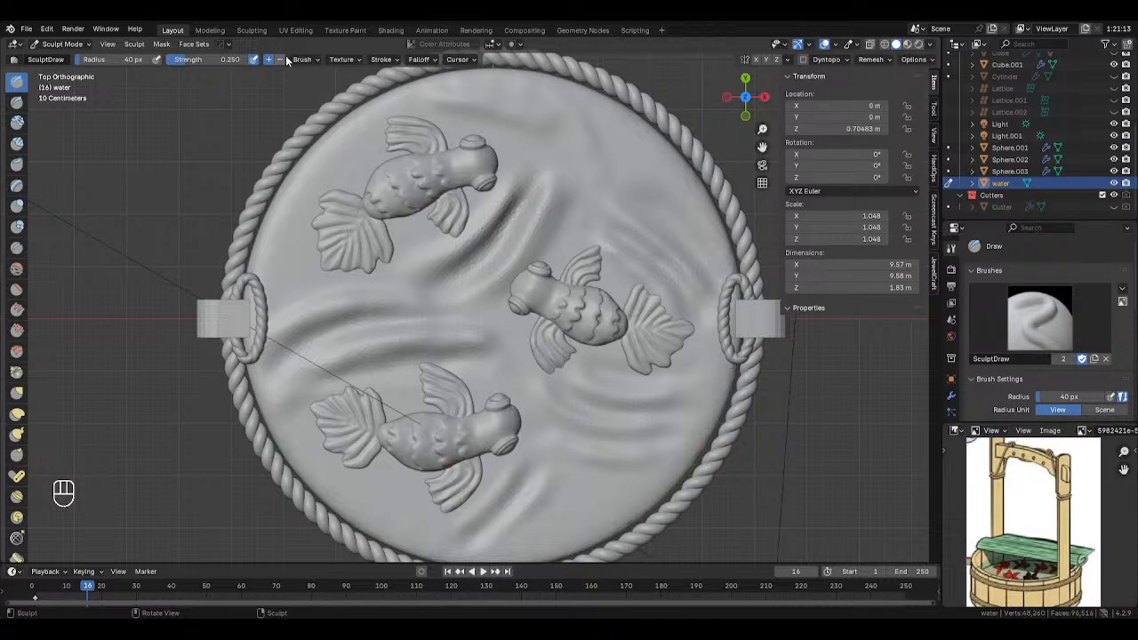
drag(289, 419, 281, 425)
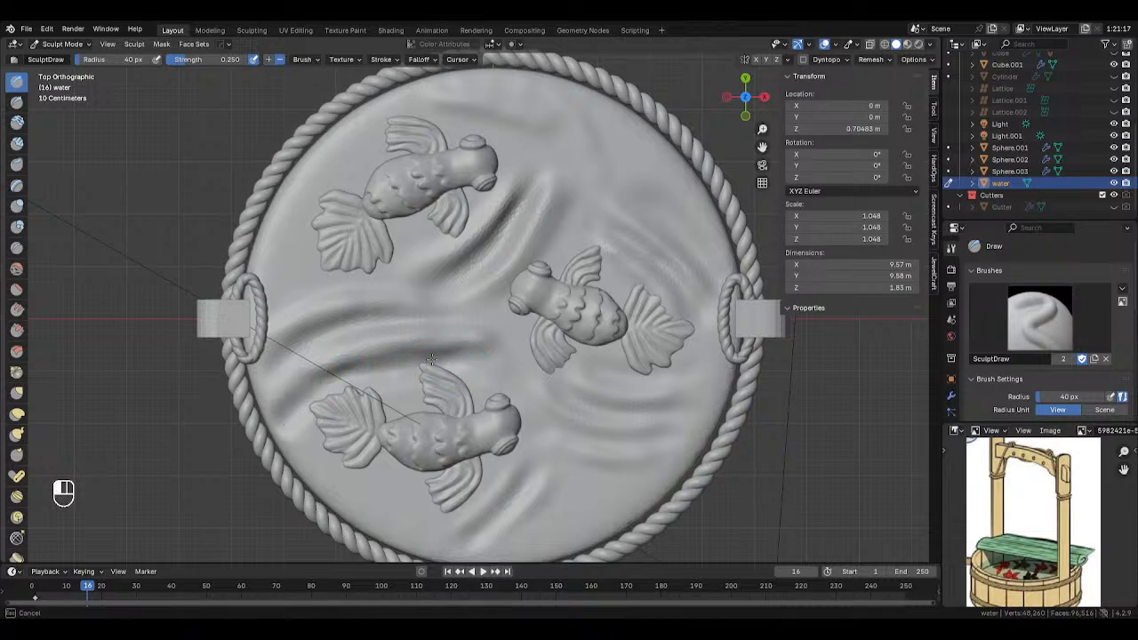
drag(502, 136, 519, 225)
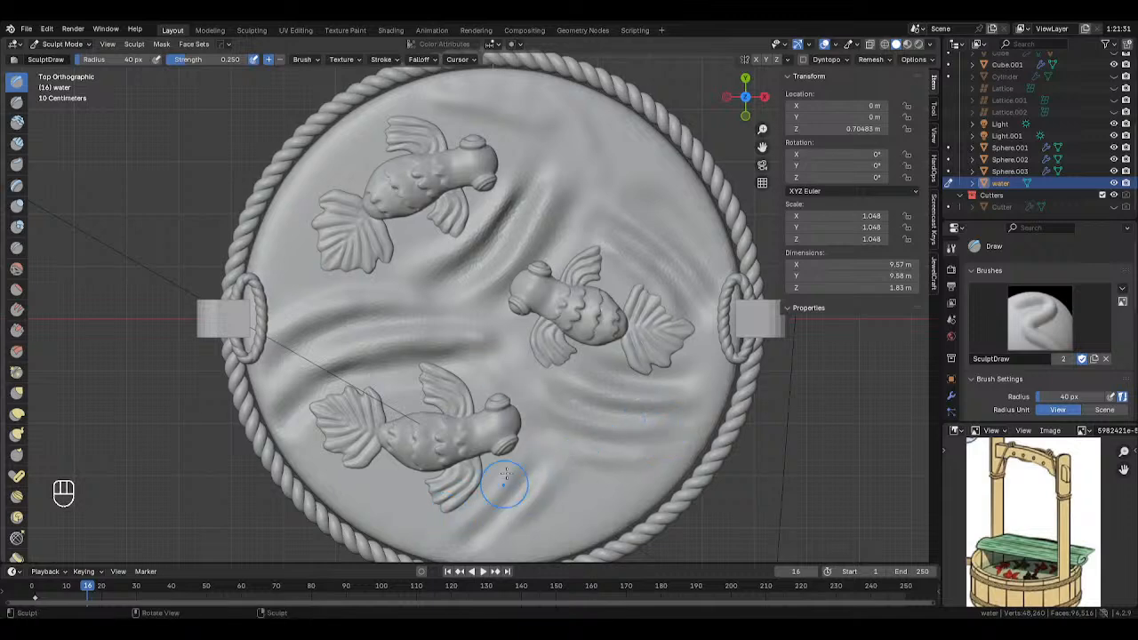
Deepen the diagonal ripples beside the lower fish's bottom fin.
shift+middle_drag(545, 296, 541, 413)
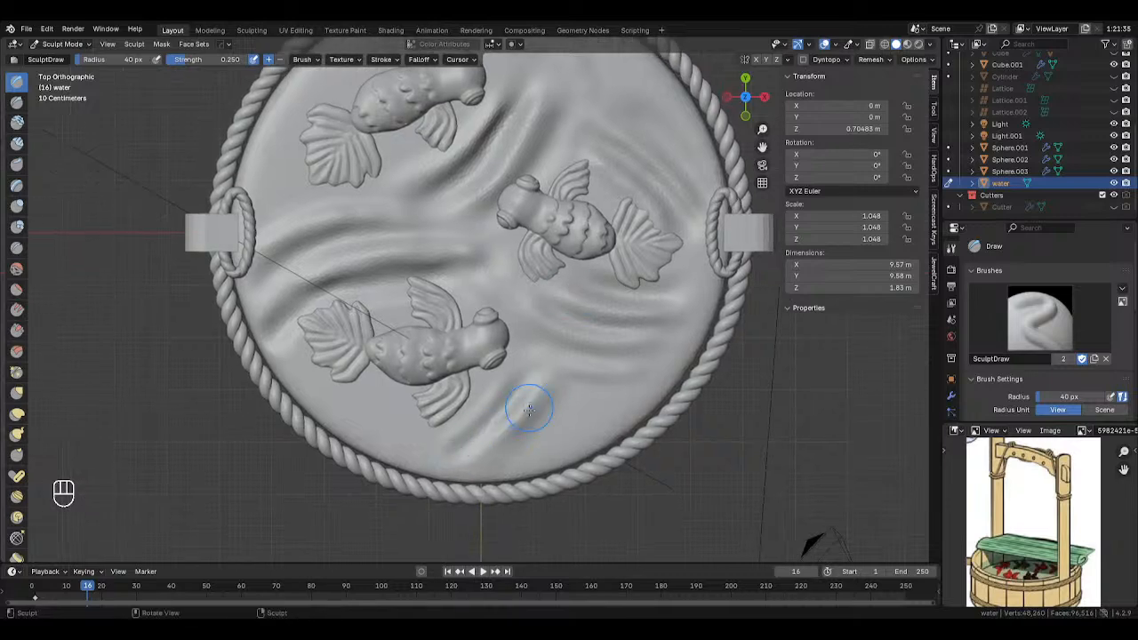
drag(525, 358, 461, 409)
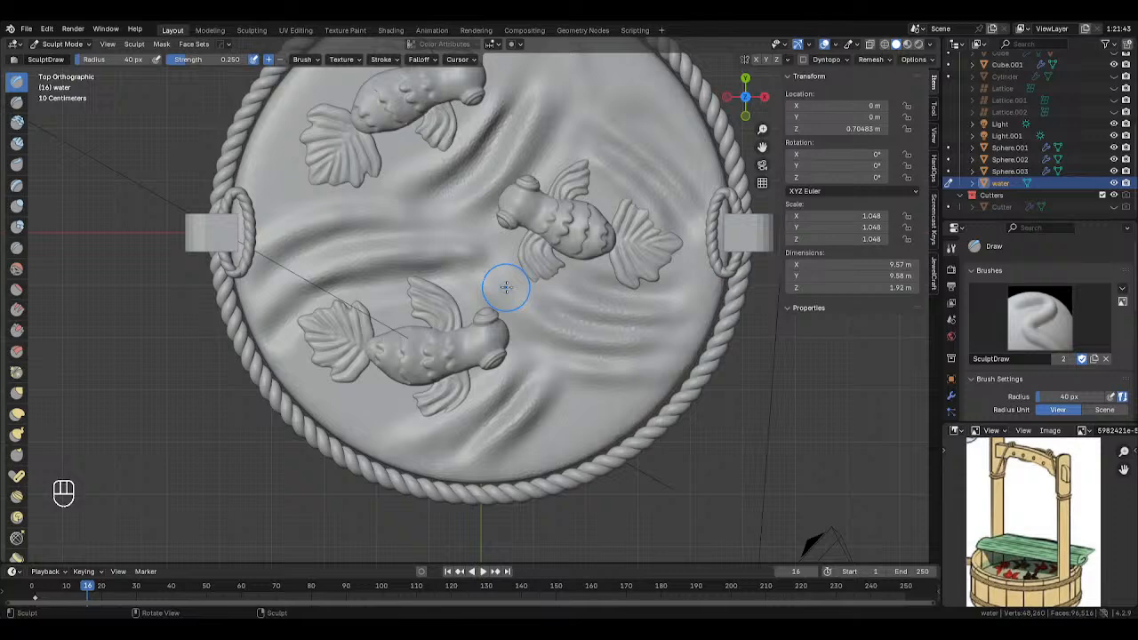
shift+middle_drag(583, 307, 552, 368)
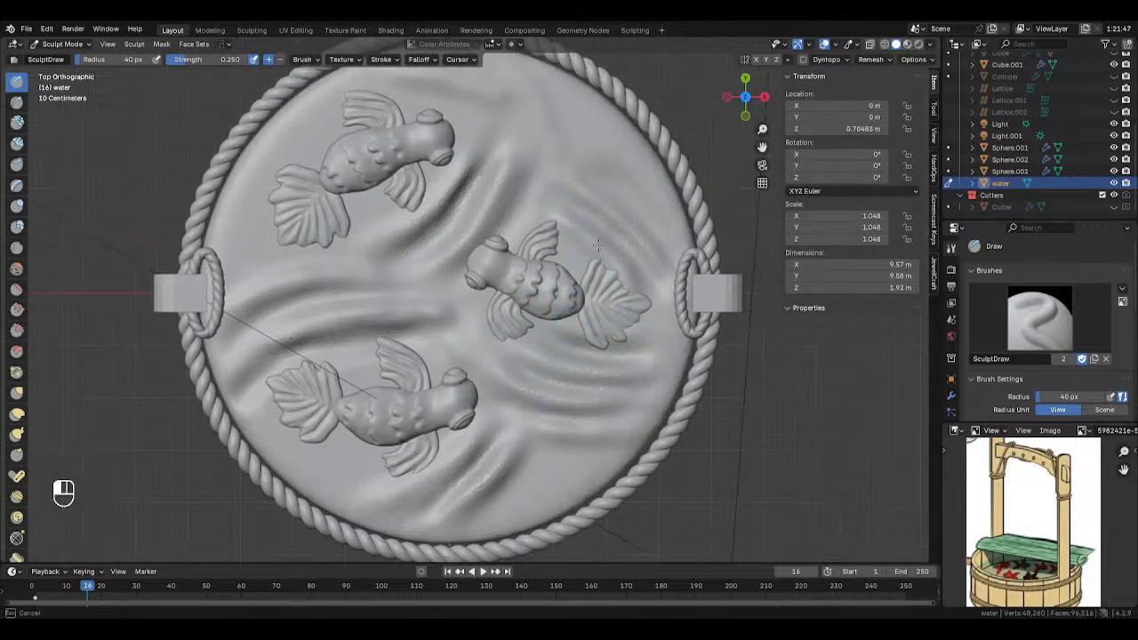
Undo the last strokes above the right fish, then build up the ripples around it and beside the upper and lower fish.
key(ctrl+z)
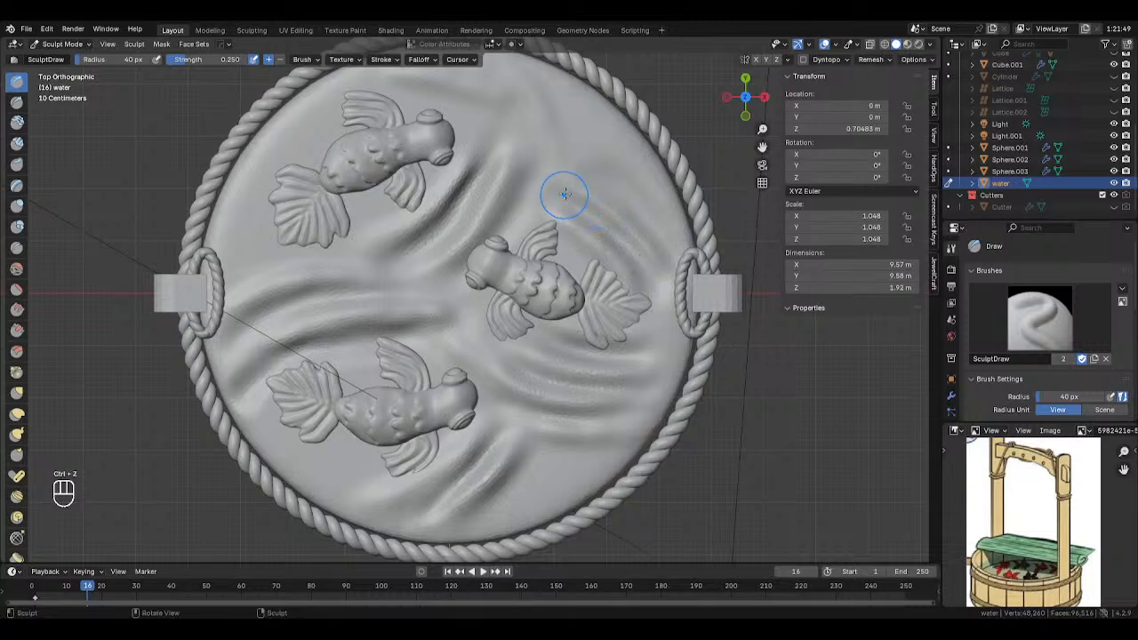
key(ctrl+z)
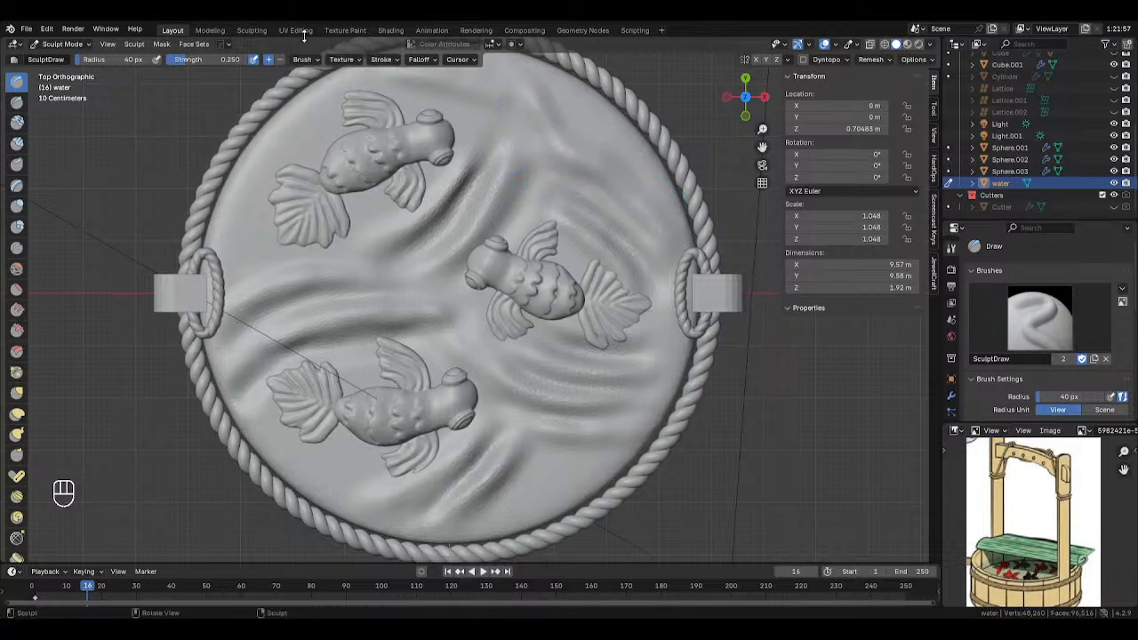
mouse_move(466, 183)
mouse_down()
mouse_move(408, 242)
mouse_move(393, 241)
mouse_up()
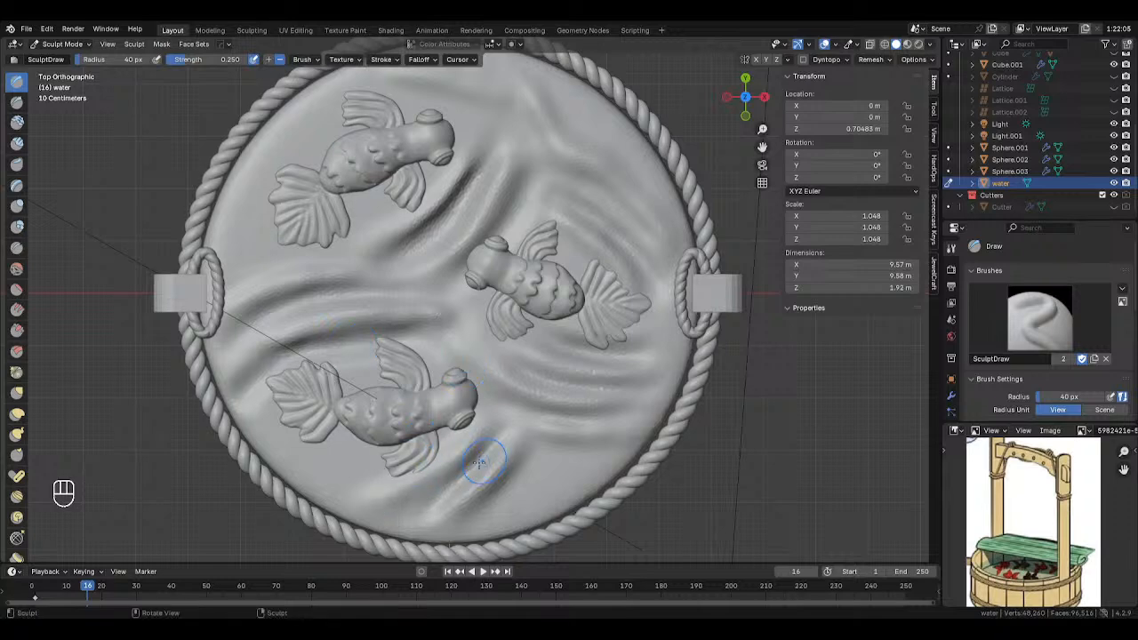
drag(488, 439, 525, 408)
drag(636, 413, 506, 360)
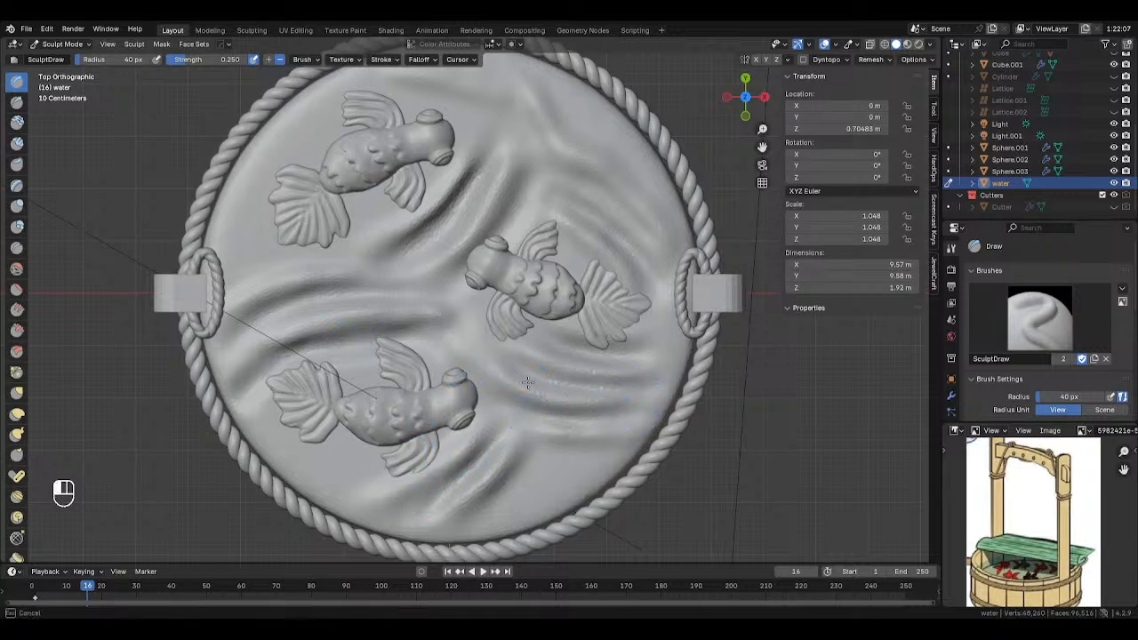
drag(607, 301, 620, 252)
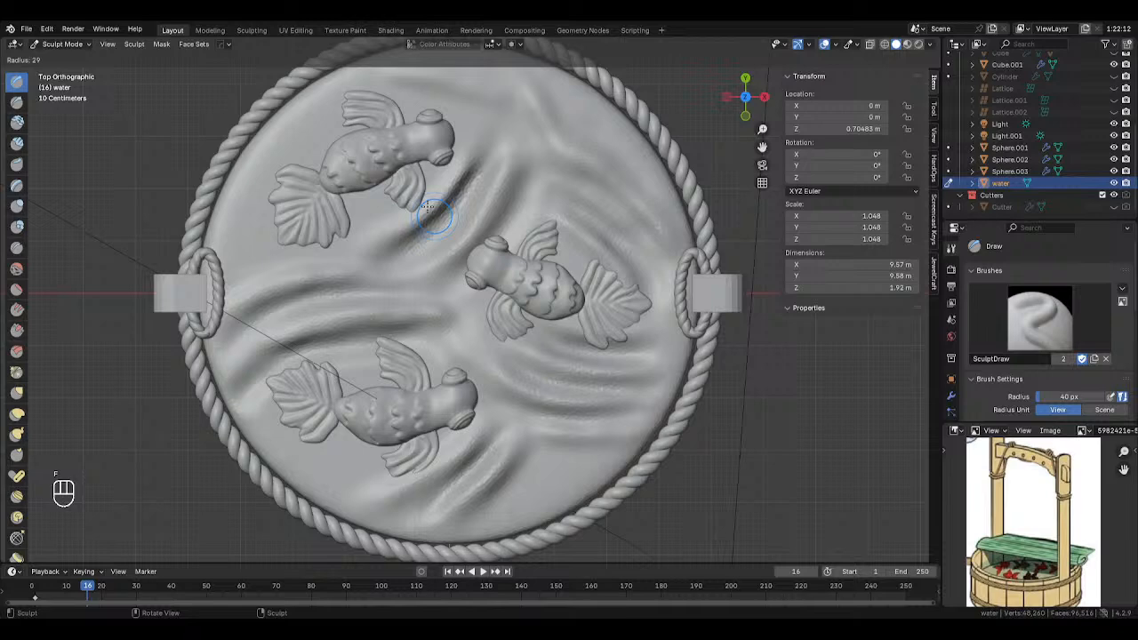
Smooth the ripples around the right and upper fish with the Smooth brush at strength 0.250 and radius 78 px.
key(shift)
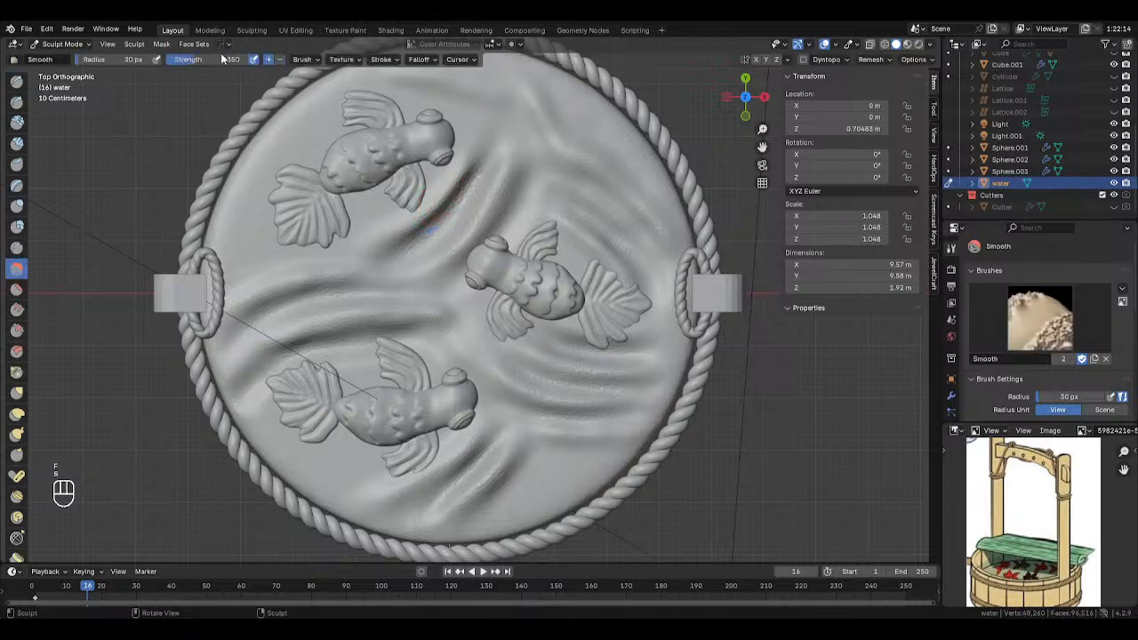
text(5)
key(Return)
key(f)
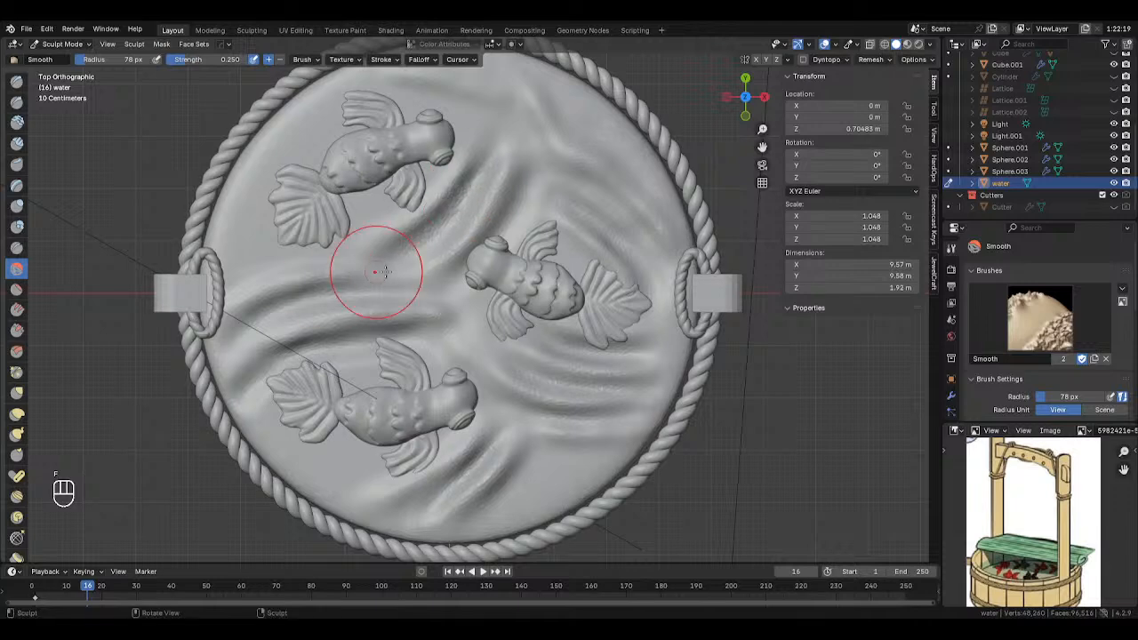
mouse_move(507, 431)
mouse_down()
mouse_move(437, 475)
mouse_move(516, 465)
mouse_move(484, 405)
mouse_move(636, 374)
mouse_move(545, 286)
mouse_up()
drag(603, 219, 653, 247)
drag(593, 180, 654, 227)
drag(494, 111, 441, 238)
drag(443, 240, 490, 203)
Re-sculpt the softened ripples near all three fish with the Draw brush at a 55 px radius.
click(17, 81)
key(f)
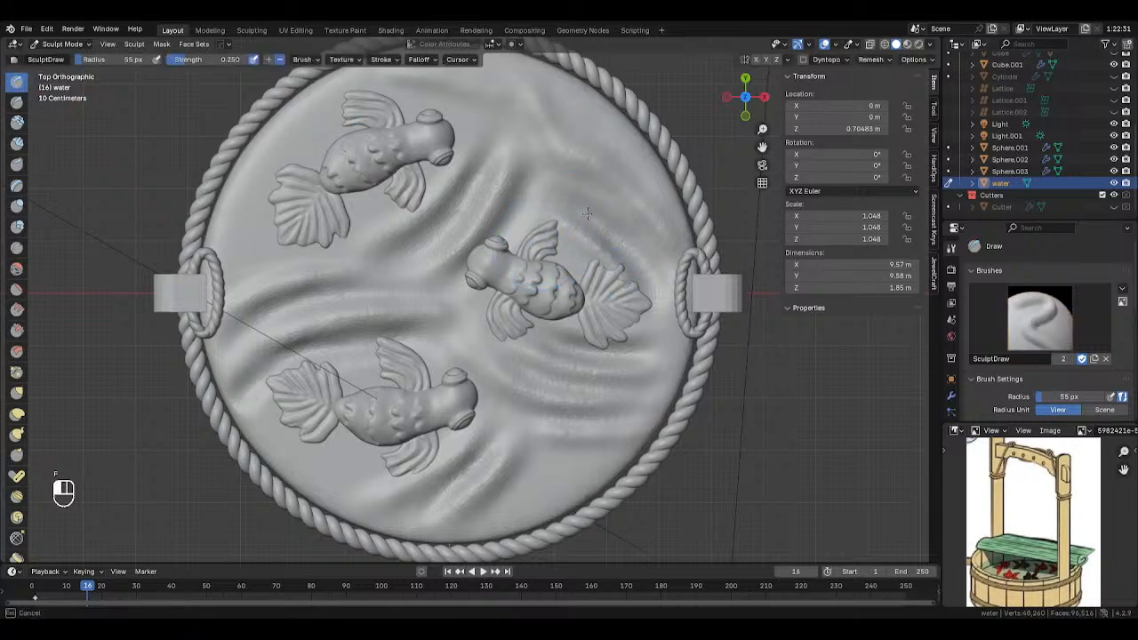
drag(427, 290, 416, 296)
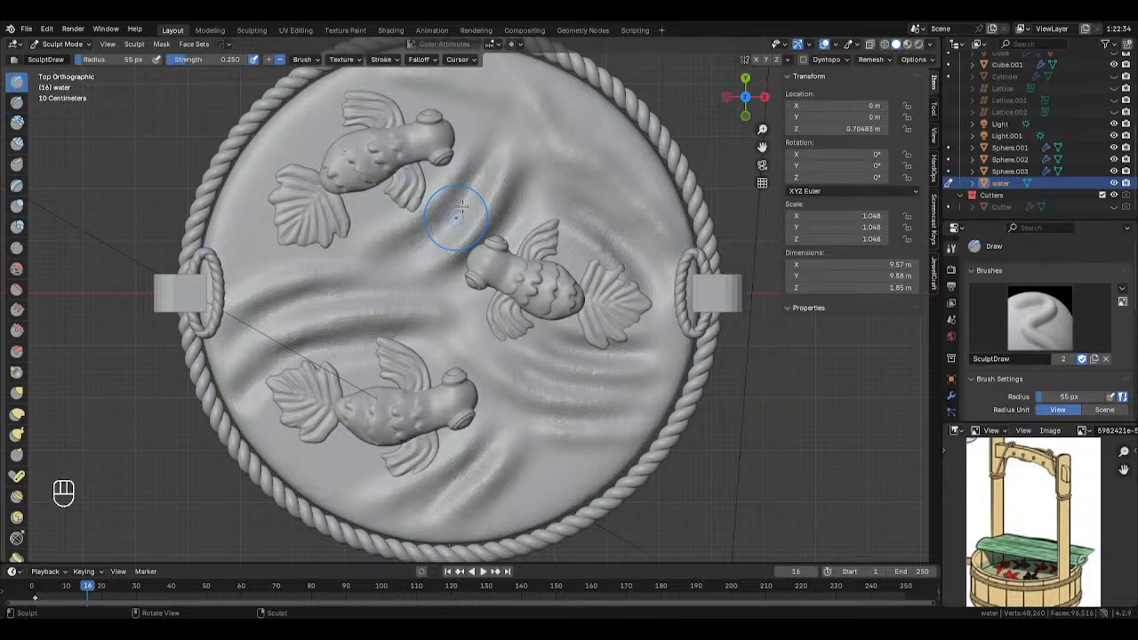
drag(485, 162, 404, 233)
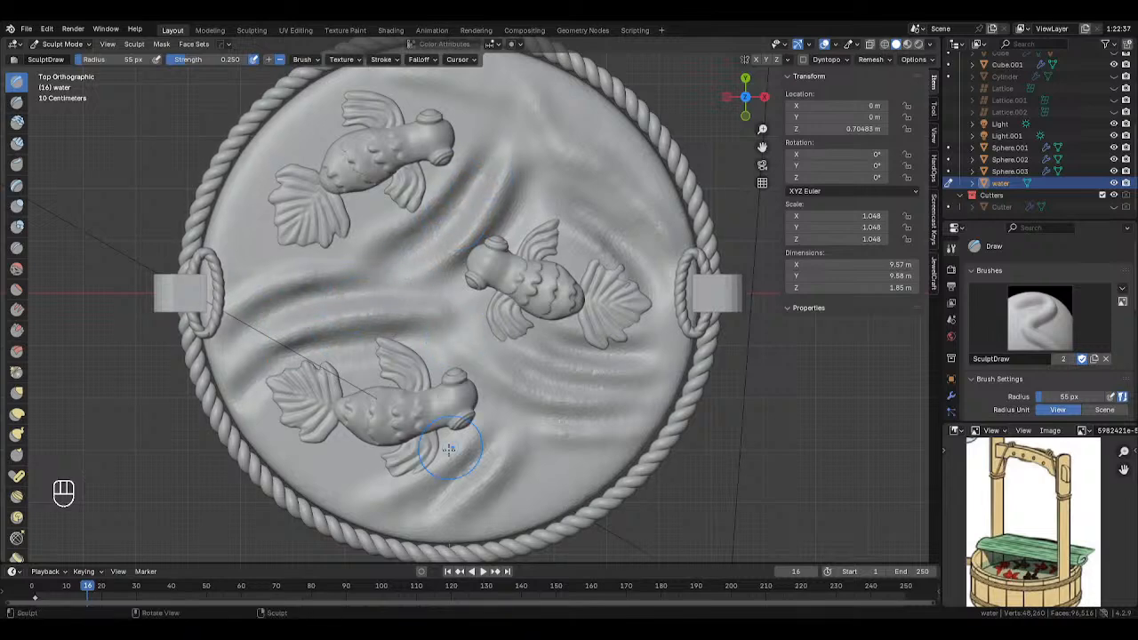
mouse_move(497, 434)
mouse_down()
mouse_move(438, 493)
mouse_move(458, 473)
mouse_up()
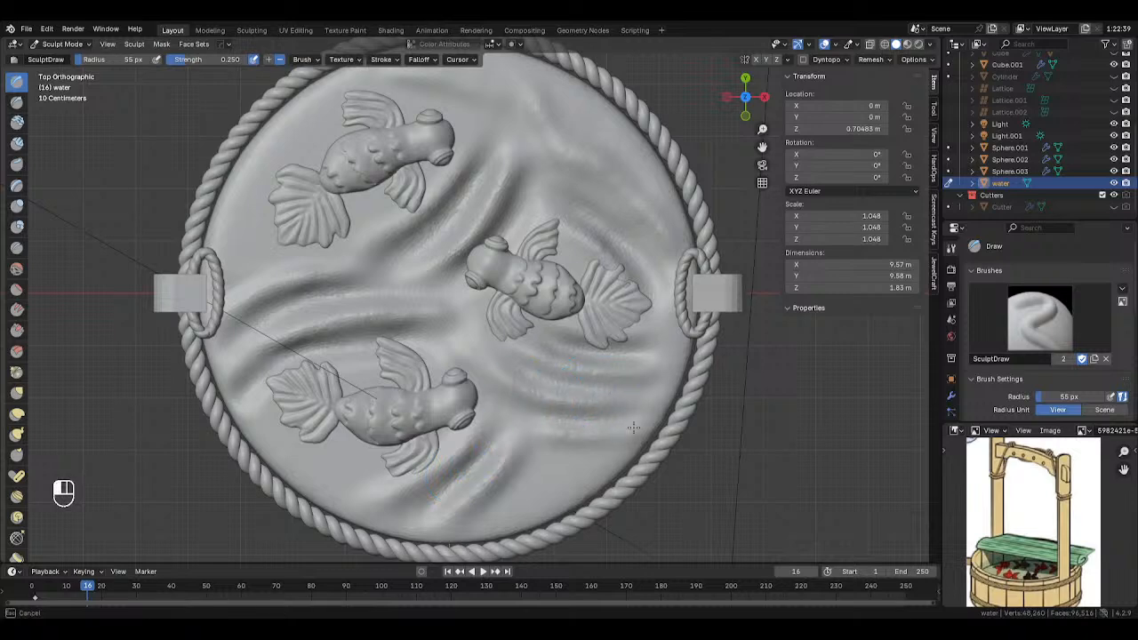
Smooth the ripples across the whole water surface with the Smooth brush at a 55 px radius.
key(s)
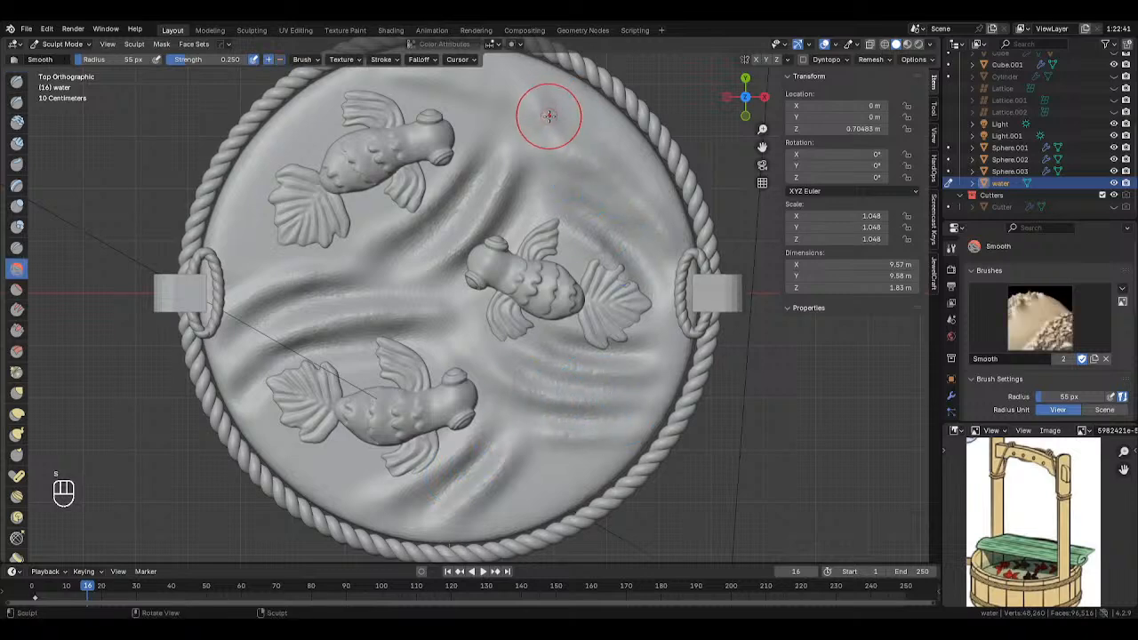
mouse_move(628, 267)
mouse_down()
mouse_move(521, 203)
mouse_move(505, 161)
mouse_up()
mouse_move(373, 290)
mouse_down()
mouse_move(222, 346)
mouse_move(297, 361)
mouse_up()
mouse_move(297, 361)
mouse_down()
mouse_move(427, 333)
mouse_move(484, 410)
mouse_up()
drag(401, 483, 546, 403)
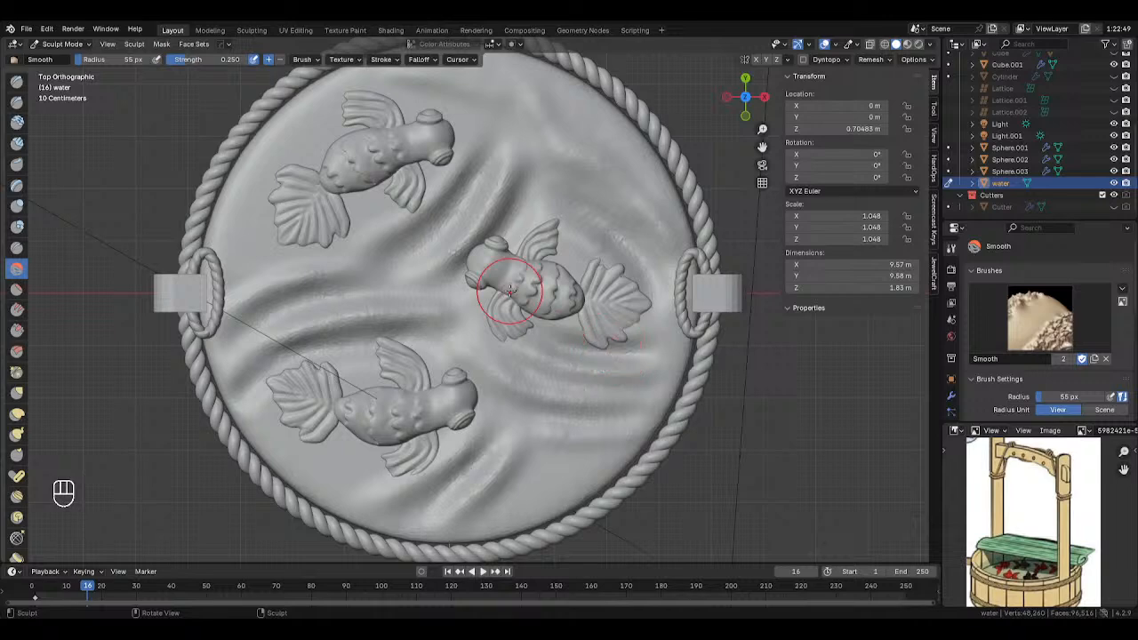
Leave sculpting the water and apply the Lattice modifiers on the lower fish and the right fish.
scroll(509, 292, down, 4)
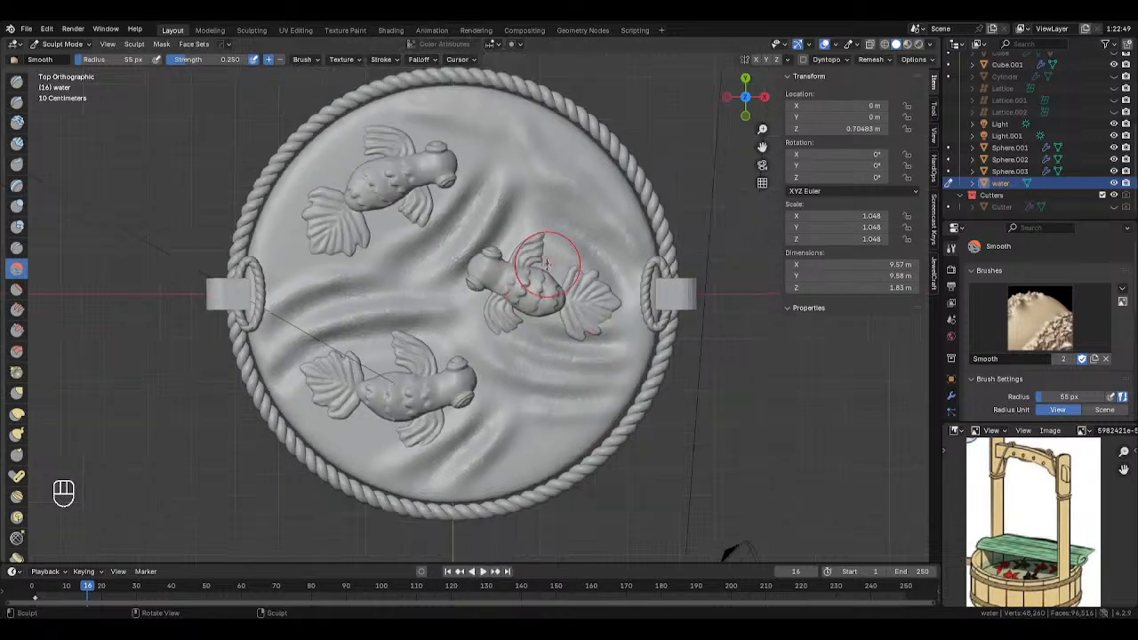
mouse_move(525, 261)
middle_down()
mouse_move(455, 322)
mouse_move(493, 317)
middle_up()
key(Tab)
click(450, 321)
click(951, 396)
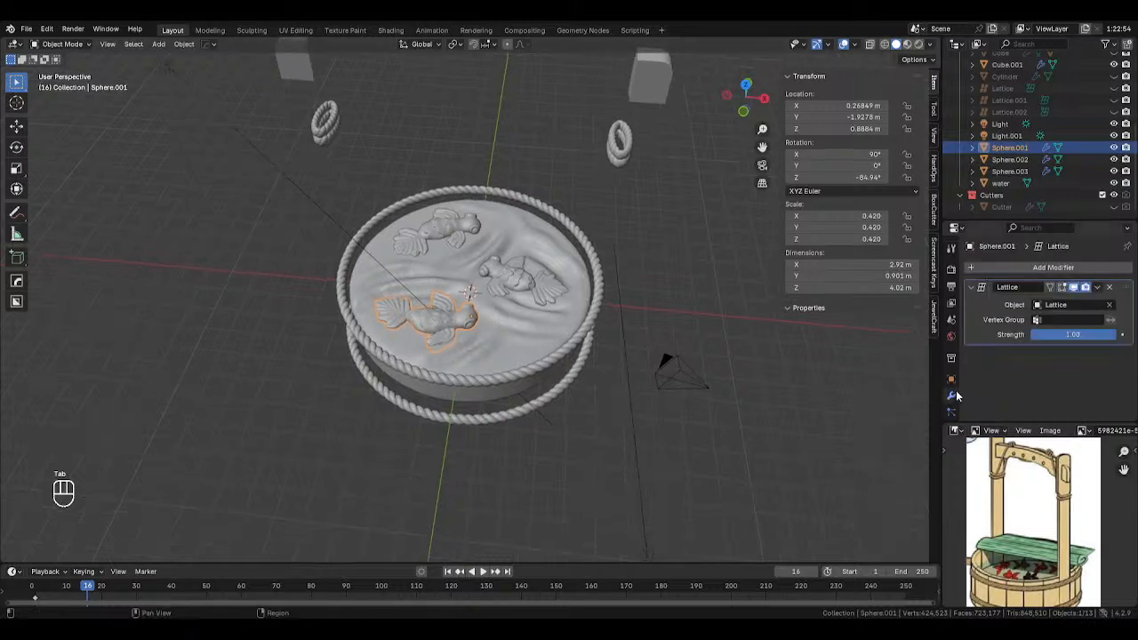
click(1099, 288)
click(1032, 303)
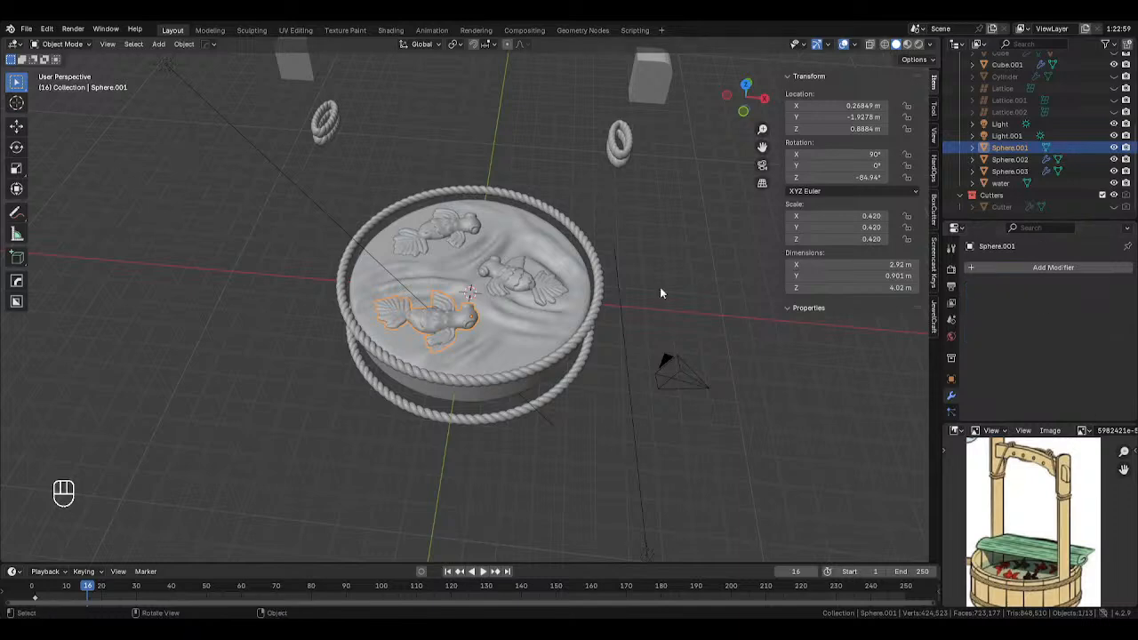
click(534, 285)
click(1099, 288)
click(1030, 300)
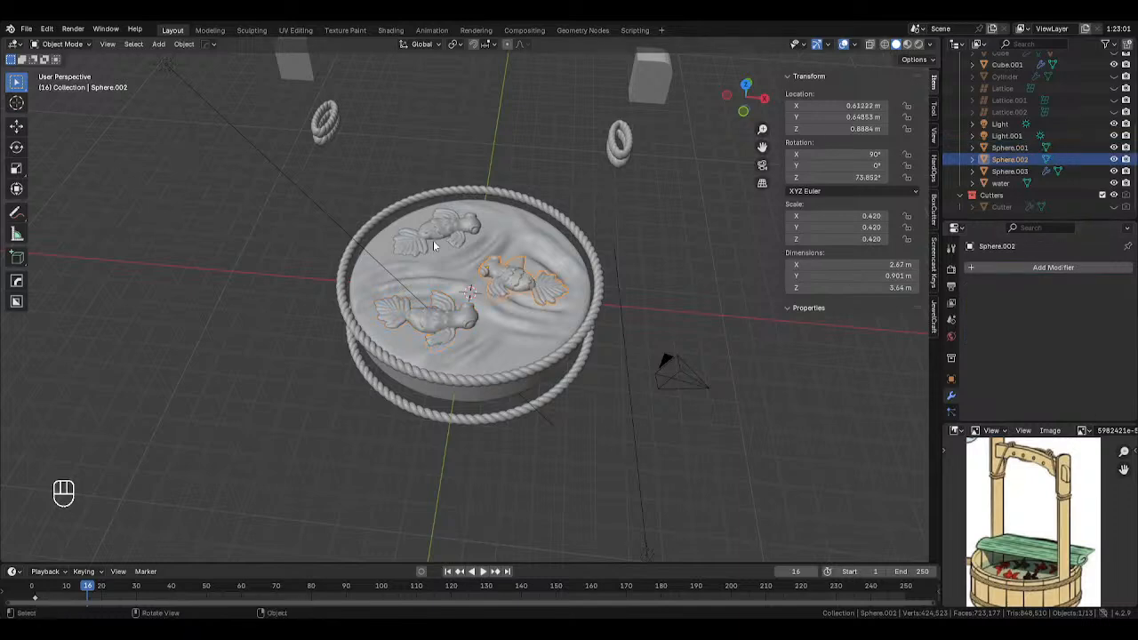
Unhide Lattice.002, duplicate the upper fish with its lattice, and move the copies to about Z 4.08 m and X -13.55 m.
scroll(436, 247, up, 3)
middle_drag(445, 223, 451, 191)
click(446, 210)
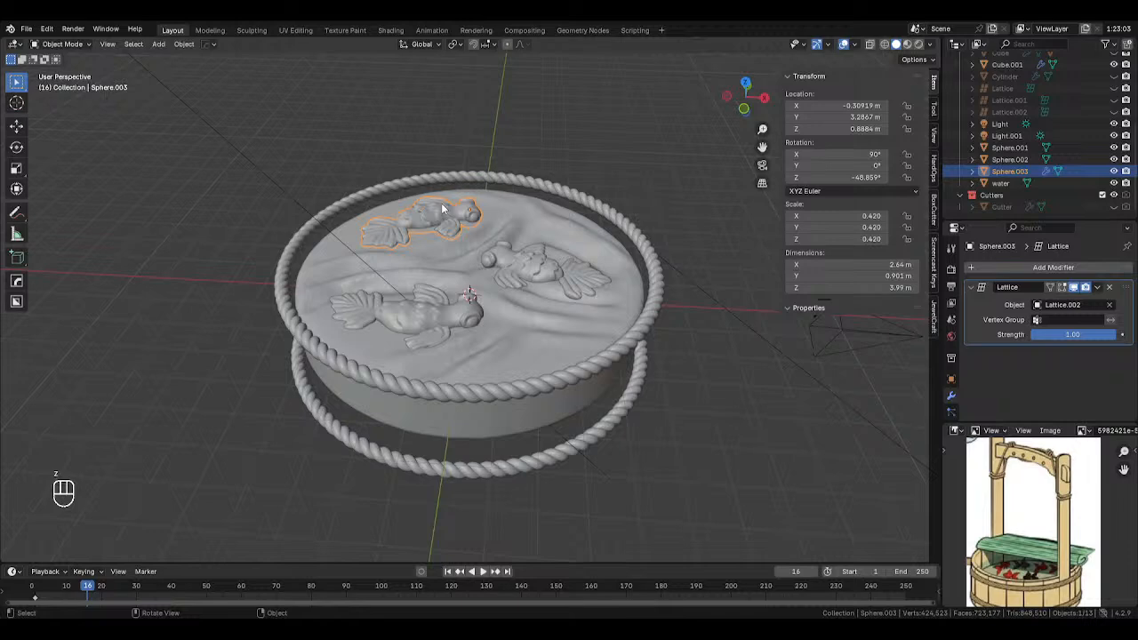
click(1115, 112)
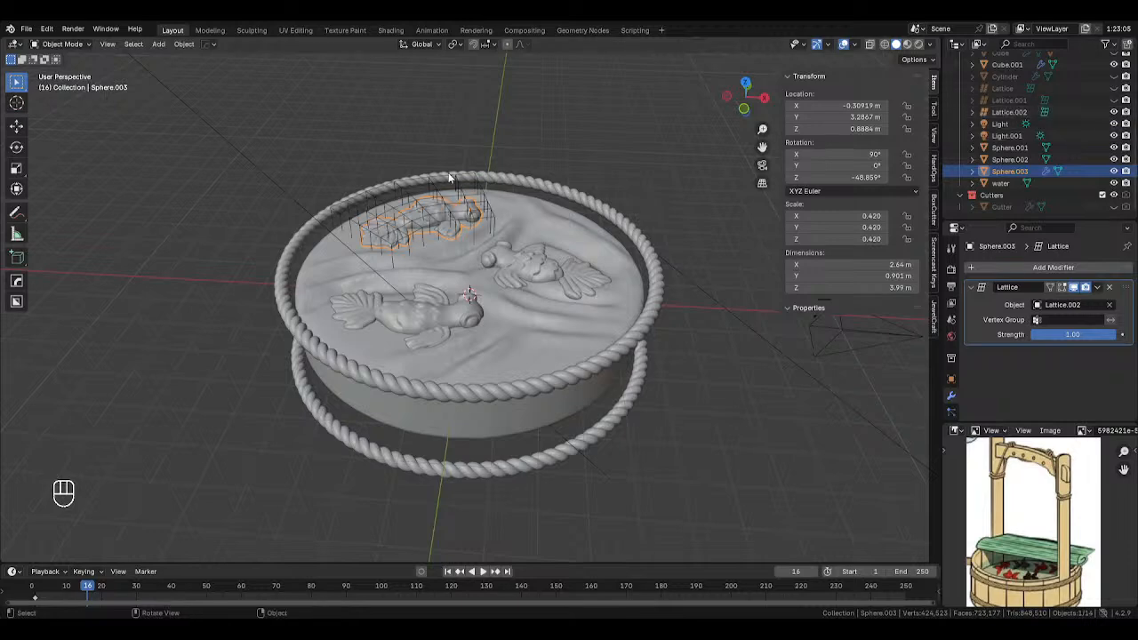
shift+click(452, 180)
key(shift+d)
key(g)
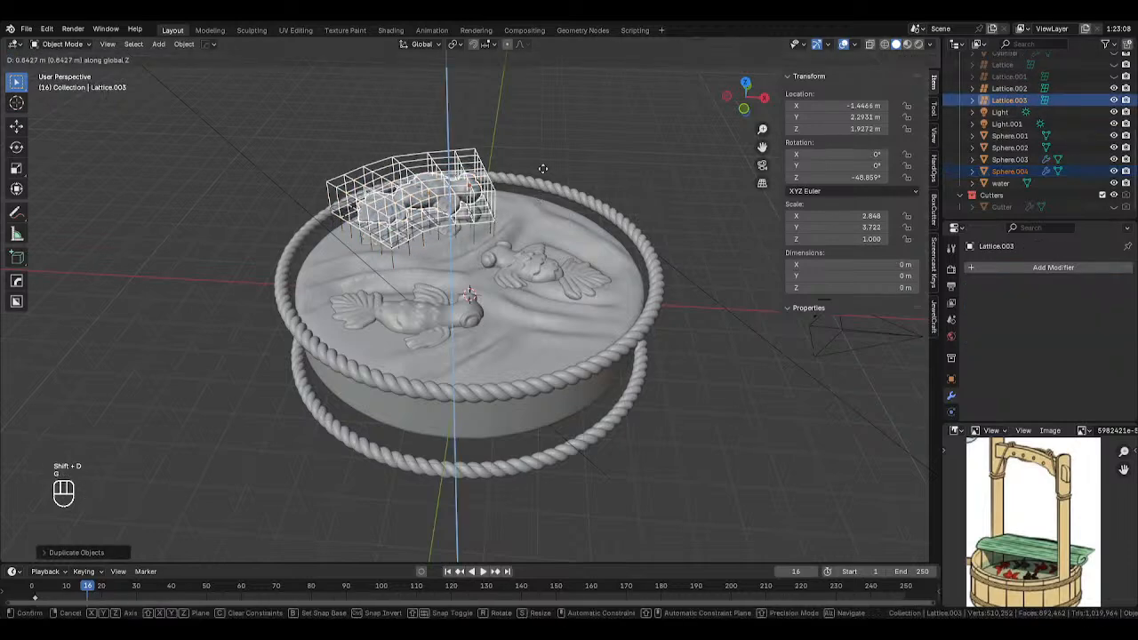
click(553, 119)
middle_drag(553, 118, 590, 168)
key(g)
key(g)
key(g)
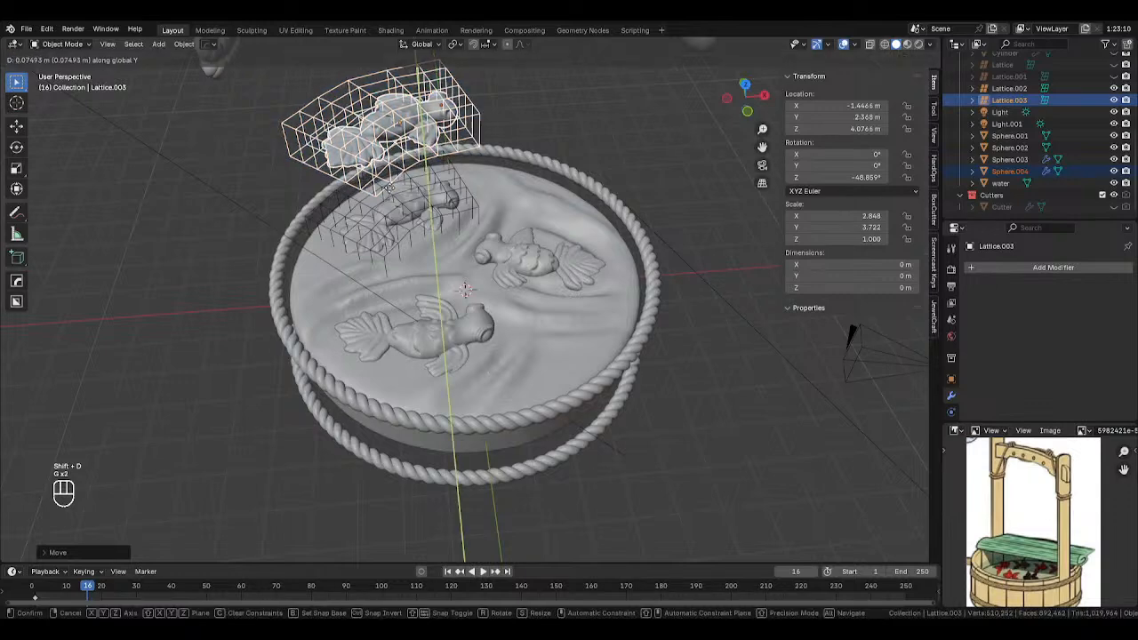
key(x)
click(802, 229)
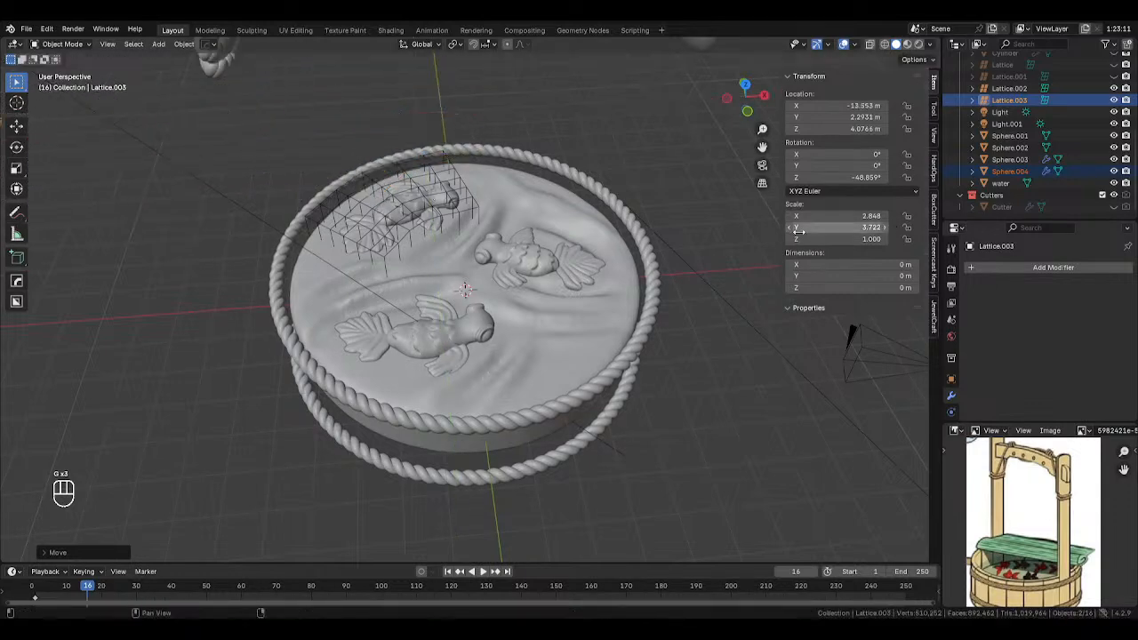
Apply the Lattice modifier on the original upper fish and hide its lattice cage.
click(390, 211)
click(1096, 287)
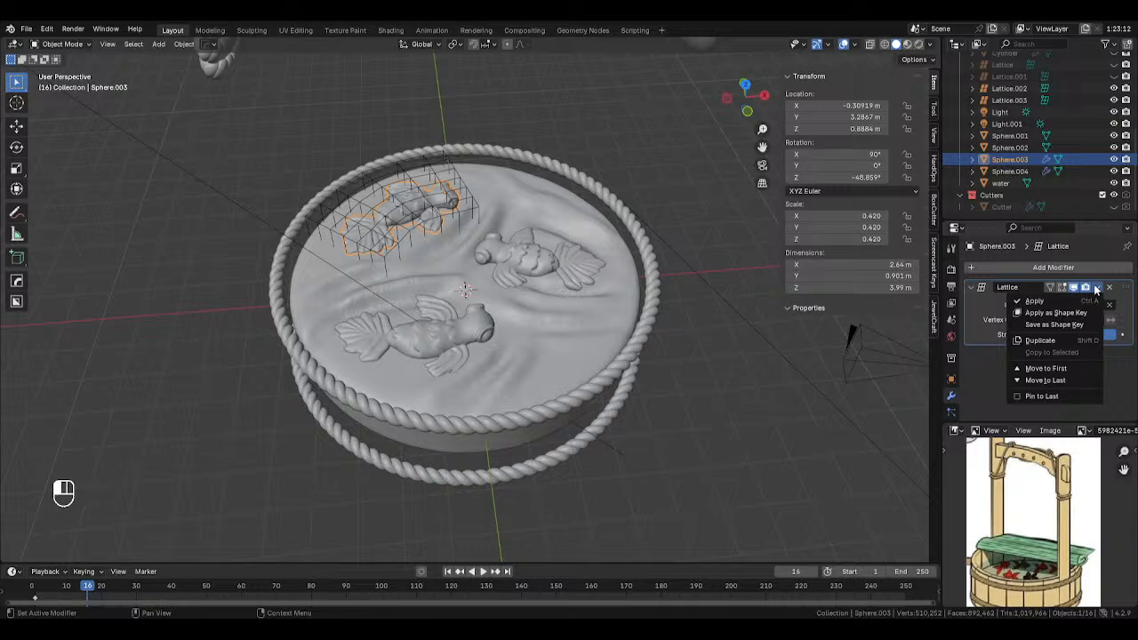
click(1063, 303)
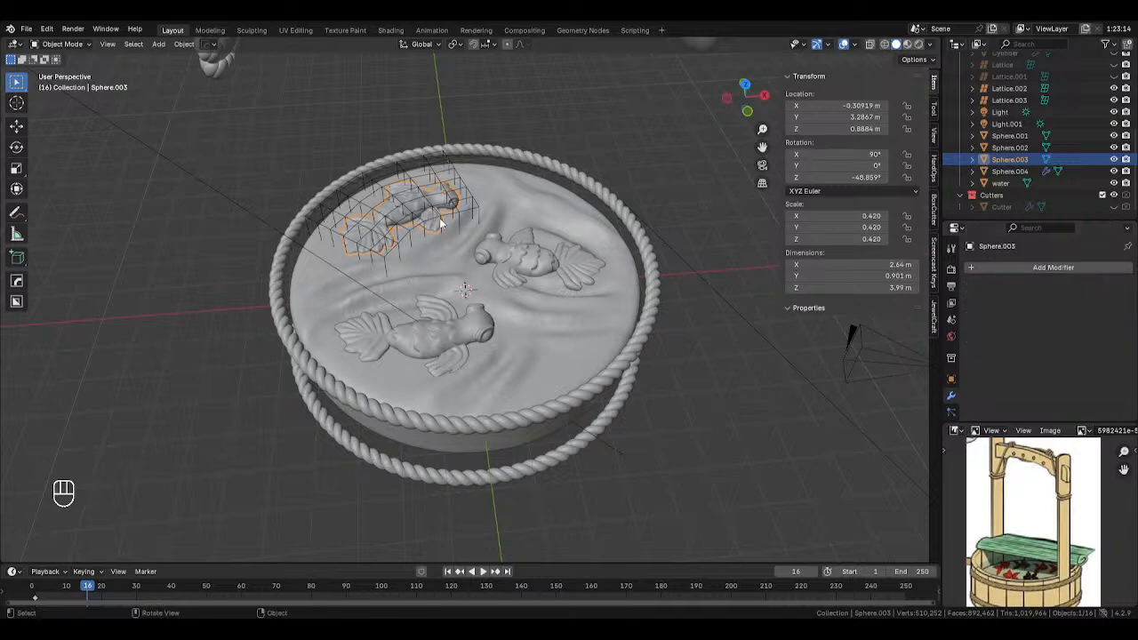
click(440, 223)
key(h)
Sculpt the lower fish's tail fin upward with the Snake Hook brush at a 118 px radius and X symmetry off.
shift+middle_drag(446, 258, 505, 249)
scroll(498, 258, up, 2)
click(416, 308)
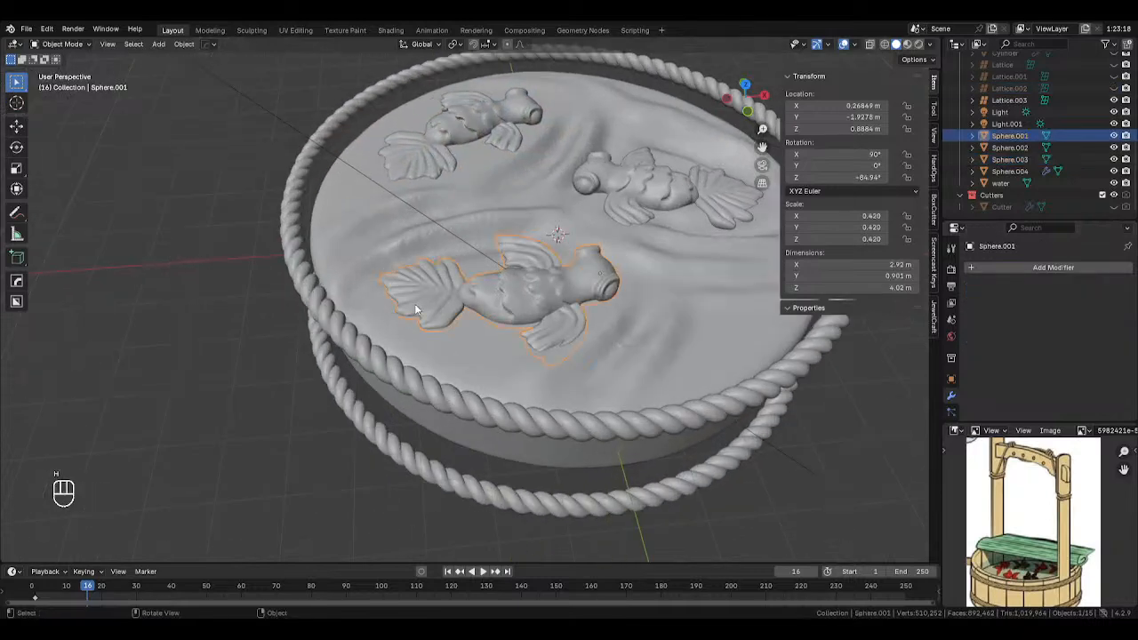
key(Tab)
middle_drag(430, 311, 518, 254)
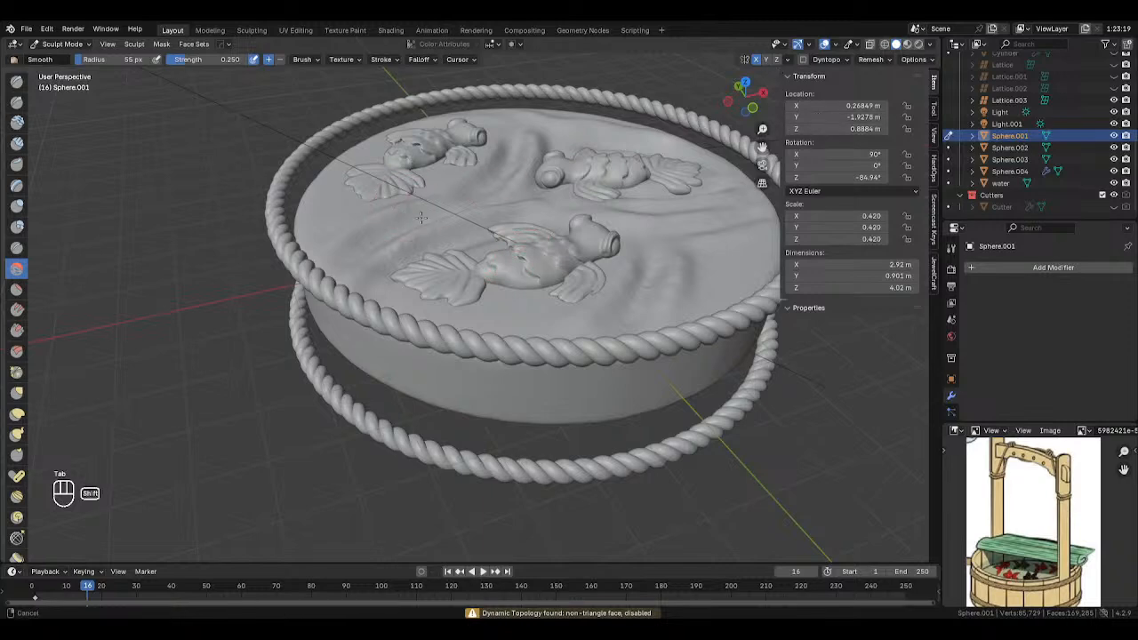
shift+middle_drag(421, 218, 492, 256)
scroll(493, 256, up, 1)
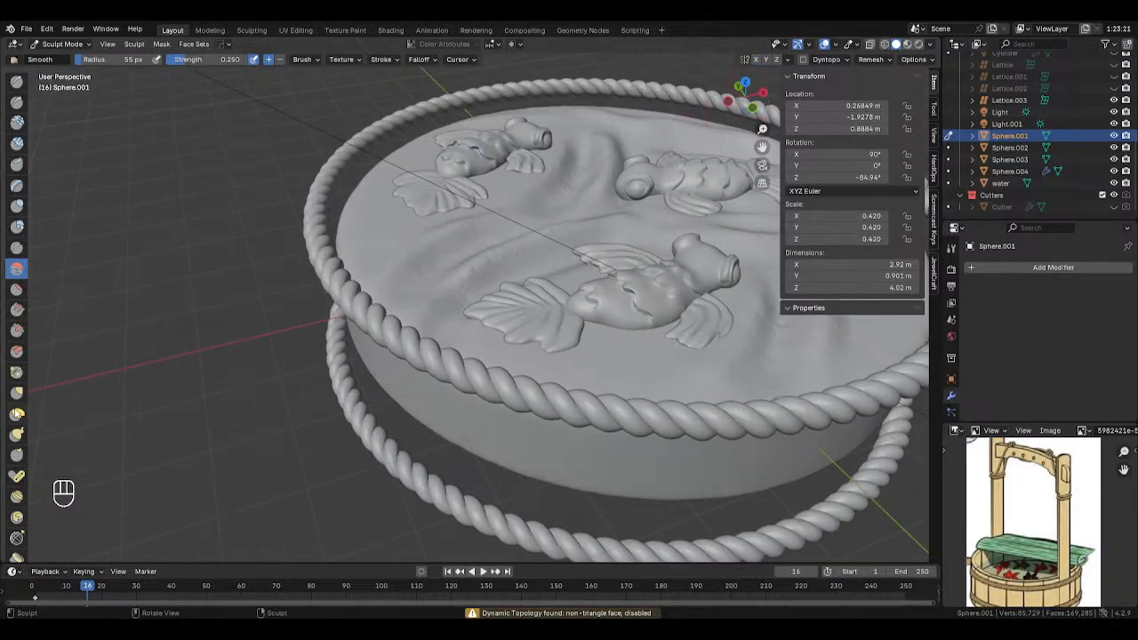
click(16, 434)
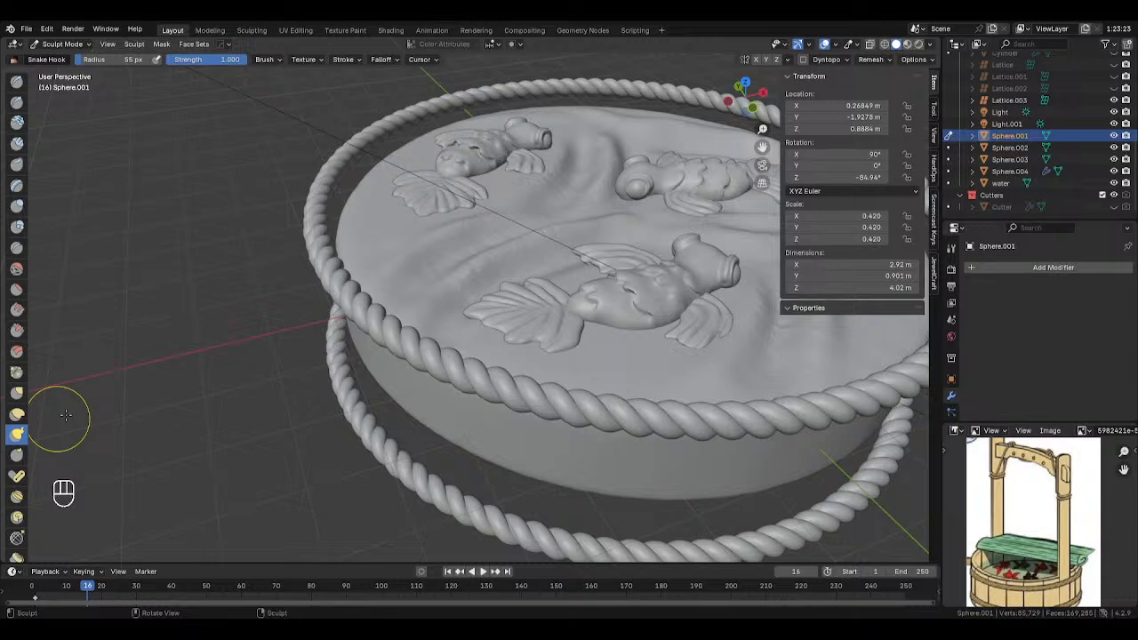
middle_drag(525, 322, 558, 280)
key(f)
click(587, 295)
key(f)
click(487, 260)
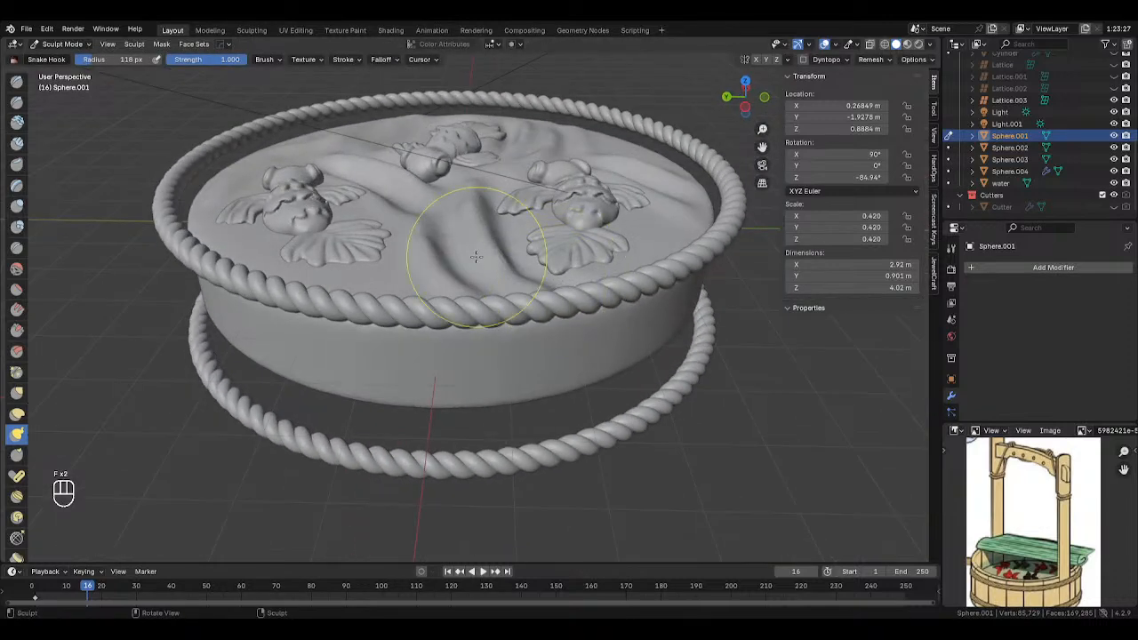
drag(543, 253, 534, 242)
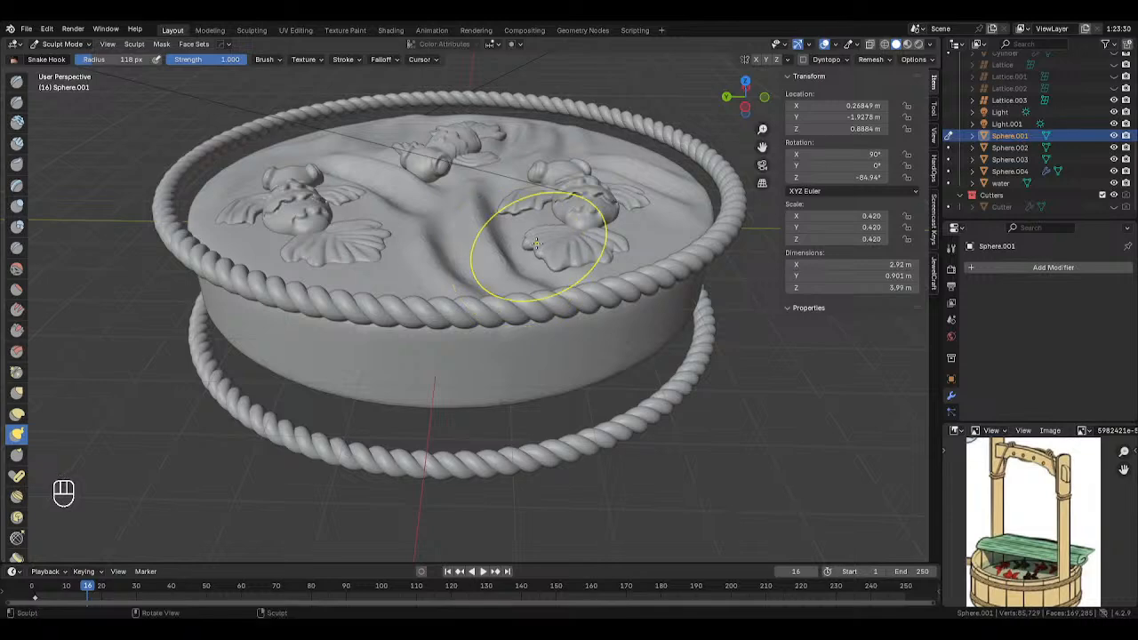
Nudge the lower fish's body with short Snake Hook strokes at the 118 px radius.
middle_drag(546, 255, 610, 228)
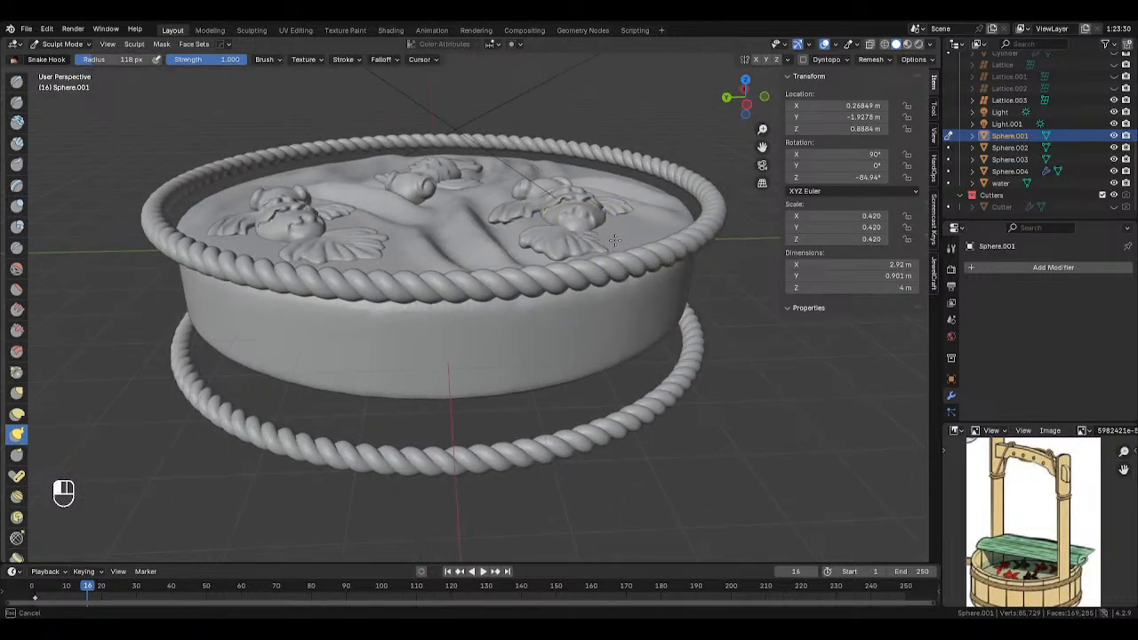
drag(615, 240, 615, 241)
drag(591, 225, 601, 232)
drag(590, 226, 600, 231)
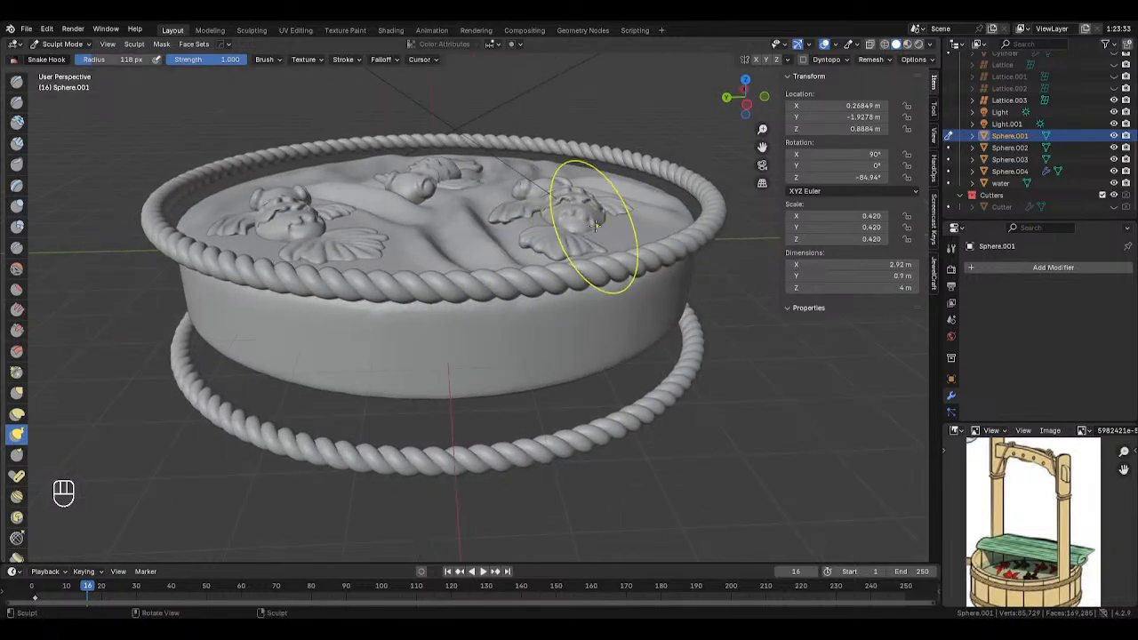
Reshape the lower fish's two side fins with the Snake Hook brush at 98 px and 70 px radii.
key(f)
click(549, 230)
middle_drag(591, 204, 546, 213)
drag(645, 212, 651, 213)
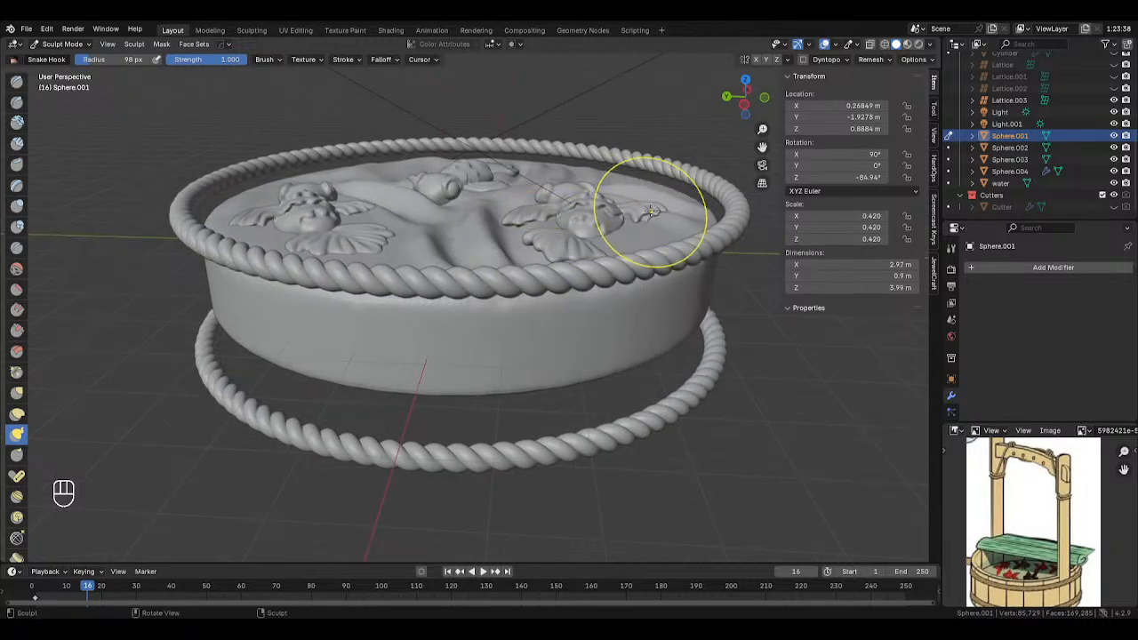
key(f)
click(505, 225)
key(f)
click(502, 225)
drag(505, 225, 524, 222)
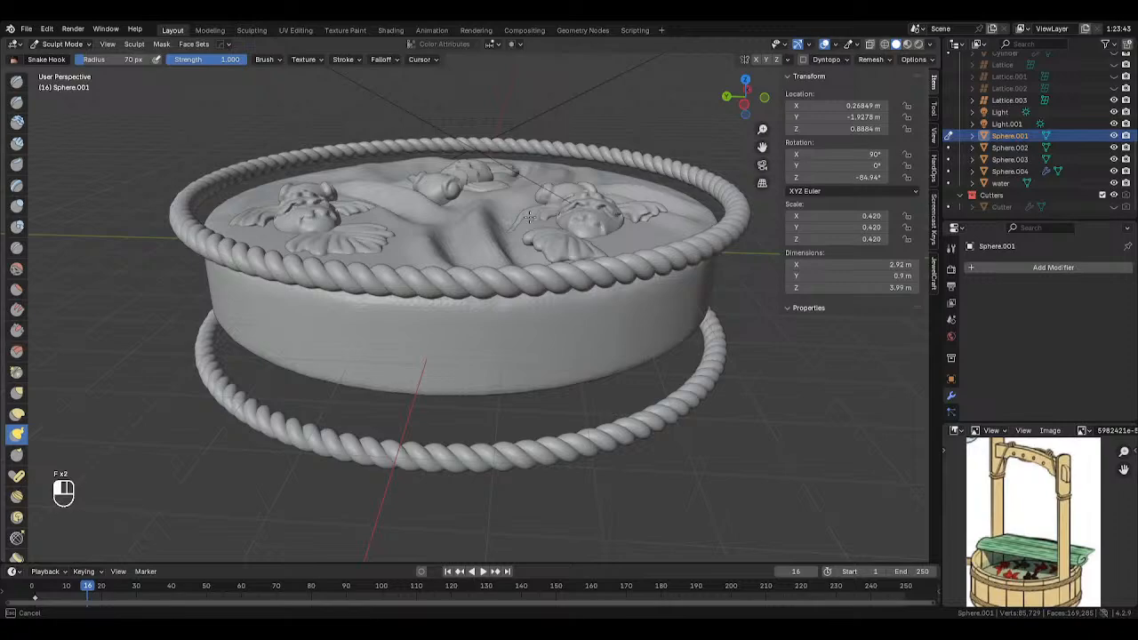
Switch sculpting to the right fish and pull its body with the Snake Hook brush at a 213 px radius.
scroll(524, 222, up, 3)
middle_drag(525, 221, 574, 245)
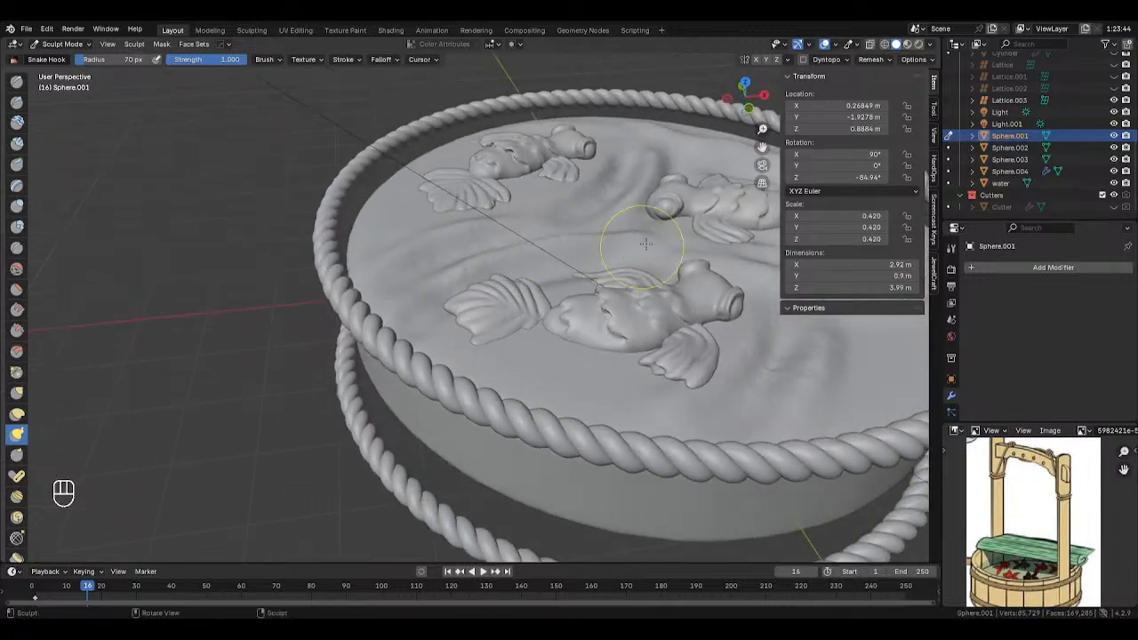
mouse_move(685, 267)
middle_down()
mouse_move(508, 272)
mouse_move(452, 251)
mouse_move(545, 247)
middle_up()
key(f)
click(653, 190)
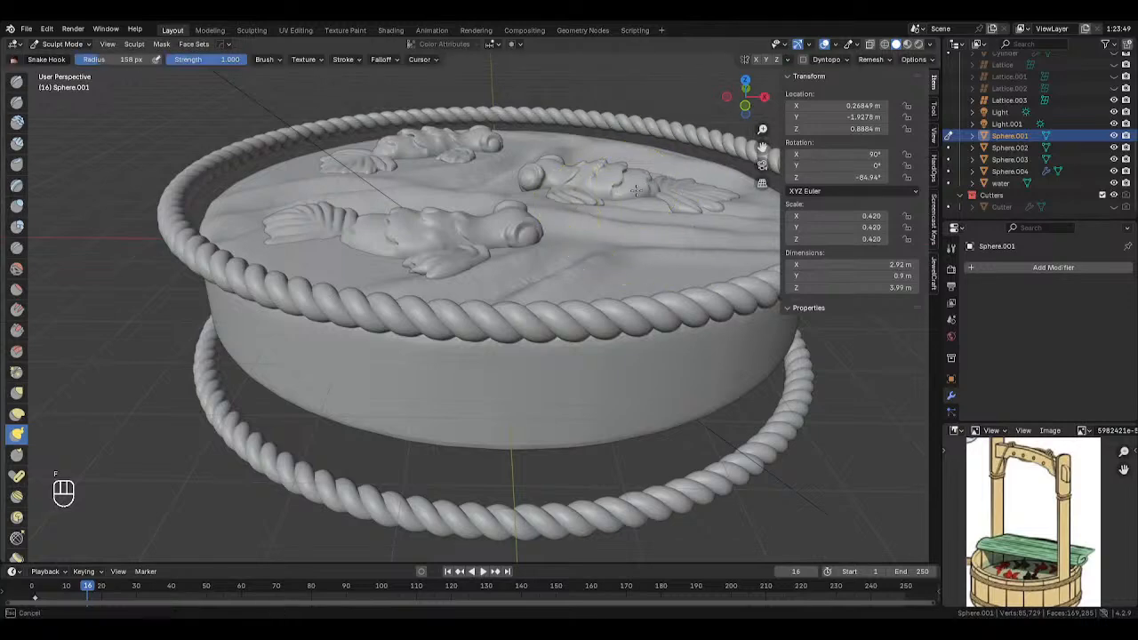
key(f)
click(638, 191)
drag(613, 186, 640, 184)
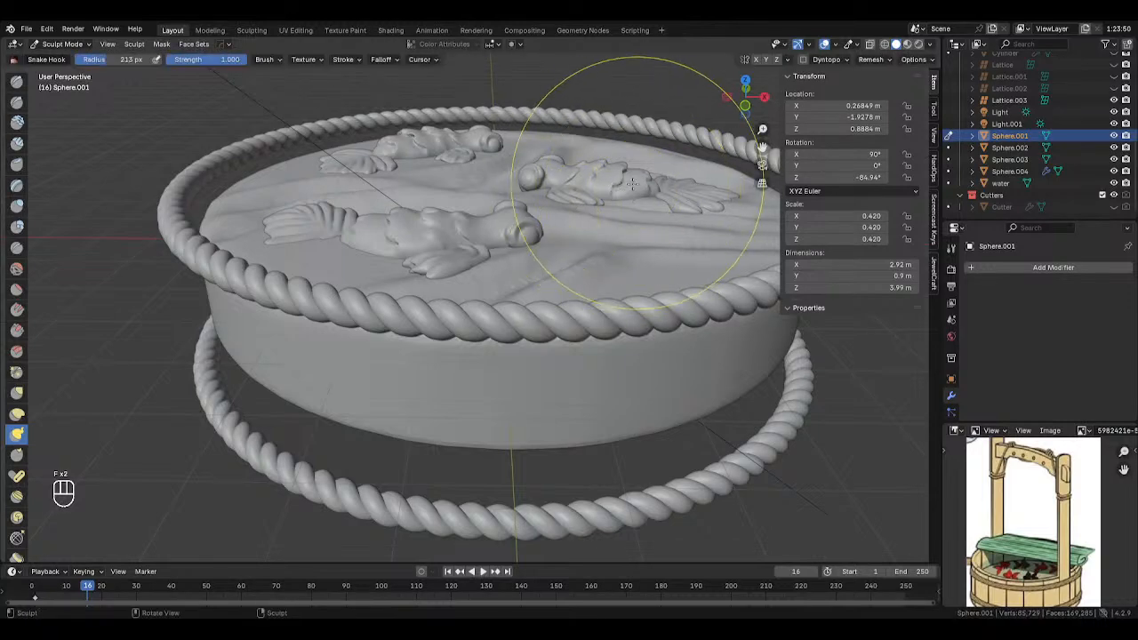
key(Tab)
click(621, 178)
key(Tab)
click(609, 258)
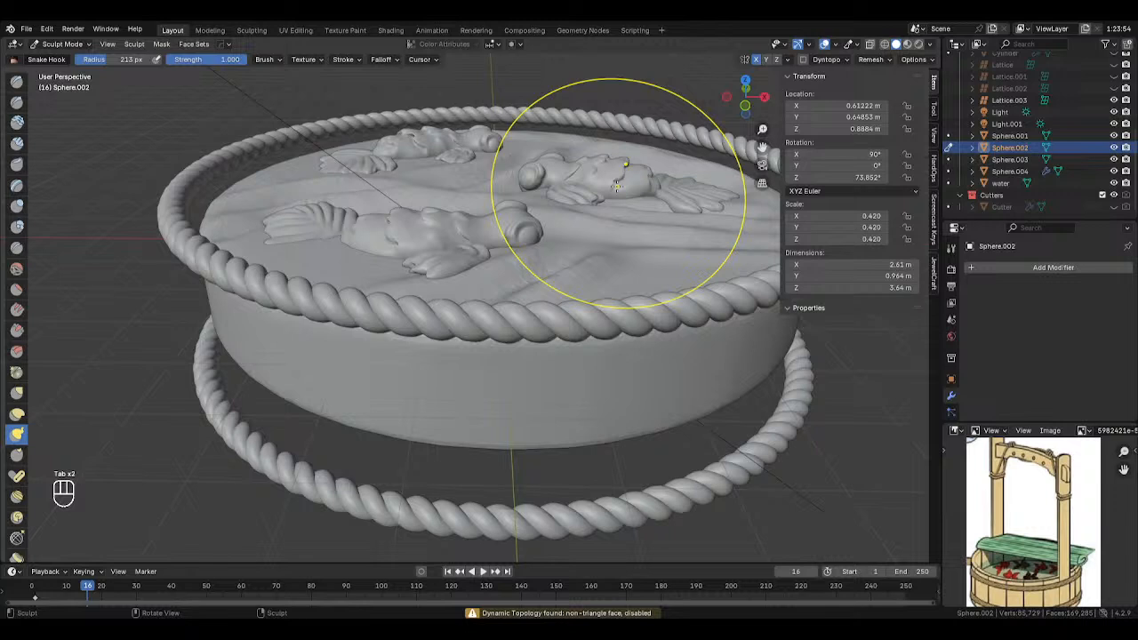
mouse_move(619, 185)
mouse_down()
mouse_move(658, 193)
mouse_move(649, 203)
mouse_up()
Lift the right fish's tail fin with a smaller Snake Hook brush and turn off X symmetry.
key(f)
click(611, 212)
key(shift+s)
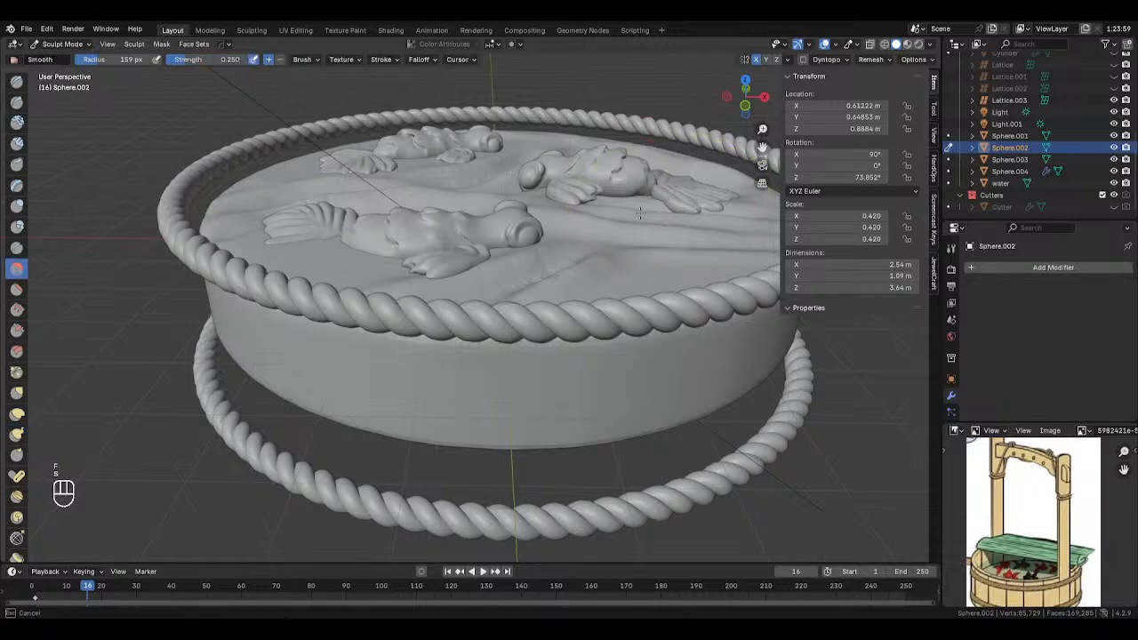
click(16, 435)
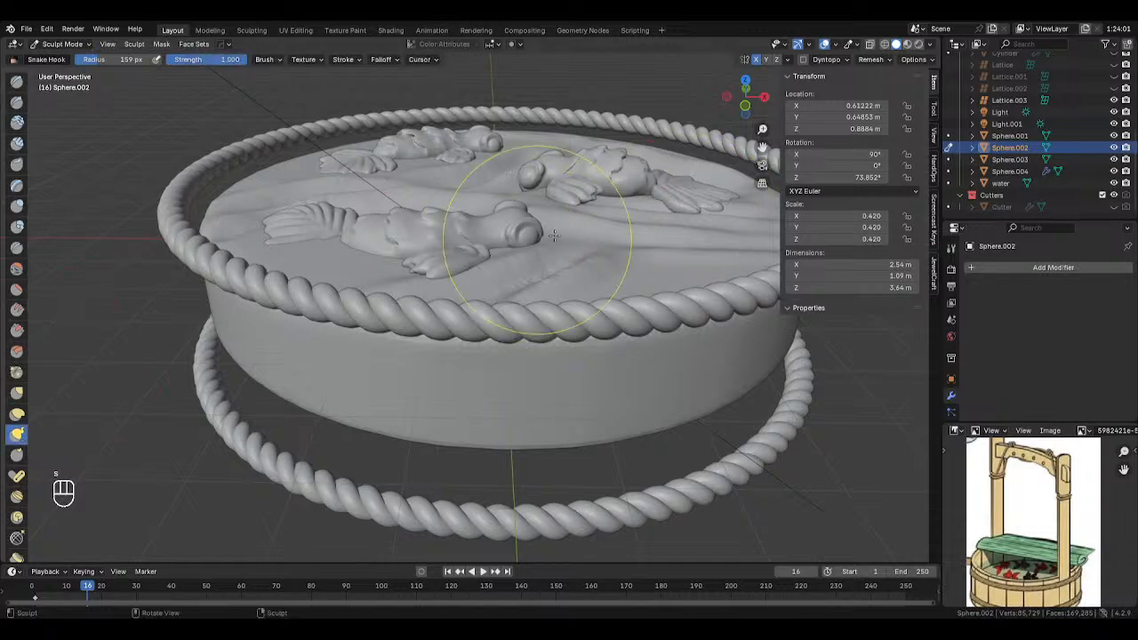
middle_drag(666, 227, 570, 216)
key(f)
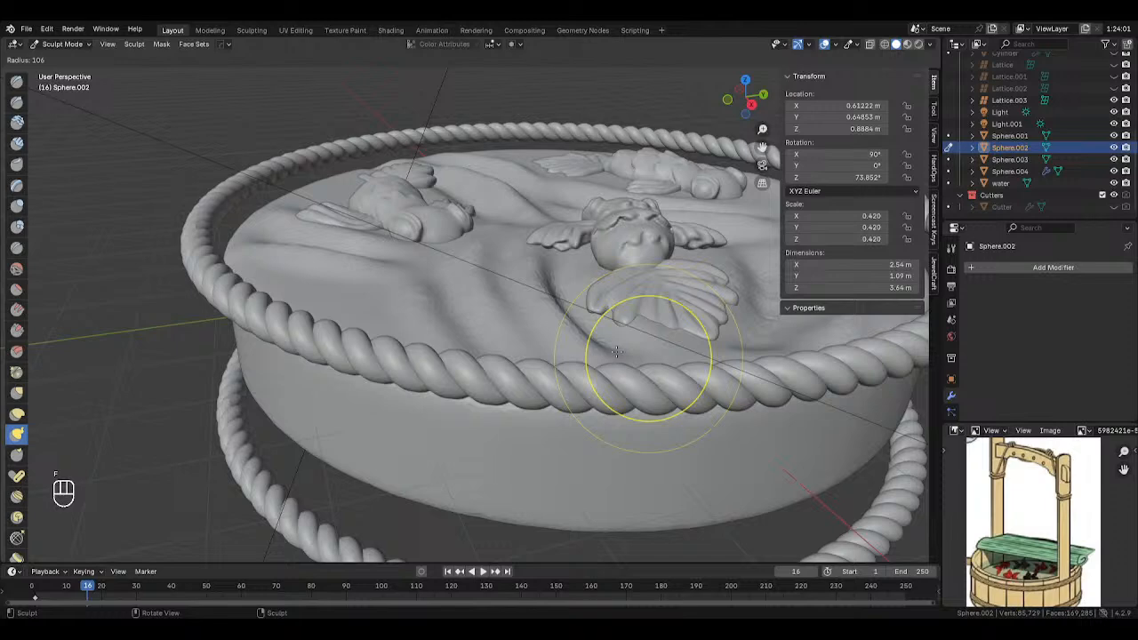
click(708, 363)
middle_drag(615, 338, 616, 311)
key(f)
click(632, 312)
mouse_move(594, 291)
mouse_down()
mouse_move(596, 279)
mouse_move(567, 278)
mouse_up()
click(755, 61)
drag(713, 273, 705, 259)
Adjust the right fish's side fins from both sides with resized Snake Hook strokes, and return to Object Mode.
middle_drag(705, 260, 614, 265)
key(f)
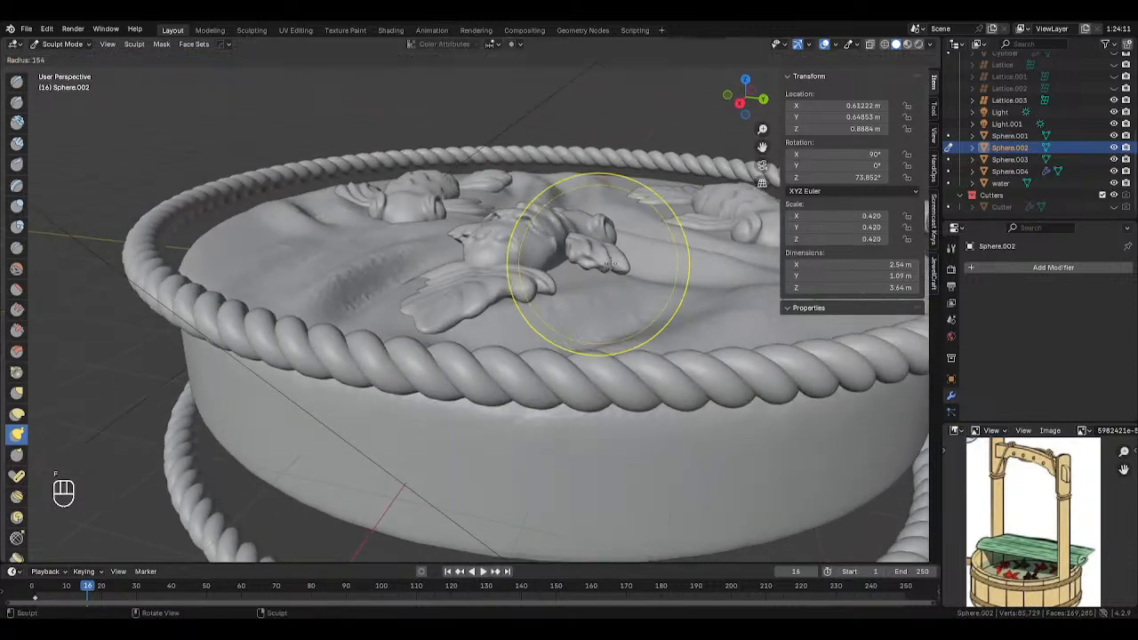
click(604, 260)
drag(605, 263, 602, 238)
key(f)
click(603, 234)
middle_drag(601, 238, 377, 204)
drag(385, 200, 404, 189)
key(f)
click(375, 194)
drag(404, 190, 394, 188)
middle_drag(396, 187, 673, 287)
key(Tab)
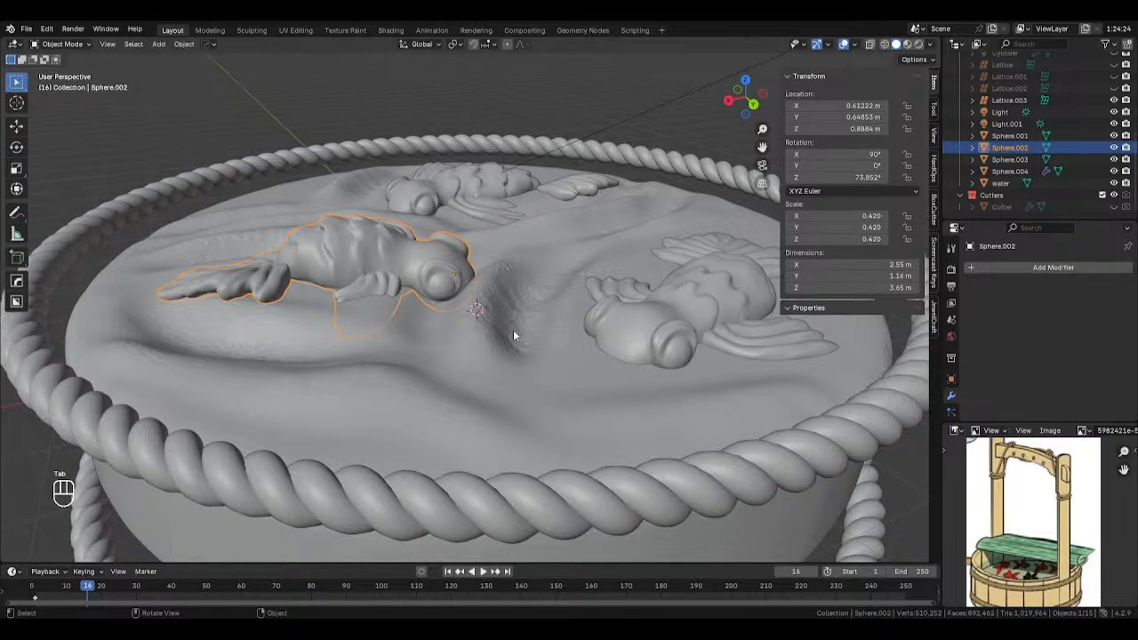
Switch sculpting to the upper fish and pull its head with the Snake Hook brush at a 236 px radius.
middle_drag(513, 330, 567, 246)
key(Tab)
key(Tab)
click(569, 230)
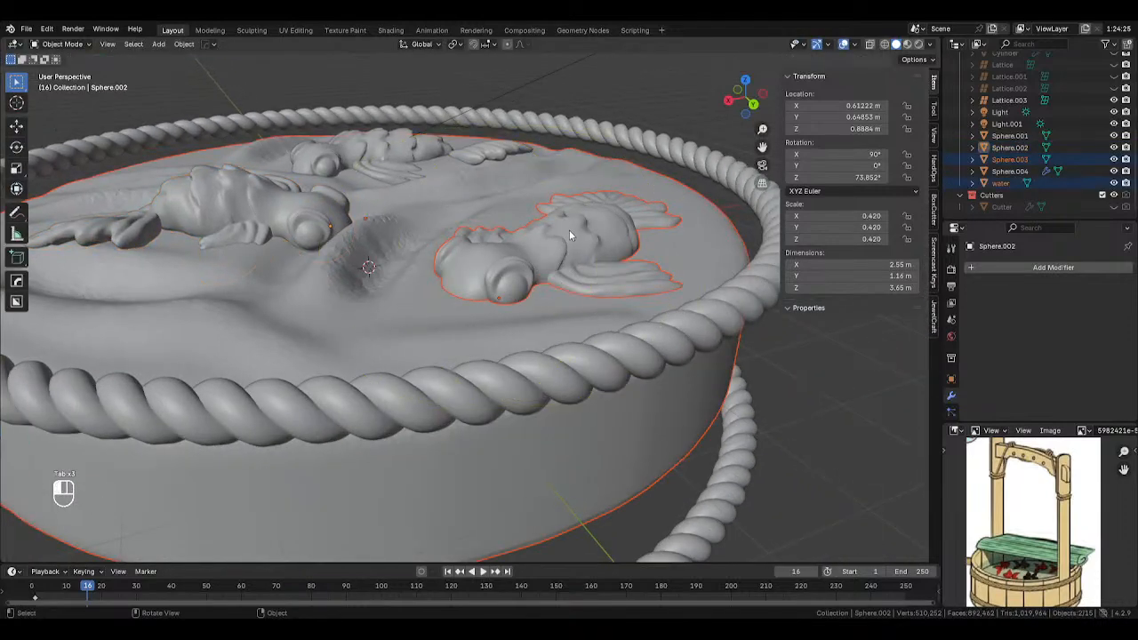
key(Tab)
middle_drag(568, 277, 534, 229)
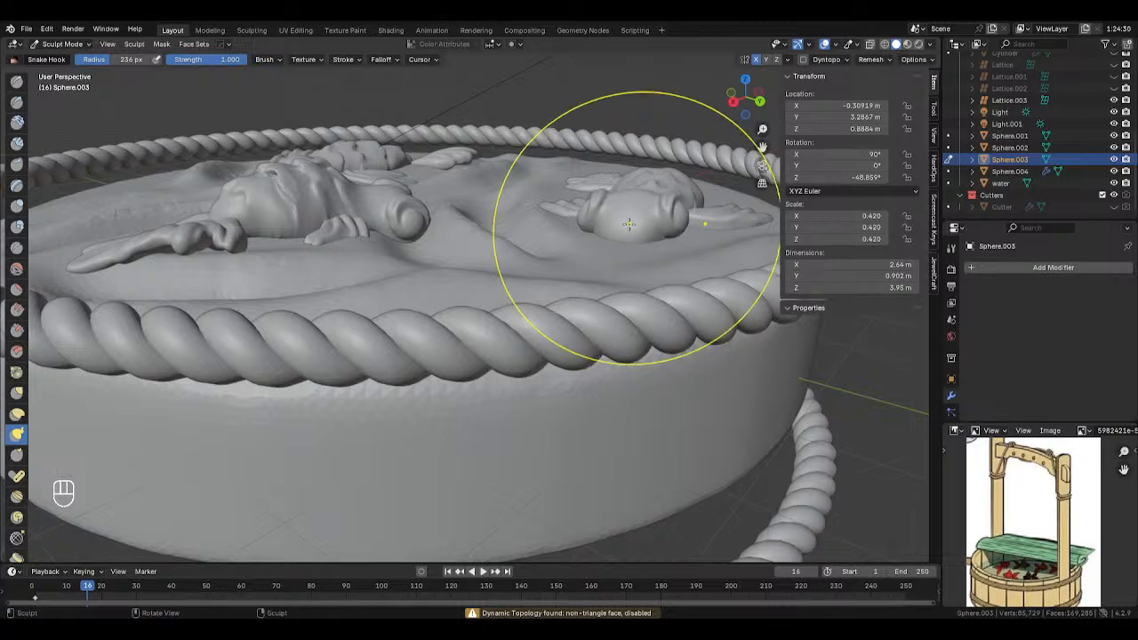
drag(633, 229, 593, 224)
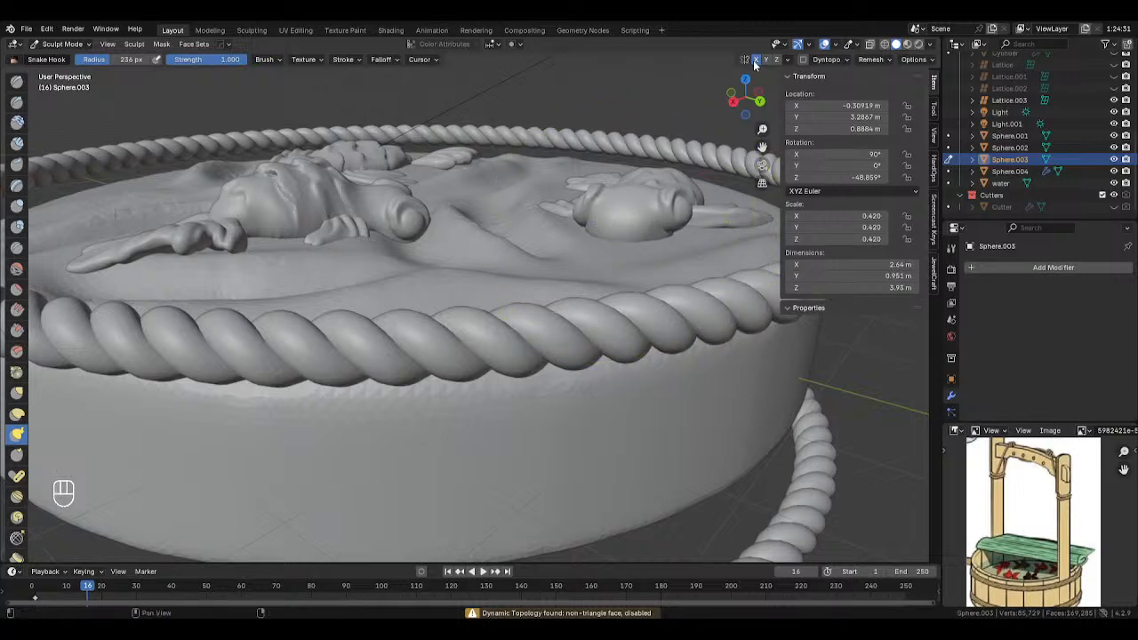
Bend the upper fish's fins with Snake Hook strokes at a 236 px radius, with X symmetry off.
mouse_move(635, 255)
middle_down()
mouse_move(569, 236)
mouse_move(592, 245)
middle_up()
drag(654, 294, 619, 286)
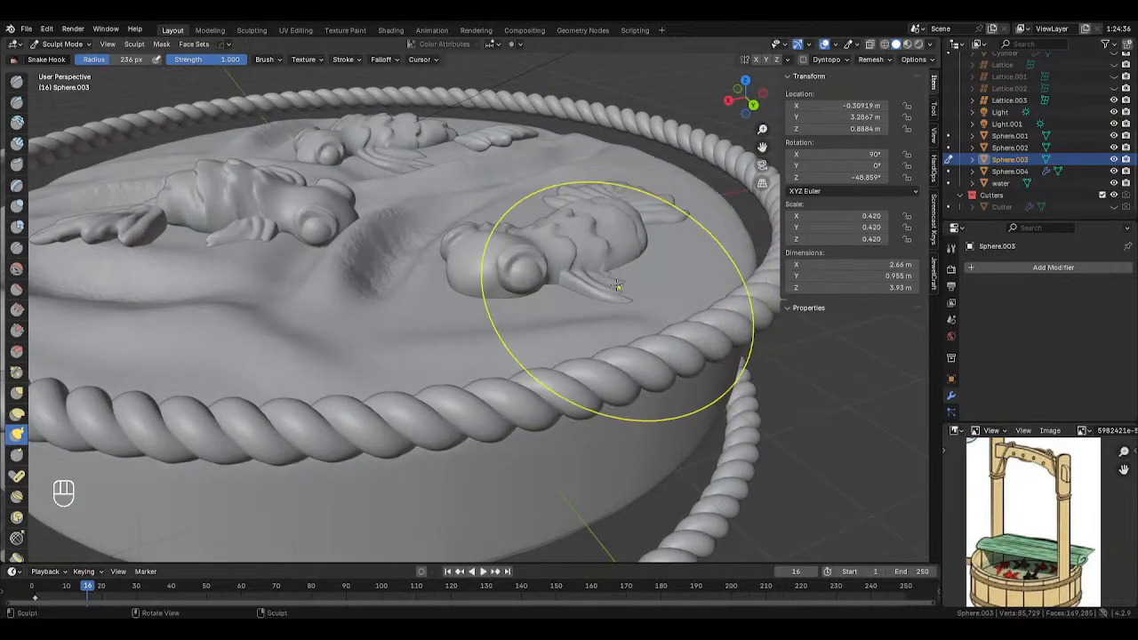
middle_drag(618, 285, 625, 206)
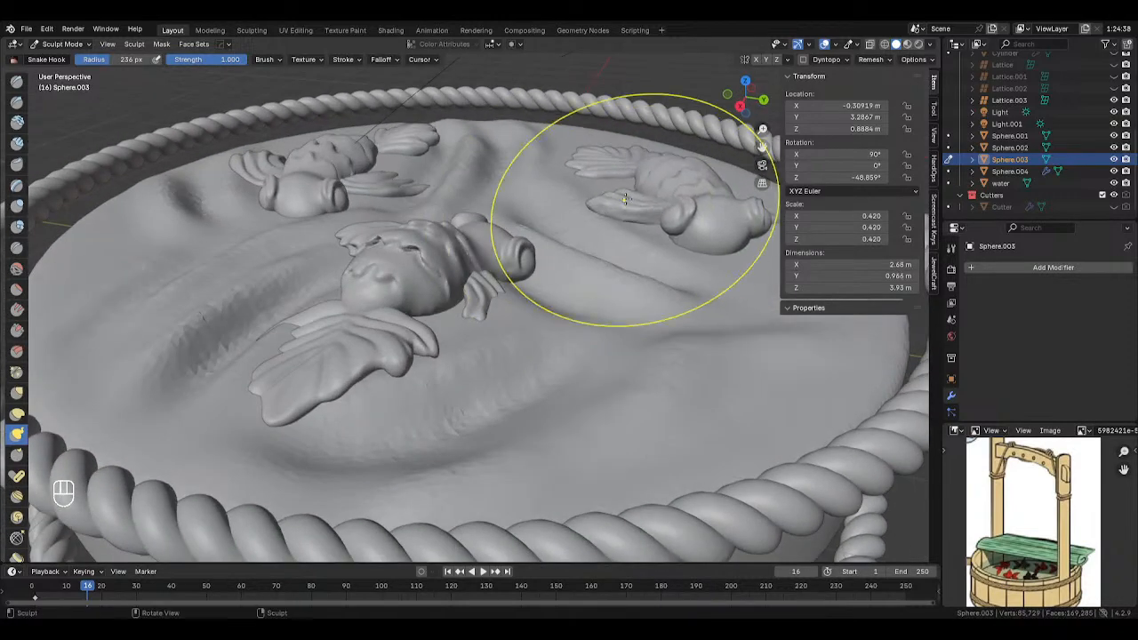
mouse_move(625, 201)
middle_down()
mouse_move(241, 267)
mouse_move(280, 172)
middle_up()
drag(307, 181, 347, 174)
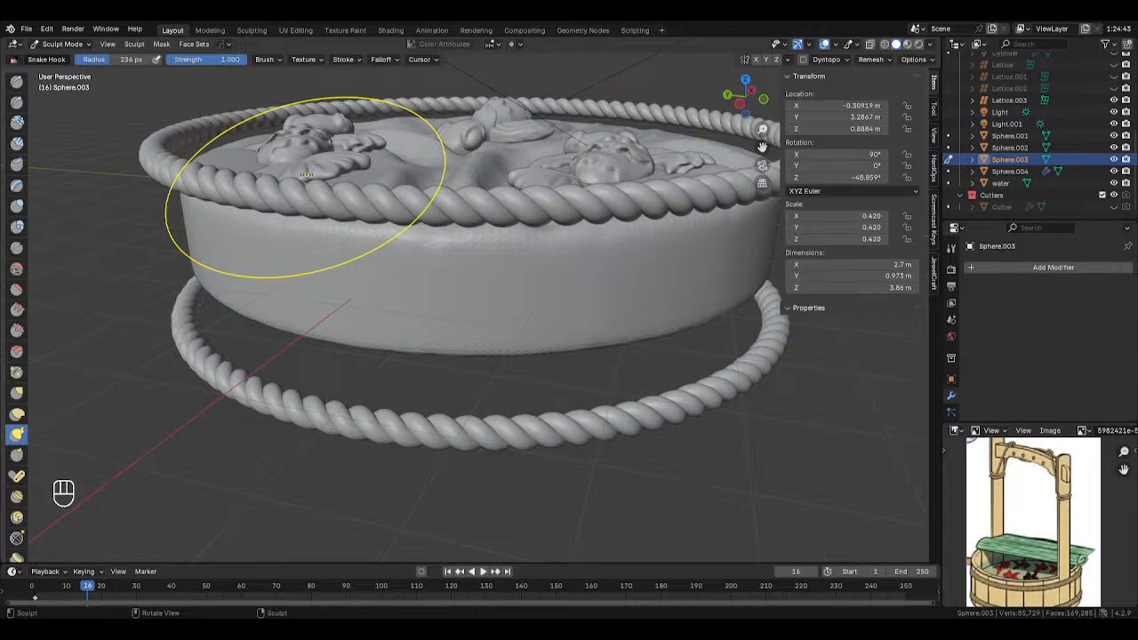
Reshape the upper fish's tail fin with Snake Hook strokes at 119 px and 177 px radius, and return to Object Mode.
key(f)
key(f)
click(256, 178)
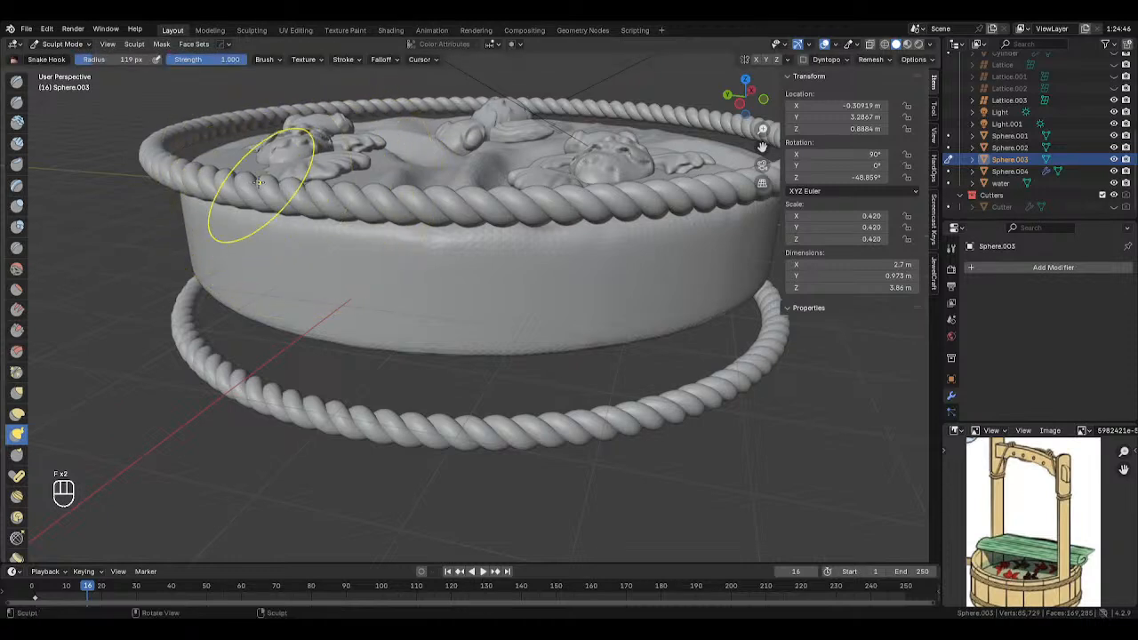
drag(347, 169, 314, 162)
mouse_move(314, 163)
middle_down()
mouse_move(498, 218)
mouse_move(505, 204)
middle_up()
key(f)
click(504, 203)
drag(495, 208, 503, 197)
drag(501, 198, 504, 193)
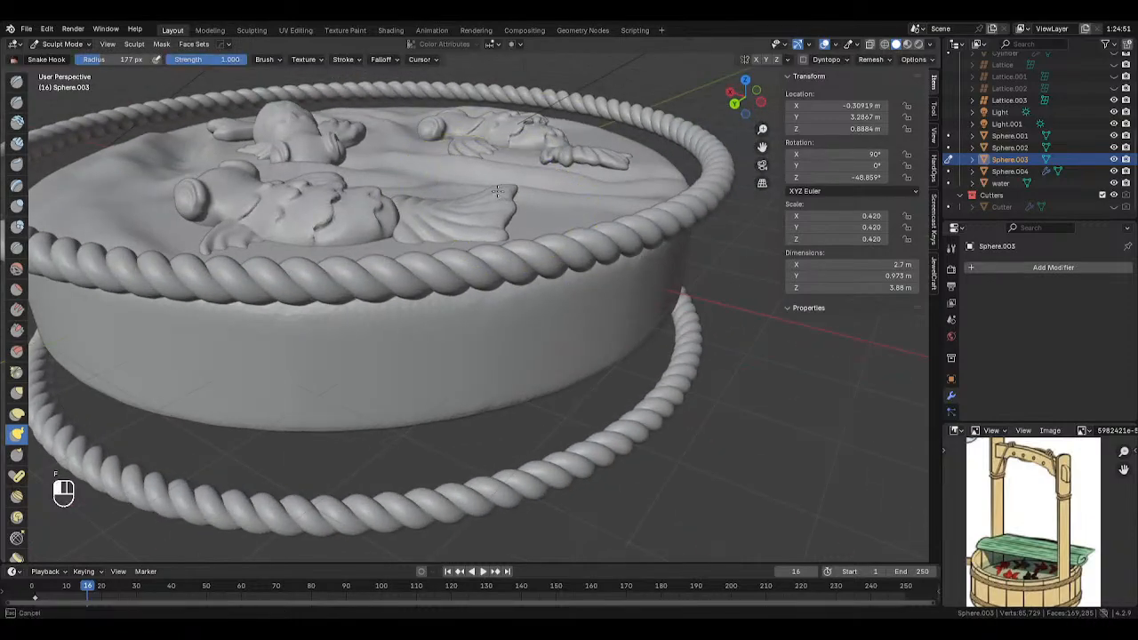
middle_drag(503, 196, 623, 216)
key(Tab)
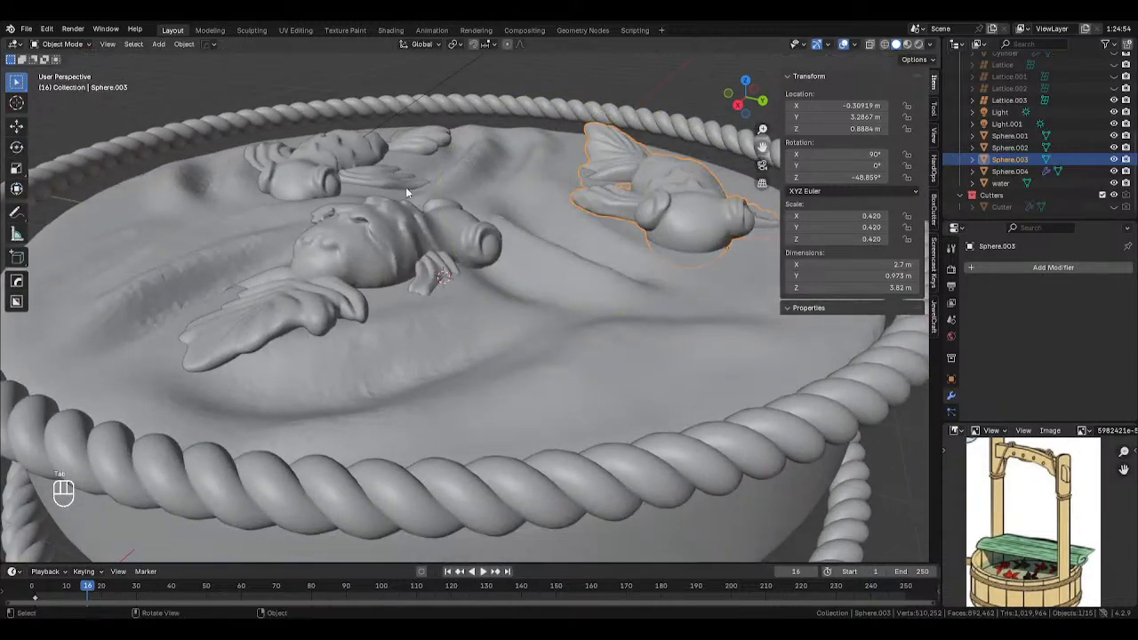
Reveal all hidden objects of the well and clear the selection.
scroll(406, 187, down, 10)
key(alt+h)
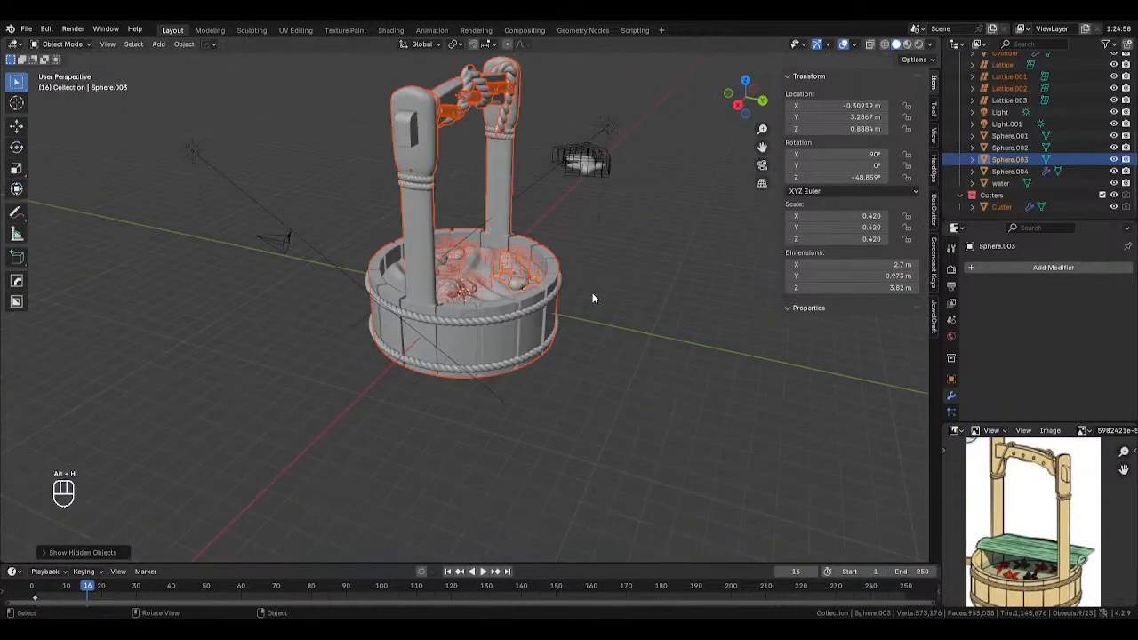
click(626, 266)
In the front view, move the spare fish and its lattice down and farther away from the well.
key(KP_1)
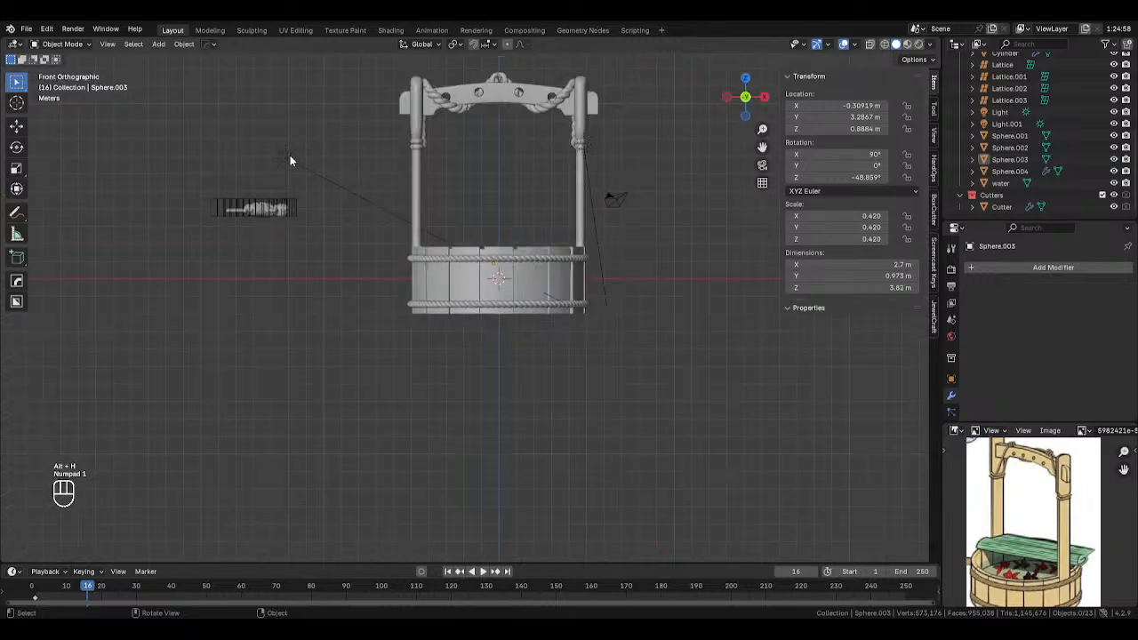
drag(182, 162, 270, 238)
key(g)
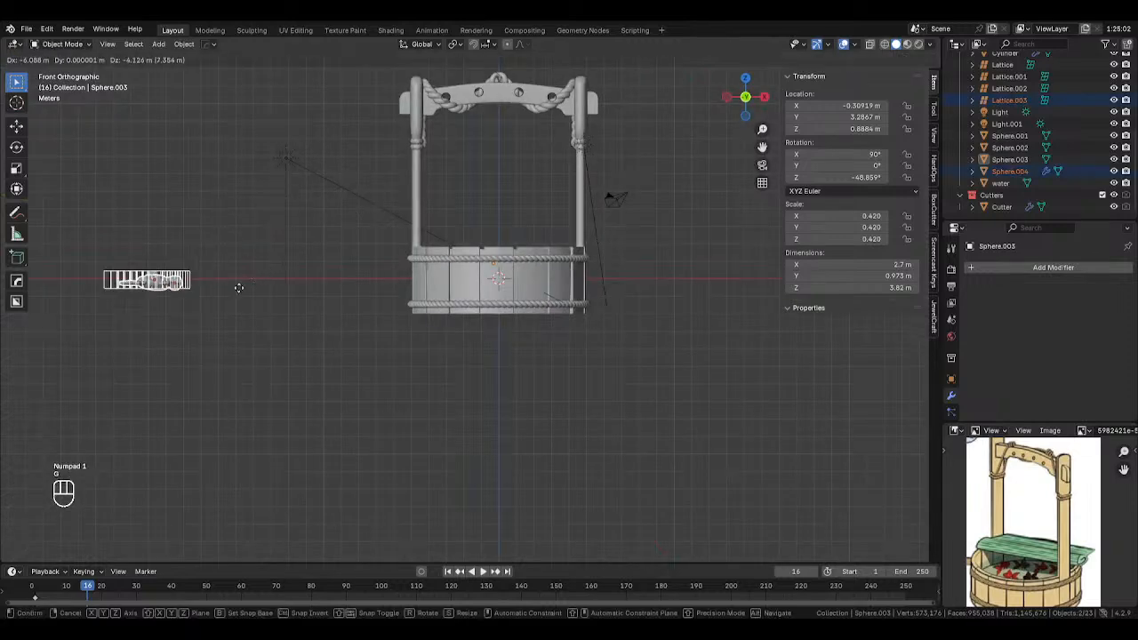
click(203, 312)
Switch the viewport to rendered shading and hide the three lattices around the fish in the well.
key(z)
click(414, 403)
middle_drag(415, 403, 503, 304)
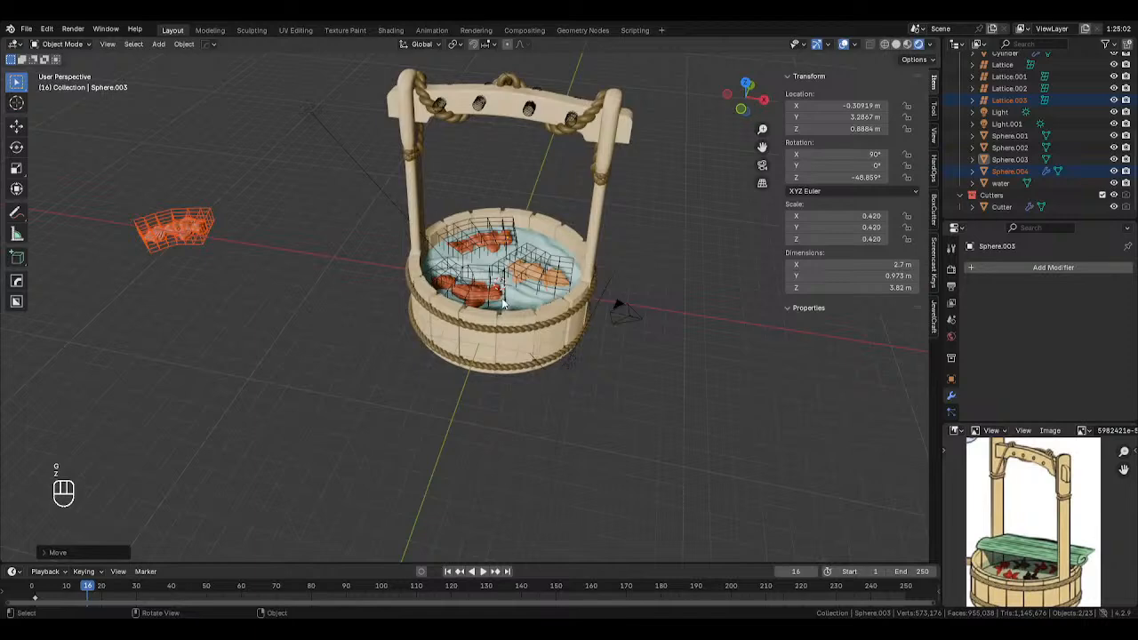
click(518, 277)
click(496, 246)
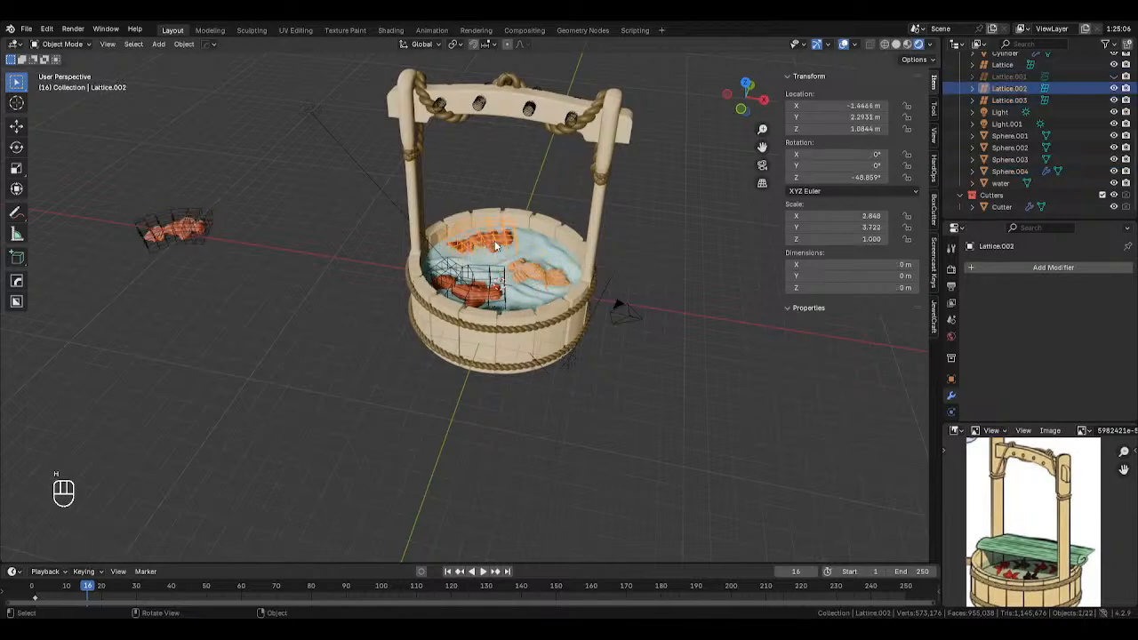
click(503, 302)
Examine the well and its fish from several angles and compare them with the reference image.
middle_drag(660, 295, 663, 237)
scroll(605, 267, up, 4)
scroll(590, 227, down, 1)
scroll(623, 228, down, 1)
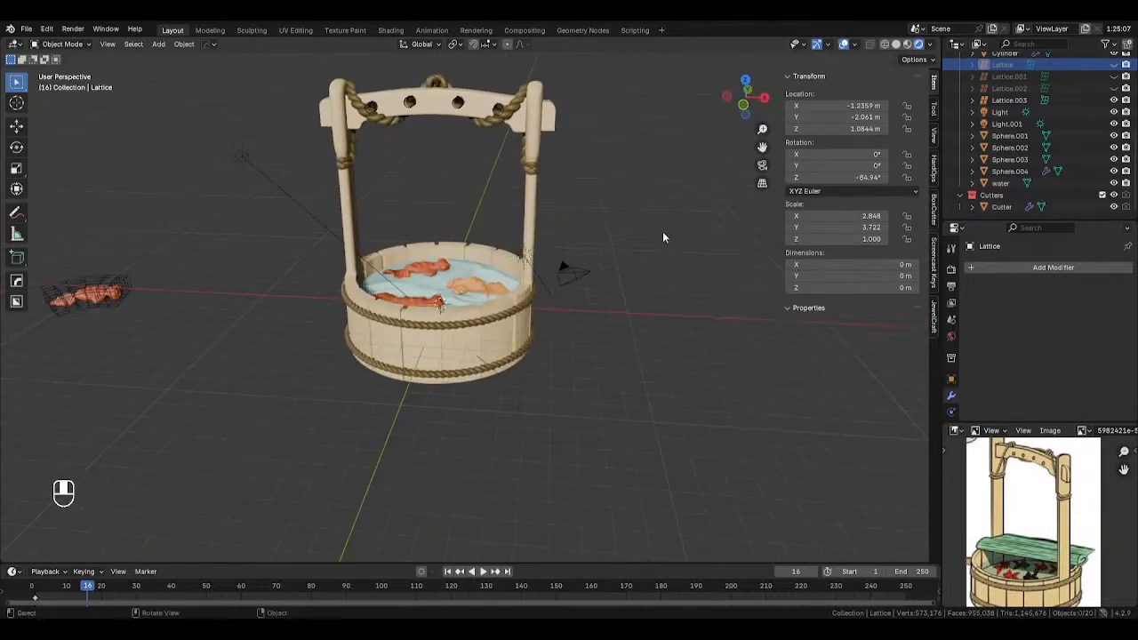
middle_drag(1038, 506, 1044, 502)
scroll(599, 253, down, 2)
mouse_move(598, 253)
middle_down()
mouse_move(544, 237)
mouse_move(650, 257)
mouse_move(604, 267)
middle_up()
scroll(575, 297, up, 4)
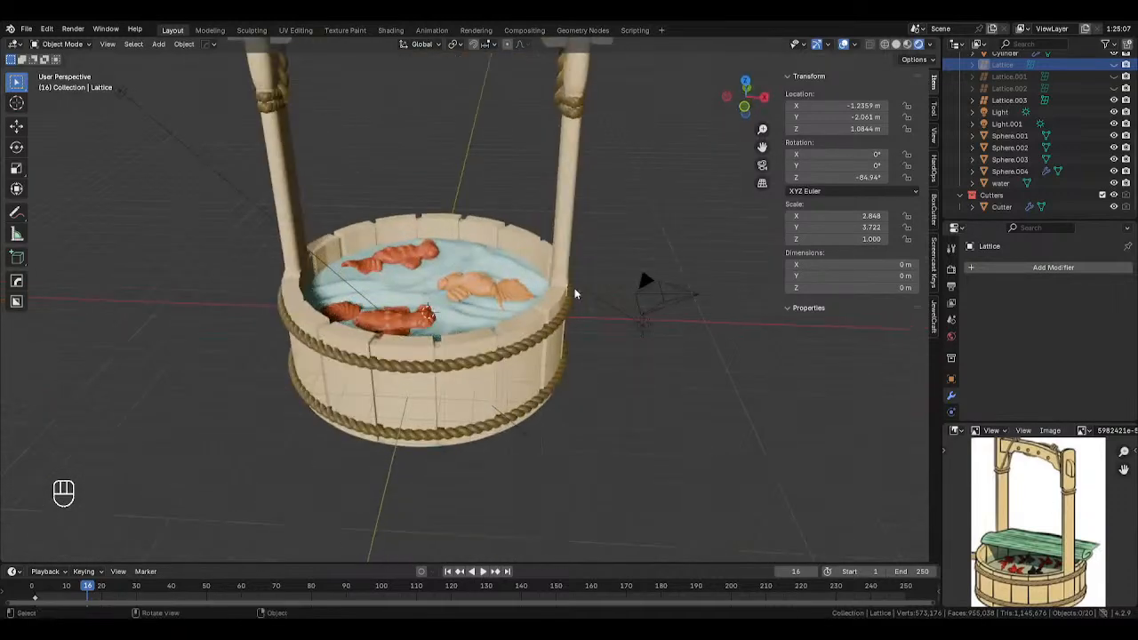
Select the three fish in the well, set the transform pivot to Individual Origins, and switch to solid shading.
click(487, 303)
click(472, 293)
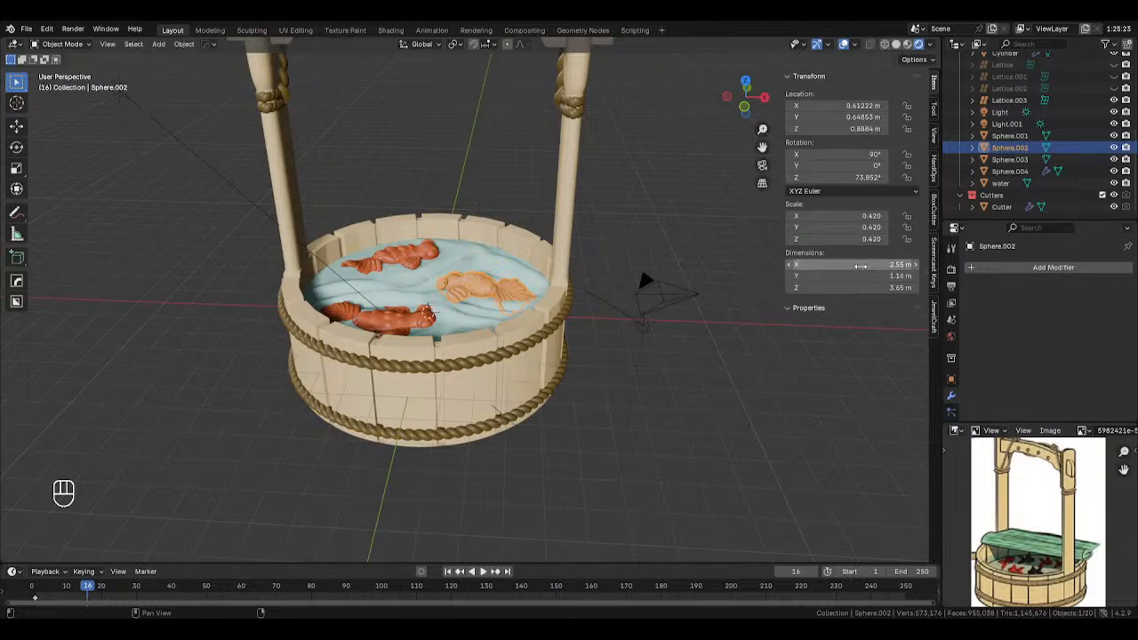
middle_drag(488, 258, 475, 273)
shift+click(401, 253)
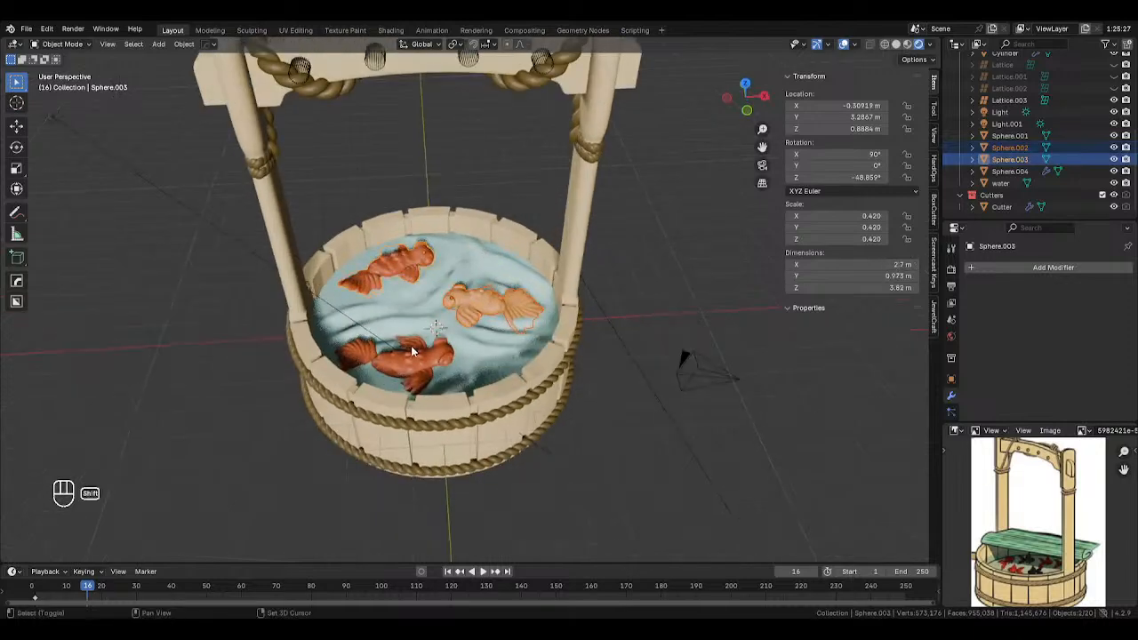
shift+click(414, 351)
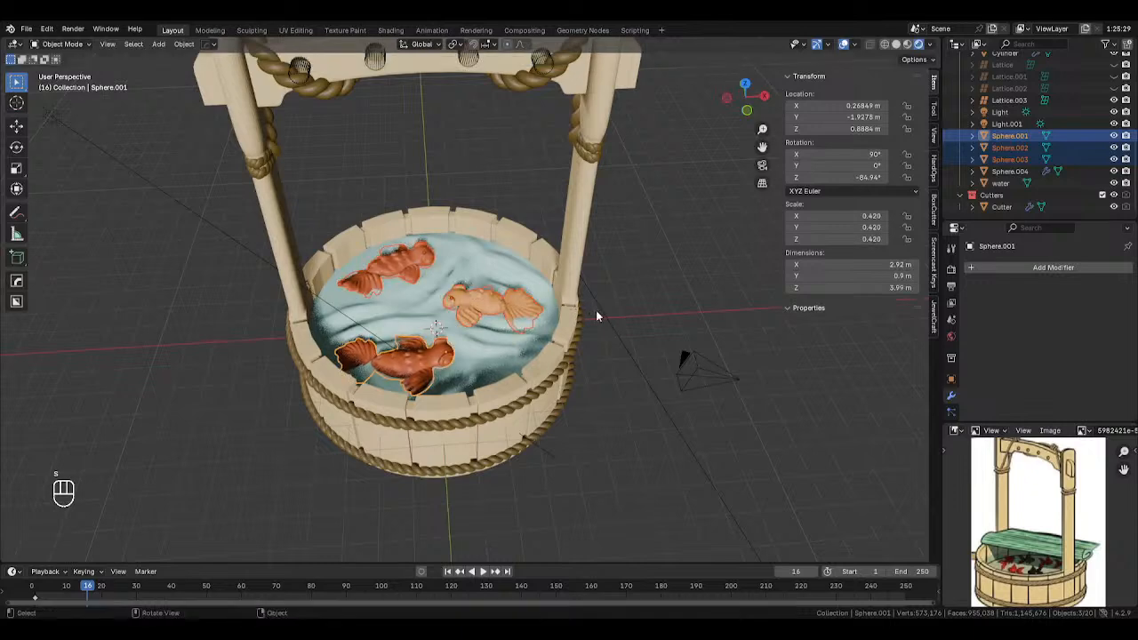
key(period)
click(594, 358)
key(z)
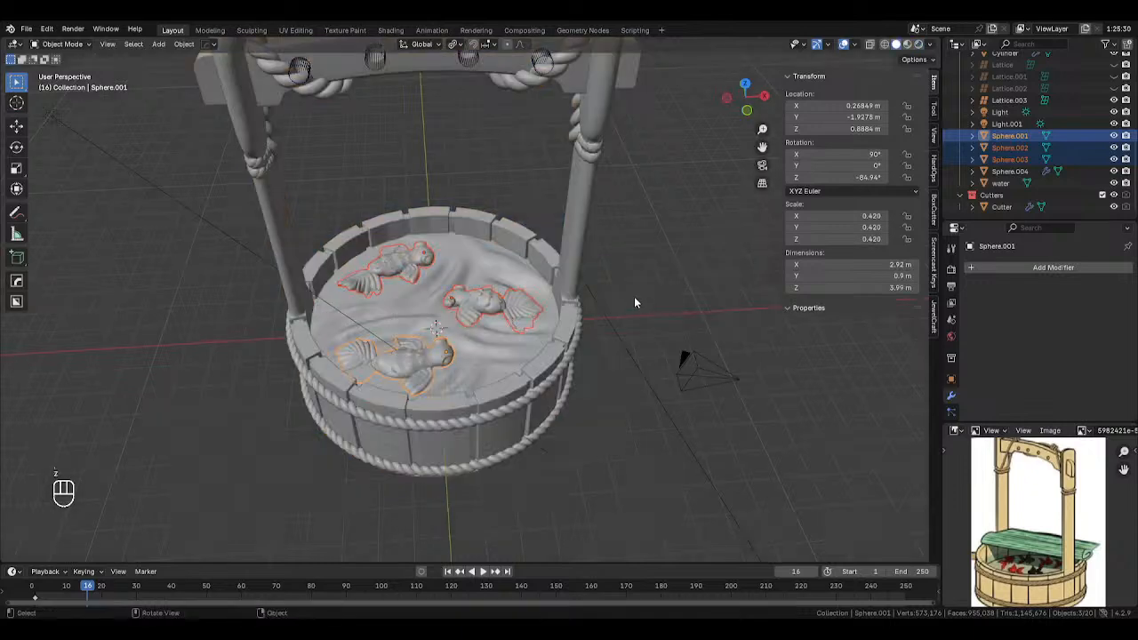
Apply Origin to Geometry to the fish in the well, handling the upper and right fish individually.
click(184, 44)
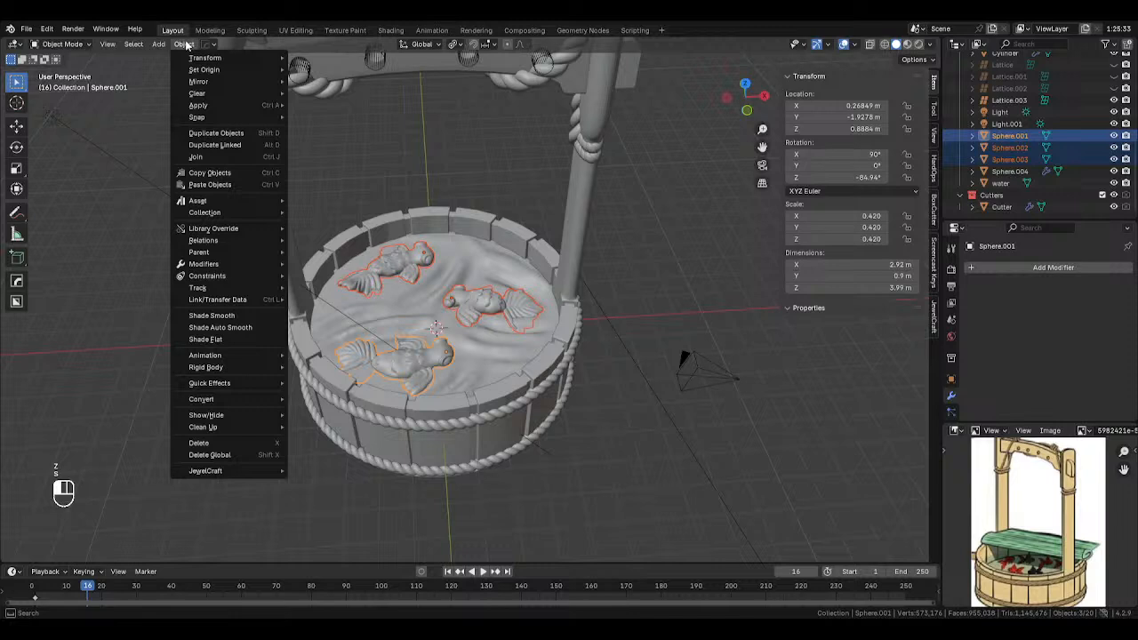
mouse_move(200, 71)
click(336, 81)
click(374, 229)
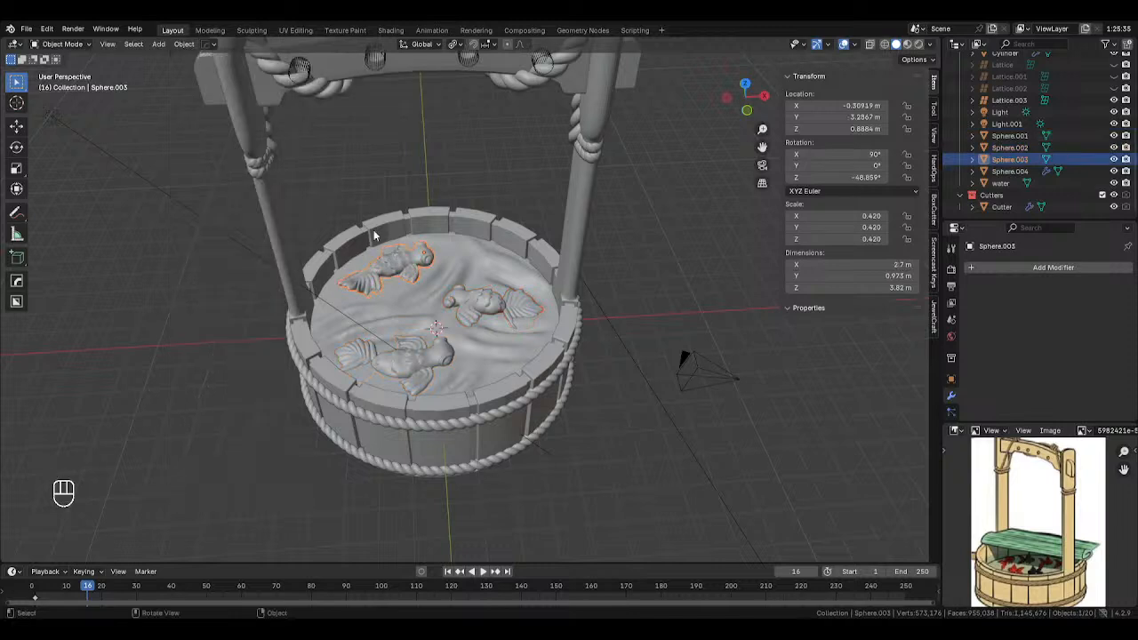
click(184, 43)
mouse_move(219, 70)
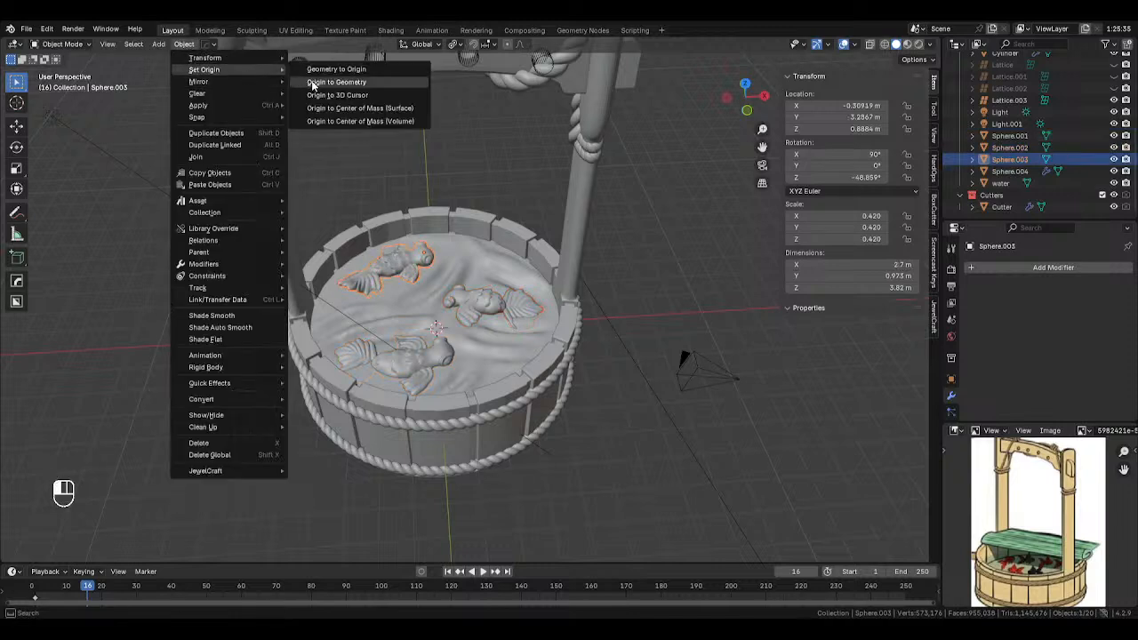
click(336, 82)
click(470, 285)
click(185, 43)
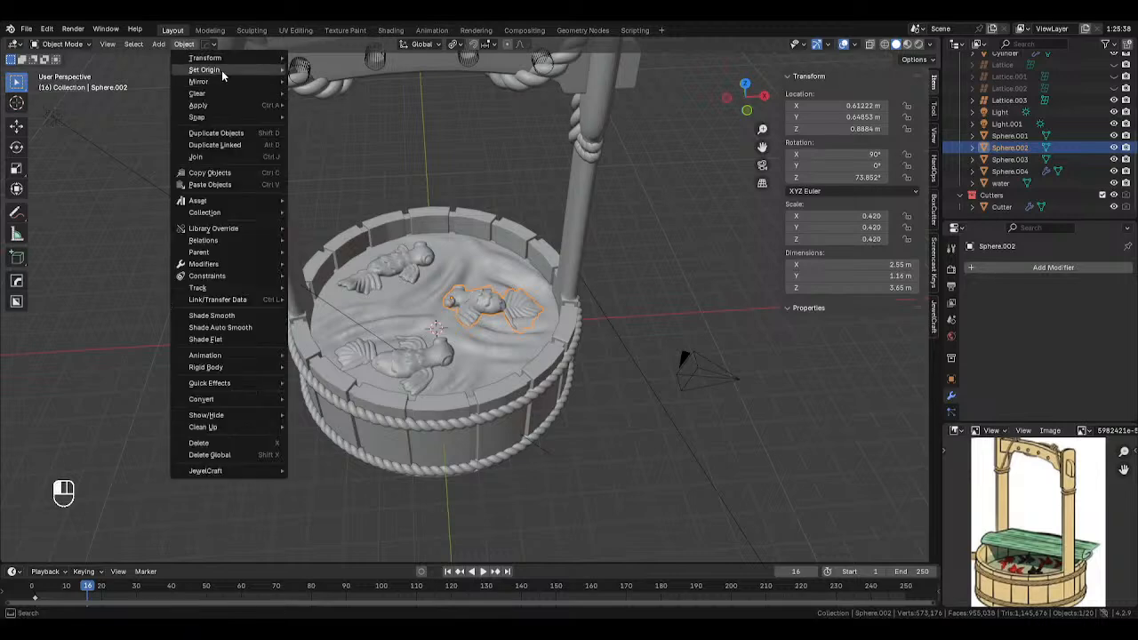
click(337, 81)
Select all three fish in the well and enlarge them about their own origins to a scale of about 0.498.
shift+click(409, 258)
shift+click(423, 336)
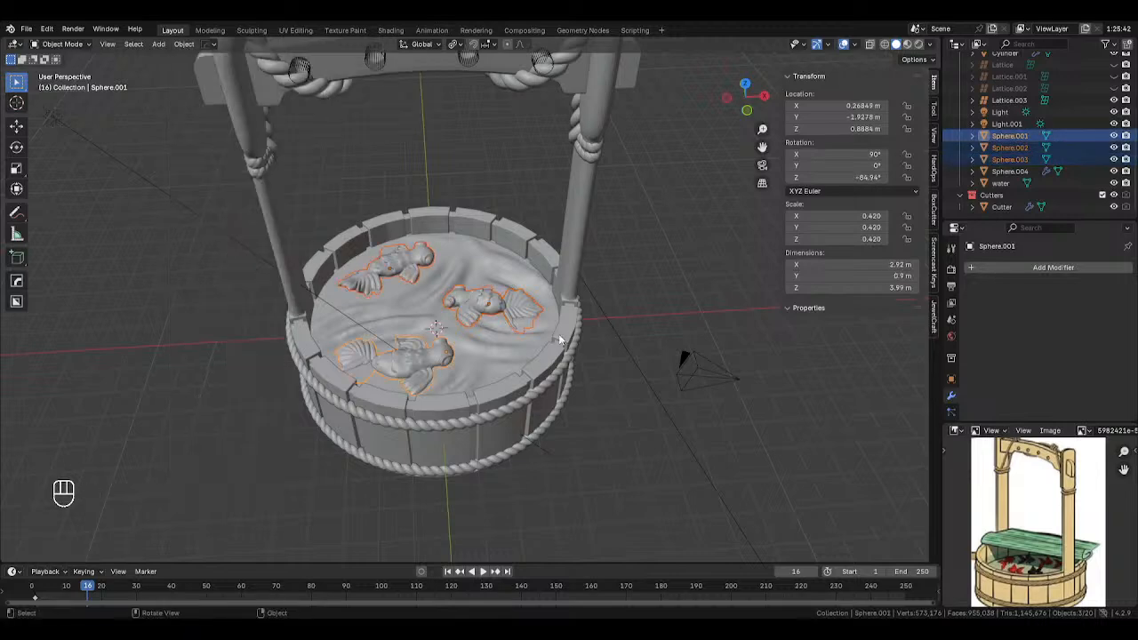
key(s)
right_click(661, 312)
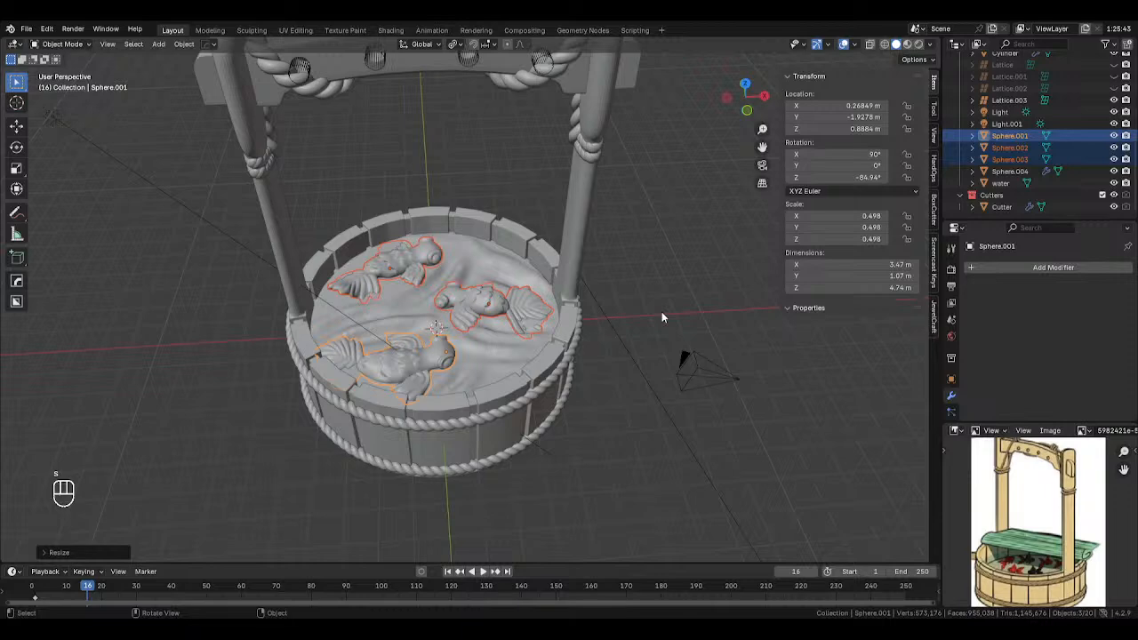
Move the lower fish to about X 0.55 m, Y -1.79 m and sink it to about Z 0.827 m.
key(KP_7)
click(444, 406)
key(g)
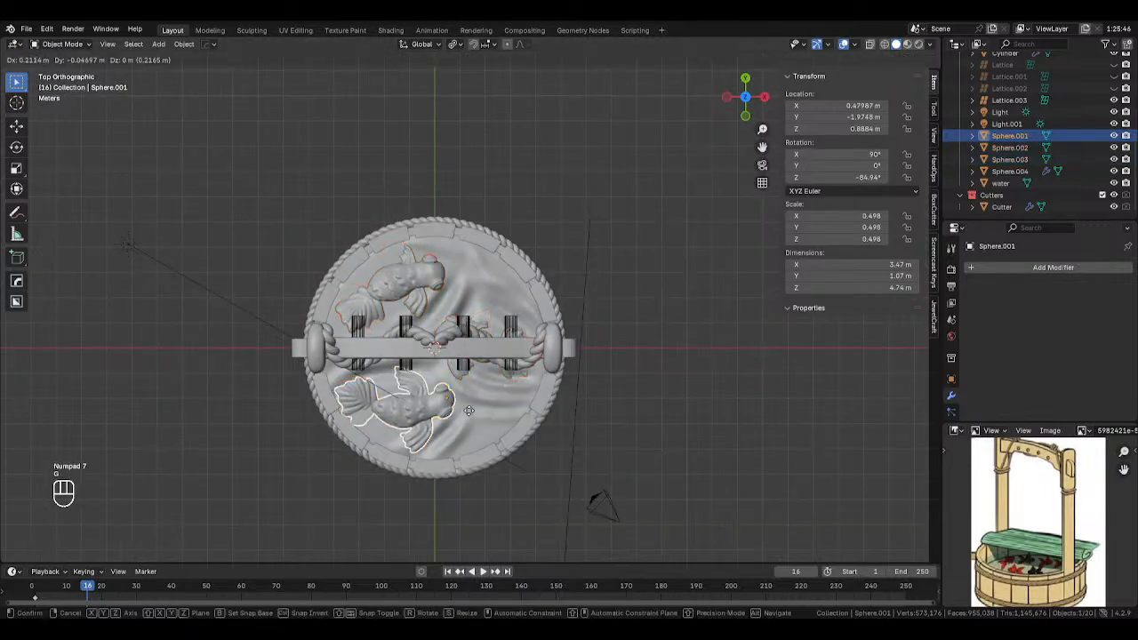
click(469, 405)
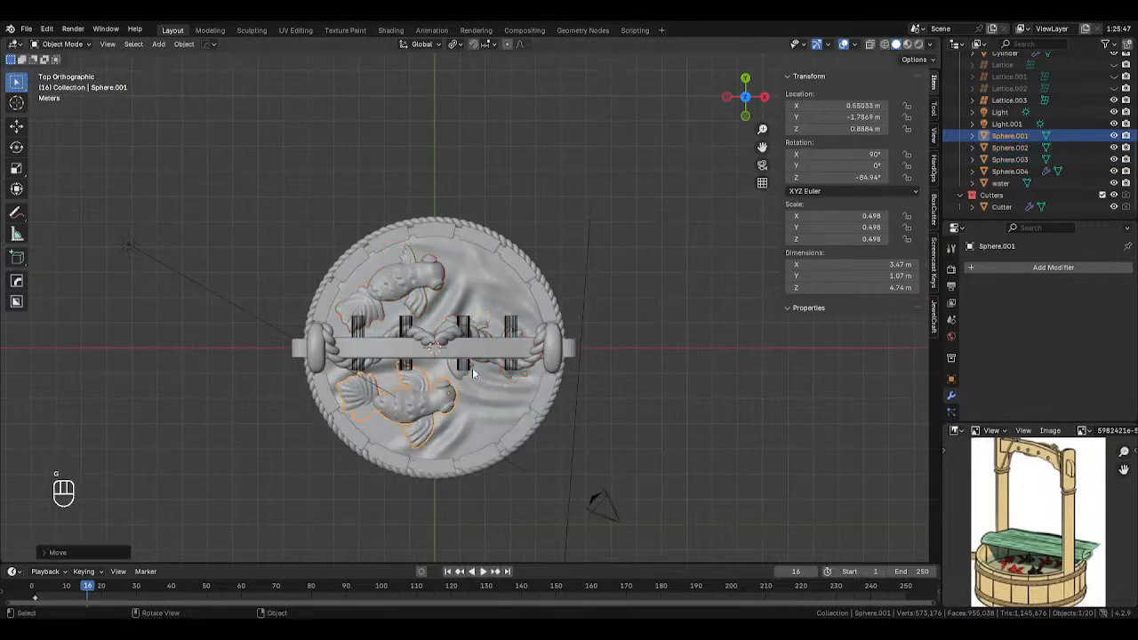
middle_drag(469, 405, 578, 314)
key(z)
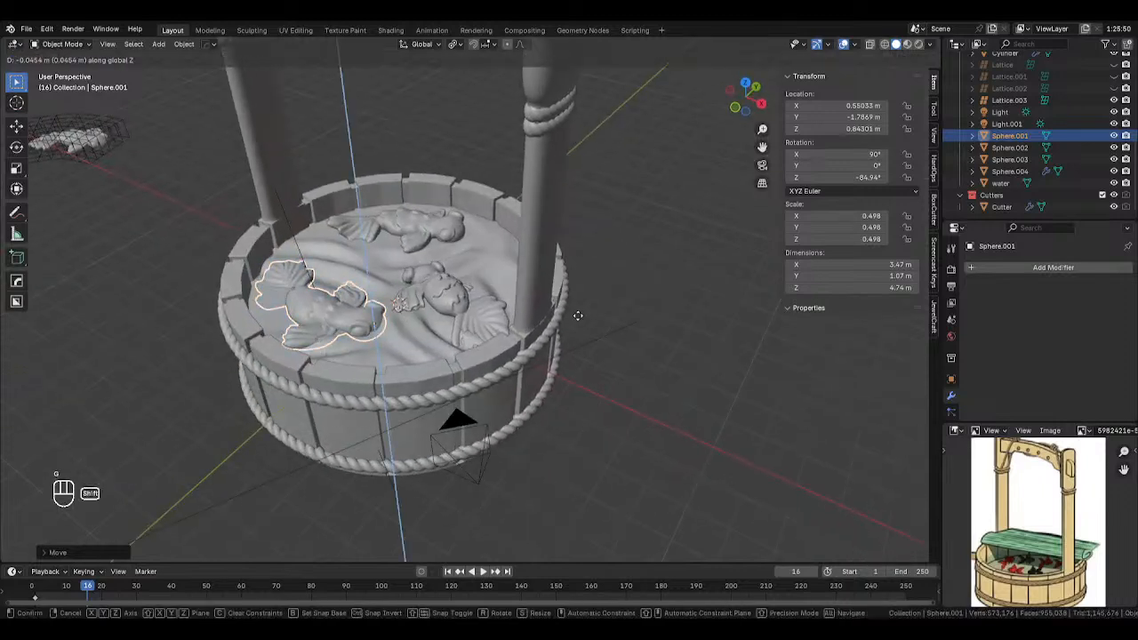
click(578, 320)
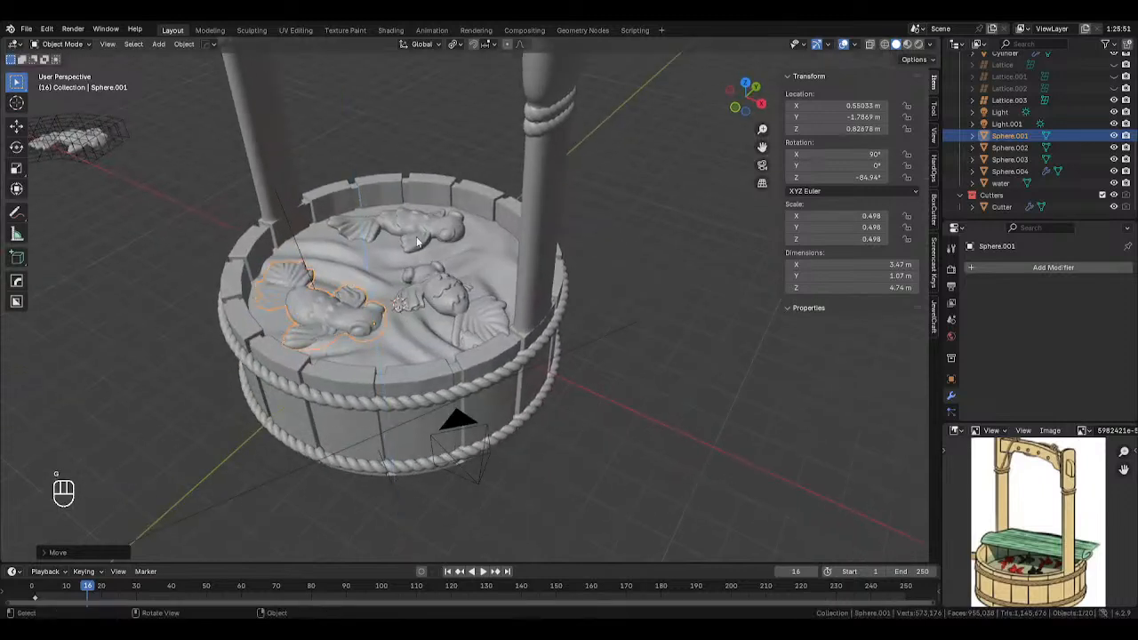
Adjust the upper fish's position on the water and lower the right fish to about Z 0.956 m.
shift+click(419, 240)
key(g)
click(507, 235)
click(429, 283)
key(g)
key(z)
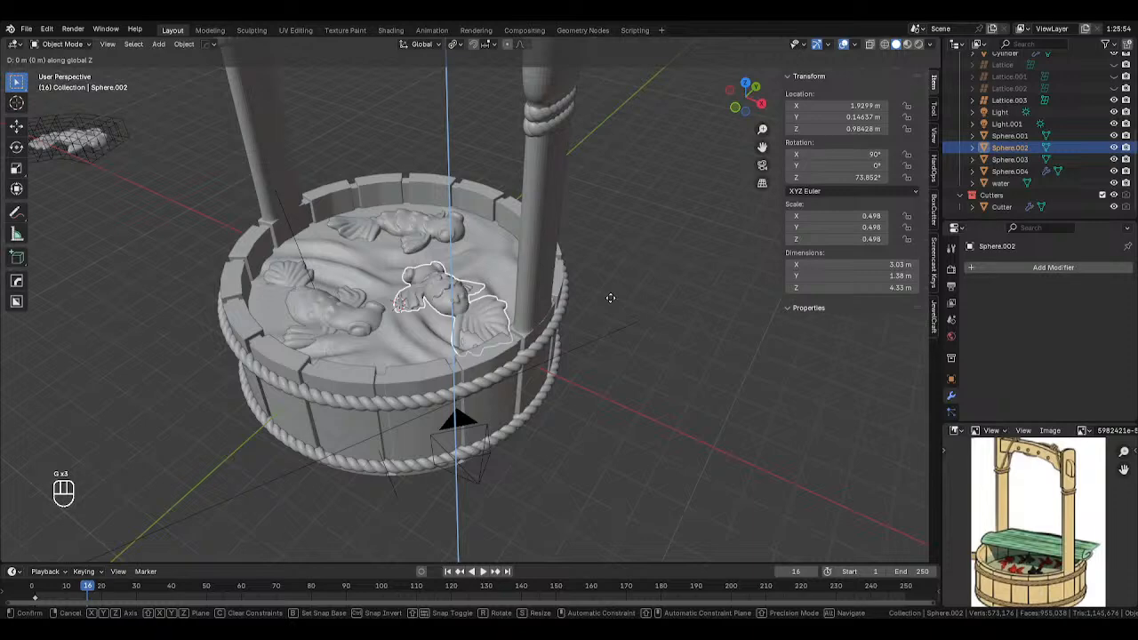
click(608, 298)
key(g)
key(z)
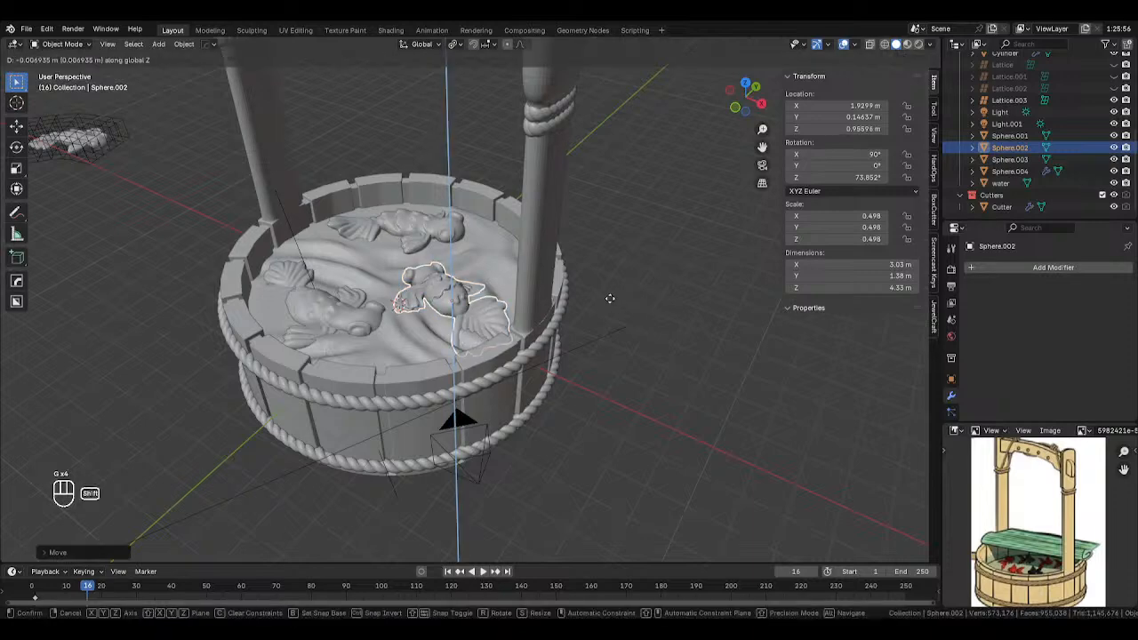
click(635, 306)
Switch the viewport to rendered shading and view the whole well with its enlarged fish.
middle_drag(635, 305, 684, 327)
click(646, 322)
key(z)
click(642, 224)
scroll(642, 224, down, 4)
mouse_move(642, 224)
middle_down()
mouse_move(617, 300)
mouse_move(600, 293)
middle_up()
In the top view, move the right fish to about X 2.03 m, Y 0.11 m.
click(480, 315)
key(KP_7)
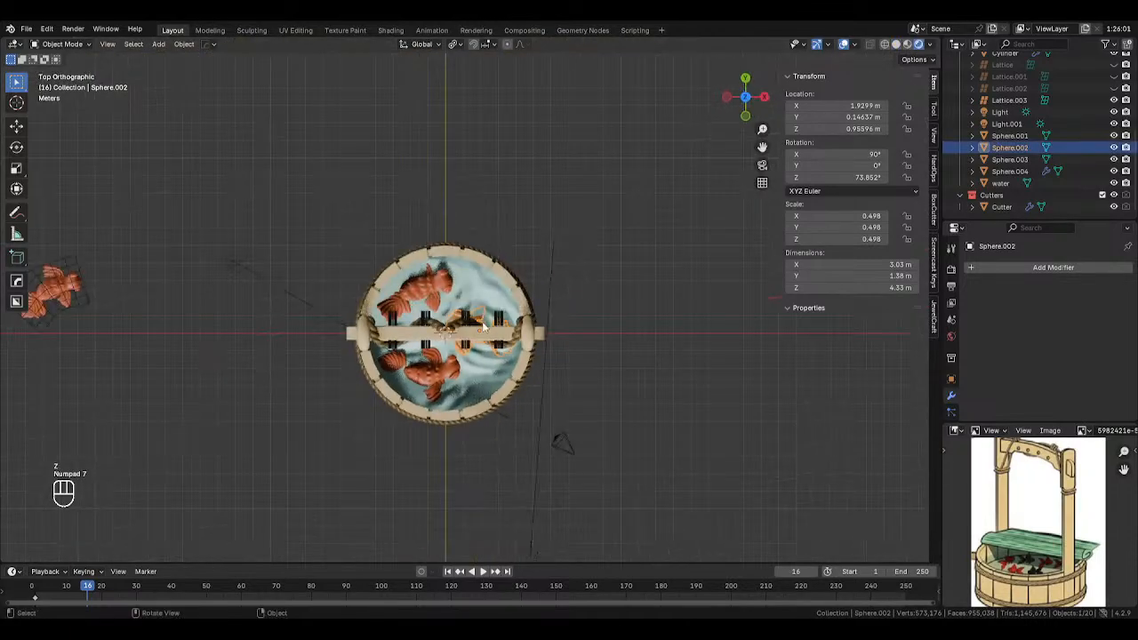
key(g)
click(507, 333)
Rotate the right fish slightly, to about 75° around Z, and lower it to about Z 0.926 m.
middle_drag(590, 304, 797, 386)
key(r)
click(624, 299)
key(g)
key(z)
click(645, 306)
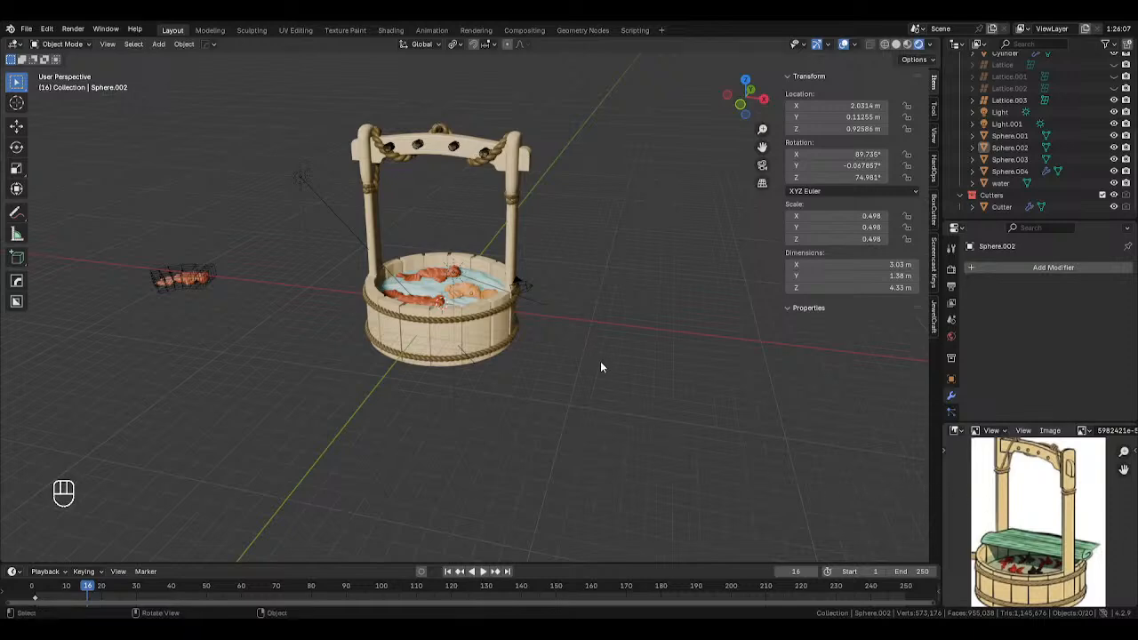
middle_drag(615, 367, 638, 325)
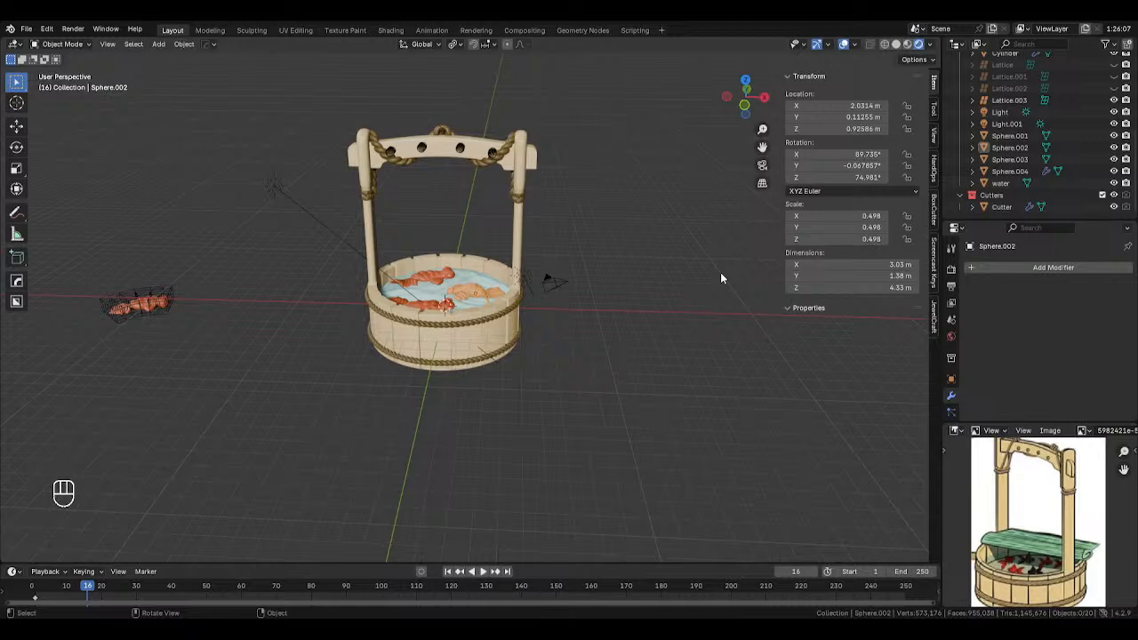
middle_drag(721, 278, 614, 318)
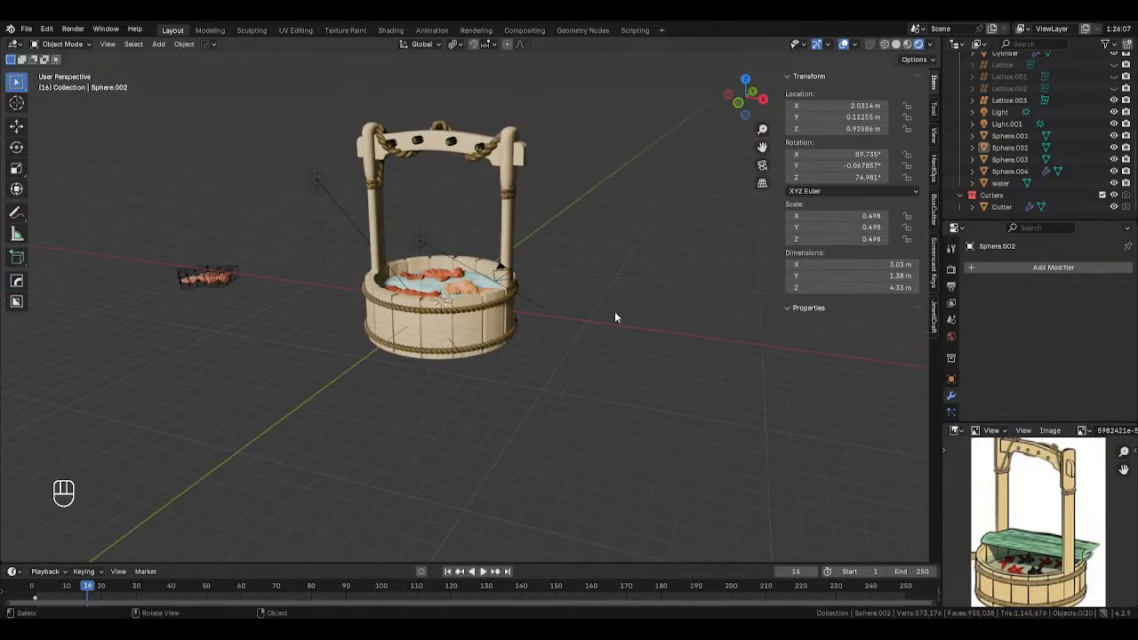